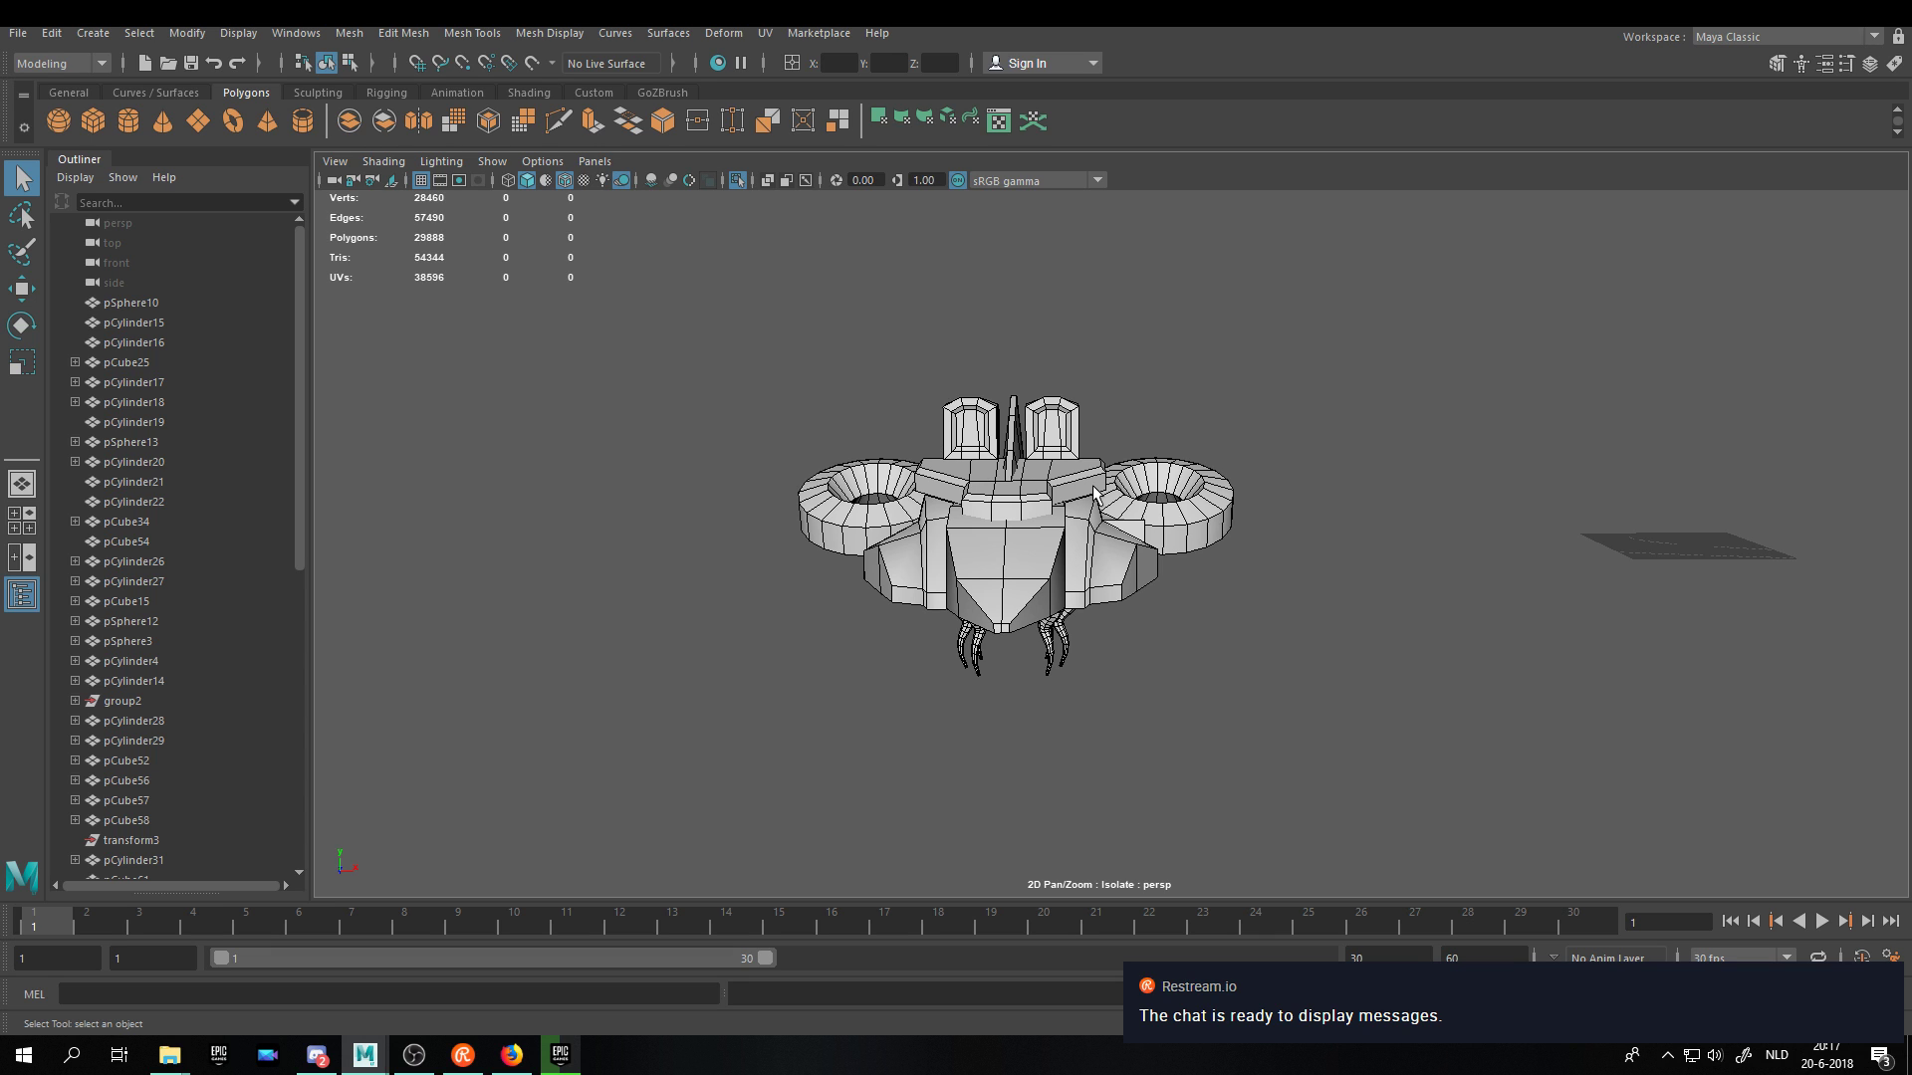
Examine the spaceship model from the front, the side and above.
left_click_drag(1453, 574, 1343, 569, "alt")
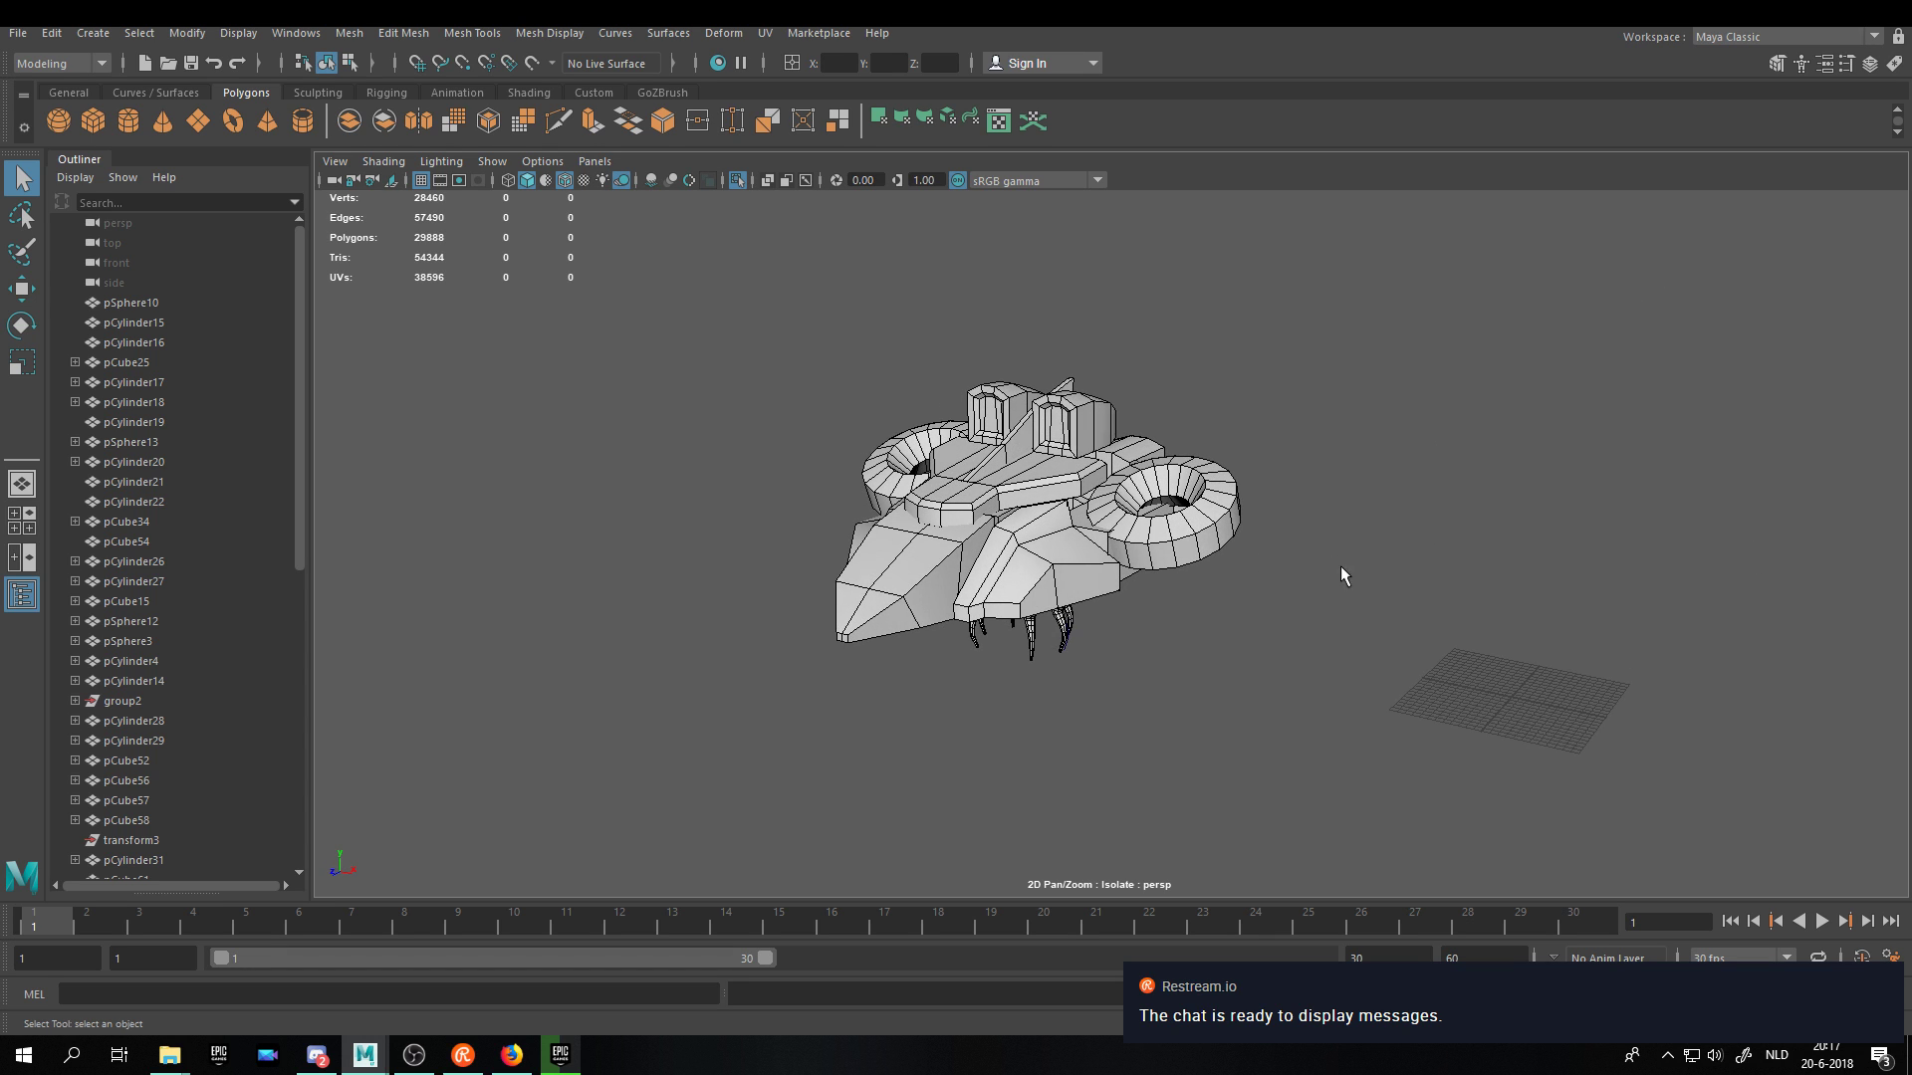
middle_click_drag(1205, 423, 1315, 500, "alt")
scroll(1290, 521, "up", 3)
middle_click_drag(1413, 596, 1420, 588, "alt")
left_click_drag(1420, 589, 1132, 637, "alt")
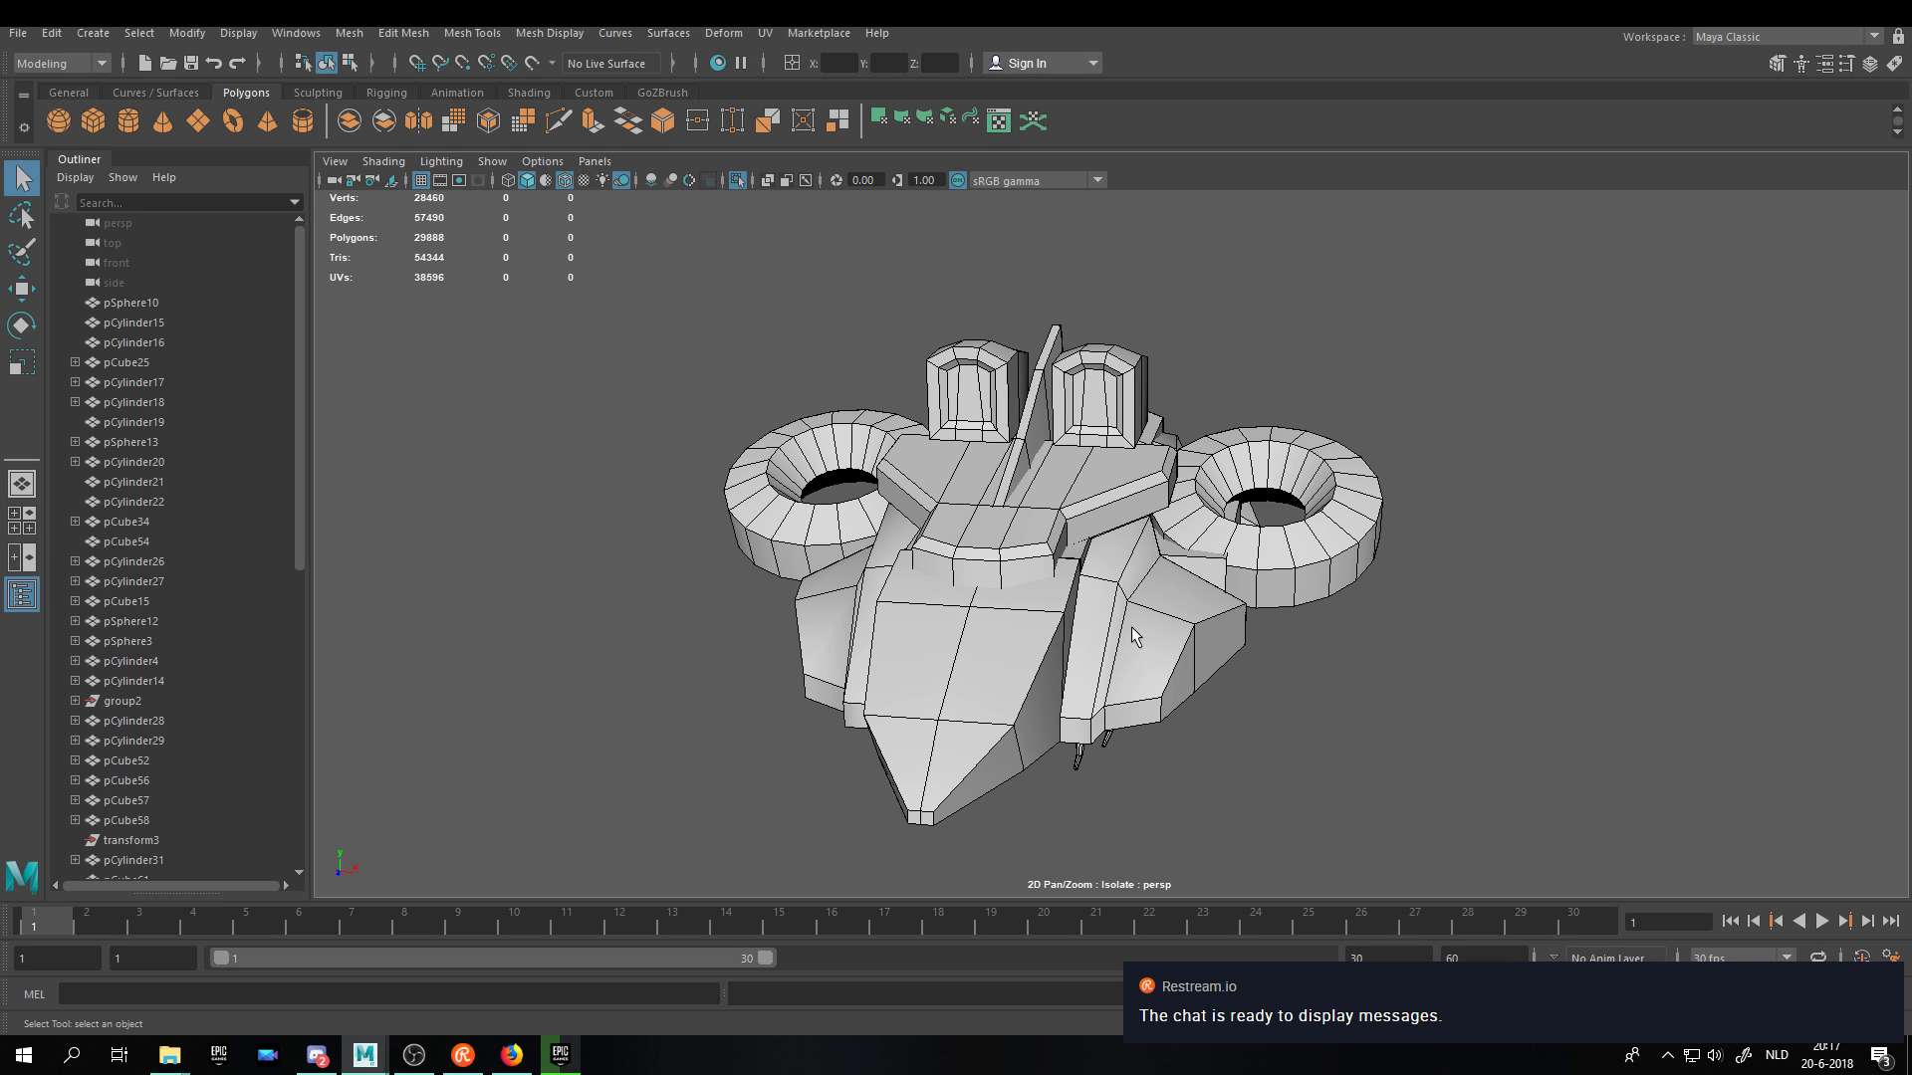
left_click_drag(1131, 626, 1165, 555, "alt")
scroll(1165, 558, "up", 1)
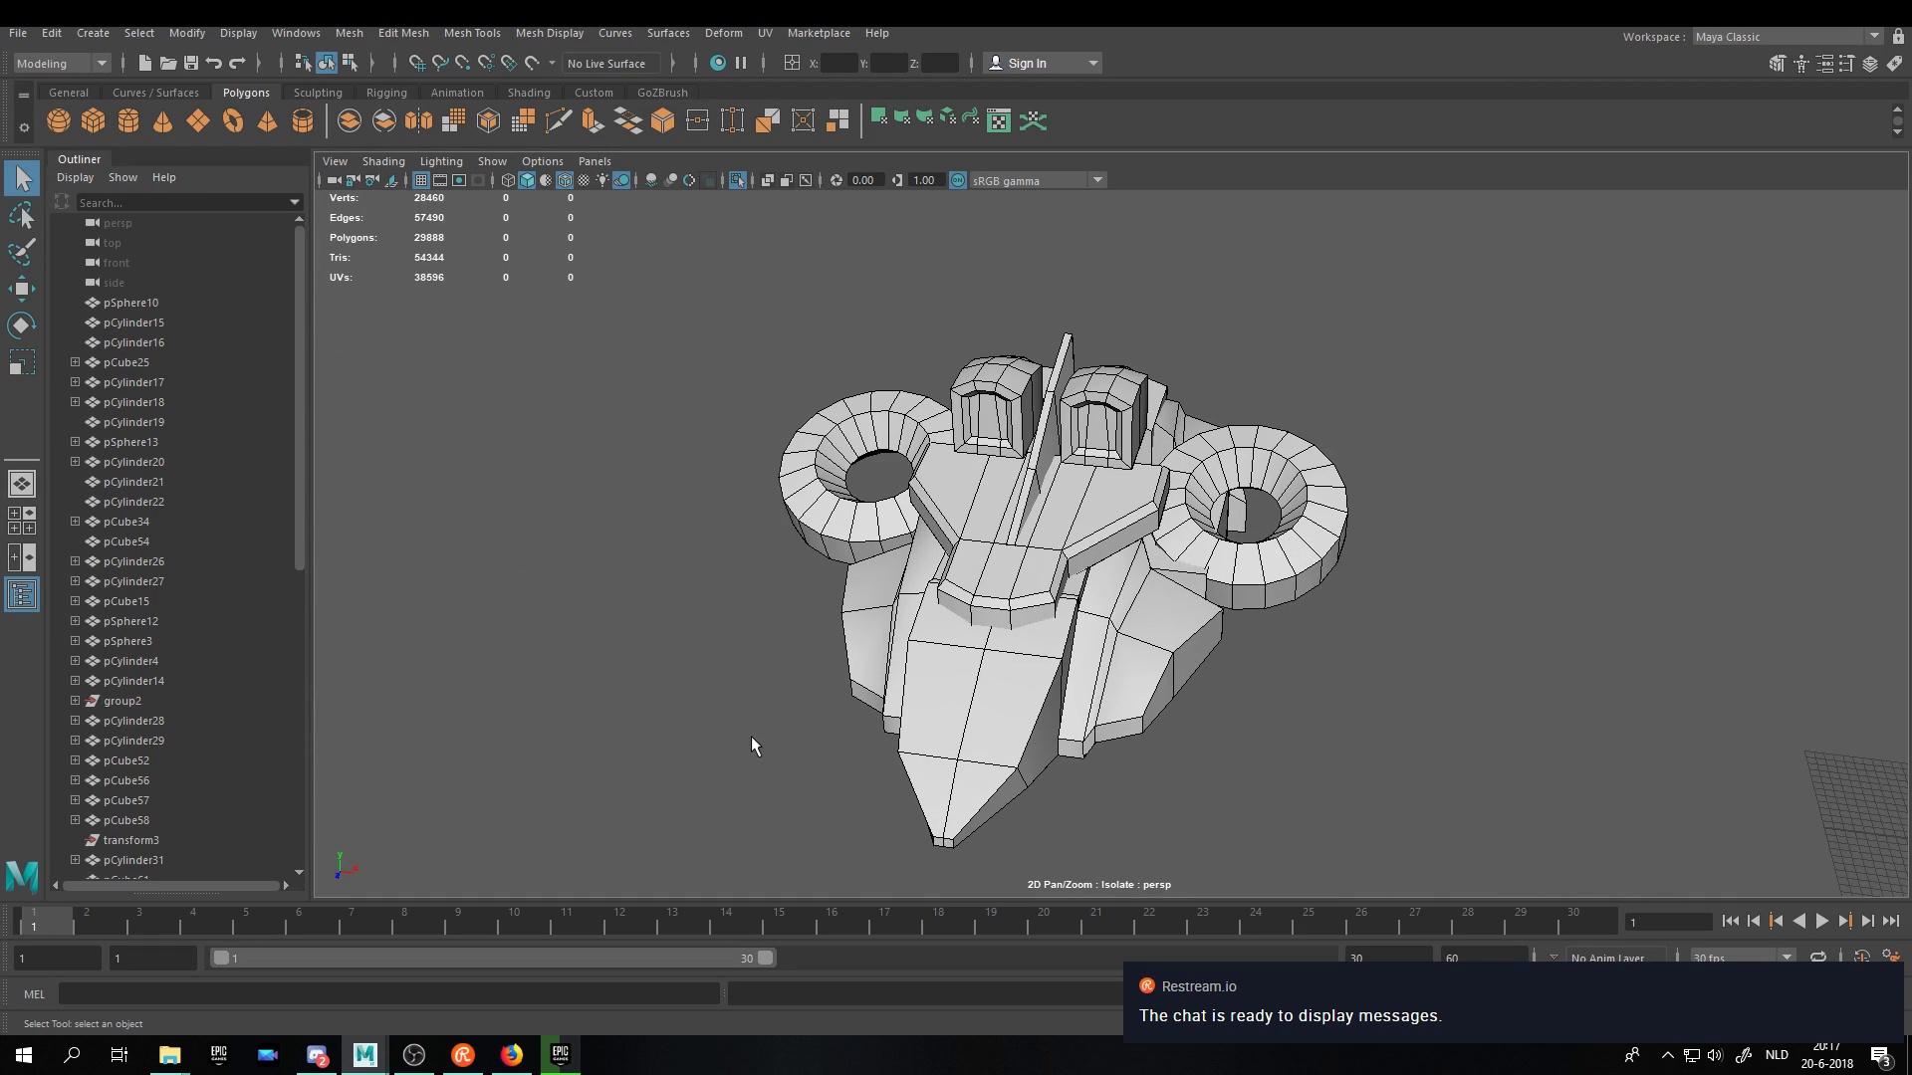
left_click_drag(749, 739, 747, 684, "alt")
Switch to the Epic Games Launcher to check the Unreal Engine 4.19.2 installation, and return to Maya.
left_click(560, 1055)
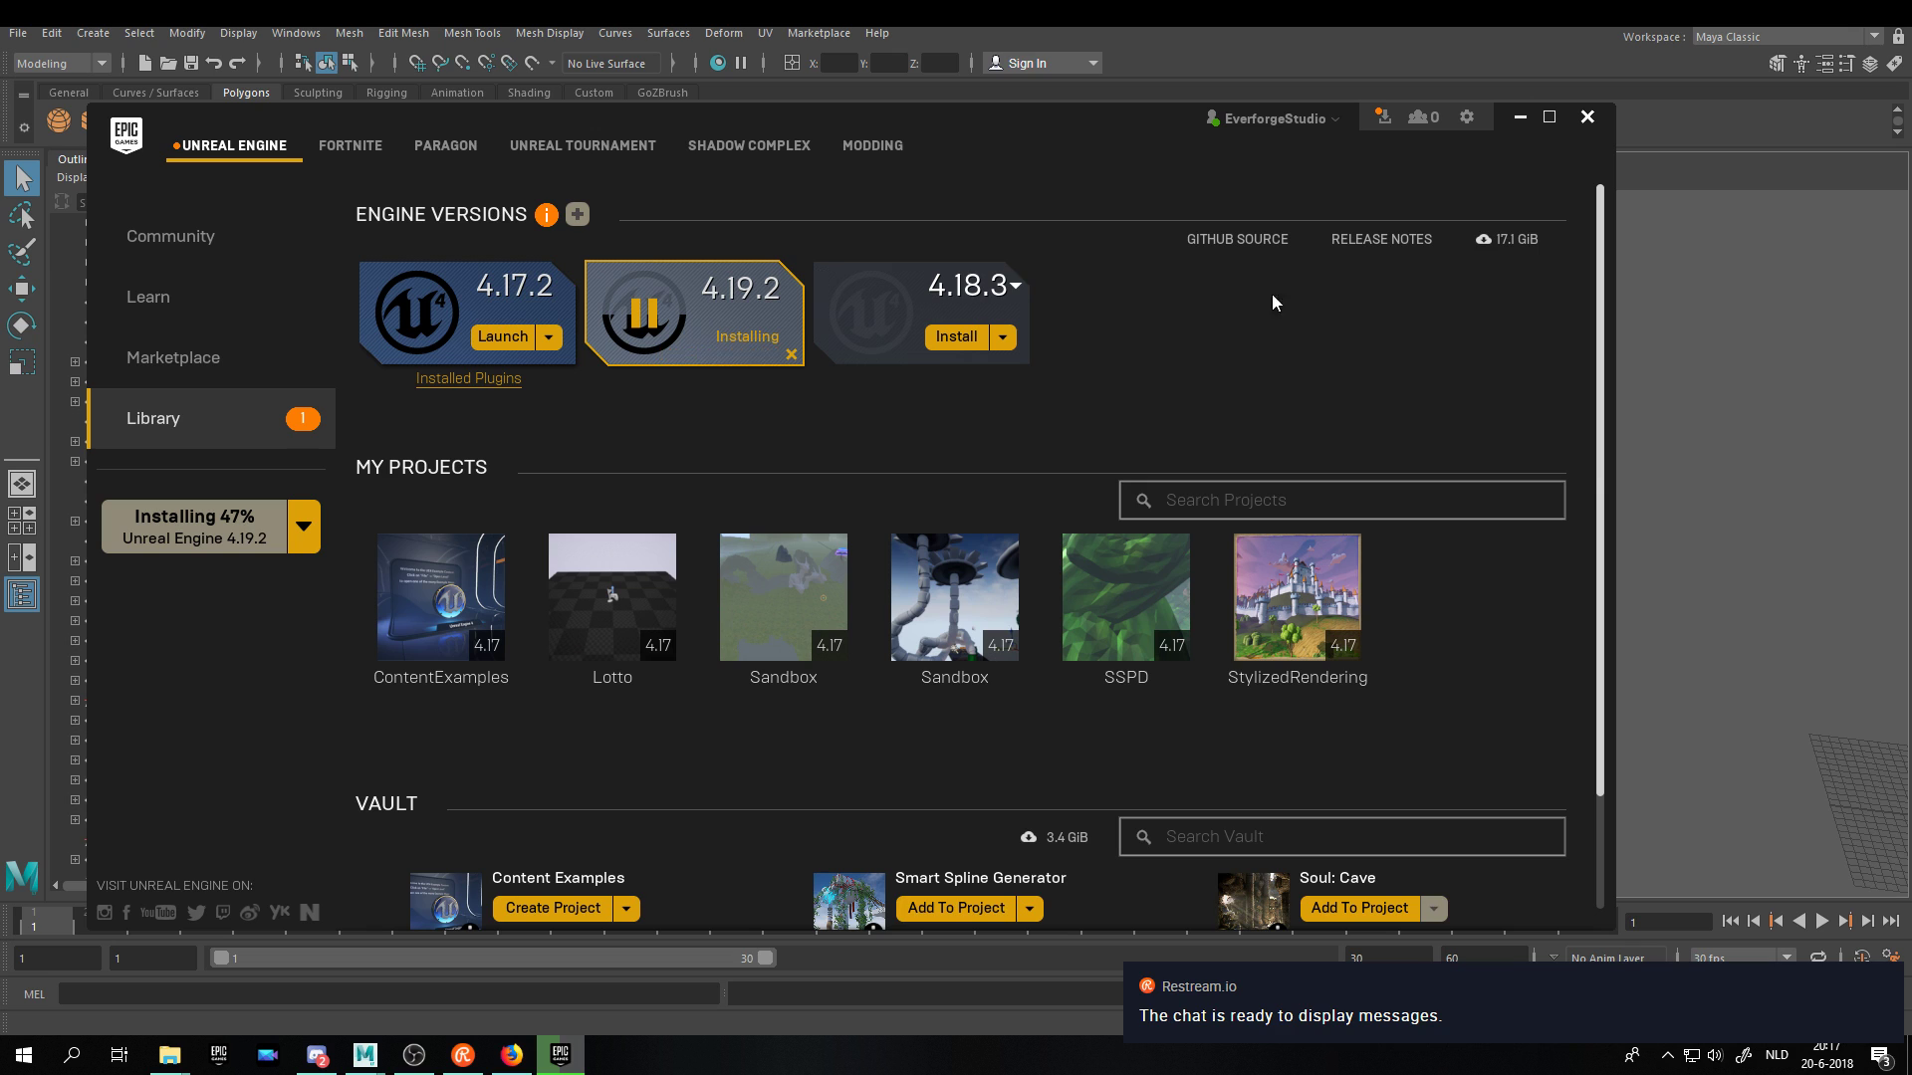
left_click(1509, 119)
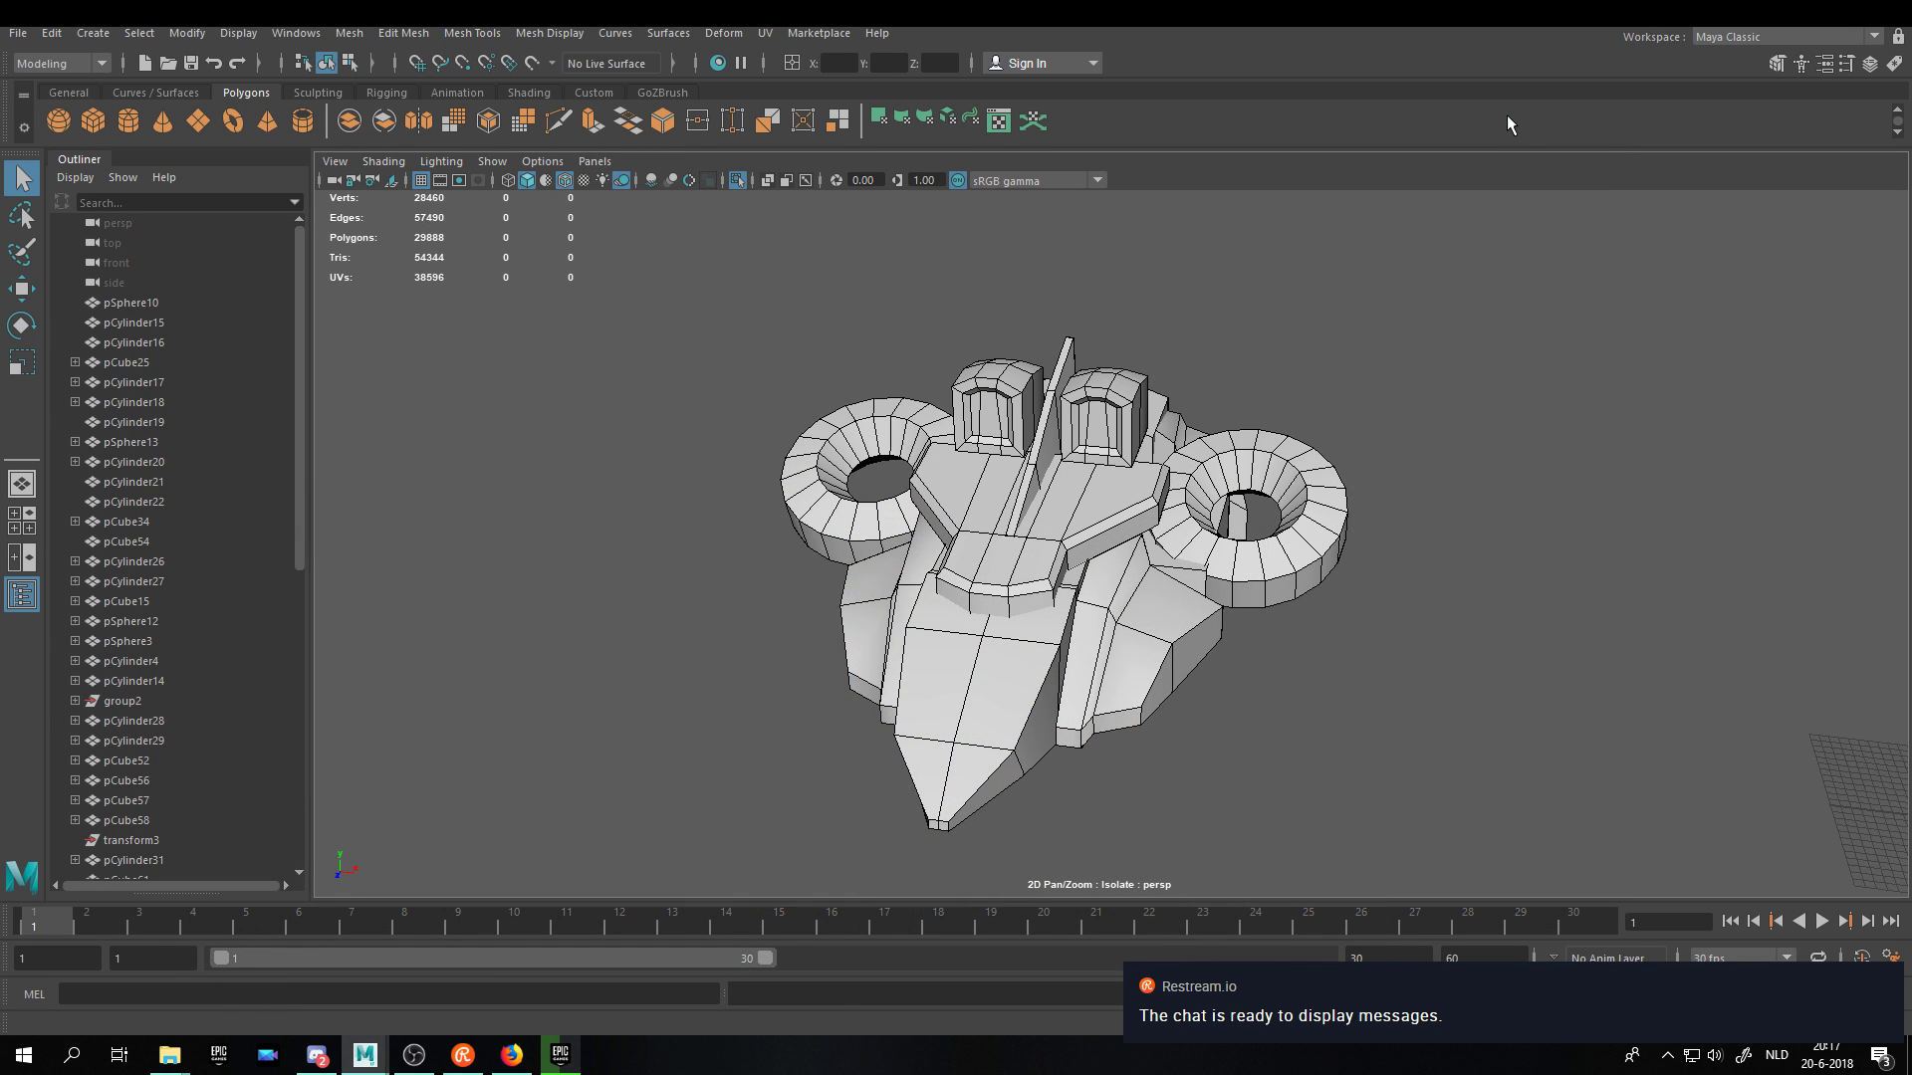
Inspect the ship's ring engines, upper deck and nose up close and from several angles.
left_click_drag(896, 481, 1116, 458, "alt")
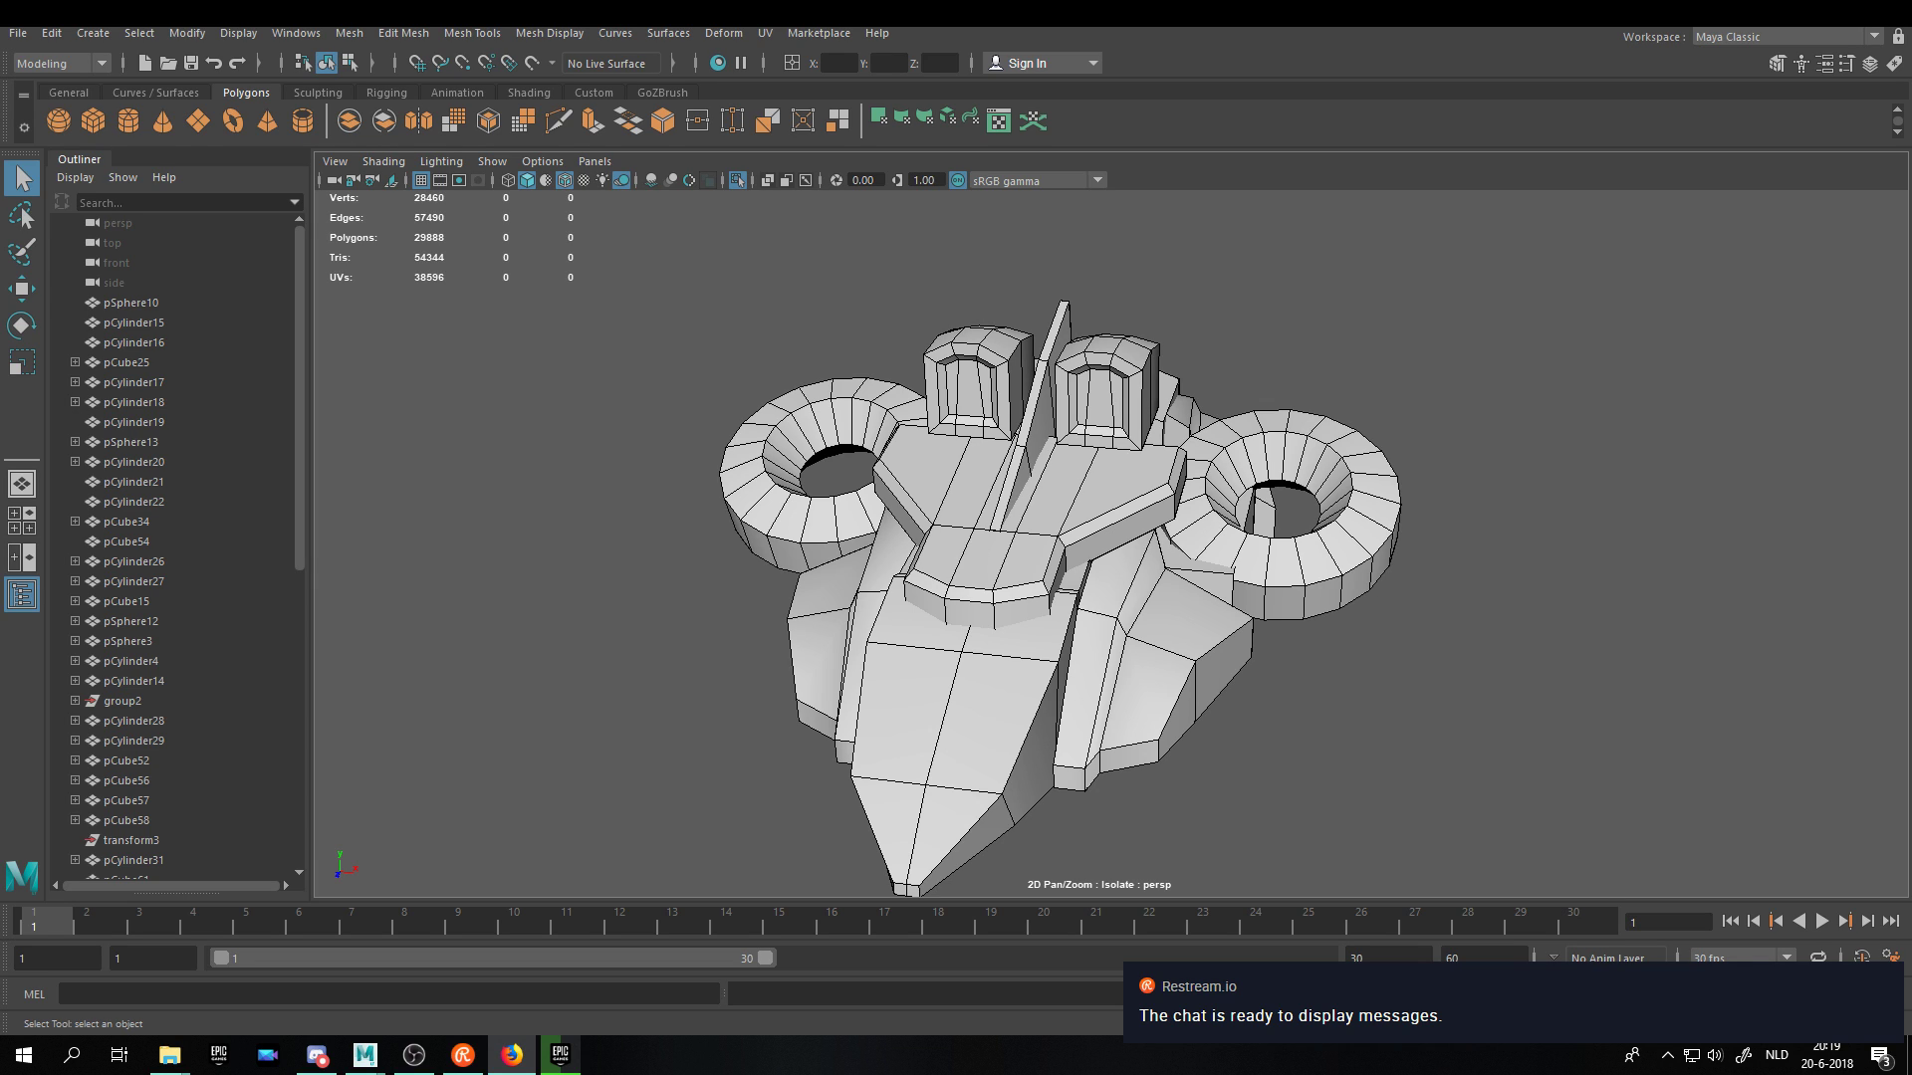
left_click_drag(1129, 541, 1454, 498, "alt")
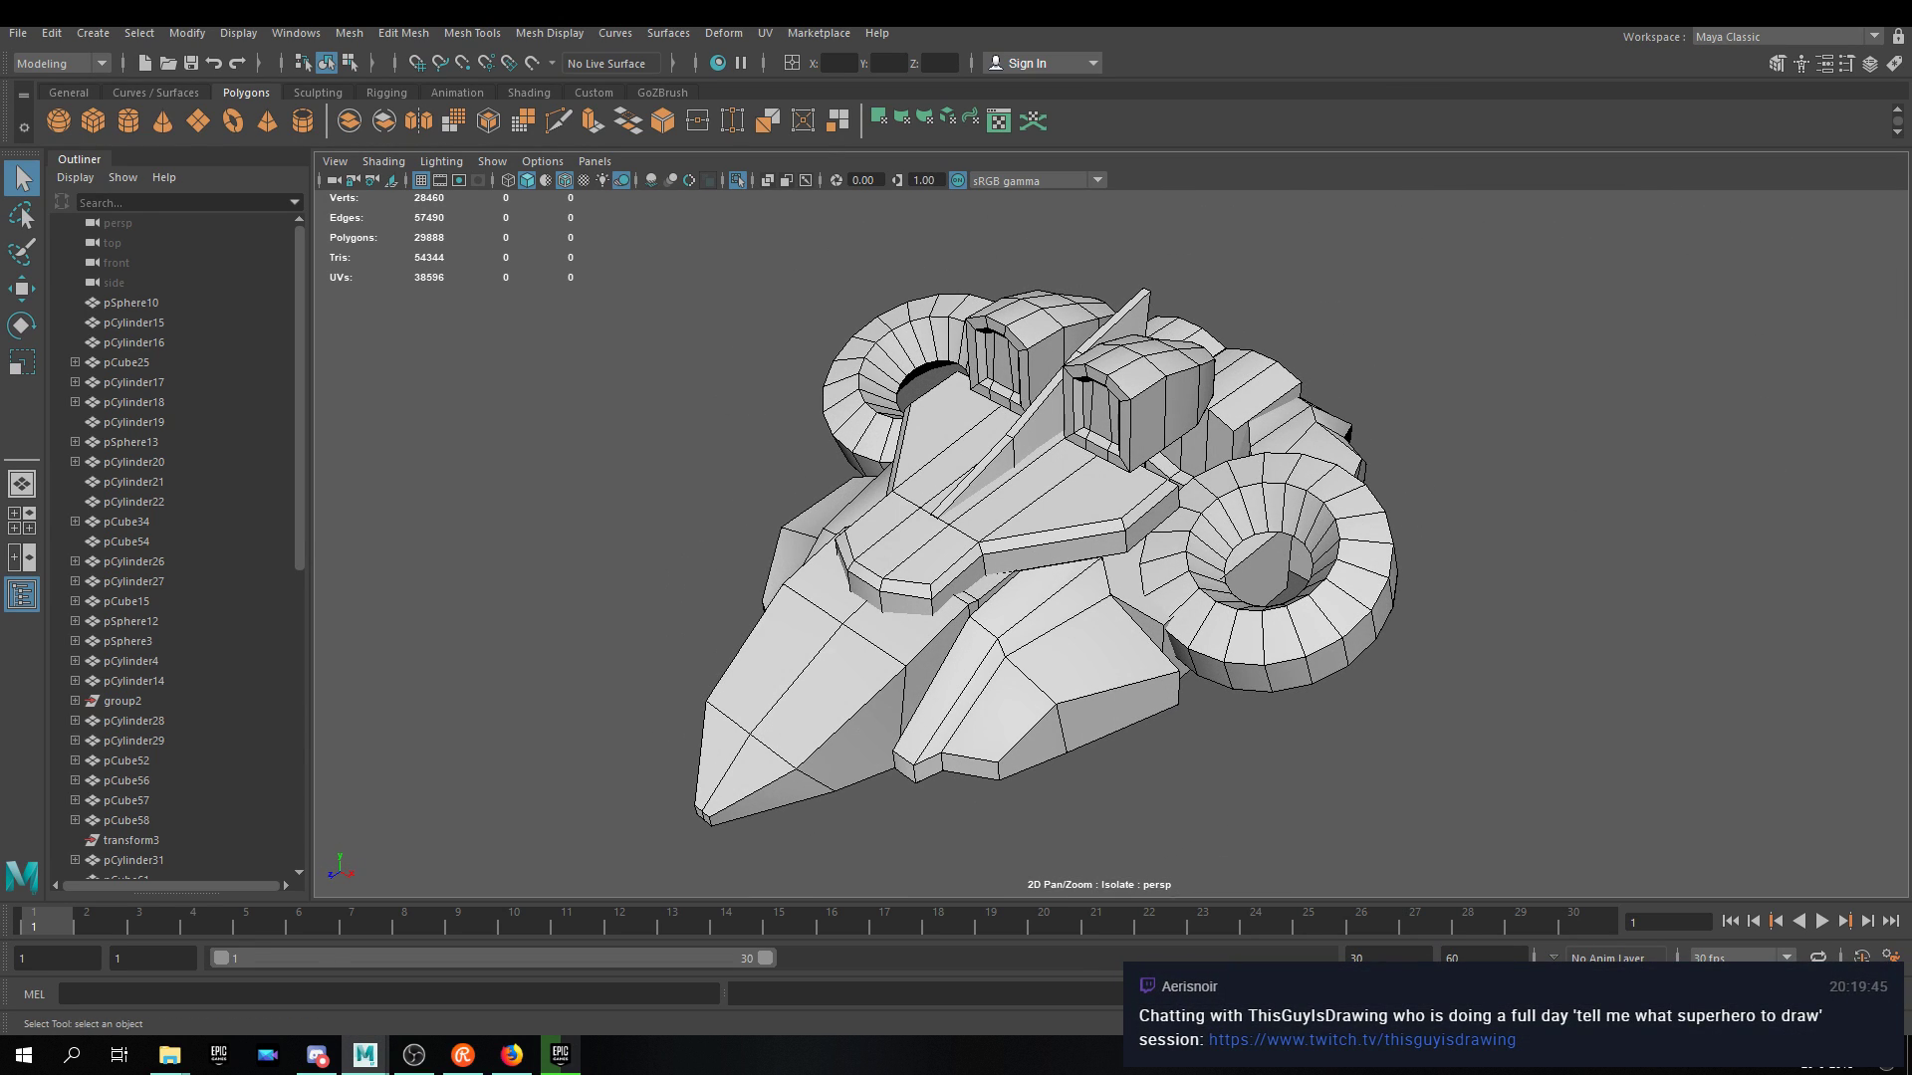
left_click_drag(1359, 423, 1493, 496, "alt")
scroll(1165, 434, "up", 2)
scroll(1408, 470, "up", 4)
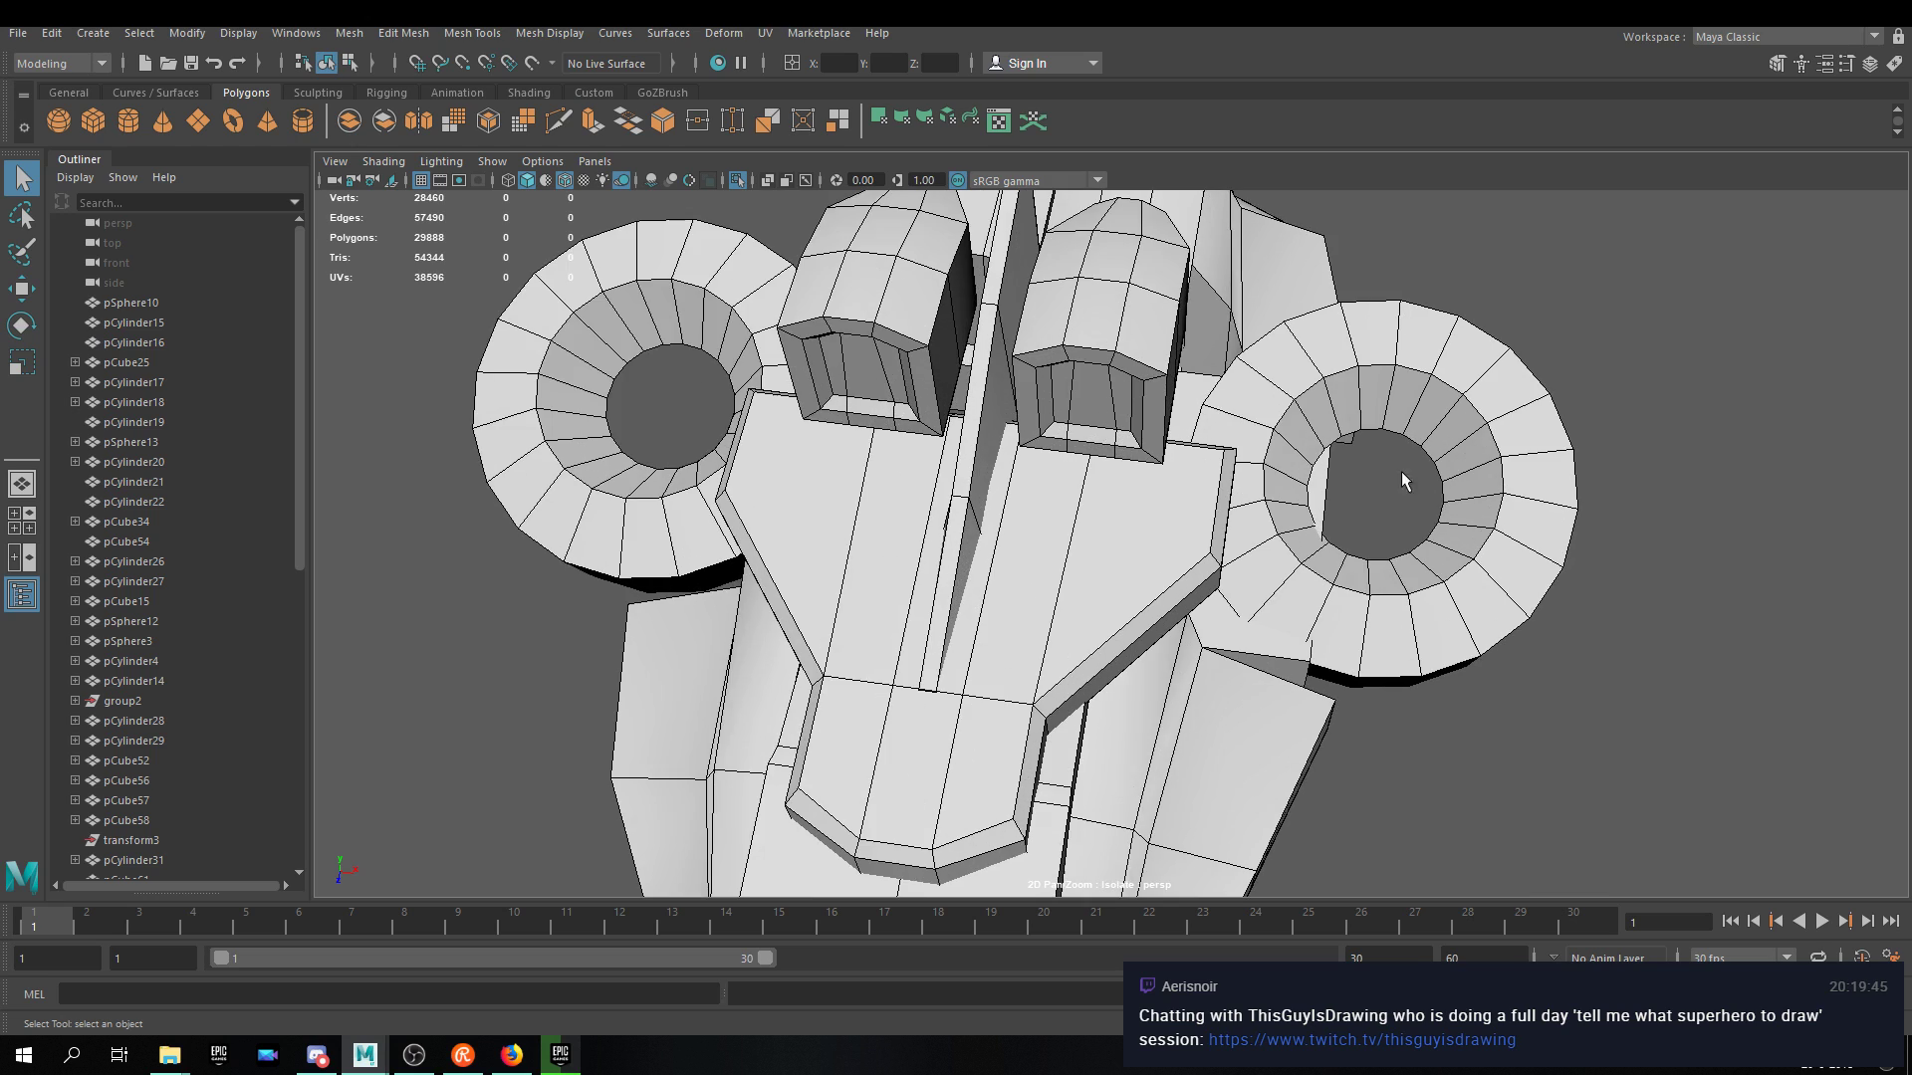
left_click_drag(1307, 530, 1260, 492, "alt")
scroll(1261, 492, "down", 5)
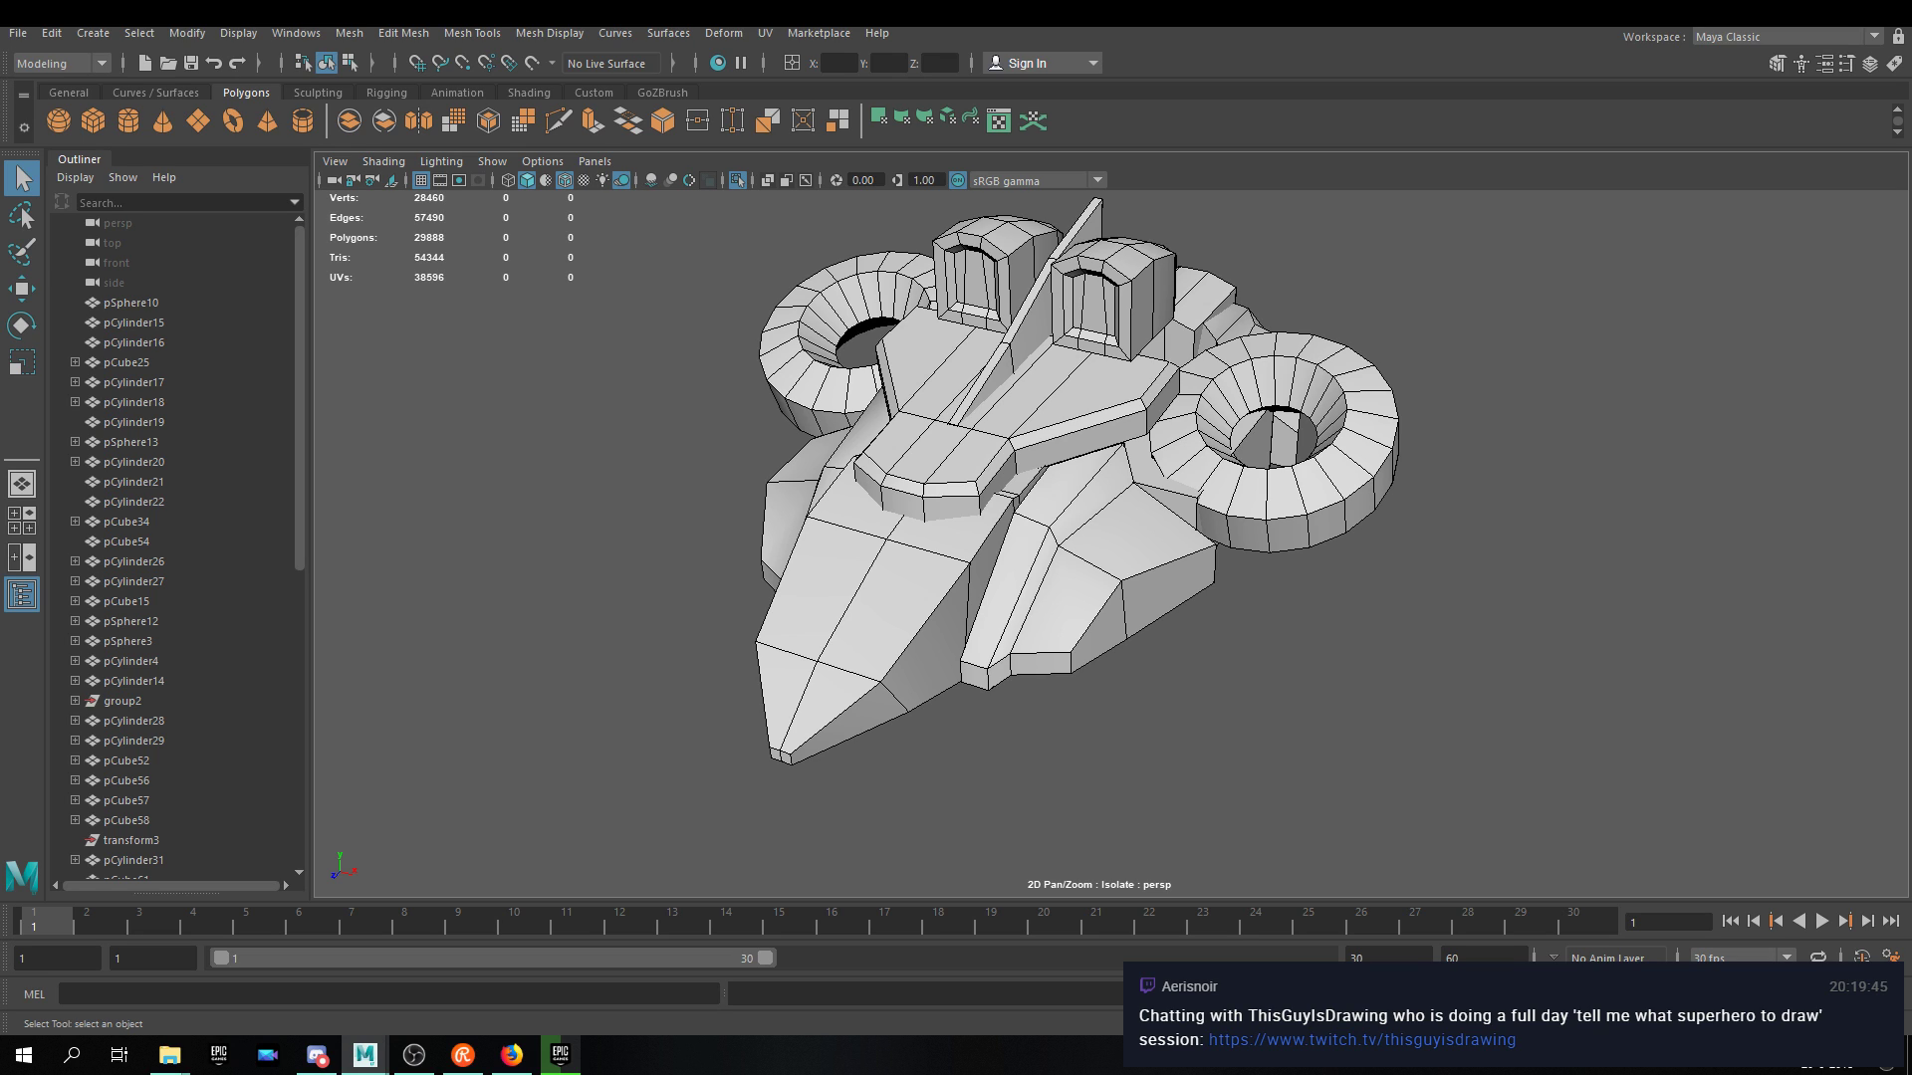
key("alt+Tab")
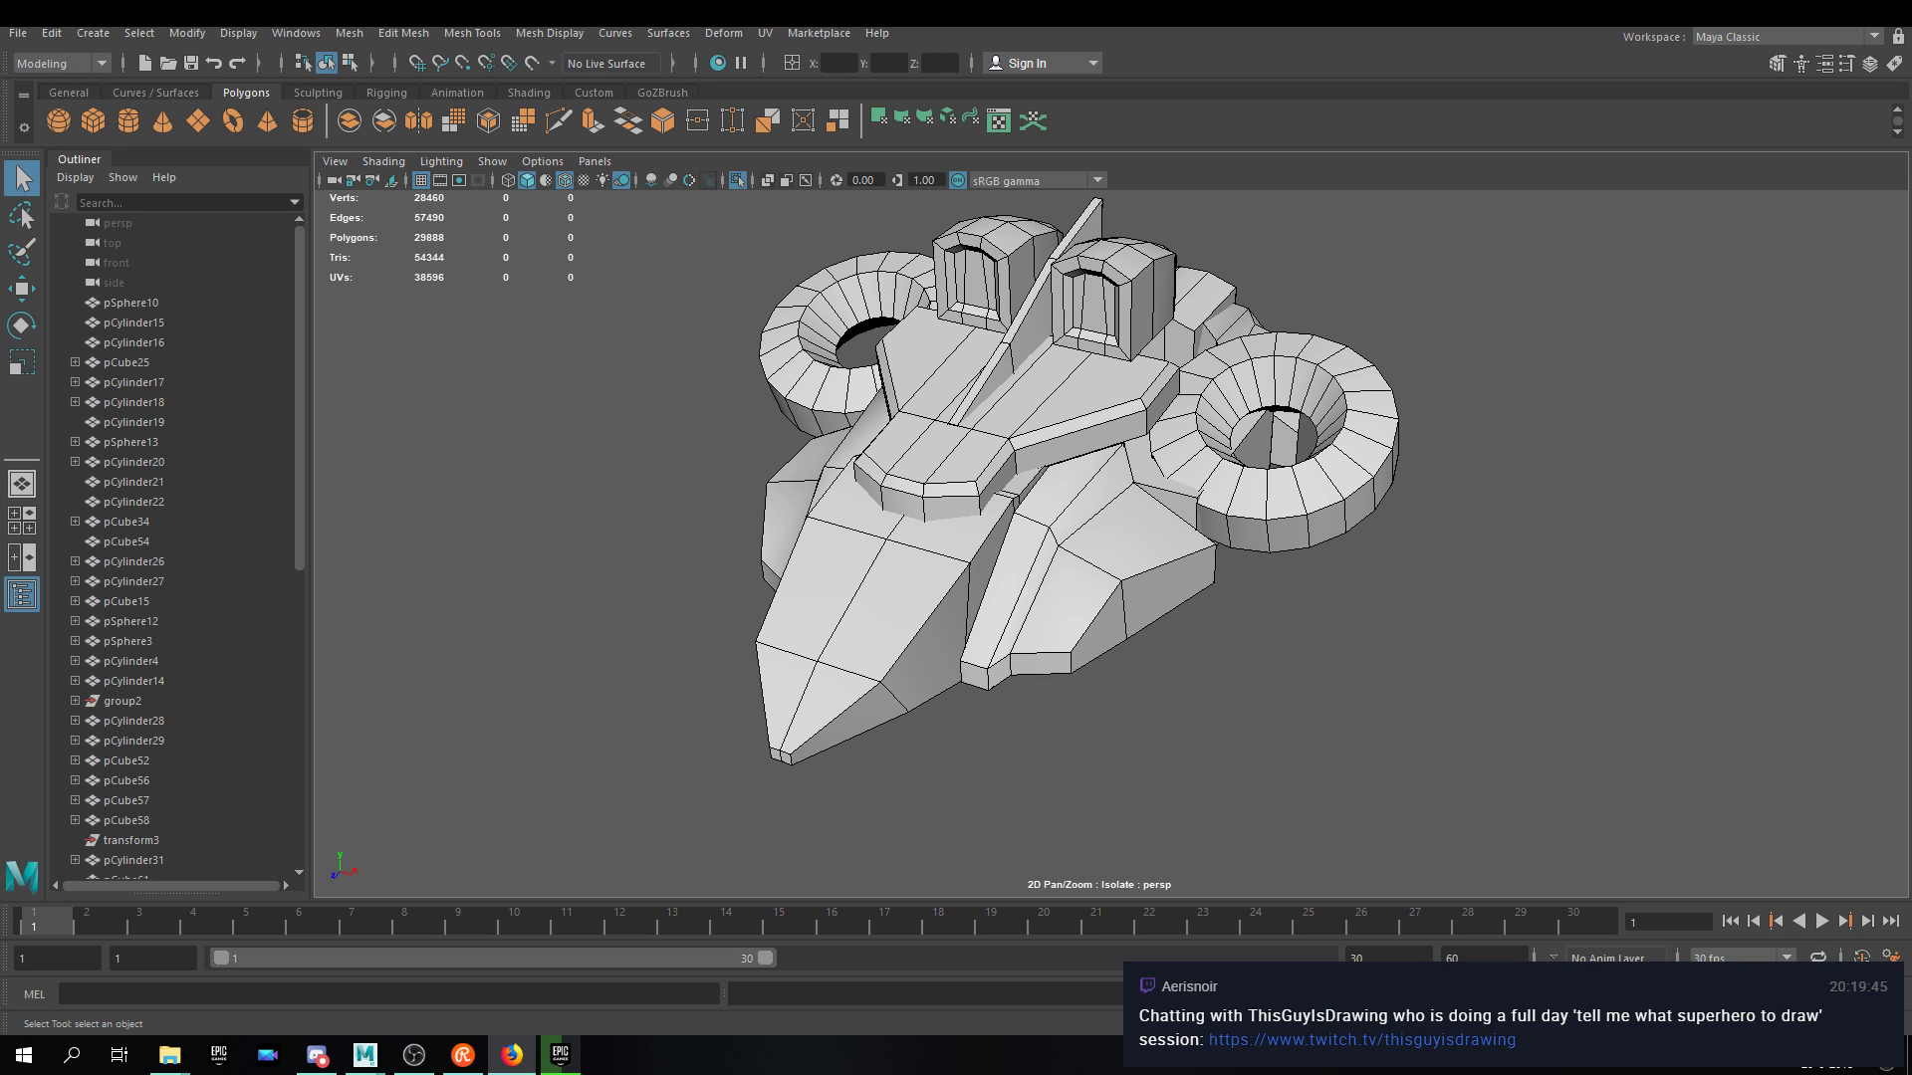
key("alt+Tab")
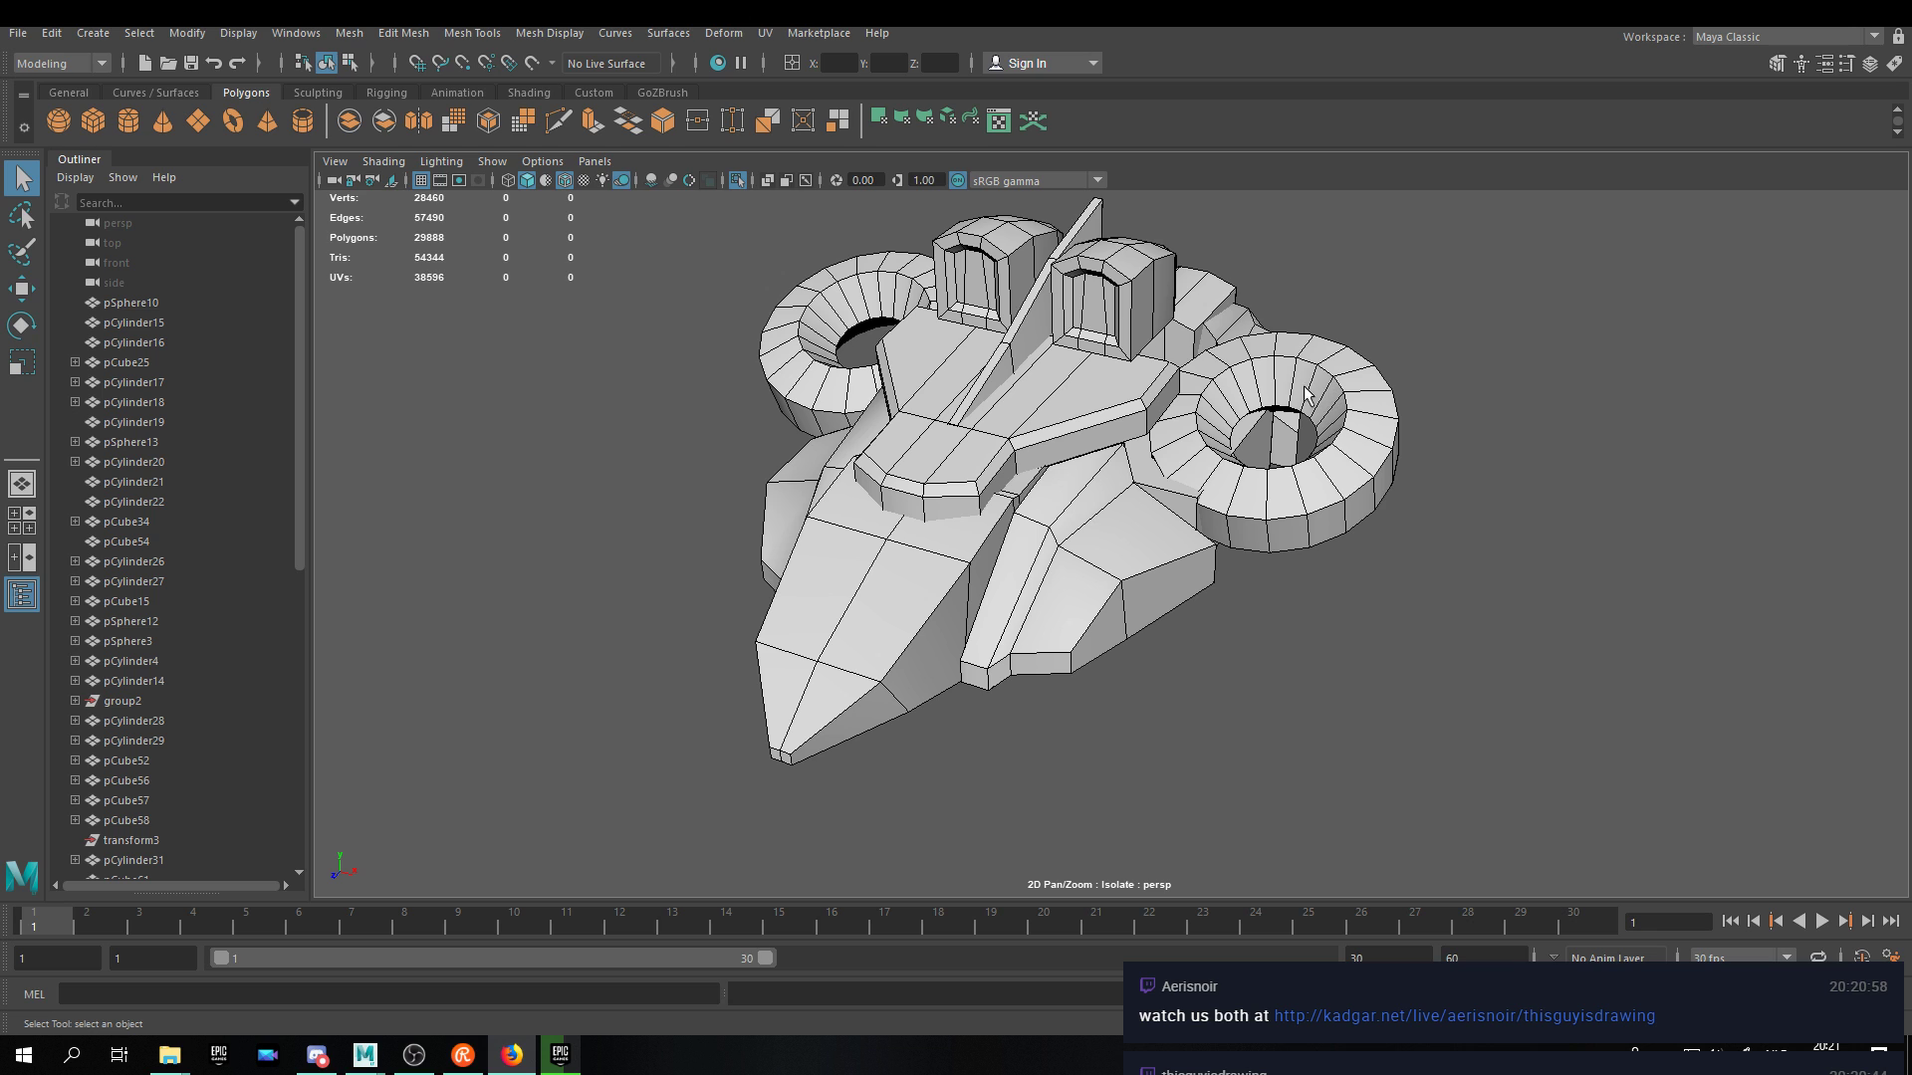
left_click_drag(1105, 246, 1059, 403, "alt")
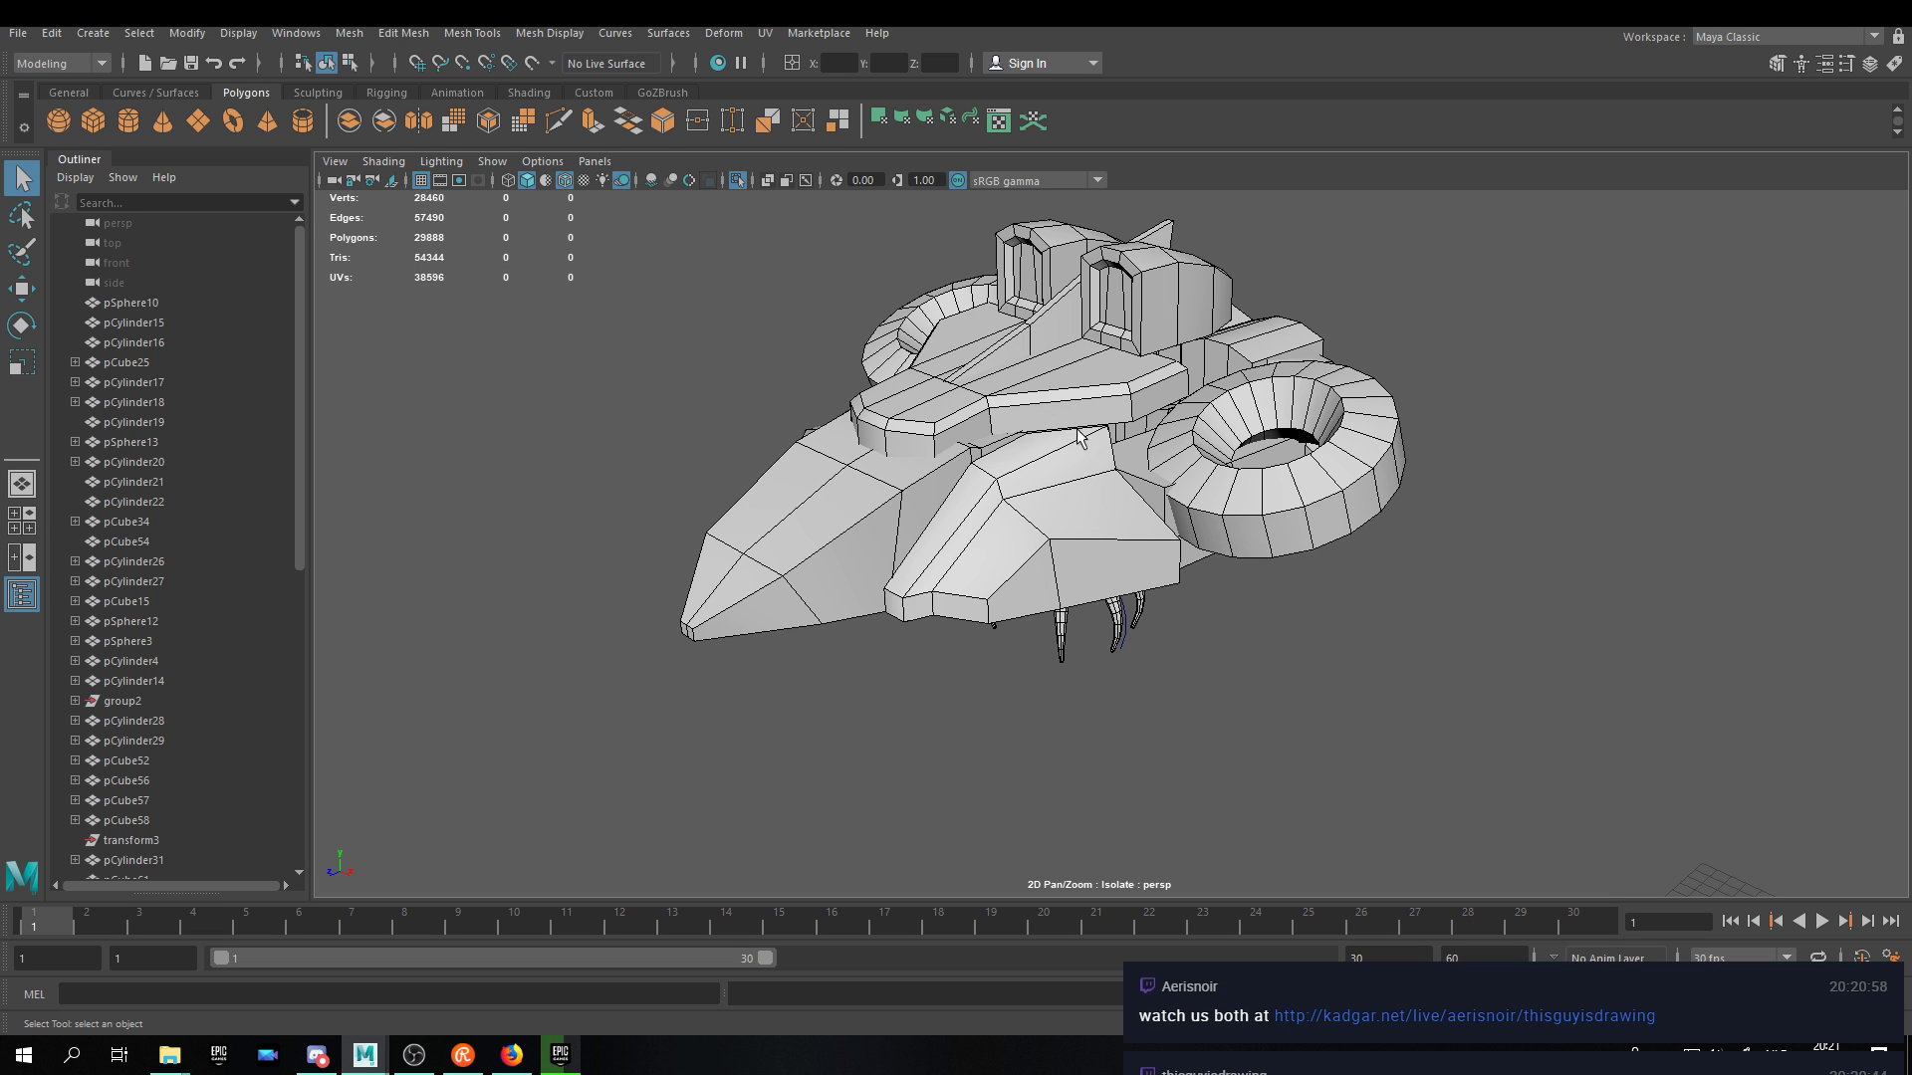
left_click_drag(1145, 435, 983, 484, "alt")
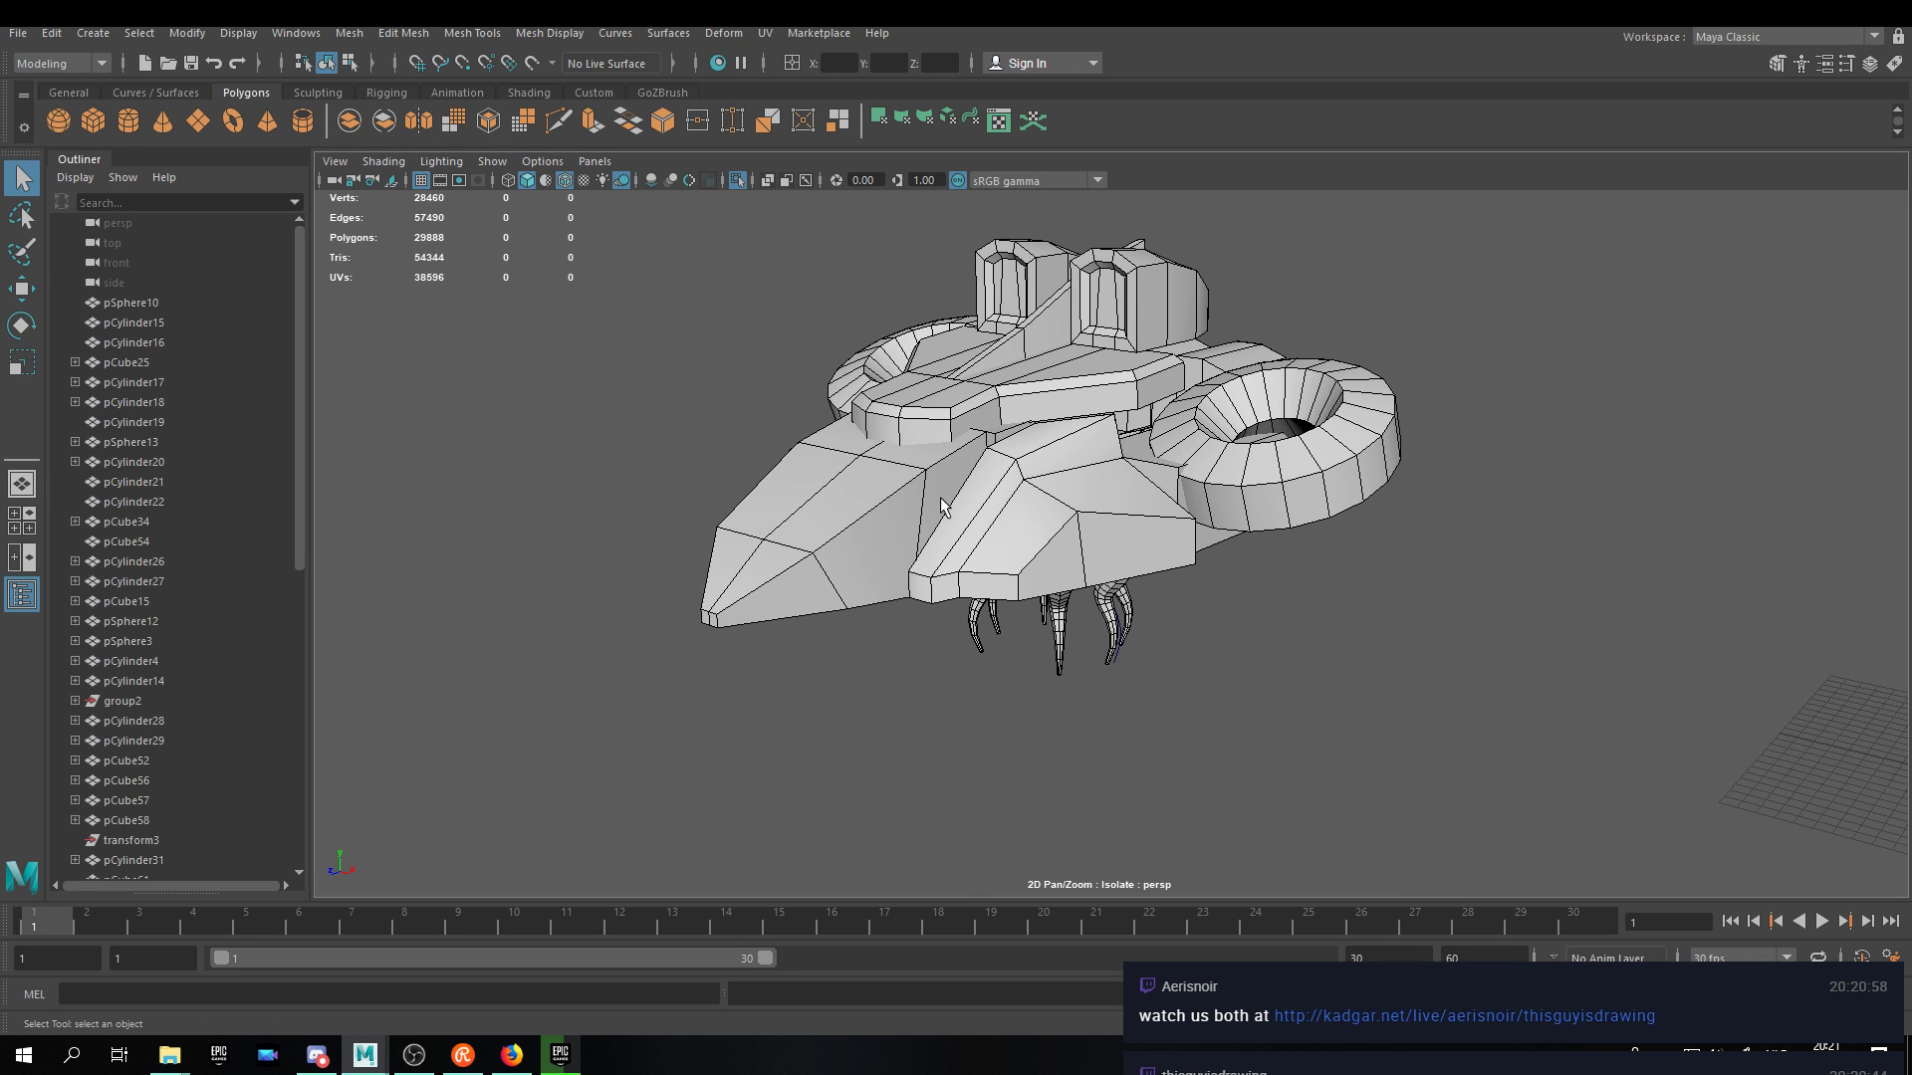
Check the Unreal Engine 4.19.2 installation again in the Epic Games Launcher and go back to Maya.
left_click(563, 1059)
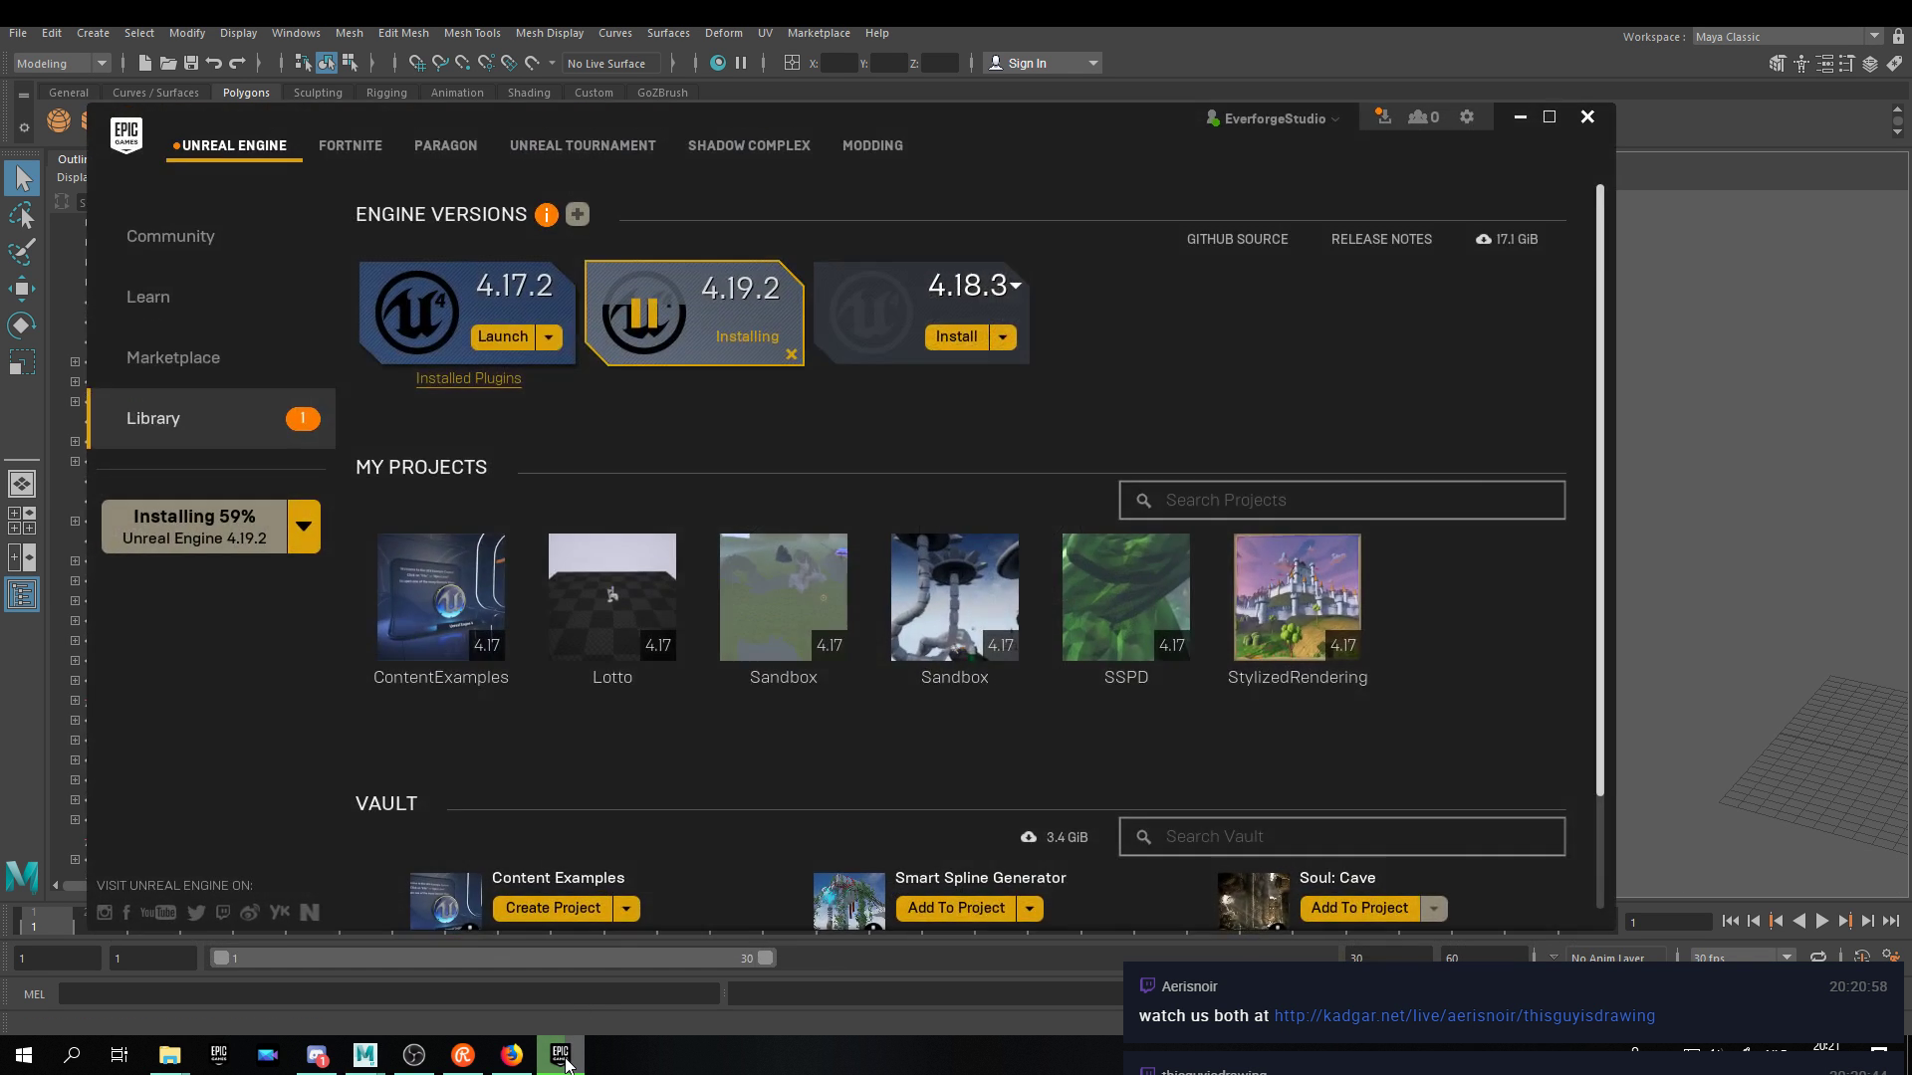
left_click(560, 1055)
Inspect the upper deck plate, the side ring engines and the lower hull around the tentacles.
left_click_drag(1115, 517, 1133, 466, "alt")
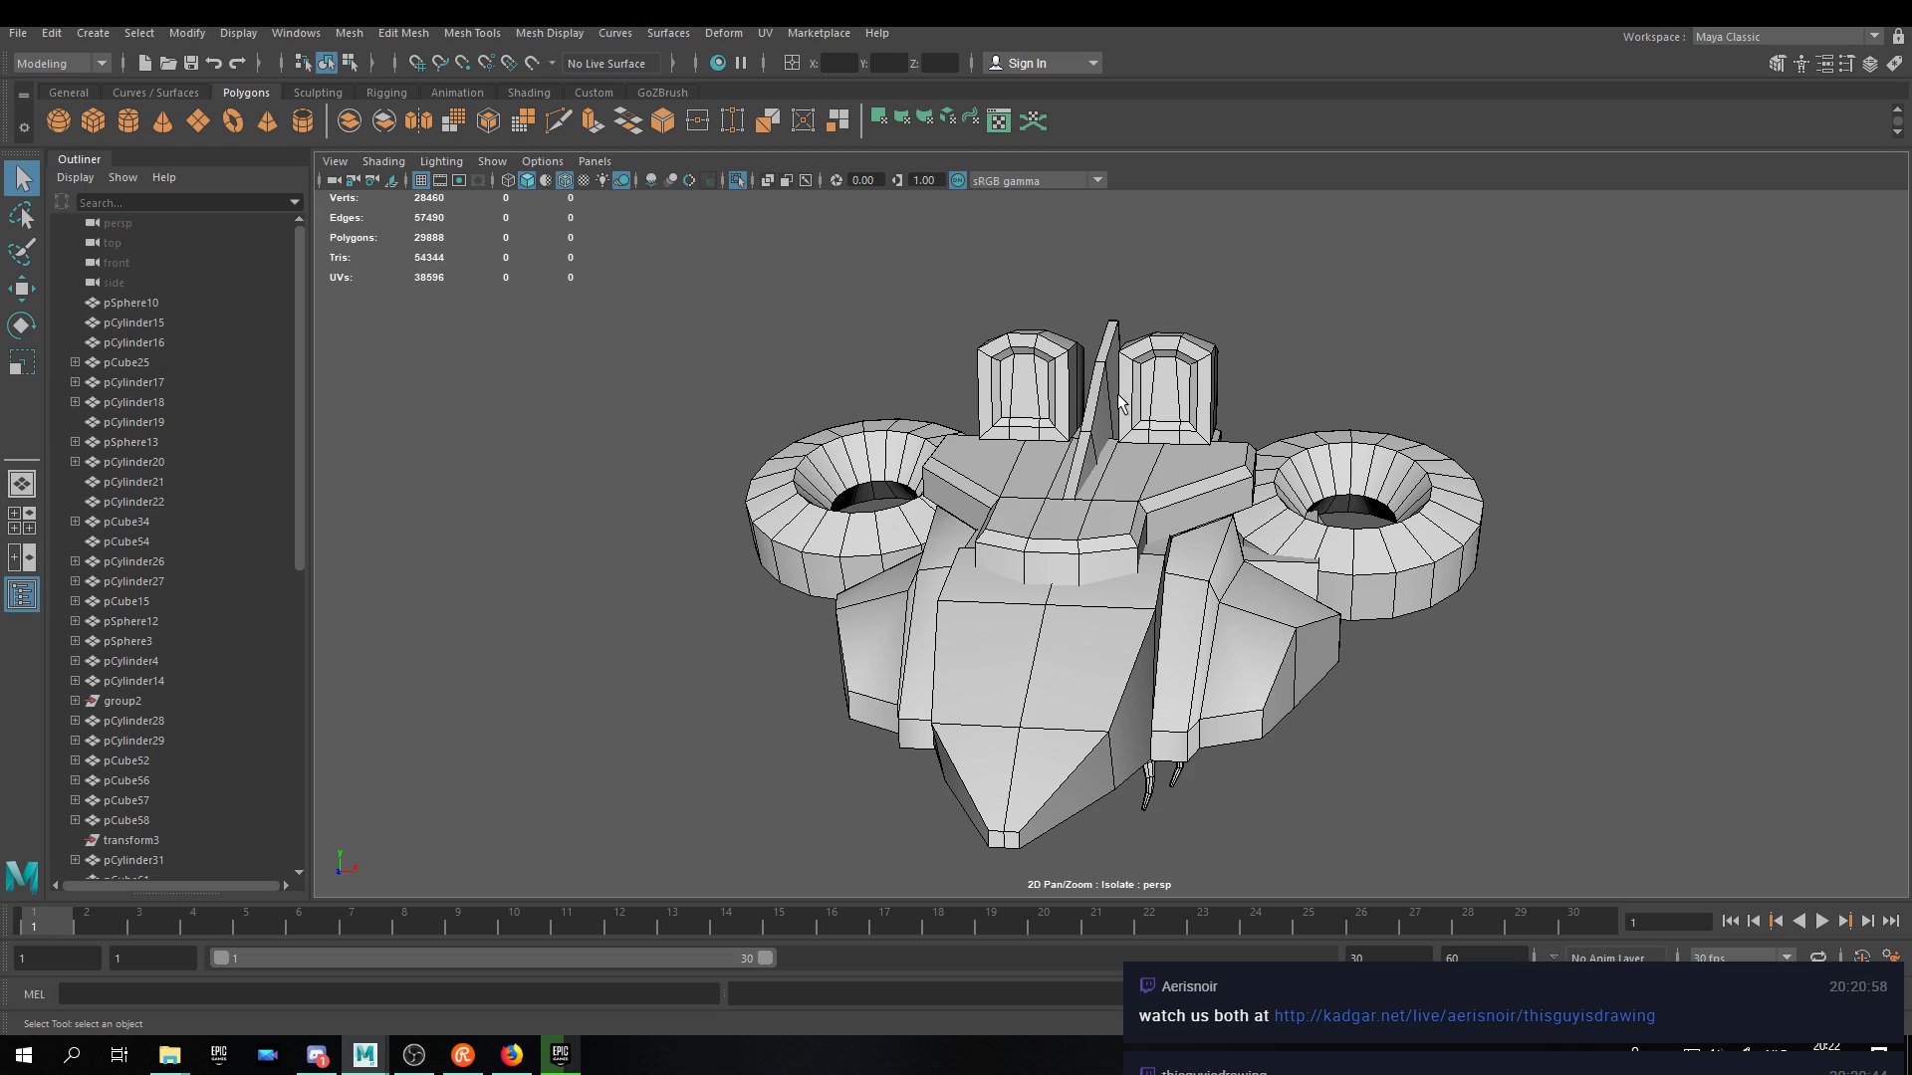
left_click_drag(1137, 472, 1031, 501, "alt")
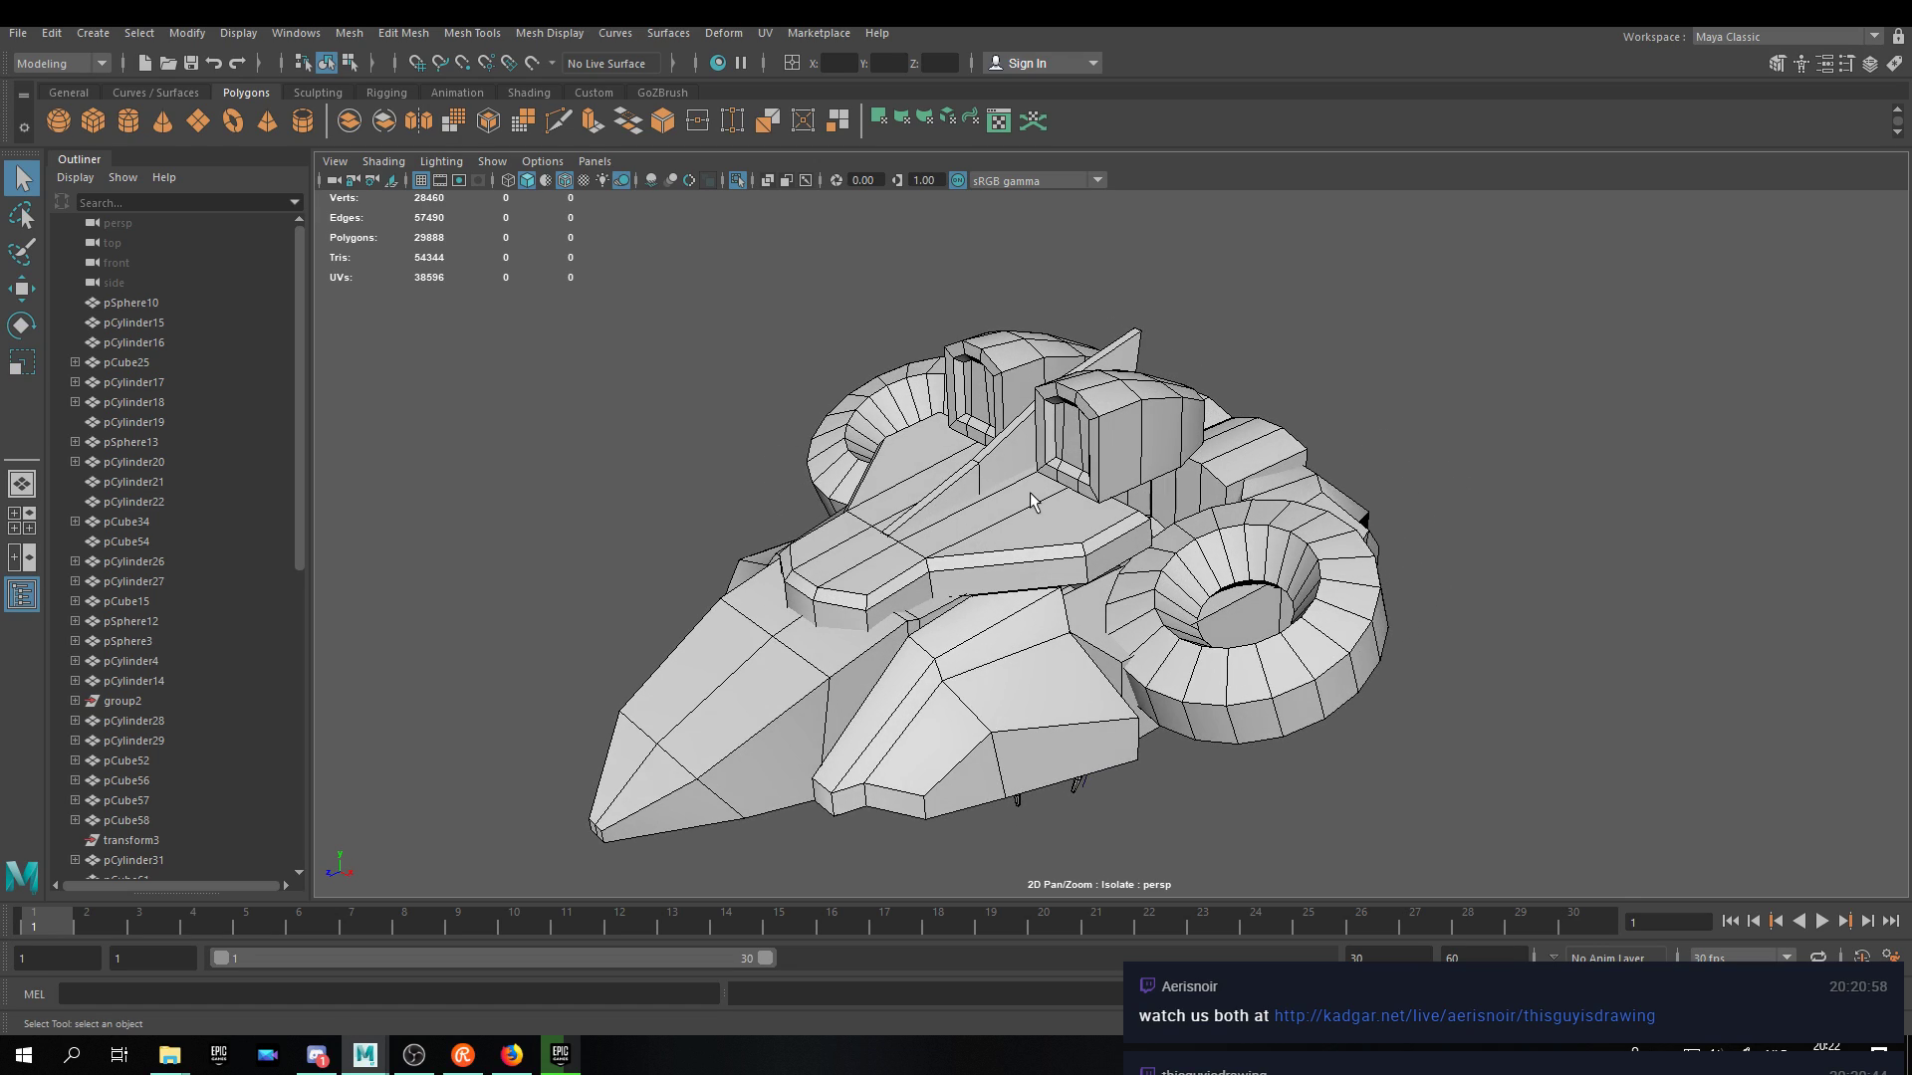
scroll(1045, 528, "up", 5)
left_click(1006, 520)
left_click_drag(1394, 512, 1361, 571, "alt")
left_click_drag(1132, 515, 1394, 602, "alt")
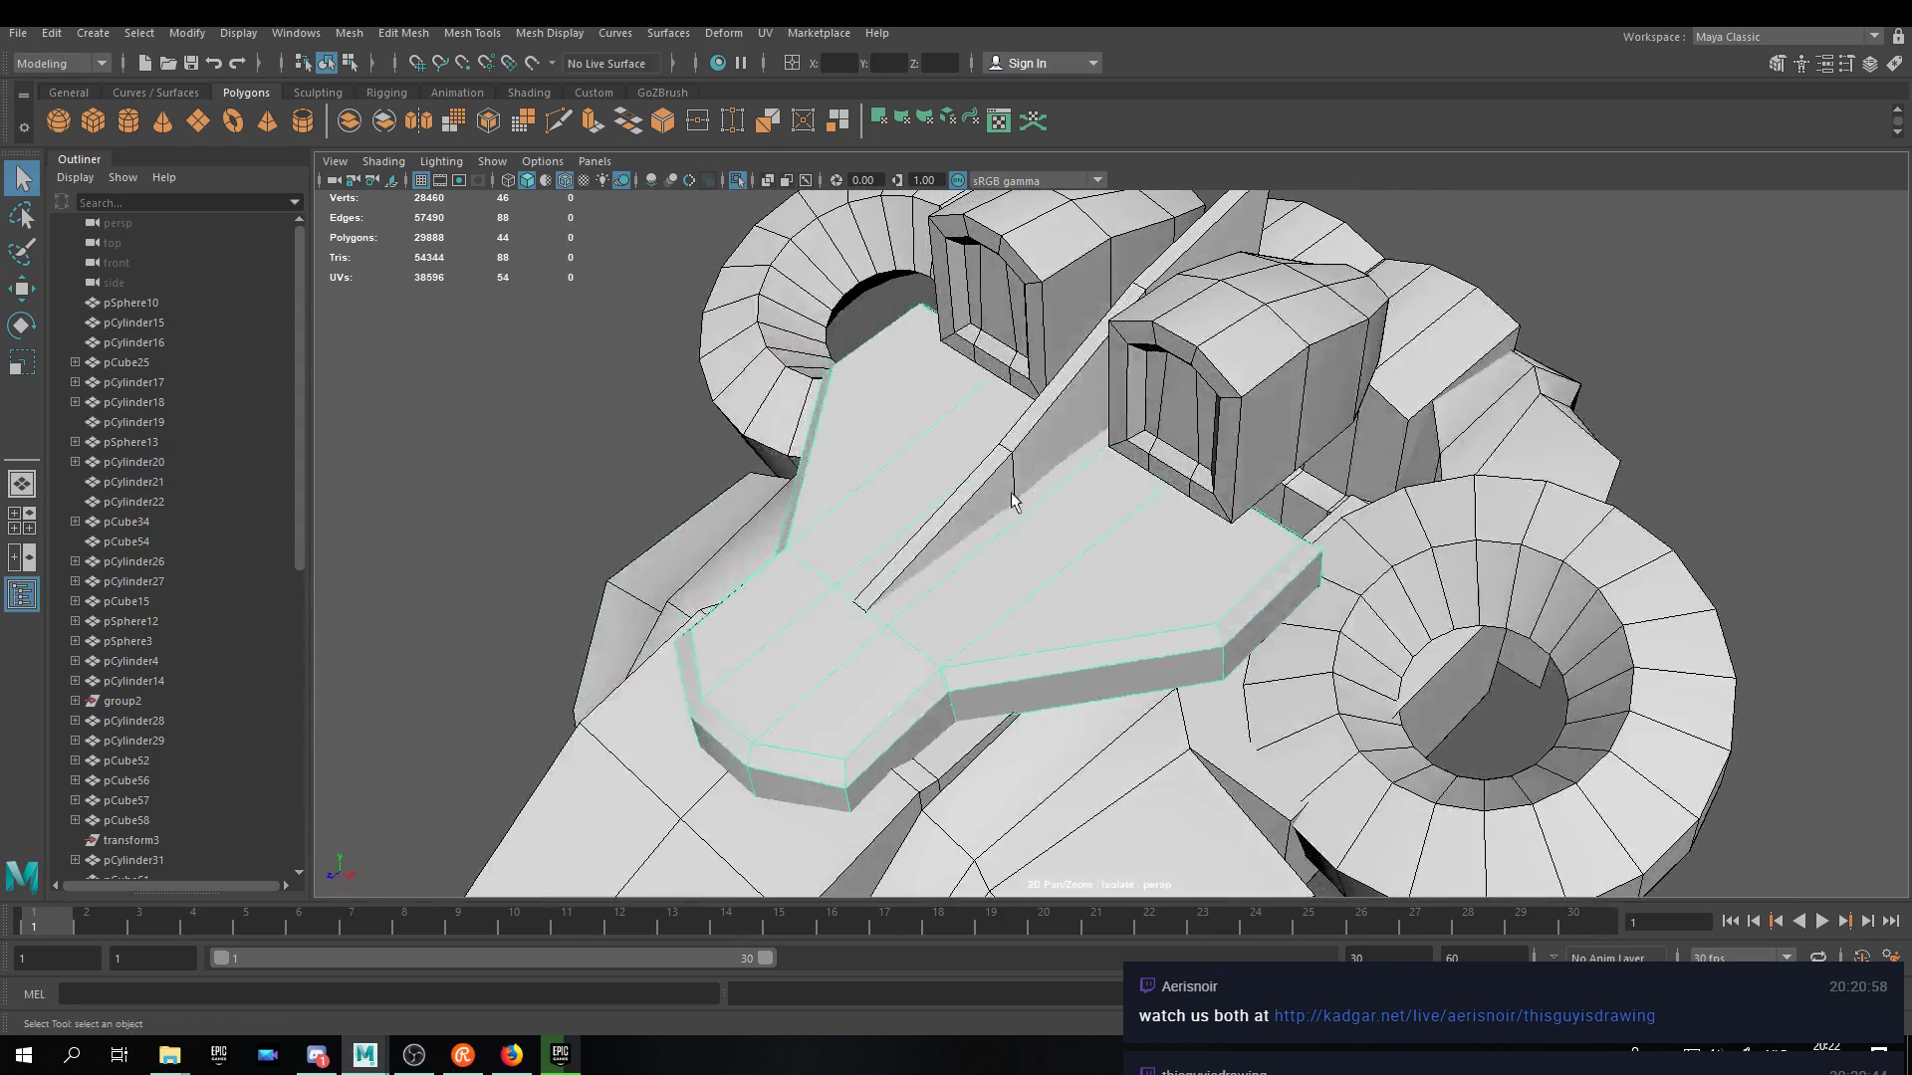
key("w")
left_click_drag(1024, 568, 1103, 511, "alt")
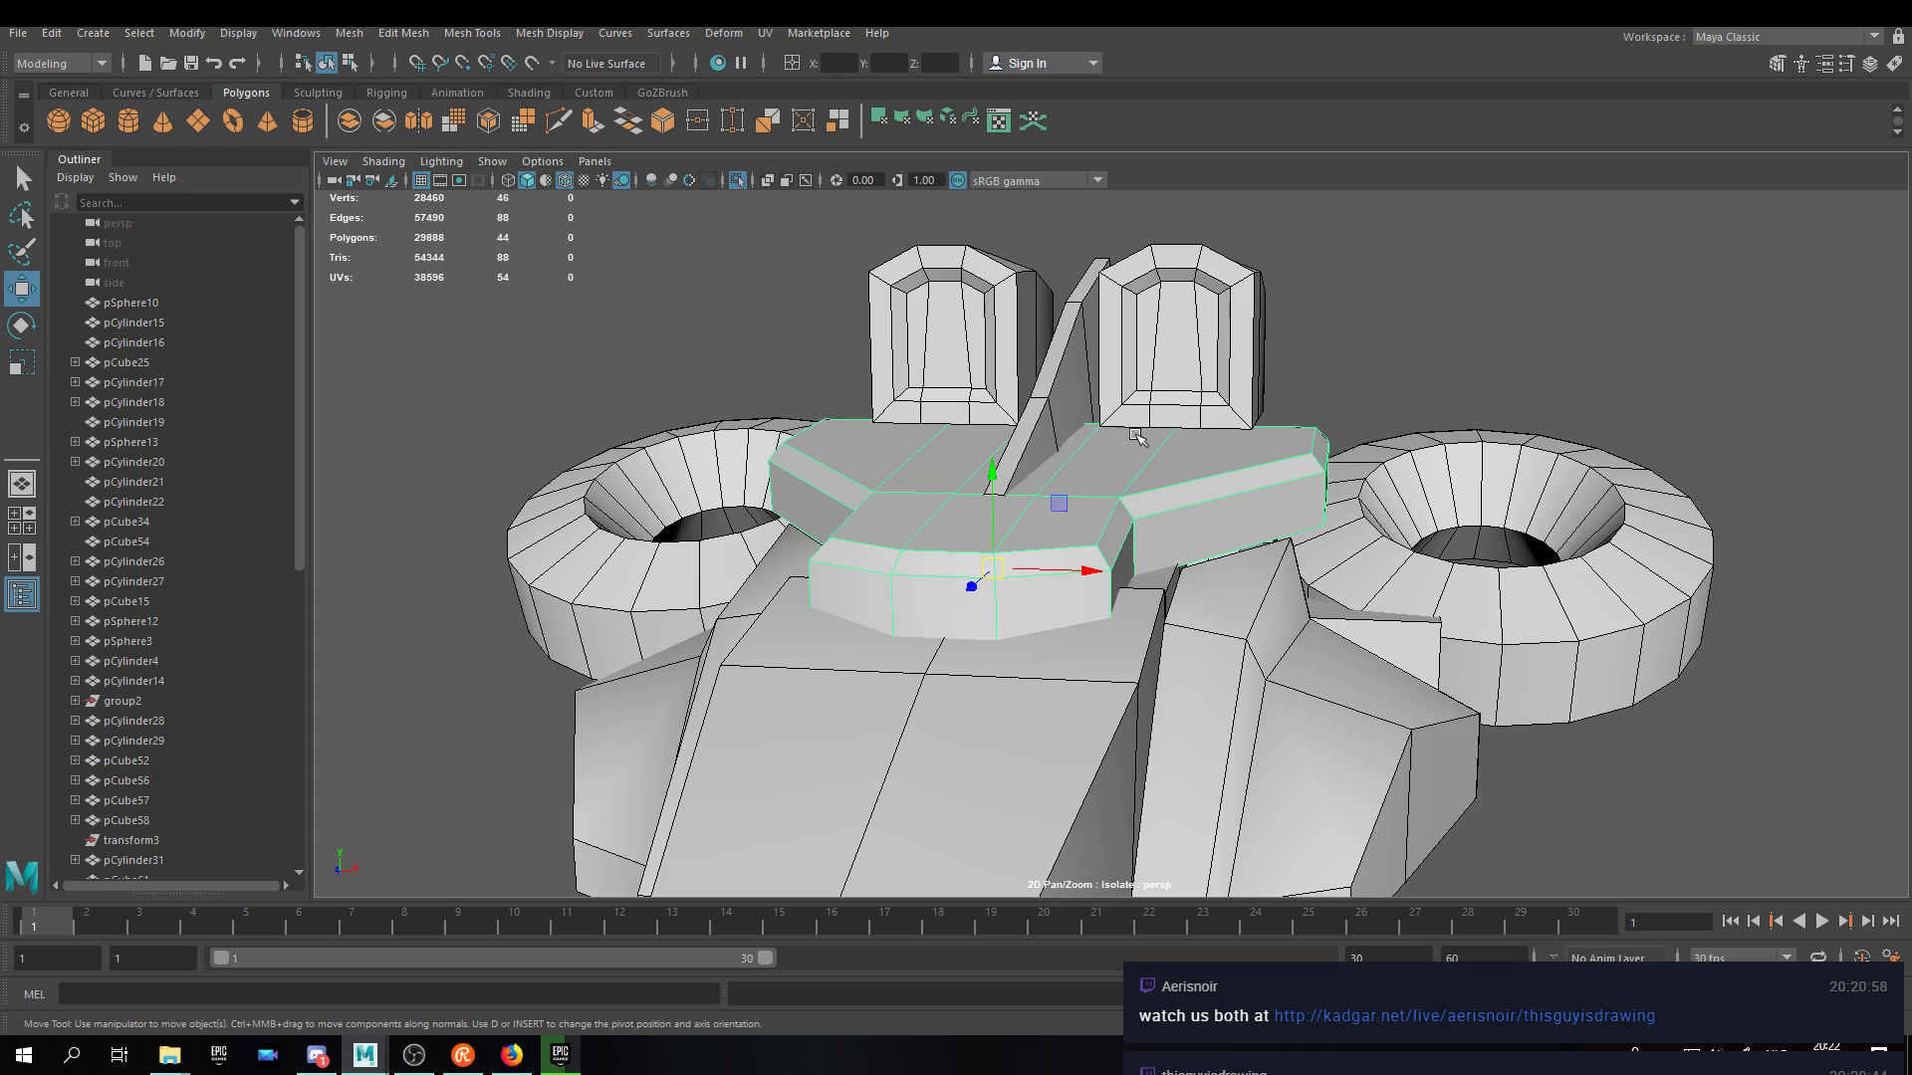
left_click_drag(1170, 396, 1043, 418, "alt")
left_click_drag(1295, 347, 1206, 615, "alt")
left_click_drag(1515, 528, 1379, 265, "alt")
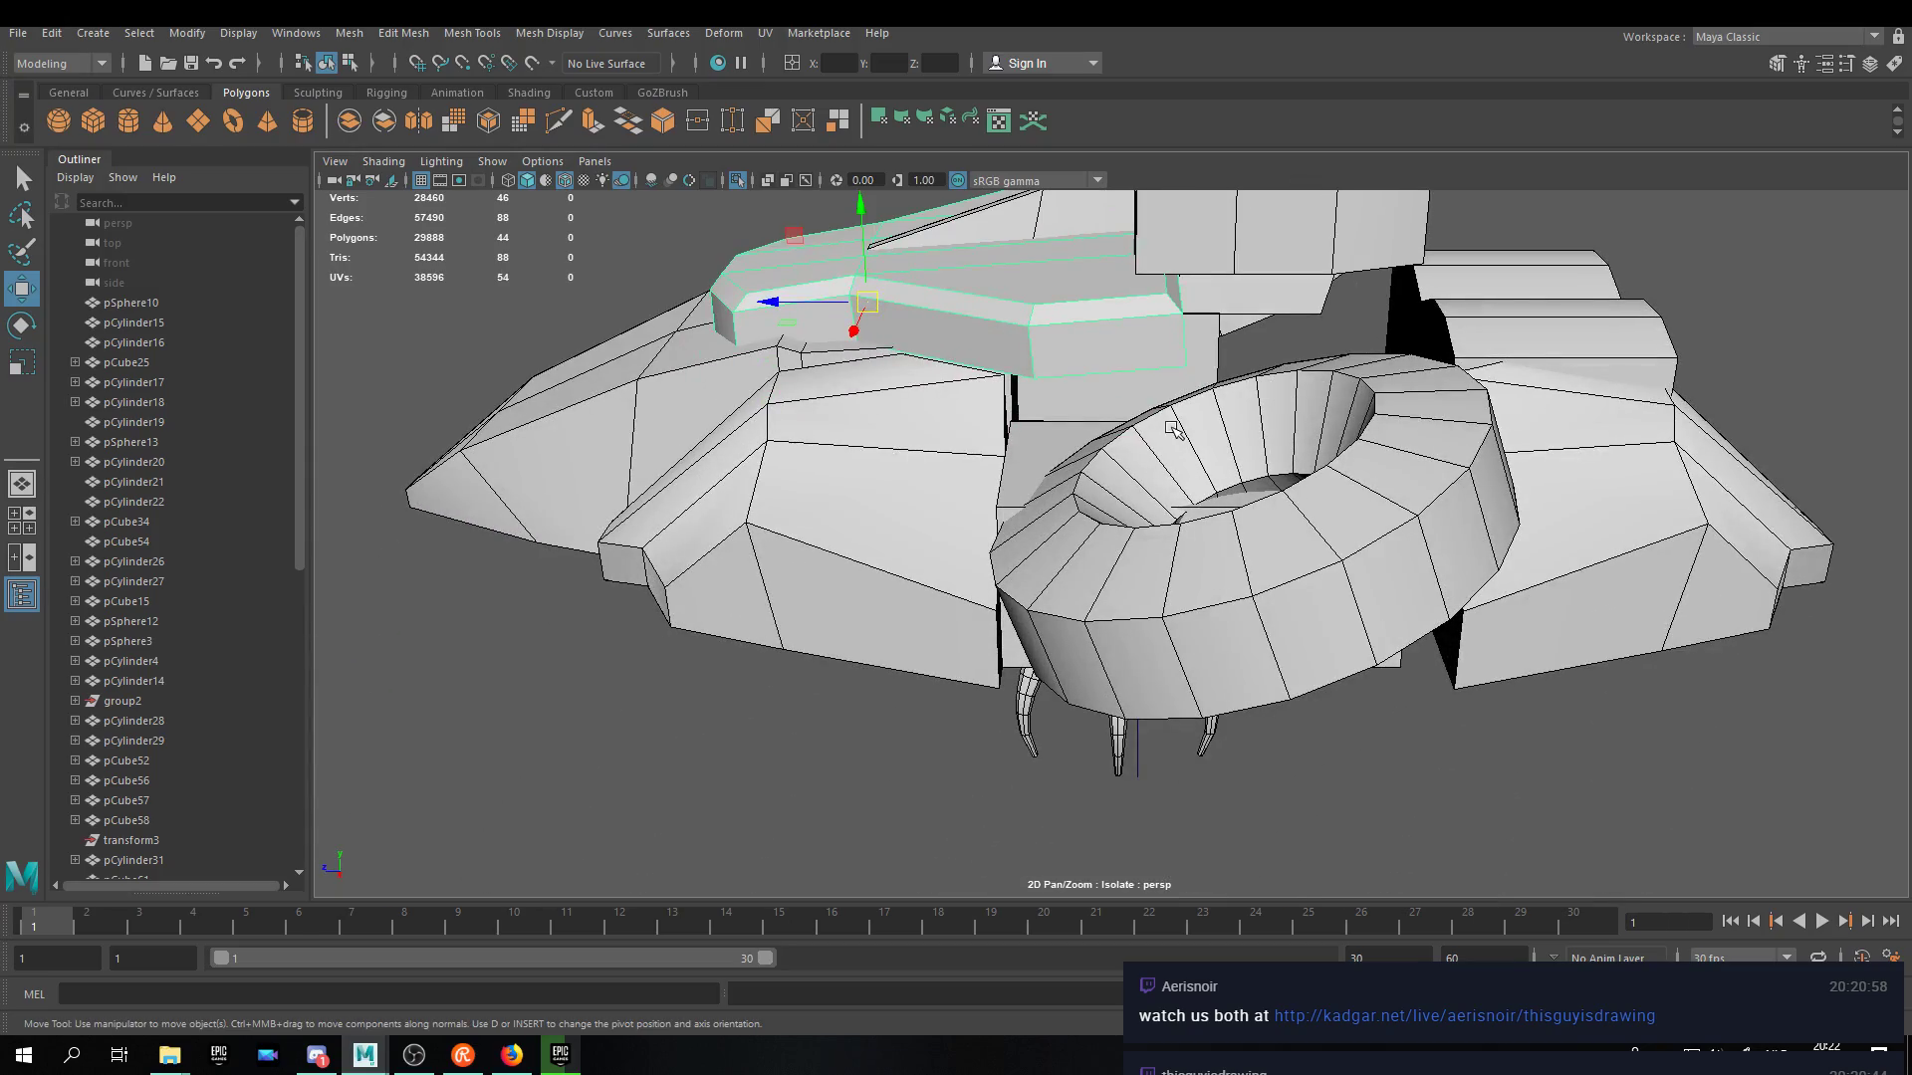
left_click_drag(1196, 416, 915, 527, "alt")
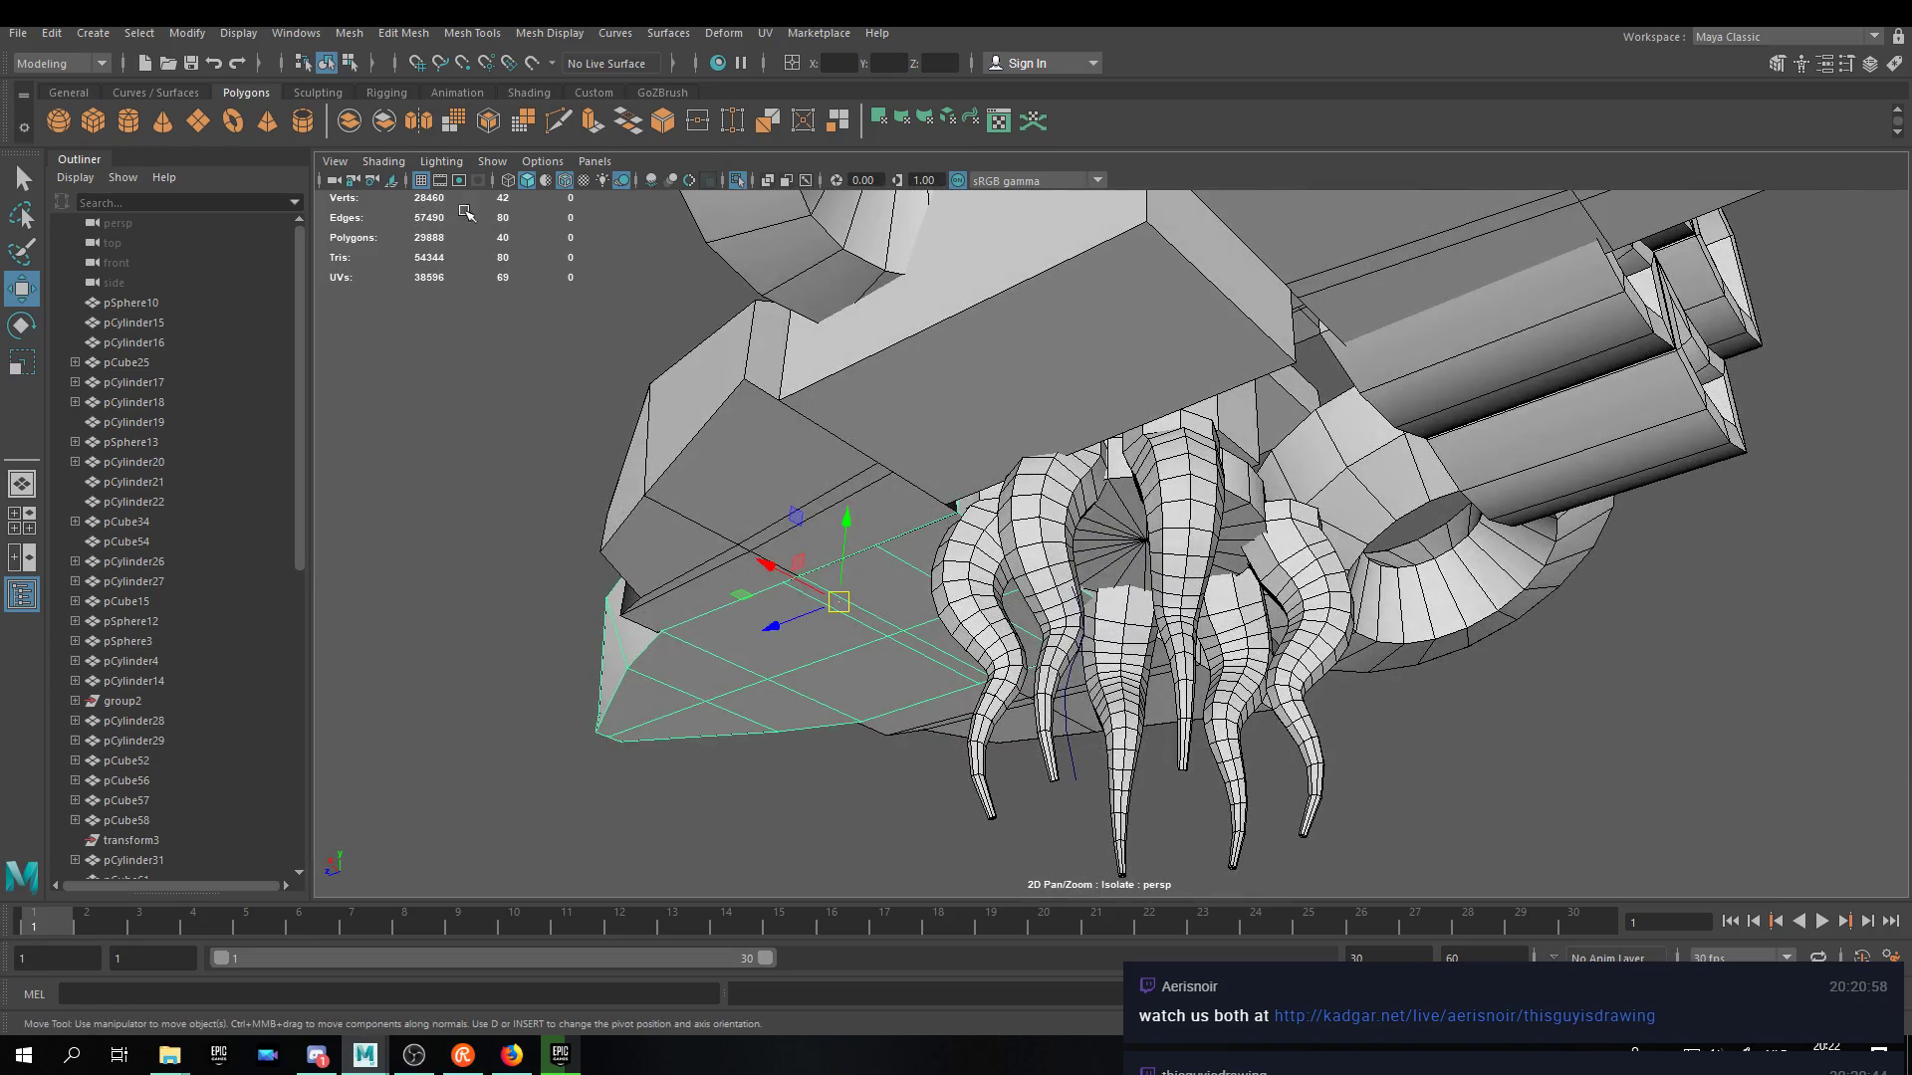
Create a polygon cube and vertex-snap it onto the middle of the ship near the tentacles.
left_click(93, 120)
left_click_drag(1163, 687, 1232, 510, "alt")
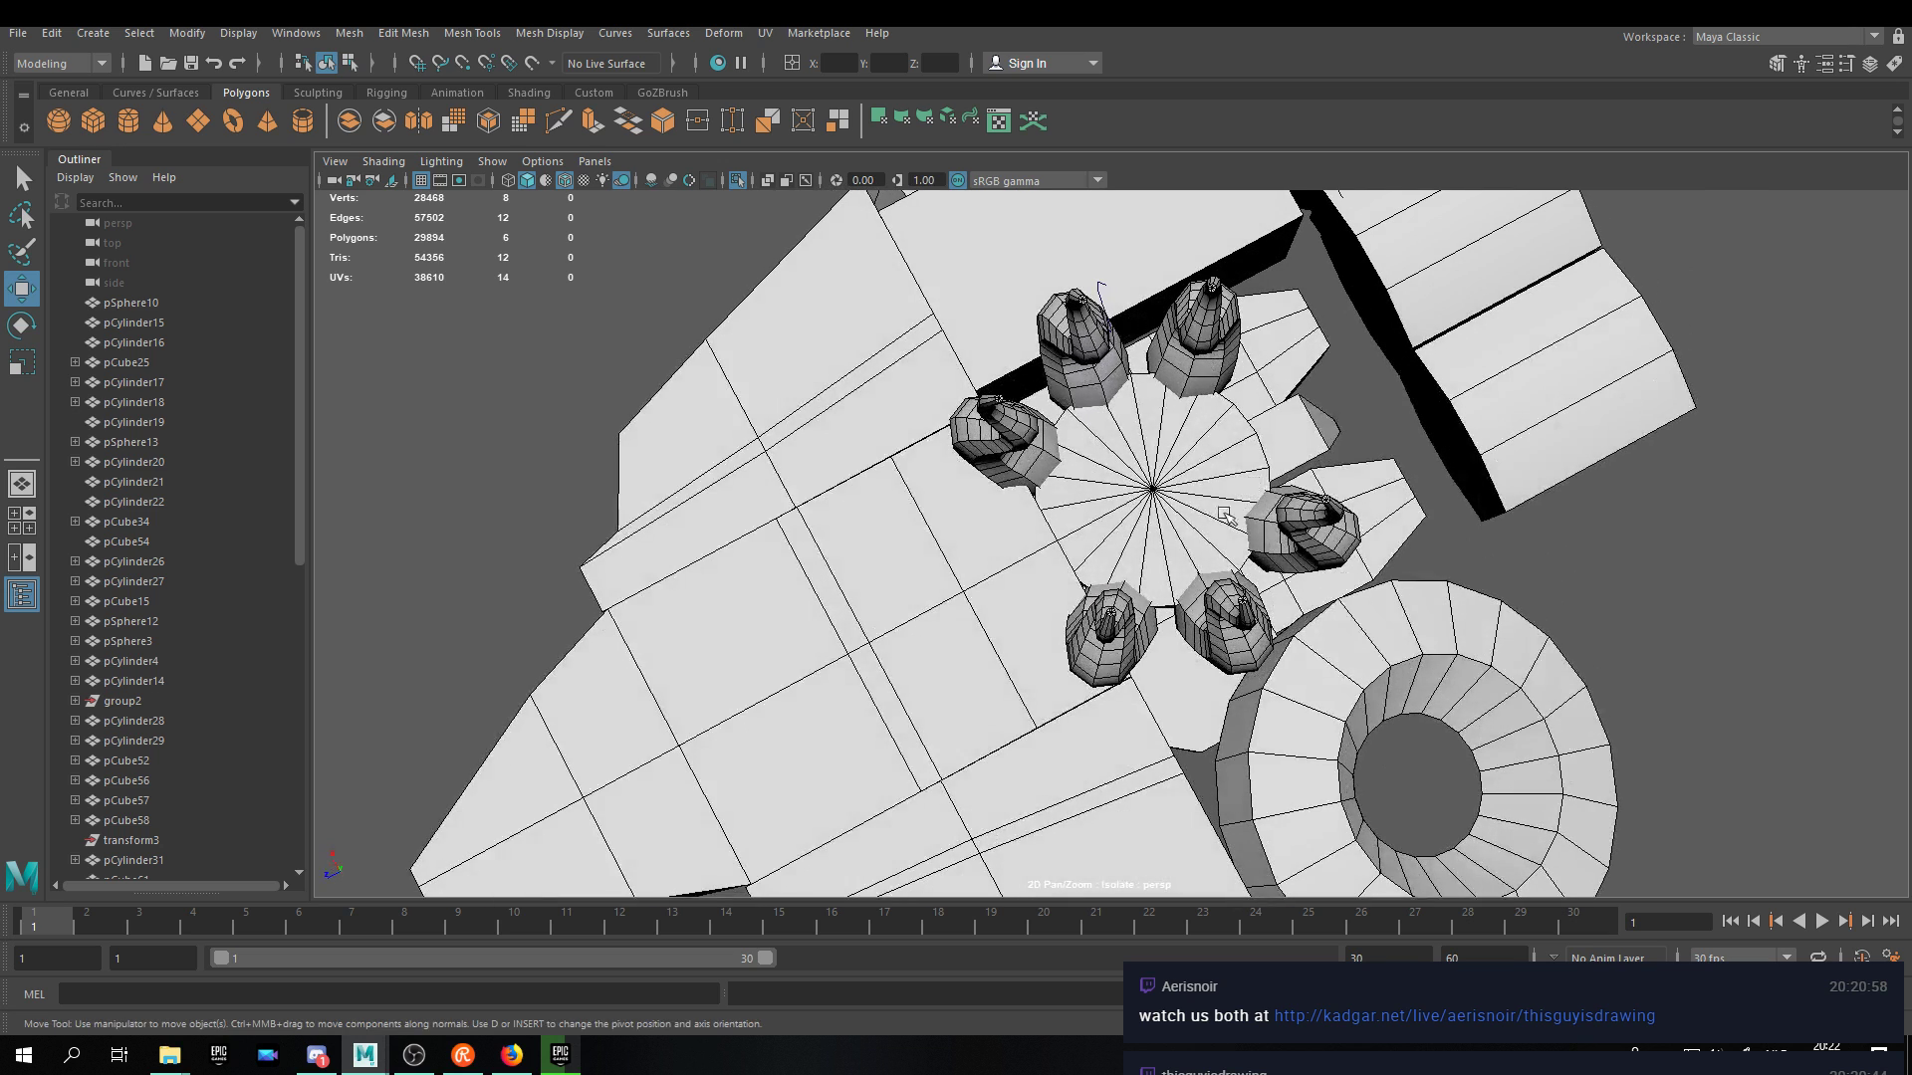
scroll(1158, 569, "down", 6)
scroll(1158, 569, "down", 3)
middle_click_drag(1158, 570, 1190, 622, "alt")
key("v")
left_click_drag(849, 289, 1112, 603)
key("v")
left_click_drag(963, 687, 1112, 596)
Scale up the new cube and move it along the ship's length within the tentacle ring.
key("r")
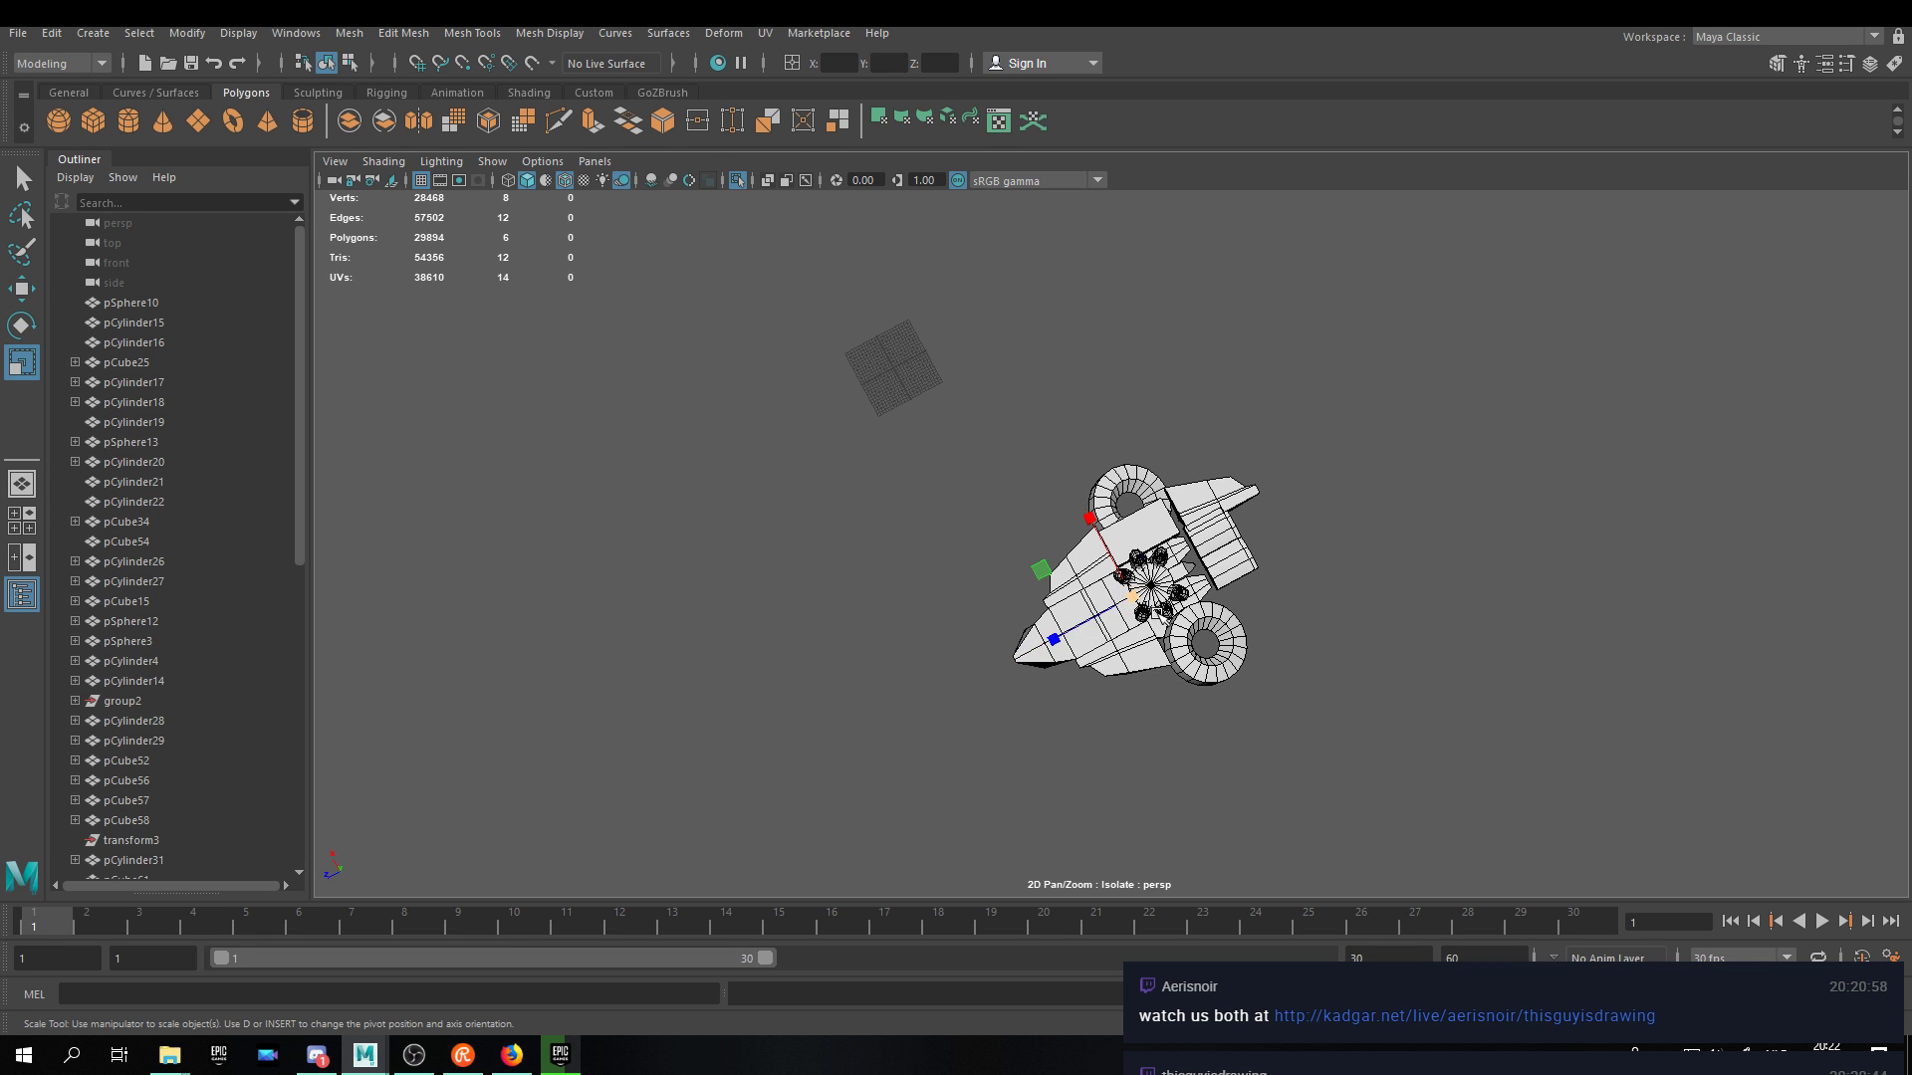
scroll(1243, 712, "up", 8)
left_click_drag(1243, 711, 1220, 597, "alt")
middle_click_drag(1204, 598, 1253, 578)
key("w")
mouse_move(1061, 631)
left_mouse_down()
mouse_move(1225, 539)
mouse_move(1161, 576)
left_mouse_up()
mouse_move(1161, 576)
left_mouse_down("alt")
mouse_move(996, 428)
mouse_move(906, 313)
left_mouse_up("alt")
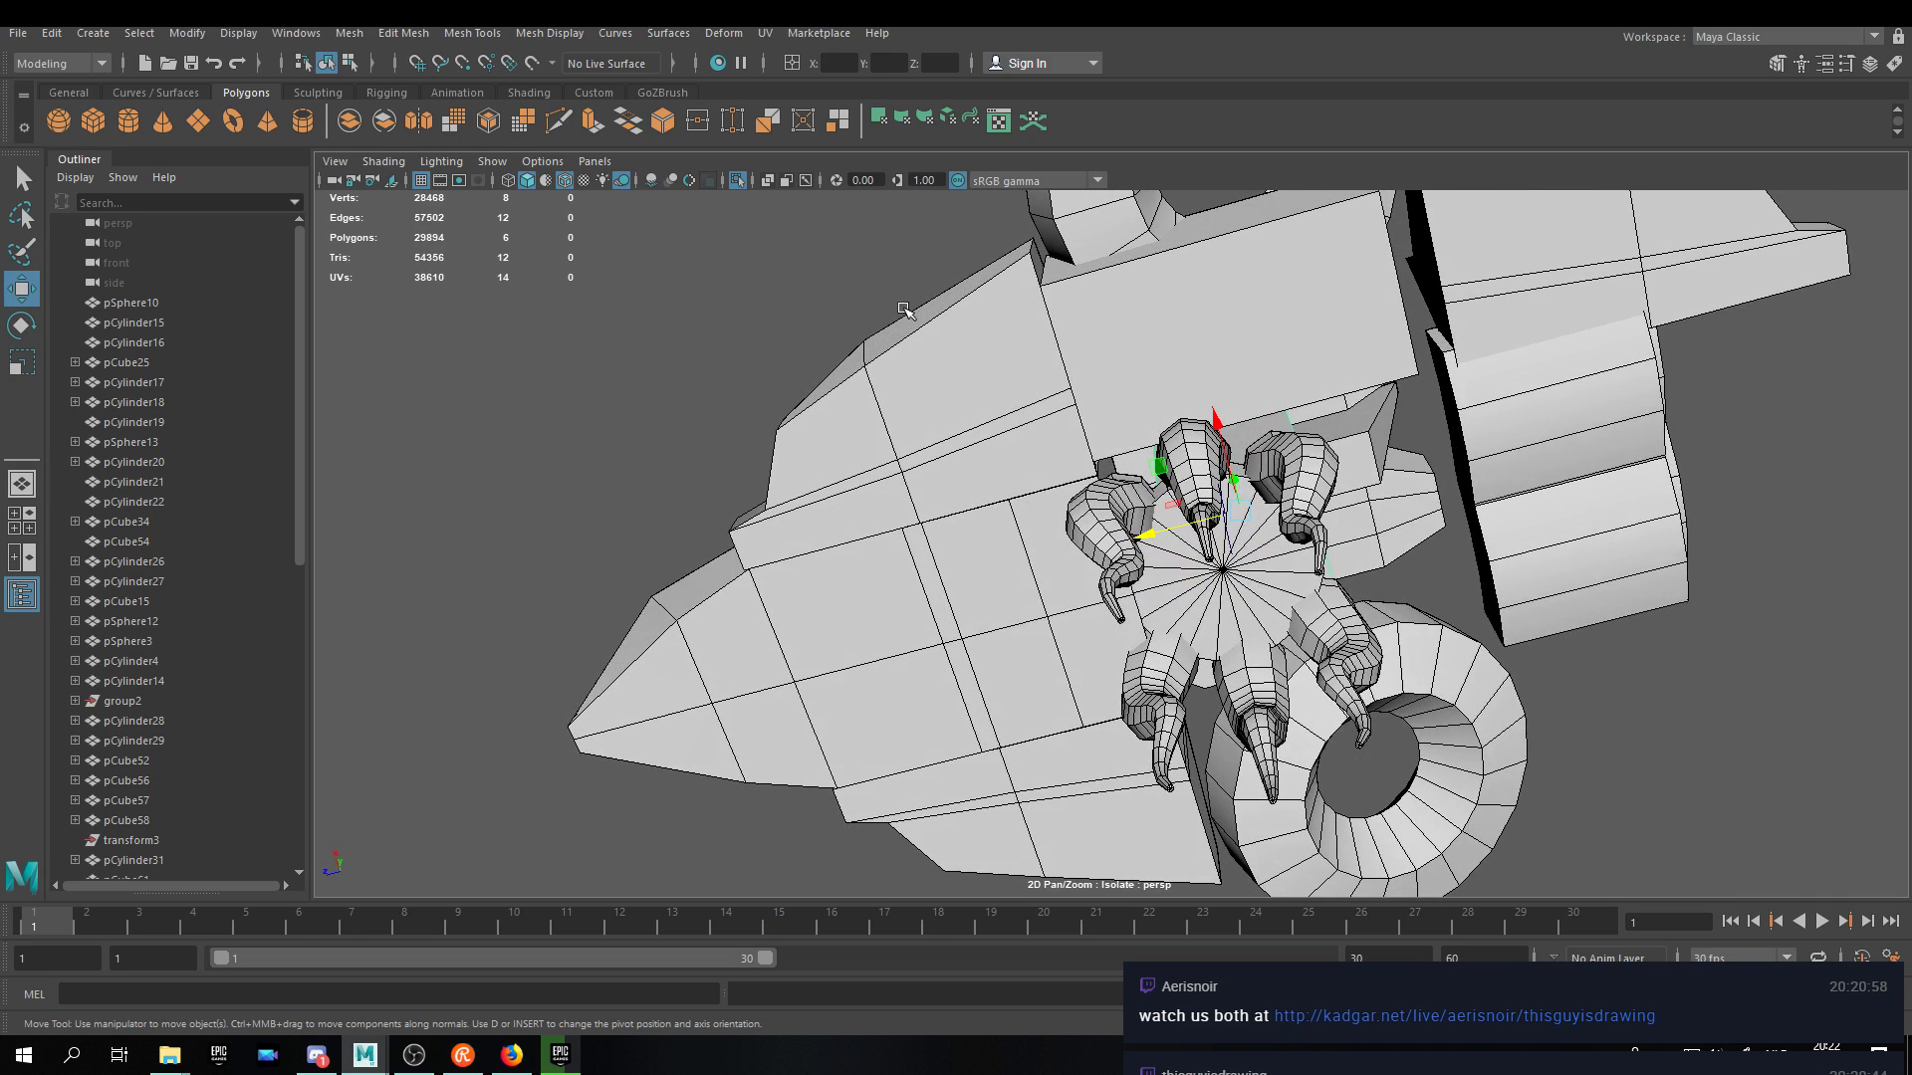
Vertex-snap the box along the ship's length to the rear edge of the lower front hull.
left_click_drag(1227, 505, 1228, 570, "alt")
key("v")
left_click_drag(1239, 371, 1045, 595)
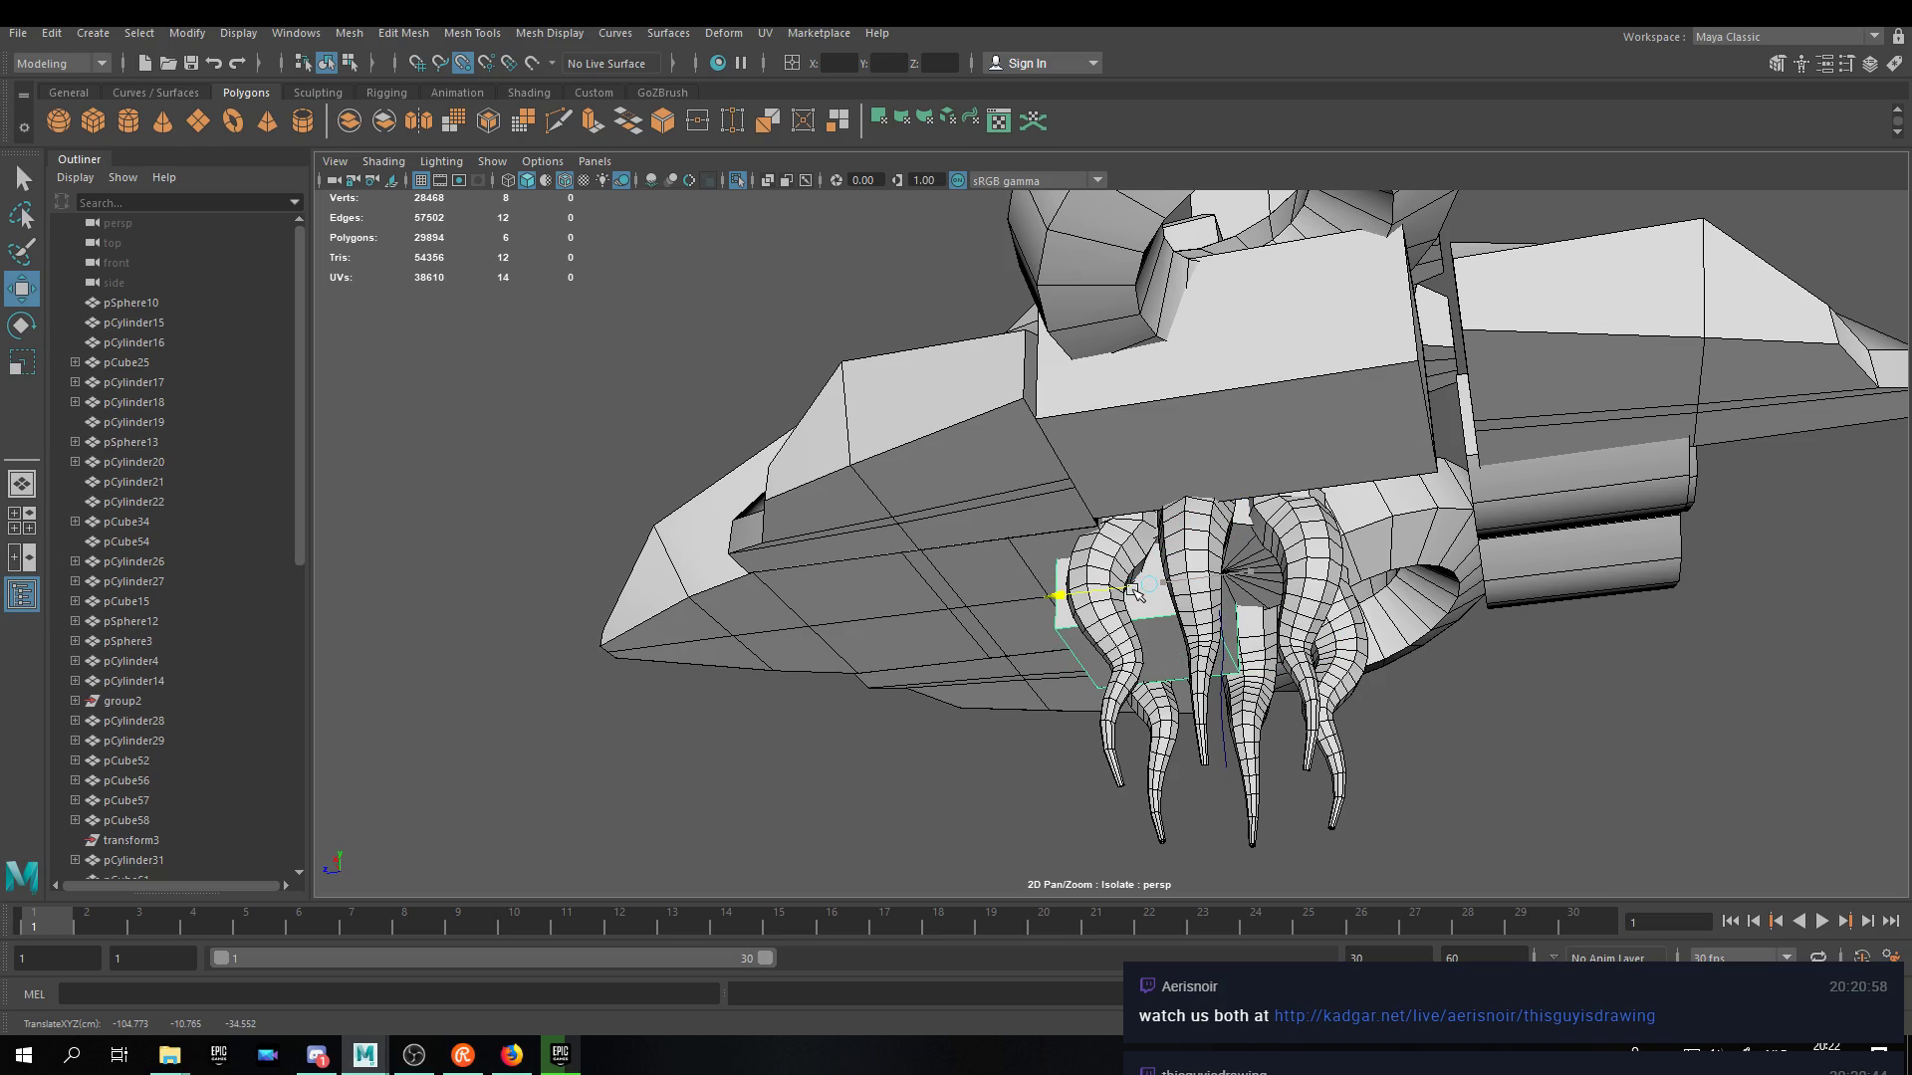
Resize the box to the width of the lower front hull and snap it to that hull's rear corner.
mouse_move(1148, 502)
left_mouse_down("alt")
mouse_move(1146, 543)
mouse_move(1232, 631)
mouse_move(1176, 500)
mouse_move(1180, 522)
left_mouse_up("alt")
key("r")
key("w")
left_click_drag(1381, 505, 1294, 557, "alt")
key("v")
left_click_drag(1111, 619, 1082, 443)
key("d")
key("v")
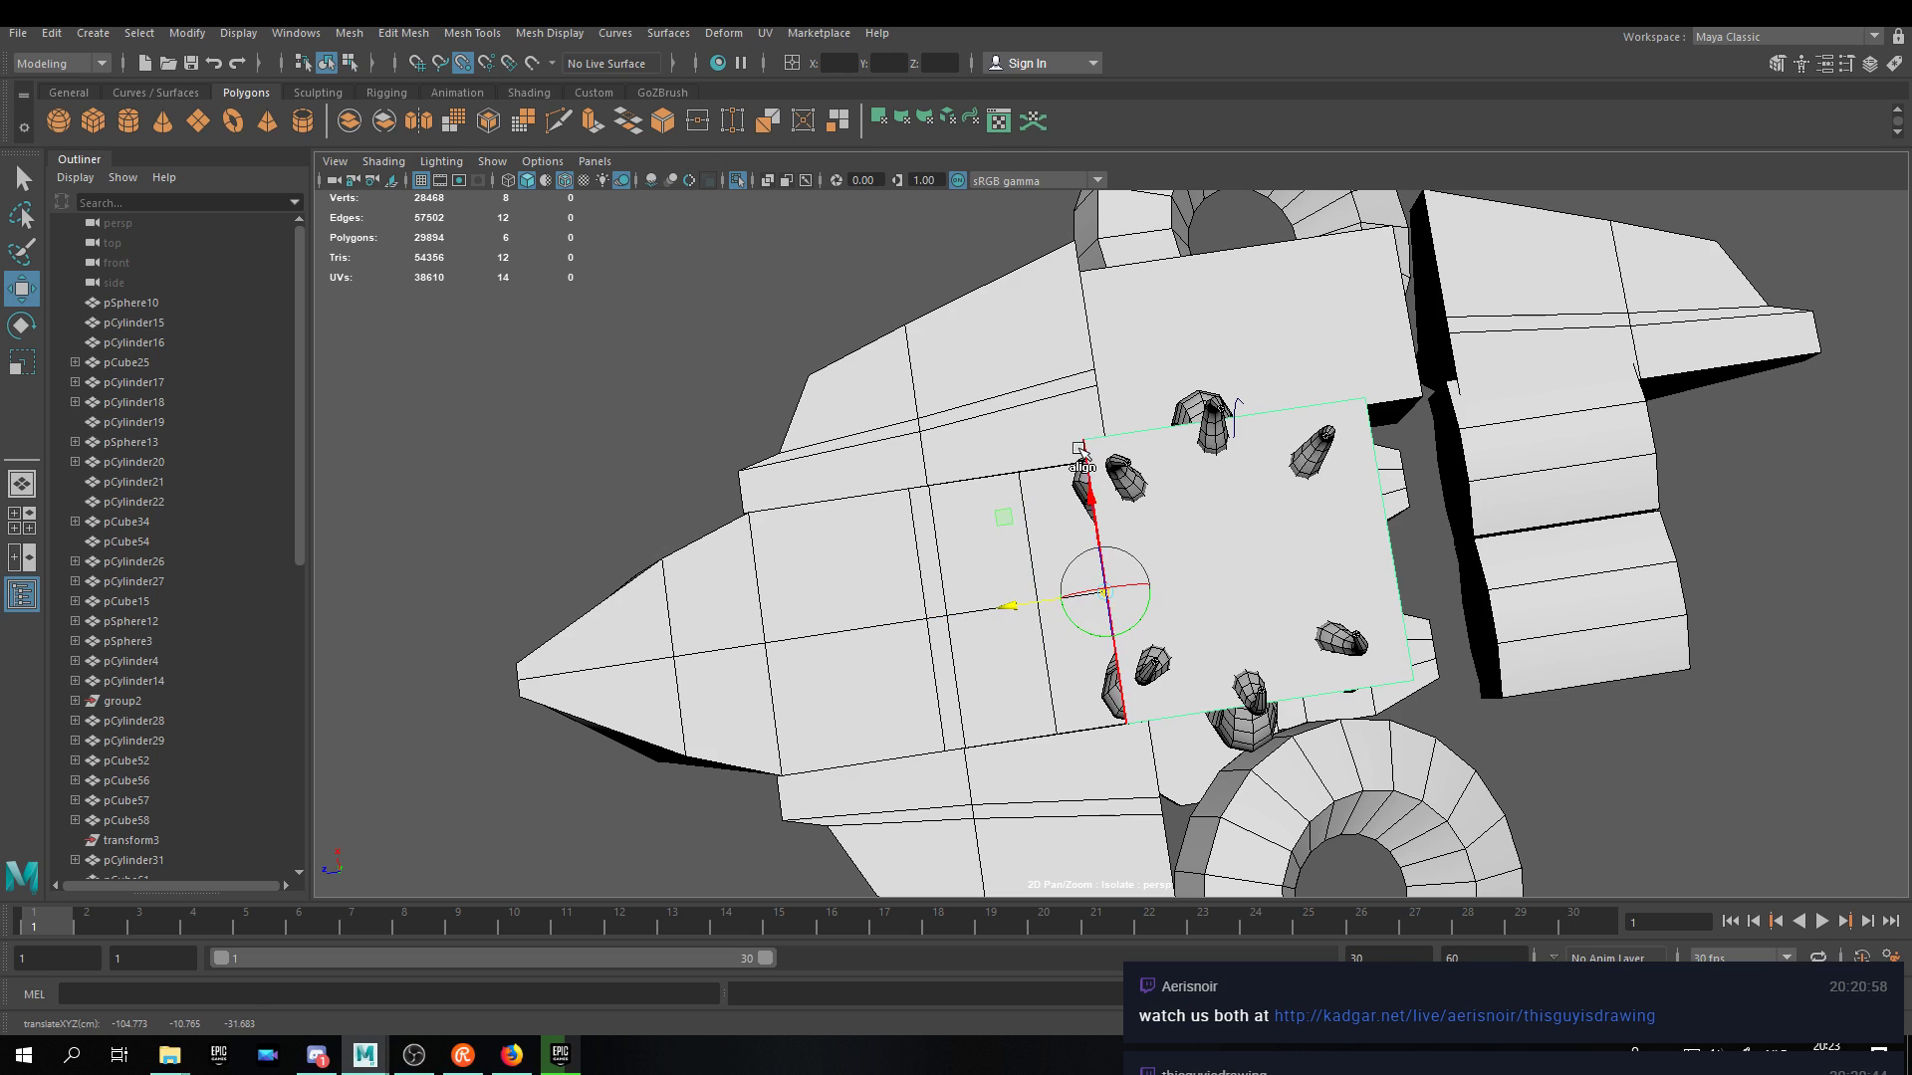
Adjust the box's pivot and vertex-snap the box vertically to line up with the hull's underside.
left_click_drag(1012, 604, 1223, 491)
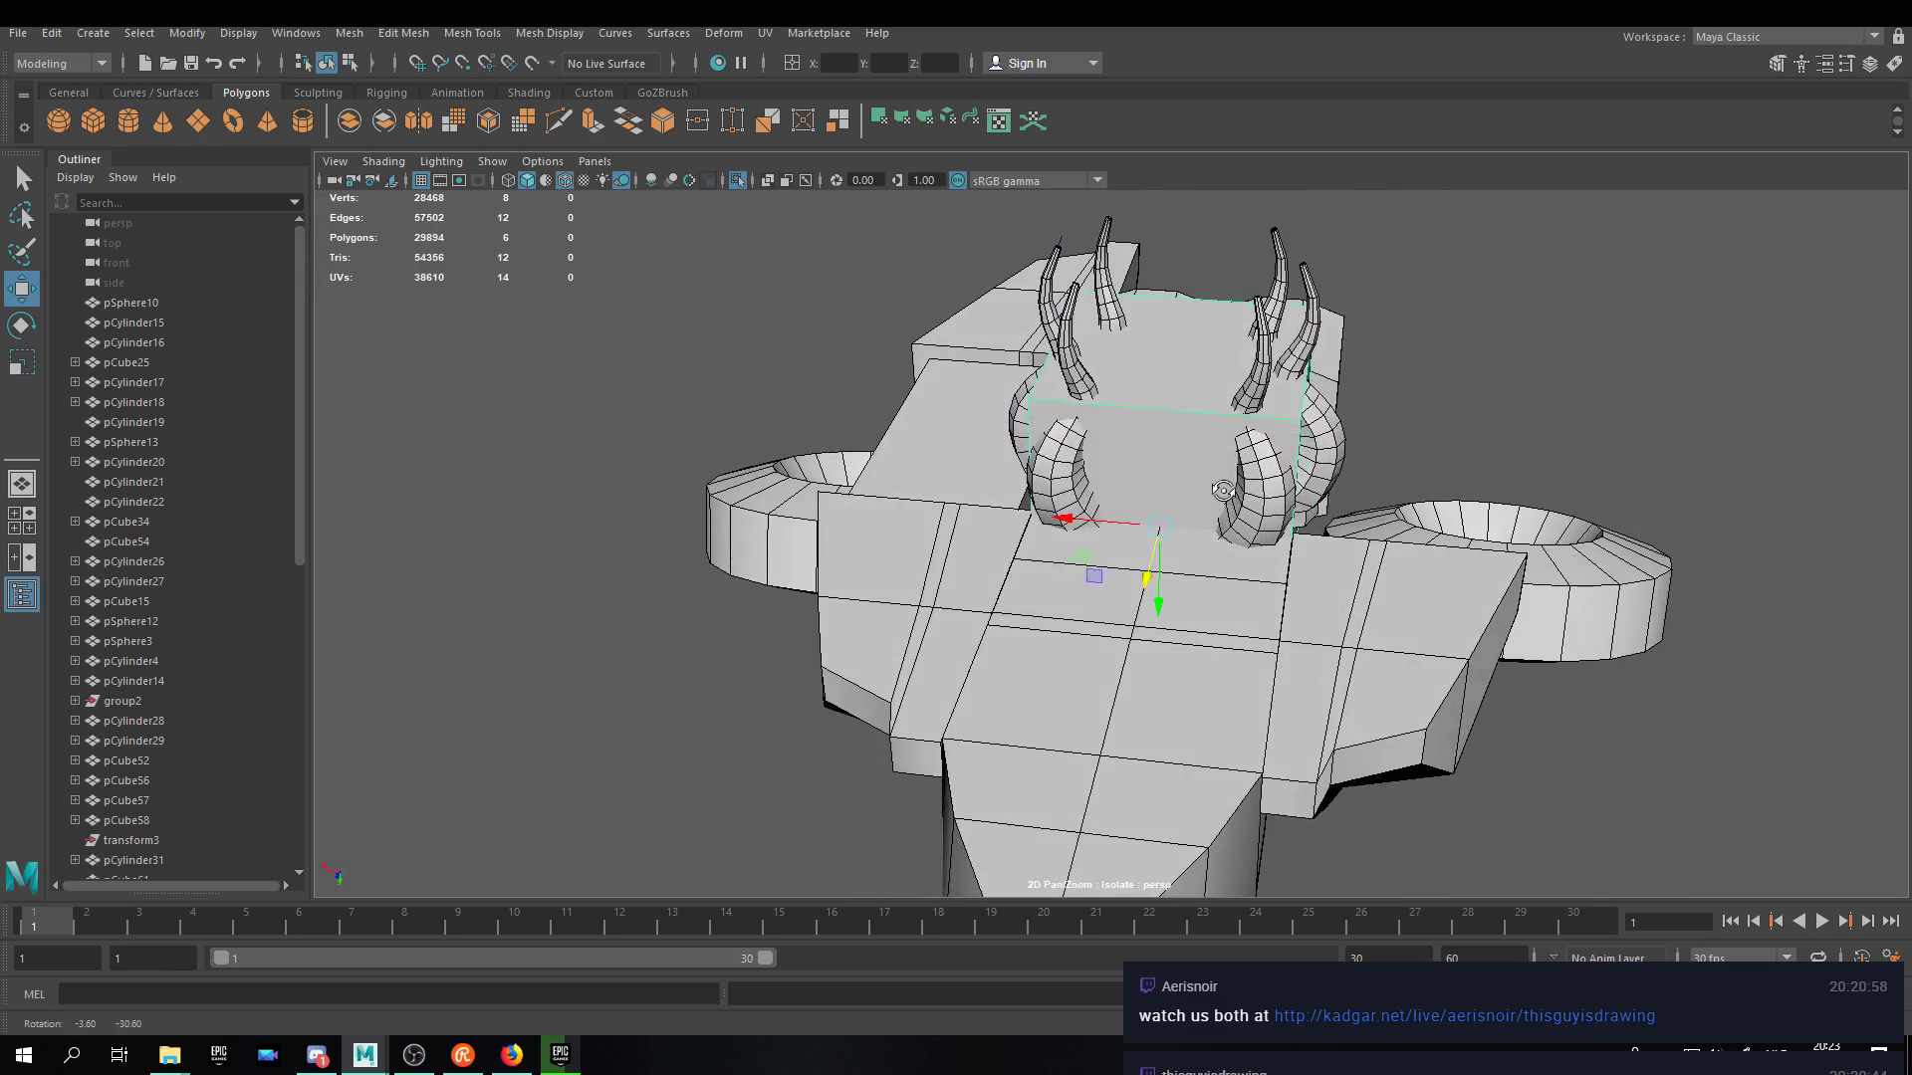
key("d")
key("v")
left_click_drag(1159, 603, 1028, 400)
left_click_drag(1161, 496, 946, 334)
scroll(1188, 649, "up", 3)
key("v")
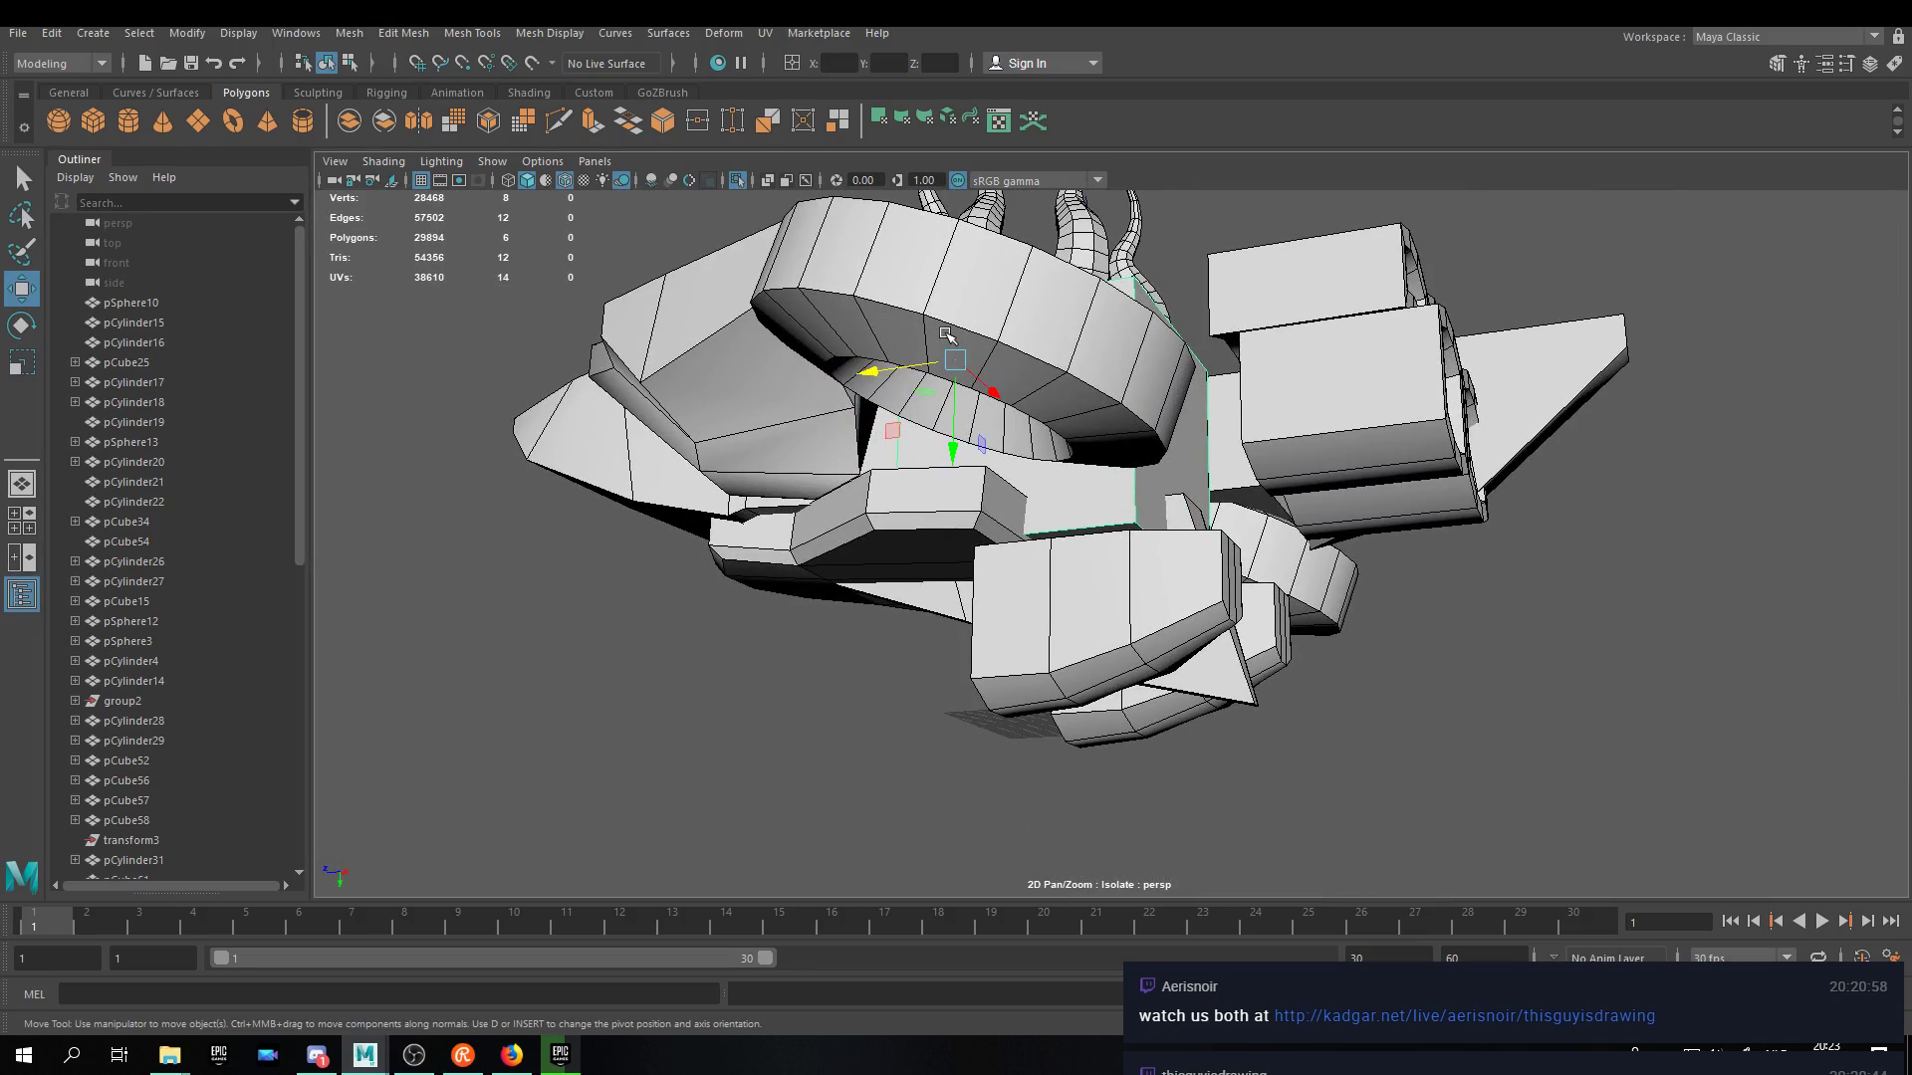
Select the tentacles to check their placement against the central box, and reselect the box.
left_click_drag(1082, 350, 1073, 629, "alt")
right_click_drag(1073, 629, 1159, 464)
left_click(1650, 505)
middle_click_drag(1436, 602, 1400, 375, "alt")
left_click(1143, 344)
middle_click_drag(1147, 458, 1240, 525, "alt")
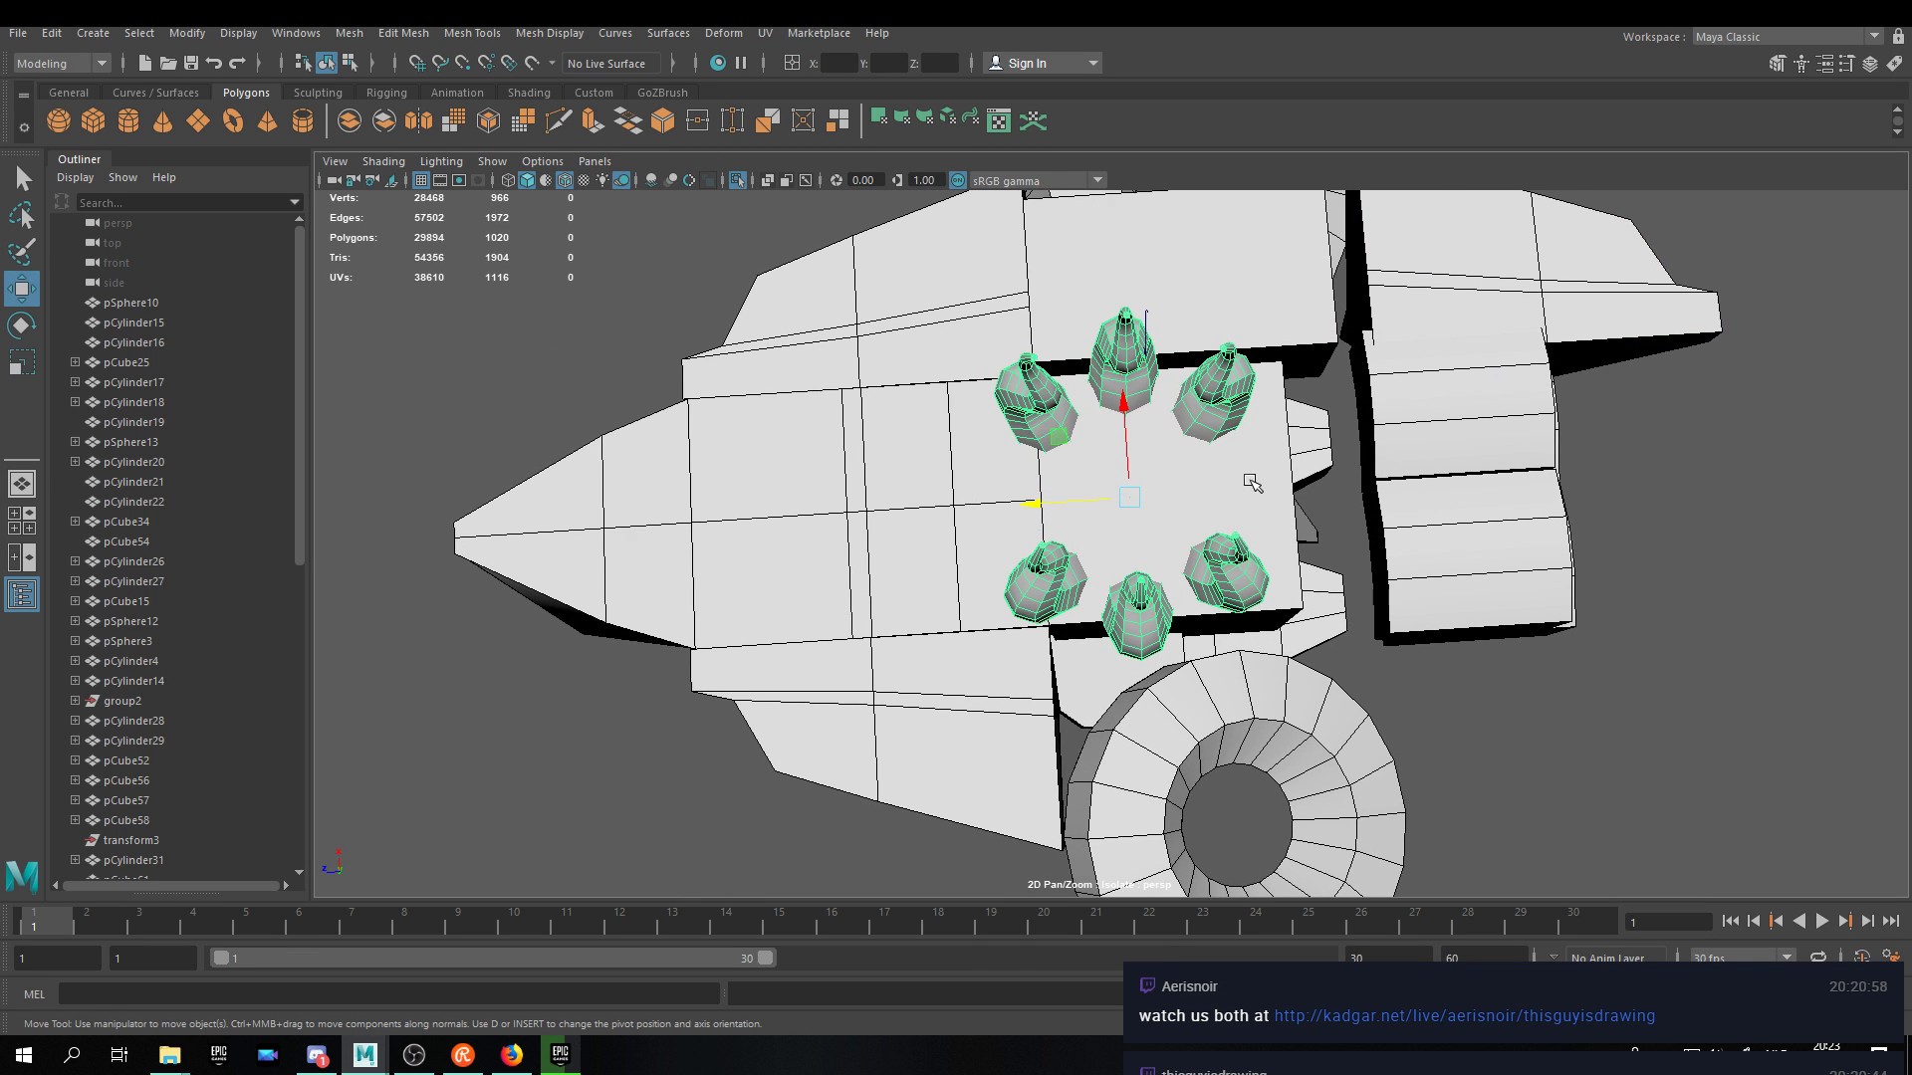
left_click(1270, 485)
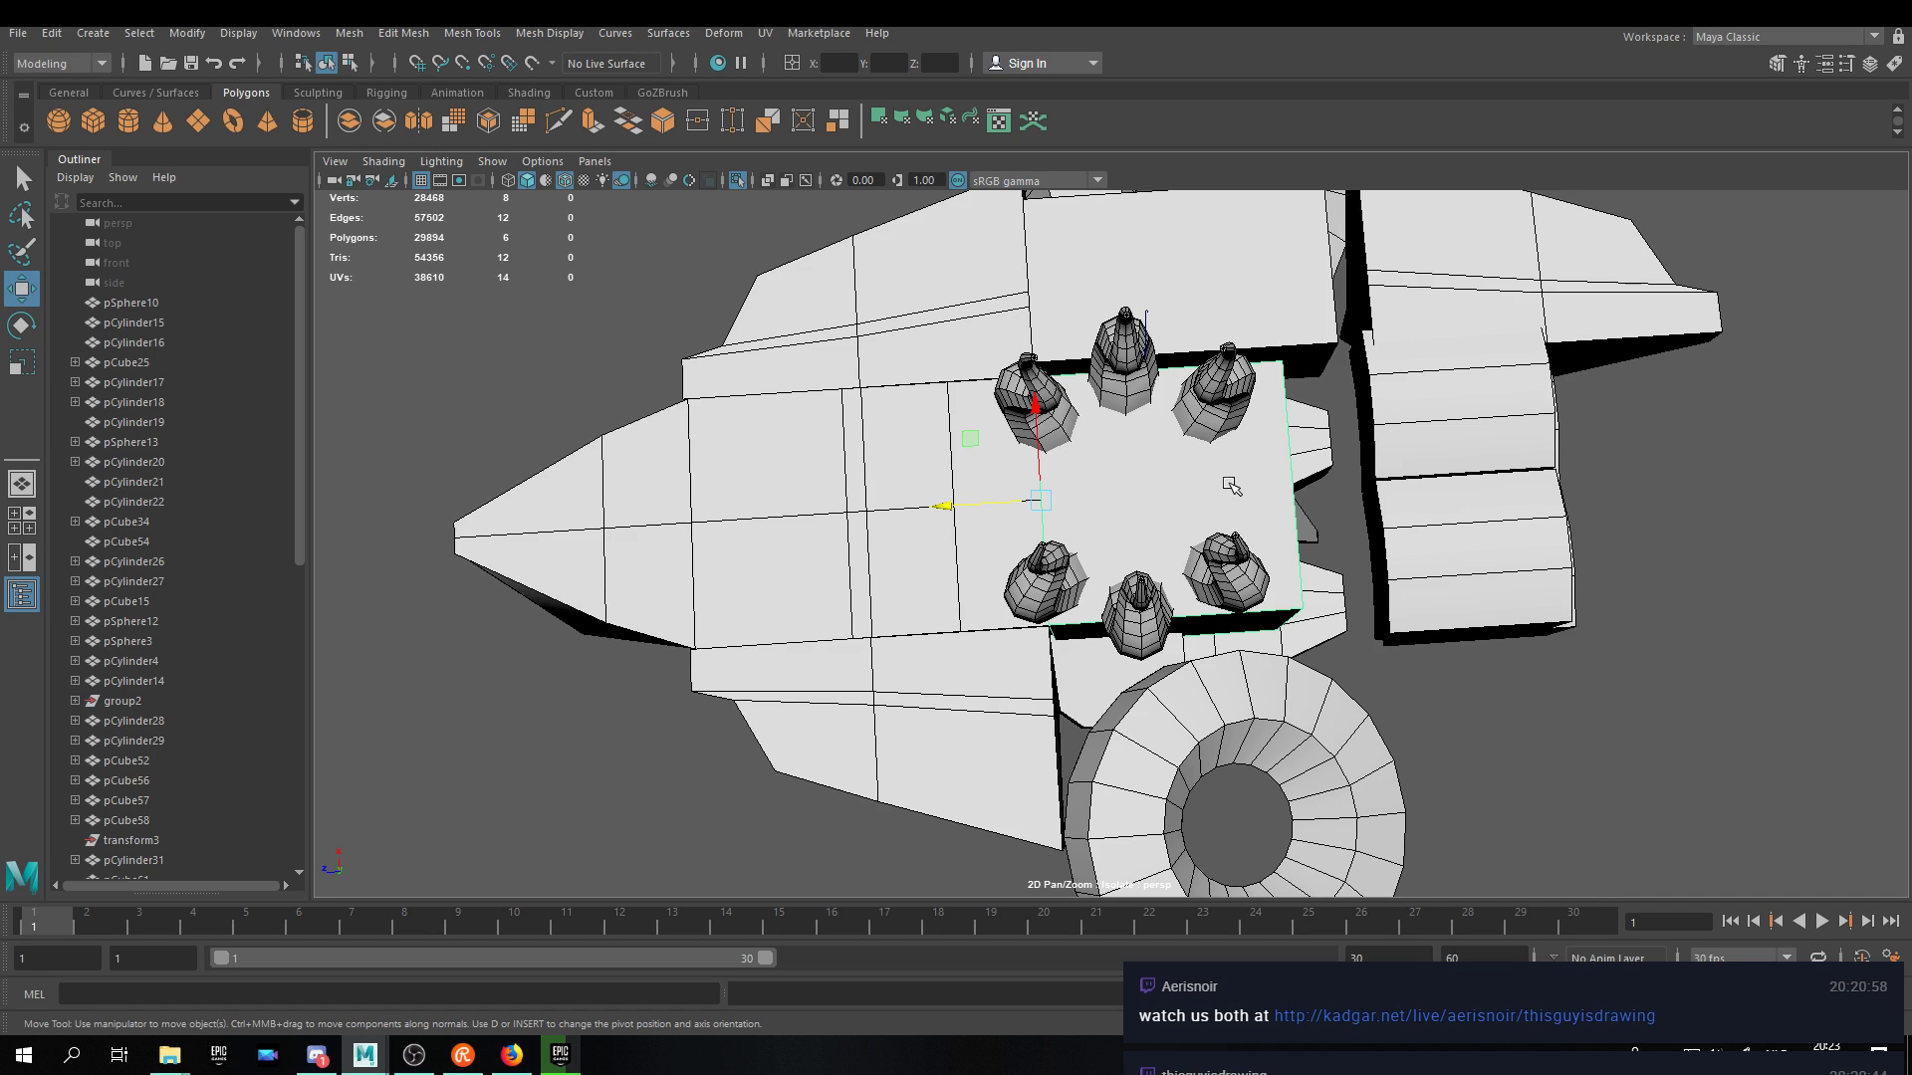
Examine how the central box fits between the engines and the upper deck, from the rear and above.
left_click_drag(1234, 485, 1059, 521, "alt")
middle_click_drag(1059, 521, 931, 525, "alt")
left_click(1230, 547)
scroll(1220, 558, "up", 5)
left_click_drag(1343, 425, 1160, 398, "alt")
scroll(1155, 586, "up", 4)
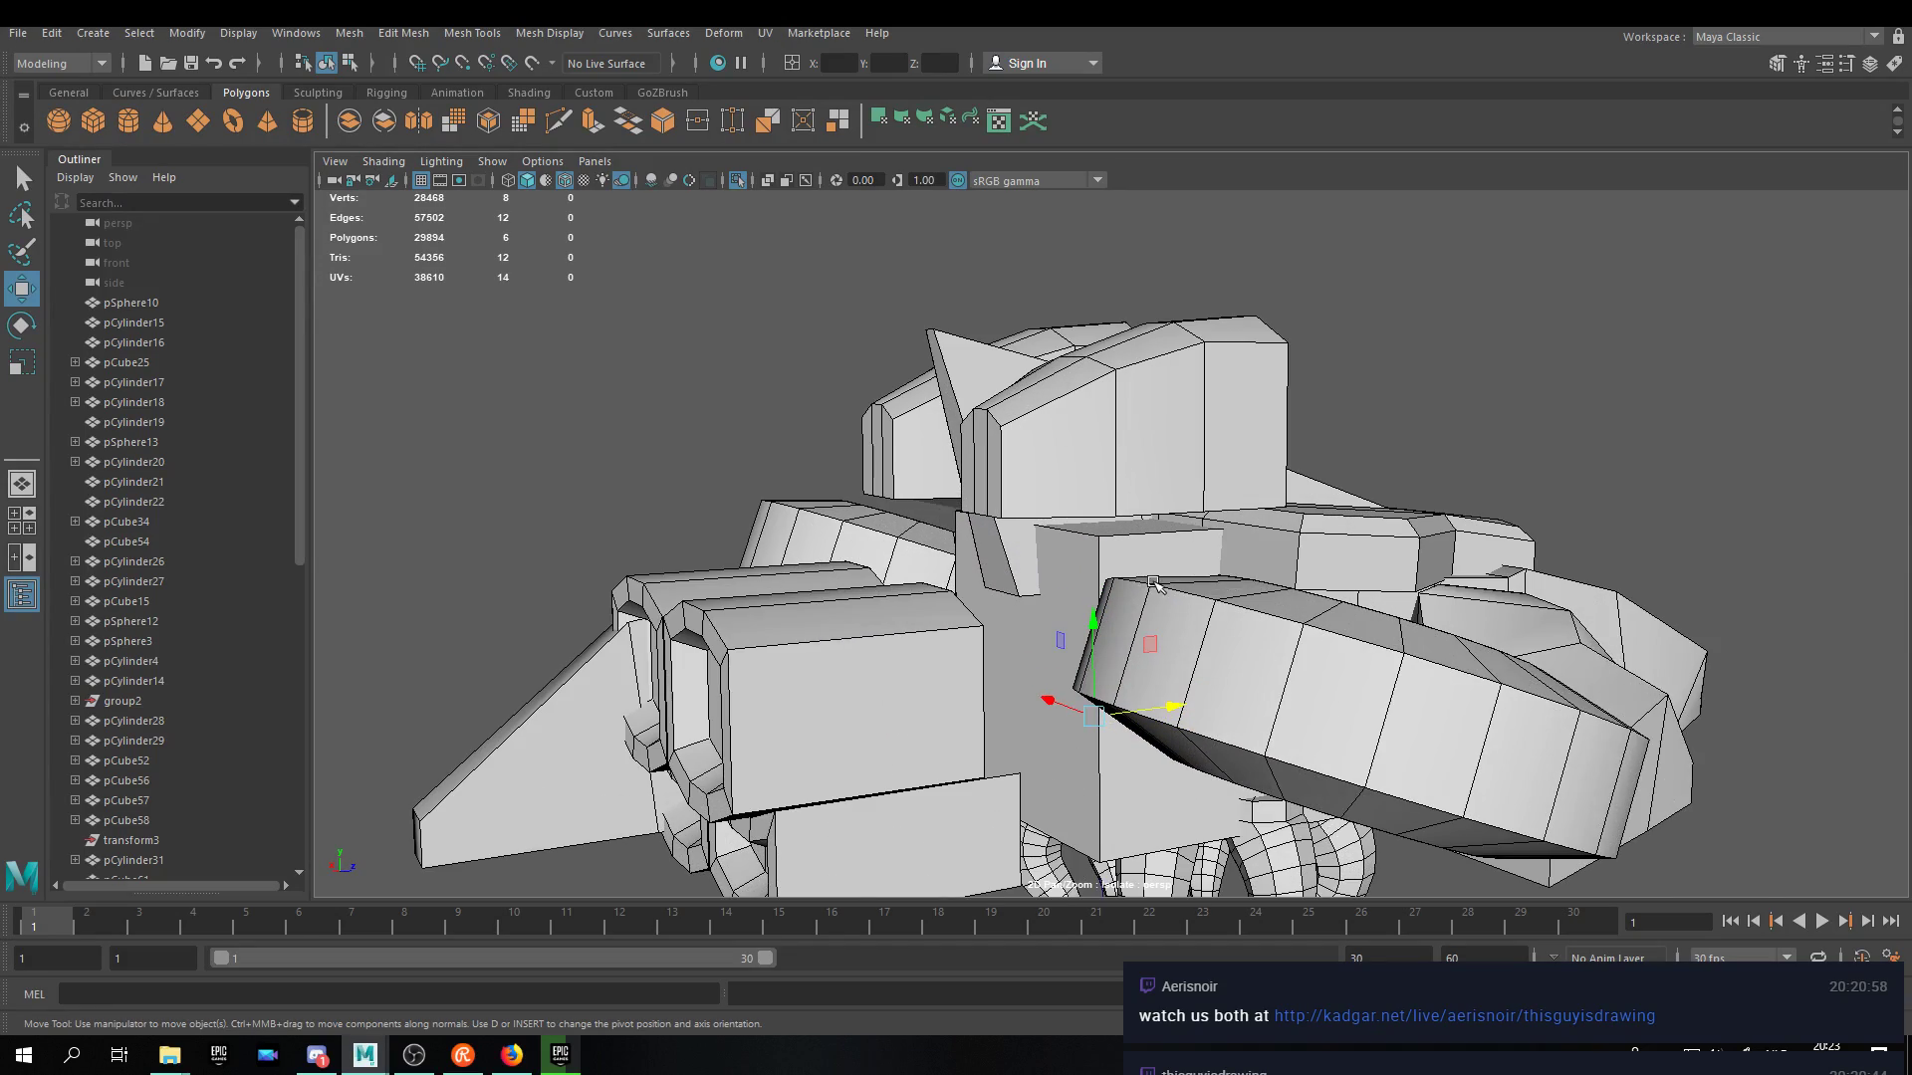
scroll(1157, 585, "up", 3)
left_click(1175, 579)
left_click_drag(1280, 554, 1110, 539, "alt")
scroll(1110, 540, "down", 8)
left_click_drag(1230, 493, 1127, 585, "alt")
scroll(1127, 585, "up", 3)
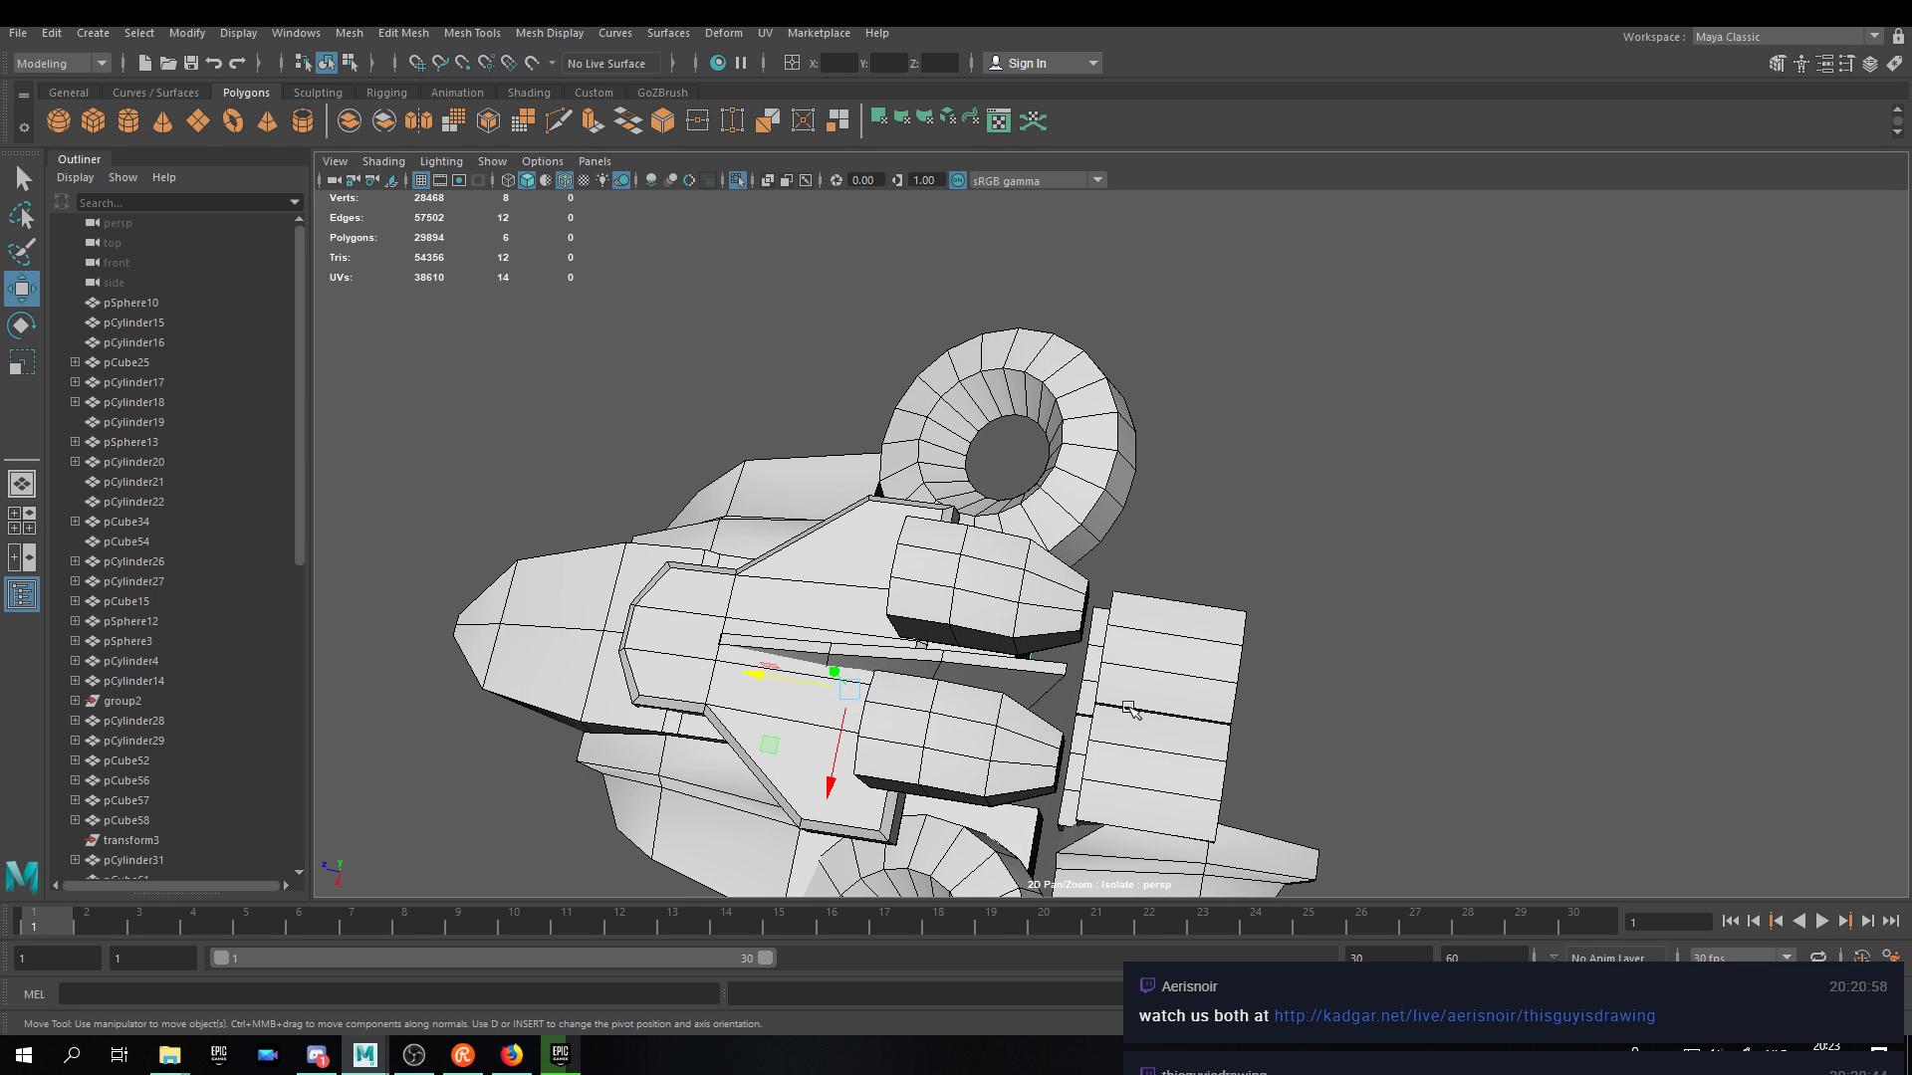
scroll(1175, 557, "down", 1)
scroll(1217, 525, "up", 5)
Inspect the parts at the ship's rear and add another polygon cube to the scene.
left_click(1270, 454)
left_click(1212, 584)
left_click(1285, 357)
left_click_drag(1211, 555, 1152, 405, "alt")
left_click(1158, 369)
right_click_drag(1152, 405, 1152, 485)
left_click(1155, 468)
left_click(445, 122)
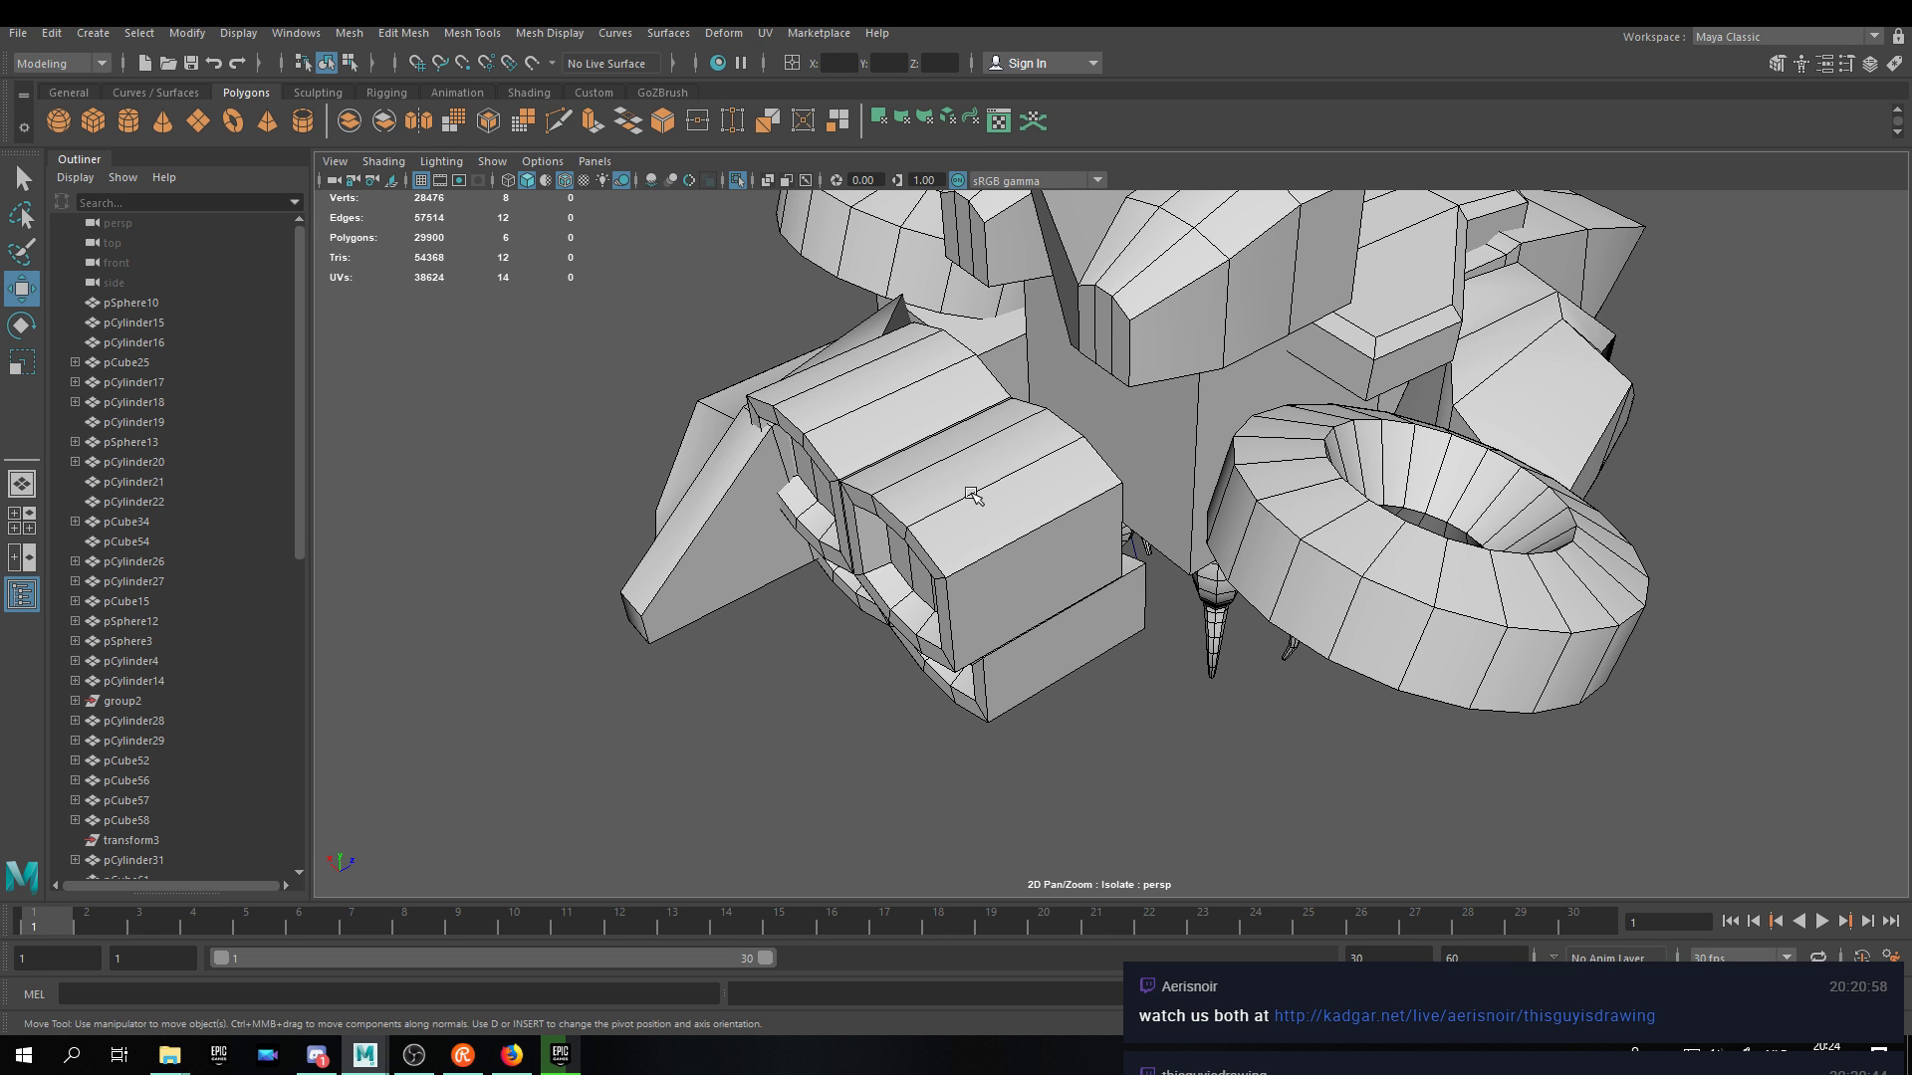
Select the rear face of the central body box and try moving it backward.
left_click_drag(1072, 525, 887, 551, "alt")
left_click(1020, 678)
right_click_drag(1120, 597, 1086, 558)
left_click(1026, 607)
left_click_drag(1013, 587, 946, 610)
key("ctrl+z")
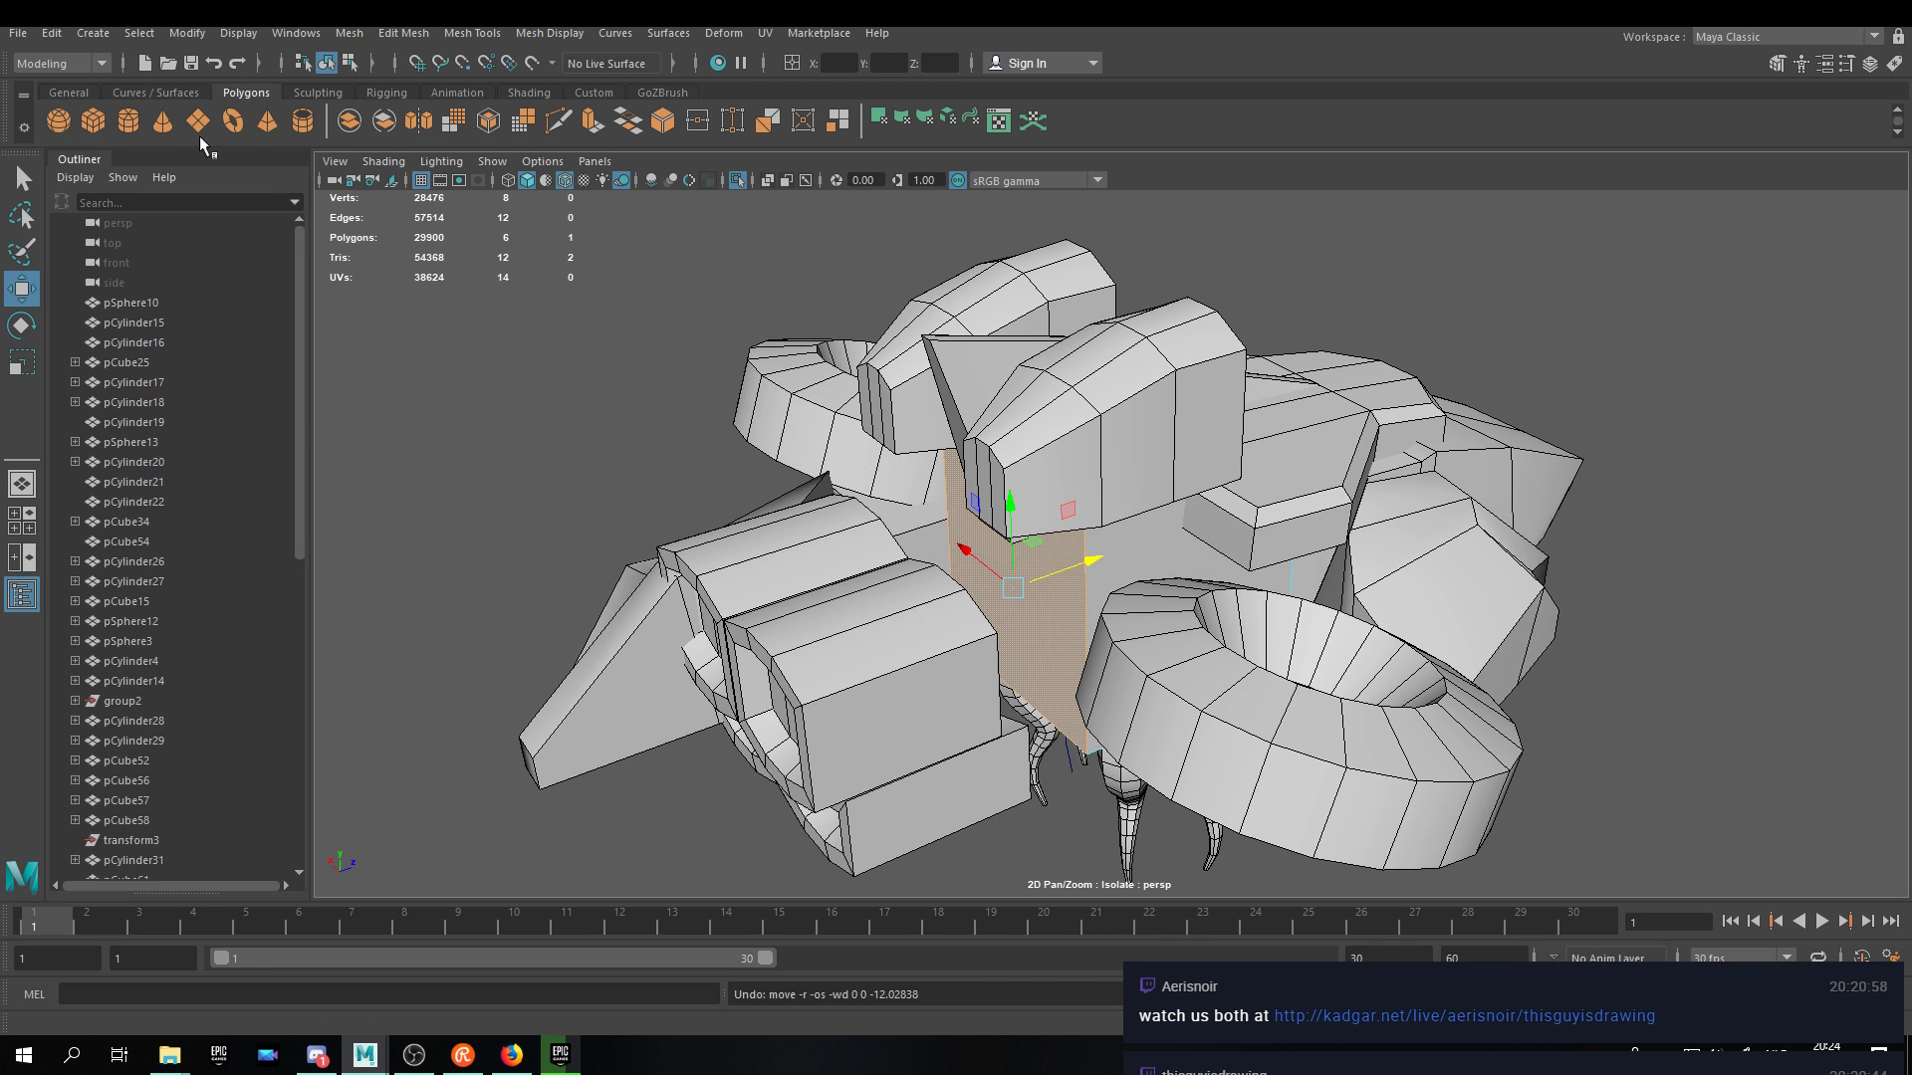
Extrude the central box's rear face with 1 division and pull the new section backward toward the engines.
left_click(594, 91)
left_click(162, 122)
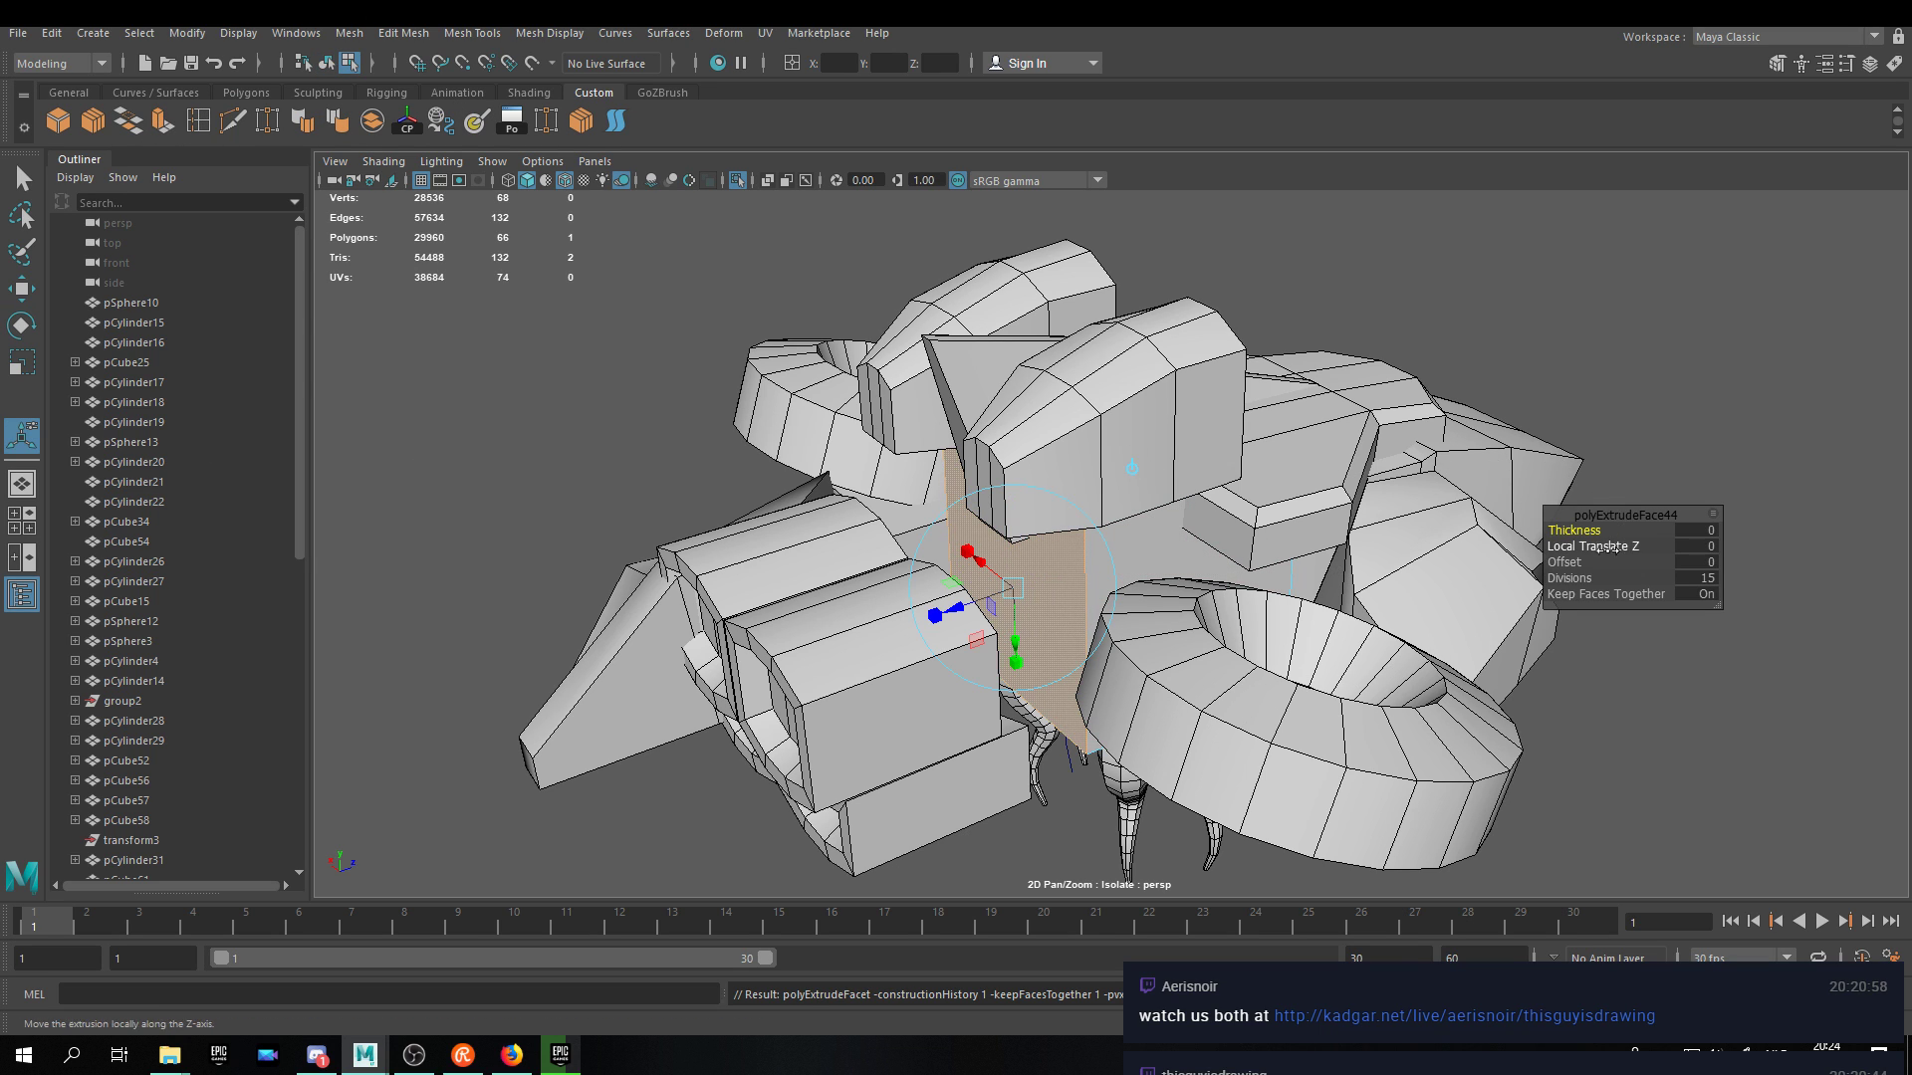
left_click_drag(1572, 581, 1232, 589)
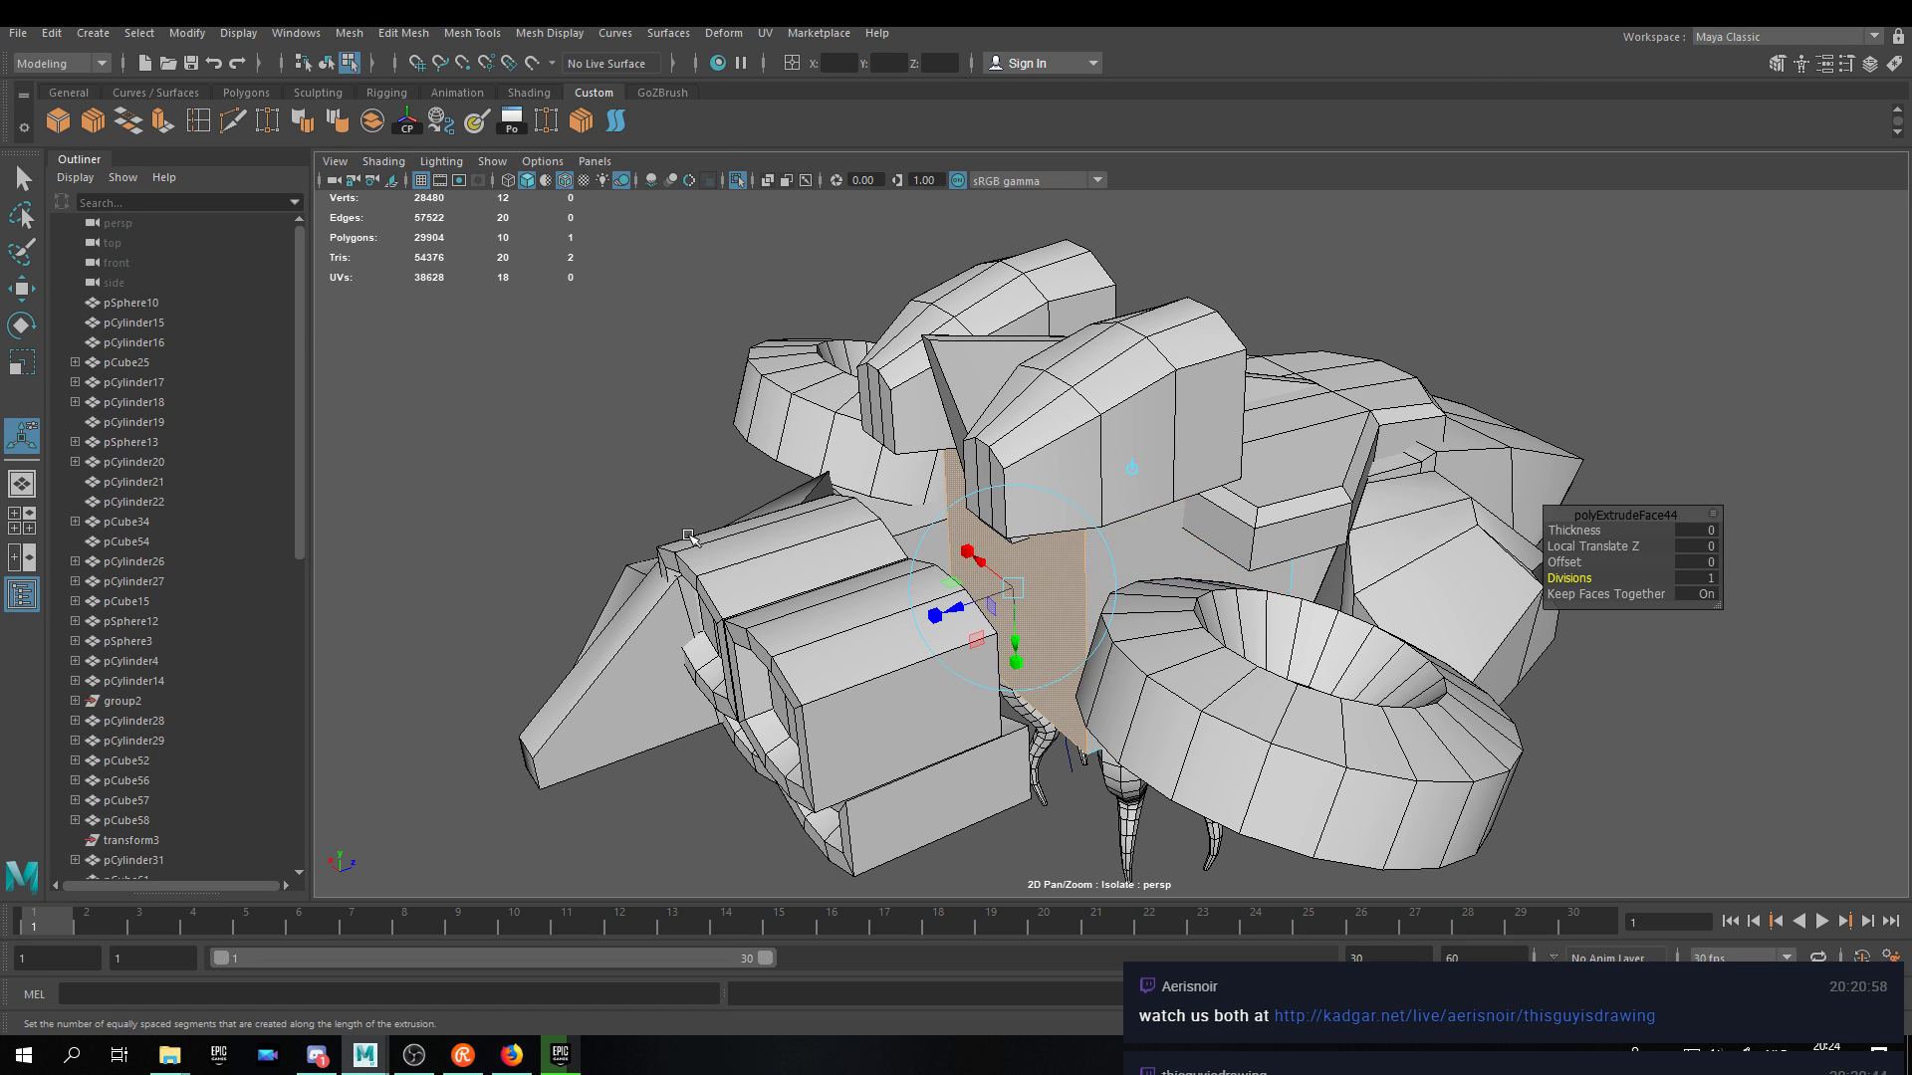
key("w")
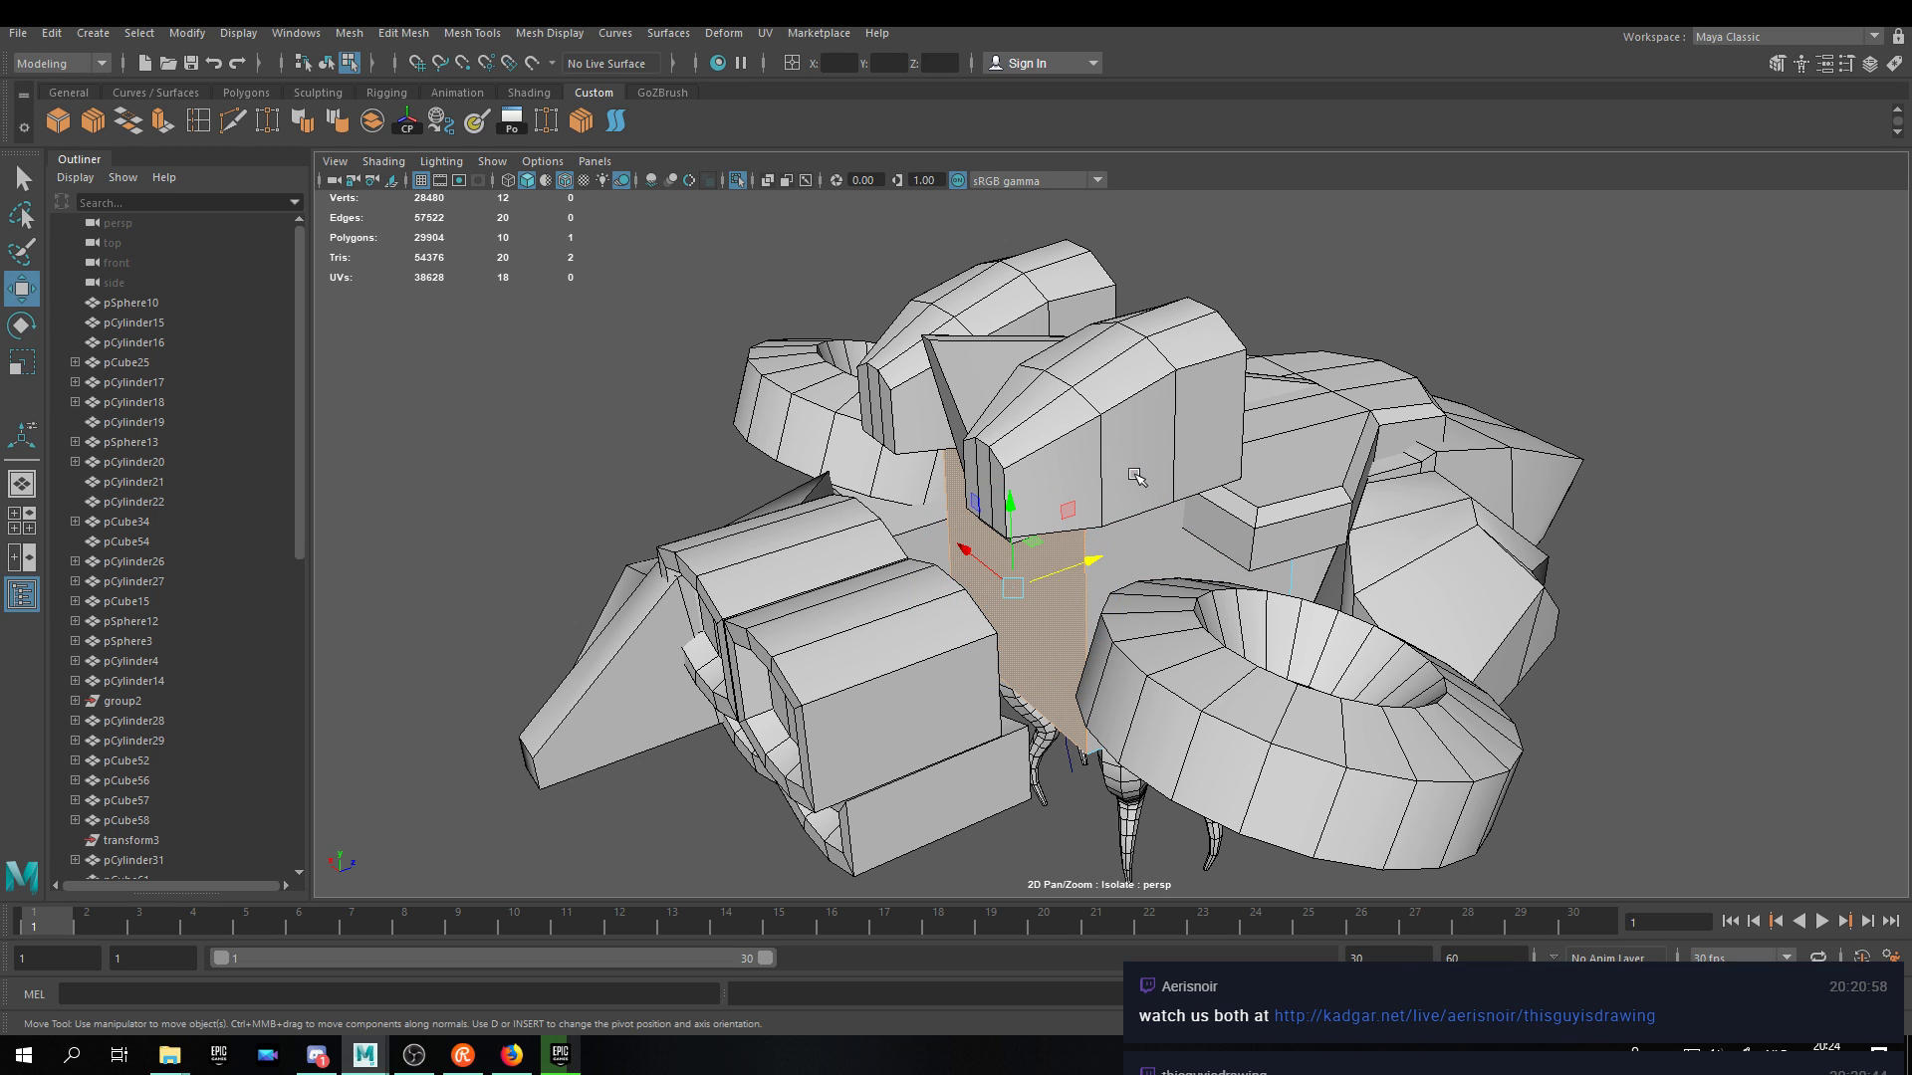
left_click_drag(1082, 564, 995, 597)
Select the four outer faces around the box's new rear section and extrude them with 1 division.
left_click(1031, 546)
left_click(996, 506, "shift")
left_click(1026, 612, "shift")
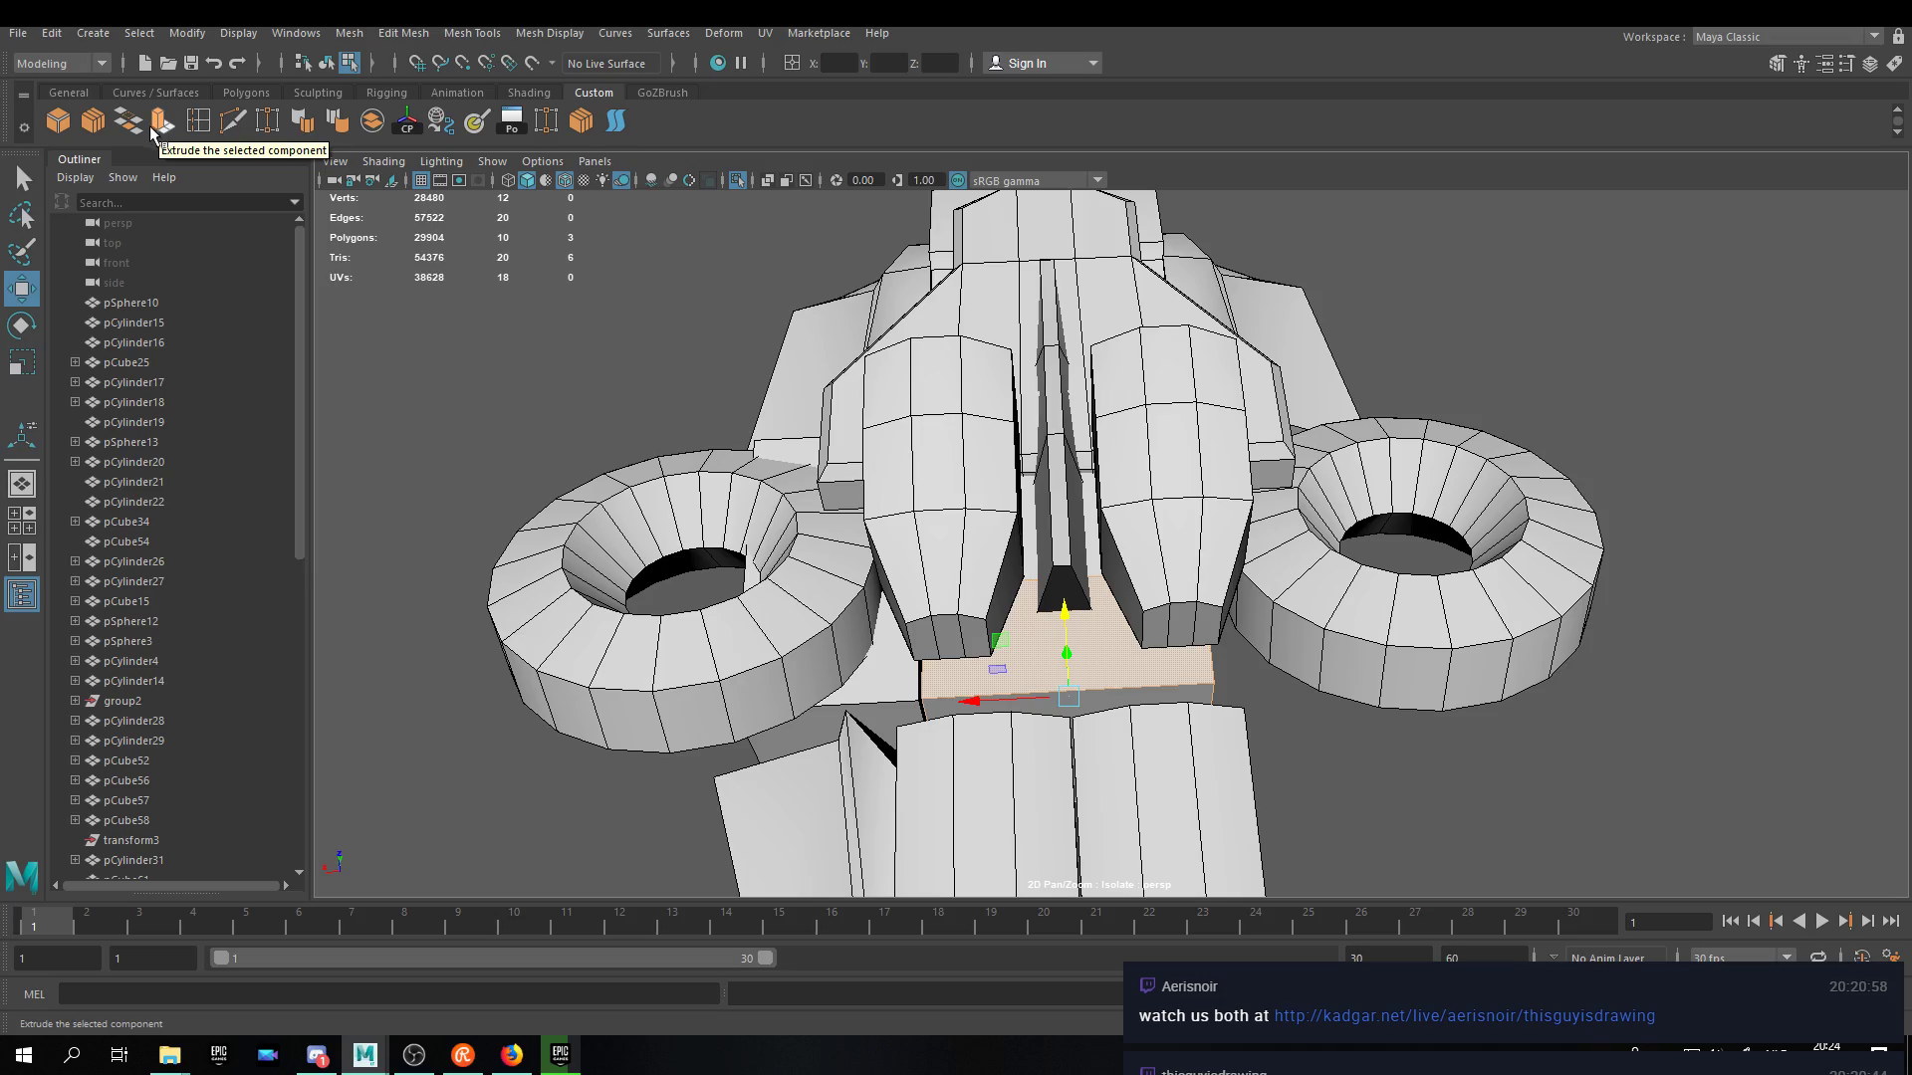
left_click_drag(896, 448, 729, 416, "alt")
left_click_drag(1008, 712, 941, 578, "alt")
left_click(1022, 642, "shift")
left_click(162, 121)
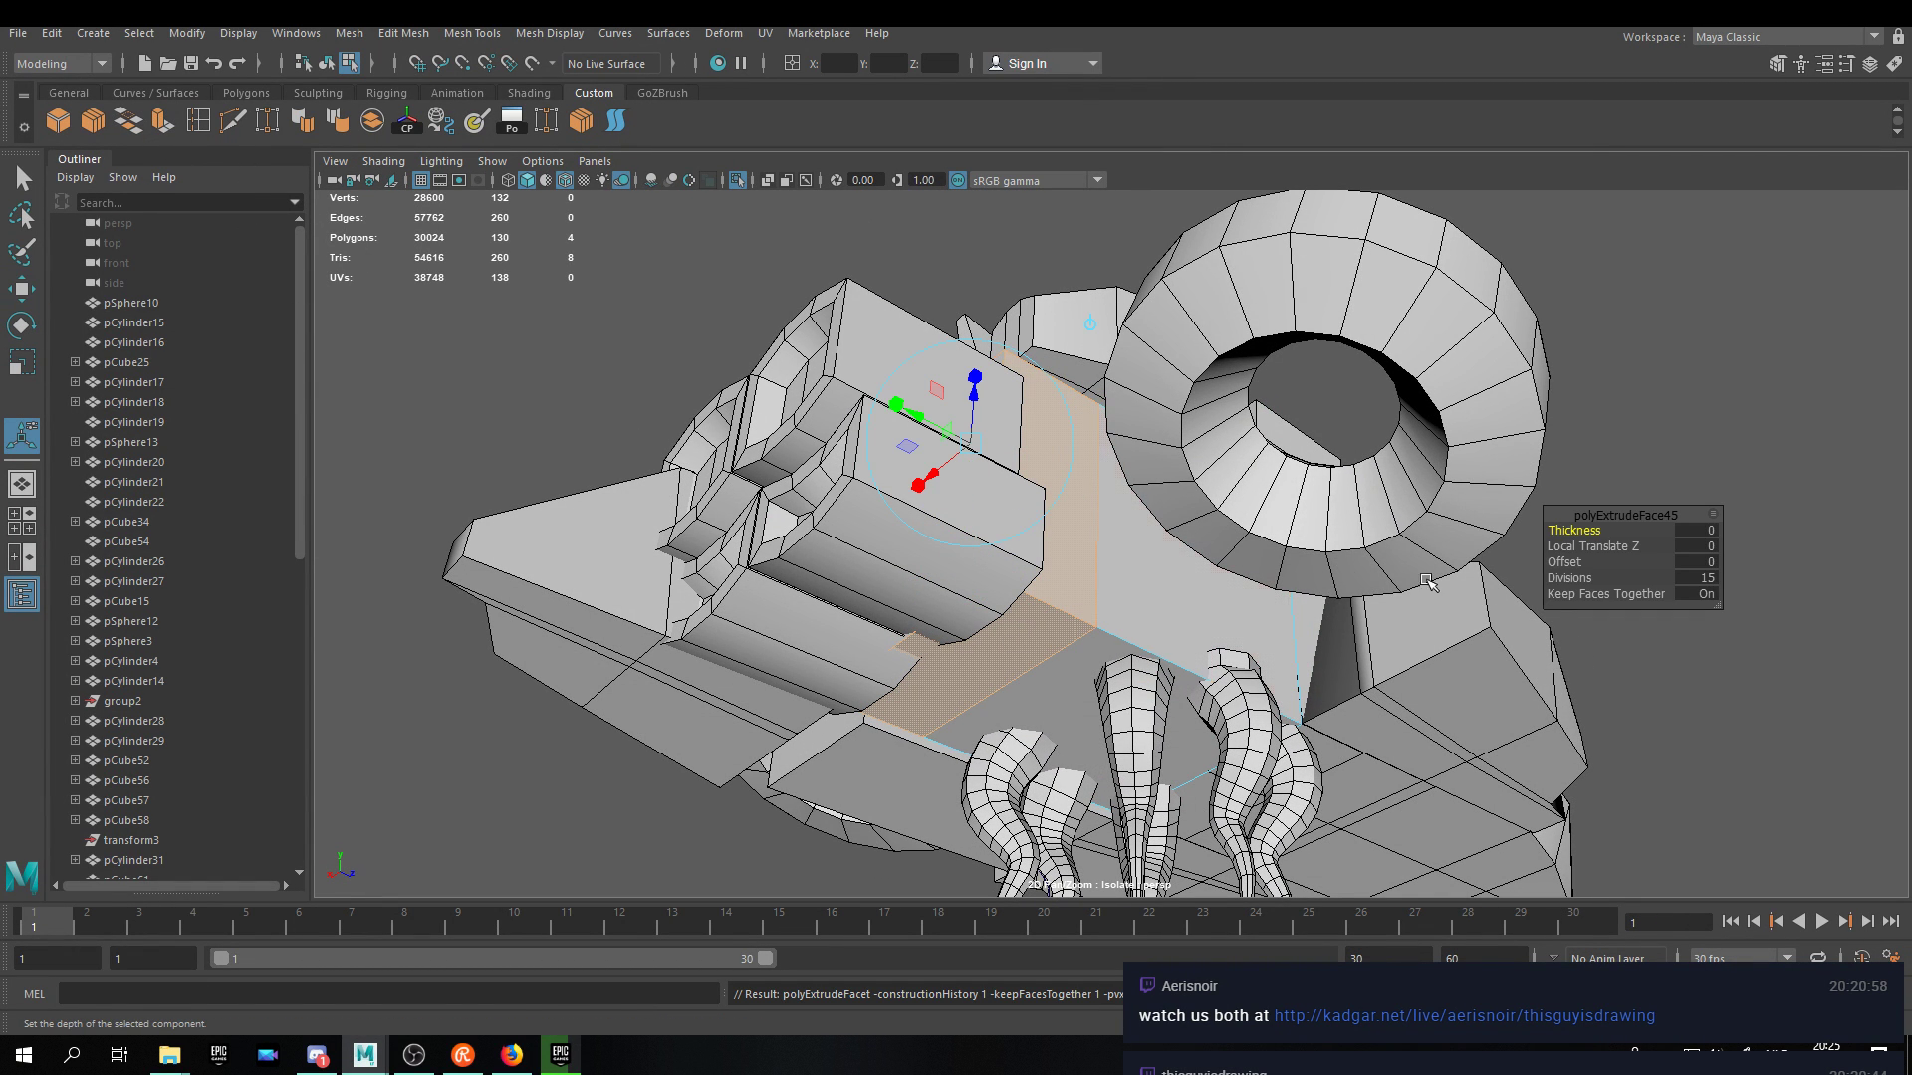
left_click_drag(1571, 578, 1432, 578)
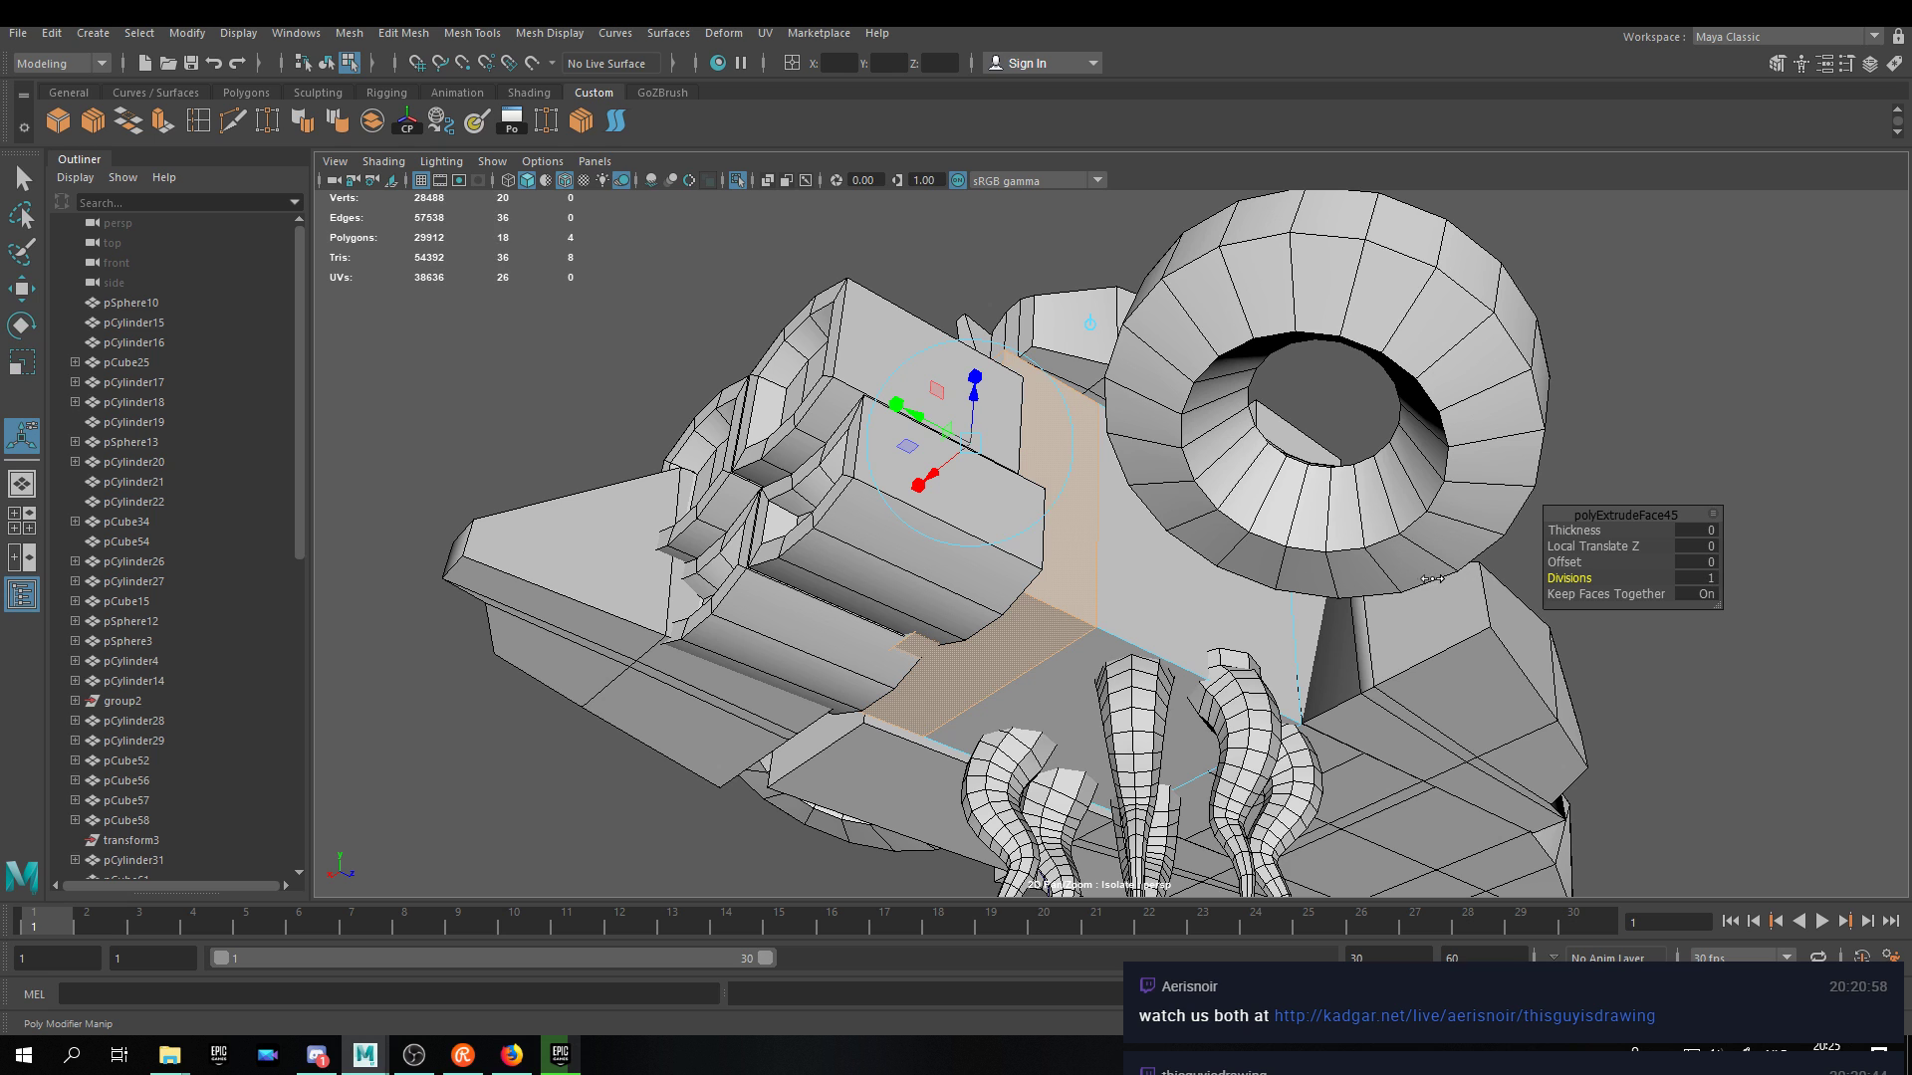
Scale the extruded faces outward to form a wider rim around the box's rear section.
left_click_drag(1155, 518, 1133, 513, "alt")
key("r")
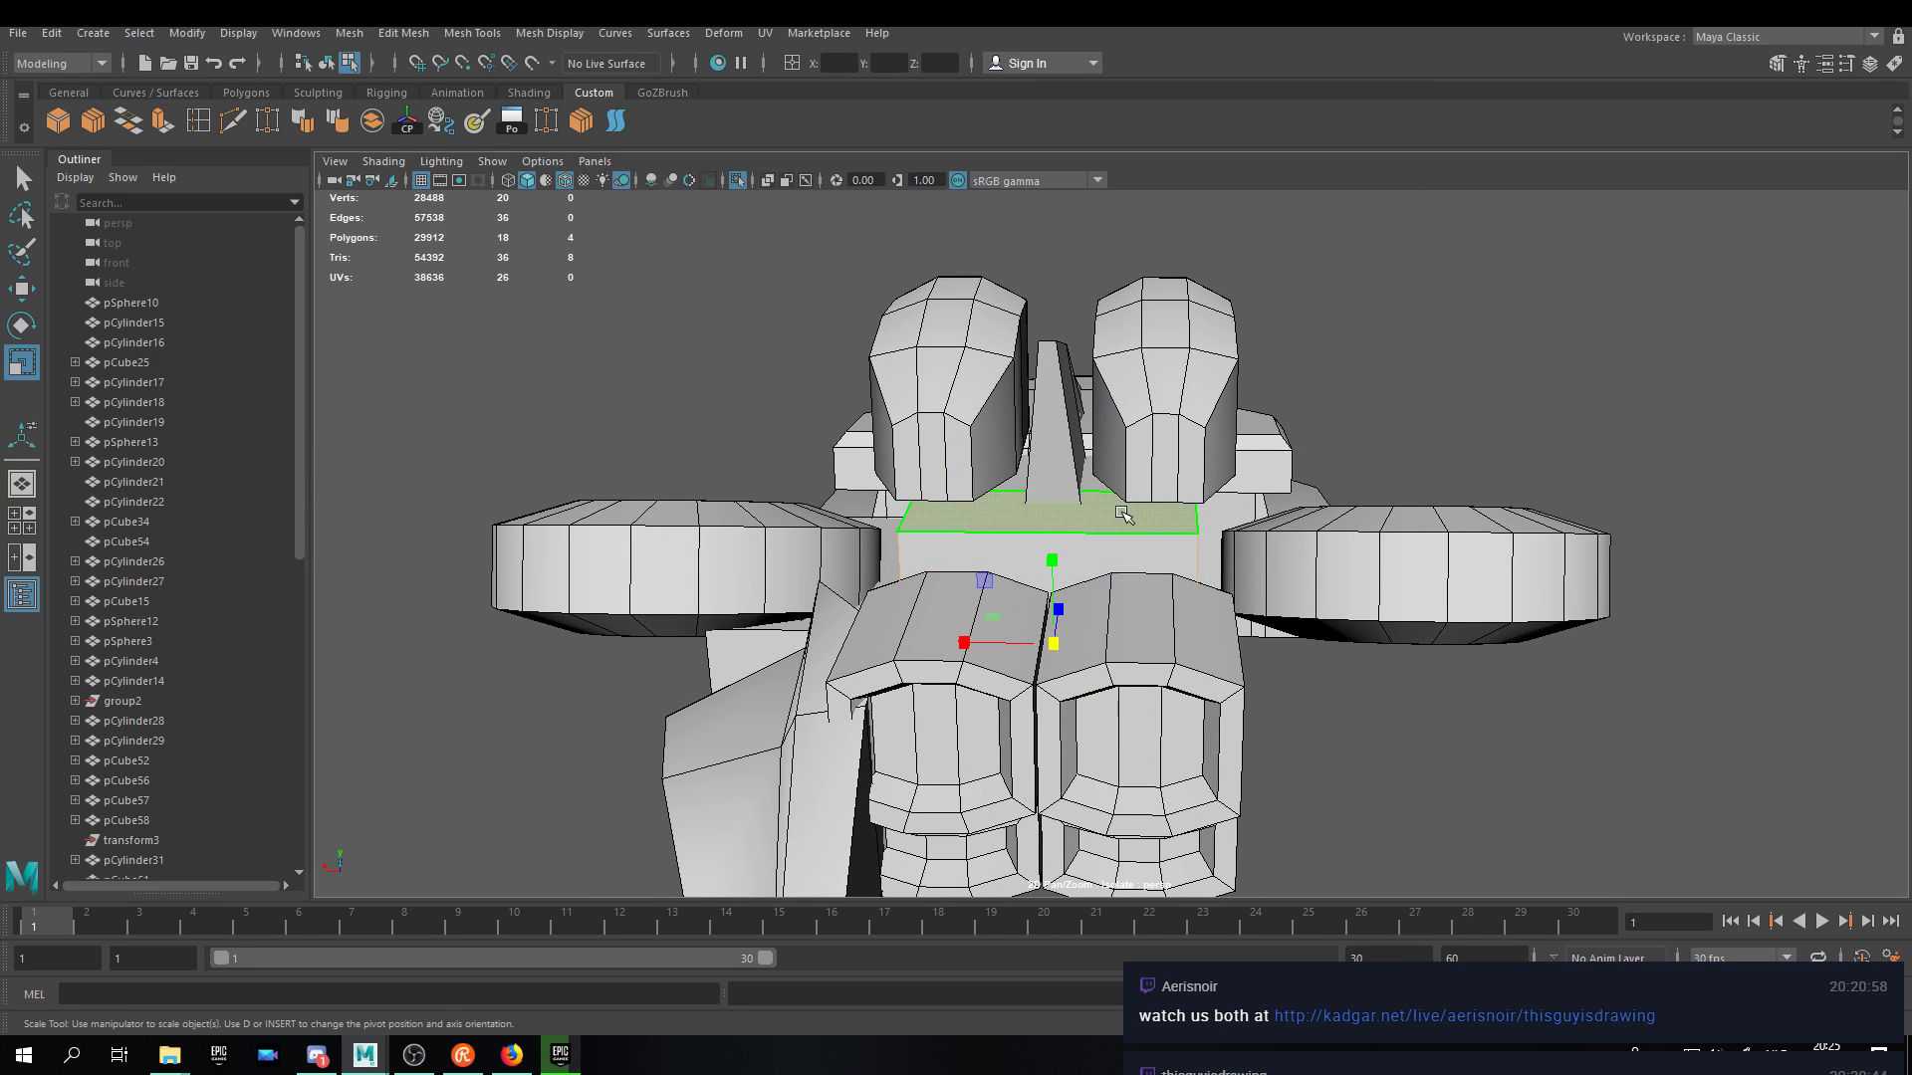
left_click_drag(1054, 644, 1138, 639)
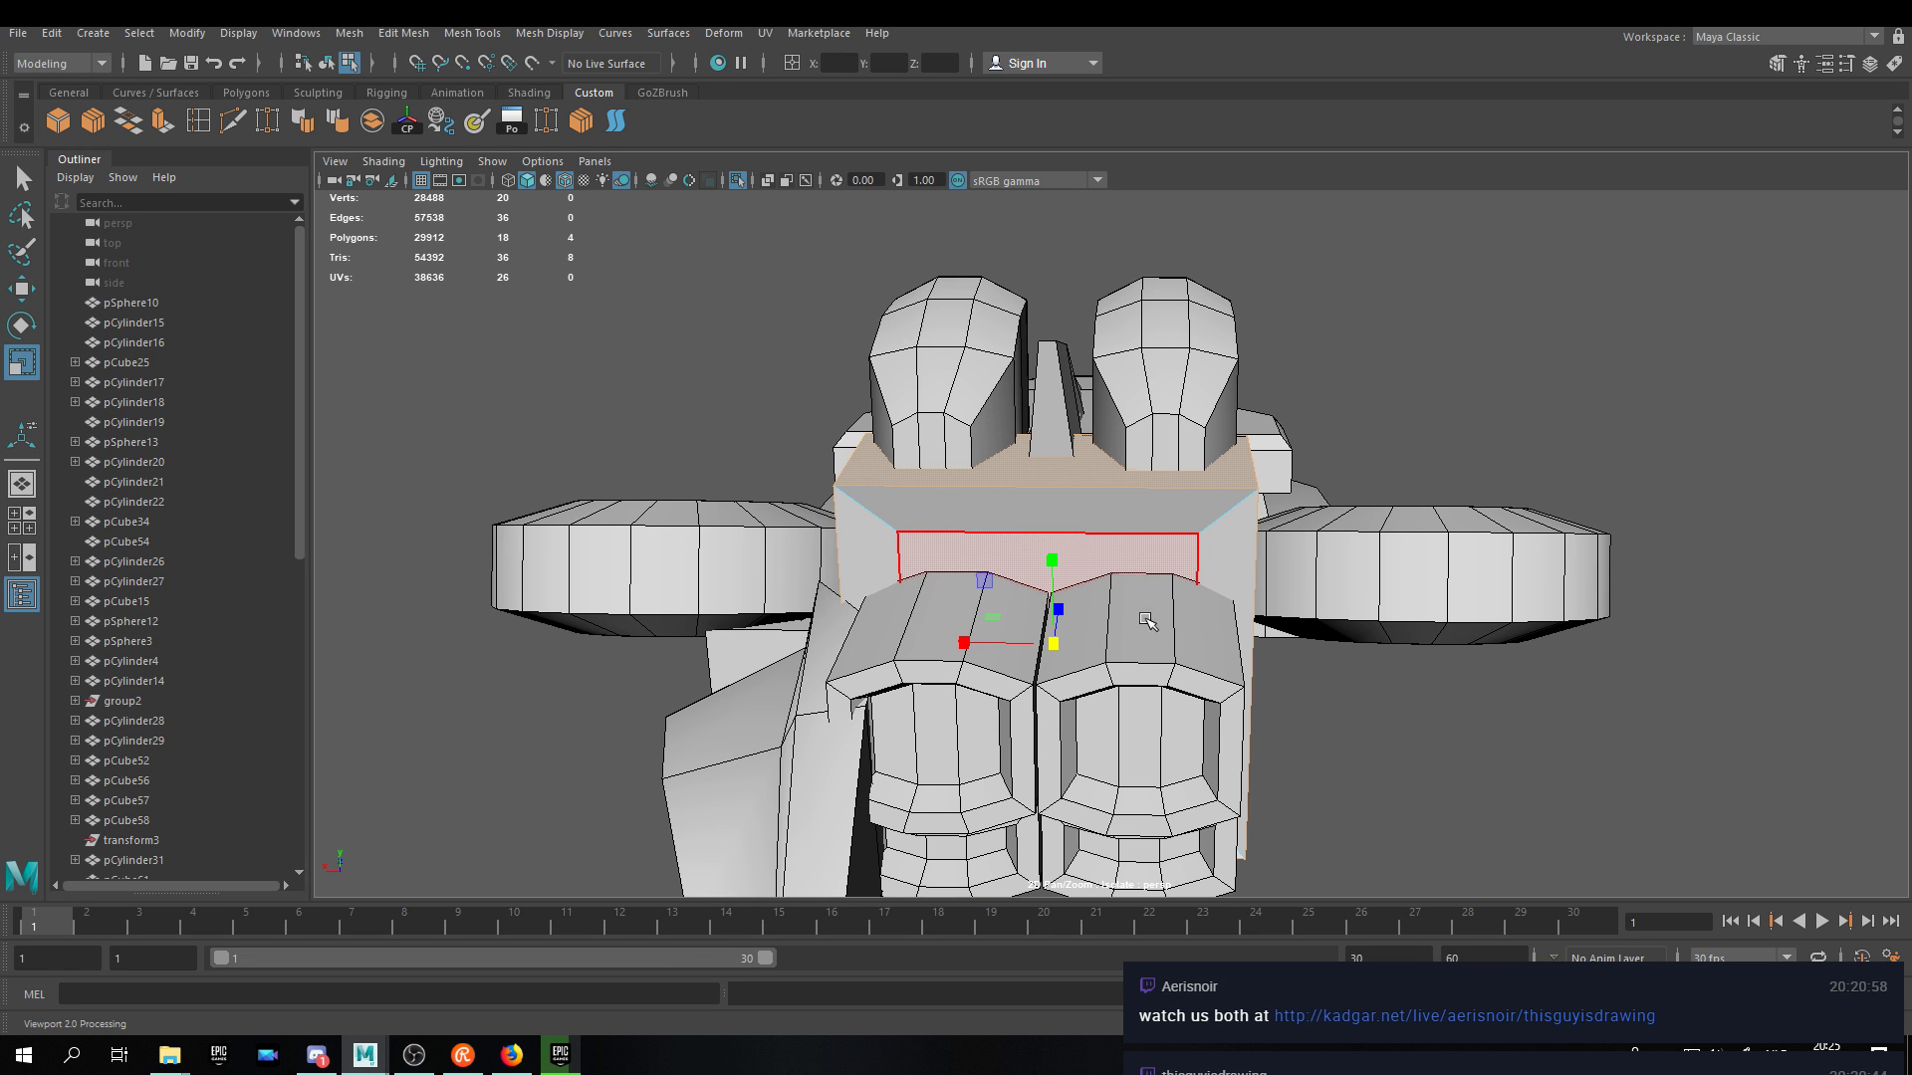
Insert a single edge loop around the sloped rear faces of the rim, with the number of edge loops set to 1.
left_click_drag(1135, 631, 1195, 568, "alt")
key("w")
scroll(1259, 503, "up", 5)
scroll(1258, 503, "up", 1)
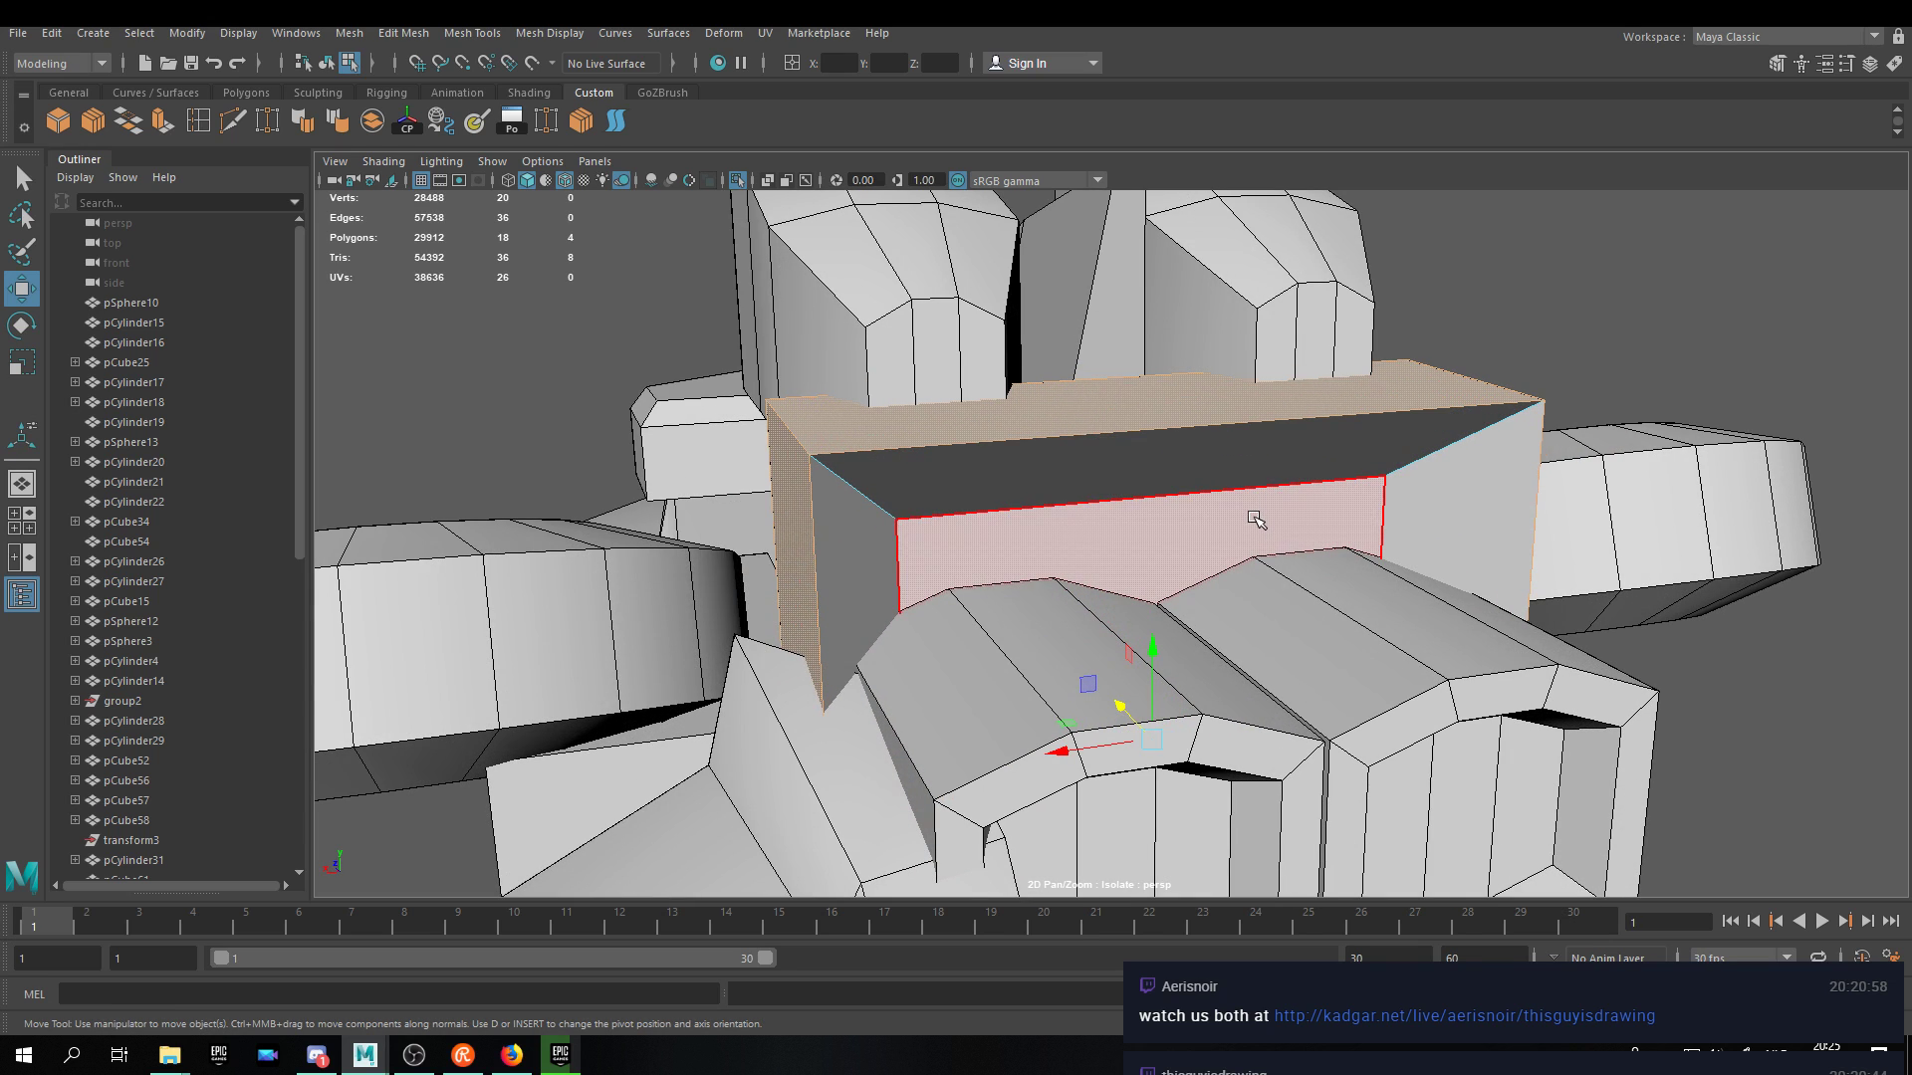
left_click(1160, 430)
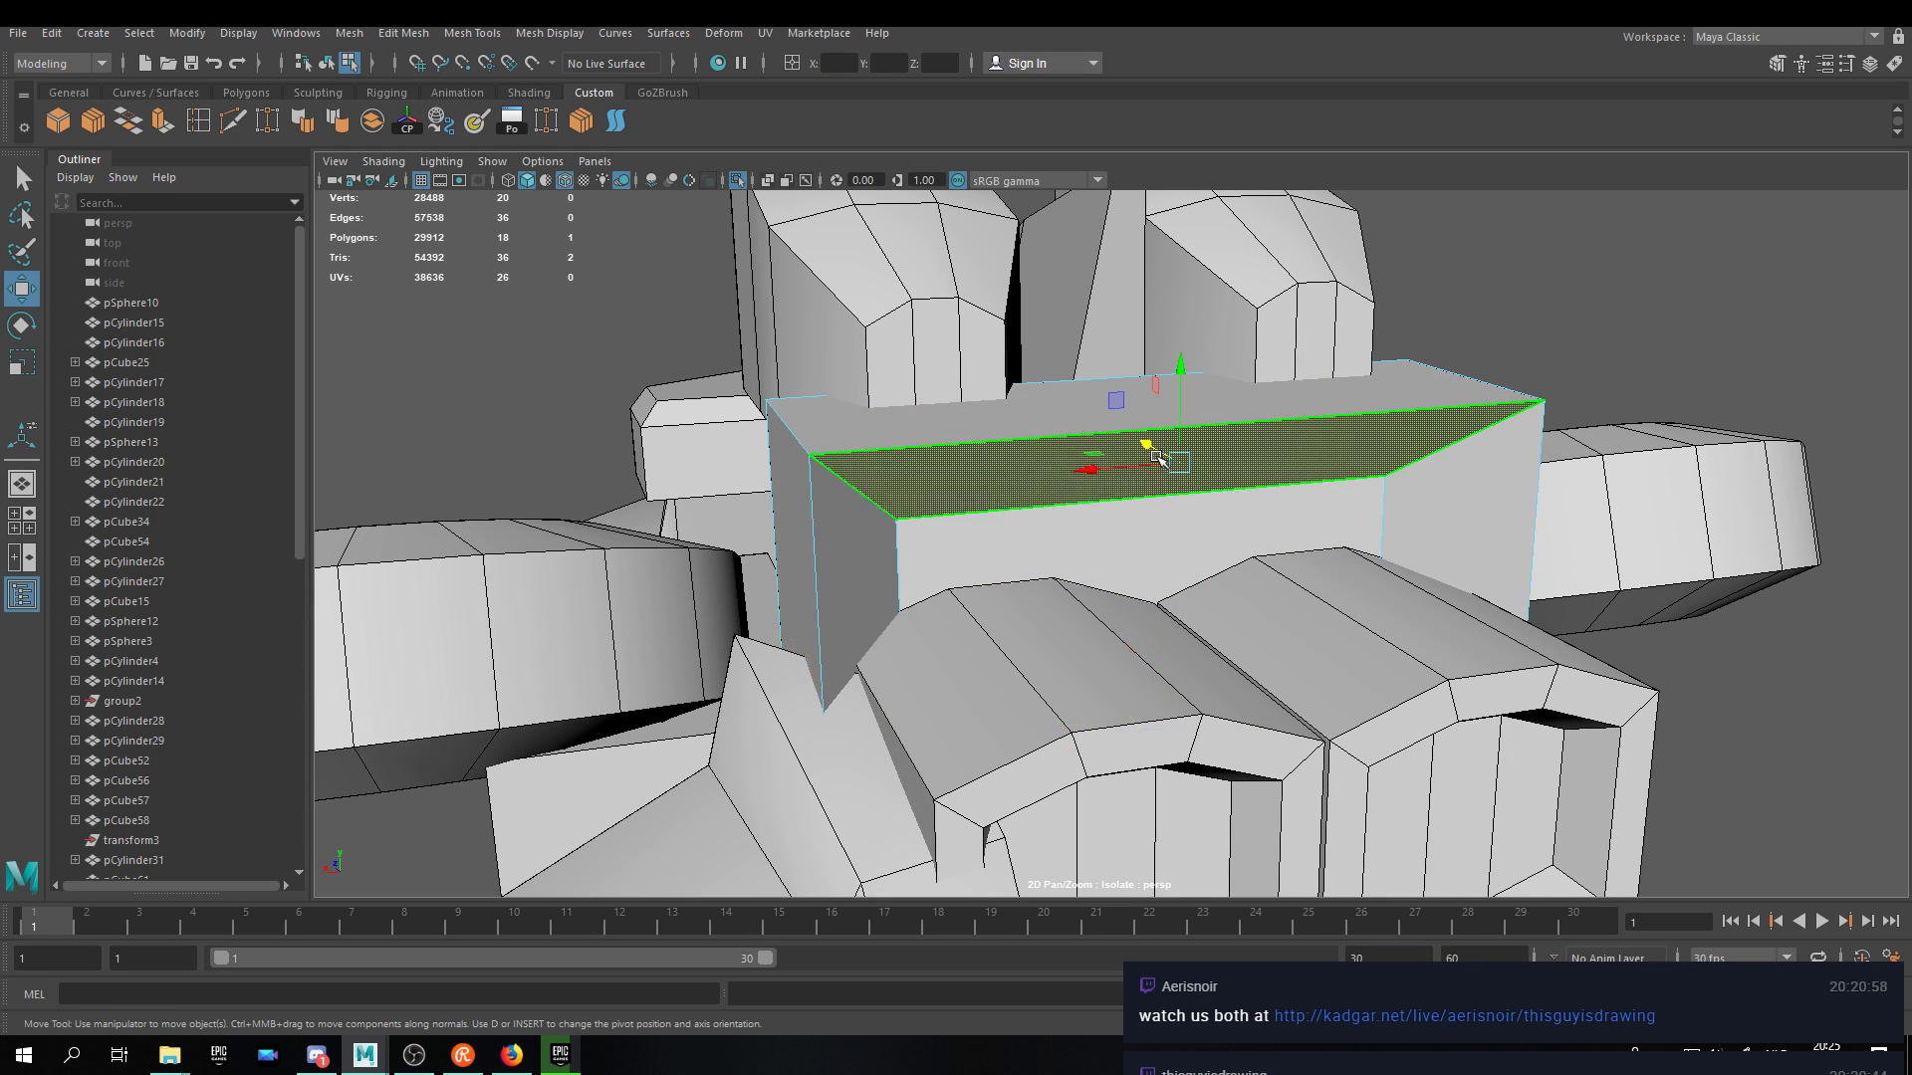
left_click(199, 121)
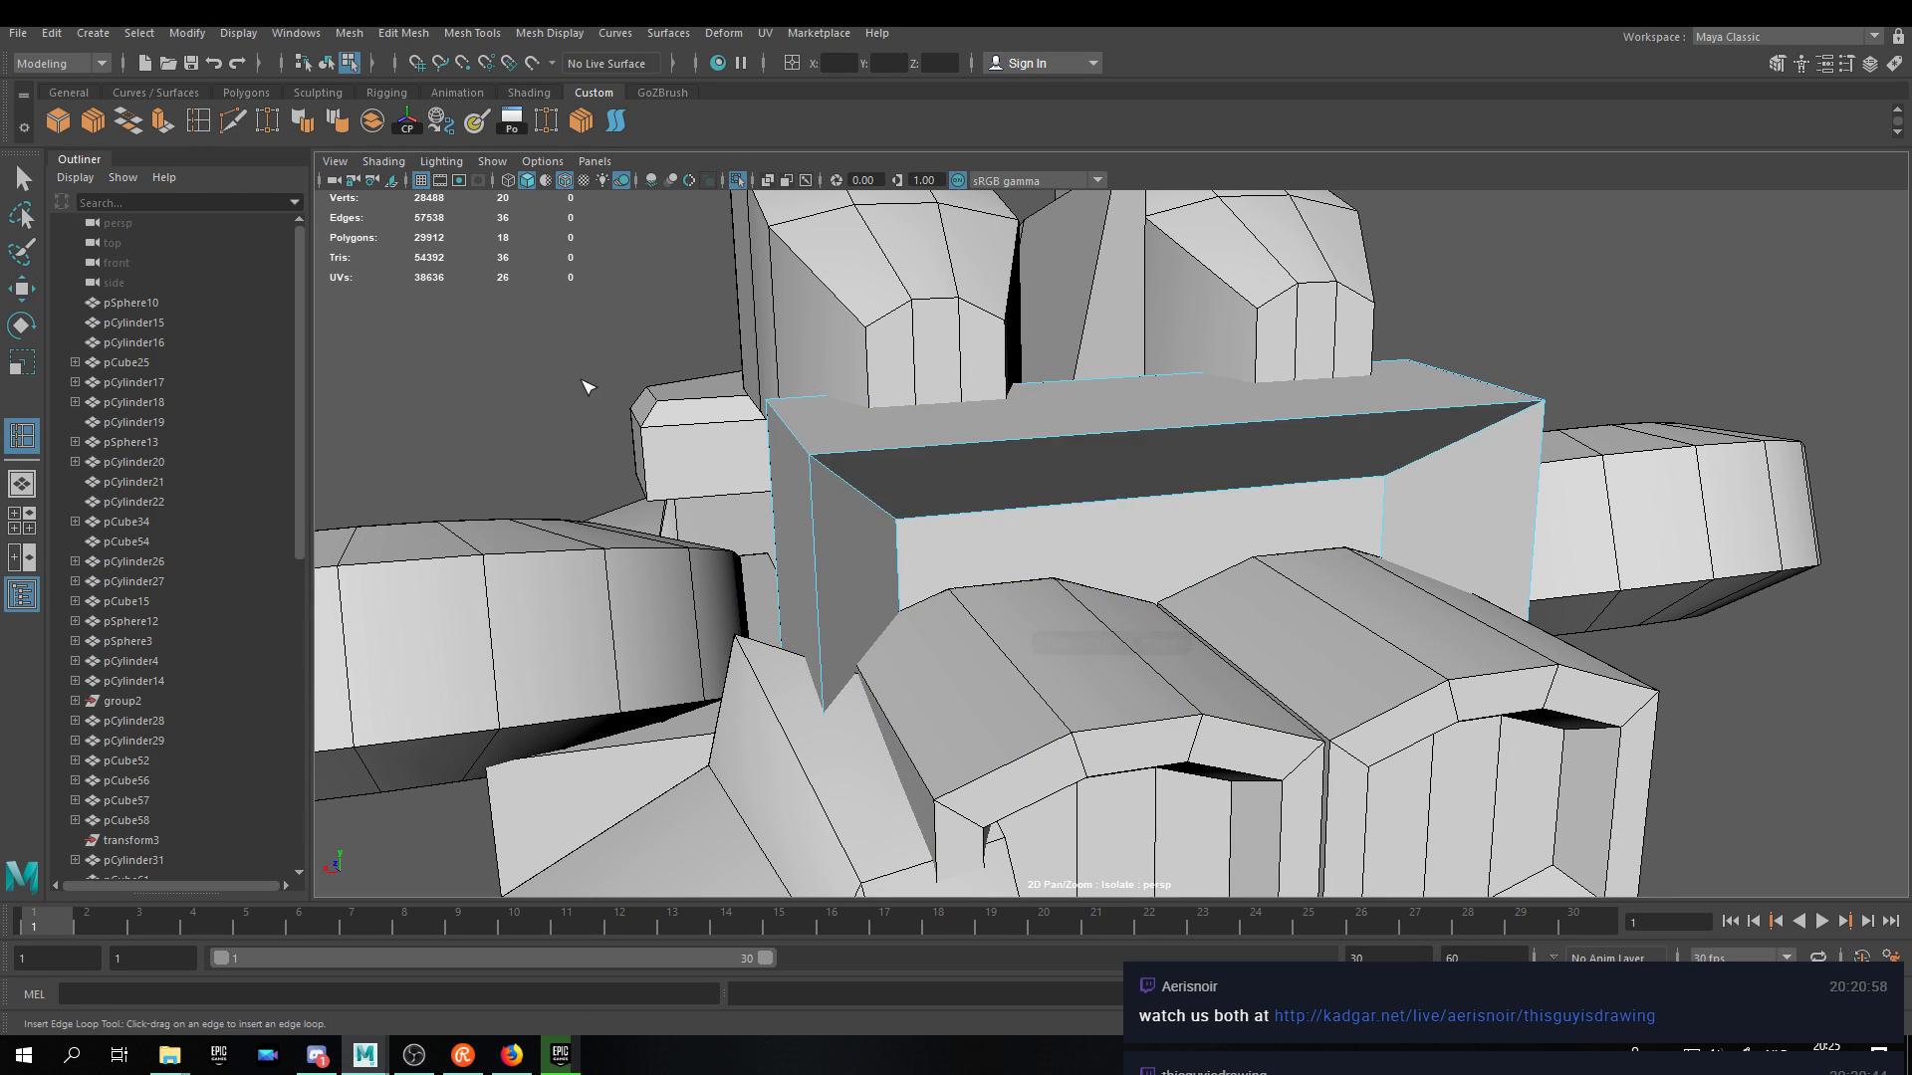
left_click(1847, 64)
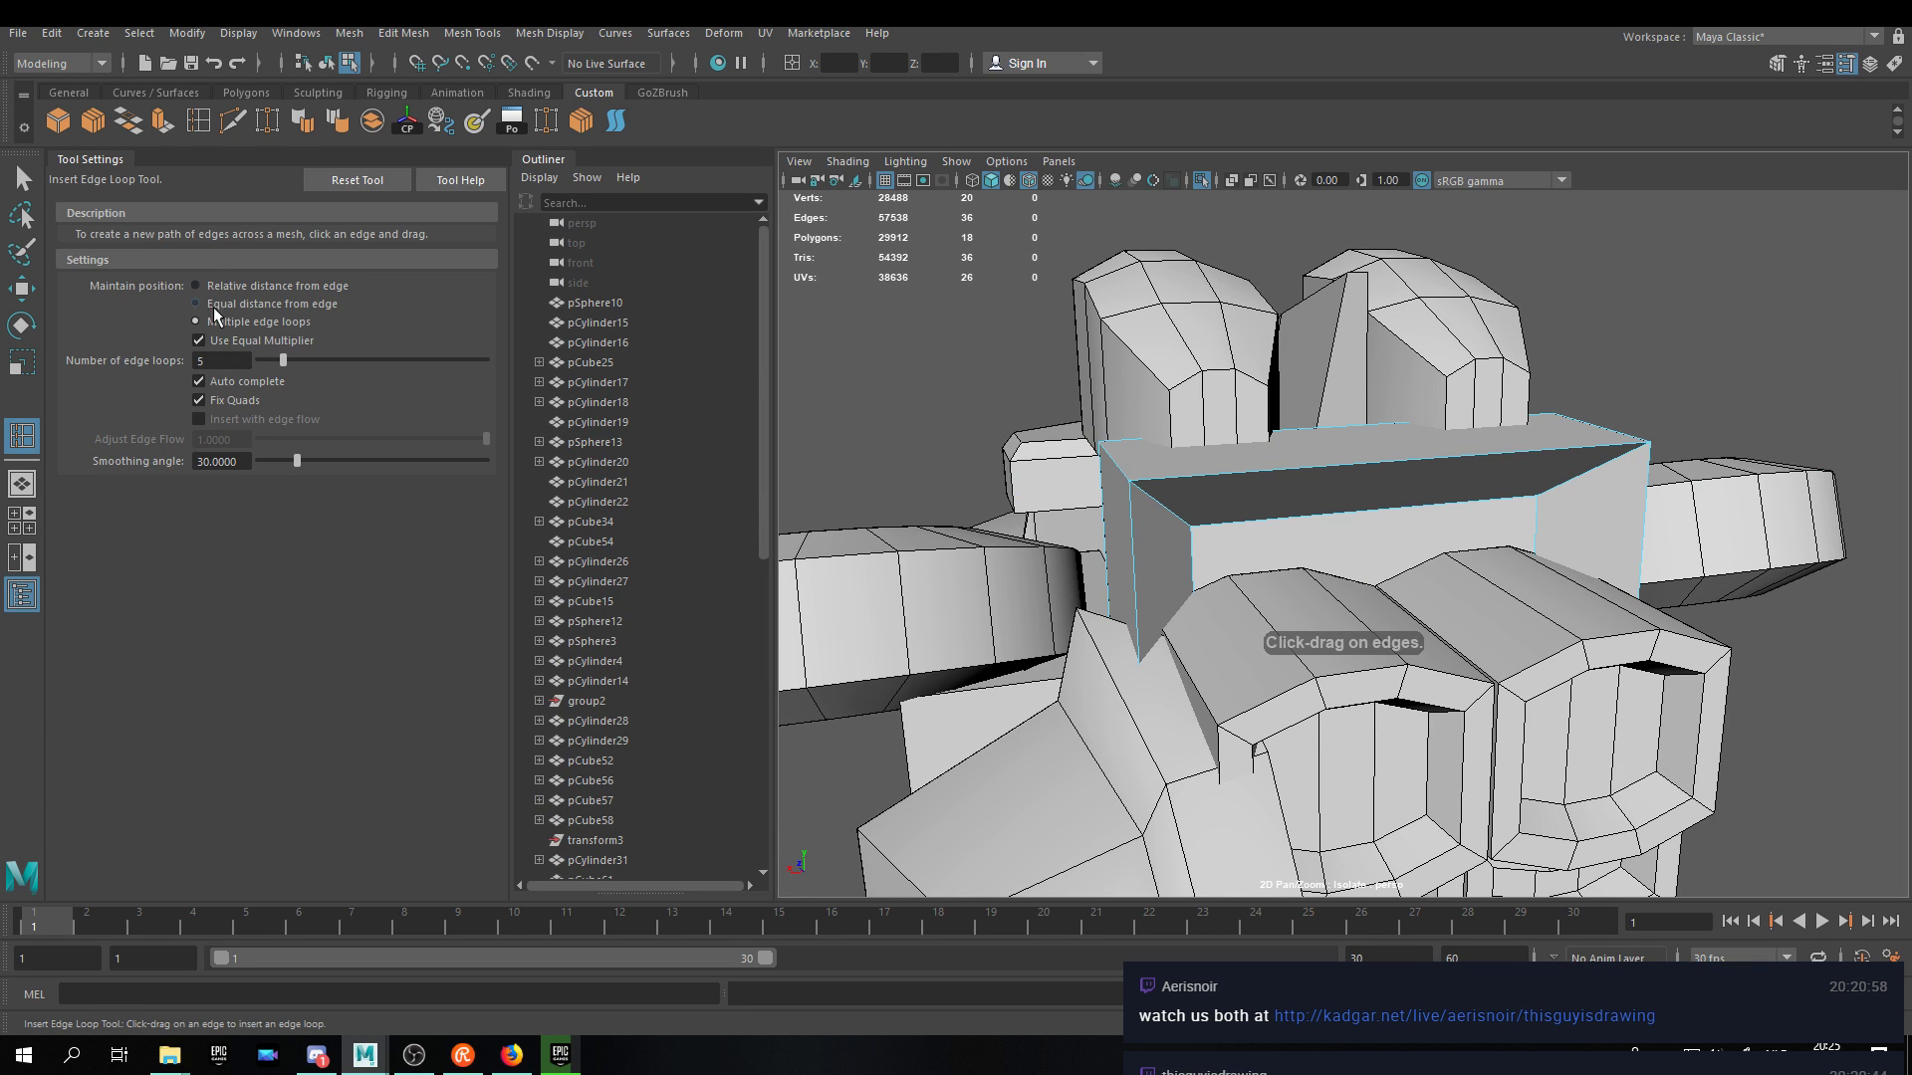
left_click_drag(283, 360, 264, 361)
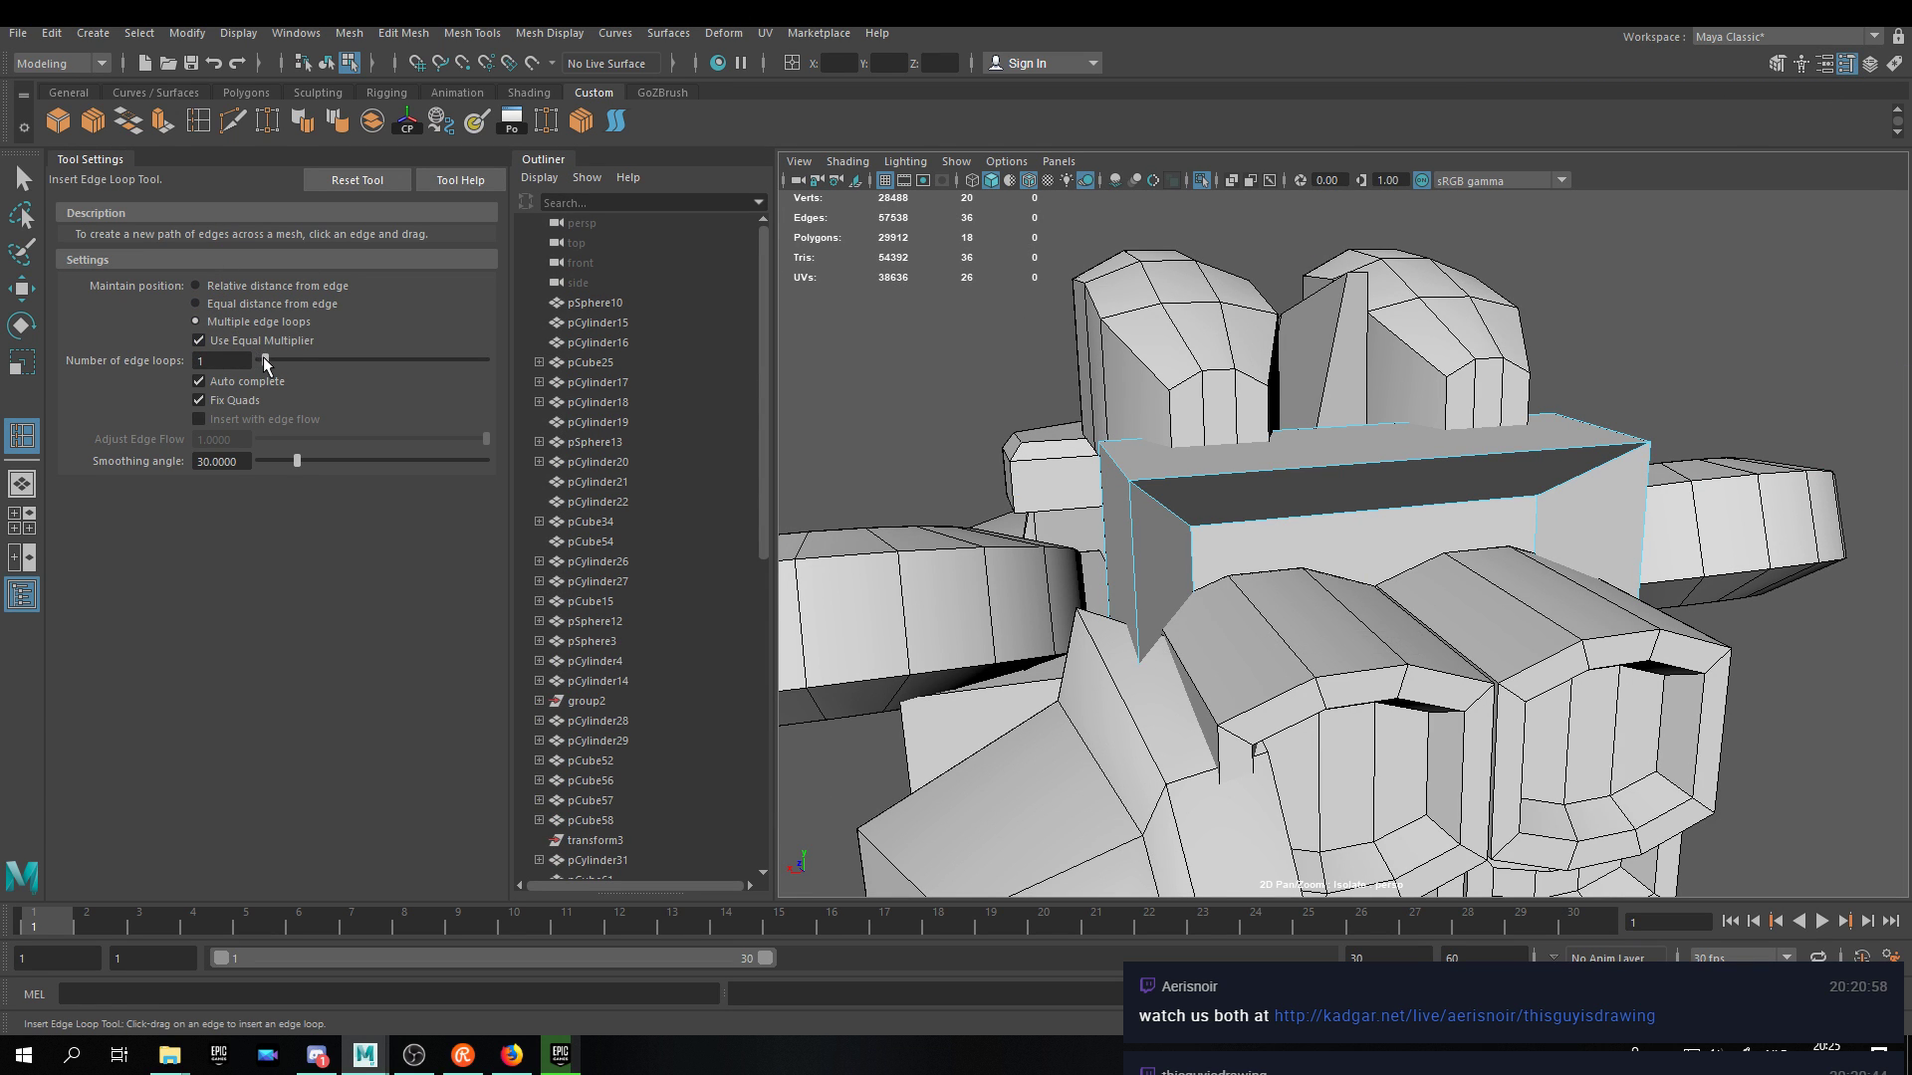
left_click_drag(1170, 513, 1324, 503)
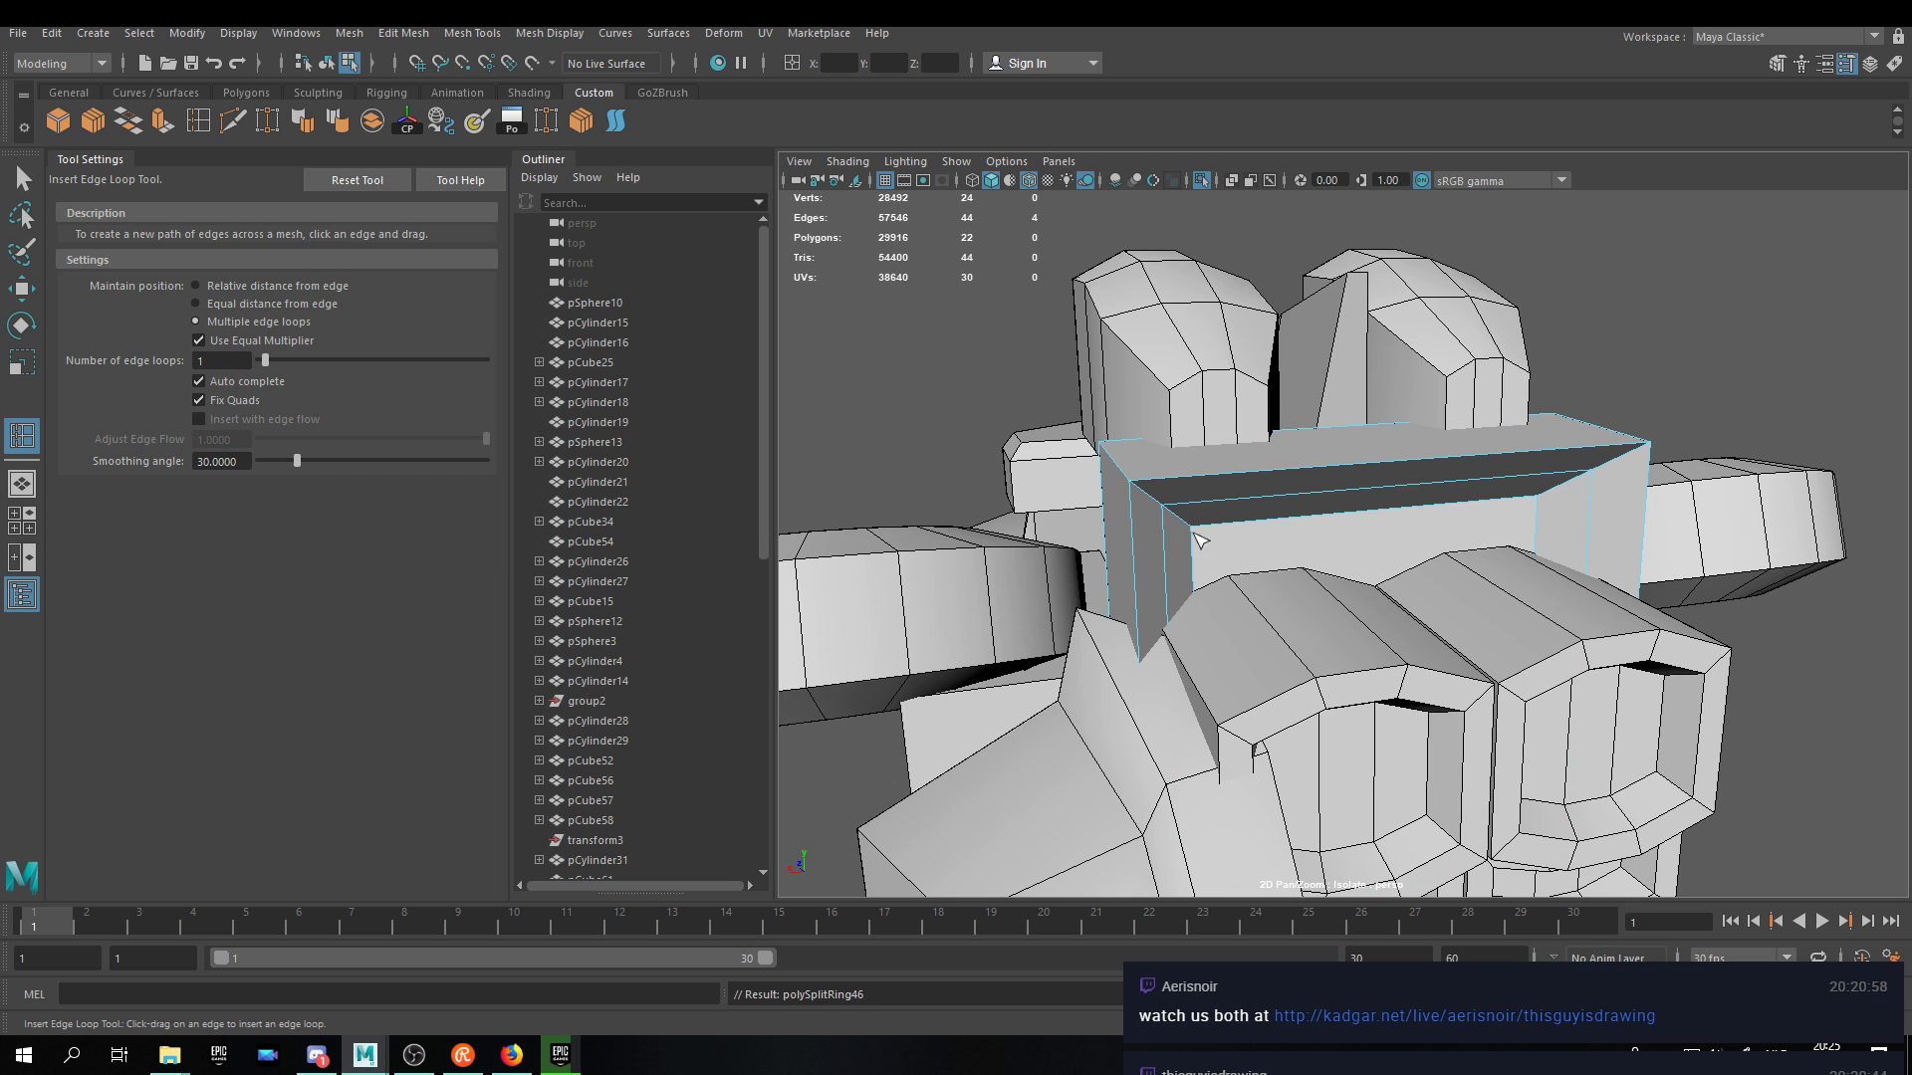
Move the inserted edge loop backward to square off the rim's rear face, and return to object selection.
key("w")
left_click_drag(1329, 422, 1390, 527, "alt")
left_click_drag(1484, 643, 1152, 329)
scroll(1185, 350, "up", 5)
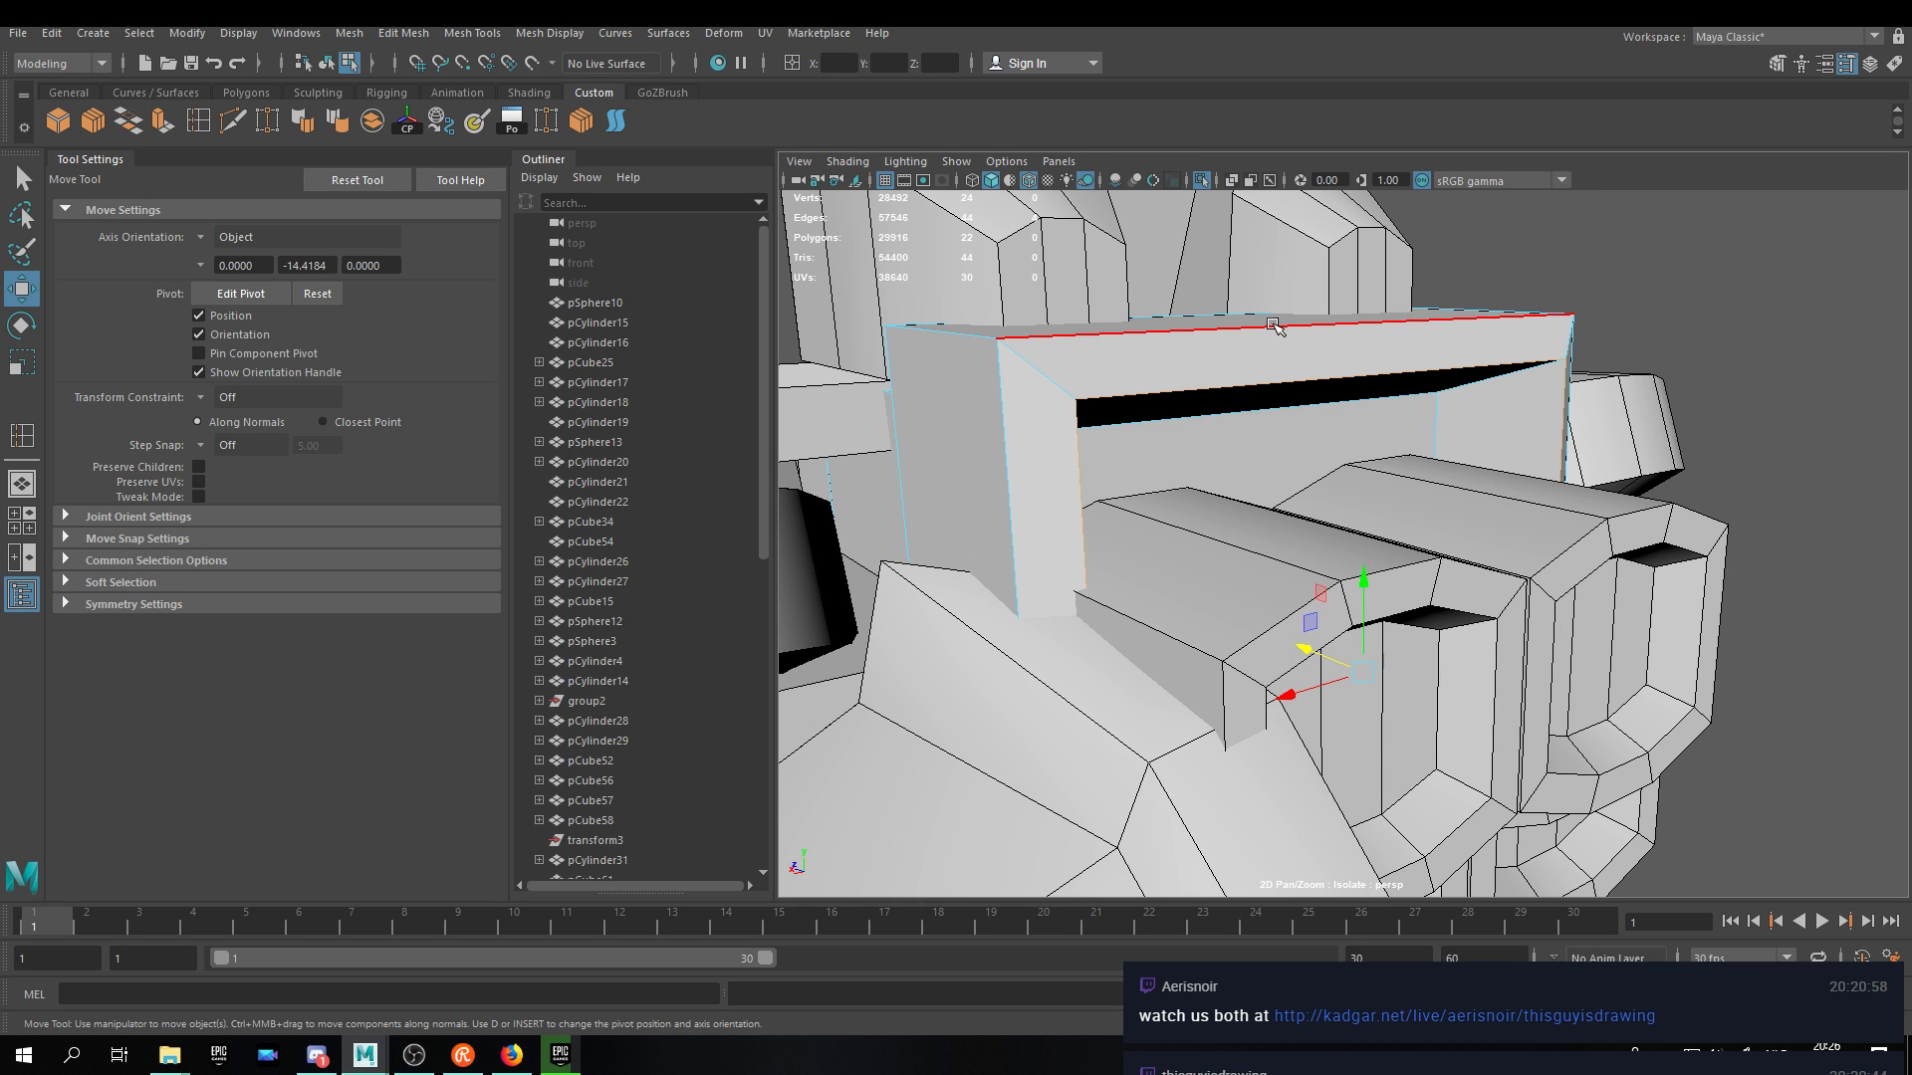
left_click_drag(1266, 274, 1331, 506, "alt")
right_click(1330, 506)
right_click_drag(1331, 517, 1428, 478)
left_click(1634, 333)
Insert an edge loop around the inner walls of the central box's rear recess.
left_click_drag(1593, 388, 1450, 339, "alt")
scroll(1451, 396, "down", 6)
left_click_drag(1424, 416, 1208, 478, "alt")
scroll(1208, 478, "up", 8)
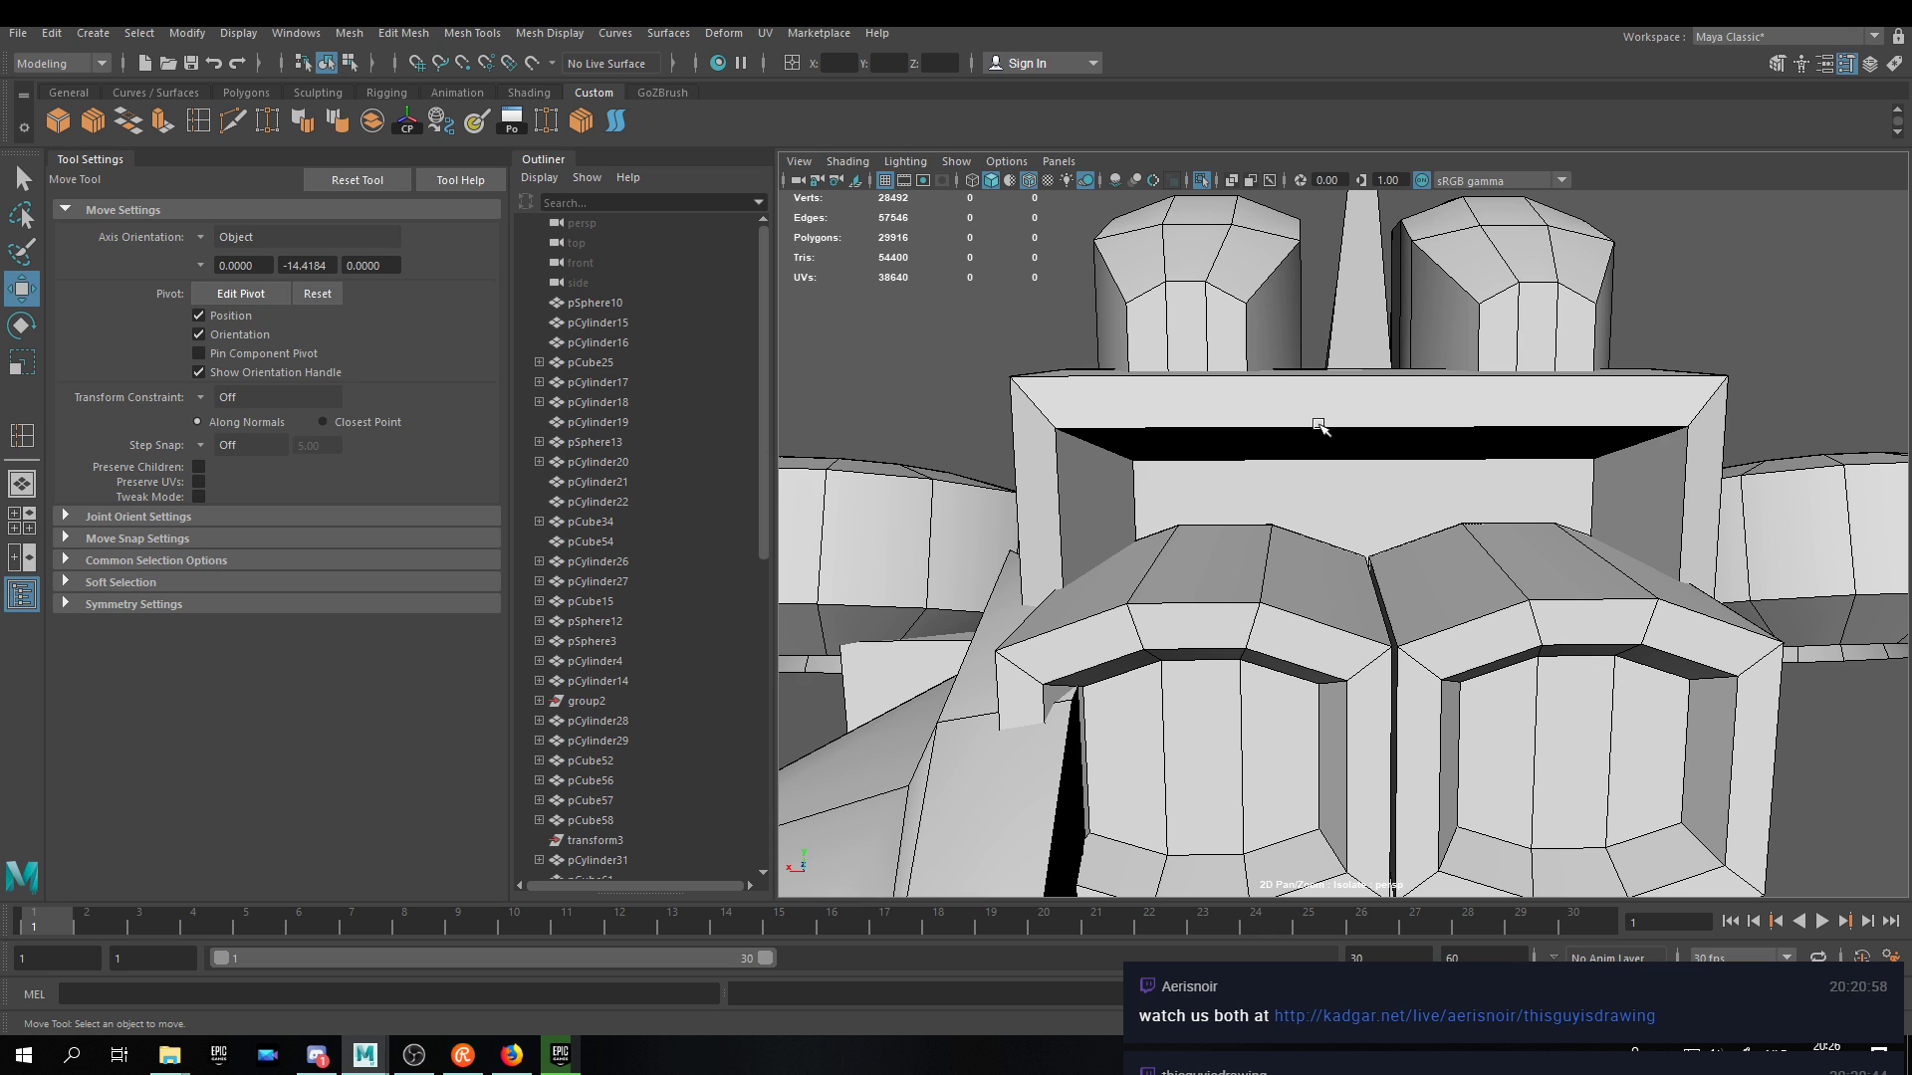
left_click(1204, 403)
key("f")
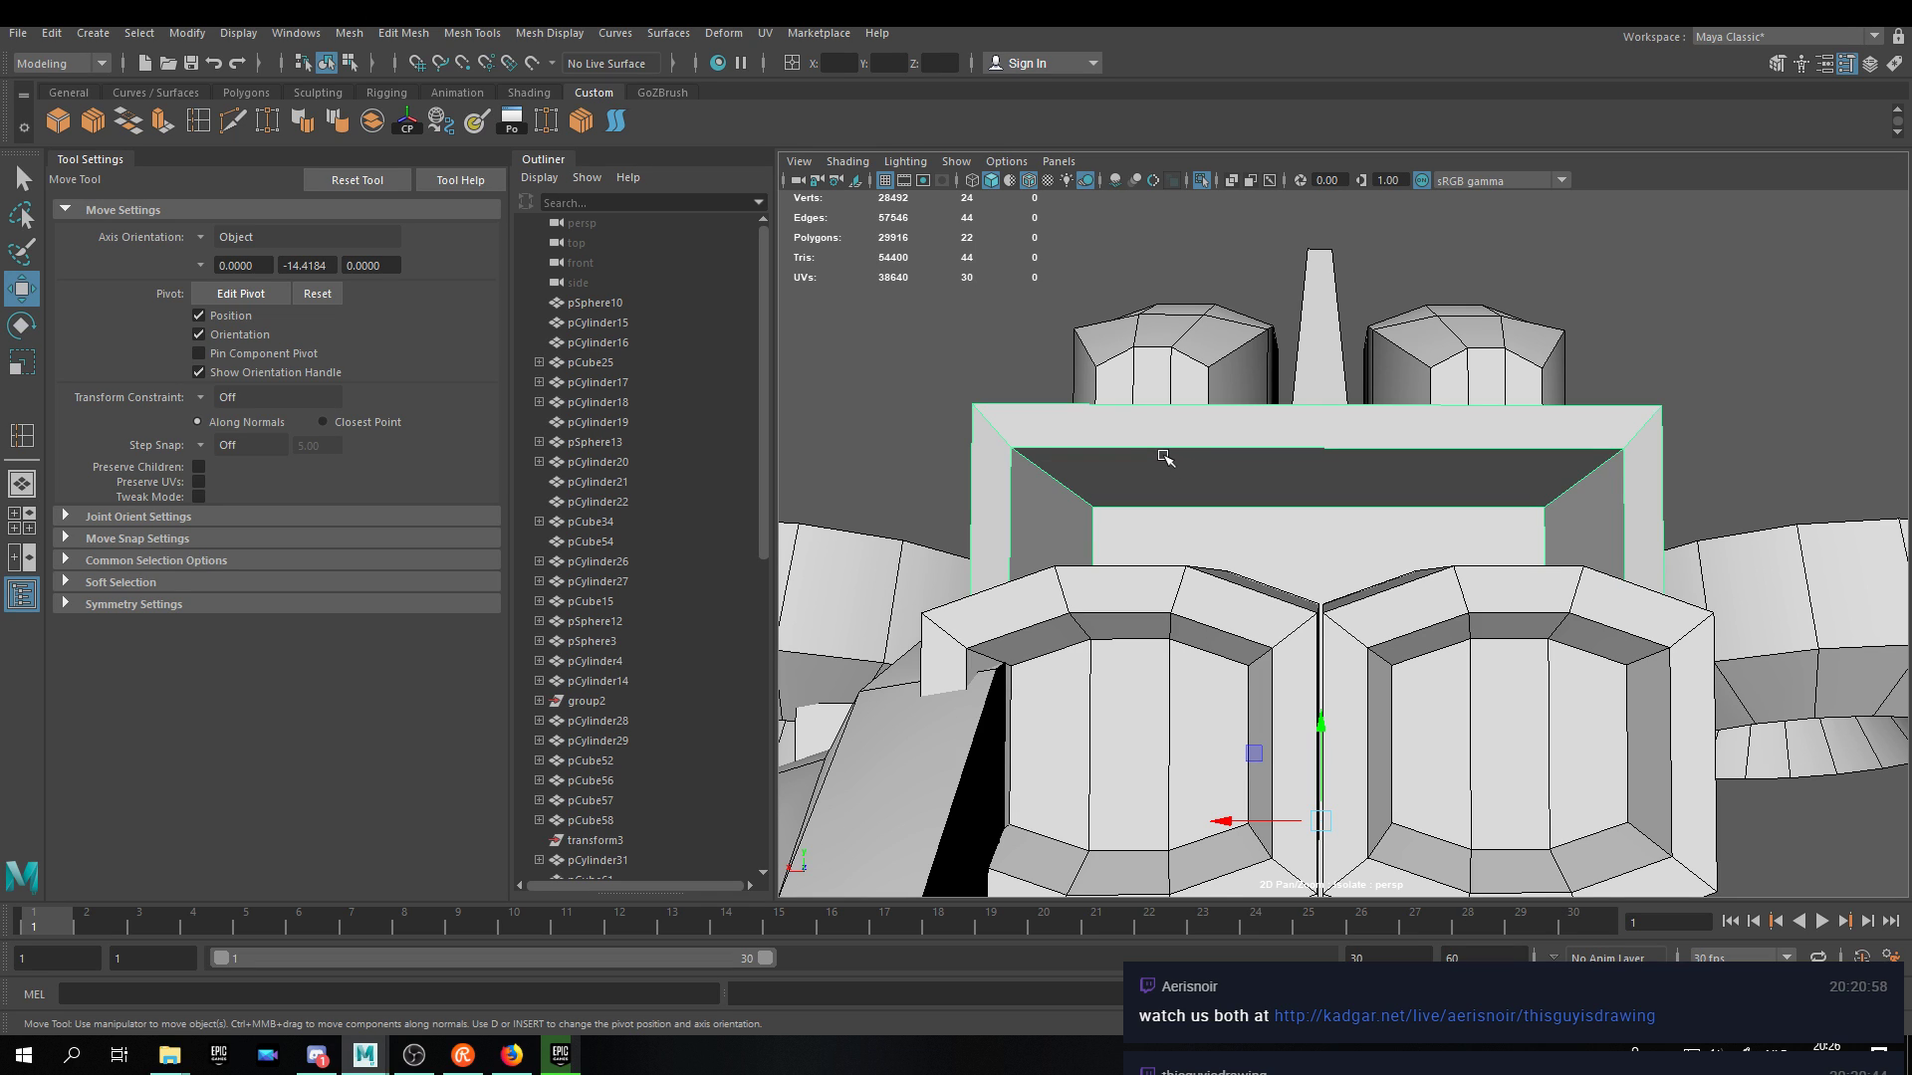
left_click_drag(1364, 342, 1337, 366, "alt")
left_click_drag(1209, 367, 1168, 388, "alt")
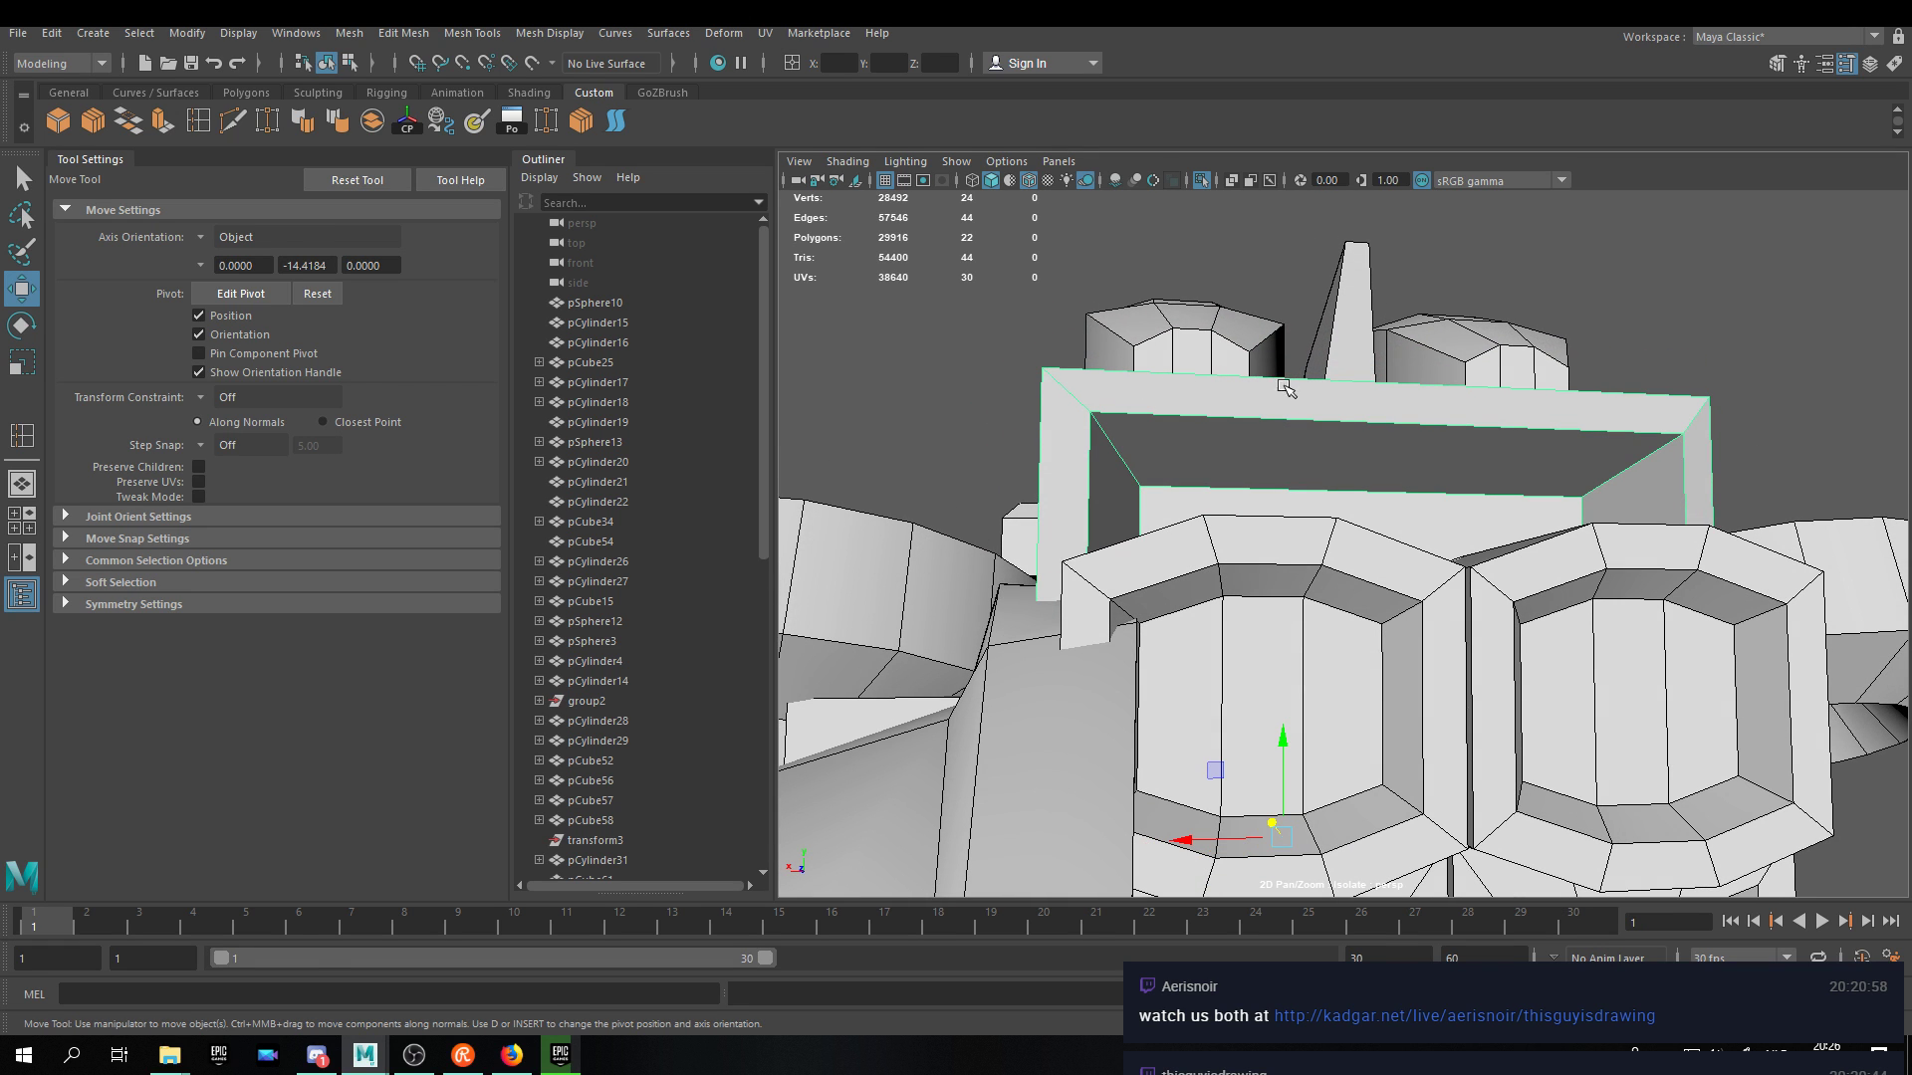
left_click(200, 125)
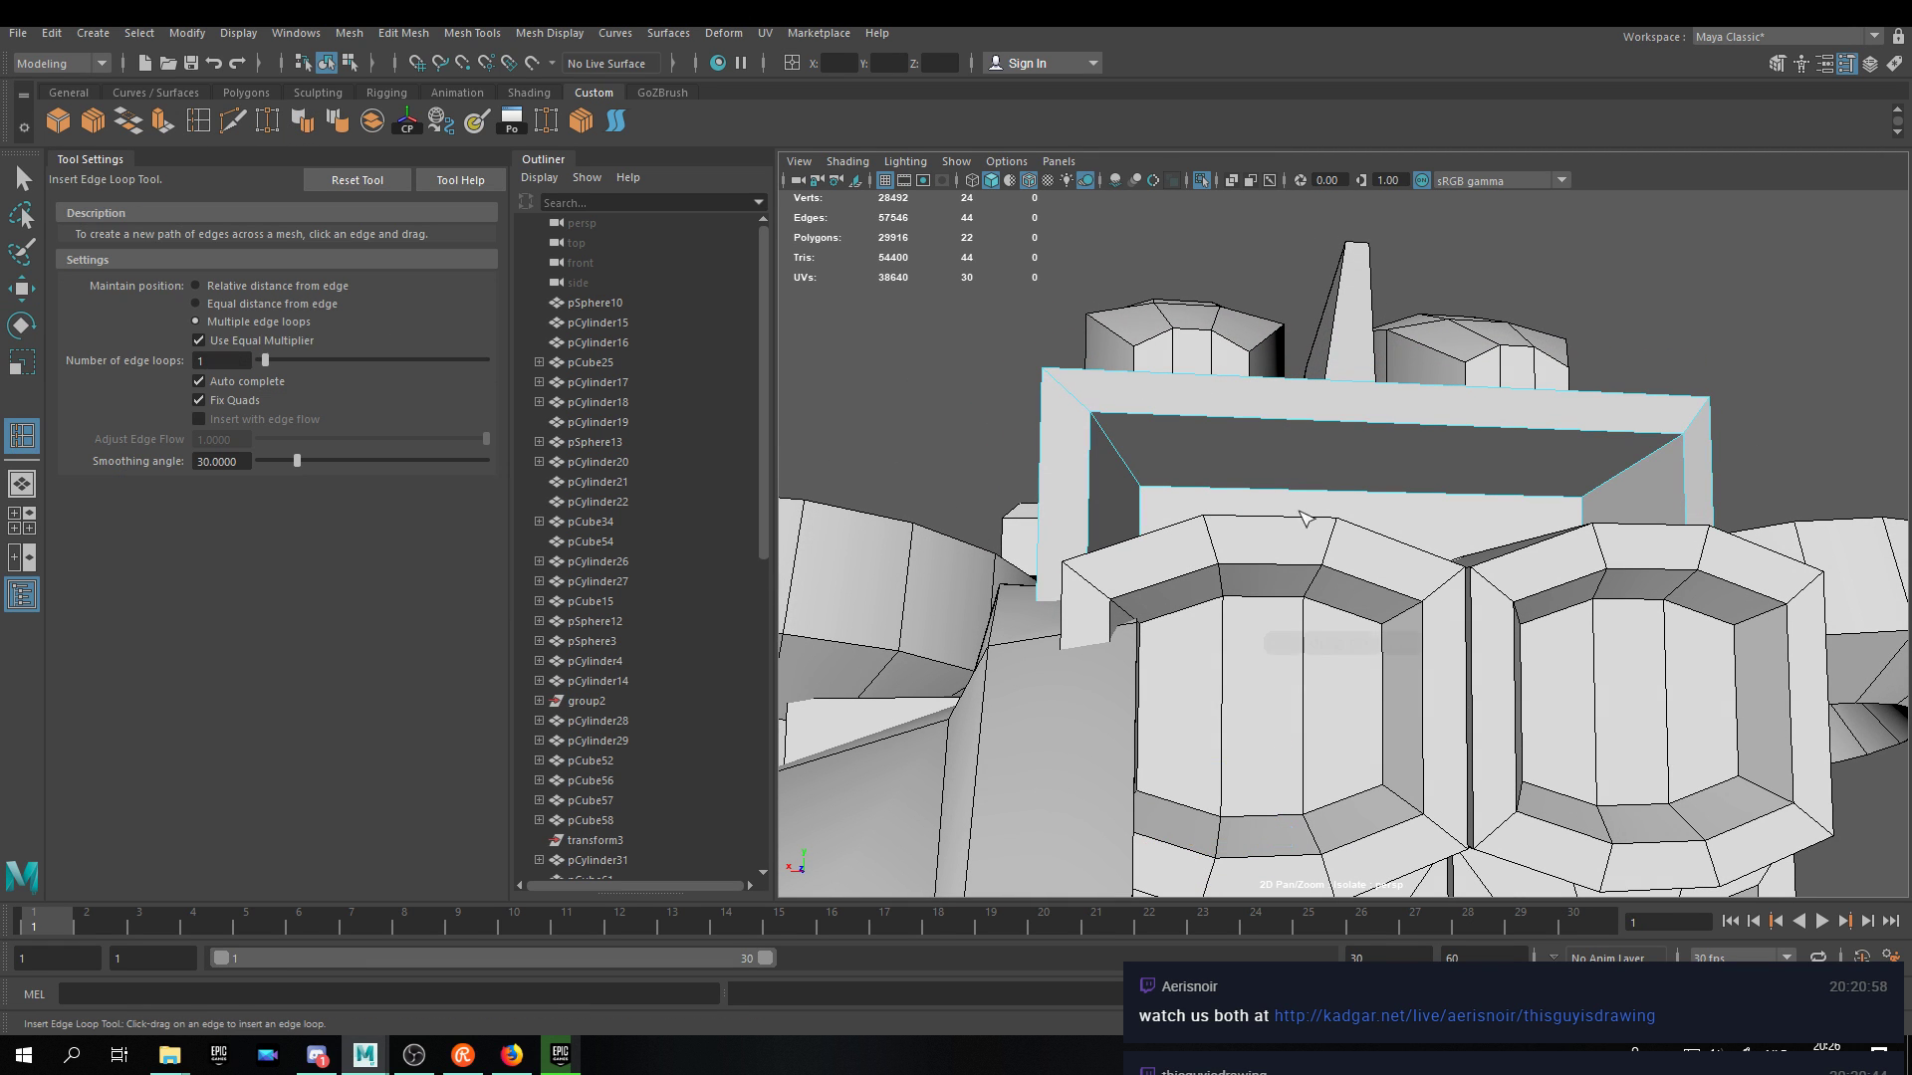
left_click(1117, 452)
Scale the recess edge loop slightly inward and return to object selection with nothing selected.
key("w")
left_click_drag(1194, 498, 1204, 504, "alt")
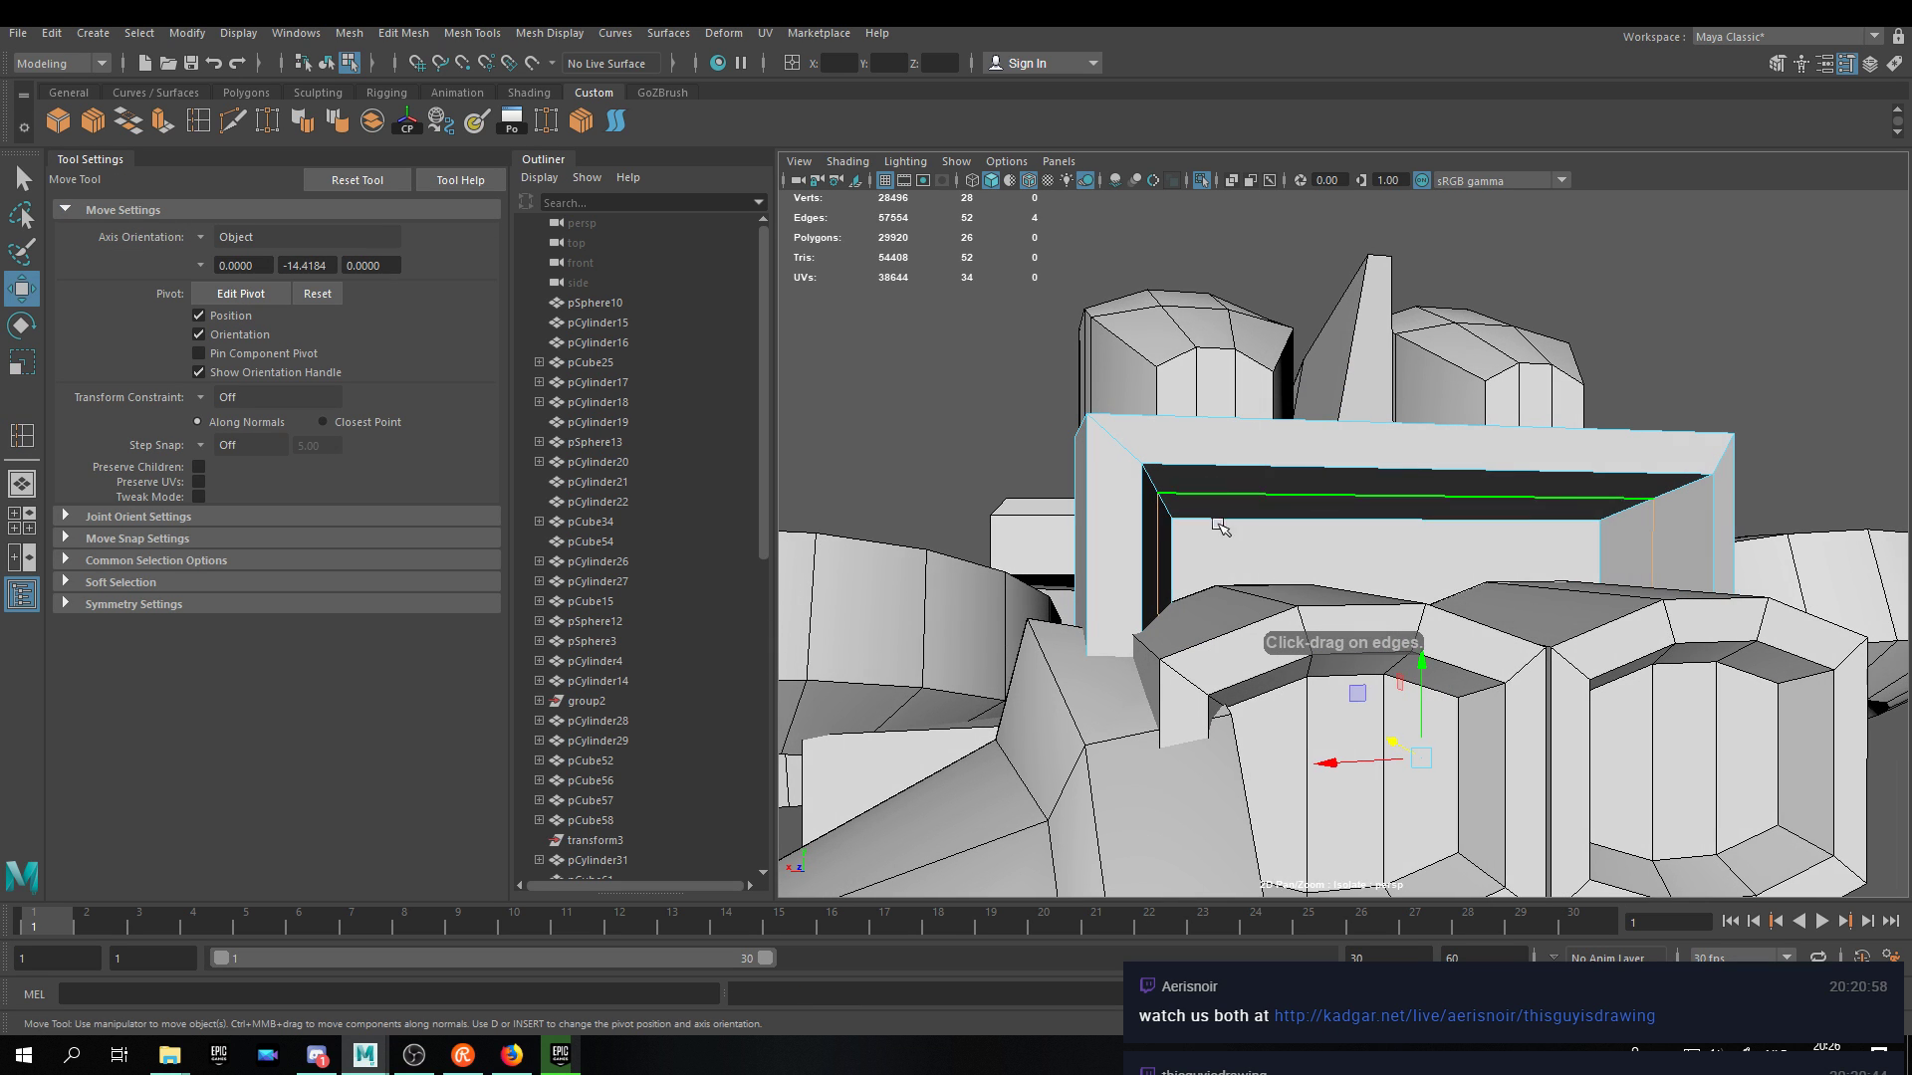
key("r")
left_click_drag(1420, 761, 1404, 768)
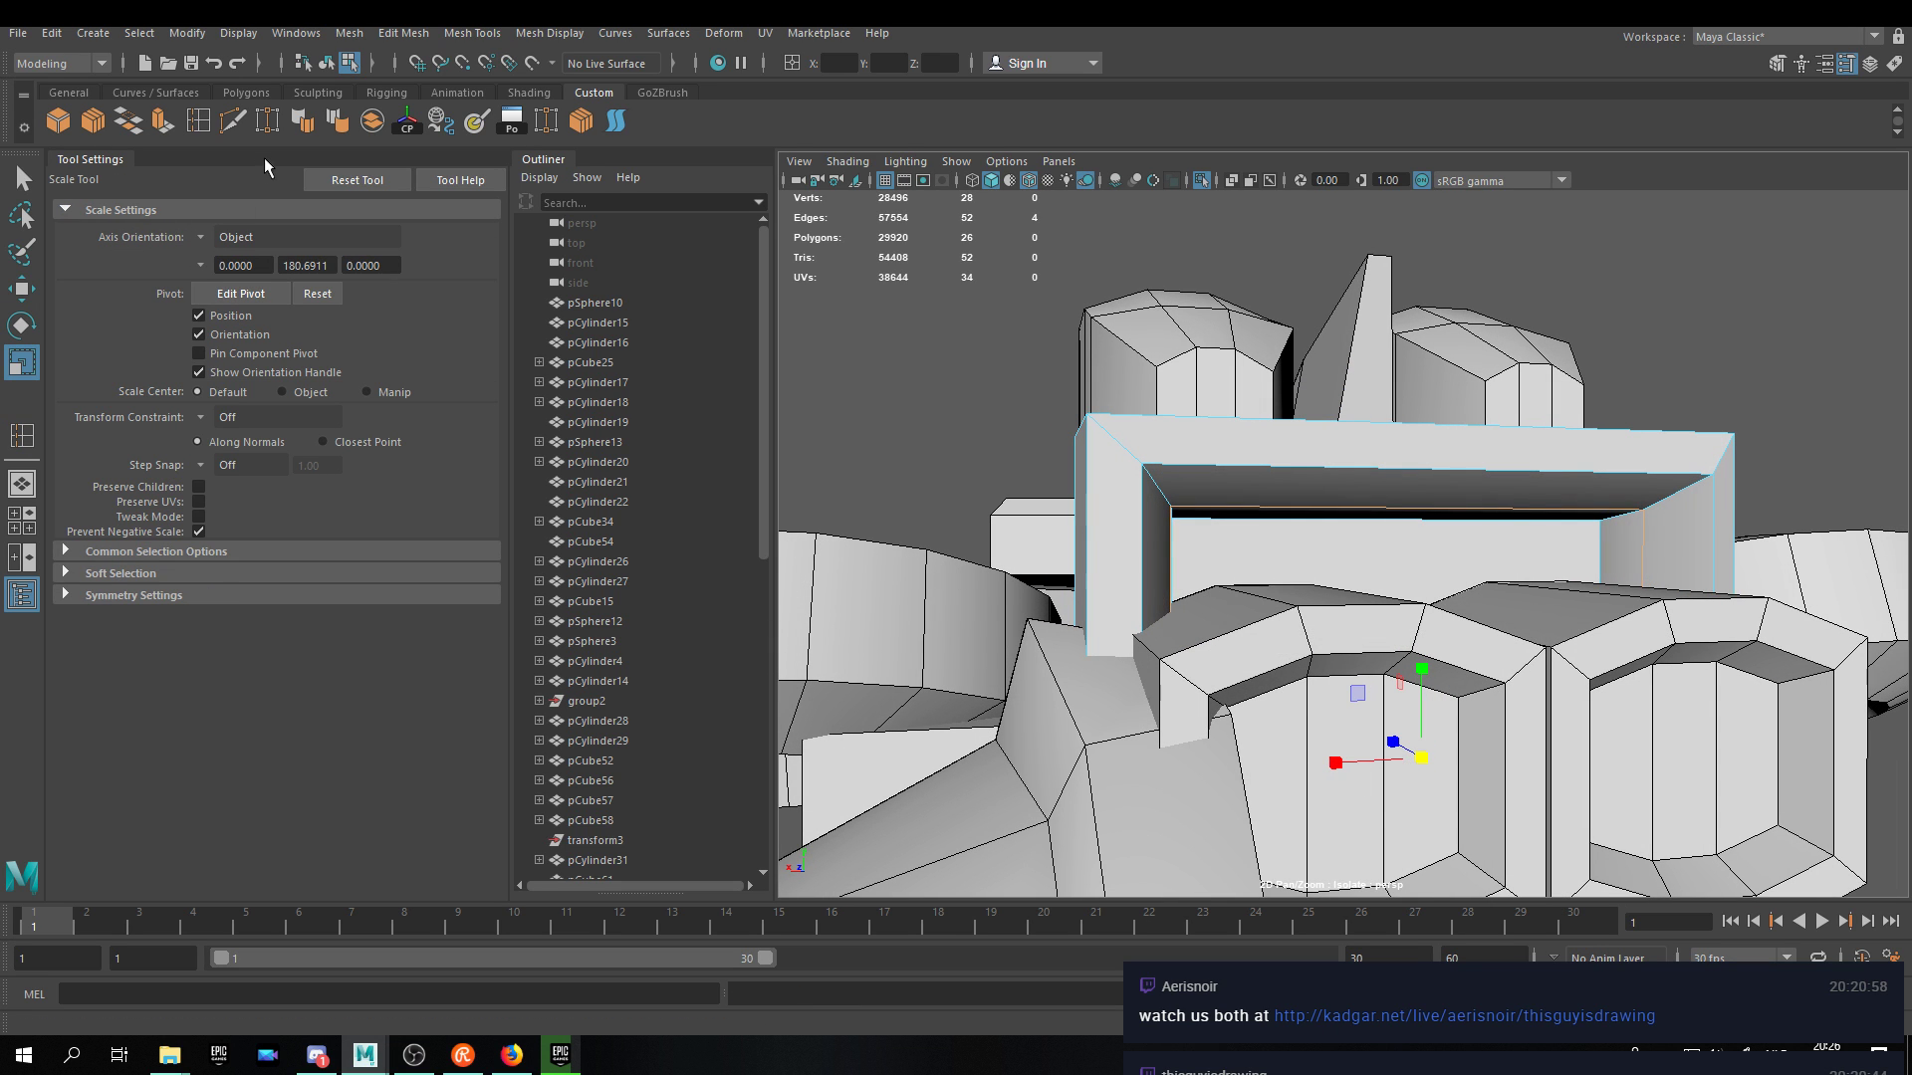
left_click(93, 121)
right_click_drag(1175, 451, 1247, 413)
left_click(820, 293)
Insert an edge loop lengthwise down the middle of the central box and return to object selection.
left_click_drag(820, 292, 1145, 450, "alt")
scroll(1243, 395, "down", 8)
left_click(1394, 458)
left_click(198, 120)
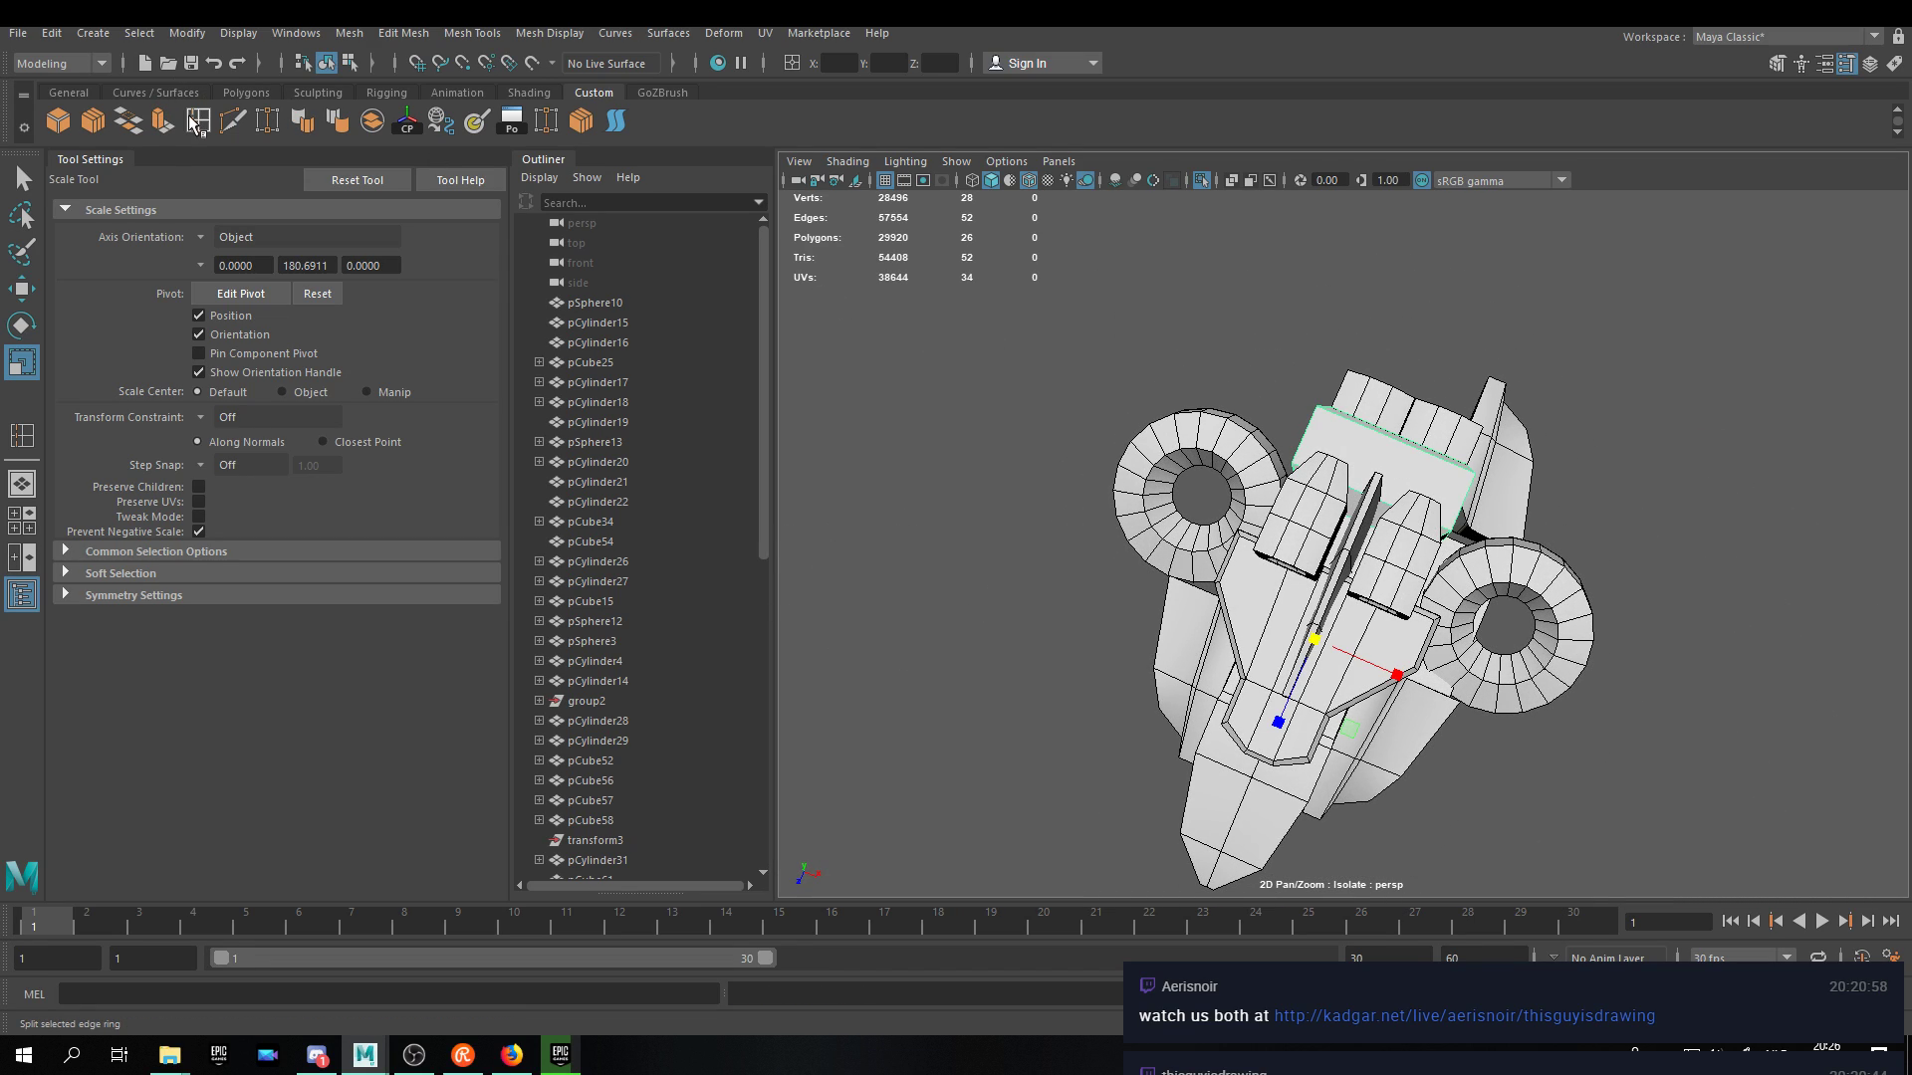
left_click(1410, 446)
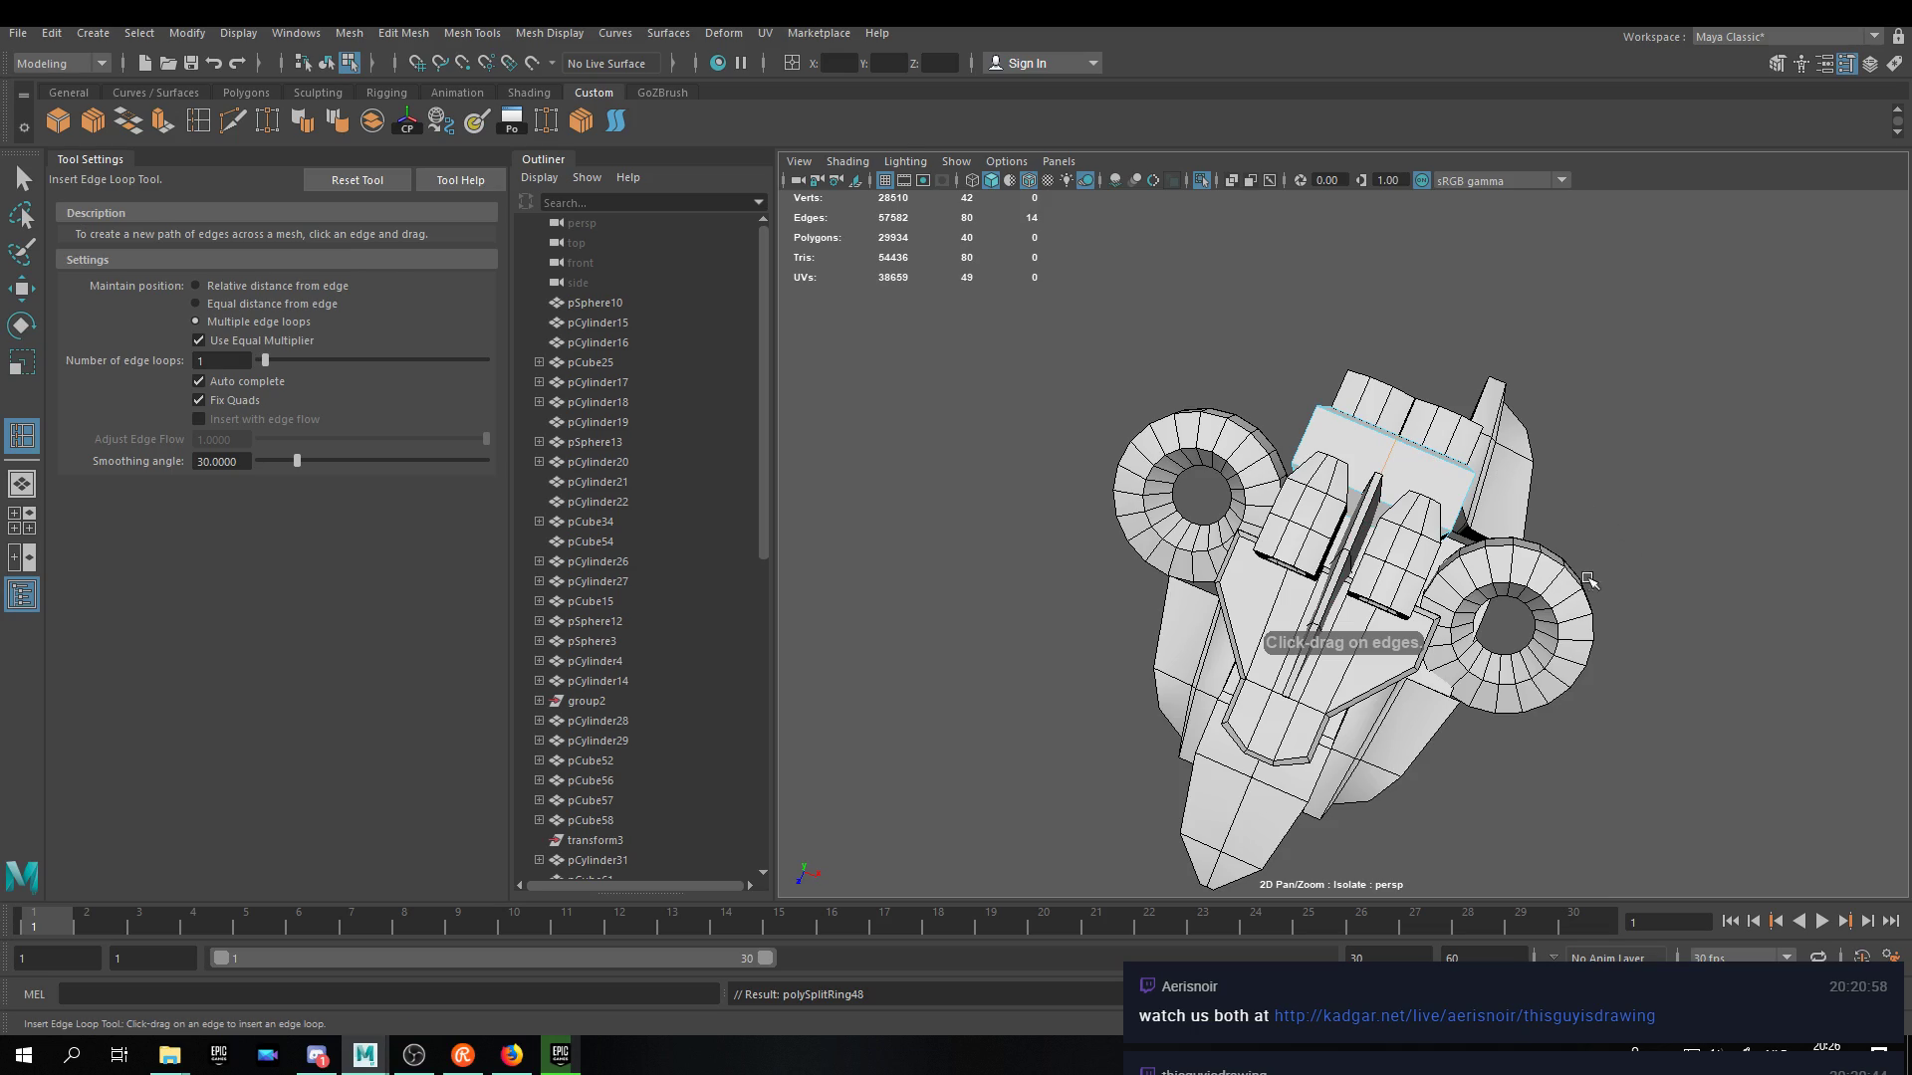
key("w")
left_click_drag(1583, 583, 1155, 508, "alt")
right_click_drag(1155, 508, 1365, 697, "alt")
left_click_drag(1364, 697, 1249, 409, "alt")
right_click_drag(1247, 404, 1312, 383)
Select the upper faces of the box's rear rim, lower them closer to the engines, and leave face selection.
left_click_drag(1312, 382, 1294, 582, "alt")
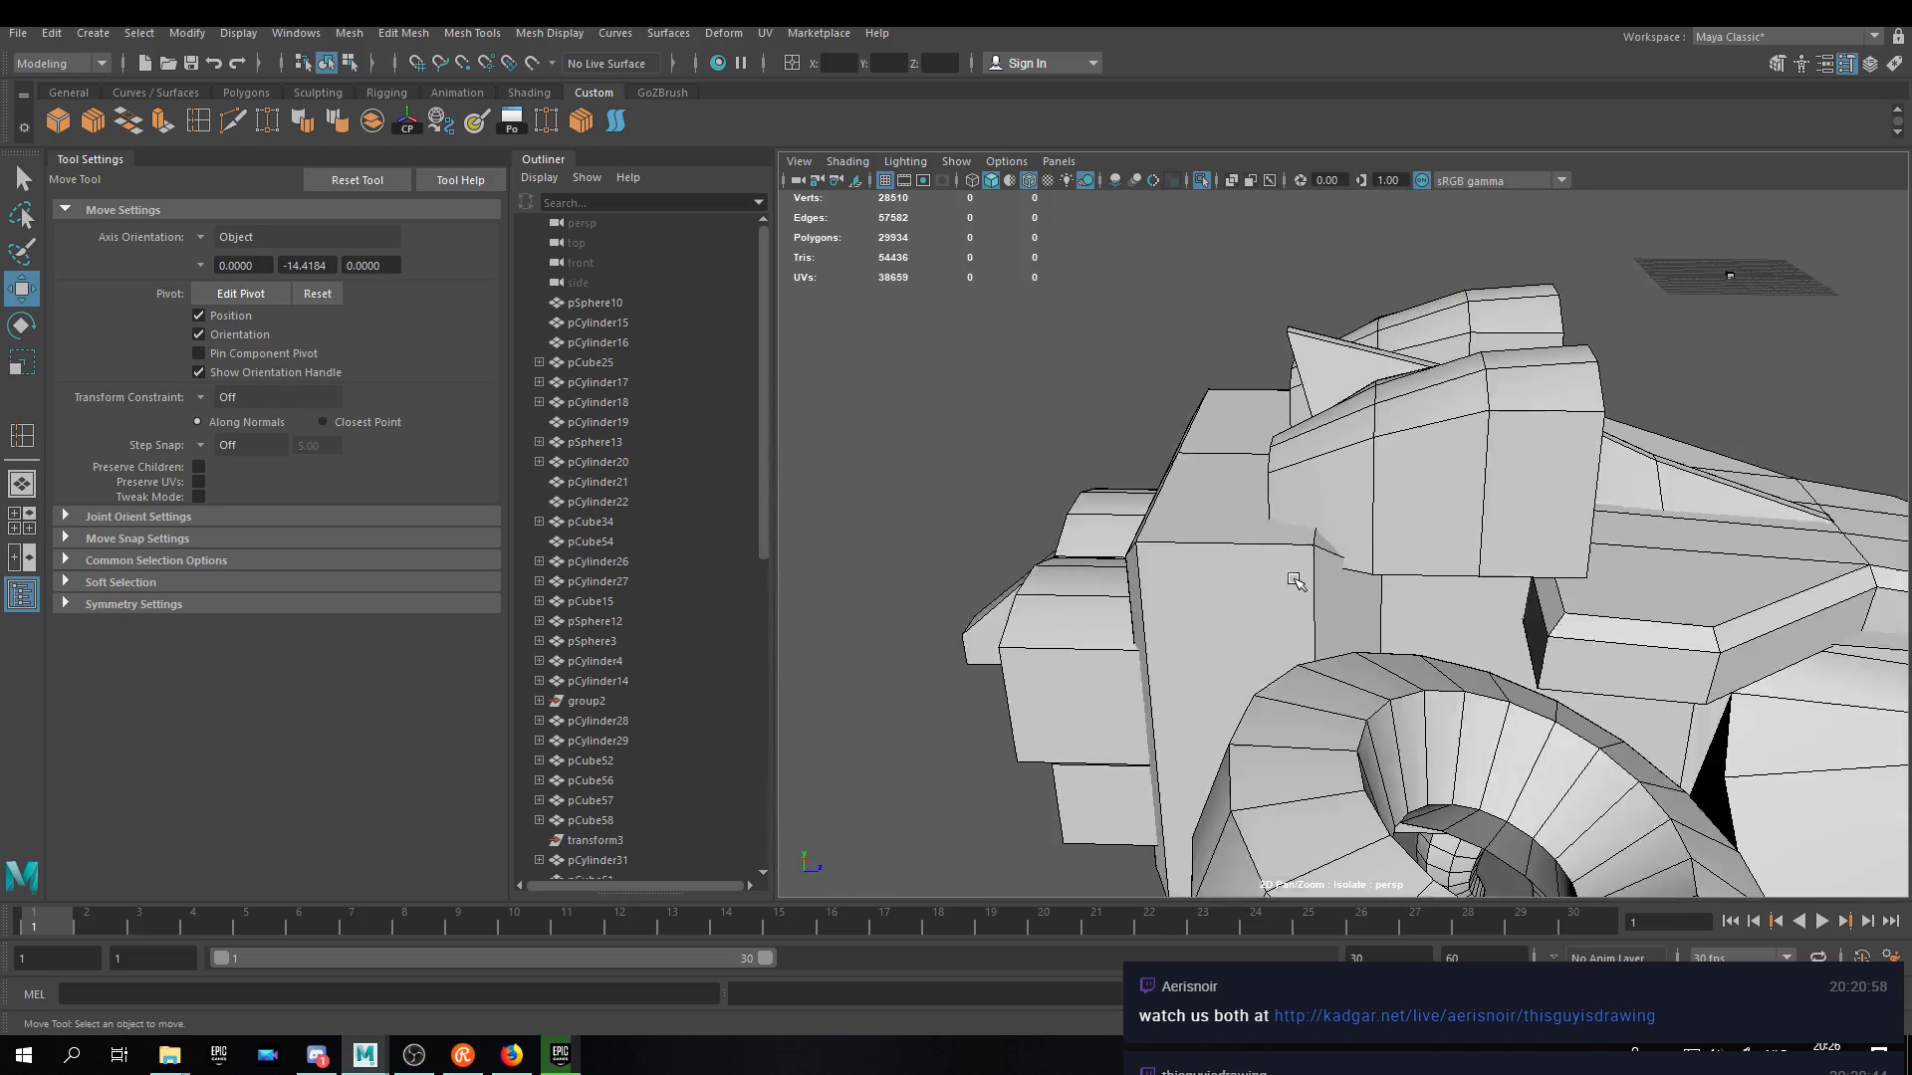
right_click_drag(1293, 581, 1244, 572, "alt")
left_click(1303, 609)
left_click_drag(1315, 653, 1394, 543, "alt")
scroll(1402, 548, "up", 5)
right_click_drag(1295, 543, 1402, 527)
left_click_drag(1402, 527, 1405, 503, "alt")
left_click_drag(1510, 366, 1382, 513)
left_click_drag(1423, 395, 1405, 451)
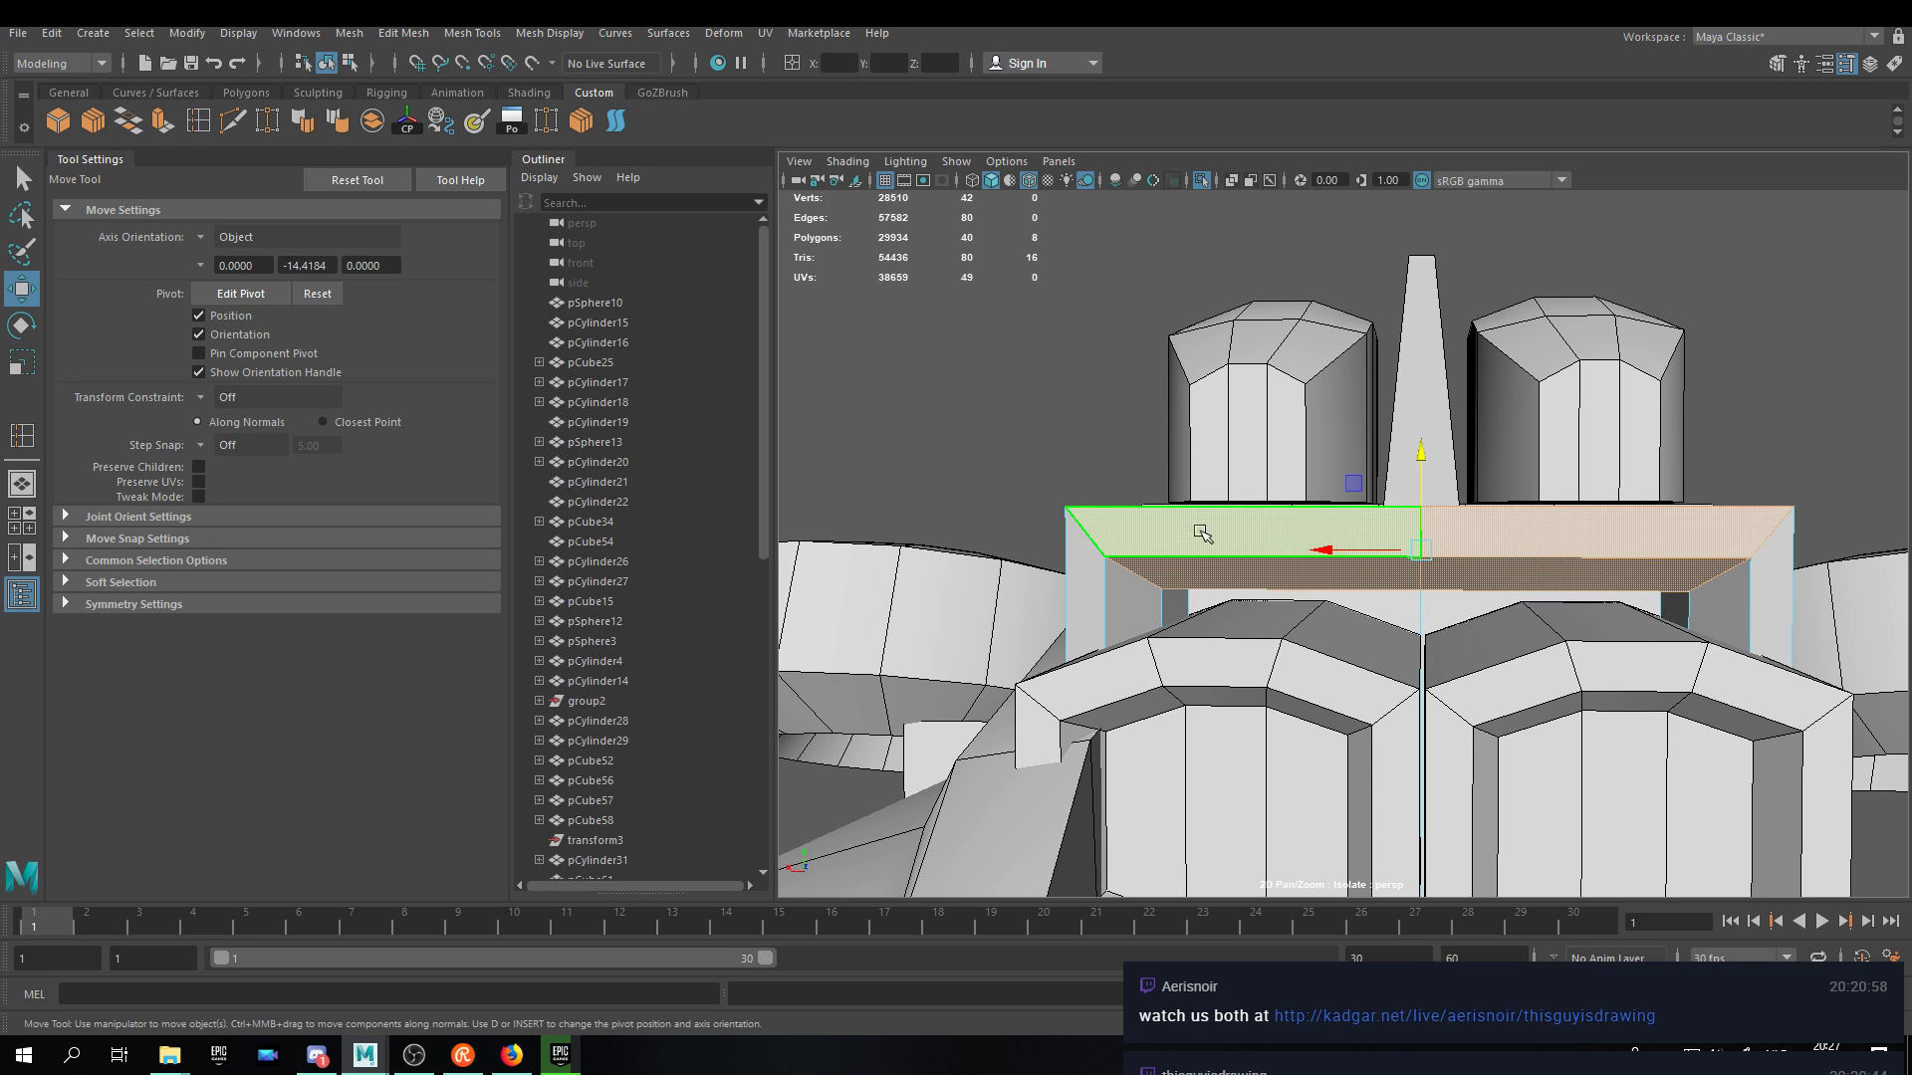
mouse_move(1677, 565)
left_mouse_down("alt")
mouse_move(1593, 589)
mouse_move(1494, 547)
mouse_move(1665, 590)
left_mouse_up("alt")
right_click_drag(1570, 549, 1663, 484)
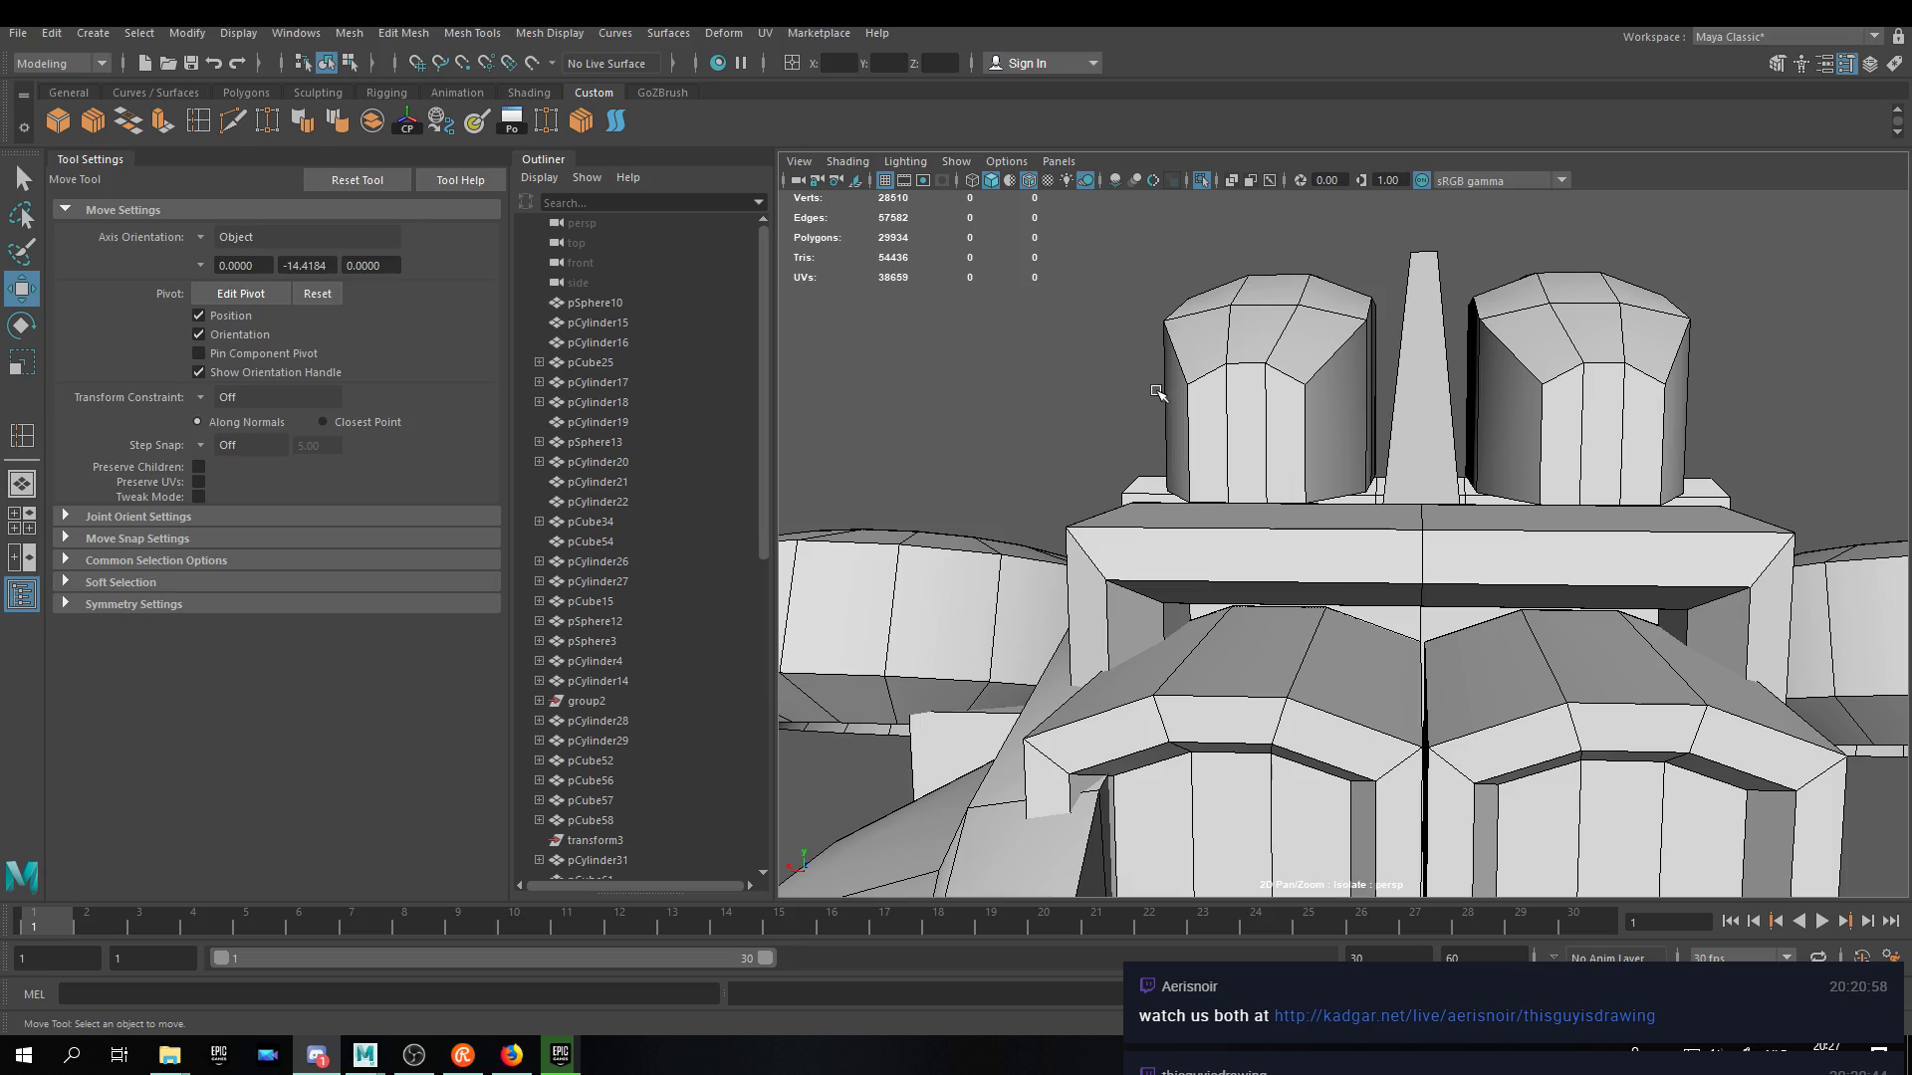
Inspect the reshaped rim from the side and select the side wing to check the surrounding parts.
left_click_drag(1257, 398, 1160, 394, "alt")
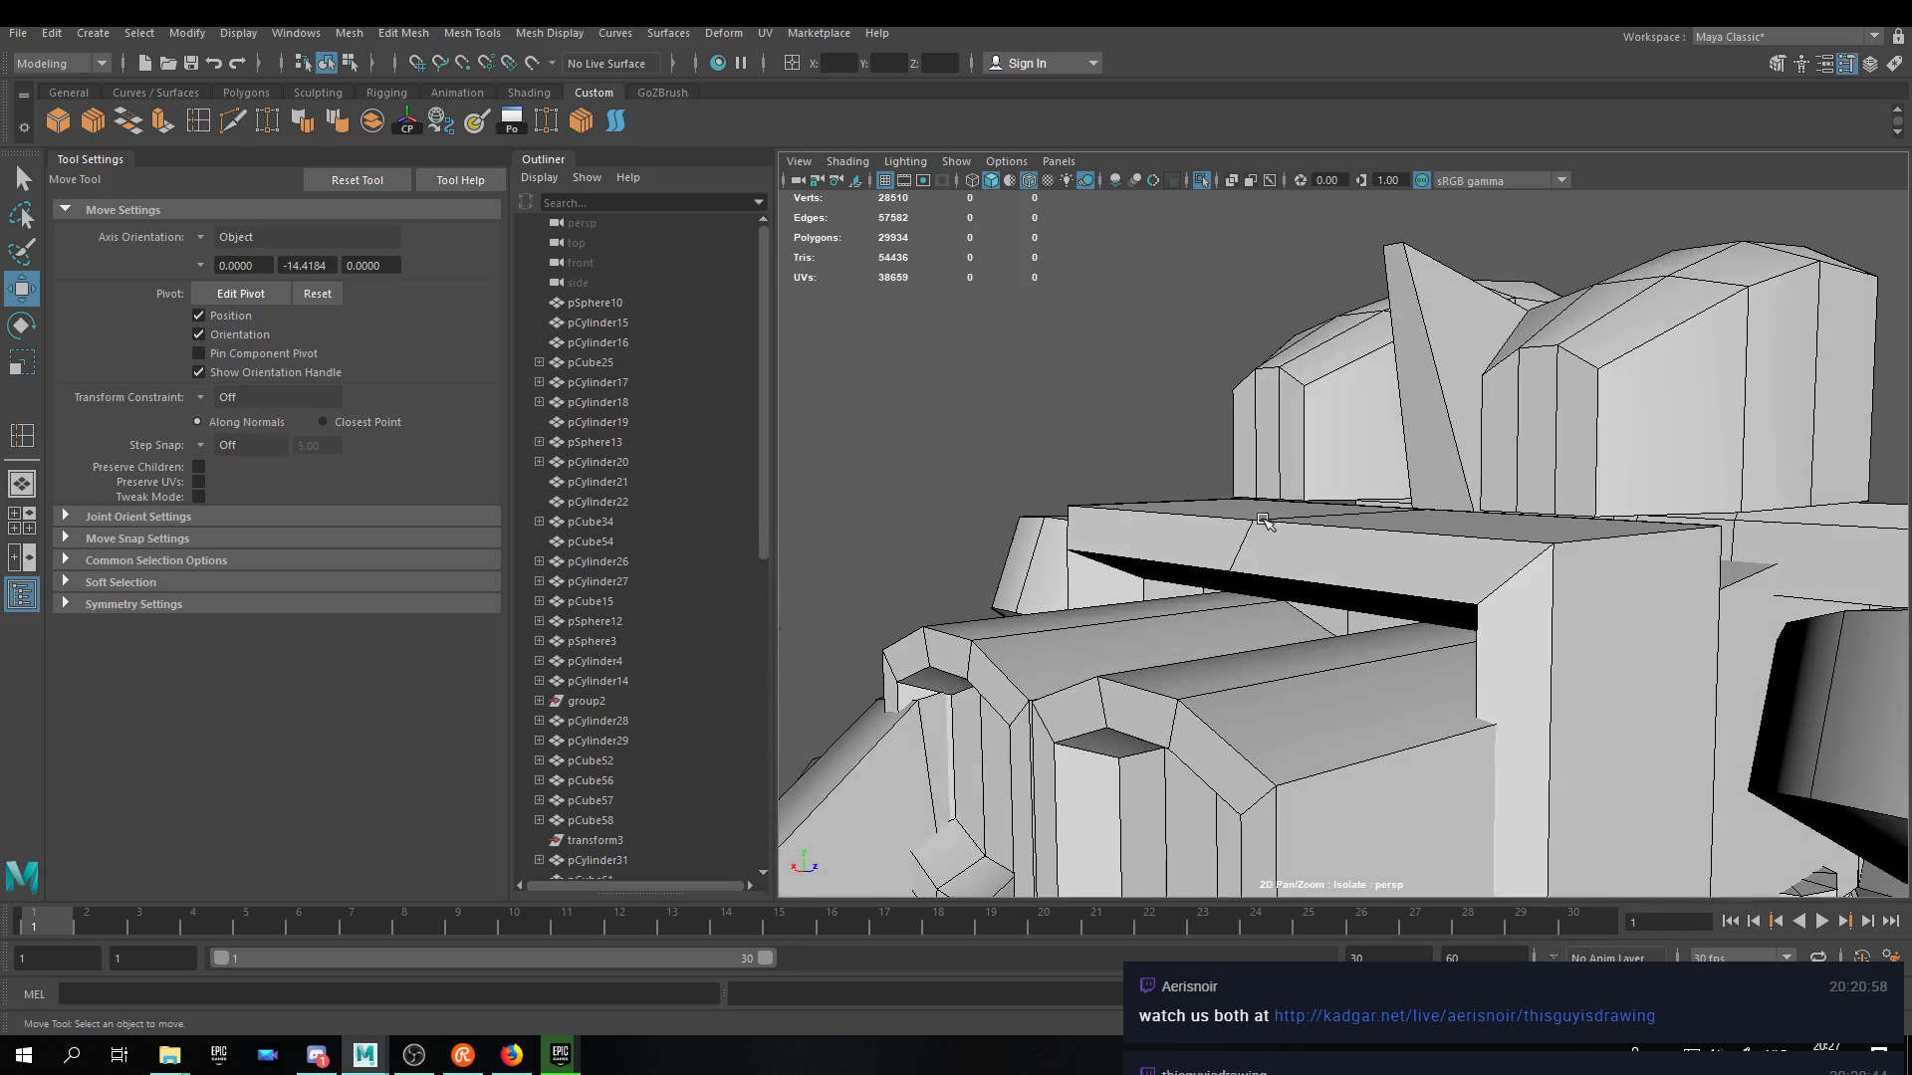
scroll(1267, 522, "down", 6)
left_click_drag(1260, 578, 1384, 687, "alt")
right_click(1404, 594)
left_click_drag(1590, 637, 1413, 608, "alt")
left_click(1473, 652)
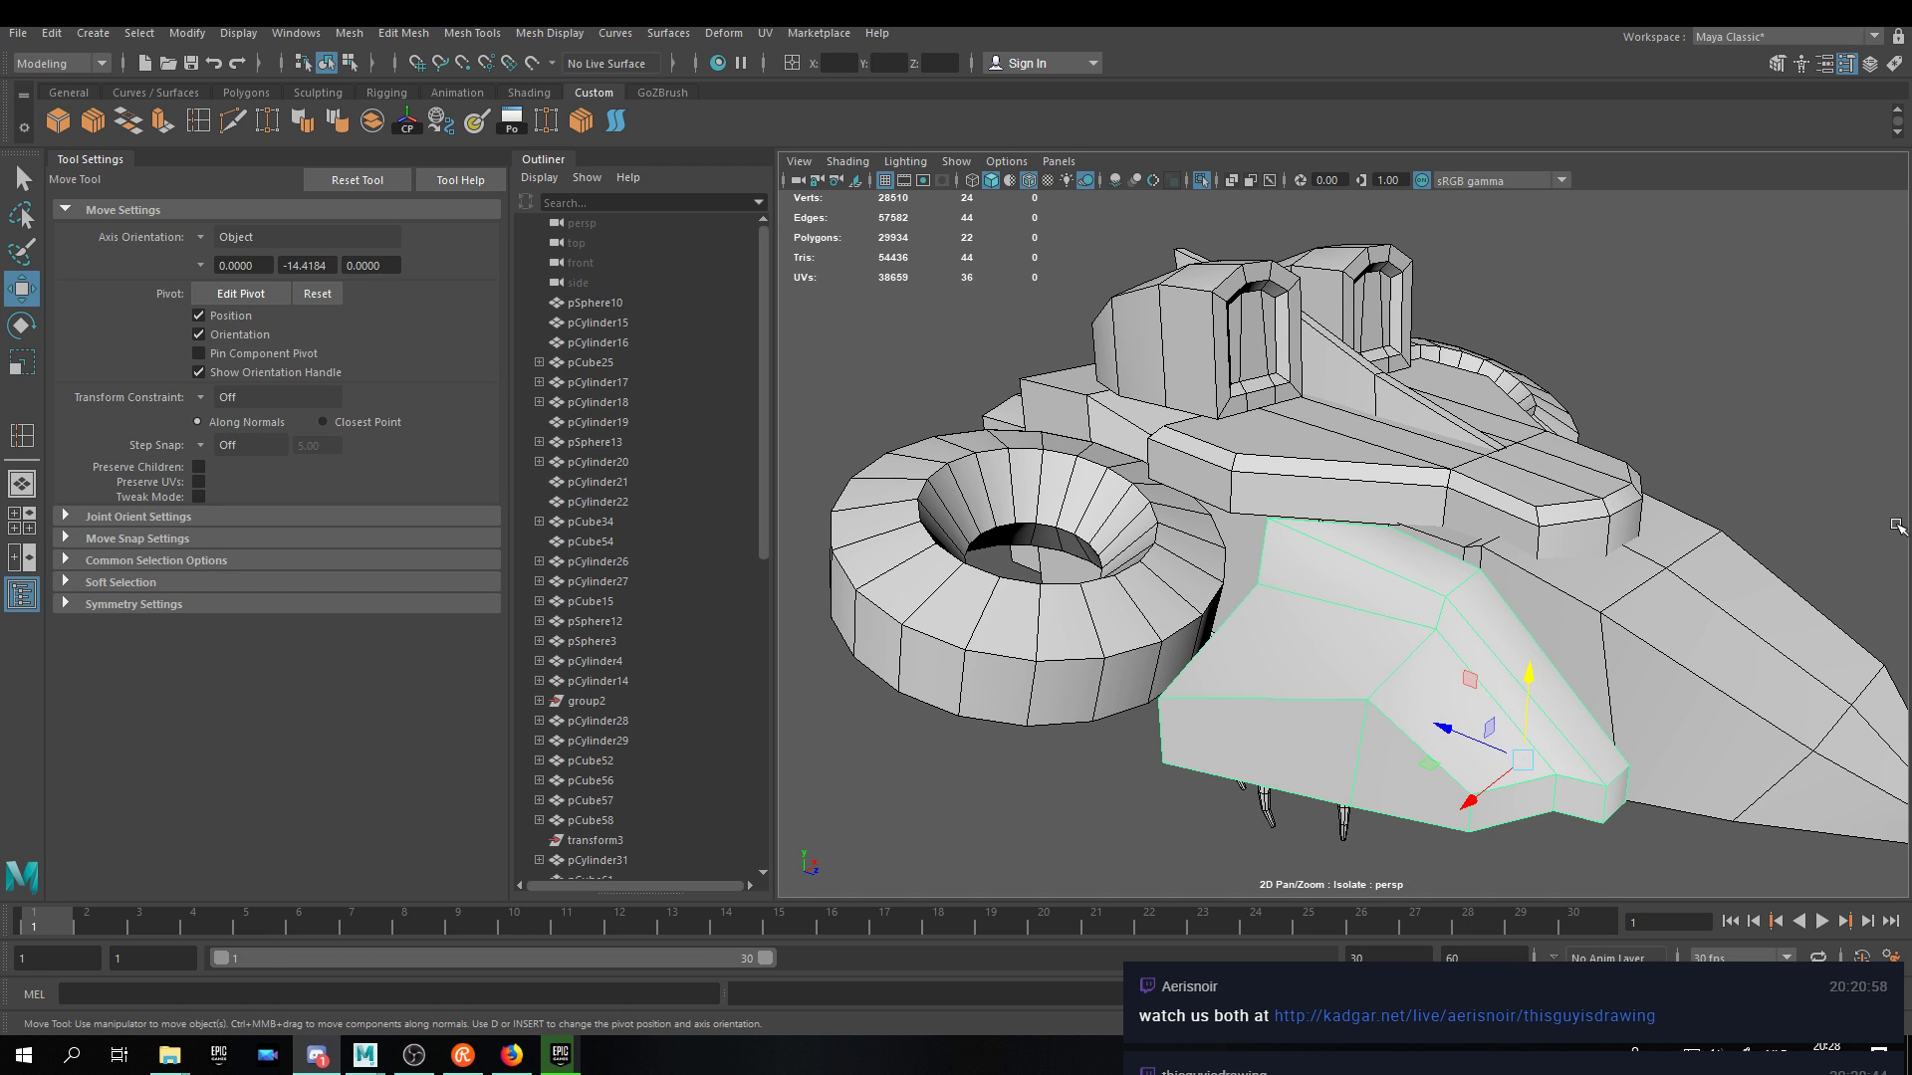
left_click_drag(1316, 482, 1145, 439, "alt")
Duplicate the rear fin beside the engines as a mirrored instance with a Z scale of -1.
left_click(1281, 411)
left_click(1433, 517)
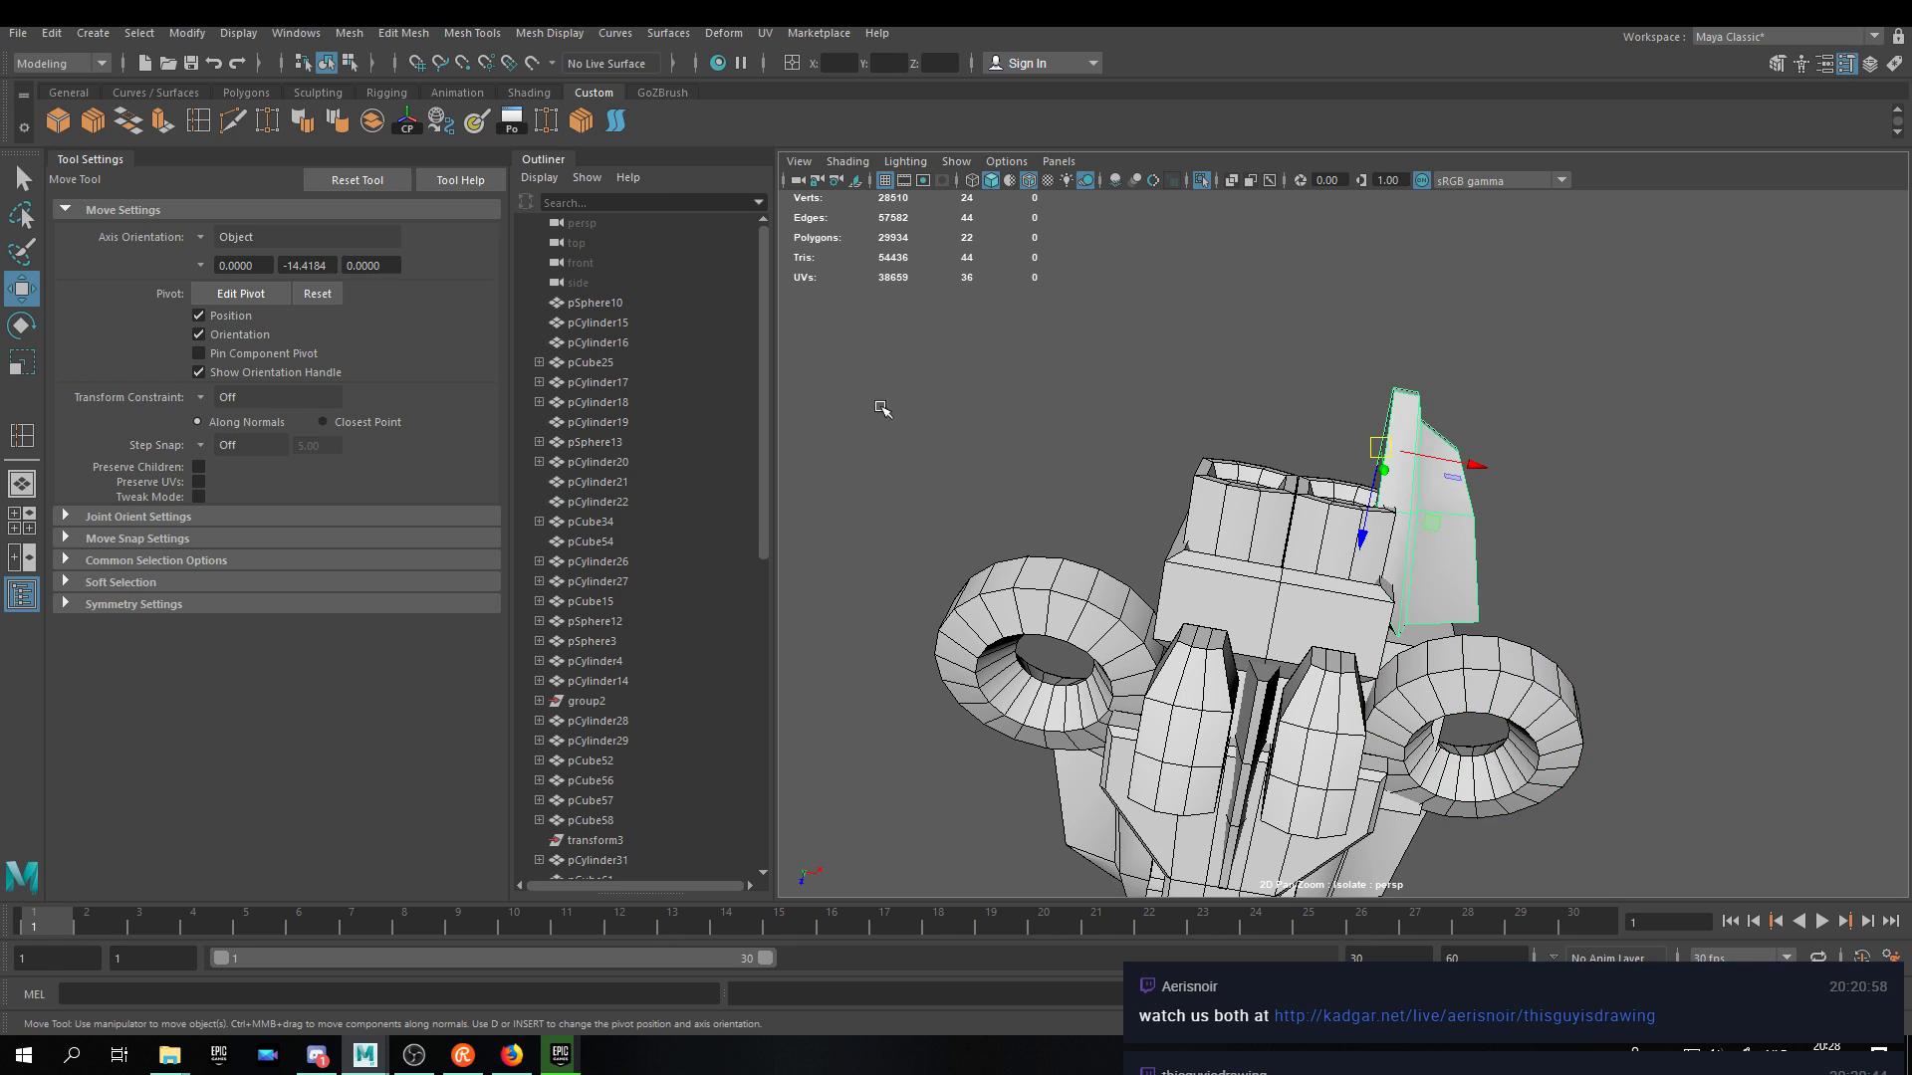
left_click(51, 32)
mouse_move(278, 271)
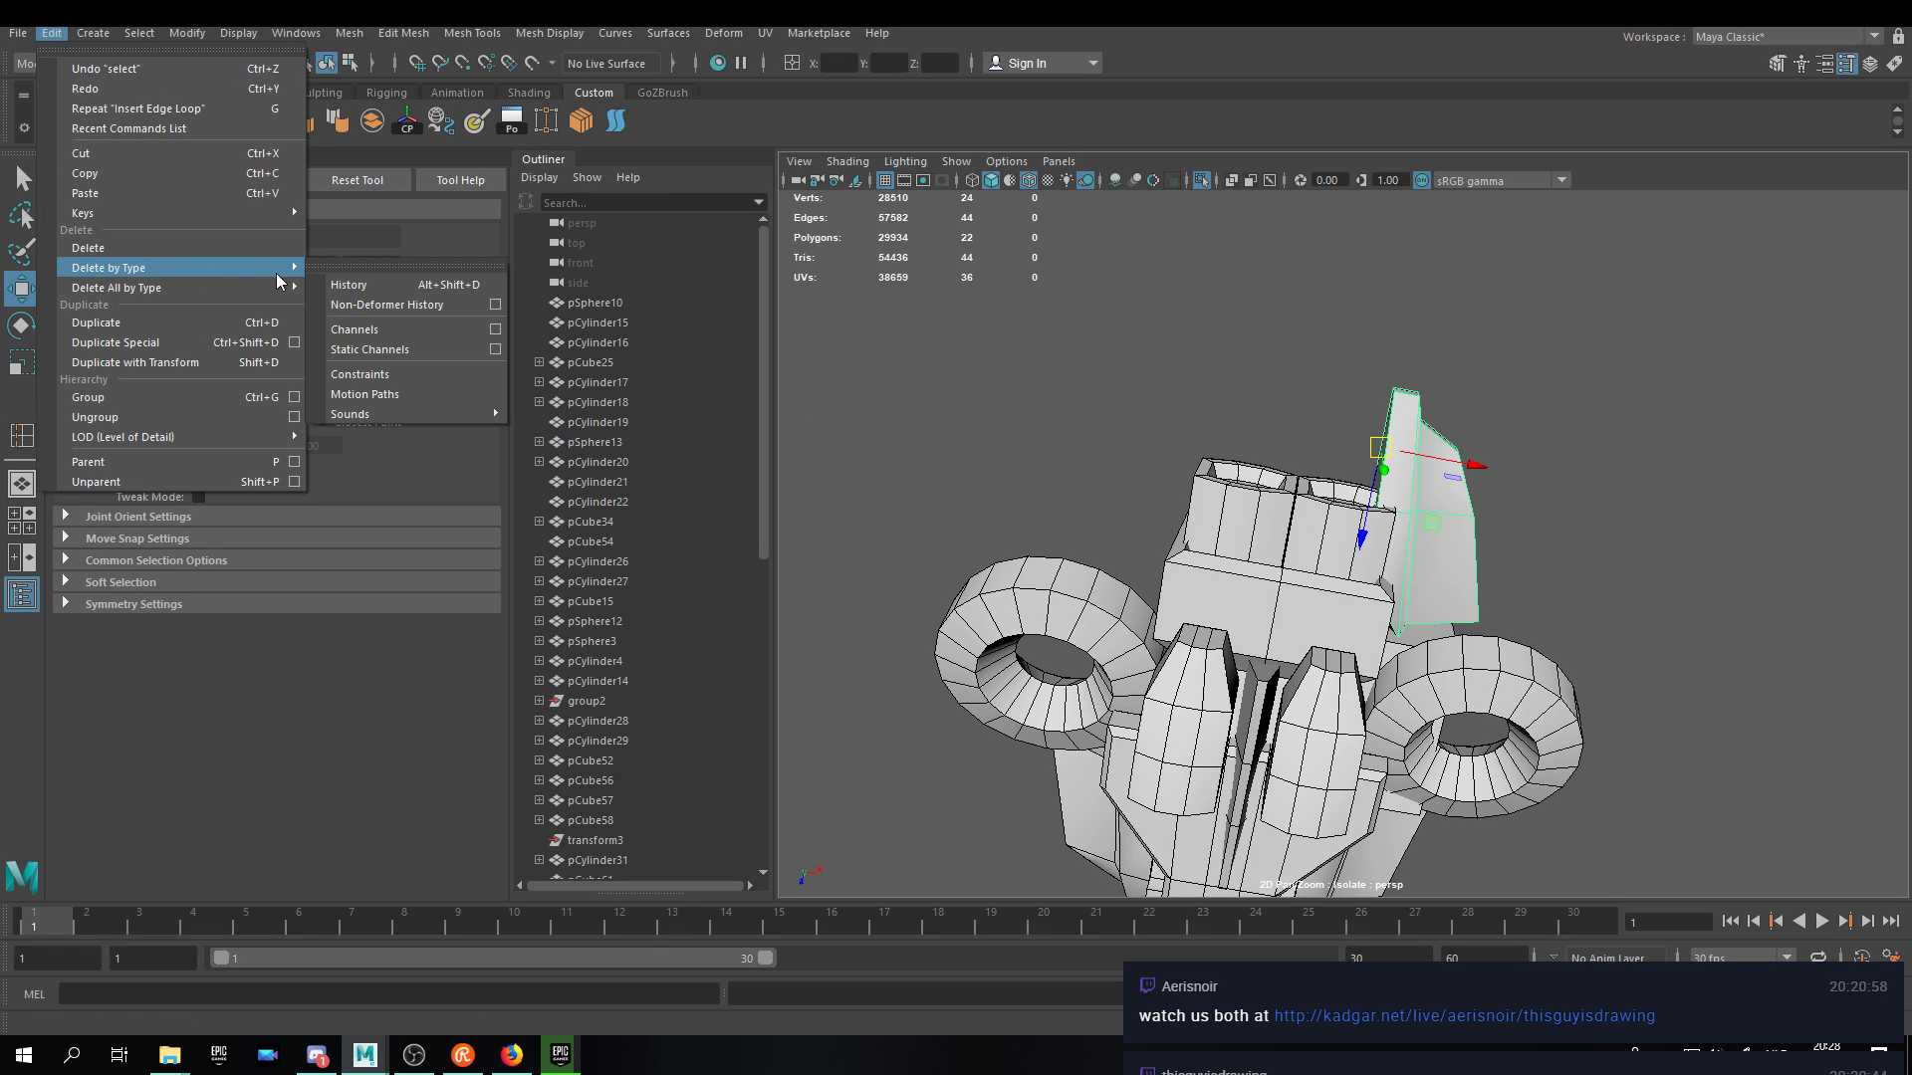
left_click(294, 341)
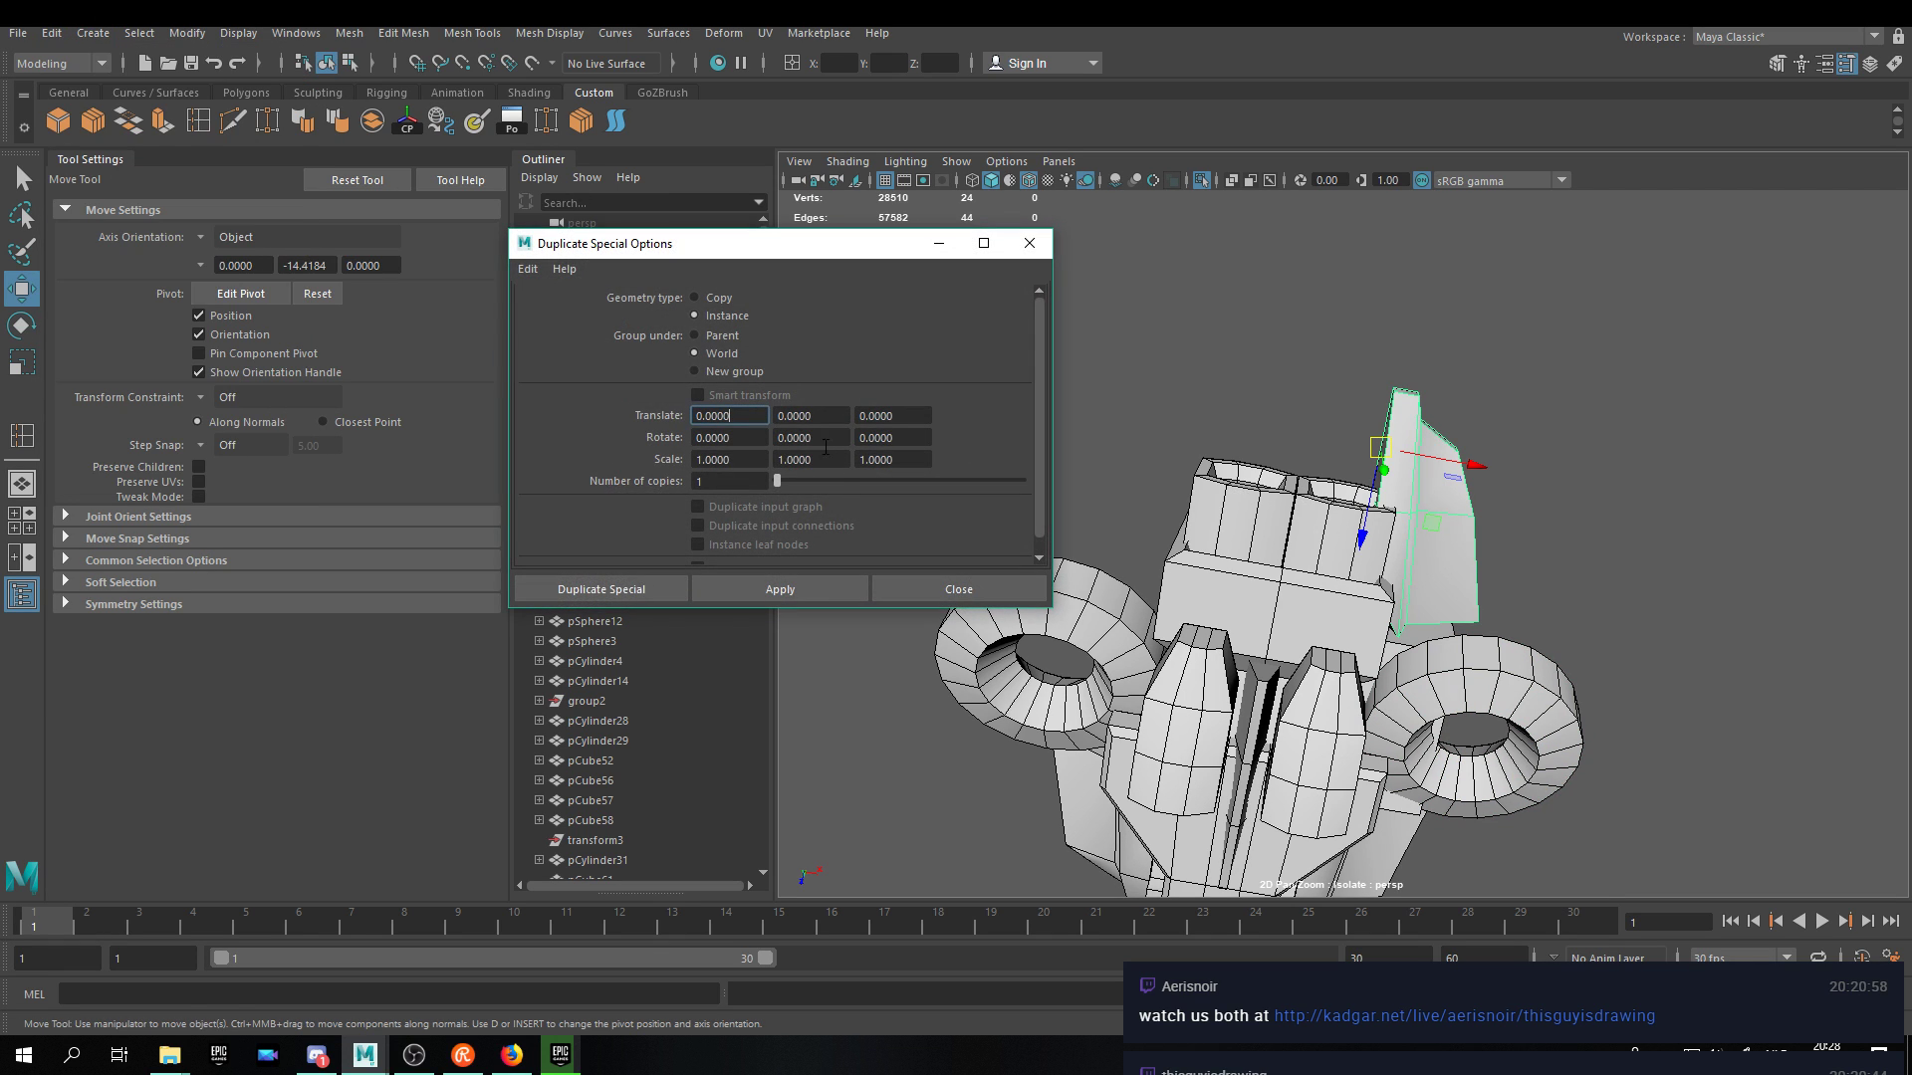
left_click(858, 461)
type("-")
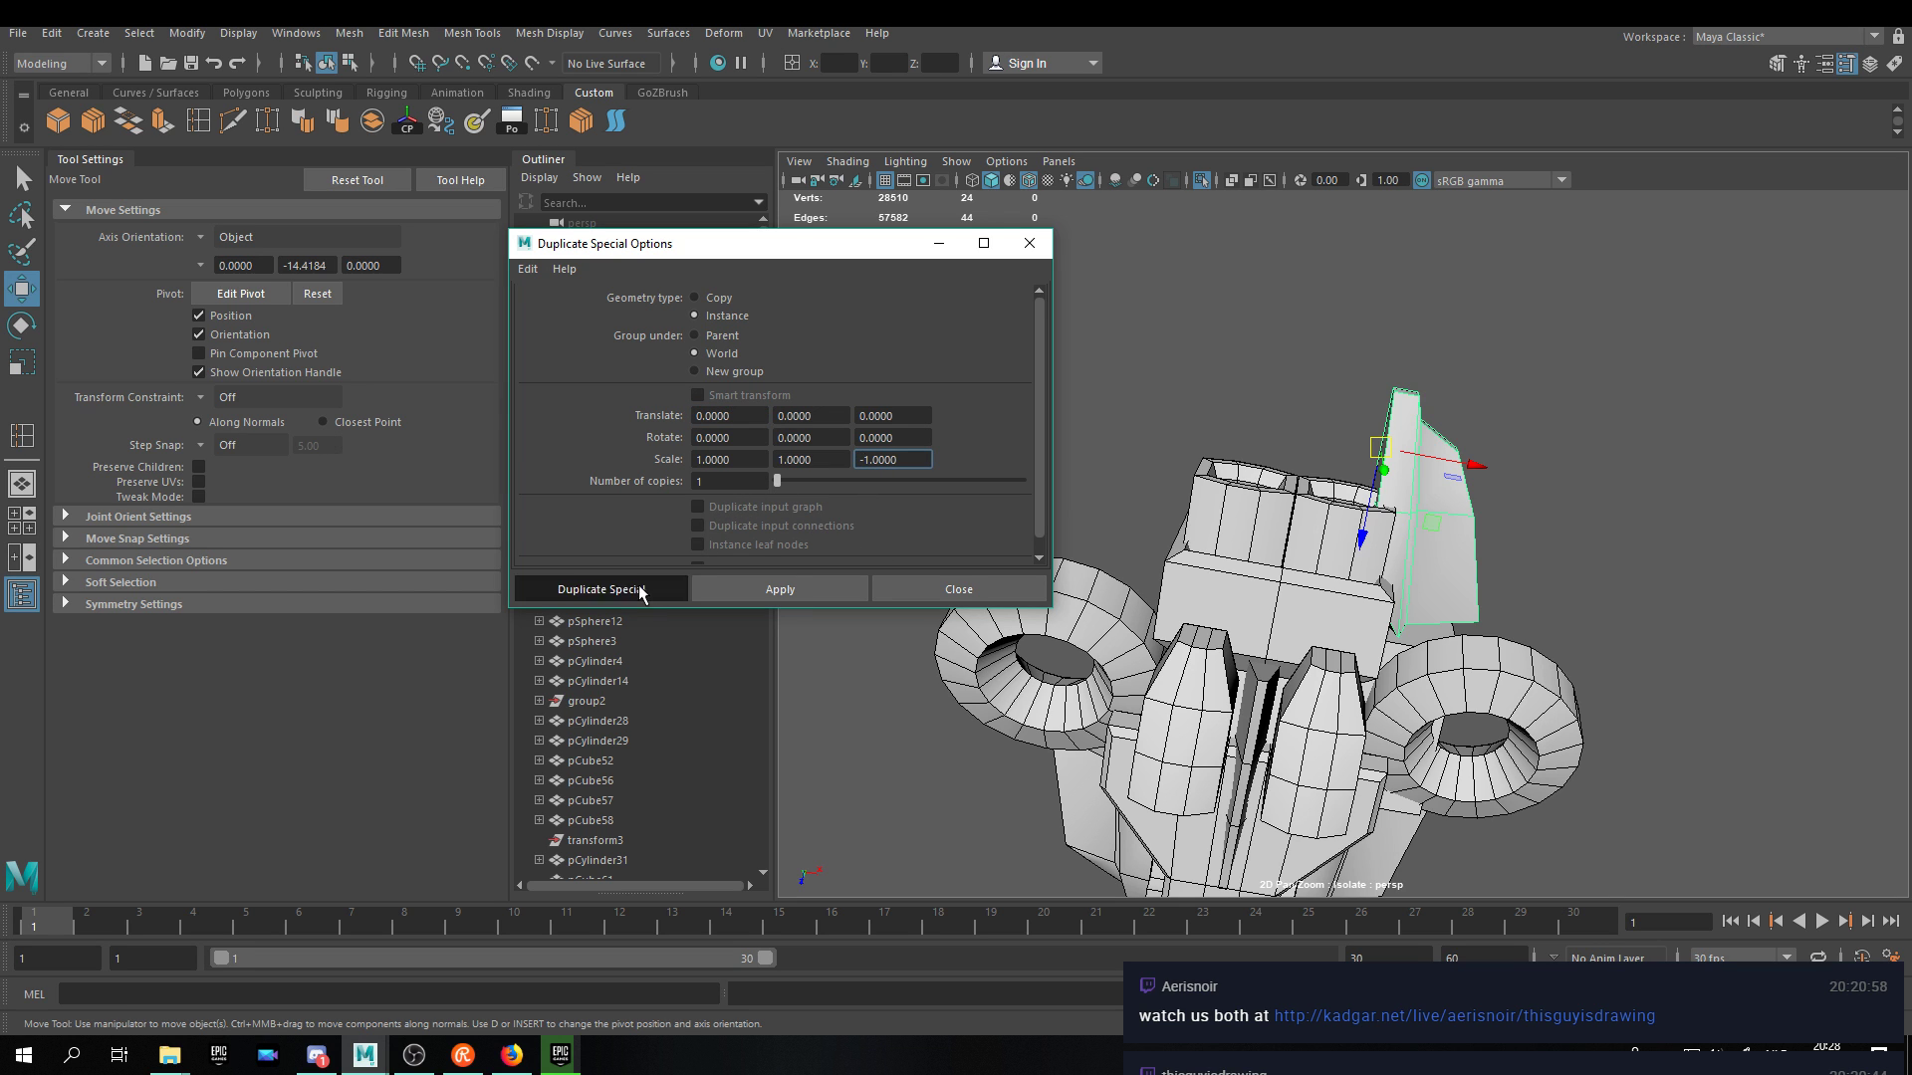
left_click(599, 590)
Position the mirrored fin on the opposite side of the engines to match the original fin.
left_click_drag(1231, 591, 1366, 536, "alt")
key("e")
key("ctrl+z")
left_click_drag(1385, 374, 1350, 367, "alt")
left_click_drag(1398, 454, 1039, 204)
key("w")
left_click_drag(1192, 446, 1430, 657, "alt")
left_click(1109, 563)
left_click_drag(1066, 631, 1356, 454)
scroll(1358, 454, "down", 5)
left_click(1551, 479)
Snap the four front-edge vertices of a rear fin along the ship's length to the adjoining hull, and return to object selection.
left_click_drag(1559, 472, 1521, 519, "alt")
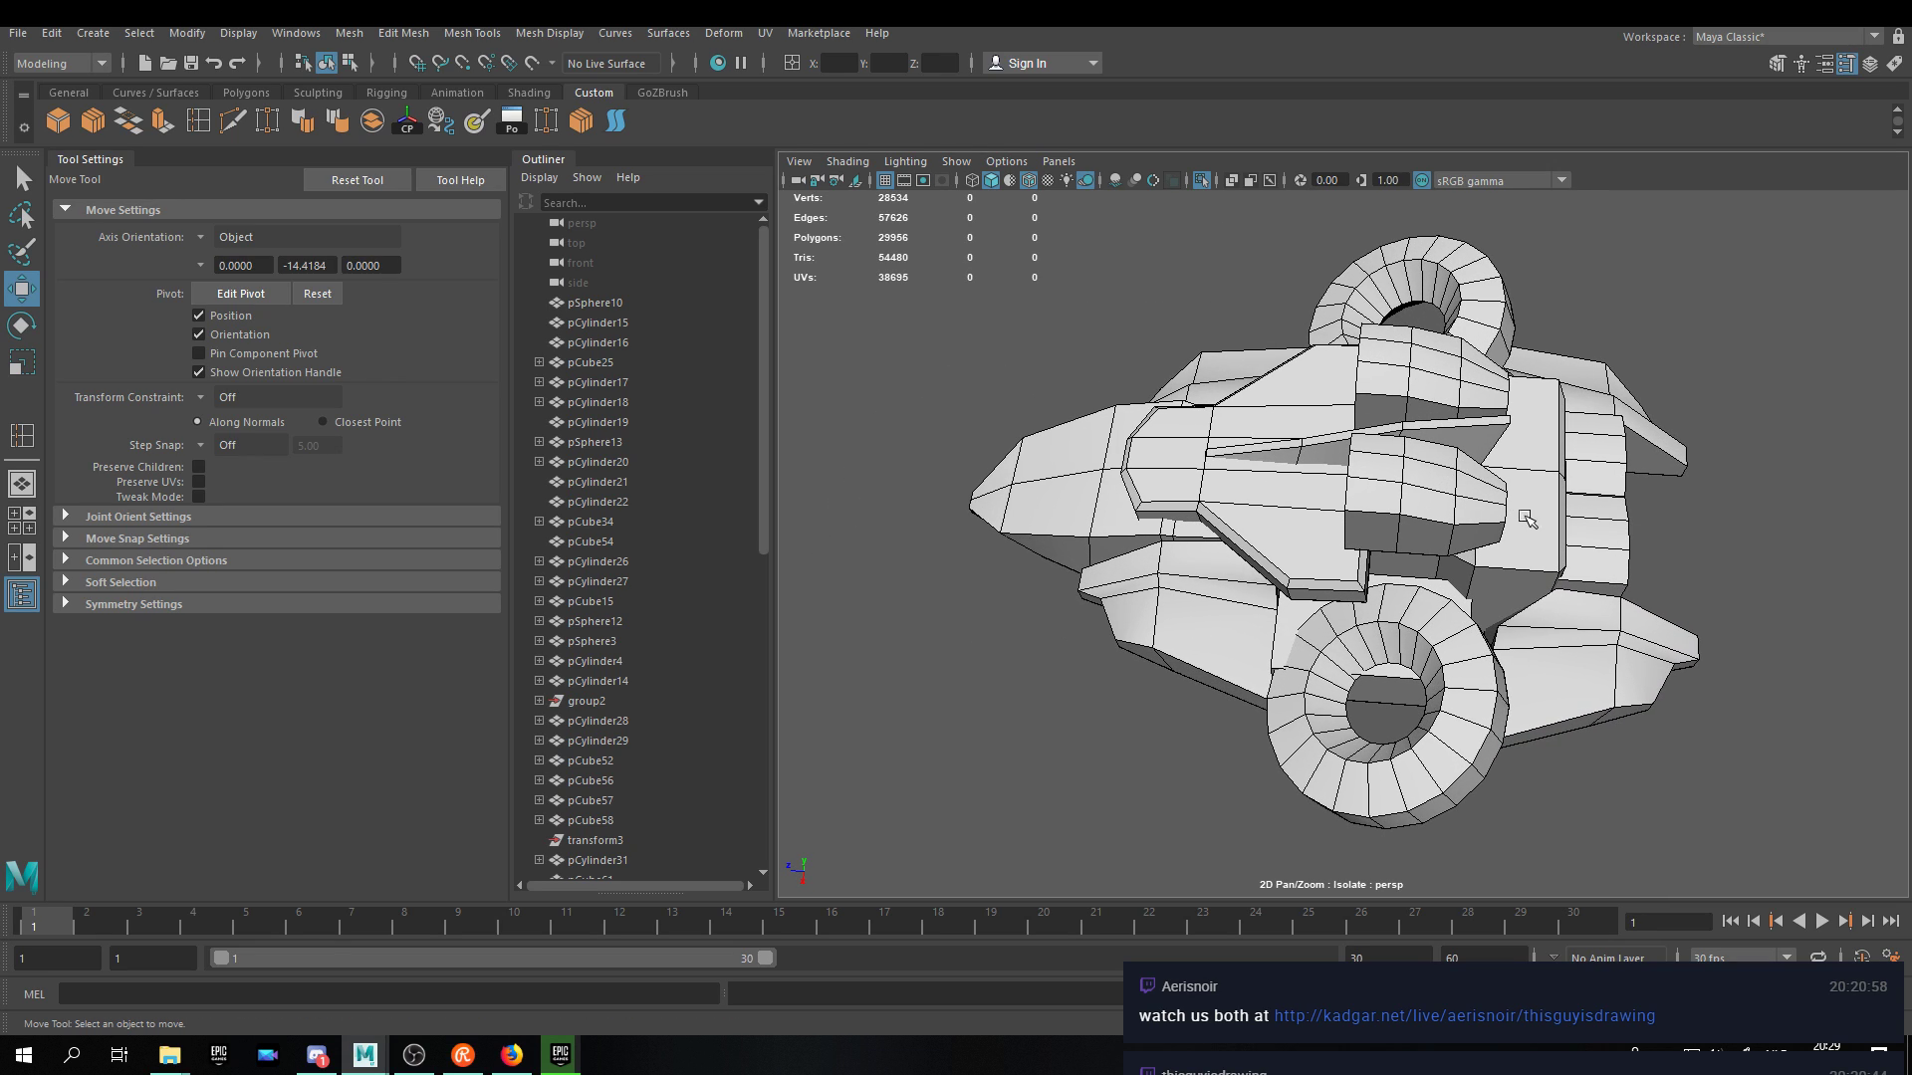
left_click_drag(1650, 450, 1511, 519, "alt")
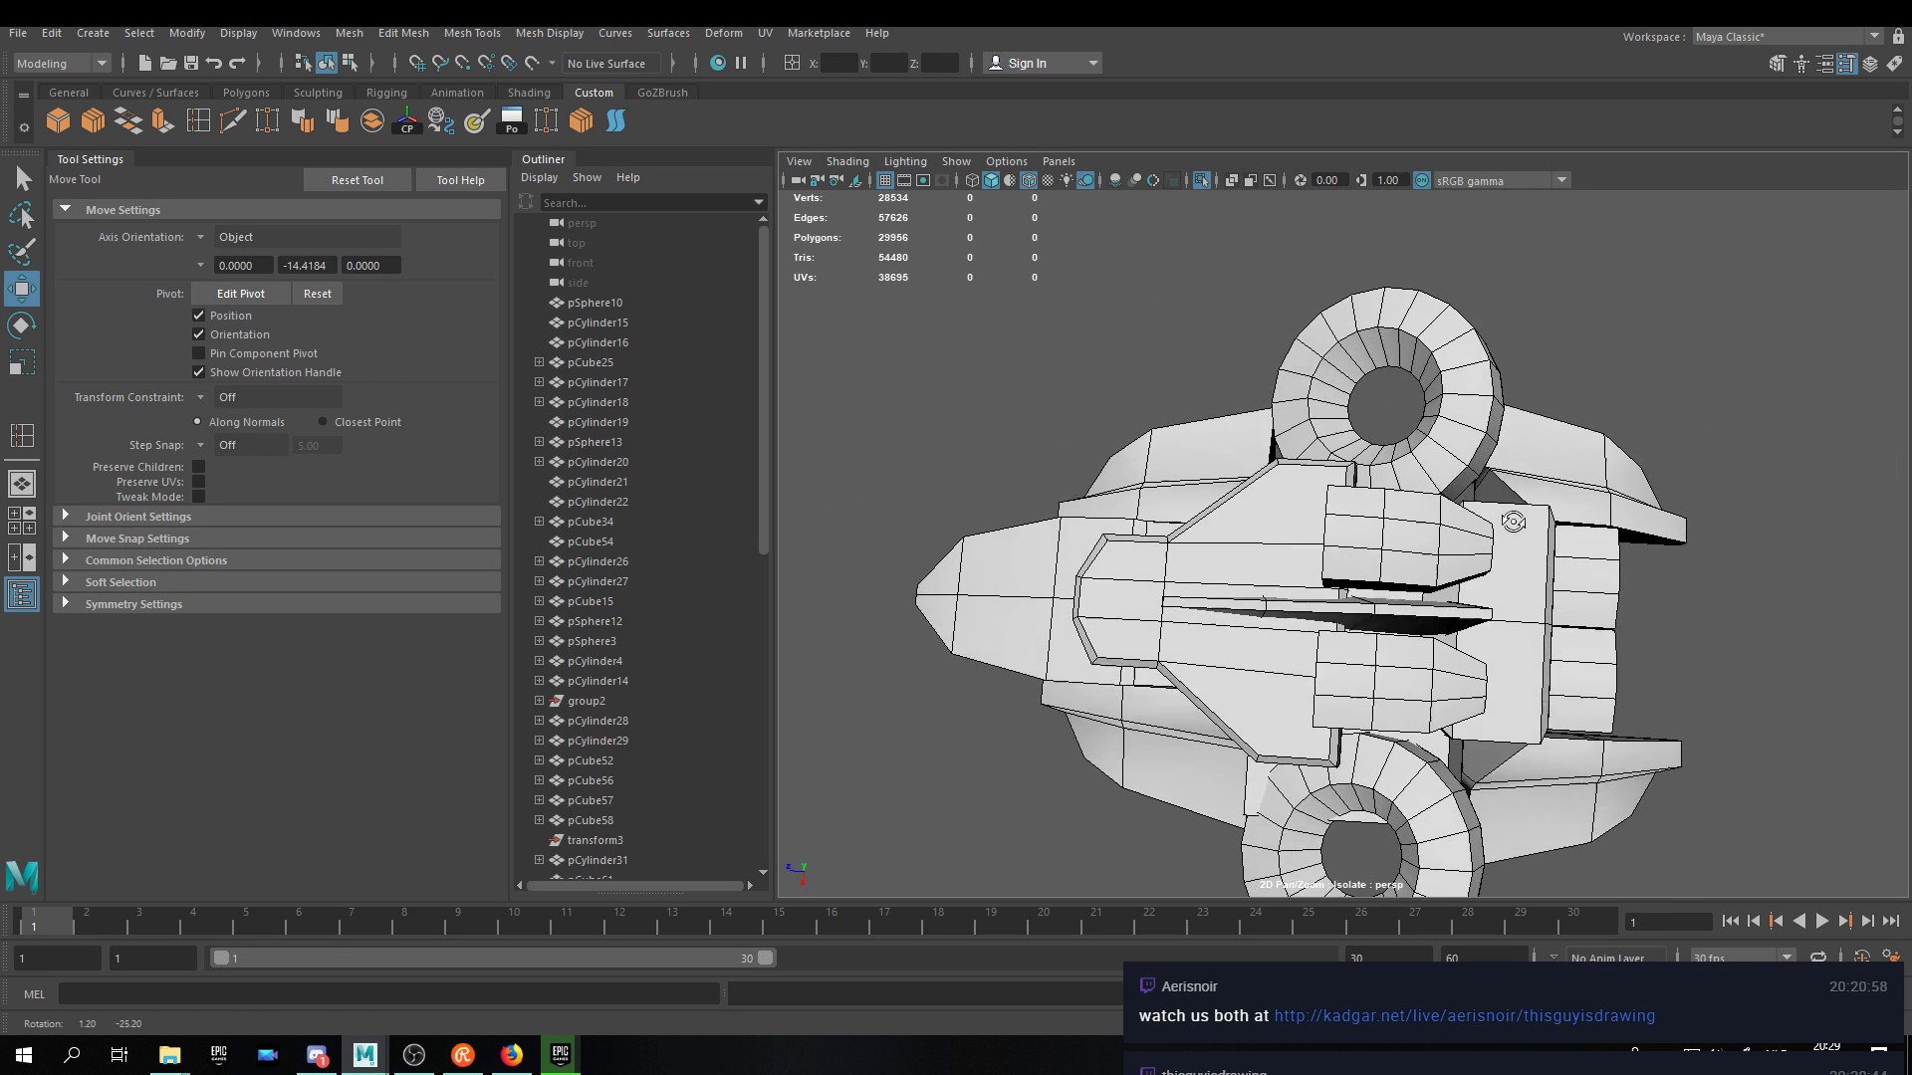
middle_click_drag(1511, 520, 1360, 509, "alt")
scroll(1386, 458, "up", 5)
left_click_drag(1397, 389, 1443, 506, "alt")
left_click(1446, 512)
key("F9")
left_click(1440, 577)
left_click_drag(1494, 578, 1307, 463)
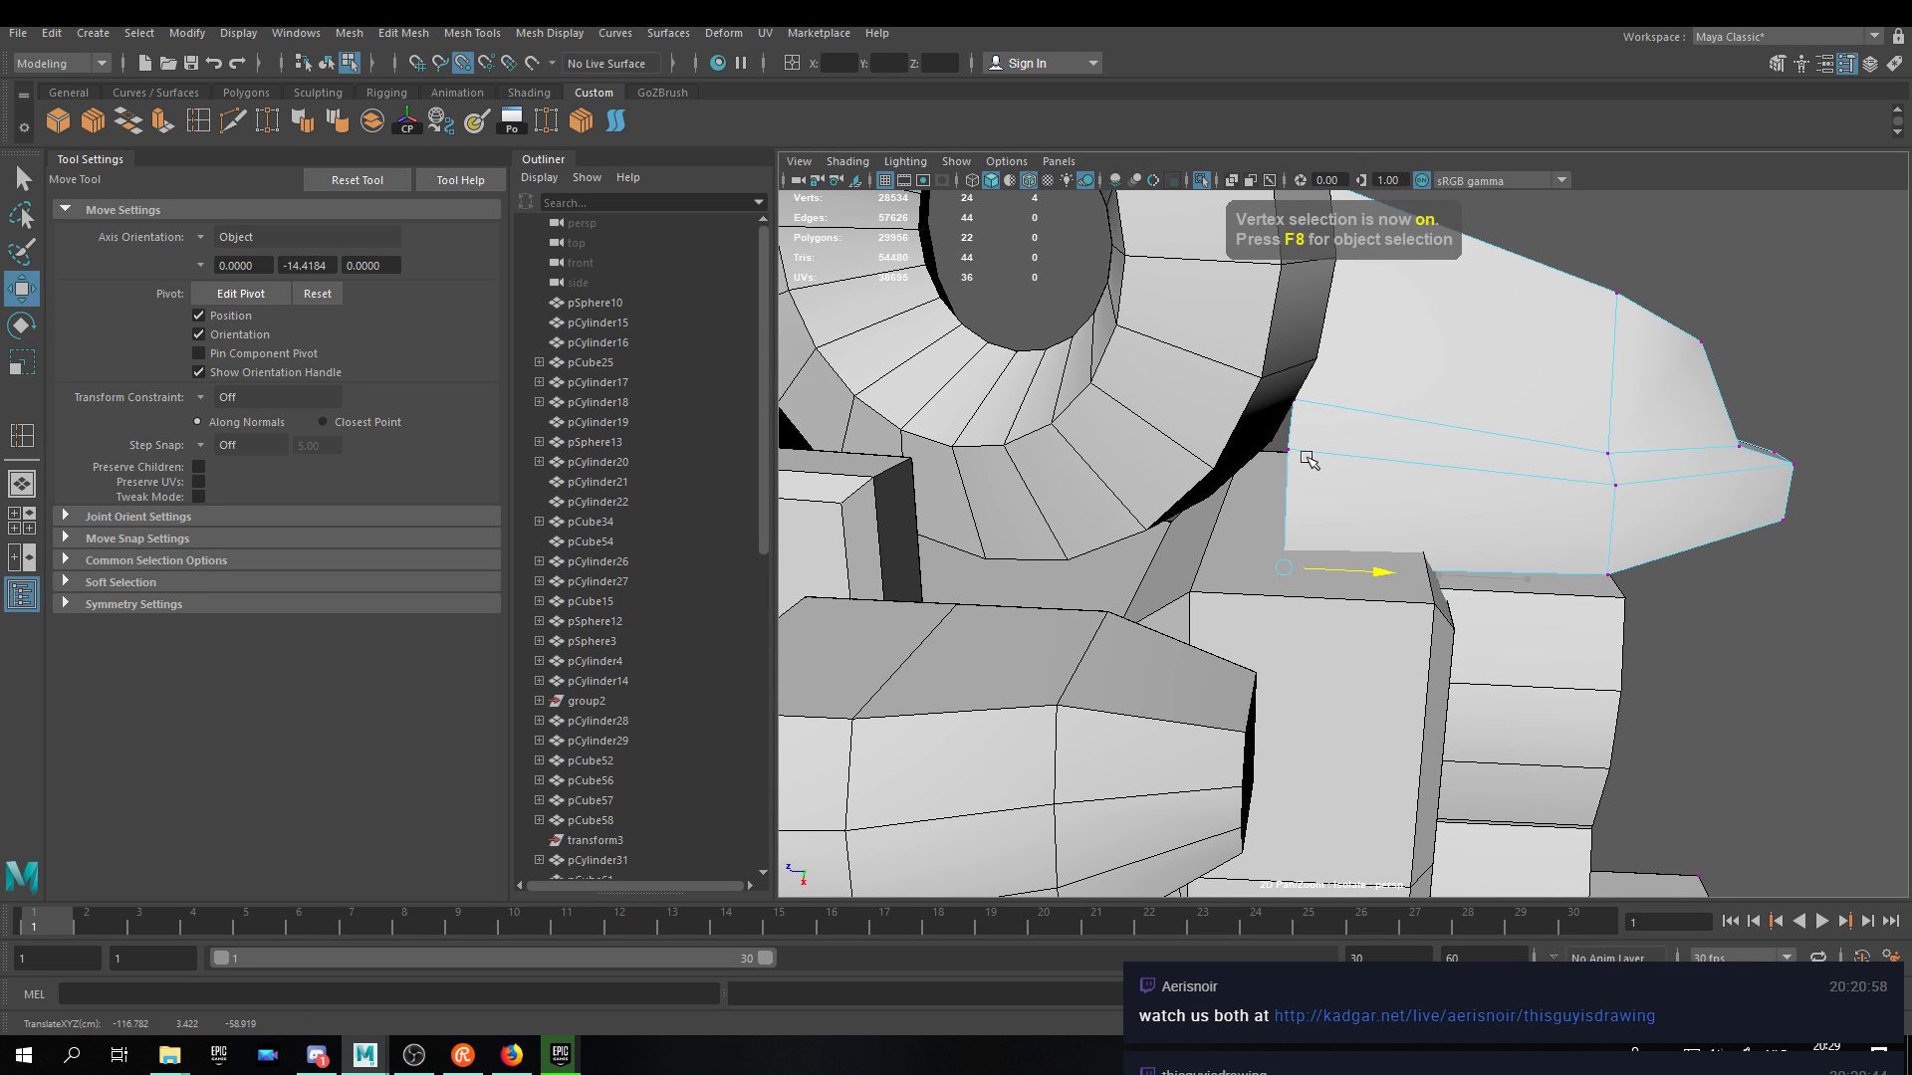
right_click_drag(1462, 450, 1573, 415)
left_click(1652, 273)
Snap each rear fin sideways against the matching side of the rear body box.
left_click_drag(1583, 528, 1413, 538, "alt")
scroll(1554, 418, "down", 5)
scroll(1424, 508, "up", 3)
left_click(1431, 500)
left_click_drag(1404, 725, 1467, 755, "alt")
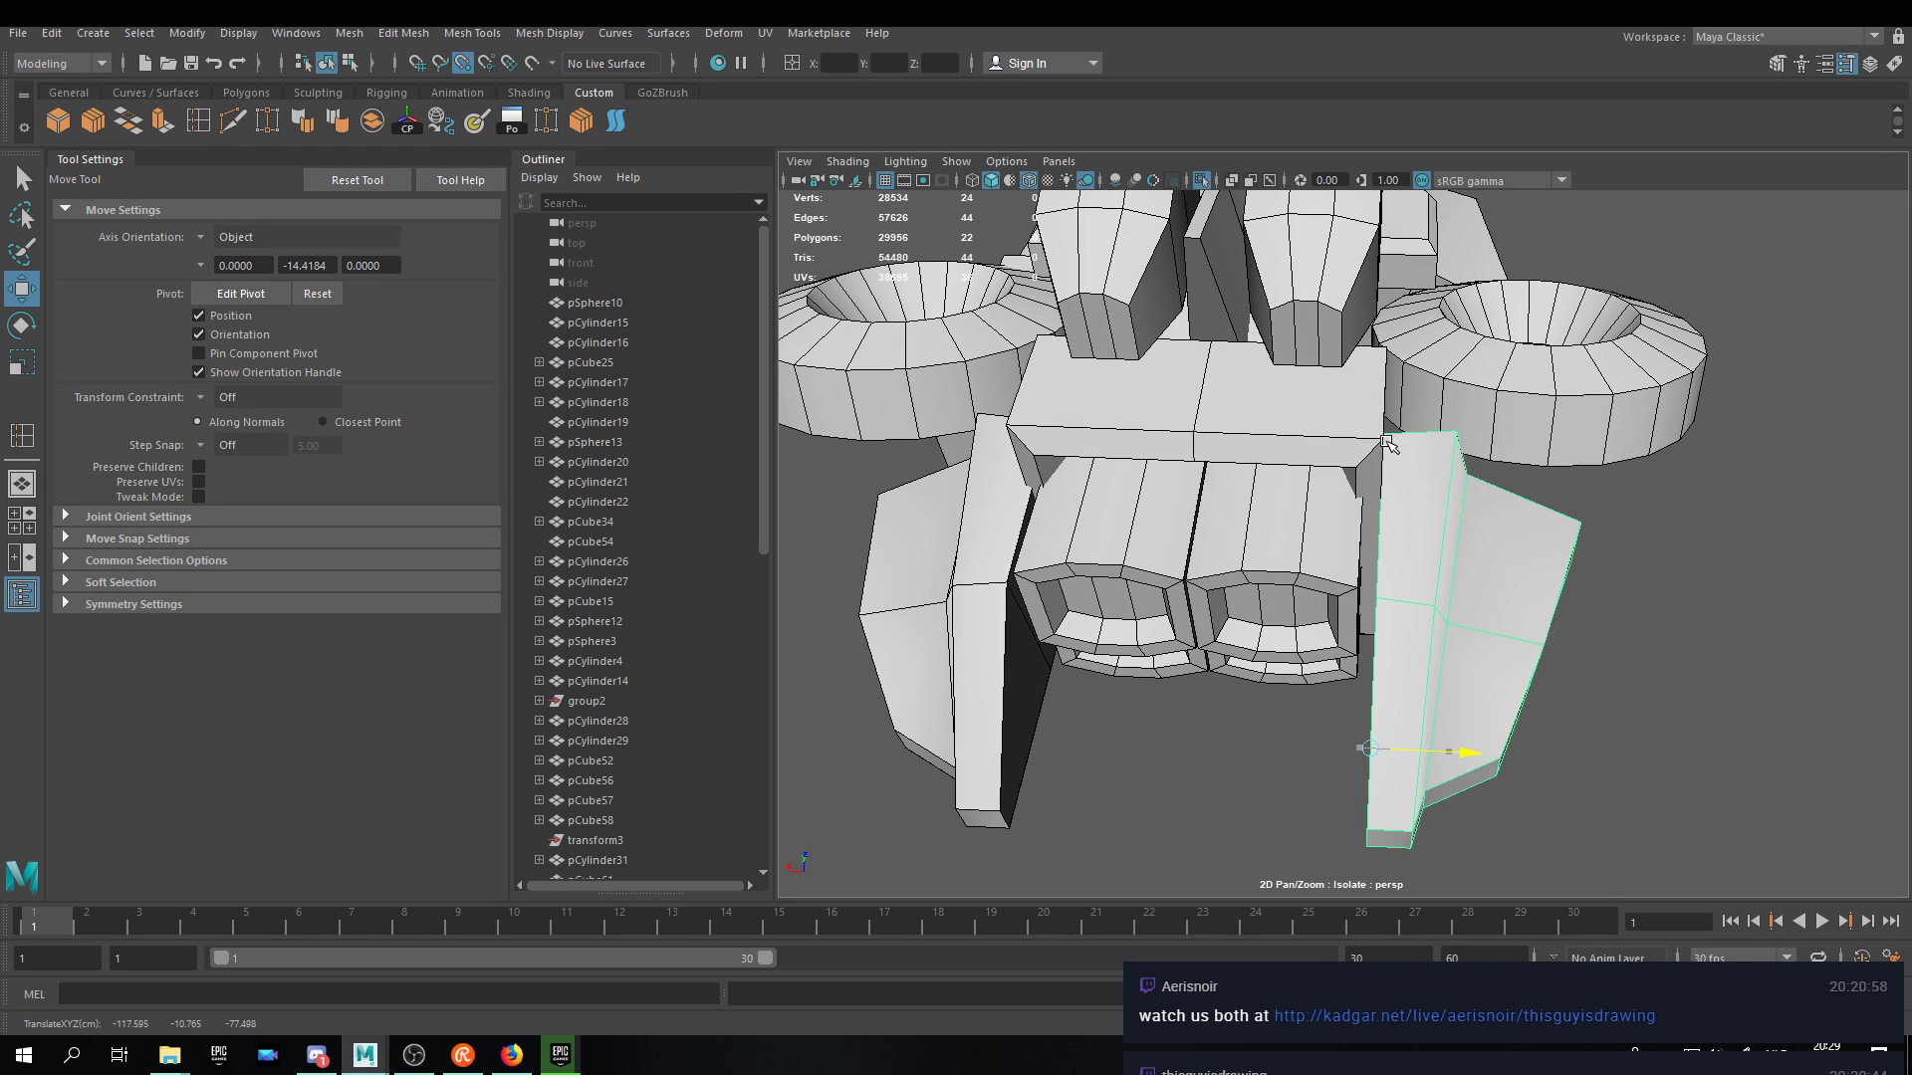
left_click(995, 465)
middle_click_drag(1016, 470, 1334, 490, "alt")
key("v")
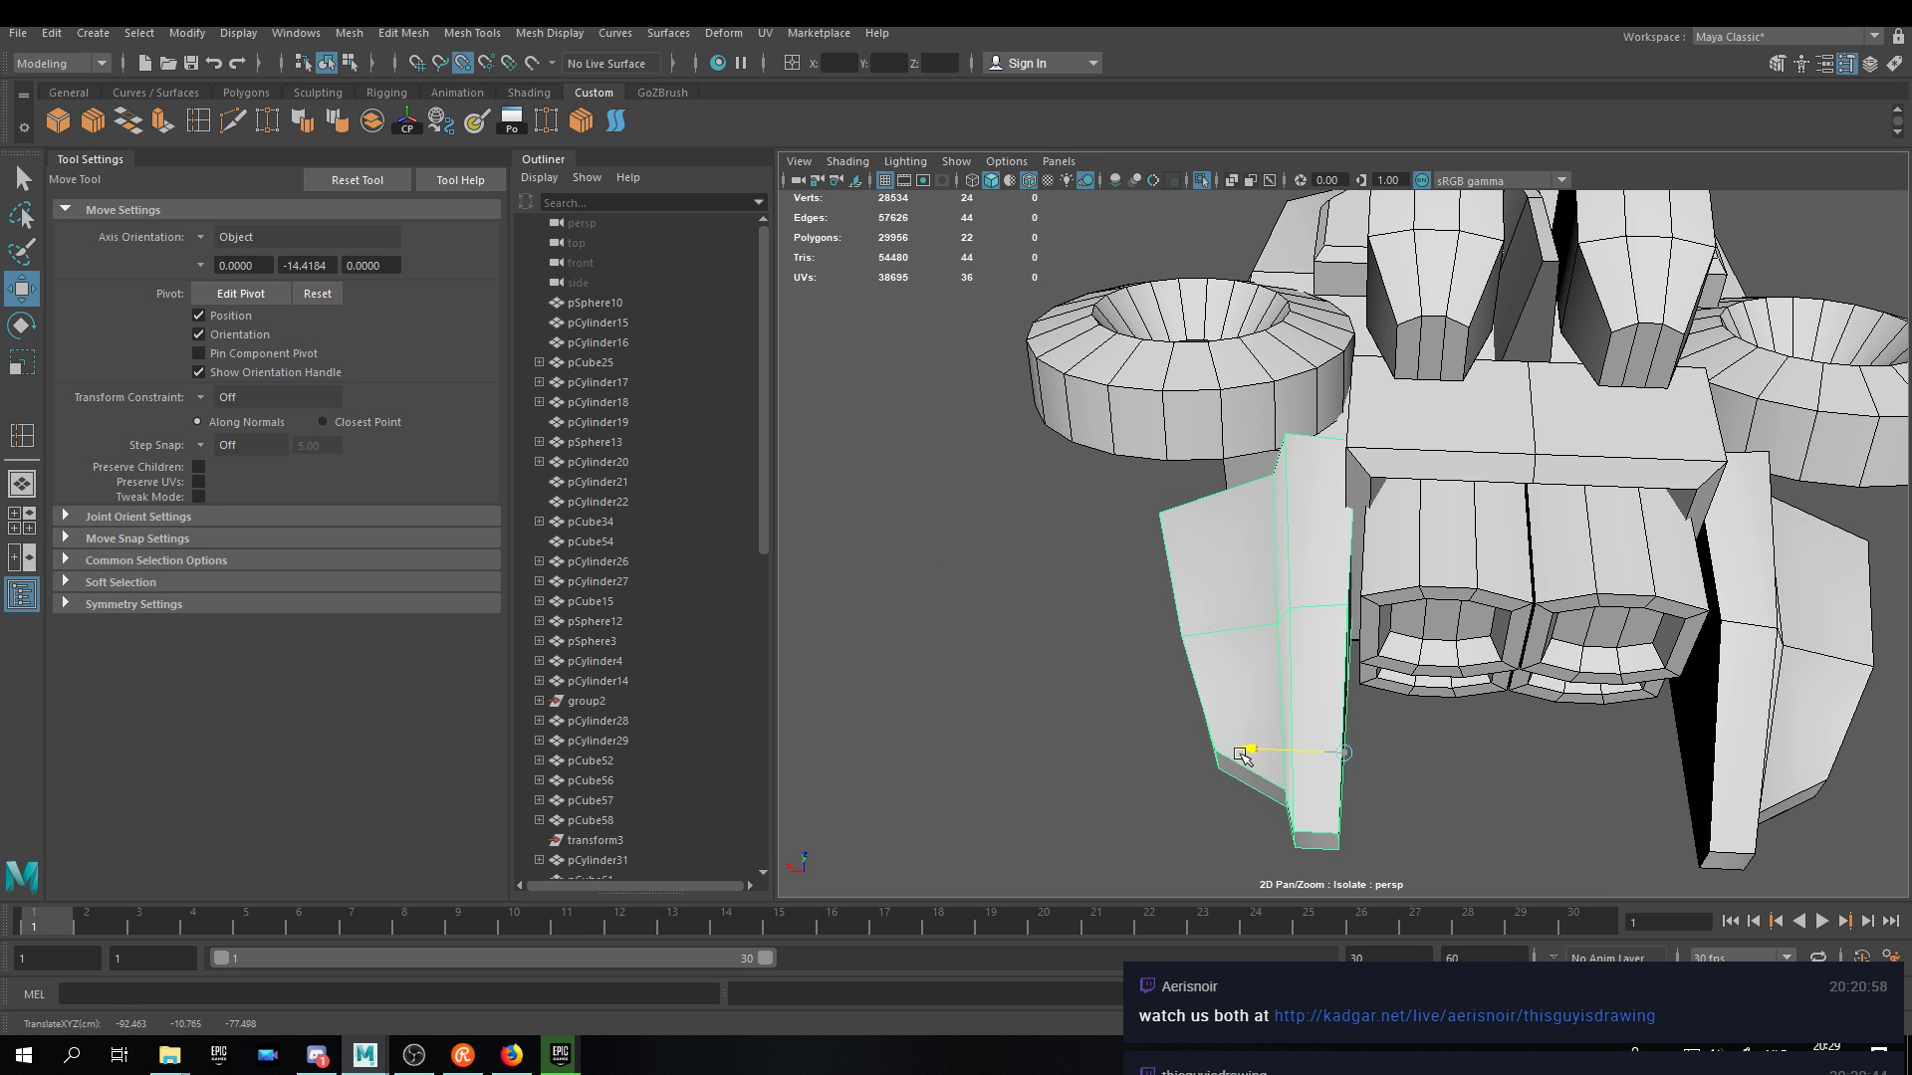
left_click_drag(1247, 751, 1337, 441)
Select the lower vertices of the rear body box, try raising them level with the fins' undersides, and undo the move.
right_click(1283, 528)
left_click(1052, 589)
left_click_drag(1053, 588, 1418, 618, "alt")
left_click(1418, 617)
key("f")
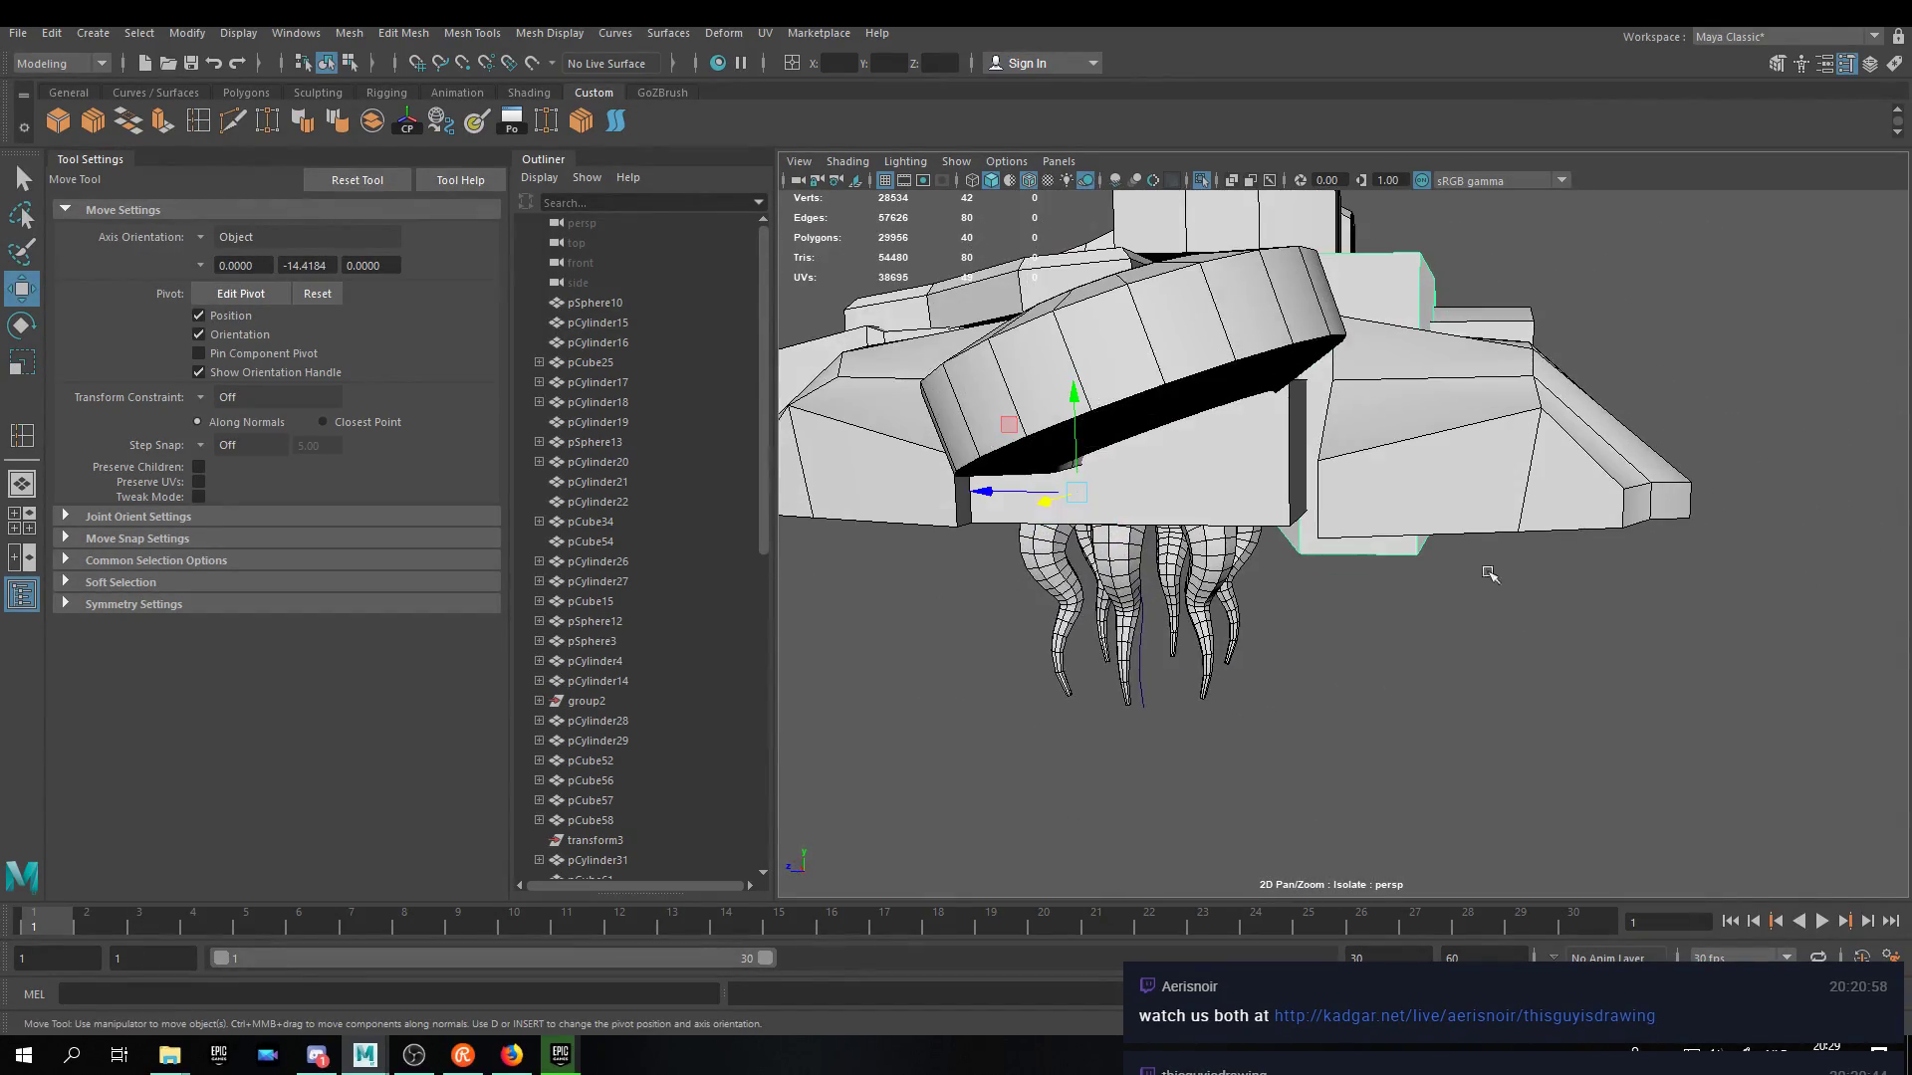
key("F9")
left_click_drag(1545, 692, 1217, 513)
left_click_drag(1217, 513, 1346, 626, "alt")
left_click_drag(1816, 749, 1214, 532)
left_click_drag(1782, 715, 1164, 498)
left_click_drag(1504, 437, 1502, 409)
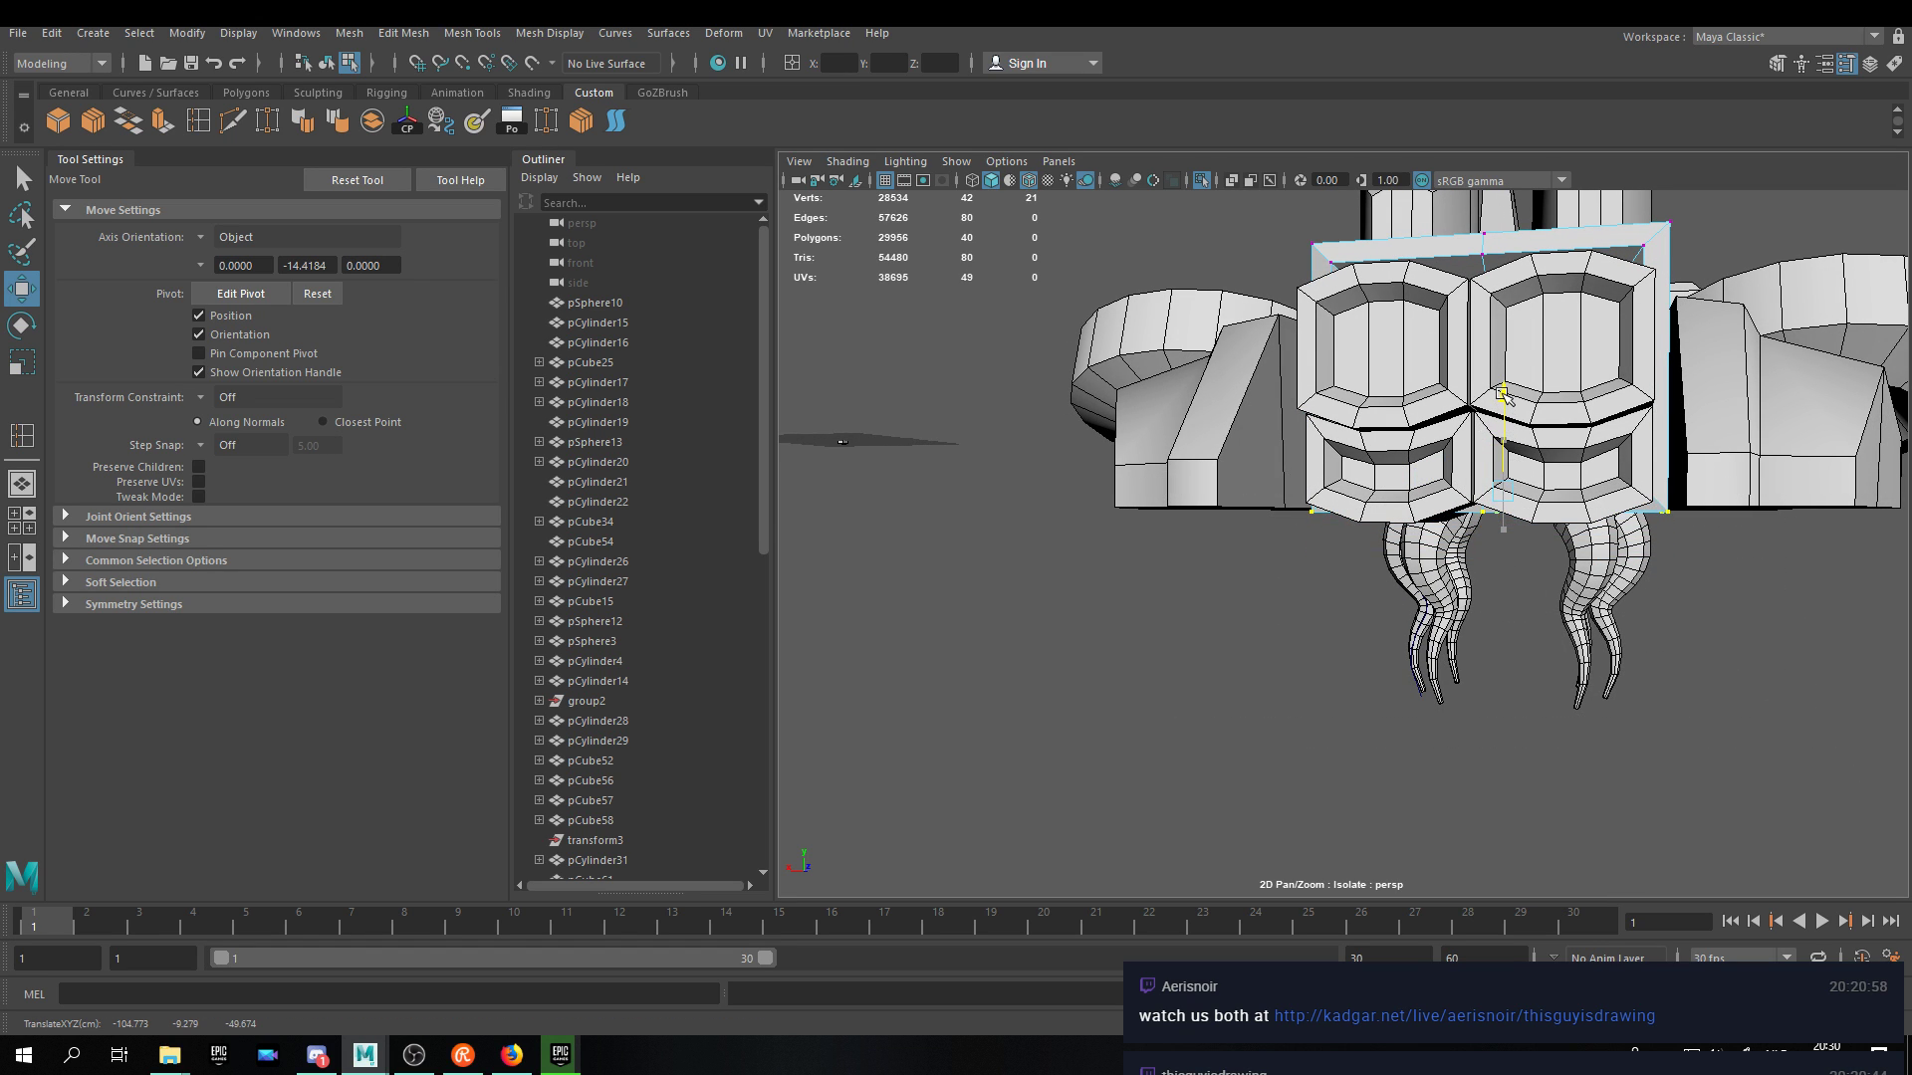
key("ctrl+z")
Snap the vertex pivot to the box's lower corner and raise the selected vertices level with the fins' lower edges.
key("d")
key("v")
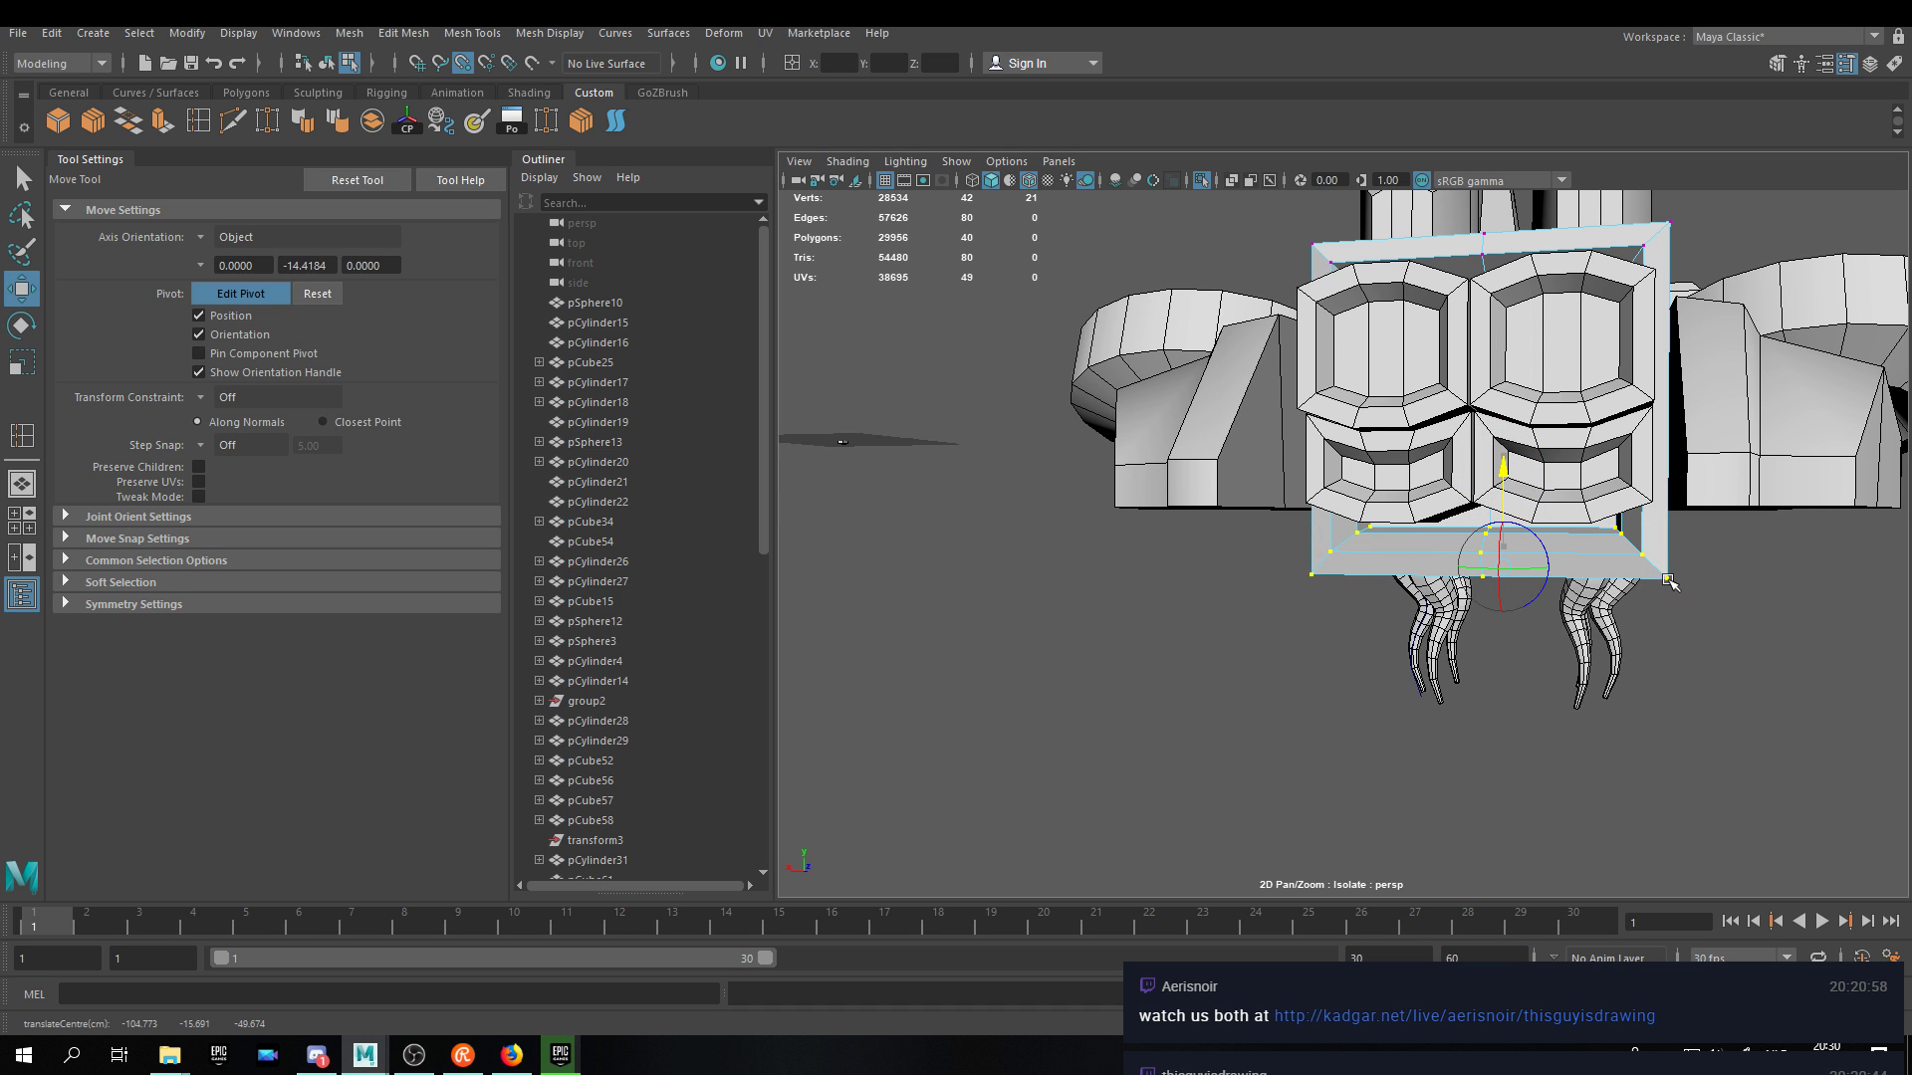
left_click_drag(1503, 471, 1643, 533)
scroll(1430, 482, "up", 5)
Return to object selection and examine the engines and the whole ship from the rear, side and above.
right_click(1442, 402)
left_click(1539, 373)
key("f")
left_click(1631, 355, "shift")
scroll(1528, 330, "down", 5)
left_click(1720, 618)
scroll(1719, 618, "down", 10)
left_click_drag(1508, 694, 1249, 503, "alt")
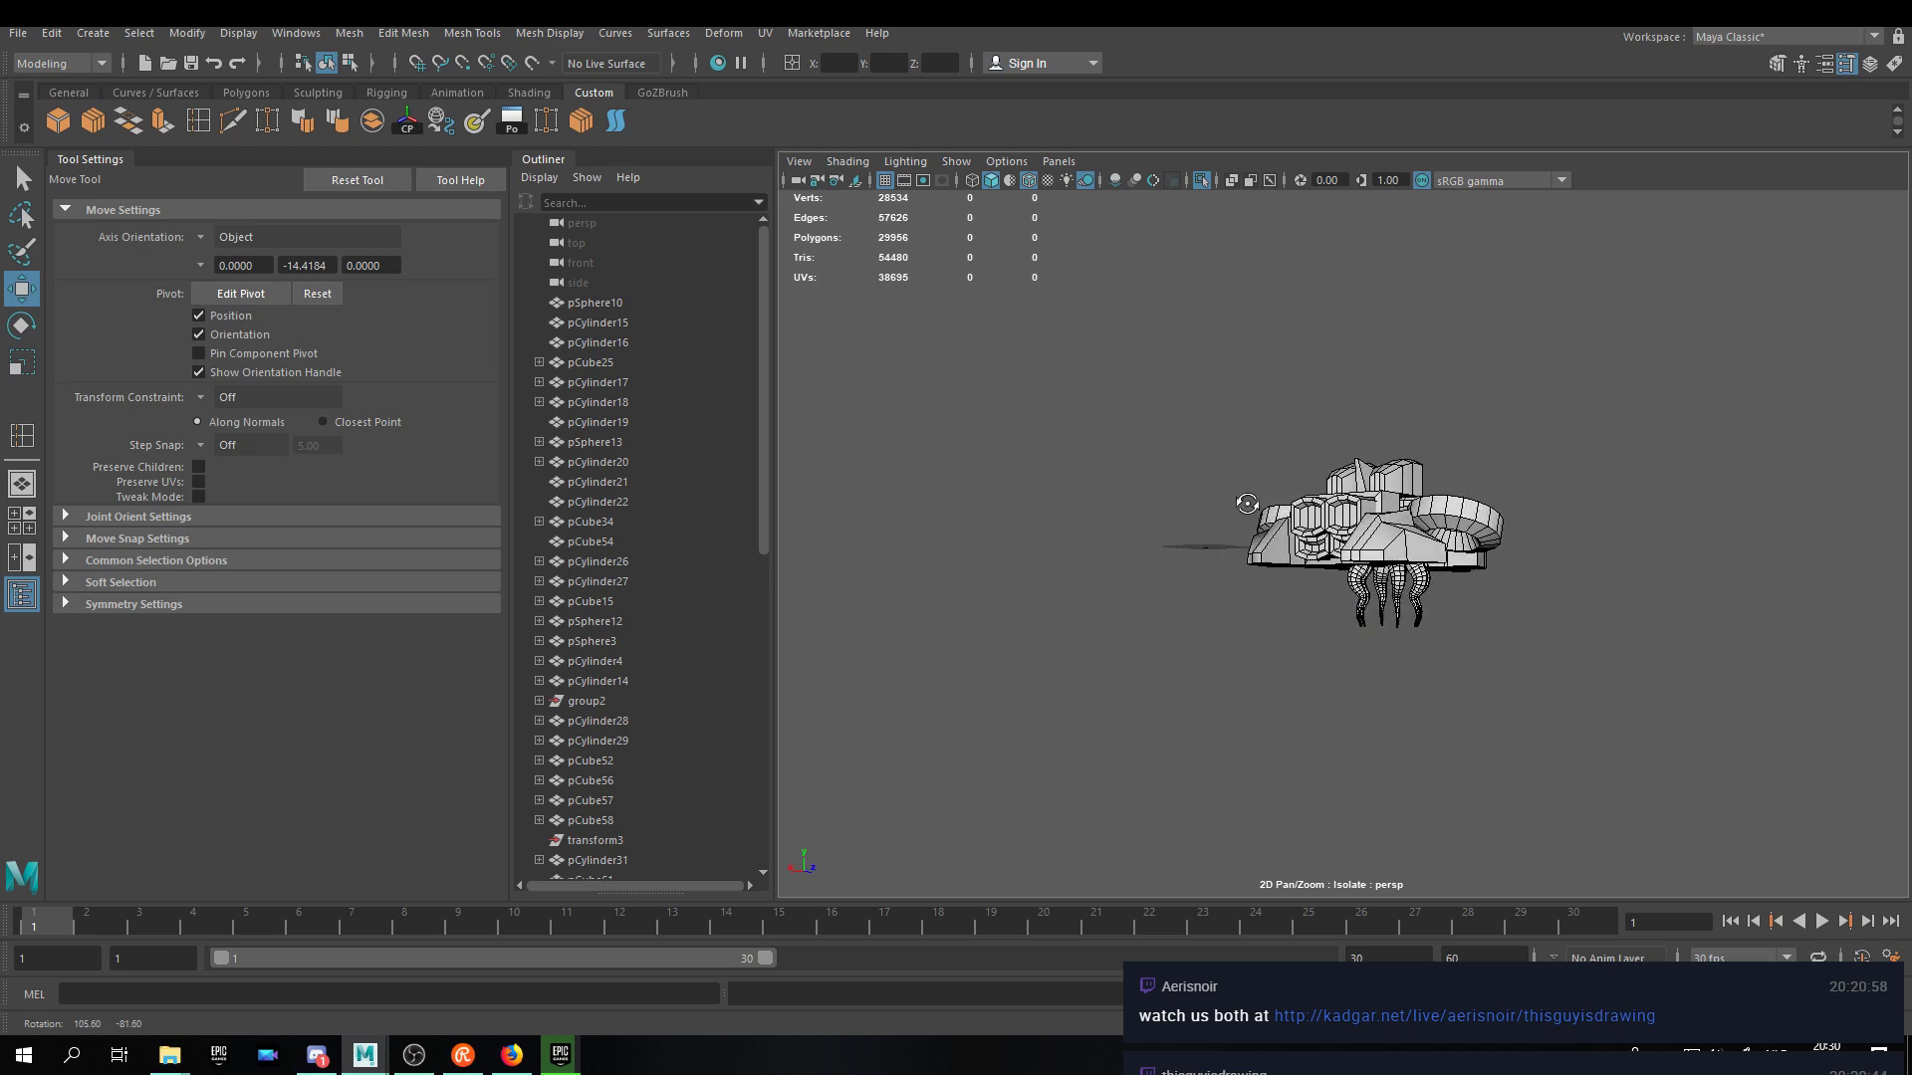
left_click_drag(1087, 565, 1115, 497, "alt")
left_click_drag(1364, 481, 1830, 714, "alt")
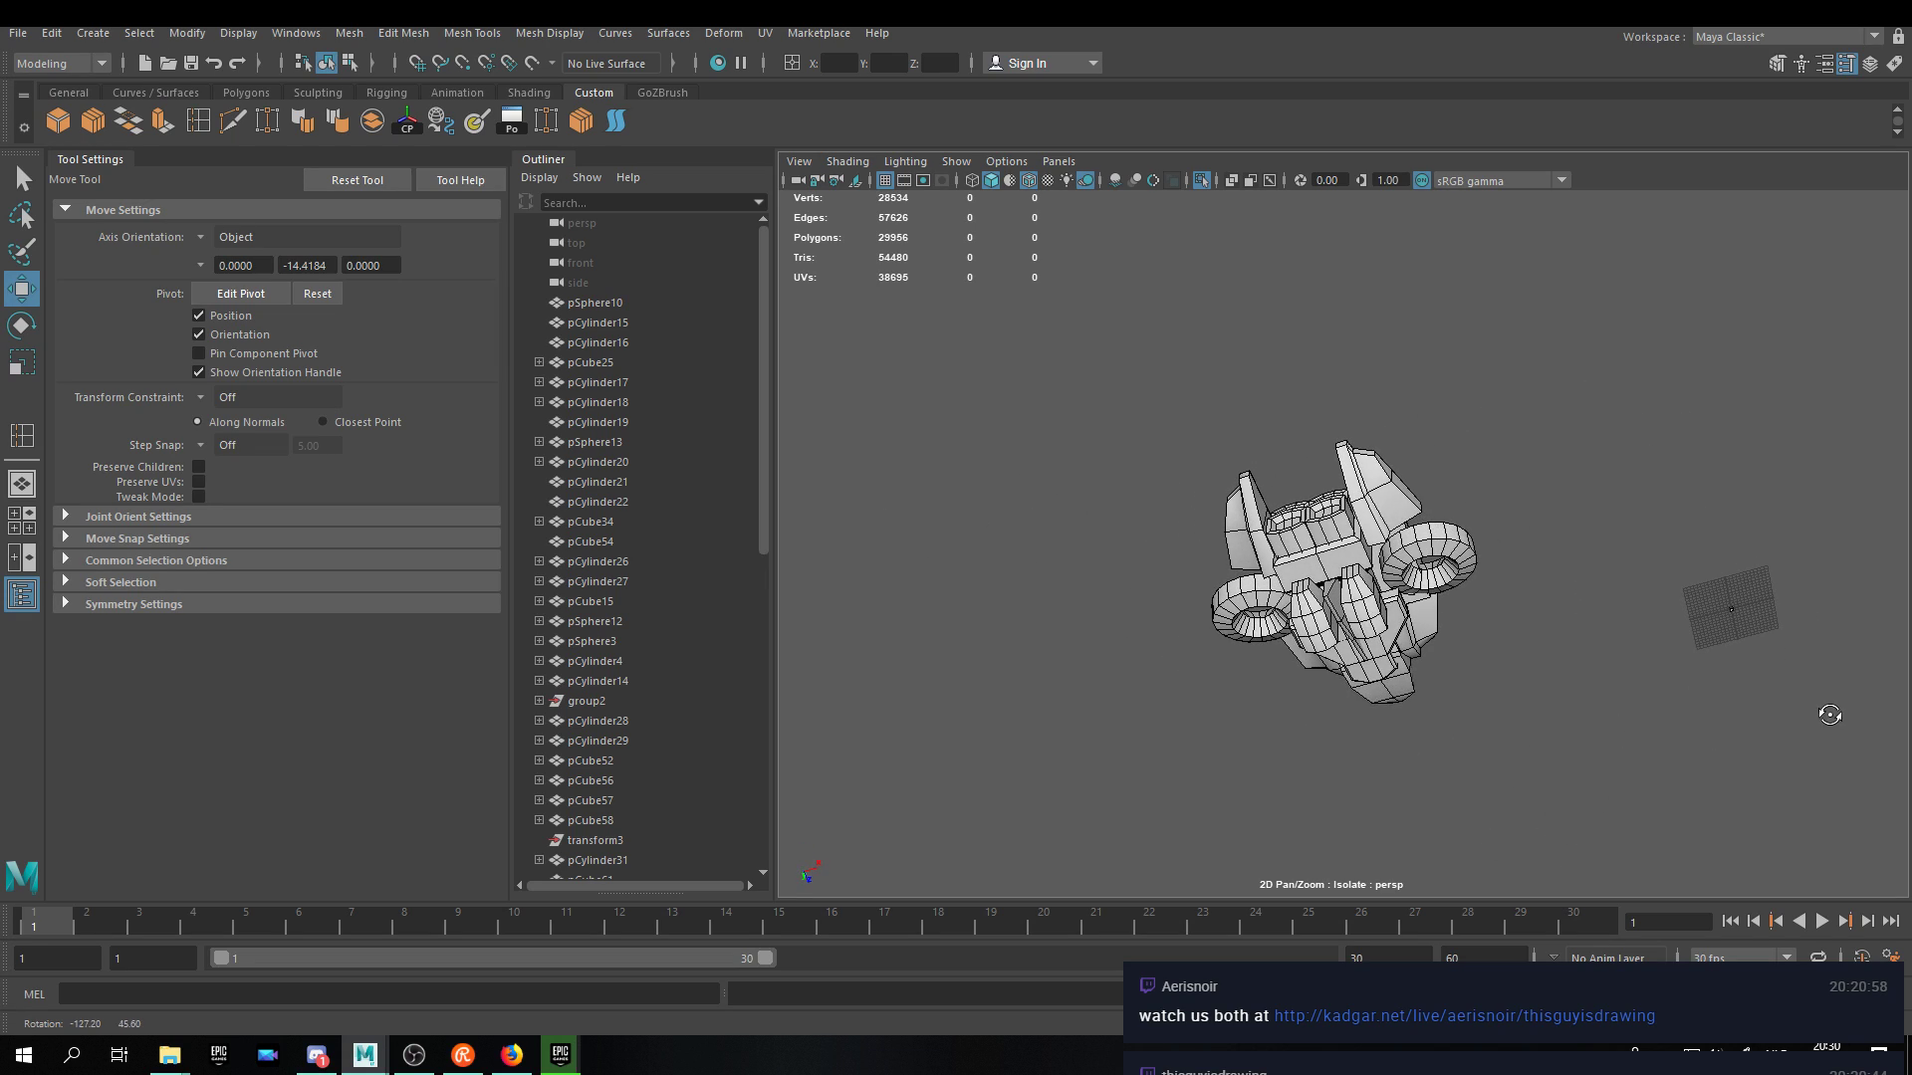
Select the rear body box together with the engines and slide them further back between the fins.
scroll(1393, 515, "up", 5)
left_click(1284, 657)
left_click(1319, 724)
left_click_drag(1449, 824, 1466, 753, "alt")
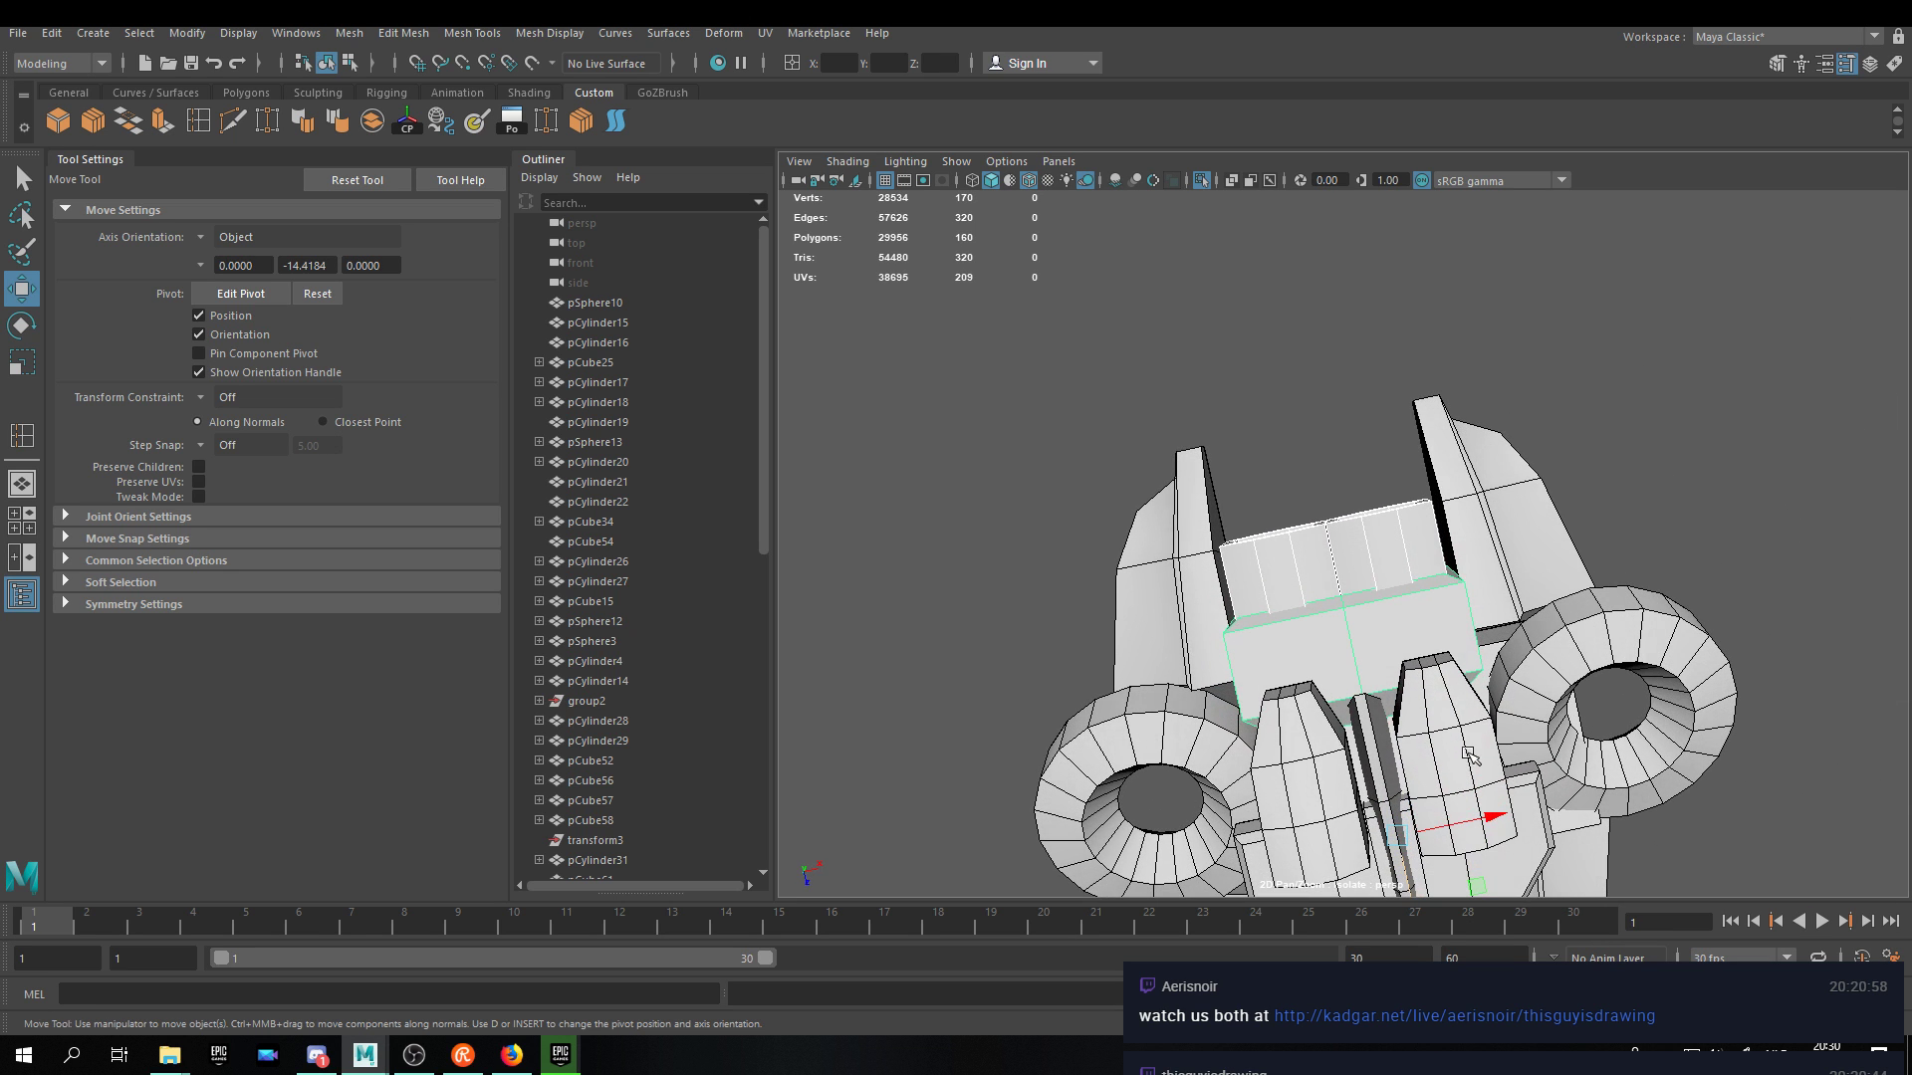
left_click_drag(1476, 828, 1464, 778, "alt")
left_click_drag(1426, 865, 1404, 712)
left_click_drag(1365, 583, 1661, 417, "alt")
left_click_drag(1686, 454, 1391, 526, "alt")
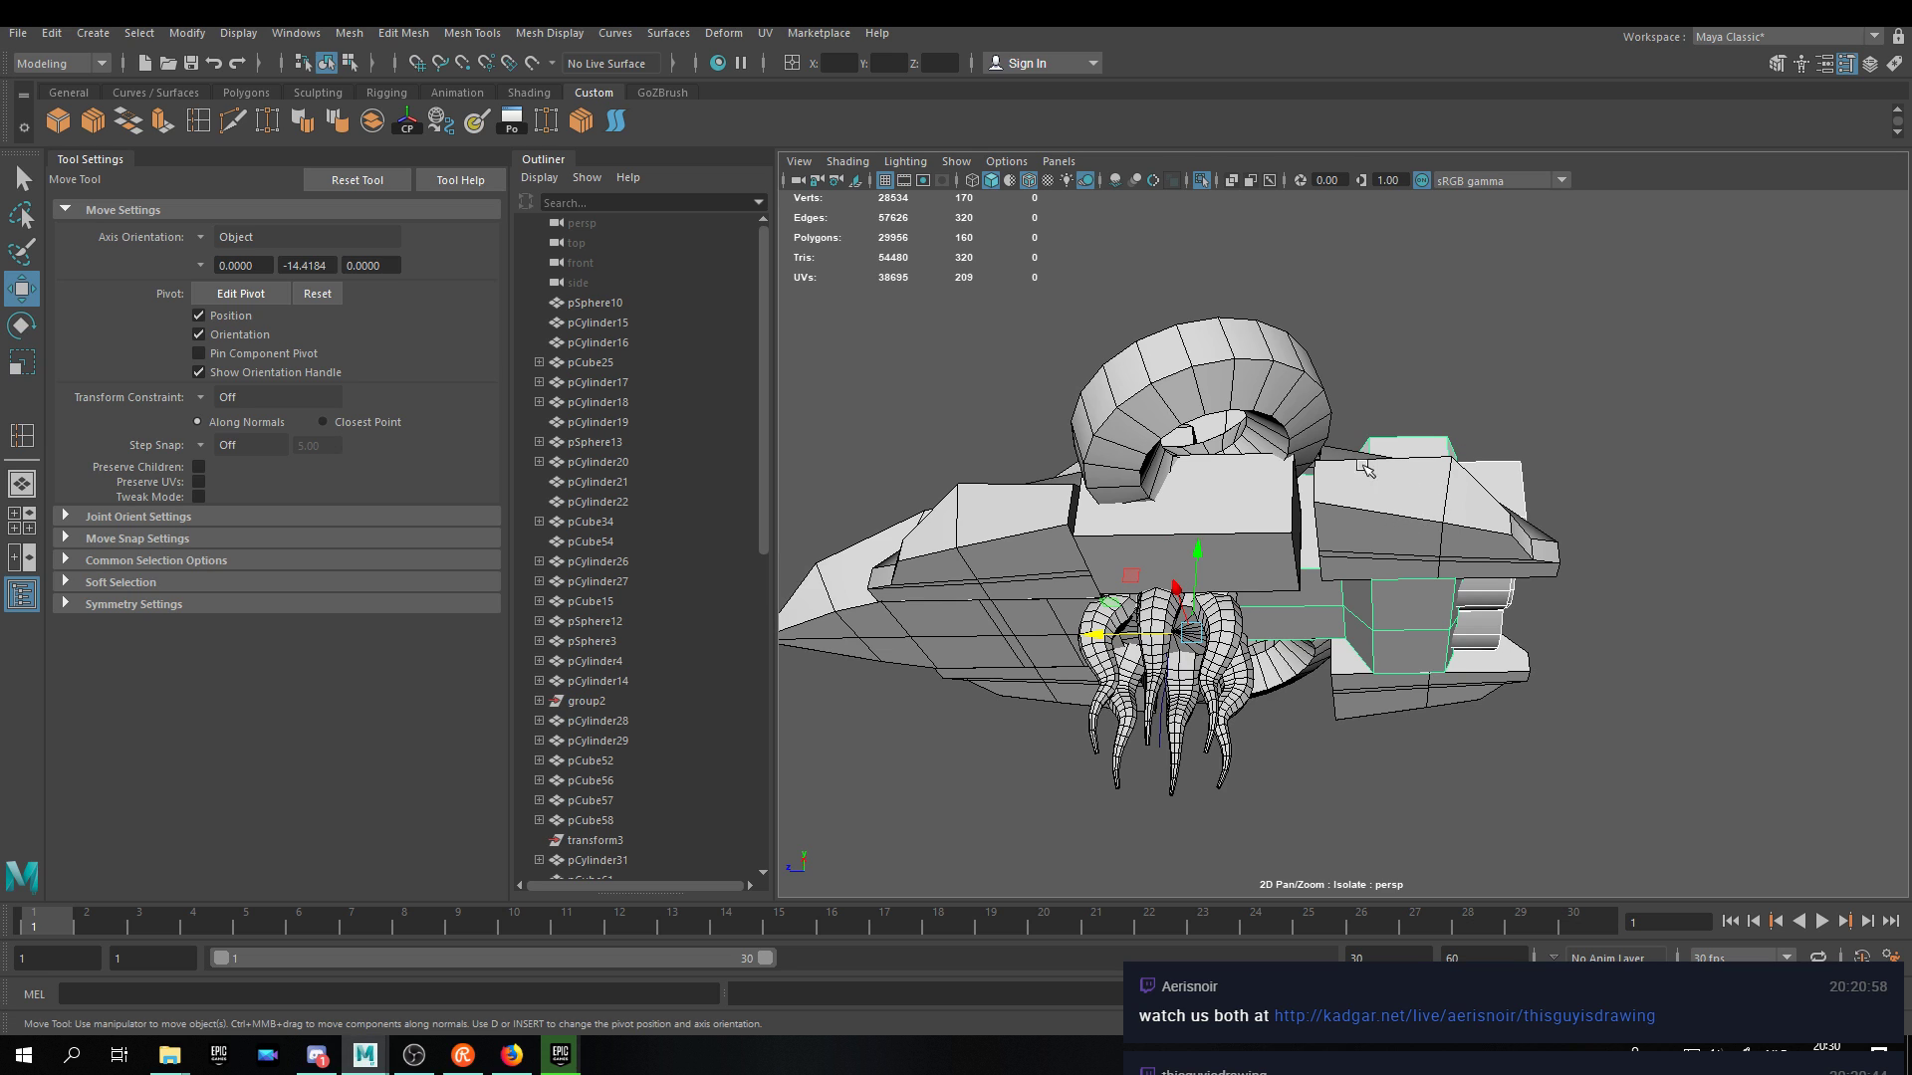
scroll(1391, 525, "down", 3)
left_click_drag(1205, 349, 1314, 419, "alt")
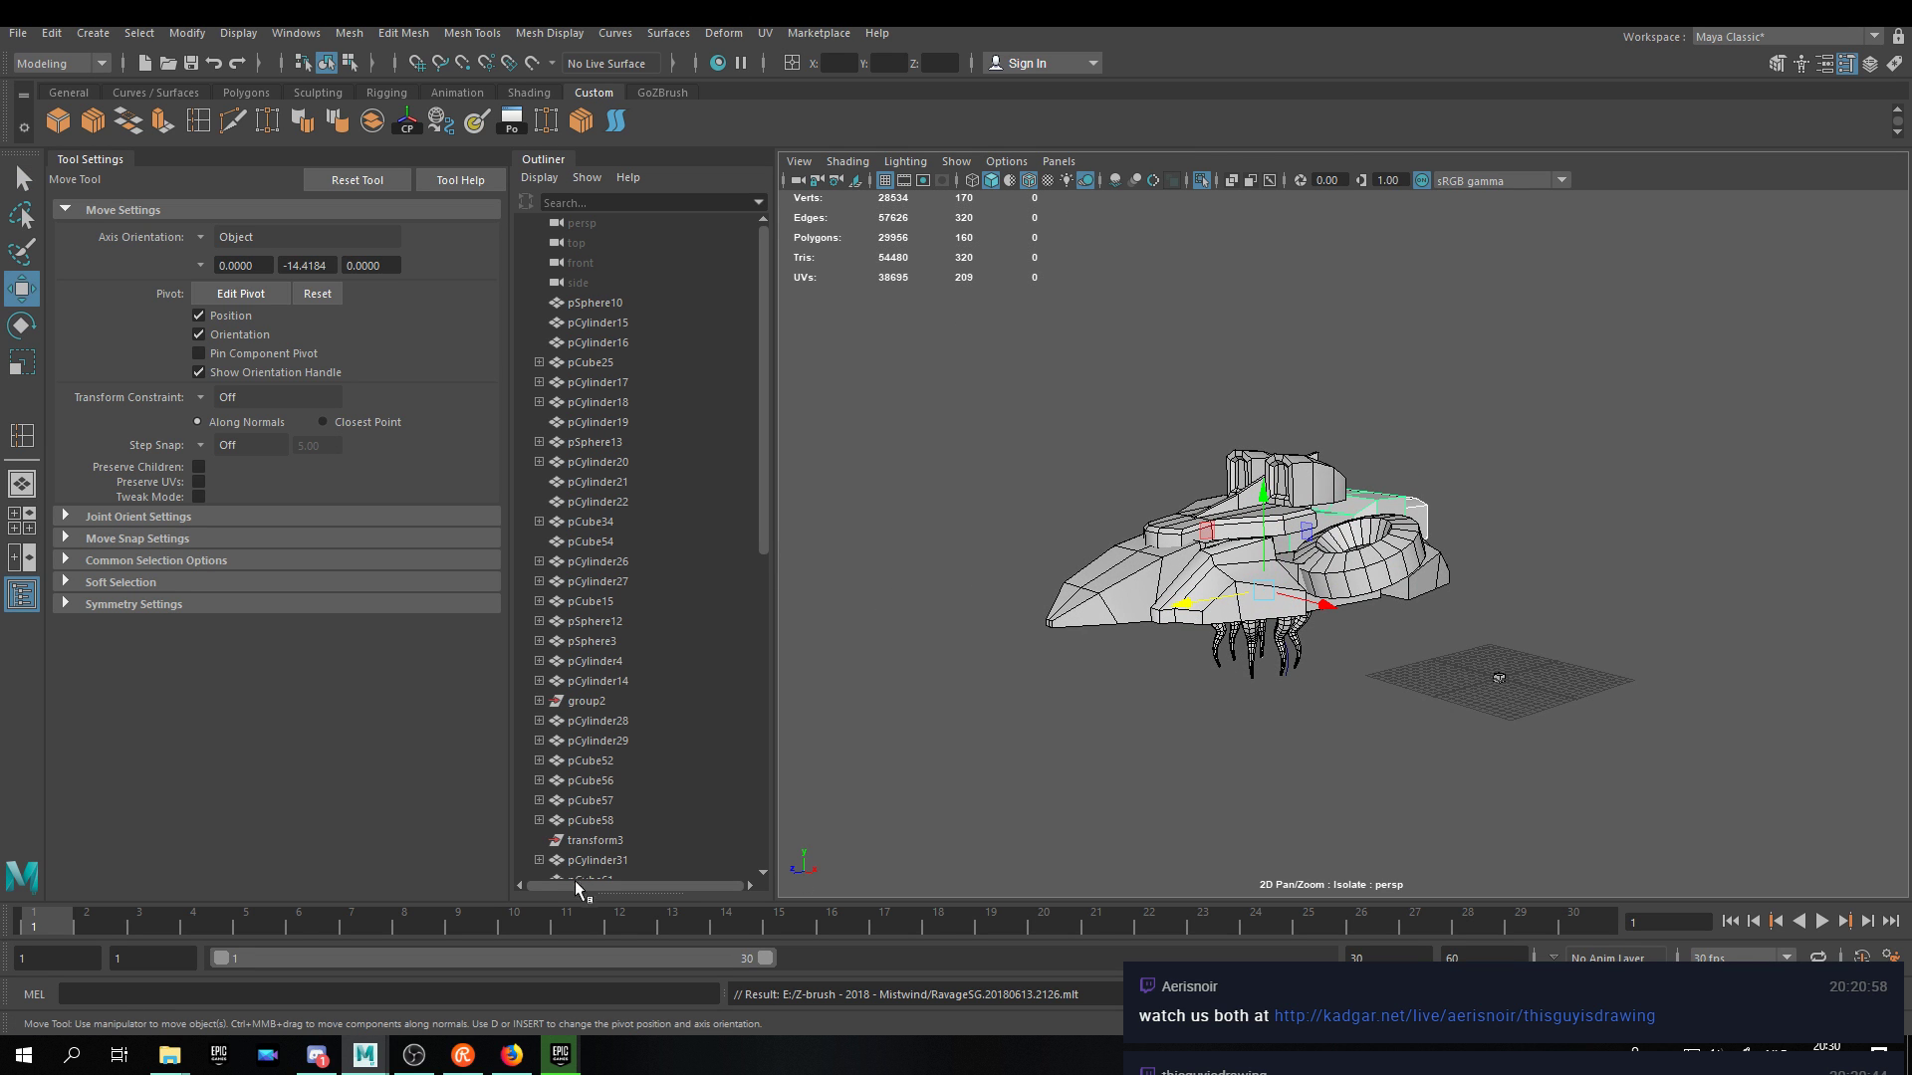
Switch to the Epic Games Launcher, check the Unreal Engine 4.19.2 installation, and return to Maya with nothing selected.
left_click(560, 1054)
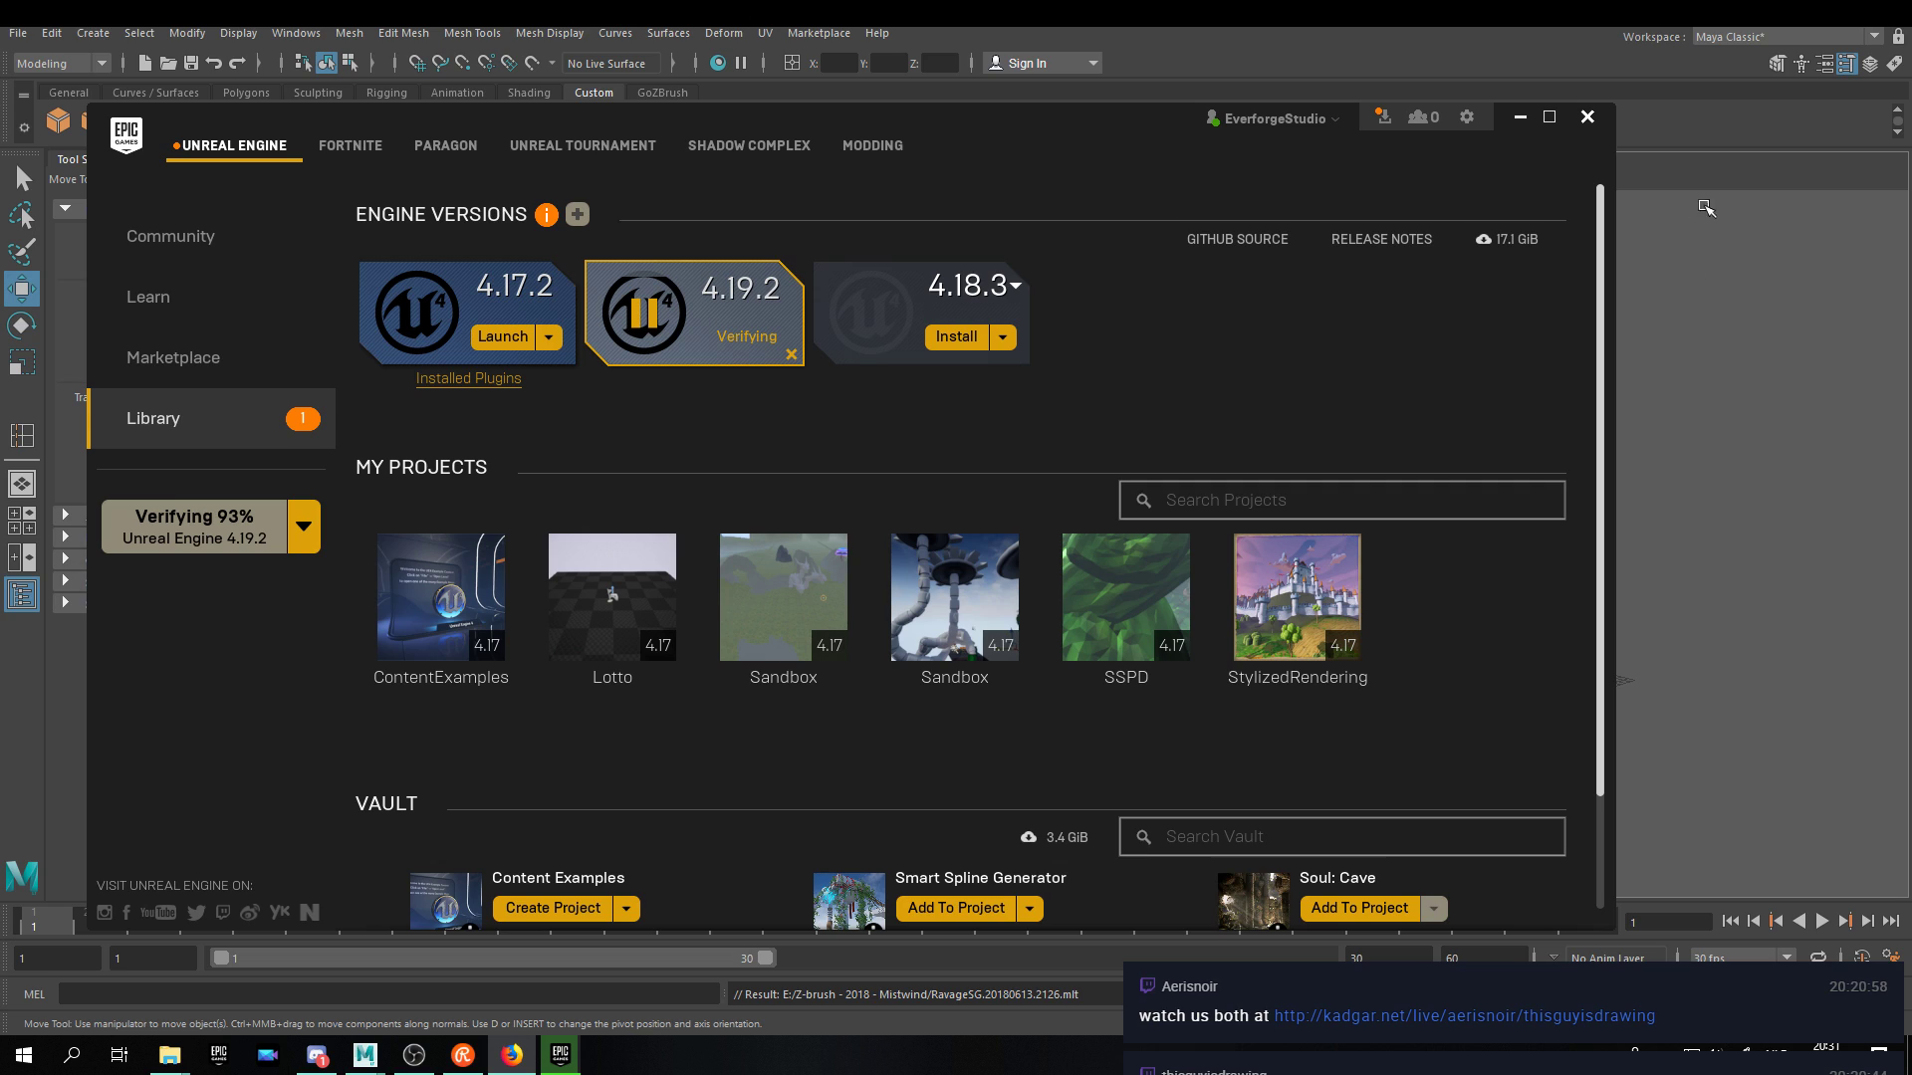
left_click(1521, 117)
left_click_drag(1120, 681, 1263, 567, "alt")
left_click(1557, 559)
Examine the tentacle cluster under the hull up close and select its front tentacle.
left_click_drag(1399, 506, 1173, 521, "alt")
scroll(1173, 521, "up", 5)
left_click_drag(1282, 493, 990, 546, "alt")
scroll(990, 546, "up", 3)
middle_click_drag(990, 547, 1329, 540, "alt")
left_click_drag(1328, 541, 1442, 608, "alt")
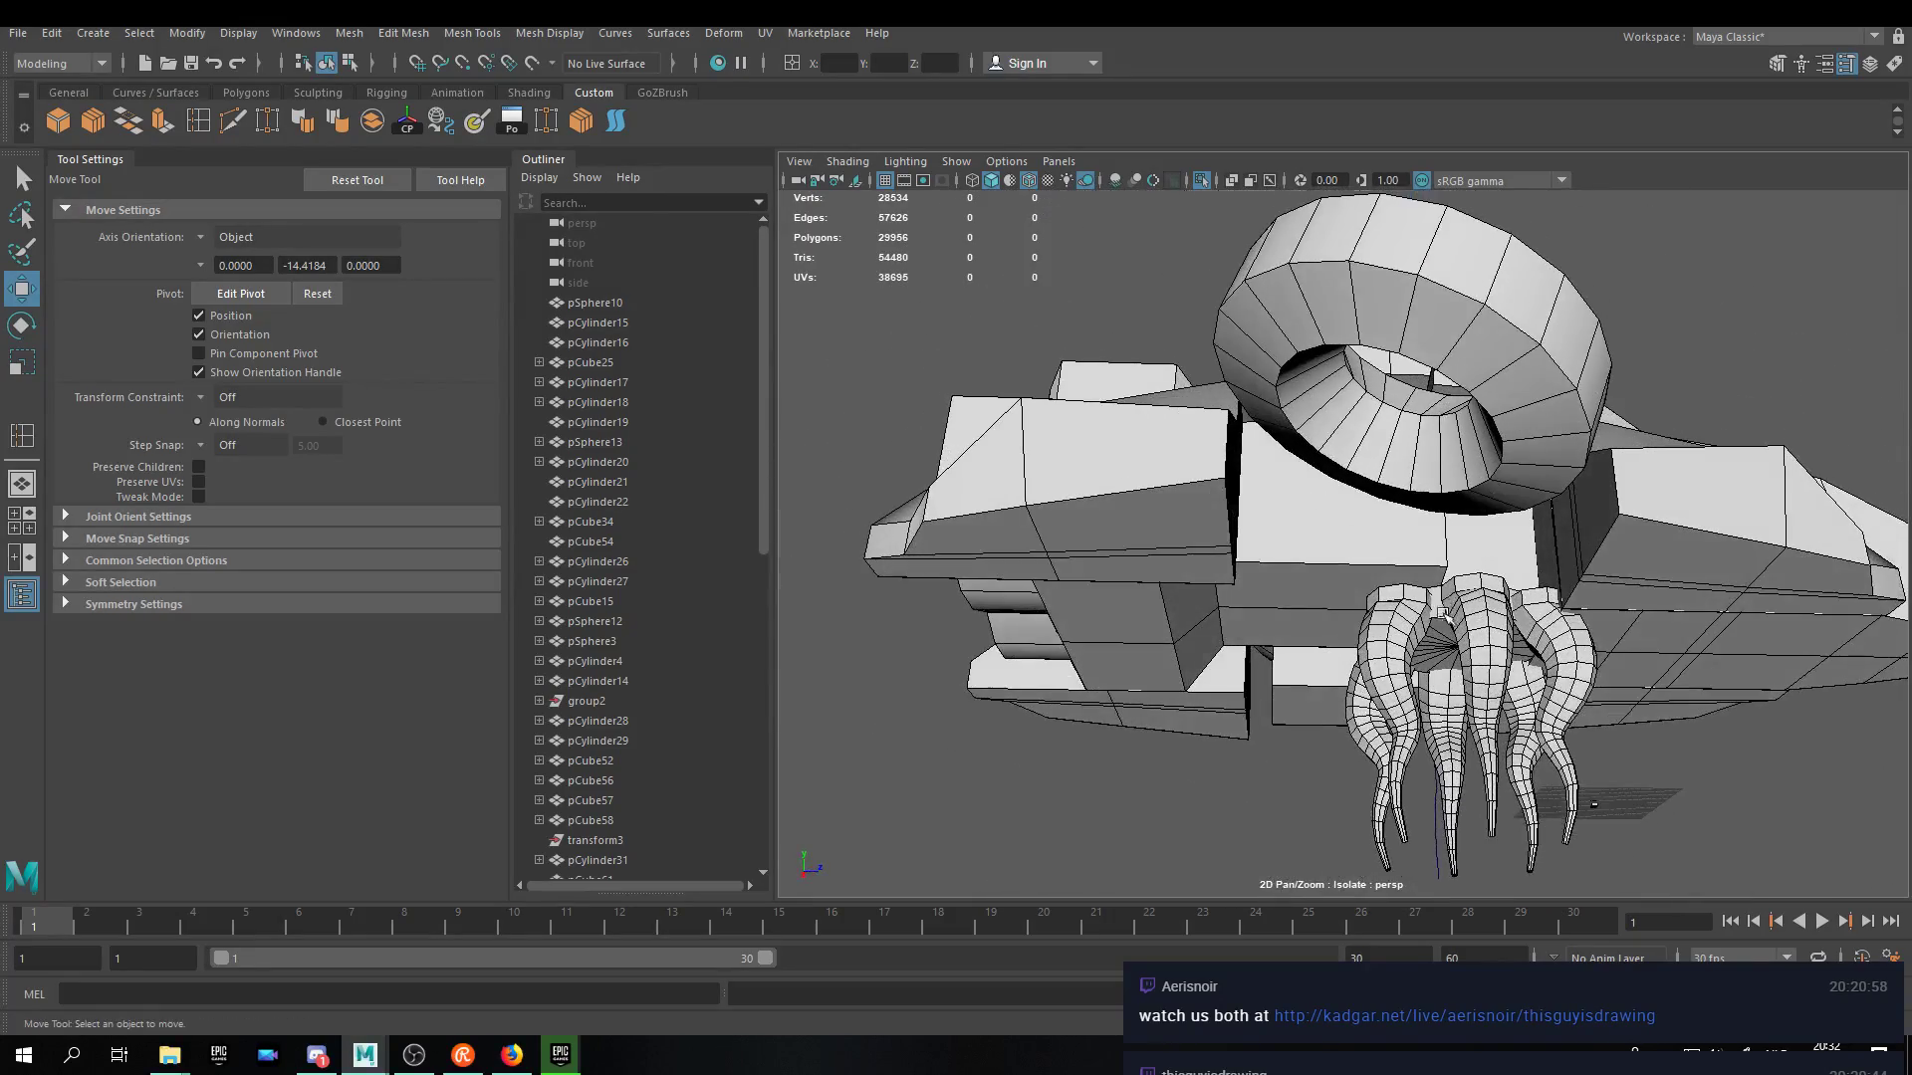
scroll(1442, 609, "up", 5)
left_click(1225, 490)
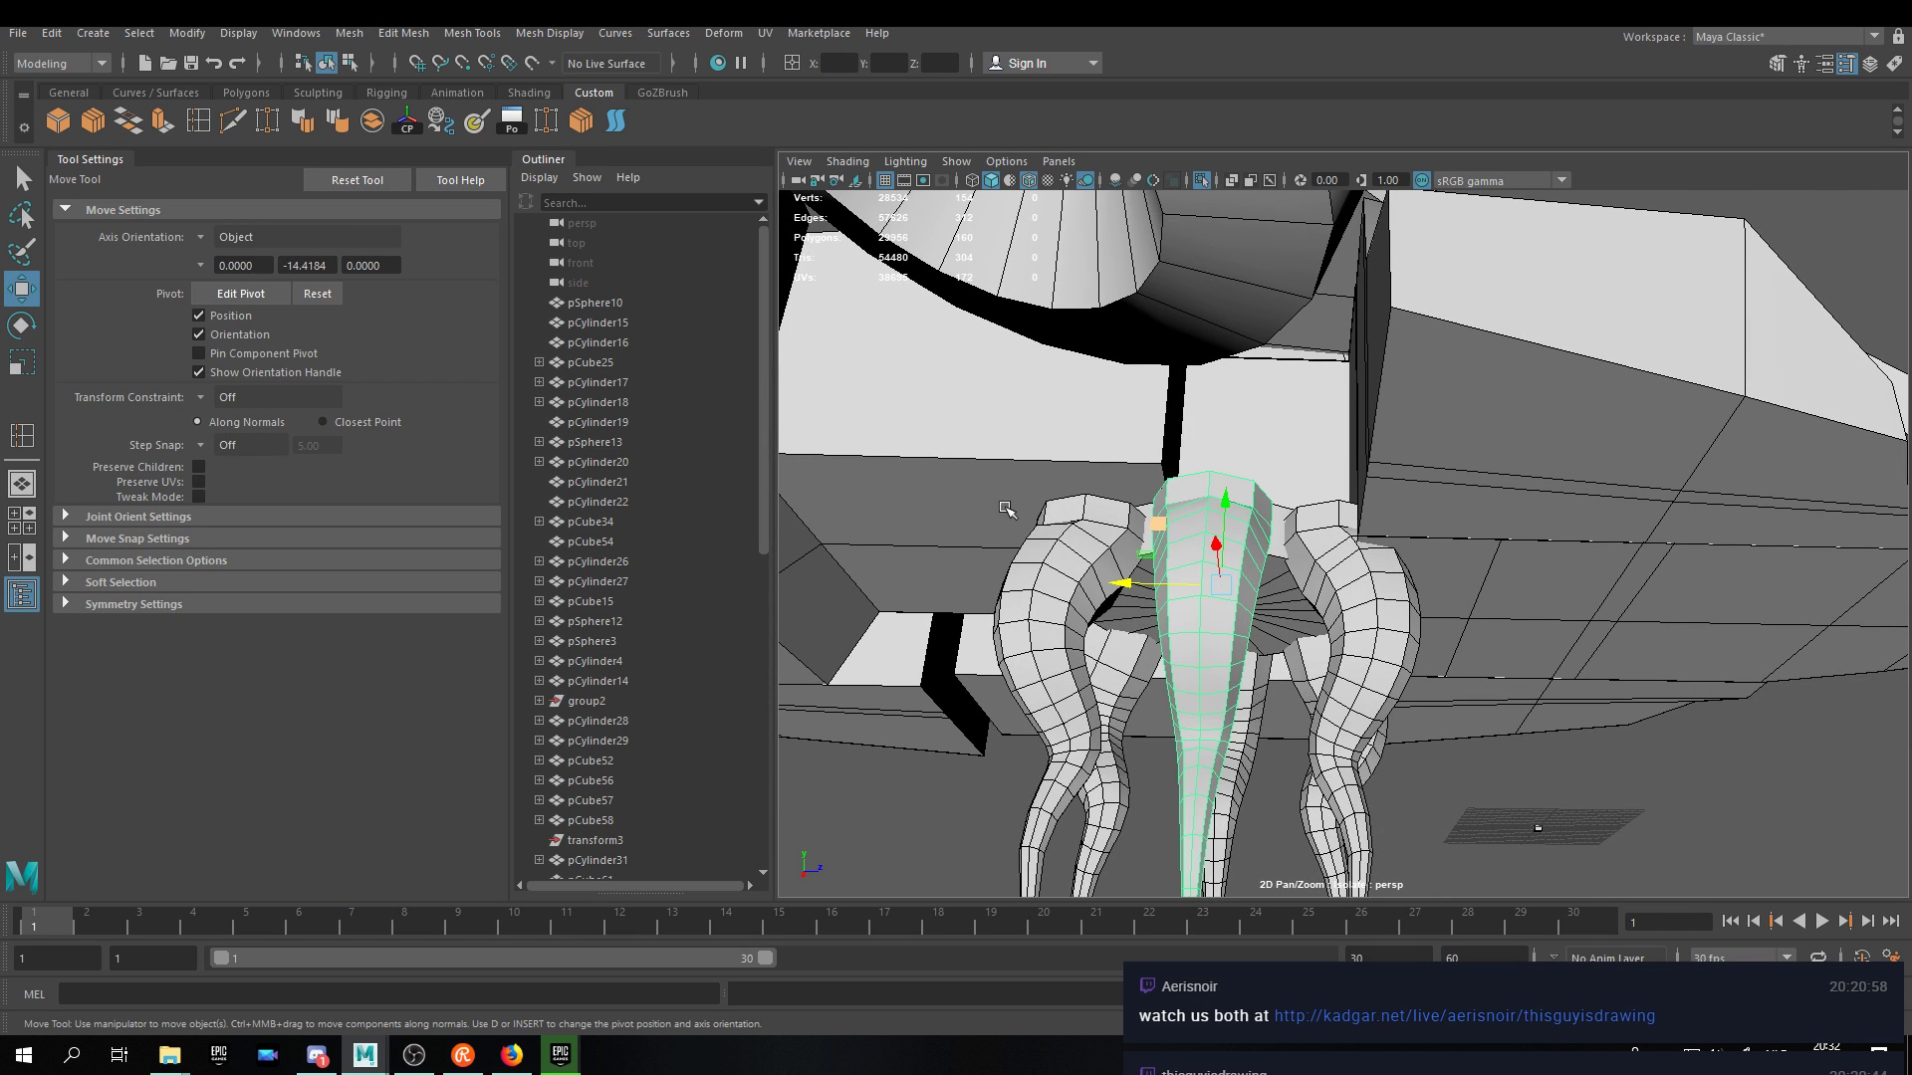
left_click(1209, 573)
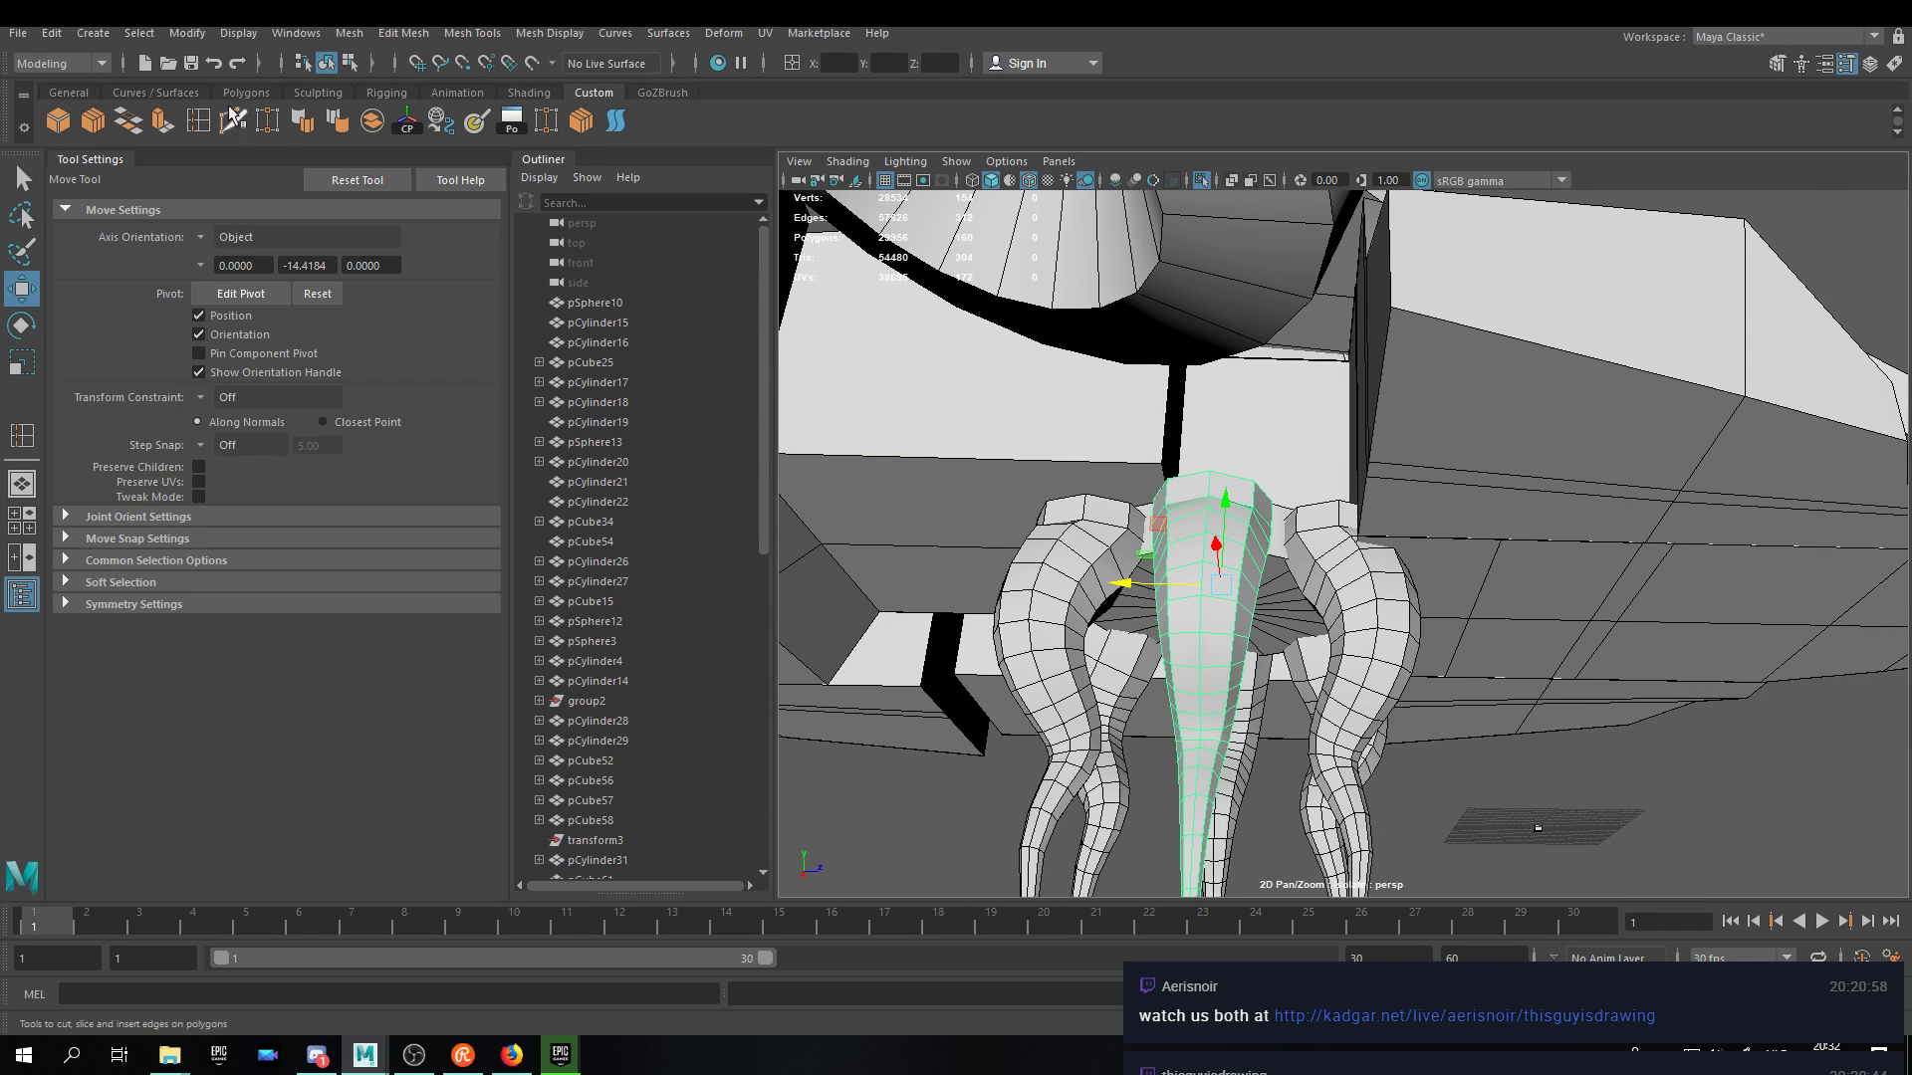
Create a polygon torus and place it at the centre of the disc between the tentacles.
left_click(227, 92)
left_click(229, 122)
left_click_drag(1010, 554, 1025, 589, "alt")
middle_click_drag(1025, 589, 1072, 478, "alt")
left_click_drag(1072, 478, 1281, 441, "alt")
left_click_drag(1724, 794, 1133, 448)
scroll(1133, 448, "up", 5)
middle_click_drag(981, 424, 1449, 521, "alt")
scroll(1449, 521, "up", 2)
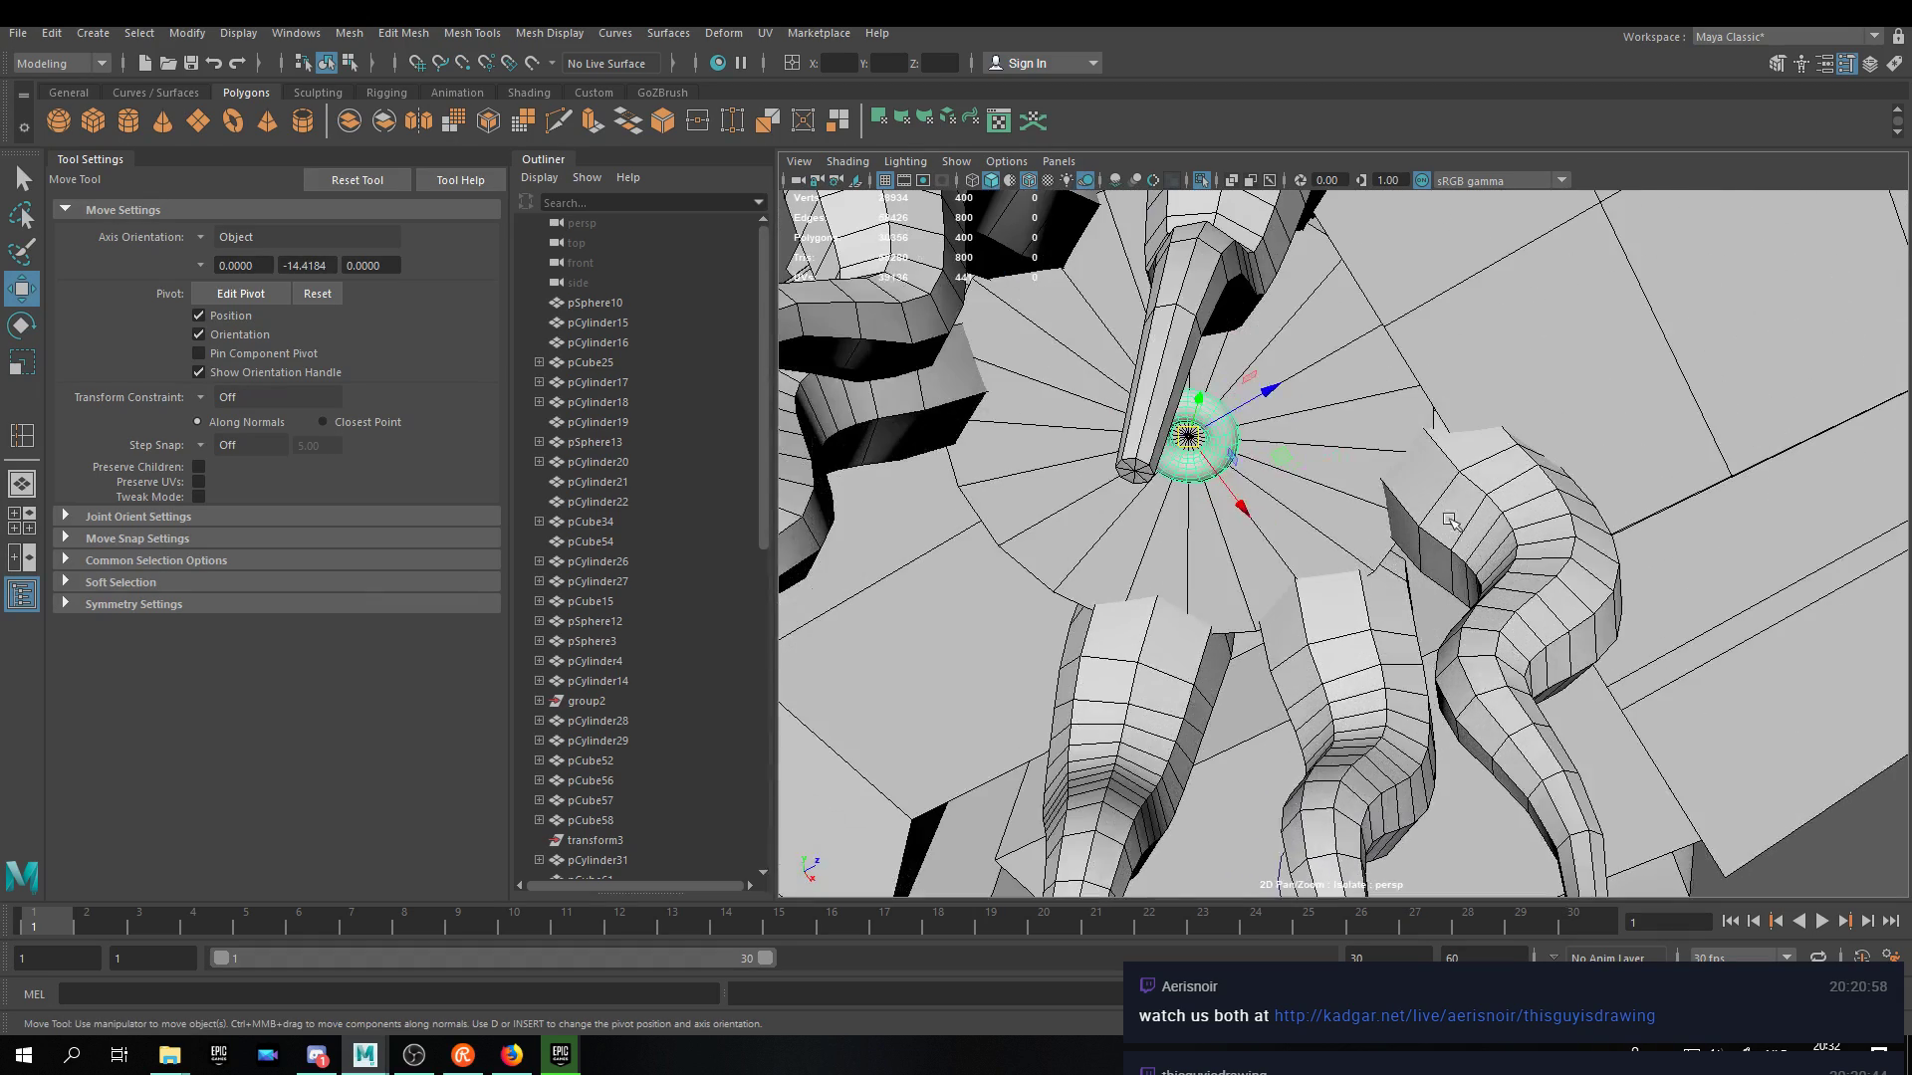
Set the torus to 17 axis and 7 height subdivisions and scale it up about 4.85 times.
left_click(1828, 65)
left_click(1660, 217)
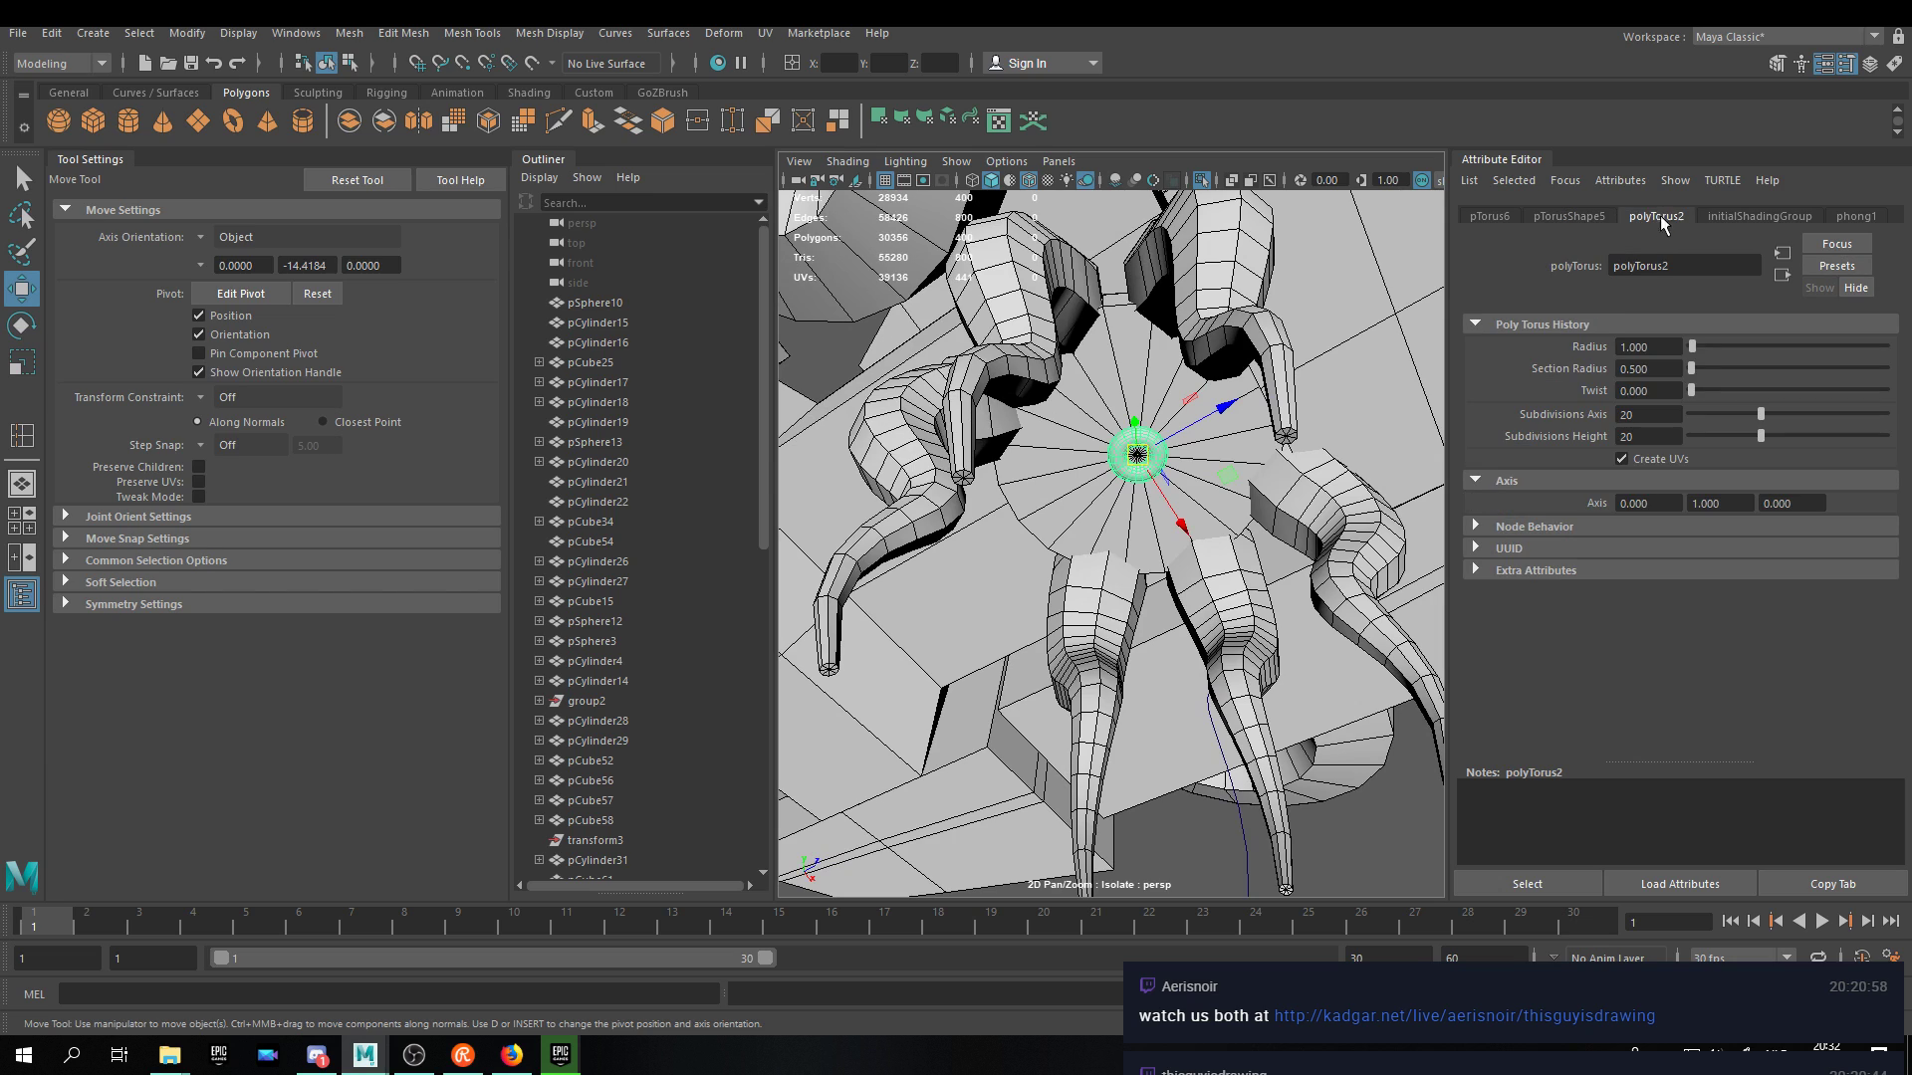
left_click_drag(1754, 410, 1703, 413)
key("r")
middle_click_drag(1179, 462, 1292, 422)
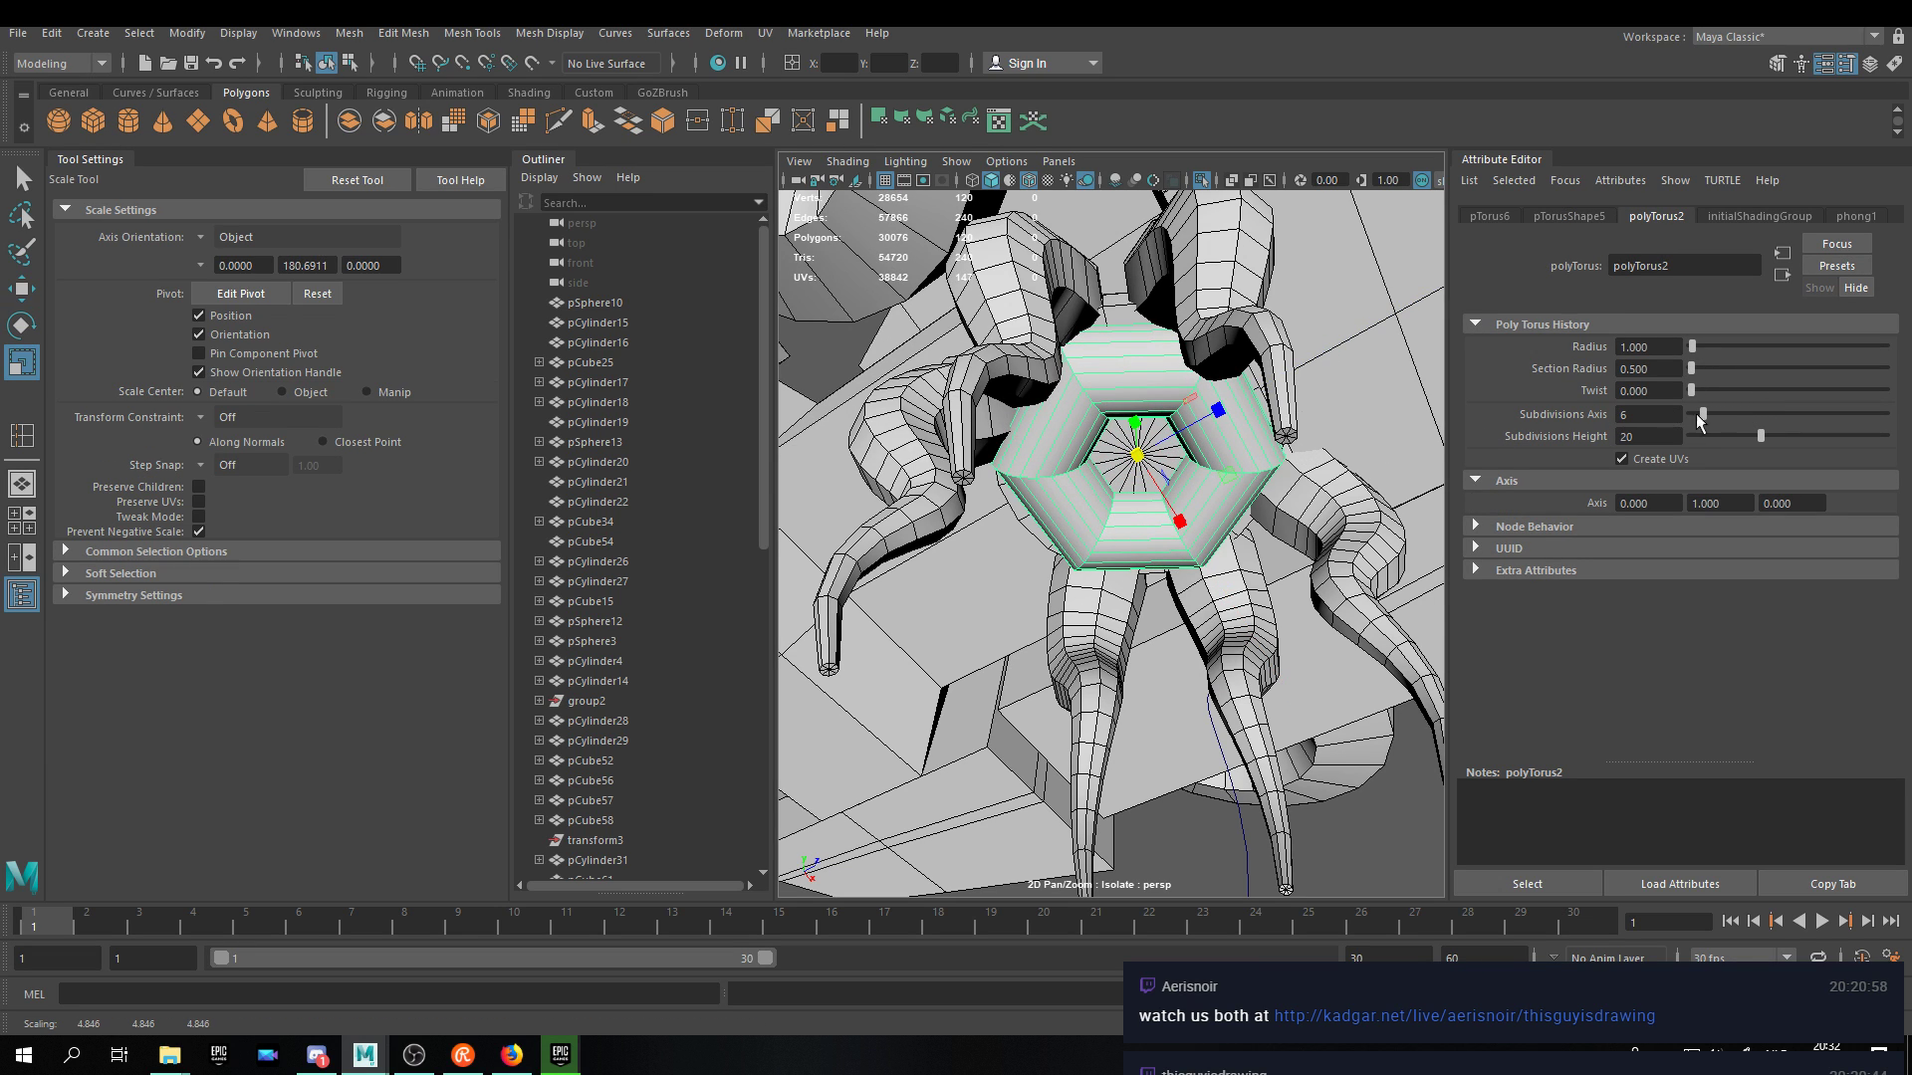
mouse_move(1704, 414)
left_mouse_down()
mouse_move(1747, 409)
mouse_move(1728, 436)
mouse_move(1686, 434)
left_mouse_up()
Move the torus from the centre of the disc onto the base of the front tentacle.
left_click_drag(1219, 438, 1219, 488, "alt")
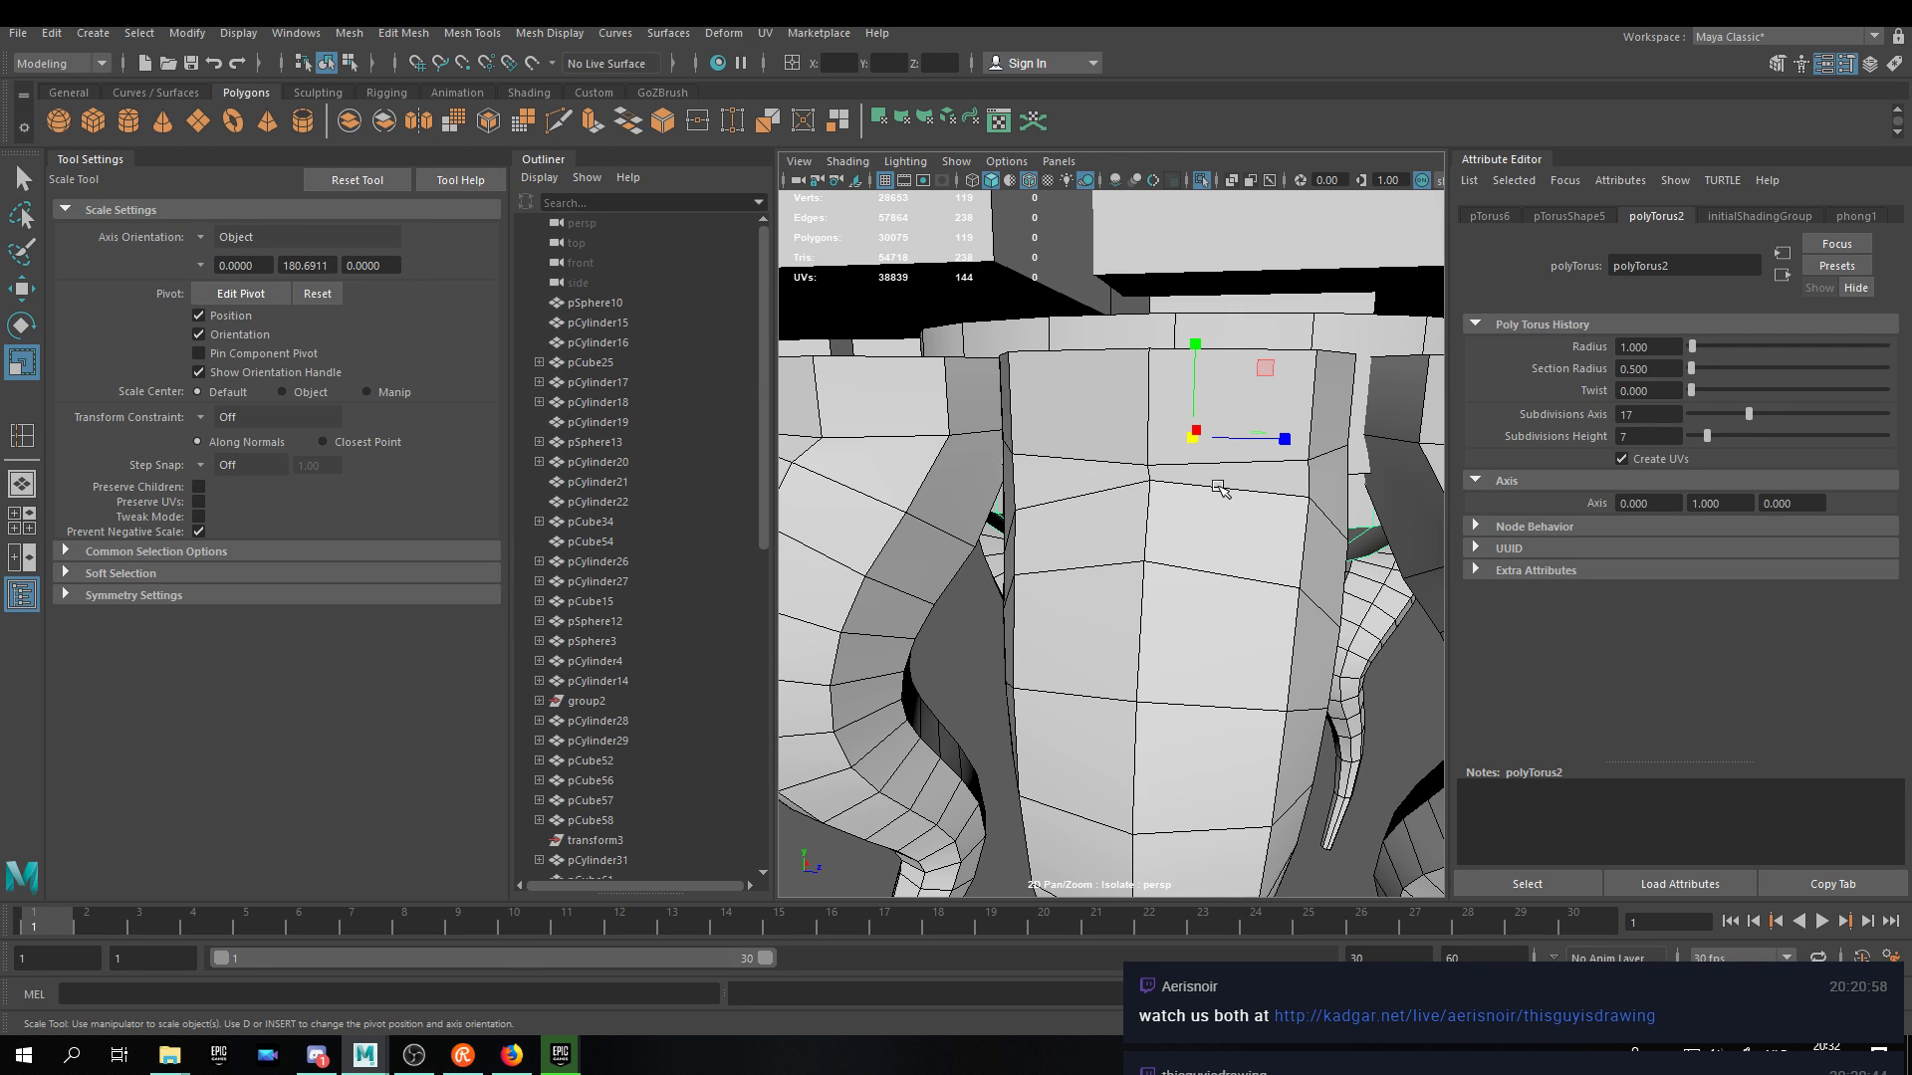
left_click_drag(1215, 402, 1155, 422, "alt")
key("w")
left_click_drag(1179, 498, 1062, 337, "alt")
middle_click_drag(1062, 337, 1085, 473, "alt")
scroll(1165, 470, "down", 5)
left_click_drag(1170, 473, 1095, 527, "alt")
Scale the torus to fit as a collar around the tentacle base and reduce its axis subdivisions to an eight-sided ring.
key("r")
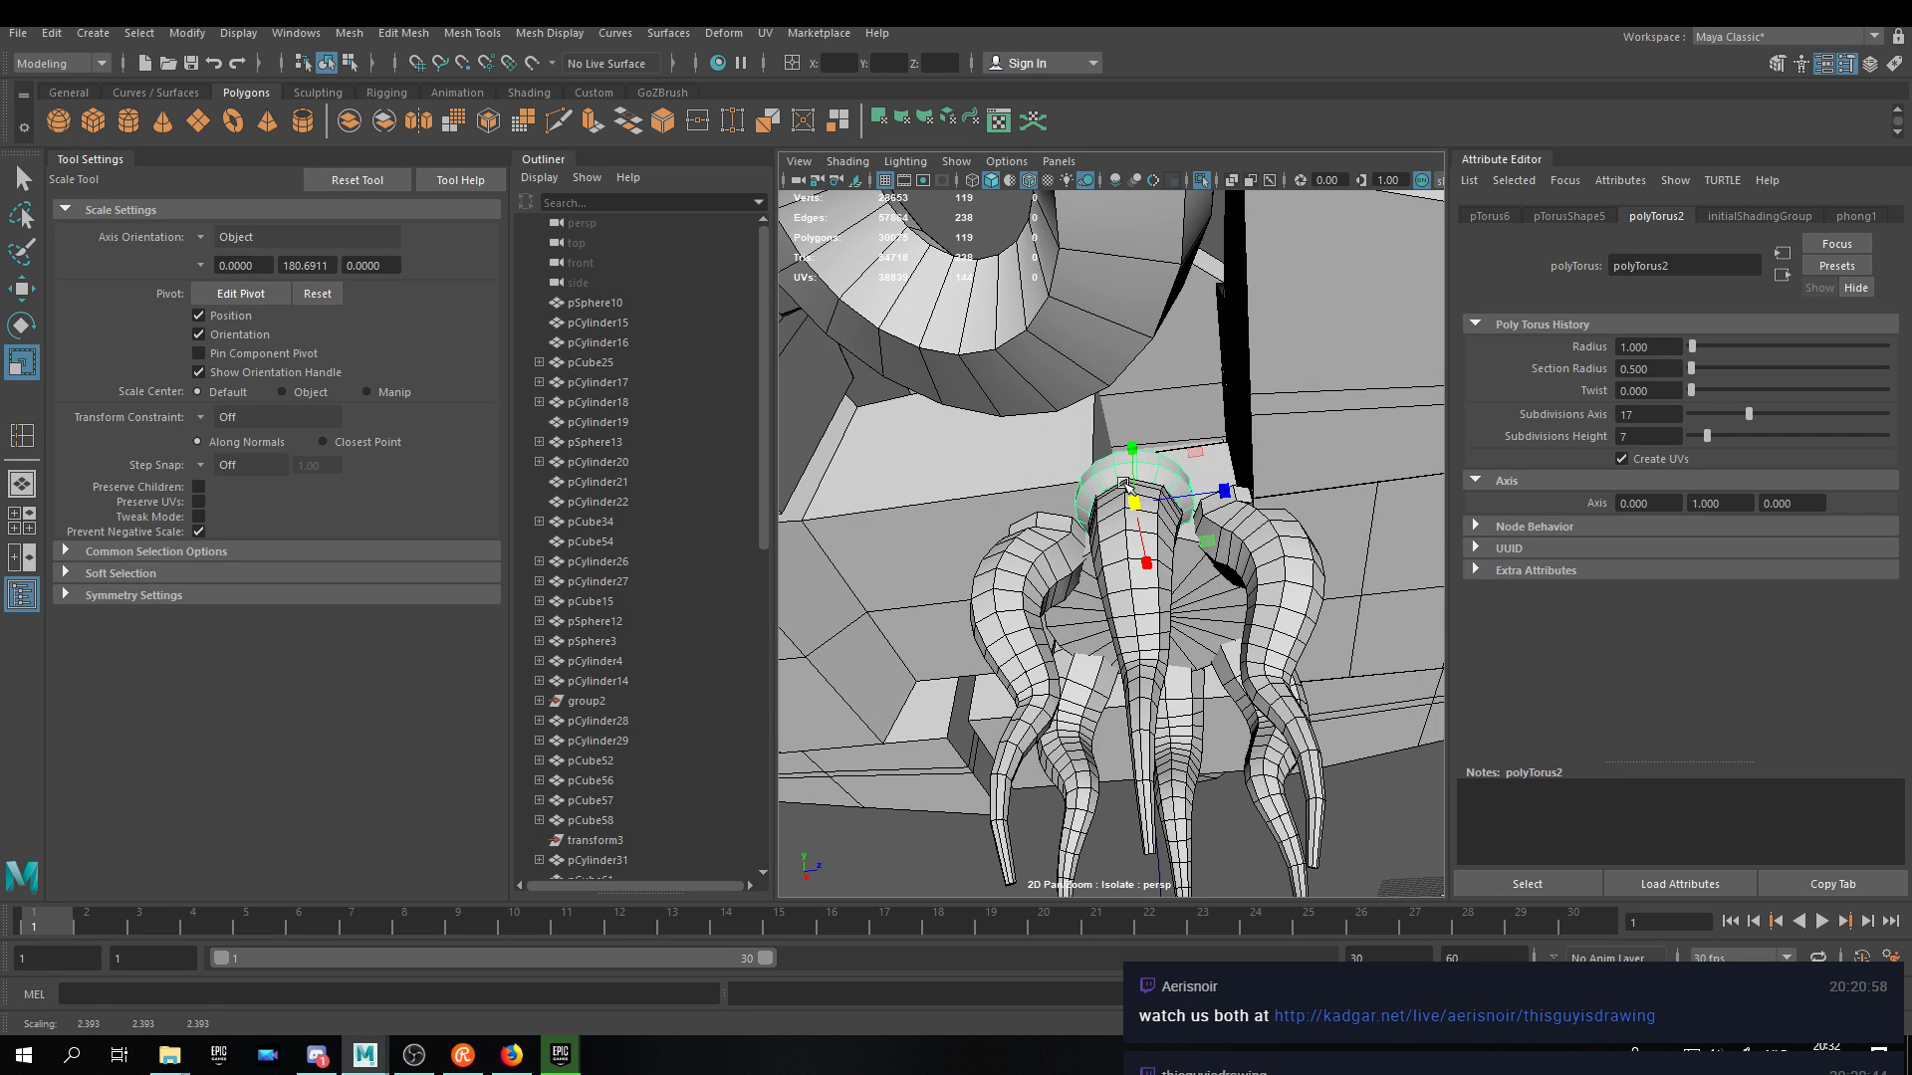
left_click_drag(1125, 485, 1140, 403, "alt")
scroll(1199, 601, "up", 8)
mouse_move(1198, 602)
left_mouse_down("alt")
mouse_move(1230, 673)
mouse_move(1180, 569)
left_mouse_up("alt")
middle_click_drag(1180, 570, 1006, 550, "alt")
scroll(1088, 498, "down", 4)
left_click_drag(1088, 495, 1097, 533, "alt")
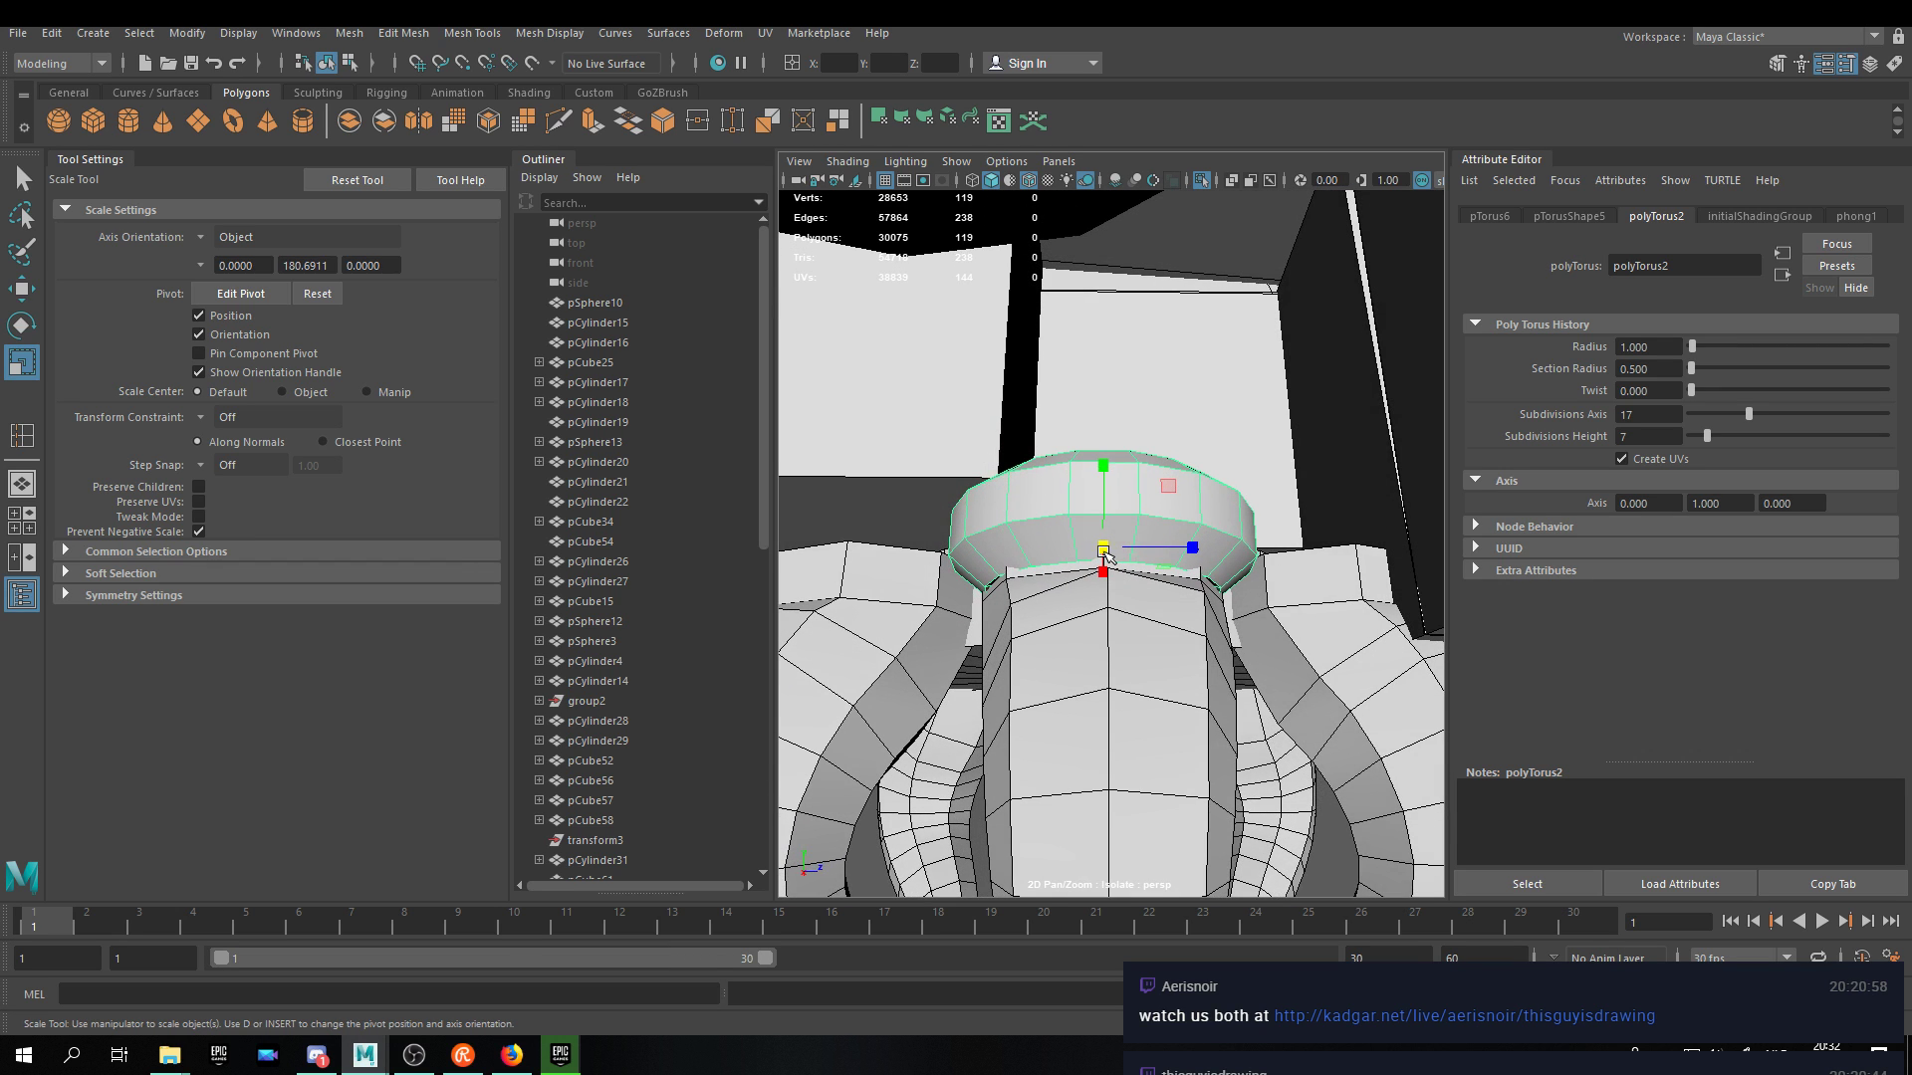
left_click_drag(1749, 414, 1713, 422)
left_click_drag(1214, 463, 1047, 619, "alt")
Duplicate the collar ring twice and snap the copies onto the bases of the neighbouring tentacles.
key("w")
key("ctrl+d")
key("v")
key("ctrl+d")
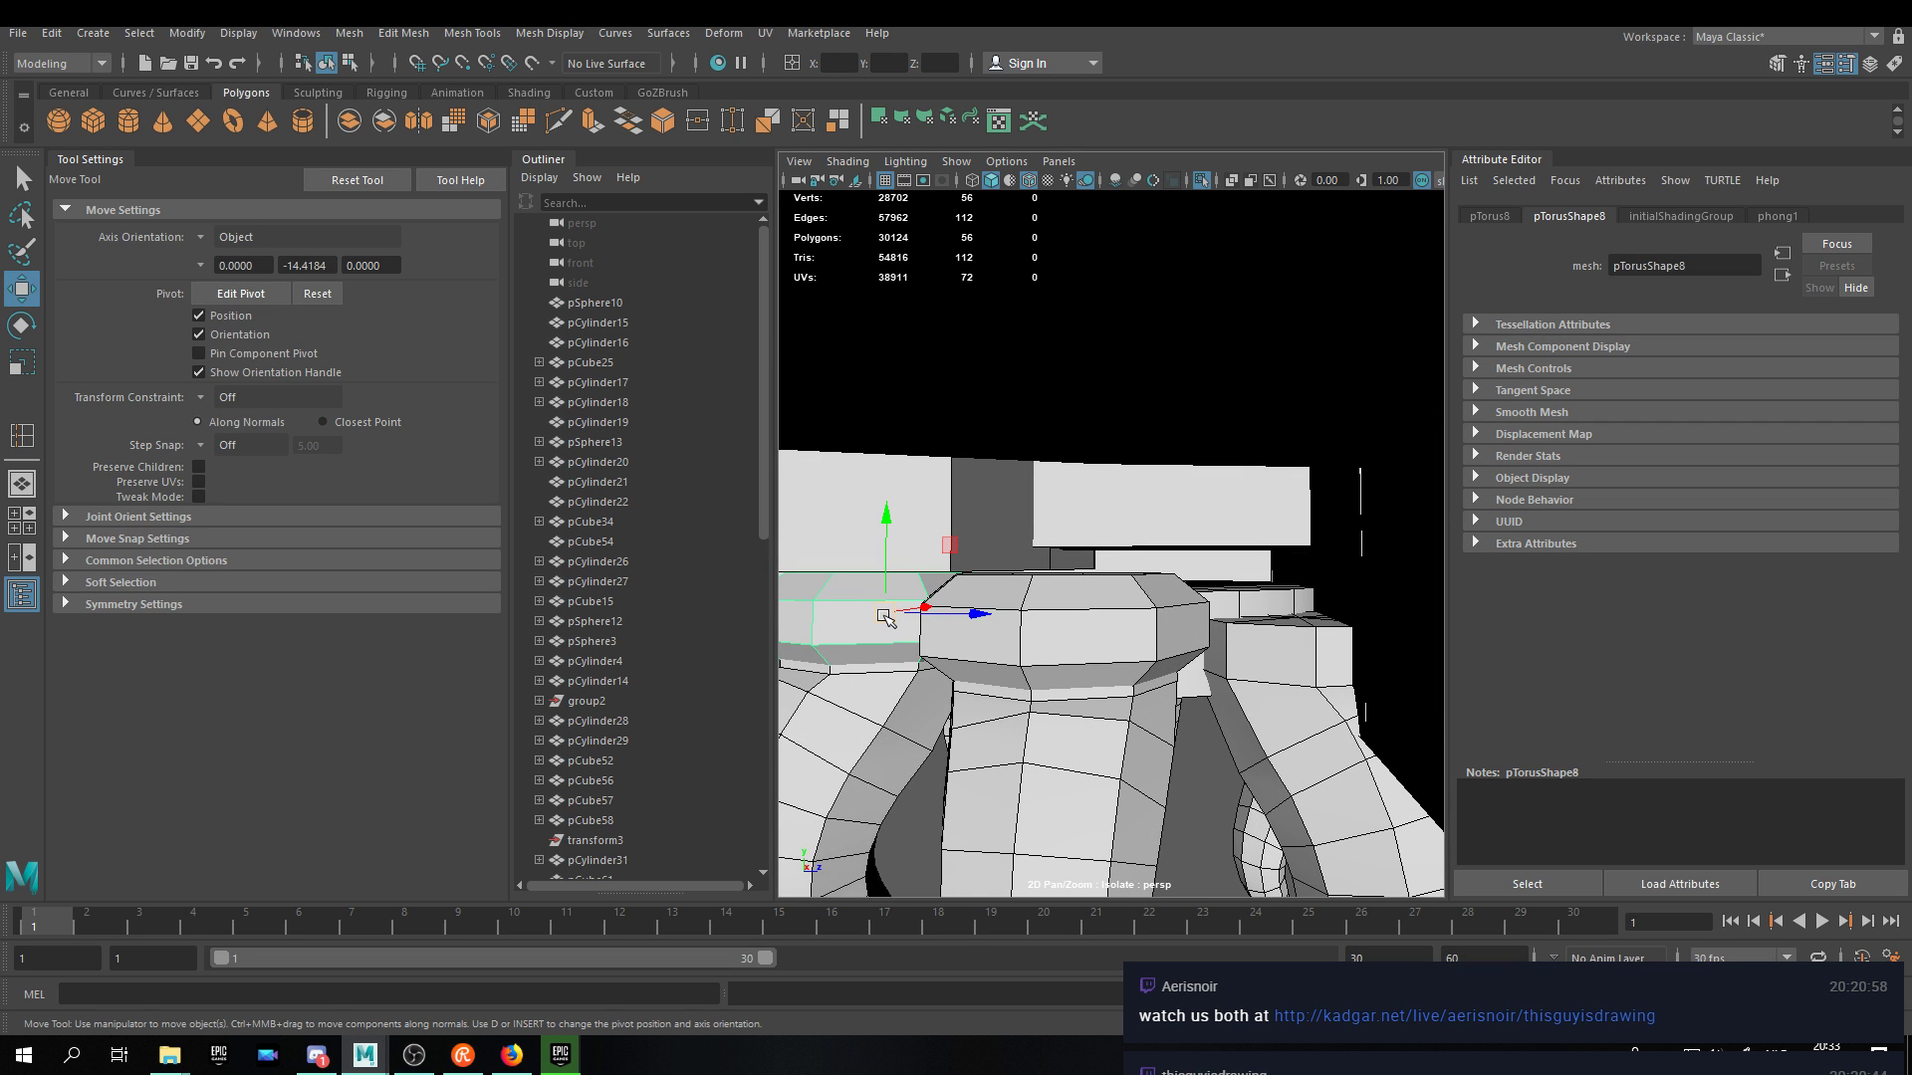
key("v")
left_click_drag(884, 618, 1299, 613)
key("f")
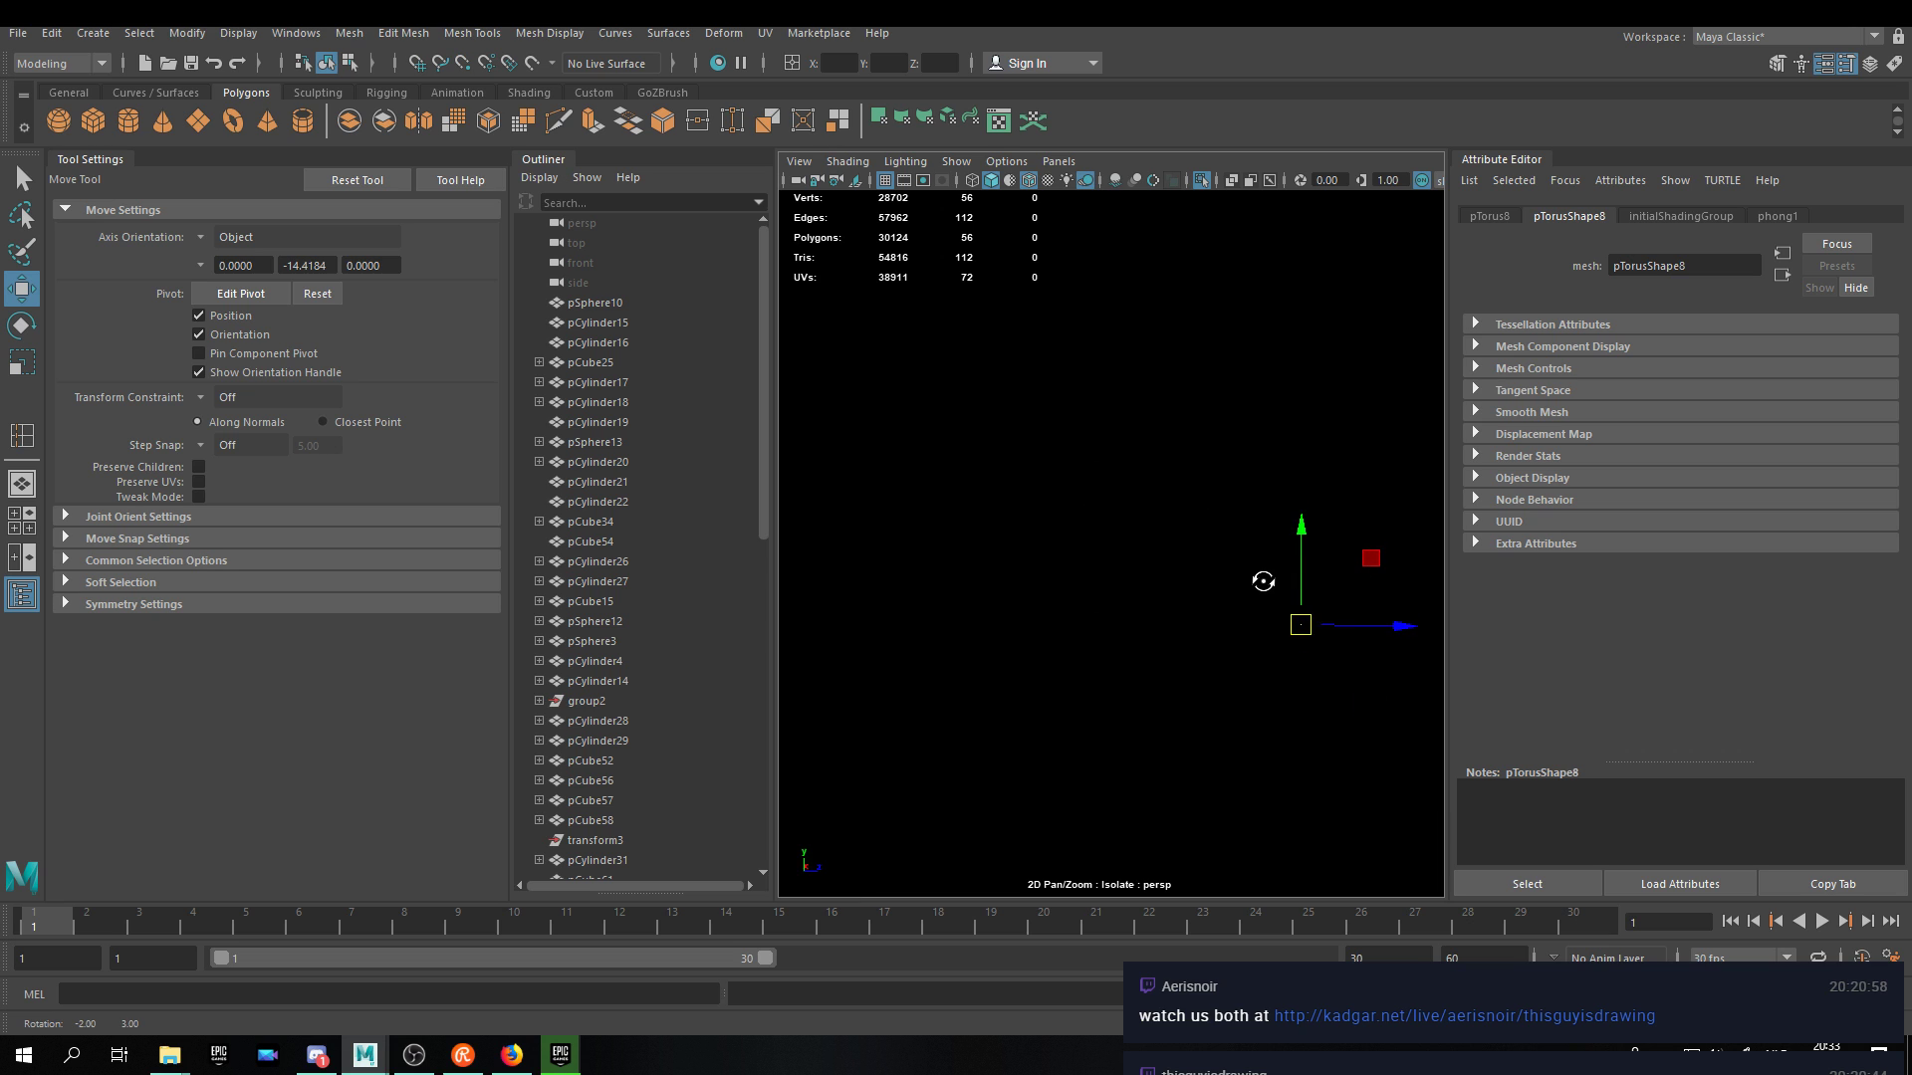
scroll(1145, 577, "down", 10)
left_click_drag(976, 558, 1169, 563, "alt")
scroll(1169, 564, "up", 10)
middle_click_drag(1169, 563, 1182, 432, "alt")
left_click_drag(1164, 467, 1031, 186, "alt")
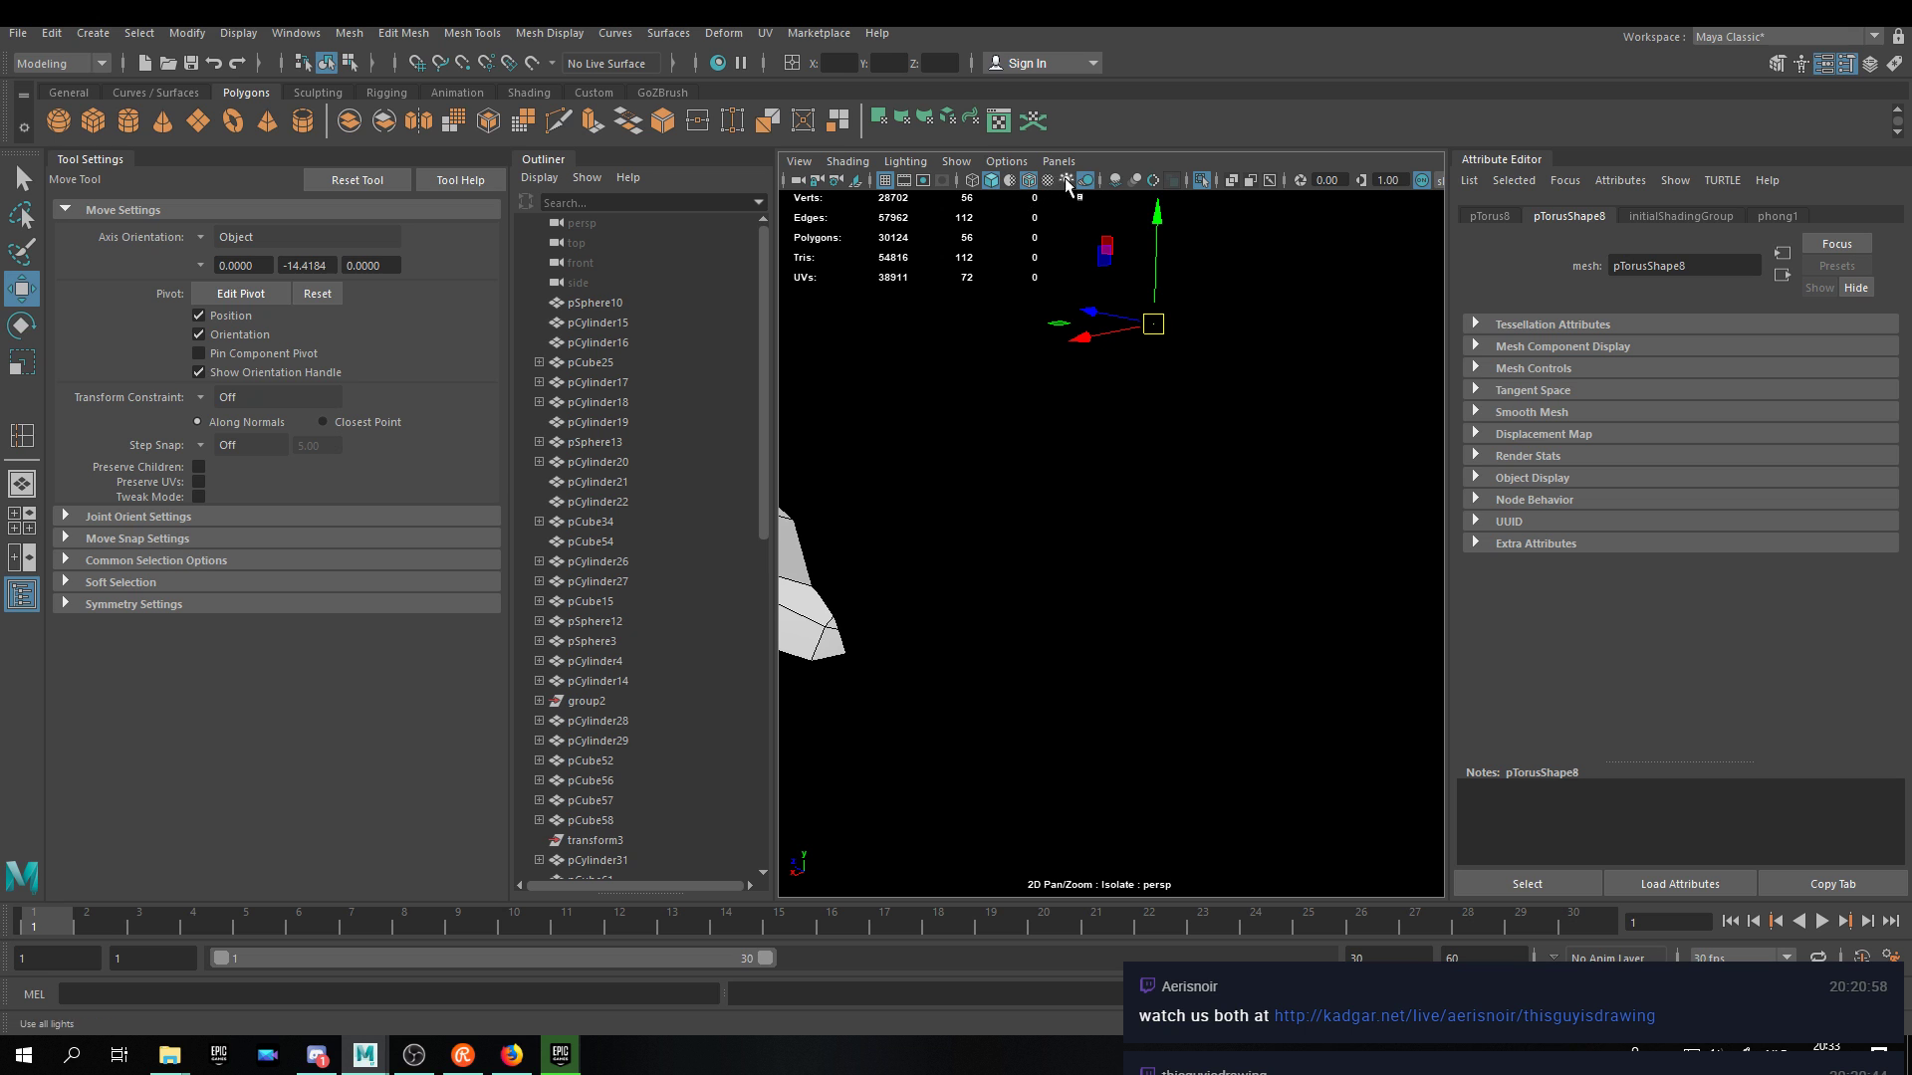
Duplicate the collar ring three more times and snap the copies onto the remaining tentacle bases.
left_click(1232, 181)
left_click_drag(1167, 321, 1155, 399, "alt")
middle_click_drag(1160, 374, 1170, 428, "alt")
key("ctrl+d")
key("v")
left_click_drag(1152, 430, 1107, 416)
key("ctrl+d")
key("v")
key("ctrl+d")
key("v")
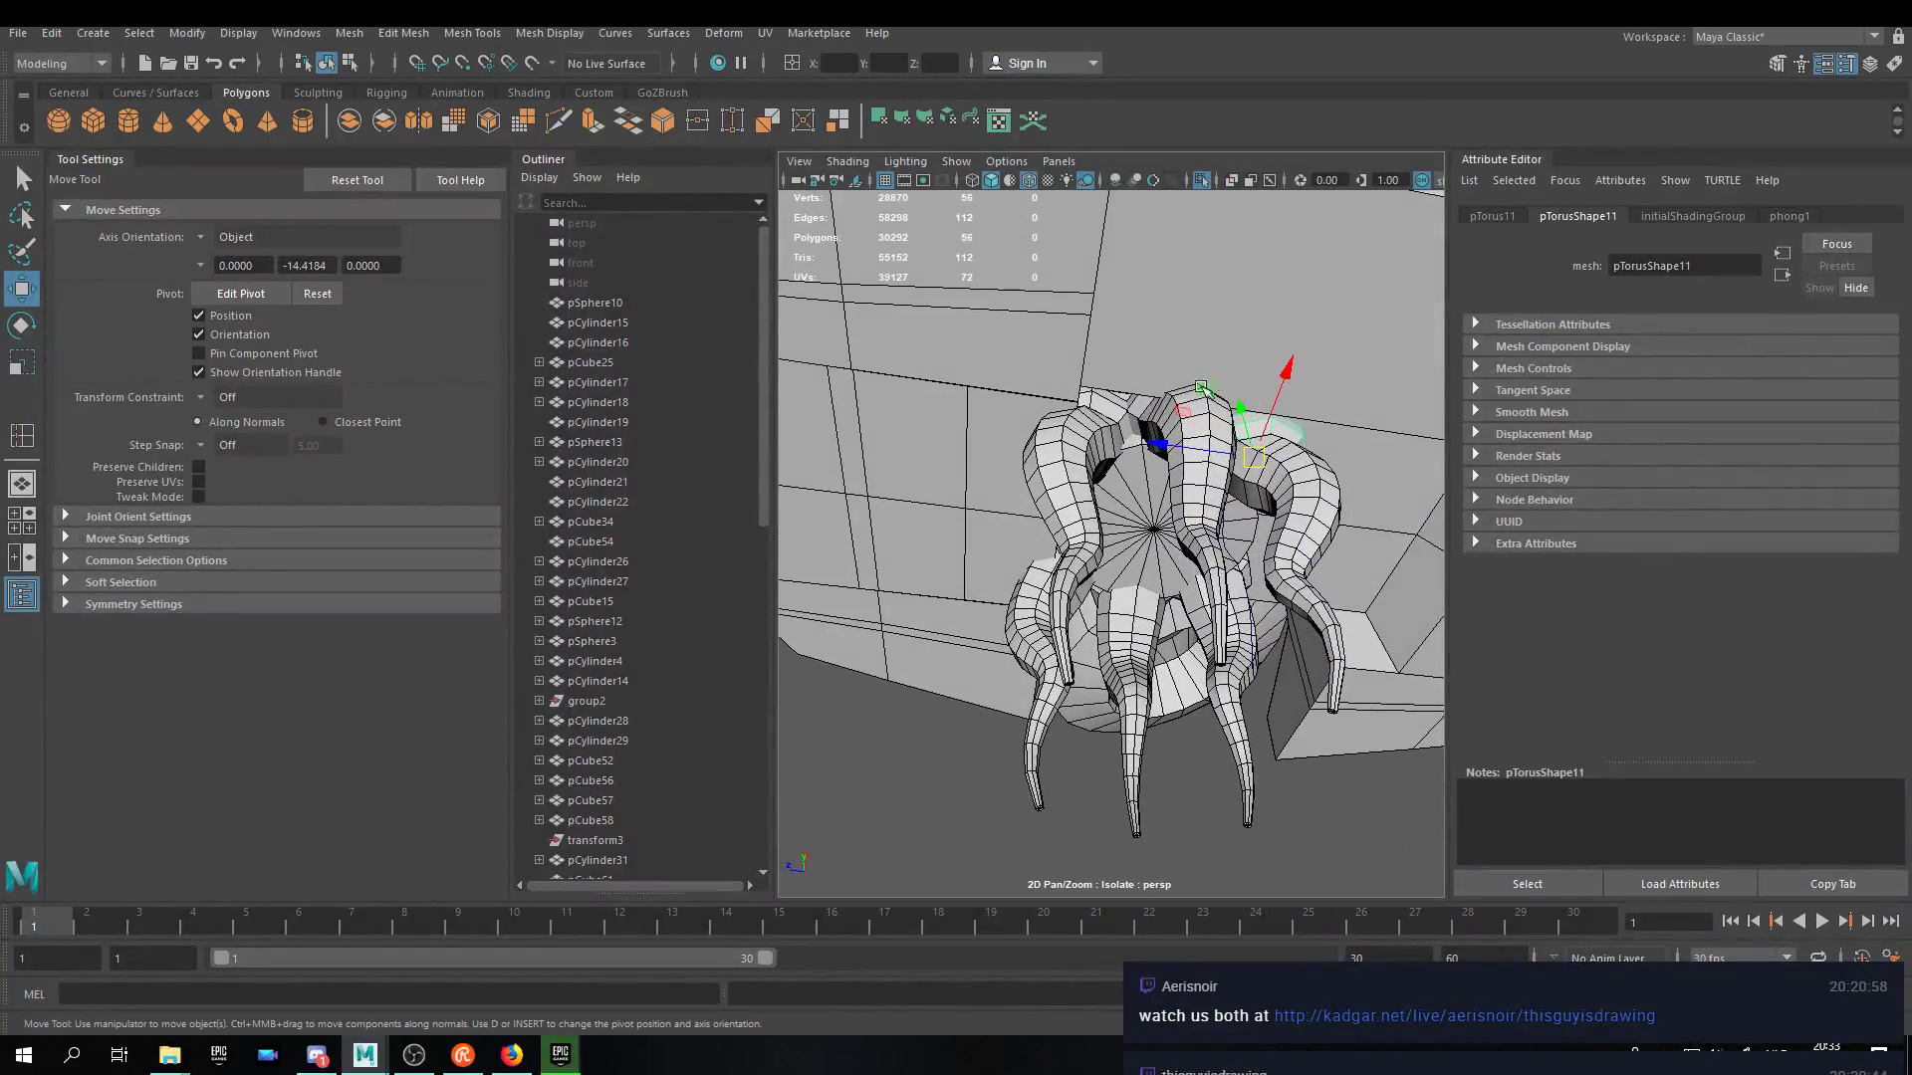
Select all six tentacles together with their collar rings and the central disc.
left_click(1105, 417, "shift")
left_click(1067, 471)
left_click(1191, 470)
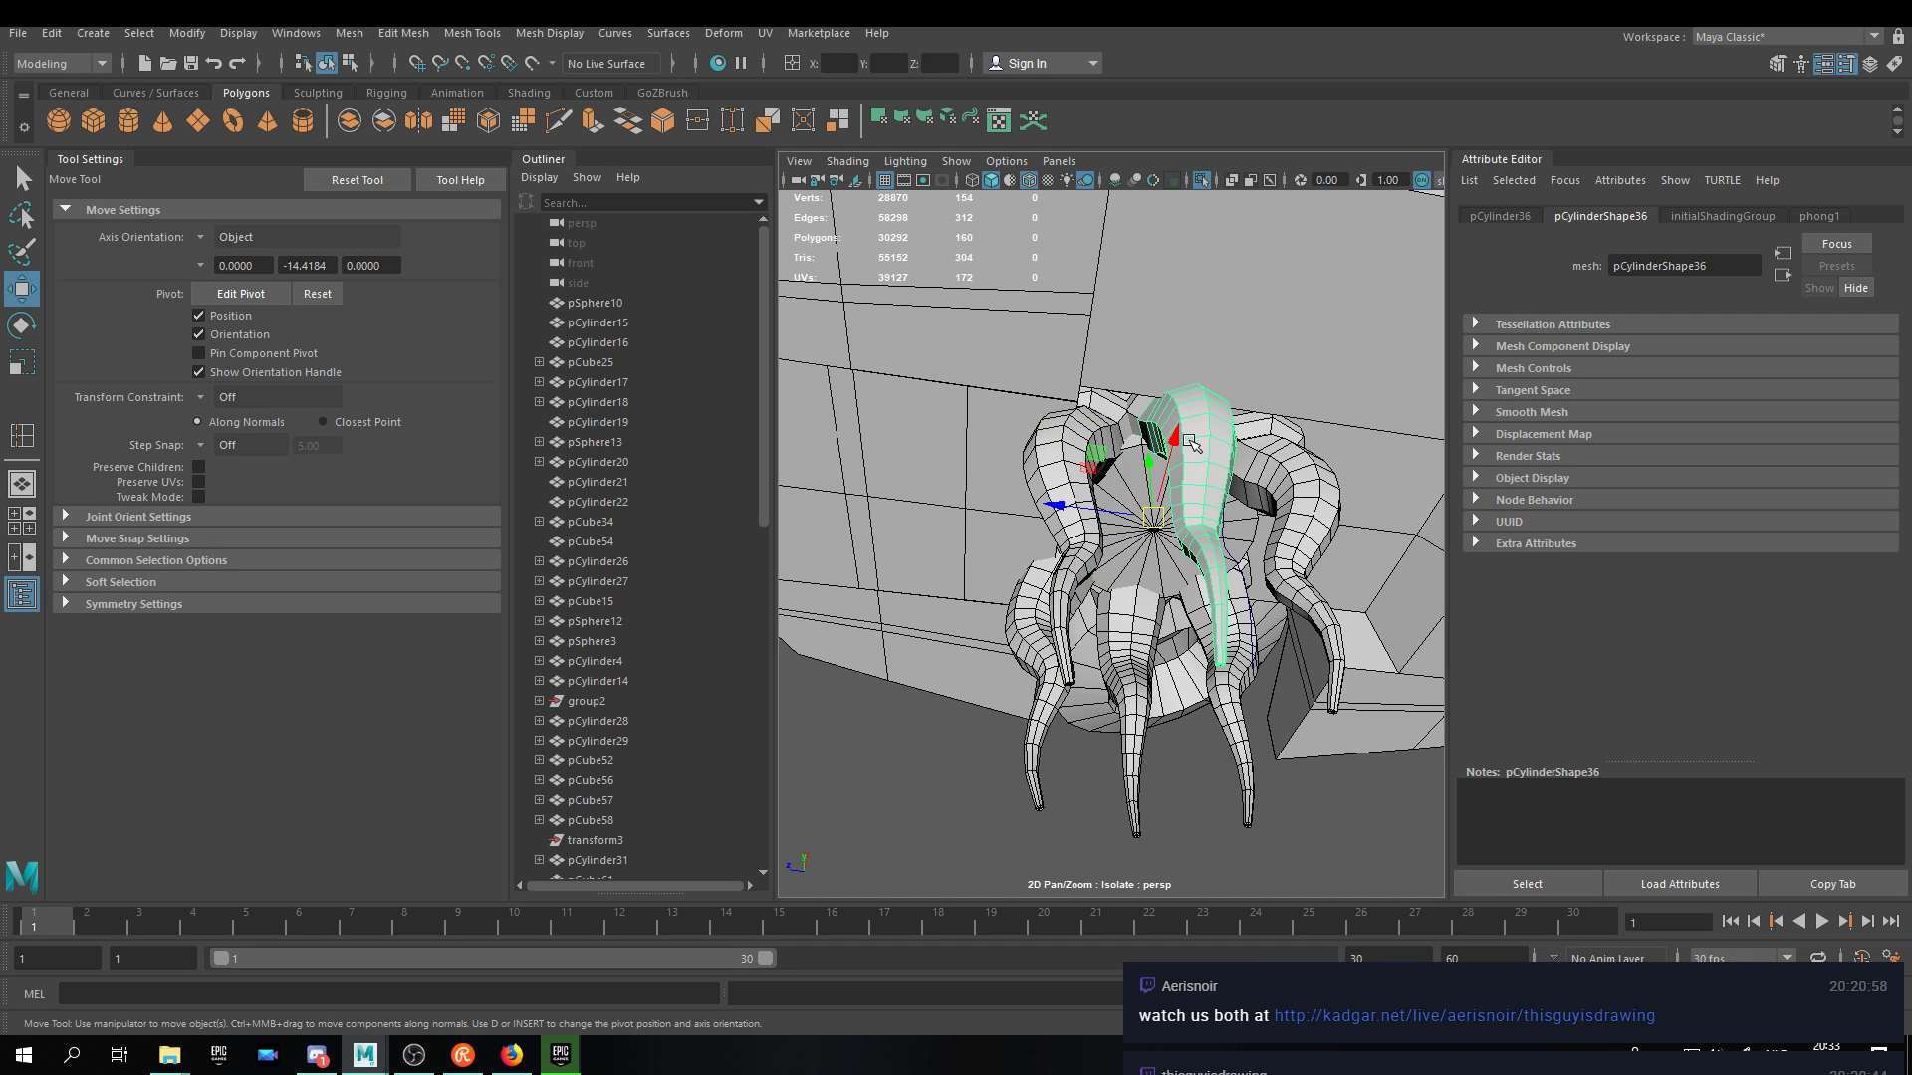
left_click(1122, 558)
left_click(1108, 403)
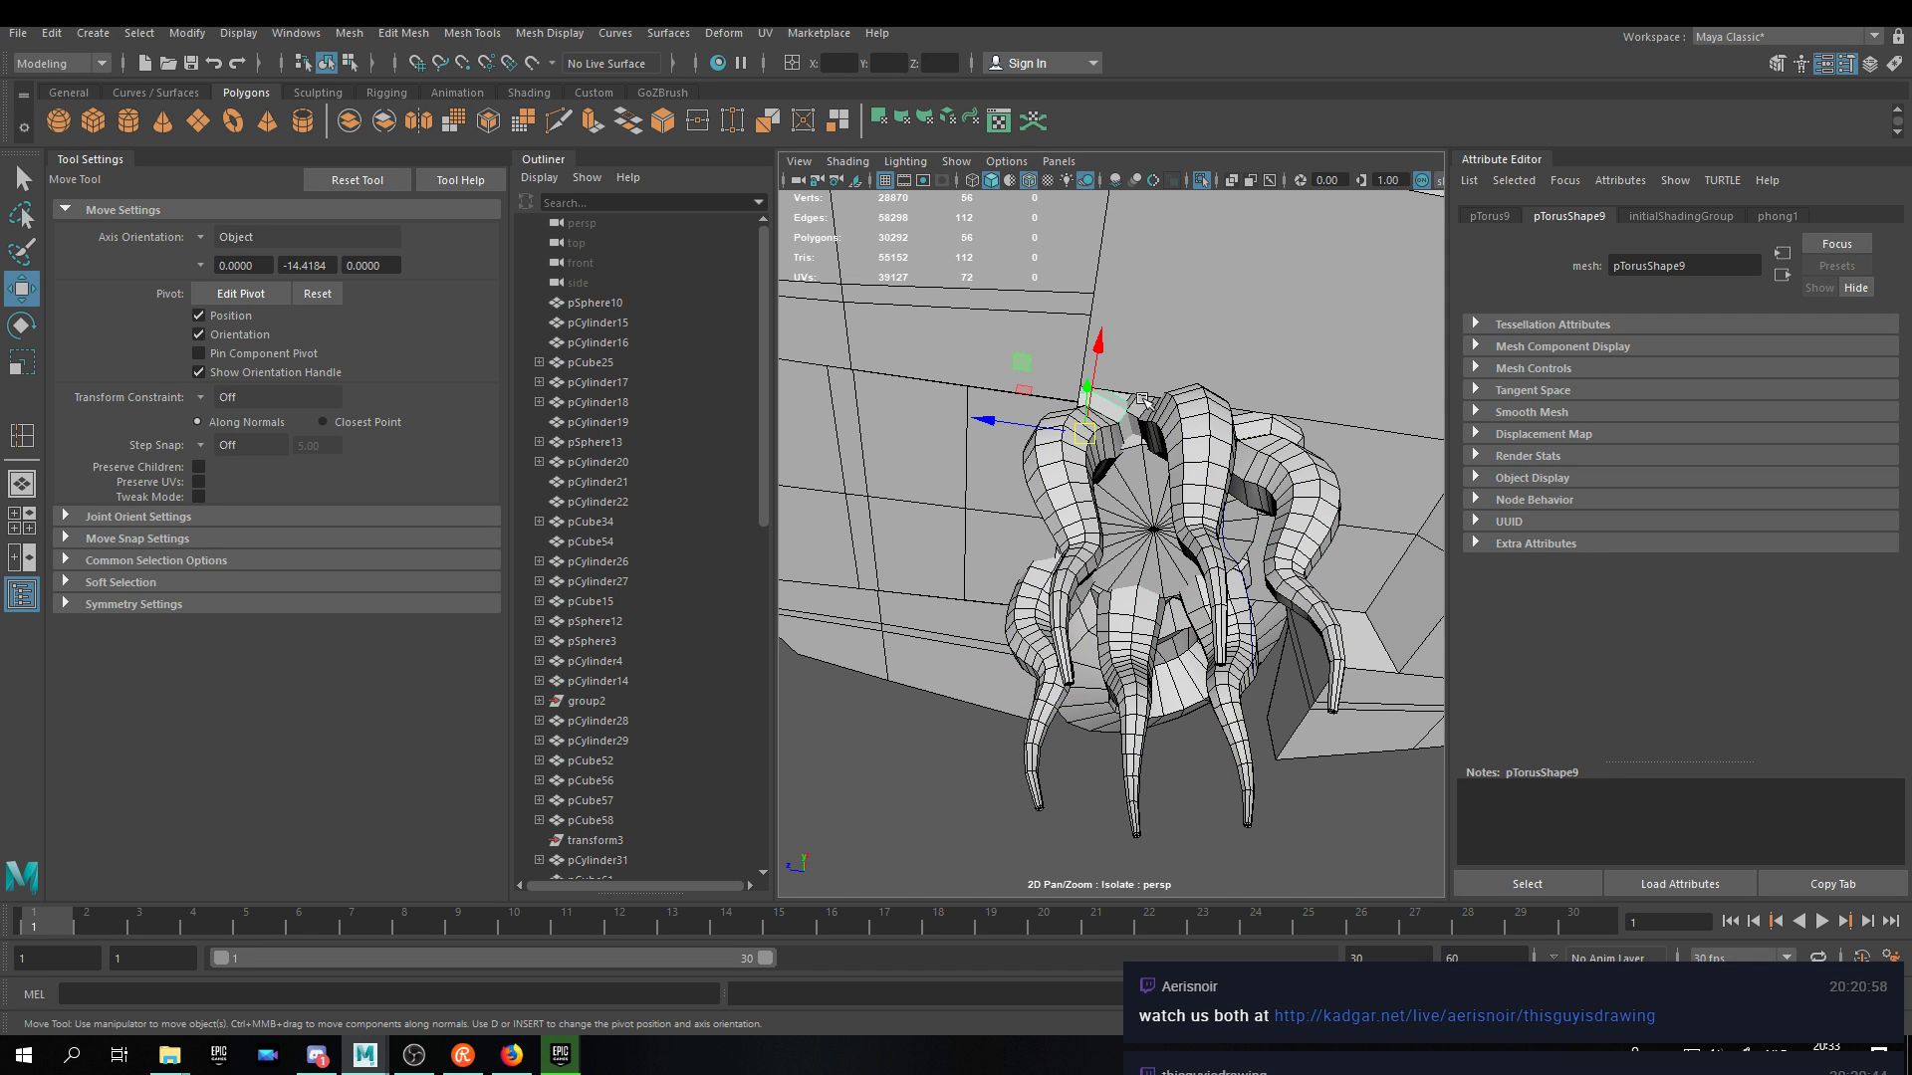
left_click(1239, 421)
left_click_drag(1240, 422, 1299, 482, "alt")
left_click(1246, 594, "shift")
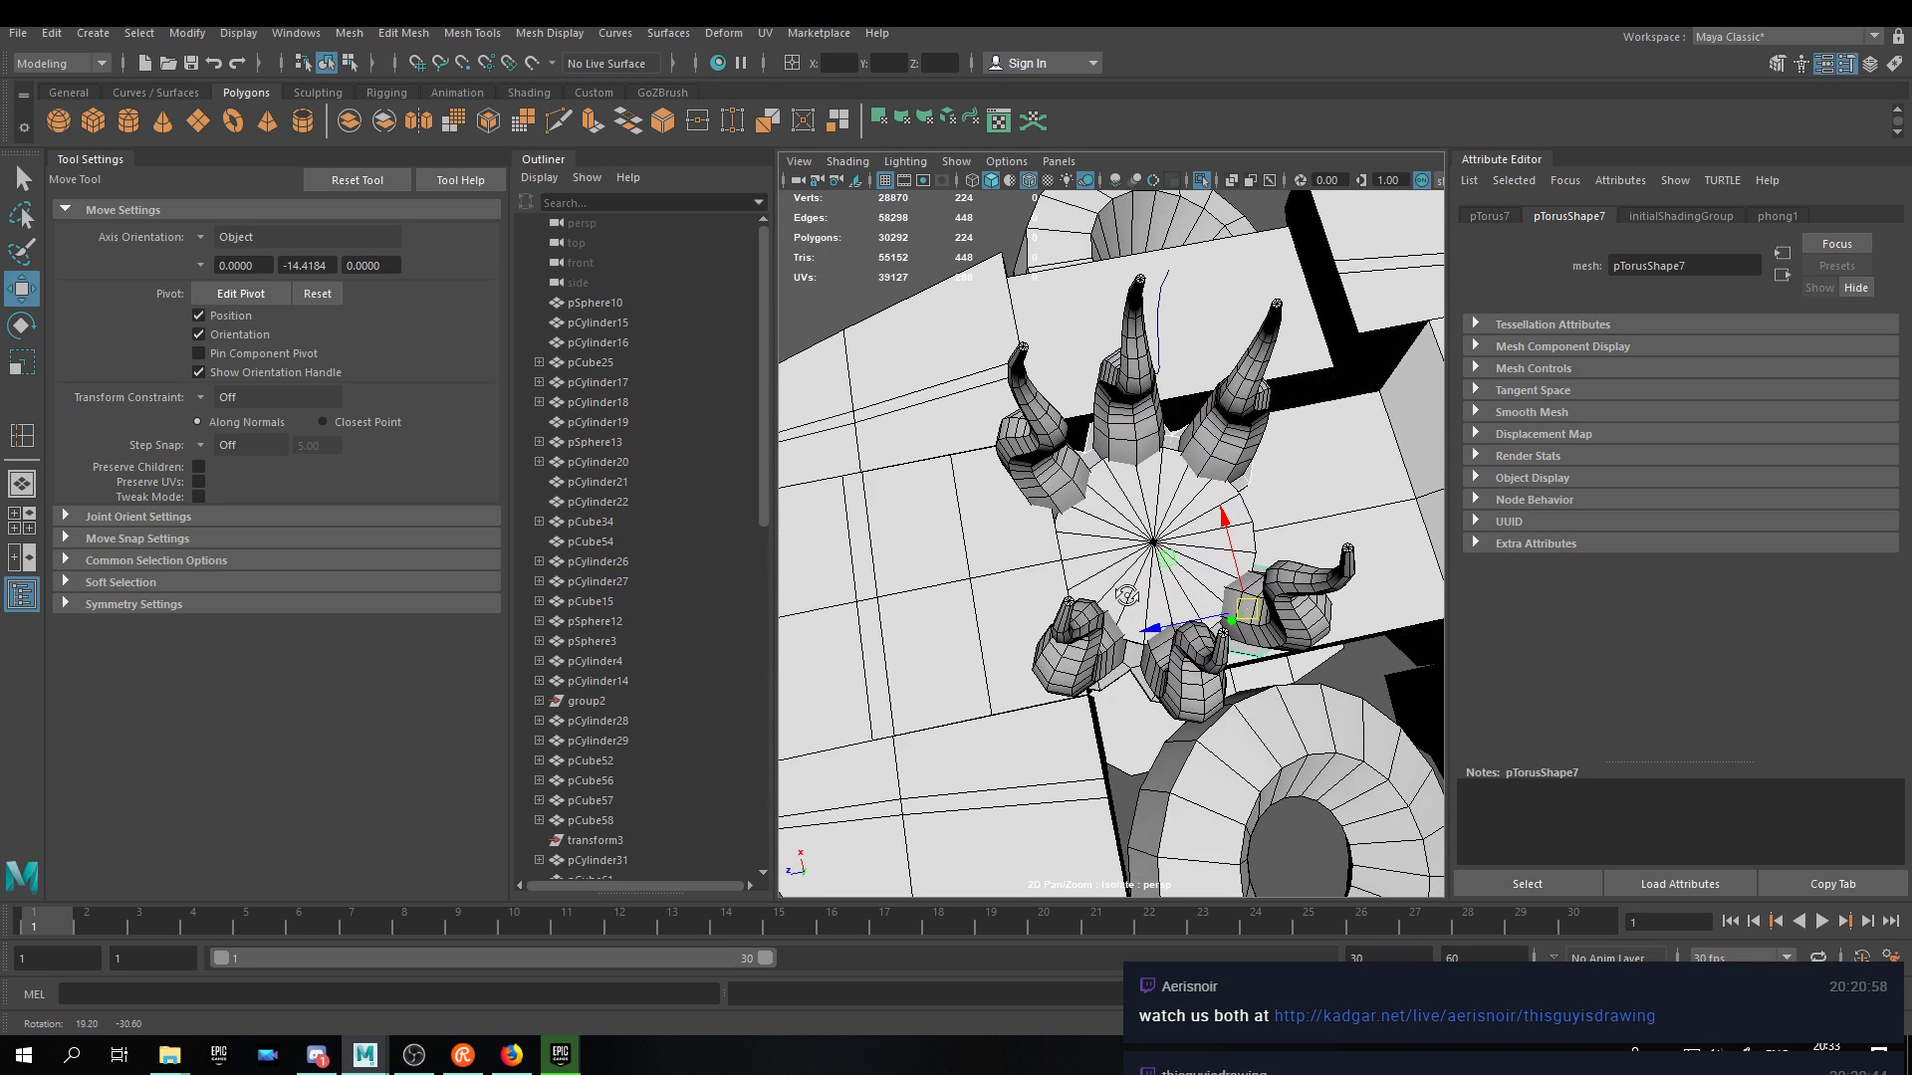
key("ctrl+z")
left_click(1121, 679, "shift")
left_click(1138, 683, "shift")
left_click(1100, 566, "shift")
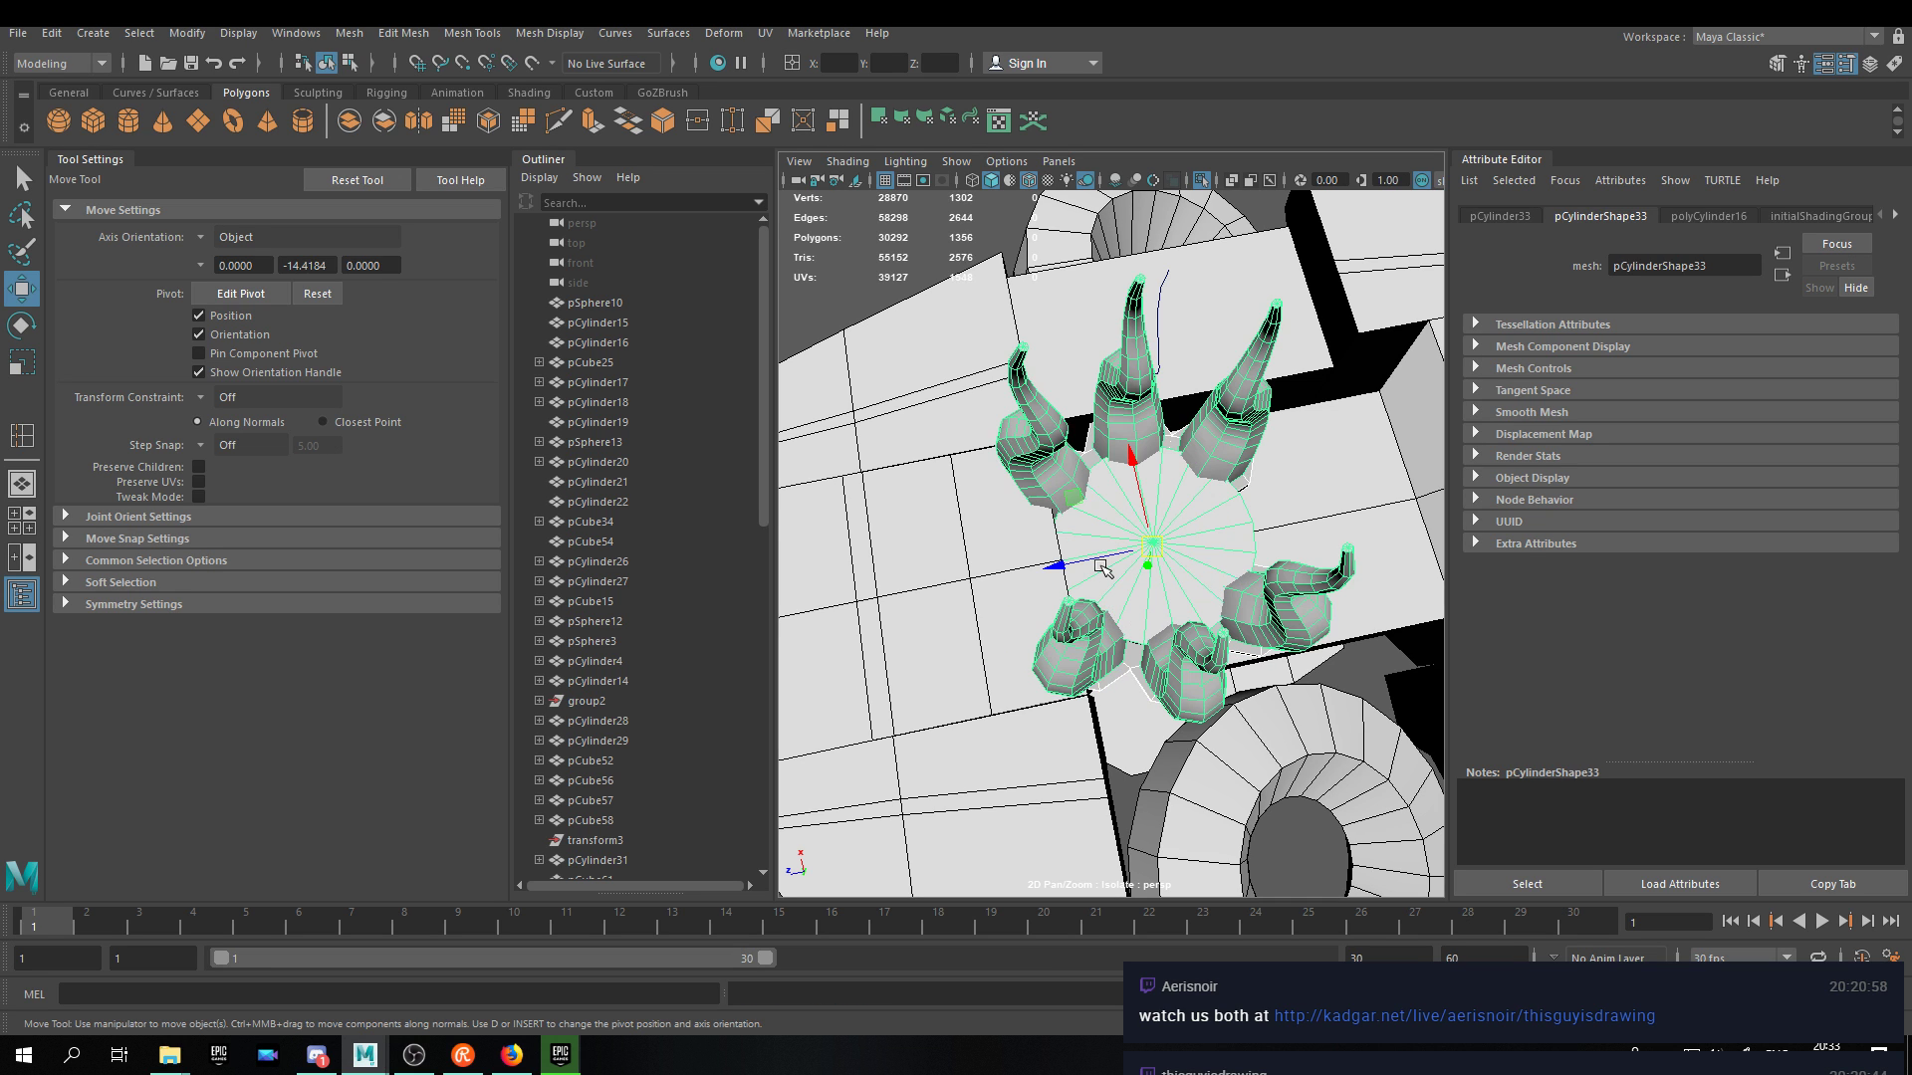
left_click(1100, 567)
Clear the selection and examine the tentacle cluster and the whole ship from several angles.
left_click_drag(1101, 566, 1163, 592, "alt")
scroll(1235, 587, "up", 5)
left_click_drag(1171, 524, 1145, 572, "alt")
right_click_drag(1145, 572, 1194, 769, "alt")
left_click(1194, 769)
left_click_drag(1194, 768, 1200, 644, "alt")
right_click_drag(1200, 643, 1116, 534, "alt")
left_click_drag(1116, 533, 1258, 567, "alt")
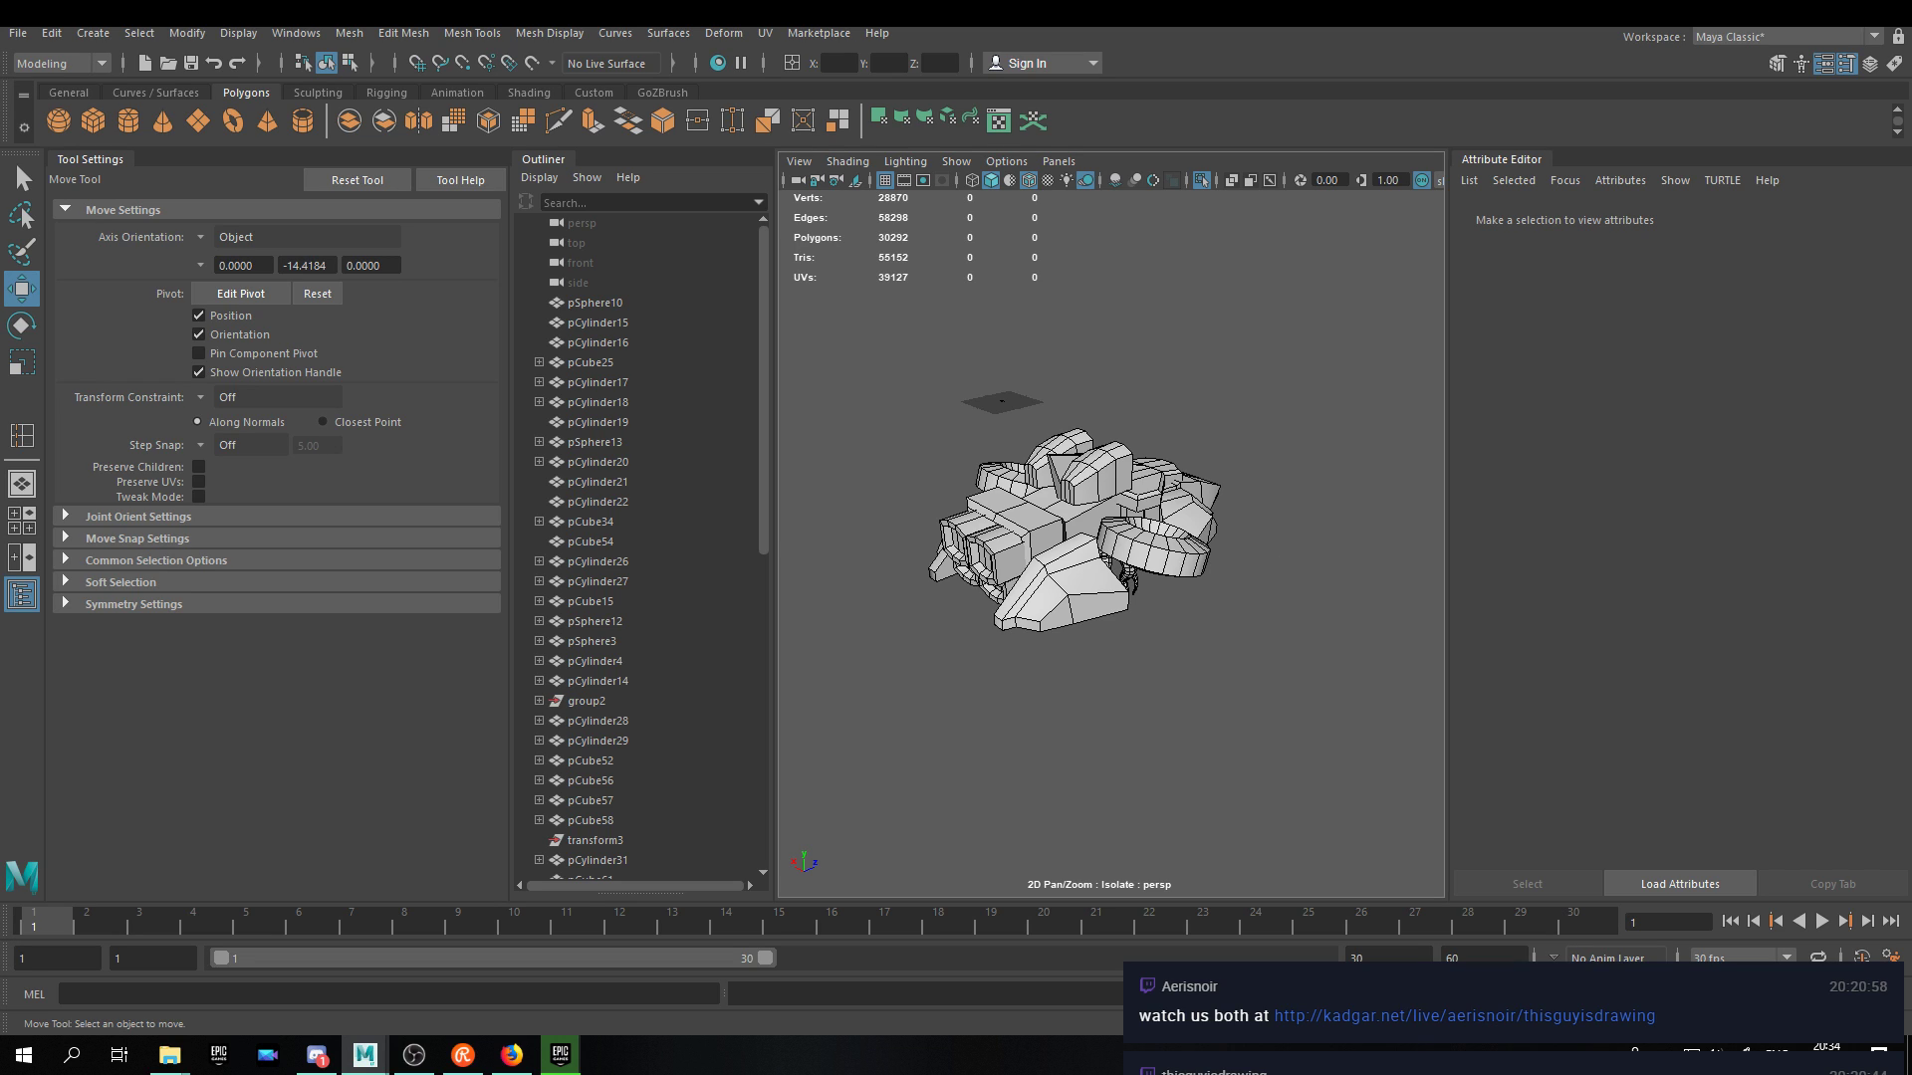
key("alt+Tab")
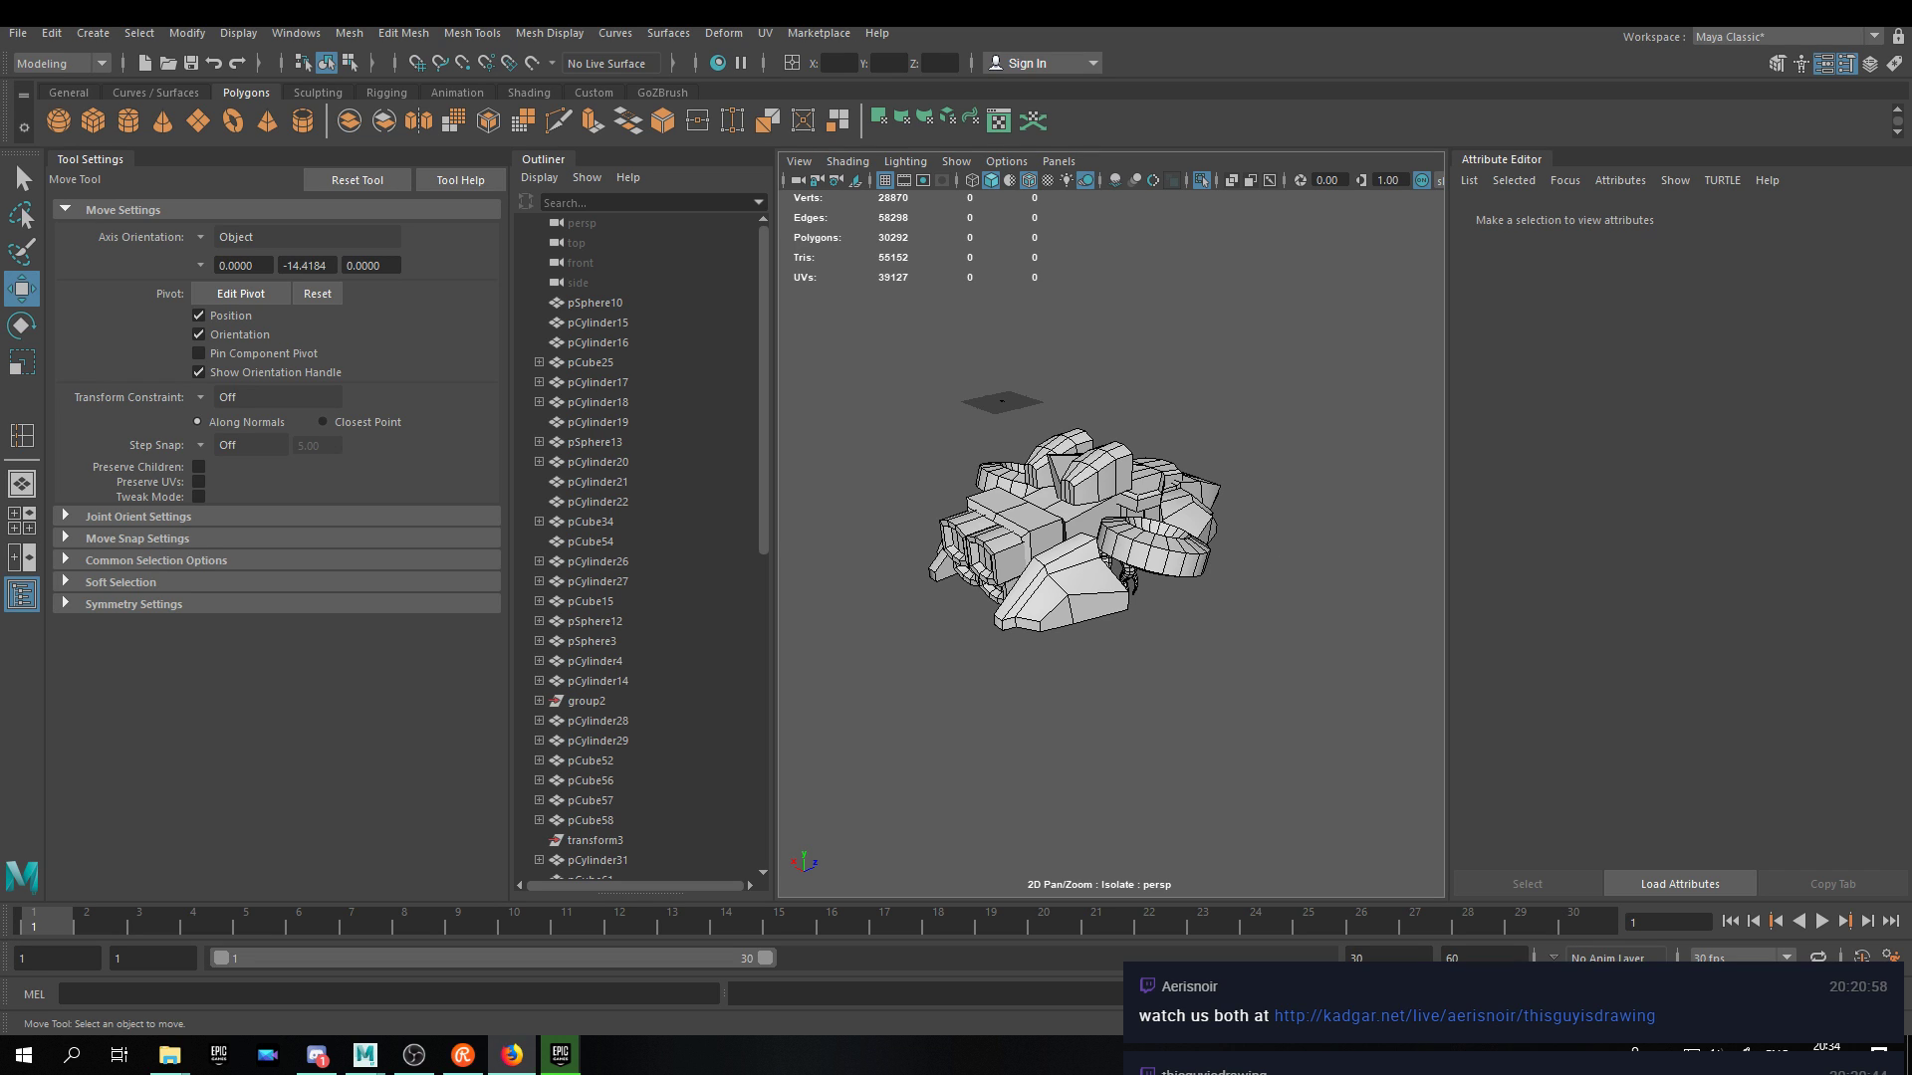
Select the torus engine ring at the ship's side and exit the isolated view to show the whole scene.
left_click_drag(971, 442, 683, 375, "alt")
left_click_drag(1141, 399, 1157, 569, "alt")
middle_click_drag(1157, 569, 1171, 618, "alt")
right_click_drag(1171, 617, 1237, 633, "alt")
left_click_drag(1238, 633, 1205, 687, "alt")
middle_click_drag(1205, 687, 1177, 520, "alt")
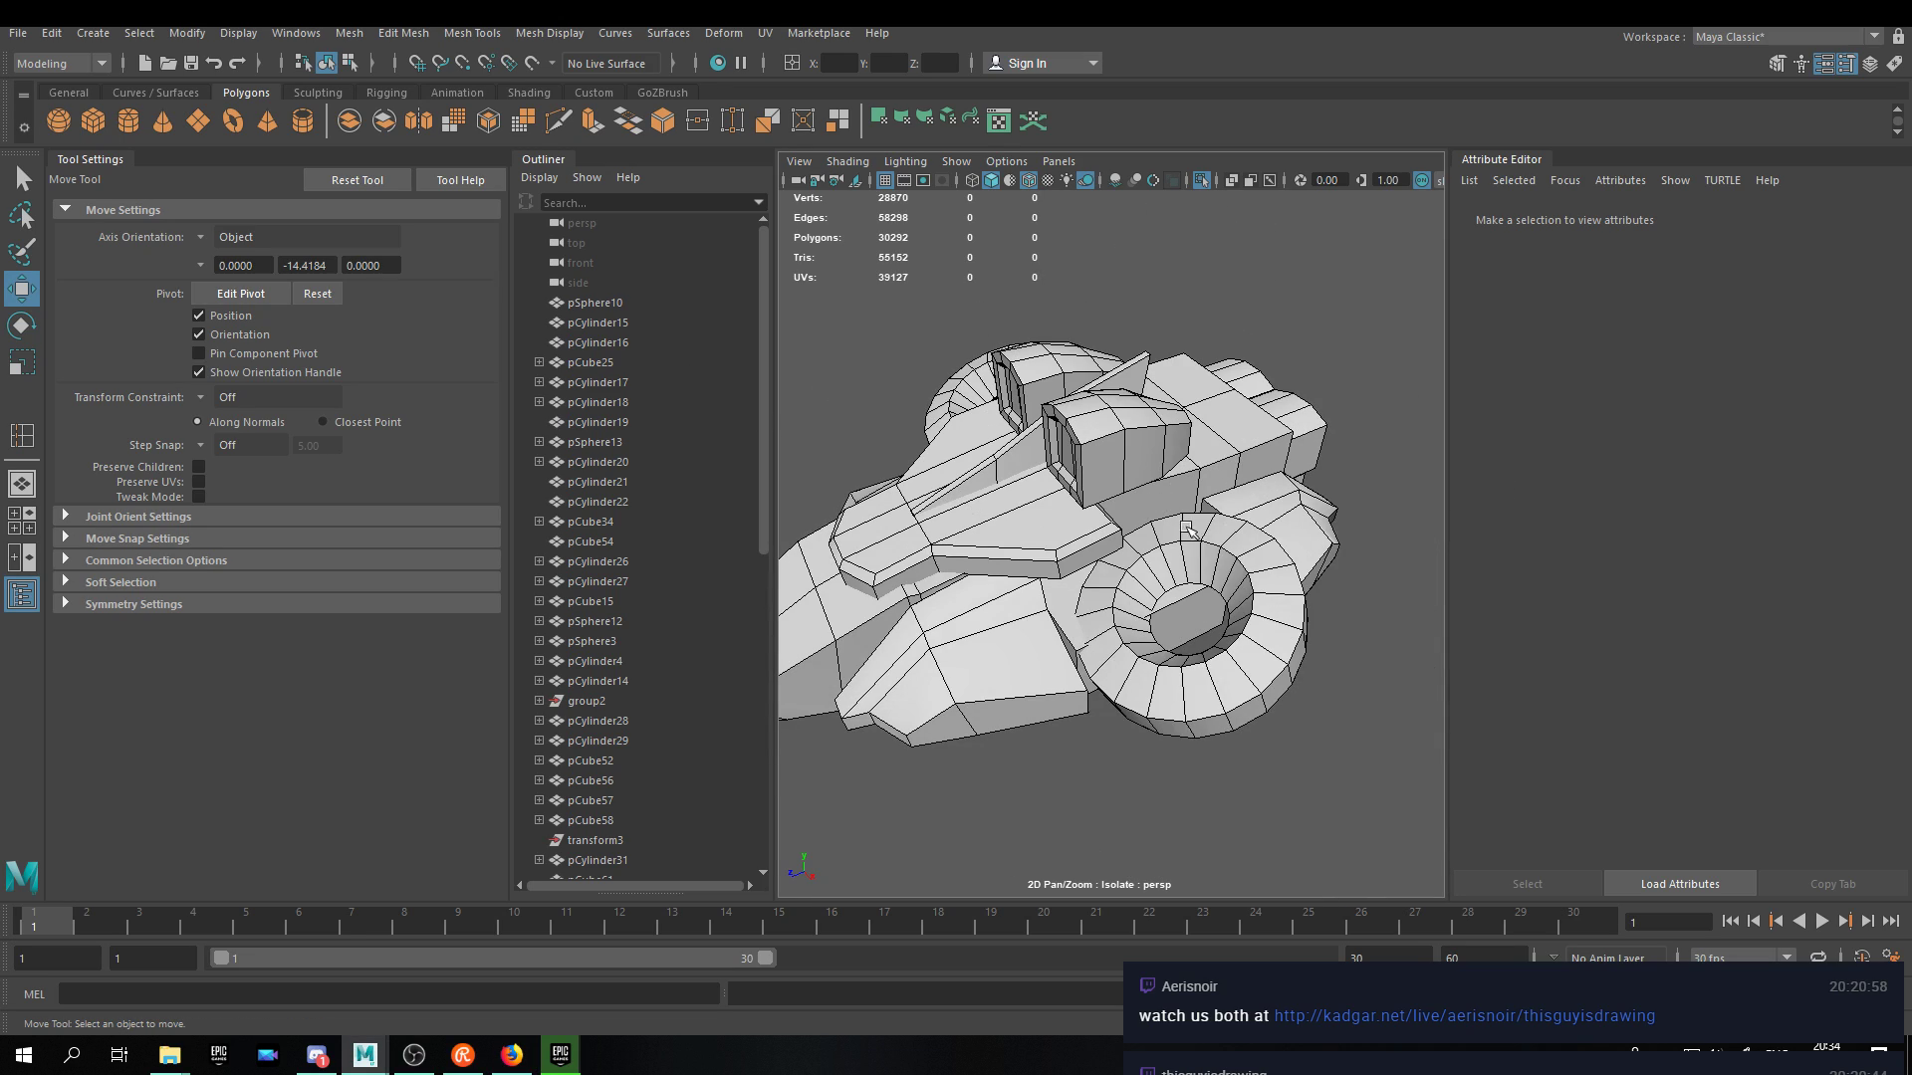
left_click(1198, 553)
left_click_drag(1198, 552, 1393, 621, "alt")
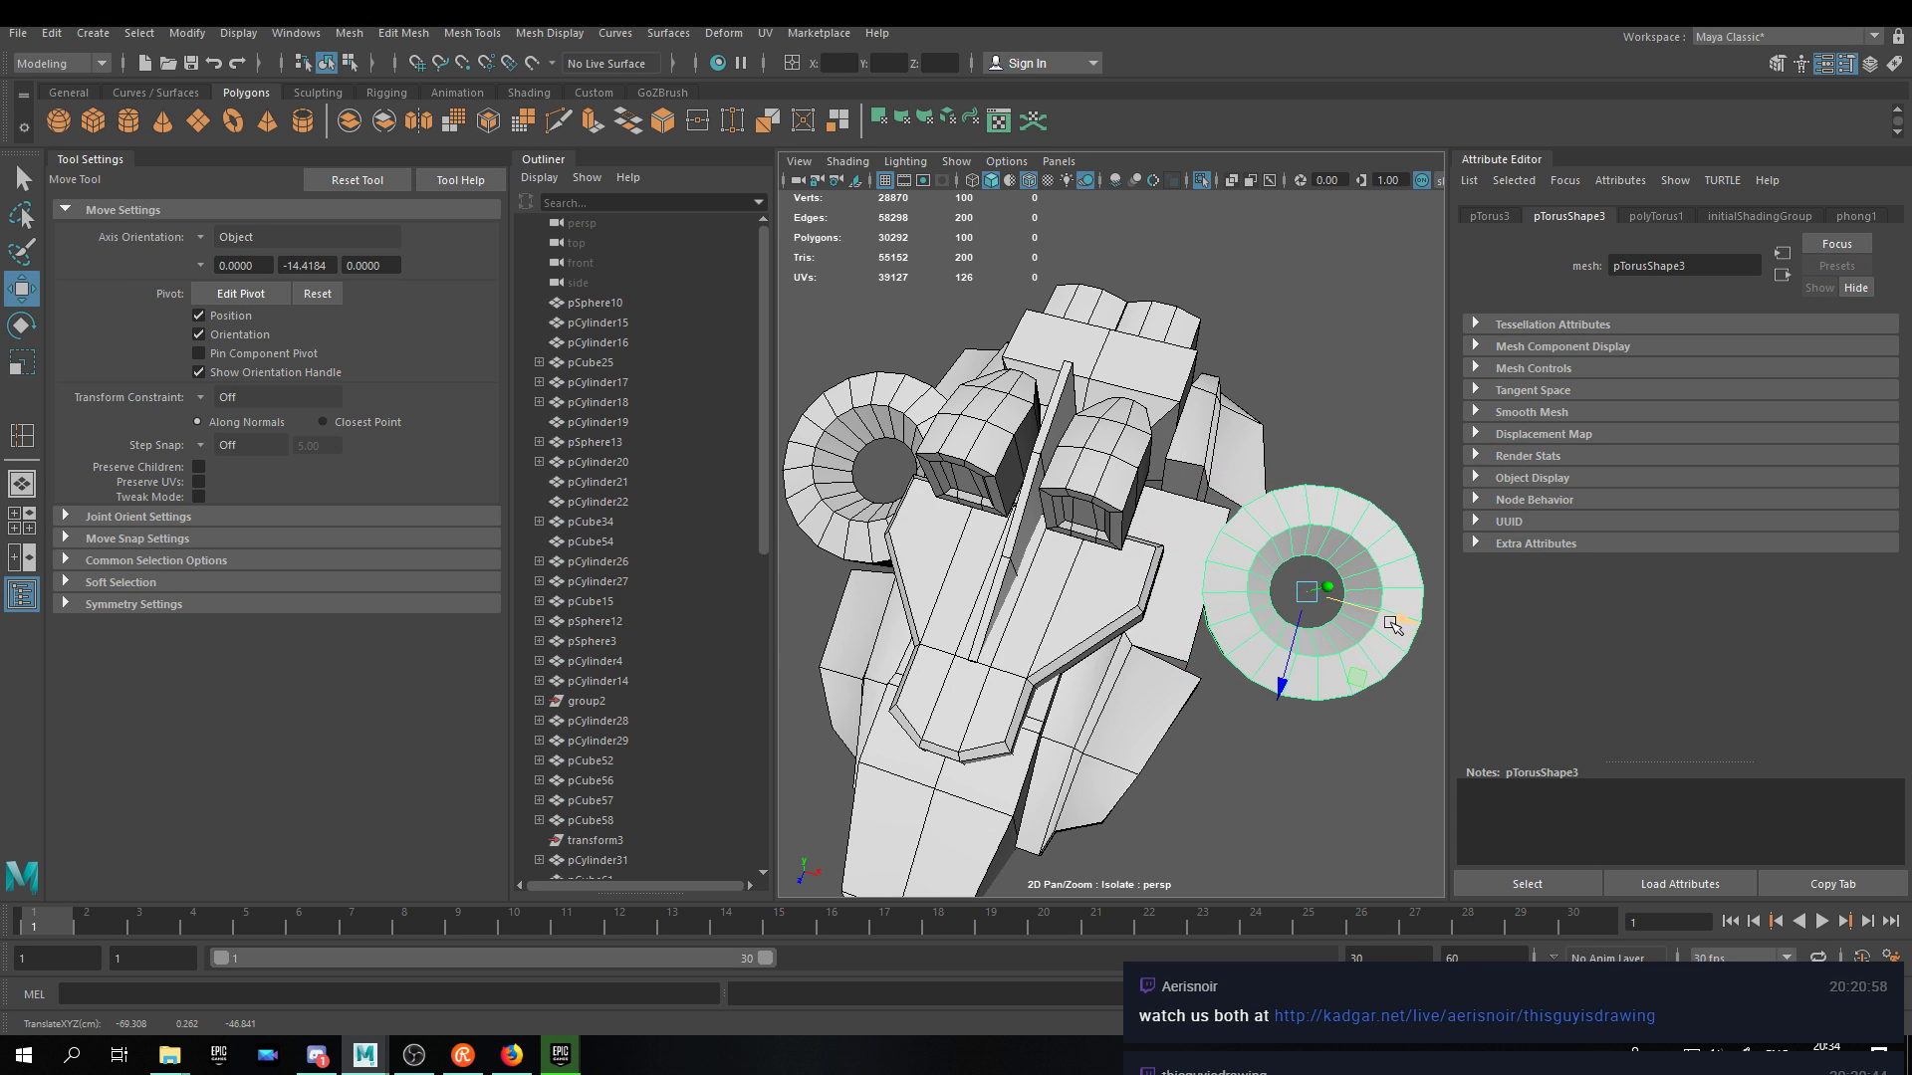
scroll(1367, 606, "down", 12)
middle_click_drag(1348, 593, 1239, 614, "alt")
left_click(956, 161)
left_click(1185, 200)
scroll(1237, 737, "up", 12)
scroll(1201, 753, "down", 3)
Duplicate the neighbouring model's fan wheel assembly with its cylinder joint and pull the copy away from the original.
left_click_drag(1199, 750, 1182, 721, "alt")
middle_click_drag(1182, 721, 1177, 388, "alt")
scroll(1194, 468, "down", 6)
left_click_drag(1216, 514, 1257, 656, "alt")
scroll(1256, 656, "up", 6)
left_click_drag(1119, 647, 1015, 597, "alt")
middle_click_drag(1015, 598, 885, 677, "alt")
scroll(885, 677, "up", 3)
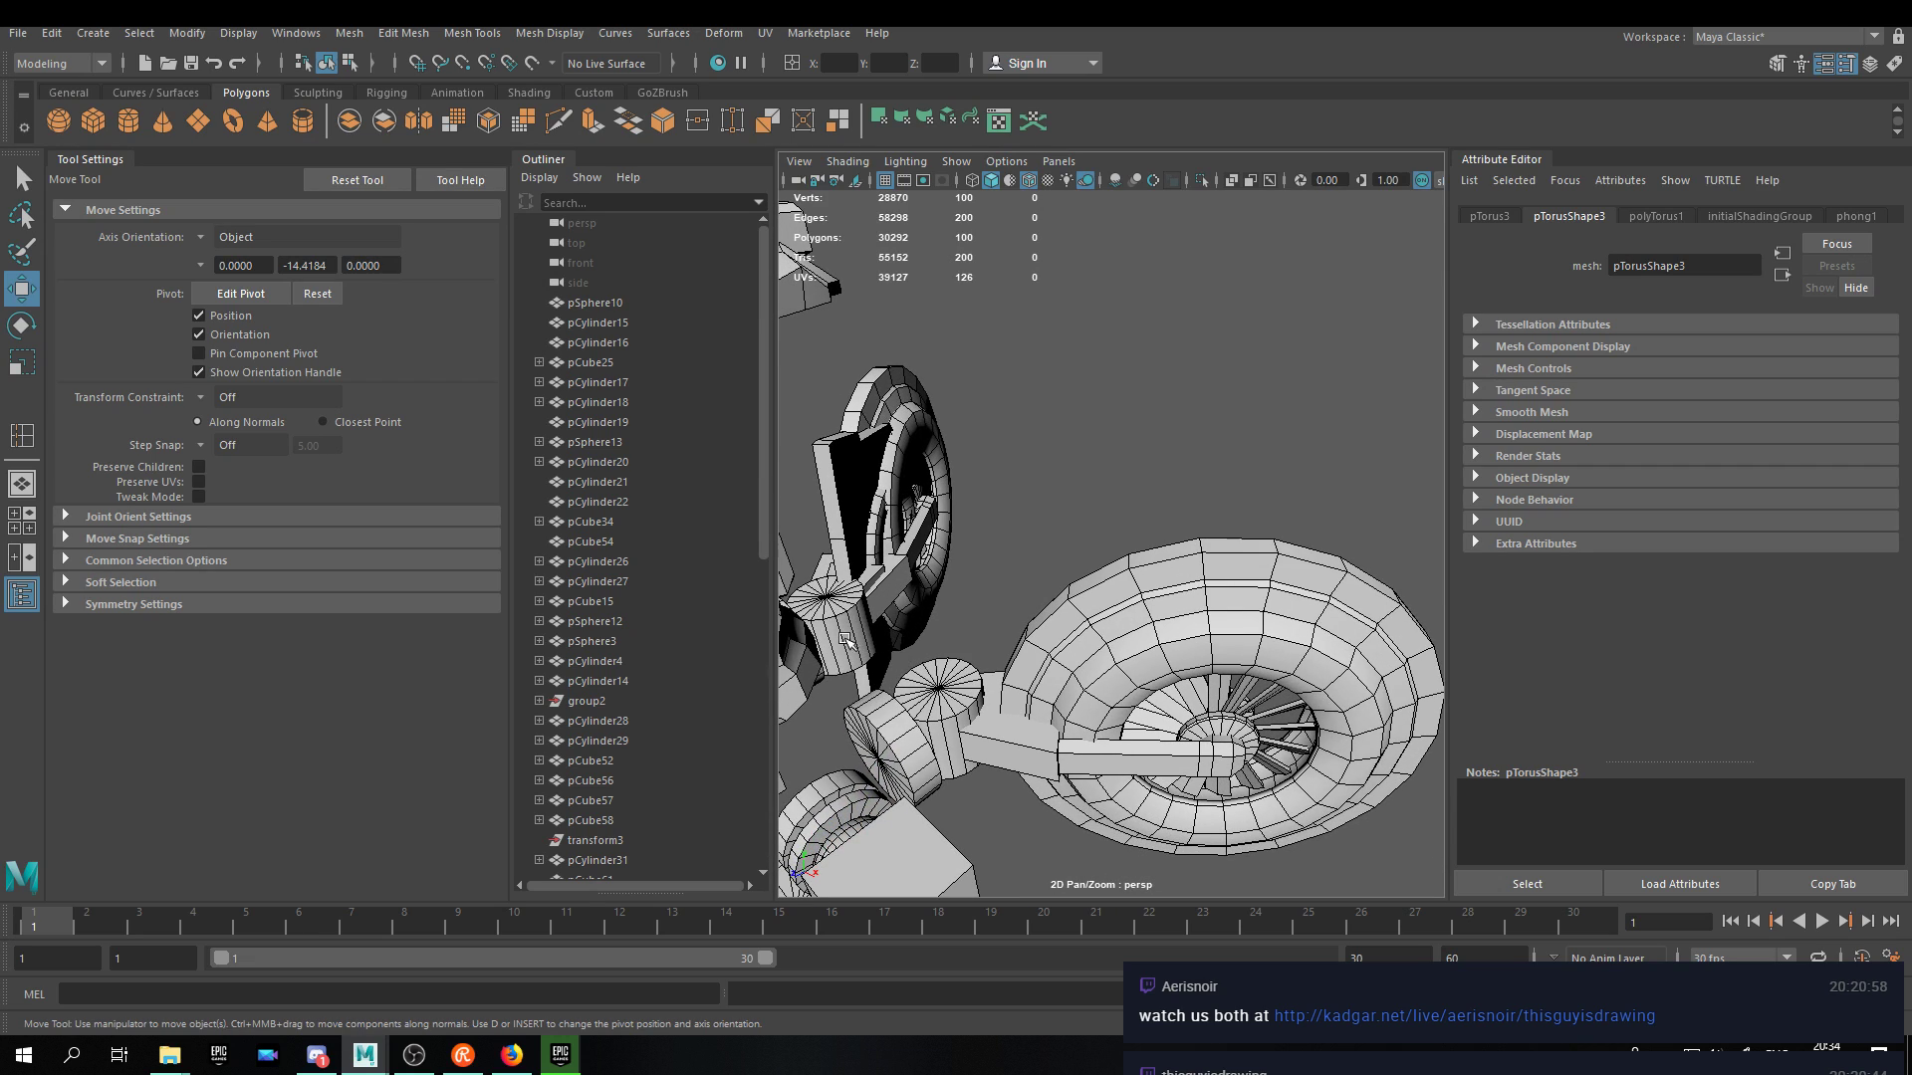
left_click(866, 498)
key("f")
left_click_drag(996, 598, 1054, 617, "alt")
key("ctrl+d")
left_click_drag(1227, 805, 1190, 473)
Snap the copied fan wheel assembly onto the torus ring at the ship's side.
middle_click_drag(1190, 473, 1196, 463, "alt")
scroll(1196, 463, "down", 8)
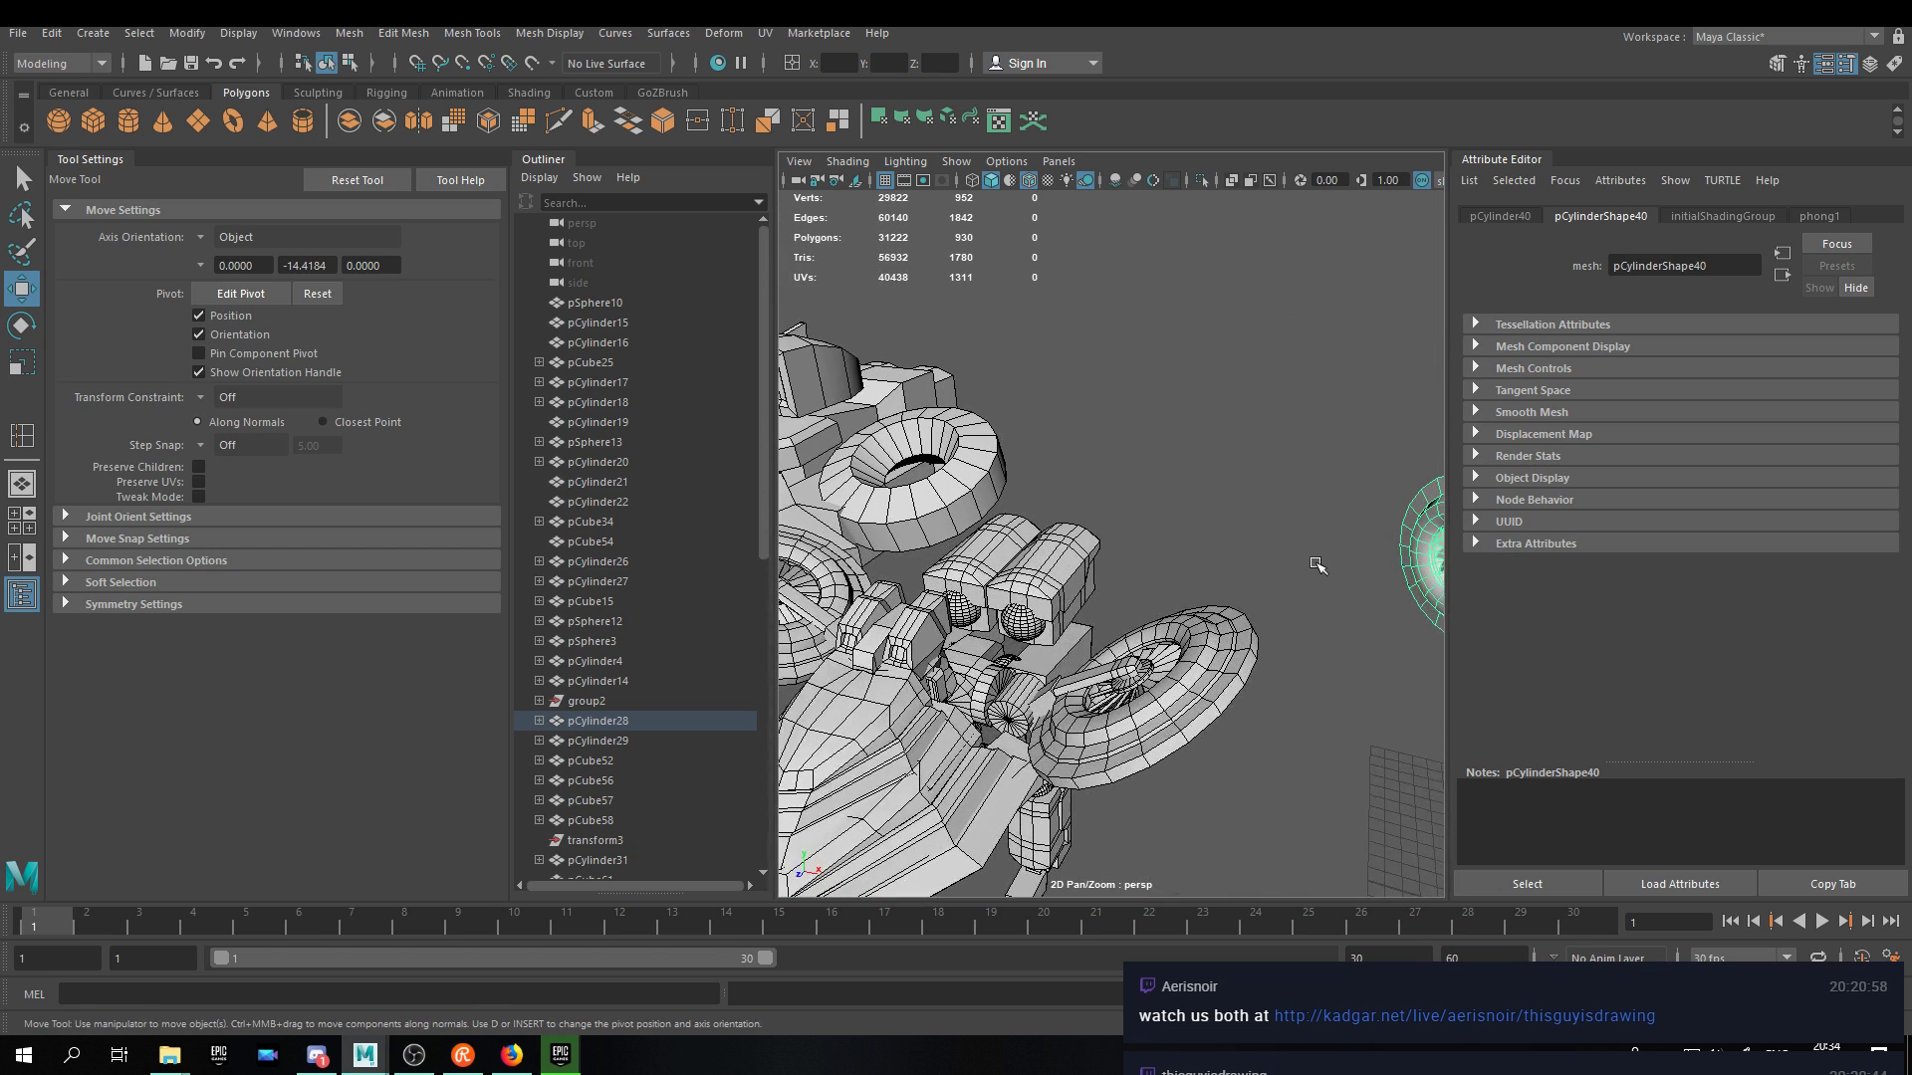
key("v")
left_click_drag(1243, 582, 1020, 510)
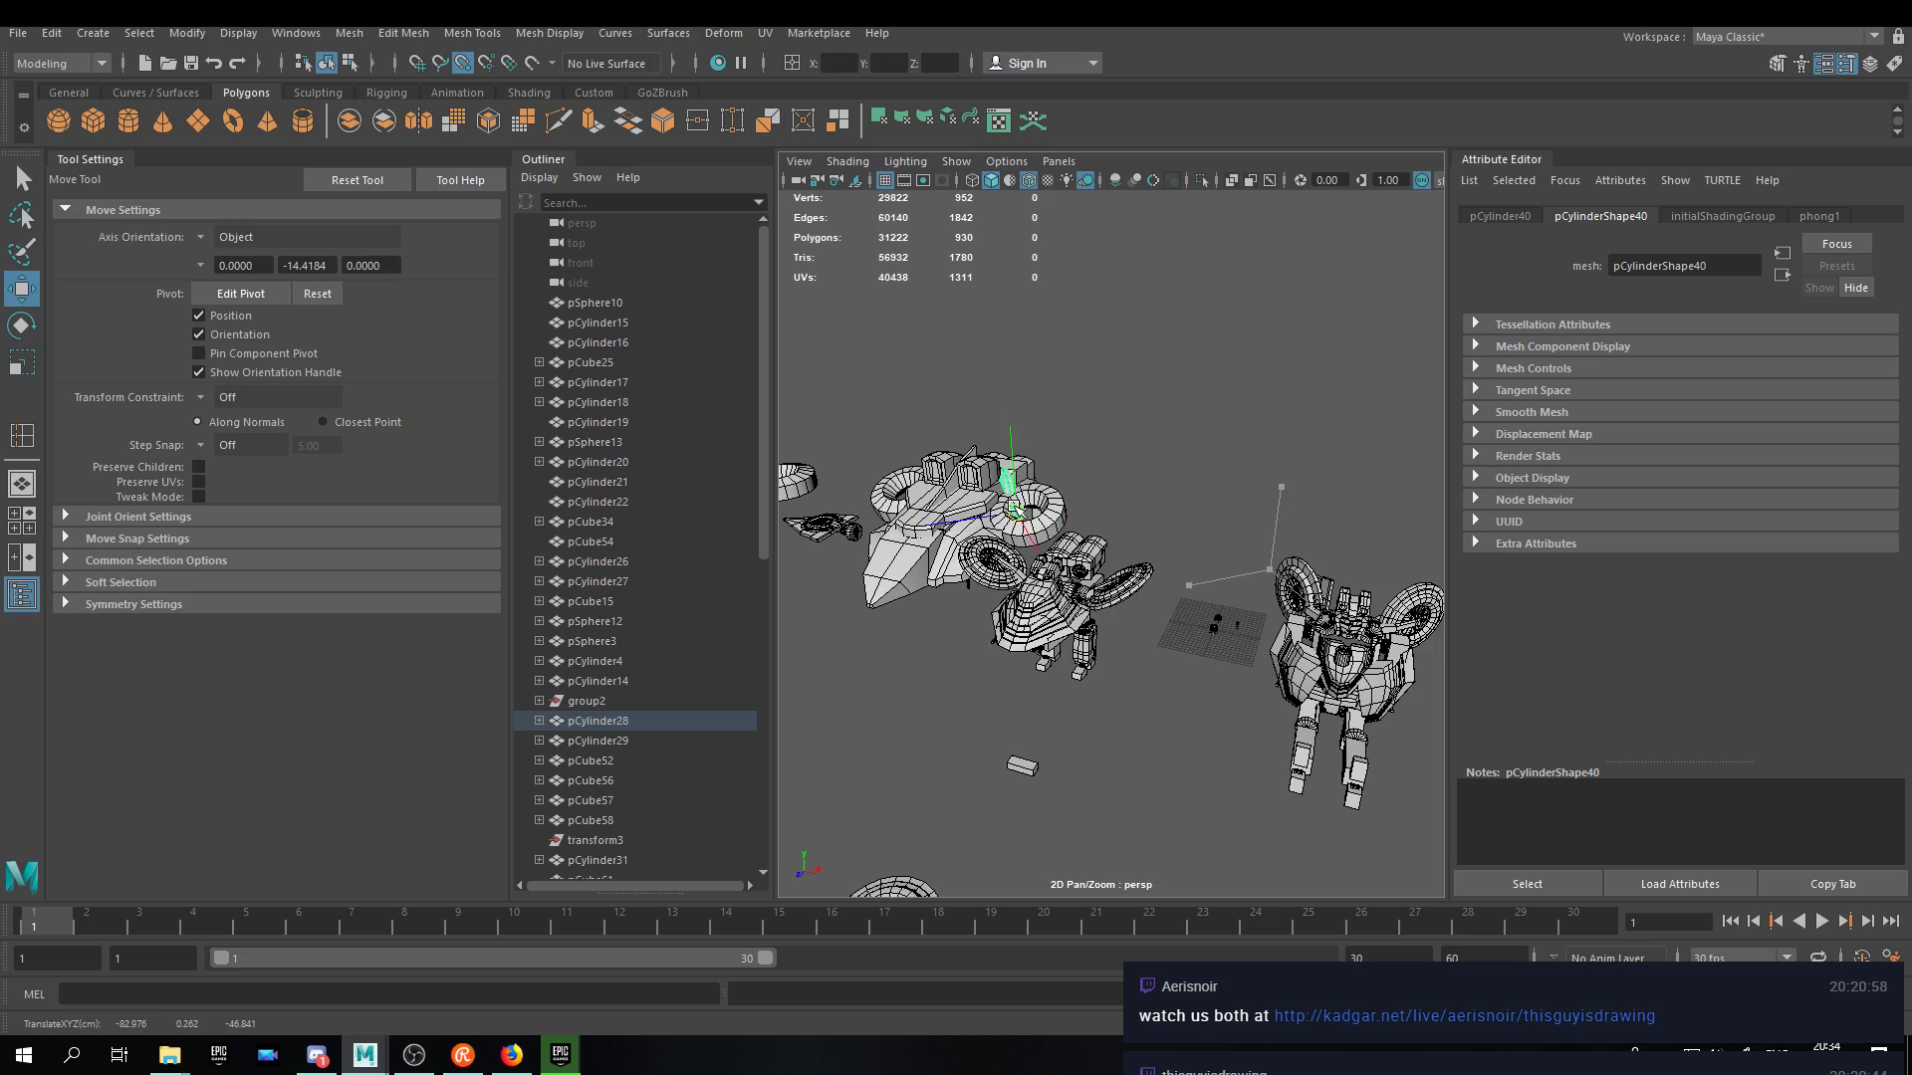
Select the whole ship together with the copied fan wheel assembly and isolate them in the view.
key("f")
scroll(1264, 508, "down", 5)
scroll(1264, 508, "up", 4)
scroll(1265, 508, "down", 3)
left_click_drag(1264, 508, 1284, 598, "alt")
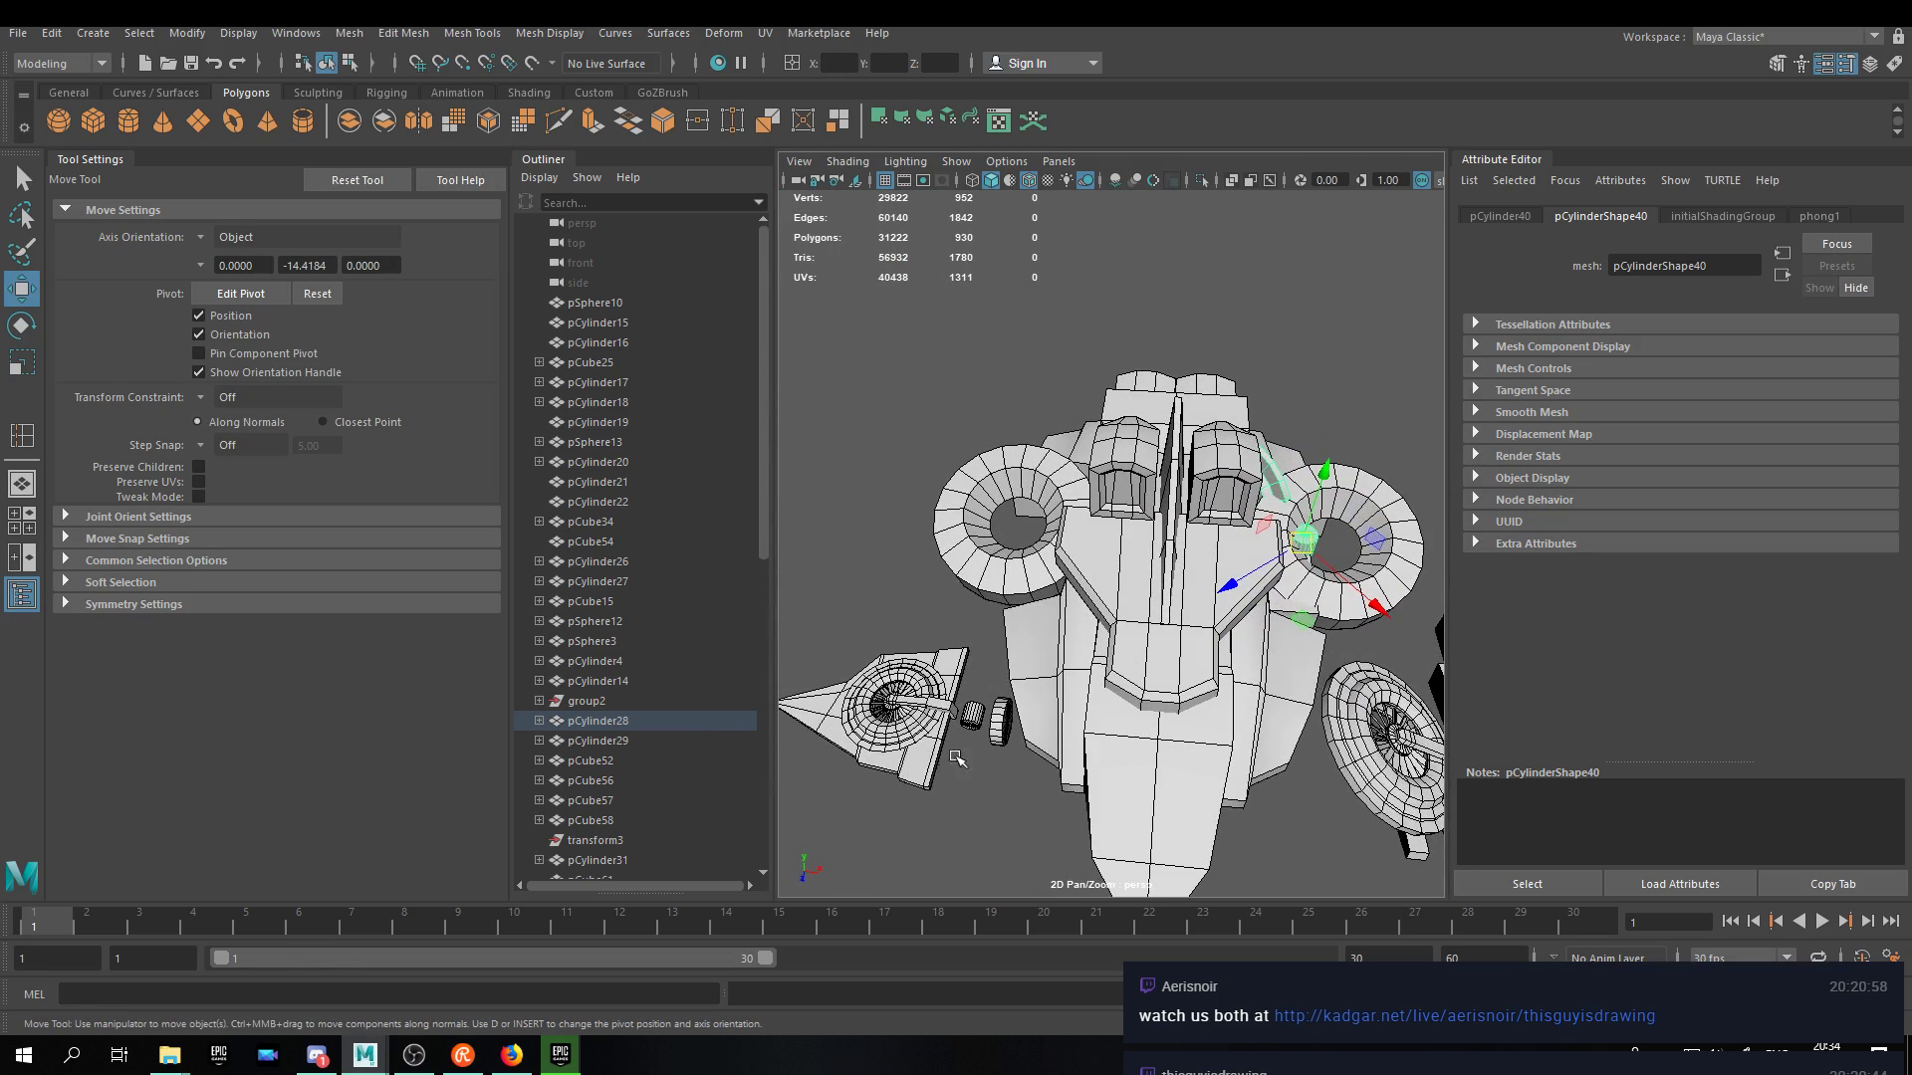
middle_click_drag(1326, 426, 1265, 254, "alt")
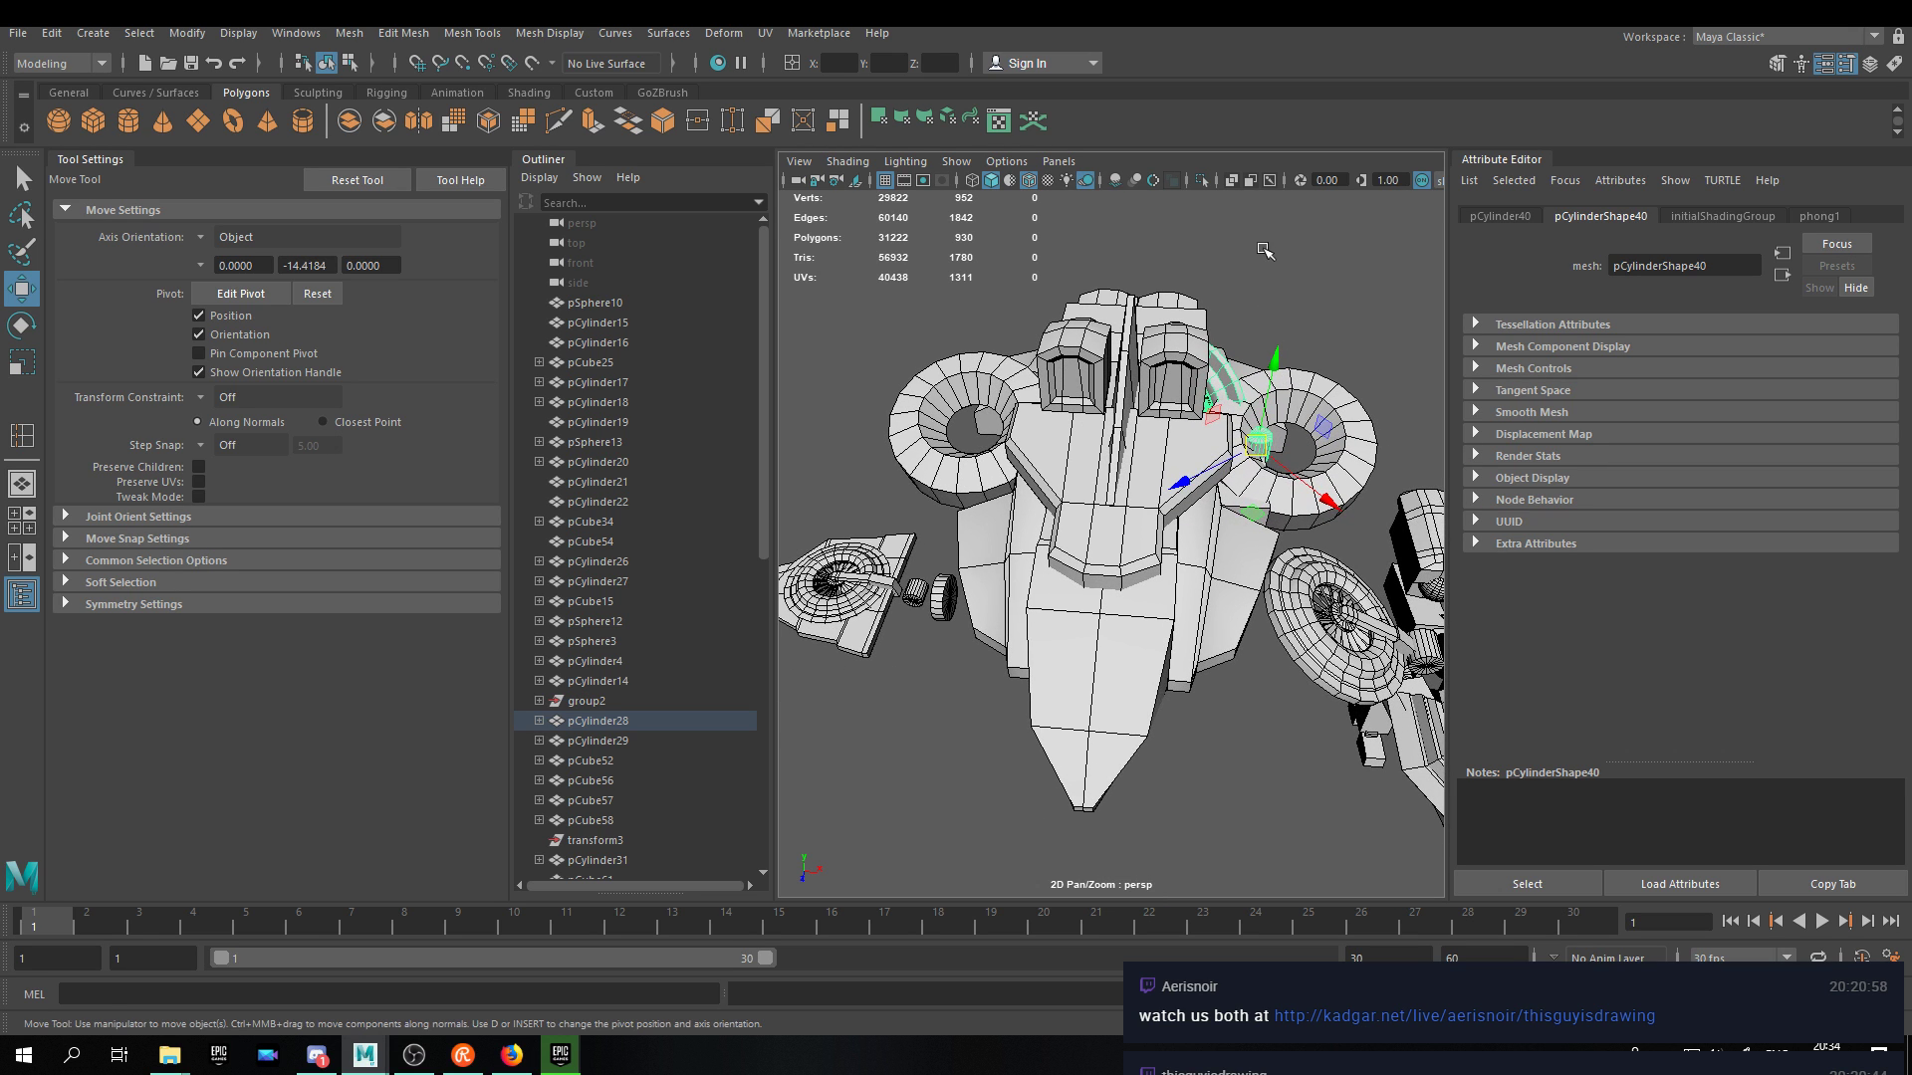
left_click_drag(1254, 233, 979, 833)
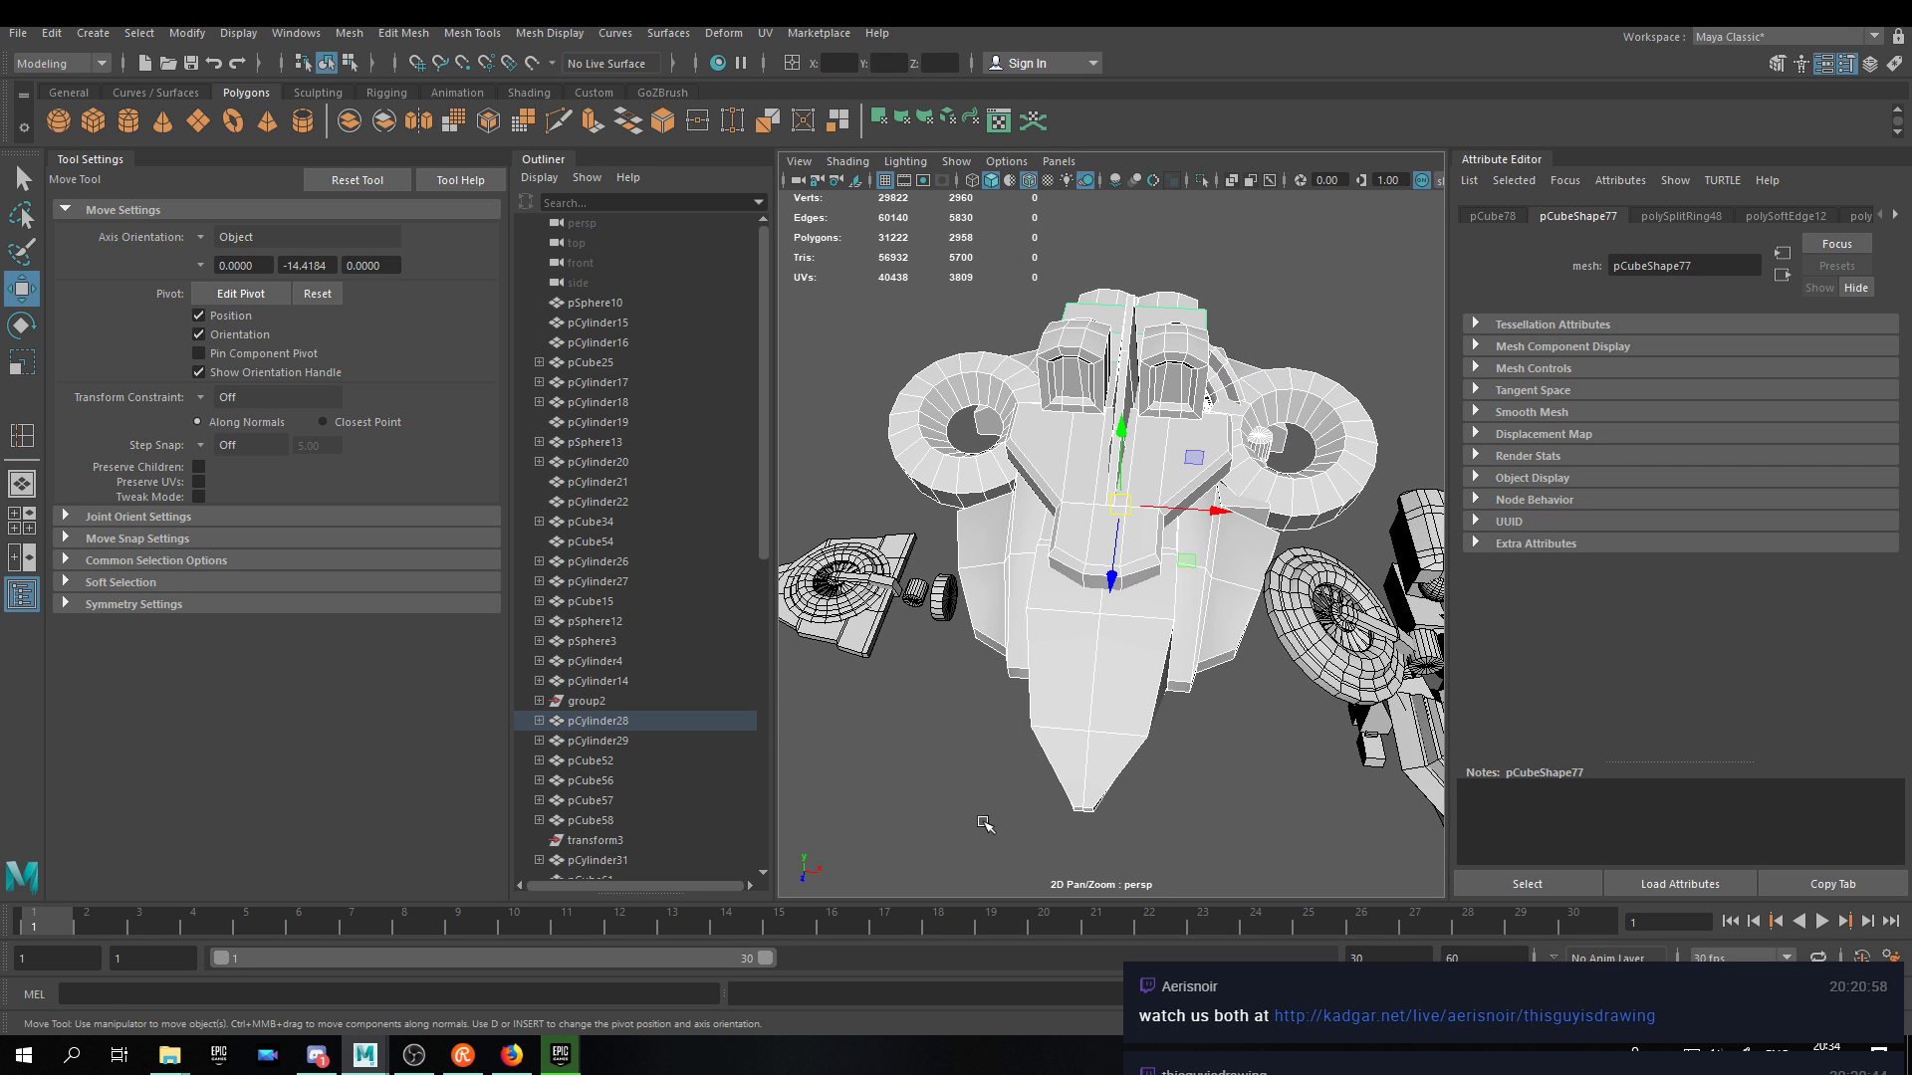
left_click(954, 160)
mouse_move(995, 193)
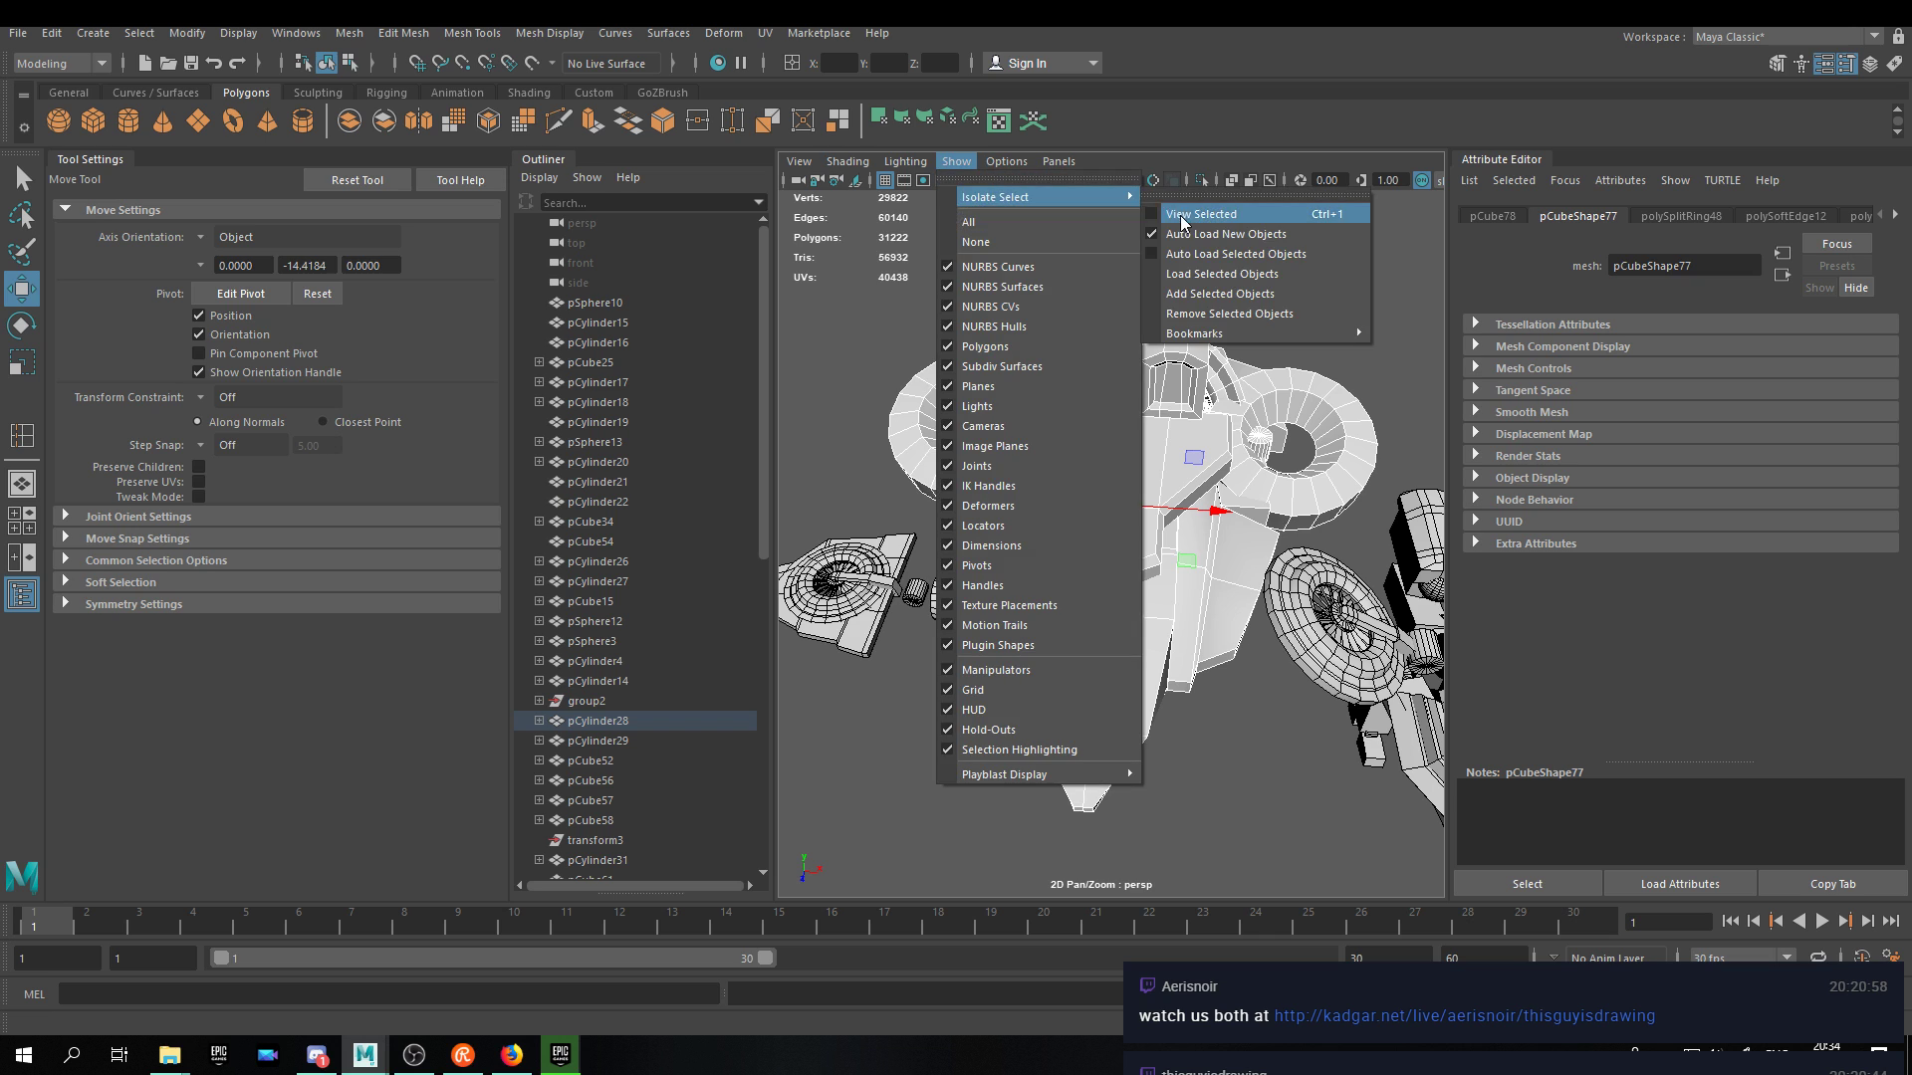
left_click(1200, 212)
scroll(1270, 465, "down", 8)
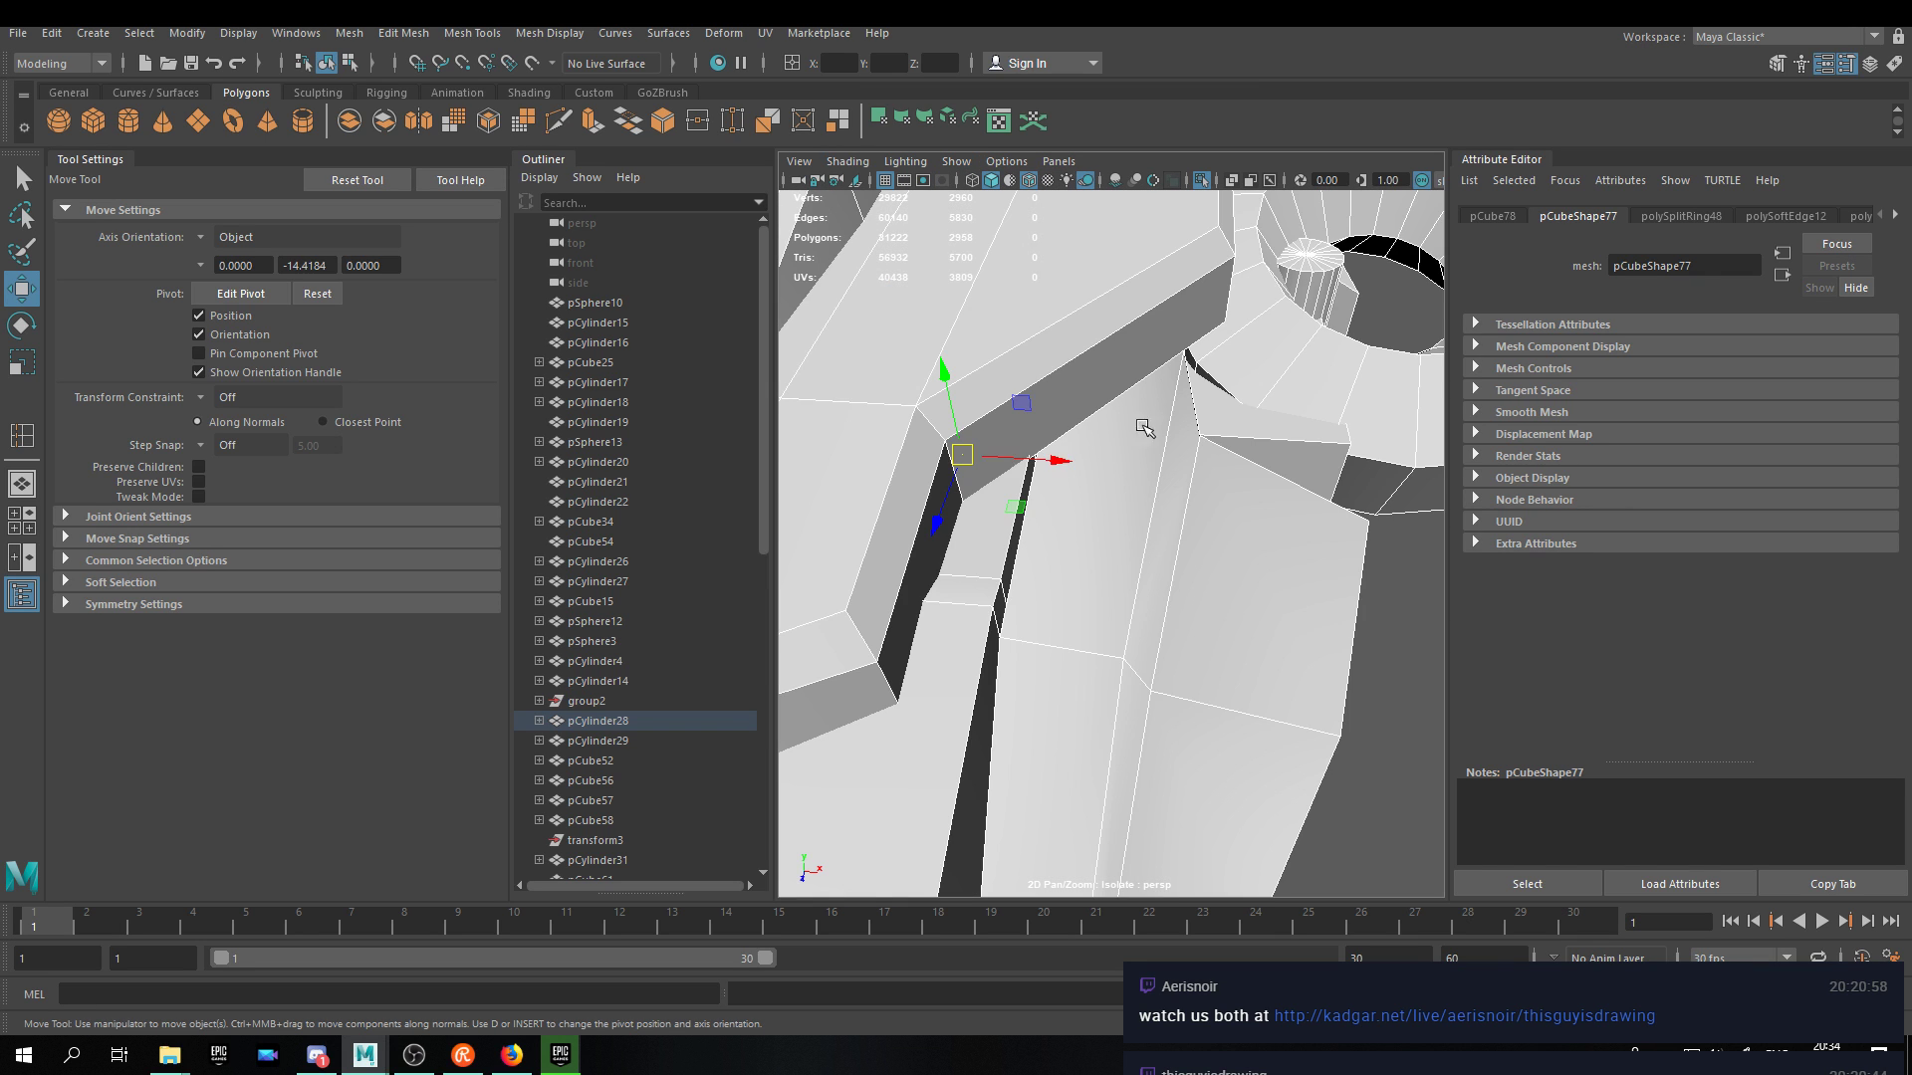
Rotate the copied wheel assembly and its fan disc so that the disc lies flat beside the side ring.
left_click(1175, 420)
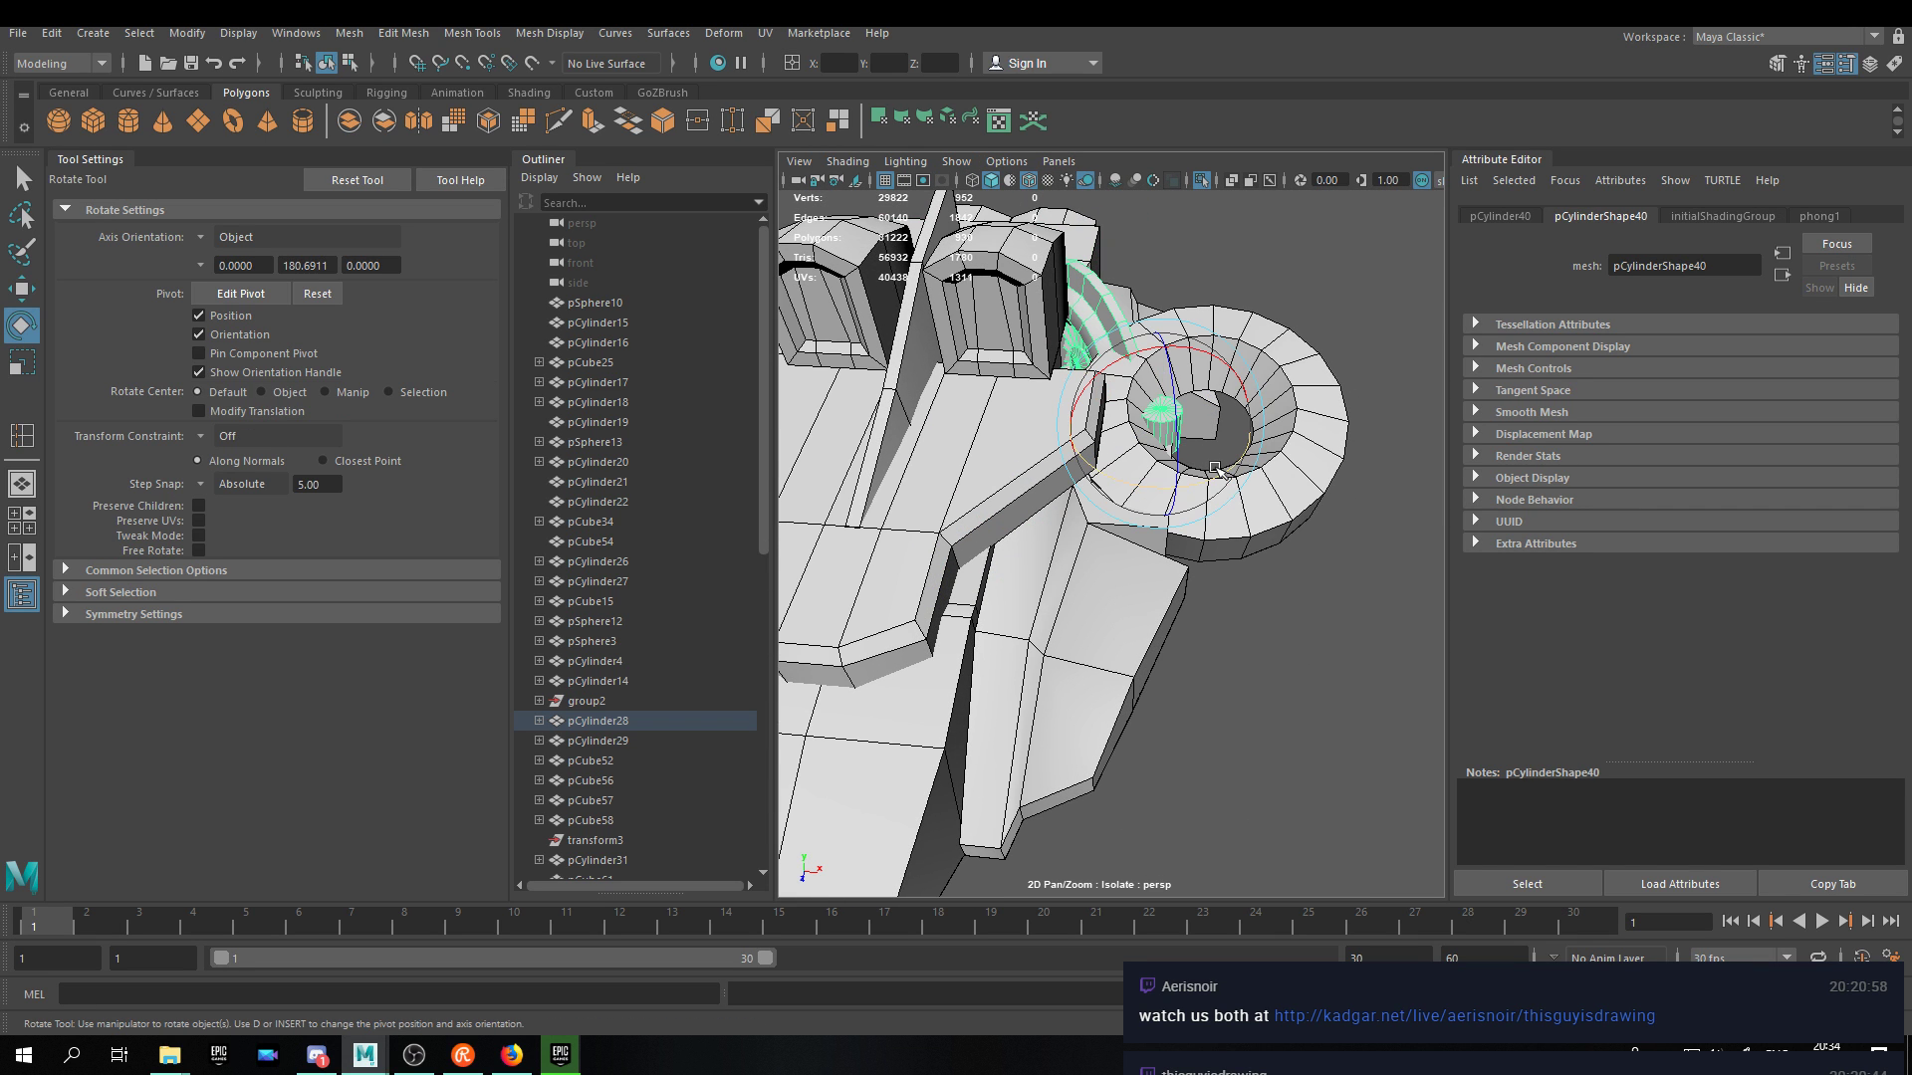
left_click_drag(1210, 468, 1266, 610)
key("e")
left_click_drag(1267, 610, 1165, 746, "alt")
left_click(1112, 689)
left_click_drag(1091, 690, 958, 674)
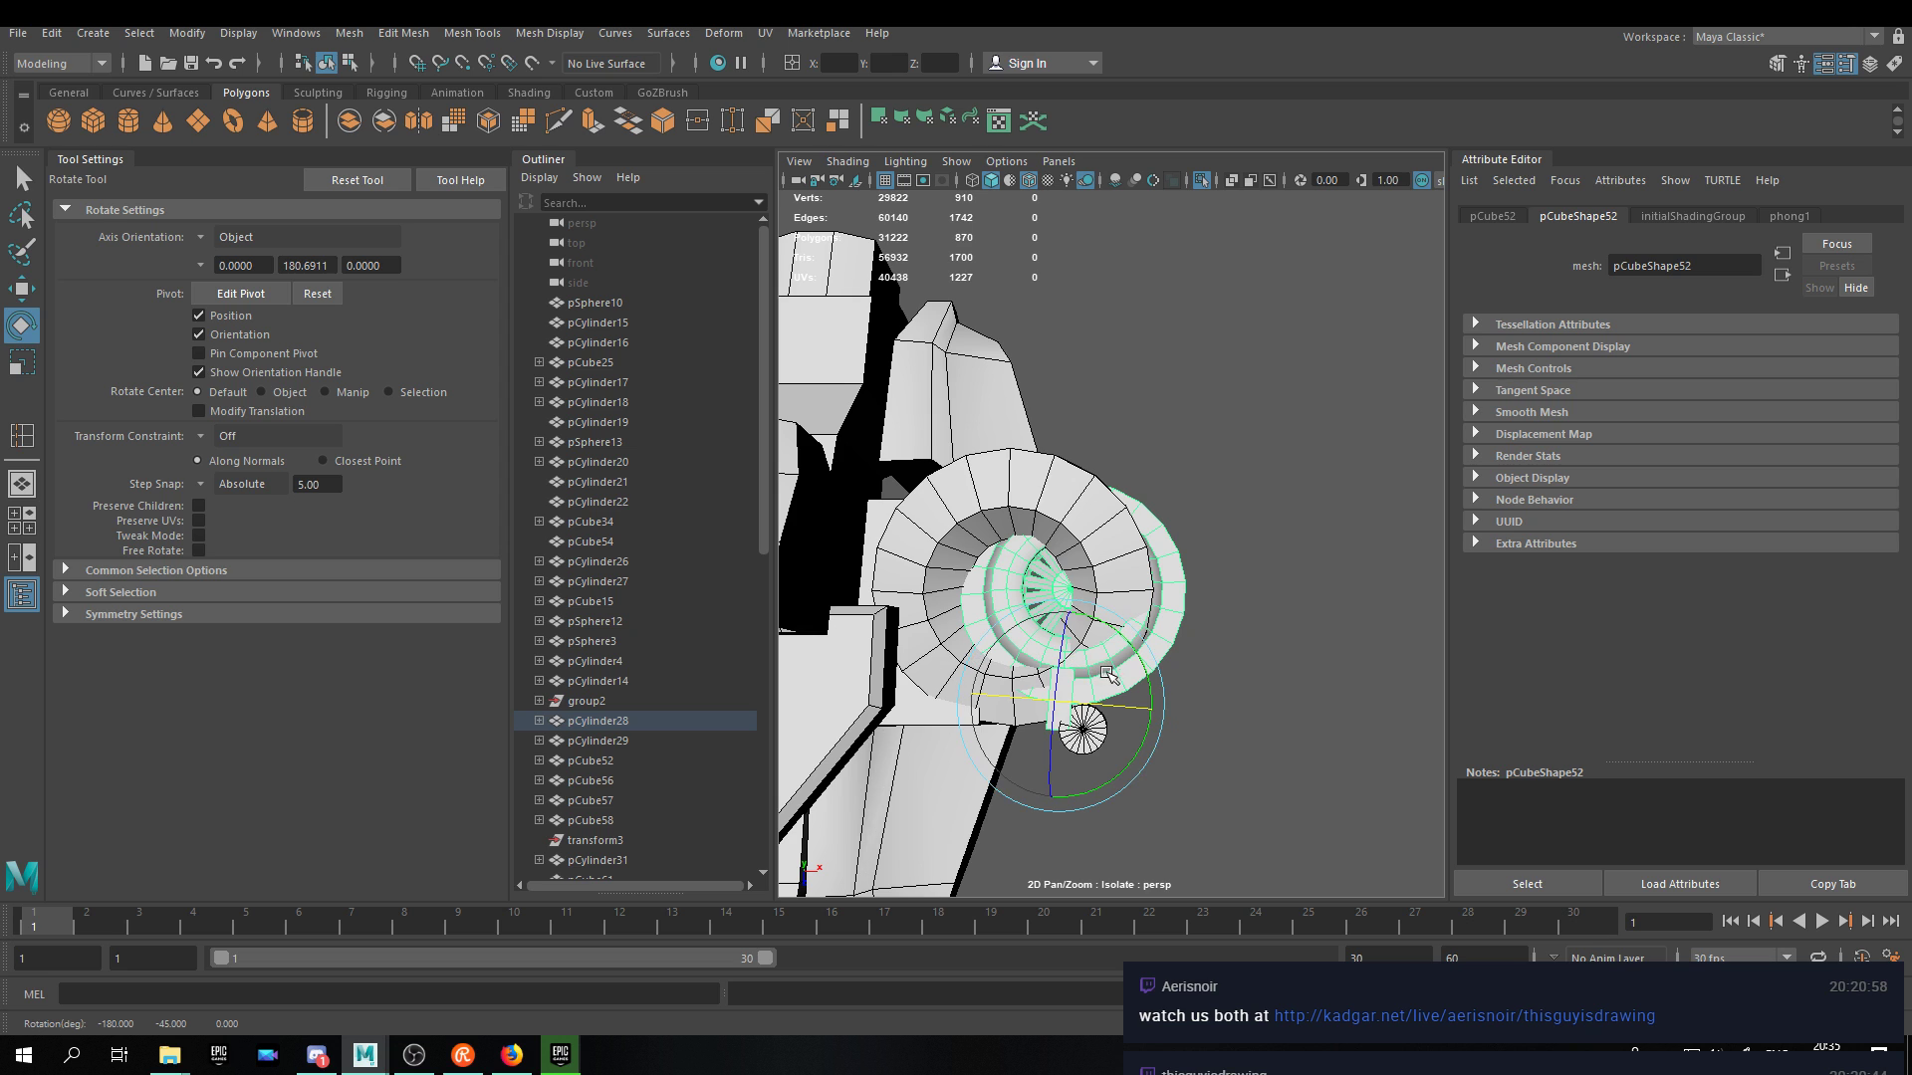
left_click_drag(1150, 734, 1111, 860)
left_click_drag(1214, 649, 1192, 473, "alt")
Tilt the fan disc slightly and scale it up uniformly.
key("r")
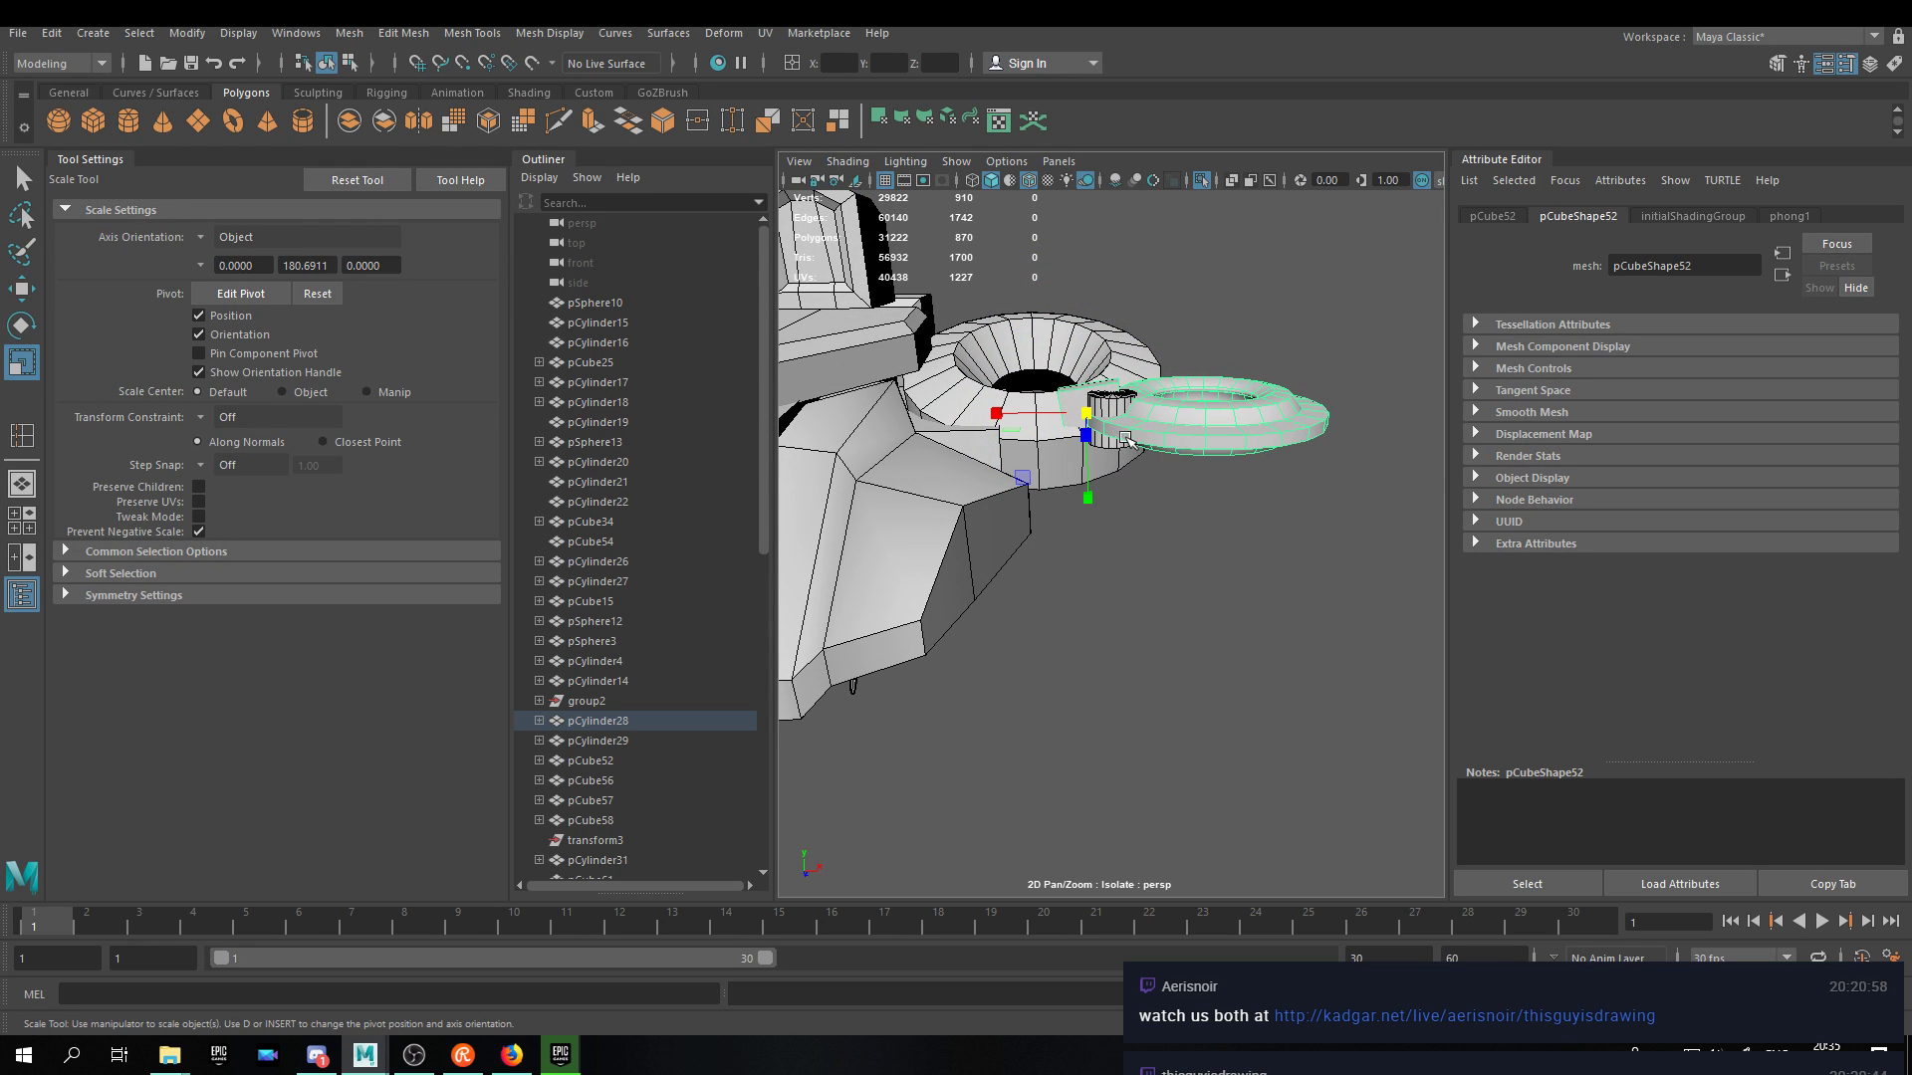
key("e")
left_click_drag(1080, 380, 1088, 341)
key("r")
left_click_drag(1088, 412, 1155, 408)
Move the enlarged fan disc over the side ring with its arm against the hull and fine-tune its size.
key("w")
left_click_drag(1207, 279, 1264, 638, "alt")
left_click_drag(1172, 570, 1291, 567)
left_click_drag(1064, 430, 1075, 584)
middle_click_drag(1081, 584, 1097, 498, "alt")
left_click_drag(1098, 499, 1037, 444, "alt")
left_click_drag(997, 517, 988, 454)
left_click_drag(1145, 542, 1083, 460, "alt")
middle_click_drag(1093, 496, 1100, 518)
left_click_drag(1090, 500, 1080, 565, "alt")
key("r")
middle_click_drag(1077, 568, 1128, 563)
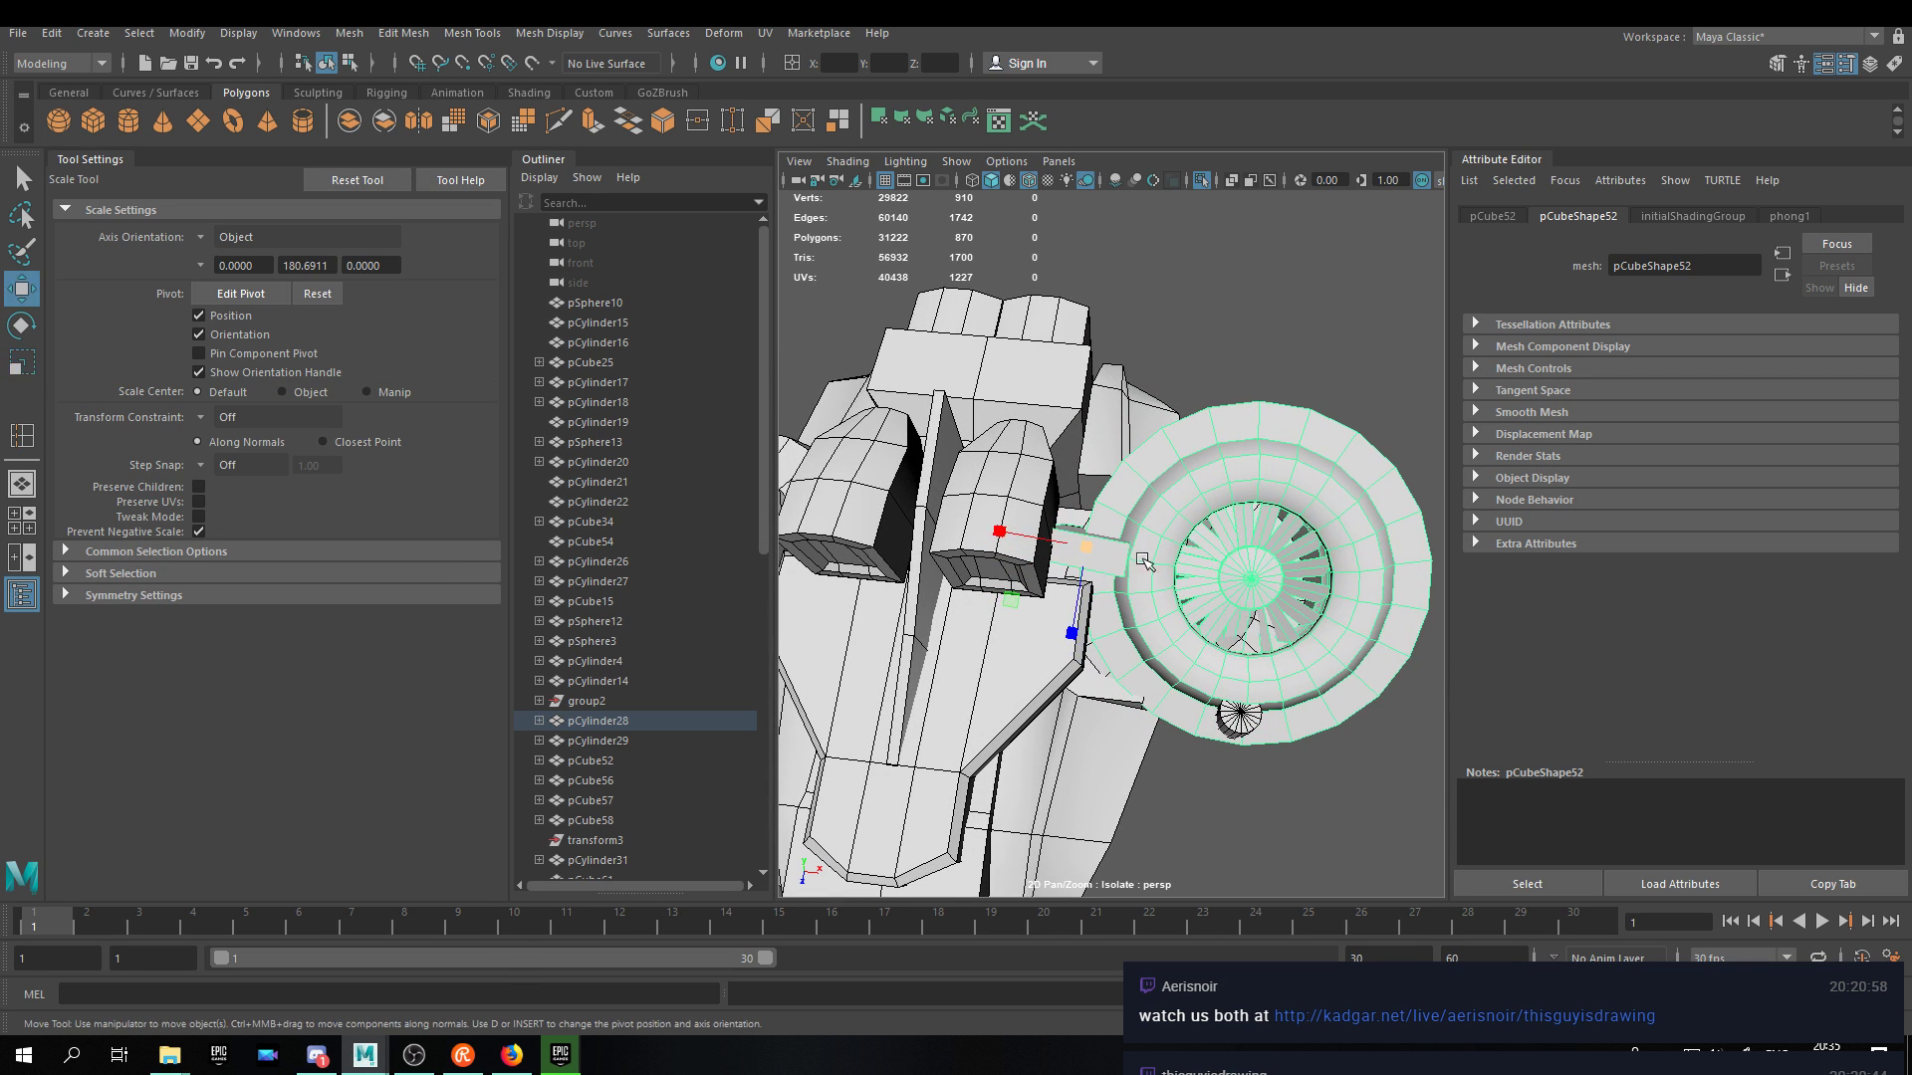
Move the torus ring out from under the fan disc to below the ship.
key("w")
left_click_drag(1125, 560, 1219, 464, "alt")
left_click(1159, 376)
left_click_drag(1132, 381, 1169, 822)
left_click_drag(1191, 493, 1225, 586, "alt")
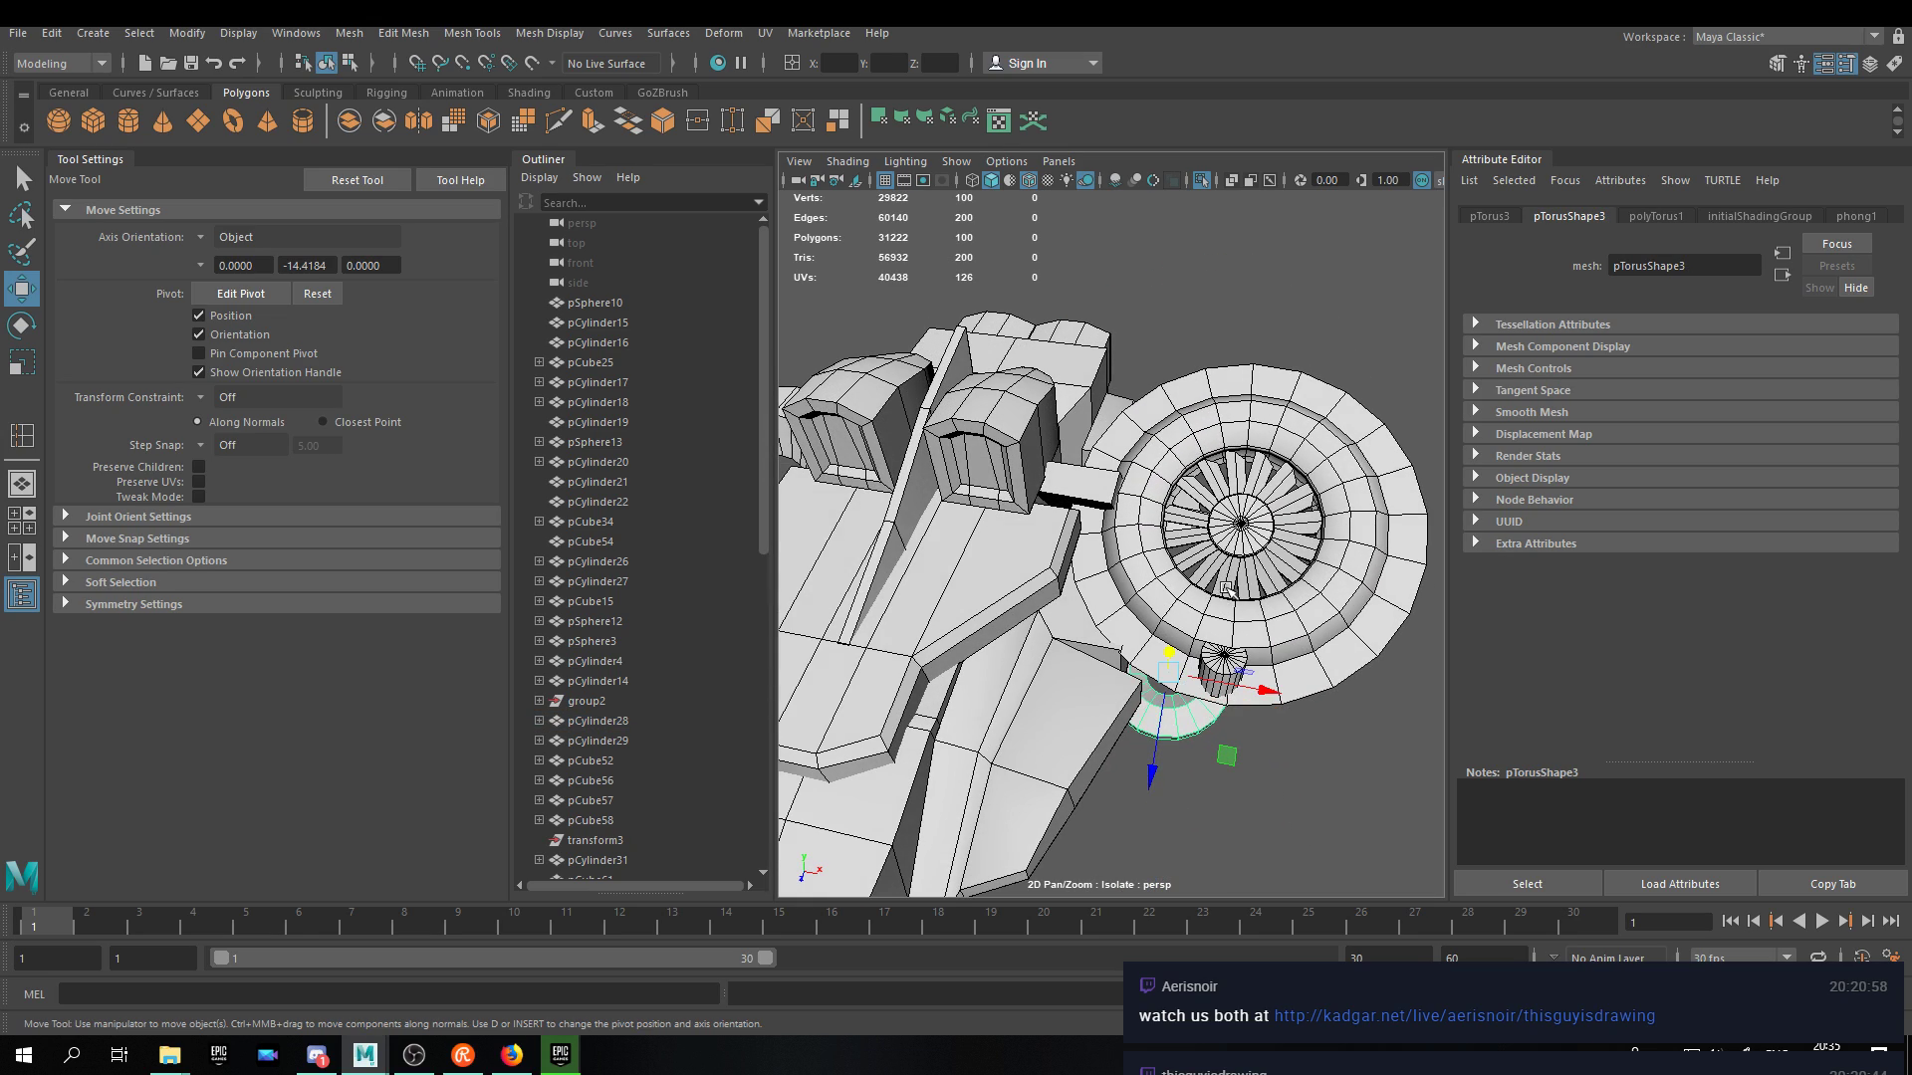
Unparent the fan disc from the small cylinder joint and move the cylinder away below the ship.
left_click(1213, 696)
left_click_drag(1253, 738, 1244, 687, "alt")
left_click(1244, 687)
left_click(1224, 598)
left_click(1297, 741)
left_click(1227, 618)
left_click(1109, 511)
left_click(1095, 441)
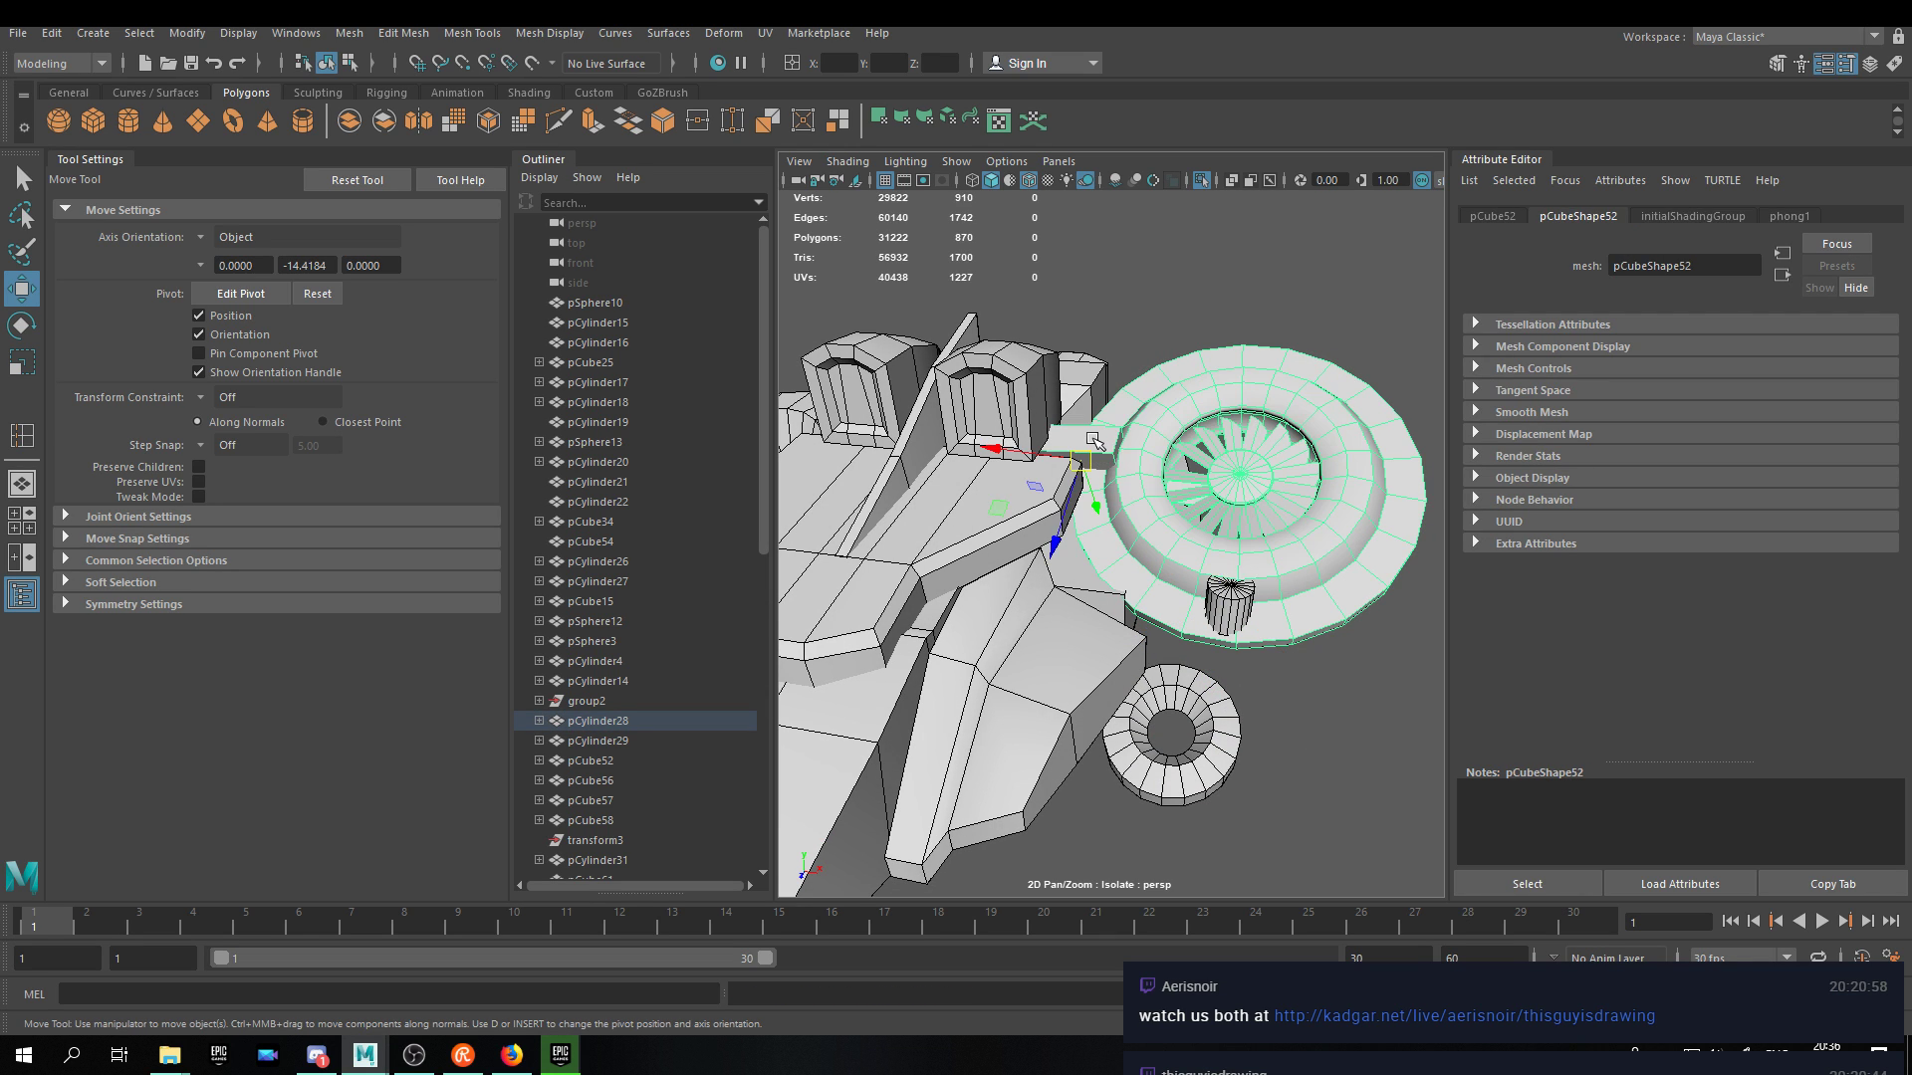
key("ctrl+d")
left_click(1233, 615)
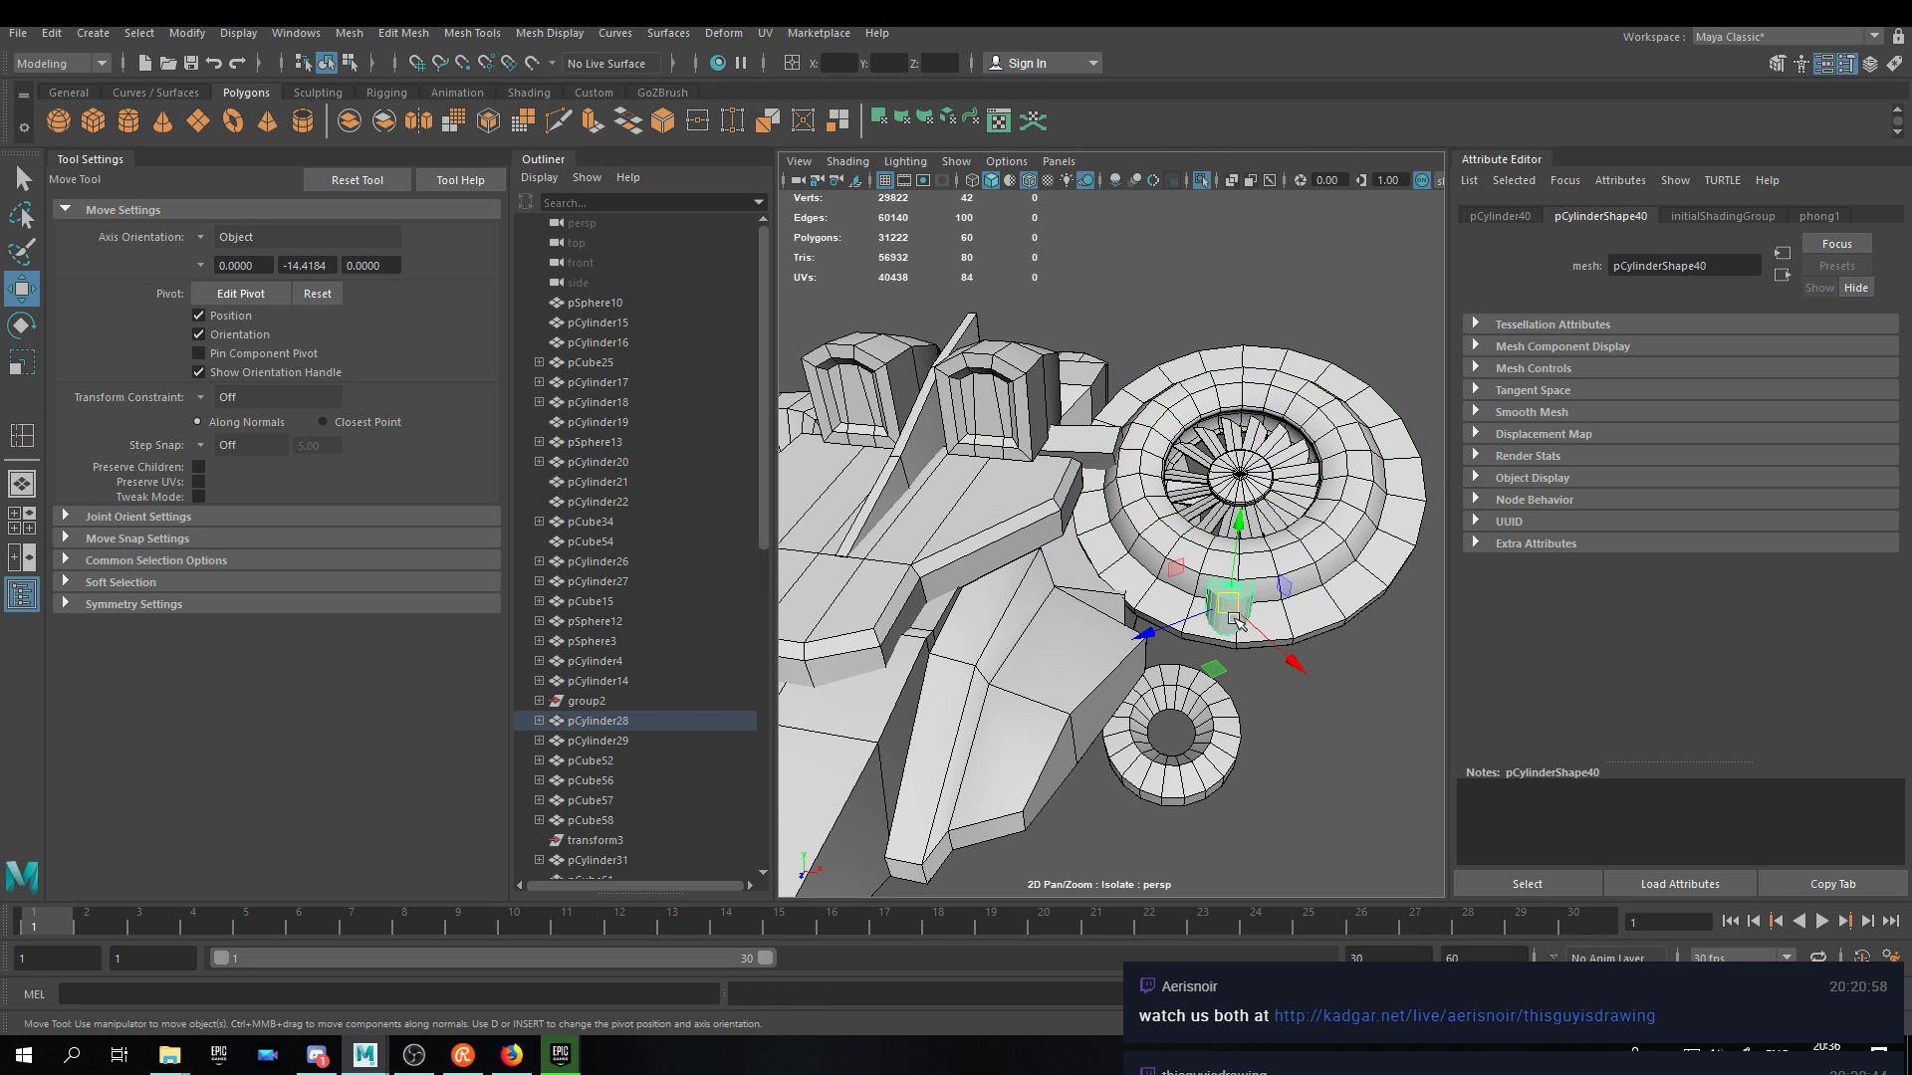
left_click_drag(1220, 524, 1173, 775)
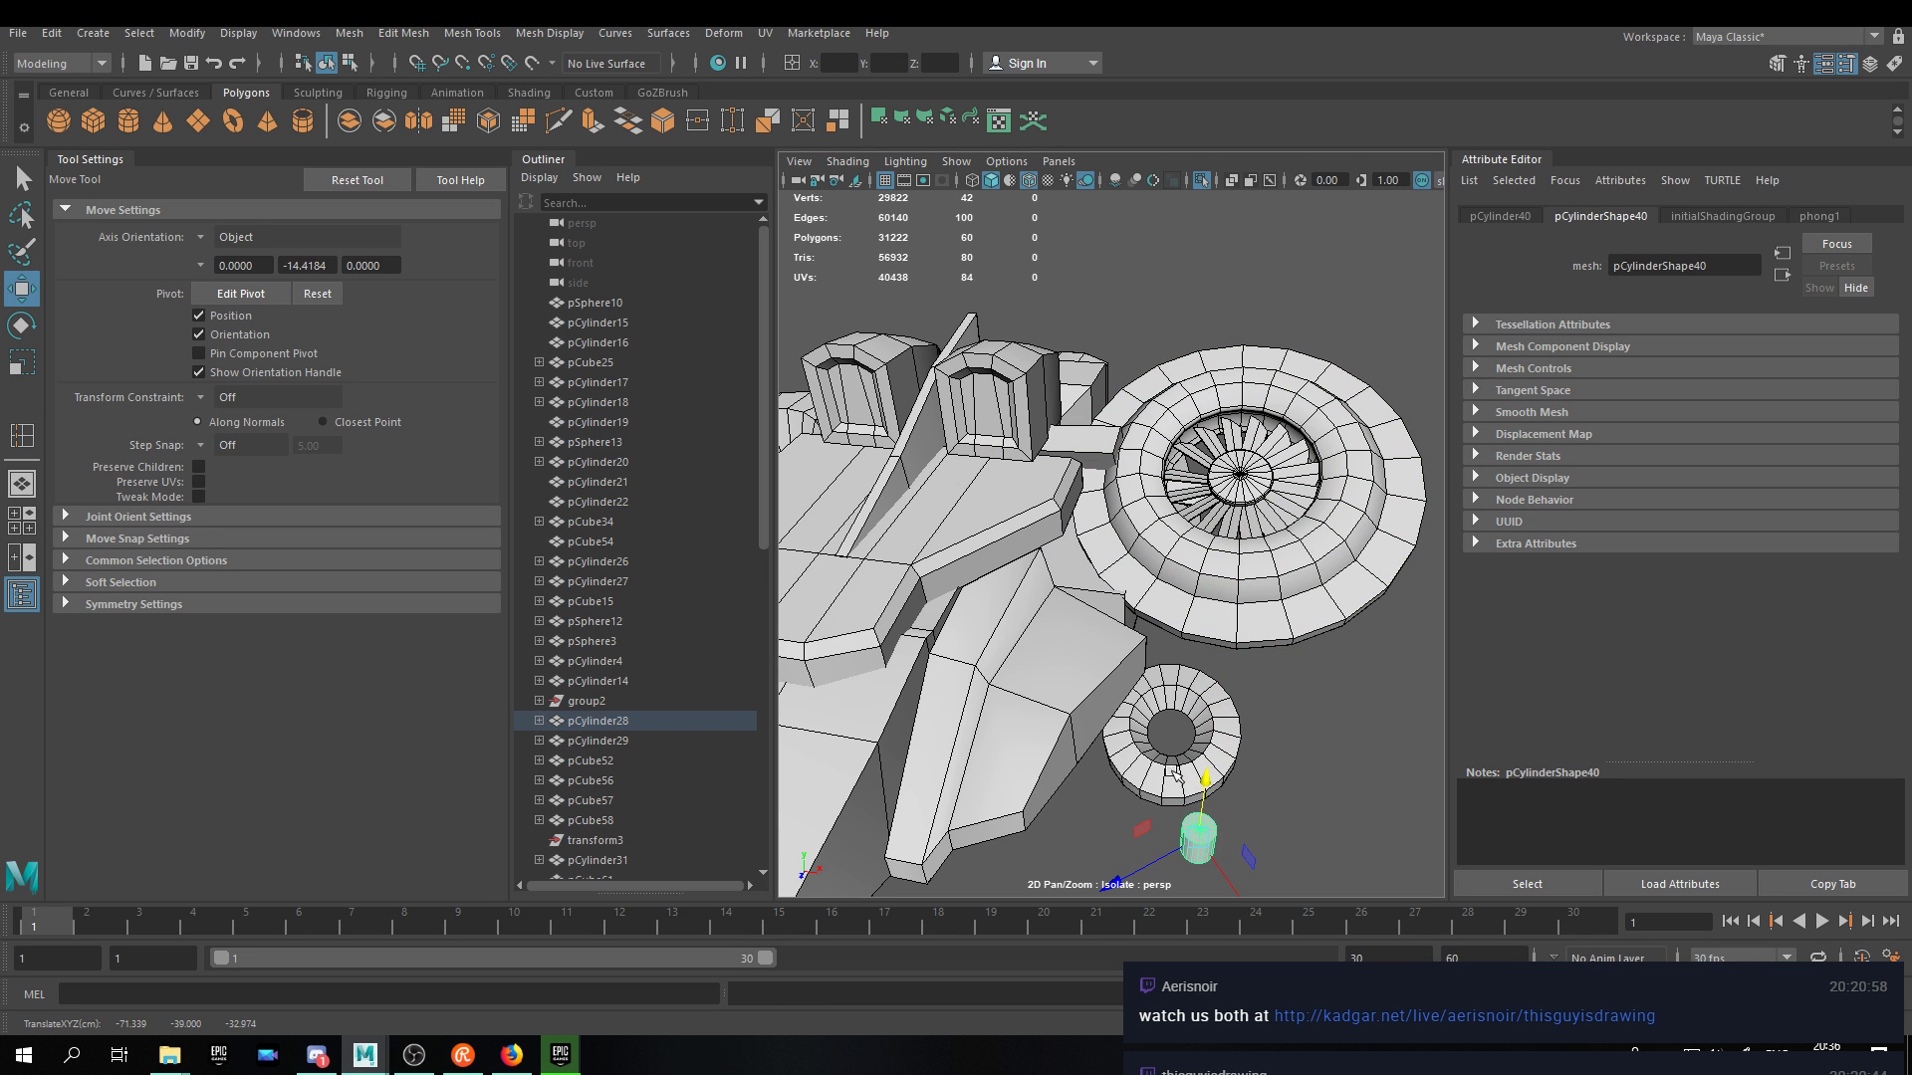
Create a mirrored instance of the fan disc using Duplicate Special with an X scale of -1.
left_click(1064, 453)
left_click_drag(1063, 453, 1142, 514, "alt")
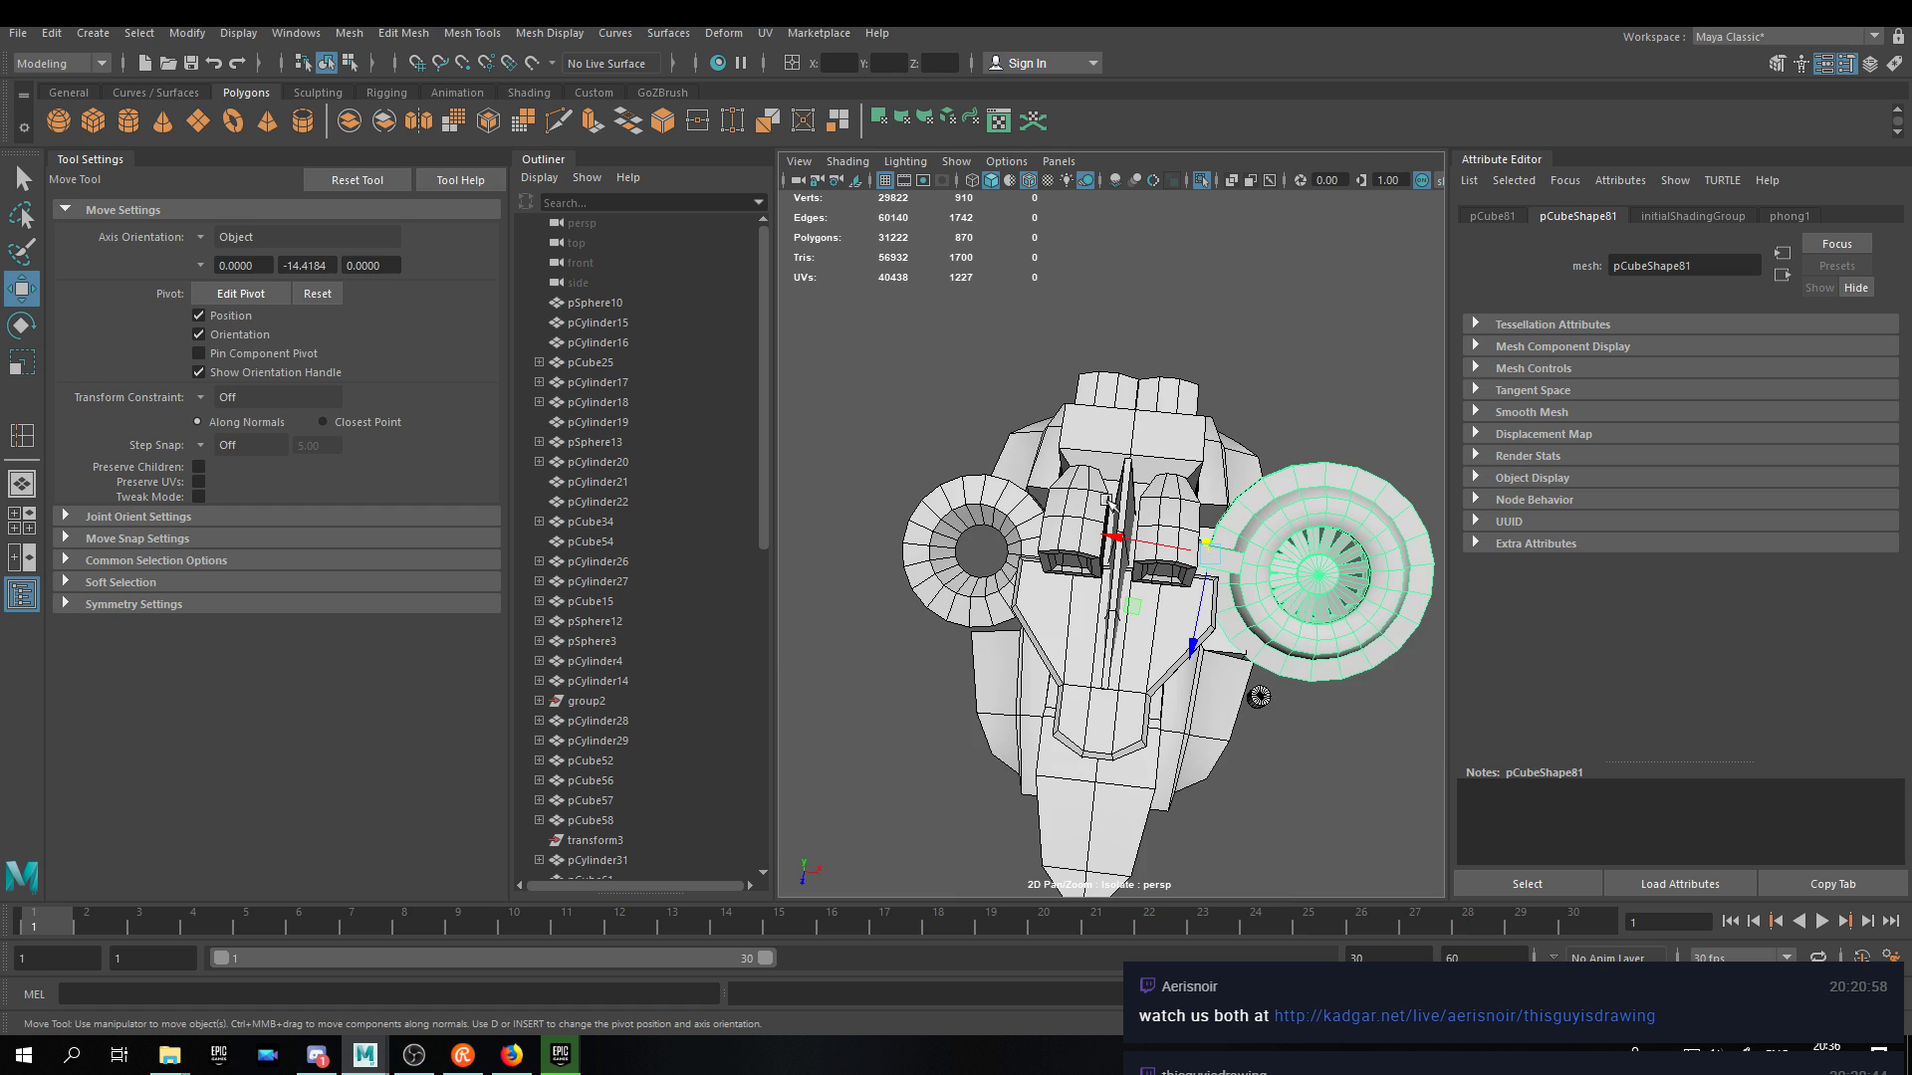
left_click(20, 34)
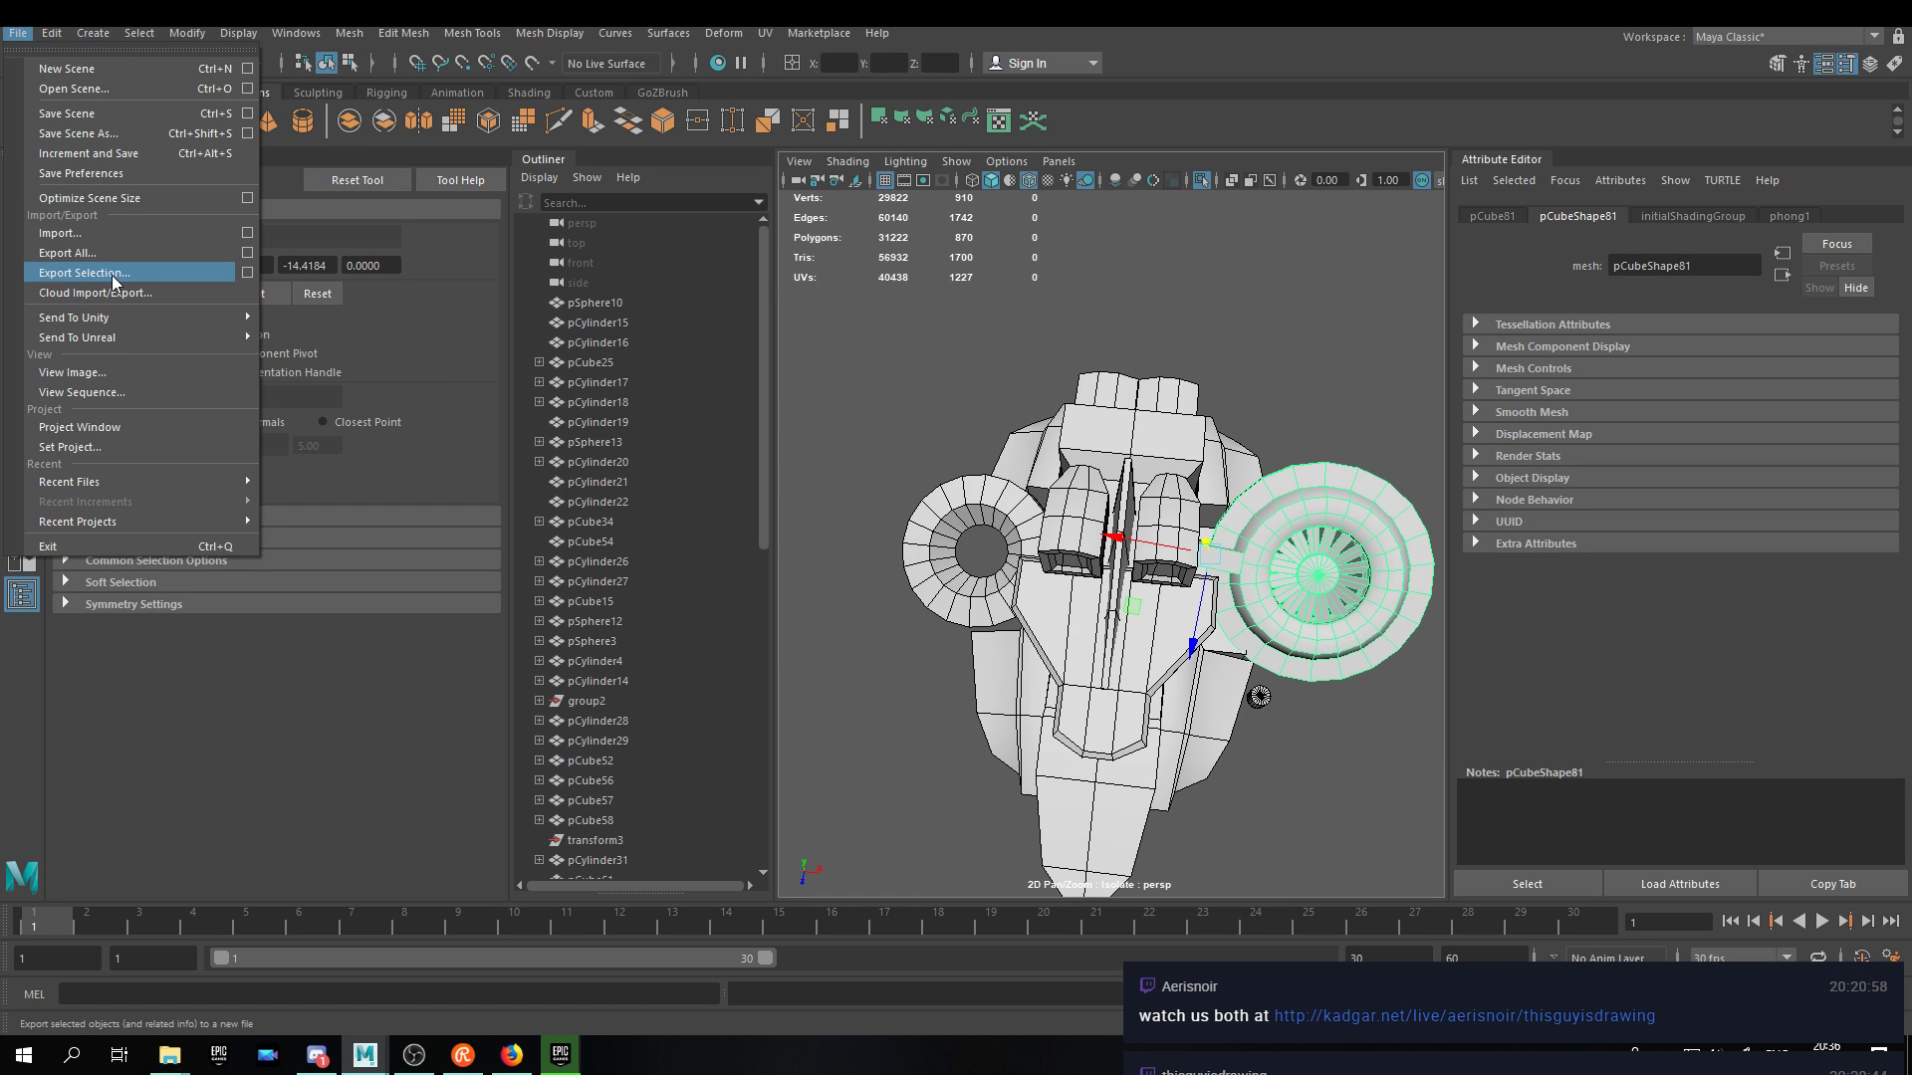
mouse_move(52, 33)
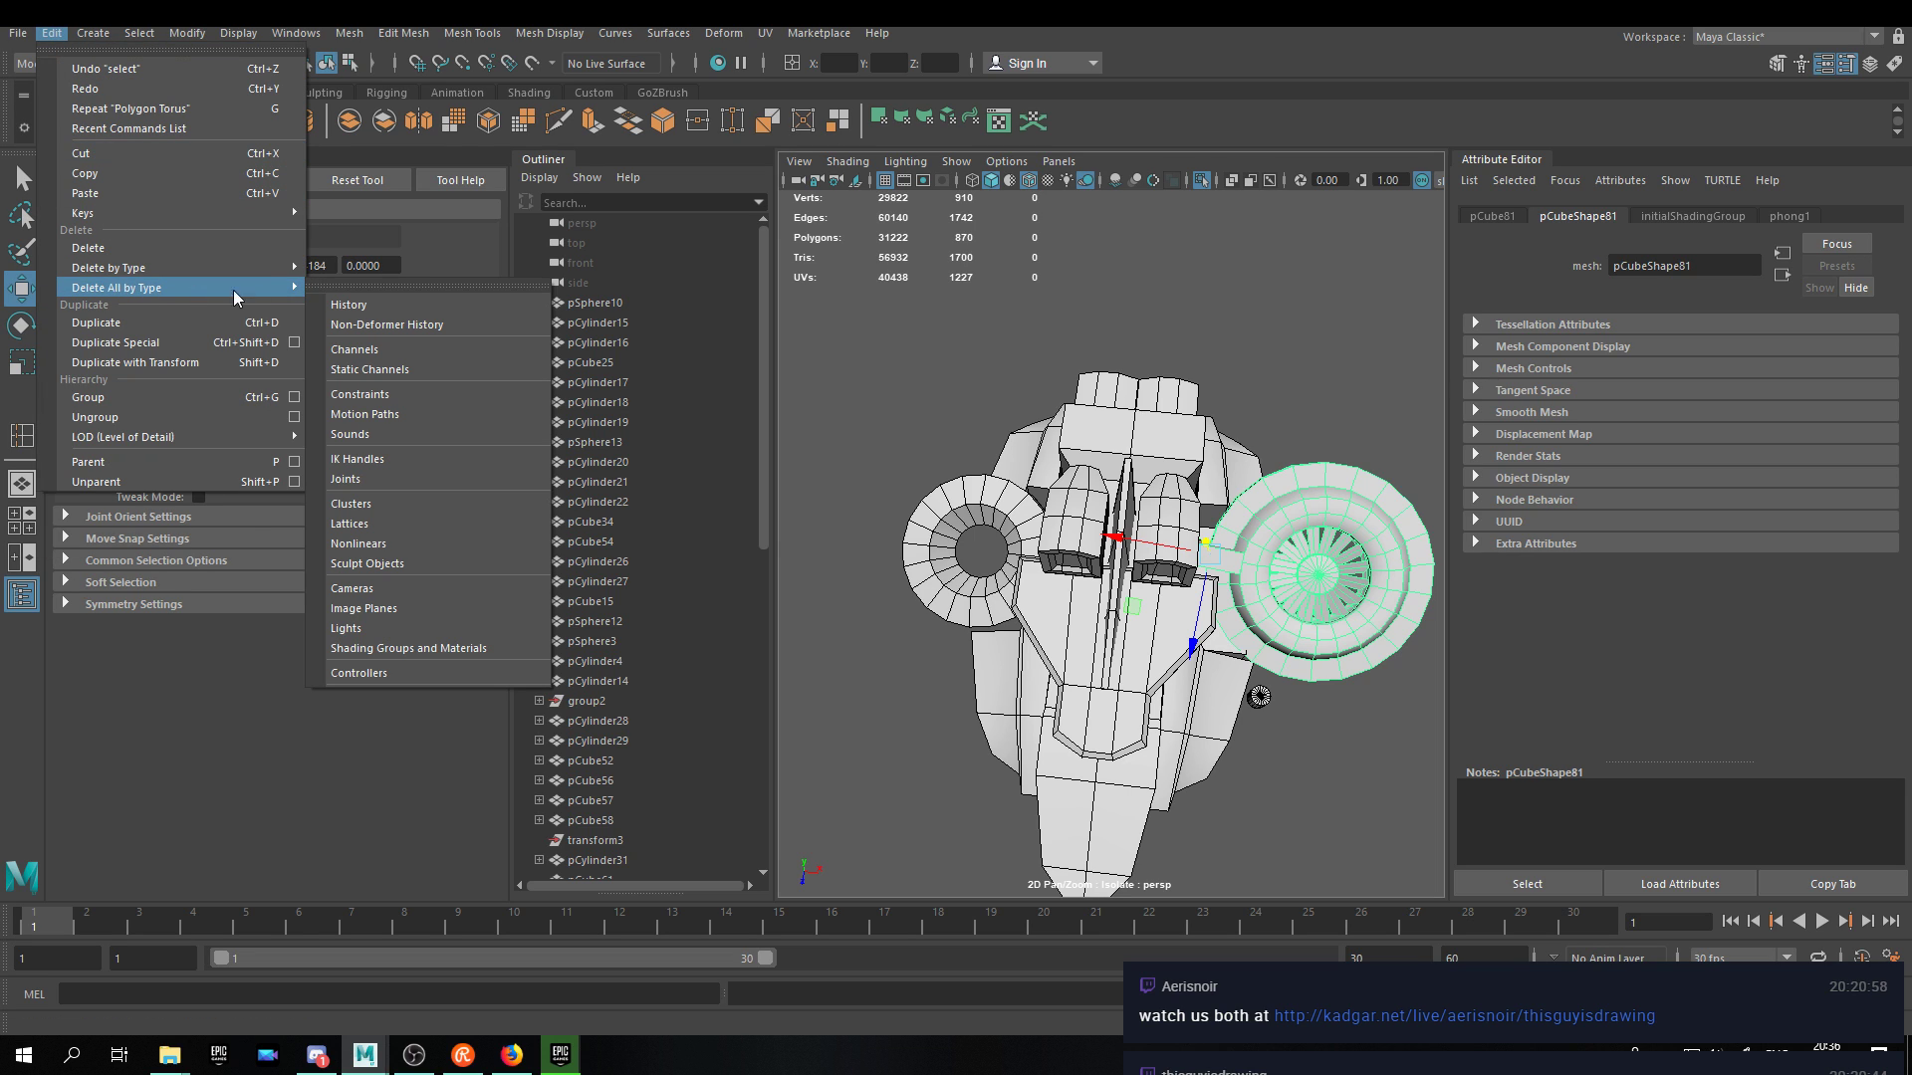
mouse_move(243, 267)
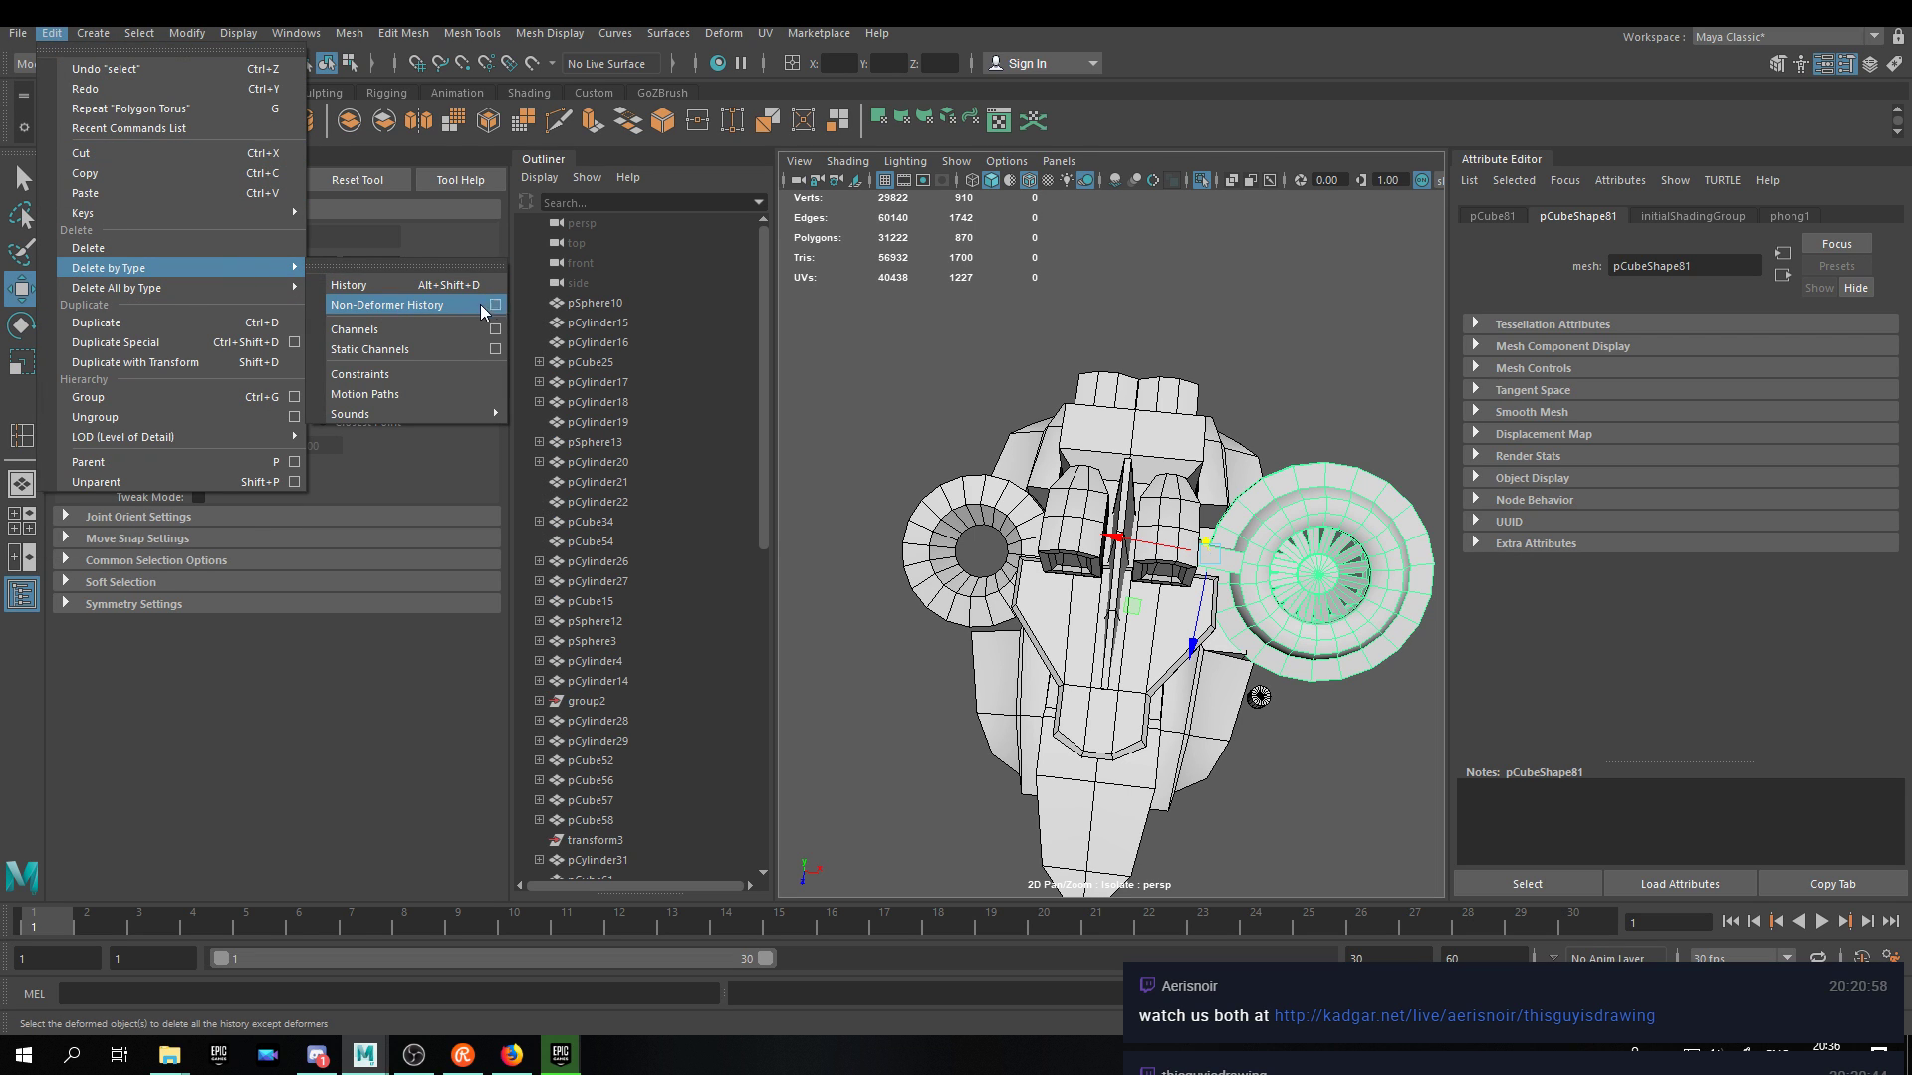
left_click(294, 345)
left_click(853, 459)
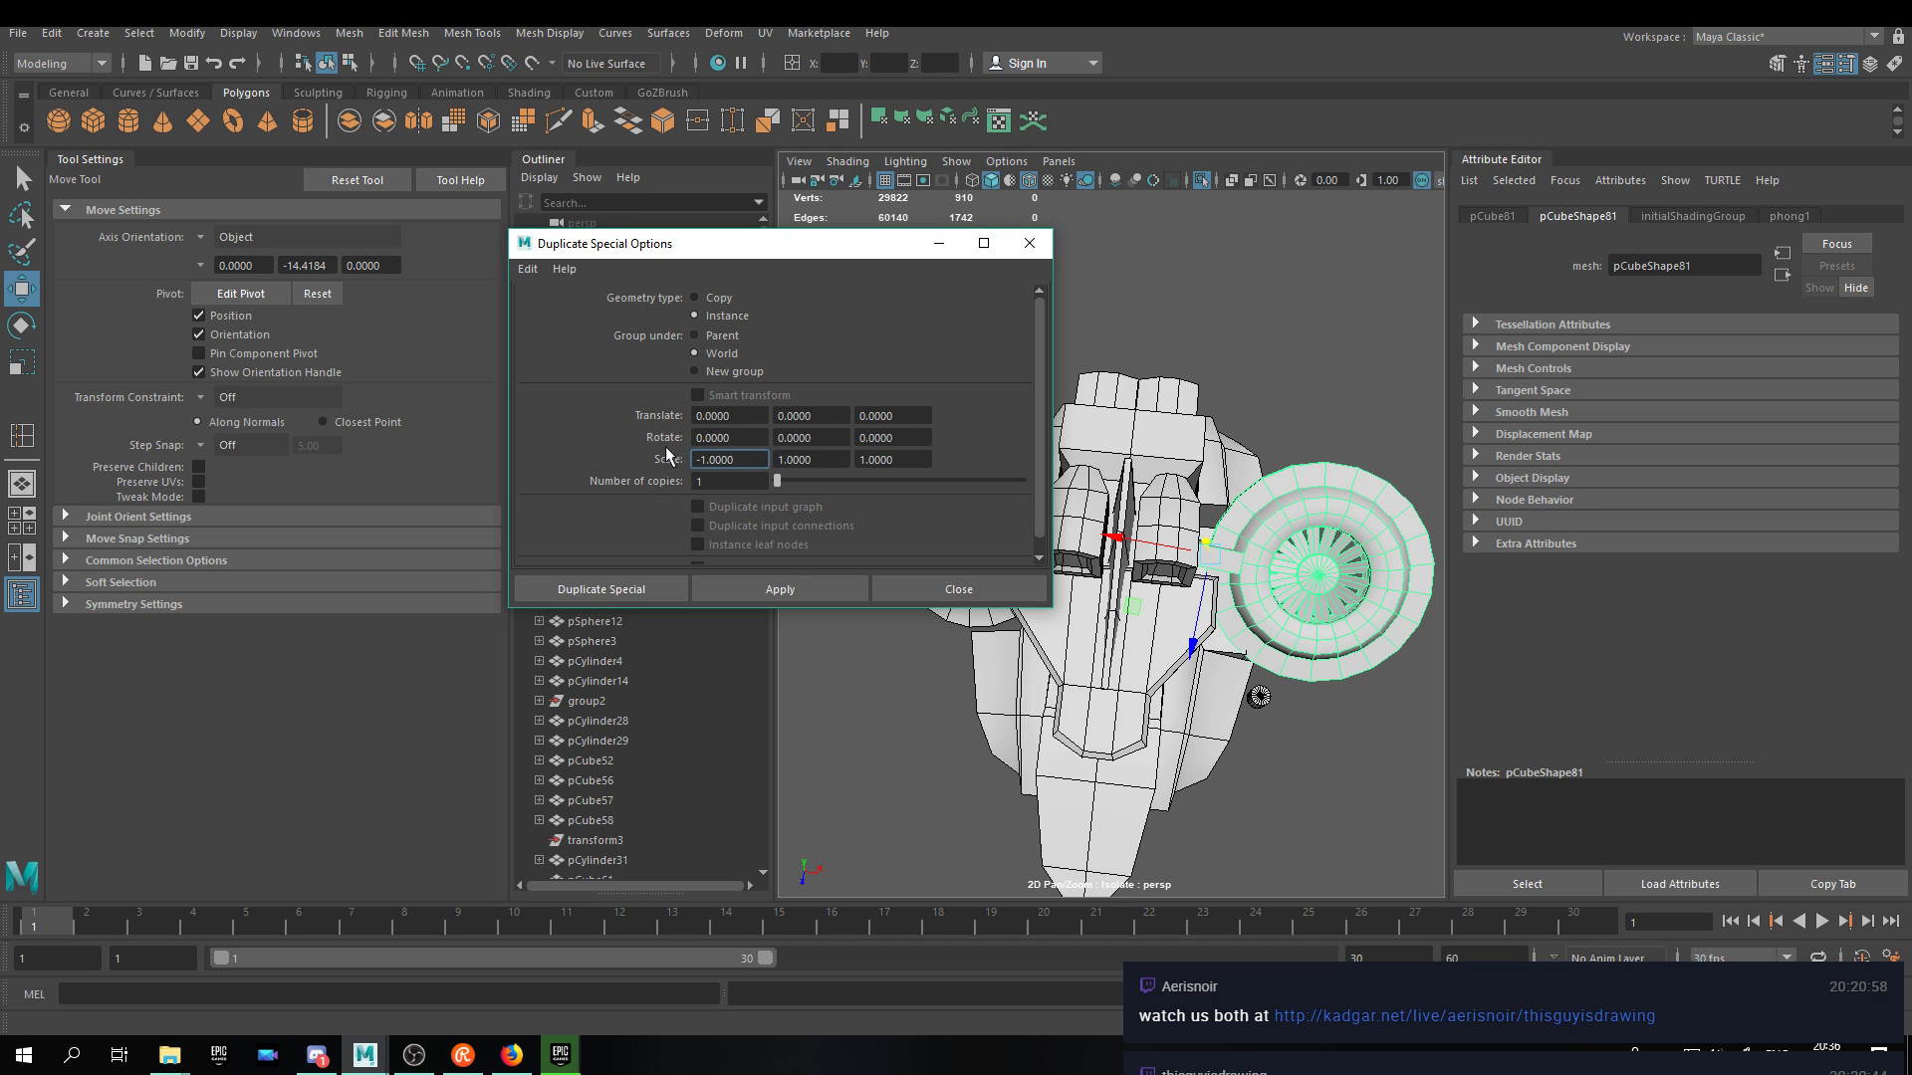
left_click(629, 589)
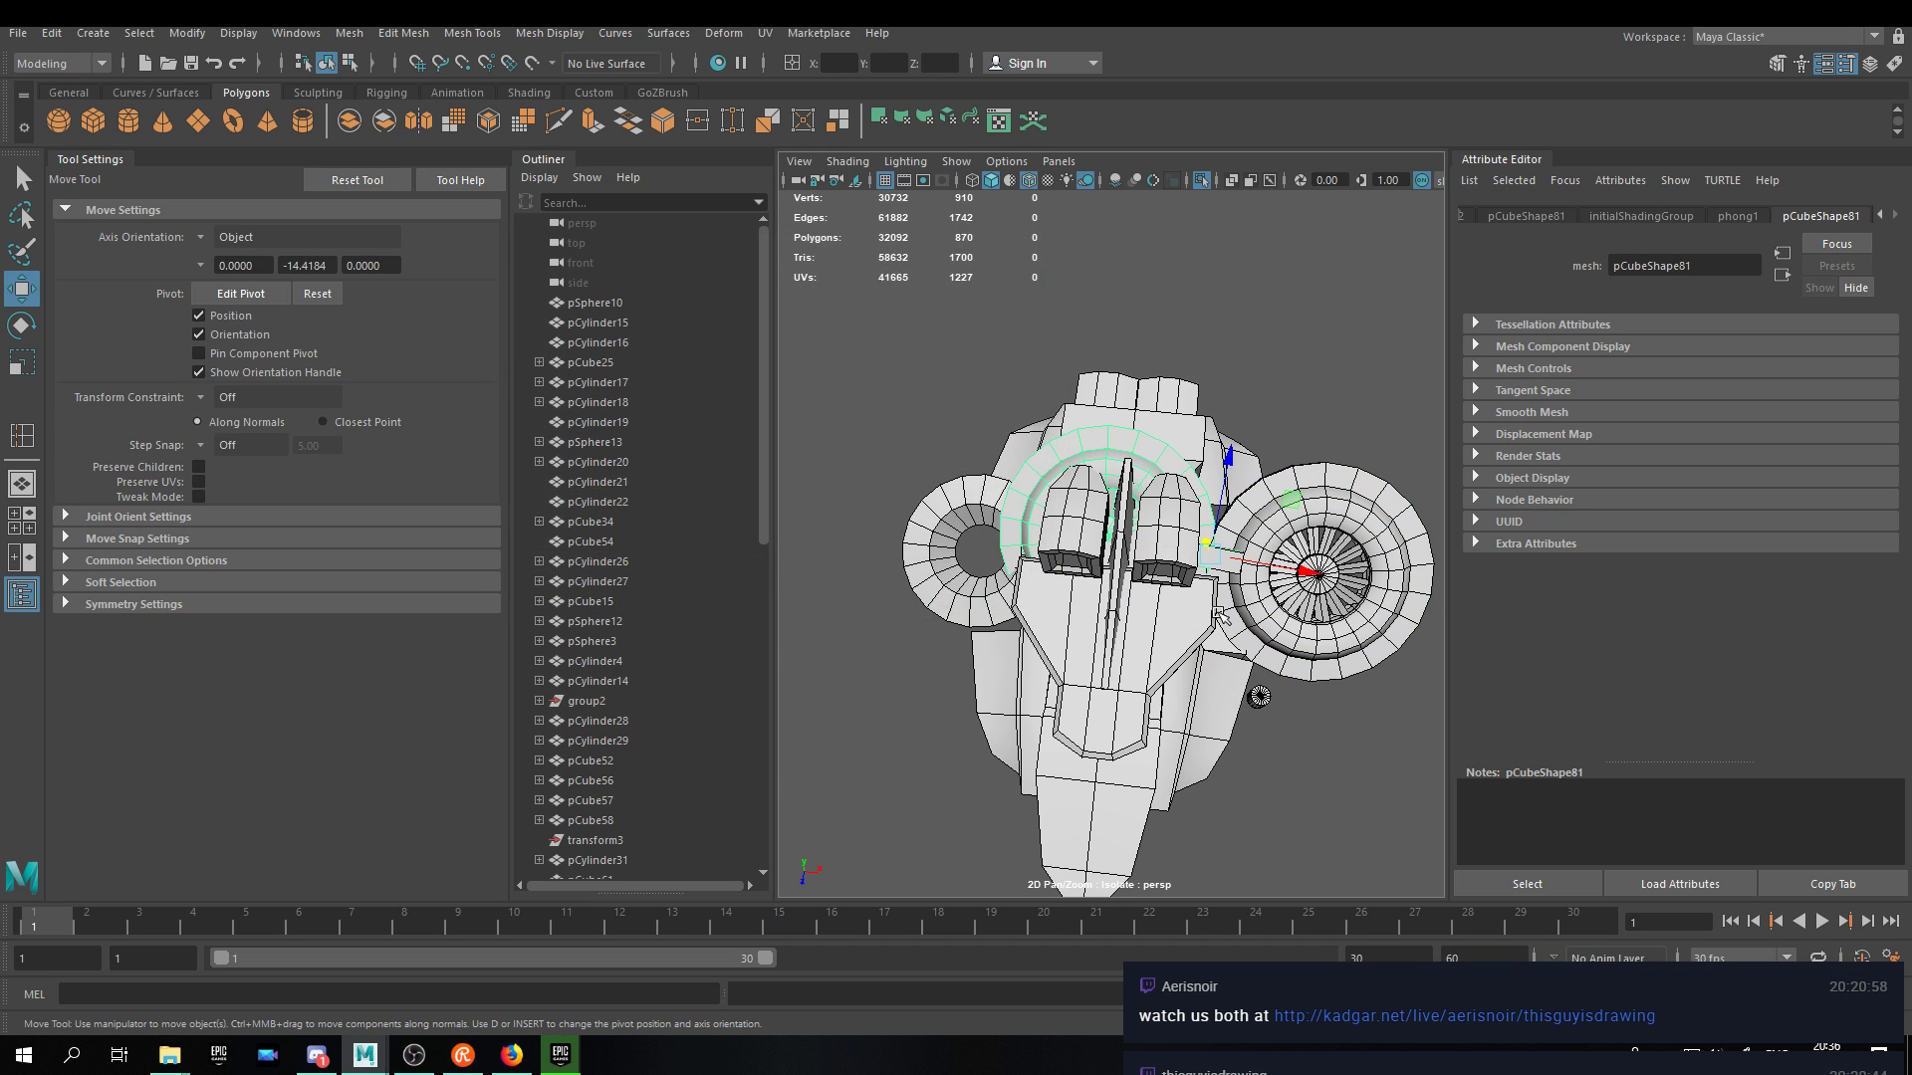
Move the mirrored fan disc to the opposite side of the ship and align it with its counterpart in the top view.
left_click_drag(1271, 573, 1095, 458)
left_click(1059, 160)
mouse_move(1102, 209)
left_click(1277, 242)
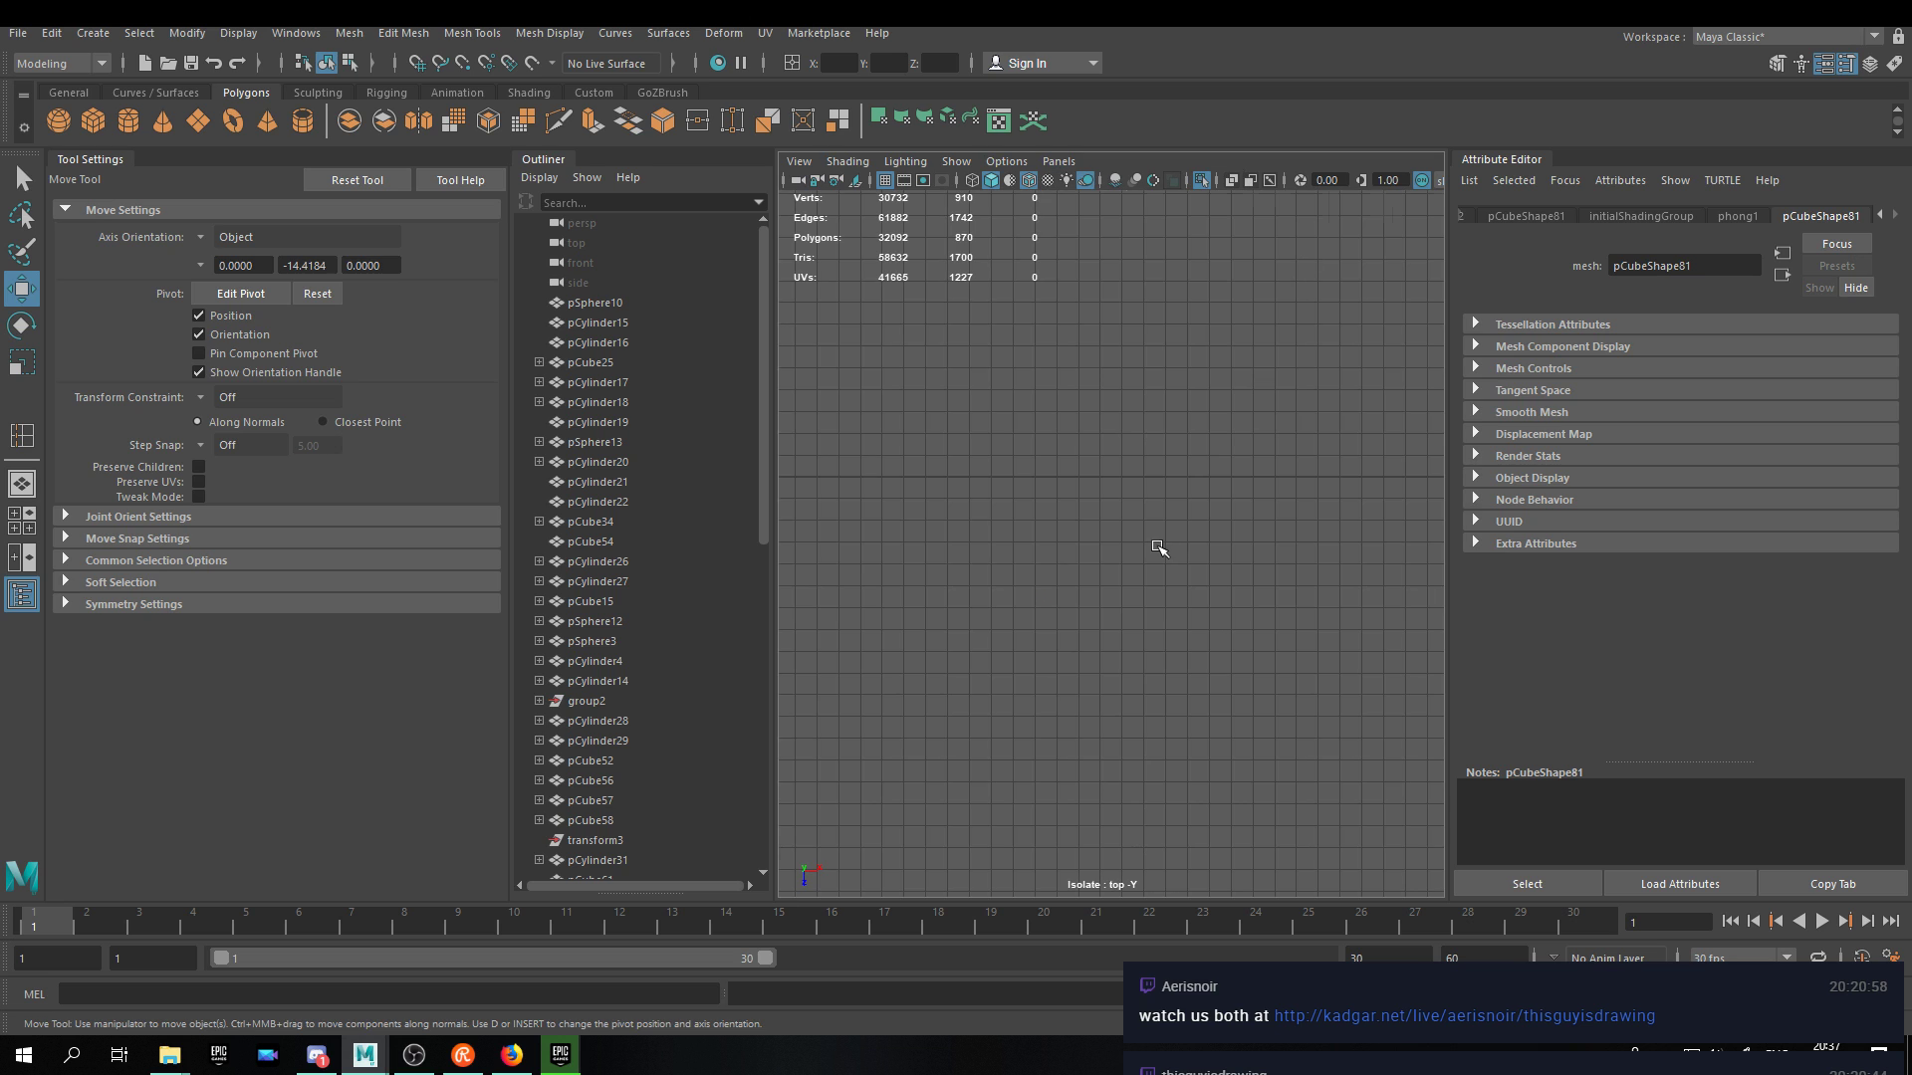
key("f")
scroll(1157, 543, "down", 10)
middle_click_drag(1209, 516, 1081, 498, "alt")
scroll(1055, 495, "up", 3)
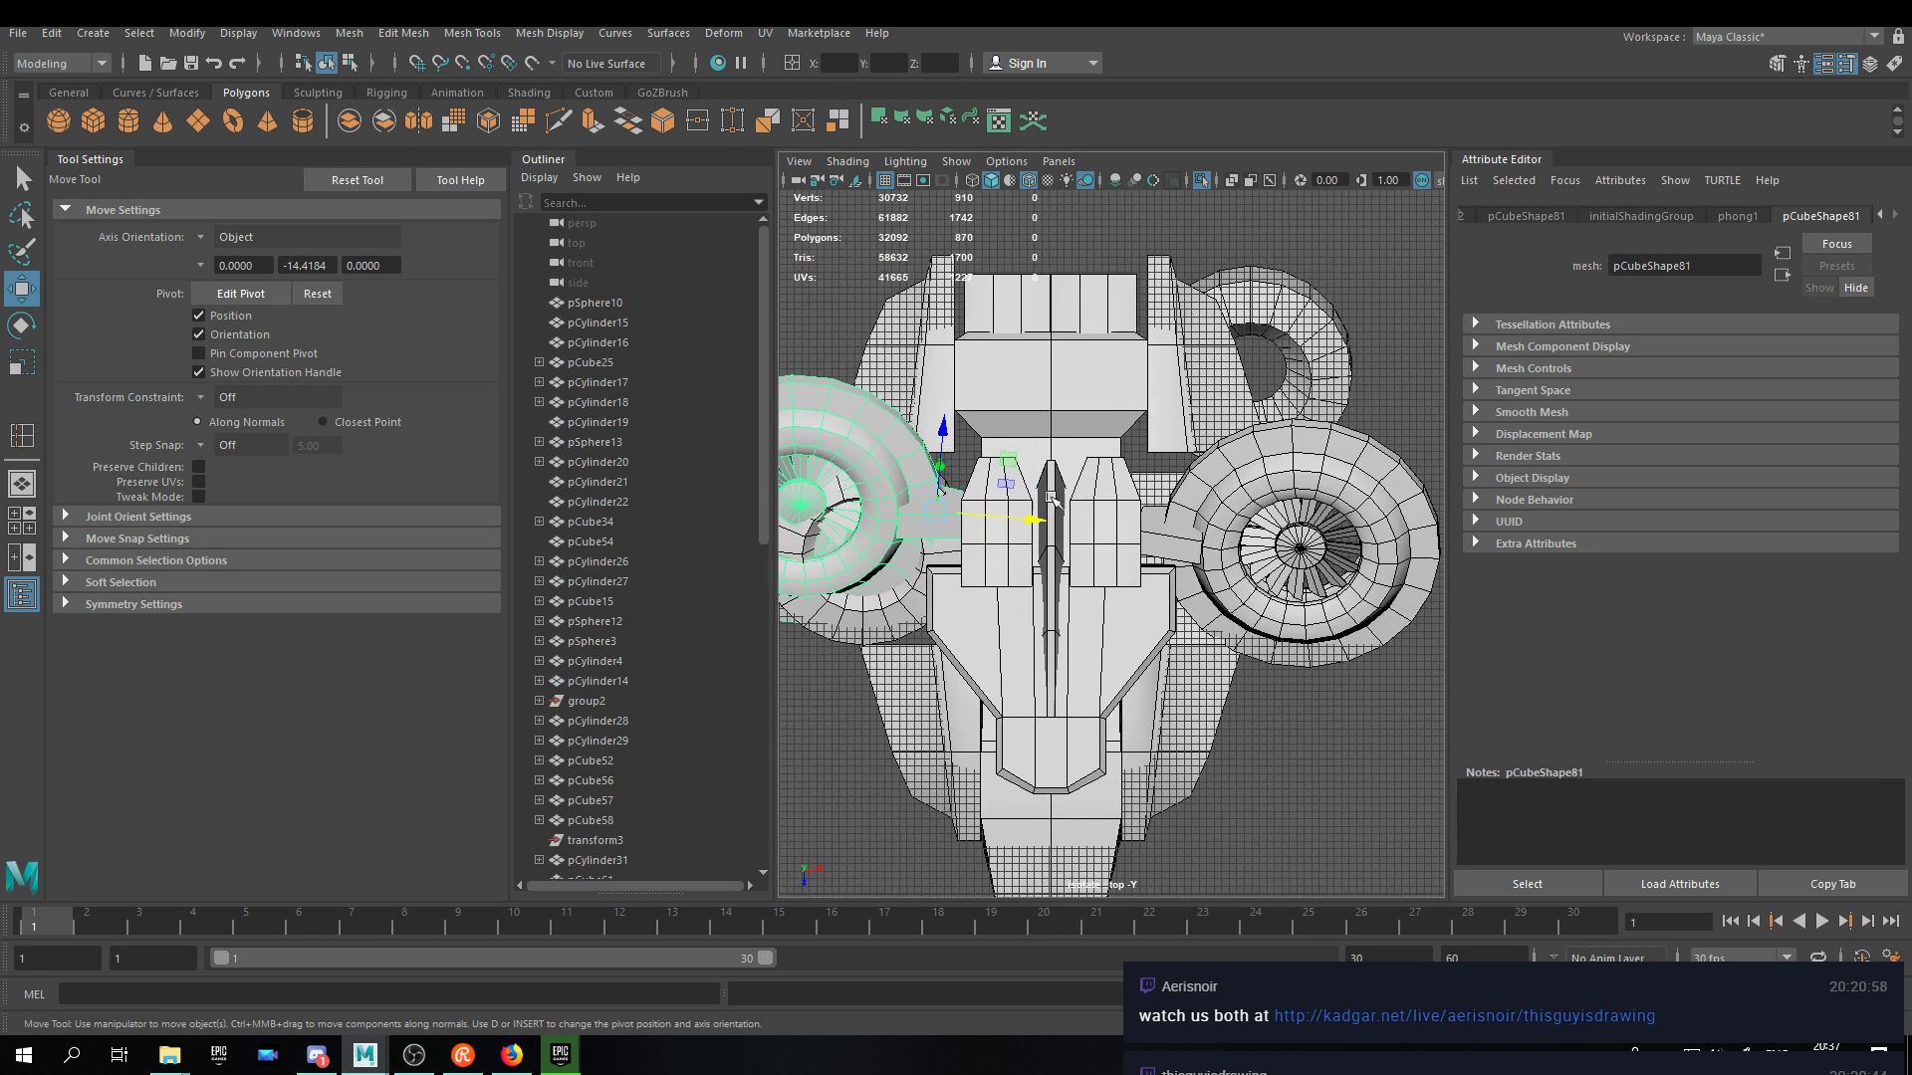
mouse_move(985, 447)
middle_mouse_down("alt")
mouse_move(1056, 453)
mouse_move(1005, 429)
middle_mouse_up("alt")
mouse_move(994, 418)
left_mouse_down()
mouse_move(1005, 396)
mouse_move(1075, 409)
mouse_move(1058, 434)
mouse_move(978, 408)
left_mouse_up()
key("e")
key("w")
left_click_drag(978, 413, 1095, 483)
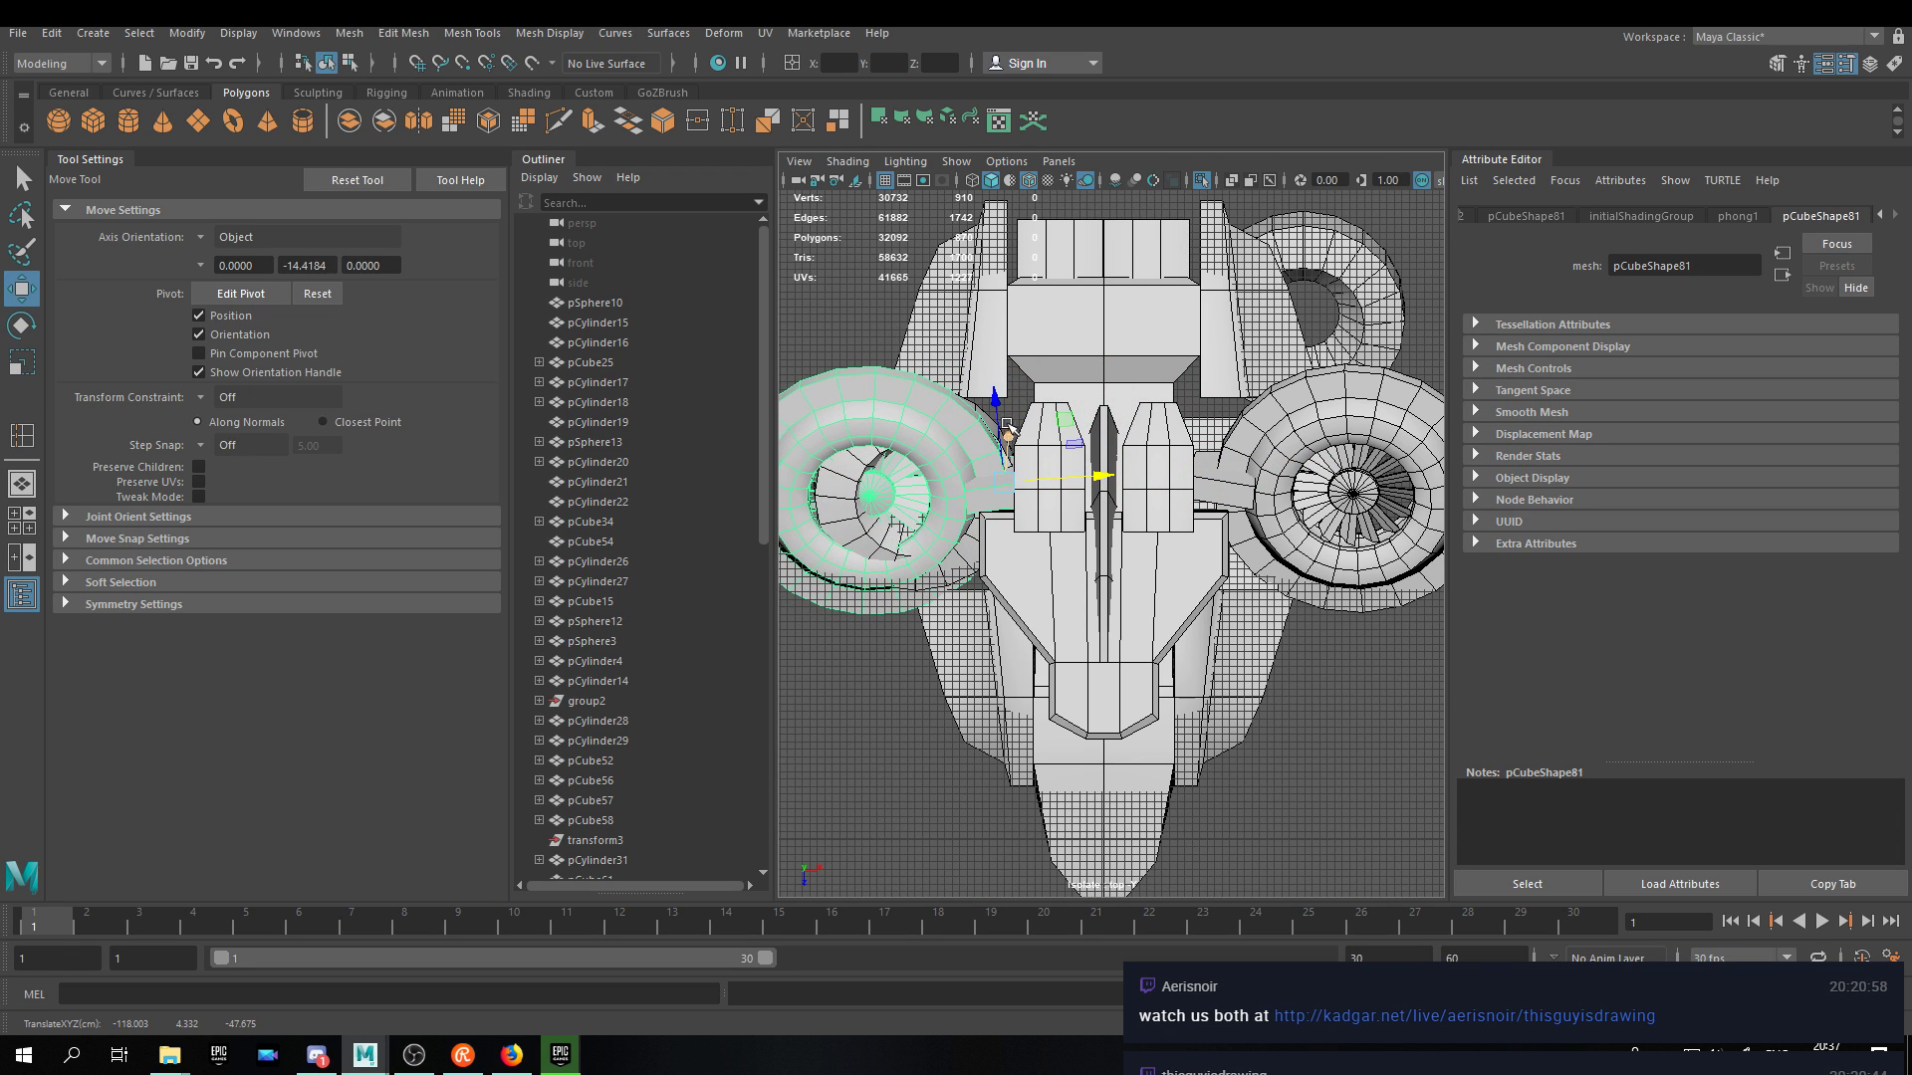
Return to the perspective view and examine both fan discs and their fit on the ship from several angles.
left_click(1059, 160)
mouse_move(1100, 190)
left_click(1300, 187)
left_click_drag(1125, 459, 1424, 364, "alt")
left_click(1194, 500)
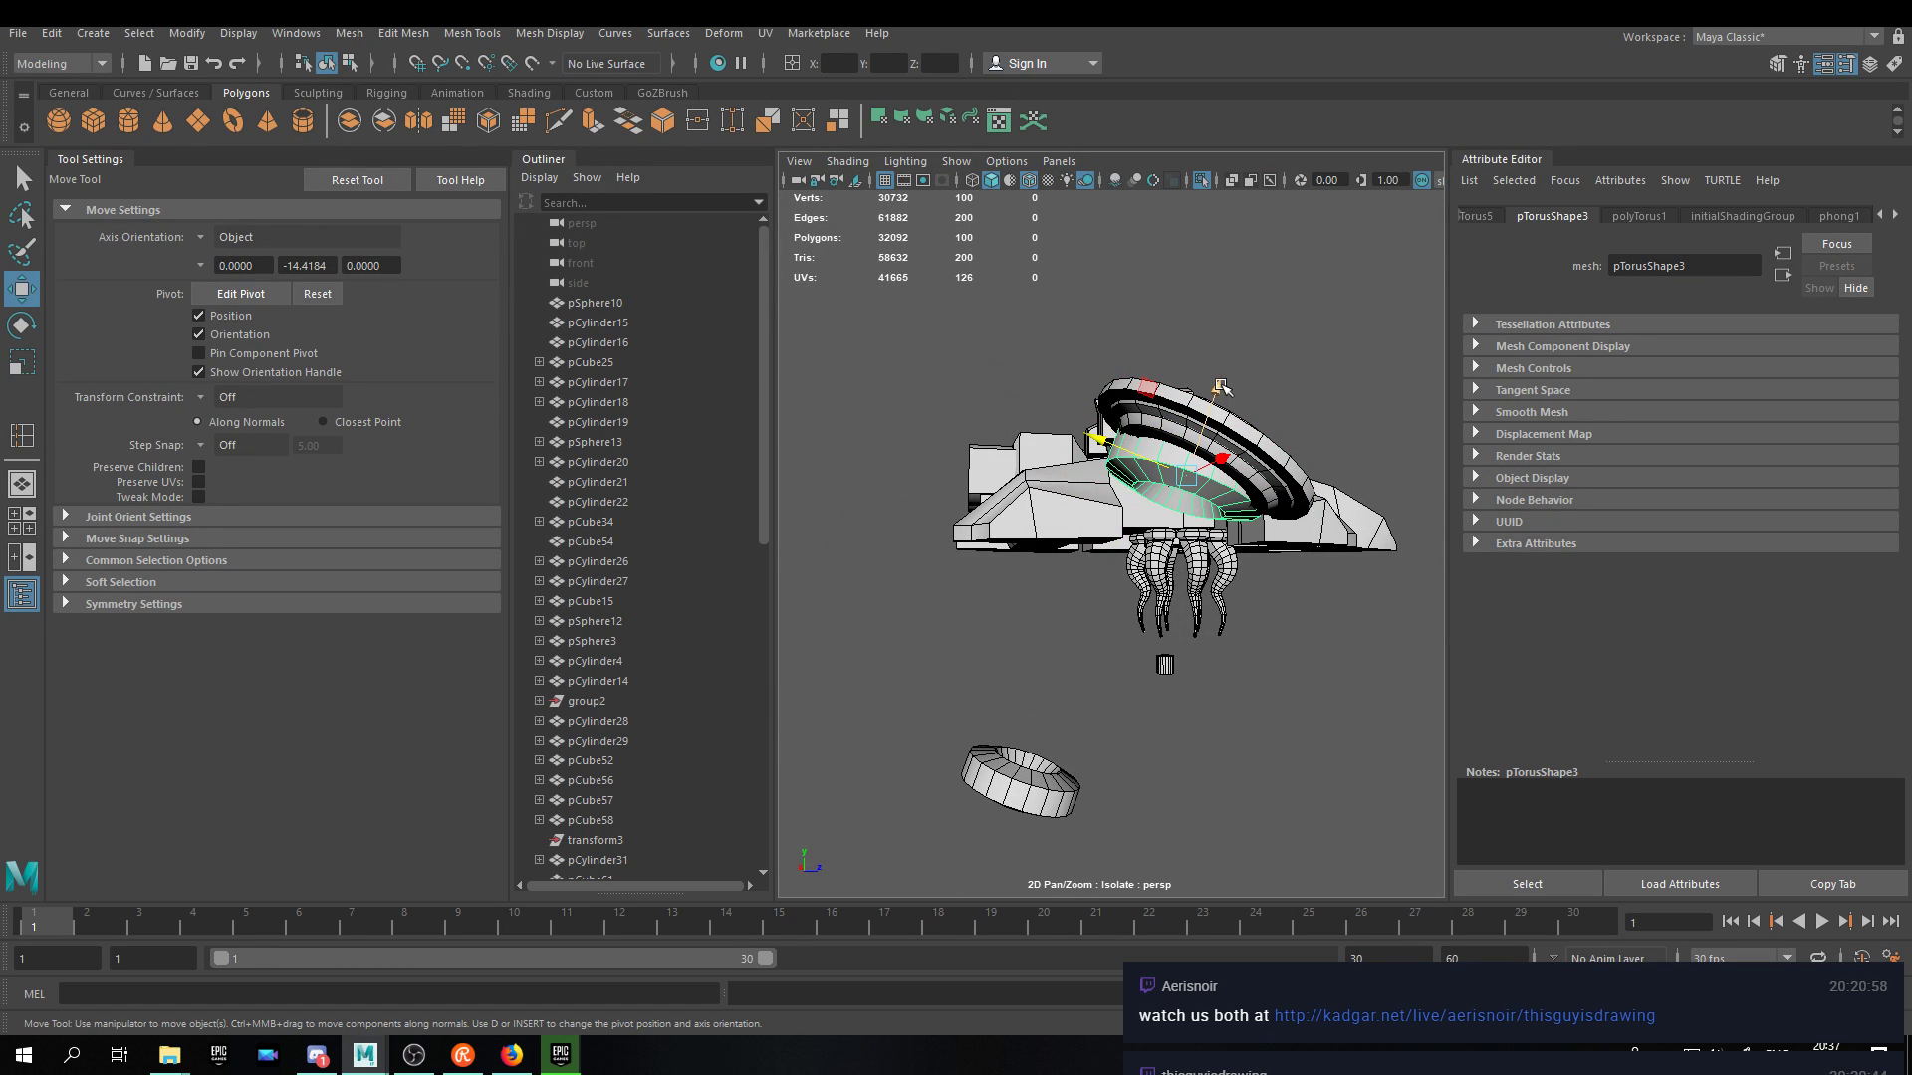
left_click_drag(1346, 421, 1051, 741, "alt")
left_click_drag(1155, 628, 1299, 390, "alt")
left_click(1259, 329)
scroll(1314, 448, "down", 6)
left_click_drag(1265, 526, 1185, 667, "alt")
scroll(1145, 601, "up", 5)
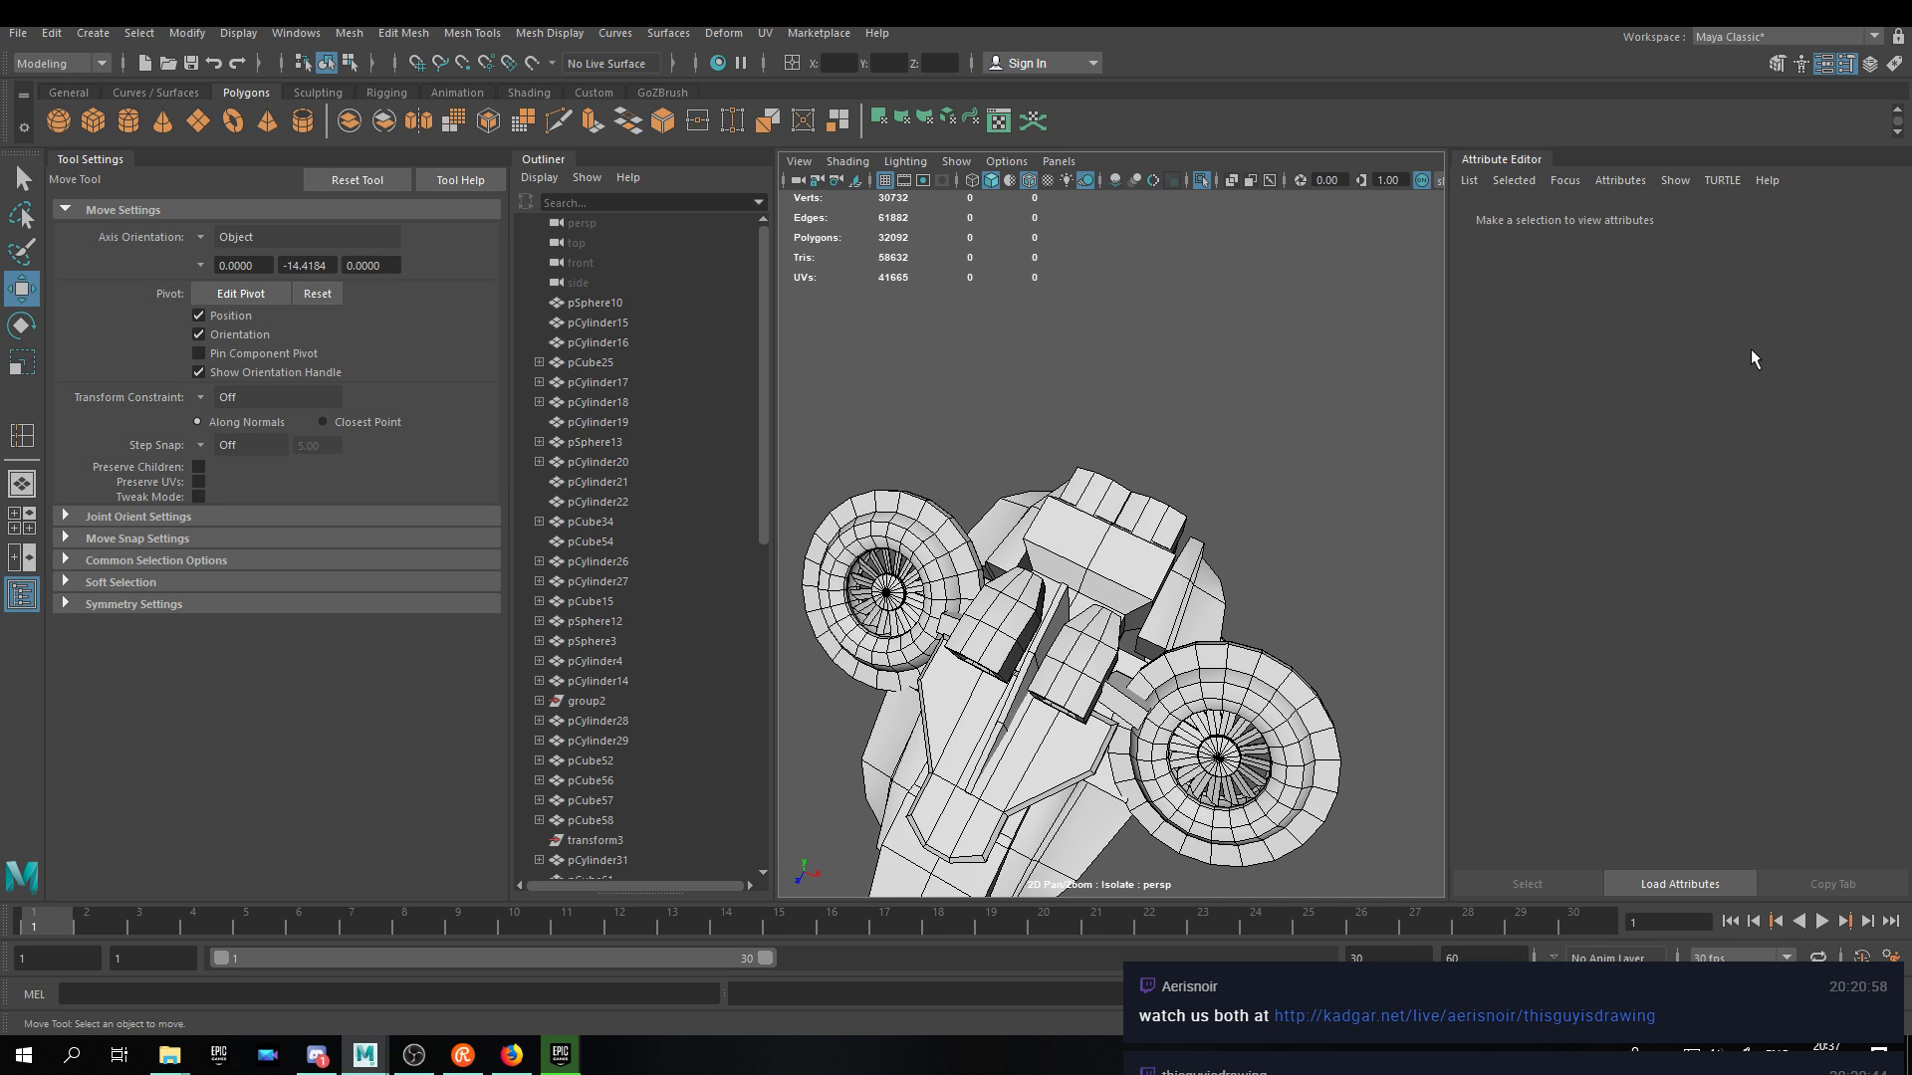
left_click_drag(1265, 523, 971, 629, "alt")
left_click_drag(1155, 425, 956, 765, "alt")
Insert two edge loops into the hull block beneath the fan disc.
left_click(1018, 555)
left_click_drag(956, 765, 1250, 632, "alt")
middle_click_drag(1250, 632, 1149, 620, "alt")
mouse_move(1149, 619)
left_mouse_down("alt")
mouse_move(1145, 518)
mouse_move(1165, 508)
mouse_move(1155, 657)
mouse_move(1145, 627)
left_mouse_up("alt")
scroll(1152, 676, "up", 5)
key("r")
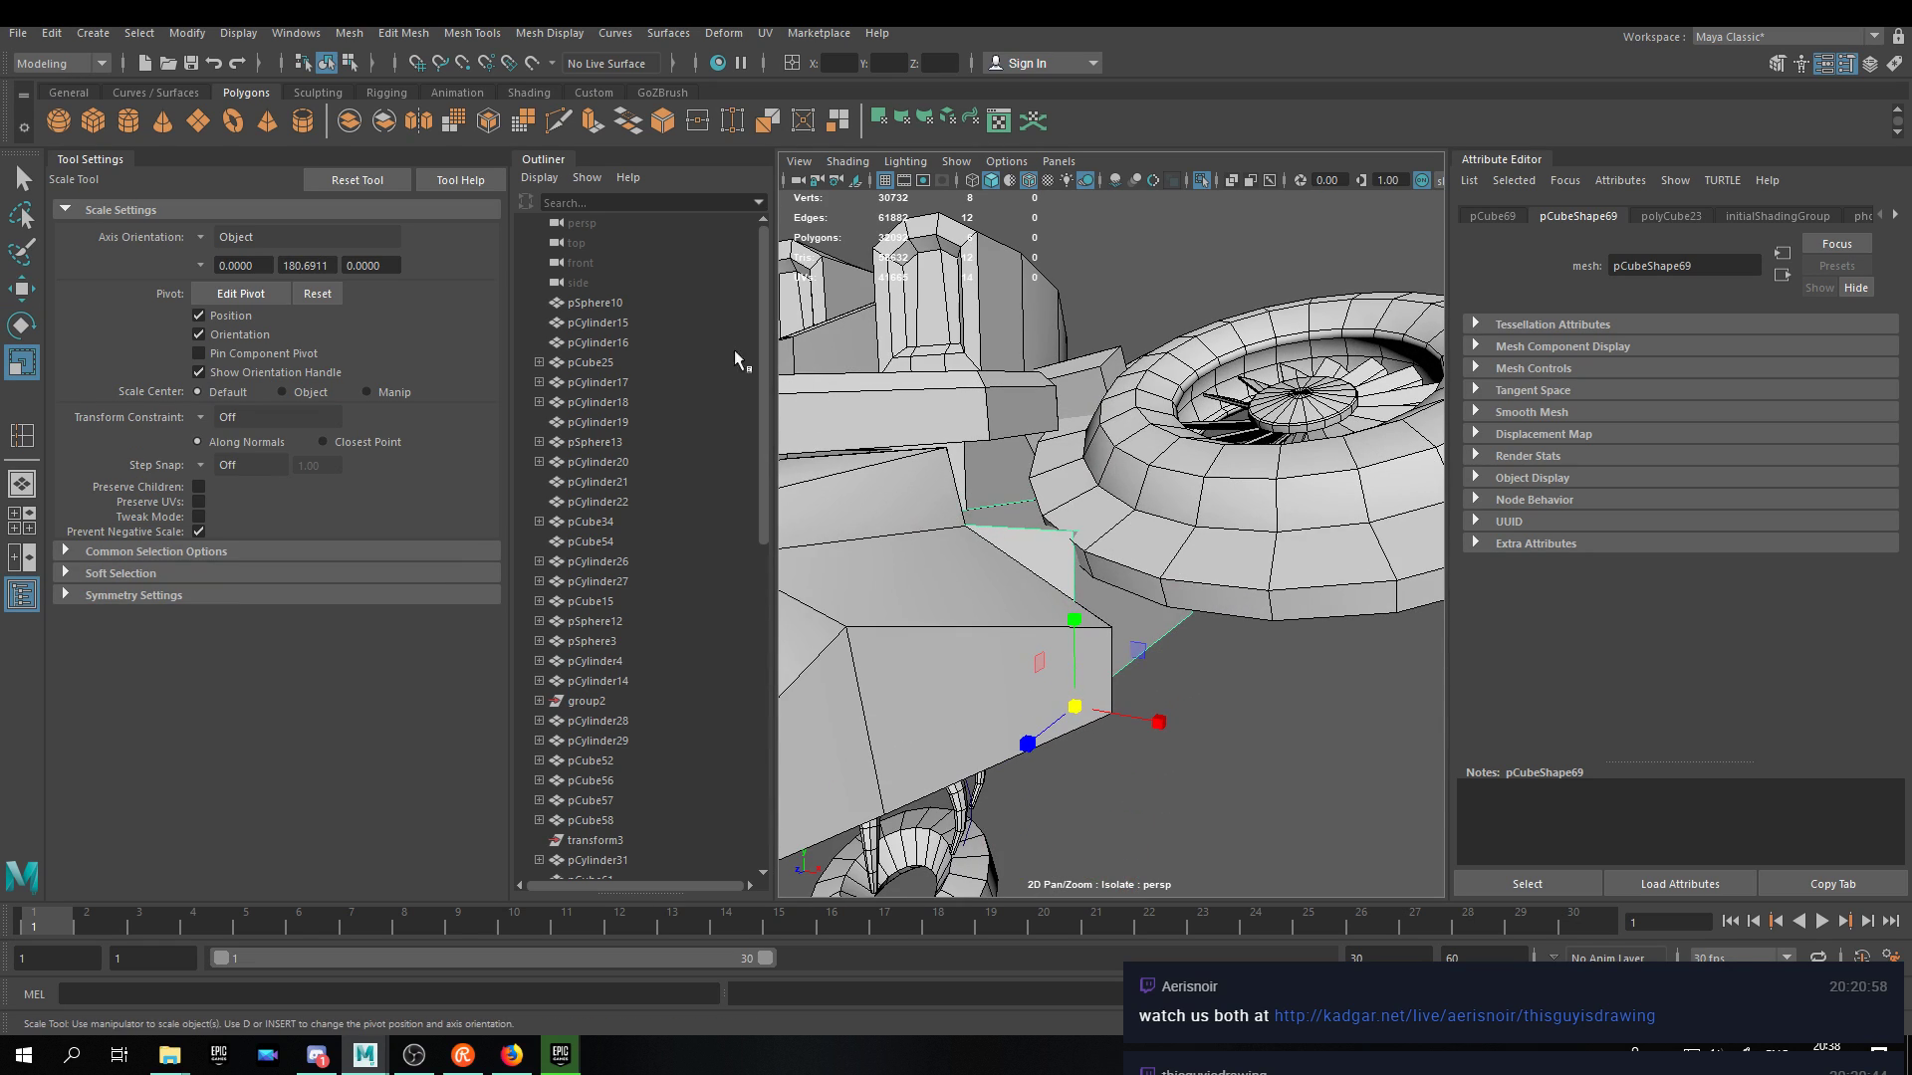
left_click(592, 92)
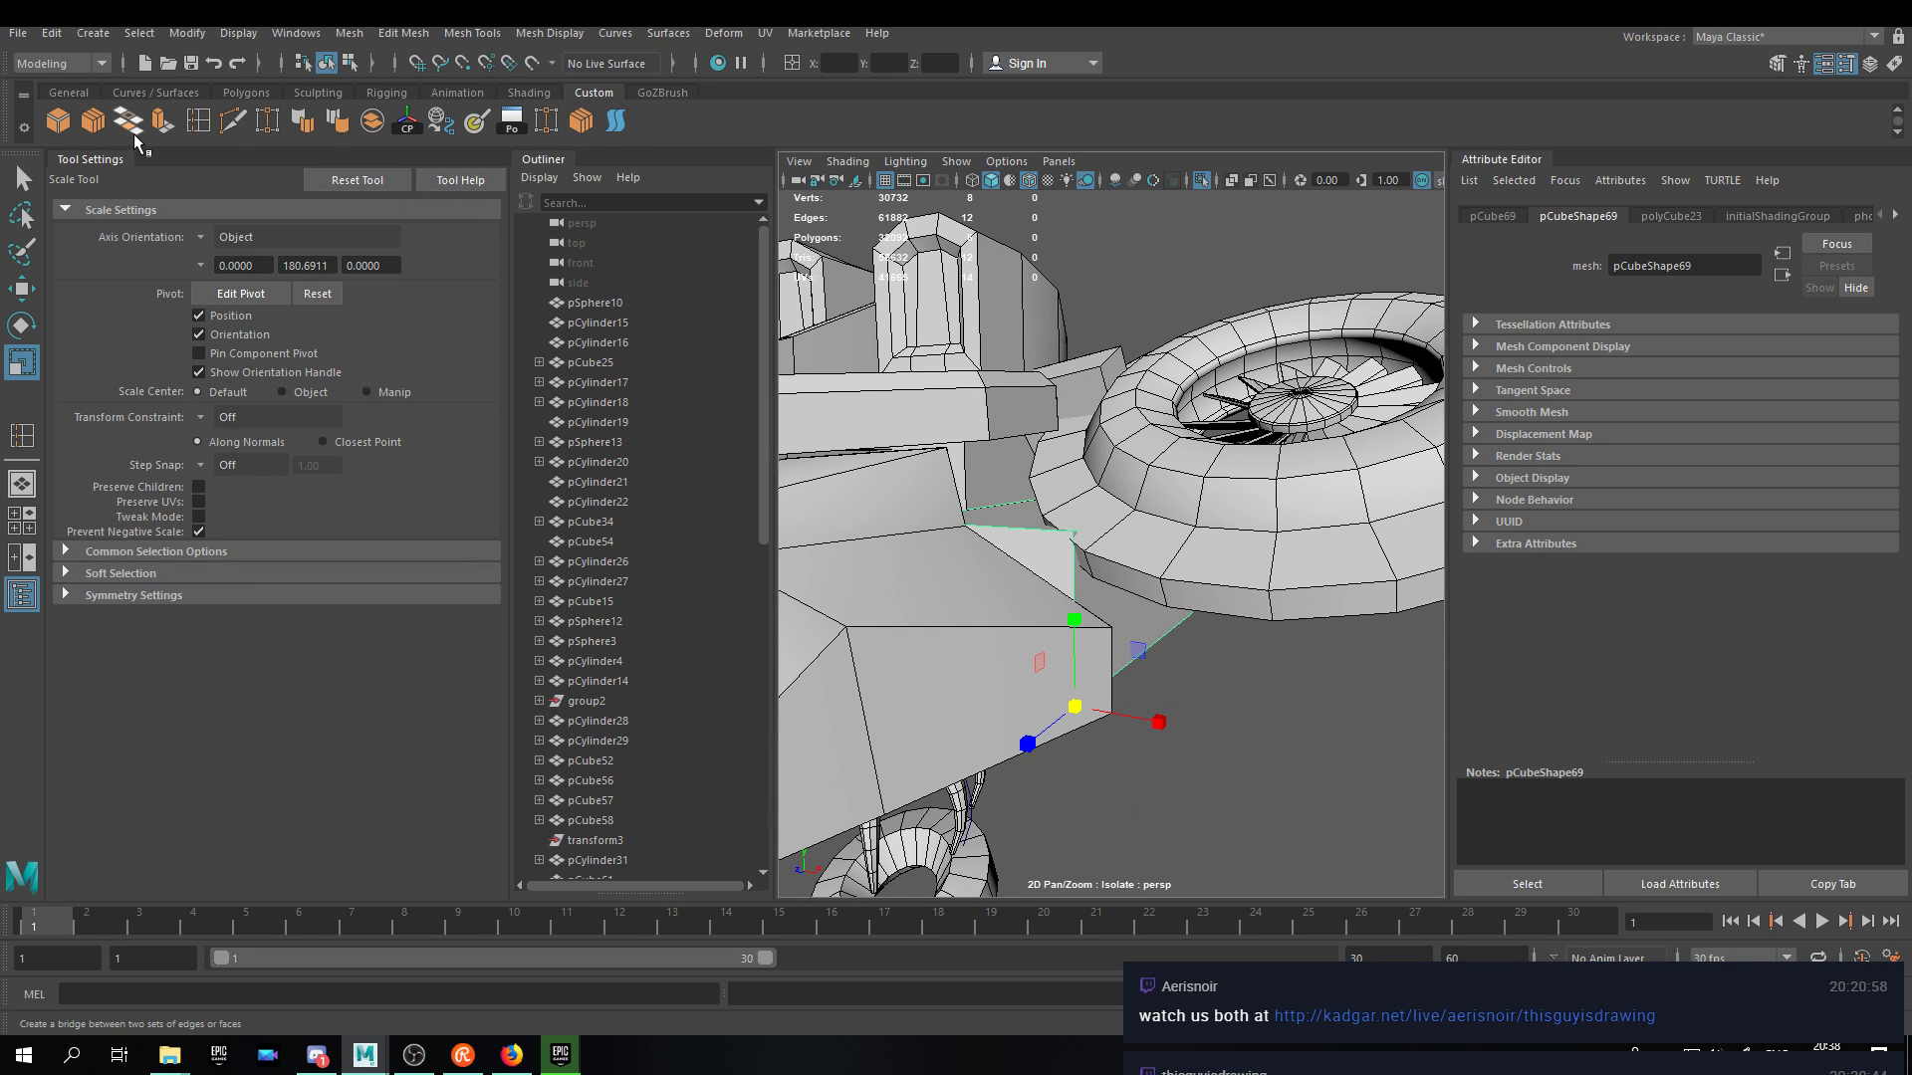
left_click(189, 127)
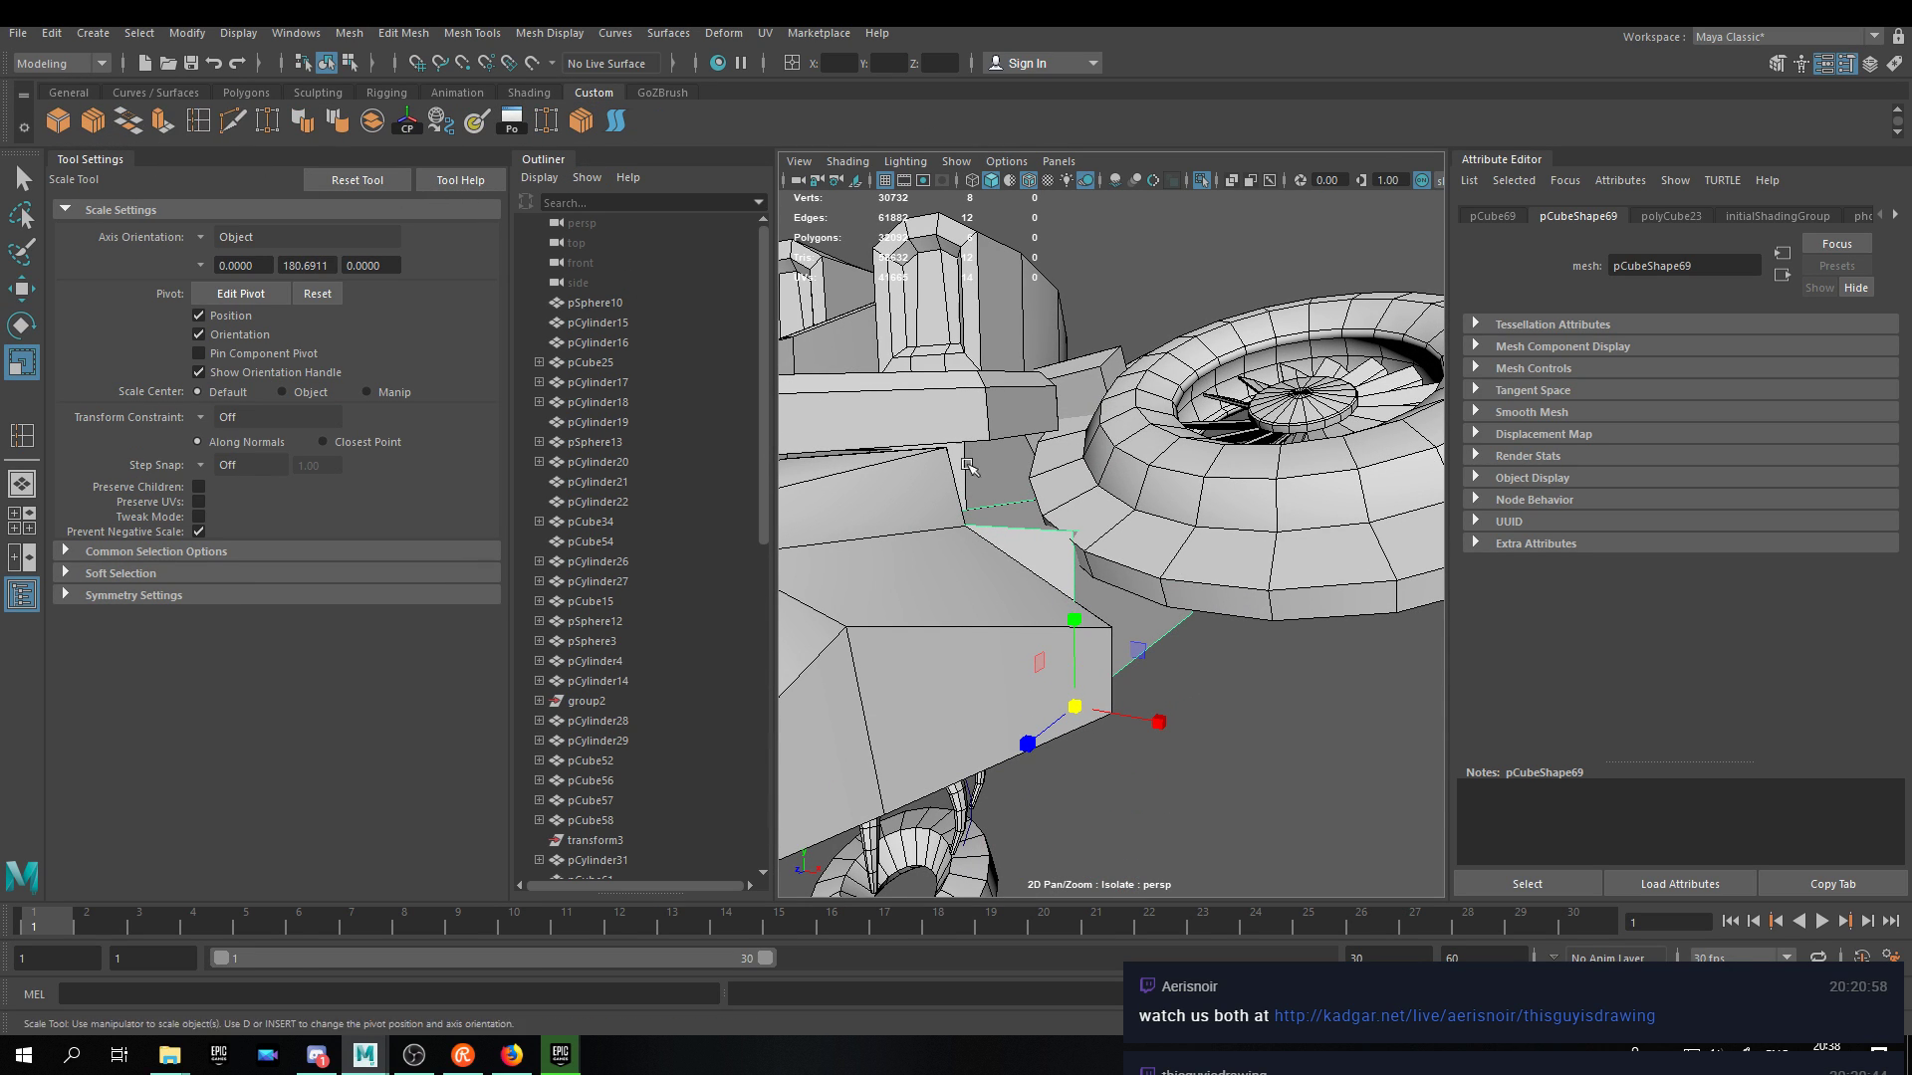
left_click(993, 535)
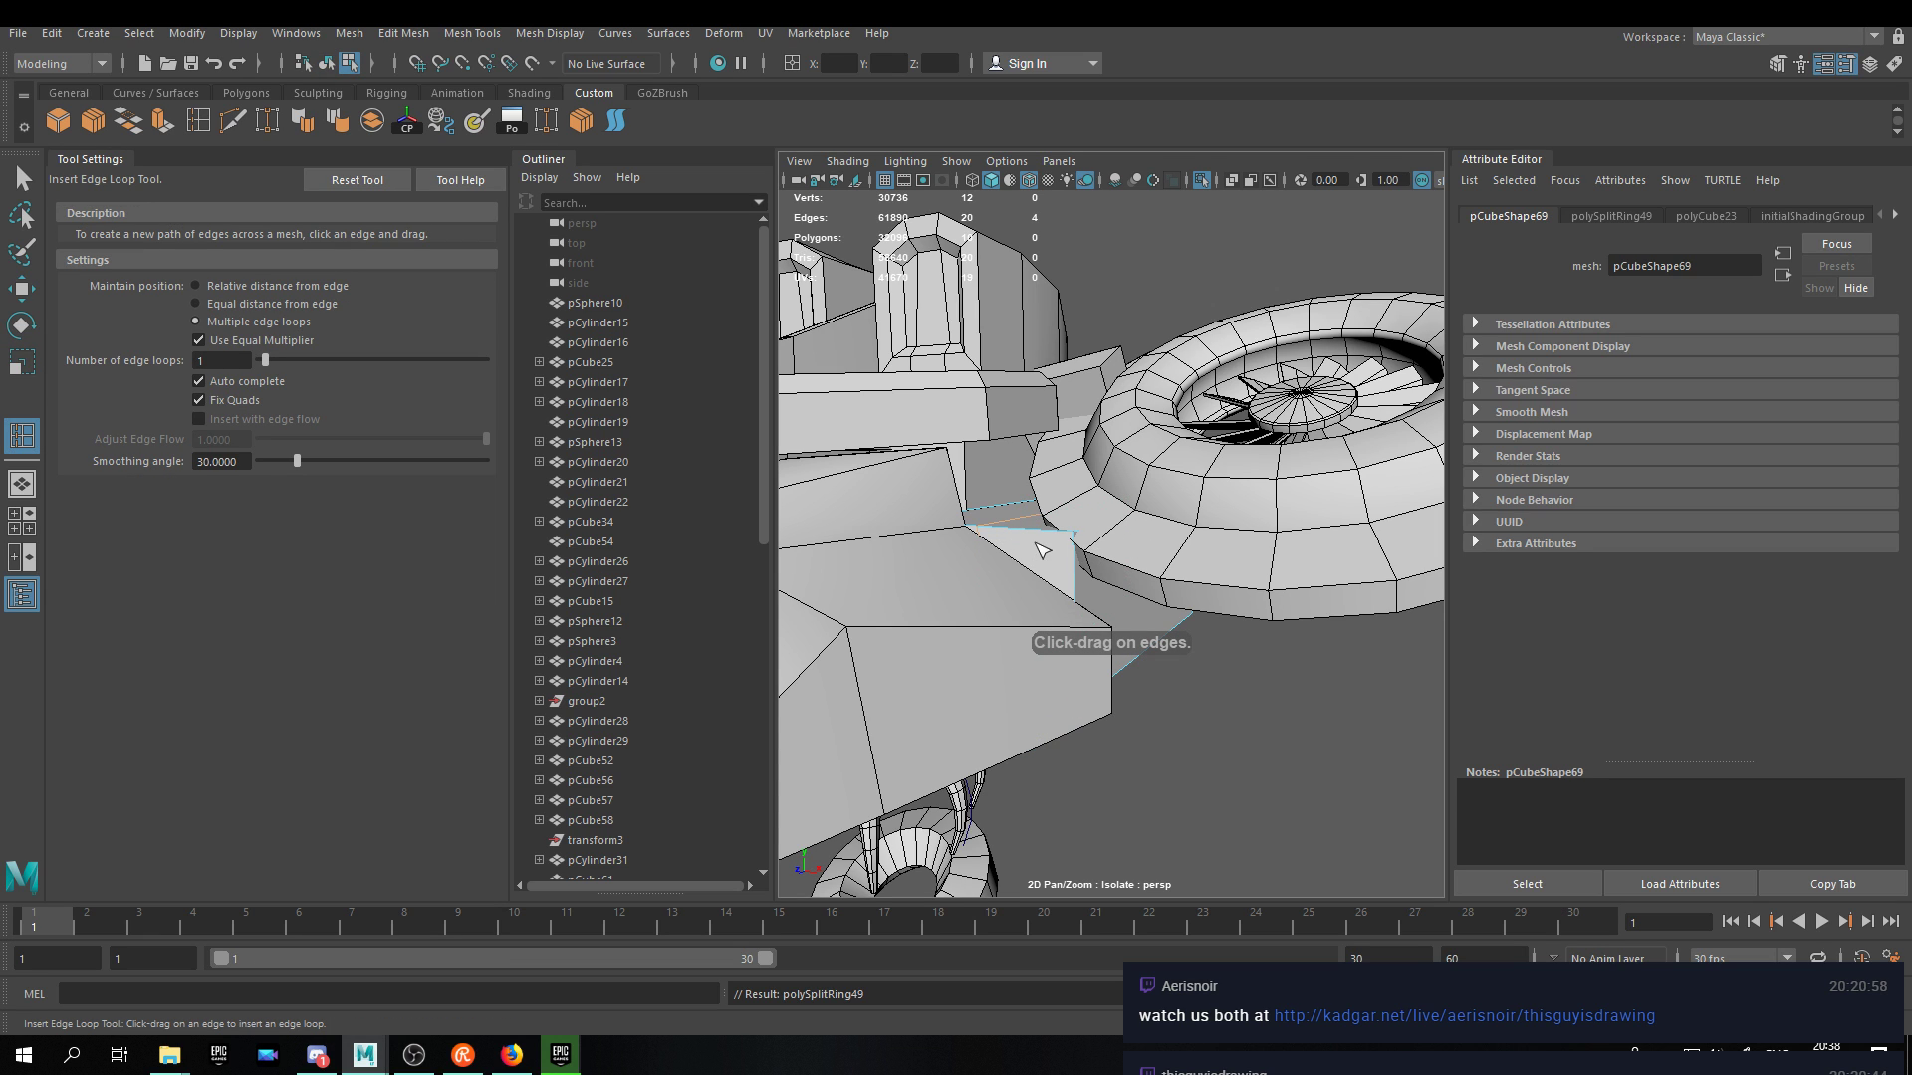
left_click(1036, 530)
Move one of the hull block's top edges vertically using vertex snapping.
key("w")
left_click_drag(1125, 637, 1065, 640, "alt")
left_click(1062, 527)
key("v")
mouse_move(1130, 414)
left_mouse_down()
mouse_move(1129, 484)
mouse_move(1077, 461)
mouse_move(1090, 409)
mouse_move(1023, 517)
mouse_move(1125, 418)
left_mouse_up()
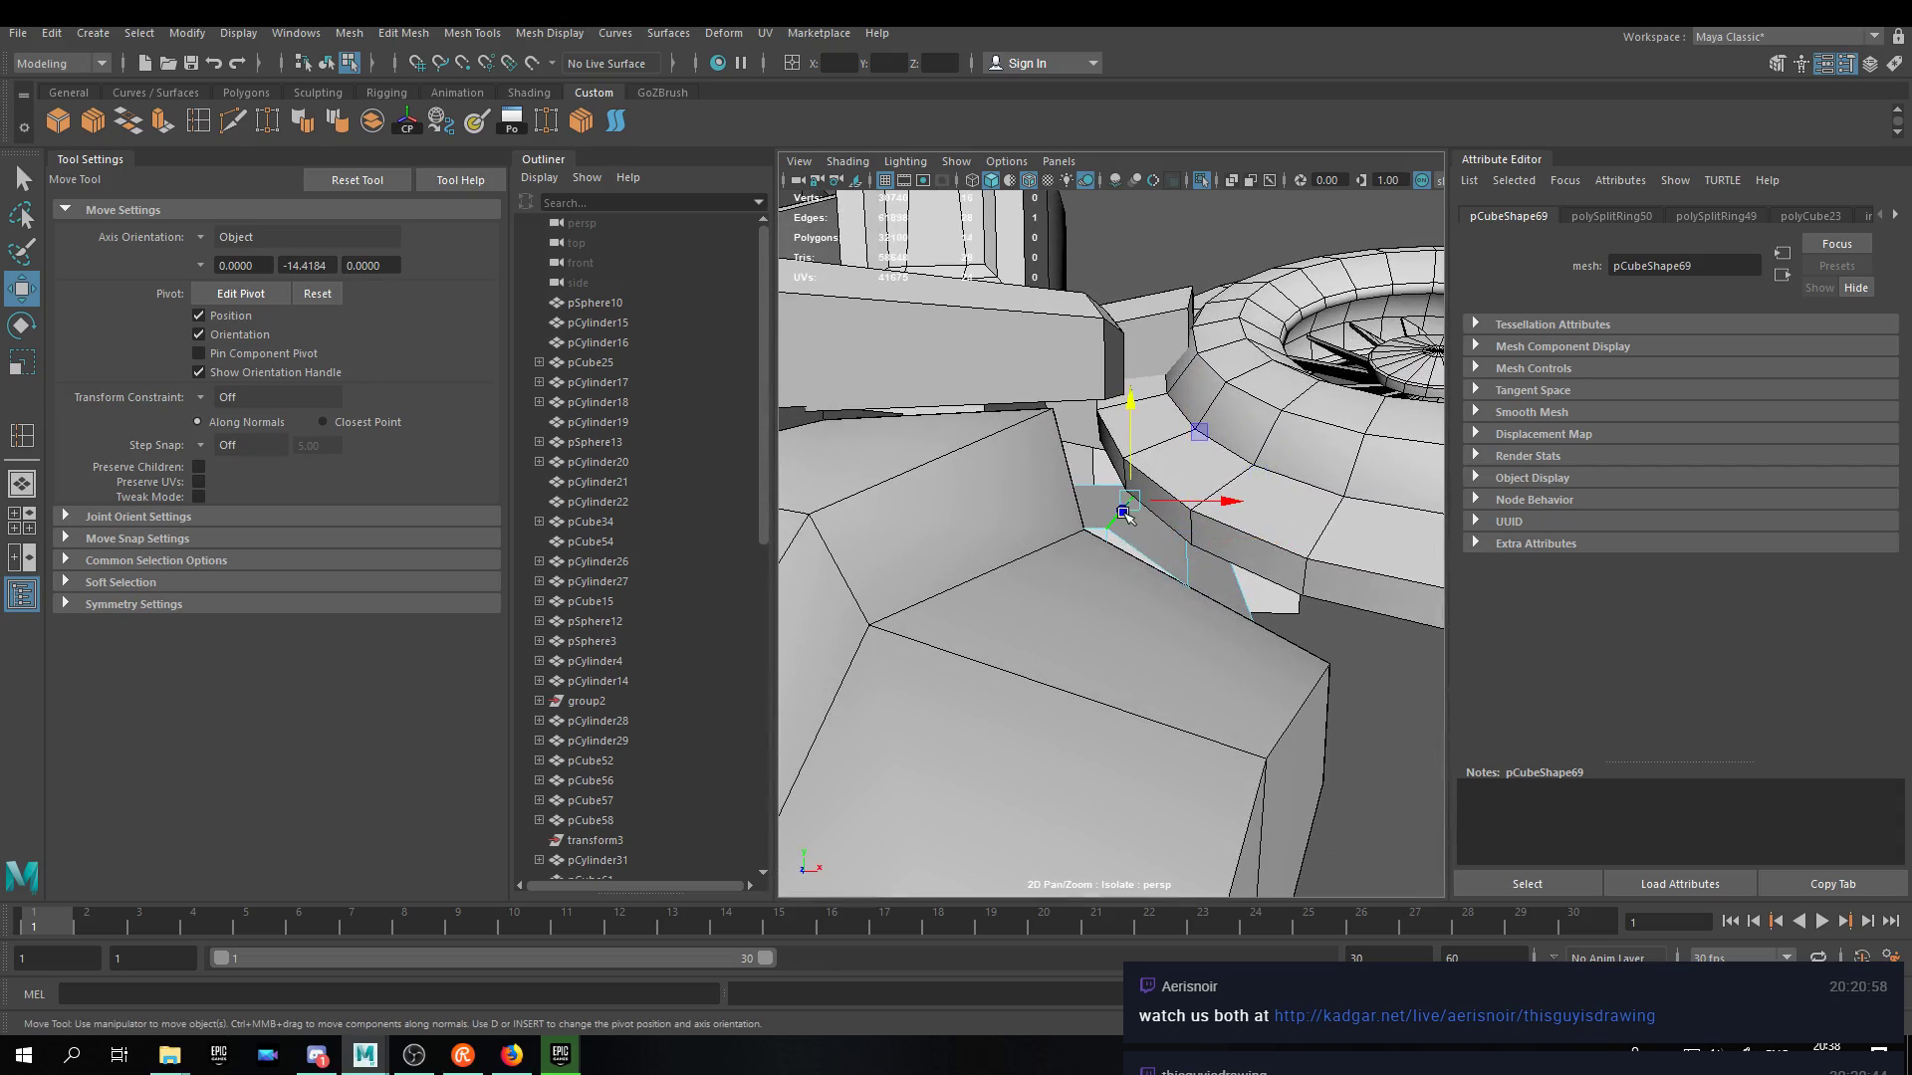
Return to object mode and select the hull block beneath the fan disc from the ship's side.
left_click_drag(1141, 426, 934, 507, "alt")
right_click_drag(934, 507, 1032, 479)
left_click(1186, 773)
left_click_drag(1185, 771, 1205, 677, "alt")
left_click(1200, 597)
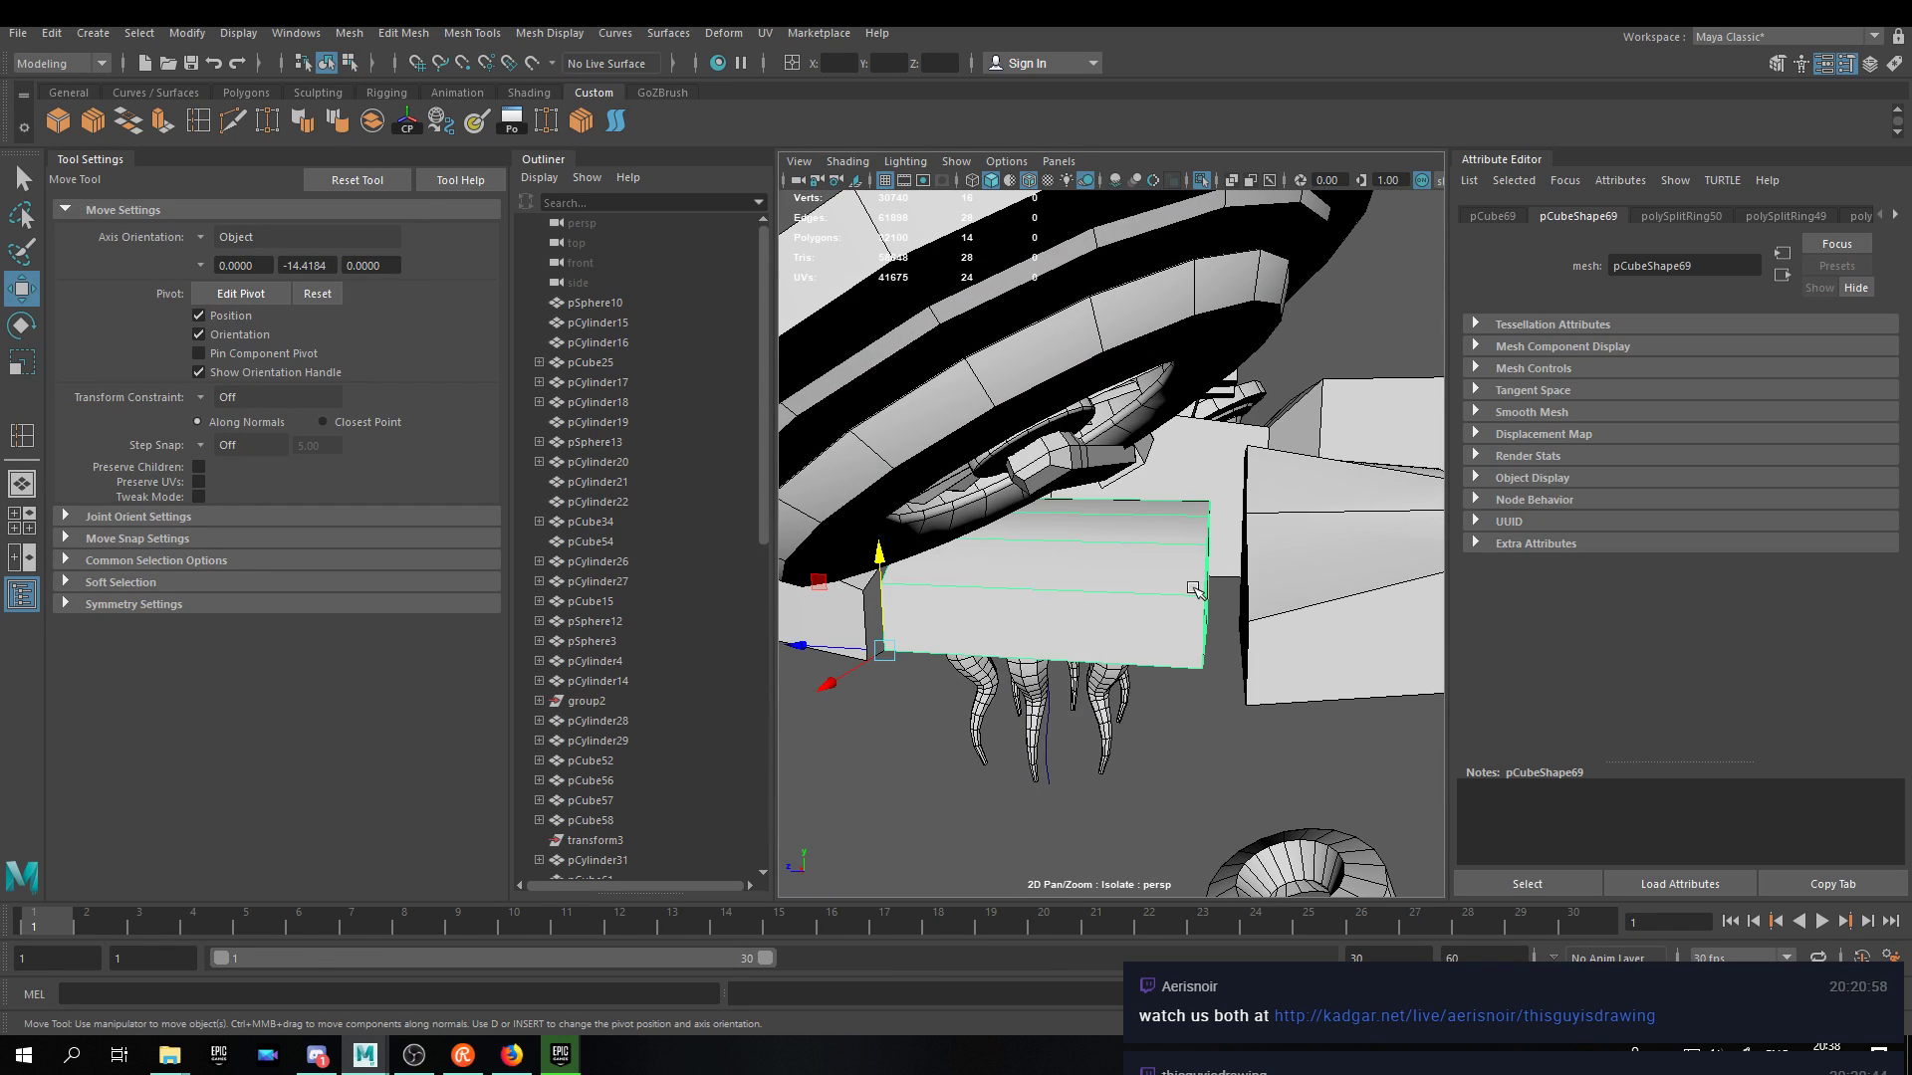
Extend one end of the hull block beneath the fan disc lengthwise to meet the adjacent hull piece.
key("F8")
left_click_drag(1280, 493, 1175, 687)
left_click_drag(1118, 572, 1251, 455)
right_click_drag(1063, 505, 1158, 478)
middle_click_drag(920, 575, 940, 577, "alt")
left_click_drag(940, 578, 1048, 567, "alt")
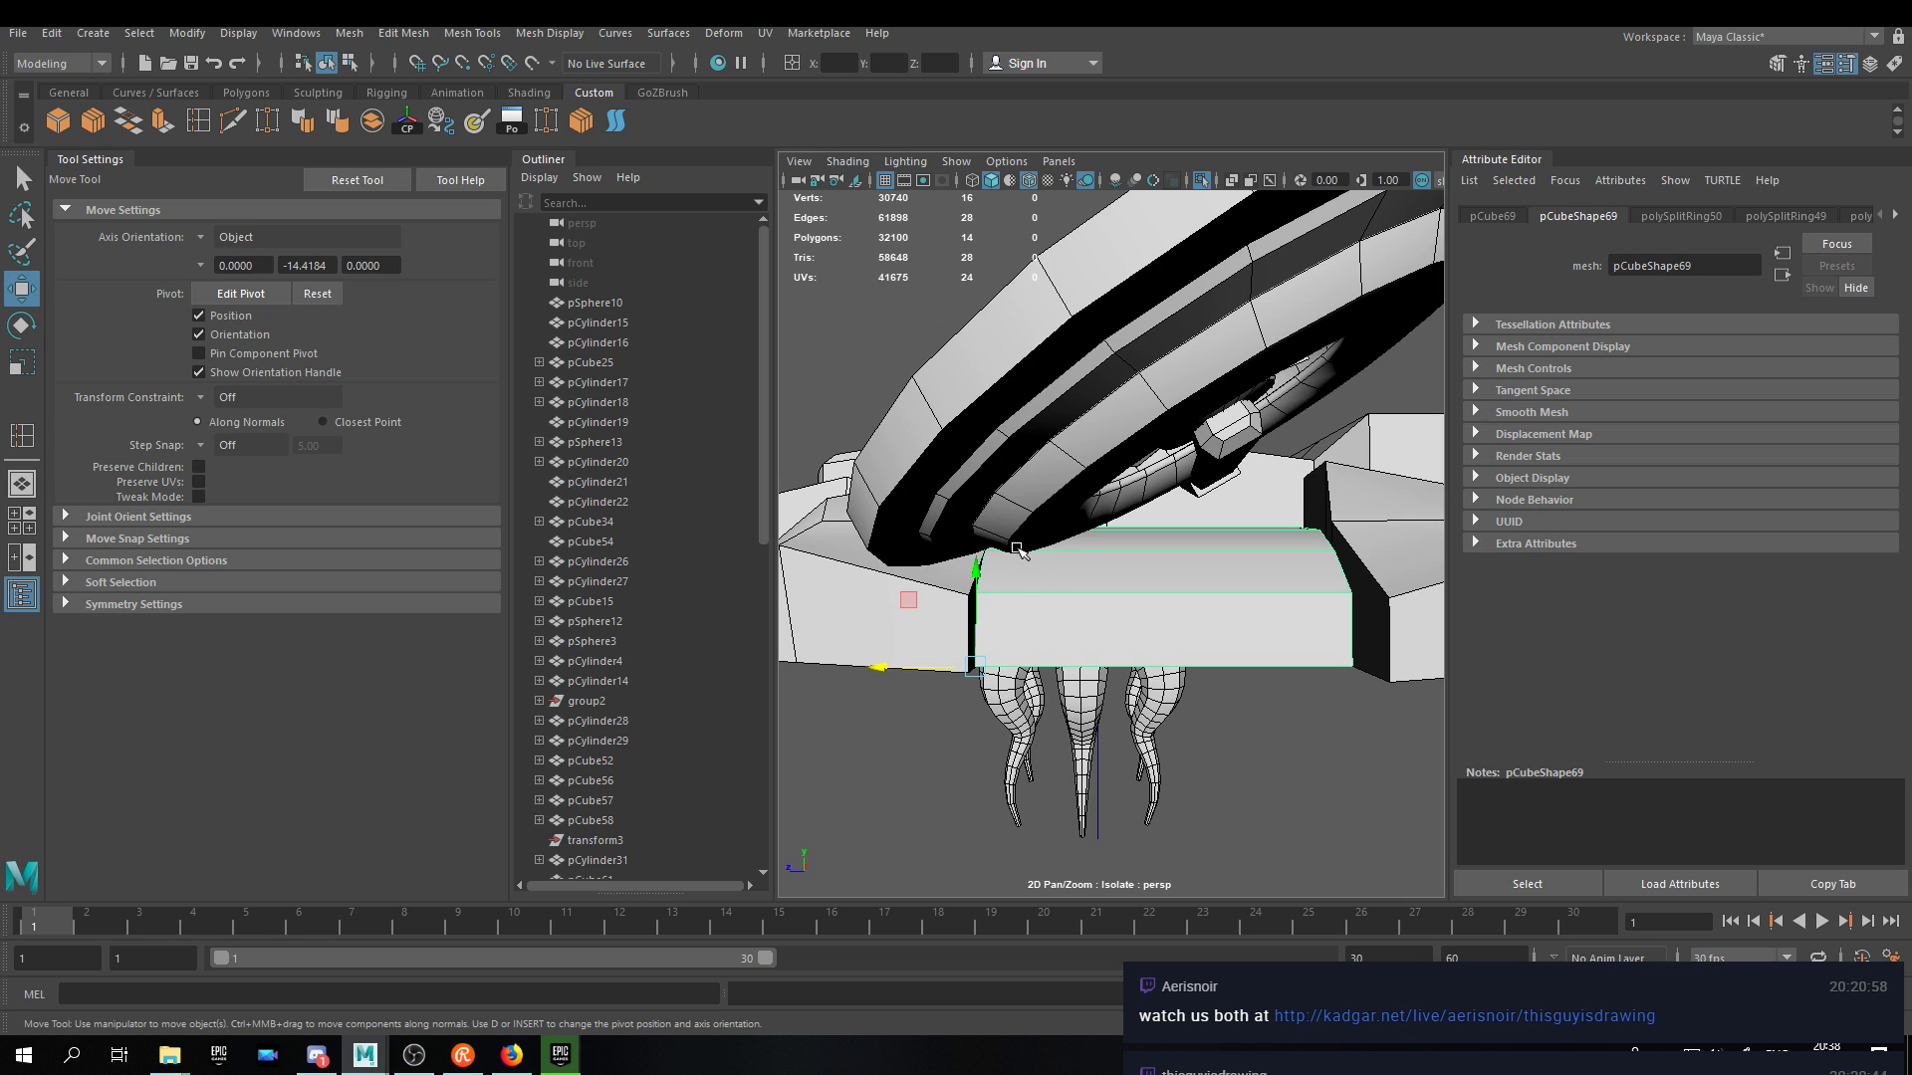
Snap the vertices at the hull block's opposite end to the neighbouring hull piece and return to object mode.
key("F8")
left_click_drag(1058, 453, 888, 760)
key("v")
left_click_drag(909, 595, 971, 595)
right_click_drag(1146, 507, 1217, 584)
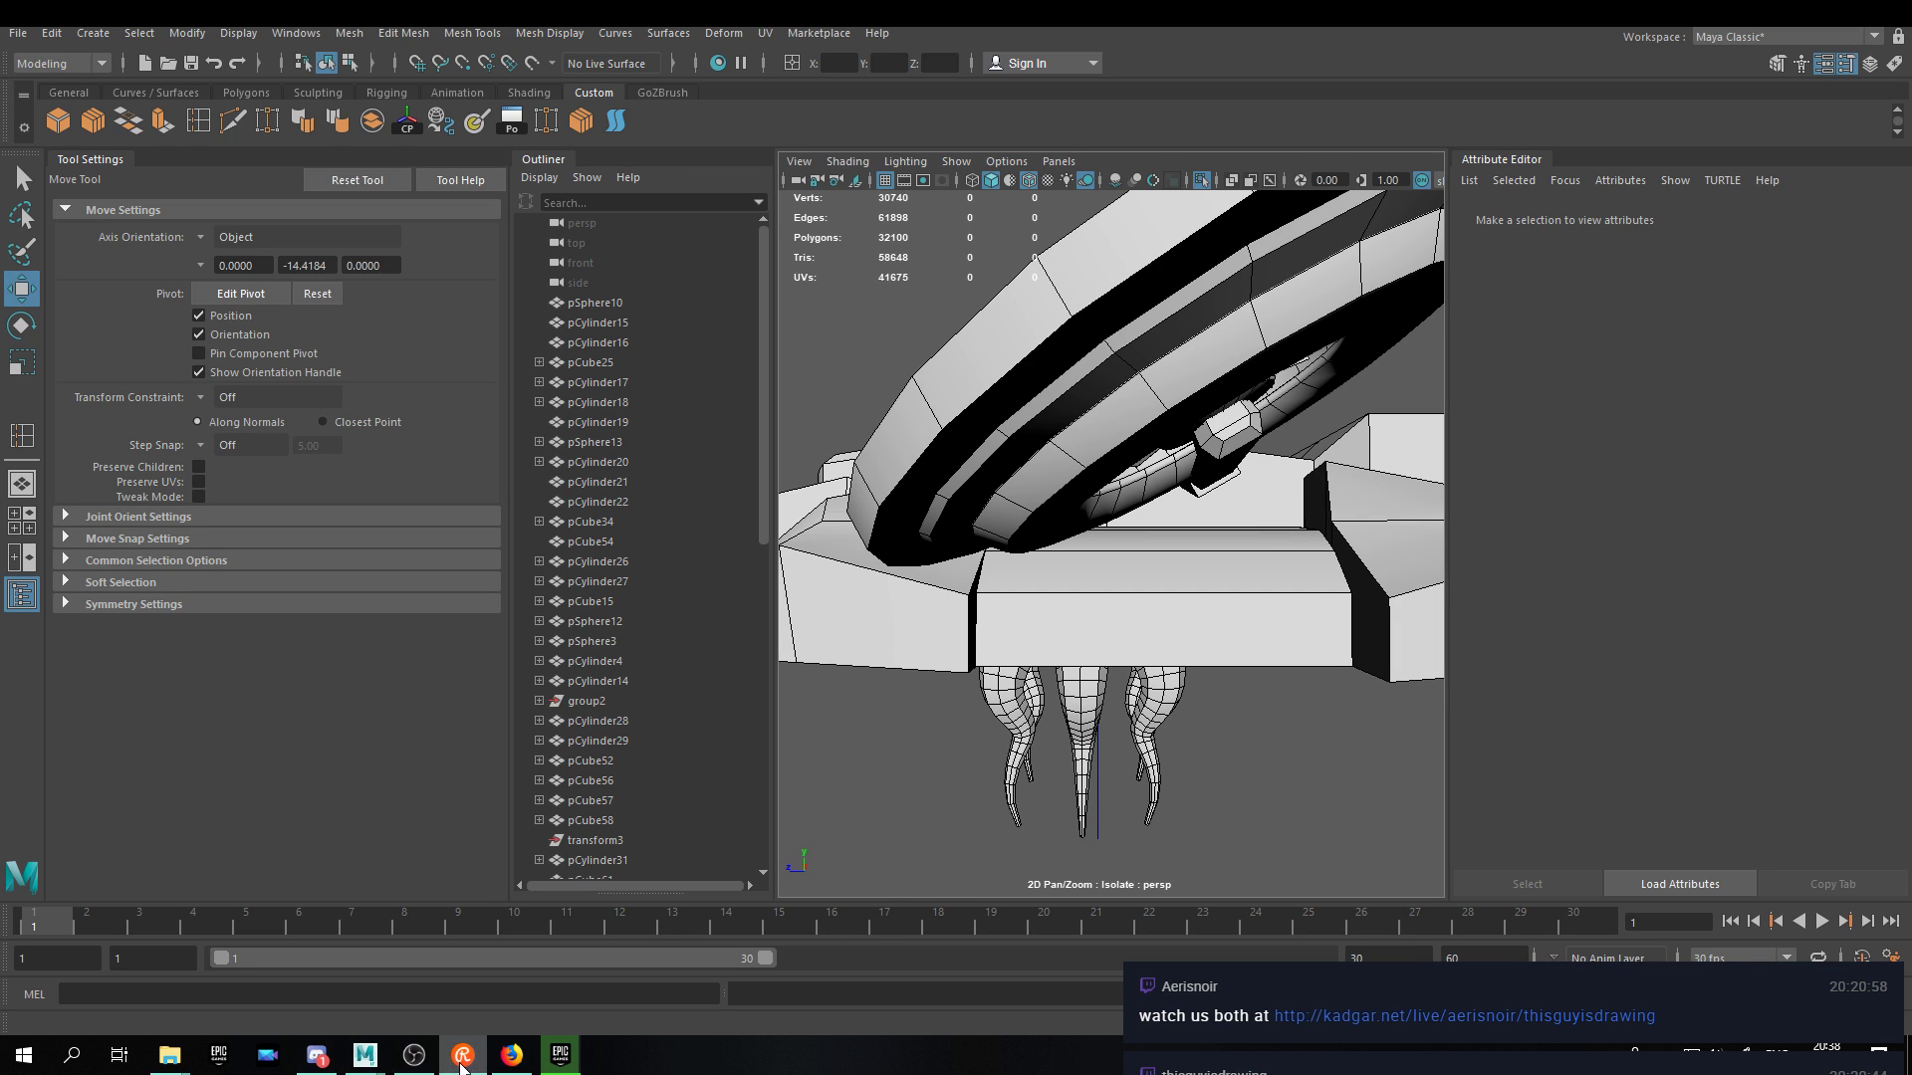
Switch to the Epic Games Launcher to check the Unreal Engine 4.19.2 installation progress, and return to Maya.
left_click(560, 1054)
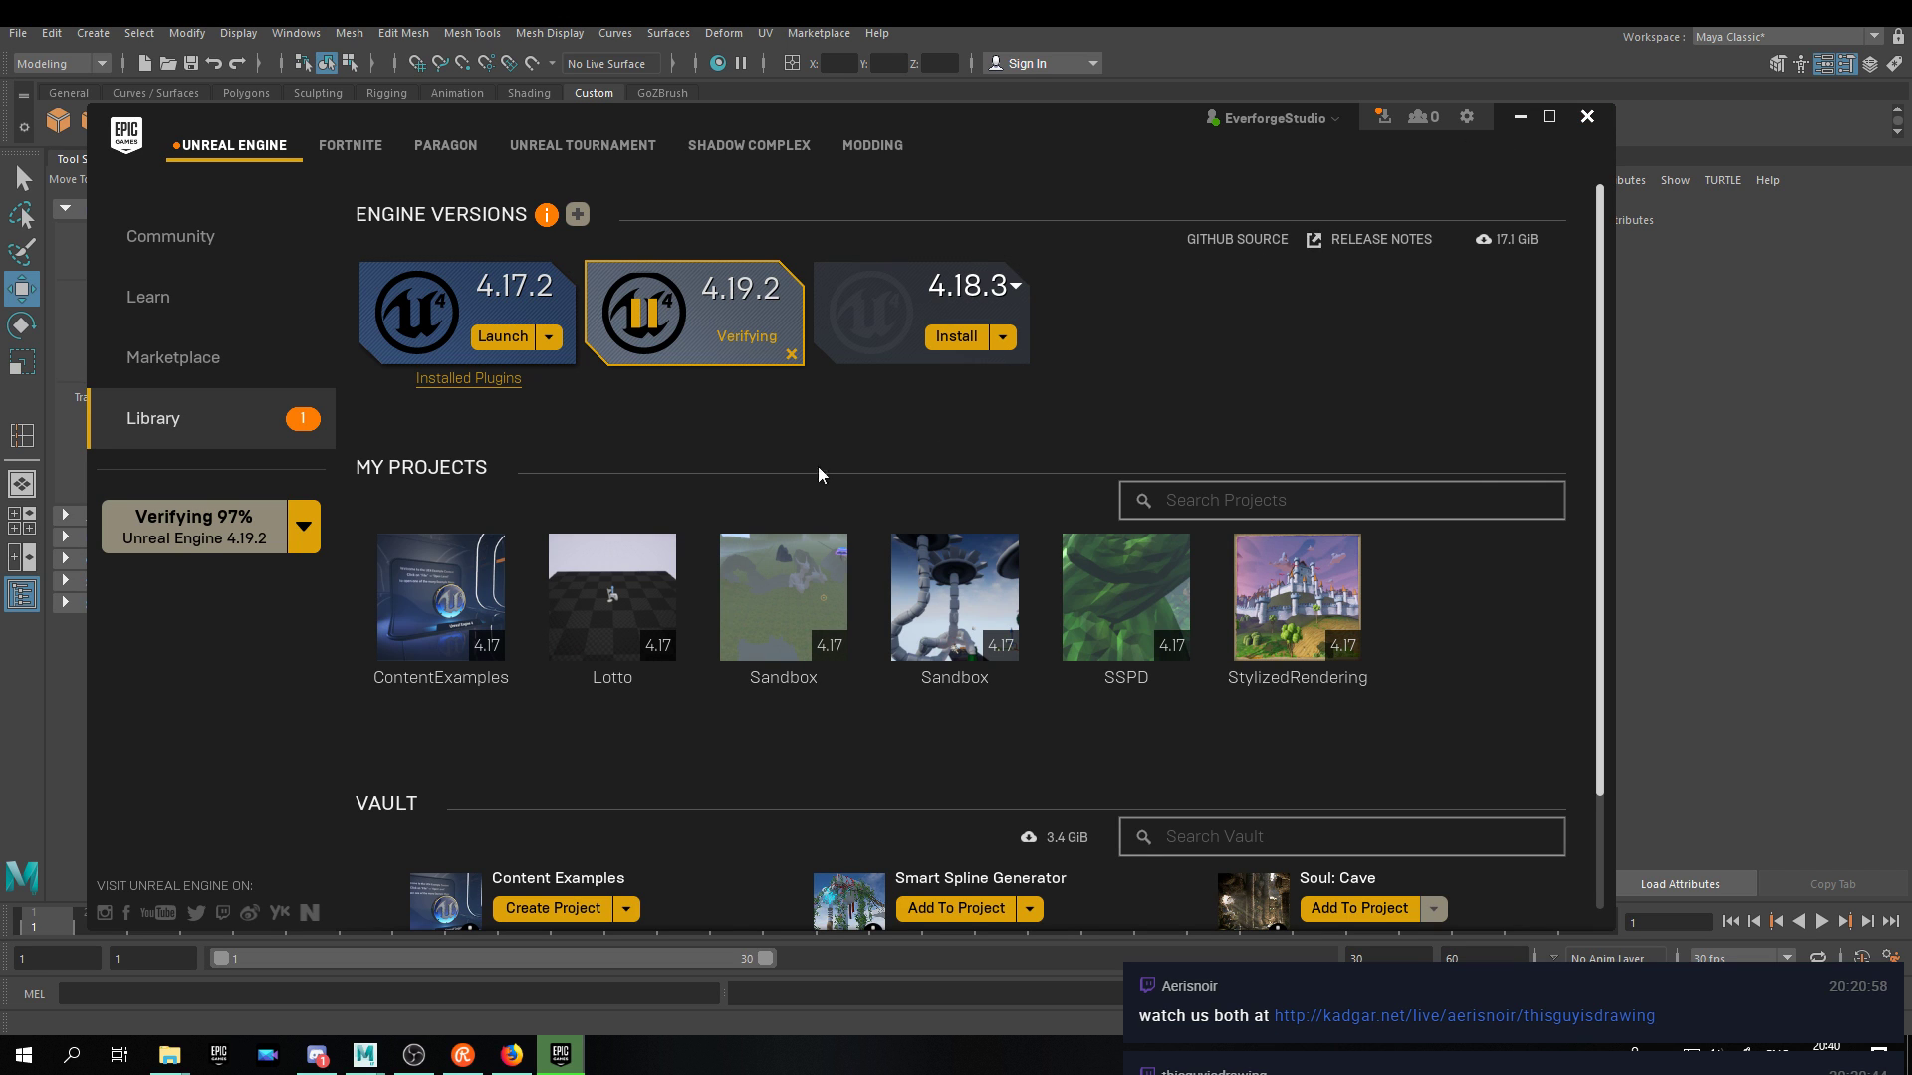
left_click(1519, 117)
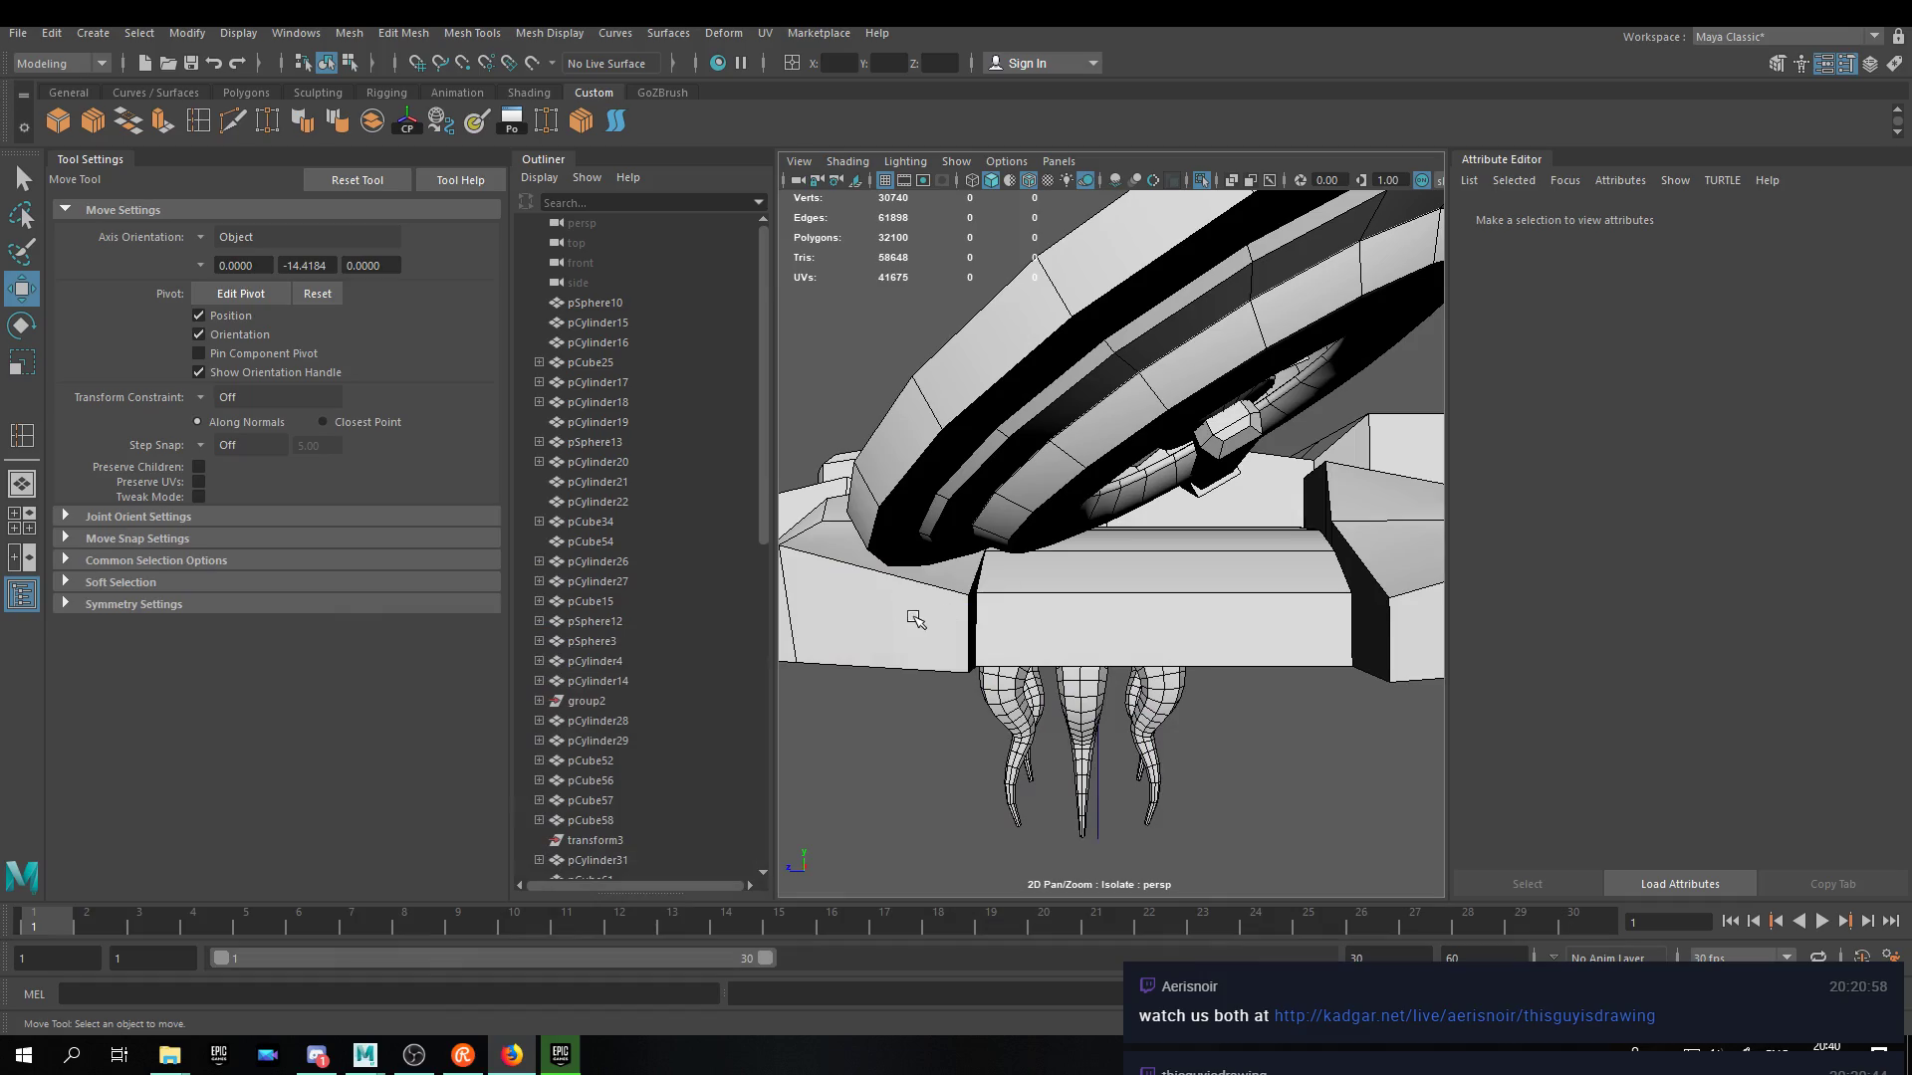
Adjust the outer side of the hull block beneath the fan disc using vertex snapping.
left_click_drag(1058, 603, 1024, 555, "alt")
left_click(1142, 533)
right_click_drag(1006, 576, 1008, 622)
left_click(1039, 601)
left_click_drag(1147, 688, 857, 522)
key("v")
right_click_drag(1016, 509, 1071, 475)
Insert four crosswise edge loops into the hull block, two near each end, positioned by relative distance from edge.
scroll(903, 742, "down", 5)
left_click_drag(1021, 670, 1123, 651, "alt")
left_click(1119, 539)
middle_click_drag(1118, 538, 979, 634, "alt")
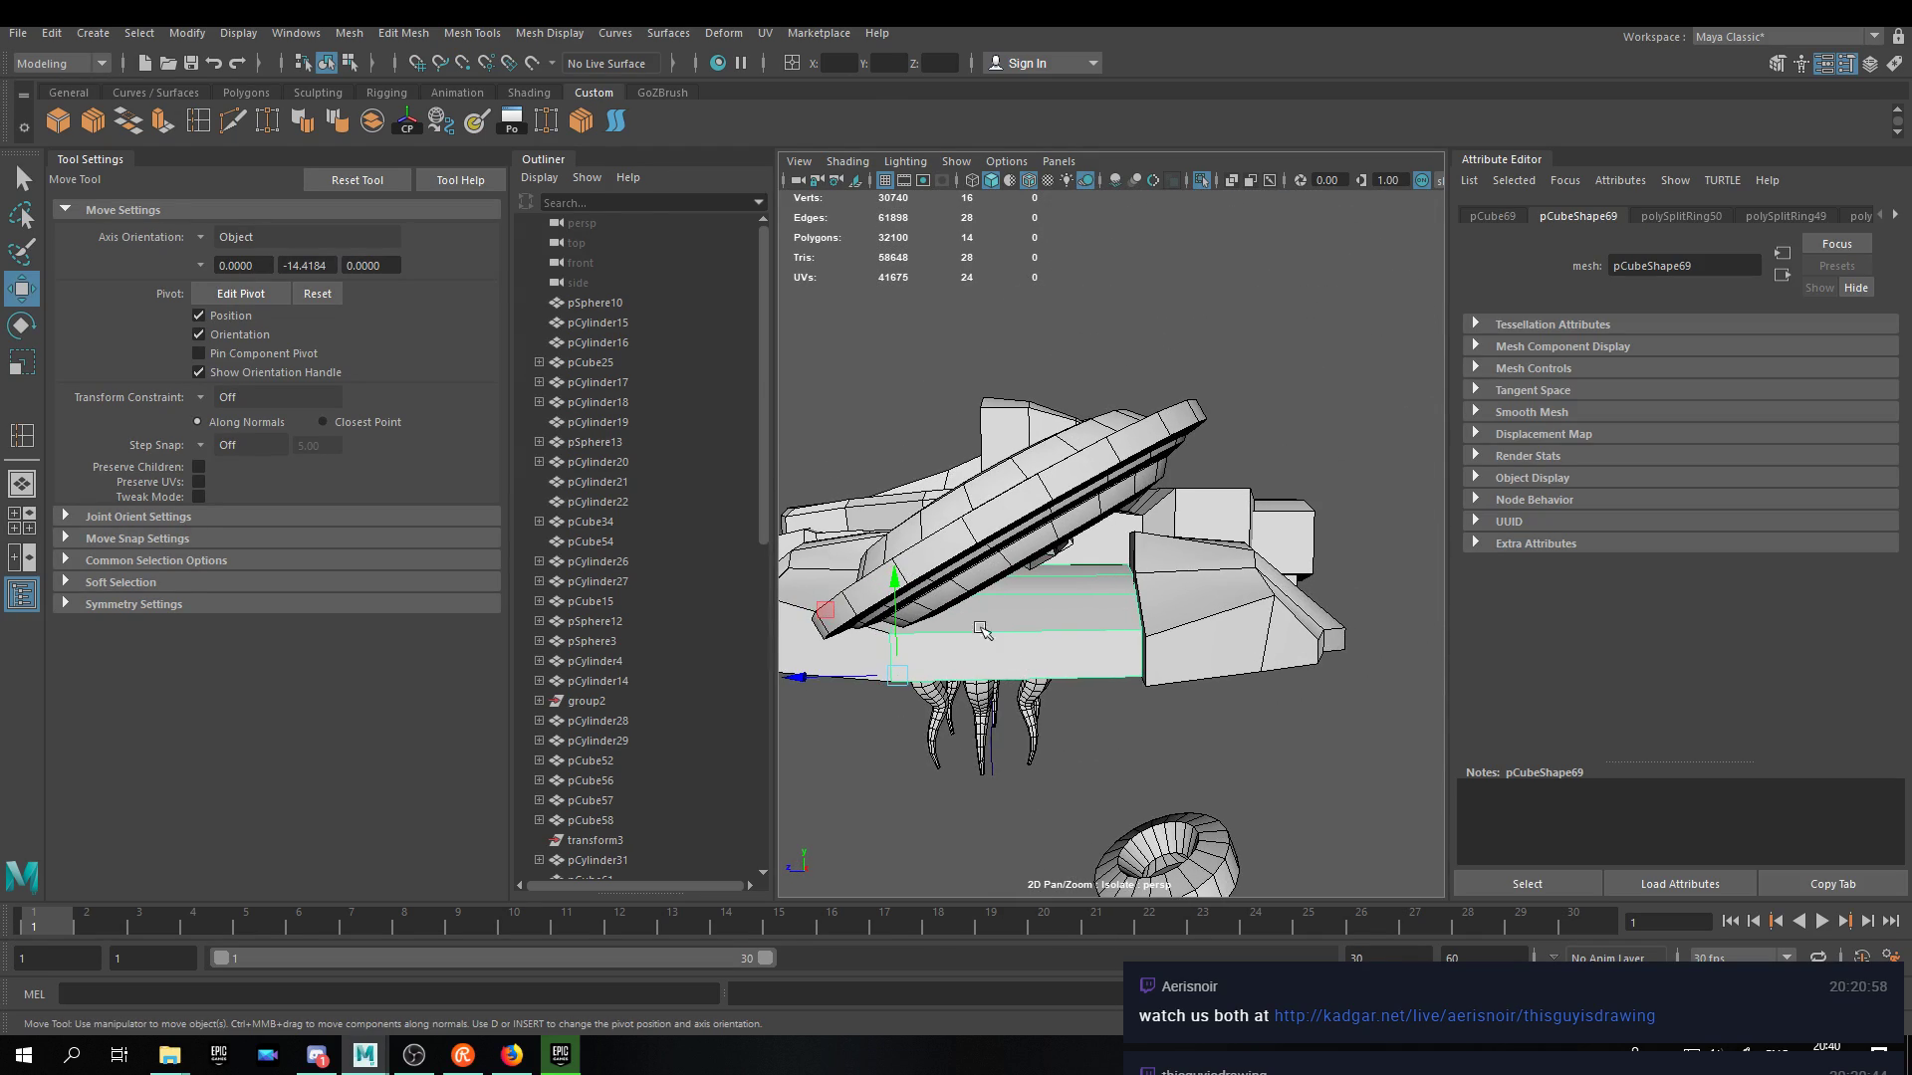
left_click(200, 125)
left_click(213, 286)
scroll(811, 606, "up", 5)
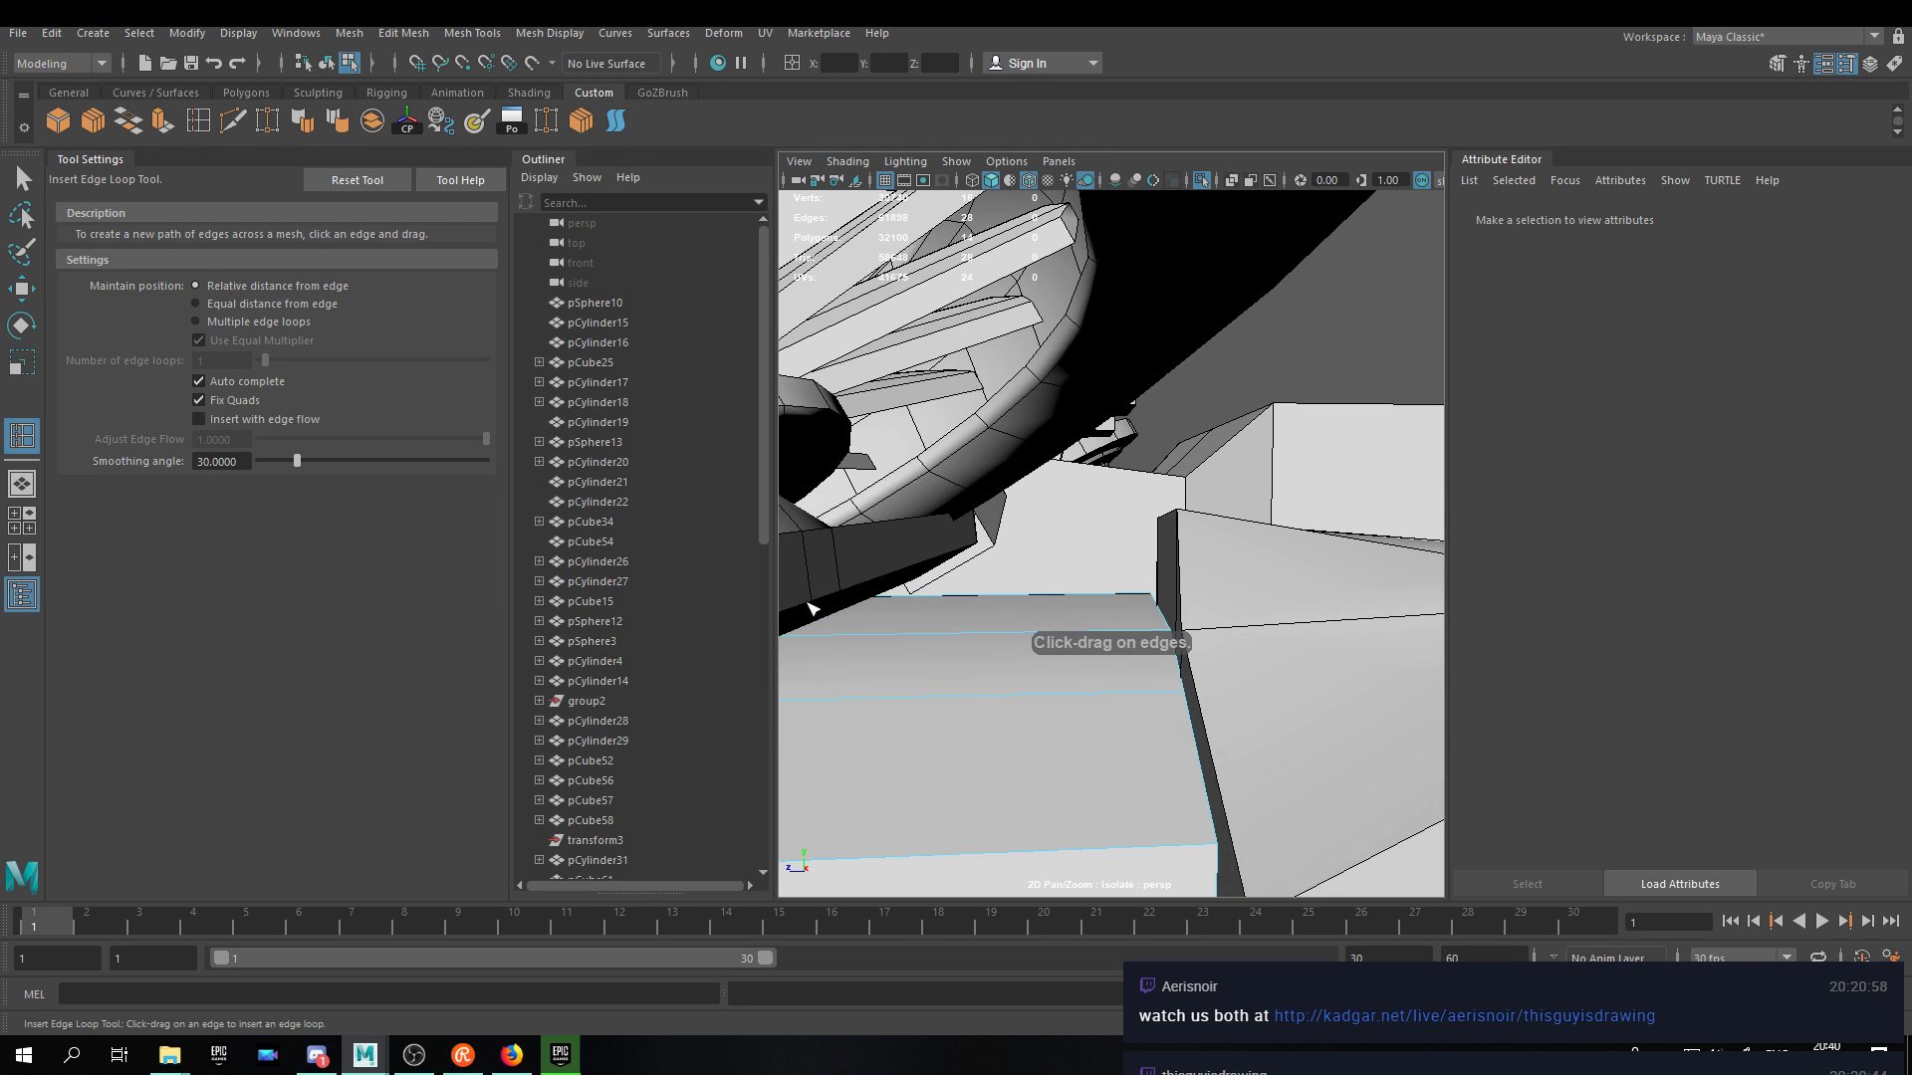
left_click(992, 538)
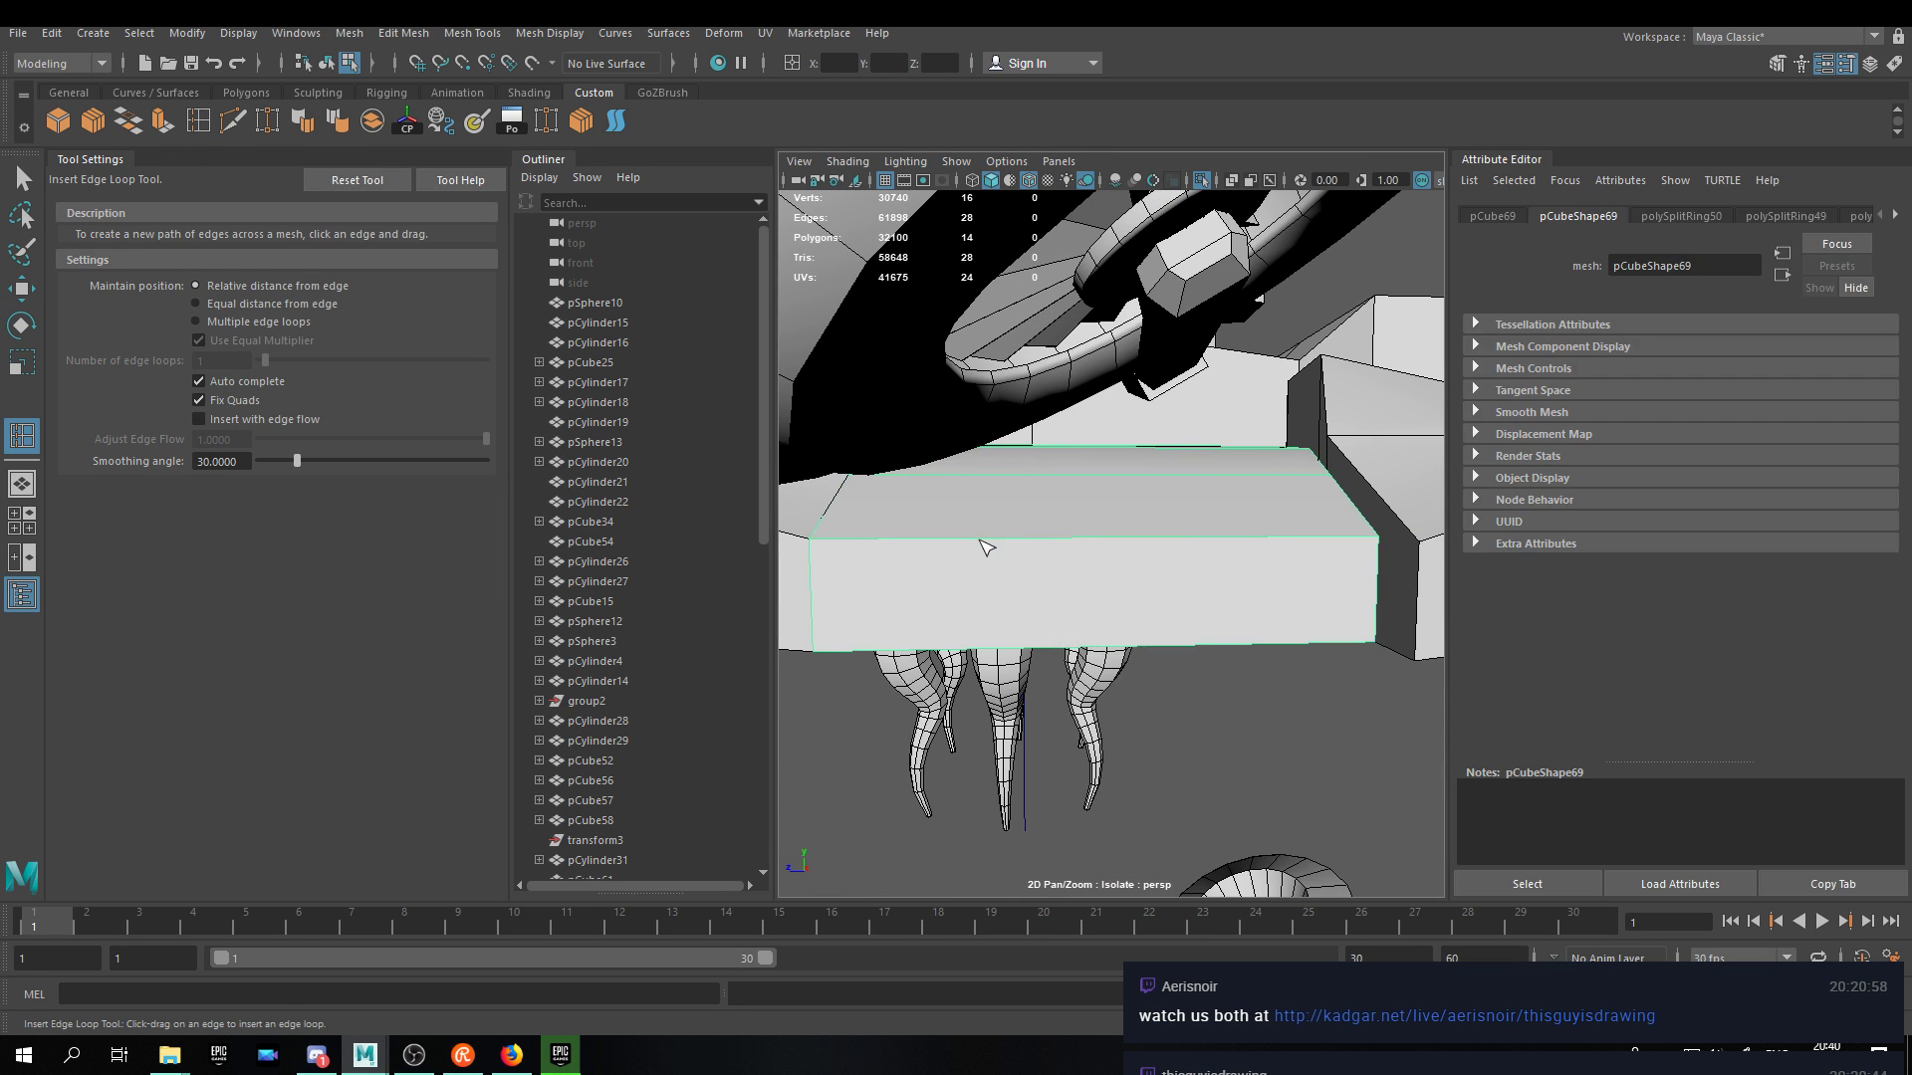
left_click(834, 560)
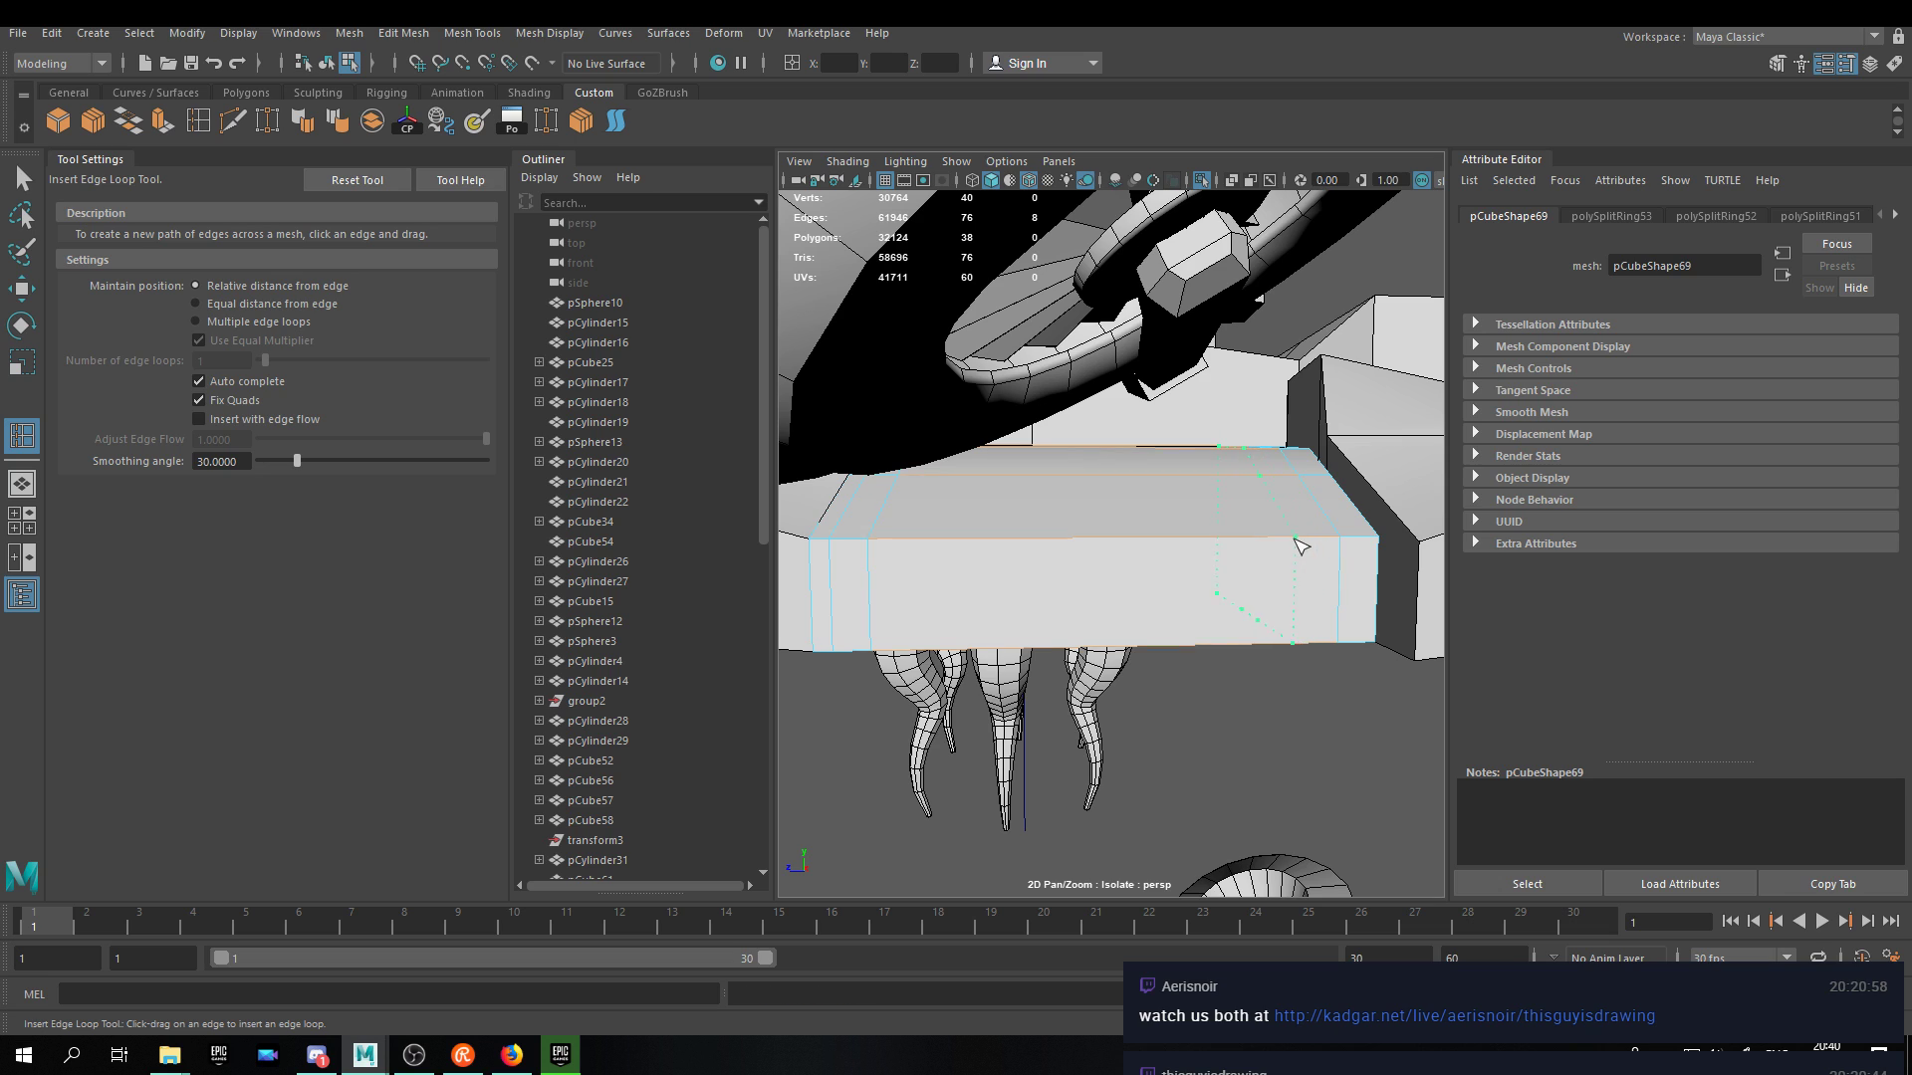
left_click(1300, 546)
Lower the hull block's large central top face to sink a recess between the inner edge loops.
key("w")
right_click_drag(1107, 507, 1101, 558)
left_click(1074, 516)
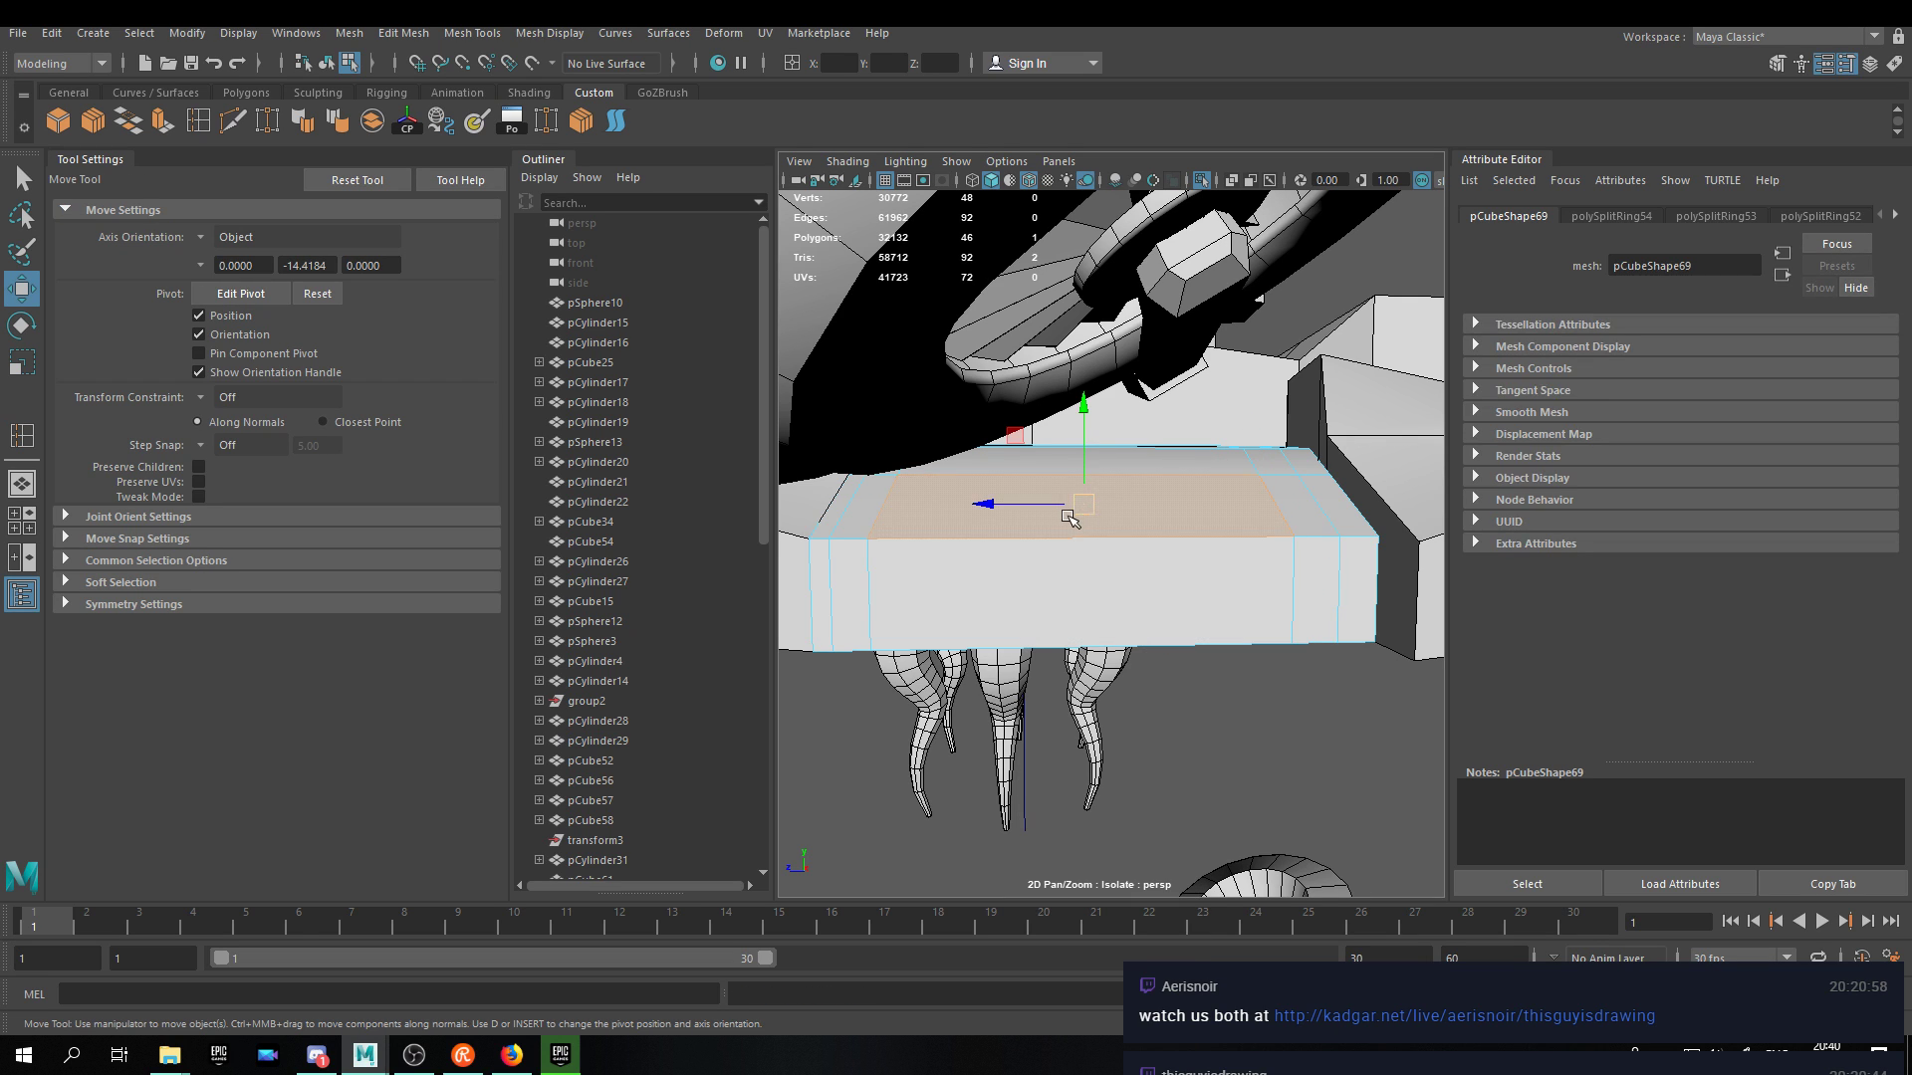
left_click_drag(1083, 408, 1168, 501)
Lower the recess's back edge slightly and return to object mode.
right_click(1167, 500)
right_click_drag(1168, 500, 1169, 450)
left_click(1172, 449)
left_click_drag(1138, 472, 1182, 423, "alt")
left_click_drag(1090, 369, 1111, 430)
key("F8")
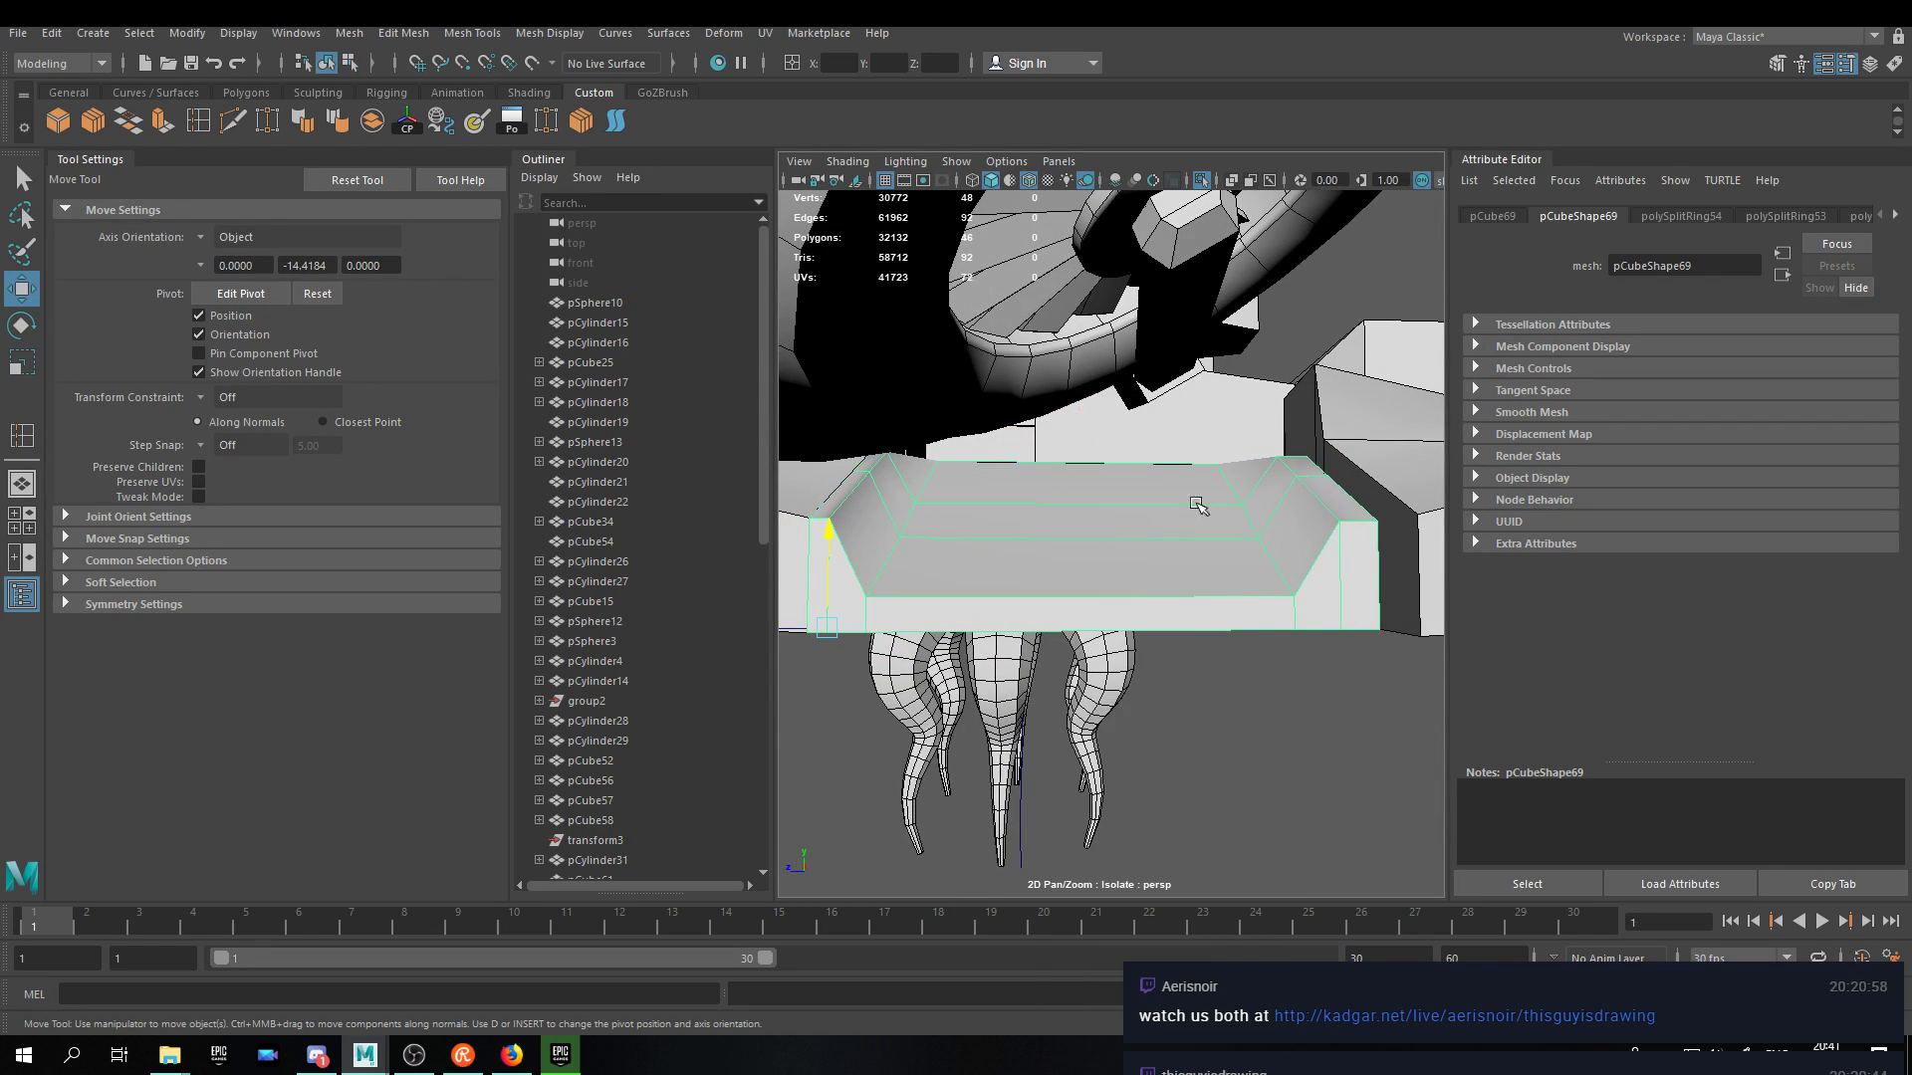
Insert two evenly spaced crosswise edge loops into the middle of the recess using multiple edge loops.
left_click(198, 123)
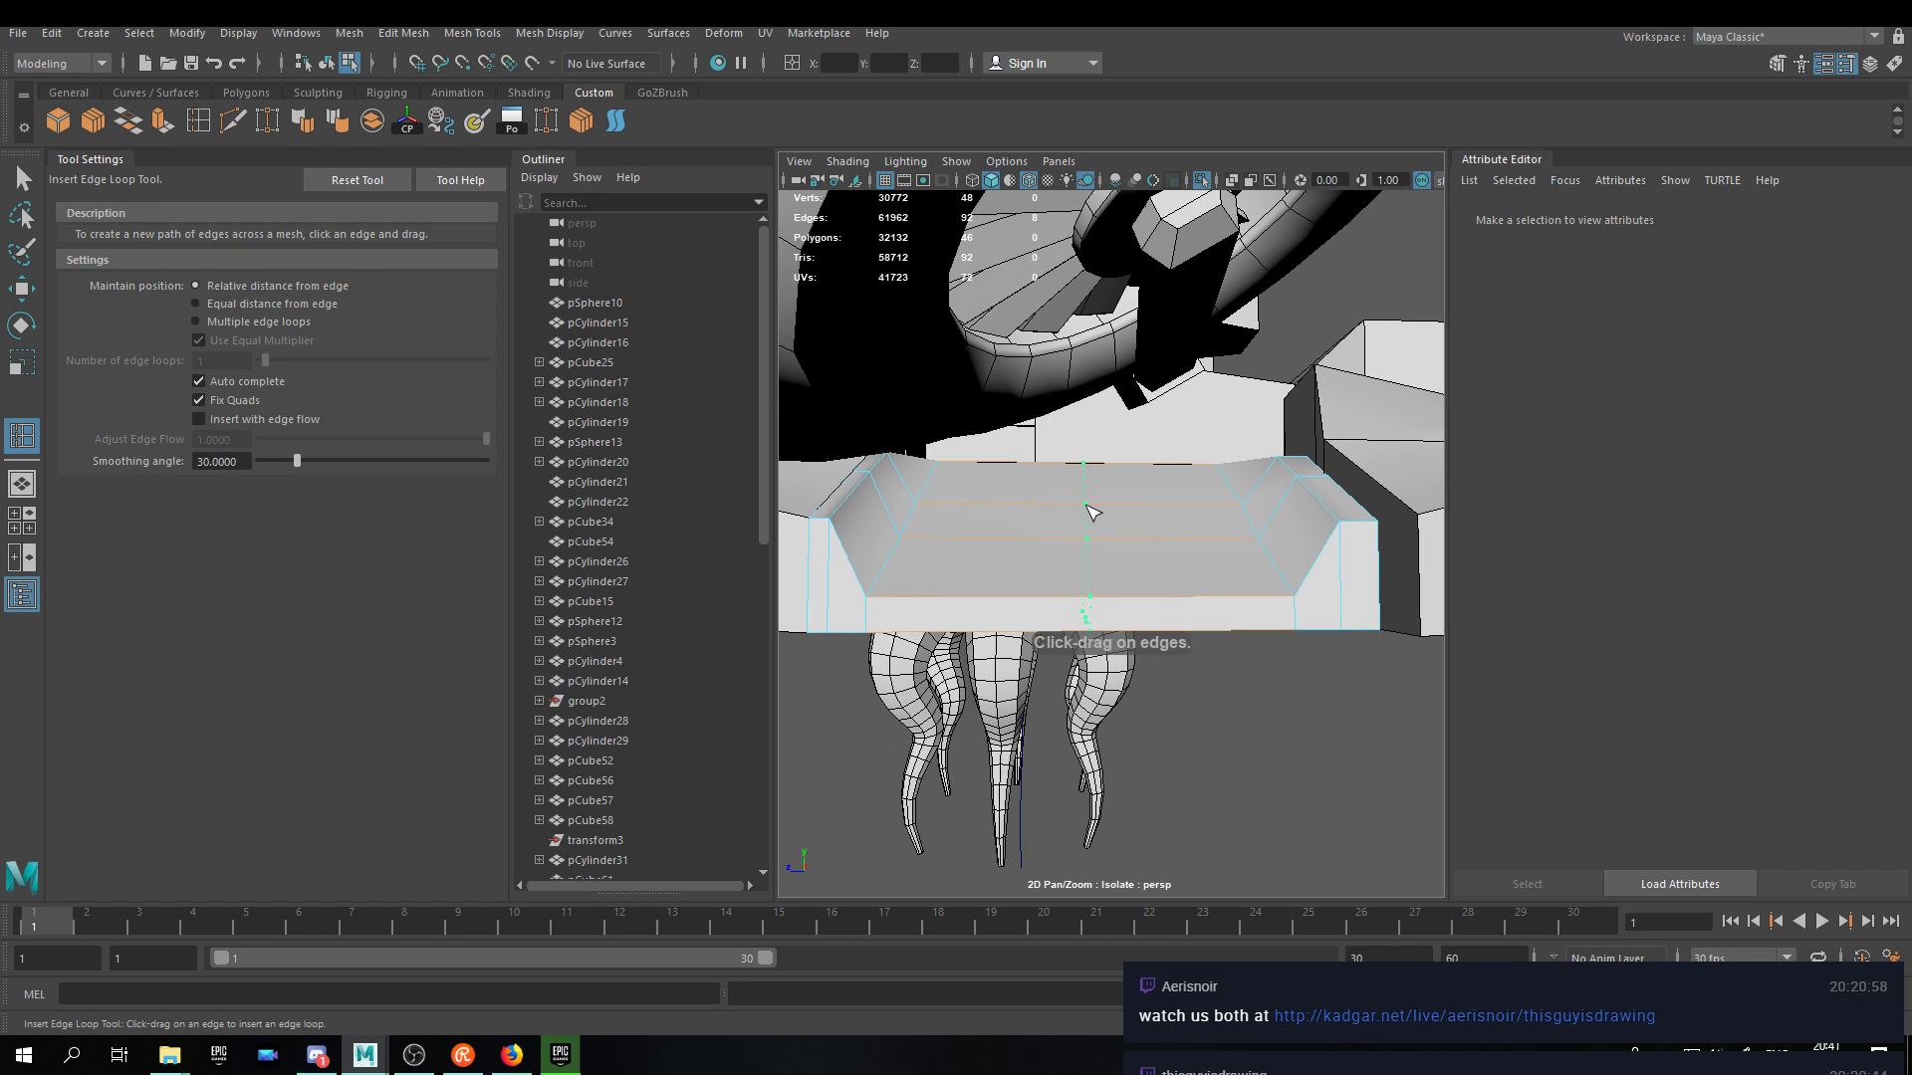
key("ctrl+z")
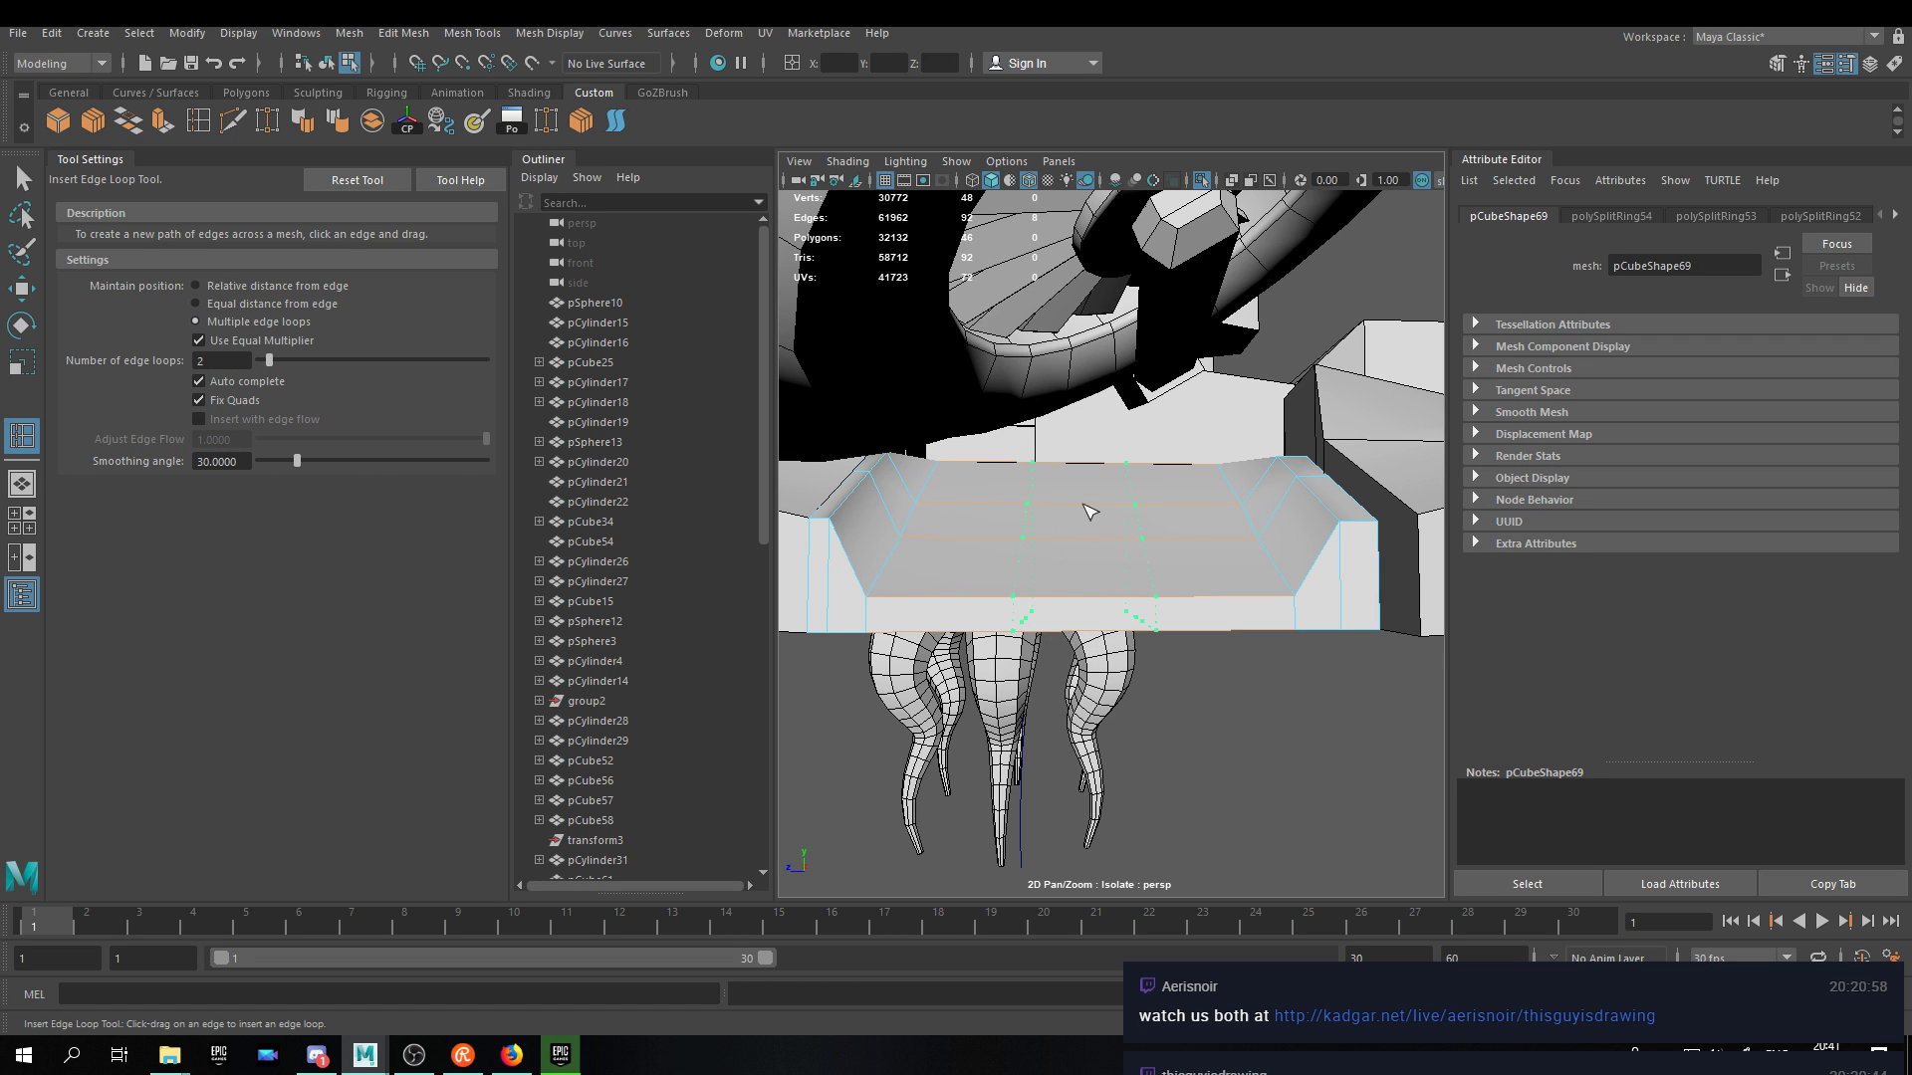
key("w")
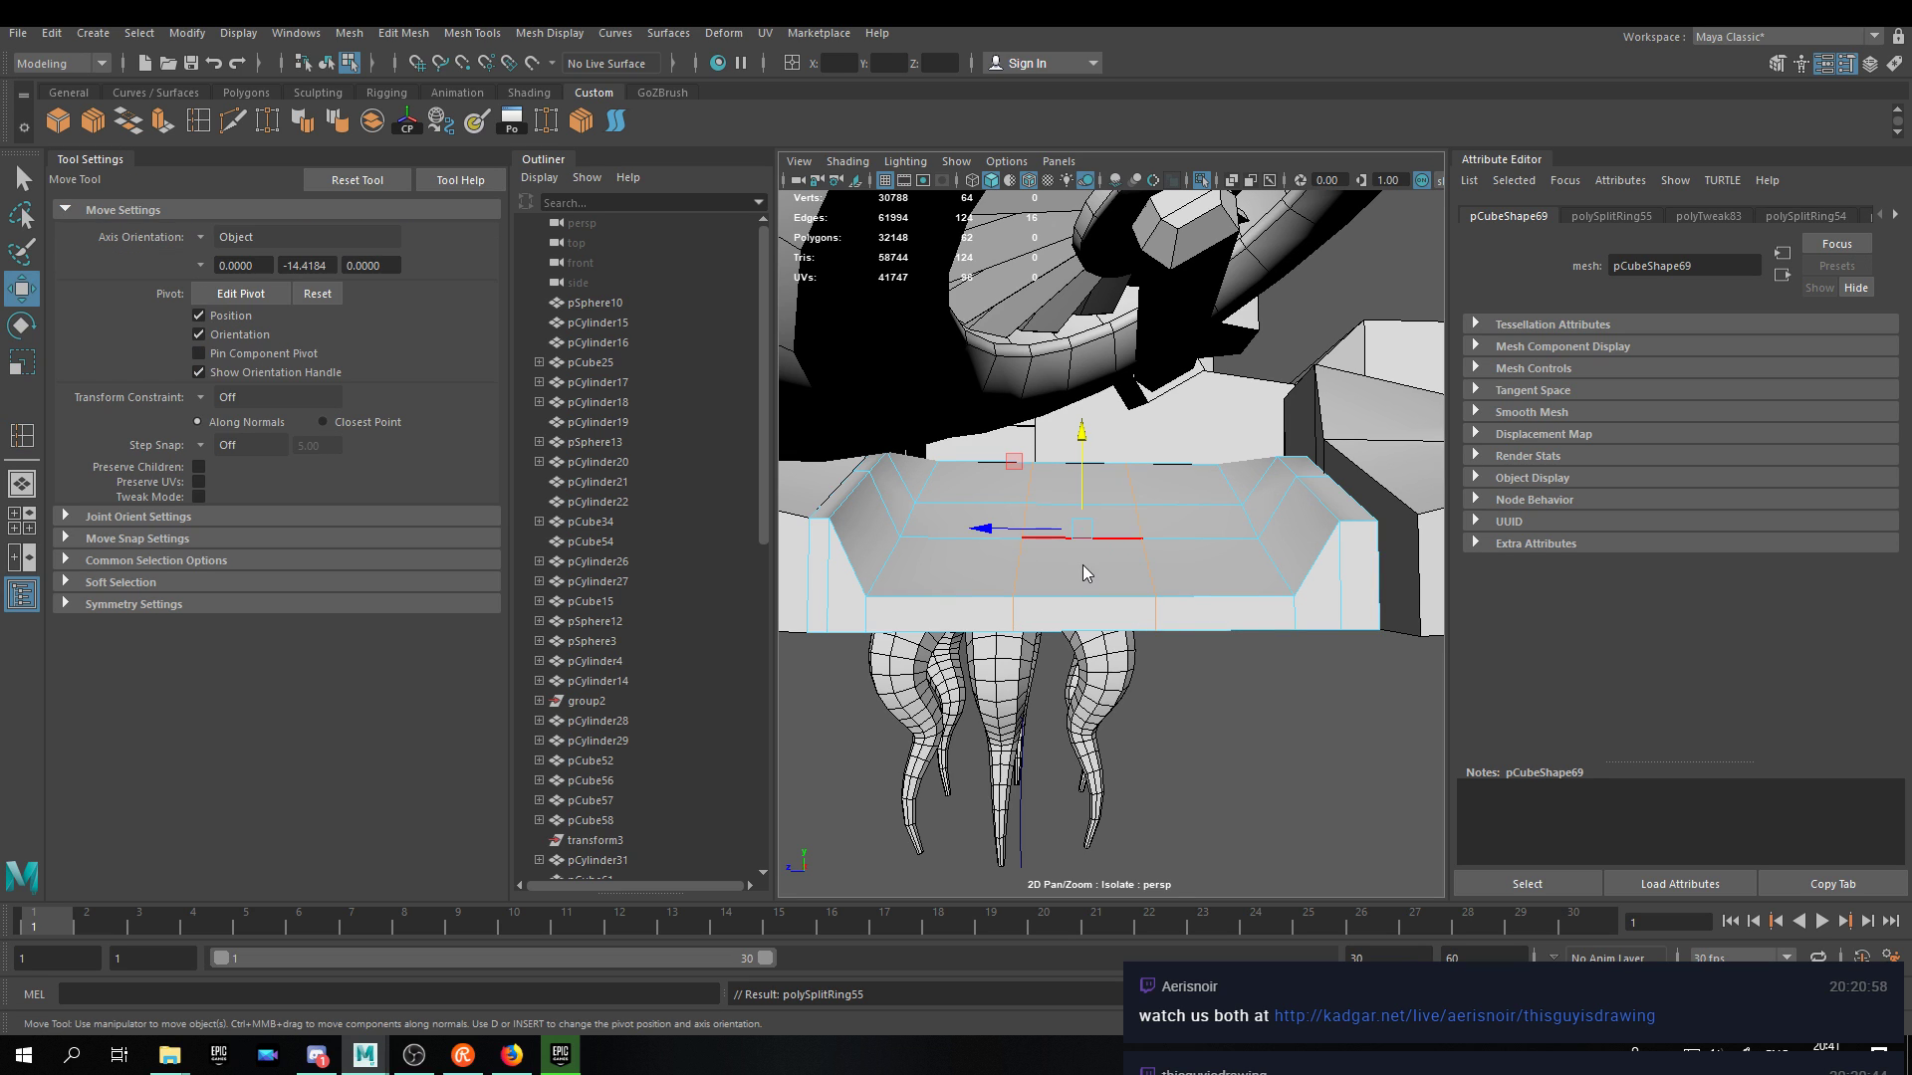
Lower the middle faces of the recess to deepen its centre.
right_click(1082, 506)
left_click(1082, 560)
left_click(1081, 567)
left_click_drag(1087, 474, 1084, 481)
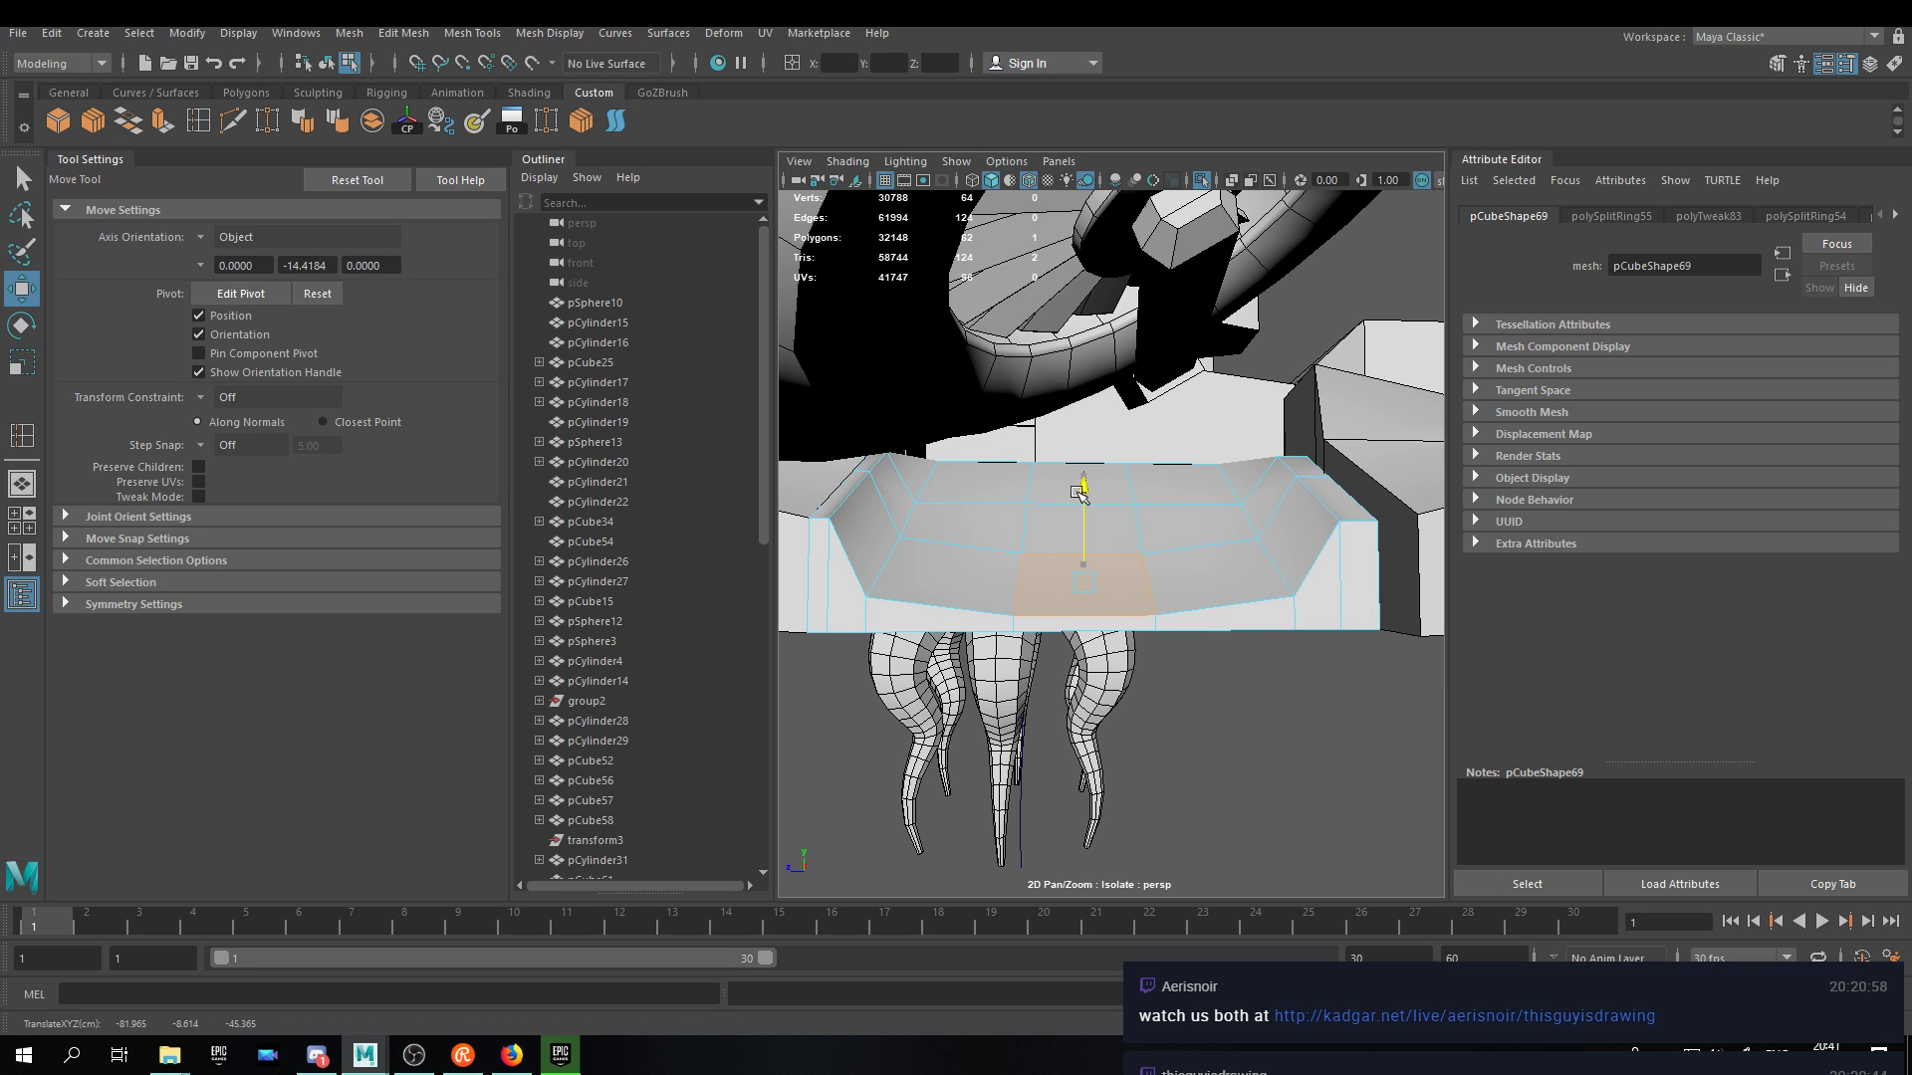
middle_click_drag(1113, 512, 1113, 487)
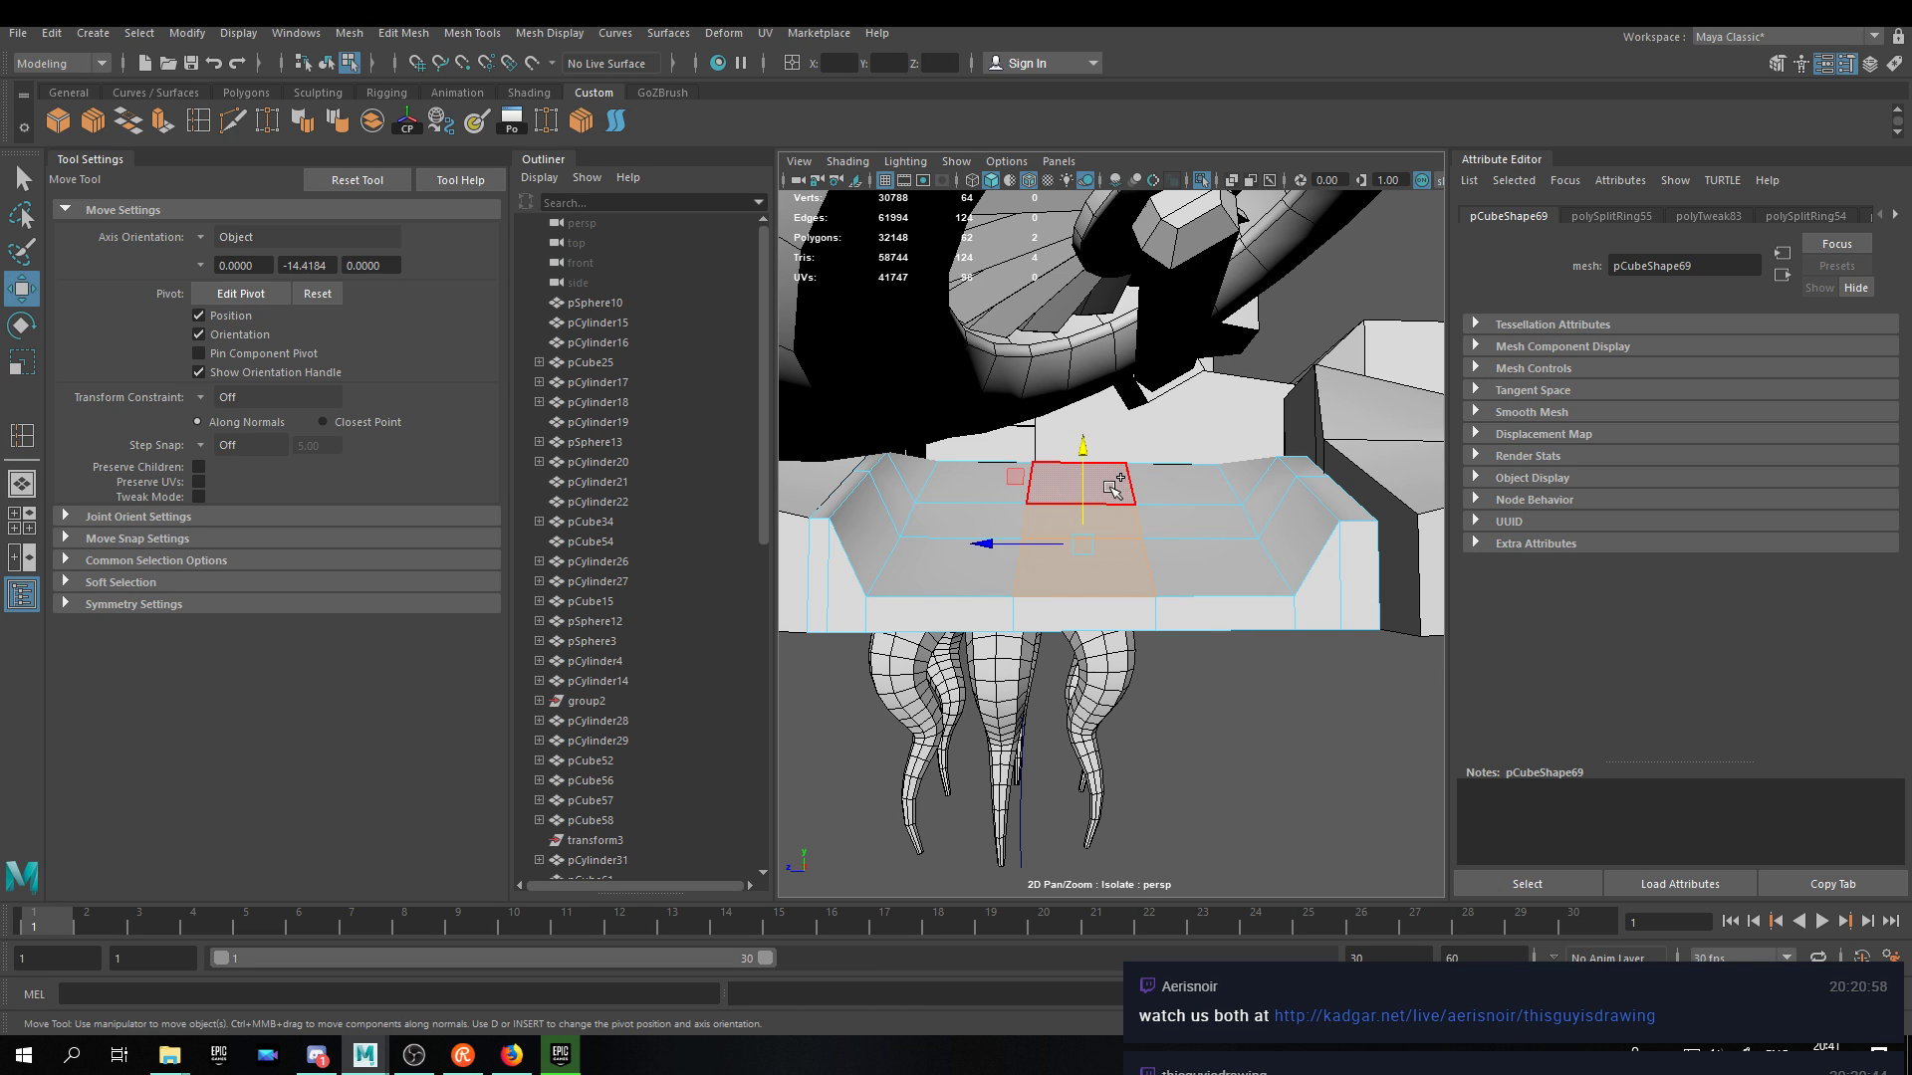
left_click_drag(1090, 439, 1080, 461)
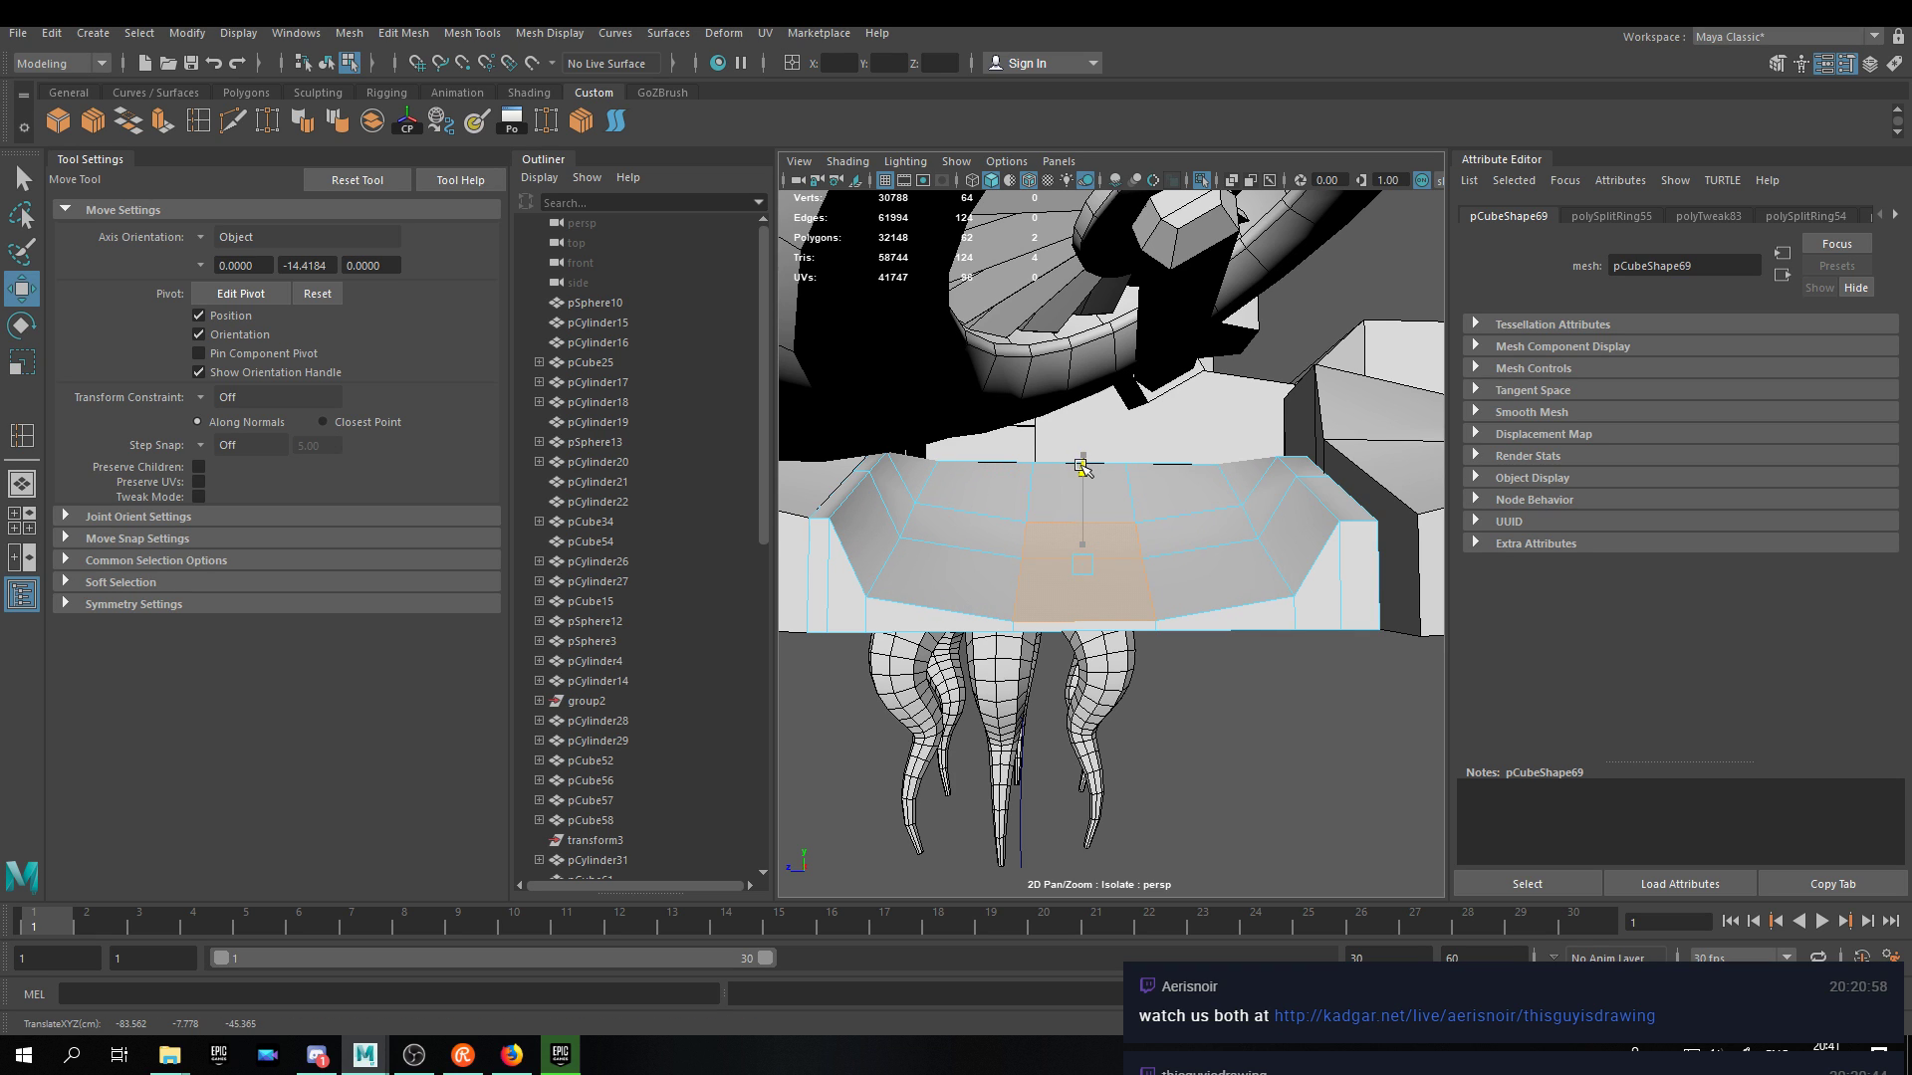
right_click_drag(1243, 515, 1259, 768)
Scale the thin middle face along the recess's outer side wider along the block's length.
scroll(1259, 768, "down", 10)
left_click_drag(1143, 653, 1055, 647, "alt")
scroll(1096, 589, "up", 6)
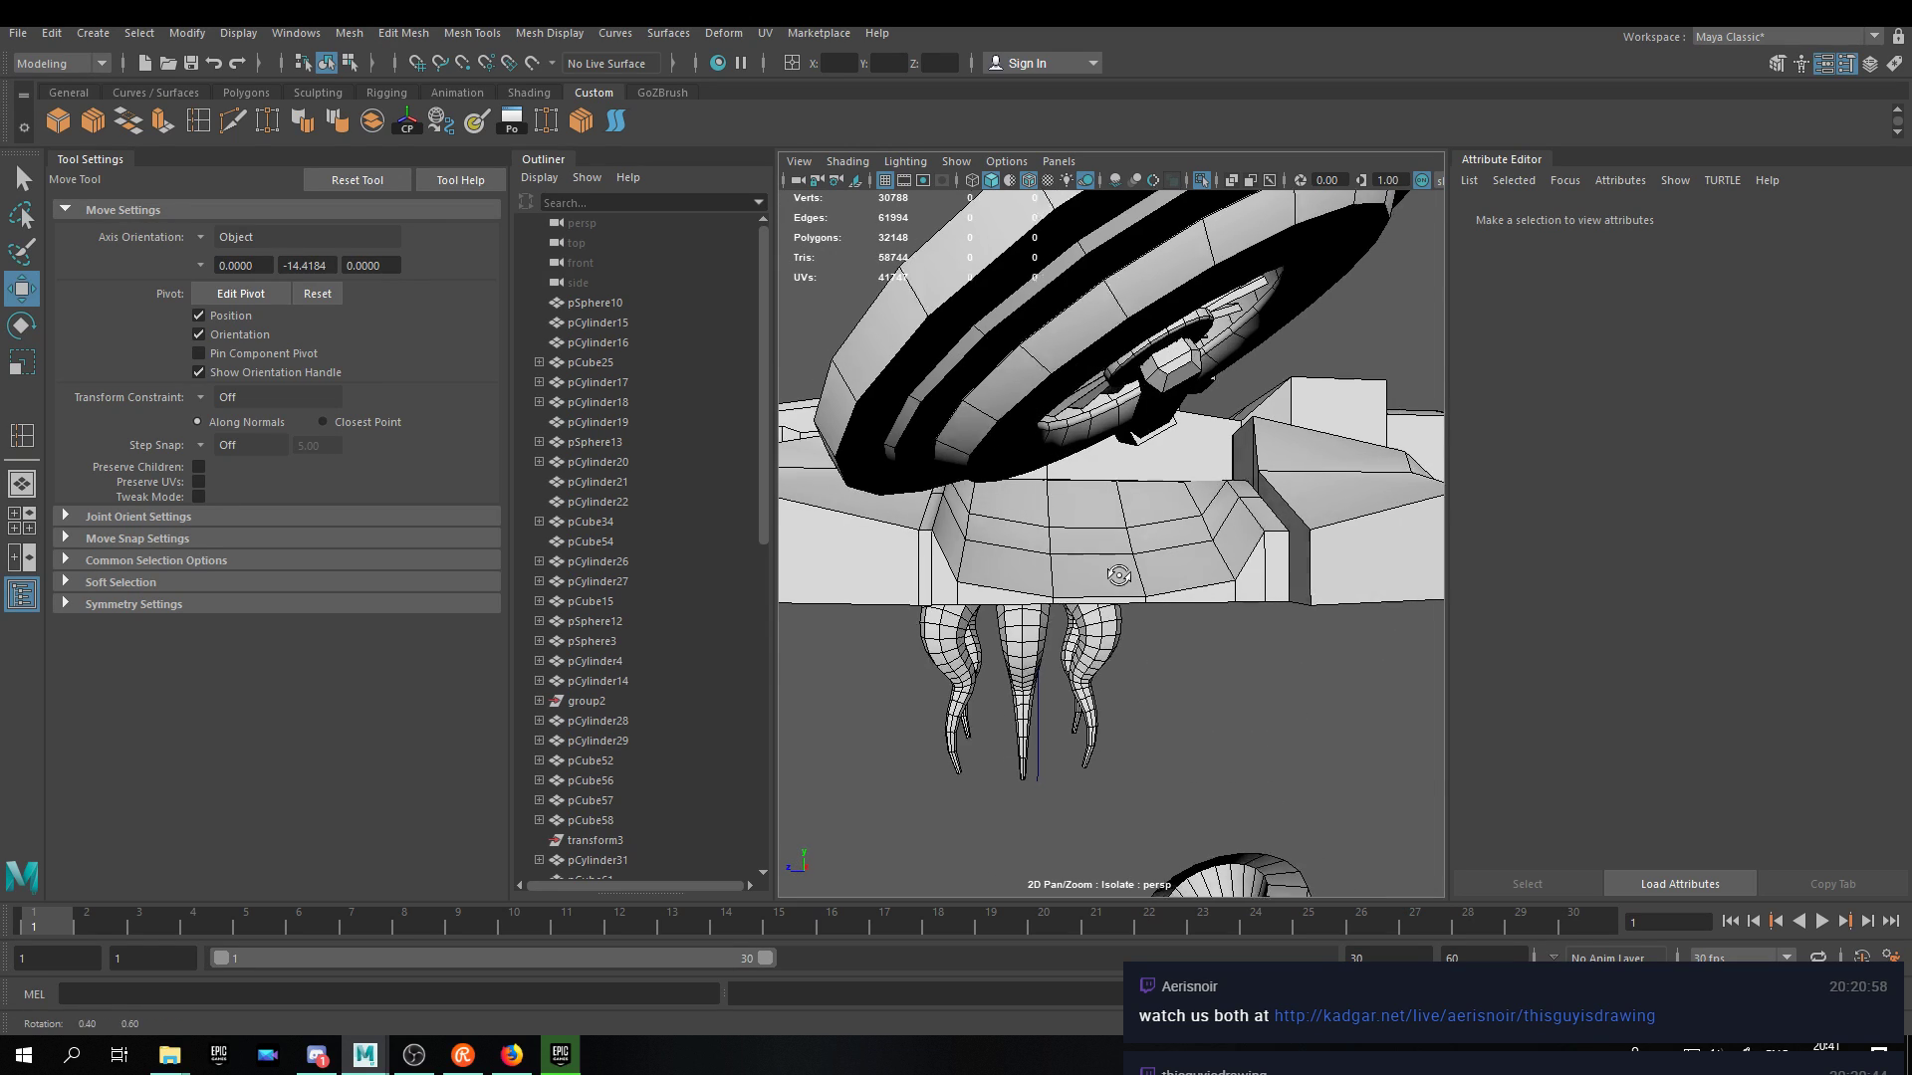
scroll(1096, 589, "up", 3)
right_click_drag(1075, 506, 1078, 637)
left_click(1056, 618)
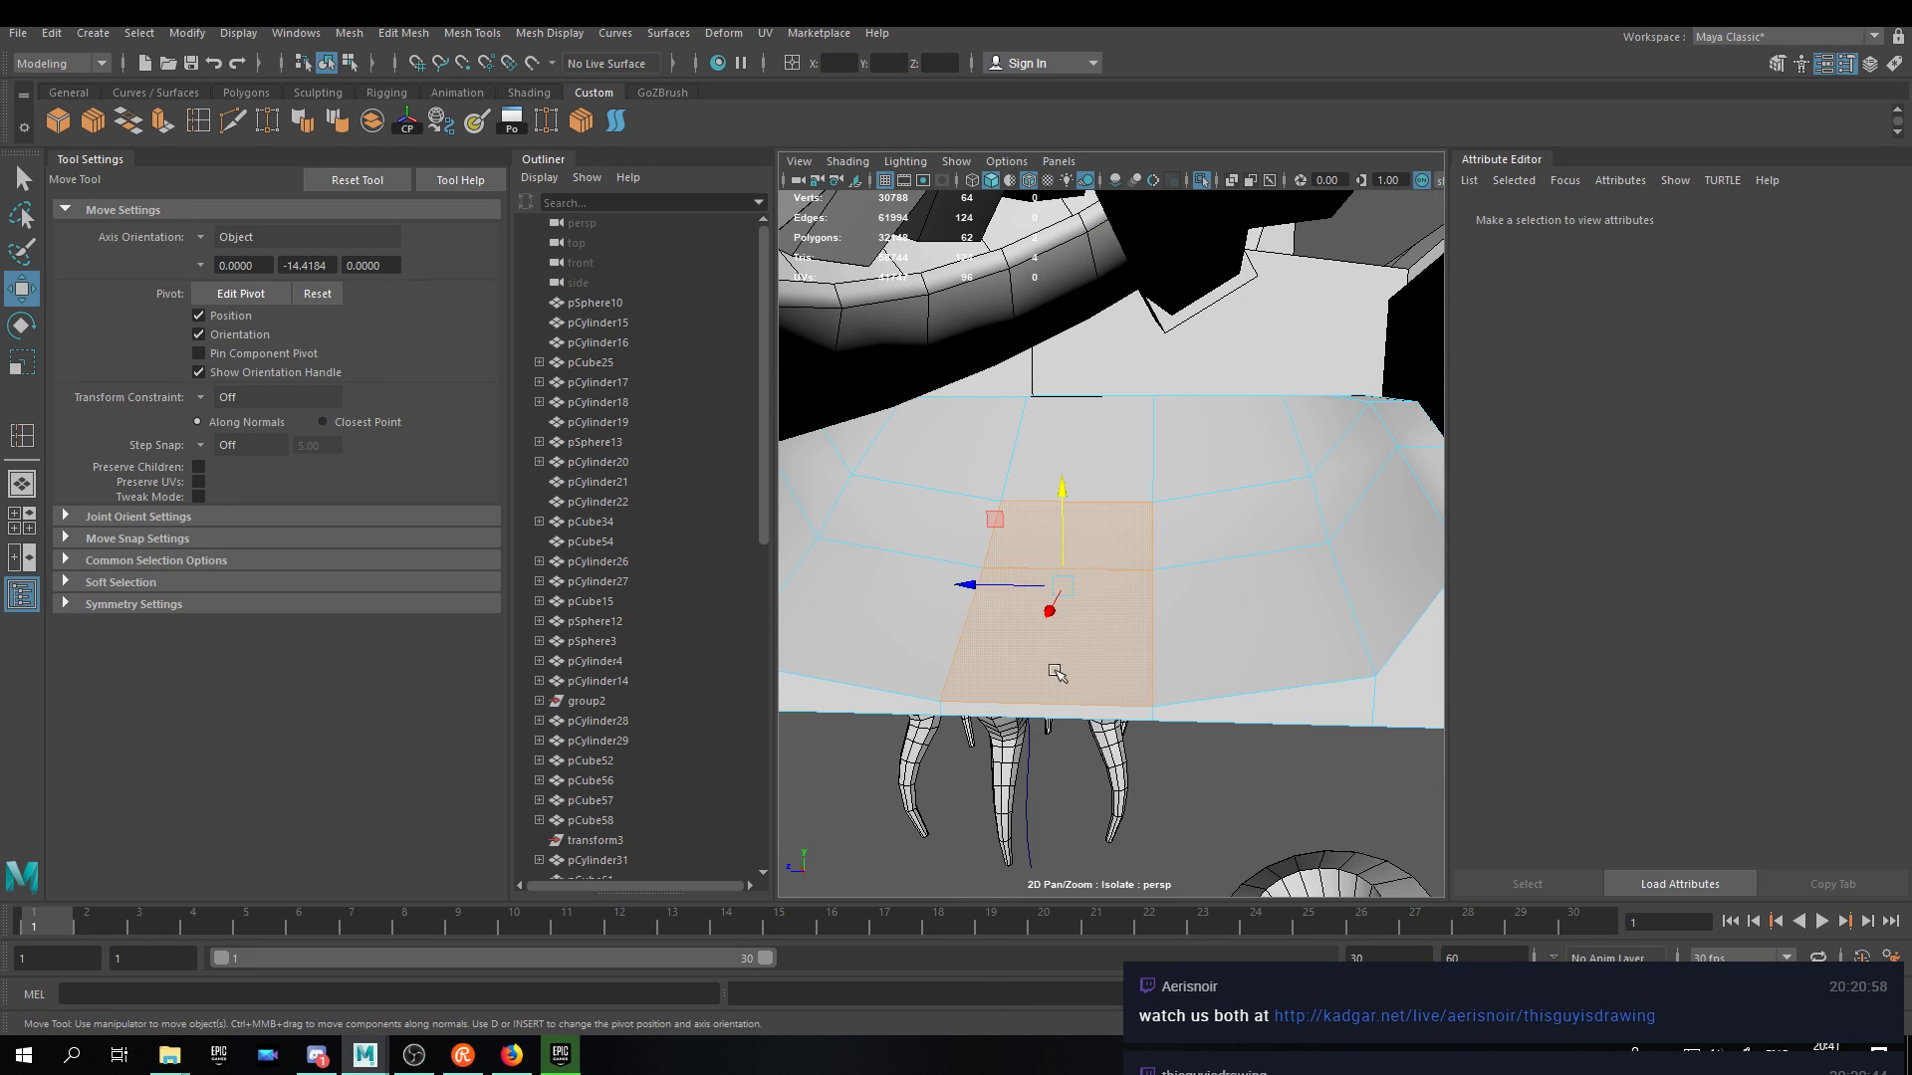
key("r")
left_click_drag(1044, 712, 954, 709)
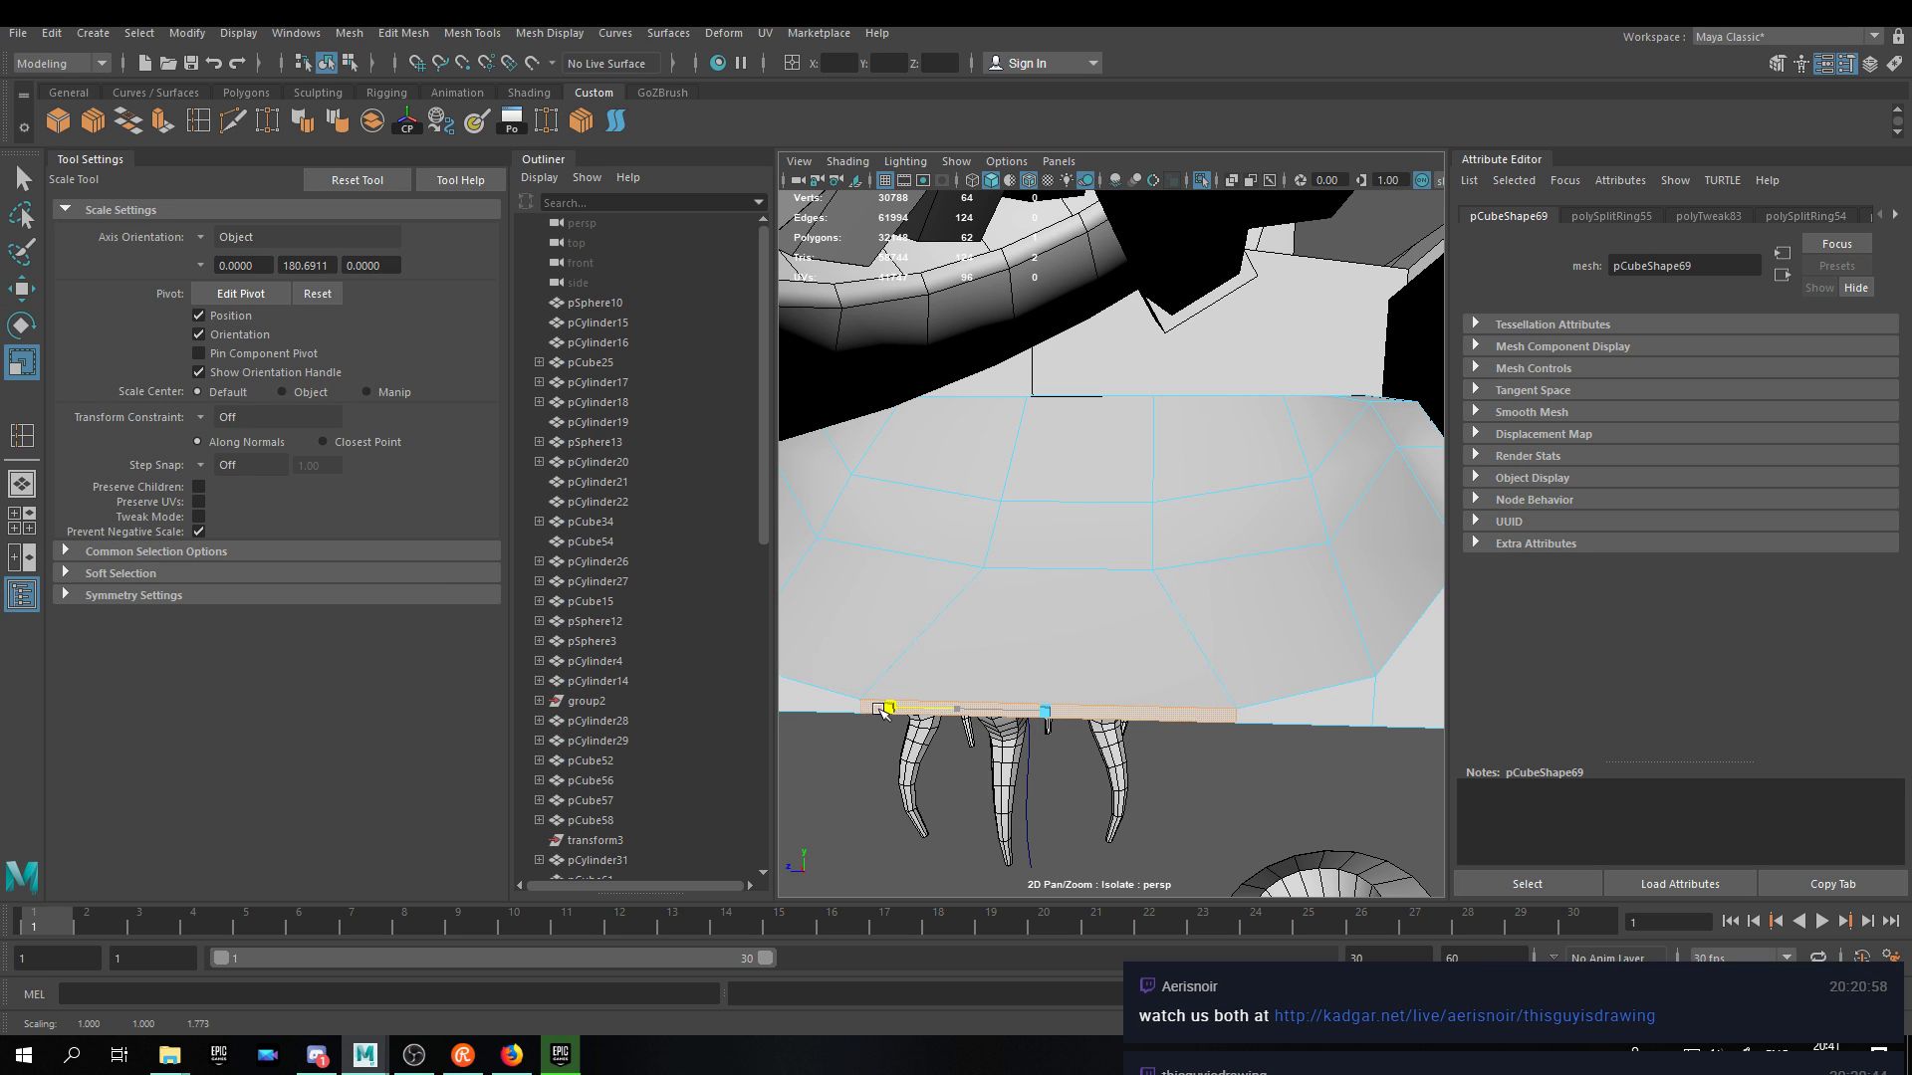
key("ctrl+z")
Widen the two middle edges across the recess floor along the block's length and return to object mode.
right_click_drag(1100, 506, 1093, 510)
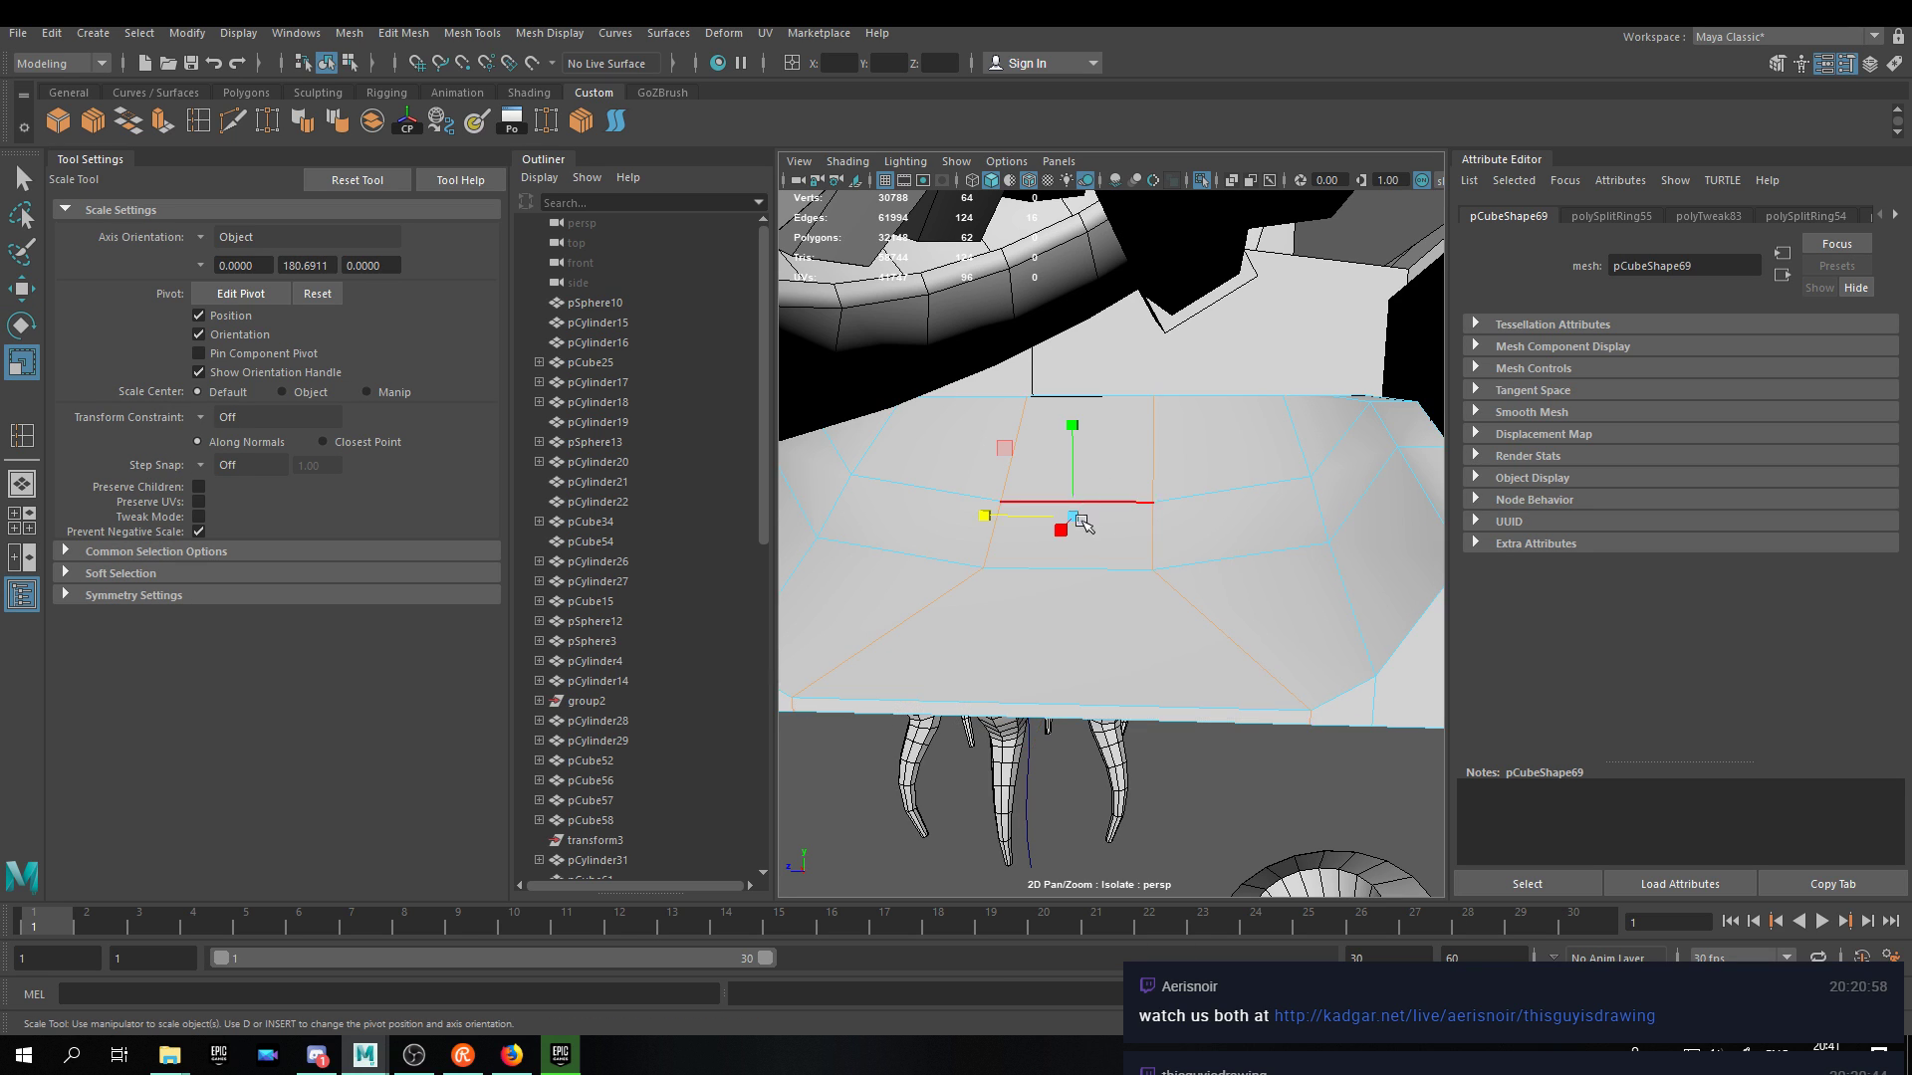
left_click_drag(991, 567, 949, 573)
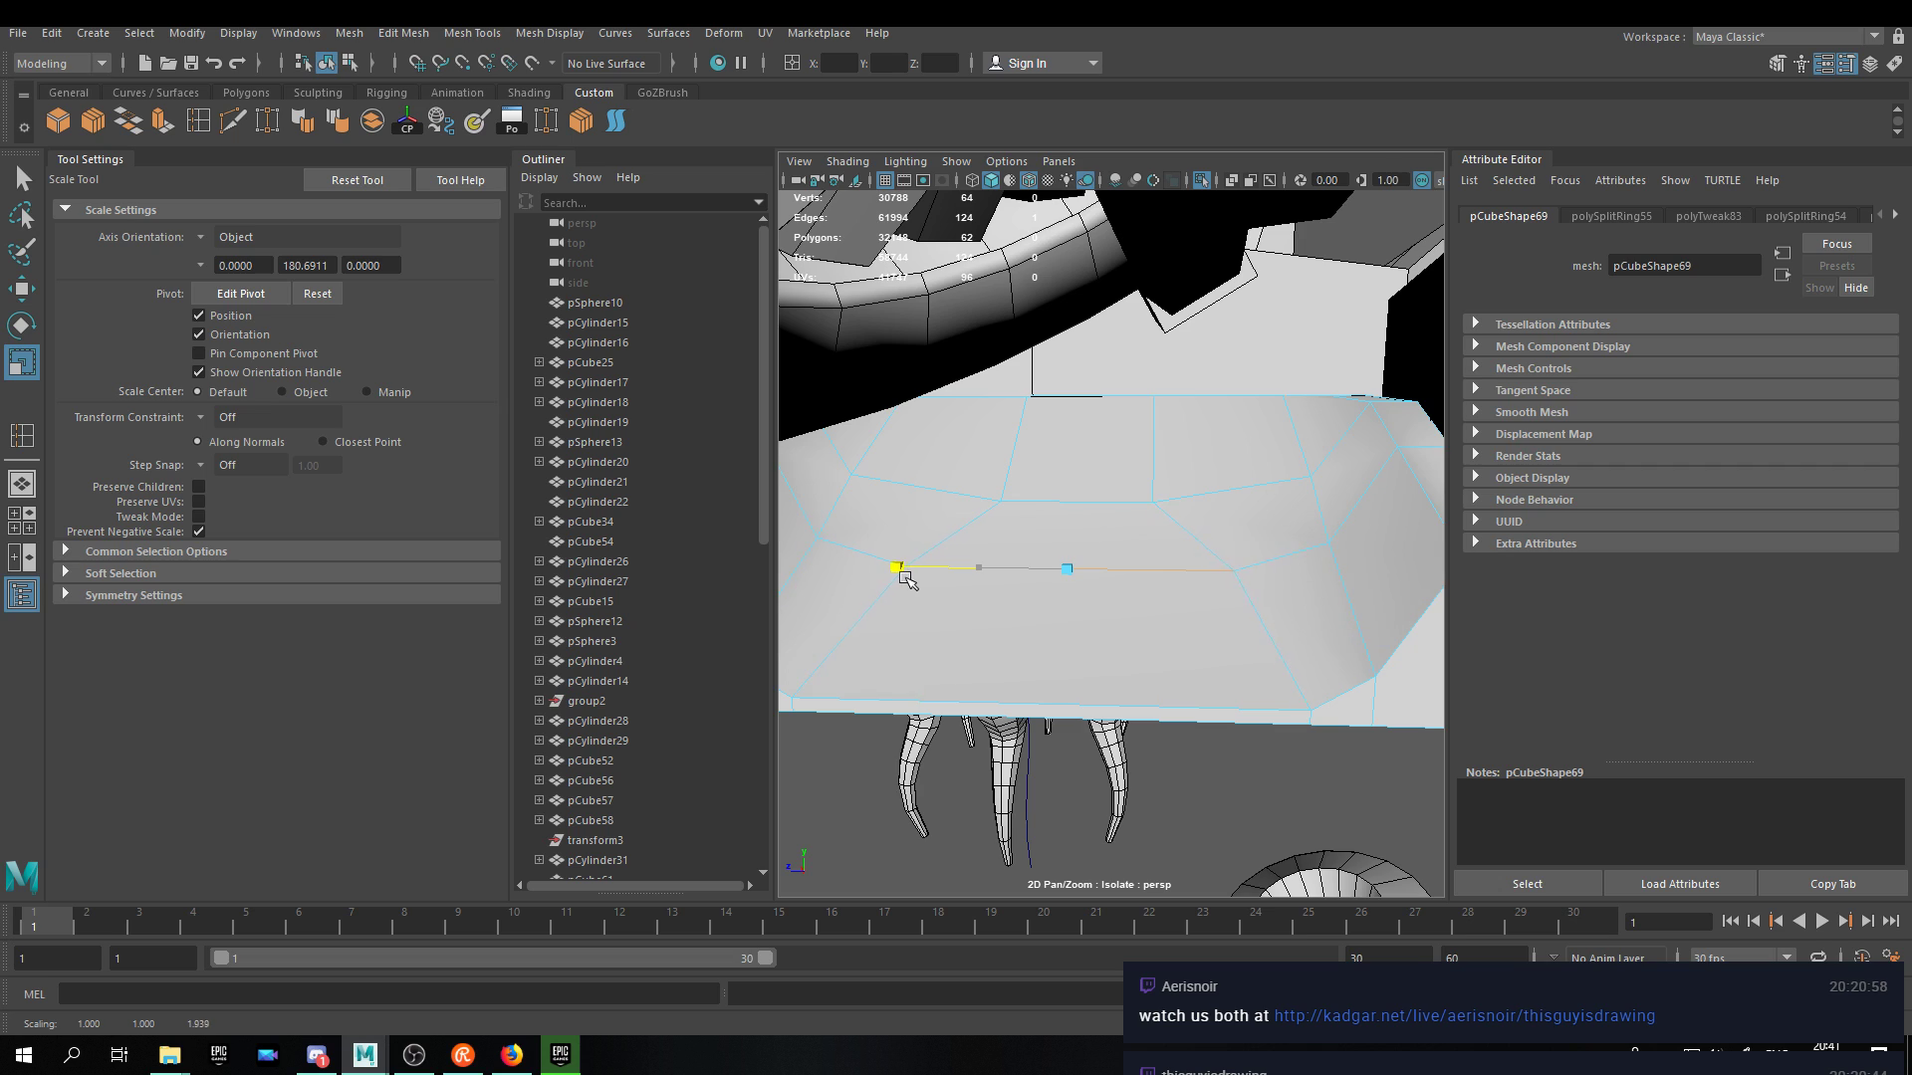
left_click(1105, 508)
left_click_drag(989, 503, 993, 504)
right_click_drag(1182, 505, 1267, 480)
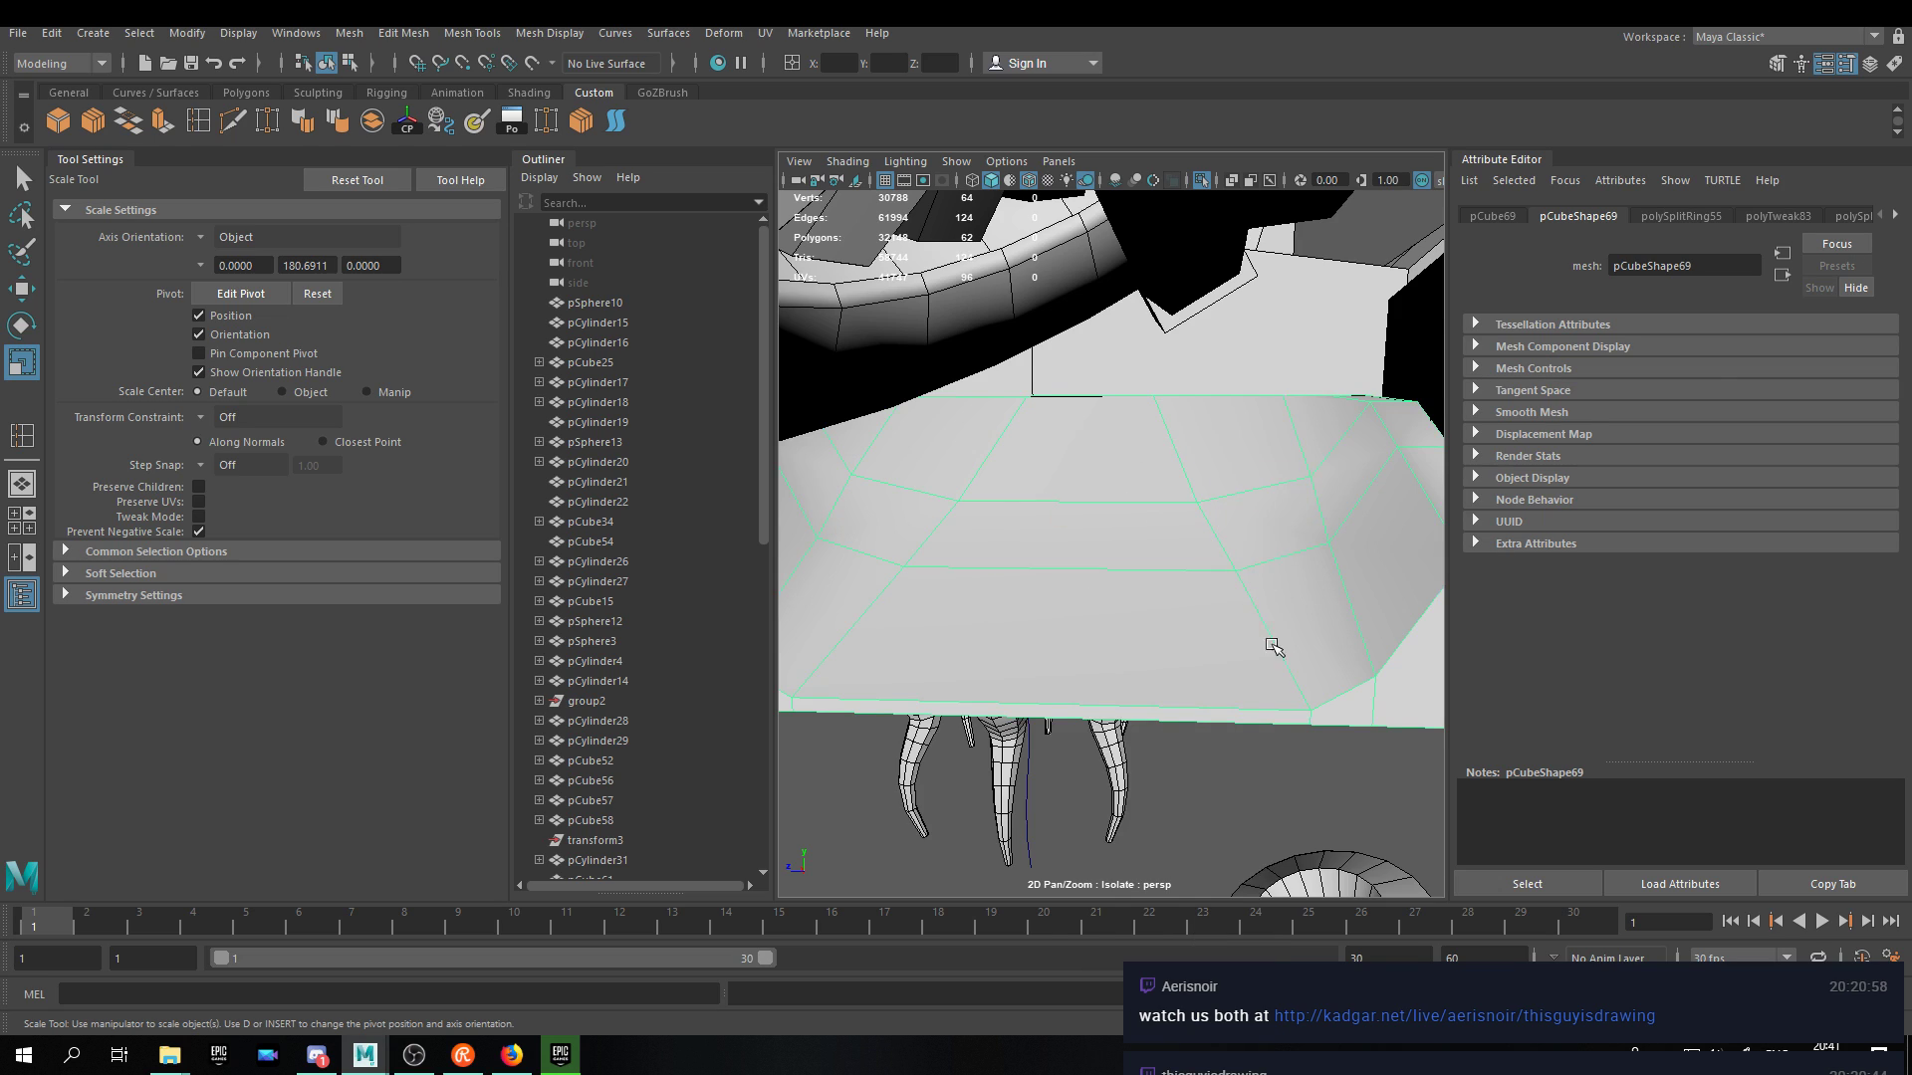
Harden the edge loops bordering both ends of the recess.
scroll(1266, 697, "down", 6)
left_click(1222, 667)
left_click_drag(1146, 626, 1061, 697, "alt")
scroll(1061, 647, "up", 6)
left_click(1041, 635)
left_click_drag(1058, 632, 1218, 538, "alt")
right_click_drag(1219, 537, 1322, 490)
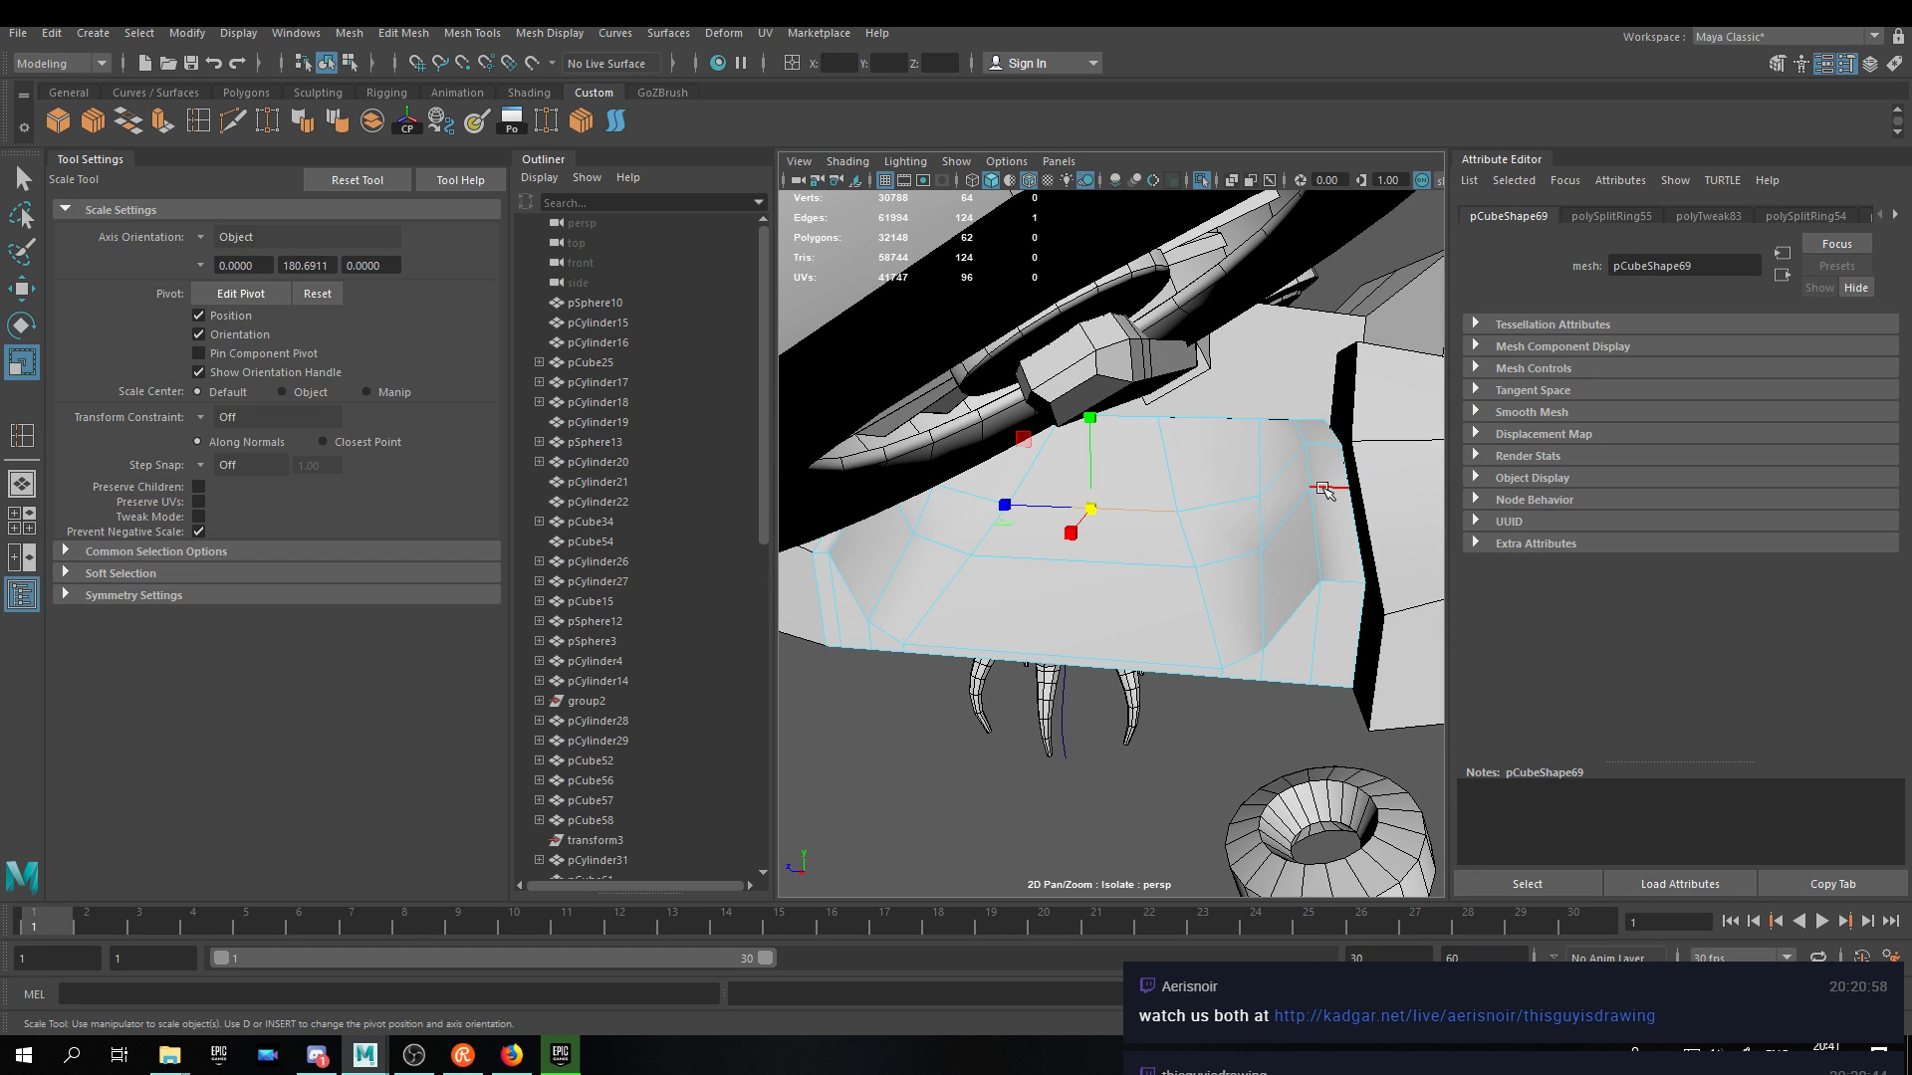
left_click_drag(1313, 520, 857, 528, "alt")
left_click(856, 528)
double_click(859, 523, "shift")
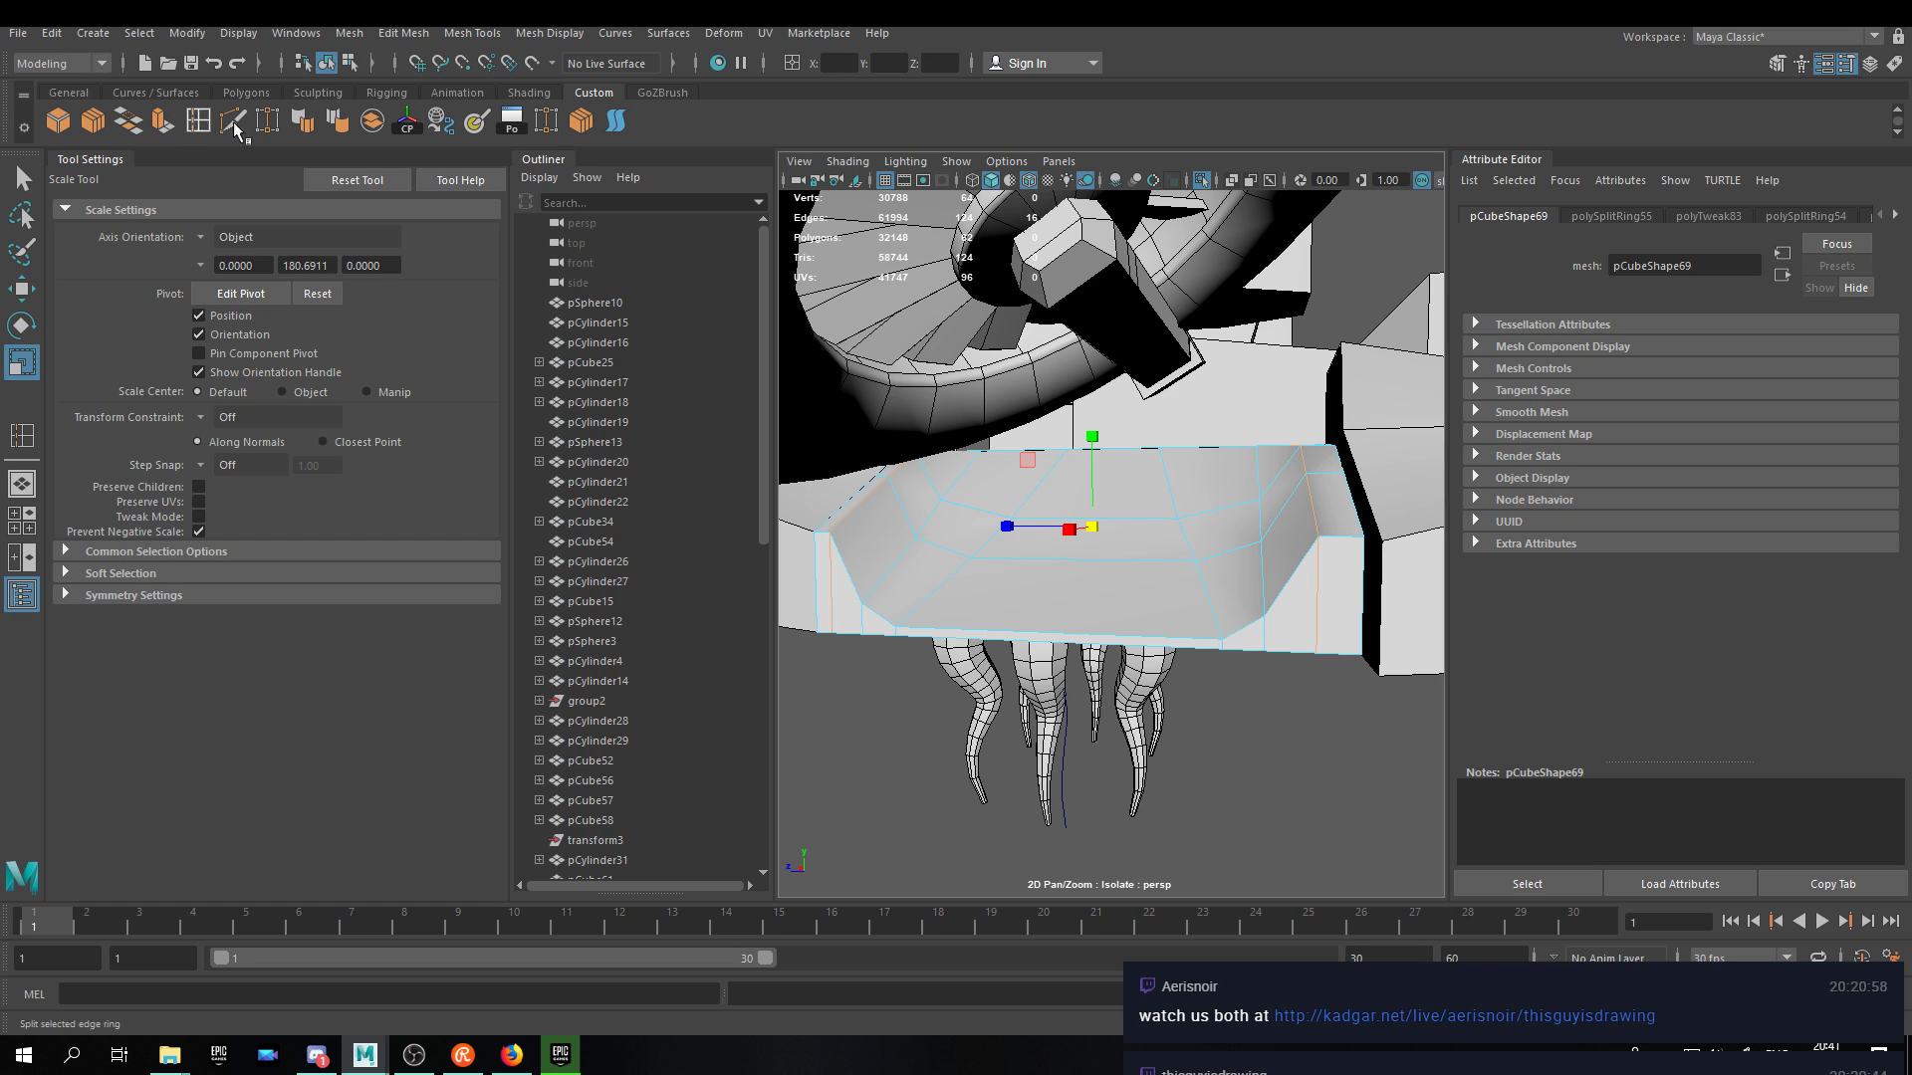
left_click(314, 133)
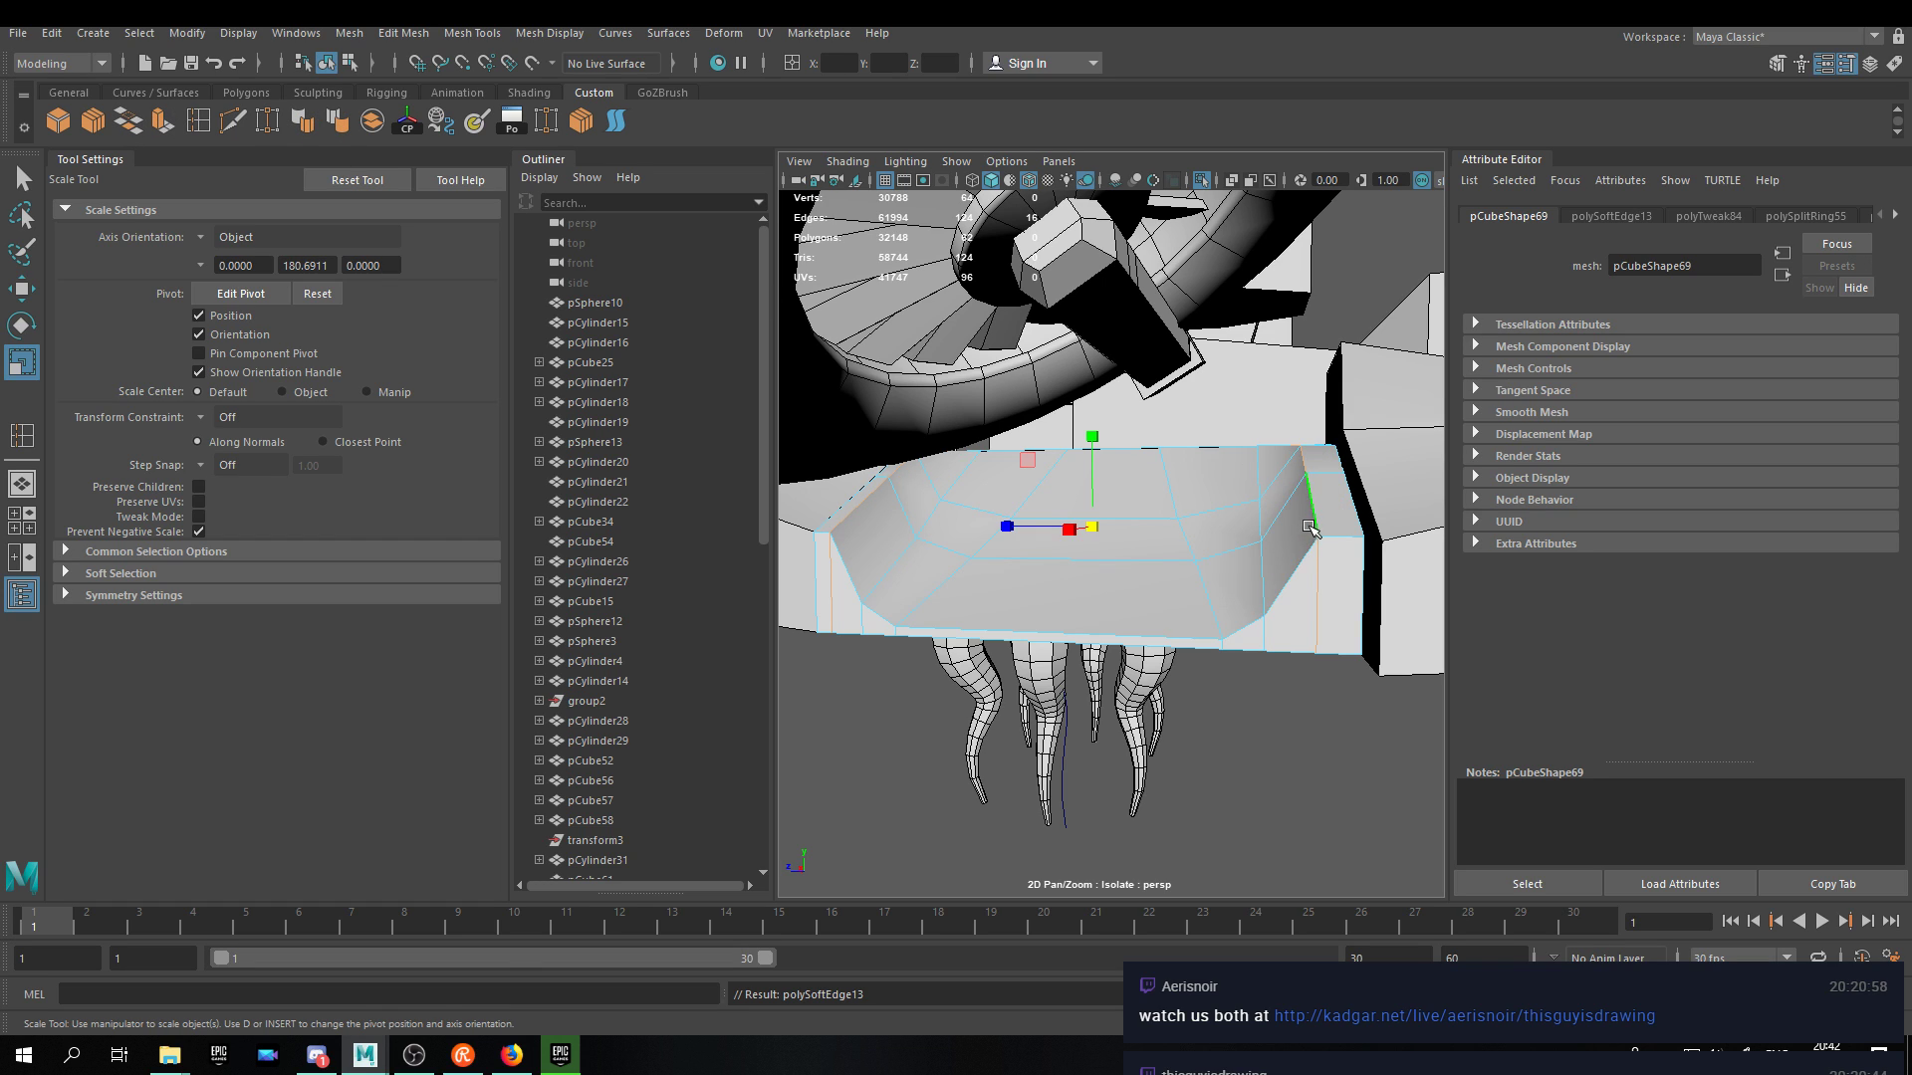
Shift three edge loops at one end of the recess outward toward the block's end and return to object mode.
key("w")
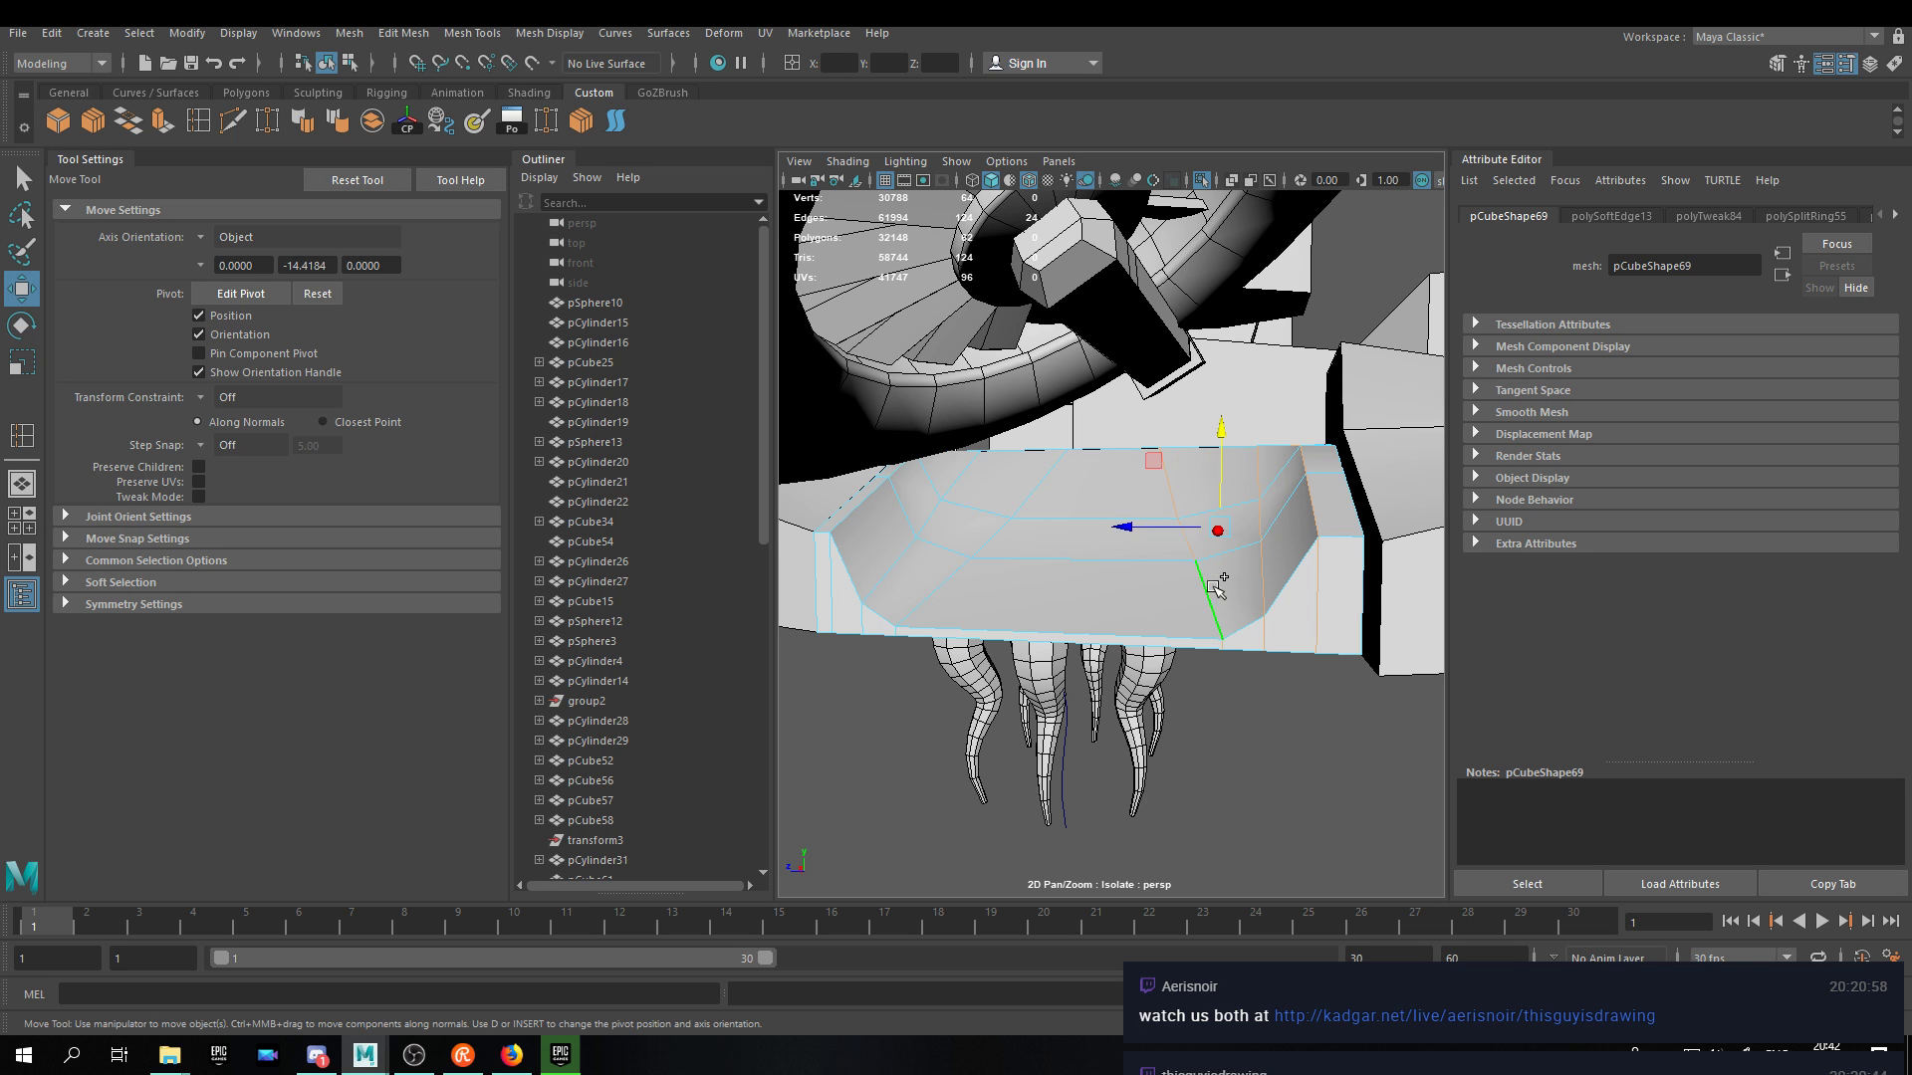
left_click_drag(1115, 529, 1139, 523)
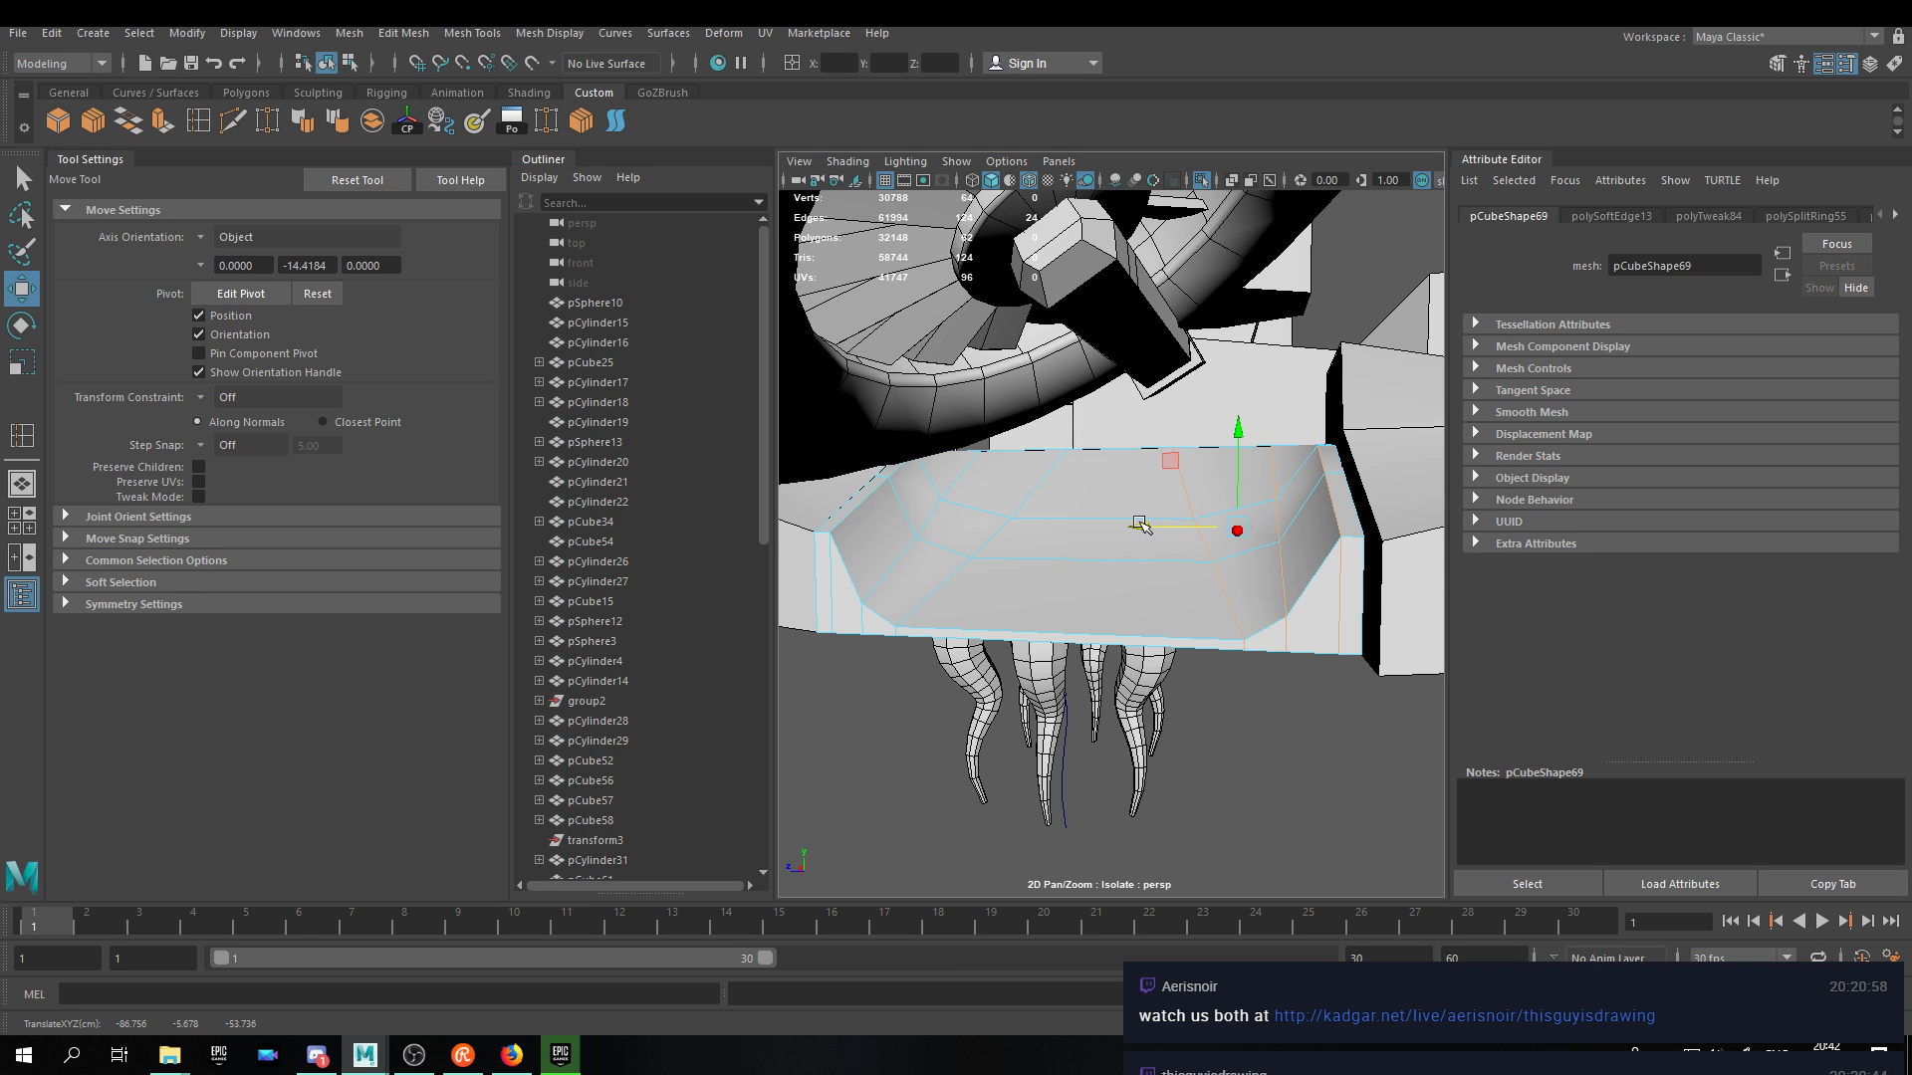
scroll(1232, 590, "up", 5)
left_click_drag(1101, 589, 1015, 547, "alt")
right_click(1010, 531)
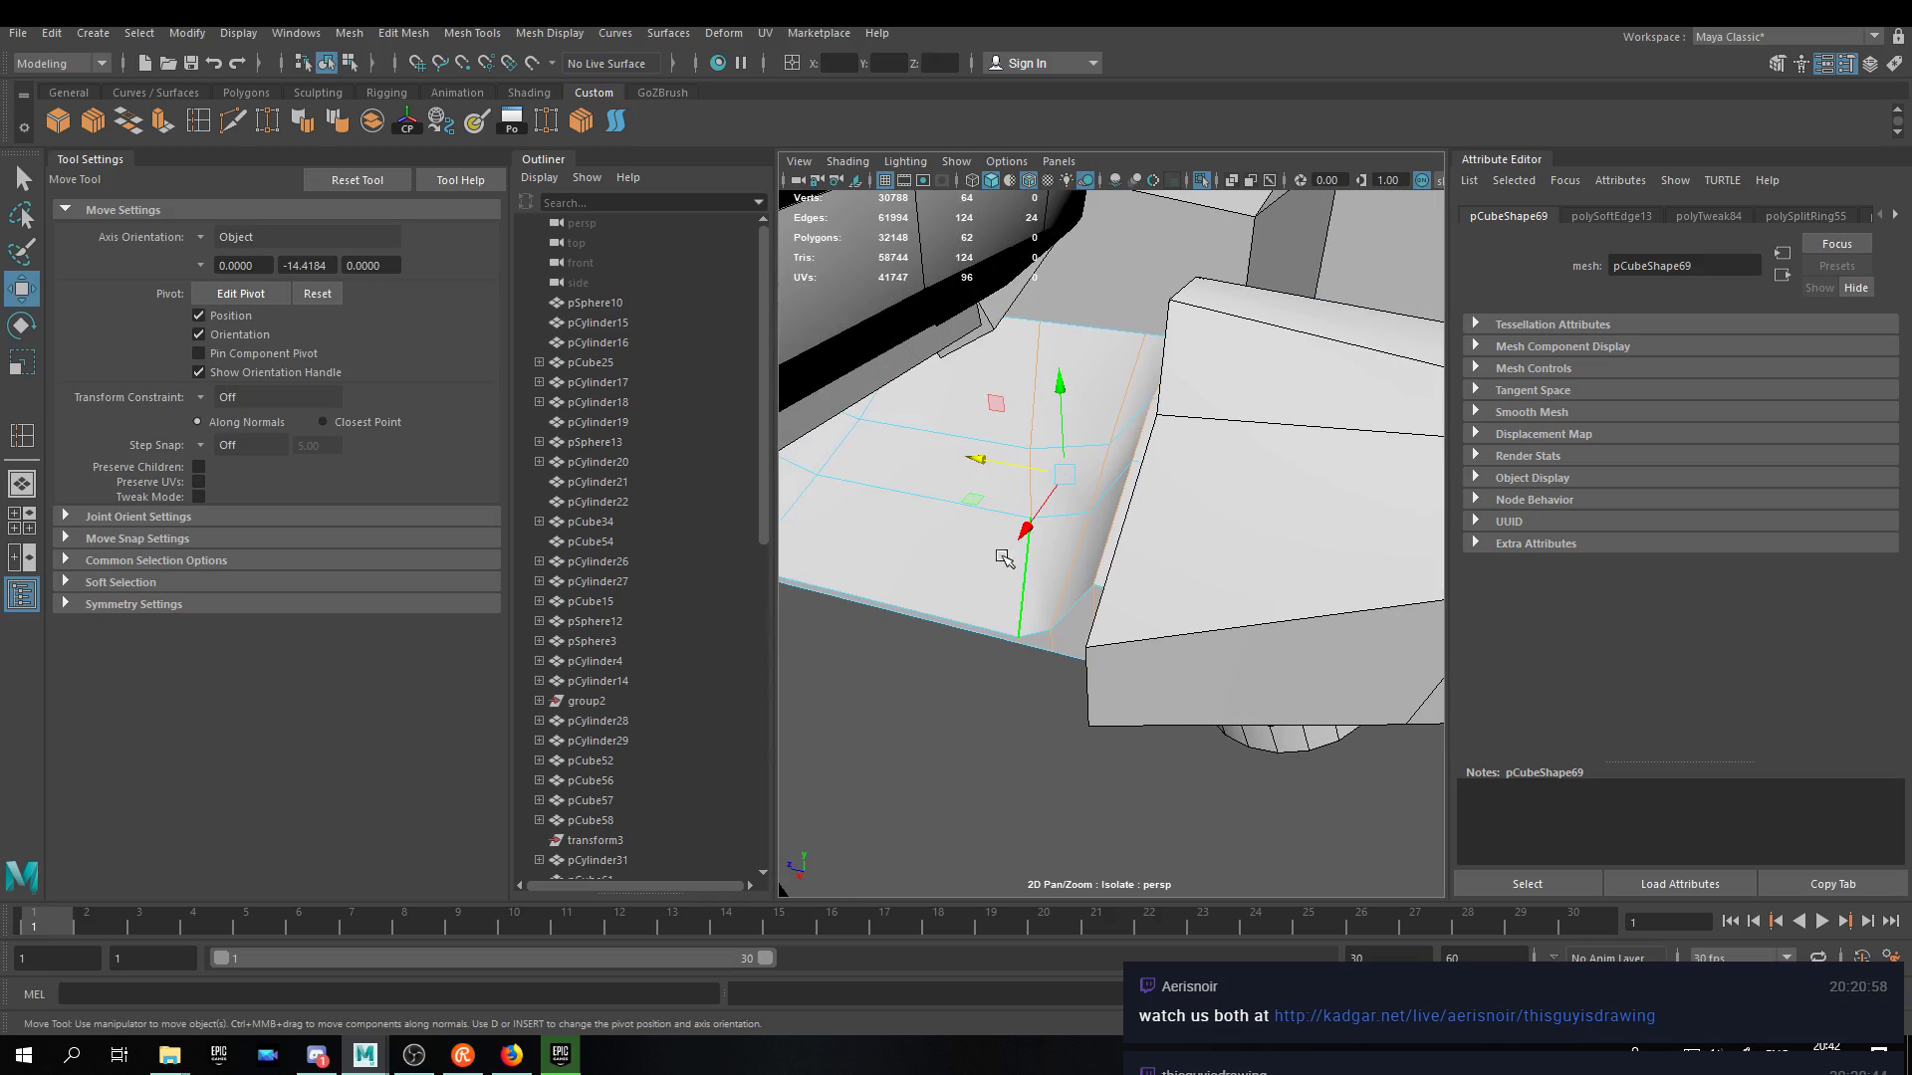
right_click_drag(1009, 530, 1103, 478)
Mirror the recessed hull block to the ship's other side with Duplicate Special.
scroll(1208, 517, "down", 5)
left_click_drag(1208, 516, 1446, 550, "alt")
scroll(1195, 533, "down", 3)
scroll(1294, 545, "up", 5)
right_click_drag(1029, 505, 1081, 482)
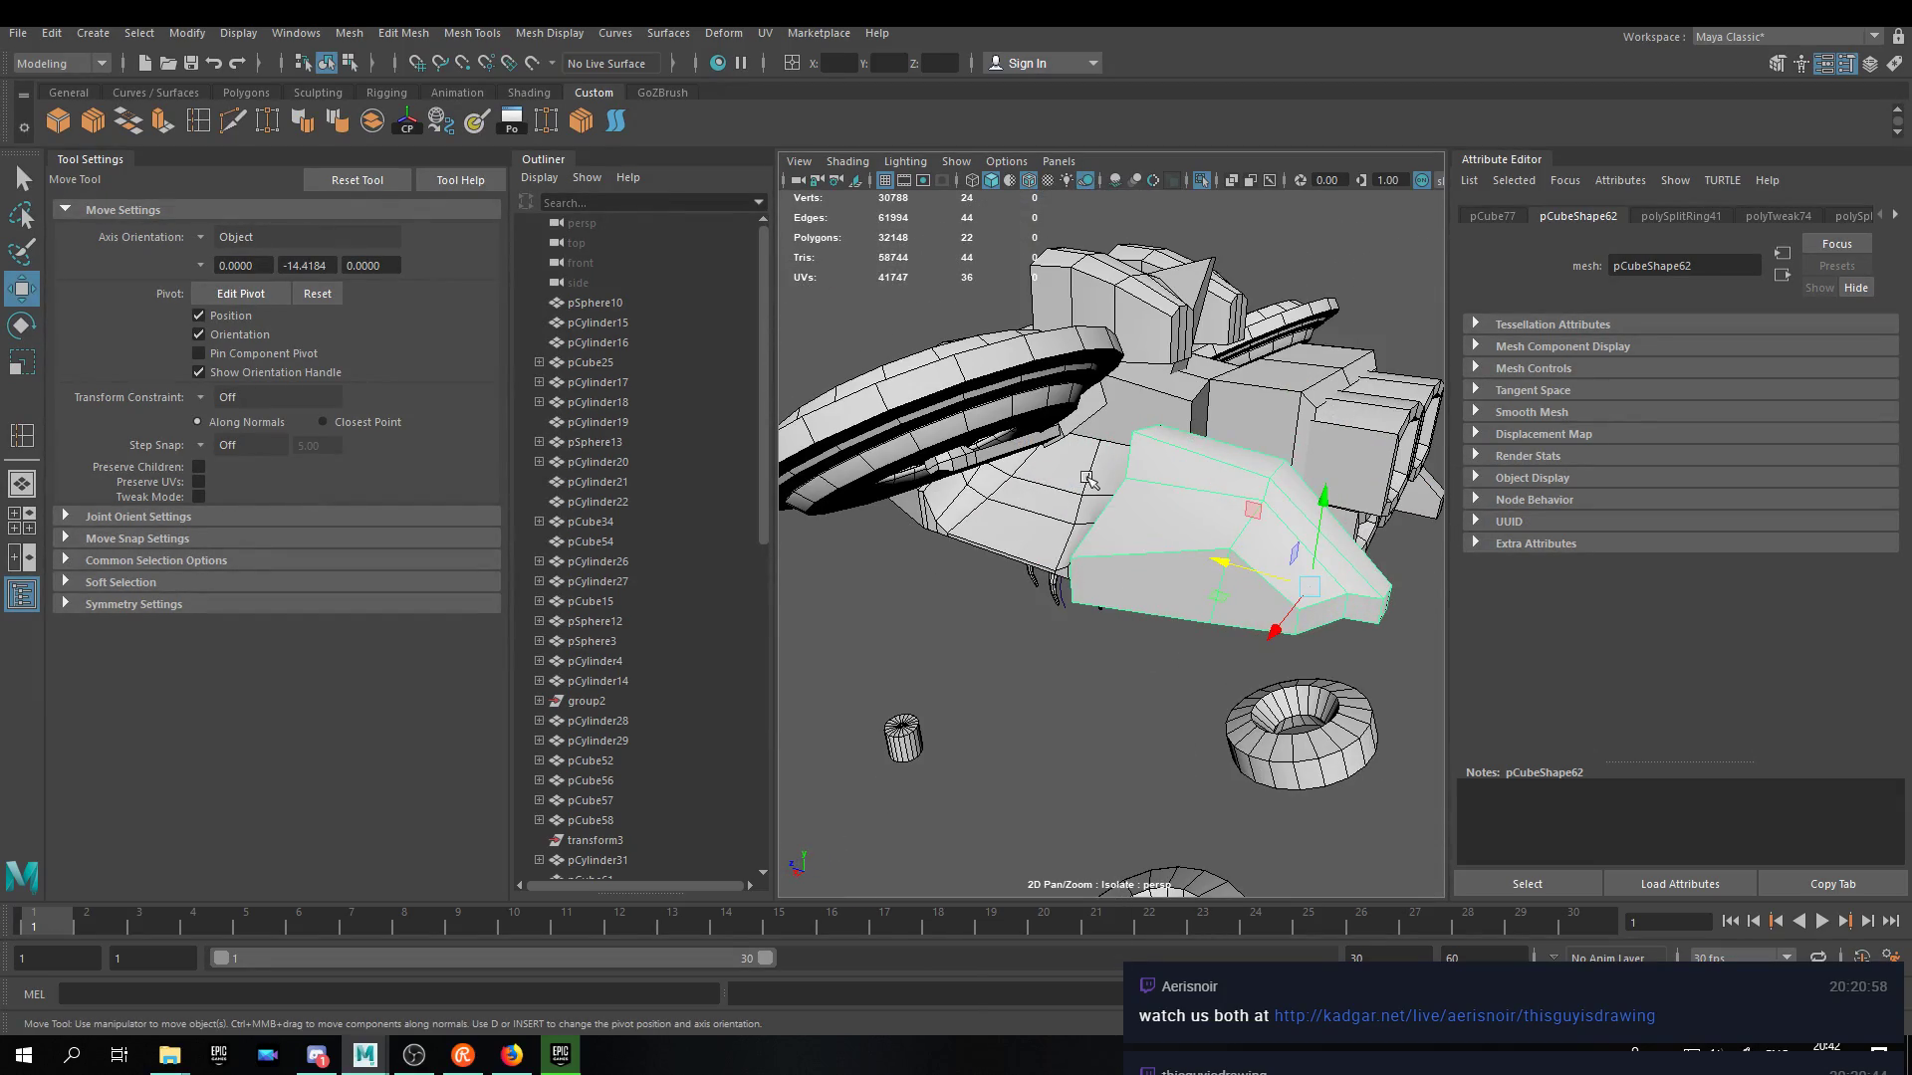
left_click(1056, 498)
left_click(51, 33)
mouse_move(205, 273)
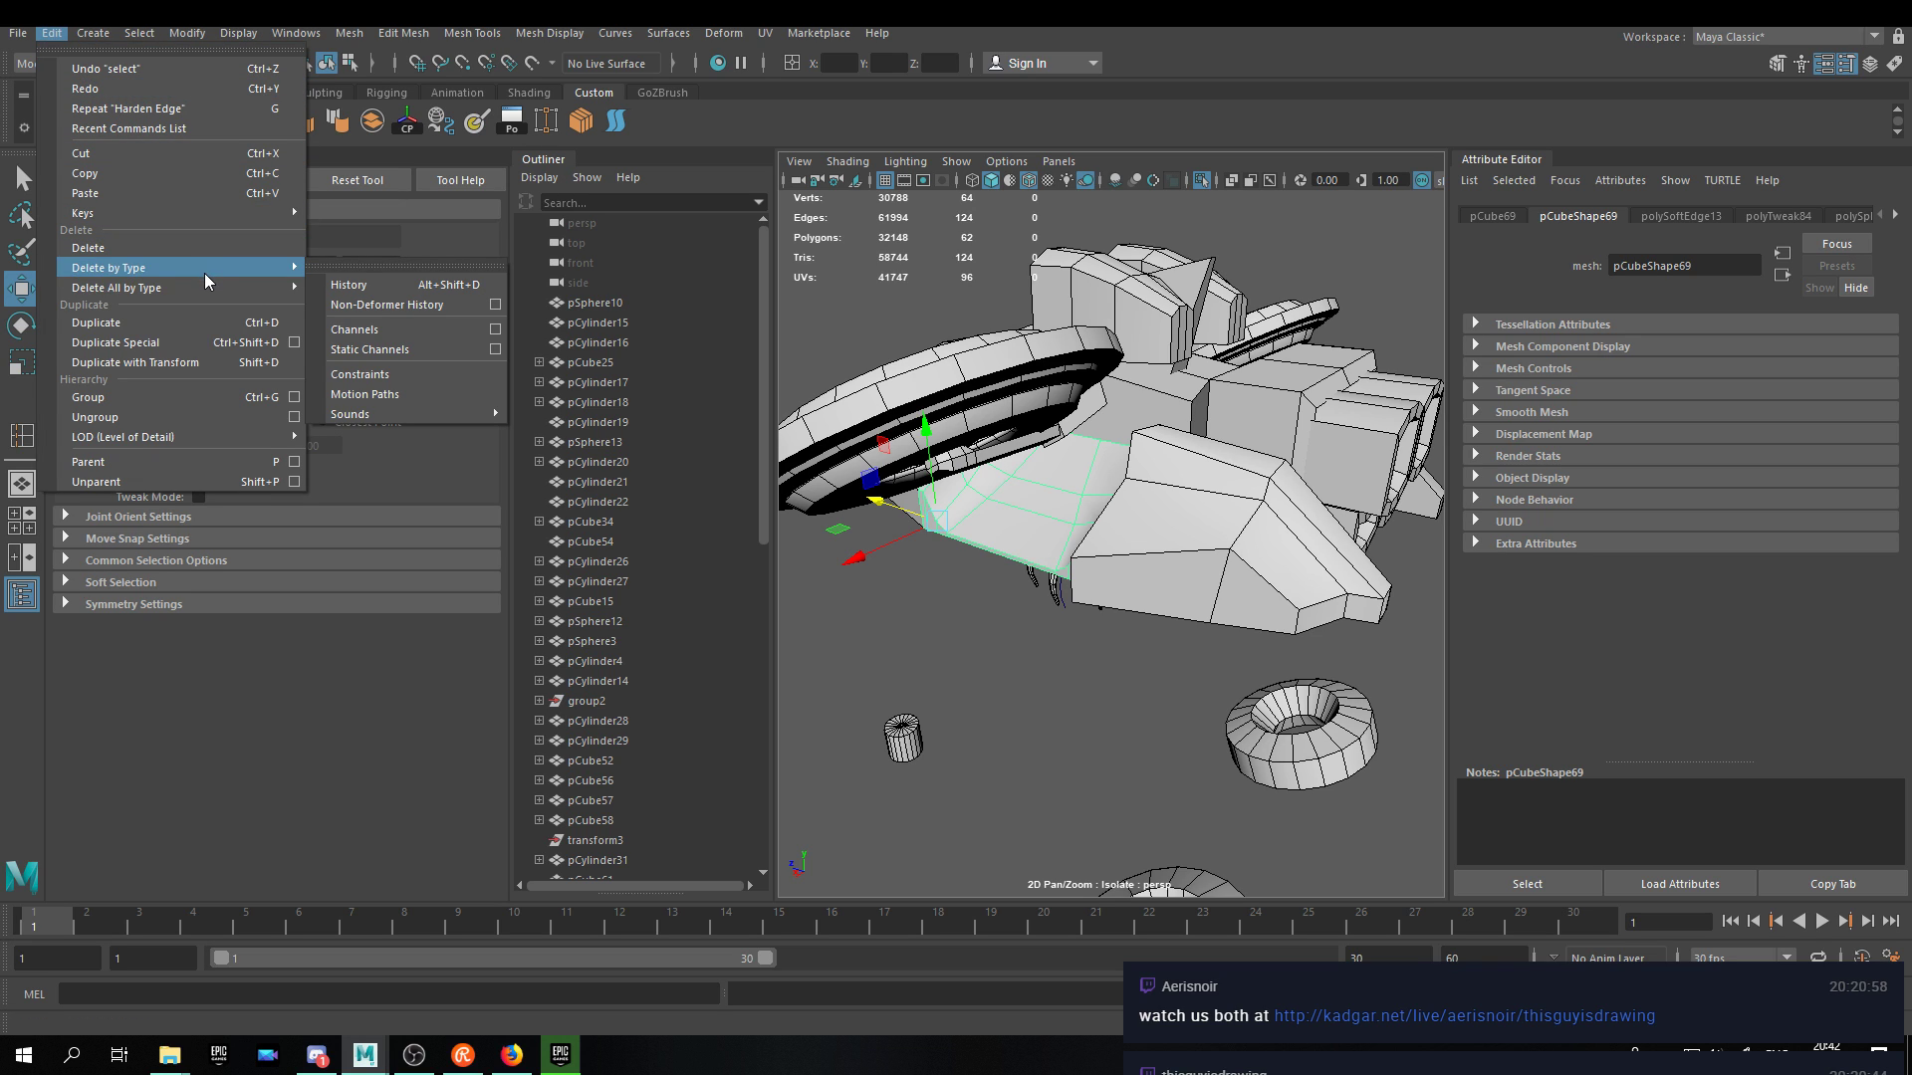
left_click(219, 343)
left_click_drag(896, 497, 1097, 587, "alt")
right_click_drag(1095, 583, 1207, 637, "alt")
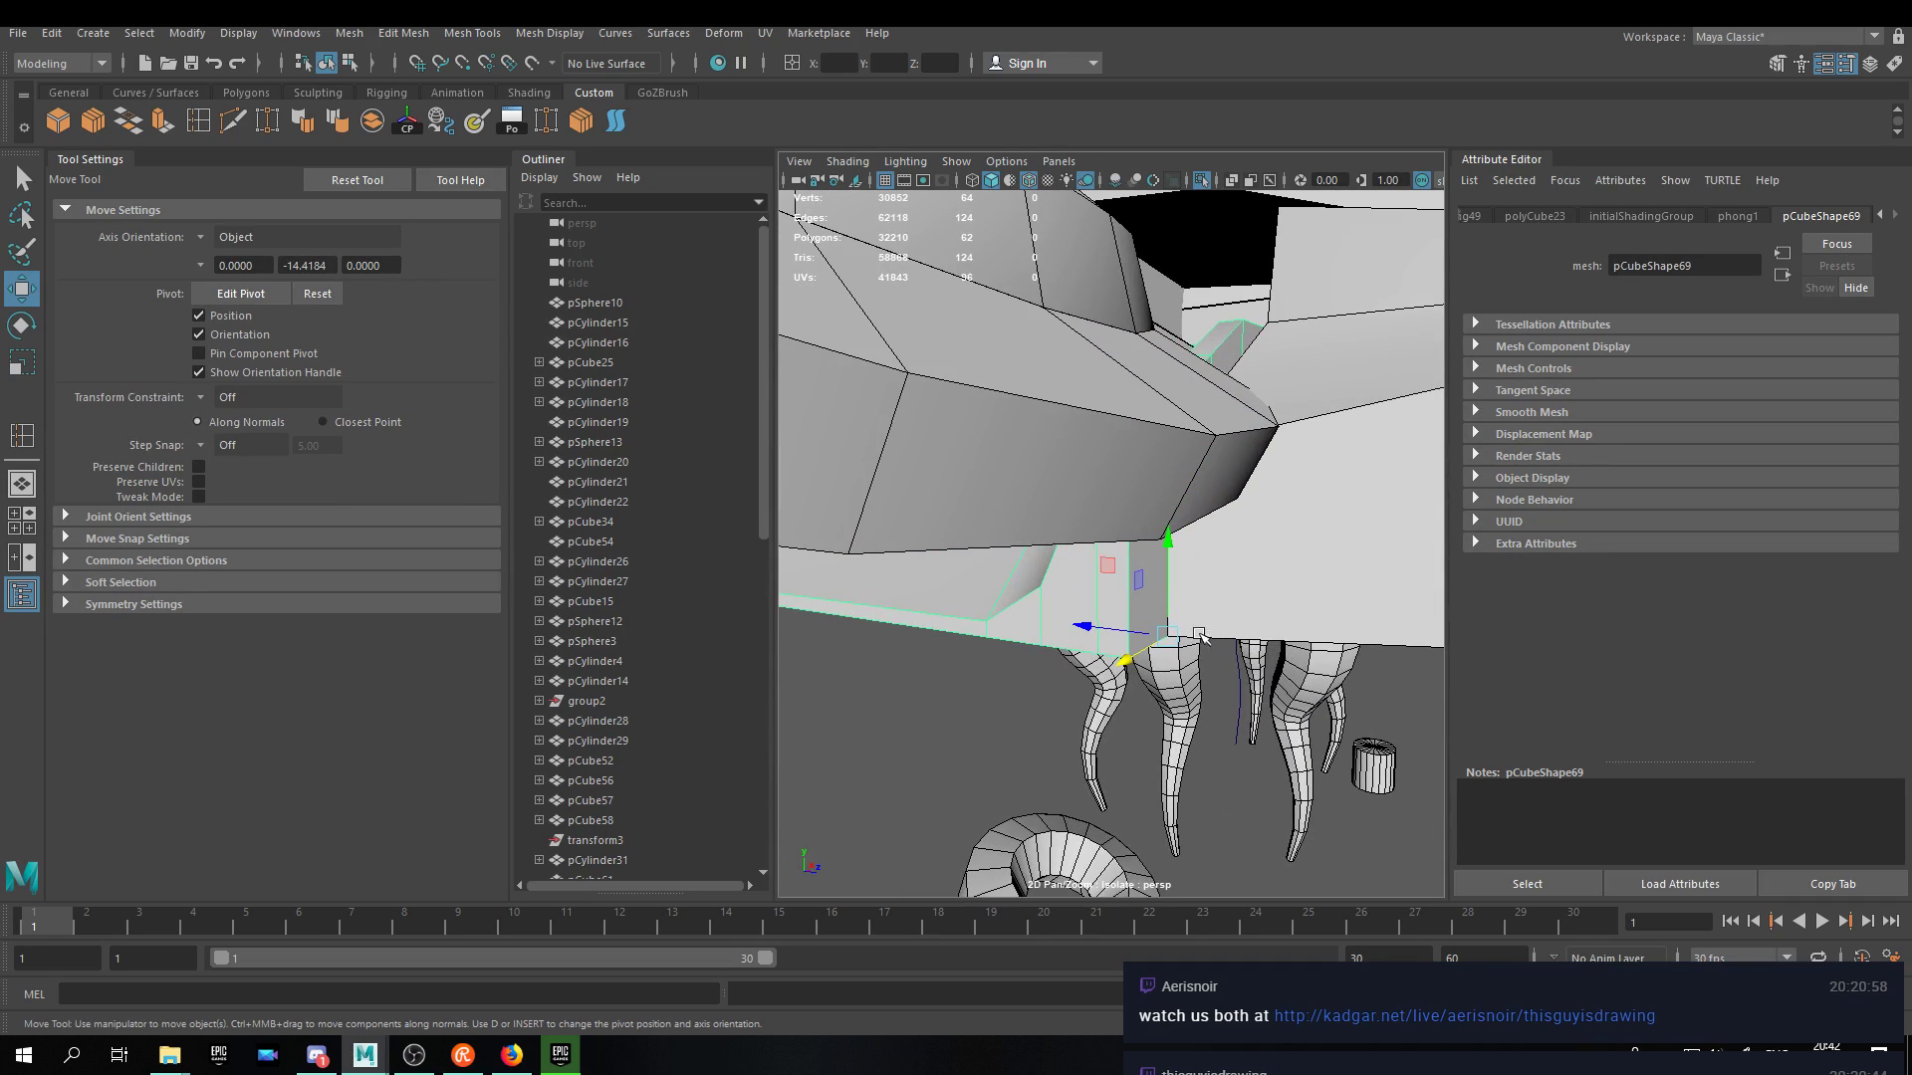
Align the mirrored hull block with its surroundings using pivot editing and vertex snapping, and return to object mode.
key("d")
key("v")
left_click_drag(1194, 693, 1332, 597, "alt")
right_click_drag(1331, 598, 1128, 586, "alt")
left_click_drag(1128, 586, 931, 508, "alt")
right_click_drag(931, 506, 1041, 478)
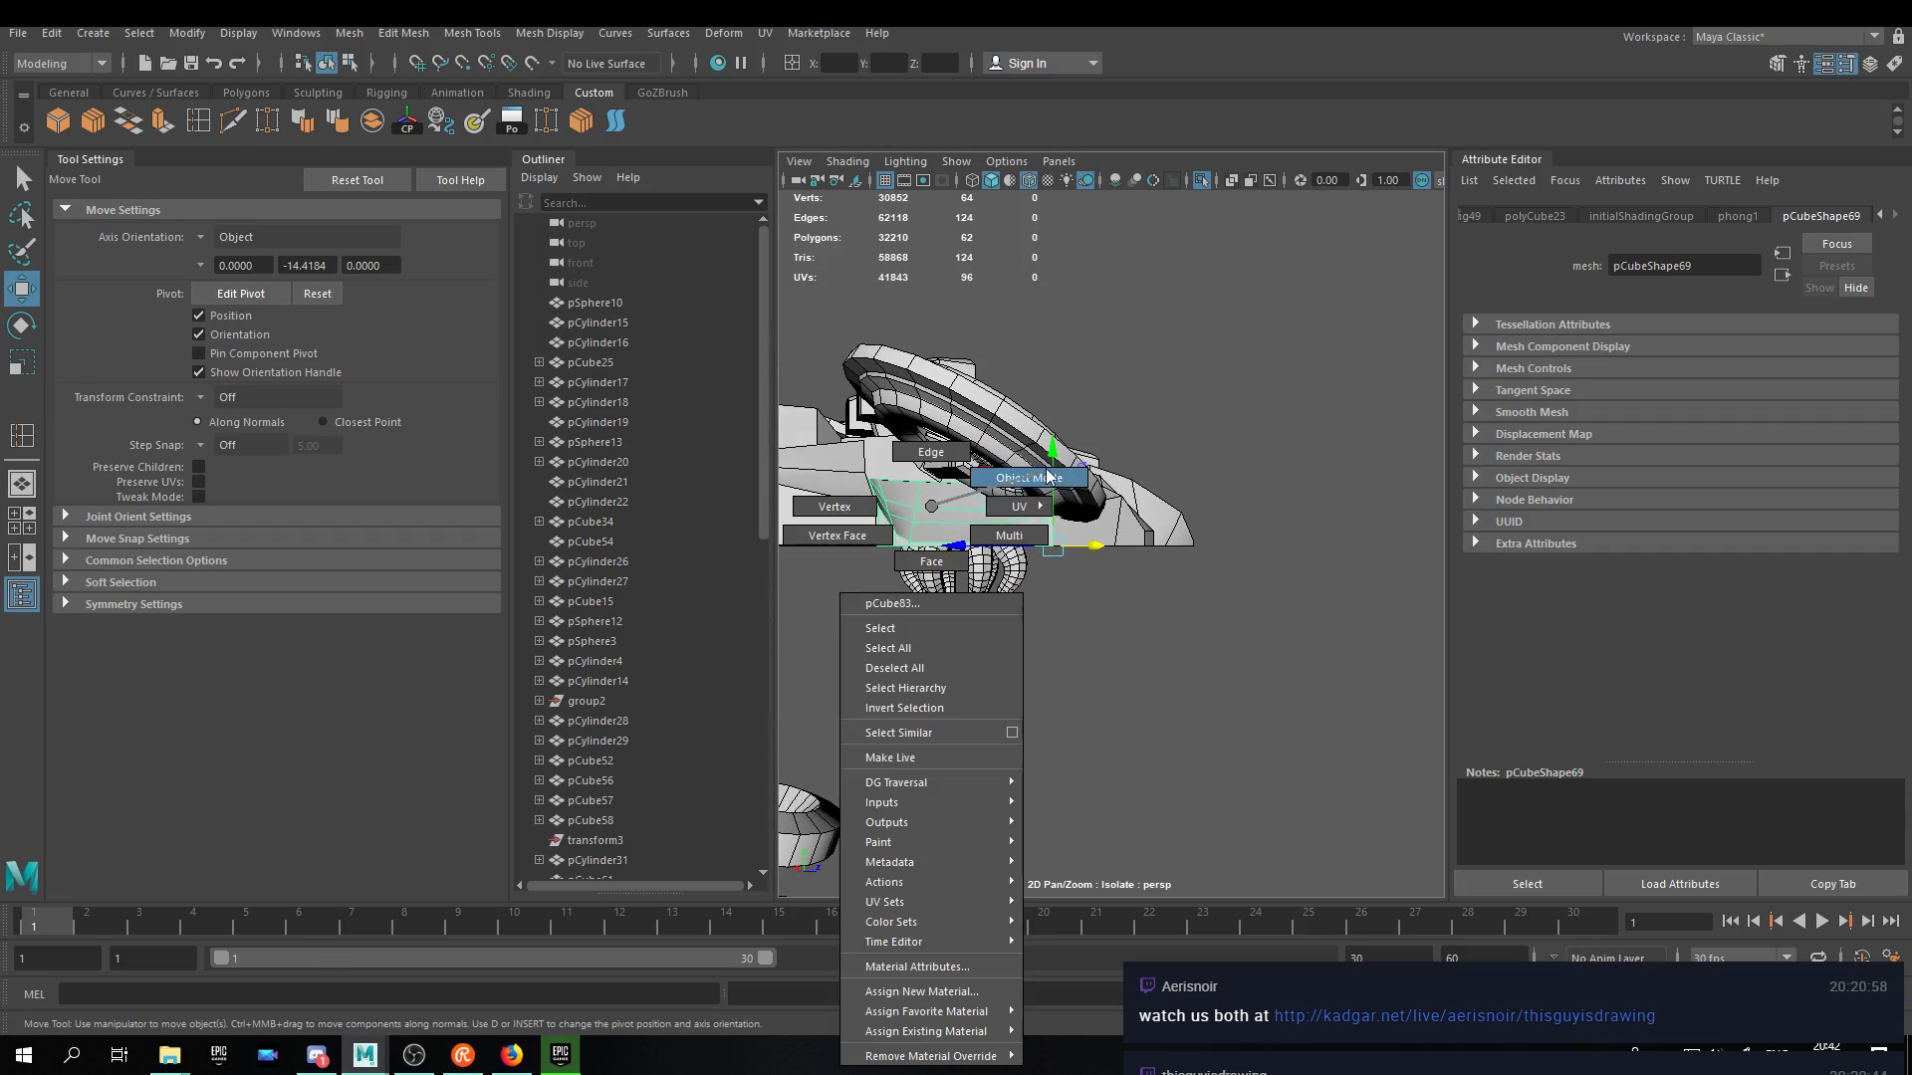
Examine the recessed hull blocks, fan discs and upper hull of the ship from several angles.
left_click_drag(1042, 478, 1095, 498, "alt")
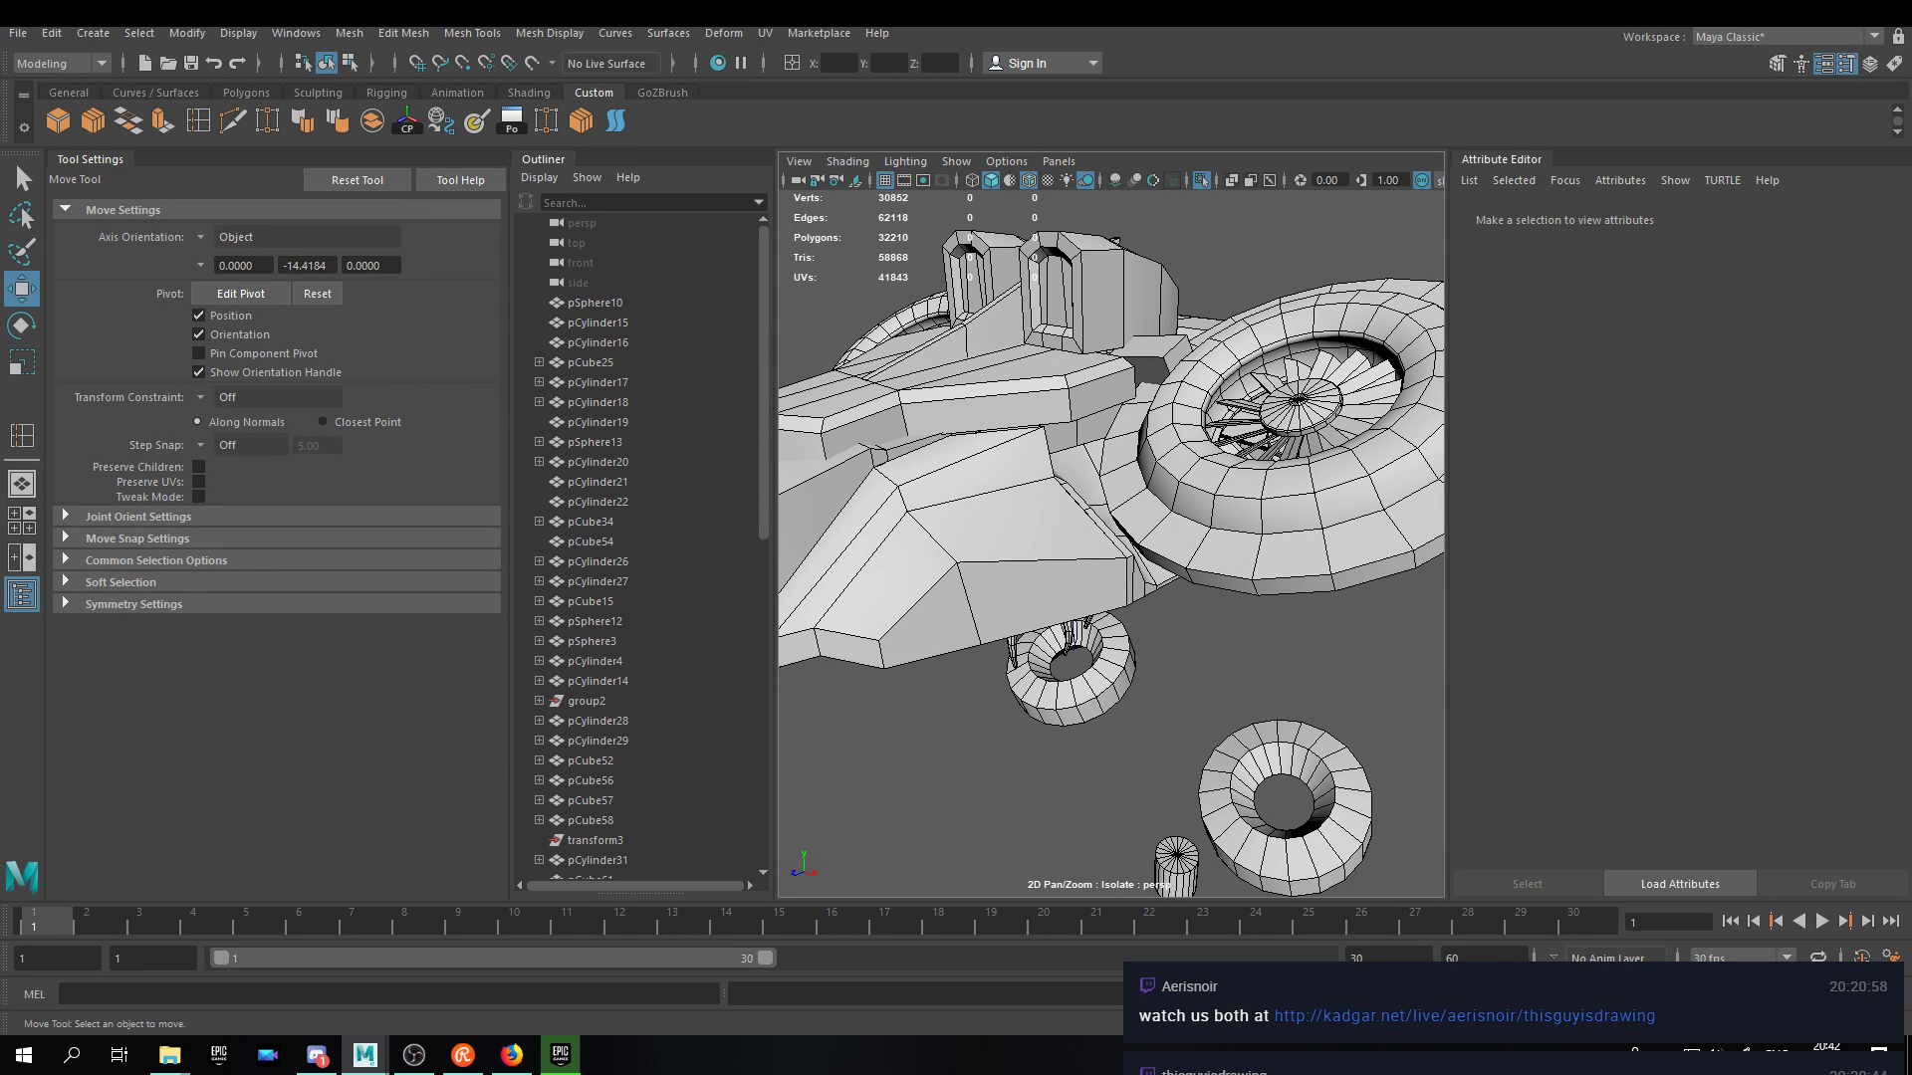
left_click_drag(1078, 466, 1134, 554, "alt")
left_click(1036, 487)
middle_click_drag(1135, 553, 1128, 532, "alt")
left_click_drag(1128, 532, 1155, 458, "alt")
left_click_drag(1135, 597, 1025, 463, "alt")
left_click(1268, 601)
left_click_drag(1268, 599, 1090, 343, "alt")
left_click_drag(1430, 644, 984, 511, "alt")
scroll(1212, 424, "up", 8)
scroll(1215, 414, "down", 8)
left_click_drag(1161, 391, 1164, 506, "alt")
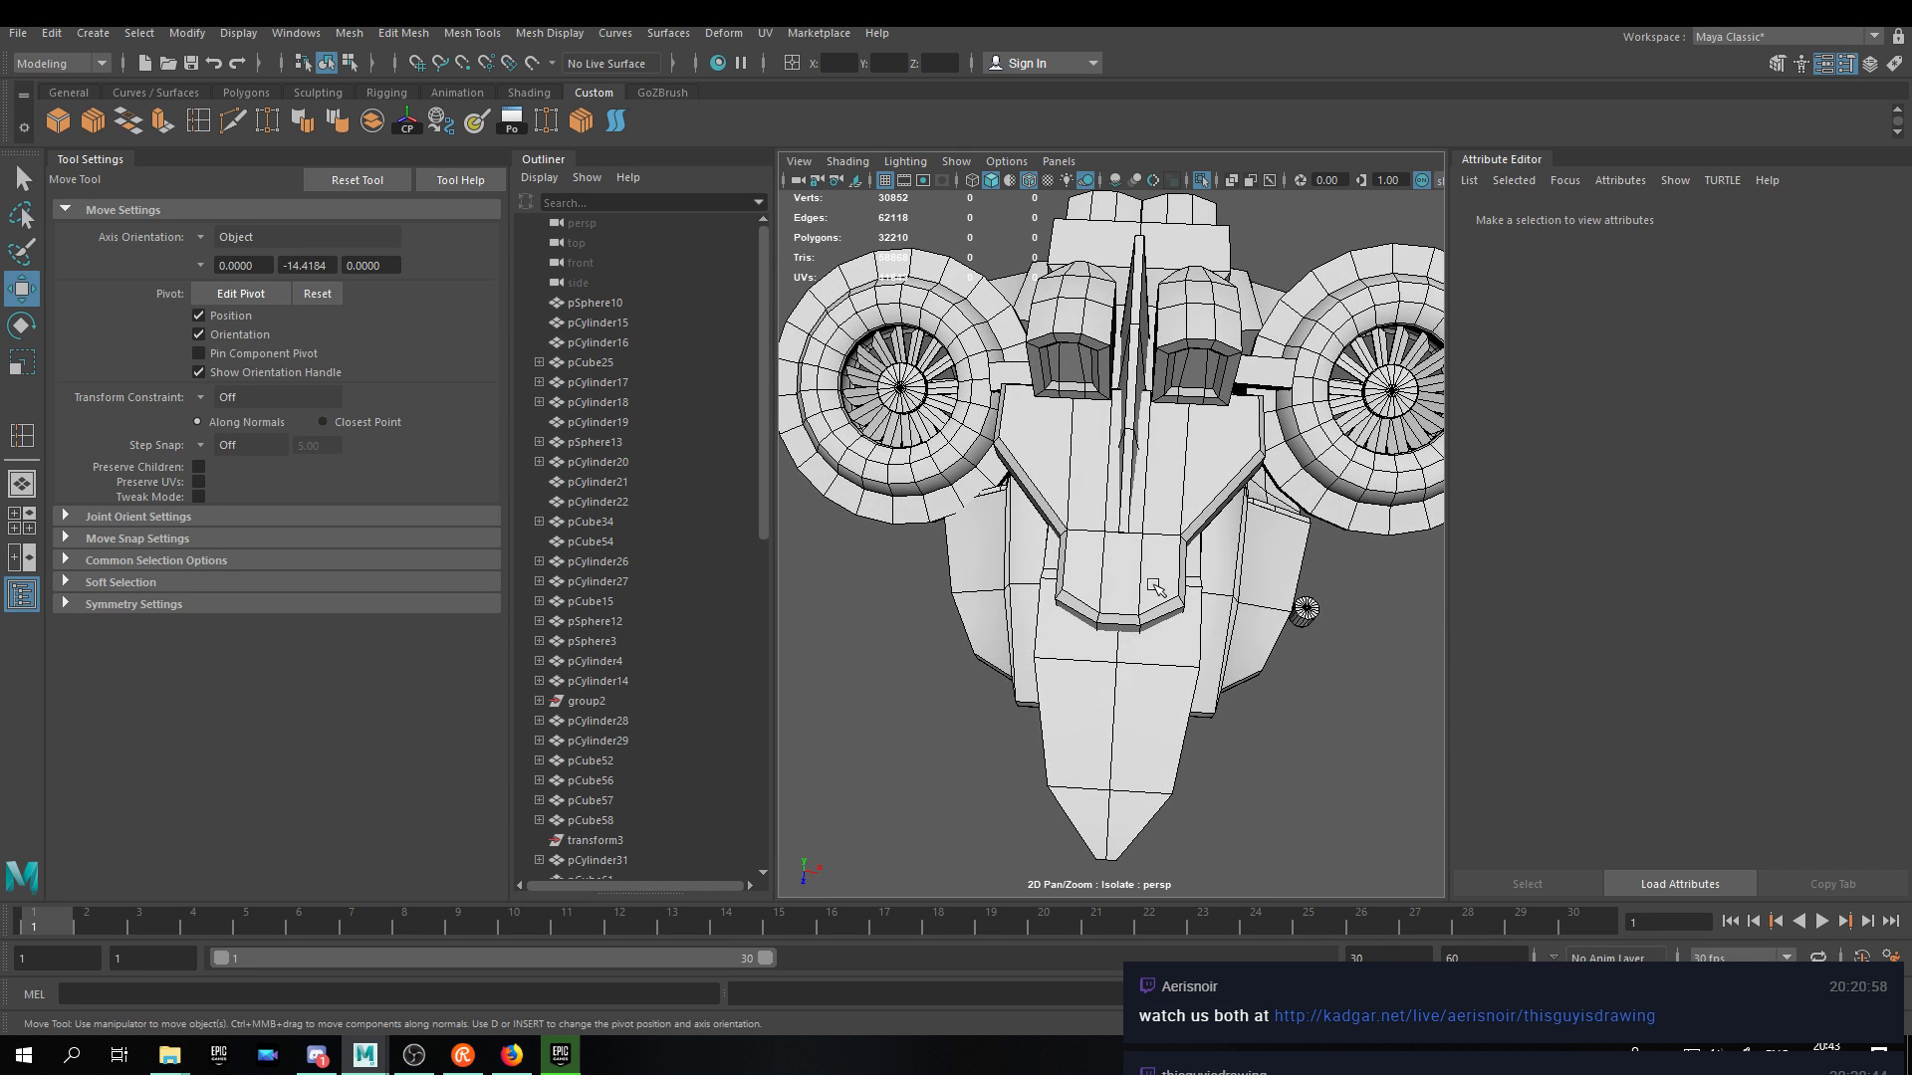
Insert a single lengthwise edge loop down the middle of the upper hull plate and return to object mode.
left_click(1163, 506)
left_click(192, 128)
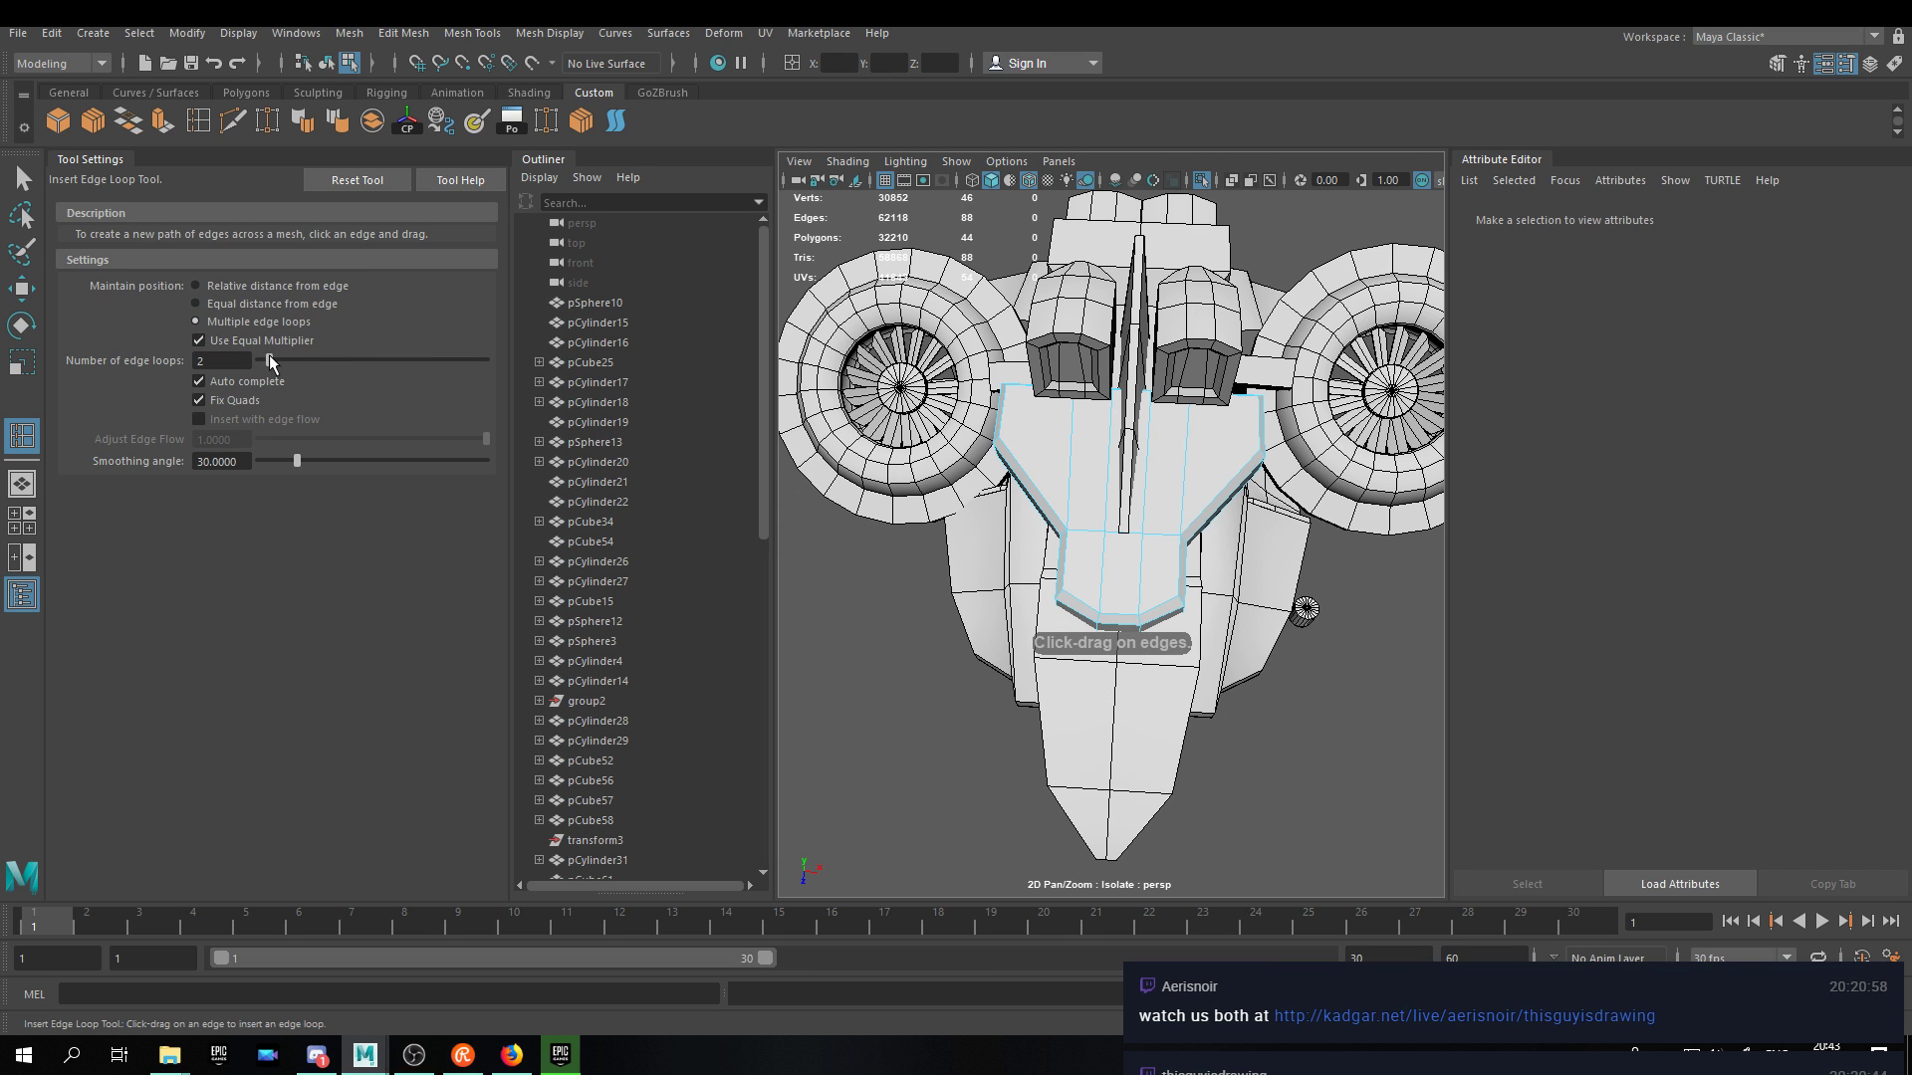
scroll(1113, 648, "up", 5)
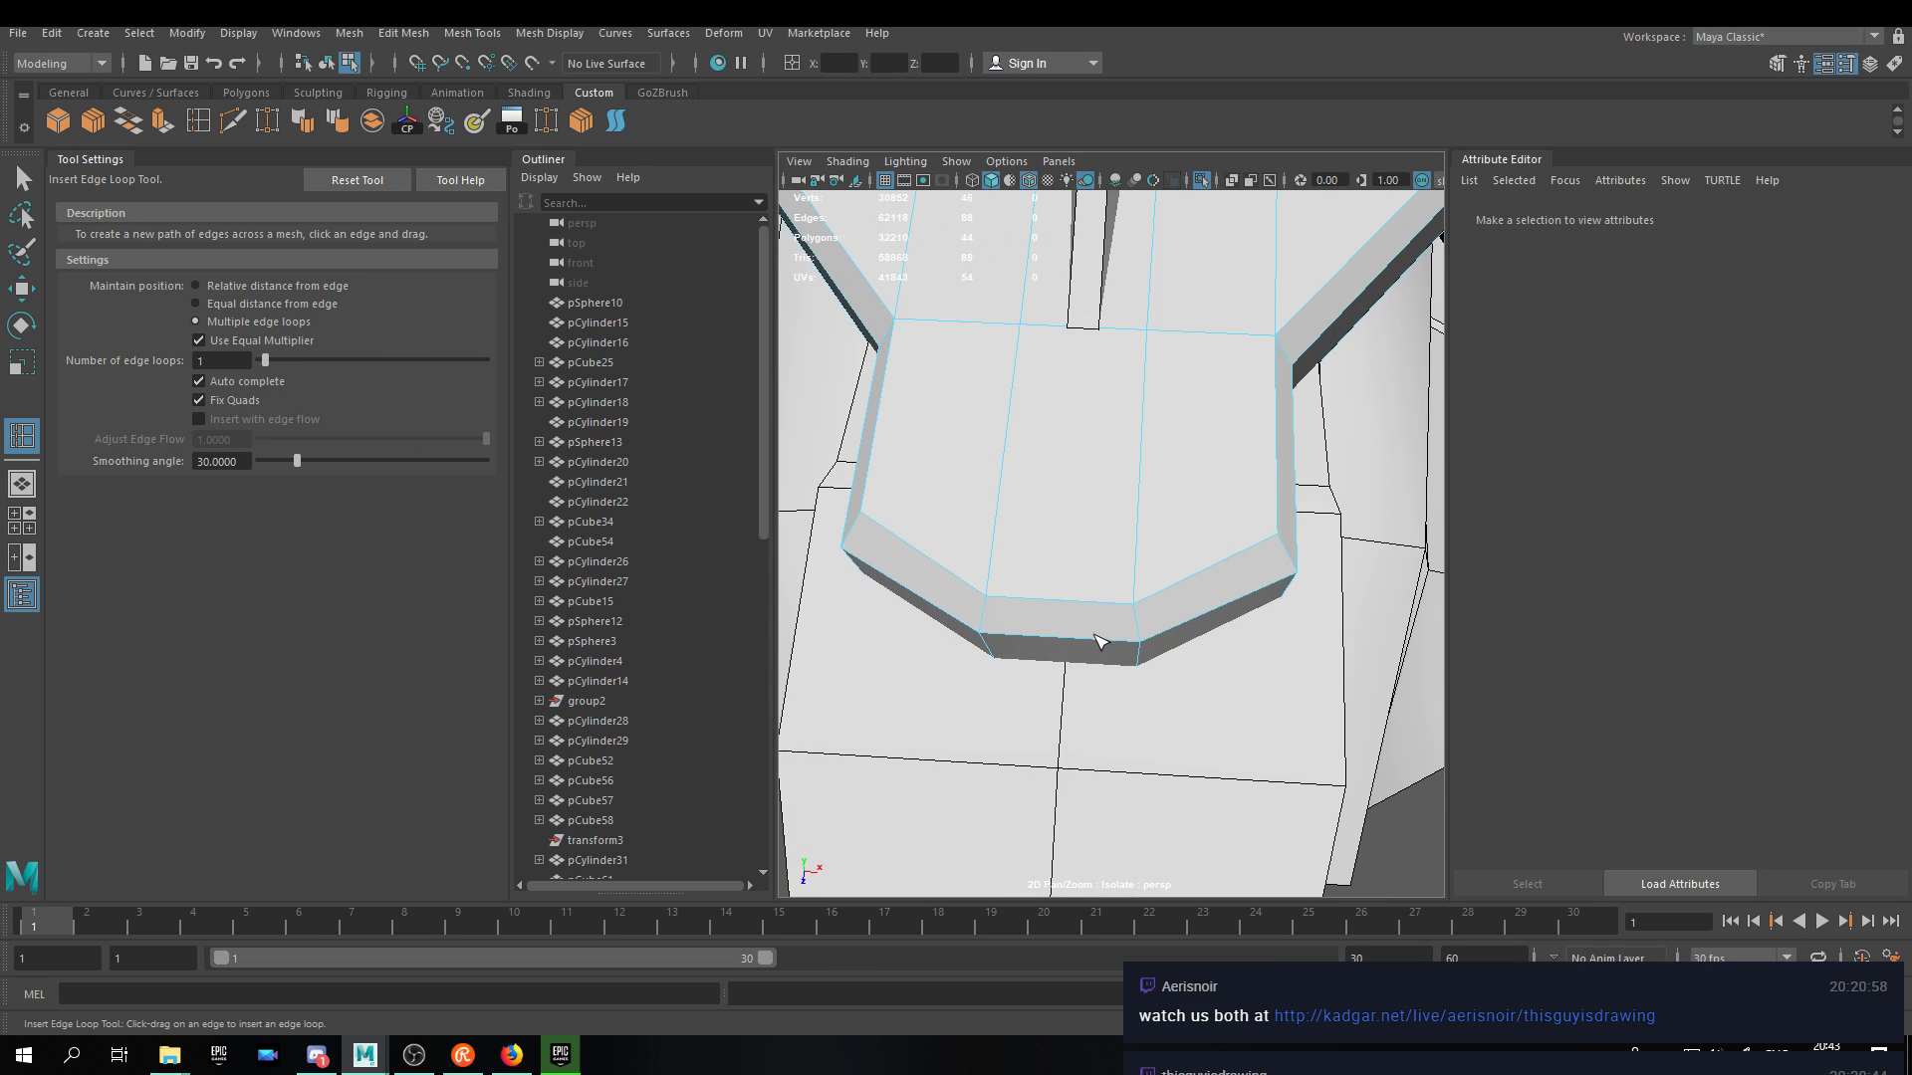
left_click(1073, 600)
key("w")
right_click_drag(1102, 506, 1170, 472)
Examine the edge loop around the ship's nose and the underside of the hull from several angles.
scroll(1229, 598, "down", 8)
left_click(1234, 602)
left_click_drag(1234, 602, 1115, 578, "alt")
scroll(1222, 584, "up", 5)
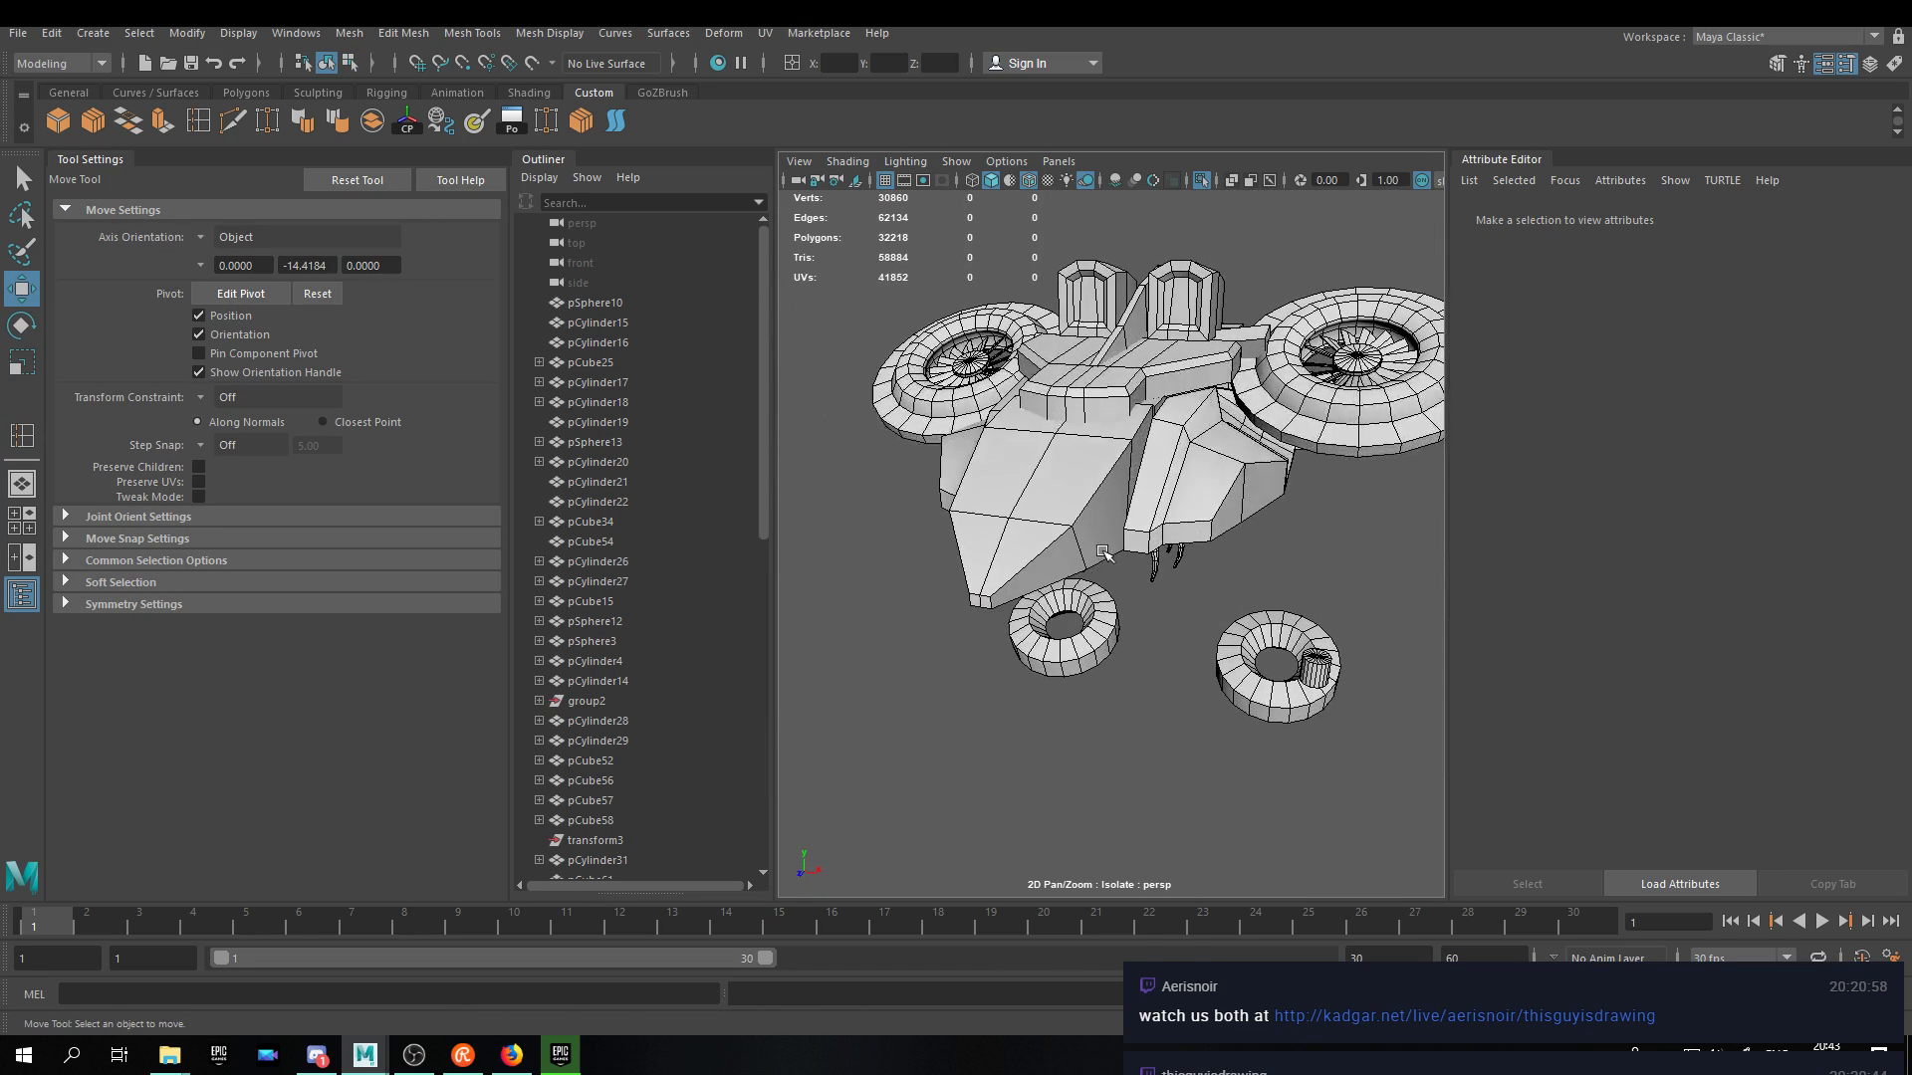
scroll(991, 550, "up", 5)
right_click_drag(978, 506, 988, 457)
double_click(961, 516)
left_click_drag(964, 517, 1229, 546, "alt")
scroll(1223, 545, "down", 5)
right_click_drag(1199, 488, 1249, 425)
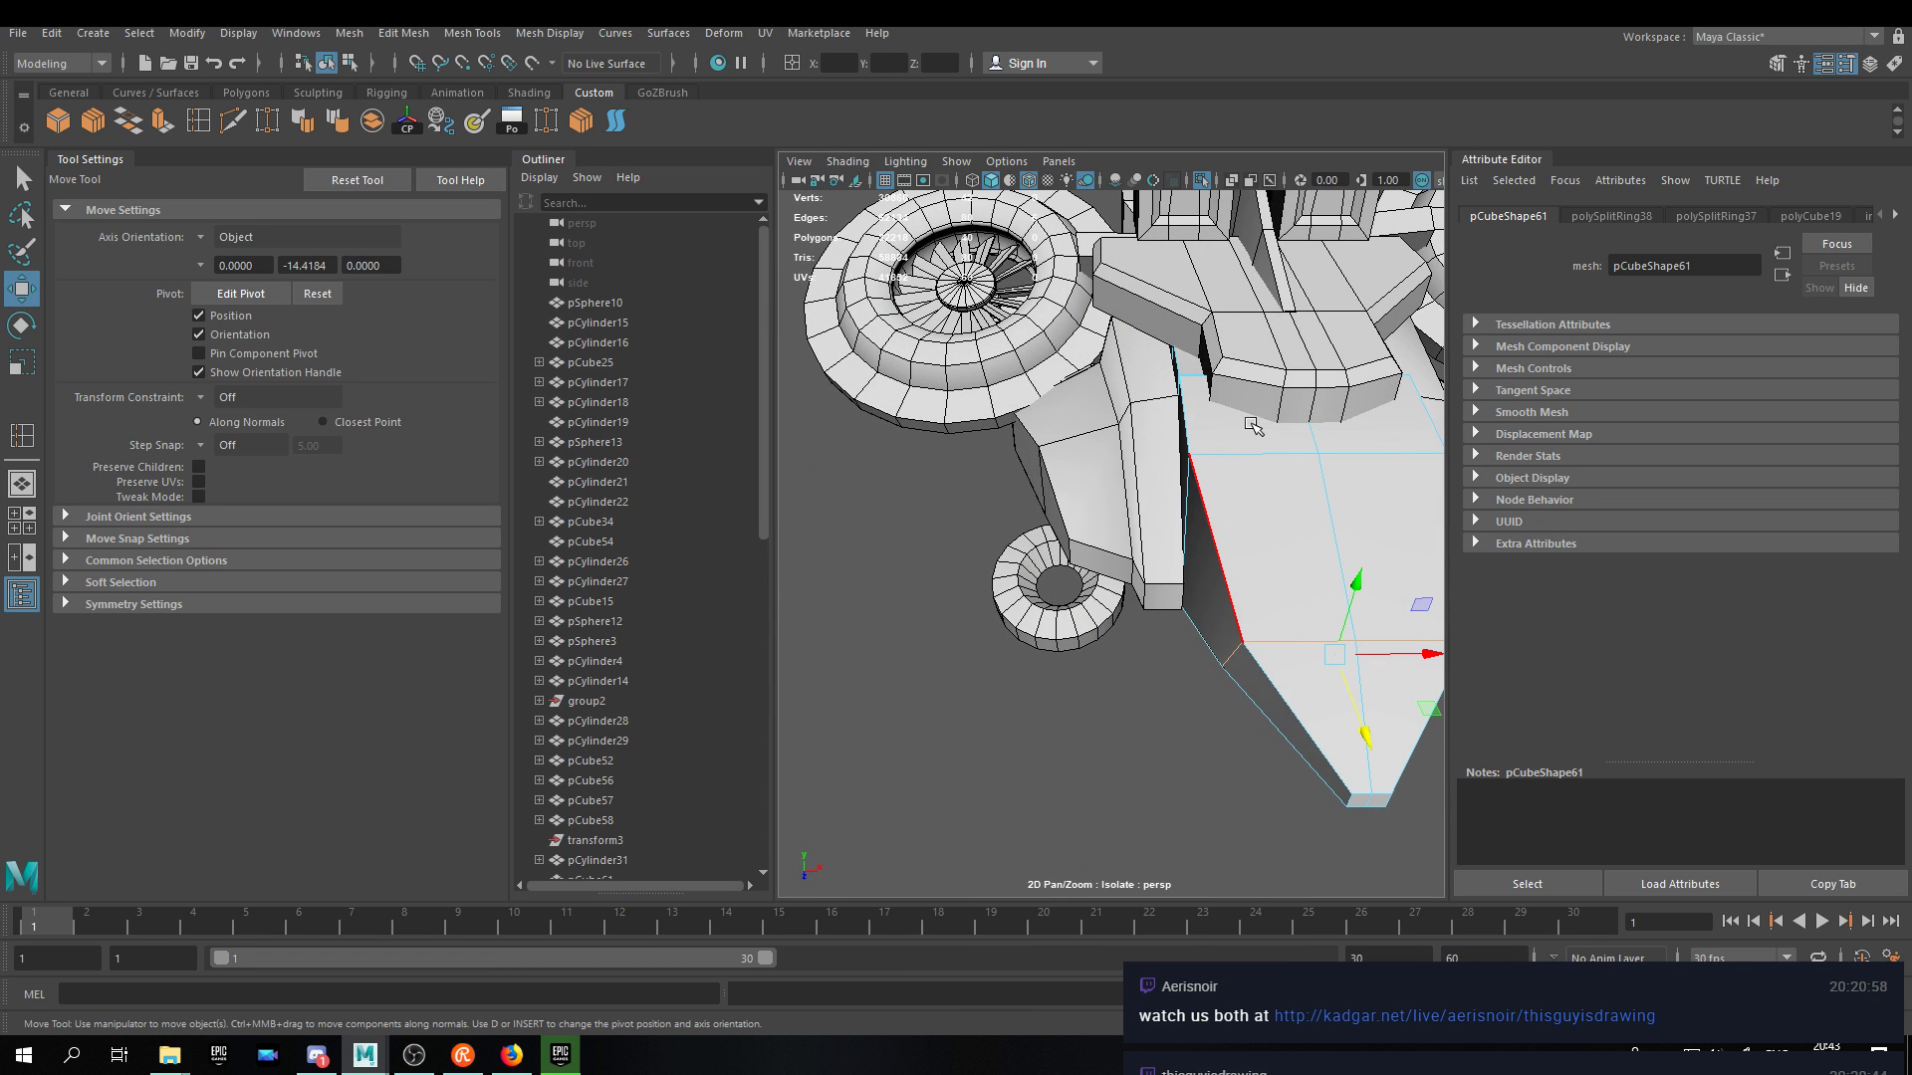
scroll(1251, 429, "down", 5)
left_click_drag(1297, 585, 1219, 580, "alt")
scroll(1217, 579, "up", 5)
left_click_drag(1167, 681, 1152, 429, "alt")
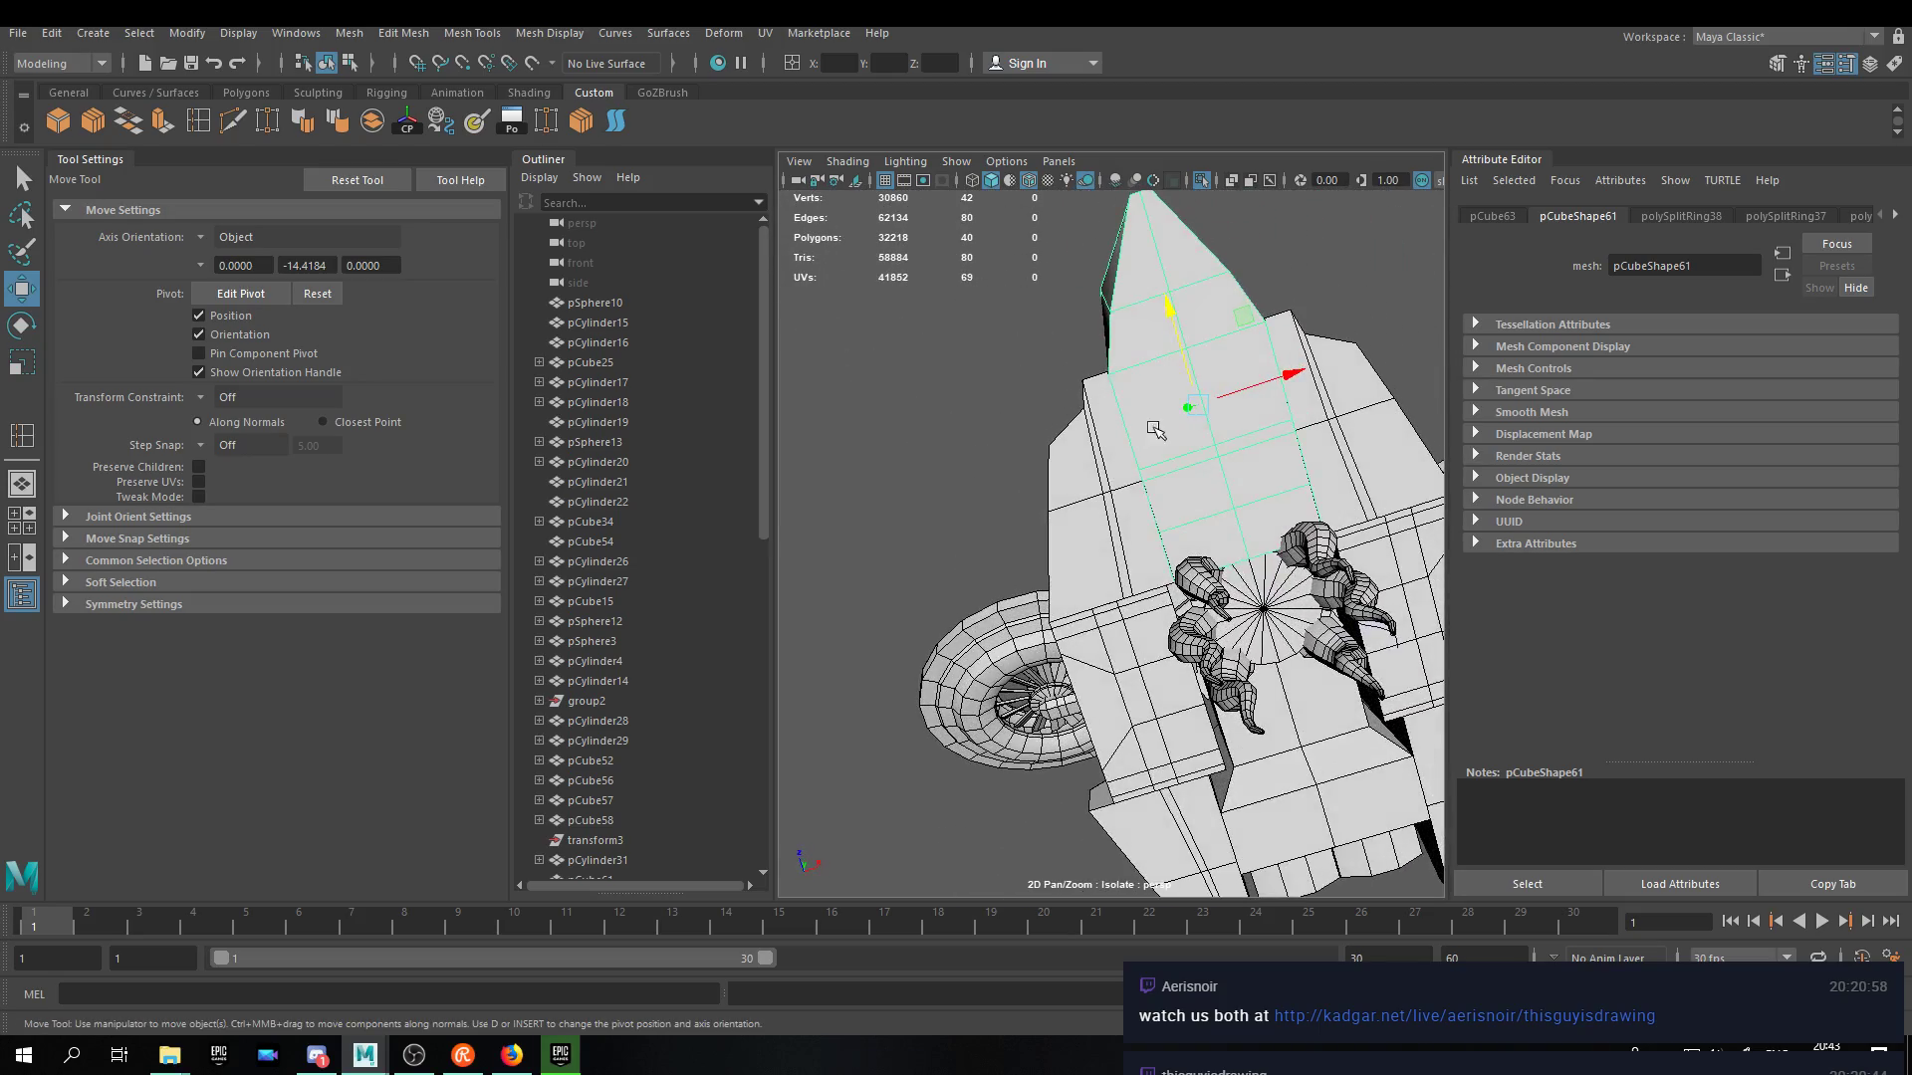
Try shifting the front corner vertex of one underside flank block backward, and undo the move.
scroll(1155, 429, "up", 3)
middle_click_drag(1229, 413, 1217, 511, "alt")
left_click(1282, 386)
scroll(1204, 587, "up", 4)
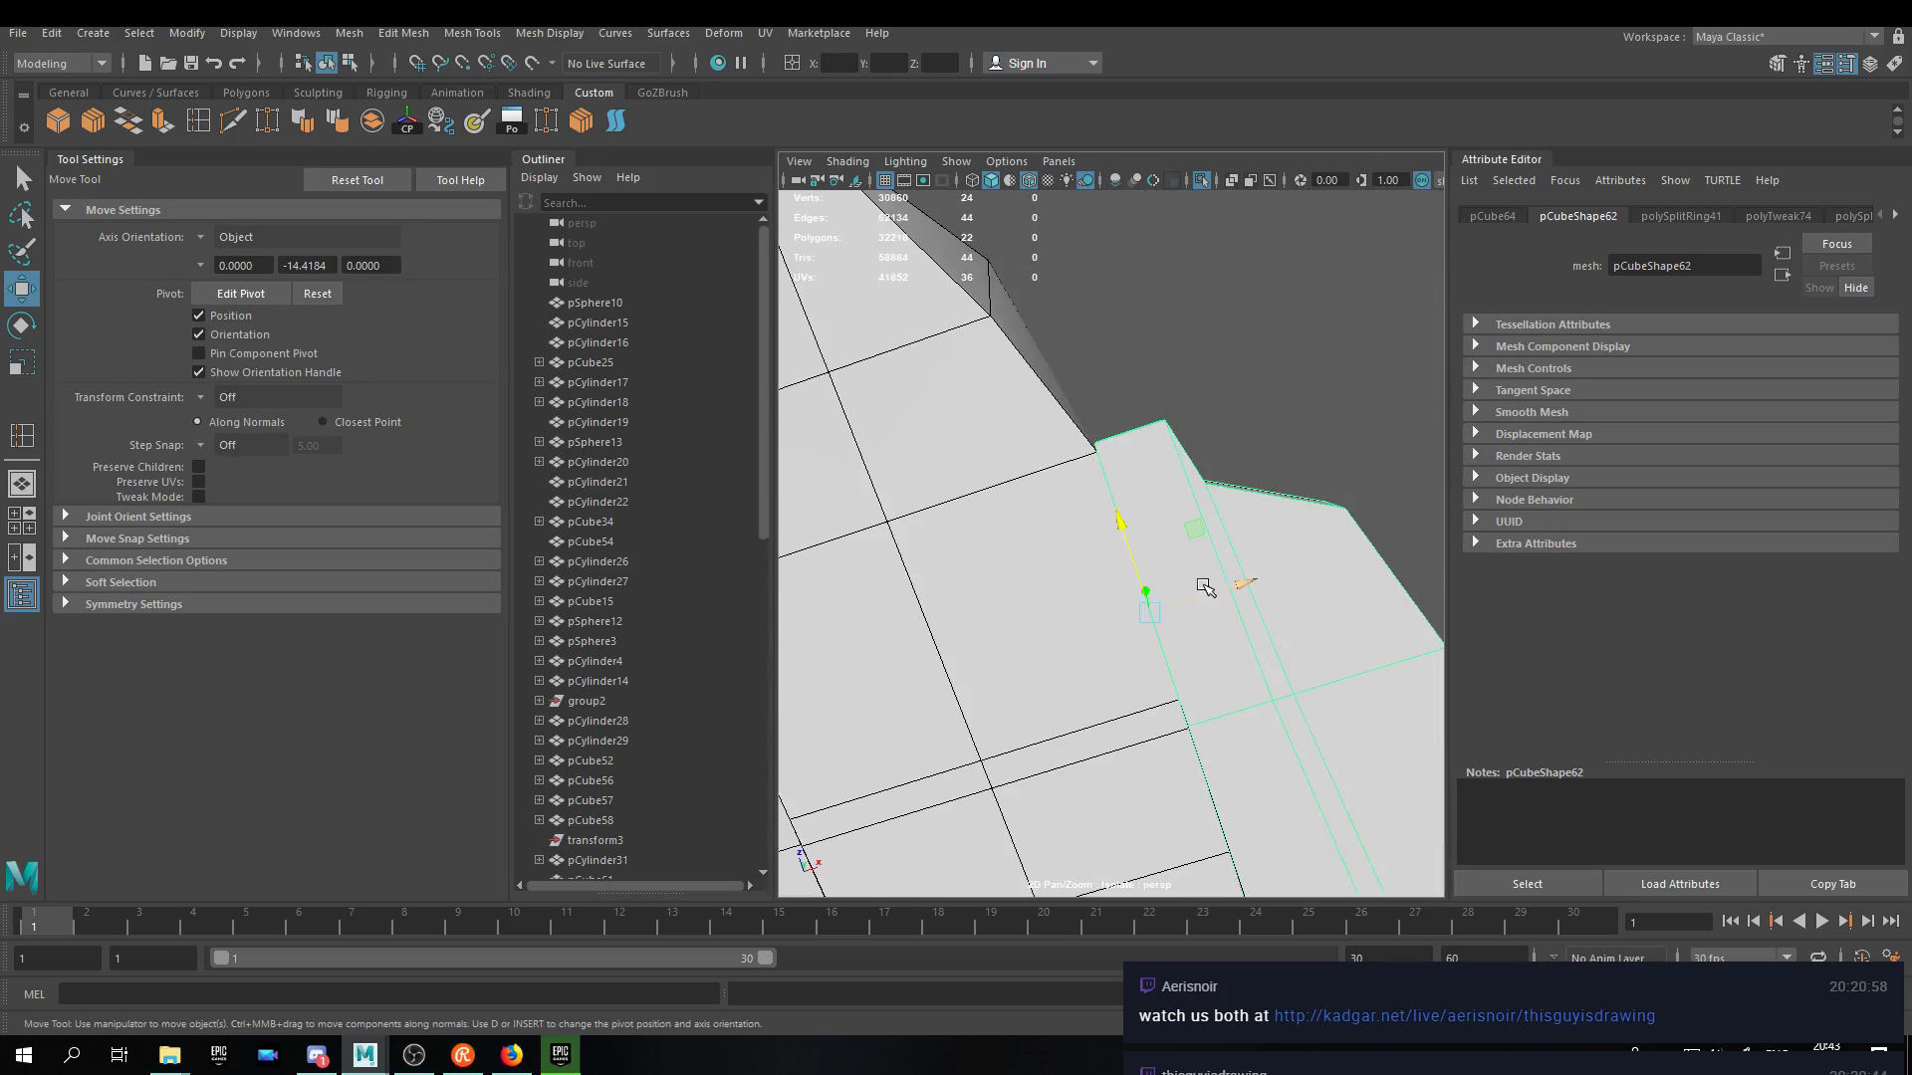
left_click_drag(1214, 370, 1152, 431)
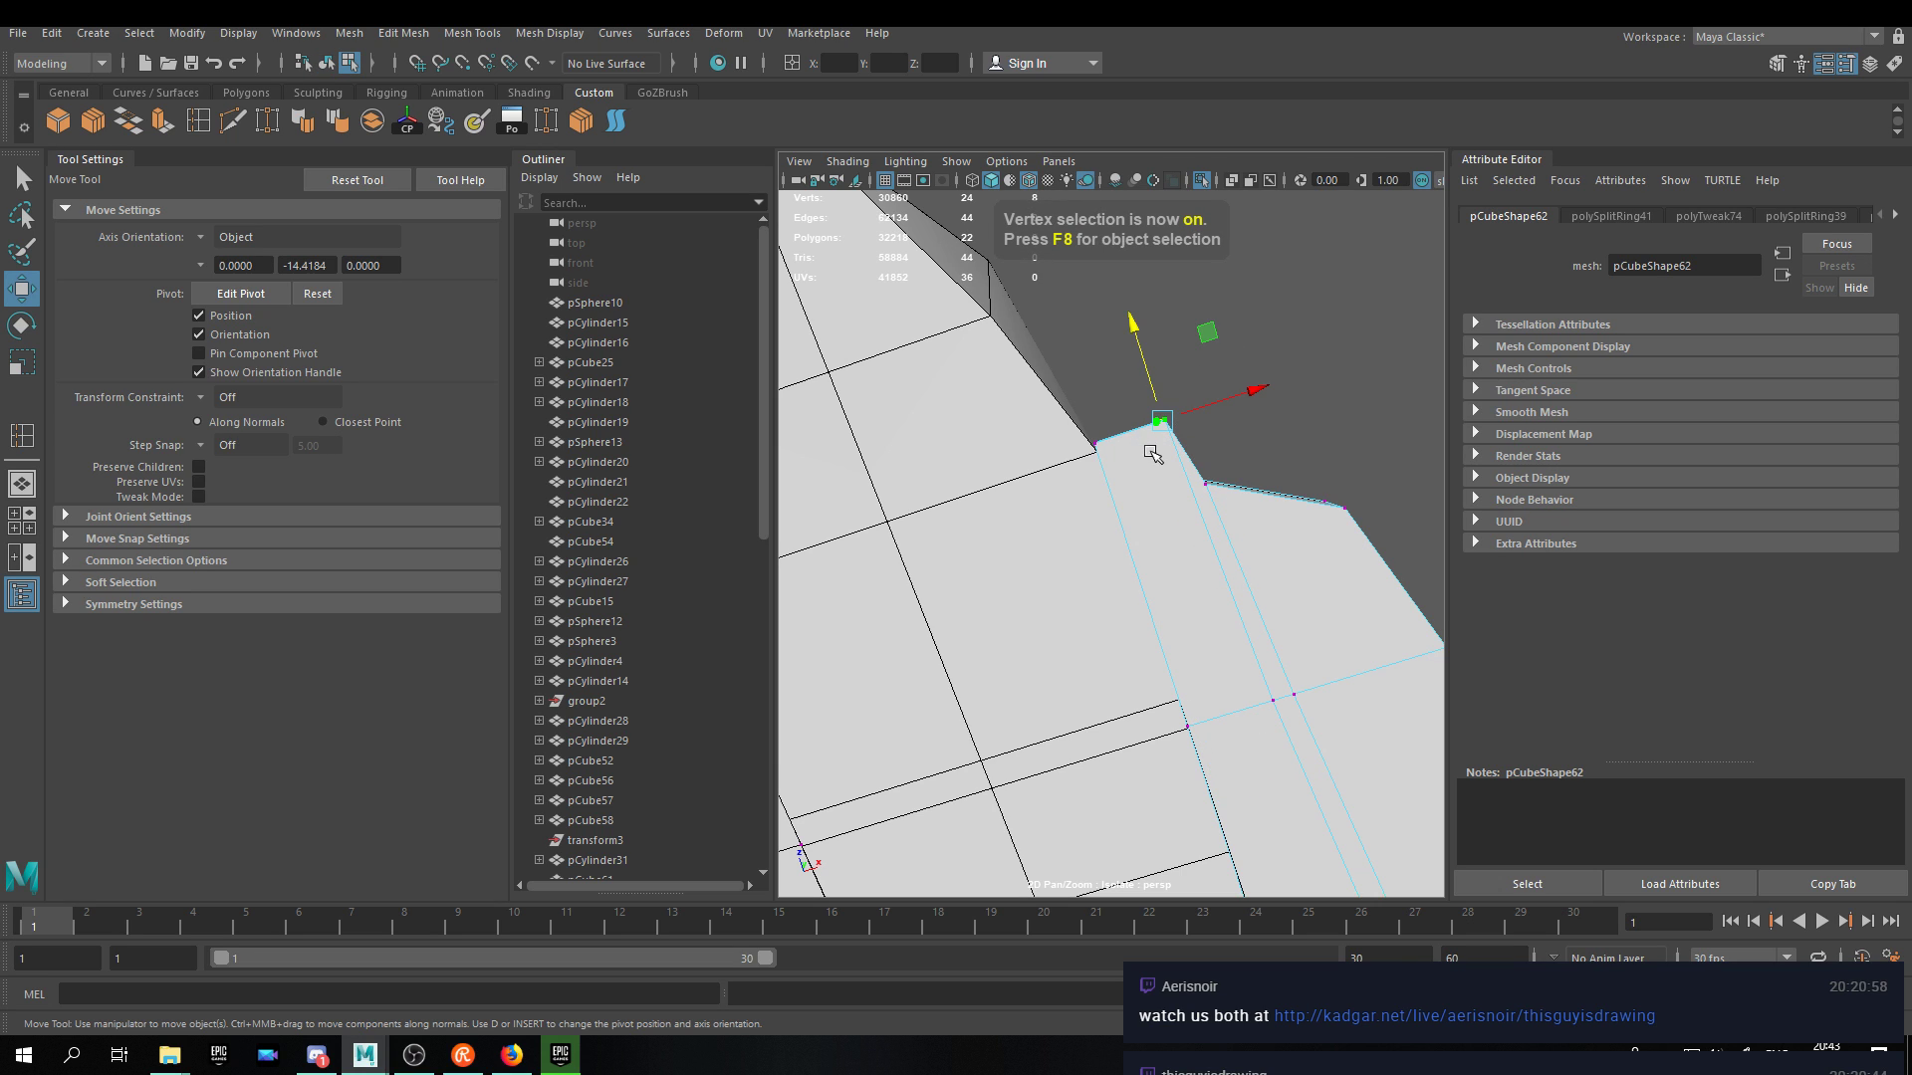
left_click_drag(1128, 314, 1132, 334)
key("ctrl+z")
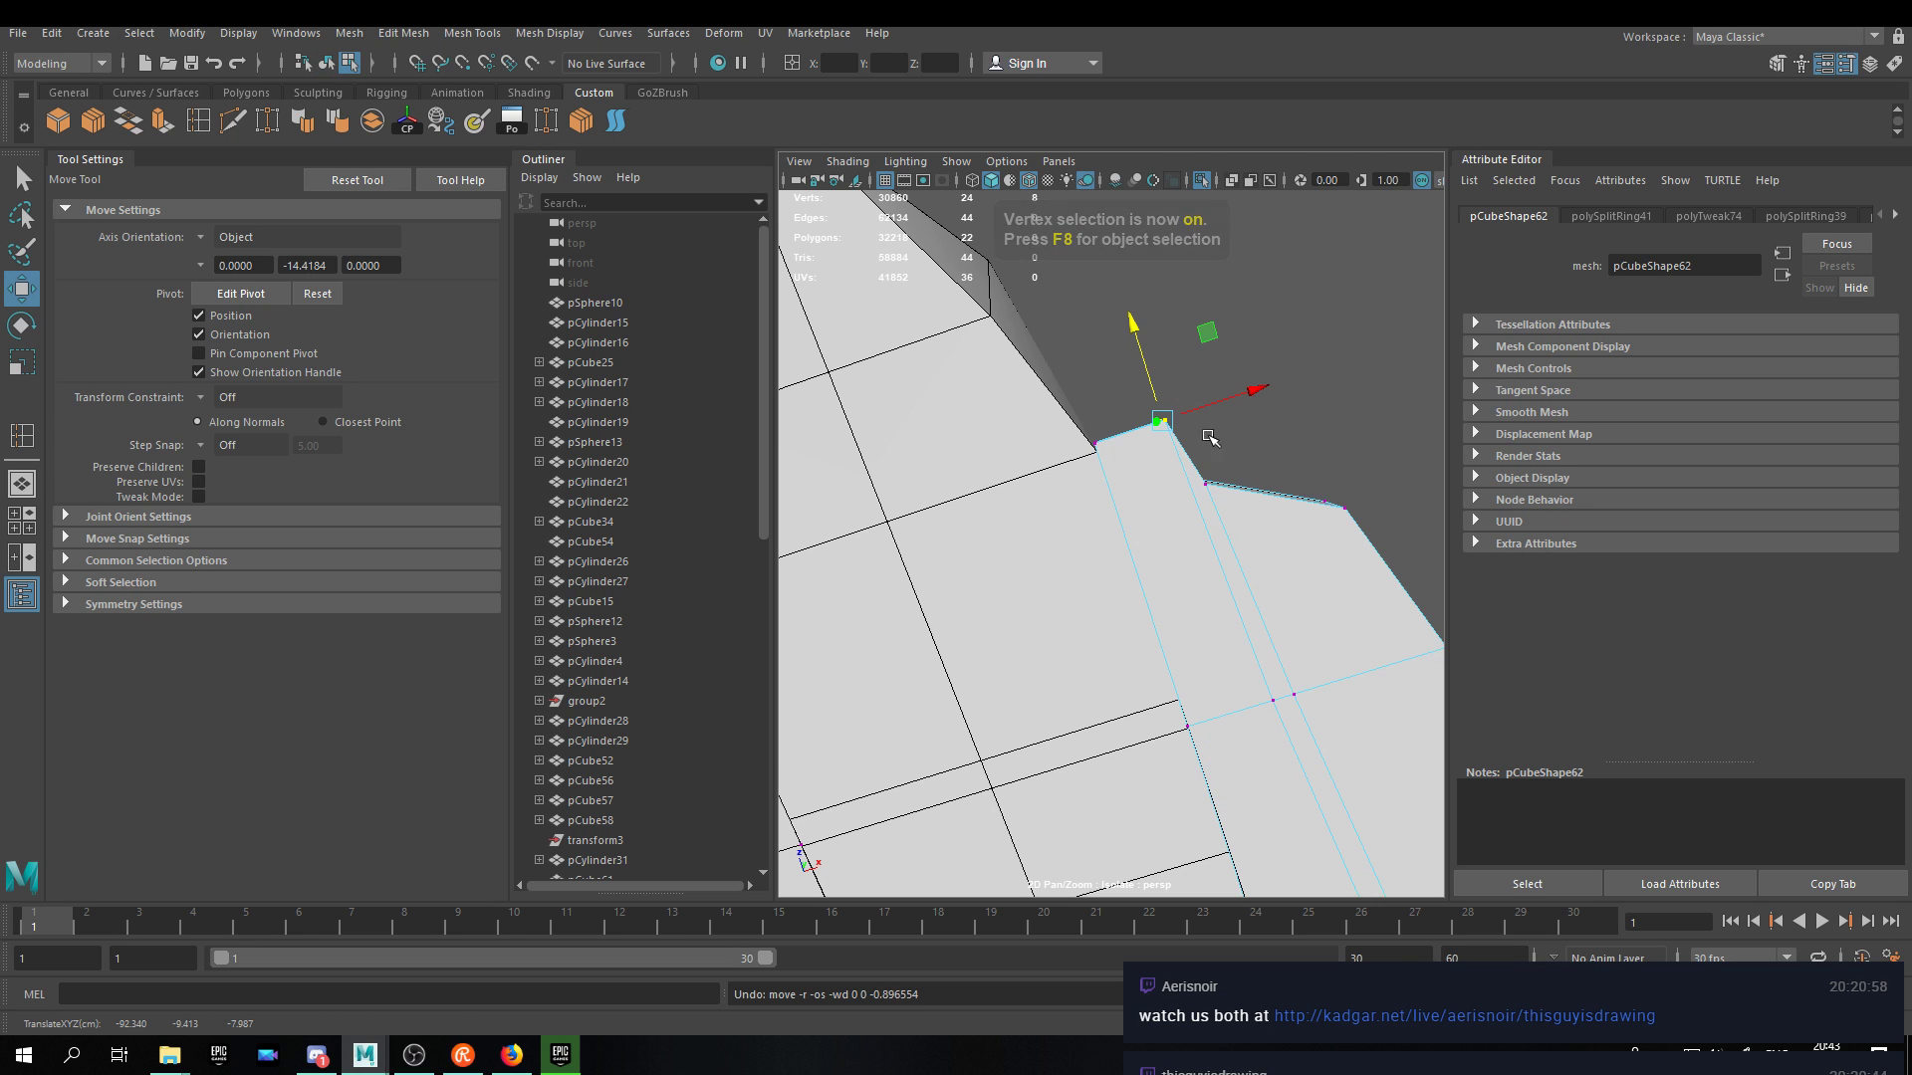
Pull the flank blocks on one side away from the hull to inspect them, and undo the moves.
right_click_drag(1145, 478, 1161, 484)
left_click_drag(1212, 589, 1357, 553)
scroll(1286, 565, "down", 6)
scroll(1249, 610, "up", 1)
left_click(1155, 588)
left_click_drag(1203, 537, 1339, 516)
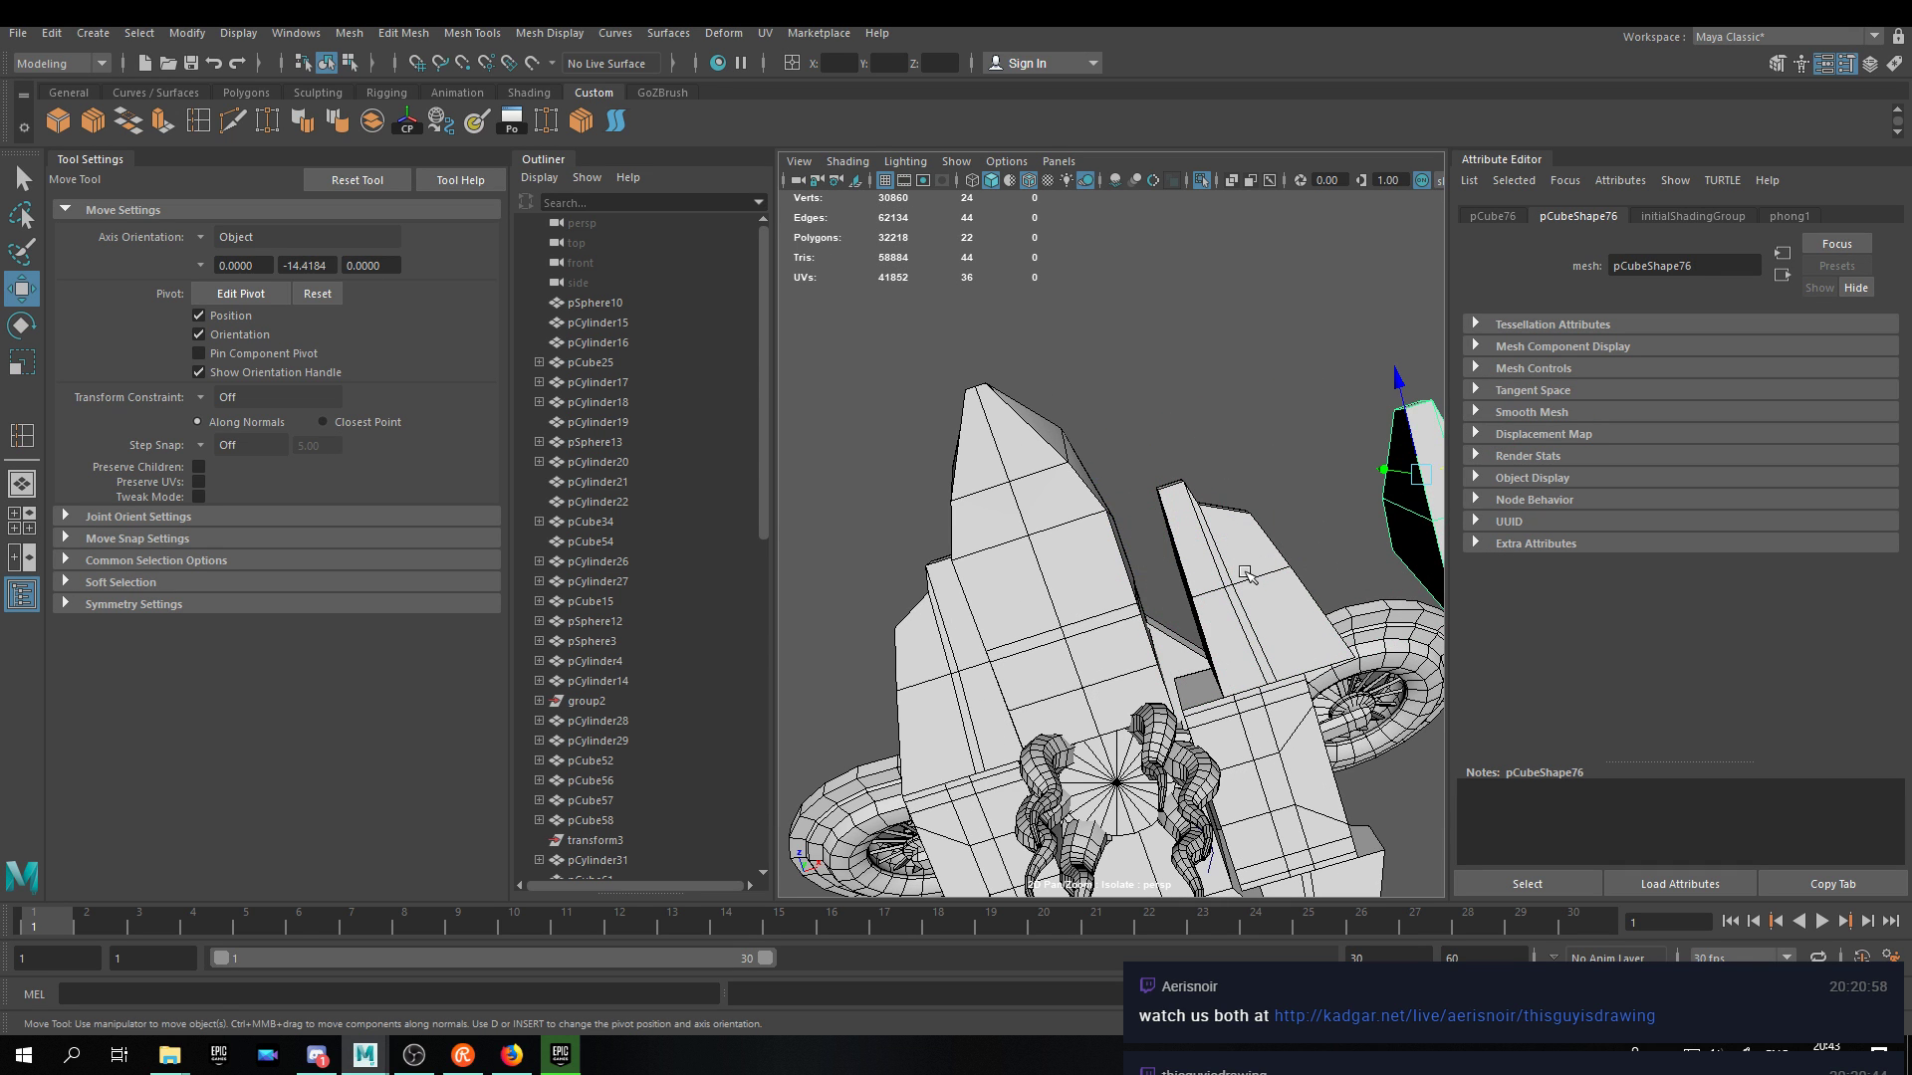
key("ctrl+z")
left_click_drag(1217, 540, 1442, 430)
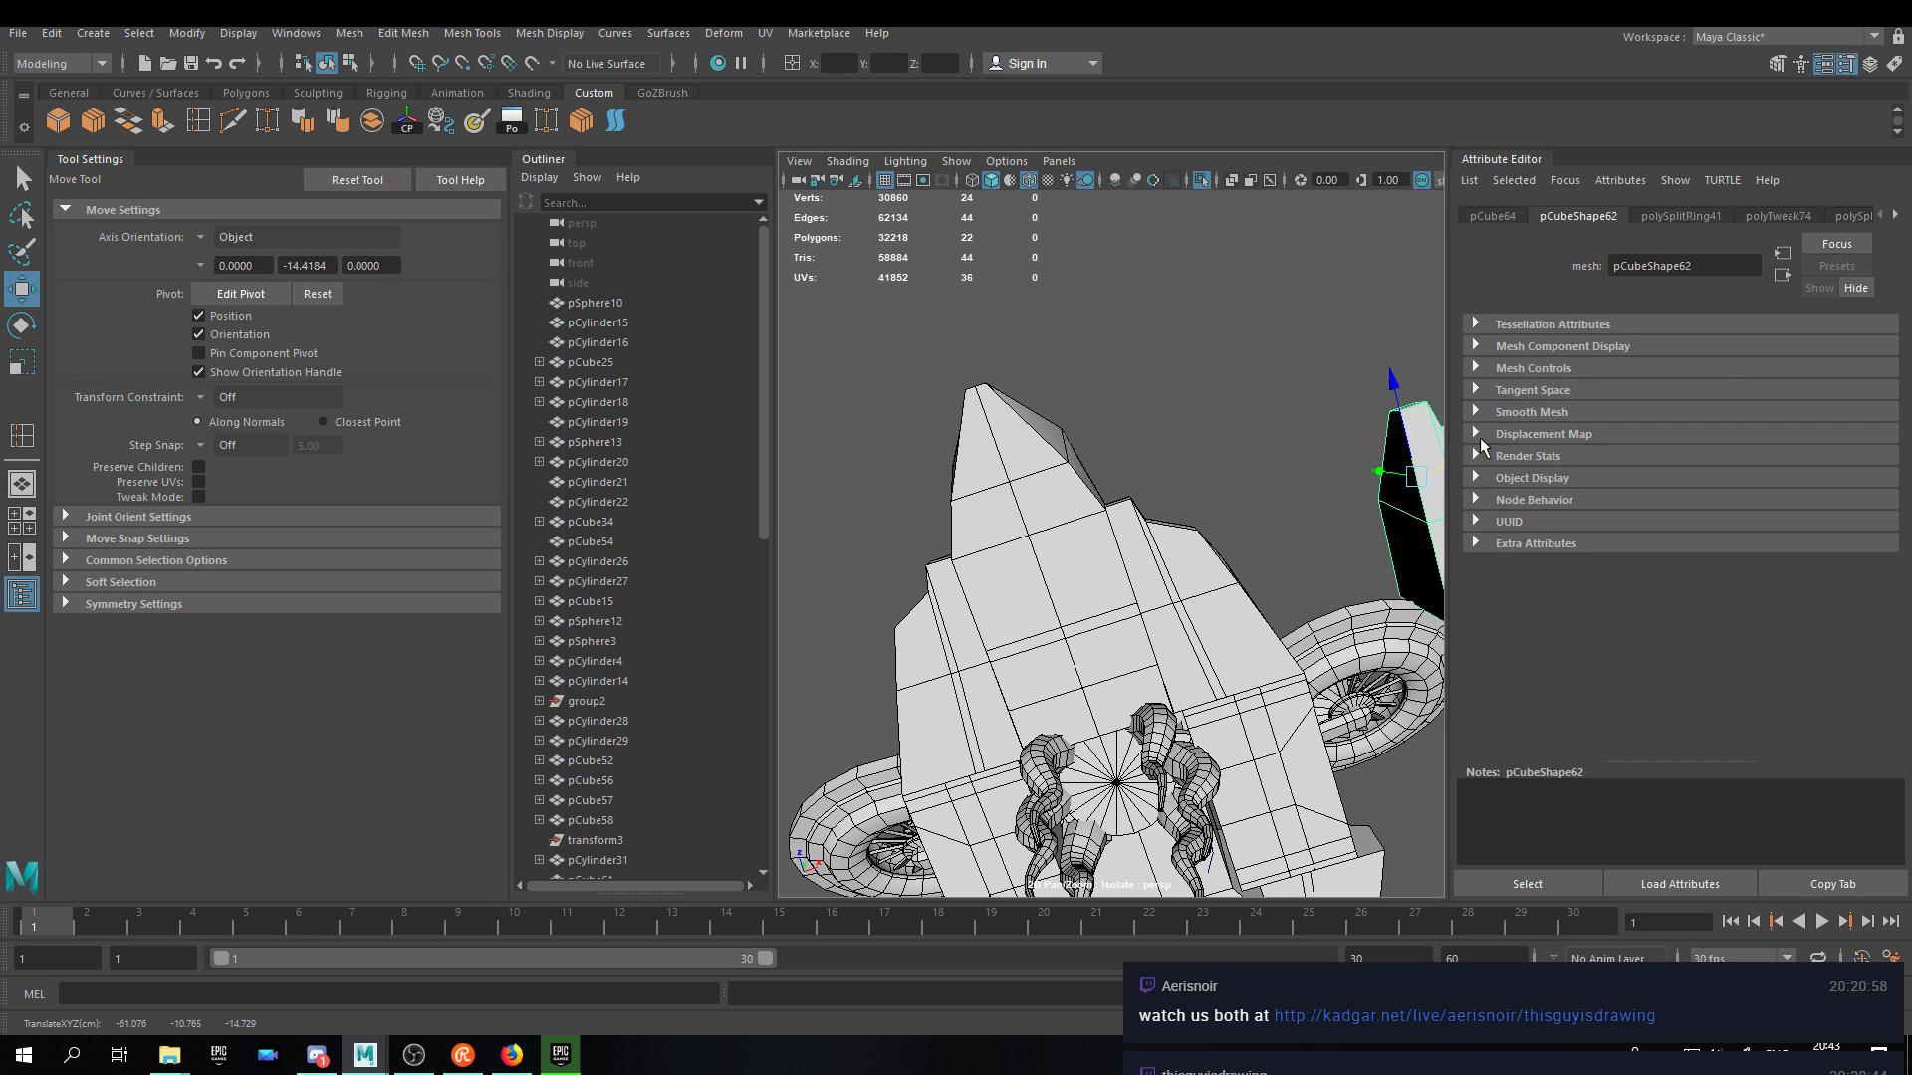
key("ctrl+z")
Move the outer front corner vertices of both flank blocks slightly backward together and return to object mode.
scroll(1193, 577, "up", 3)
scroll(1193, 580, "up", 2)
key("F9")
left_click(1165, 423)
scroll(1155, 428, "down", 4)
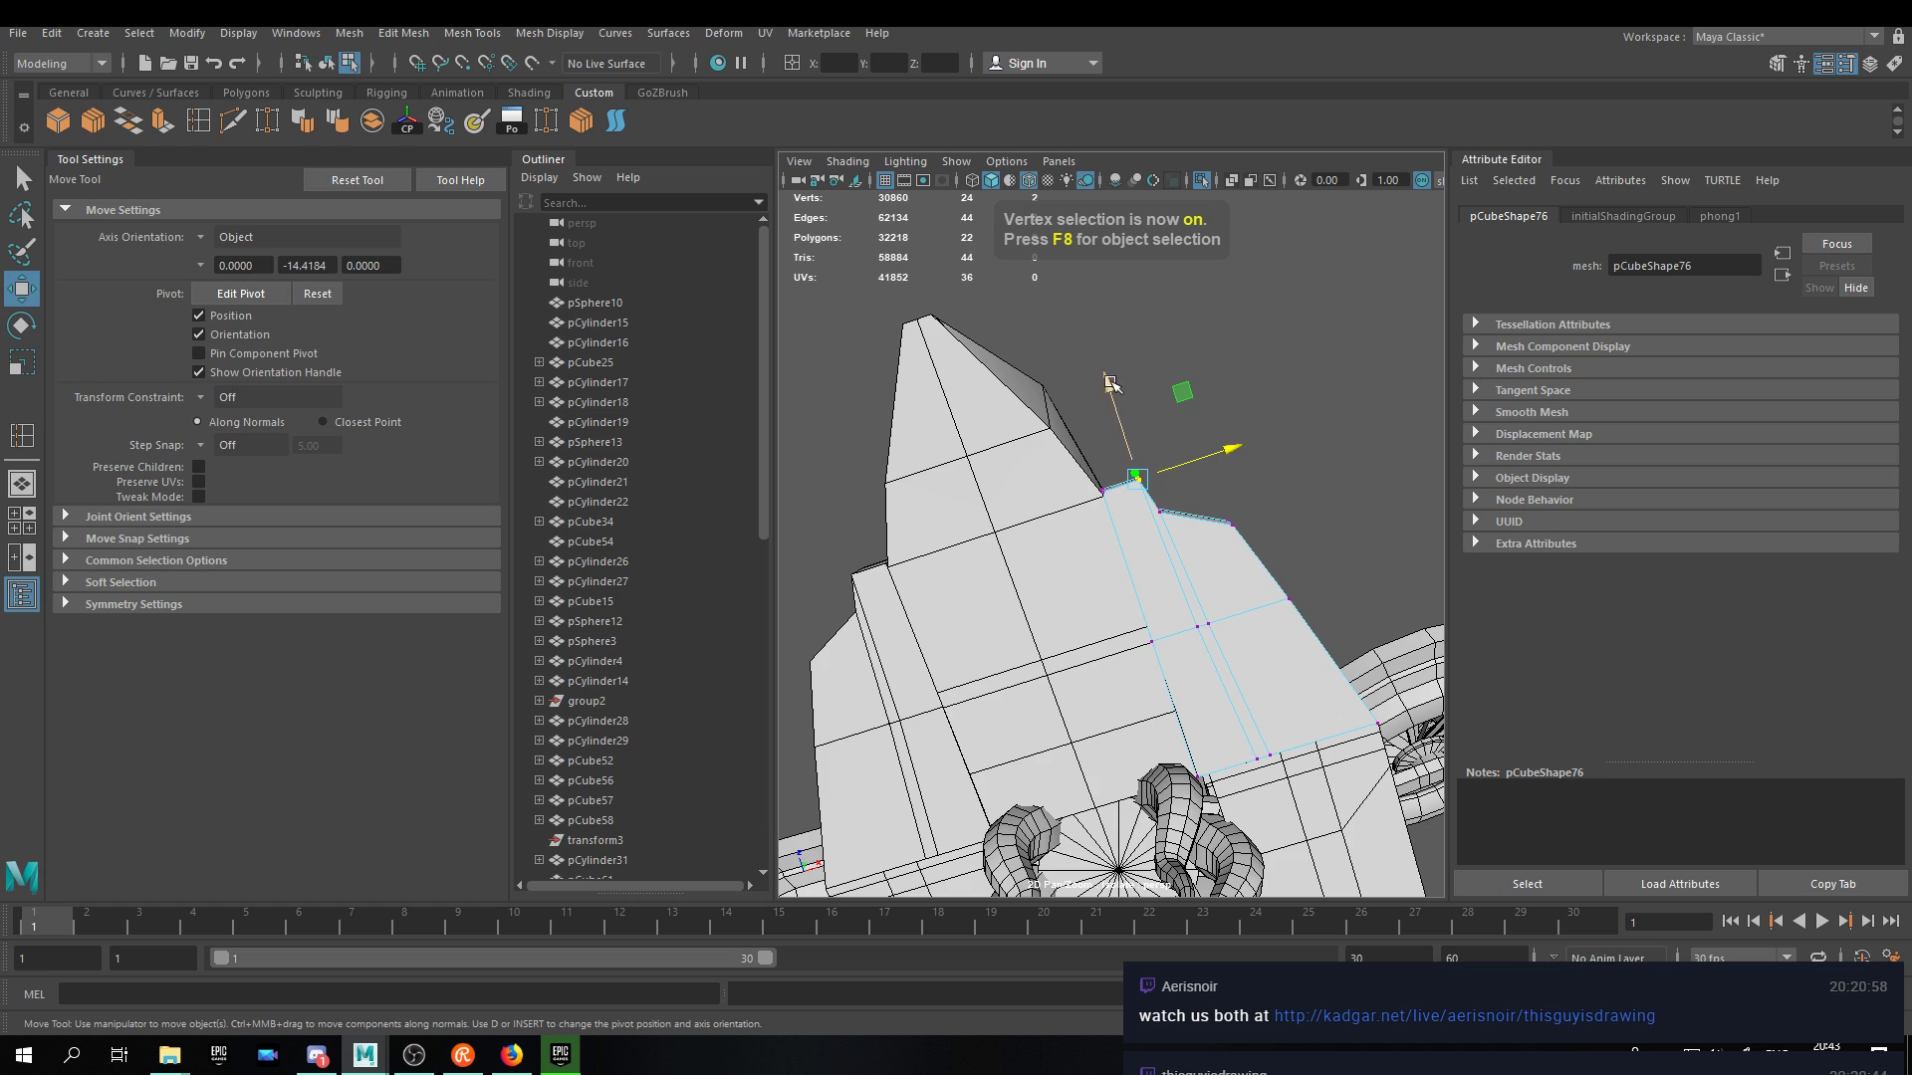
left_click_drag(842, 553, 885, 619, "shift")
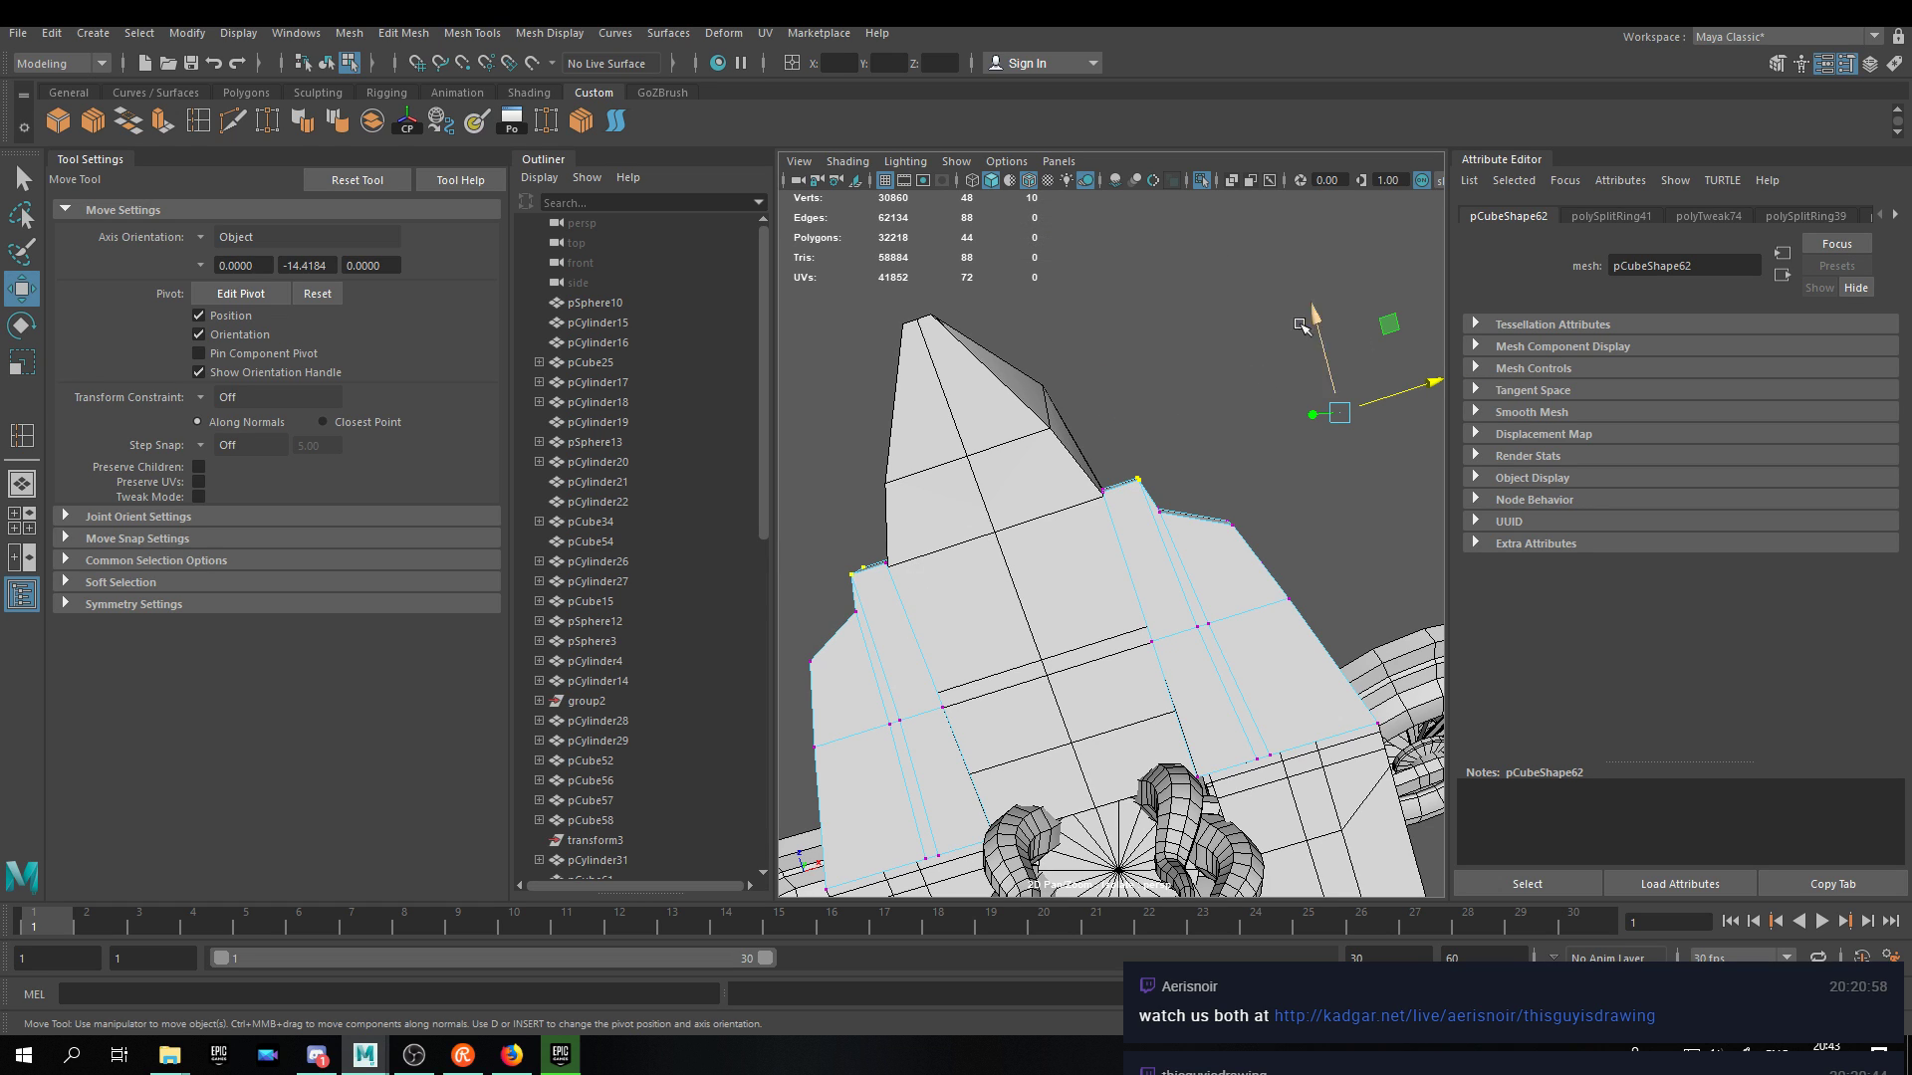
left_click_drag(1312, 317, 1314, 335)
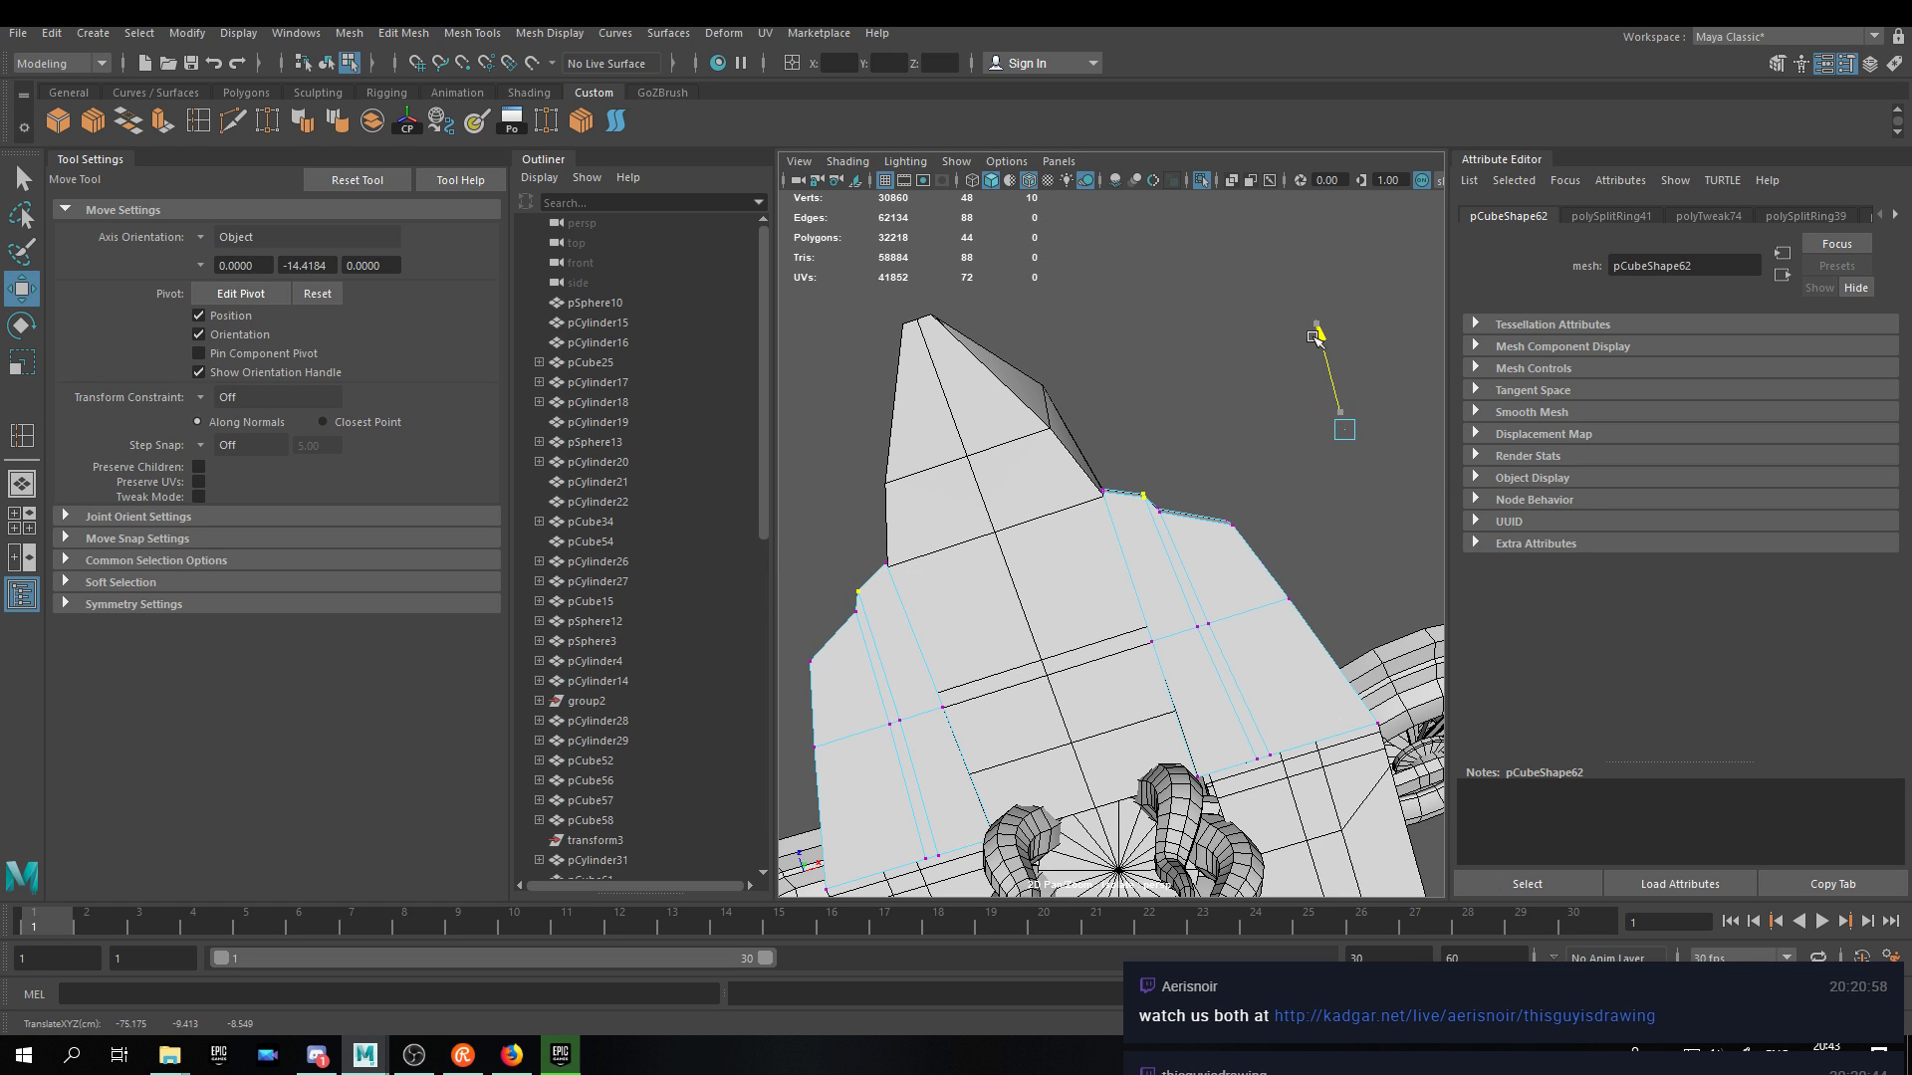
right_click_drag(1128, 499, 1220, 473)
left_click(1191, 423)
Move the outer middle edge of the recessed hull block beneath the fan disc slightly inward toward the hull.
left_click_drag(1191, 421, 1046, 398, "alt")
scroll(1187, 626, "down", 10)
scroll(1290, 629, "up", 5)
scroll(1070, 463, "up", 5)
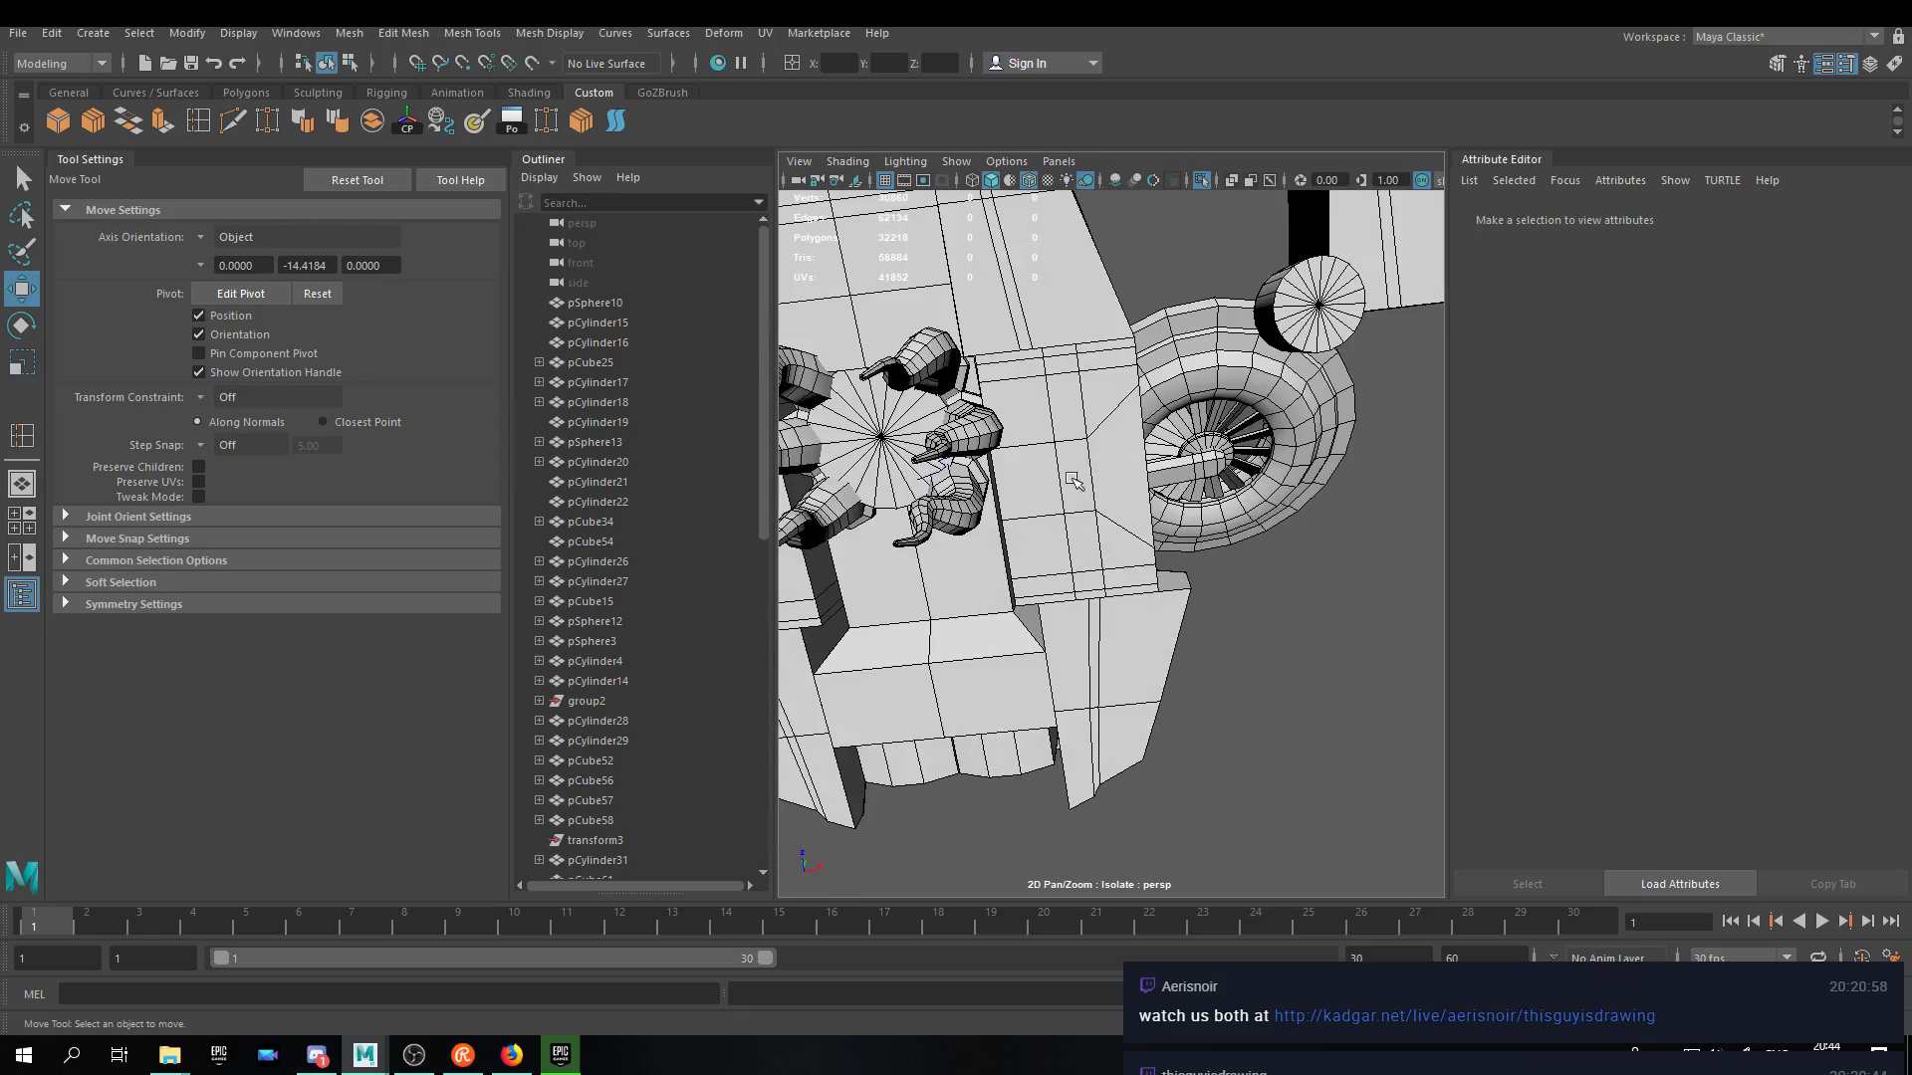
left_click(1104, 455)
left_click_drag(1105, 457, 1026, 553, "alt")
right_click_drag(1024, 555, 1043, 516)
left_click(1042, 516)
scroll(1240, 490, "up", 5)
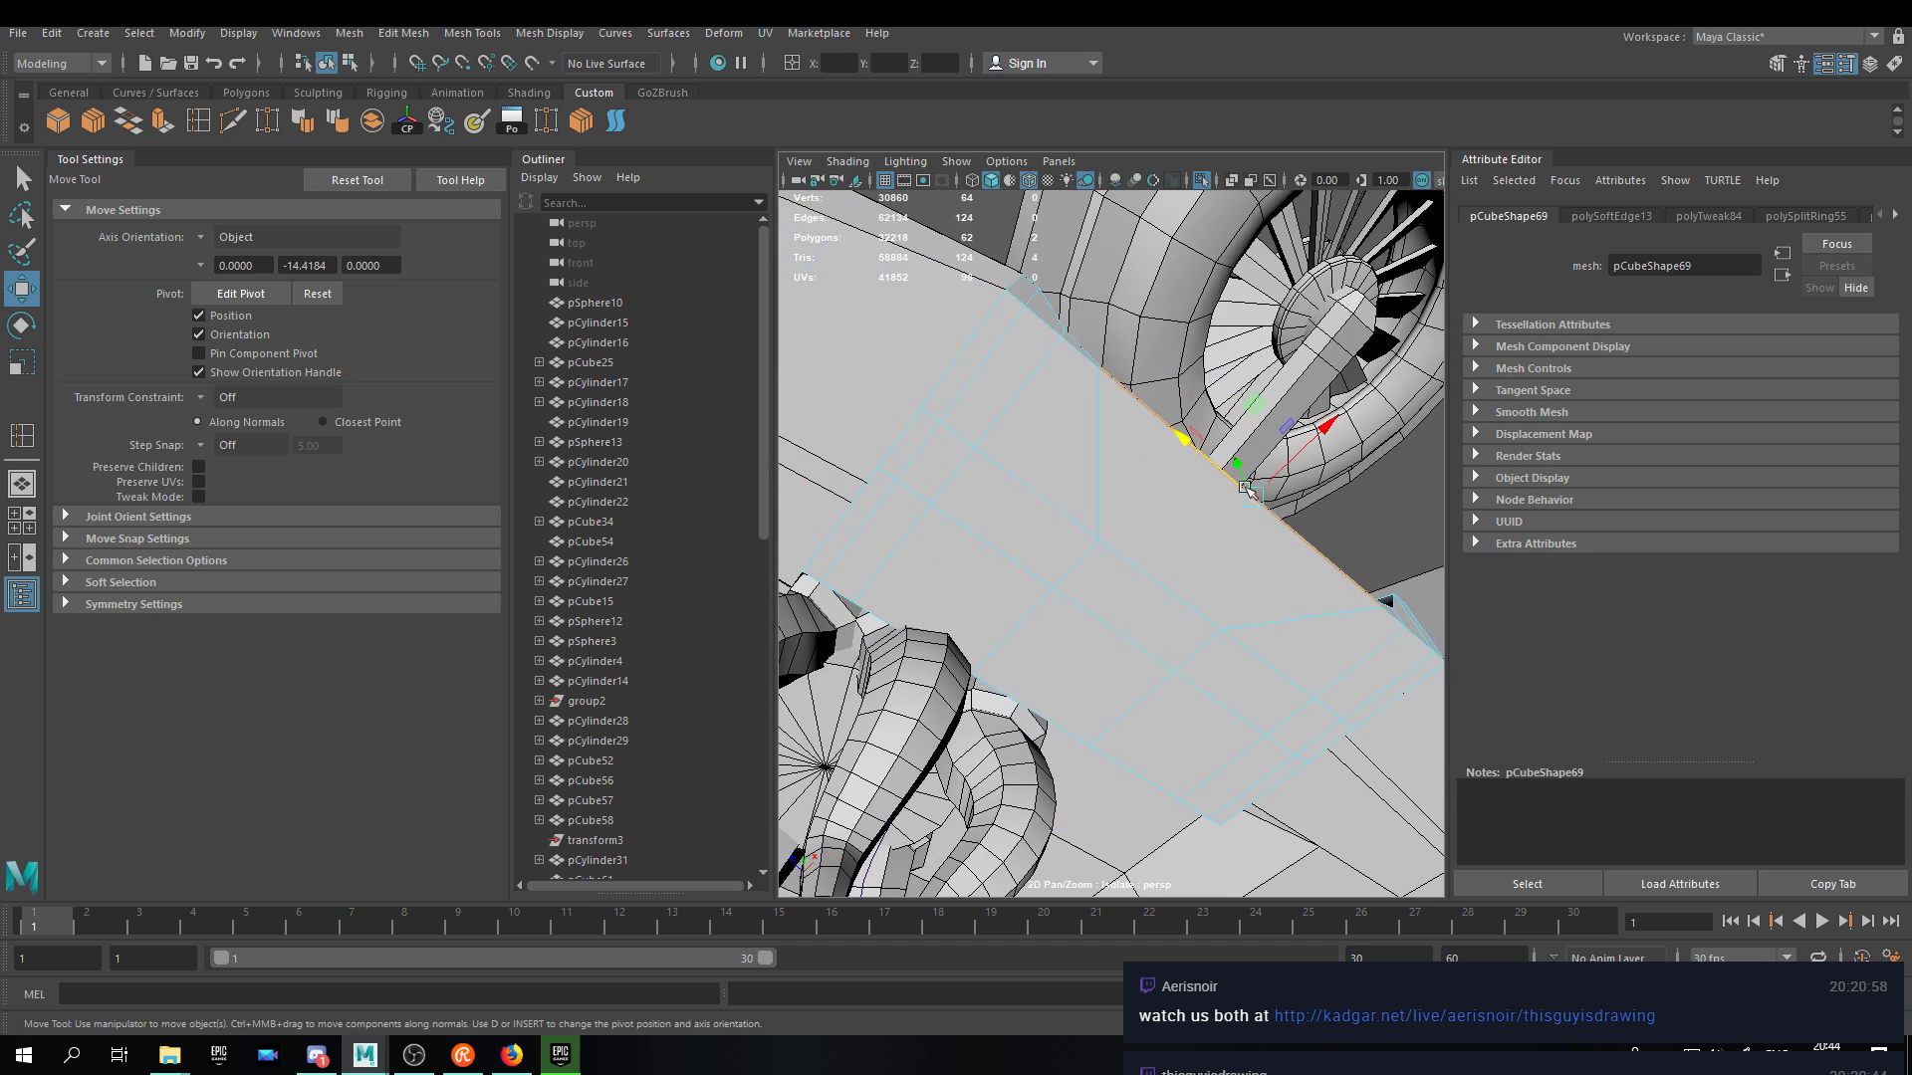
mouse_move(1319, 428)
left_mouse_down()
mouse_move(1282, 468)
mouse_move(1305, 445)
left_mouse_up()
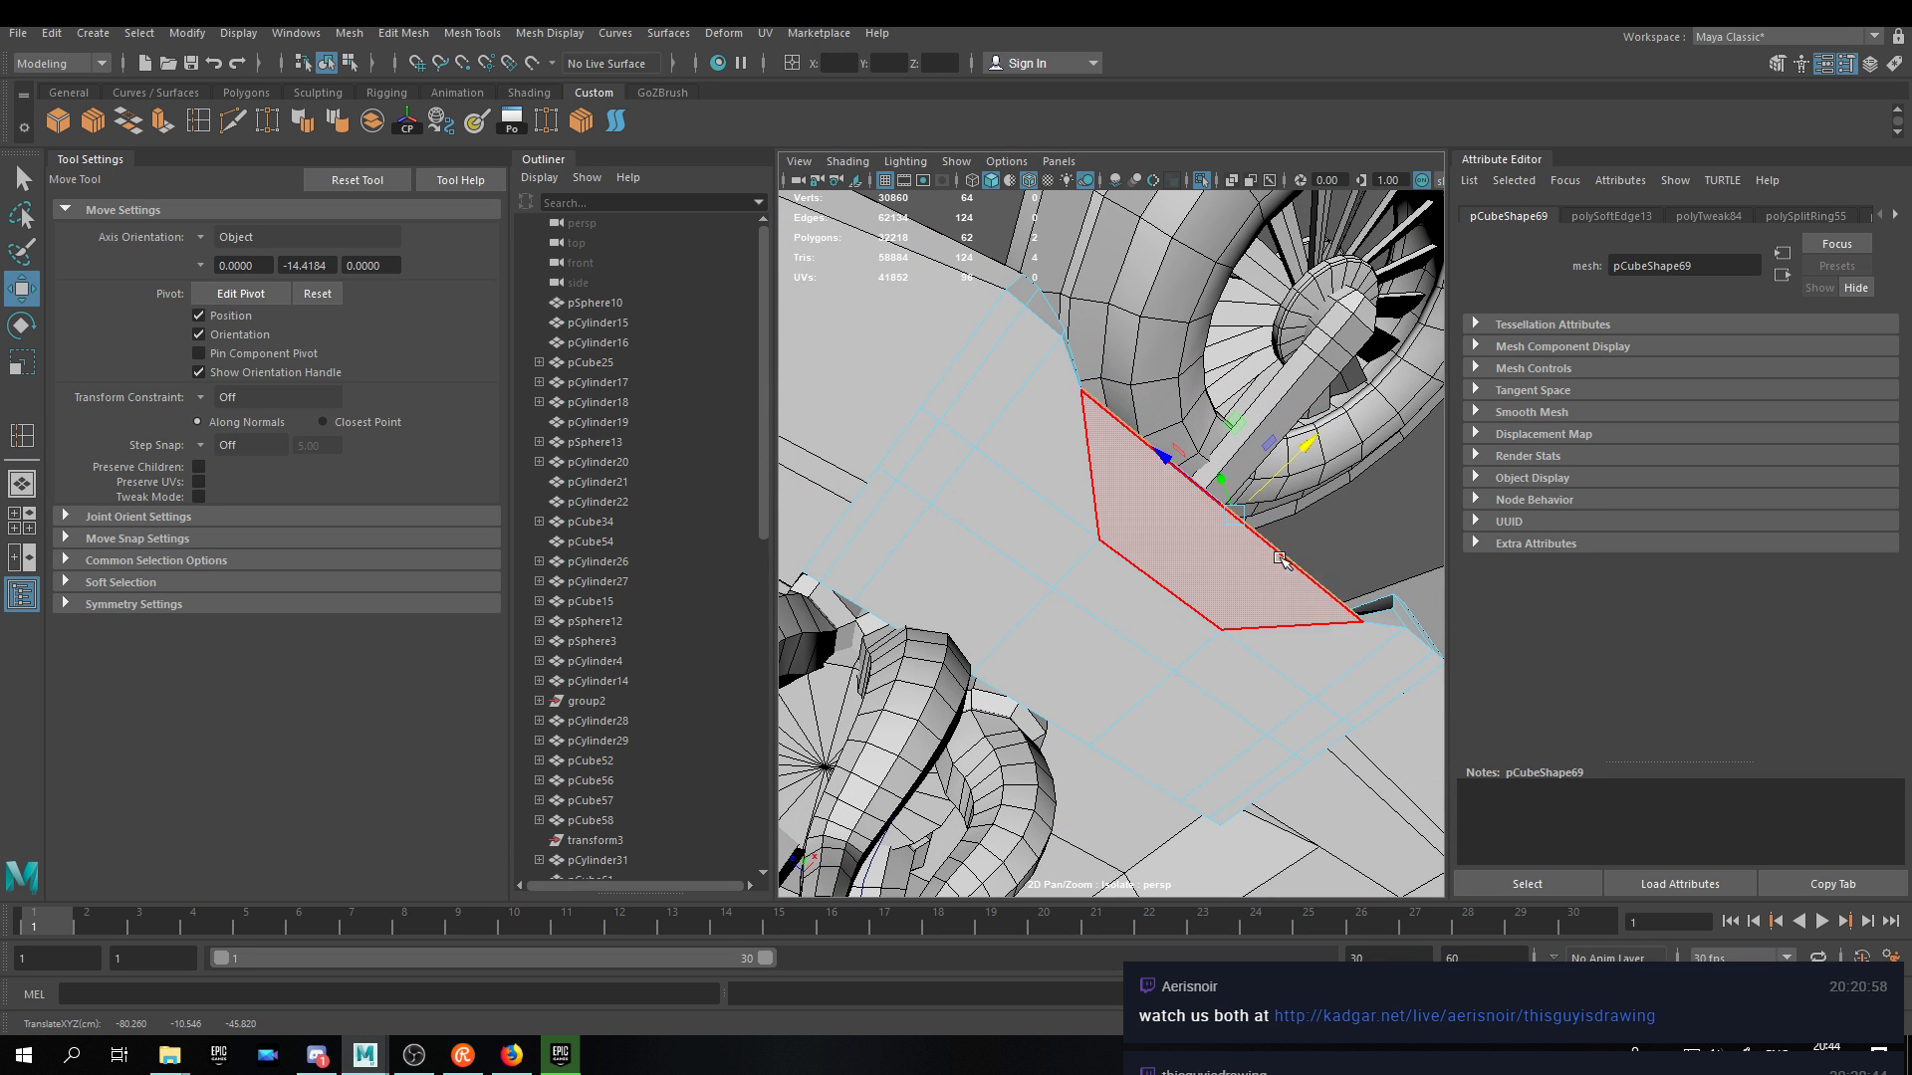
Select the crosswise edge loop near one end of the recess floor.
middle_click_drag(1282, 559, 1130, 575, "alt")
left_click_drag(1130, 575, 1103, 540, "alt")
right_click_drag(1045, 508, 1126, 537)
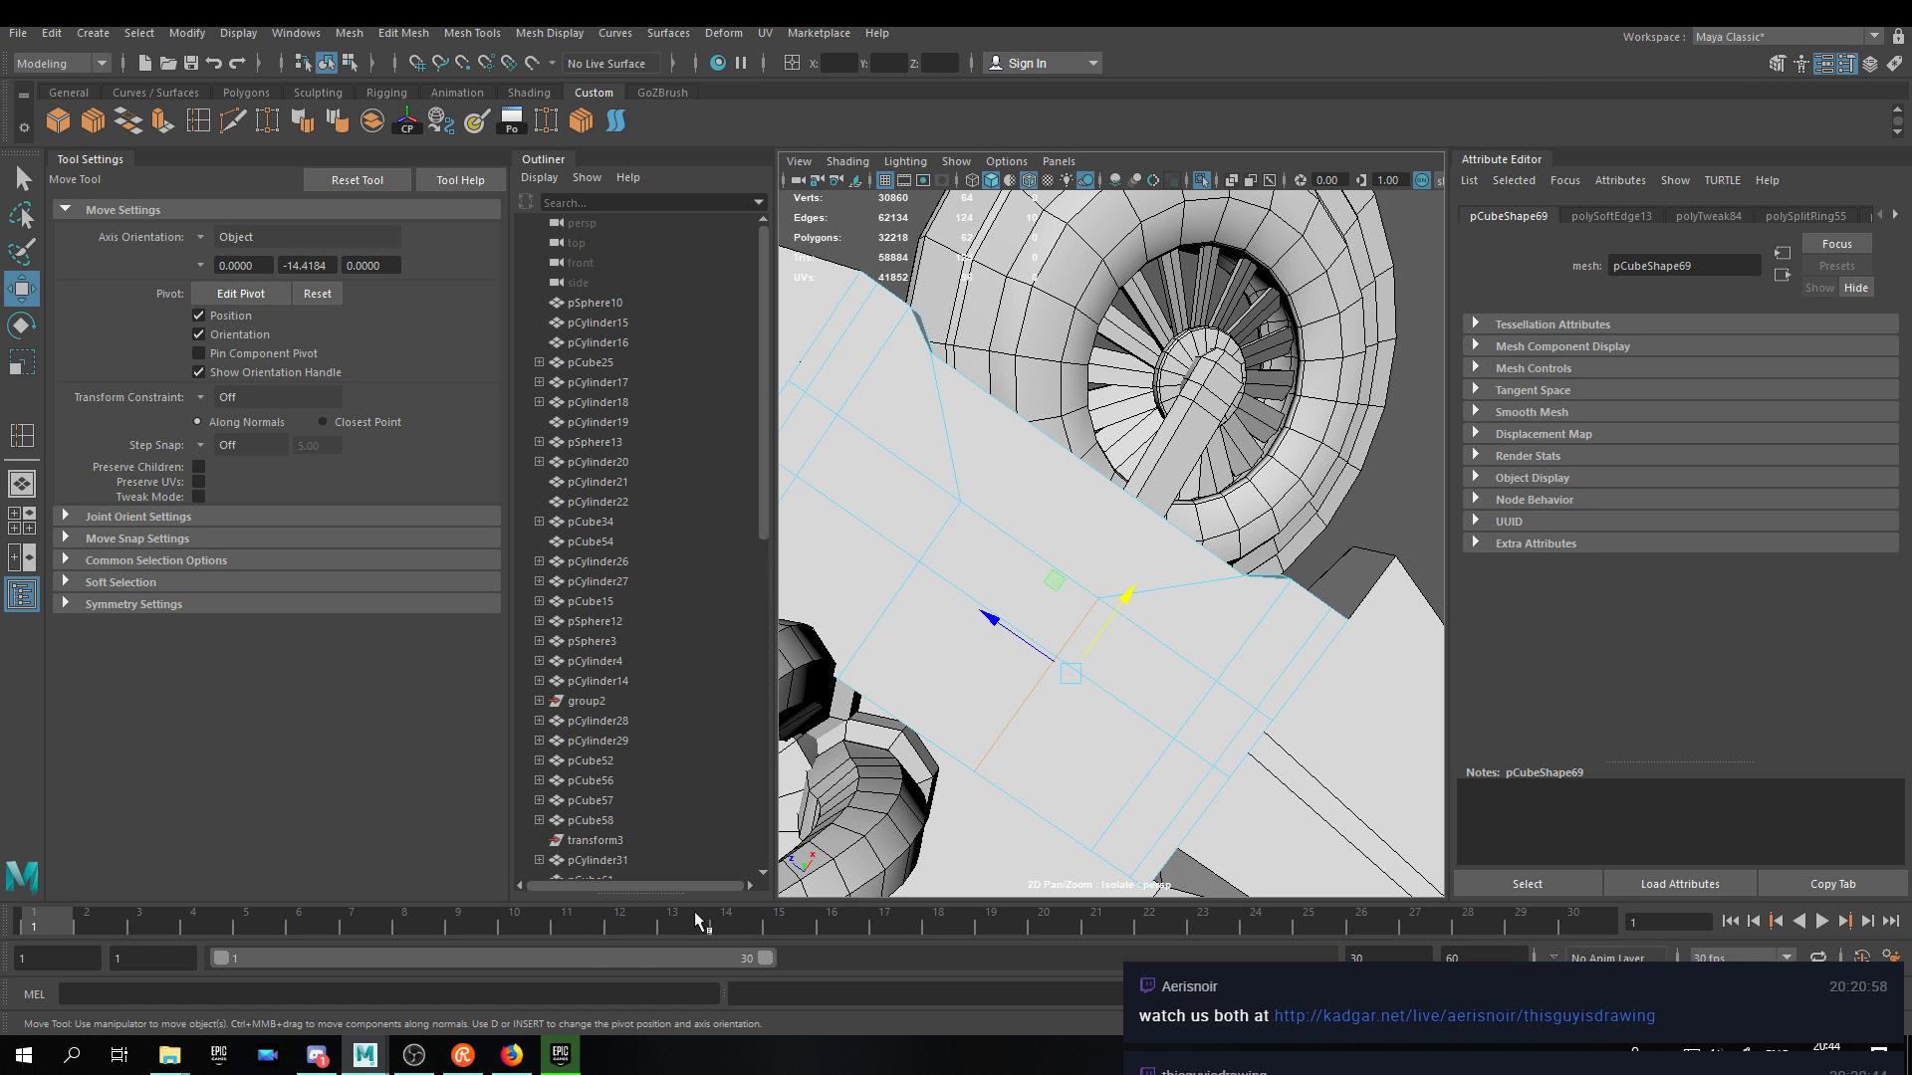
Check the Unreal Engine installation in the Epic Games Launcher and return to Maya.
left_click(559, 1055)
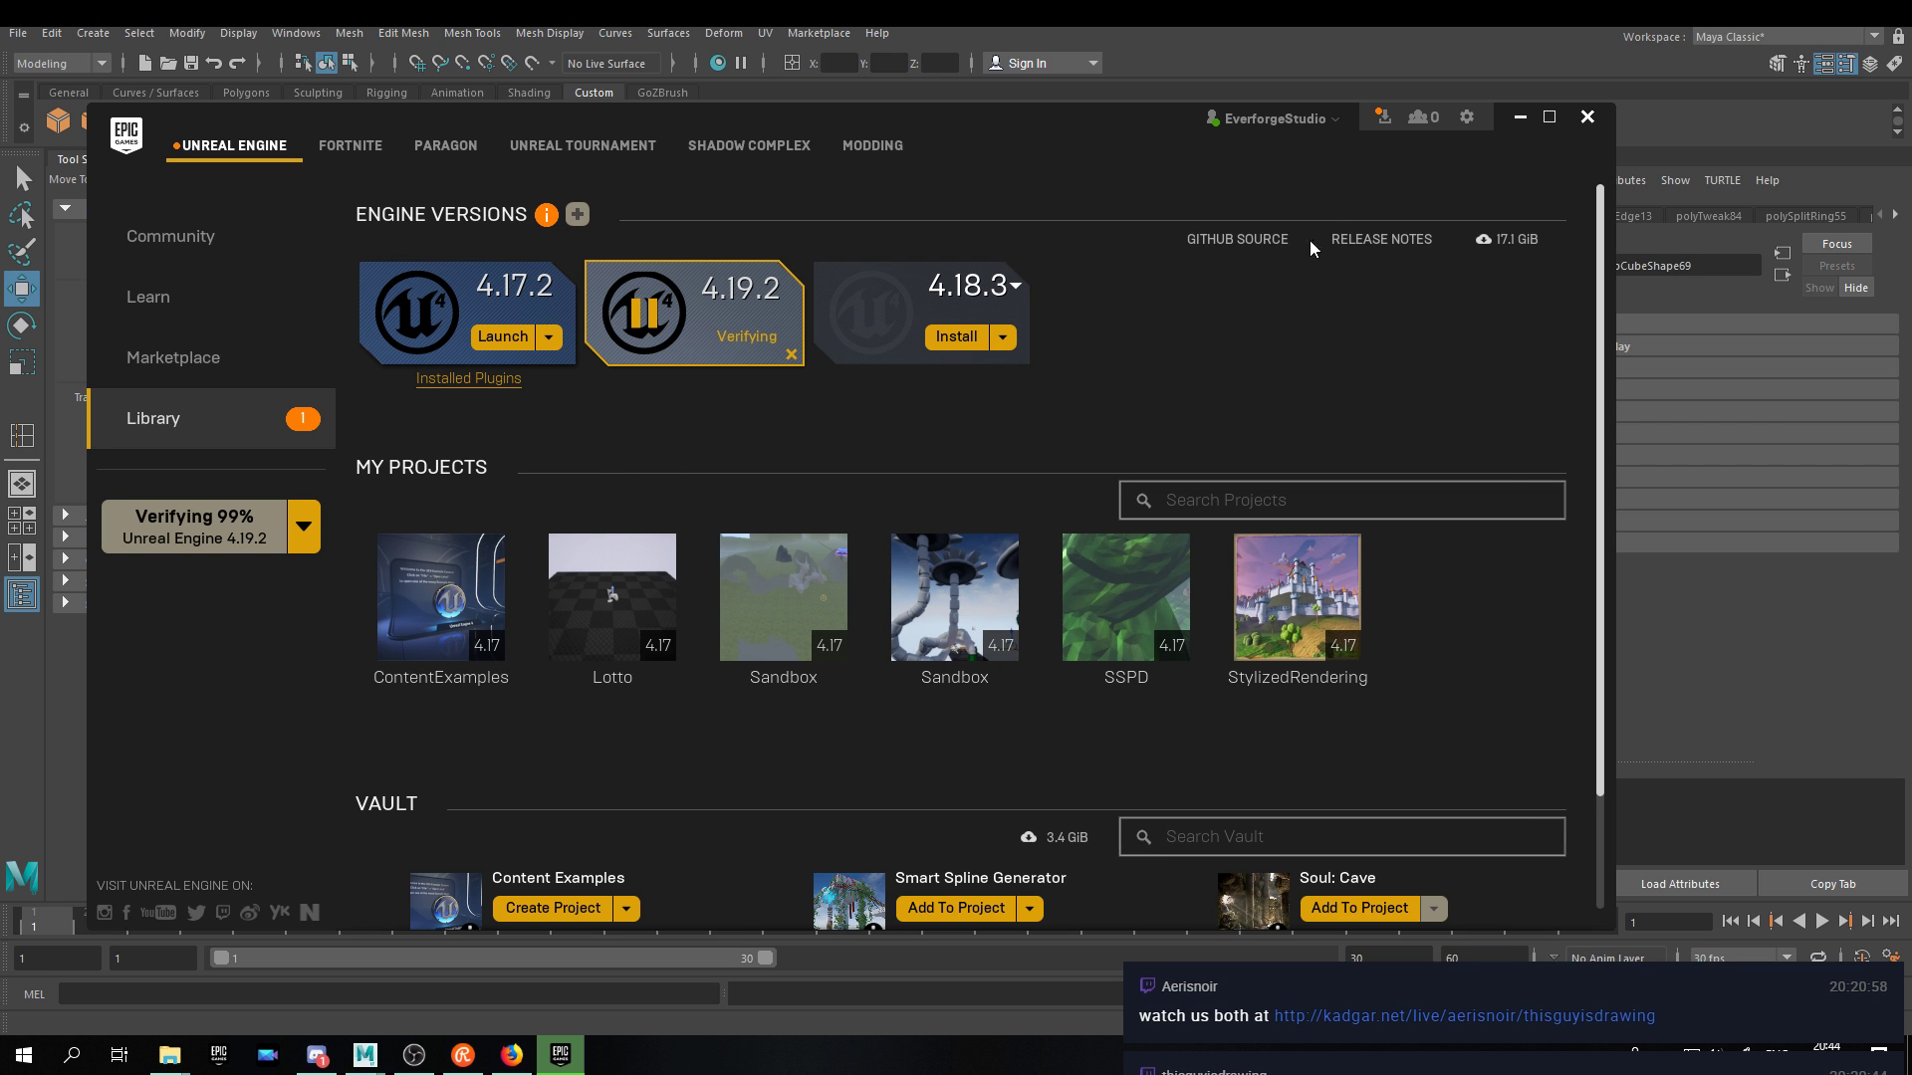
left_click(1518, 117)
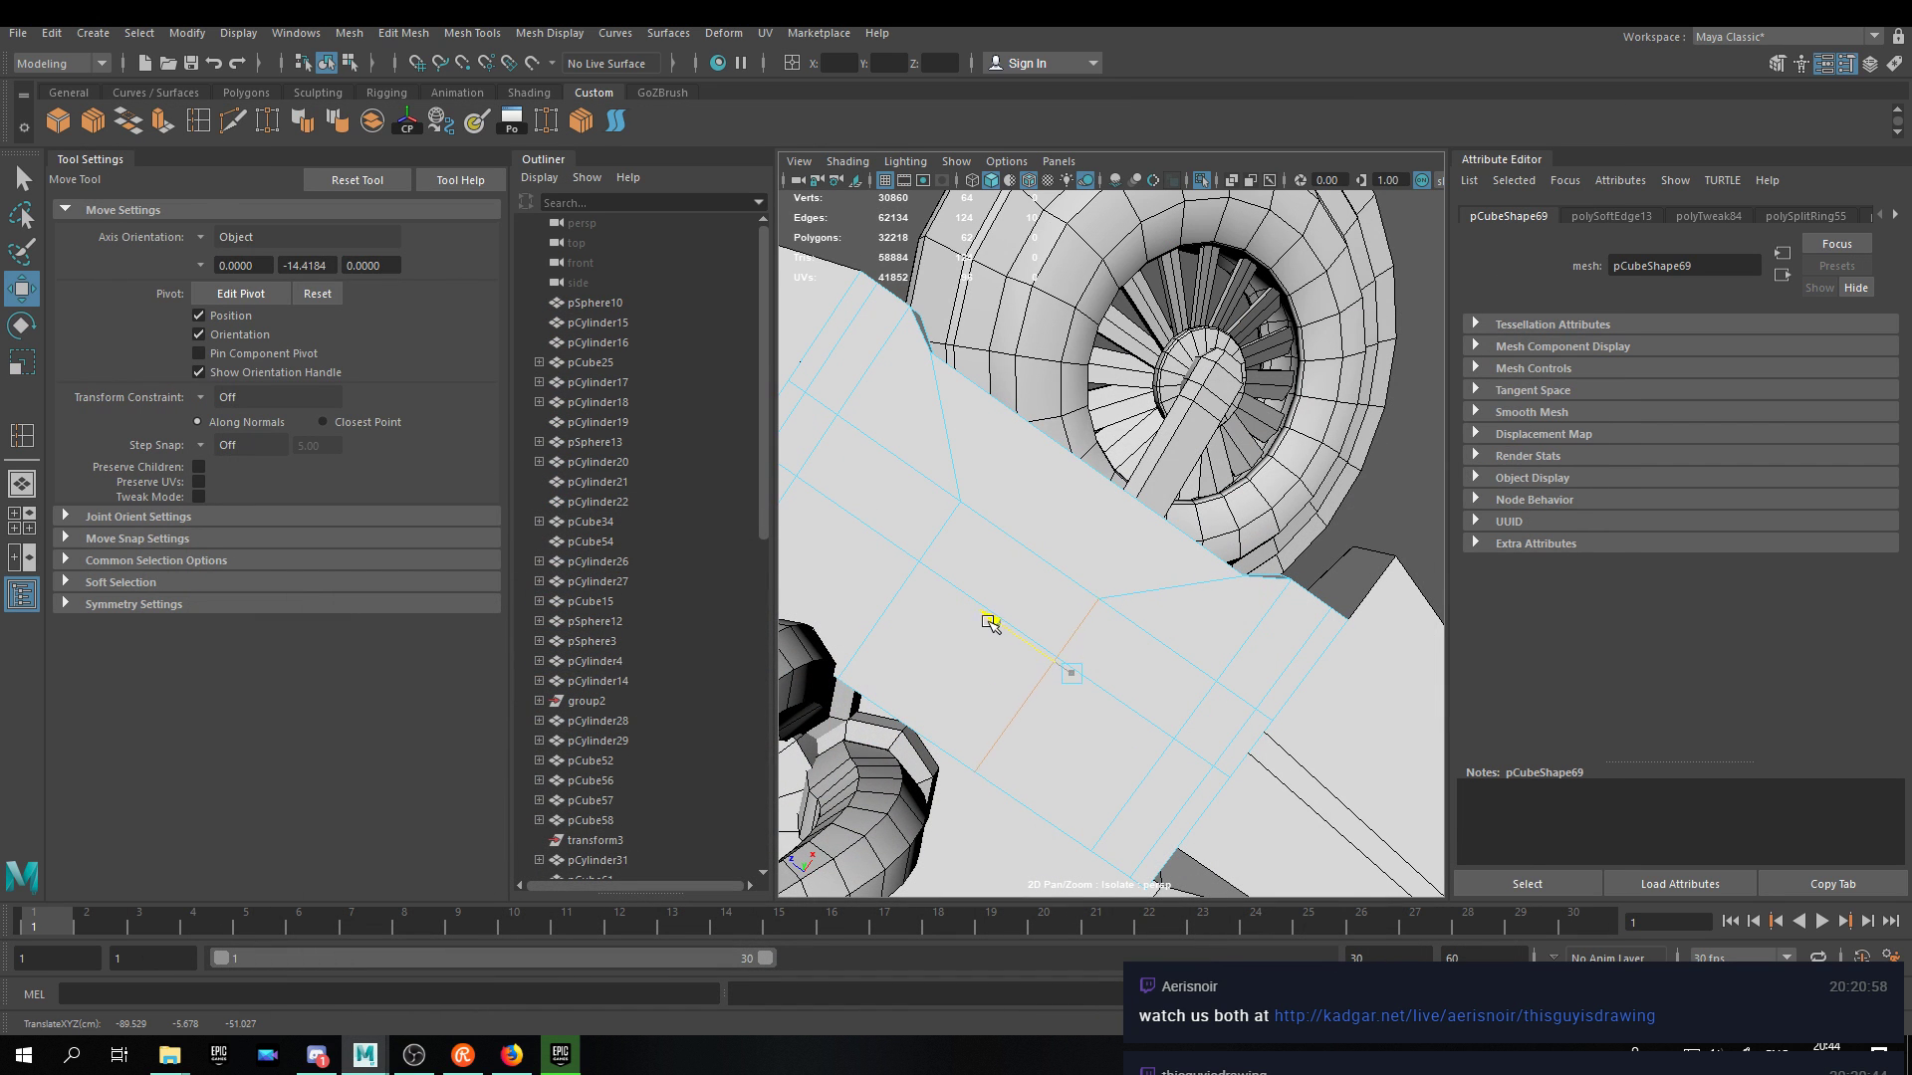
Spread the recess's crosswise edge loops toward the block's ends and nudge the outer middle edge.
left_click_drag(1066, 592, 1004, 635, "alt")
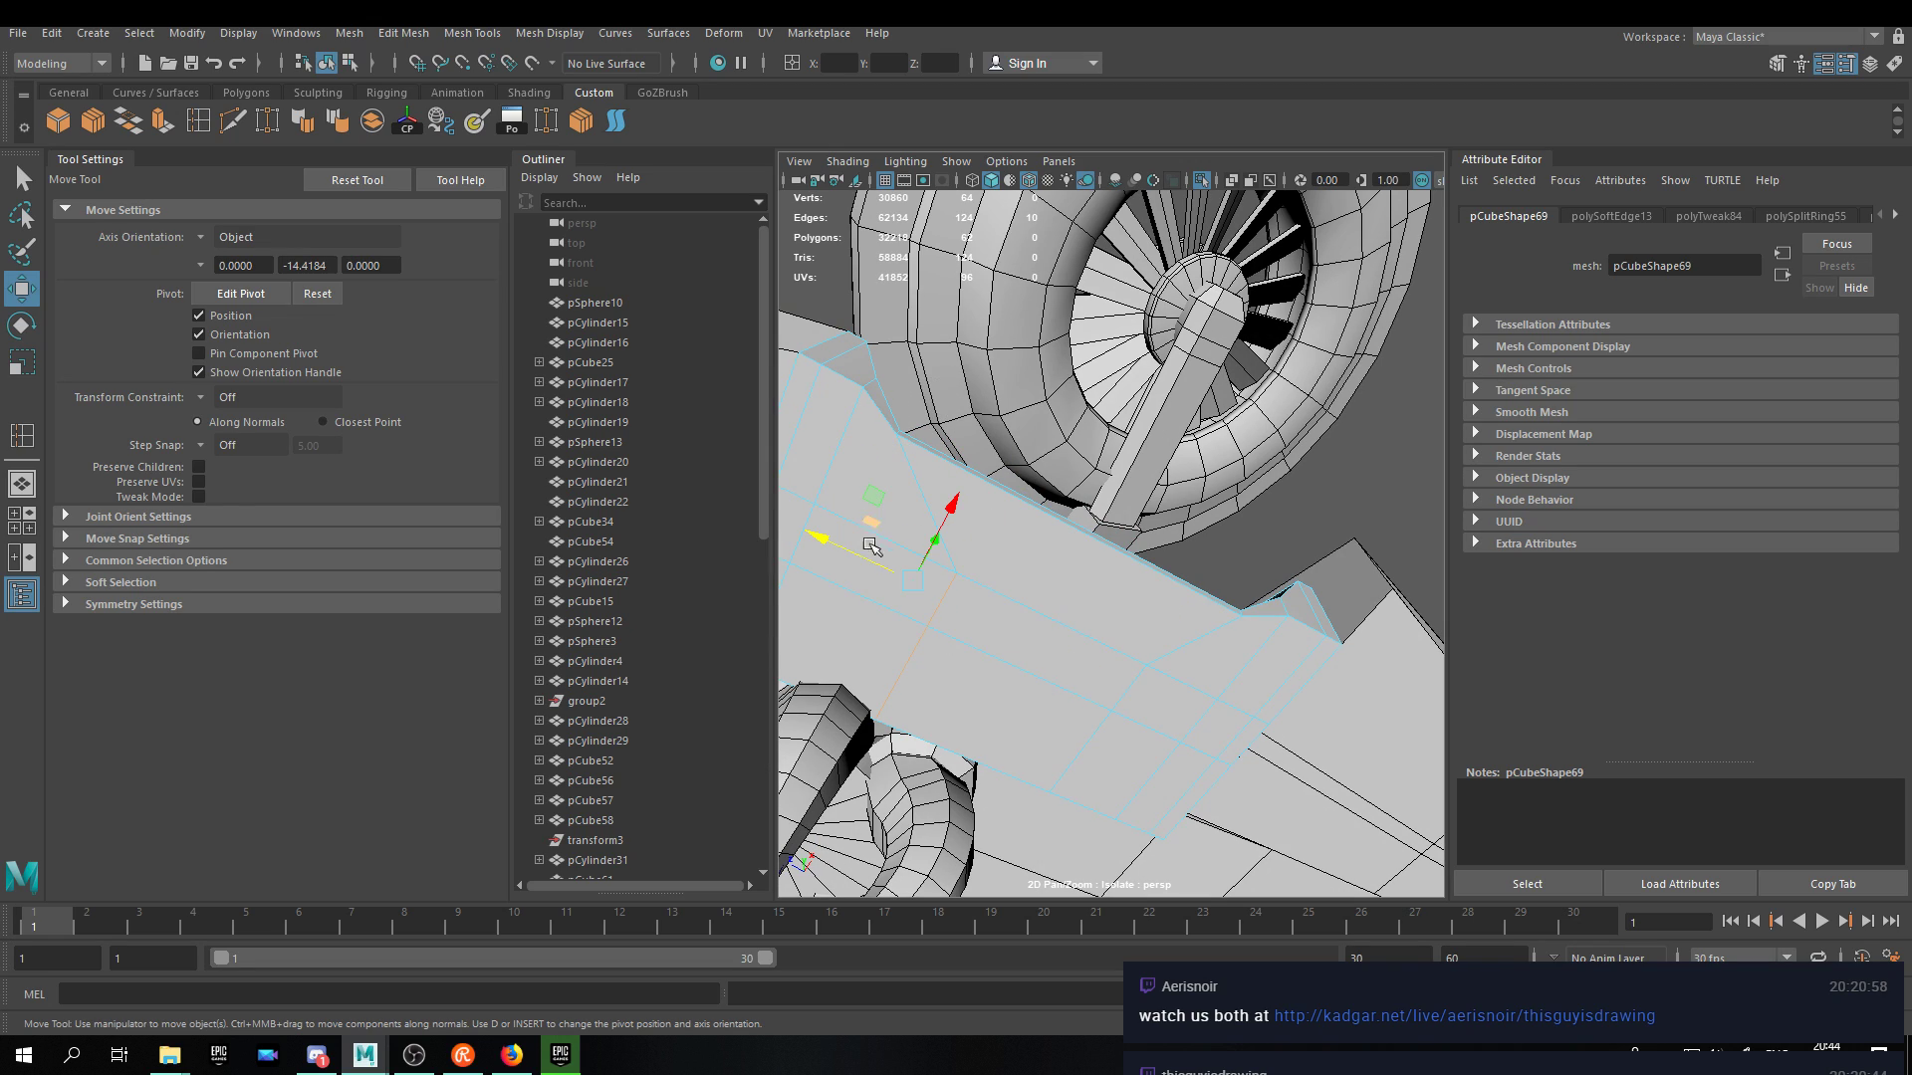
middle_click_drag(824, 542, 805, 532)
left_click(1045, 617)
left_click_drag(1045, 616, 1067, 563, "alt")
right_click_drag(1065, 562, 1060, 538, "shift")
left_click_drag(1060, 538, 1075, 394, "alt")
middle_click_drag(1075, 393, 1066, 394)
left_click_drag(1065, 394, 1054, 631, "alt")
key("r")
key("w")
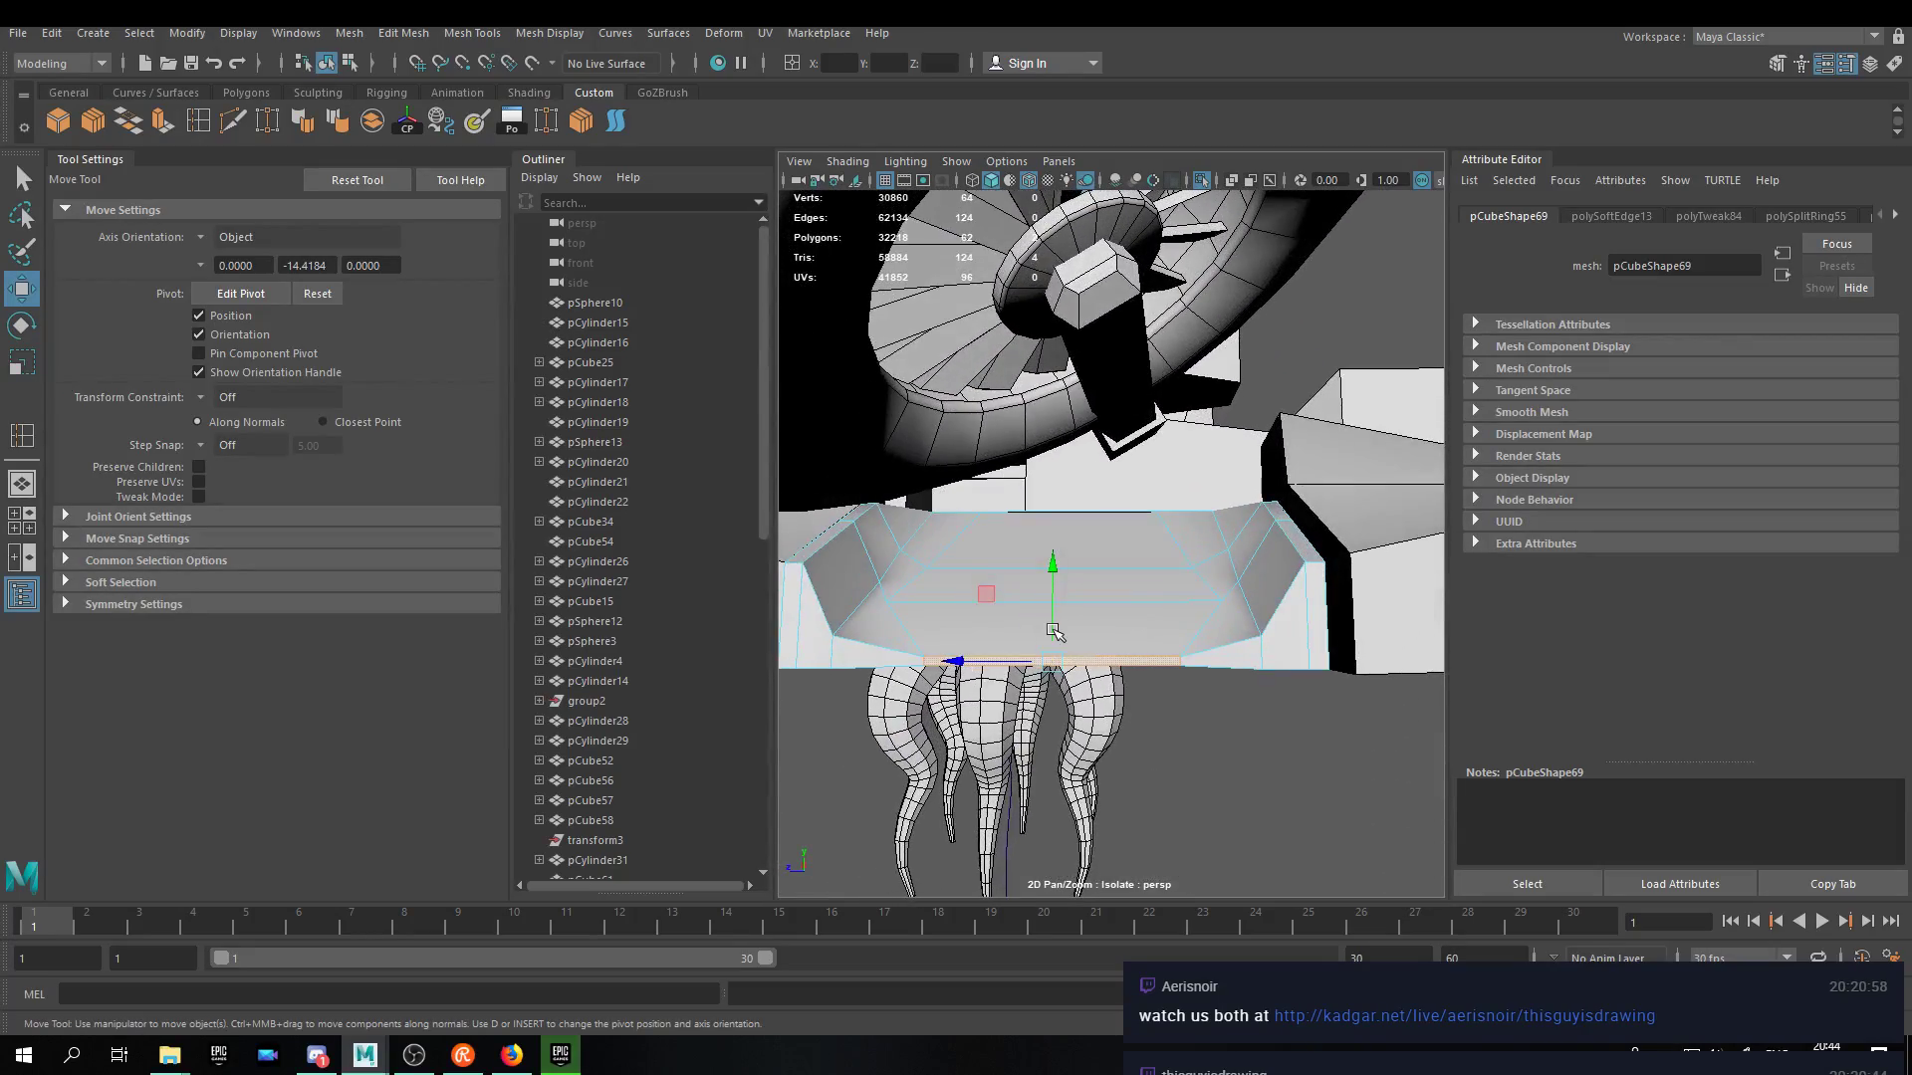
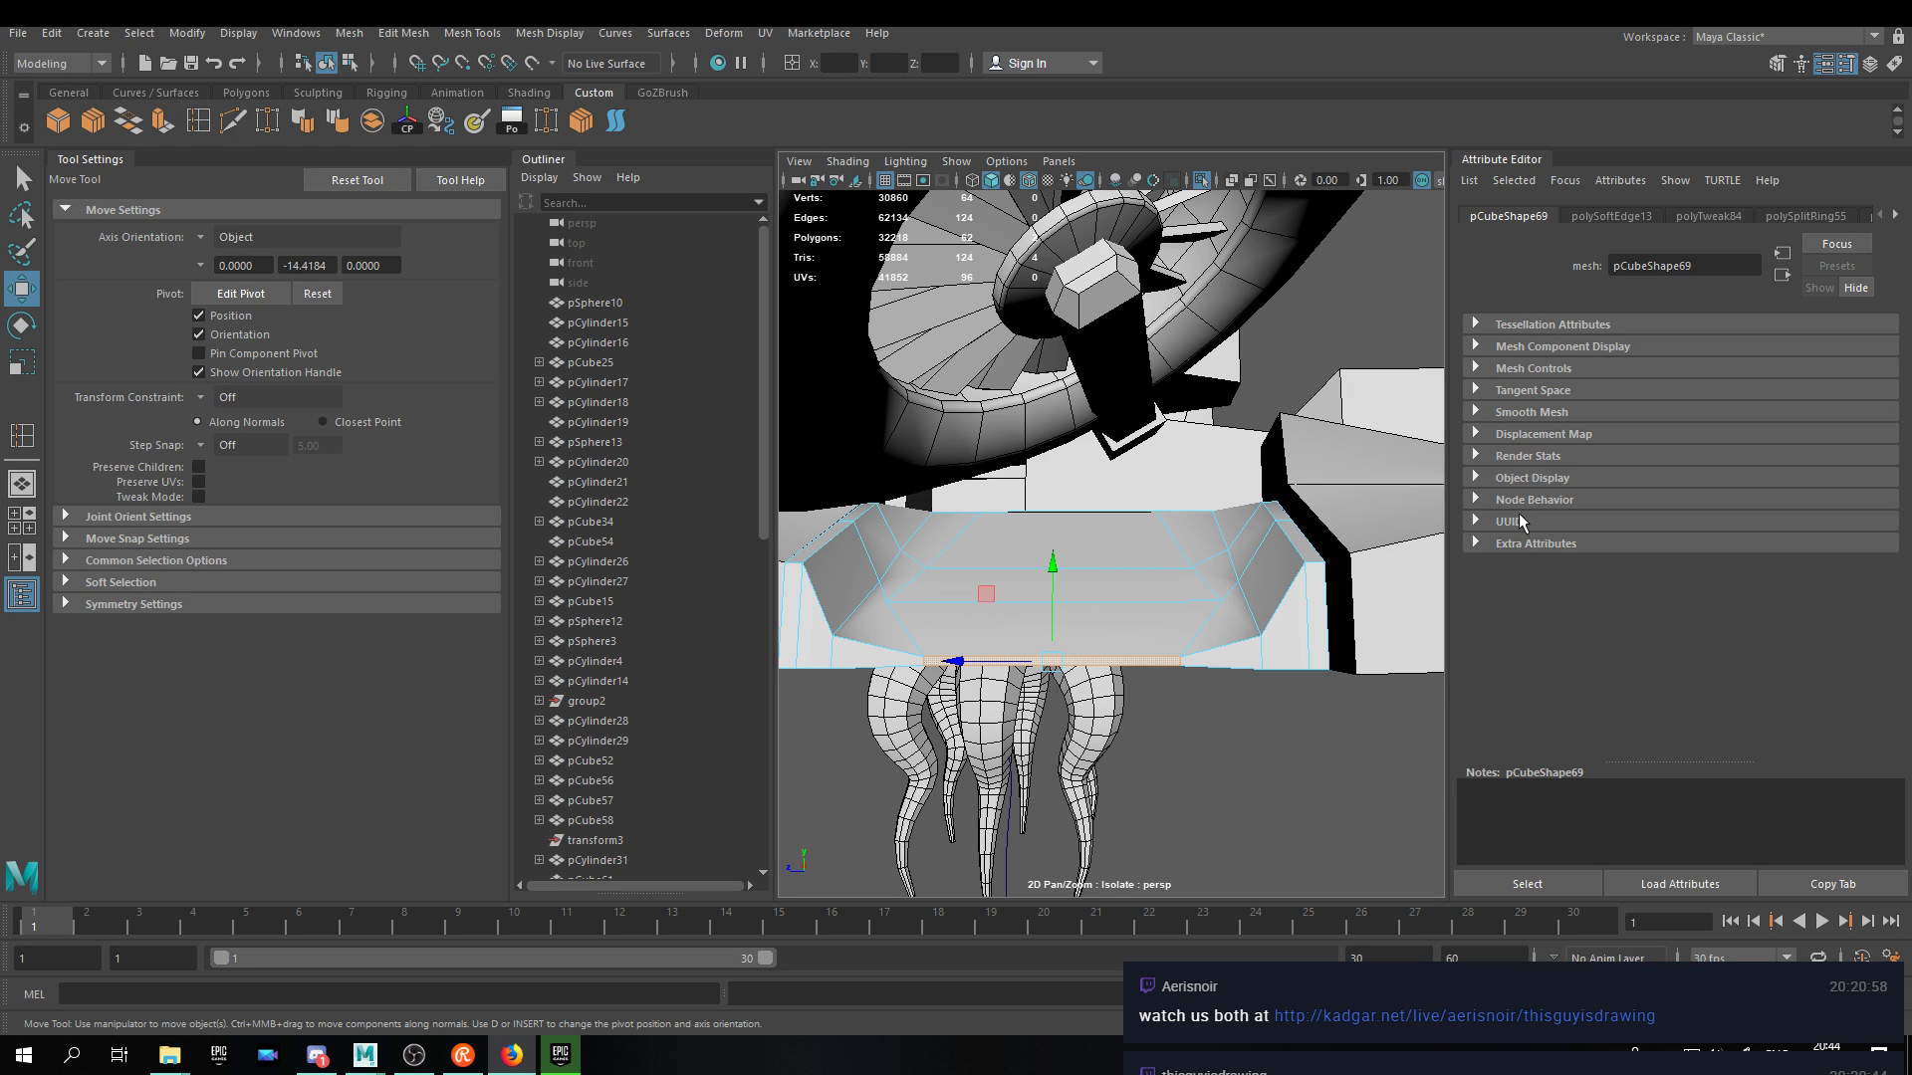
Scale the end vertices of the recess floor's lower row closer together and return to object mode.
left_click_drag(1224, 618, 1195, 558, "alt")
right_click_drag(1194, 557, 1176, 390, "alt")
middle_click_drag(1176, 390, 1174, 373, "alt")
left_click_drag(1148, 499, 1118, 602, "alt")
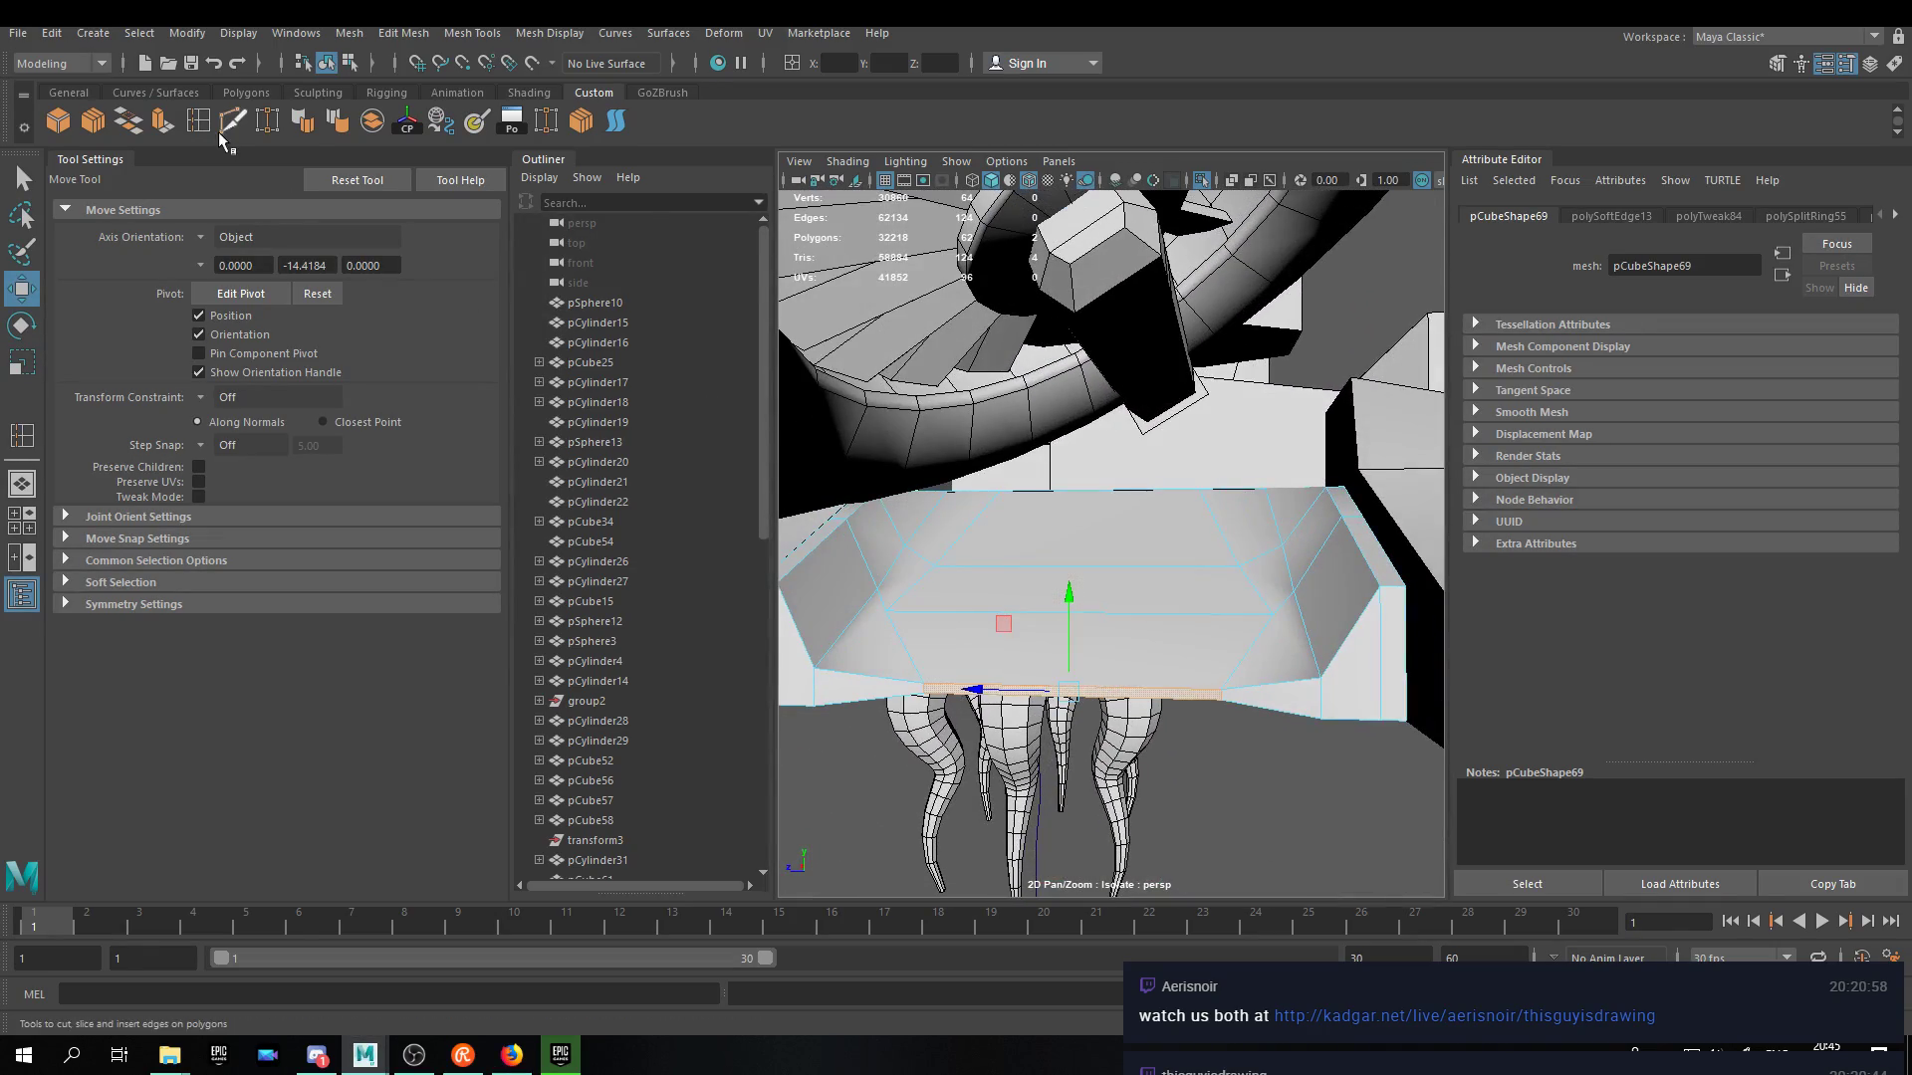
right_click_drag(1022, 595, 893, 617)
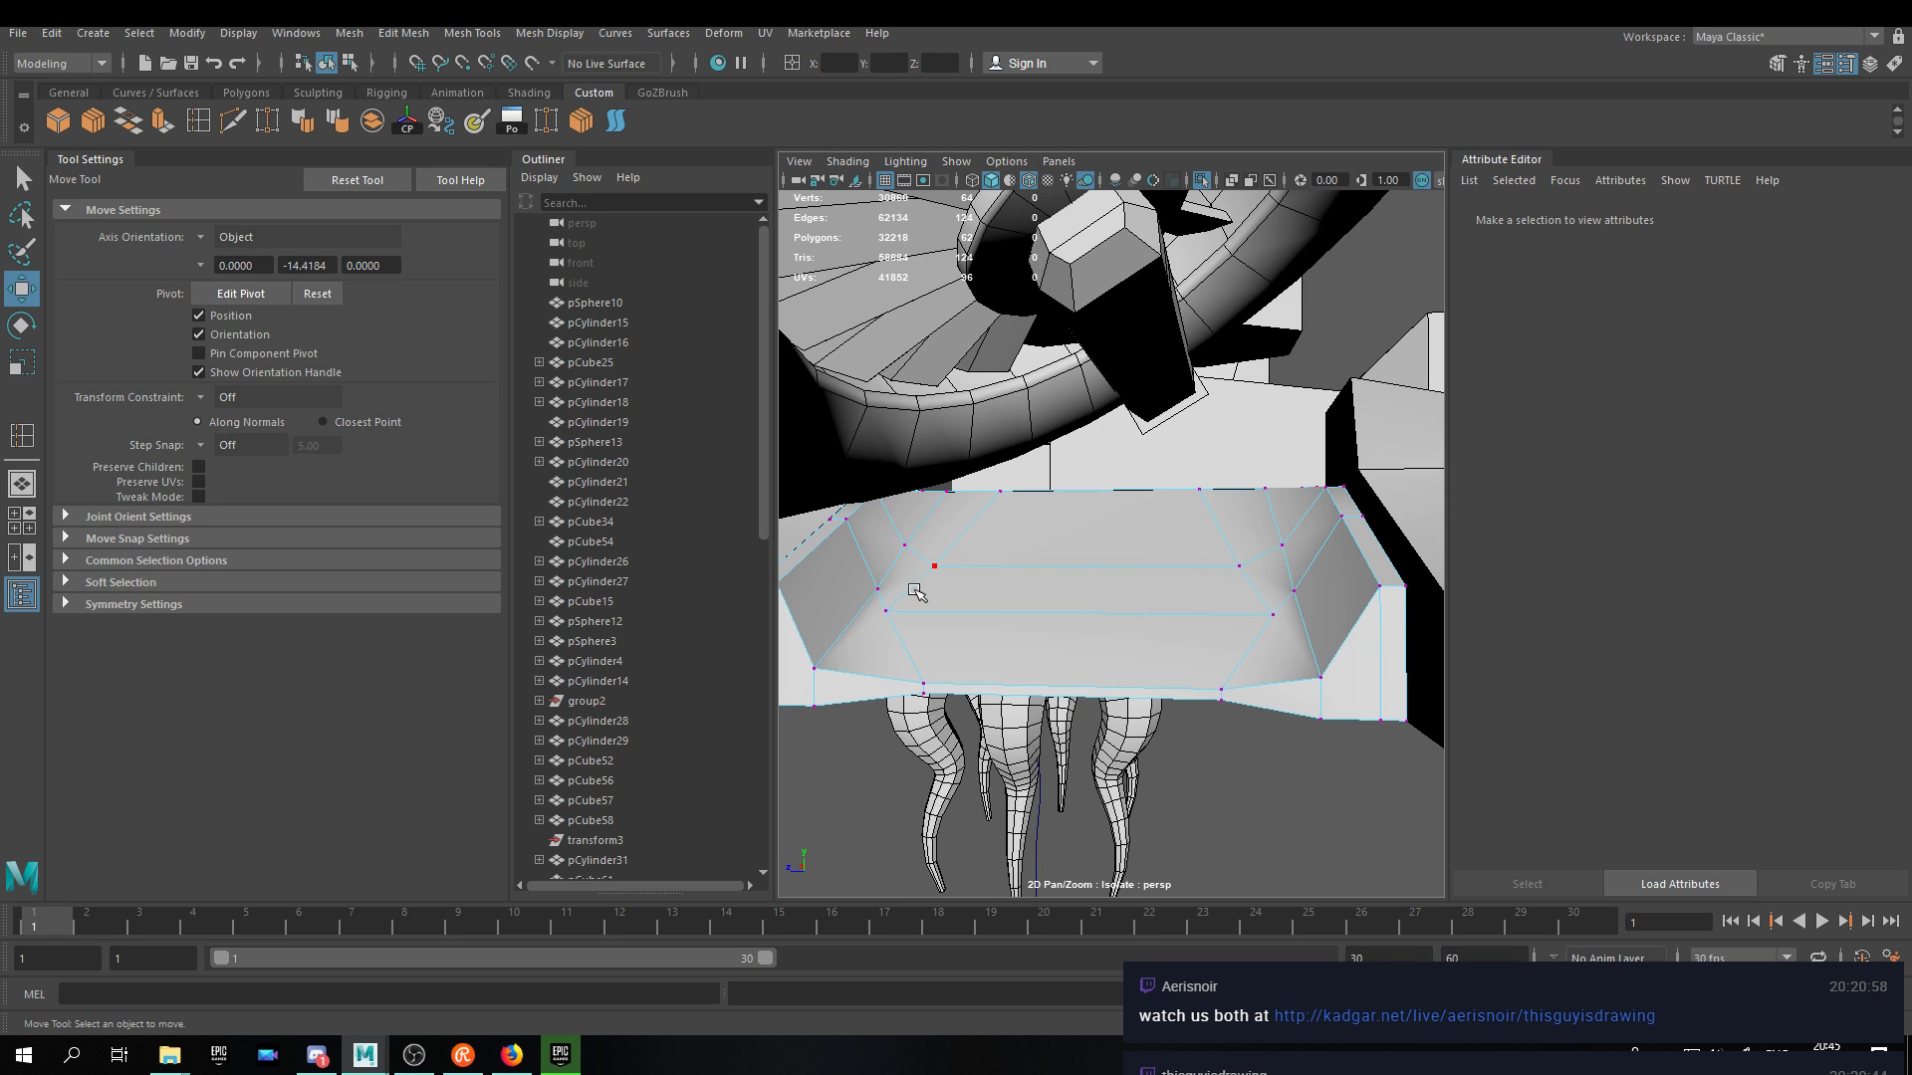
left_click(890, 614)
key("r")
left_click_drag(986, 612, 1011, 612)
key("w")
right_click_drag(999, 542, 1085, 484)
Insert two evenly spaced crosswise edge loops through the middle section of the recessed hull block.
mouse_move(1190, 604)
left_mouse_down("alt")
mouse_move(1187, 652)
mouse_move(1191, 620)
left_mouse_up("alt")
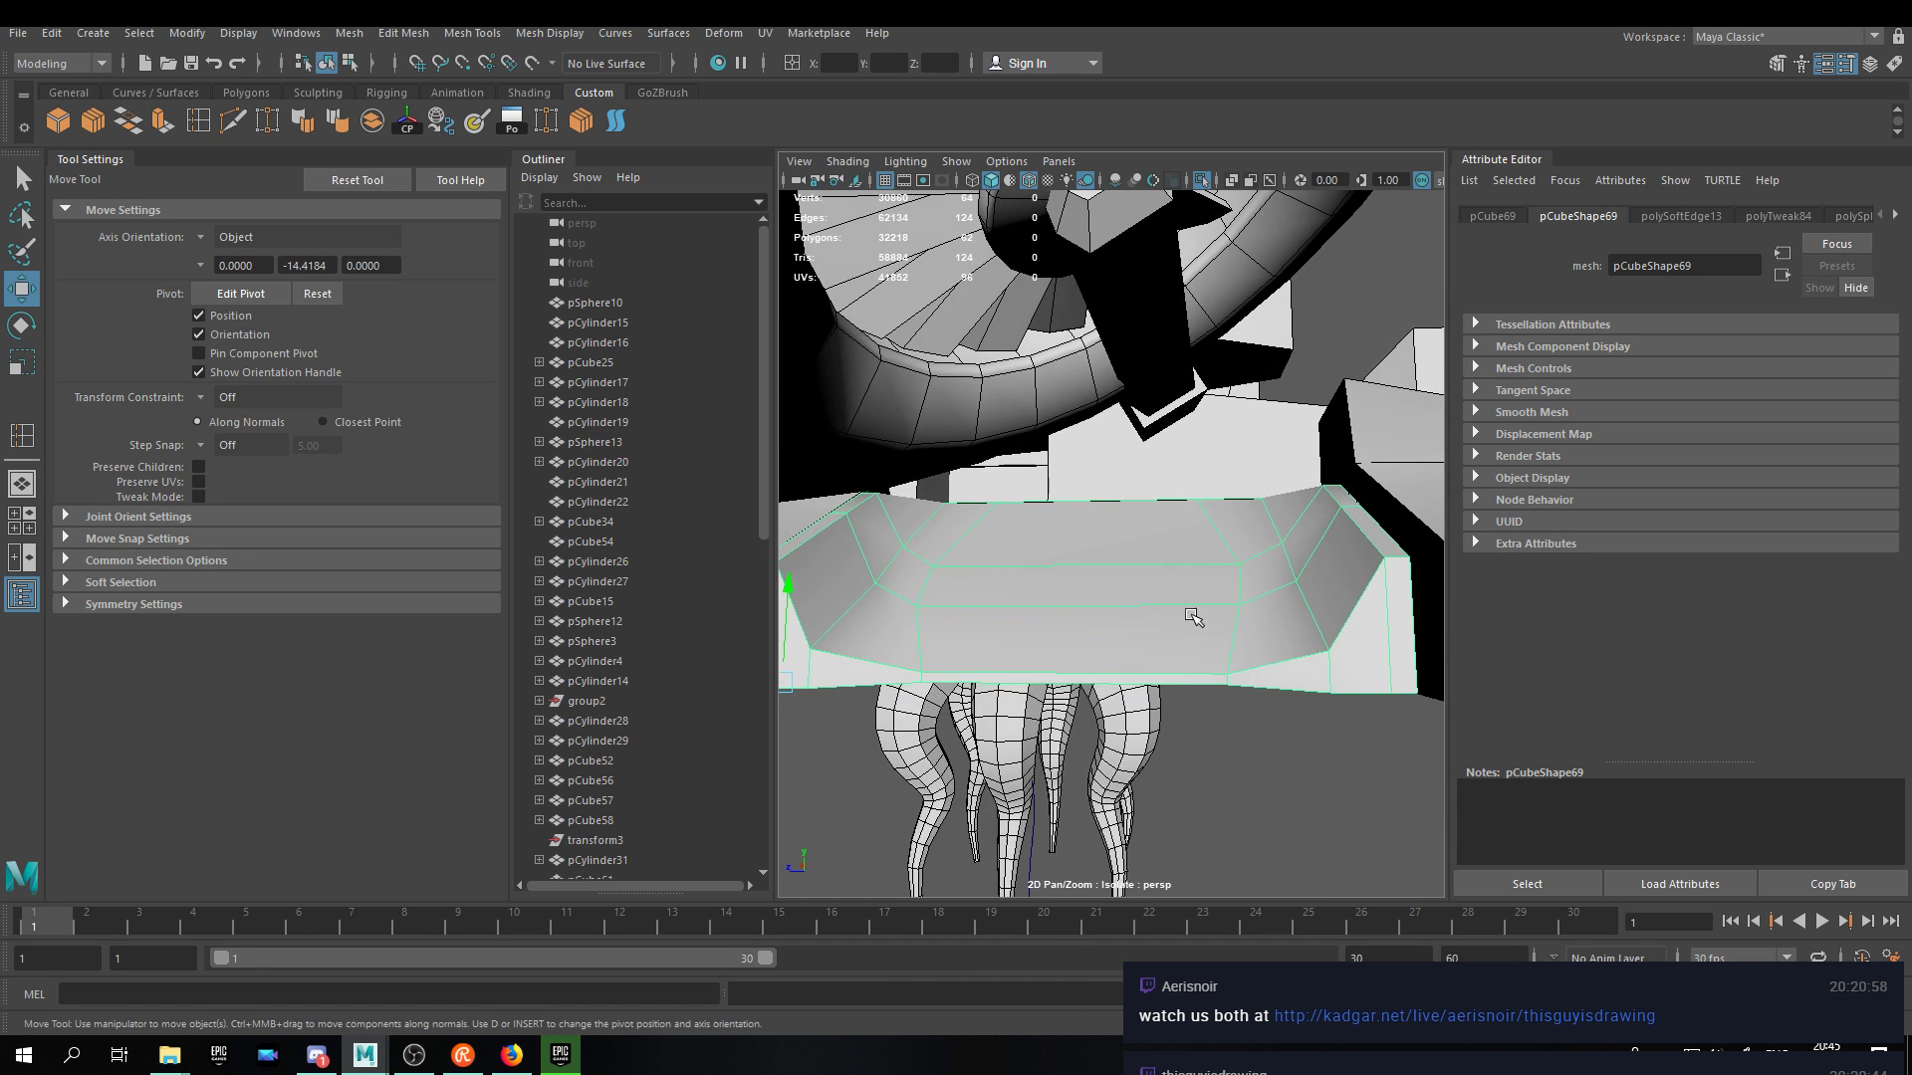
left_click(191, 123)
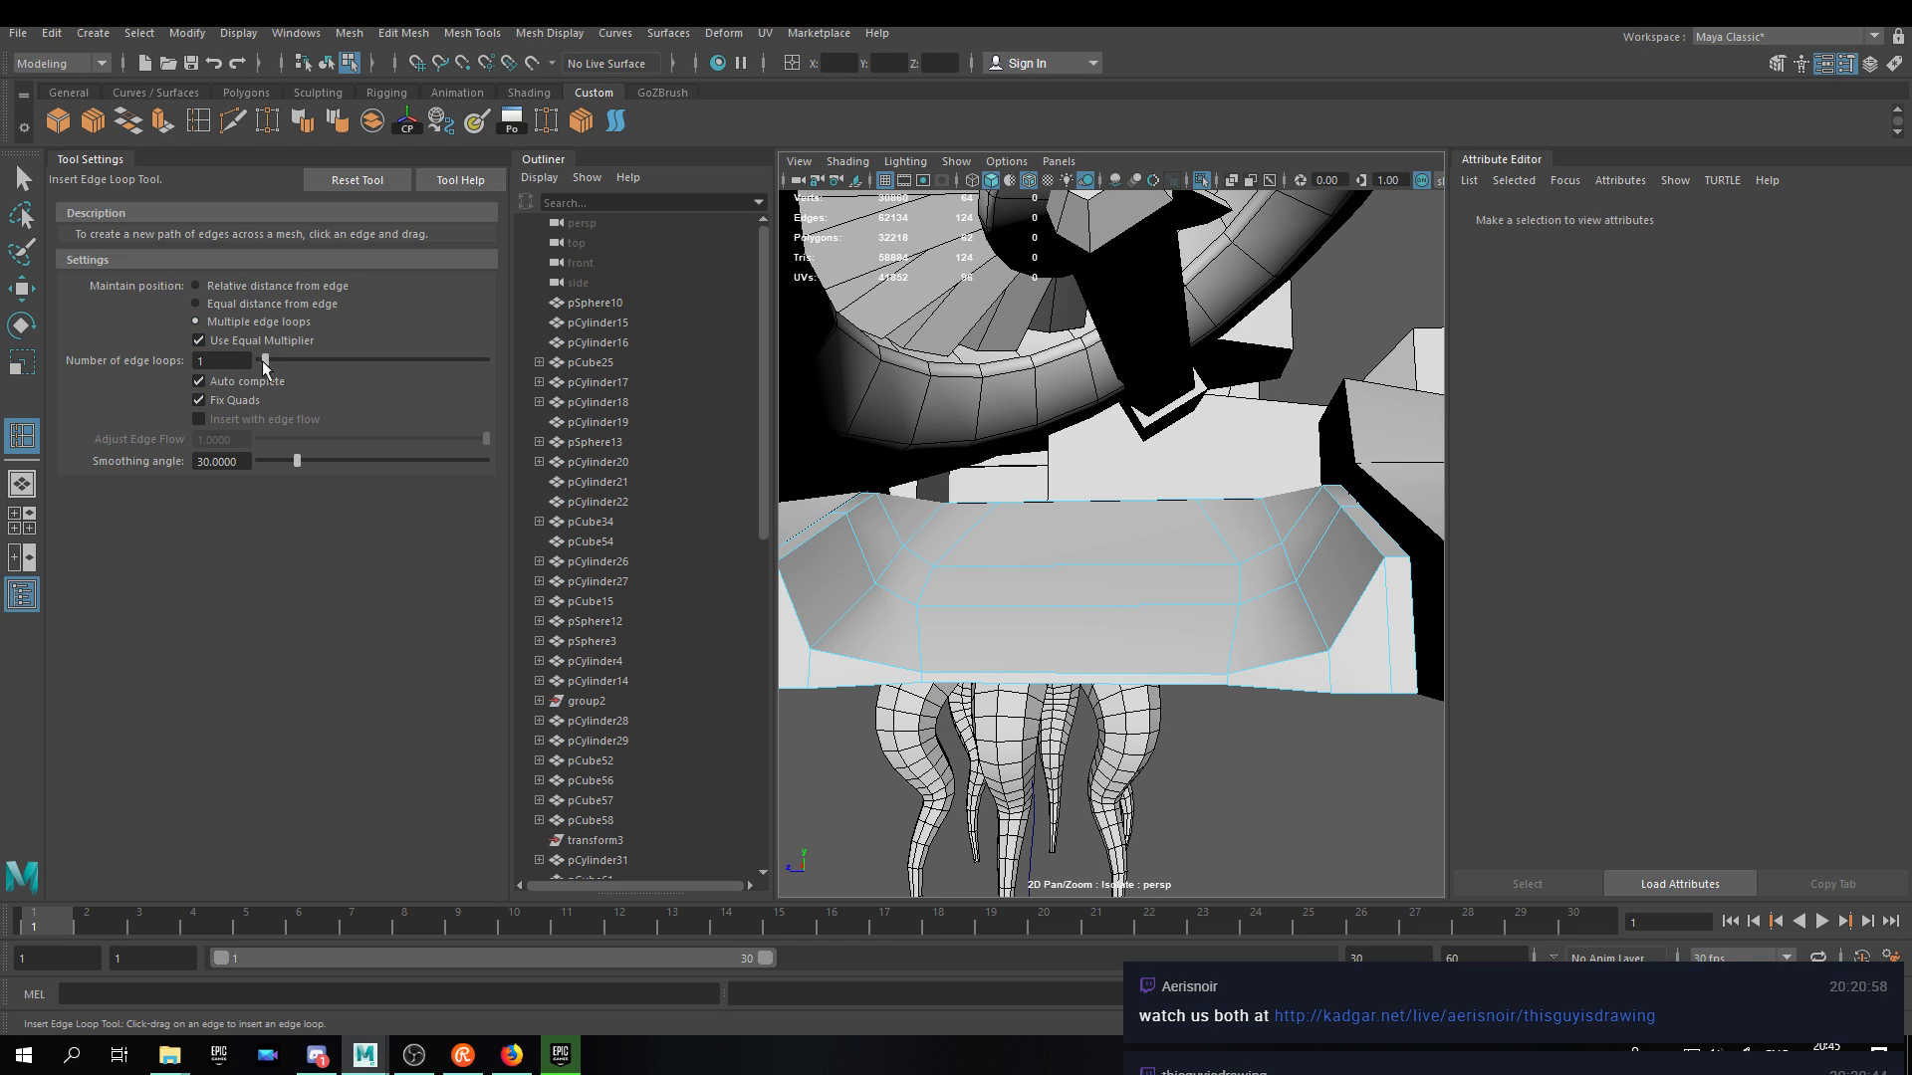
left_click_drag(267, 361, 270, 360)
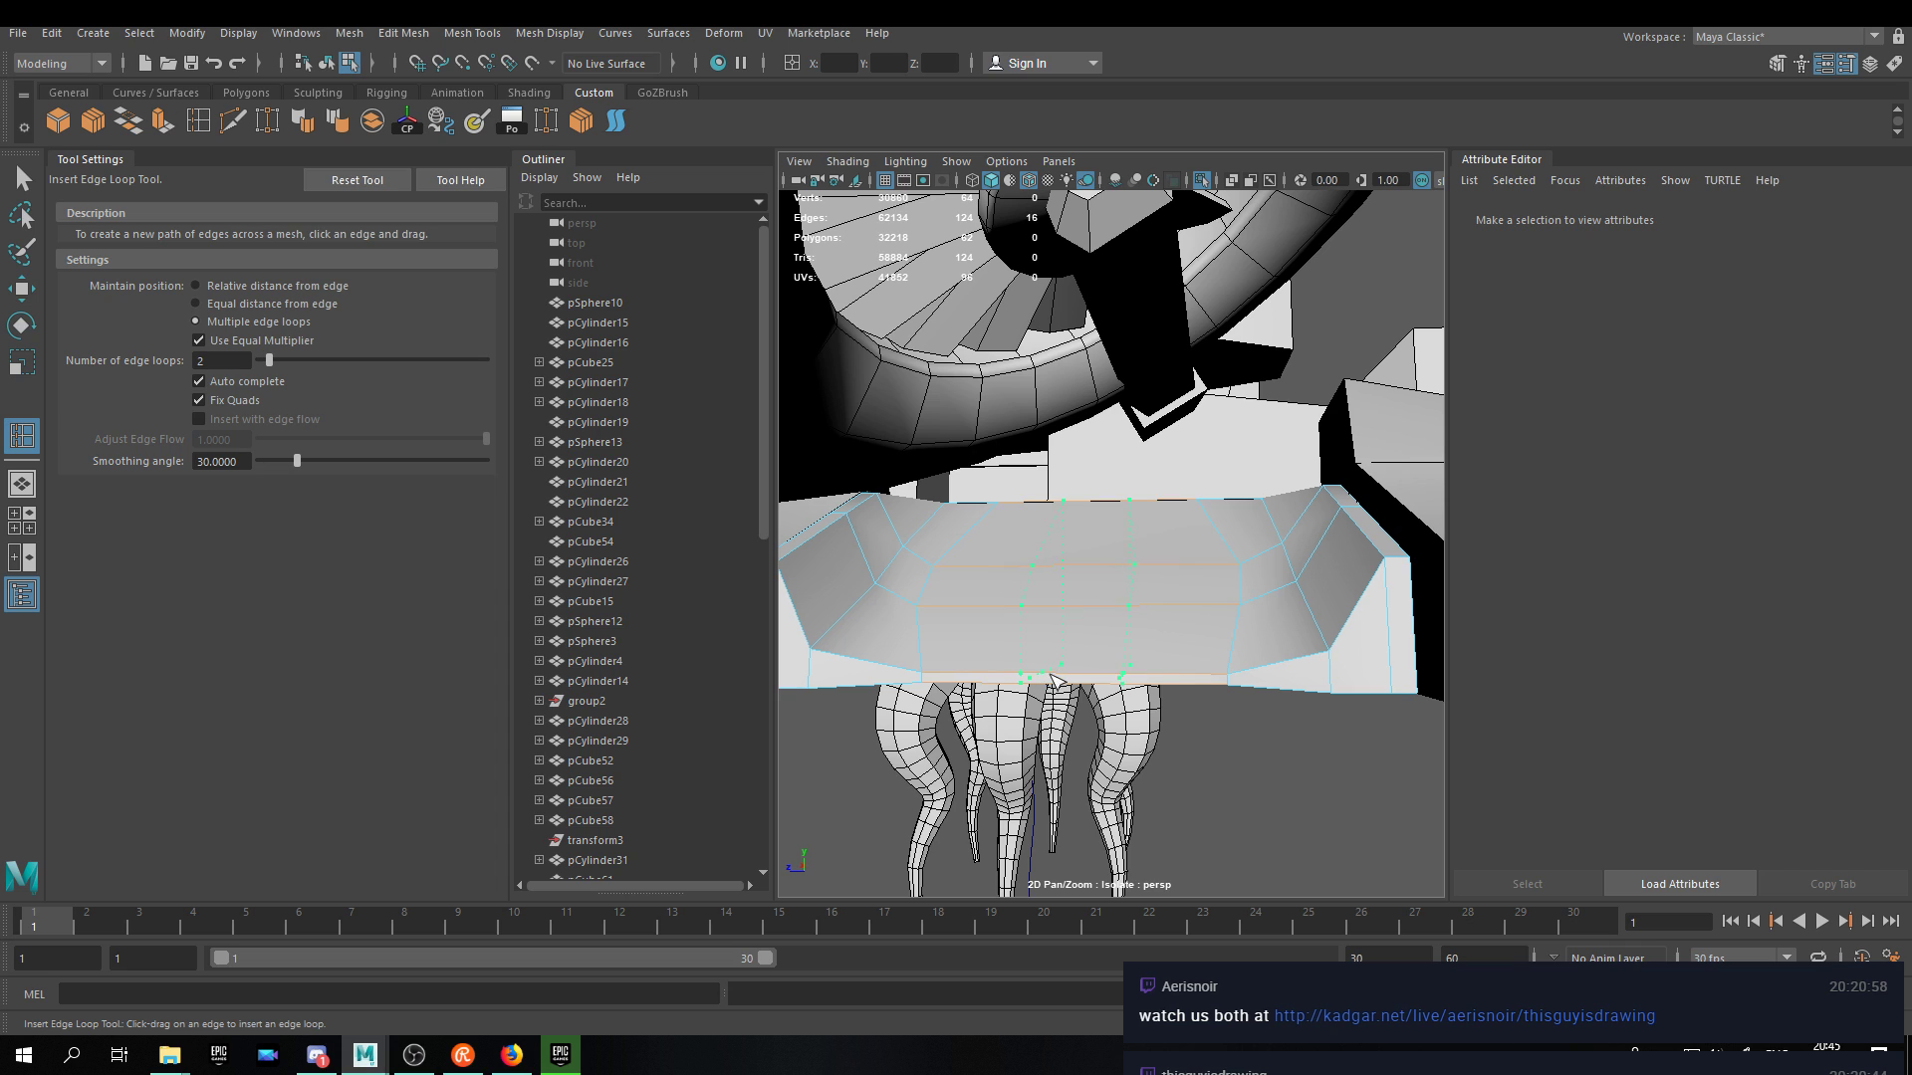
left_click_drag(1058, 681, 1060, 679)
key("w")
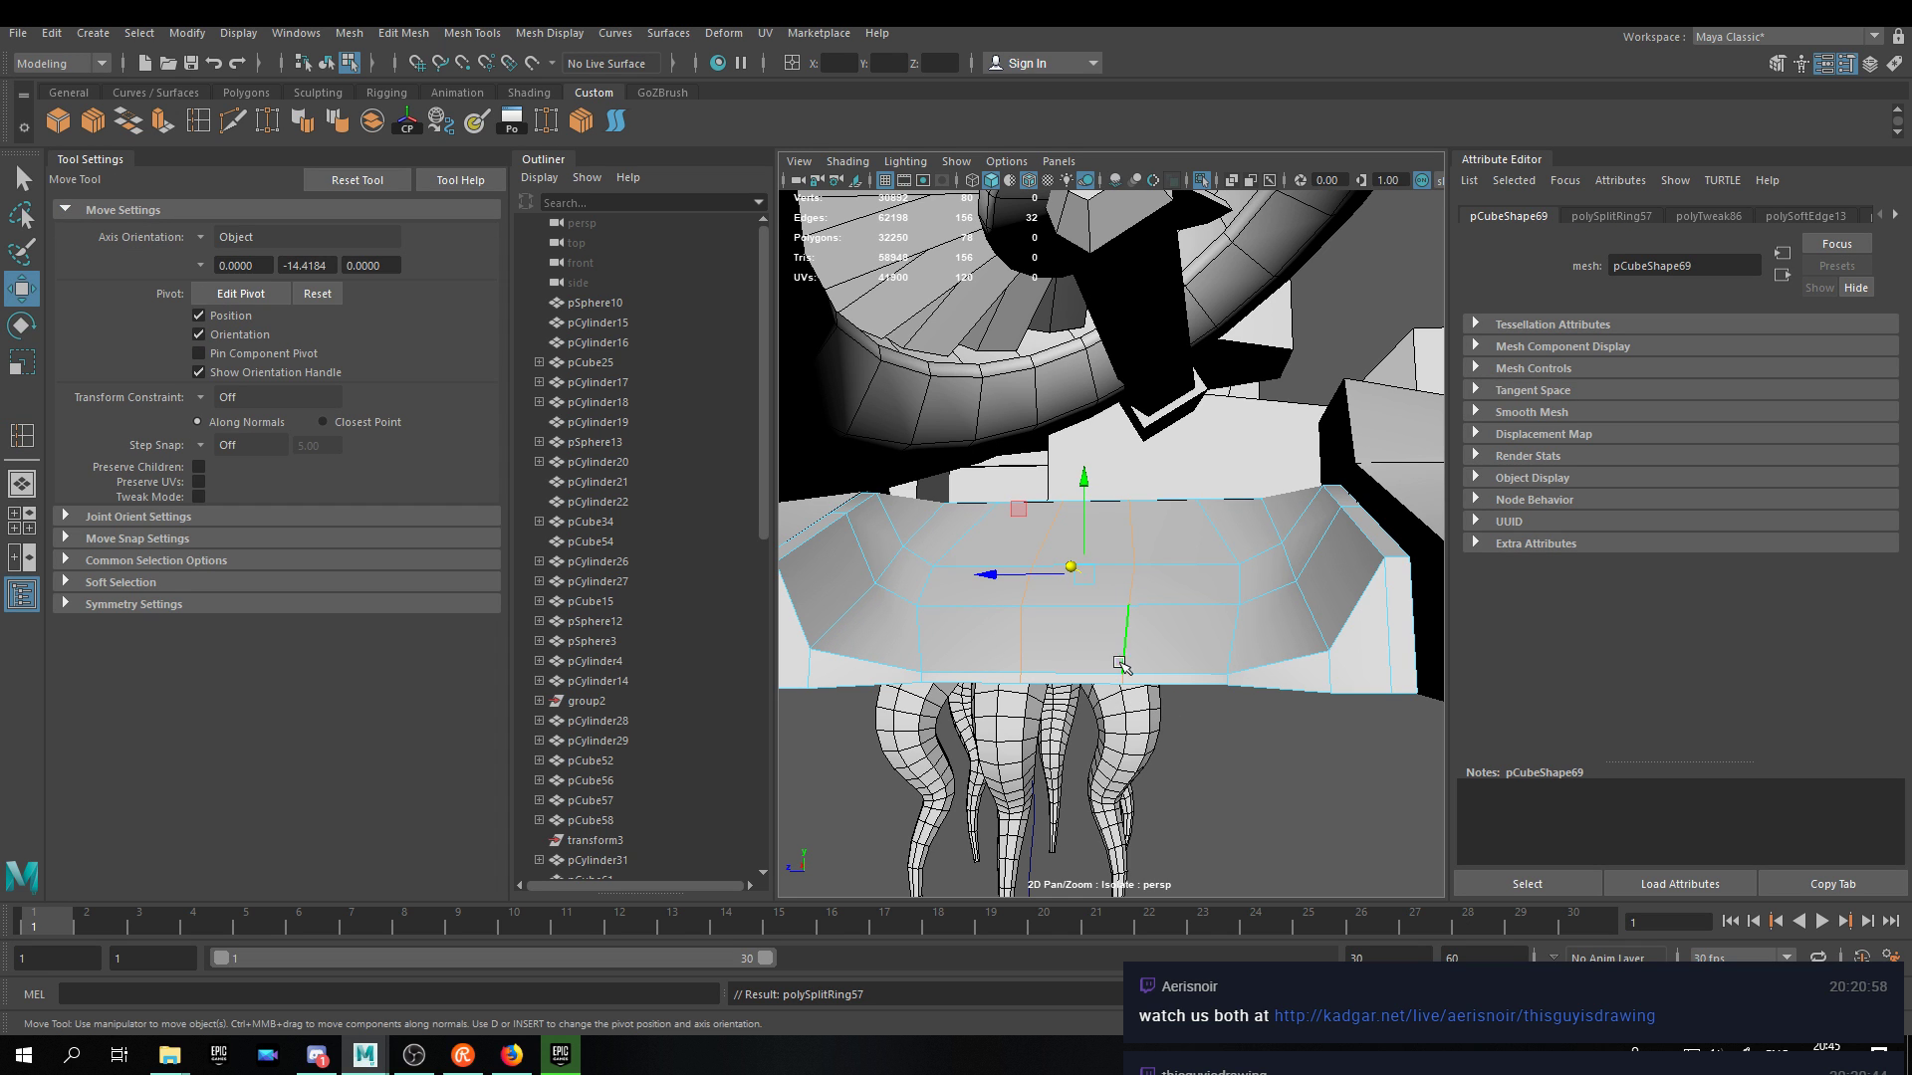
Pull the outer middle edges between the new loops inward to curve the recess around the fan disc.
right_click_drag(1071, 507, 1075, 564)
mouse_move(1115, 600)
left_mouse_down("alt")
mouse_move(1120, 625)
mouse_move(995, 652)
mouse_move(994, 578)
mouse_move(1110, 562)
left_mouse_up("alt")
left_click(1077, 681)
key("F10")
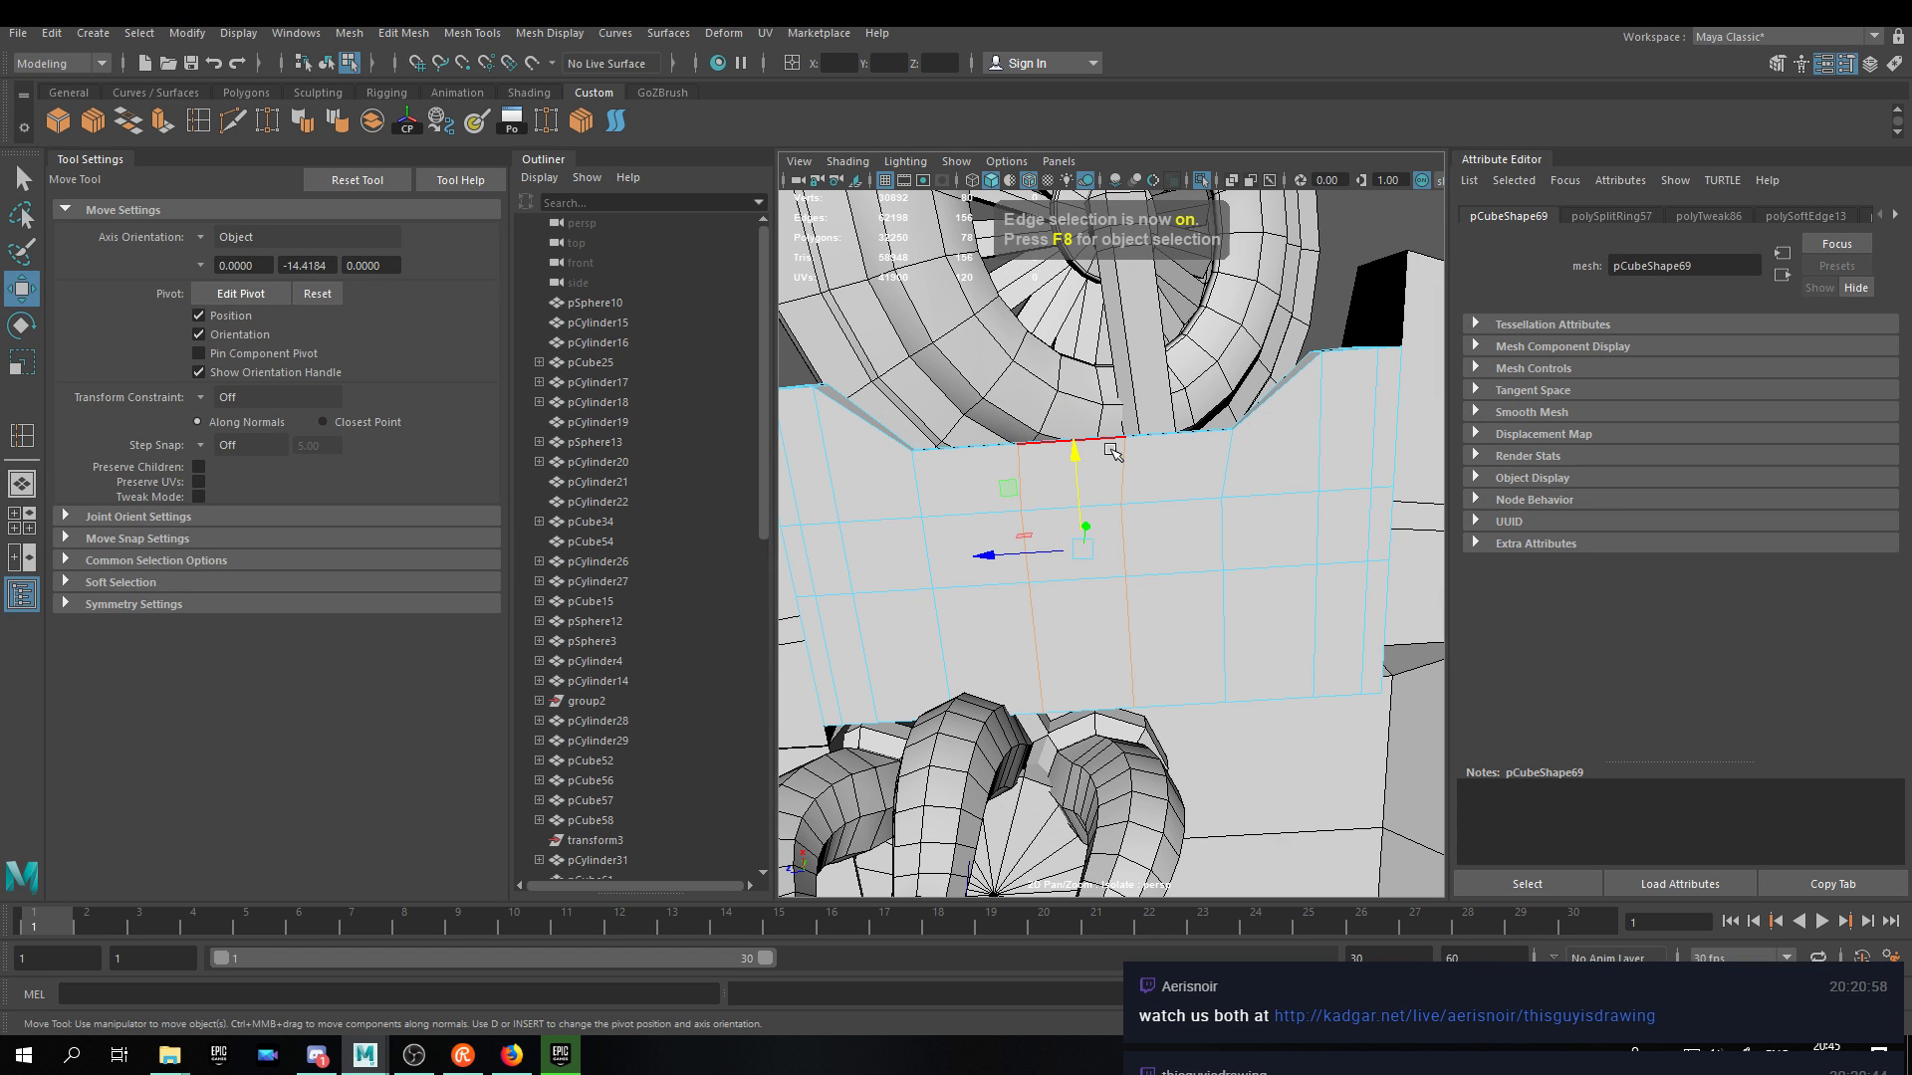
key("F9")
key("F11")
left_click_drag(1084, 428, 1005, 674, "alt")
scroll(1085, 530, "up", 3)
key("F10")
double_click(1065, 630)
left_click(1105, 627)
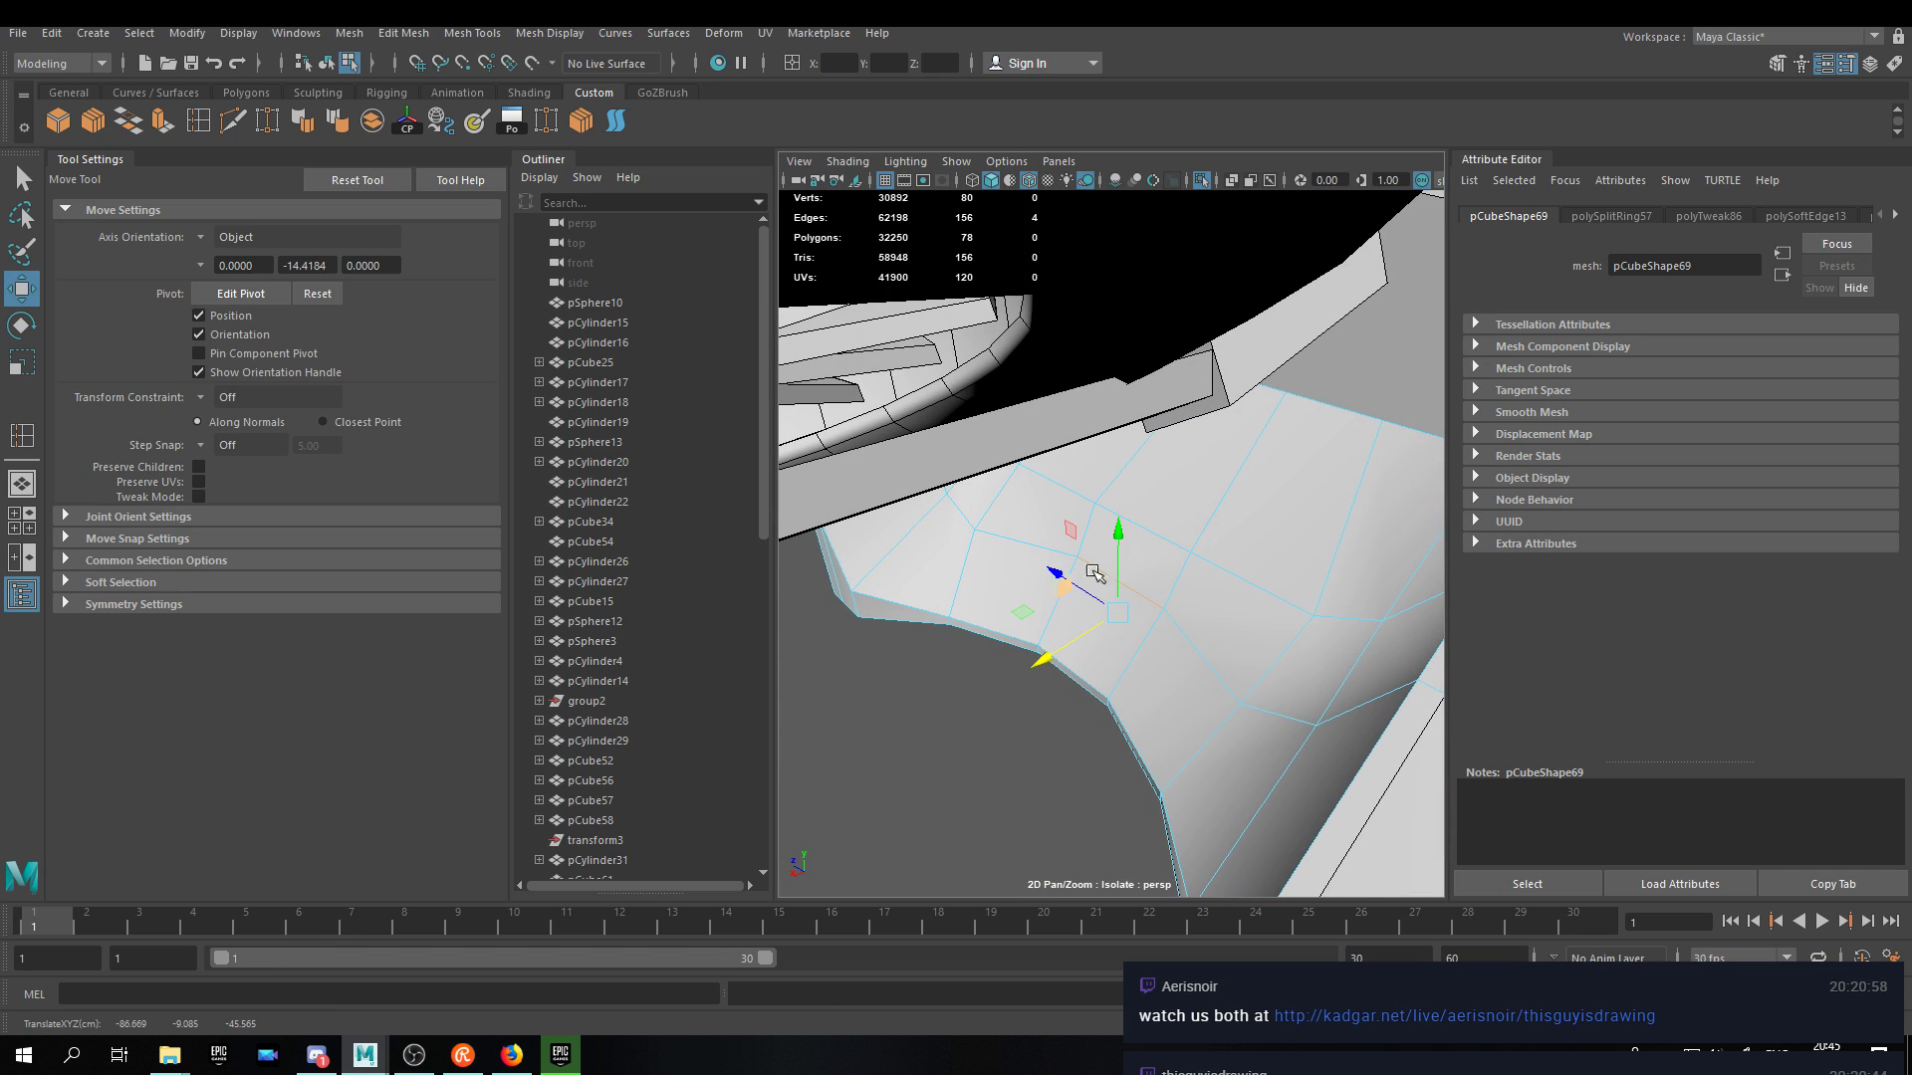
Move the middle edge of the recess floor's inner row toward the hull and return to object mode.
left_click_drag(1083, 587, 1192, 652, "alt")
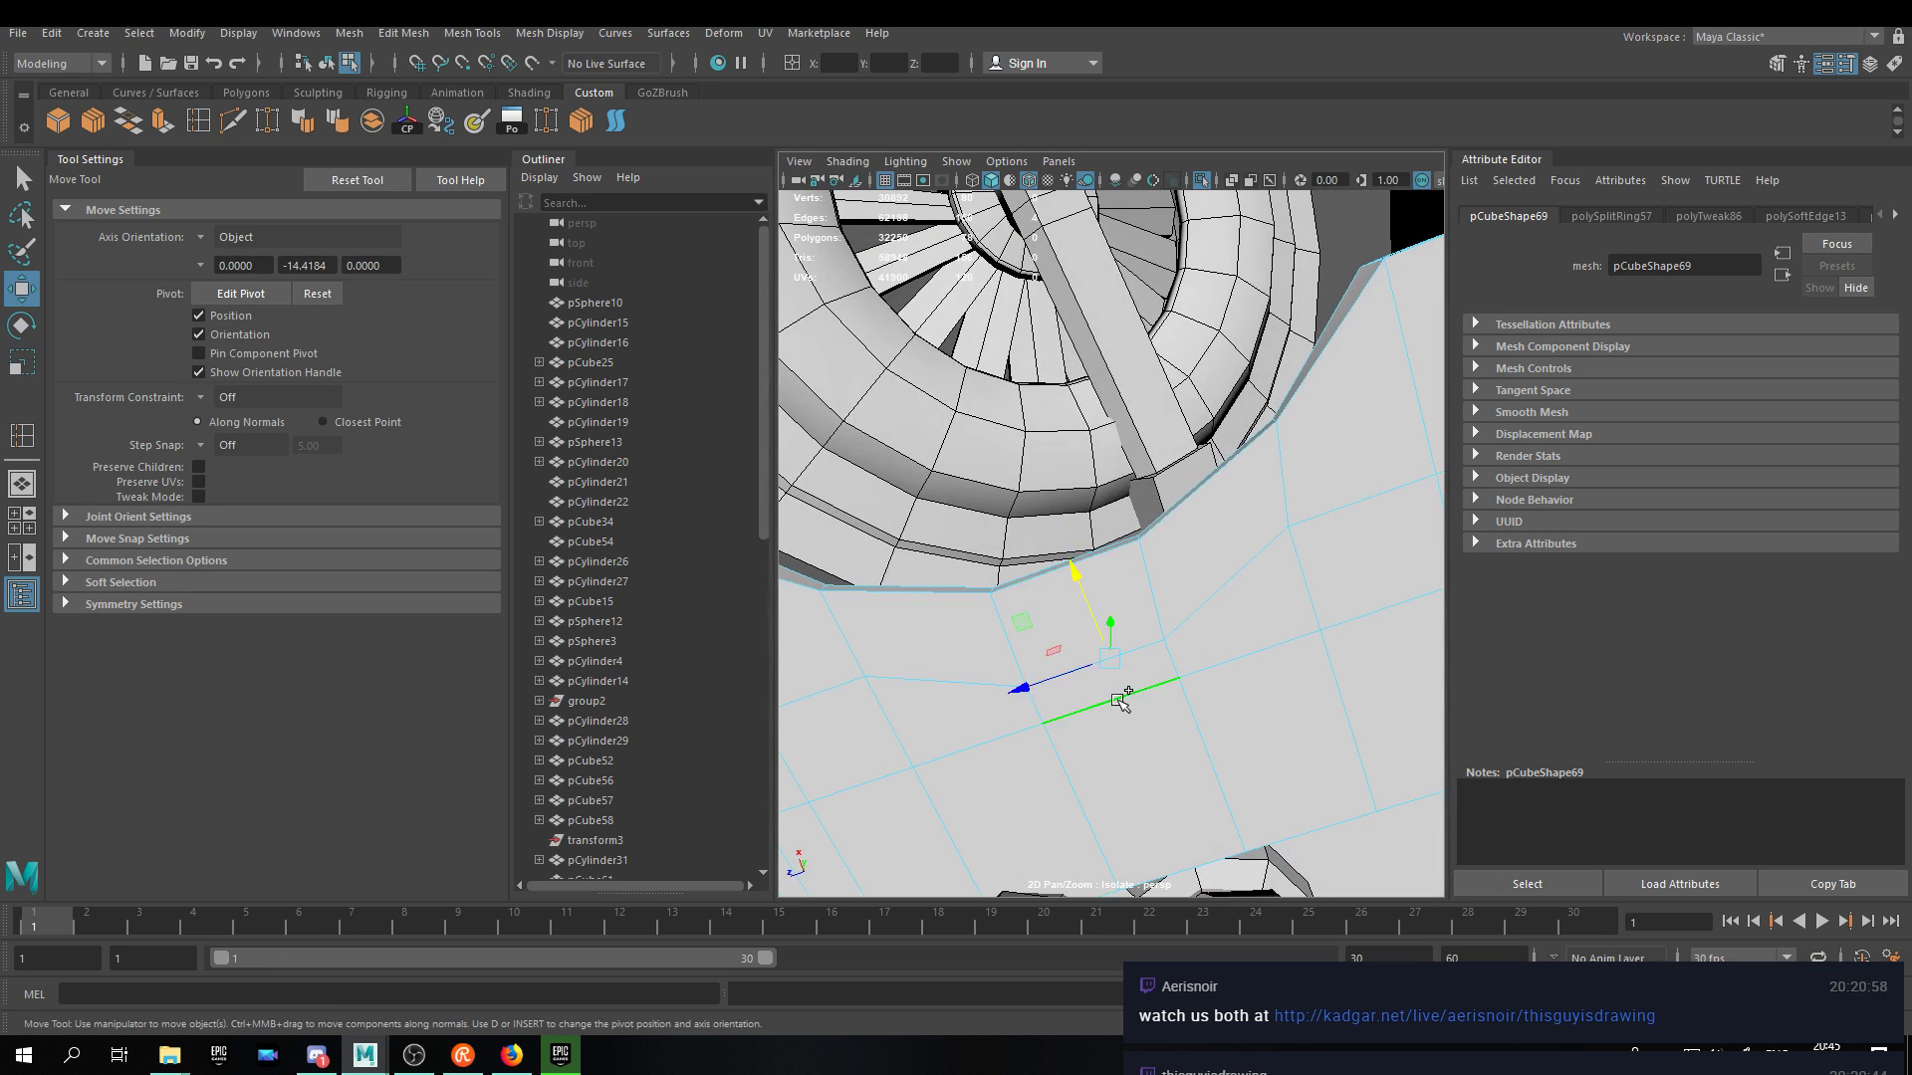
left_click_drag(1085, 603, 1048, 762)
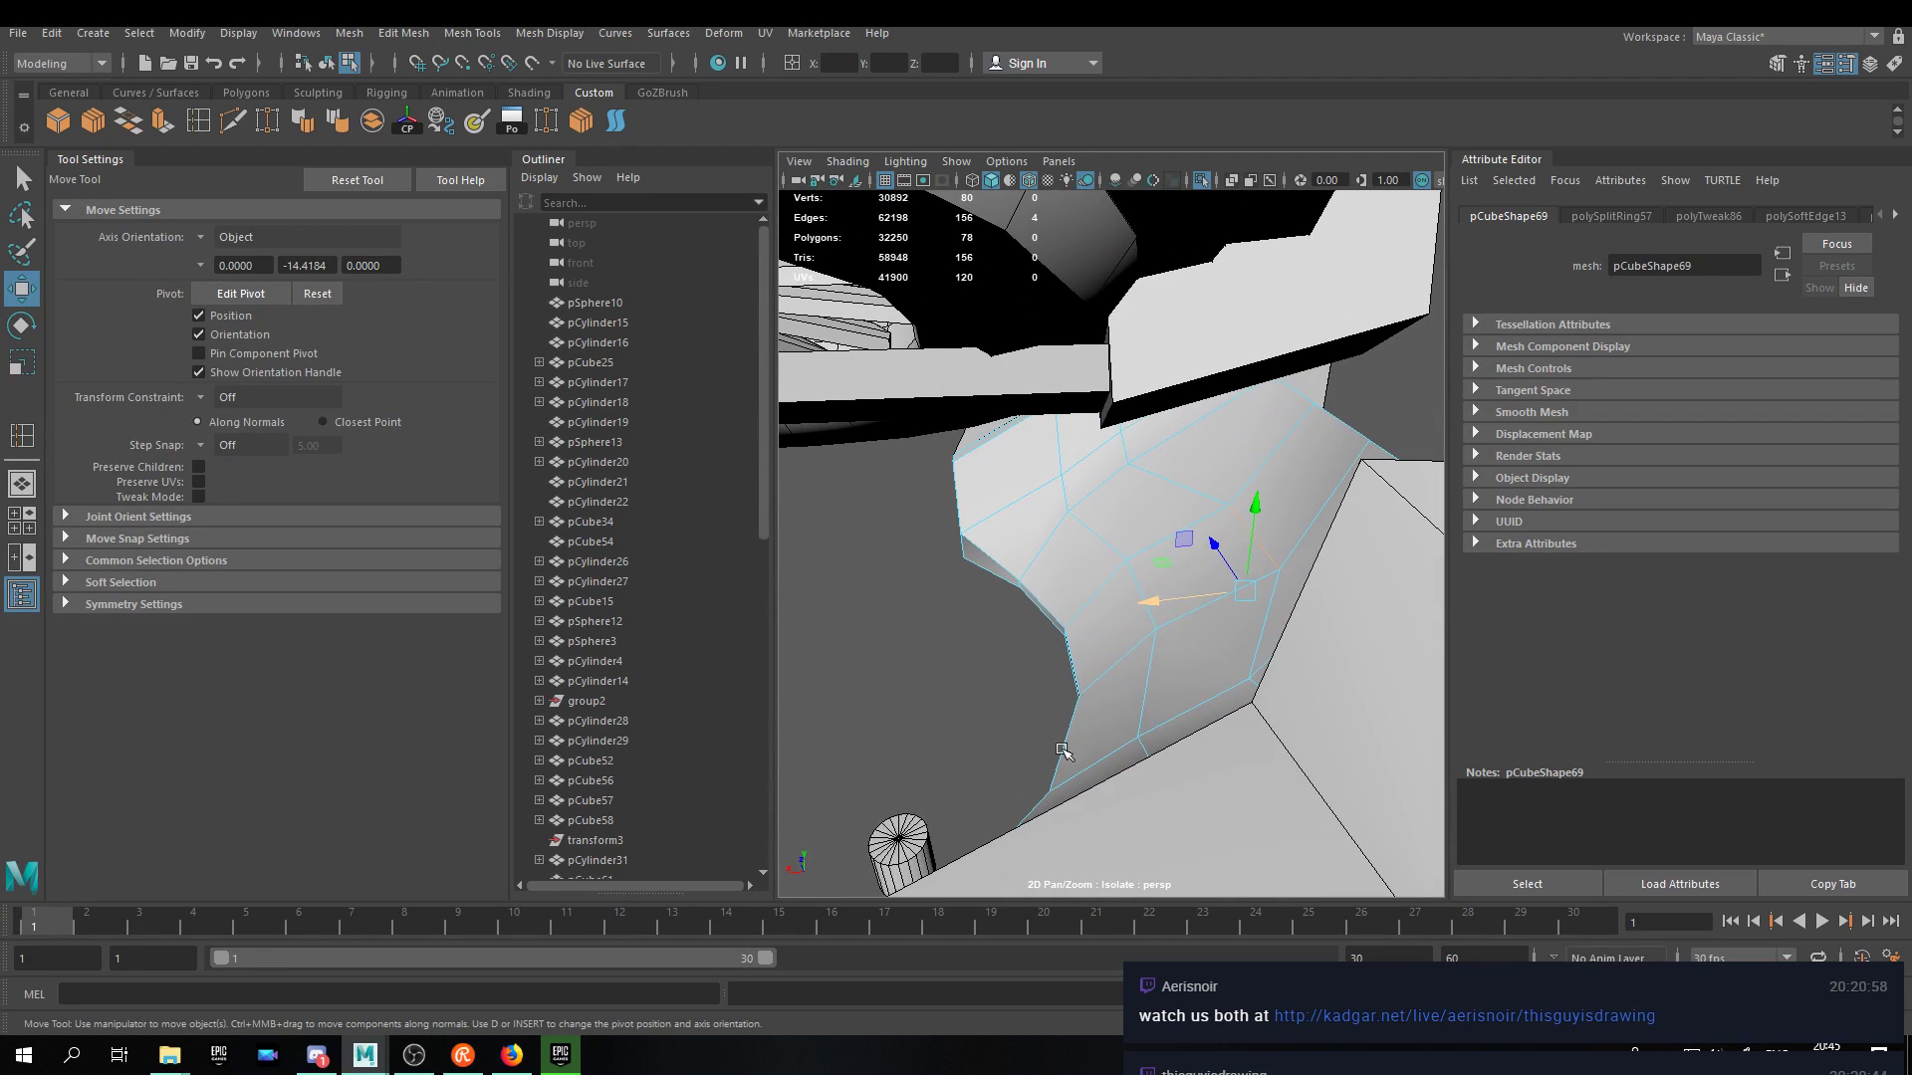
left_click_drag(1159, 615, 1268, 550)
right_click_drag(1157, 510, 1242, 482)
scroll(1234, 496, "down", 5)
left_click_drag(1196, 632, 1087, 634, "alt")
right_click_drag(1138, 565, 1230, 561)
right_click_drag(1085, 511, 1181, 480)
Move the vertices flanking the recess's middle section inward on two rows to smooth the curve.
left_click(1026, 703)
left_click_drag(1016, 701, 1090, 513, "alt")
right_click_drag(1090, 513, 1129, 616, "alt")
left_click(1156, 624)
key("F9")
left_click(1234, 627)
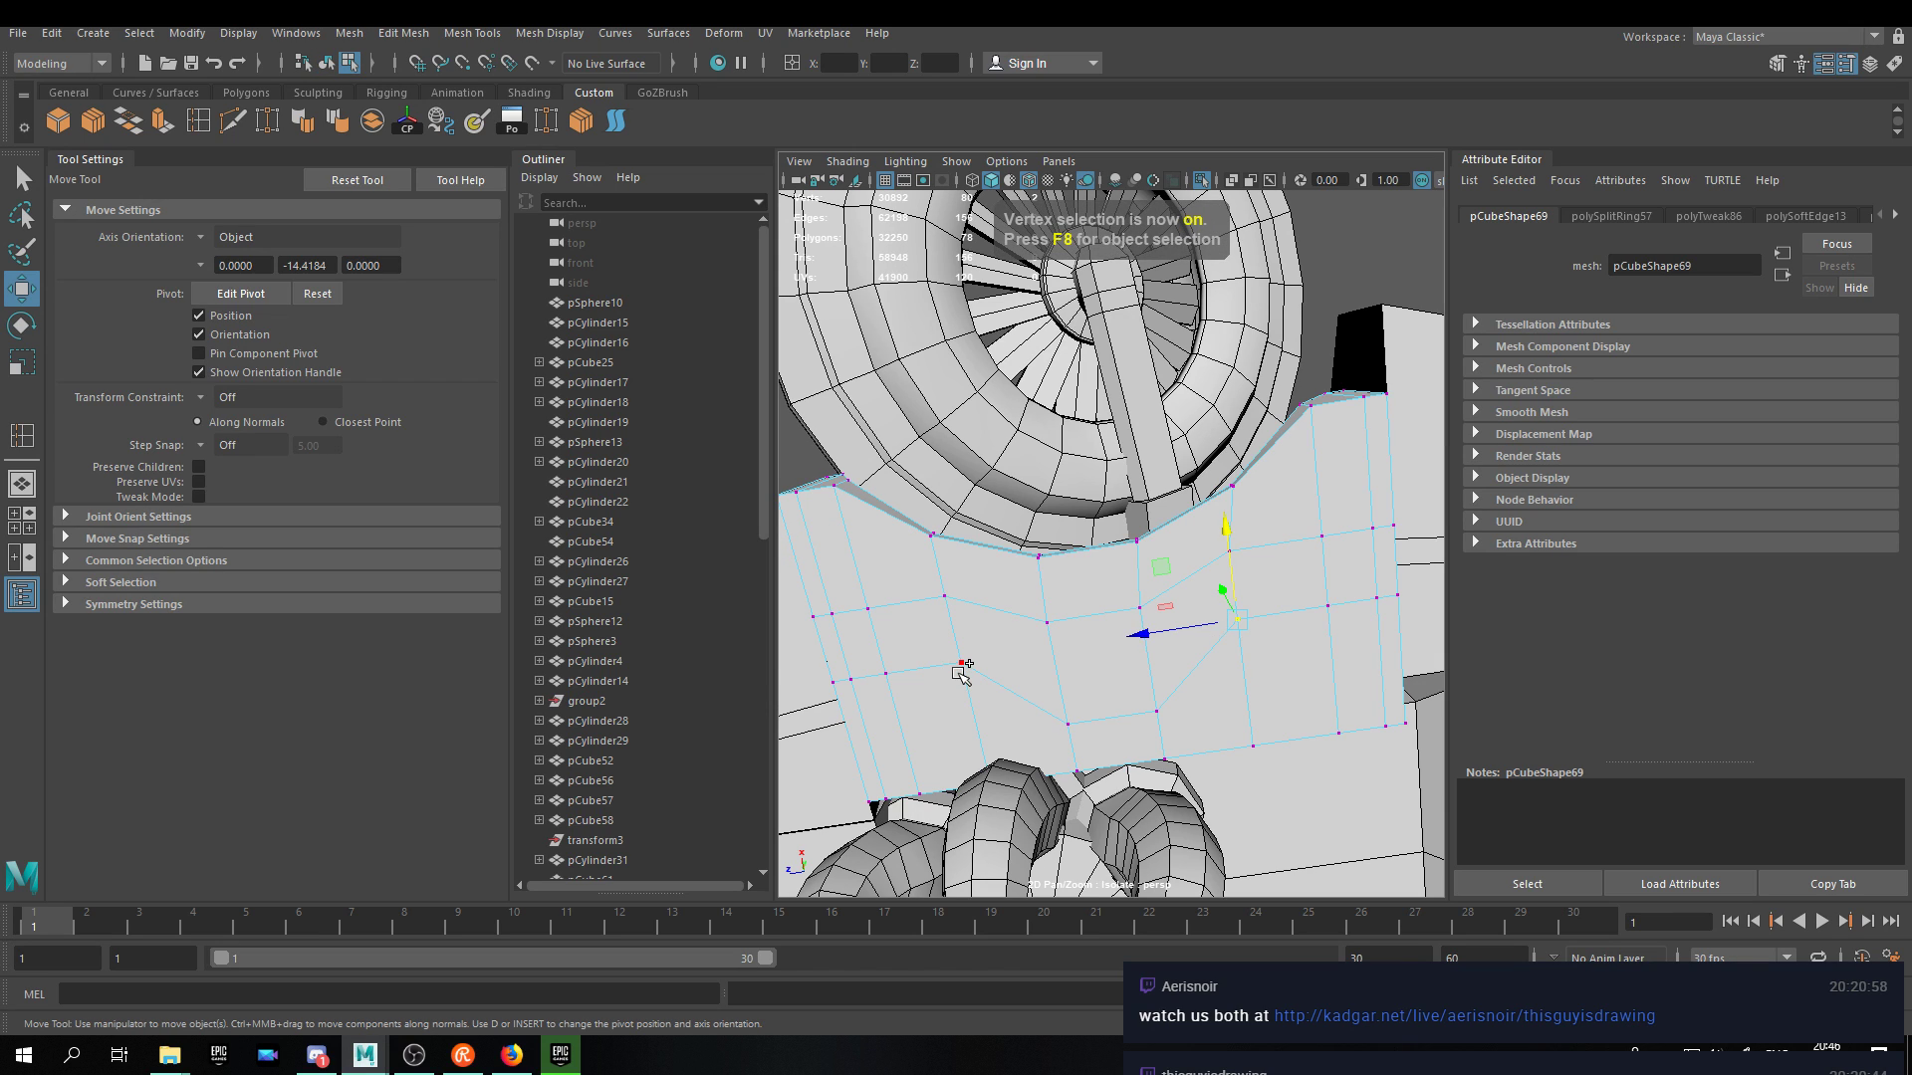
left_click_drag(1080, 566, 1088, 602)
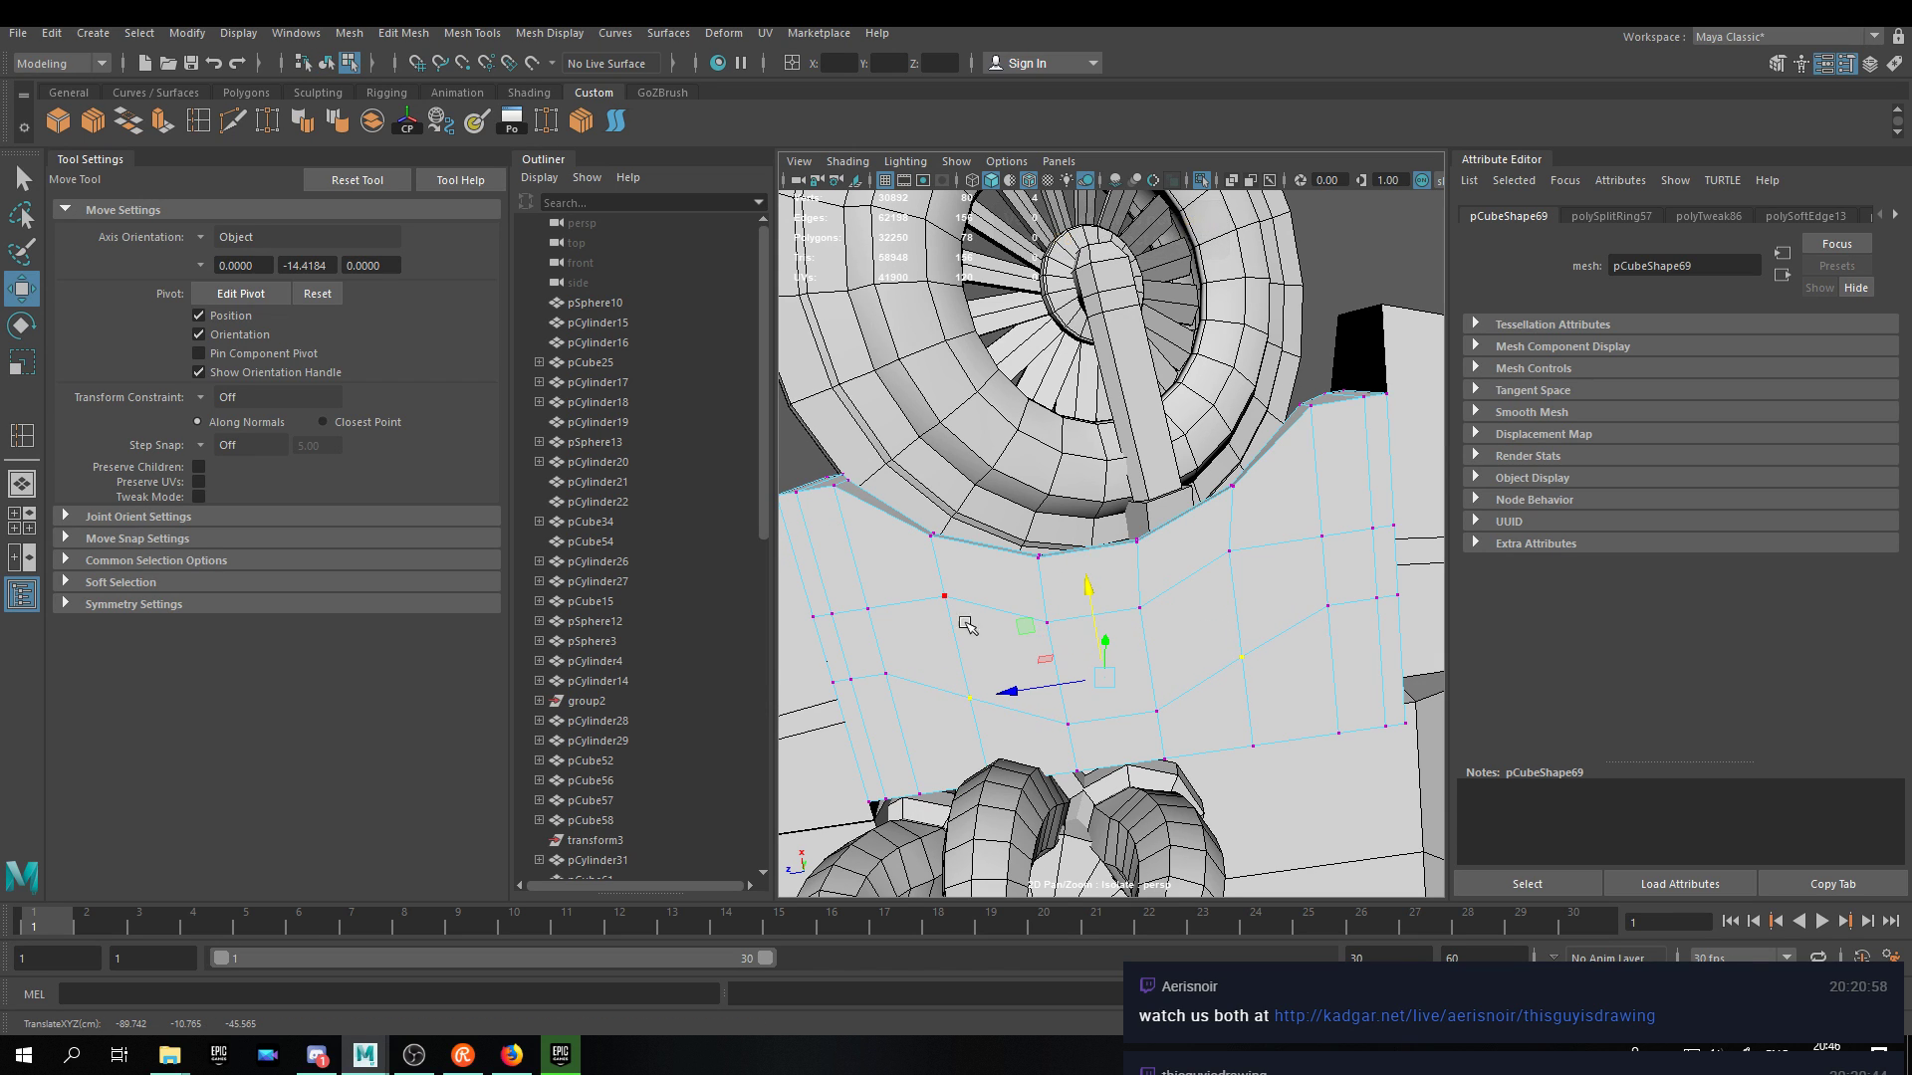
left_click_drag(1083, 495, 1080, 503)
Shift the crosswise lower edge beside the recess's middle section and its end vertex sideways, and return to object mode.
right_click_drag(1265, 619, 1233, 456)
left_click(1234, 624)
left_click_drag(1242, 619, 1300, 571, "alt")
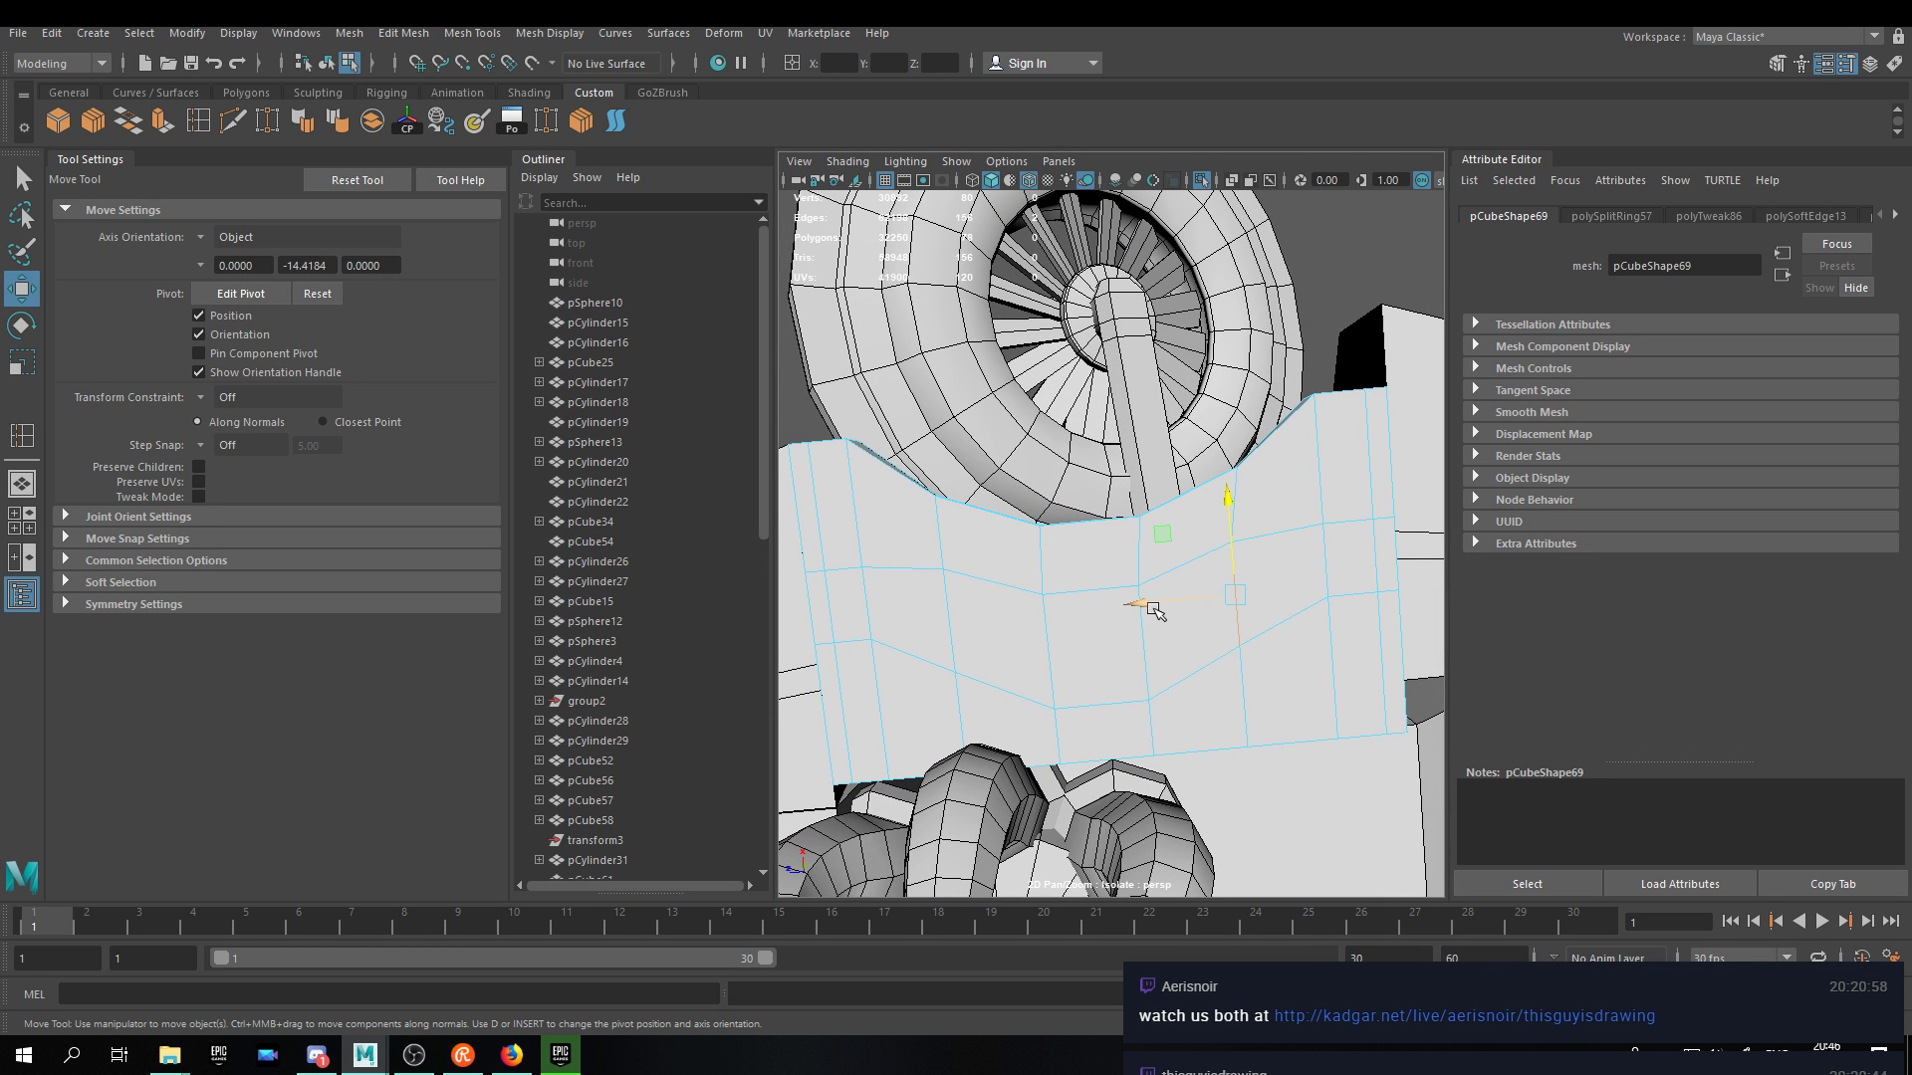
left_click_drag(1145, 605, 1228, 485)
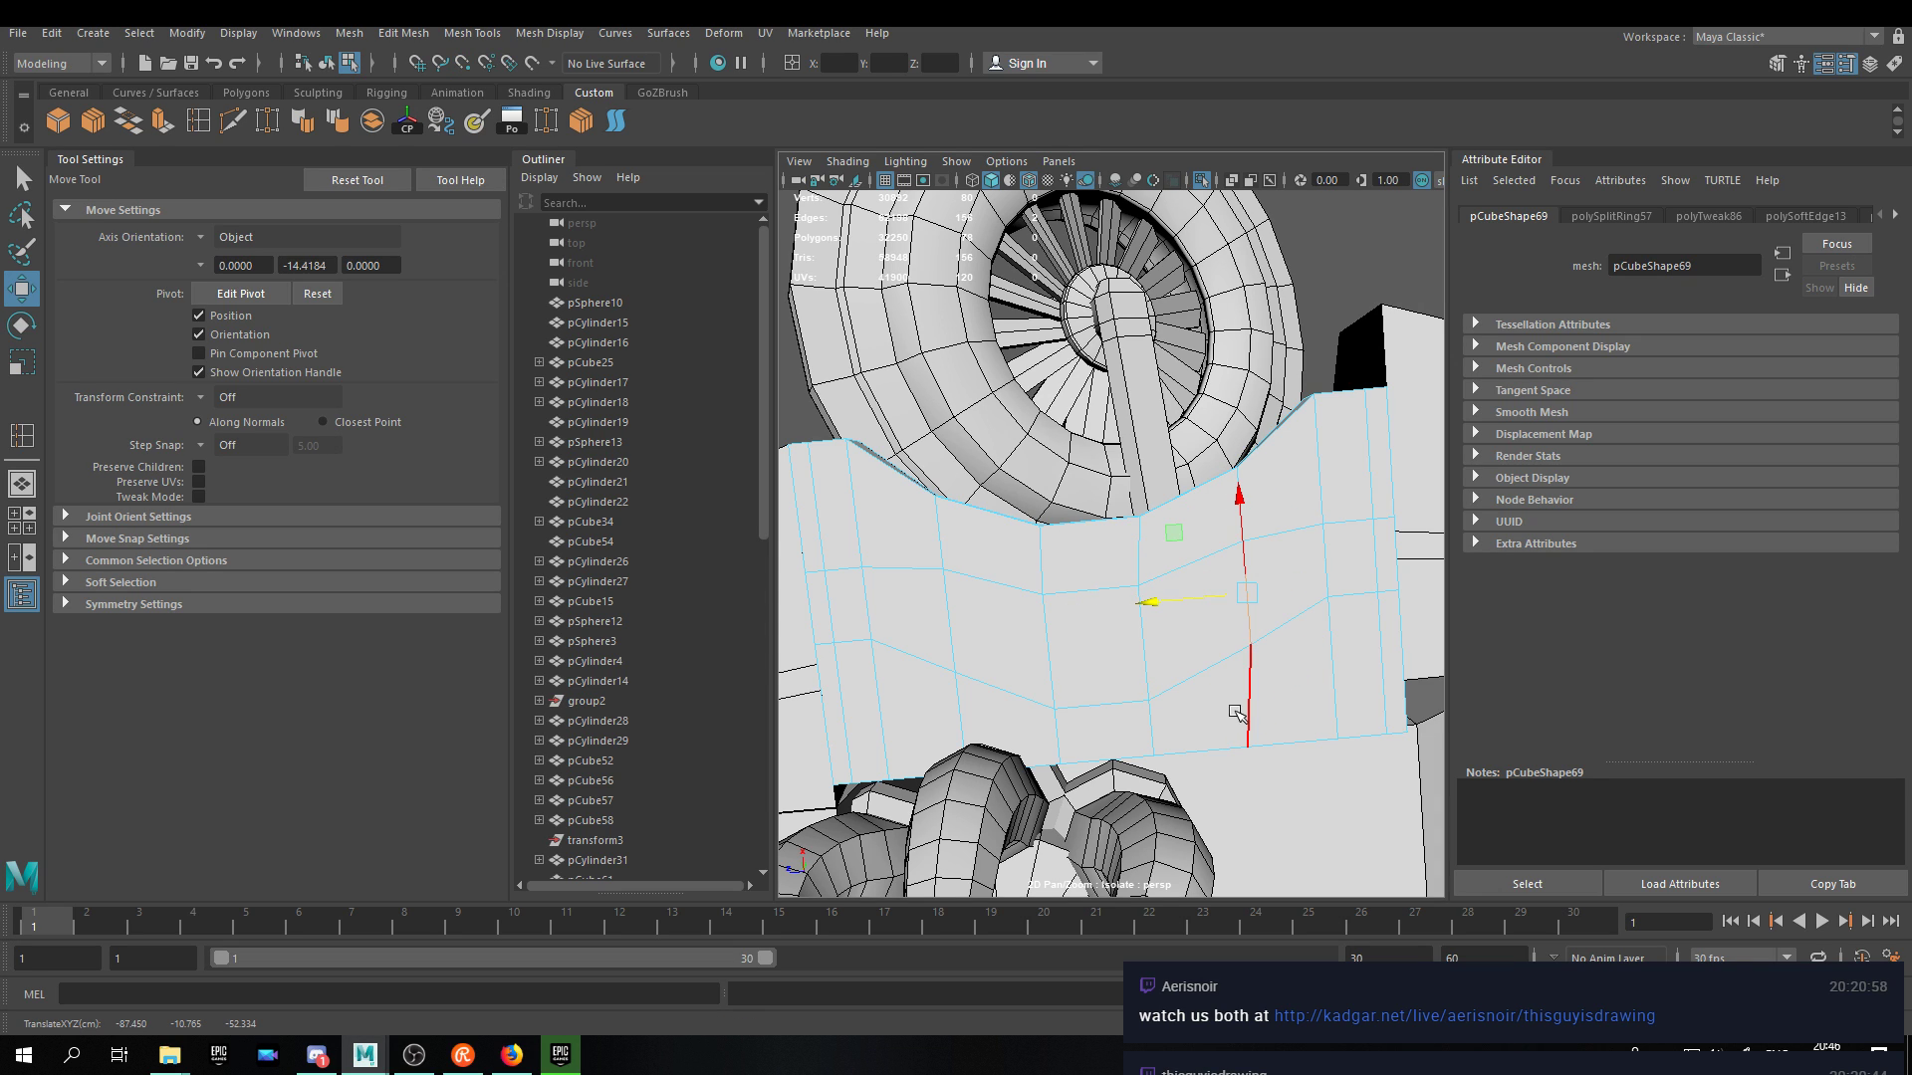
right_click_drag(1204, 679, 1115, 508)
key("v")
left_click_drag(1239, 763, 1176, 753)
right_click_drag(1232, 560, 1295, 479)
left_click_drag(1216, 584, 1216, 728, "alt")
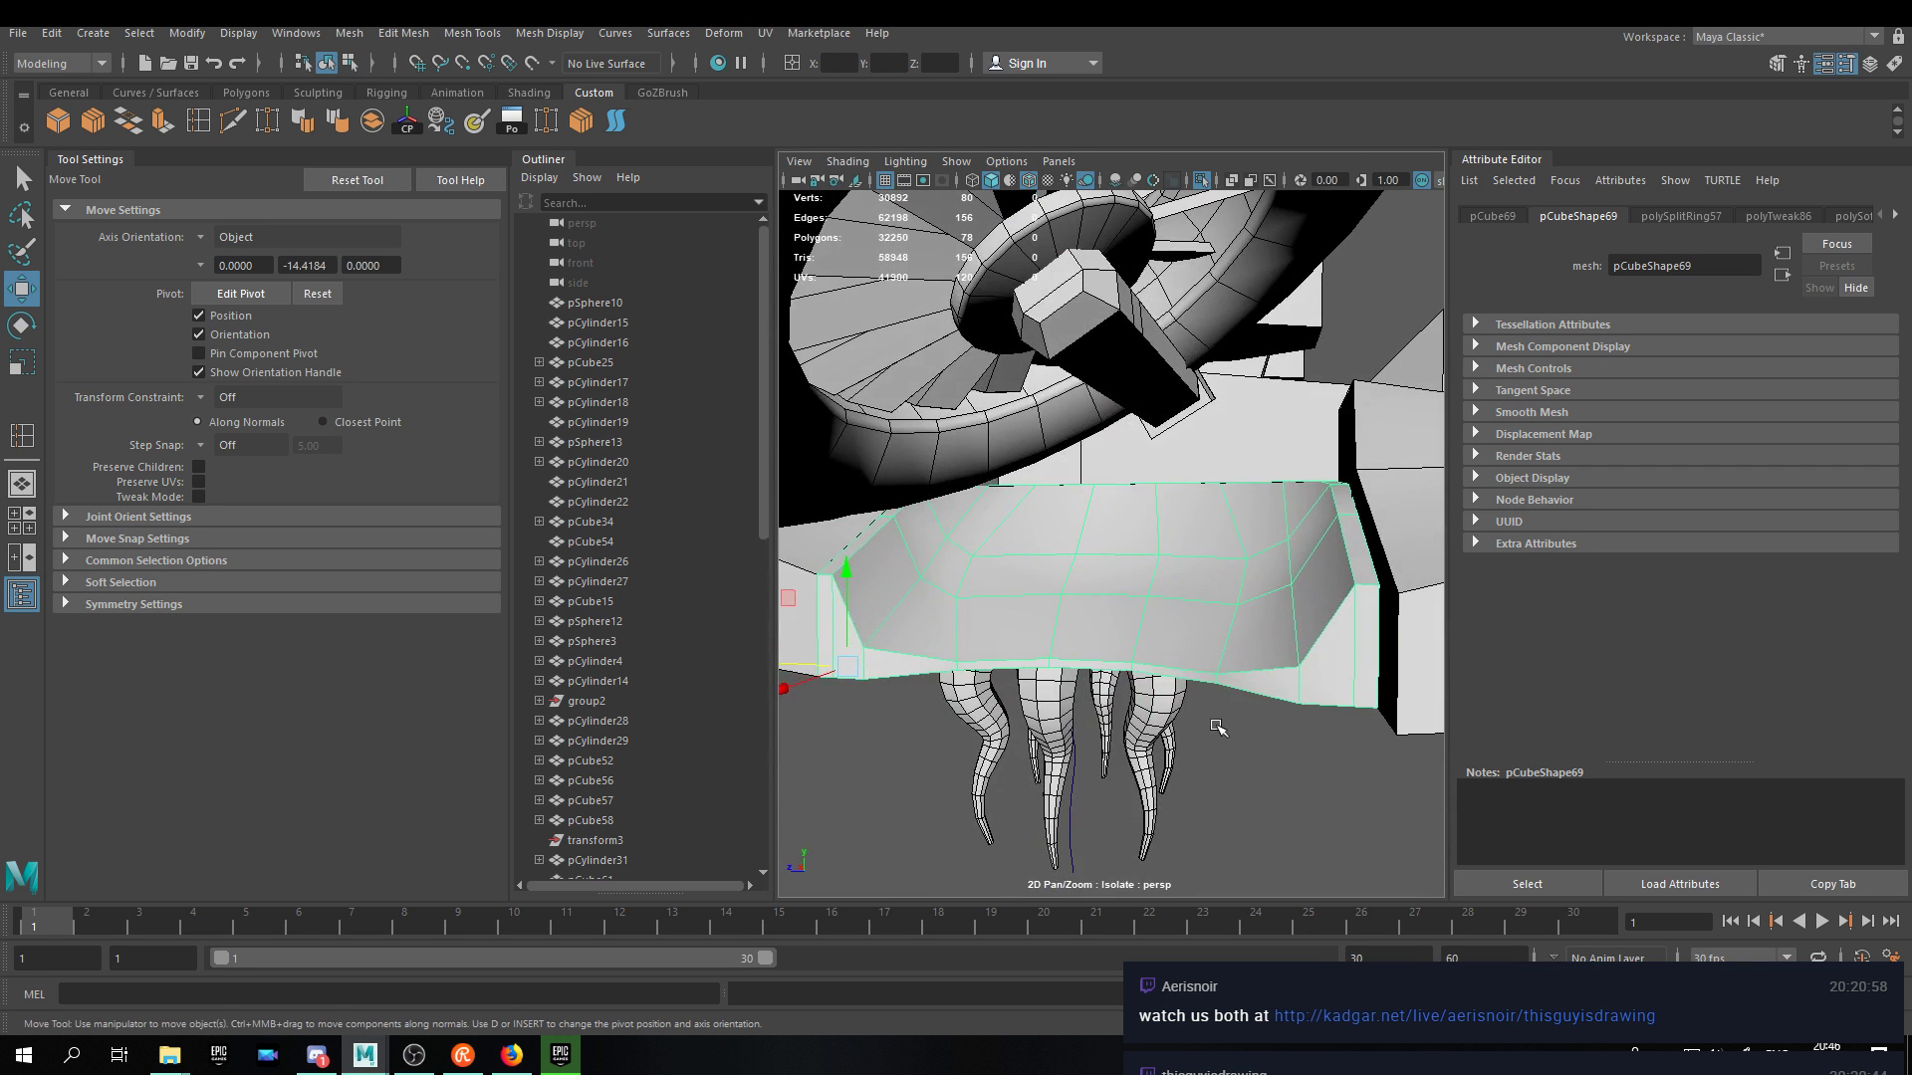
Move the selected extra hull piece along one axis, well clear of the ship.
scroll(1217, 728, "down", 8)
right_click_drag(1140, 557, 1254, 487)
left_click(1225, 451)
left_click_drag(1225, 448, 1665, 726, "alt")
left_click(1234, 687)
left_click_drag(1211, 687, 1087, 453, "alt")
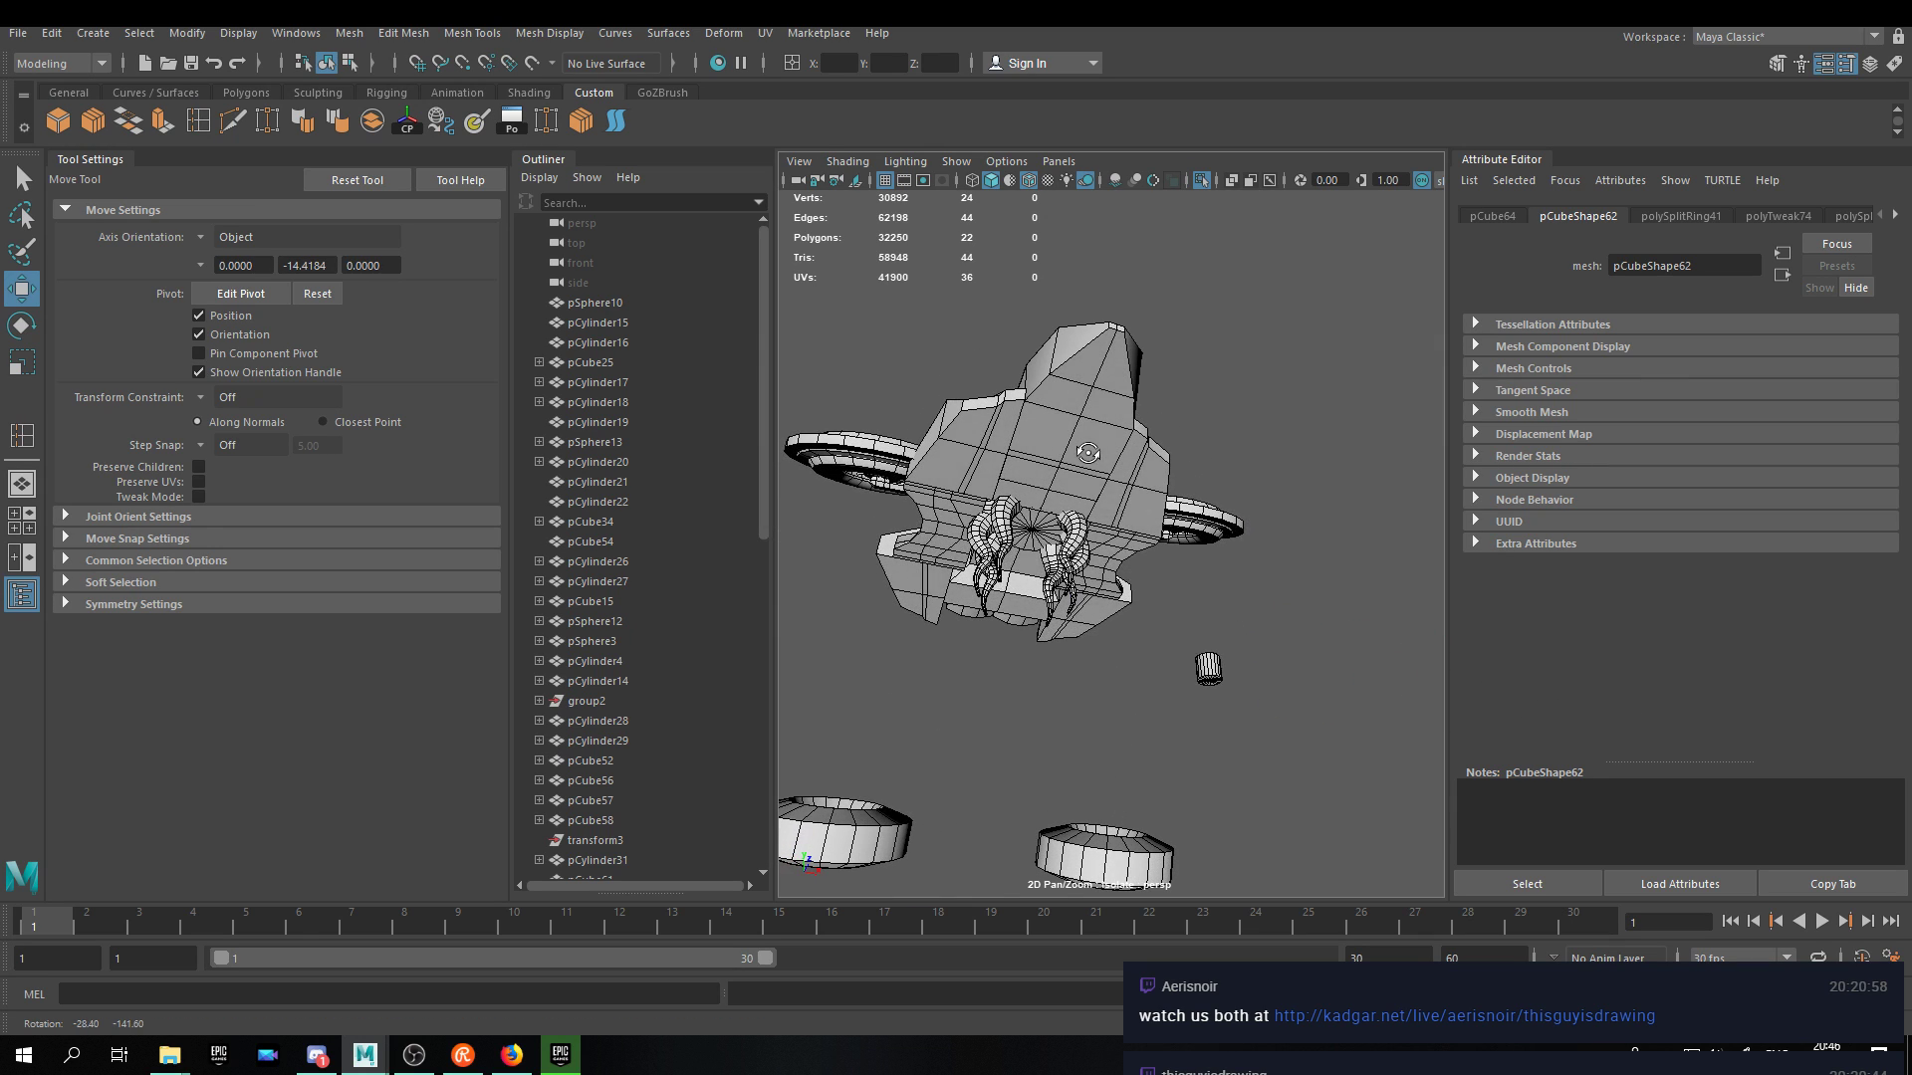
left_click_drag(1158, 525, 1215, 652, "alt")
scroll(1215, 653, "down", 10)
left_click_drag(1269, 572, 1101, 450)
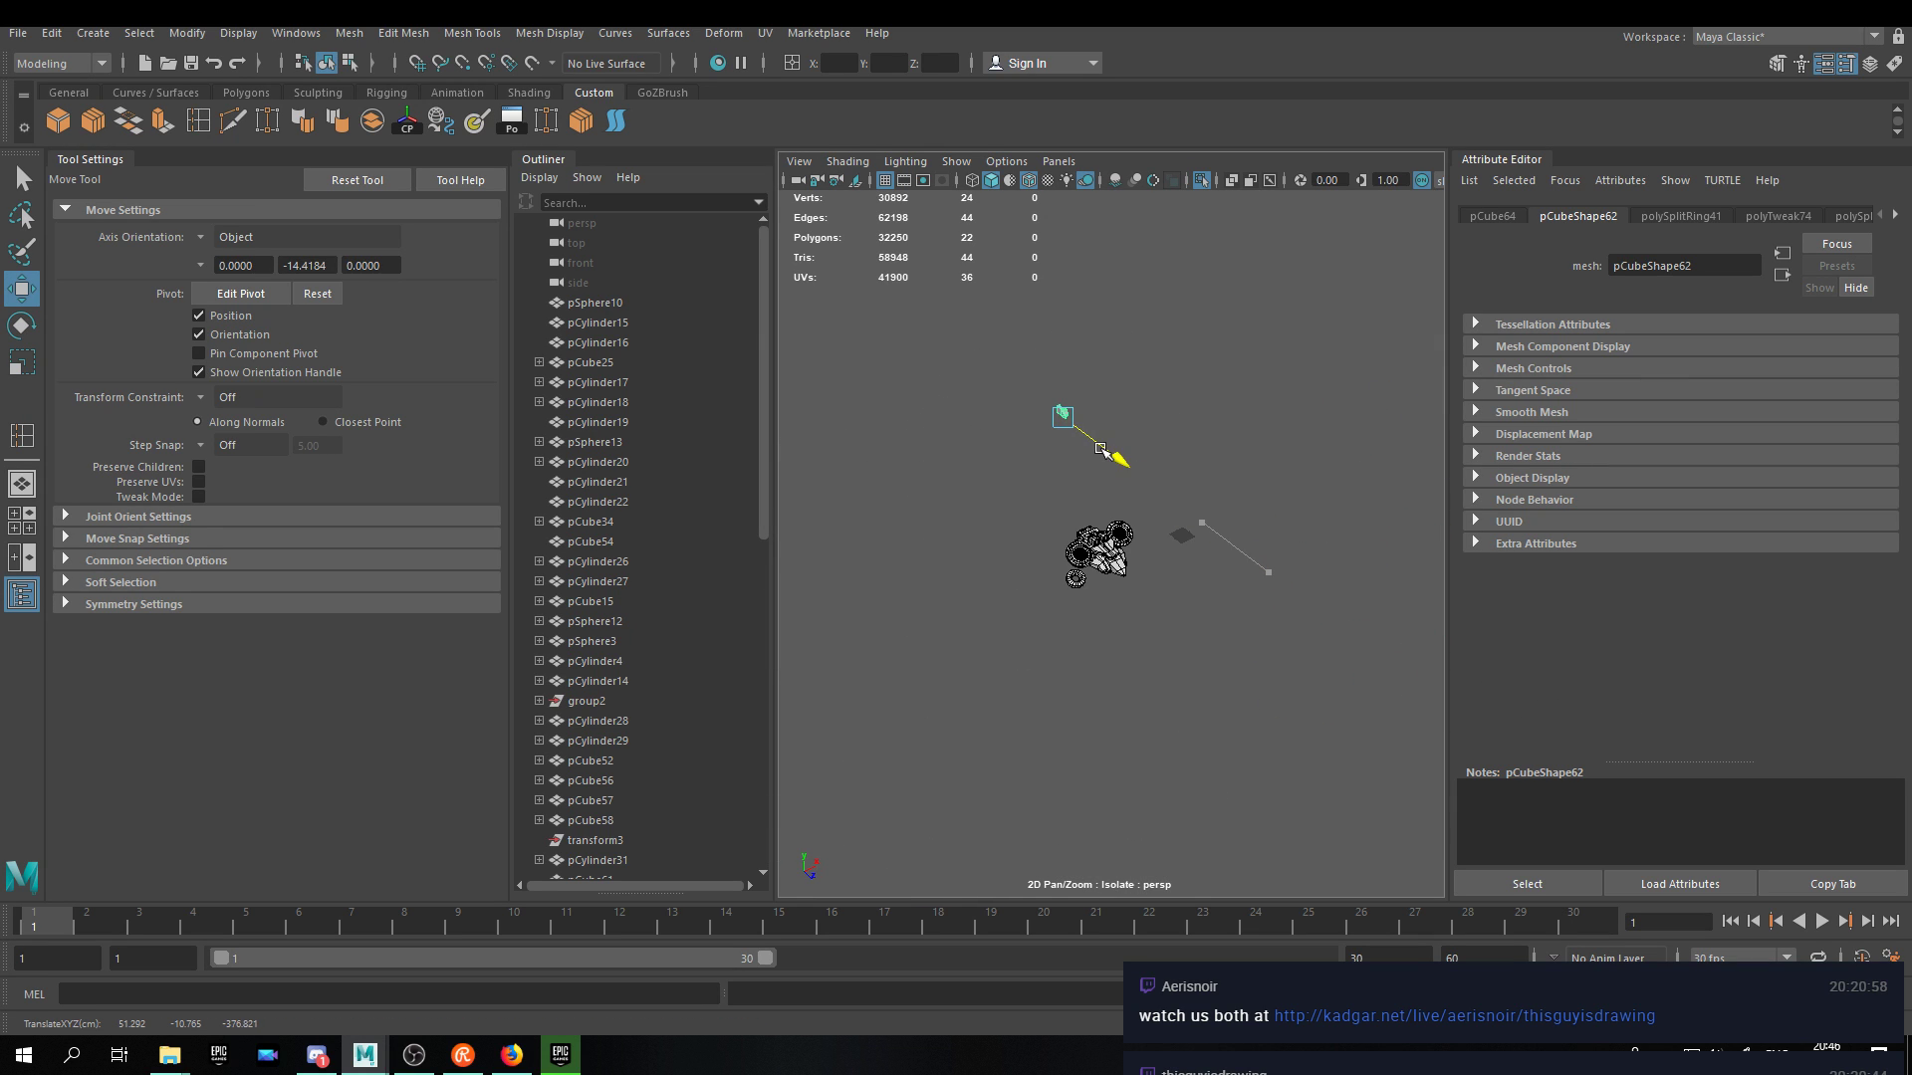
scroll(1102, 450, "up", 15)
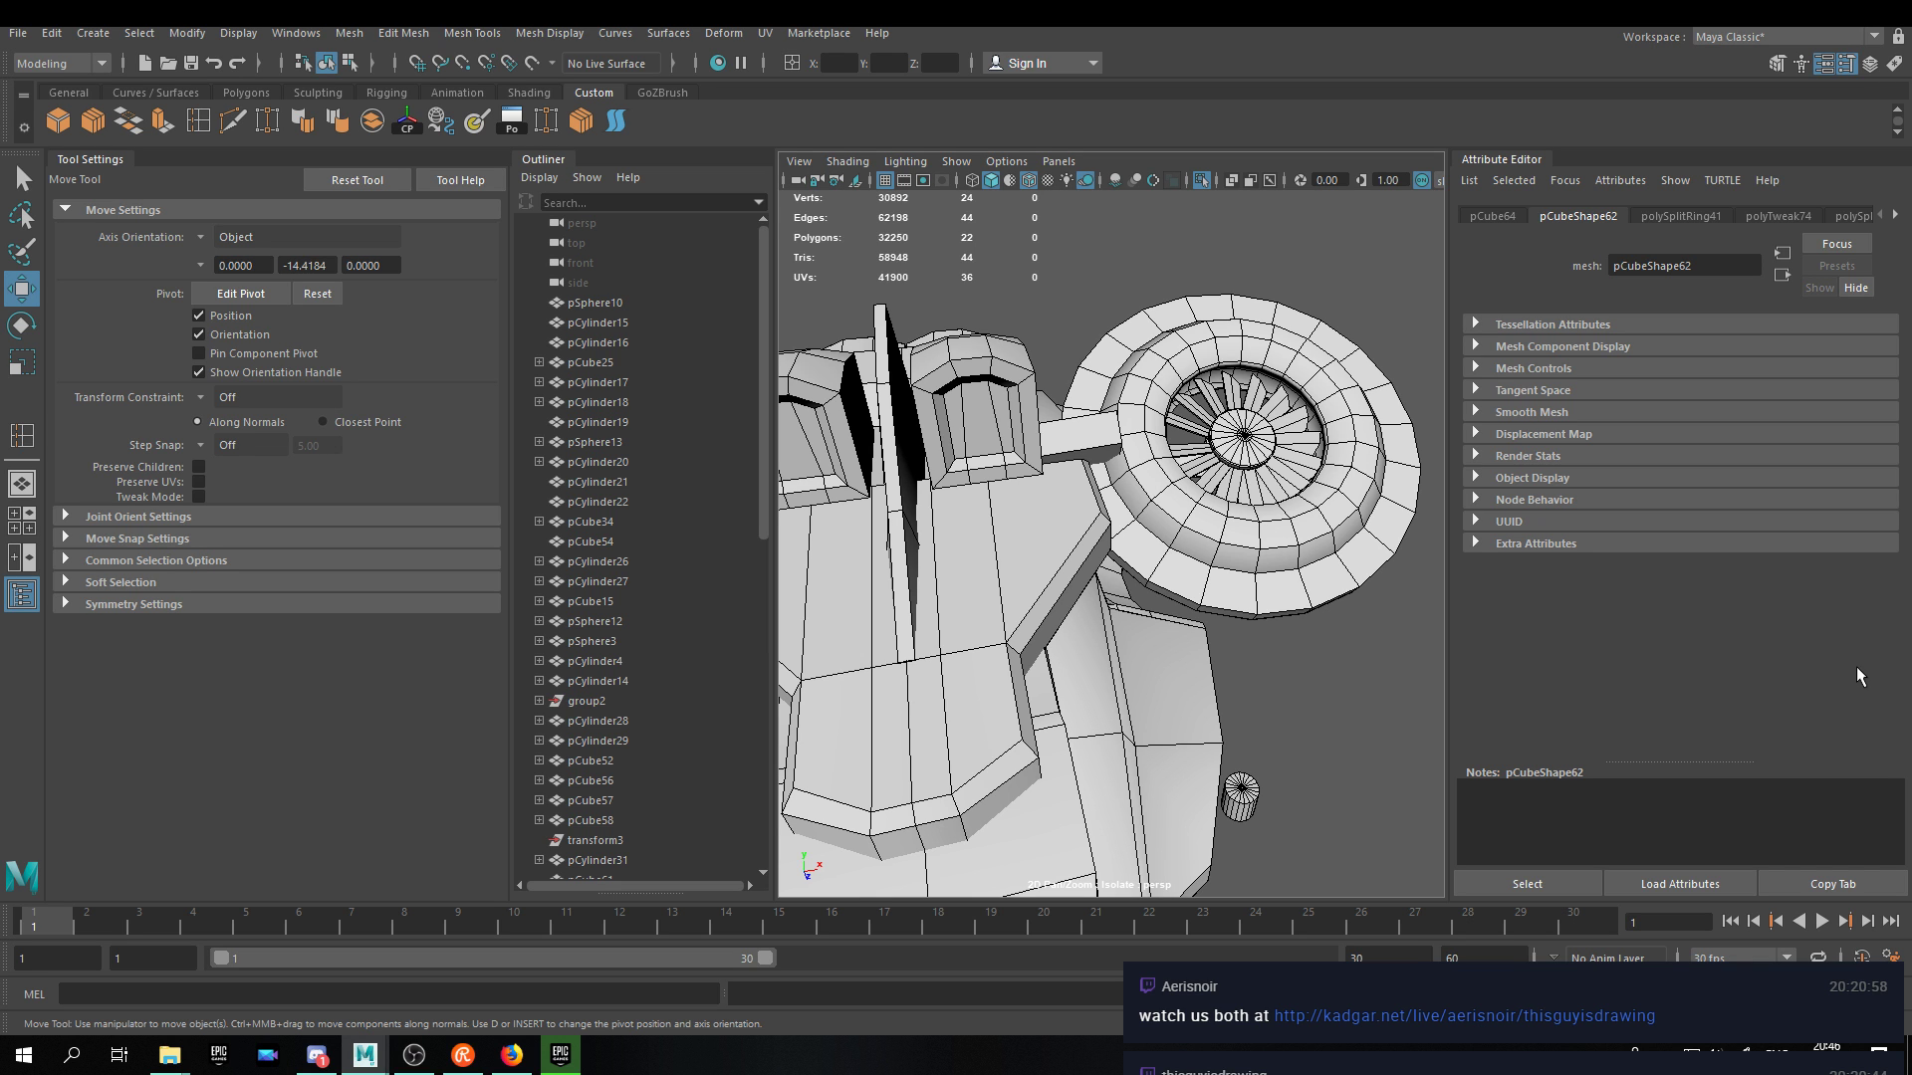
Examine the ship's upper hull, fan-disc engine and underside recess from several angles.
left_click_drag(1372, 601, 1238, 506, "alt")
left_click(1240, 508)
key("f")
left_click_drag(1230, 704, 1196, 627, "alt")
middle_click_drag(1197, 627, 1232, 611, "alt")
mouse_move(1232, 610)
left_mouse_down("alt")
mouse_move(1208, 615)
mouse_move(1216, 631)
left_mouse_up("alt")
scroll(1359, 687, "down", 5)
scroll(1359, 687, "down", 5)
left_click_drag(1170, 548, 1259, 730, "alt")
left_click(1344, 716)
left_click_drag(1346, 854, 1096, 597, "alt")
mouse_move(1123, 484)
left_mouse_down("alt")
mouse_move(1136, 446)
mouse_move(1160, 451)
mouse_move(1125, 492)
mouse_move(1122, 556)
mouse_move(1114, 517)
left_mouse_up("alt")
scroll(1161, 451, "up", 5)
Insert a single crosswise edge loop through the middle of the recess block, return to object mode and save the scene.
left_click(1173, 569)
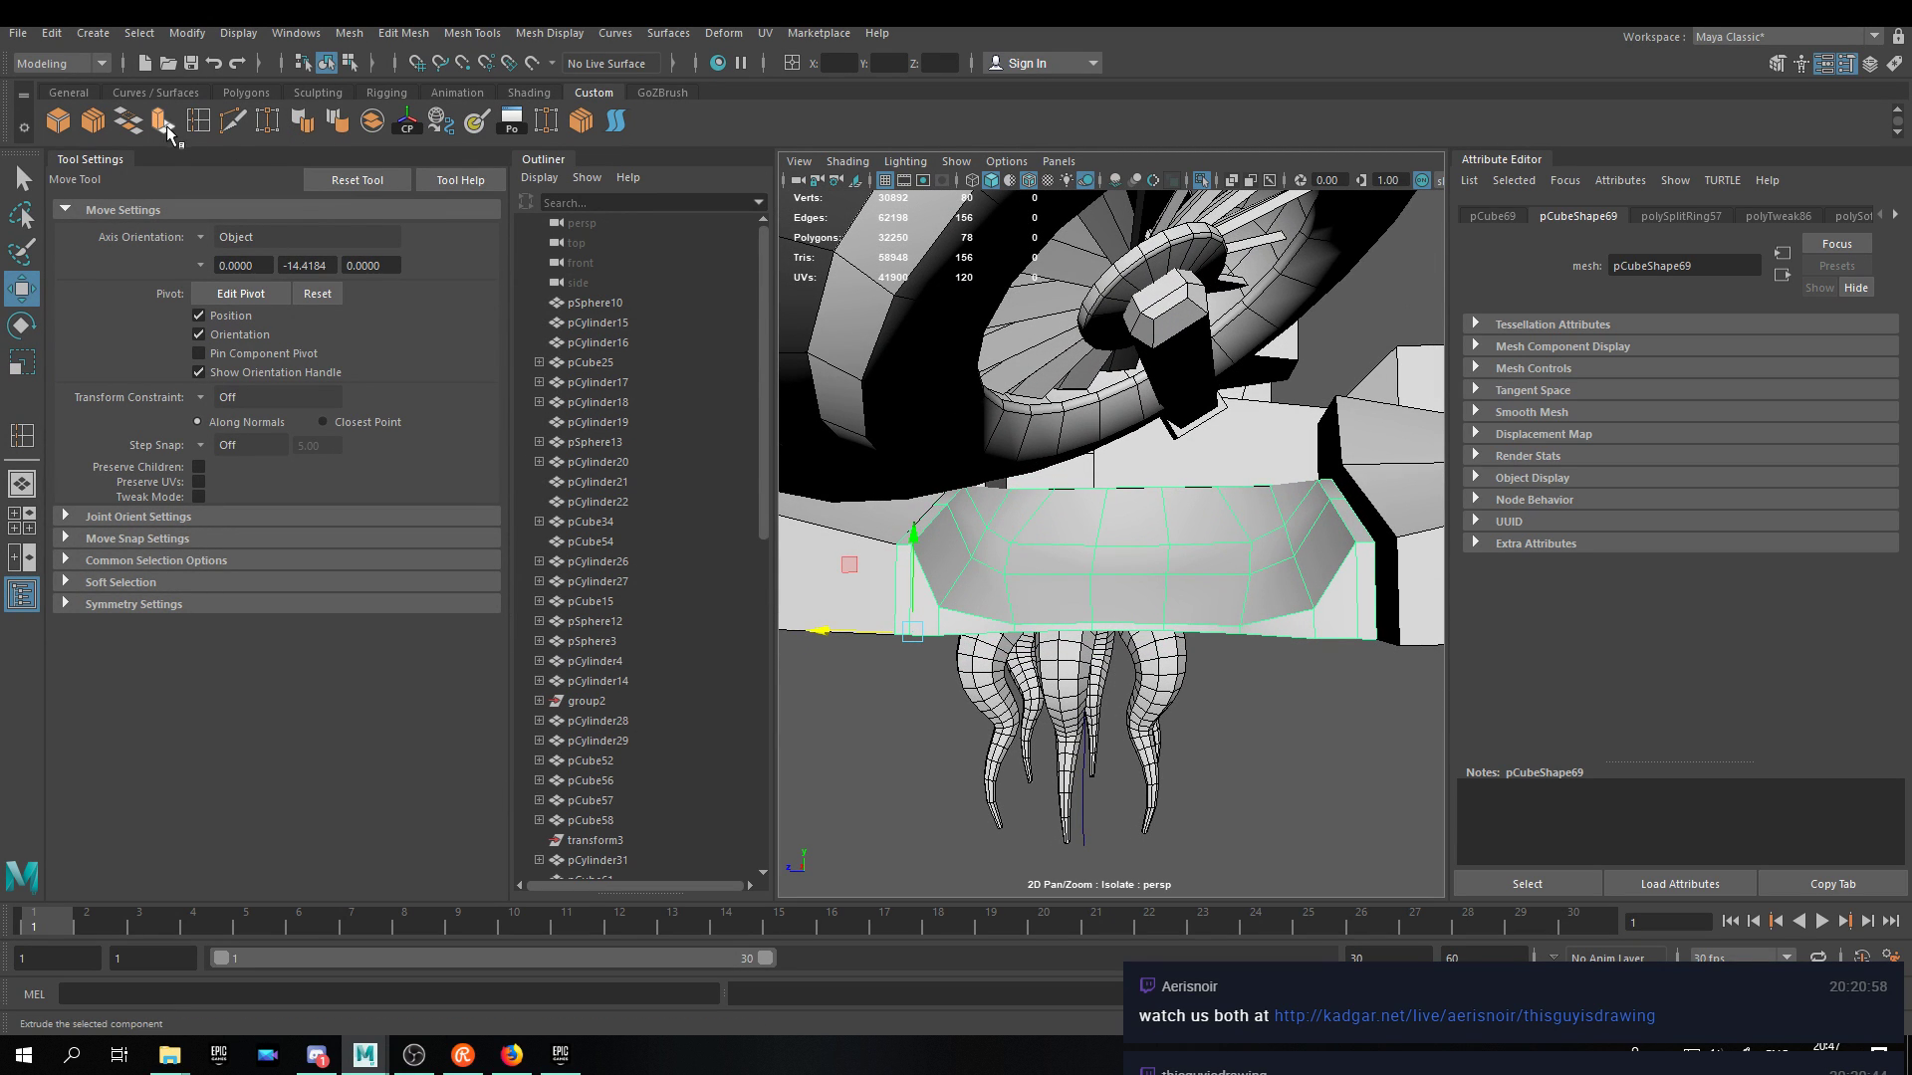
left_click(200, 127)
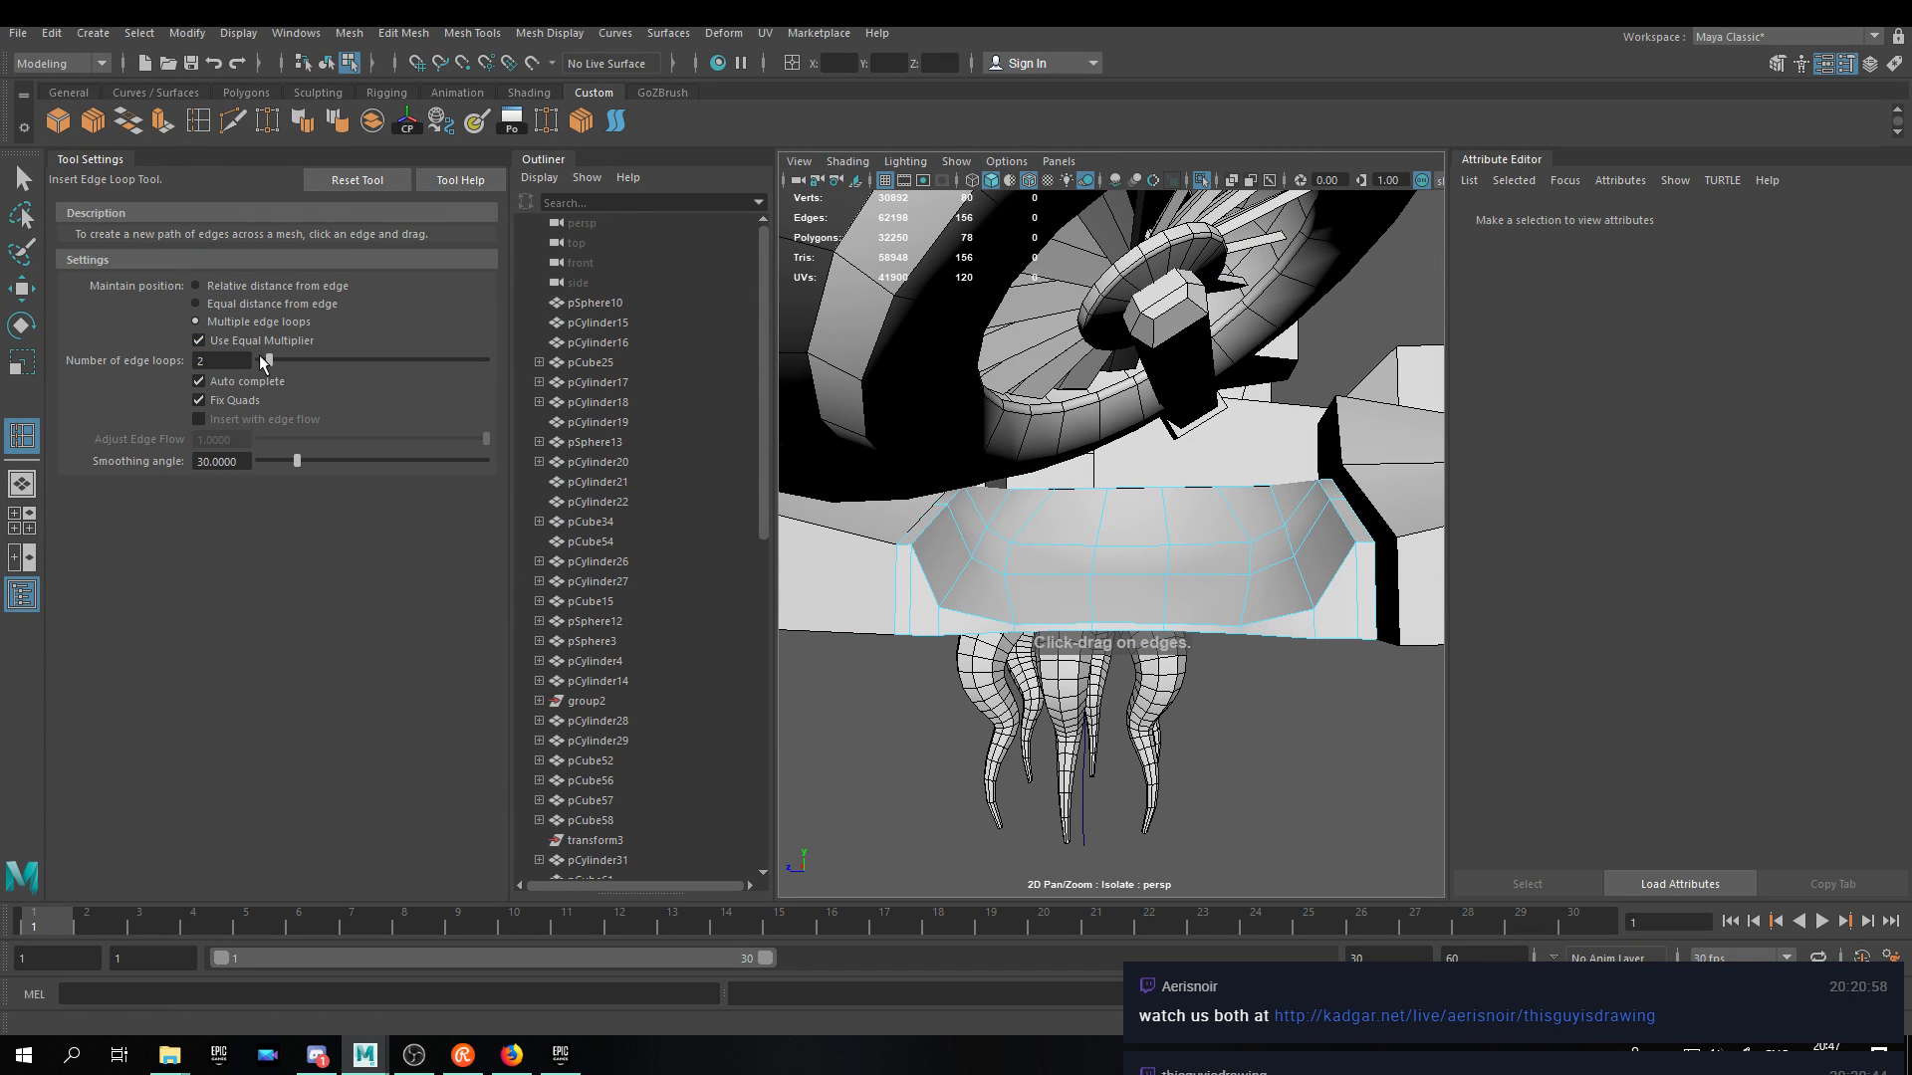
left_click(1142, 553)
key("w")
right_click_drag(1198, 508, 1252, 531)
left_click_drag(1180, 542, 1122, 679, "alt")
key("ctrl+s")
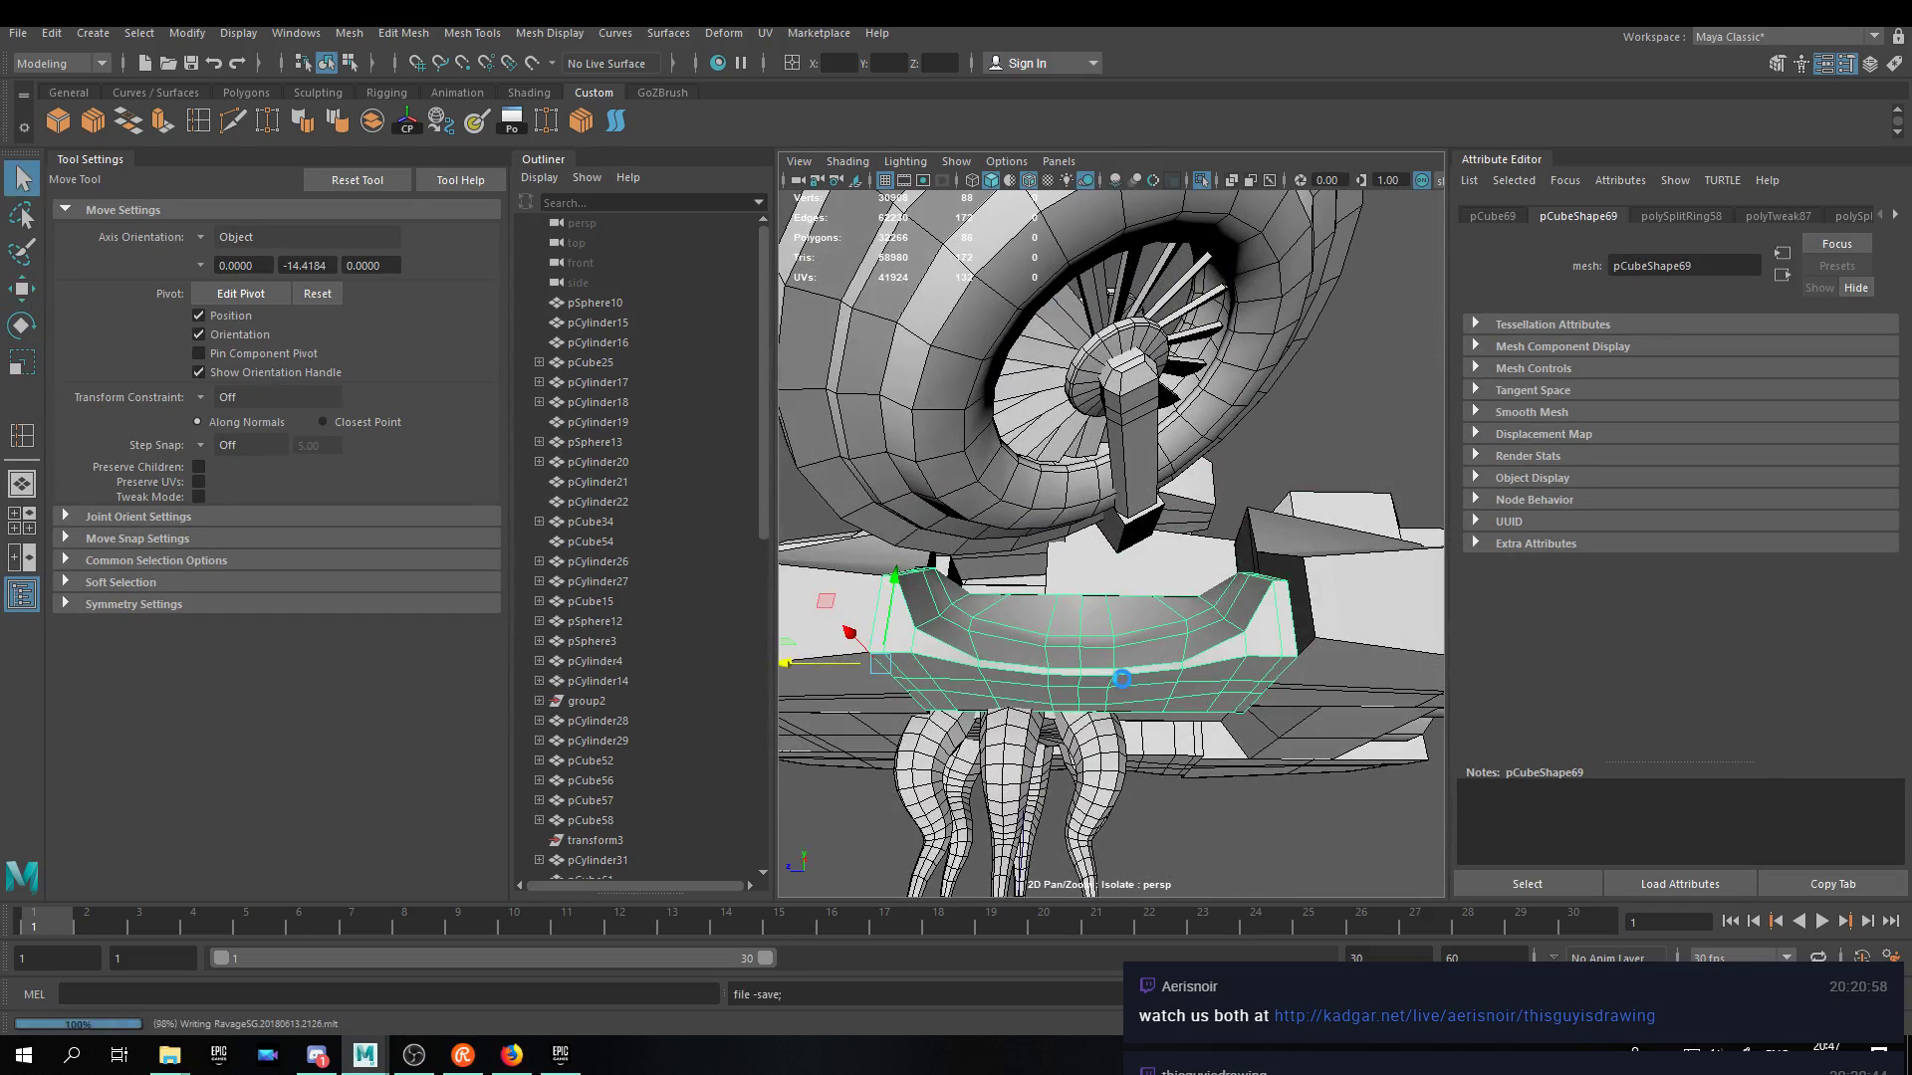
Try to scale the middle of the recess block's curved rim.
right_click(1132, 648)
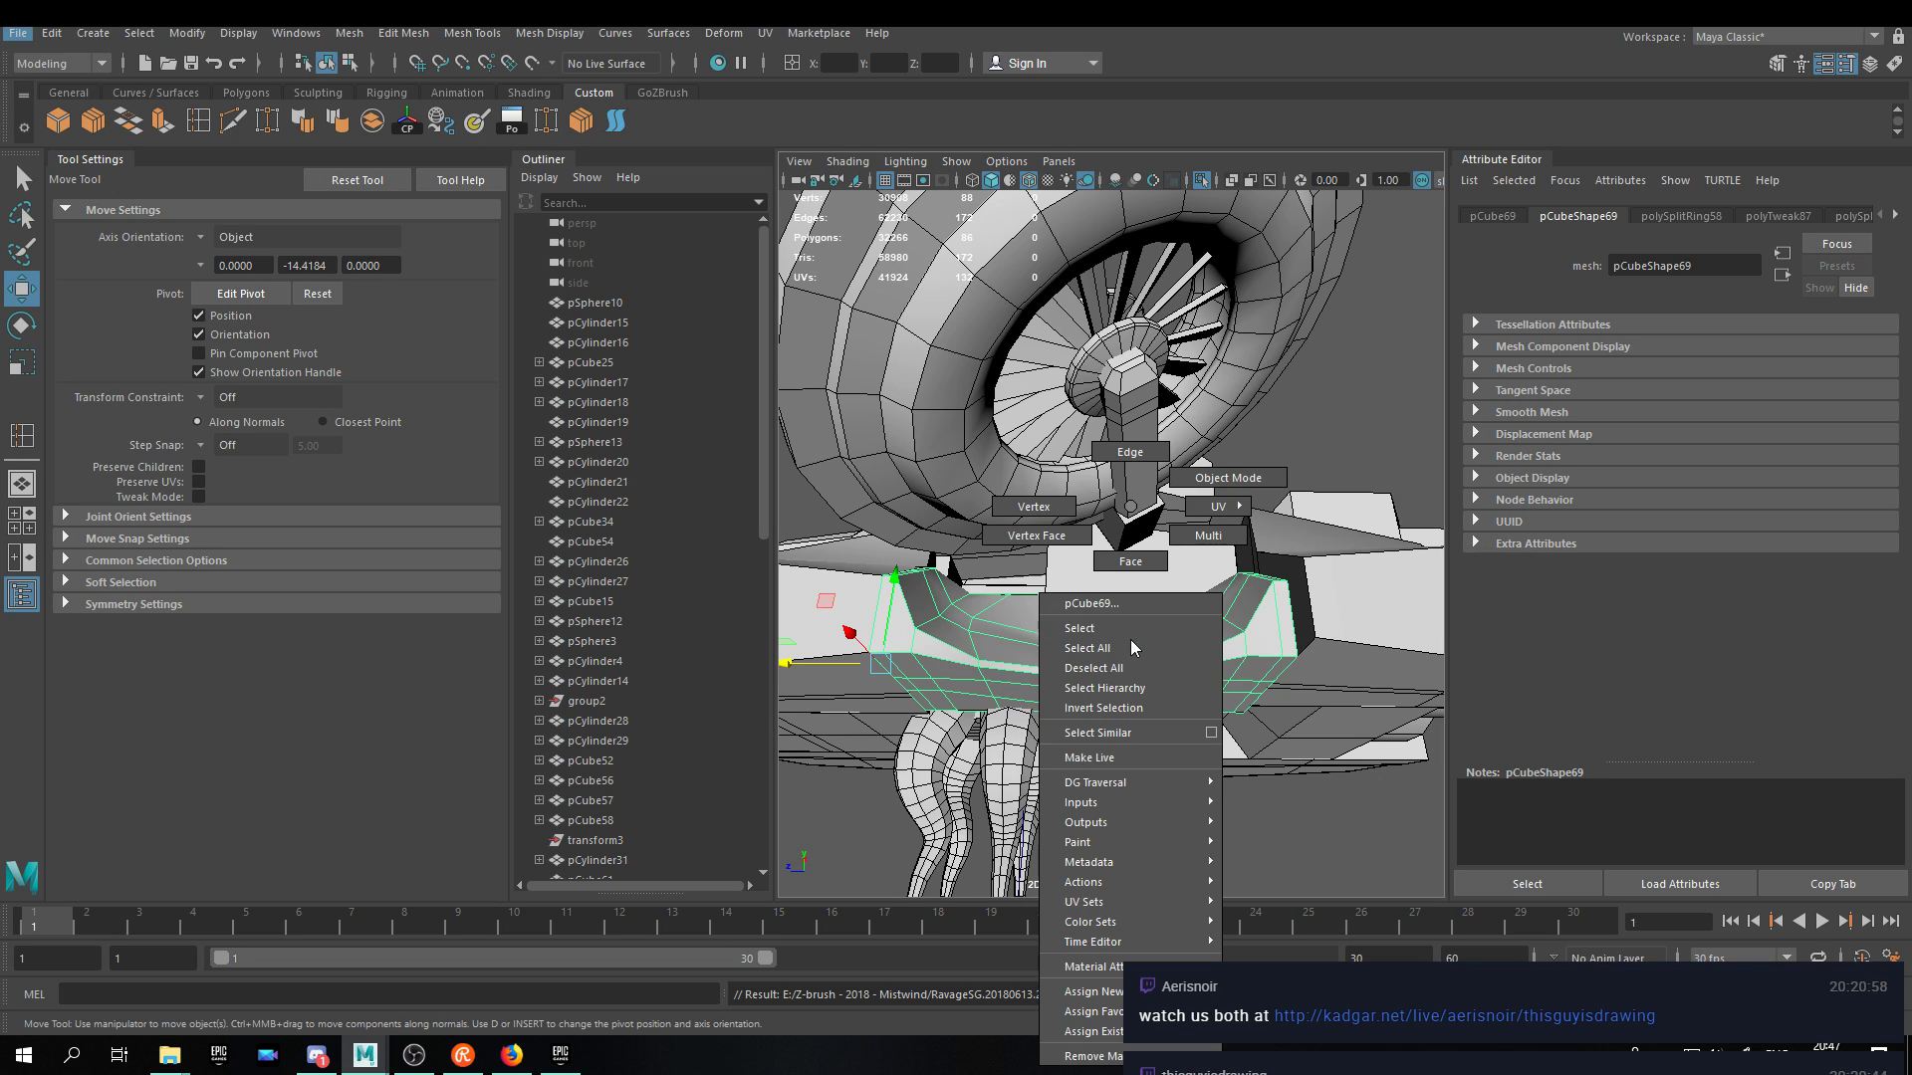
left_click(1228, 478)
scroll(1110, 542, "down", 10)
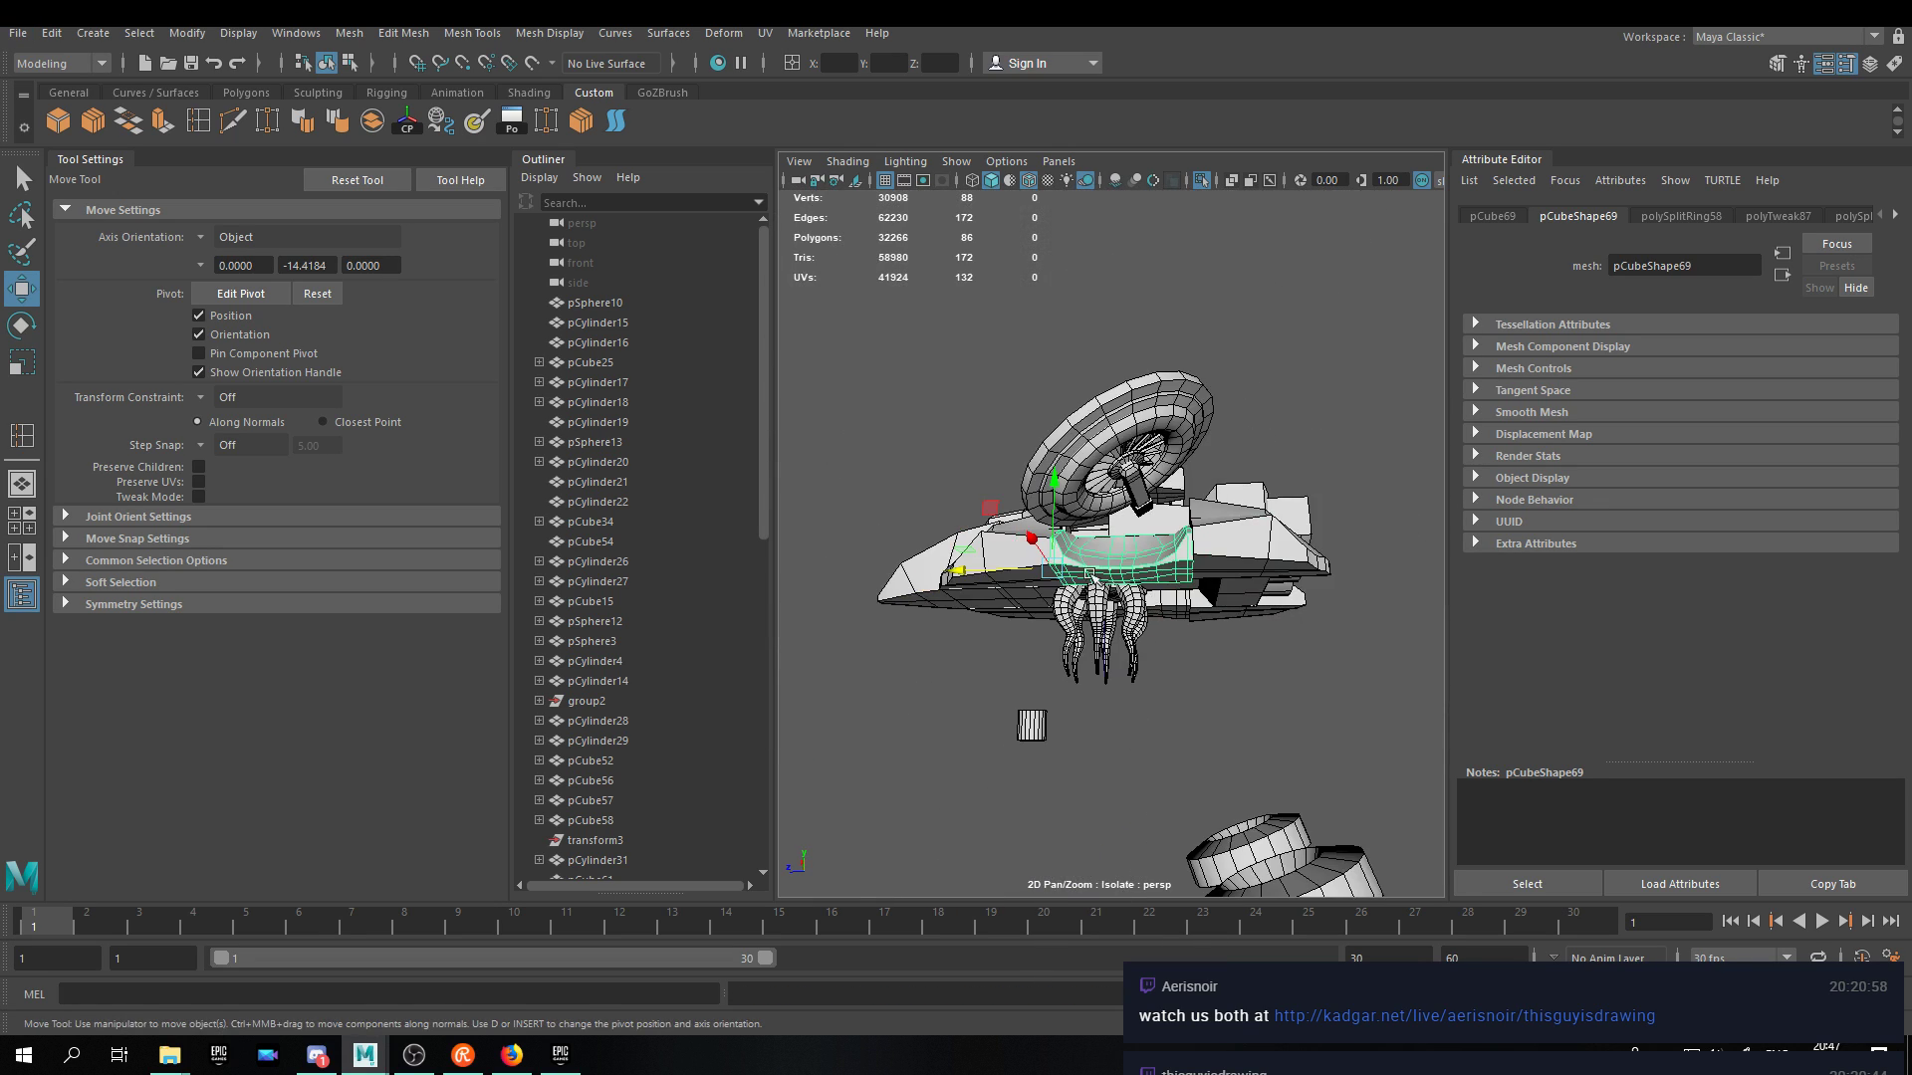
left_click_drag(1145, 697, 1200, 687, "alt")
left_click_drag(1163, 772, 1279, 677, "alt")
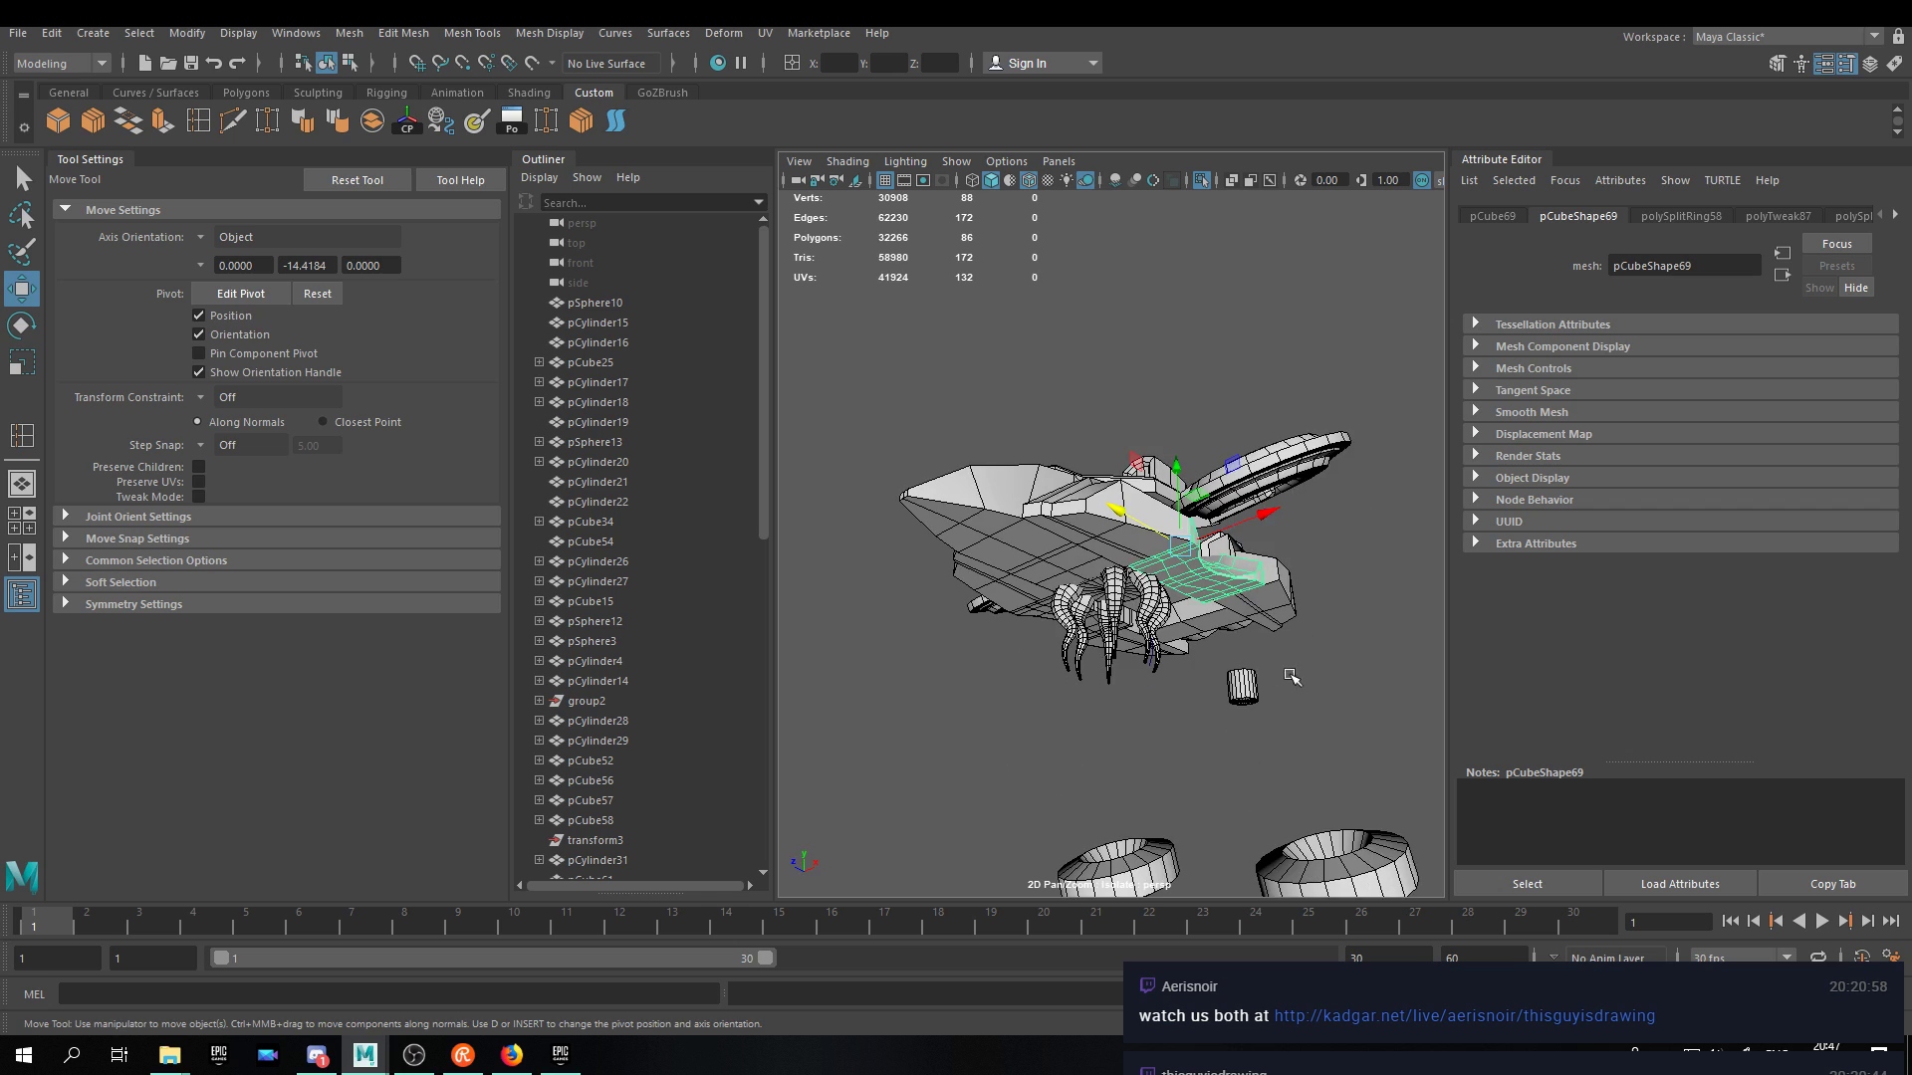
key("f")
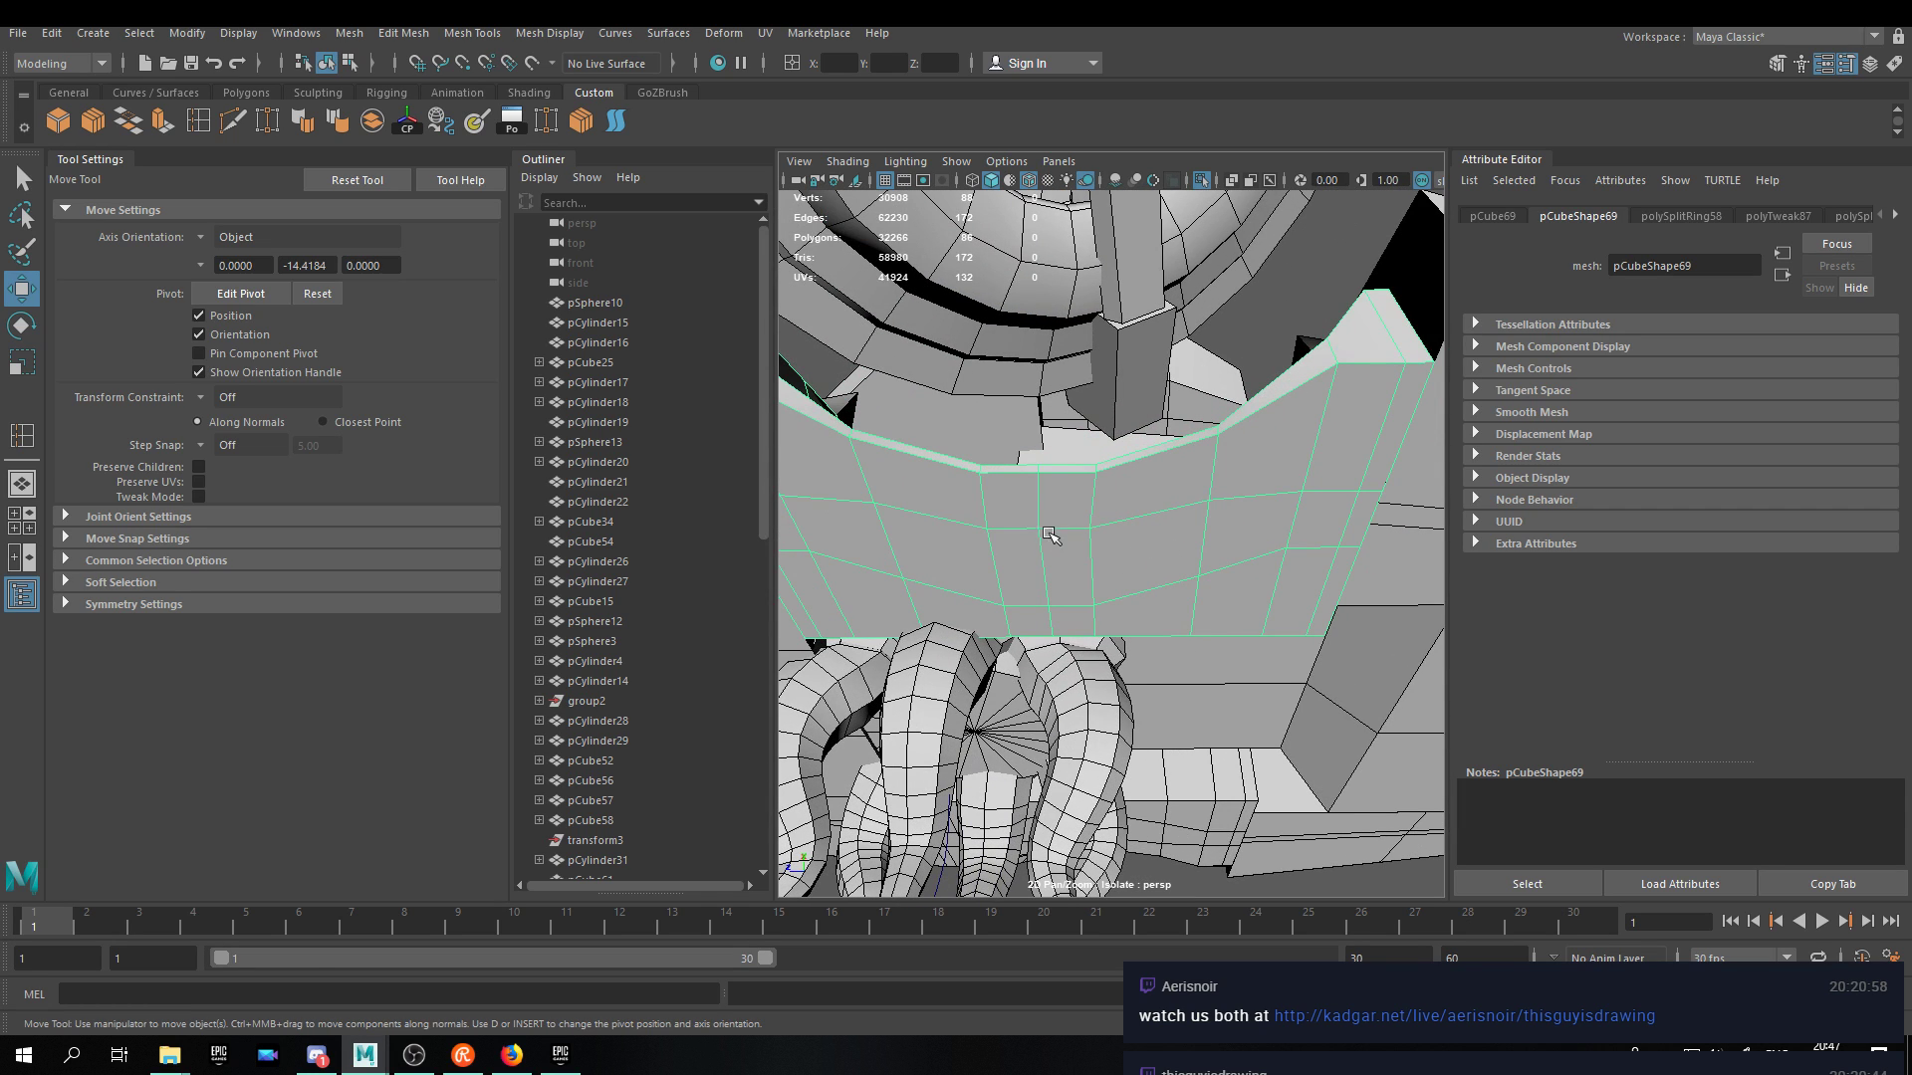
left_click_drag(1052, 541, 1055, 495, "alt")
right_click_drag(1055, 495, 995, 497)
left_click(1057, 565)
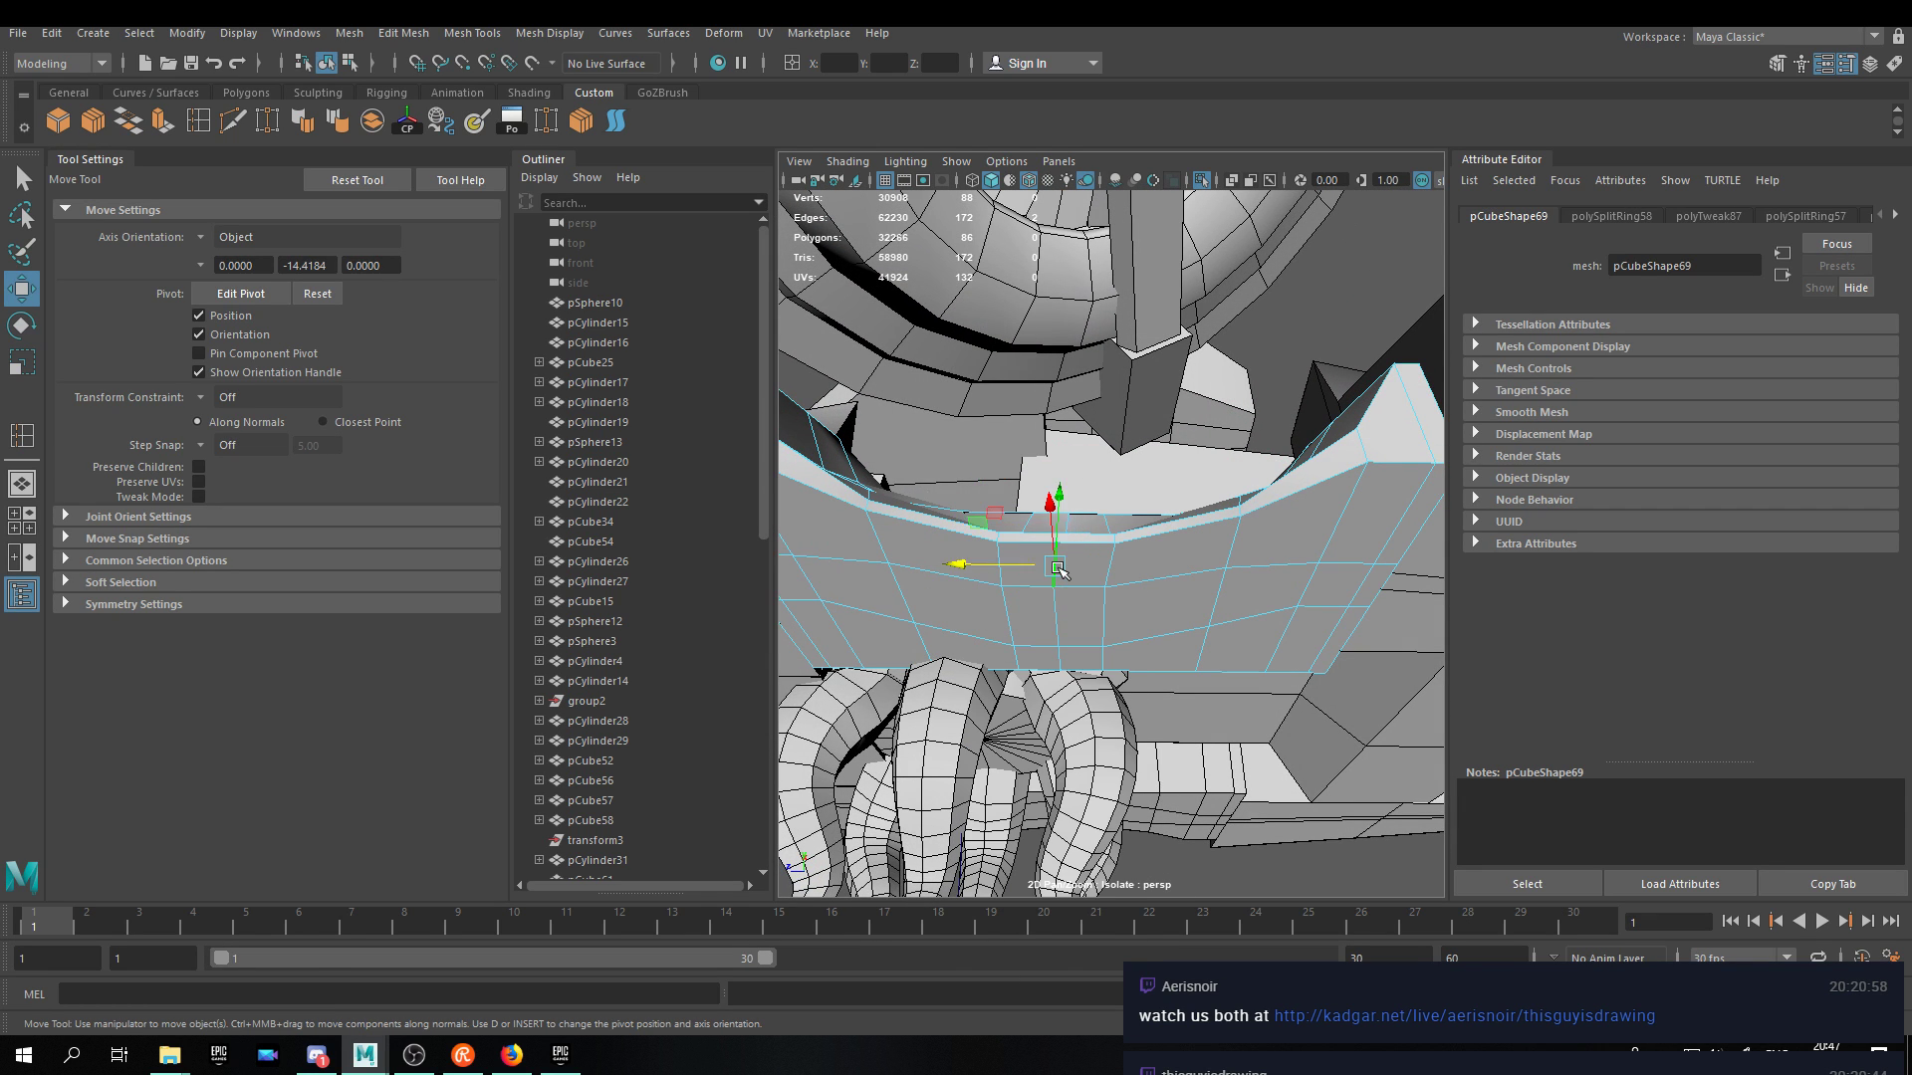
left_click(1056, 525)
key("r")
mouse_move(975, 525)
left_mouse_down()
mouse_move(1048, 524)
mouse_move(974, 521)
left_mouse_up()
double_click(994, 525)
key("ctrl+z")
key("ctrl+z")
key("w")
right_click_drag(1110, 507, 1201, 500)
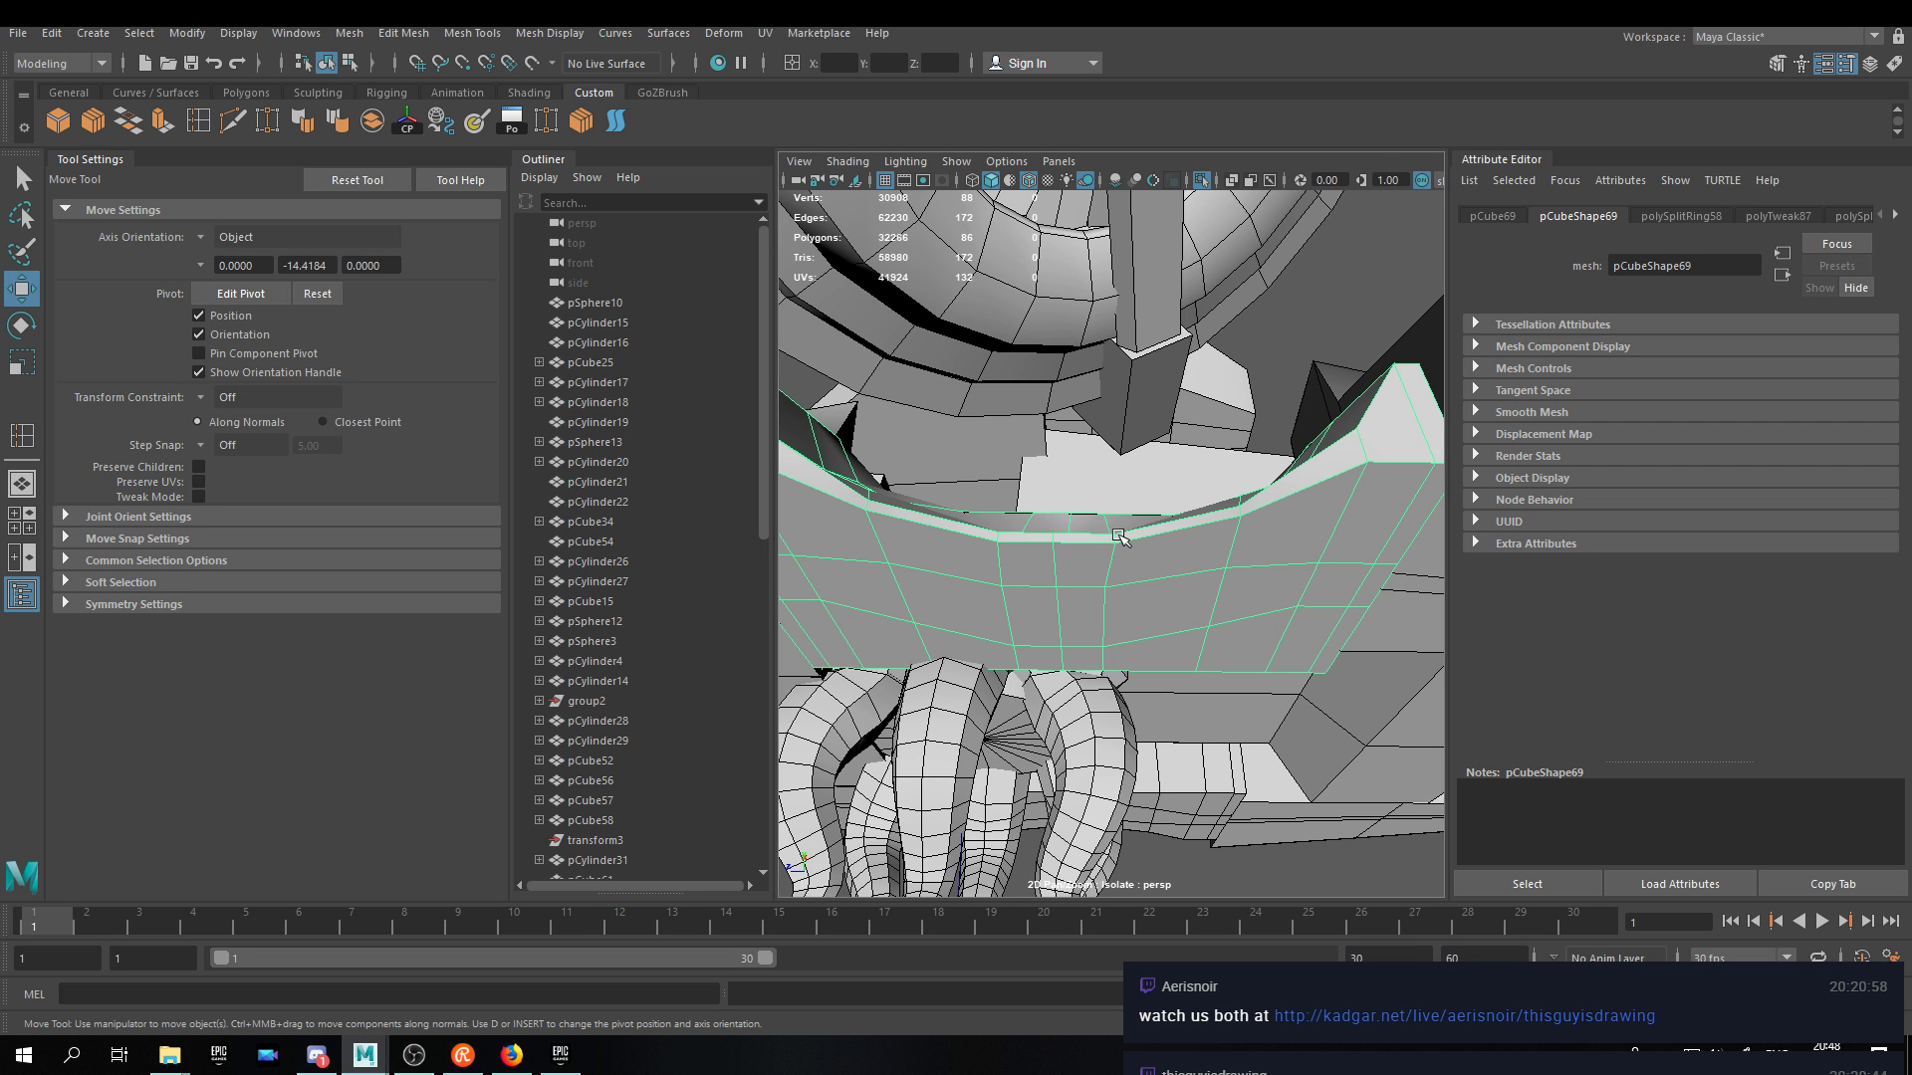
Examine the curved recess block and its edge flow around the fan disc from underneath.
left_click_drag(1064, 557, 1073, 580, "alt")
left_click_drag(1118, 671, 1068, 691, "alt")
right_click_drag(1067, 691, 1135, 486)
scroll(1084, 590, "down", 5)
left_click_drag(1097, 637, 1136, 528, "alt")
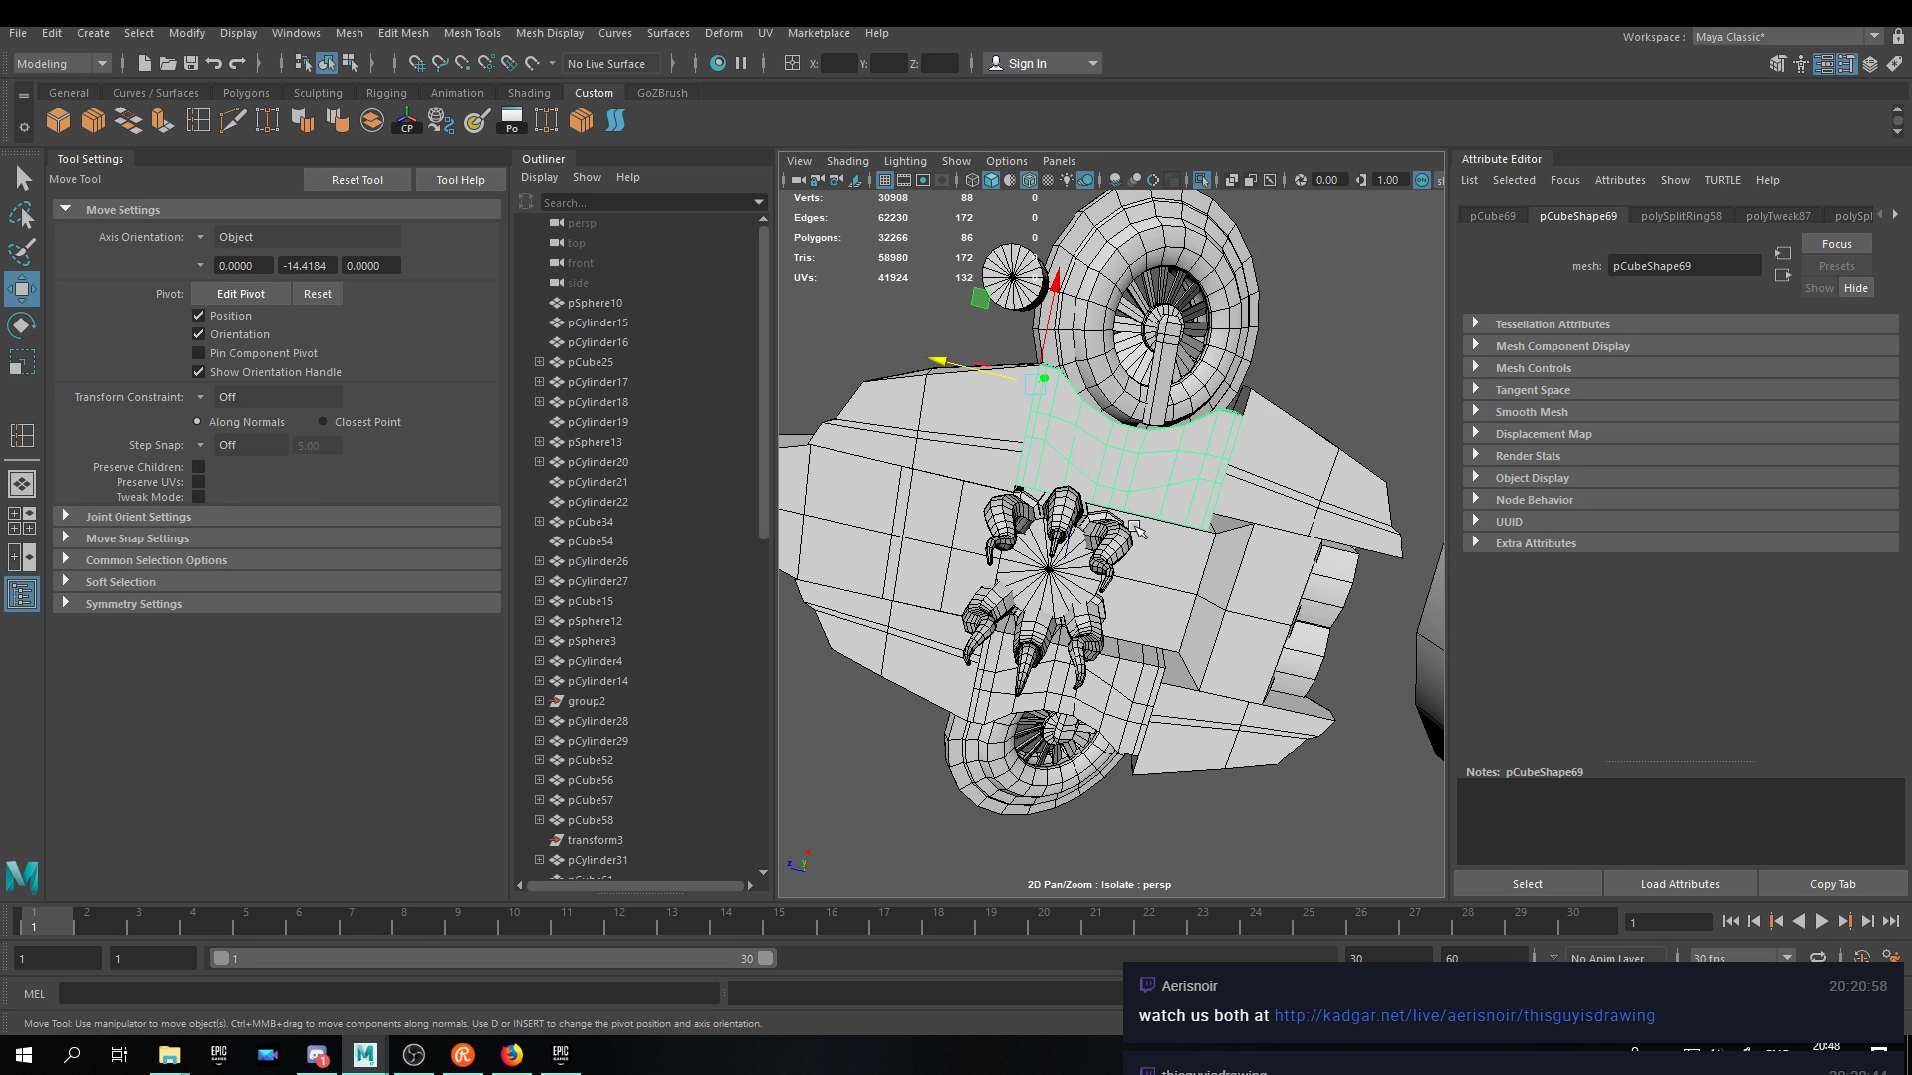
scroll(1136, 440, "up", 3)
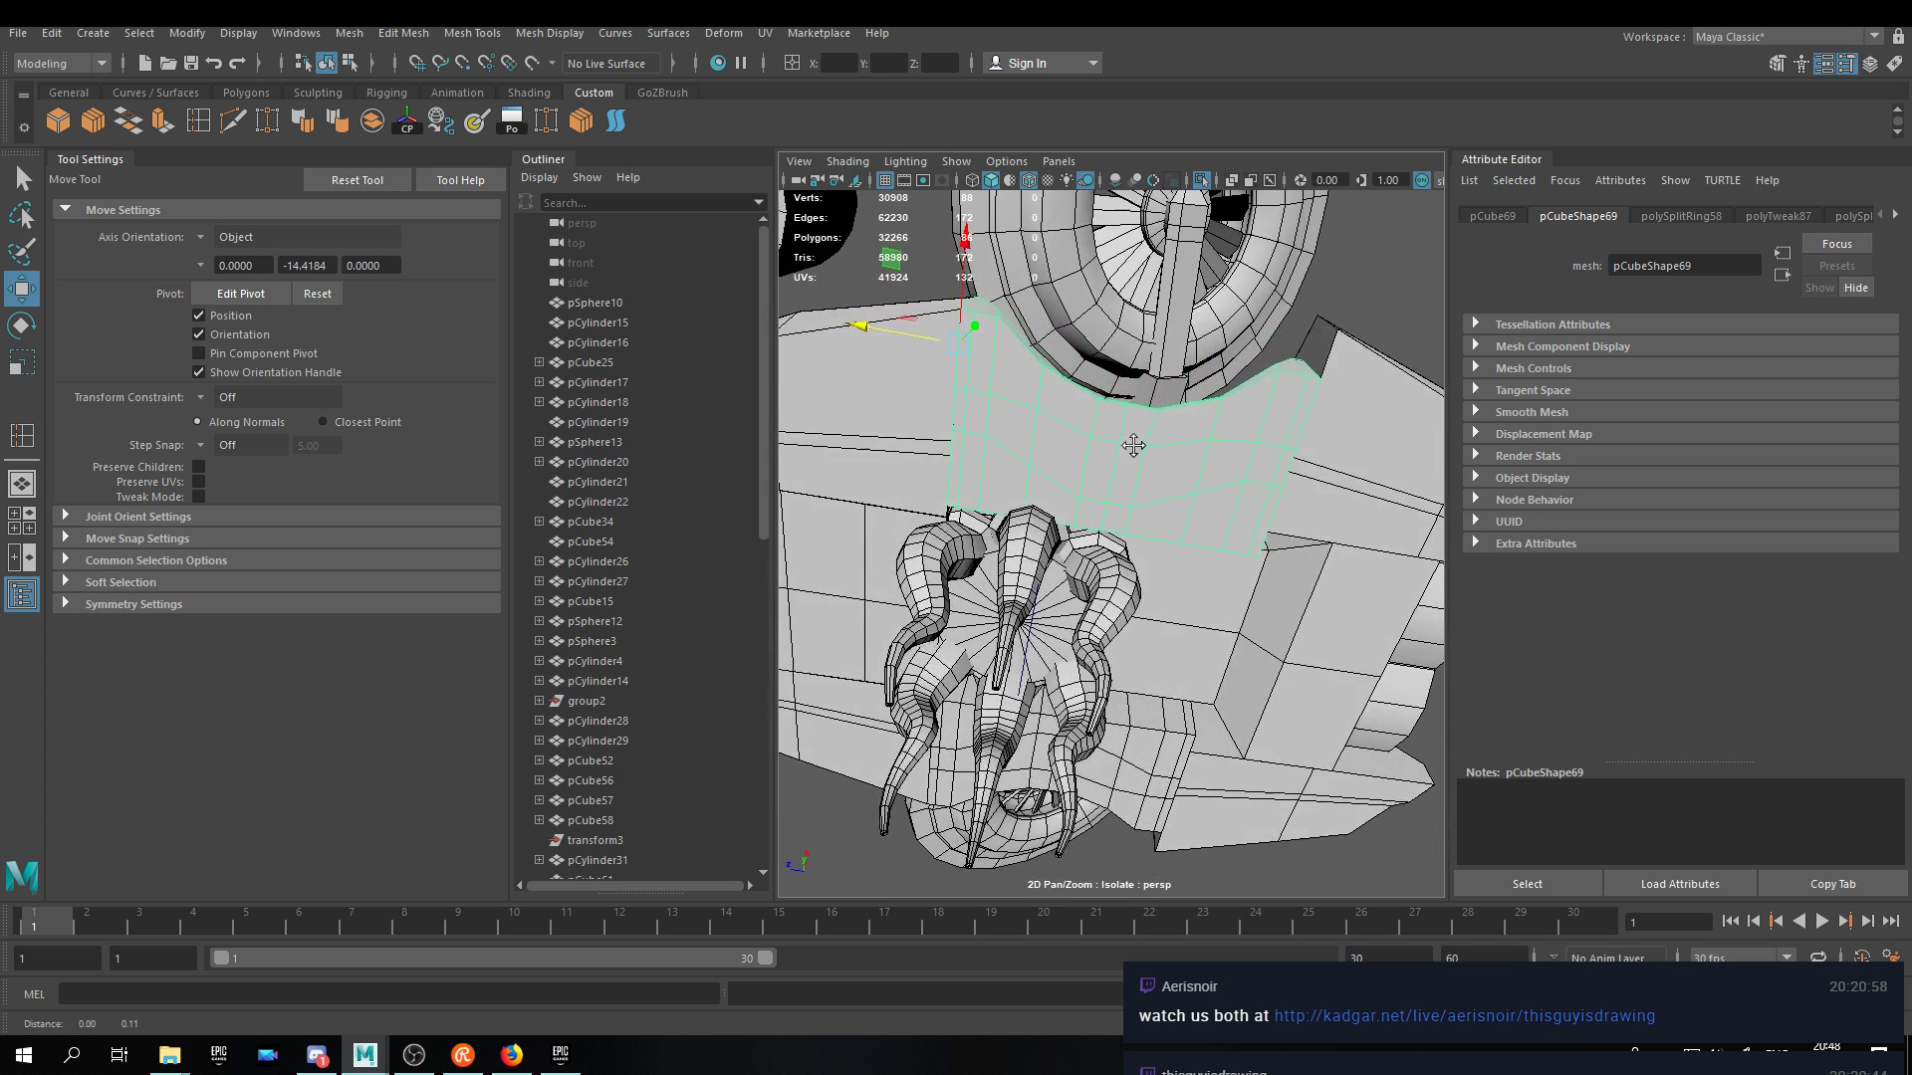
scroll(1140, 486, "up", 3)
right_click_drag(1169, 478, 1170, 518)
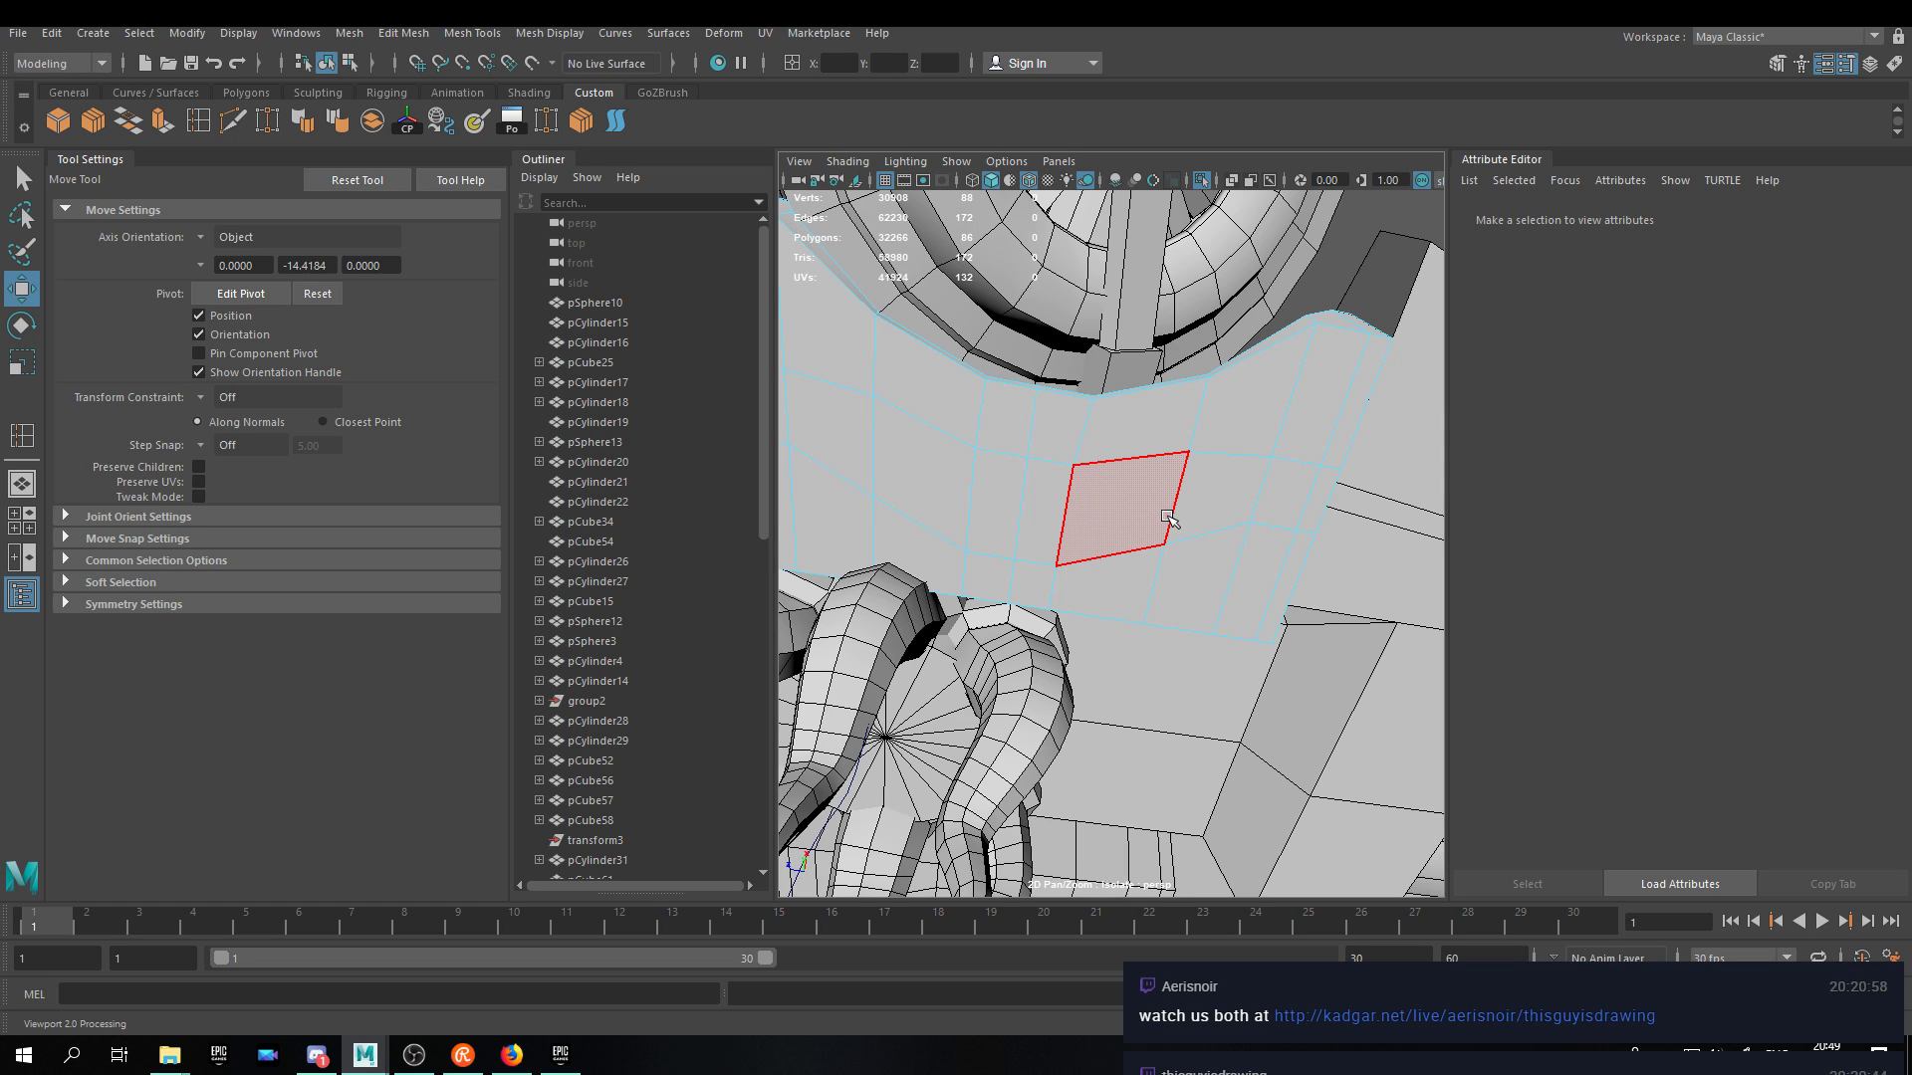
left_click_drag(1150, 441, 1150, 386, "alt")
middle_click_drag(1147, 361, 1127, 414, "alt")
right_click_drag(1127, 414, 1185, 394)
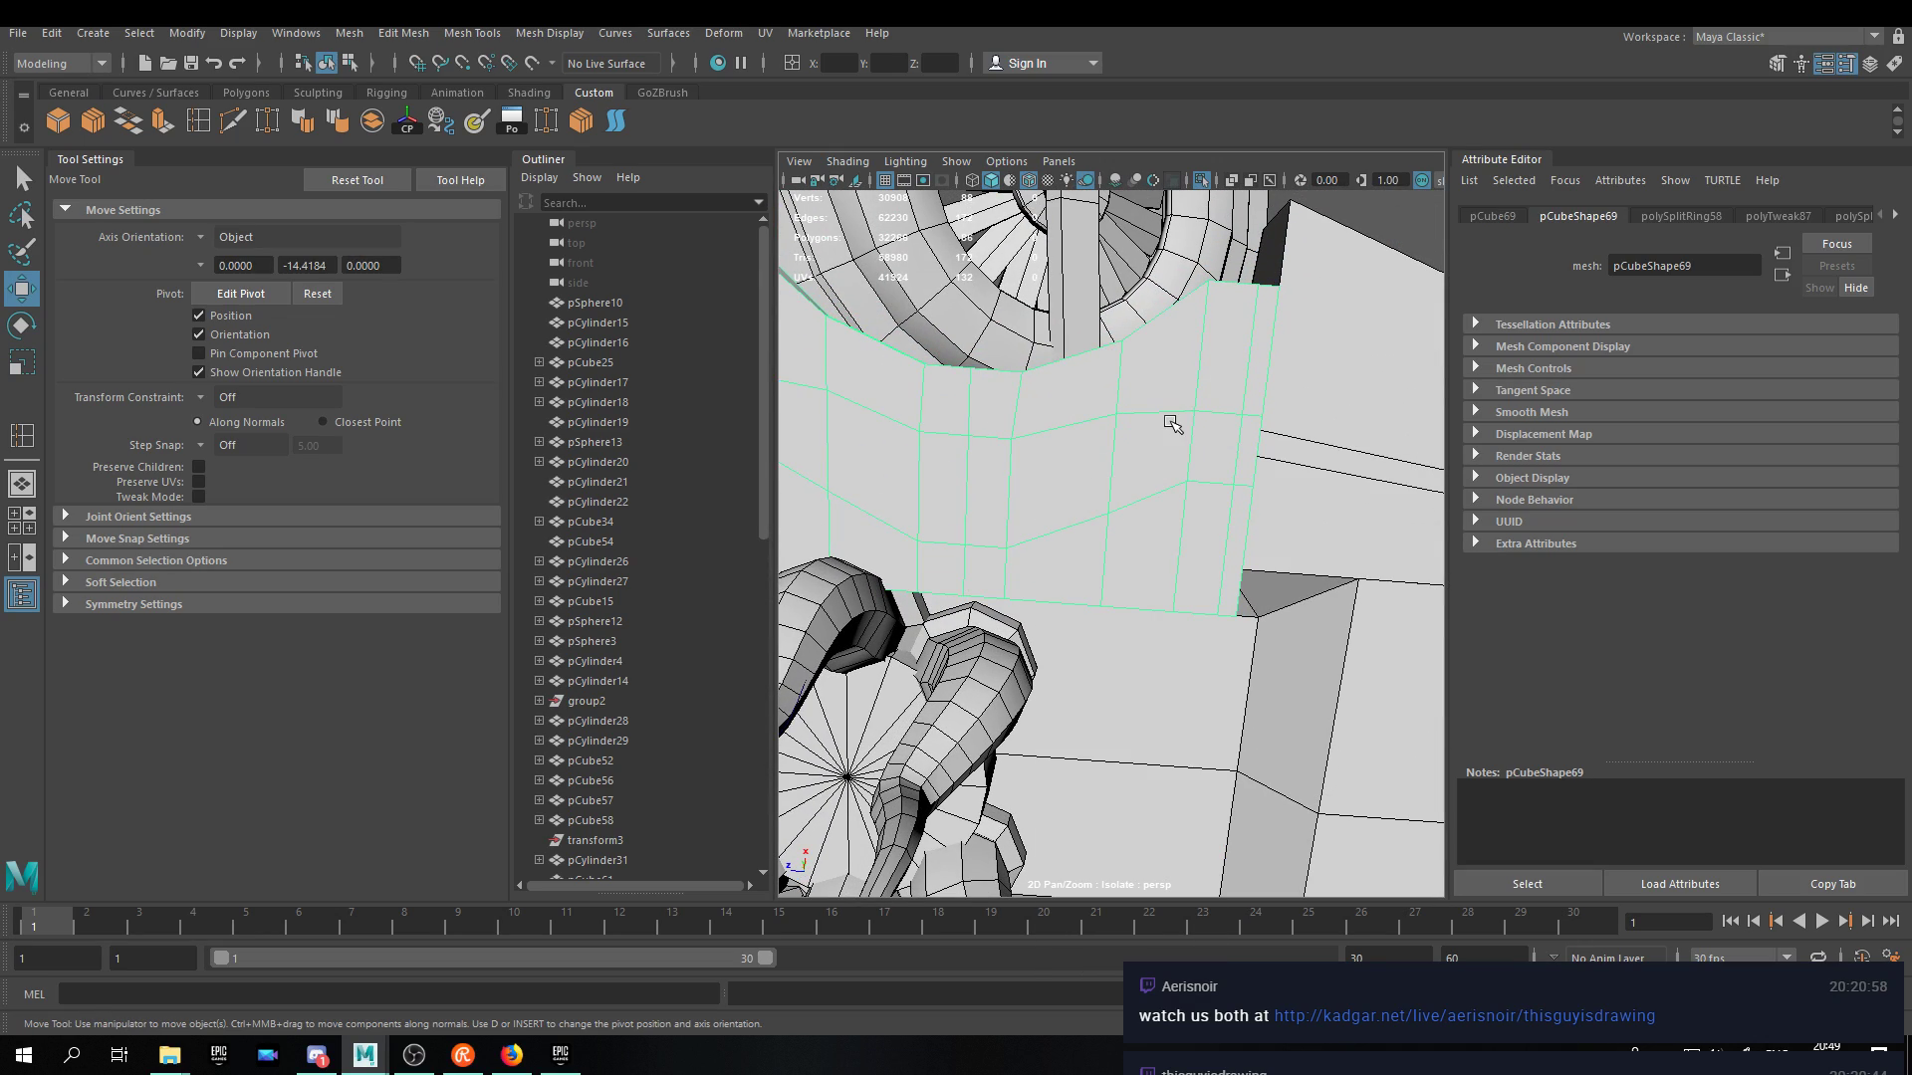
Duplicate the recess block, turn the copy upside down and place it beneath the original.
scroll(1143, 466, "down", 8)
left_click_drag(1120, 434, 1084, 615, "alt")
key("ctrl+d")
scroll(1085, 615, "up", 10)
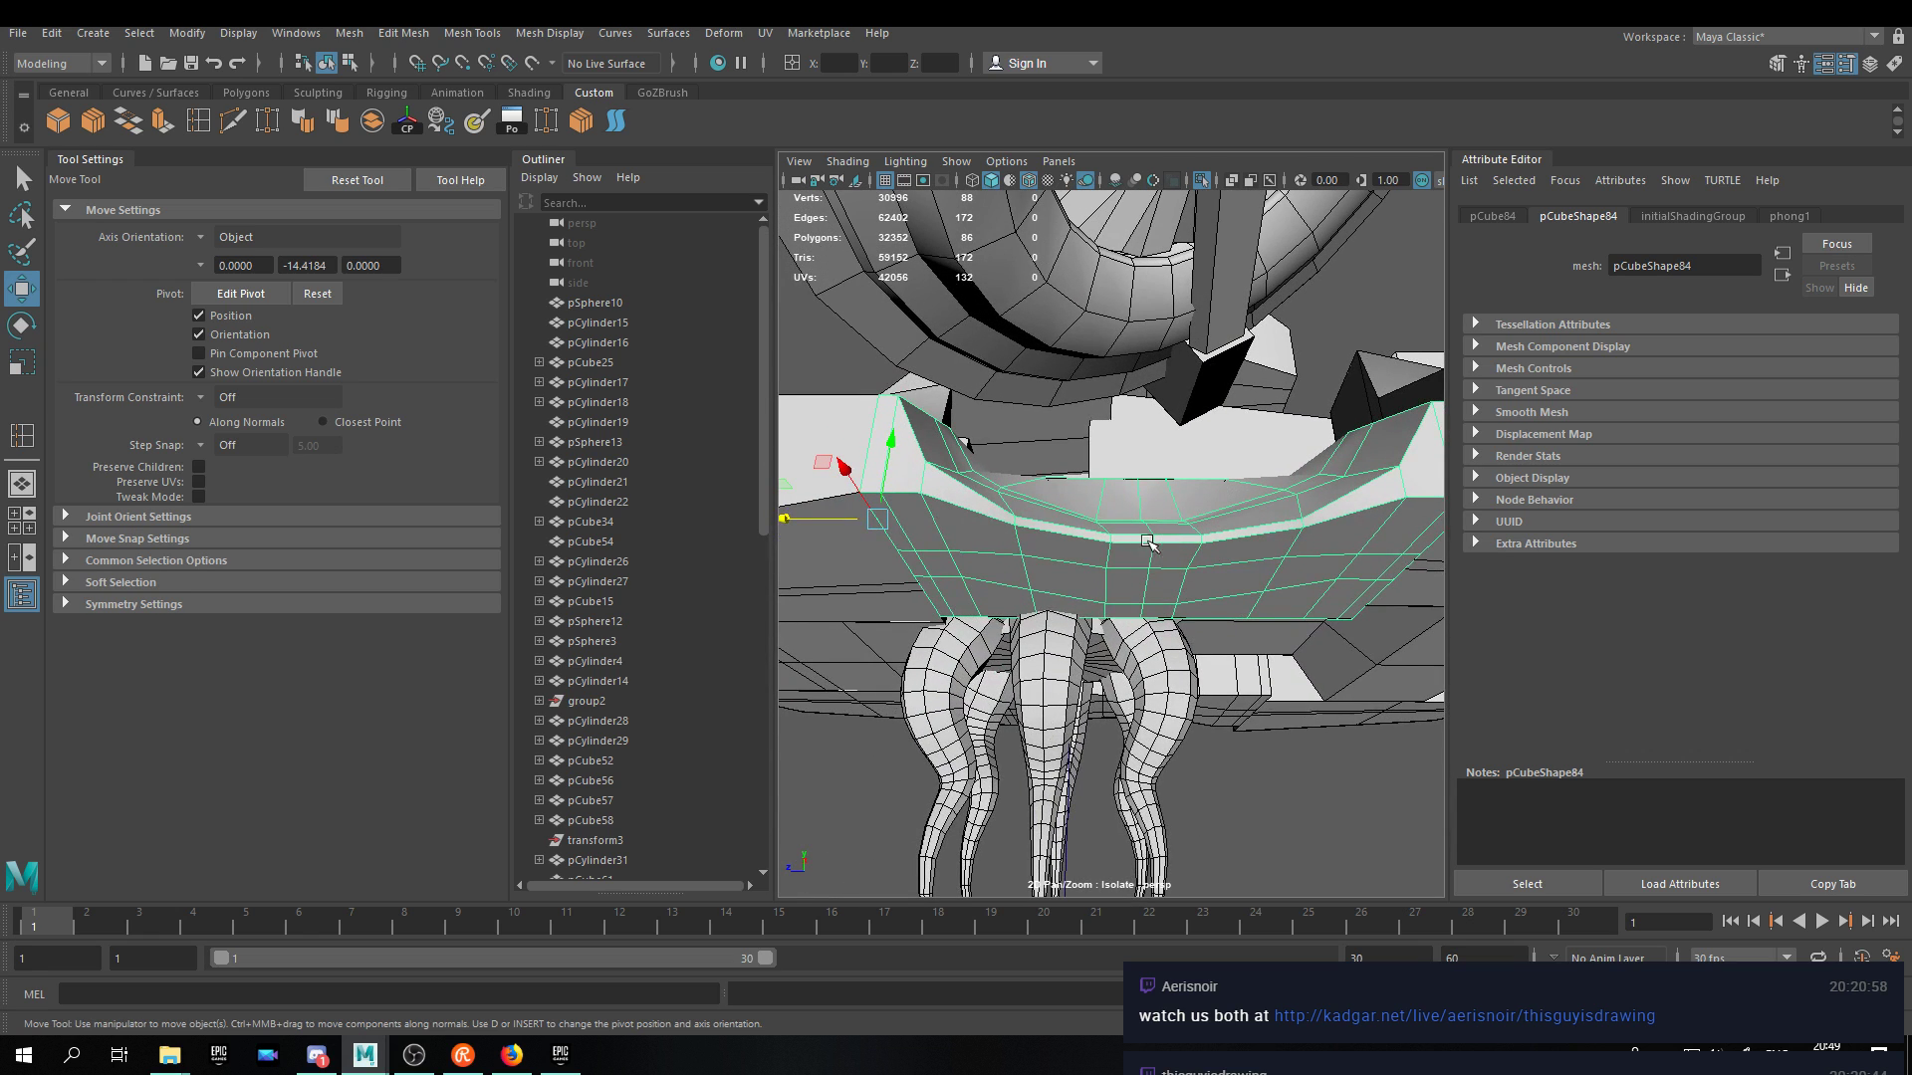
key("e")
left_click_drag(921, 570, 1092, 631)
key("w")
middle_click_drag(1234, 503, 1804, 463)
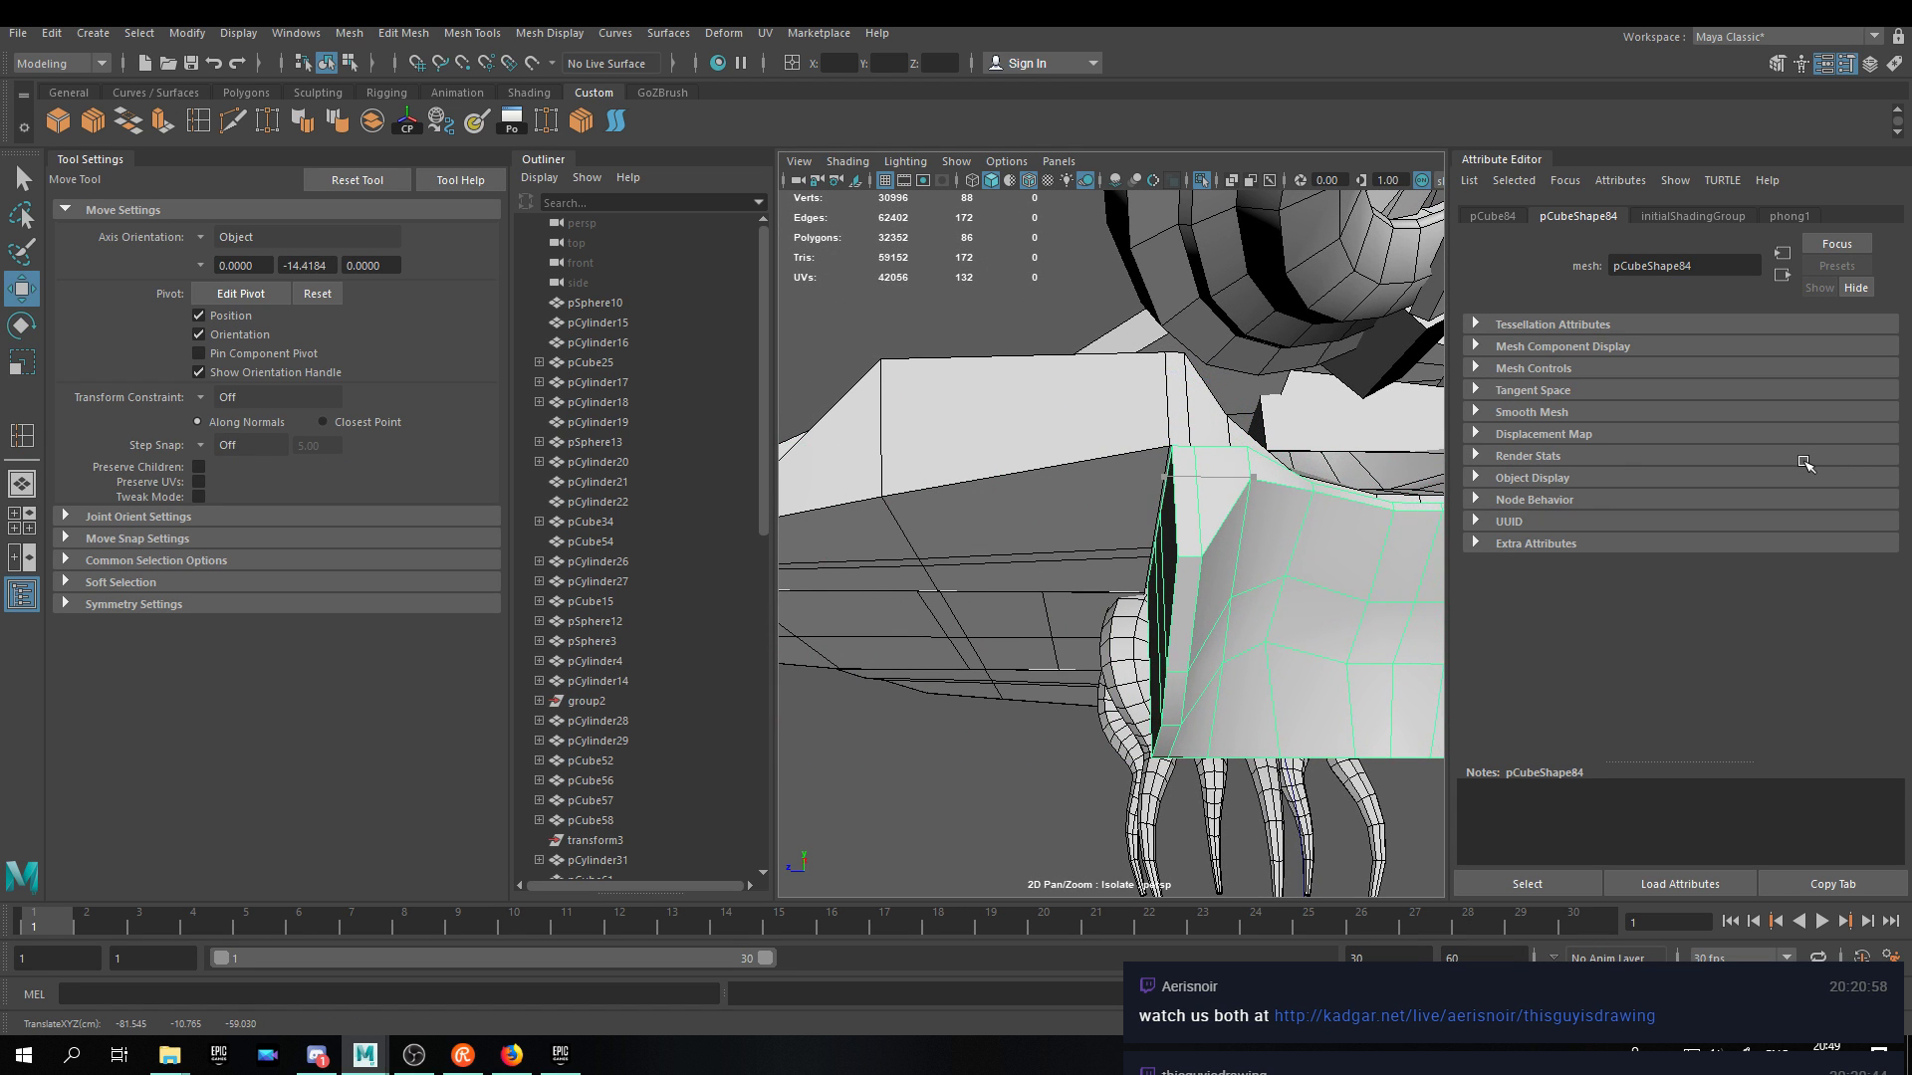
mouse_move(1340, 597)
left_mouse_down("alt")
mouse_move(1073, 577)
mouse_move(1224, 585)
mouse_move(1225, 469)
mouse_move(1189, 582)
mouse_move(1282, 667)
mouse_move(1348, 579)
mouse_move(1360, 606)
left_mouse_up("alt")
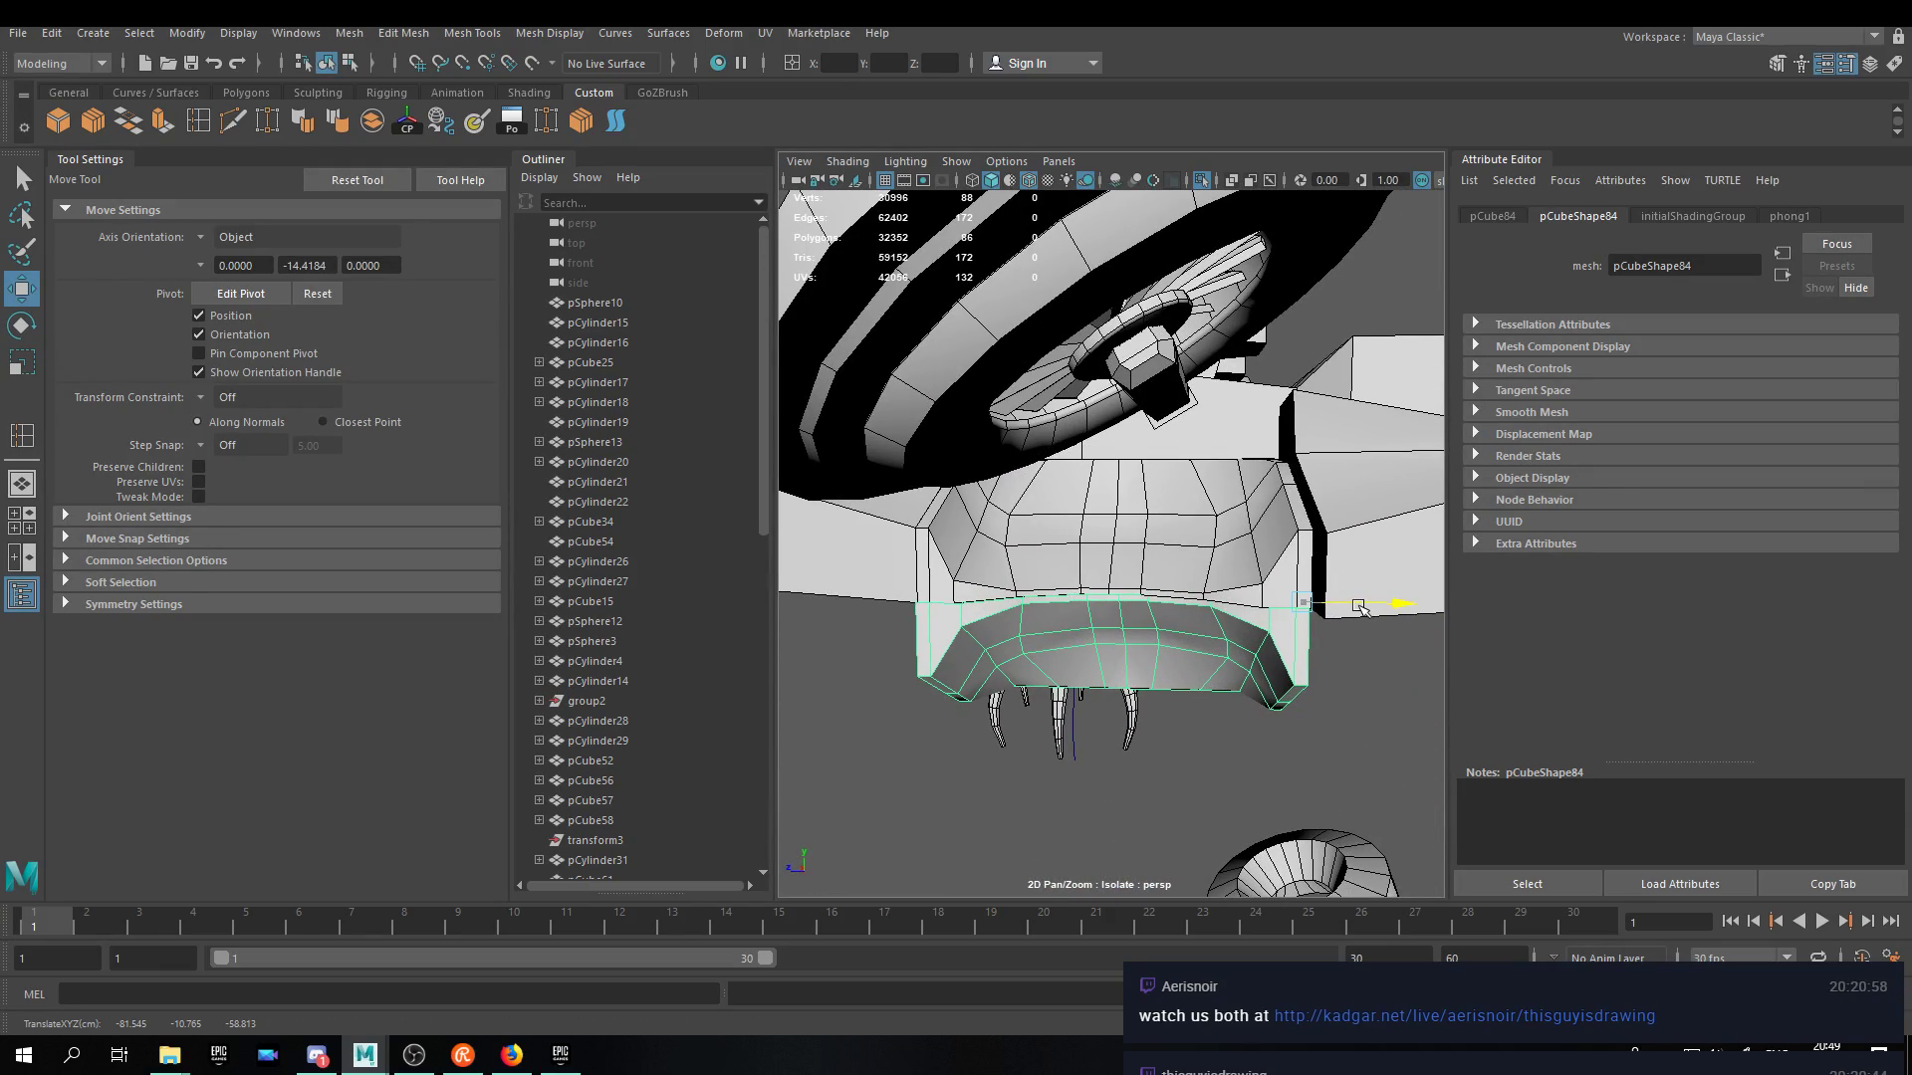
Shift the flipped copy along the recess block from a pivot at its middle, and delete the copy.
key("Insert")
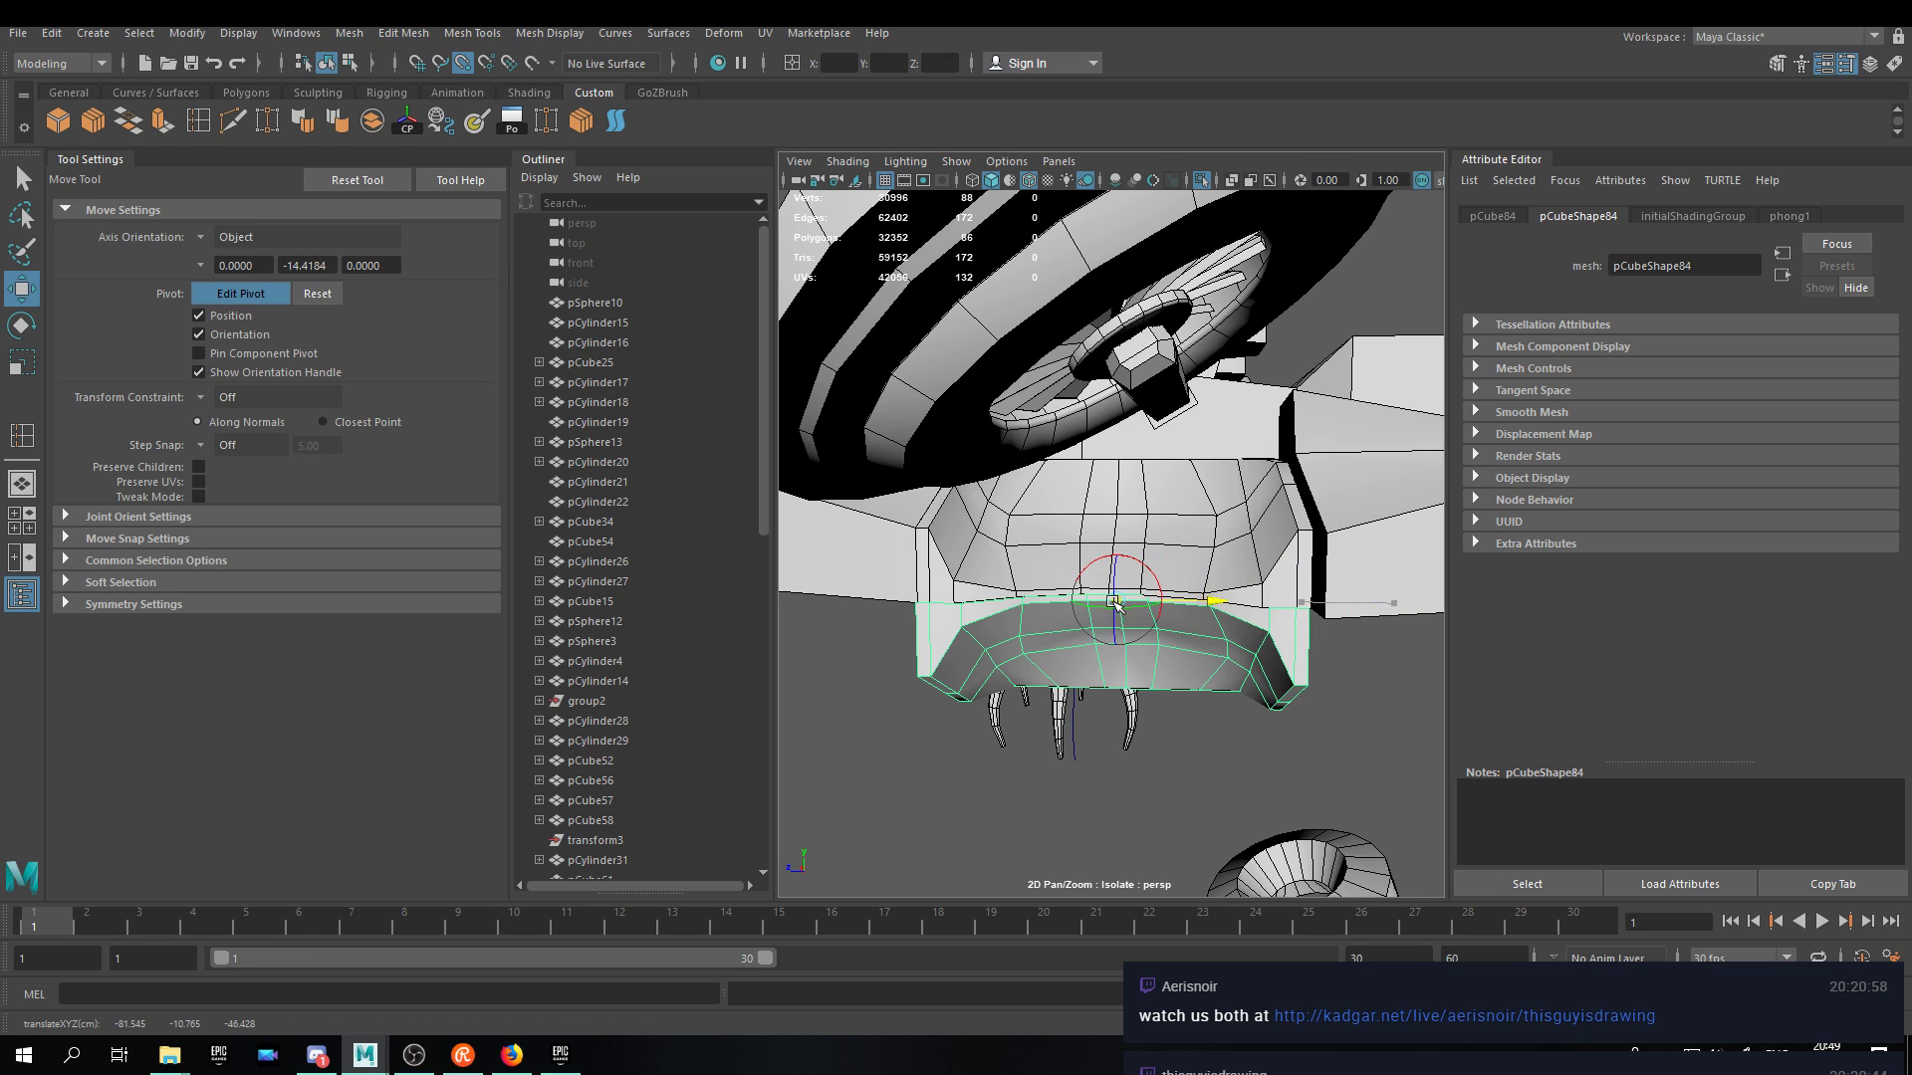
key("Insert")
left_click_drag(1205, 602, 1295, 598)
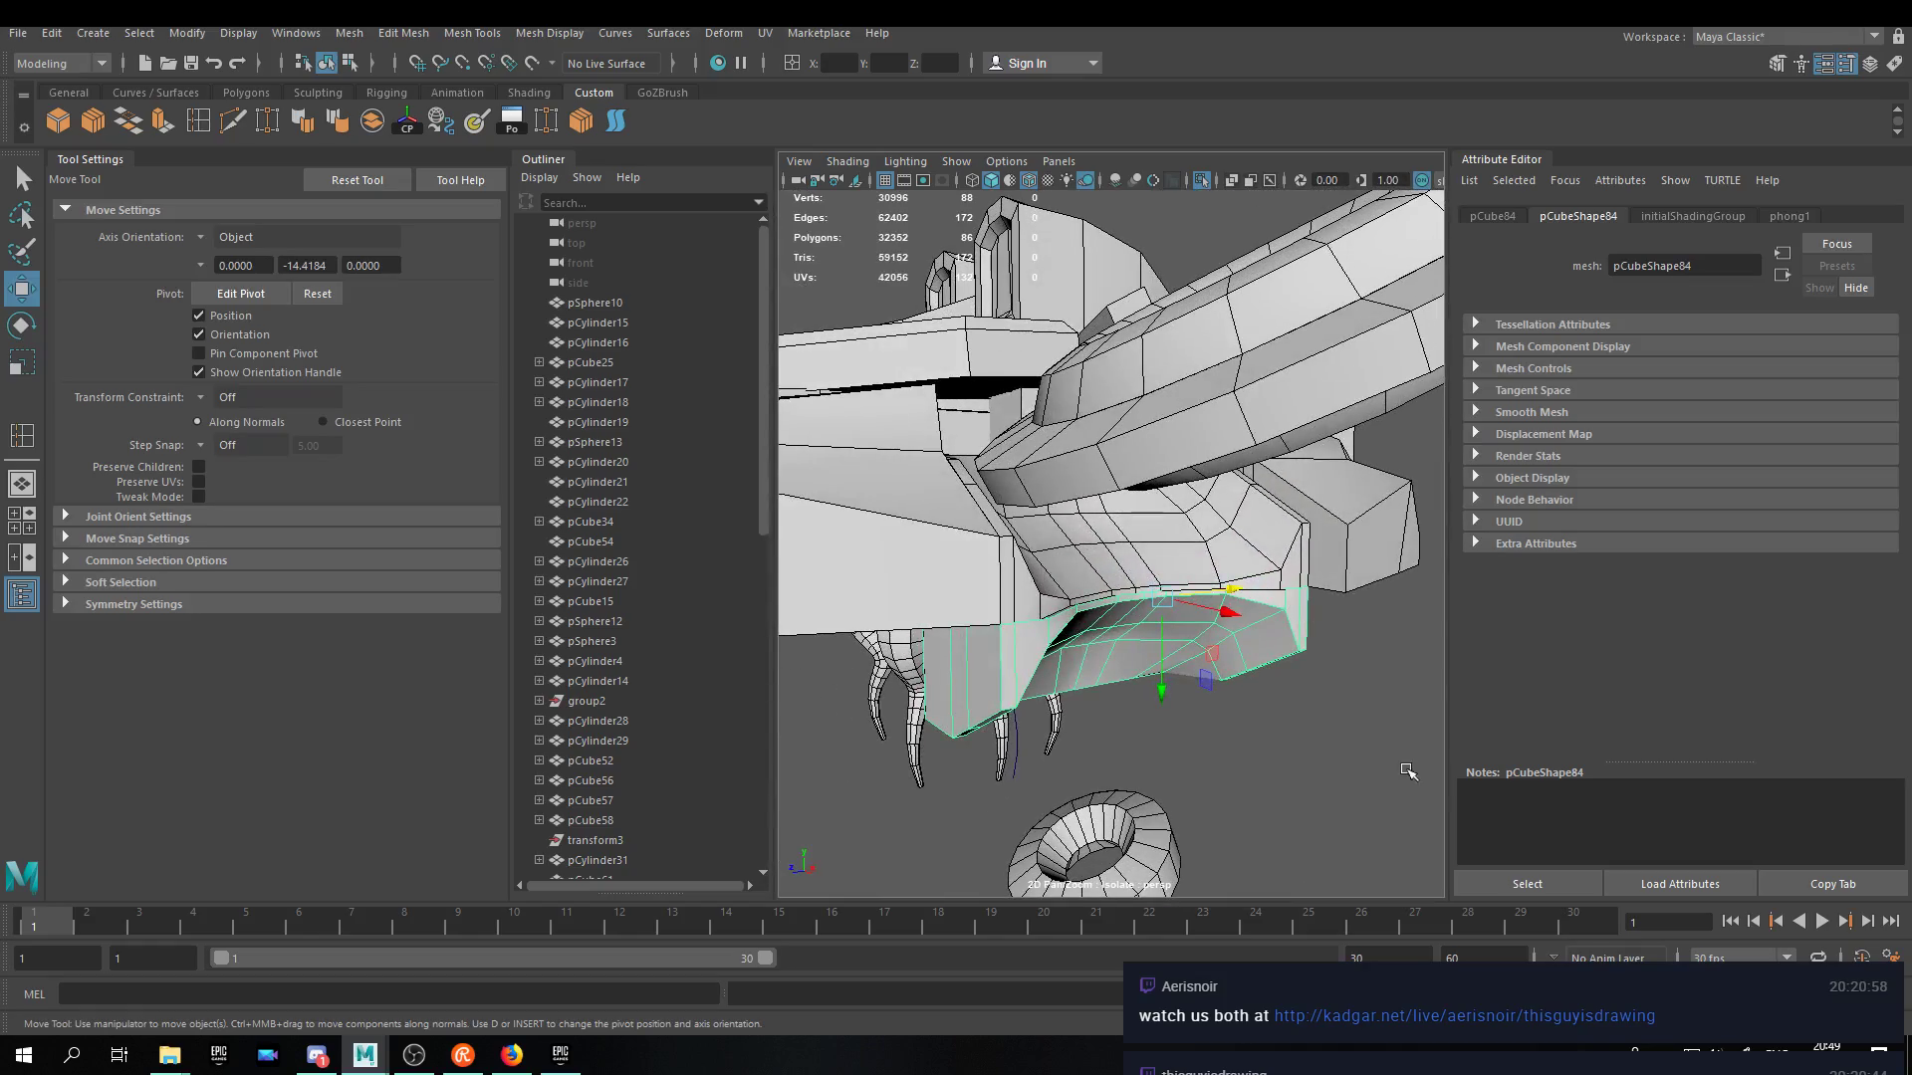
left_click(1264, 703)
left_click_drag(1245, 715, 1169, 718, "alt")
left_click(1238, 627)
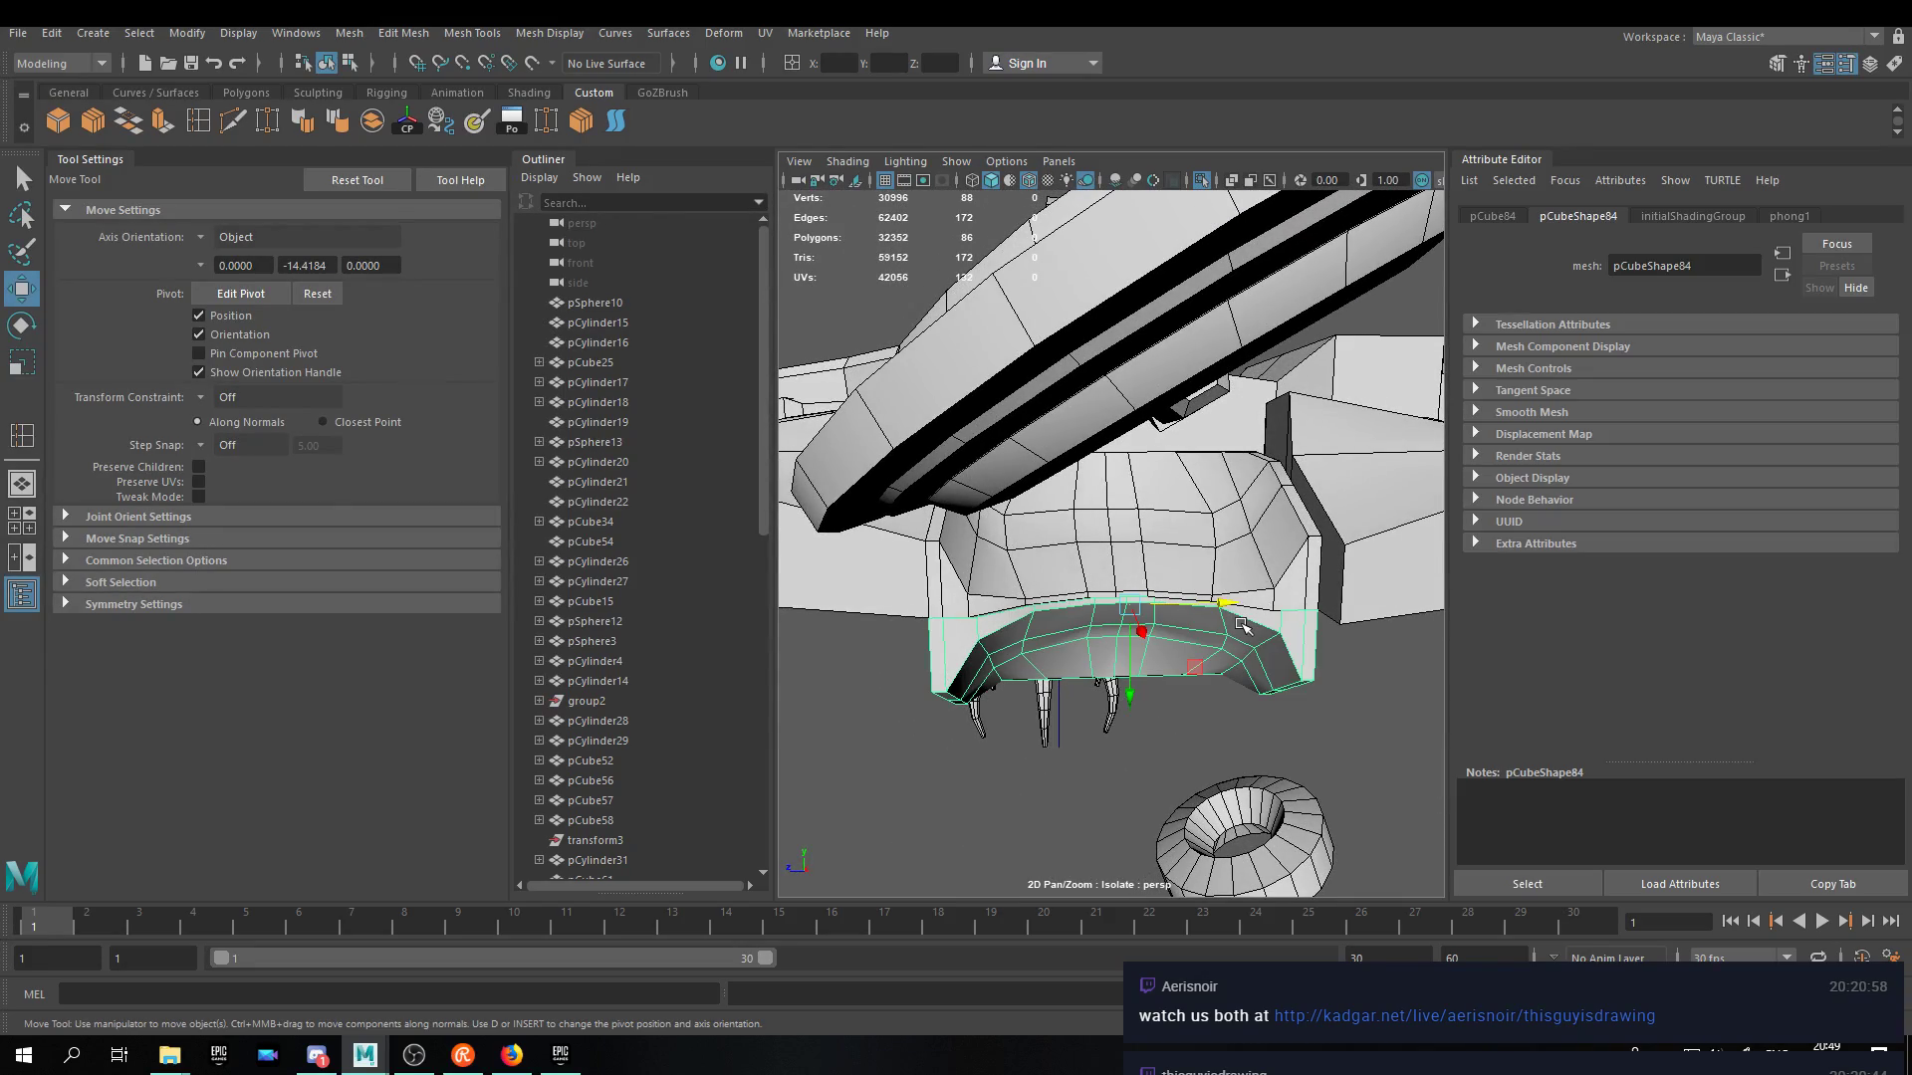
key("Delete")
Select the rear flank piece next to the recess block and move its pivot to its lower front corner.
scroll(1215, 634, "down", 6)
middle_click_drag(1190, 644, 1075, 700, "alt")
left_click_drag(1076, 700, 1394, 420, "alt")
scroll(1032, 678, "up", 6)
middle_click_drag(1394, 419, 1269, 506, "alt")
left_click_drag(1270, 506, 1055, 787, "alt")
left_click(1255, 558)
key("d")
left_click_drag(1024, 701, 1324, 506)
key("d")
Snap the rear flank piece along X to the recess block's outer corner, at Translate X -90.807.
key("v")
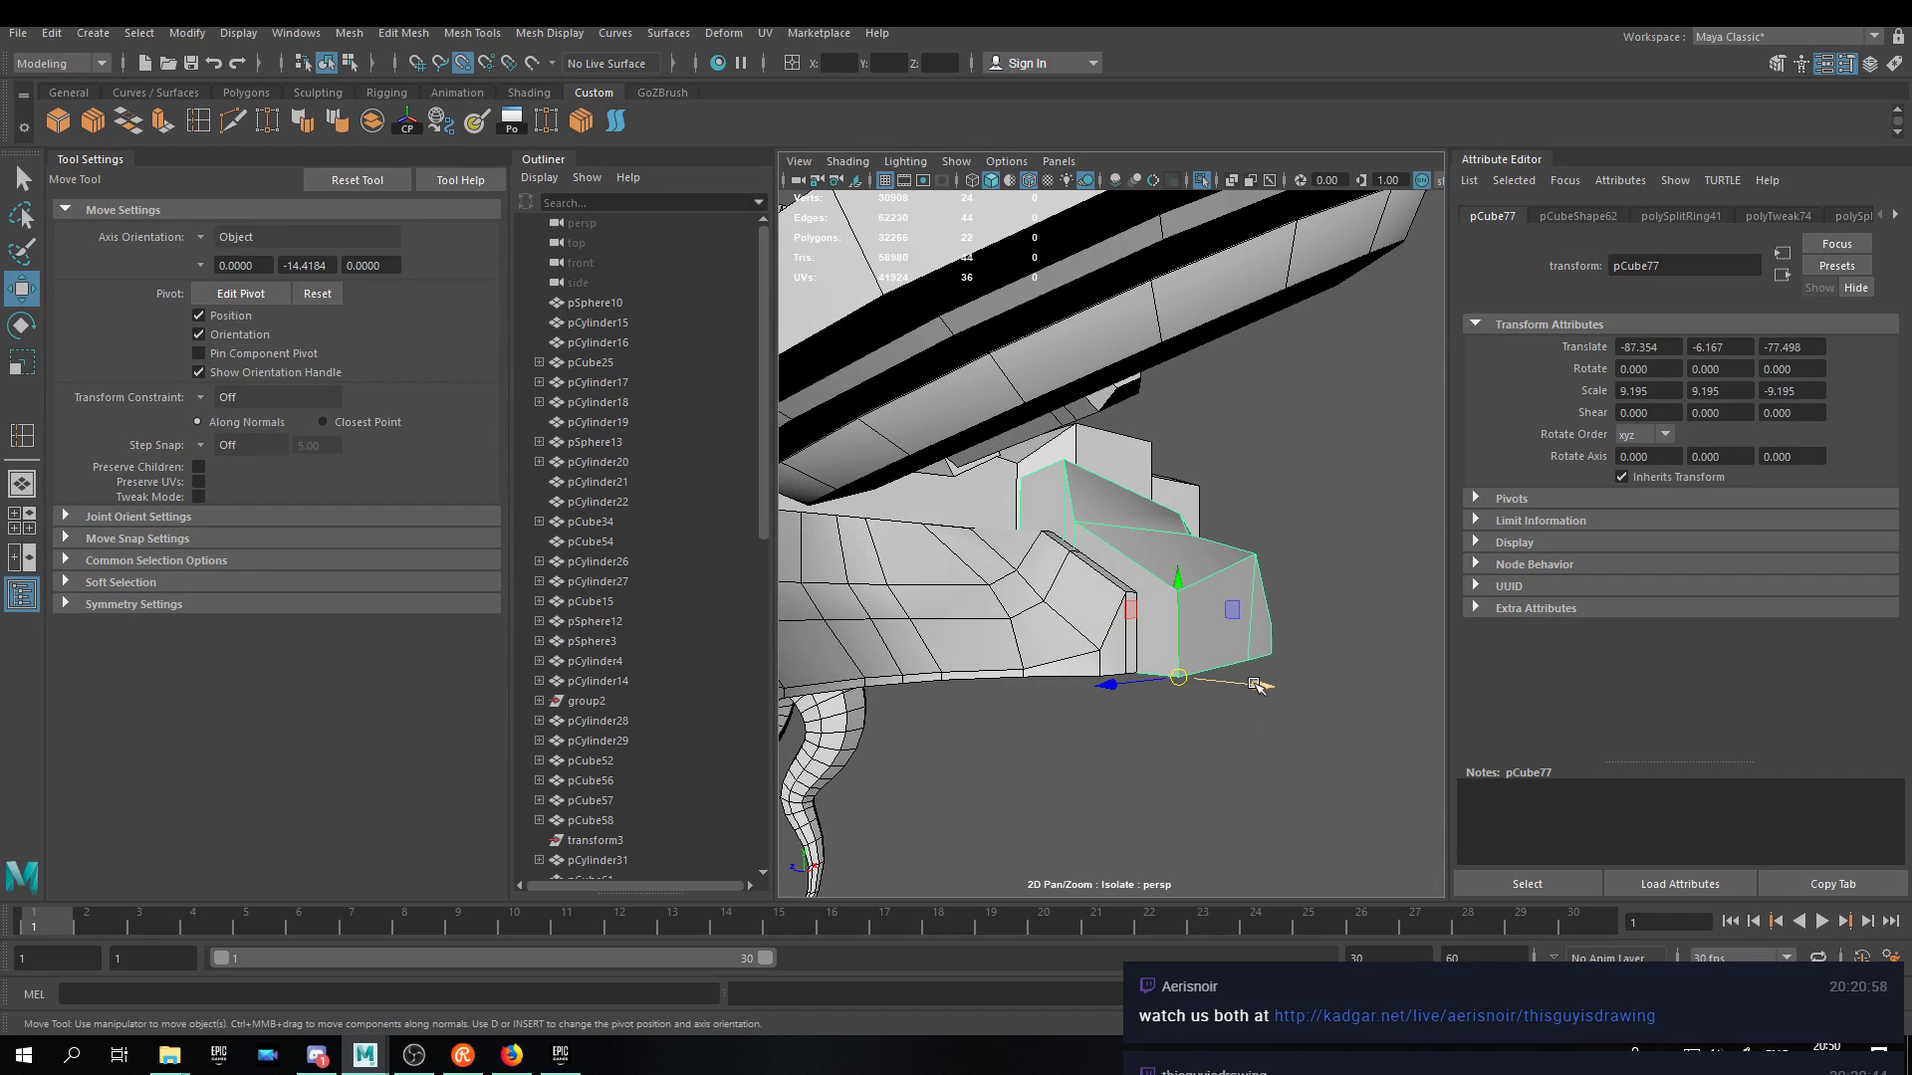
left_click_drag(1255, 685, 1177, 678)
left_click_drag(1244, 583, 1173, 564, "alt")
right_click_drag(1171, 564, 1255, 468)
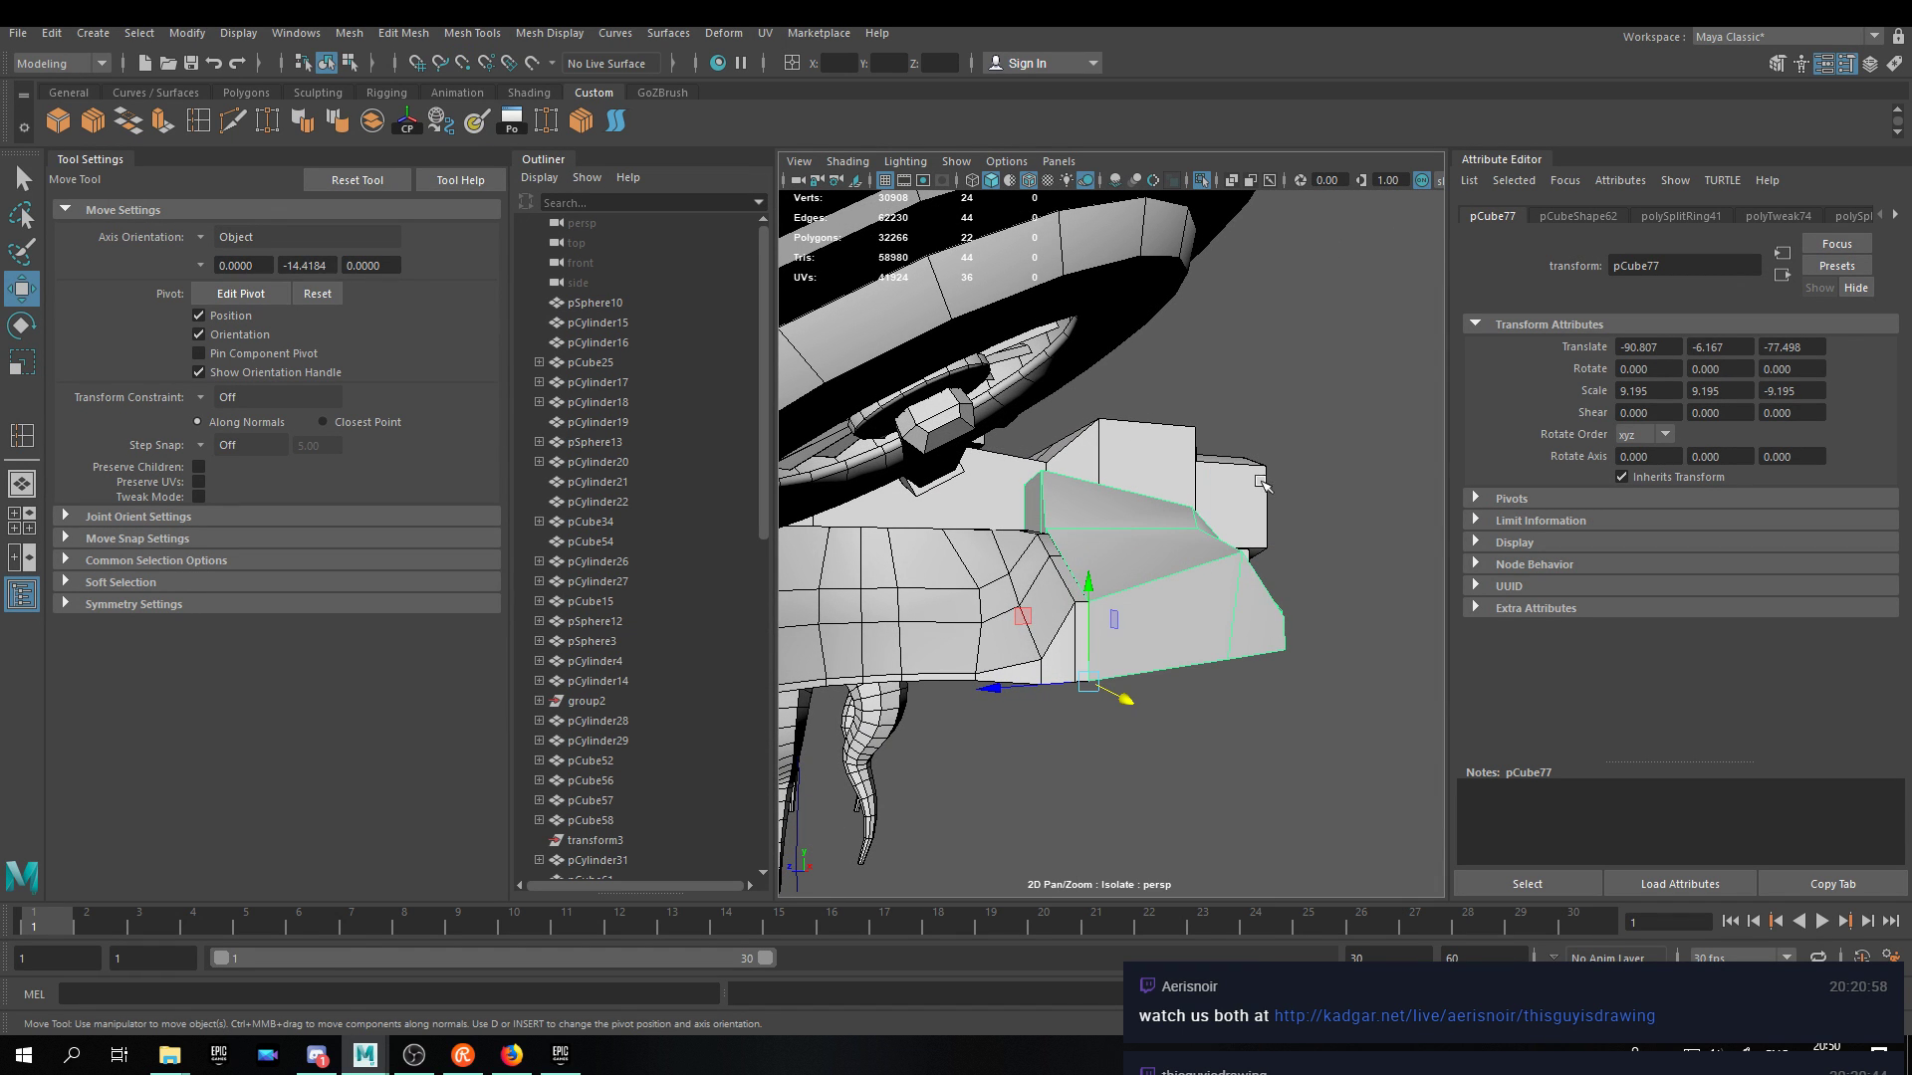
Move the inner vertices of the rear flank piece along X toward the hull, using a repositioned pivot and vertex snapping.
left_click(1303, 629)
left_click_drag(1302, 629, 1061, 667, "alt")
left_click(1065, 662)
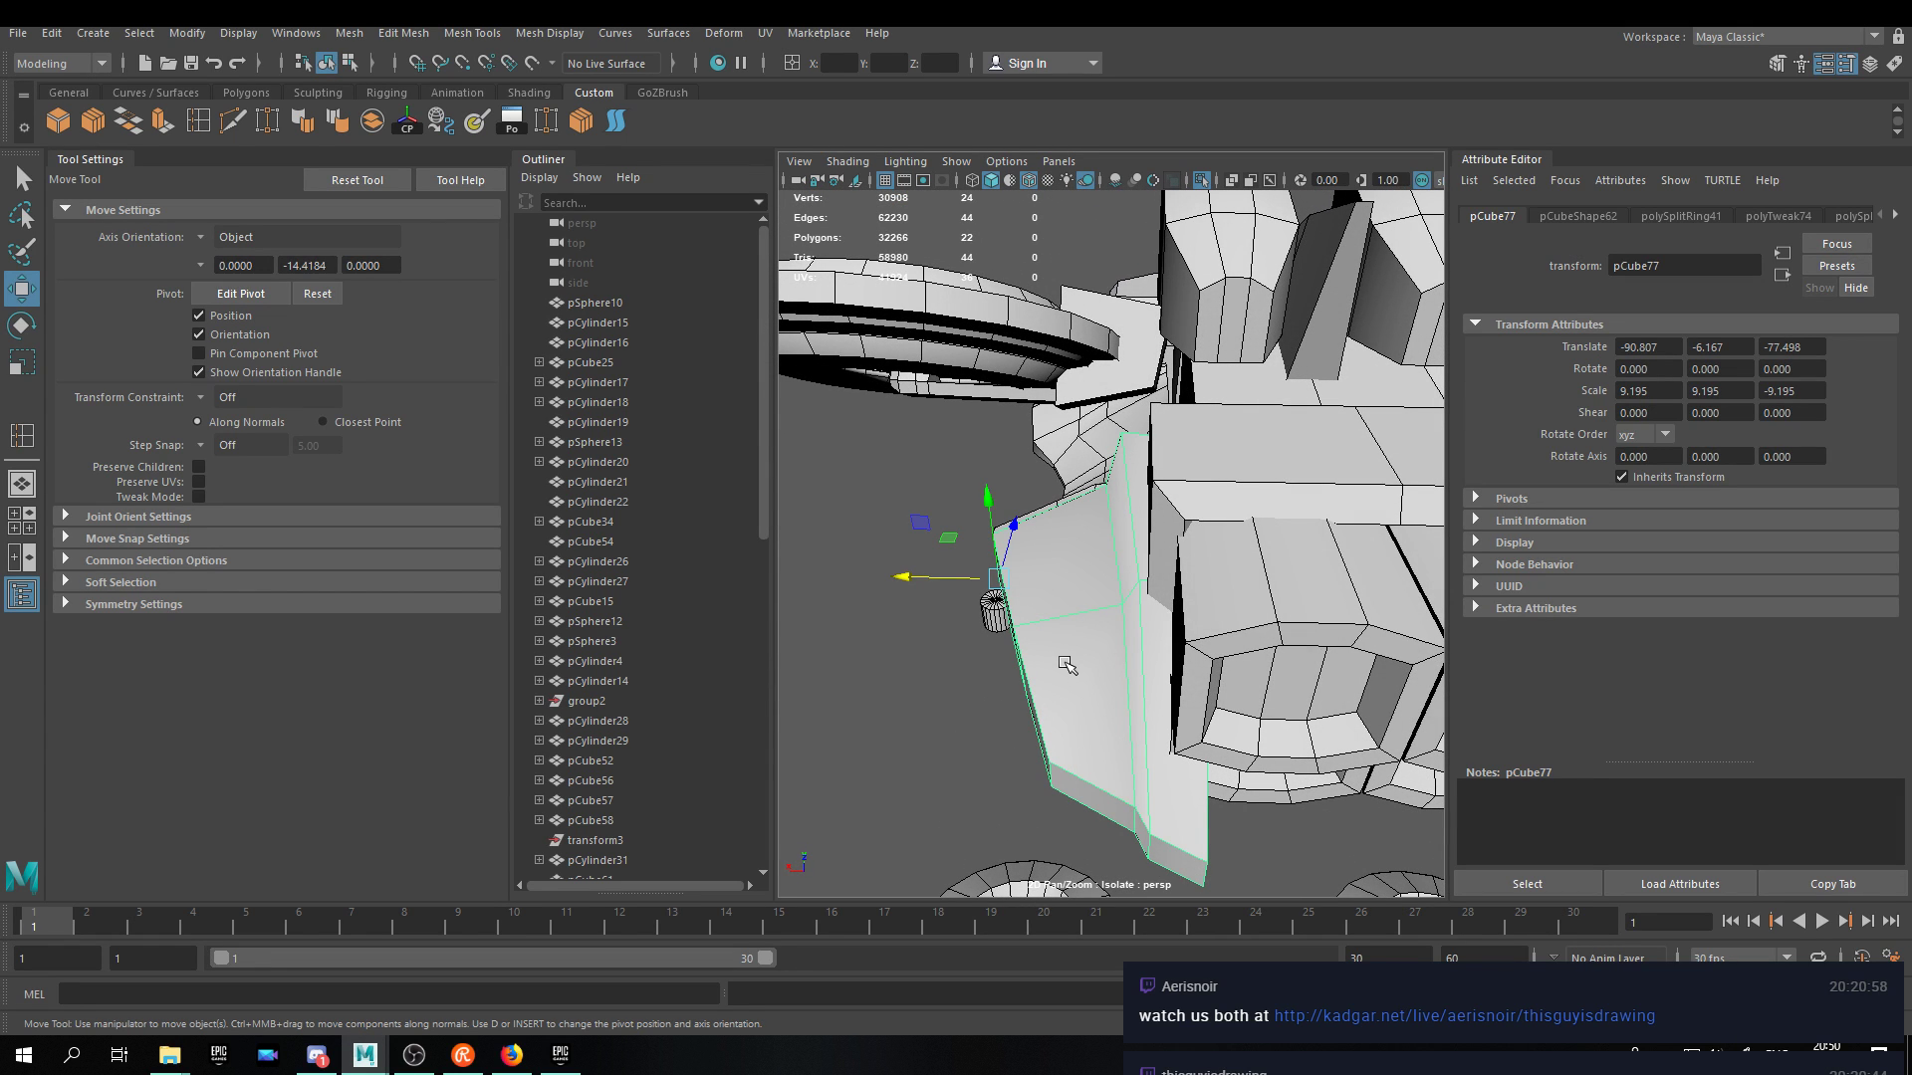
scroll(1055, 687, "down", 2)
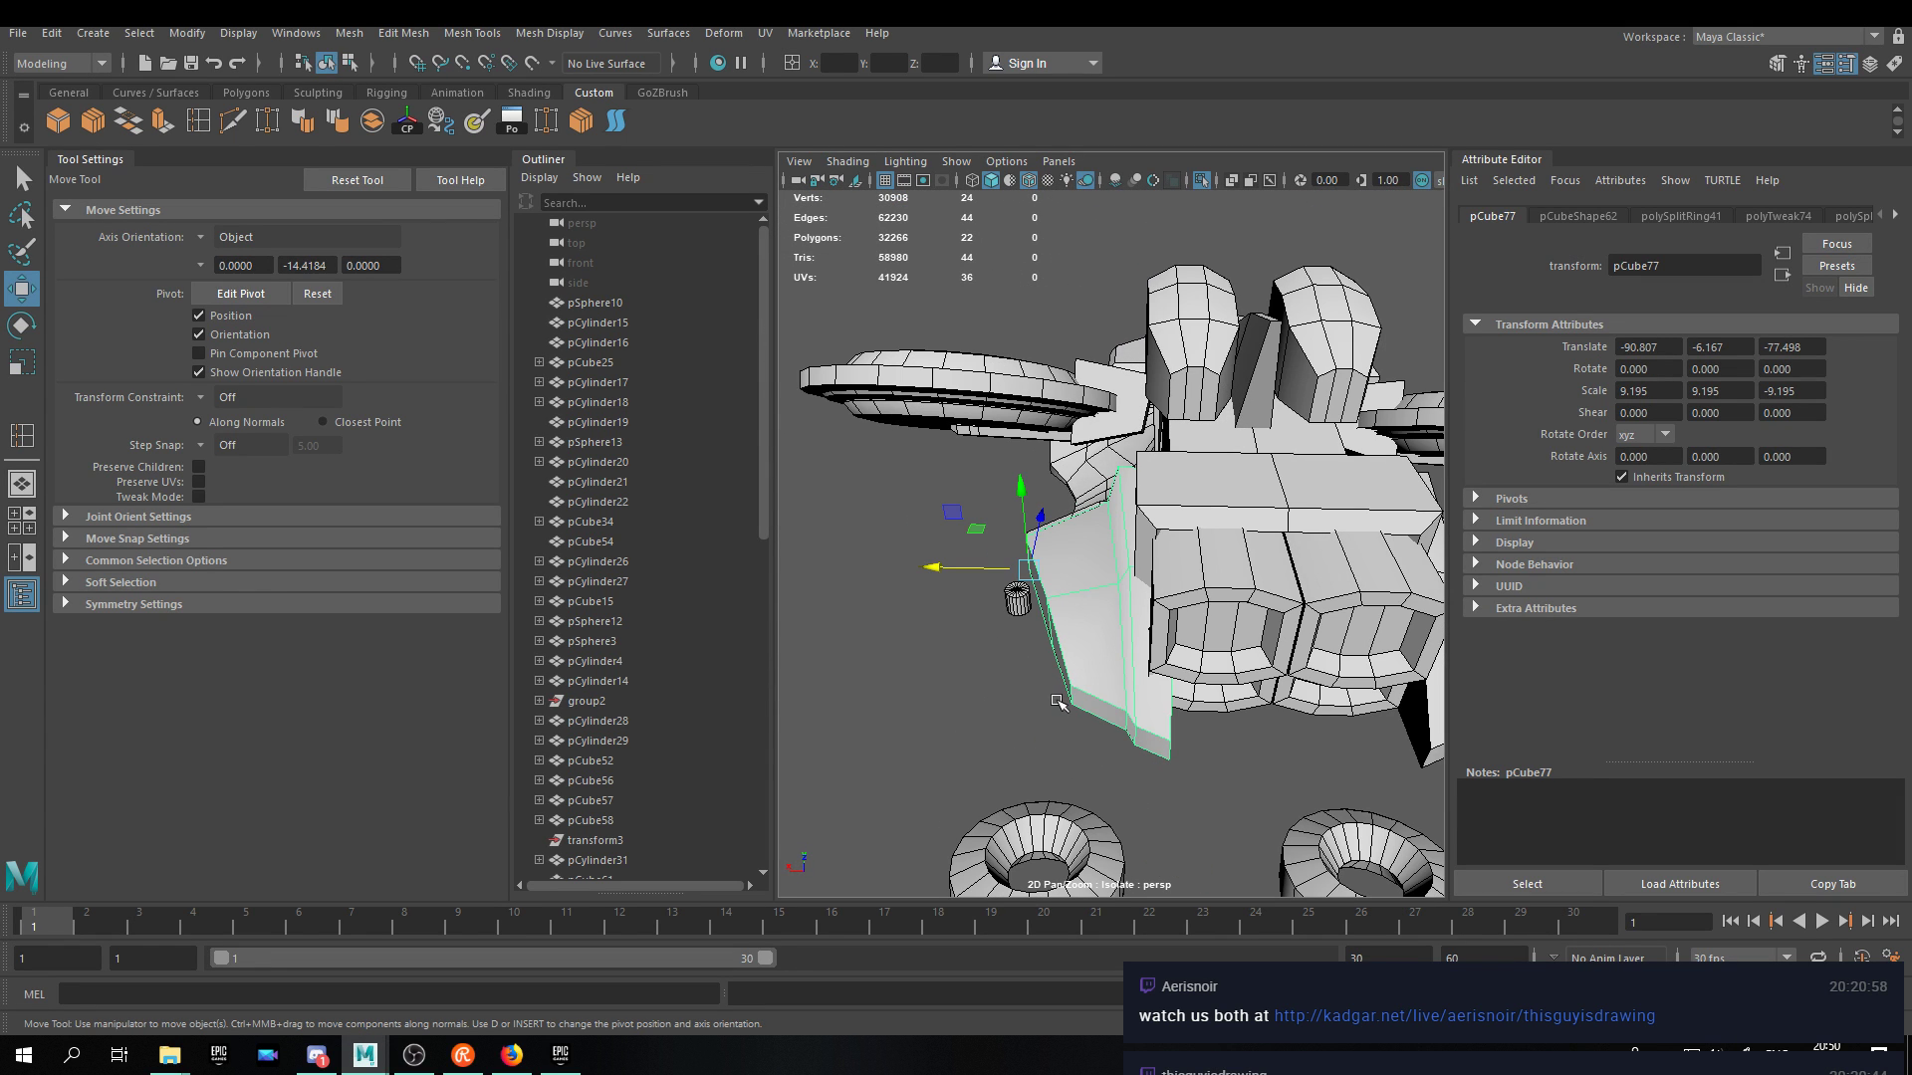
key("F9")
left_click_drag(1111, 675, 1080, 657, "alt")
left_click_drag(1270, 708, 1095, 784)
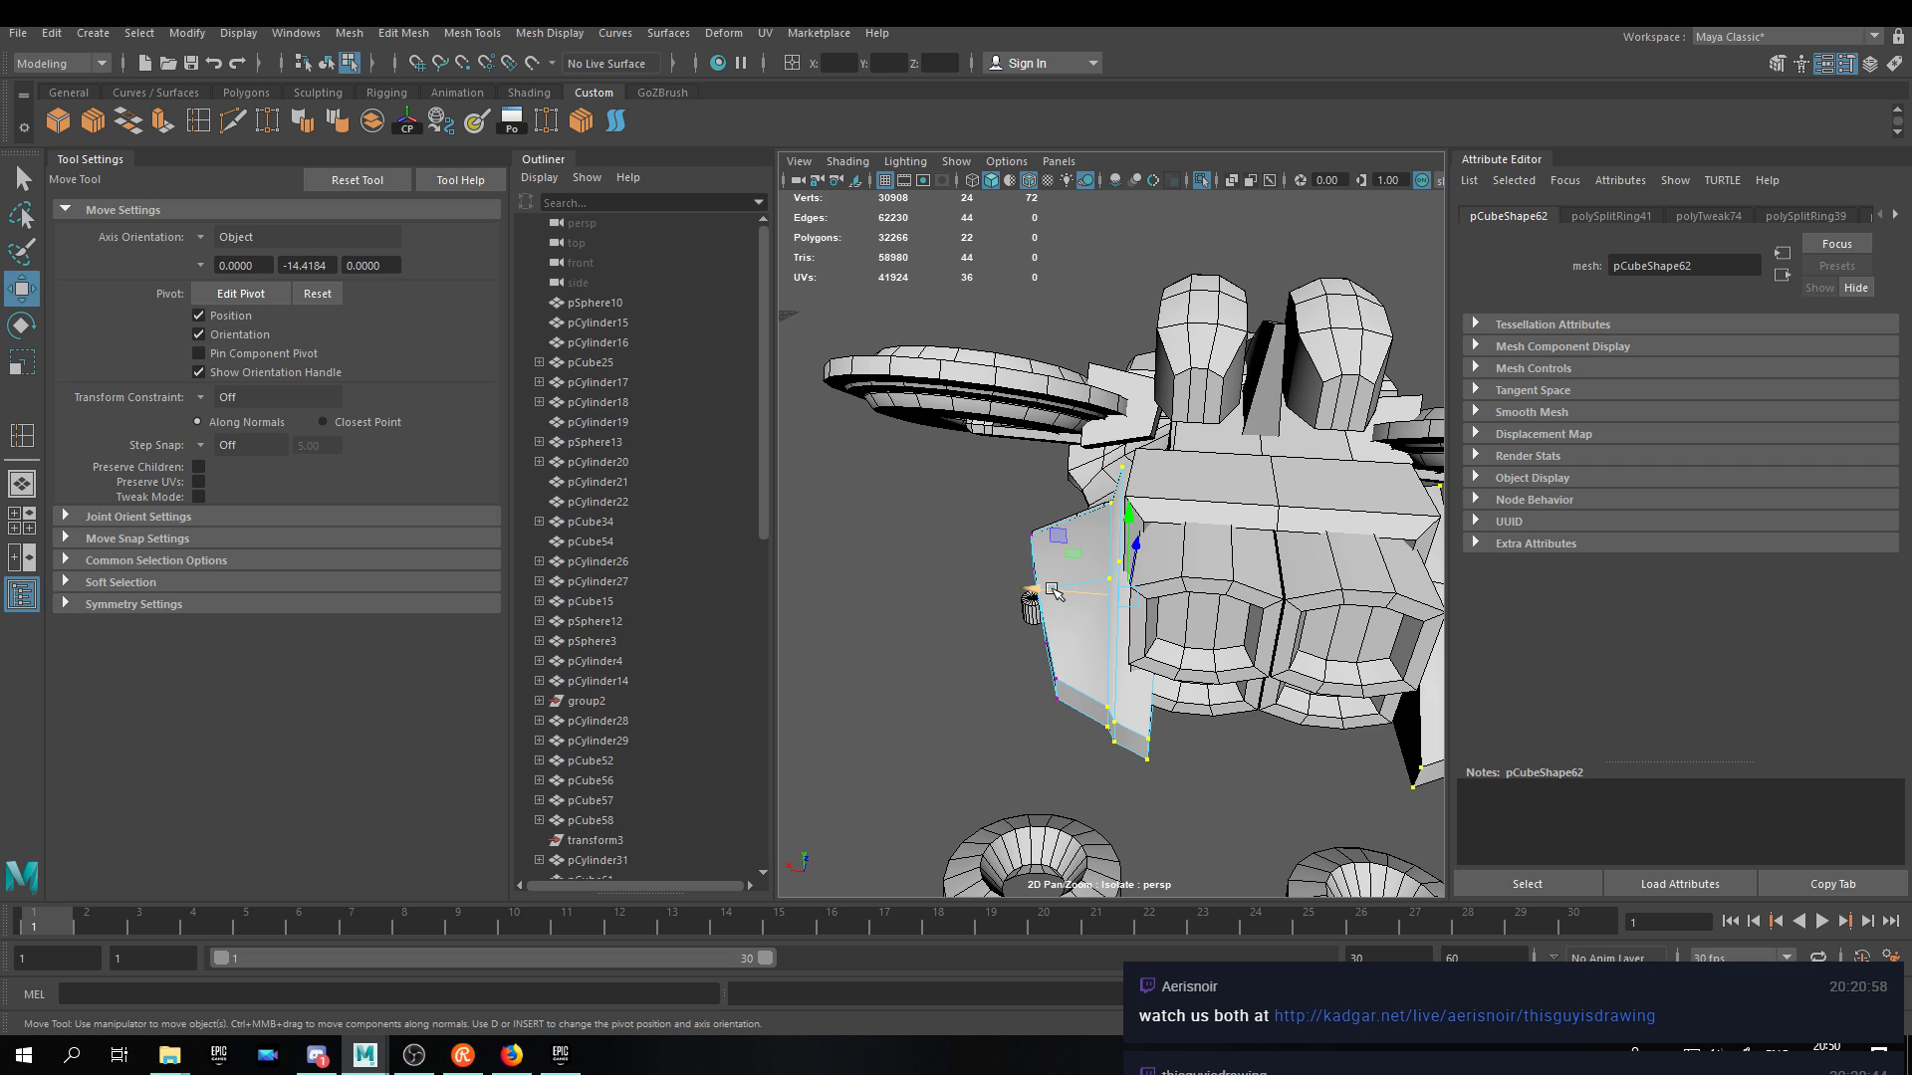
key("d")
key("v")
left_click_drag(1048, 590, 1060, 604)
left_click_drag(1141, 742, 1150, 743)
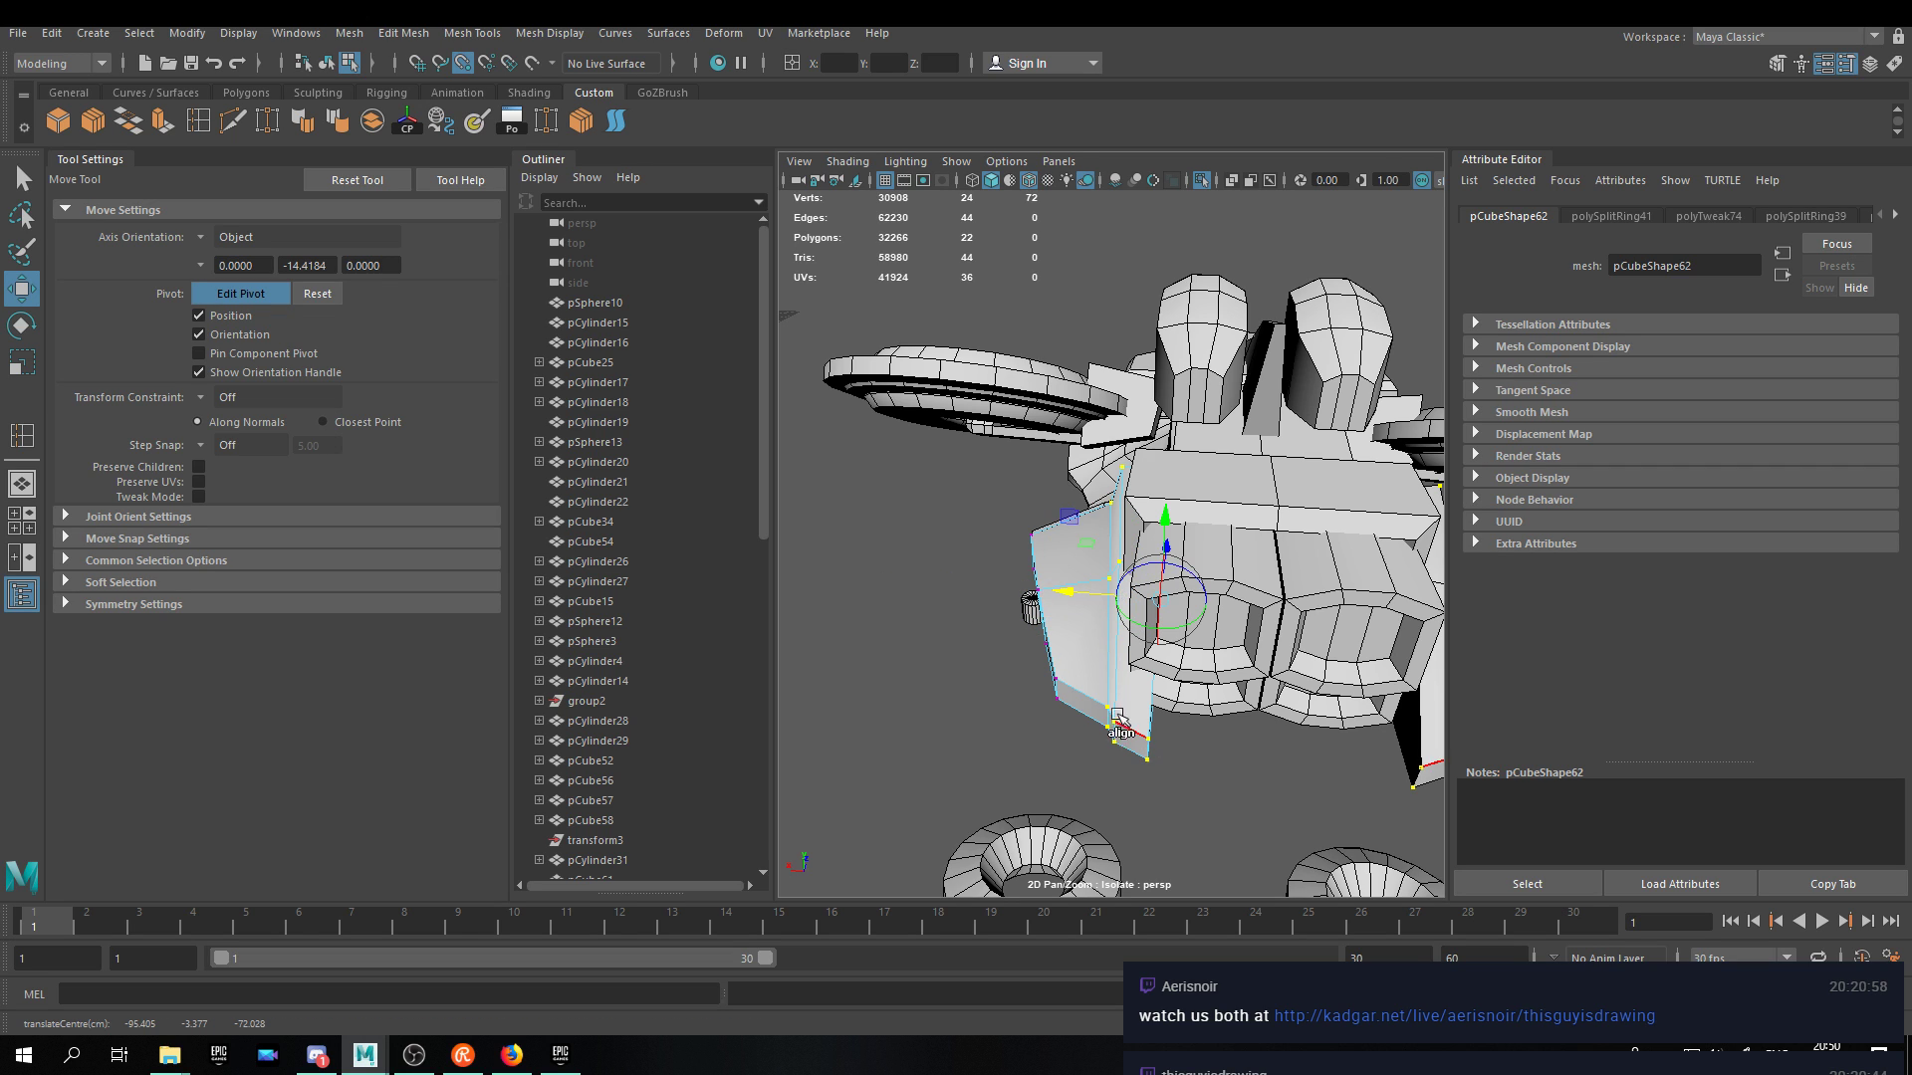
left_click_drag(1069, 595, 1103, 560)
left_click_drag(1126, 523, 1141, 512)
Check the rear flank piece's fit against the hull and recess block from several angles, and save the scene.
left_click_drag(1115, 618, 1364, 527, "alt")
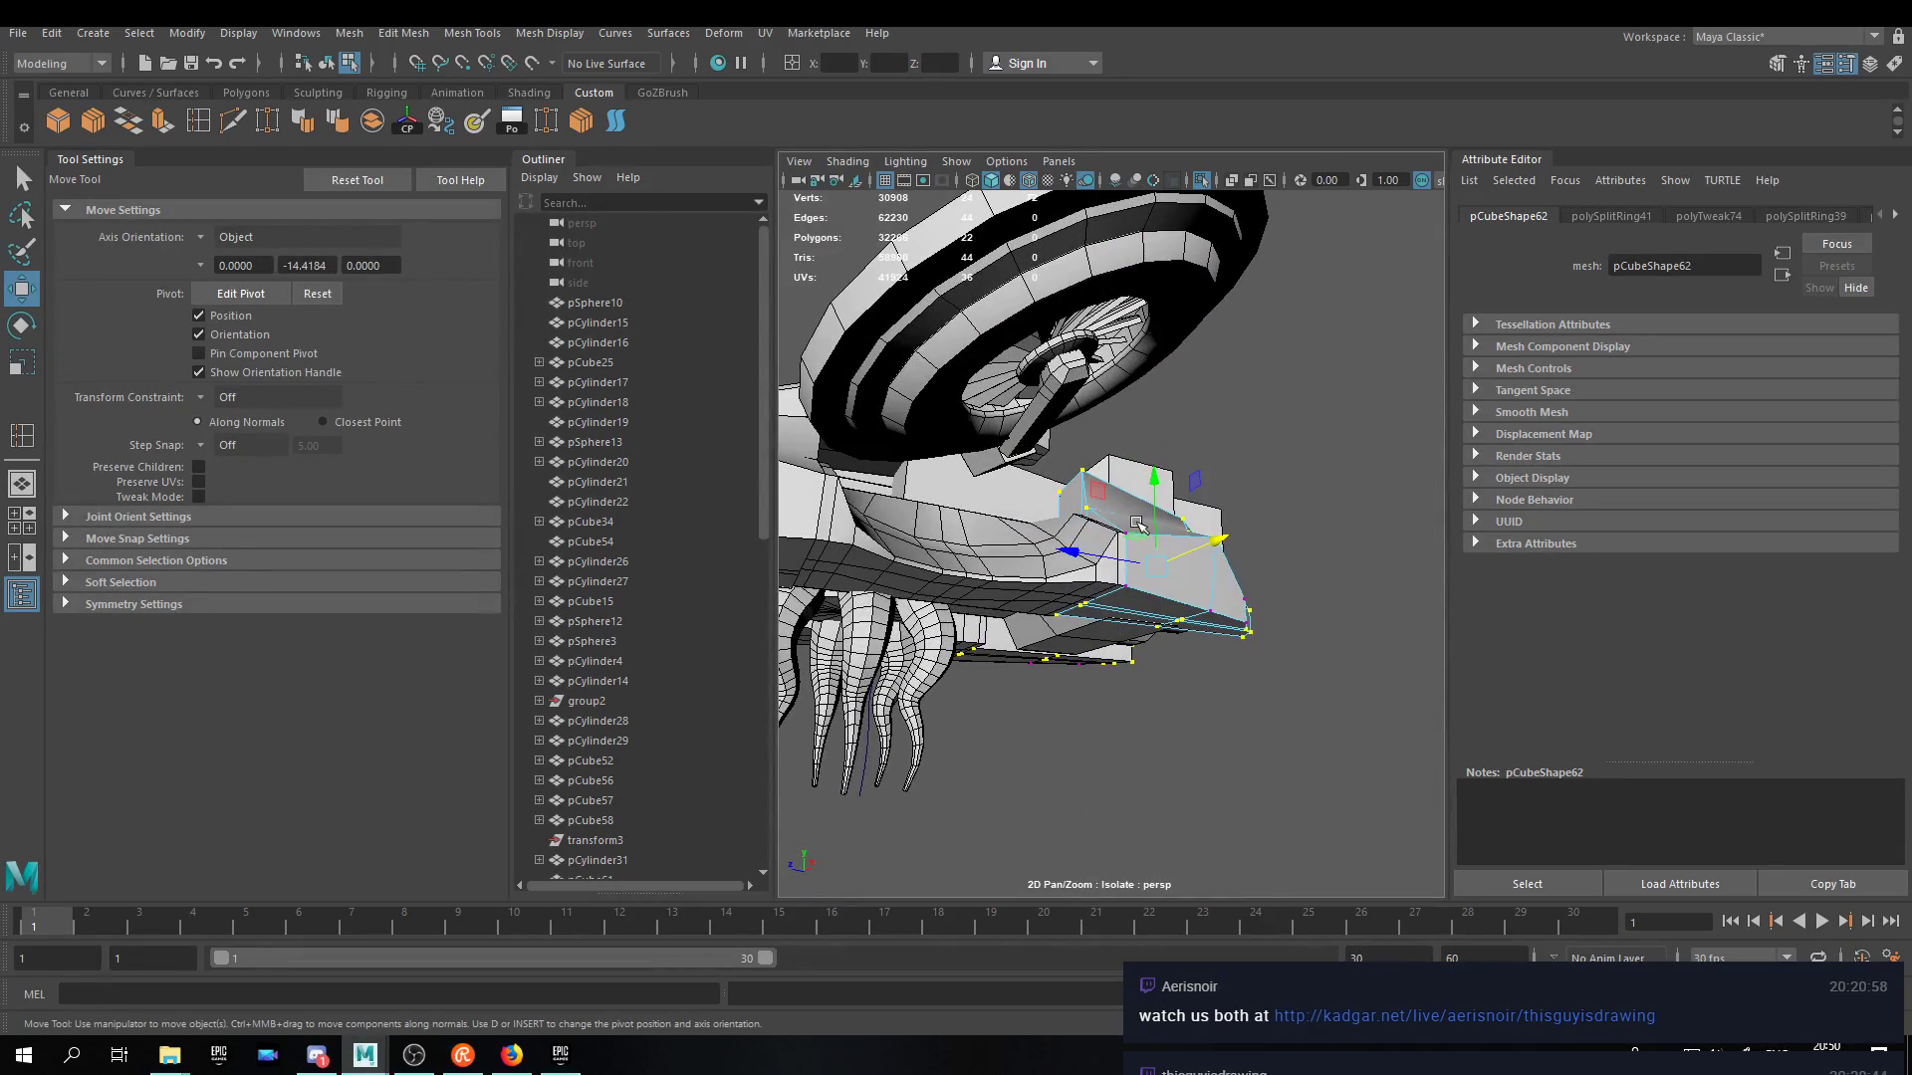
left_click_drag(1112, 515, 922, 506, "alt")
scroll(1147, 516, "up", 5)
middle_click_drag(921, 506, 1001, 528, "alt")
left_click_drag(1001, 527, 956, 550, "alt")
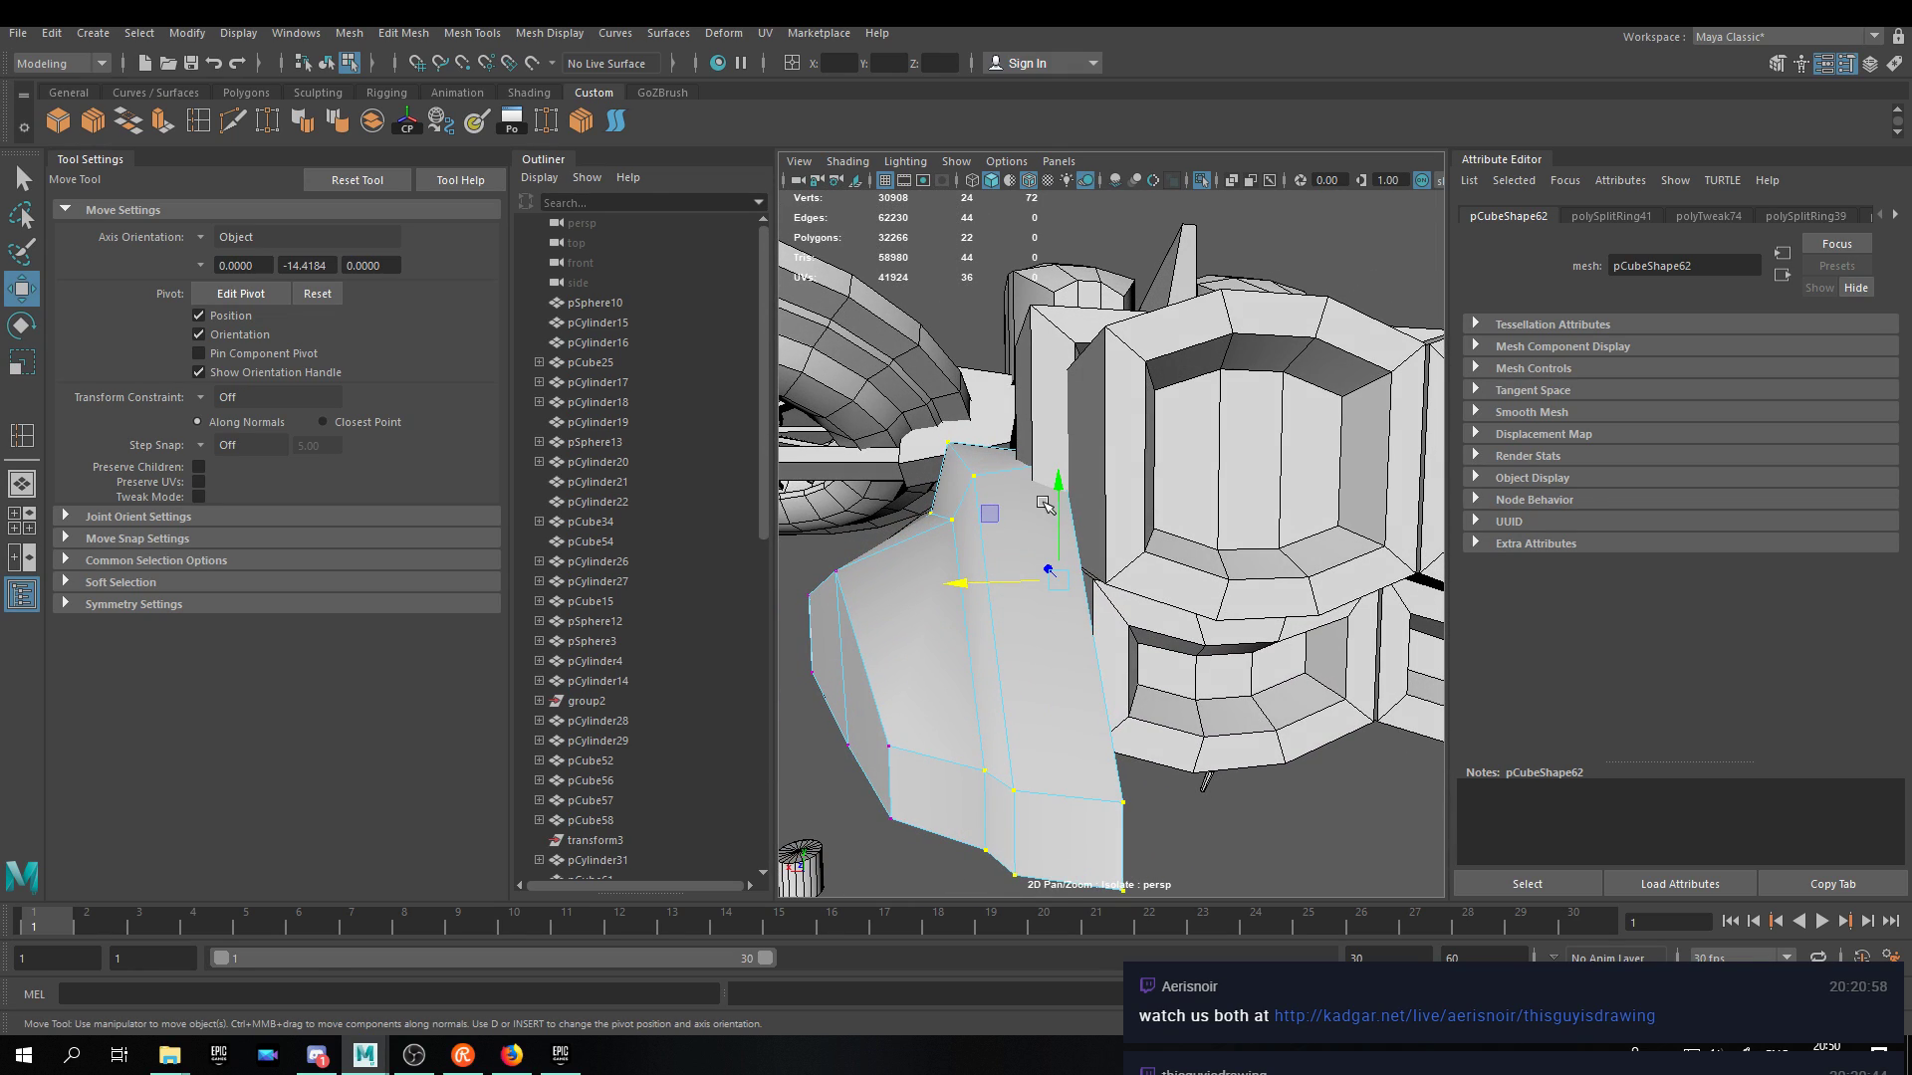
left_click_drag(1041, 503, 1016, 529, "alt")
left_click_drag(921, 565, 1011, 543, "alt")
middle_click_drag(1010, 542, 1126, 516, "alt")
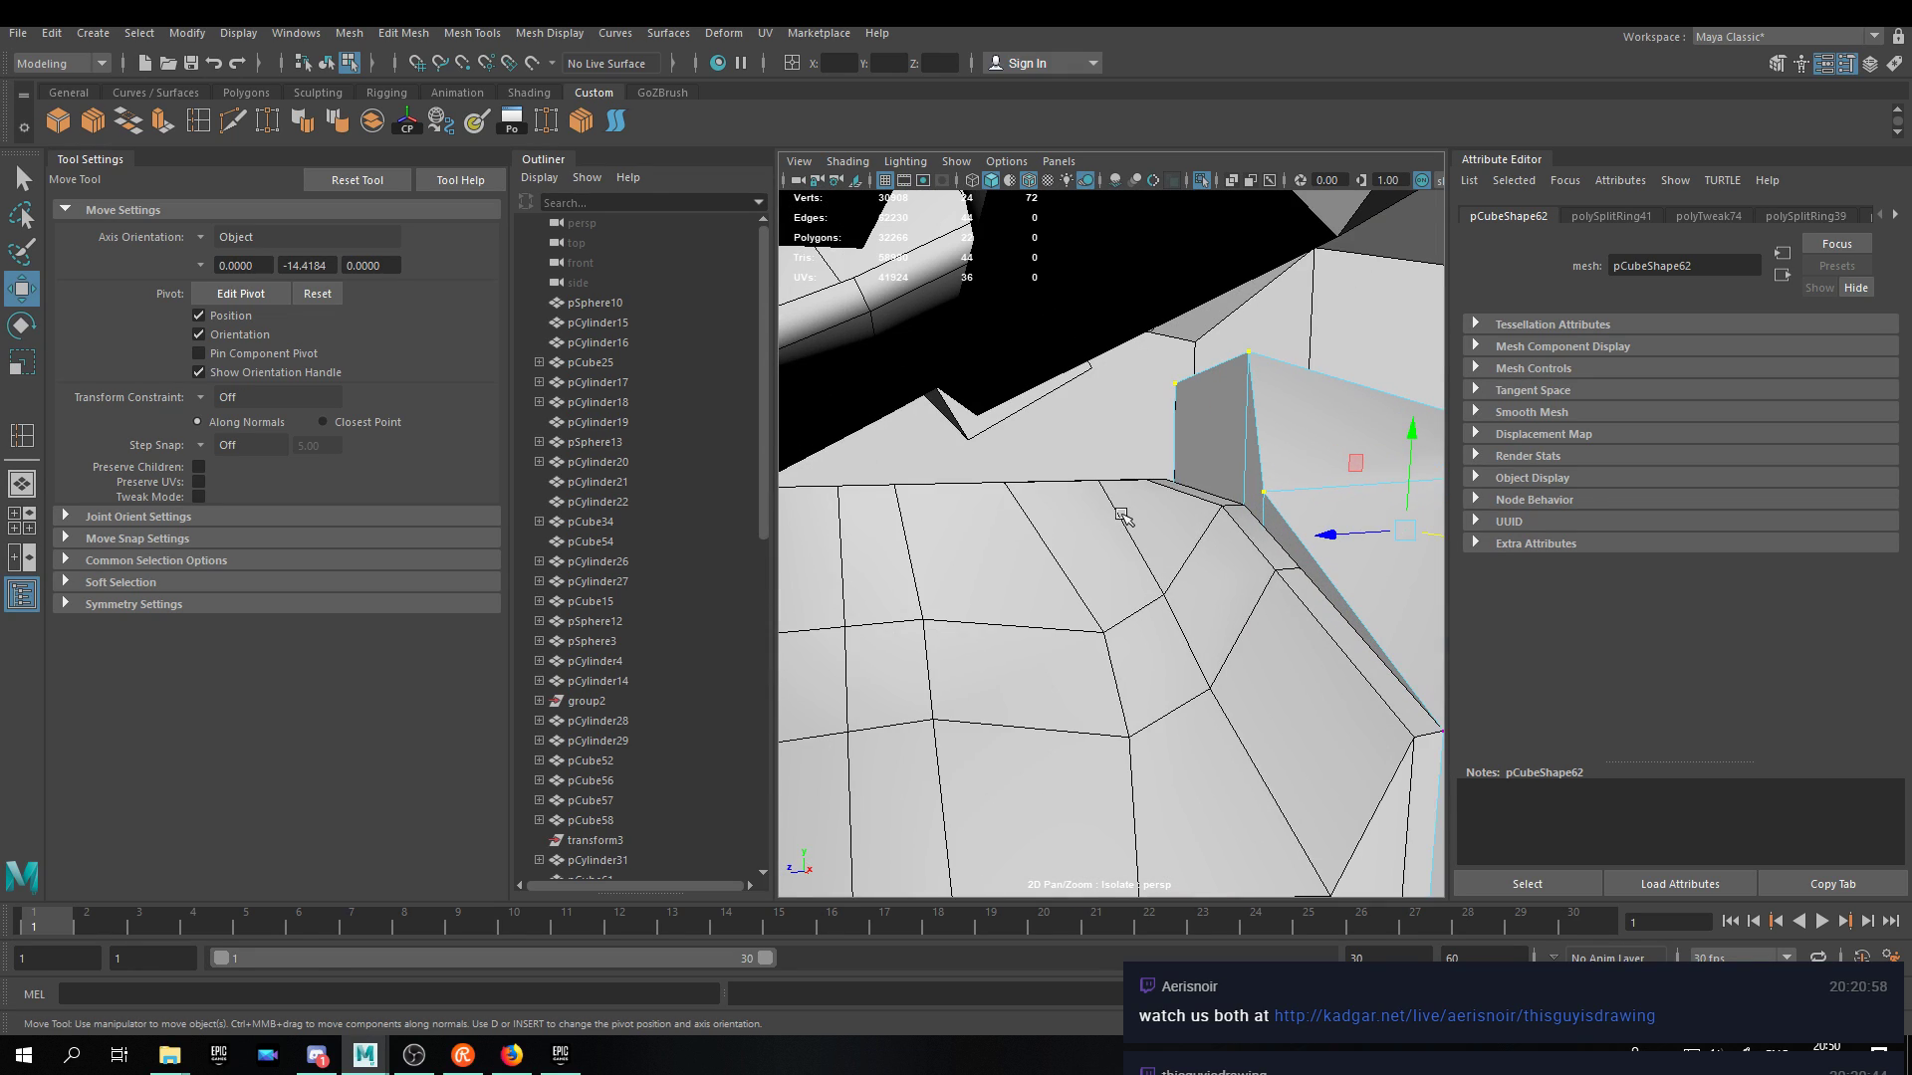
key("ctrl+s")
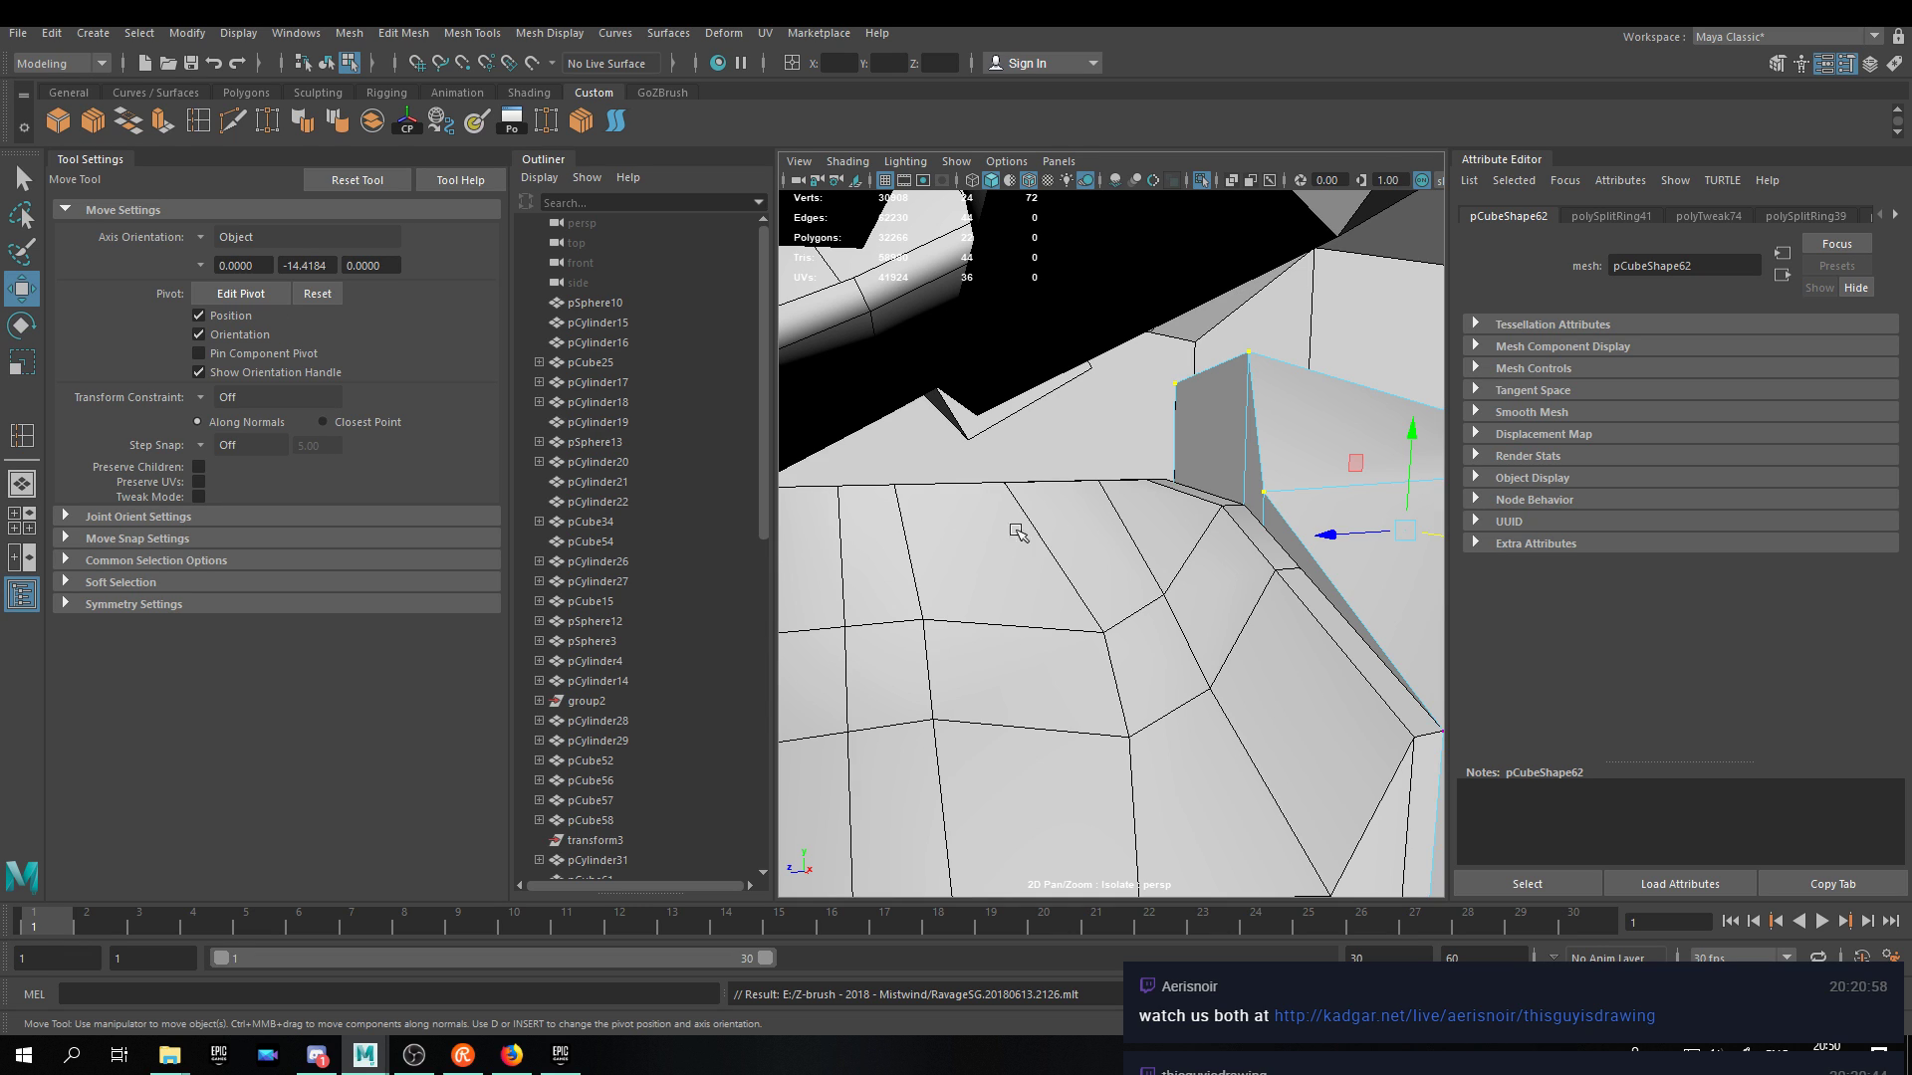
Select the rear flank piece and snap its upper inner vertex against the adjoining recess block.
right_click_drag(1311, 430, 896, 535)
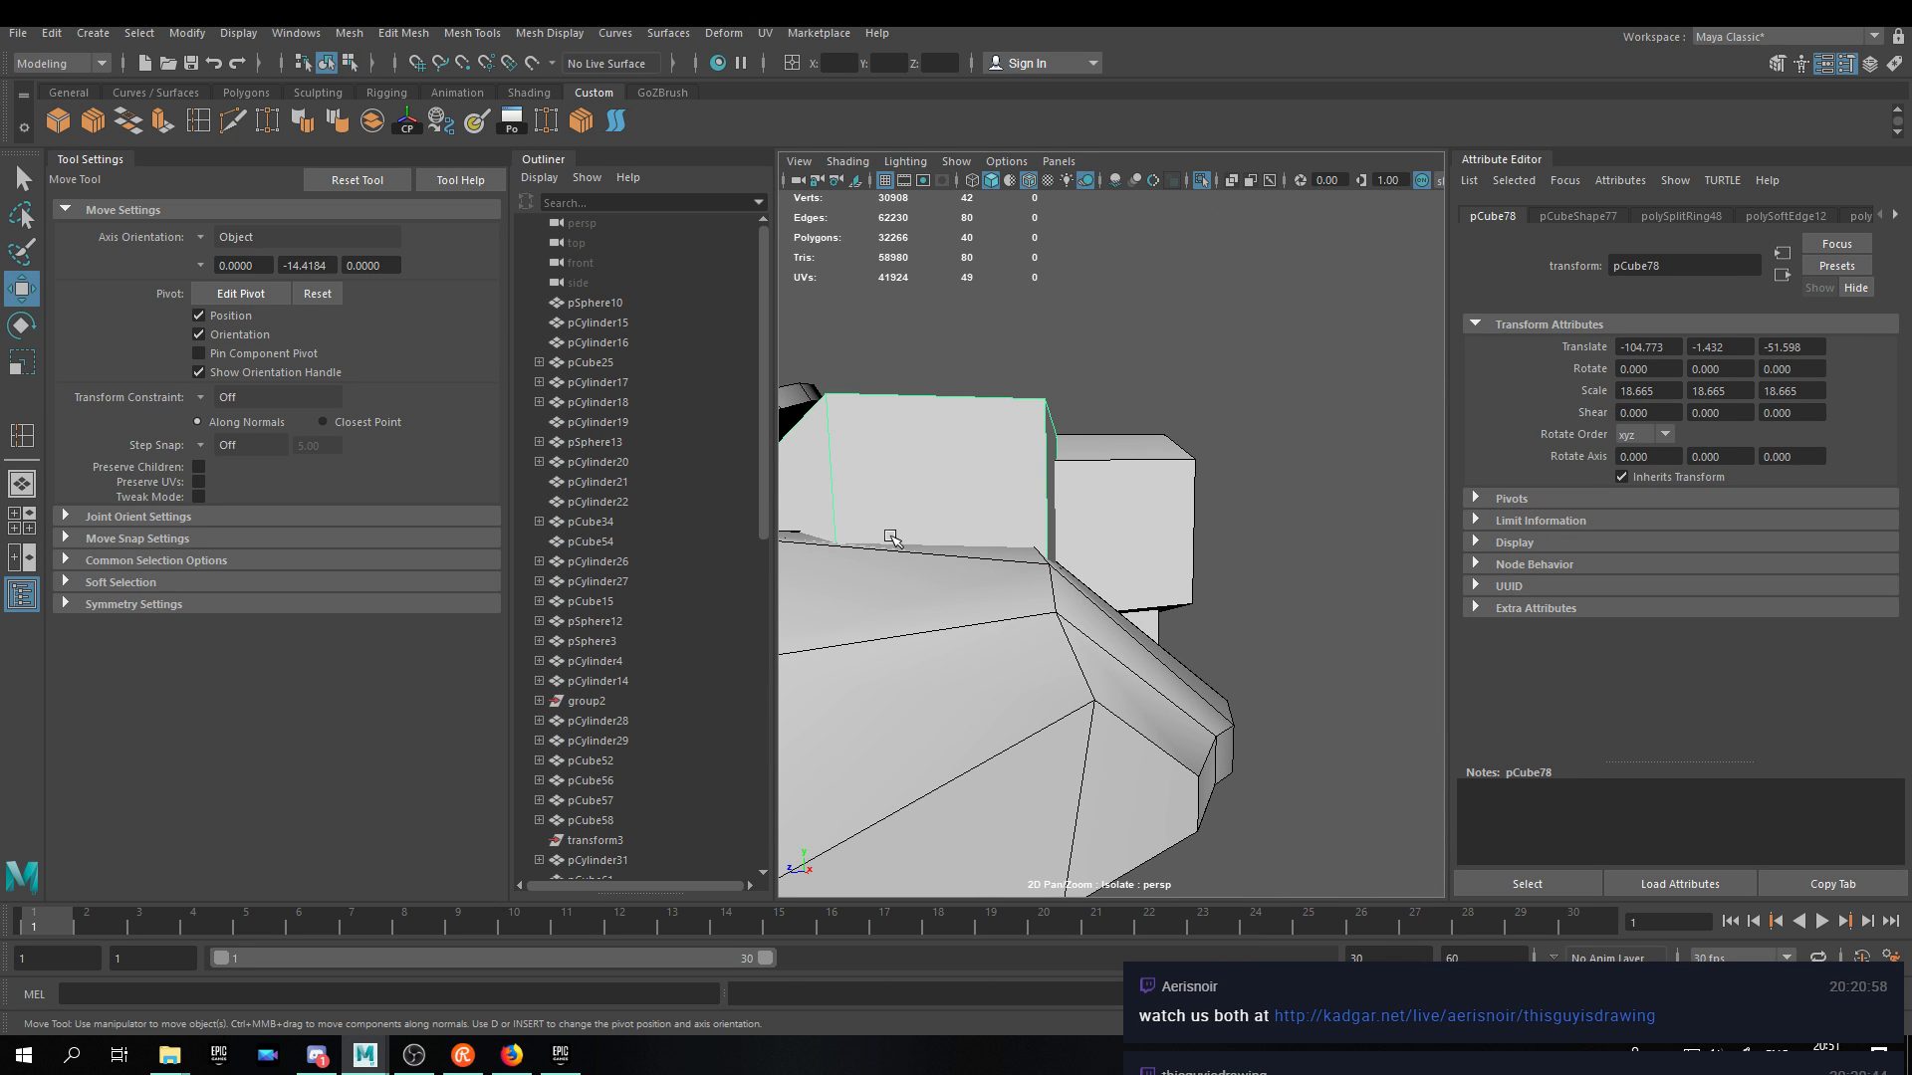
left_click_drag(926, 538, 1259, 559, "alt")
left_click(1065, 617)
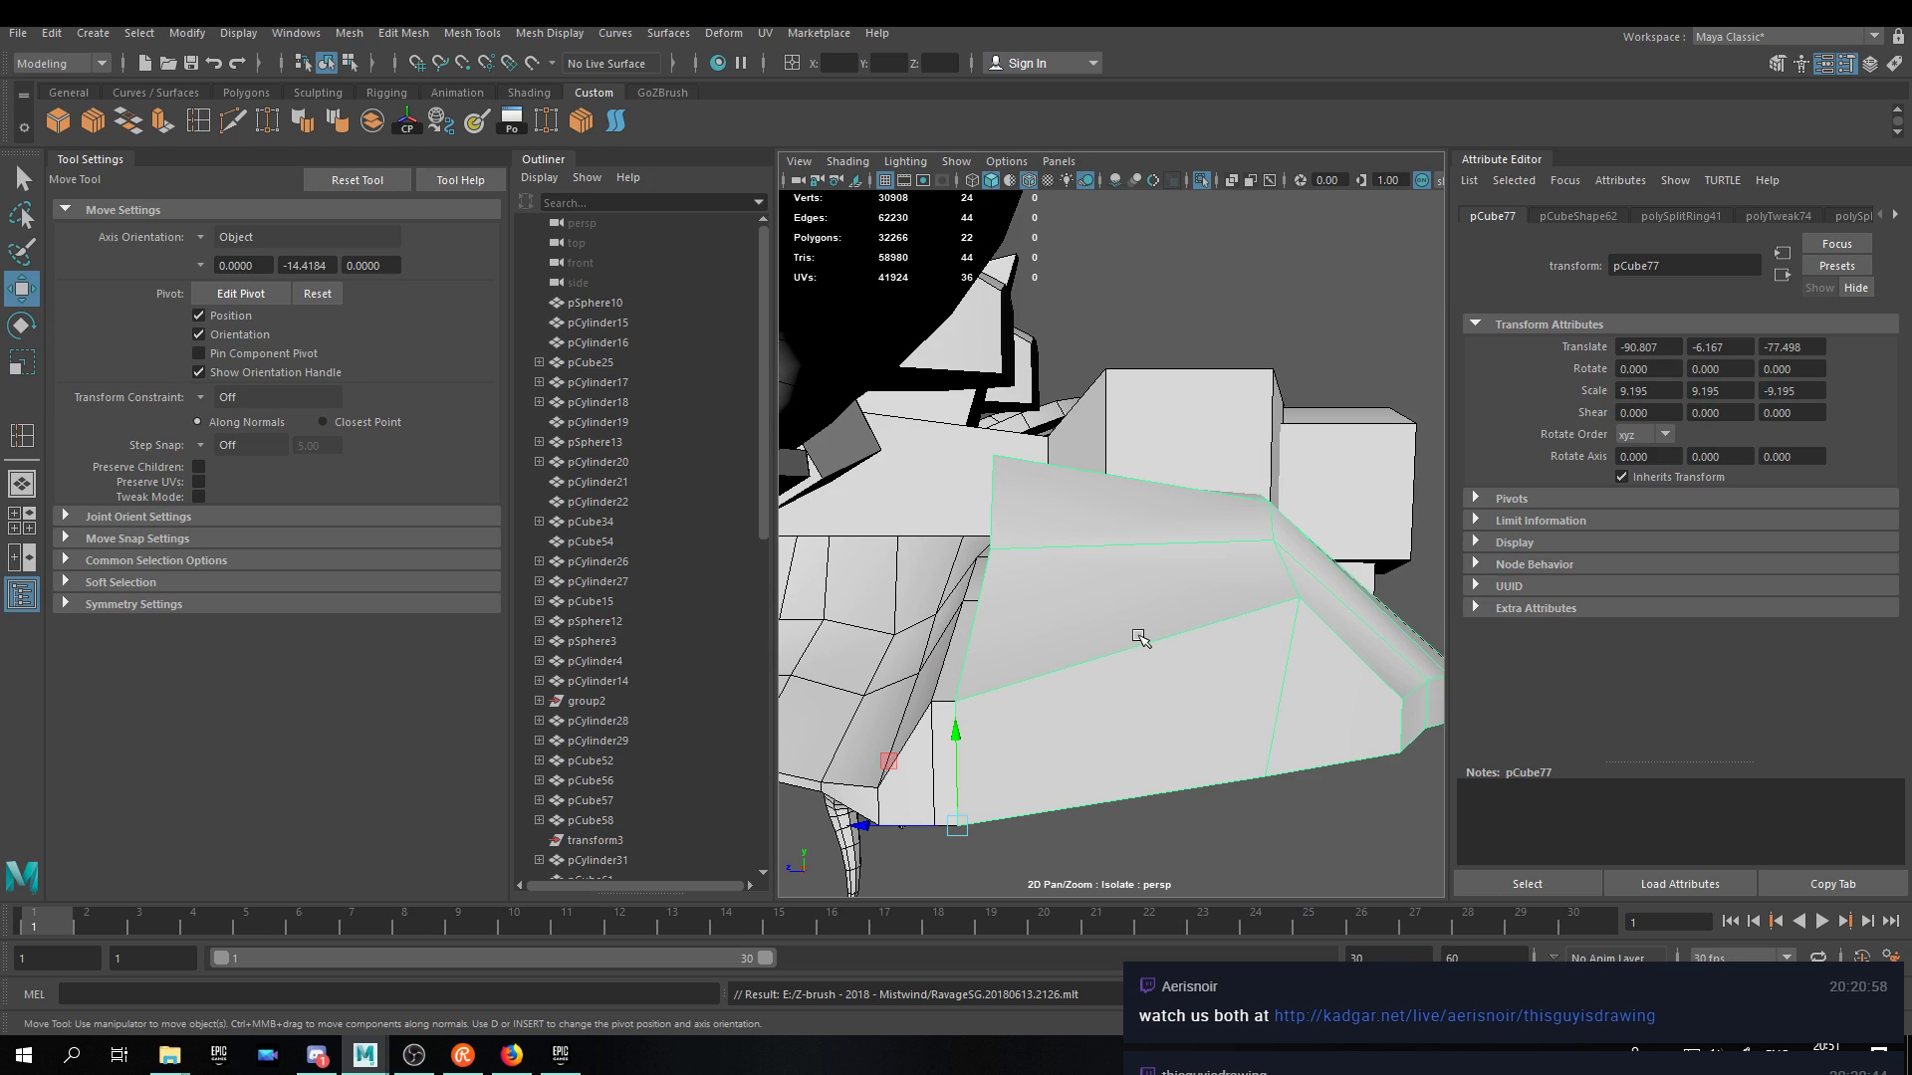
left_click_drag(954, 623, 1208, 539, "alt")
scroll(1195, 538, "up", 5)
mouse_move(1038, 441)
right_mouse_down()
mouse_move(1072, 508)
mouse_move(1069, 461)
right_mouse_up()
left_click(1041, 508)
mouse_move(1048, 412)
left_mouse_down()
mouse_move(1026, 478)
mouse_move(1037, 375)
mouse_move(1054, 384)
mouse_move(977, 392)
mouse_move(1045, 393)
left_mouse_up()
key("v")
left_click_drag(1150, 650, 1081, 613)
left_click(1082, 299)
left_click_drag(1093, 294, 981, 297, "alt")
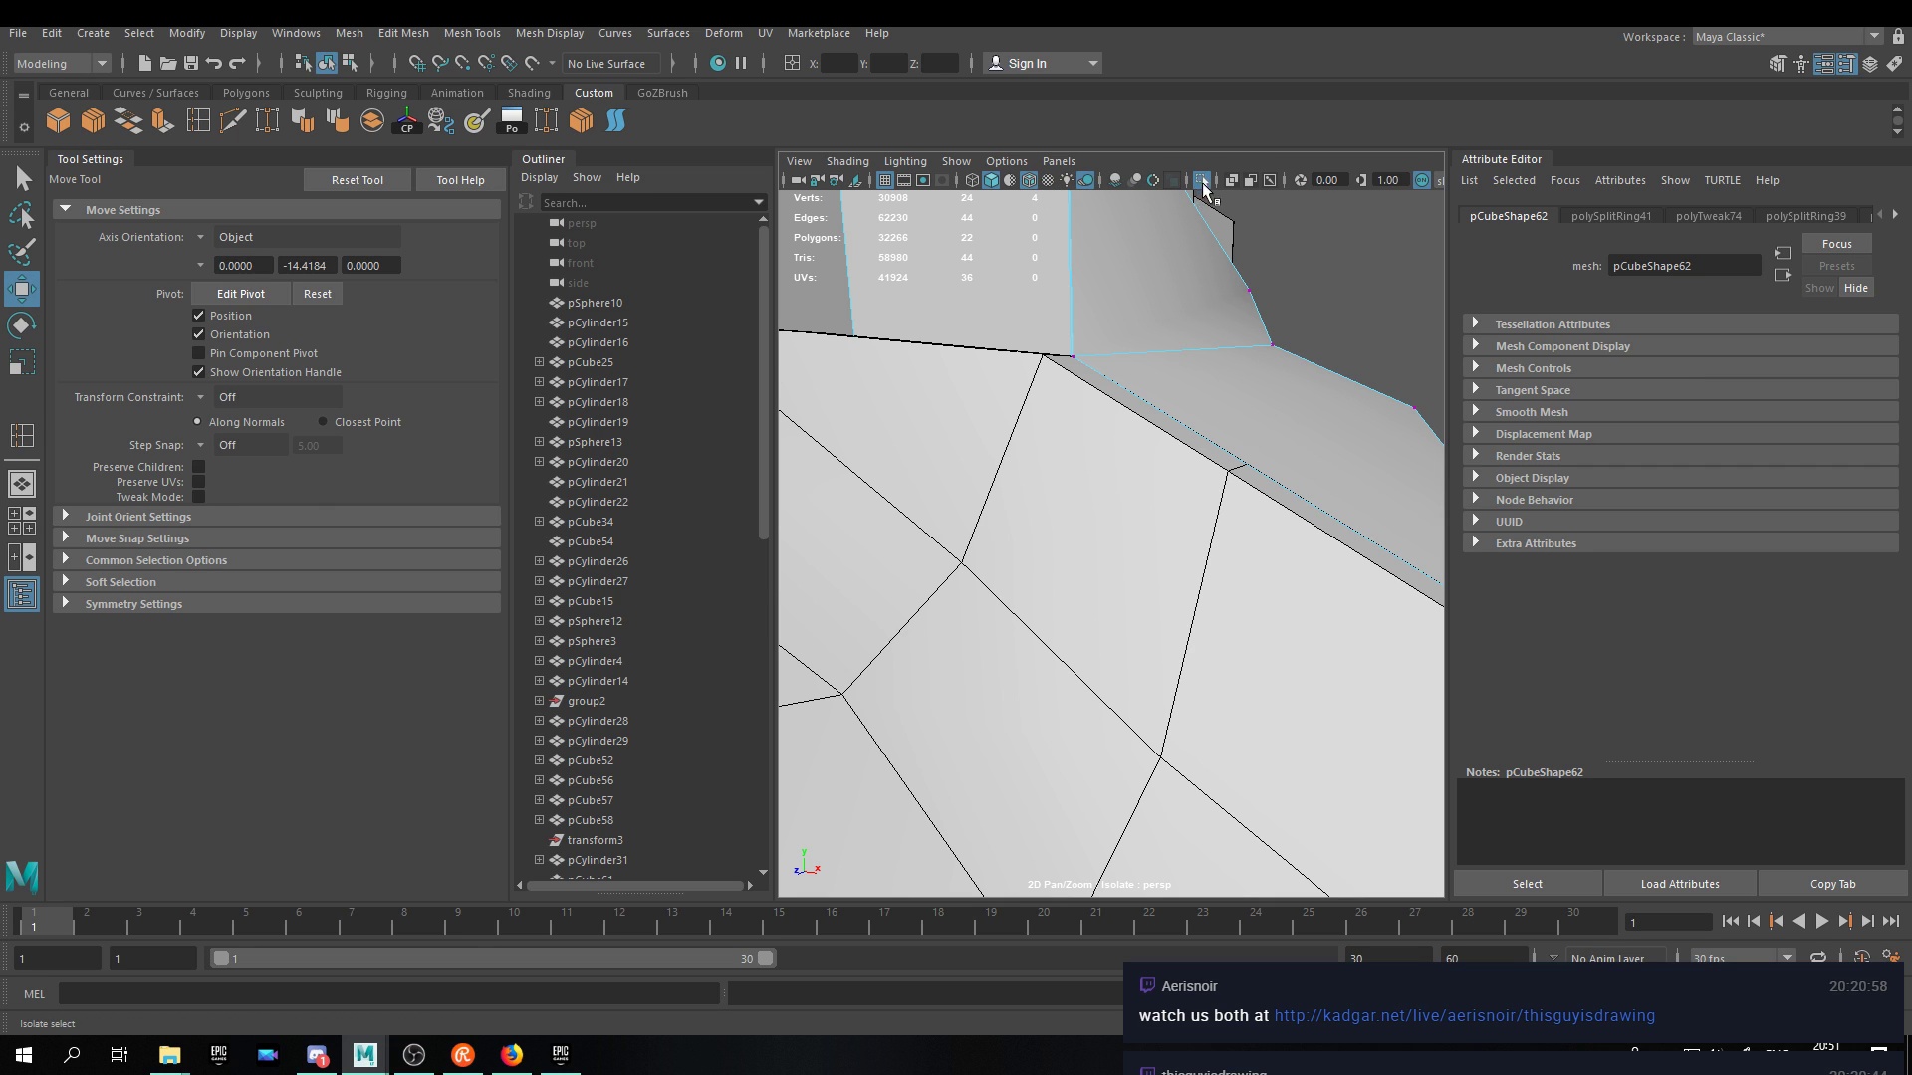
Move the rear flank piece's hidden lower vertex along X toward the hull, using X-ray display while selecting it.
left_click(1231, 183)
left_click(1079, 839)
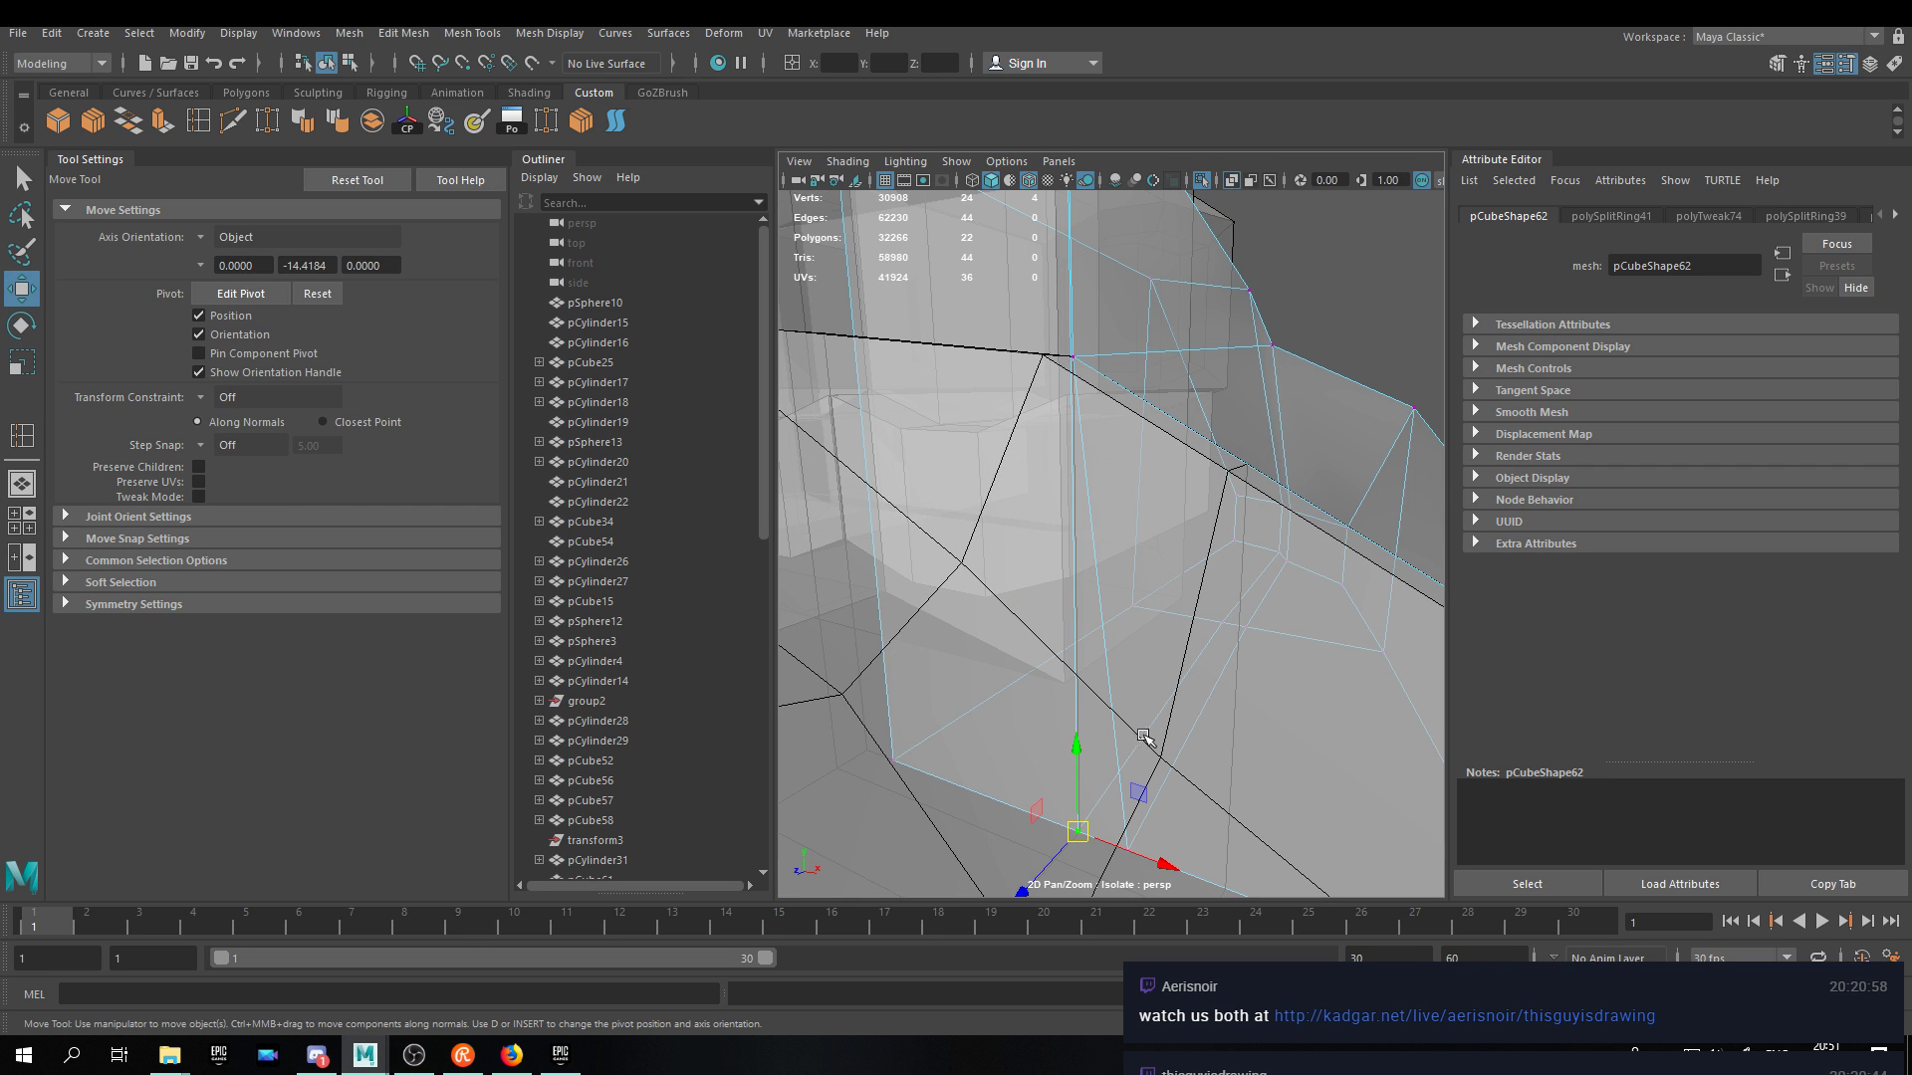
left_click_drag(1151, 862, 1046, 821)
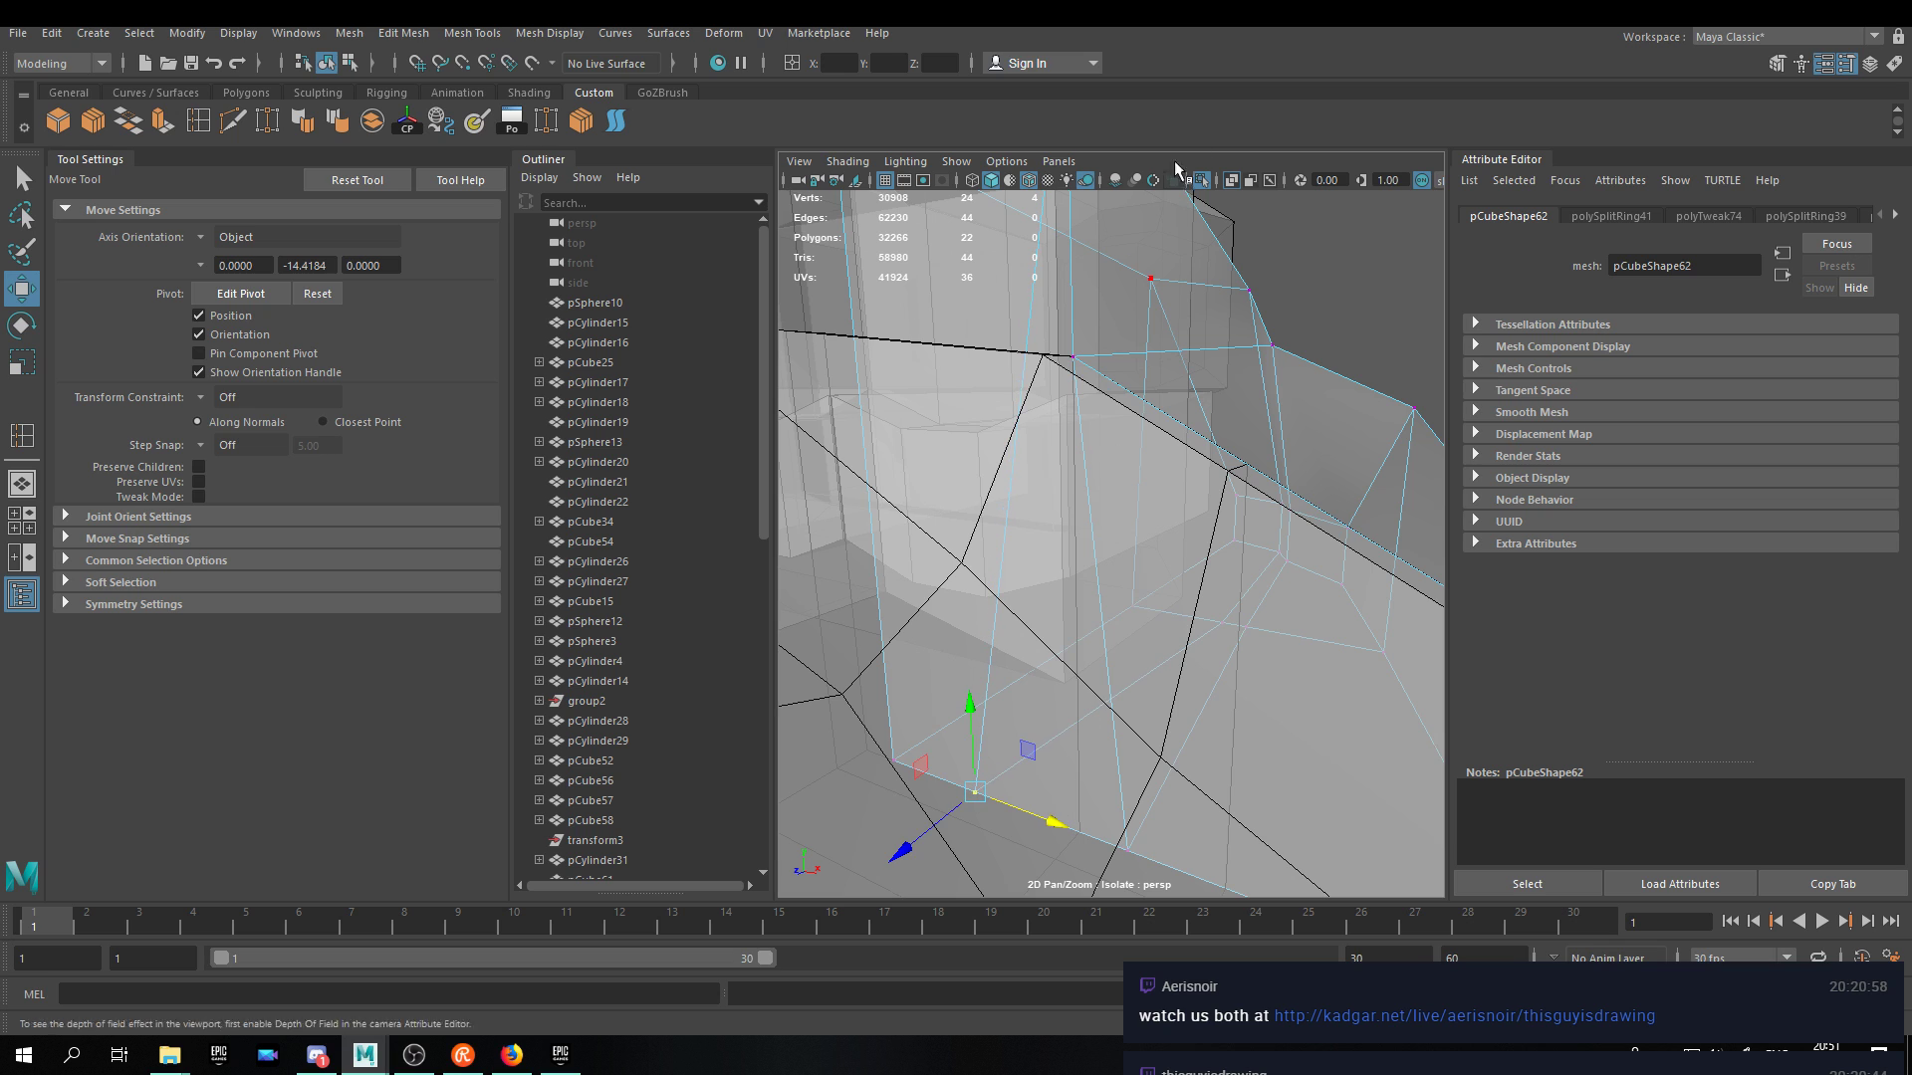
left_click(1231, 184)
Snap the rear flank piece's inner vertices along X against the hull and adjust its inner vertical edge loop.
middle_click_drag(1053, 512, 1186, 697, "alt")
left_click_drag(1223, 449, 976, 512, "alt")
left_click(1129, 420)
middle_click_drag(976, 512, 1143, 427, "alt")
left_click_drag(1143, 427, 1043, 475, "alt")
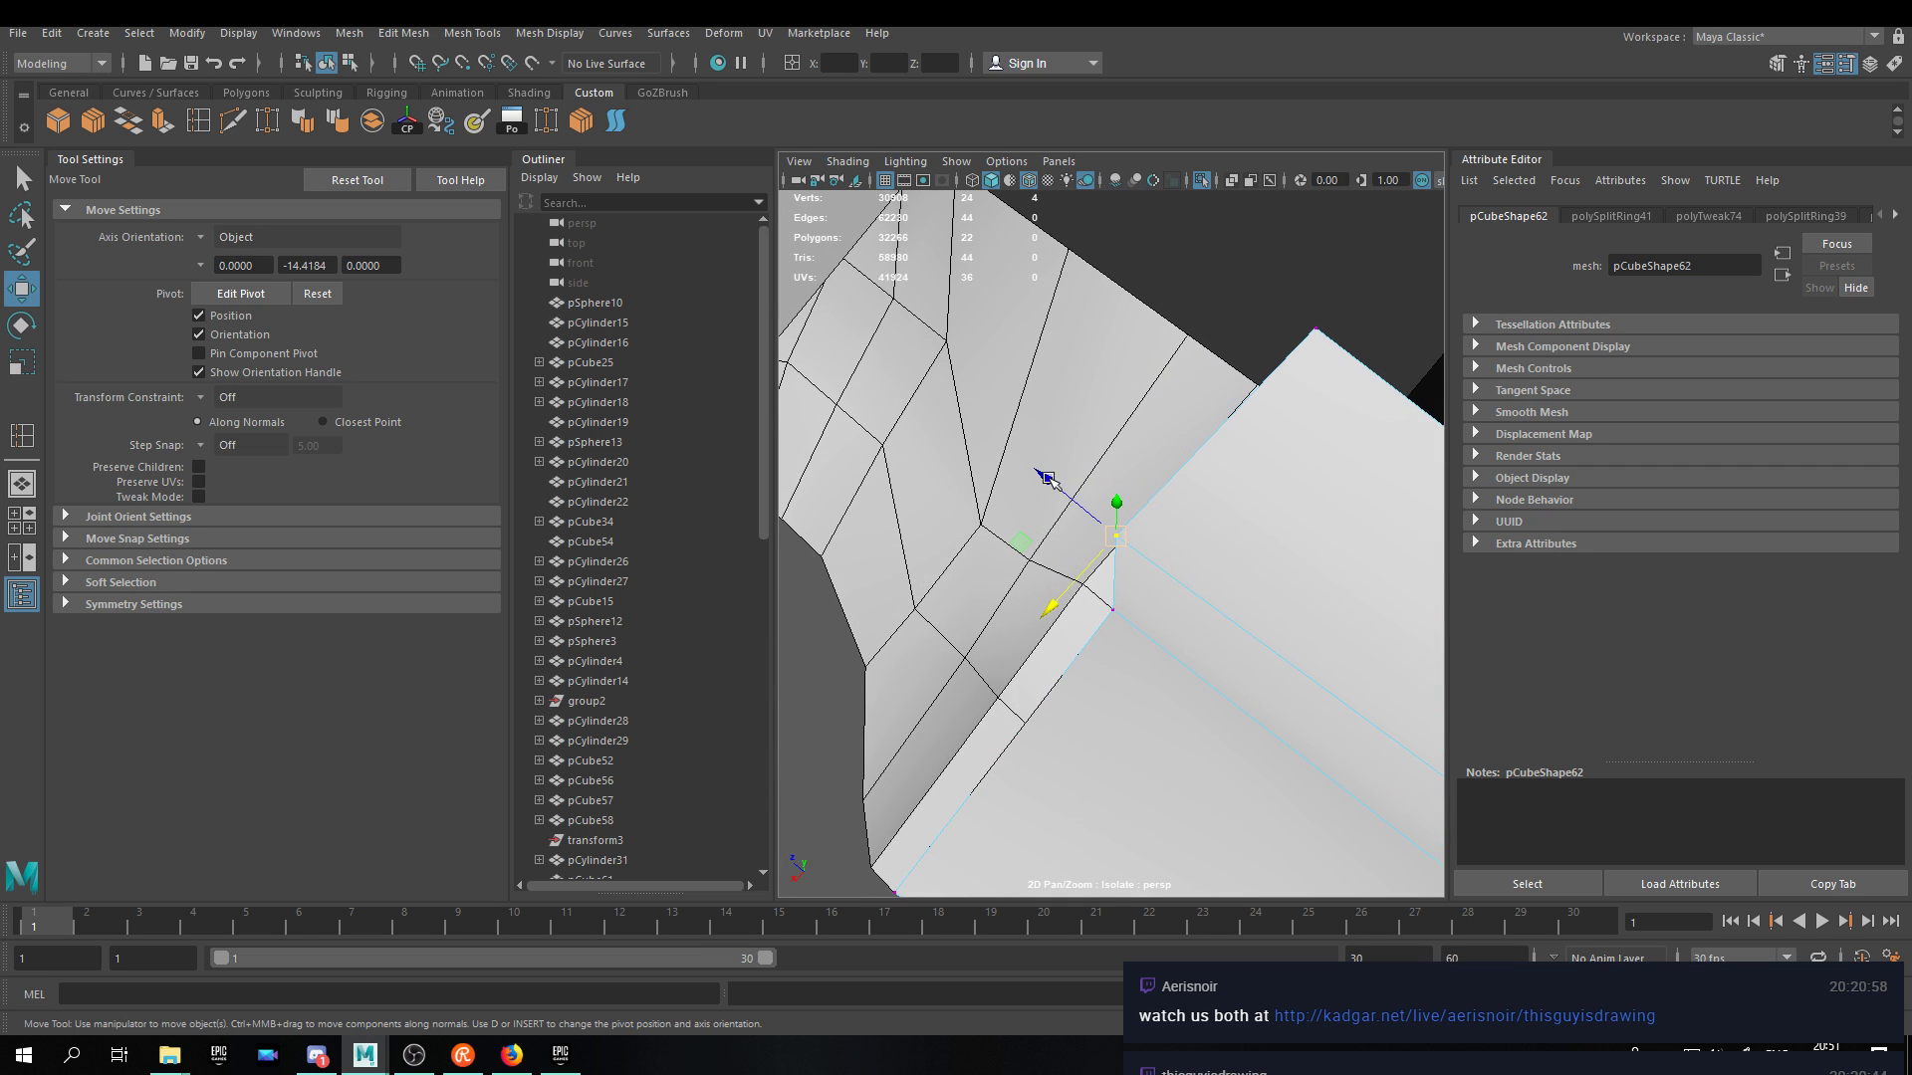
left_click_drag(1058, 605, 1245, 539)
key("v")
left_click_drag(1097, 243, 913, 379)
right_click_drag(965, 474, 961, 424)
double_click(920, 432)
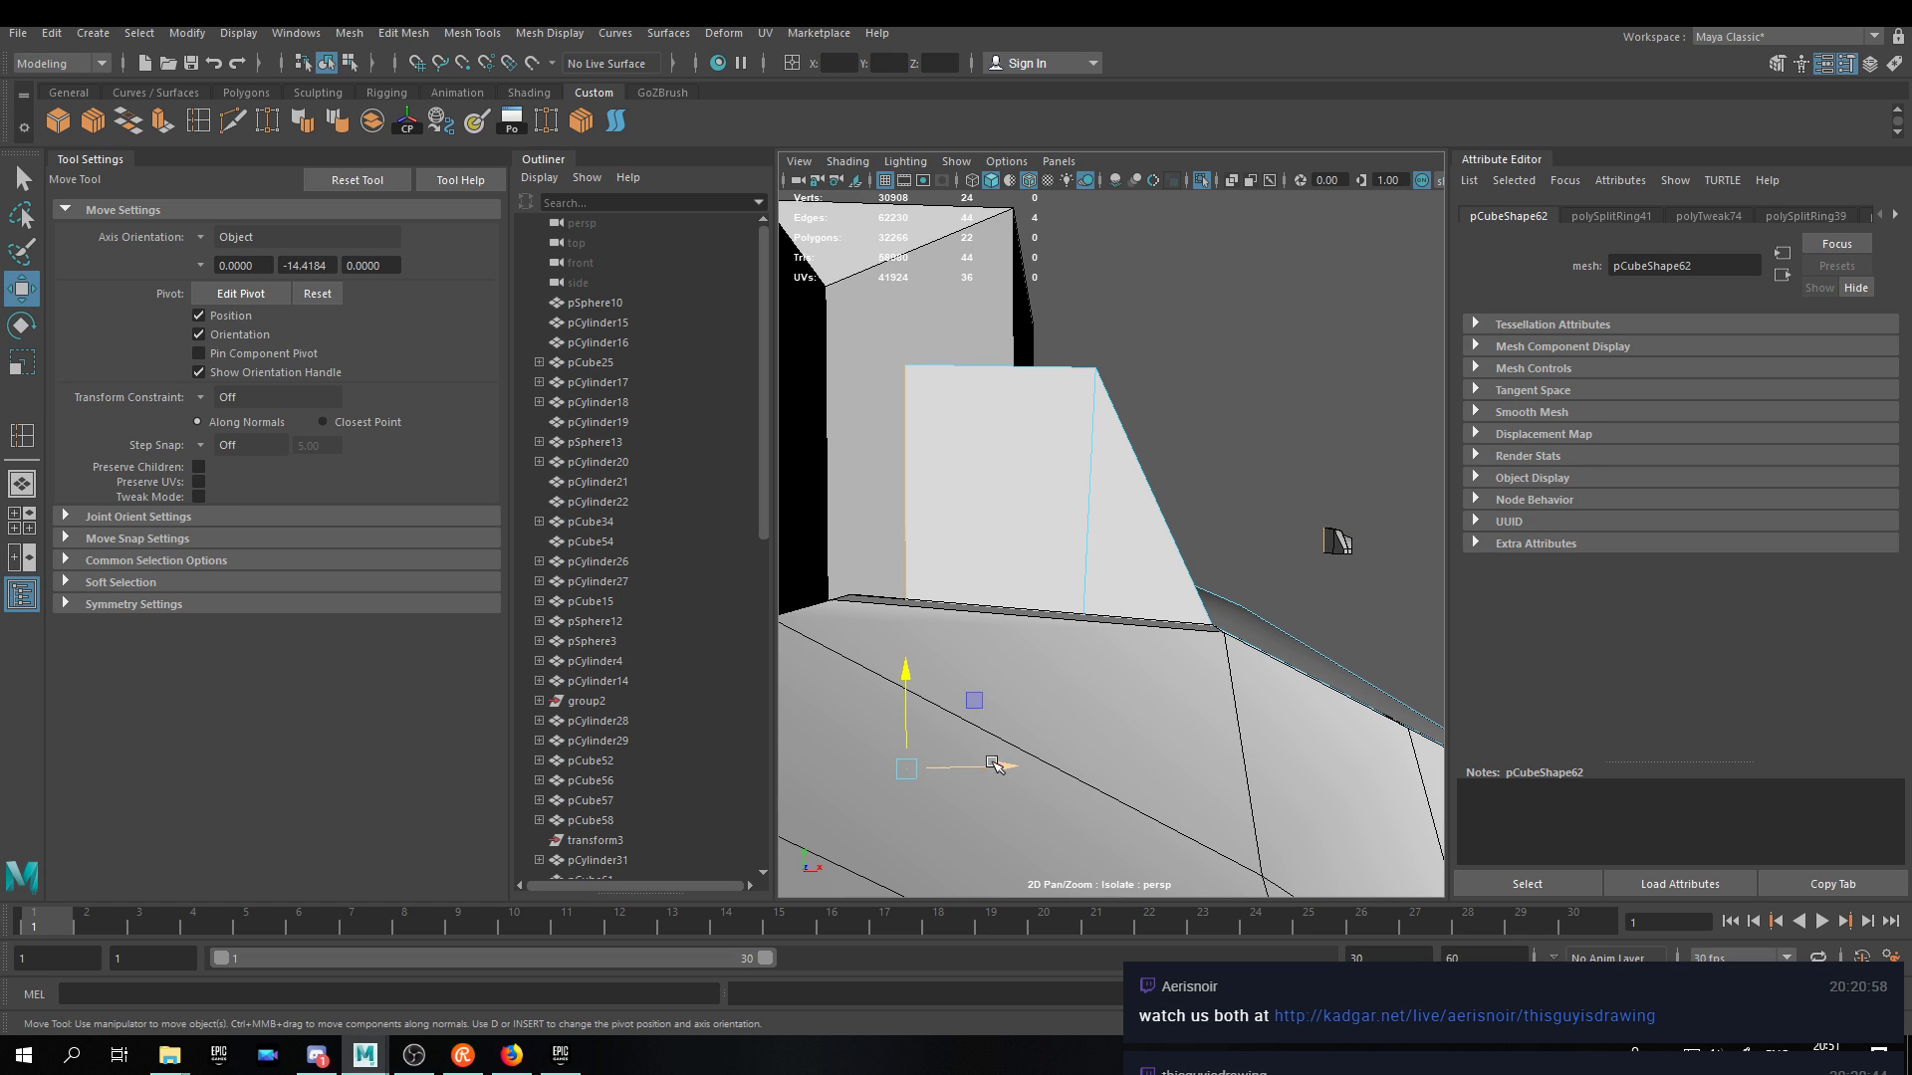
left_click_drag(902, 321, 1095, 598, "alt")
right_click_drag(1112, 547, 1113, 547)
Move the opposite rear flank piece's pivot to its lower front corner and snap the piece along X to the recess block, at Translate X -109.544.
left_click(943, 704)
left_click_drag(943, 704, 1024, 534, "alt")
mouse_move(1024, 535)
right_mouse_down("alt")
mouse_move(1152, 533)
mouse_move(1002, 554)
right_mouse_up("alt")
left_click_drag(1002, 555, 1101, 670, "alt")
left_click(1135, 647)
right_click_drag(1135, 647, 1155, 597, "alt")
left_click_drag(1155, 597, 1155, 498, "alt")
right_click_drag(1155, 498, 1245, 518, "alt")
left_click_drag(1145, 517, 1021, 553, "alt")
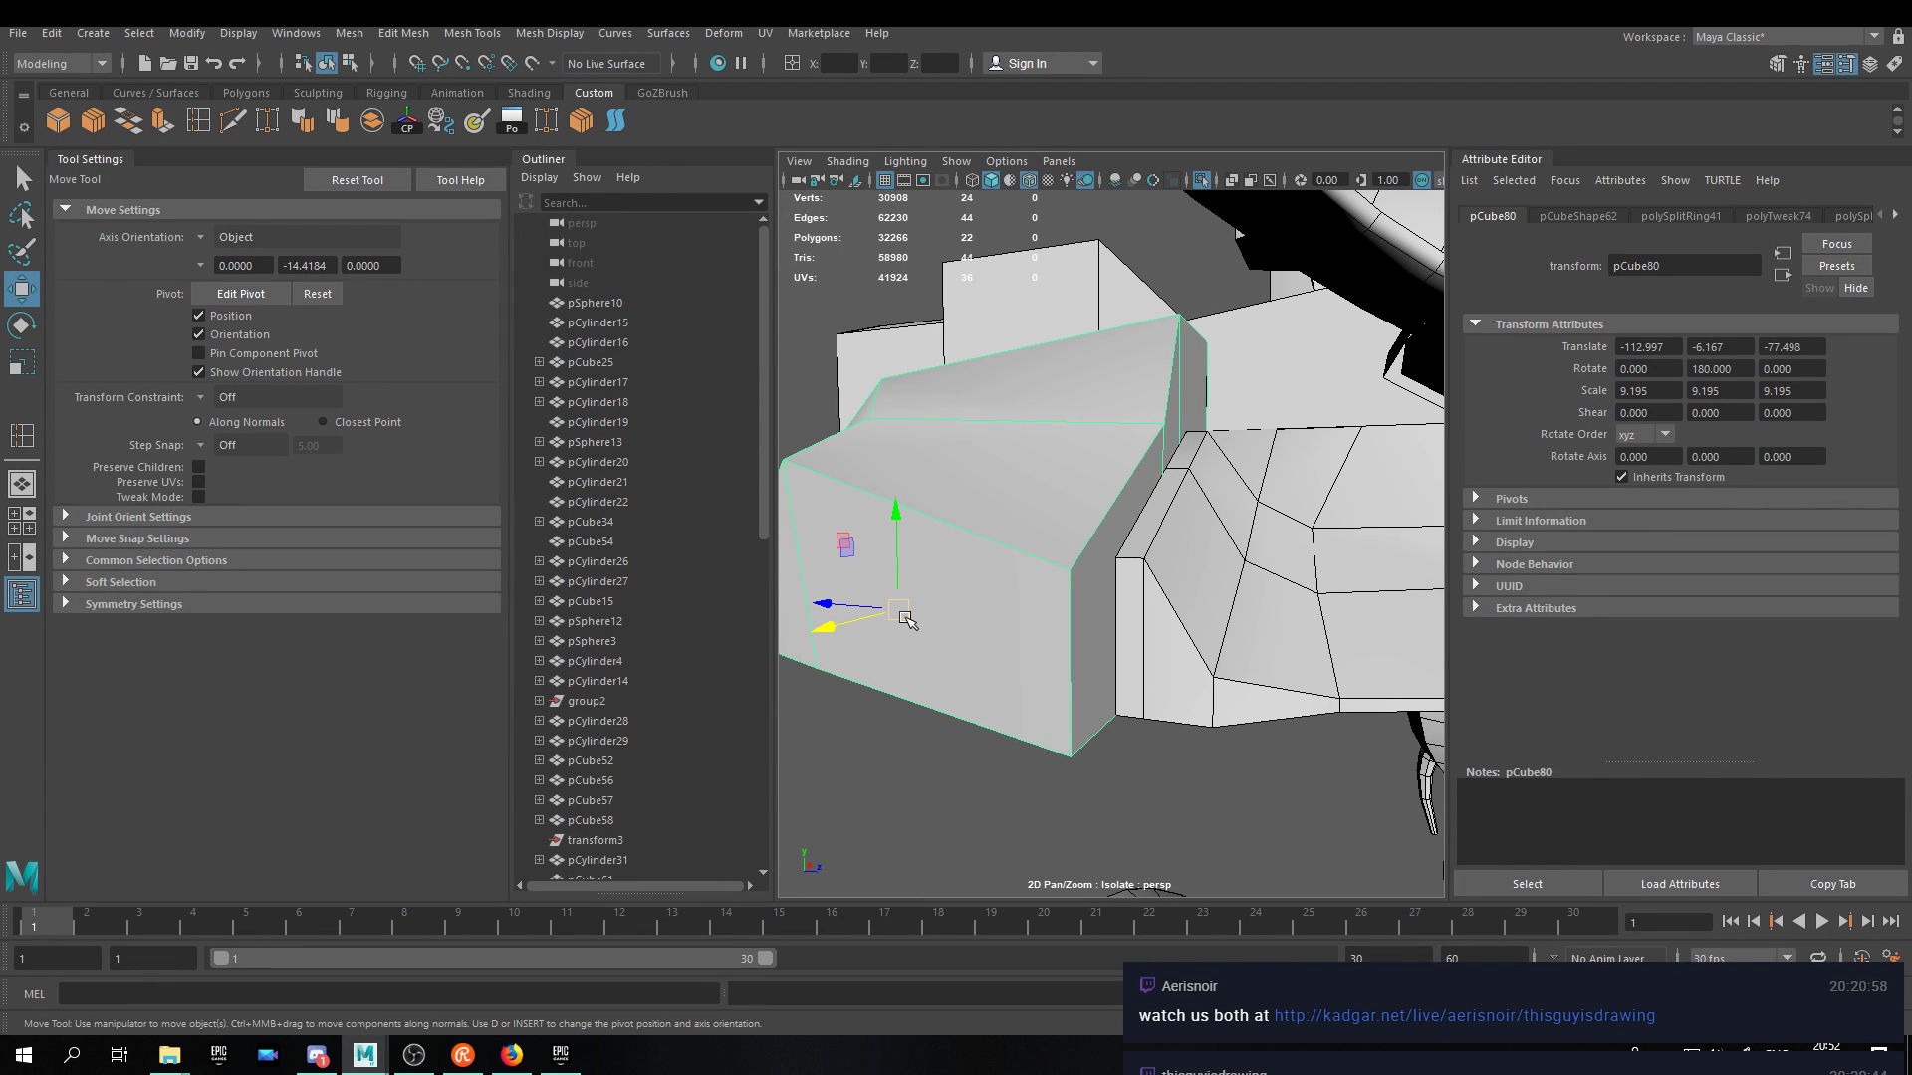
key("d")
key("v")
left_click_drag(906, 623, 1080, 562)
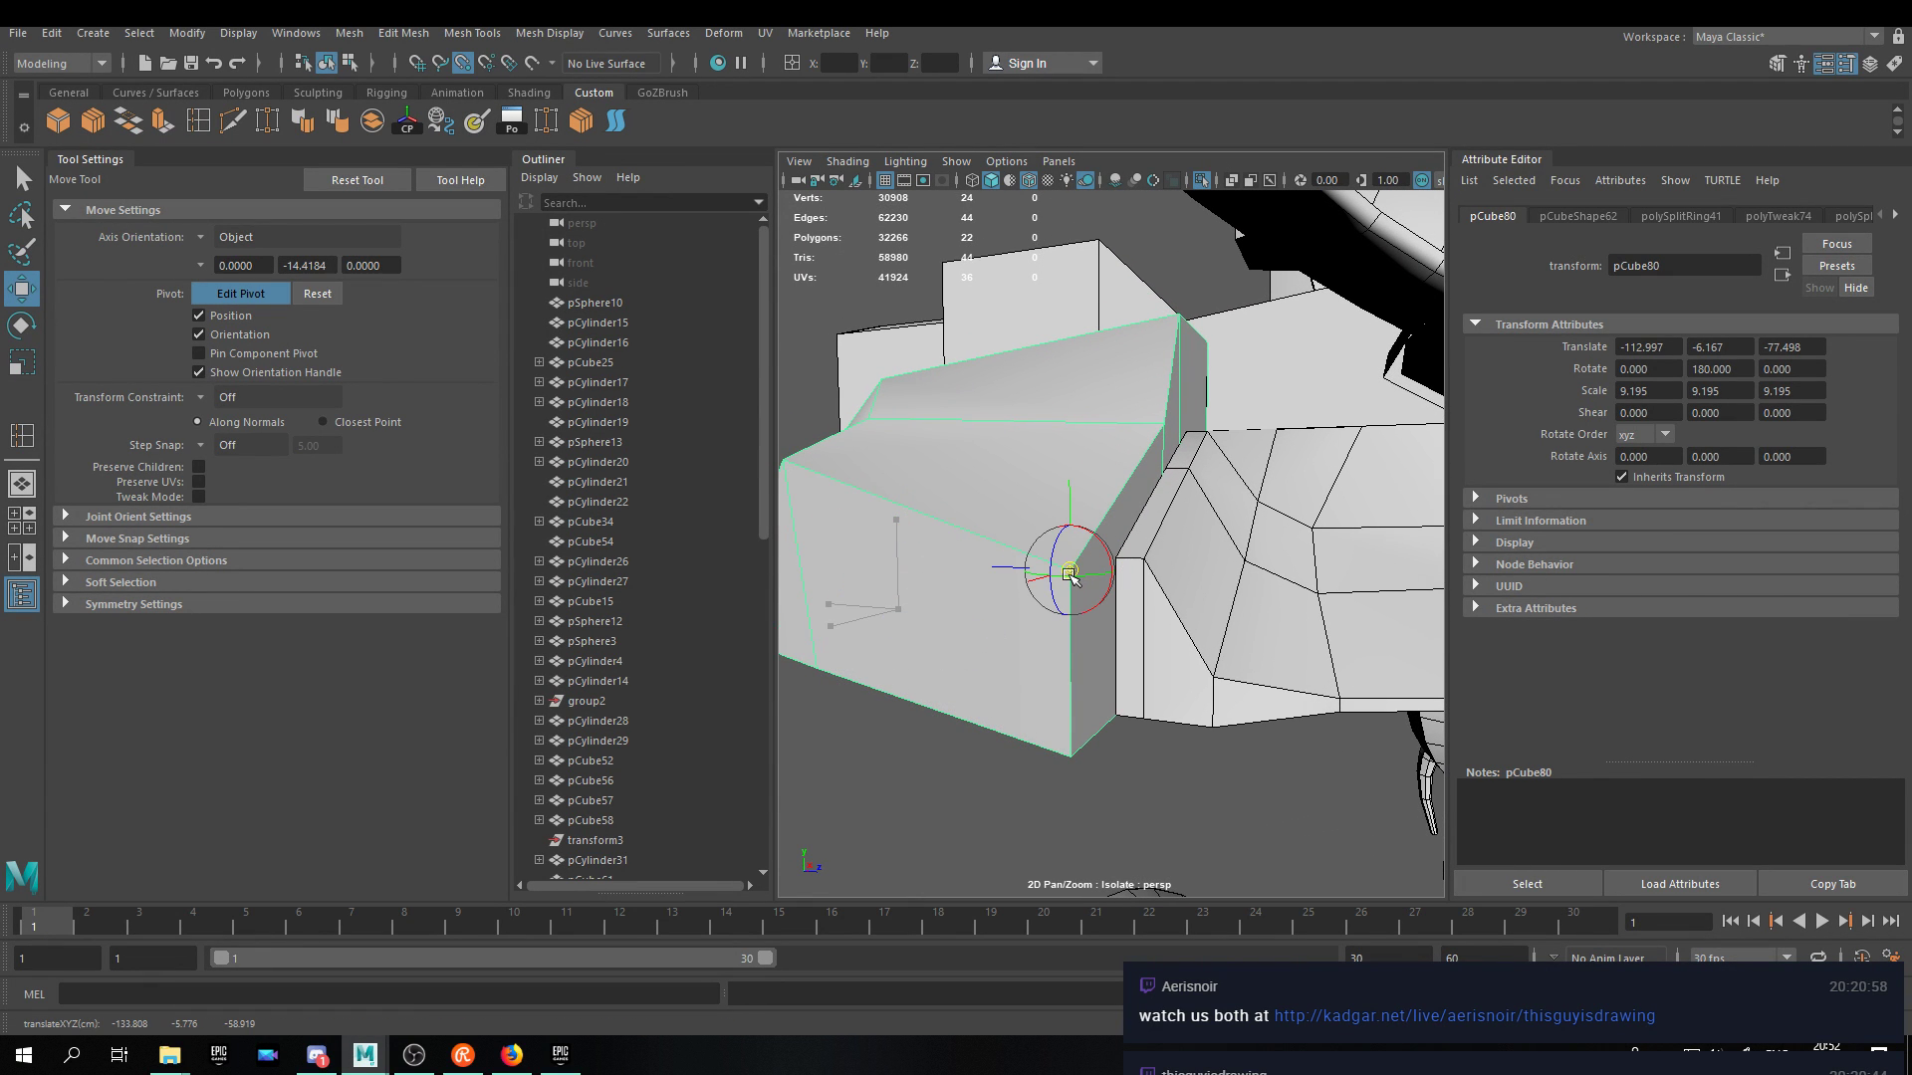
key("v")
left_click_drag(1031, 793, 1030, 793)
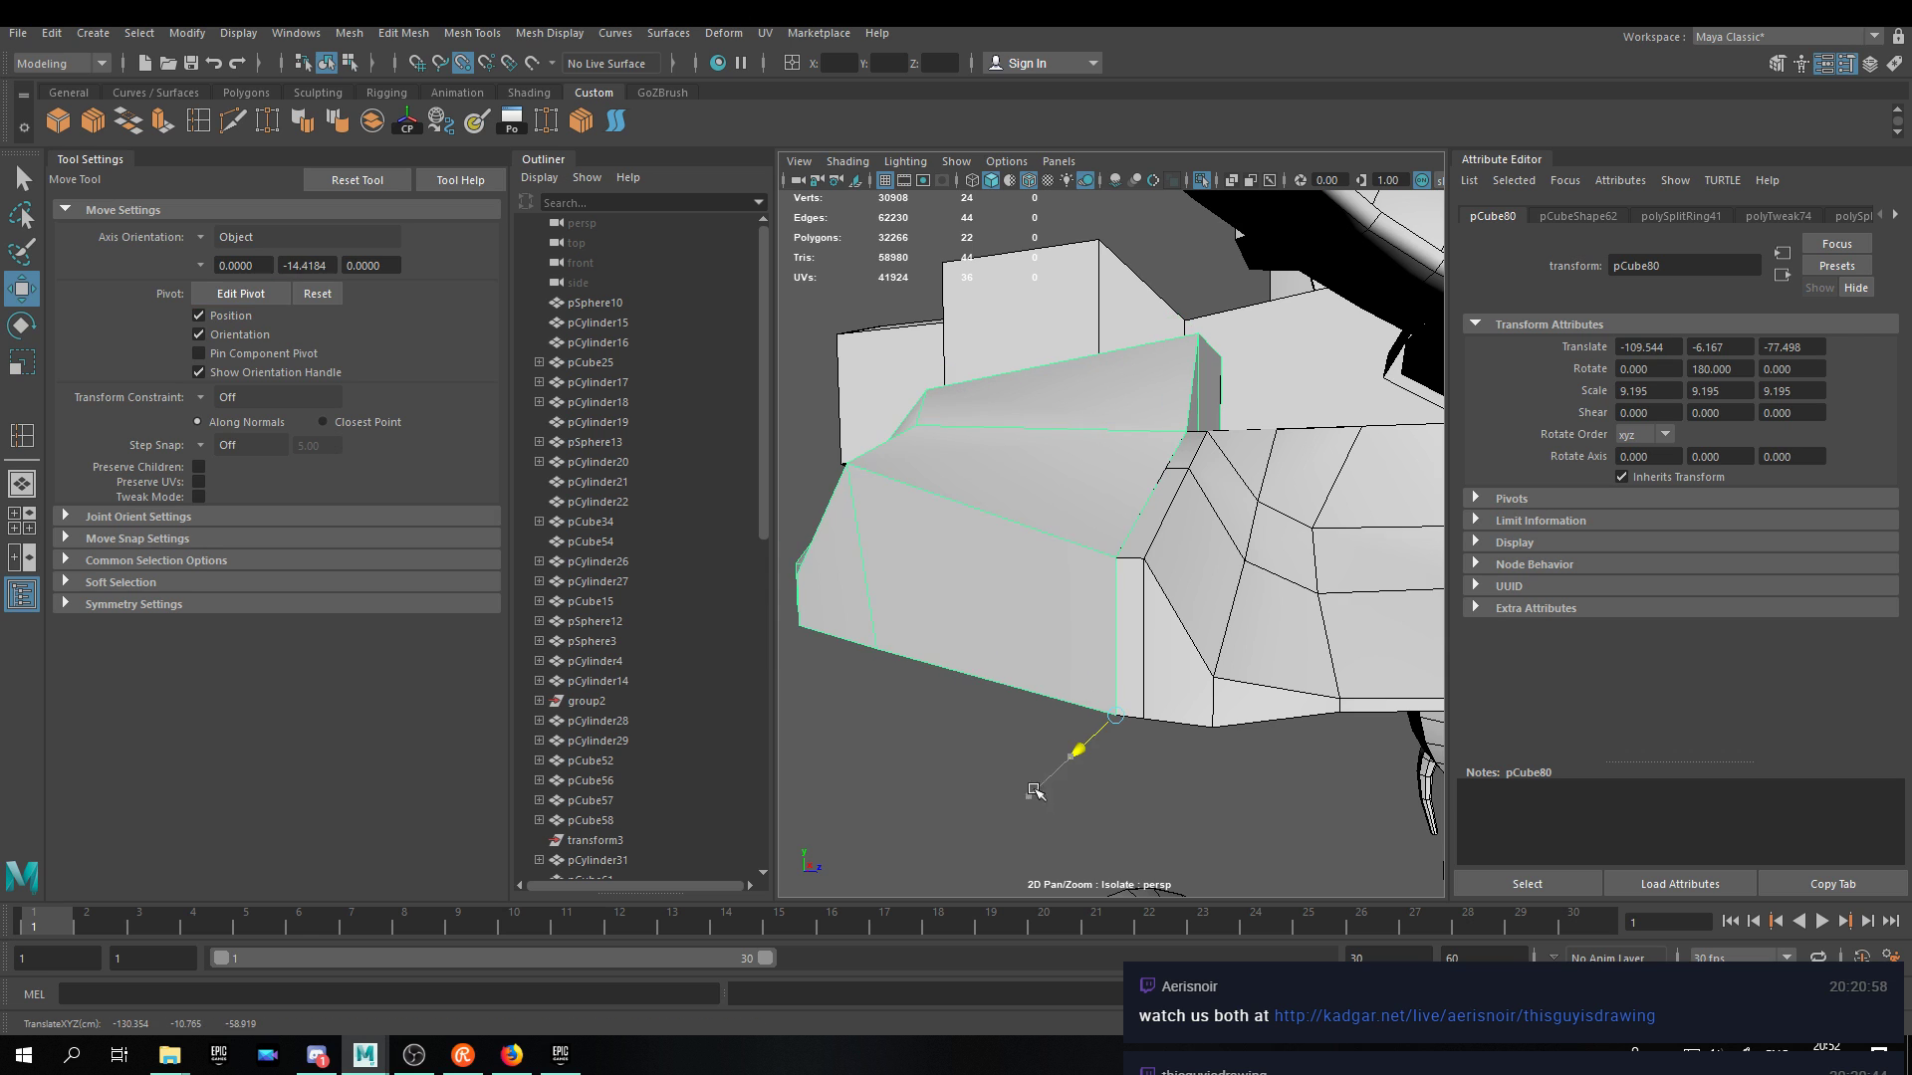
Check the opposite rear flank piece's fit against the hull from several angles, and save the scene.
right_click(1087, 418)
right_click_drag(1087, 419, 1003, 427, "alt")
left_click_drag(1003, 427, 1142, 513, "alt")
left_click(1026, 681)
left_click_drag(1025, 681, 1165, 606, "alt")
right_click_drag(1165, 605, 1108, 594, "alt")
left_click_drag(1108, 593, 961, 498, "alt")
right_click_drag(961, 498, 1090, 560, "alt")
left_click_drag(1091, 559, 961, 503, "alt")
middle_click_drag(1076, 600, 997, 657, "alt")
key("ctrl+s")
Select the outdated front flank piece on one side of the hull and delete it.
left_click_drag(1013, 629, 1190, 667, "alt")
left_click(926, 610)
left_click_drag(1106, 597, 977, 518, "alt")
key("d")
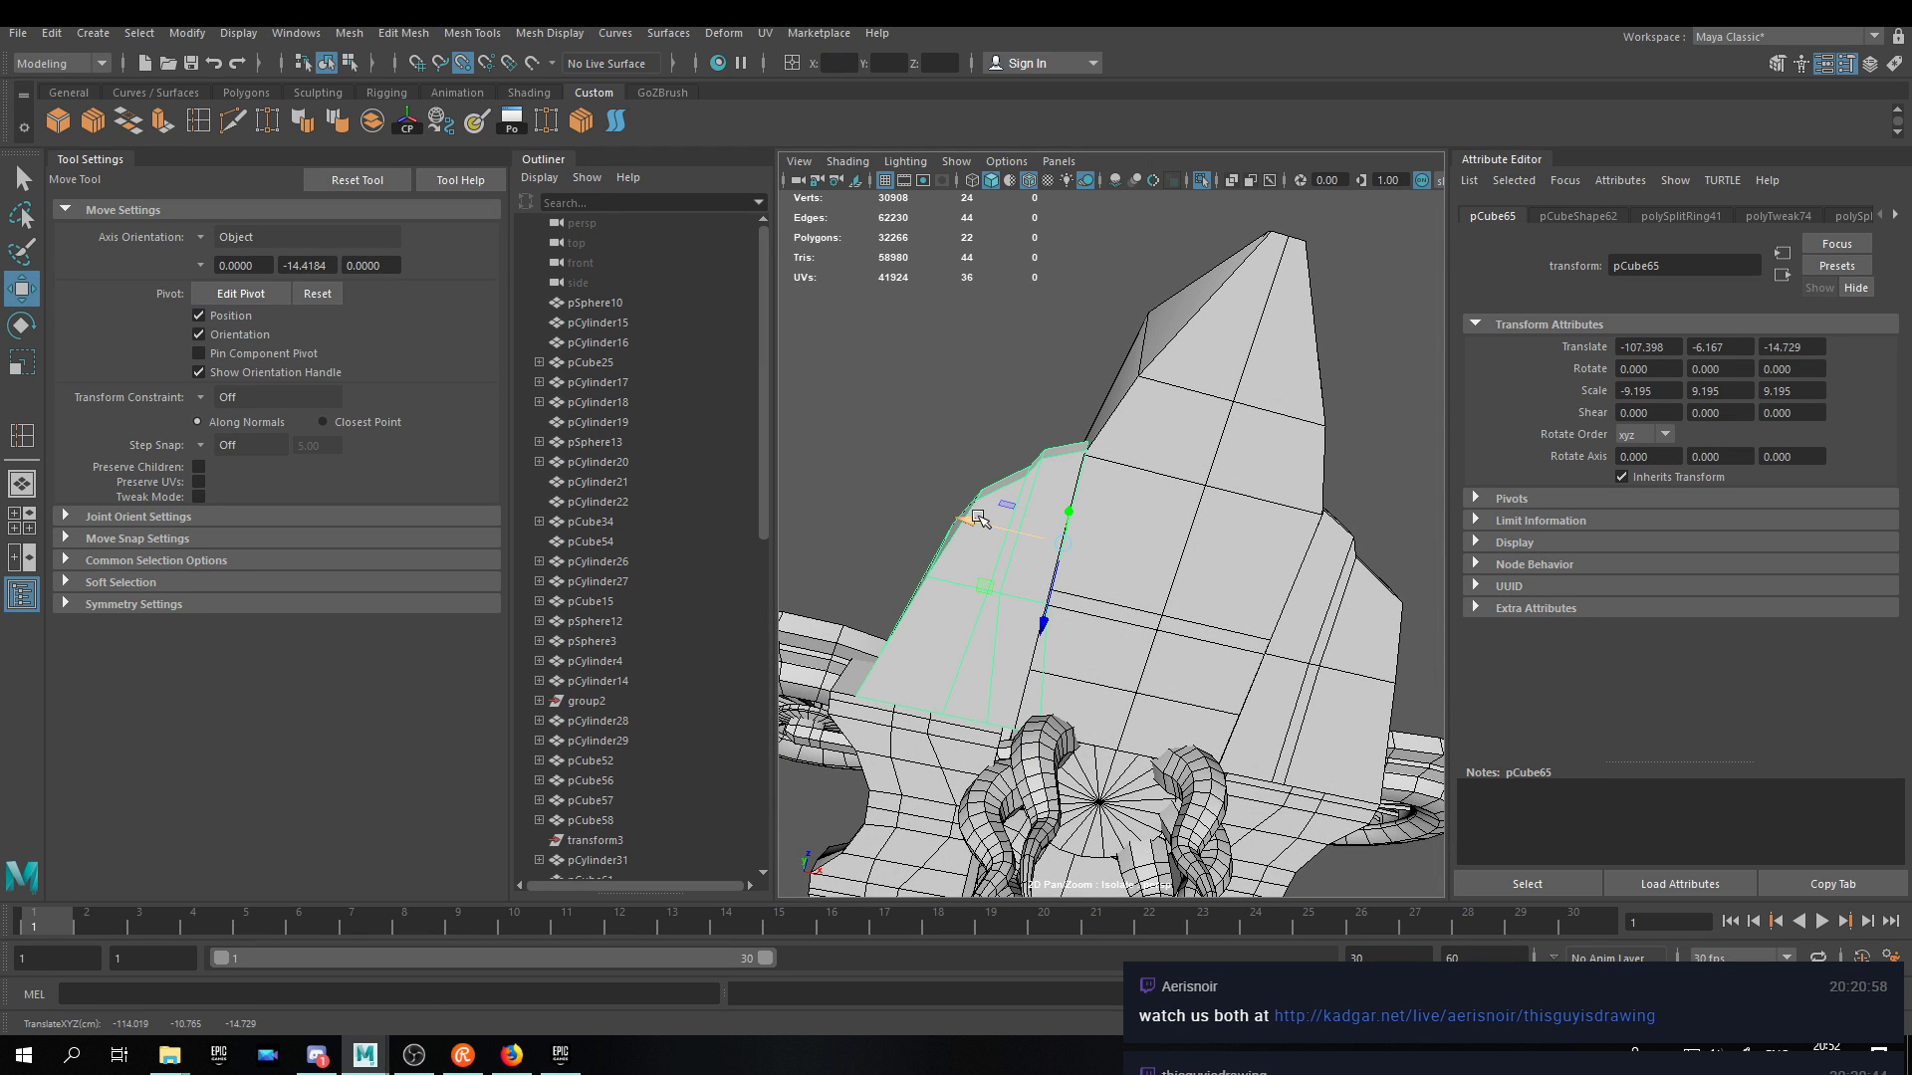
left_click_drag(1162, 597, 1199, 679, "alt")
key("Delete")
Select the remaining front flank piece and create a mirrored copy of it with Duplicate Special.
left_click_drag(1384, 687, 1235, 692, "alt")
left_click(1298, 703)
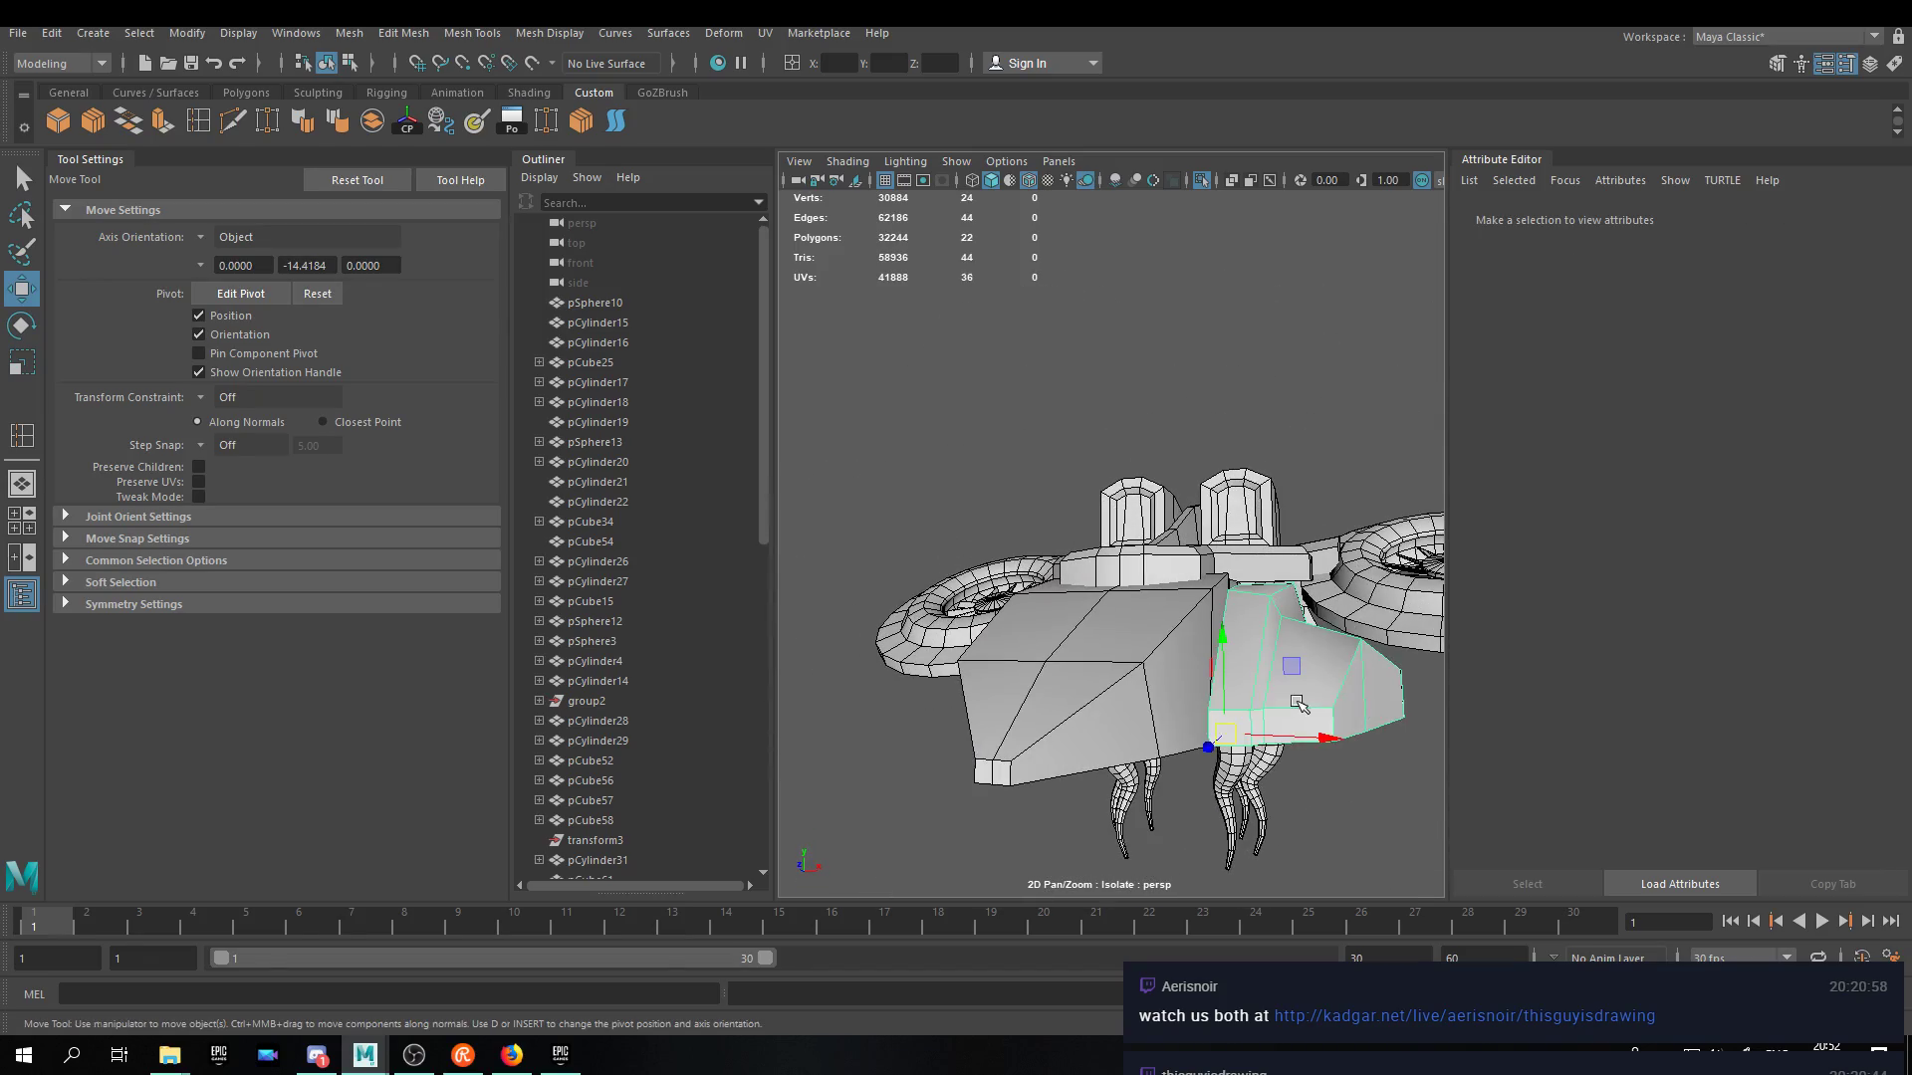
left_click(18, 36)
mouse_move(51, 33)
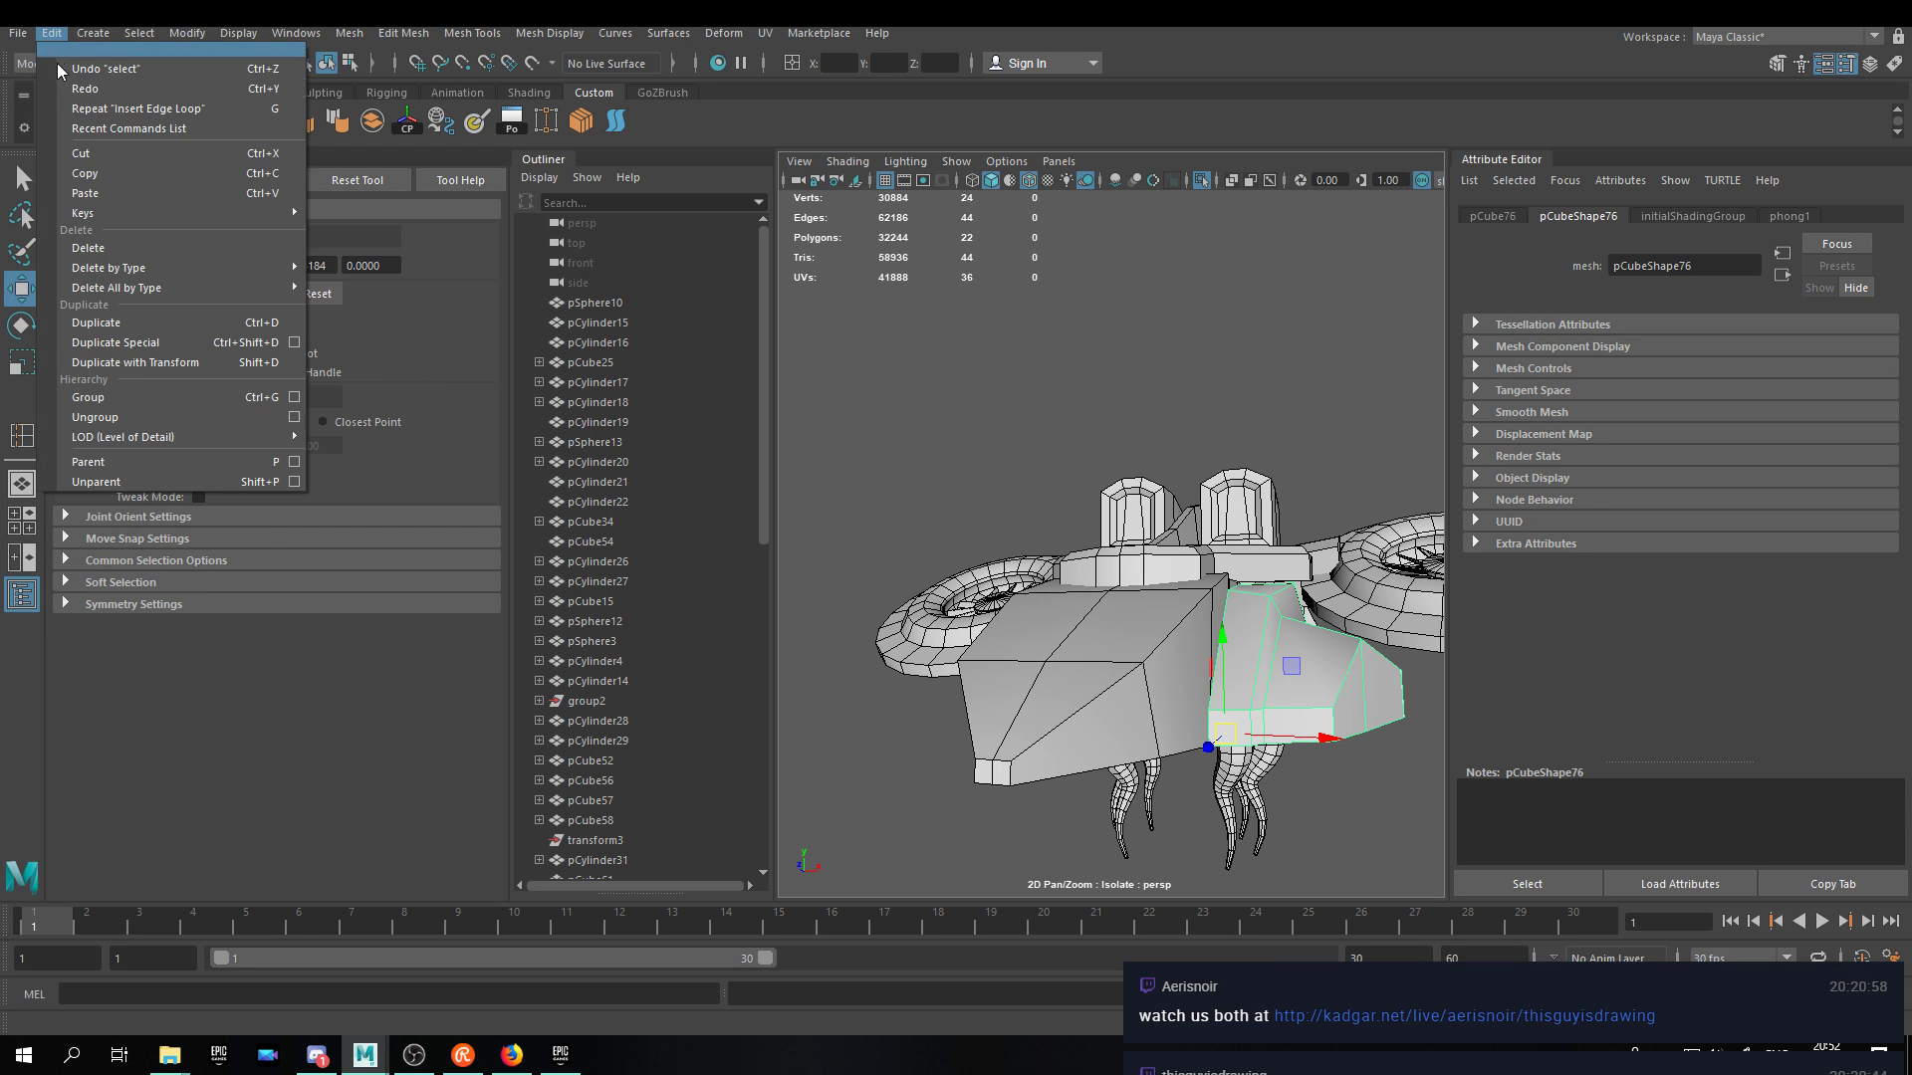
left_click(148, 345)
Snap the mirrored front flank piece onto the opposite side of the hull, and save the scene.
left_click_drag(1056, 716, 1372, 885, "alt")
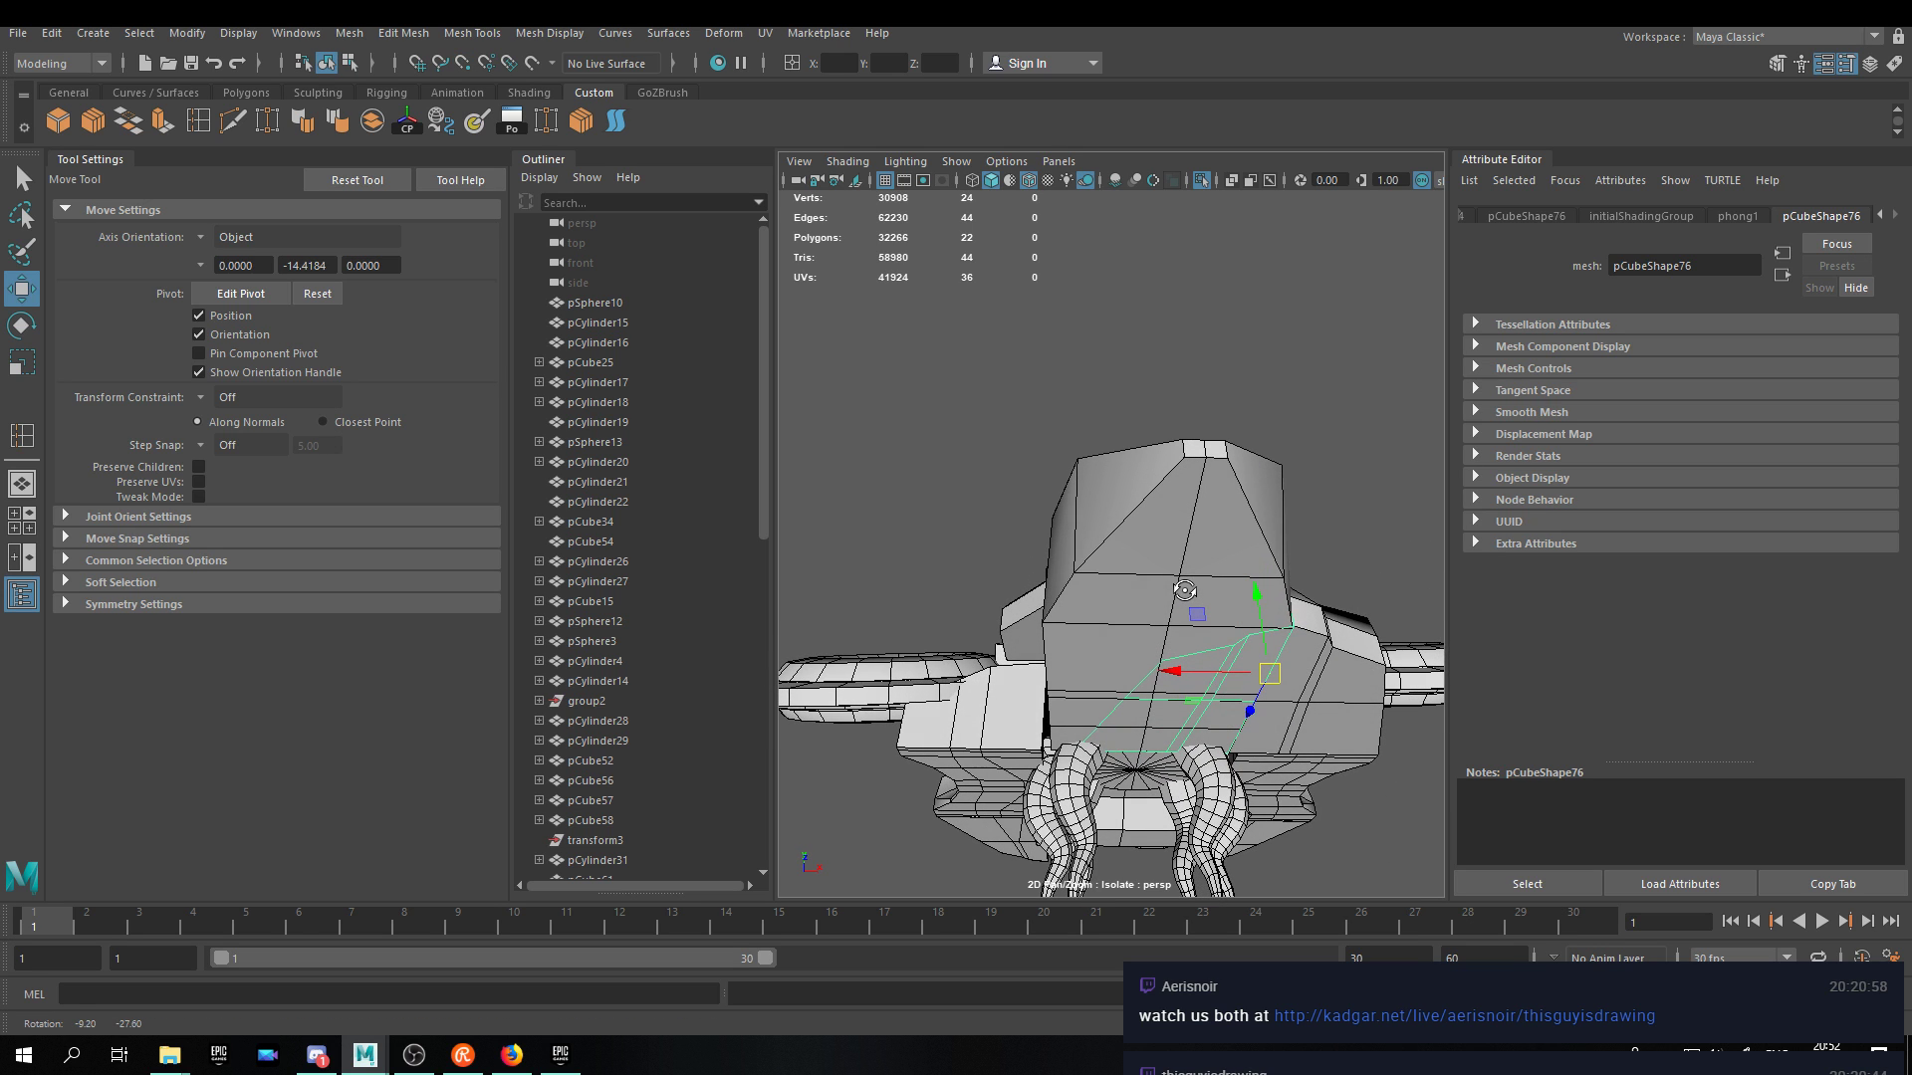
left_click_drag(1202, 618, 1058, 371, "alt")
key("v")
right_click_drag(1058, 372, 1056, 453, "alt")
middle_click_drag(1055, 453, 1084, 554, "alt")
right_click_drag(949, 498, 938, 361)
left_click(921, 288)
scroll(999, 380, "down", 10)
left_click_drag(1086, 403, 1137, 633, "alt")
right_click_drag(1137, 633, 1294, 614, "alt")
left_click_drag(1294, 613, 901, 517, "alt")
middle_click_drag(1285, 597, 906, 540, "alt")
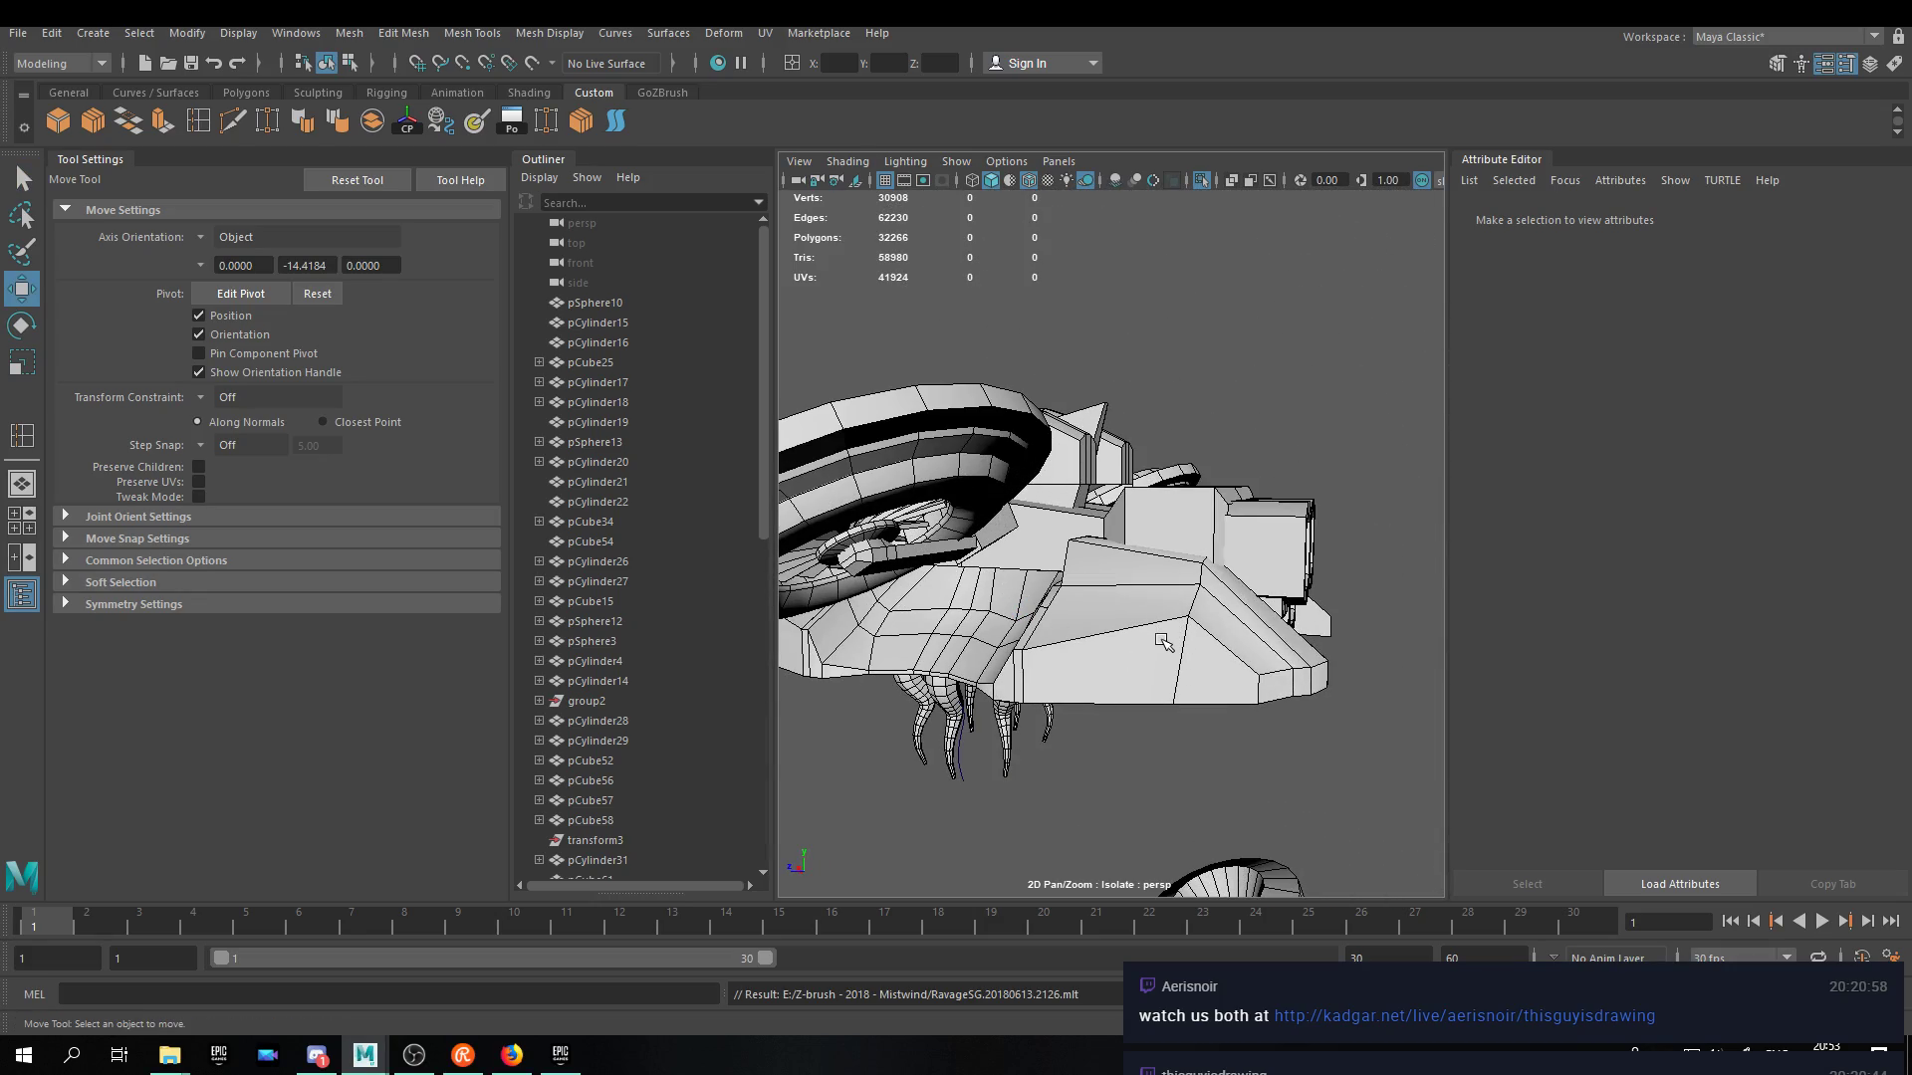
left_click_drag(882, 548, 1167, 546, "alt")
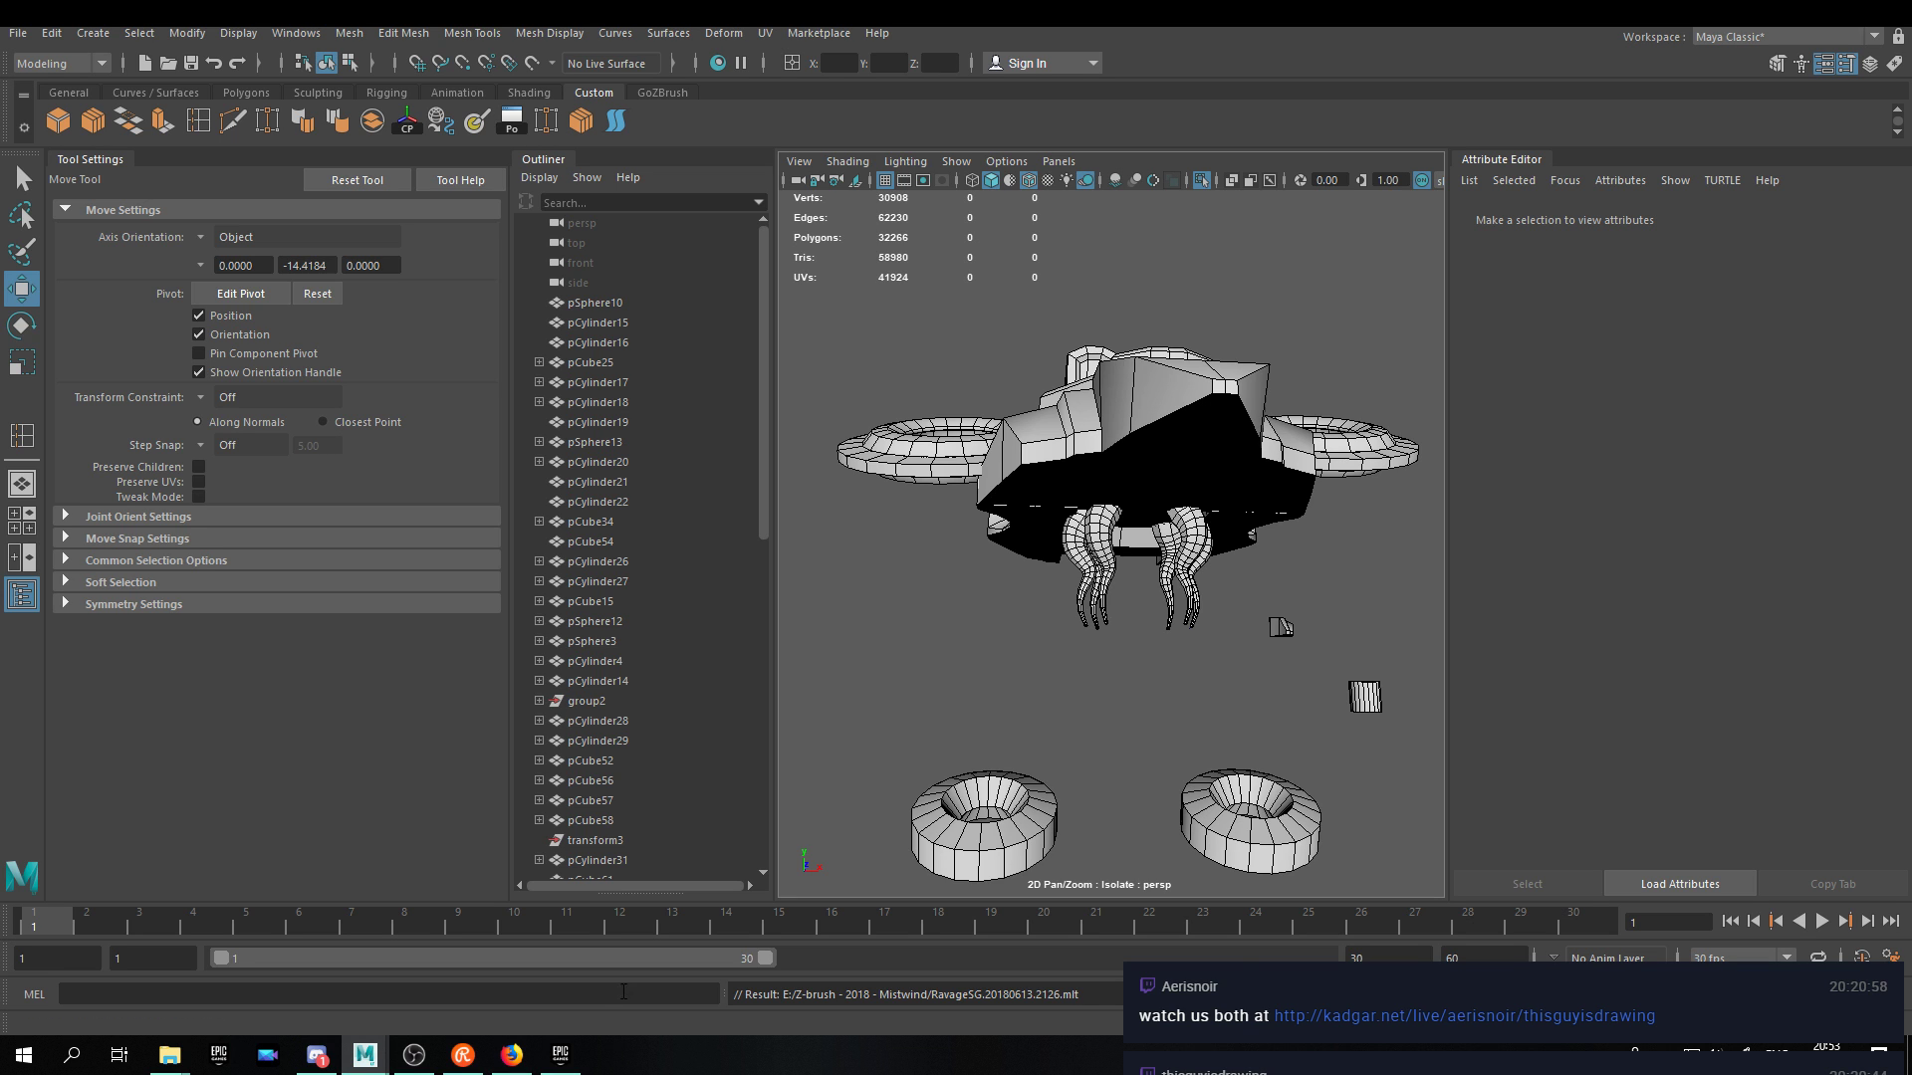
Switch to the Epic Games Launcher, try to open the Sandbox project in Unreal Editor, and return to Maya.
left_click(560, 1055)
double_click(954, 597)
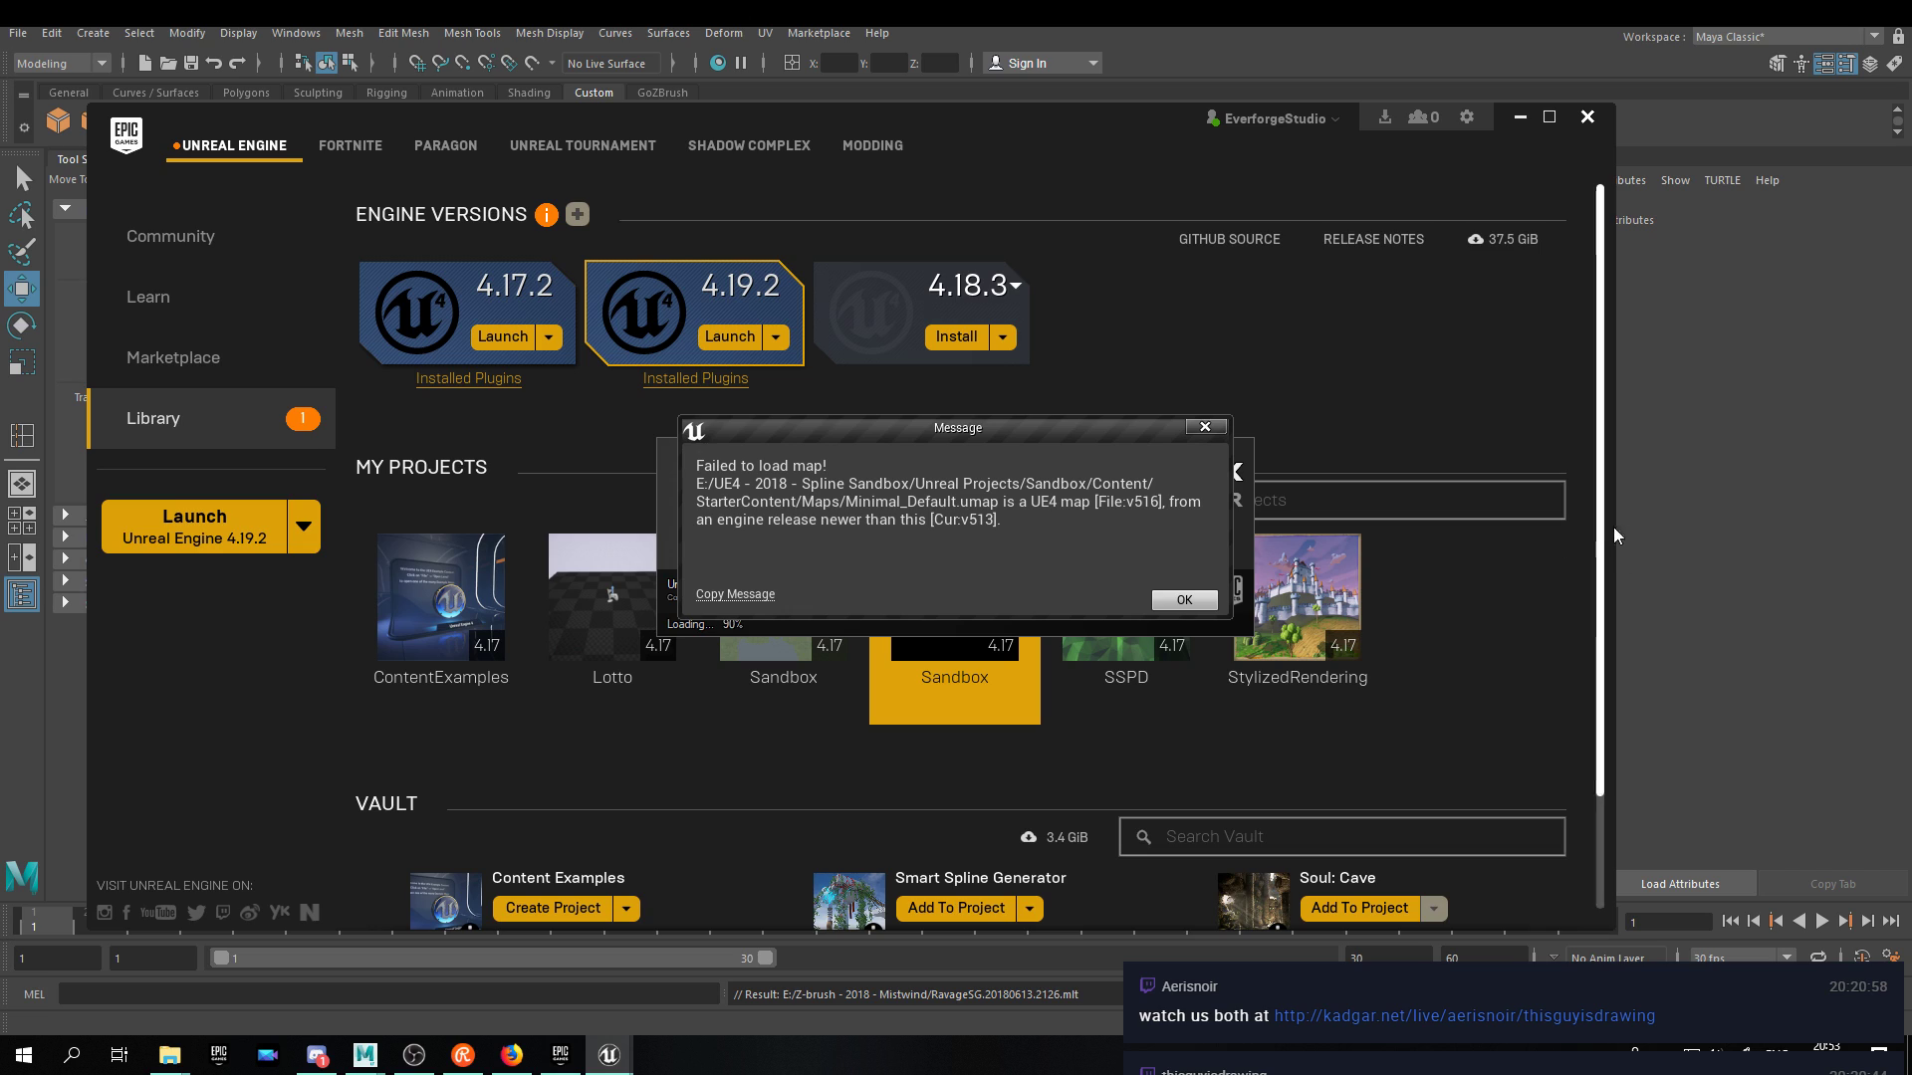
left_click(1182, 601)
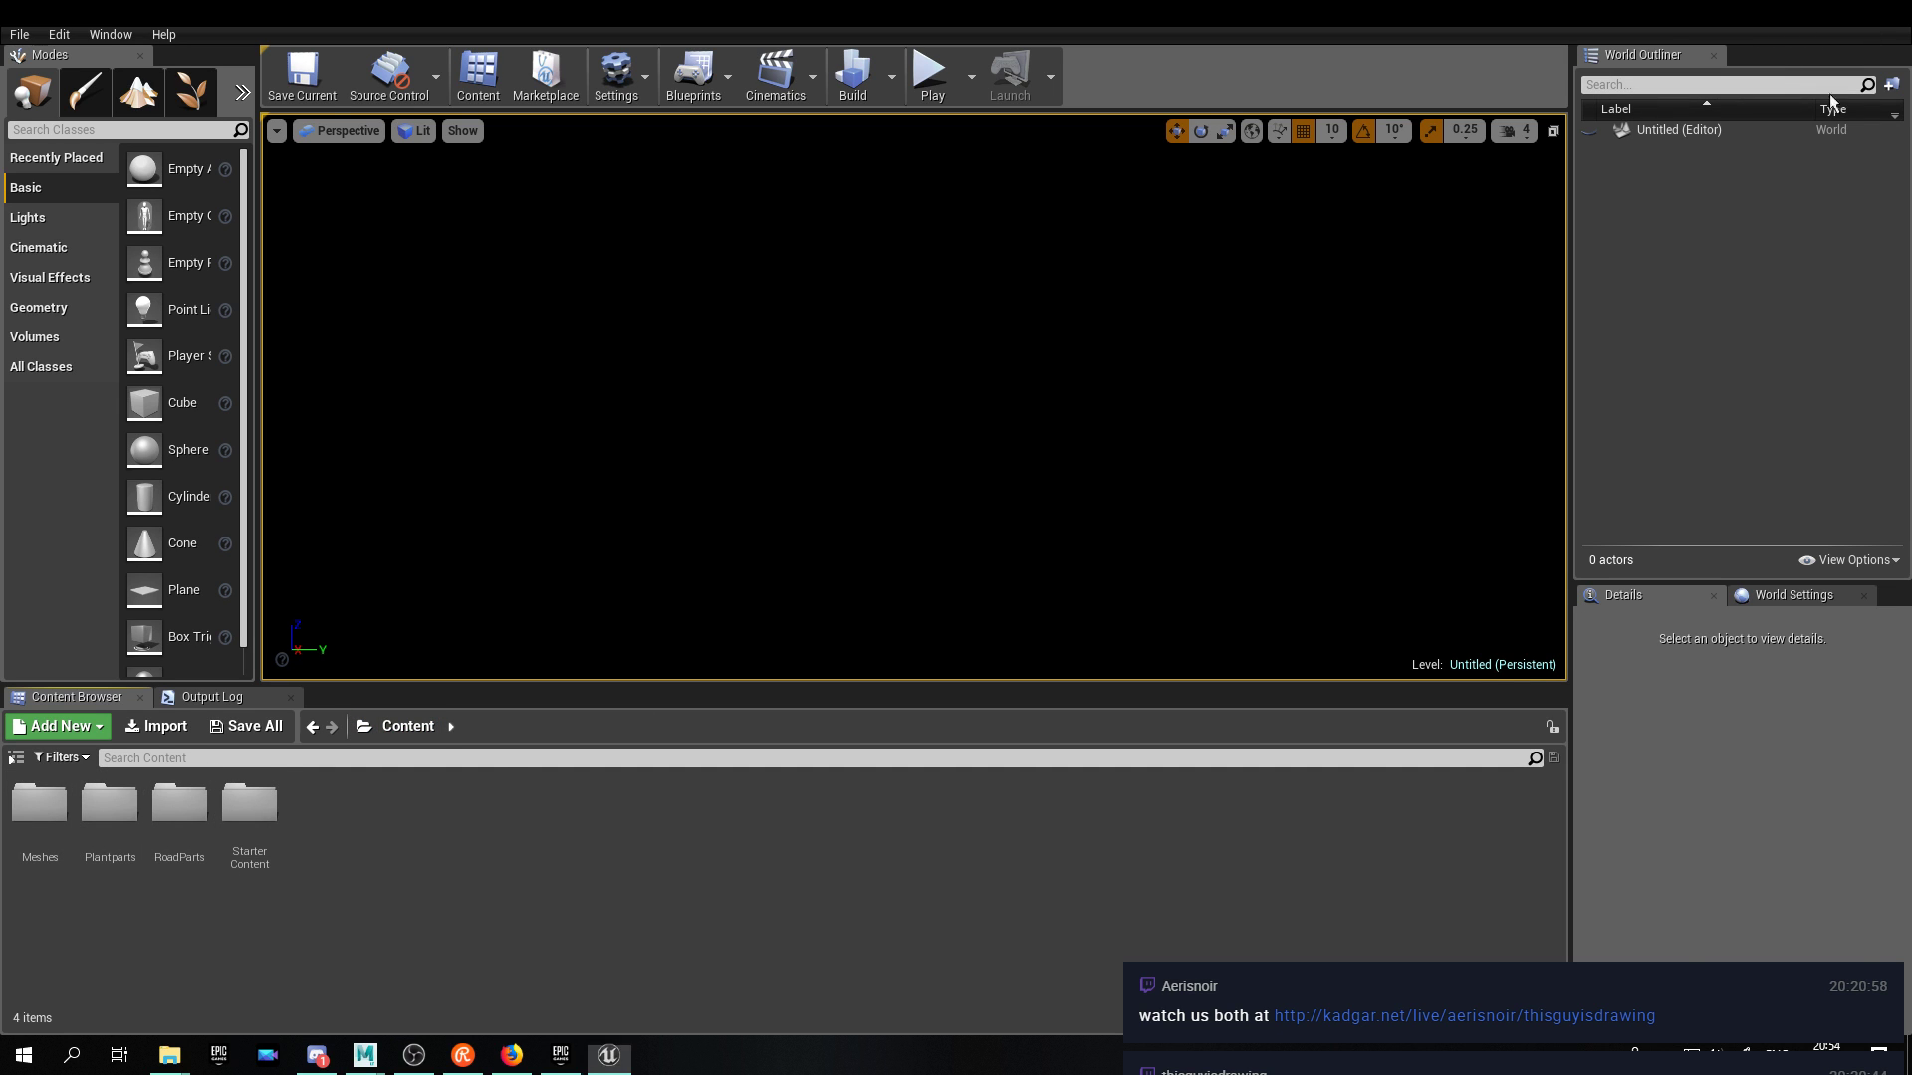
key("alt+F4")
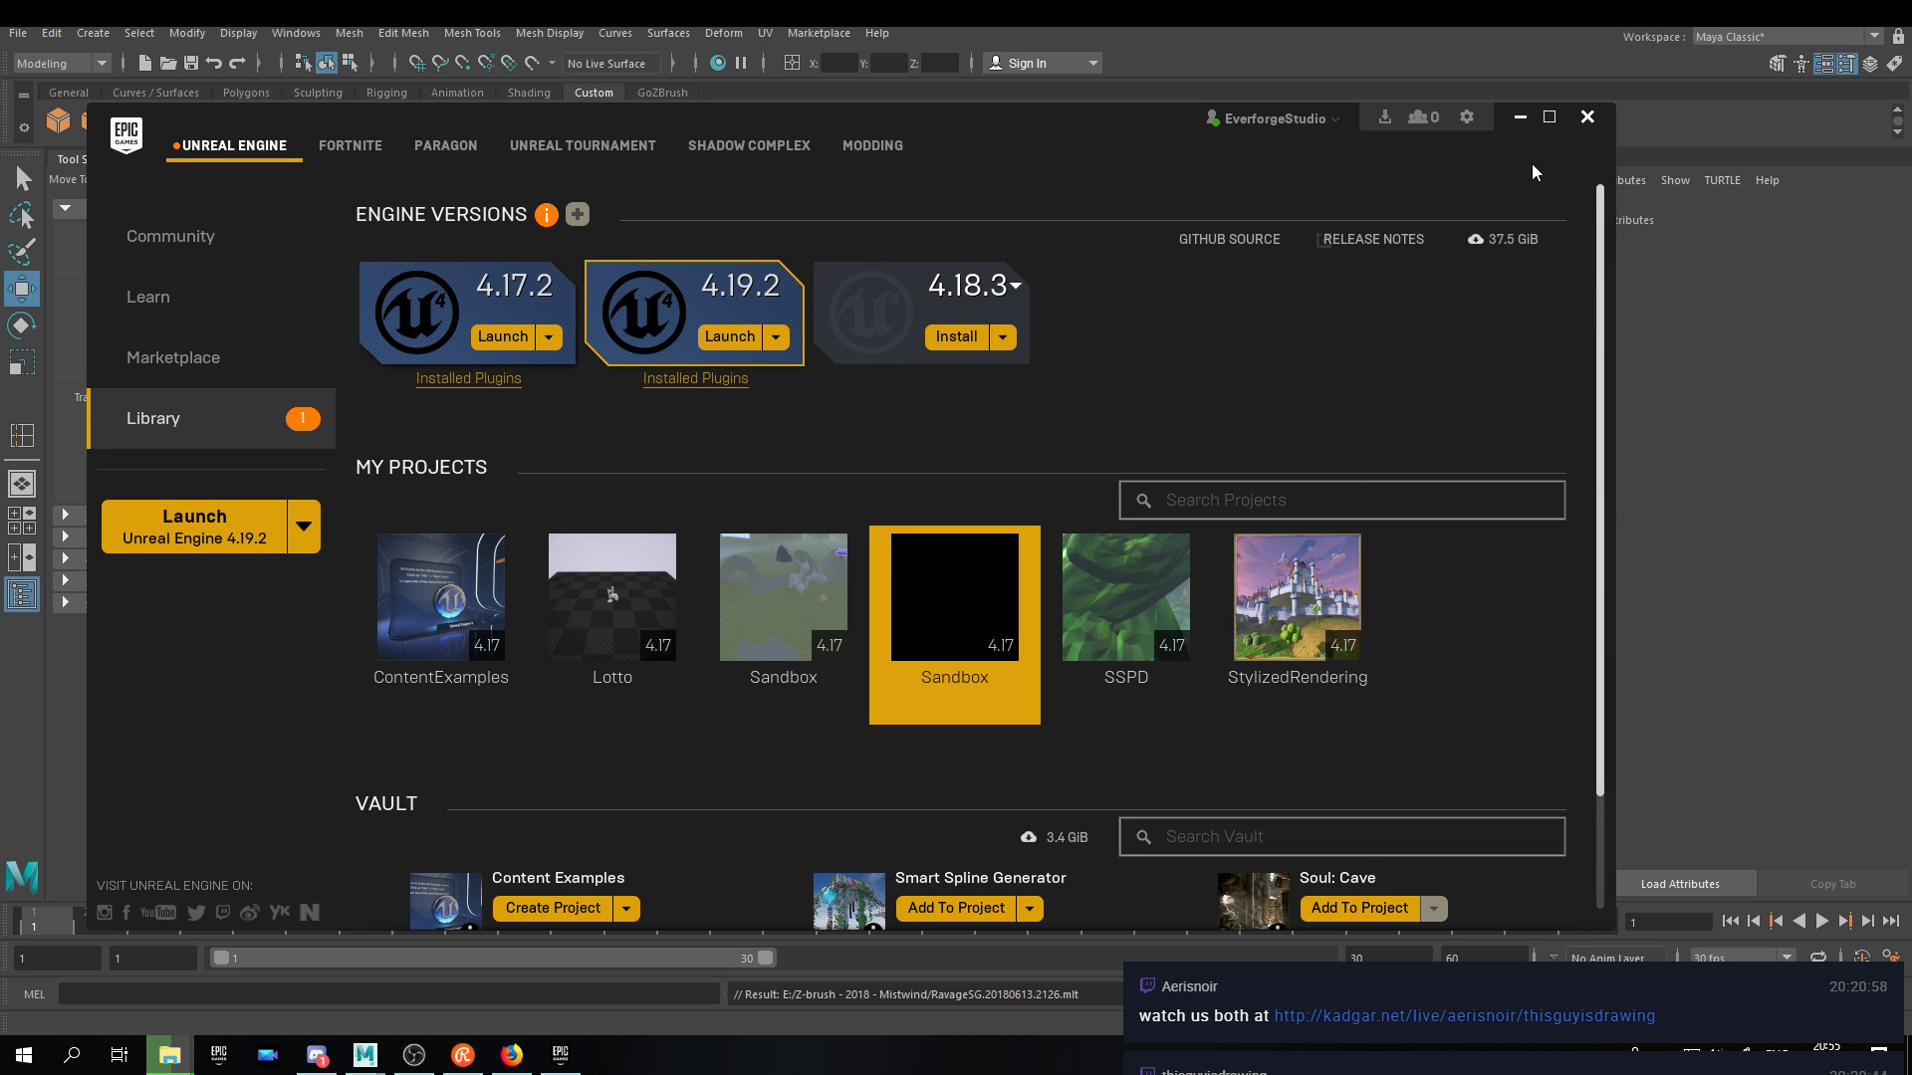
left_click(1520, 119)
Examine the whole spaceship from below, the side, behind and above.
left_click_drag(1063, 568, 996, 443, "alt")
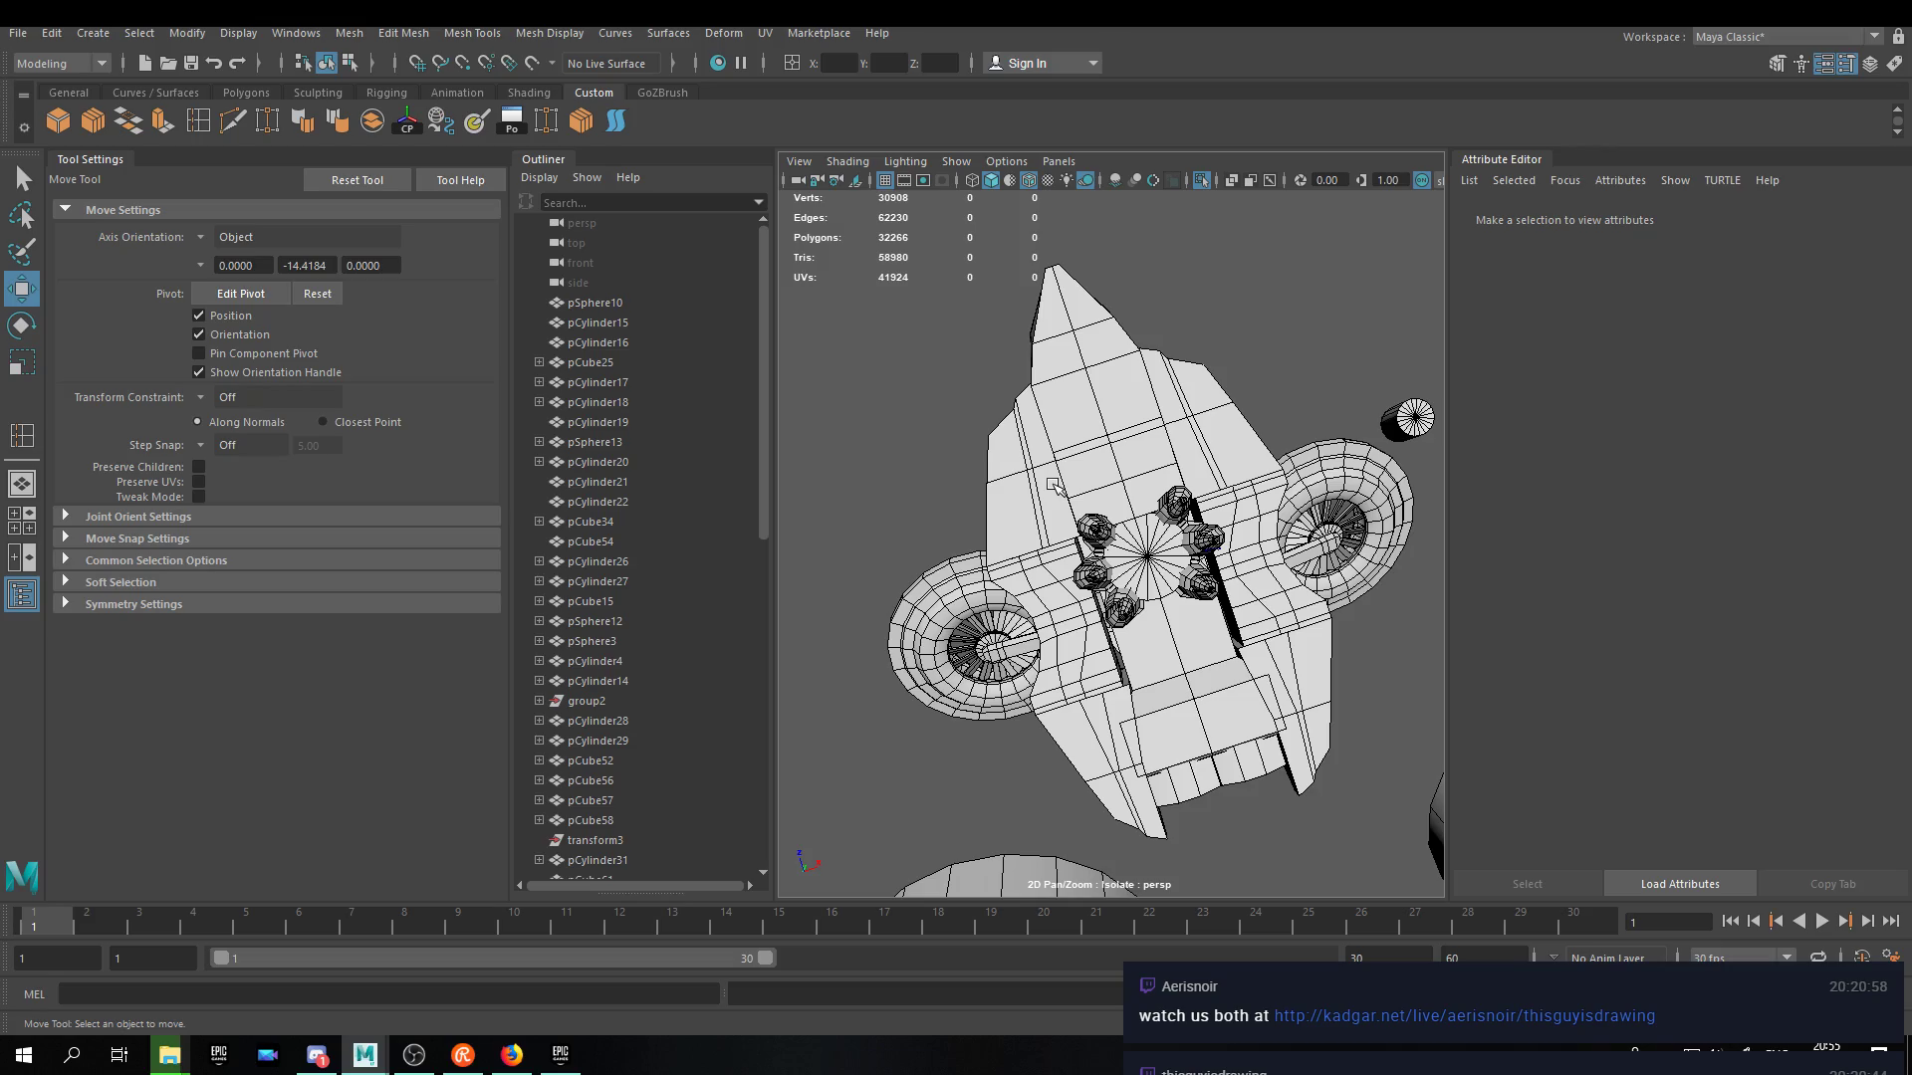
left_click_drag(992, 476, 979, 528, "alt")
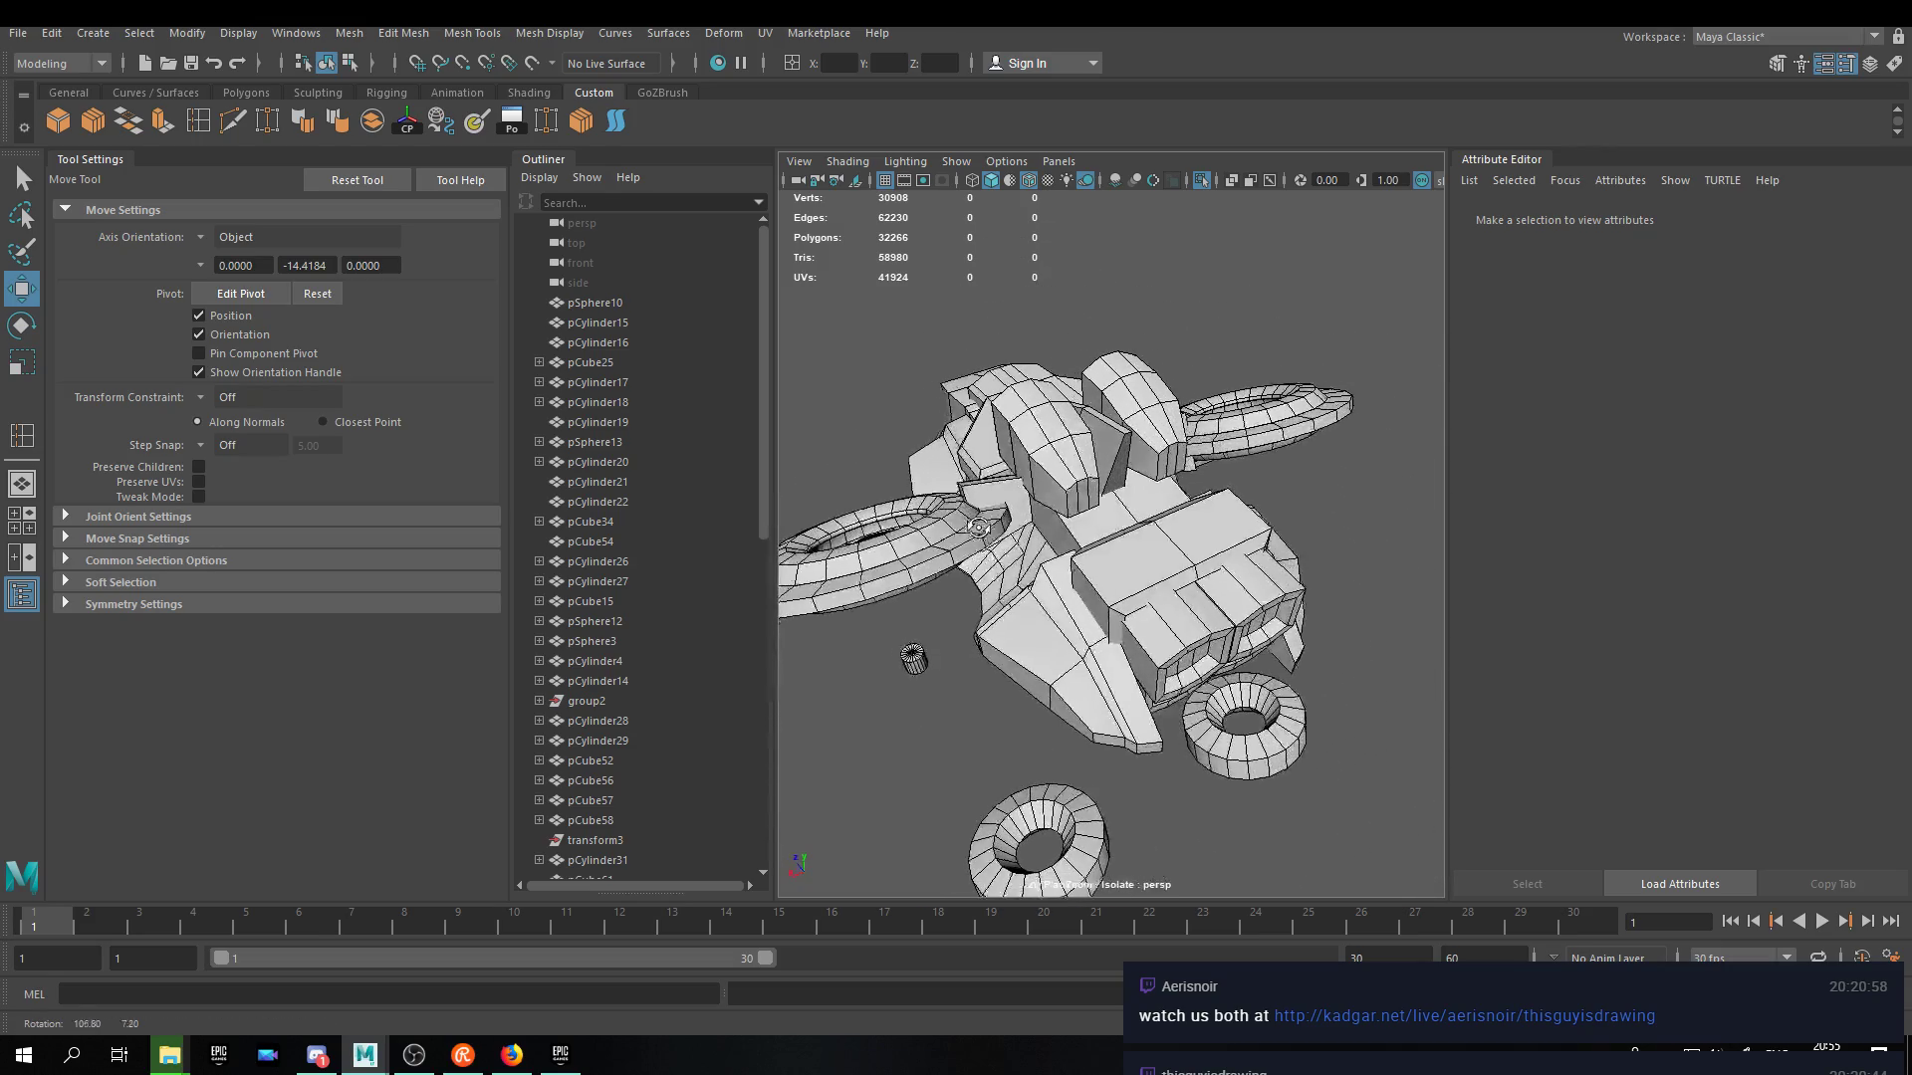
right_click_drag(979, 528, 1208, 588, "alt")
left_click_drag(1208, 588, 1101, 531, "alt")
right_click_drag(1101, 531, 965, 648, "alt")
left_click_drag(965, 649, 1190, 468, "alt")
right_click_drag(1190, 468, 1235, 478, "alt")
left_click_drag(1235, 478, 1185, 453, "alt")
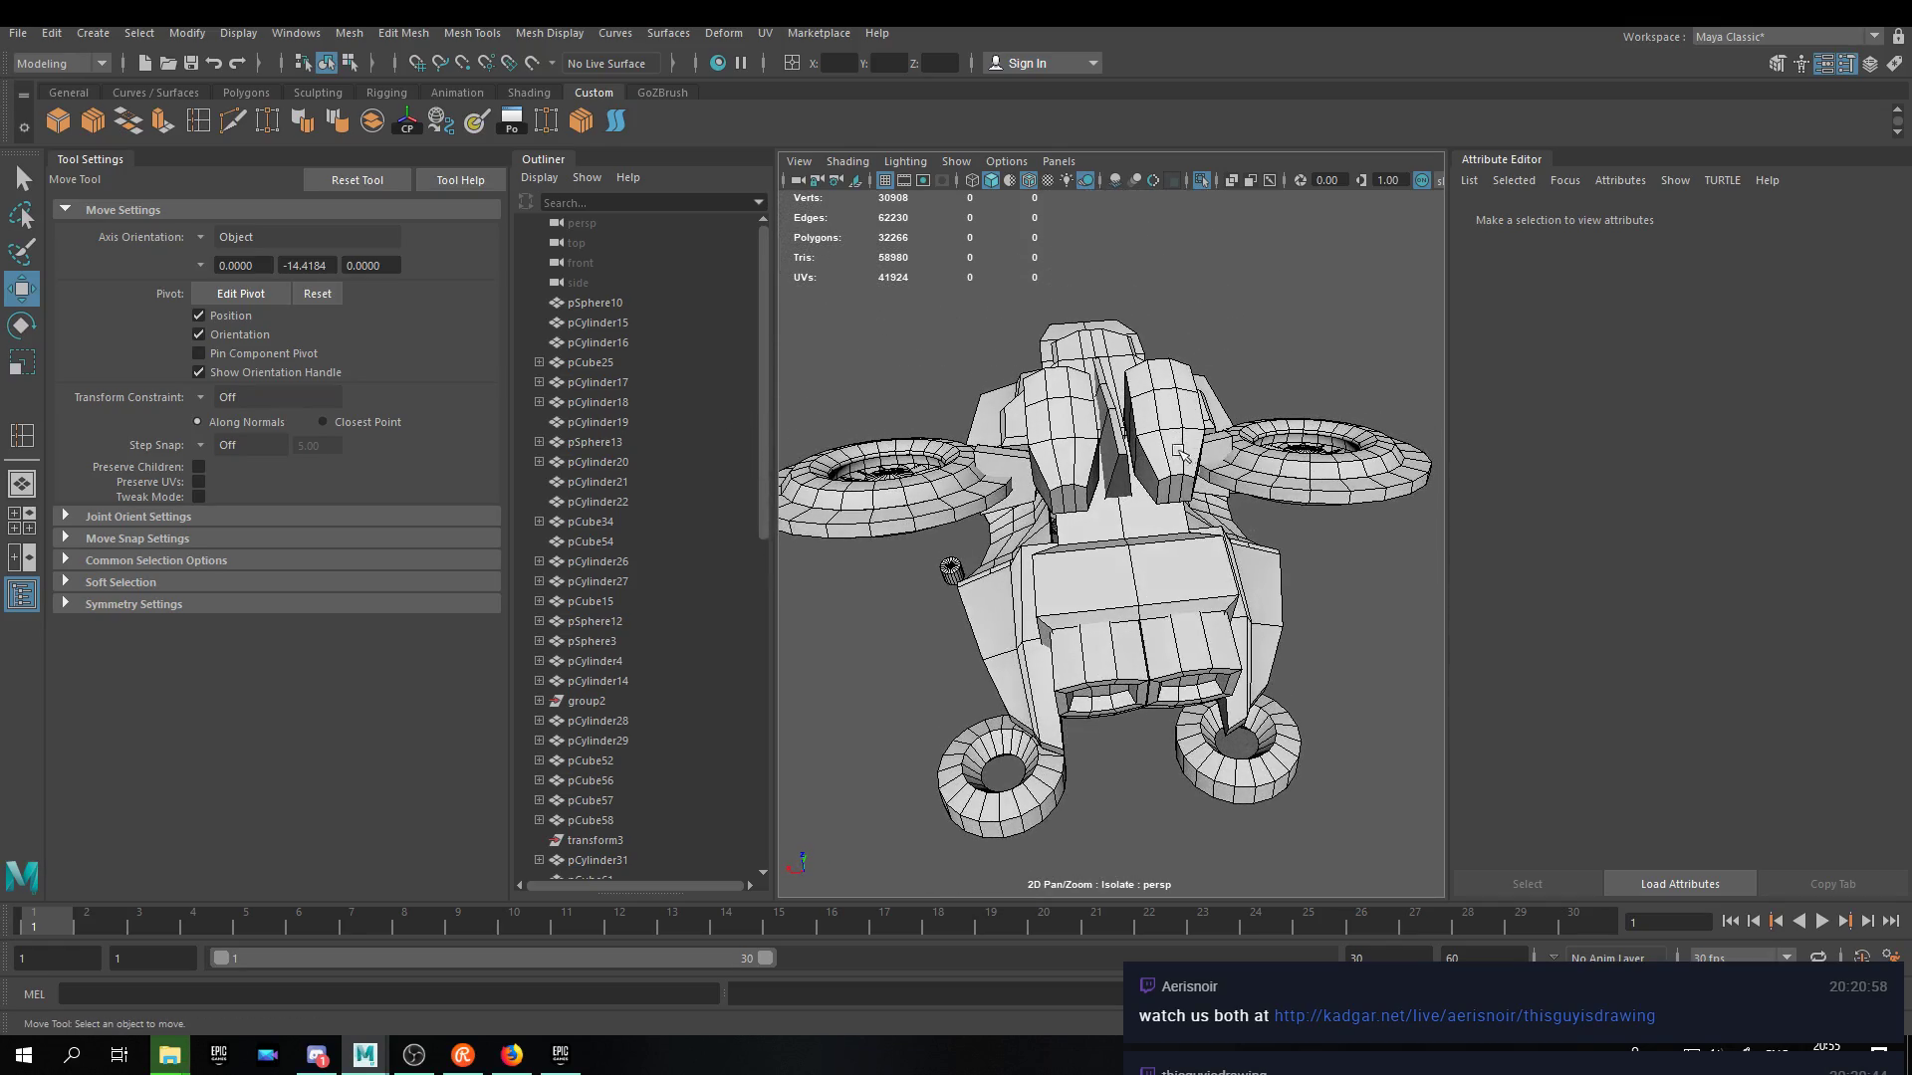
left_click_drag(885, 349, 672, 257, "alt")
Create a polygon cube and snap it onto the centre of the ship's rear deck.
left_click(254, 93)
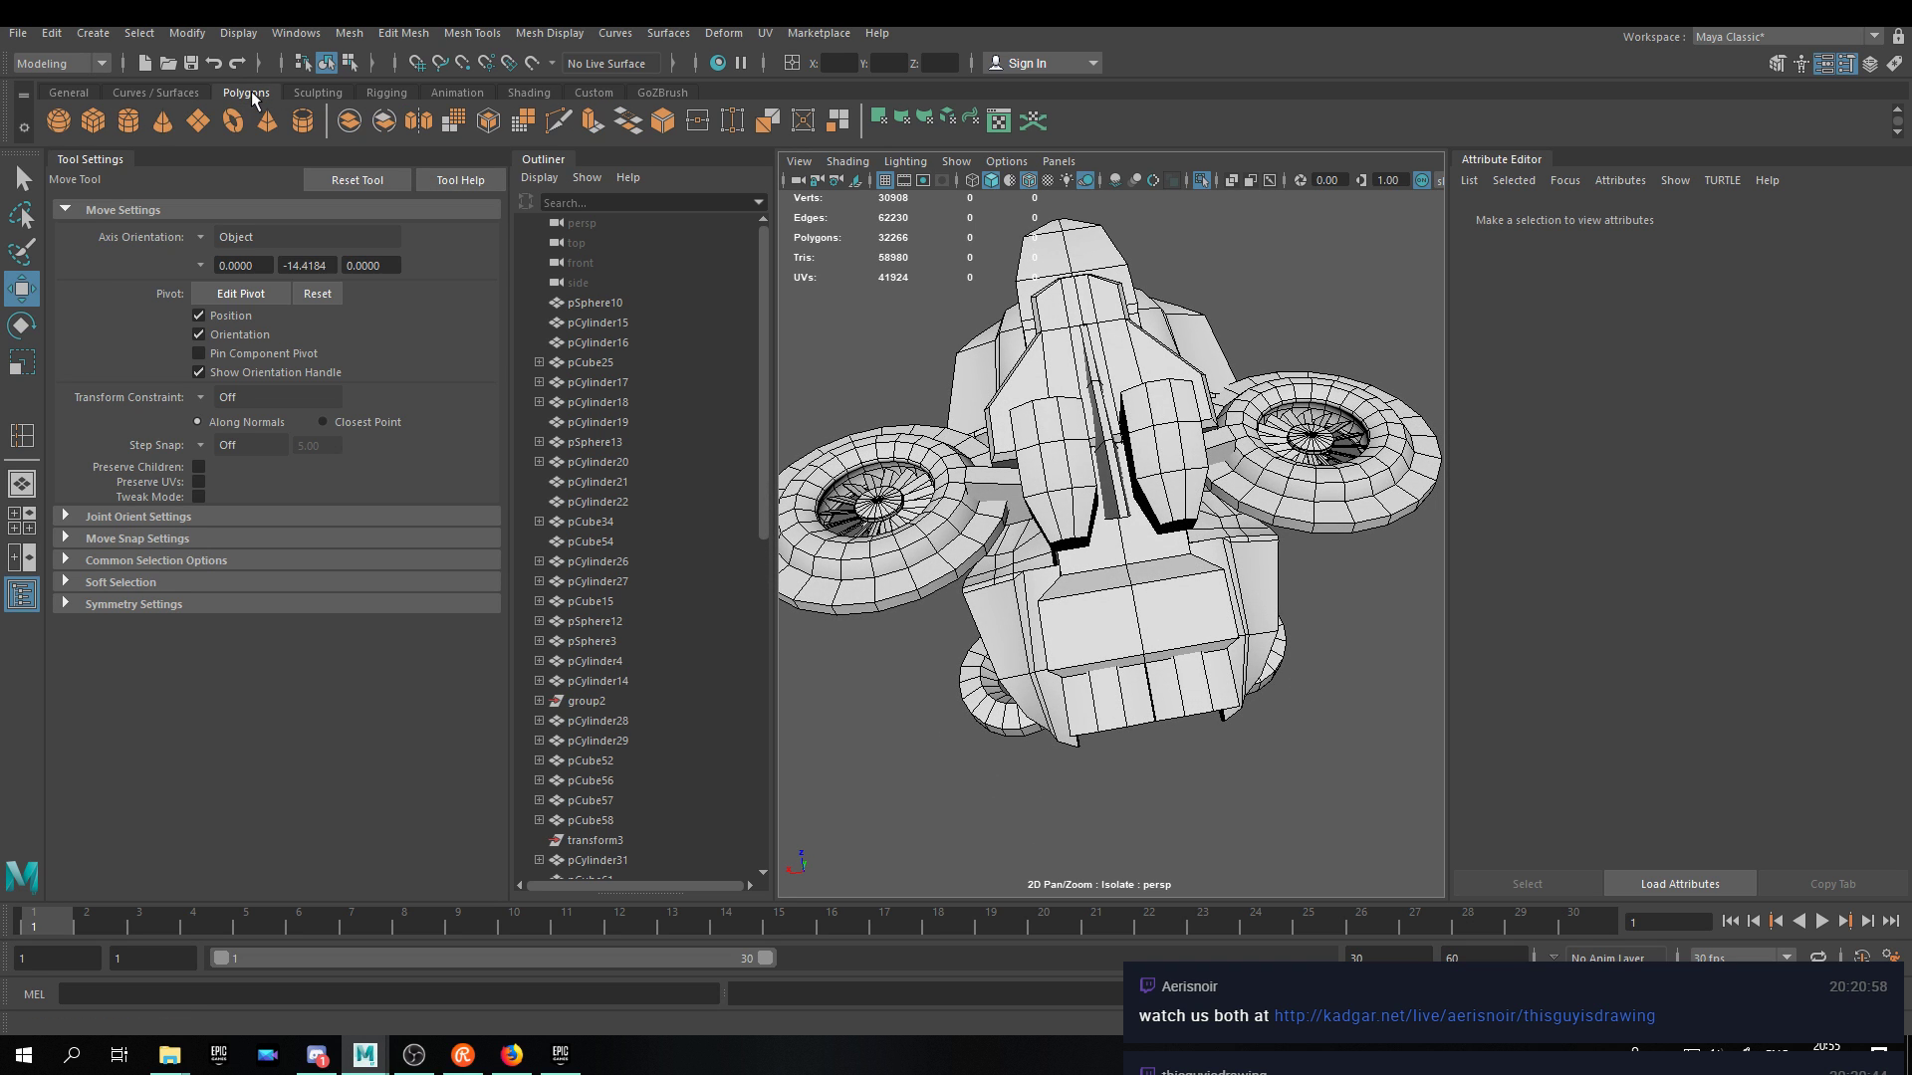
left_click(92, 120)
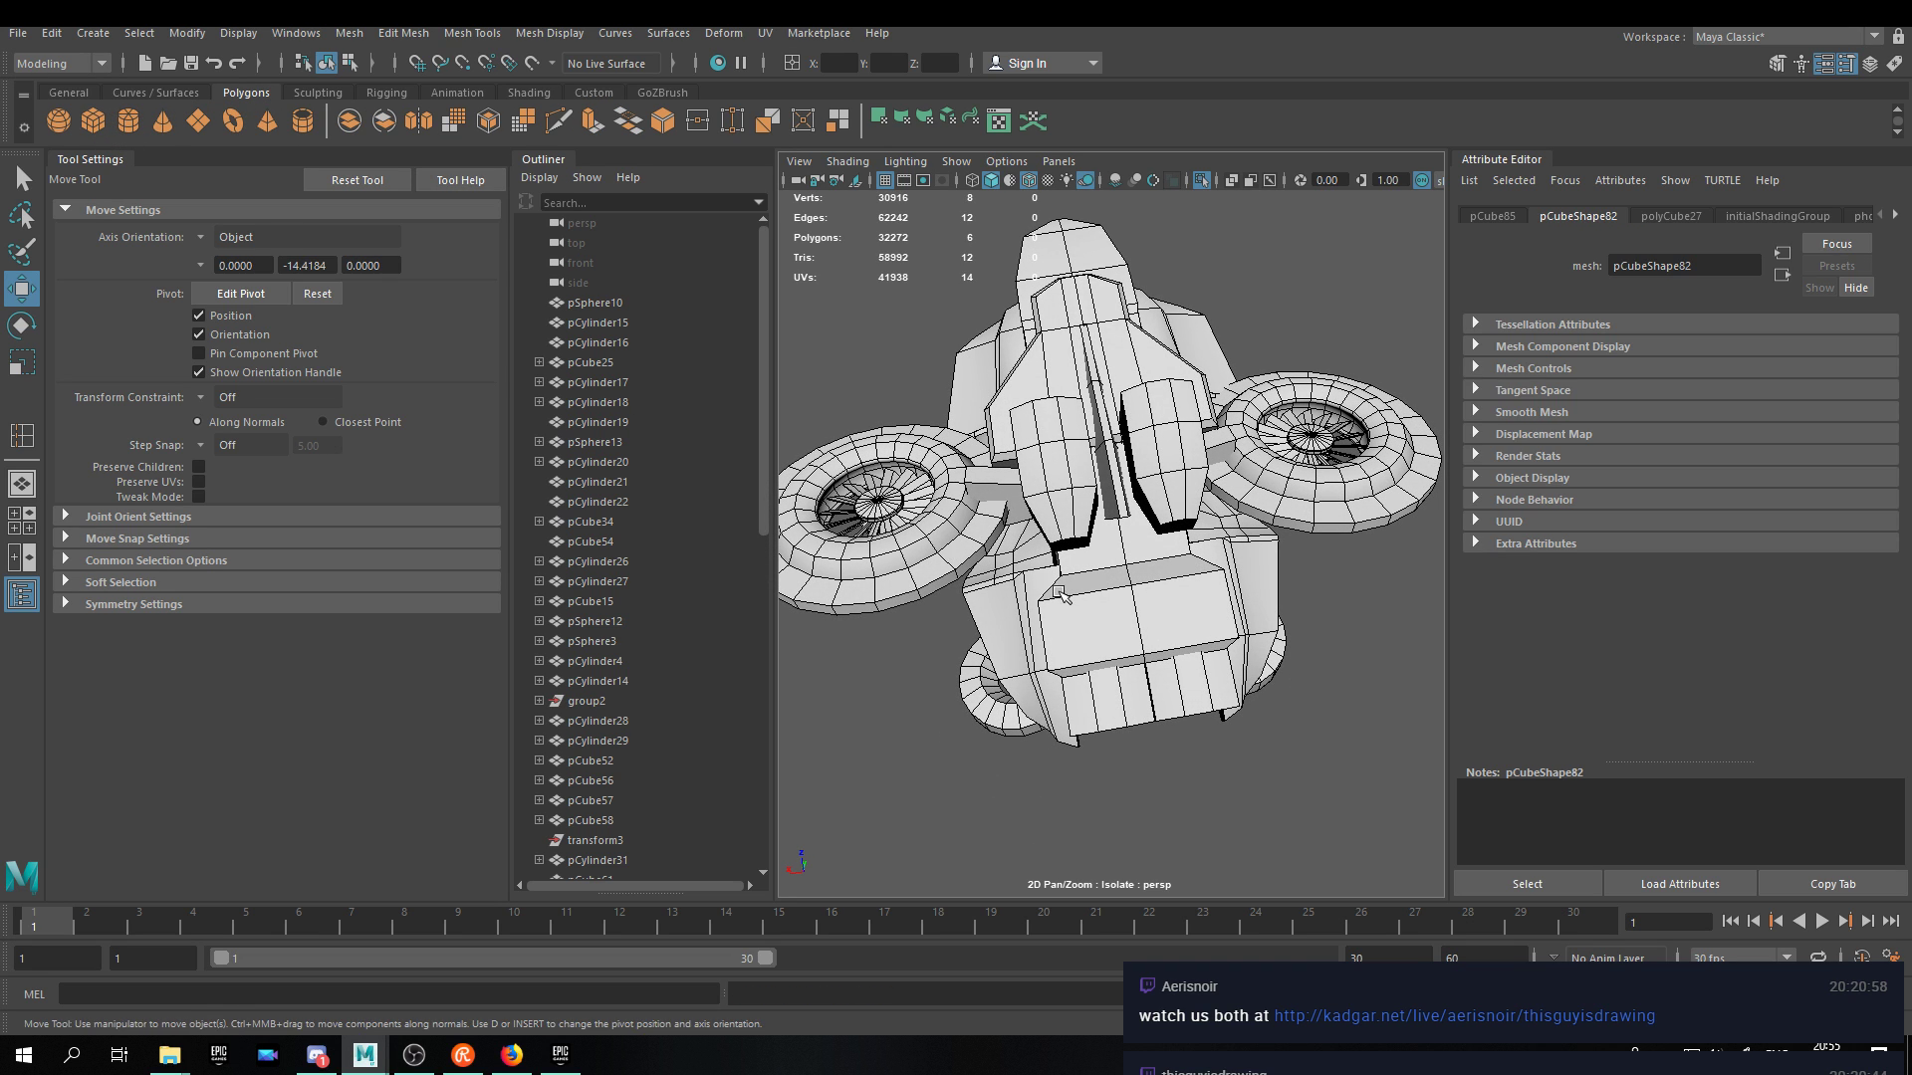
left_click_drag(1060, 595, 1115, 558, "alt")
right_click_drag(1115, 557, 1178, 525, "alt")
left_click_drag(908, 798, 861, 695, "alt")
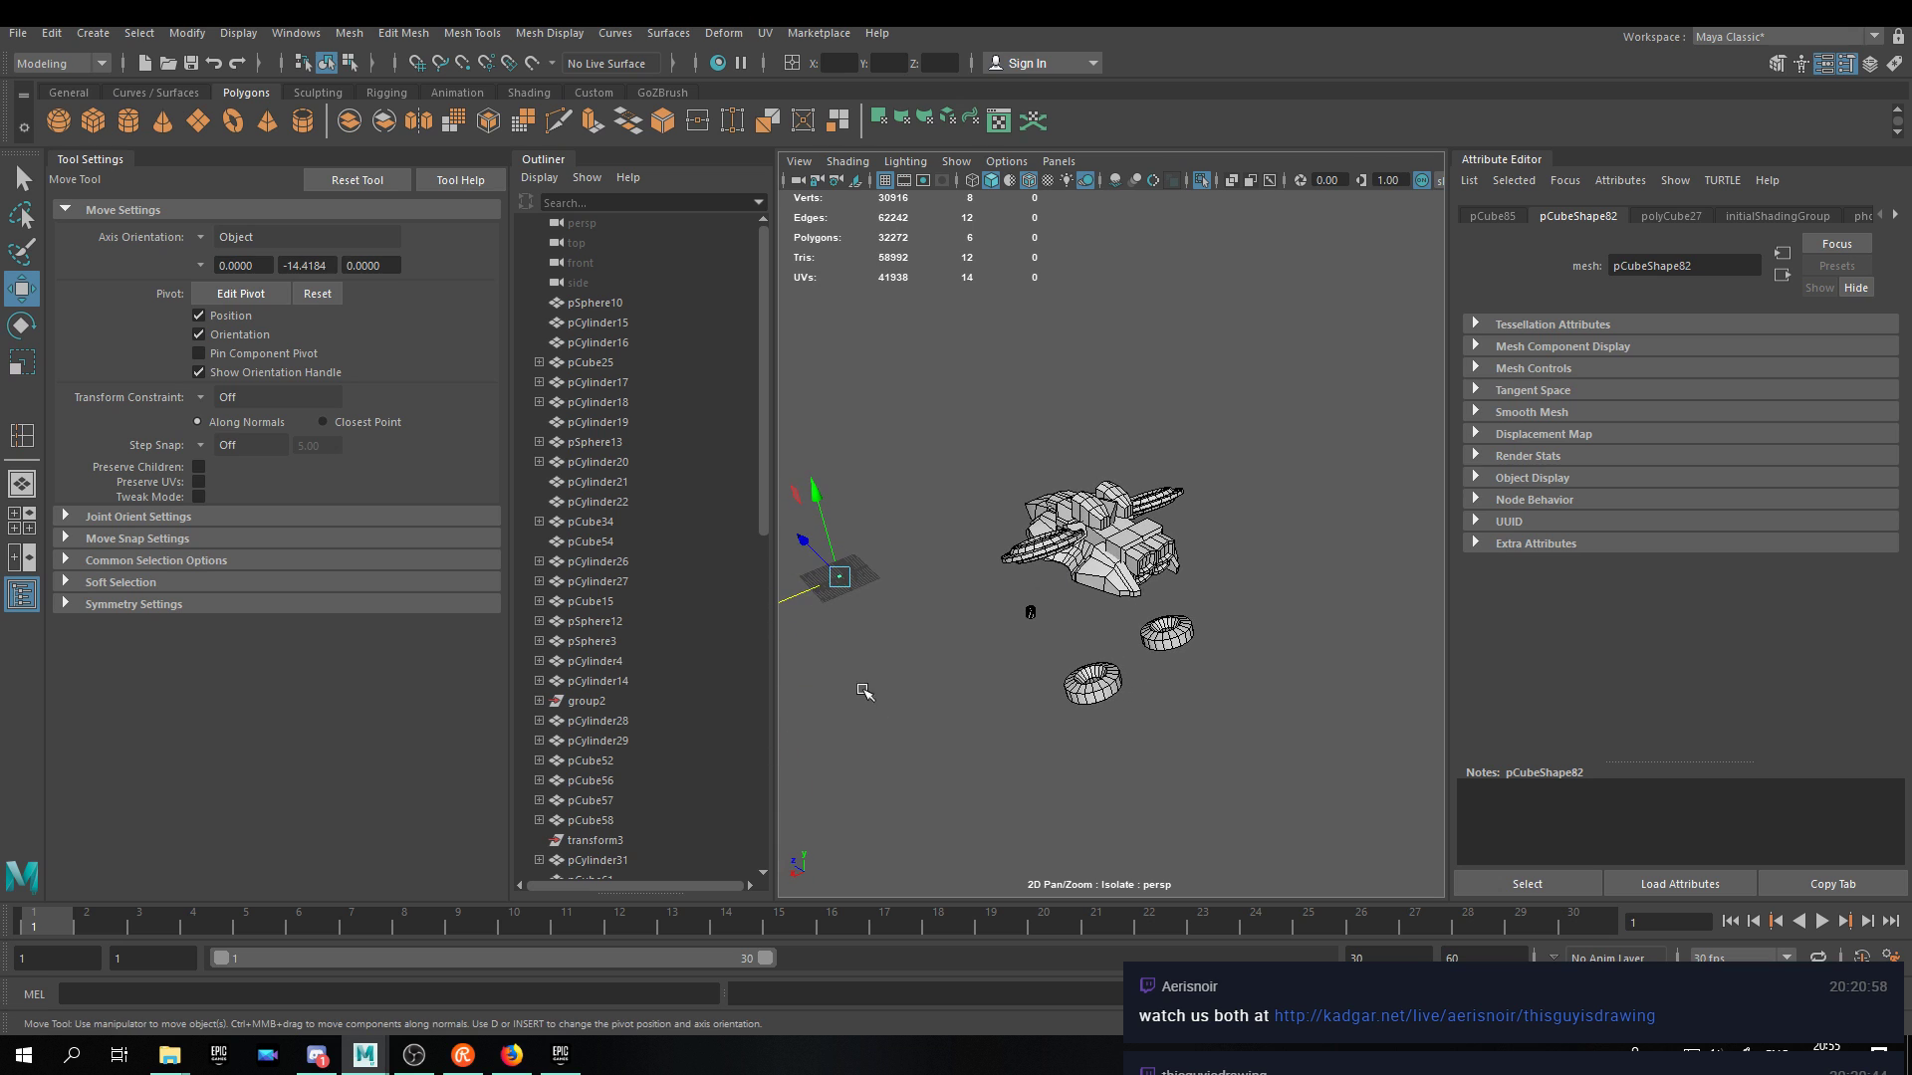
key("v")
left_click_drag(841, 577, 1153, 524)
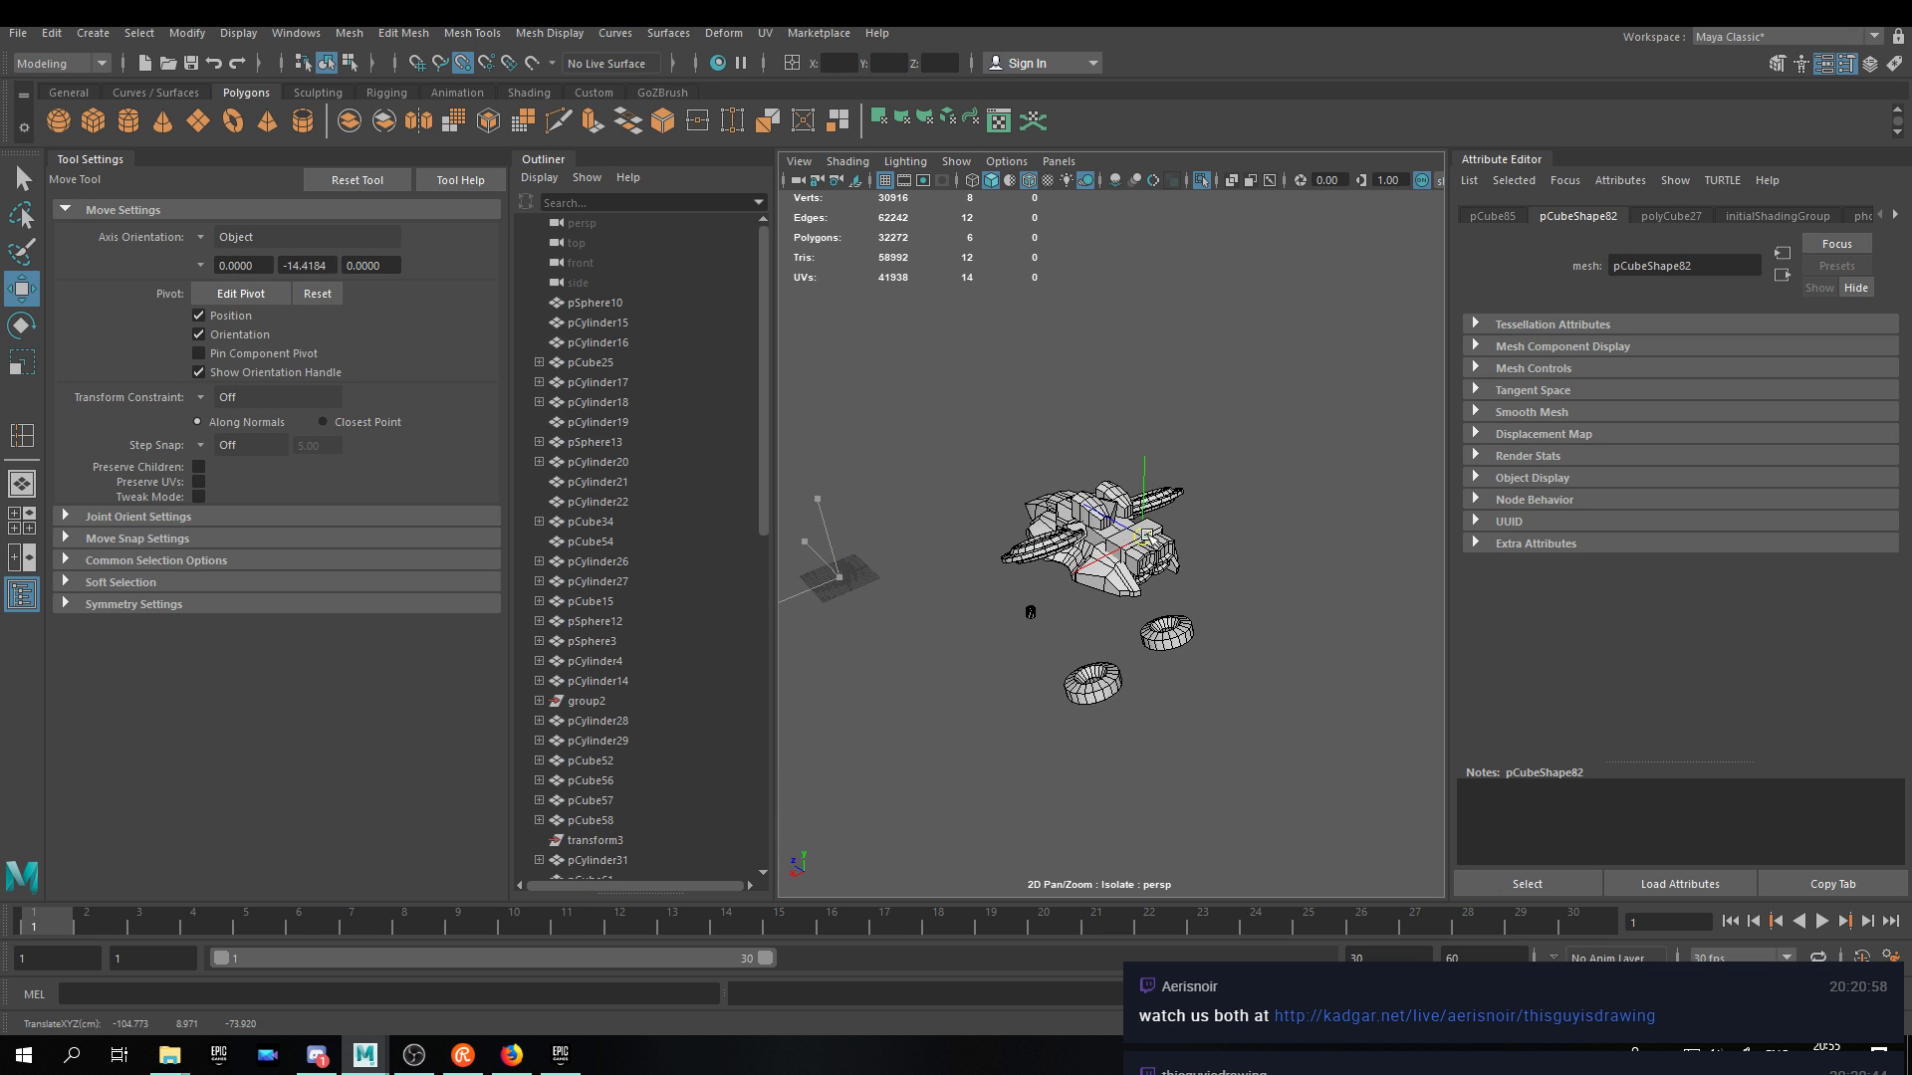
Scale the new cube and move it along Z on the rear deck block to about Z -84.5.
right_click_drag(1152, 525, 1284, 551, "alt")
key("r")
left_click_drag(1295, 494, 1176, 457)
left_click_drag(1114, 309, 1118, 578)
key("w")
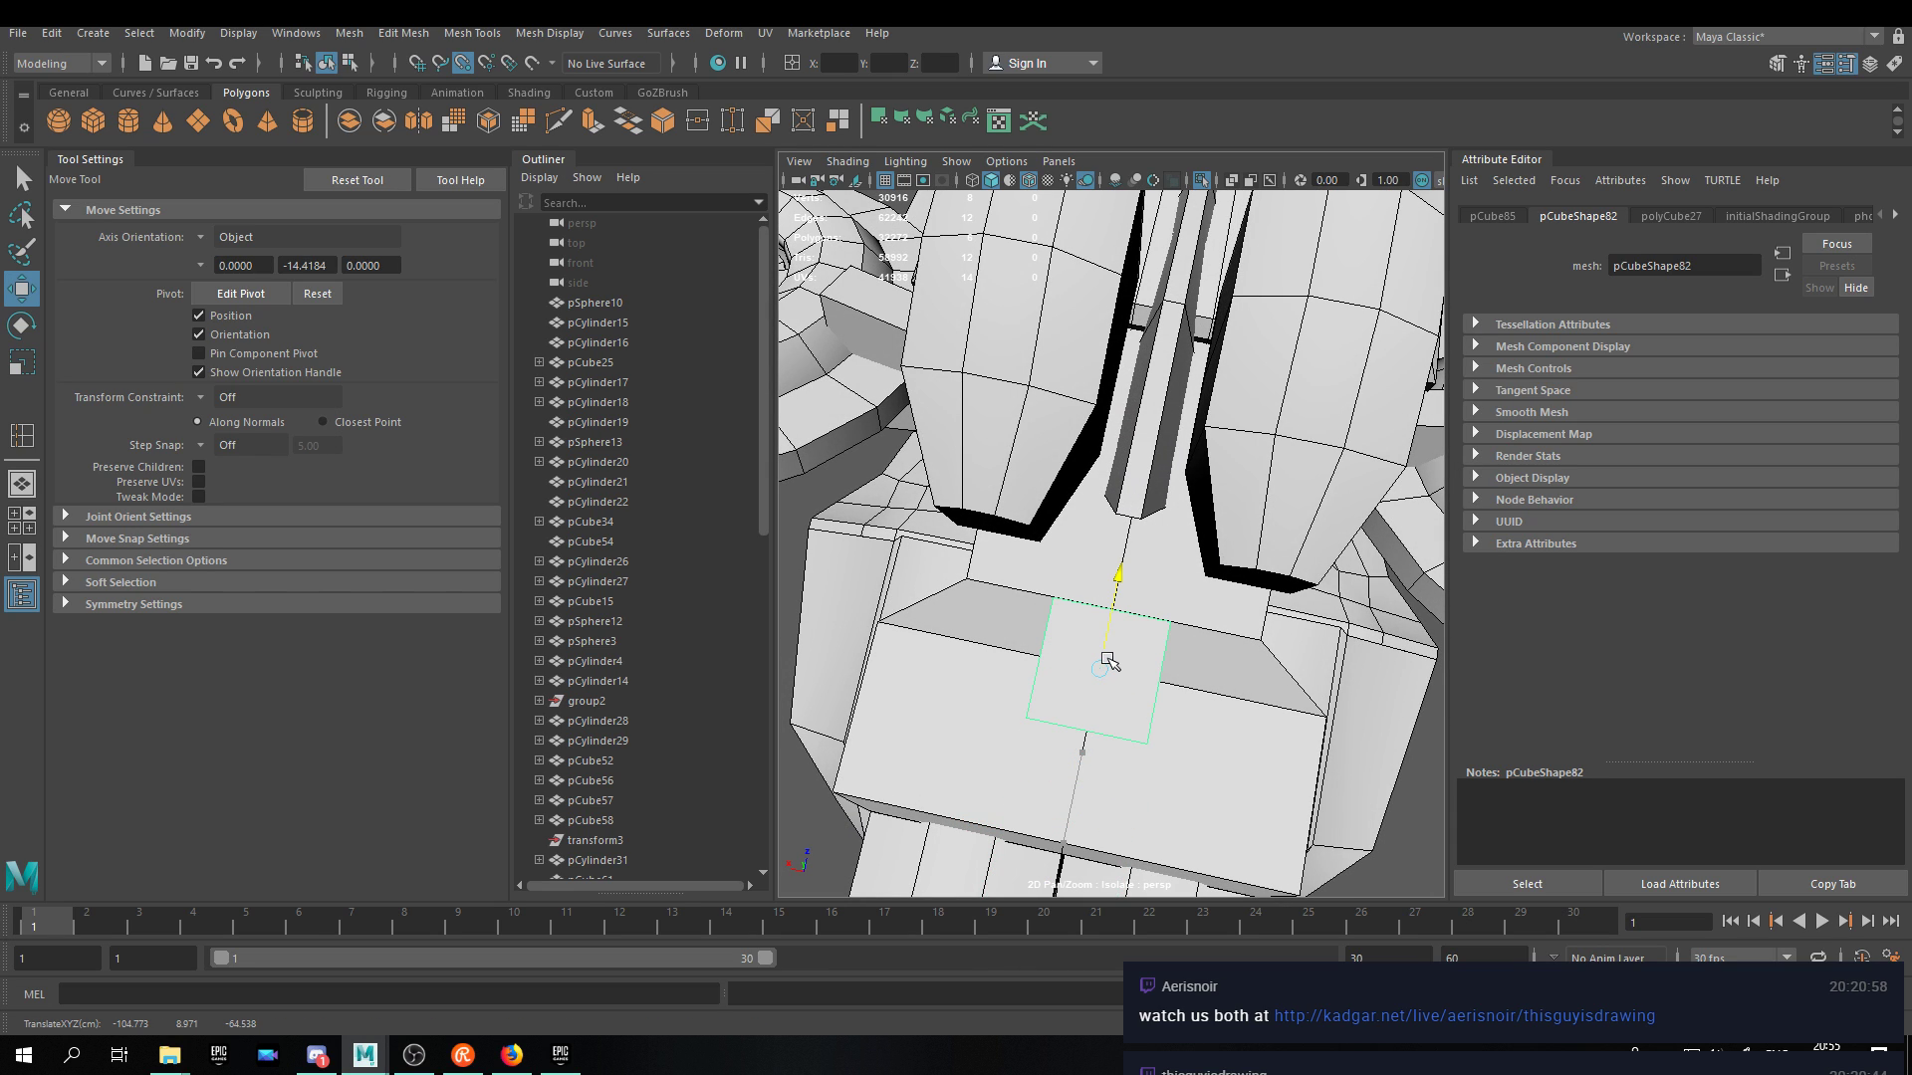
Insert one edge loop across the middle of the cube on the rear deck.
left_click(578, 92)
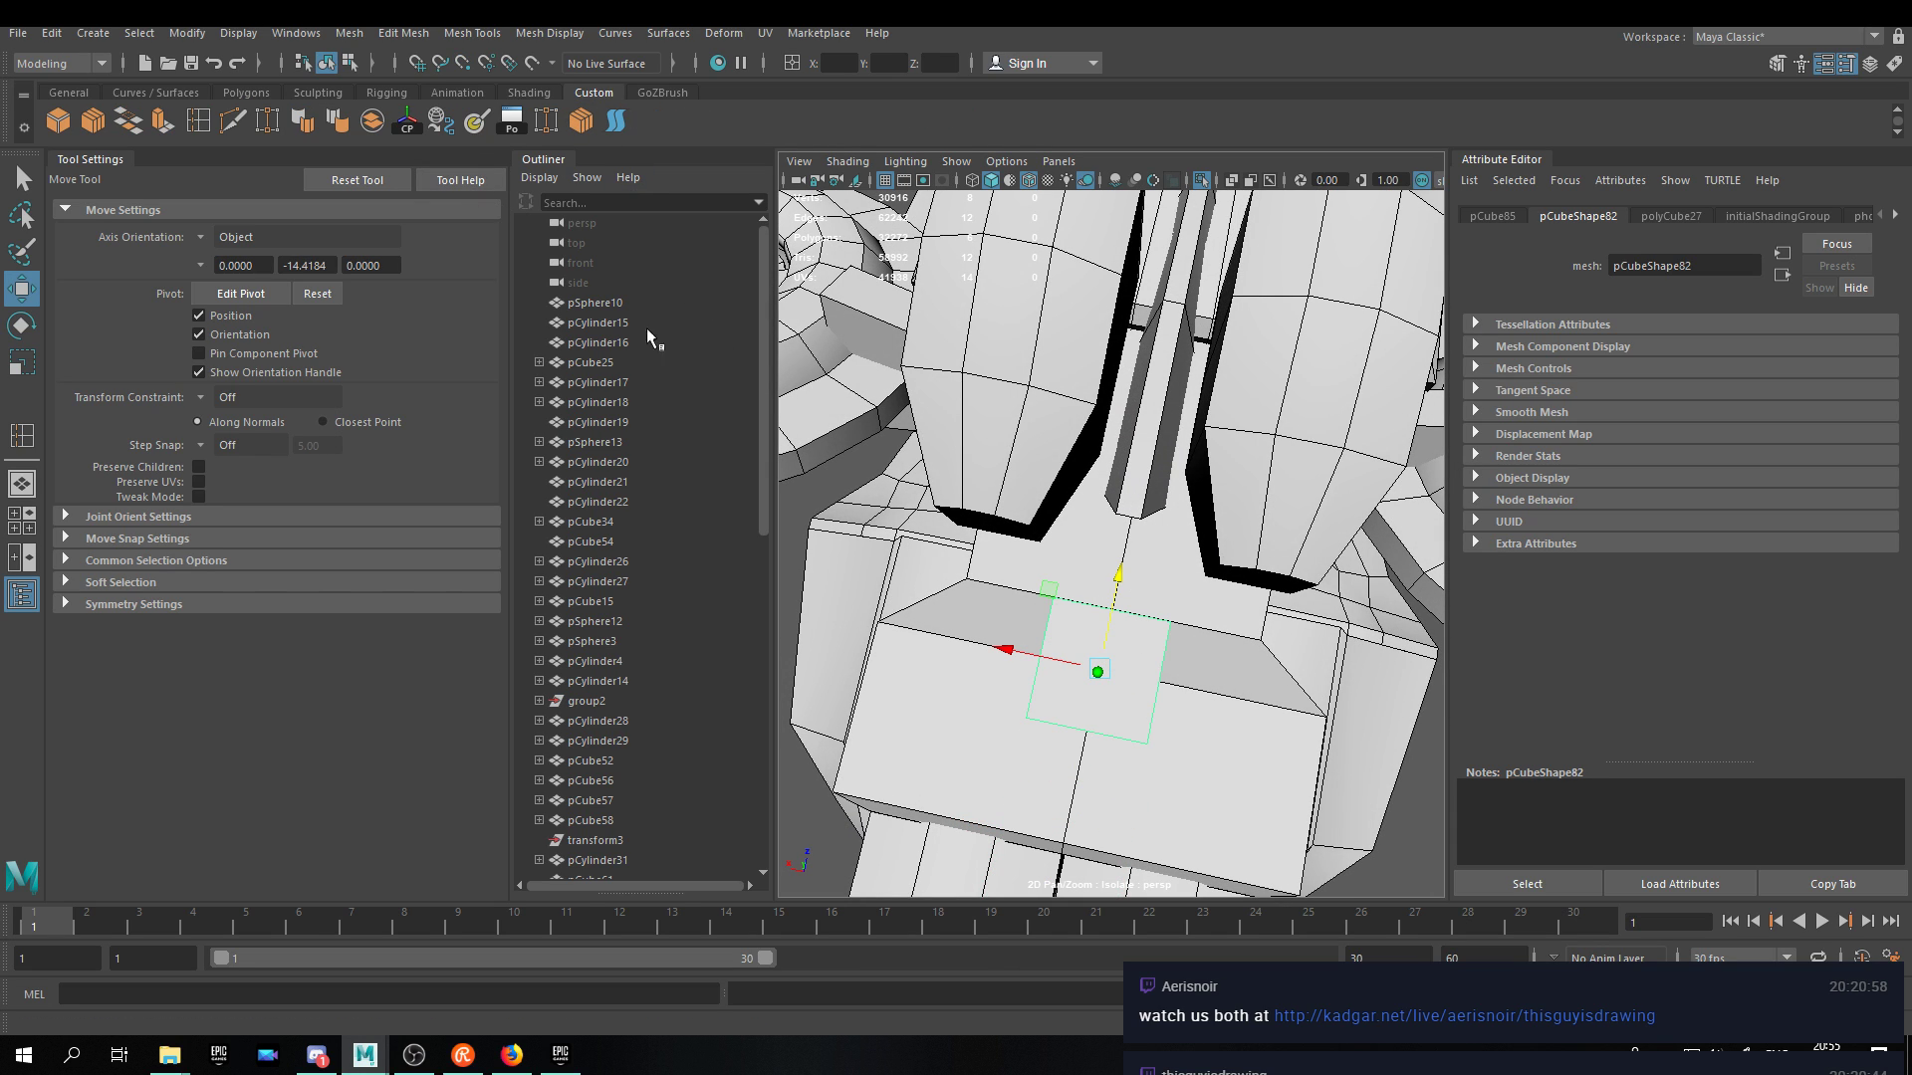
left_click(195, 123)
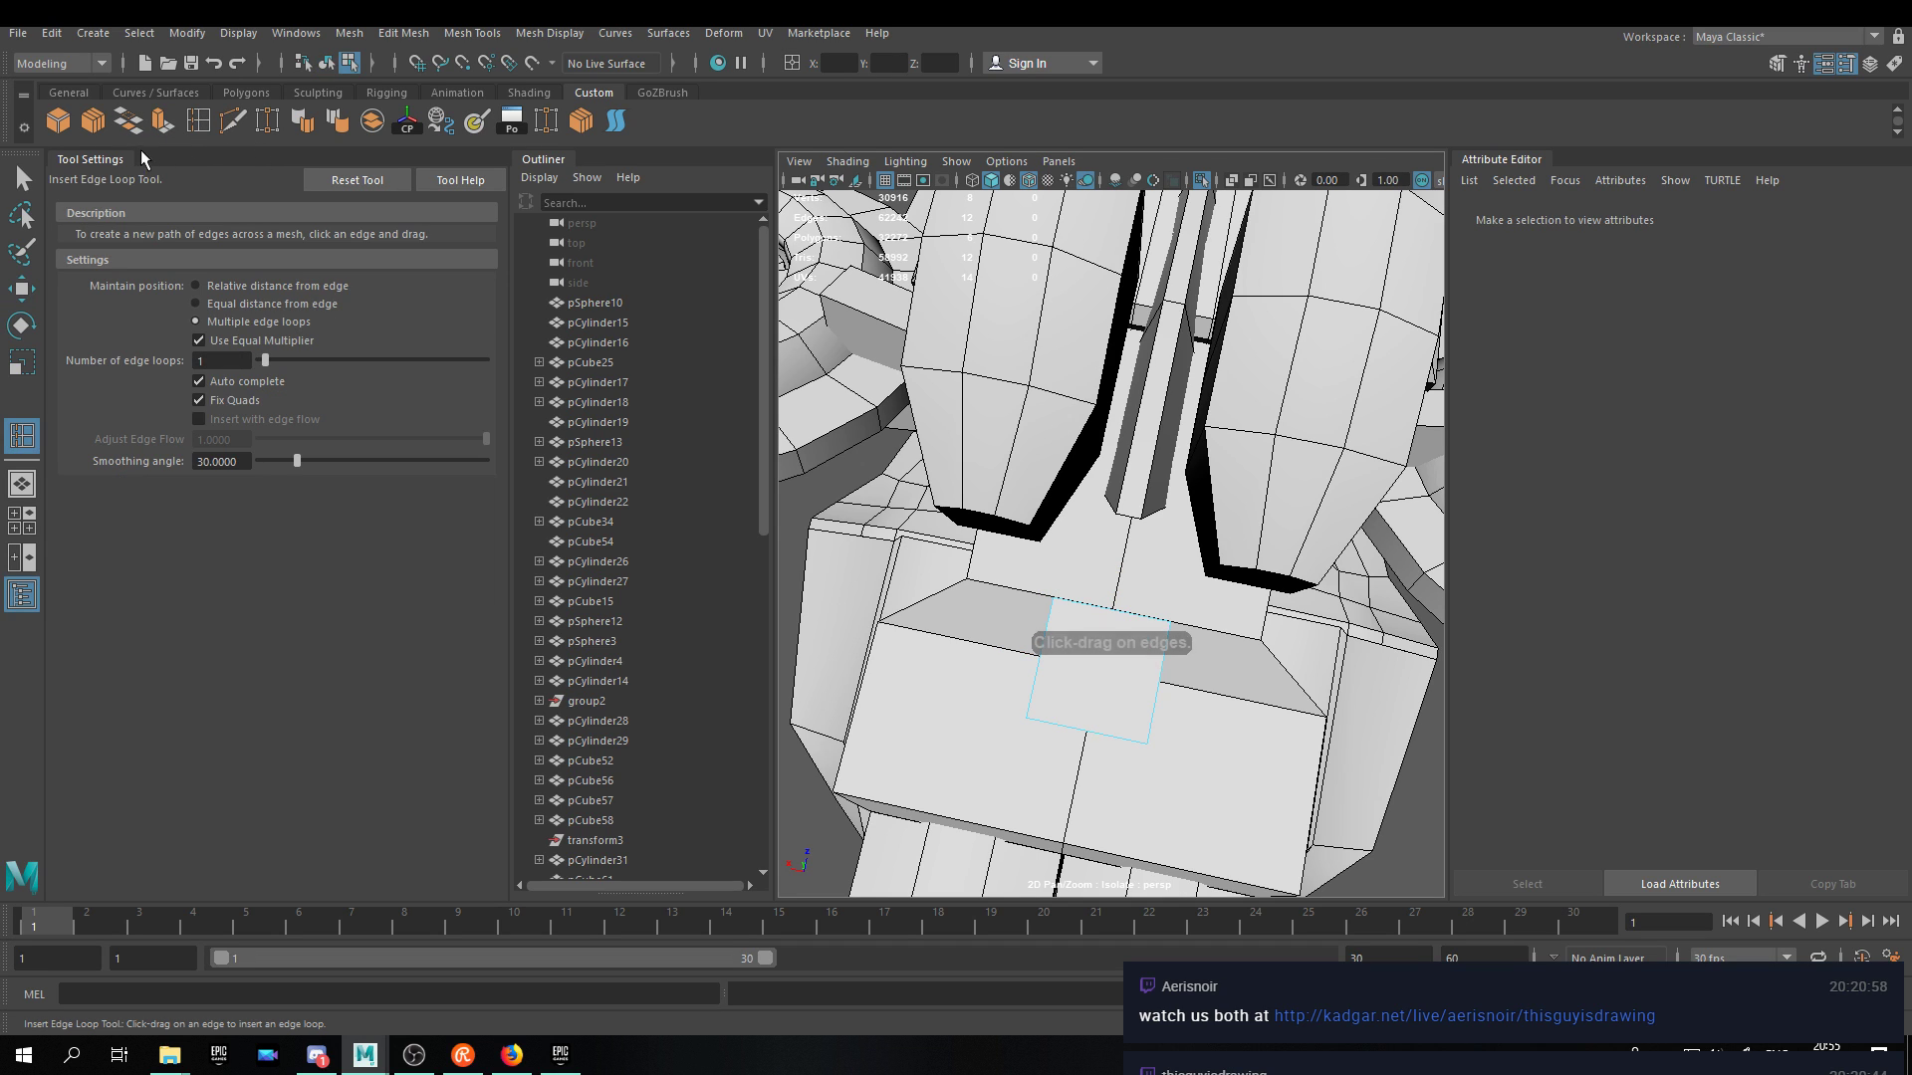
left_click(1053, 642)
key("w")
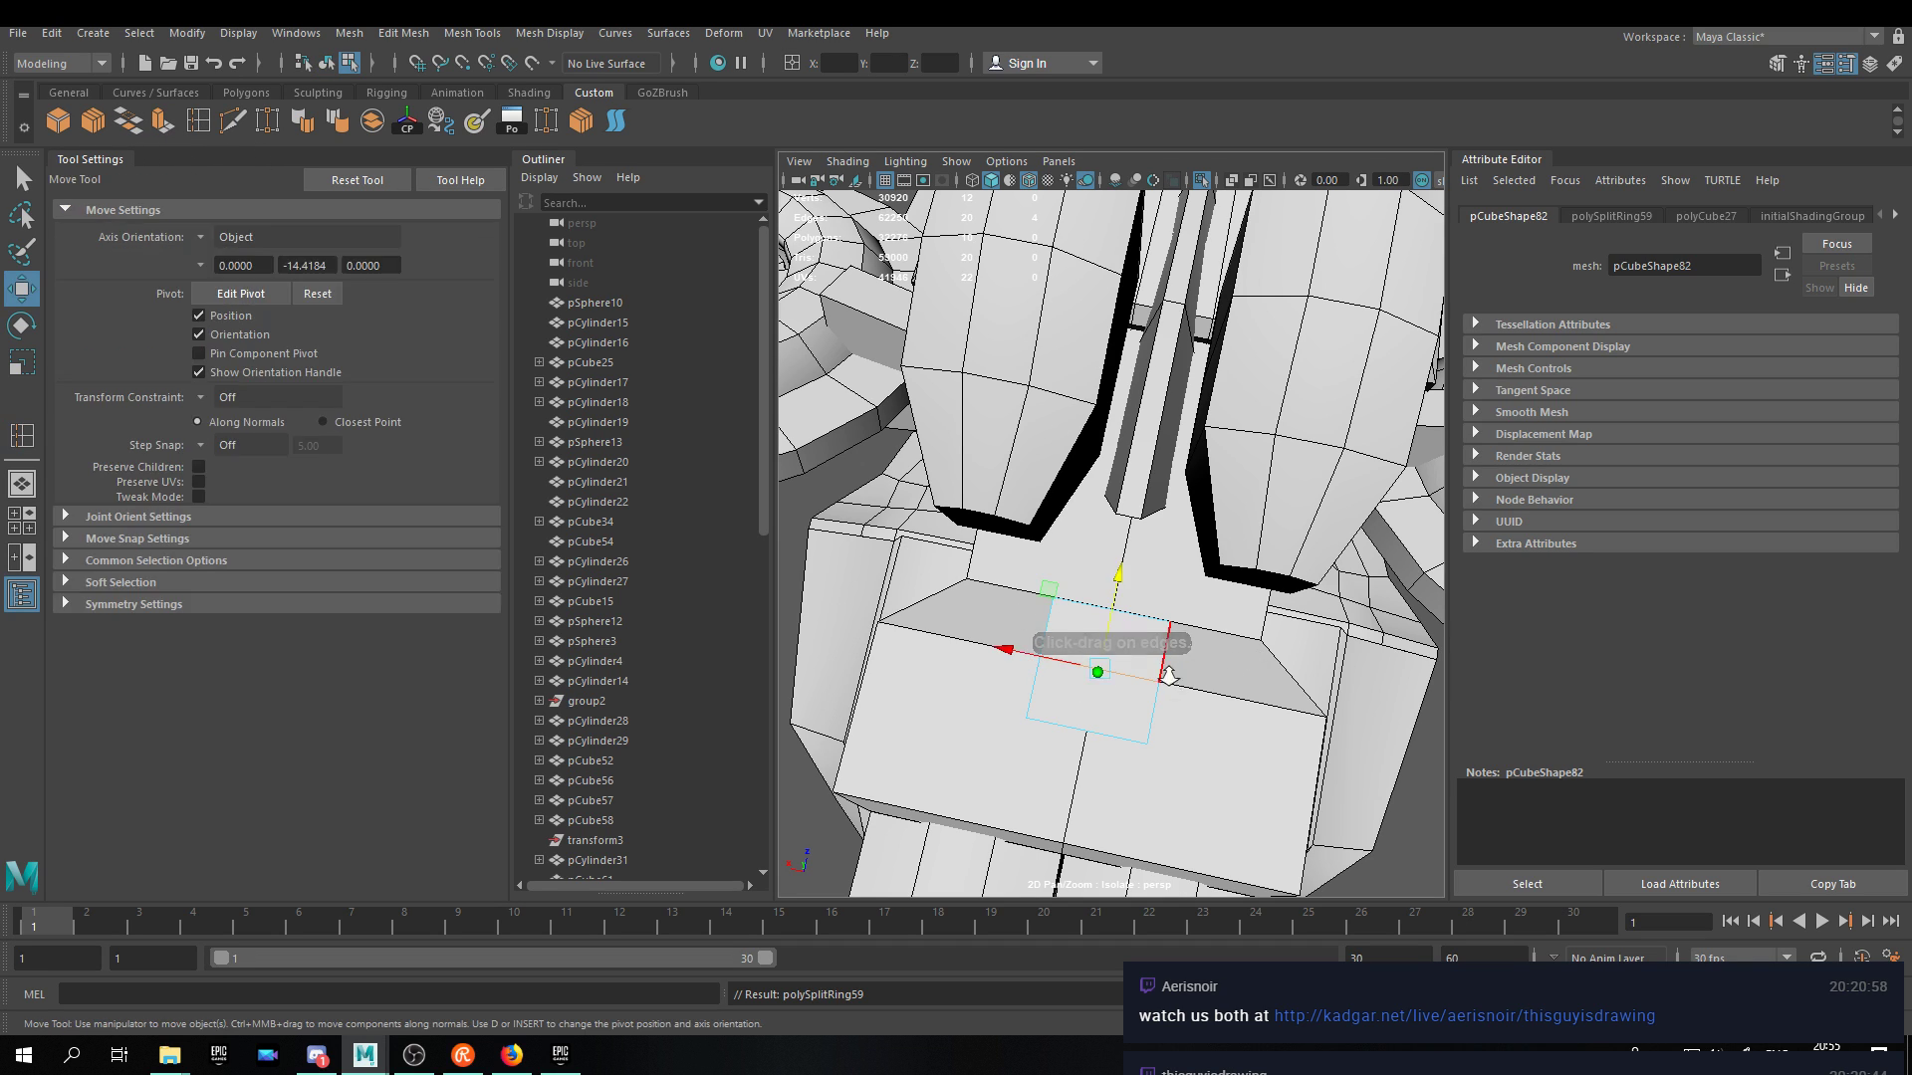
key("f")
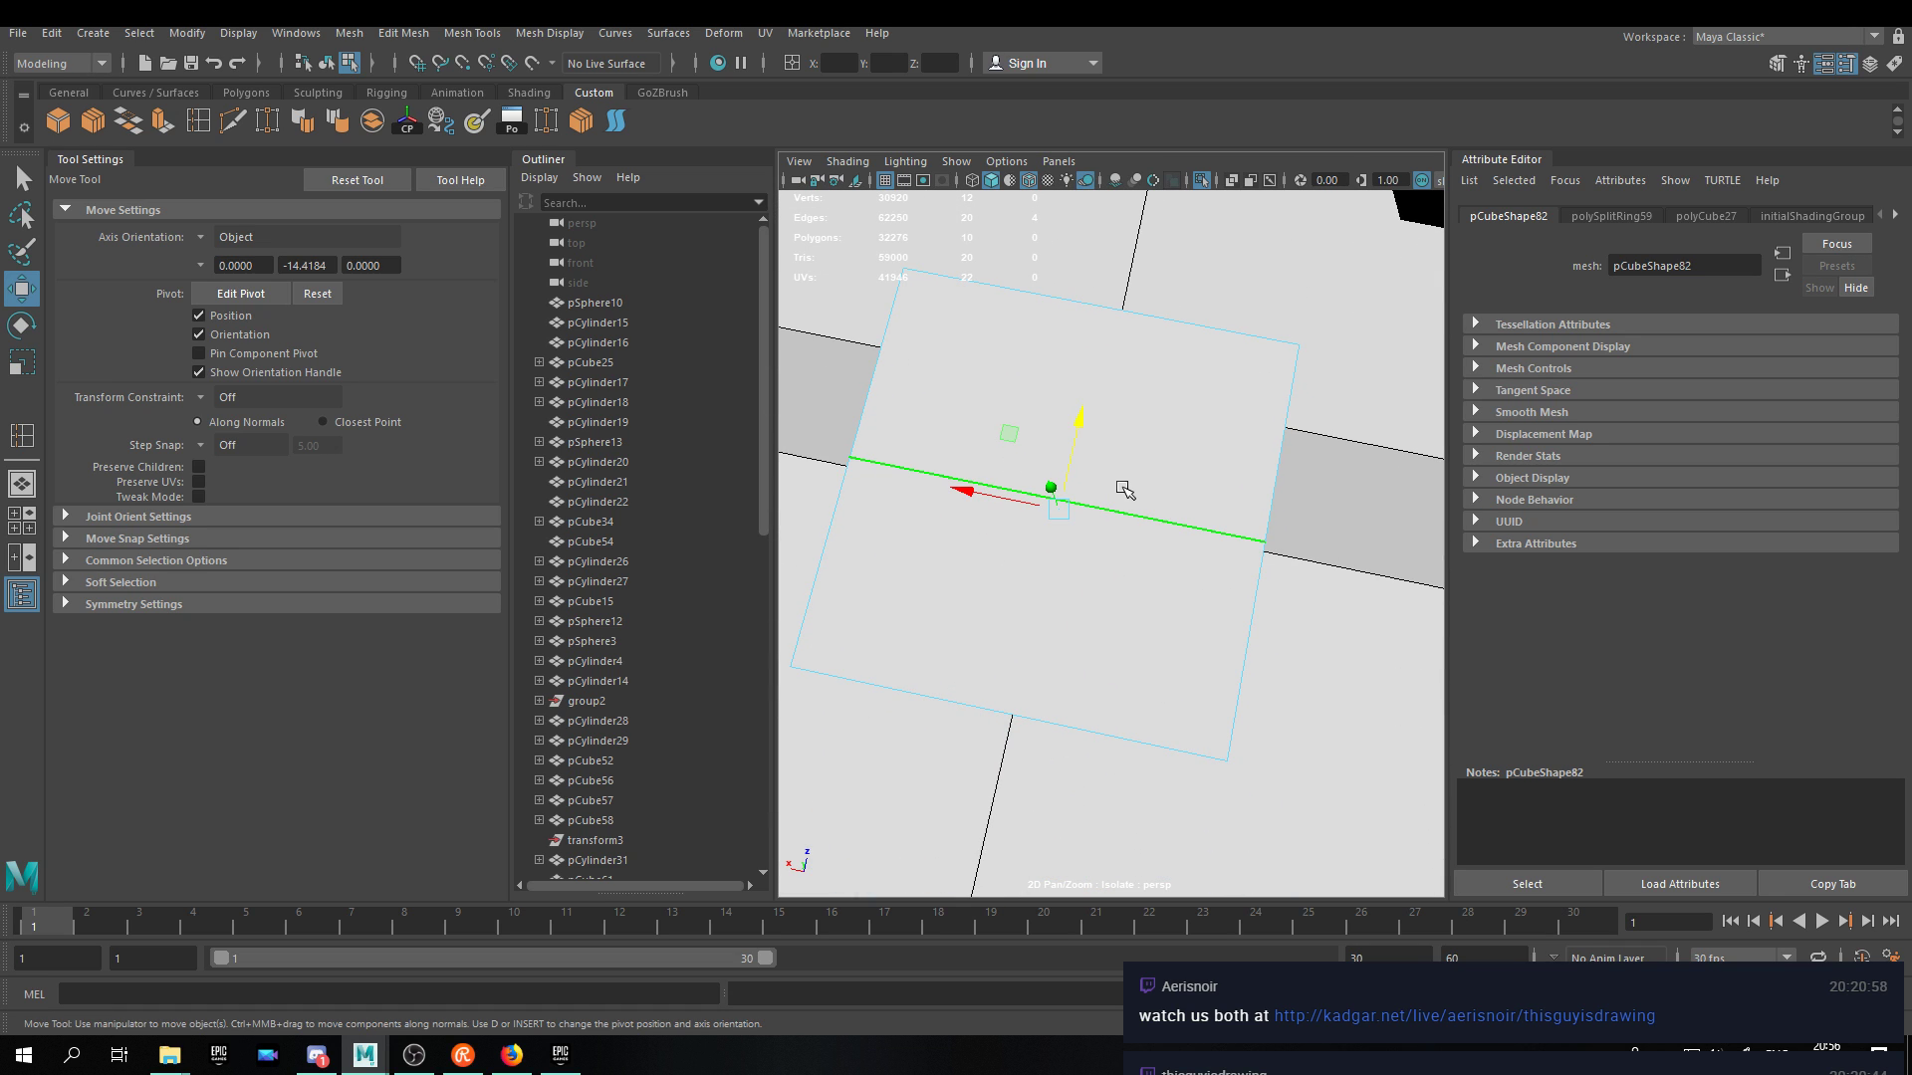
Scale the cube's middle edge loop wider along X for a hexagonal outline and move it forward along Z.
key("r")
left_click_drag(973, 492, 951, 493)
scroll(951, 493, "down", 10)
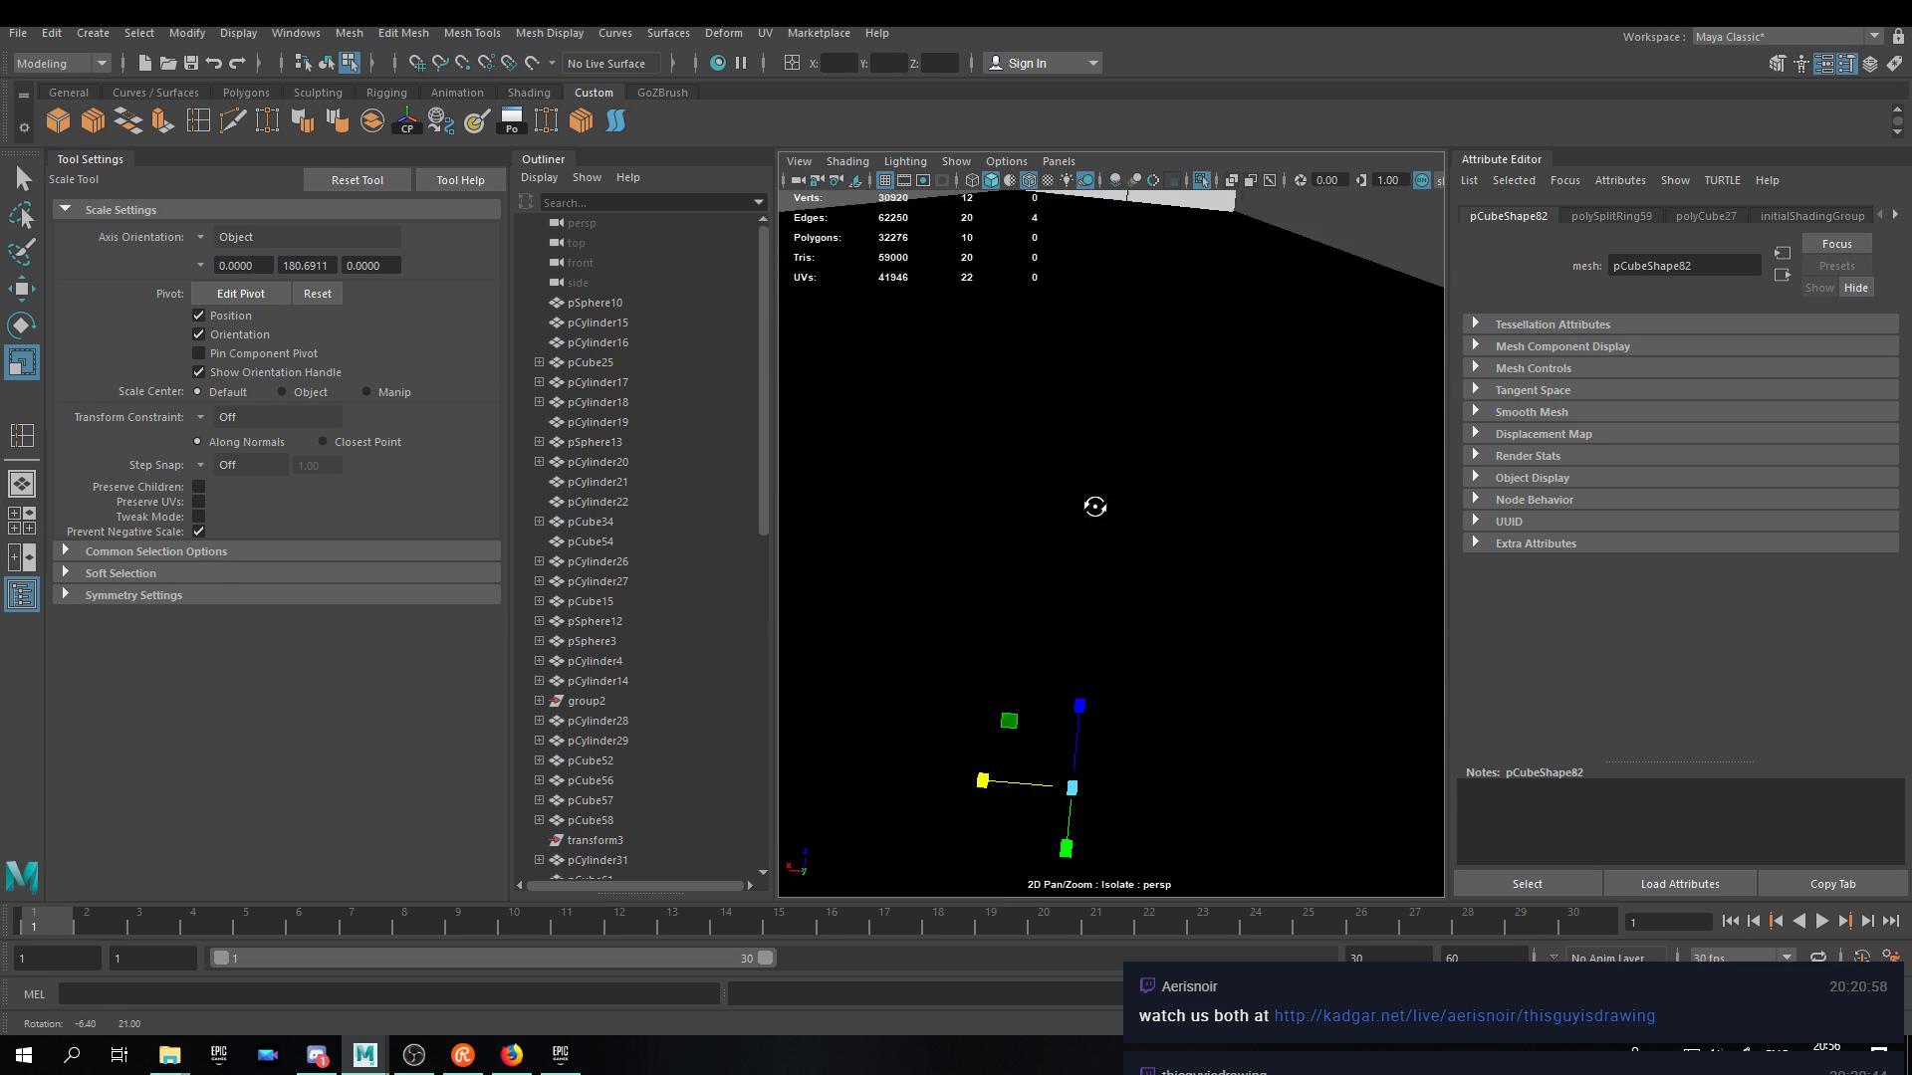
key("w")
left_click_drag(1094, 637, 1094, 577, "alt")
left_click_drag(1097, 511, 976, 419)
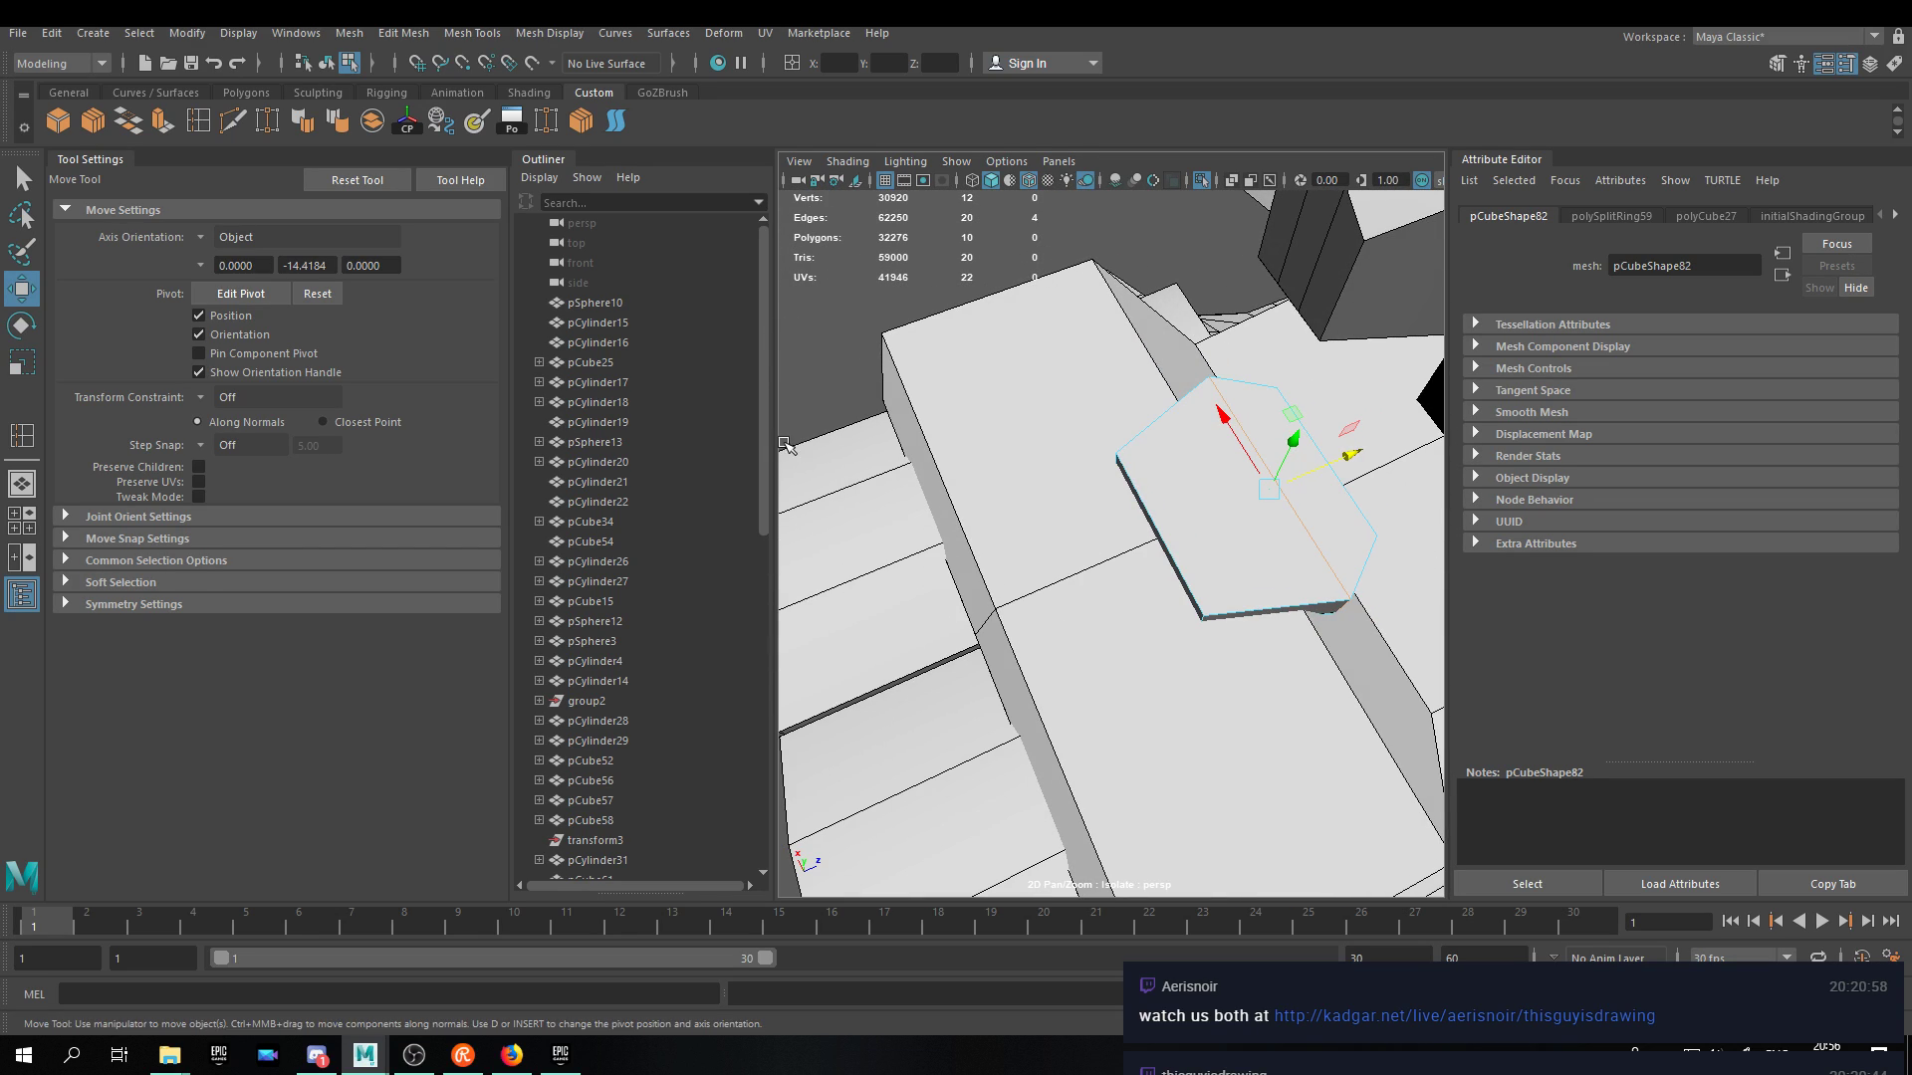
Insert a second edge loop behind the plate's widest one and pull the plate's rear end face backward along Z.
left_click(198, 121)
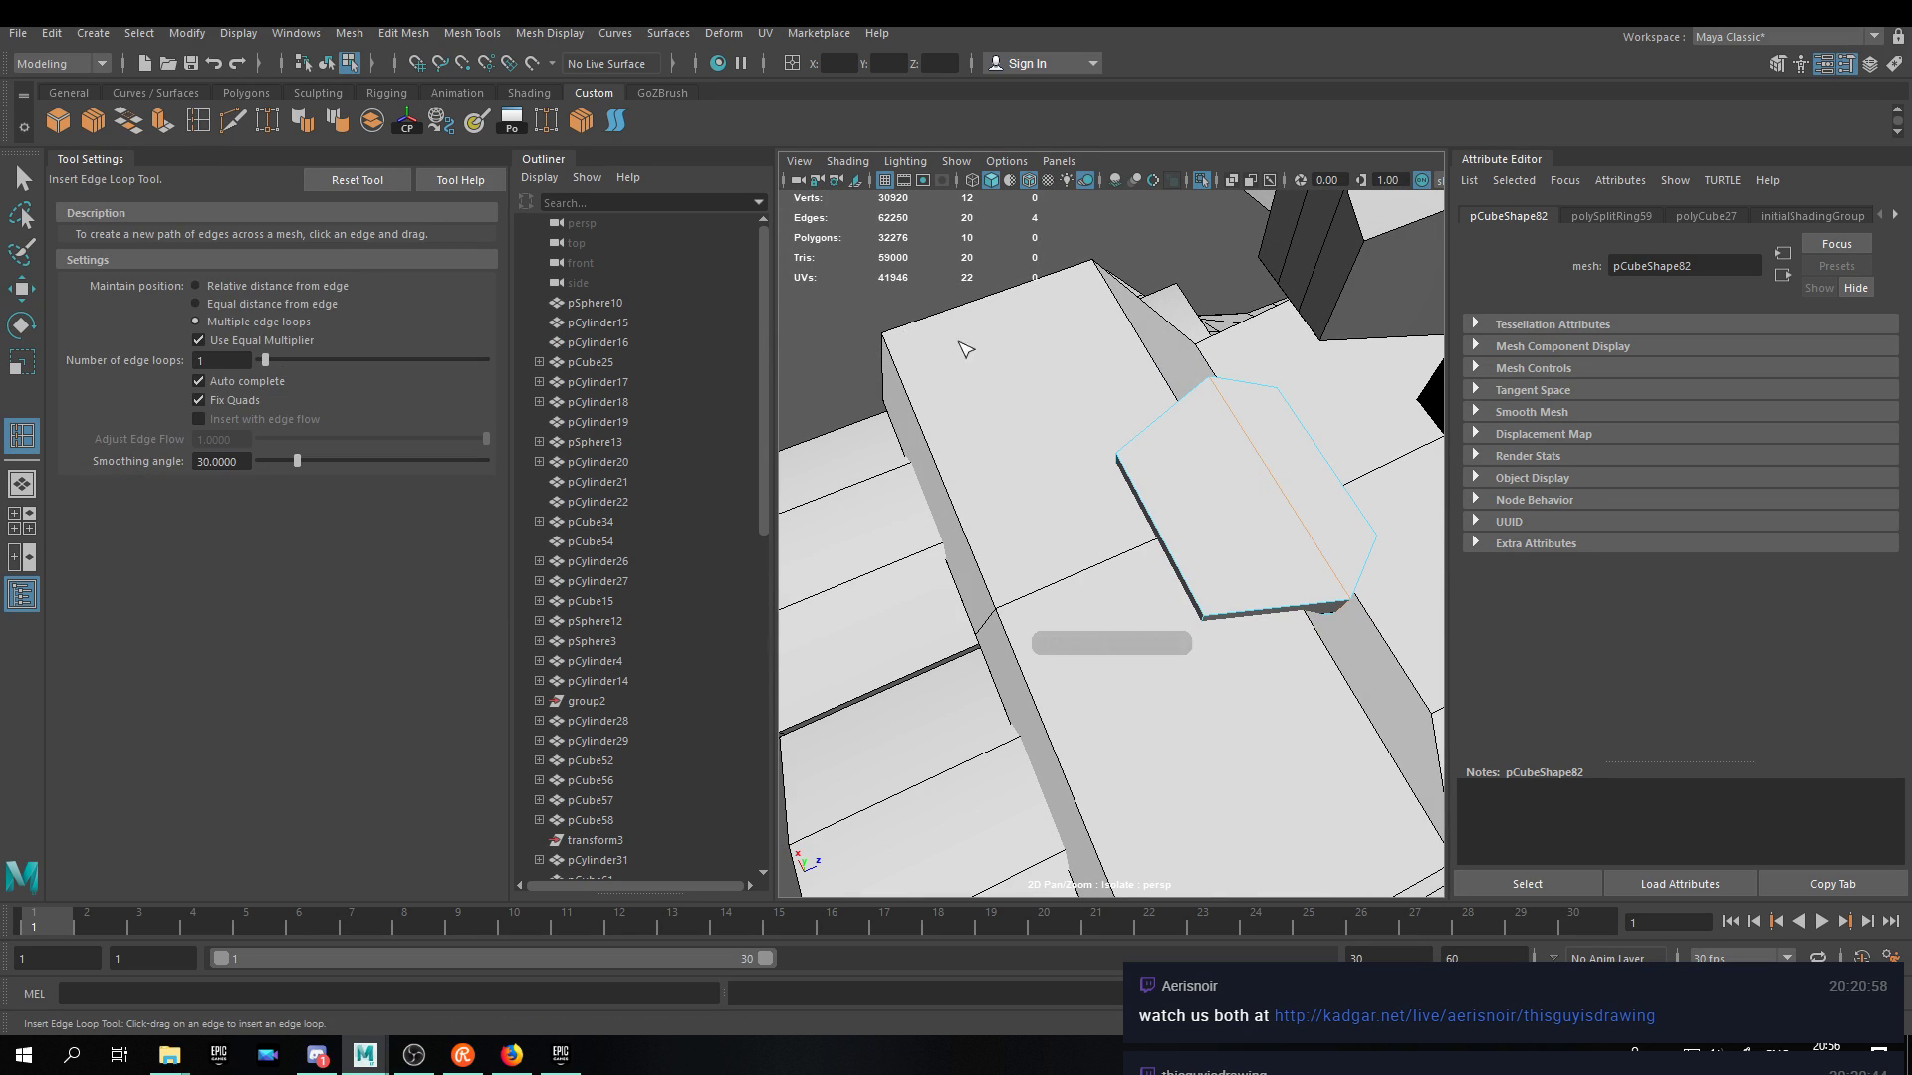
left_click(1163, 420)
key("w")
right_click_drag(1182, 499, 1163, 544)
left_click_drag(1163, 544, 1167, 498, "alt")
left_click(1179, 491)
key("r")
key("w")
scroll(1105, 568, "up", 3)
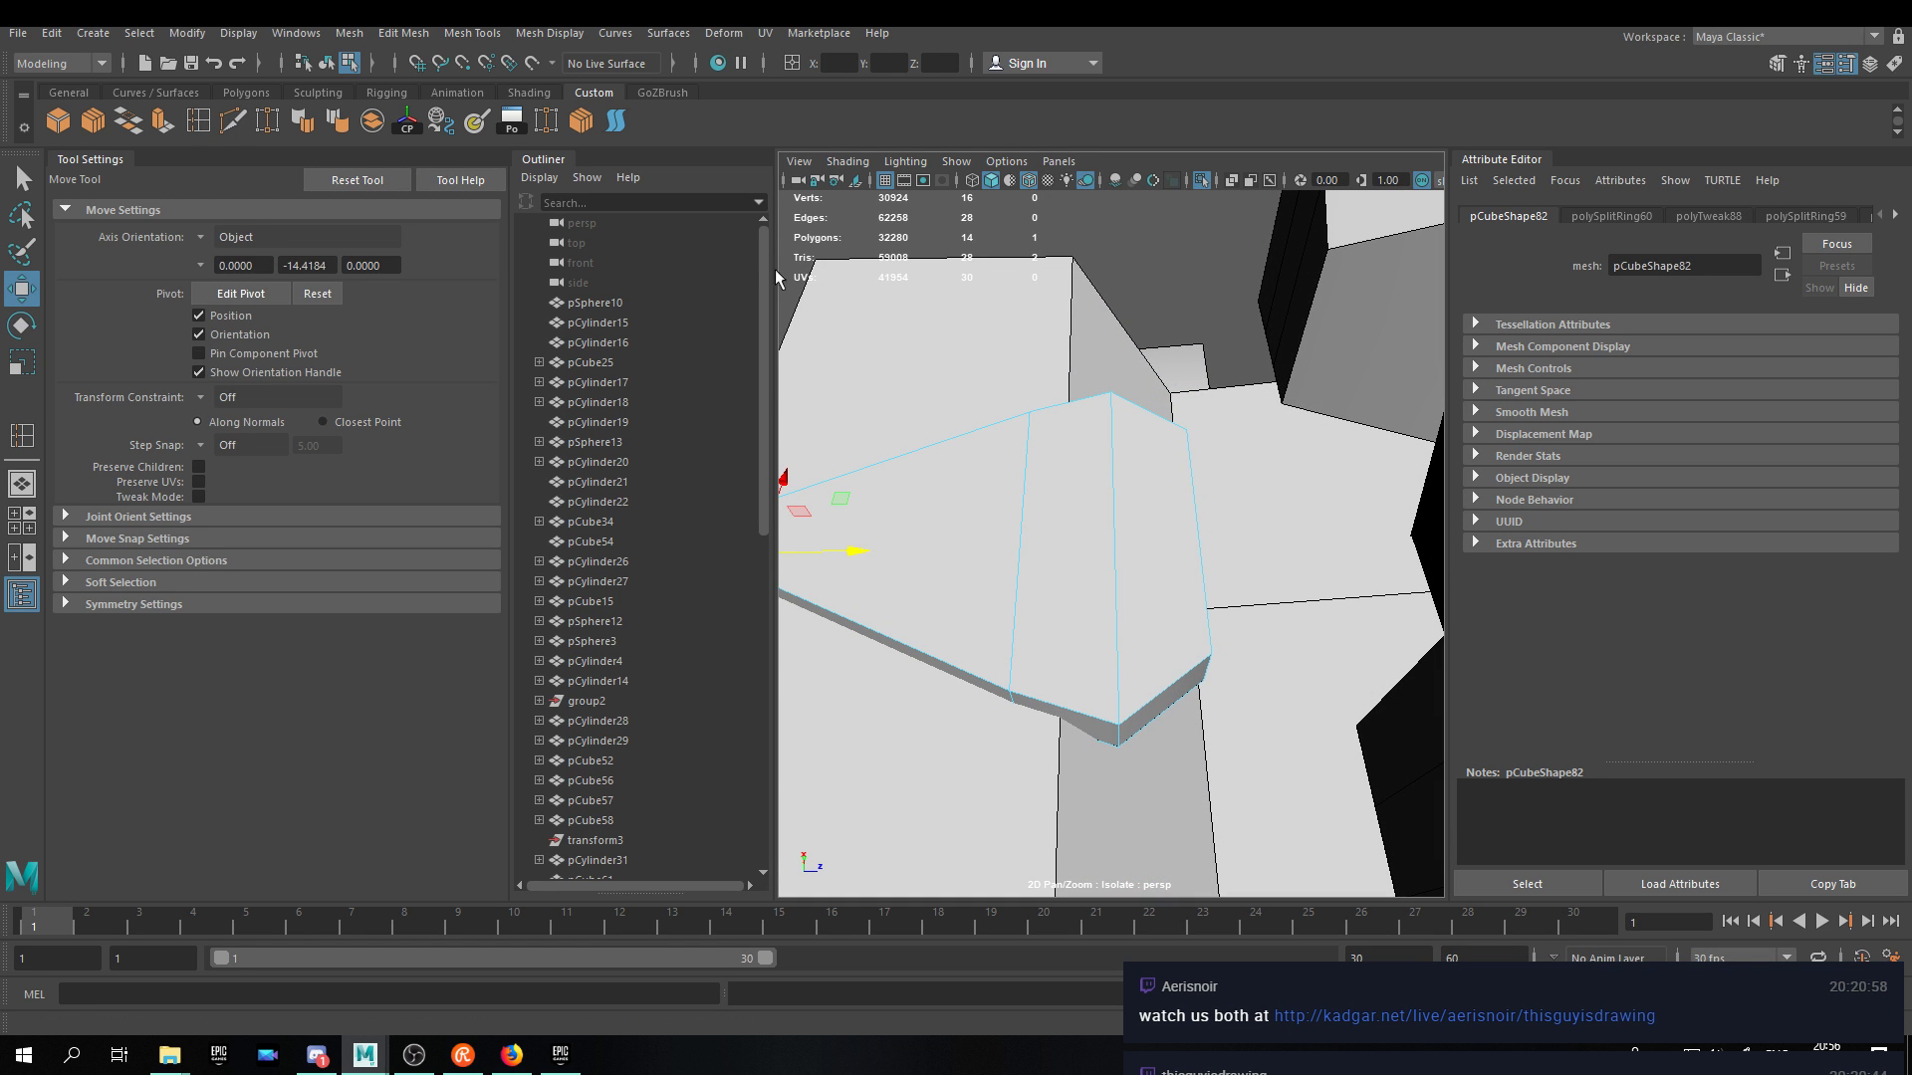
Insert another edge loop between the plate's widest section and its rear end face.
left_click(198, 121)
left_click(1163, 425)
key("w")
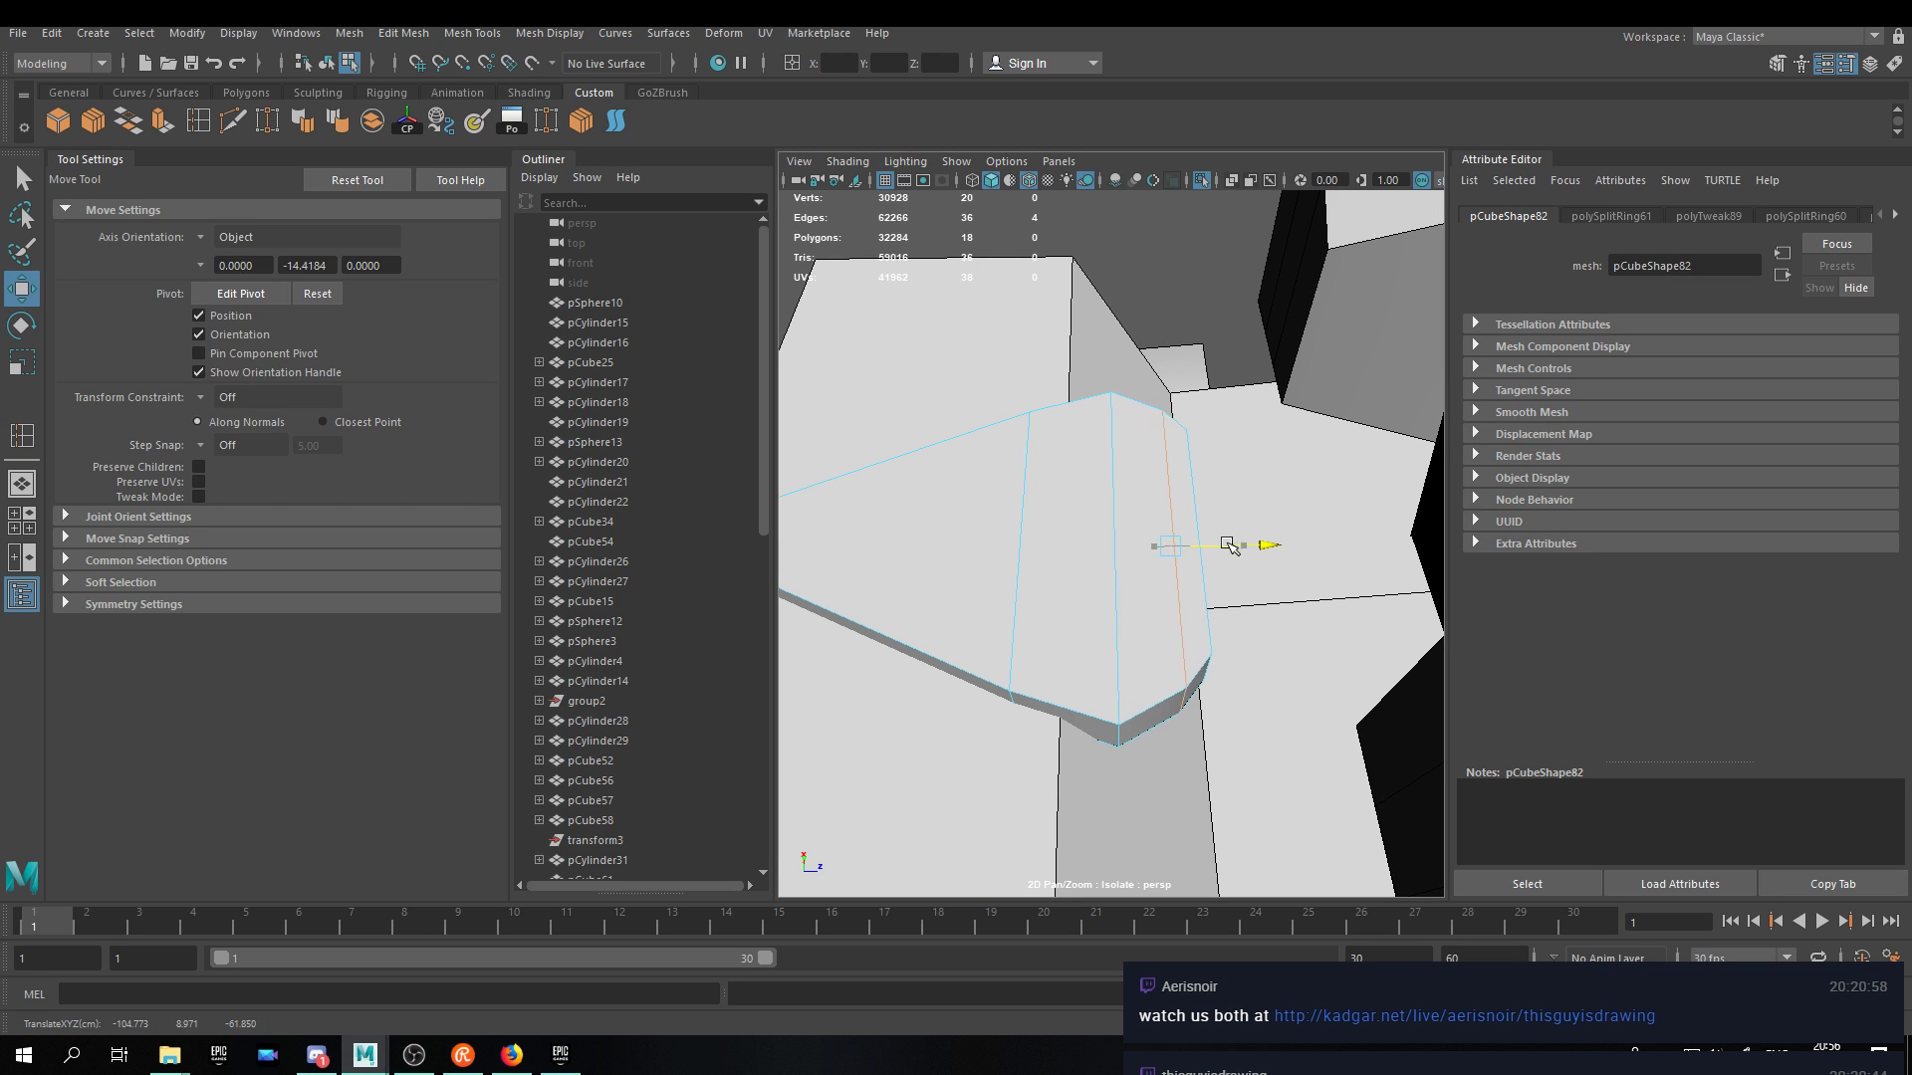
left_click_drag(1235, 546, 971, 438, "alt")
Narrow the plate's rear end face, adjust it along Z to round the outline, and return to object mode.
right_click_drag(961, 463, 983, 520)
left_click(990, 610)
key("r")
mouse_move(1099, 514)
left_mouse_down()
mouse_move(1050, 540)
mouse_move(1091, 519)
left_mouse_up()
key("w")
key("ctrl+z")
left_click_drag(1058, 589, 1271, 627, "alt")
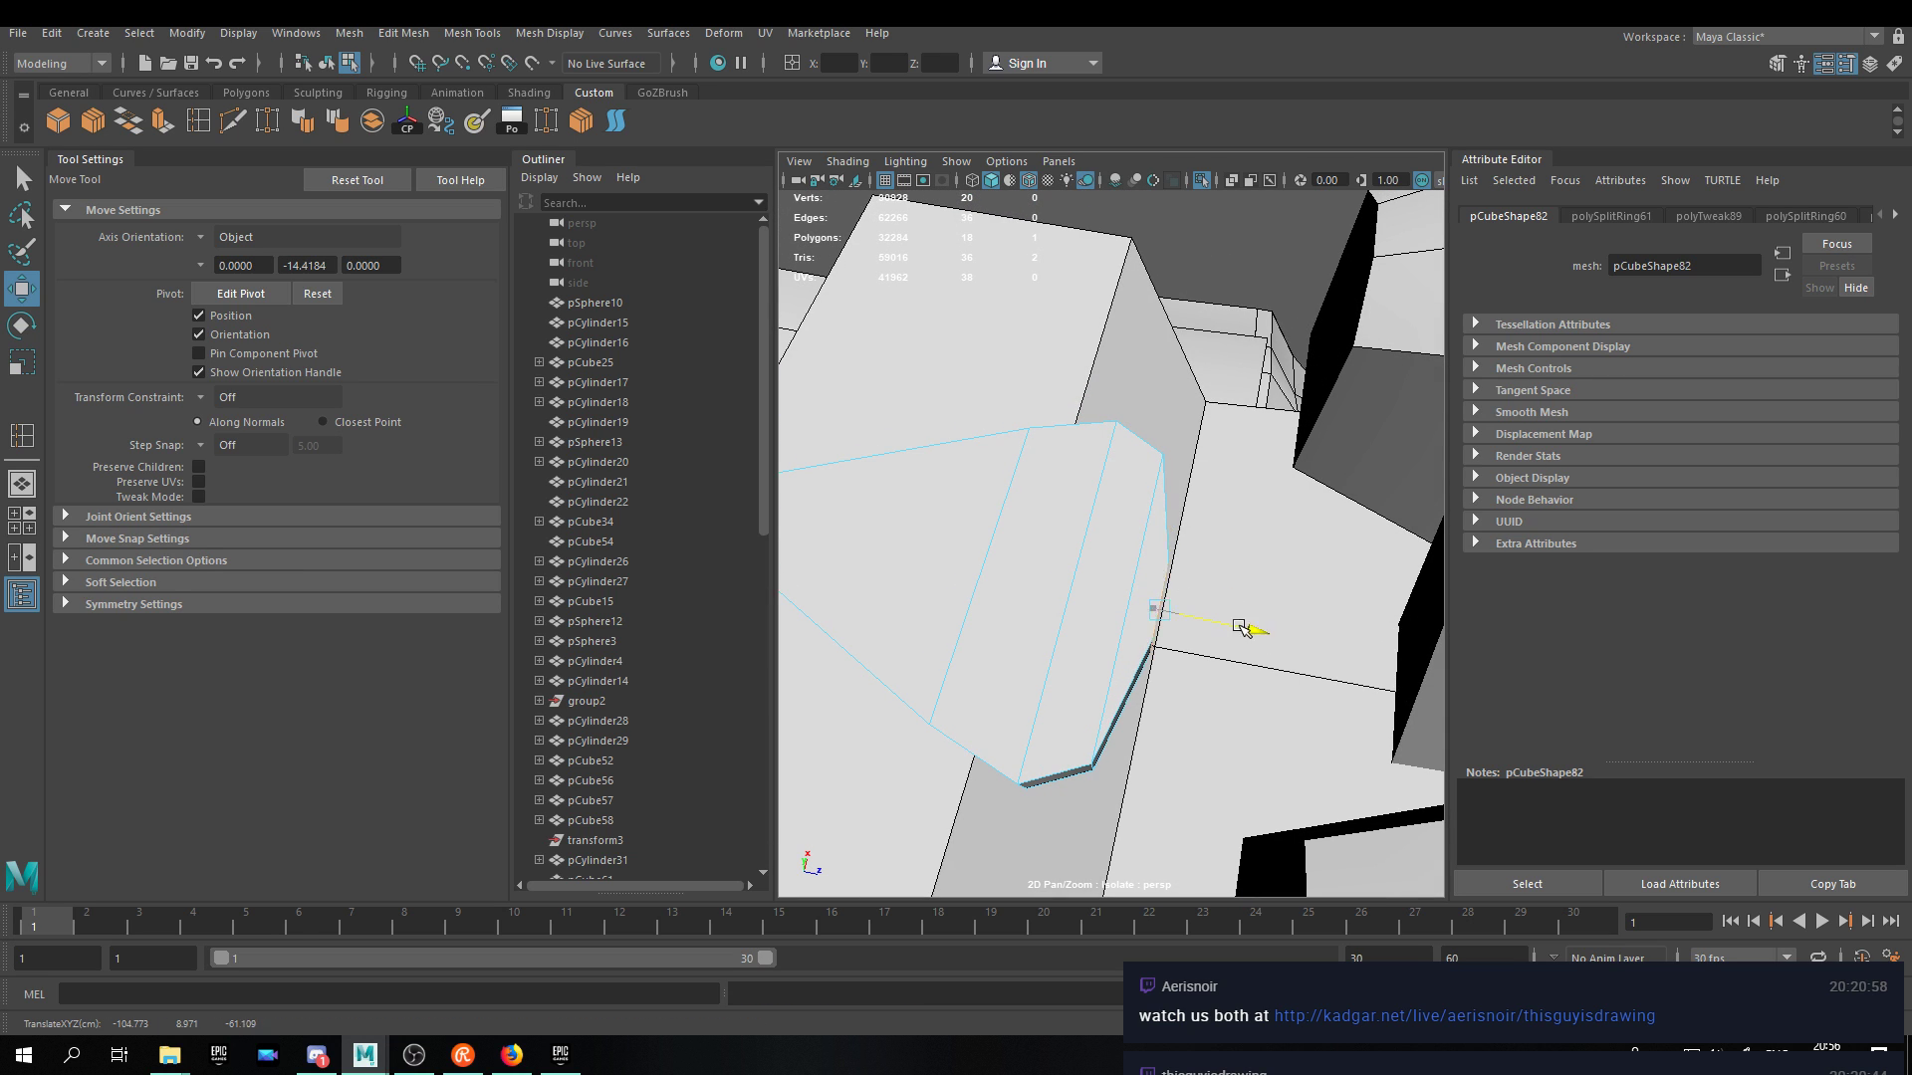
right_click_drag(1055, 529, 1131, 480)
left_click_drag(1131, 480, 1217, 571, "alt")
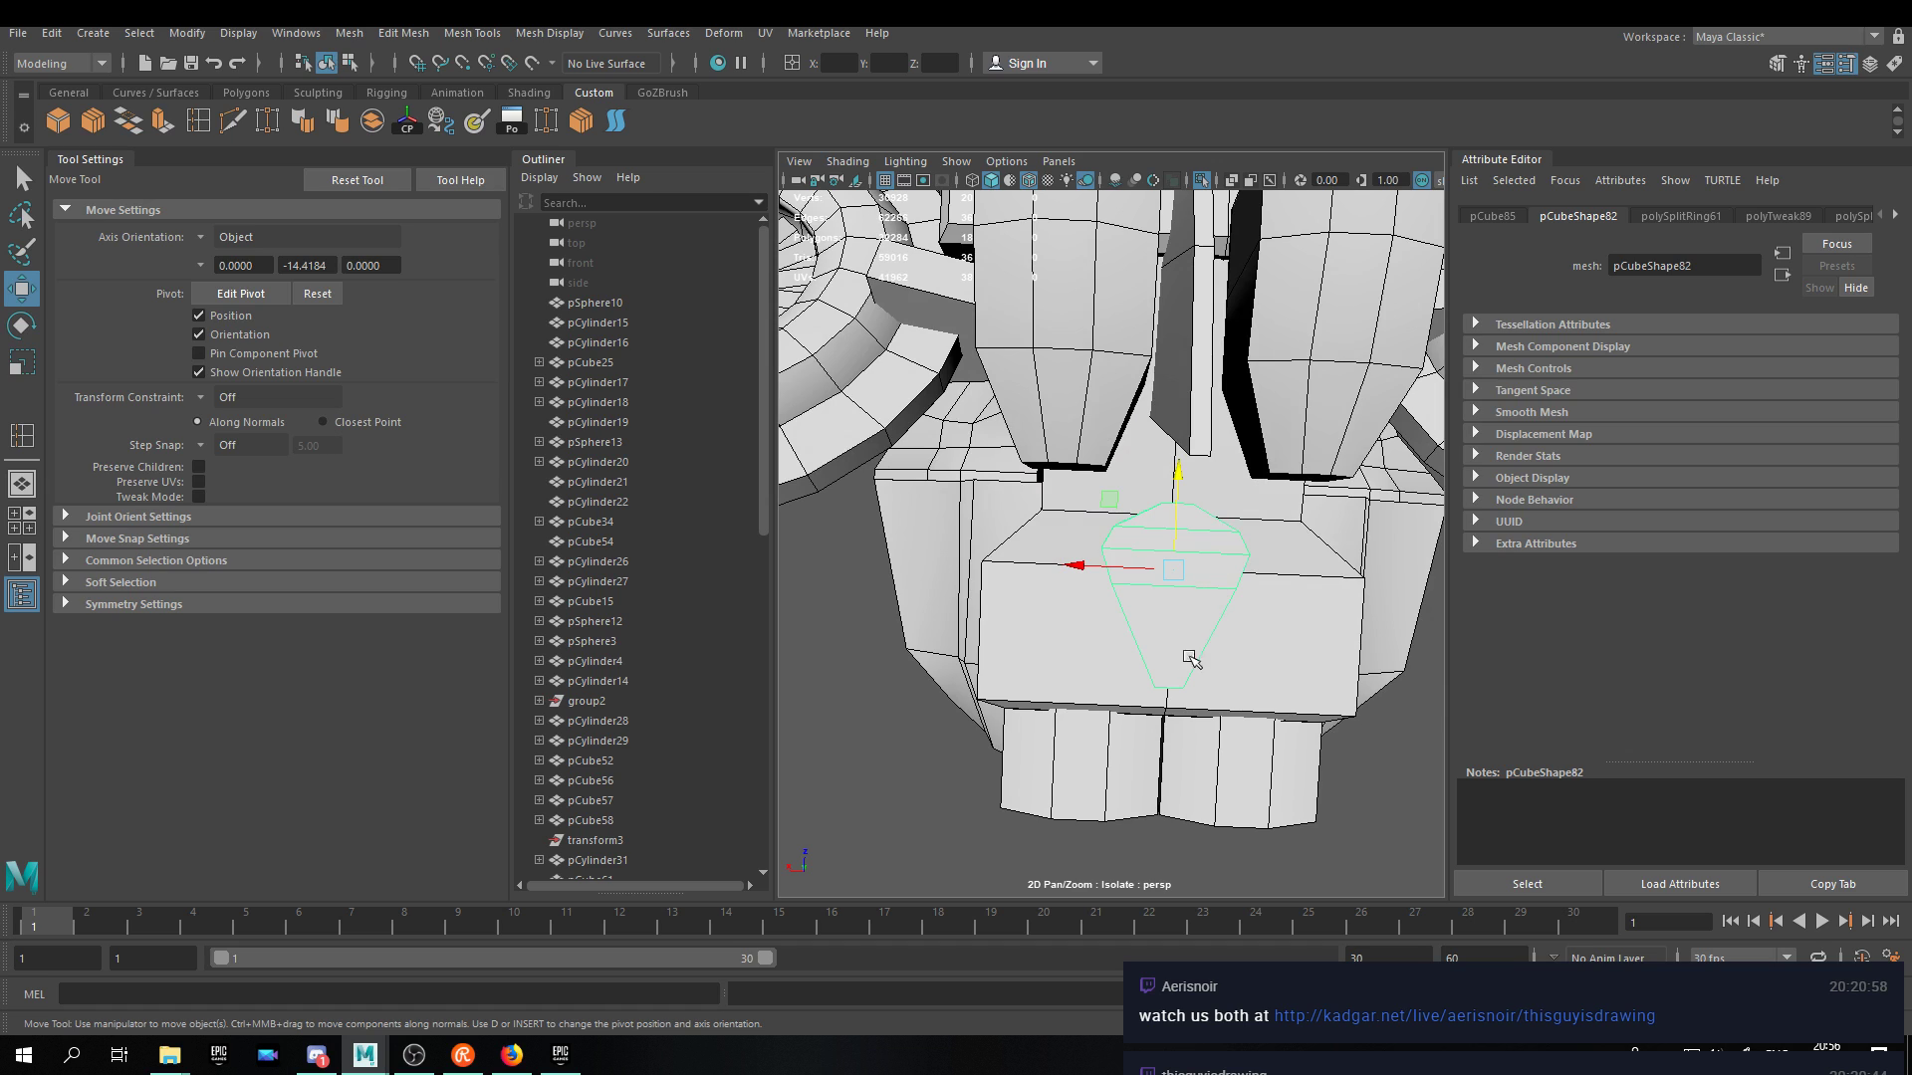
Examine the rear deck plate, engine housings, turbines and nose hull of the spaceship from several sides.
left_click_drag(1192, 648, 1257, 522, "alt")
key("r")
key("w")
scroll(1007, 300, "down", 6)
left_click_drag(1006, 397, 1332, 386, "alt")
middle_click_drag(1270, 417, 1148, 611, "alt")
scroll(1147, 612, "up", 6)
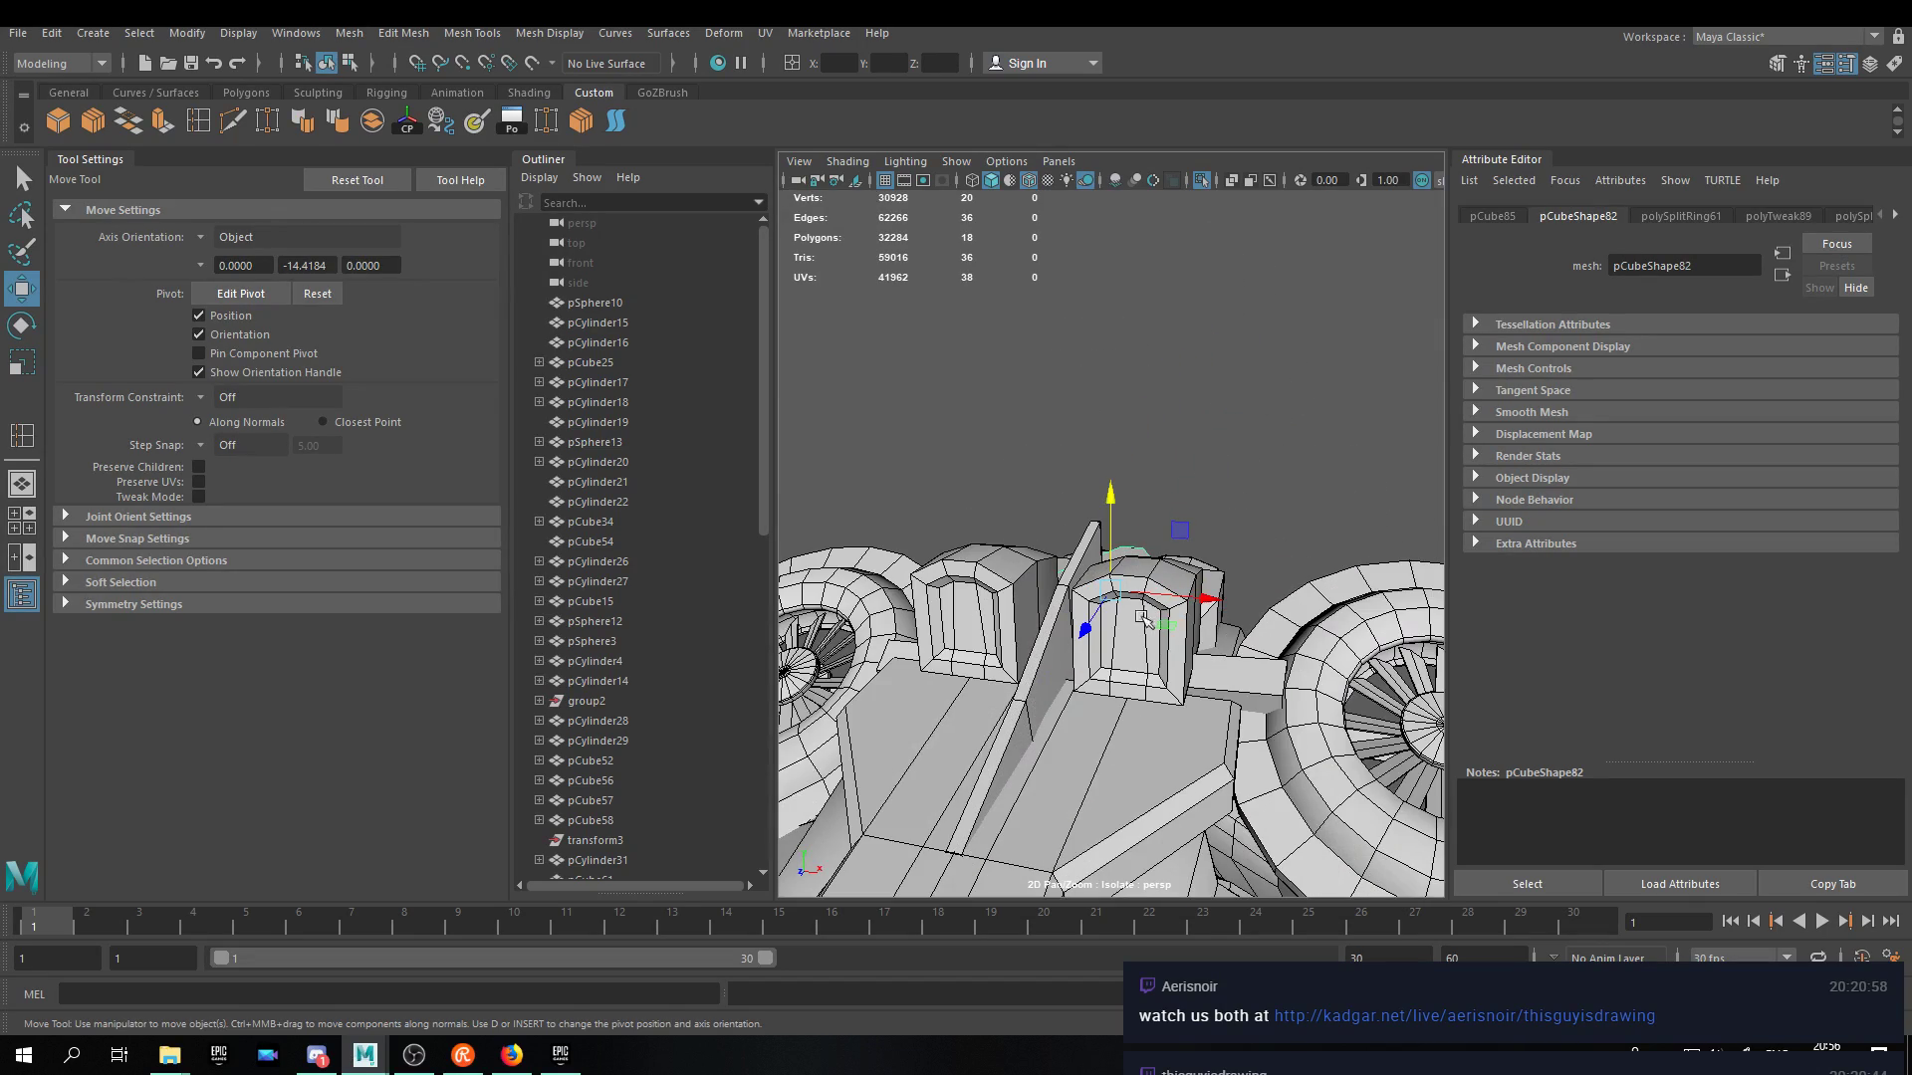
left_click(1150, 566)
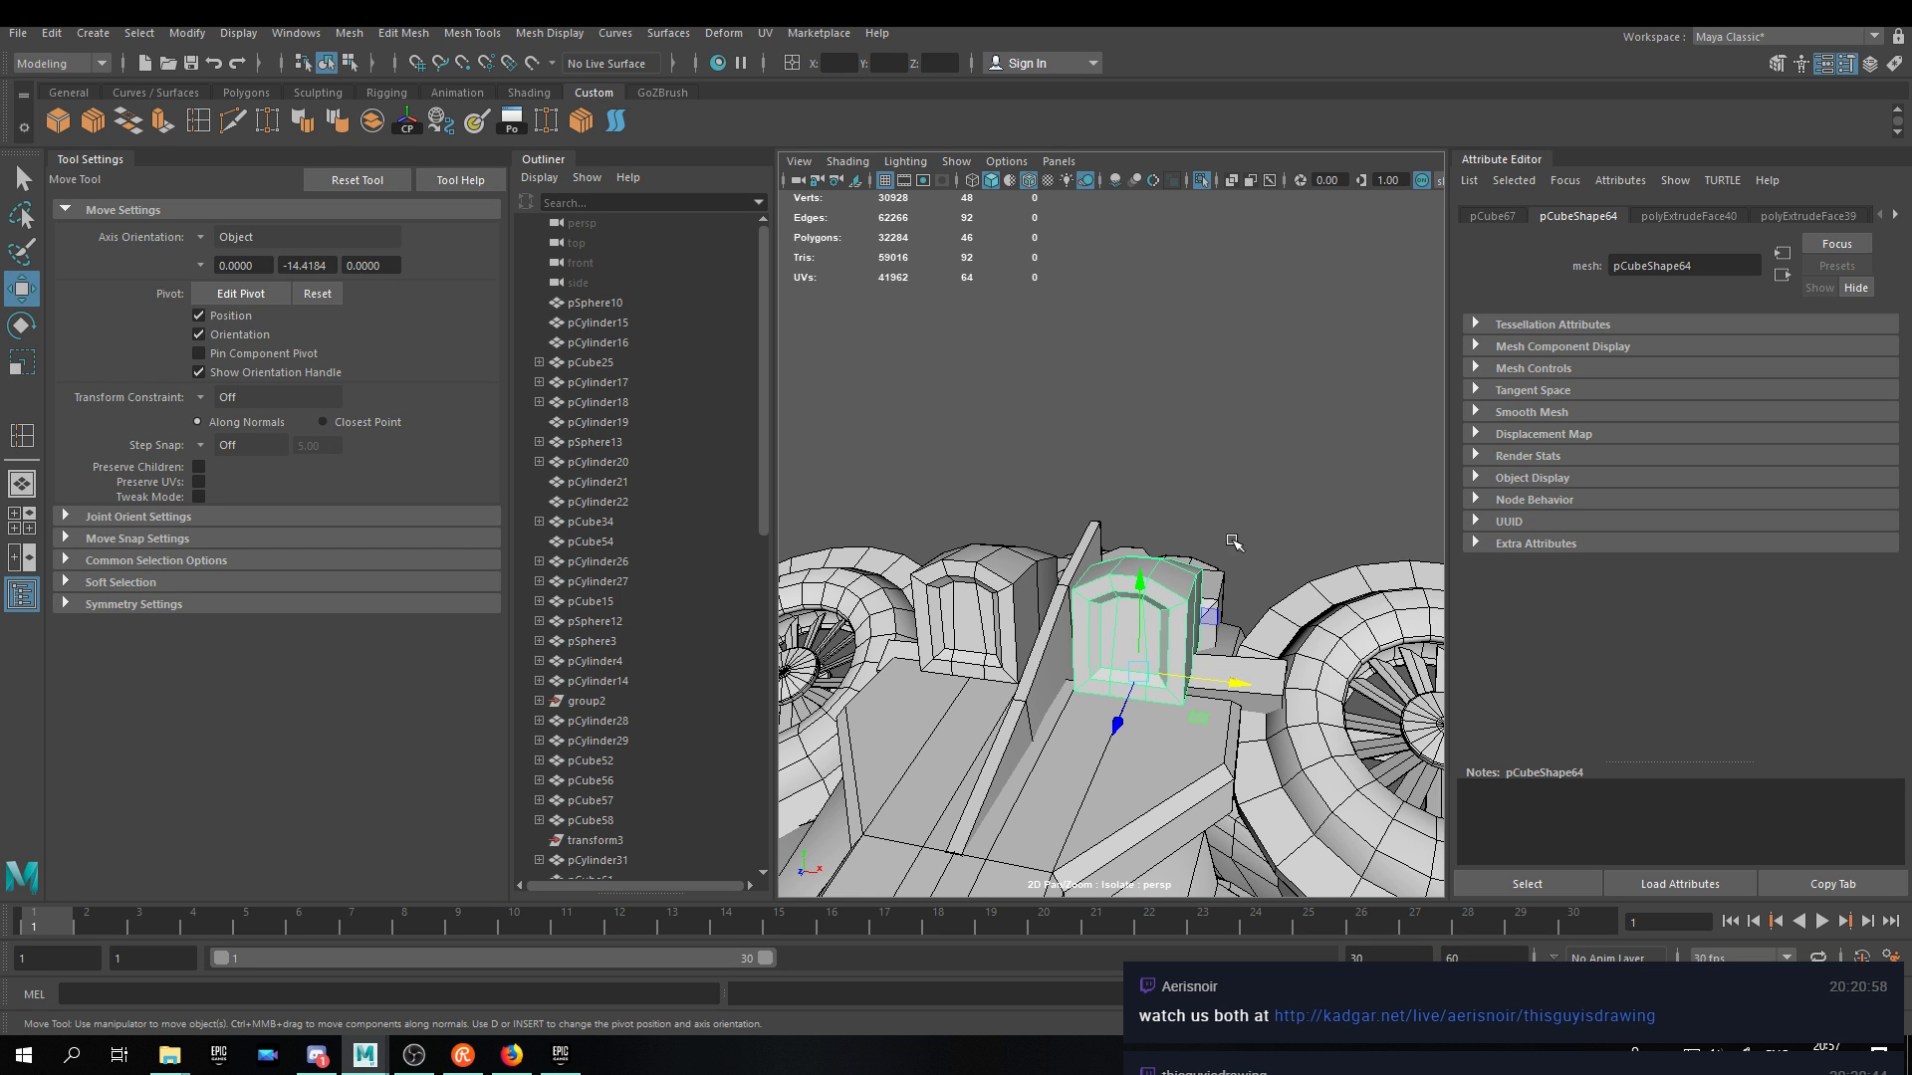
left_click_drag(1185, 566, 1210, 635, "alt")
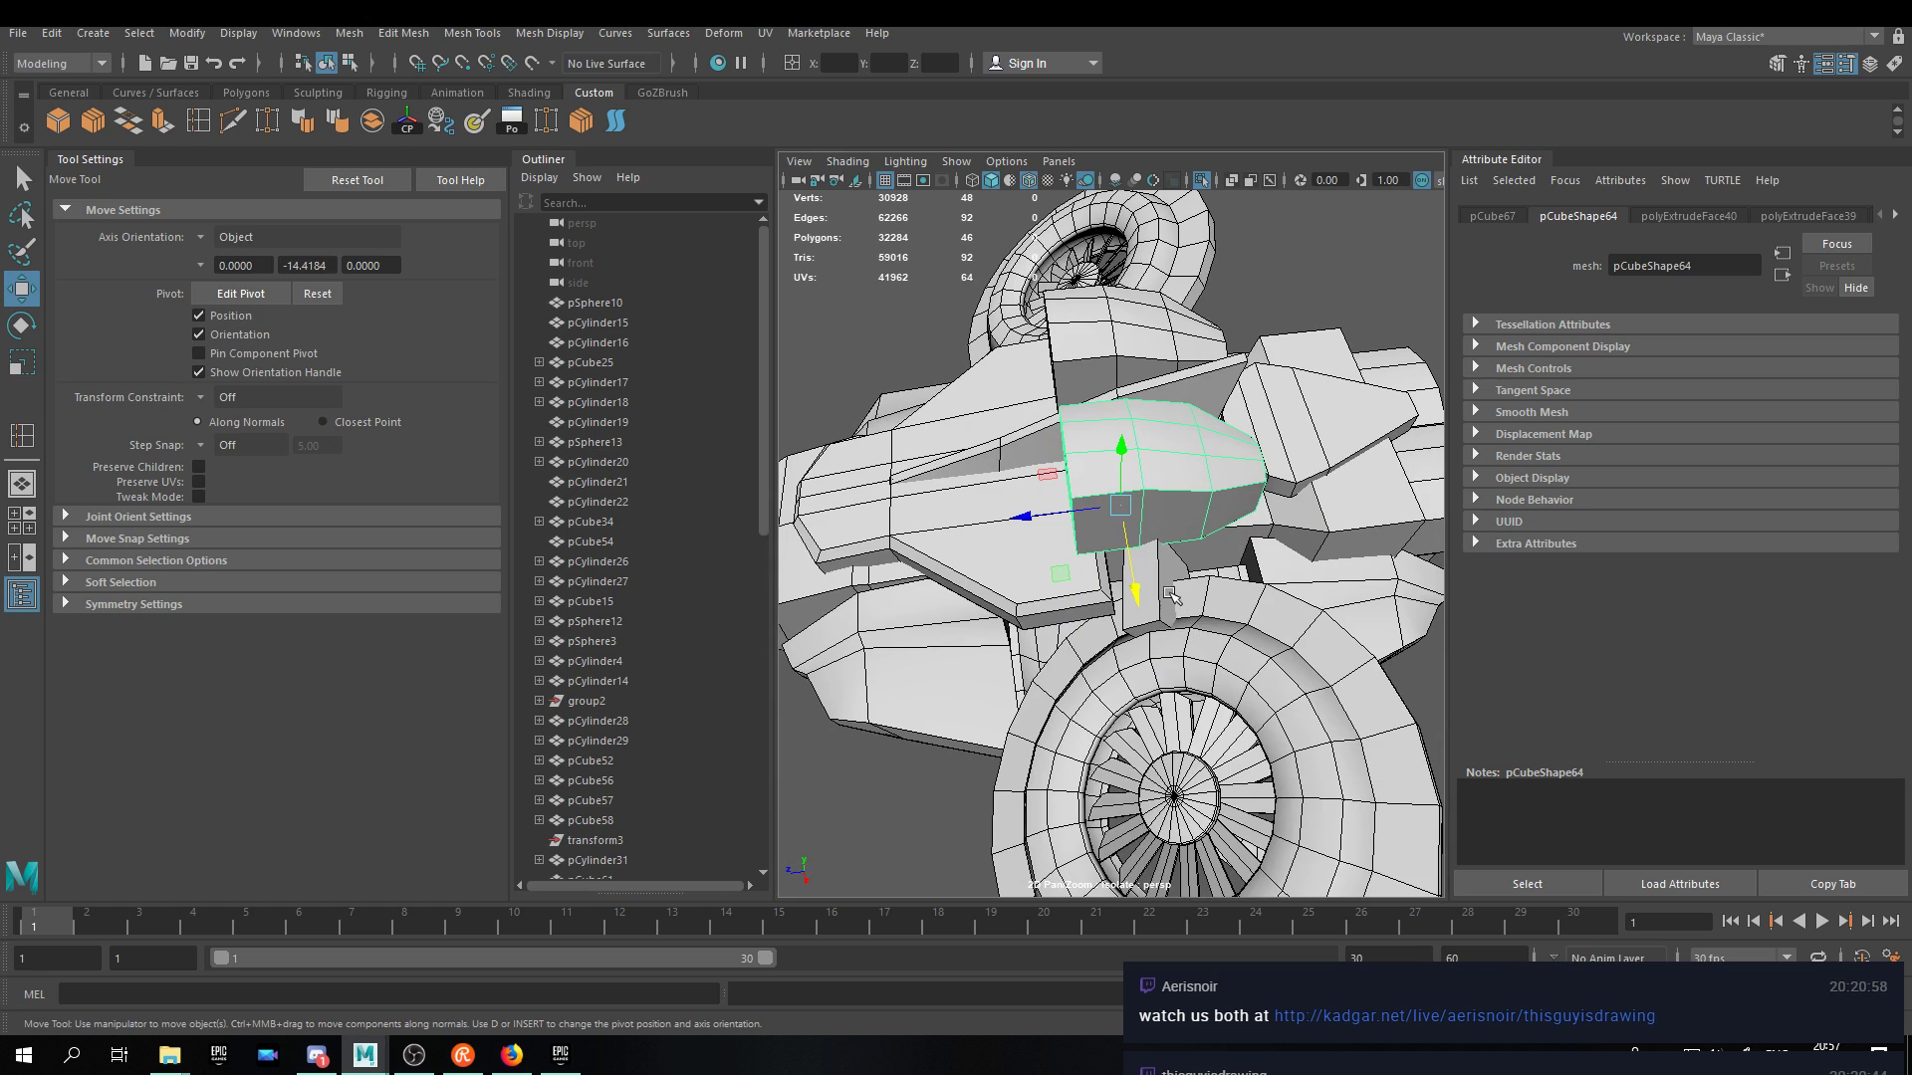
left_click(1210, 635)
middle_click_drag(1223, 477, 1248, 391, "alt")
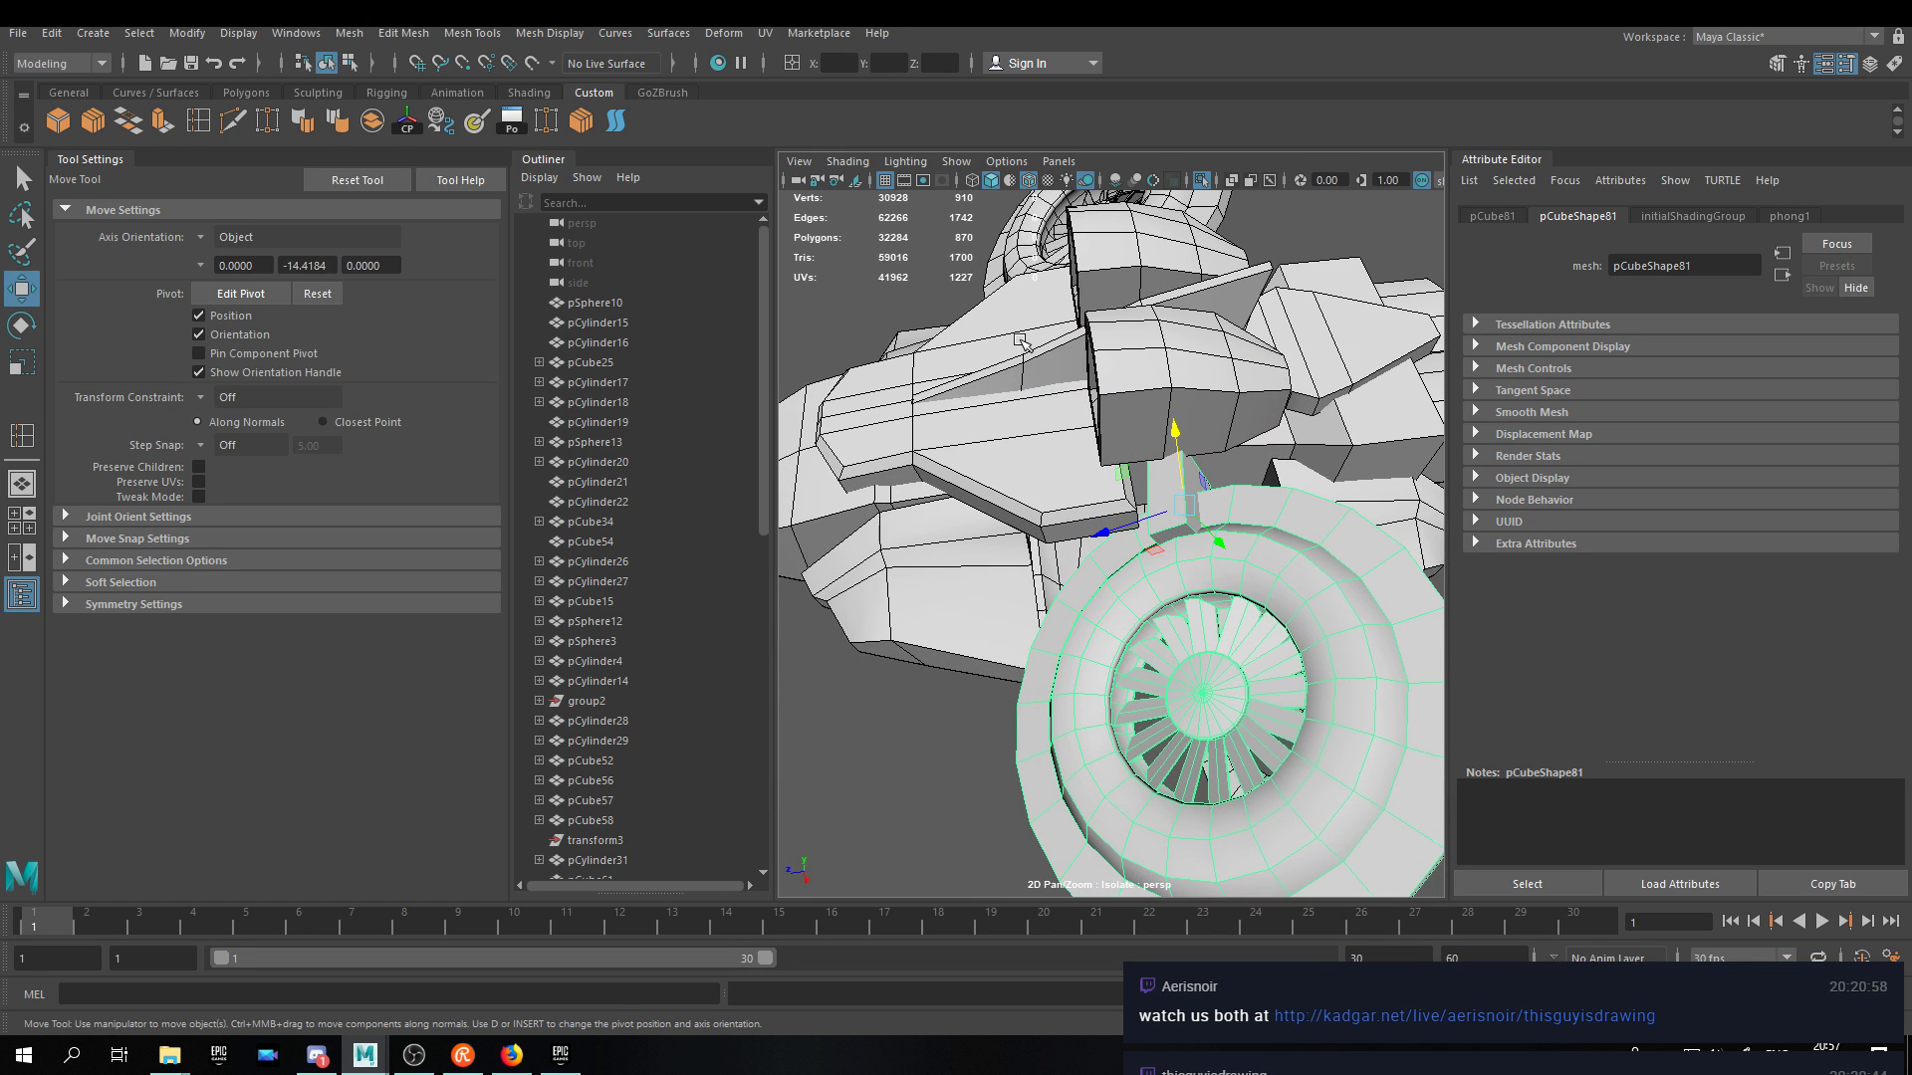
left_click_drag(1018, 341, 1155, 384, "alt")
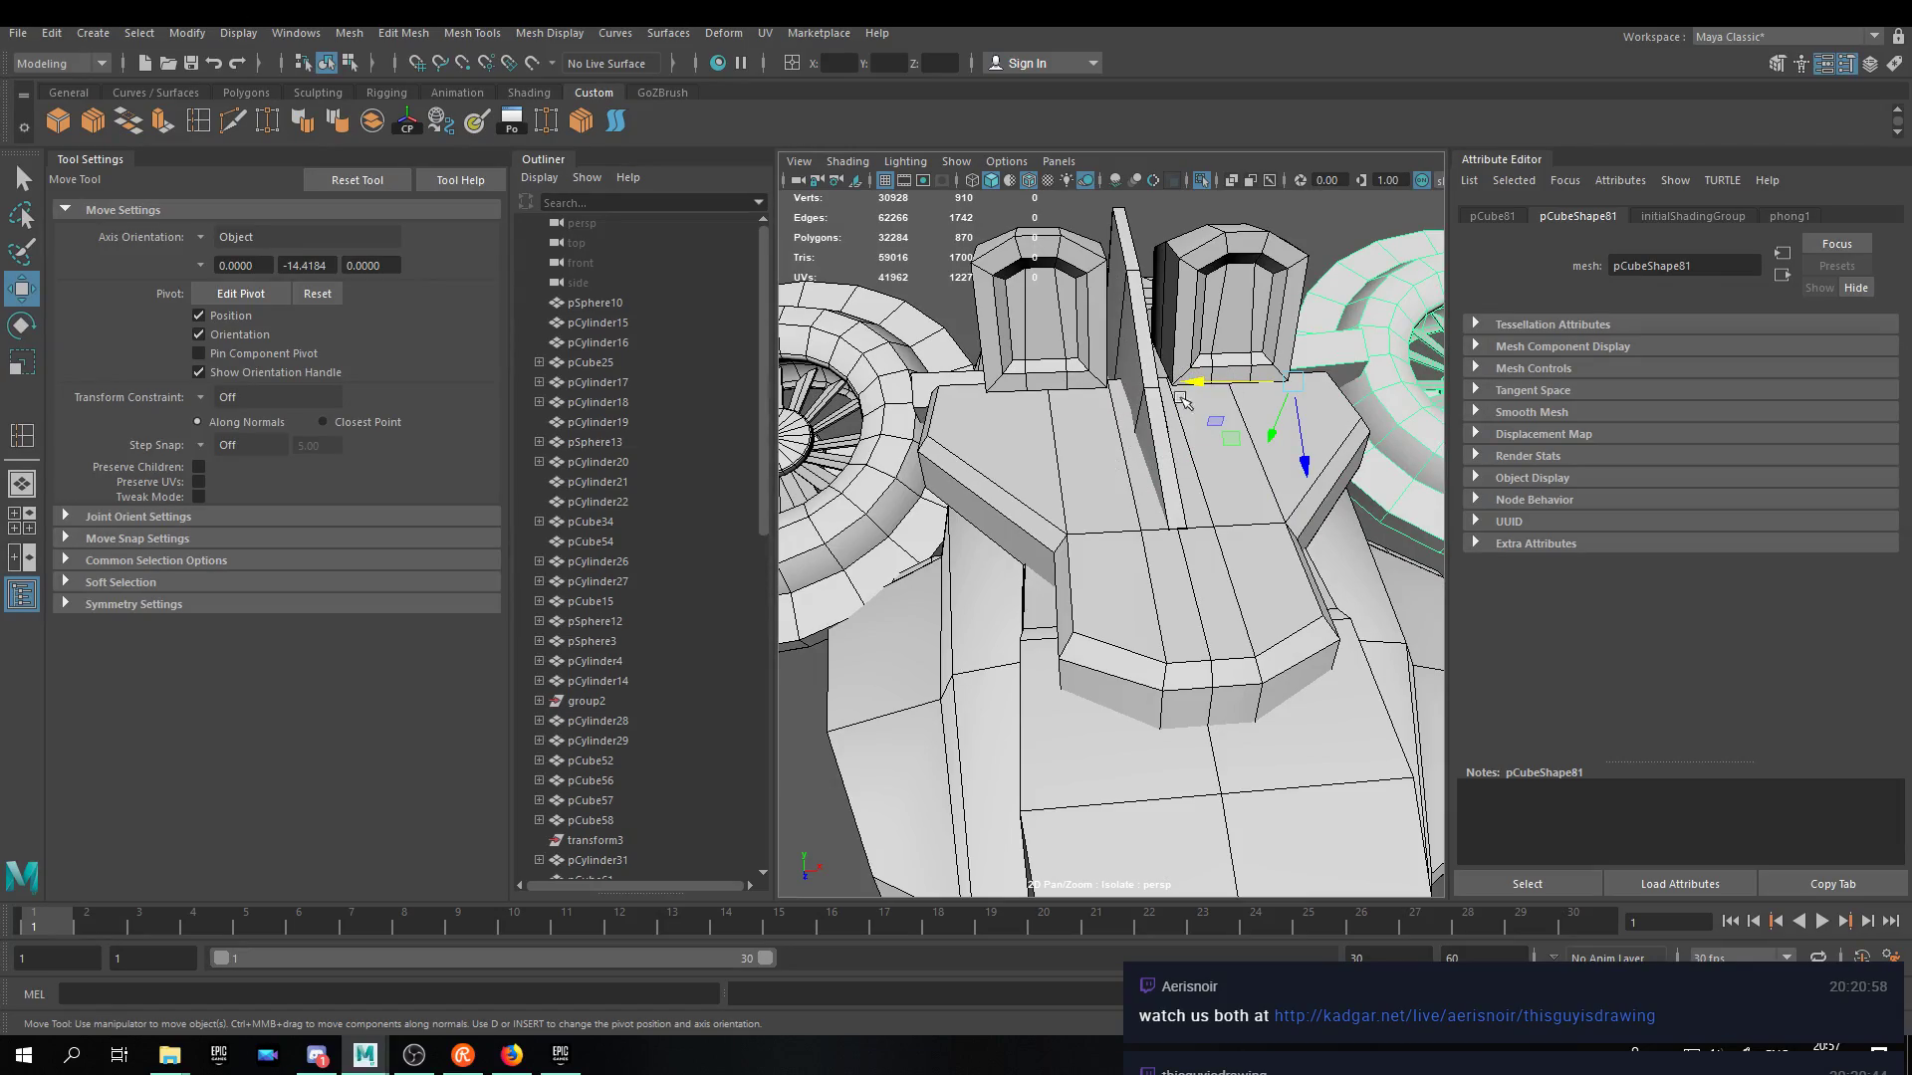
left_click_drag(1076, 455, 1248, 482, "alt")
left_click_drag(1226, 594, 835, 380, "alt")
scroll(834, 381, "down", 10)
left_click_drag(973, 379, 1007, 539, "alt")
left_click(1192, 506)
scroll(1061, 574, "up", 10)
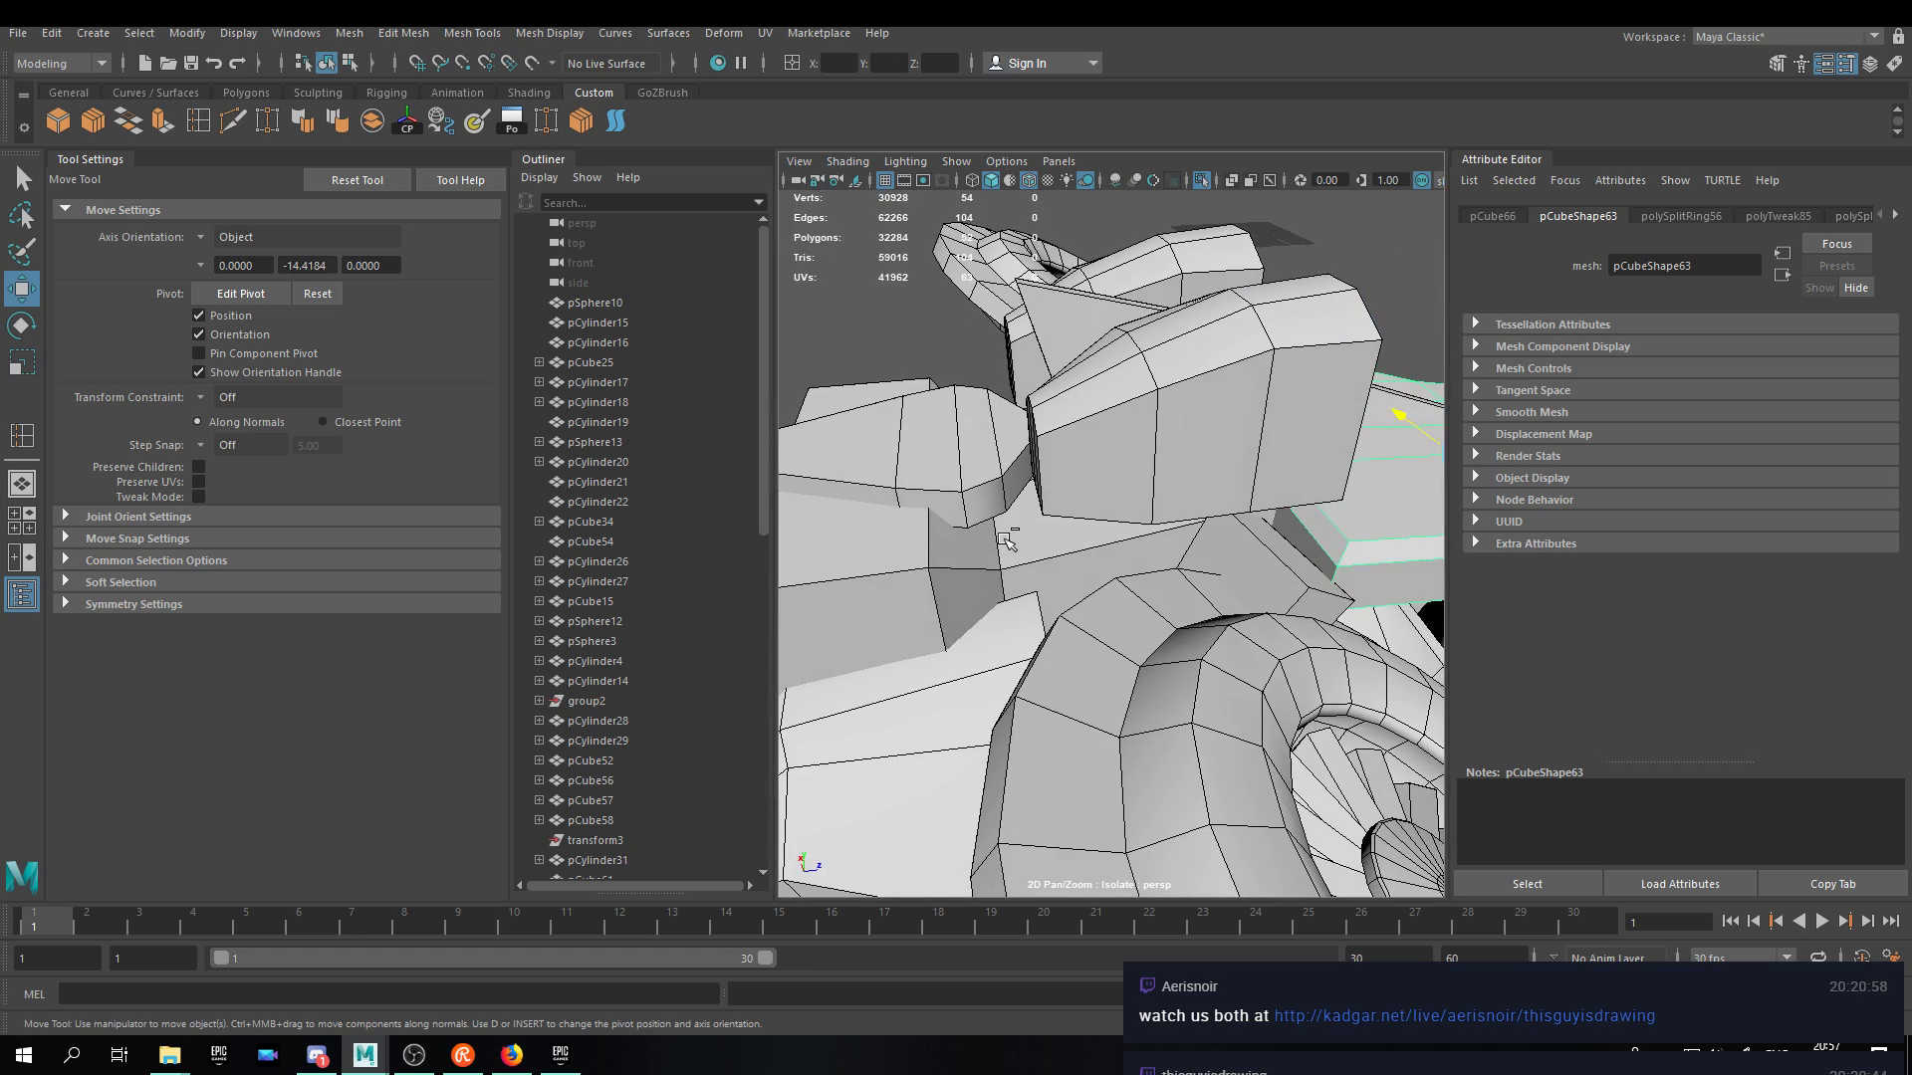
Save the scene, clear the selection and bring the whole spaceship into view.
key("ctrl+s")
scroll(1036, 488, "down", 10)
left_click(1337, 326)
mouse_move(1337, 325)
left_mouse_down("alt")
mouse_move(901, 276)
mouse_move(1335, 307)
left_mouse_up("alt")
left_click_drag(1103, 472, 1079, 403, "alt")
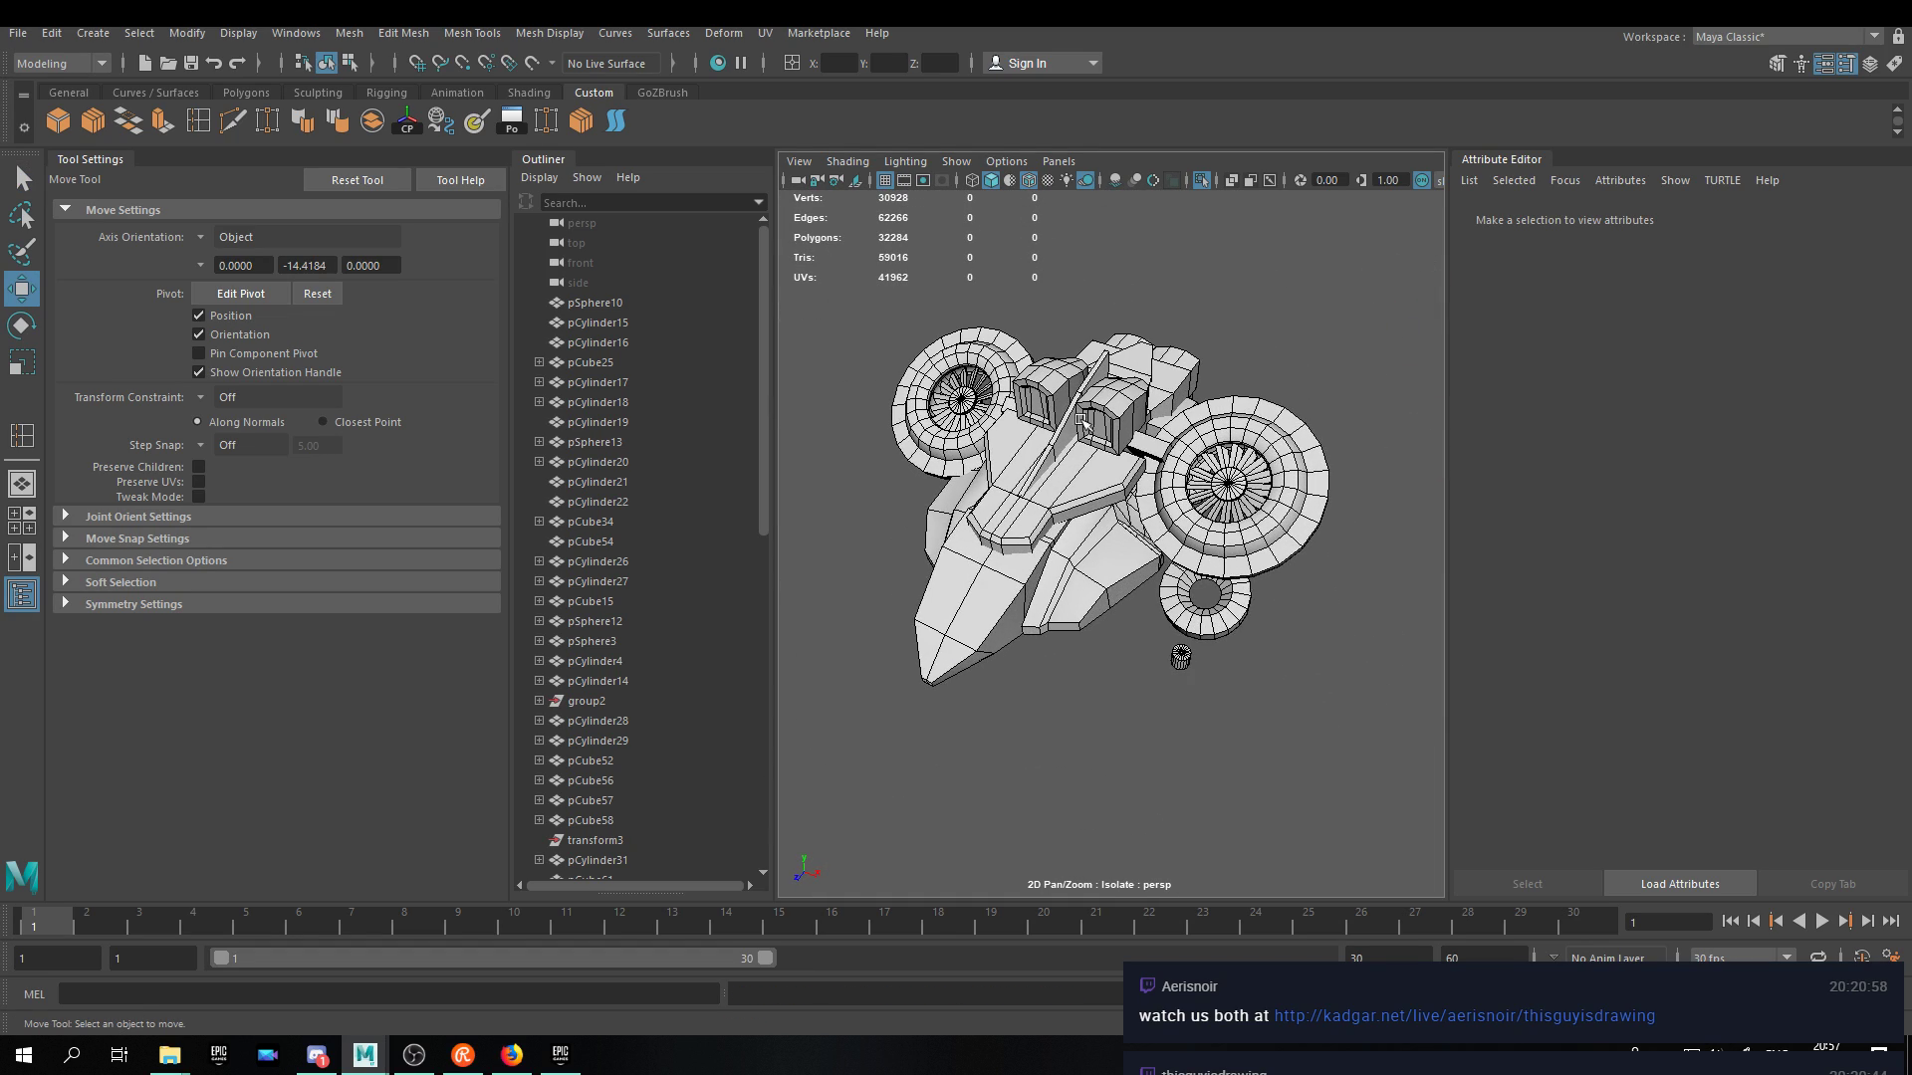
Switch to the Epic Games Launcher library.
left_click(561, 1055)
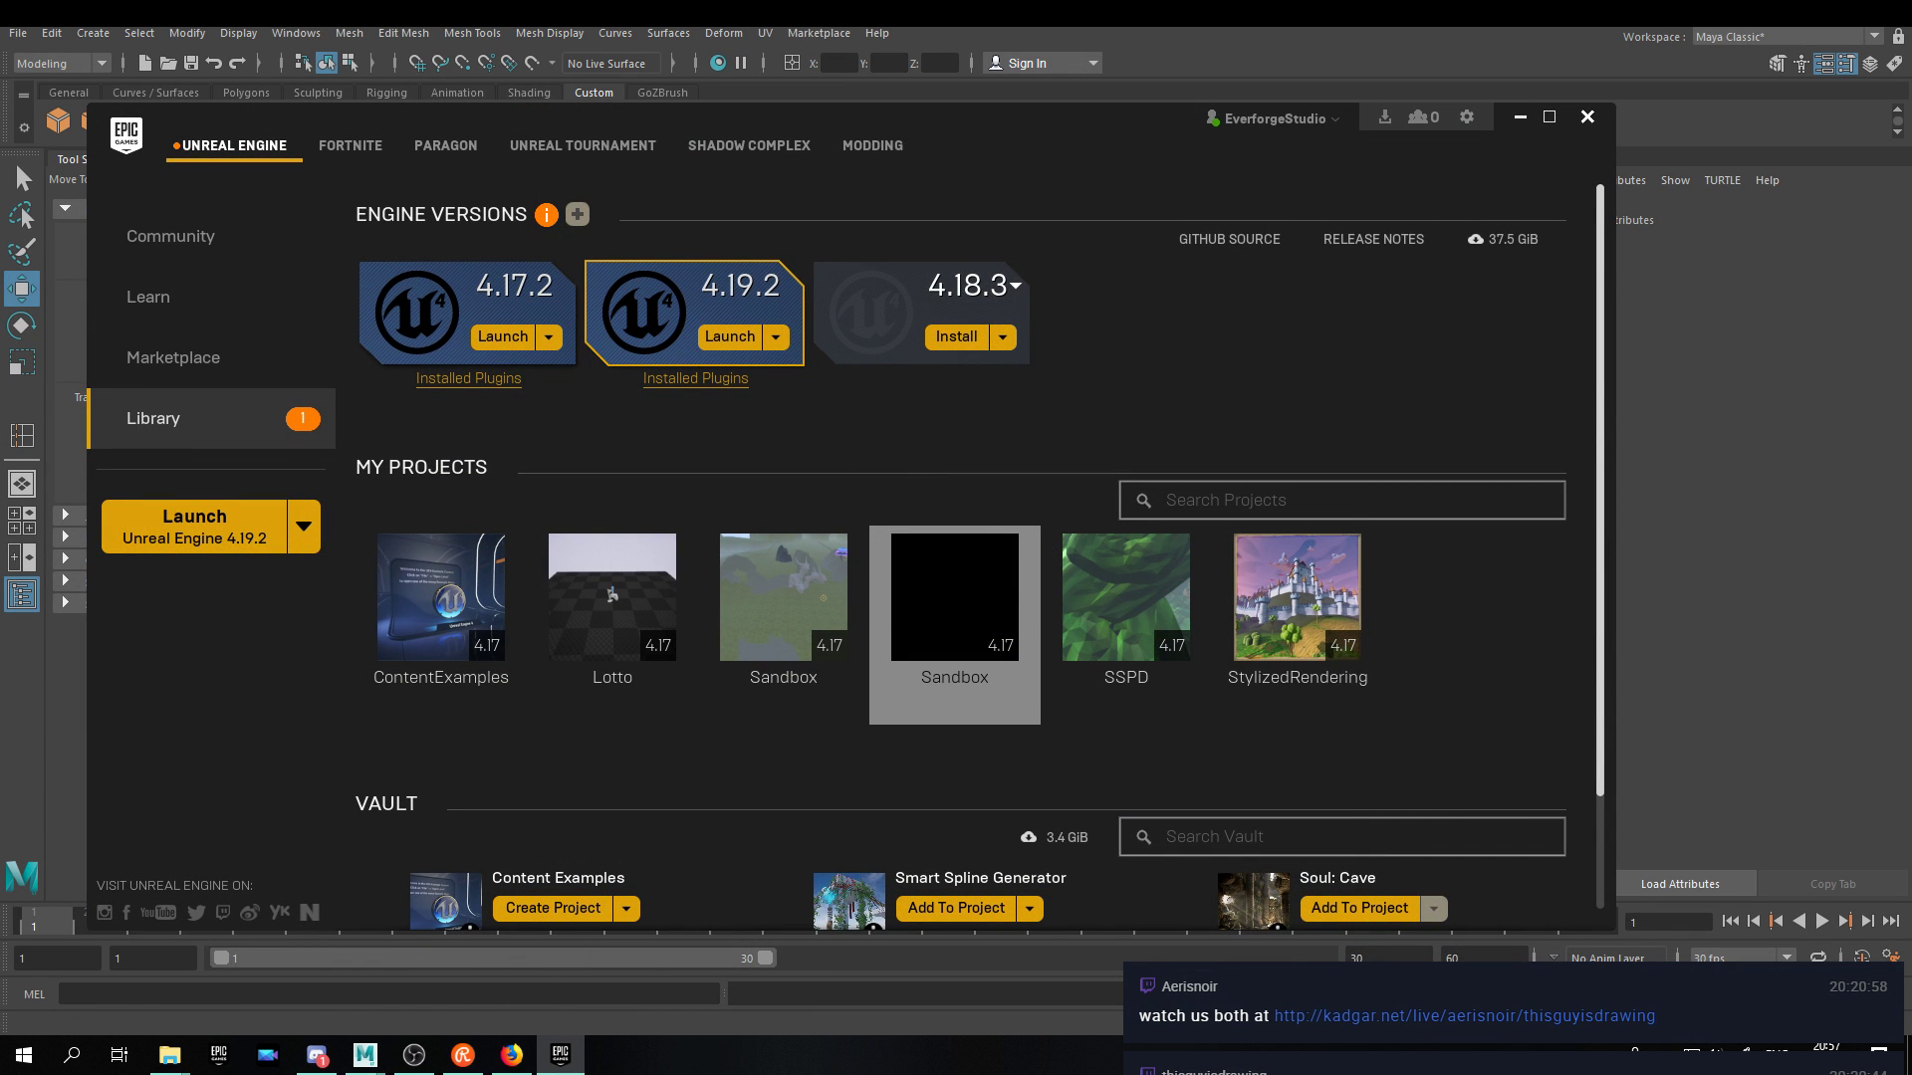
right_click(966, 630)
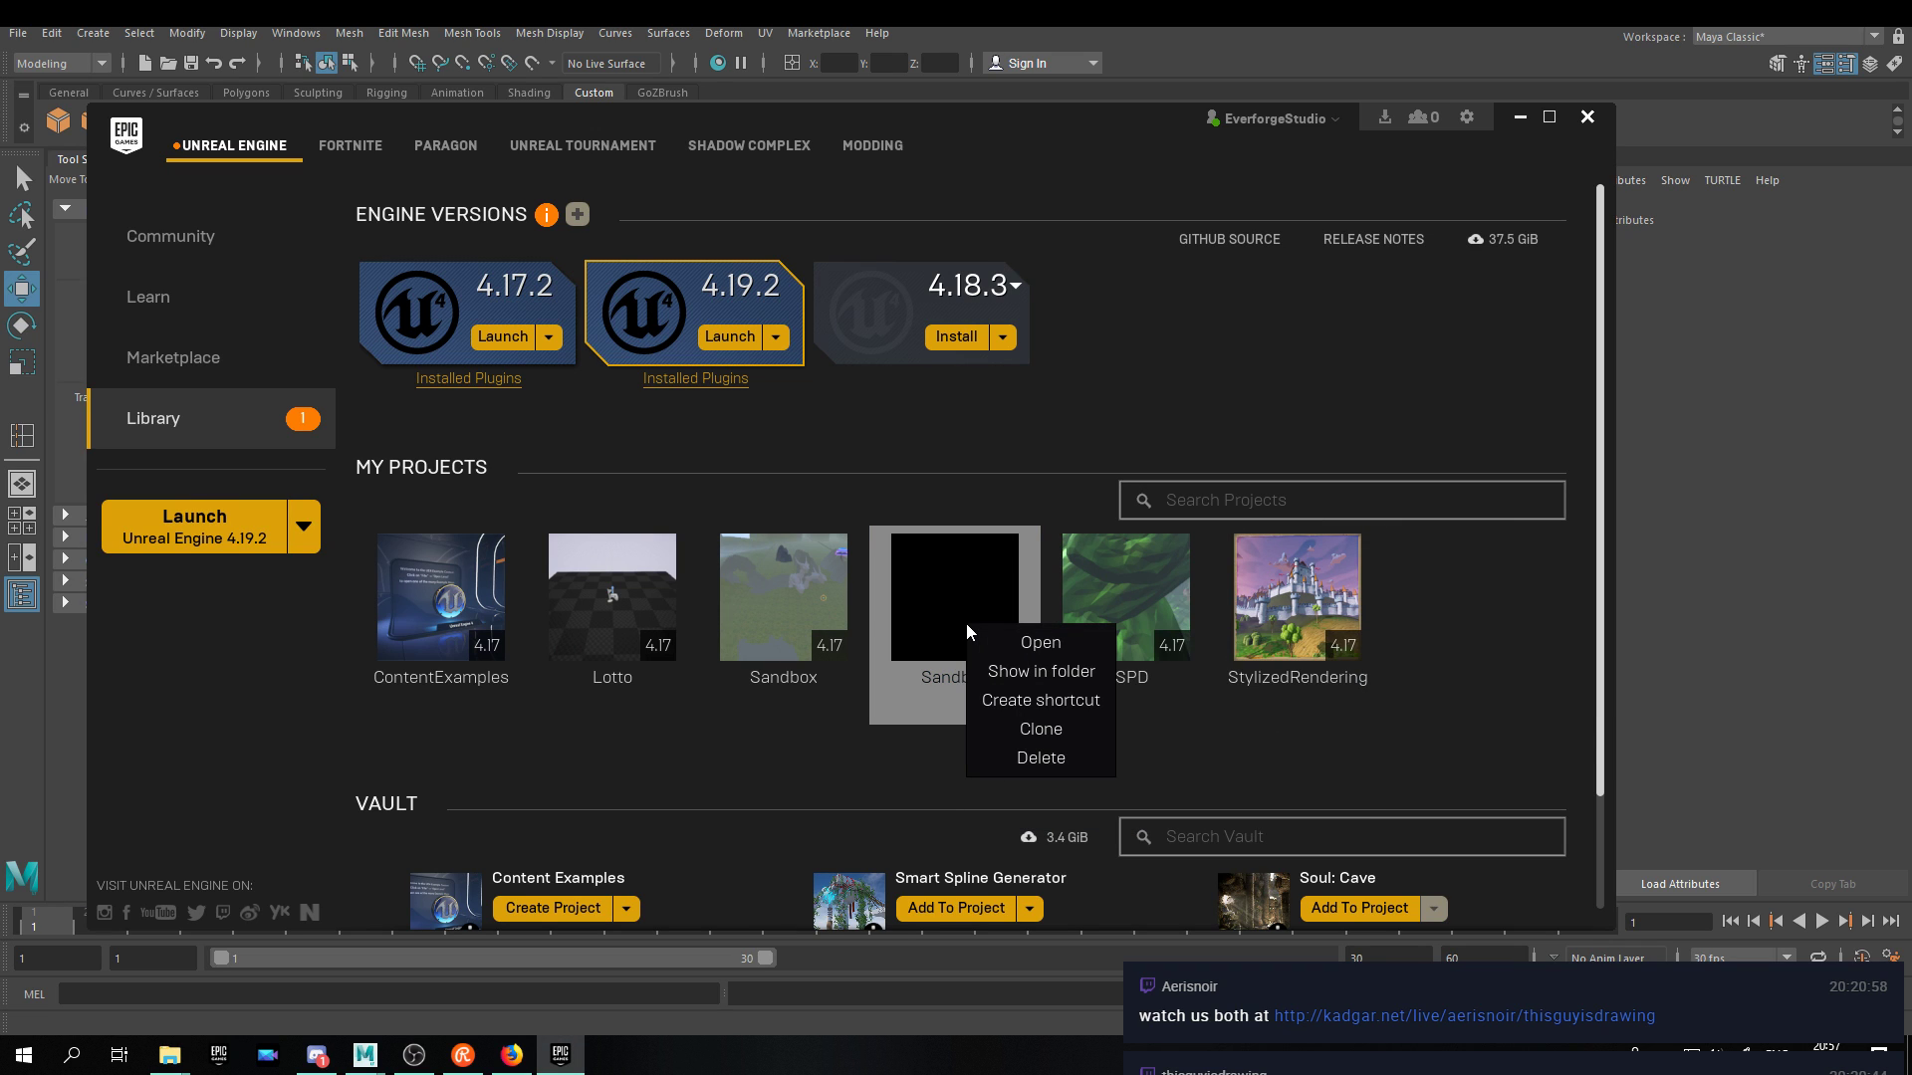
left_click(1036, 761)
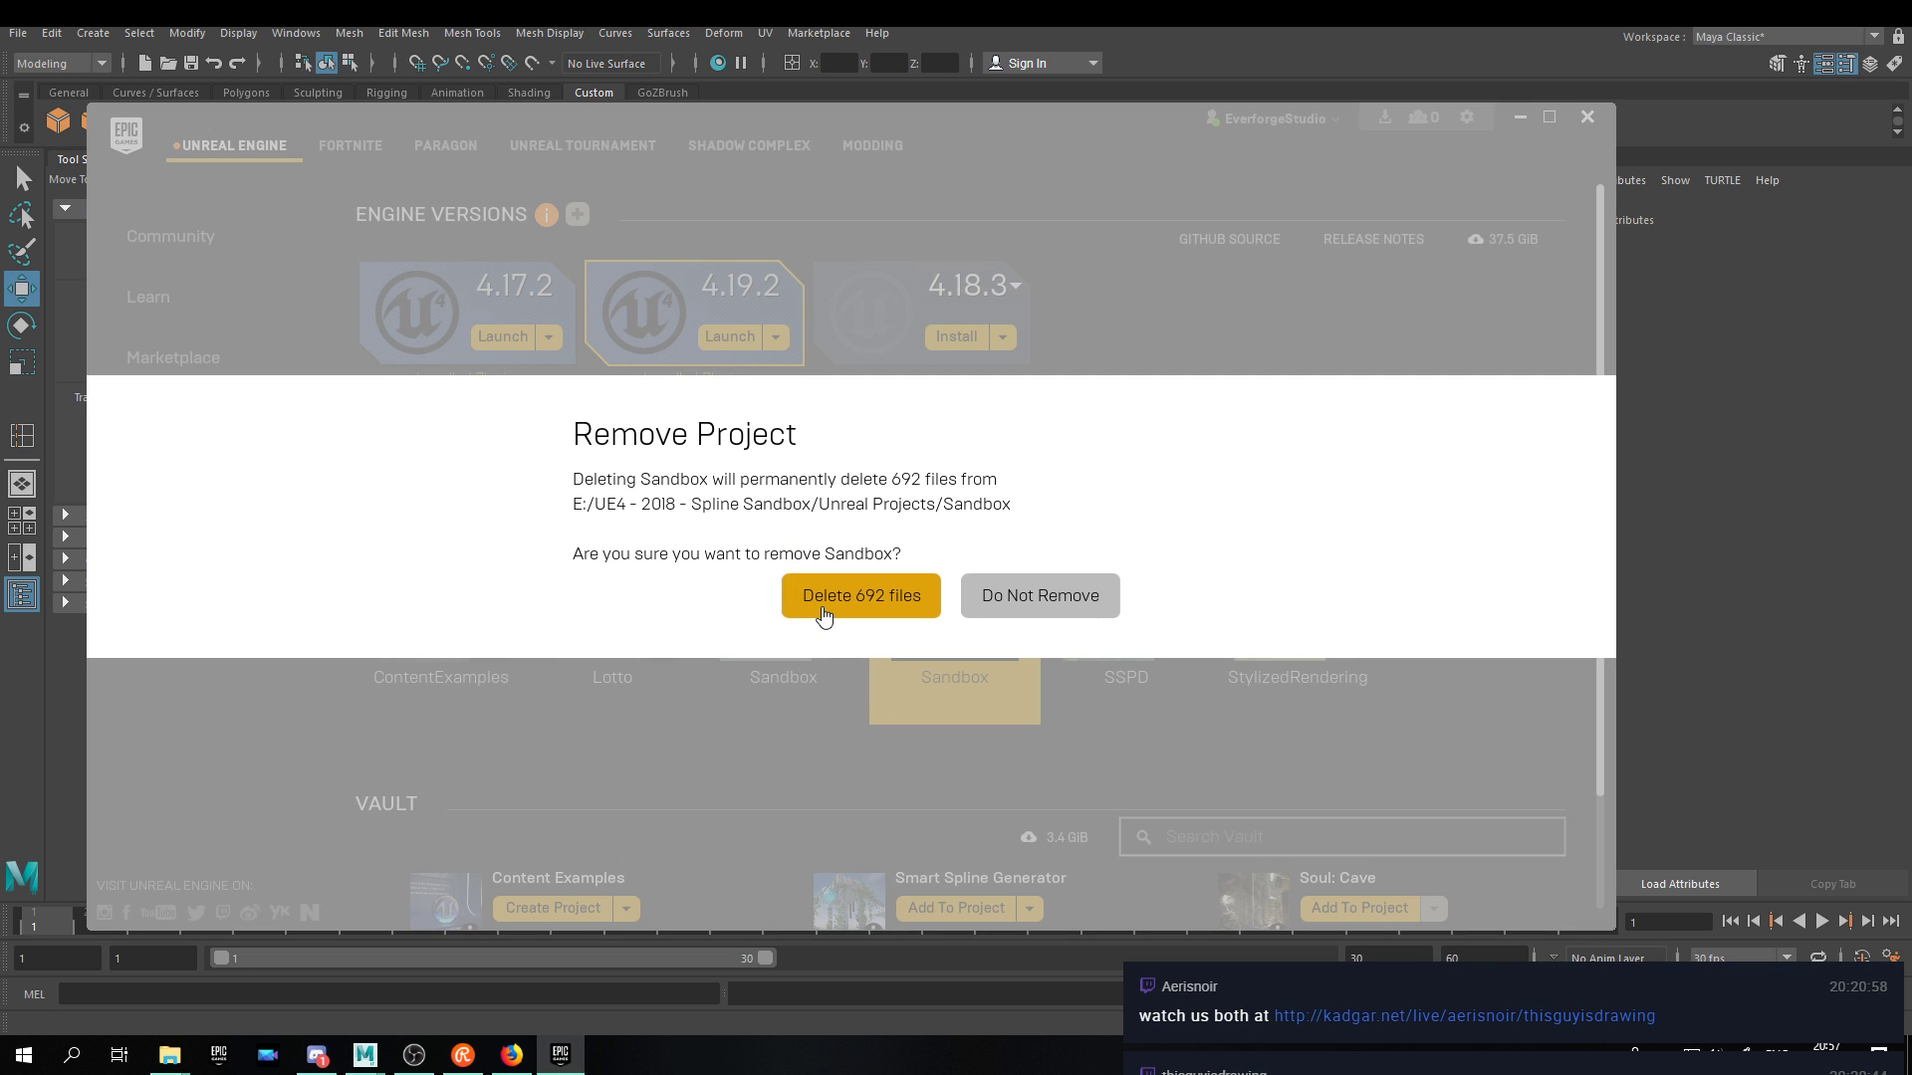
left_click(1031, 600)
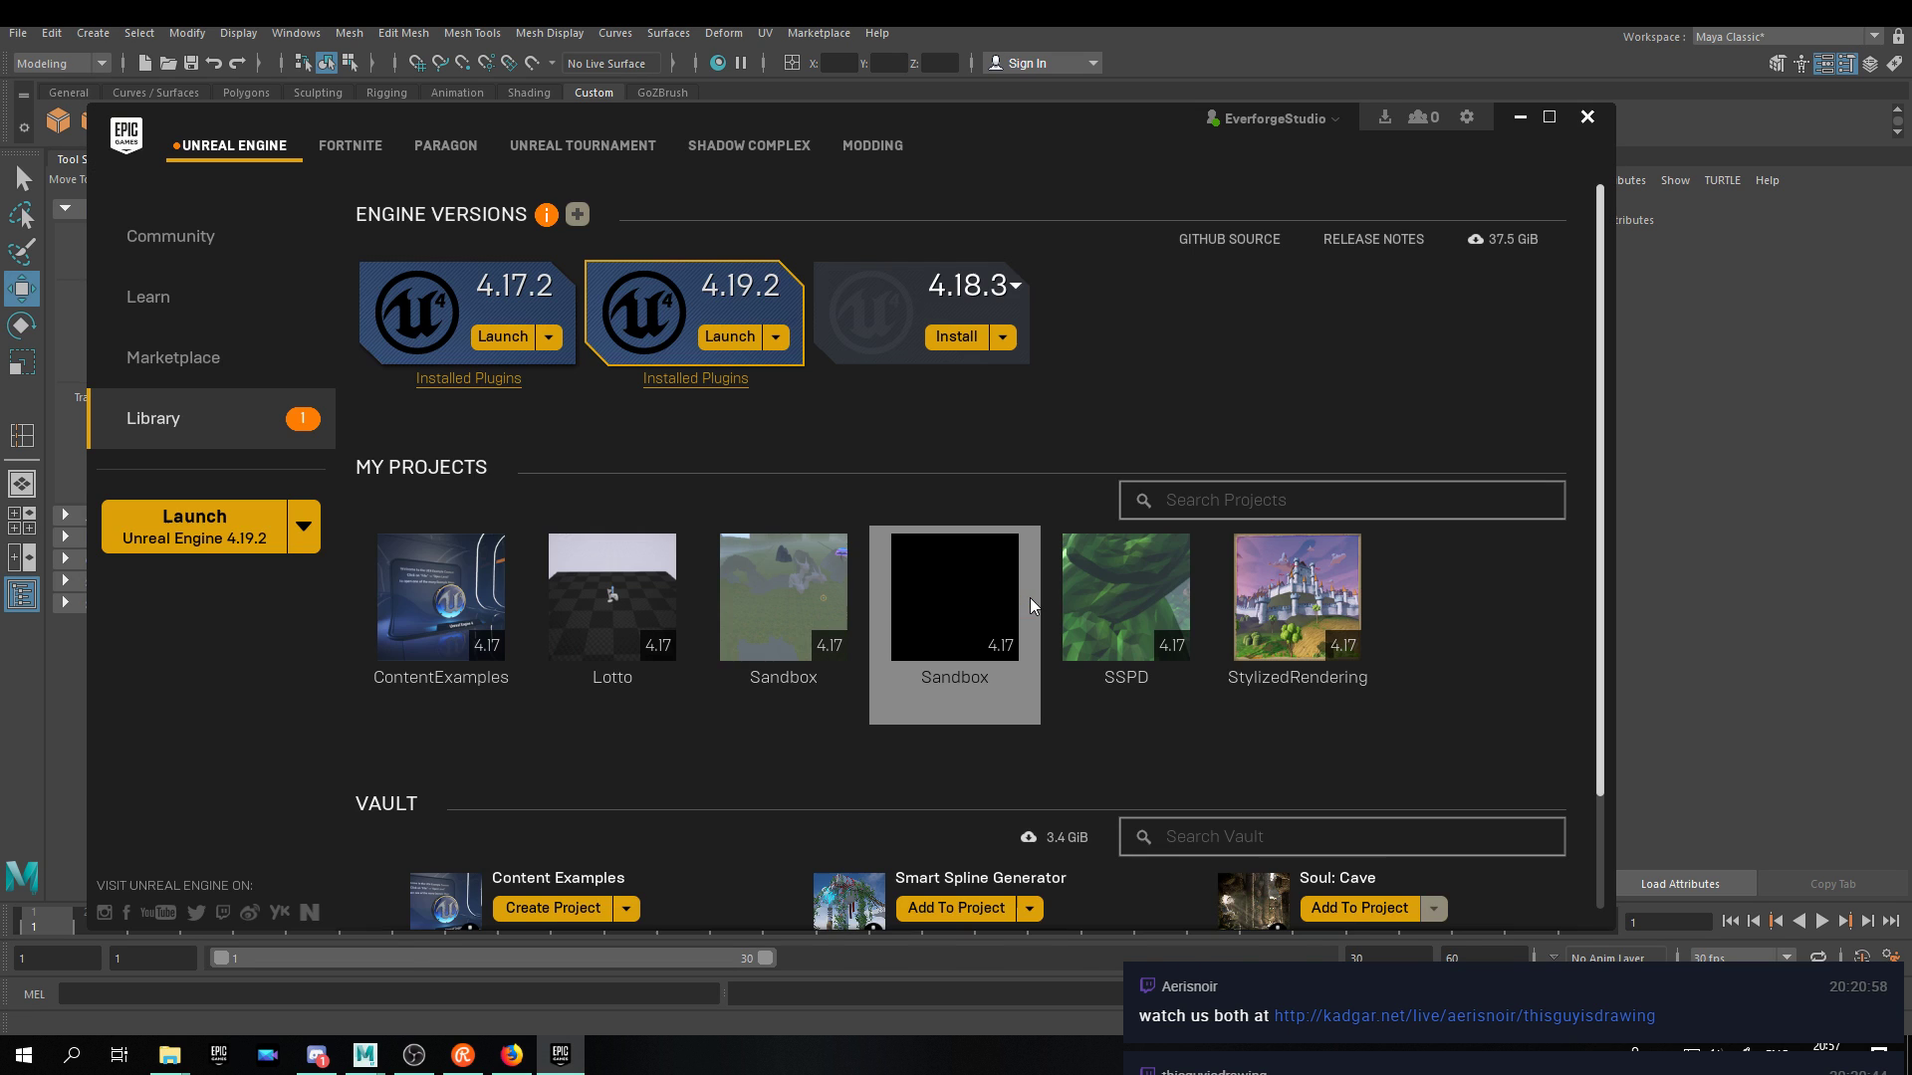
Open the Sandbox project stored under UE4 - 2018 - Spline Sandbox and allow Unreal Engine through the firewall on private networks.
mouse_move(956, 602)
mouse_move(817, 570)
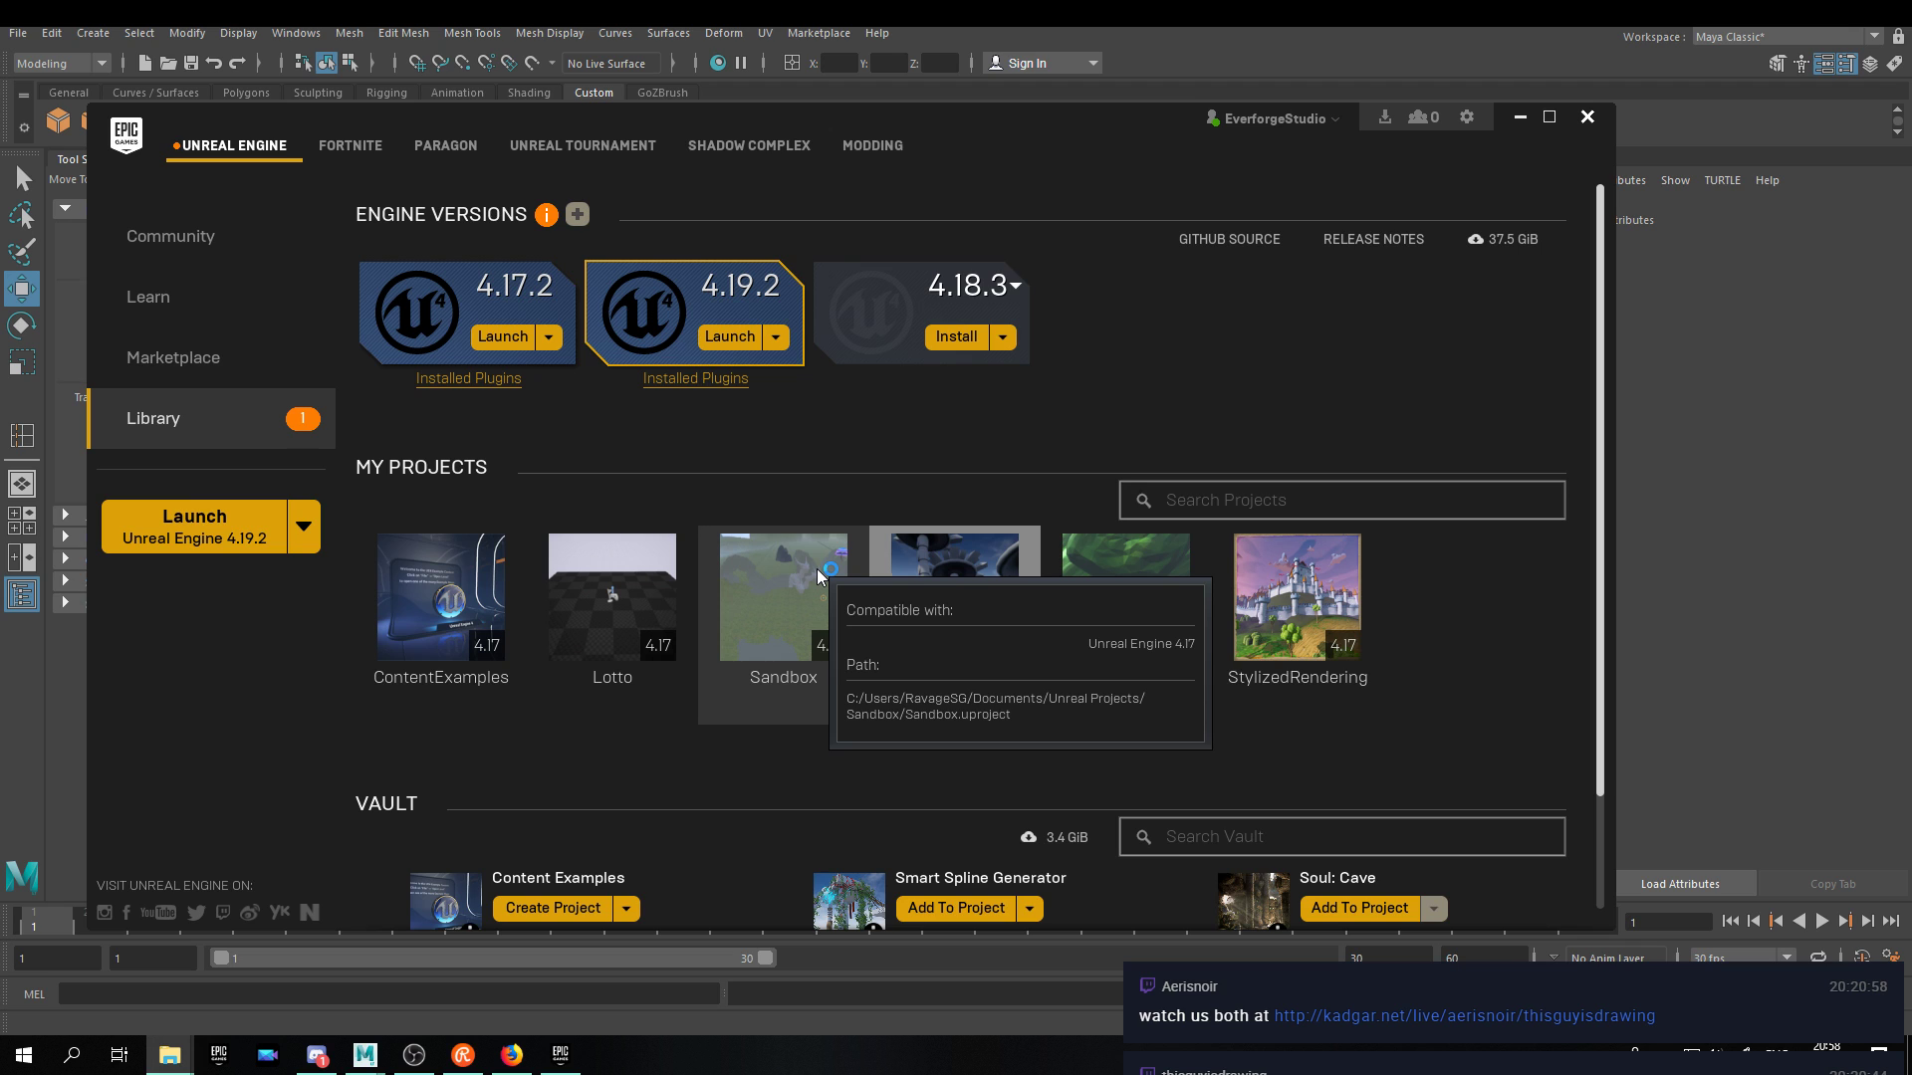
double_click(816, 569)
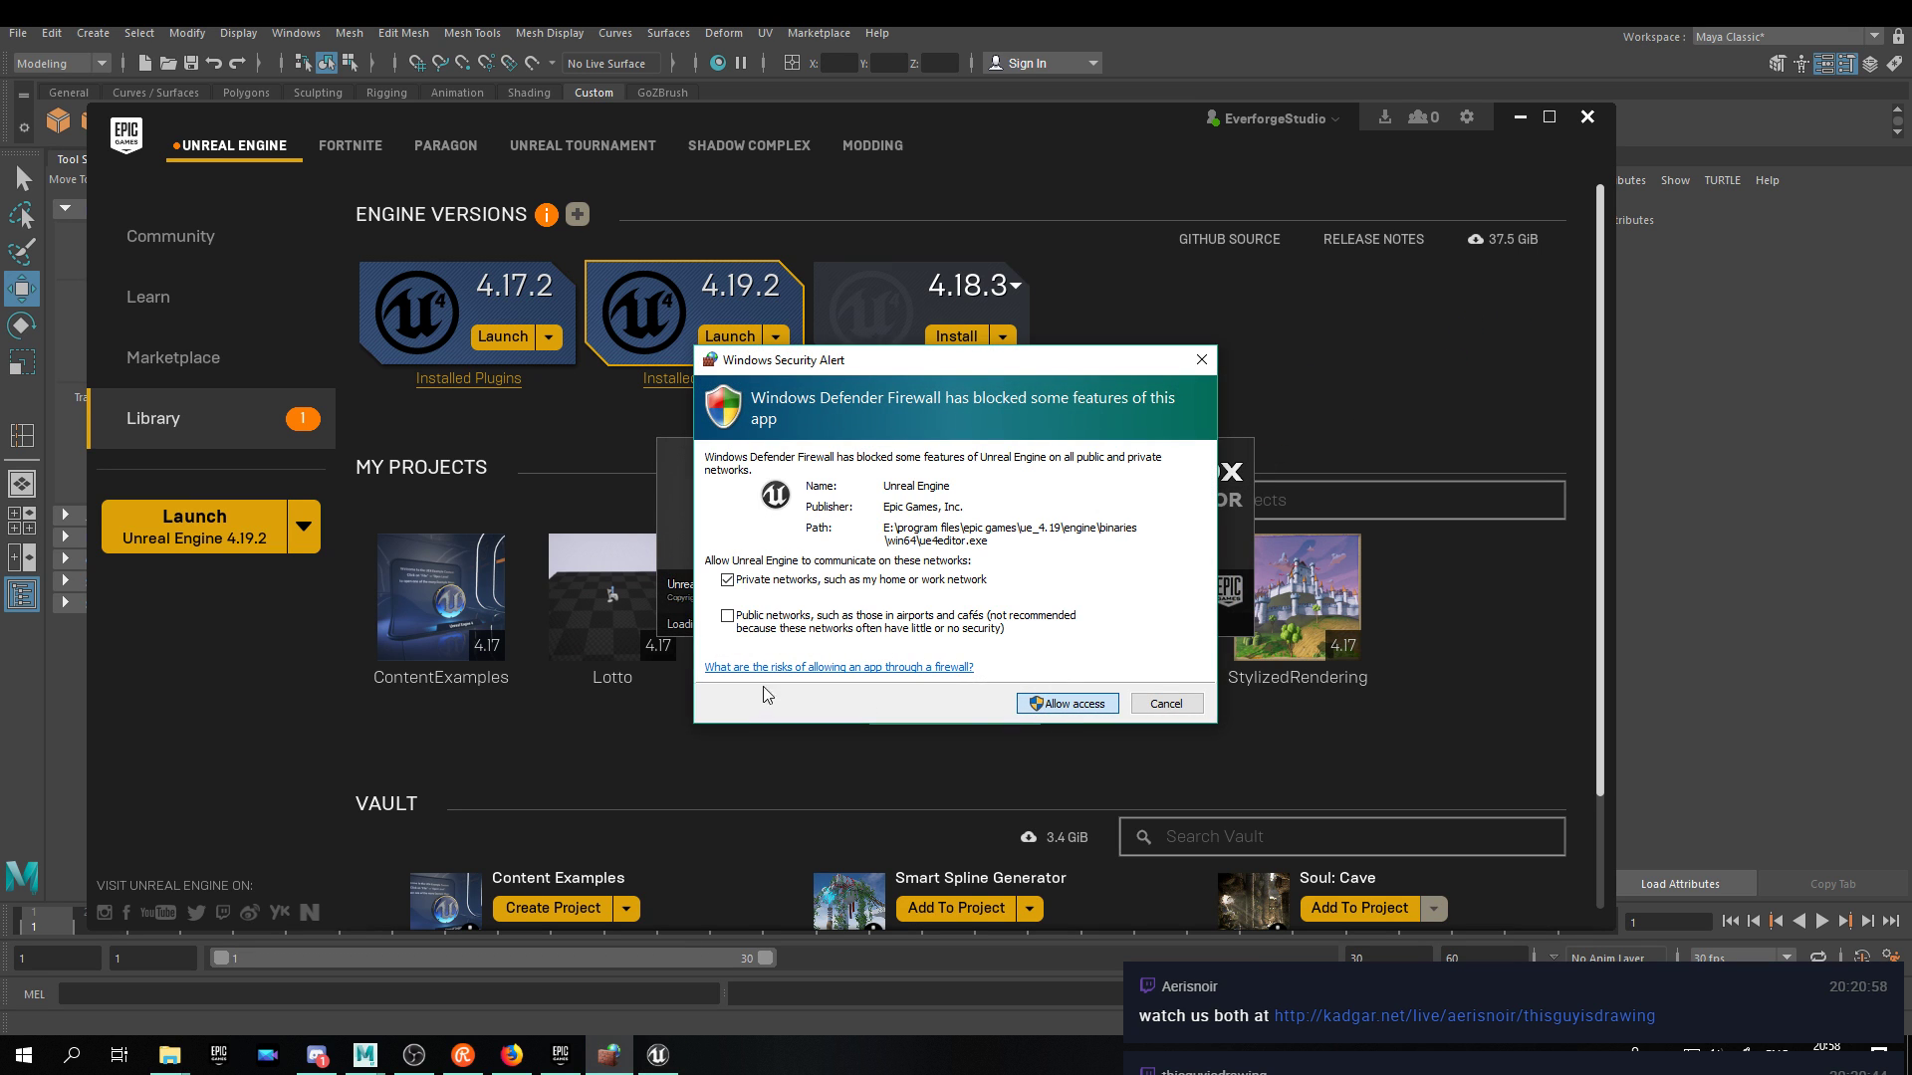
left_click(1061, 704)
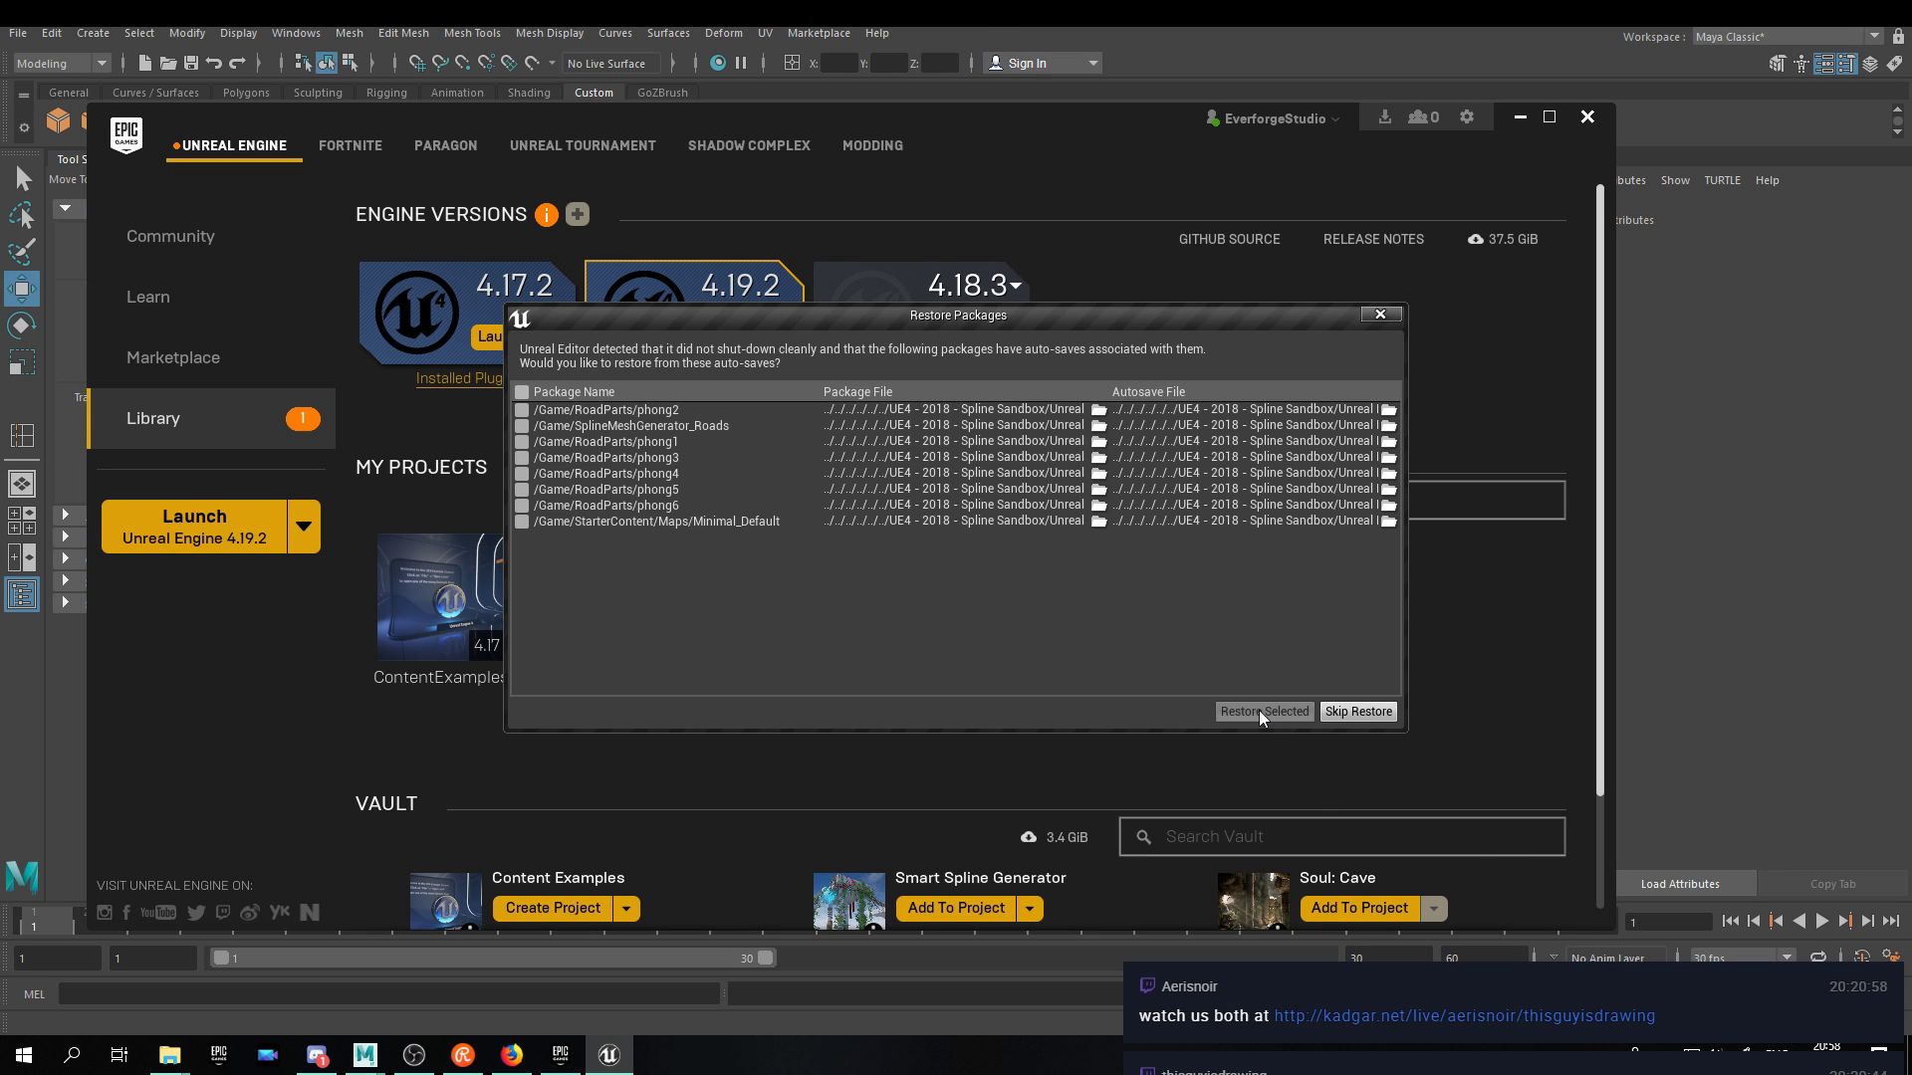
Restore all listed packages from their auto-saves and dismiss the source control message.
left_click(520, 391)
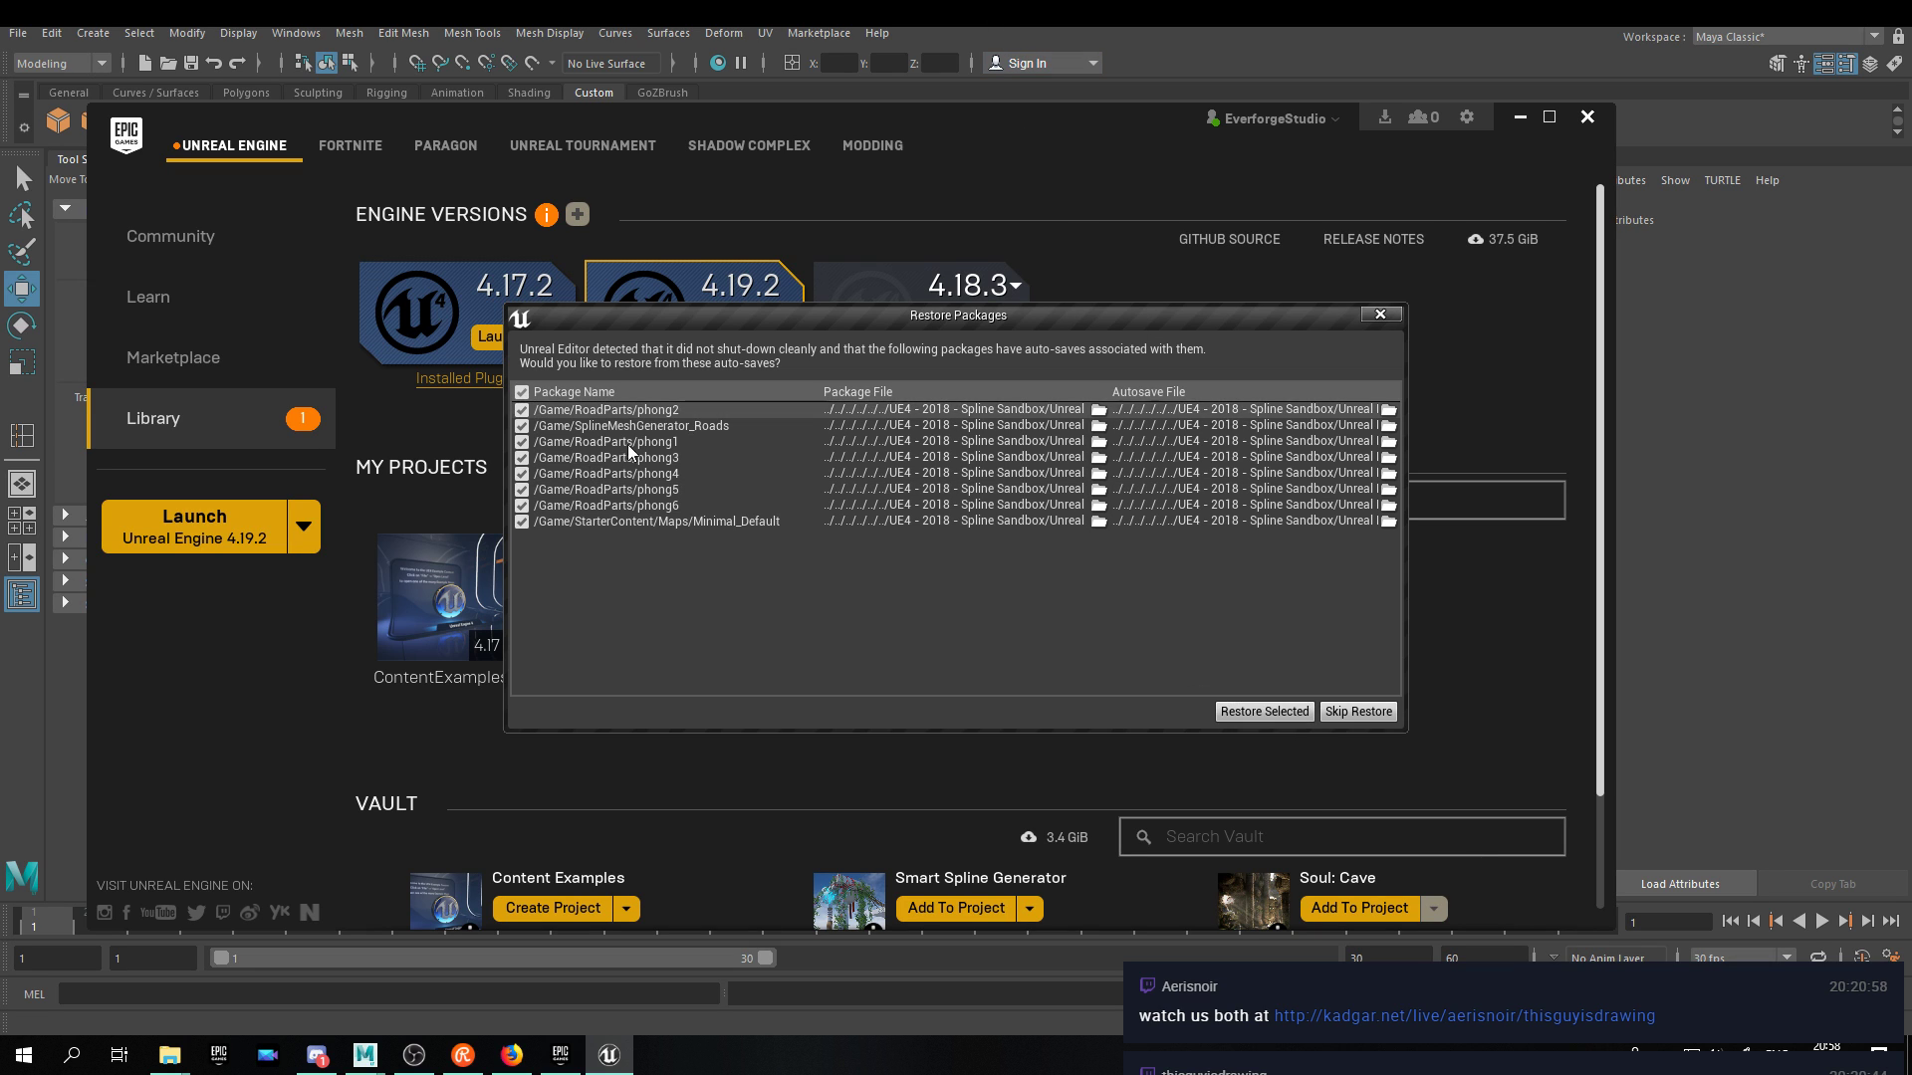
left_click(1241, 711)
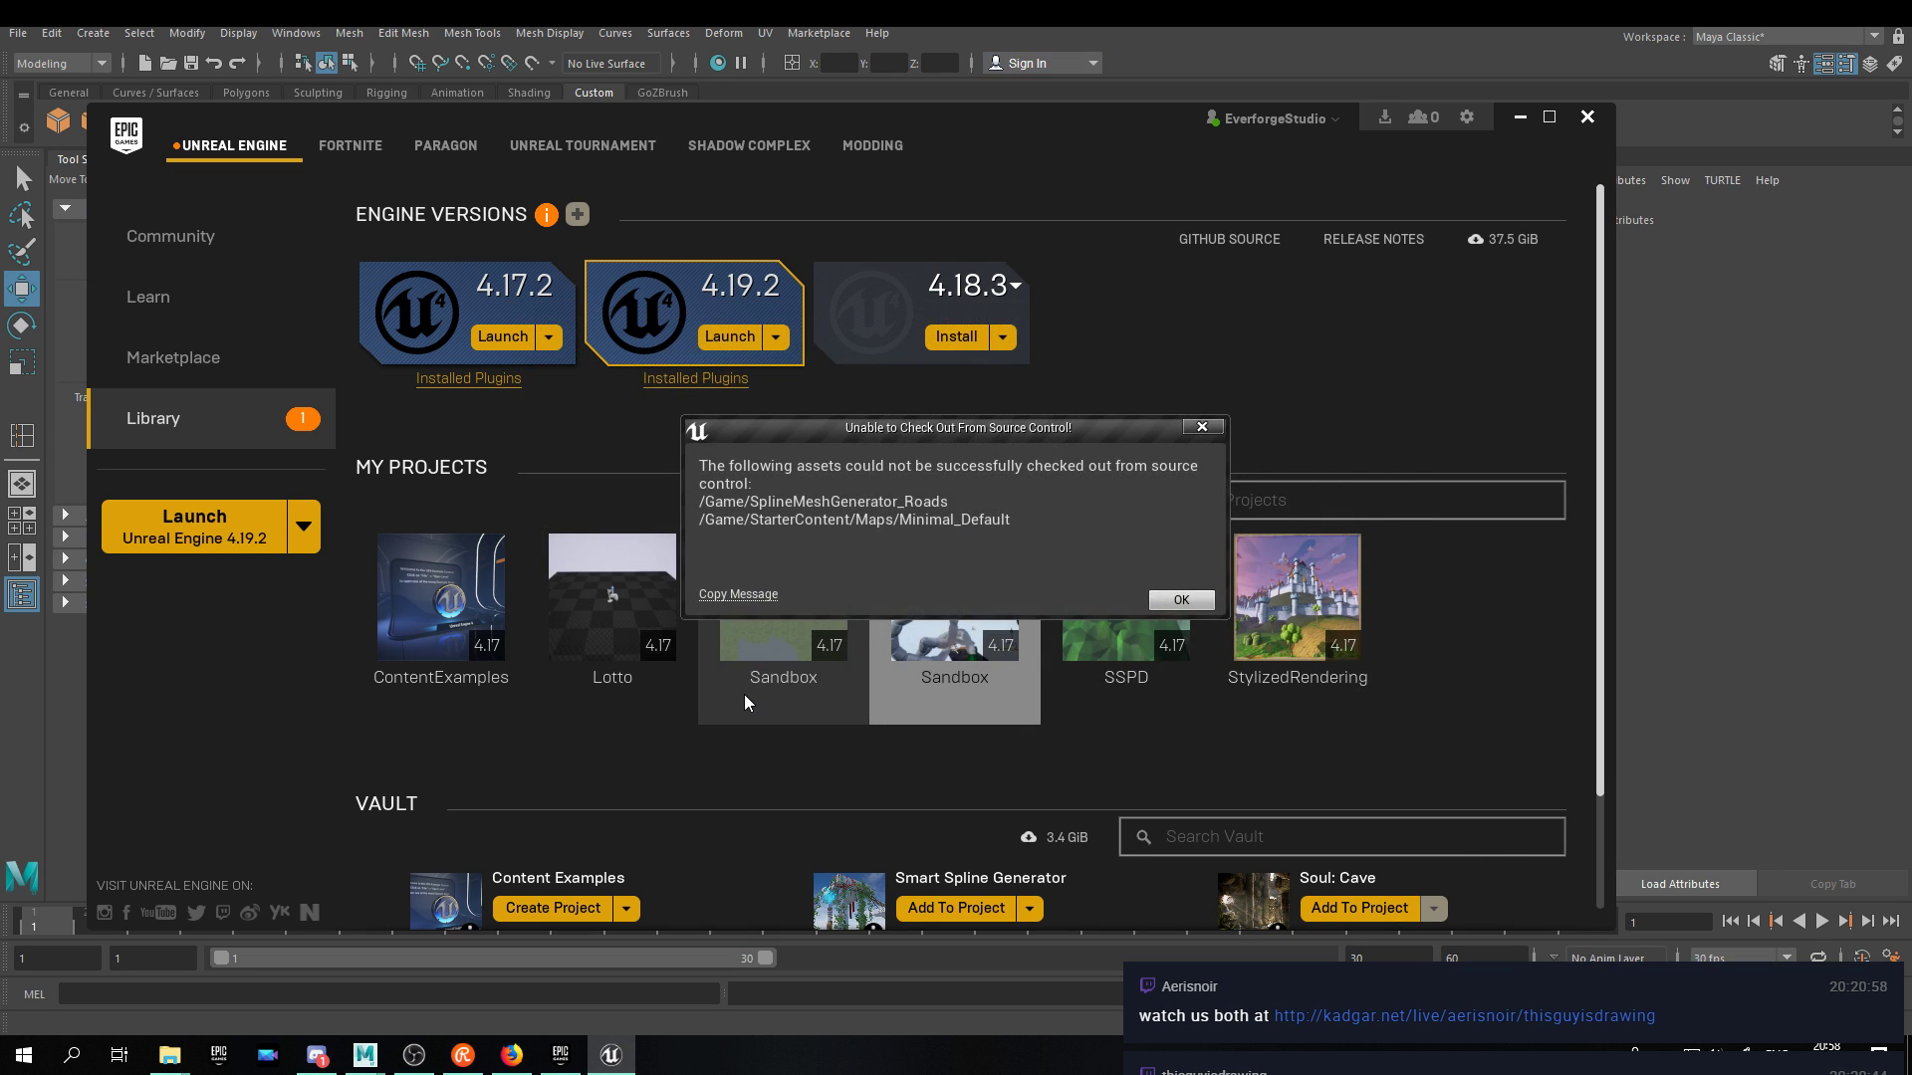
left_click(1180, 600)
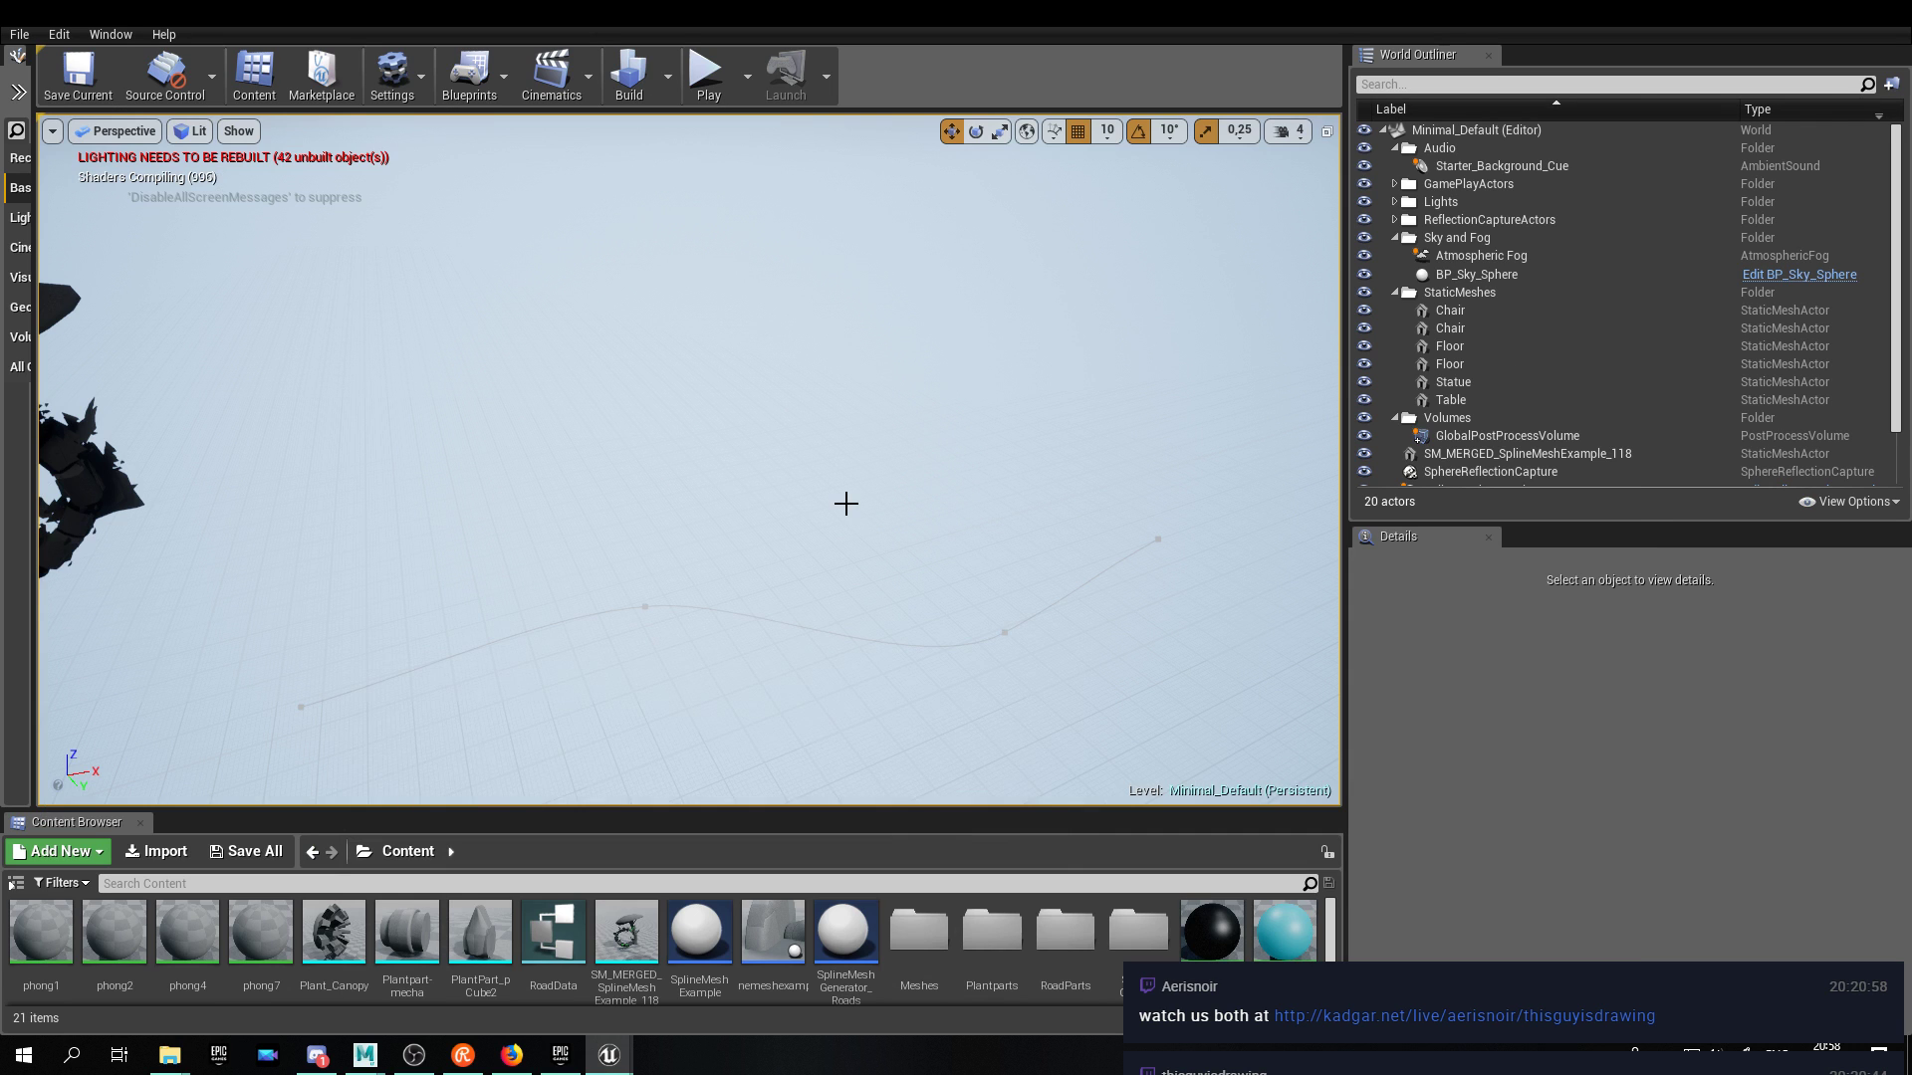
Examine the spline-generated plants in the Minimal_Default level from several angles, including the grey stalk and the thorny green plant.
scroll(845, 503, "down", 5)
right_click_drag(860, 505, 786, 589)
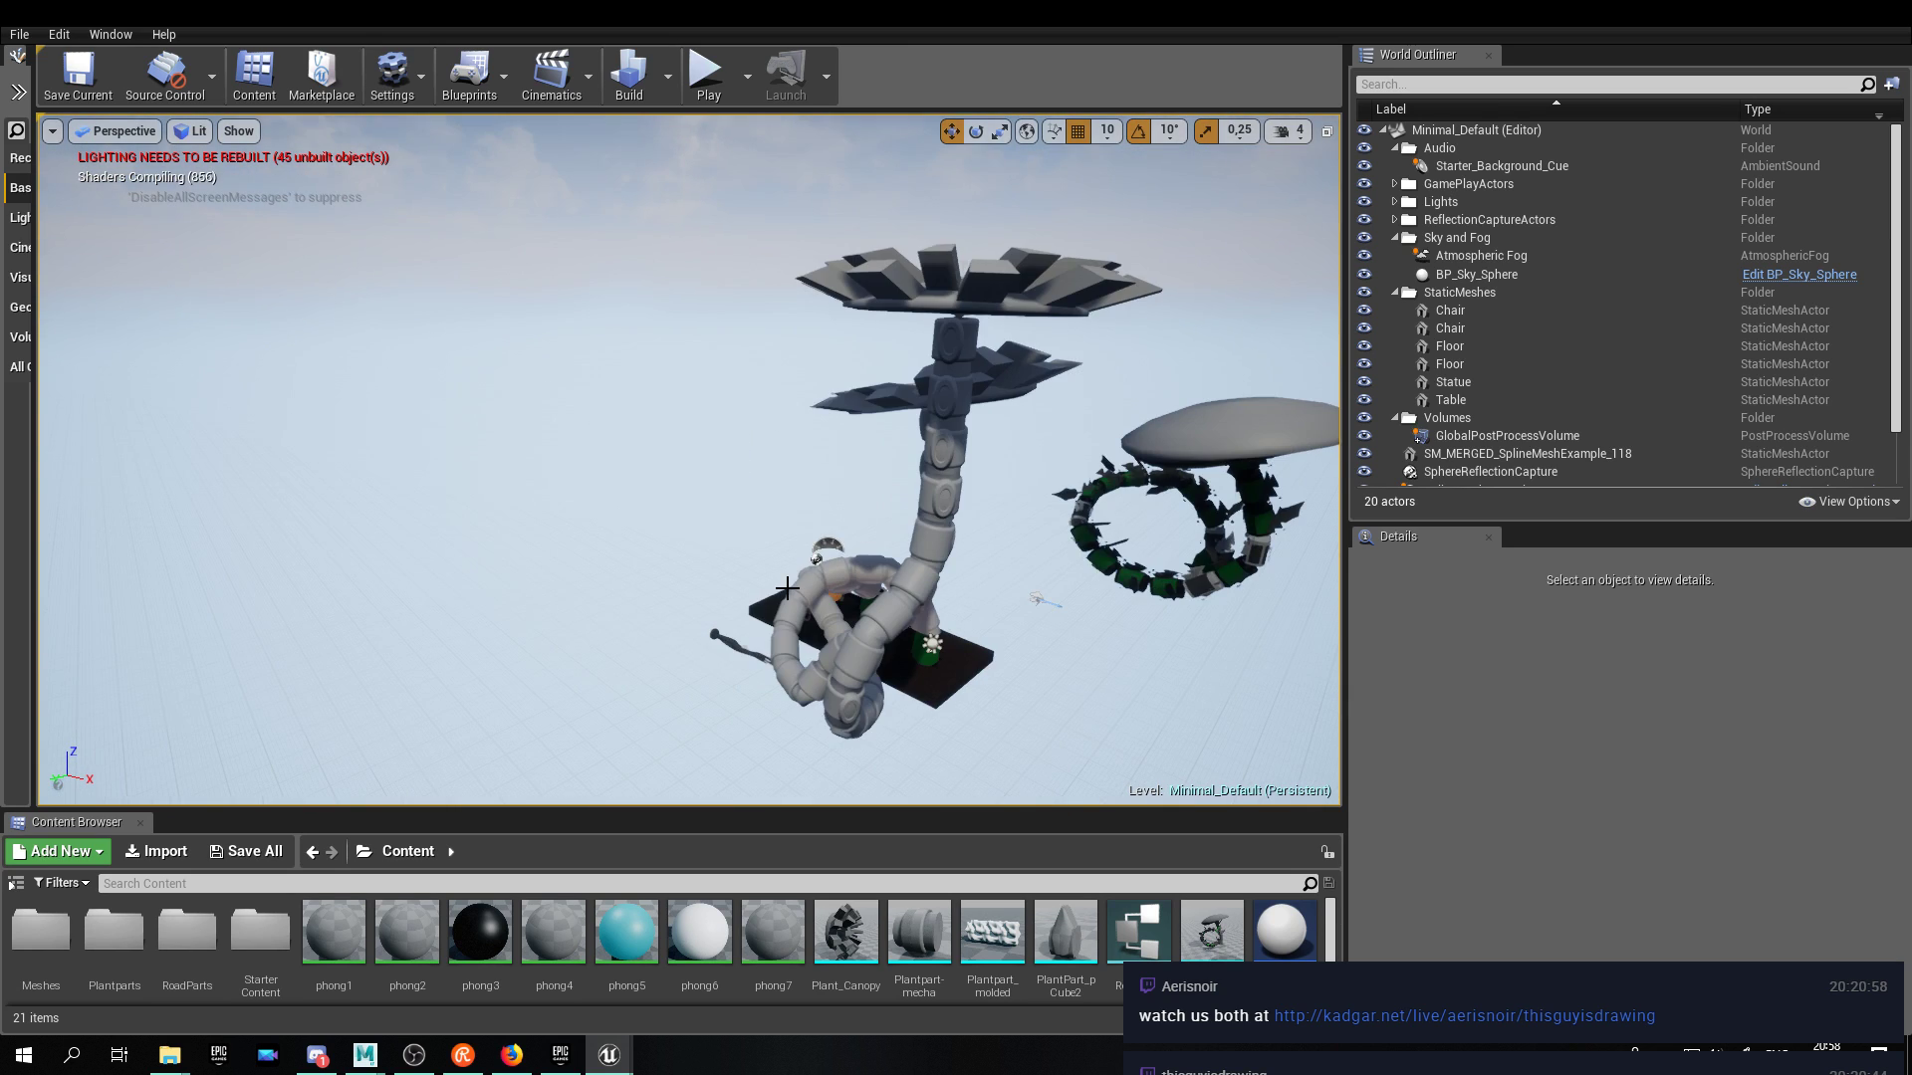
middle_click_drag(786, 589, 708, 553)
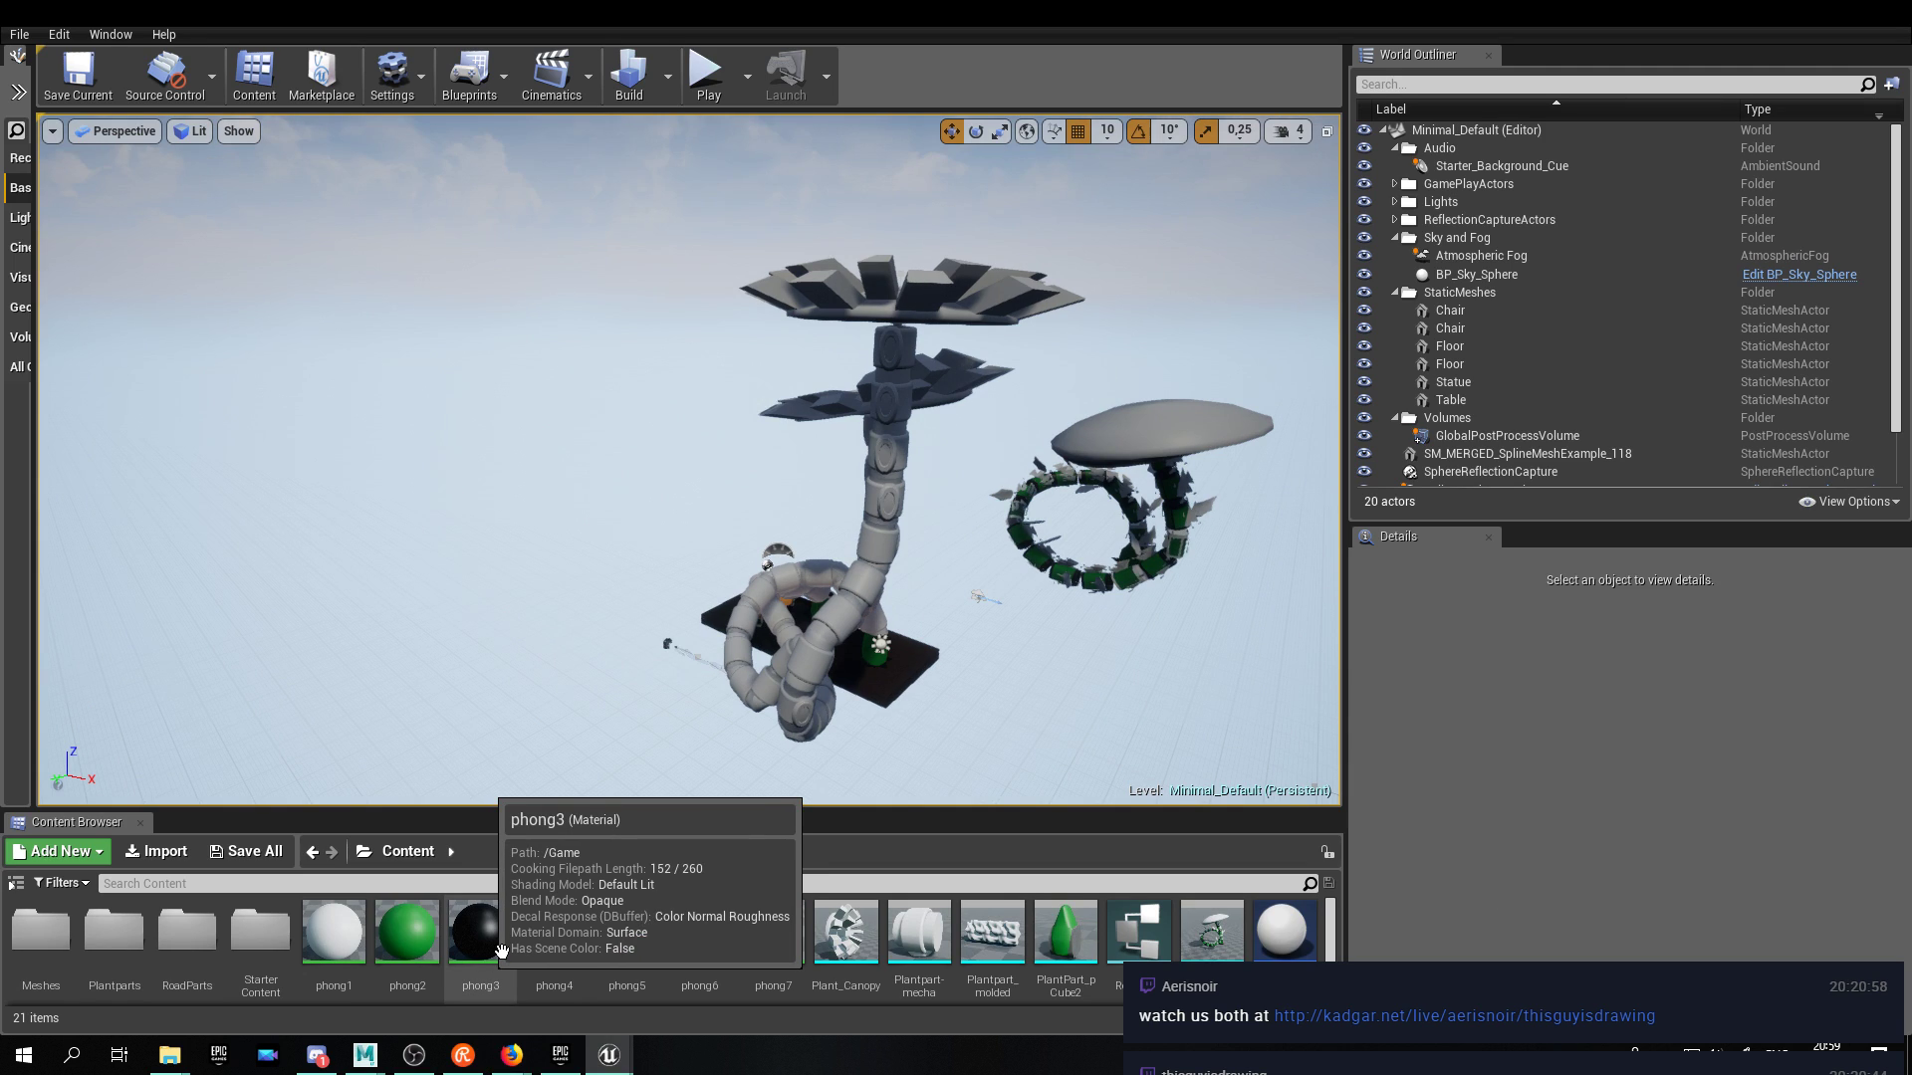
left_click_drag(728, 591, 846, 592, "alt")
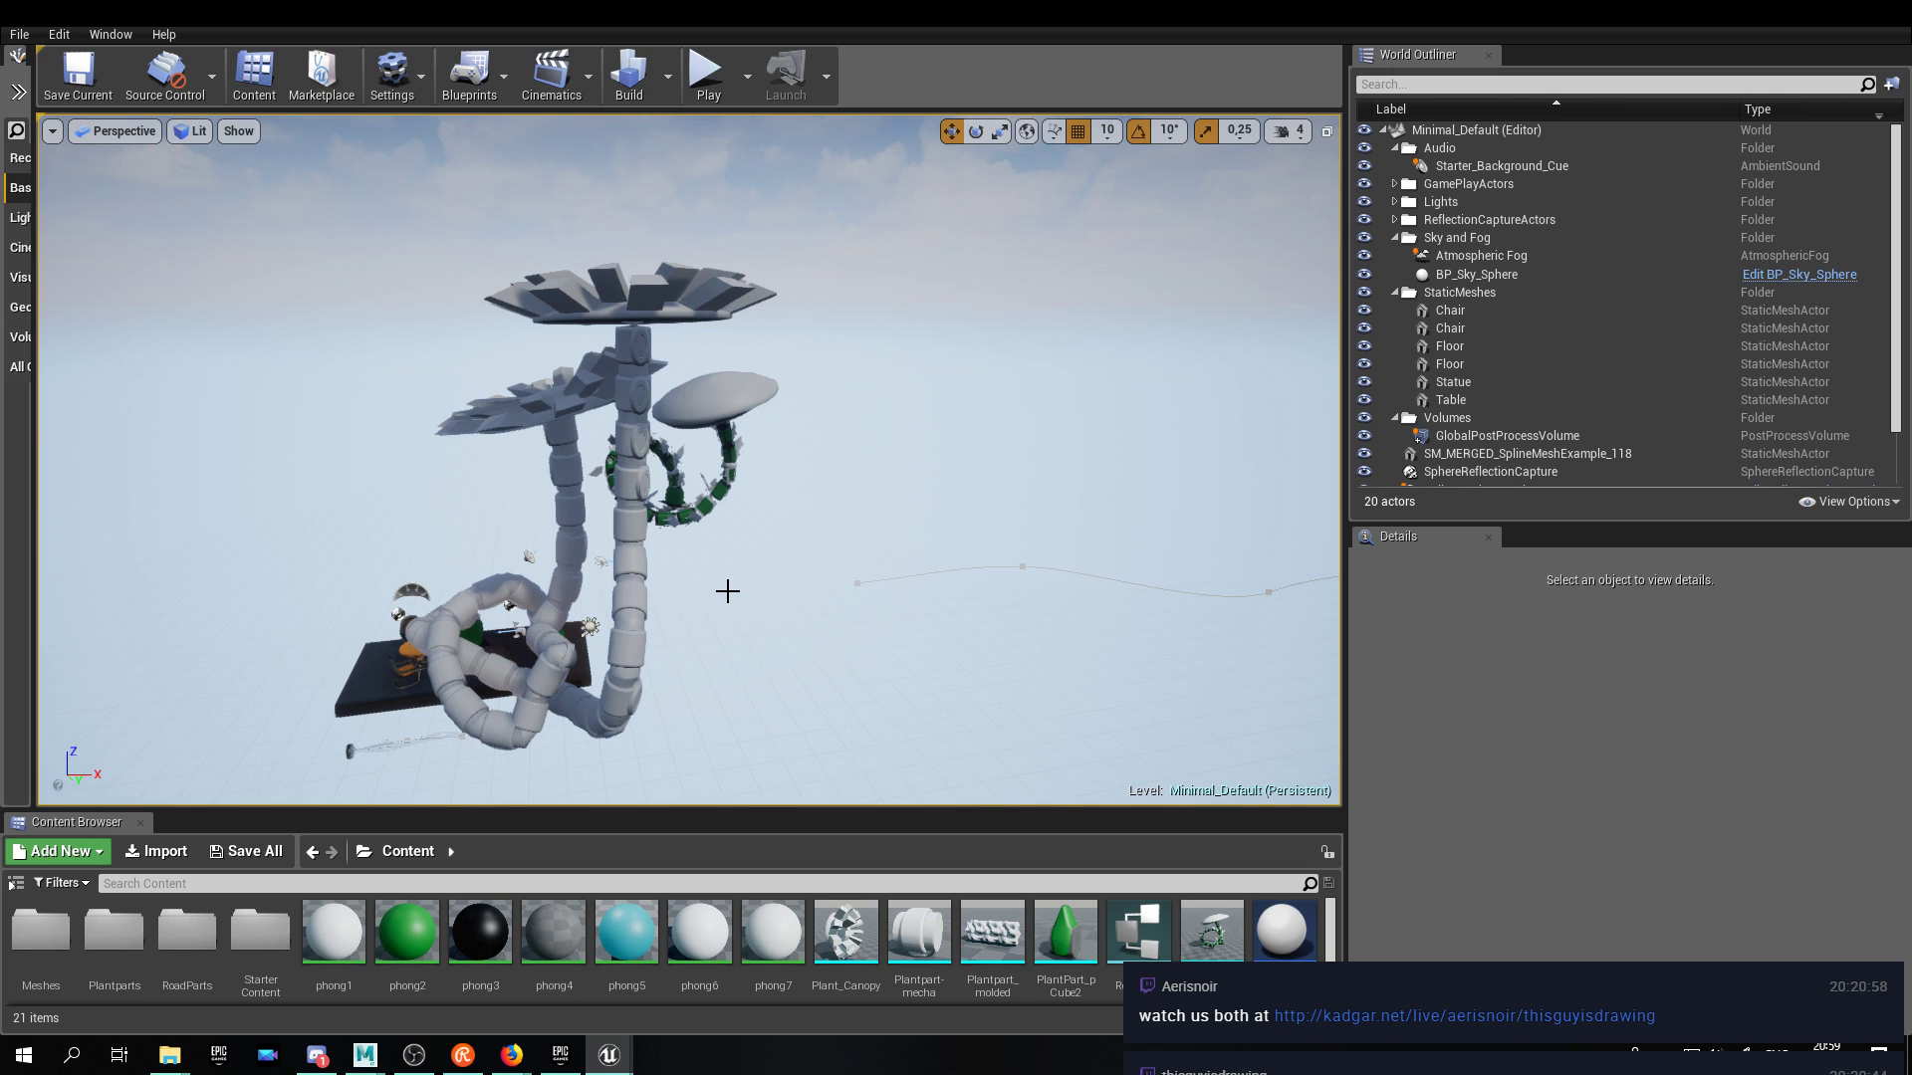
left_click_drag(728, 591, 946, 608, "alt")
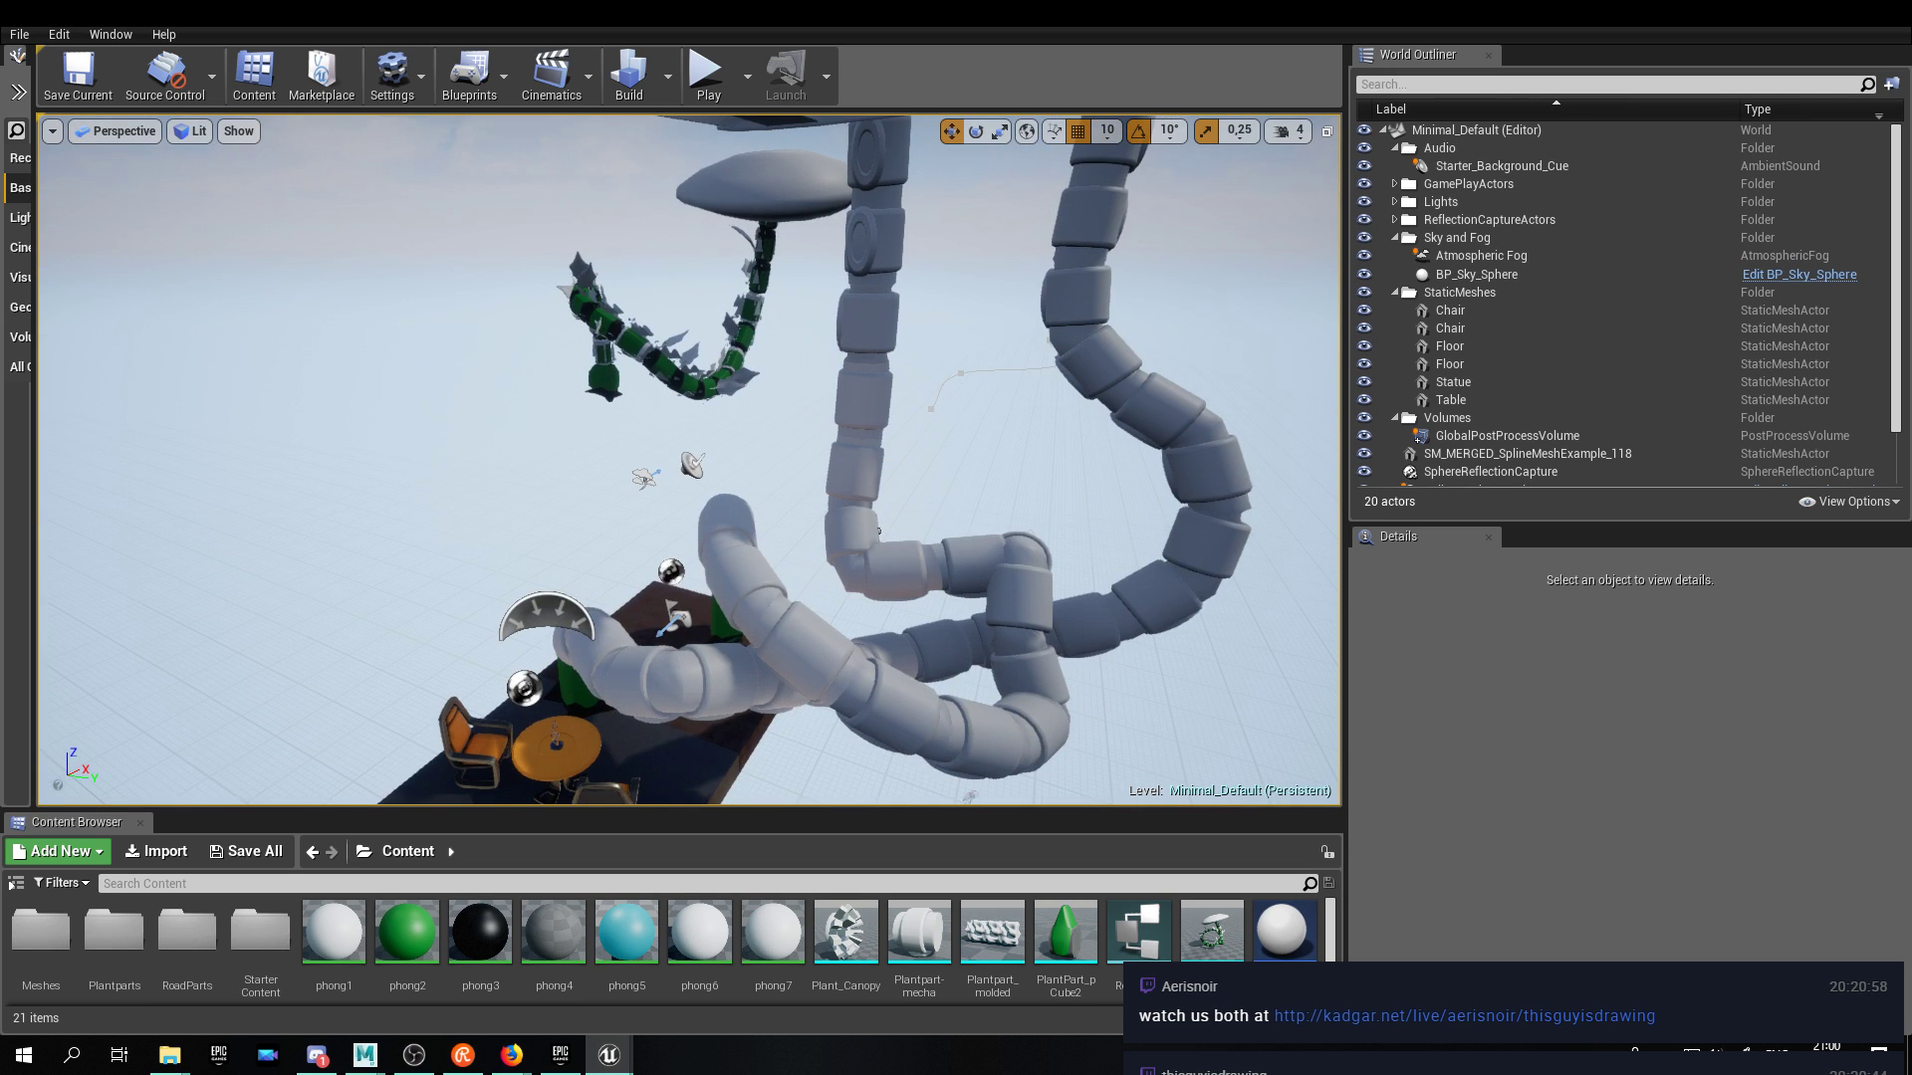
right_click_drag(728, 592, 668, 591)
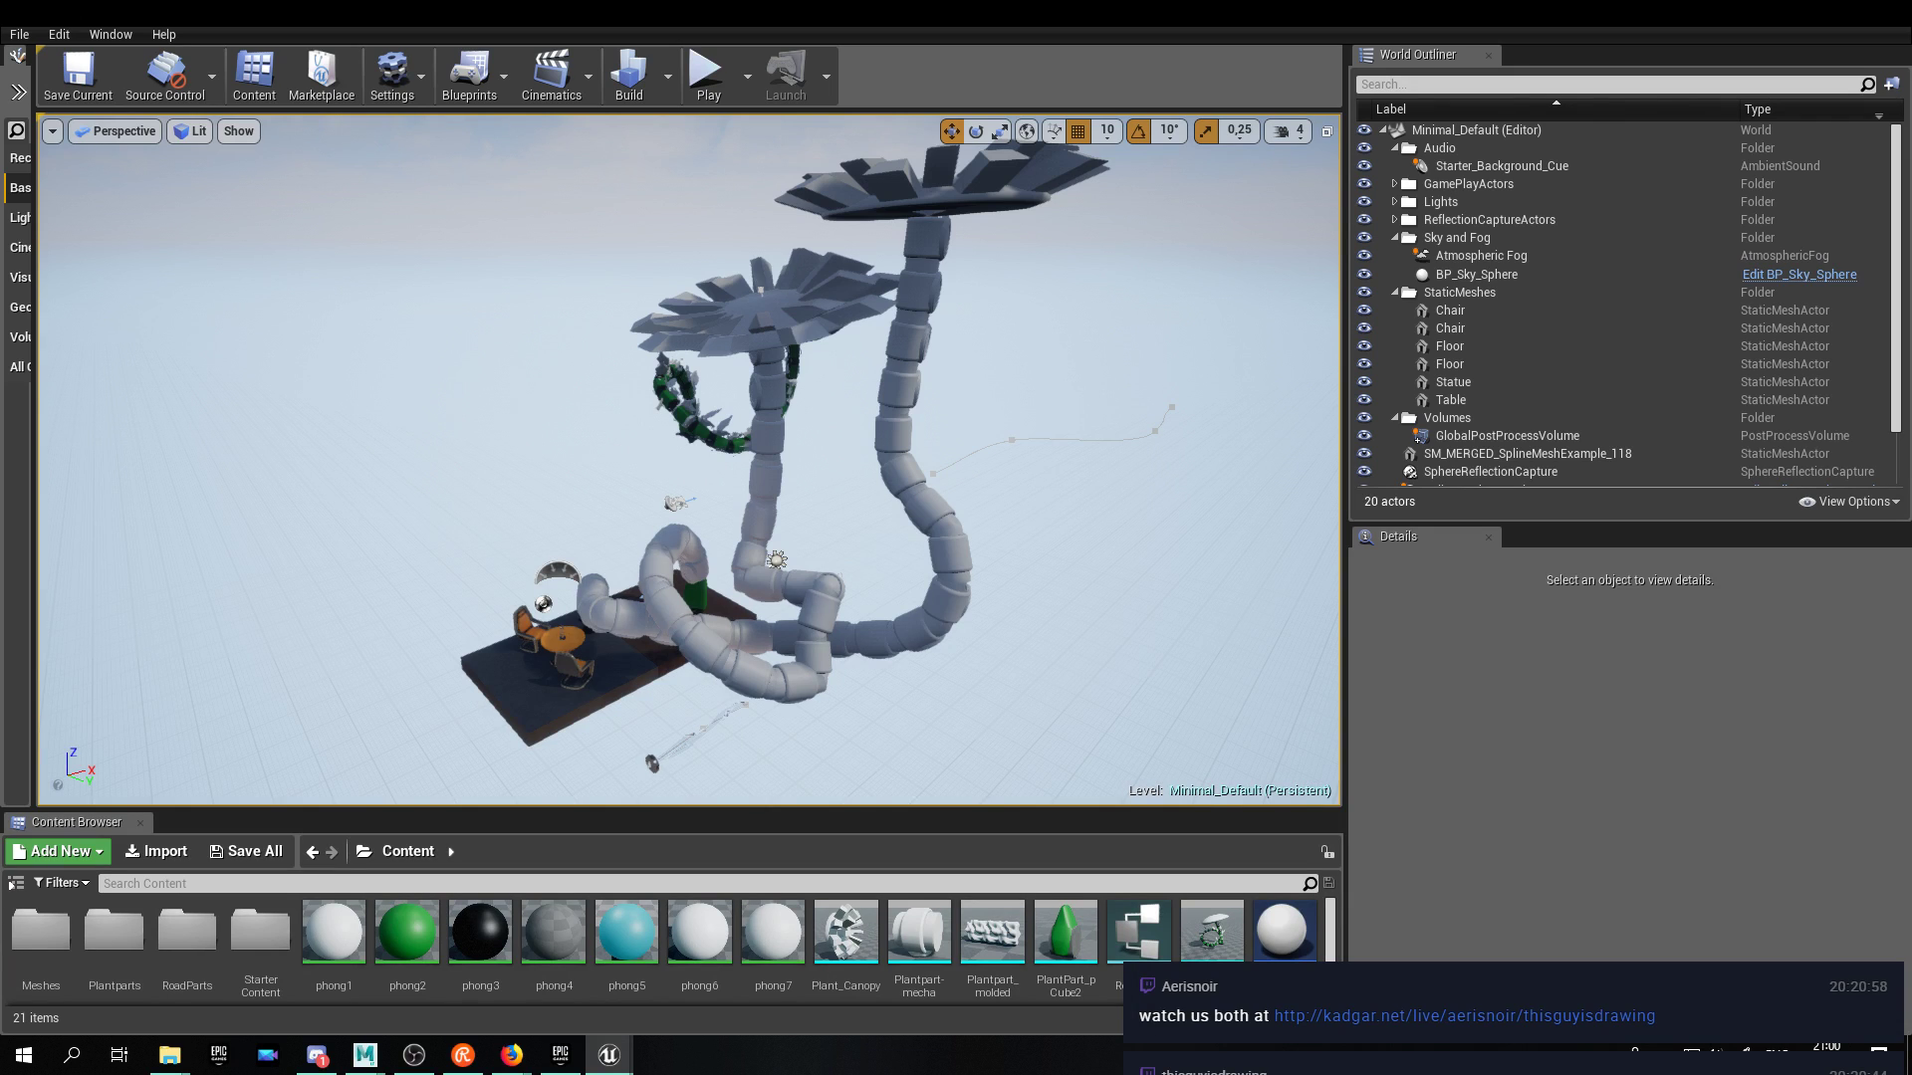
left_click(764, 478)
left_click_drag(764, 478, 926, 448, "alt")
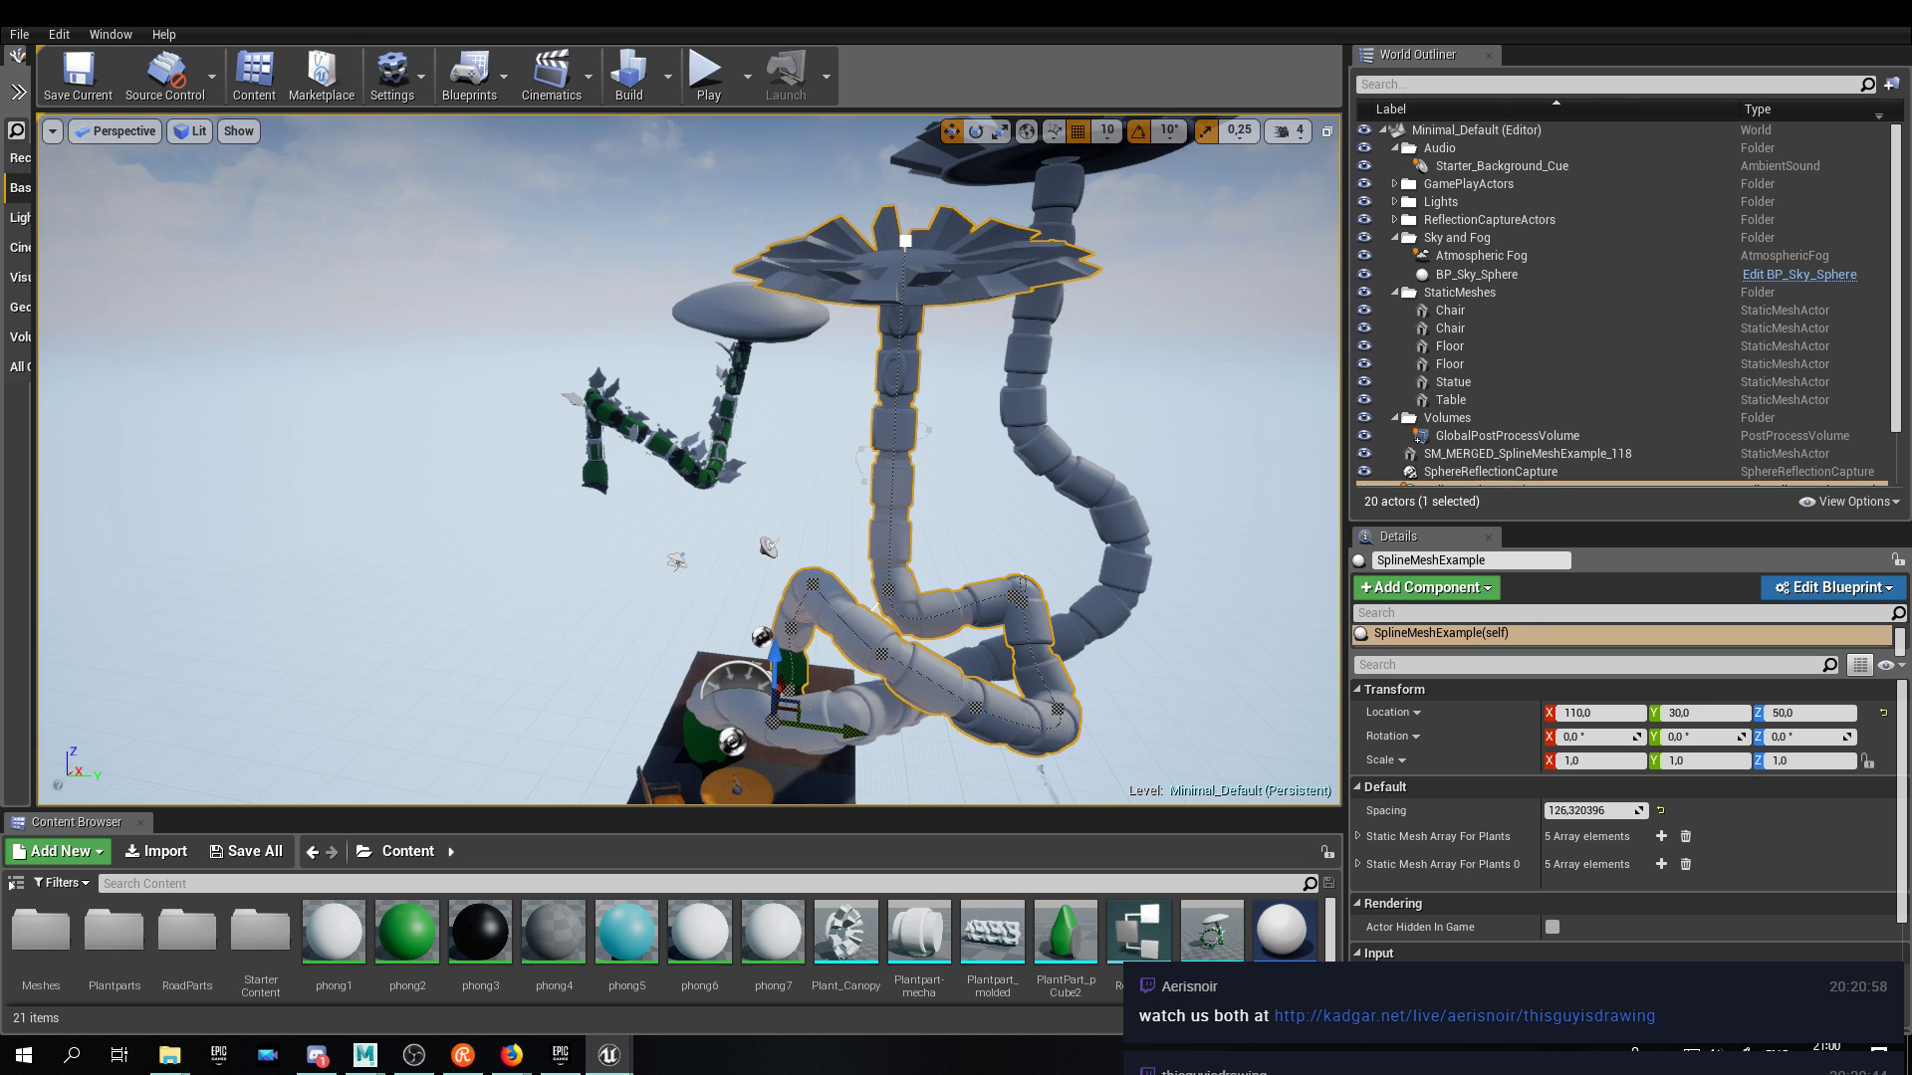
right_click_drag(642, 532, 558, 507)
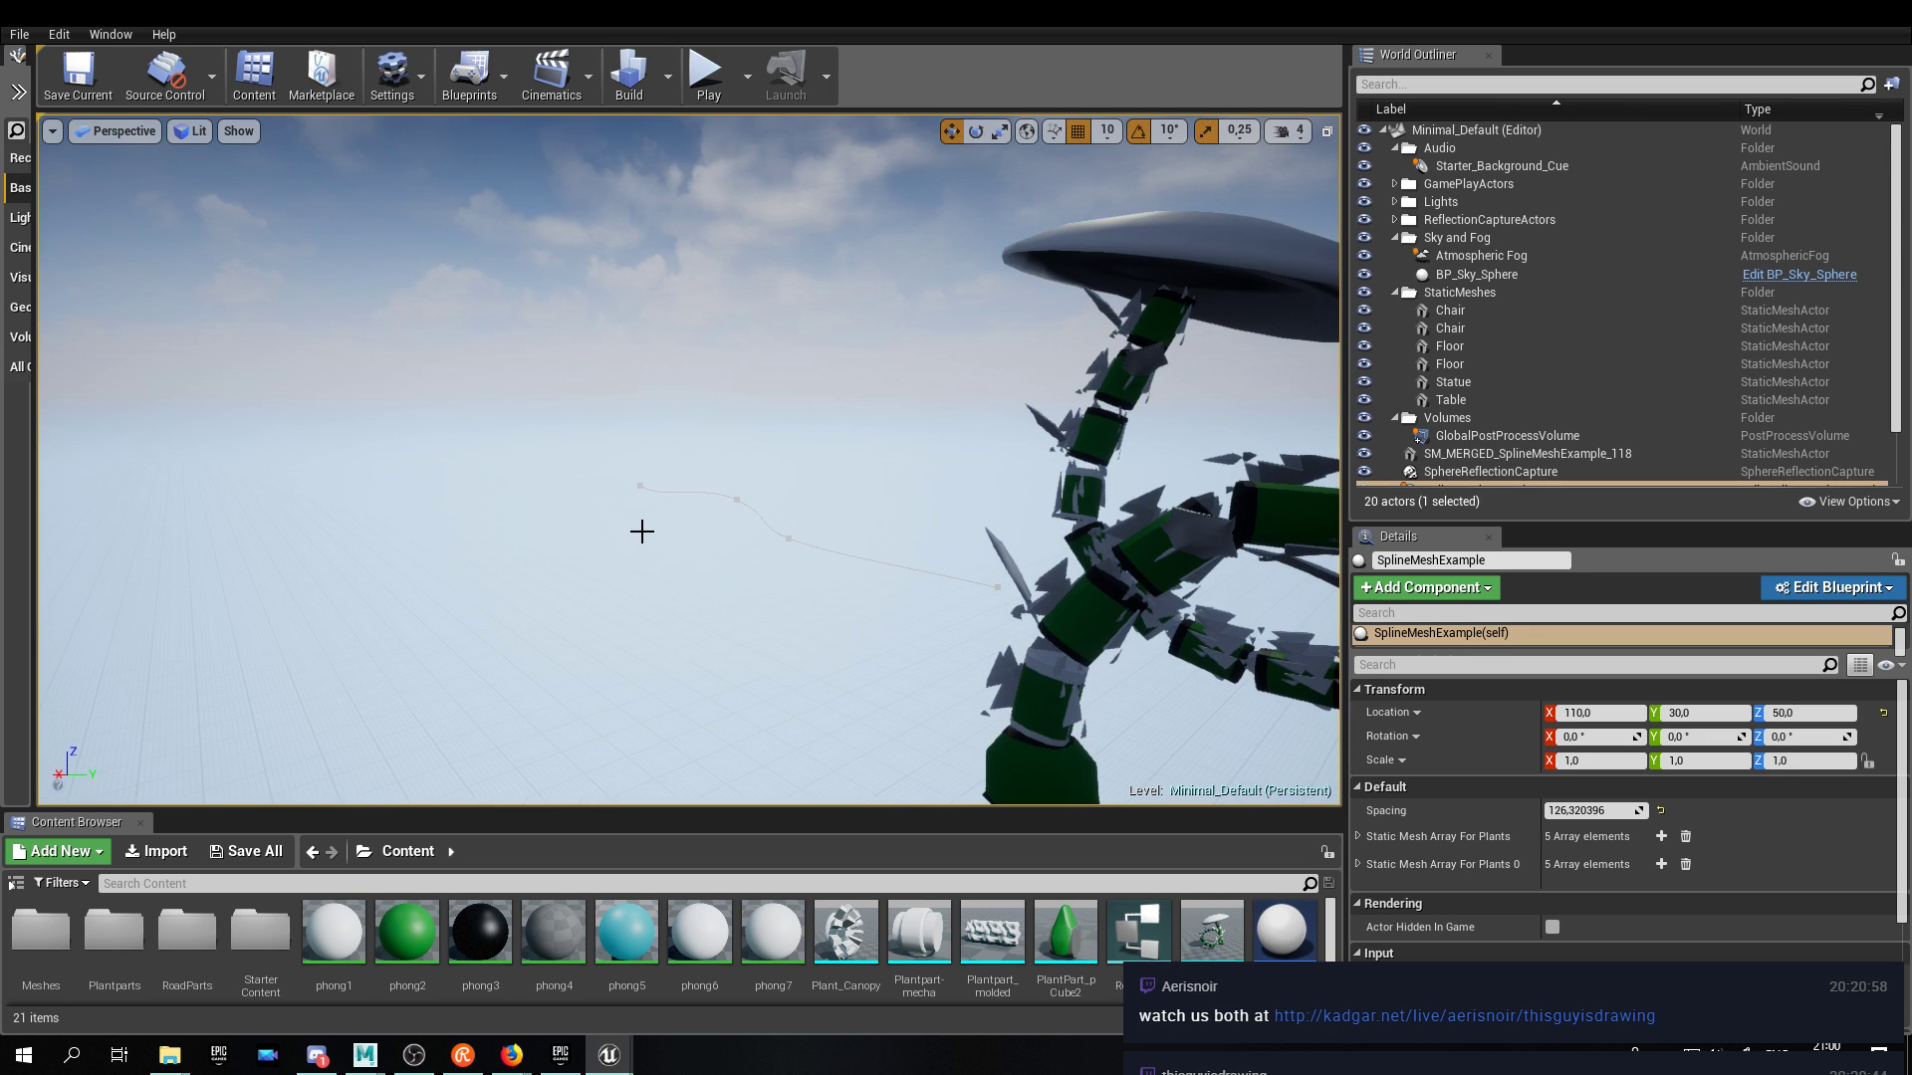
right_click_drag(642, 531, 741, 516)
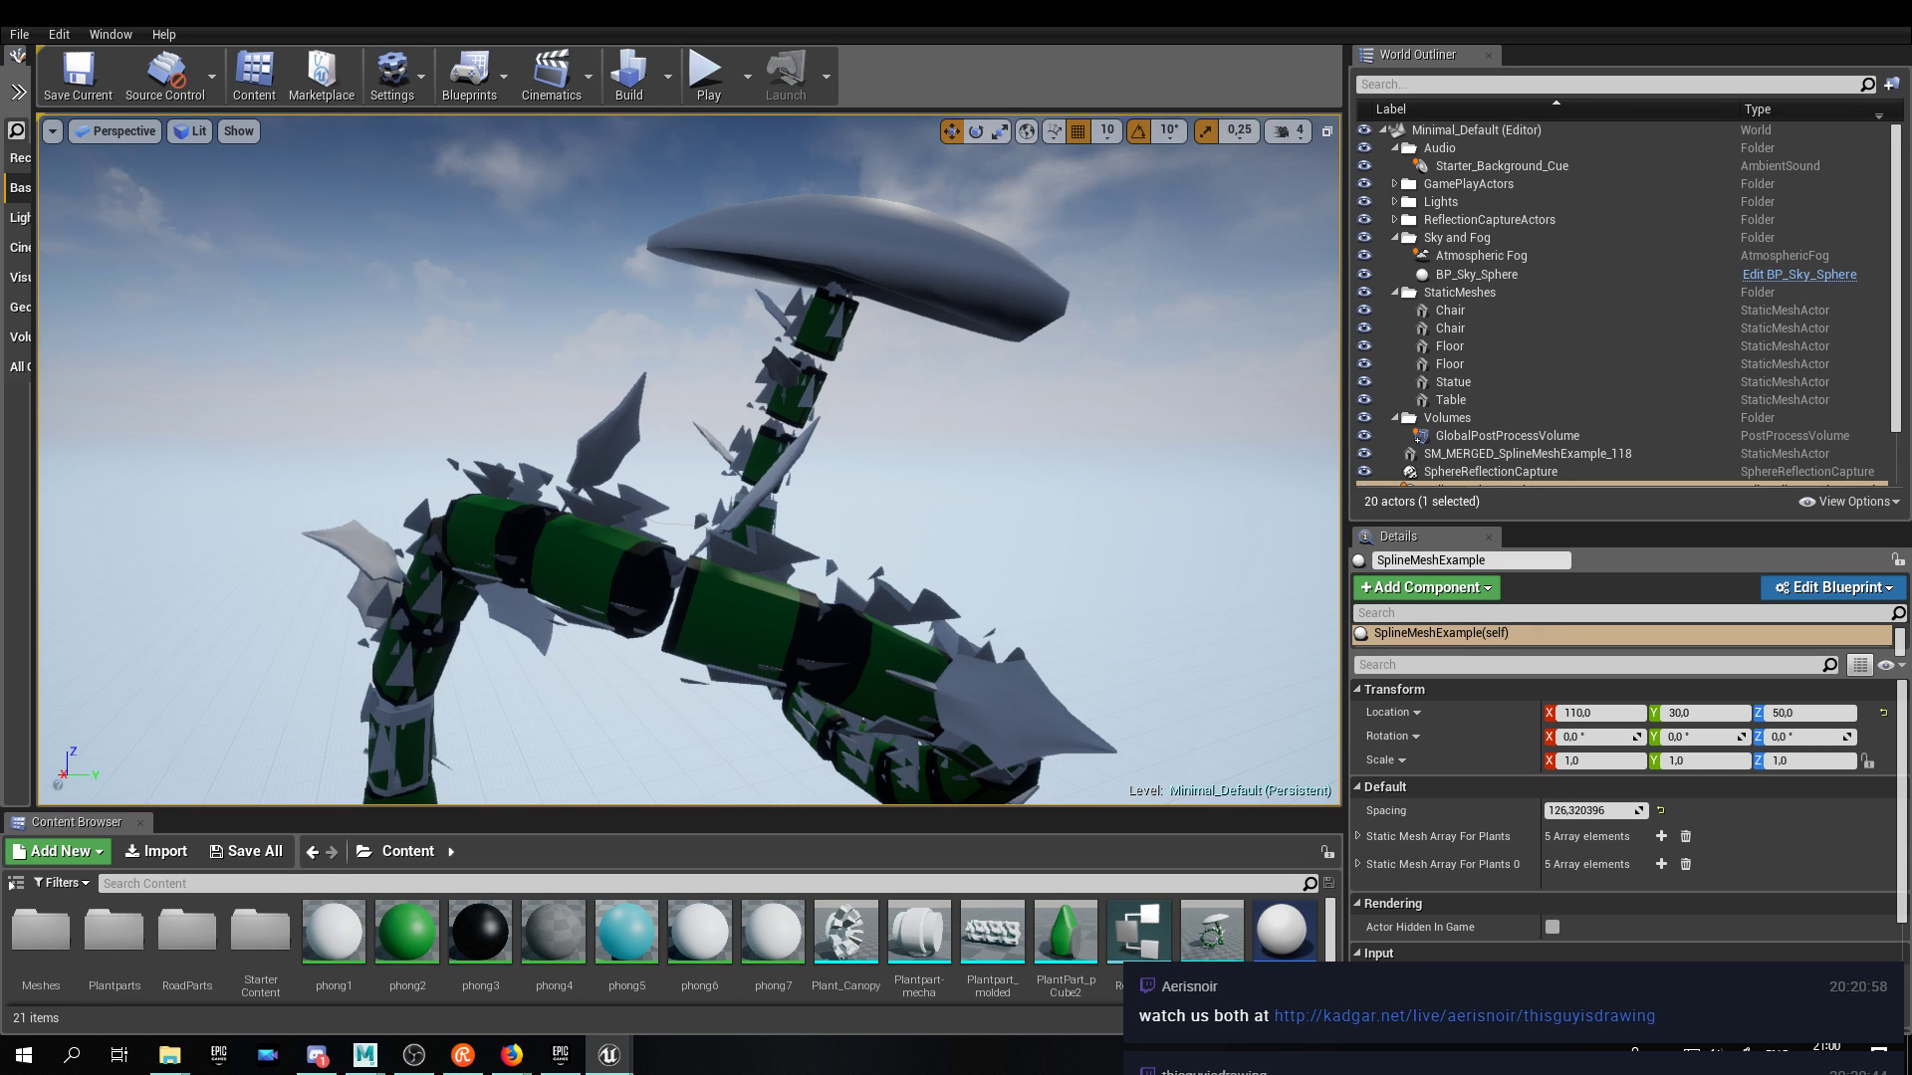
key("f")
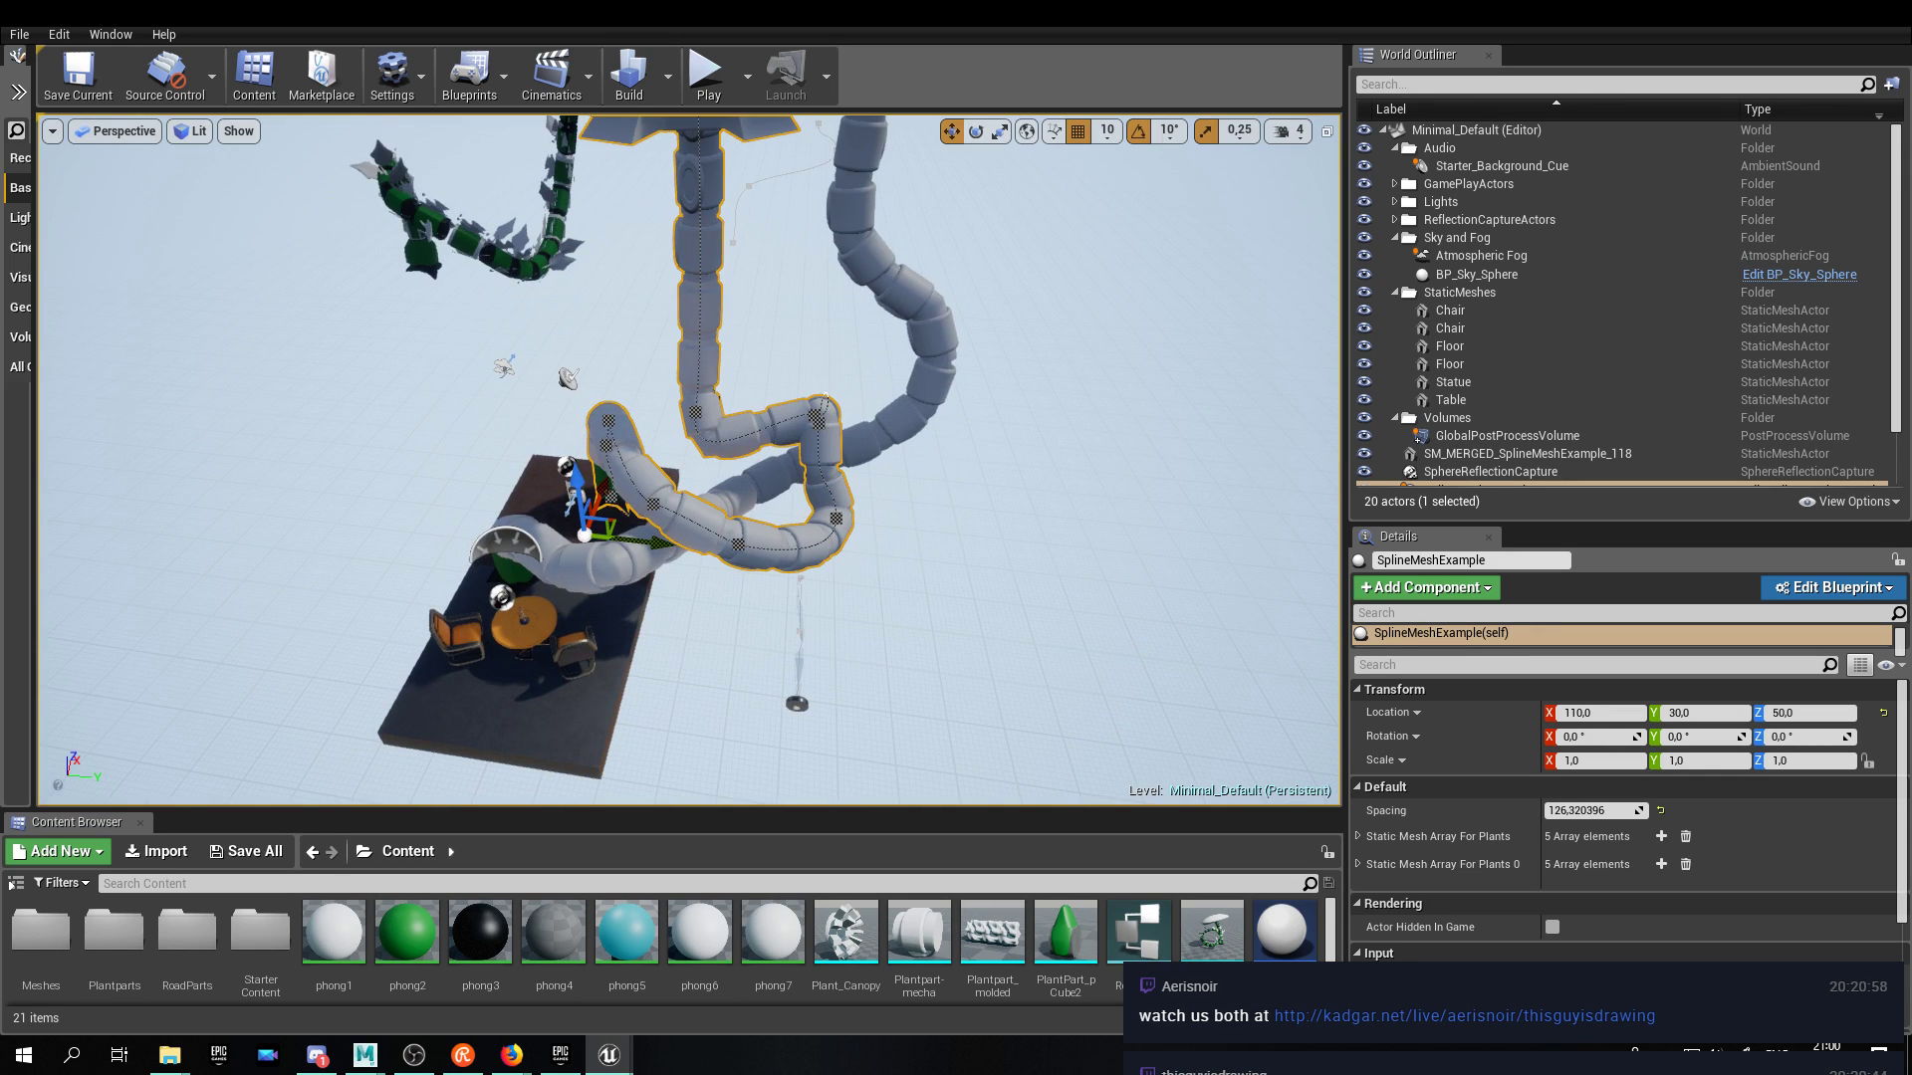
right_click_drag(643, 532, 637, 408)
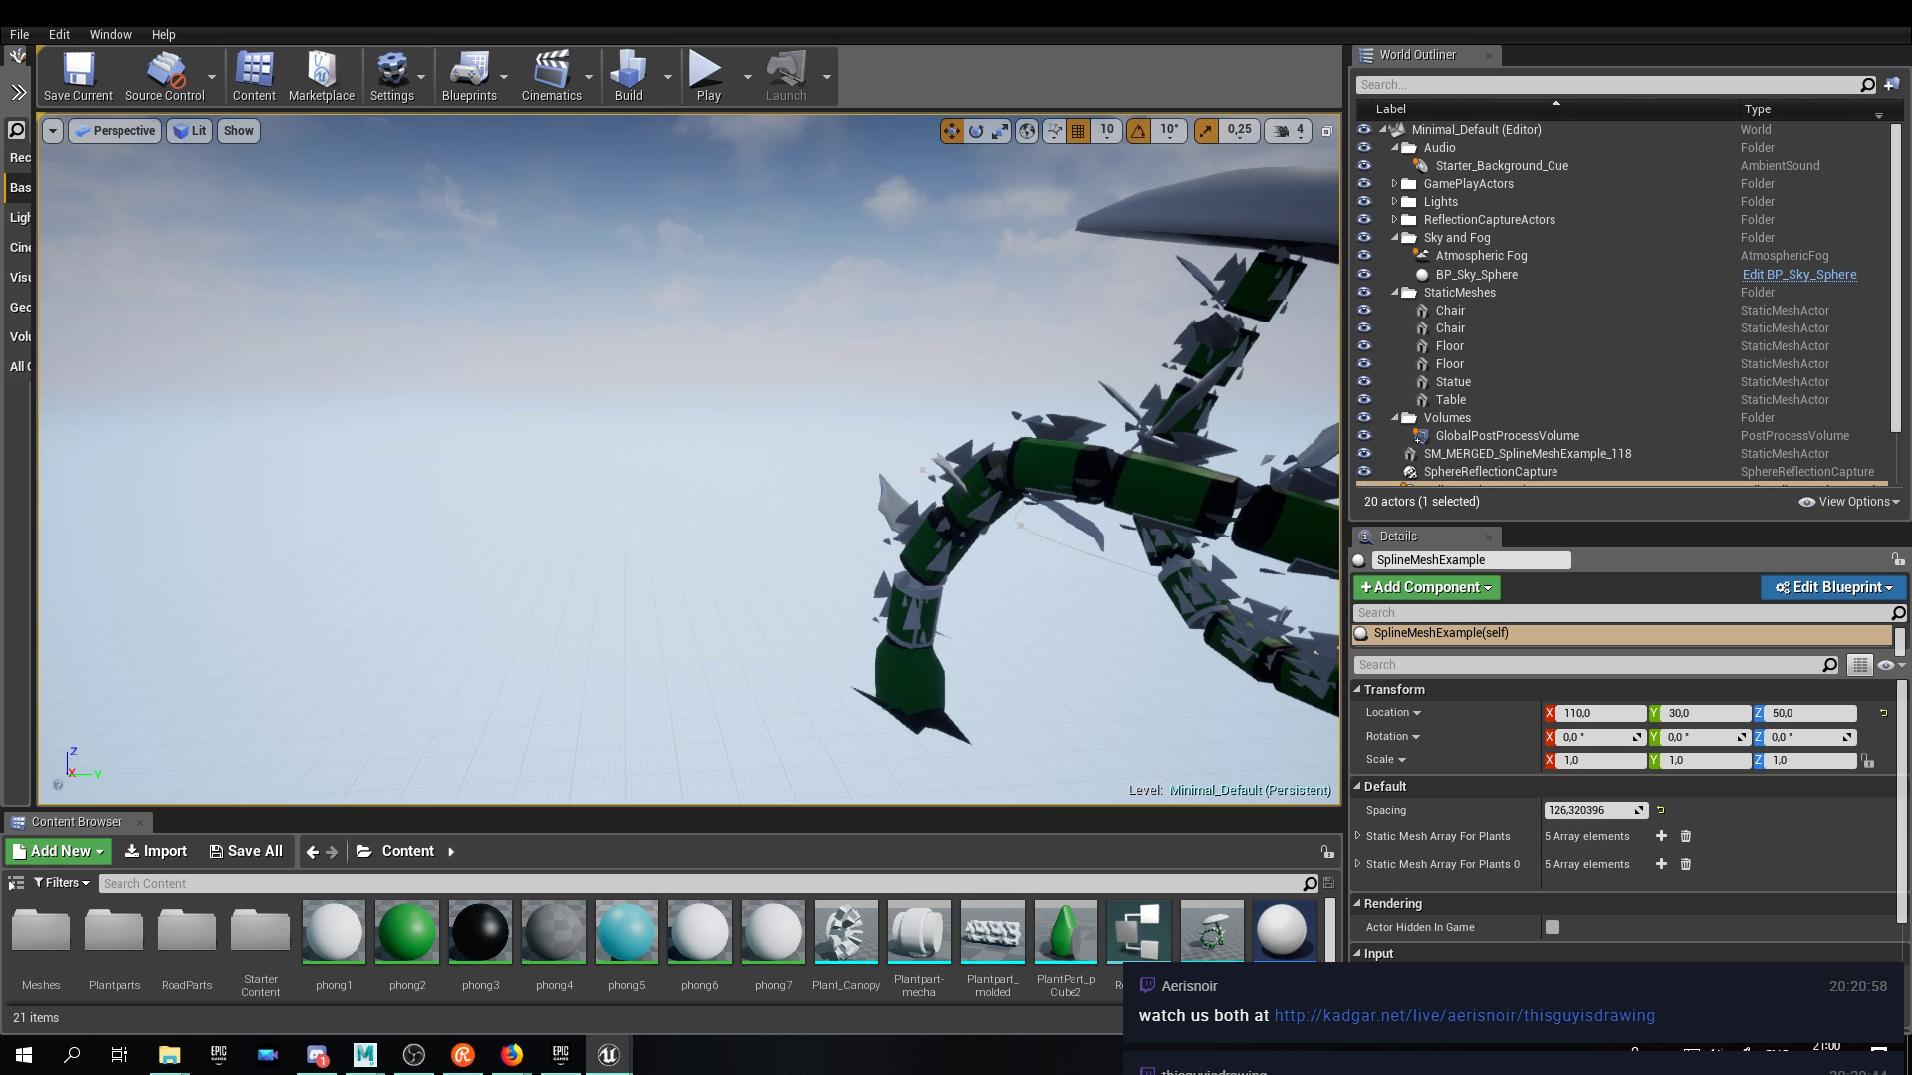
Move the merged green plant mesh down to Z -110 and away from the other plants to X 2400.
left_click(817, 599)
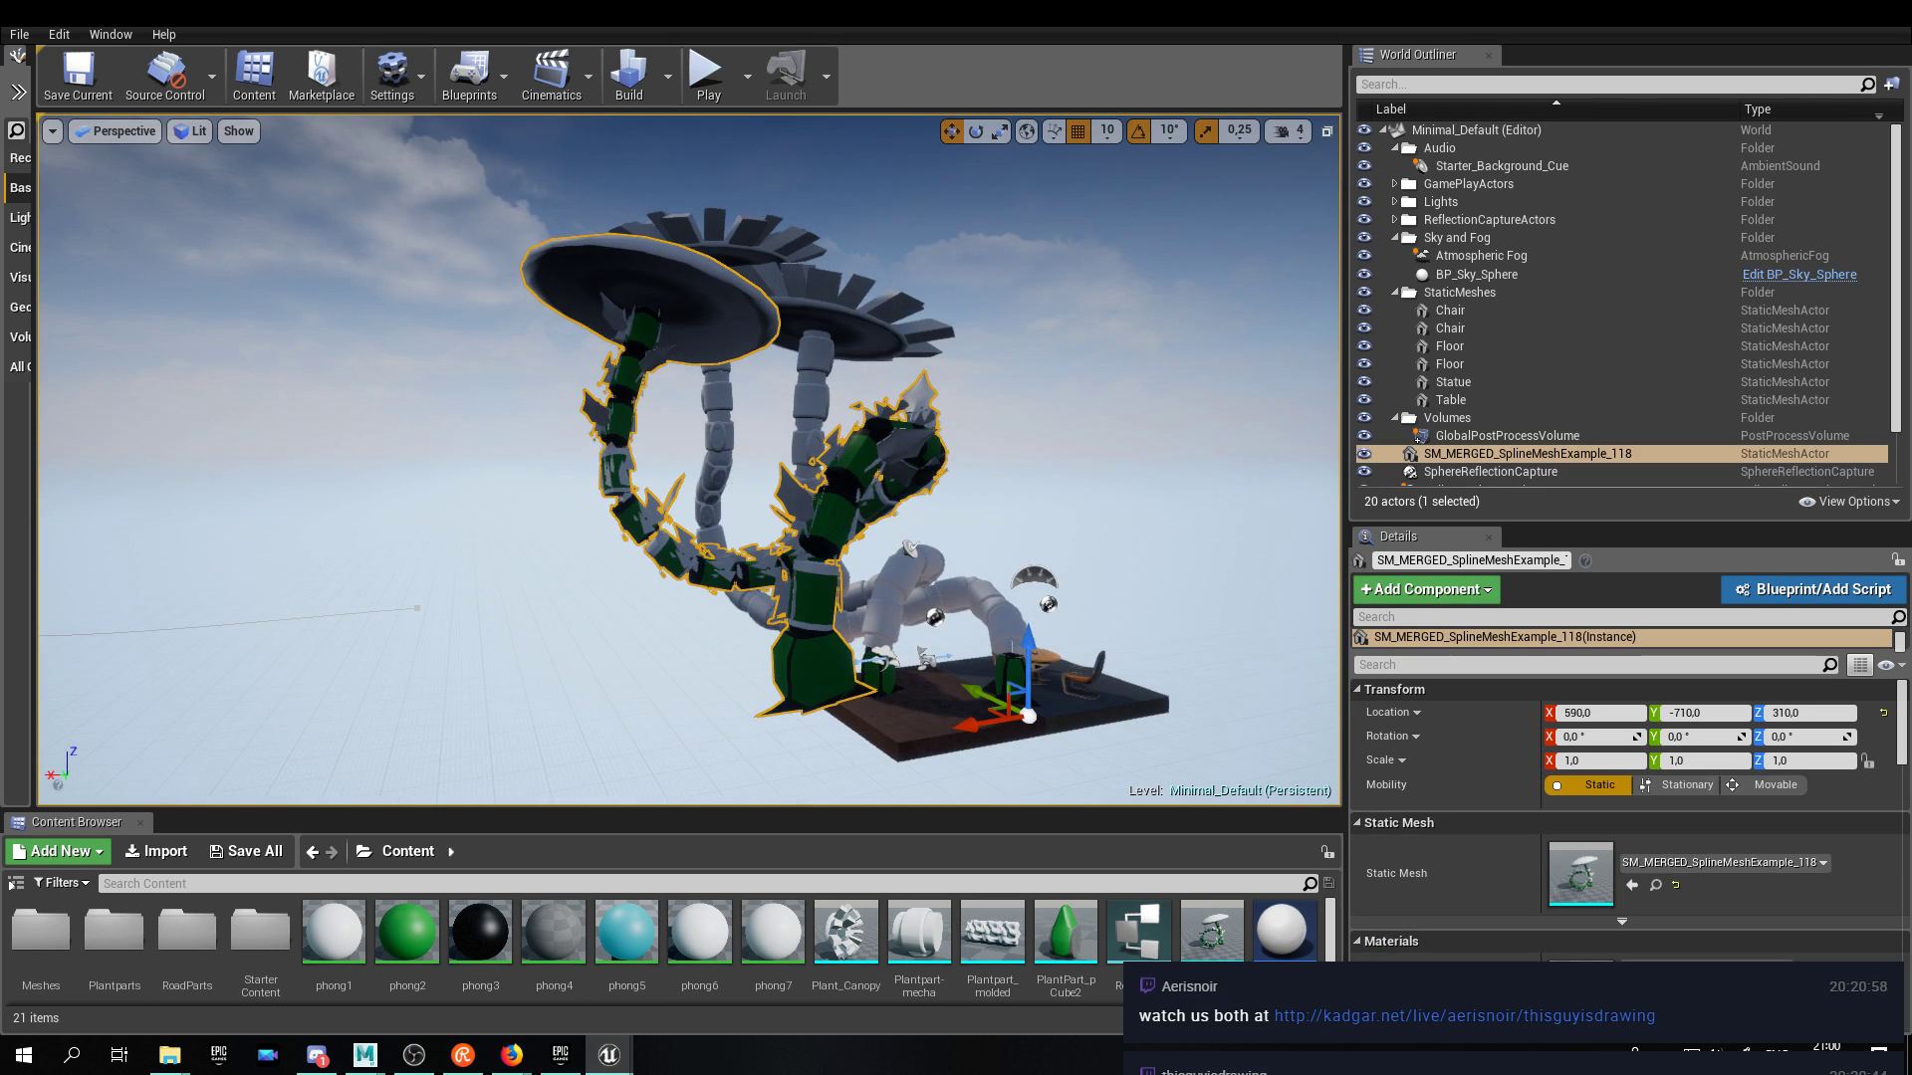
right_click_drag(697, 478, 896, 478)
left_click_drag(699, 472, 700, 646)
right_click_drag(818, 601, 620, 601)
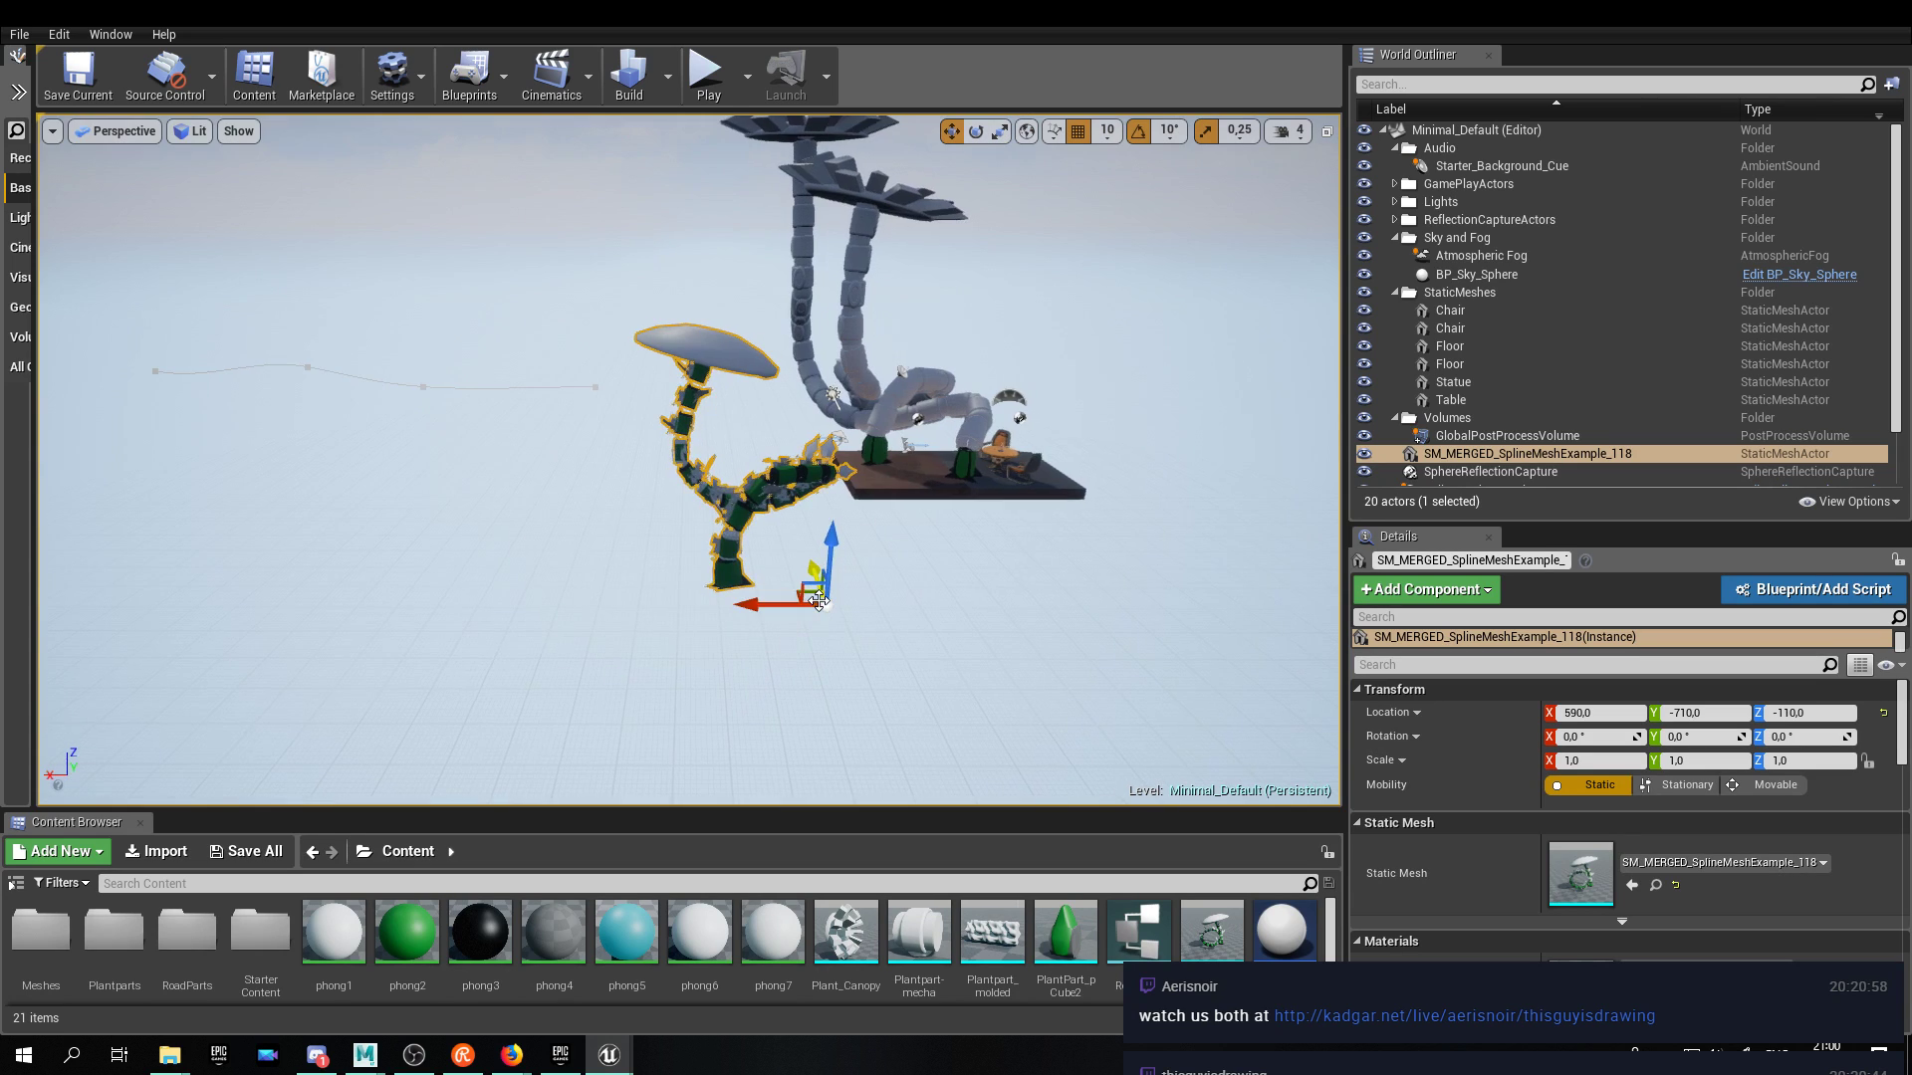
left_click_drag(765, 604, 120, 604)
right_click_drag(120, 604, 61, 554)
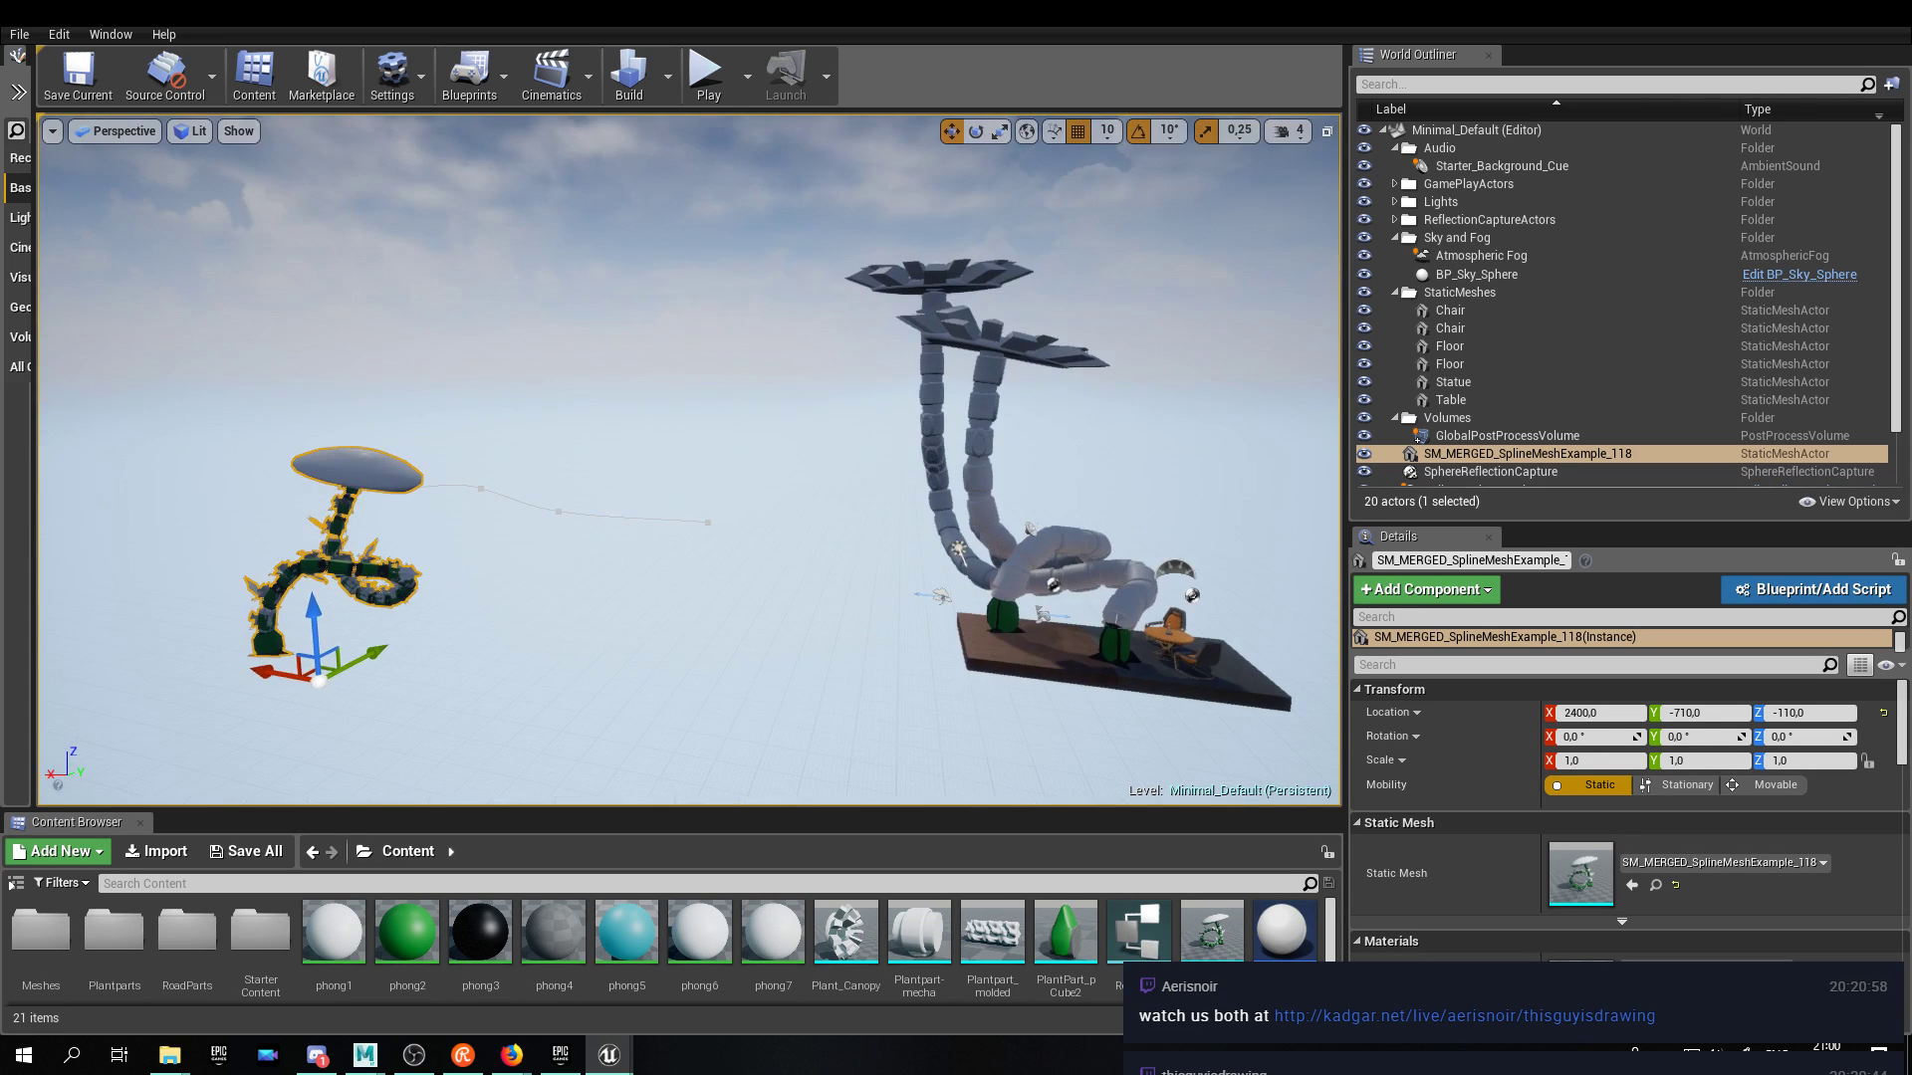
right_click_drag(689, 459, 549, 400)
key("w")
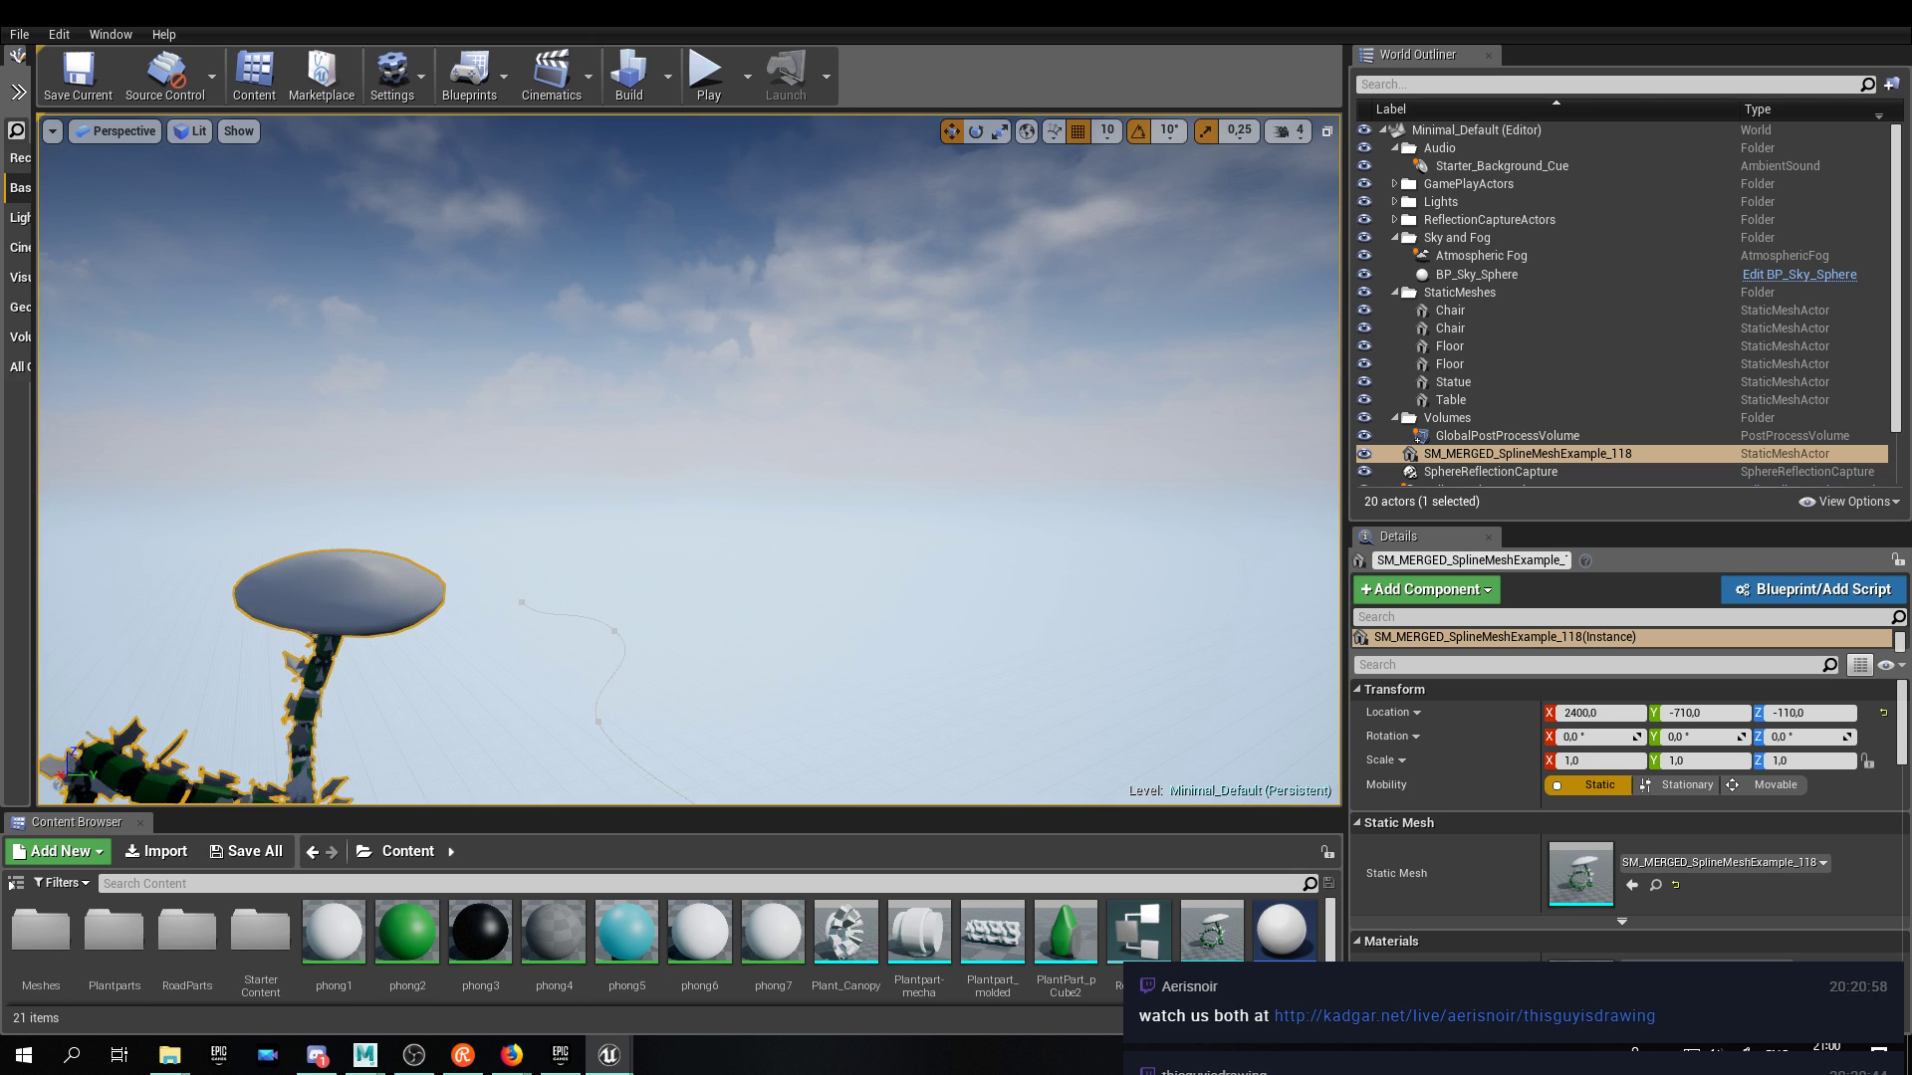
right_click_drag(886, 361, 707, 520)
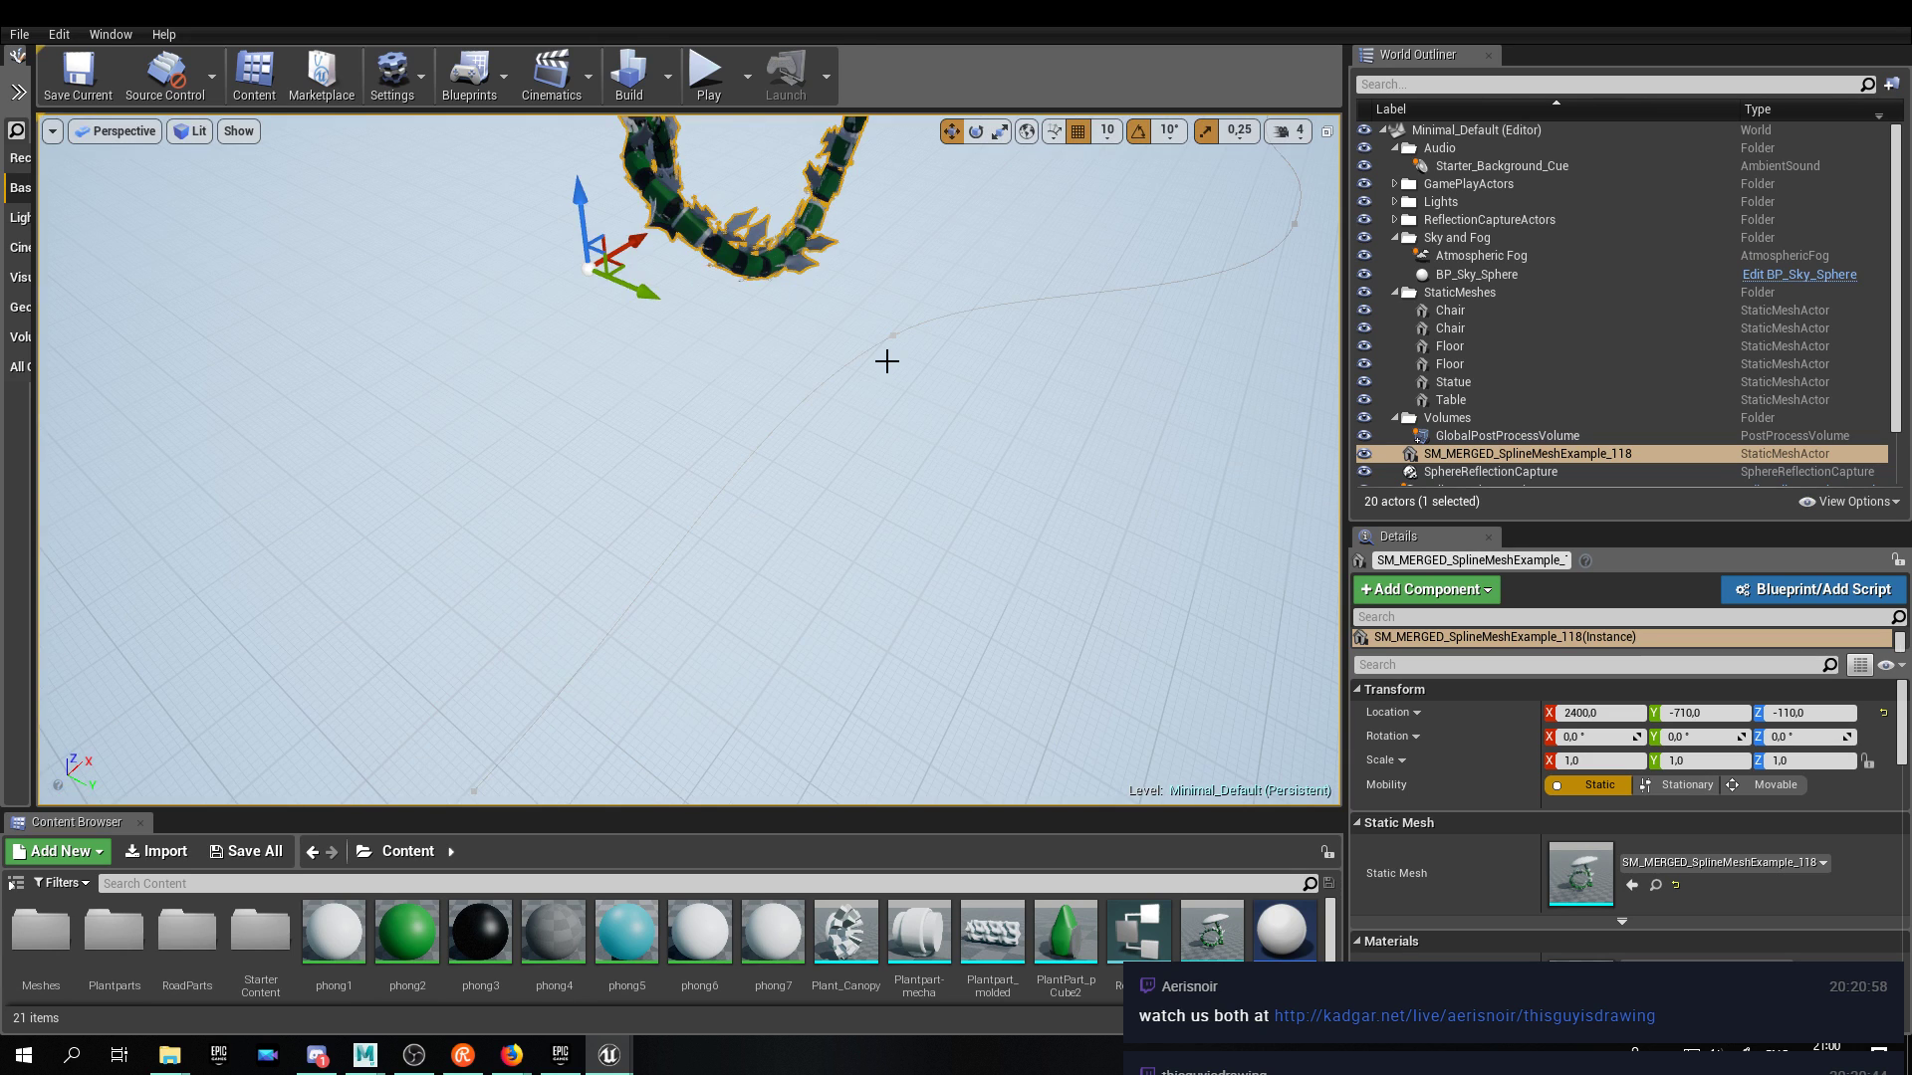
Open the RoadParts content folder and move the SplineMeshGenerator_Roads actor in the level to X 1390, Y 260.
left_click(880, 358)
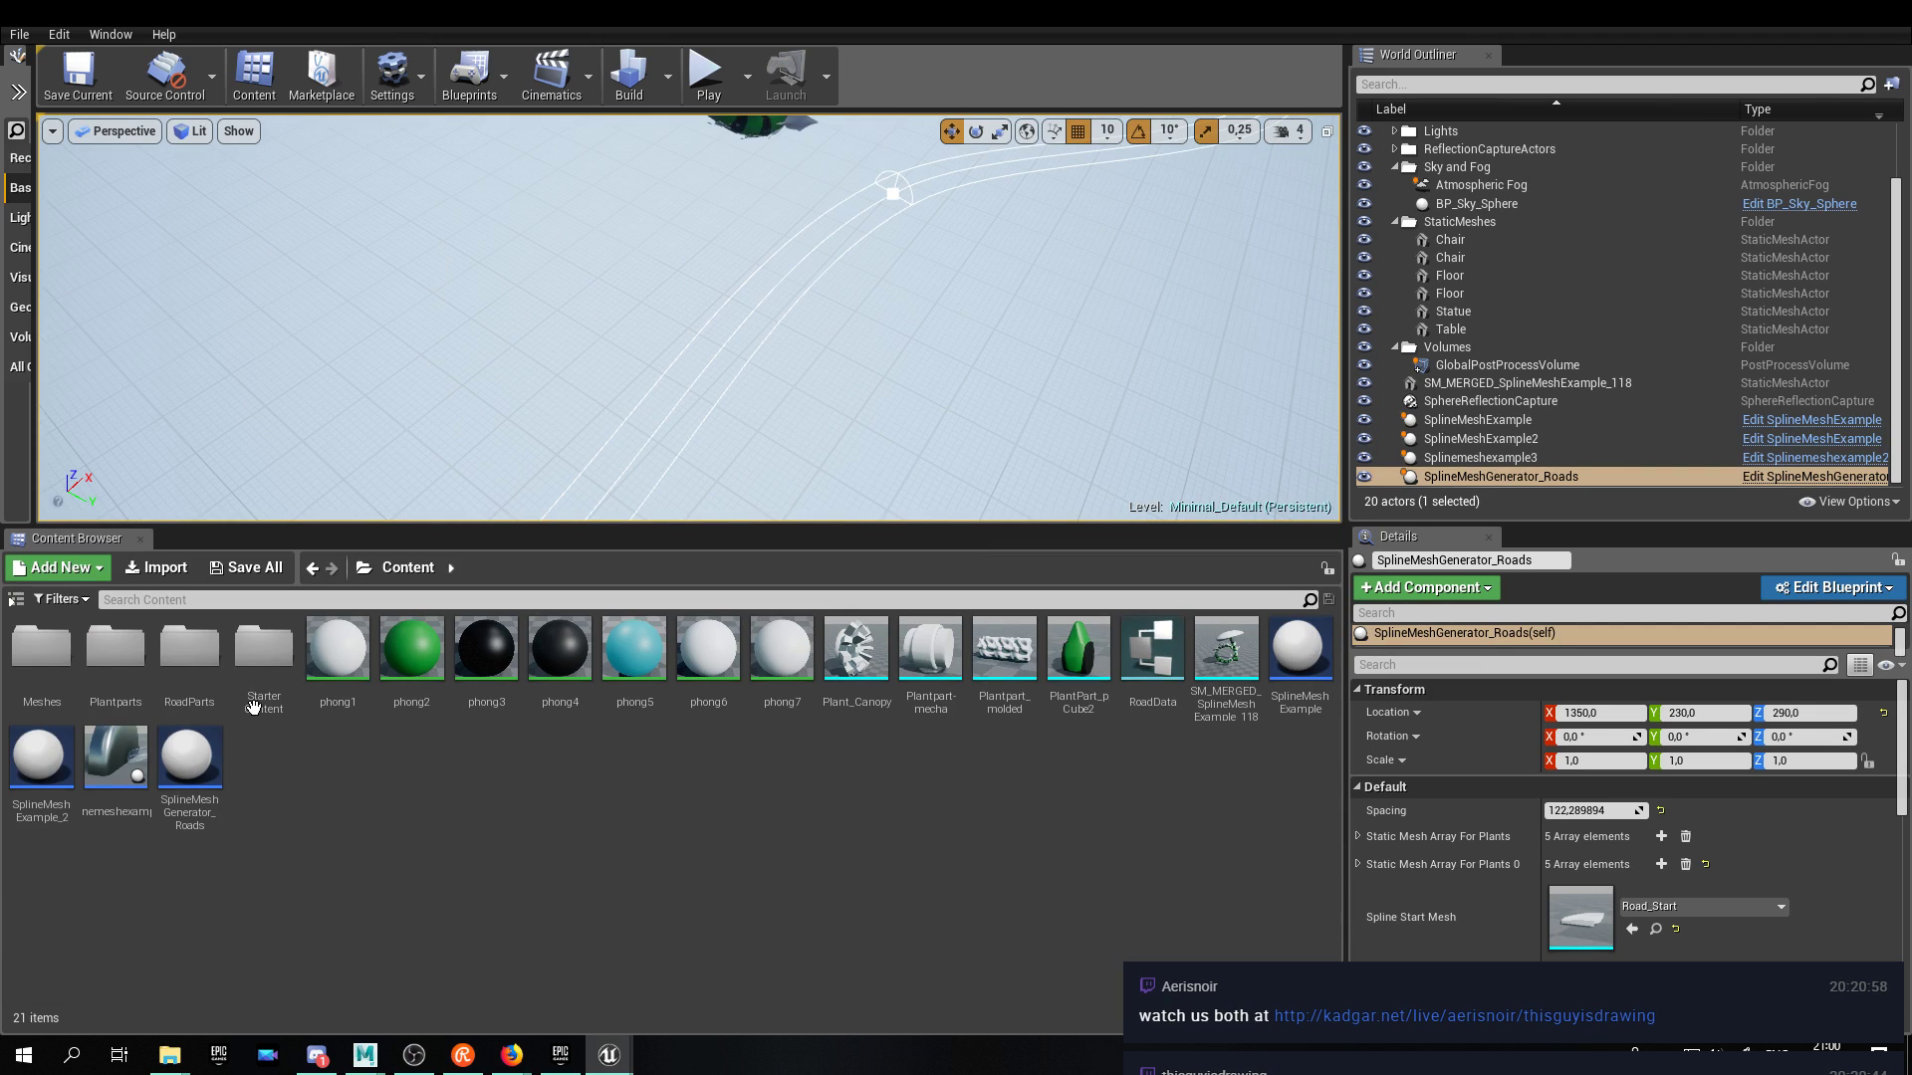
double_click(189, 652)
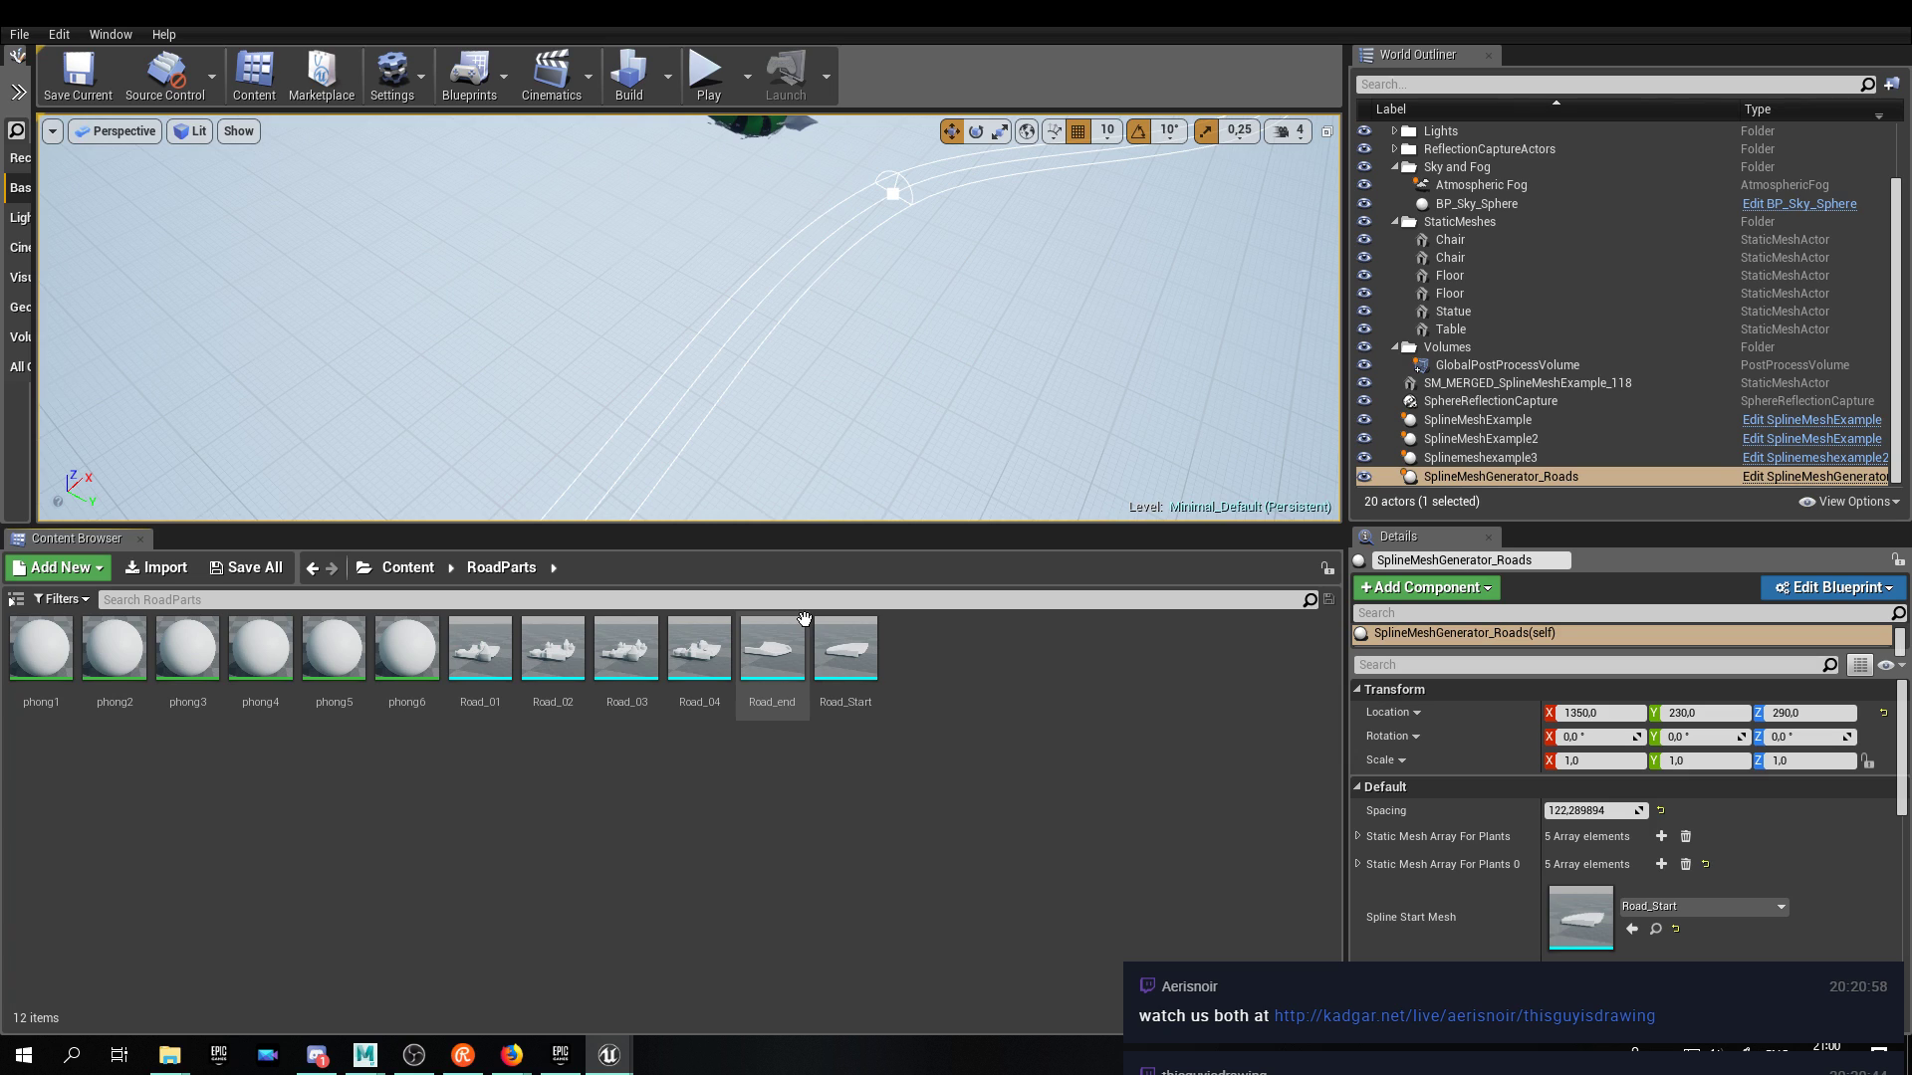
key("f")
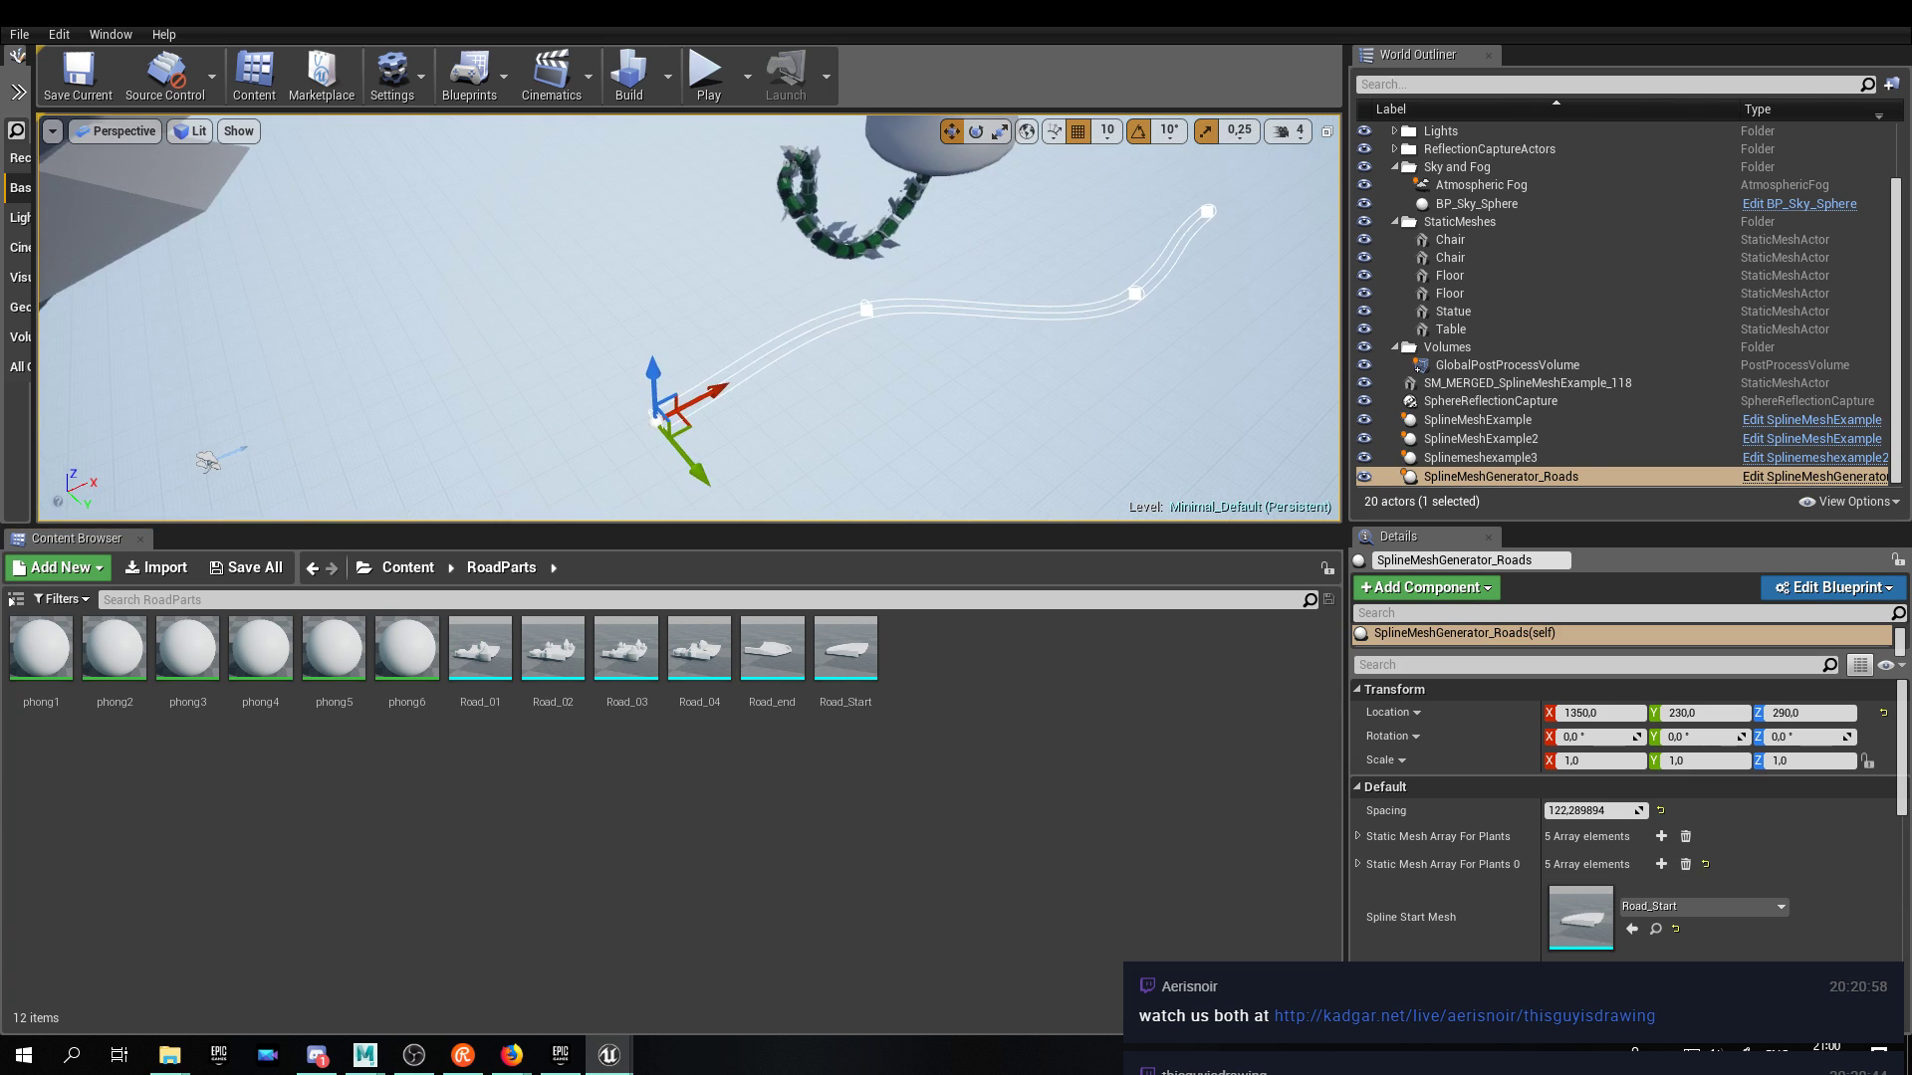
left_click_drag(692, 428, 694, 408)
left_click_drag(710, 482, 731, 494)
Open the SplineMeshGenerator_Roads blueprint and examine the node networks in its Construction Script.
left_click(1820, 478)
right_click_drag(733, 465, 893, 435)
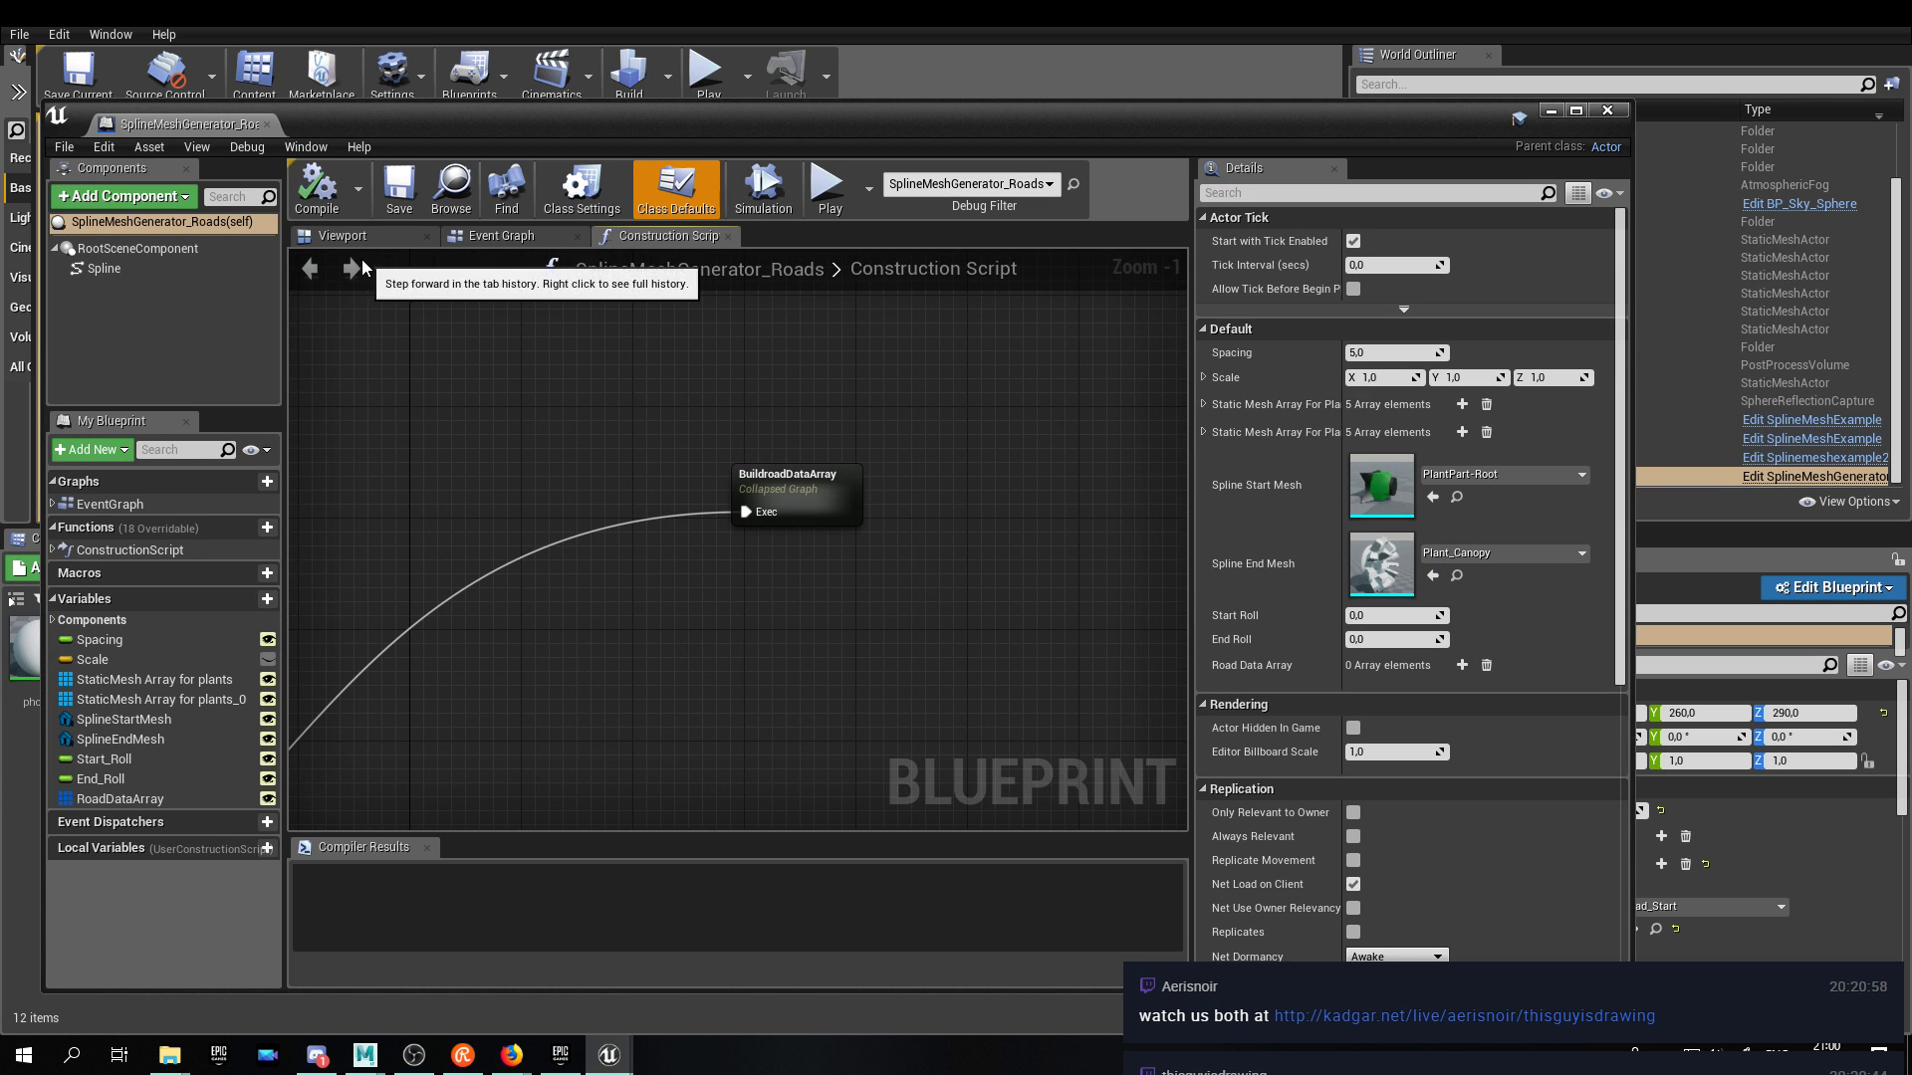
left_click_drag(705, 133, 841, 137)
right_click_drag(717, 697, 951, 466)
scroll(783, 537, "down", 5)
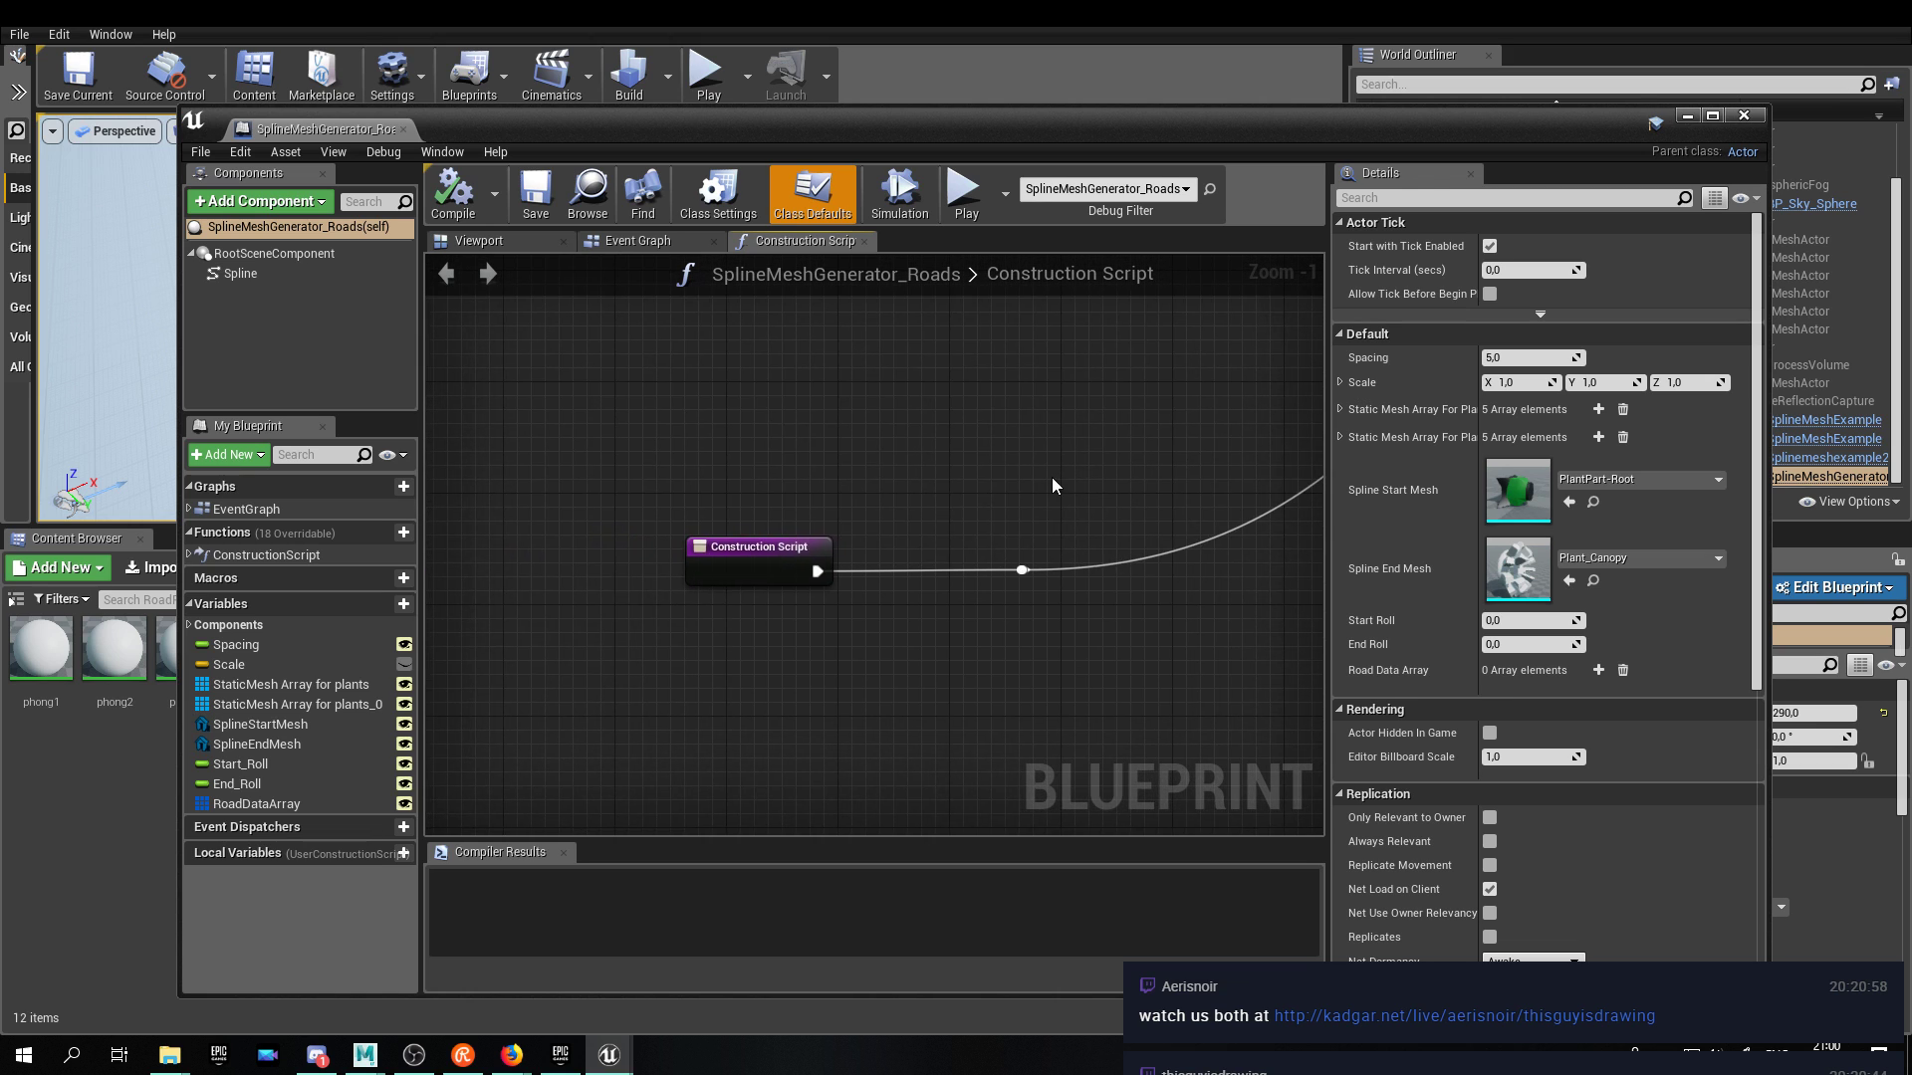
right_click_drag(1145, 443, 756, 265)
right_click_drag(814, 400, 727, 430)
scroll(827, 577, "up", 3)
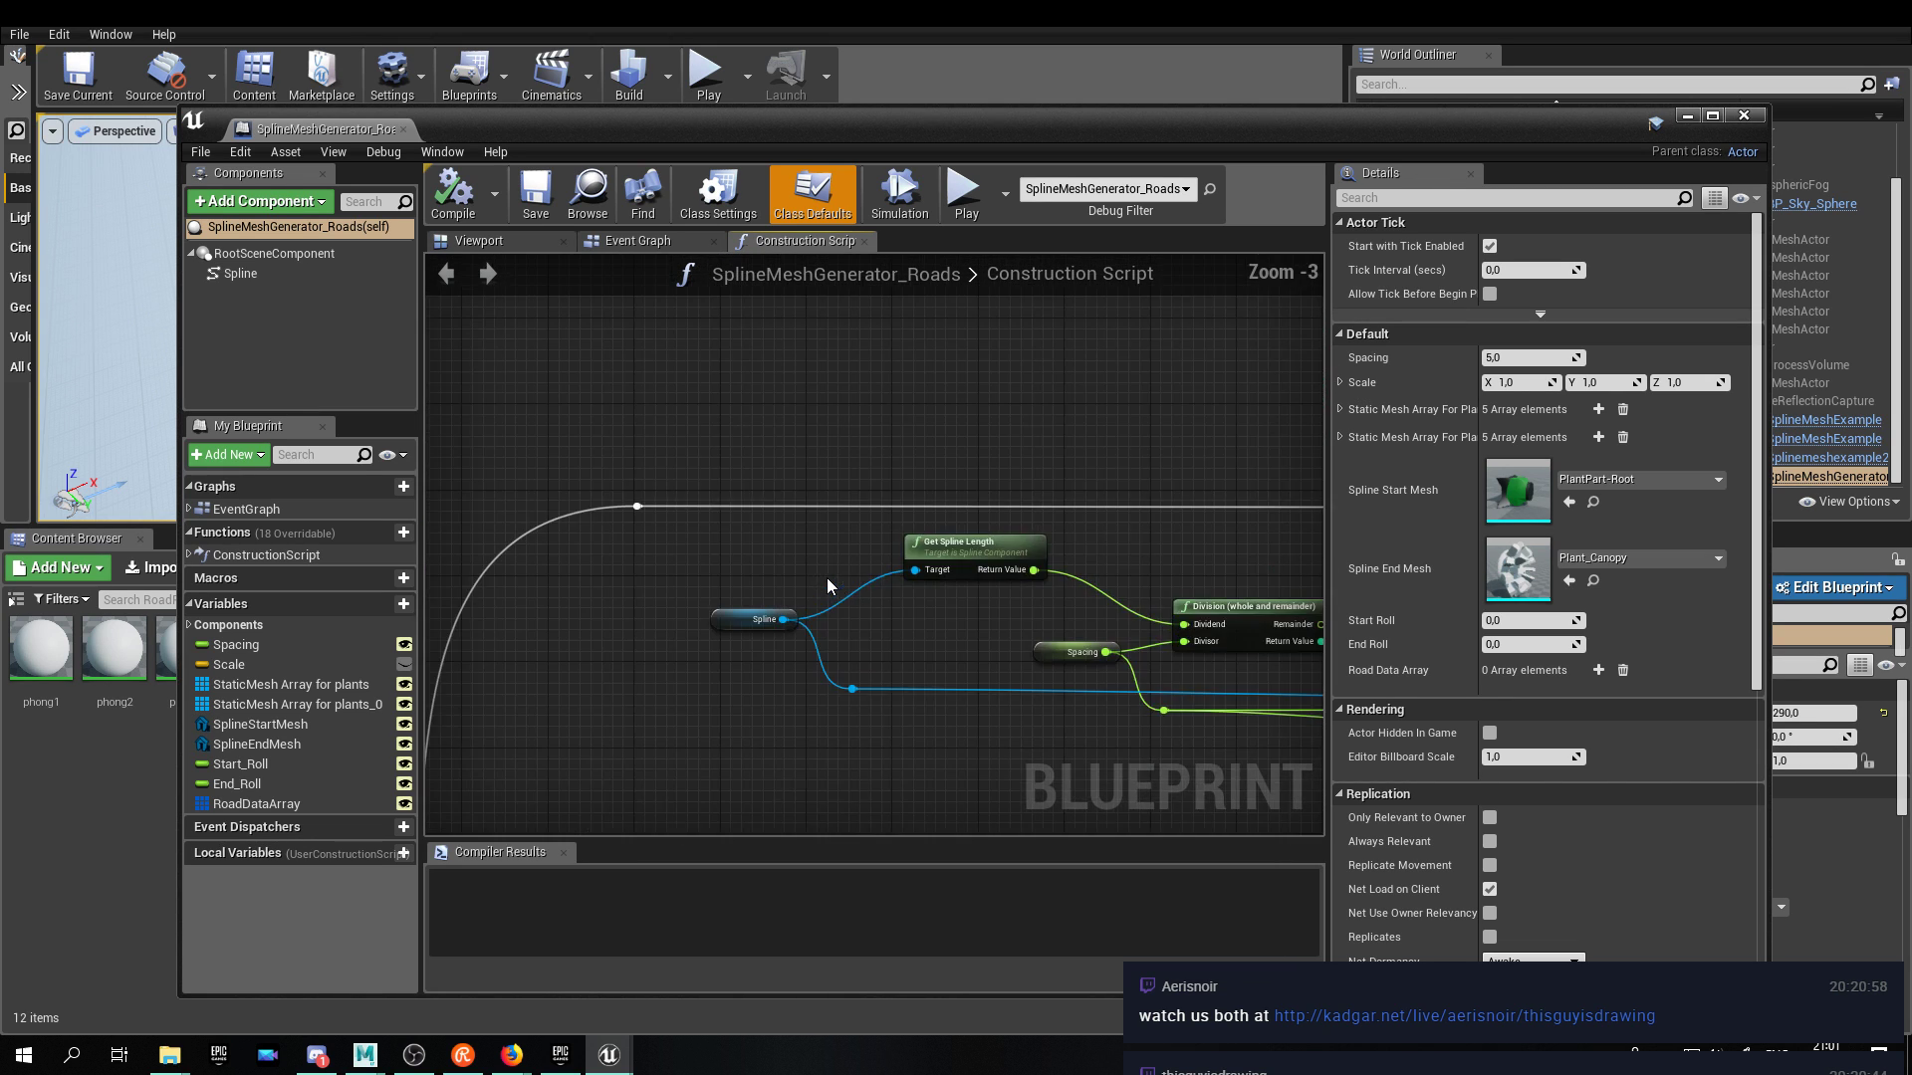
right_click_drag(826, 577, 613, 475)
scroll(643, 478, "down", 3)
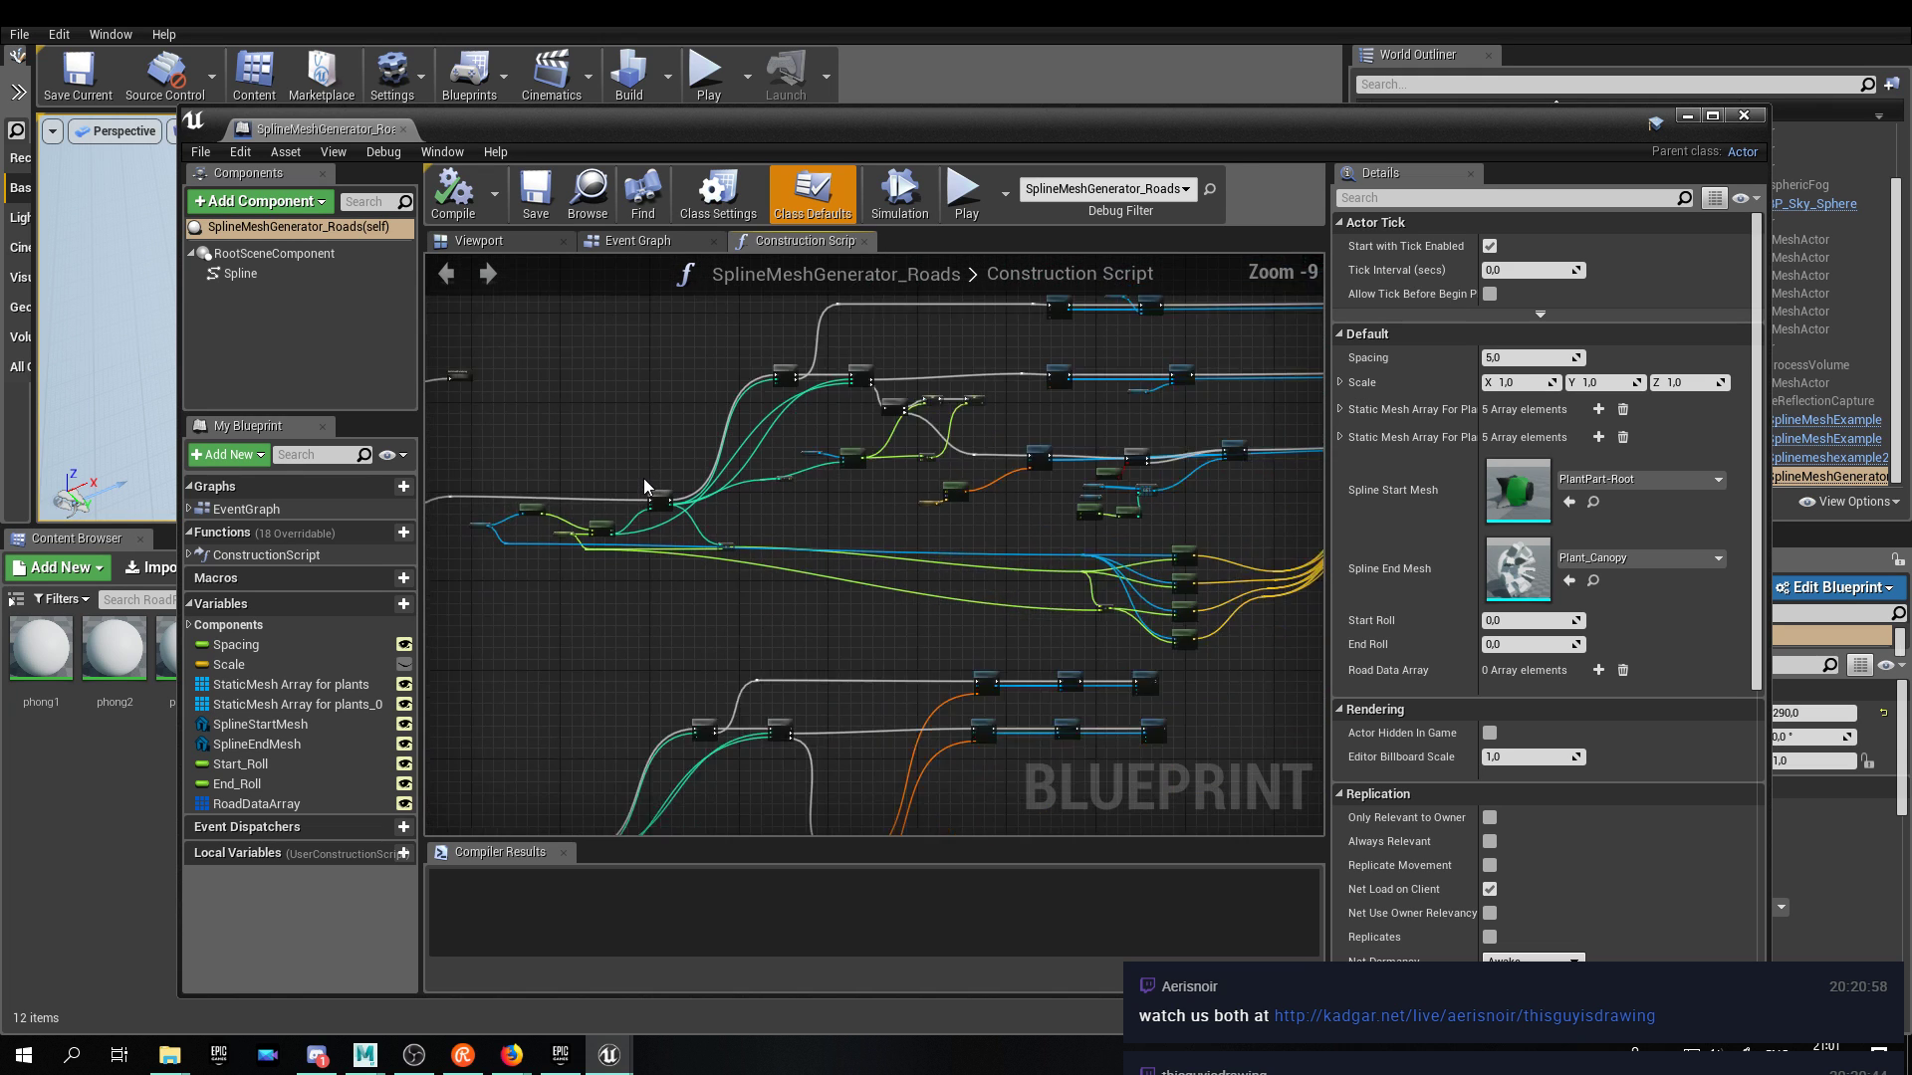
key("ctrl+z")
scroll(823, 432, "up", 2)
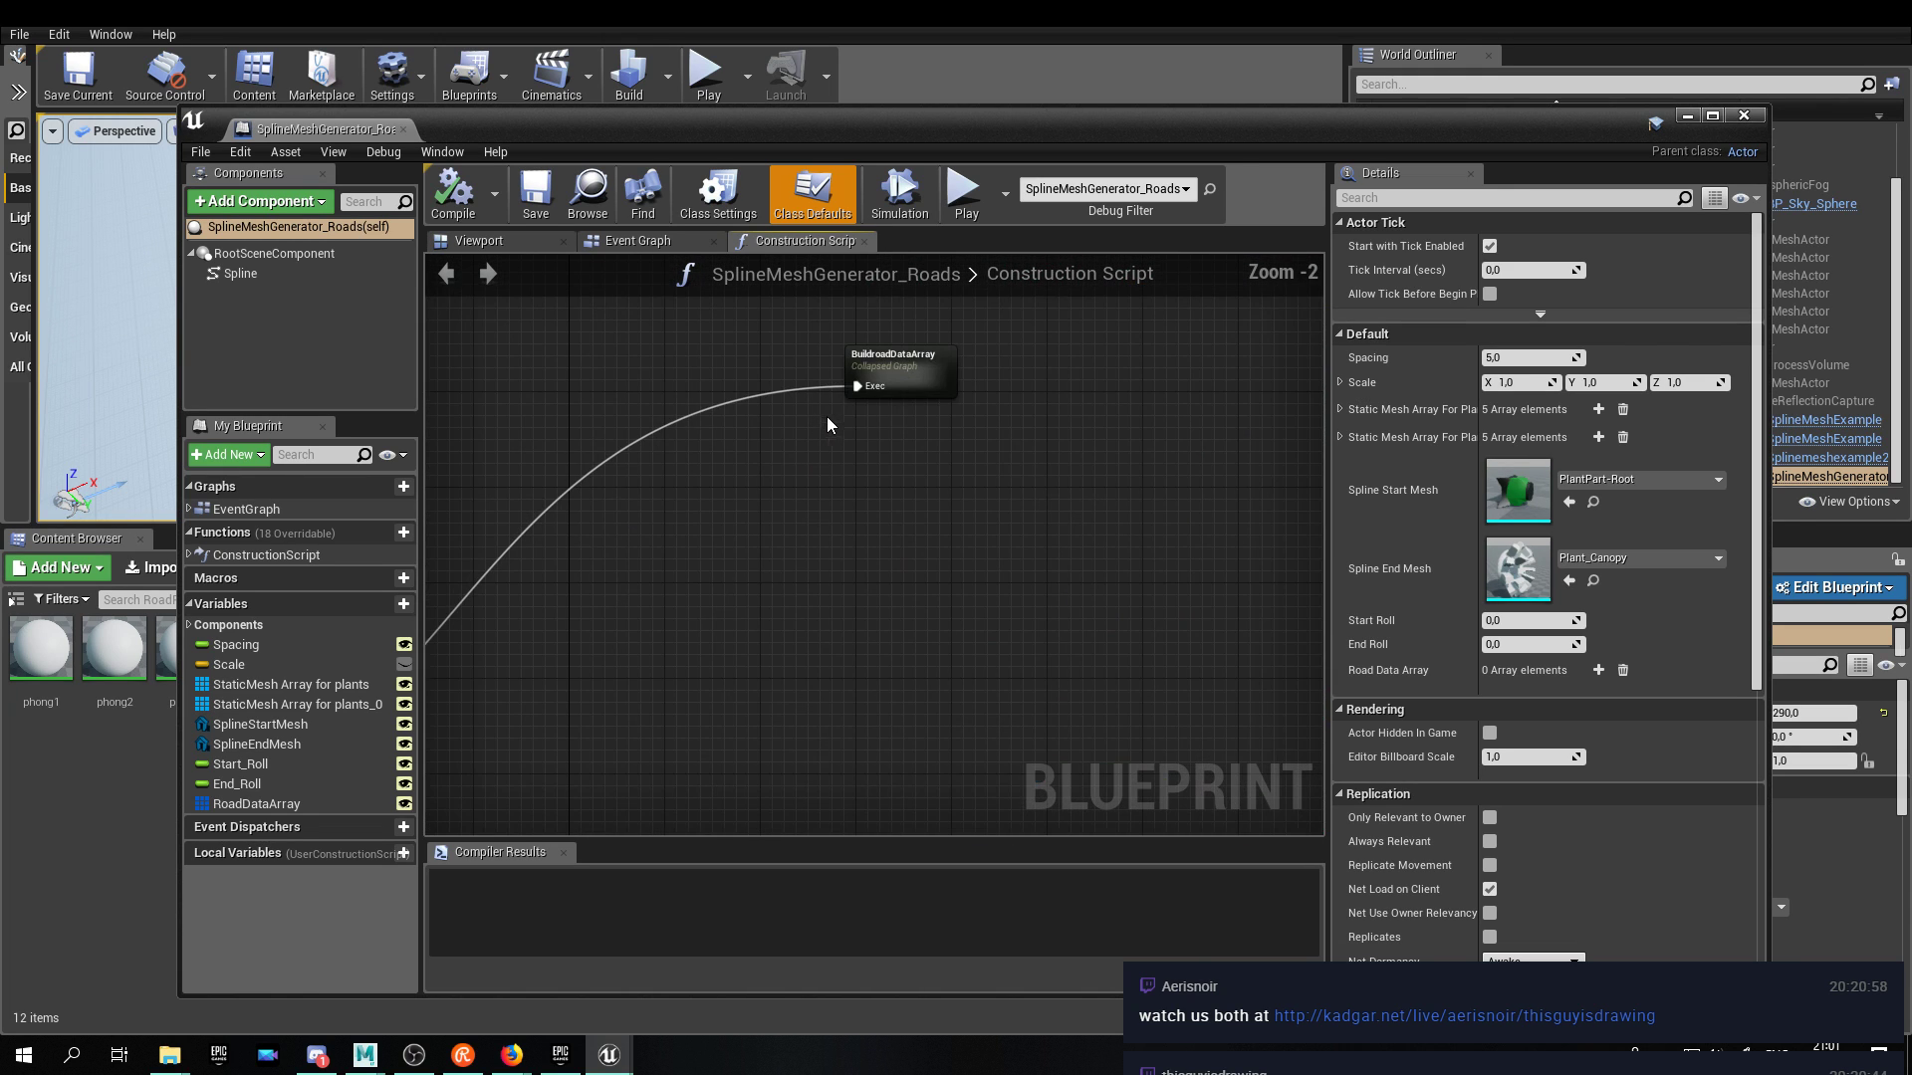
Look inside the BuildroadDataArray collapsed graph and return to the Construction Script graph.
double_click(896, 368)
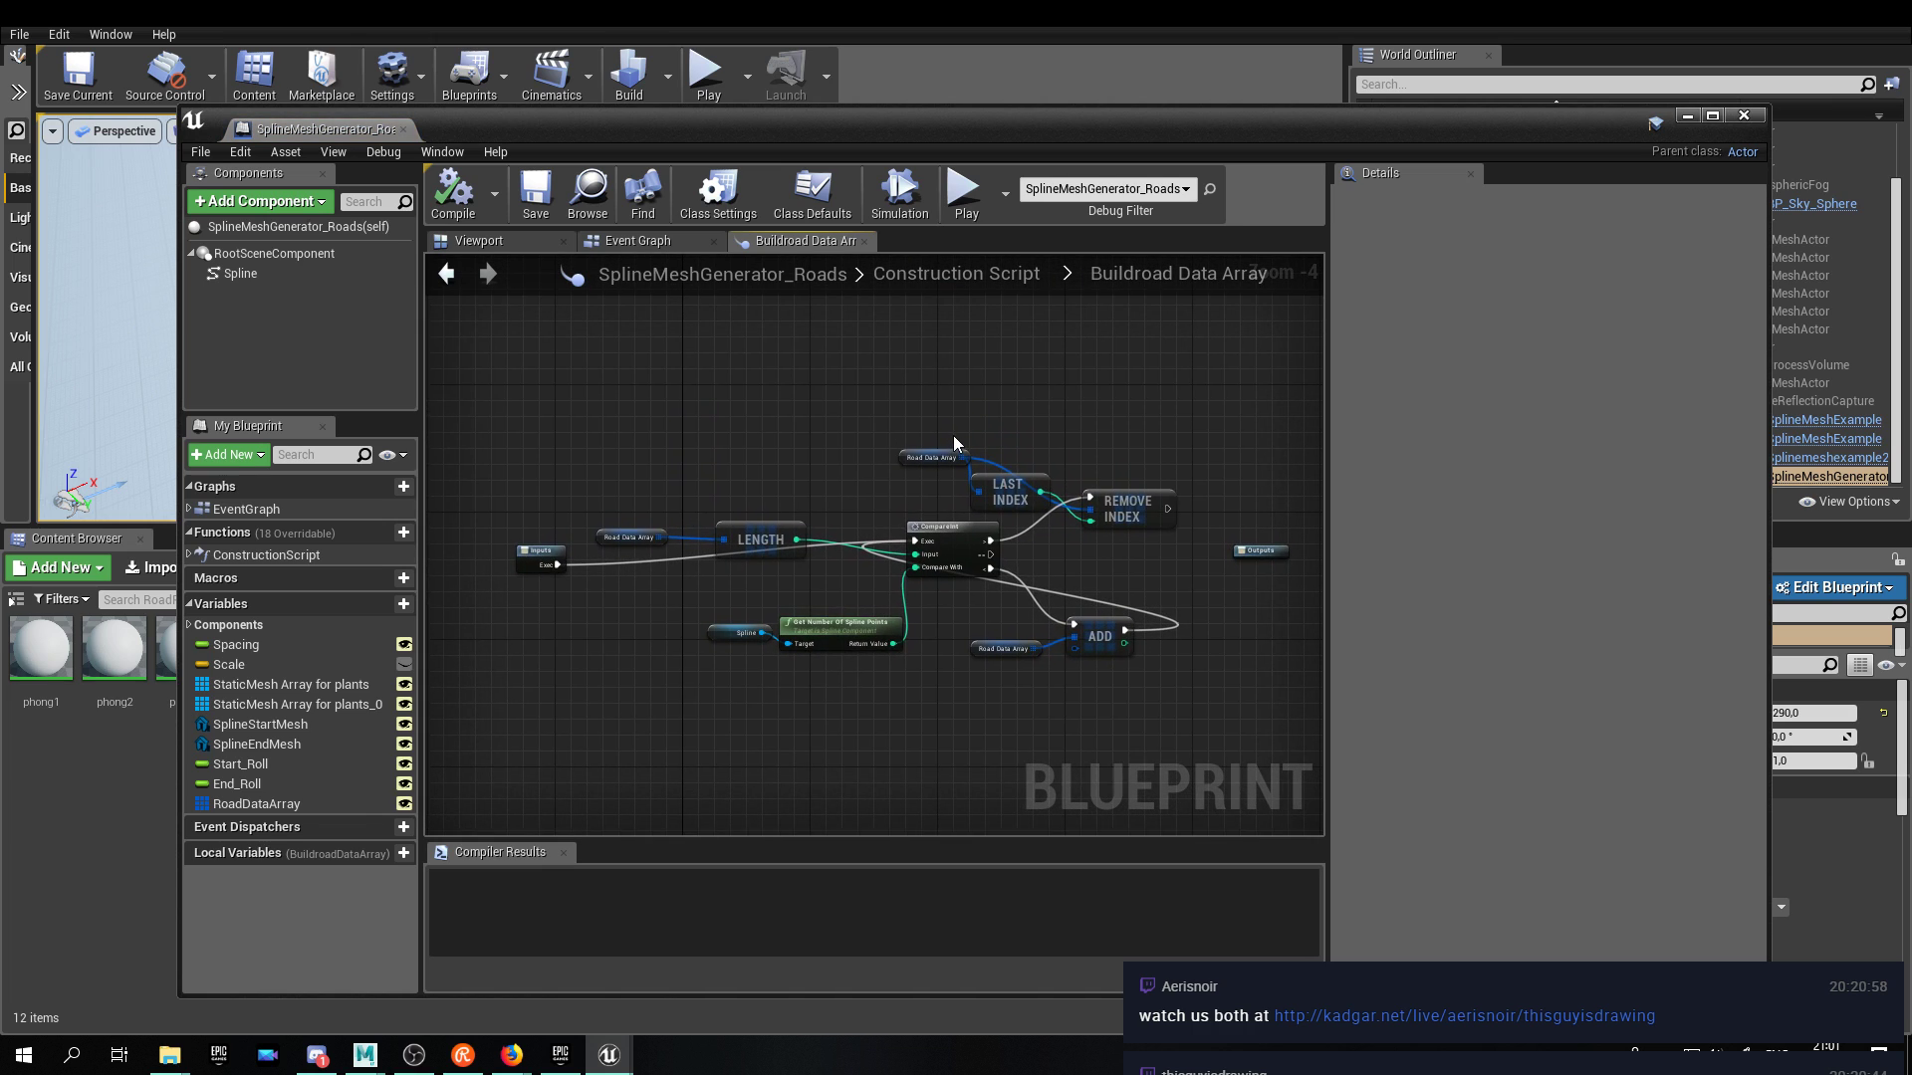
scroll(953, 435, "up", 2)
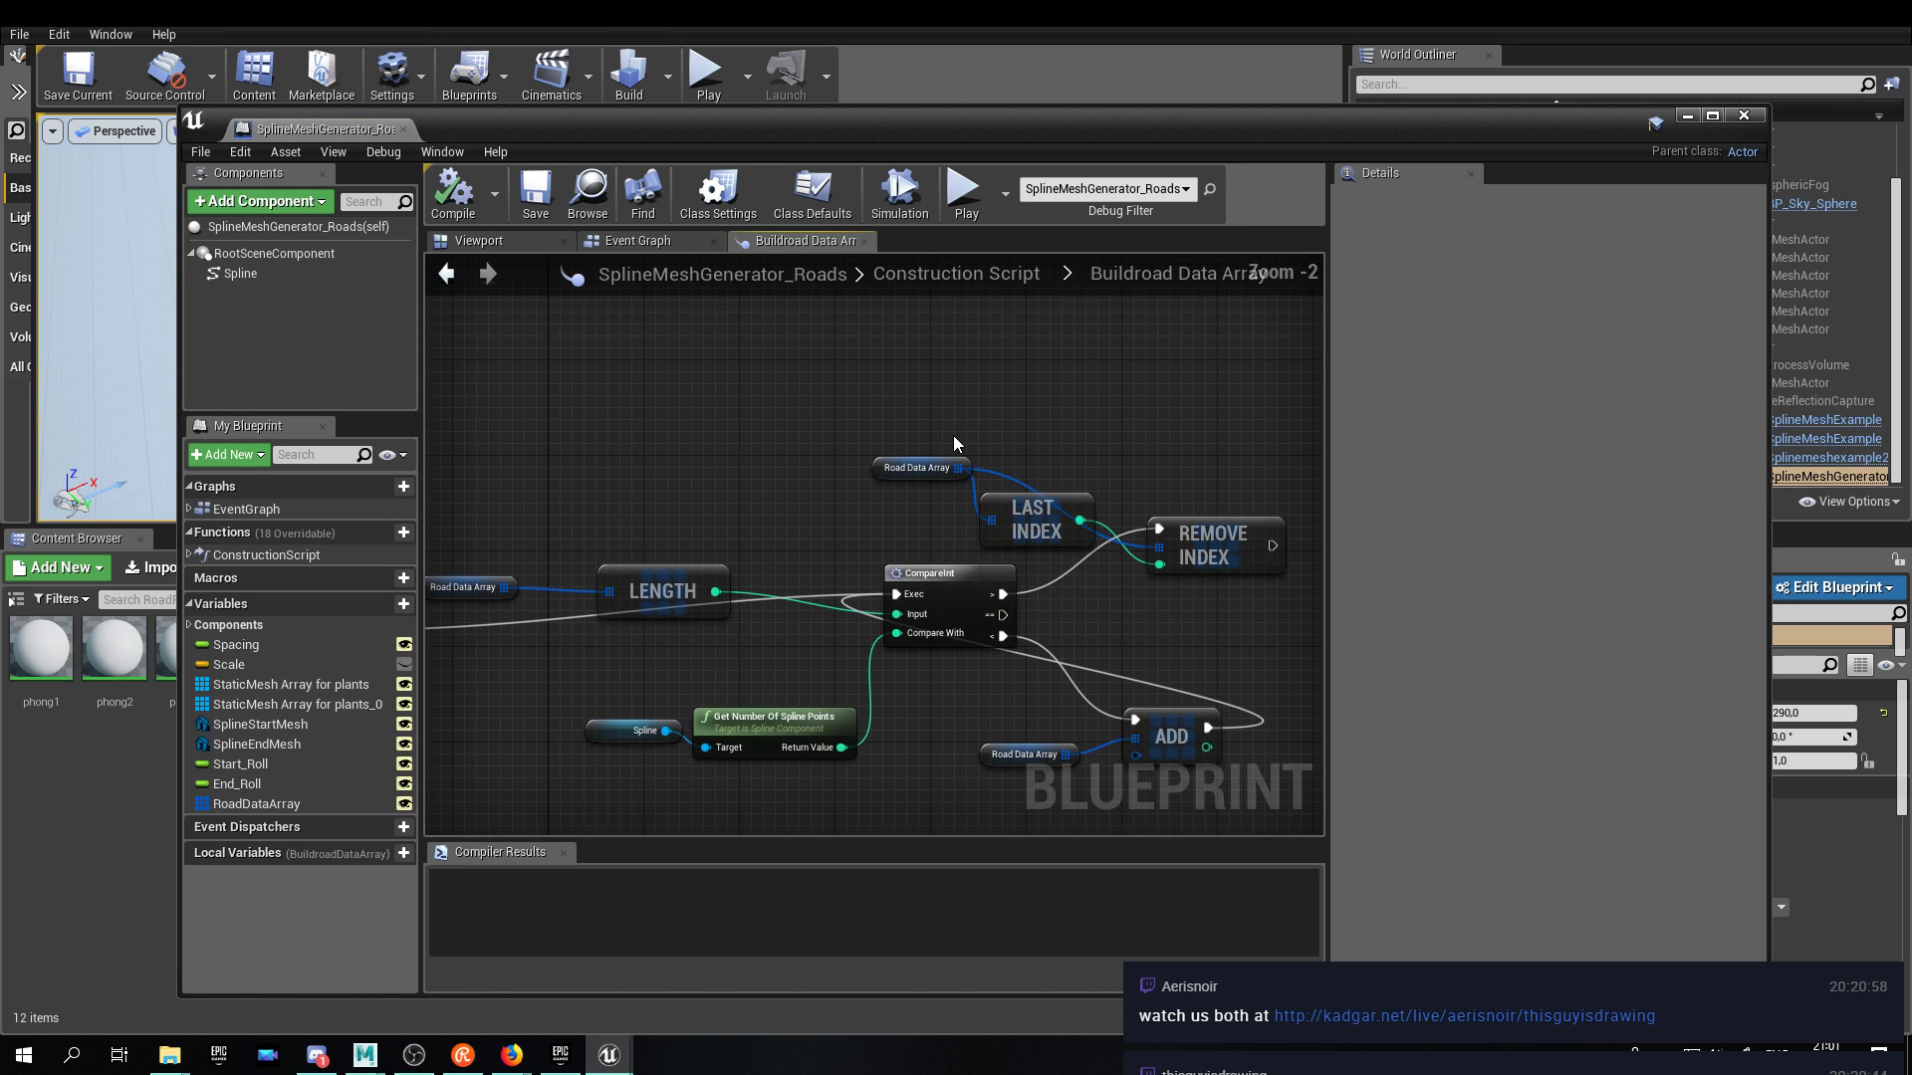
left_click(649, 249)
left_click(767, 243)
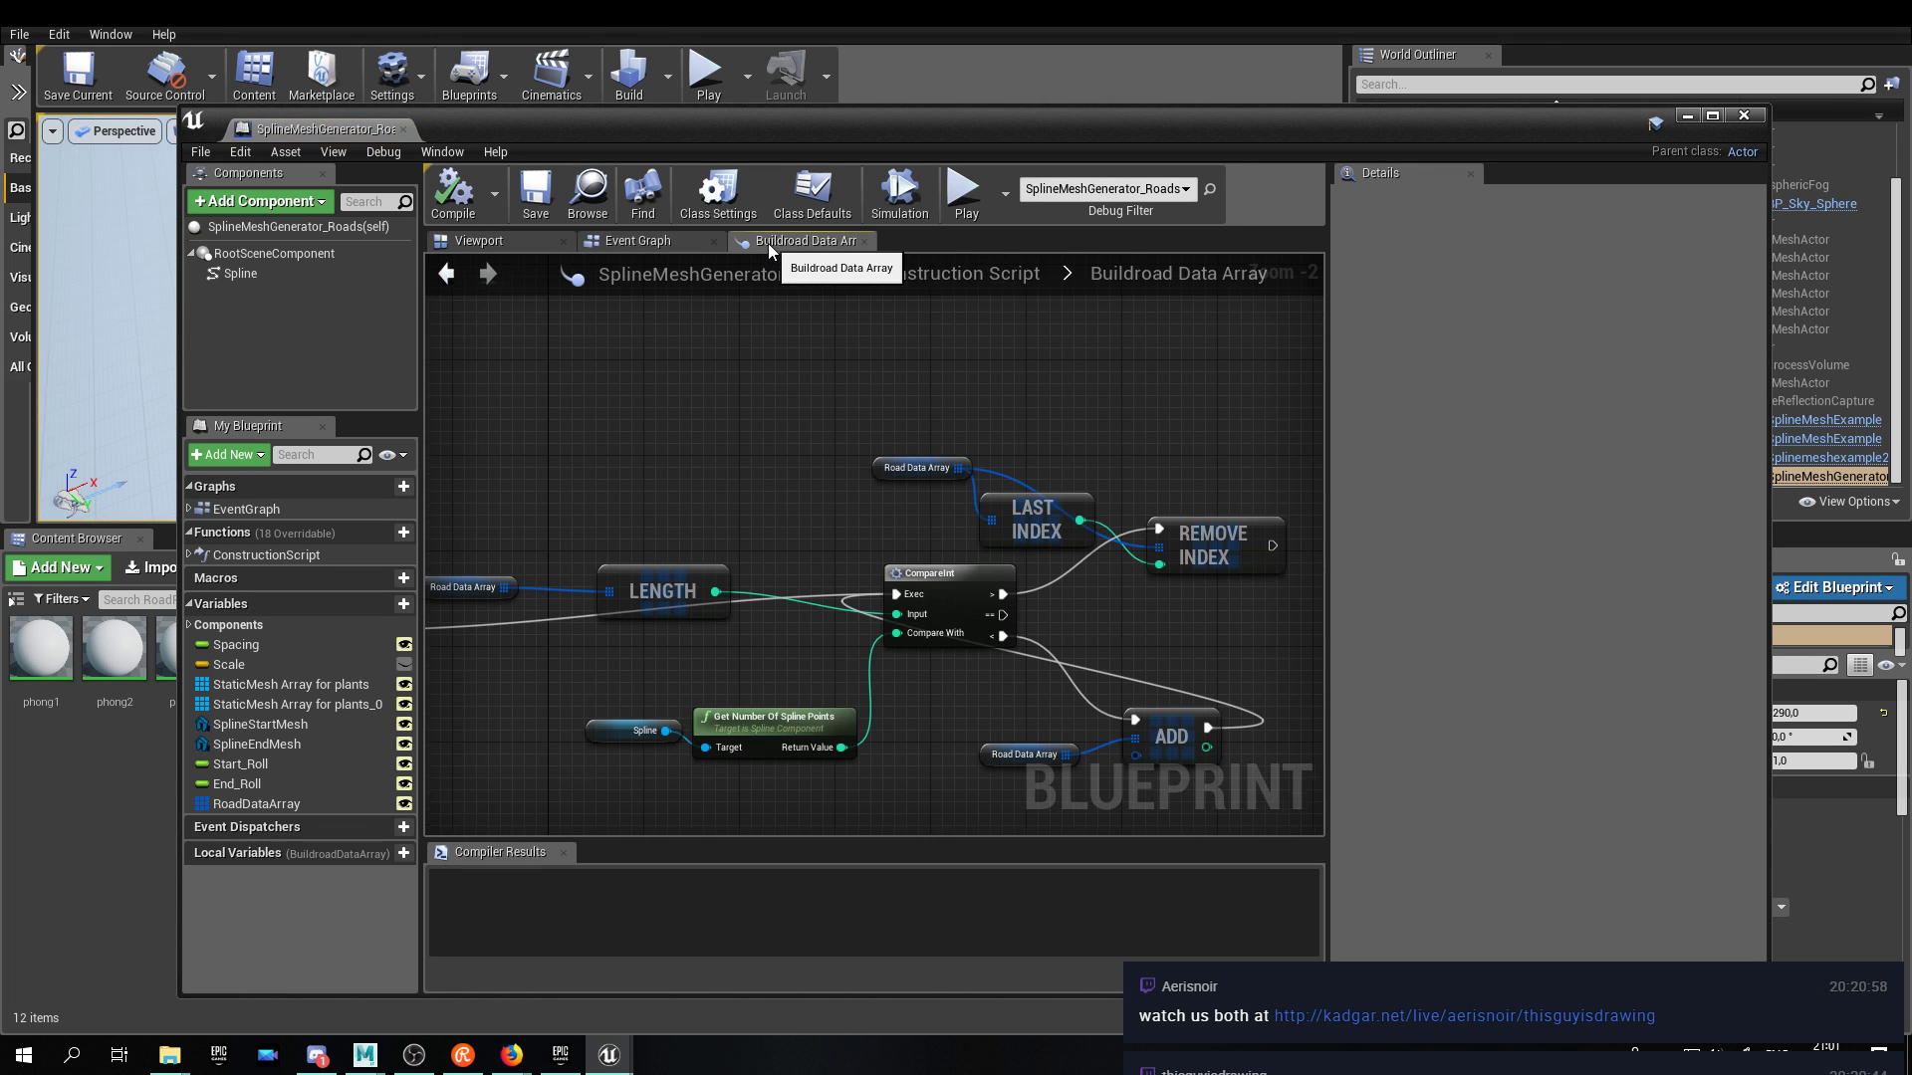
left_click(971, 278)
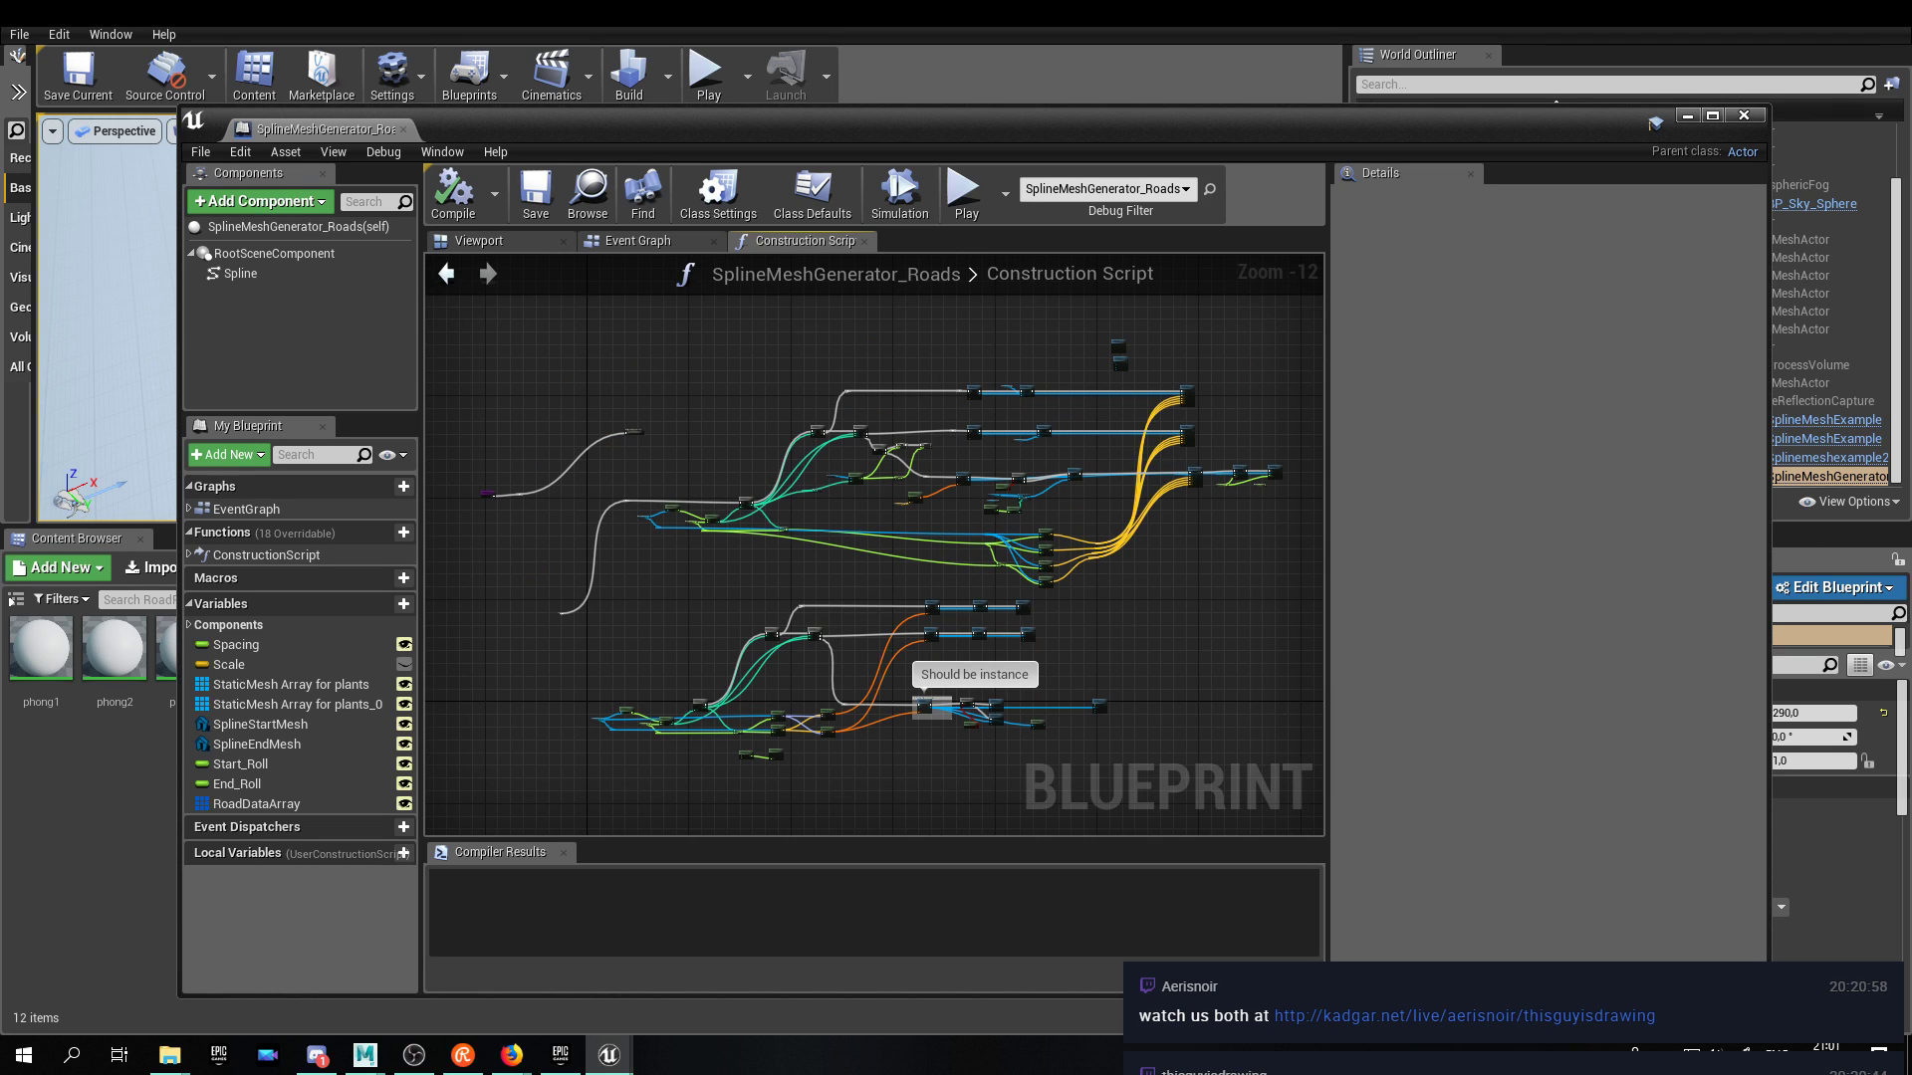
Line up the Construction Script entry node, its reroute node and BuildroadDataArray in one horizontal row.
left_click(511, 1056)
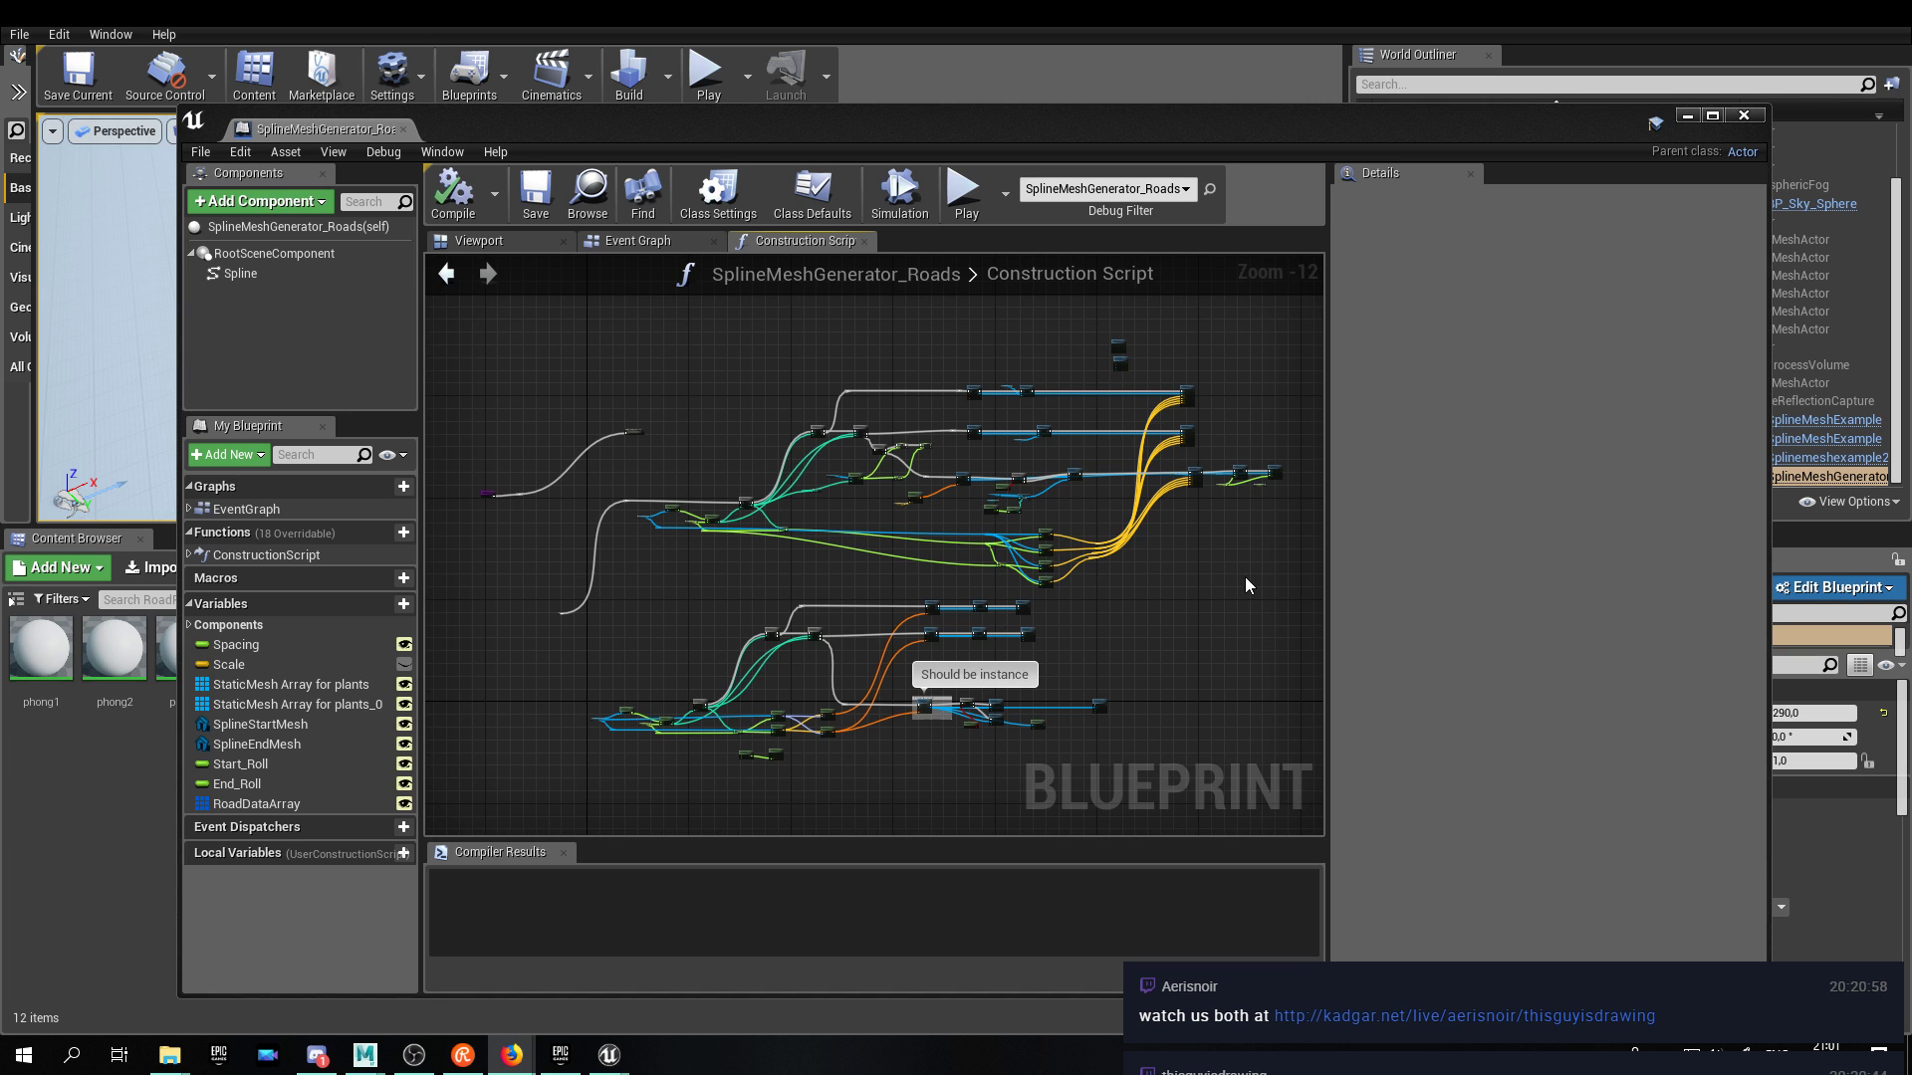
scroll(632, 384, "up", 9)
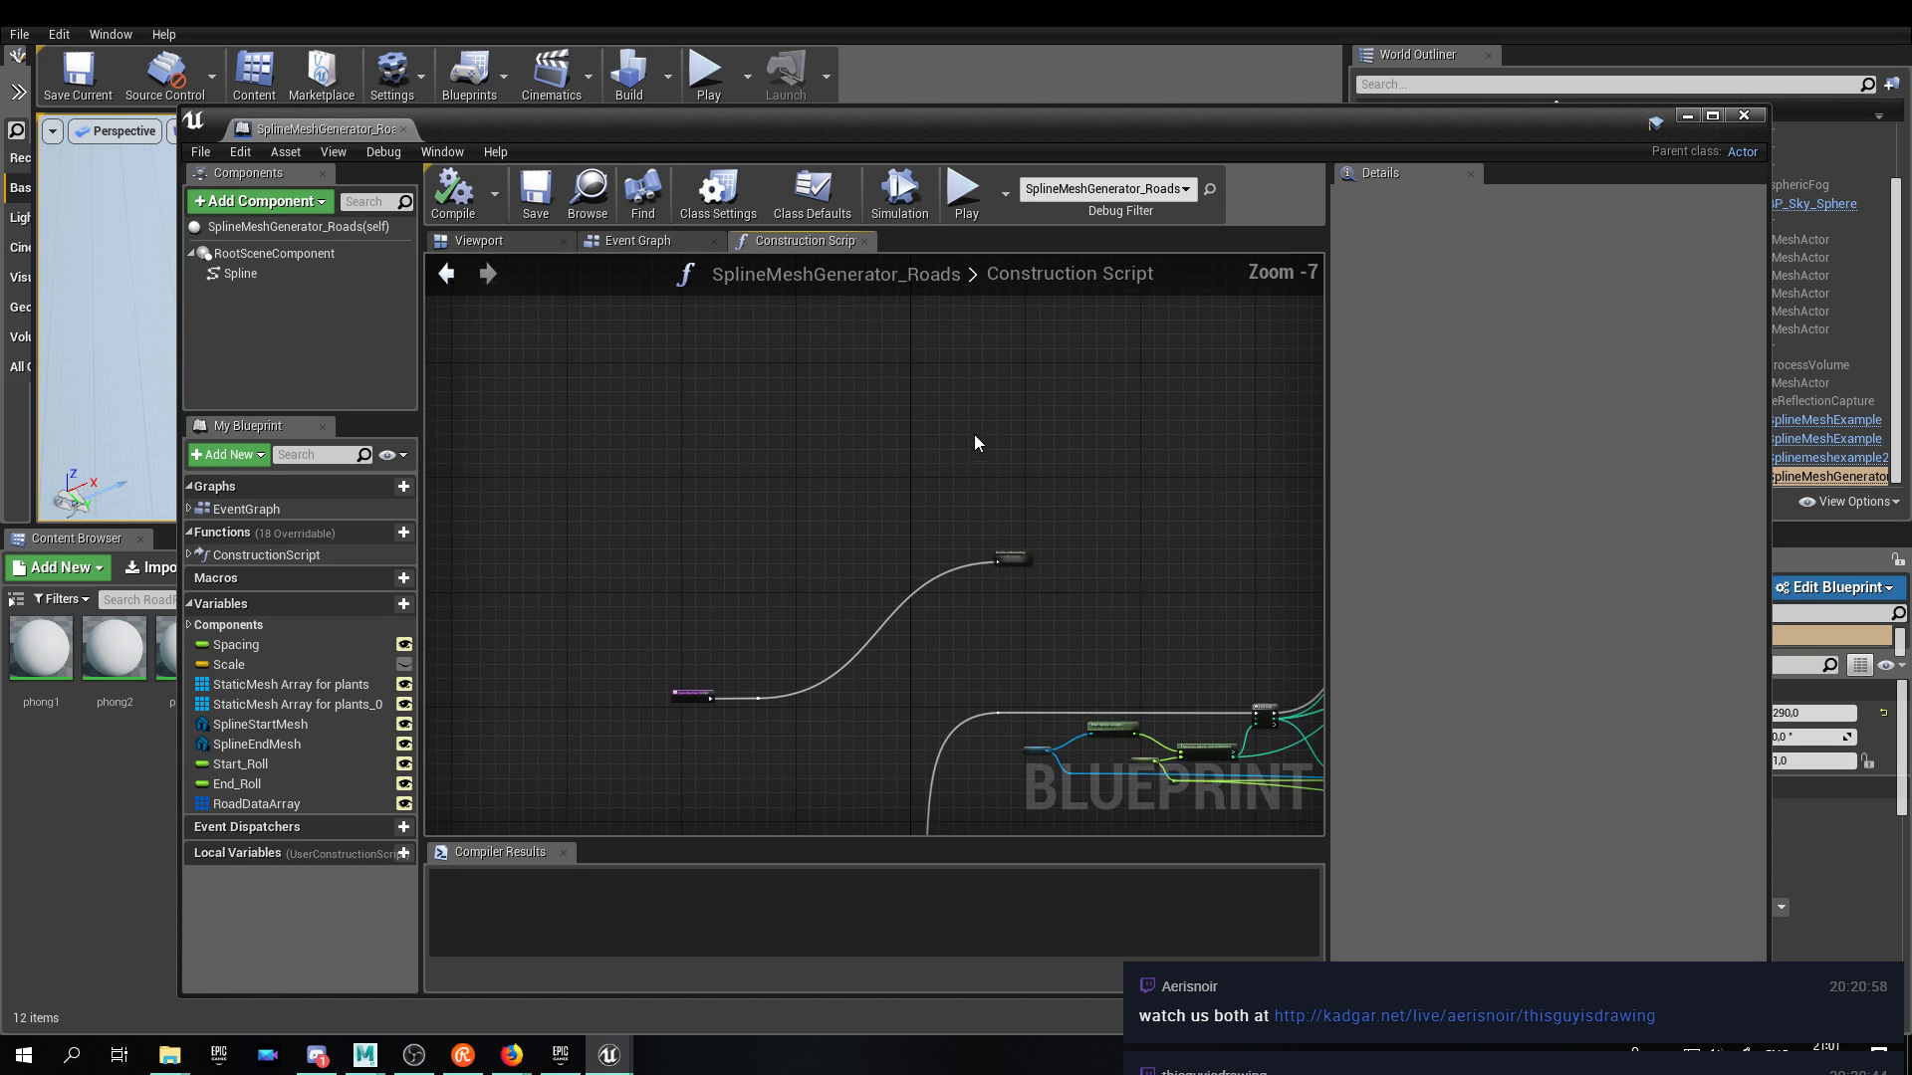
right_click_drag(862, 397, 687, 603)
left_click(1190, 648)
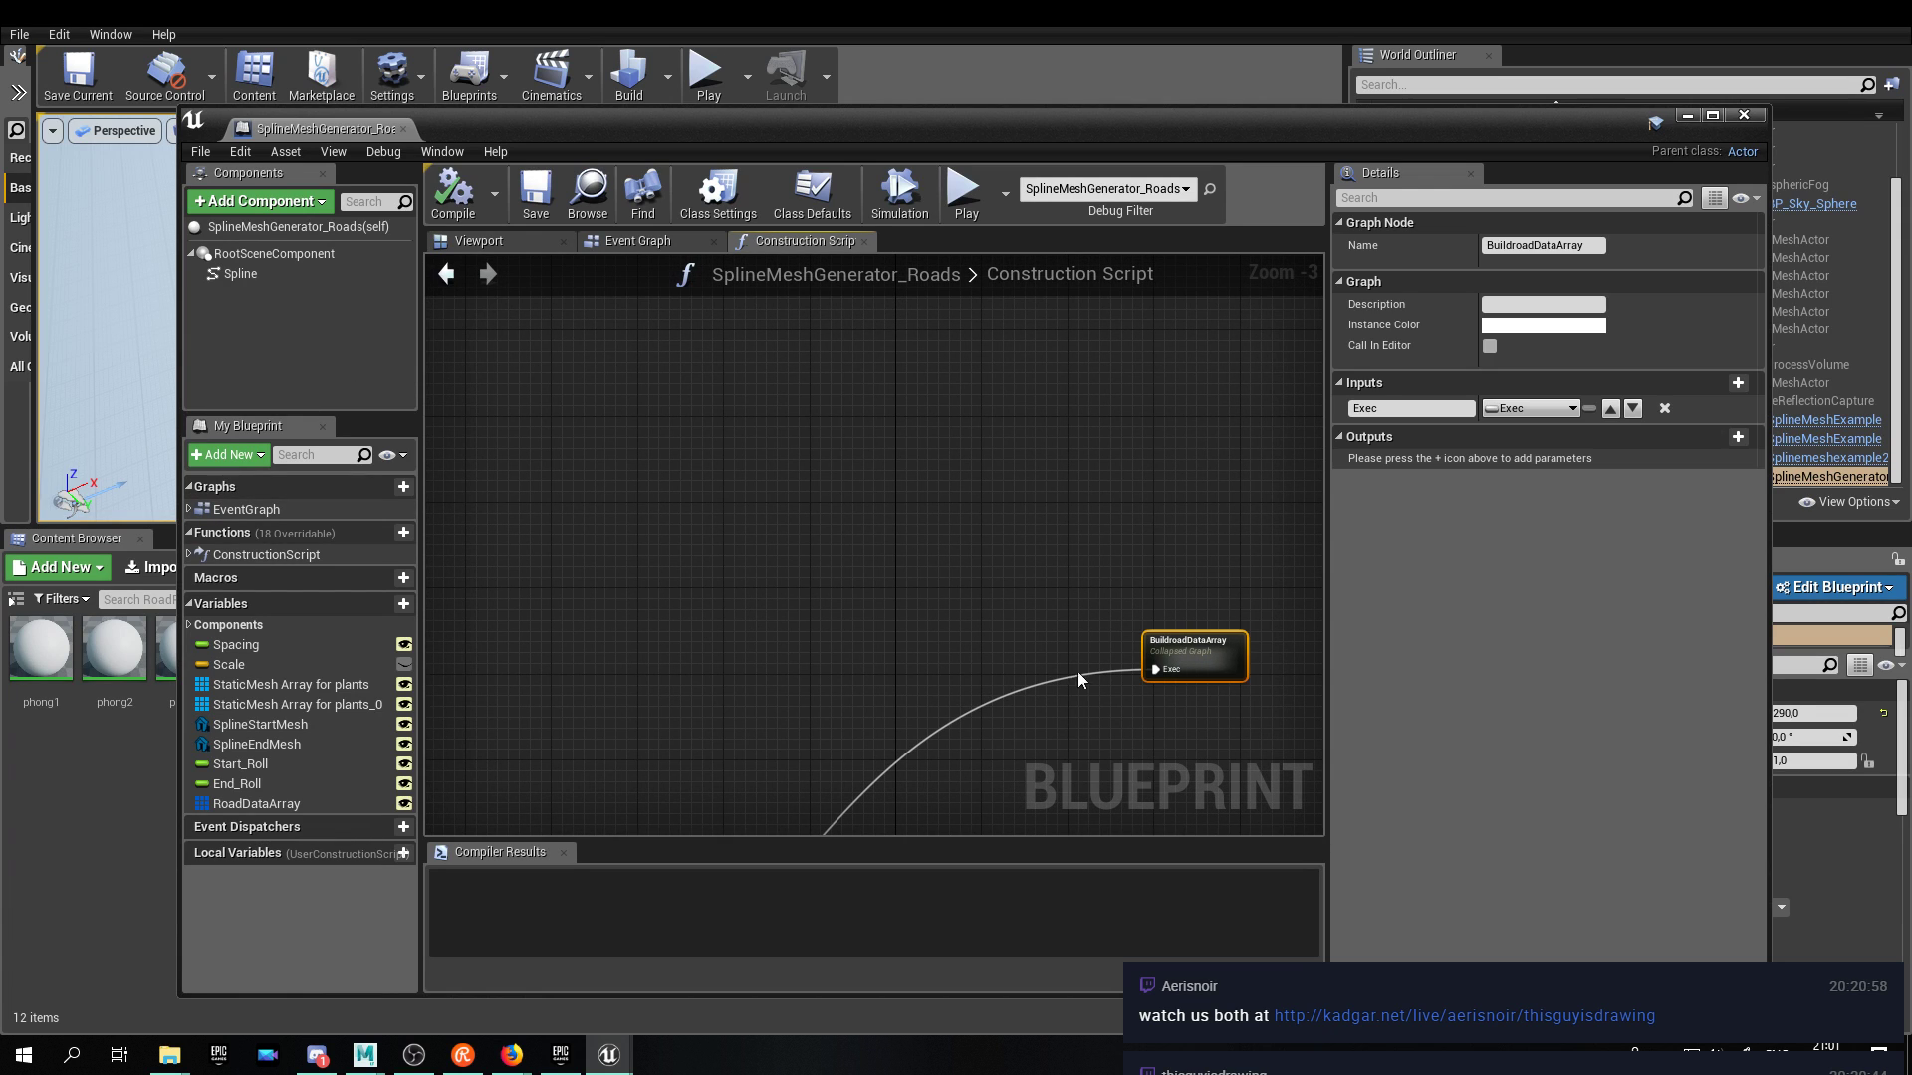
right_click_drag(924, 600, 1071, 274)
right_click_drag(1311, 374, 1058, 454)
left_click_drag(1071, 402, 598, 757)
right_click_drag(583, 728, 1144, 431)
left_click_drag(1175, 461, 1031, 531)
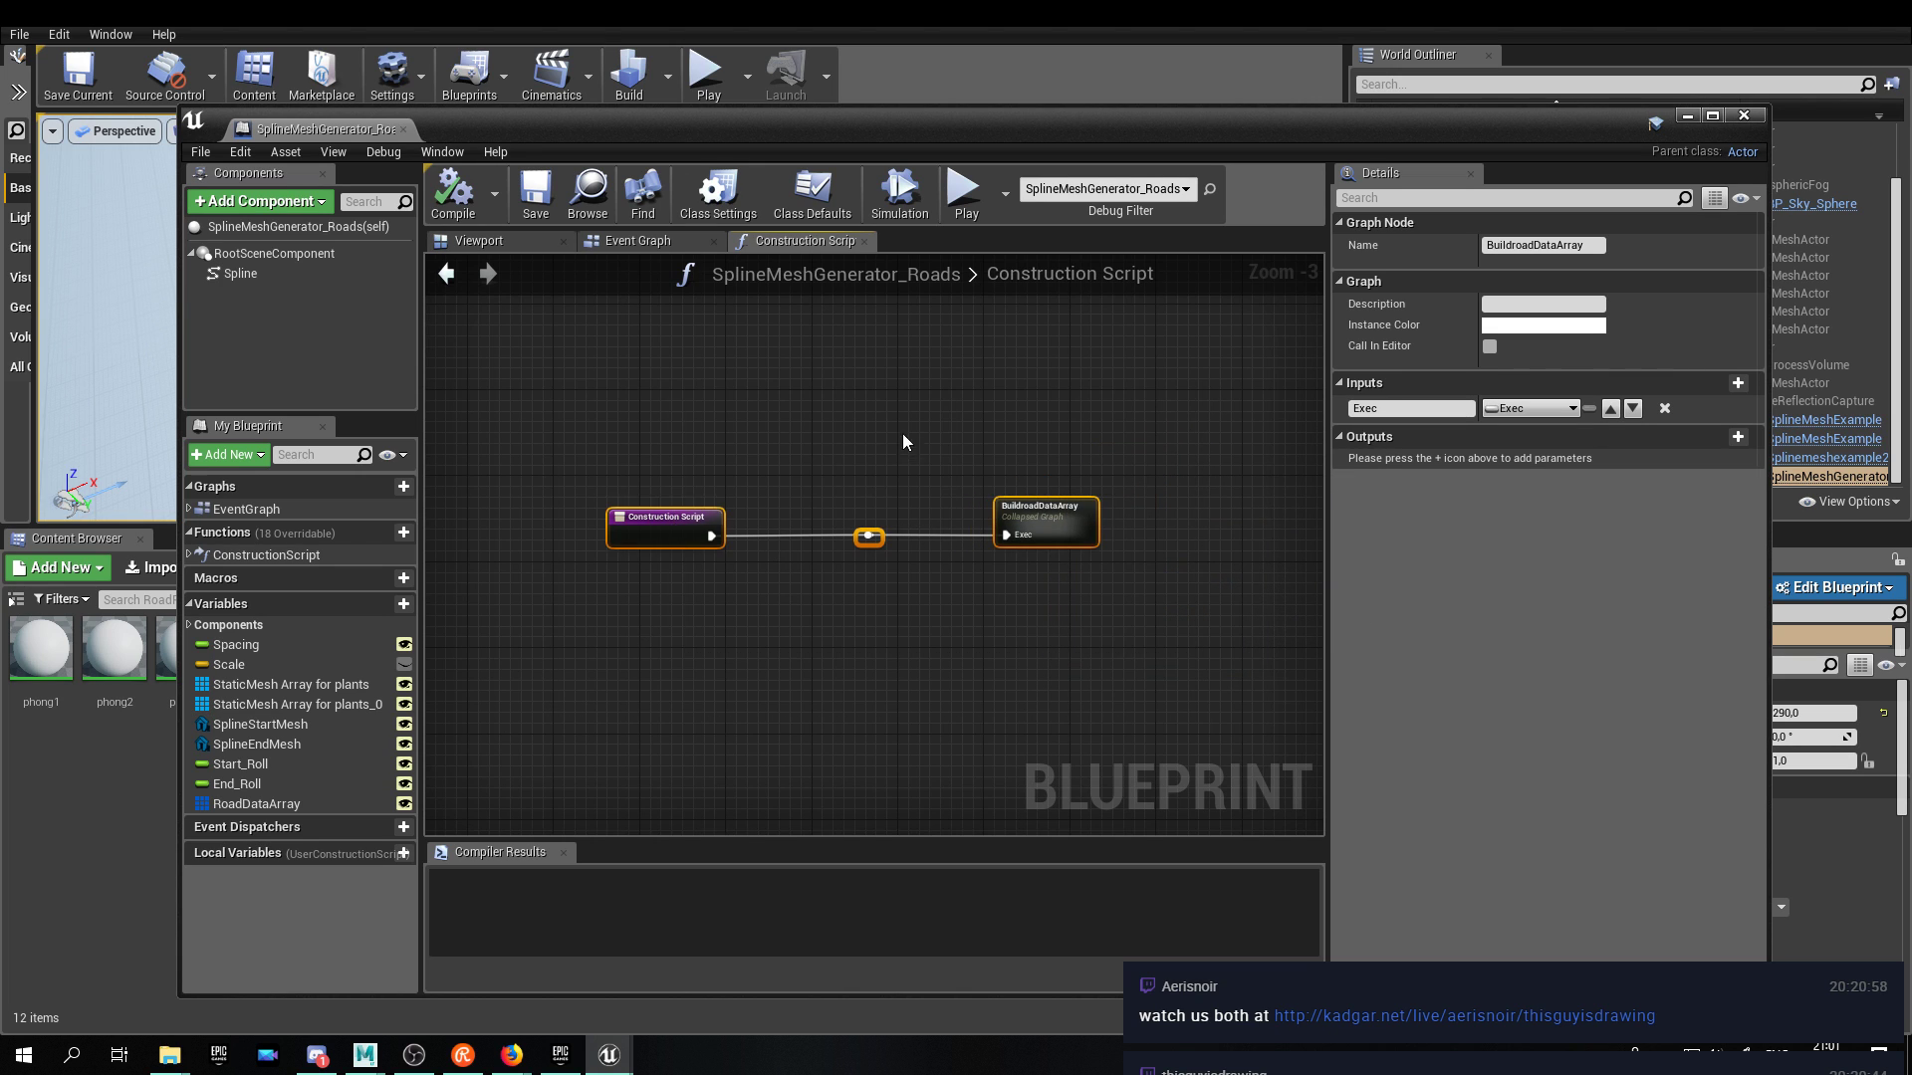
Move the aligned row of Construction Script entry nodes up, well clear of the spline mesh networks.
right_click_drag(900, 435, 889, 626)
scroll(889, 626, "down", 5)
left_click_drag(839, 595, 900, 315)
right_click_drag(951, 429, 714, 603)
left_click_drag(658, 479, 668, 370)
scroll(895, 566, "down", 4)
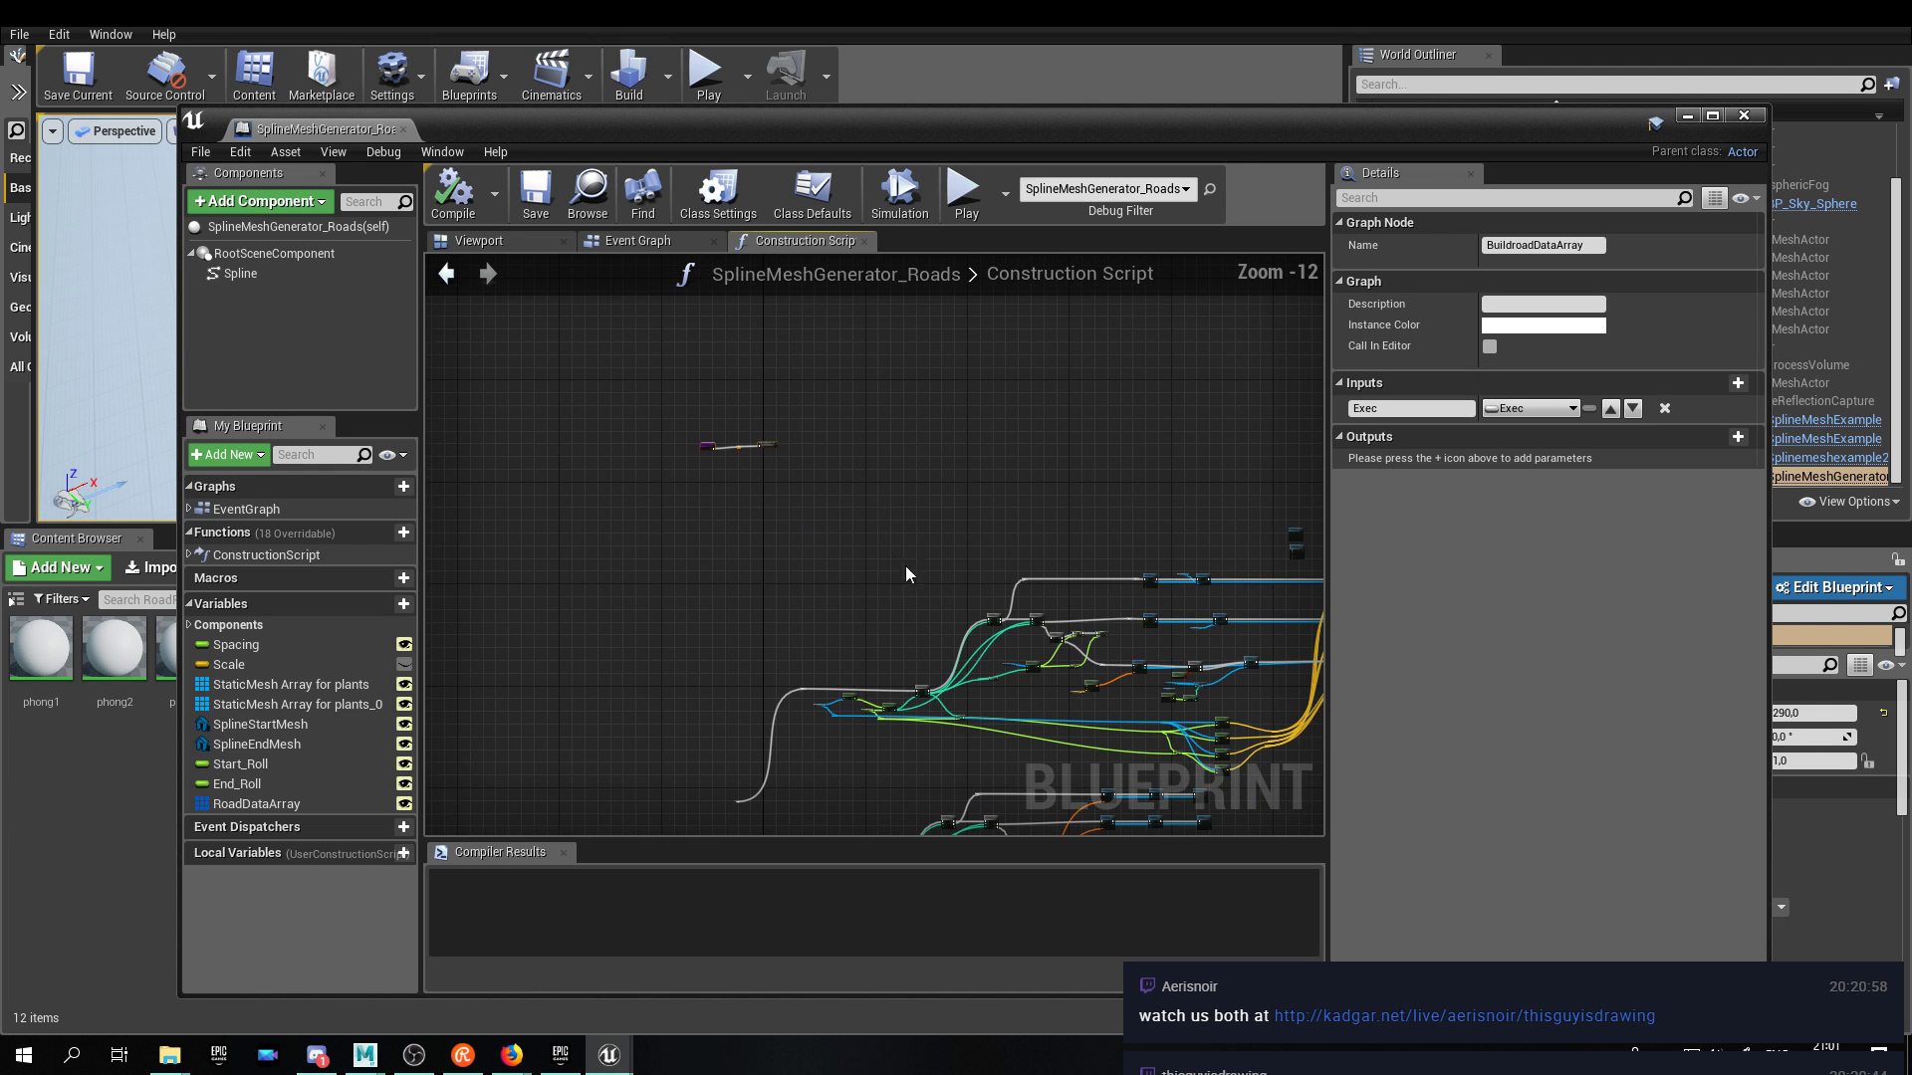
Select the whole lower node network with the "Should be instance" comment and move it farther below the upper network.
right_click_drag(929, 579, 846, 291)
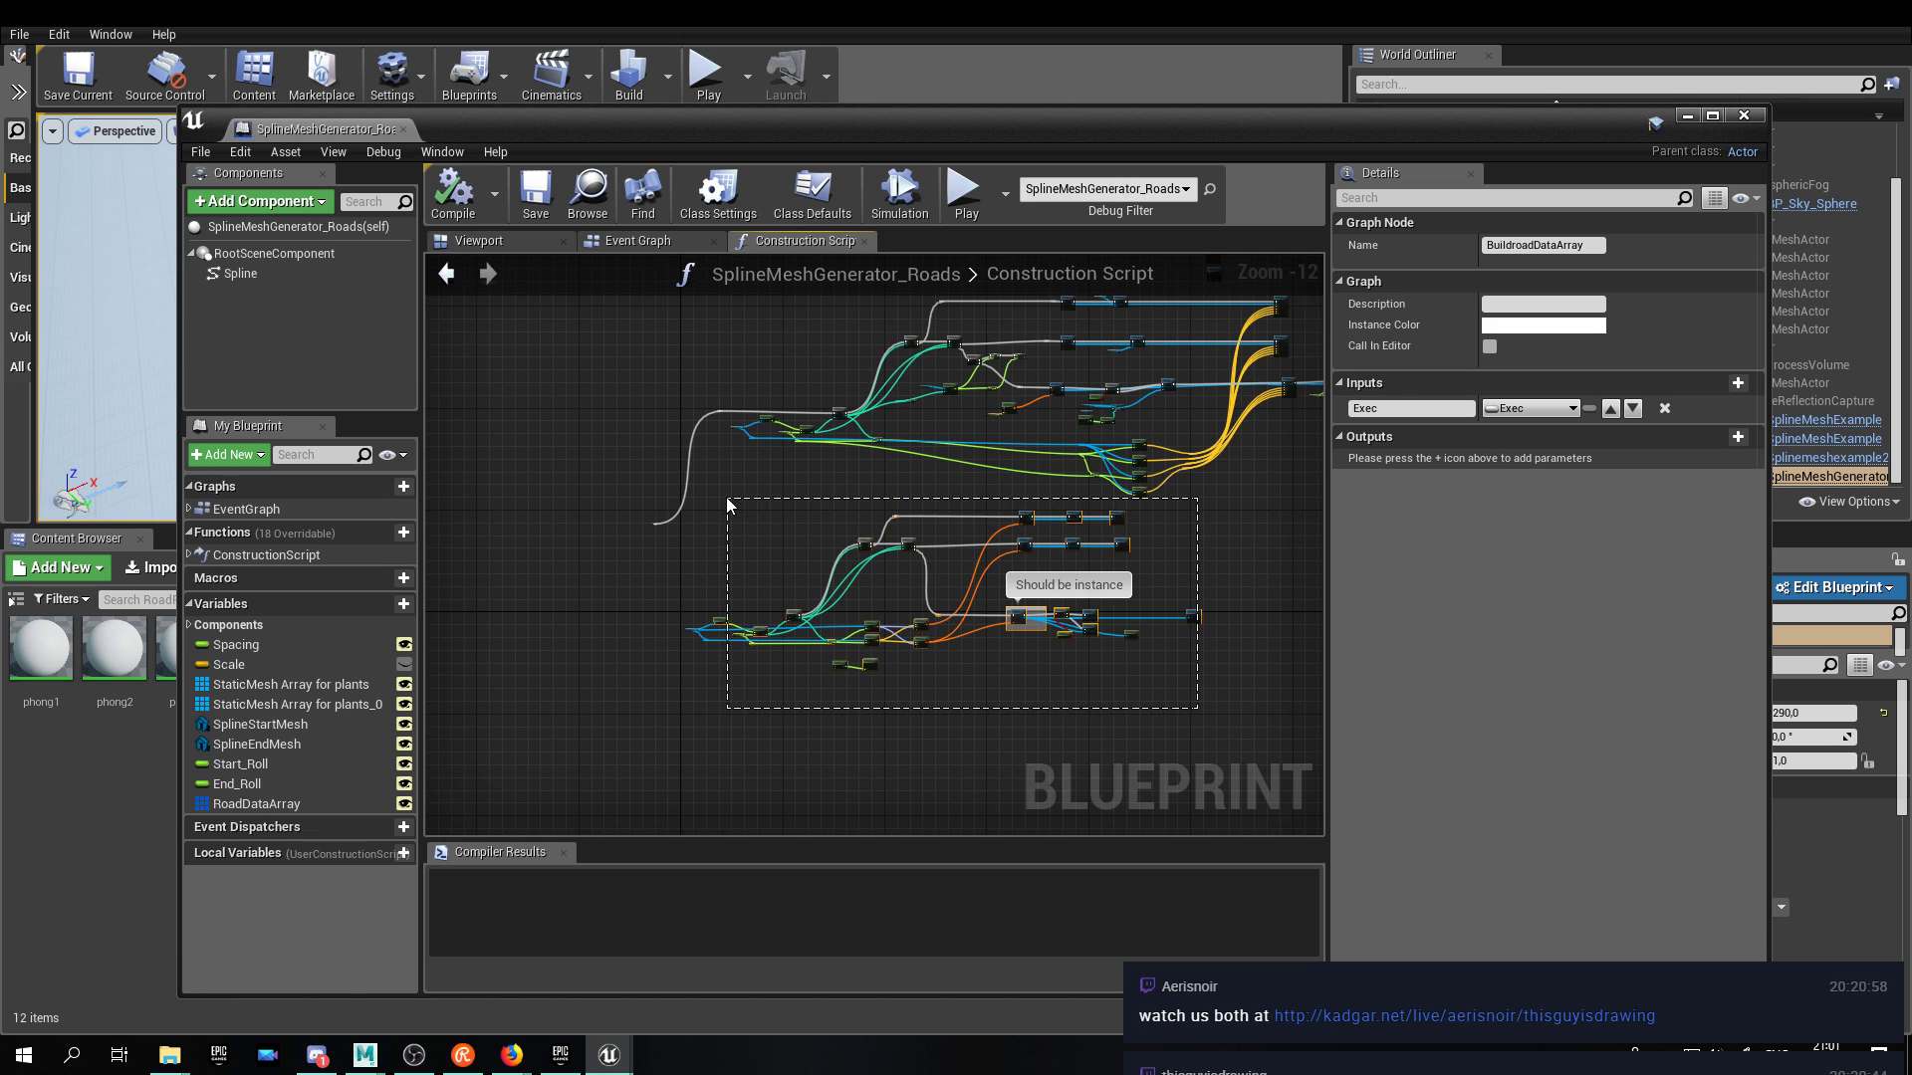
left_click_drag(682, 520, 692, 515)
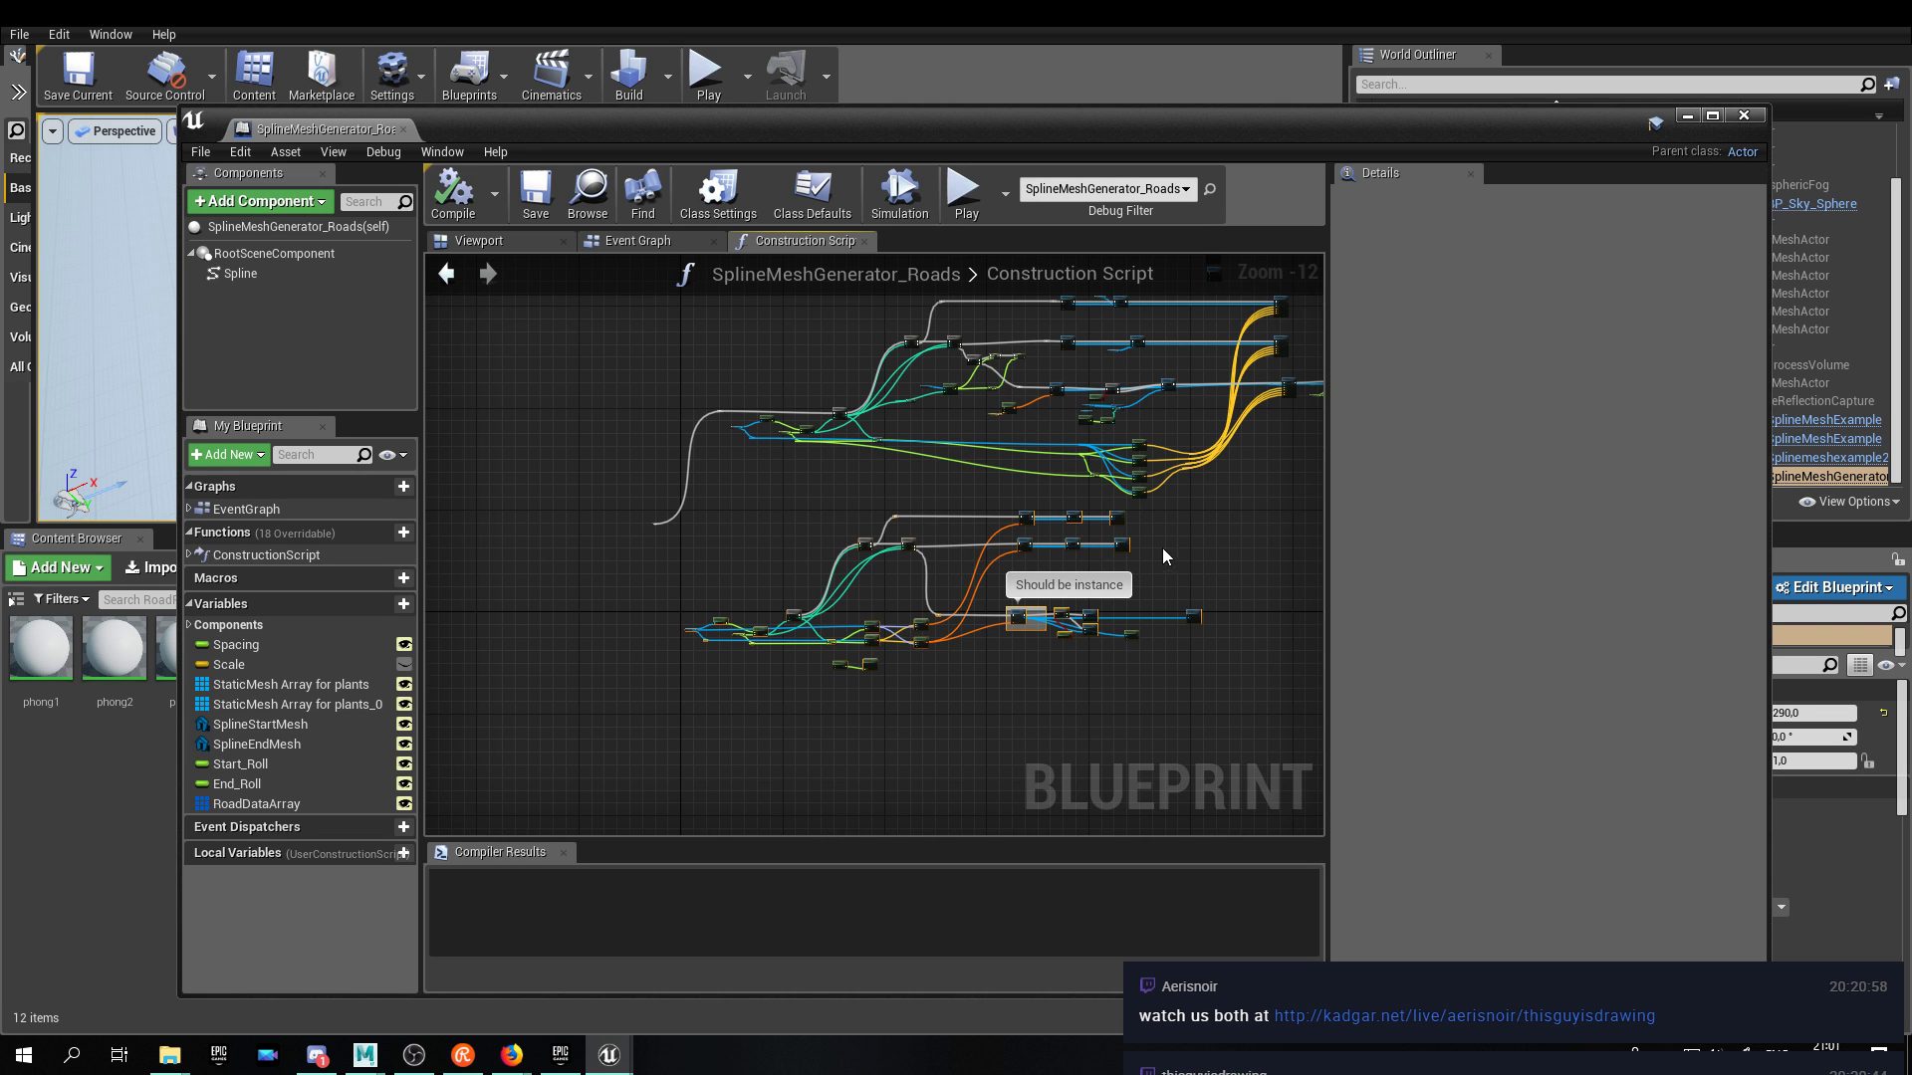
left_click_drag(1123, 517, 1069, 729)
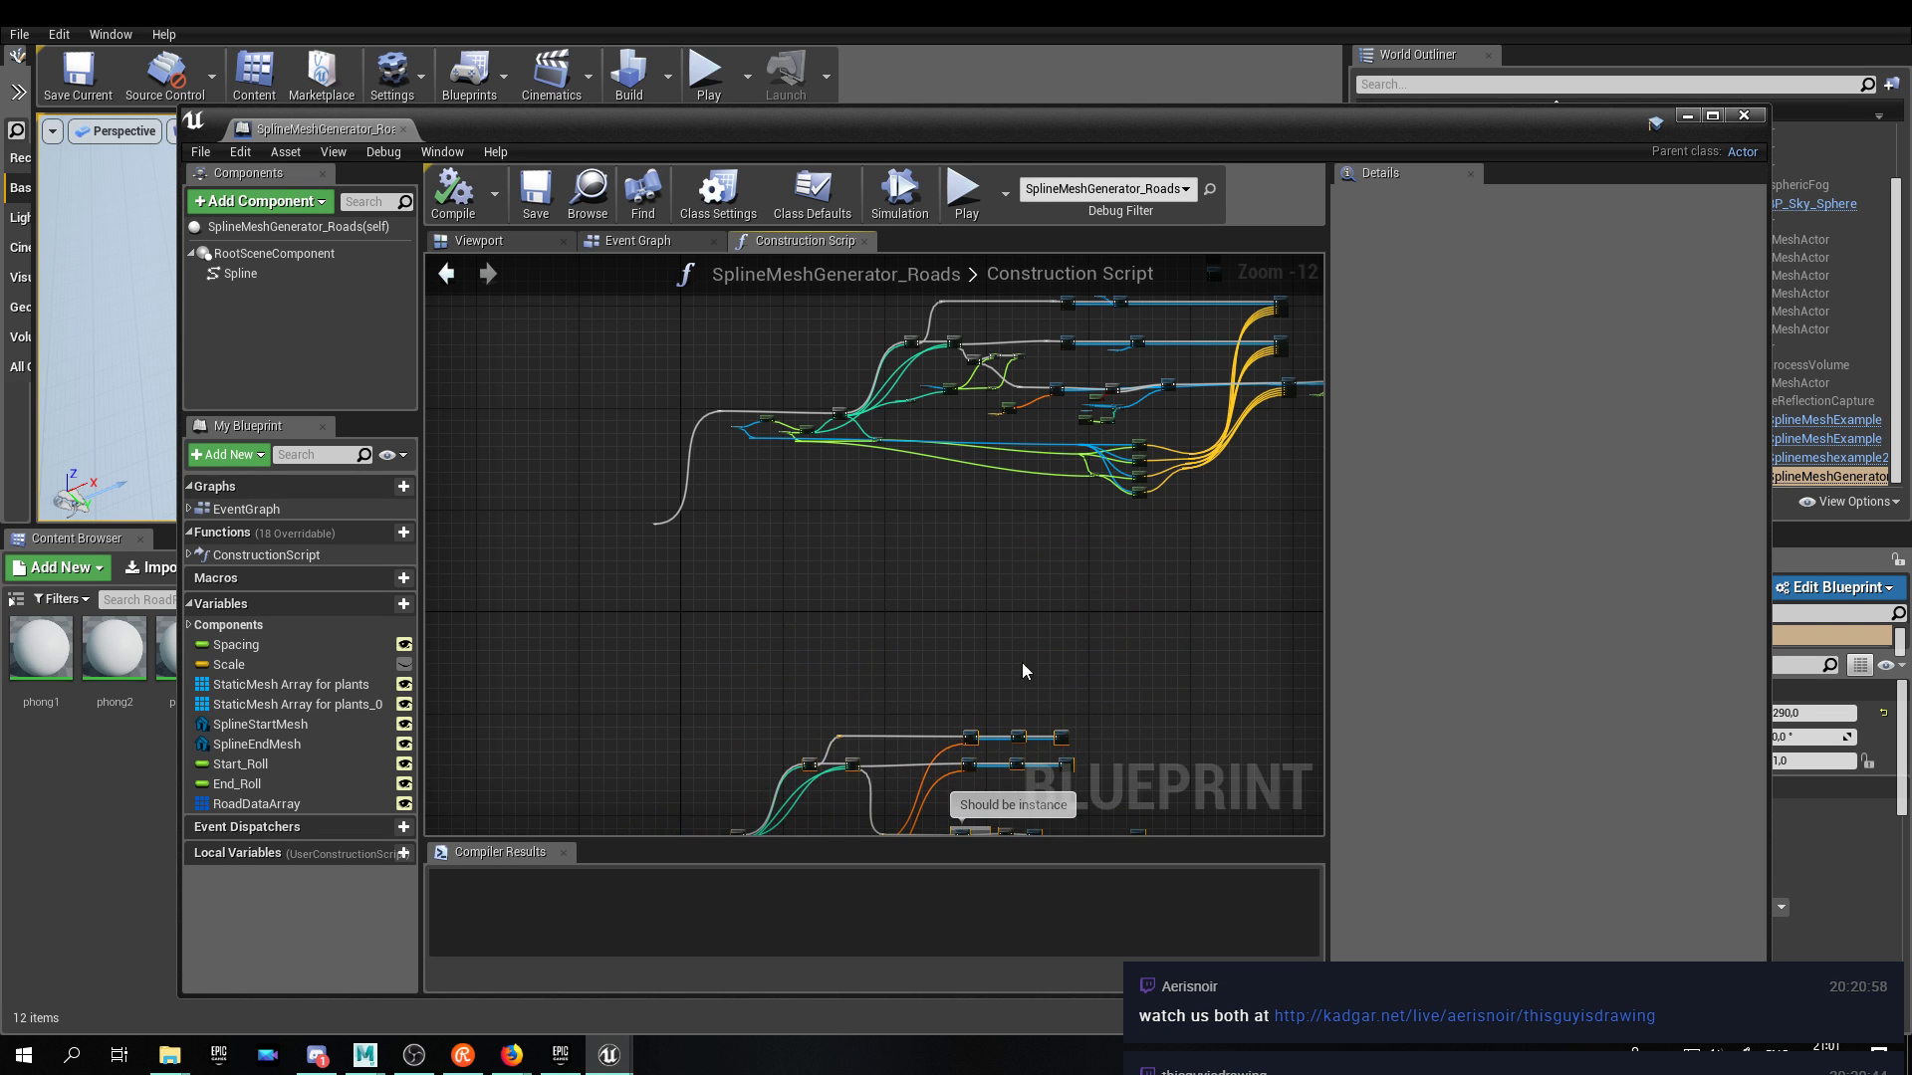
right_click_drag(1069, 729, 1011, 367)
scroll(893, 598, "up", 7)
right_click_drag(922, 456, 667, 737)
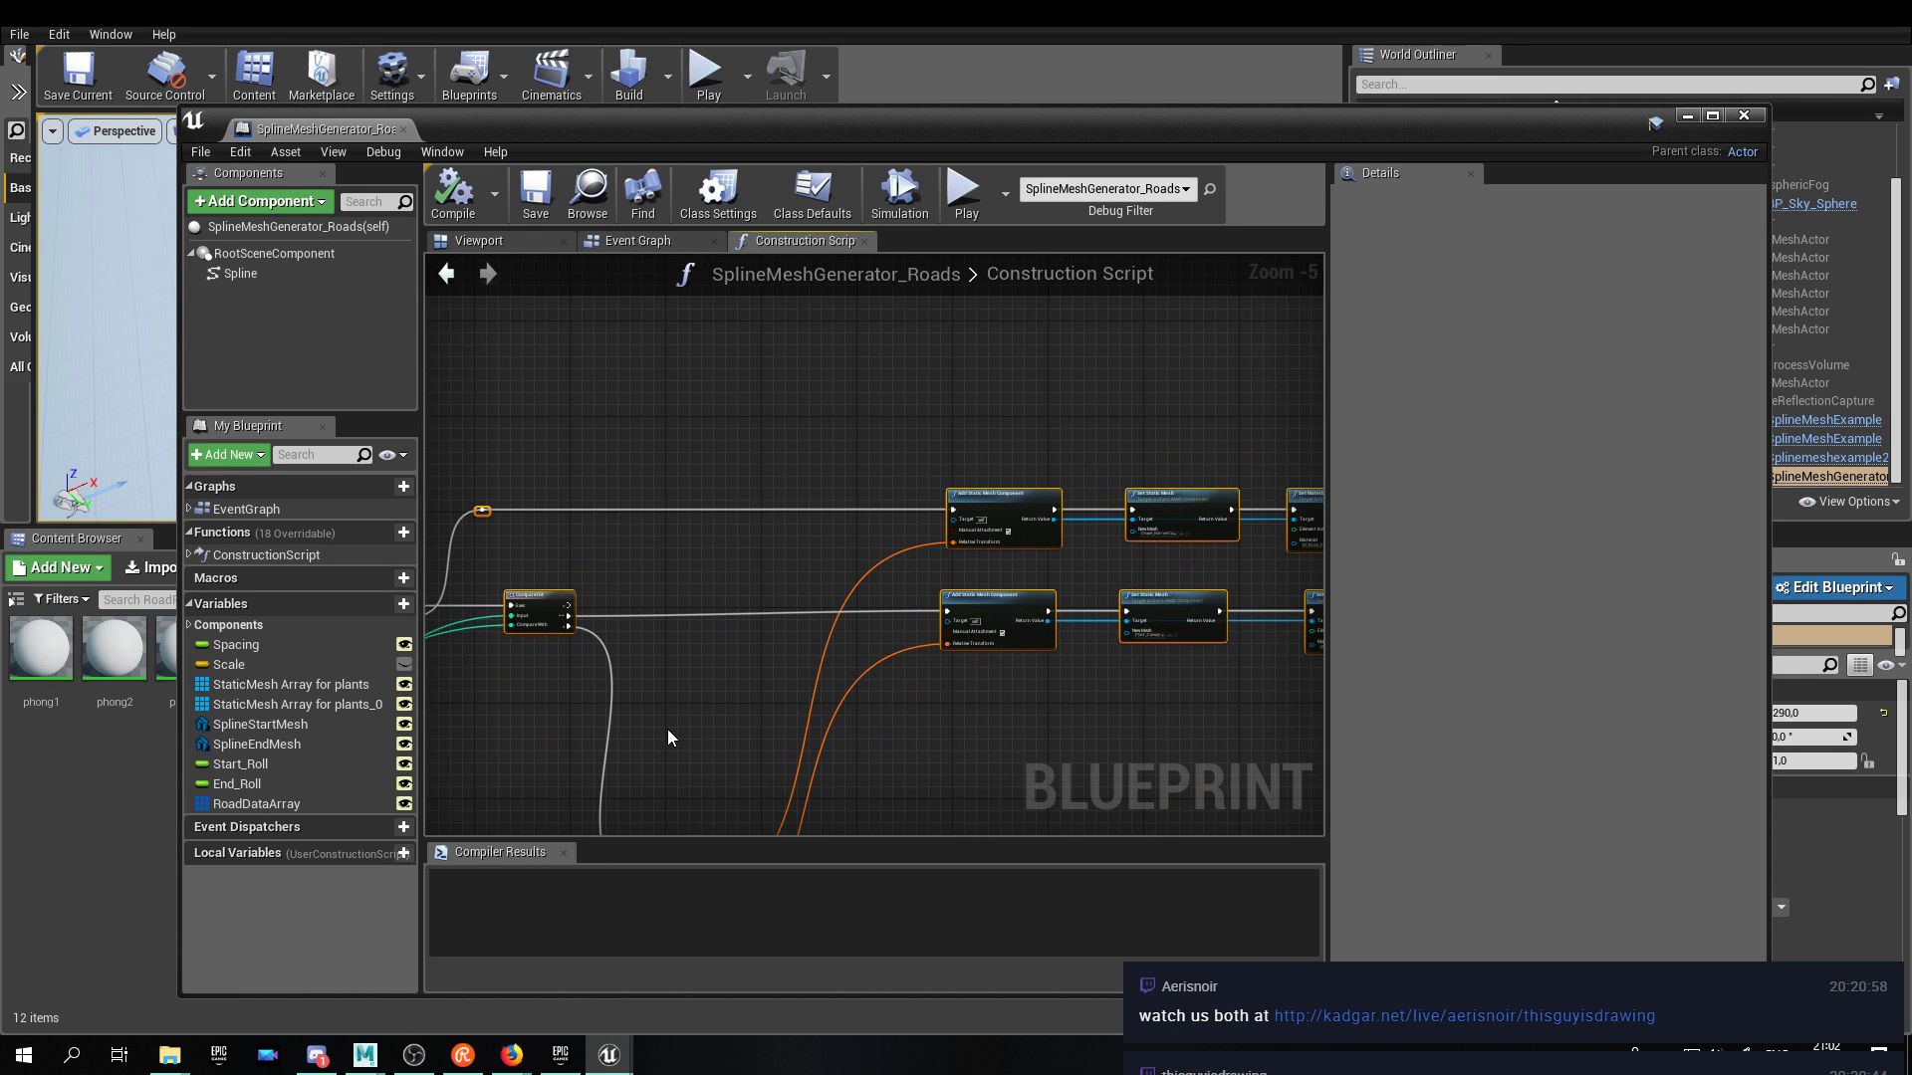
scroll(880, 454, "down", 2)
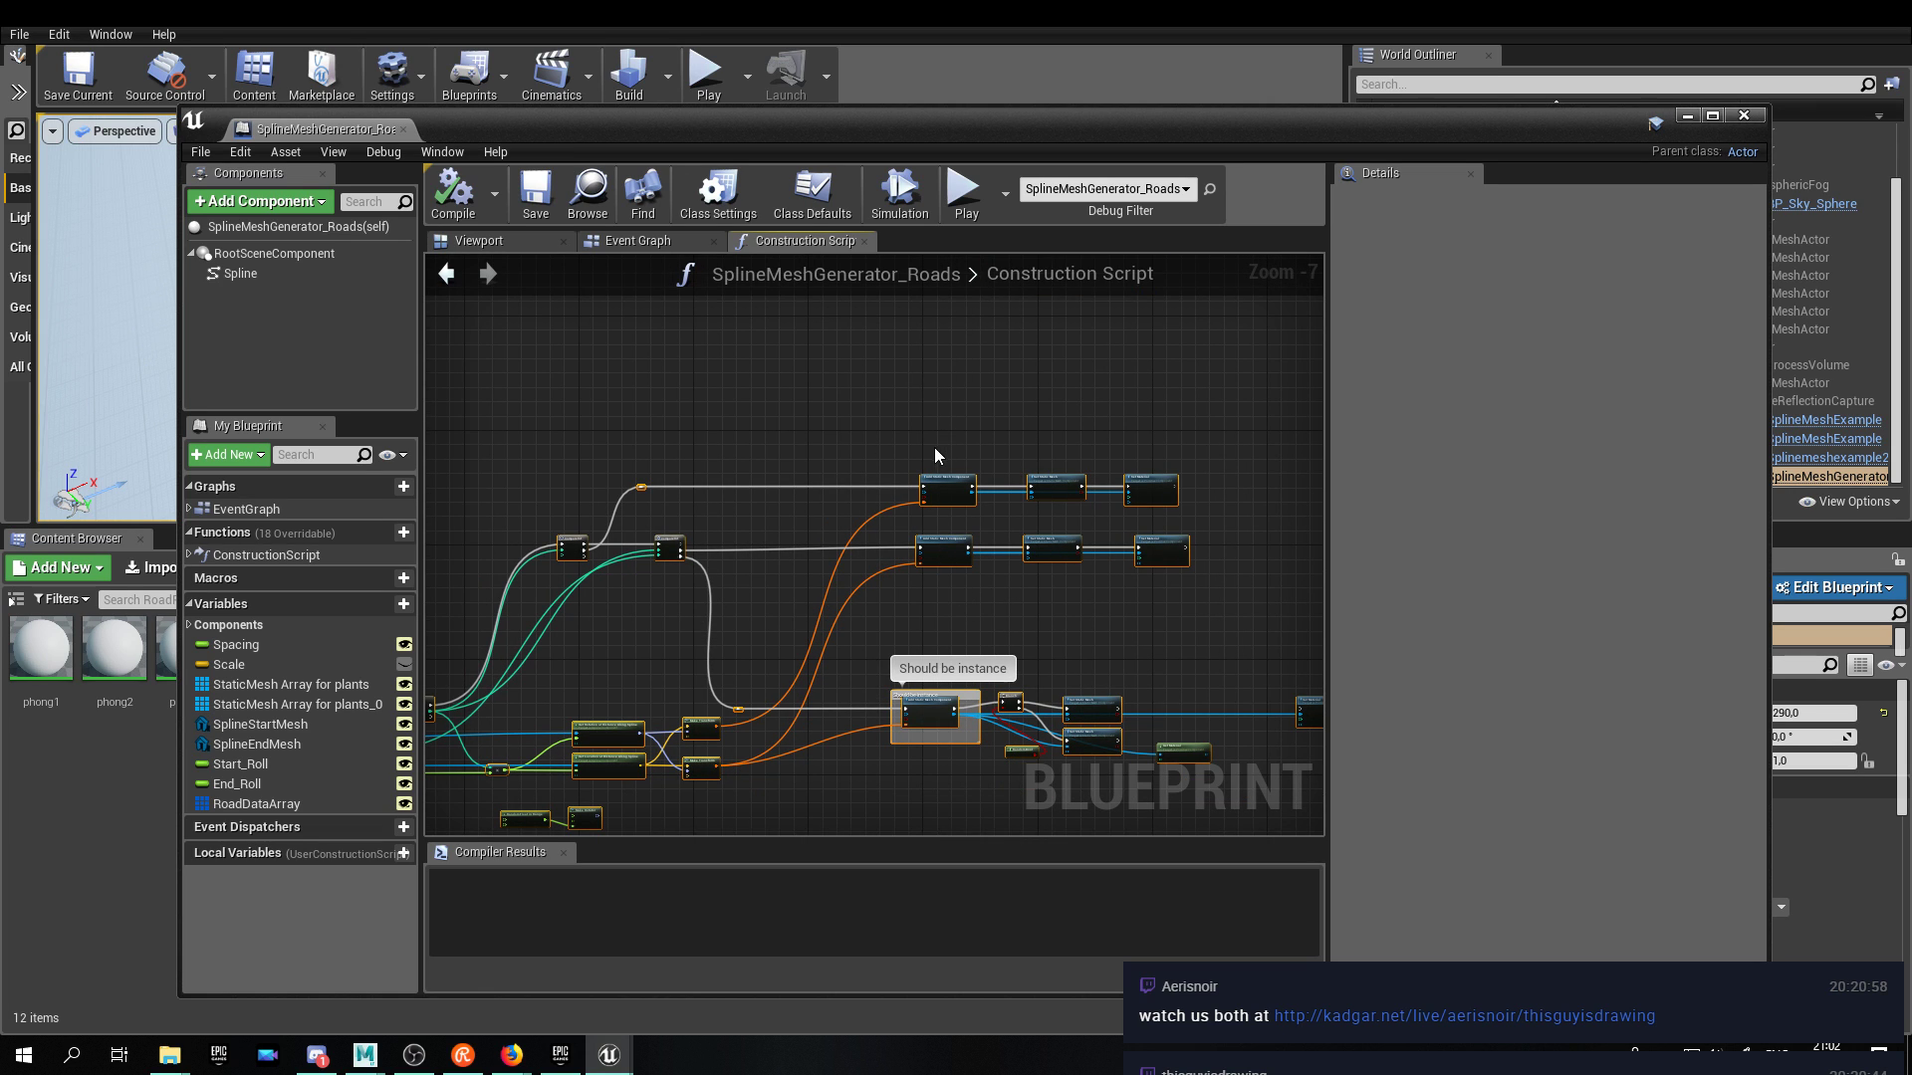
scroll(1011, 427, "down", 4)
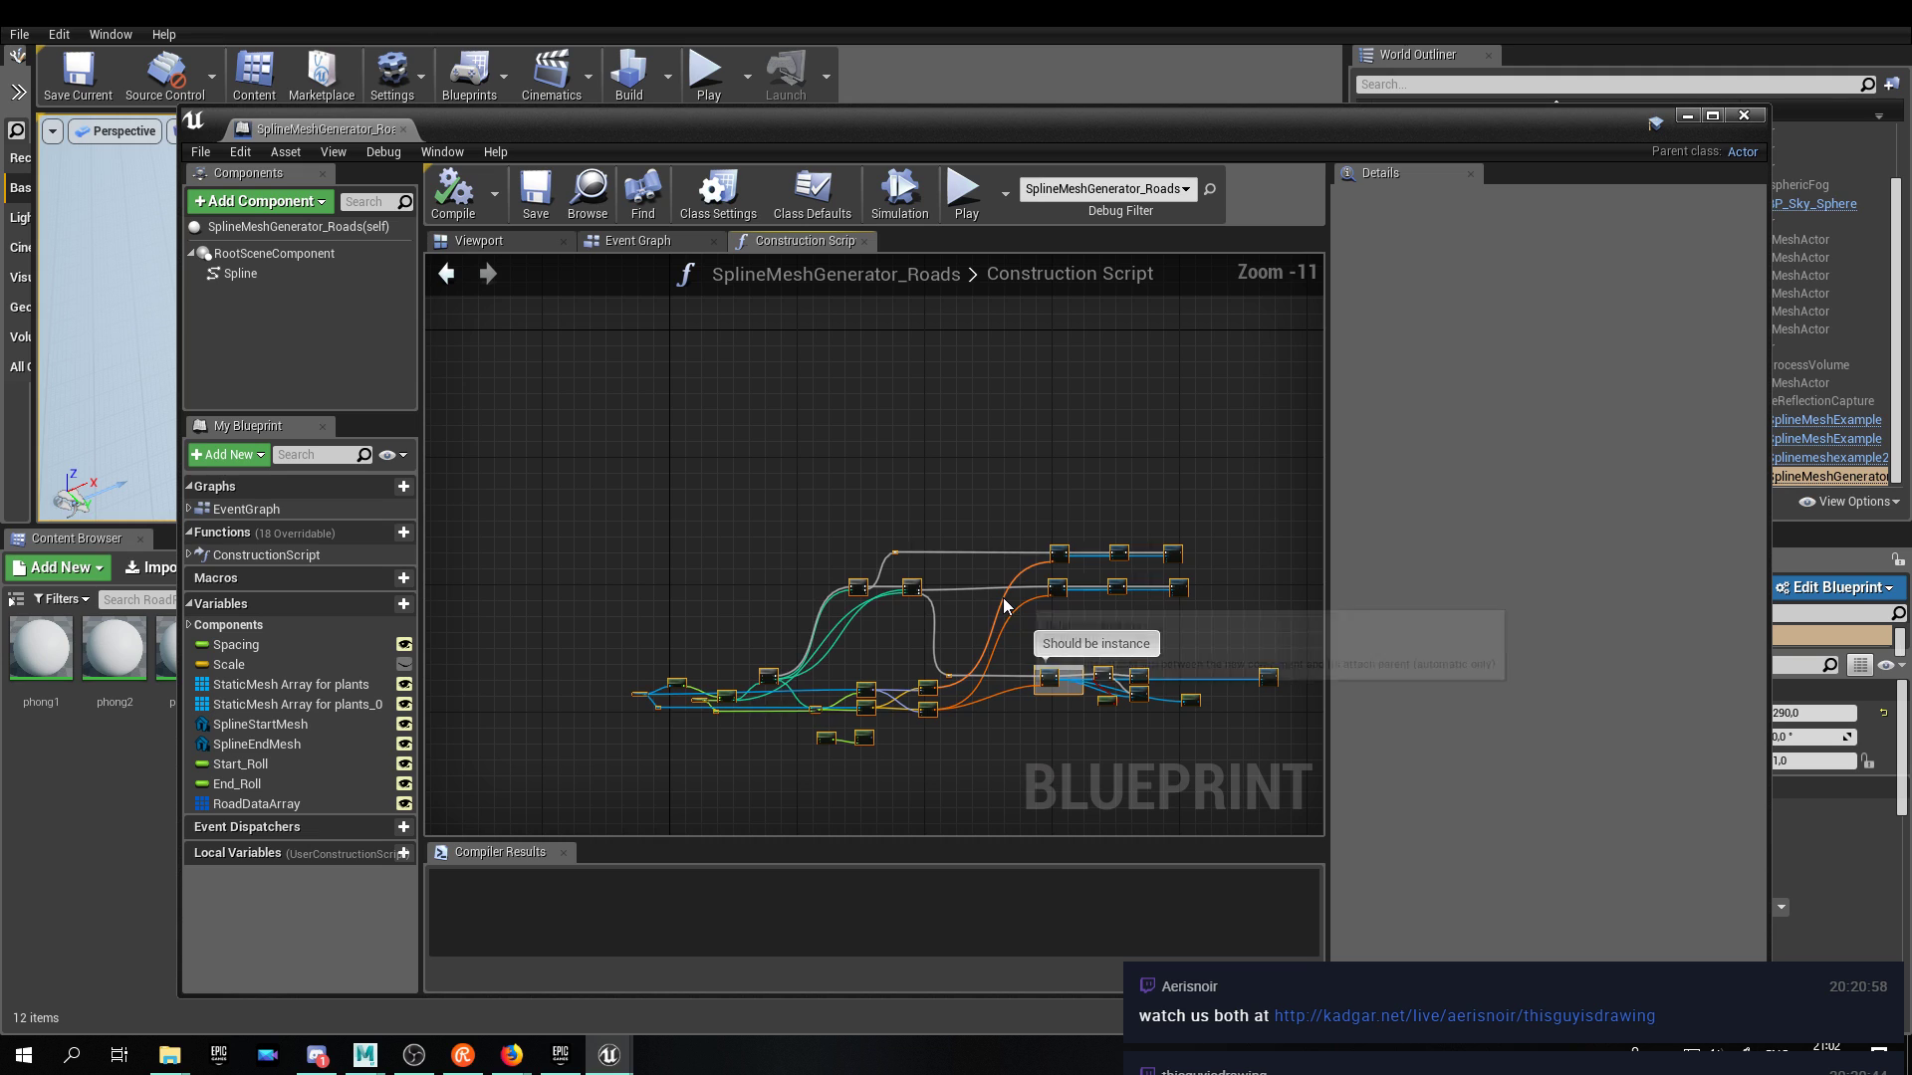
Move the Make Transform node and its input in the upper network closer to the component node it feeds.
right_click_drag(981, 423, 853, 568)
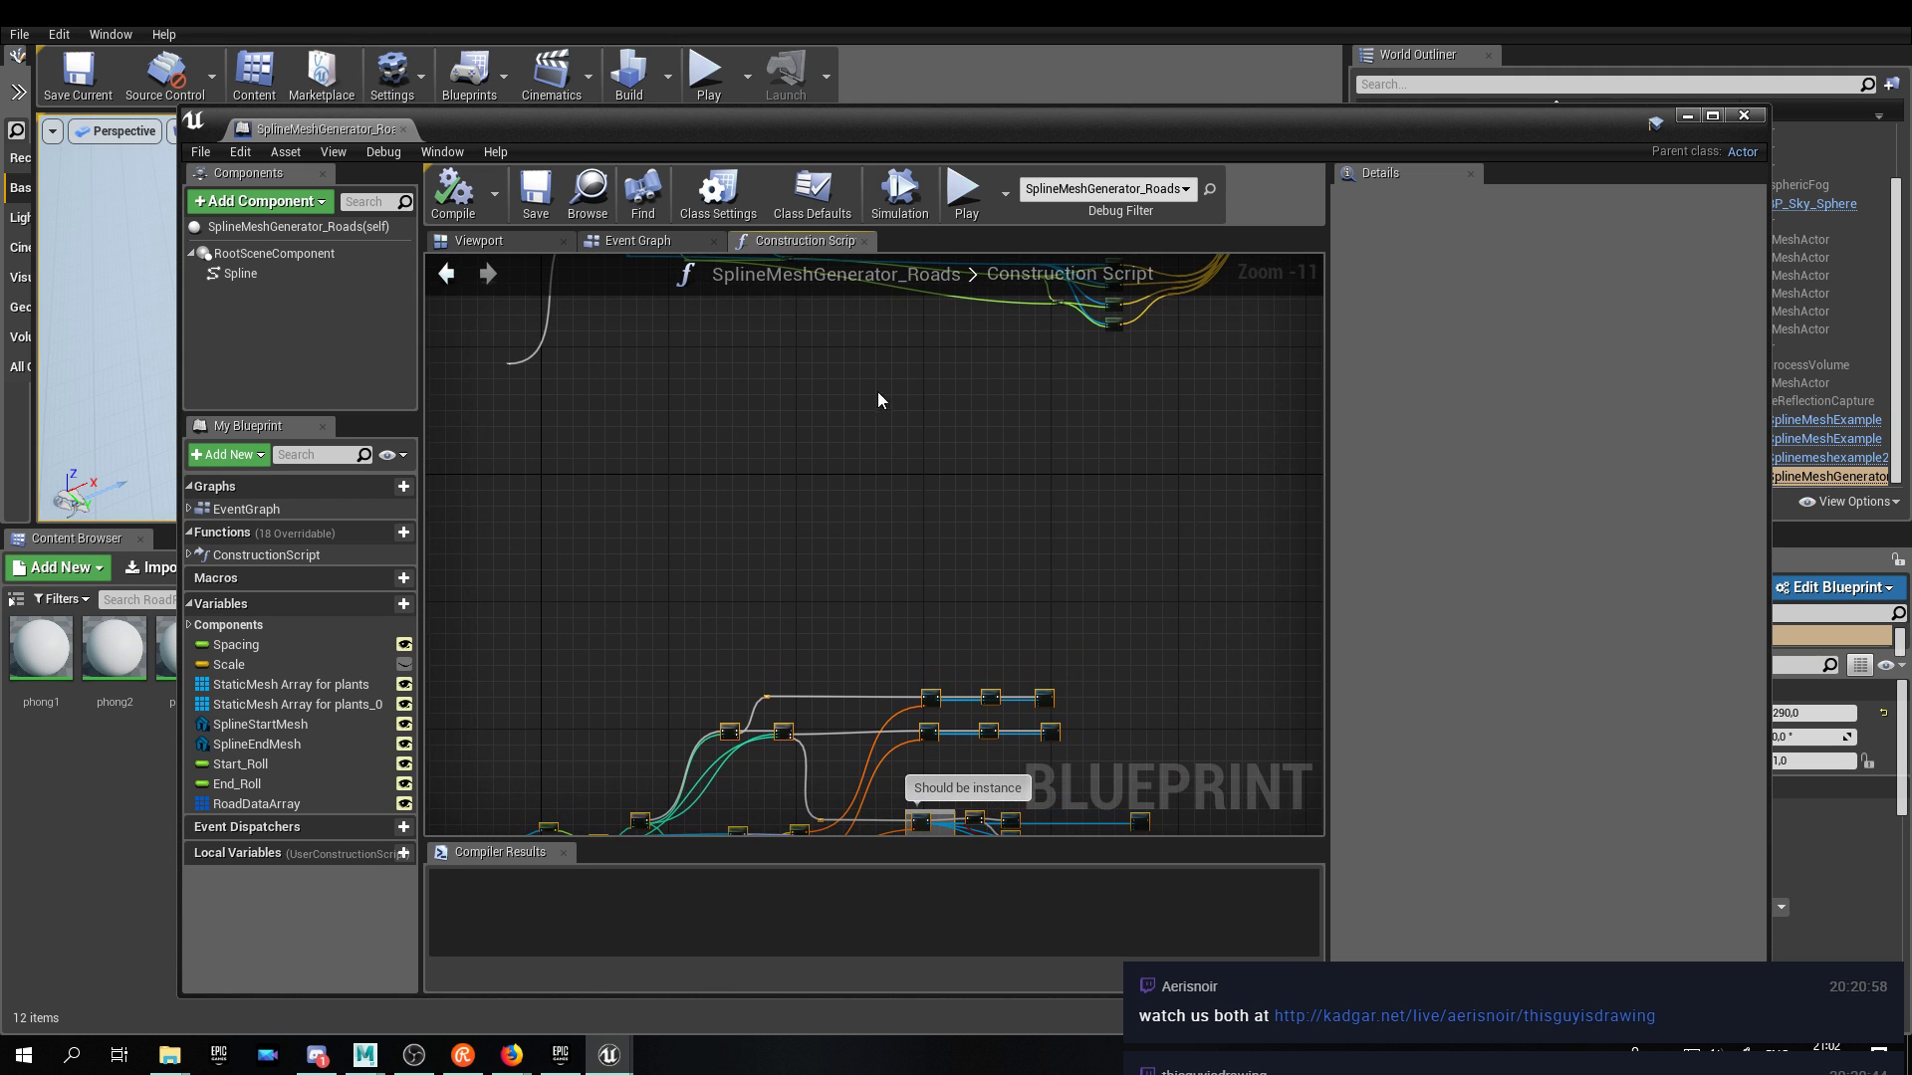
right_click_drag(883, 402, 875, 802)
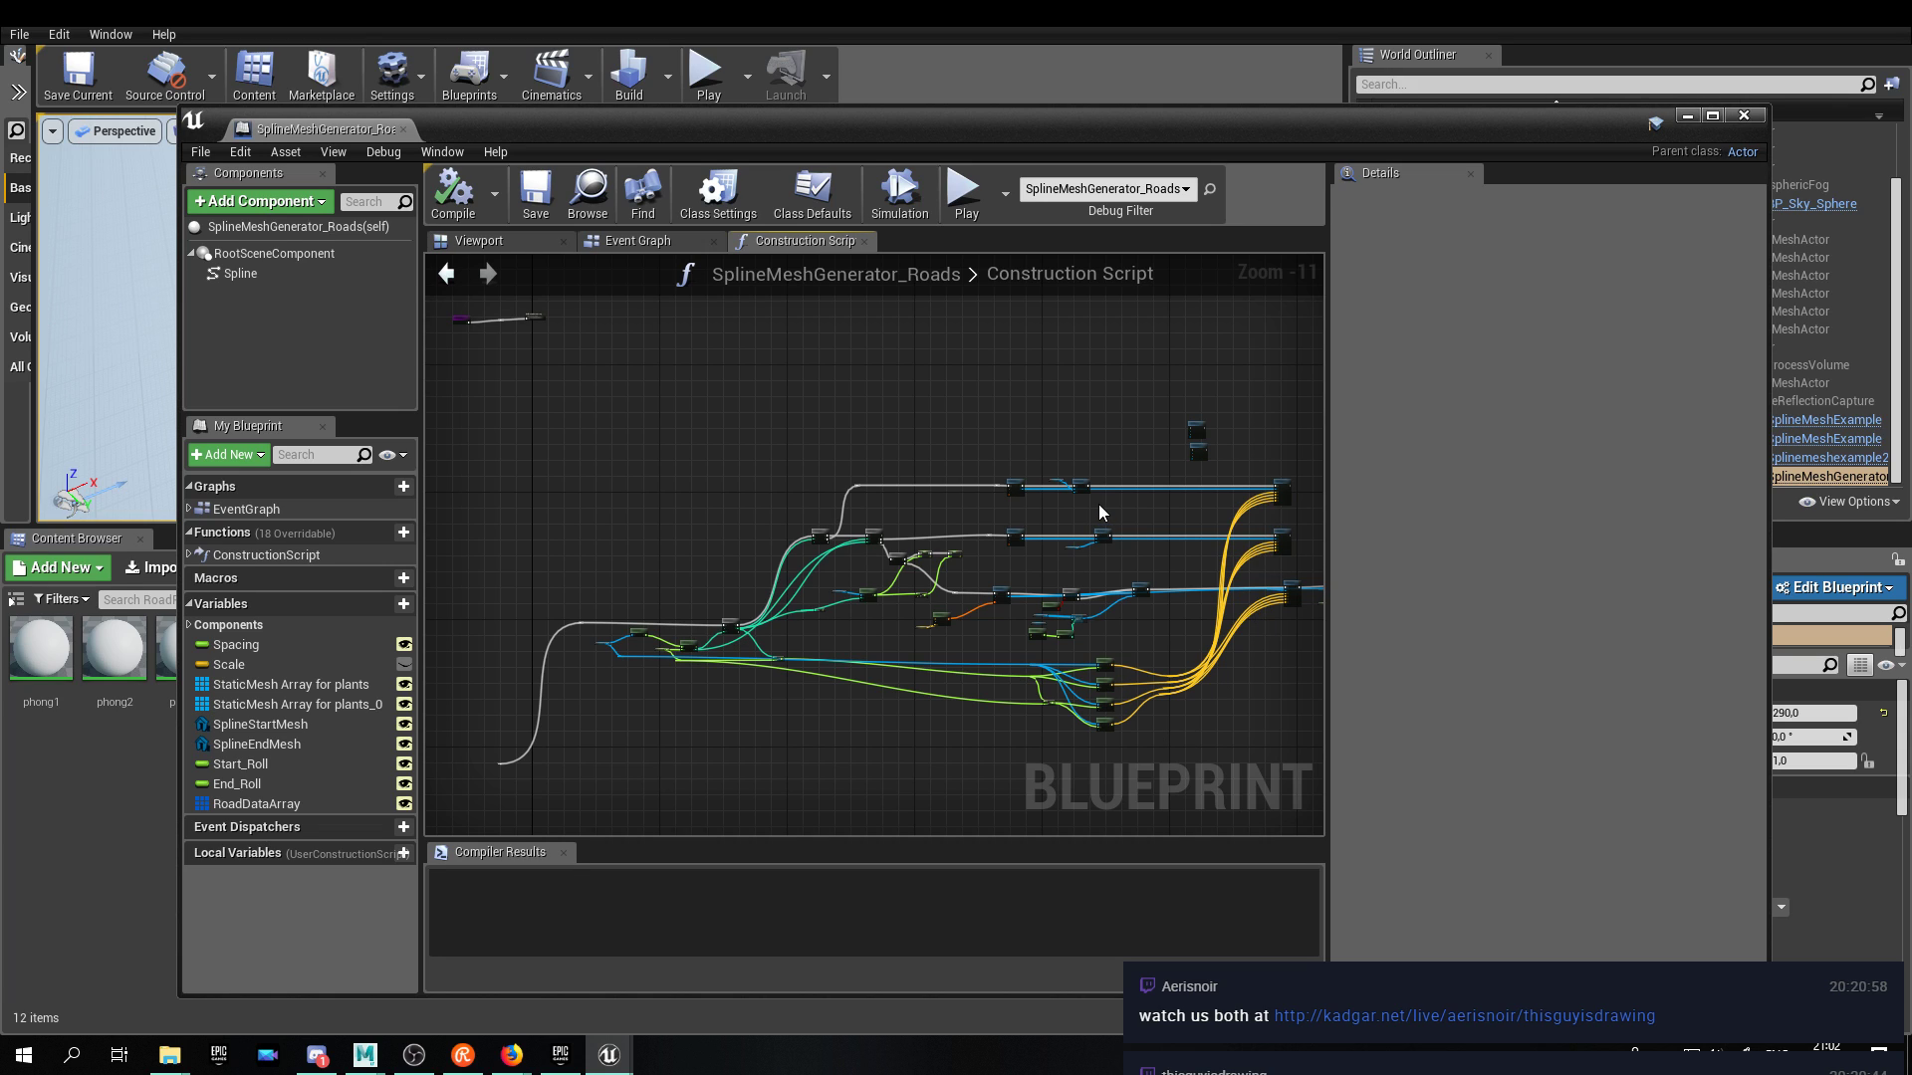
right_click_drag(1050, 433, 999, 492)
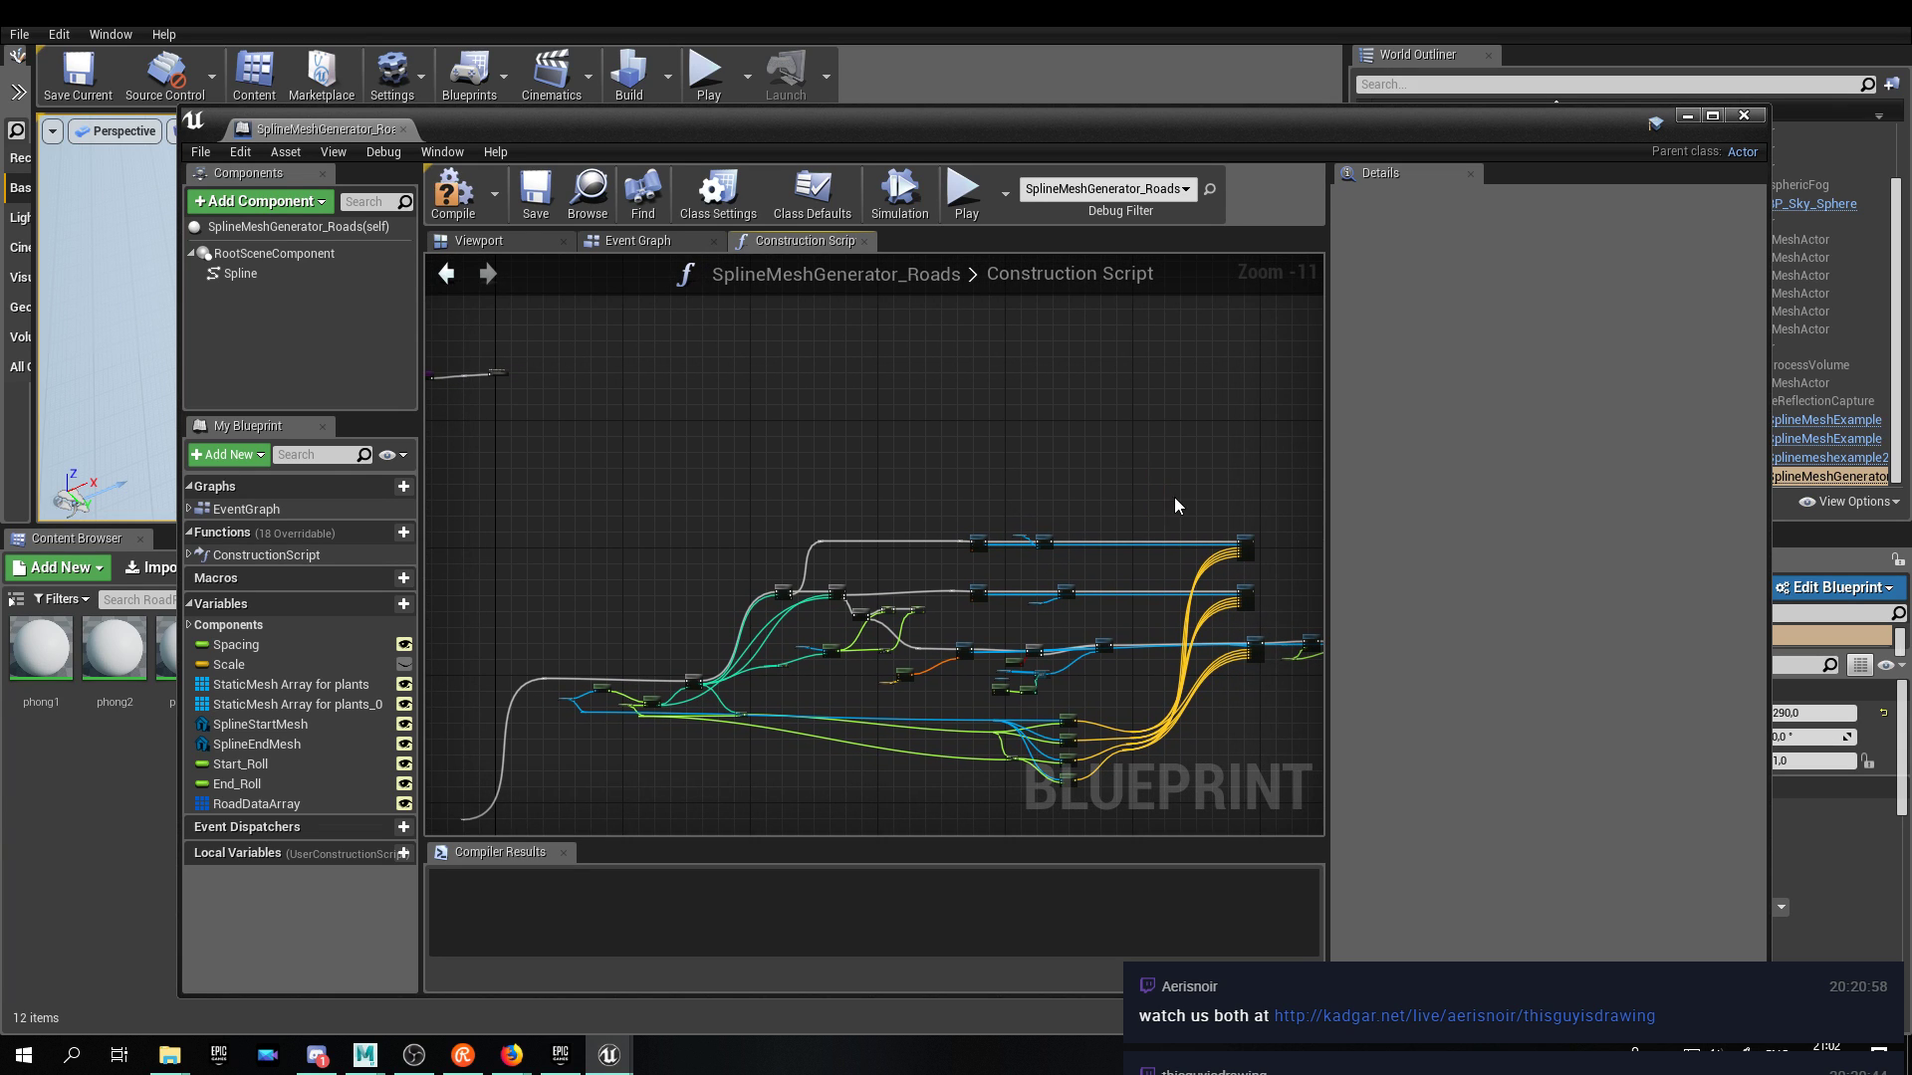
scroll(1174, 498, "up", 3)
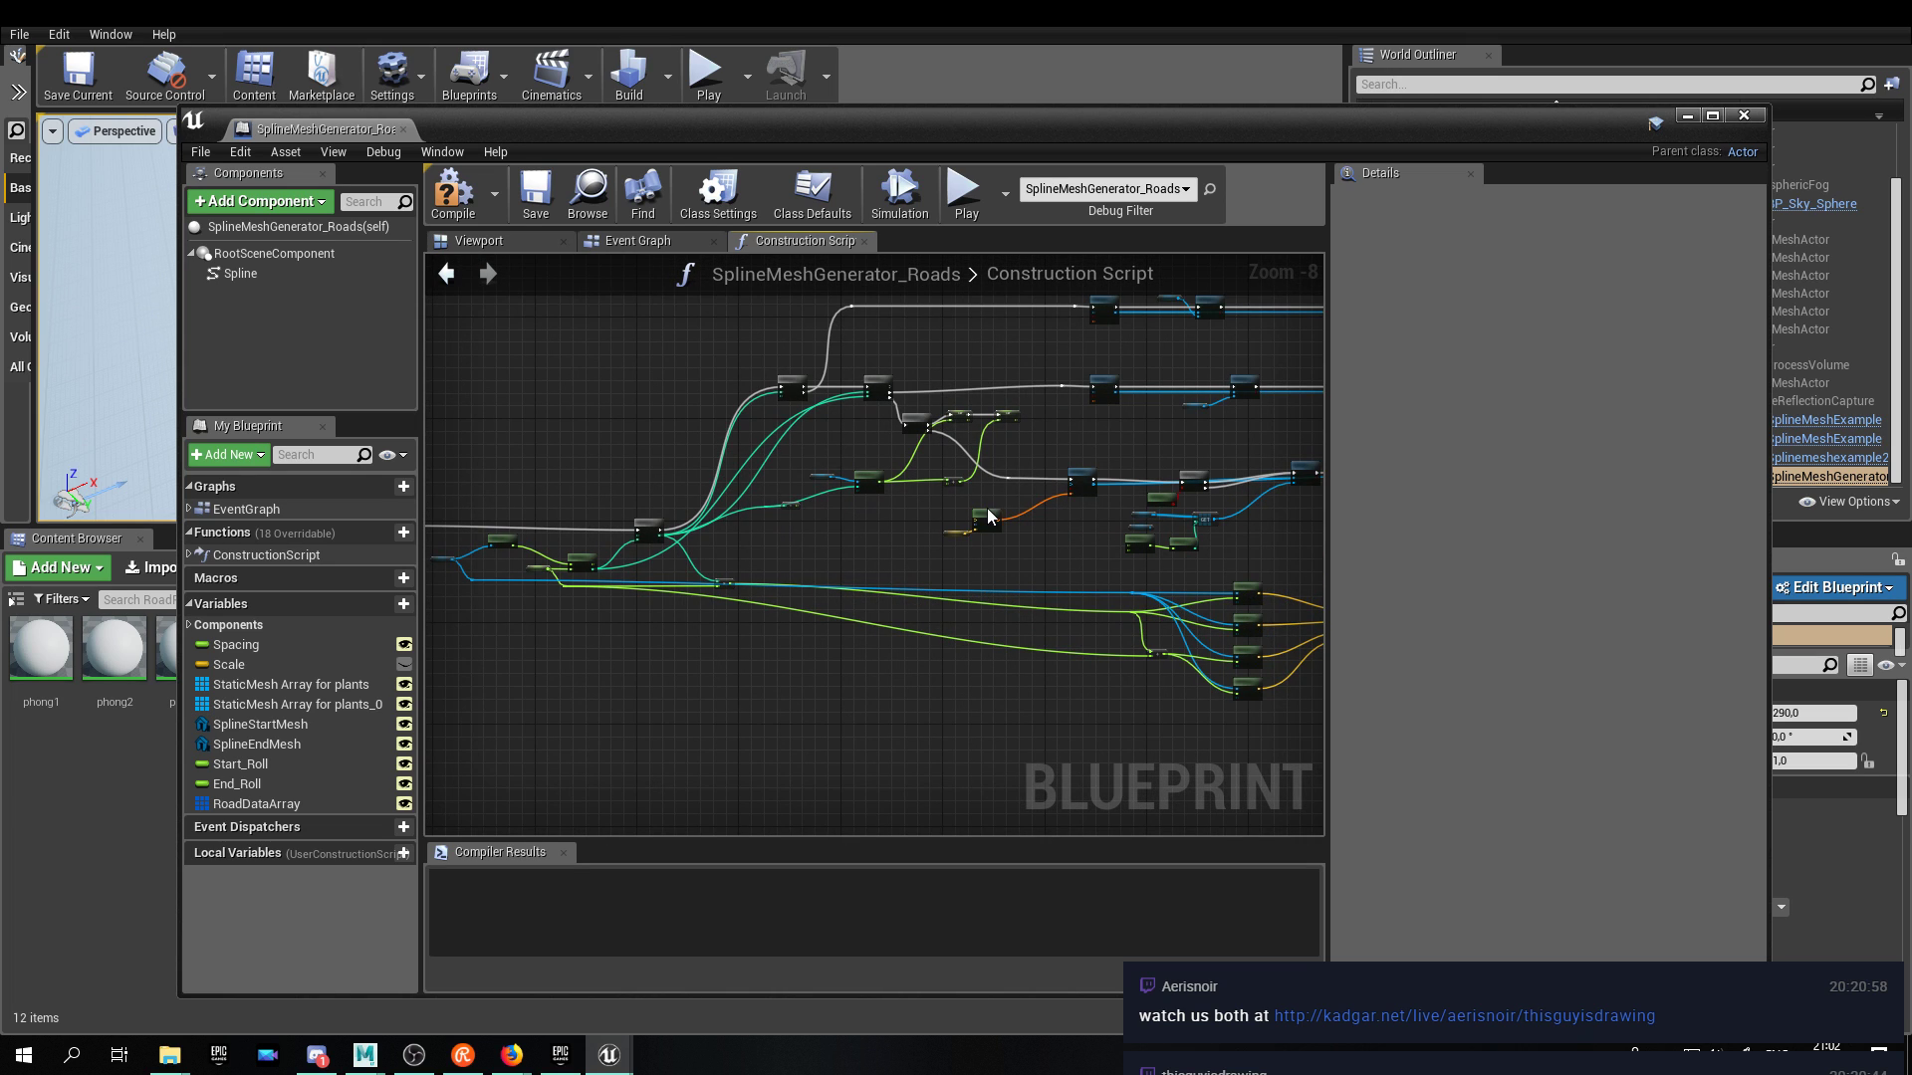
left_click_drag(991, 522, 1036, 500)
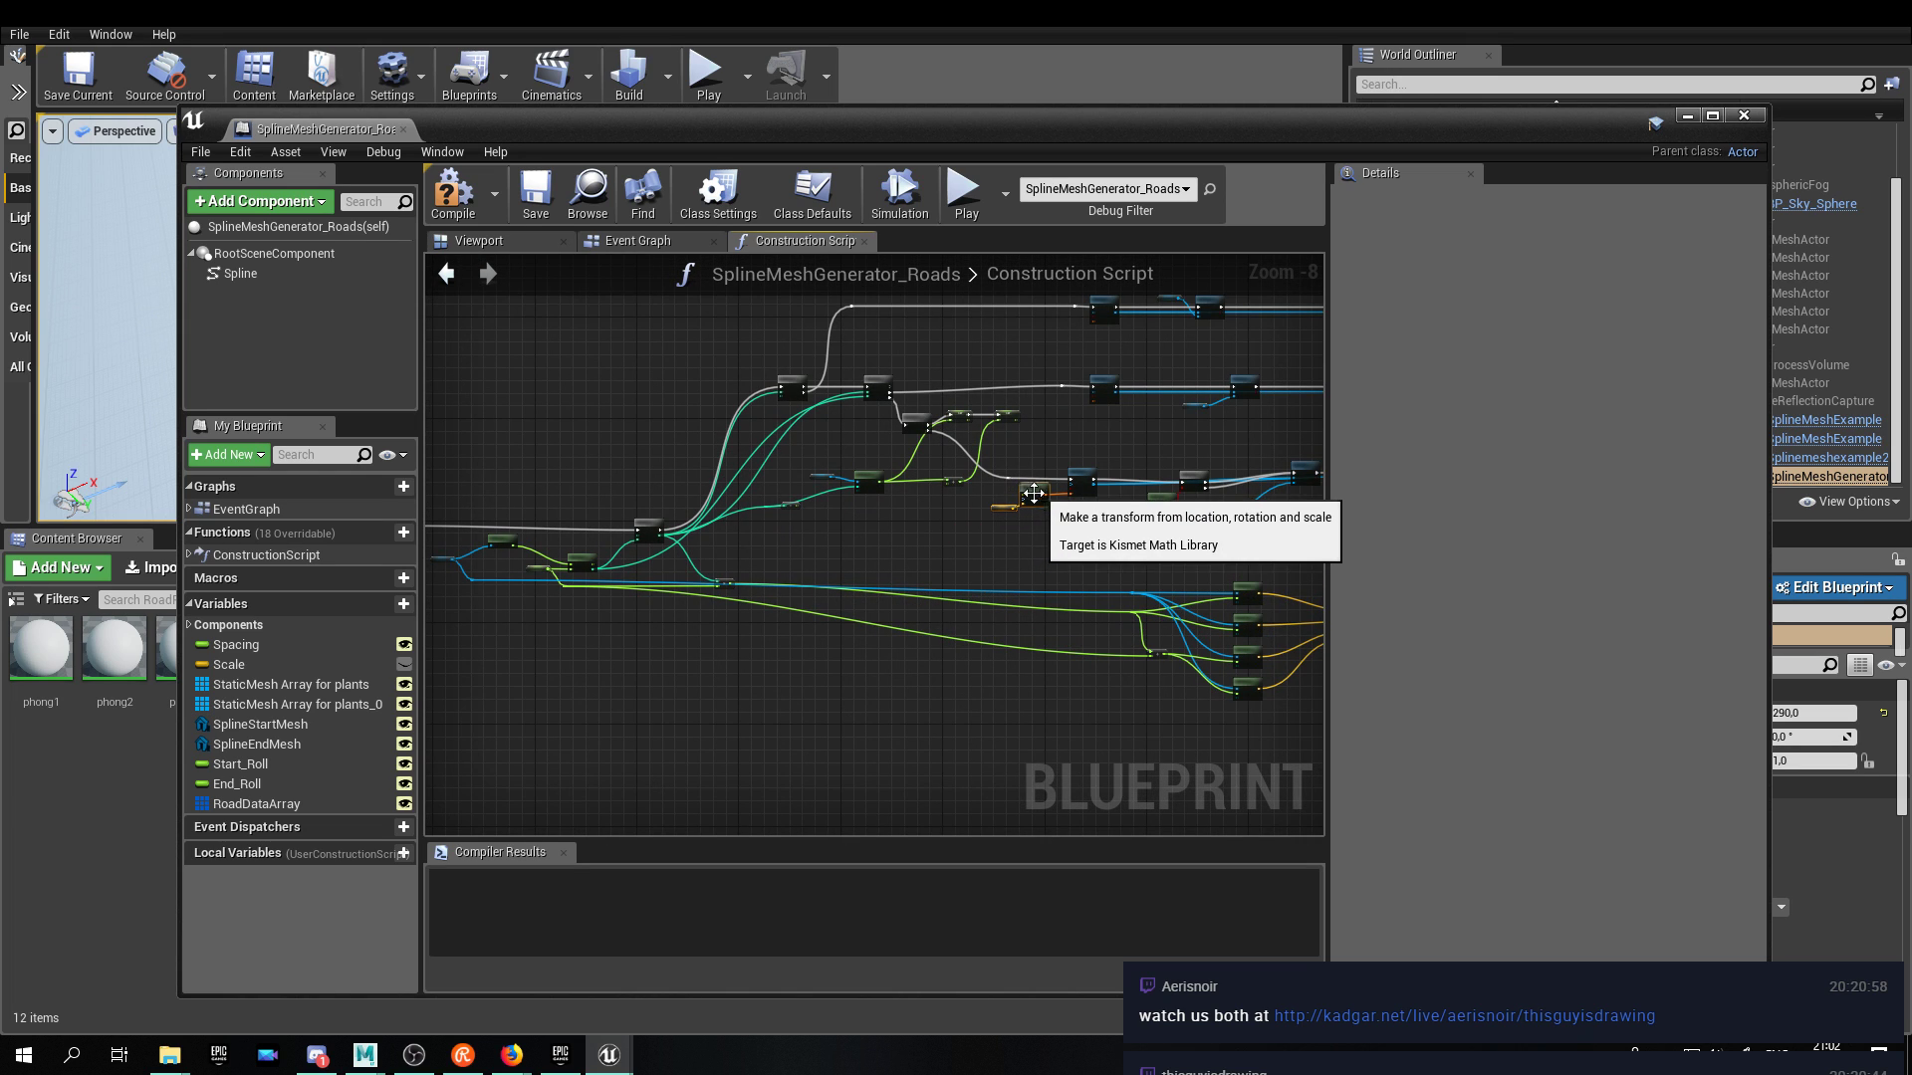
Review the Construction Script entry nodes and check the road spline in the level before returning to the blueprint.
right_click_drag(801, 400, 1033, 541)
mouse_move(611, 423)
right_mouse_down()
mouse_move(1012, 631)
mouse_move(1029, 742)
right_mouse_up()
scroll(1004, 551, "up", 3)
right_click_drag(1008, 516, 986, 652)
scroll(936, 647, "up", 3)
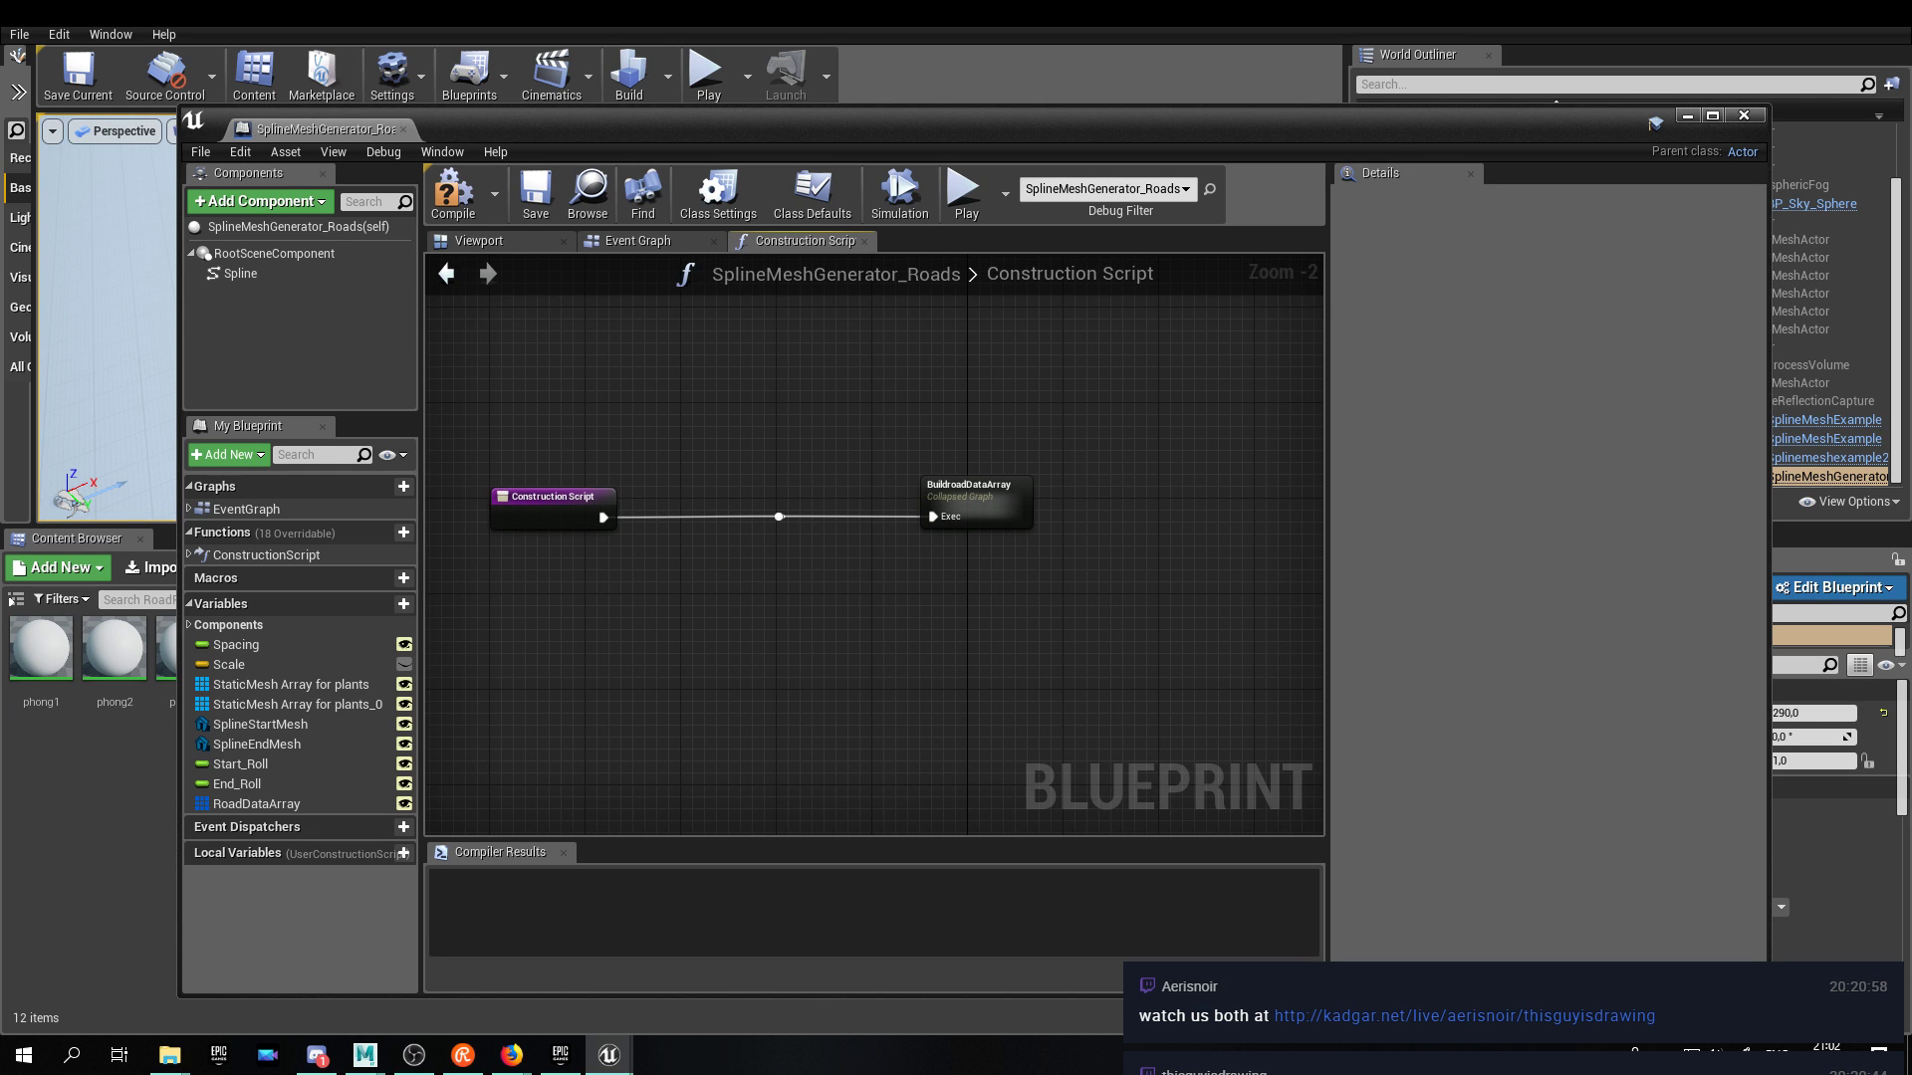
left_click(1688, 116)
right_click_drag(984, 398, 802, 521)
key("alt+Tab")
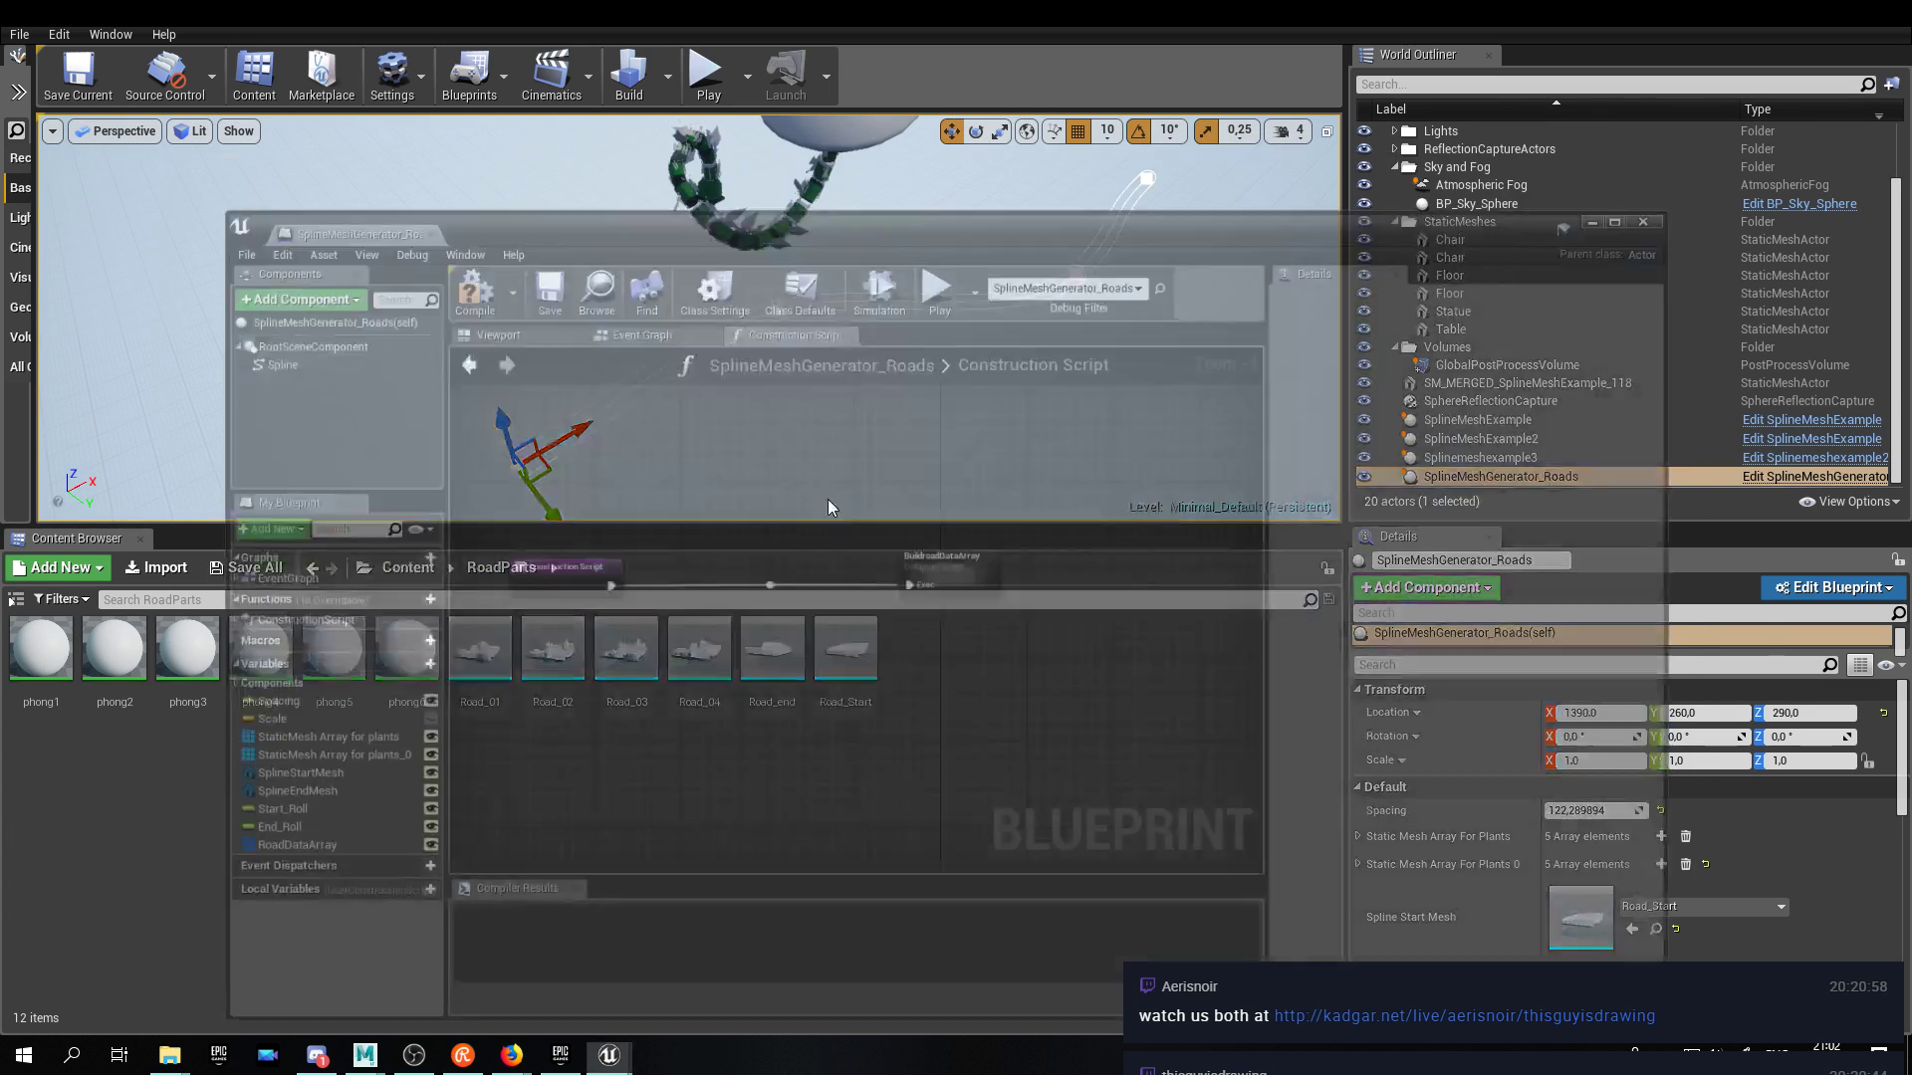
Move the Construction Script entry node down from BuildroadDataArray toward the start of the upper spline network.
scroll(647, 466, "down", 7)
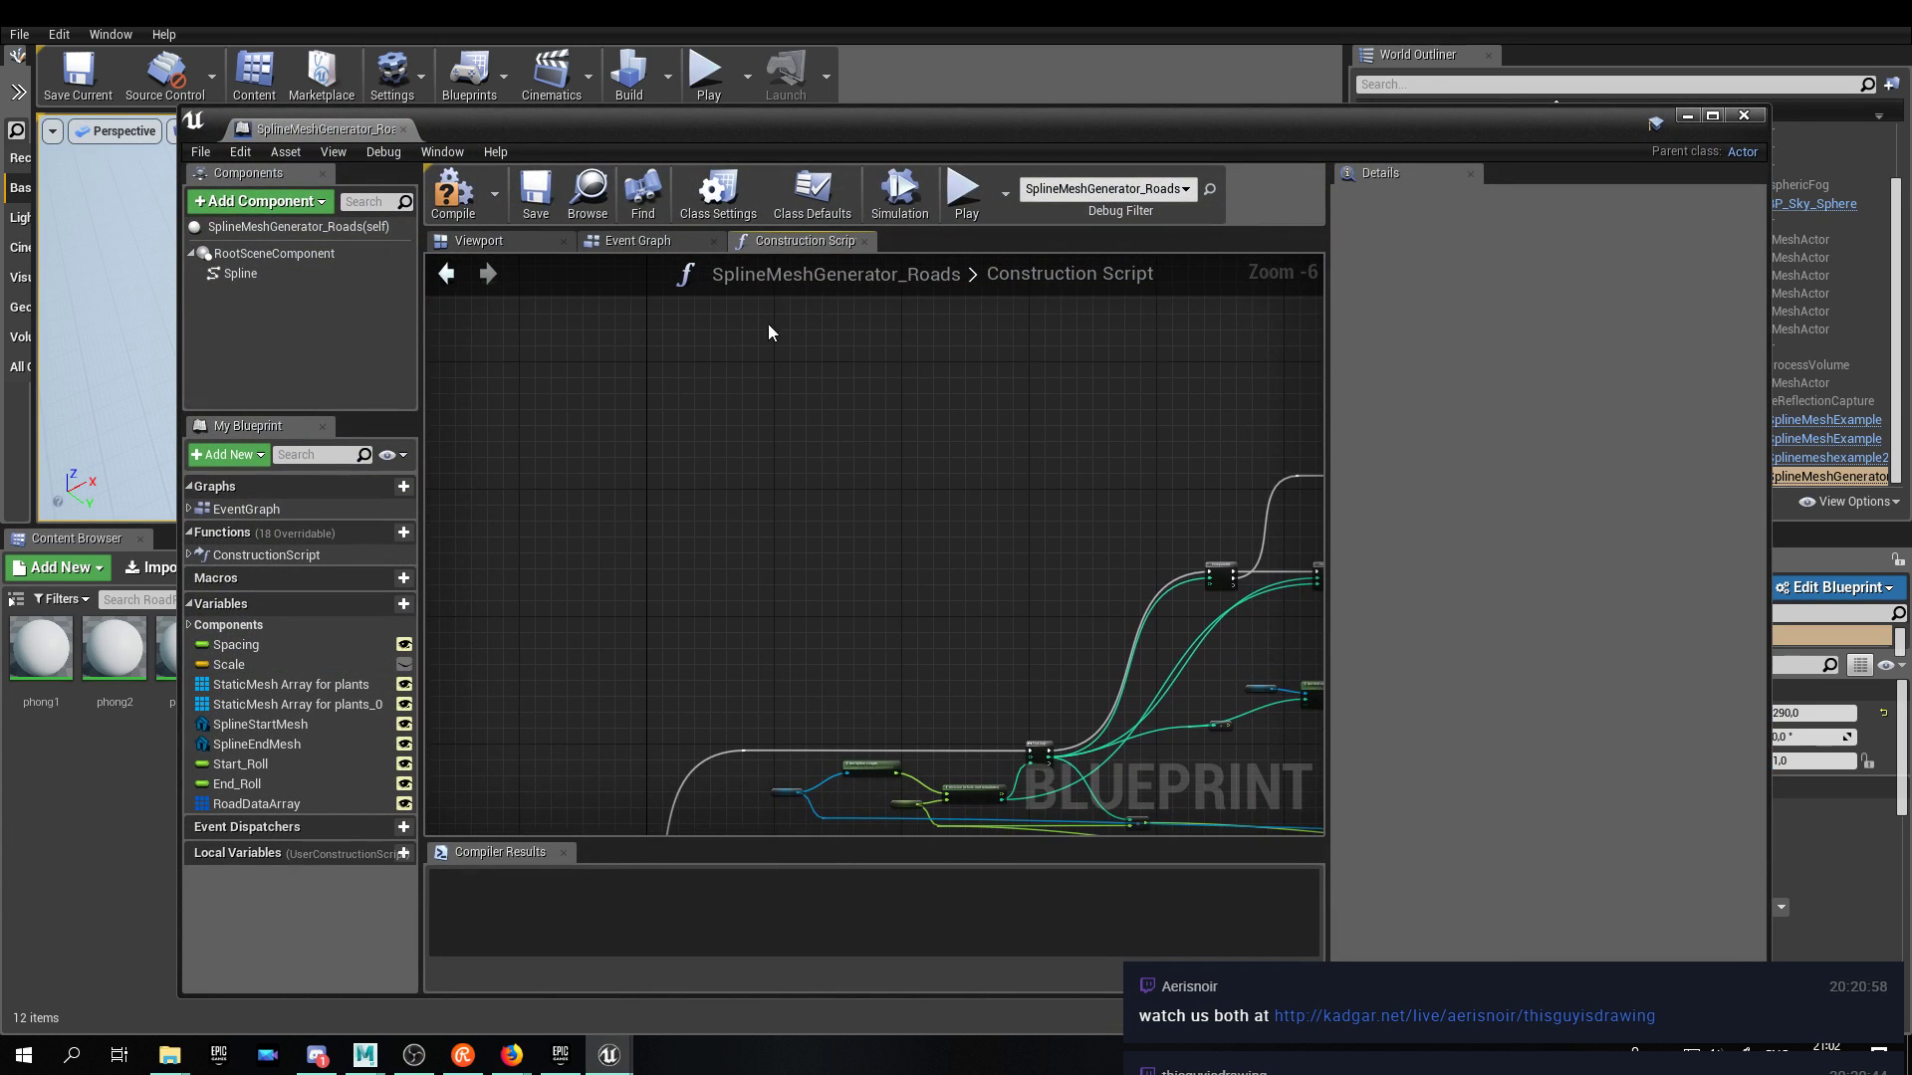
scroll(743, 426, "down", 1)
right_click_drag(743, 426, 833, 475)
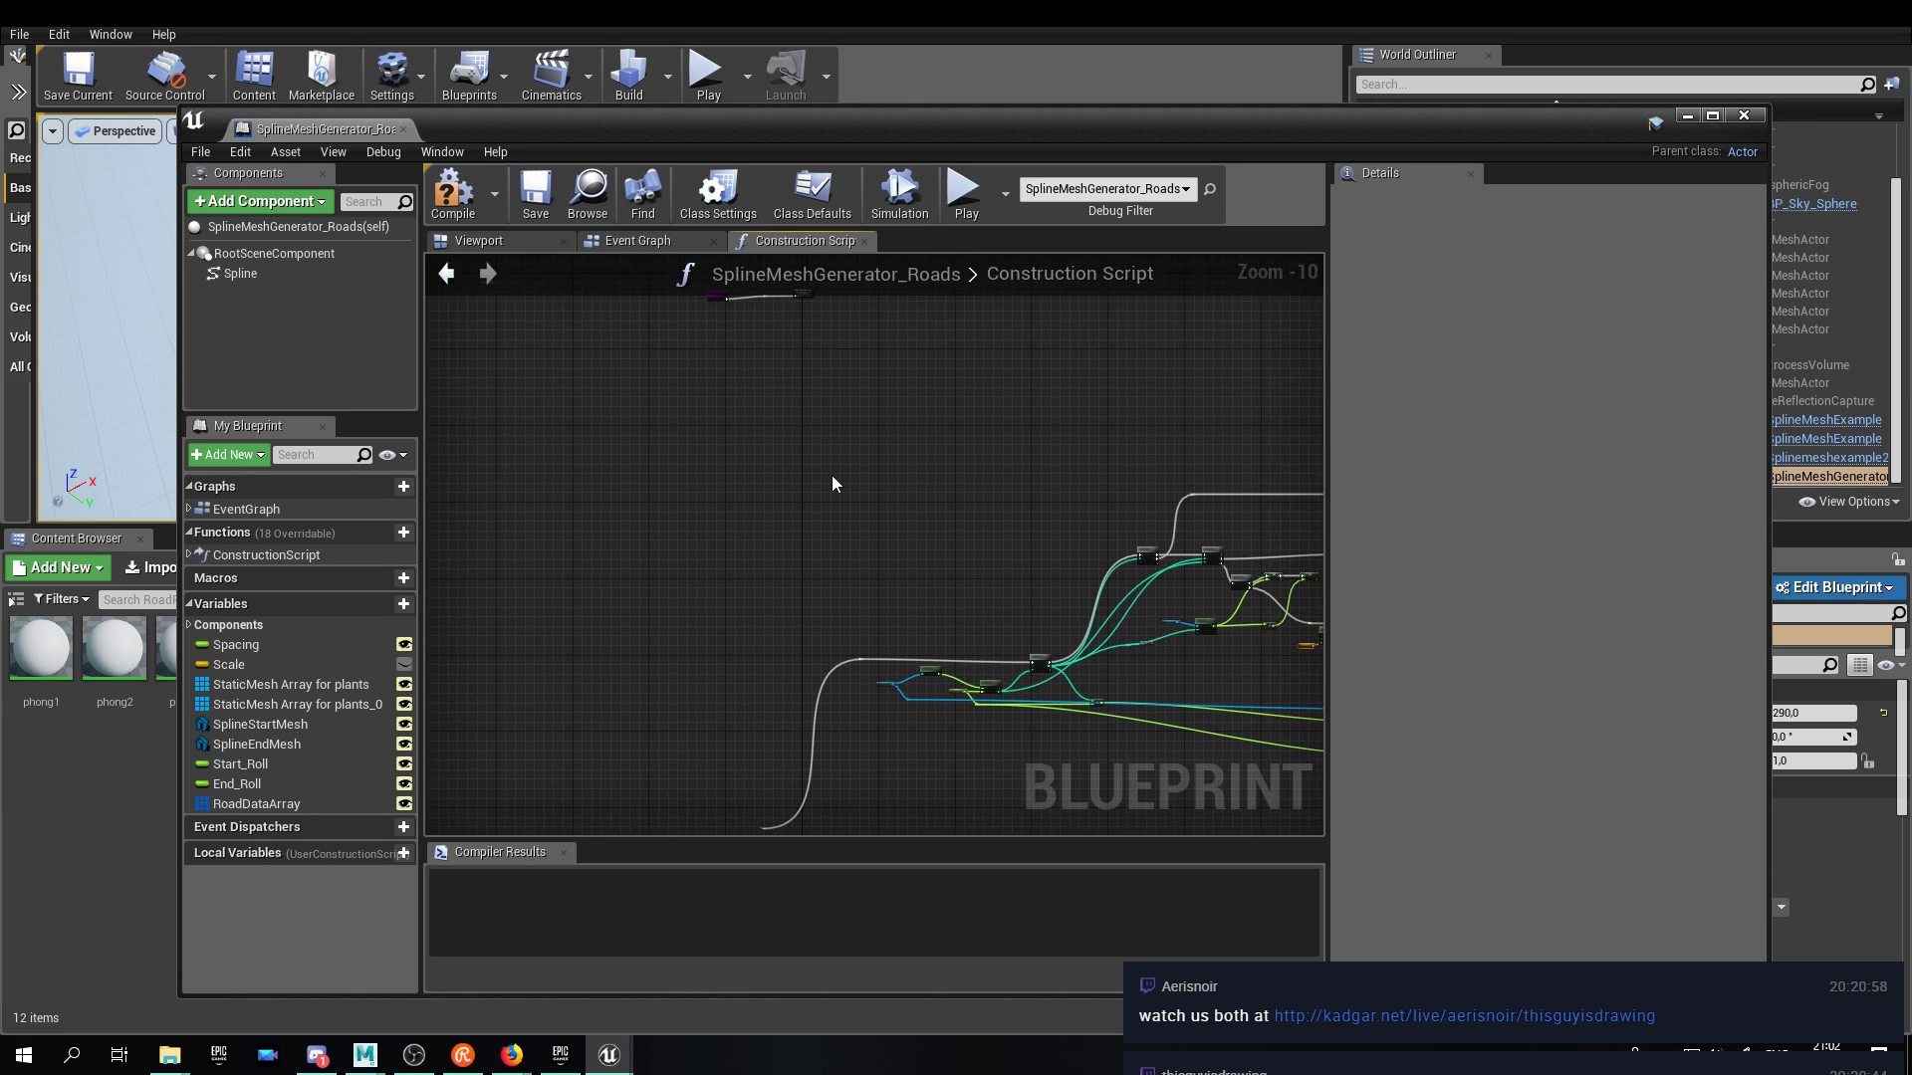
scroll(834, 471, "down", 1)
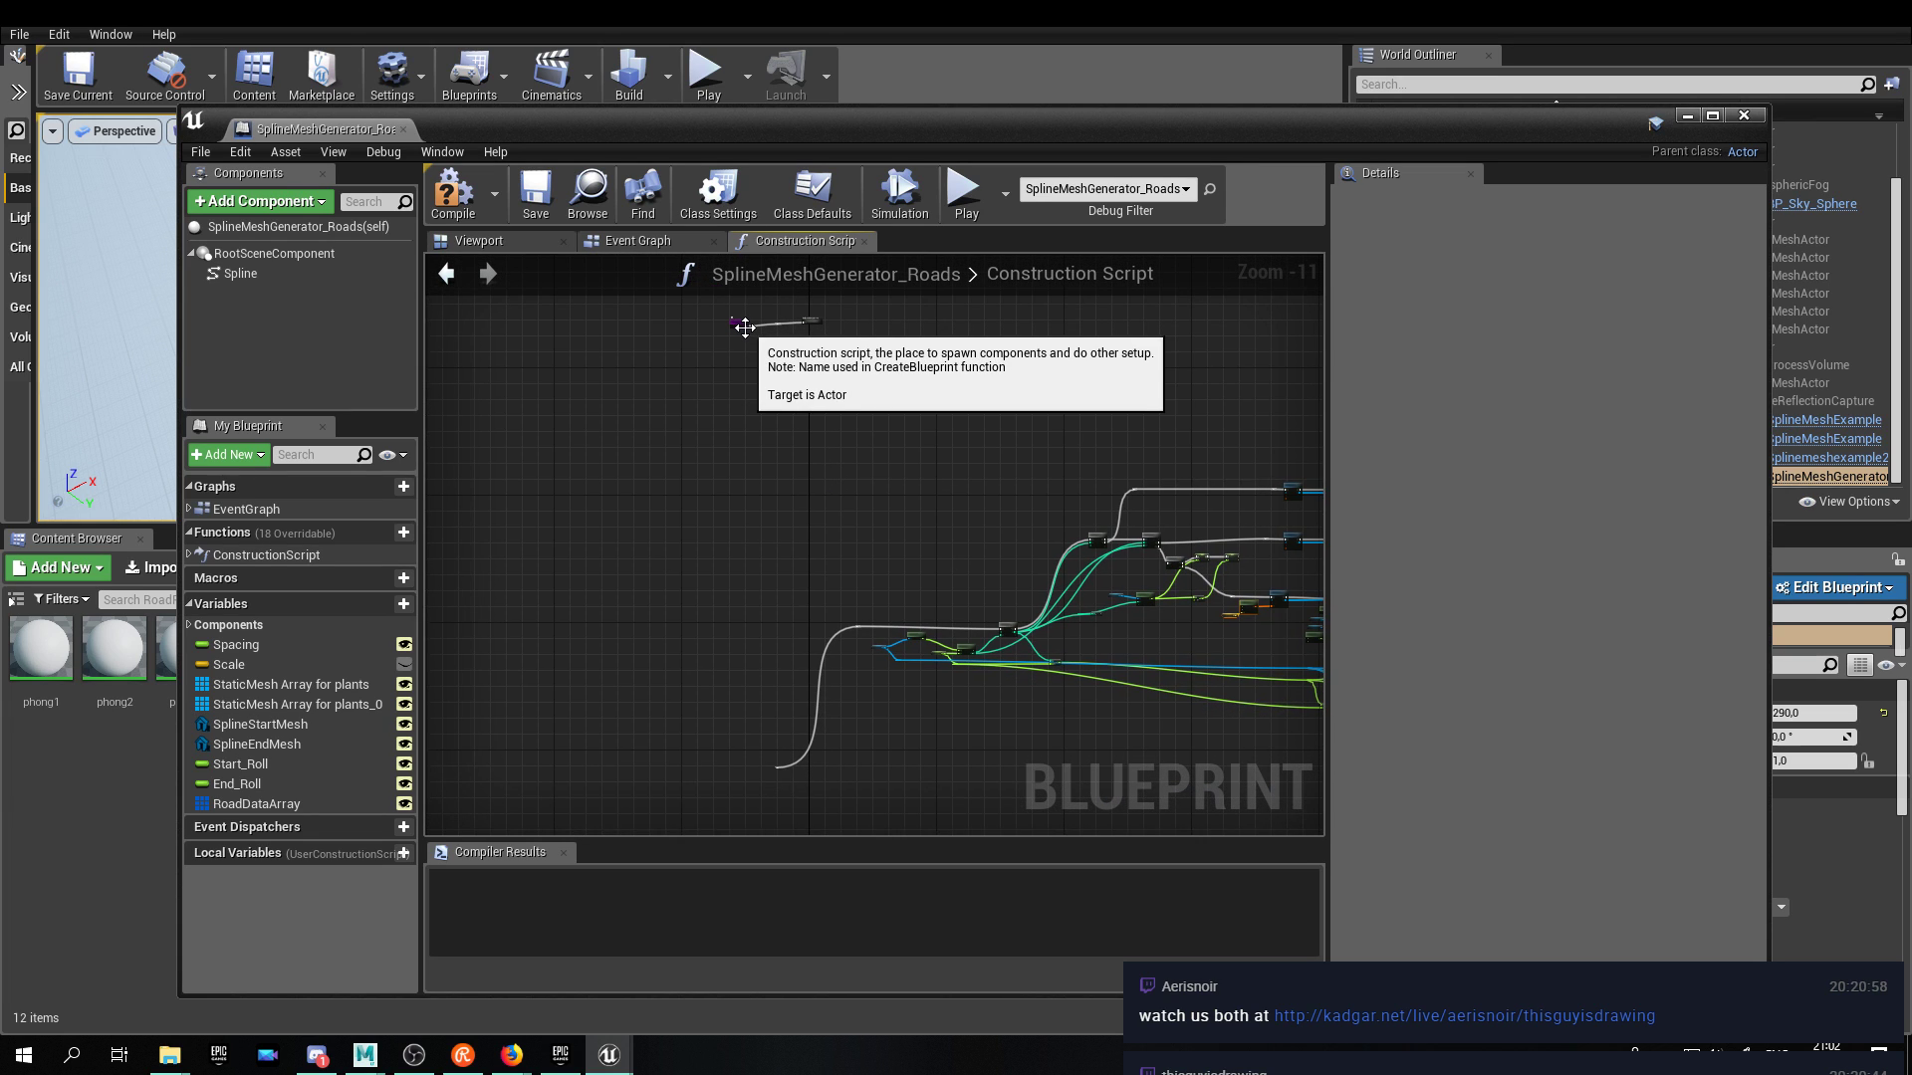
left_click_drag(732, 320, 717, 529)
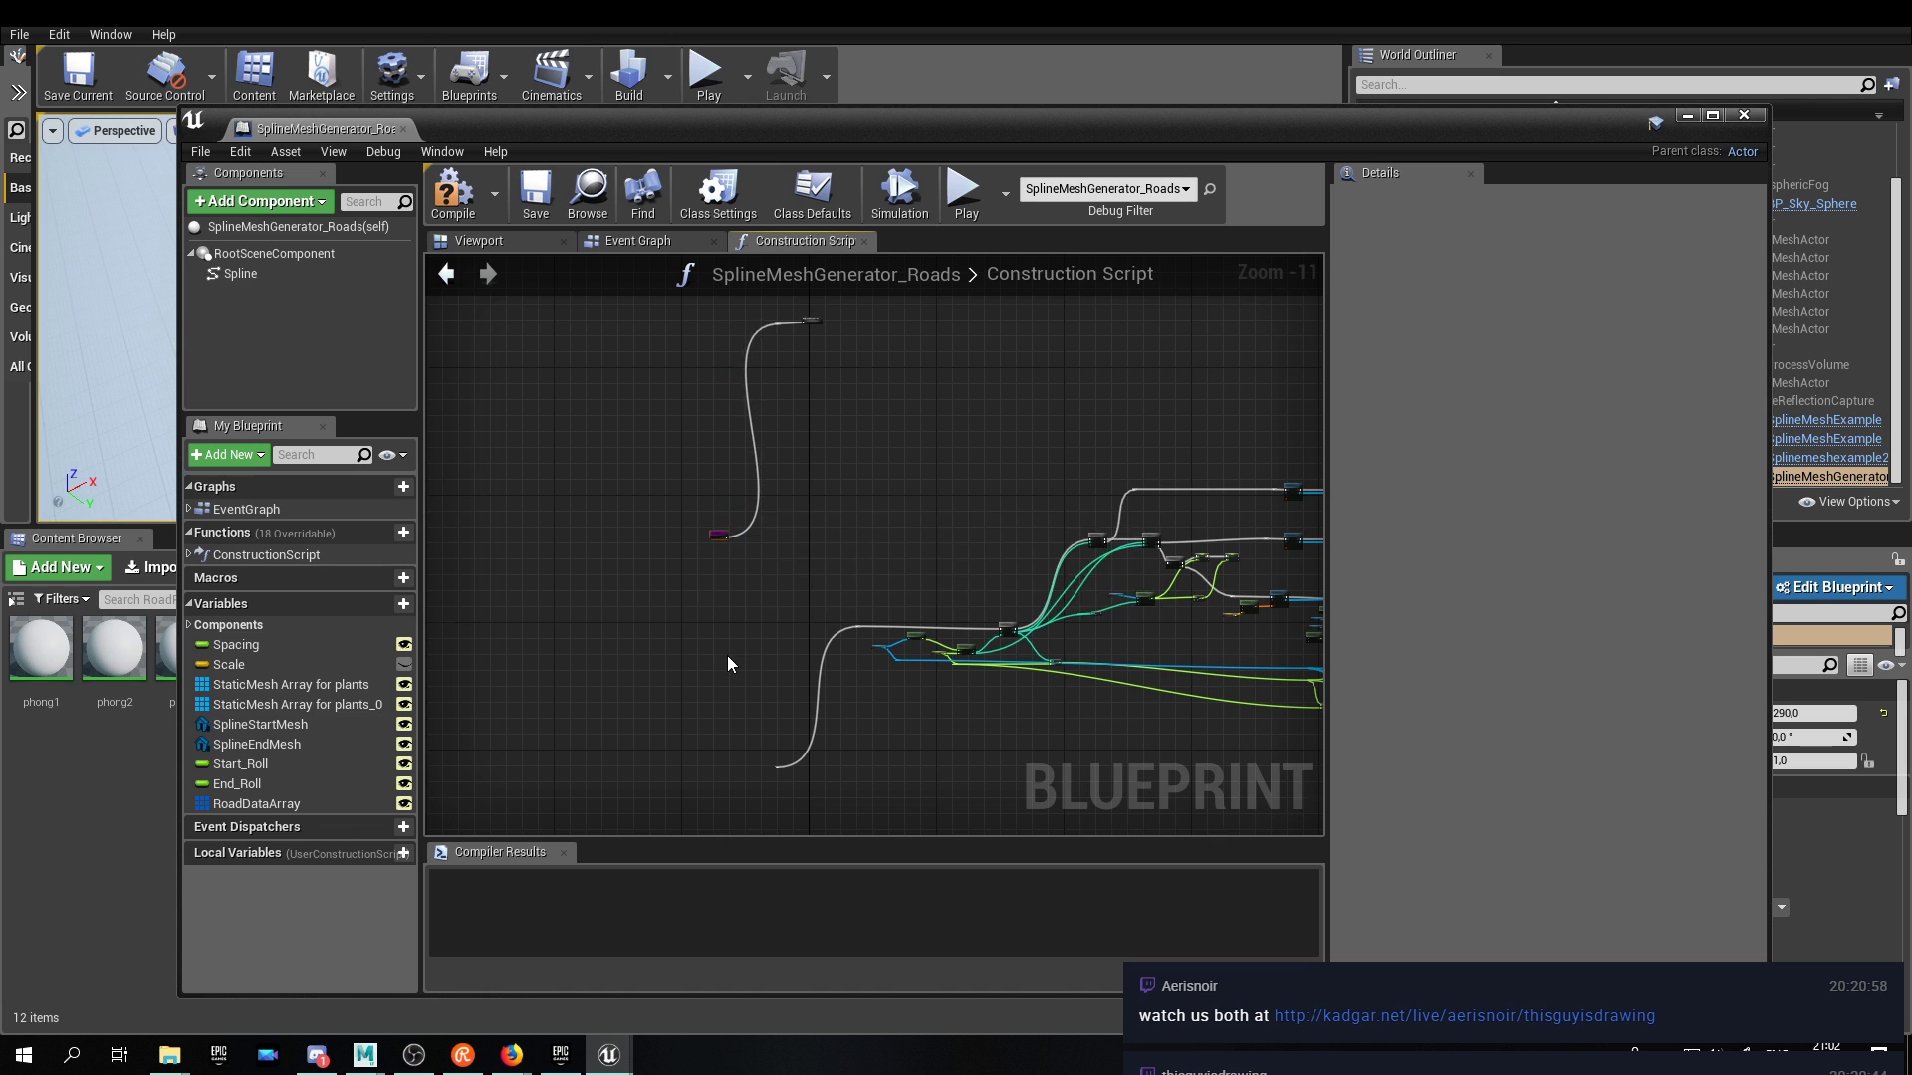
Move the loose reroute node at the start of the upper network up near the Construction Script entry node.
scroll(723, 653, "up", 5)
right_click_drag(729, 576, 723, 466)
left_click_drag(842, 606, 776, 836)
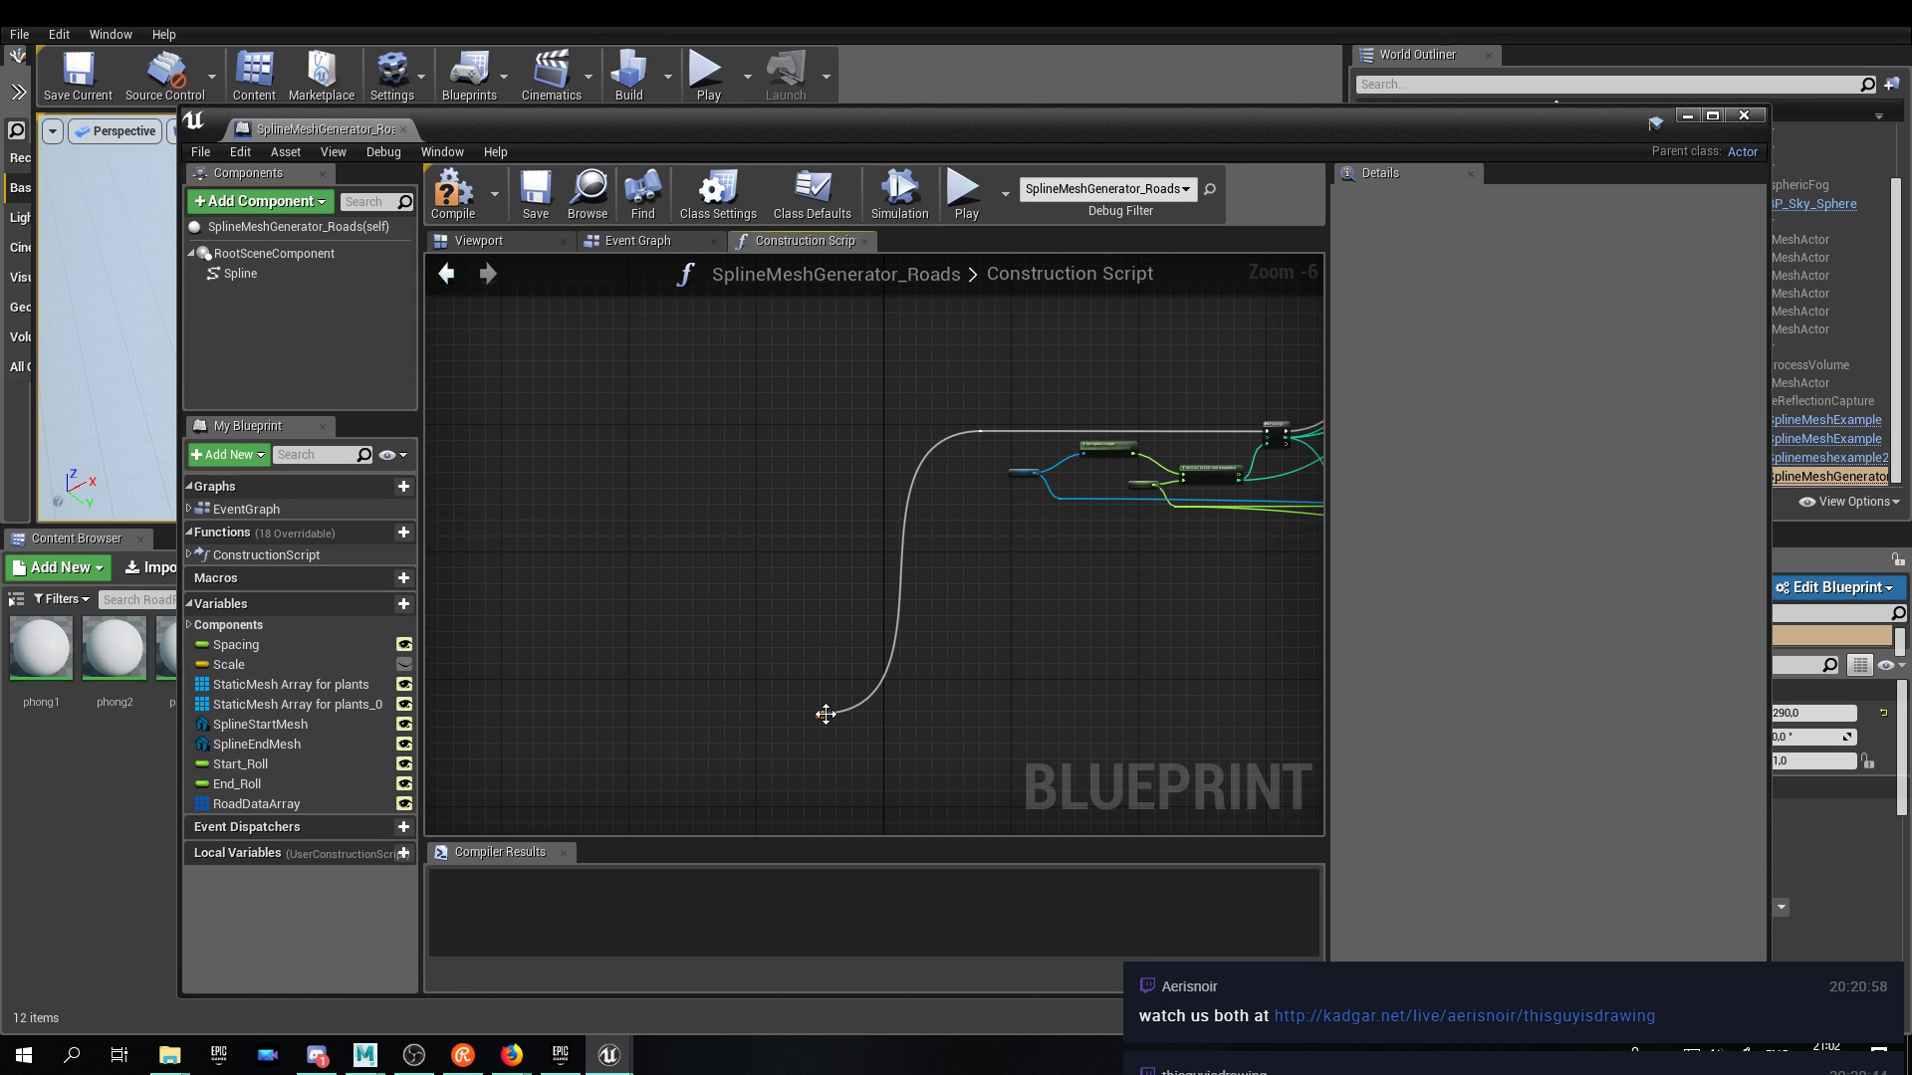
right_click_drag(863, 326, 879, 653)
scroll(874, 623, "up", 2)
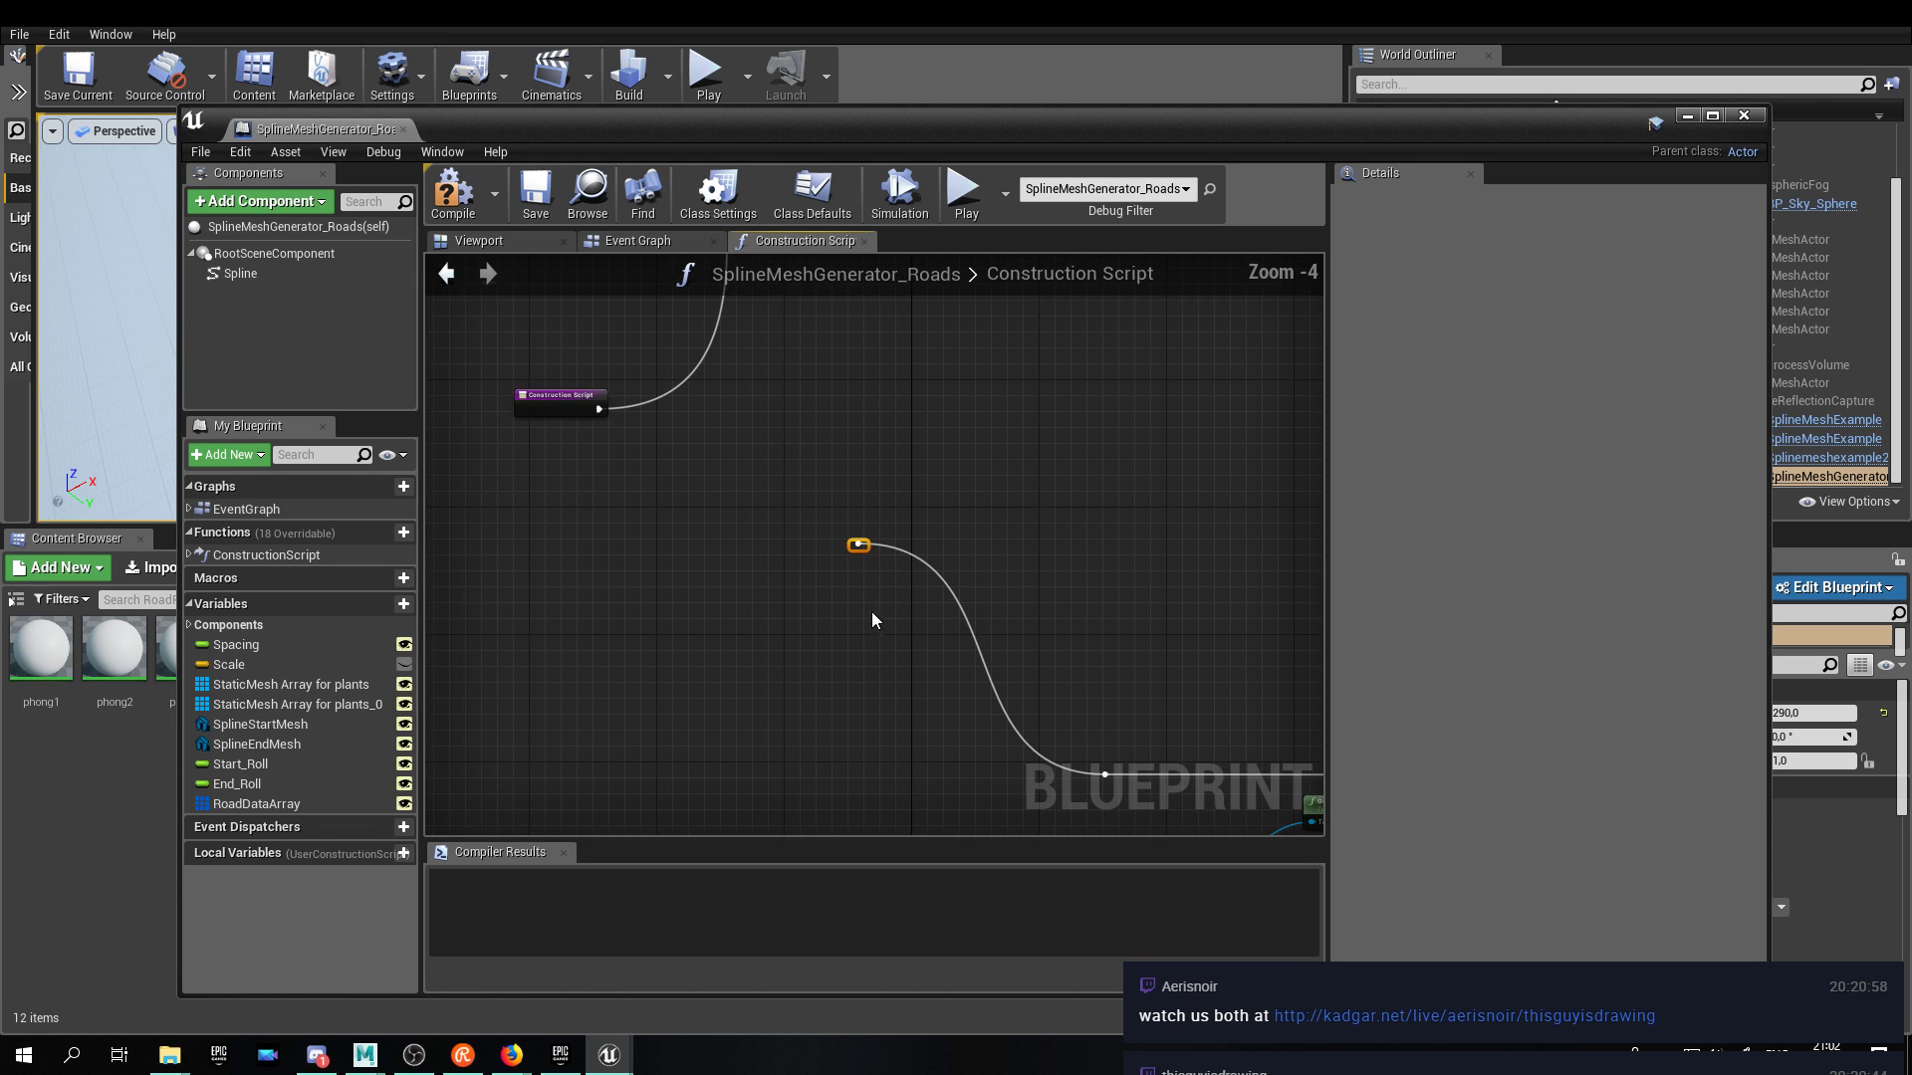
Connect the Construction Script node's execution output to the first reroute node and minimize the Blueprint editor.
left_click_drag(857, 545, 798, 441)
right_click(635, 515)
left_click_drag(598, 408, 862, 571)
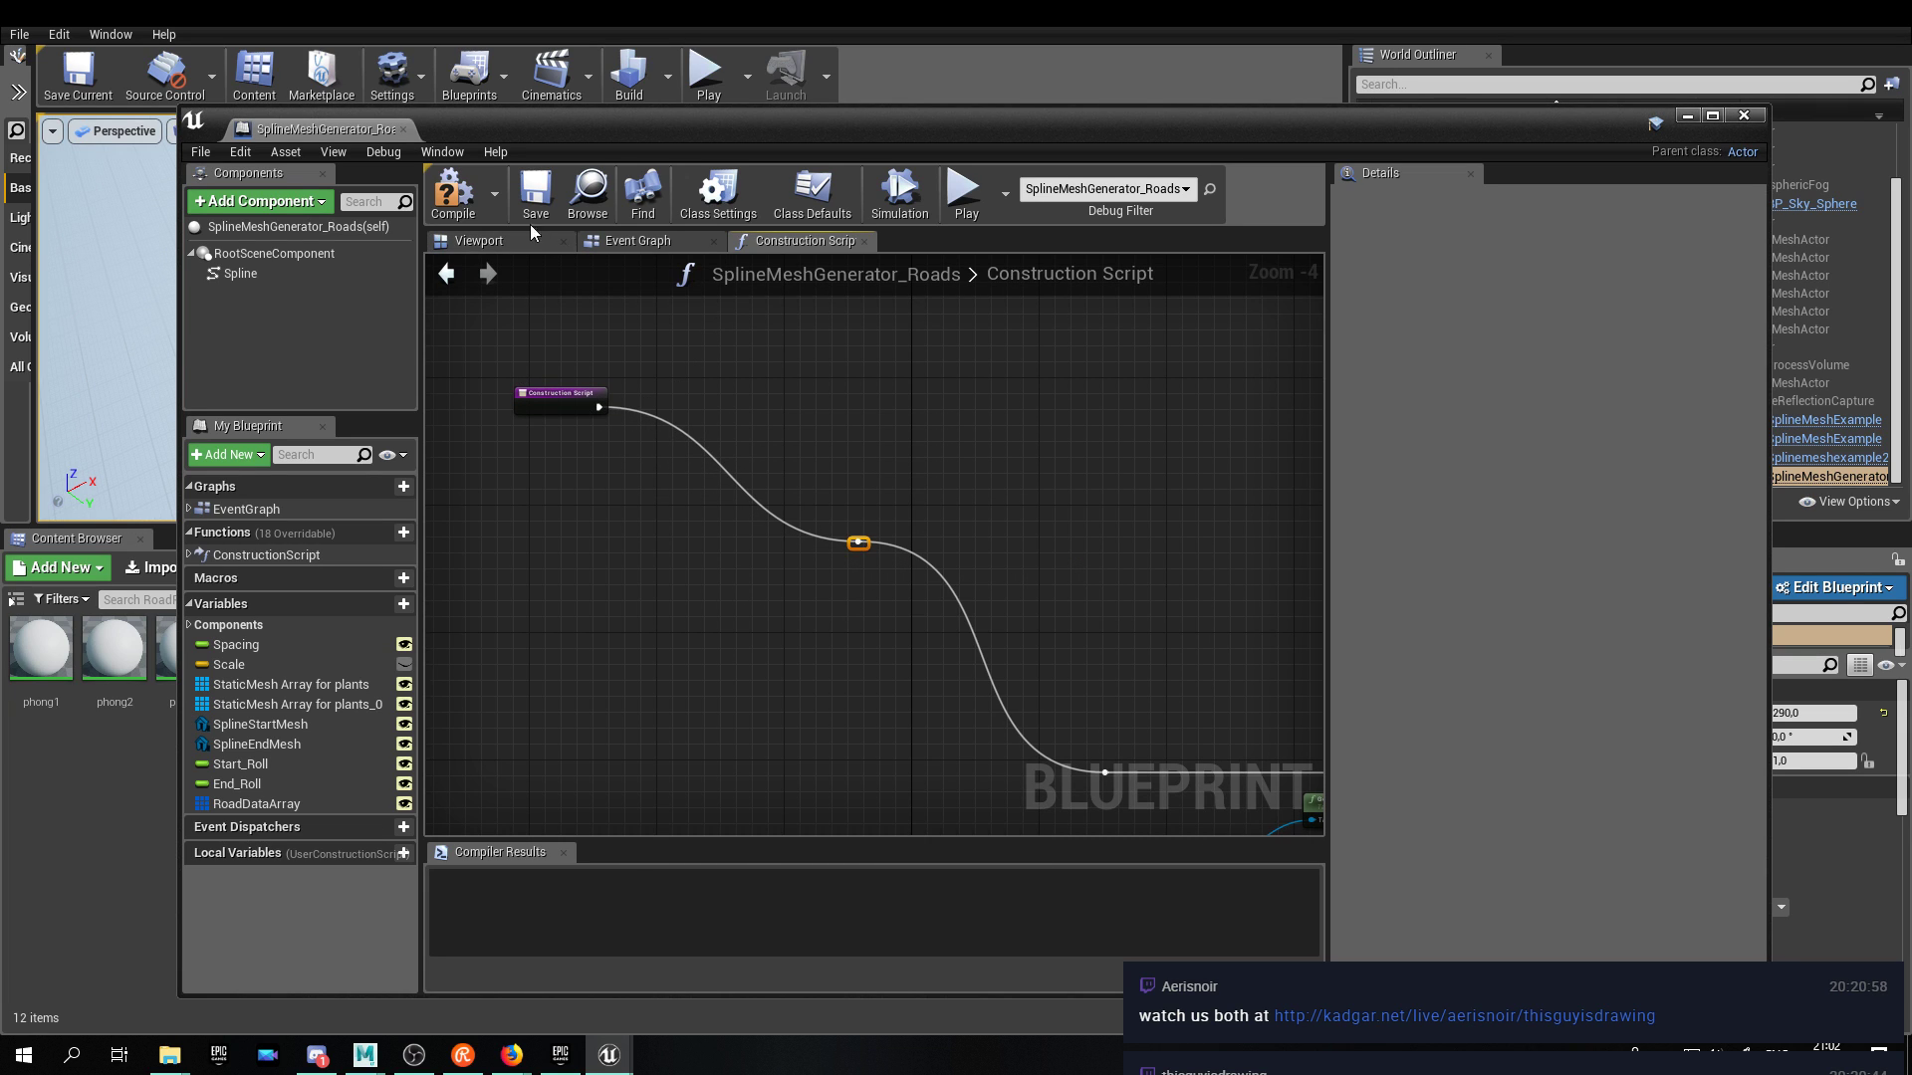
left_click(1687, 115)
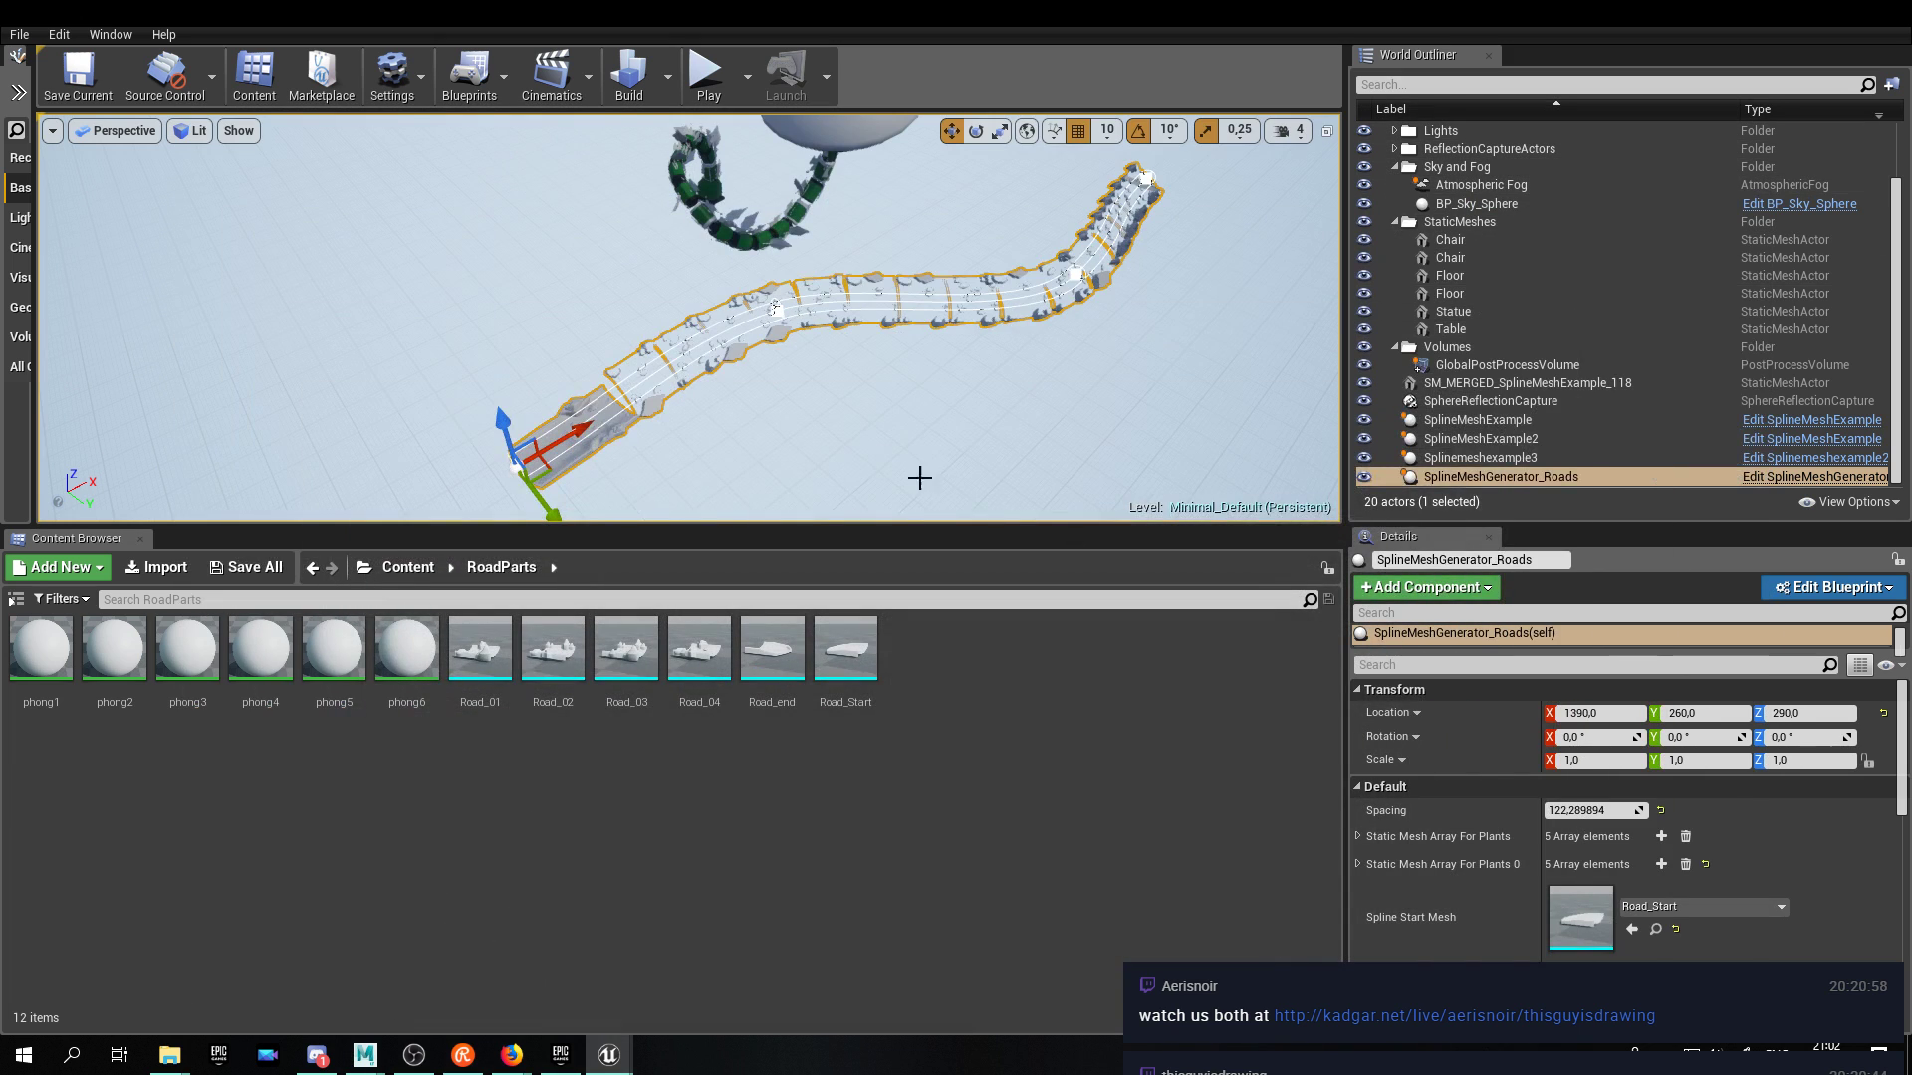
Rotate a spline point of SplineMeshGenerator_Roads in the level to twist the road.
right_click_drag(908, 330, 737, 426)
left_click(481, 649)
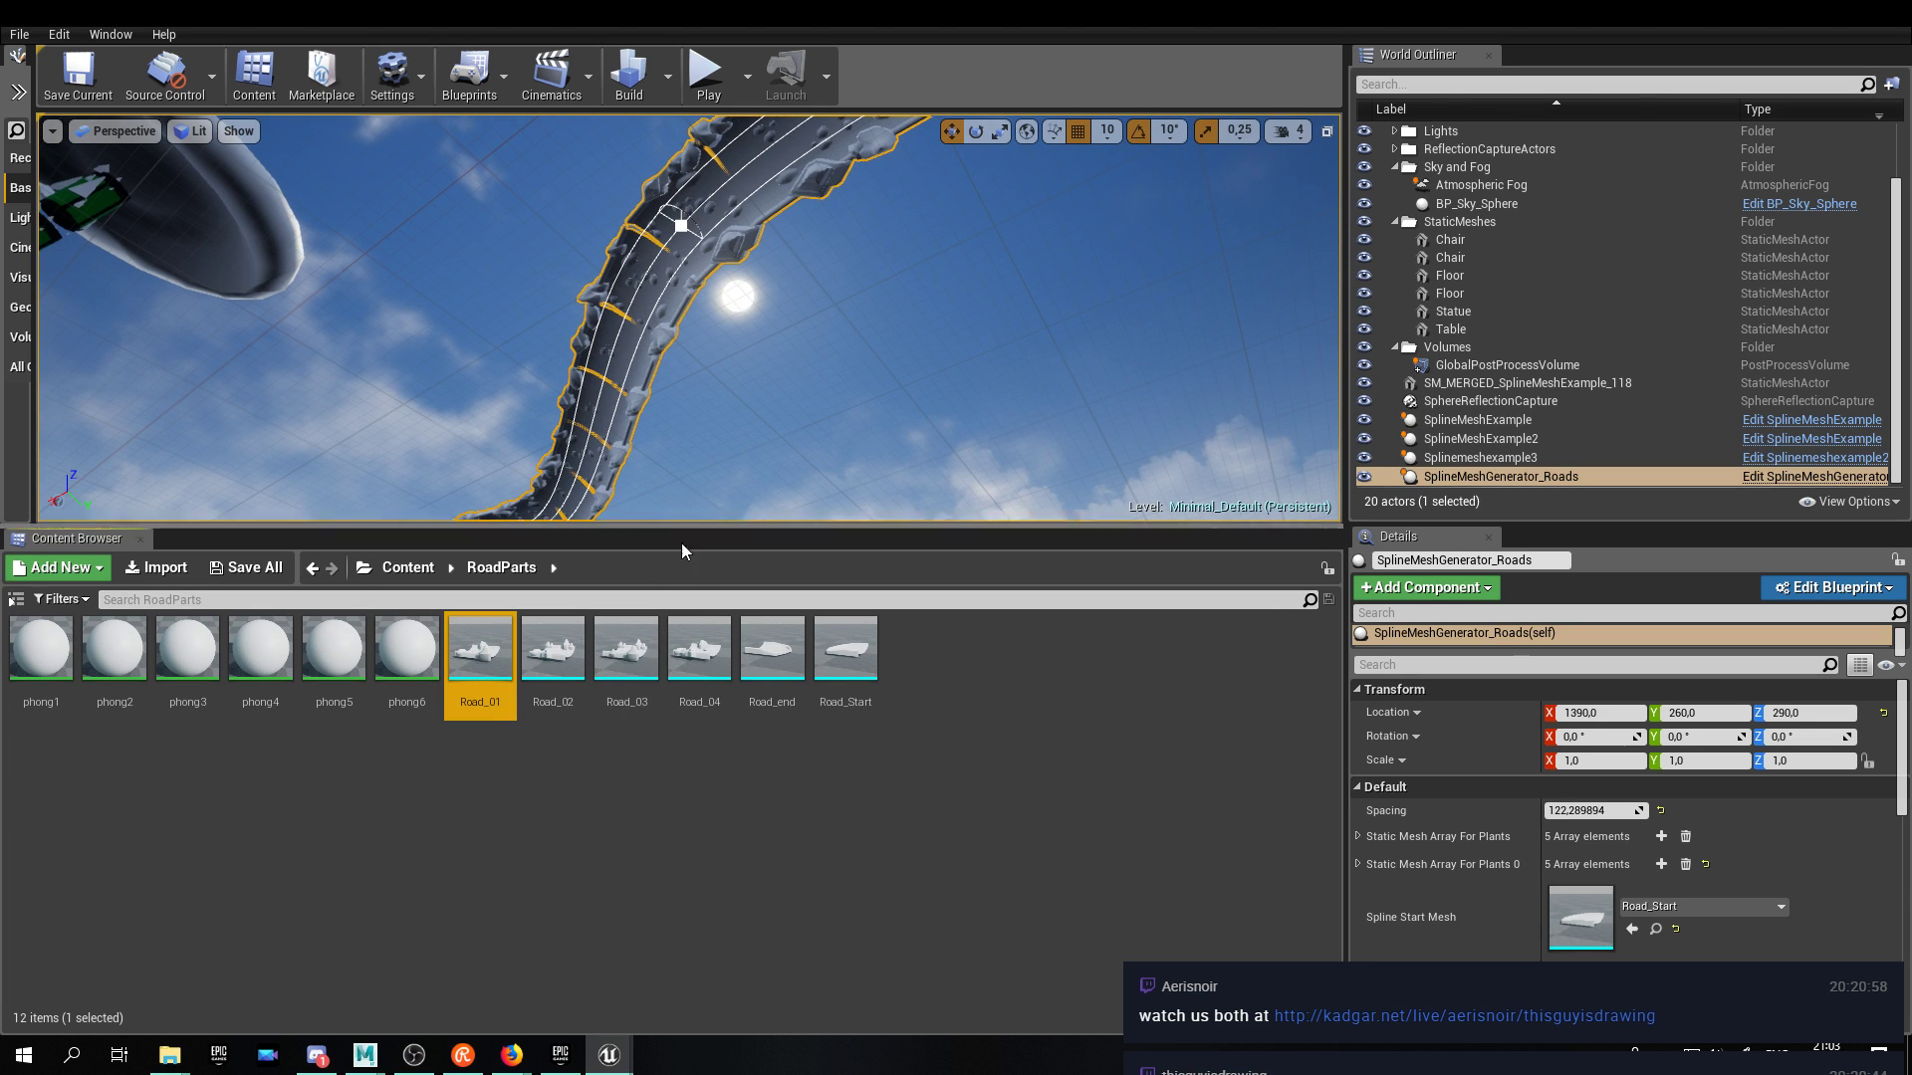
mouse_move(802, 392)
right_mouse_down()
mouse_move(761, 473)
mouse_move(802, 478)
mouse_move(797, 379)
right_mouse_up()
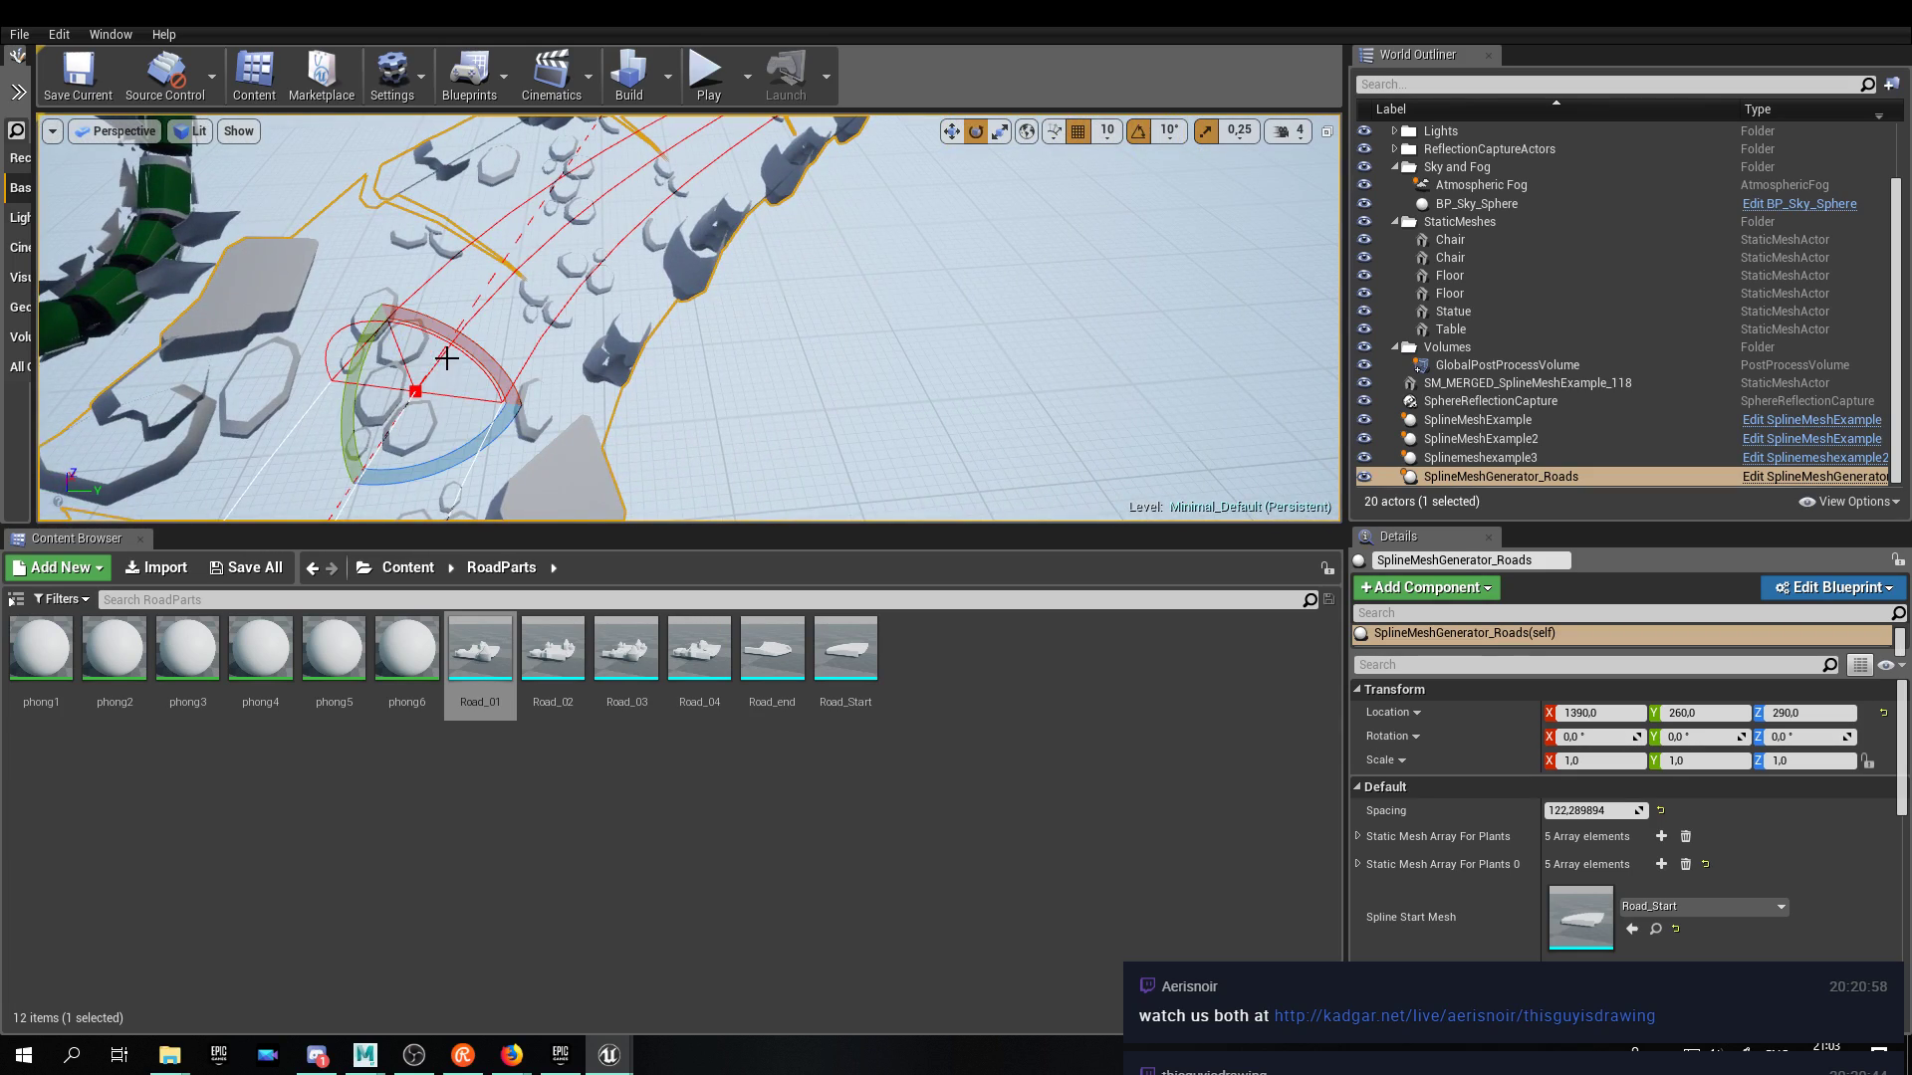
left_click_drag(452, 340, 480, 327)
left_click_drag(637, 337, 900, 339)
mouse_move(762, 399)
right_mouse_down()
mouse_move(697, 348)
mouse_move(269, 353)
mouse_move(835, 339)
mouse_move(996, 249)
mouse_move(896, 239)
right_mouse_up()
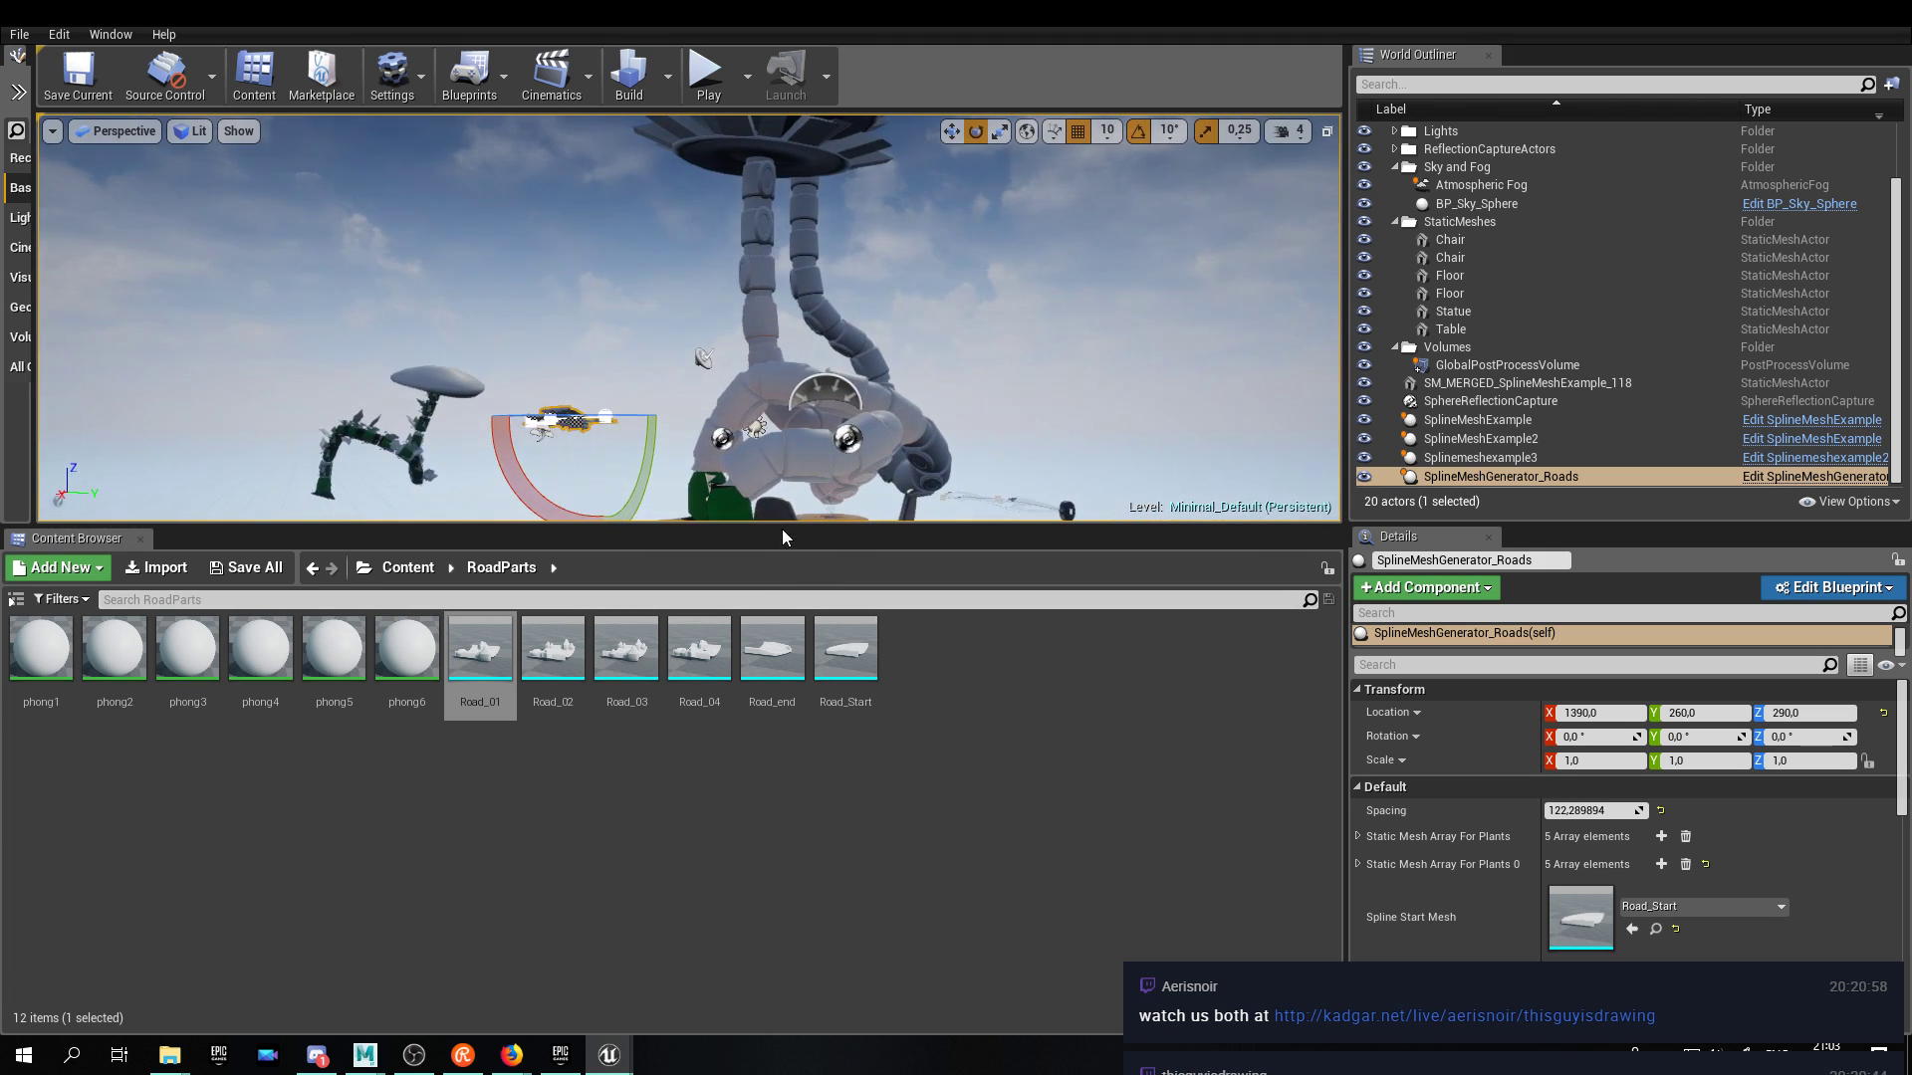
Enlarge the level viewport and select the end spline point at SplineMeshExample2's canopy.
left_click_drag(781, 529, 780, 756)
right_click_drag(755, 716, 488, 705)
mouse_move(1203, 263)
right_mouse_down()
mouse_move(1190, 298)
mouse_move(1203, 262)
mouse_move(1024, 307)
mouse_move(1090, 274)
right_mouse_up()
left_click(1203, 263)
left_click(775, 201)
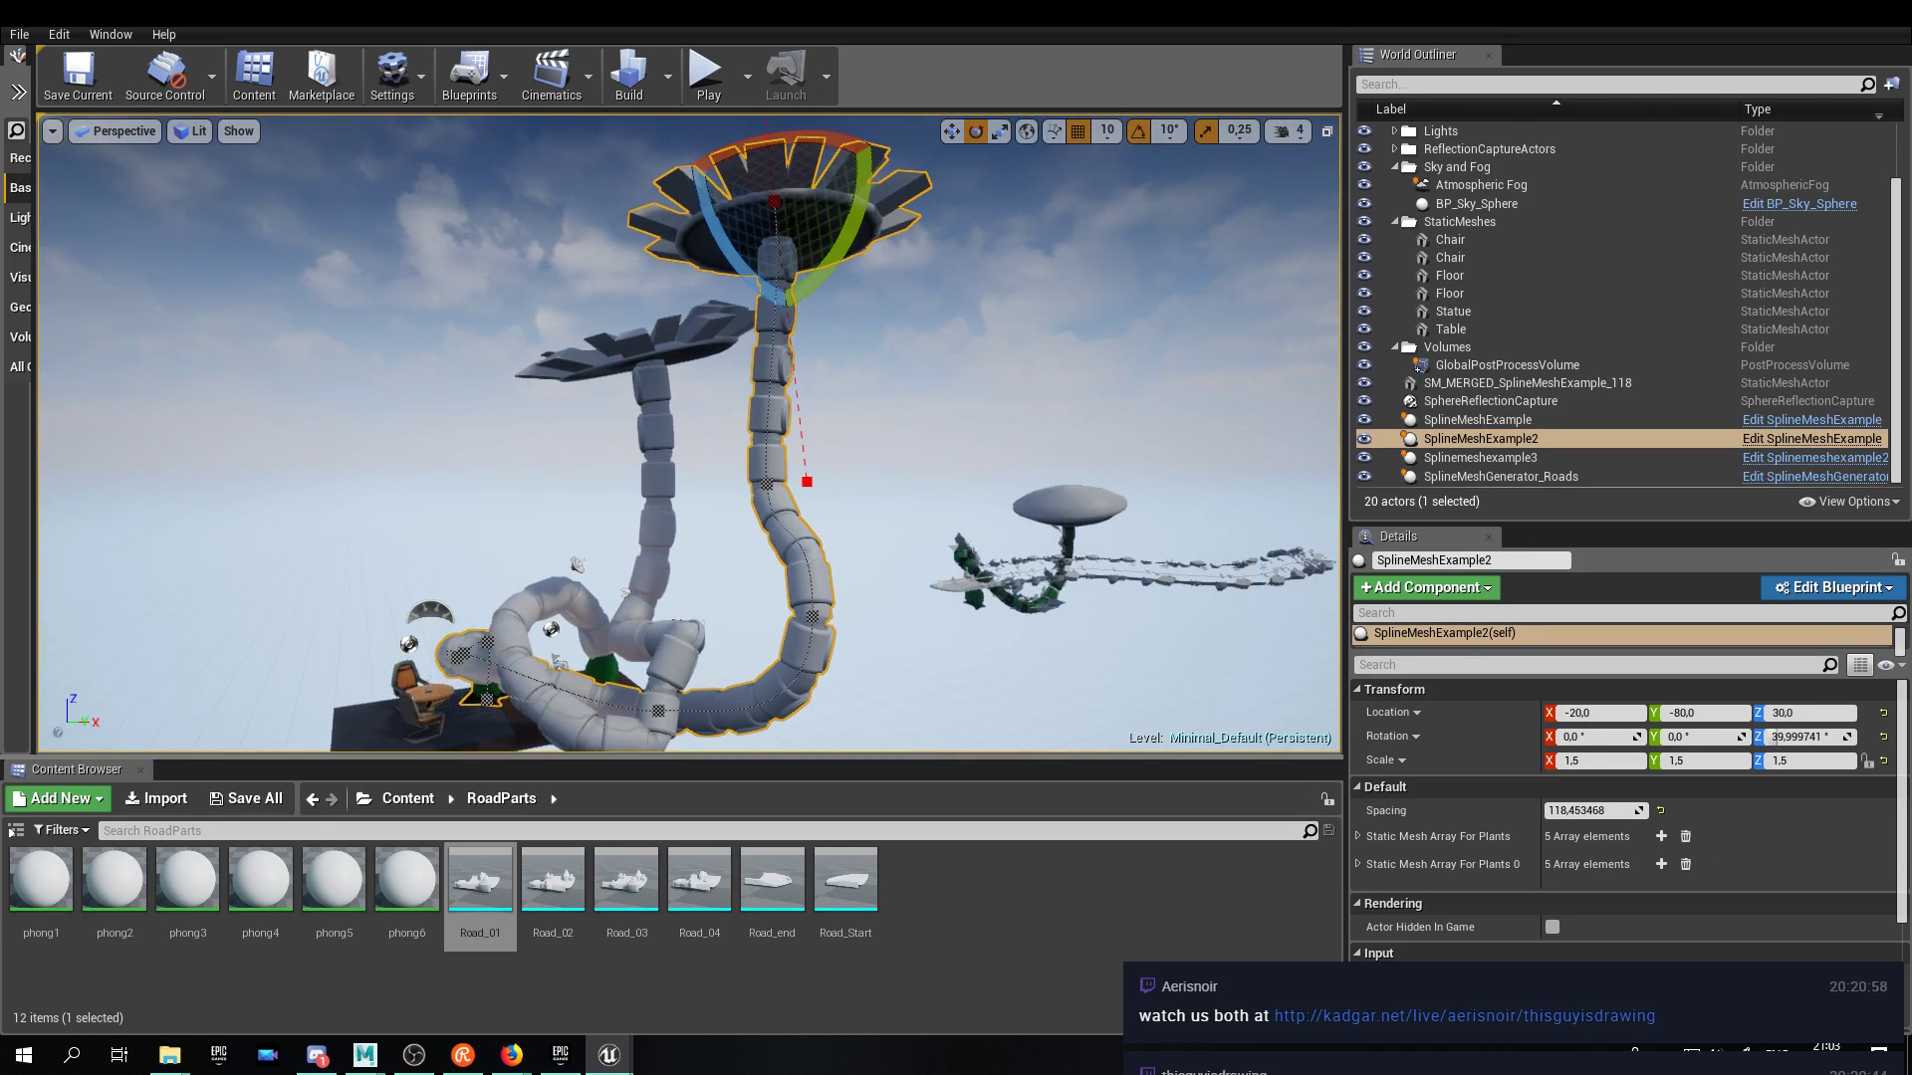
Move the canopy end point of SplineMeshExample2 higher to lengthen its stem.
key("w")
mouse_move(876, 343)
right_mouse_down()
mouse_move(862, 326)
mouse_move(697, 353)
mouse_move(627, 324)
mouse_move(702, 262)
mouse_move(695, 320)
mouse_move(671, 343)
mouse_move(708, 224)
right_mouse_up()
key("q")
key("e")
left_click_drag(686, 351, 750, 355)
key("a")
right_click_drag(813, 353, 869, 288)
mouse_move(945, 297)
left_mouse_down()
mouse_move(1105, 301)
mouse_move(940, 291)
left_mouse_up()
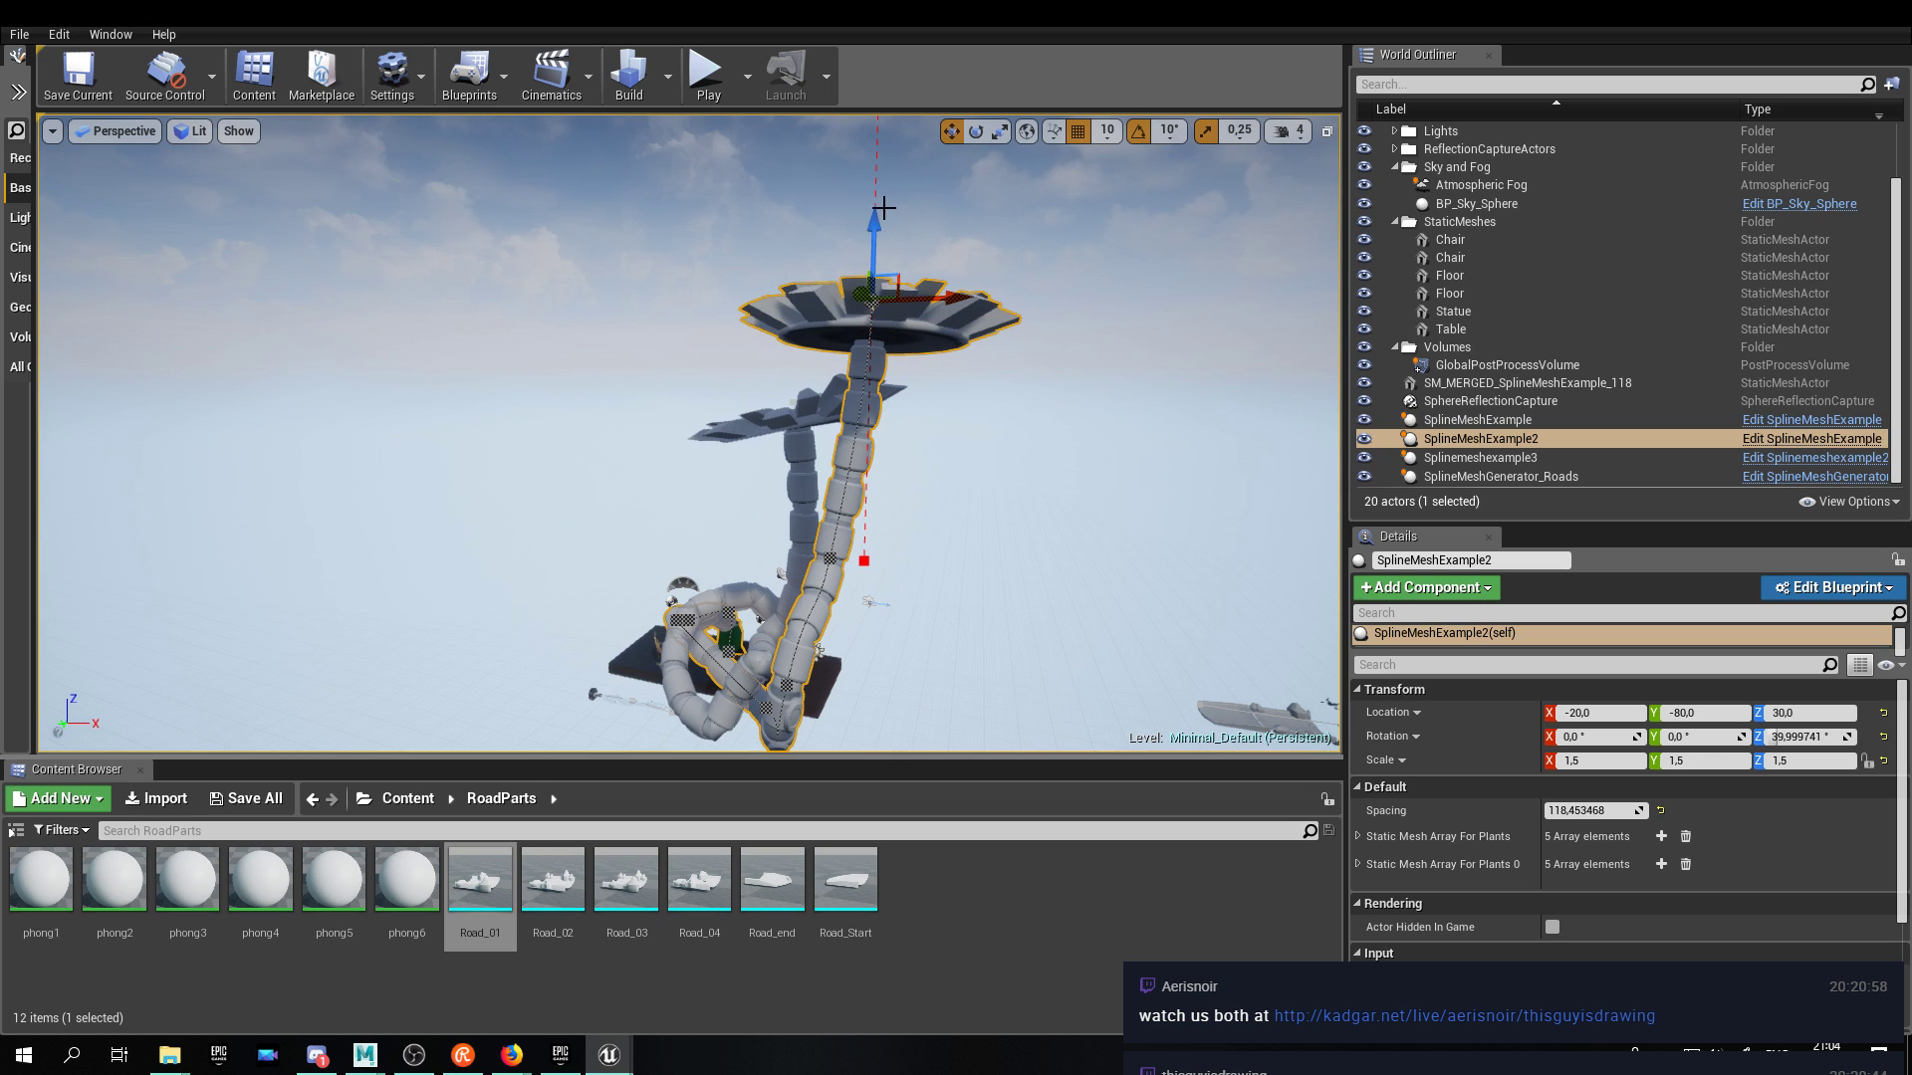
left_click_drag(872, 223, 879, 19)
right_click_drag(992, 390, 961, 263)
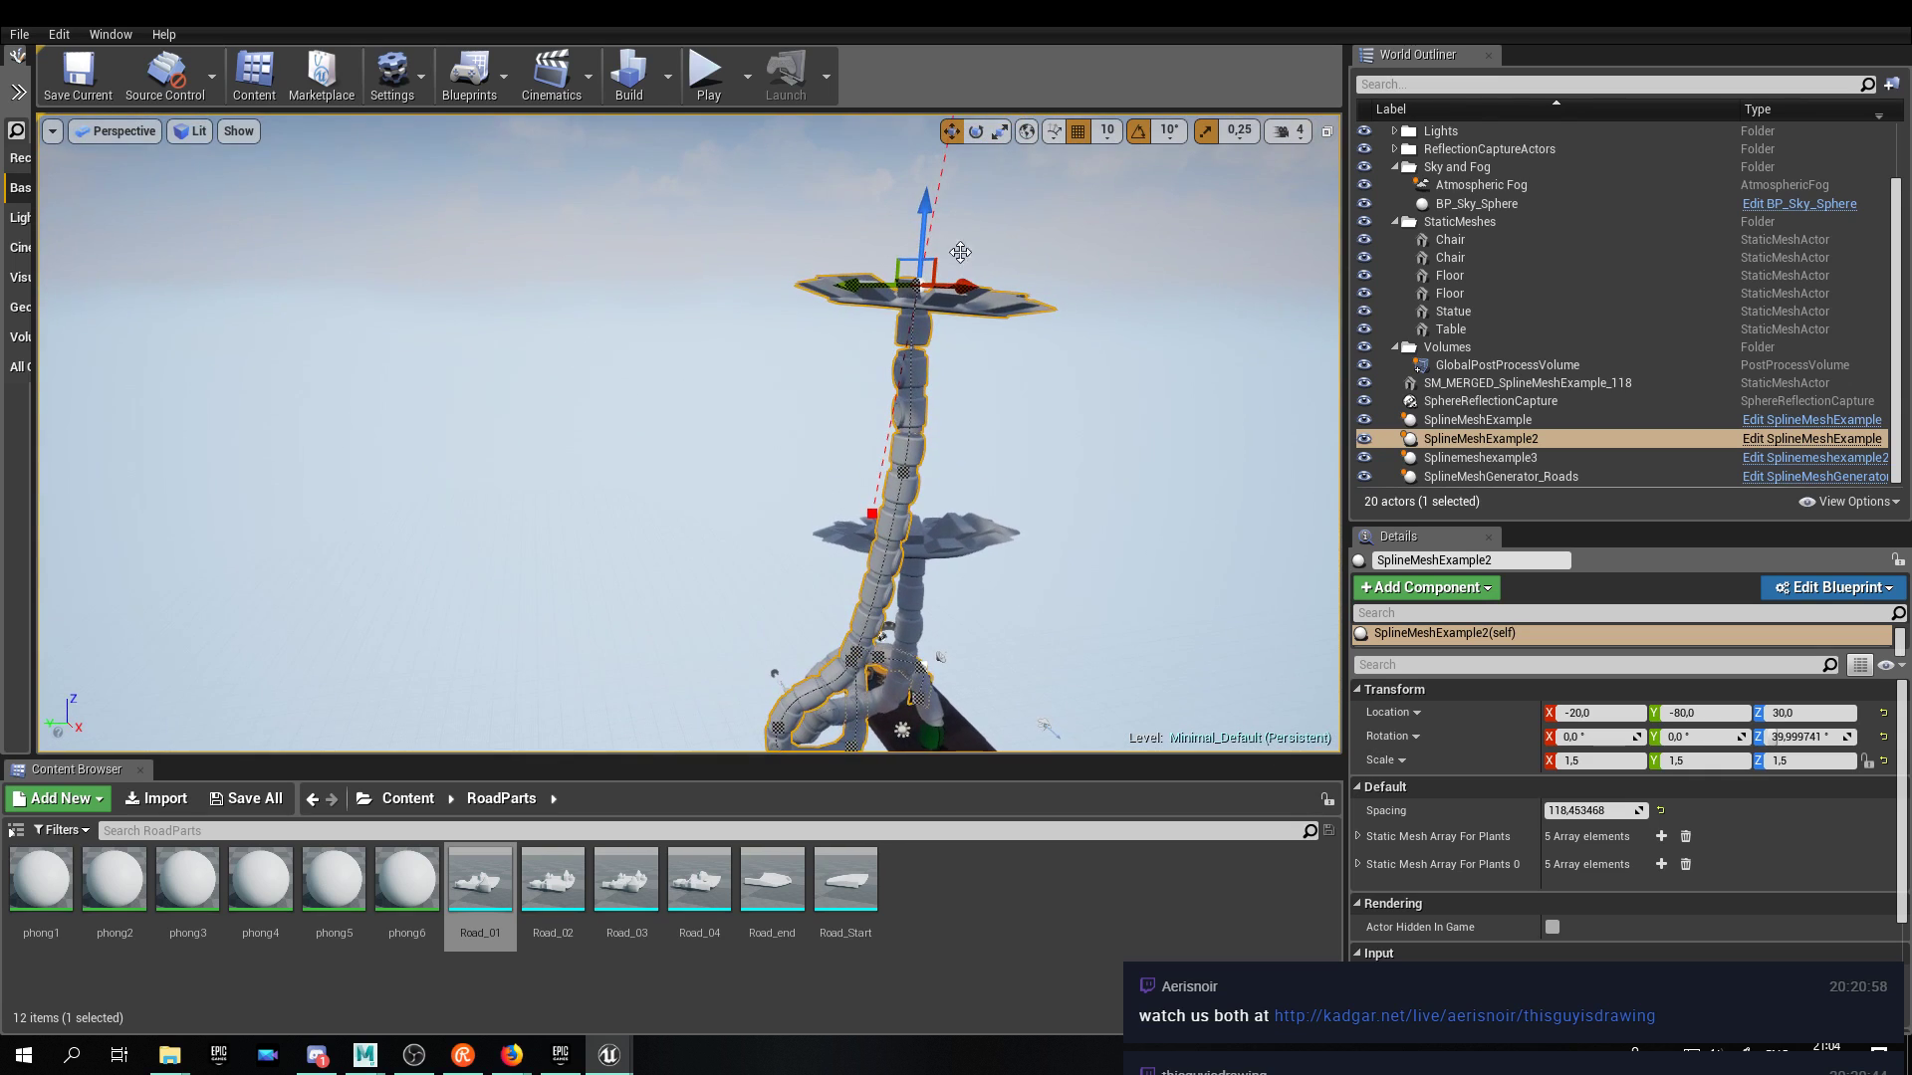
left_click_drag(927, 211, 827, 230)
Reposition the lower and middle spline points of SplineMeshExample2 to reshape its stem.
mouse_move(876, 518)
right_mouse_down()
mouse_move(1016, 543)
mouse_move(876, 517)
right_mouse_up()
left_click(891, 580)
left_click_drag(971, 583, 1133, 594)
left_click(937, 370)
left_click_drag(1035, 385, 1068, 344)
mouse_move(1068, 345)
right_mouse_down()
mouse_move(1075, 359)
mouse_move(1081, 321)
right_mouse_up()
left_click_drag(1032, 374, 958, 371)
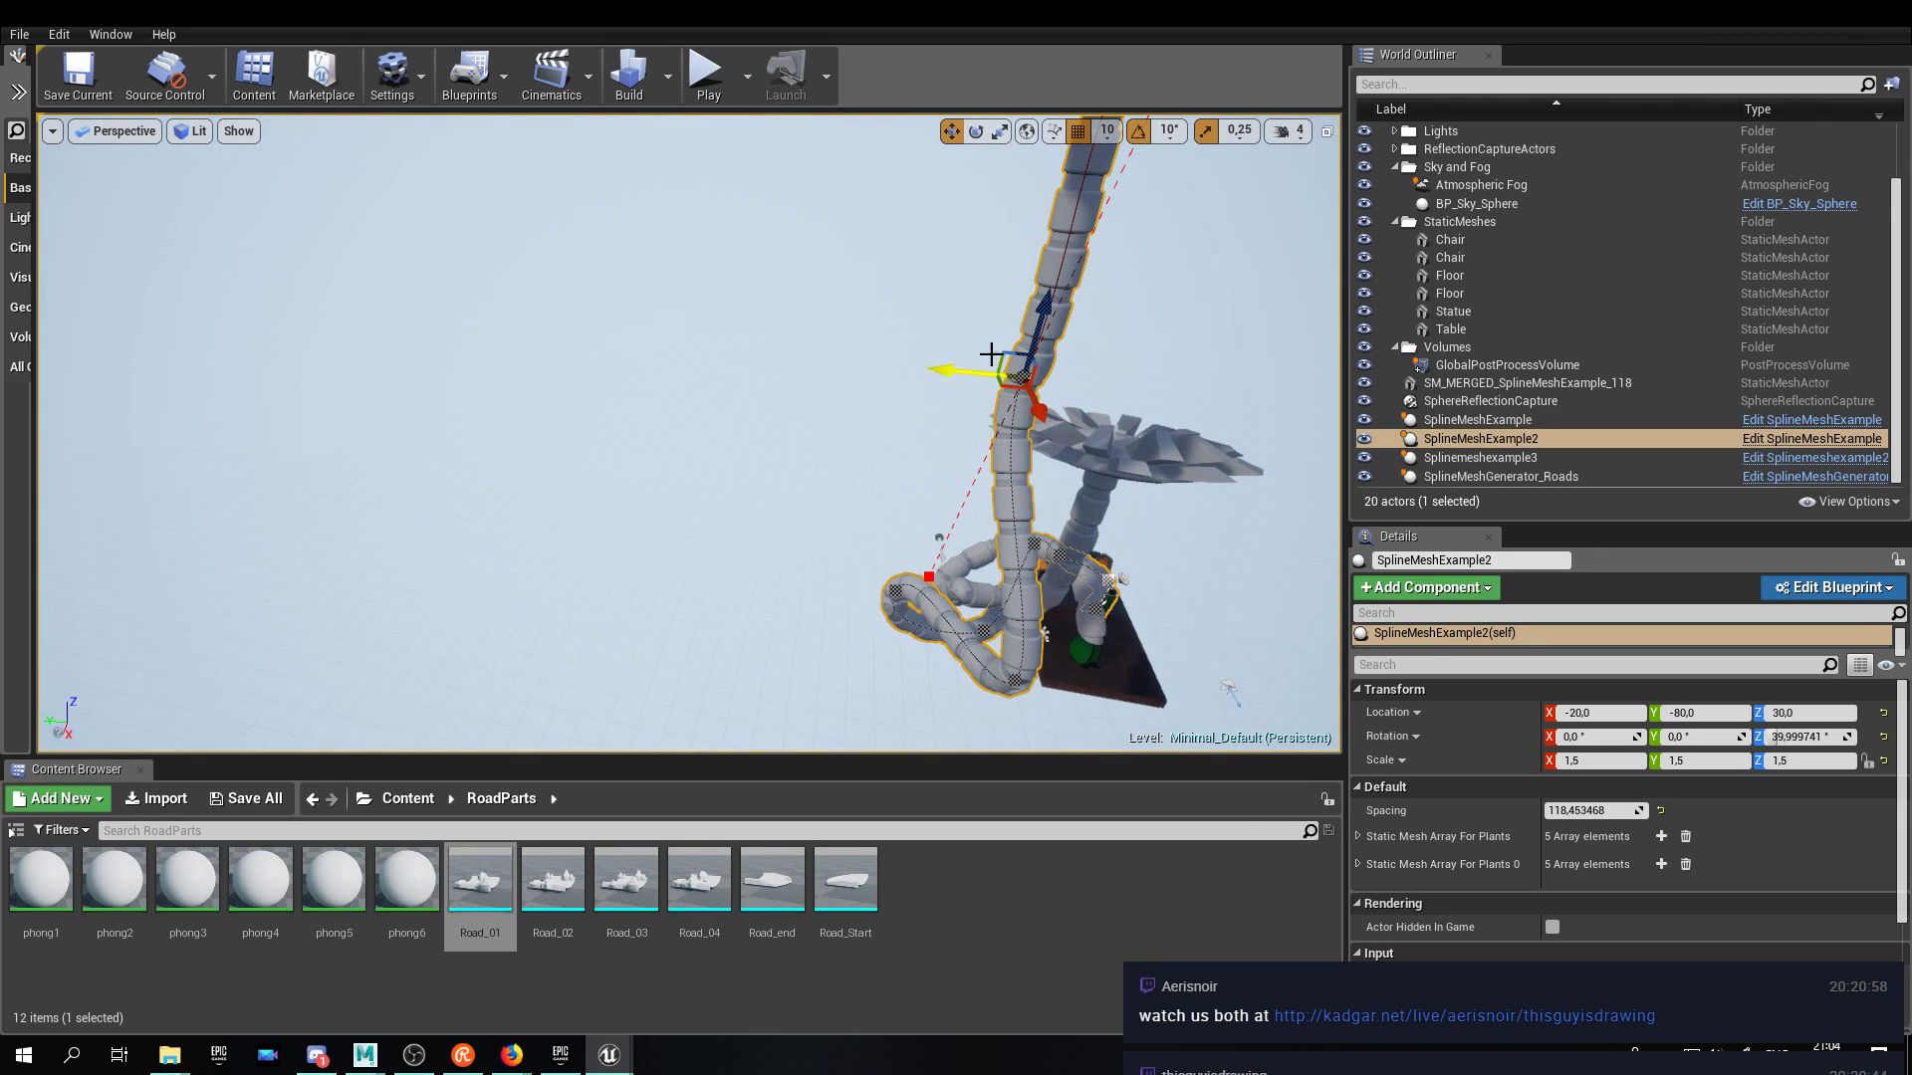
right_click_drag(958, 371, 962, 338)
left_click(1006, 341)
left_click_drag(938, 335, 1030, 337)
Adjust the height of SplineMeshExample2's canopy end point once more, and deselect the actor.
right_click_drag(1031, 337, 784, 298)
left_click_drag(785, 299, 759, 287)
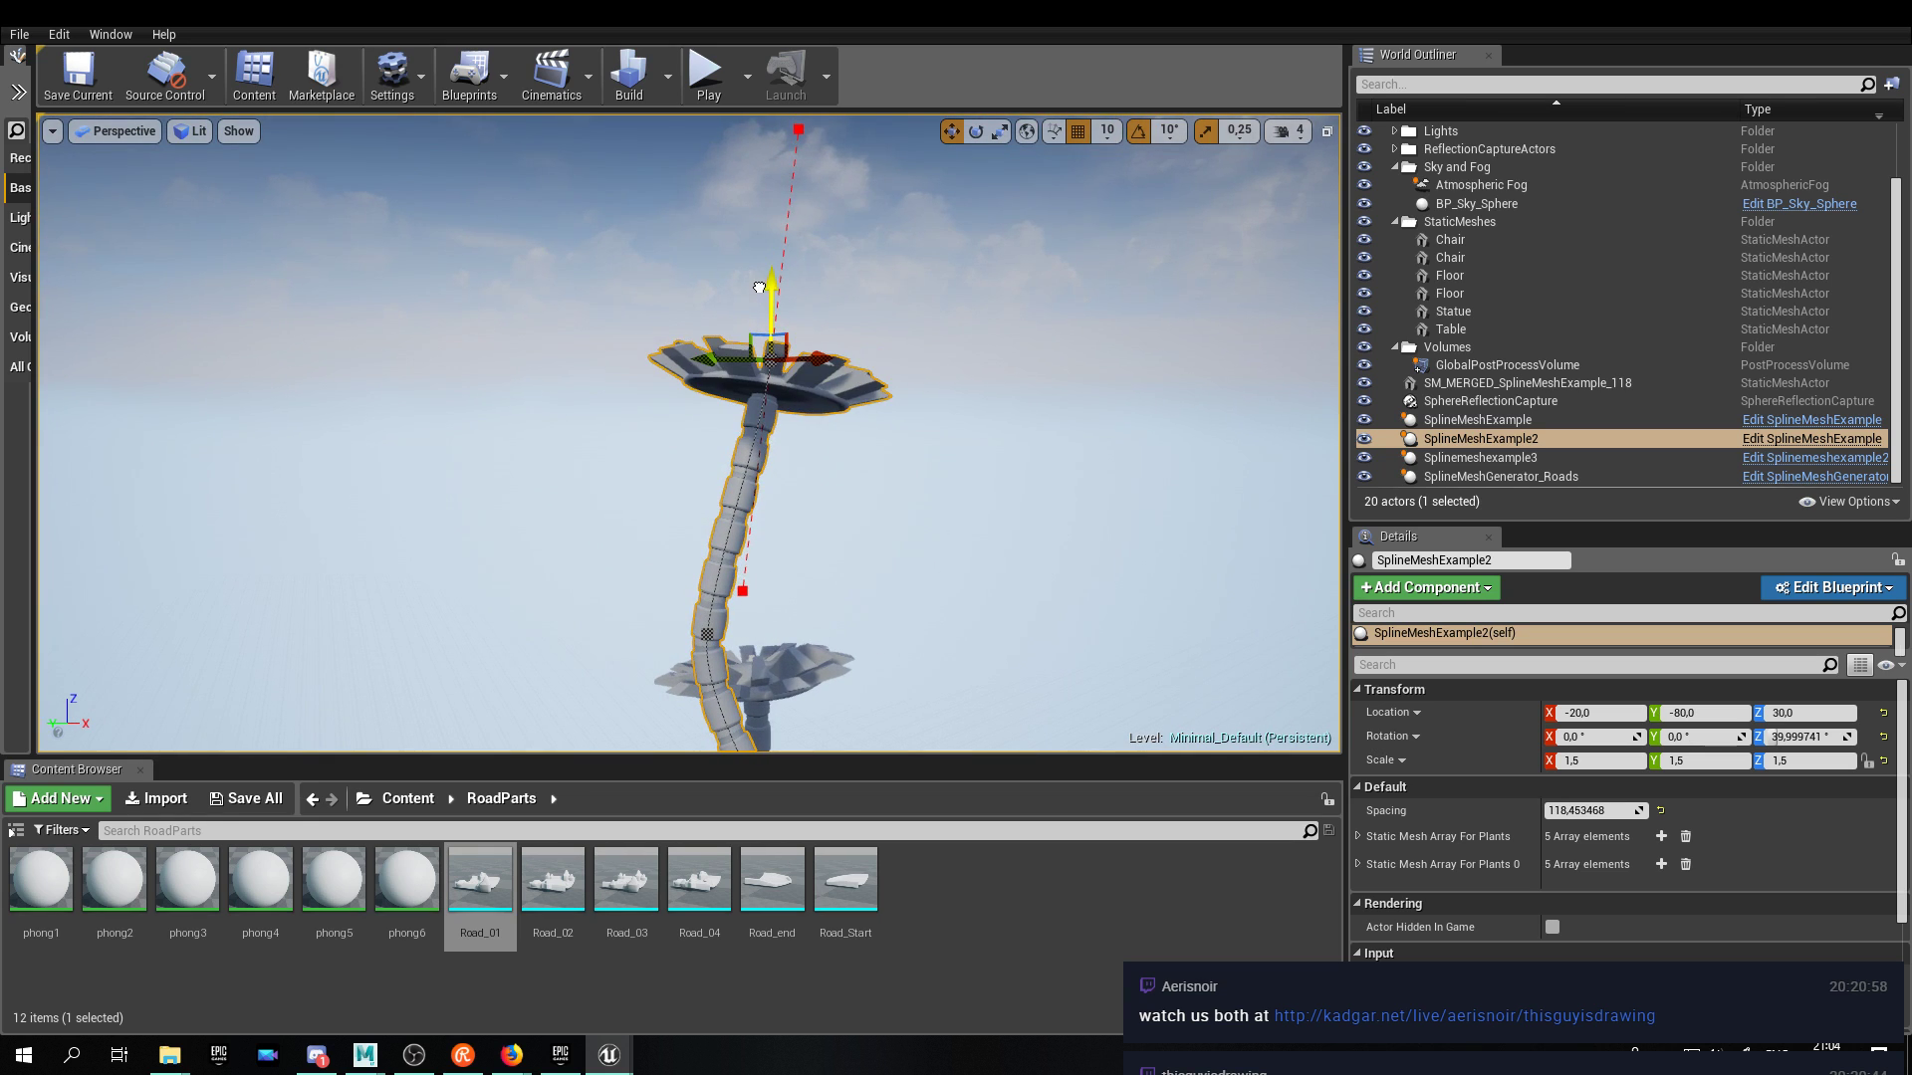
scroll(759, 286, "down", 3)
right_click_drag(759, 287, 657, 448)
left_click(845, 431)
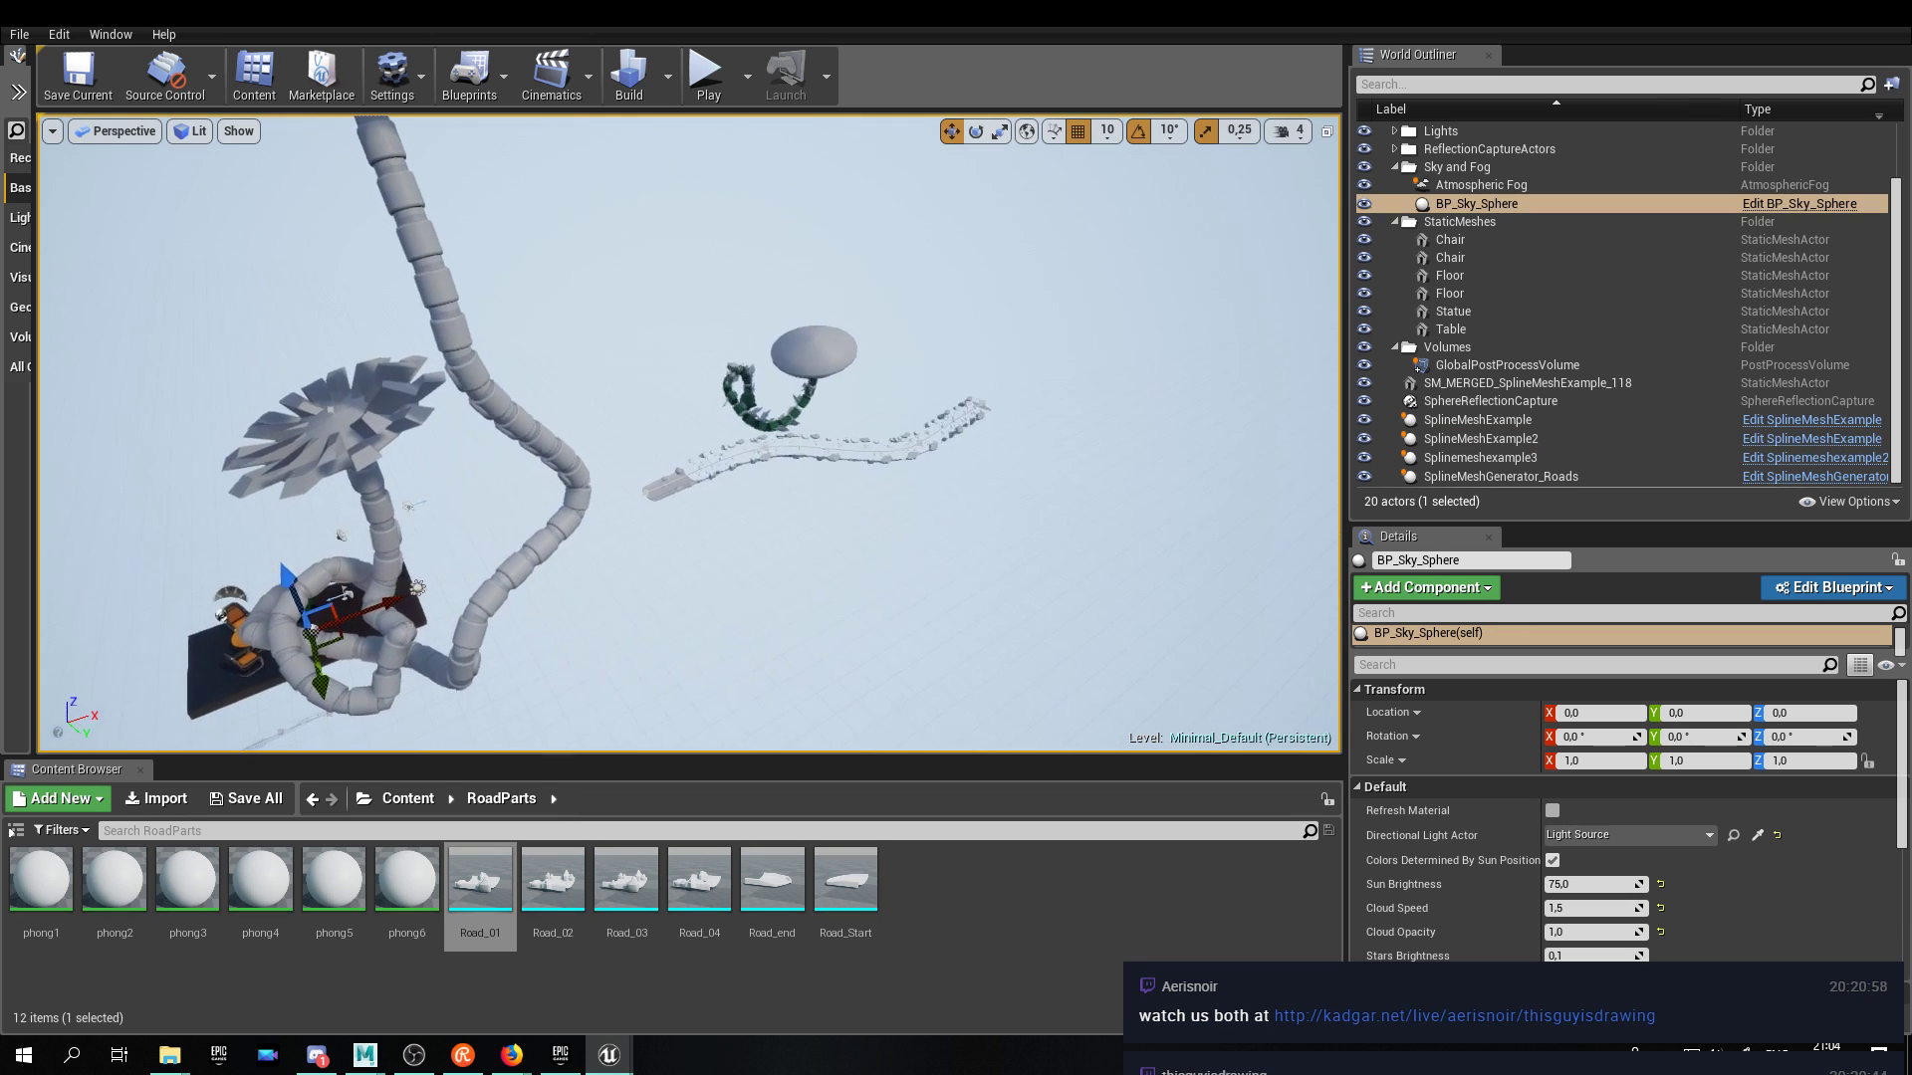
Open the Road_01 static mesh to examine its shape, close it and look at the road segments in the level.
double_click(482, 881)
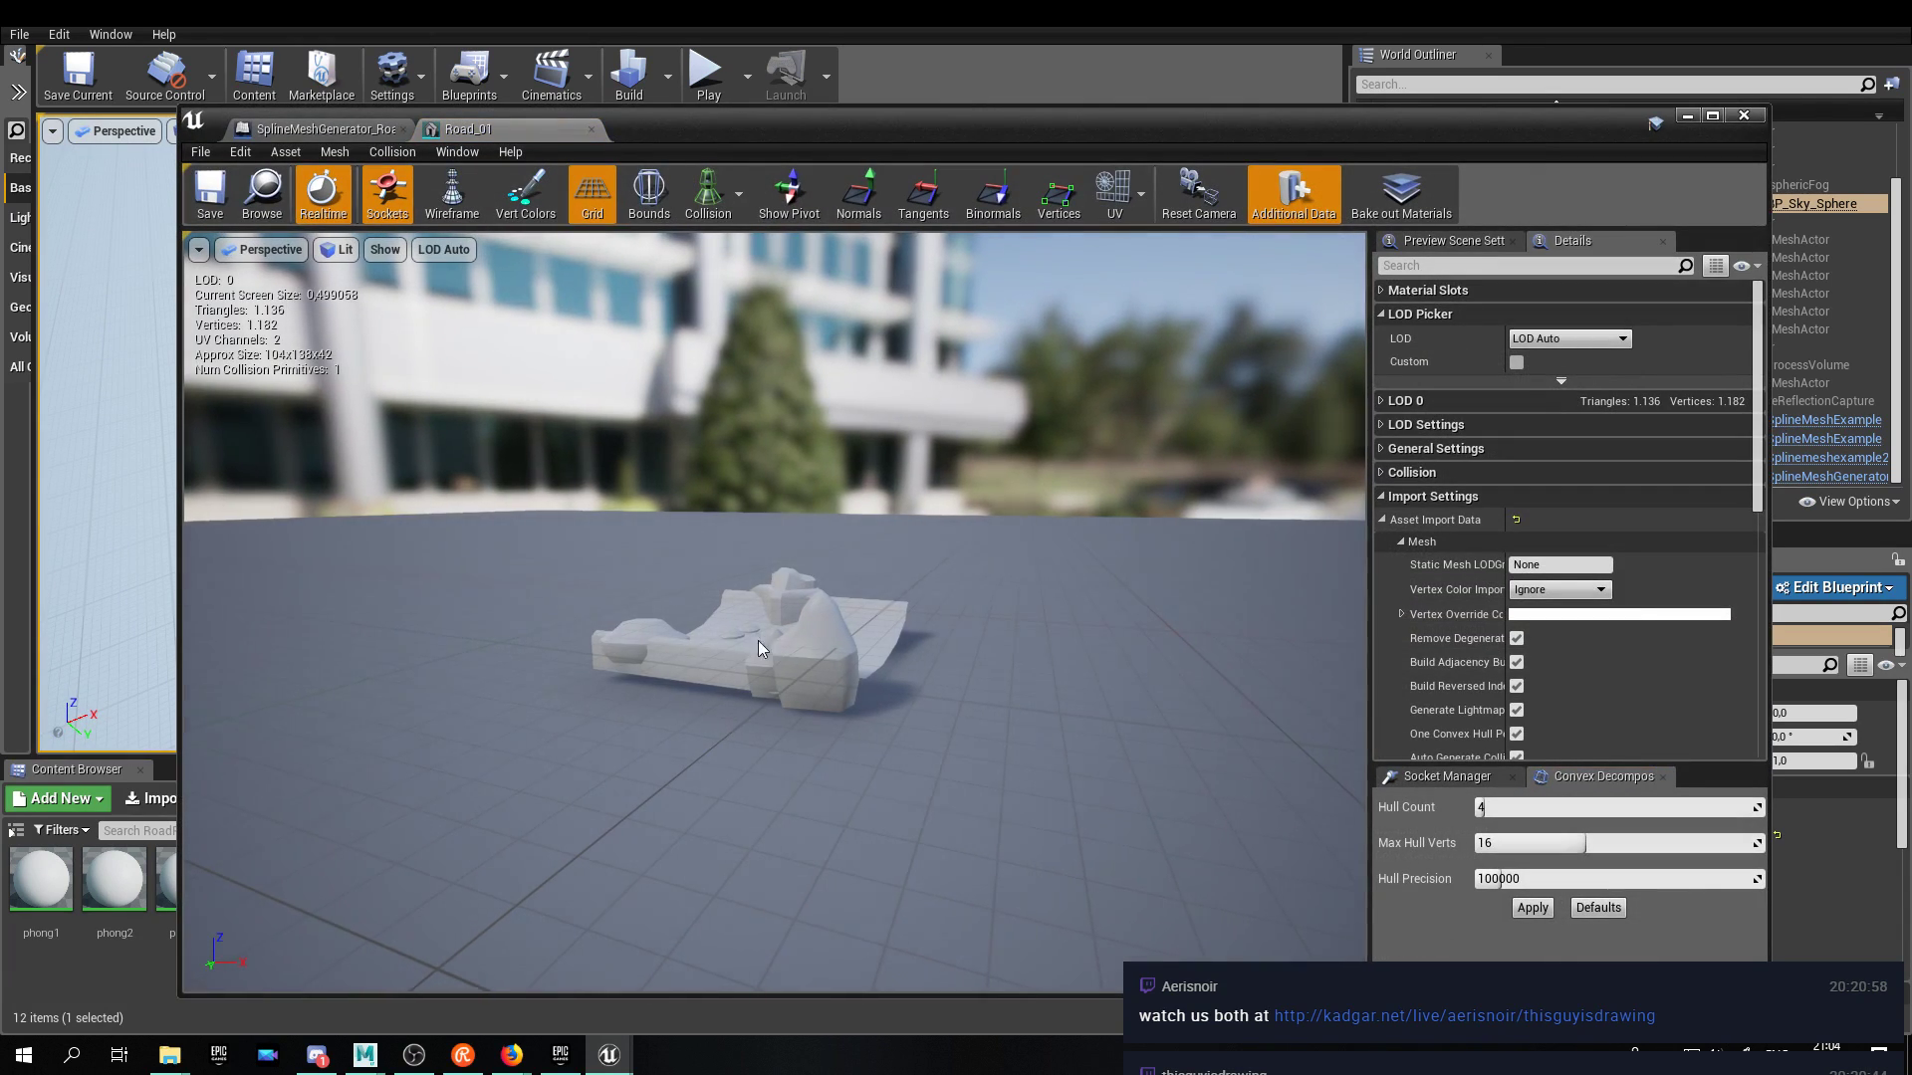
right_click_drag(758, 642, 767, 583)
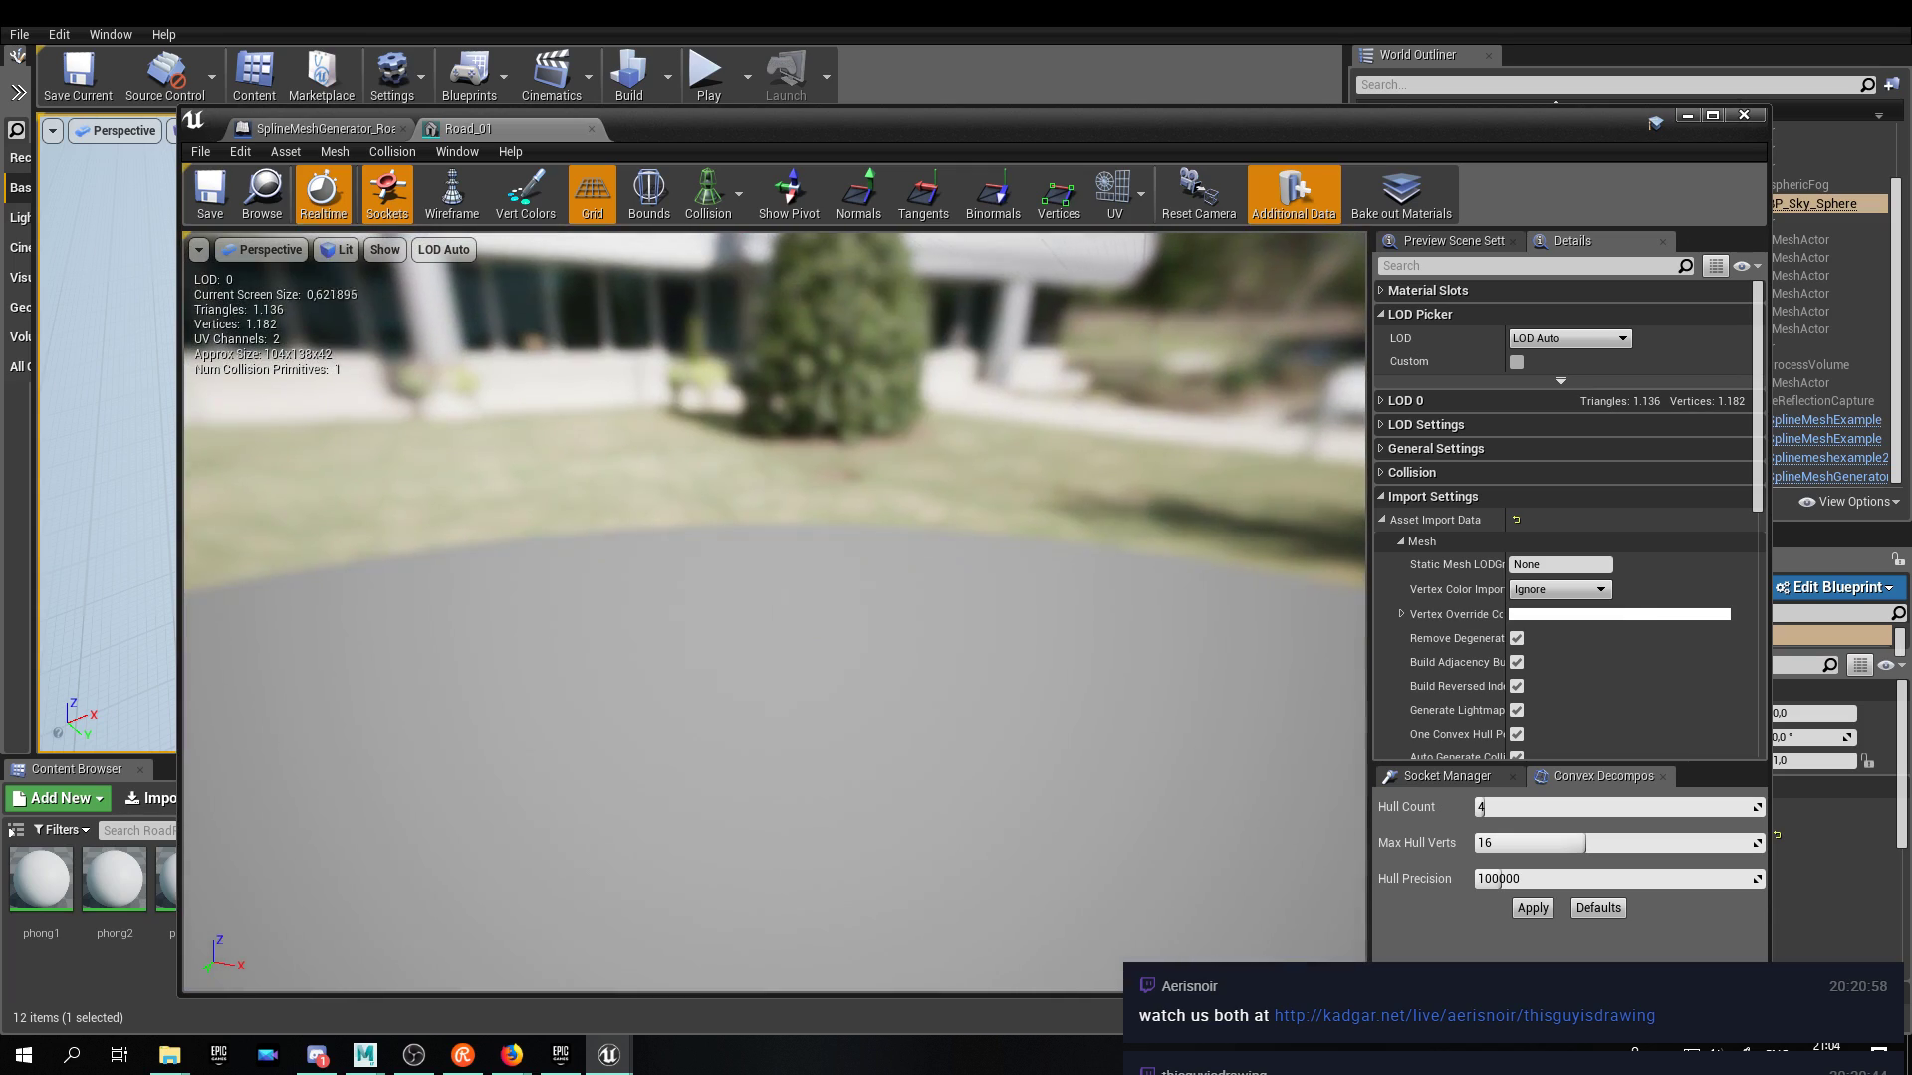
key("f")
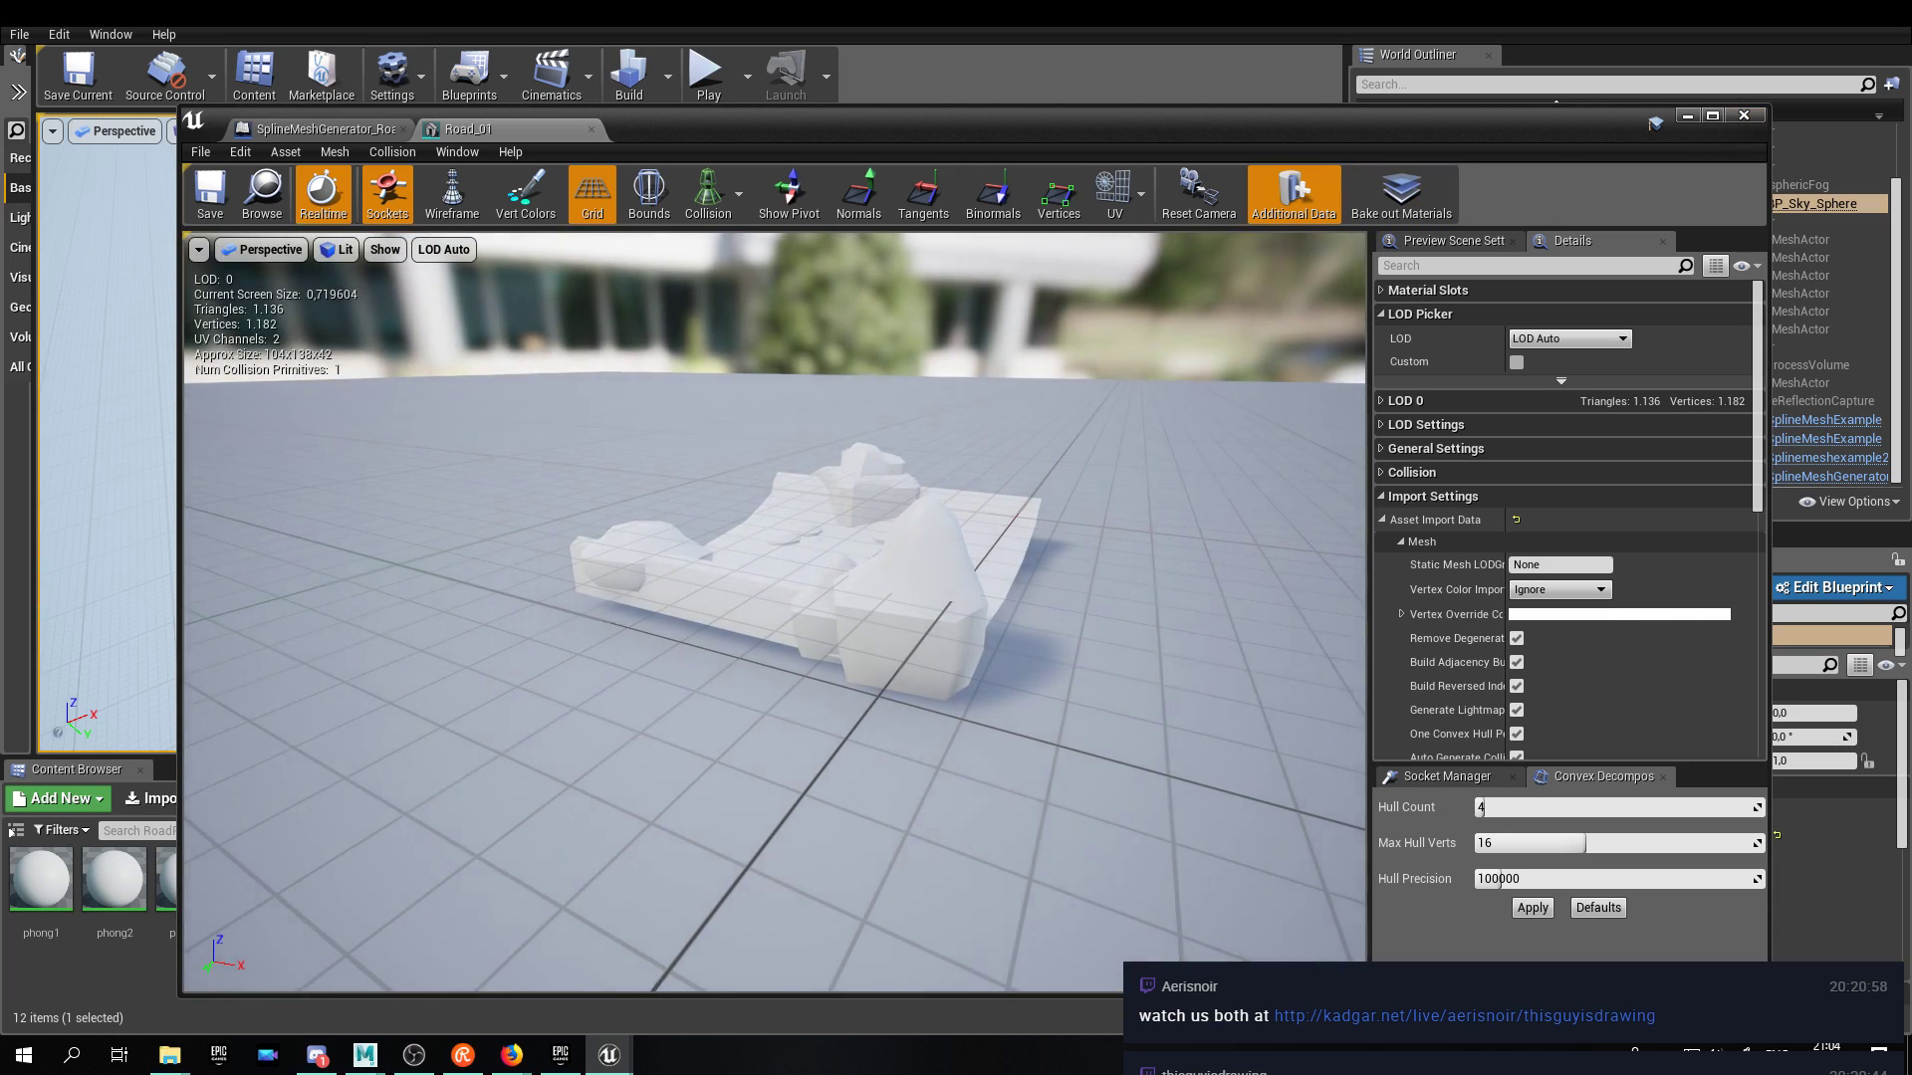
left_click(1735, 117)
right_click_drag(999, 495, 1069, 559)
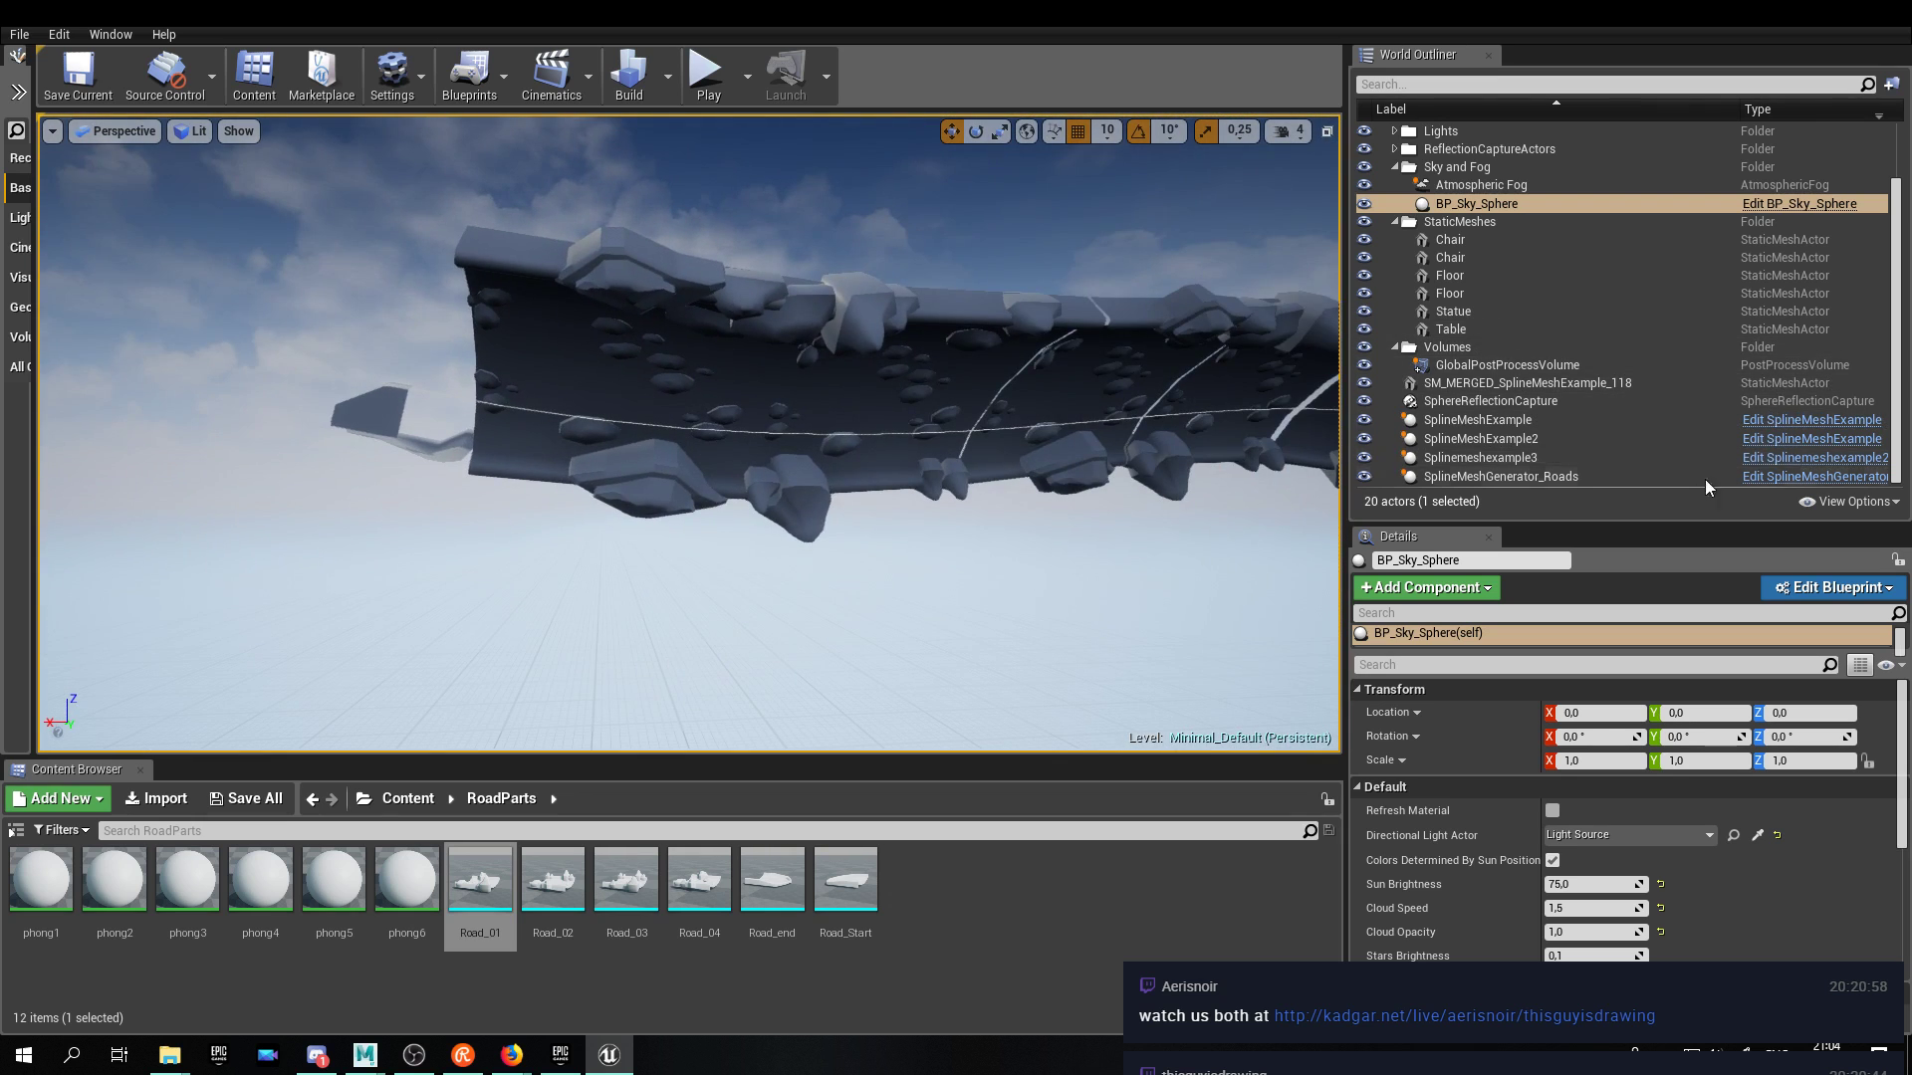
Open the SplineMeshGenerator_Roads Blueprint and delete the first reroute node after the Construction Script node.
left_click(1812, 477)
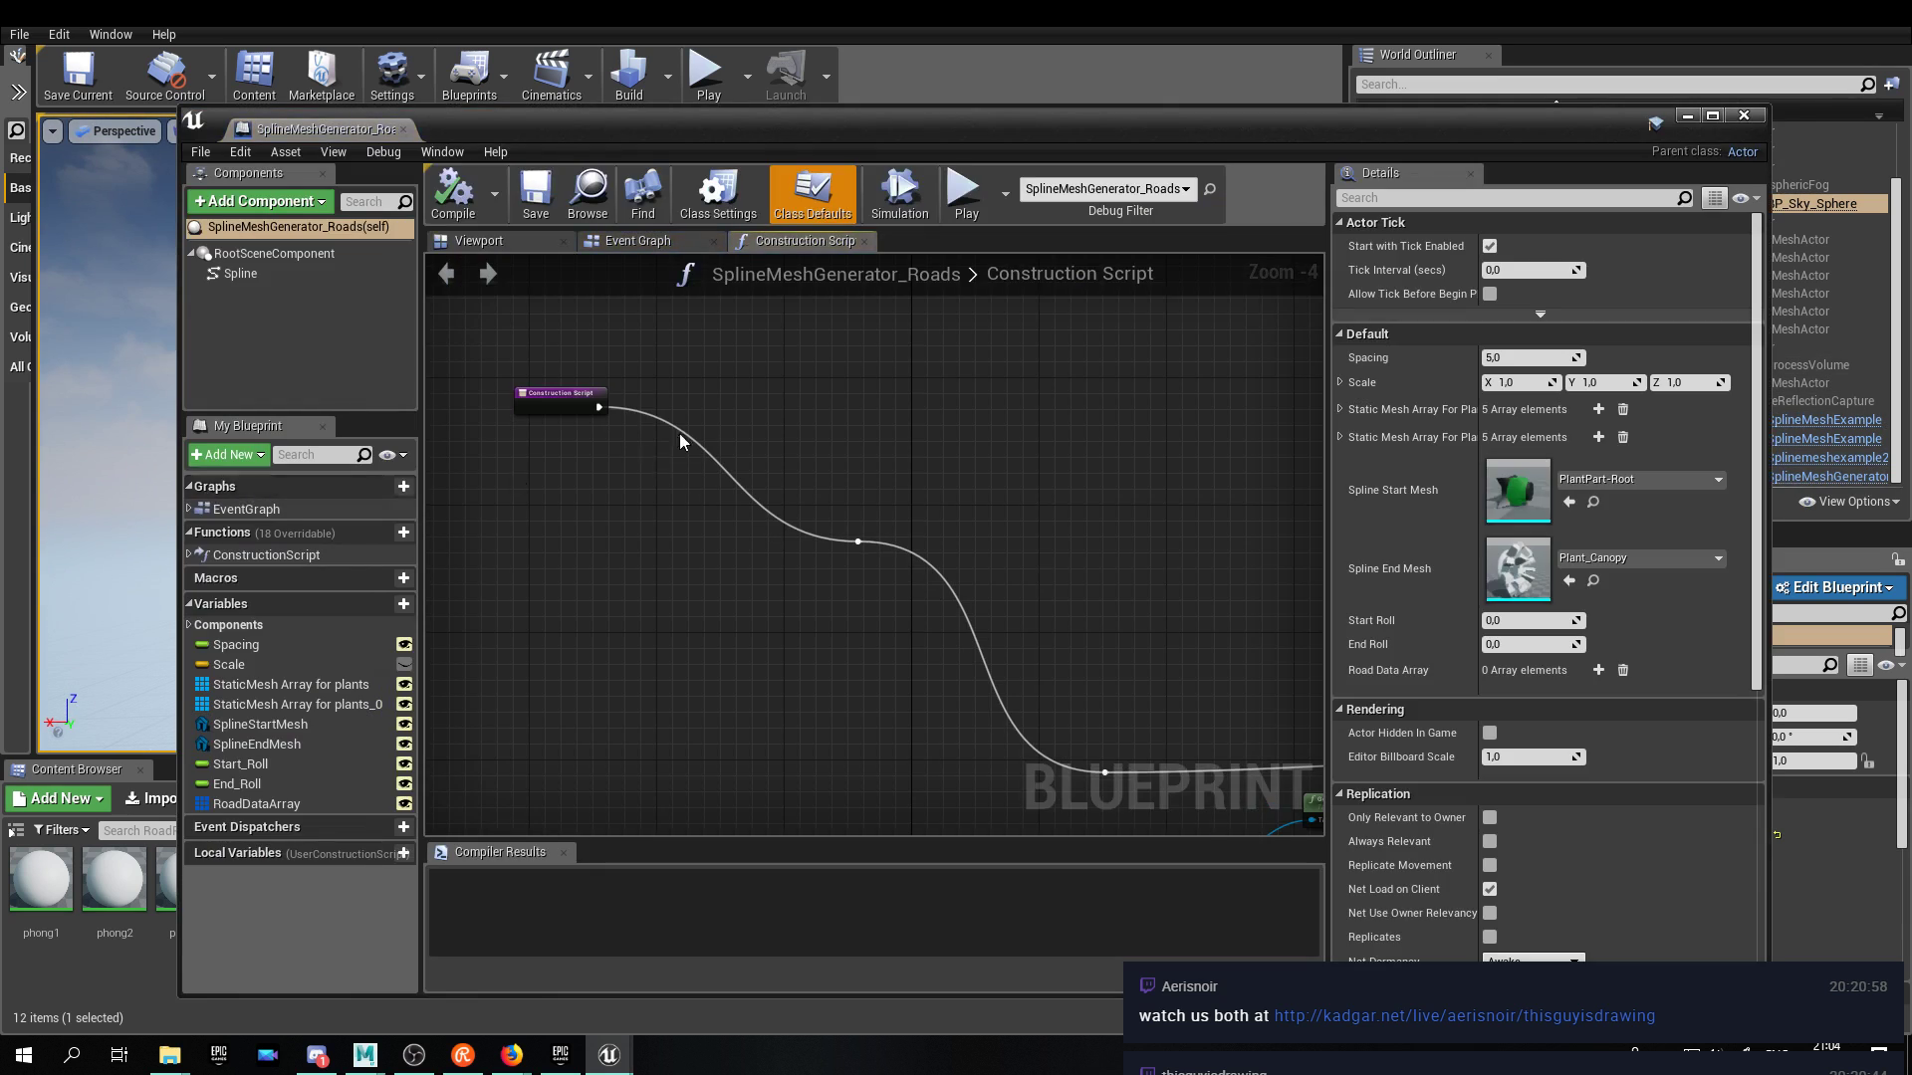
left_click(857, 542)
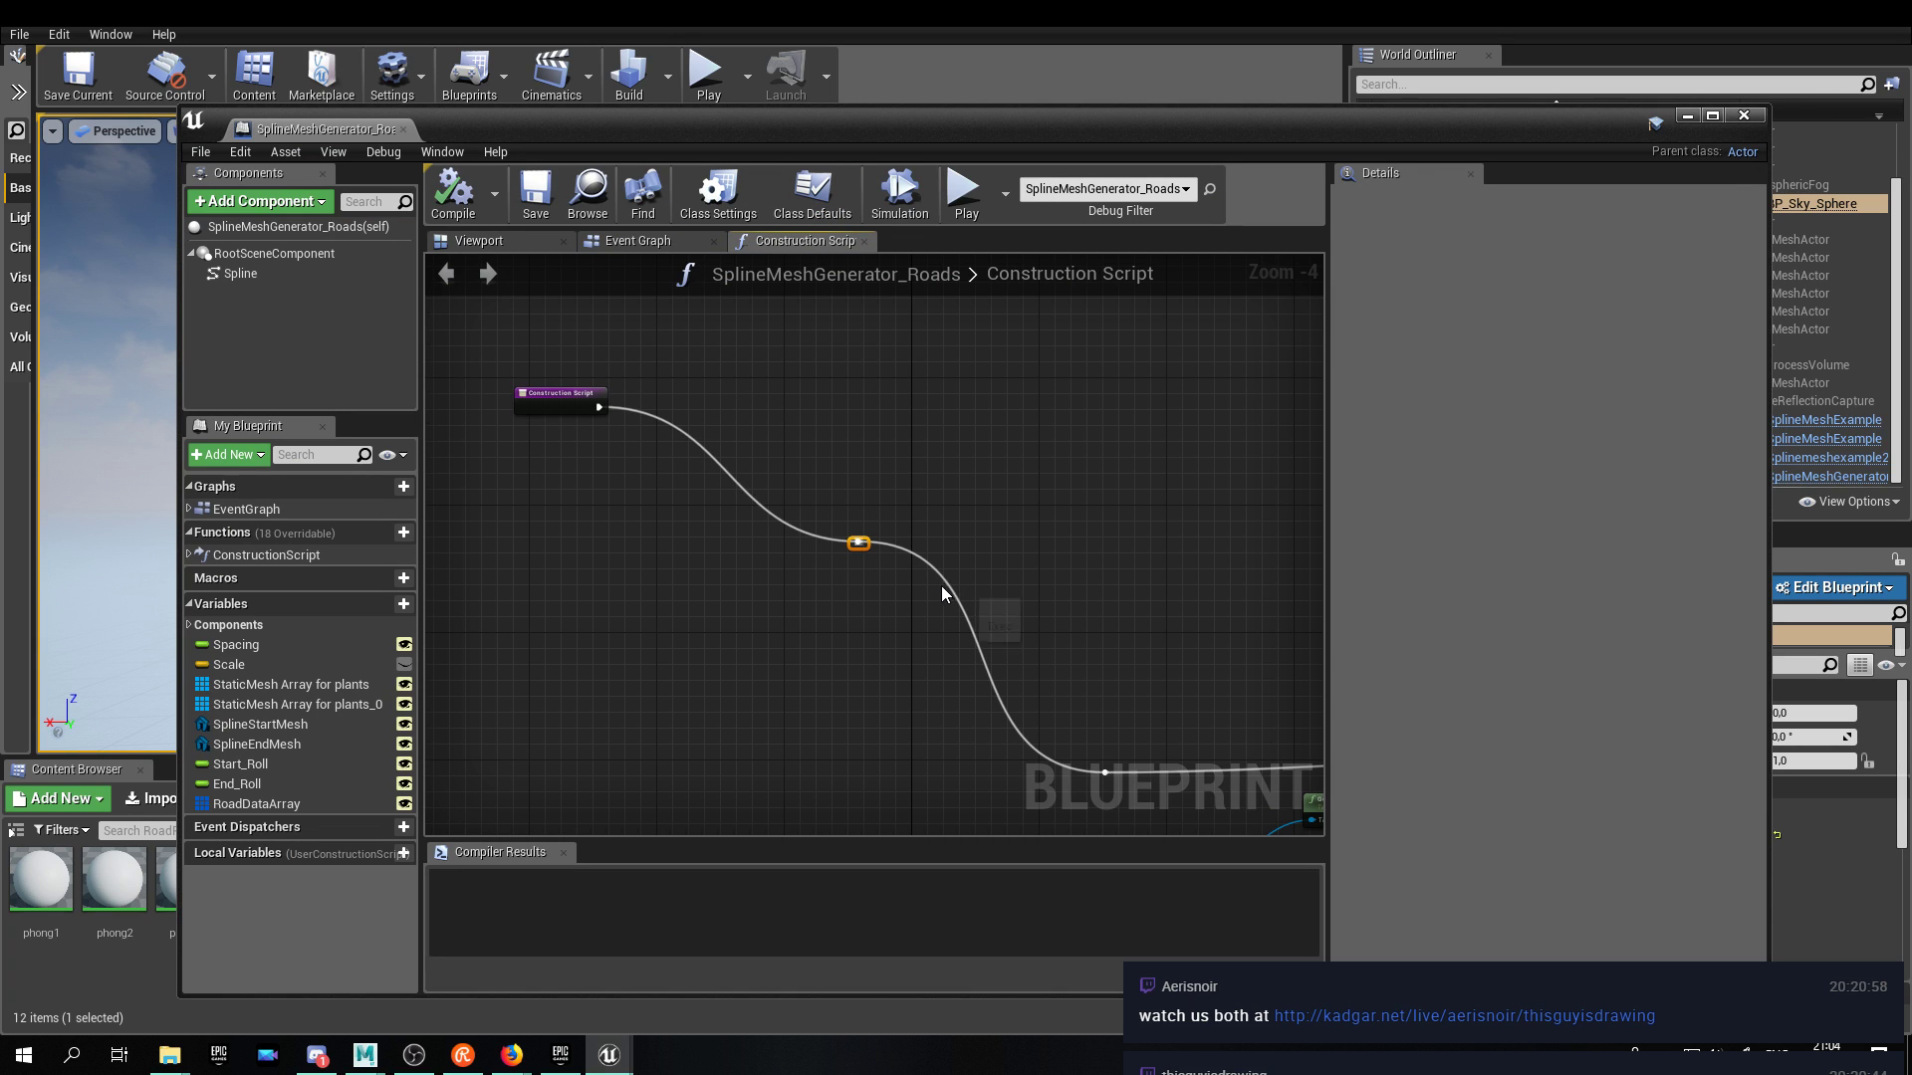
key("Delete")
Move the Construction Script node close to the remaining reroute node that leads to BuildroadDataArray.
right_click_drag(893, 436, 858, 683)
scroll(792, 601, "down", 5)
left_click_drag(747, 734, 1021, 486)
scroll(773, 414, "up", 9)
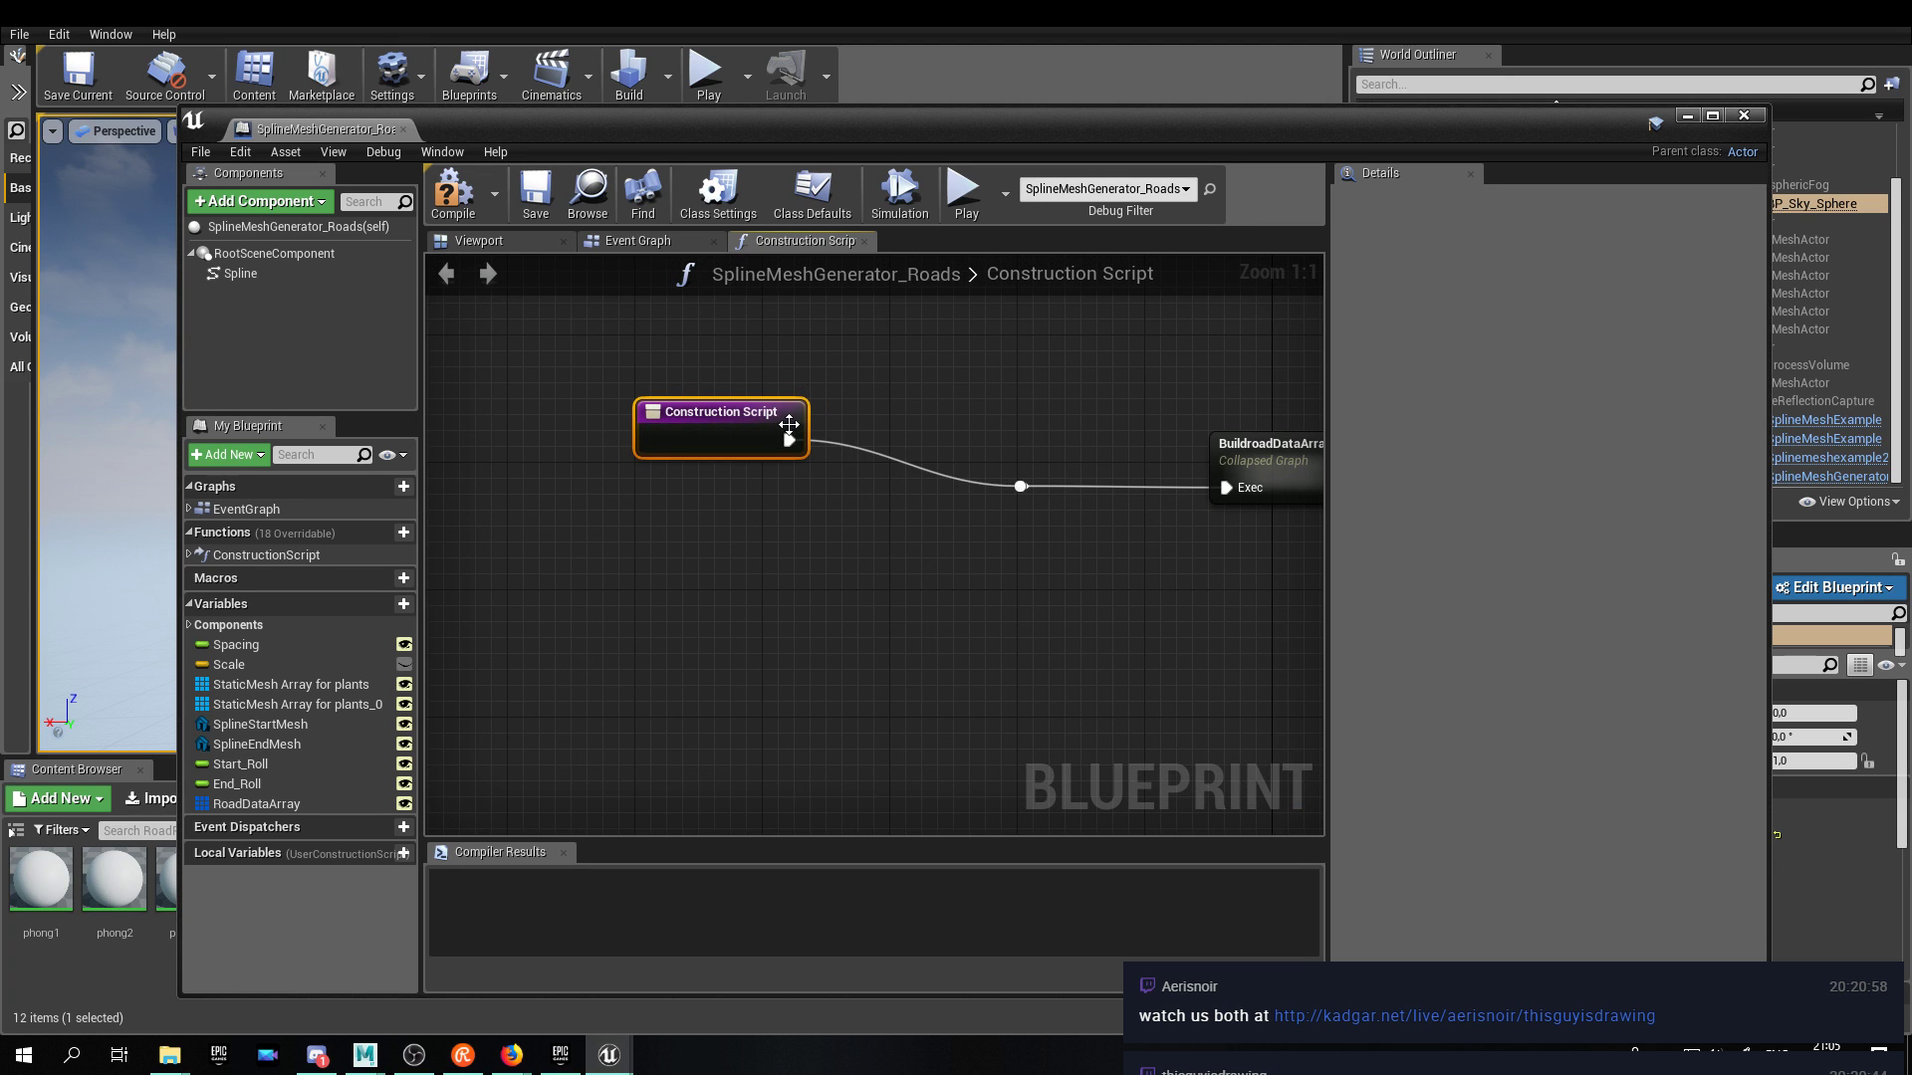
left_click_drag(757, 411, 631, 391)
right_click_drag(1128, 416, 858, 456)
left_click(1007, 481)
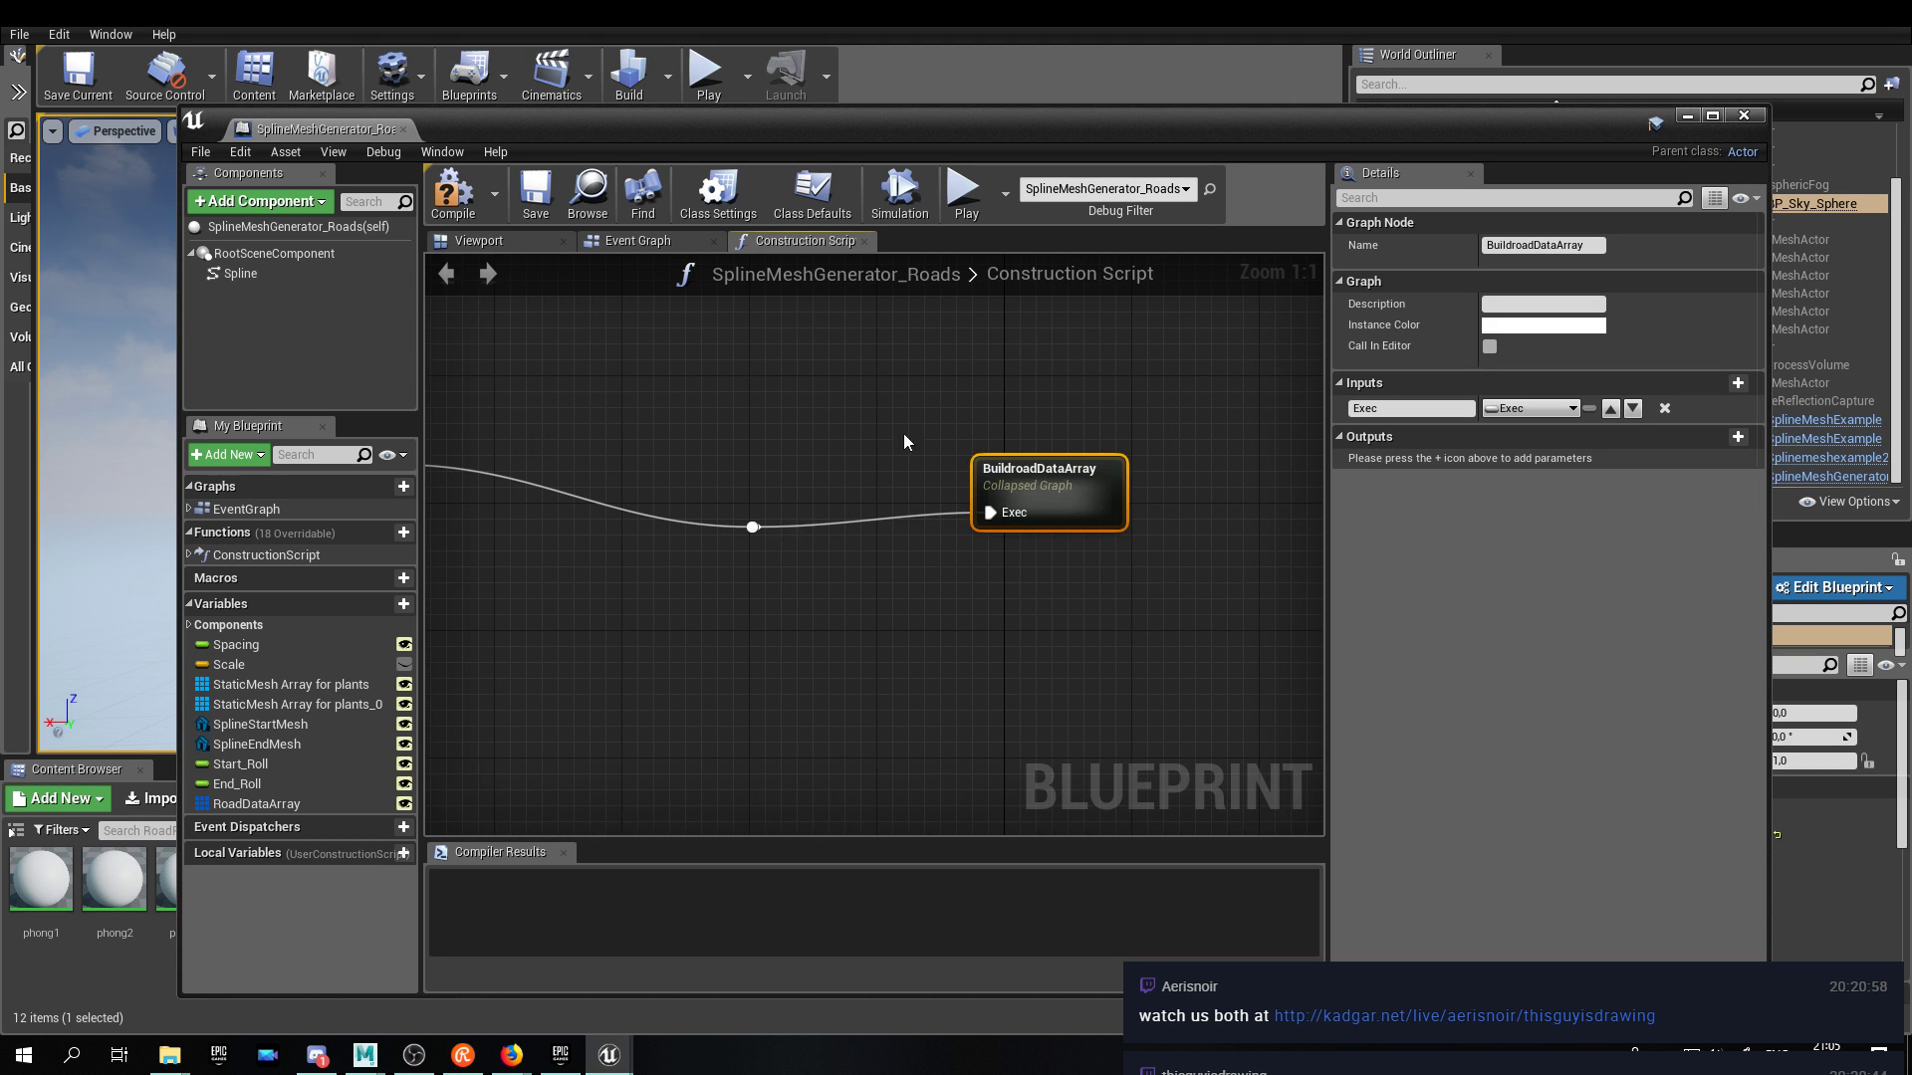
Place a reference to the Spline component above the Construction Script node in the graph.
key("Home")
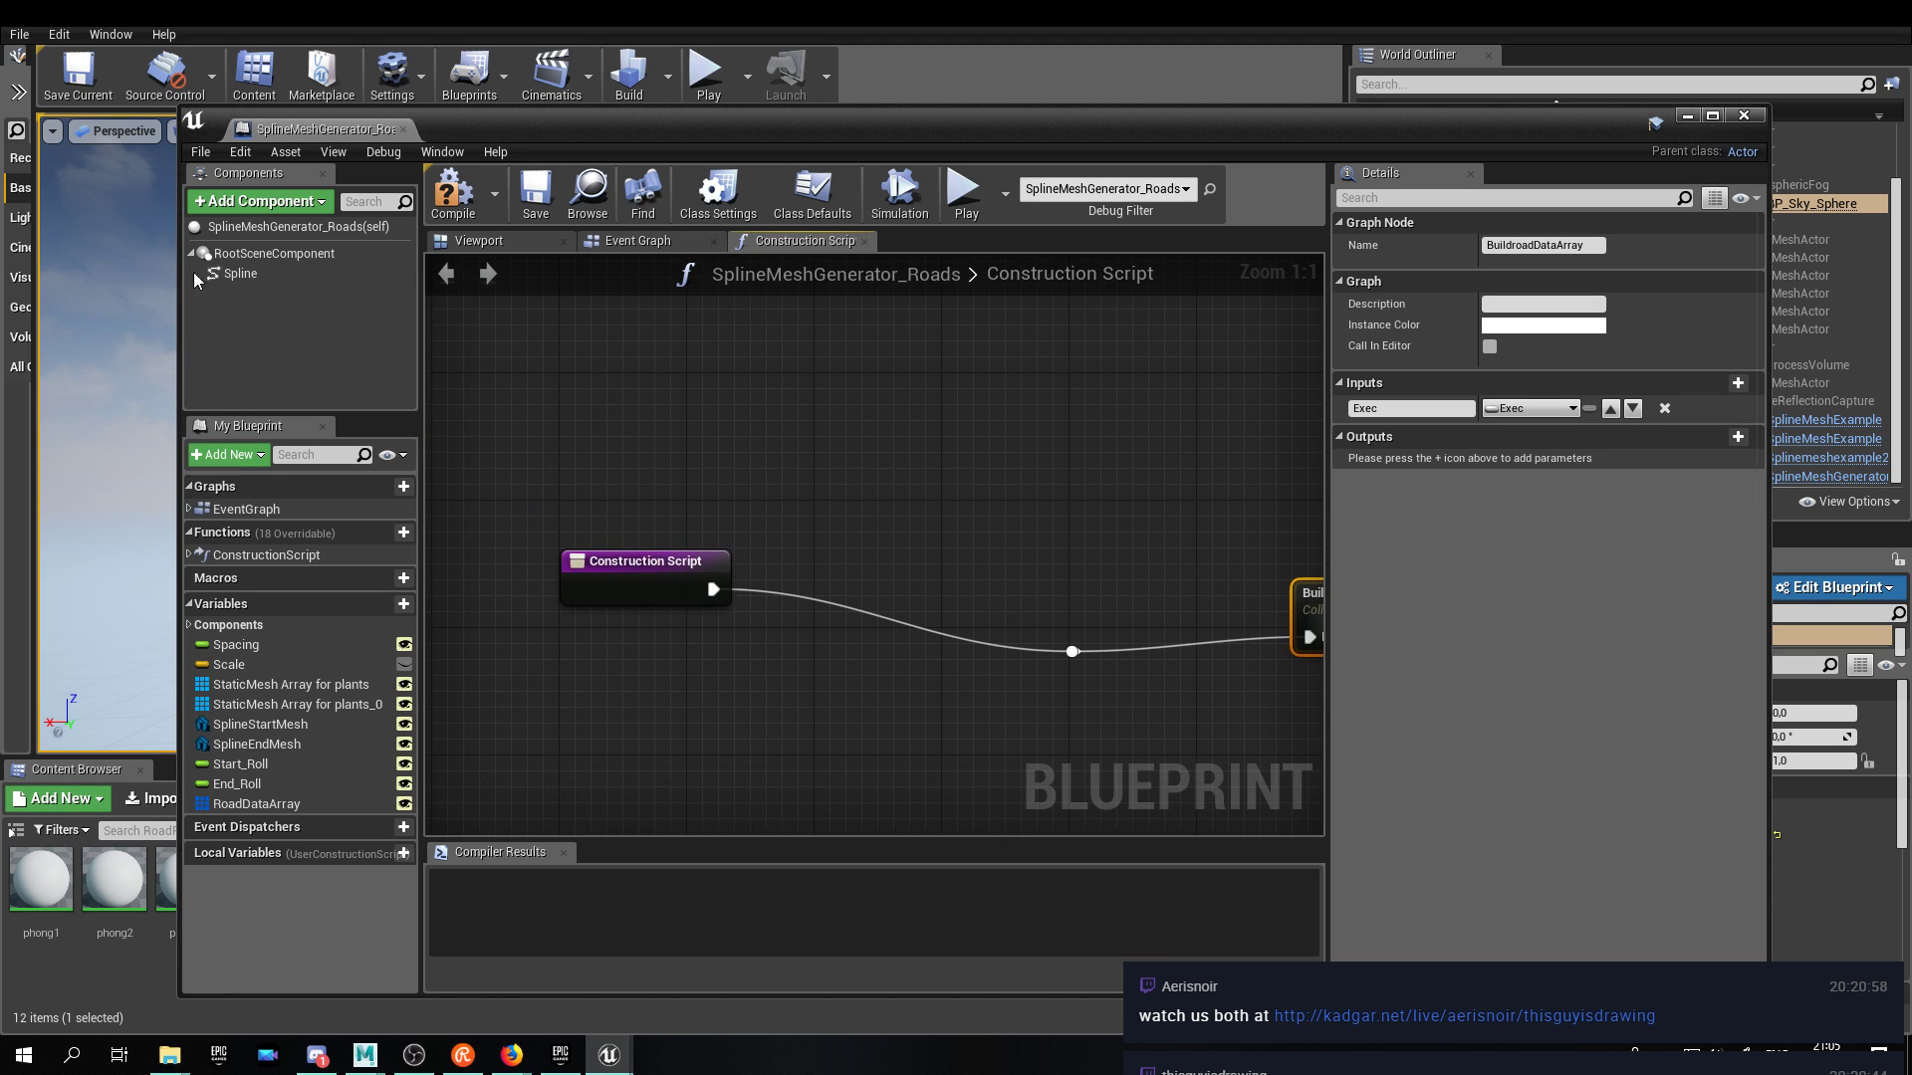
left_click(233, 274)
left_click_drag(884, 381, 832, 439)
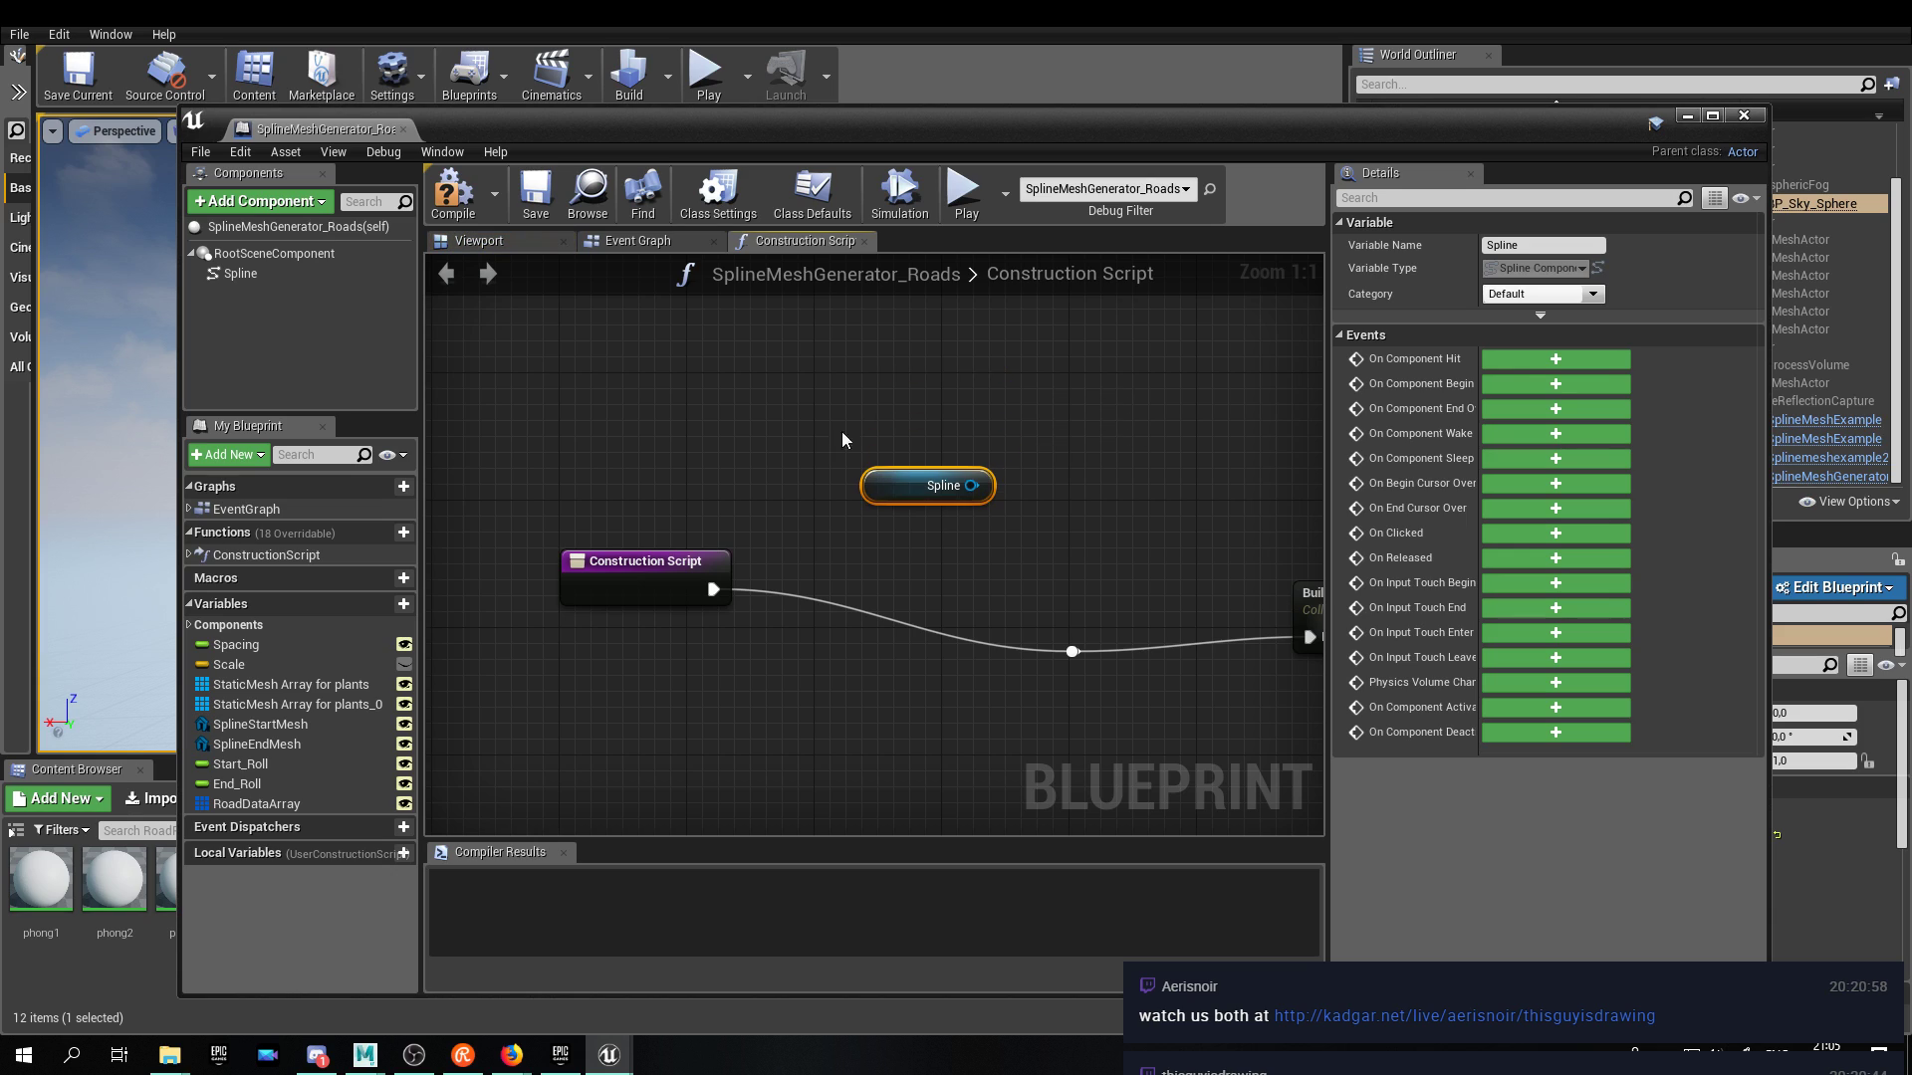
key("alt+Tab")
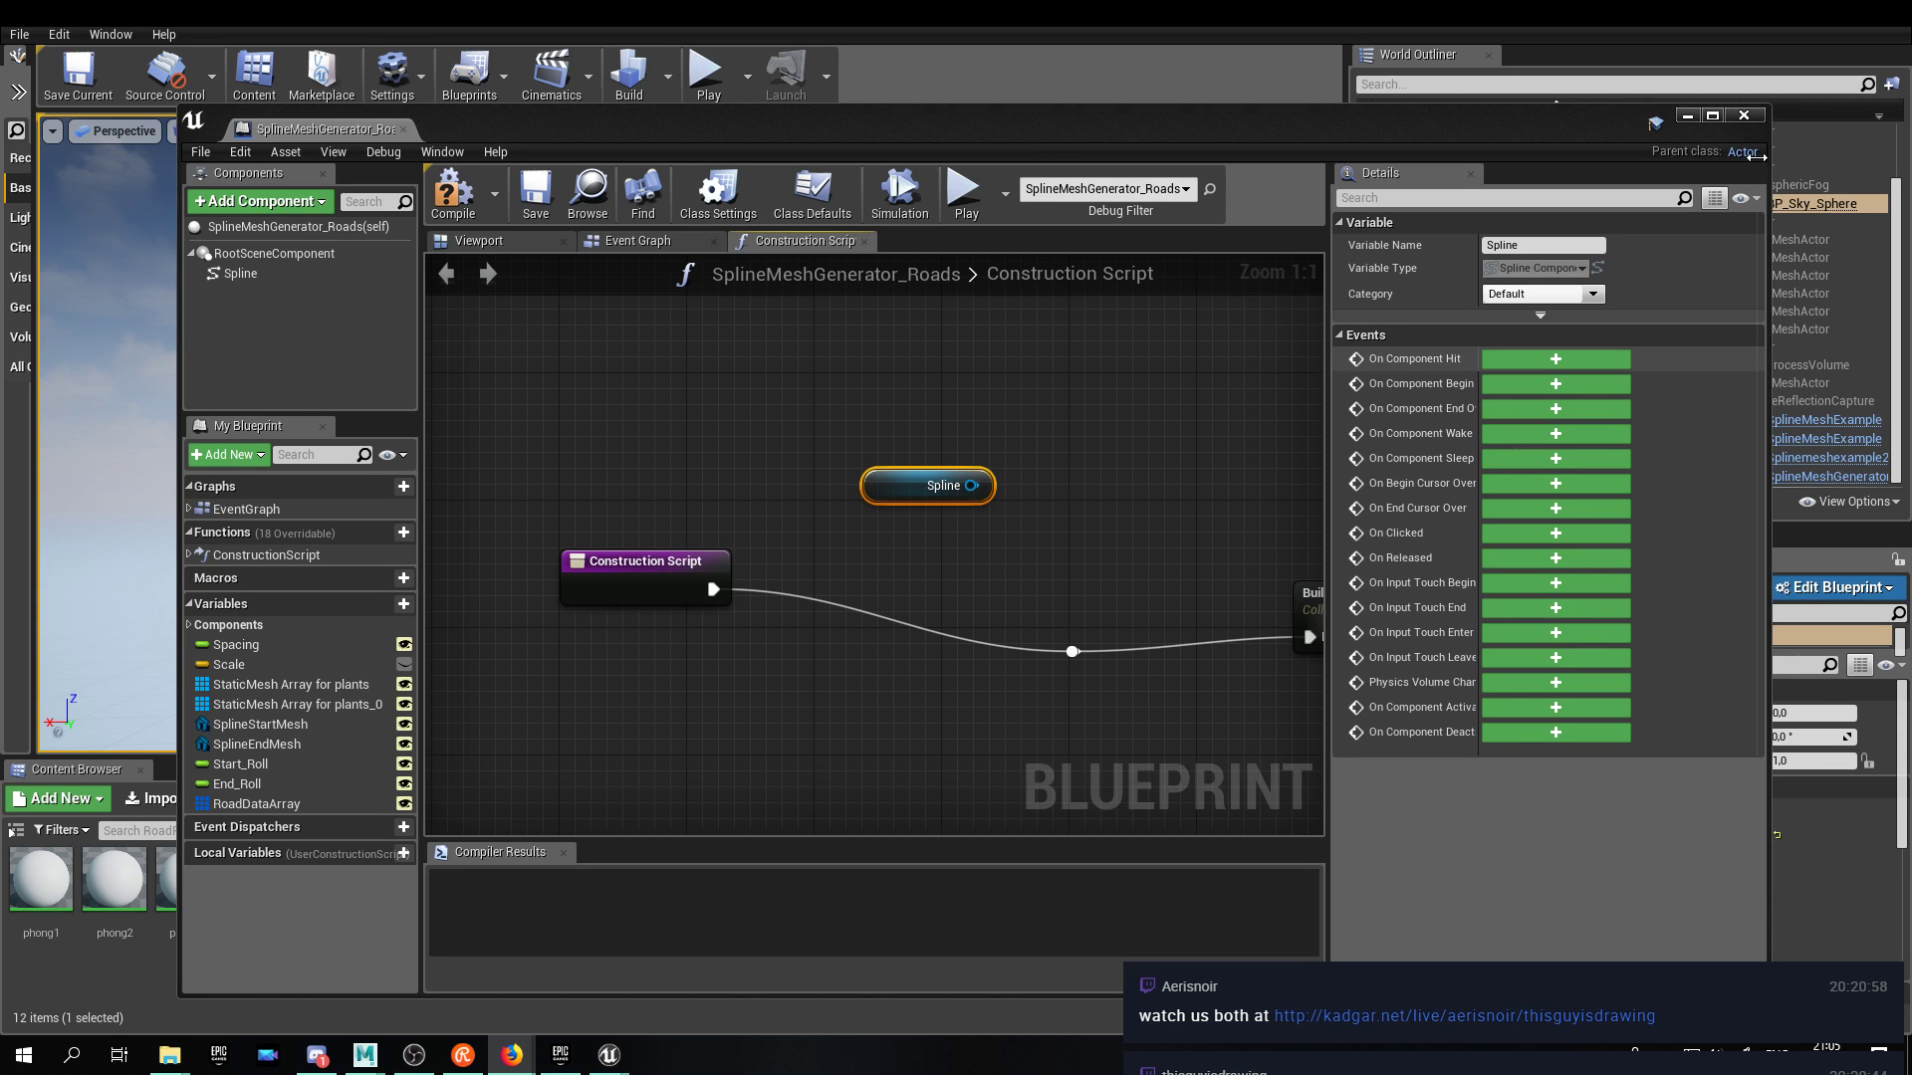
Minimize the Blueprint editor and rotate a middle spline point of SplineMeshGenerator_Roads to roll the road segments around it.
left_click(1689, 117)
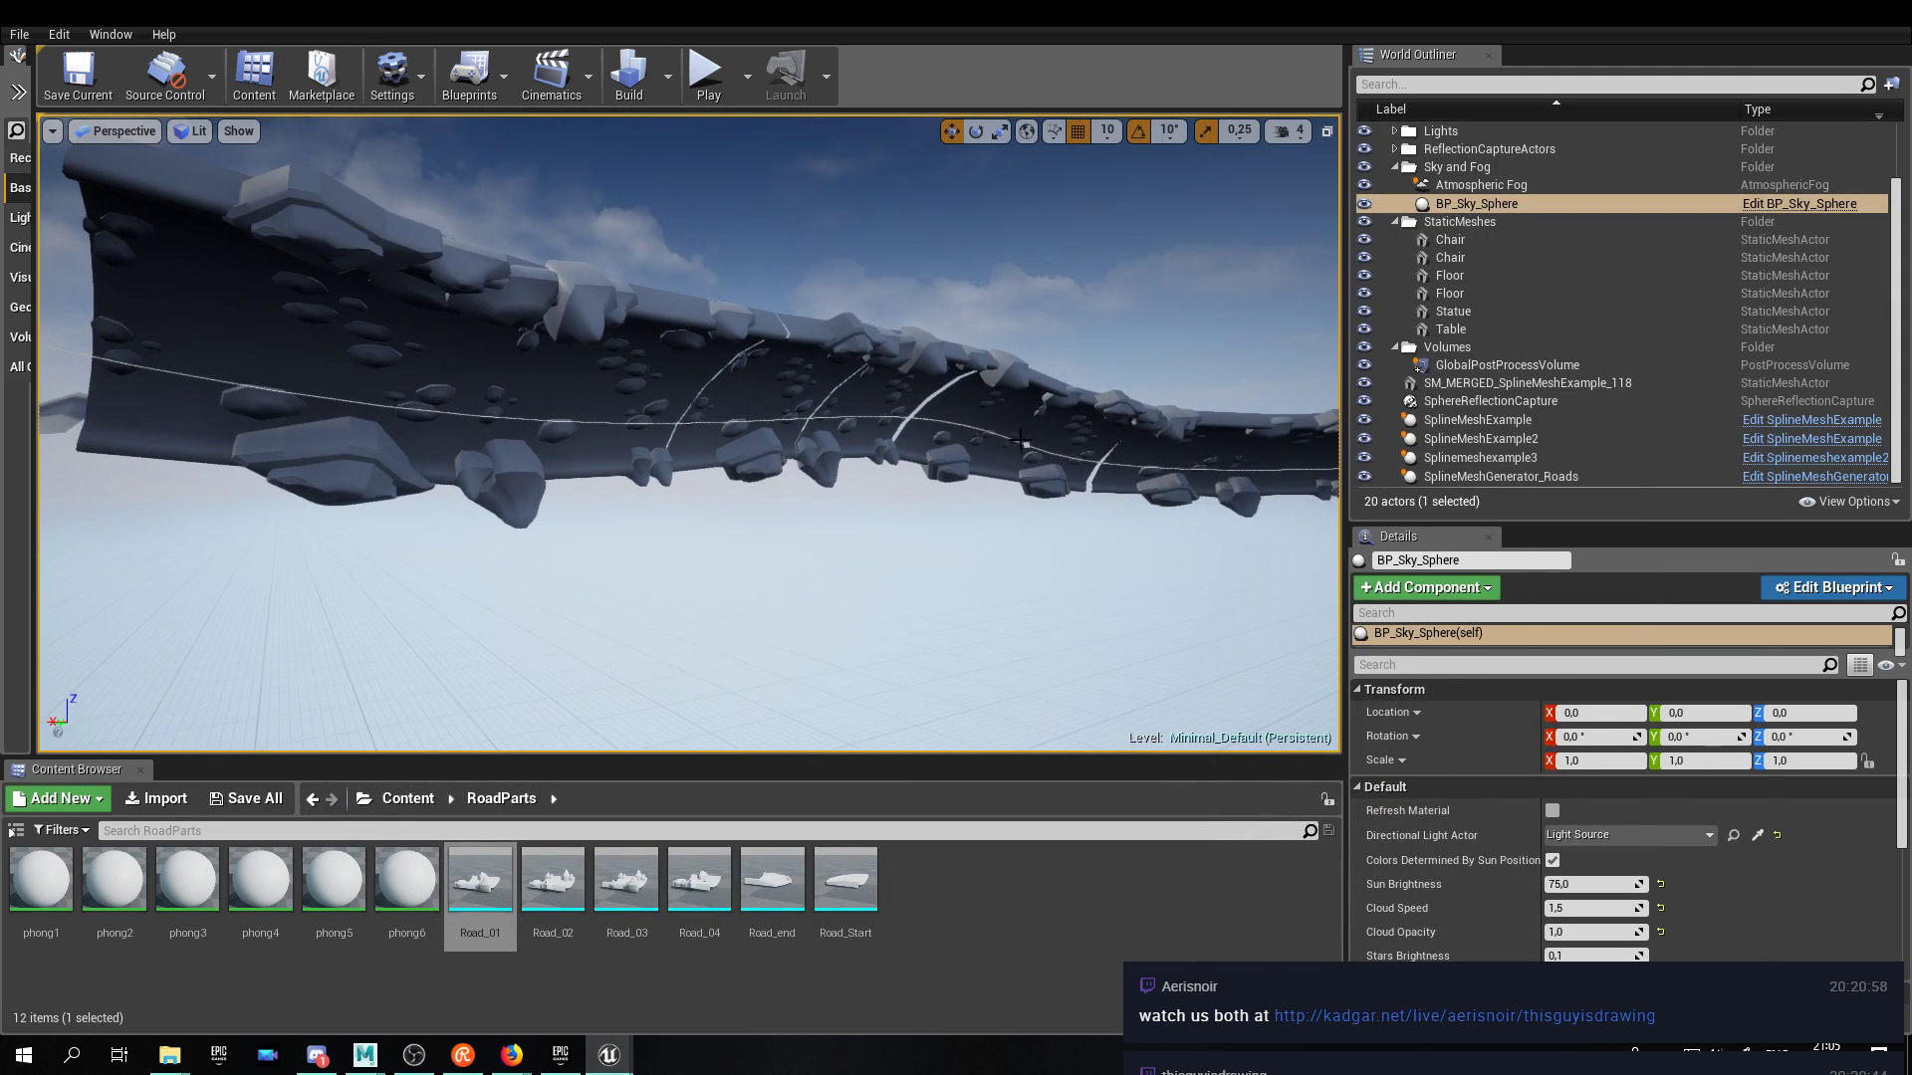
left_click(1019, 439)
right_click_drag(1018, 439, 981, 430)
left_click(703, 455)
key("e")
right_click_drag(703, 455, 620, 447)
left_click_drag(735, 416, 817, 390)
right_click_drag(816, 390, 717, 358)
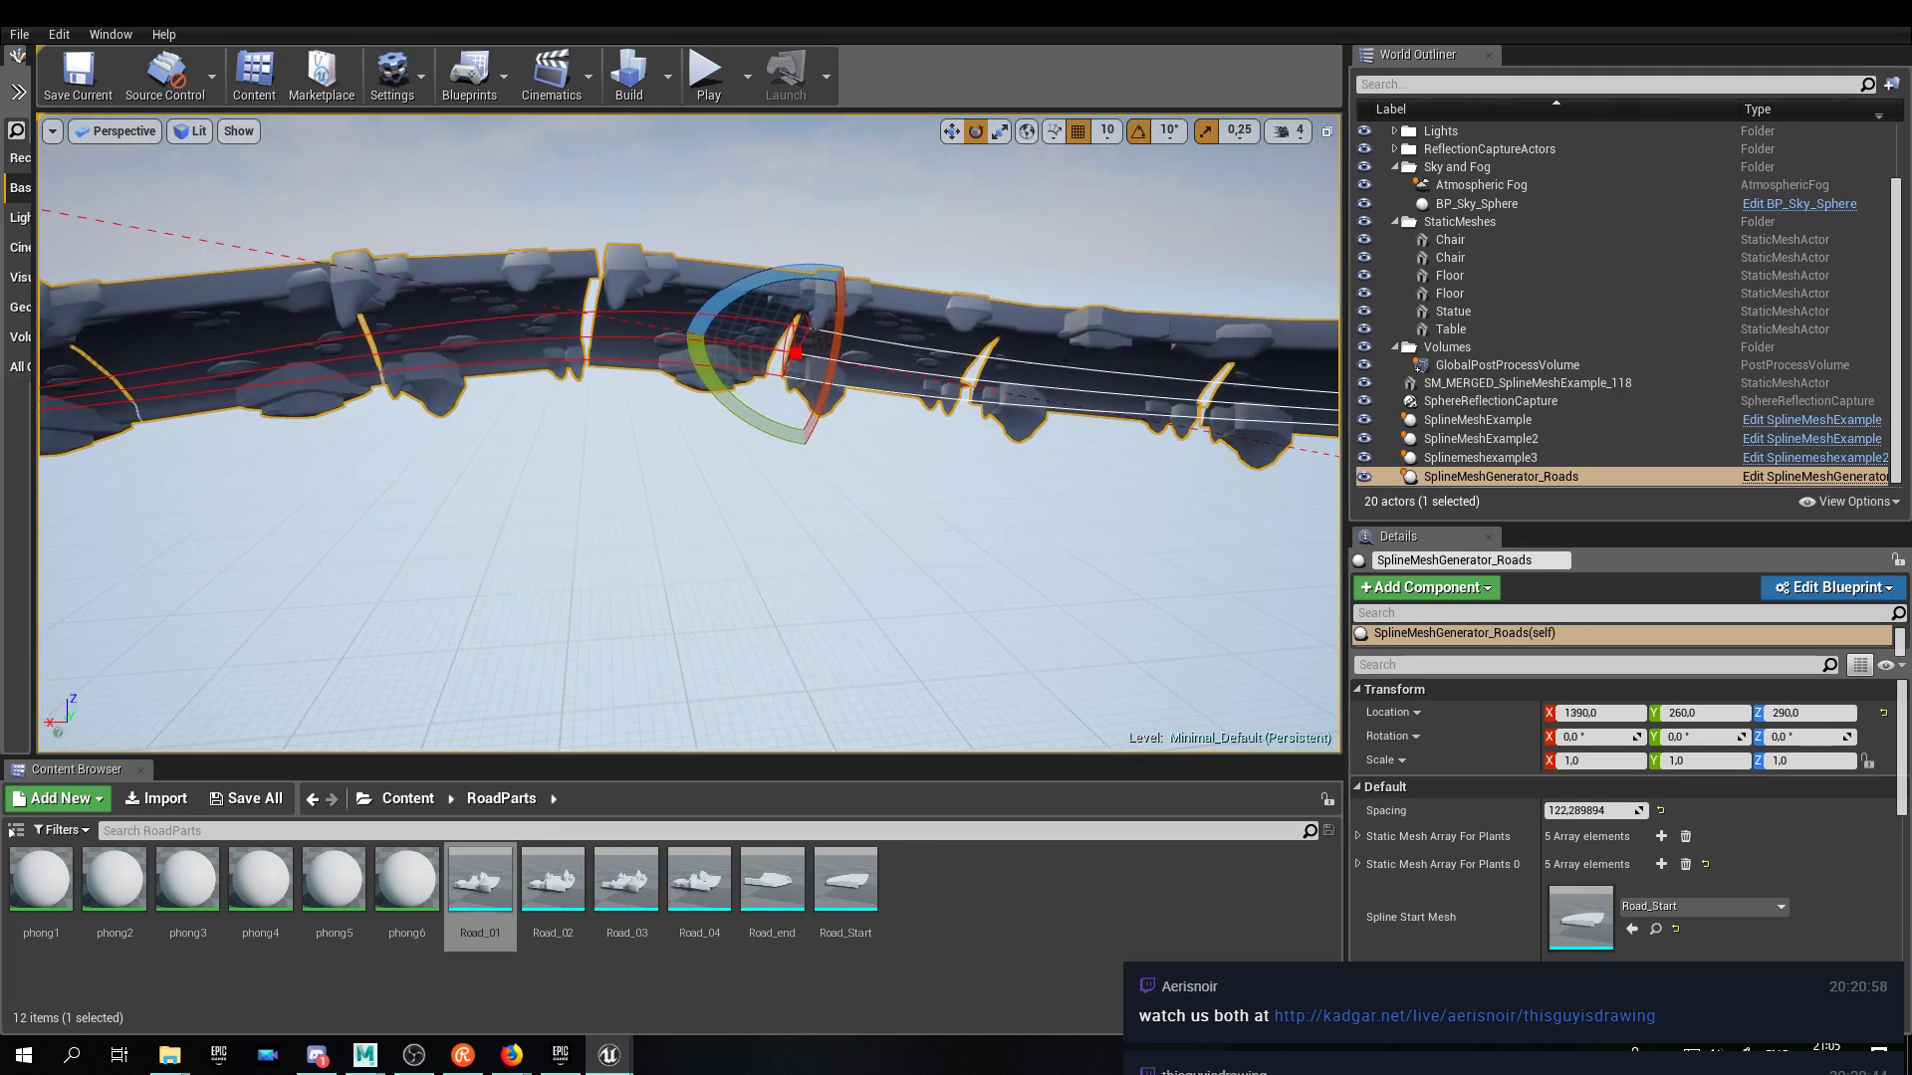
left_click_drag(839, 376, 896, 598)
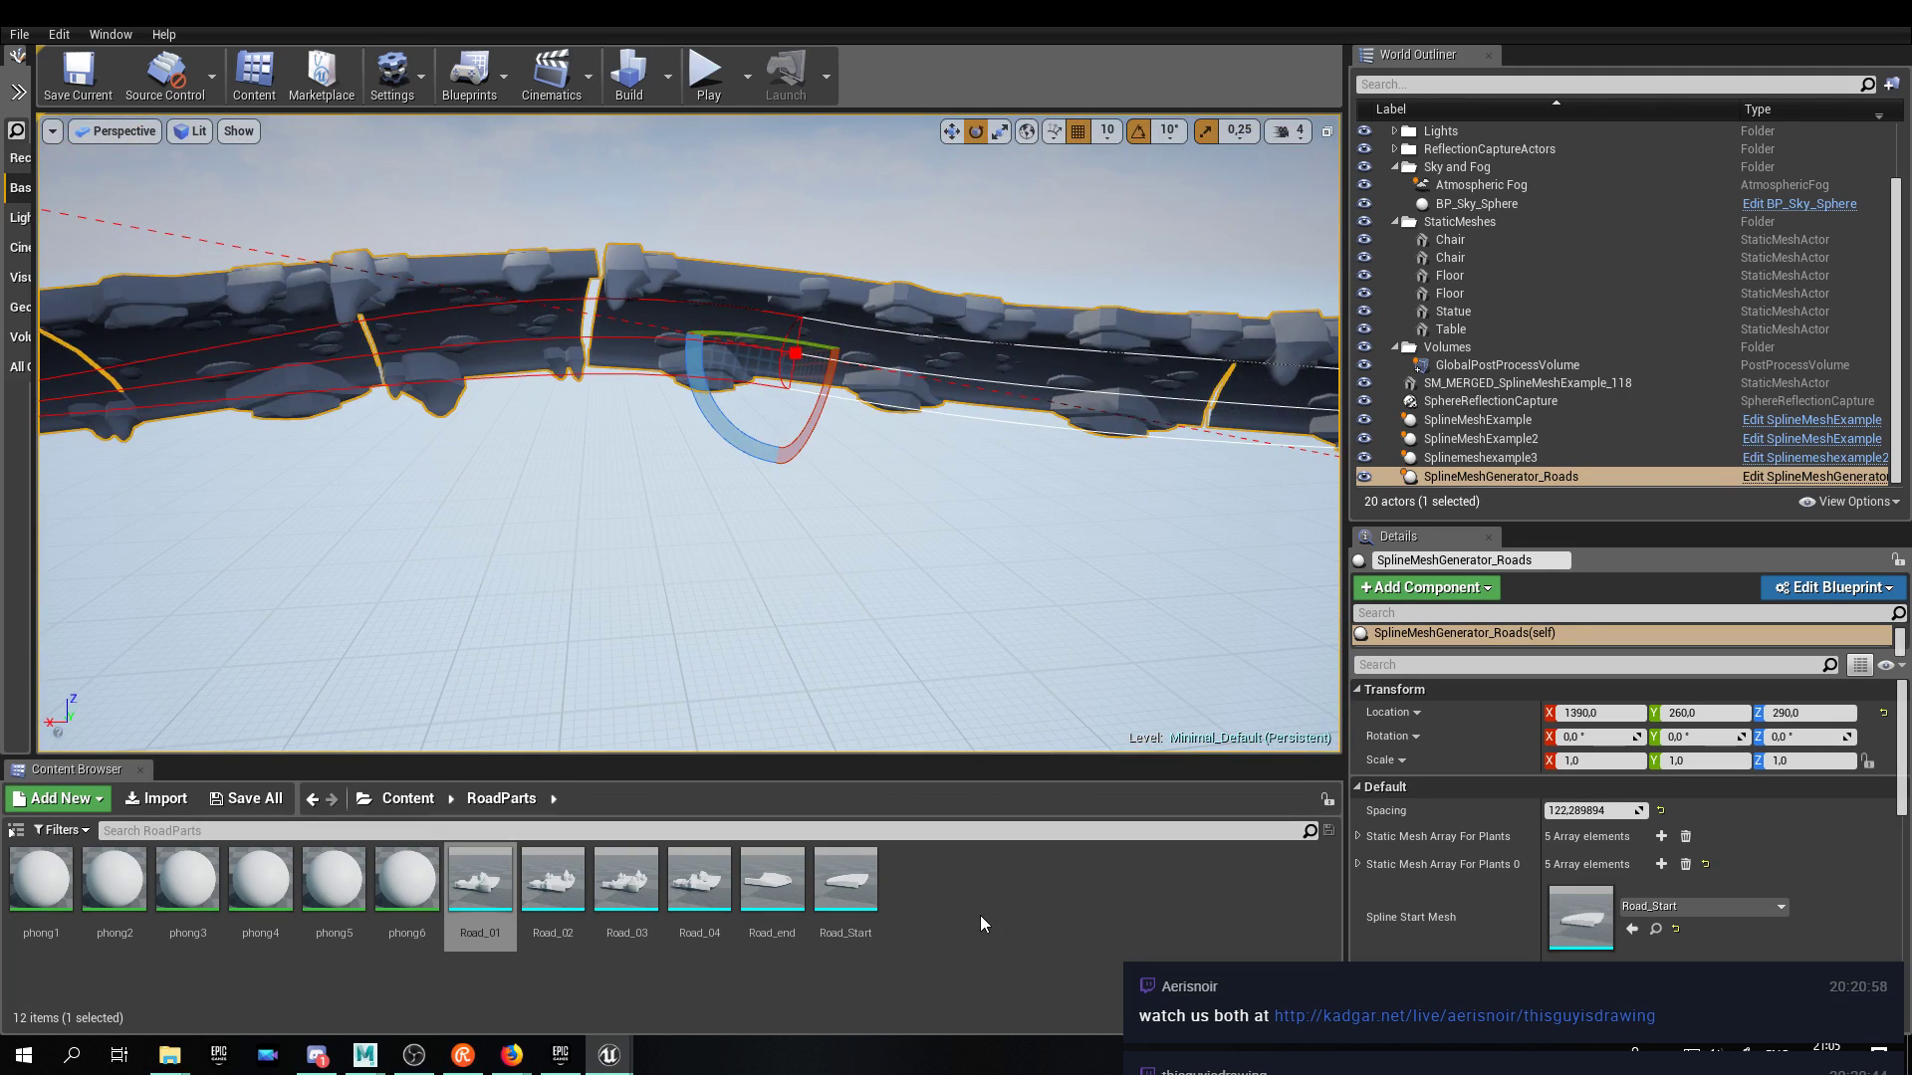
mouse_move(862, 623)
right_mouse_down()
mouse_move(1036, 628)
mouse_move(896, 617)
right_mouse_up()
right_click_drag(860, 479, 860, 479)
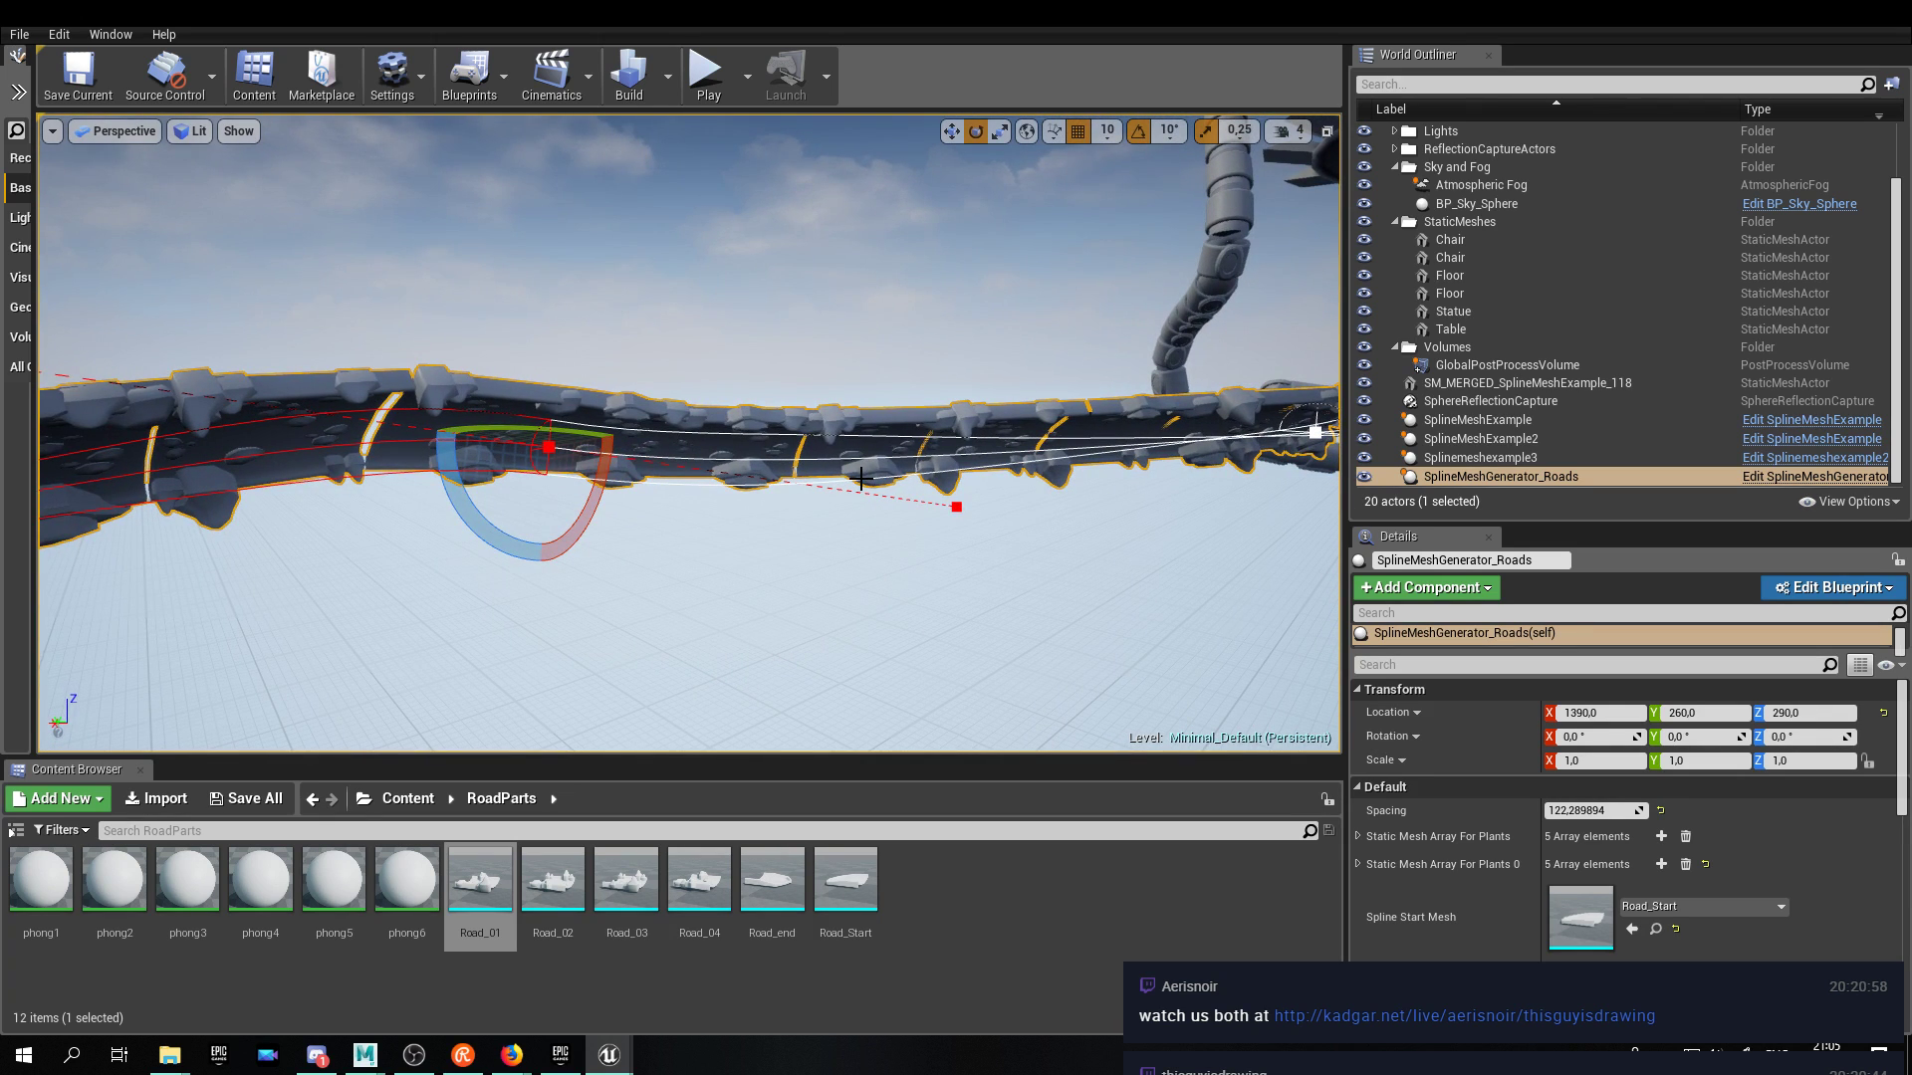
left_click(860, 480)
right_click_drag(843, 565, 786, 607)
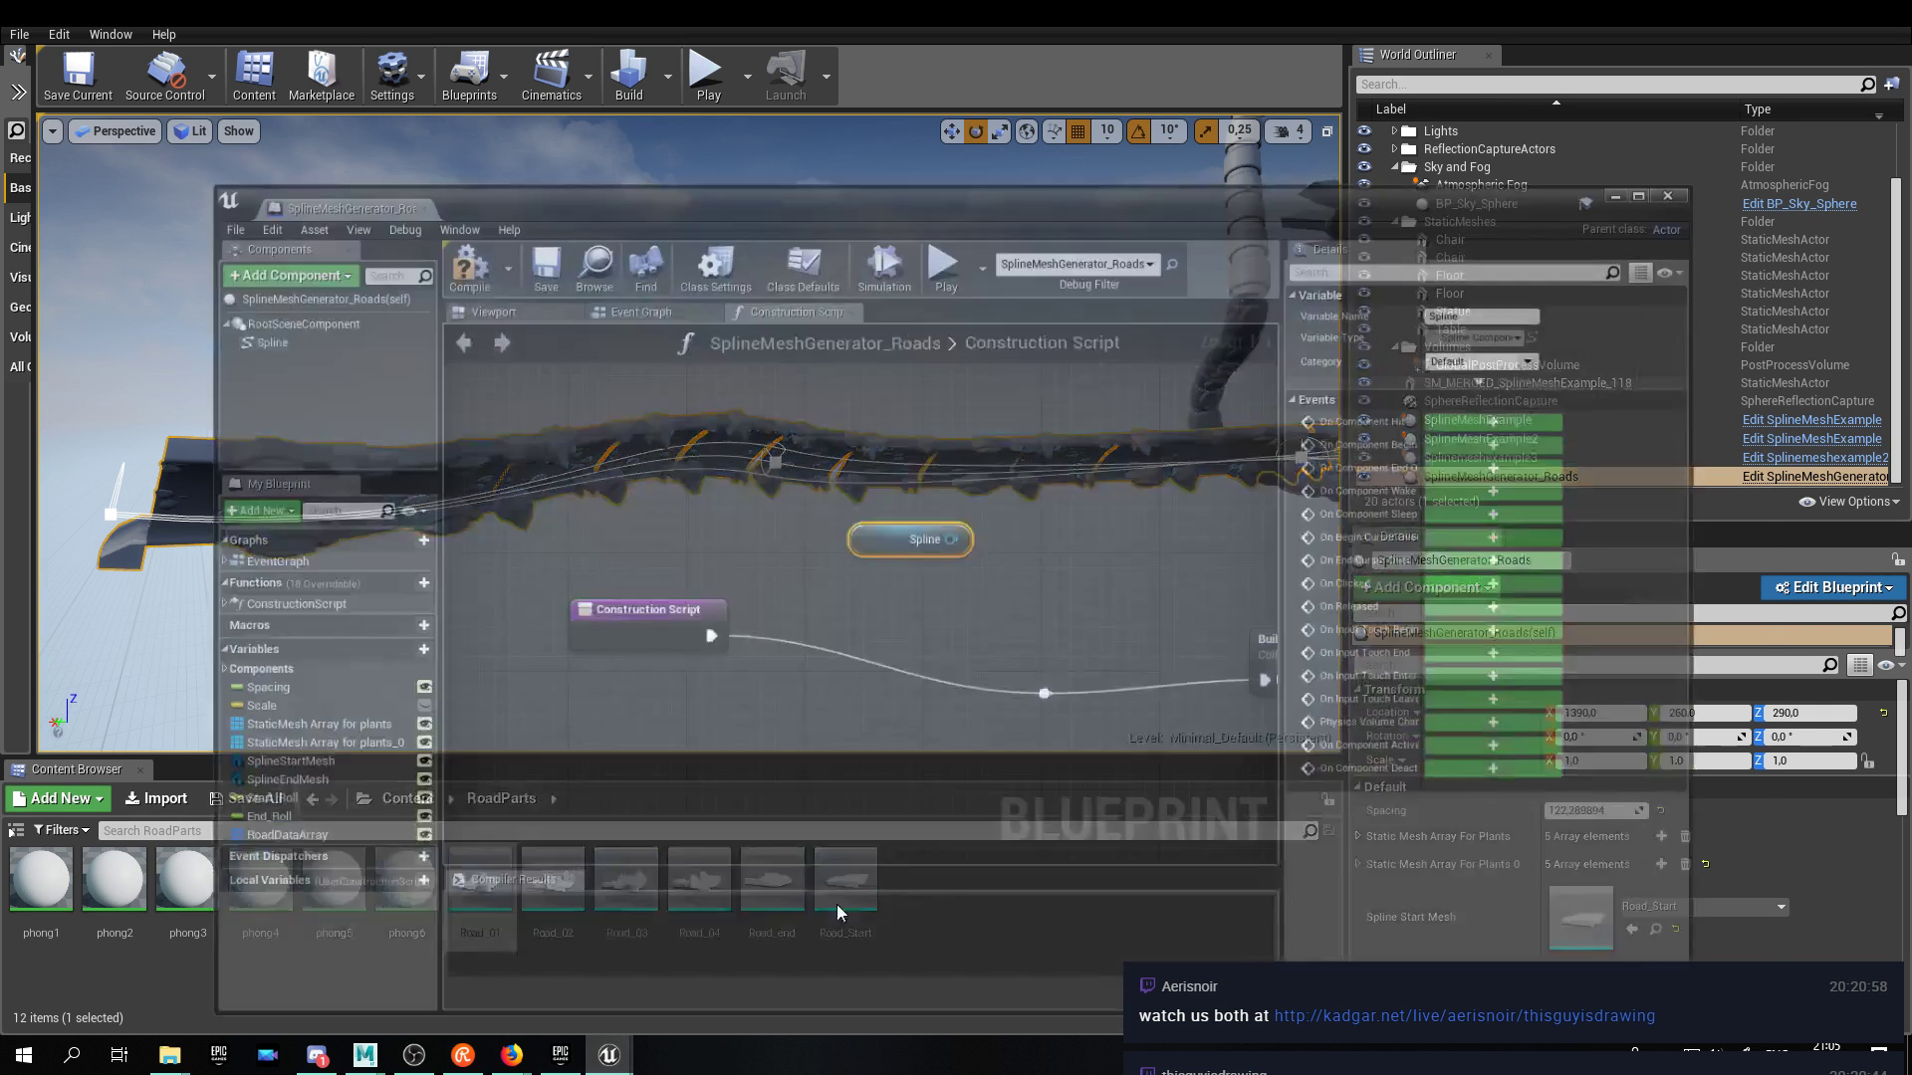
Bring back the Blueprint editor and make room around the Spline reference in the construction script graph.
left_click(796, 996)
left_click_drag(811, 503, 907, 359)
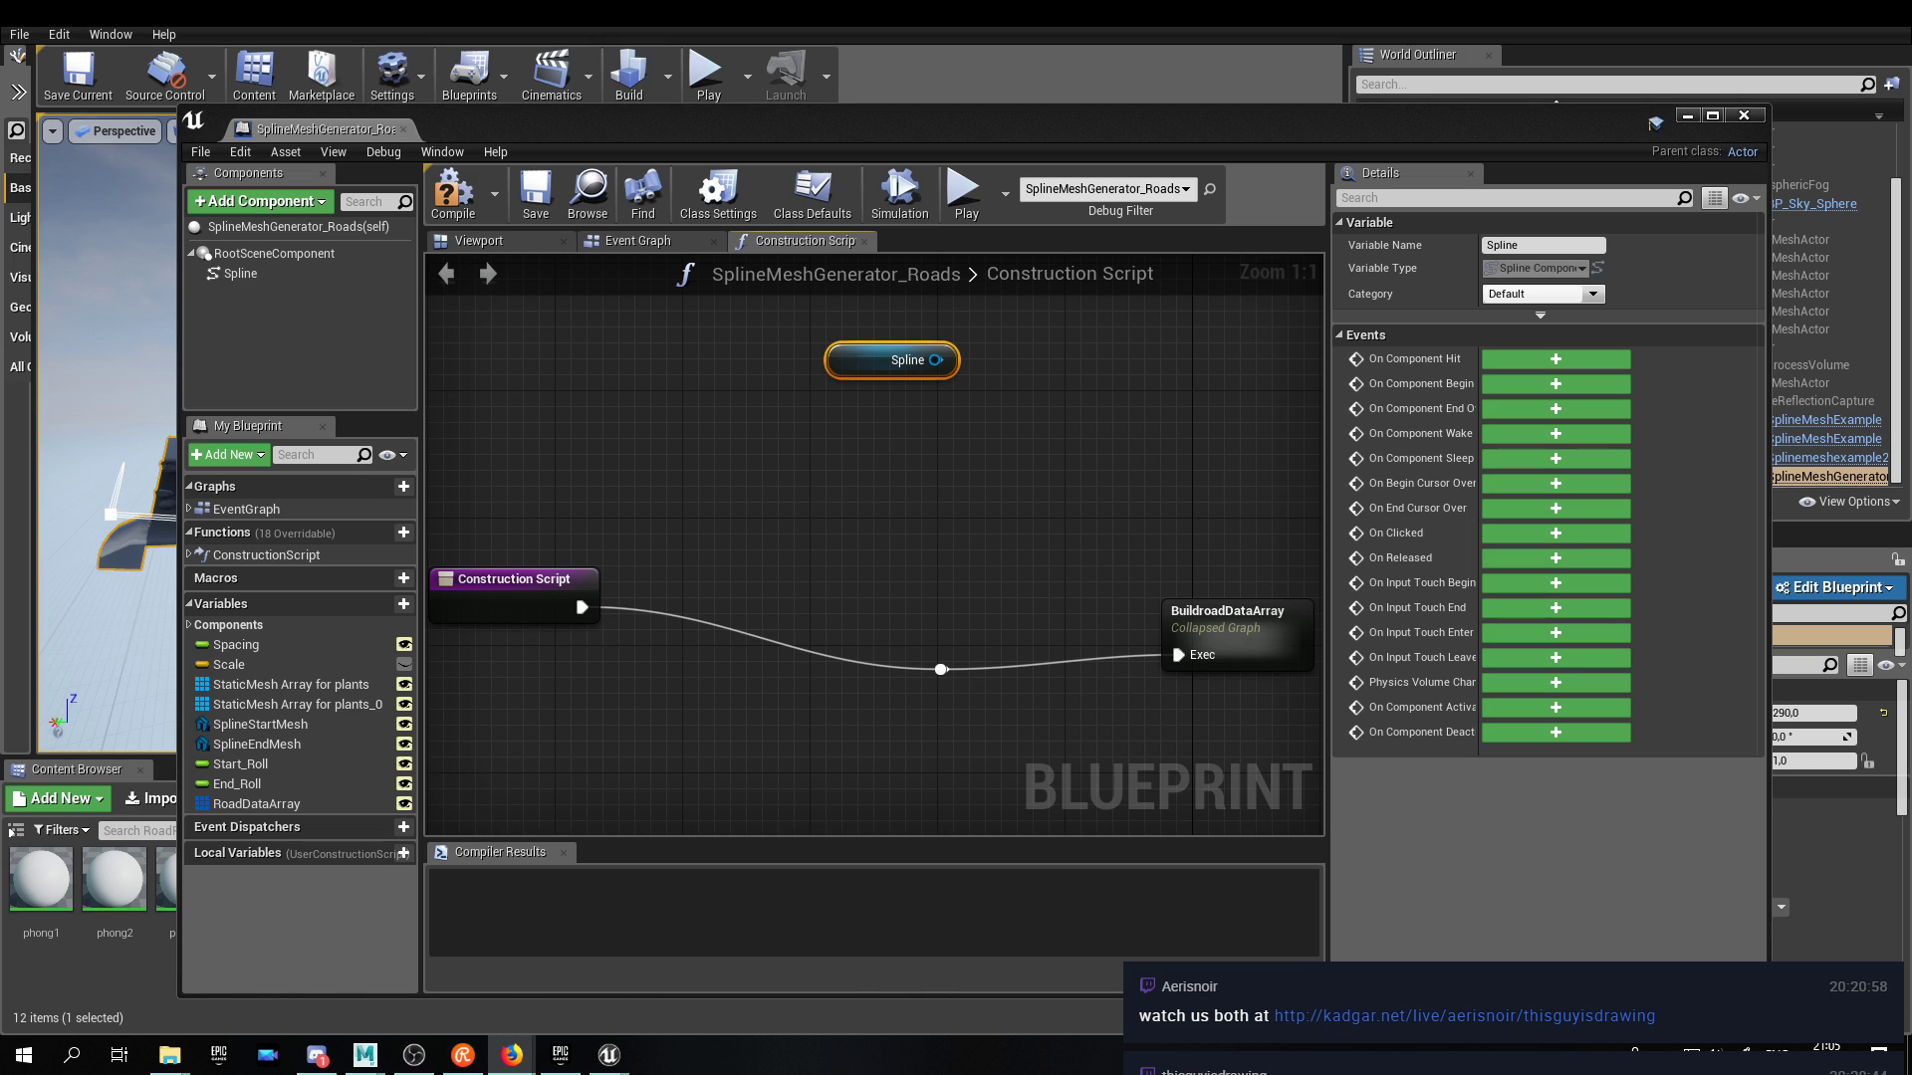
right_click_drag(1015, 464, 819, 502)
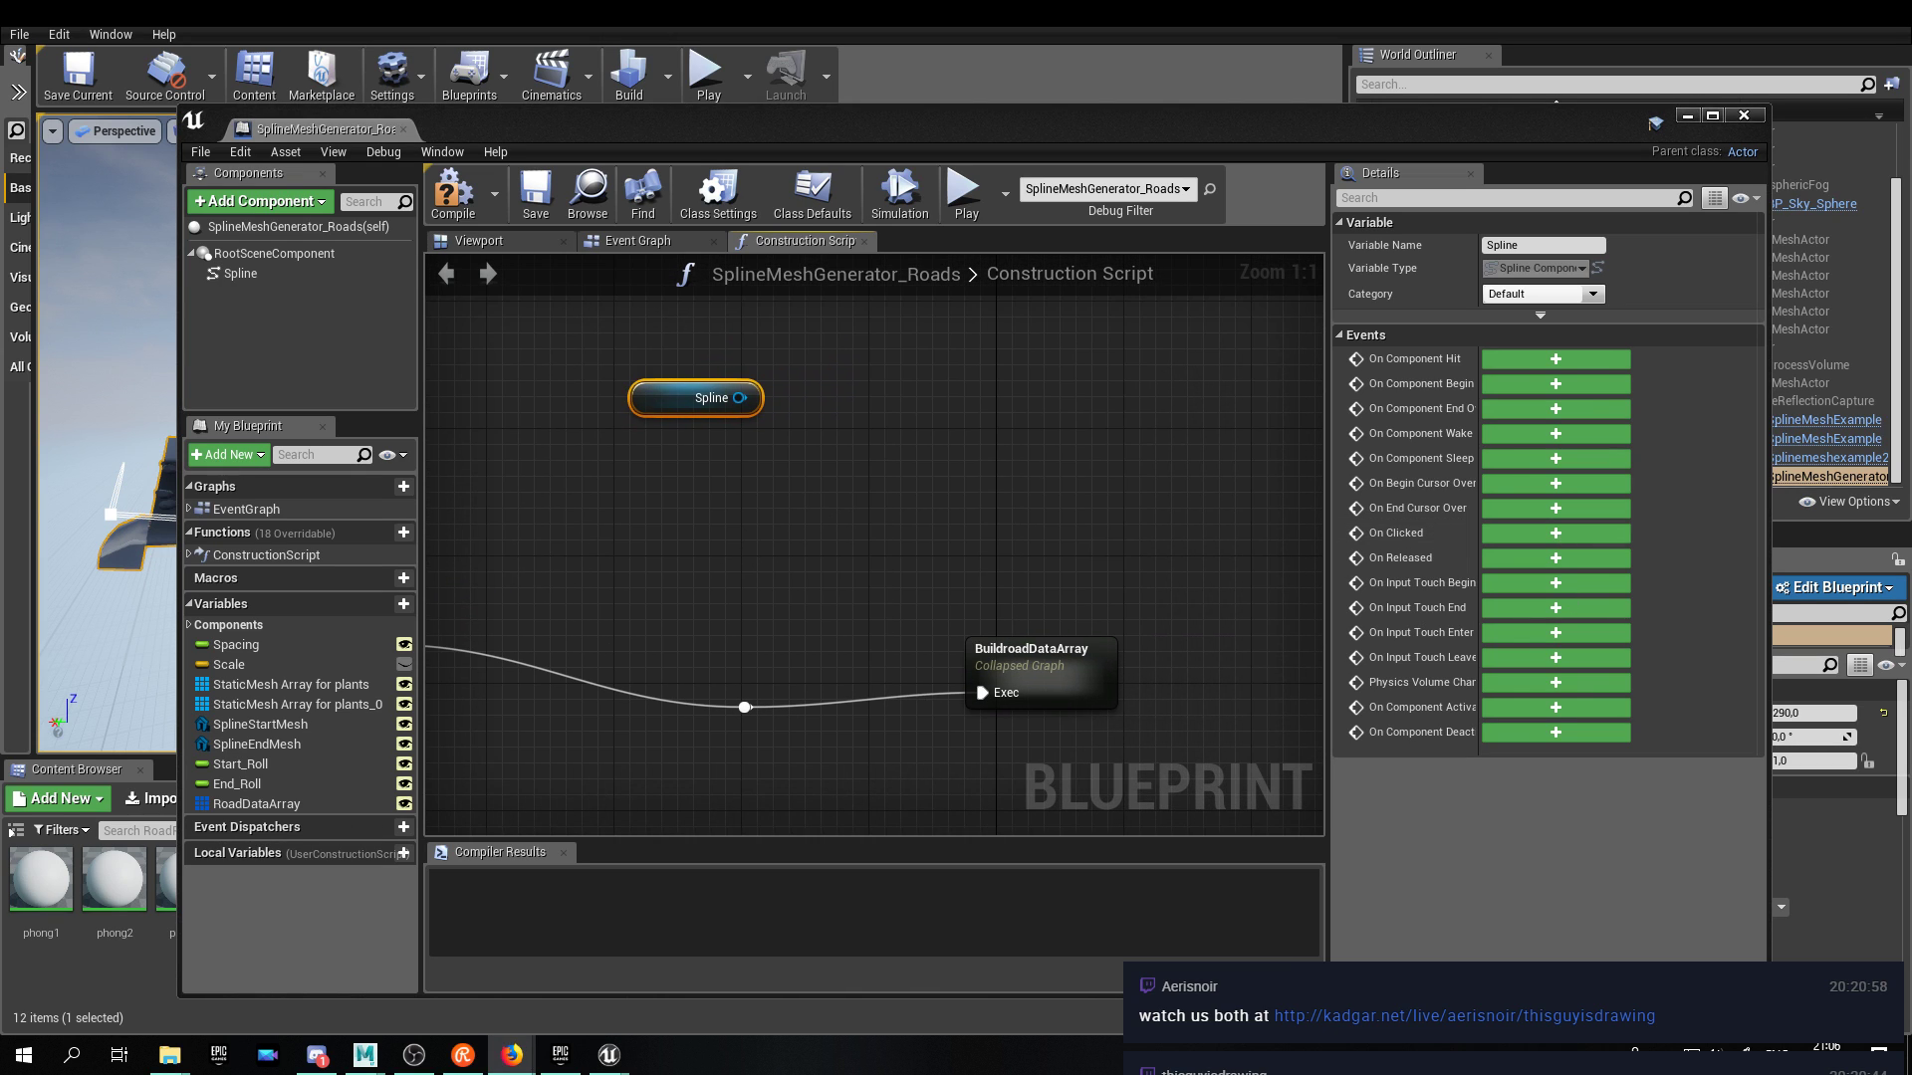
Add a Get Location and Tangent at Spline Point node that takes the Spline reference as its target.
left_click_drag(739, 397, 1063, 350)
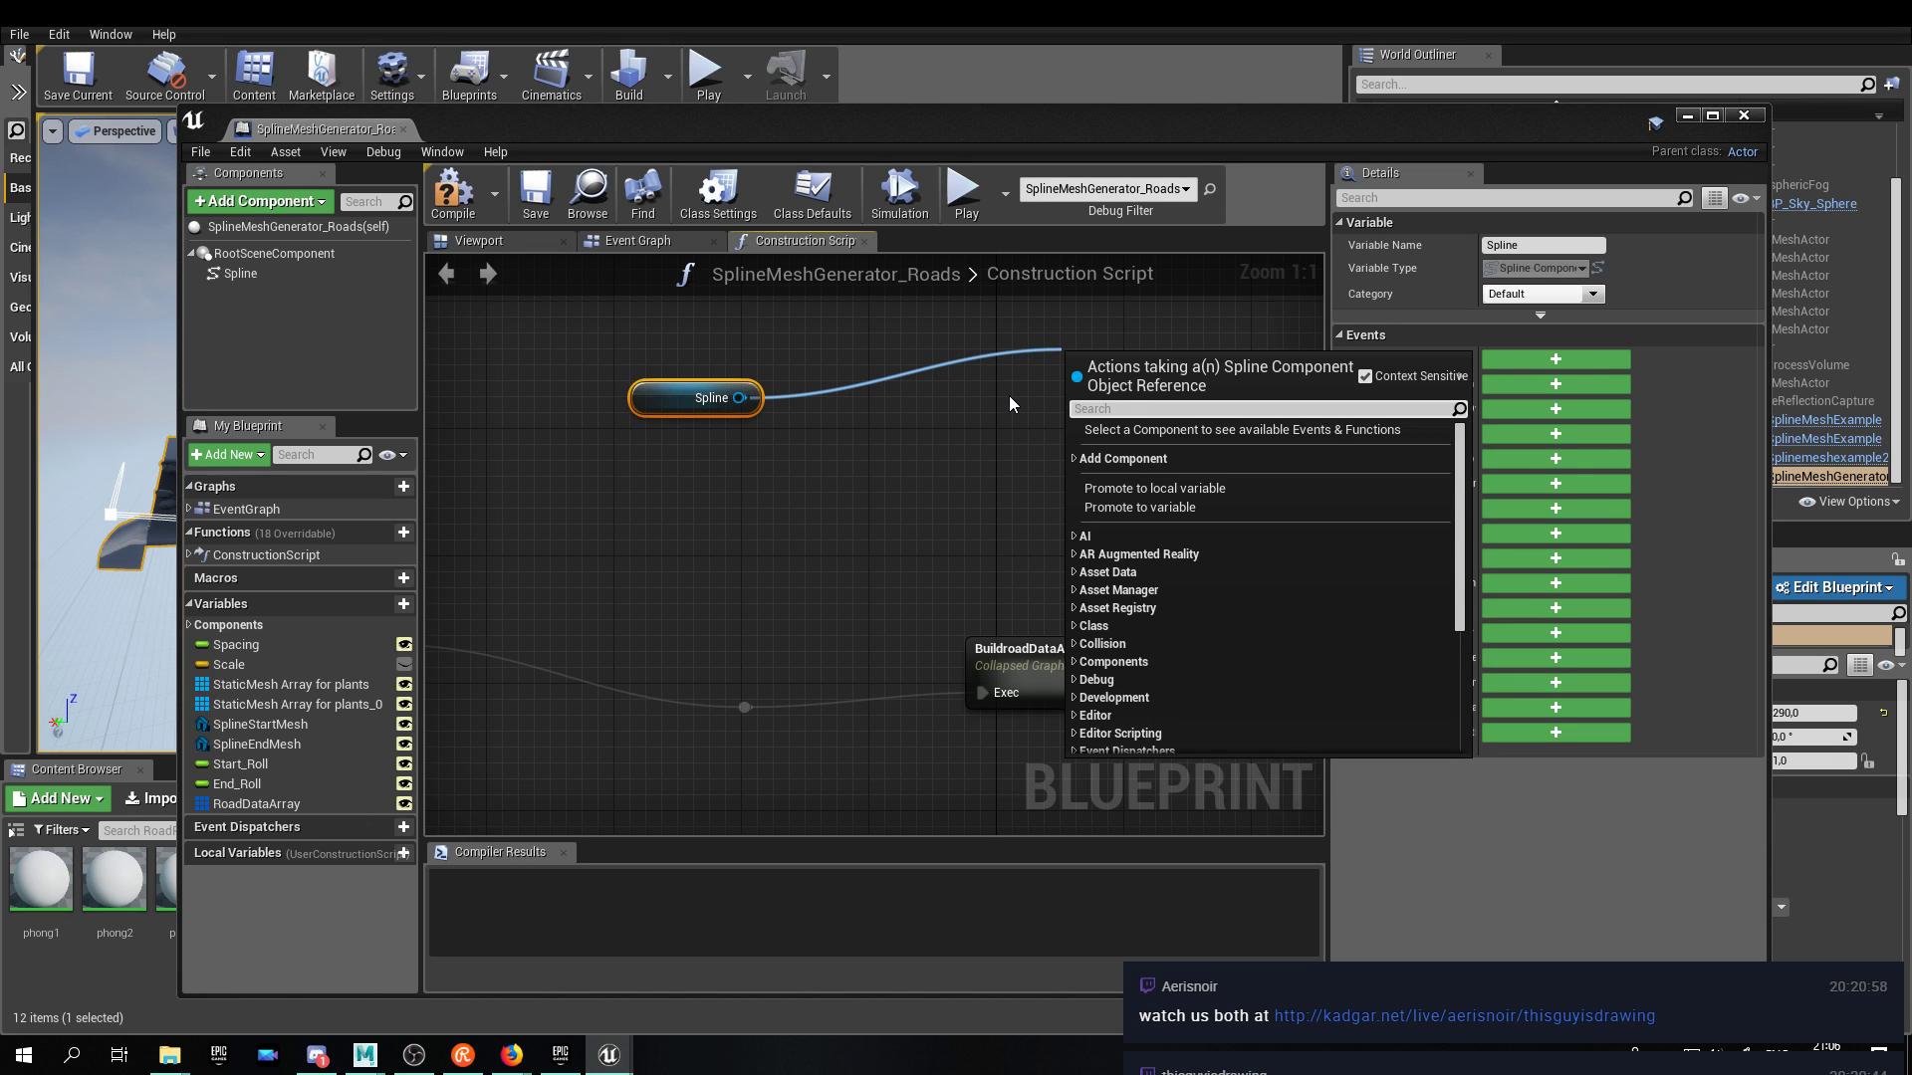
type("loa")
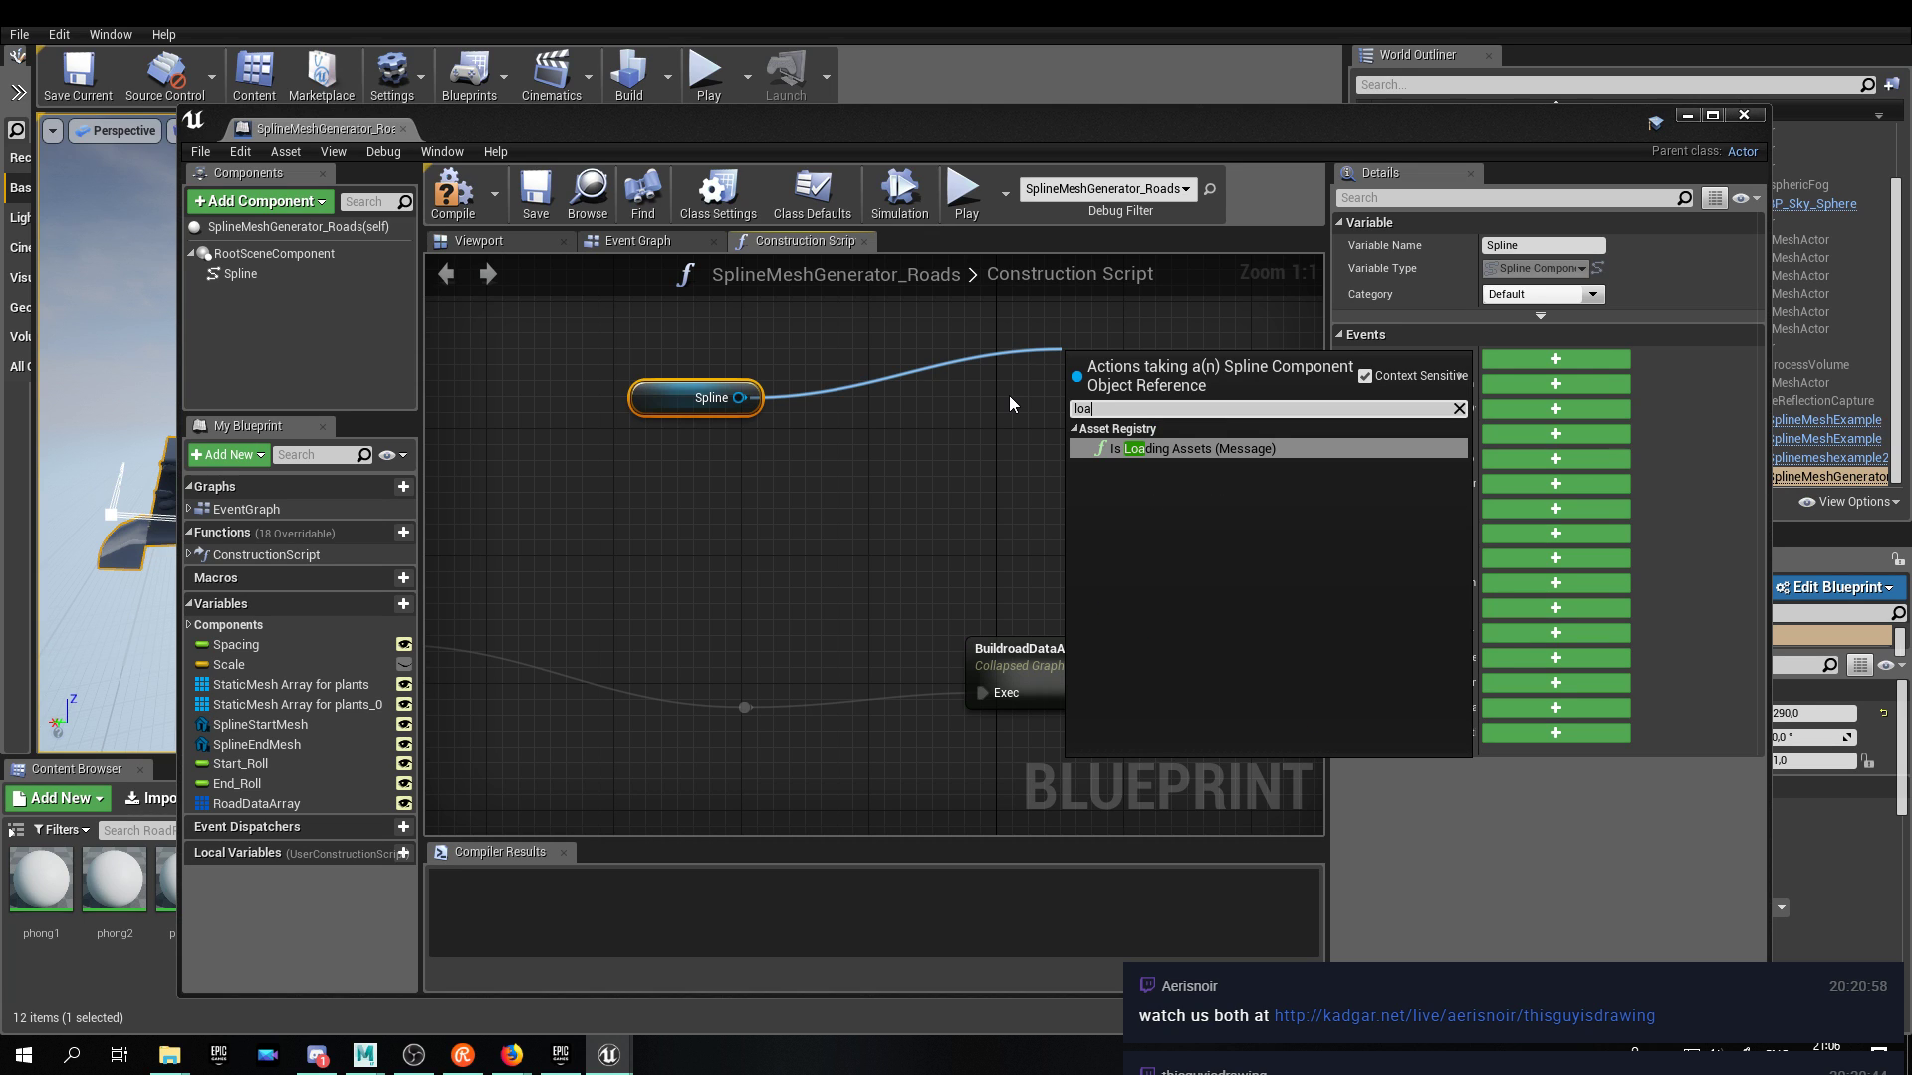
type("cal")
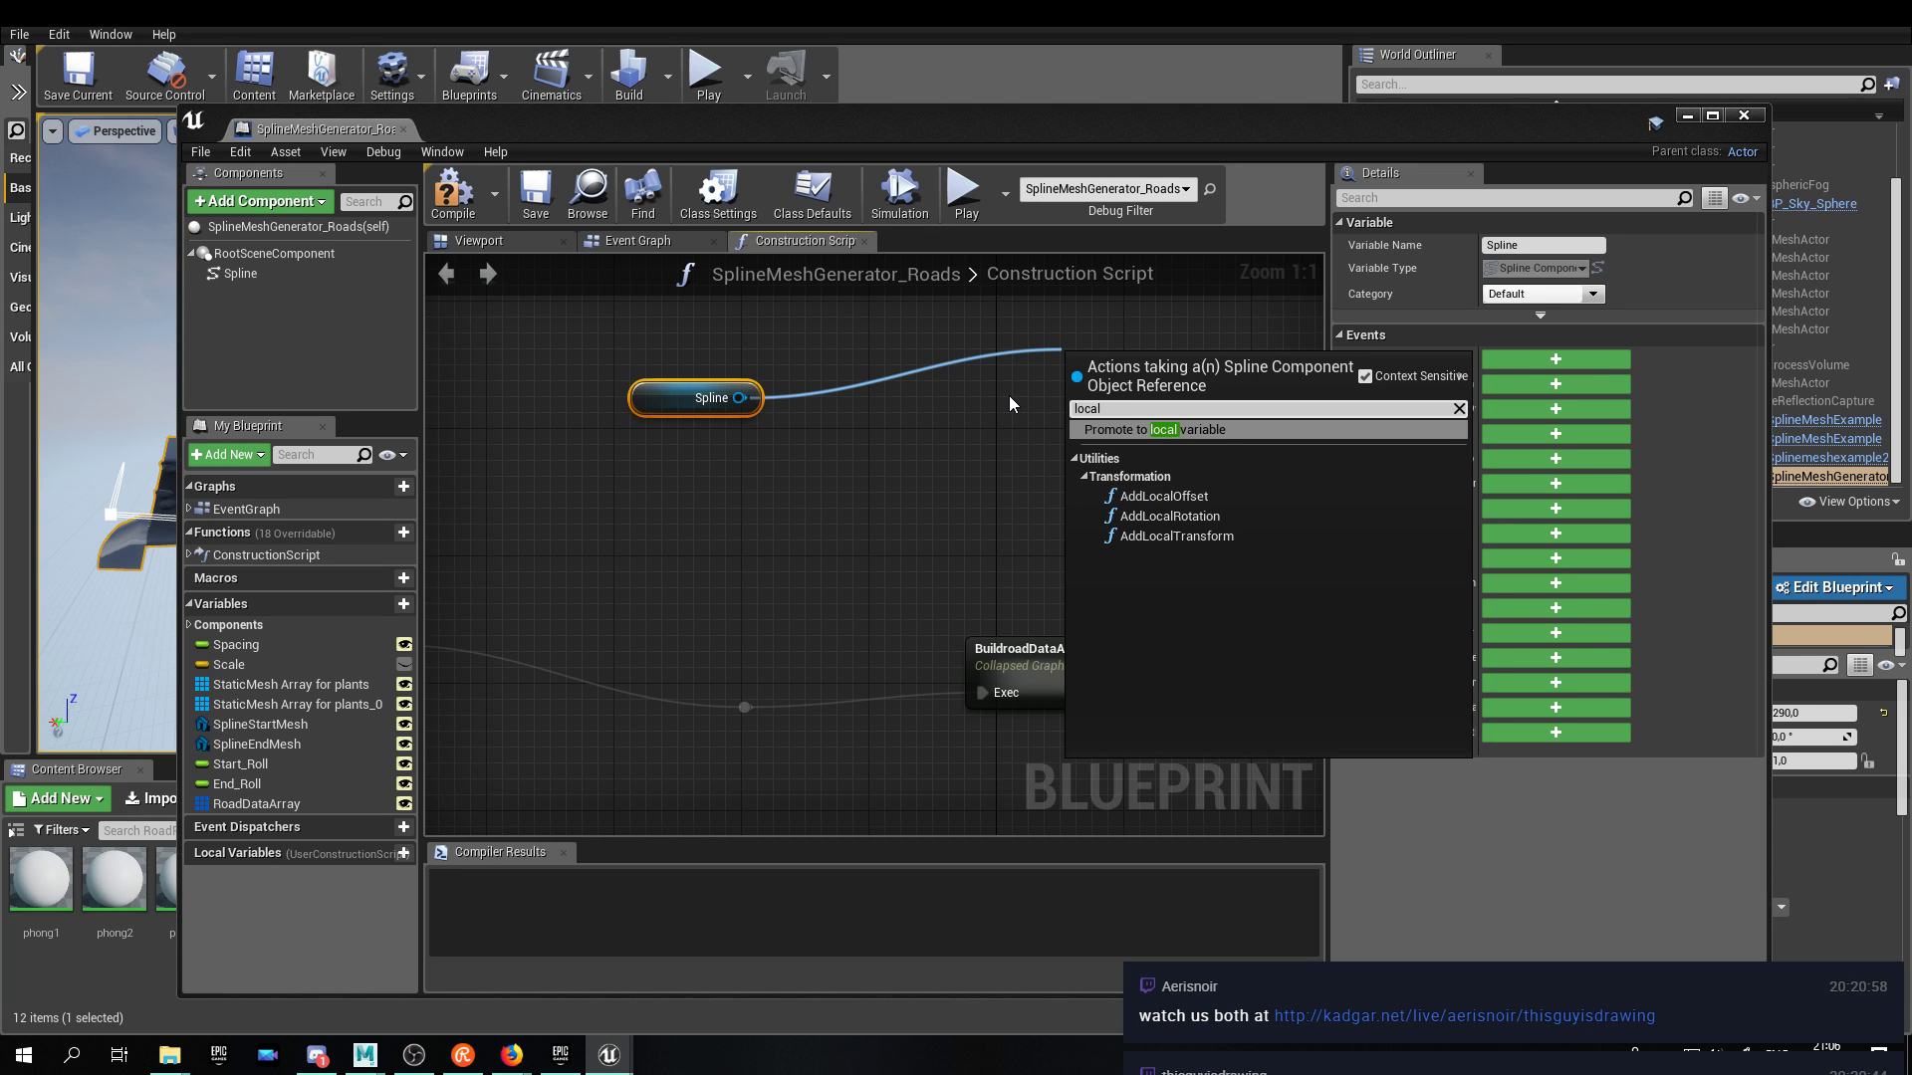
key("BackSpace")
key("BackSpace")
key("BackSpace")
key("BackSpace")
key("BackSpace")
type("getr")
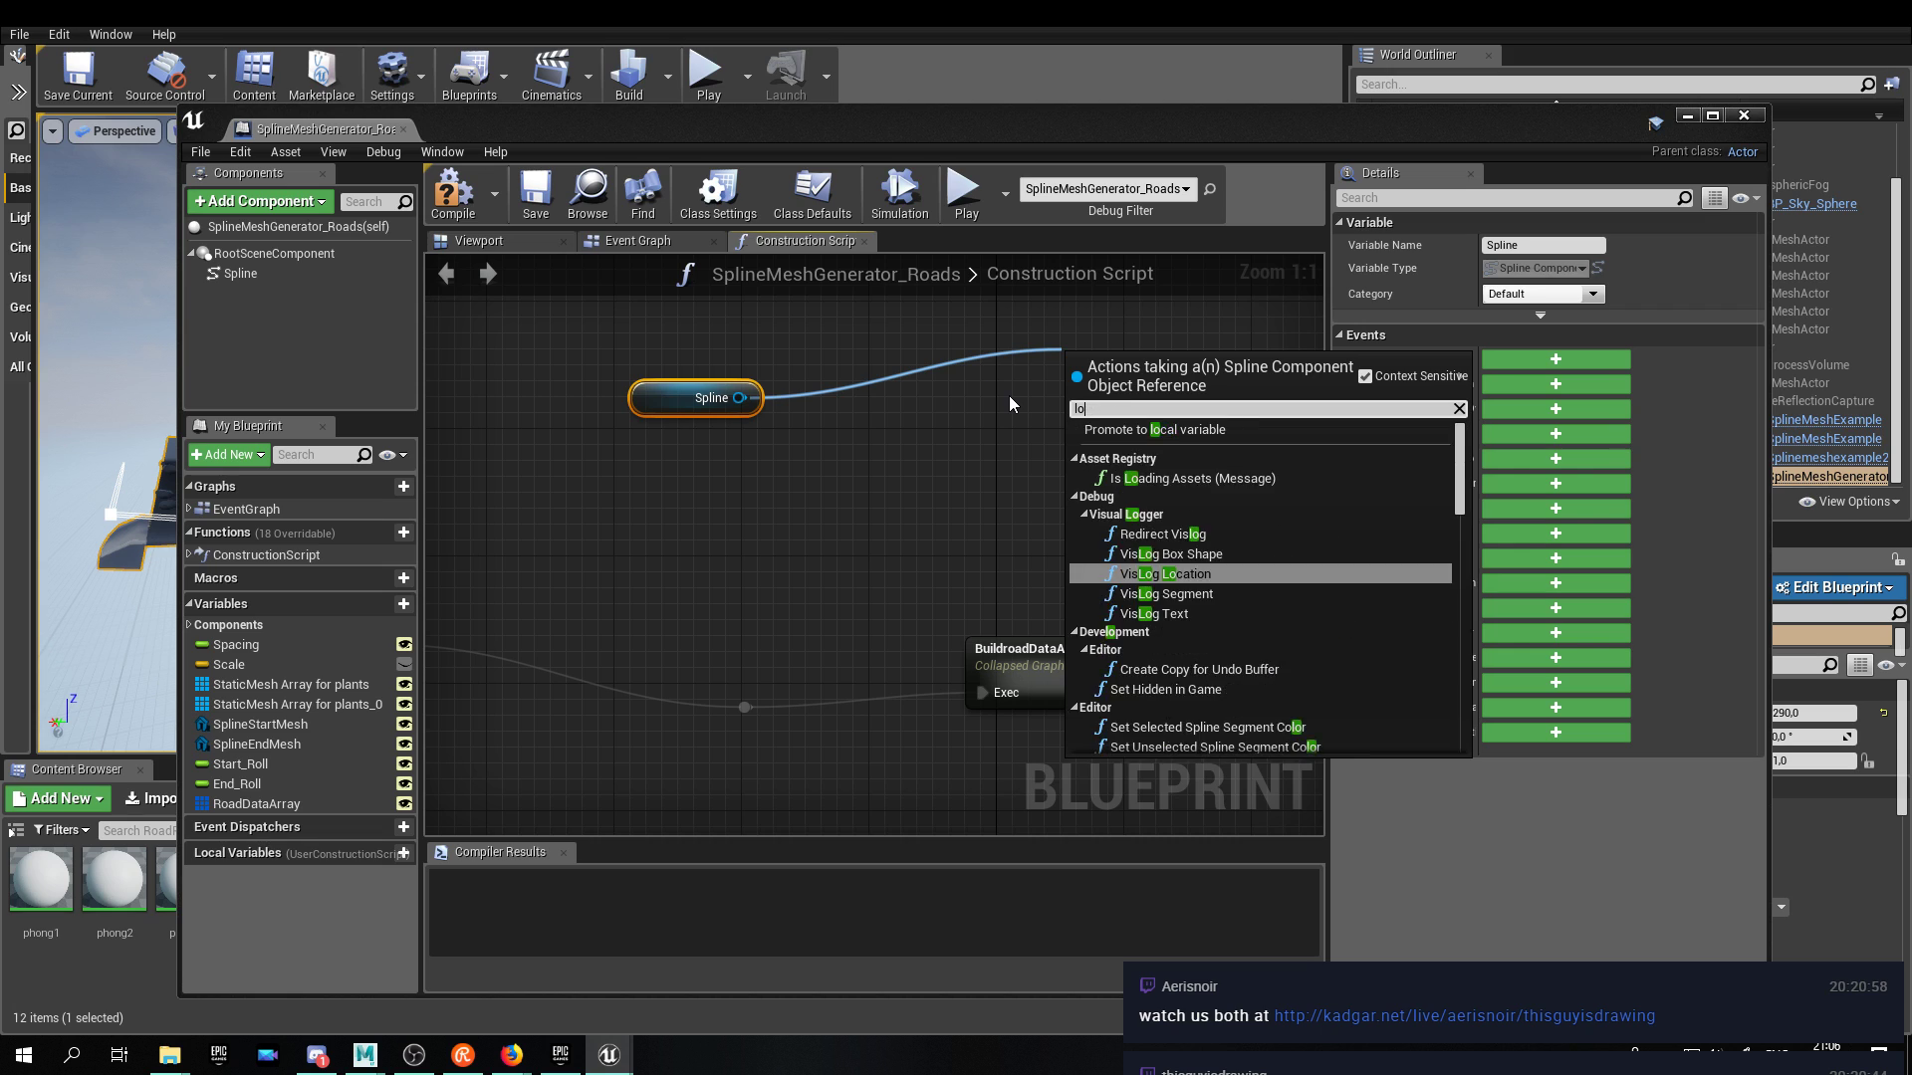
key("BackSpace")
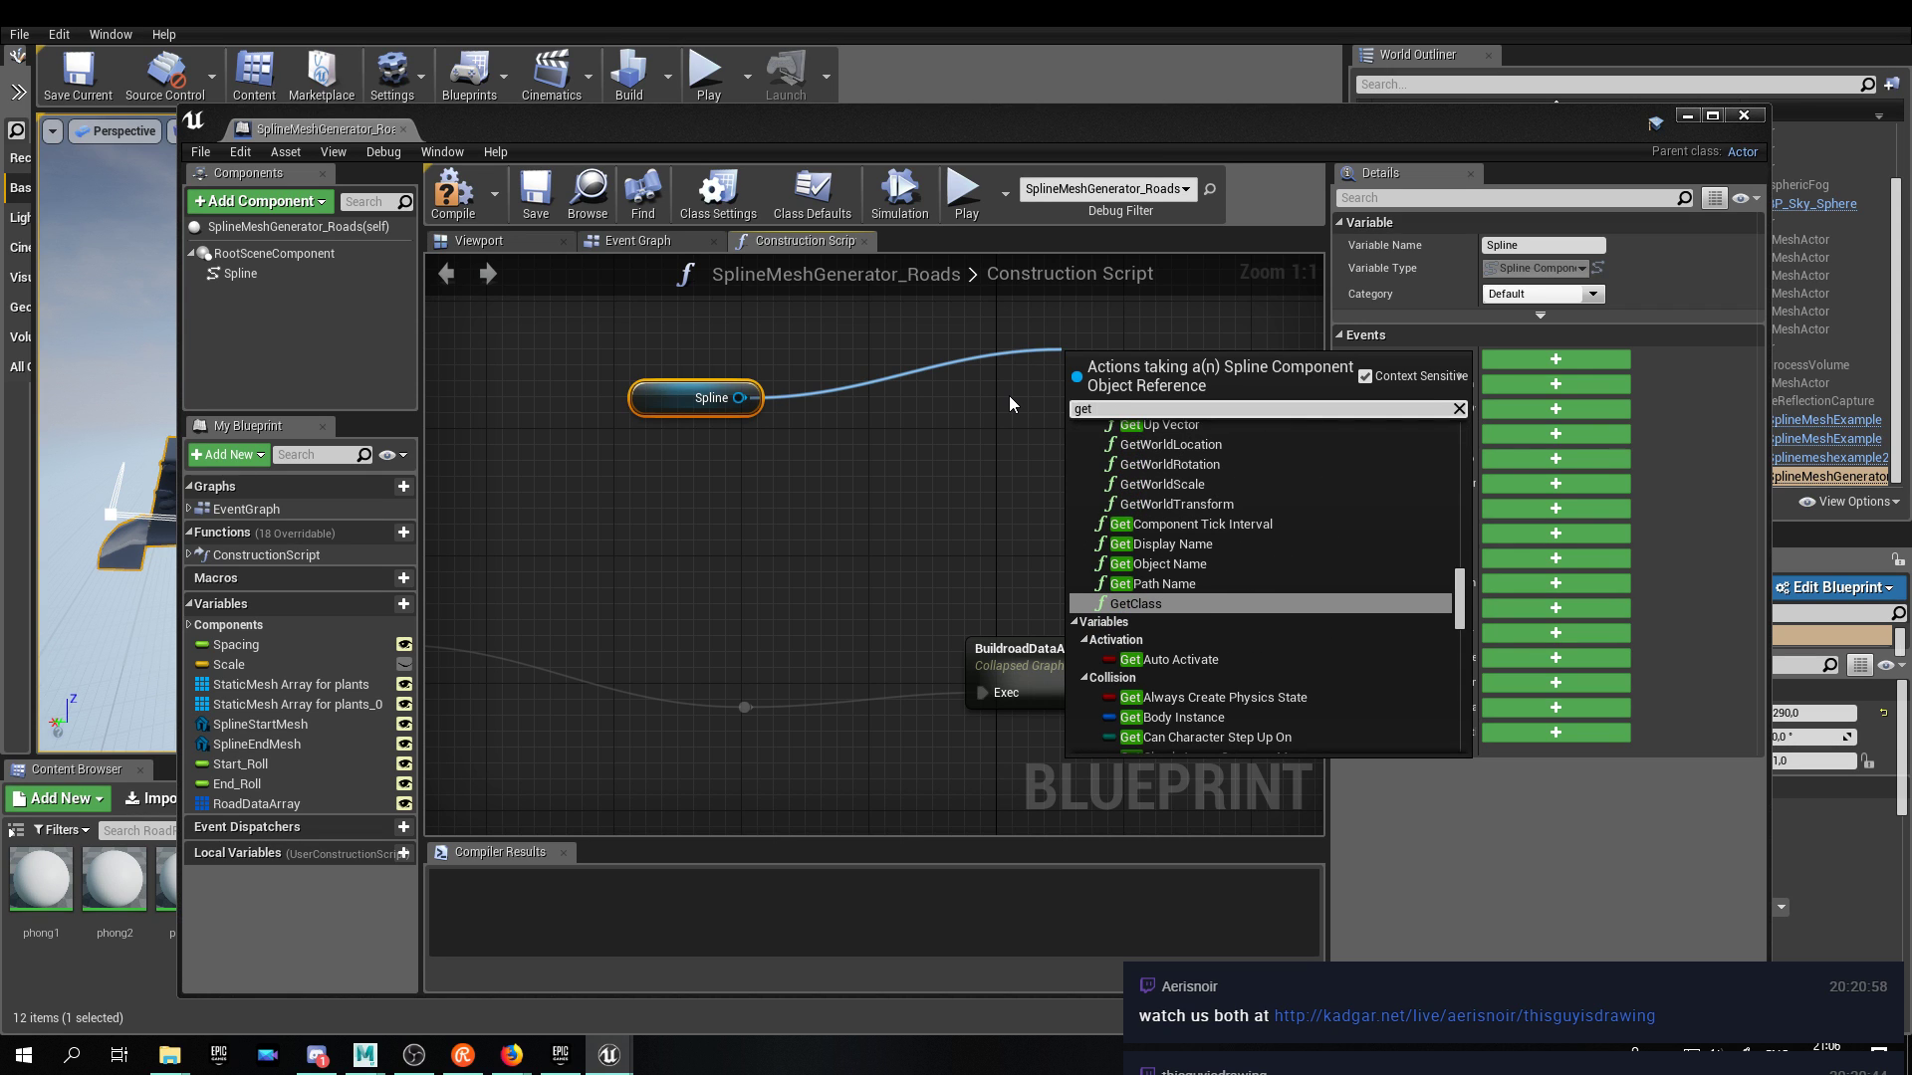
type("location")
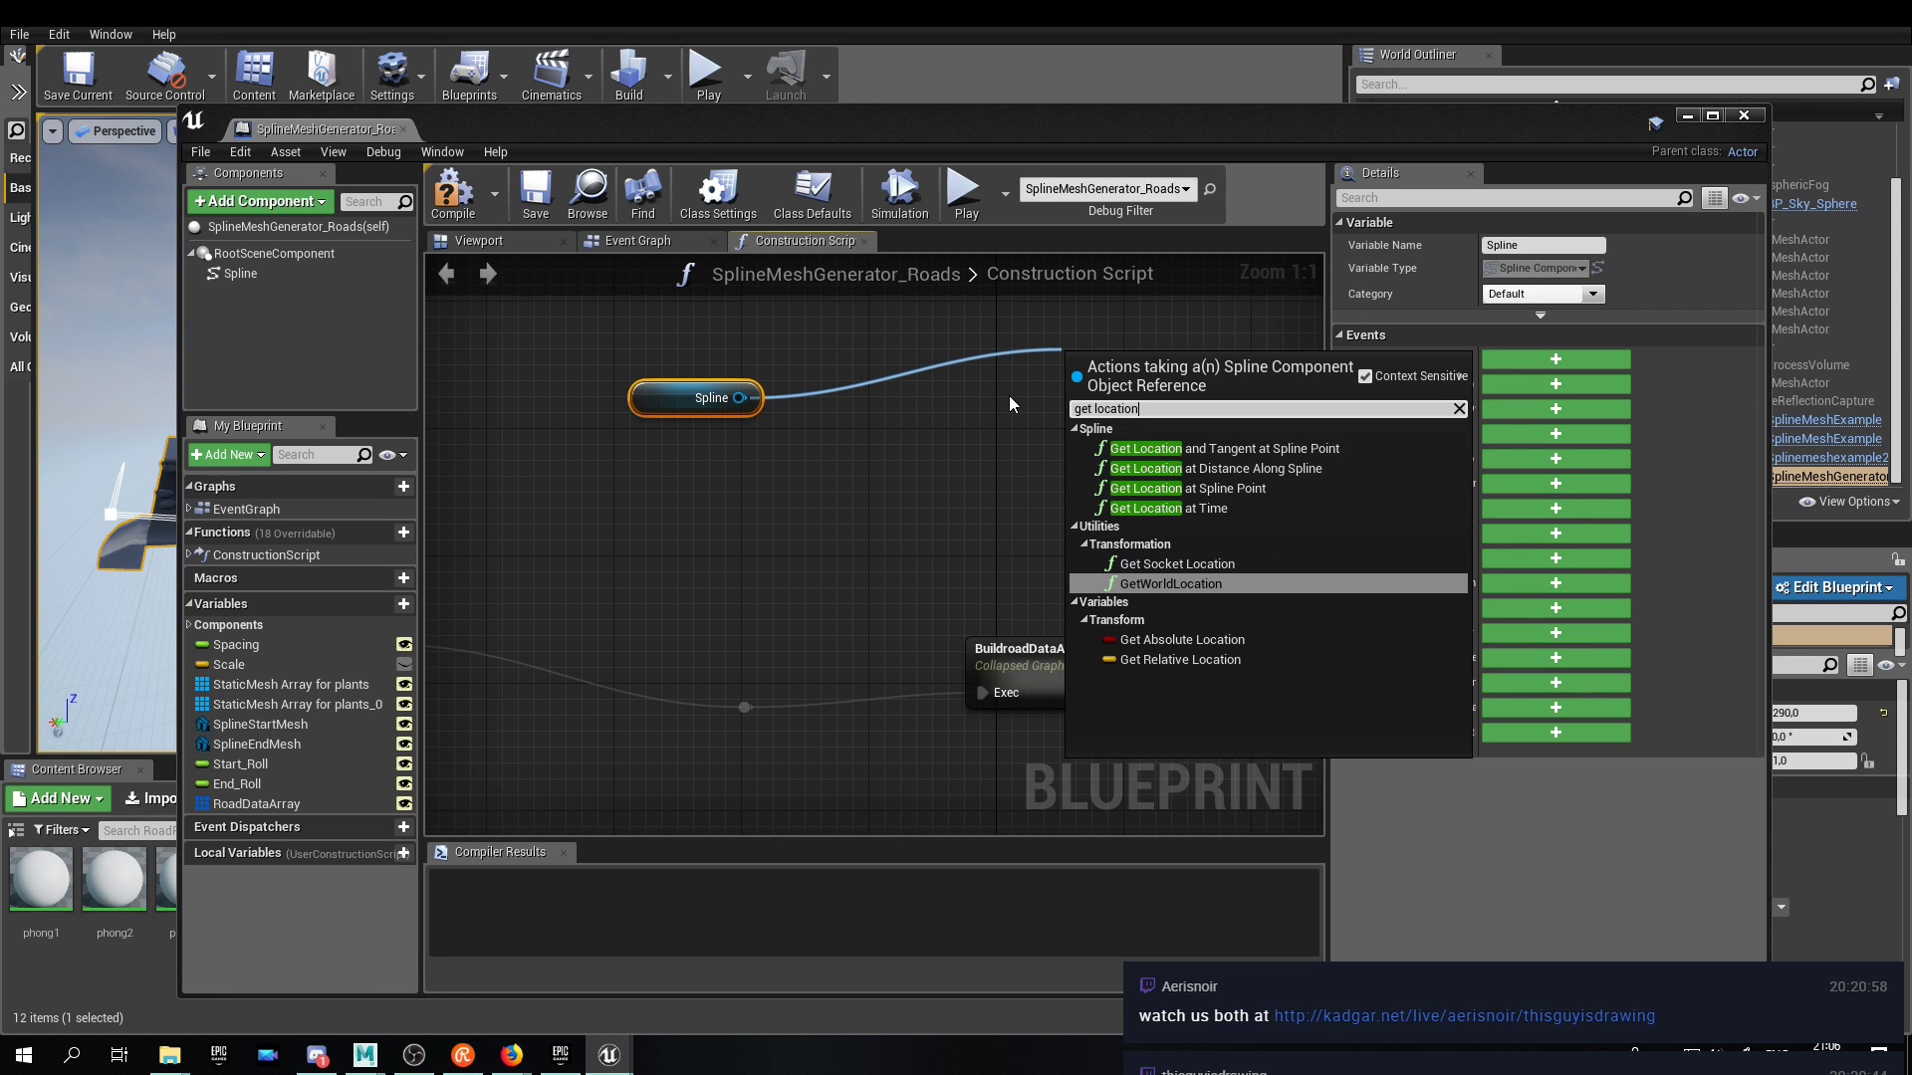
left_click(1259, 450)
Spread out the Spline reference and the Get Location and Tangent at Spline Point node above BuildroadDataArray.
left_click_drag(1115, 351, 958, 340)
left_click_drag(703, 380, 648, 315)
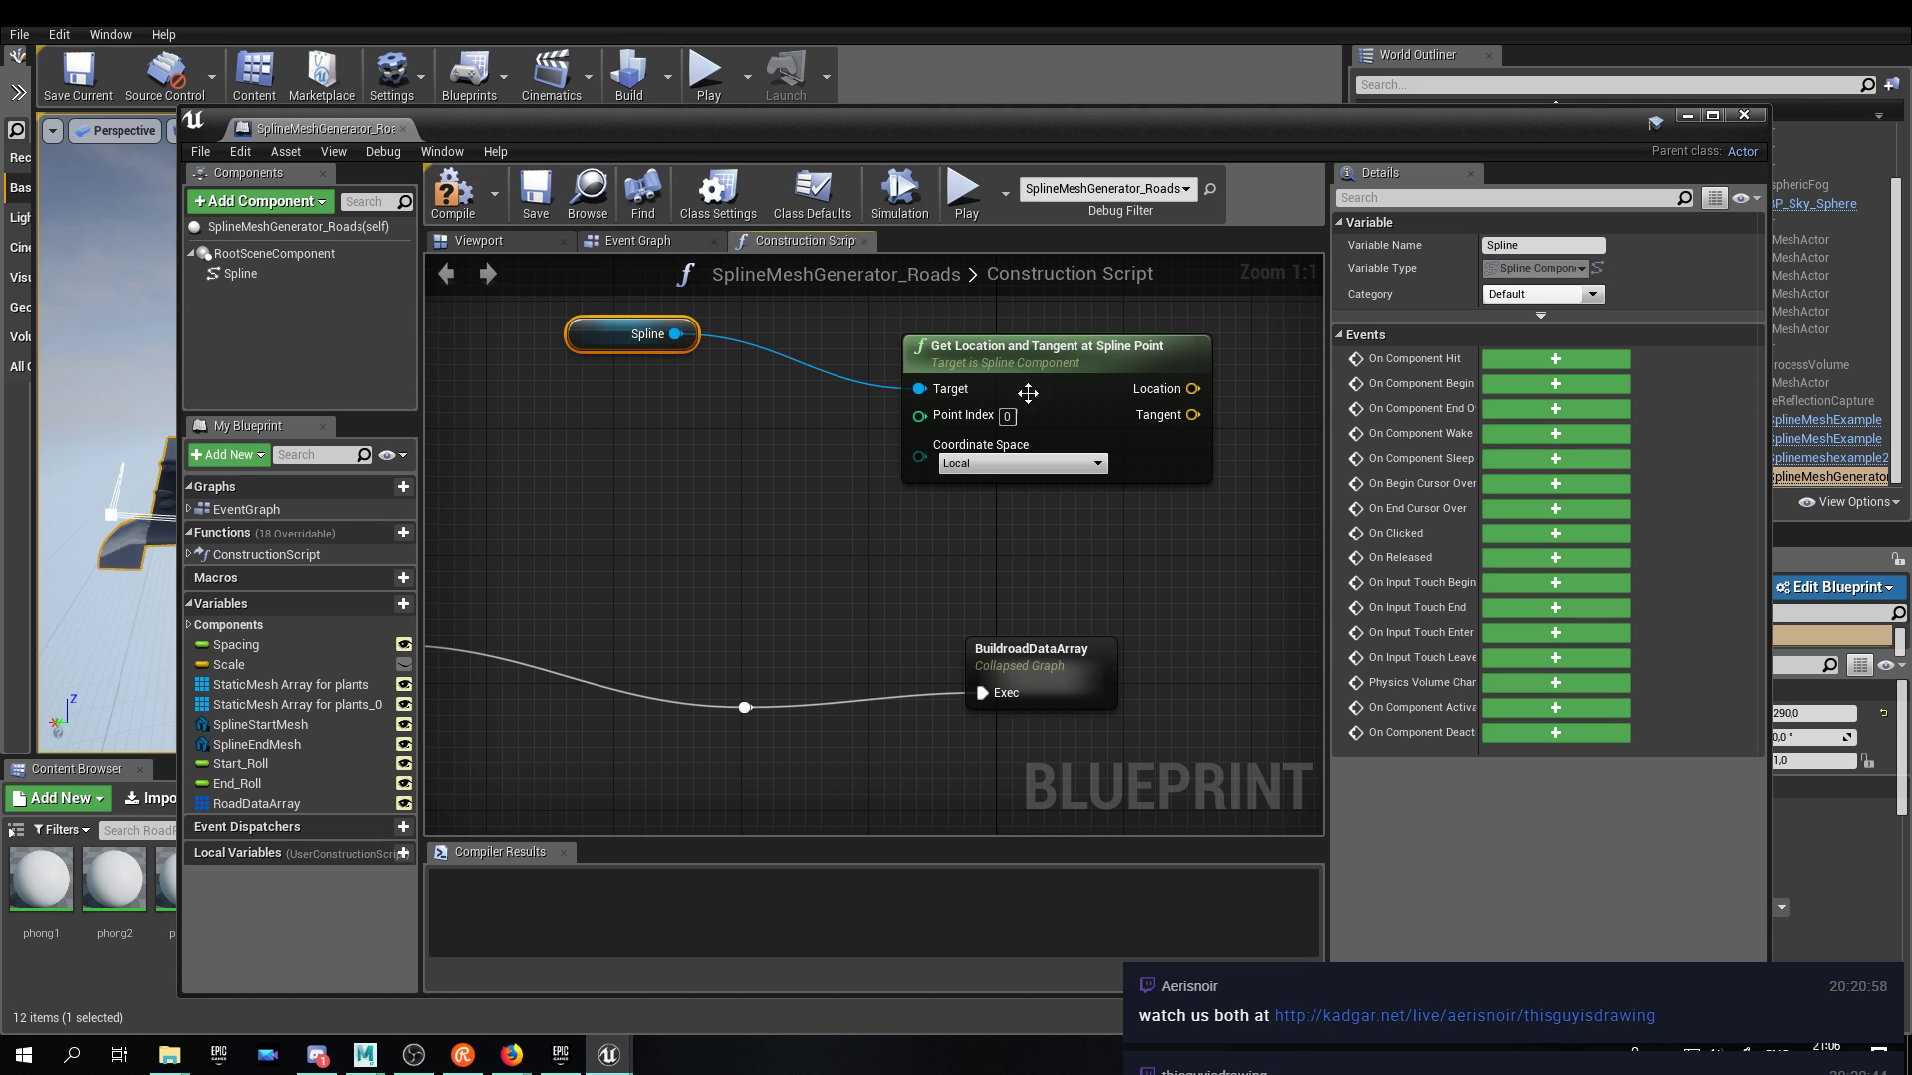
right_click_drag(1048, 392, 976, 477)
left_click_drag(976, 478, 1104, 380)
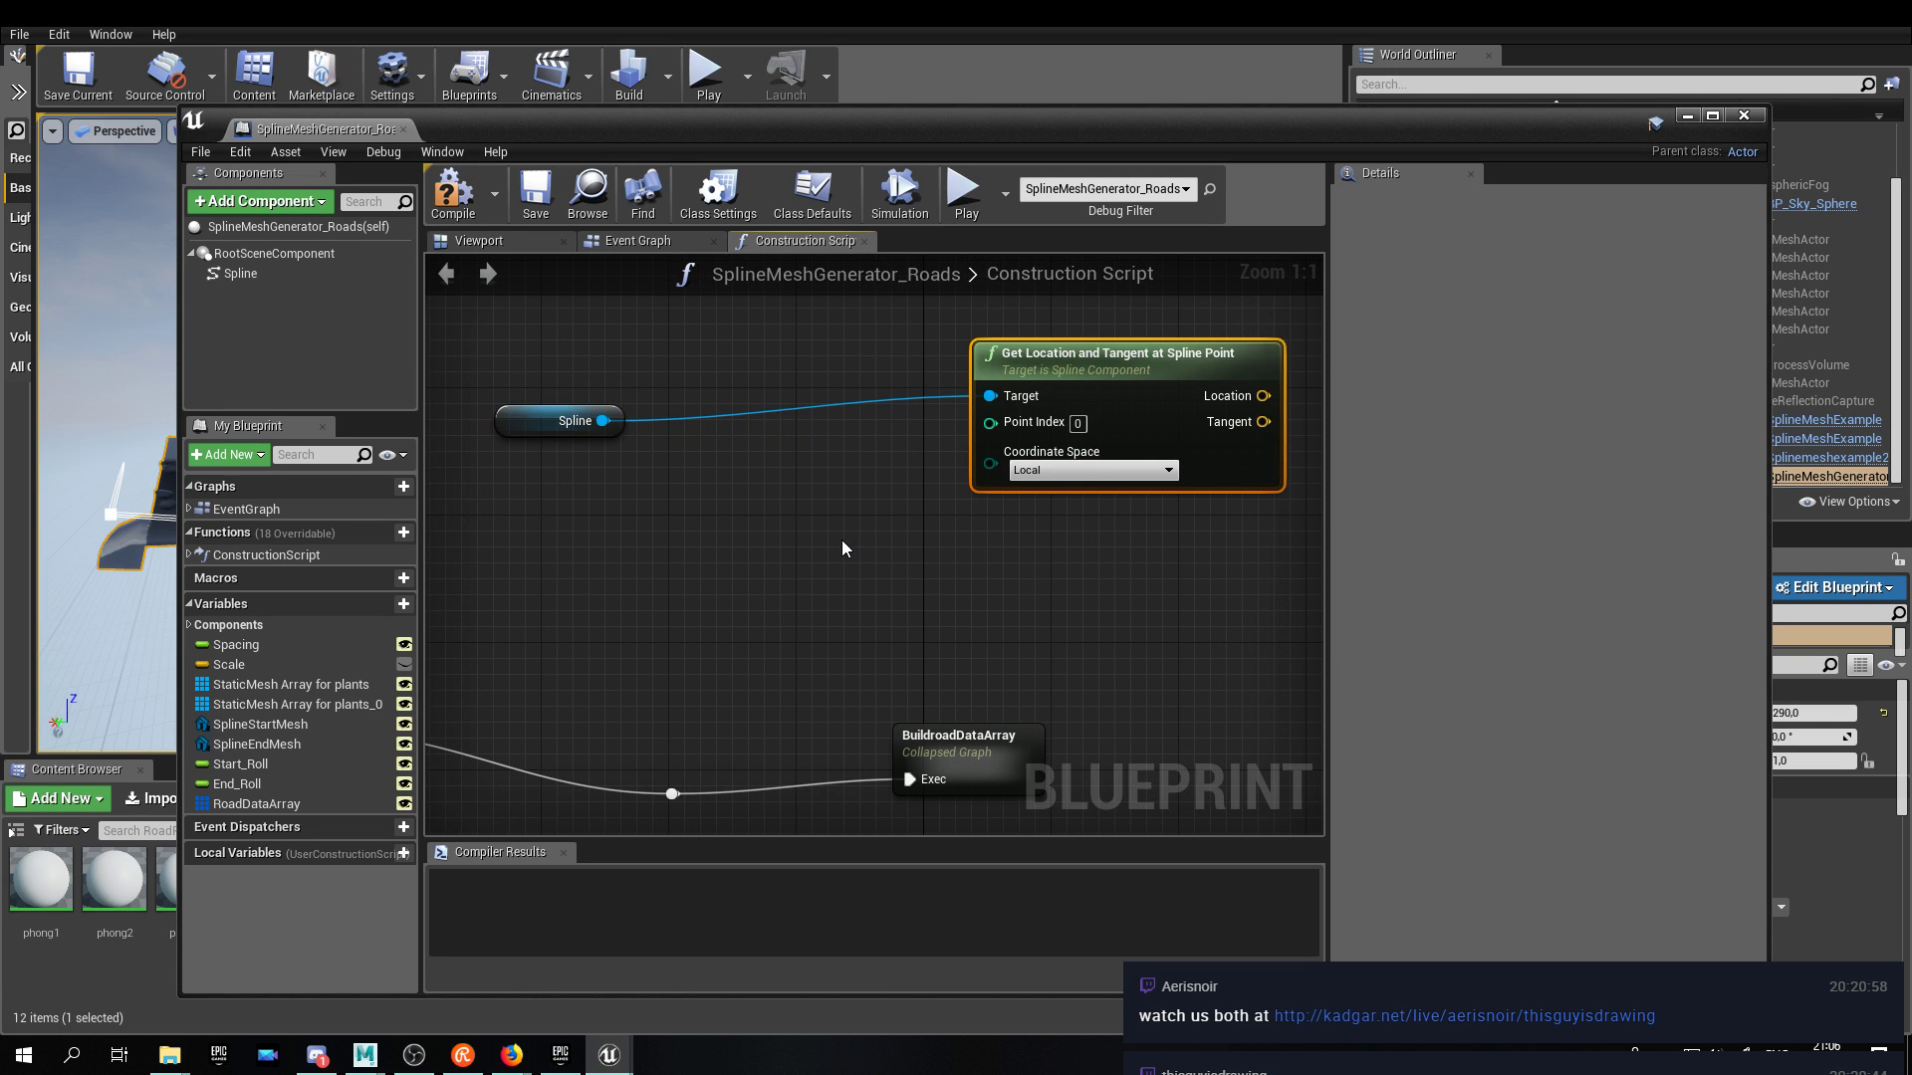
right_click_drag(876, 537, 834, 545)
scroll(834, 545, "down", 1)
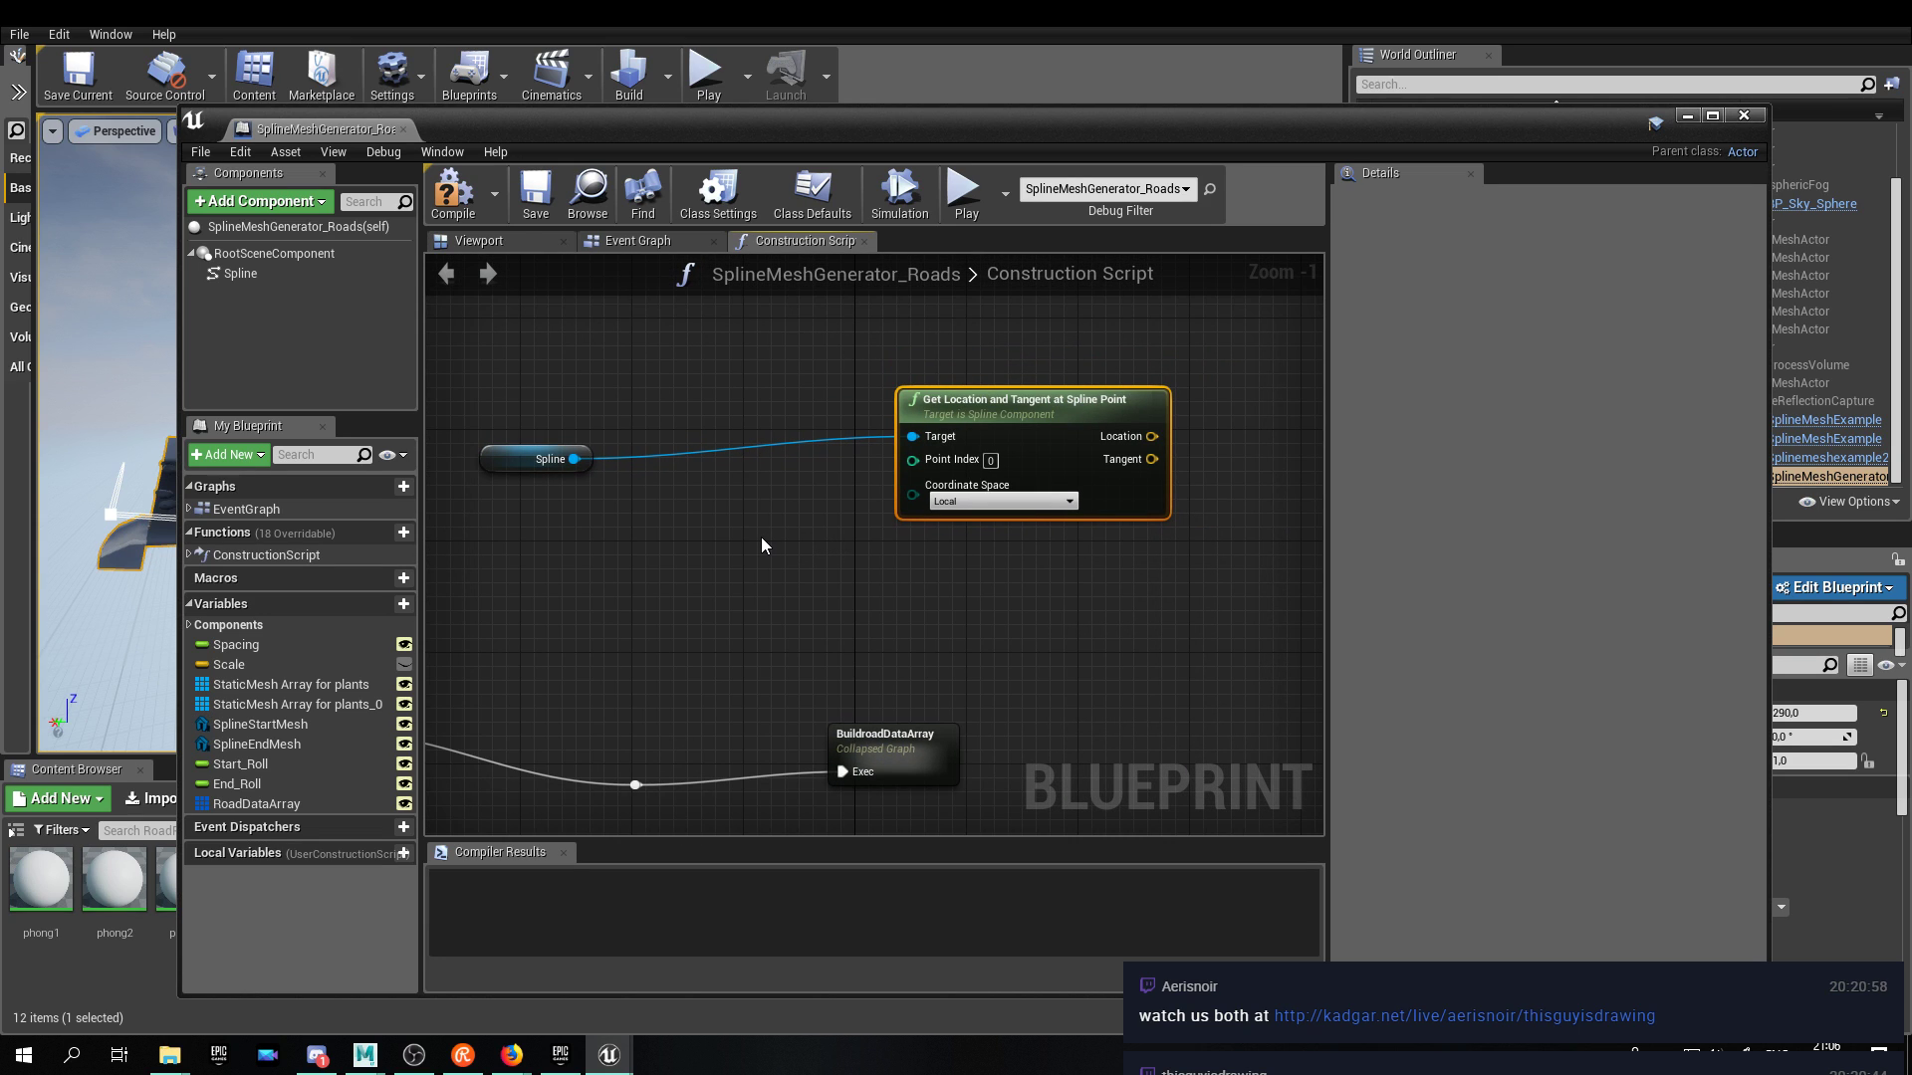
Add a reroute node feeding the Point Index input of Get Location and Tangent at Spline Point.
right_click_drag(1003, 546, 1111, 567)
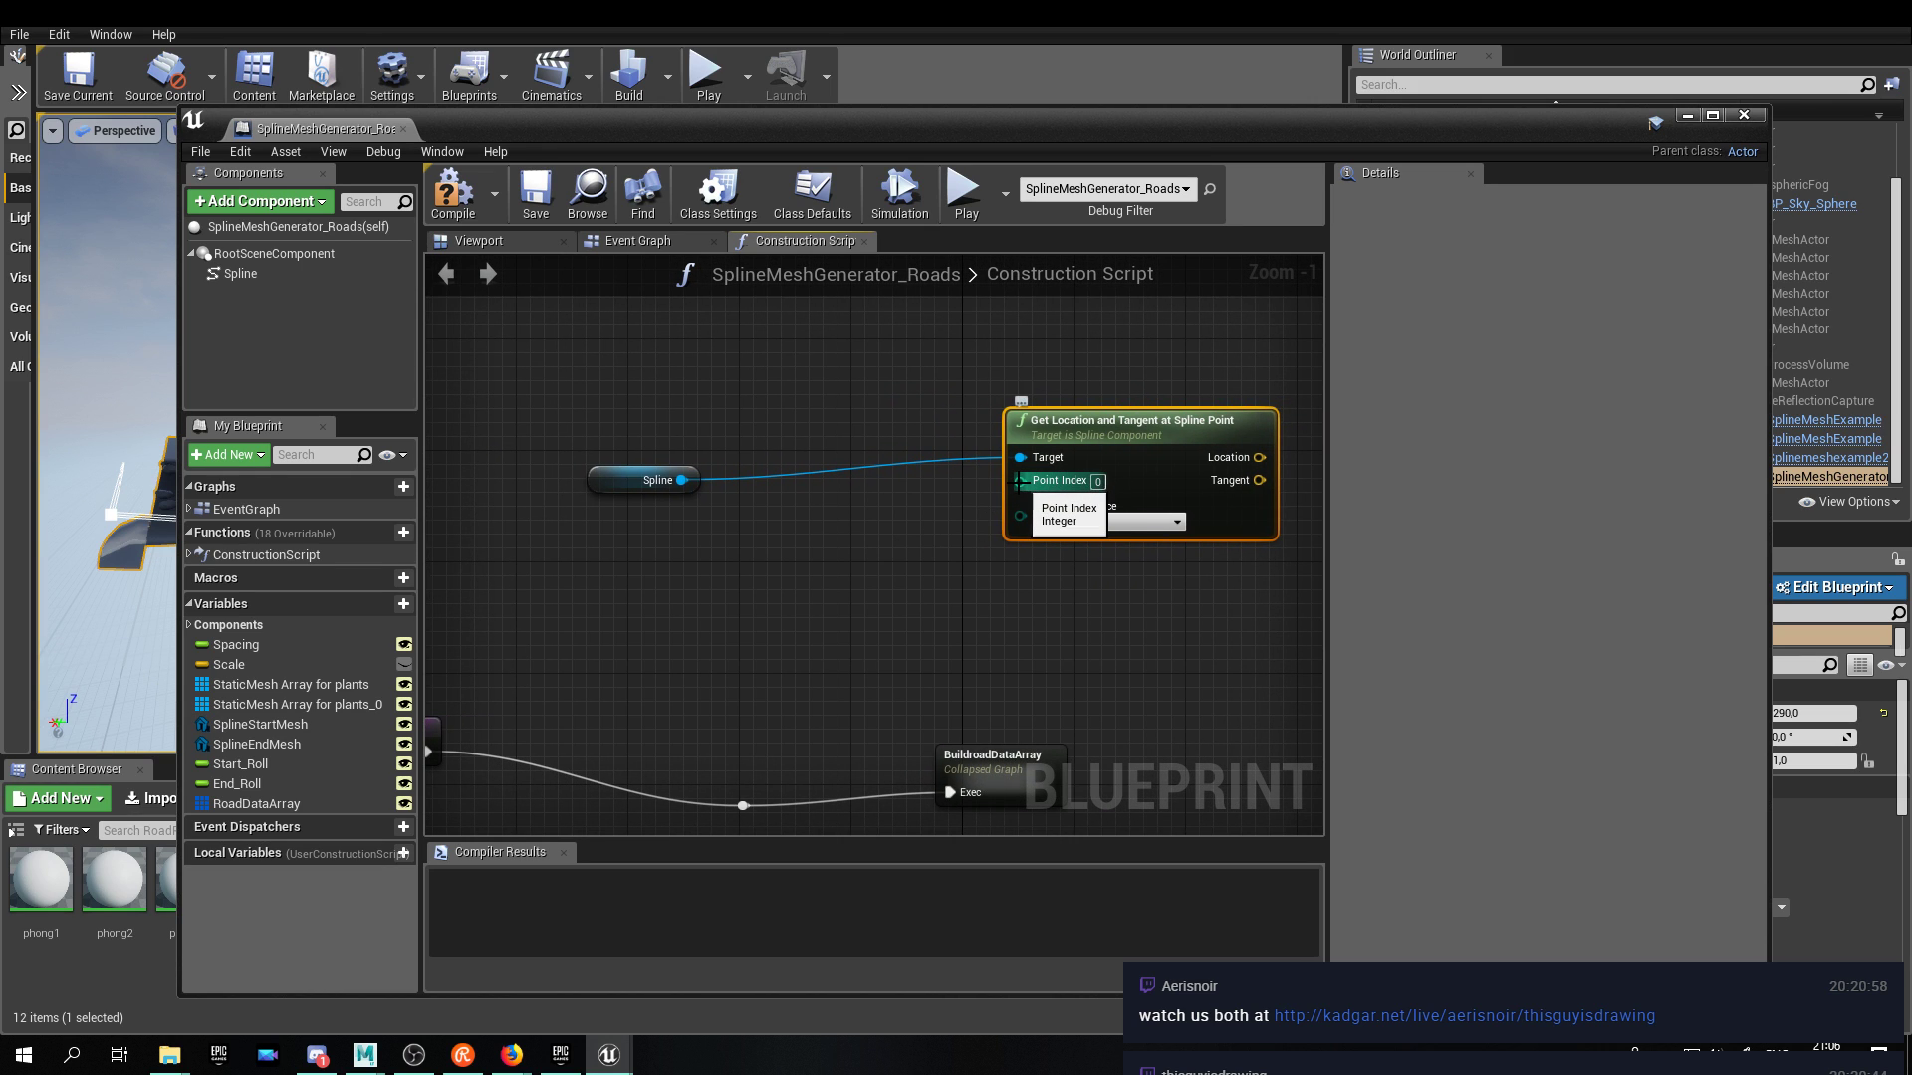
left_click_drag(1021, 481, 839, 557)
type("co")
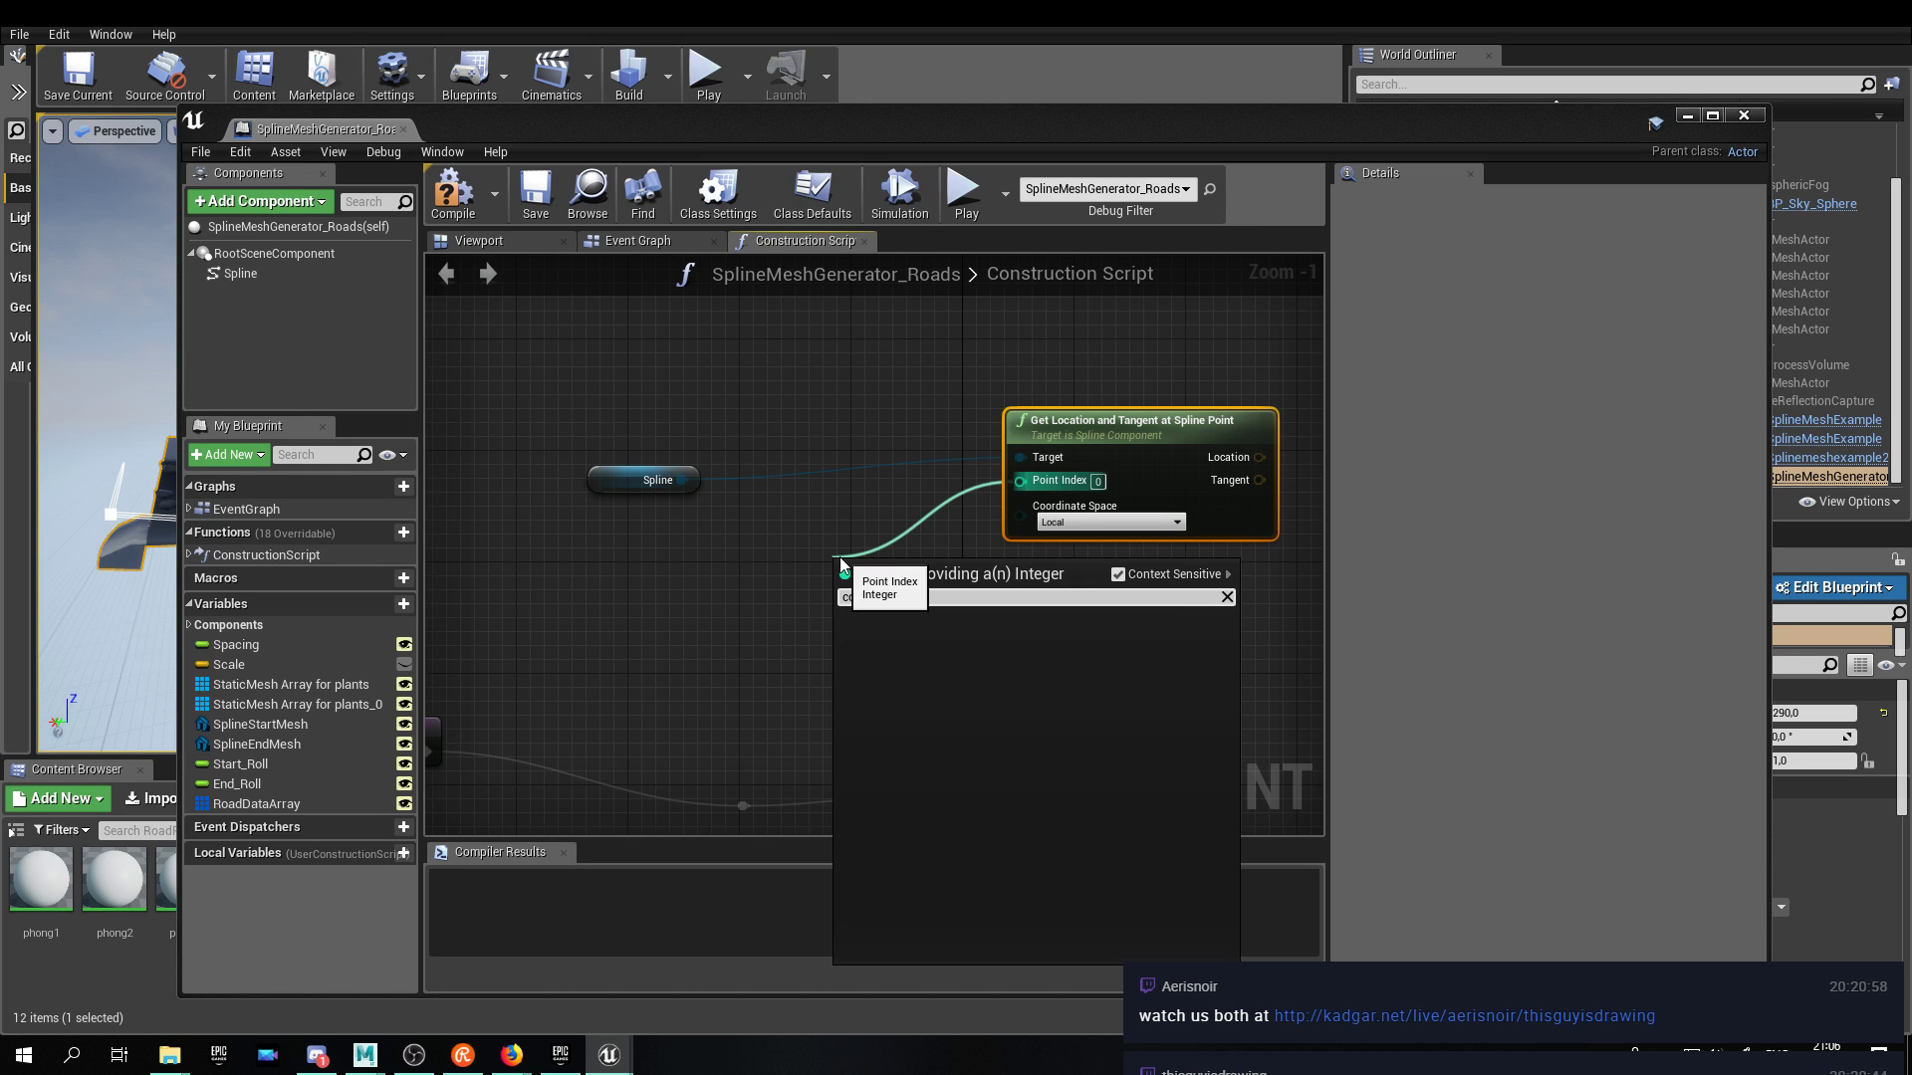
key("BackSpace")
key("BackSpace")
type("rerout")
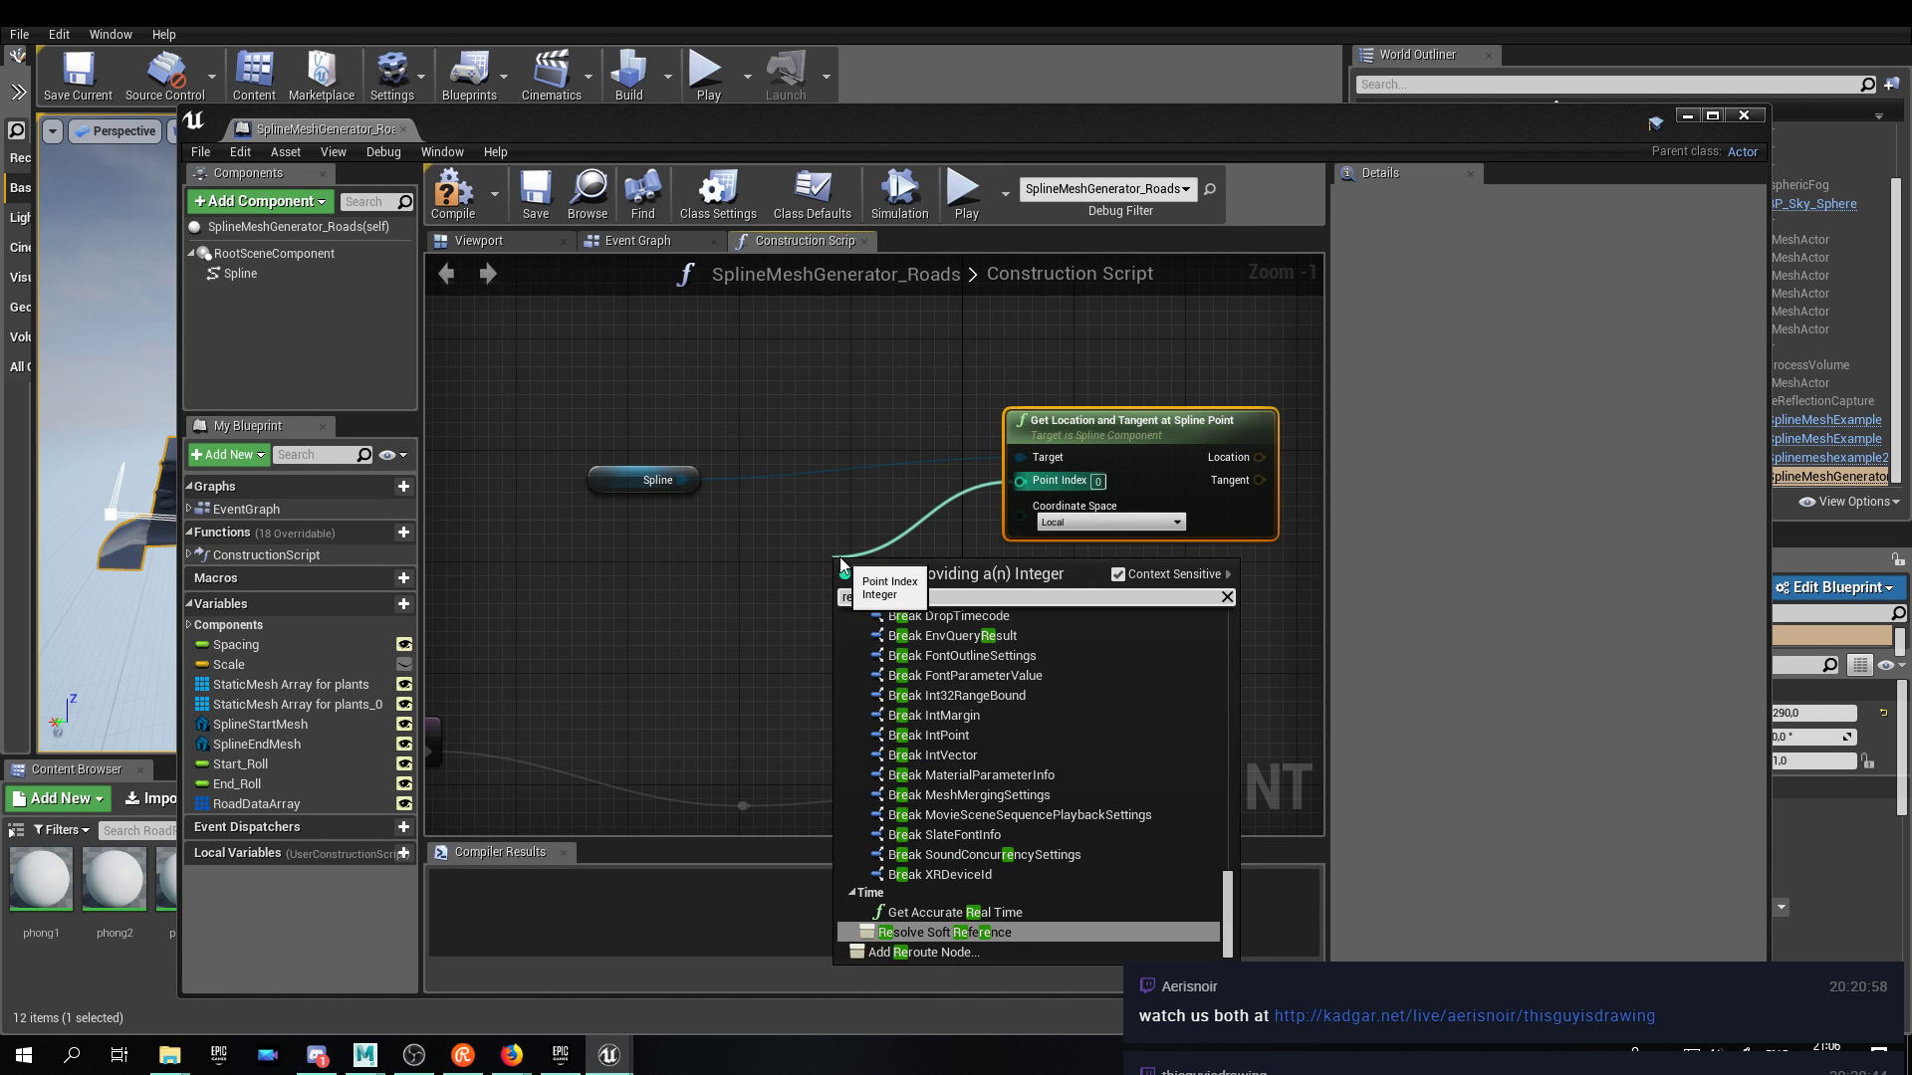
key("Return")
left_click(856, 574)
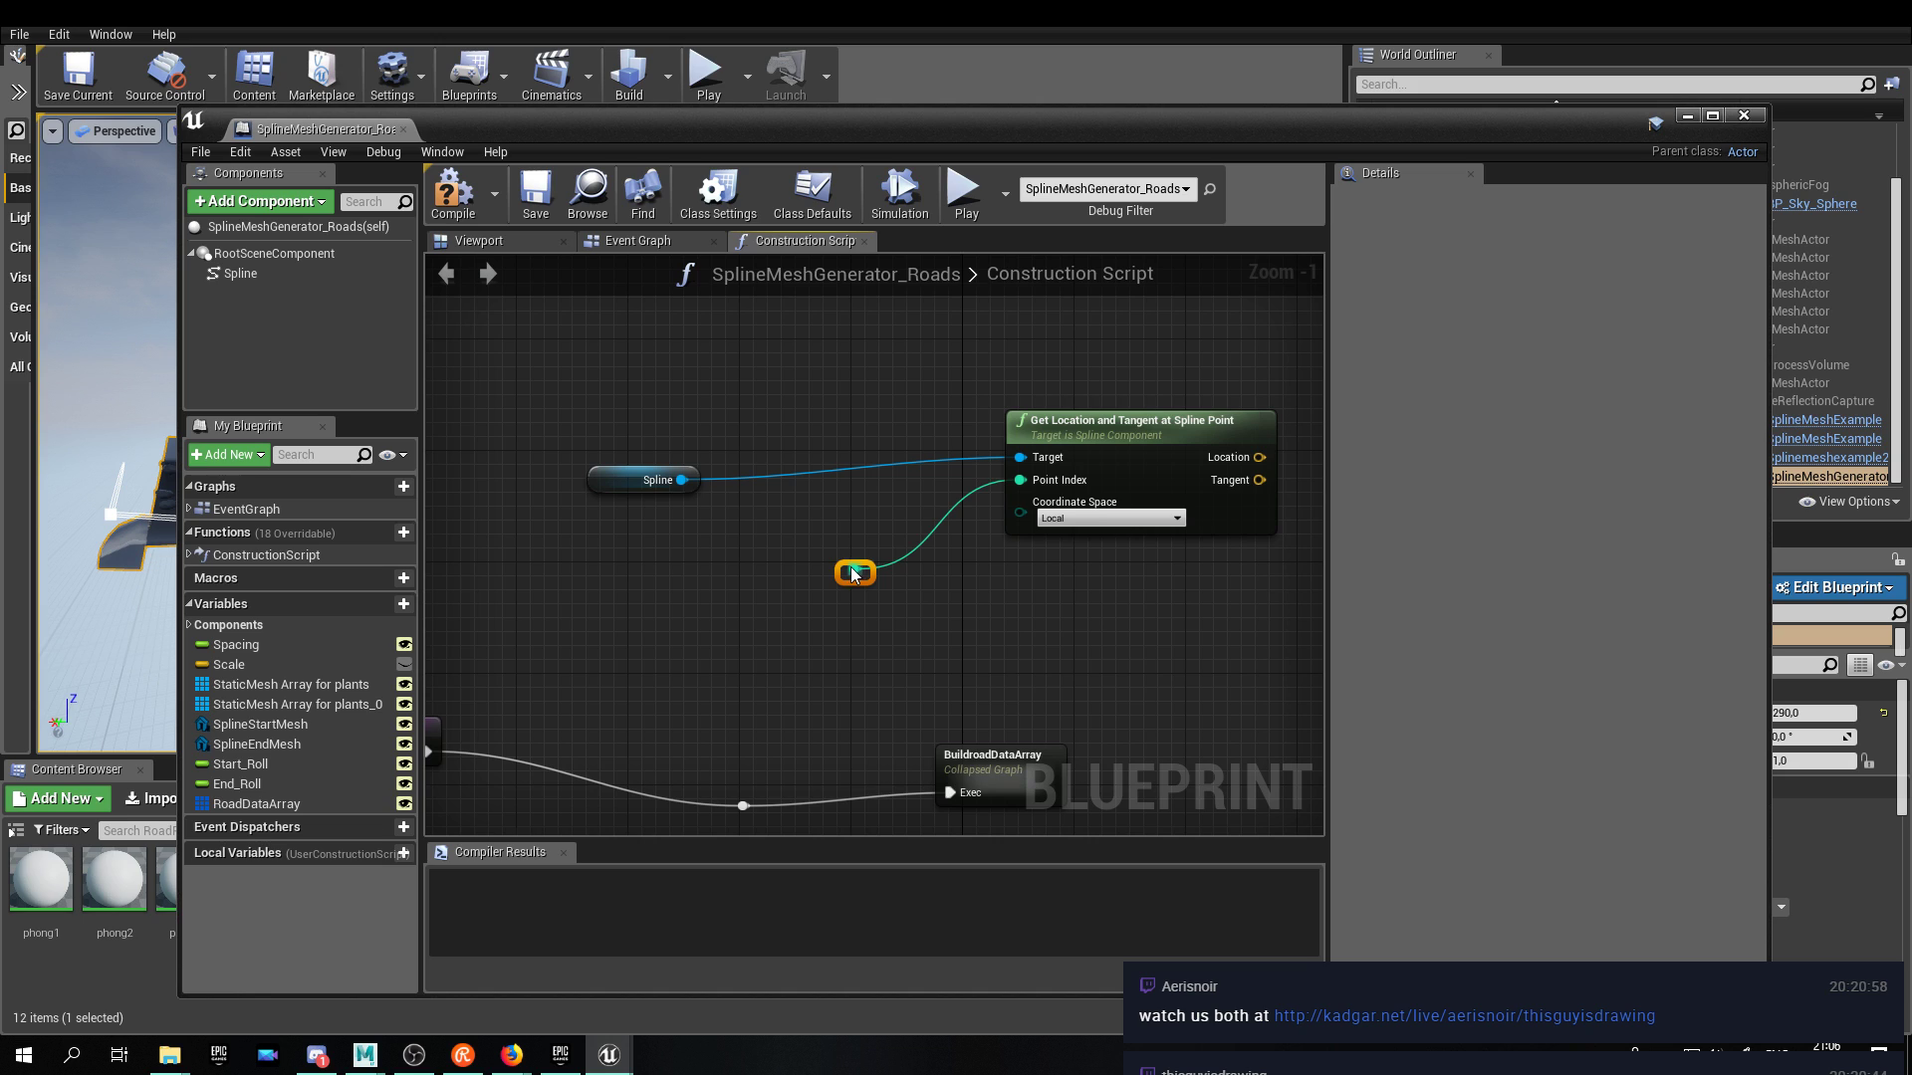
Give the Point Index reroute node the comment "Current Loop Index" and move it just below the Spline reference.
right_click(857, 574)
left_click_drag(854, 571, 855, 570)
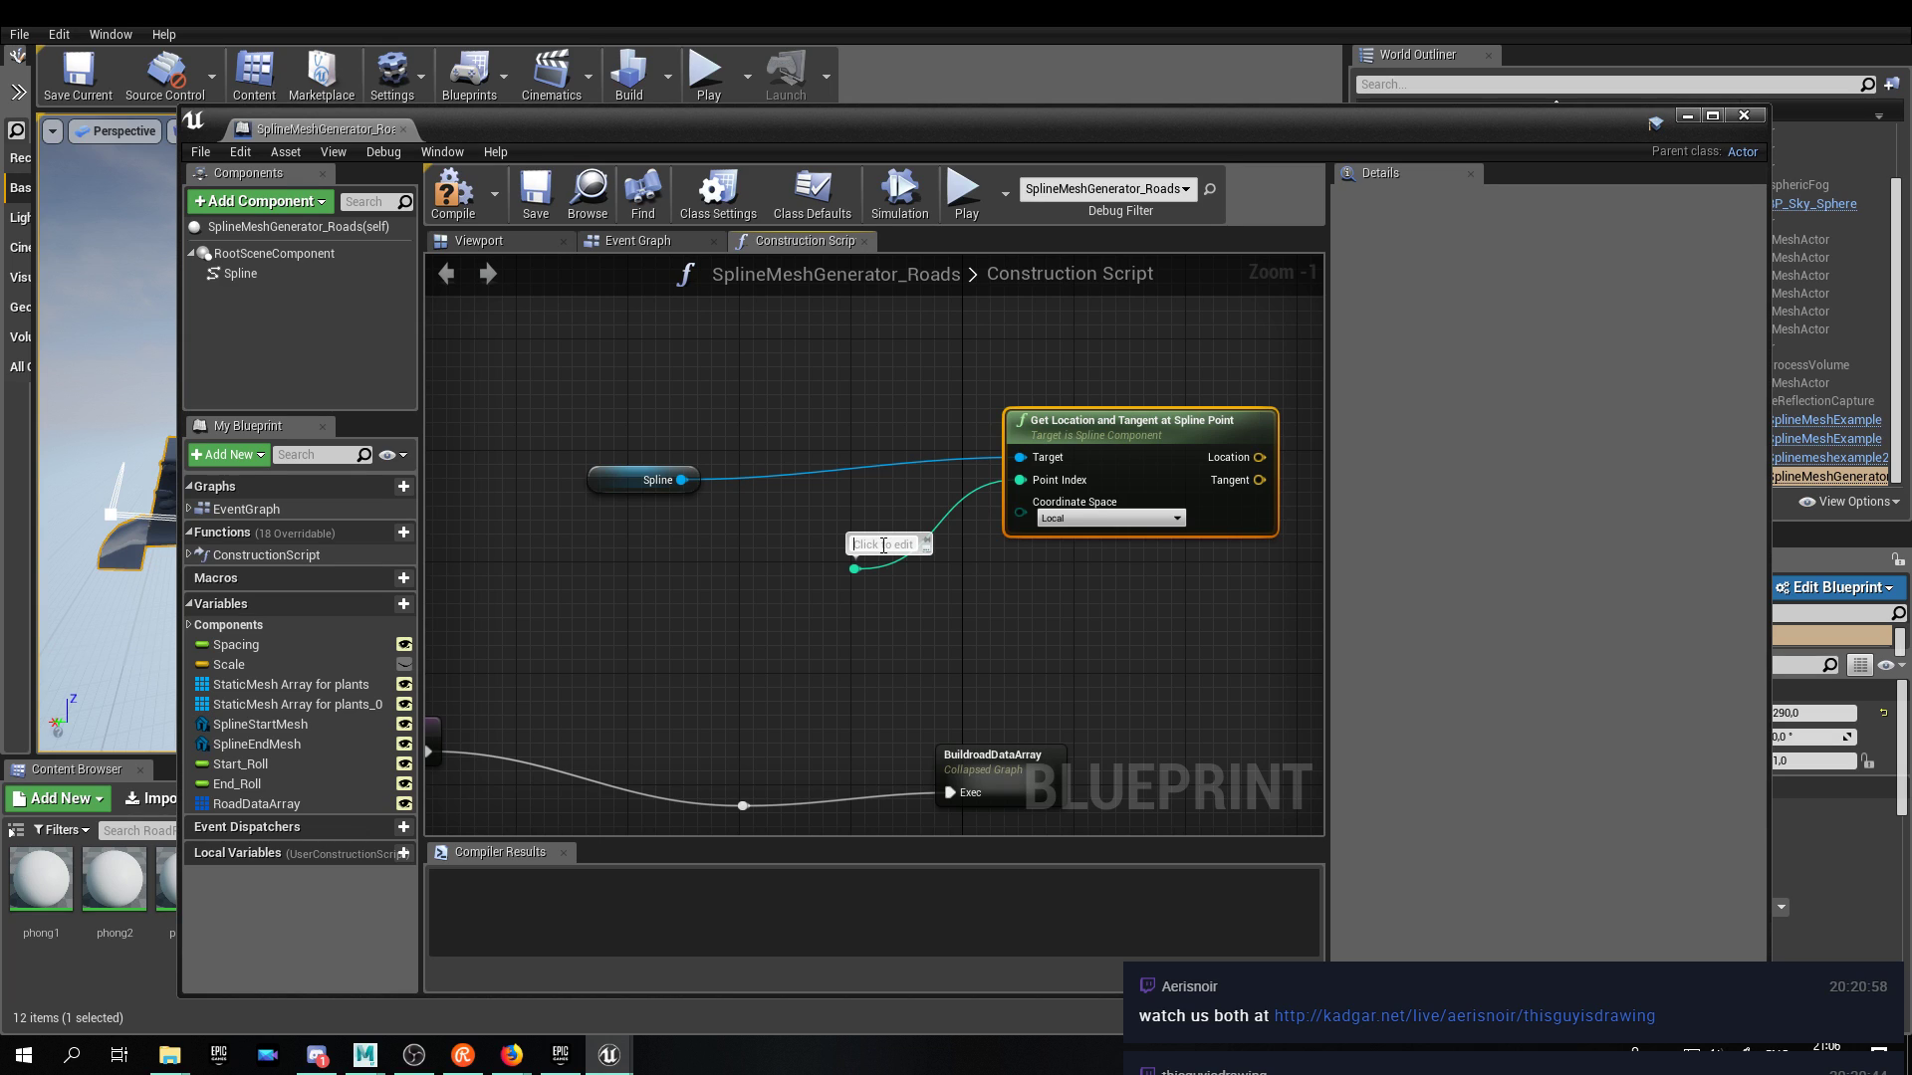
type("Loo")
key("BackSpace")
key("BackSpace")
key("BackSpace")
type("Current Loop Index")
key("Return")
left_click_drag(837, 558, 782, 533)
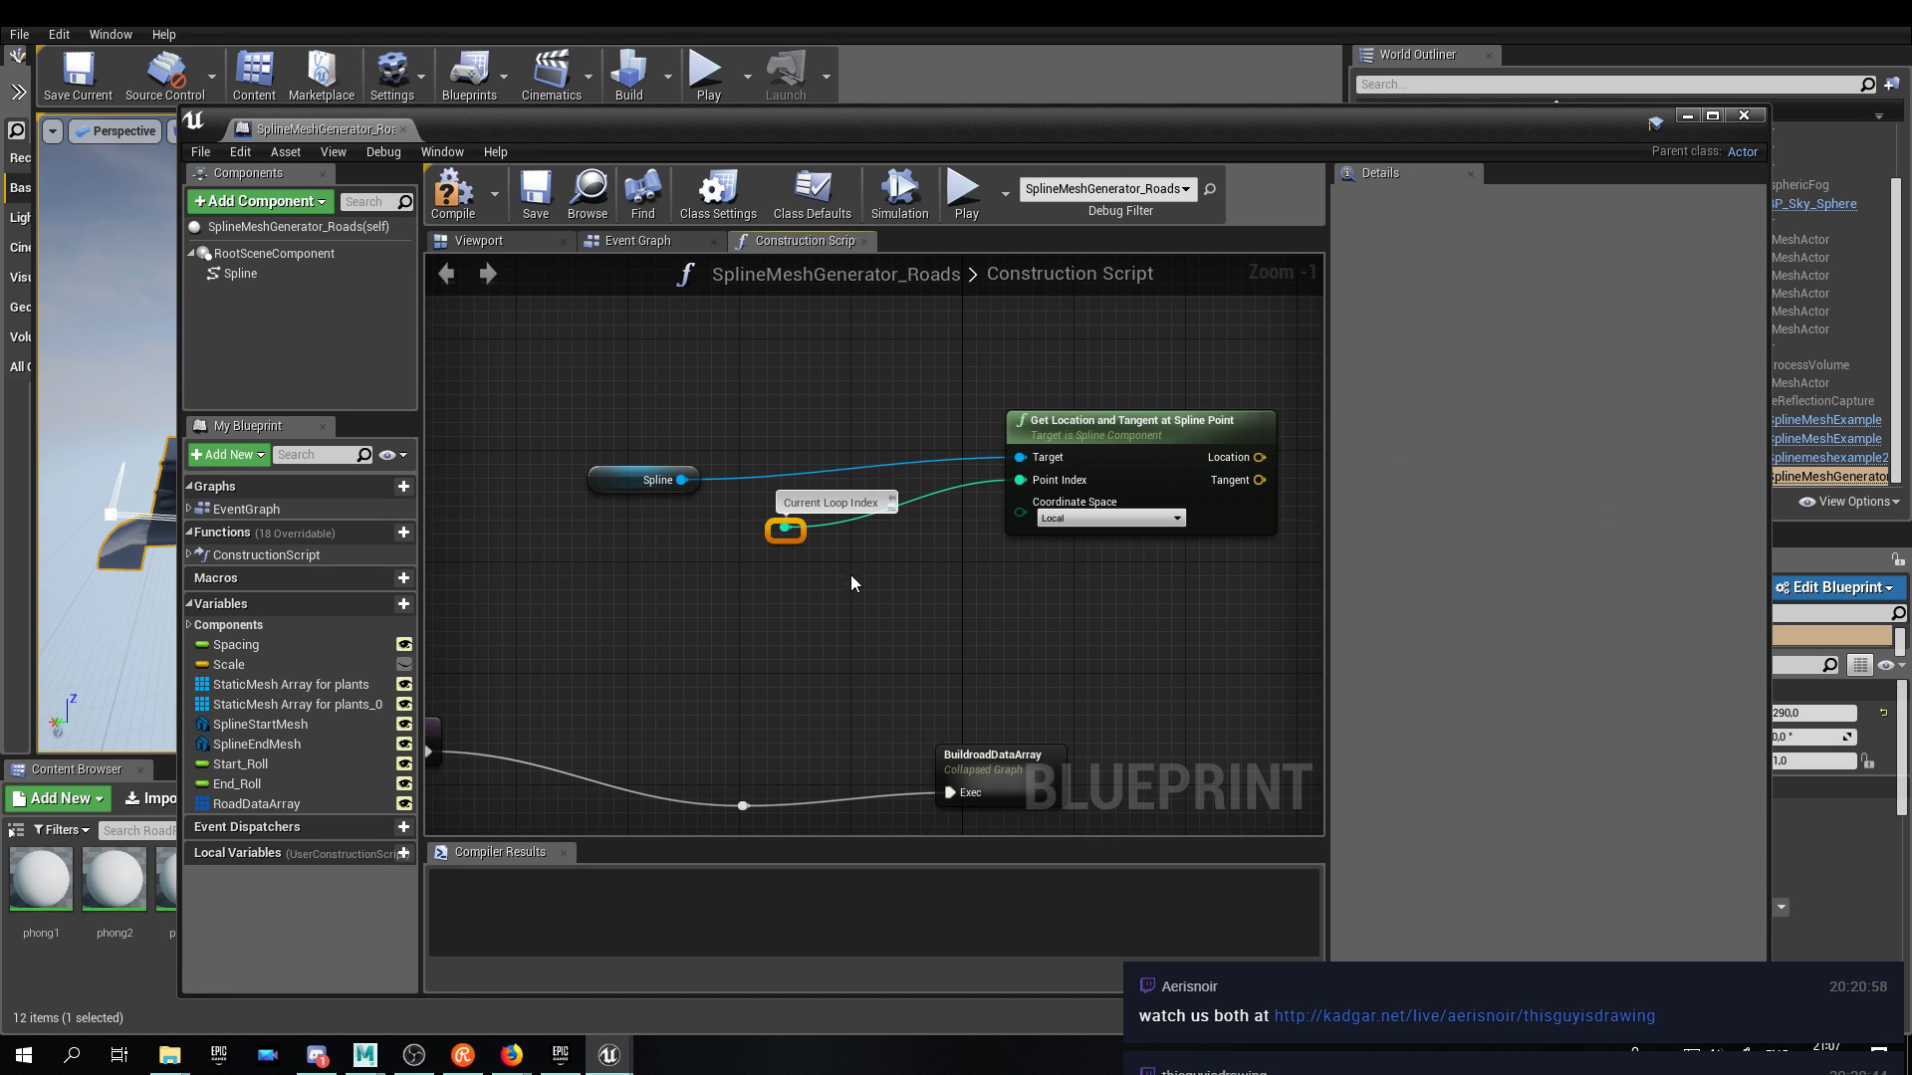
left_click_drag(786, 529, 674, 515)
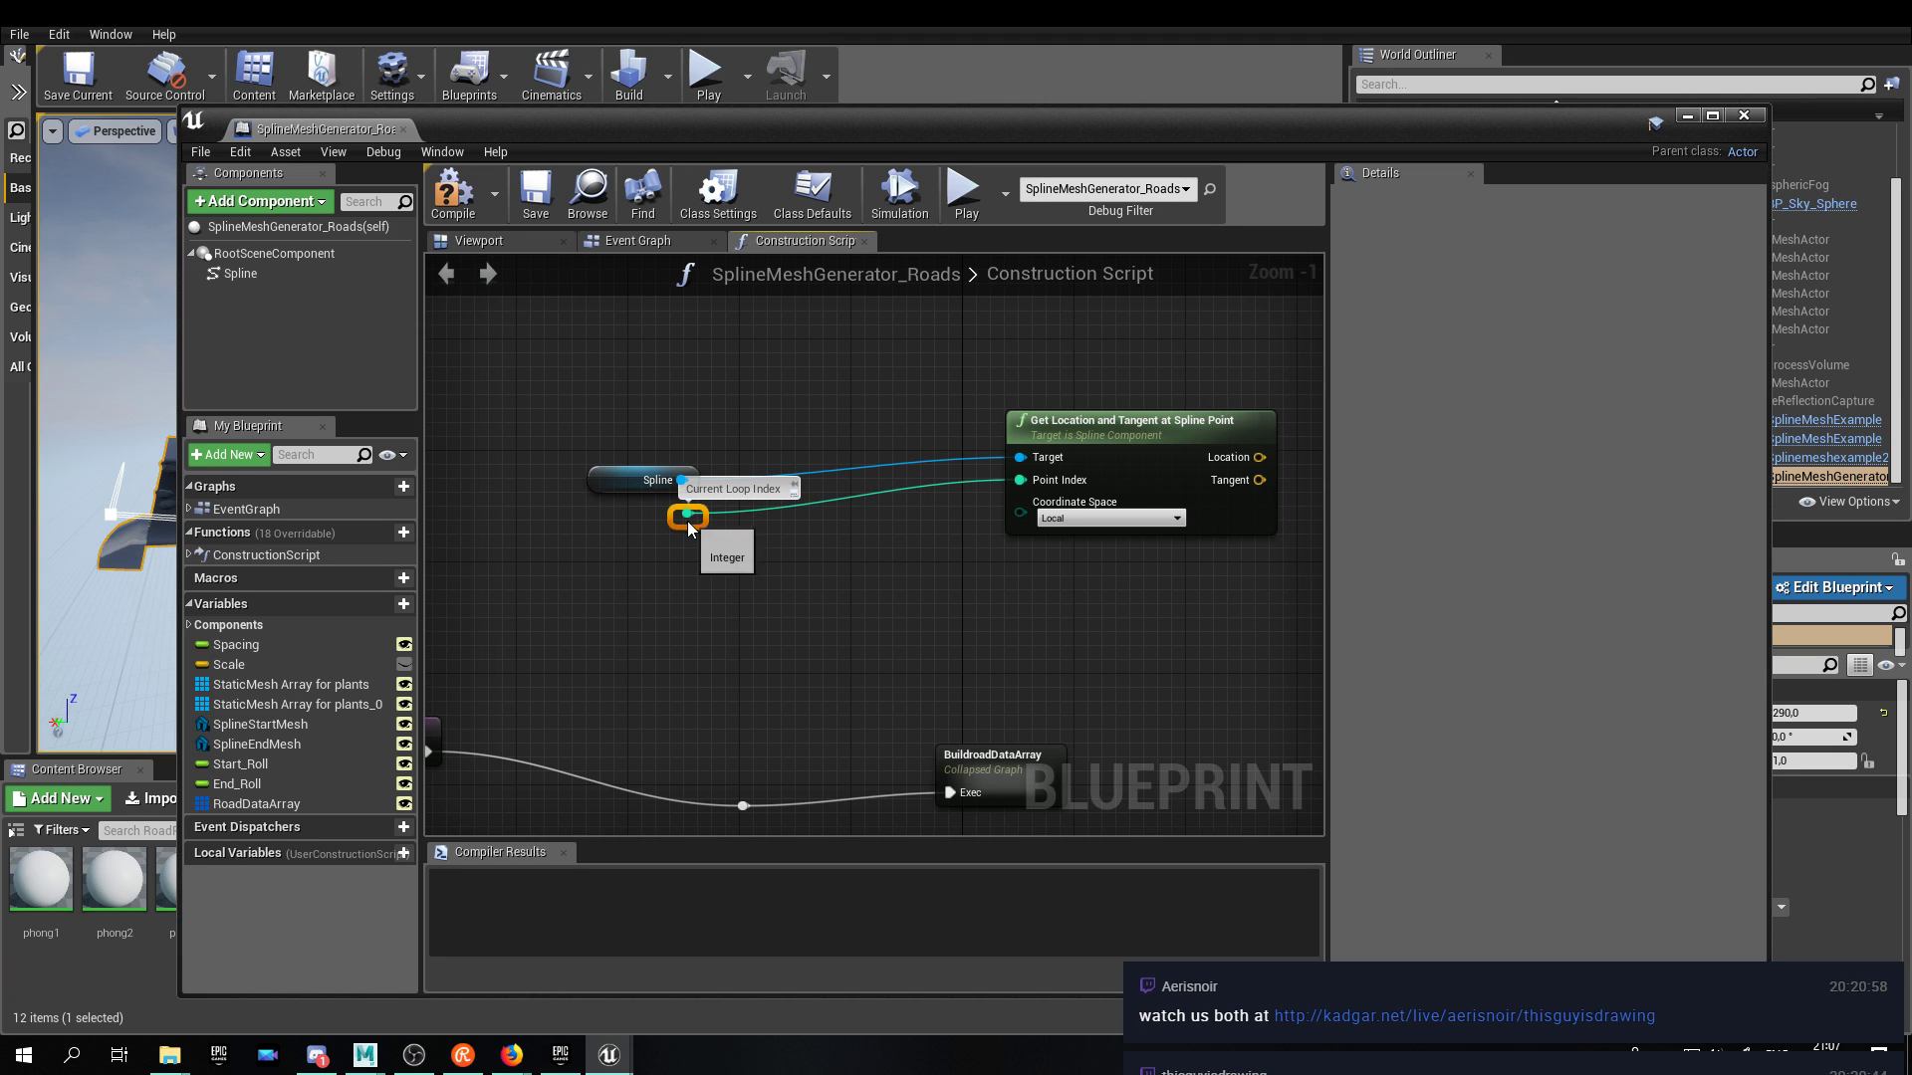
Add two new variables with default names to the Blueprint.
right_click_drag(1138, 423, 866, 439)
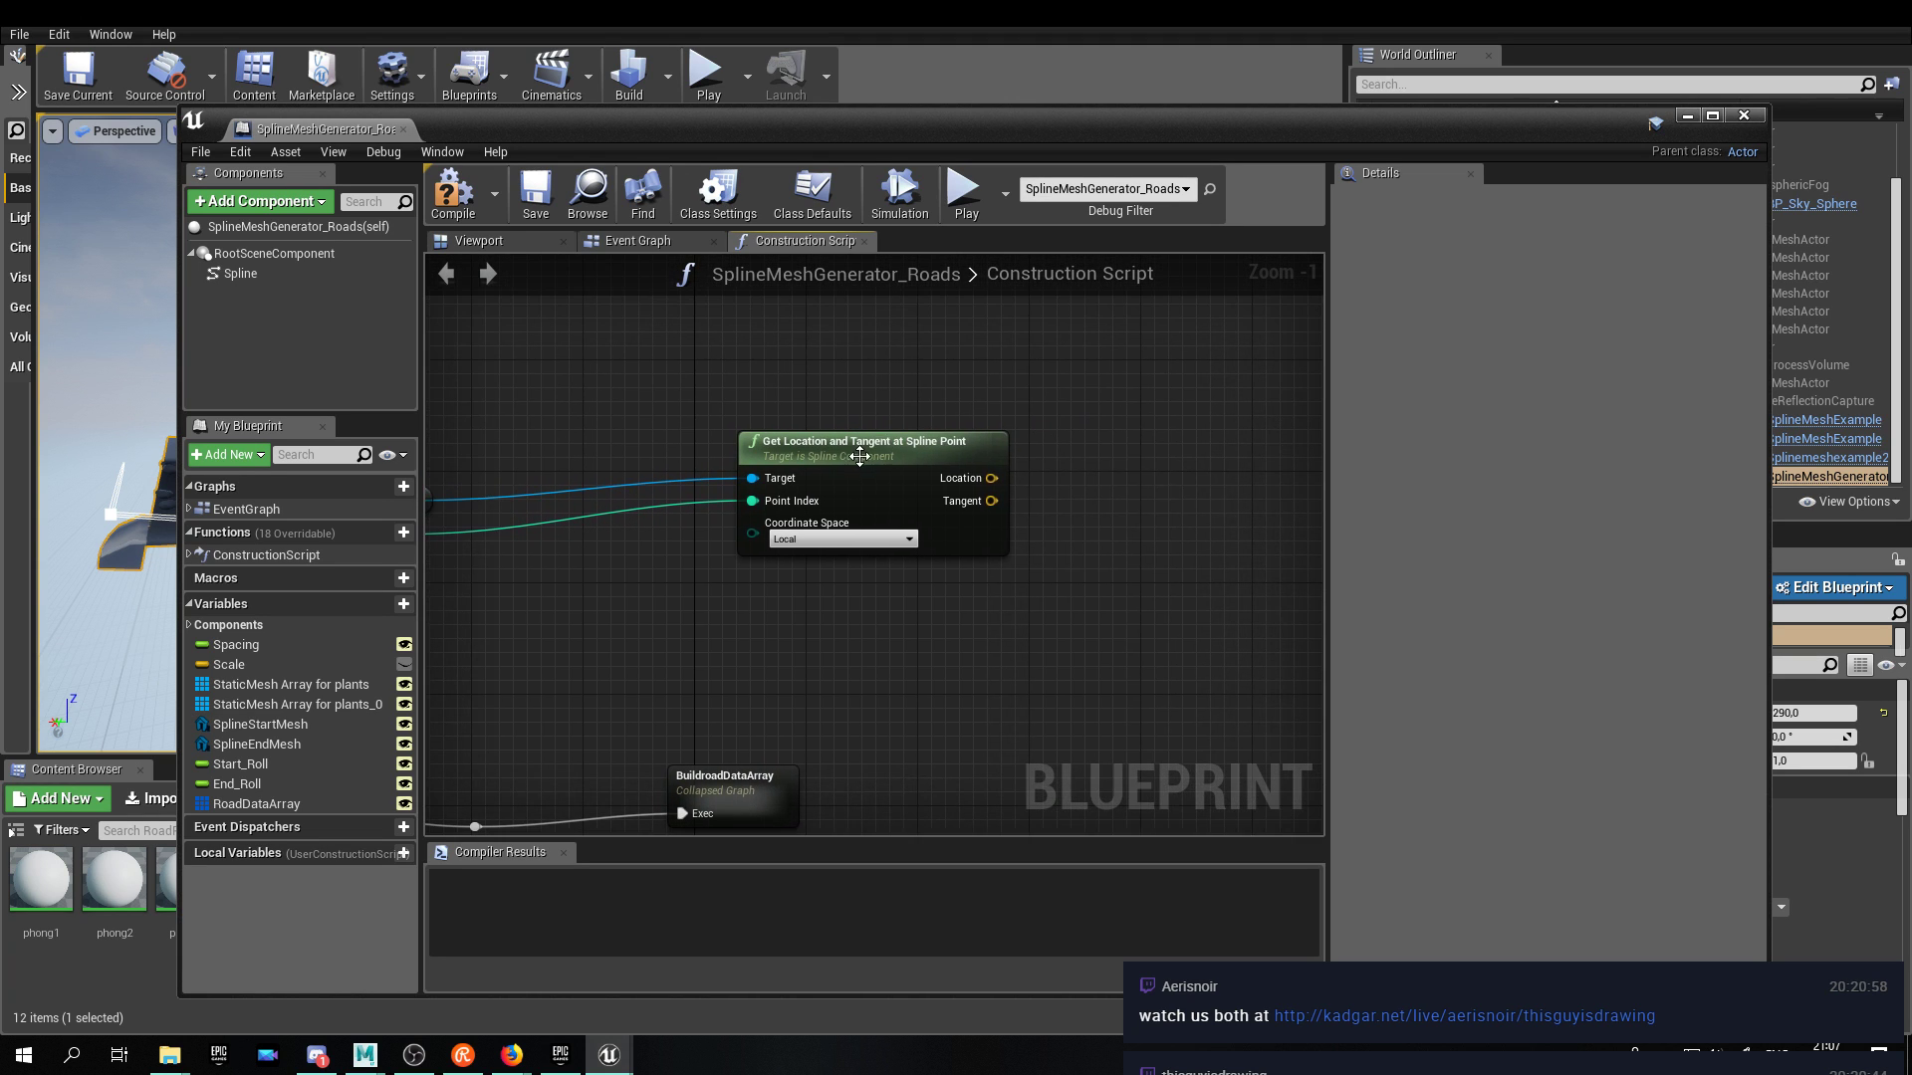
right_click_drag(1105, 456, 1070, 475)
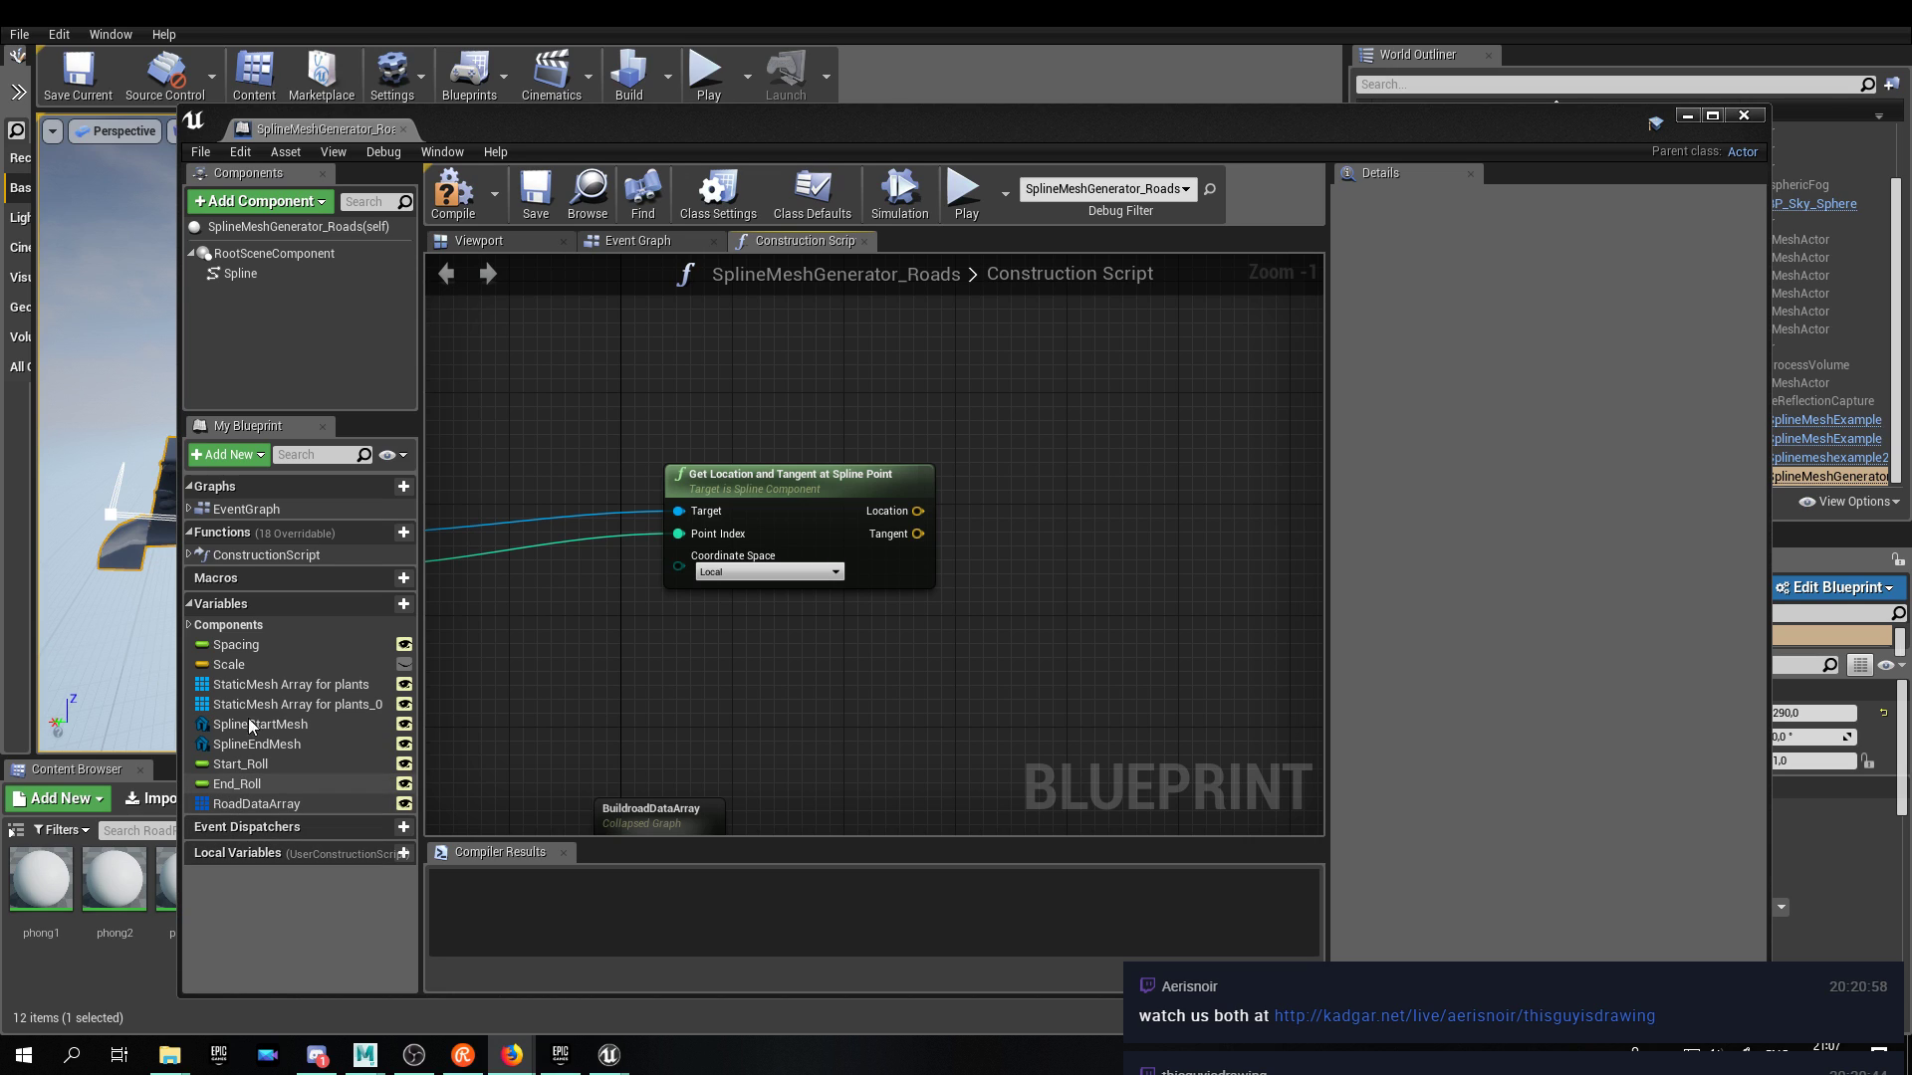
left_click(387, 606)
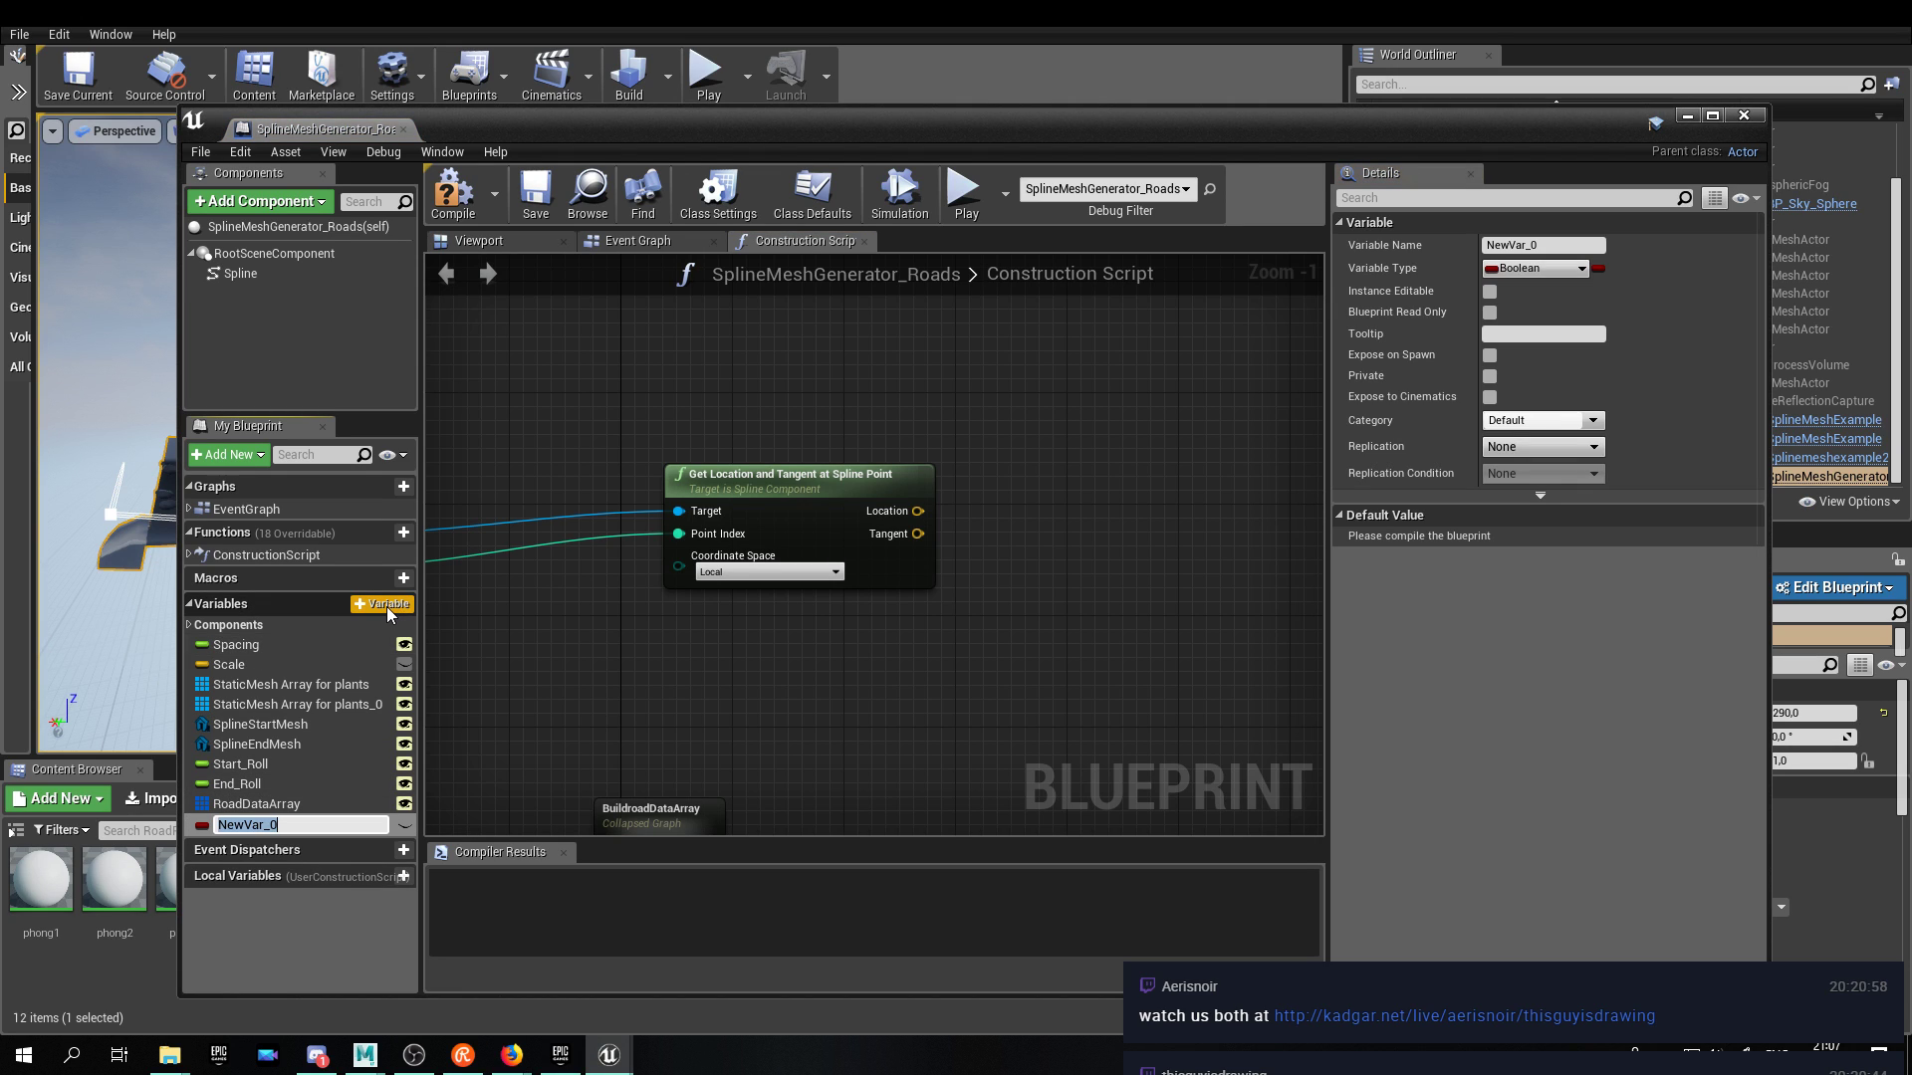
key("Return")
left_click(369, 606)
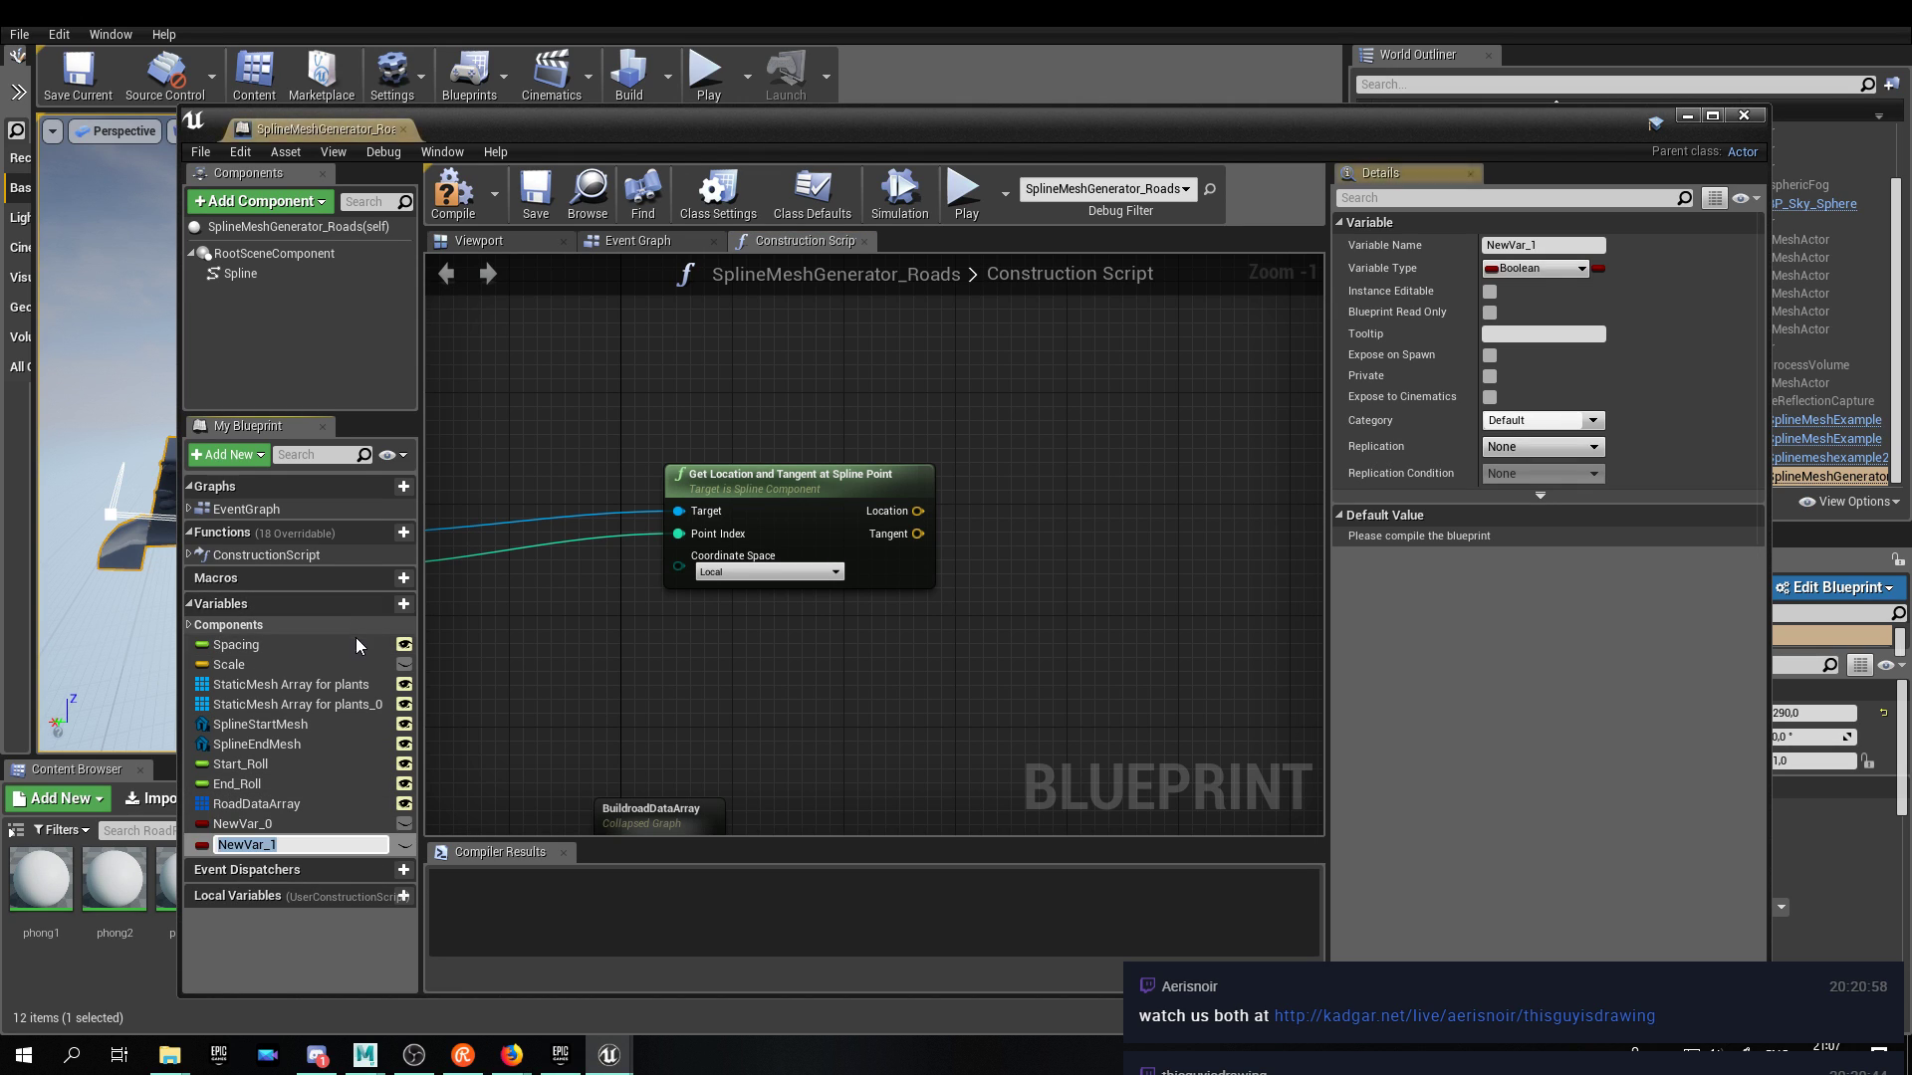
key("Return")
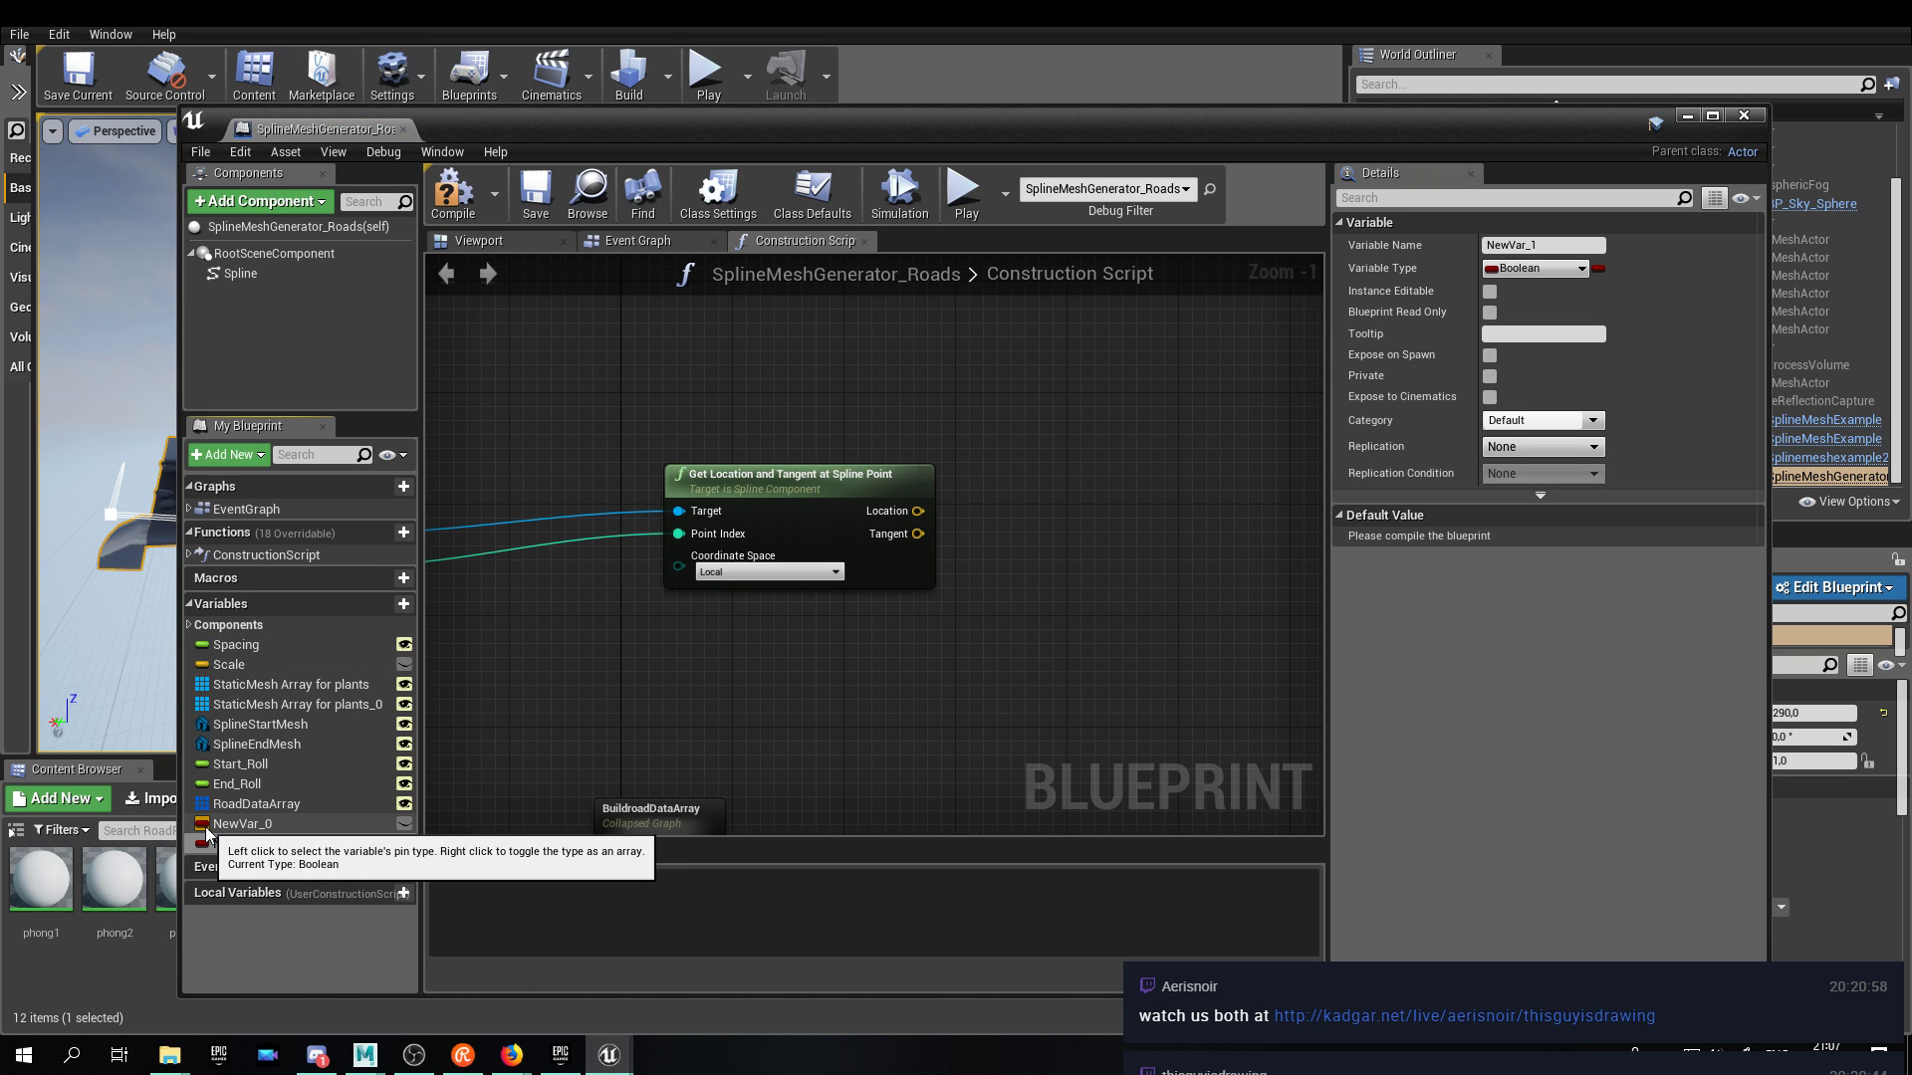
Change the first new variable's type to Vector and rename it Local Start Location.
left_click(205, 827)
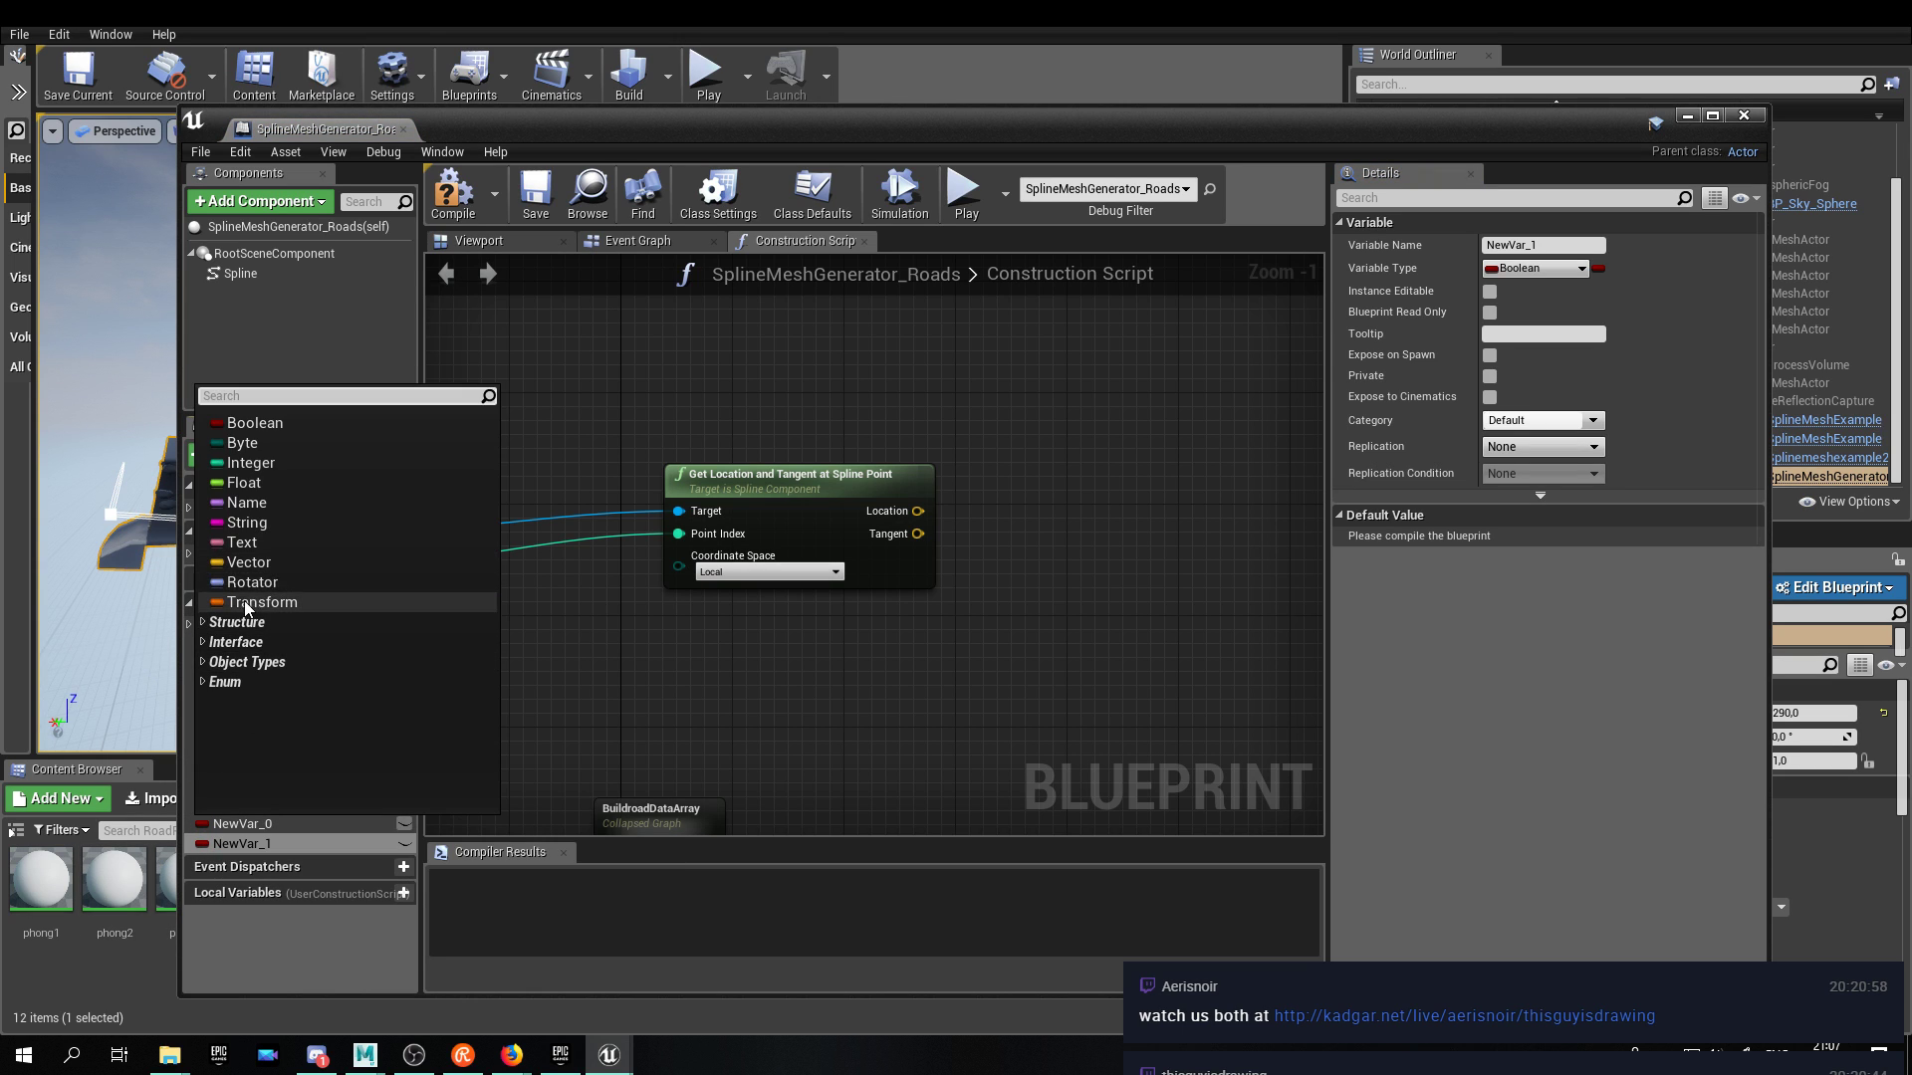
left_click(241, 563)
left_click(249, 825)
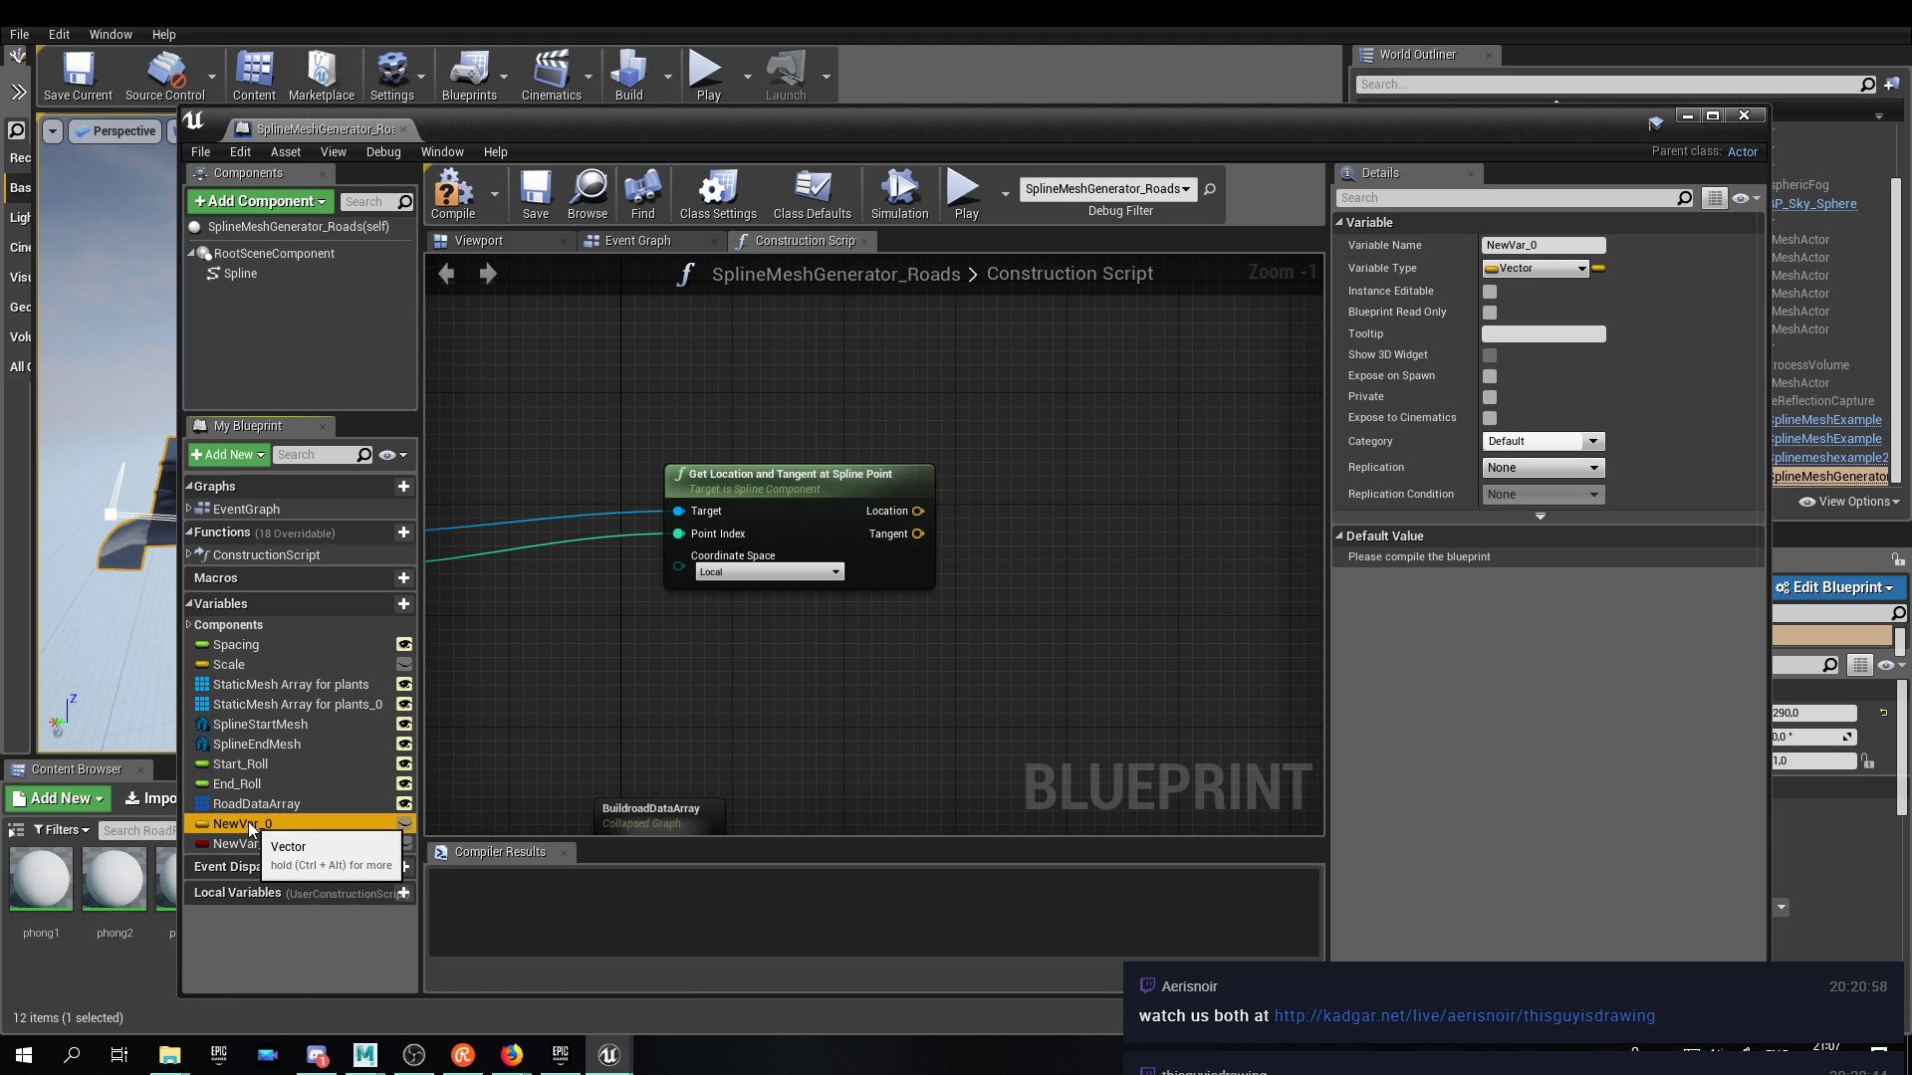
left_click(260, 827)
type("Local Start Location")
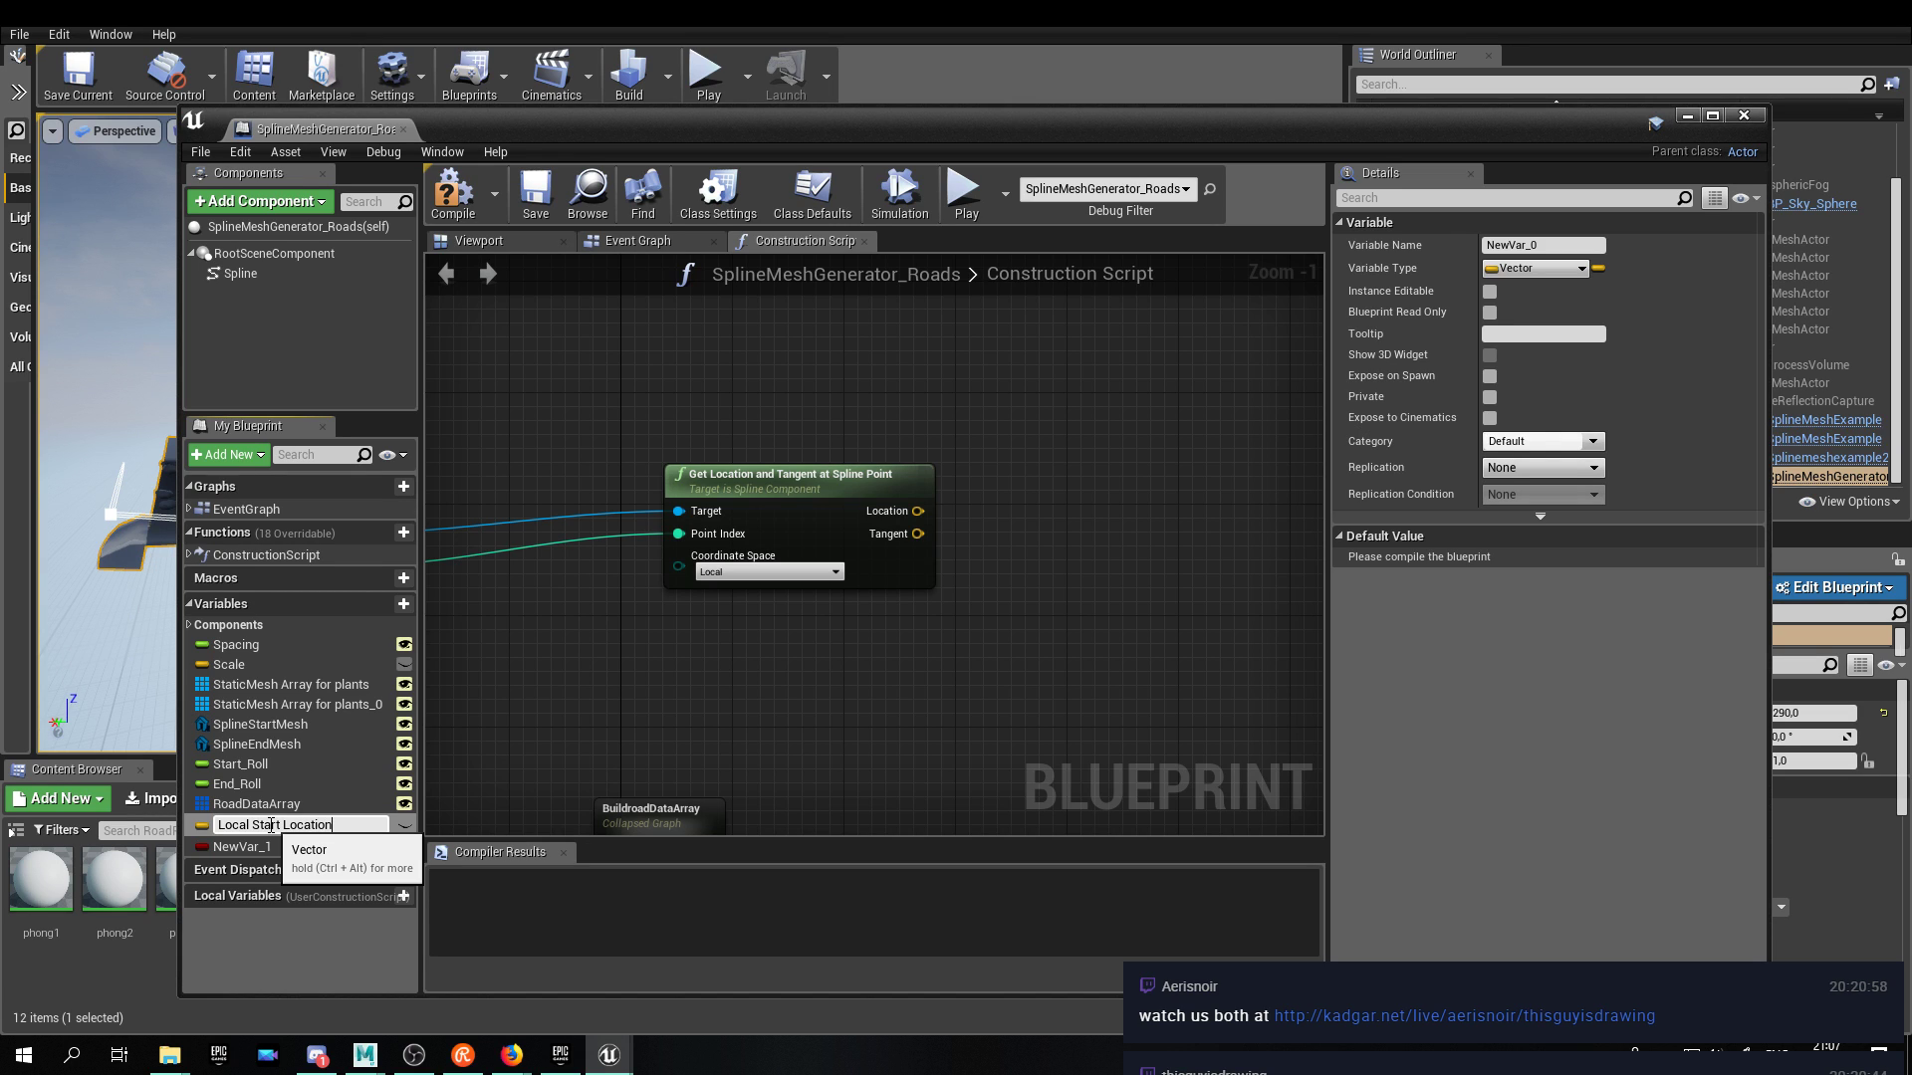
key("Return")
Change the second new variable's type to Vector and rename it Local End Location.
left_click(237, 844)
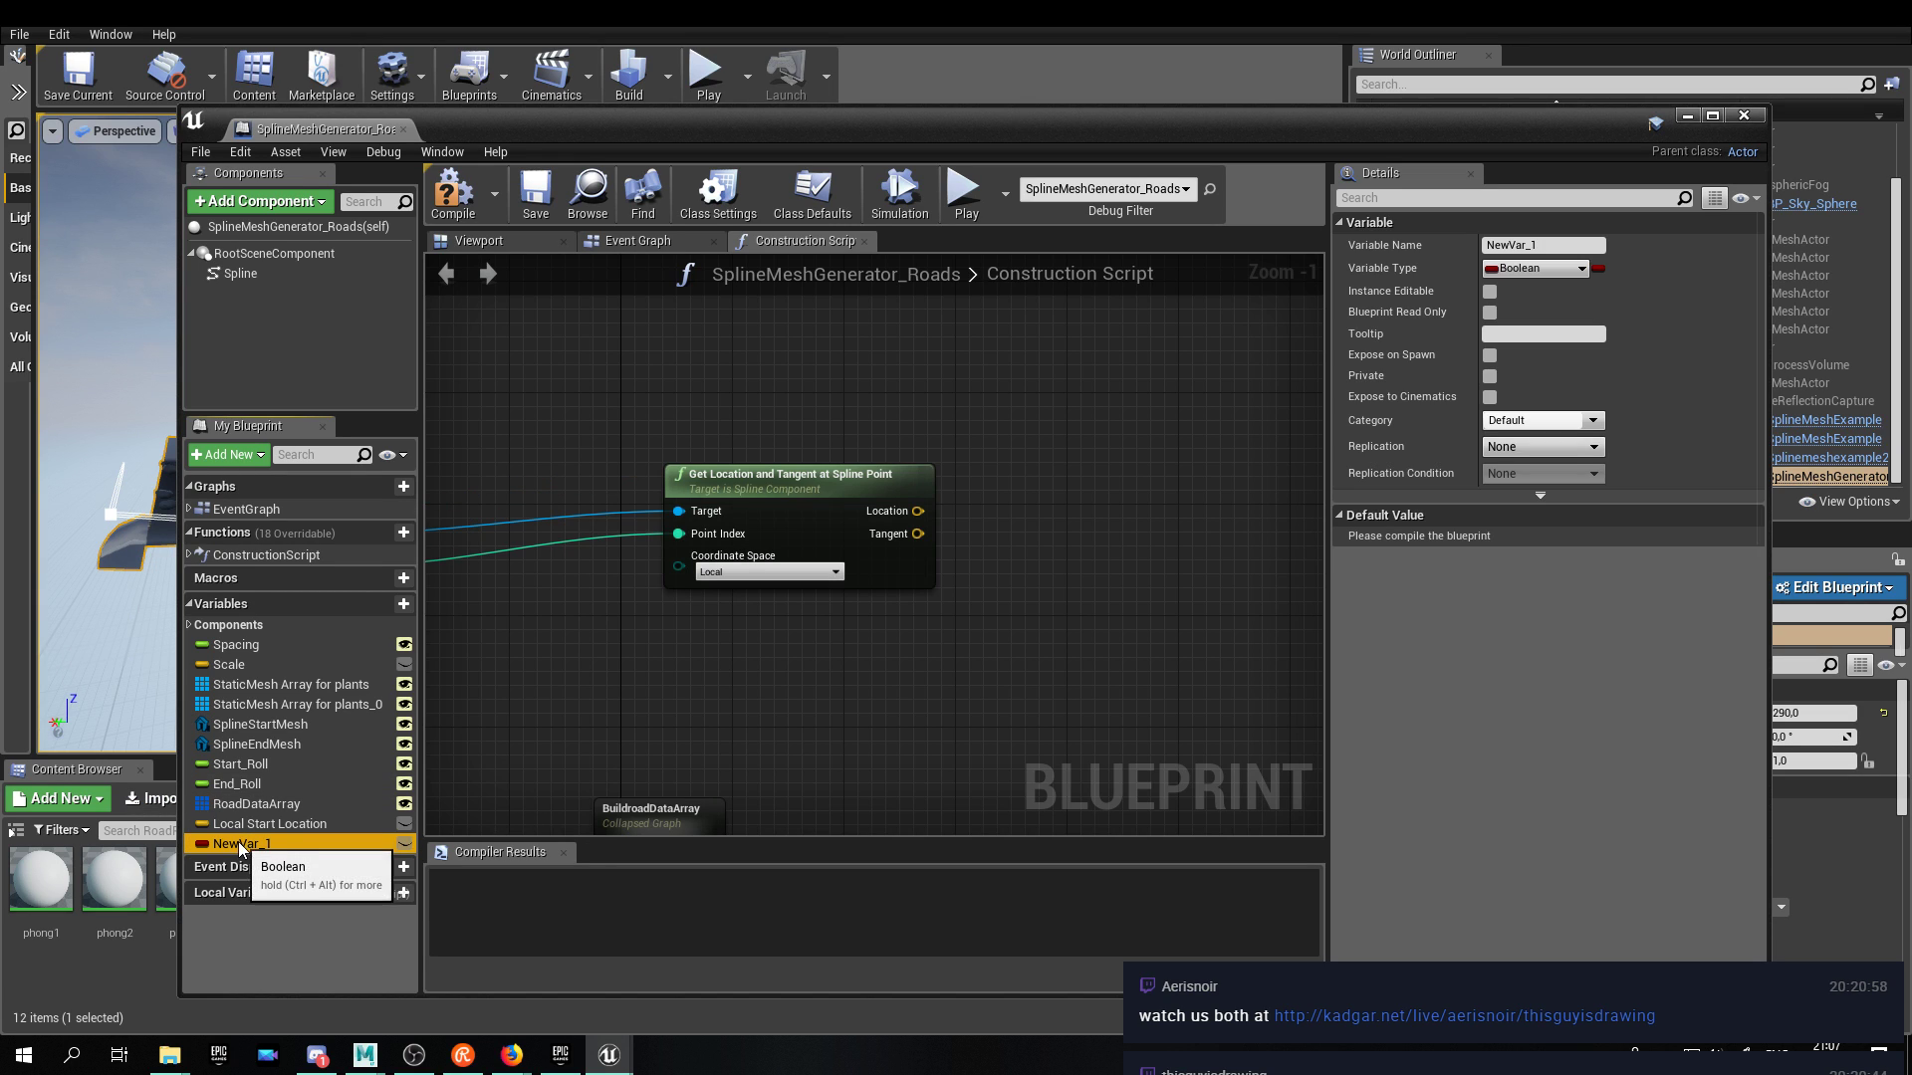
left_click(215, 846)
left_click(261, 592)
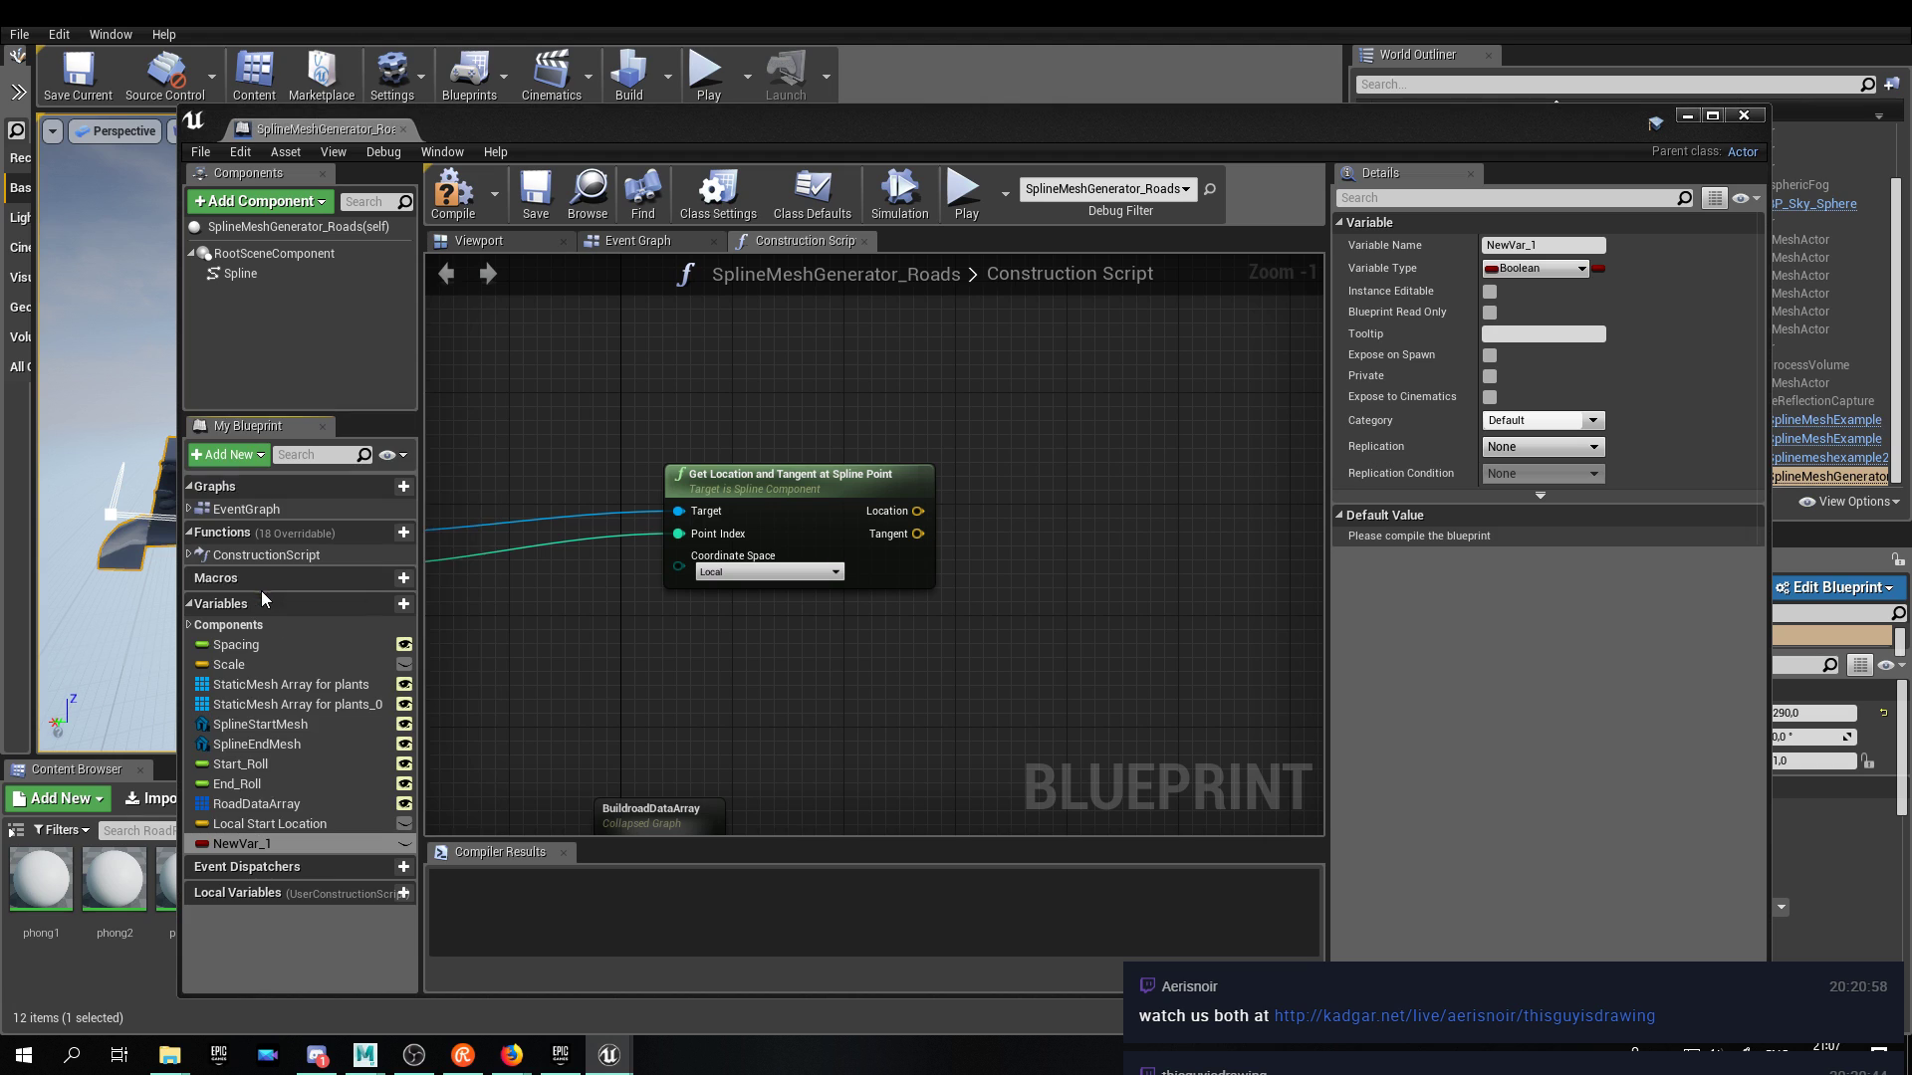
double_click(244, 845)
type("Local")
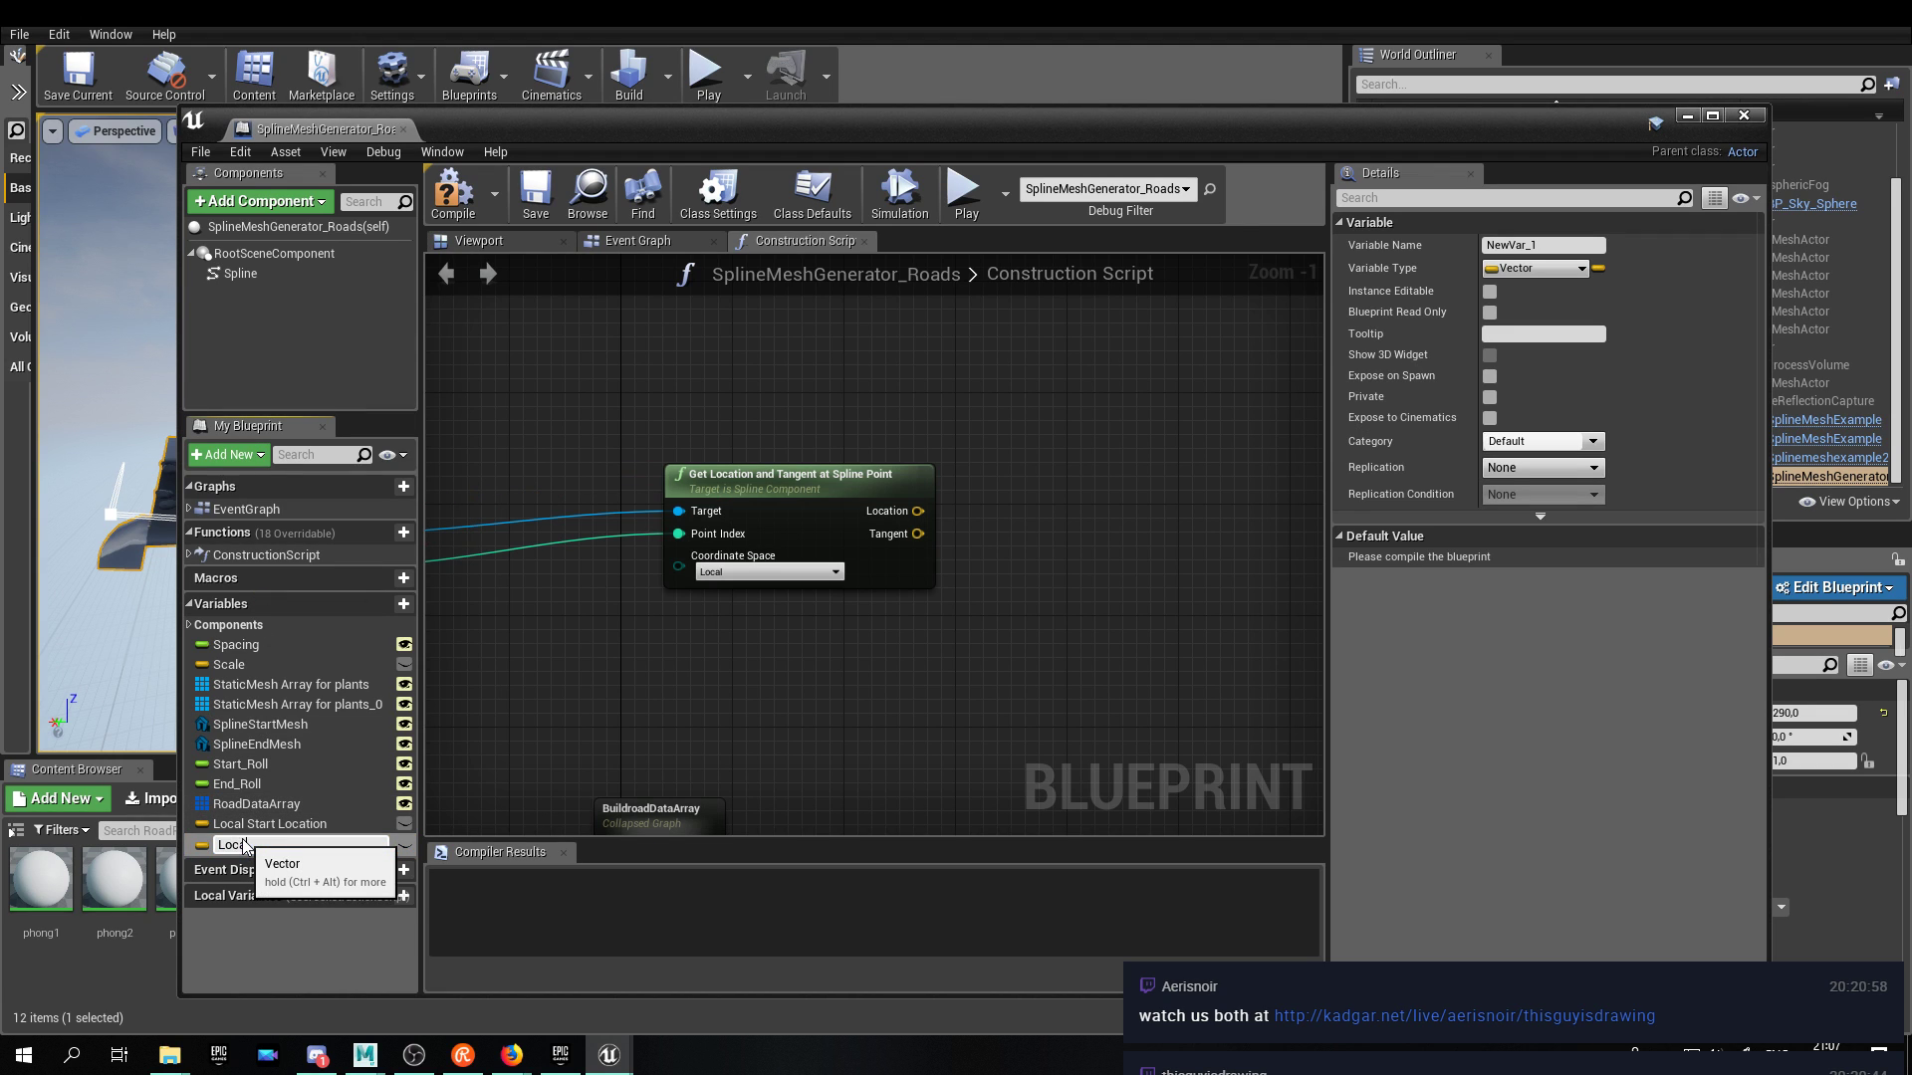
type(" End Location")
key("Return")
left_click(403, 578)
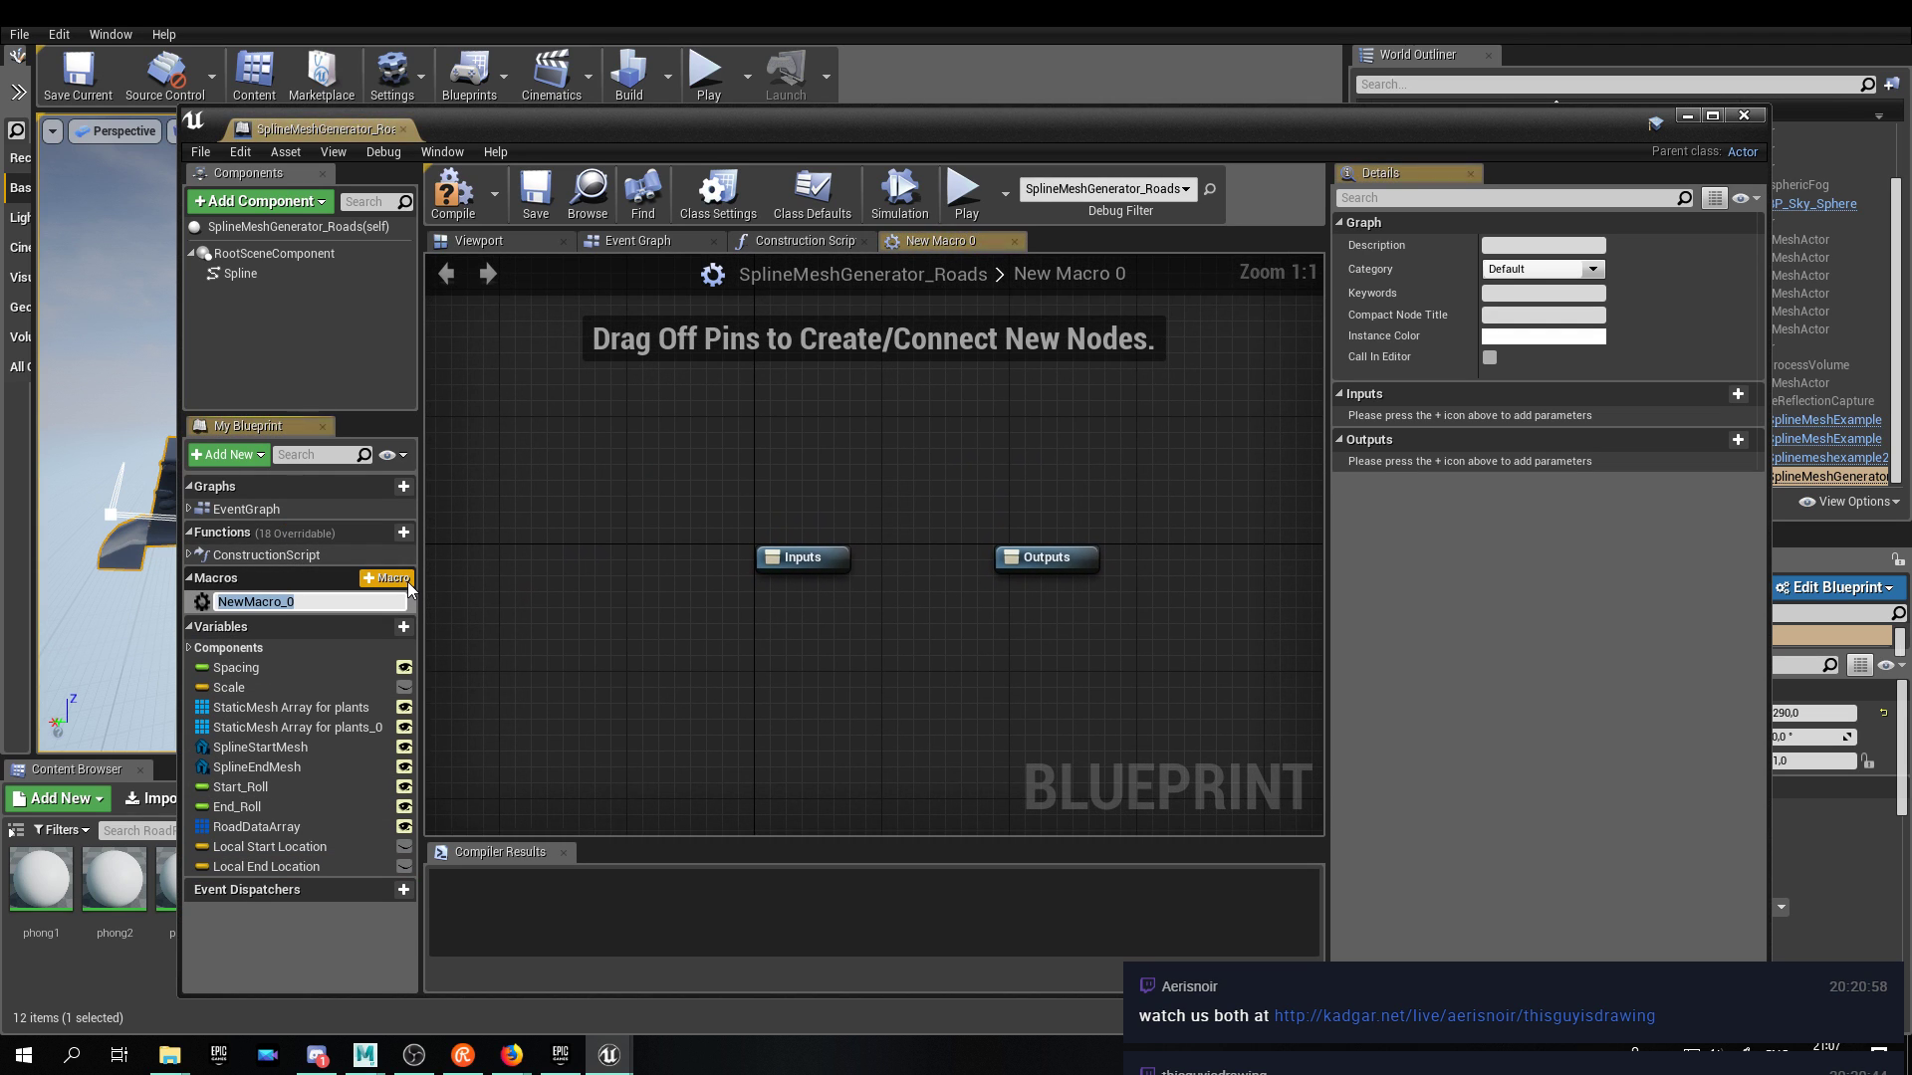
left_click(237, 601)
key("Delete")
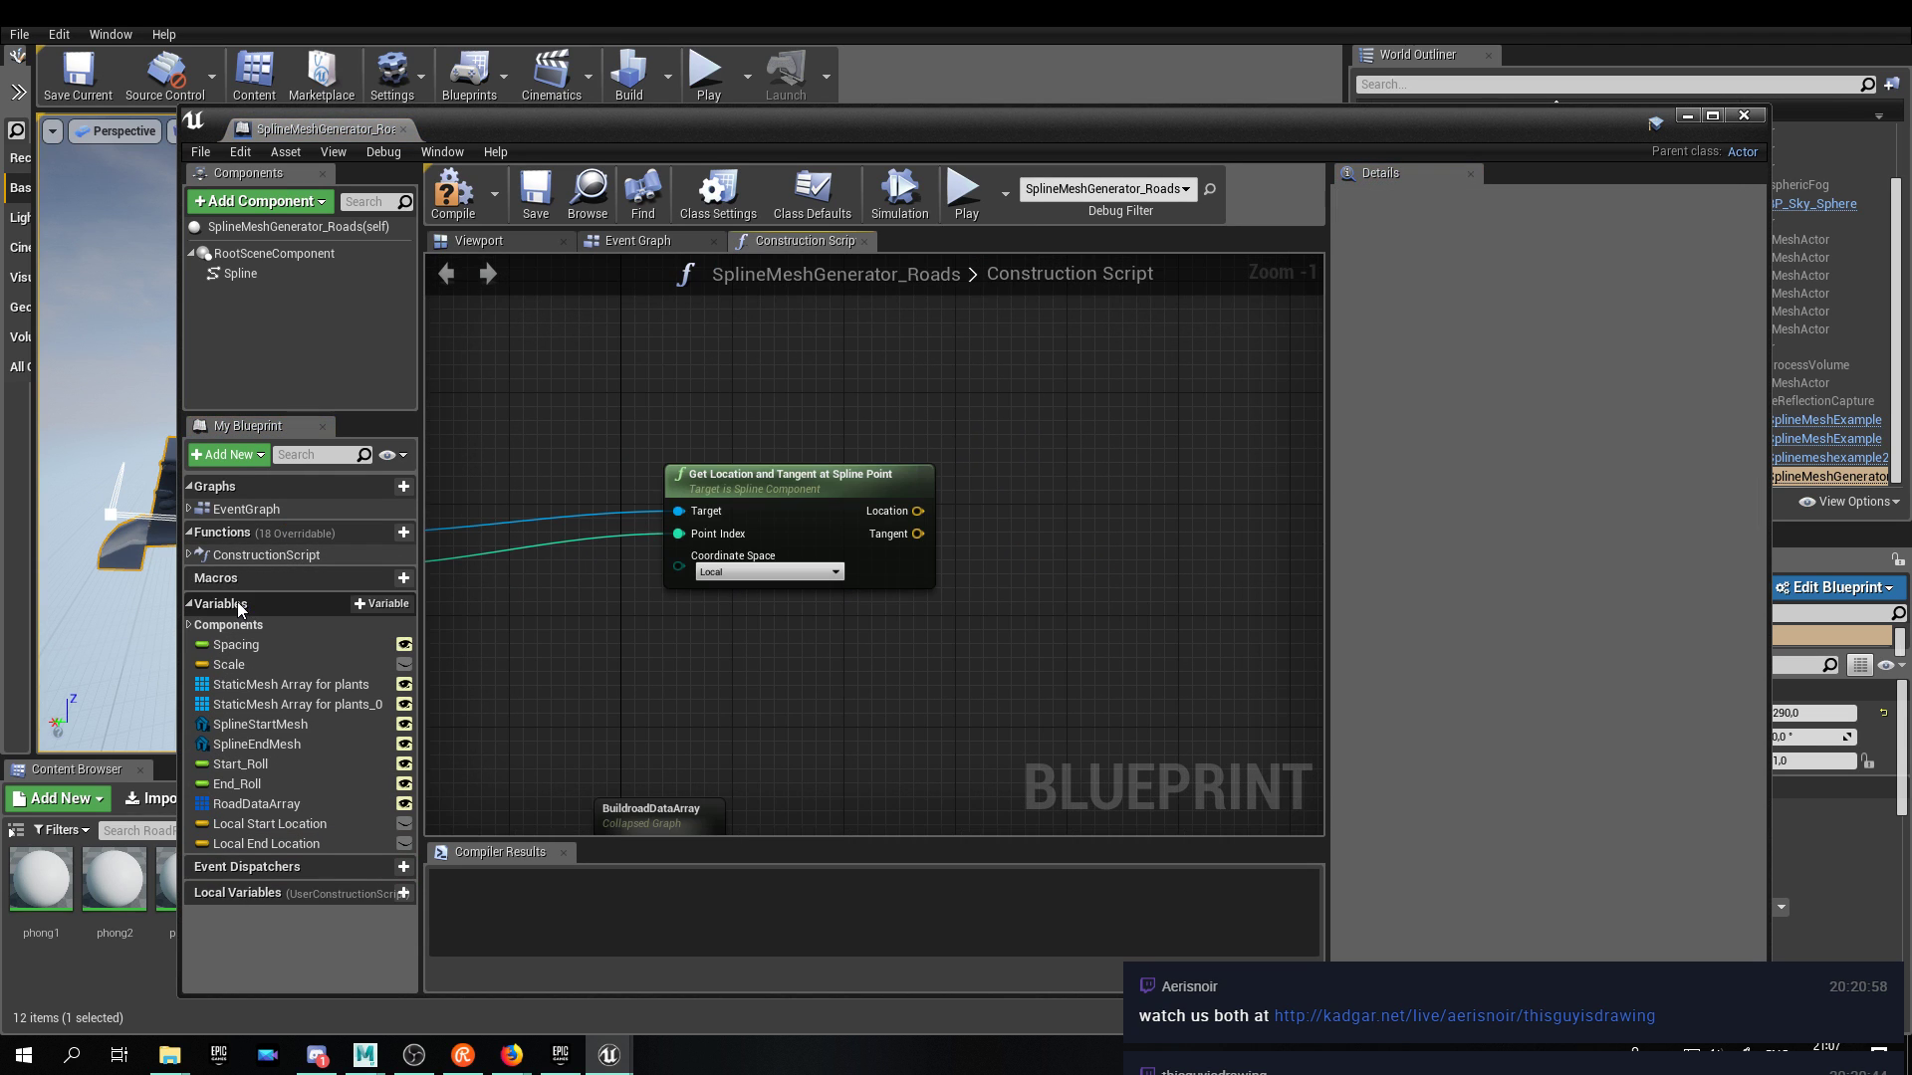
Add another Vector variable named Local Start Tangent.
left_click(404, 603)
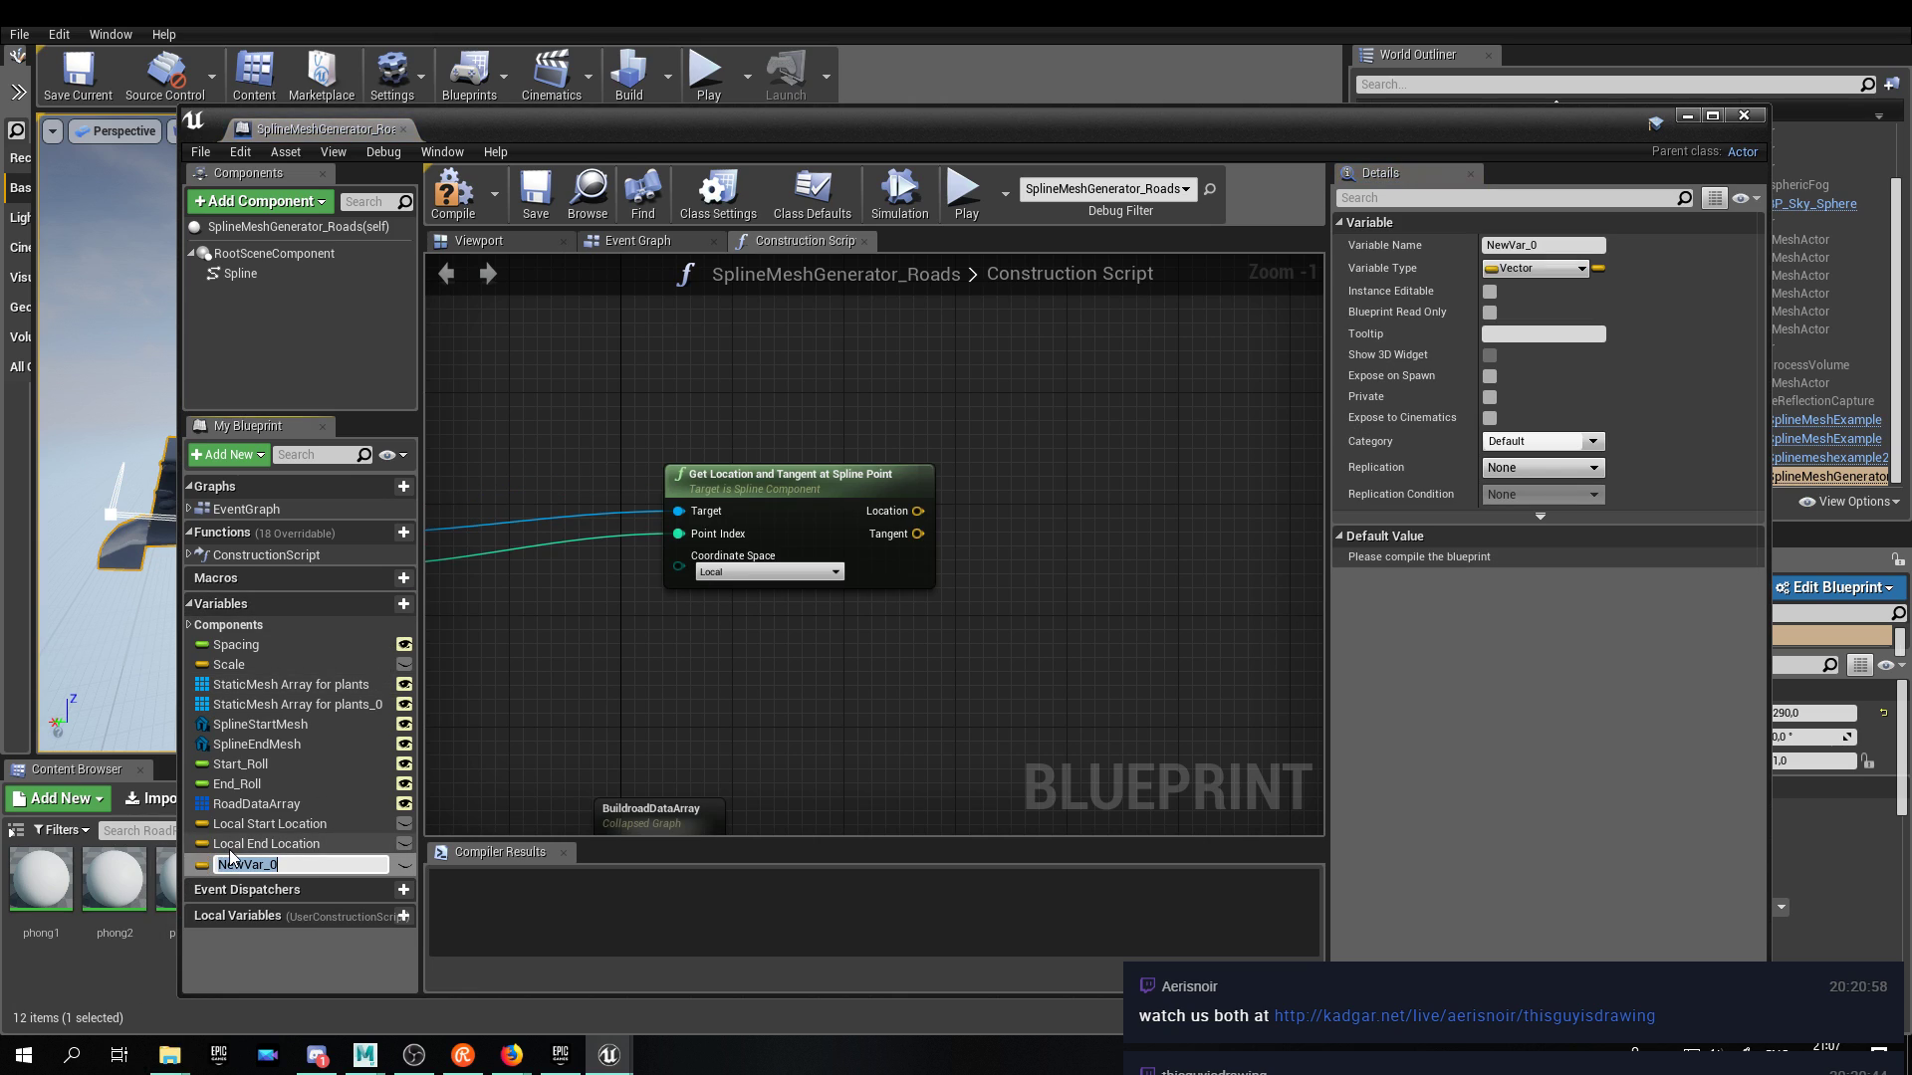
type("Loc")
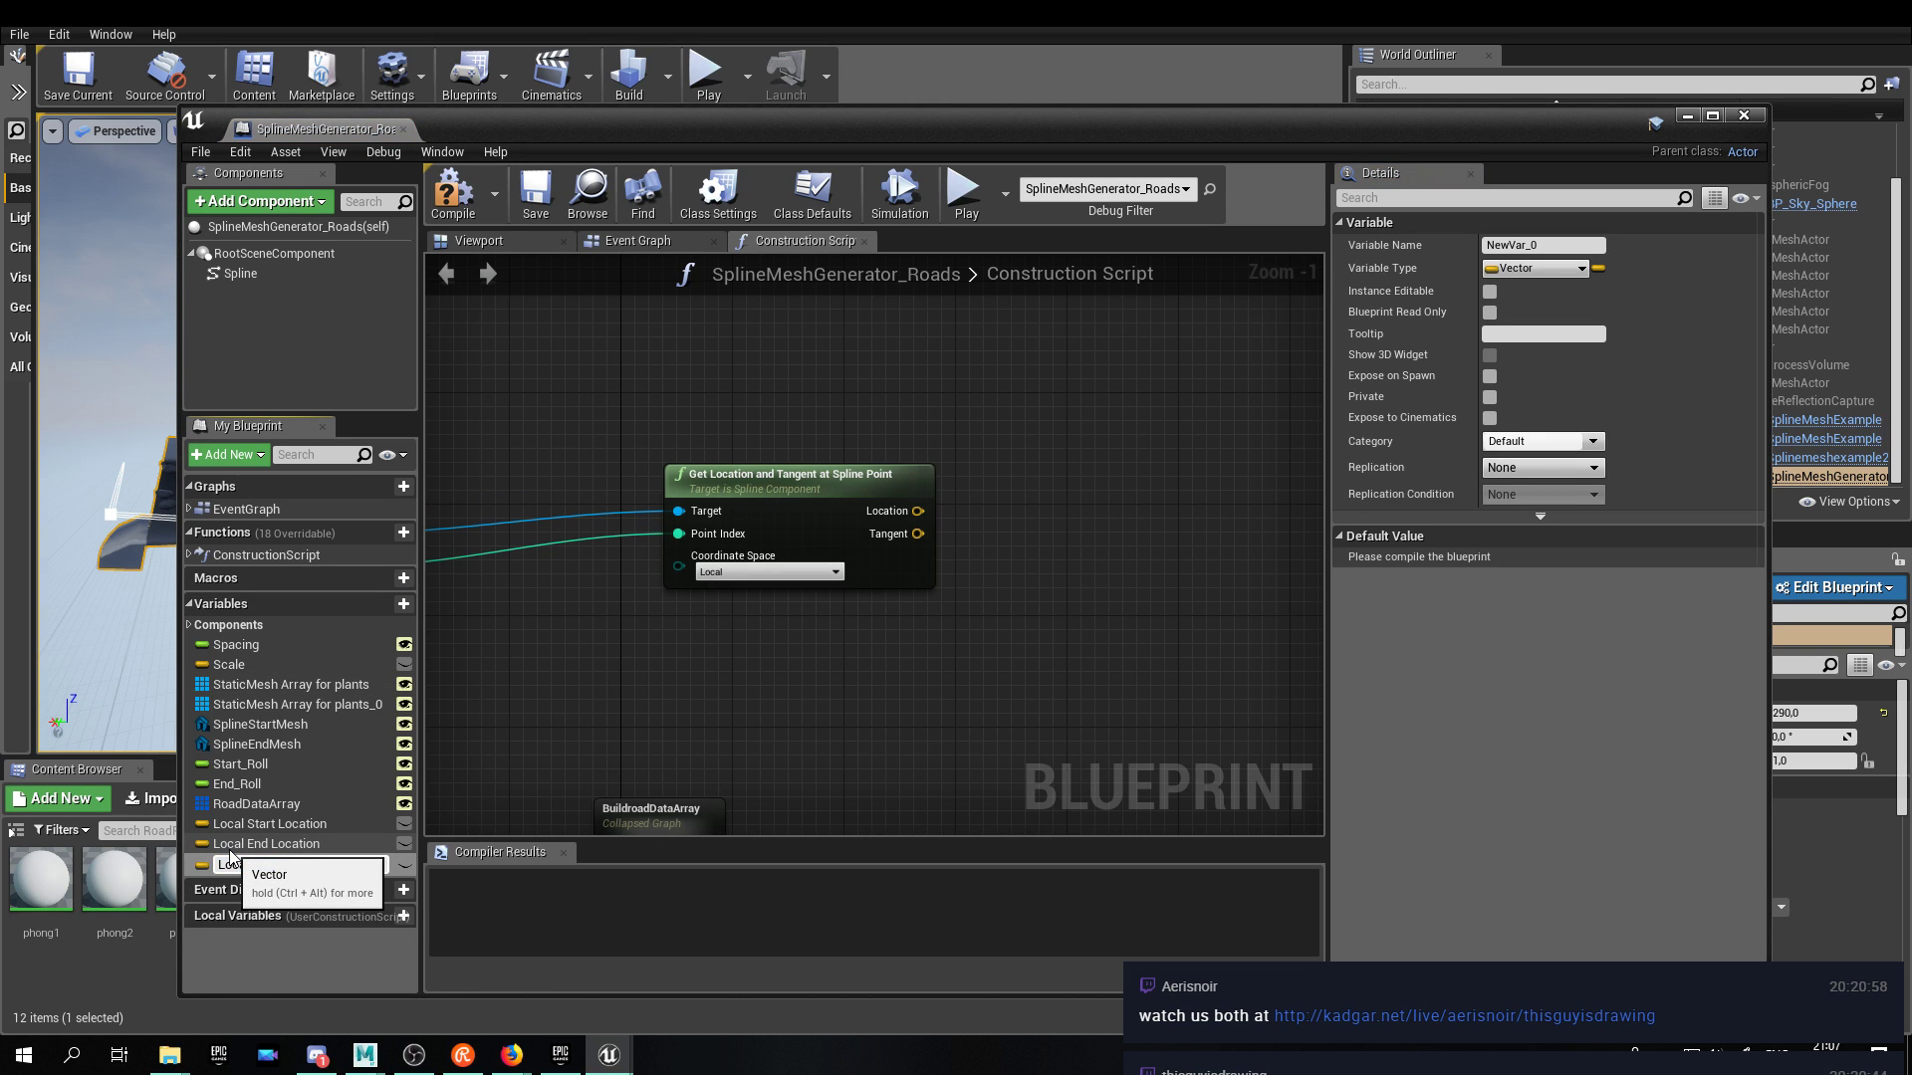
type("al Start Tangent")
key("Return")
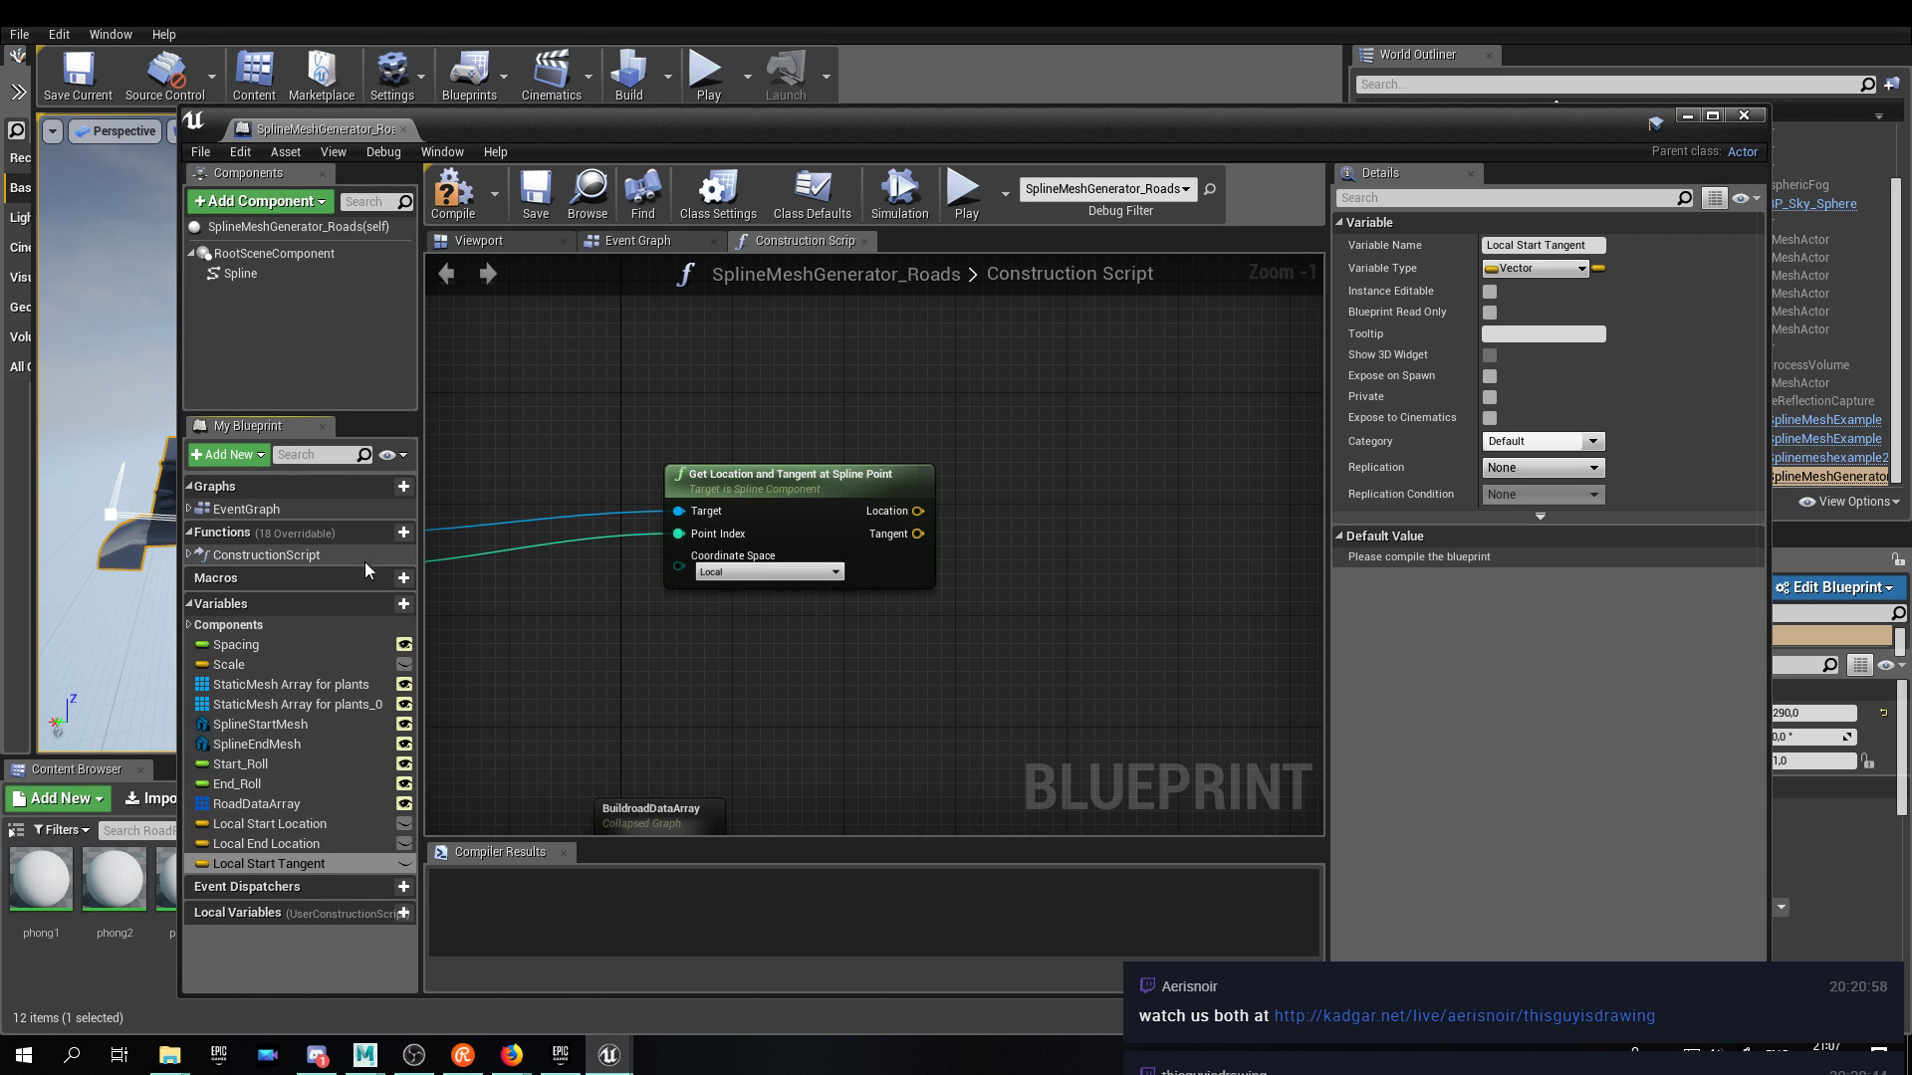
Add another Vector variable named Local End Tangent.
left_click(403, 603)
type("Local Ende")
key("BackSpace")
key("BackSpace")
type("Tangent")
key("Return")
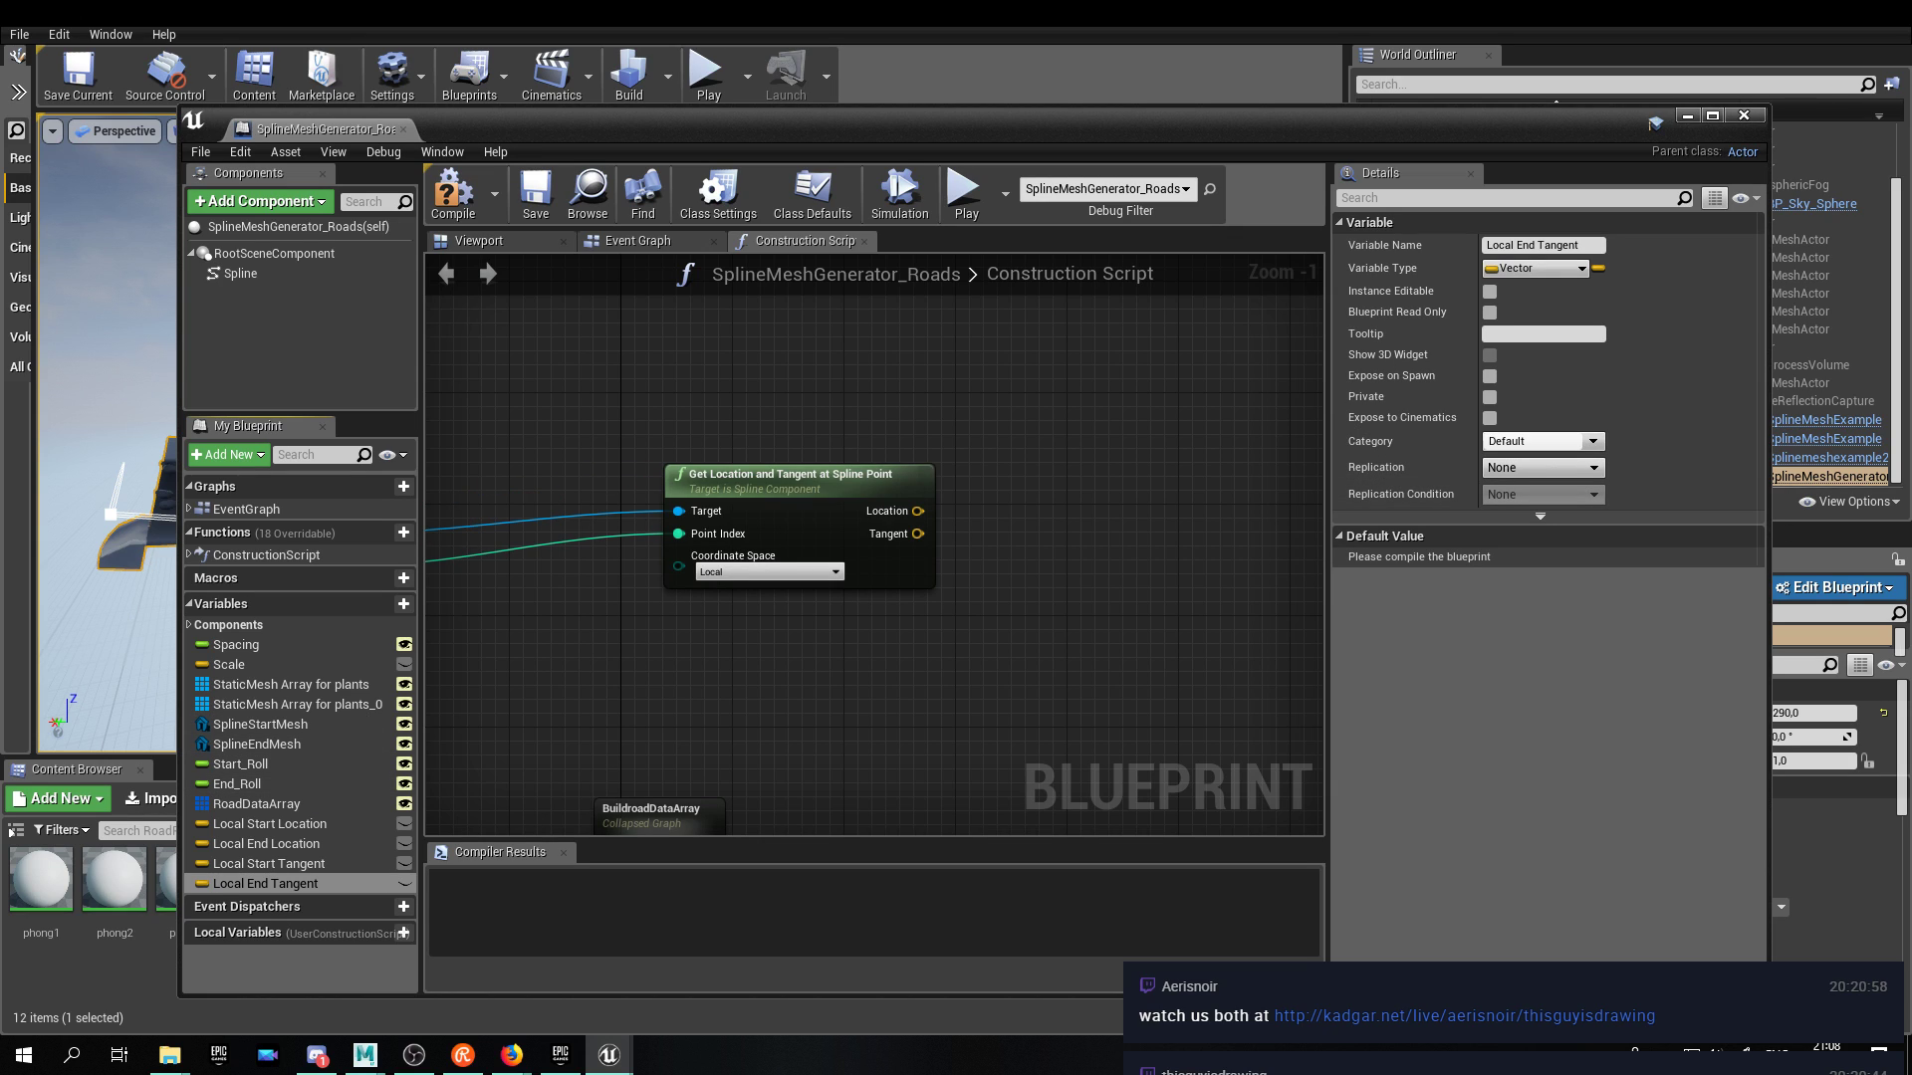
Place a getter for Local Start Location beside the Get Location and Tangent at Spline Point node.
key("alt+Tab")
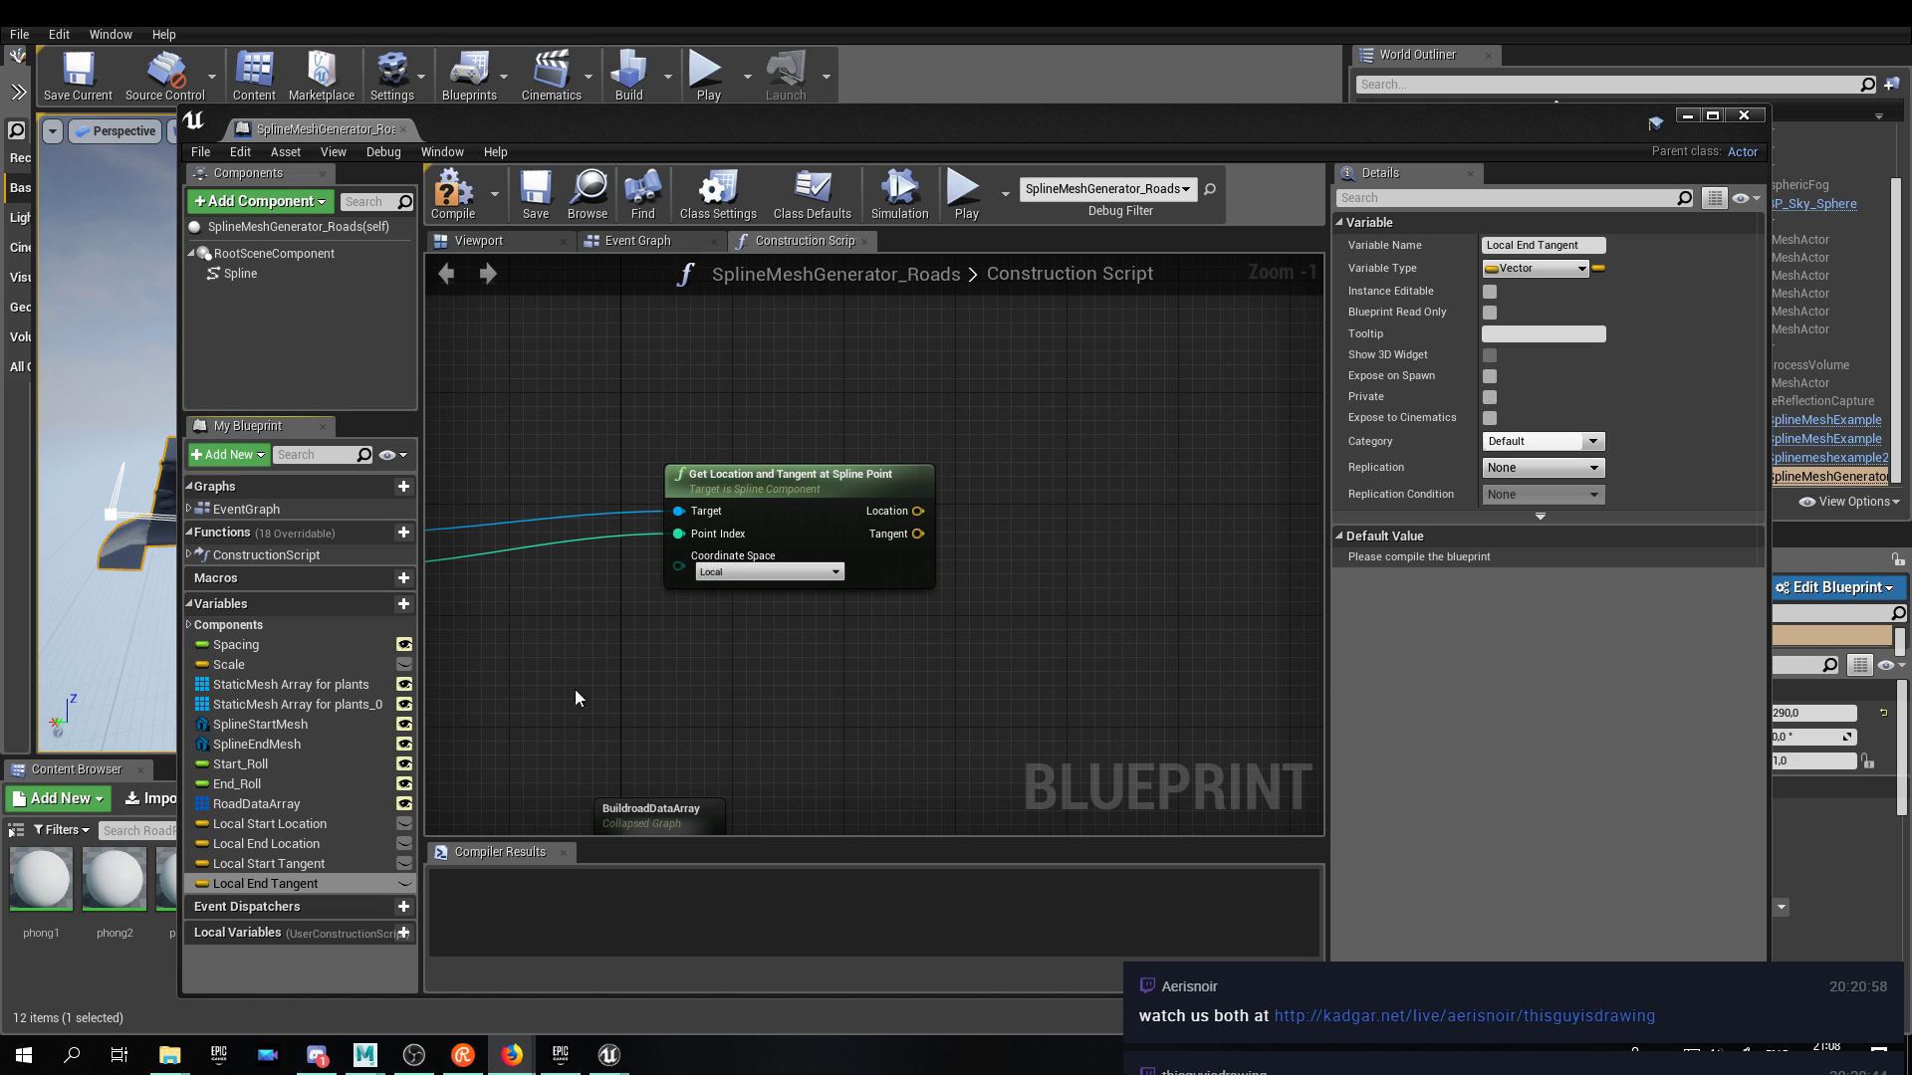
left_click_drag(265, 825, 1123, 499)
right_click_drag(1087, 614, 863, 674)
left_click_drag(284, 824, 1090, 473)
left_click(1155, 485)
left_click(1161, 462)
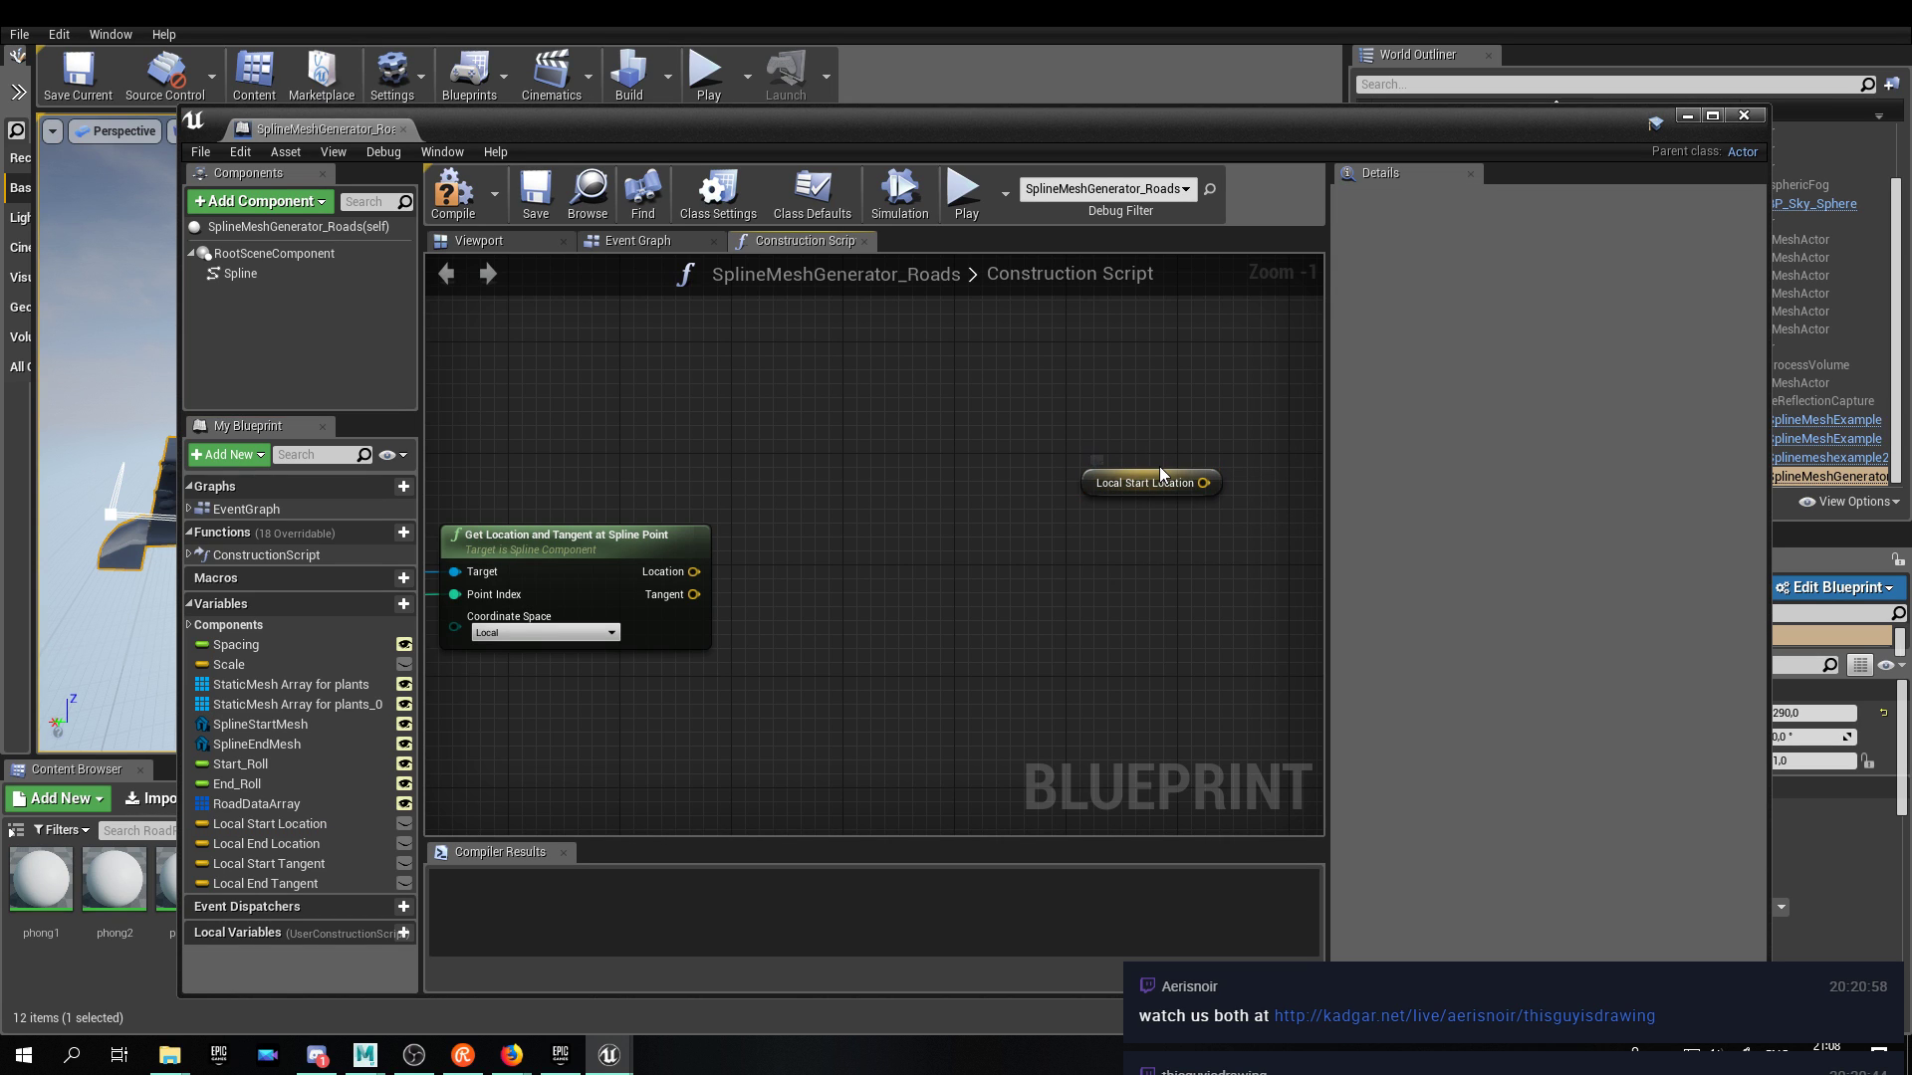
Delete the Local Start Location getter from the construction script.
left_click(1160, 479)
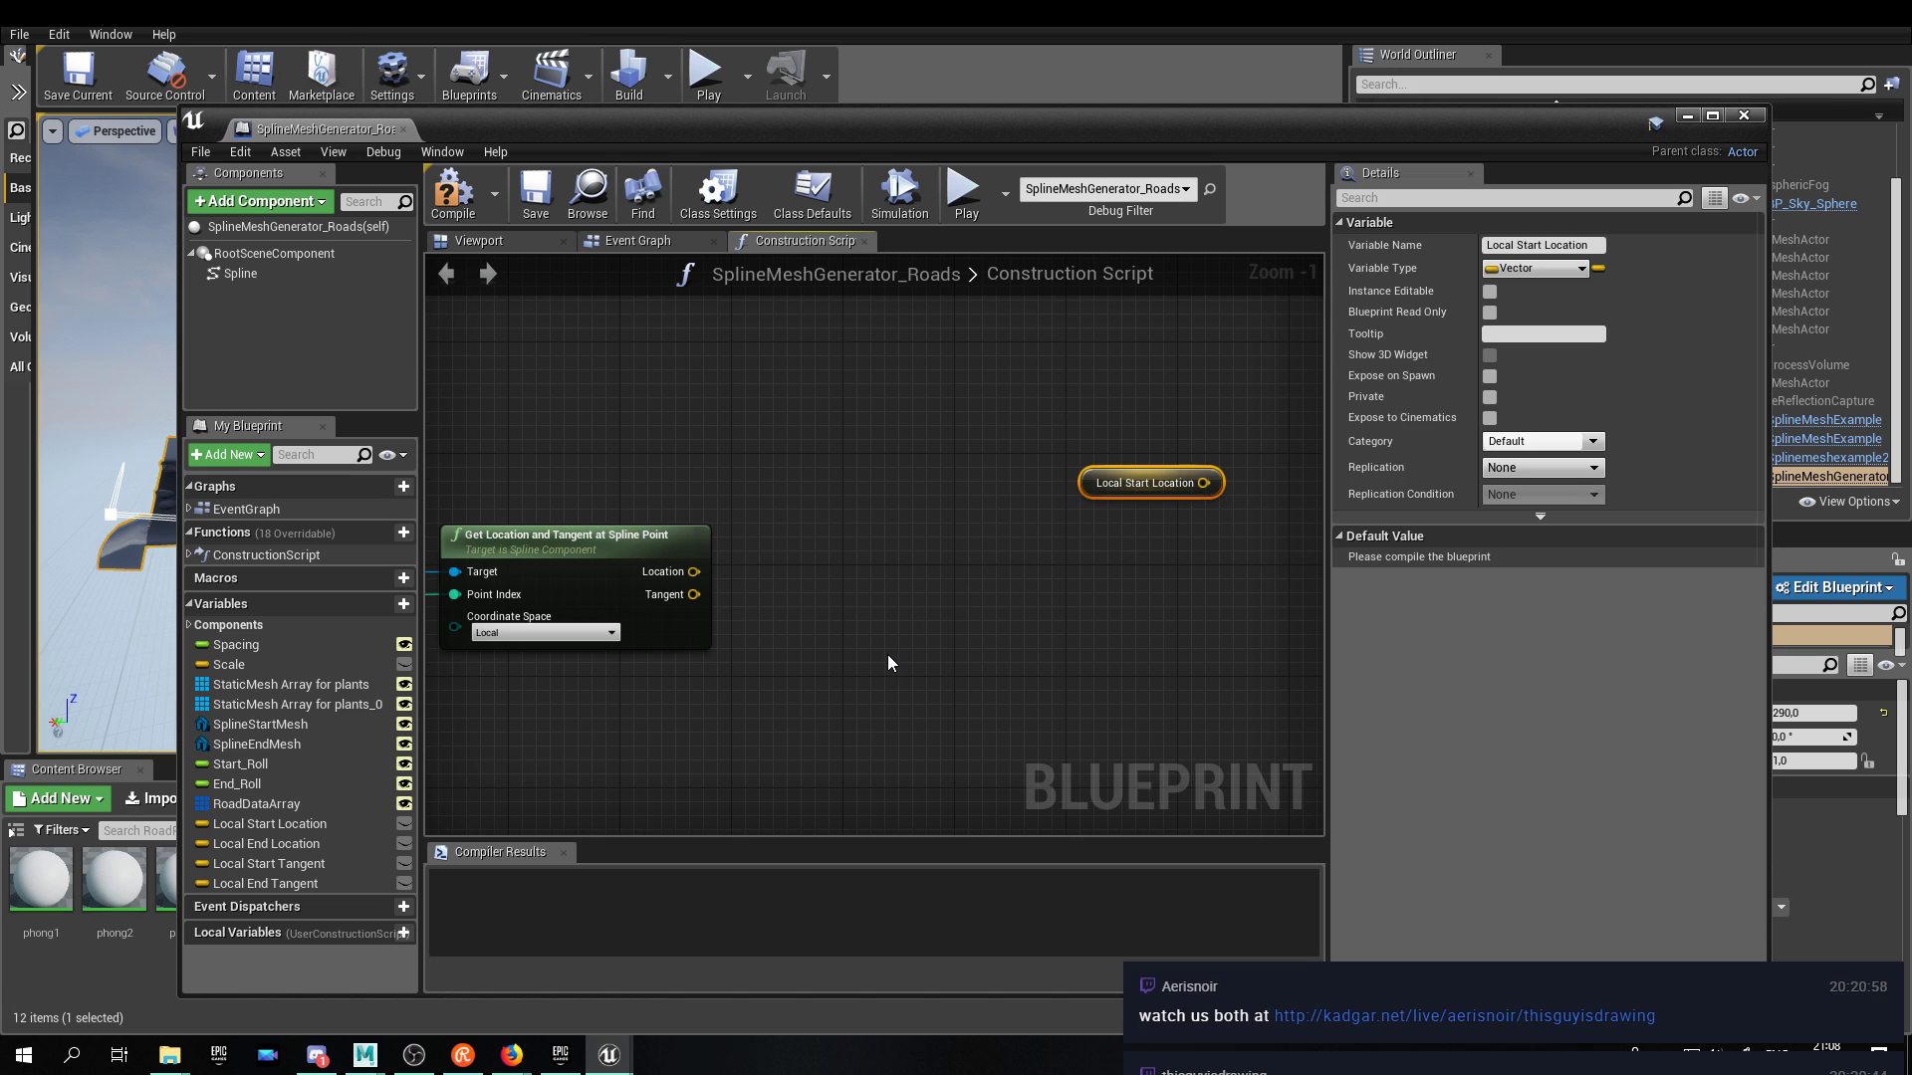
key("Delete")
left_click(253, 838)
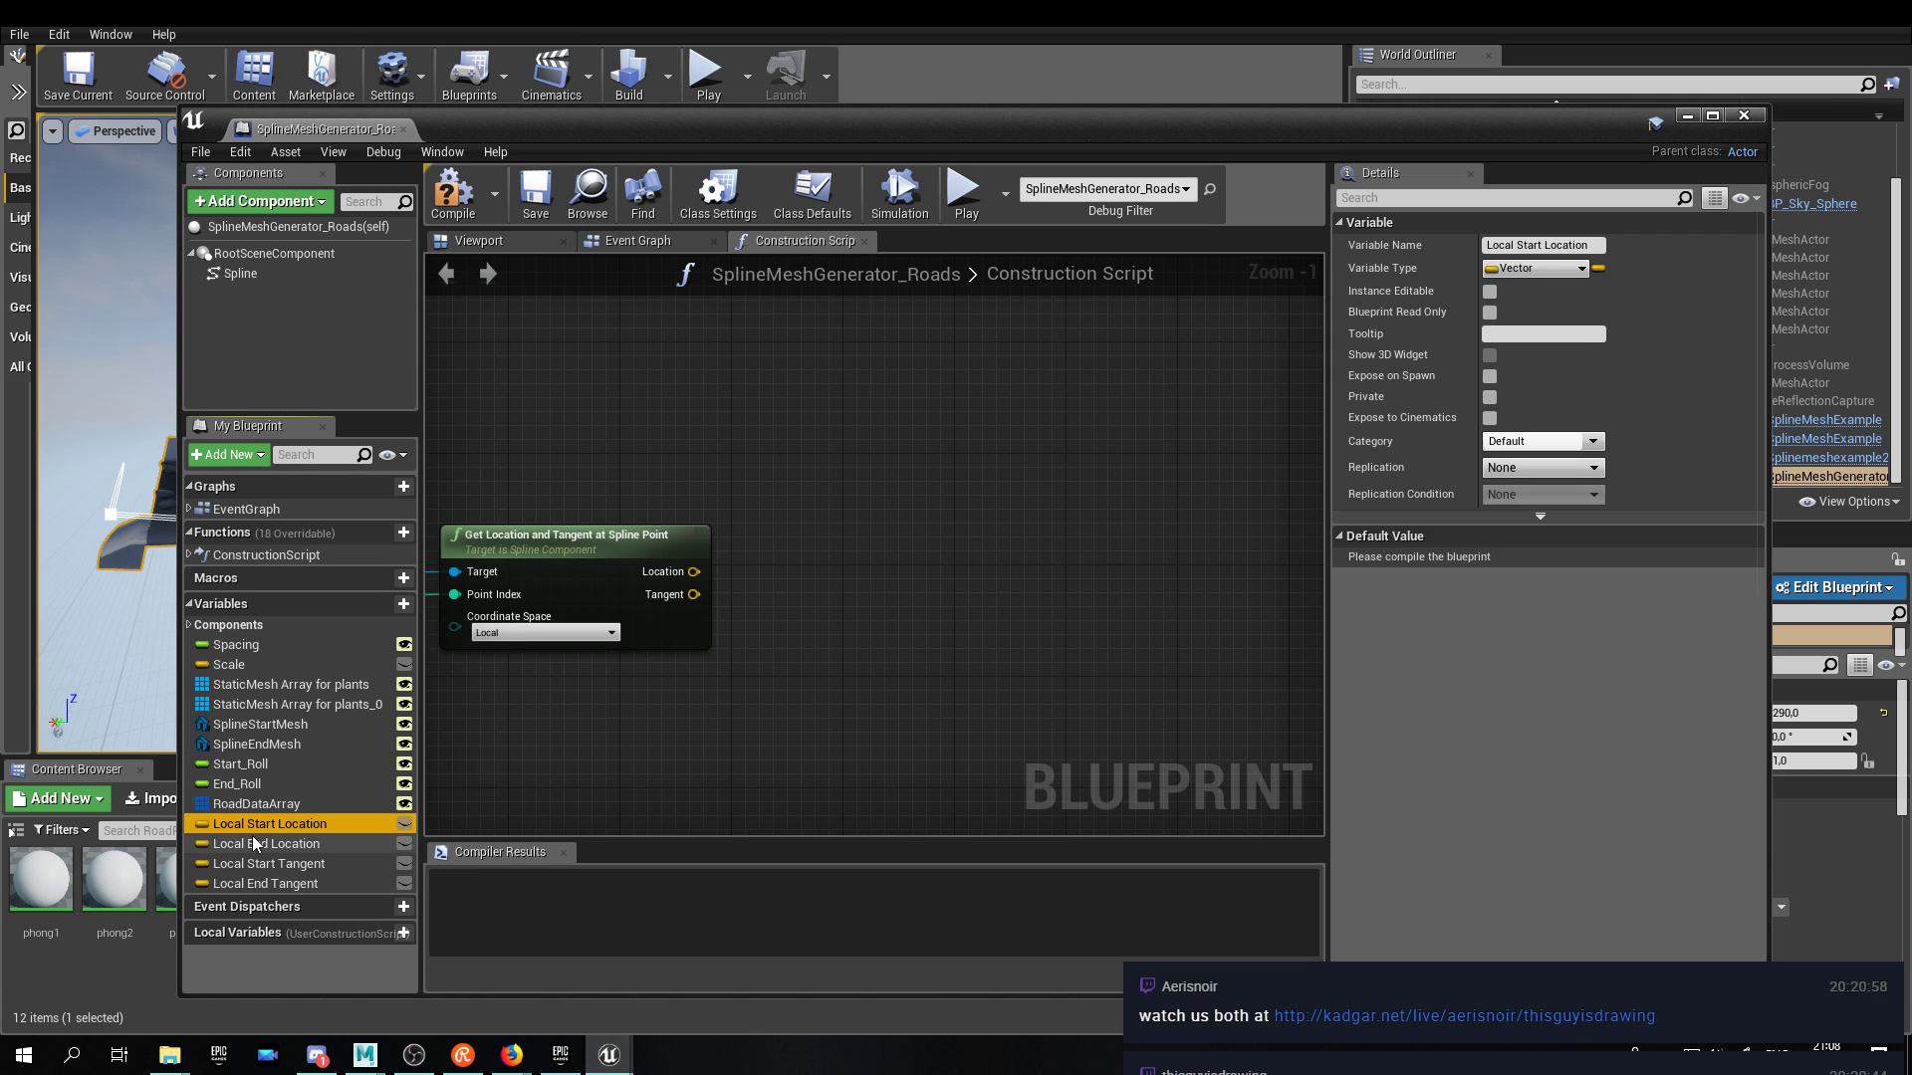
left_click_drag(1024, 521, 1027, 521)
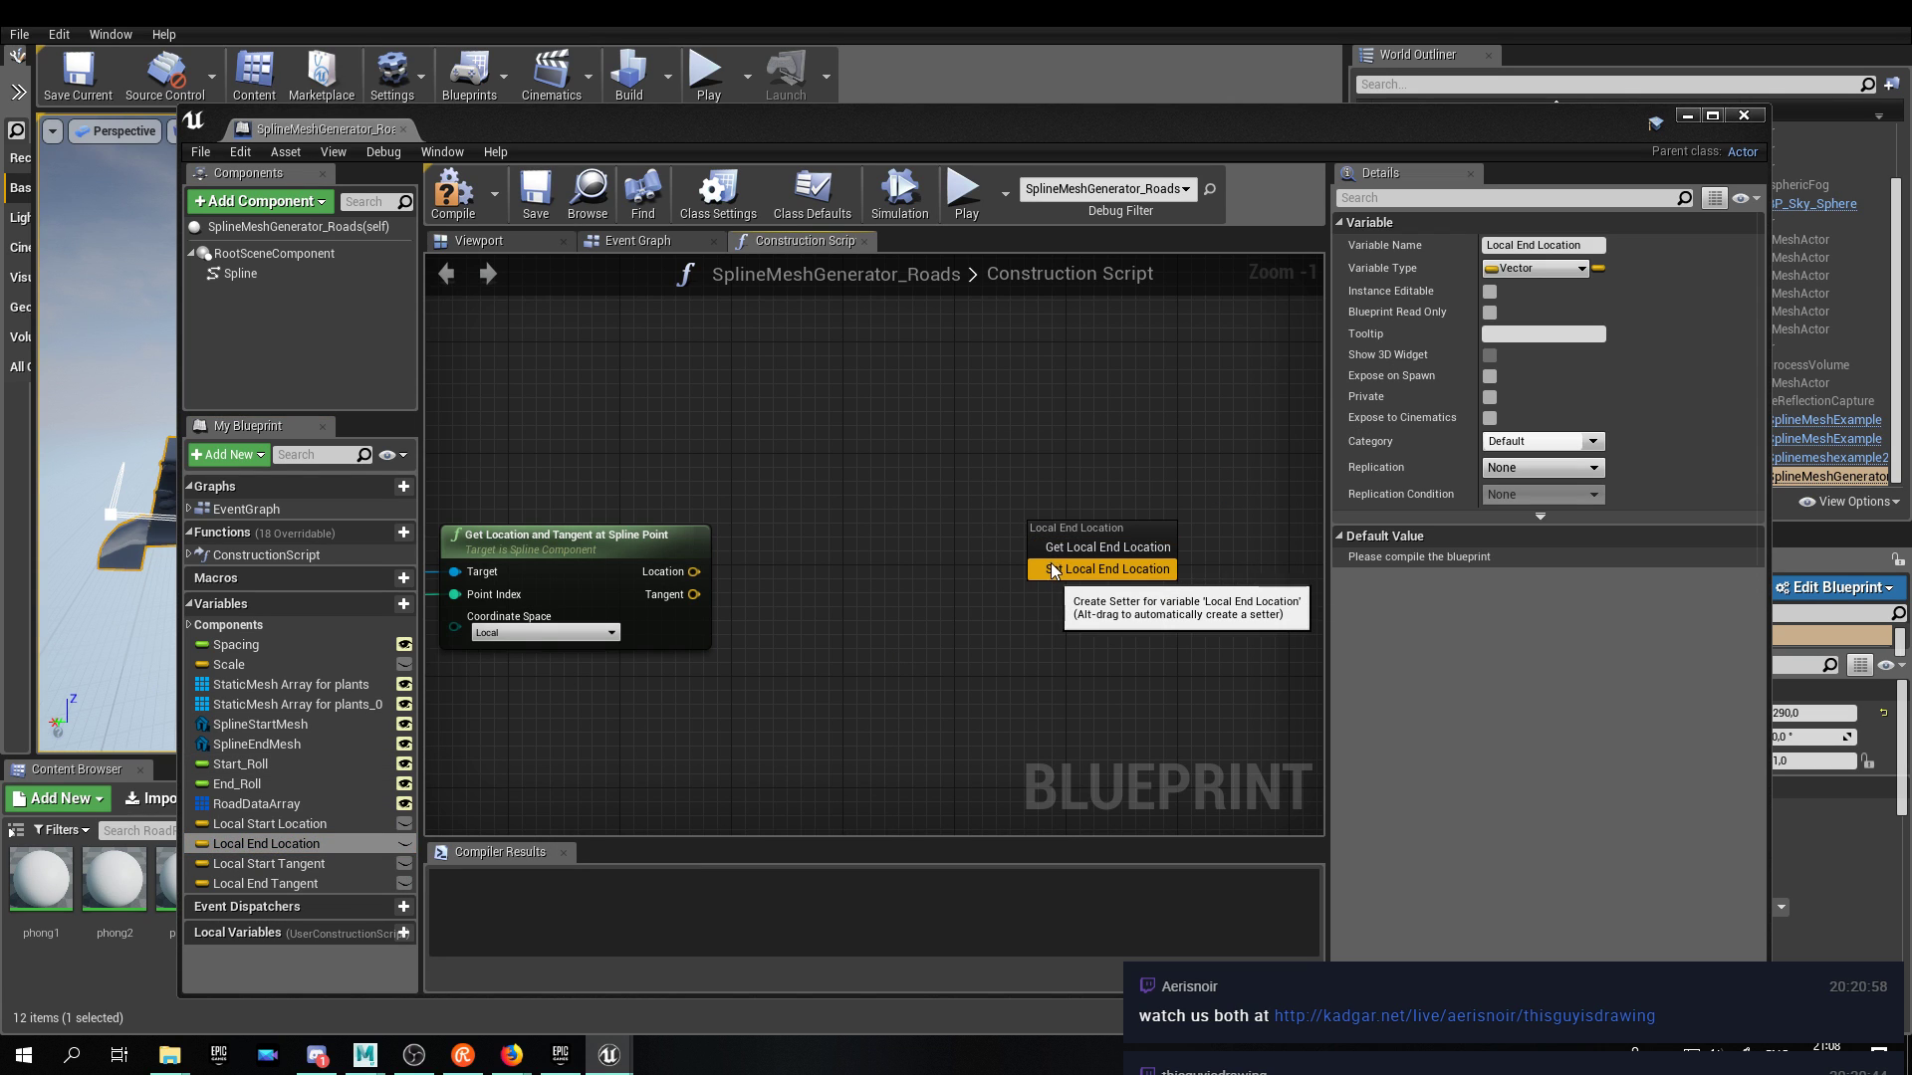
left_click(598, 765)
Place a setter for Local Start Location and feed it from the Location output of Get Location and Tangent at Spline Point.
left_click_drag(269, 823, 970, 524, "ctrl")
left_click(1005, 546)
left_click(1041, 513)
left_click_drag(695, 570, 904, 565)
Insert a Sequence node on the execution wire directly after the Construction Script entry node.
right_click_drag(910, 568, 990, 533)
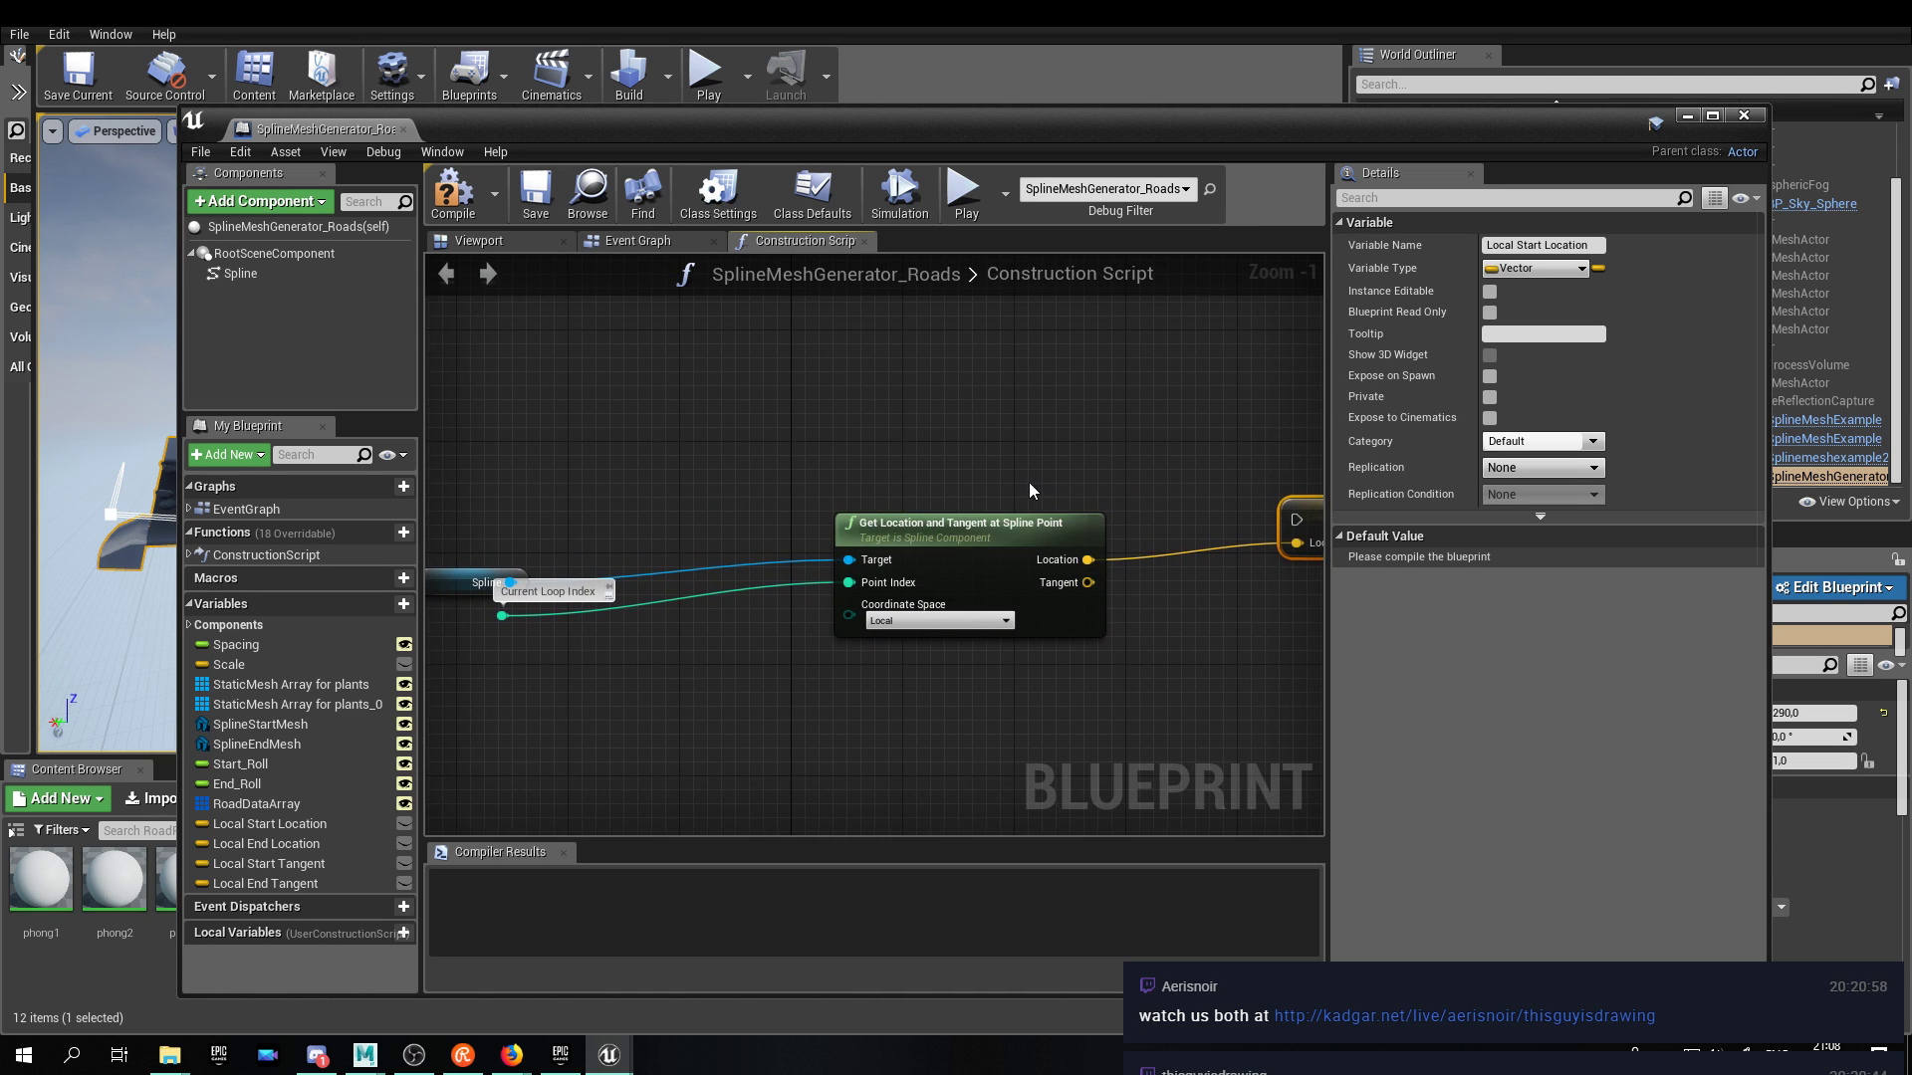
scroll(1029, 487, "down", 3)
right_click_drag(1155, 474, 1122, 385)
left_click_drag(593, 604, 747, 547)
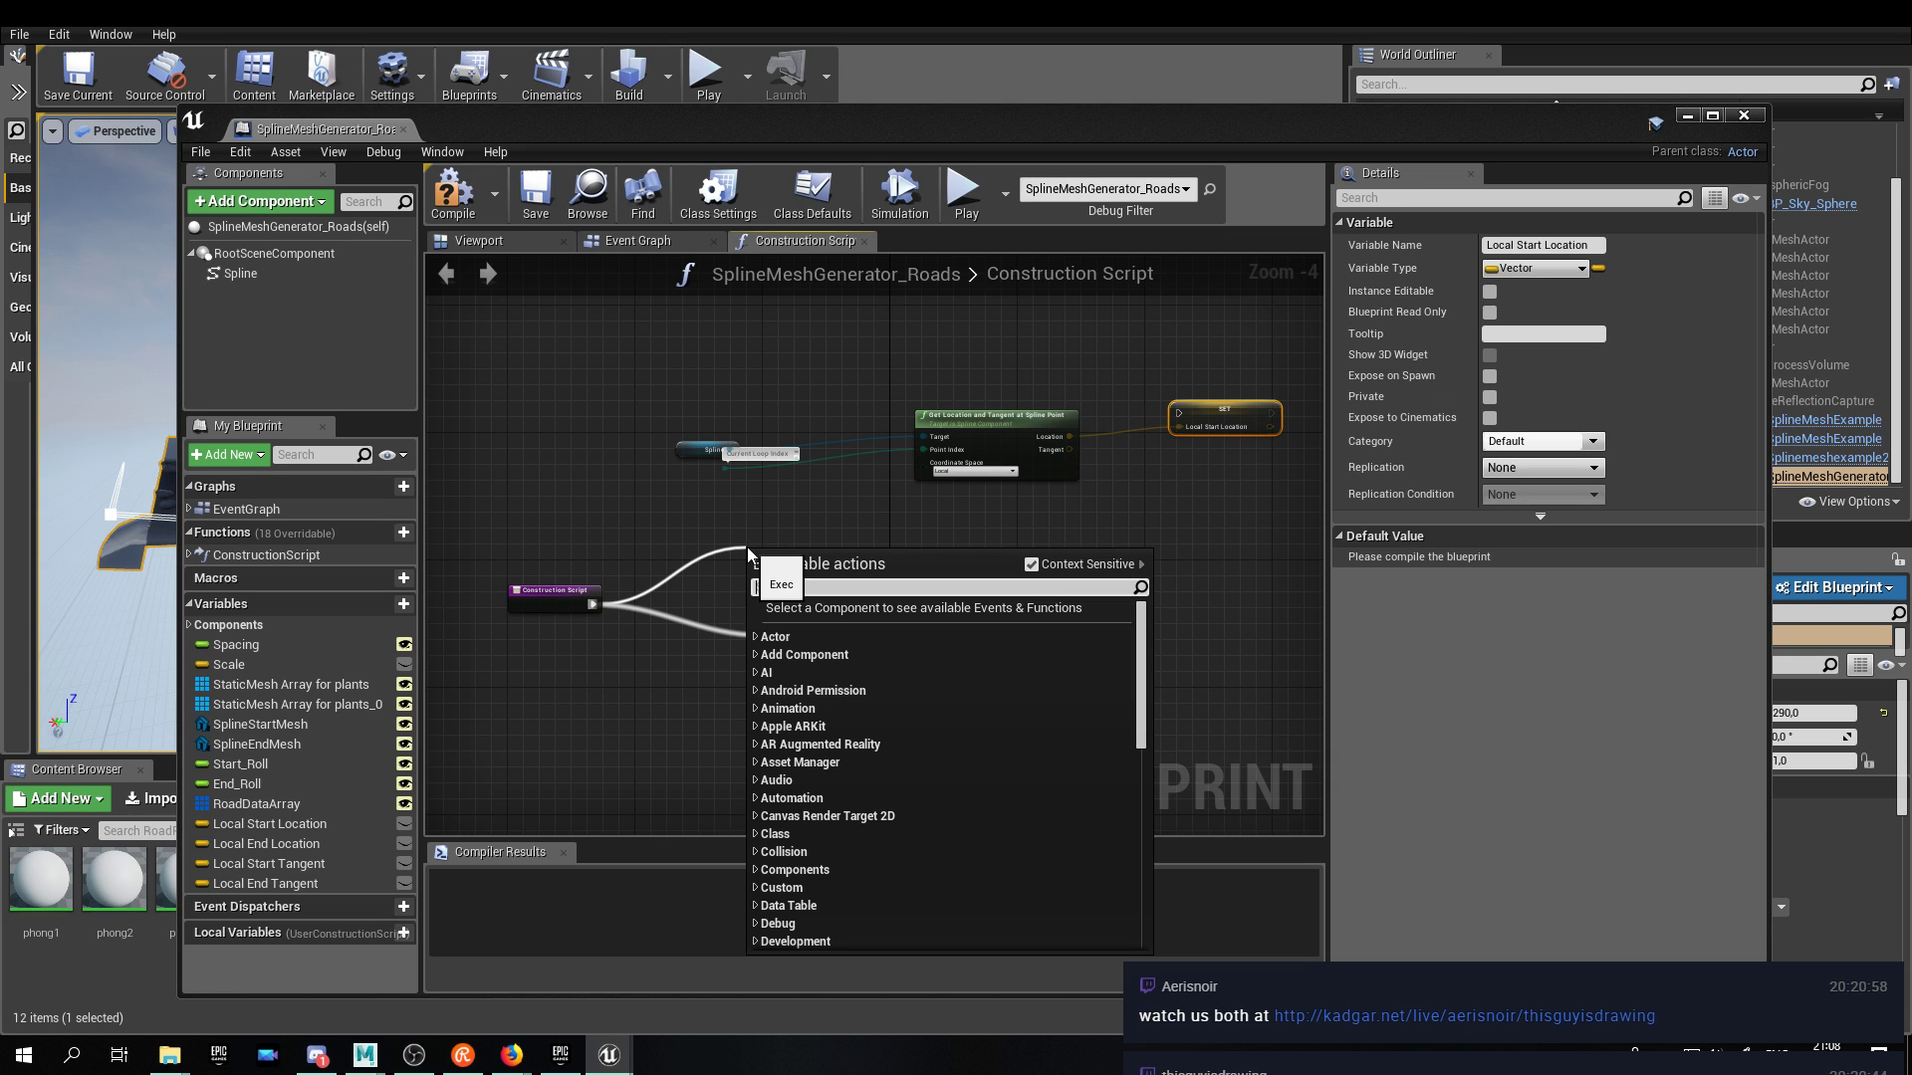
type("sequ")
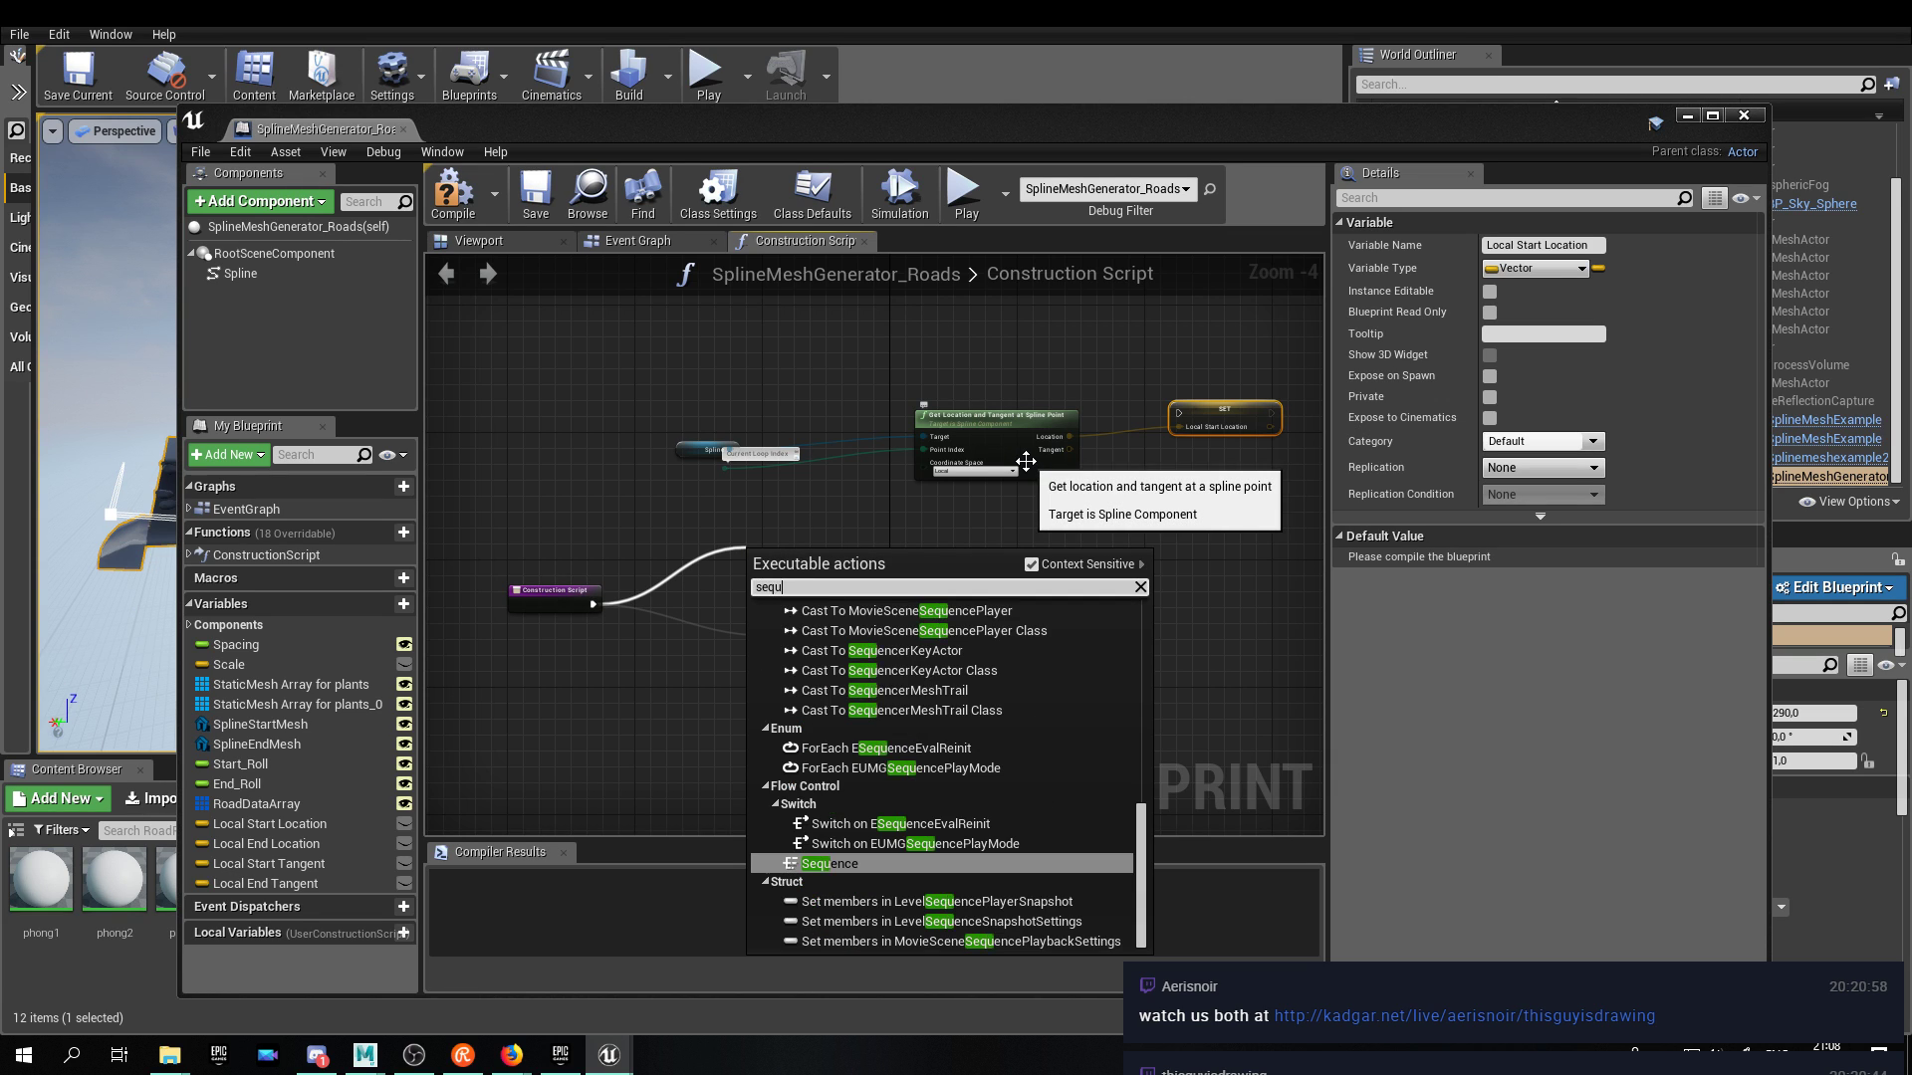
type("ence")
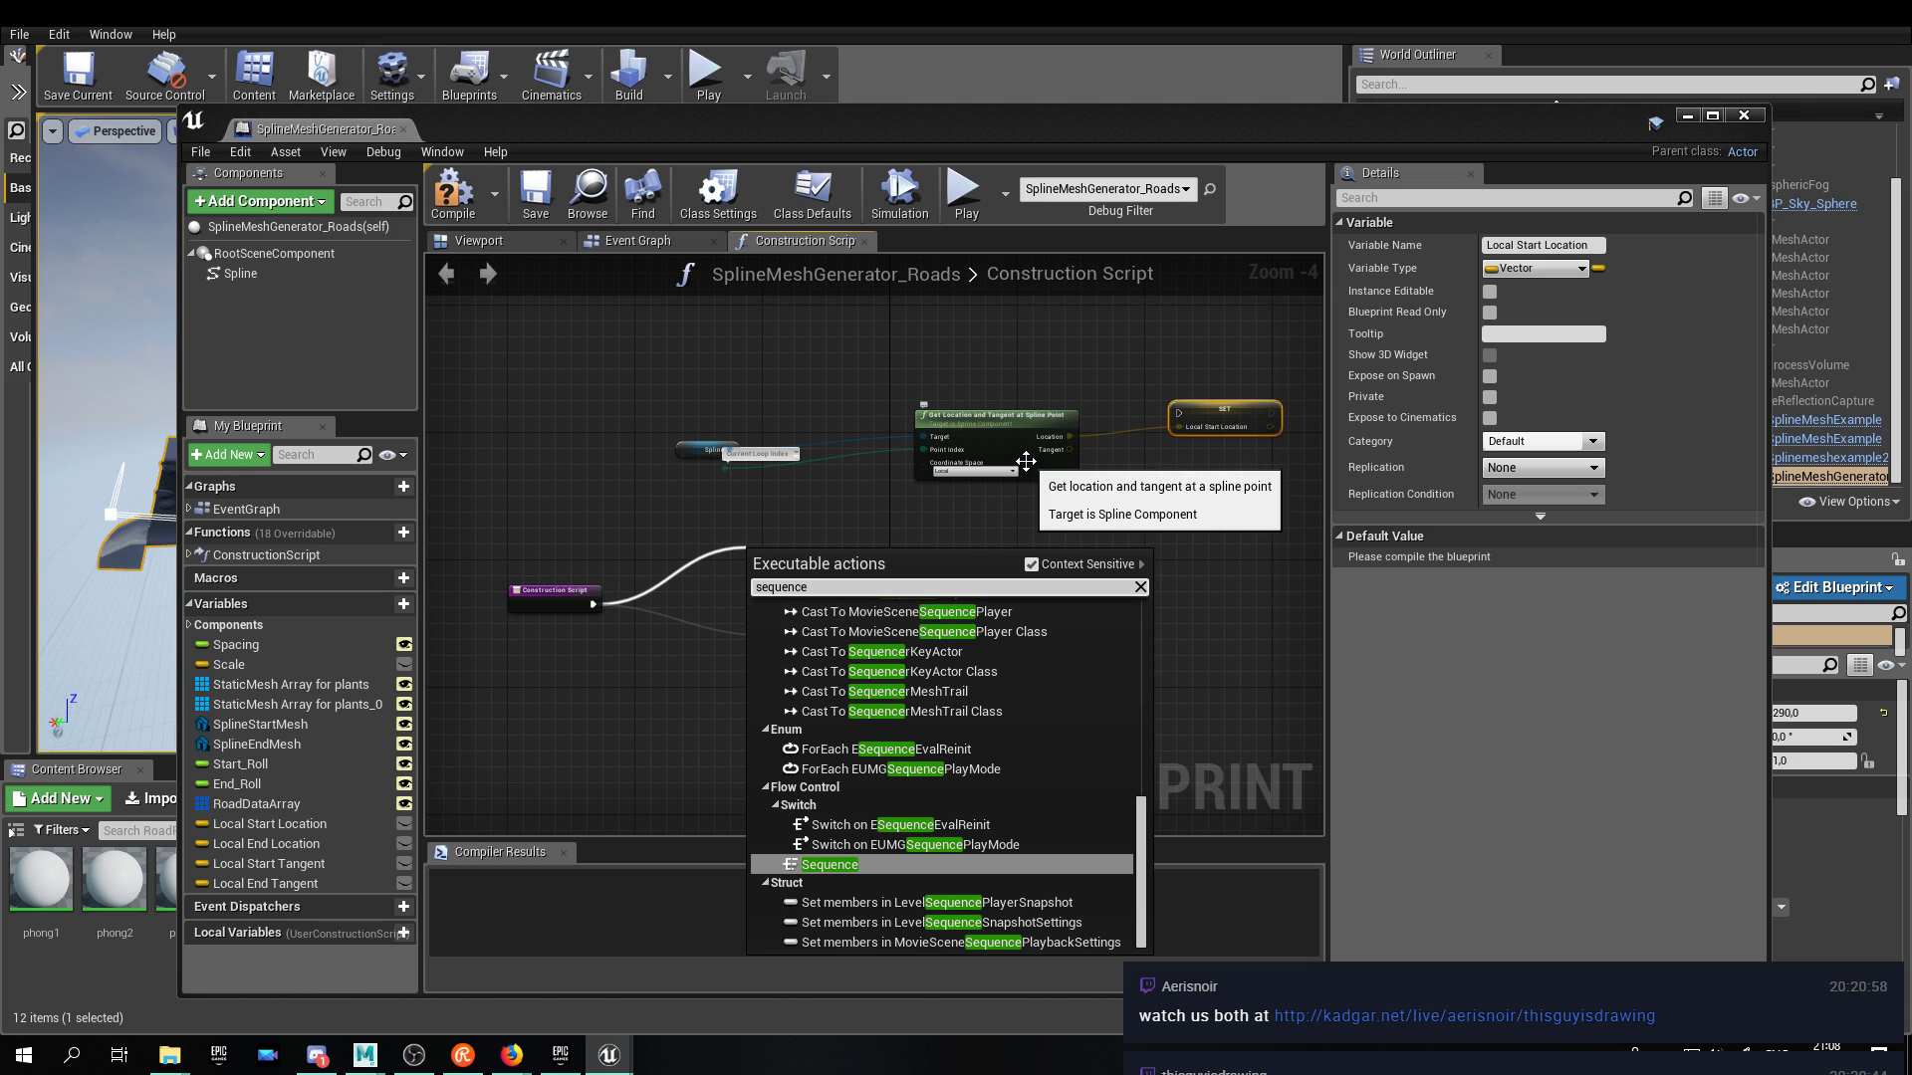
key("Return")
Wire the Sequence's Then 0 to the Local Start Location setter and Then 1 to BuildRoadDataArray, removing the old reroute node.
left_click_drag(805, 566, 882, 627)
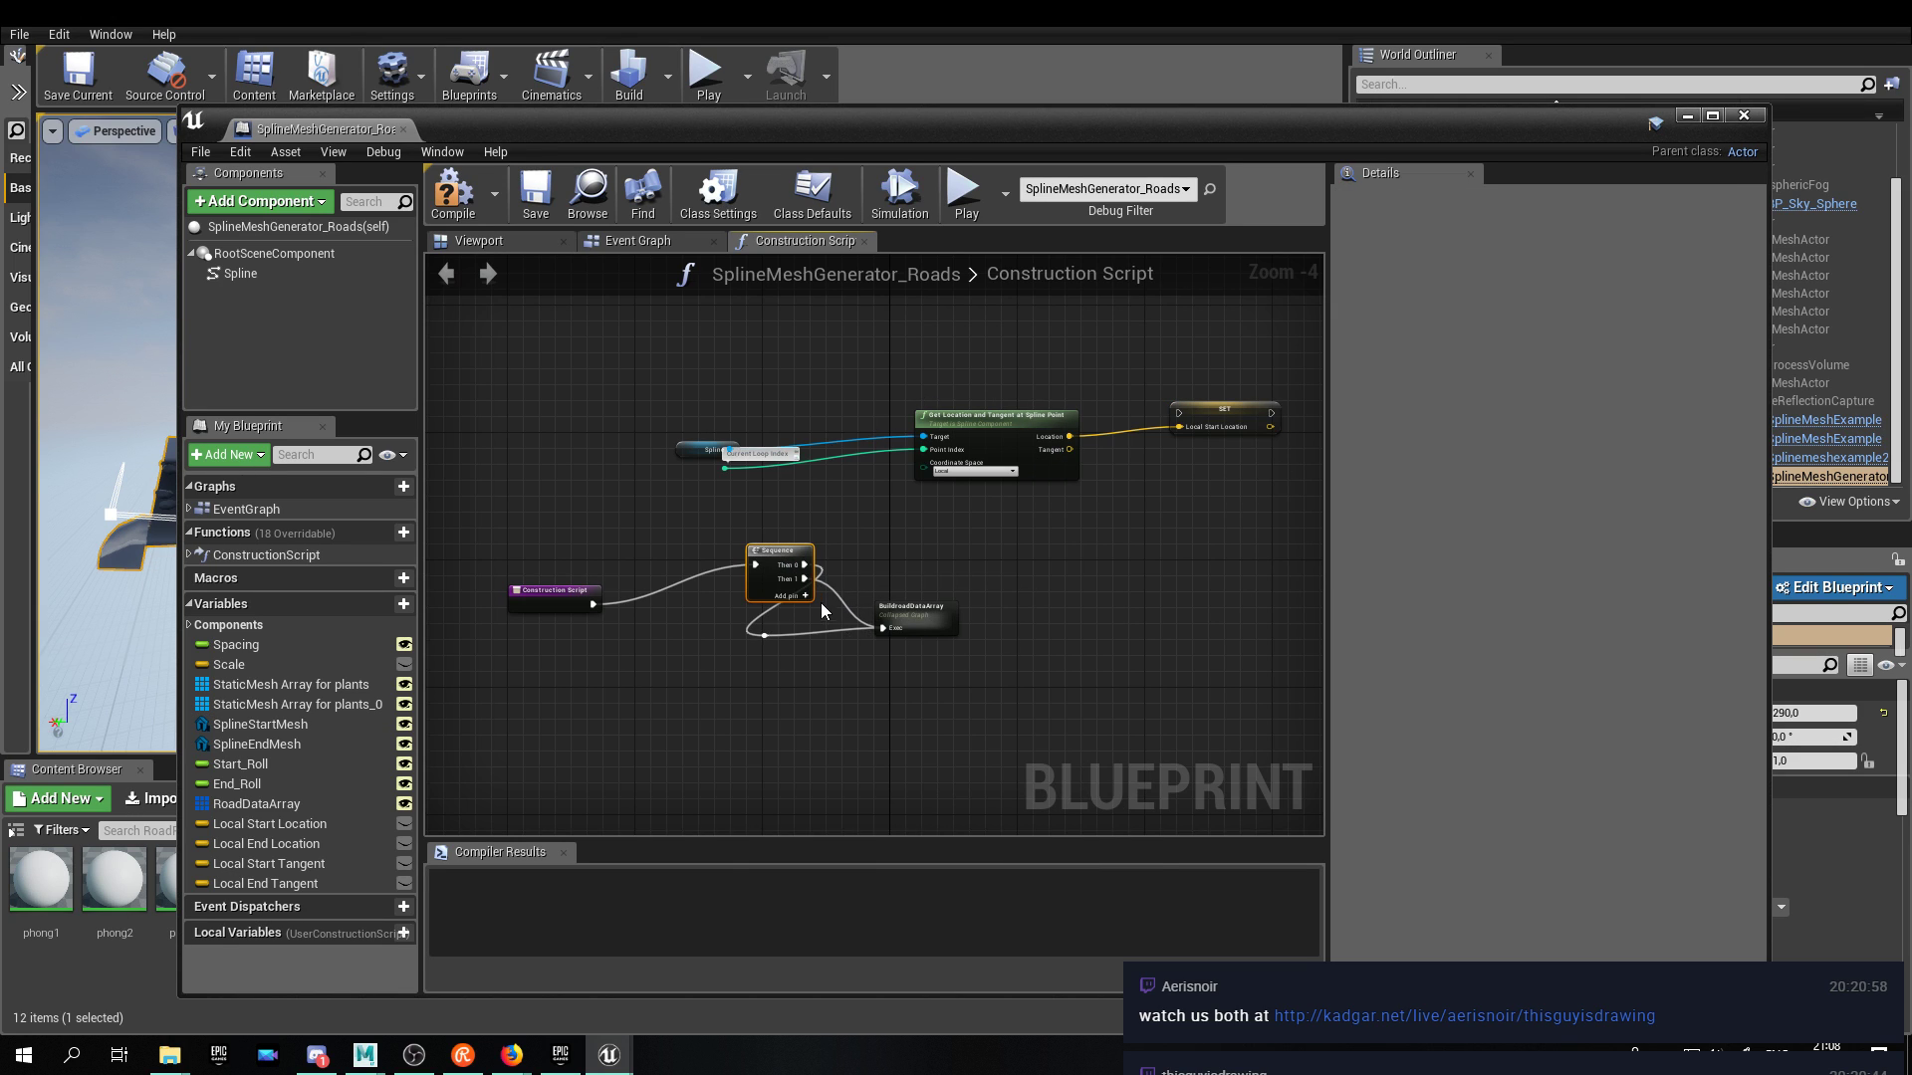
left_click_drag(805, 565, 1179, 416)
left_click_drag(812, 624, 697, 677)
key("Delete")
Move the Sequence node toward the Construction Script entry and shift the spline point nodes and their setter away from BuildRoadDataArray.
left_click_drag(778, 550, 697, 589)
right_click_drag(931, 530, 902, 607)
left_click_drag(1028, 415, 687, 563)
mouse_move(934, 498)
left_mouse_down()
mouse_move(901, 542)
mouse_move(958, 515)
left_mouse_up()
scroll(1241, 390, "down", 2)
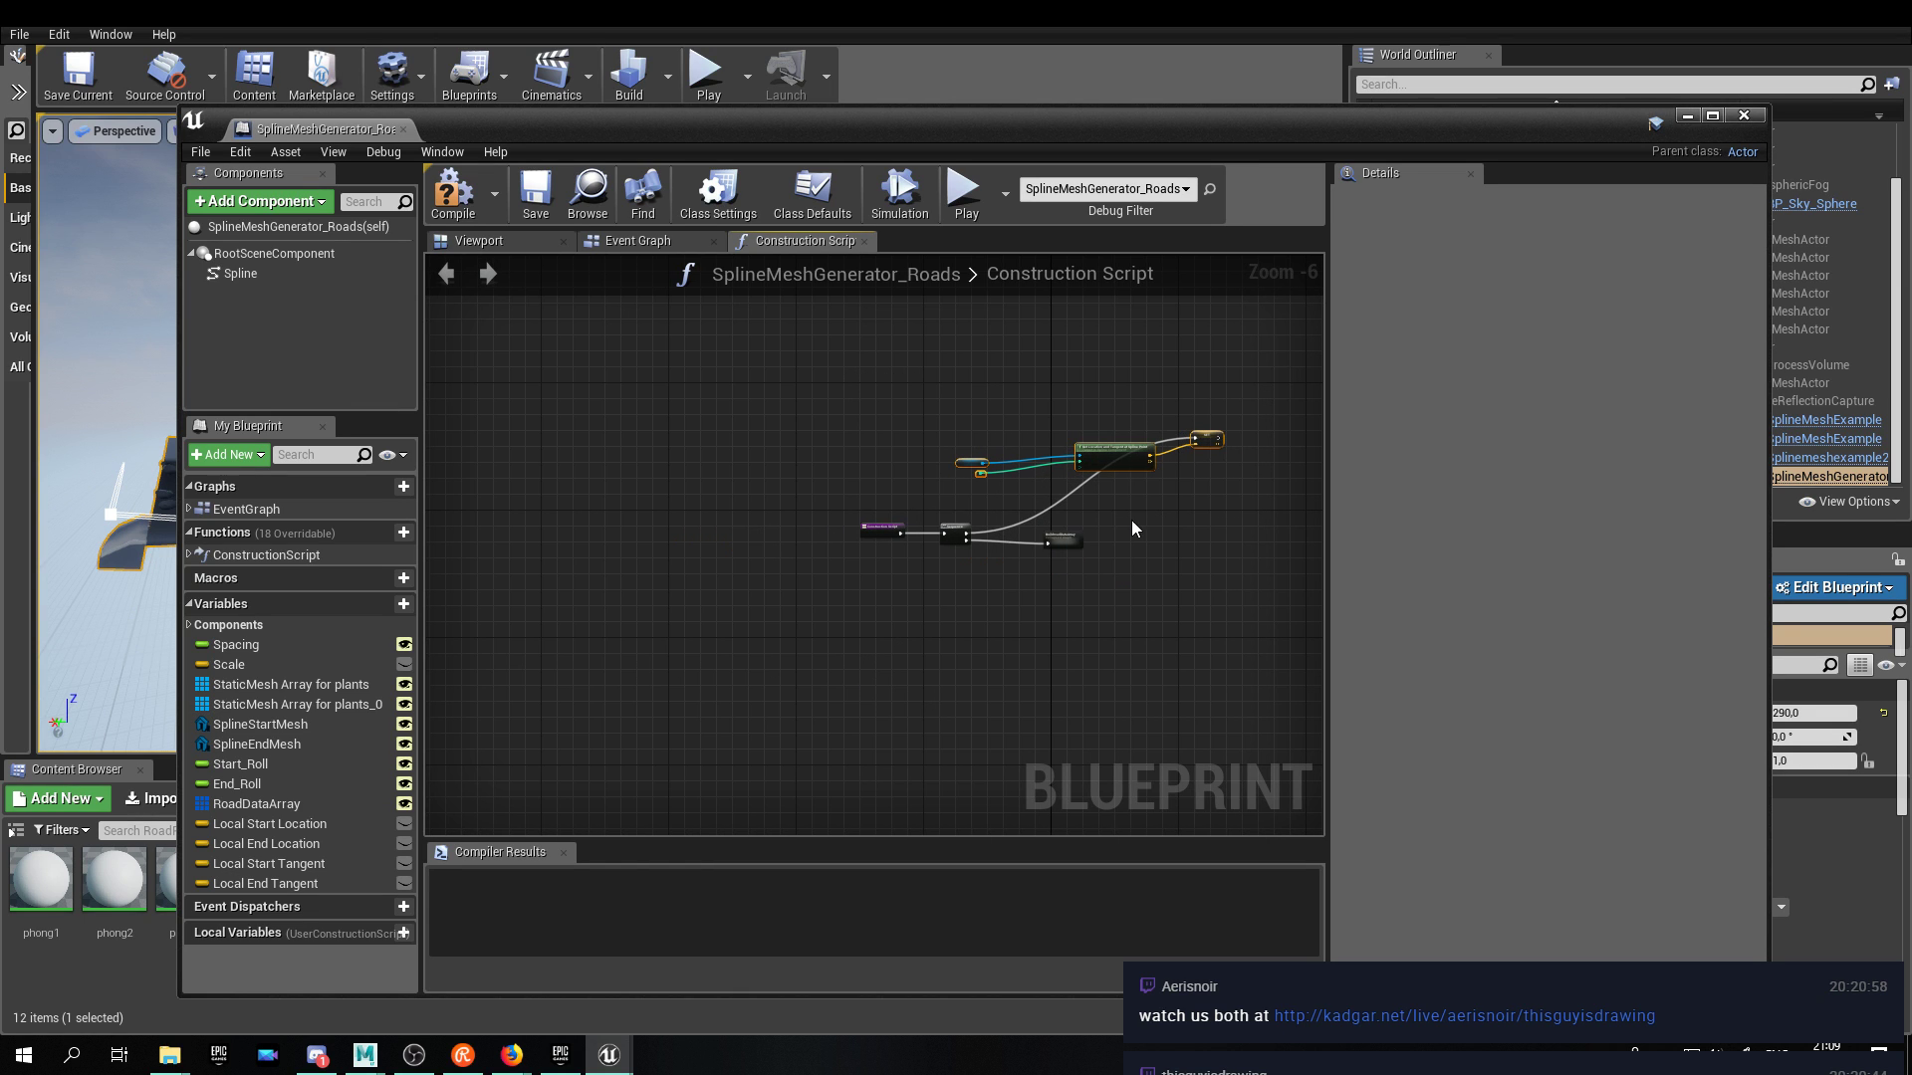
right_click_drag(1110, 534, 733, 590)
scroll(735, 584, "up", 2)
left_click_drag(733, 449, 1103, 439)
Add a reroute point on the execution wire into the Local Start Location setter and line up the Spline and loop index nodes.
double_click(751, 549)
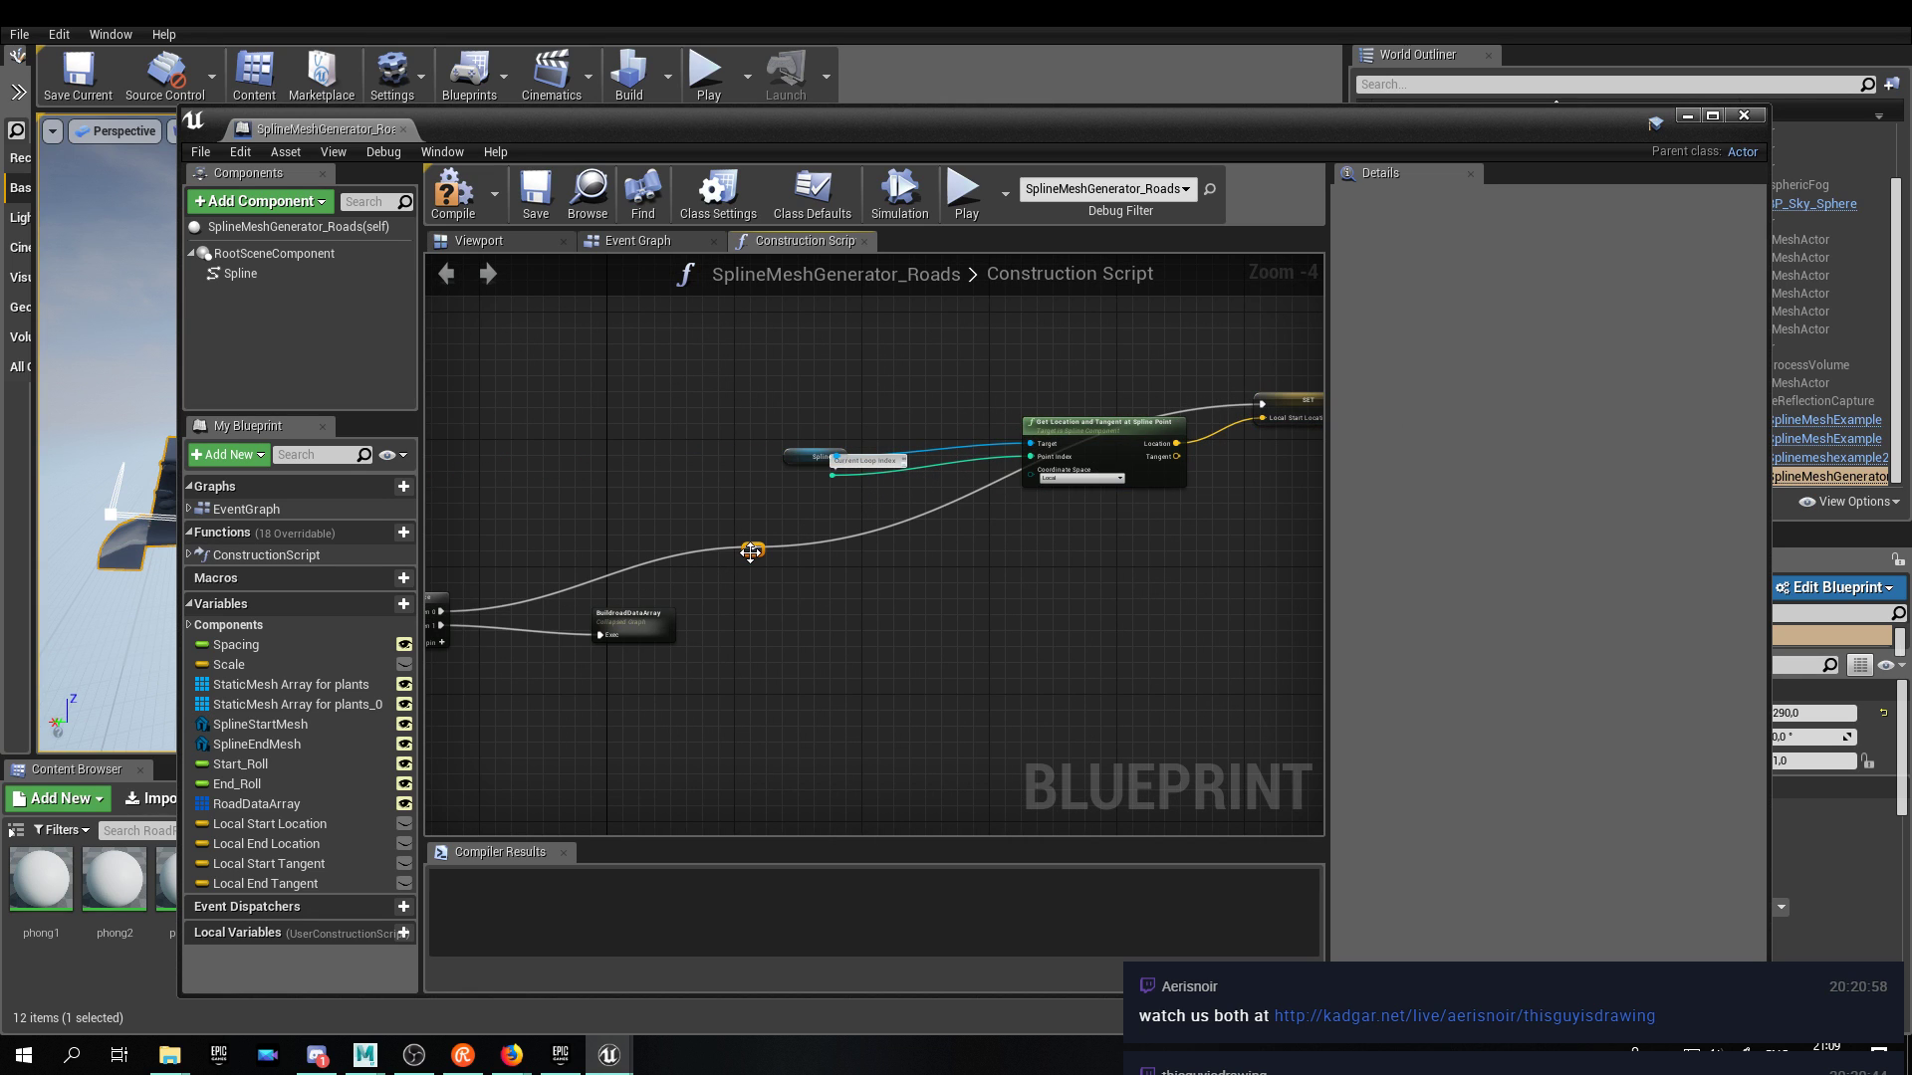
left_click_drag(752, 545, 710, 403)
right_click_drag(990, 526, 776, 562)
left_click_drag(669, 554, 694, 493)
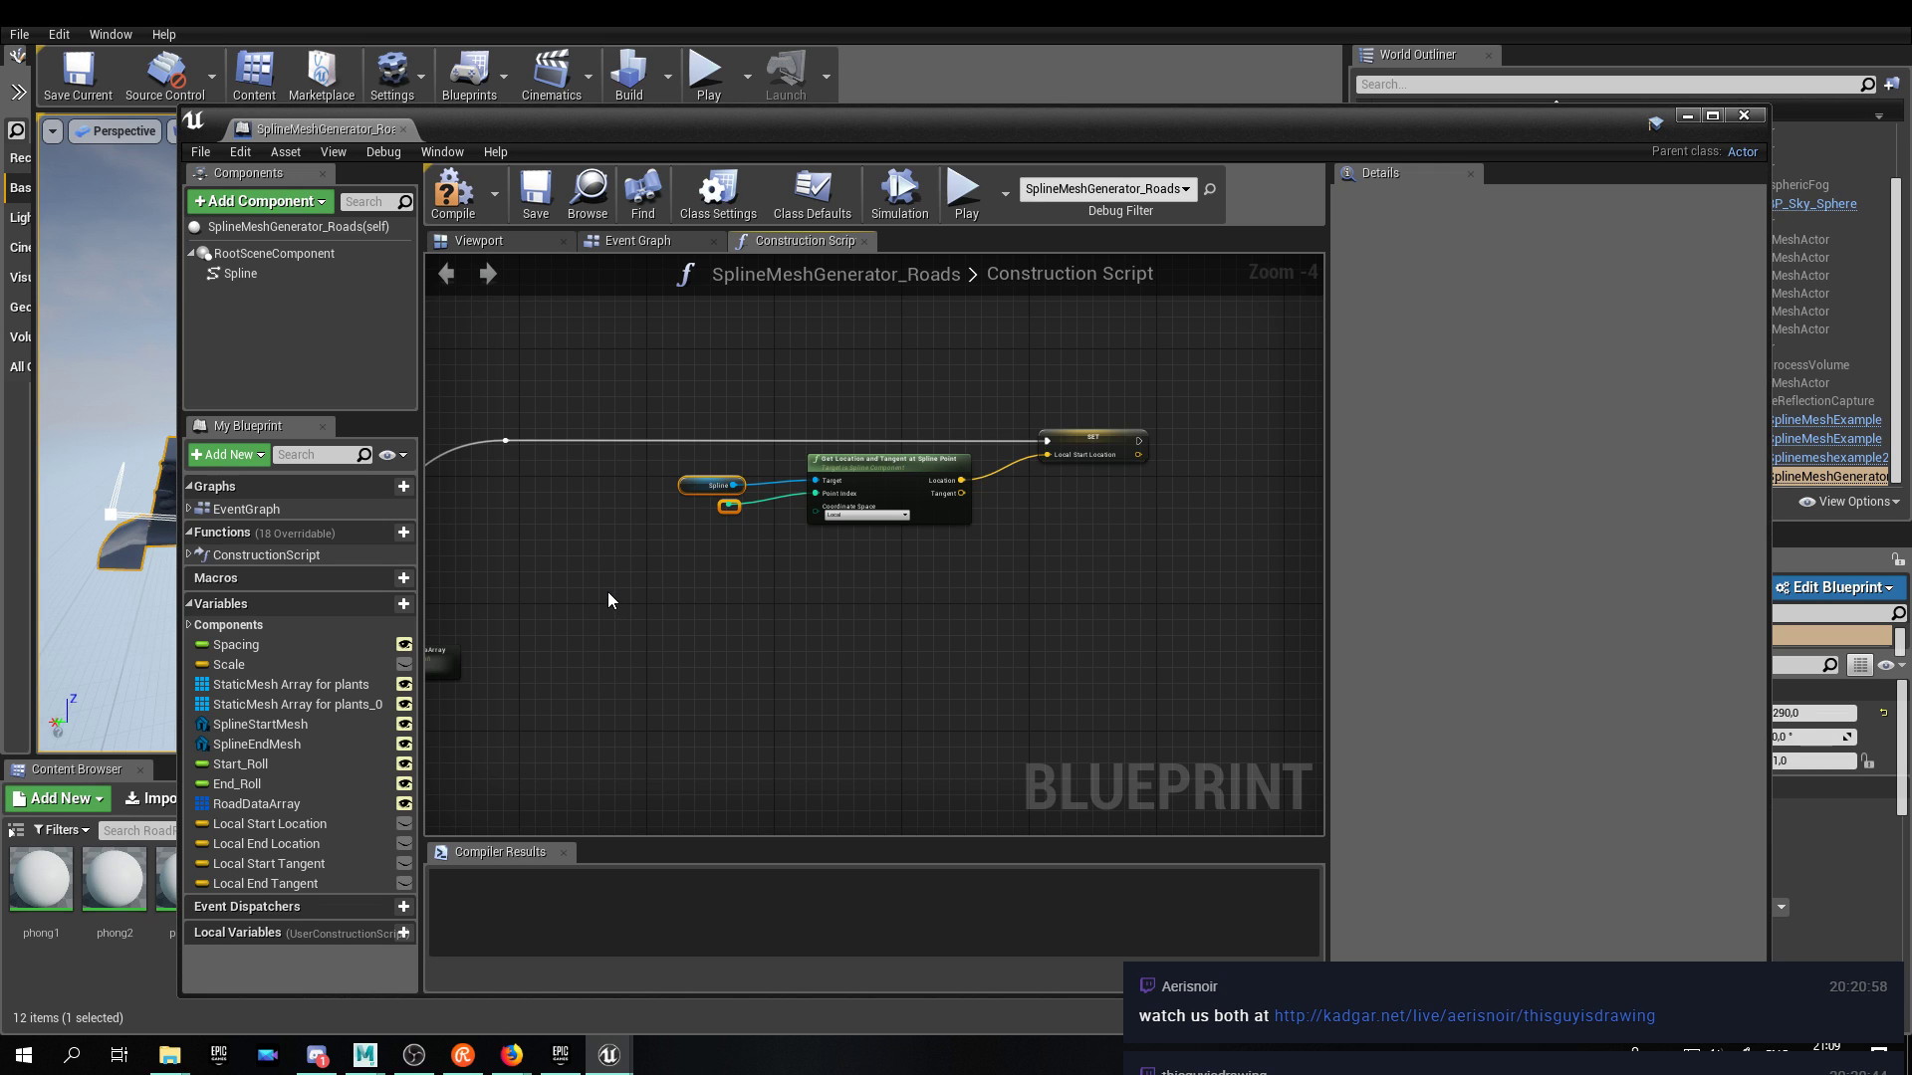
left_click(957, 597)
Add a Local Start Tangent setter after the Local Start Location setter and feed it from the Tangent output.
scroll(948, 612, "up", 1)
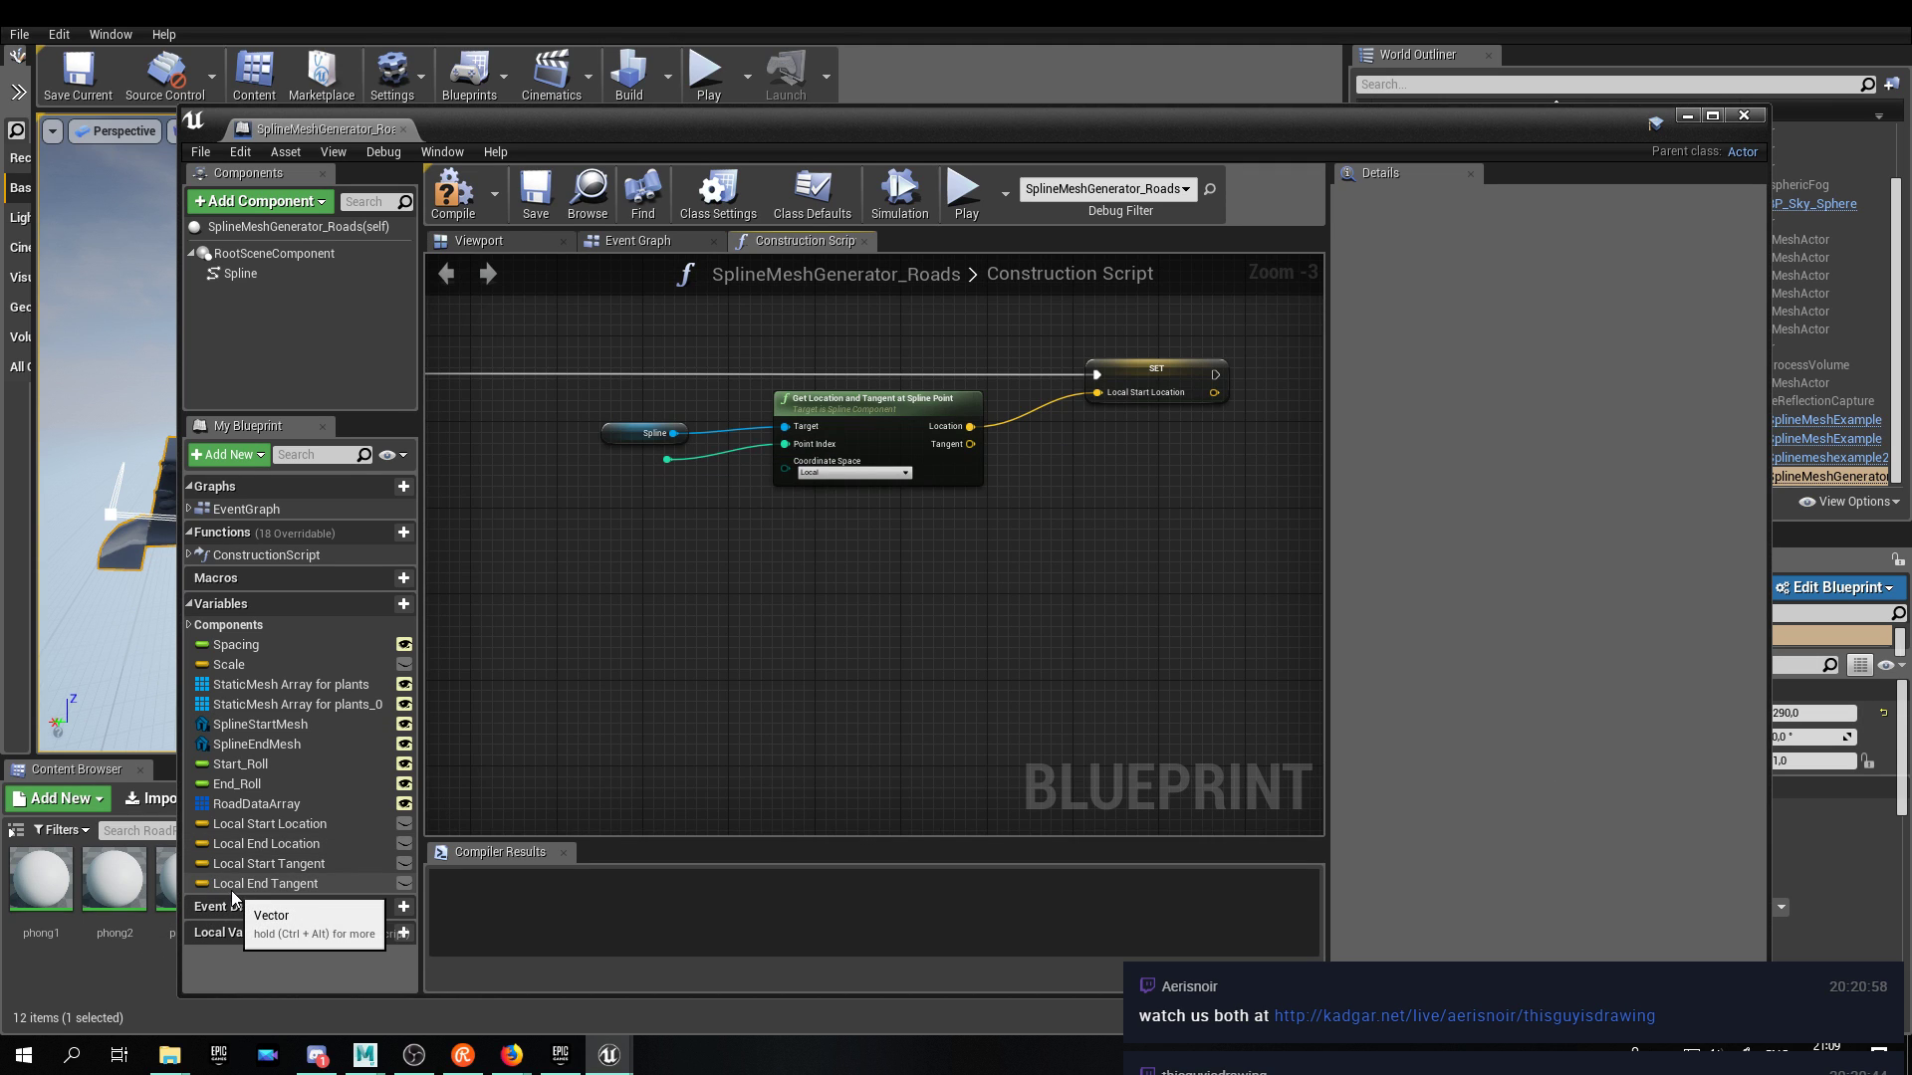
left_click_drag(225, 866, 1232, 496)
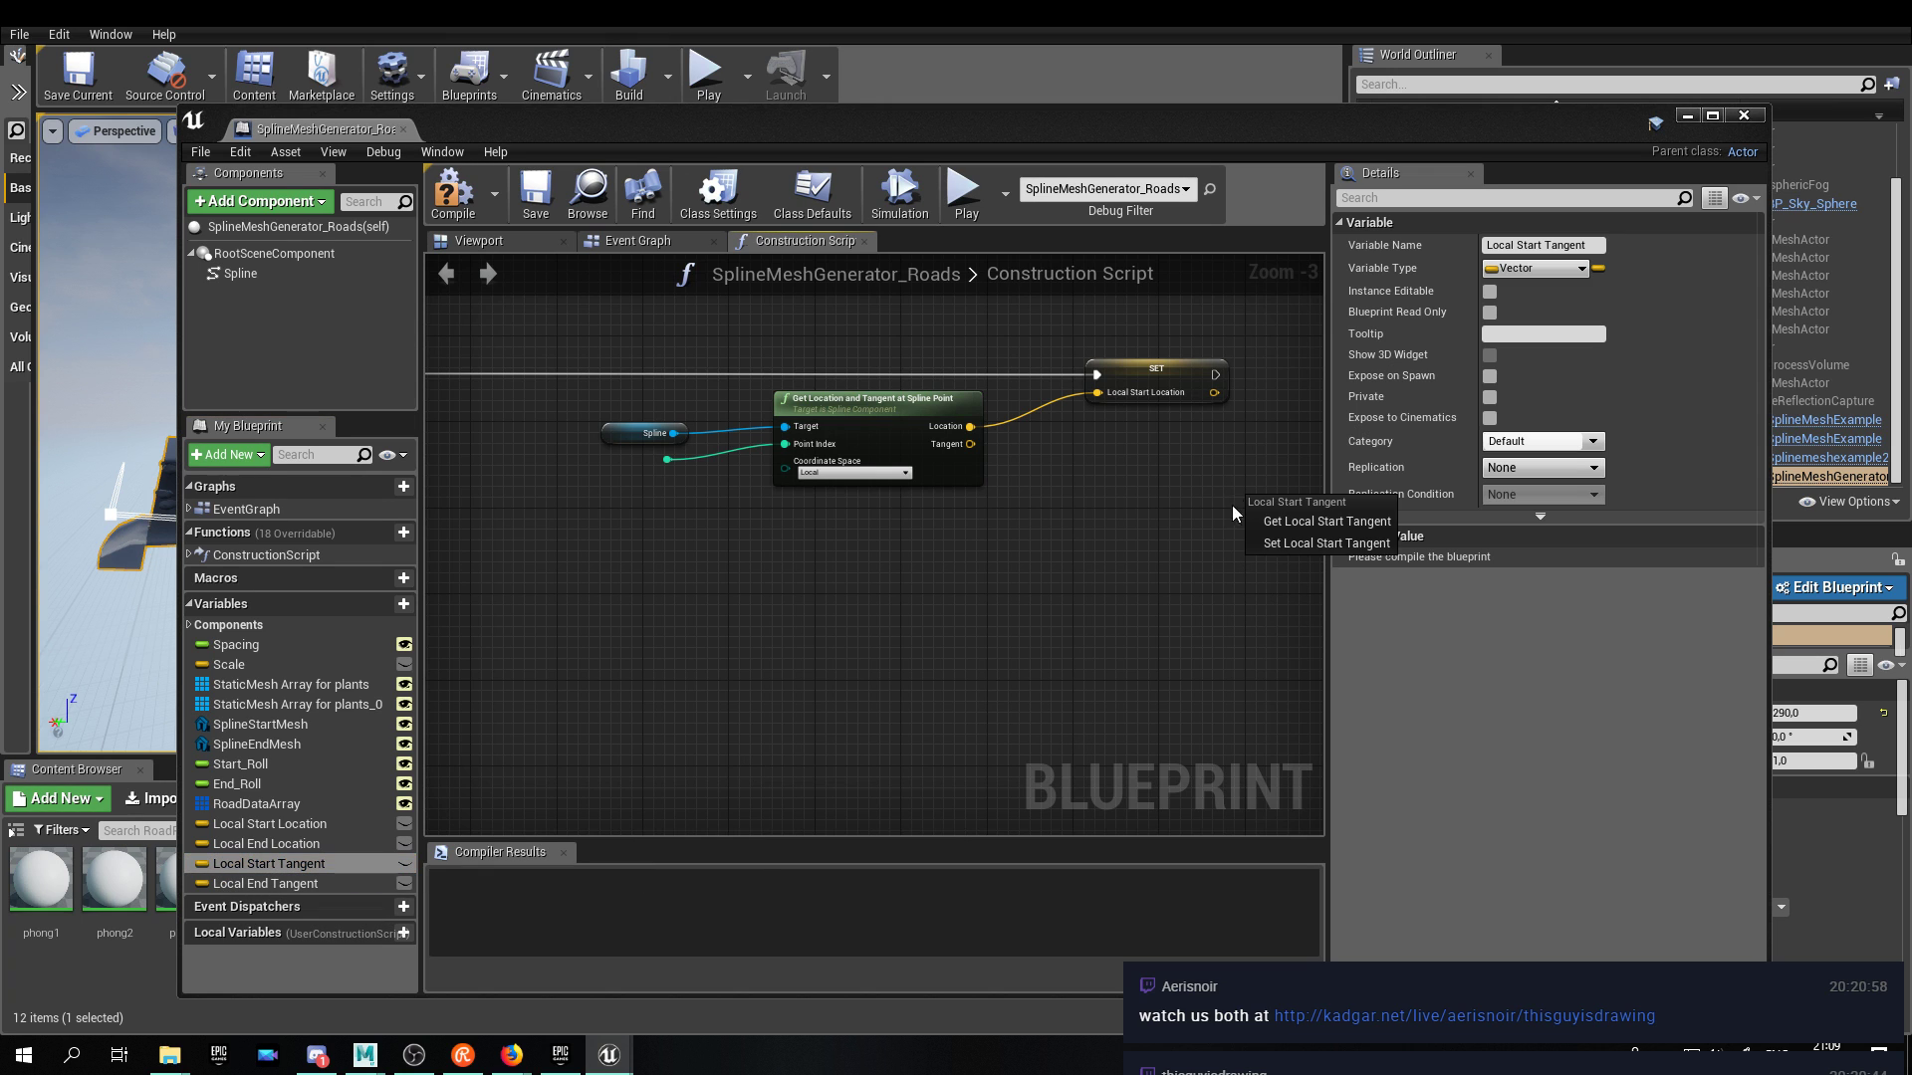
left_click(1284, 542)
right_click_drag(1288, 527, 830, 733)
left_click_drag(830, 733, 927, 593)
left_click_drag(758, 580, 893, 581)
right_click_drag(726, 674, 939, 642)
left_click_drag(725, 618, 1083, 539)
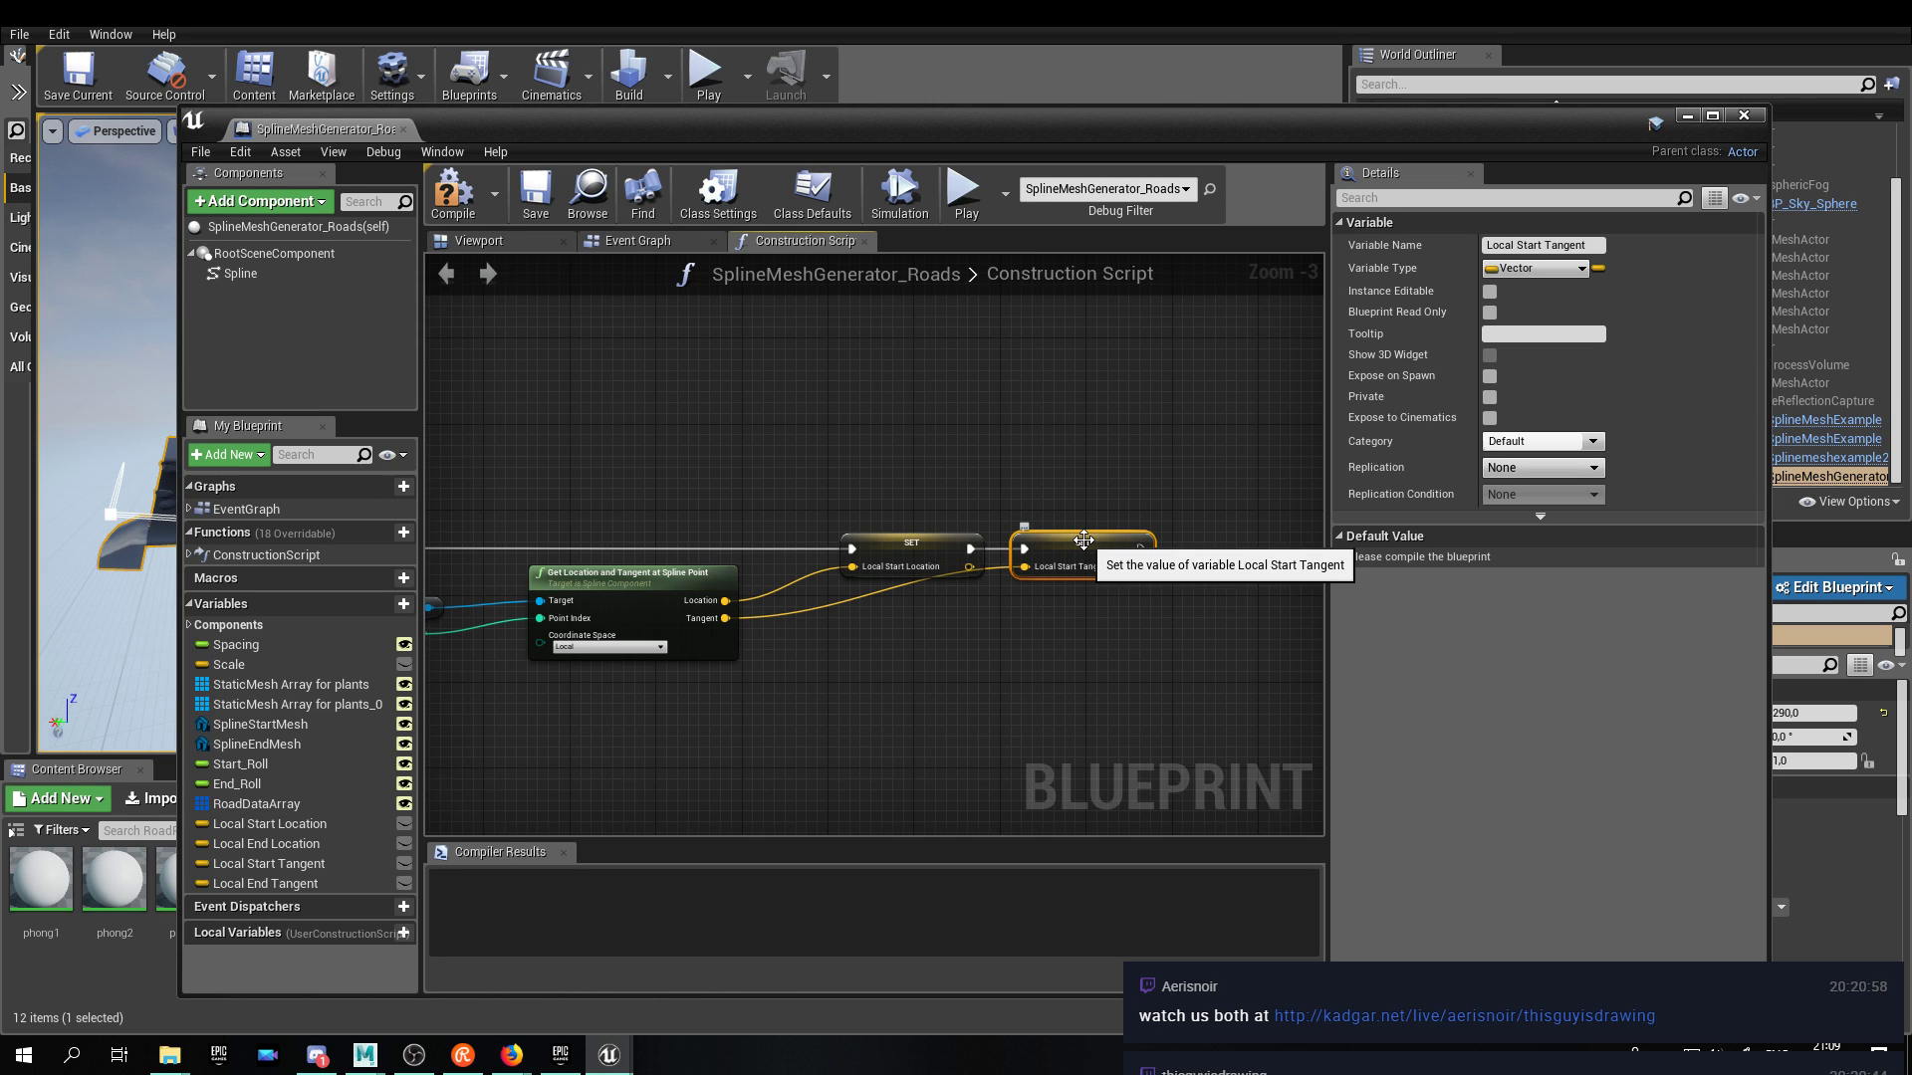
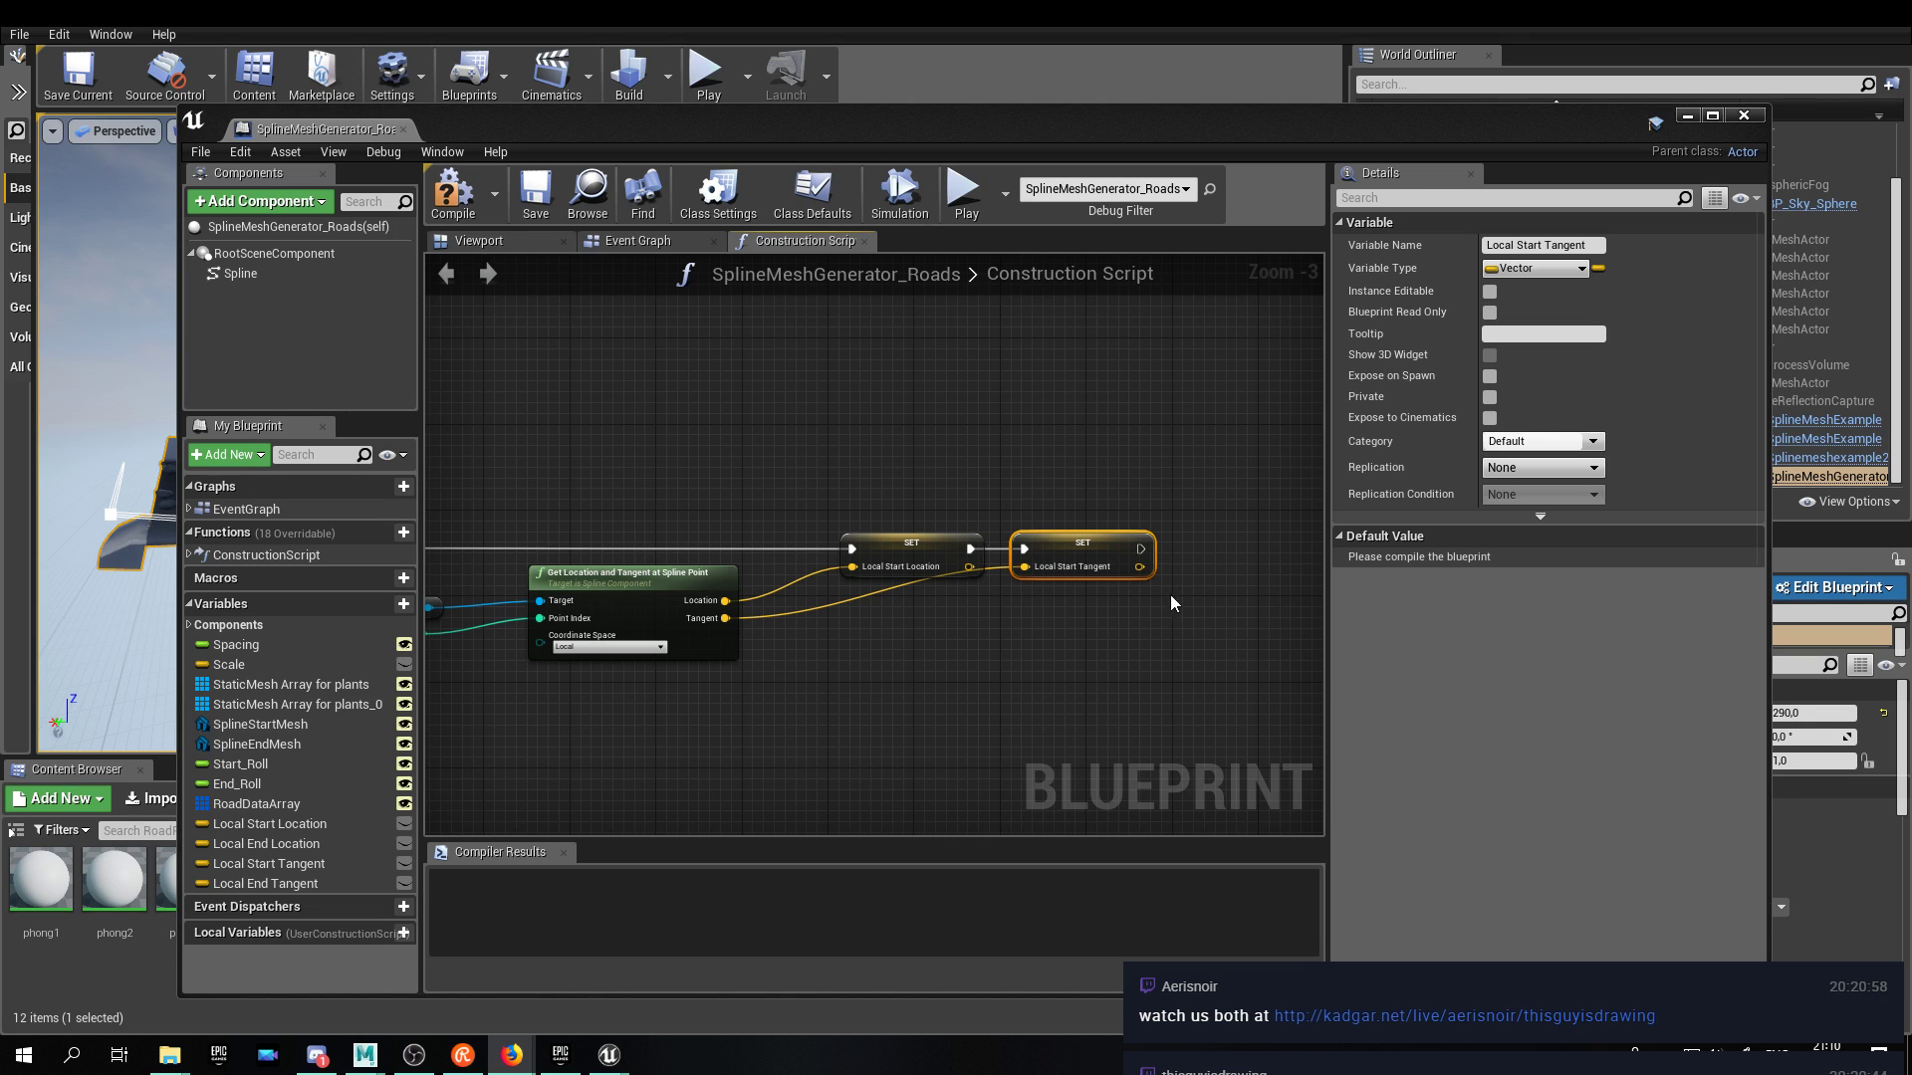
Tidy the Tangent and Location wires with a reroute point on each and compile the blueprint.
double_click(806, 608)
left_click_drag(805, 609, 979, 633)
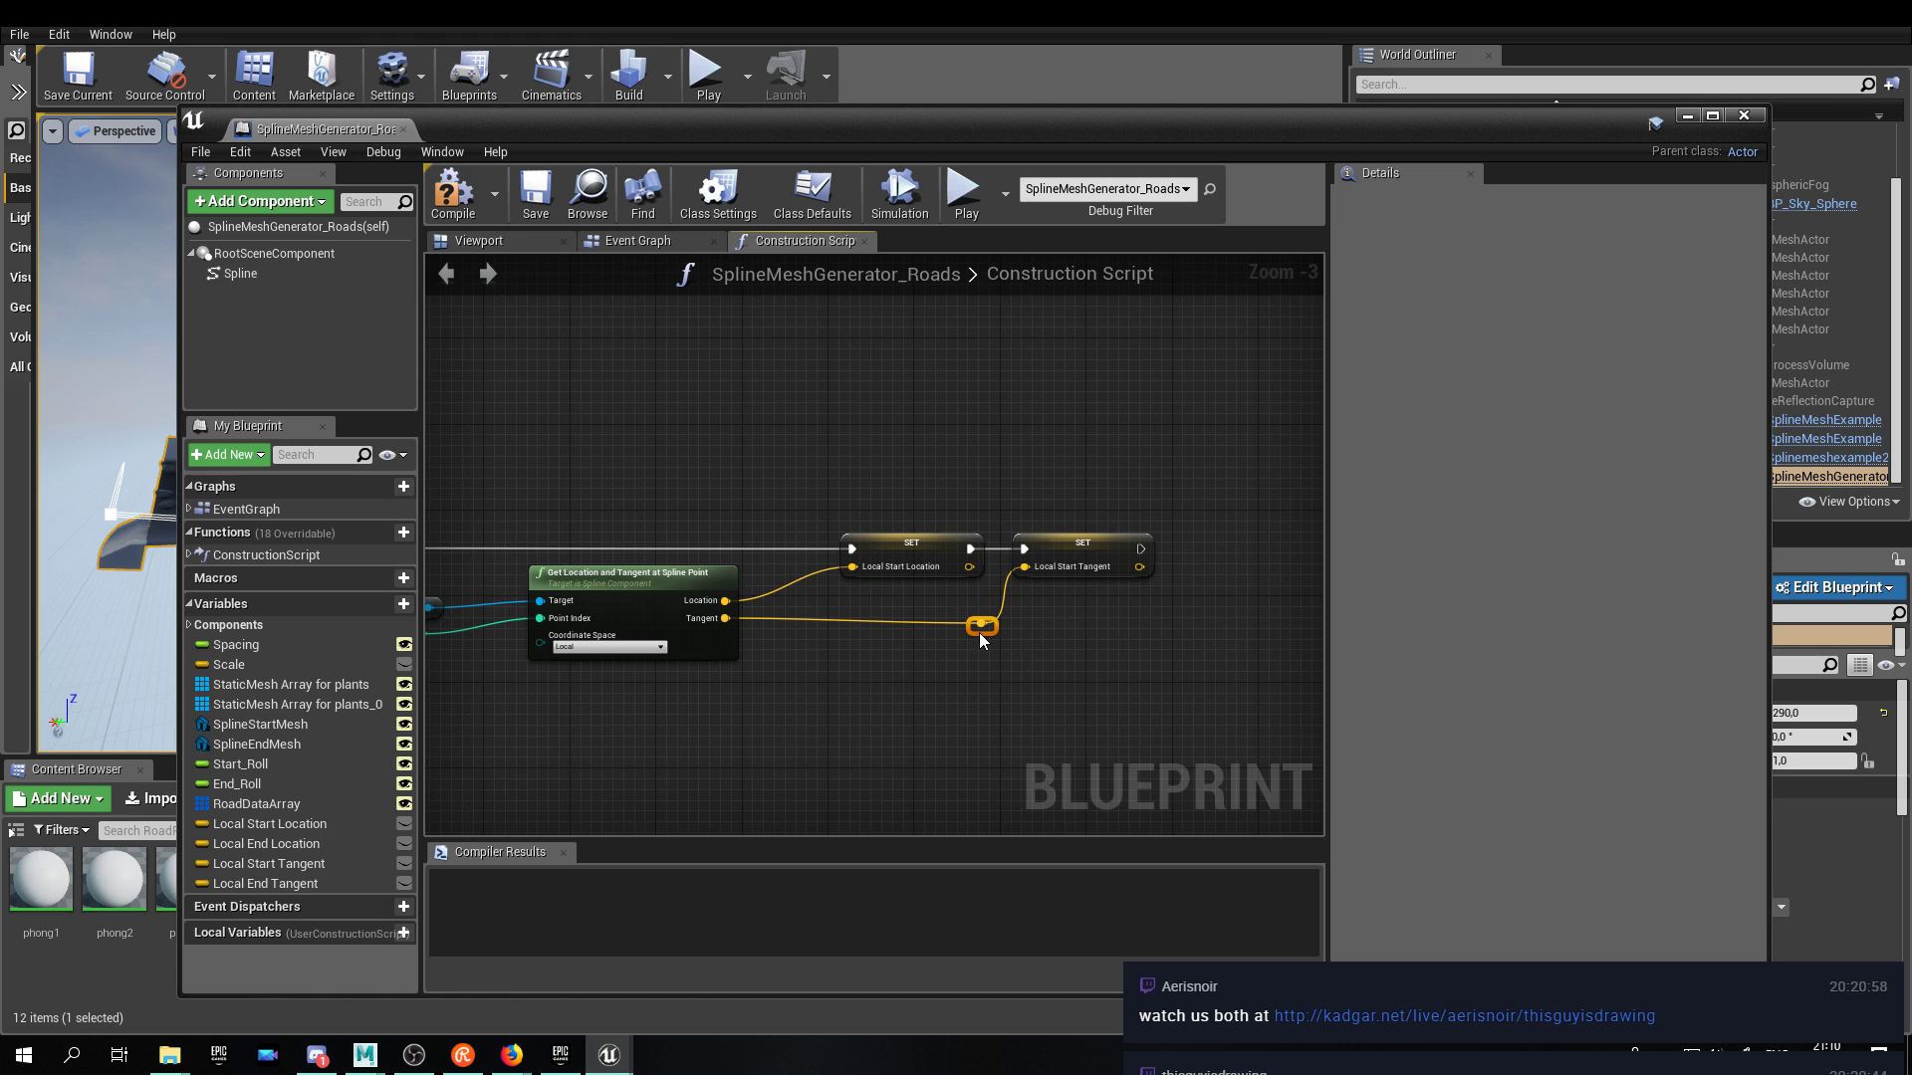
double_click(773, 597)
left_click_drag(773, 597, 809, 614)
left_click(887, 682)
right_click_drag(935, 684, 1035, 619)
left_click(453, 199)
Inspect the BuildRoadDataArray collapsed graph, then return to the start tangent and location nodes in the Construction Script.
scroll(798, 516, "down", 4)
right_click_drag(585, 626, 851, 563)
scroll(852, 561, "up", 4)
double_click(805, 536)
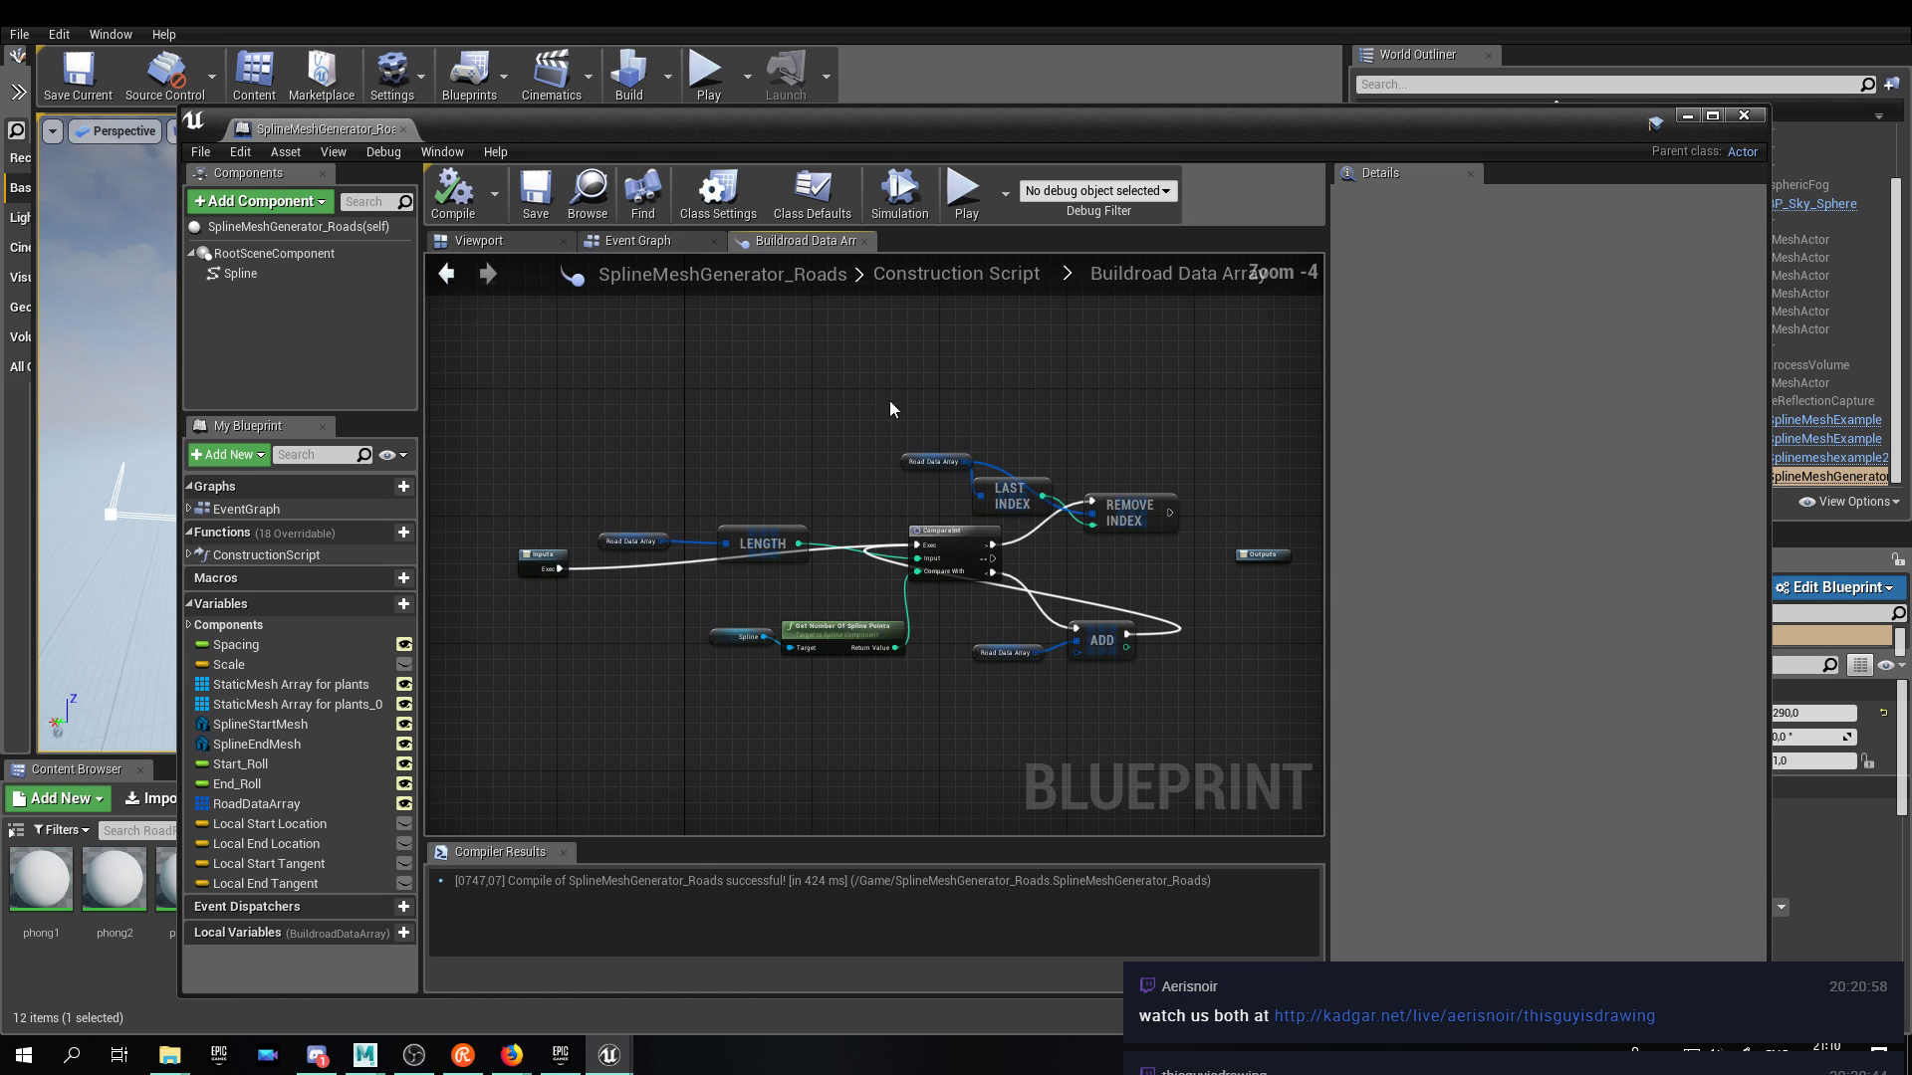
left_click(637, 240)
left_click(797, 240)
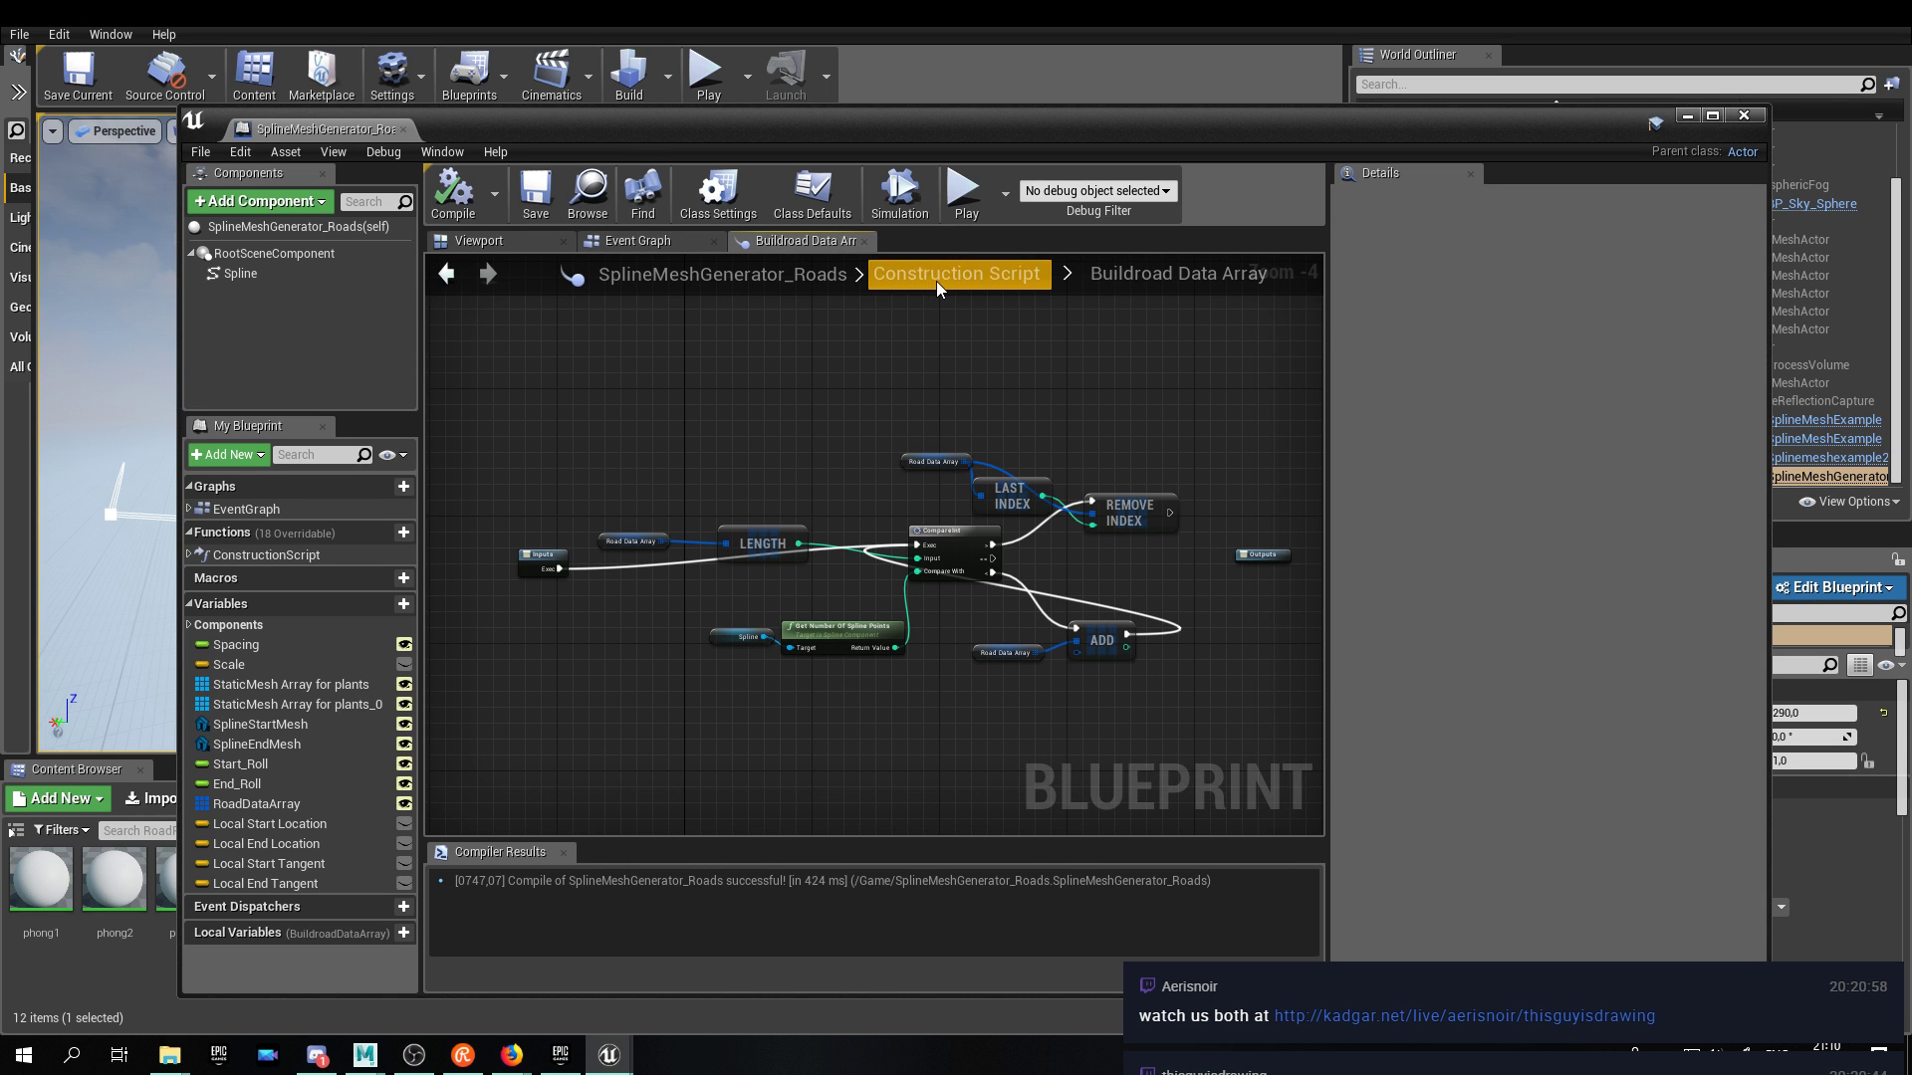
left_click(936, 279)
right_click_drag(1036, 457, 834, 410)
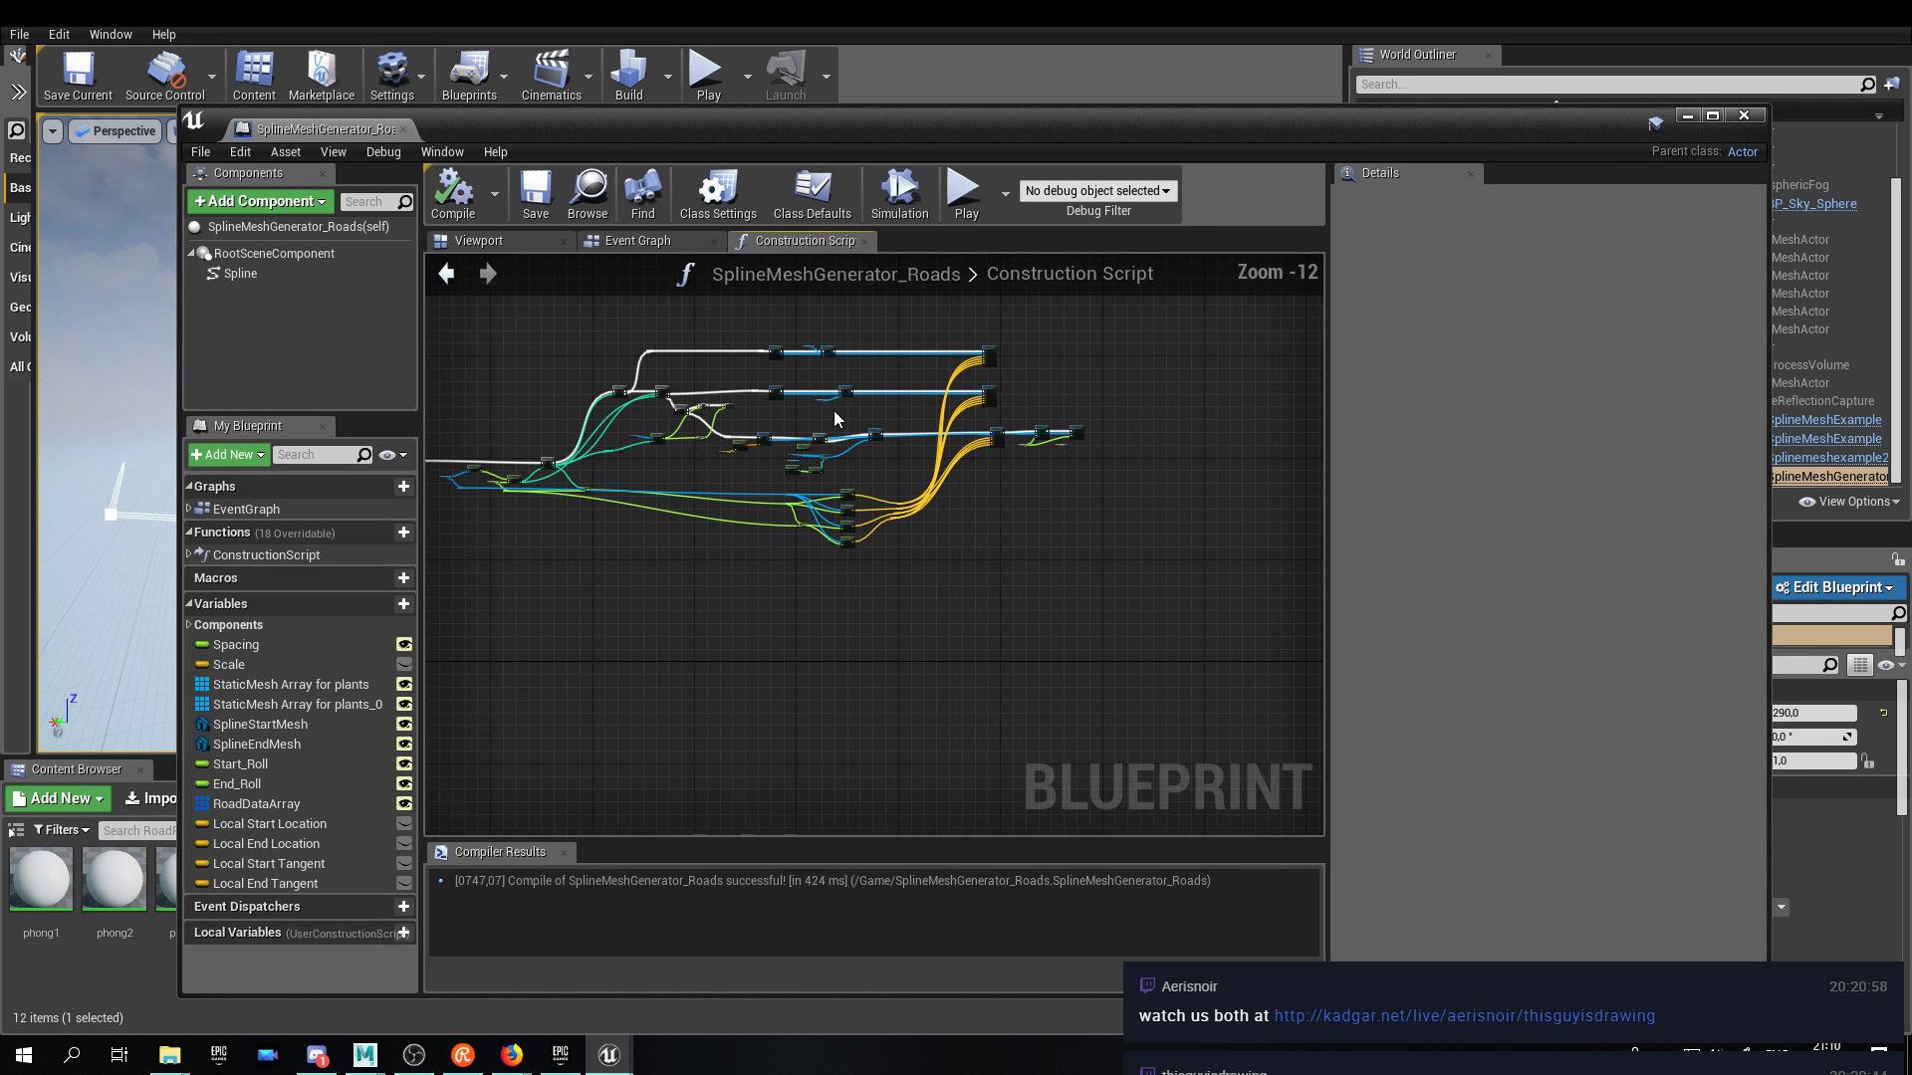
right_click_drag(840, 597, 994, 666)
scroll(1014, 669, "up", 10)
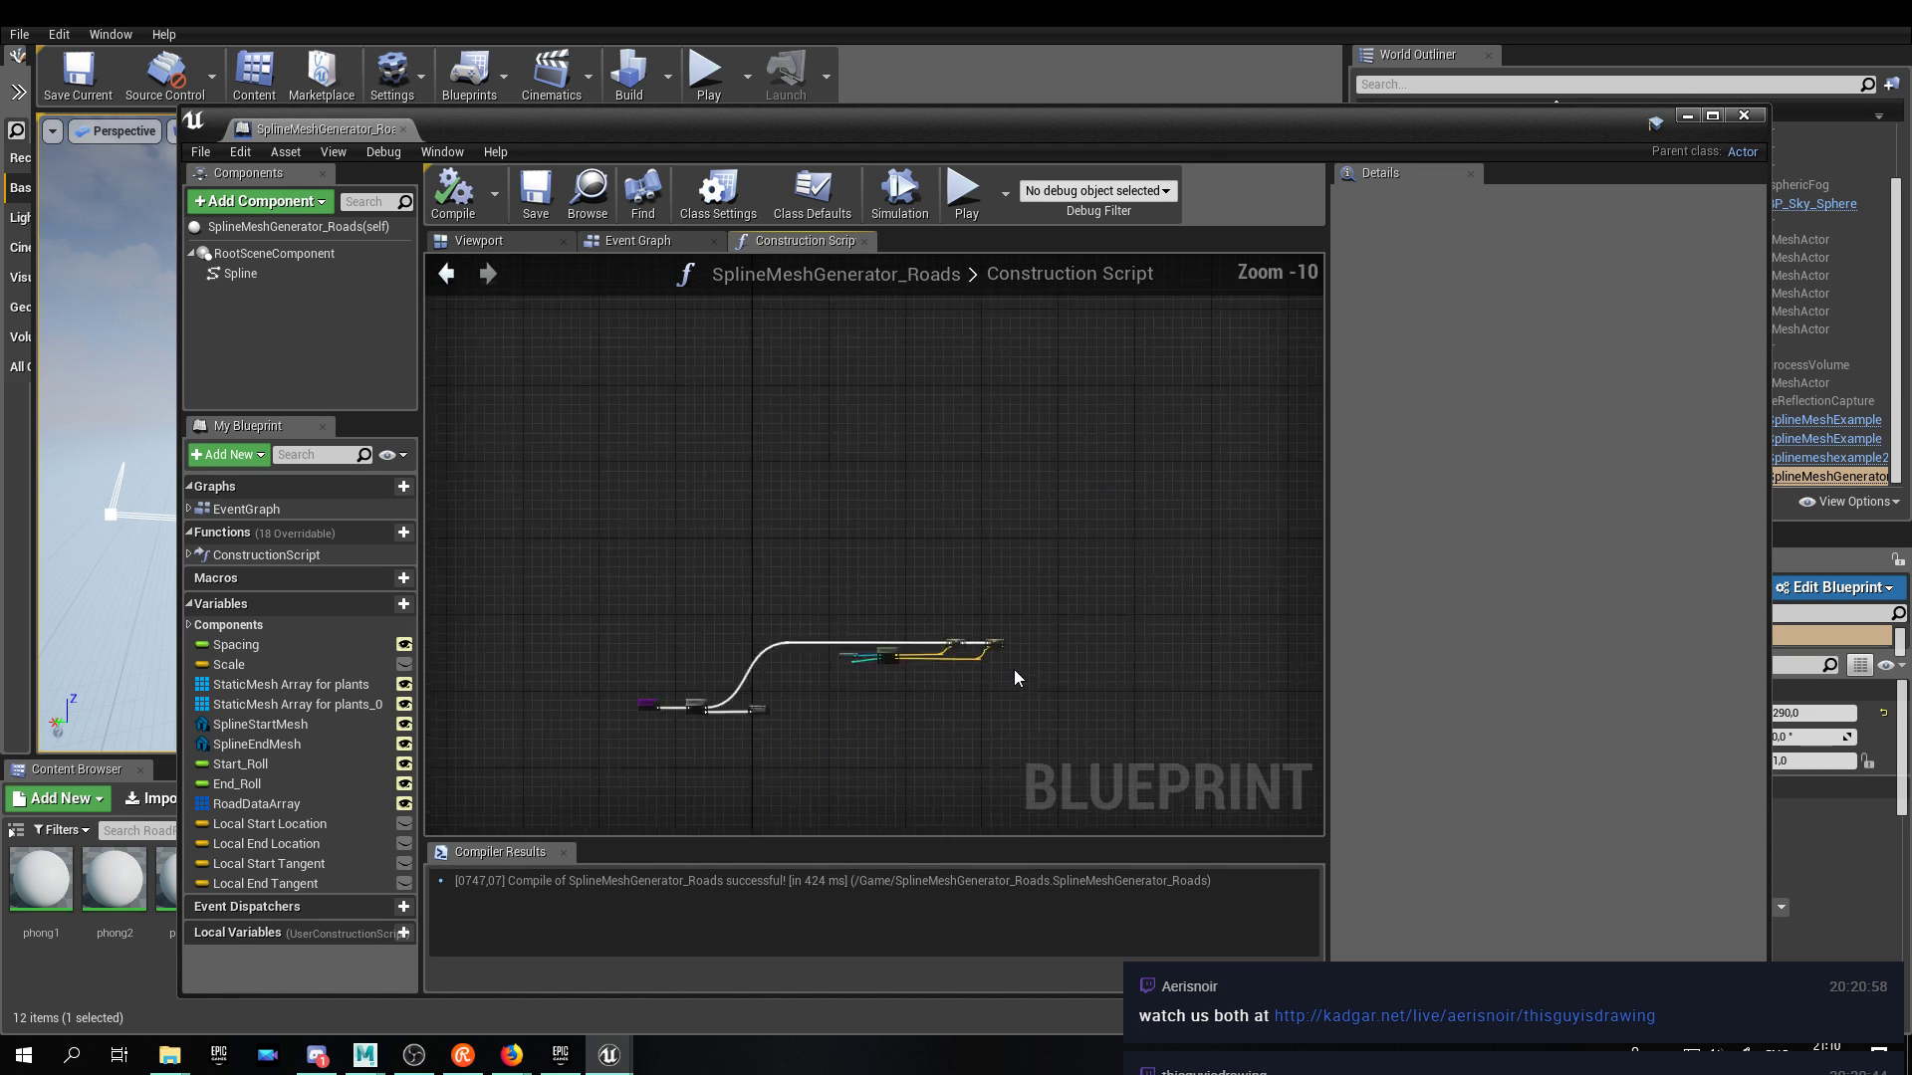
right_click_drag(1054, 690, 1474, 541)
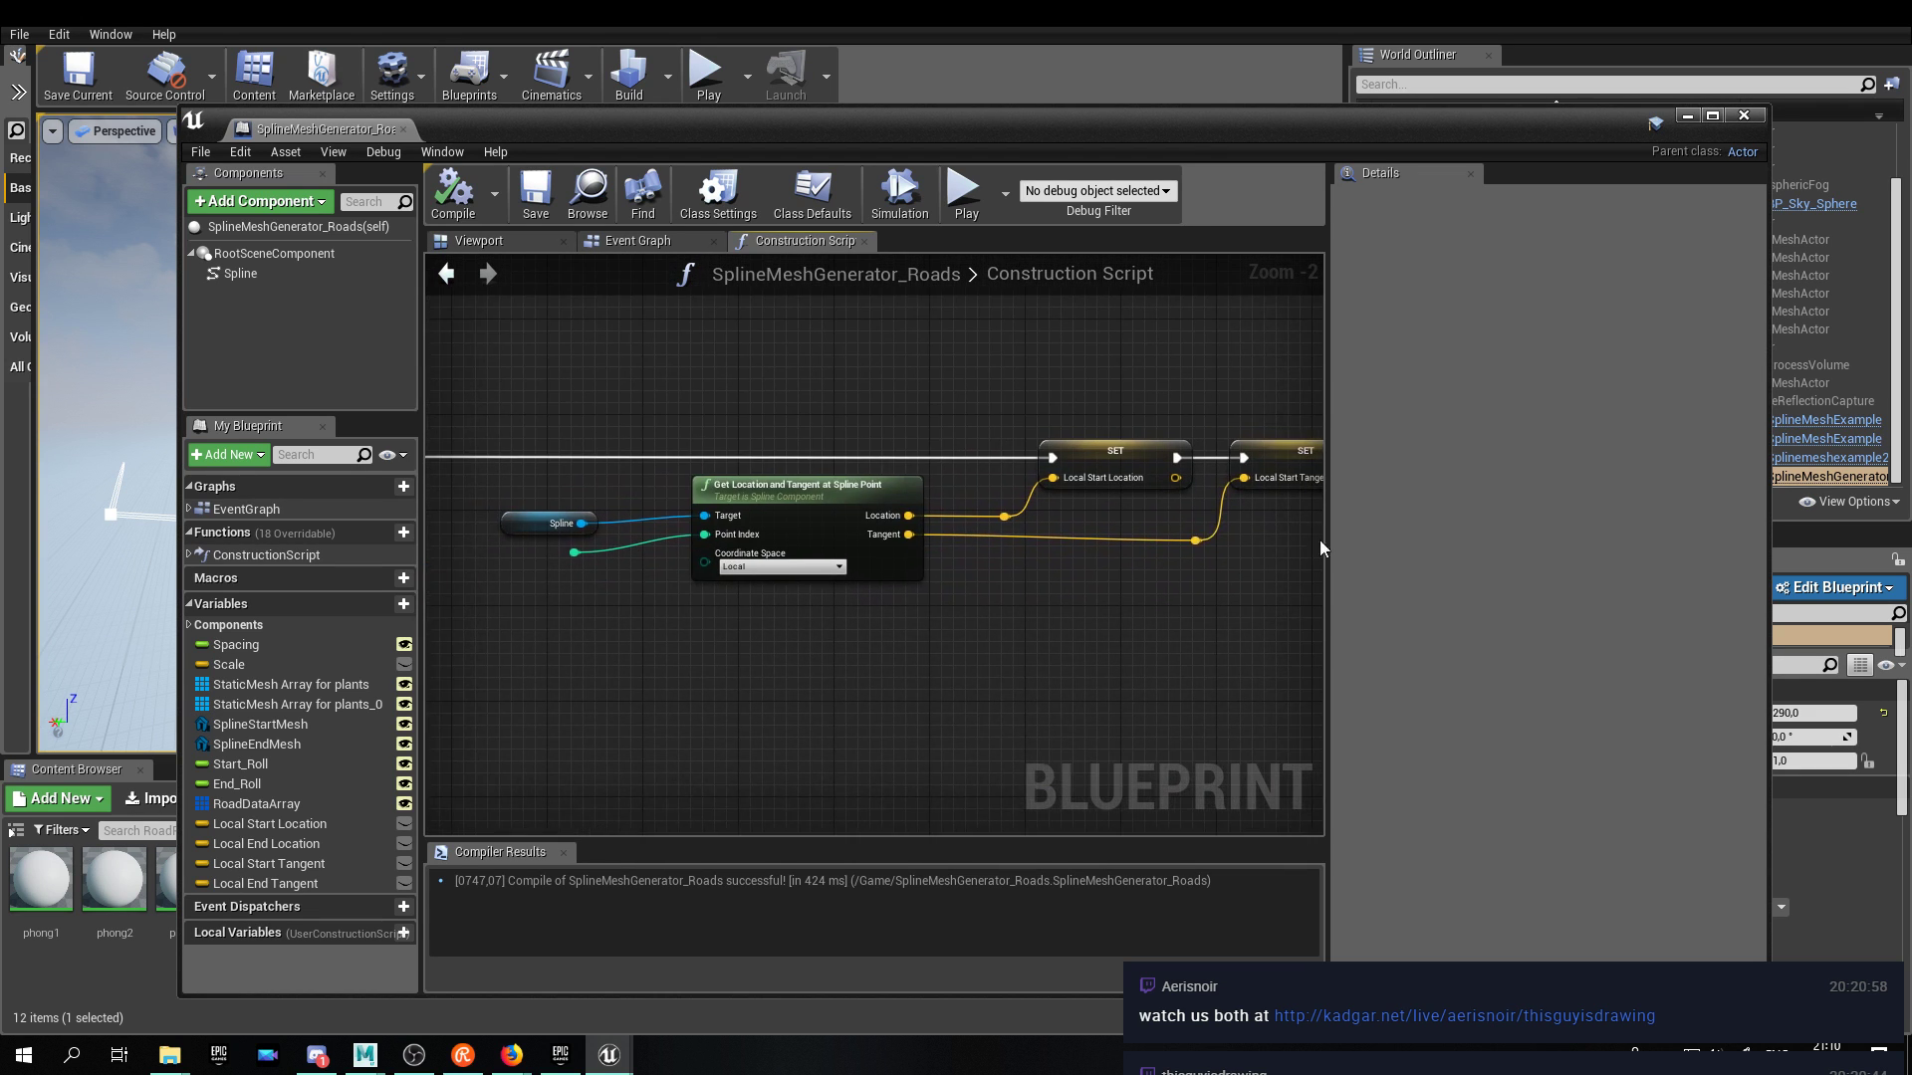
Duplicate the Spline, loop index and Get Location and Tangent at Spline Point nodes and place the copies after the Local Start Tangent setter.
left_click_drag(878, 661, 559, 488)
right_click_drag(1112, 740, 424, 711)
key("ctrl+v")
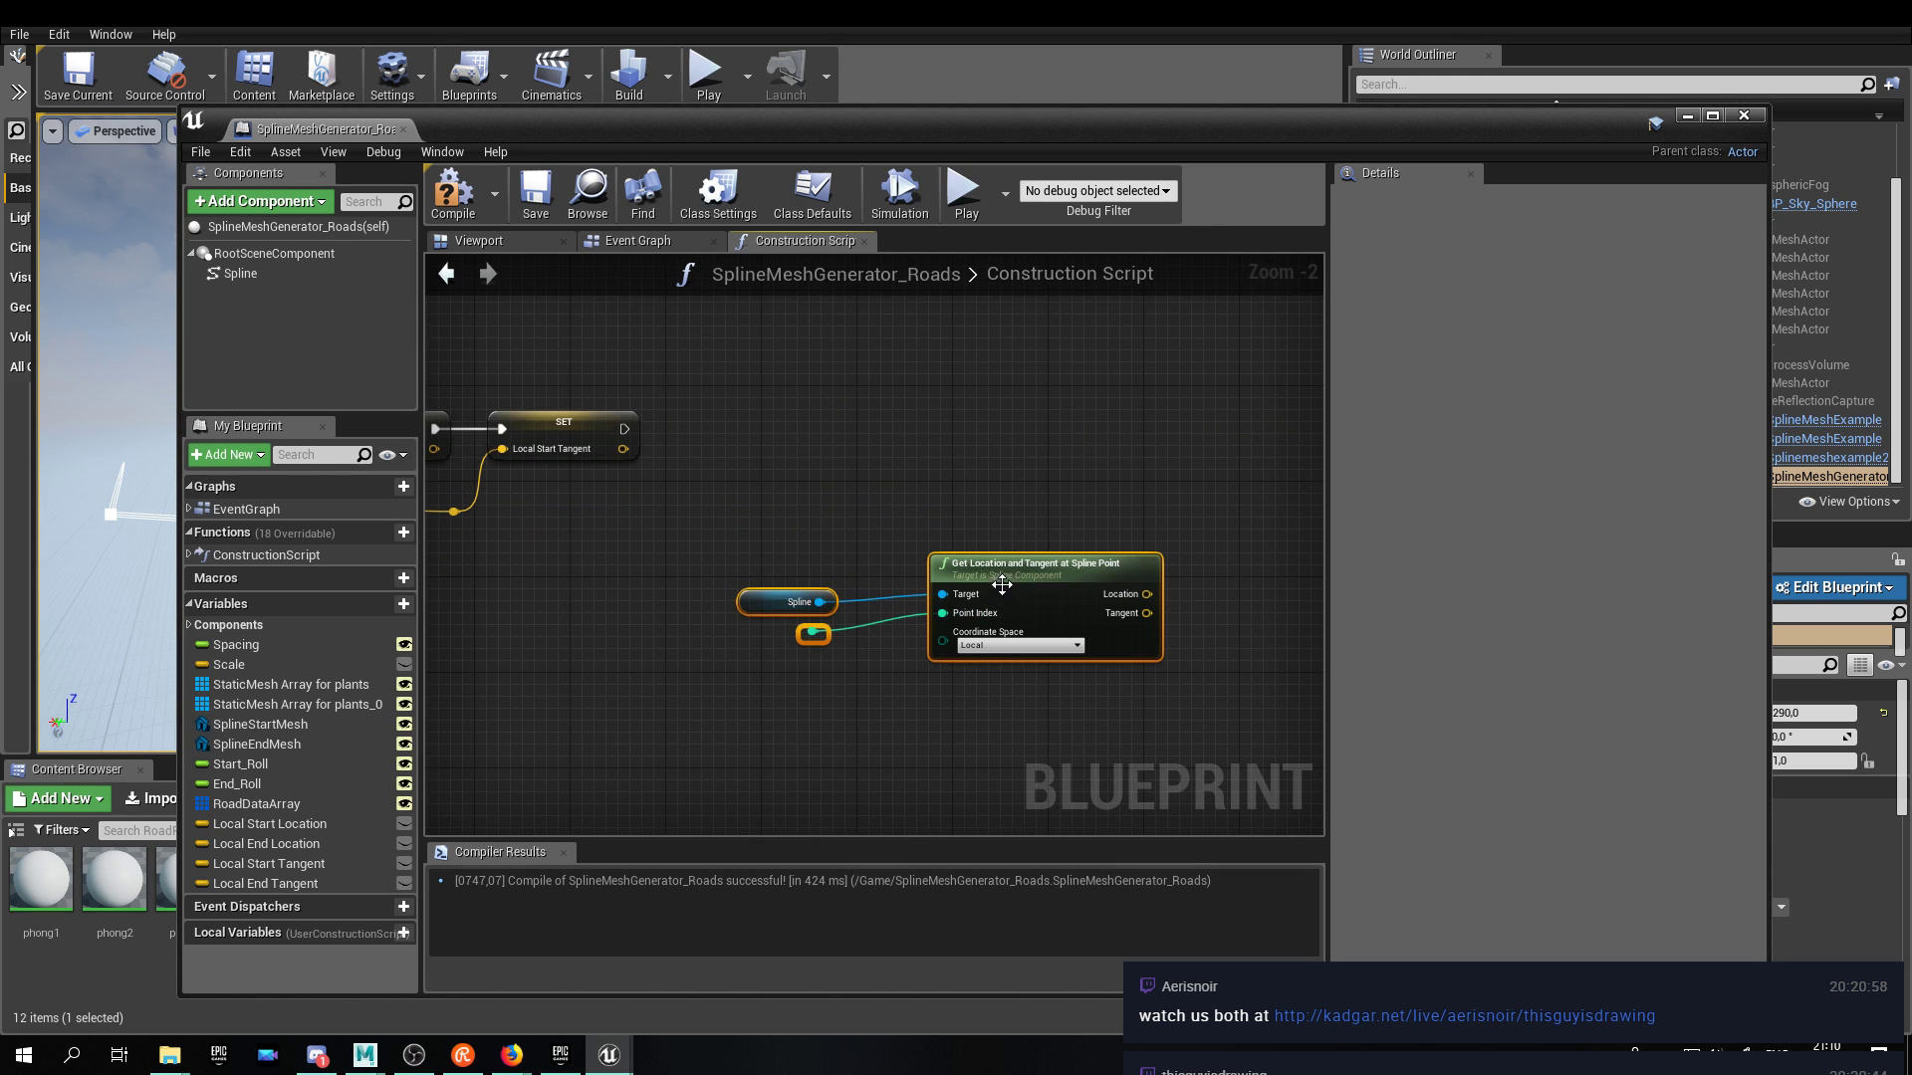
left_click_drag(1000, 583, 795, 526)
Place setters for Local End Location and Local End Tangent beside the duplicated spline point node.
left_click_drag(299, 844, 1021, 430)
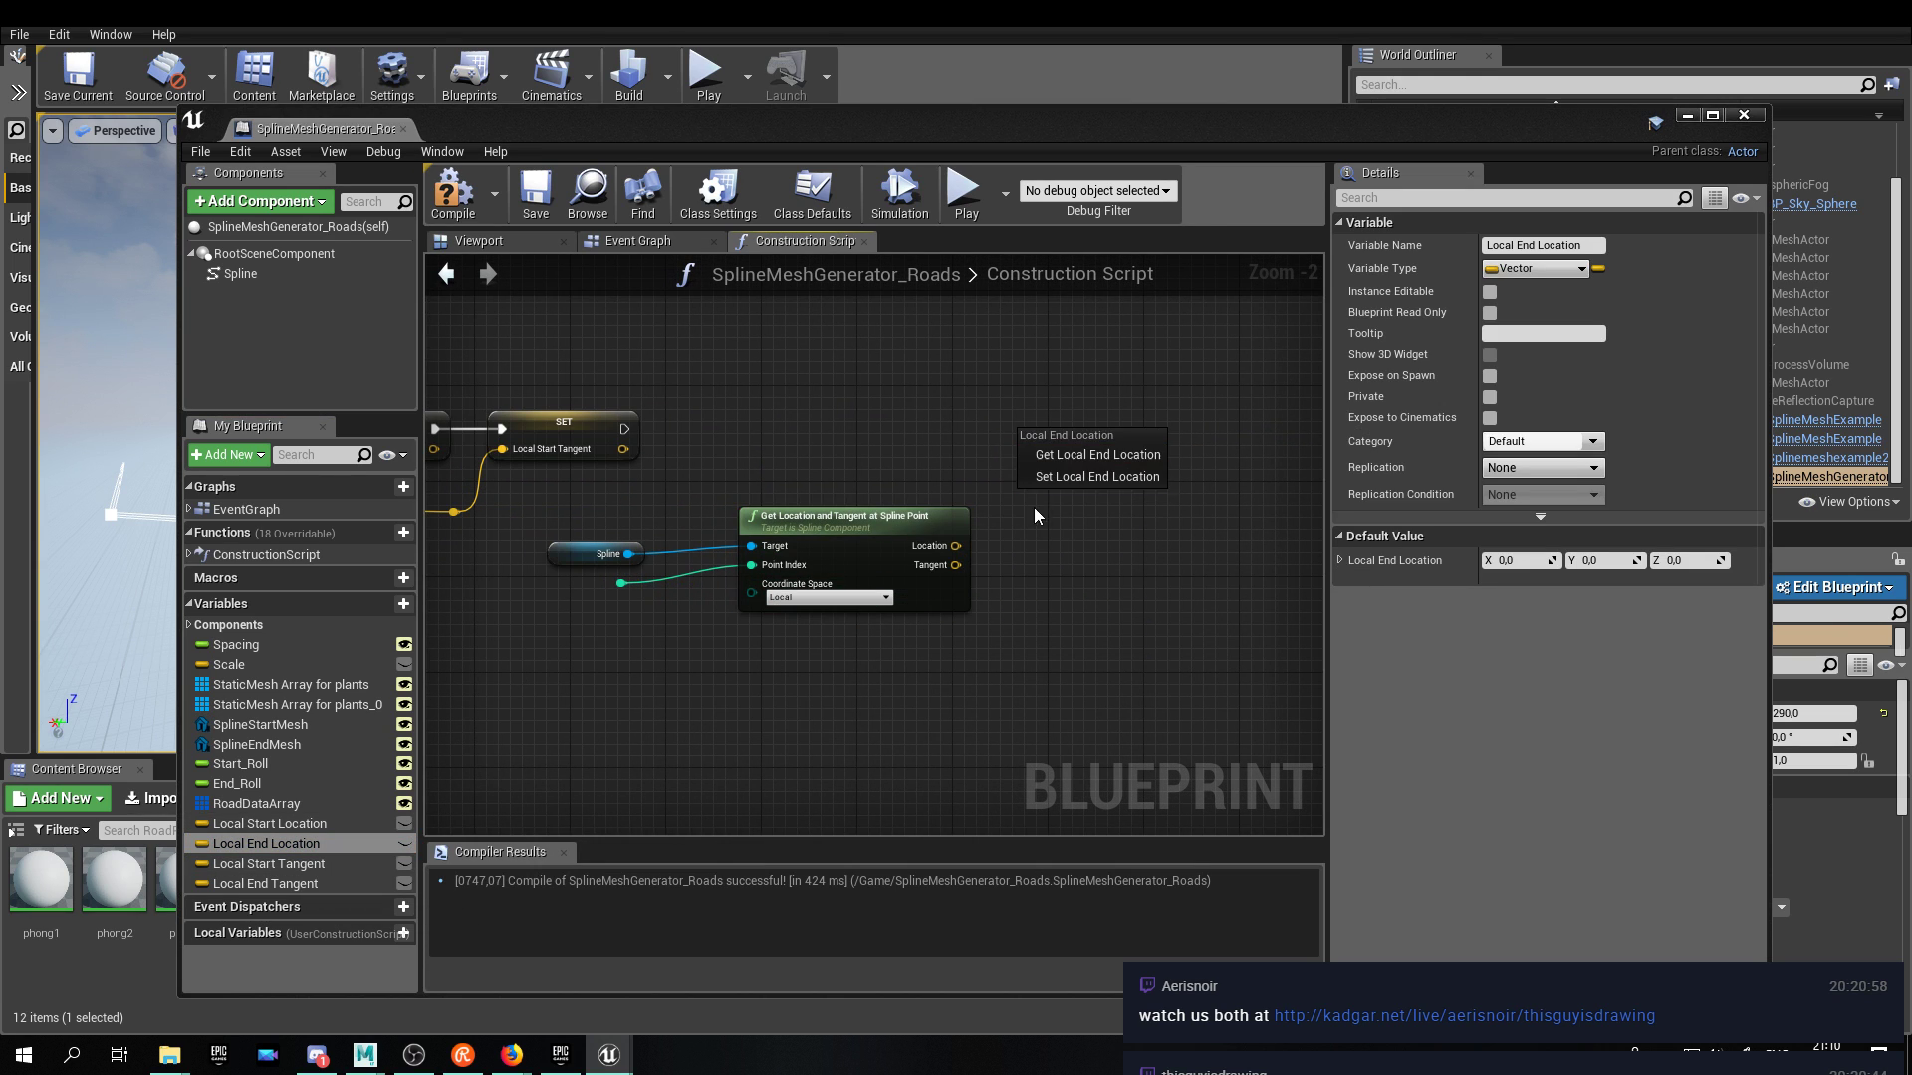
left_click(1052, 481)
left_click_drag(265, 883, 1245, 442)
left_click(1255, 481)
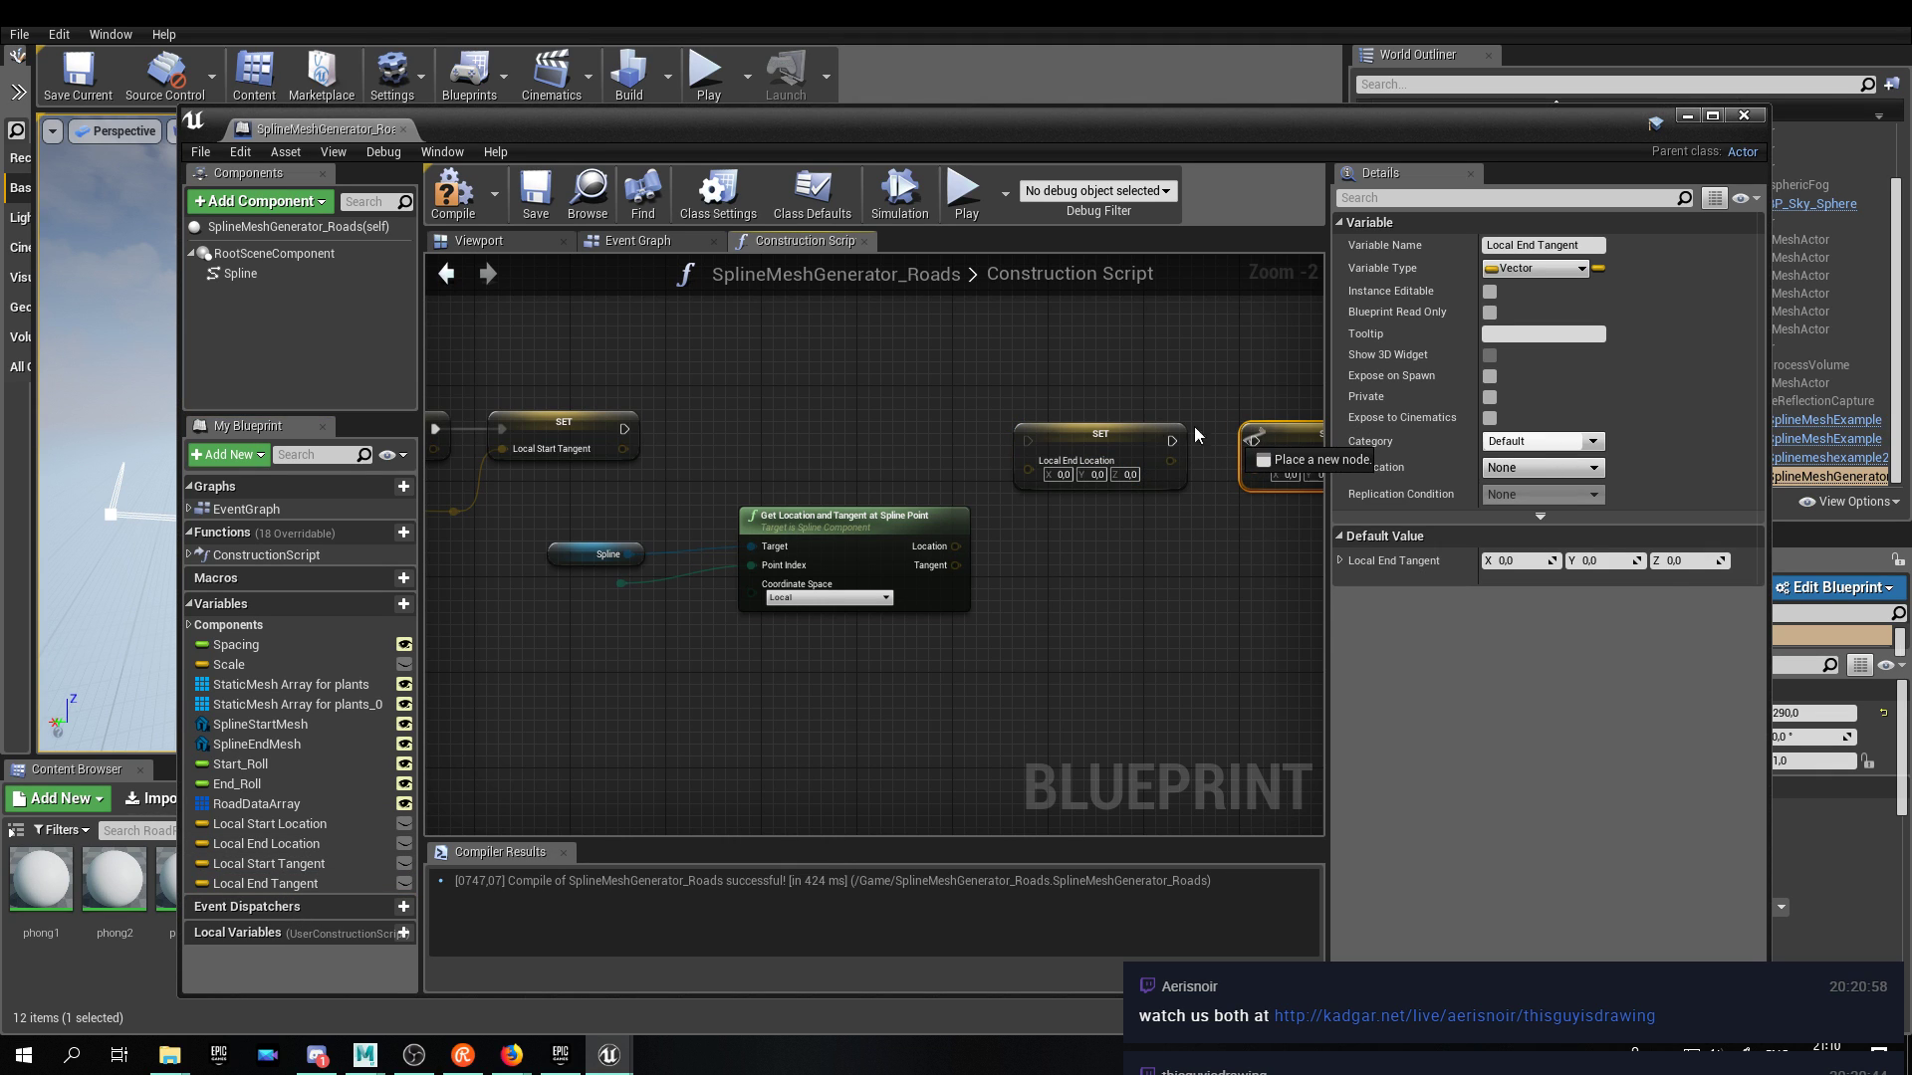
Chain both end setters after Local Start Tangent and feed them from the duplicated node's Location and Tangent outputs.
left_click_drag(626, 434, 1030, 445)
left_click_drag(1172, 441, 1255, 441)
left_click_drag(957, 547, 1256, 470)
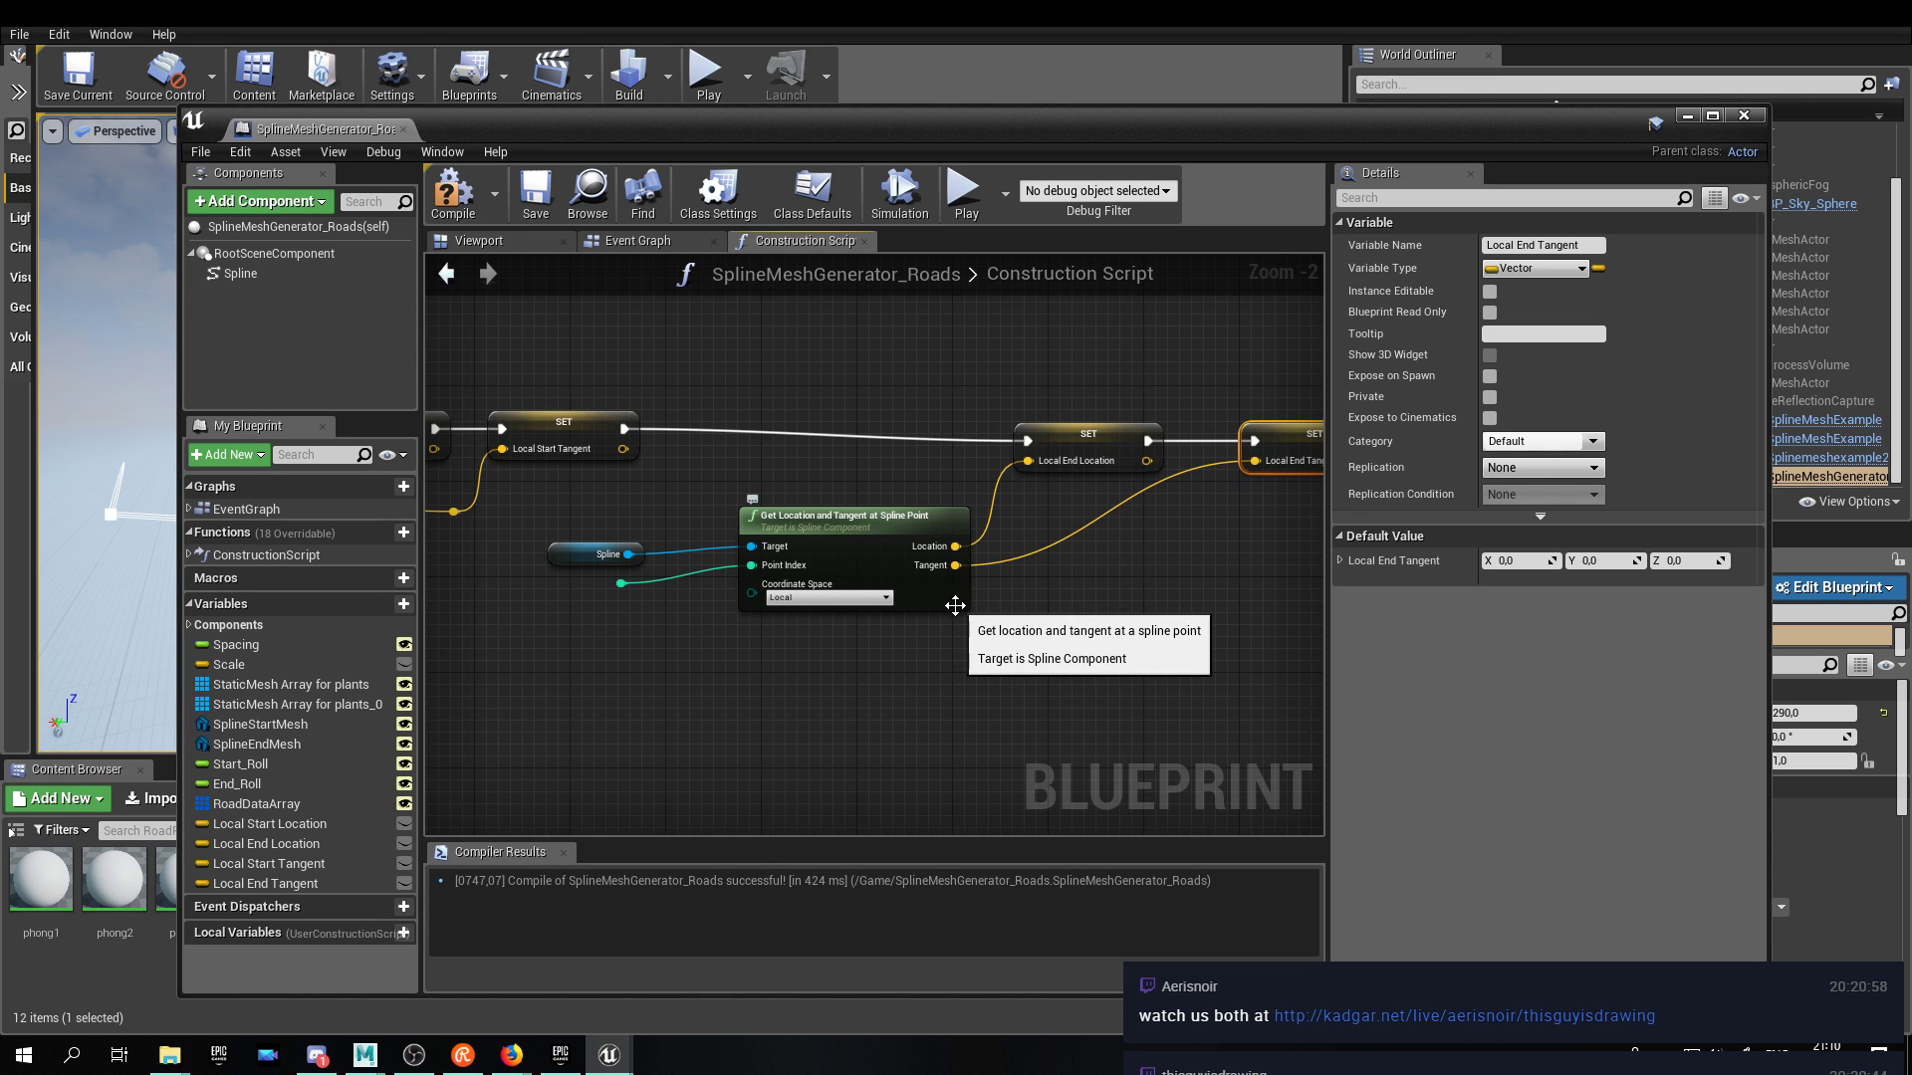
right_click_drag(628, 594, 795, 607)
right_click(771, 619)
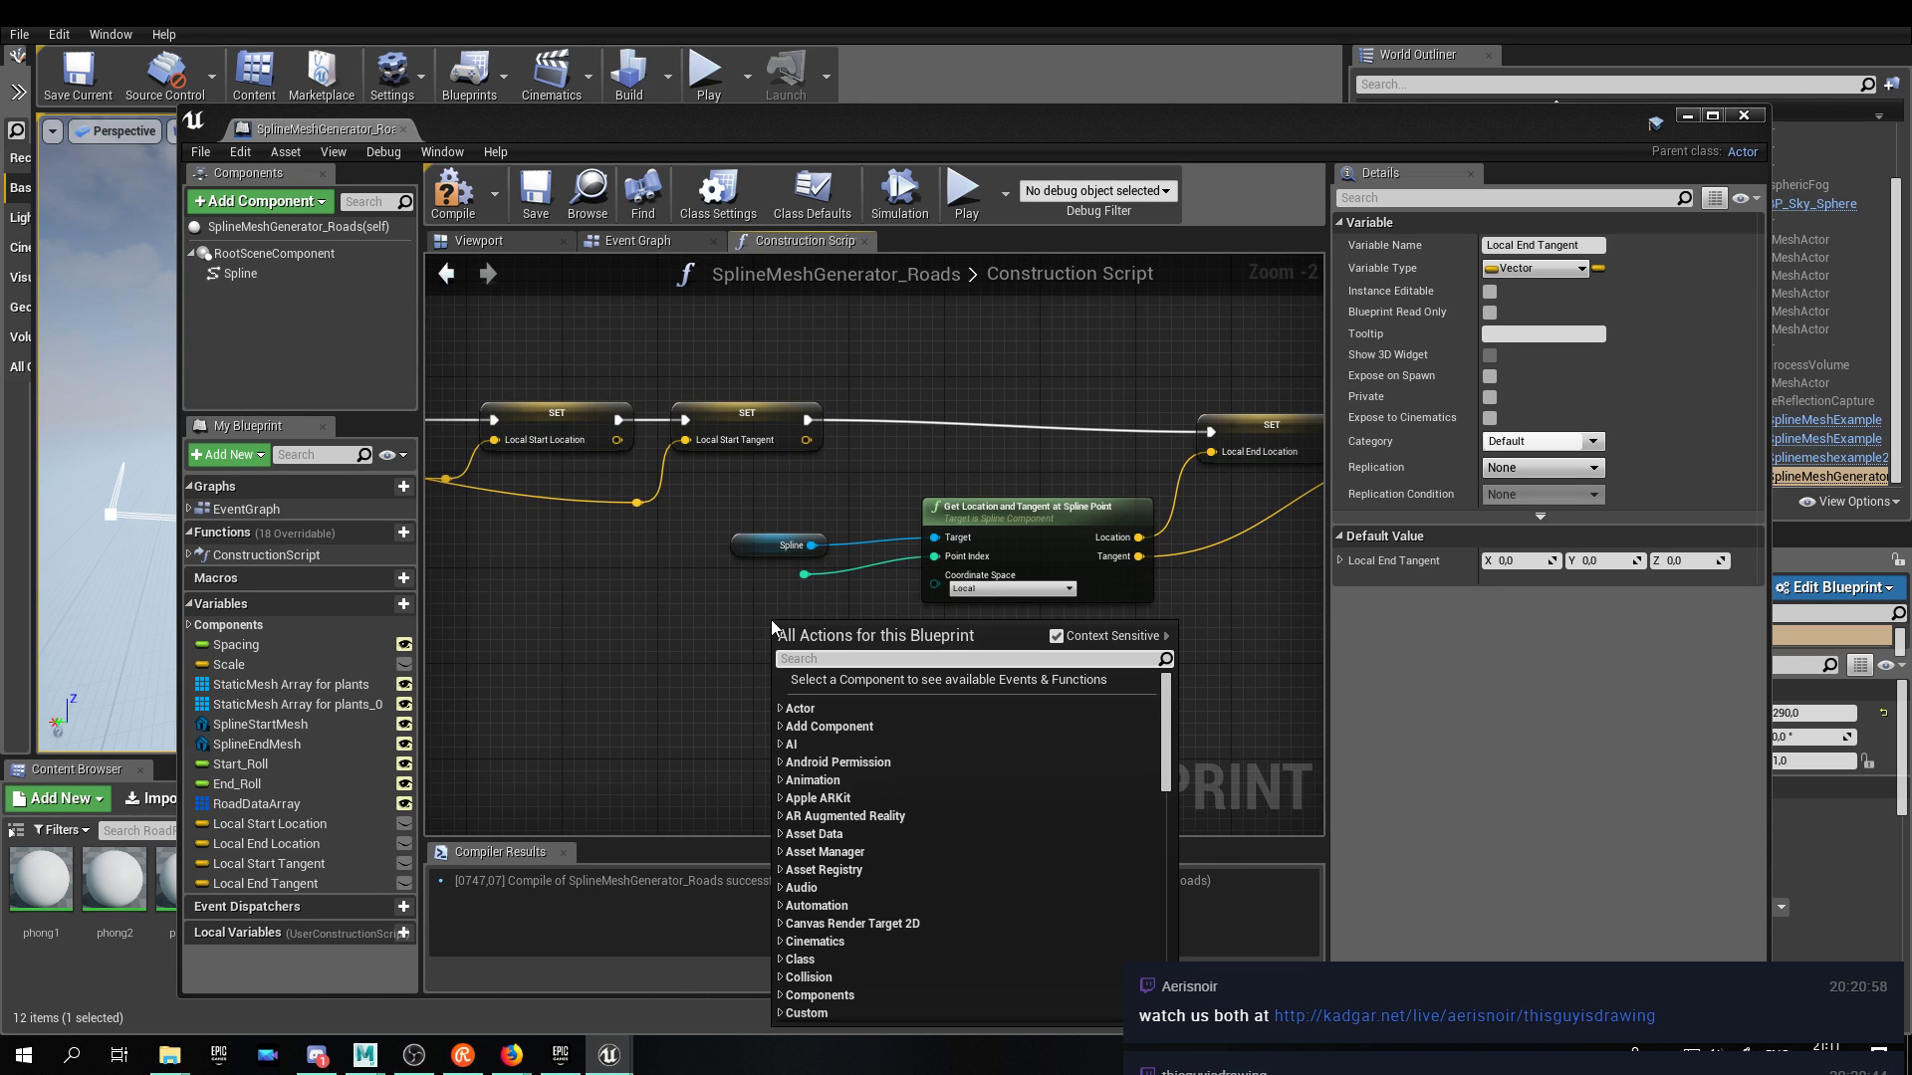
type("float")
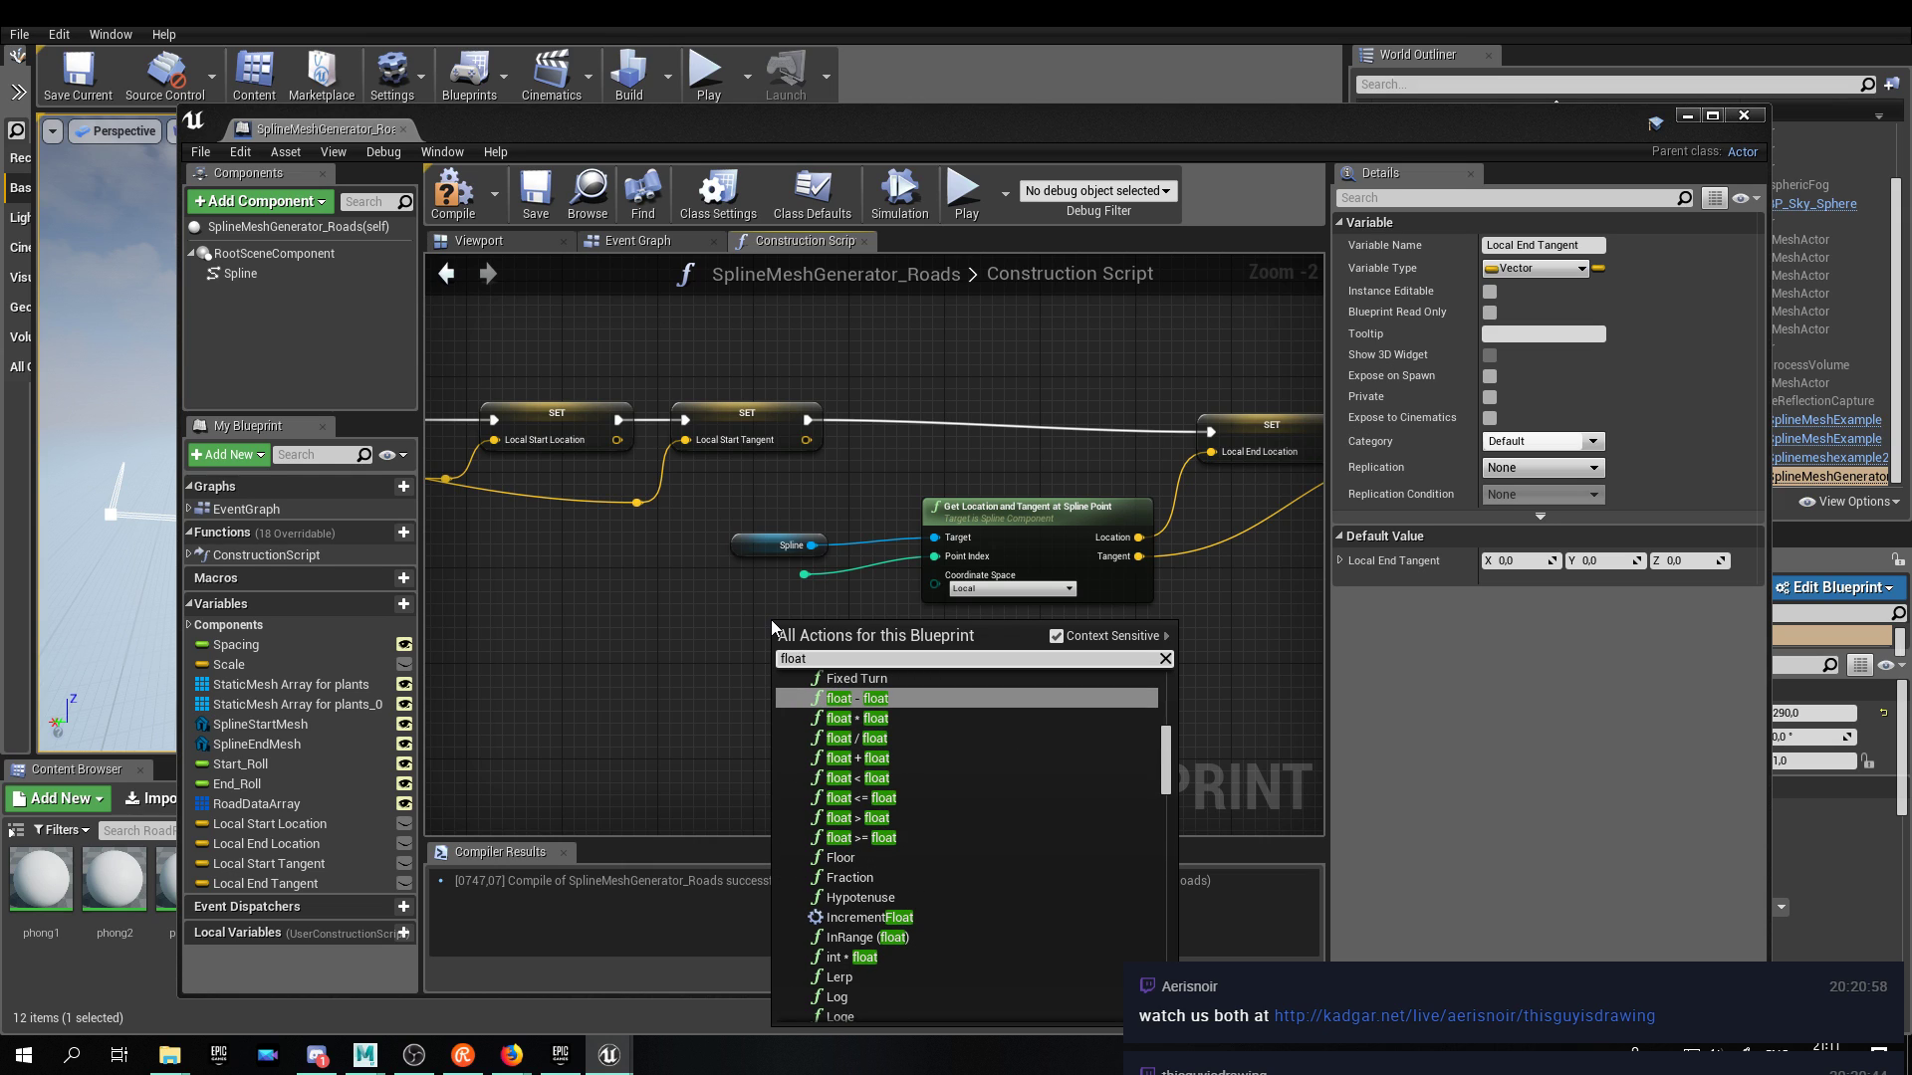
left_click(856, 758)
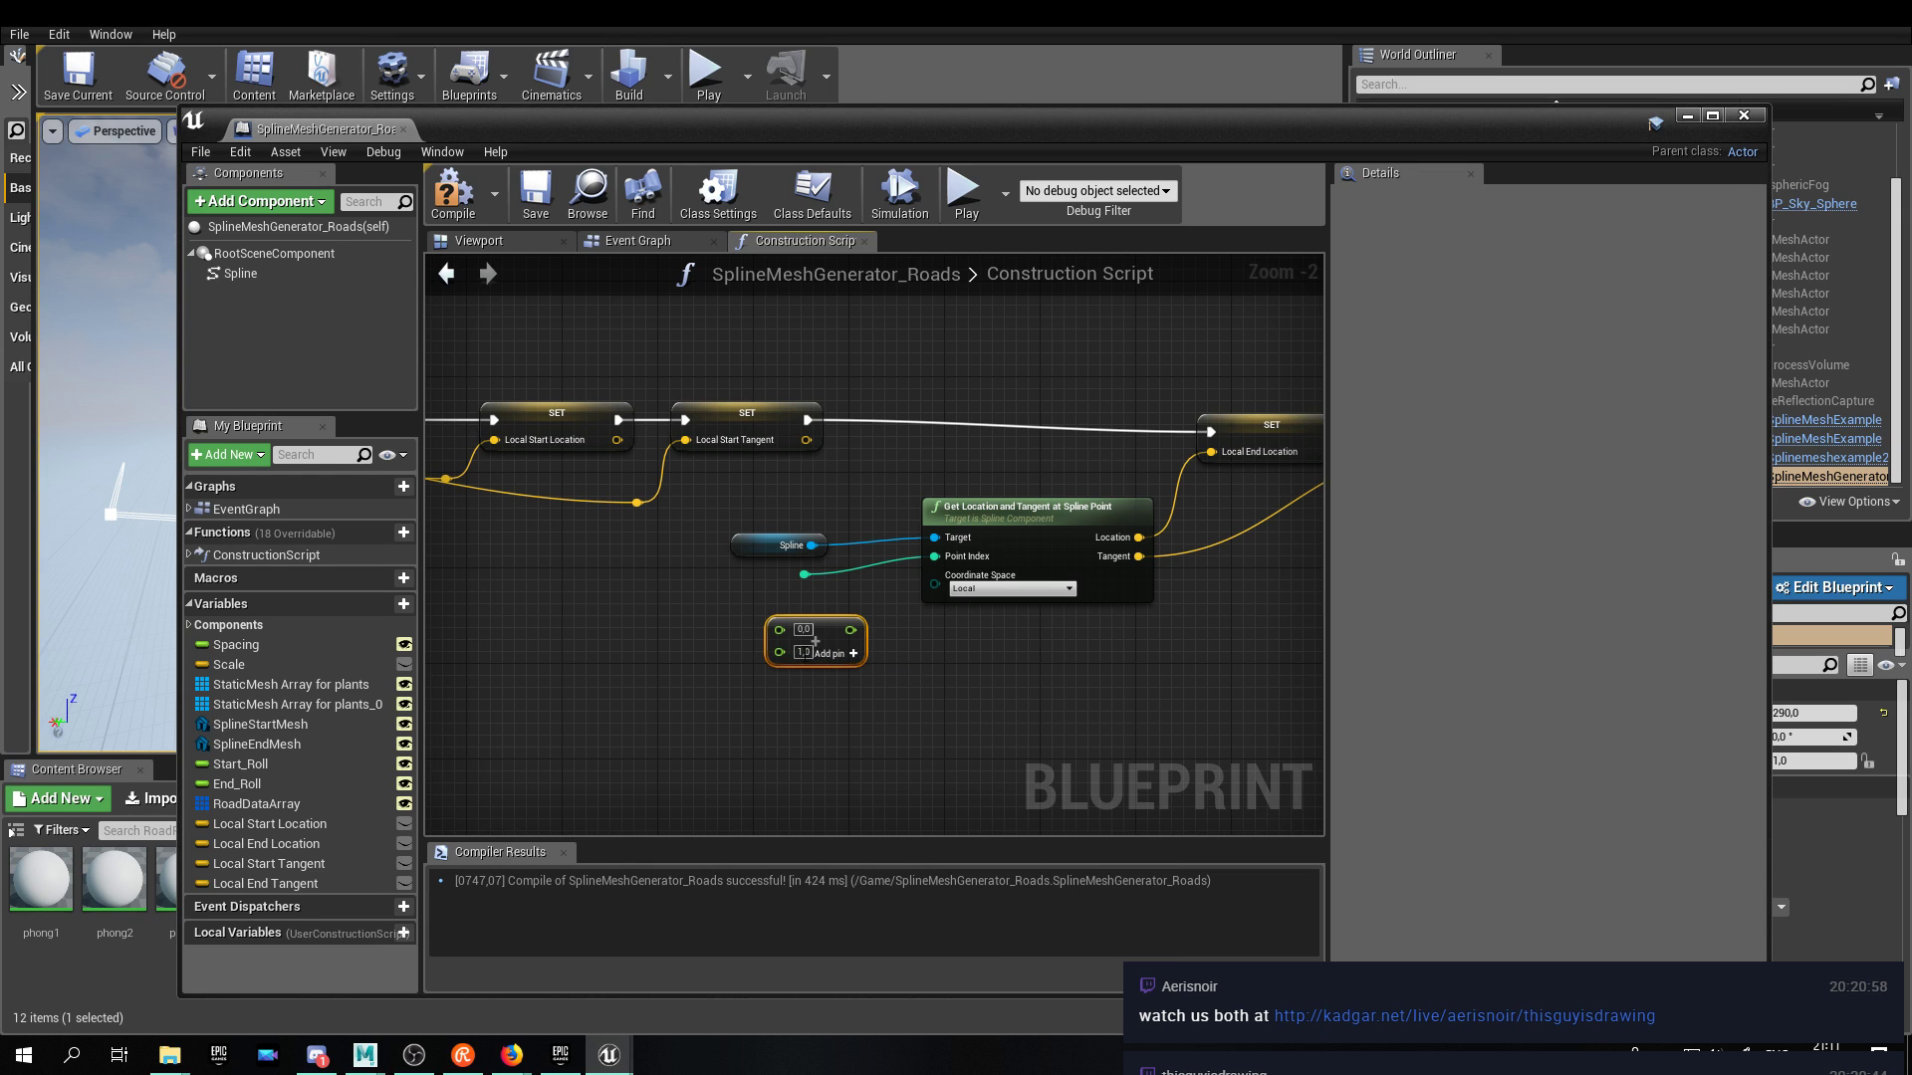
left_click_drag(803, 657, 826, 658)
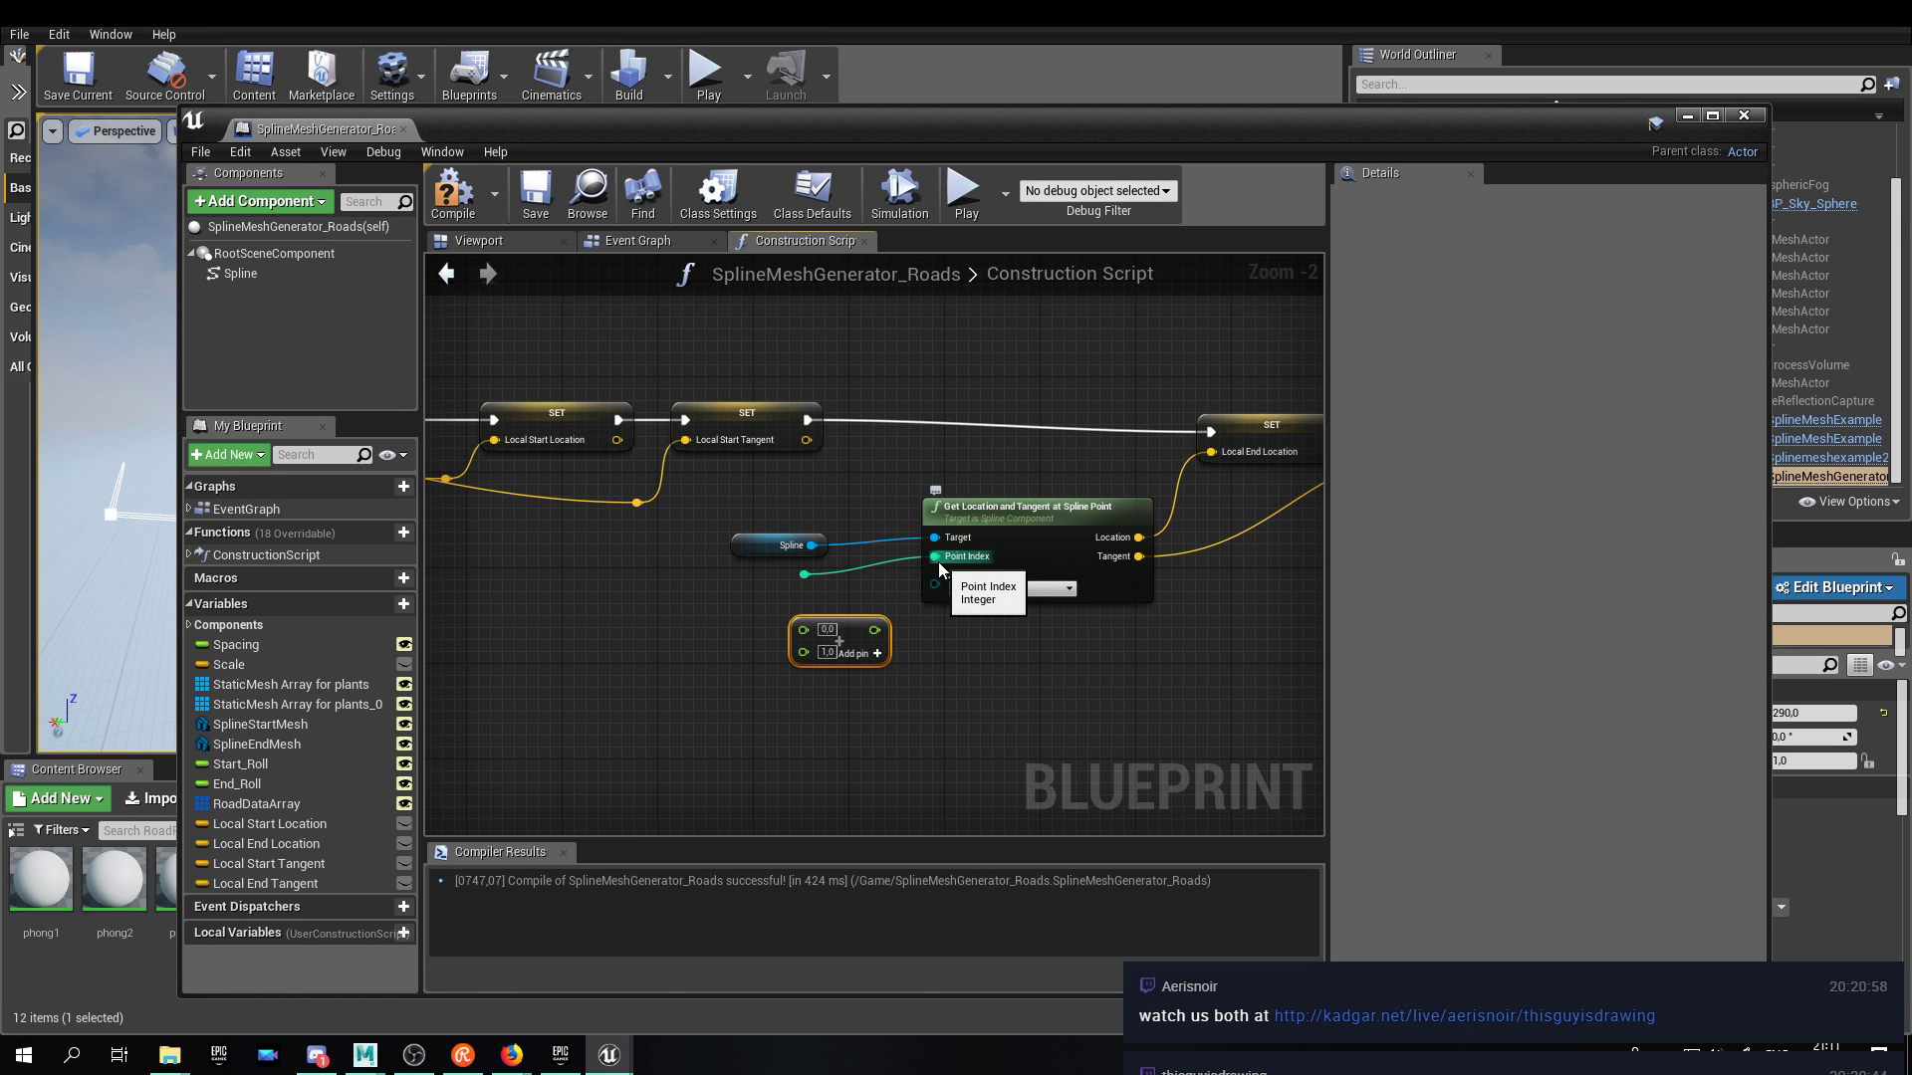
key("Delete")
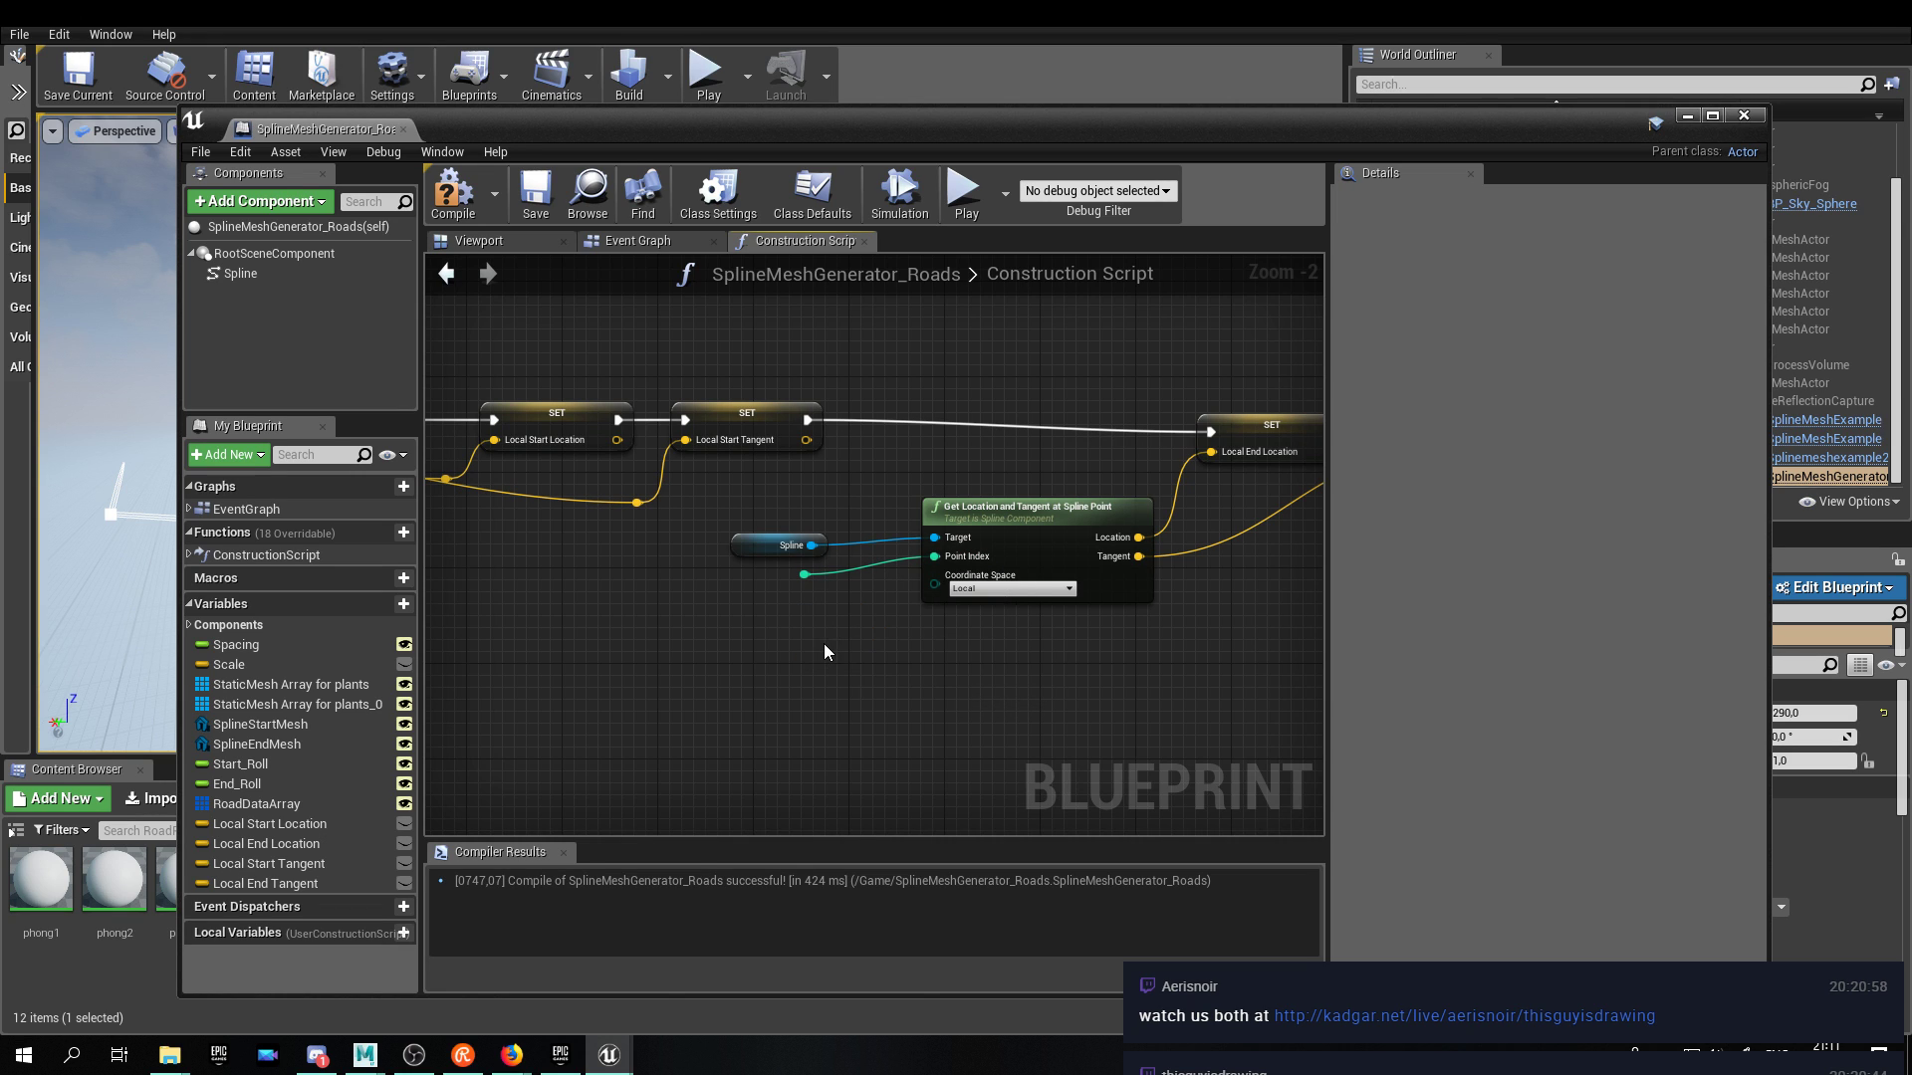
Replace the copied loop index node with an integer + integer node adding 1, connected to the duplicated node's Point Index.
right_click(825, 645)
type("inter")
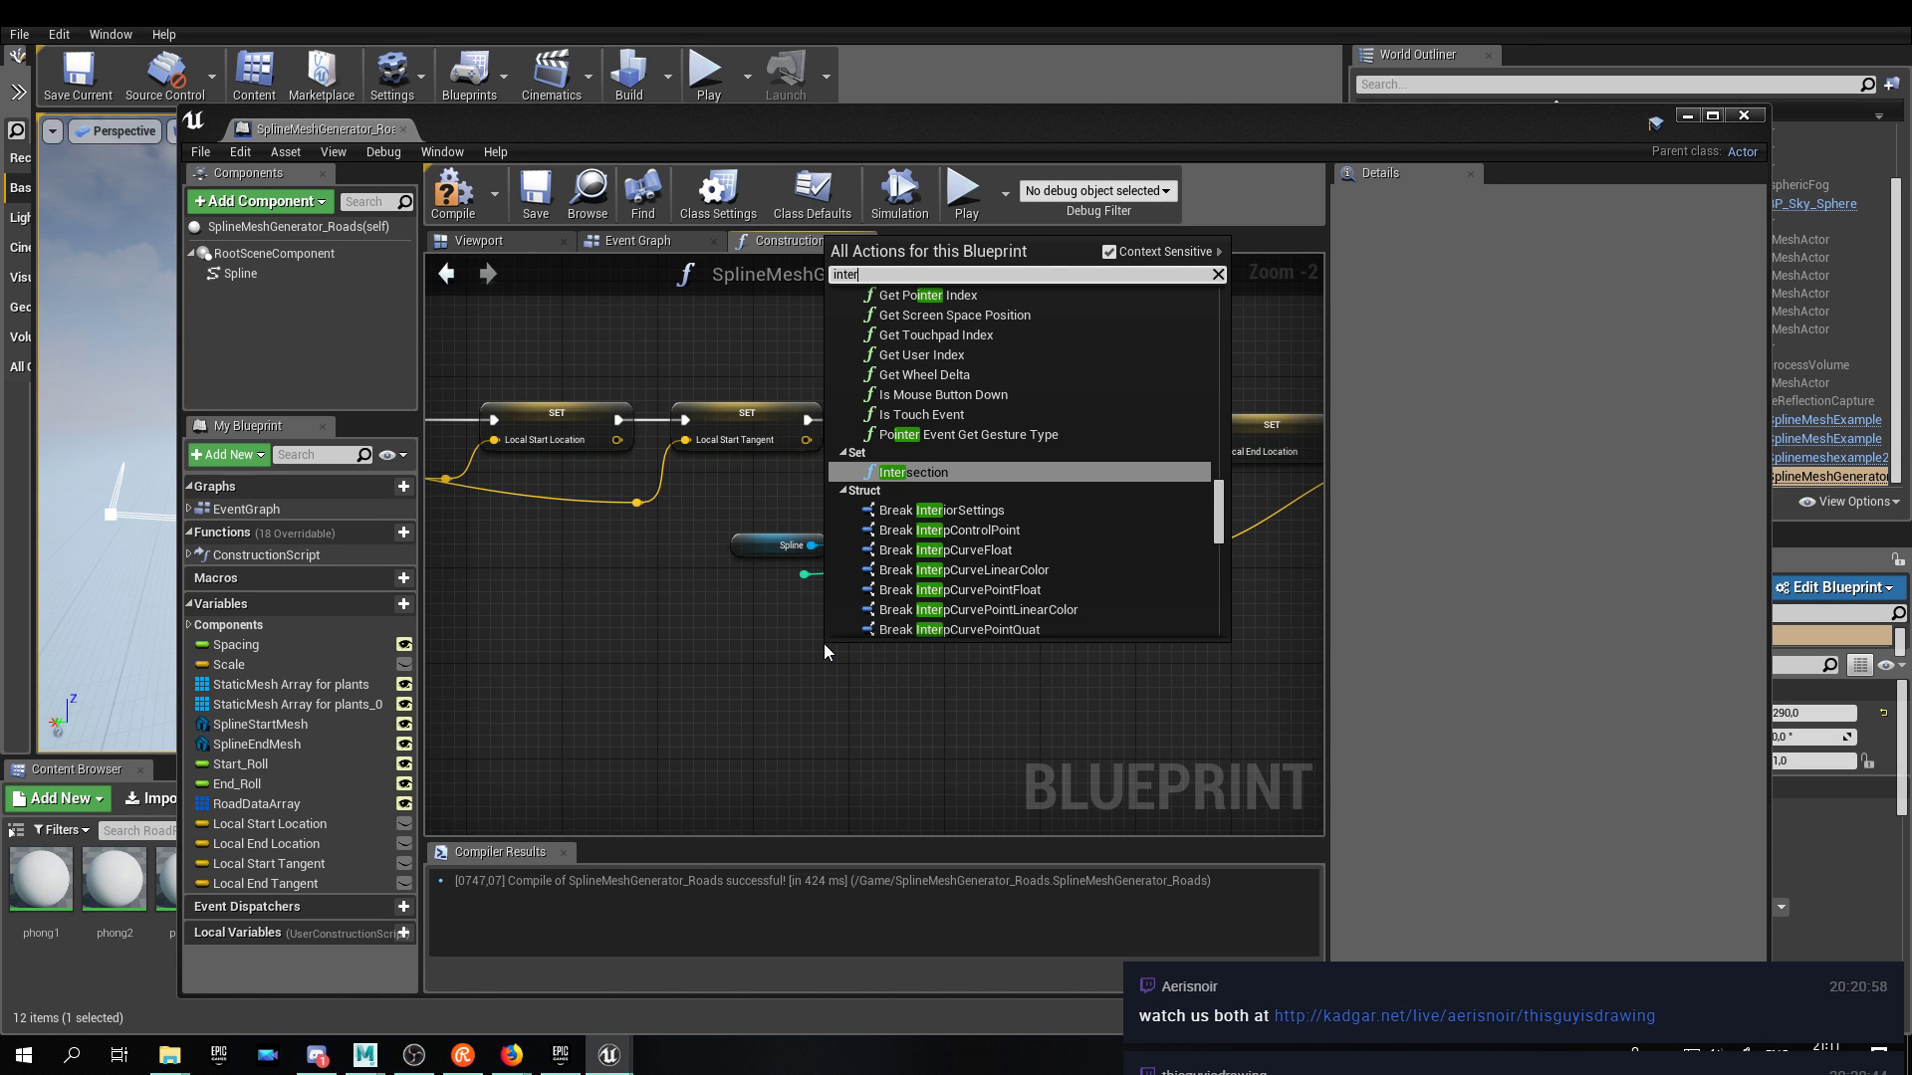
key("BackSpace")
type("g")
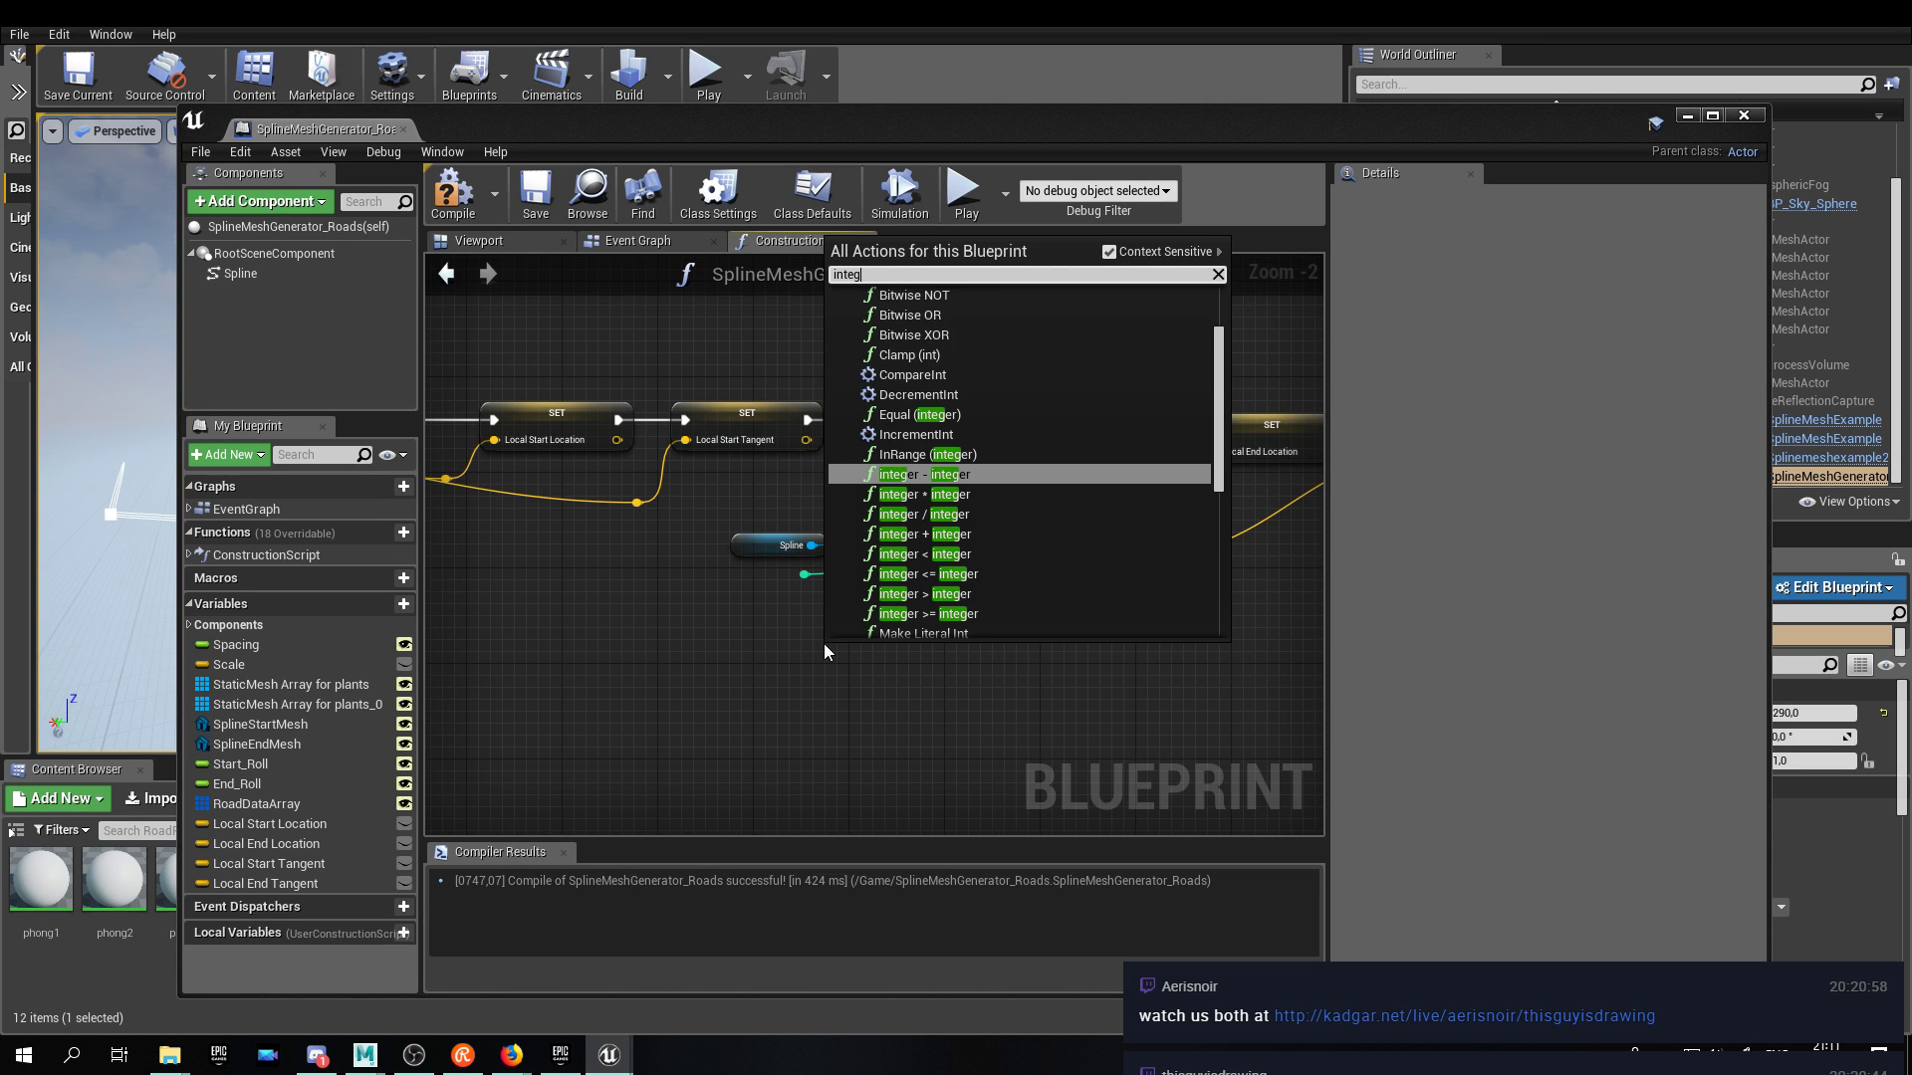
left_click(942, 476)
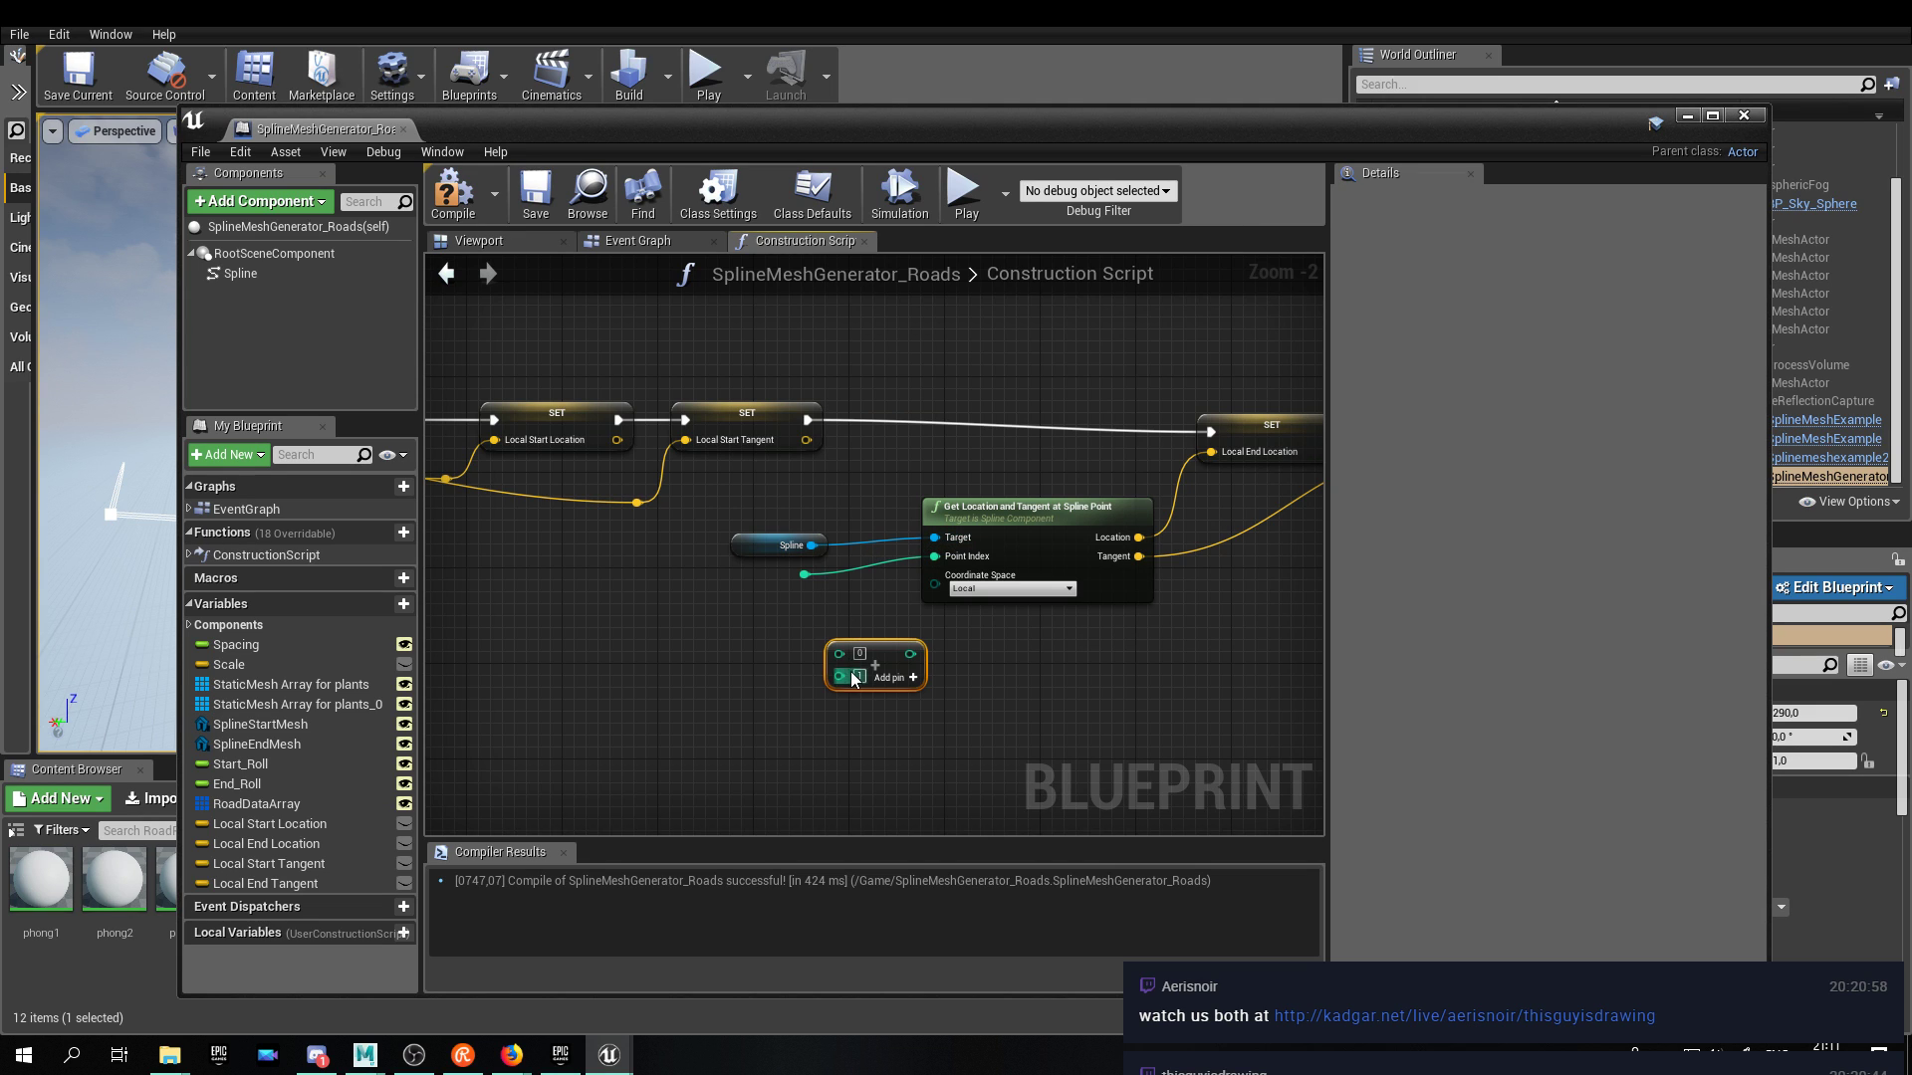
left_click_drag(882, 652, 766, 566)
key("Delete")
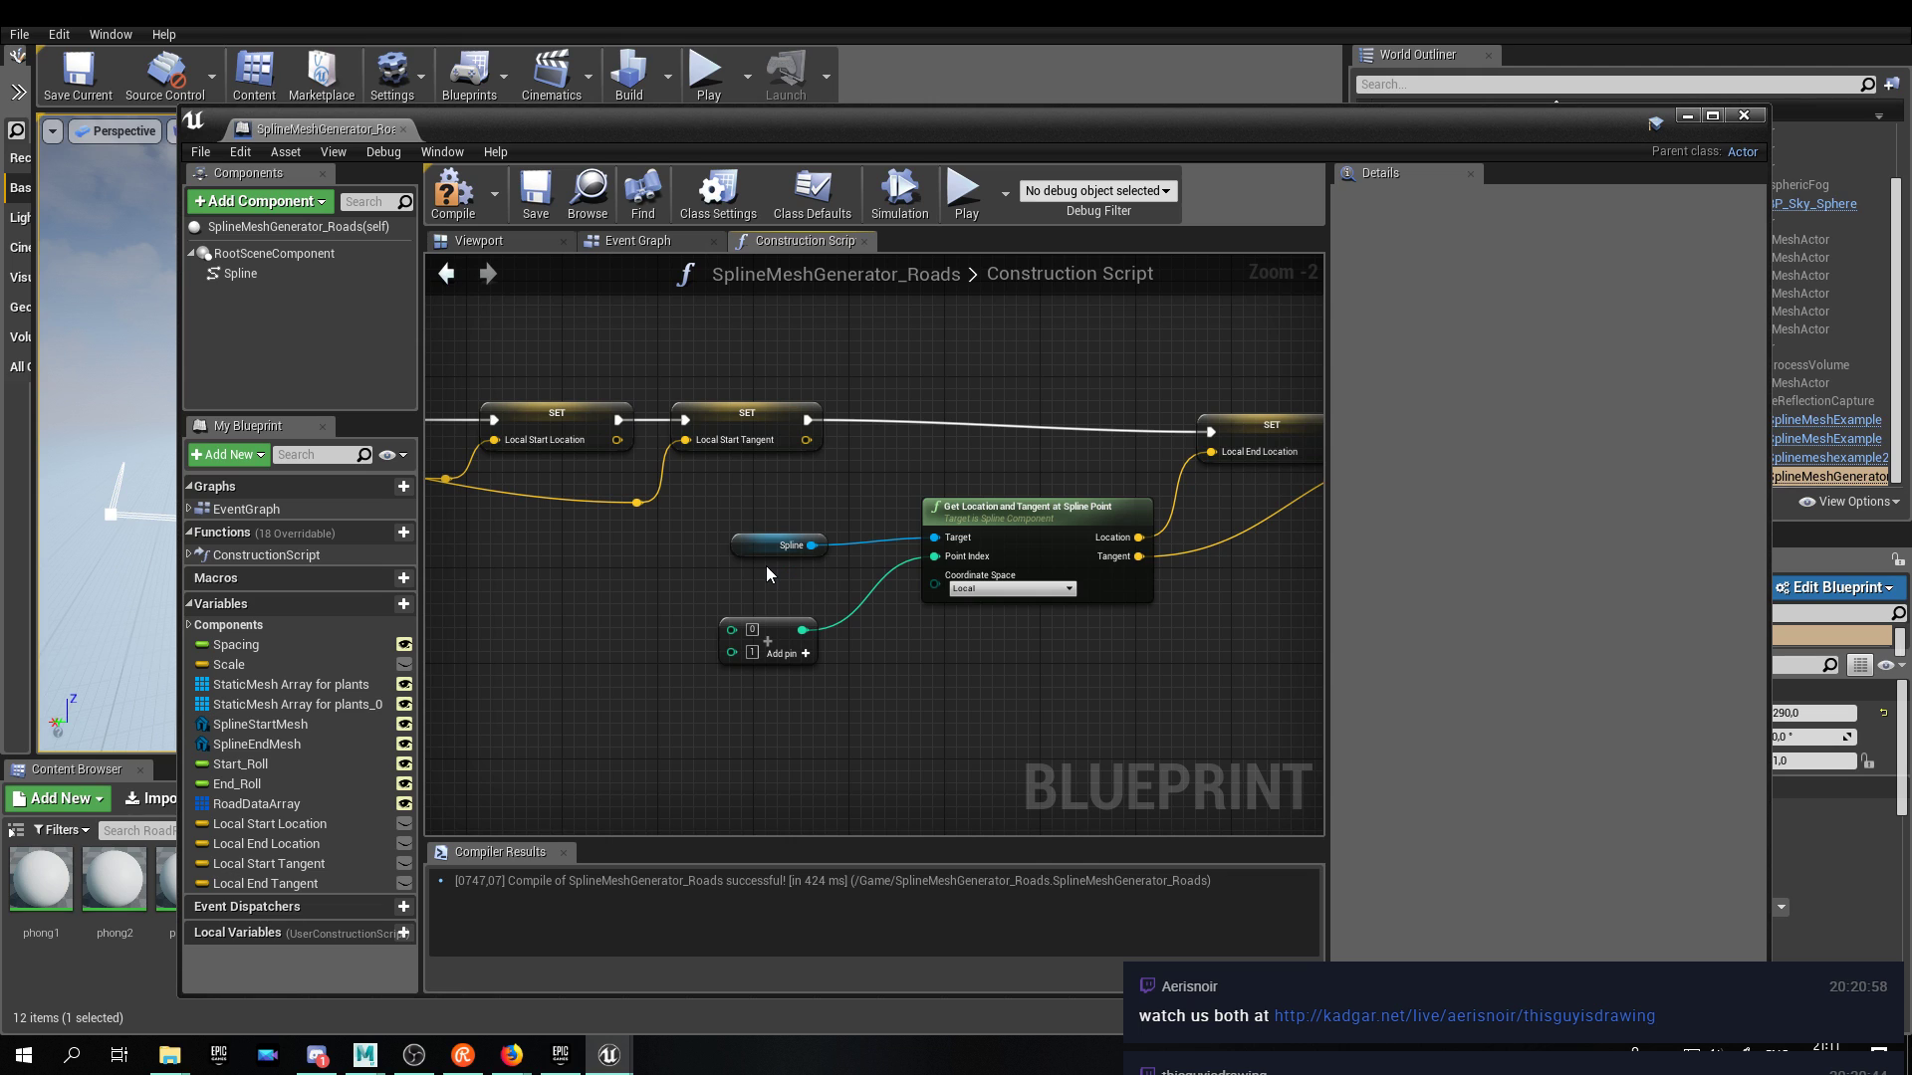
left_click_drag(781, 638, 817, 589)
right_click_drag(840, 694, 663, 708)
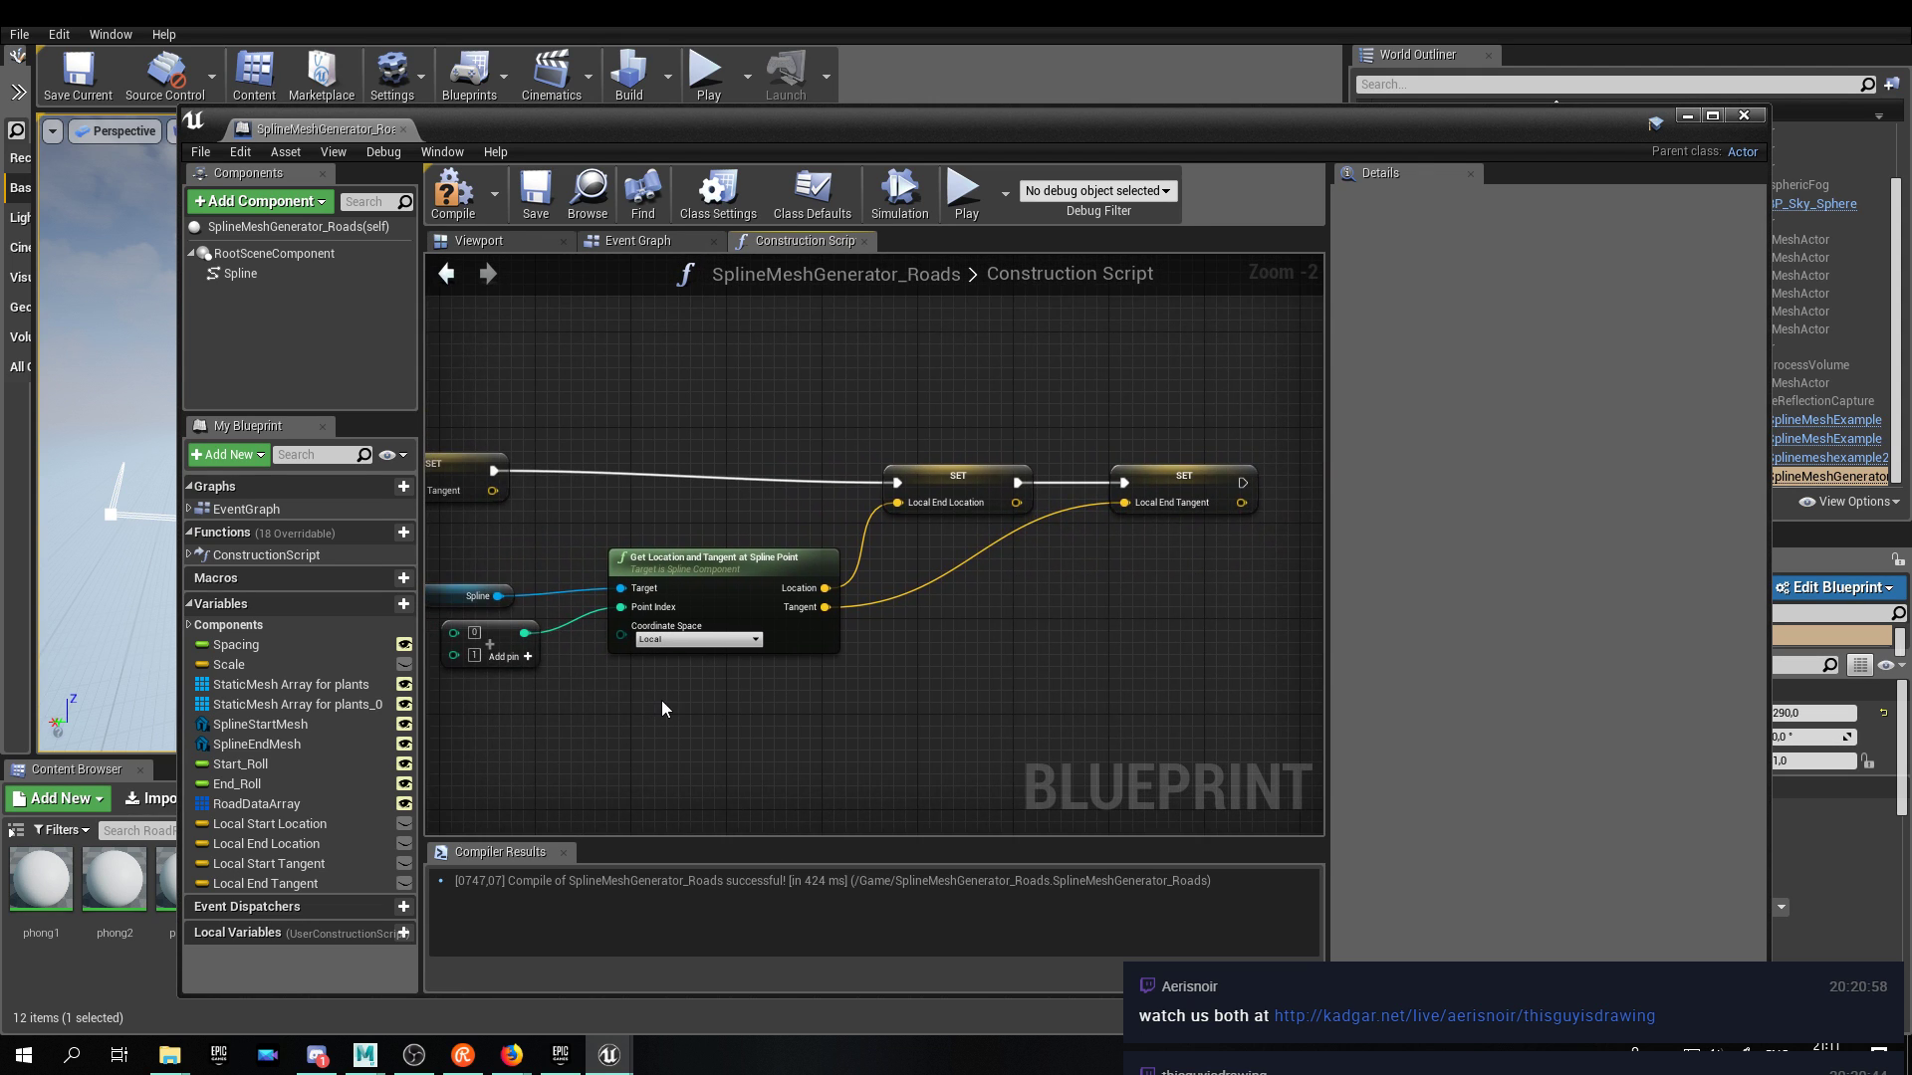
Line up the Local End Location and Local End Tangent setters with the start setters.
scroll(1107, 707, "down", 1)
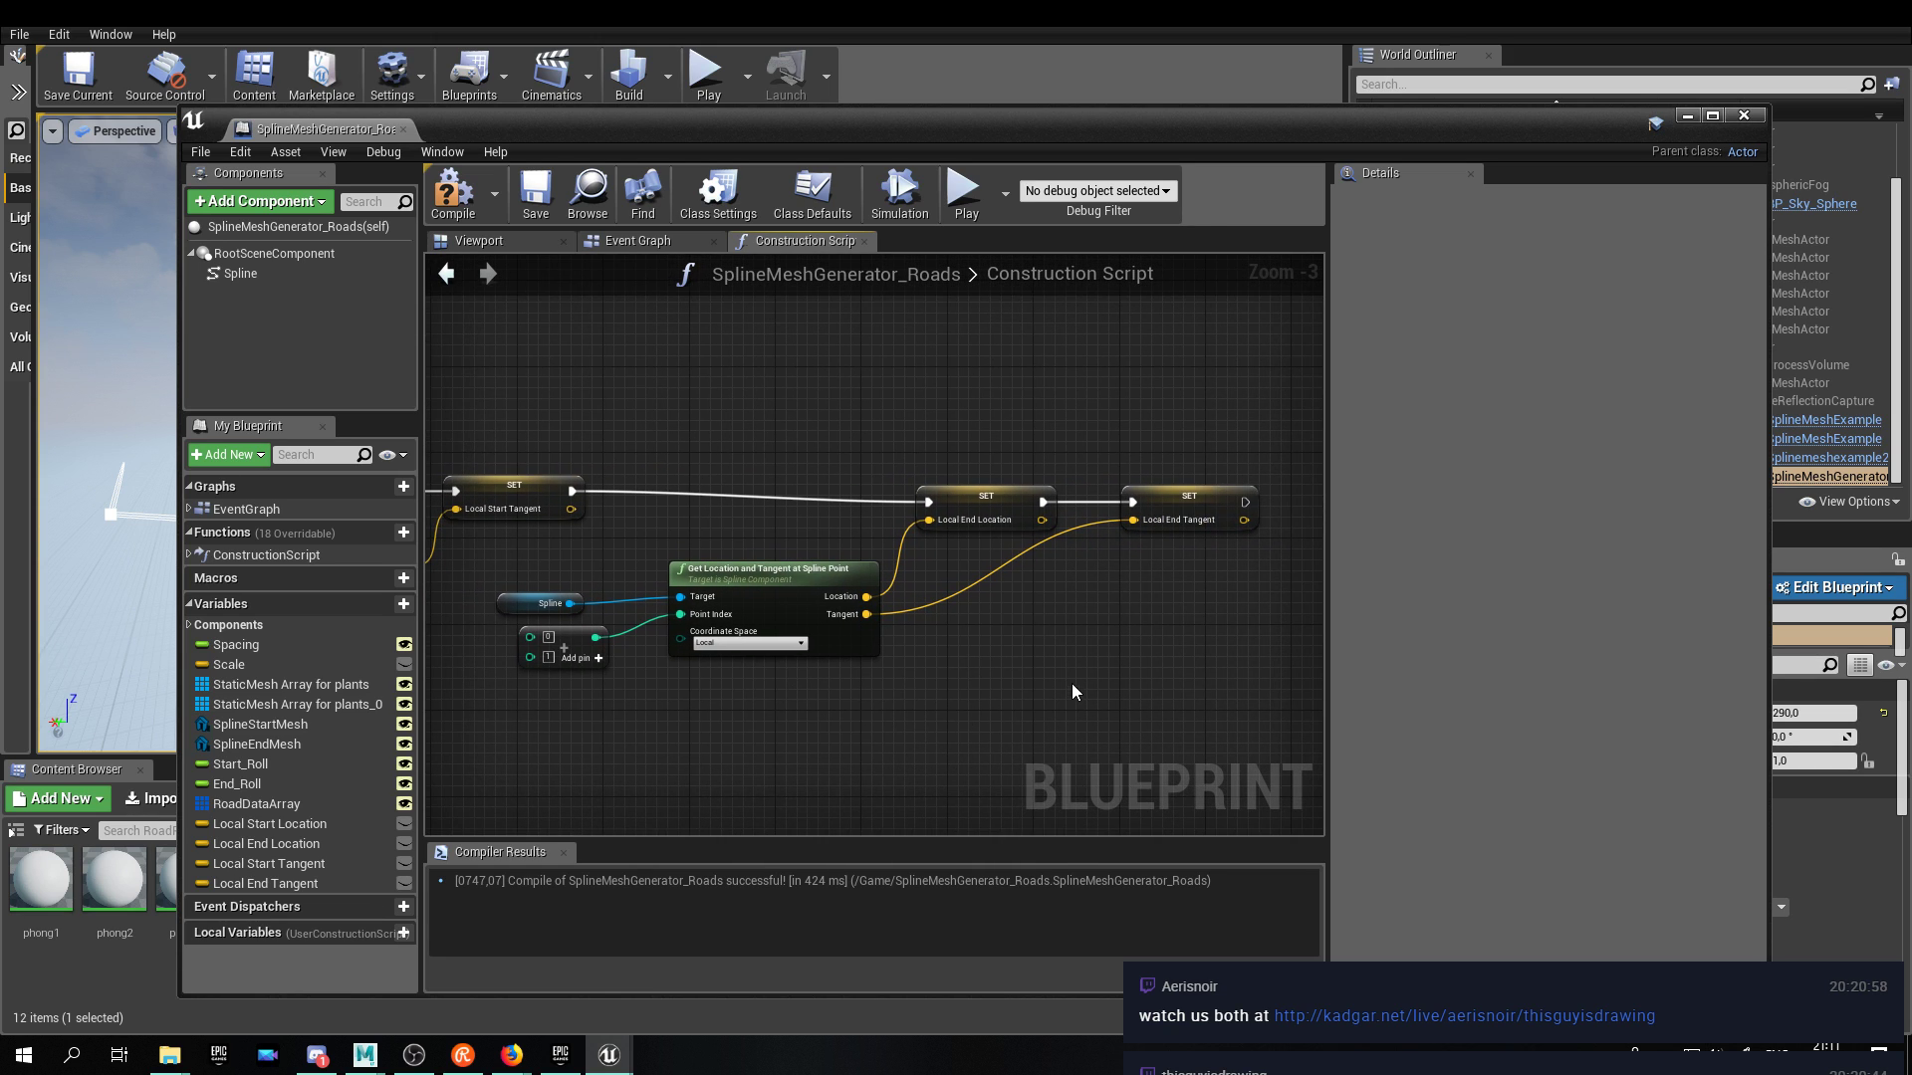
left_click_drag(1259, 416, 980, 492)
left_click(895, 649)
right_click_drag(769, 689, 1175, 665)
left_click_drag(928, 544, 889, 574)
right_click_drag(1087, 682, 781, 584)
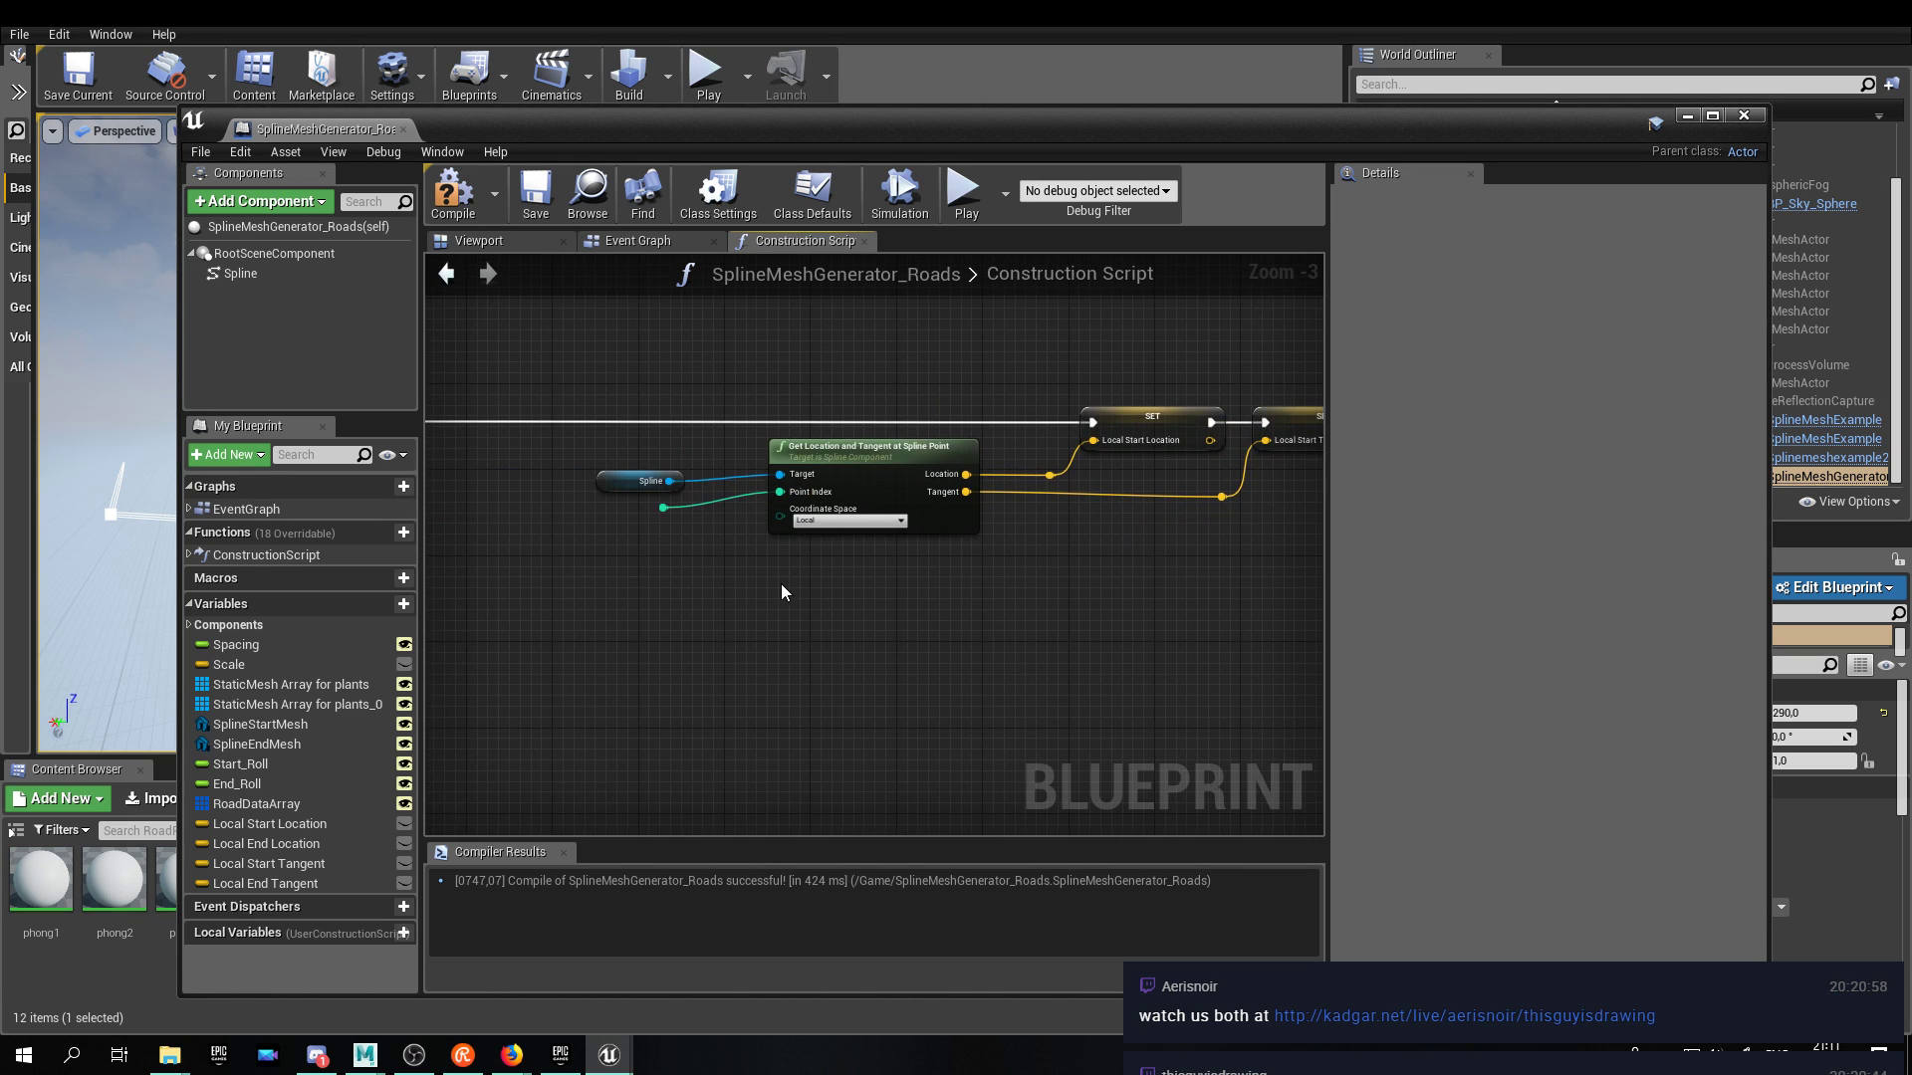
Move the first Spline node closer to its Get Location and Tangent at Spline Point node and save the blueprint.
left_click_drag(614, 492, 648, 483)
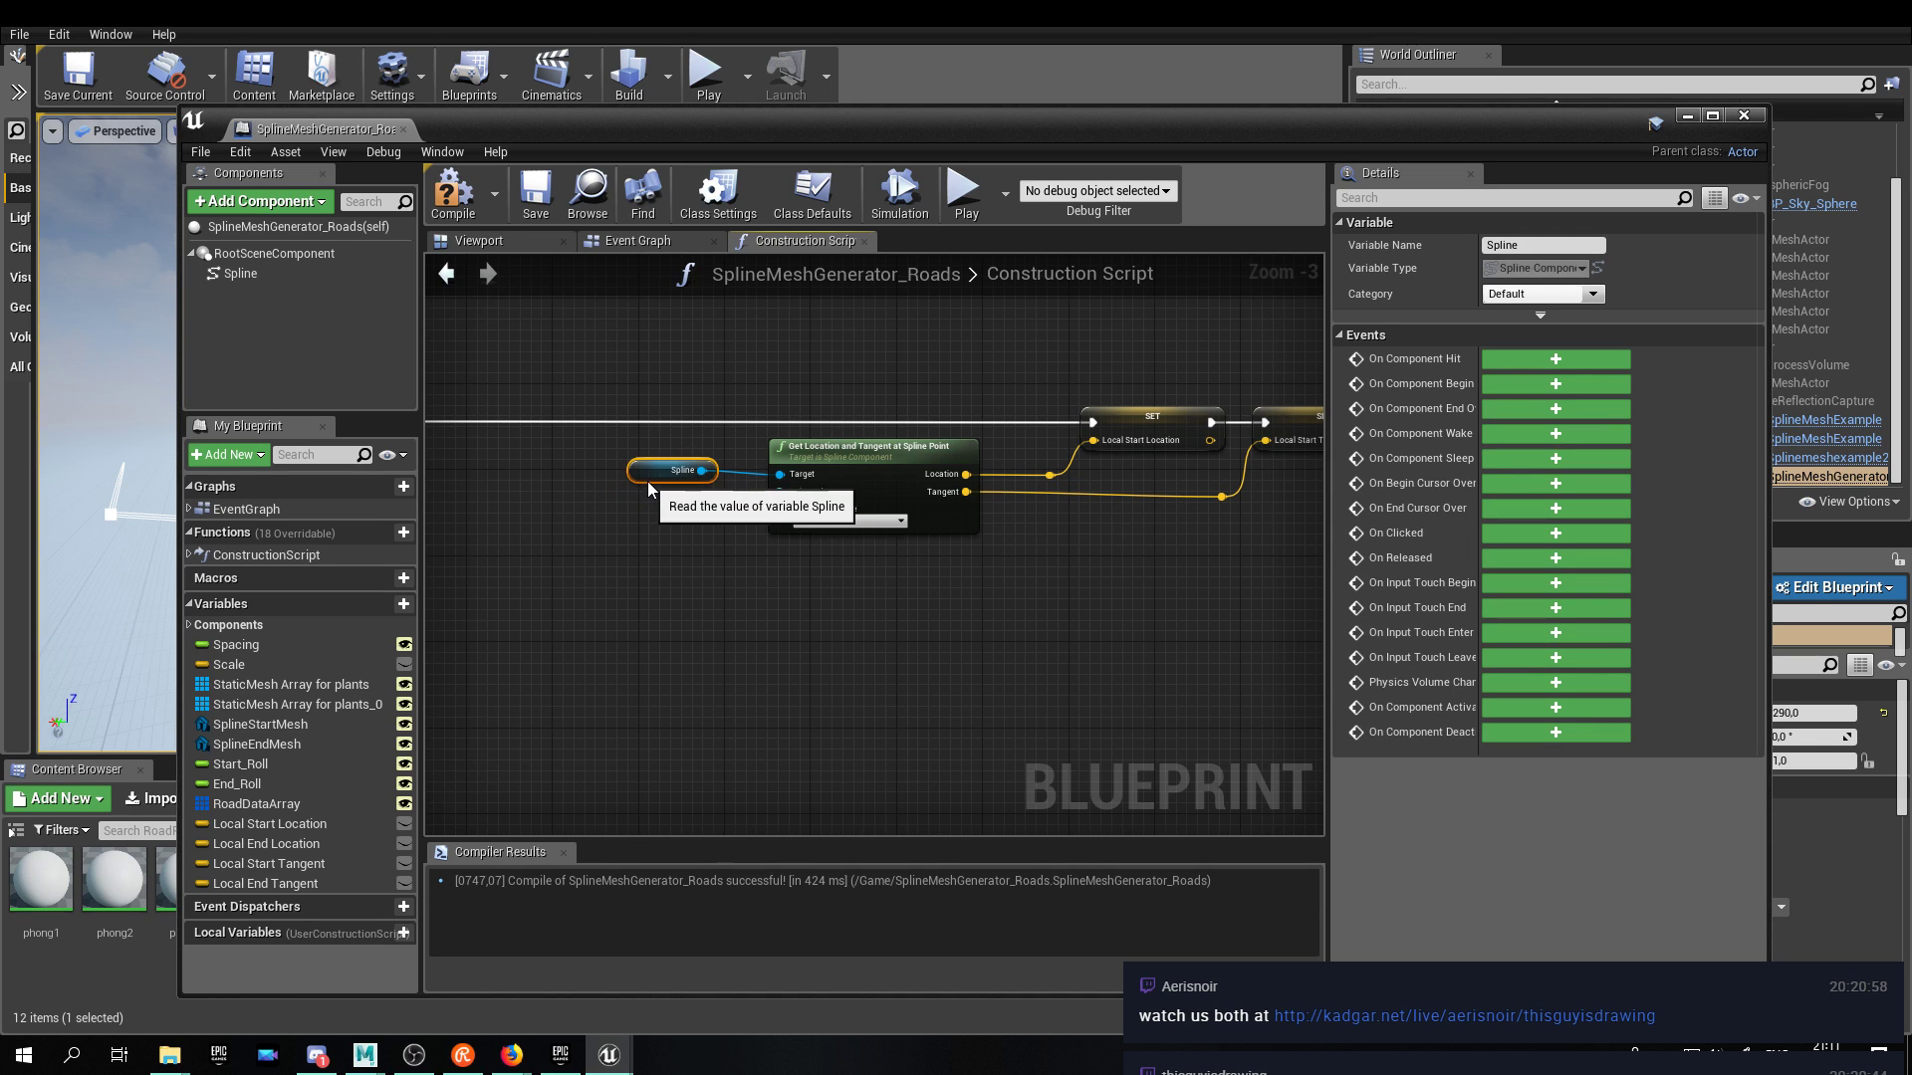
right_click_drag(1082, 617, 675, 592)
key("ctrl+s")
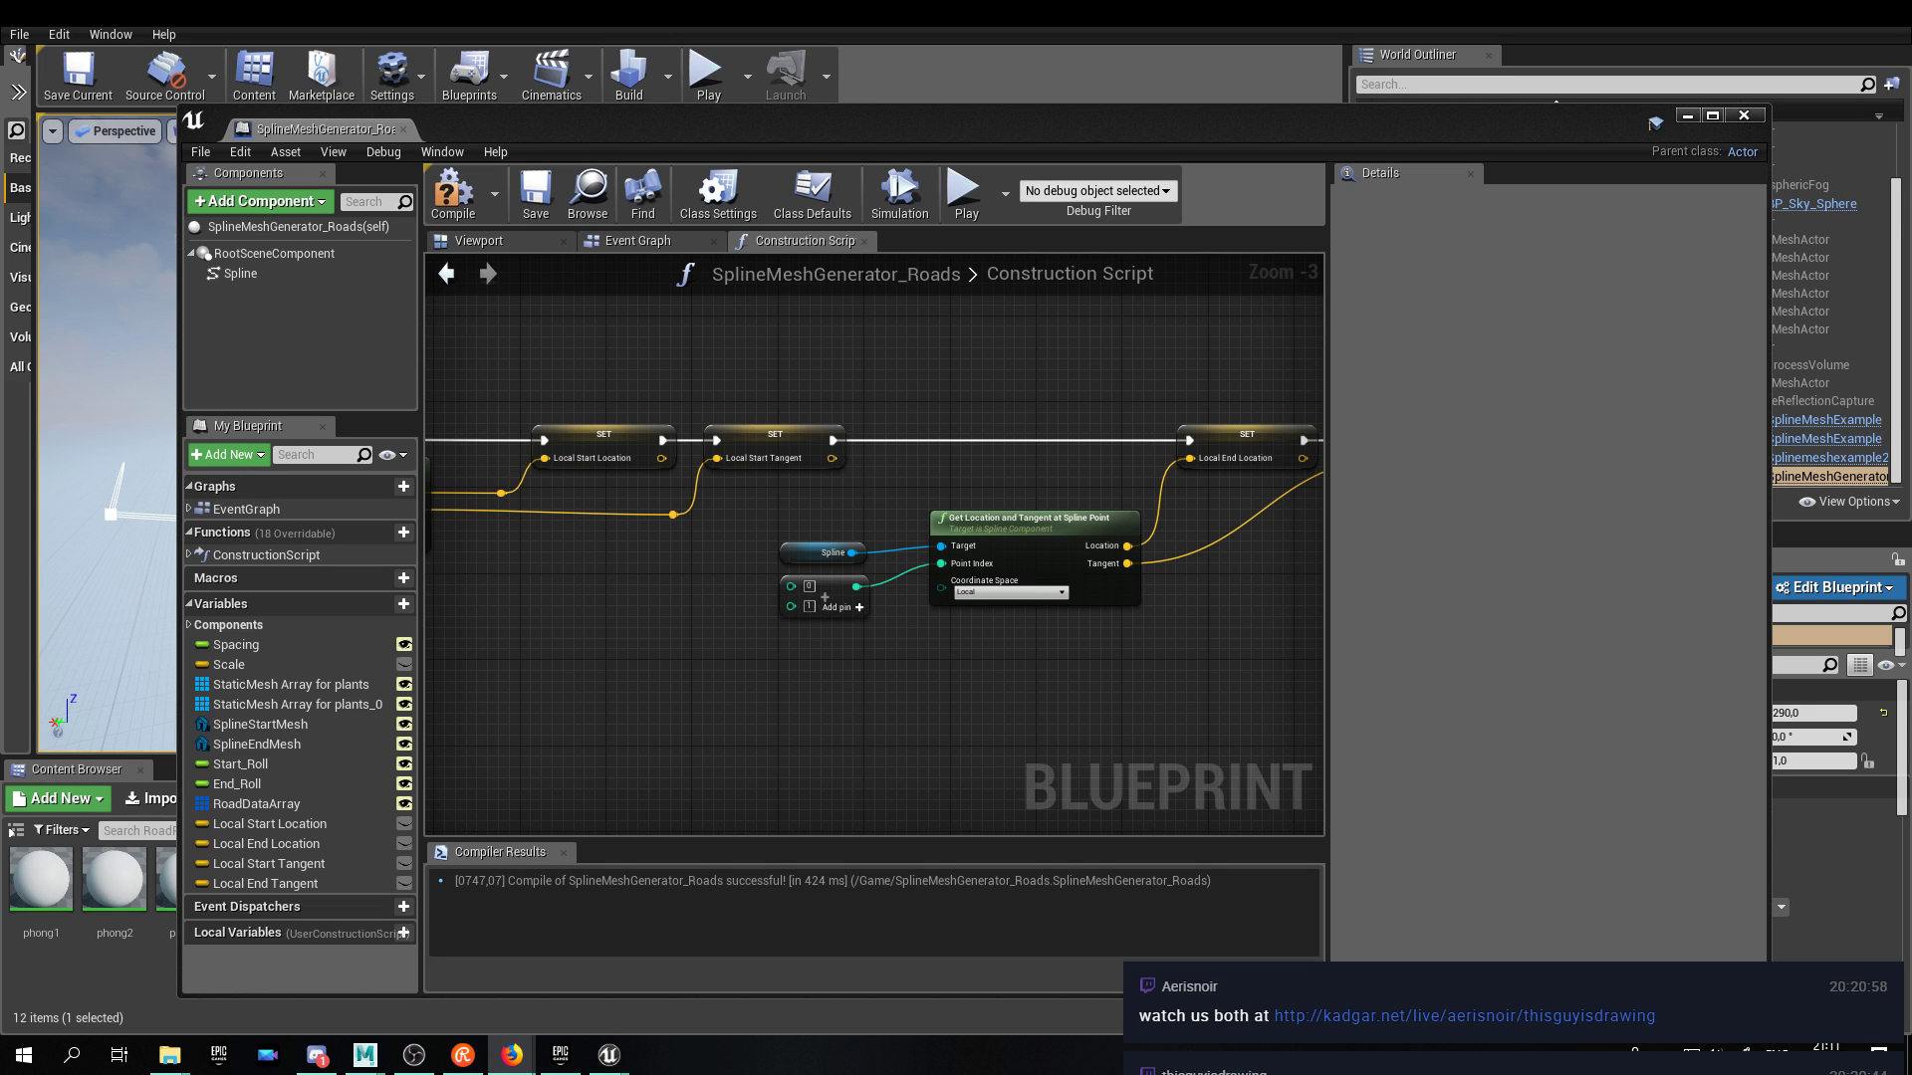
Move the BuildroadDataArray node farther away from the Sequence node.
right_click_drag(984, 680, 916, 631)
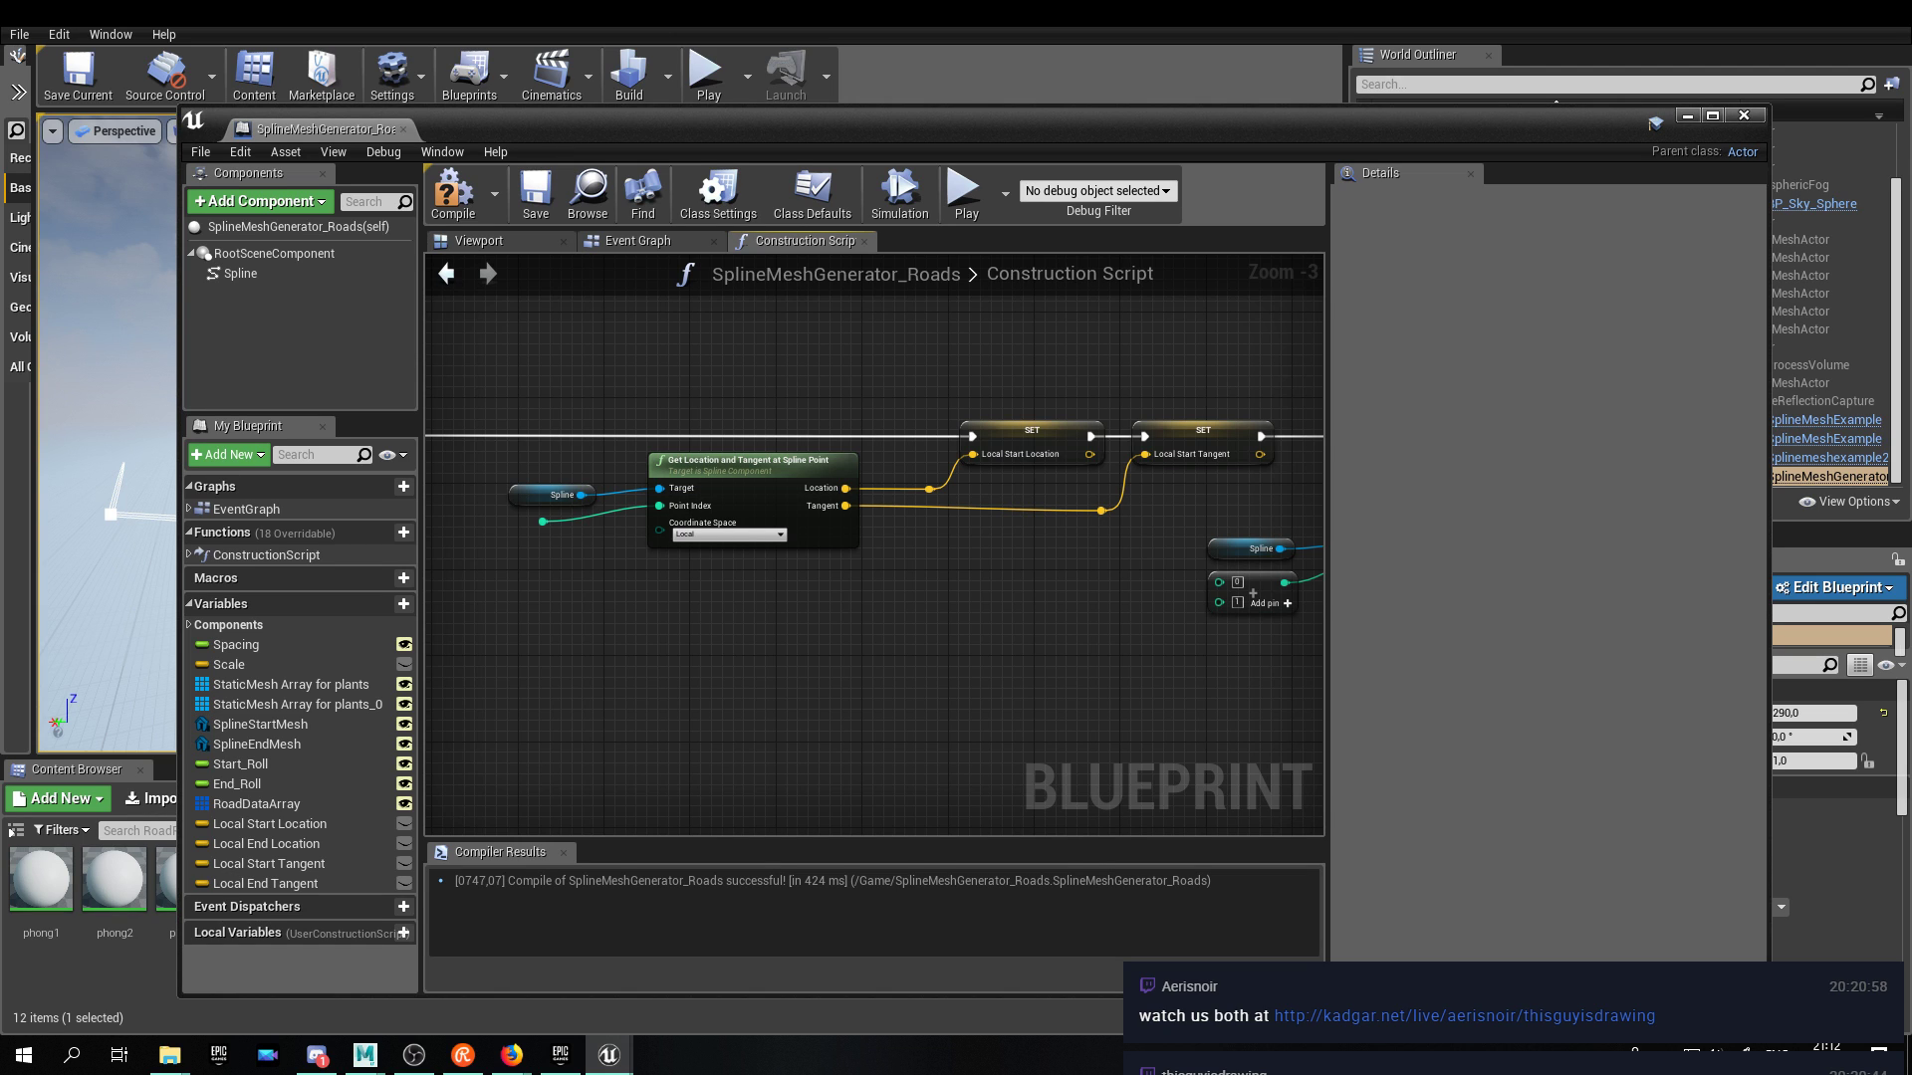
right_click_drag(577, 664, 1298, 614)
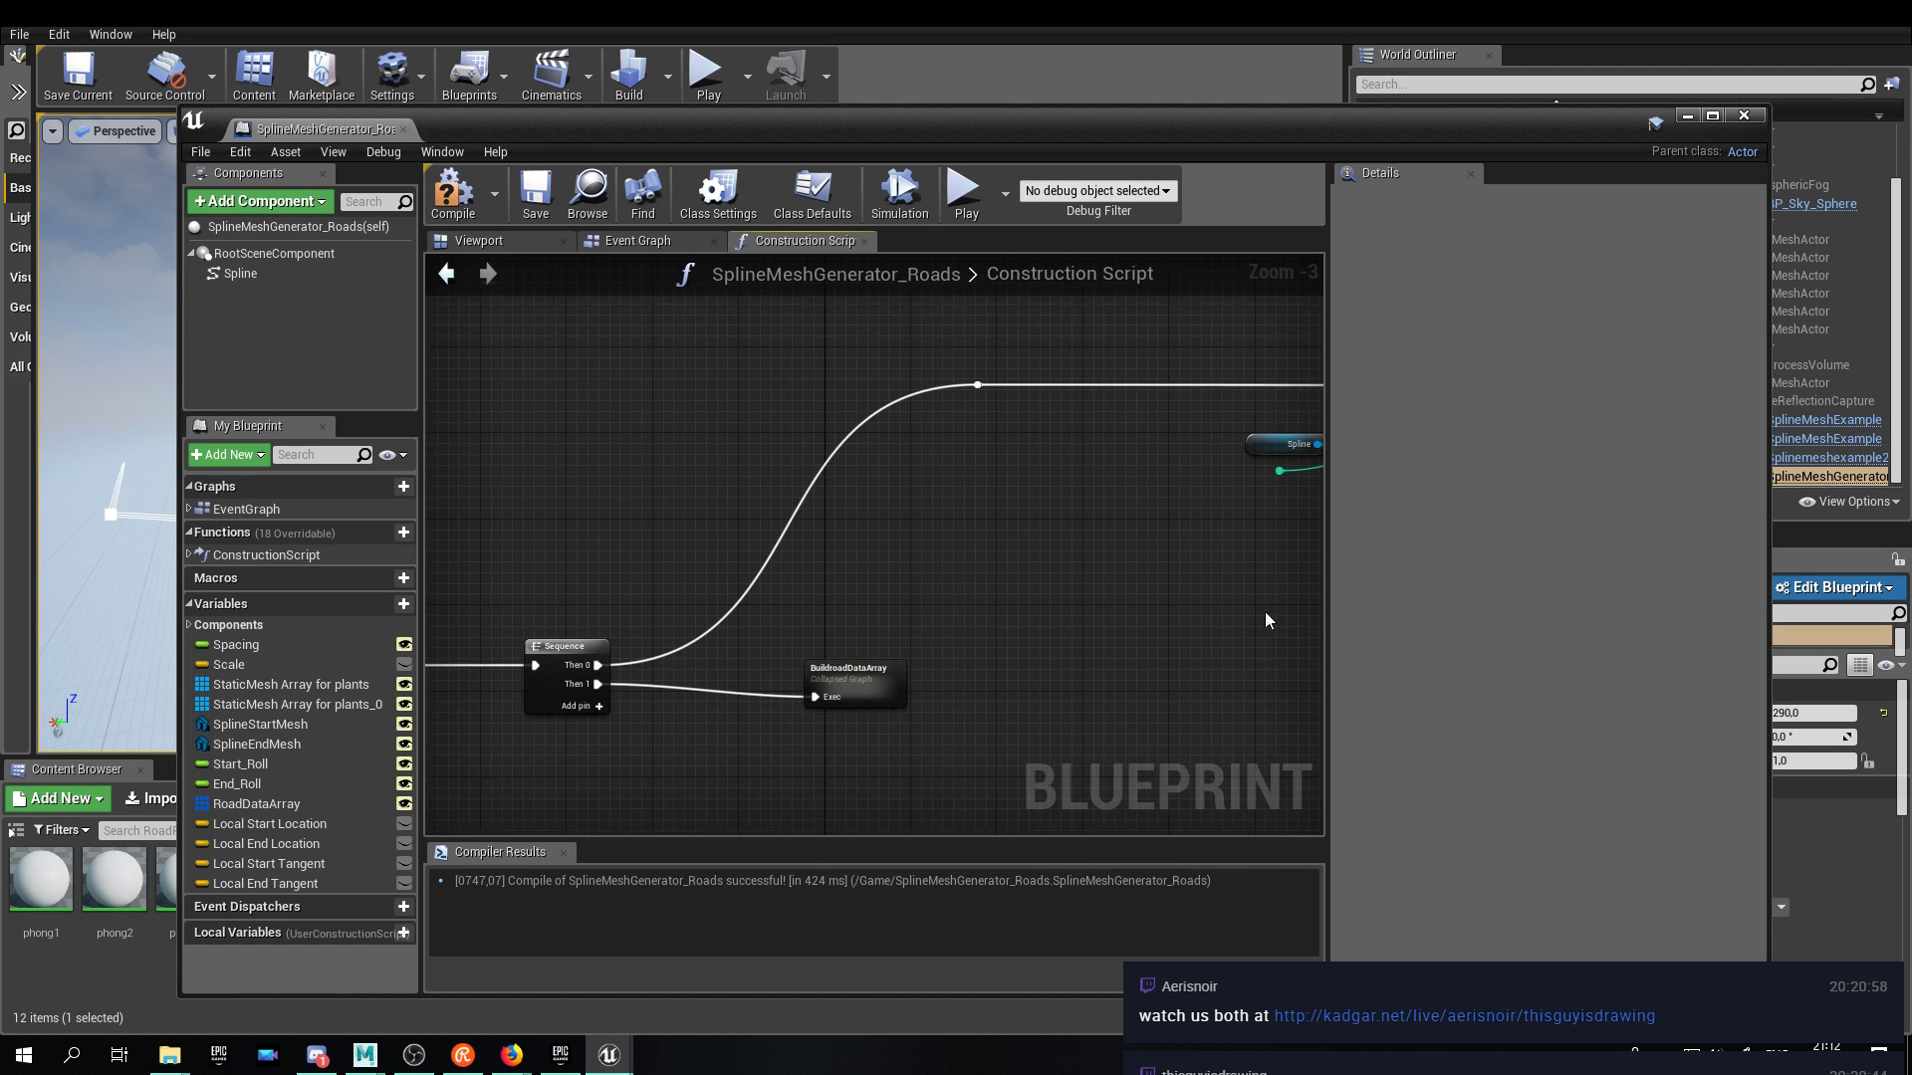
right_click_drag(854, 650, 840, 584)
left_click_drag(851, 603, 1002, 636)
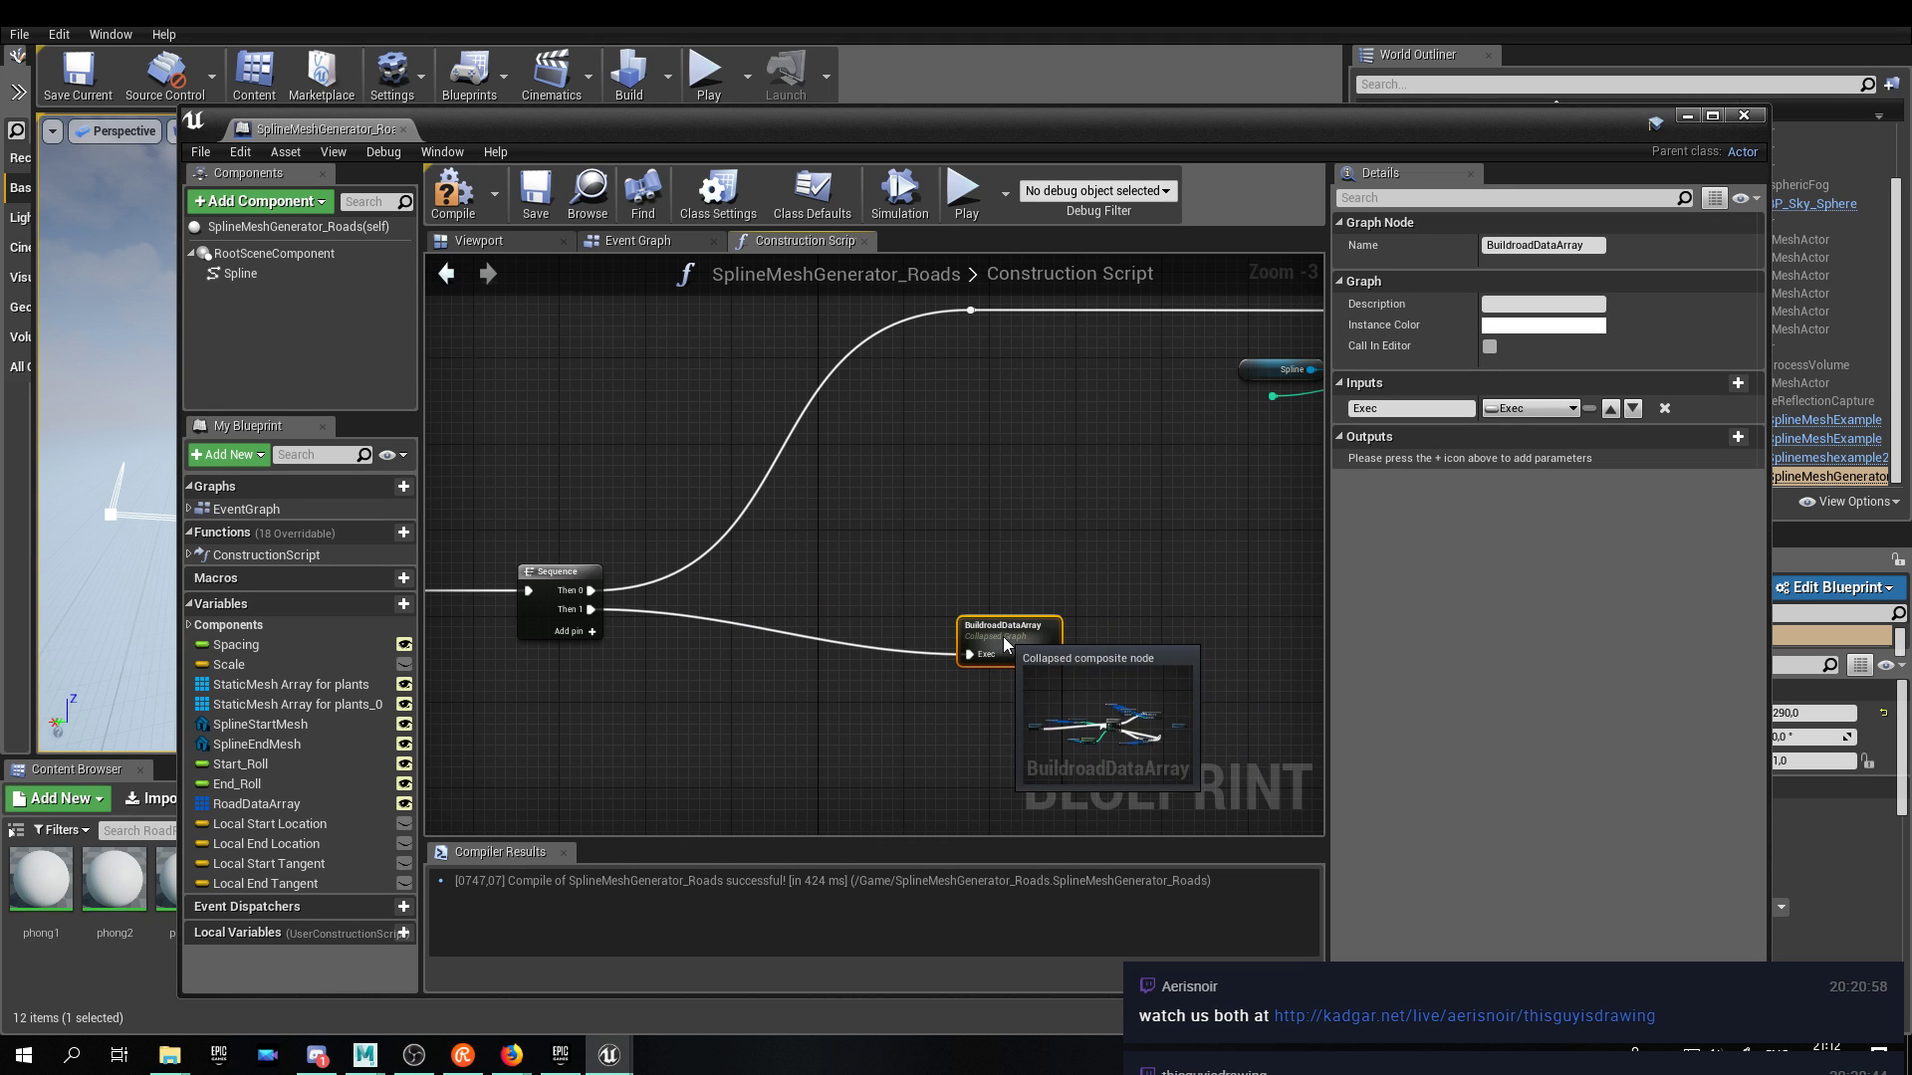
right_click_drag(1066, 552, 820, 507)
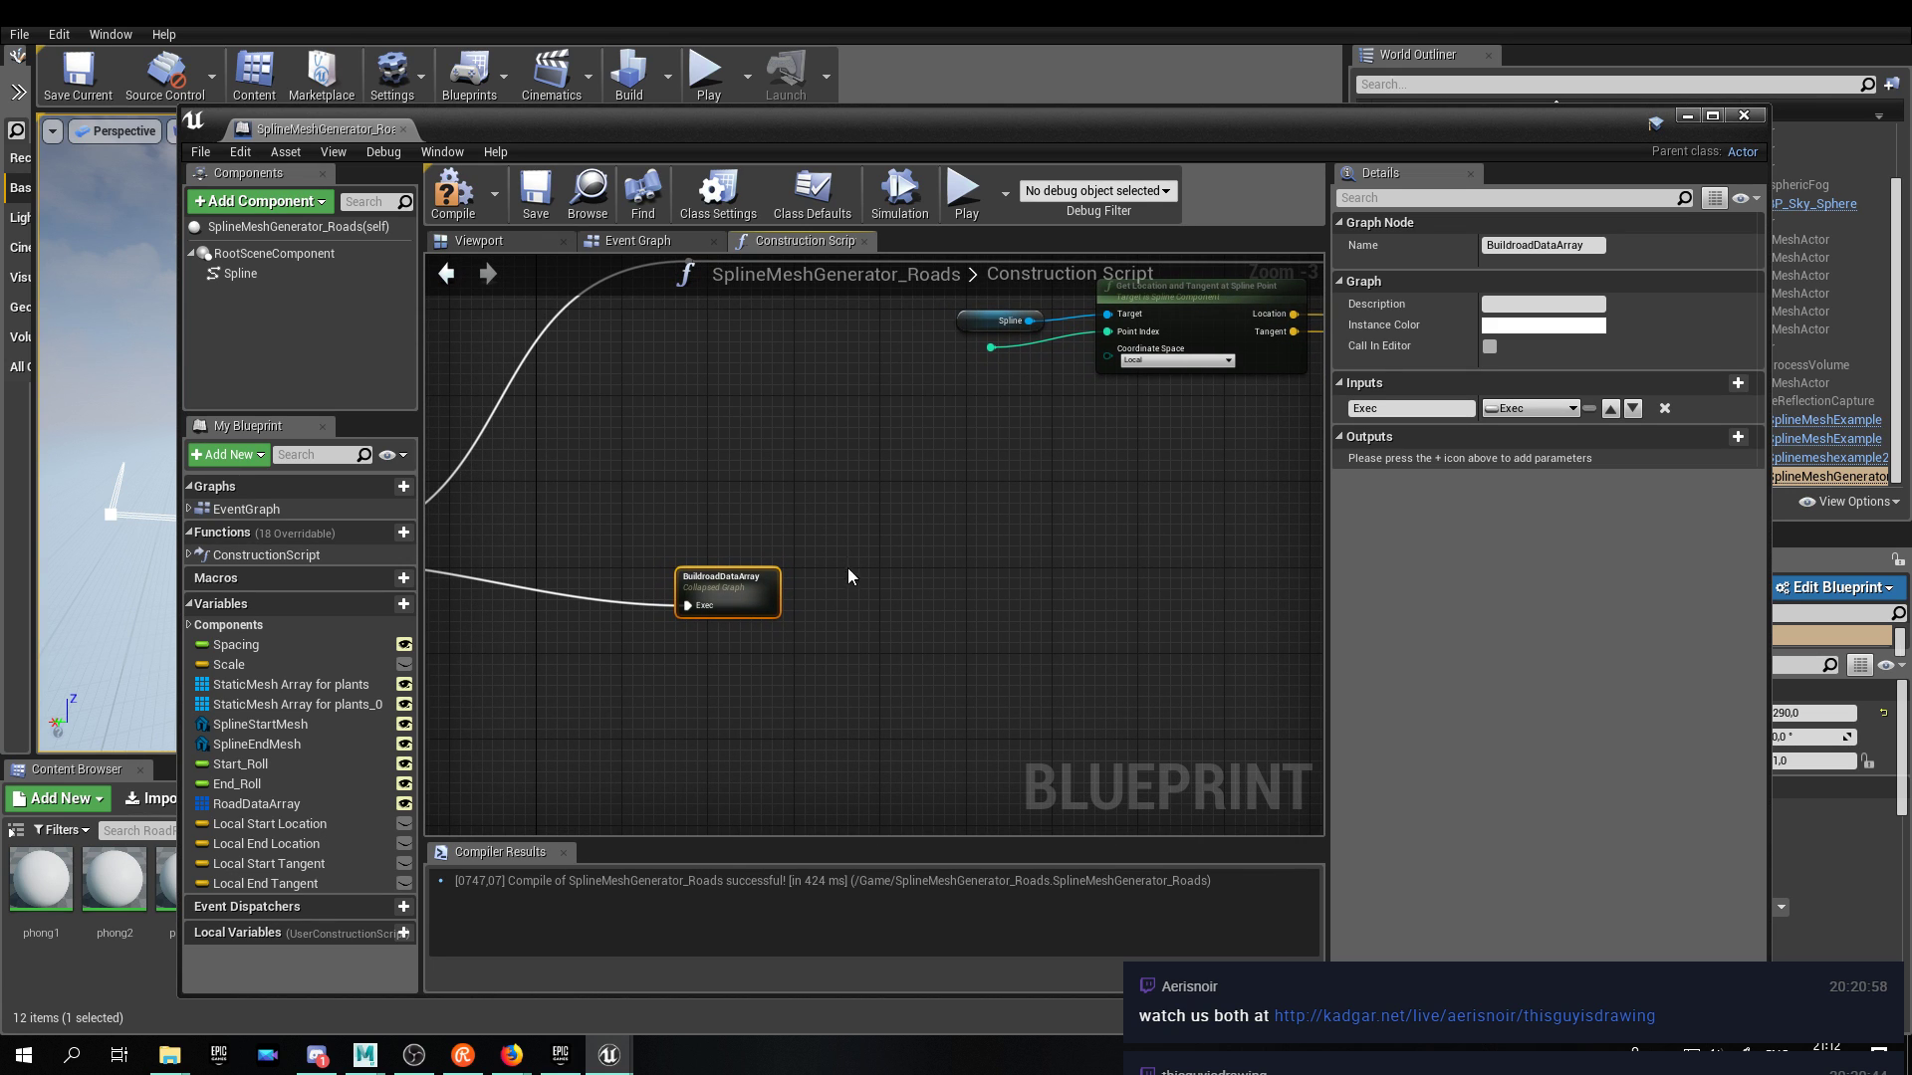
Examine the contents of the BuildroadDataArray collapsed graph and return to the Sequence node in the construction script.
double_click(757, 602)
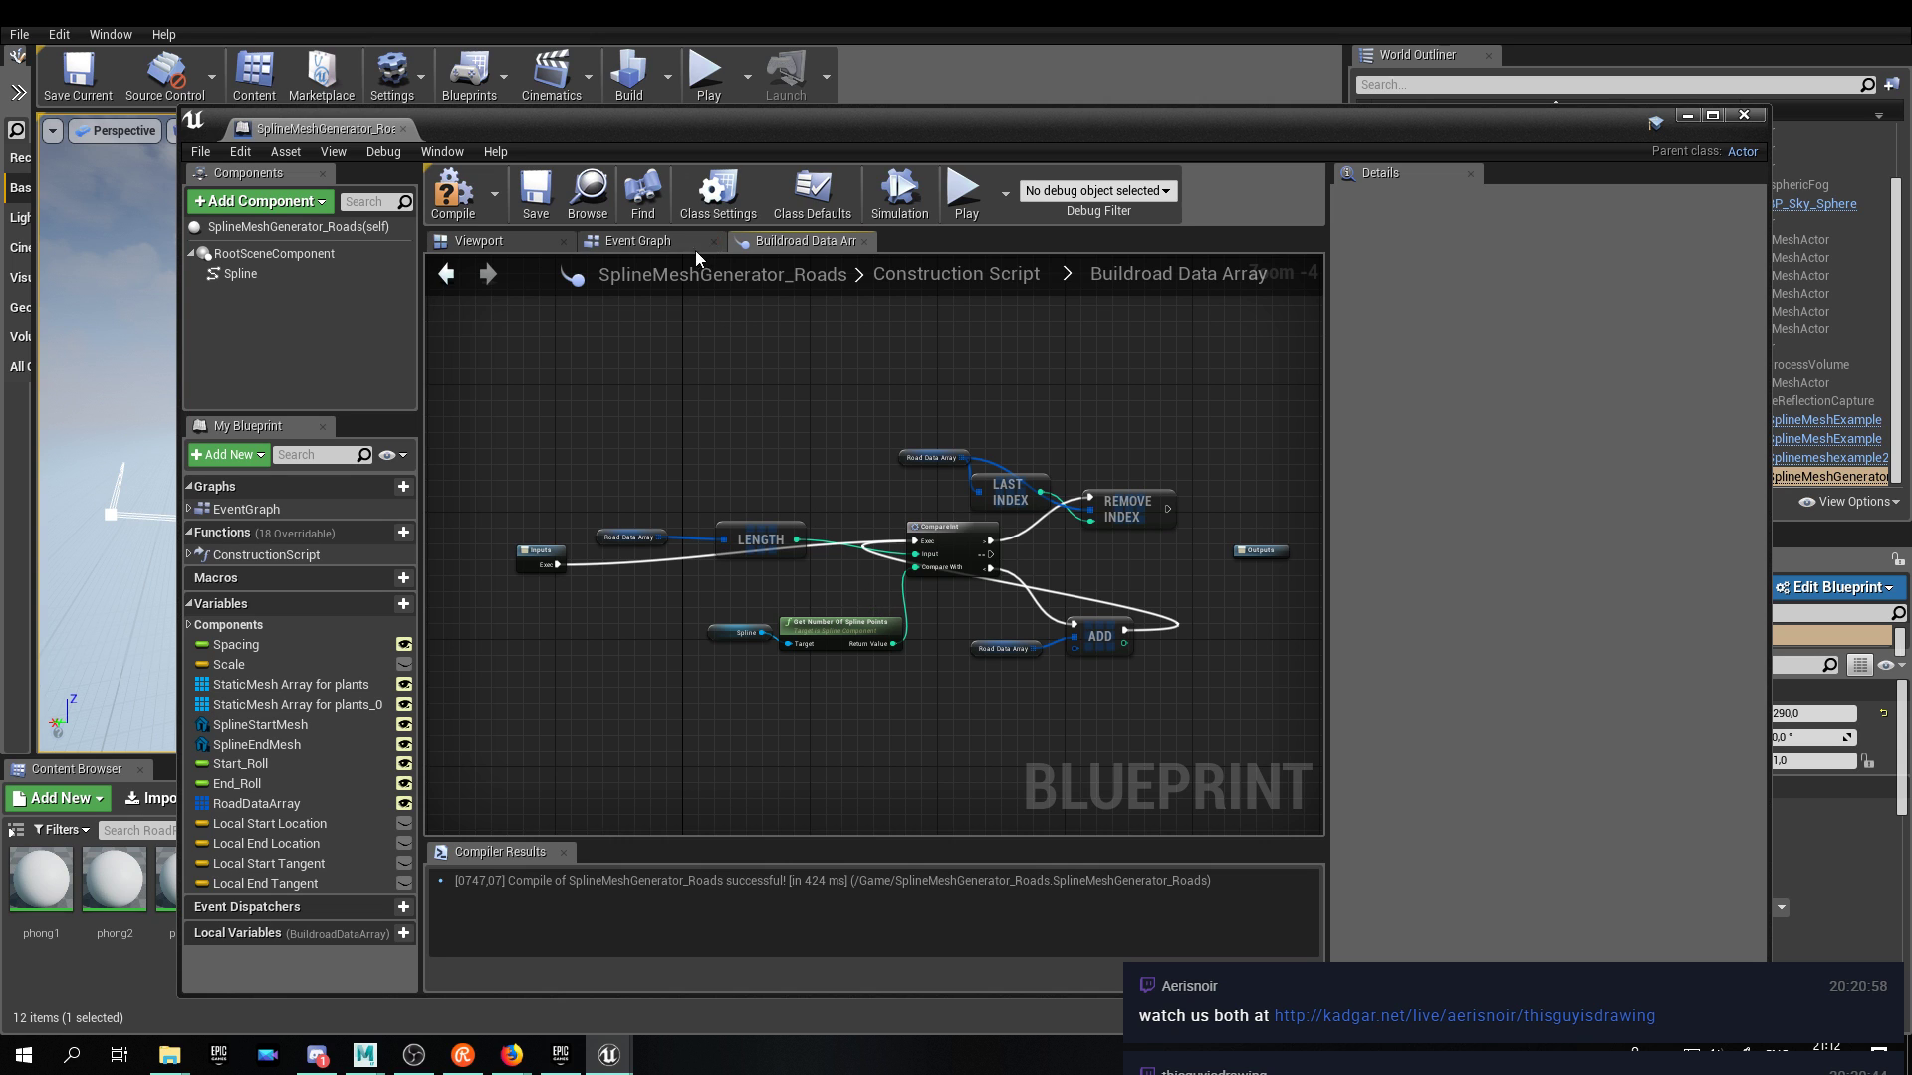
left_click(959, 285)
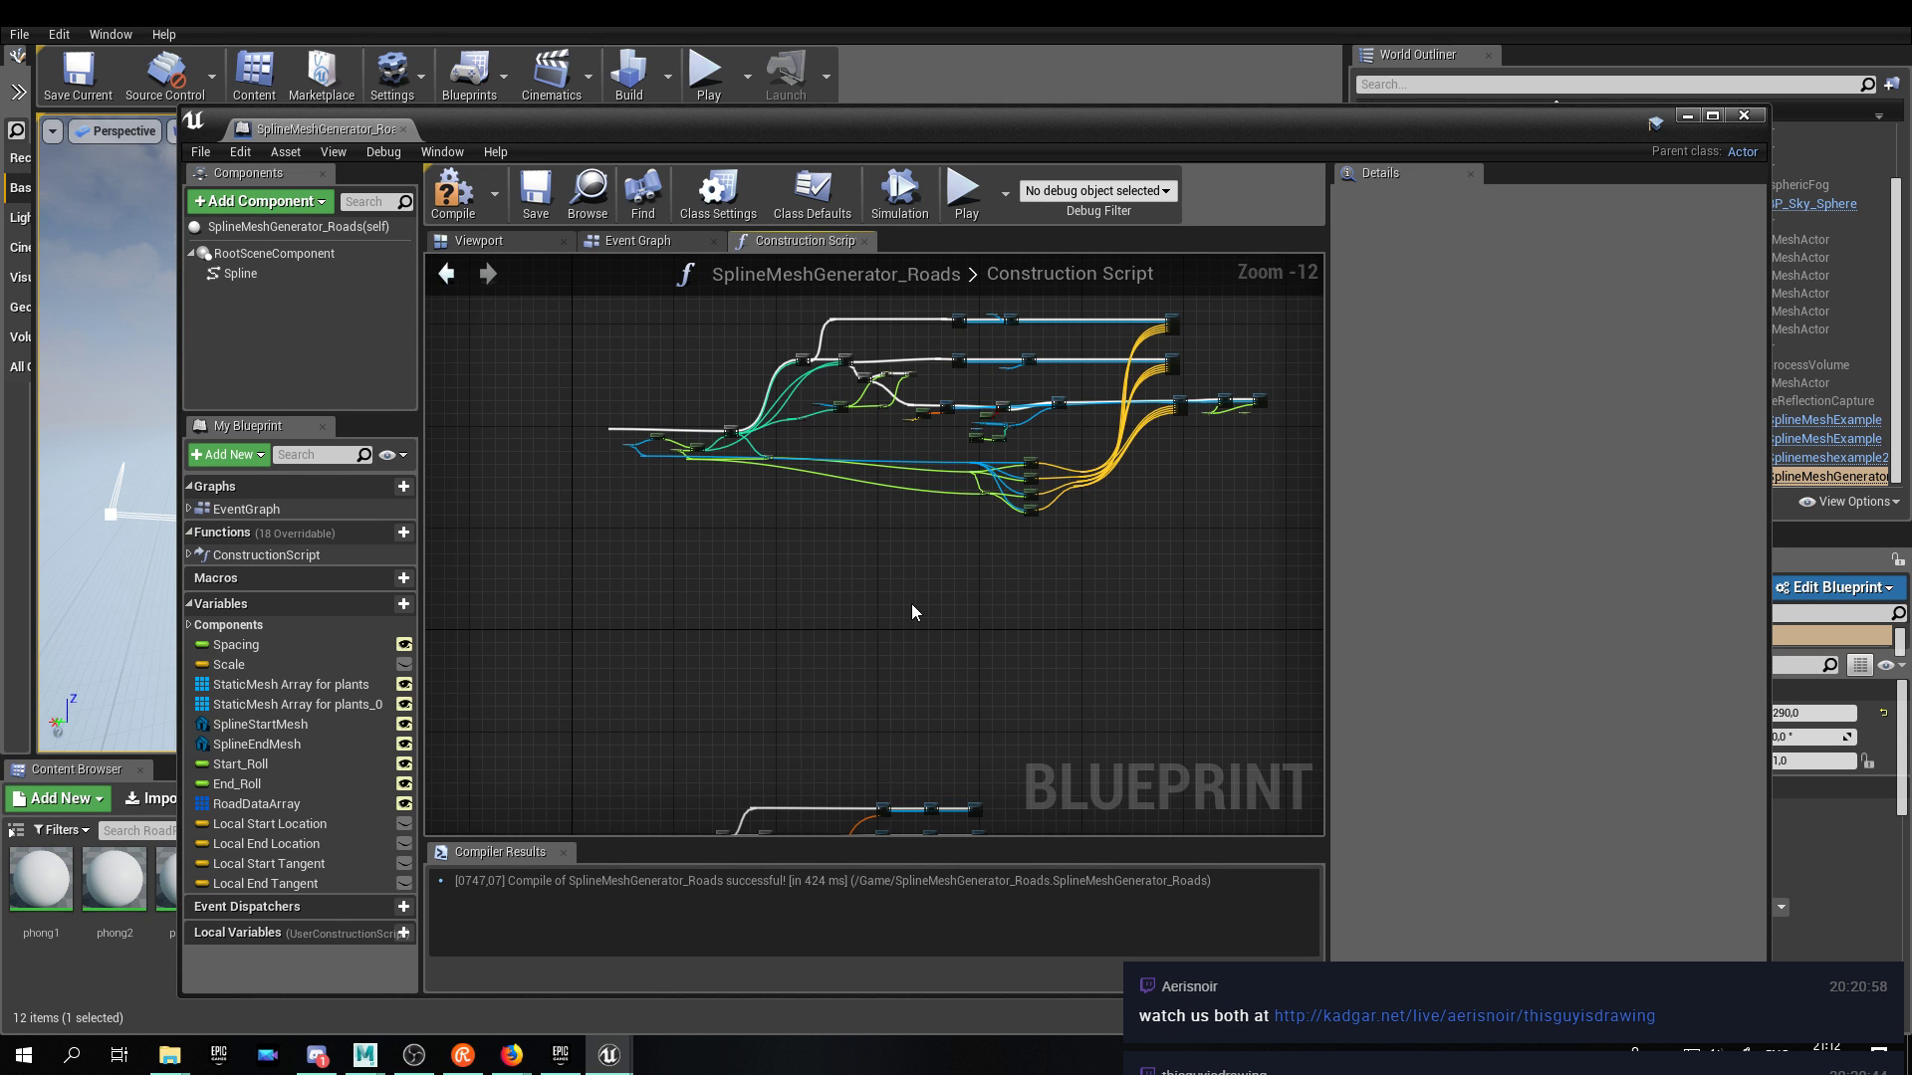
right_click_drag(1035, 275, 950, 274)
right_click_drag(803, 332, 942, 661)
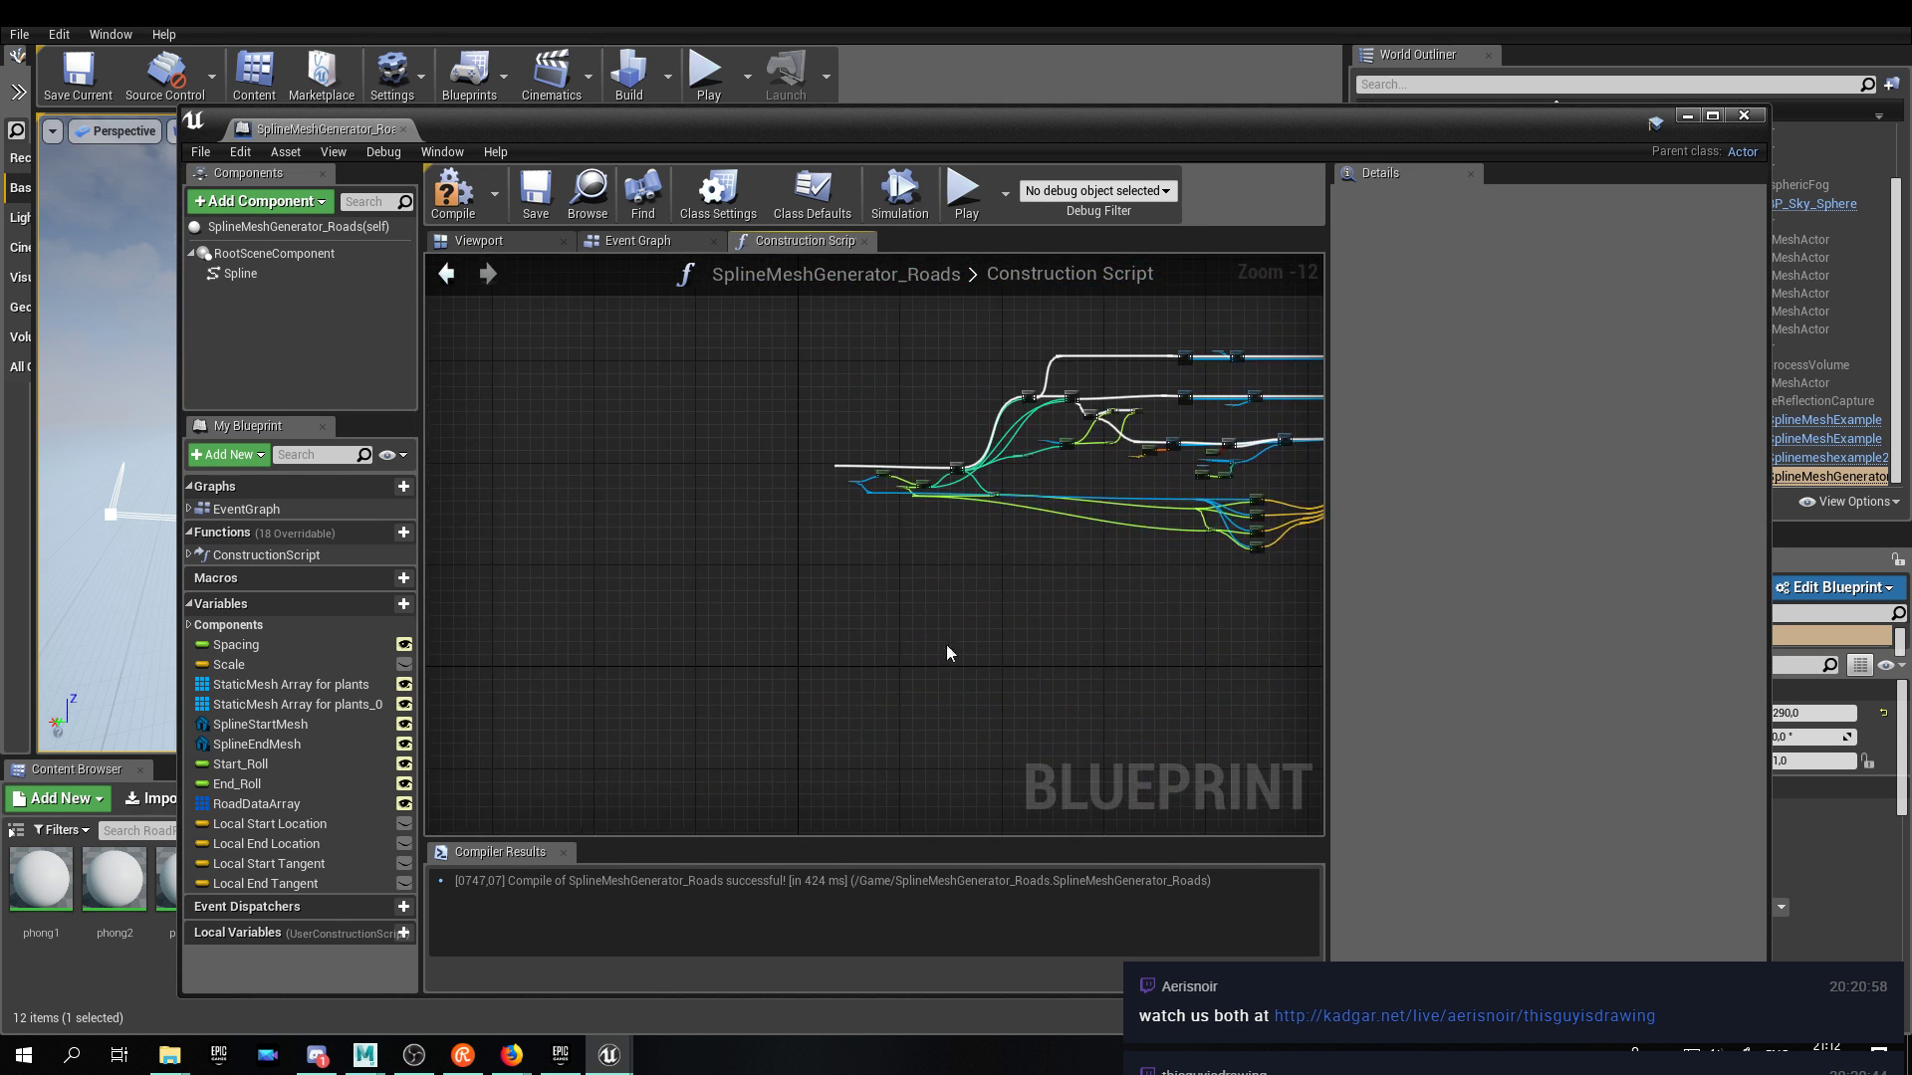
right_click_drag(845, 545, 1144, 457)
mouse_move(986, 538)
right_mouse_down()
mouse_move(738, 631)
mouse_move(796, 781)
right_mouse_up()
scroll(821, 709, "up", 9)
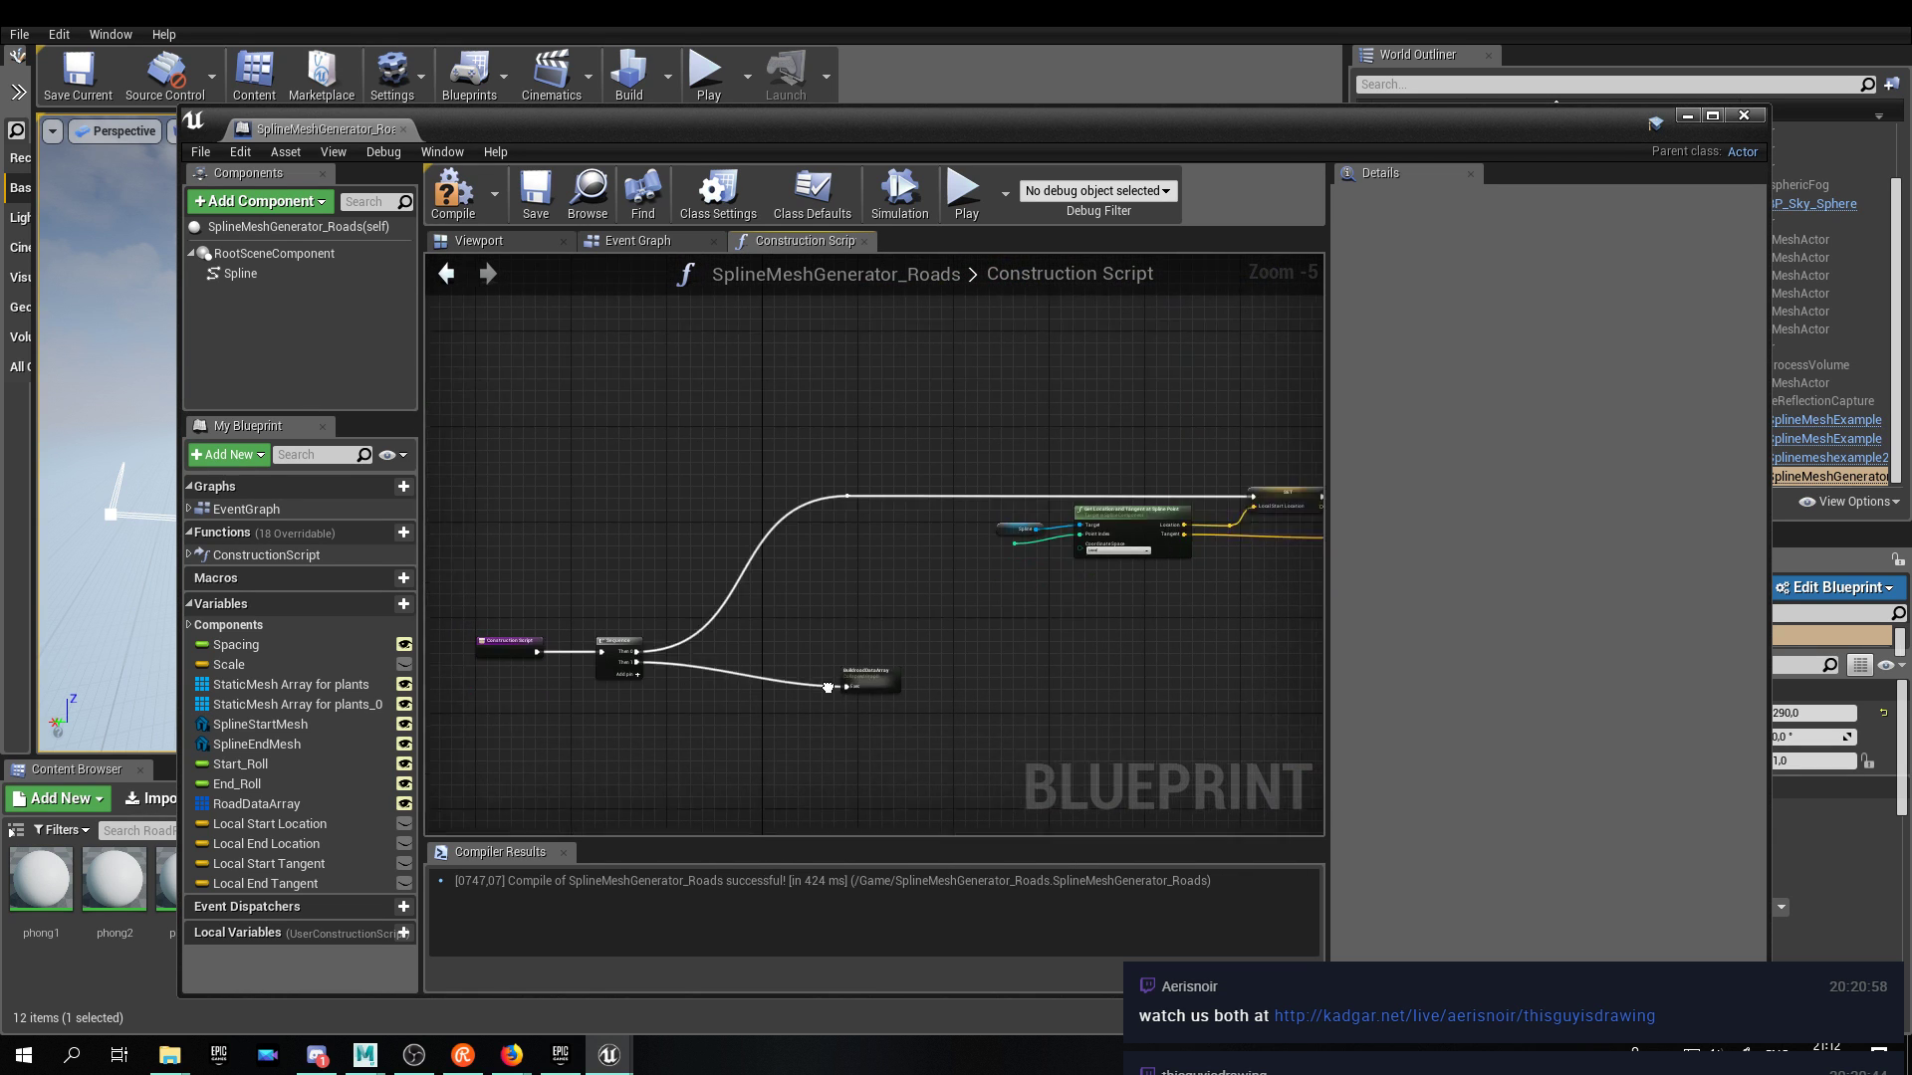
Add a Then 2 output to the Sequence node, connect it to BuildroadDataArray, and break that node's Then 1 link.
left_click_drag(897, 563, 917, 606)
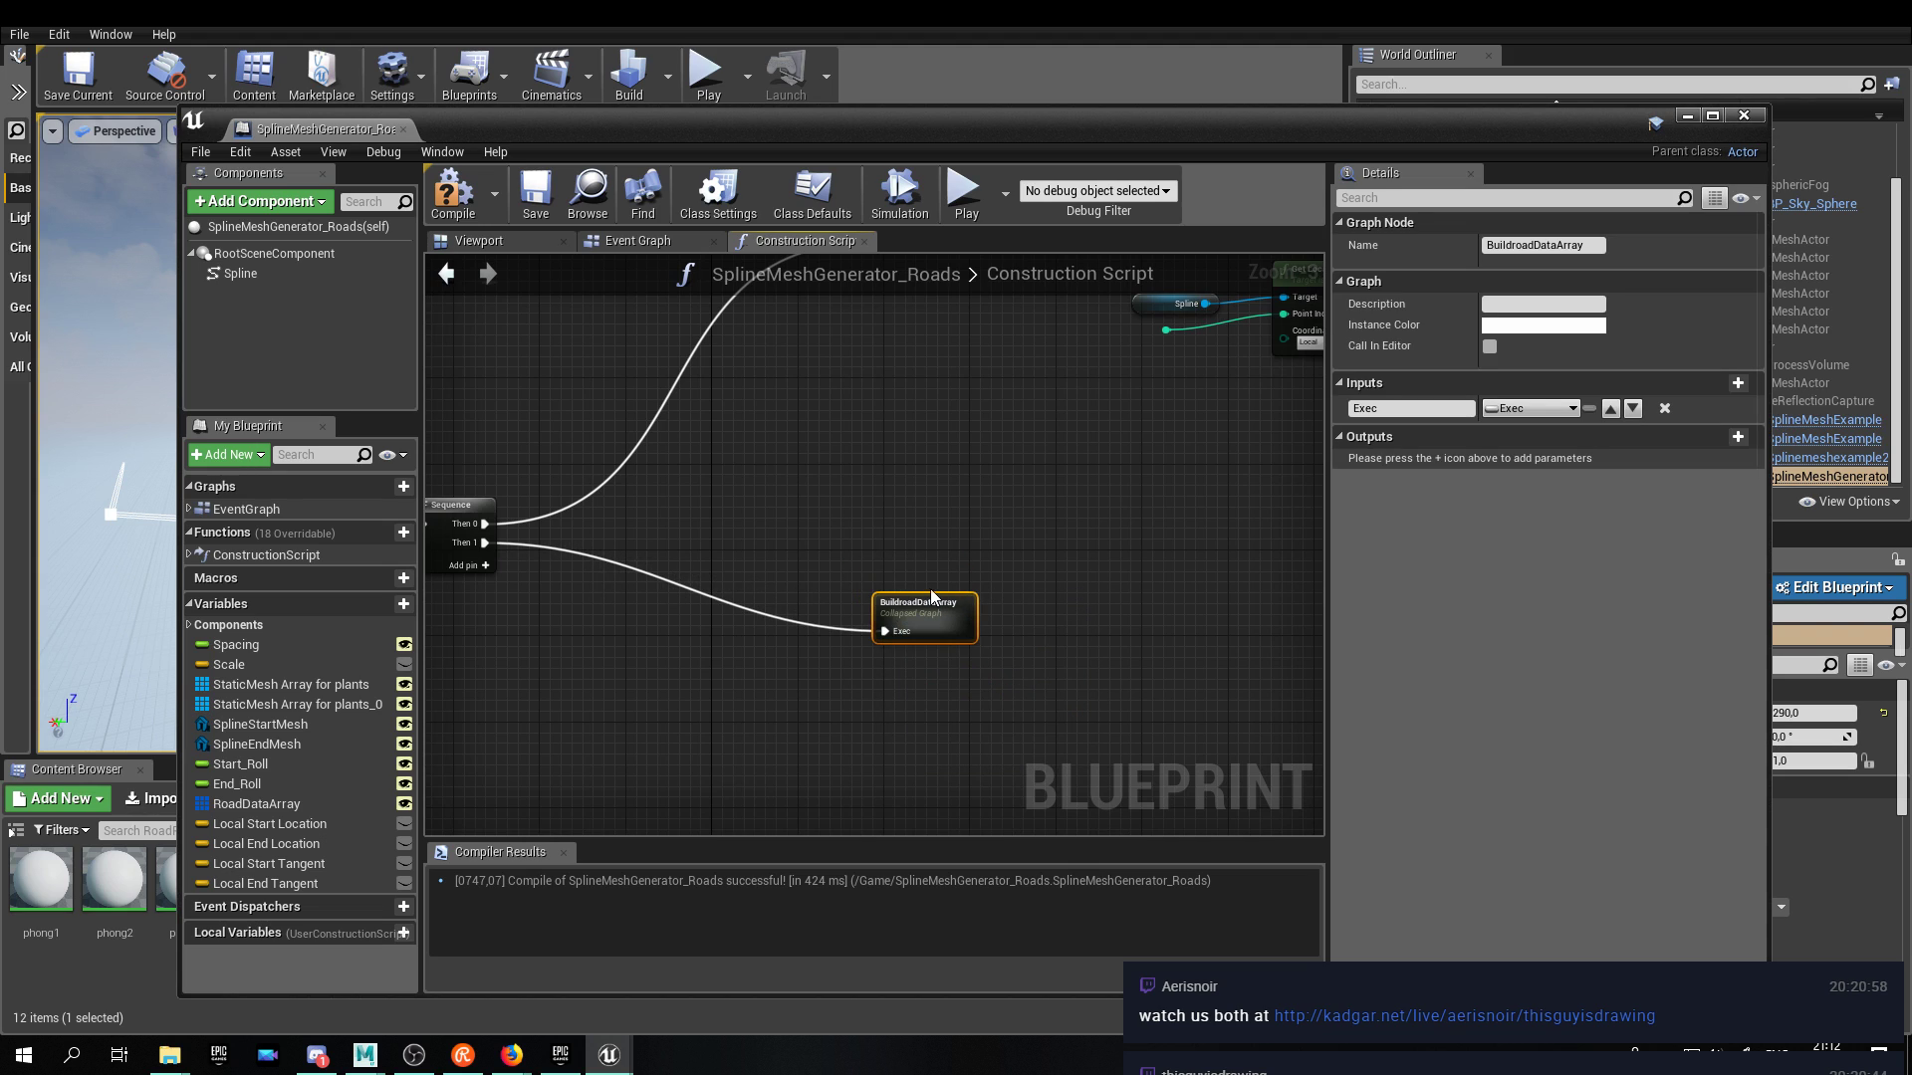
right_click_drag(498, 566, 709, 583)
left_click(702, 581)
left_click_drag(702, 579, 1100, 647)
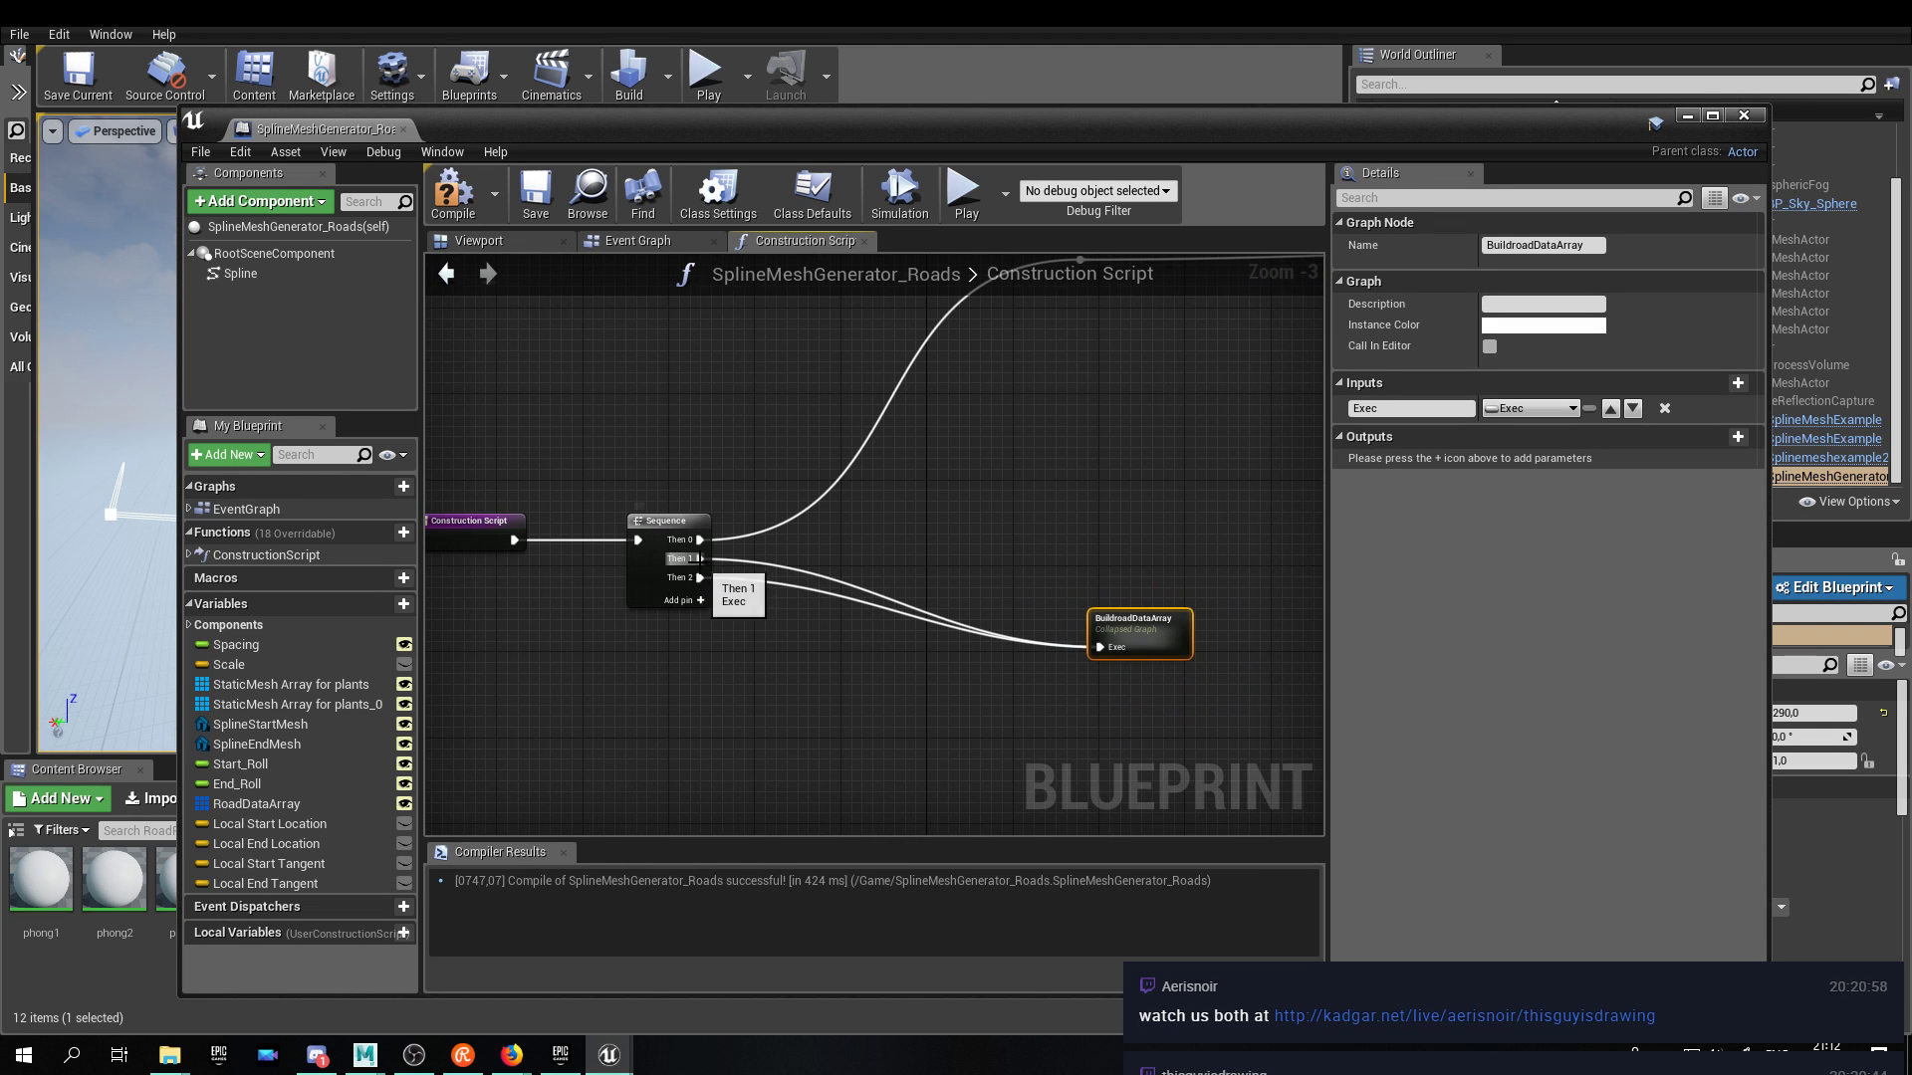
right_click(703, 559)
left_click(767, 613)
Create an Add Spline Mesh Component node from the Sequence's Then 1 output and space it above the BuildroadDataArray node.
left_click_drag(700, 559, 1135, 519)
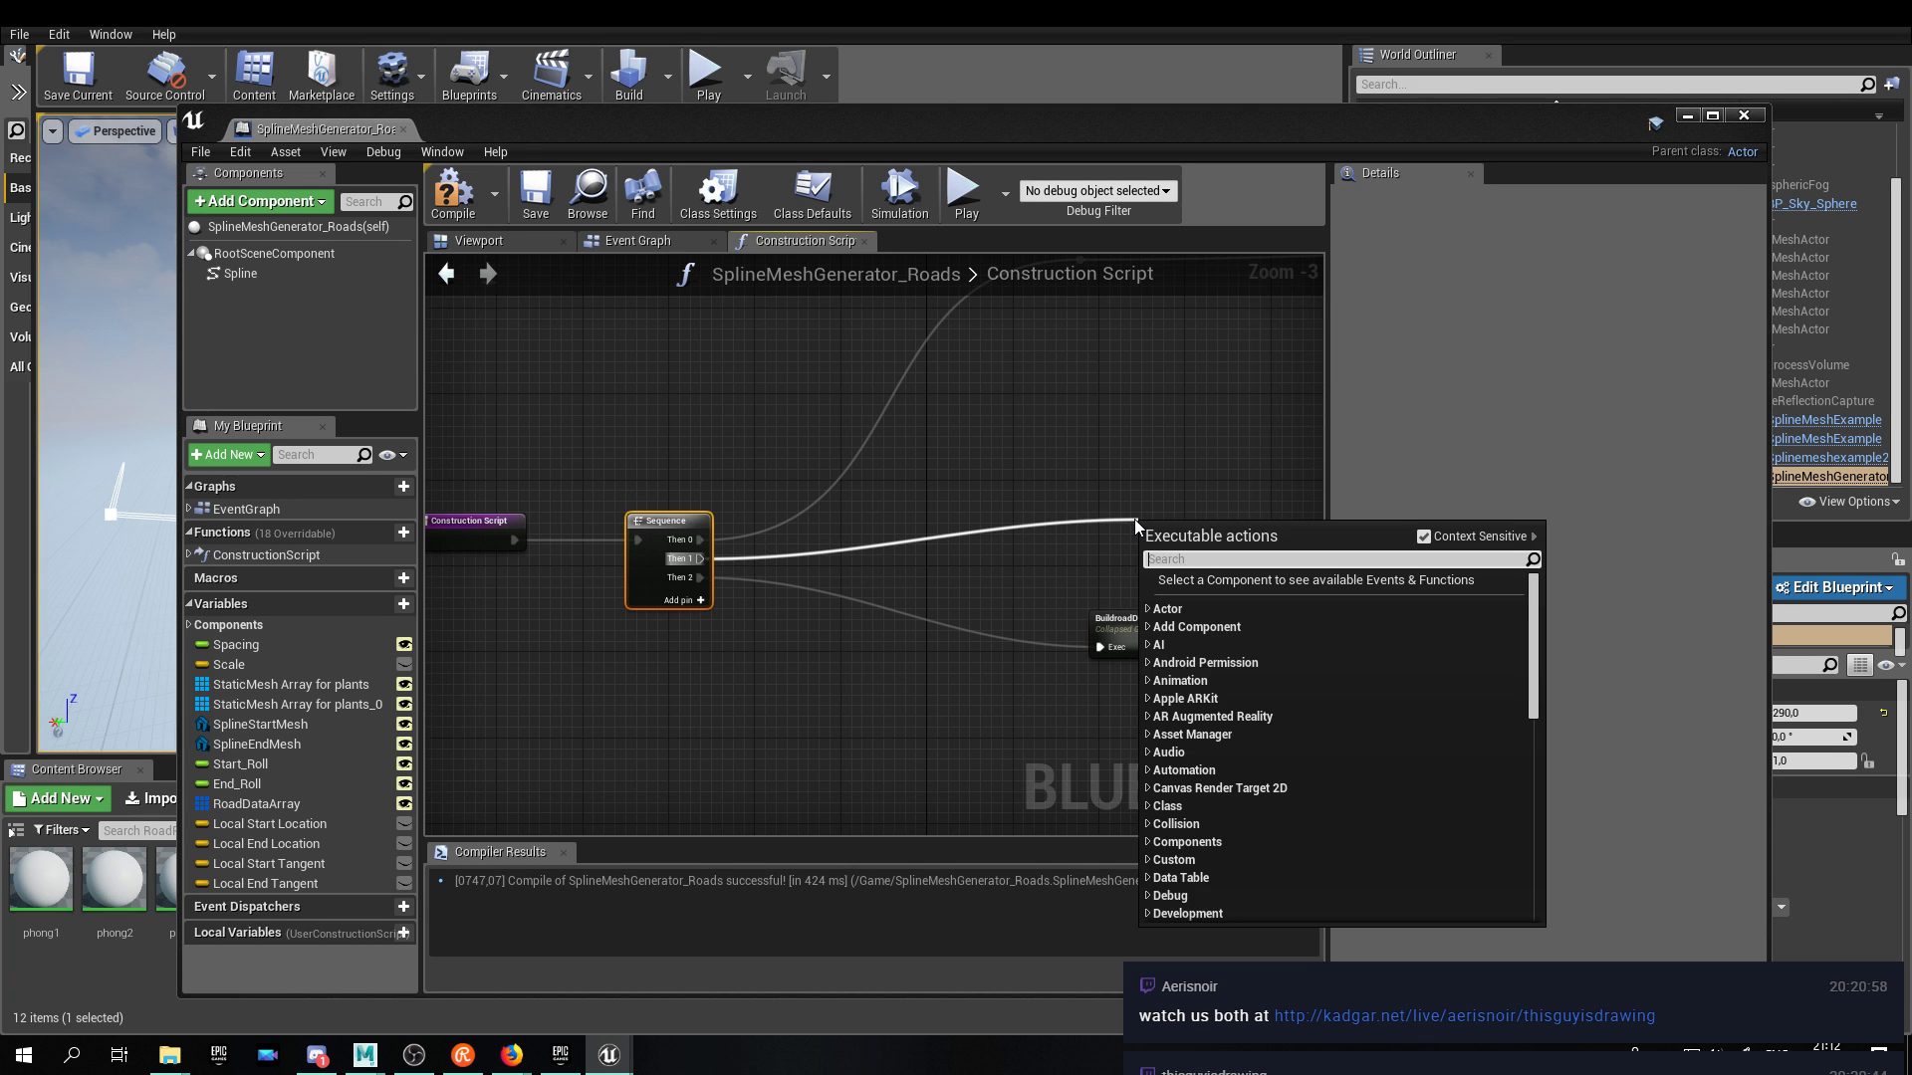
type("add sp")
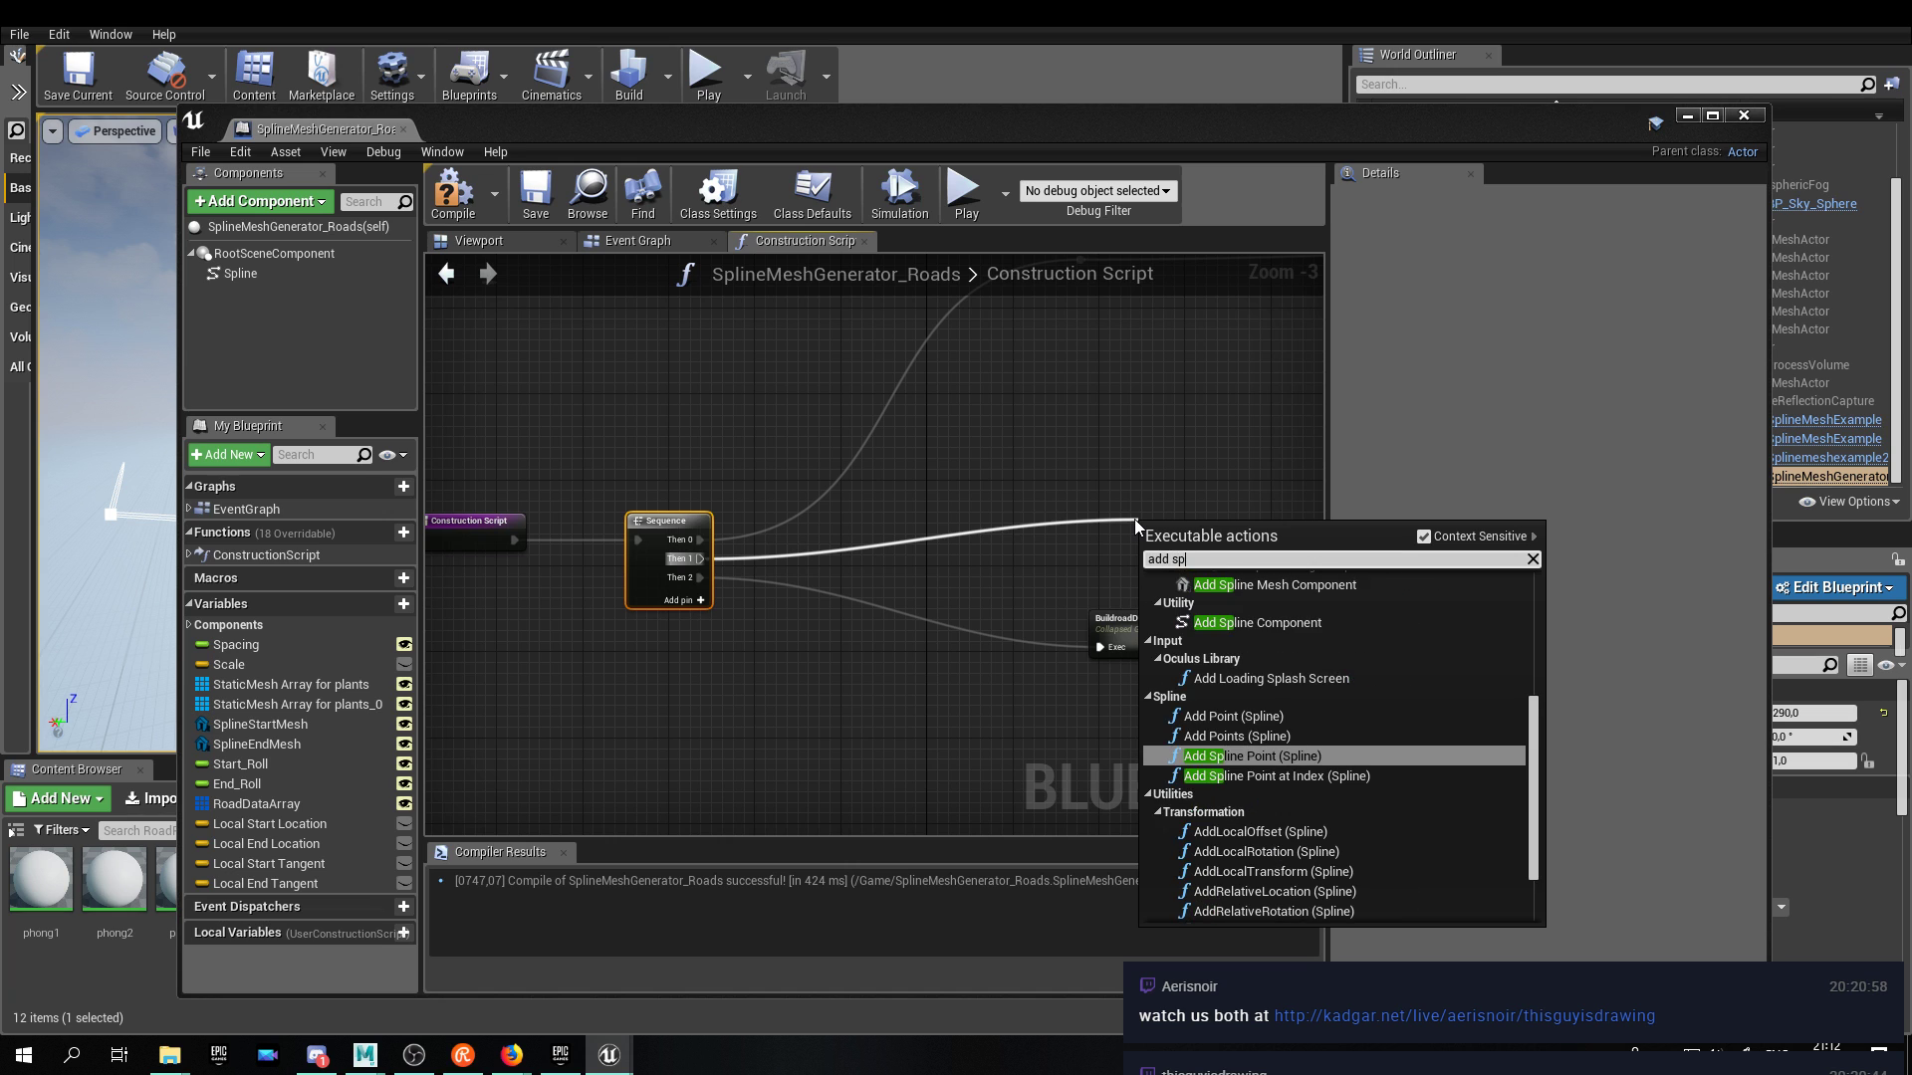
type("line mesh comp")
key("Return")
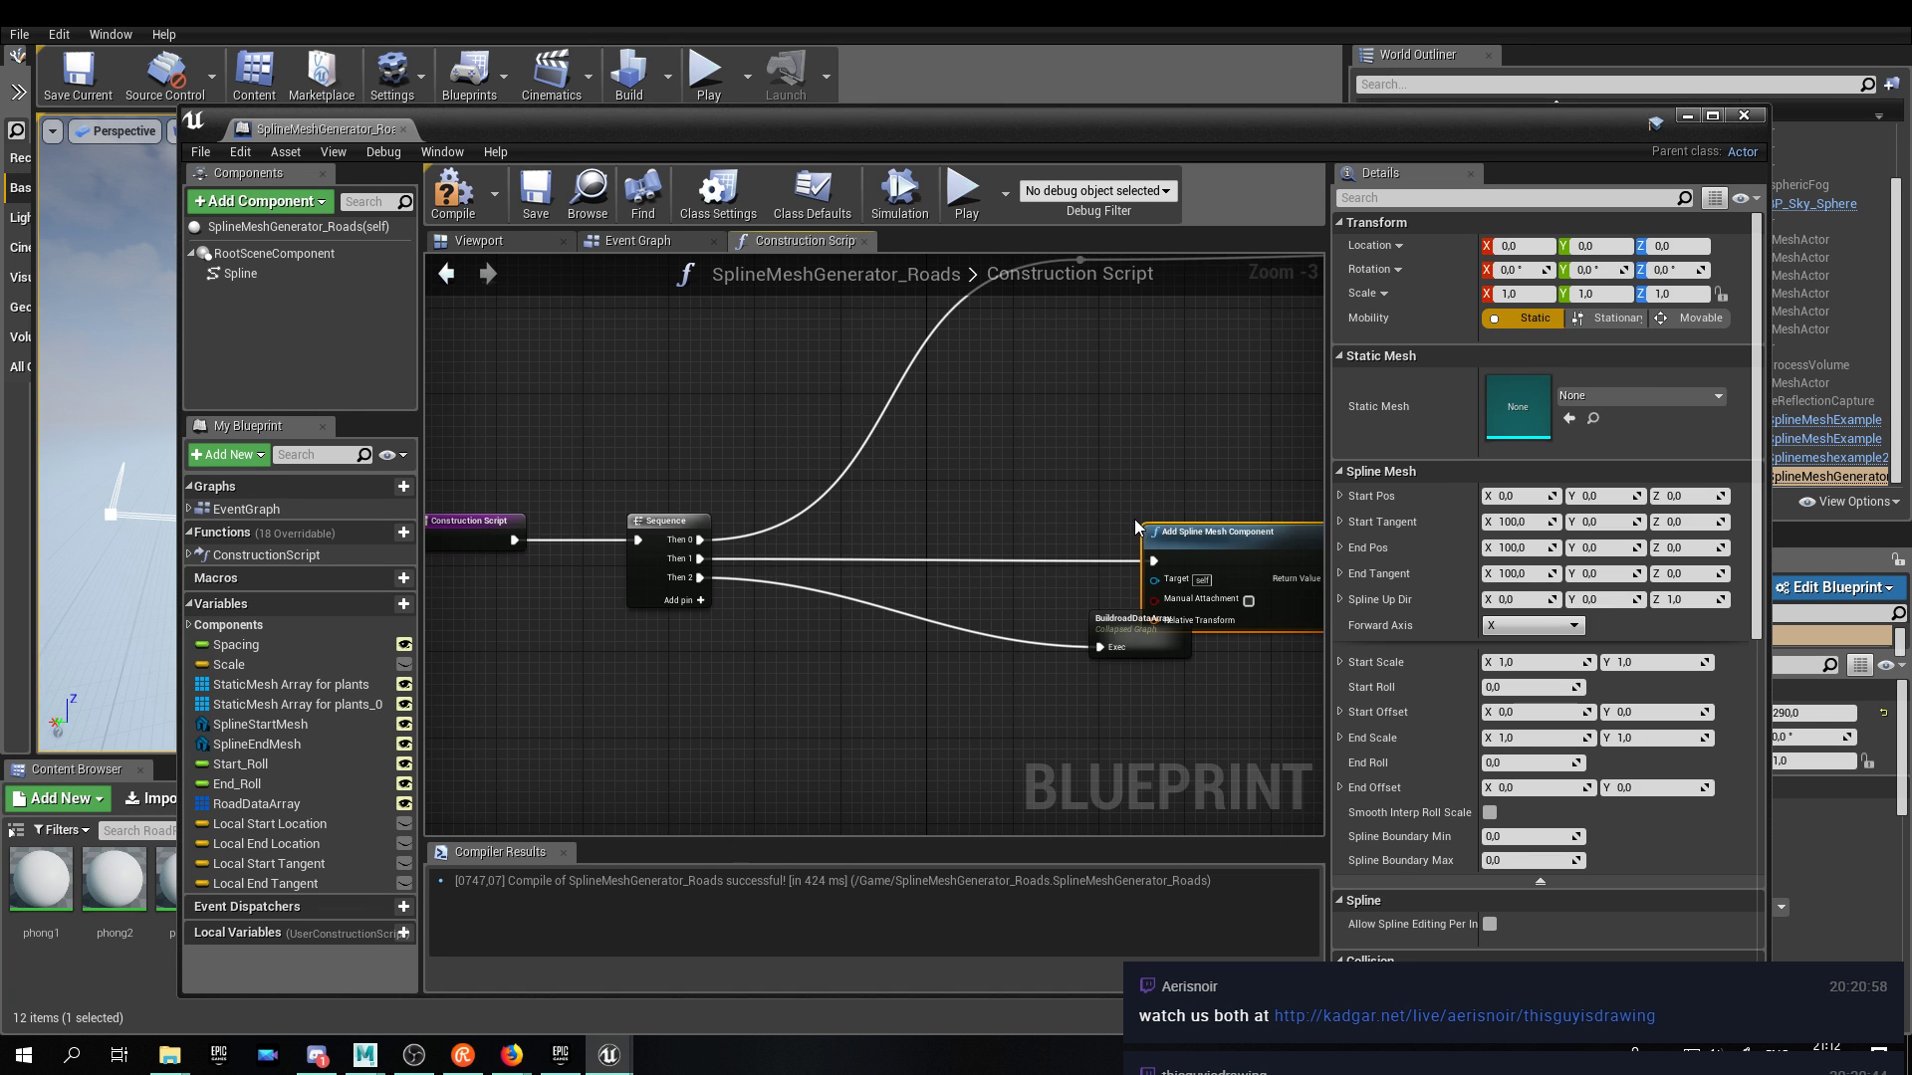
right_click_drag(1132, 492, 723, 490)
left_click_drag(808, 536, 885, 492)
right_click_drag(1133, 546, 1069, 574)
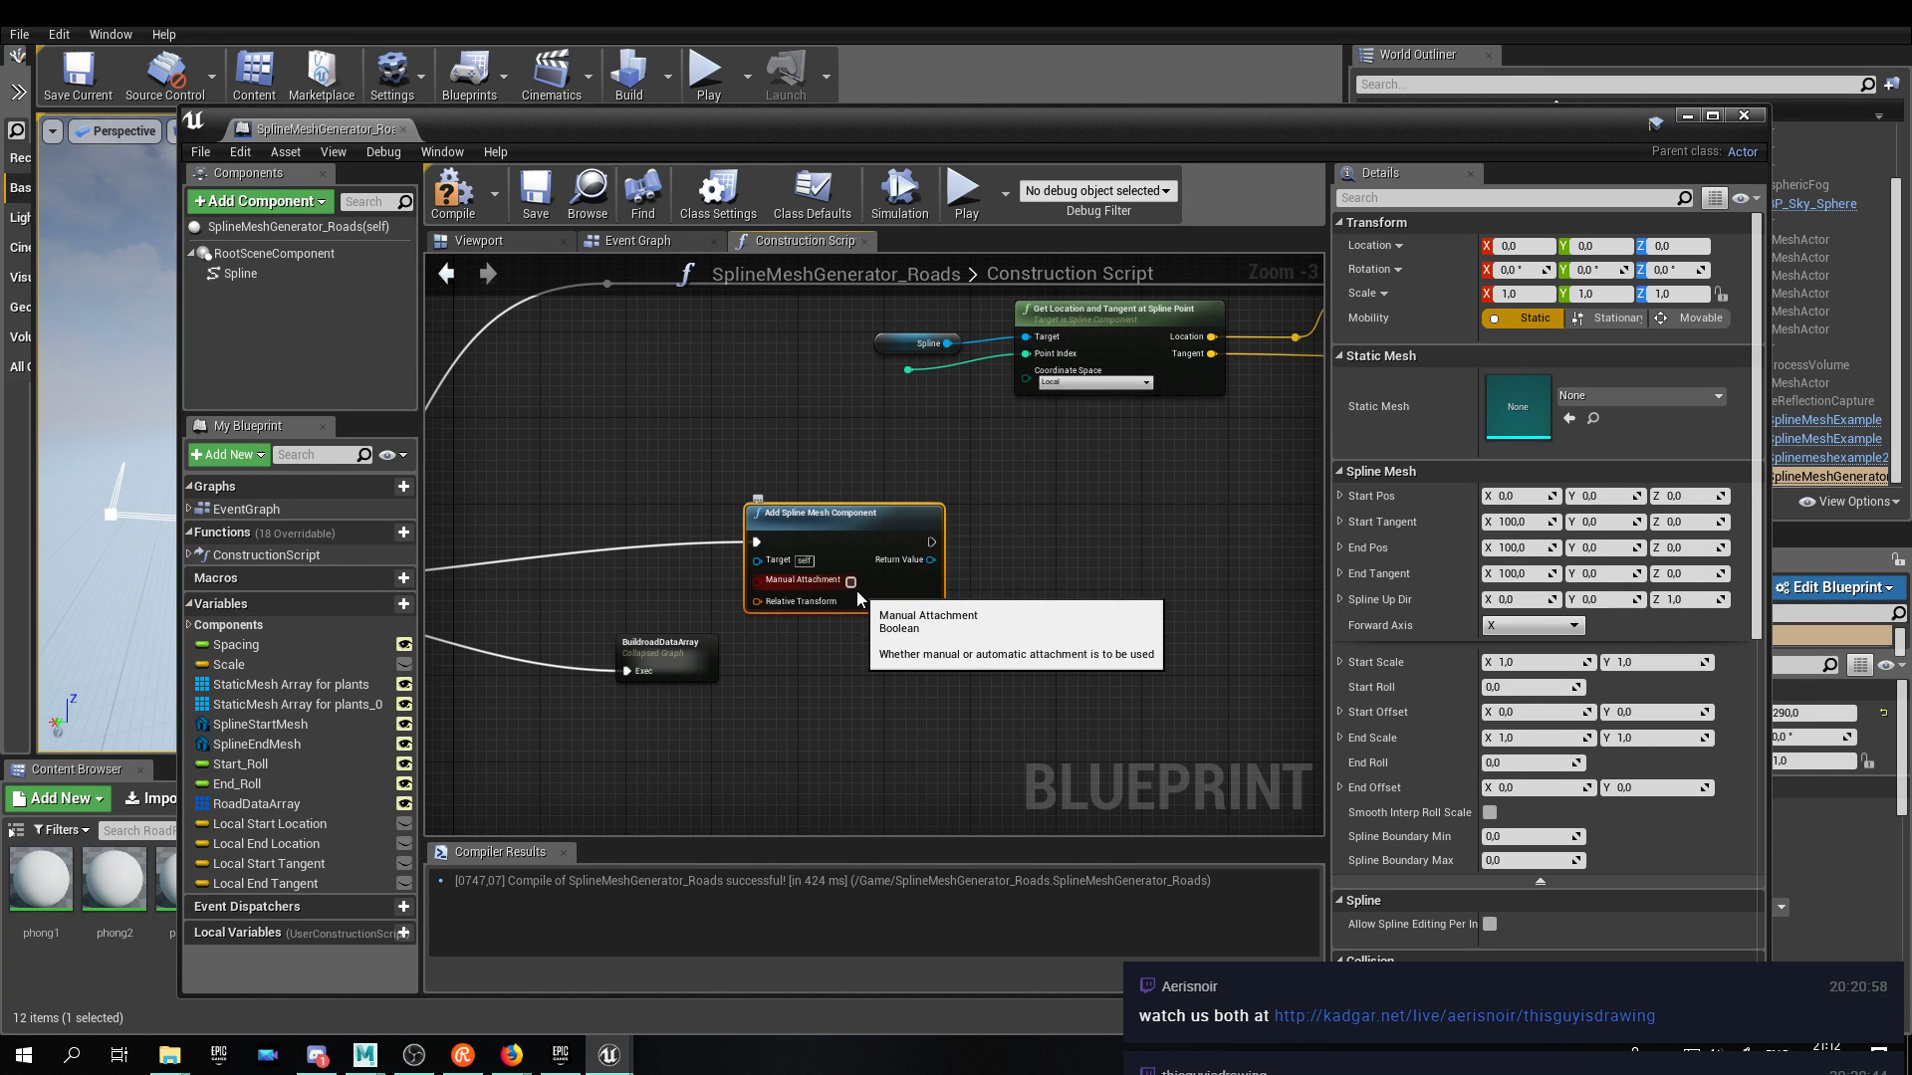
left_click_drag(645, 648, 667, 689)
left_click(757, 645)
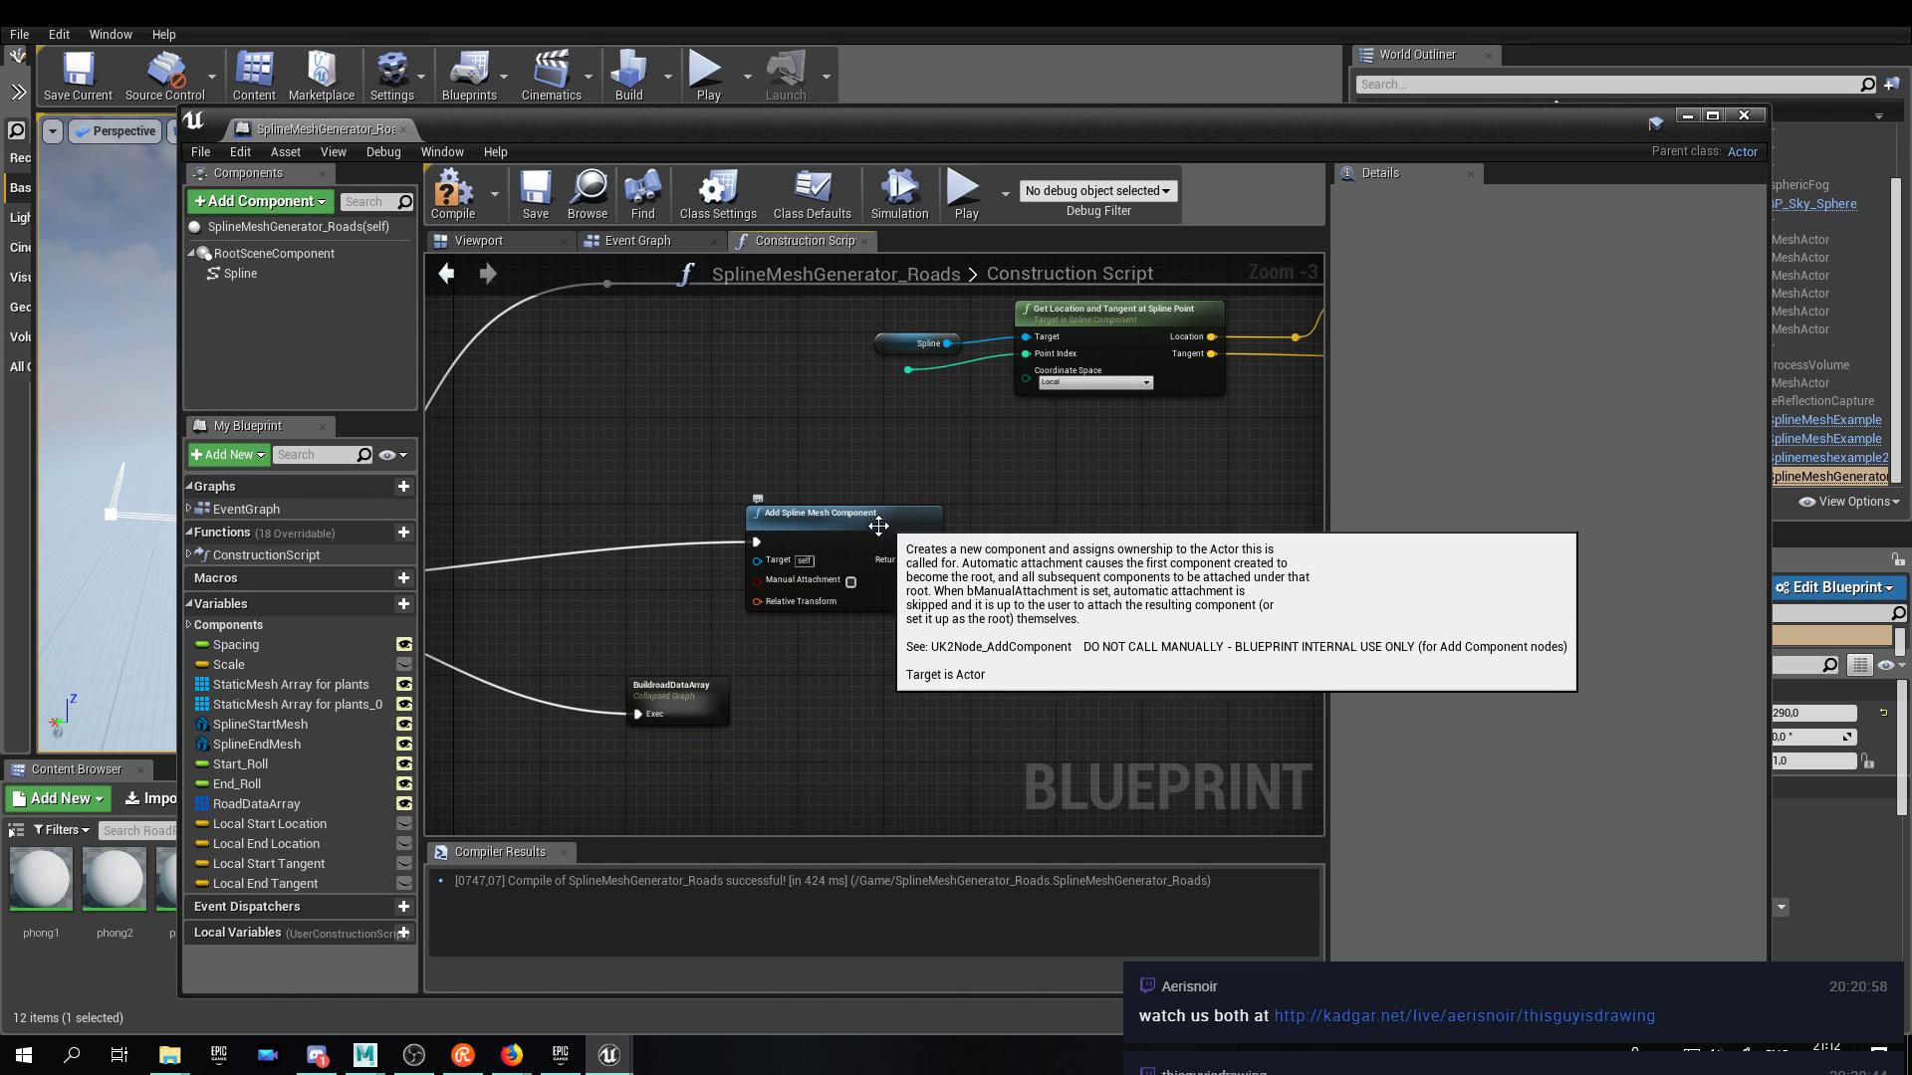
Create a new blueprint variable named LocalCurrentSplineMesh.
left_click(396, 601)
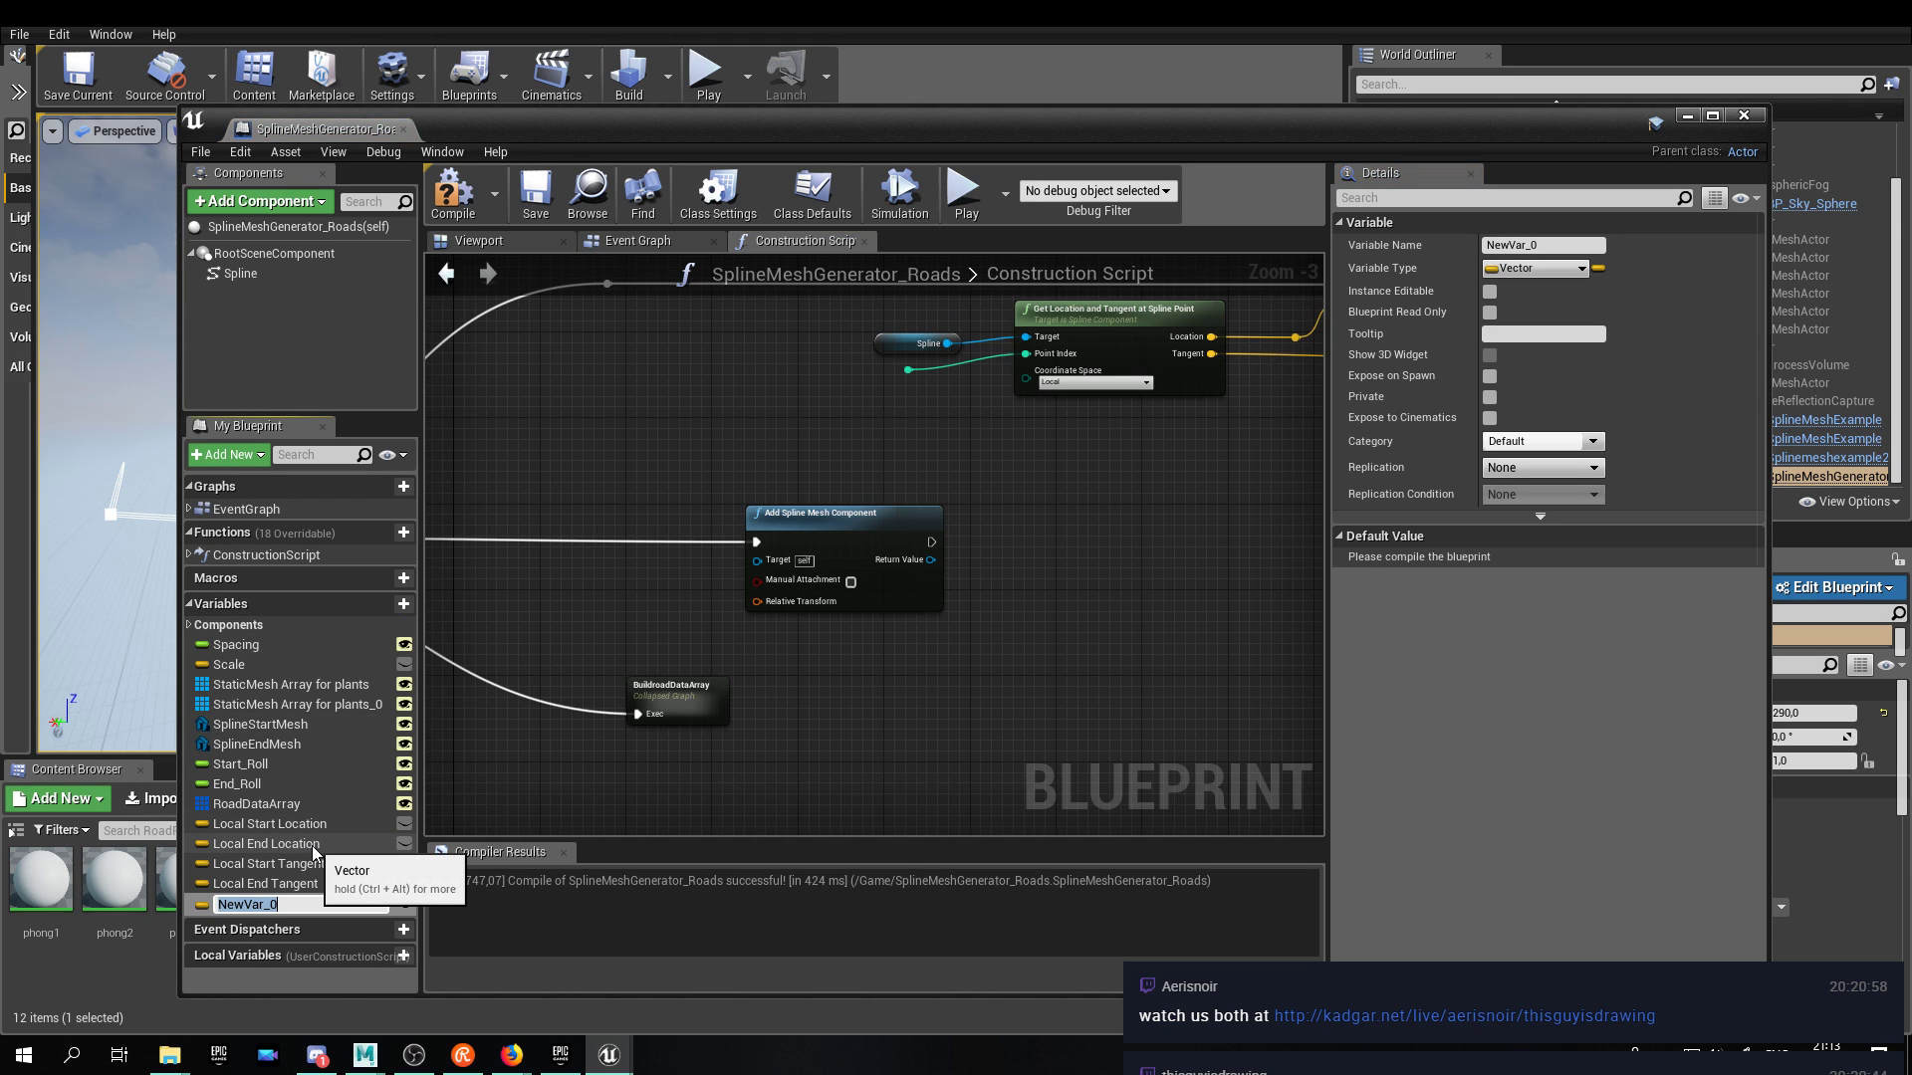
type("LocalCurrentSplineMesh")
key("Return")
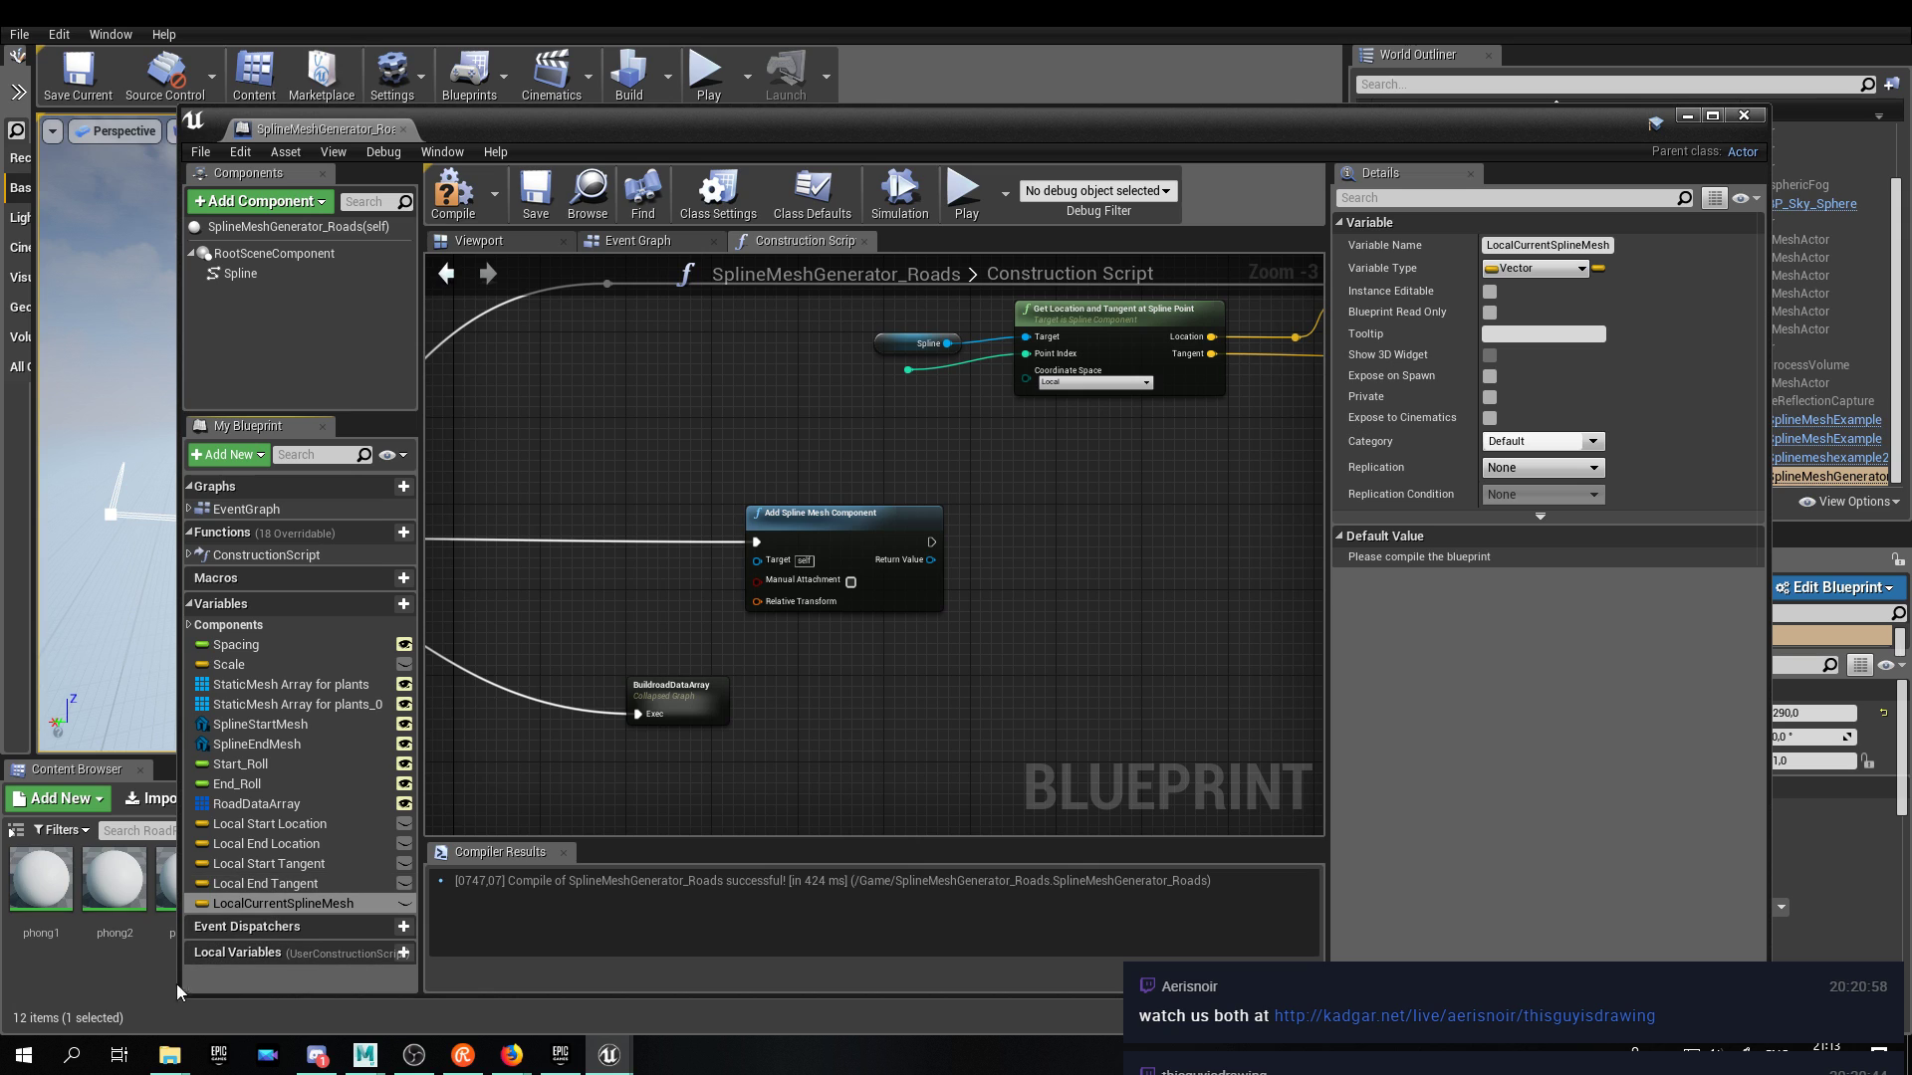
Set the LocalCurrentSplineMesh variable's type to Static Mesh Actor.
left_click(203, 905)
type("mesh")
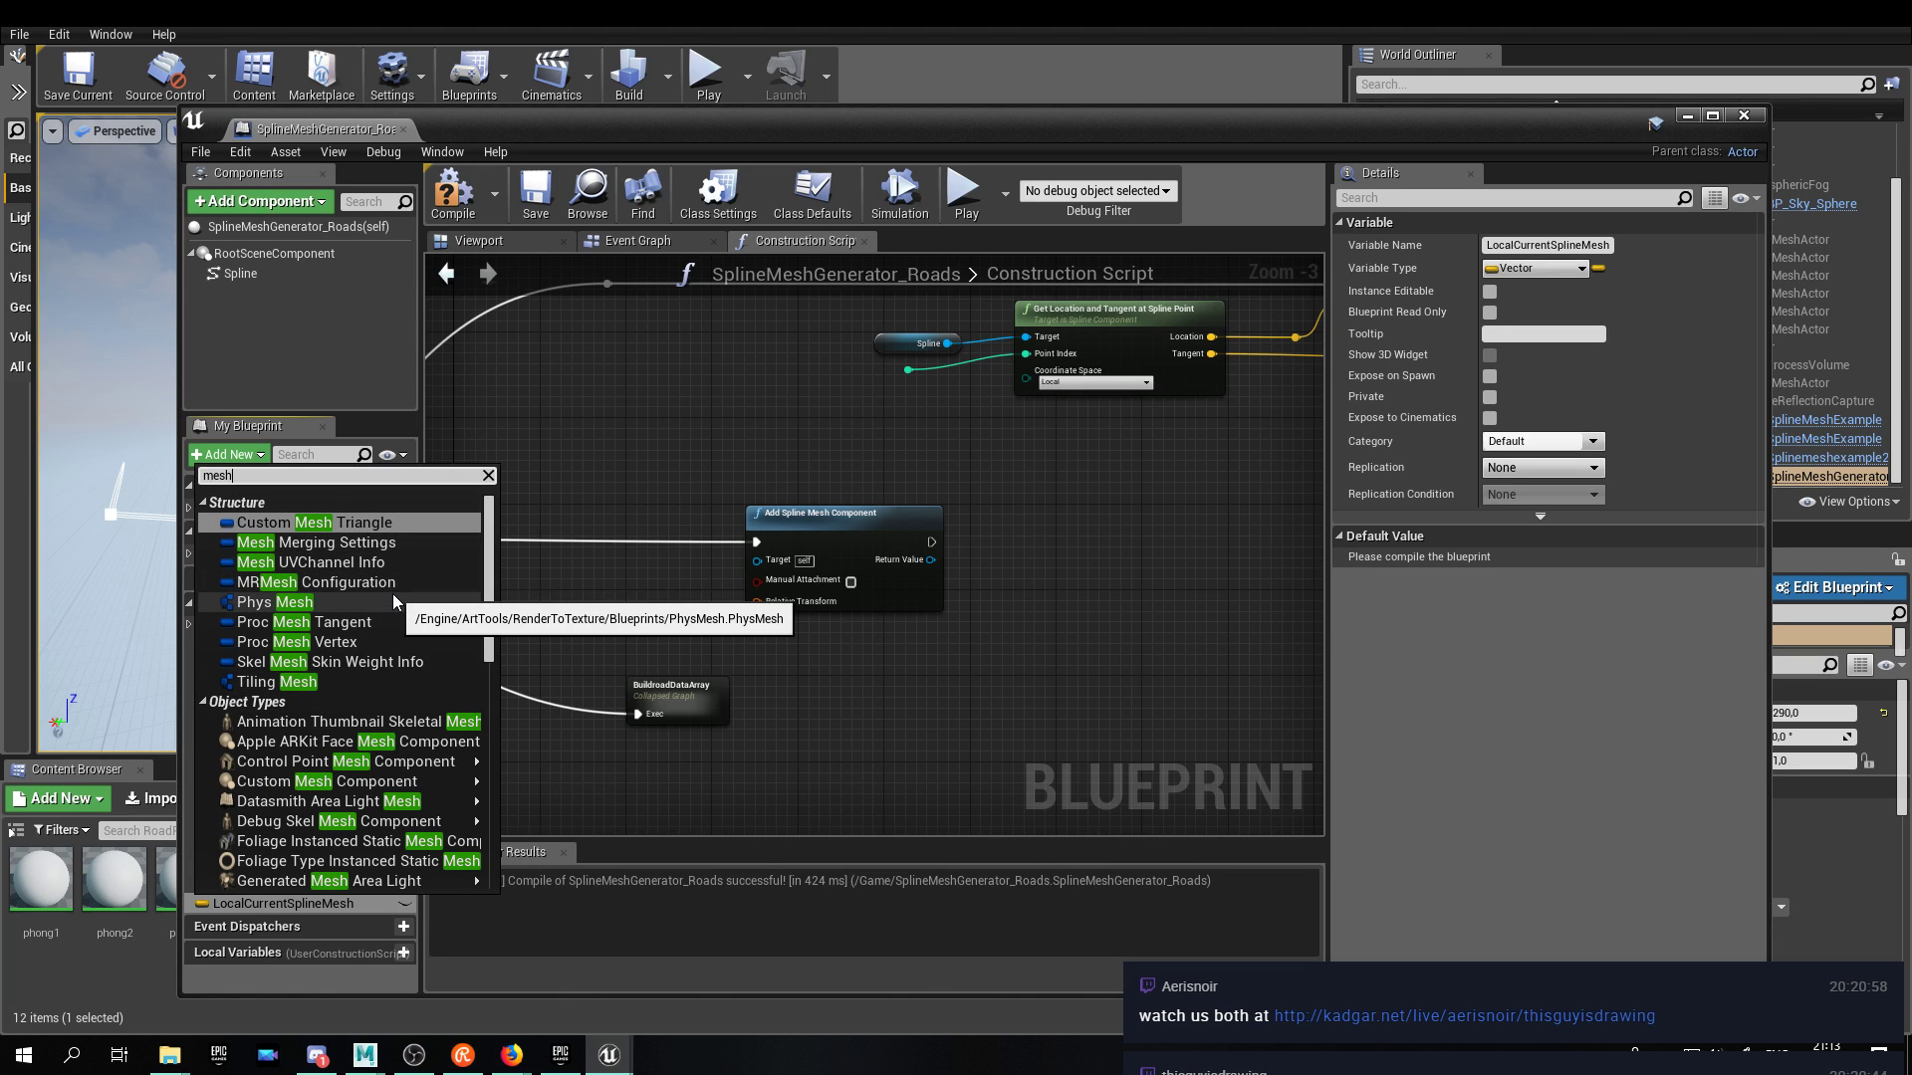
type(" ac")
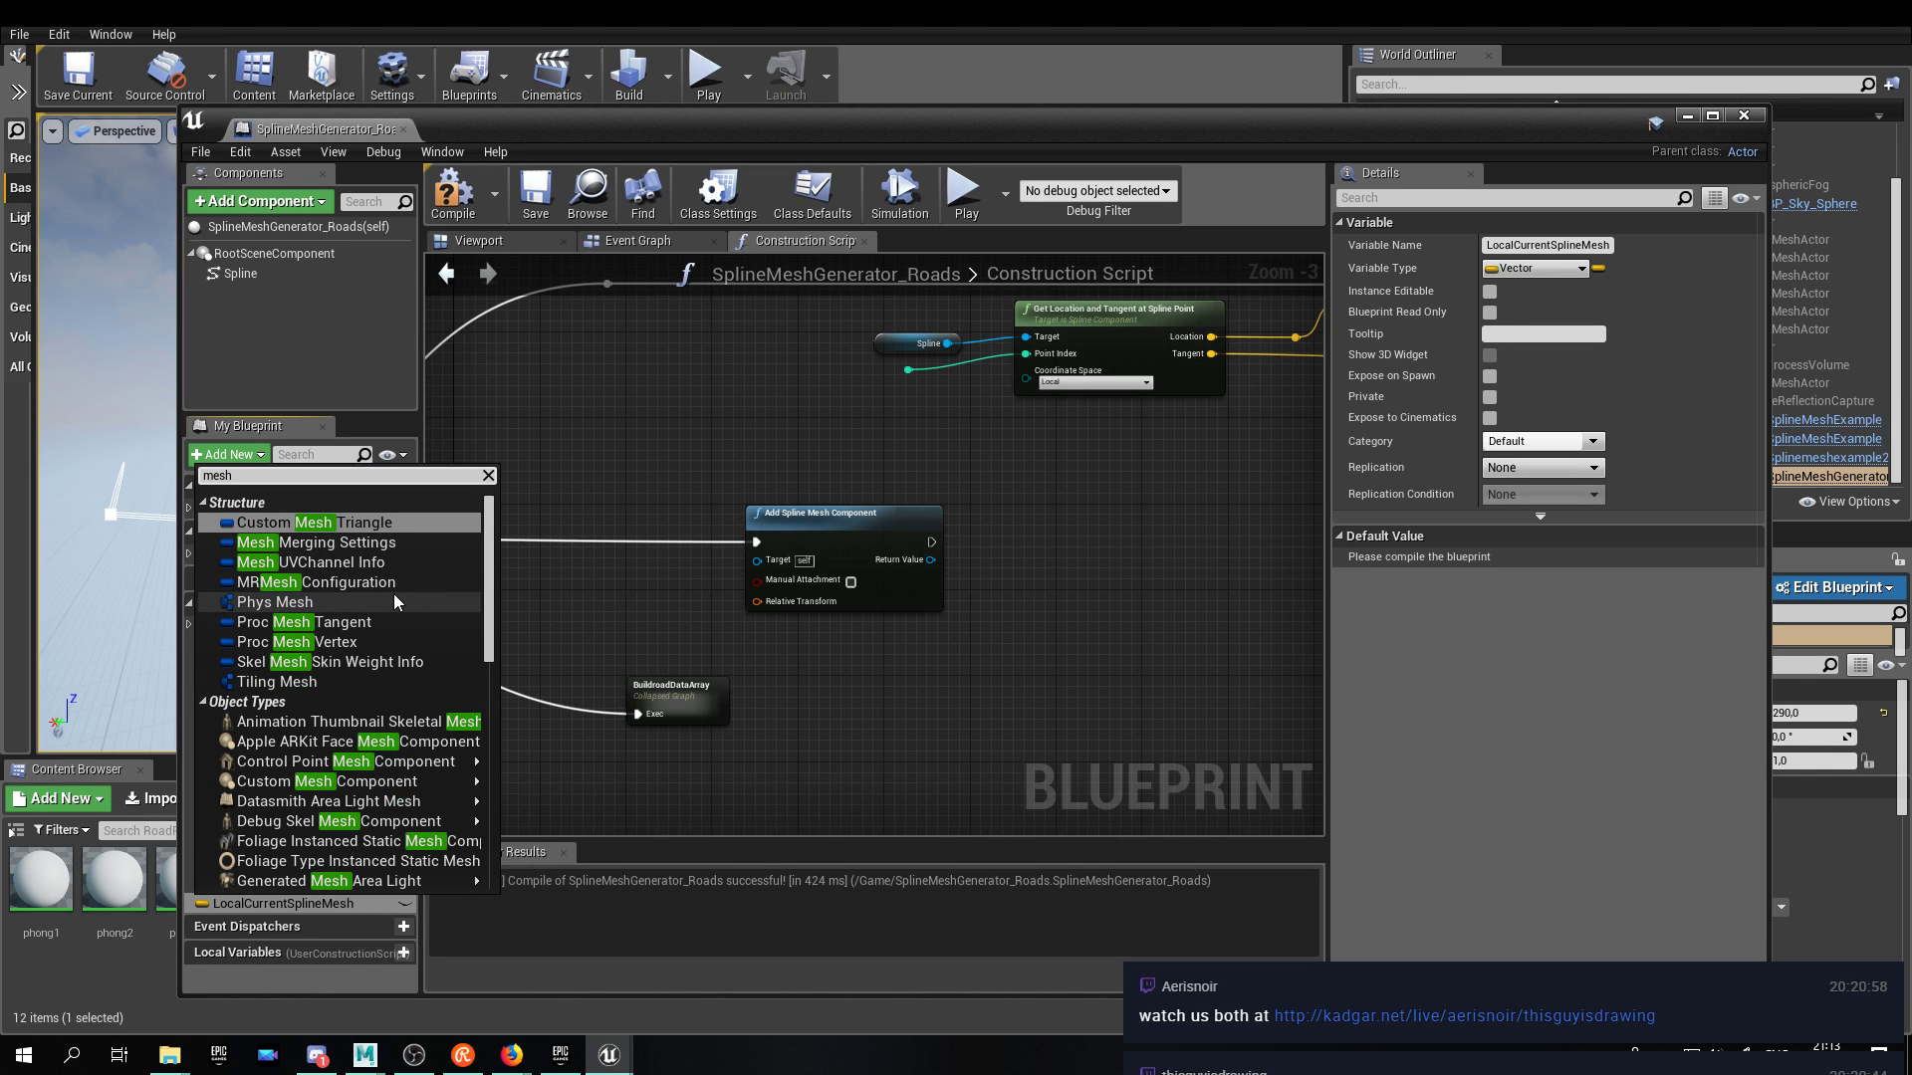
mouse_move(393, 602)
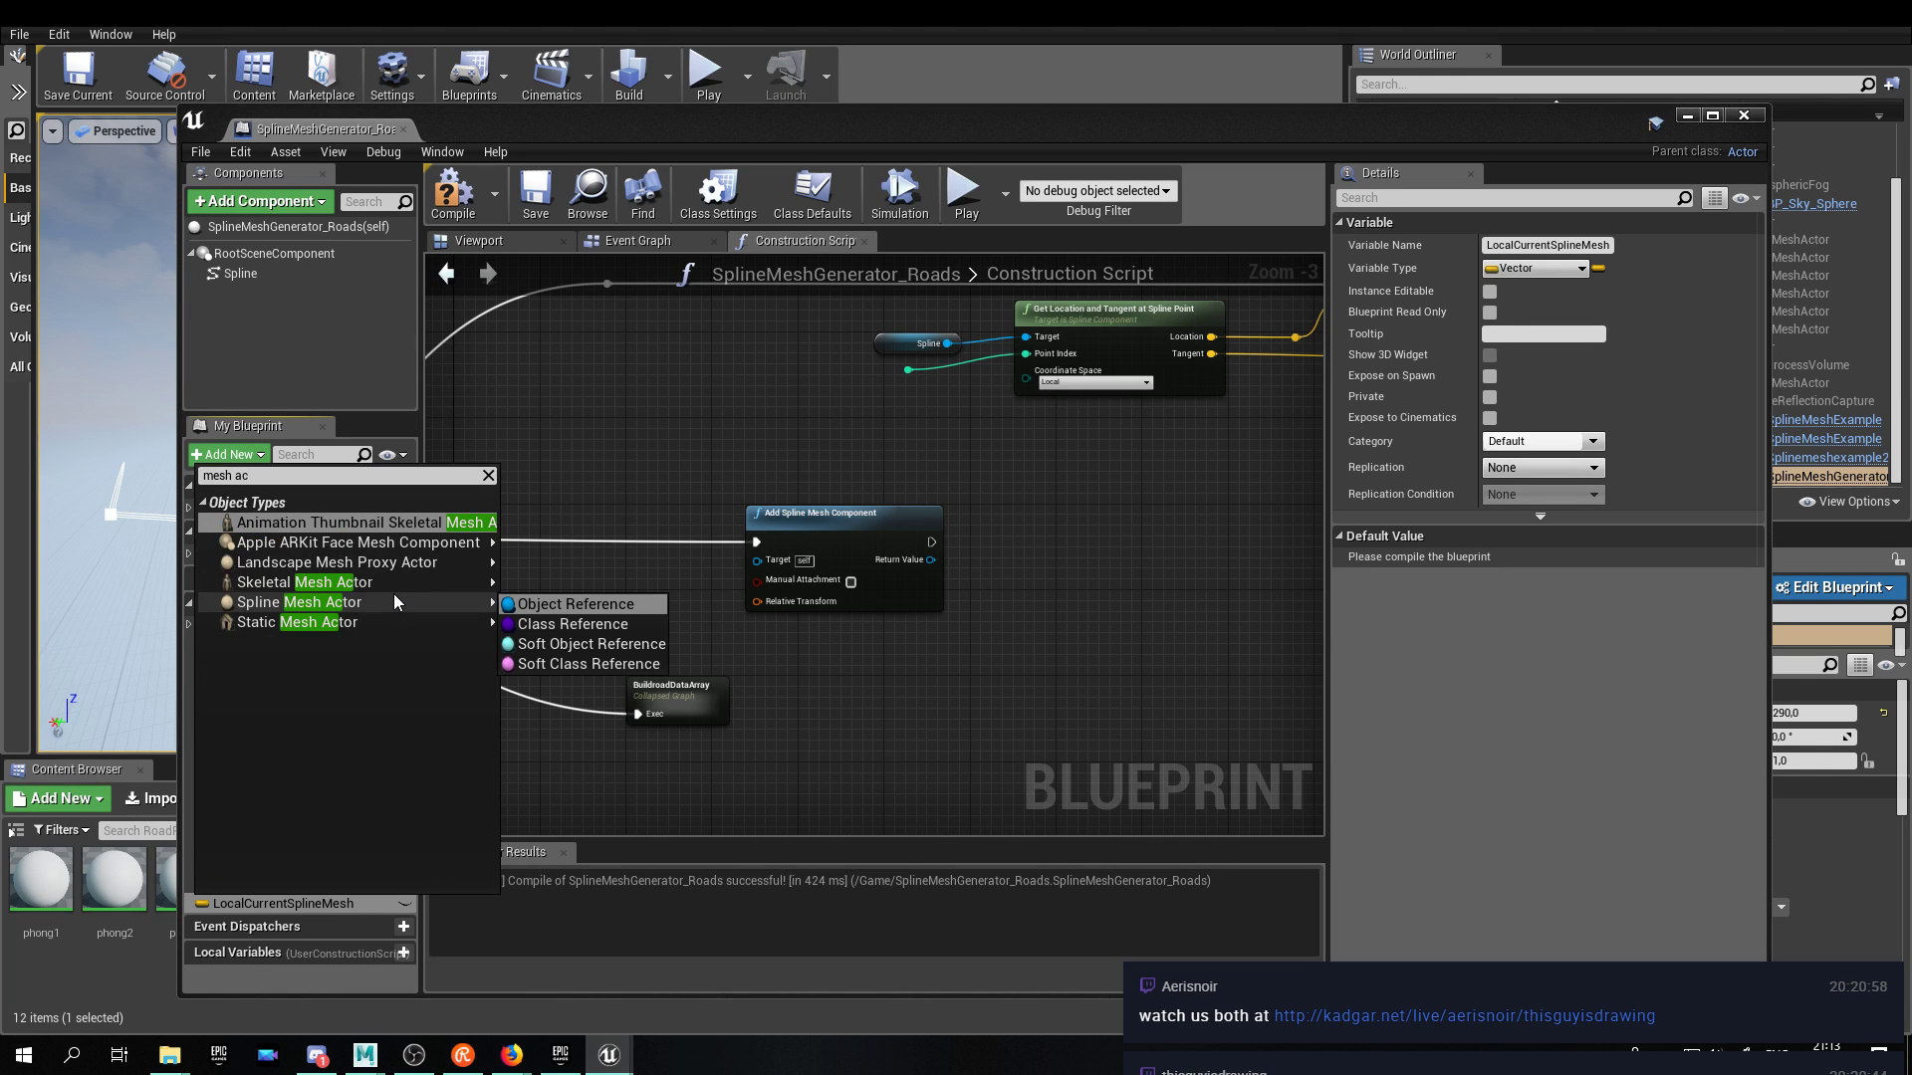
left_click(271, 622)
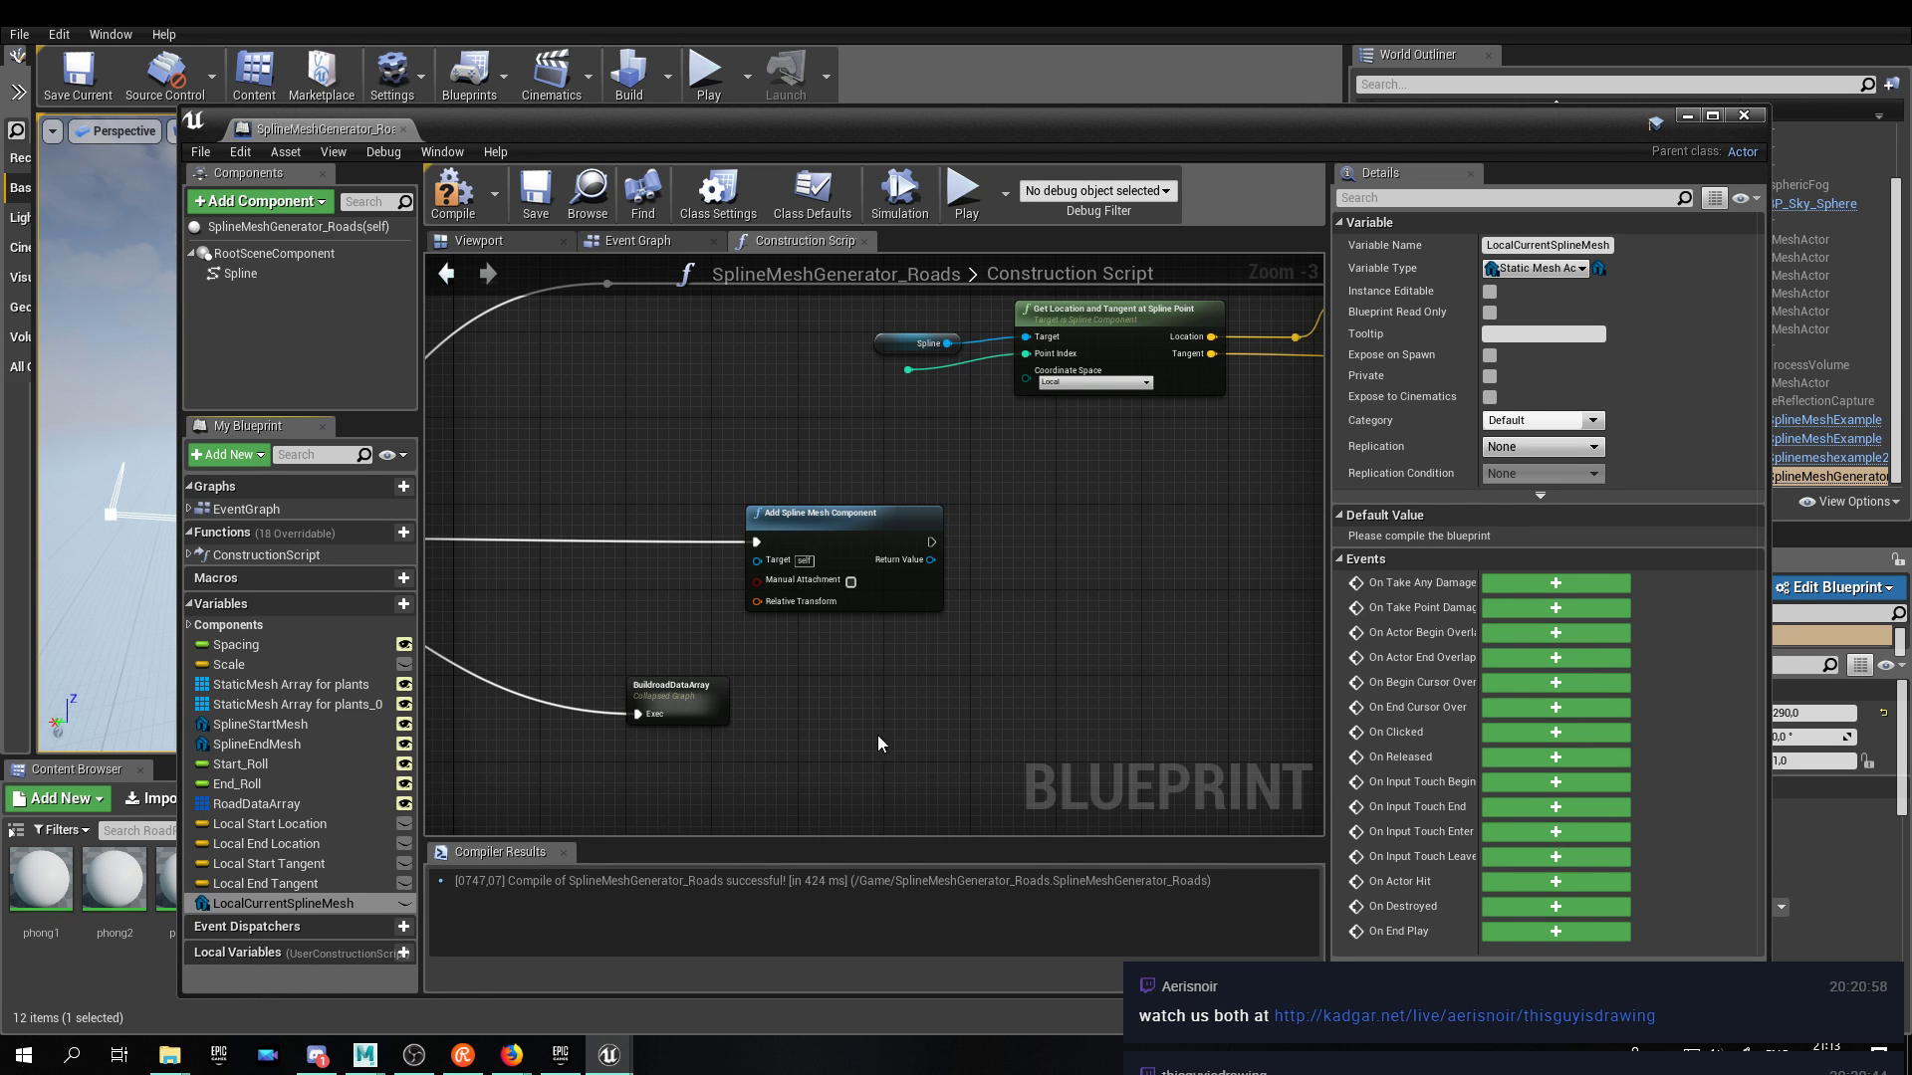
Place a setter for LocalCurrentSplineMesh beside the Add Spline Mesh Component node.
right_click_drag(697, 558, 1136, 497)
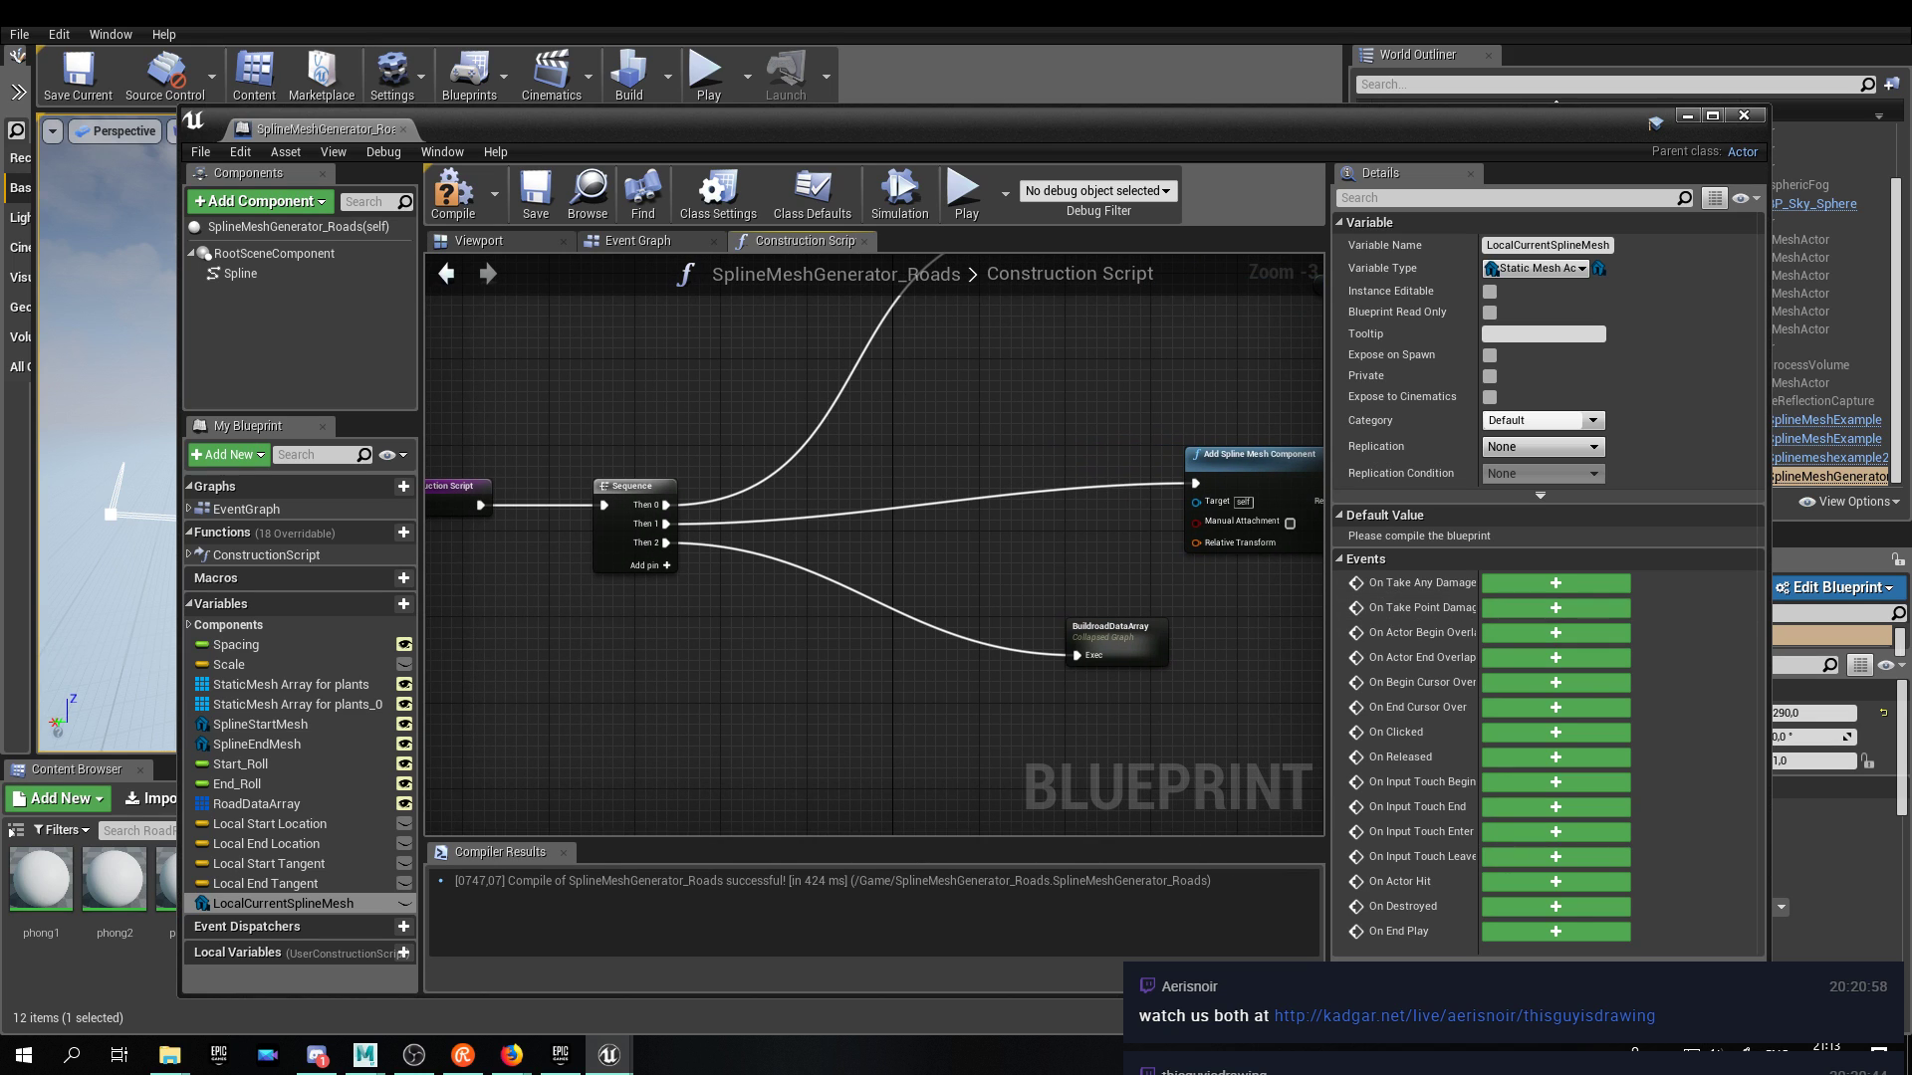
left_click_drag(299, 903, 1291, 382)
left_click(1336, 429)
right_click_drag(1130, 409, 628, 475)
left_click_drag(807, 468, 1020, 555)
Try to connect Add Spline Mesh Component's Return Value to the Local Current Spline Mesh setter.
left_click_drag(868, 567, 1006, 569)
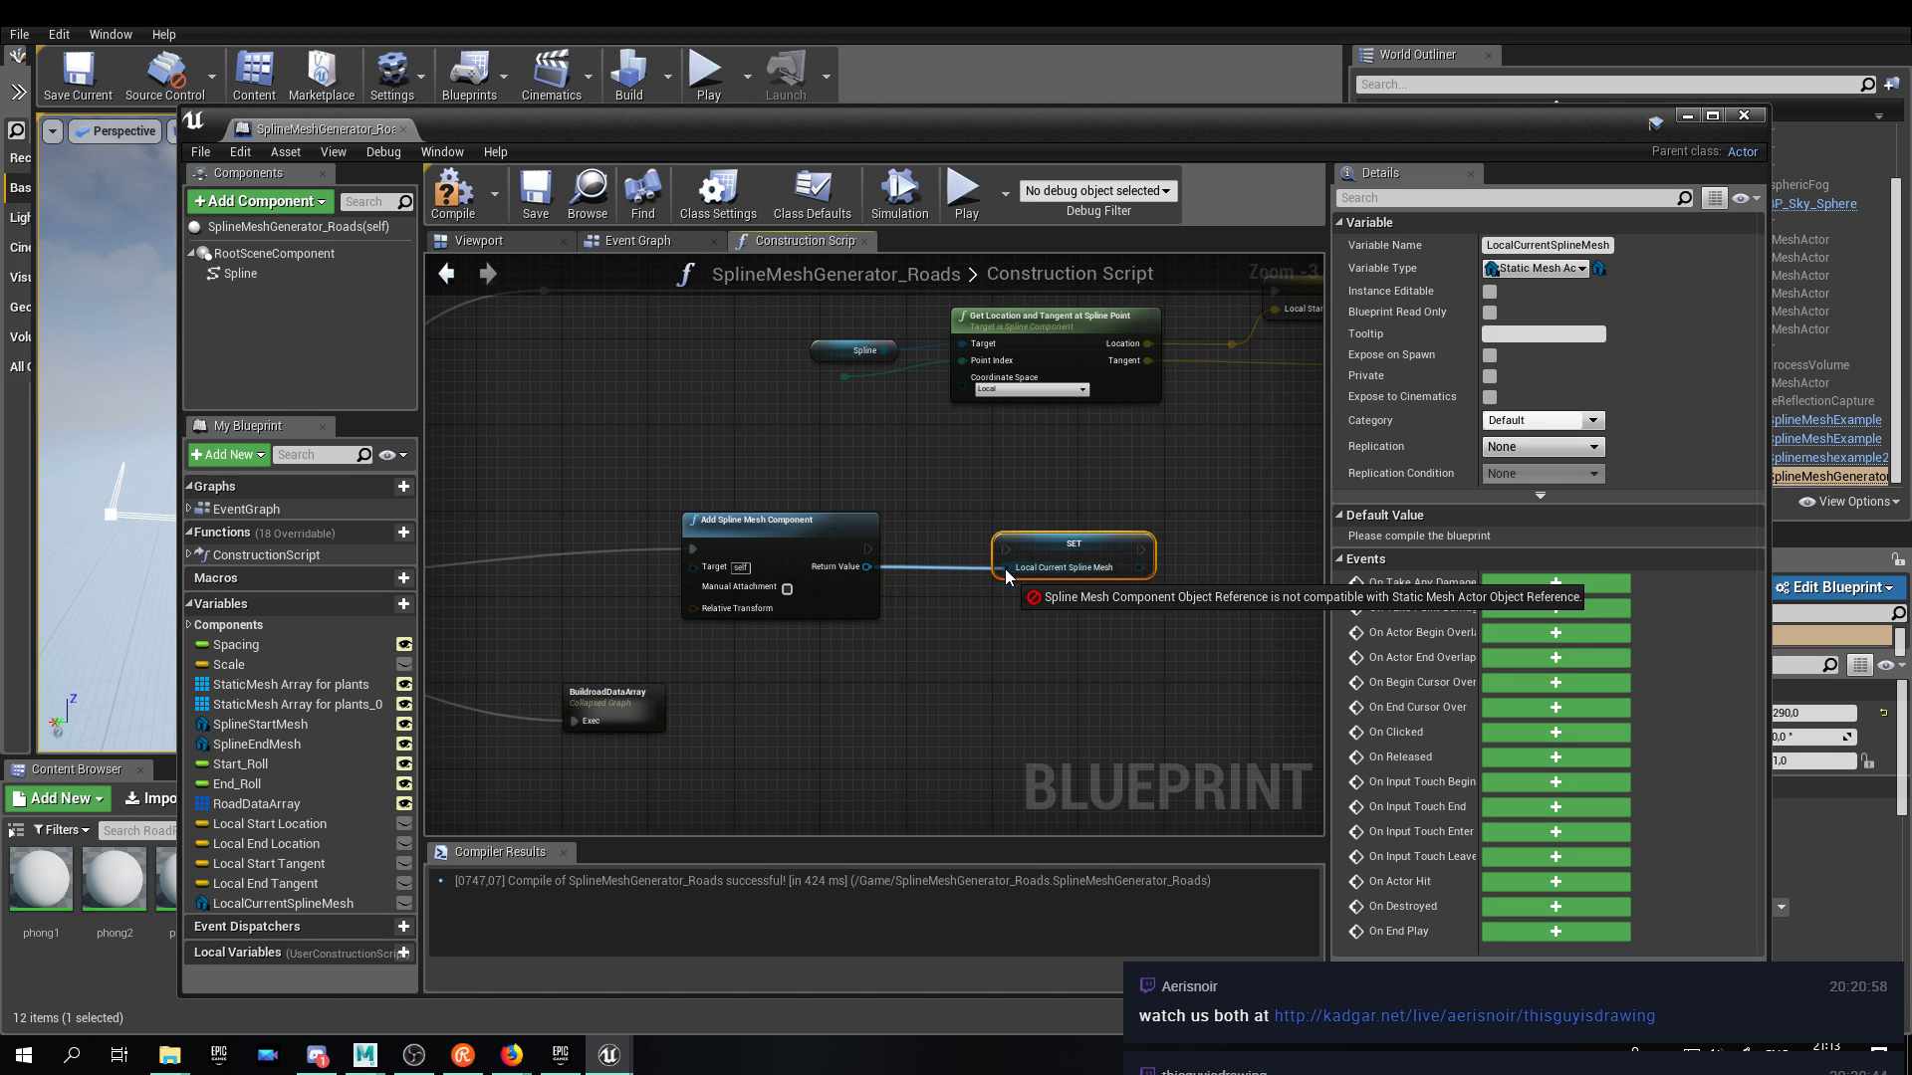
left_click_drag(1005, 569, 1001, 572)
left_click(924, 552)
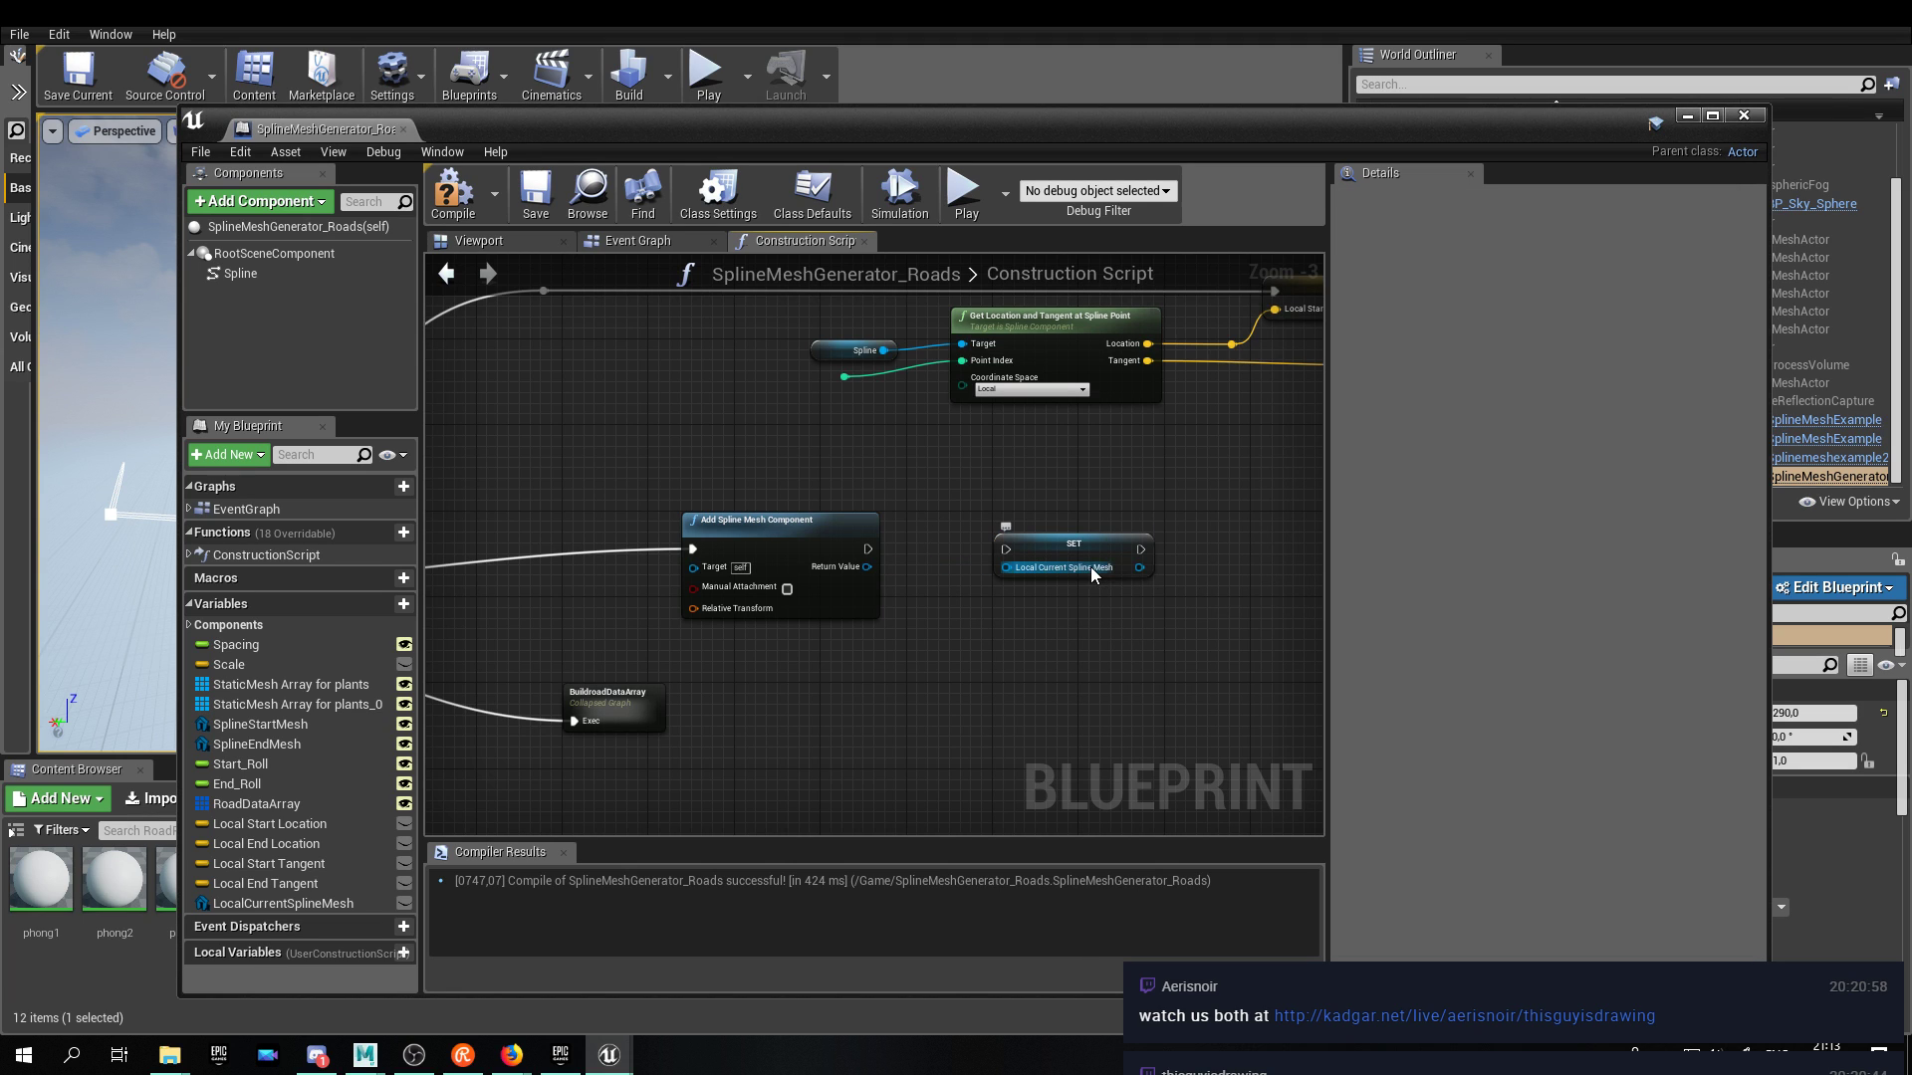
Change the LocalCurrentSplineMesh variable's type to Spline Mesh Component object reference and close the blueprint search window.
left_click(201, 902)
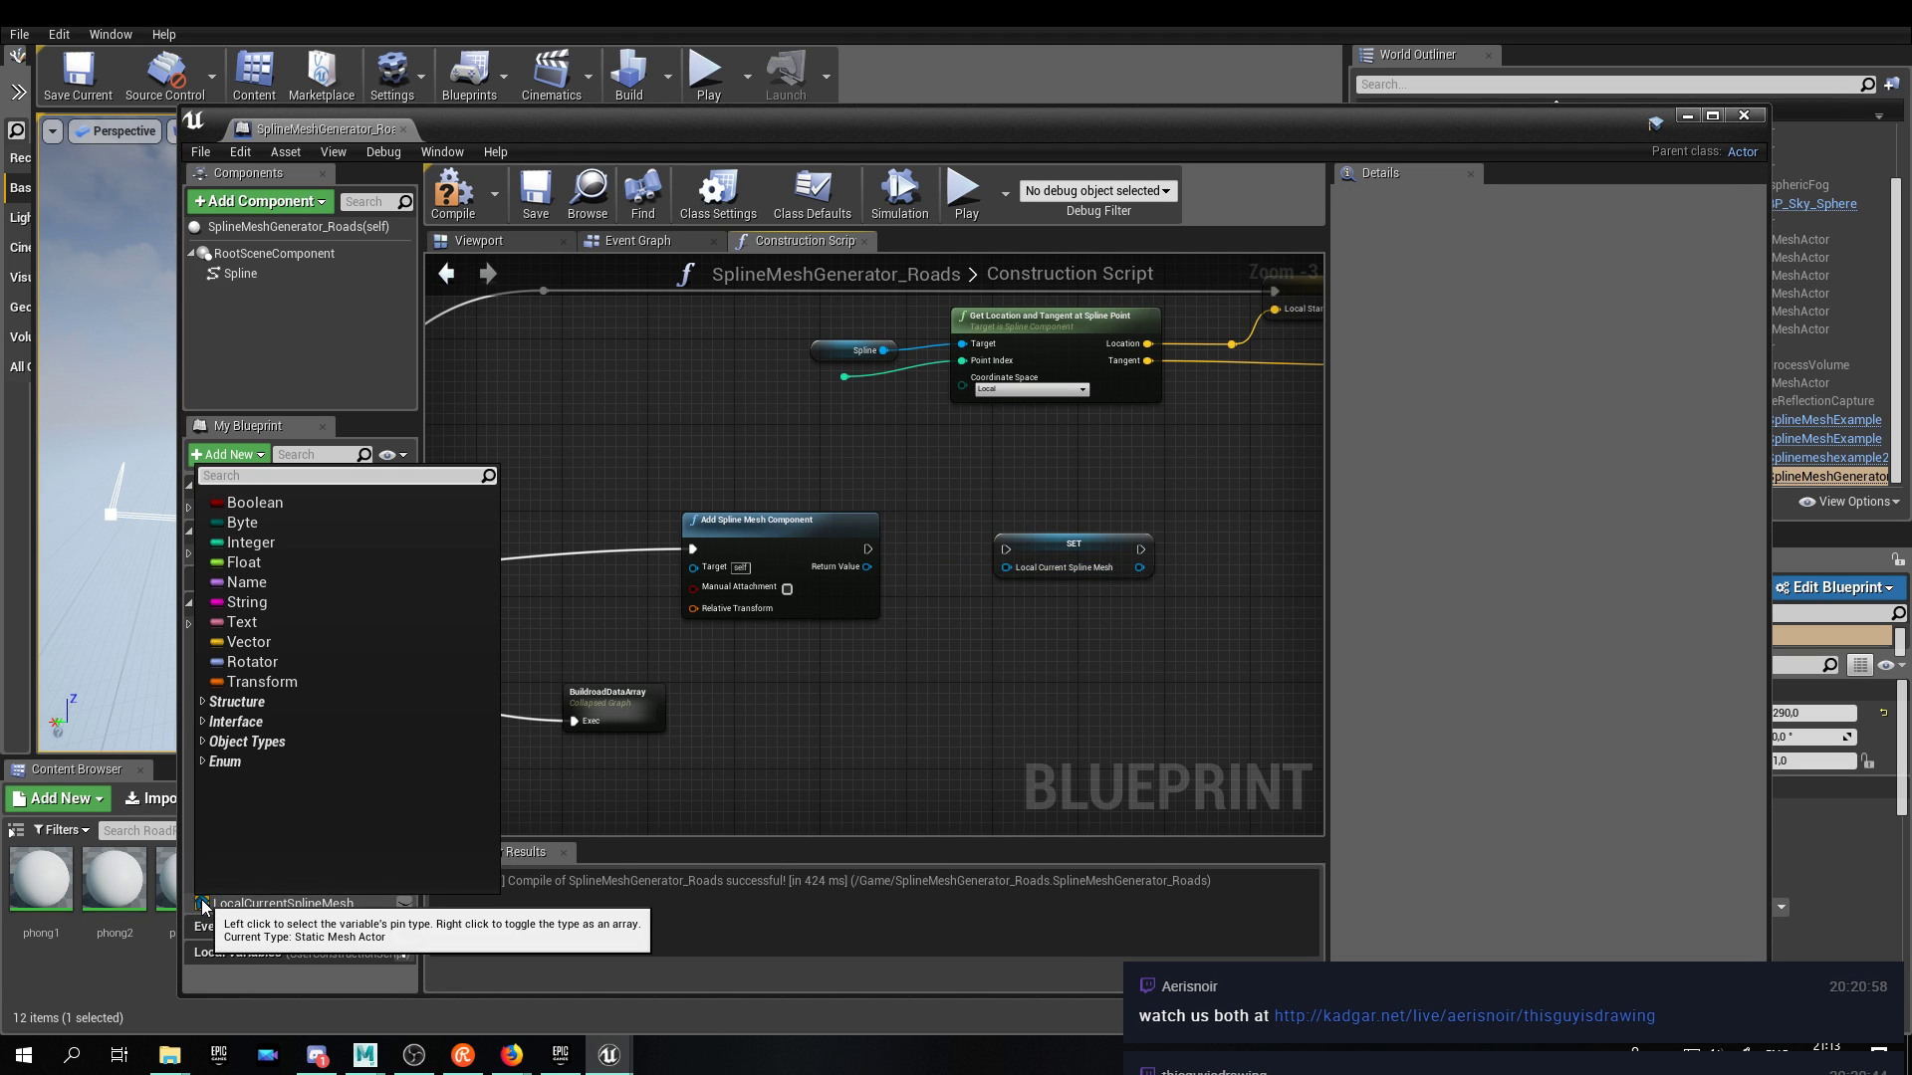
type("splinemesh")
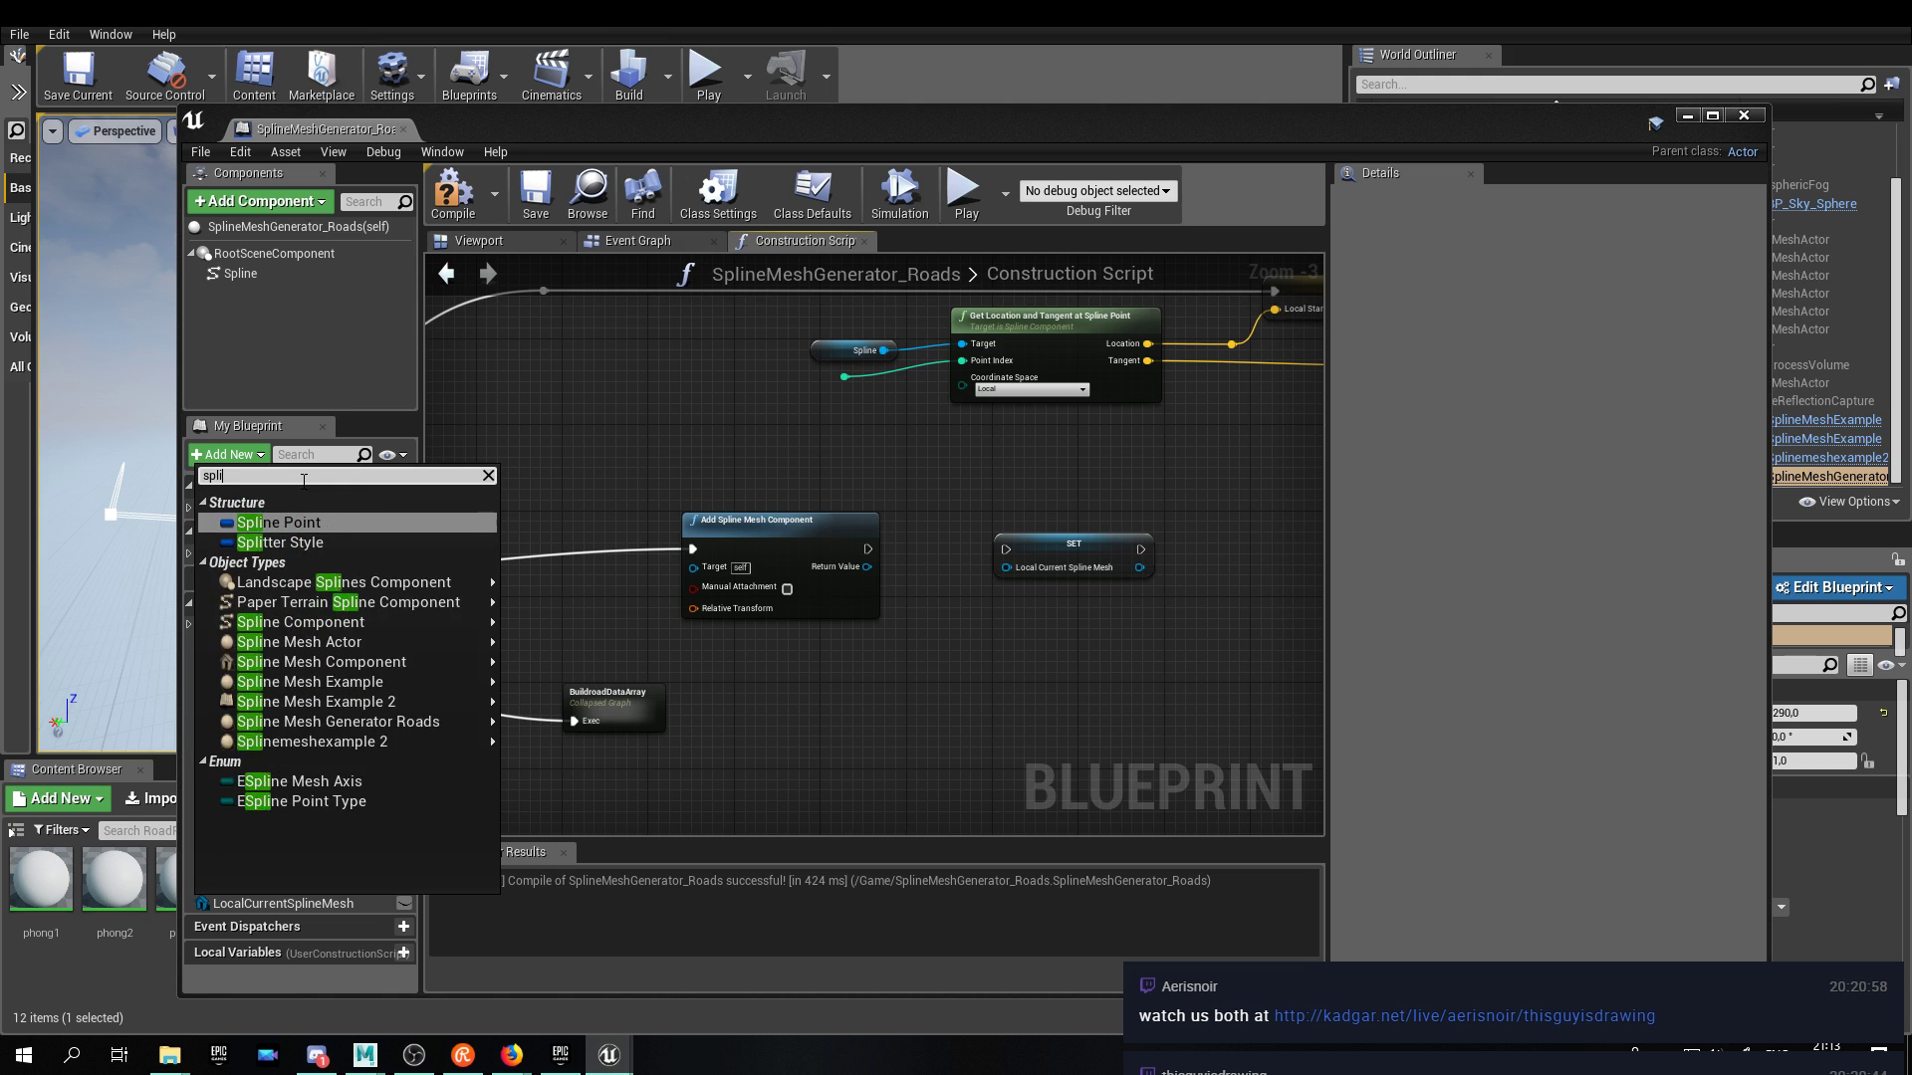
mouse_move(311, 542)
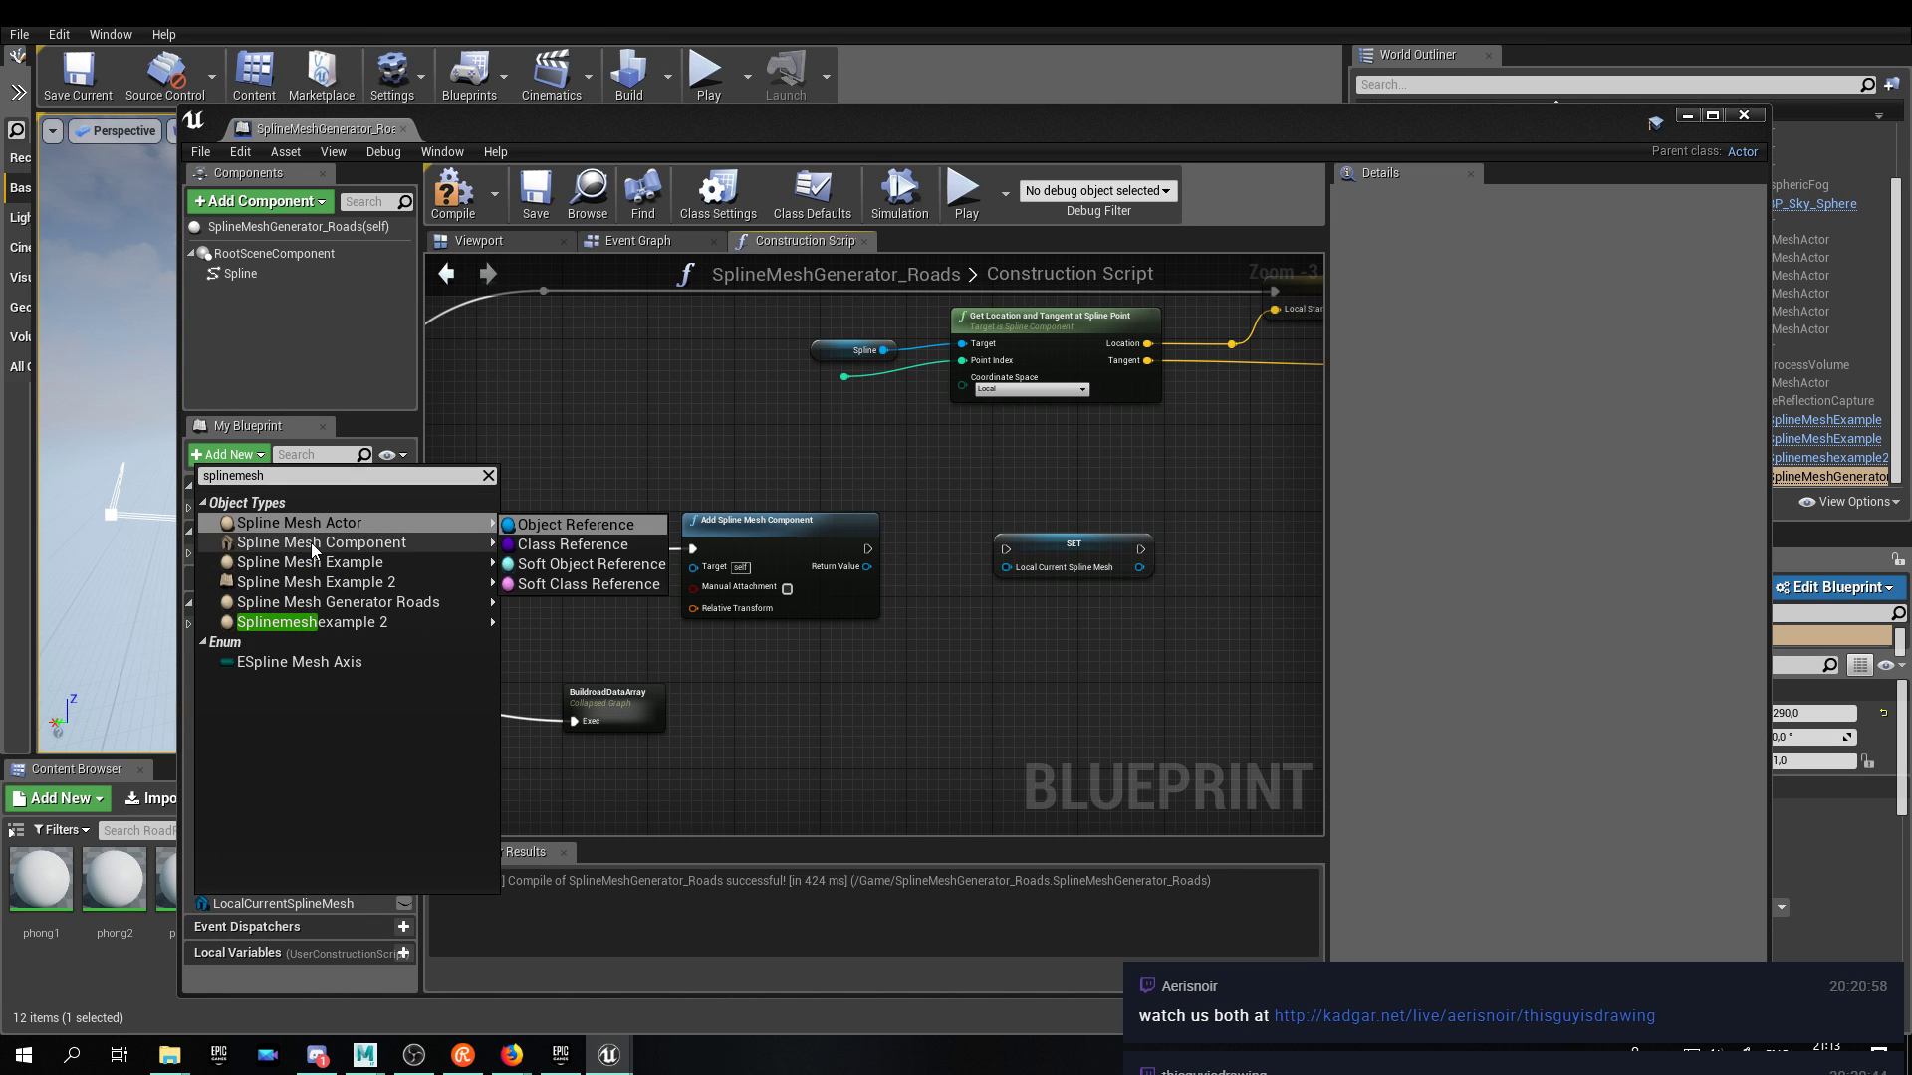
left_click(697, 526)
left_click(995, 576)
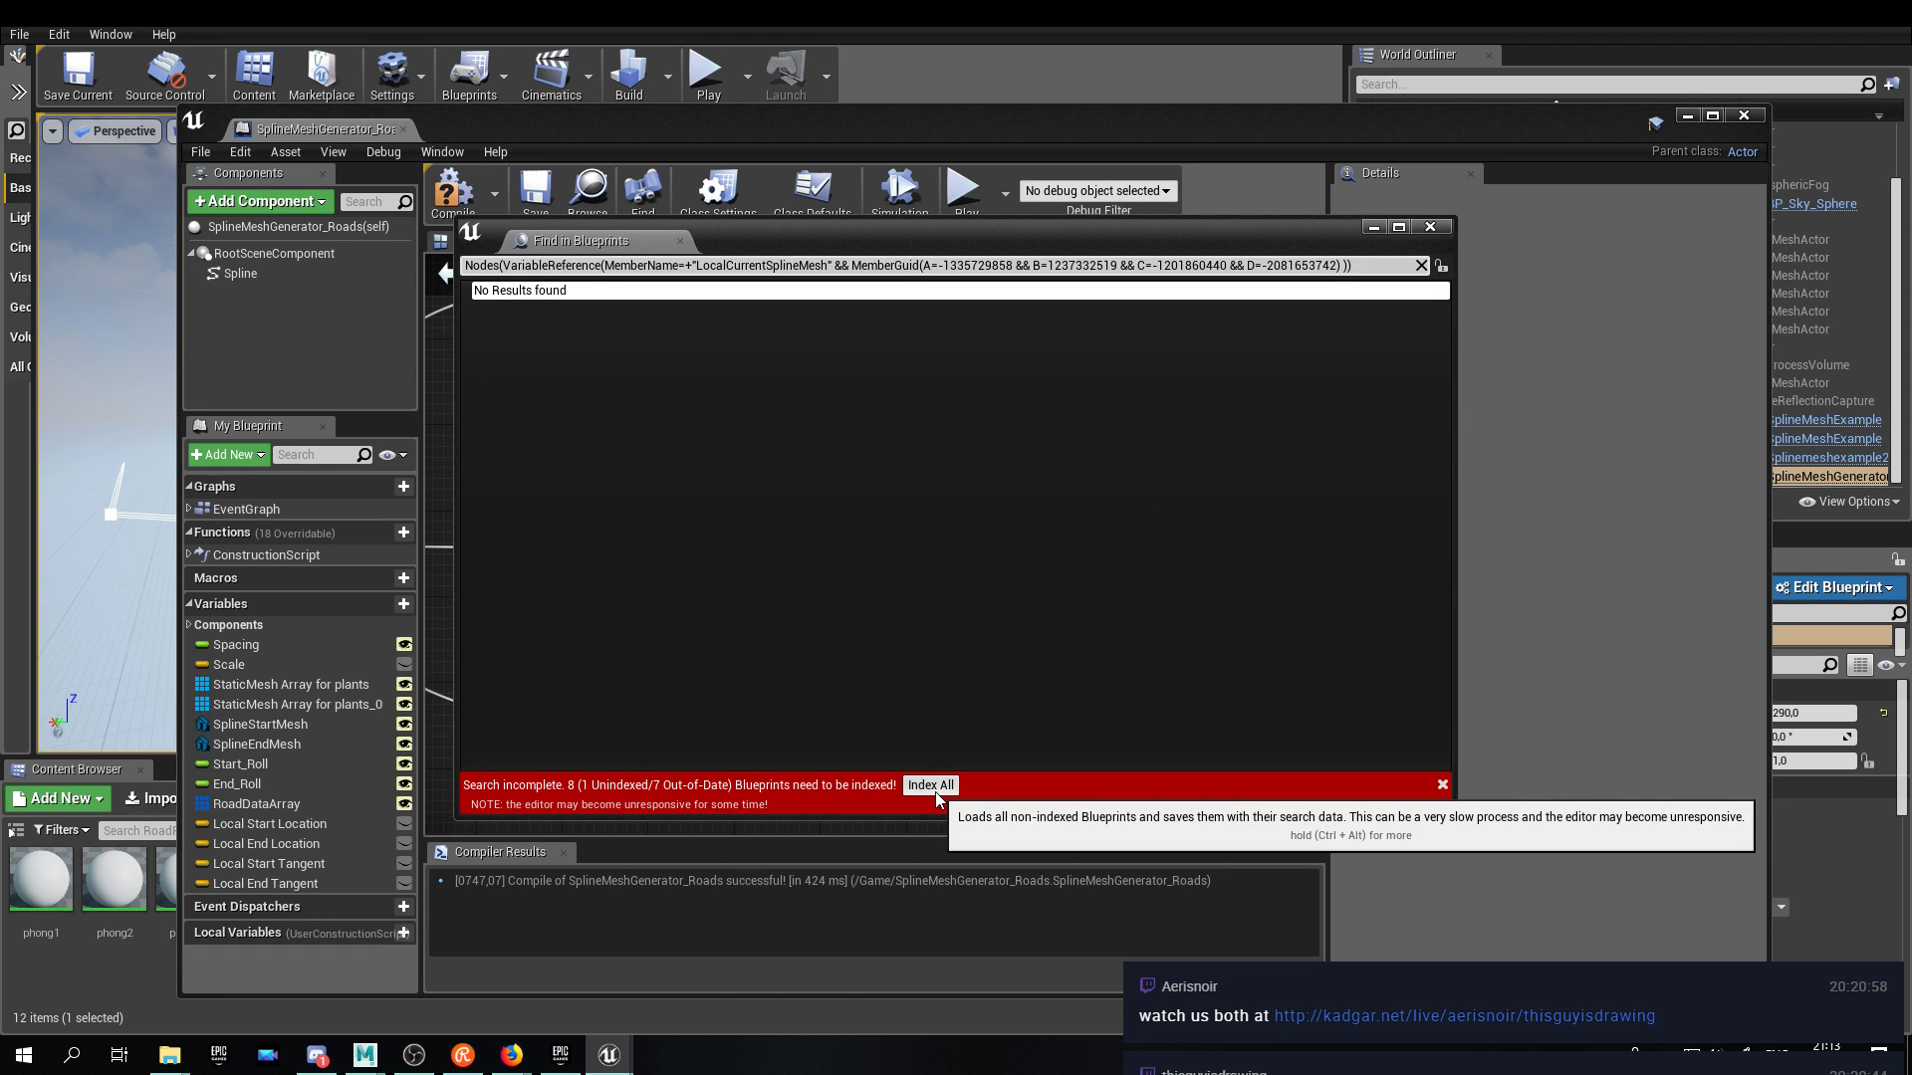
left_click(1430, 227)
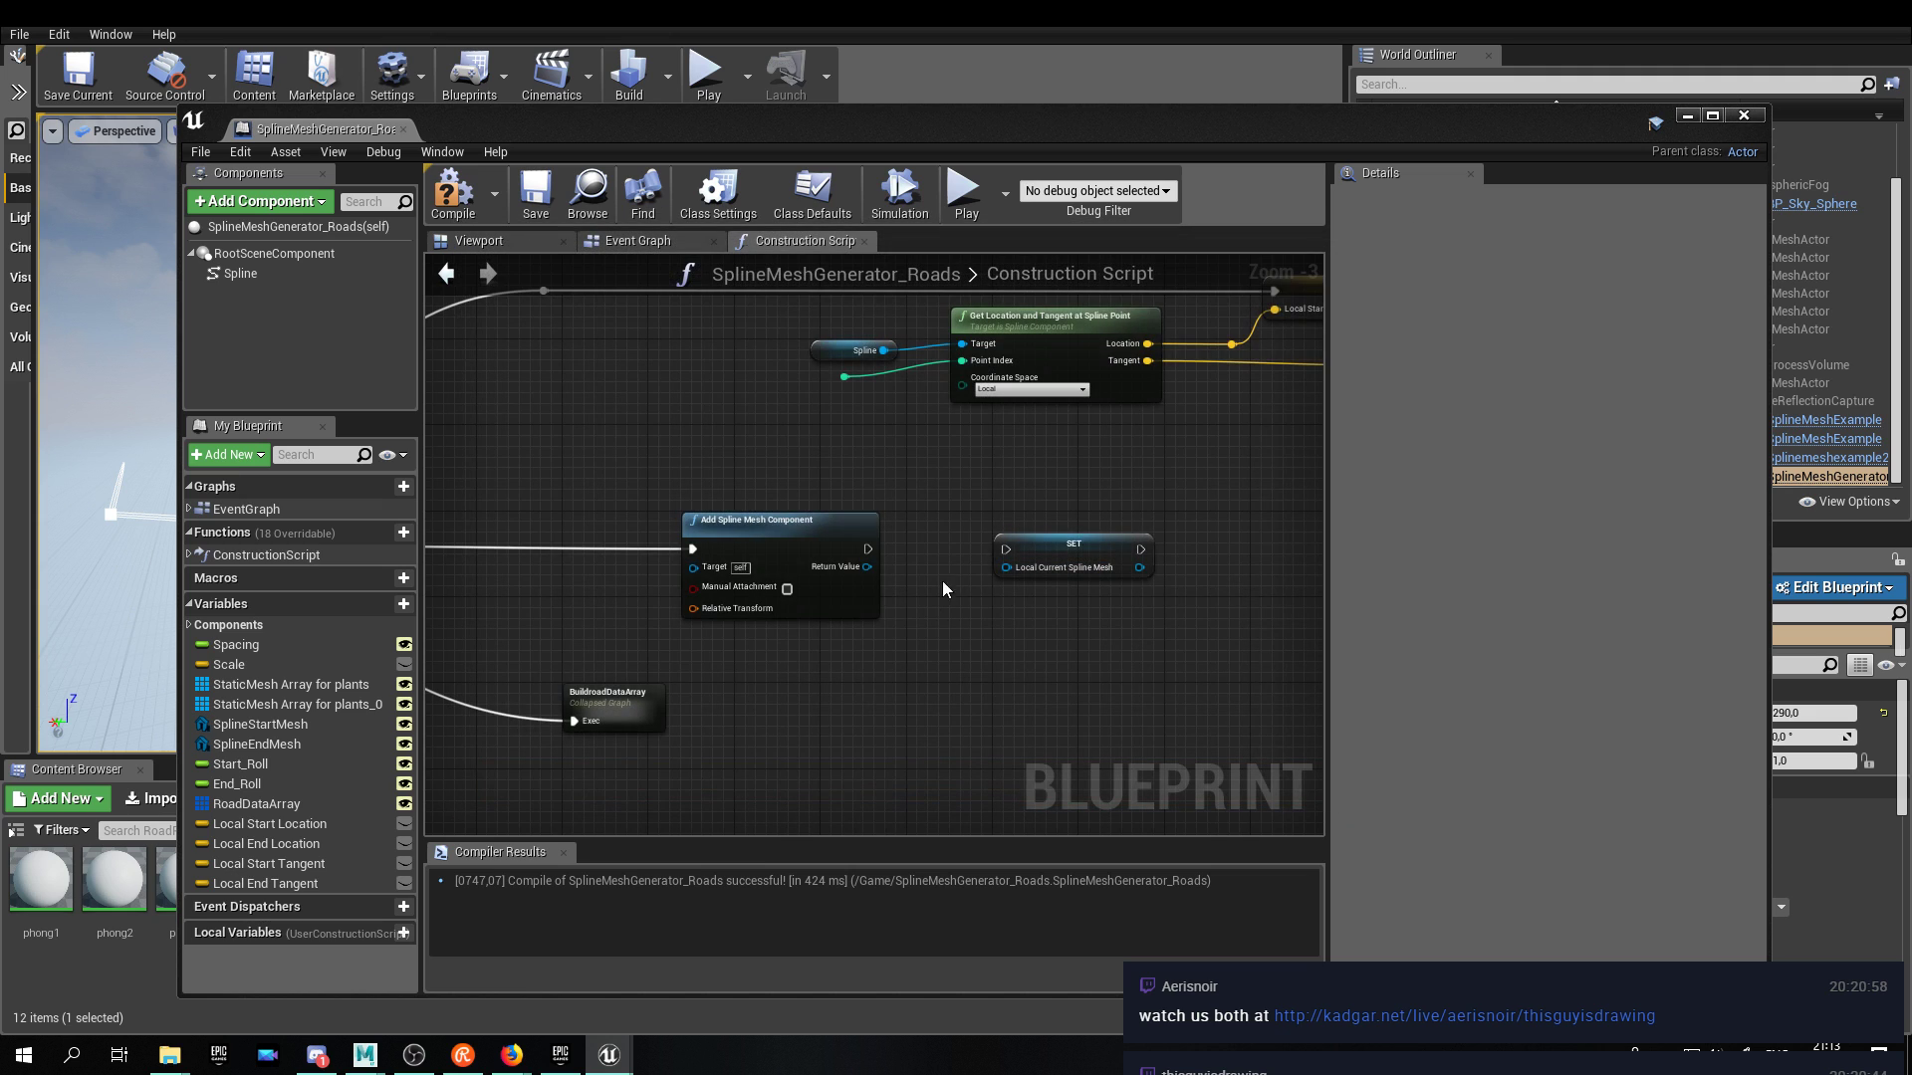
Connect Add Spline Mesh Component's execution output and Return Value to the Local Current Spline Mesh setter.
left_click_drag(869, 566, 1006, 549)
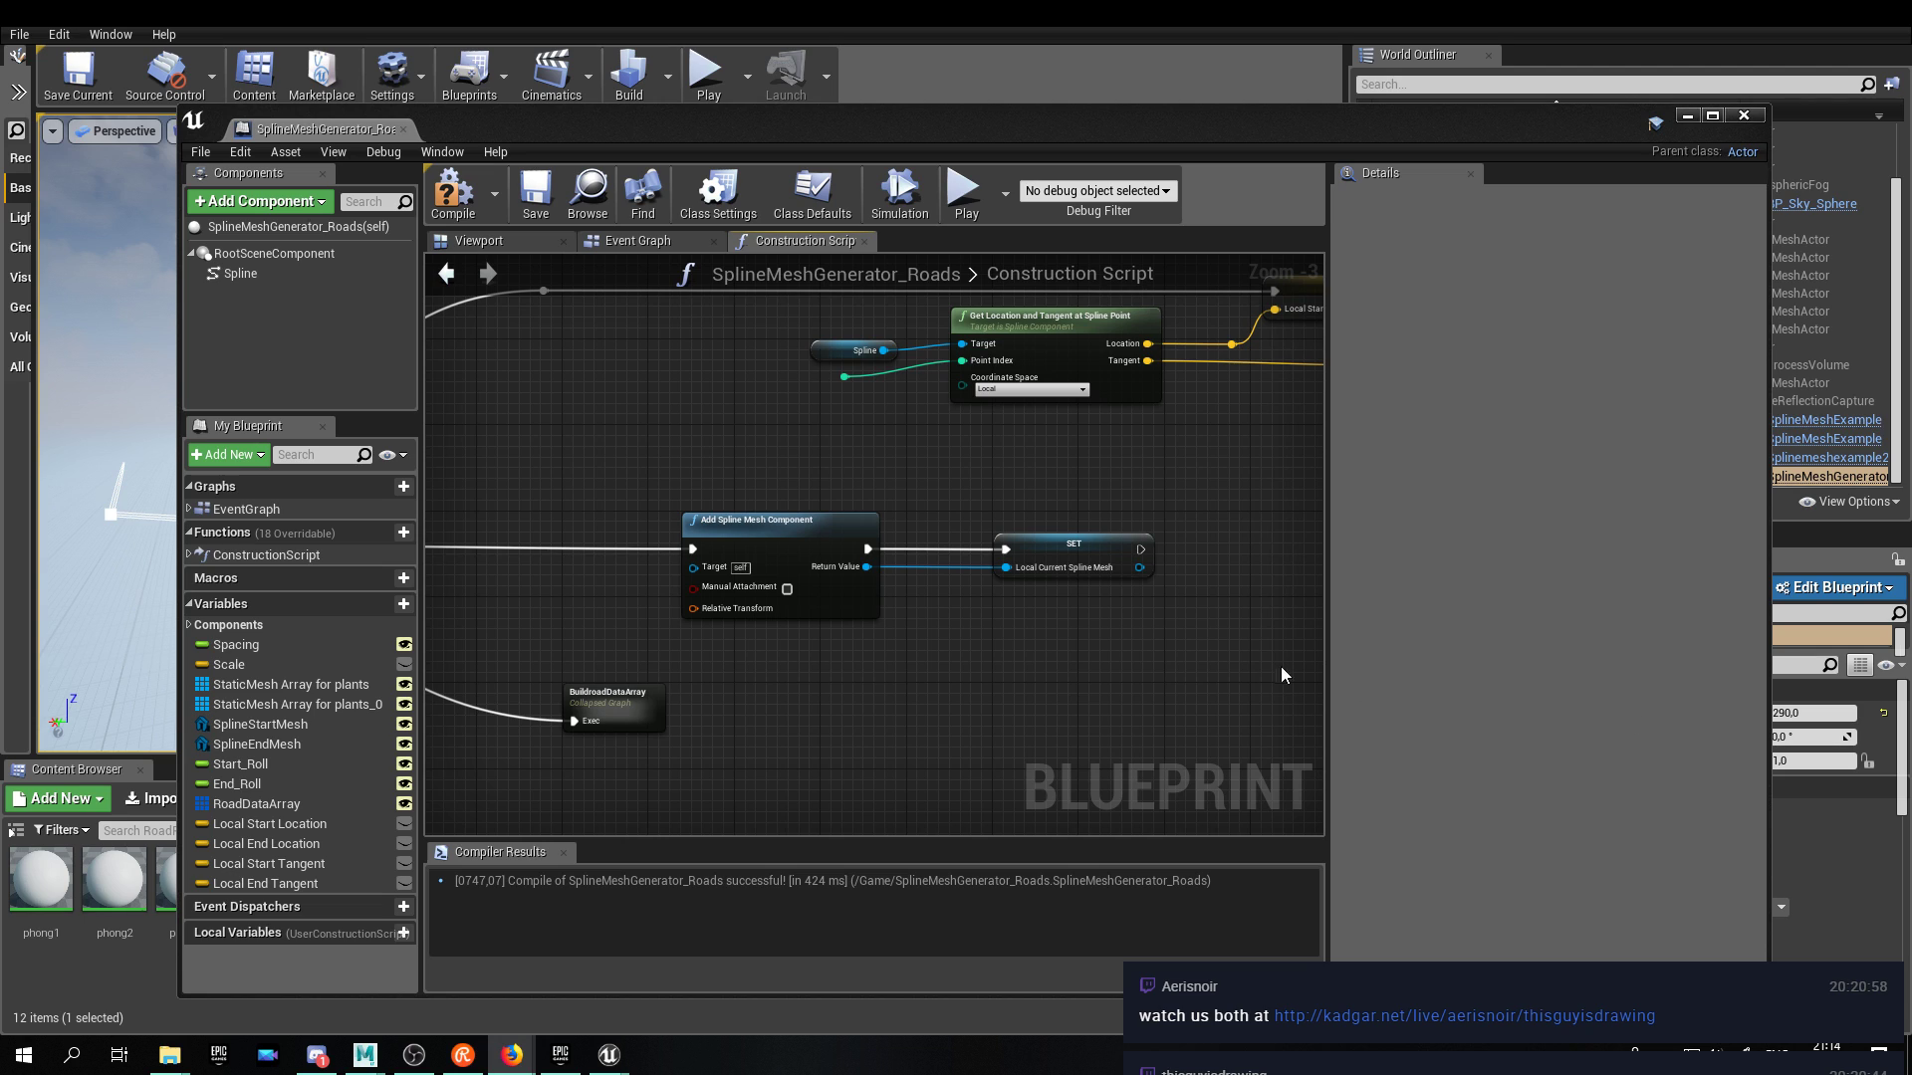
right_click_drag(1270, 669, 838, 566)
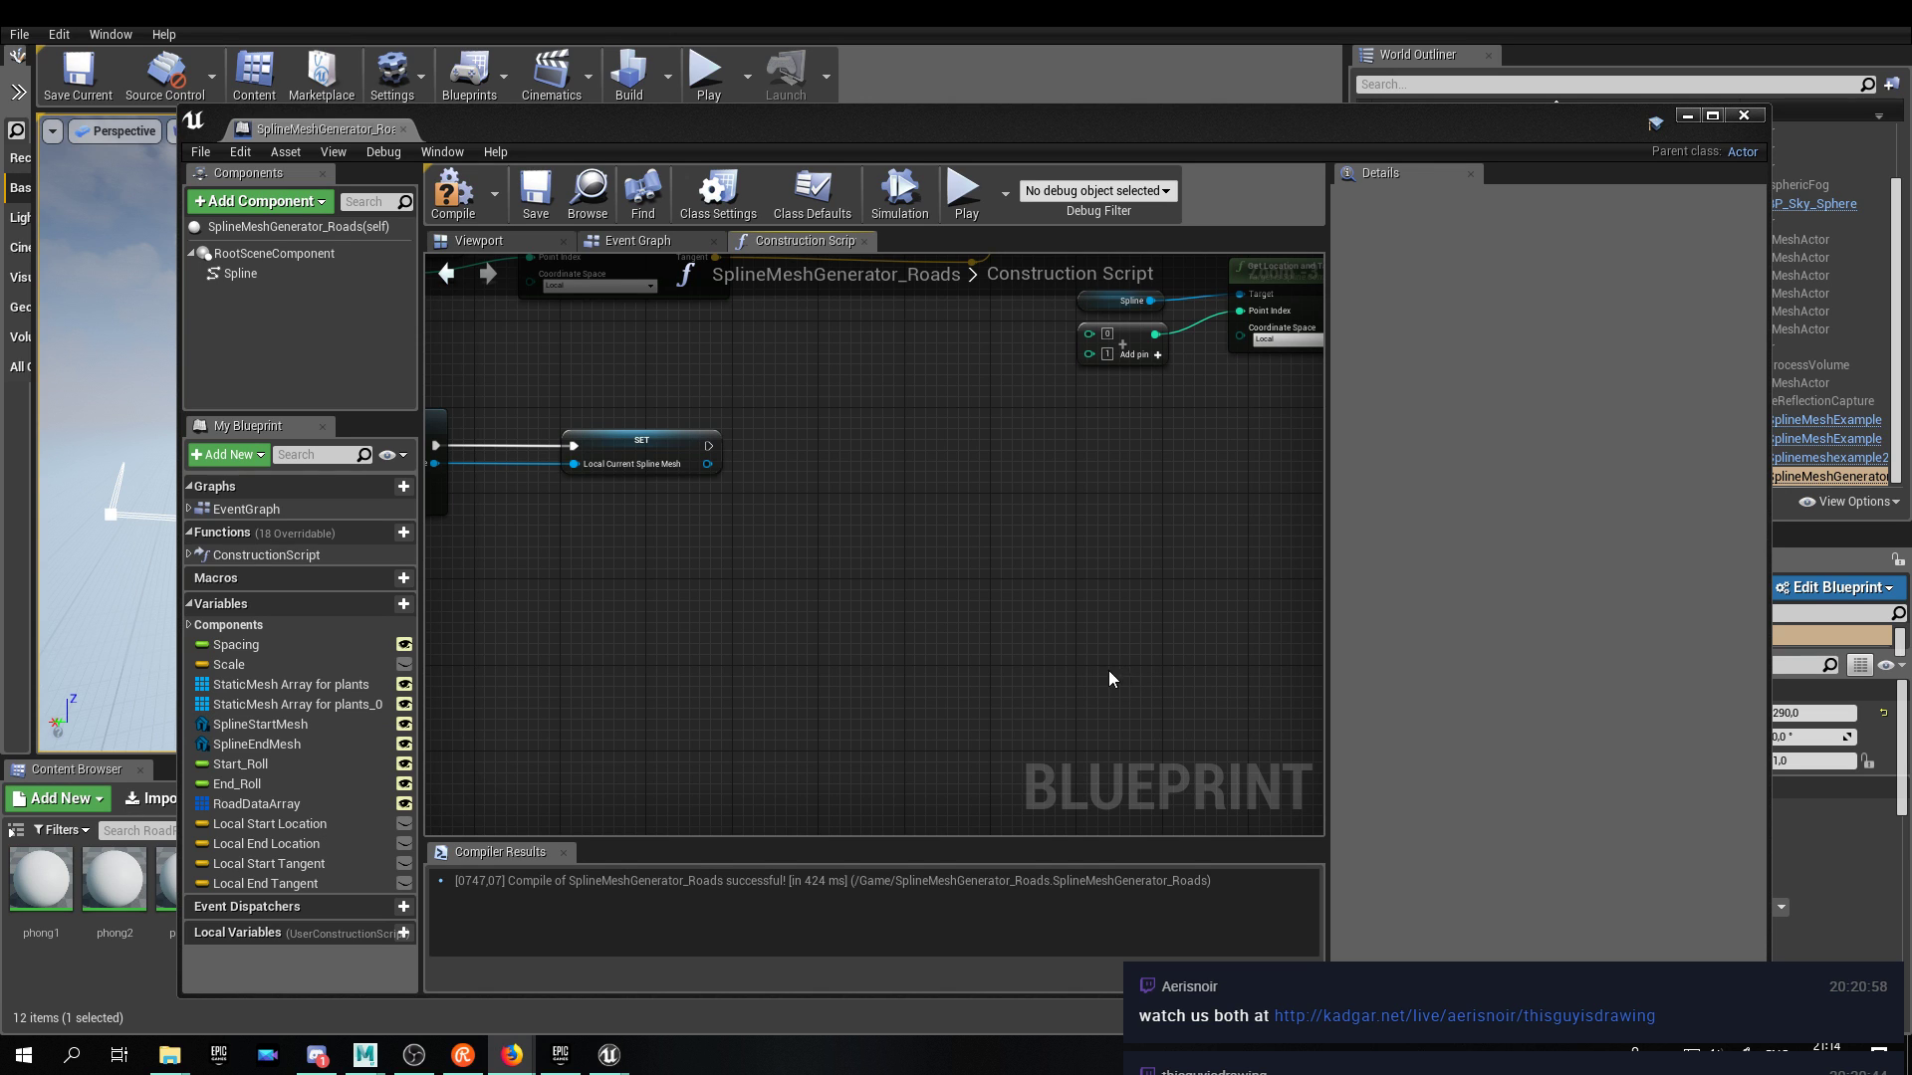
Inspect the Local Current Spline Mesh setter's variable settings and compile the blueprint.
right_click_drag(681, 498, 1177, 694)
left_click(1061, 615)
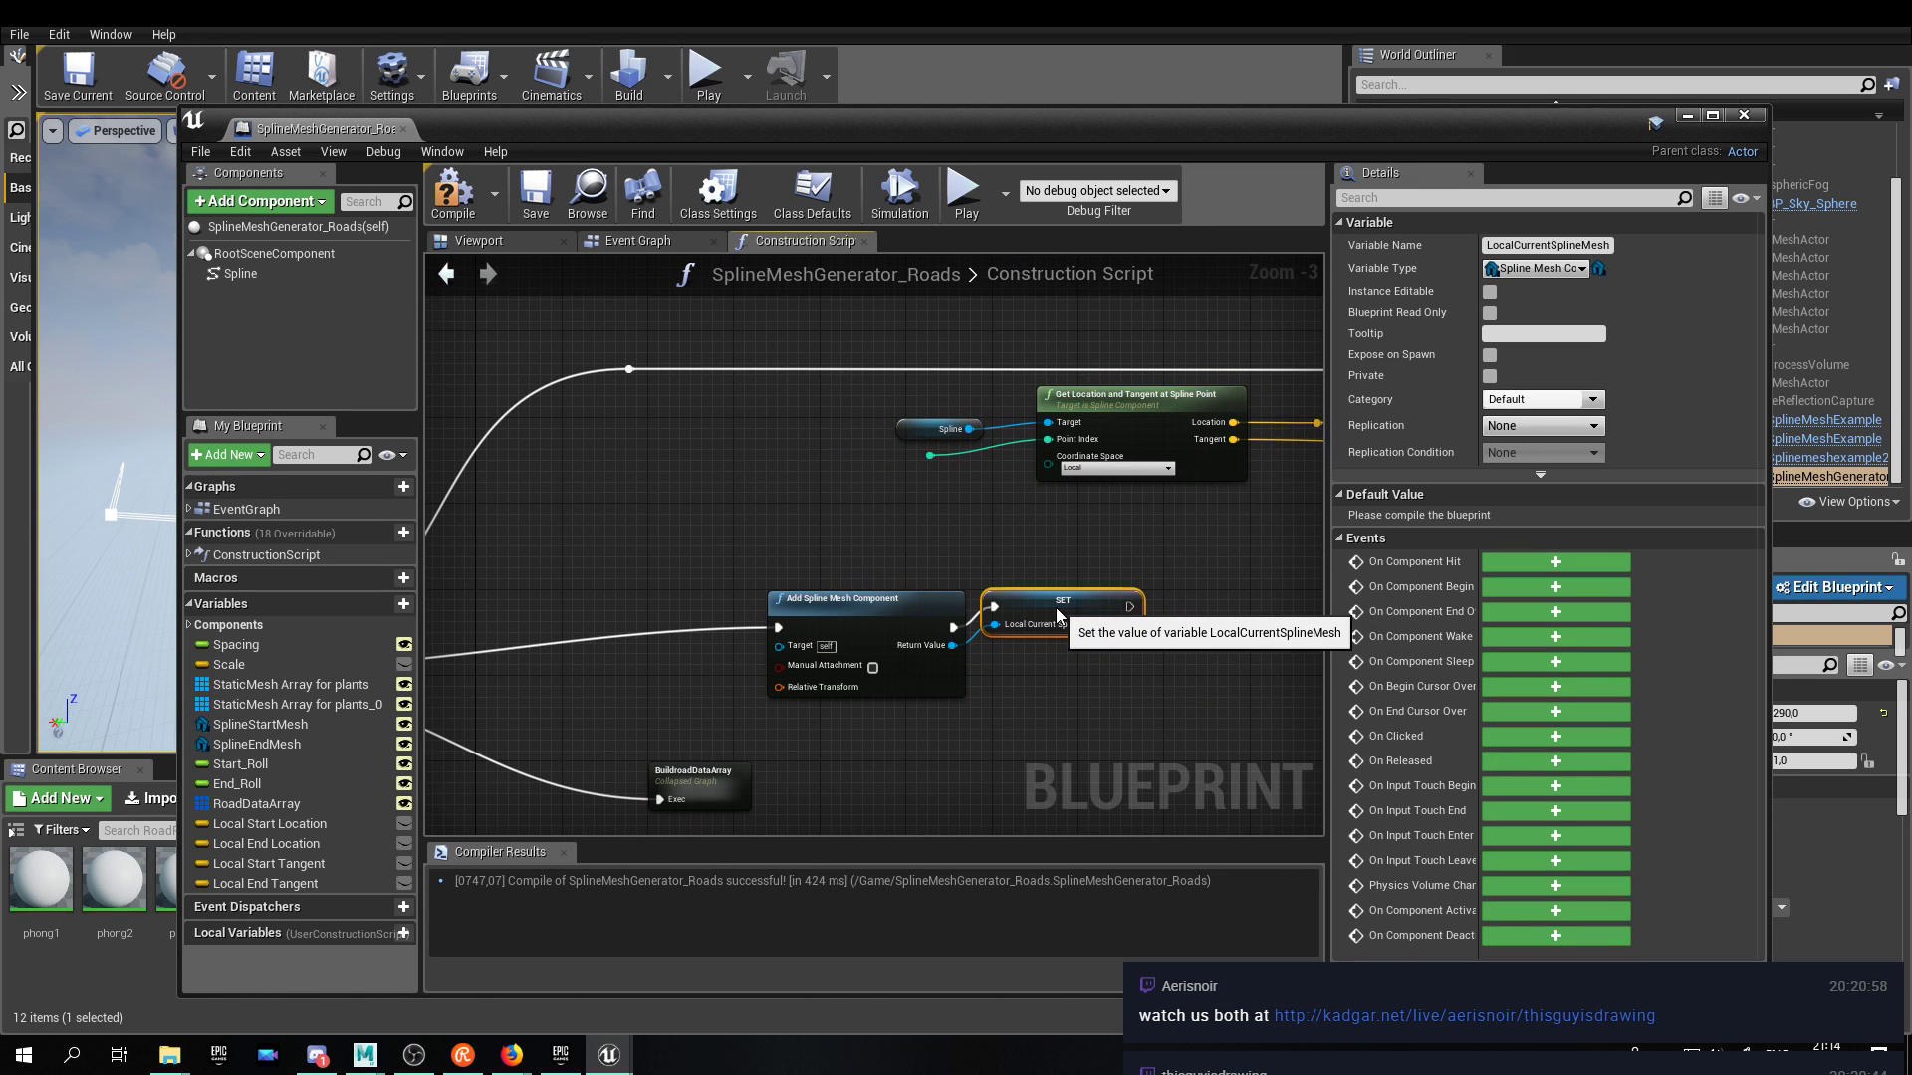
left_click(1163, 713)
right_click_drag(1163, 713, 1040, 705)
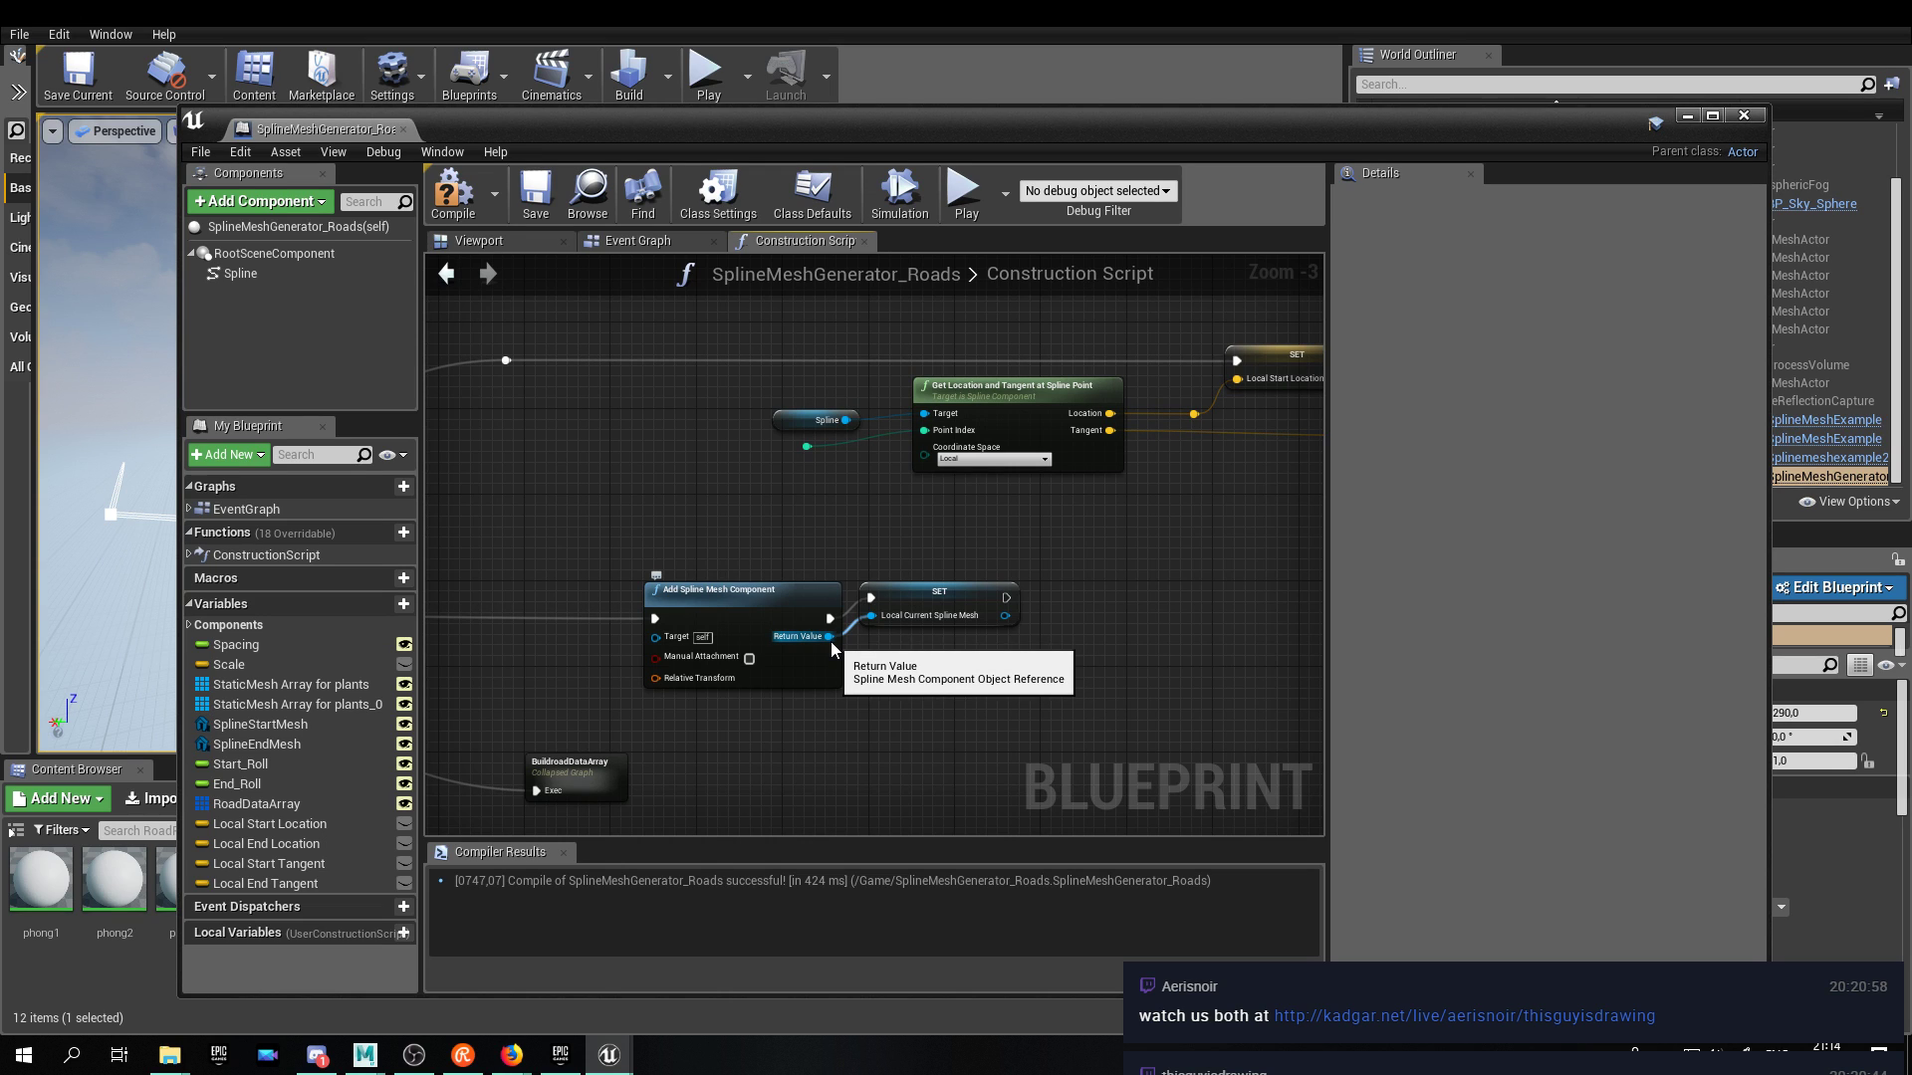
right_click_drag(1132, 634, 990, 634)
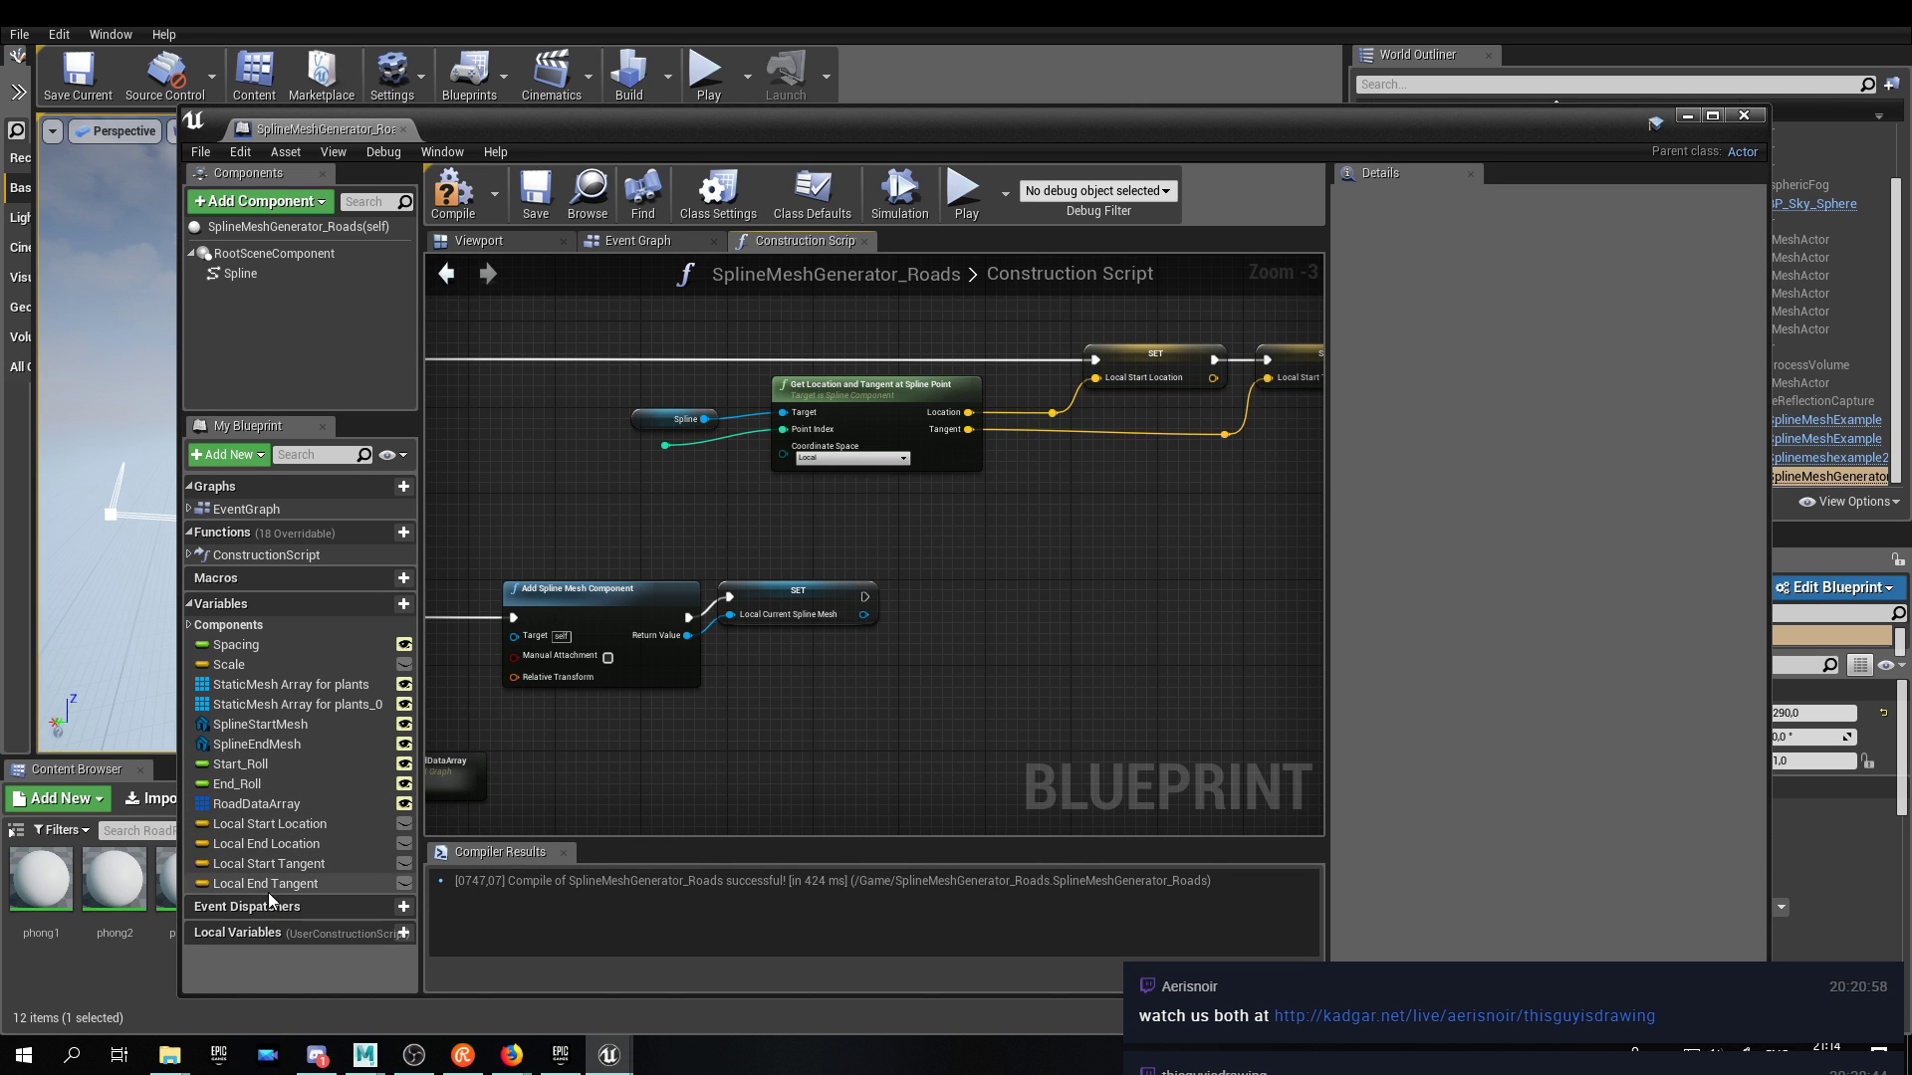
left_click(786, 609)
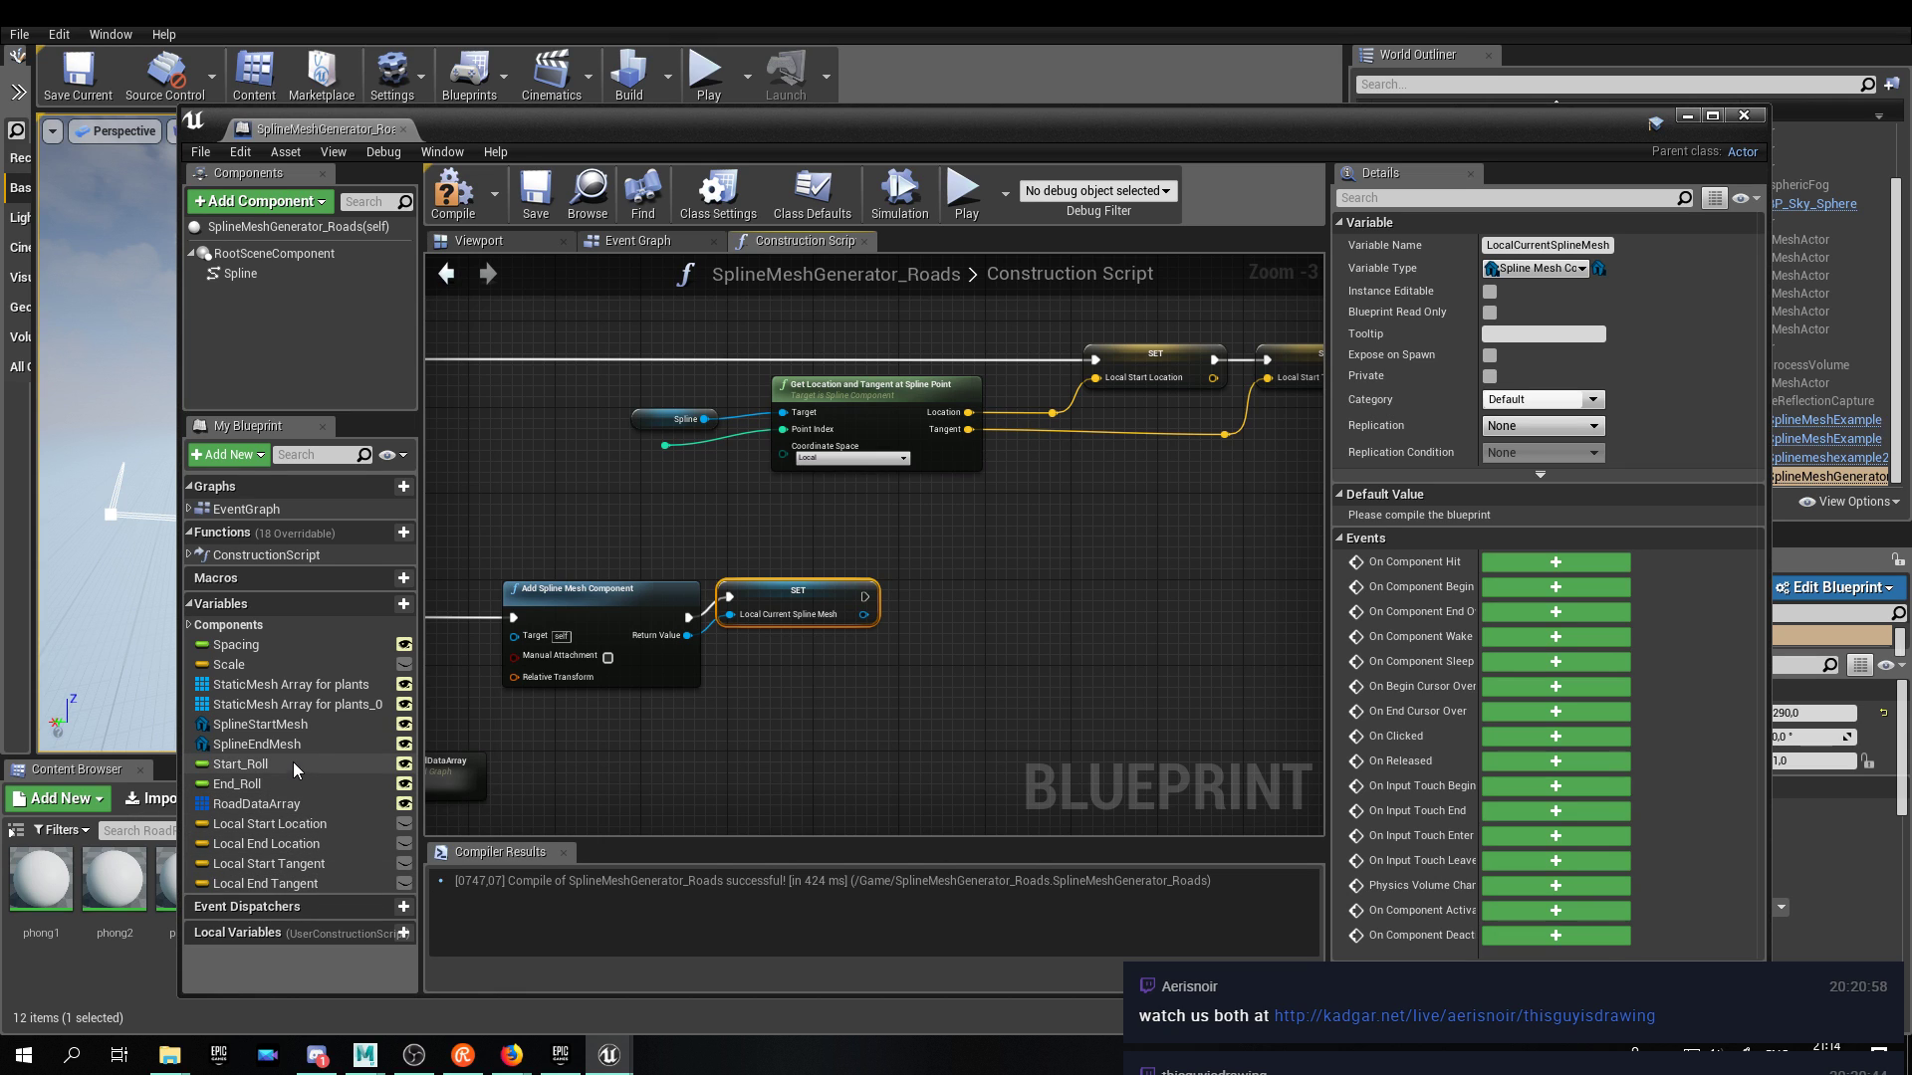
left_click(448, 199)
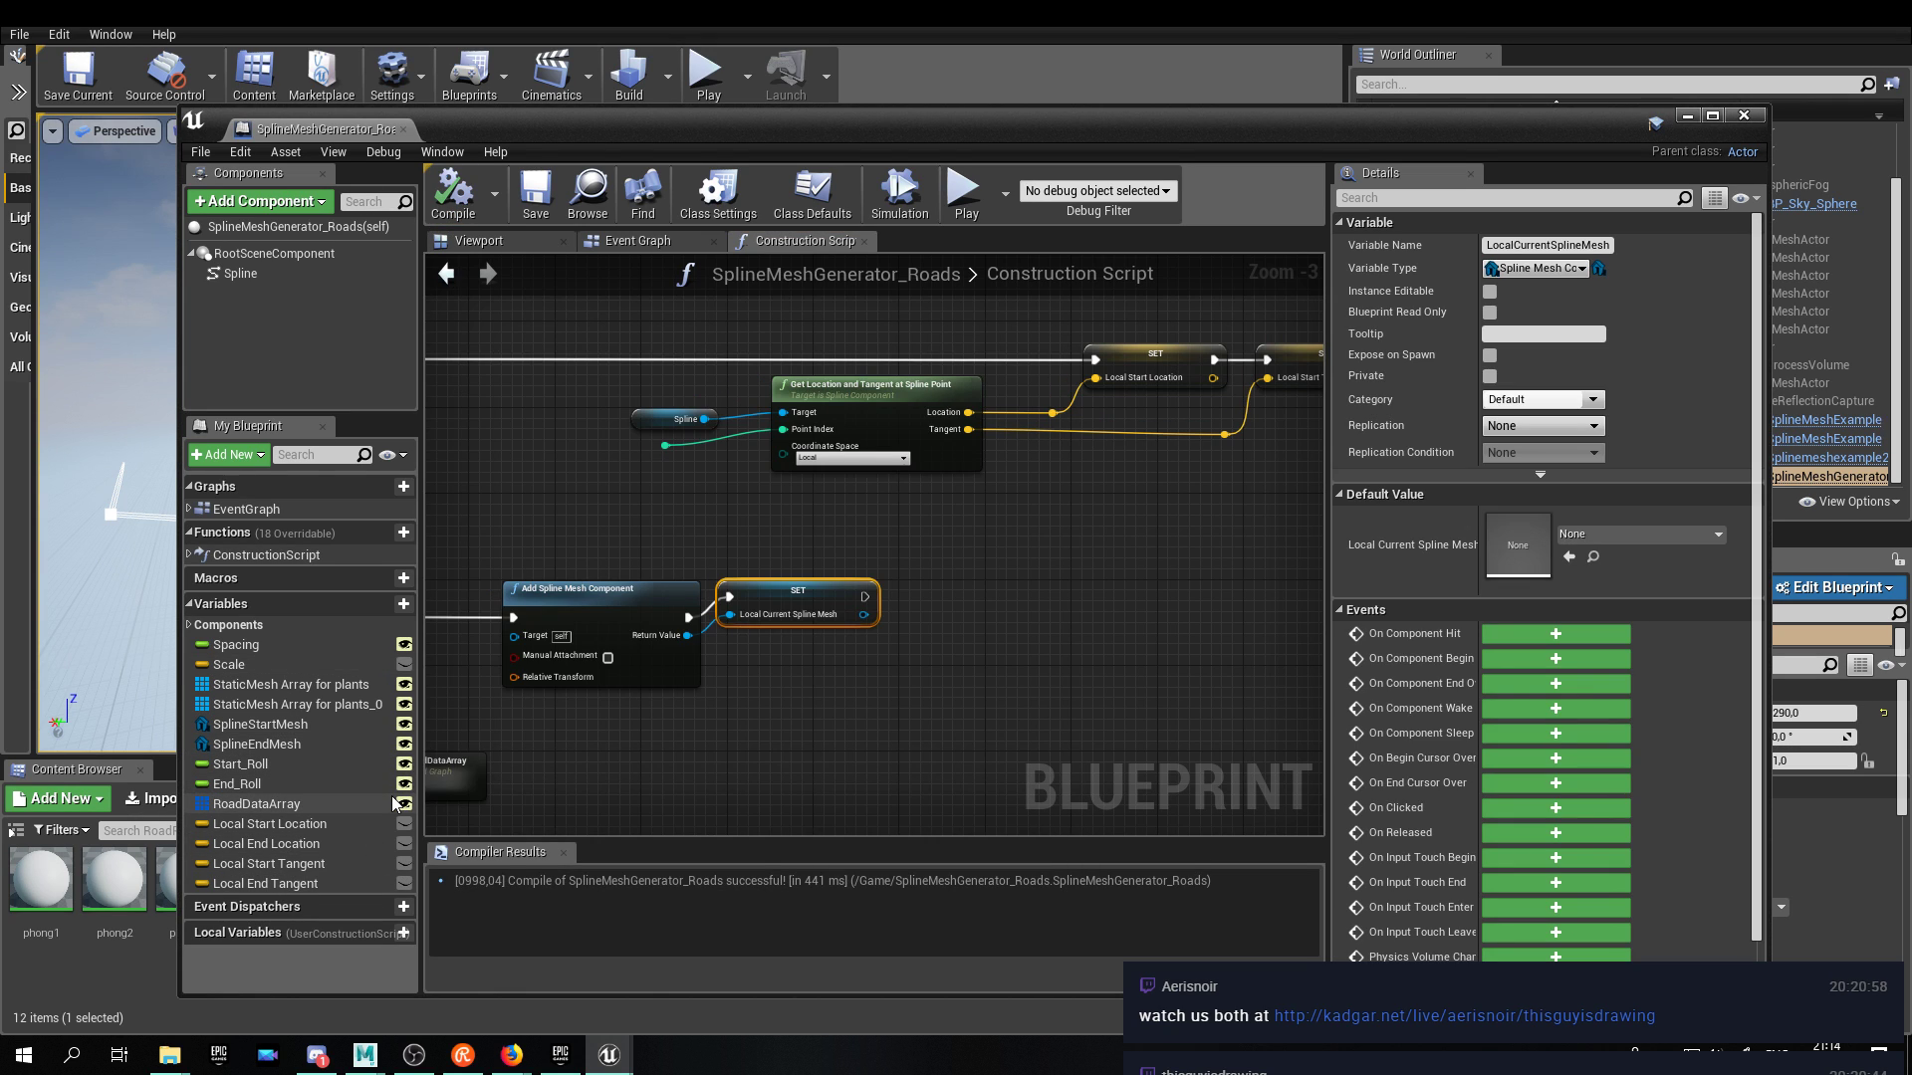
Try promoting the setter's Local Current Spline Mesh input to a new variable.
right_click(782, 618)
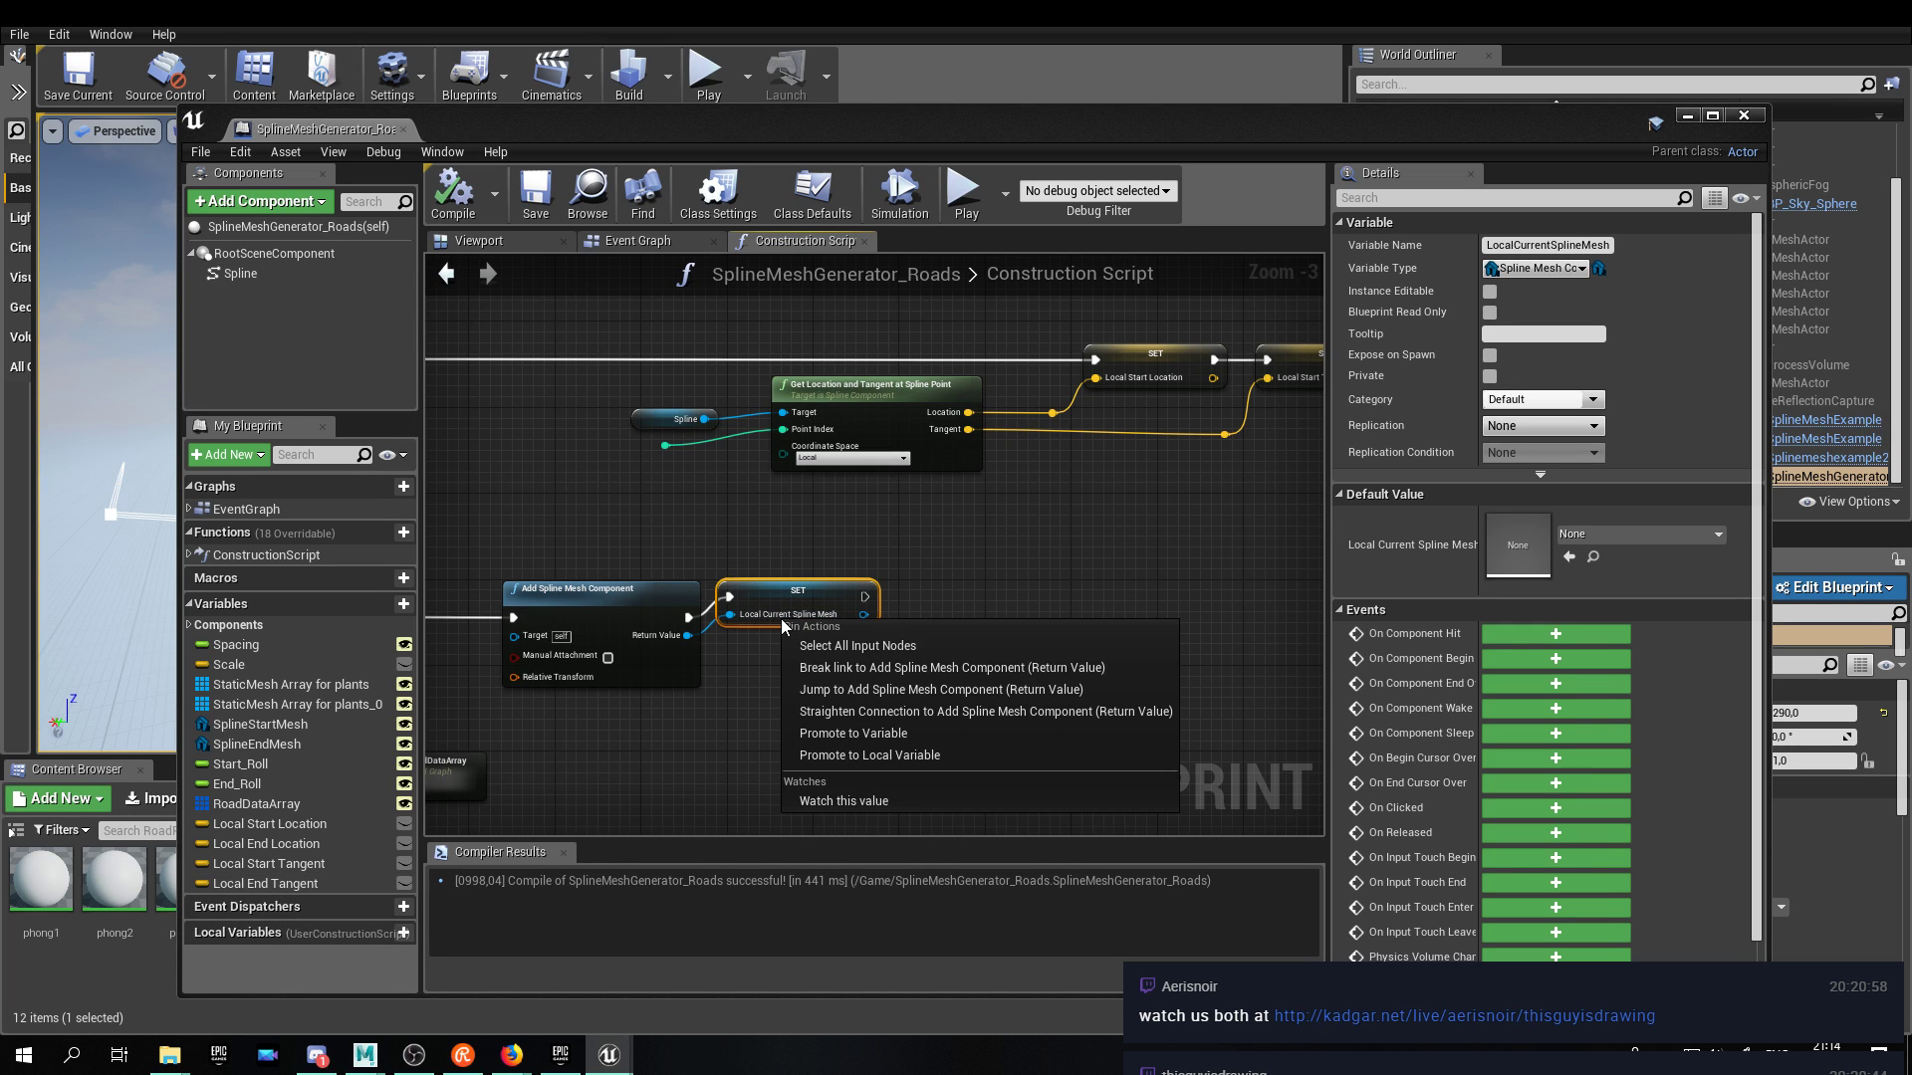
left_click(786, 590)
right_click(786, 590)
left_click(767, 613)
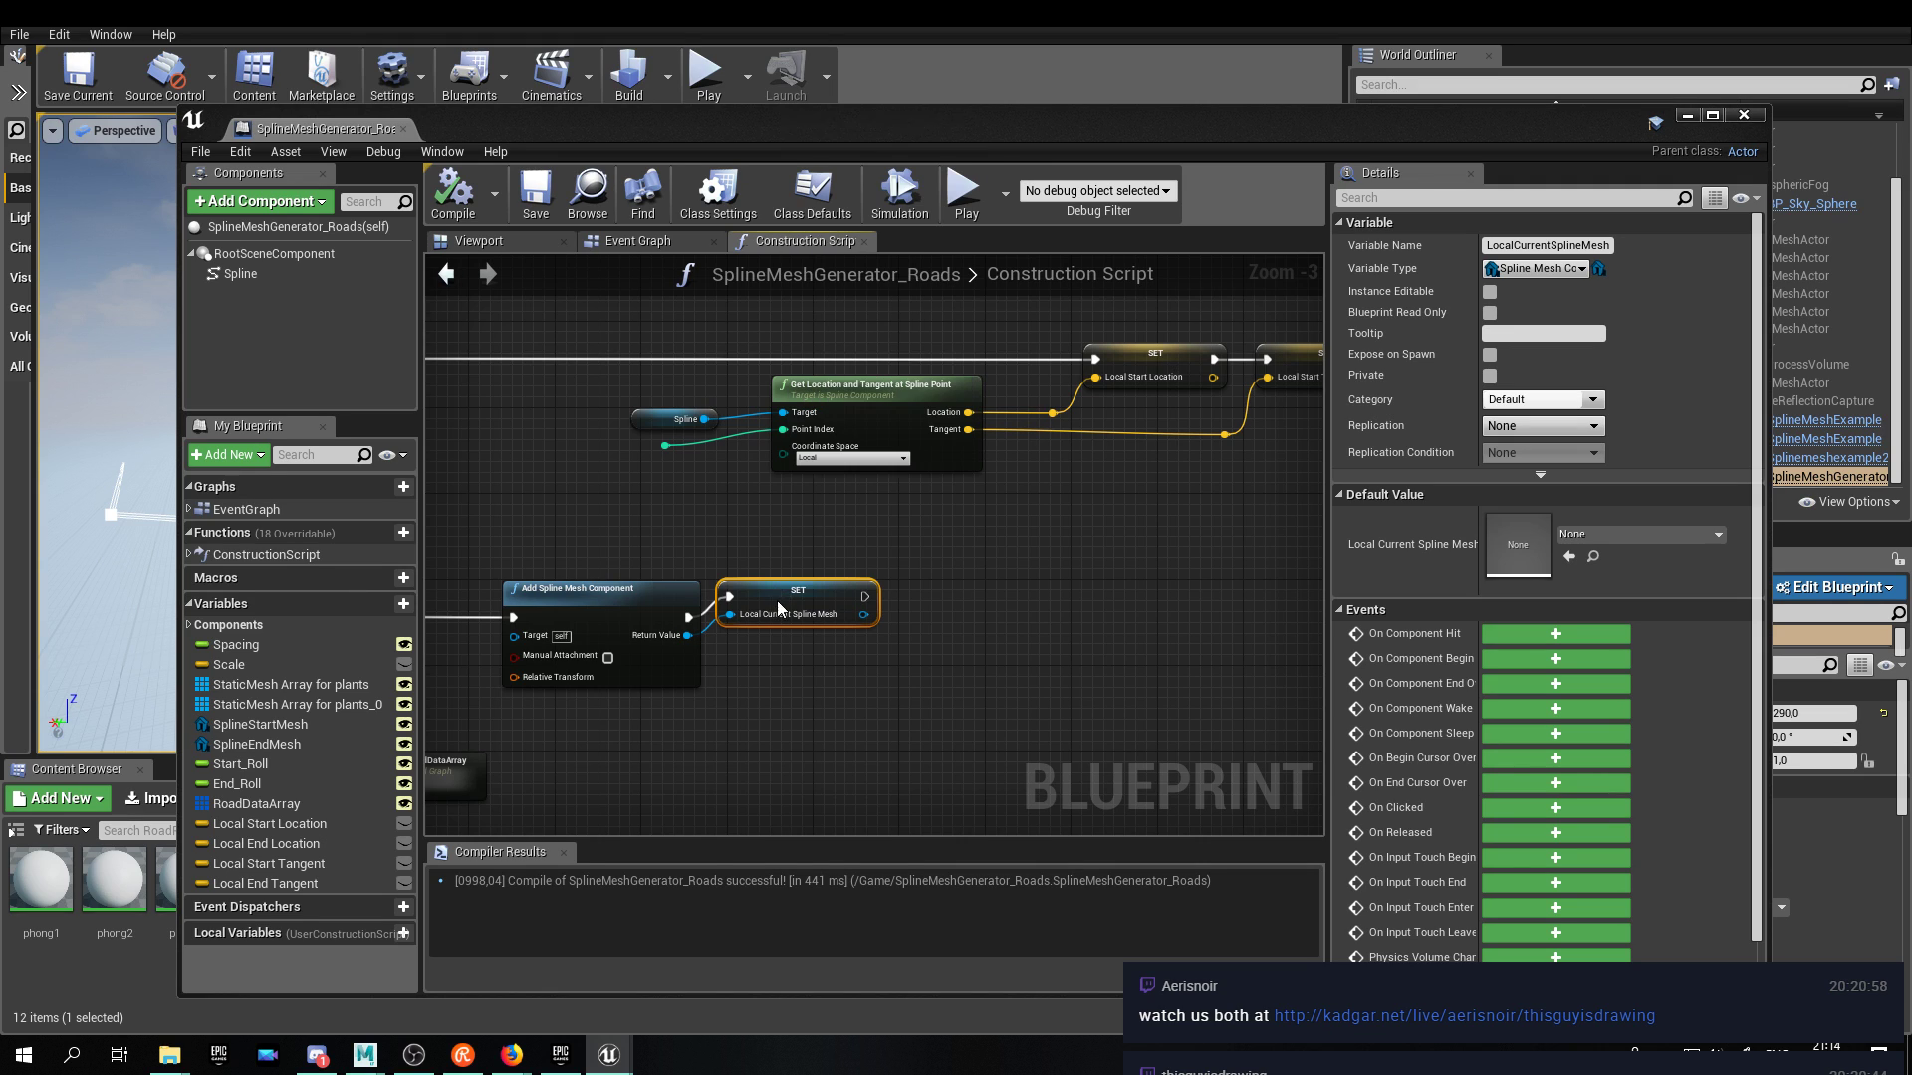
right_click(768, 613)
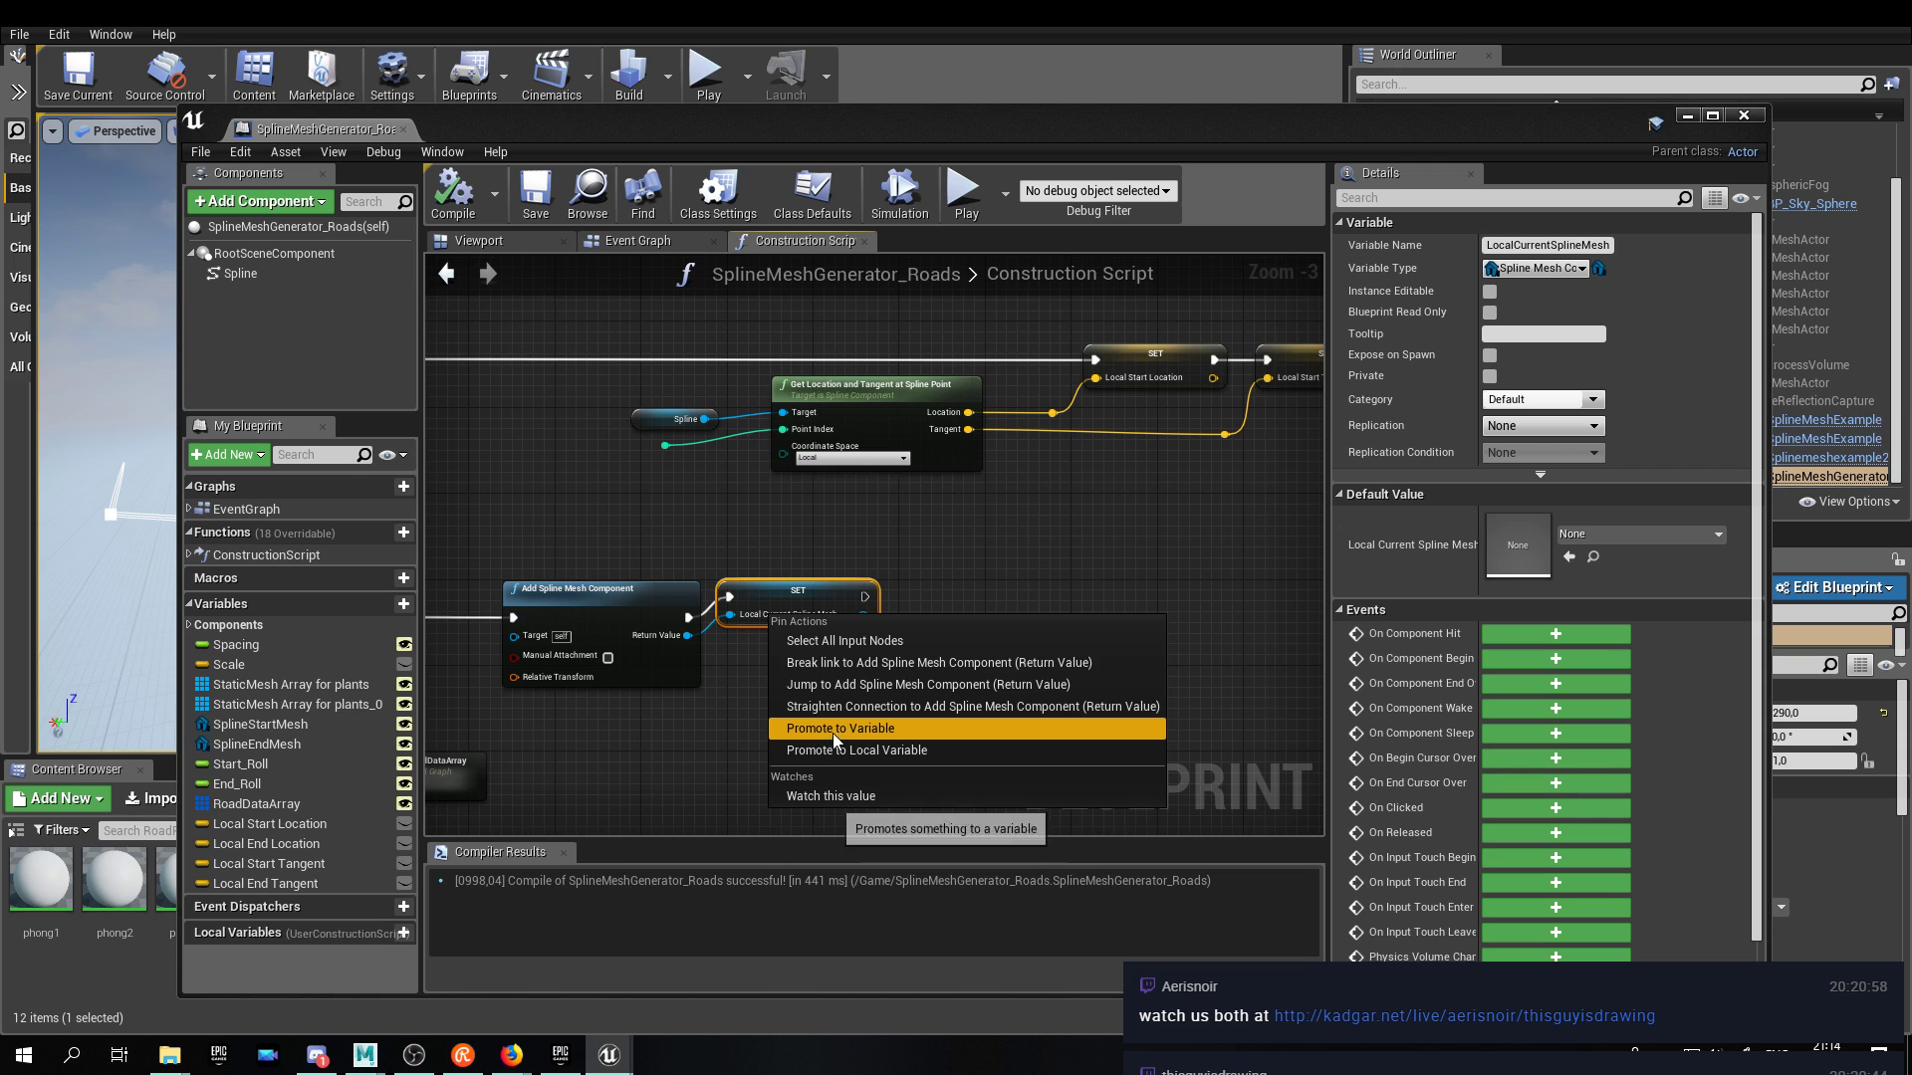
key("Escape")
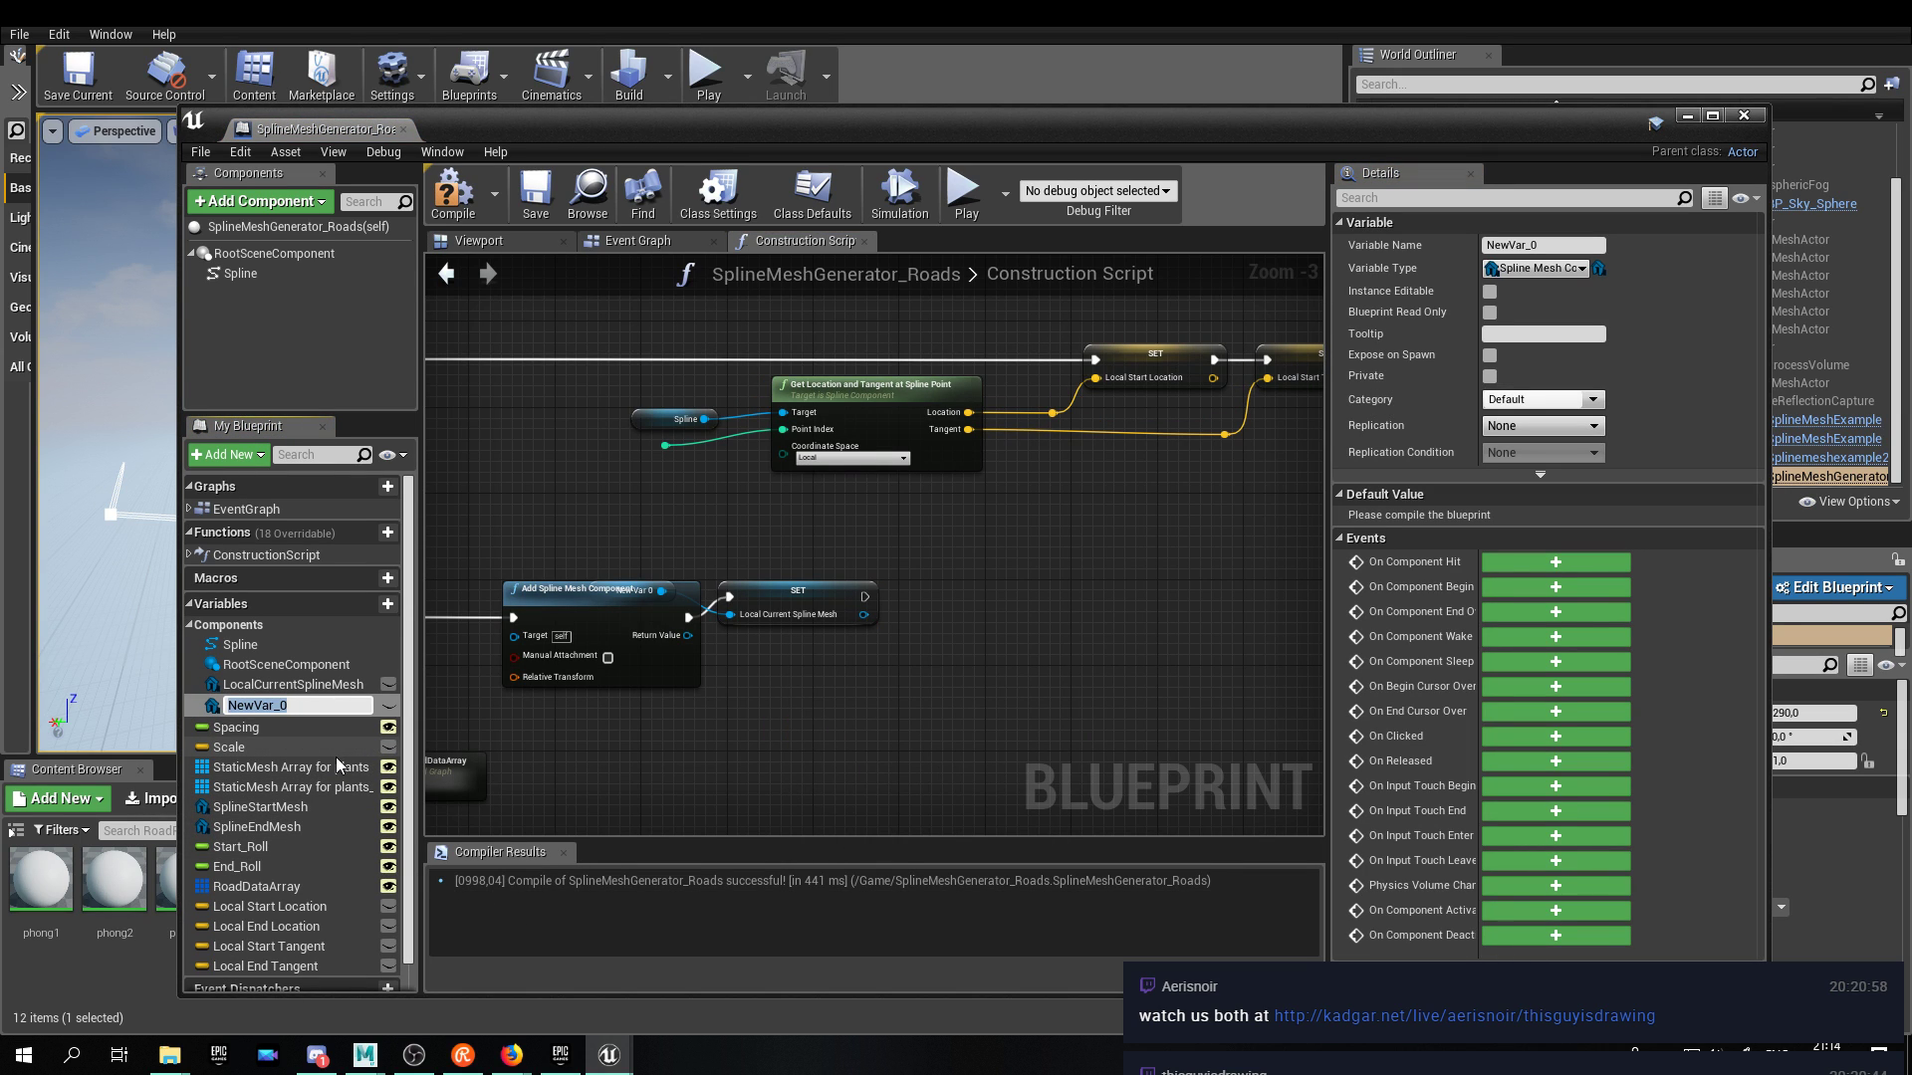
Delete the newly promoted NewVar_0 variable despite its being in use.
left_click(242, 706)
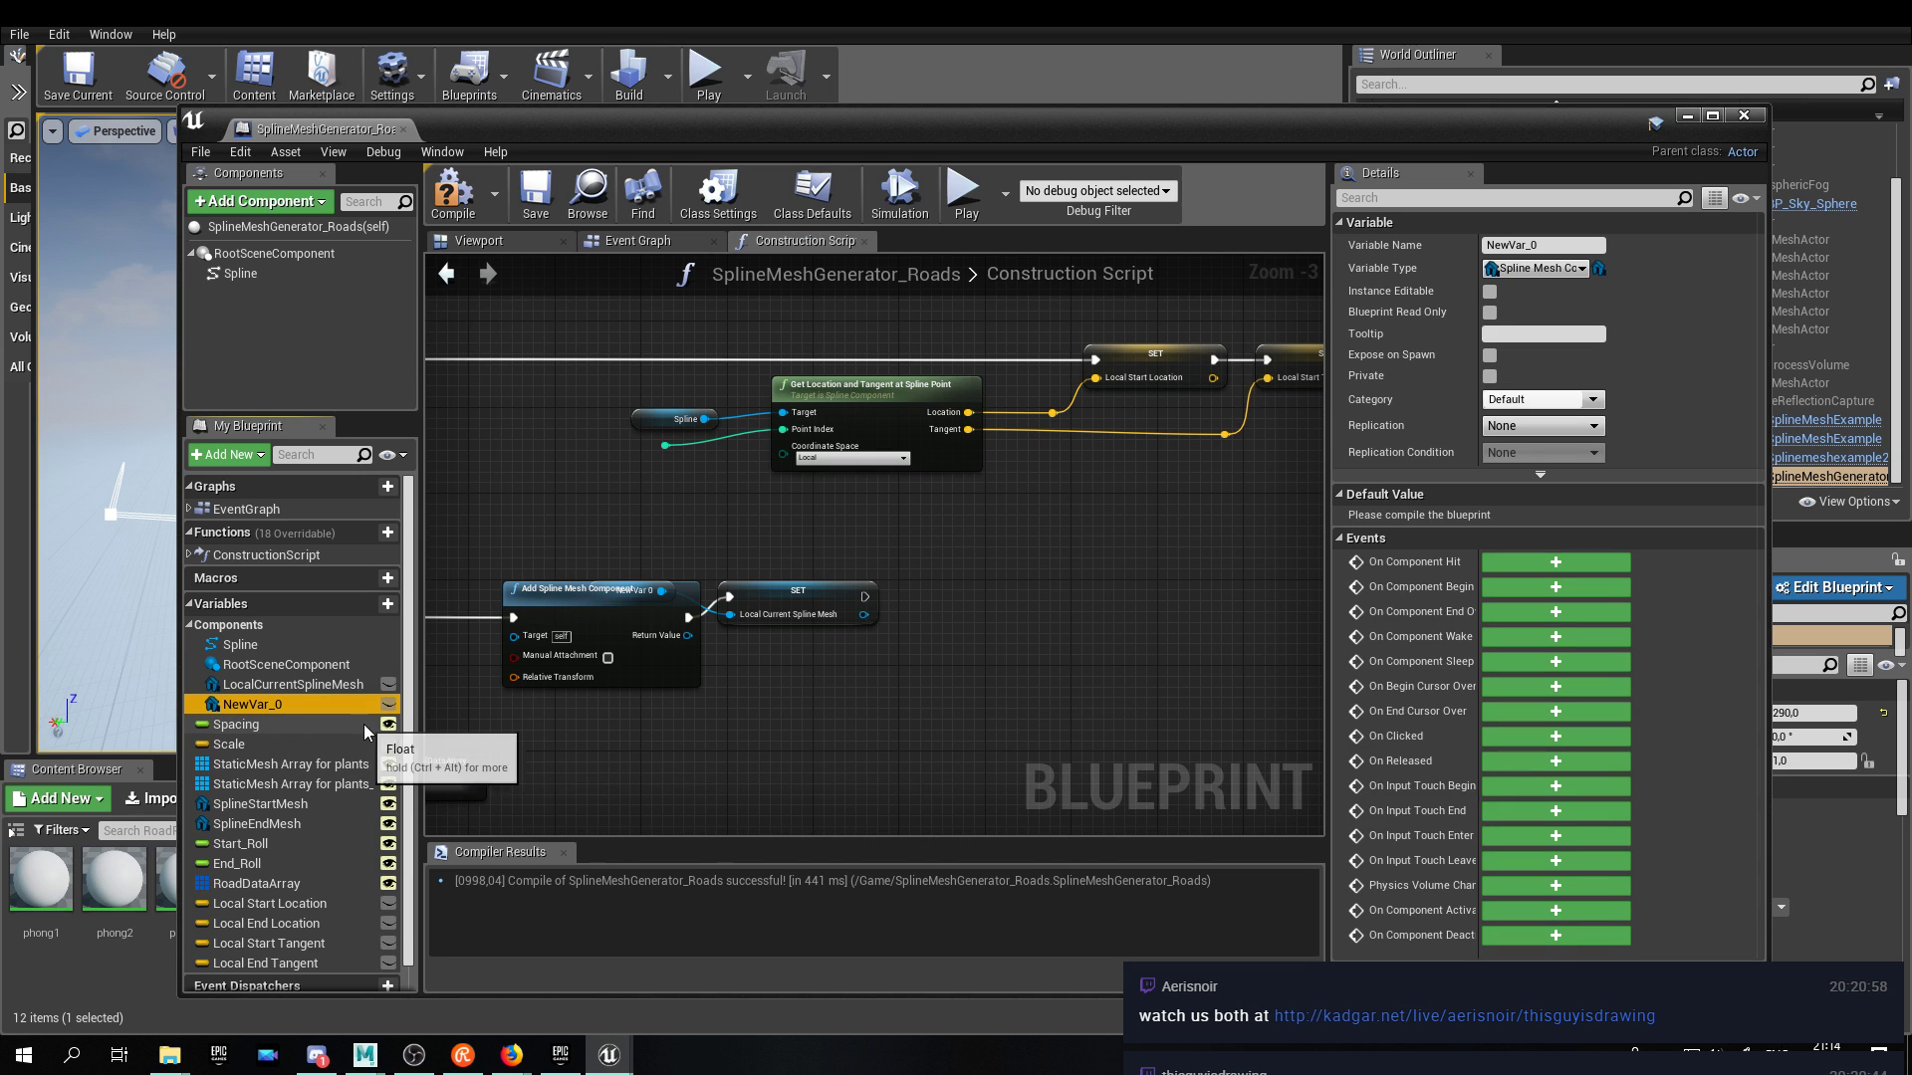
key("Delete")
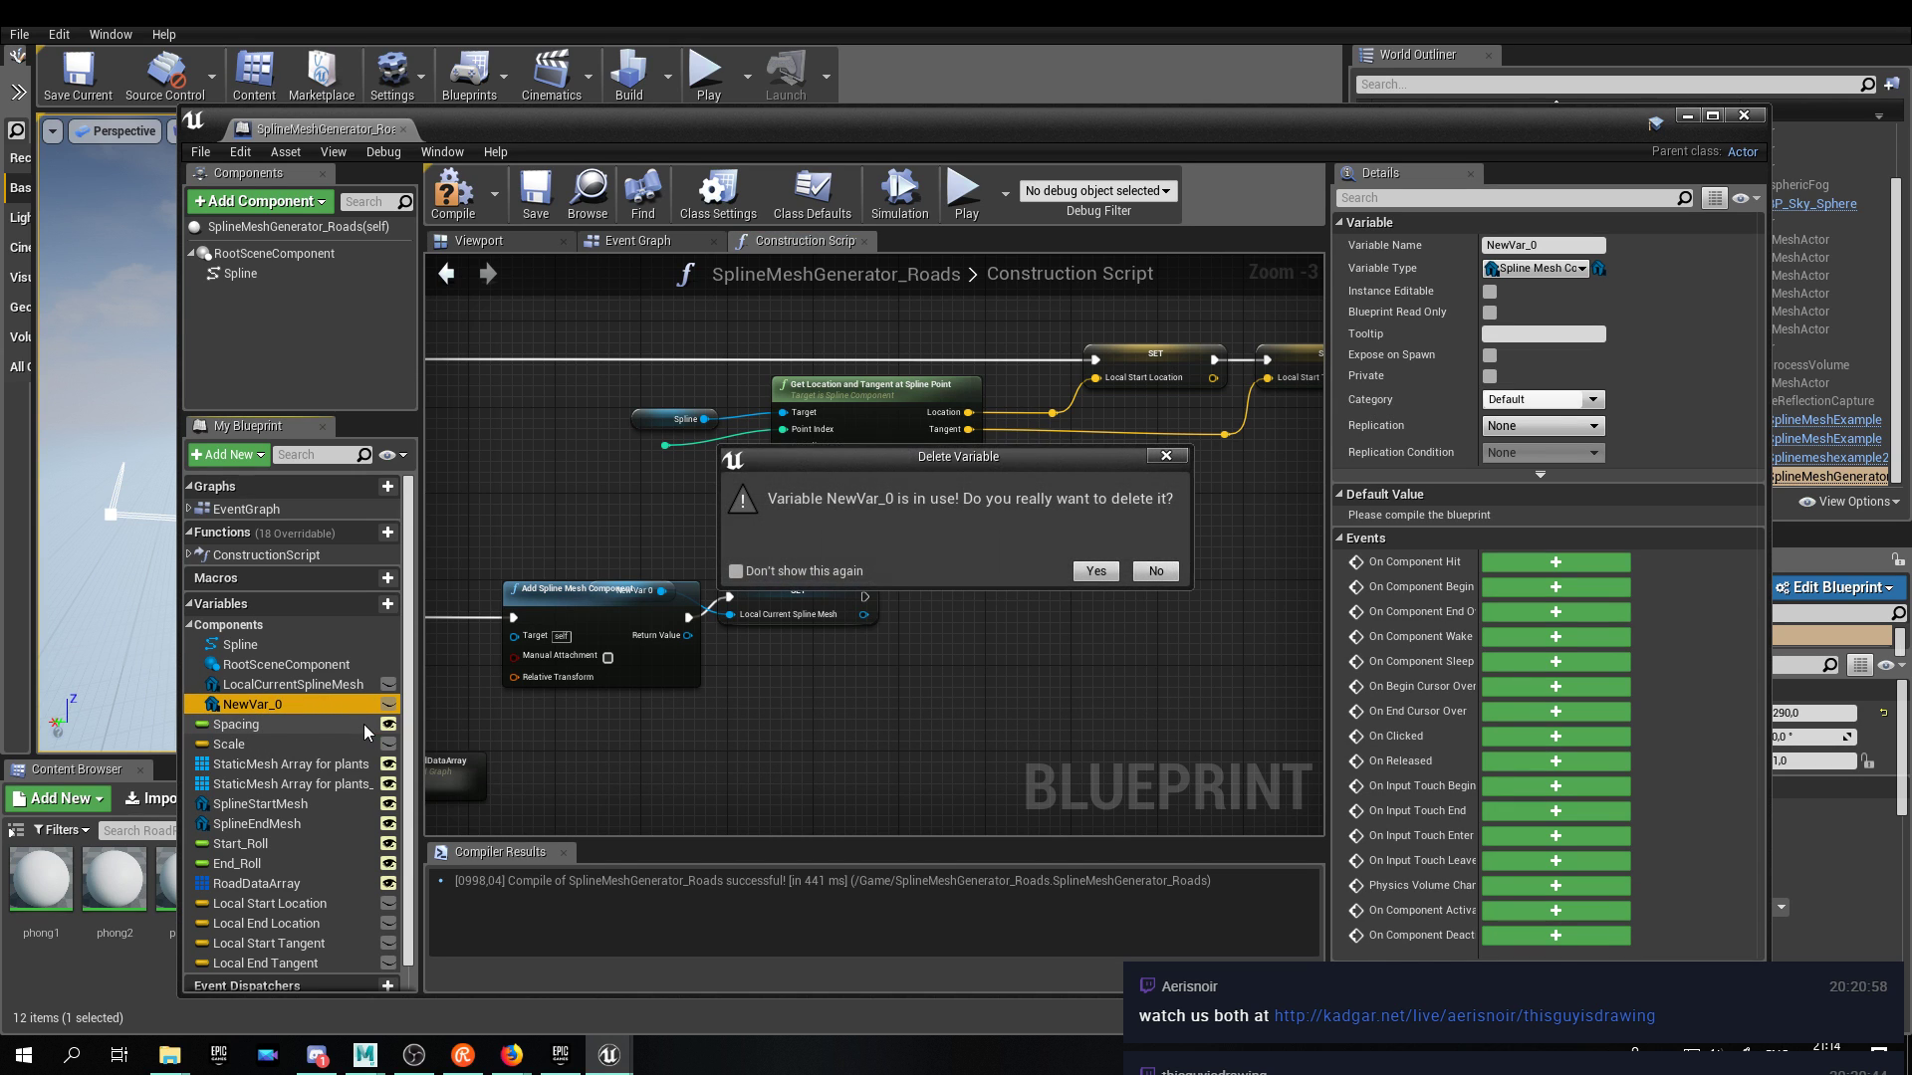
left_click(1093, 572)
Nudge the Local Current Spline Mesh setter away from Add Spline Mesh Component and place a getter for LocalCurrentSplineMesh below it.
left_click(730, 616)
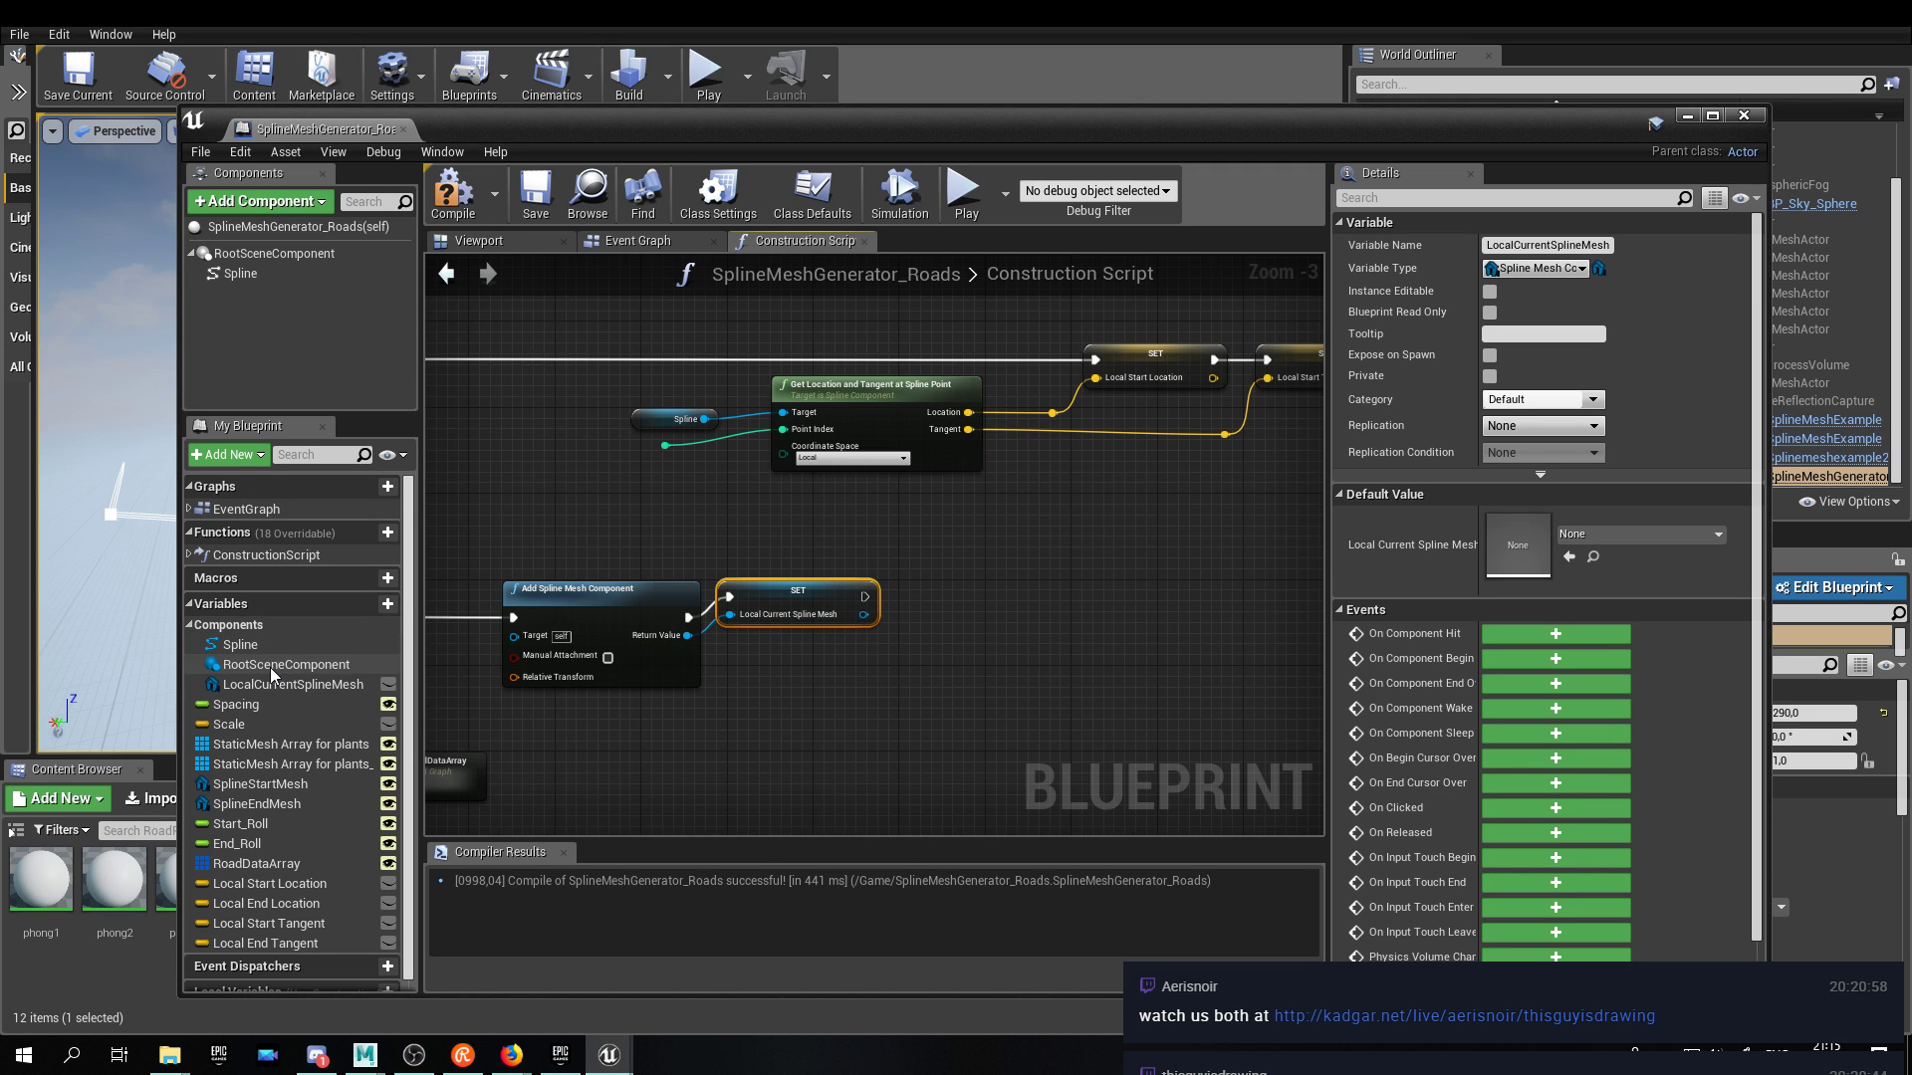
left_click_drag(828, 612, 838, 611)
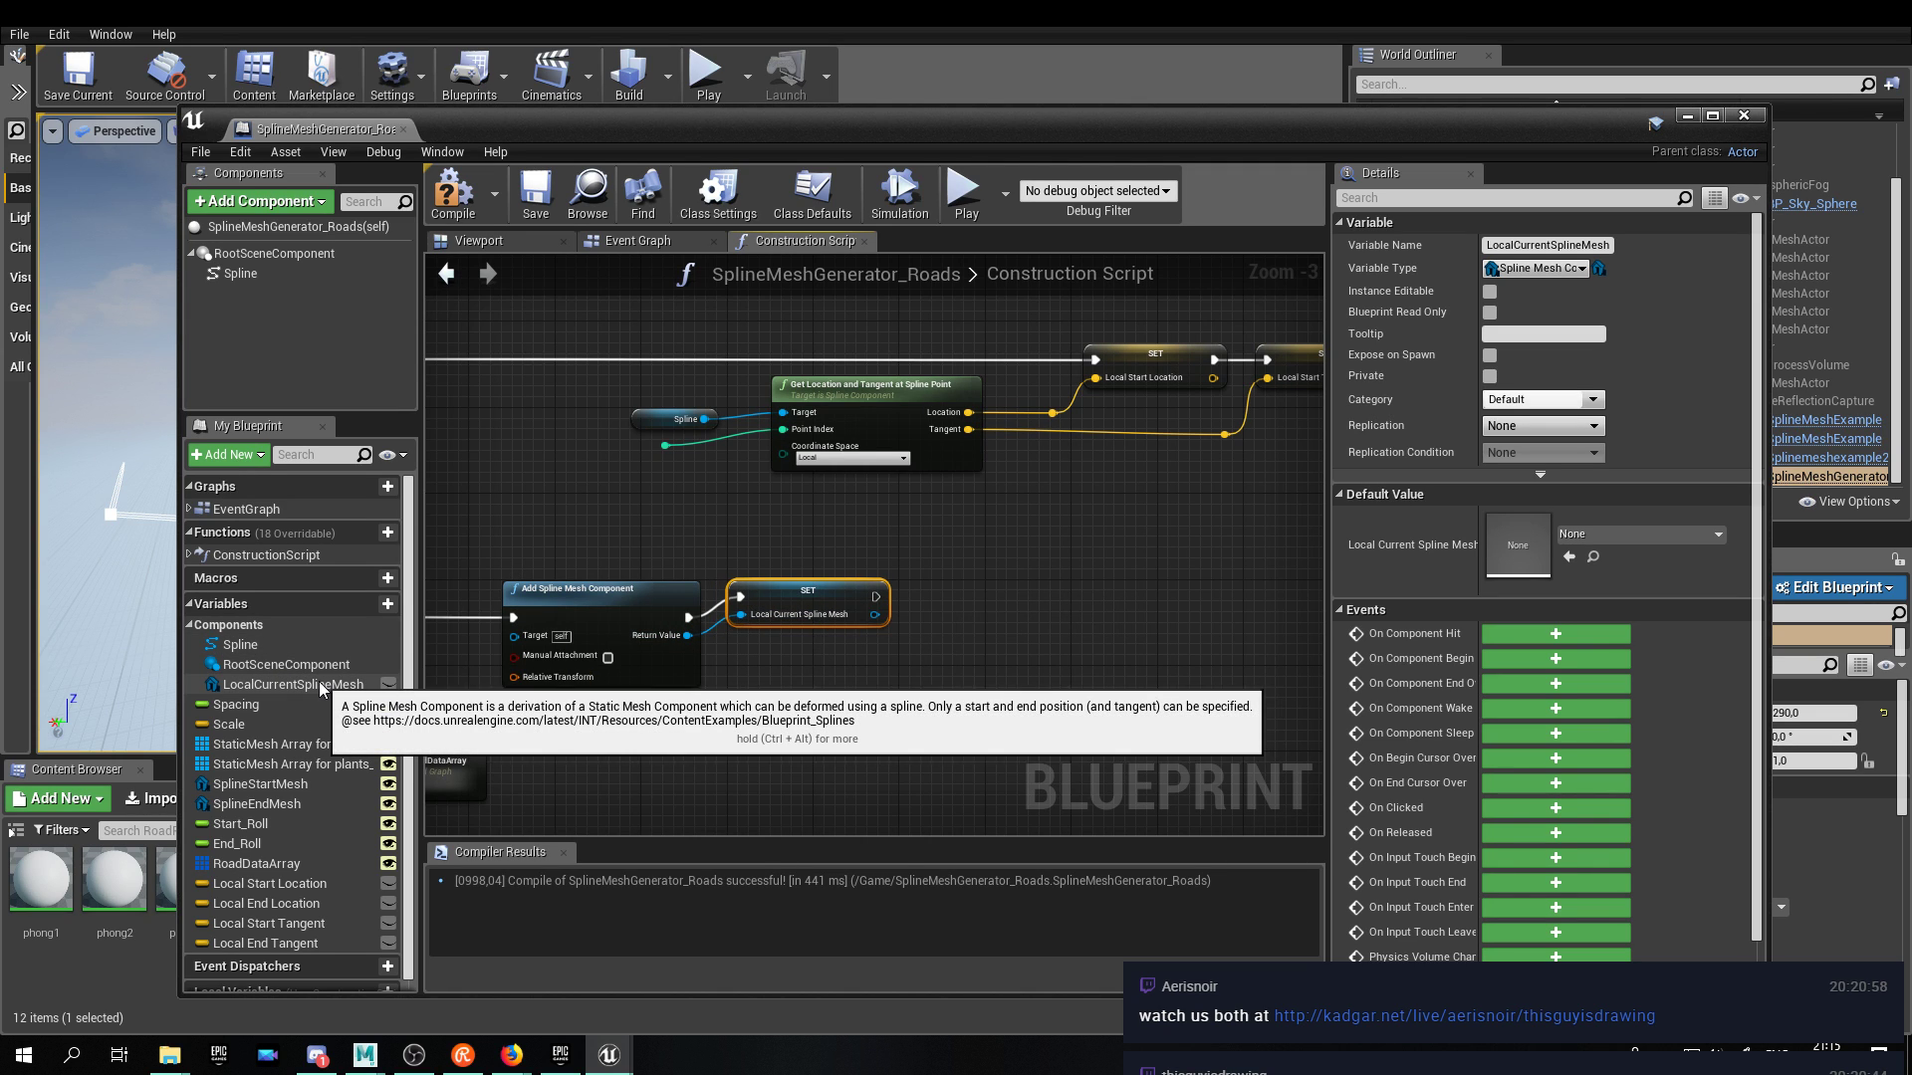
left_click(261, 684)
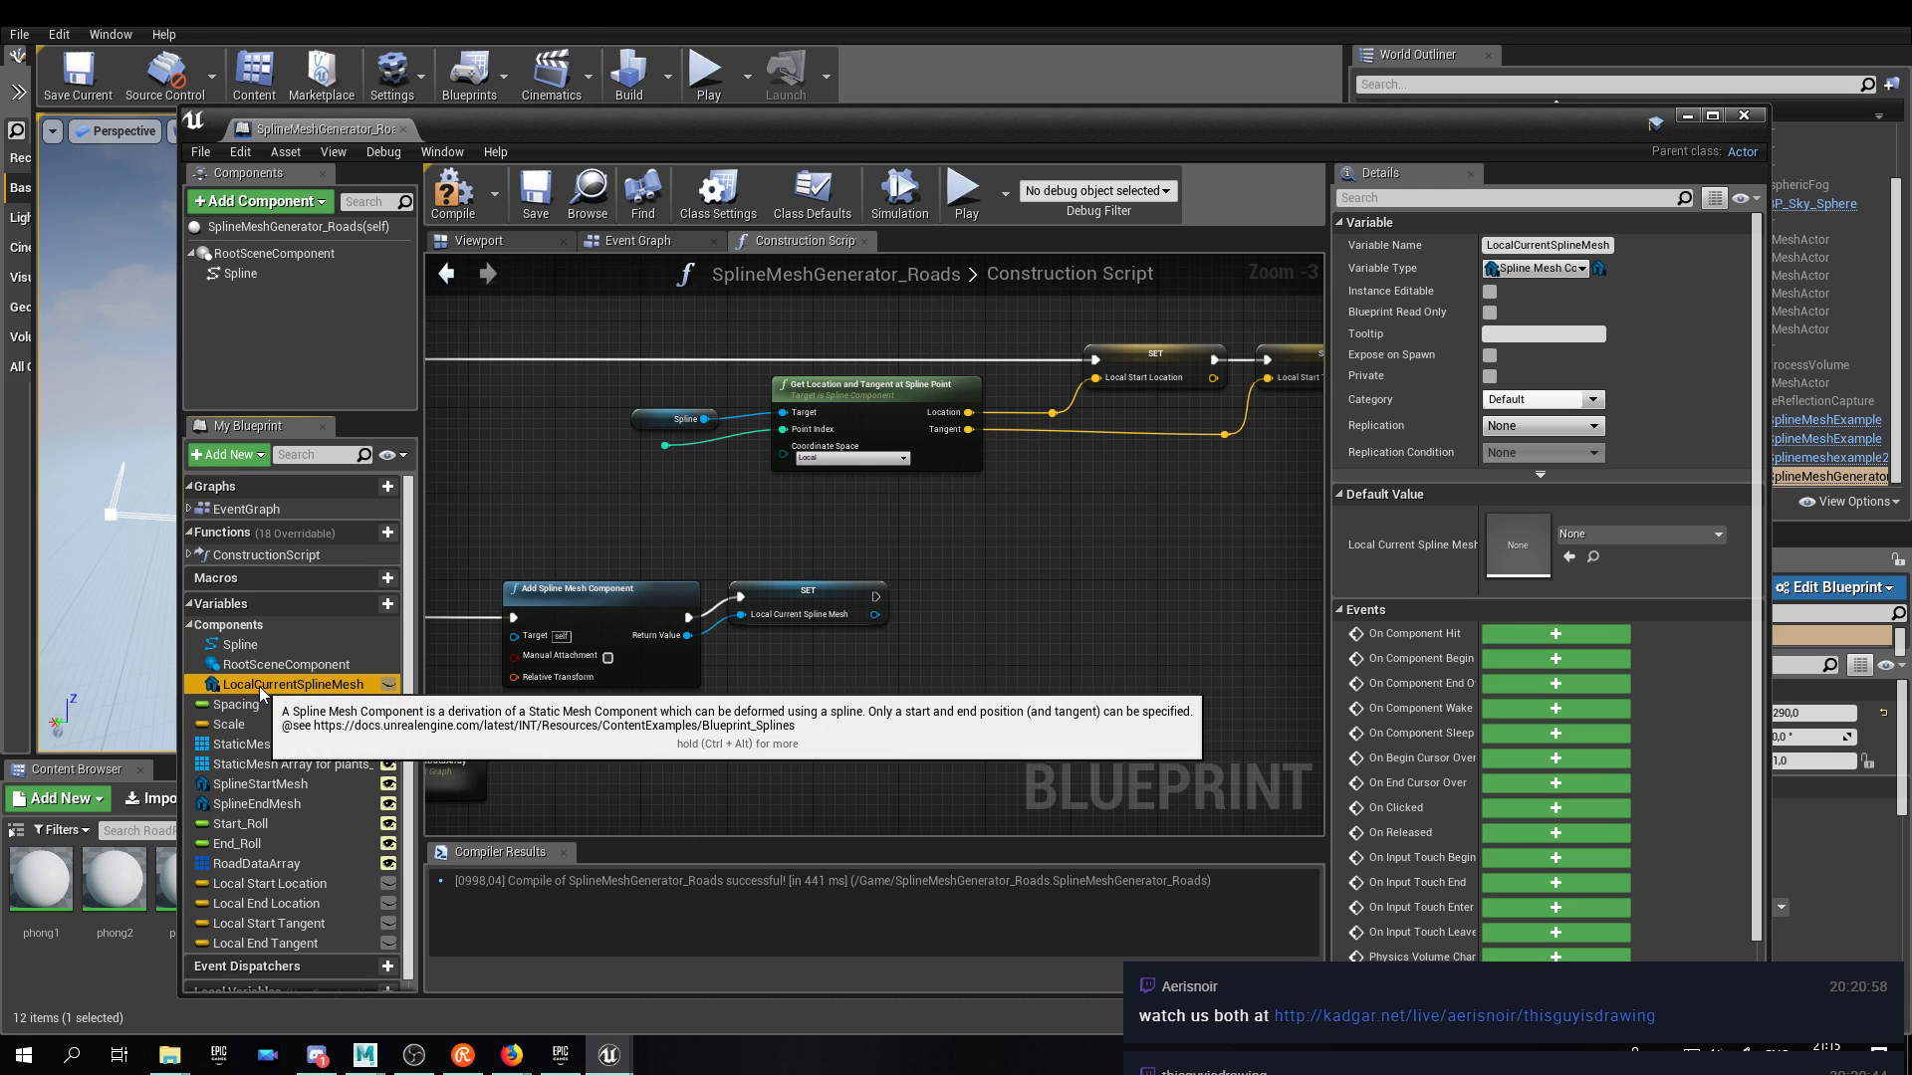
left_click_drag(259, 685, 781, 692)
left_click(797, 709)
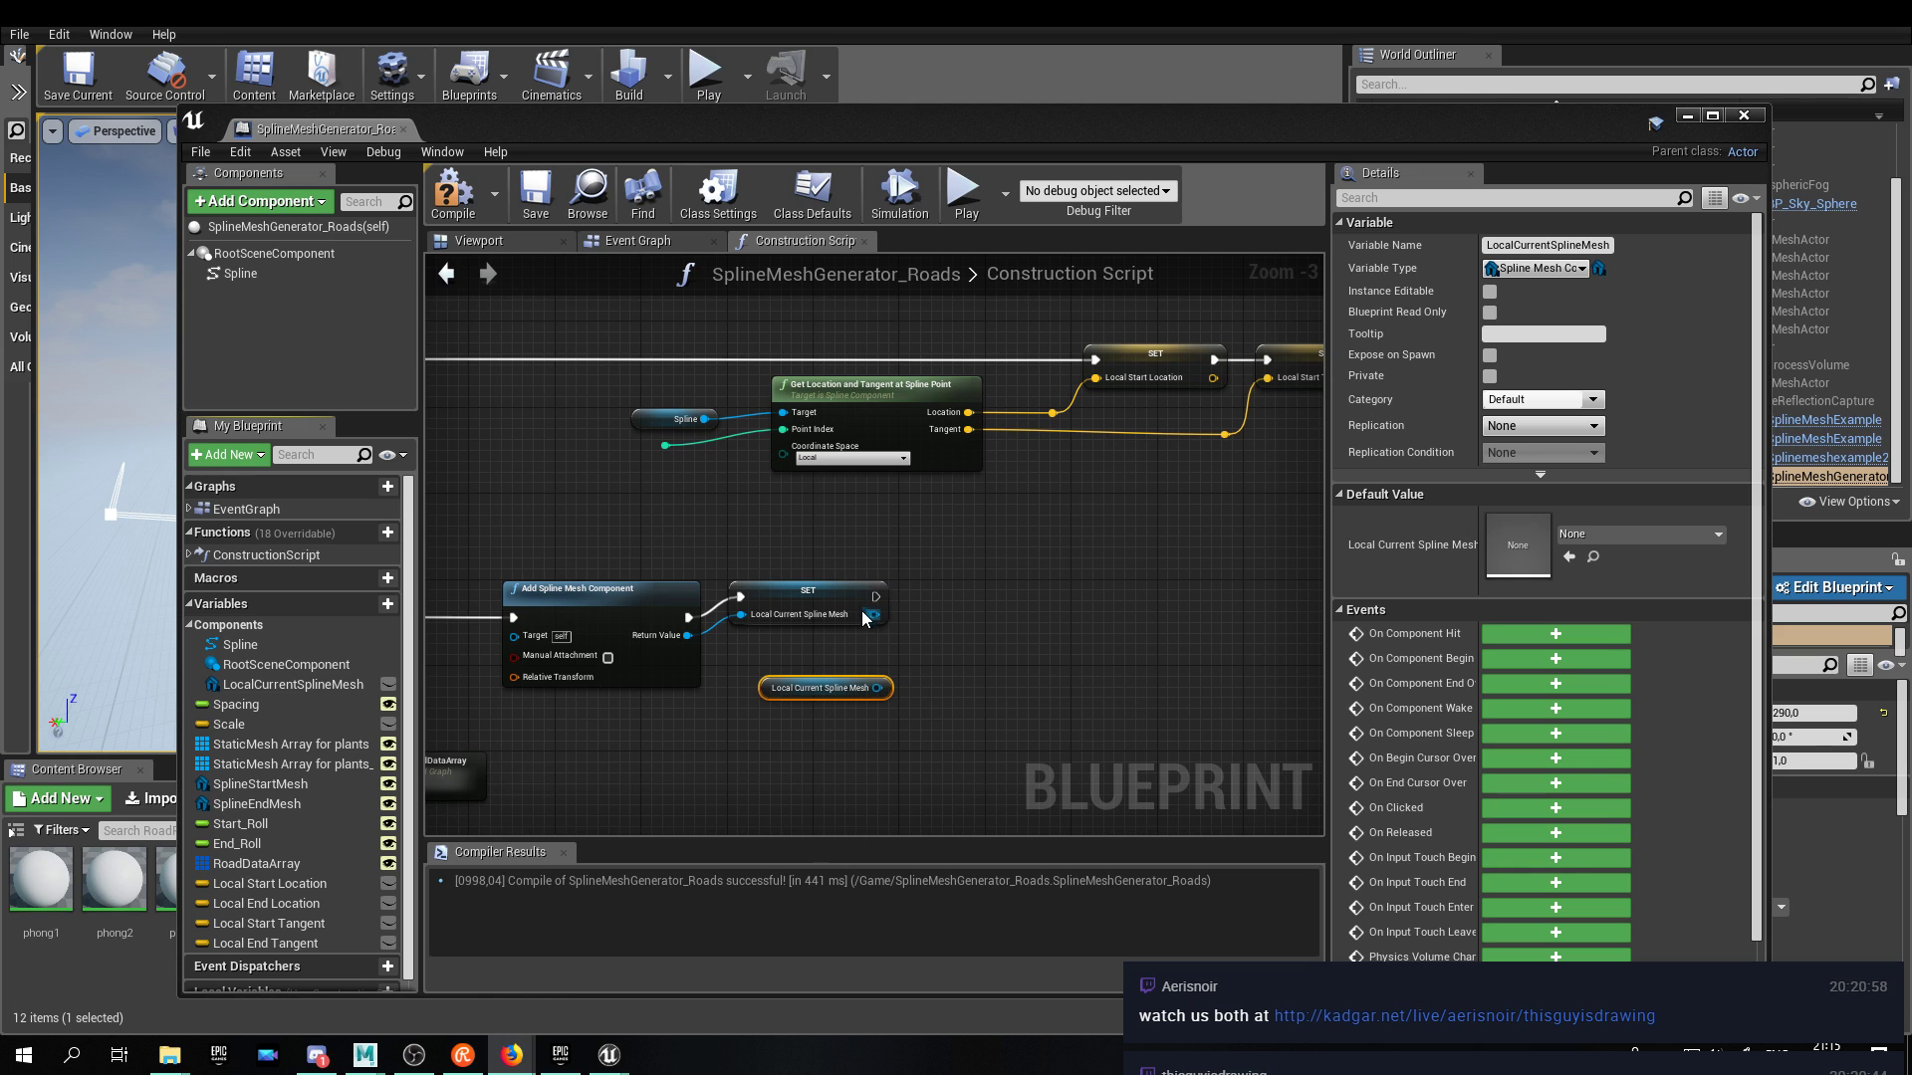
Add a Set Static Mesh node driven by the Local Current Spline Mesh setter's execution output.
left_click_drag(875, 596, 1068, 602)
type("setst")
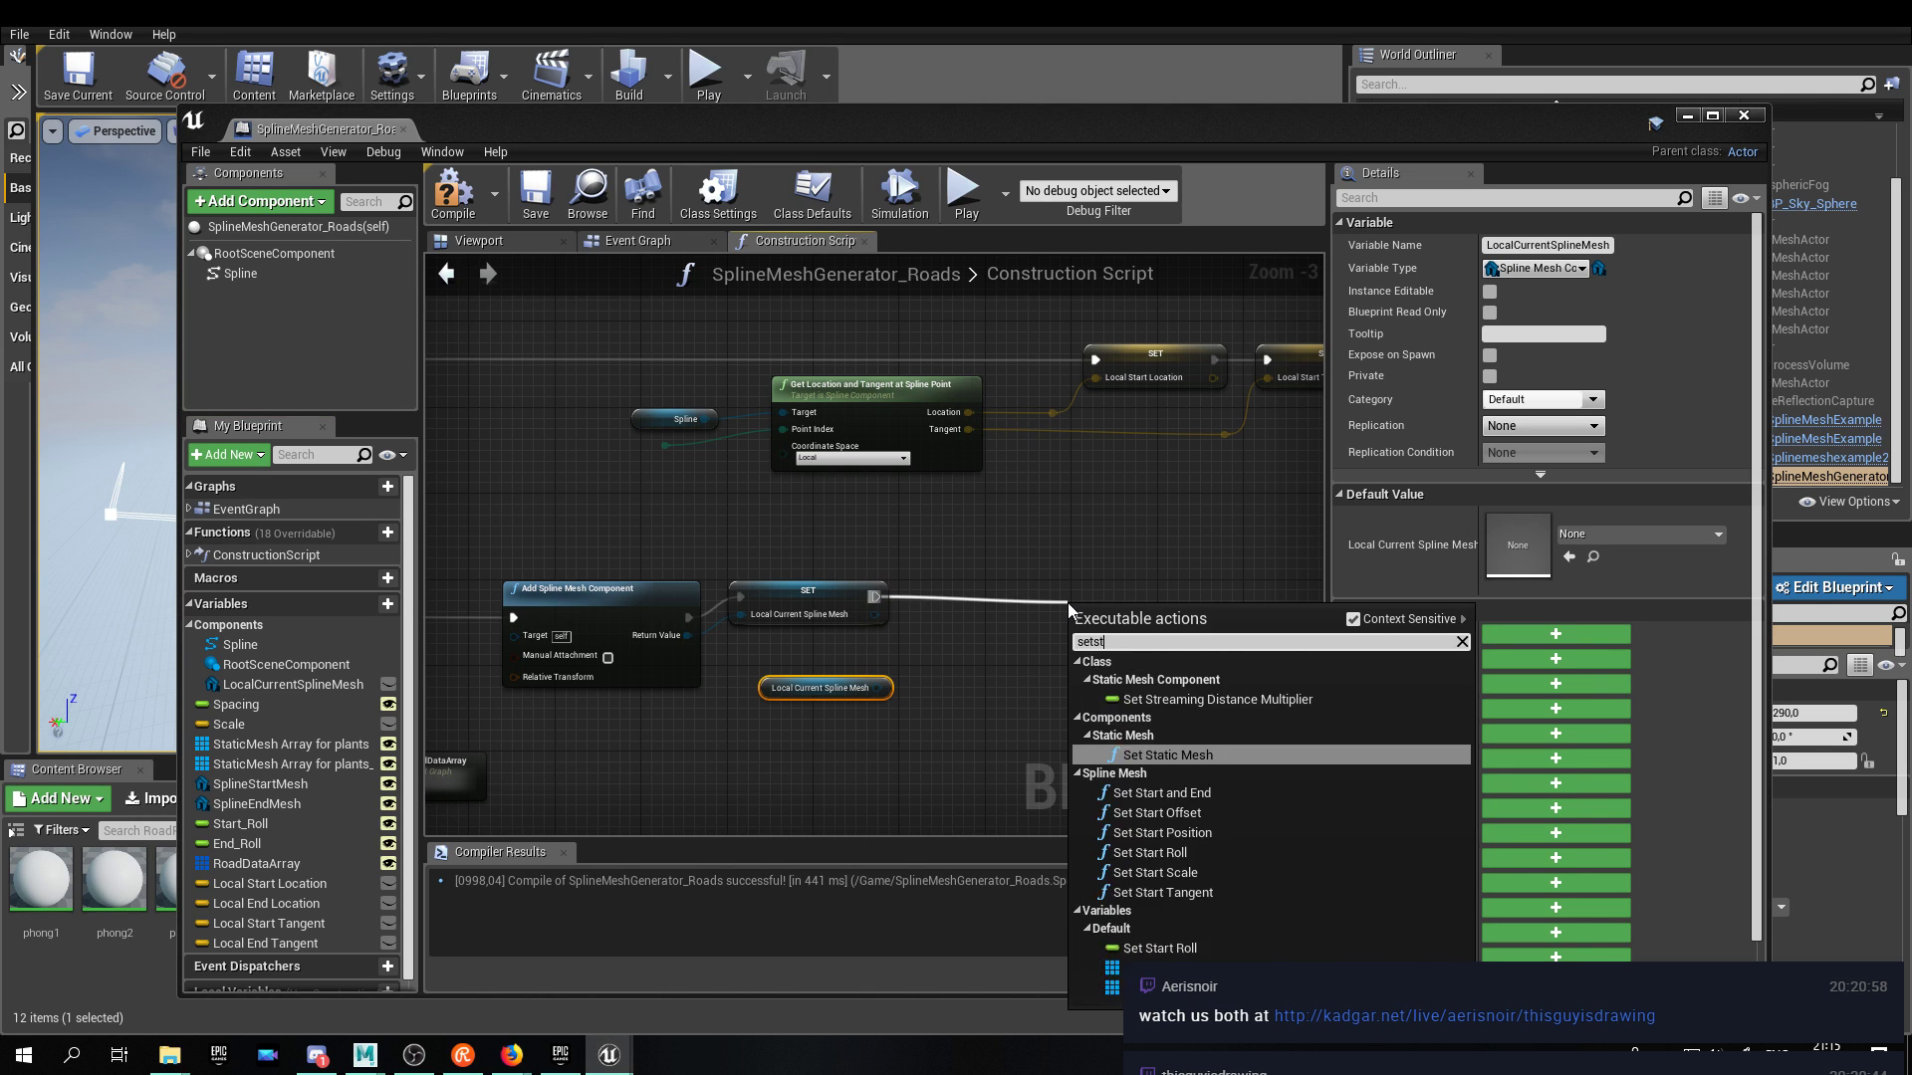
type("aticm")
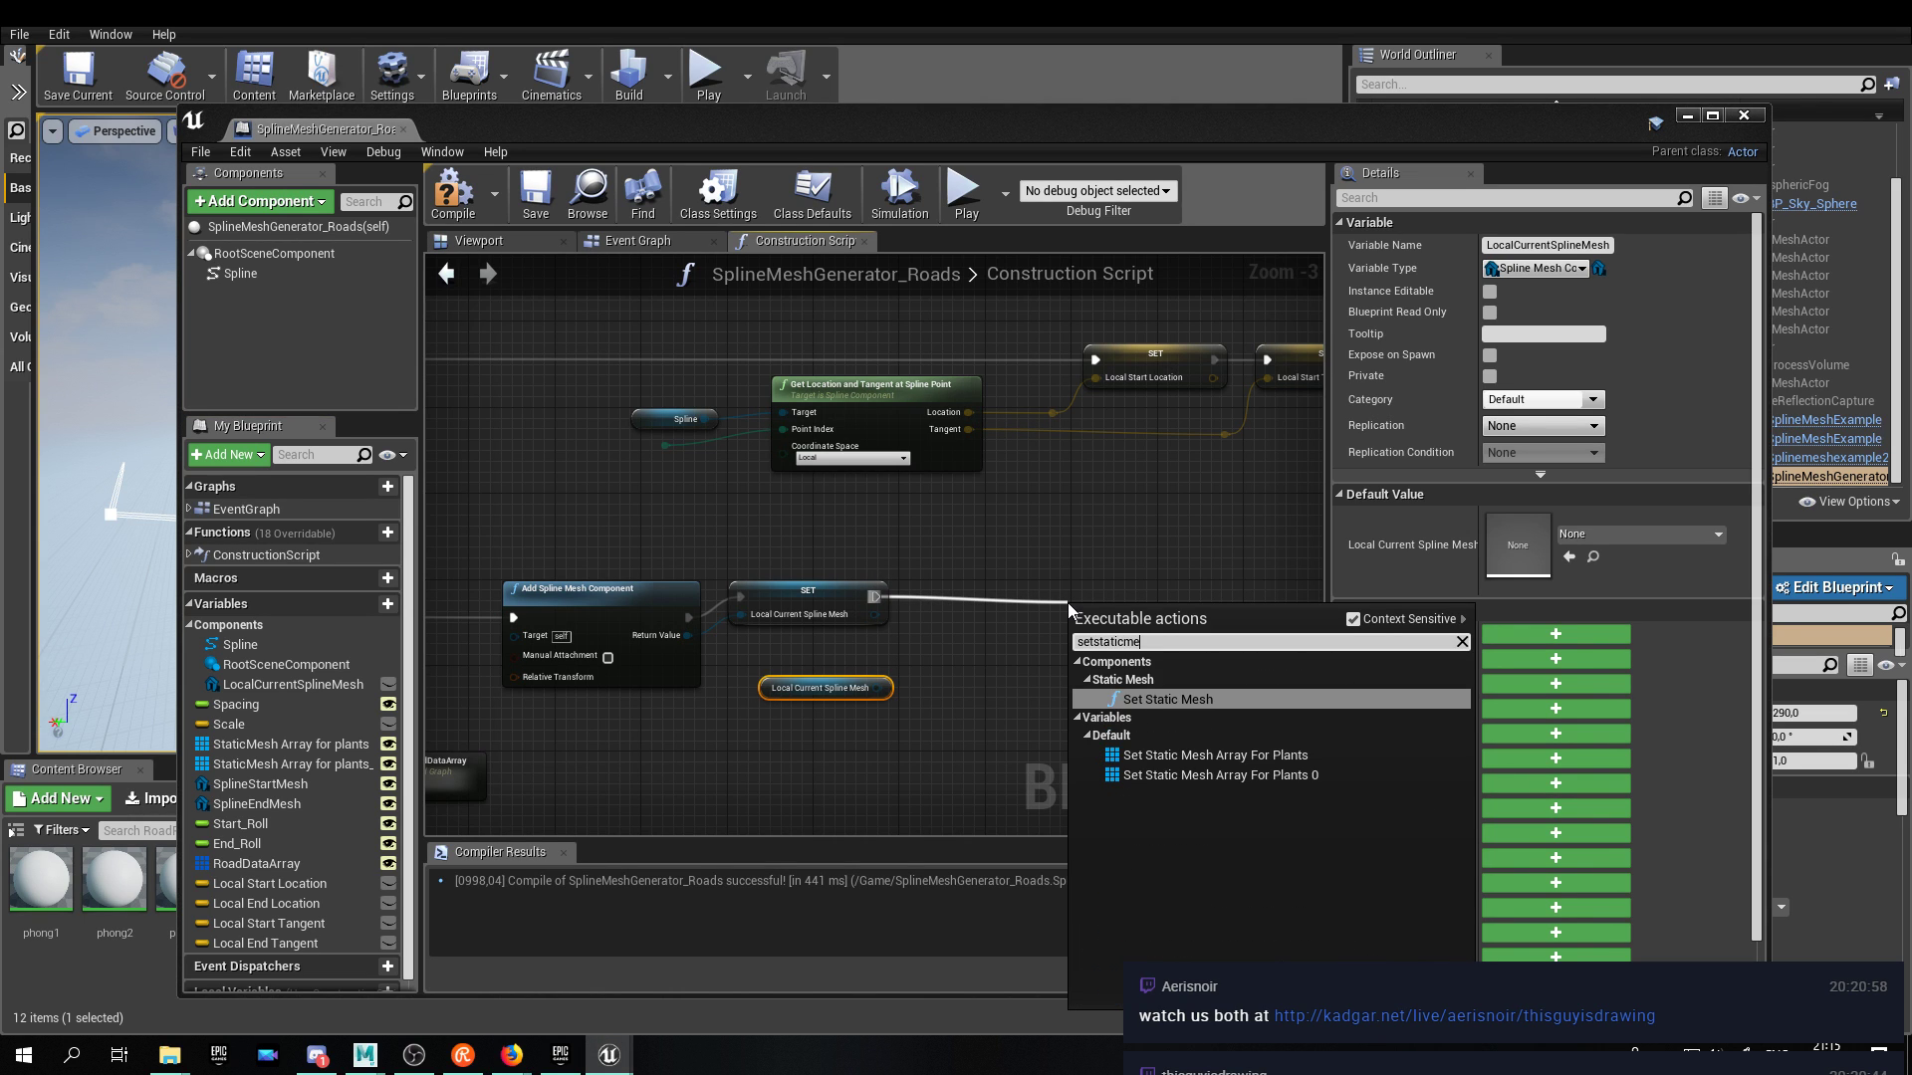
type("e")
key("Return")
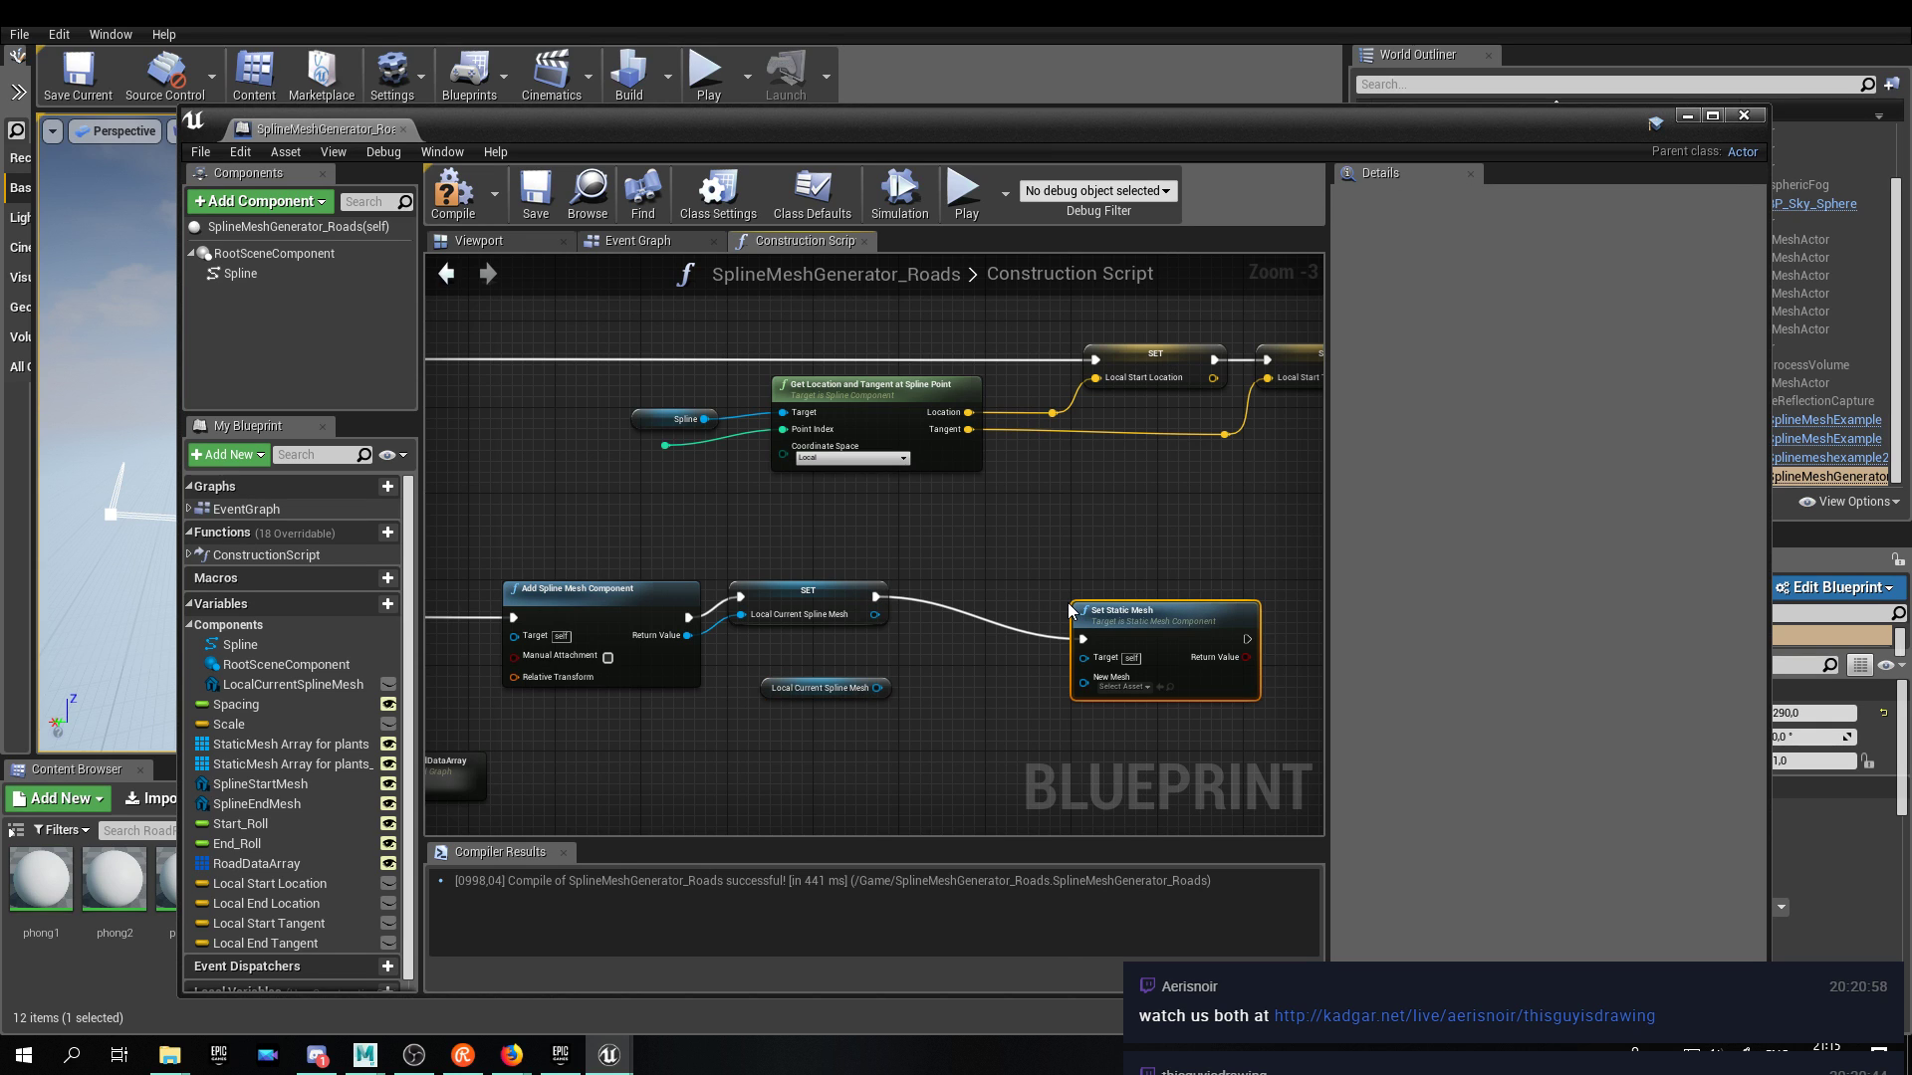
Align Set Static Mesh with the setter and connect the Local Current Spline Mesh getter to its Target.
left_click_drag(1128, 631, 1063, 610)
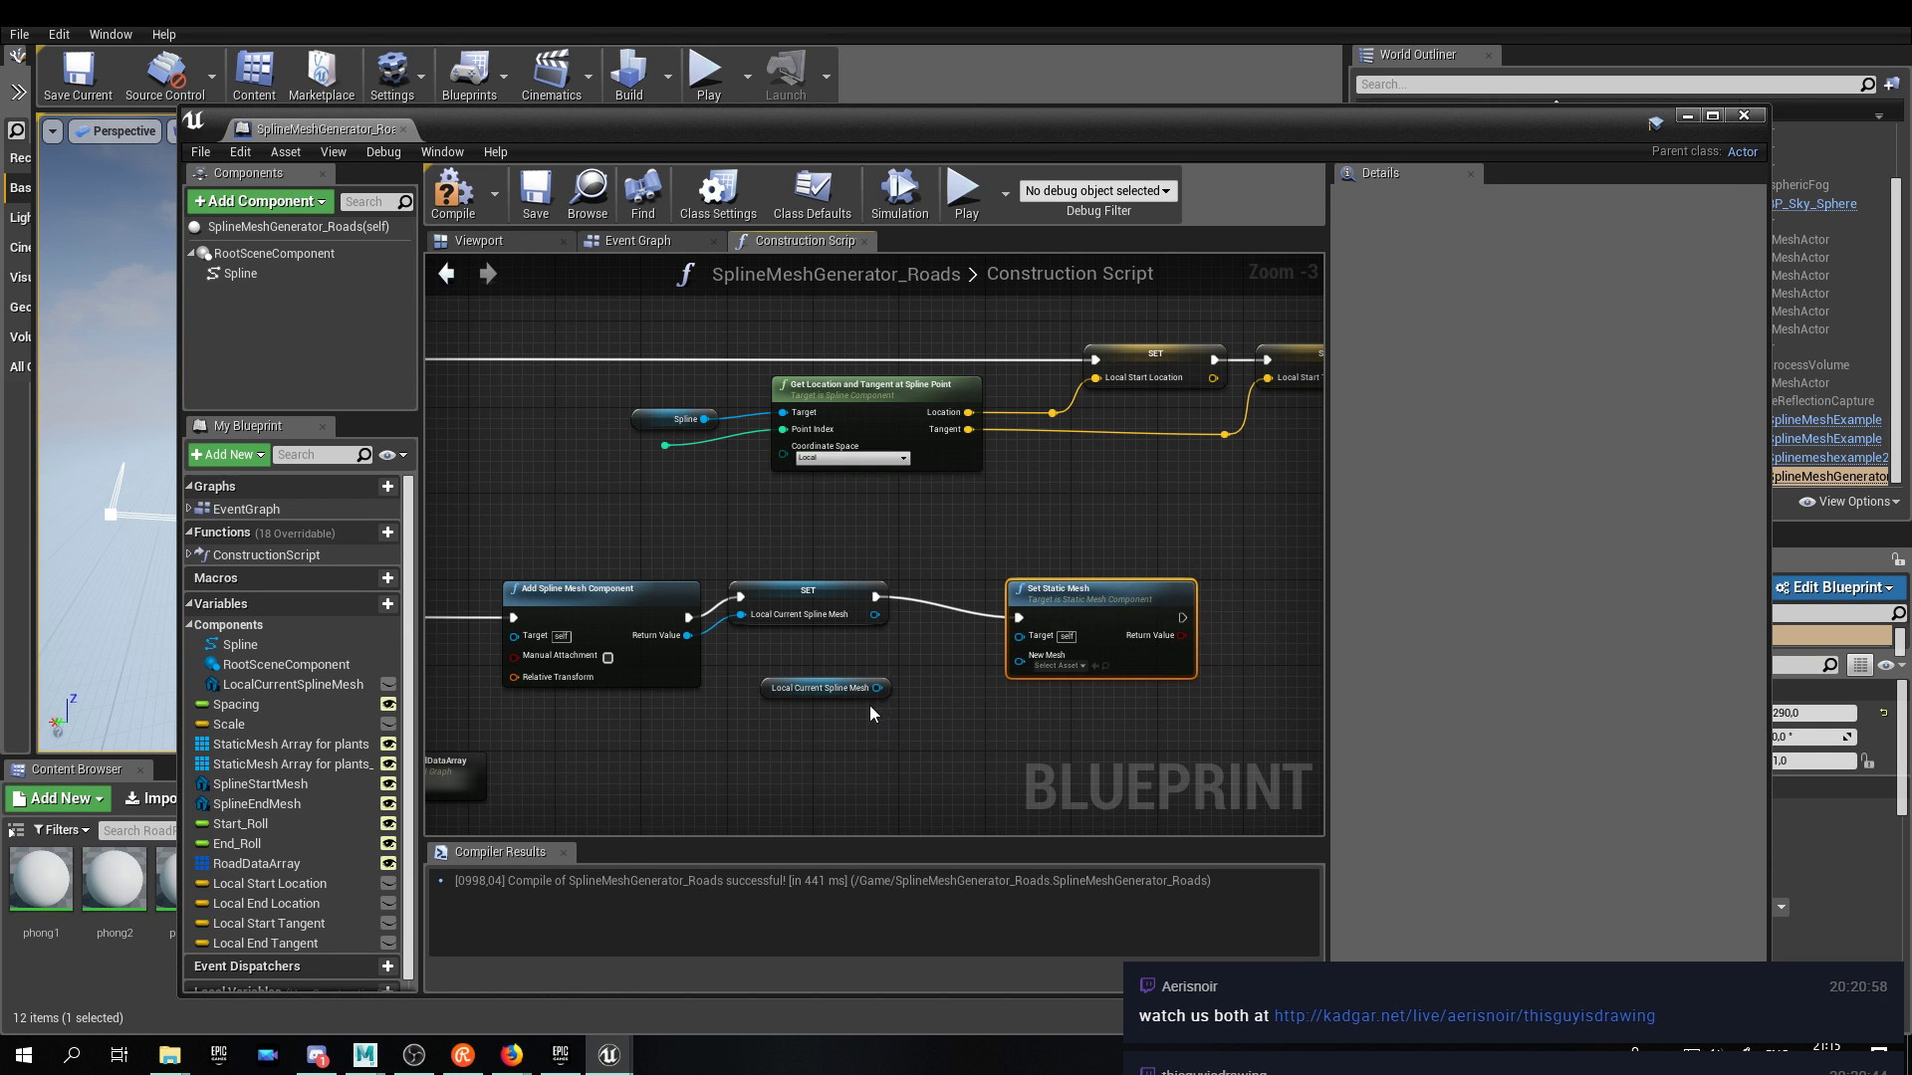
left_click_drag(877, 688, 1057, 585)
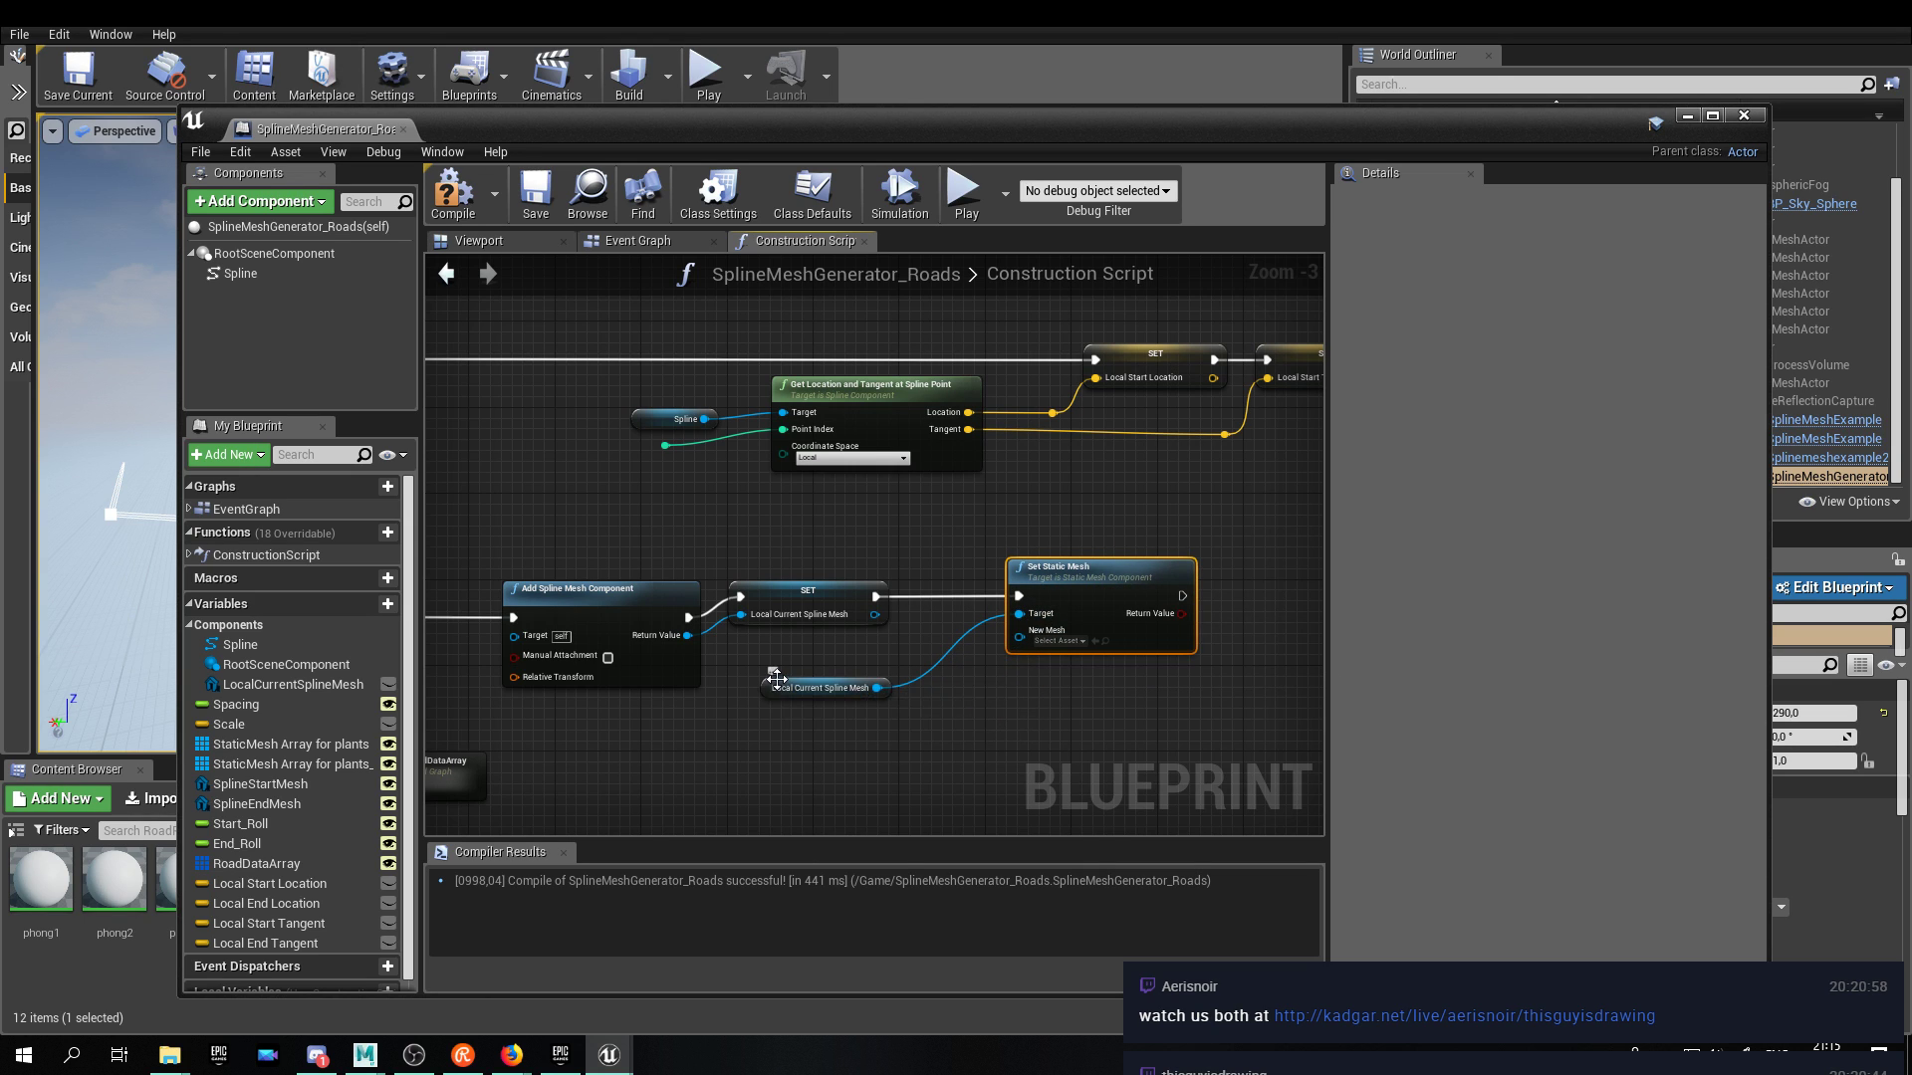
left_click_drag(775, 691, 773, 668)
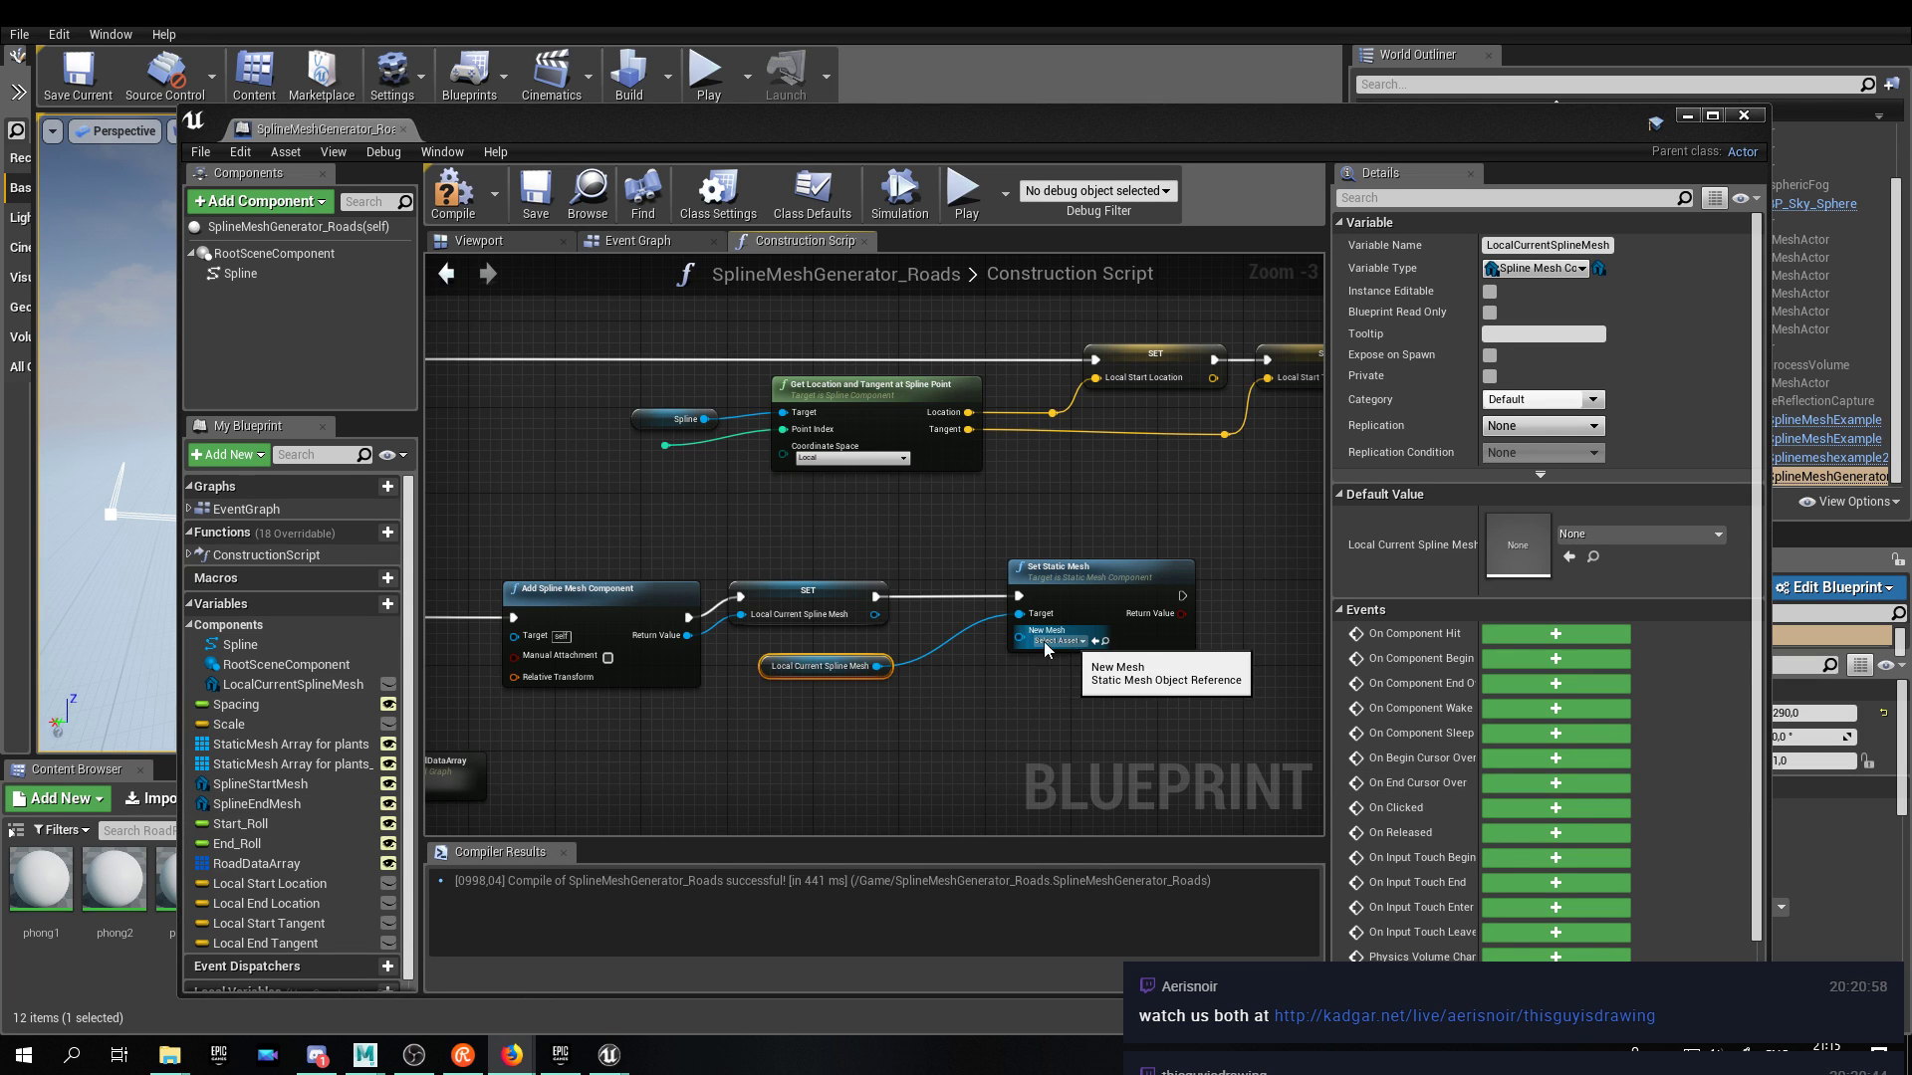
Examine the construction script's branches, including the spline mesh nodes and the start and end location and tangent setters.
right_click_drag(991, 691, 903, 717)
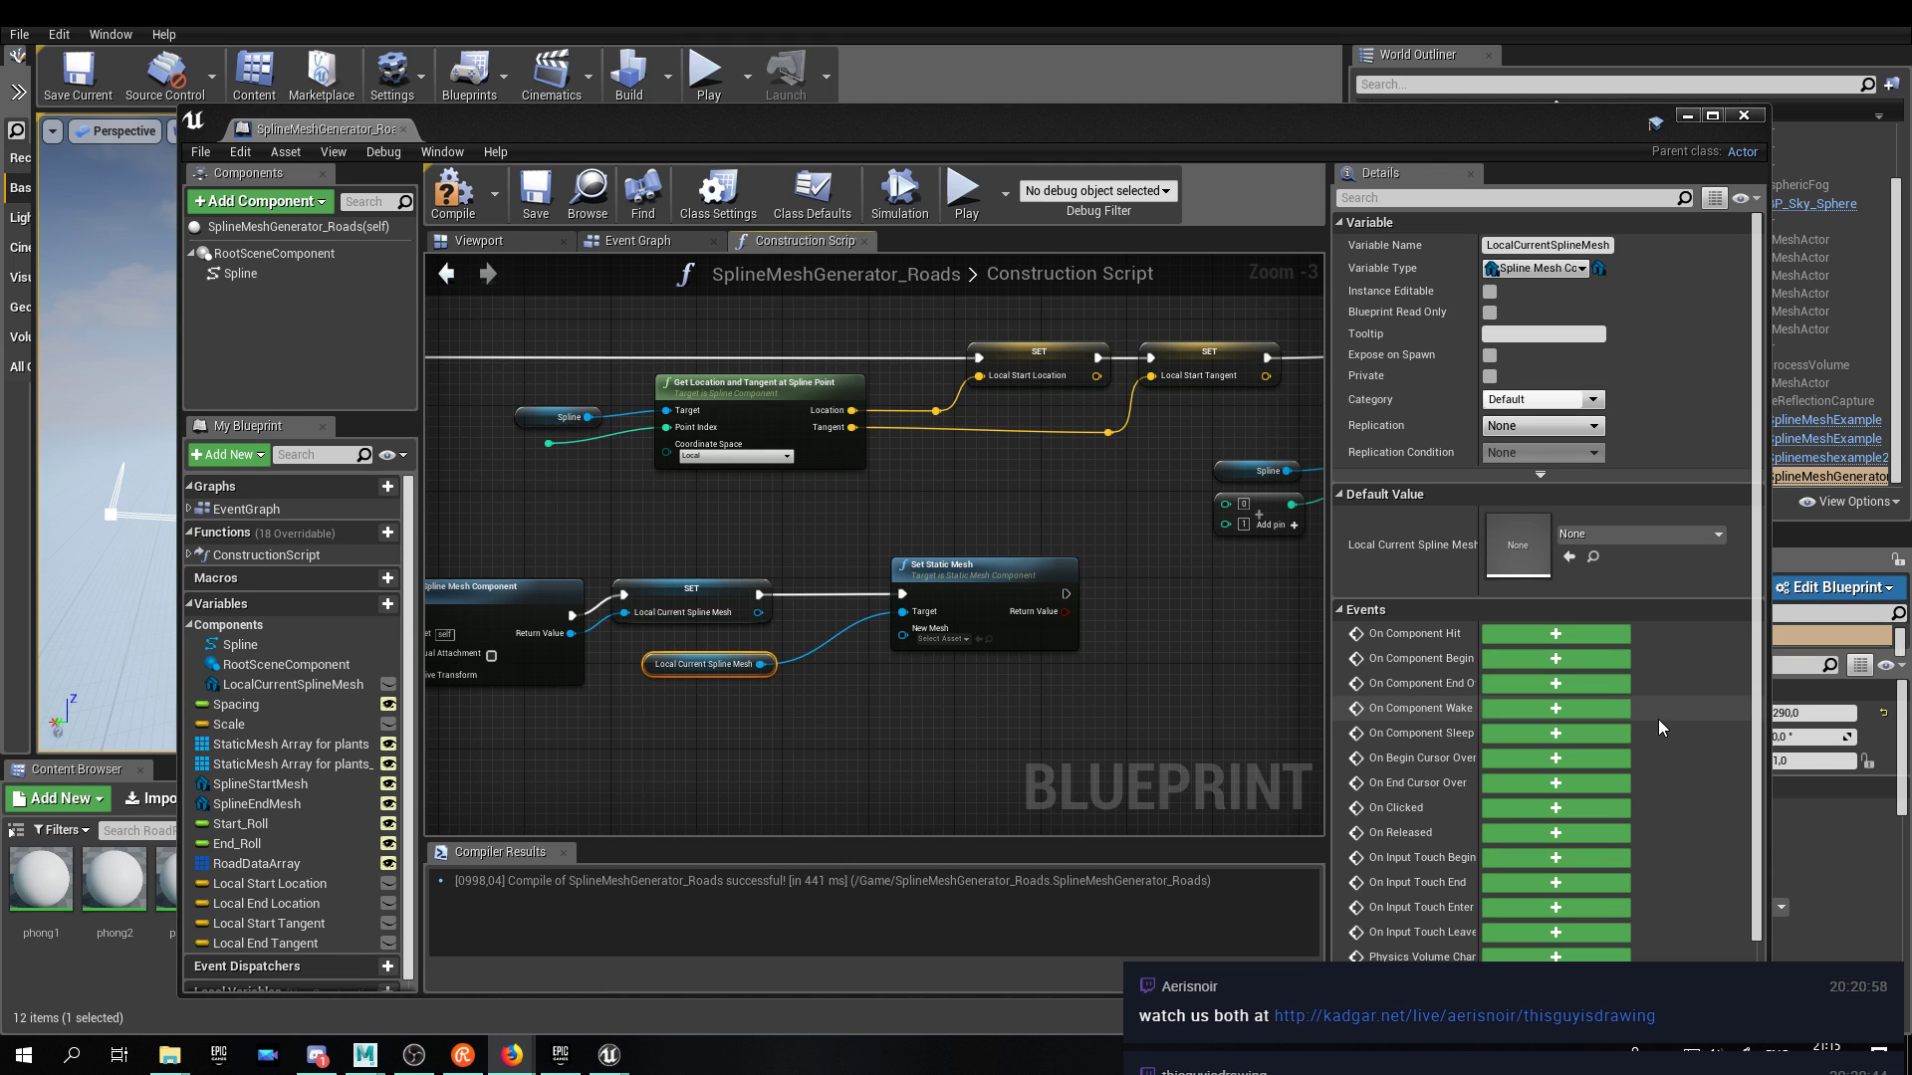
right_click(976, 709)
right_click_drag(842, 725, 984, 721)
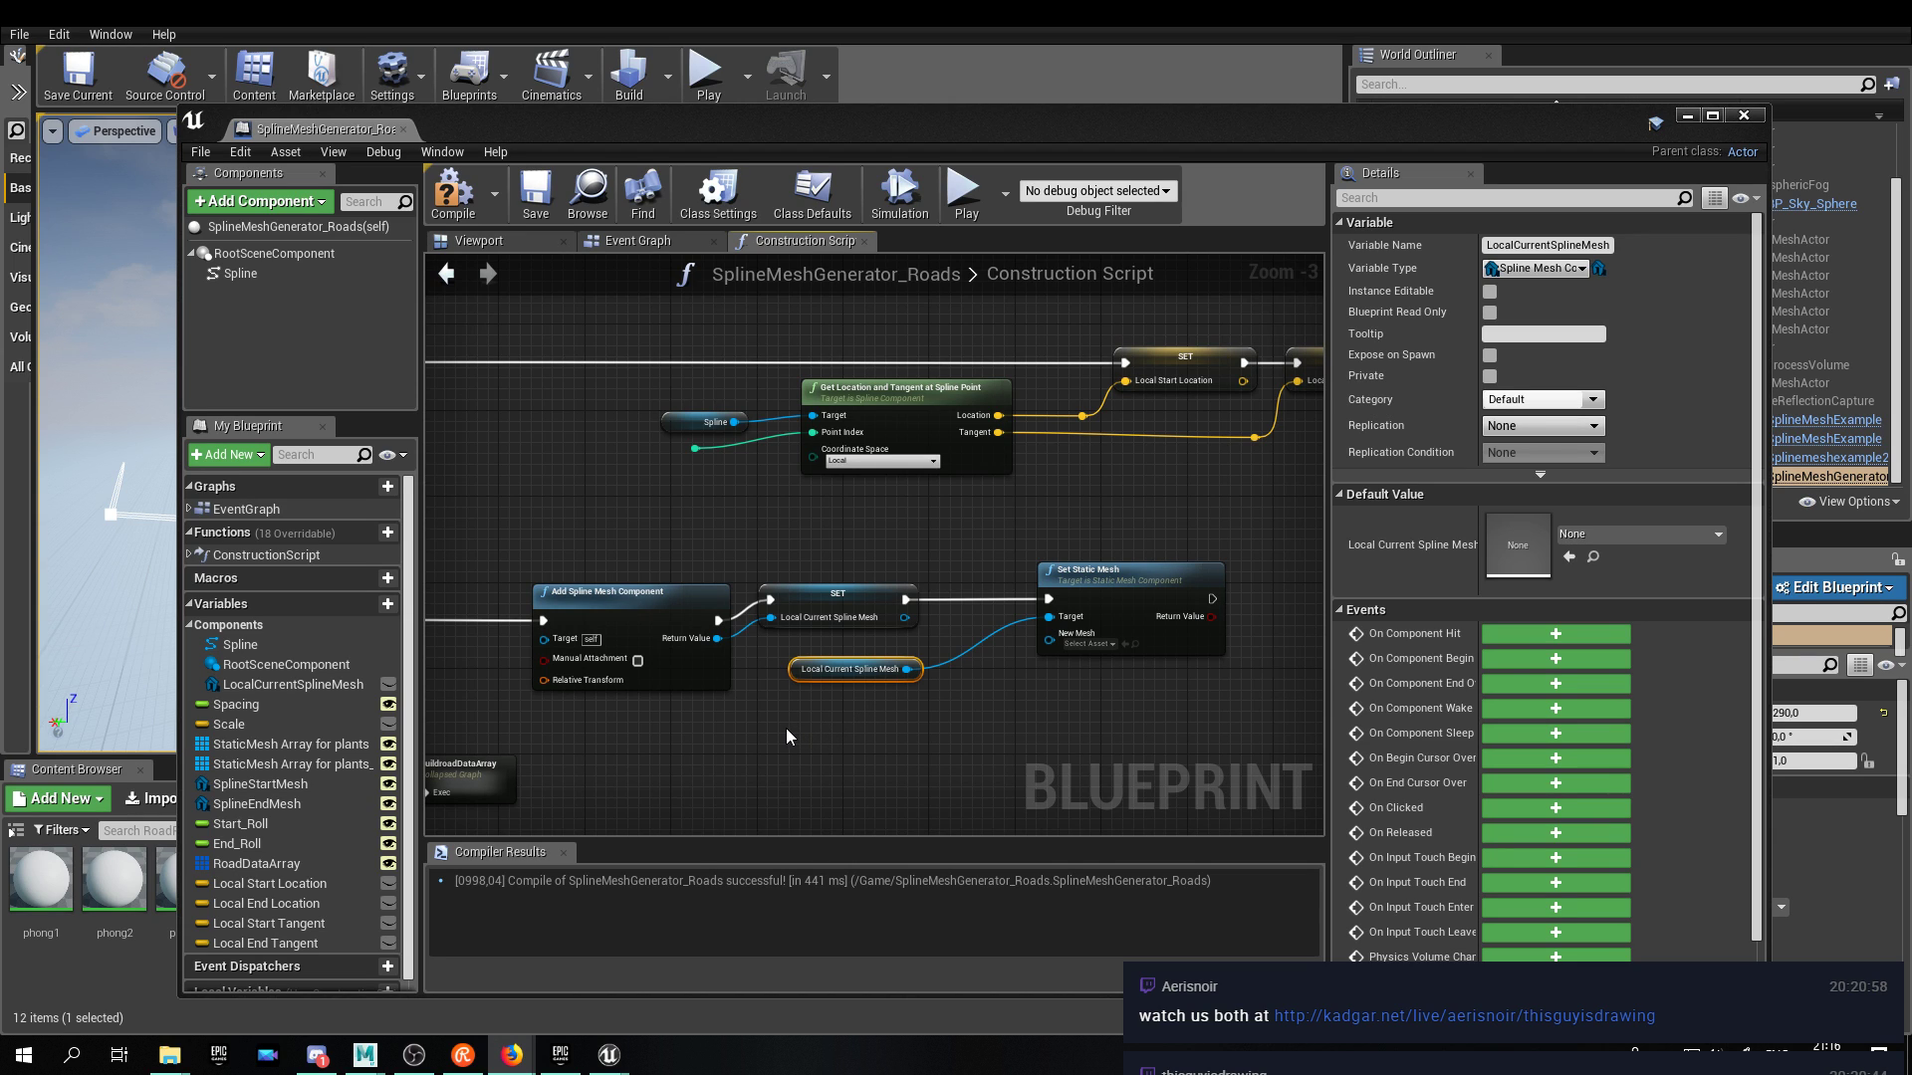
right_click_drag(784, 736, 885, 752)
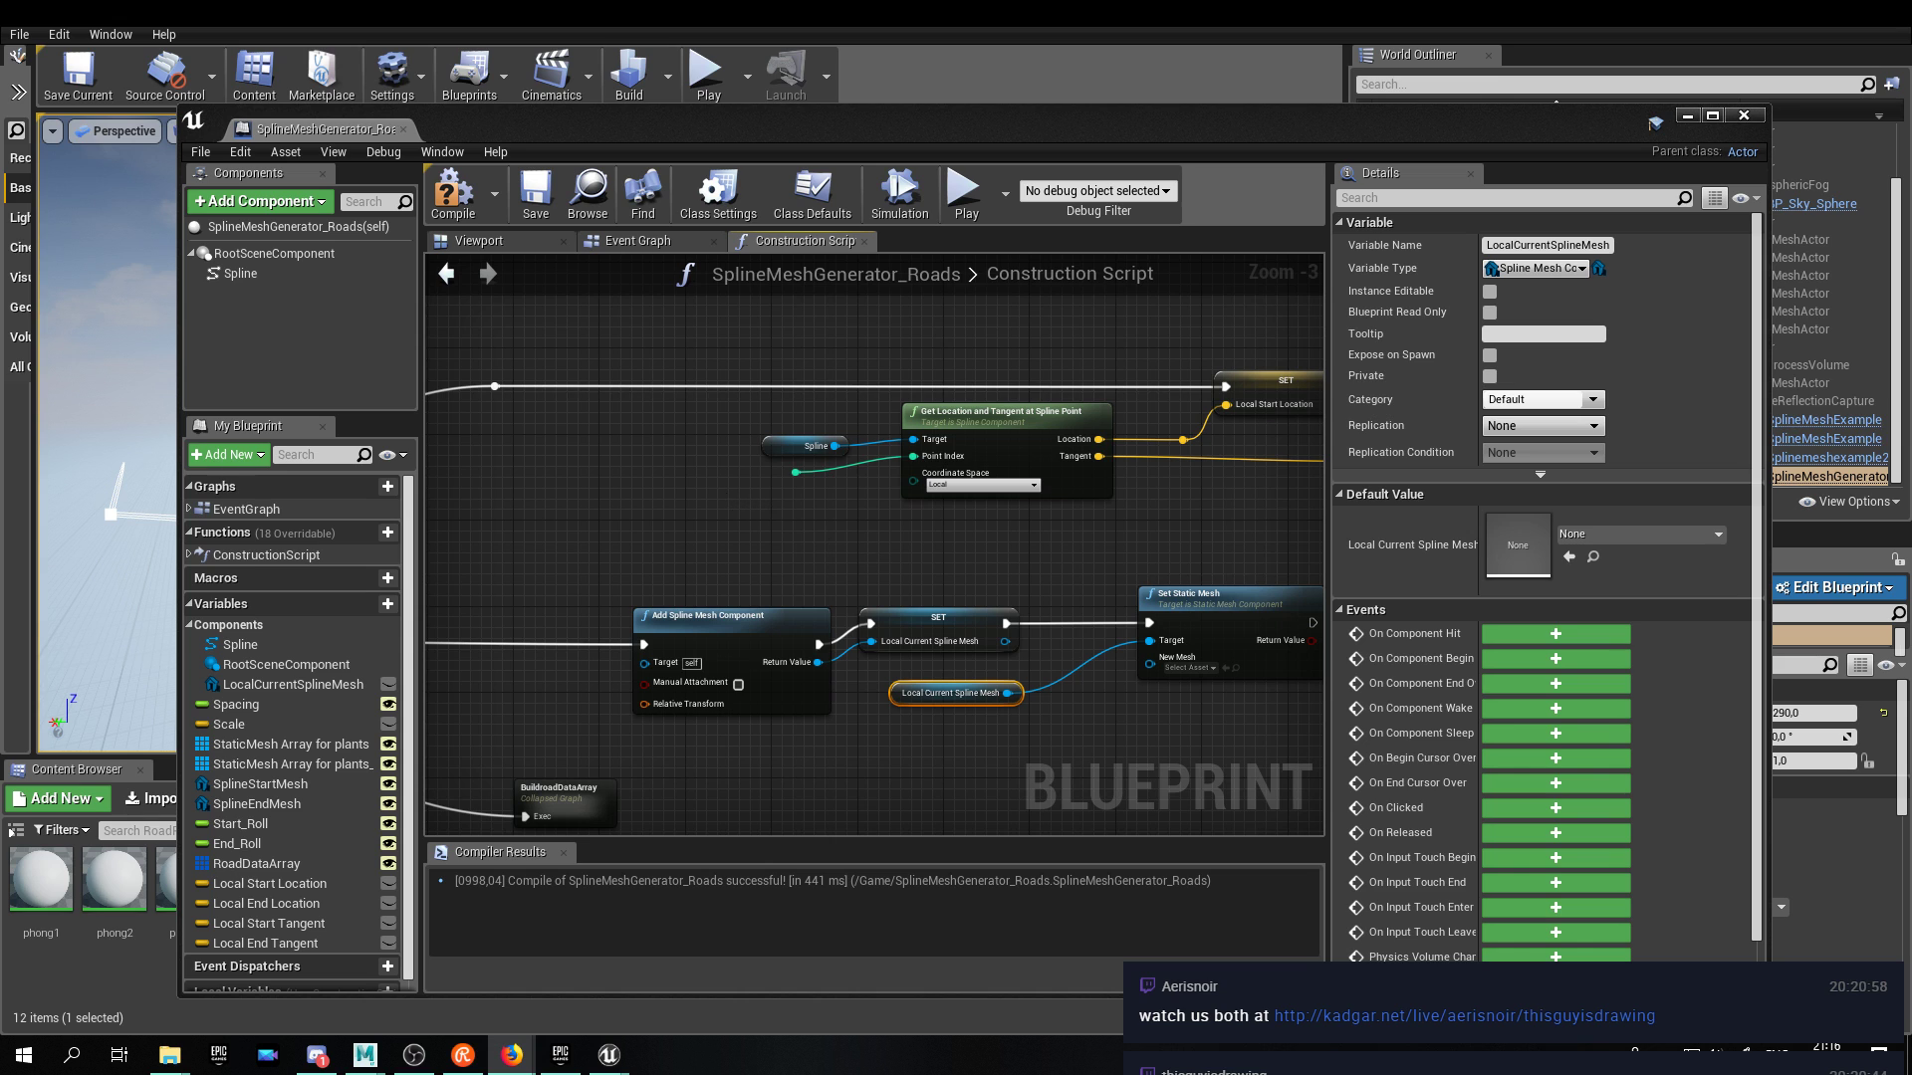
scroll(726, 493, "down", 2)
scroll(775, 609, "up", 3)
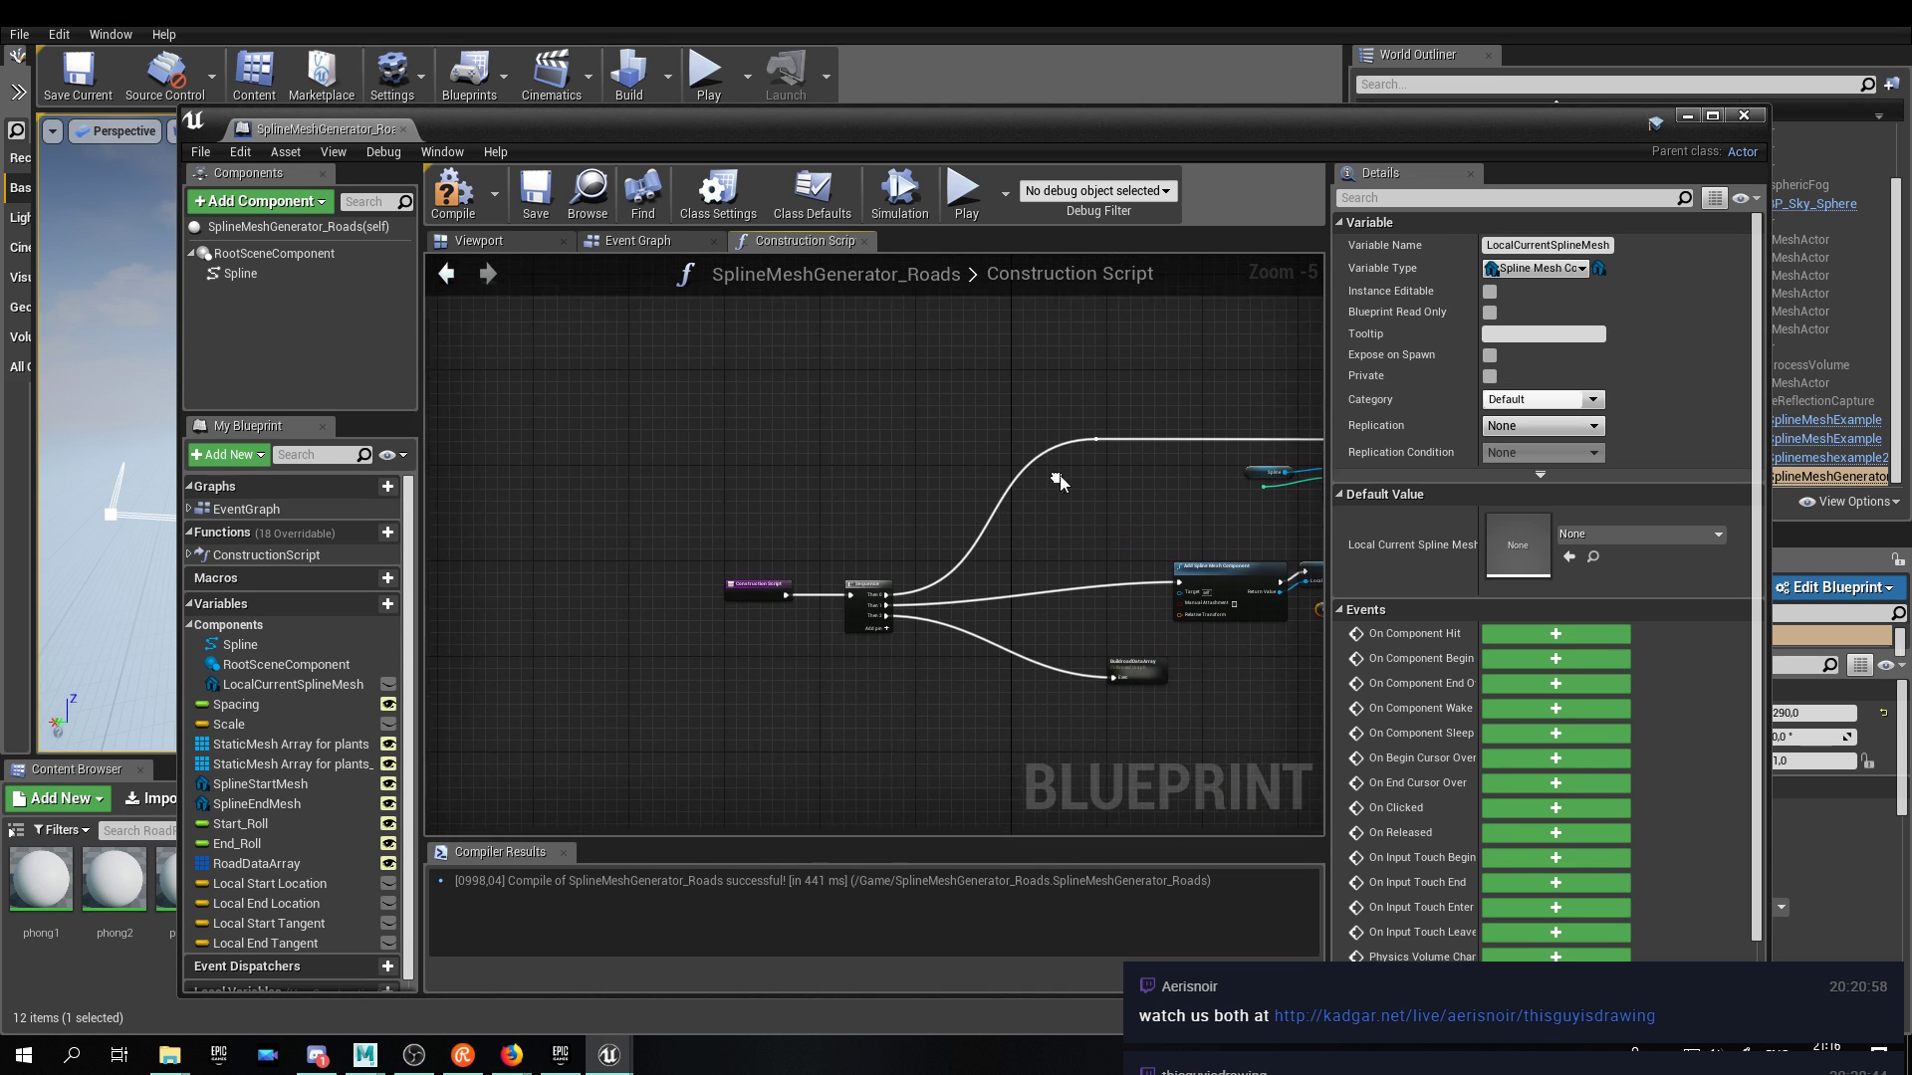
right_click_drag(1093, 495, 983, 635)
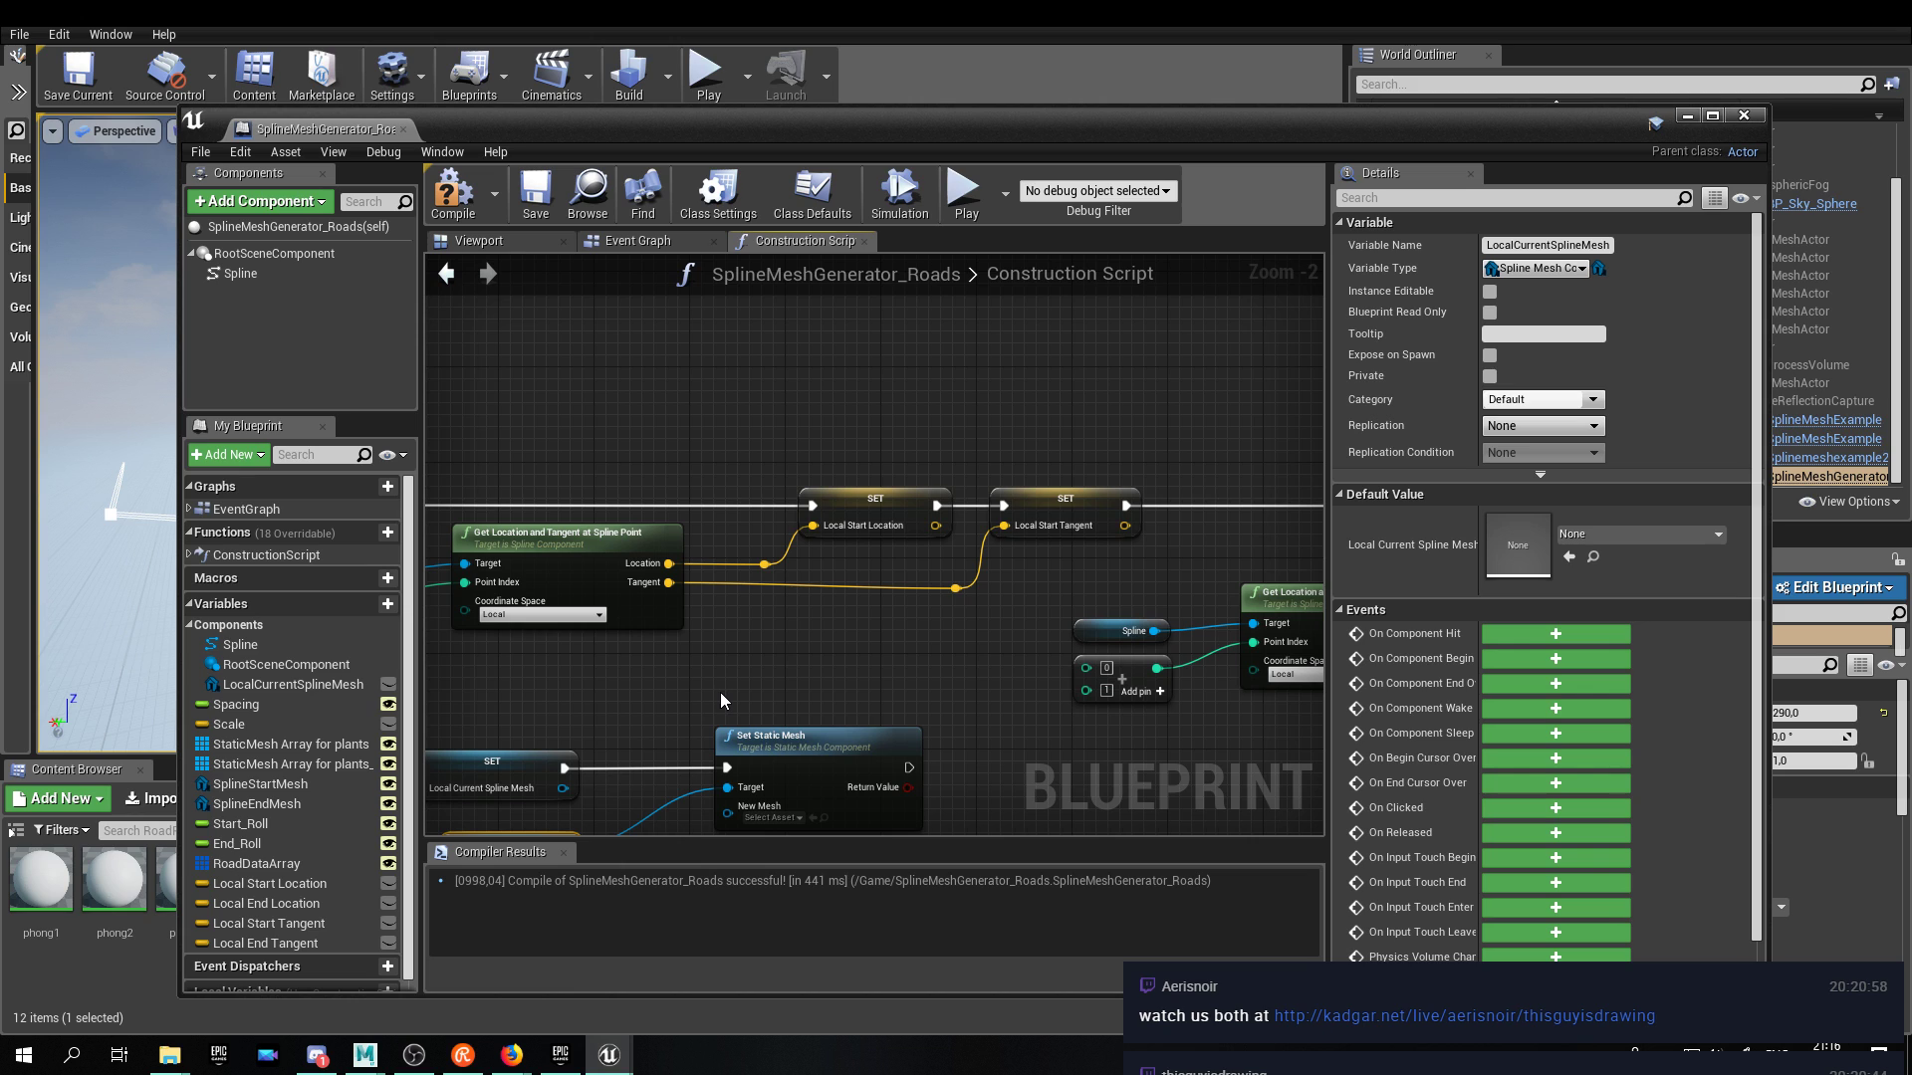
right_click_drag(1024, 645, 1075, 612)
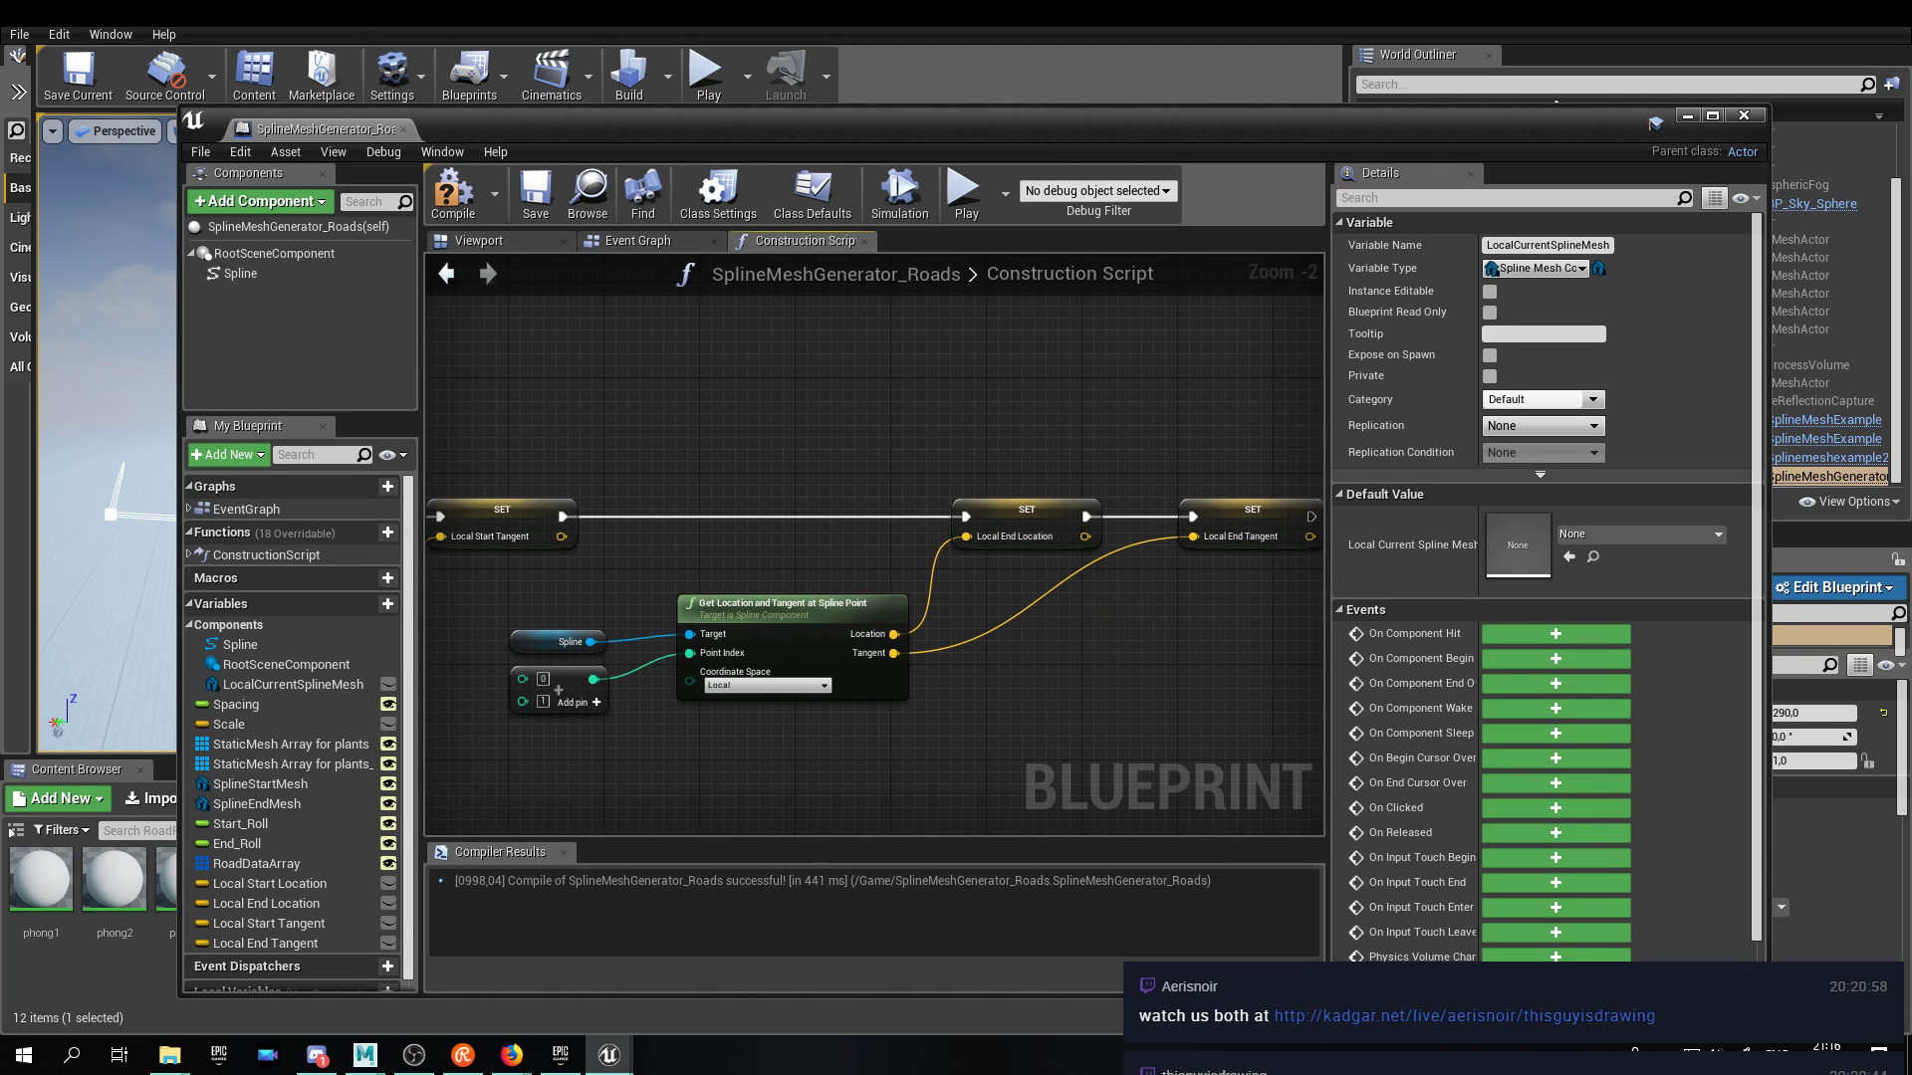
right_click_drag(737, 597, 1090, 557)
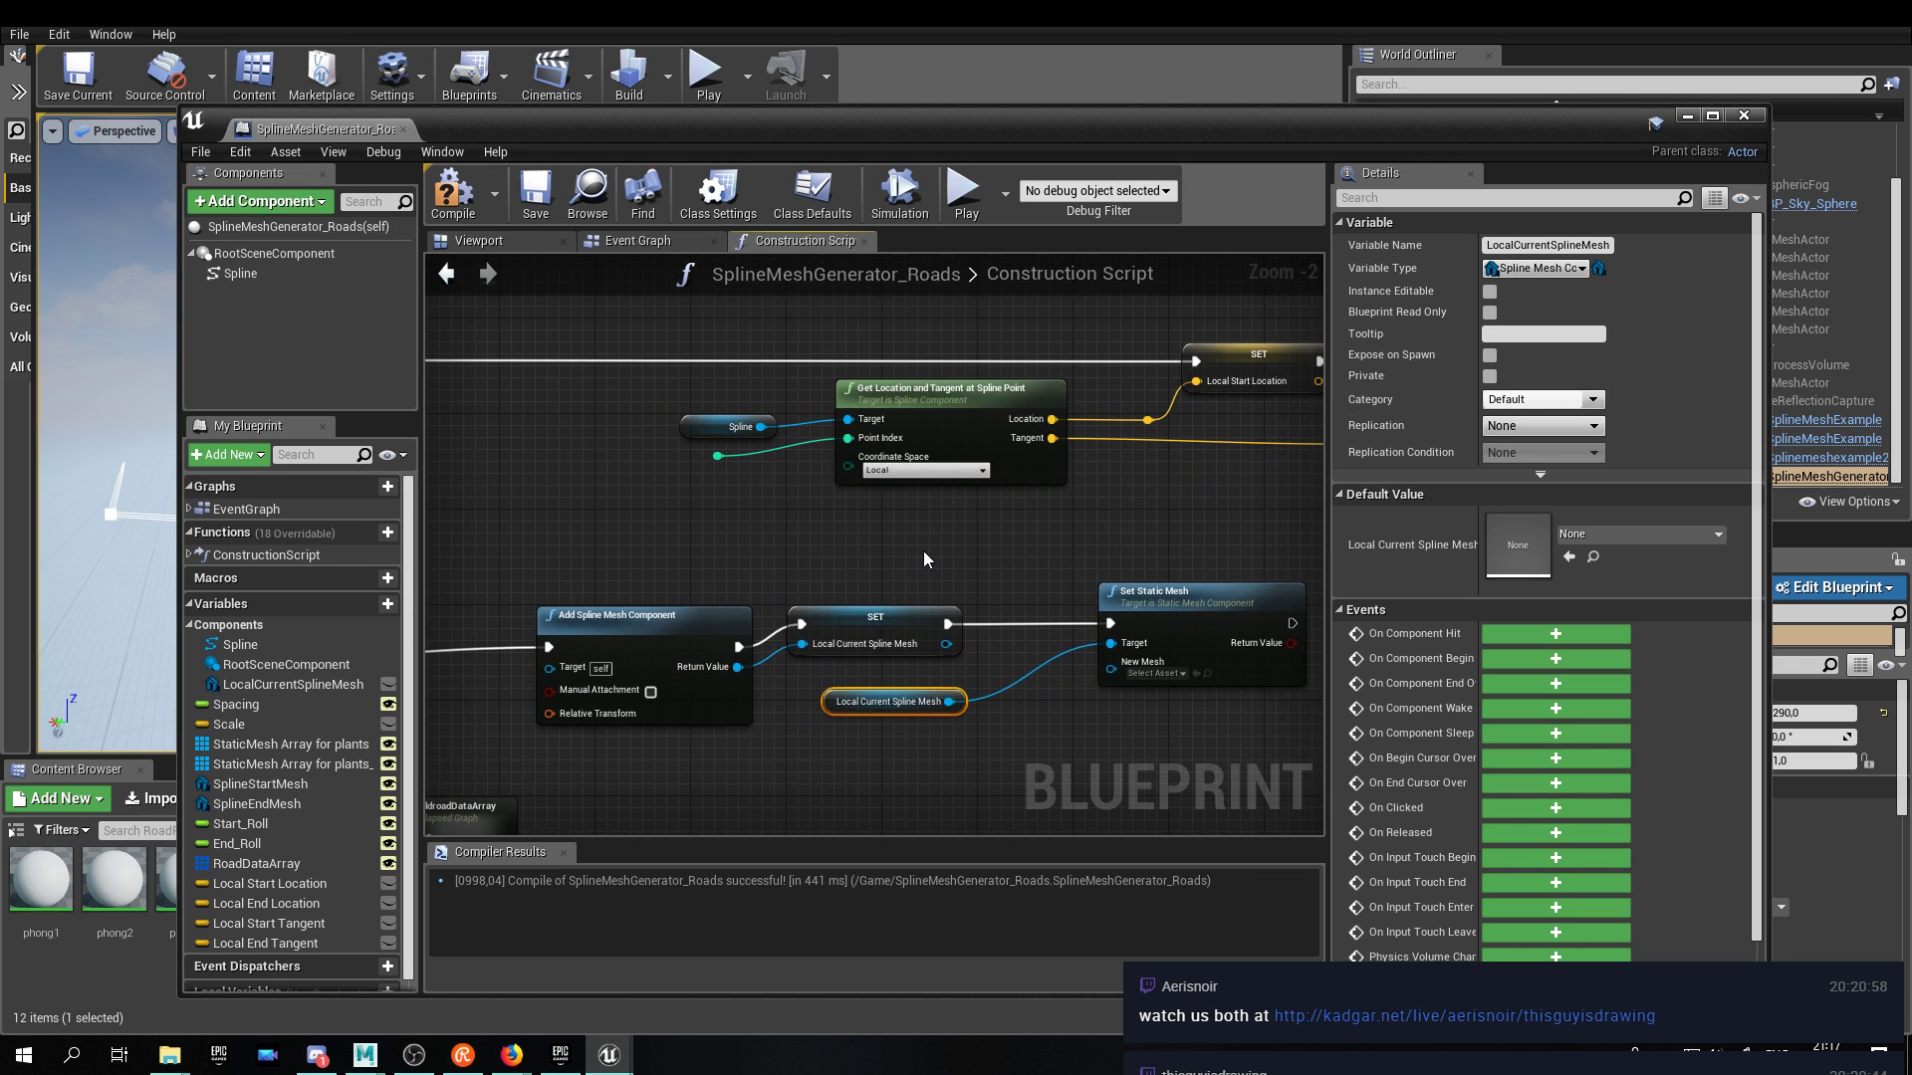
right_click_drag(898, 542, 785, 725)
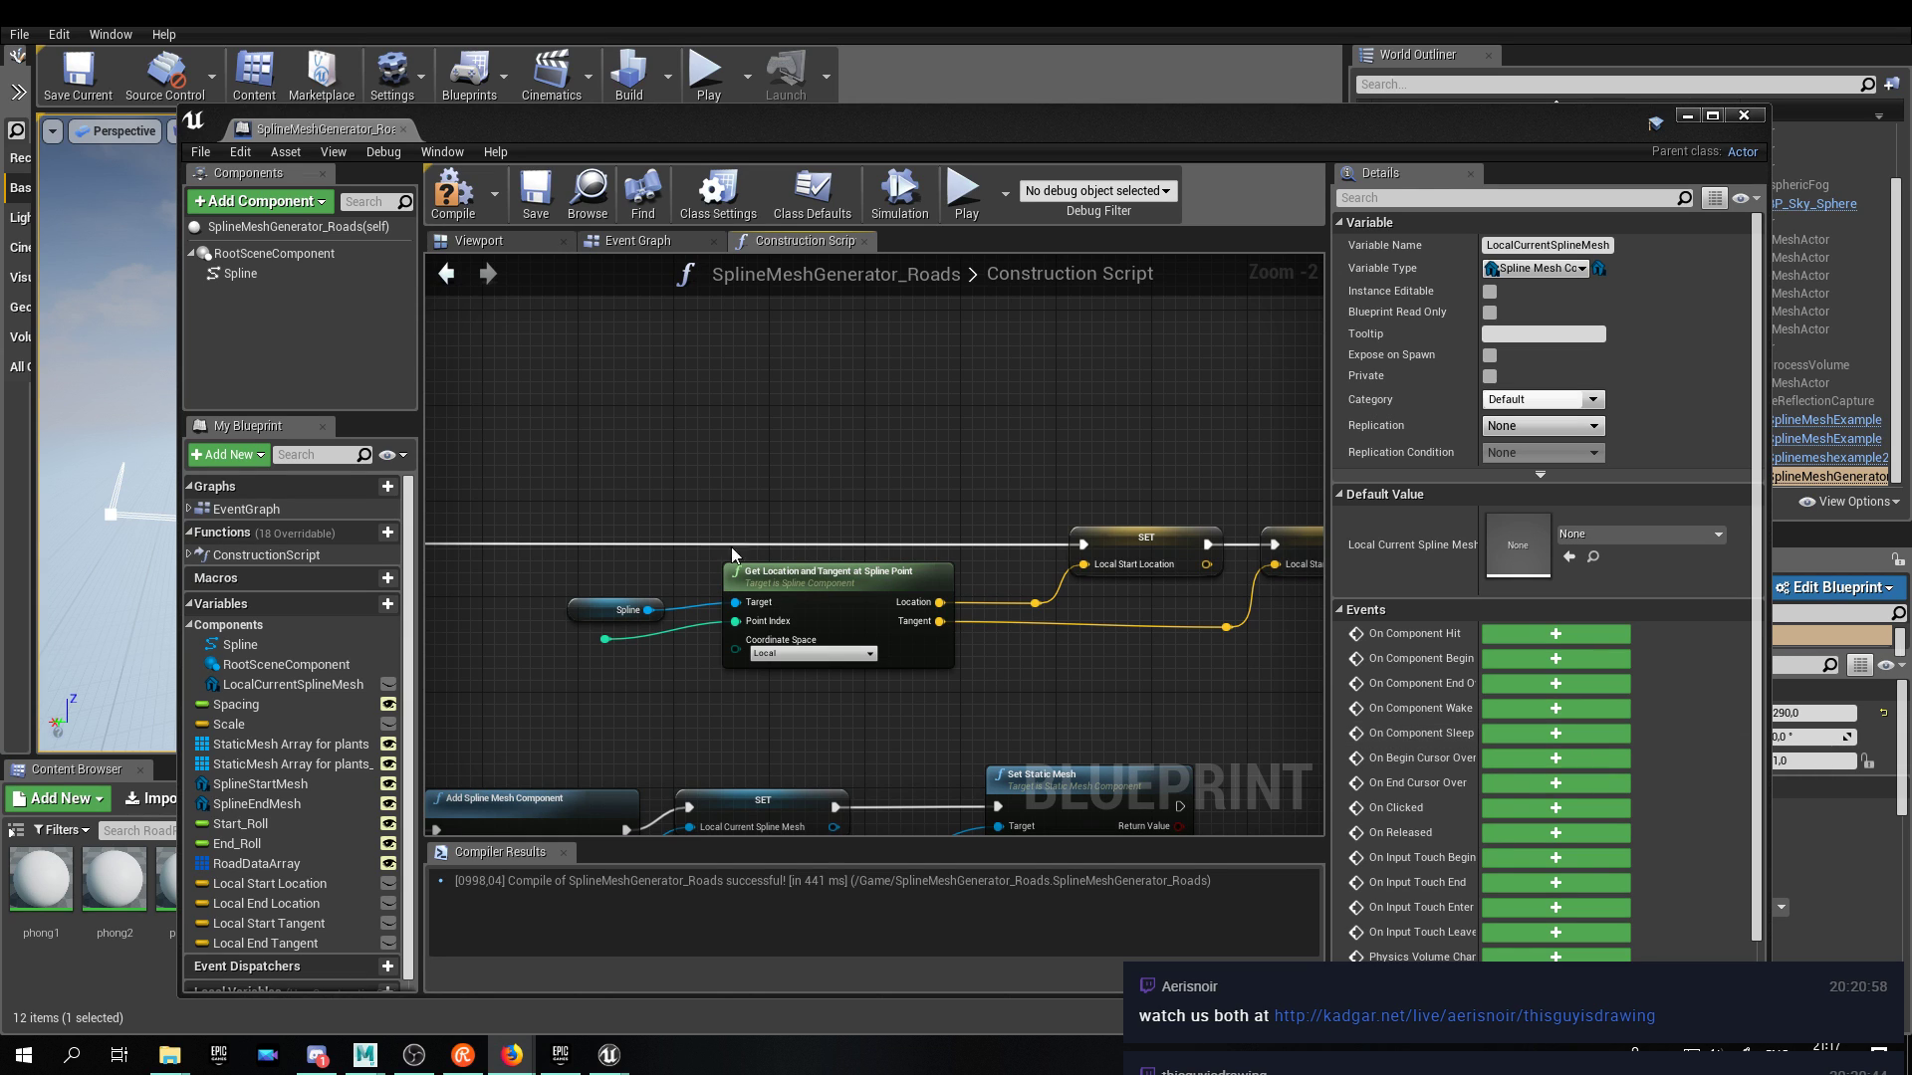
Rewire the Sequence so Then 1 runs BuildroadDataArray and Then 2 runs Add Spline Mesh Component, with BuildroadDataArray placed above it.
right_click_drag(468, 637, 608, 463)
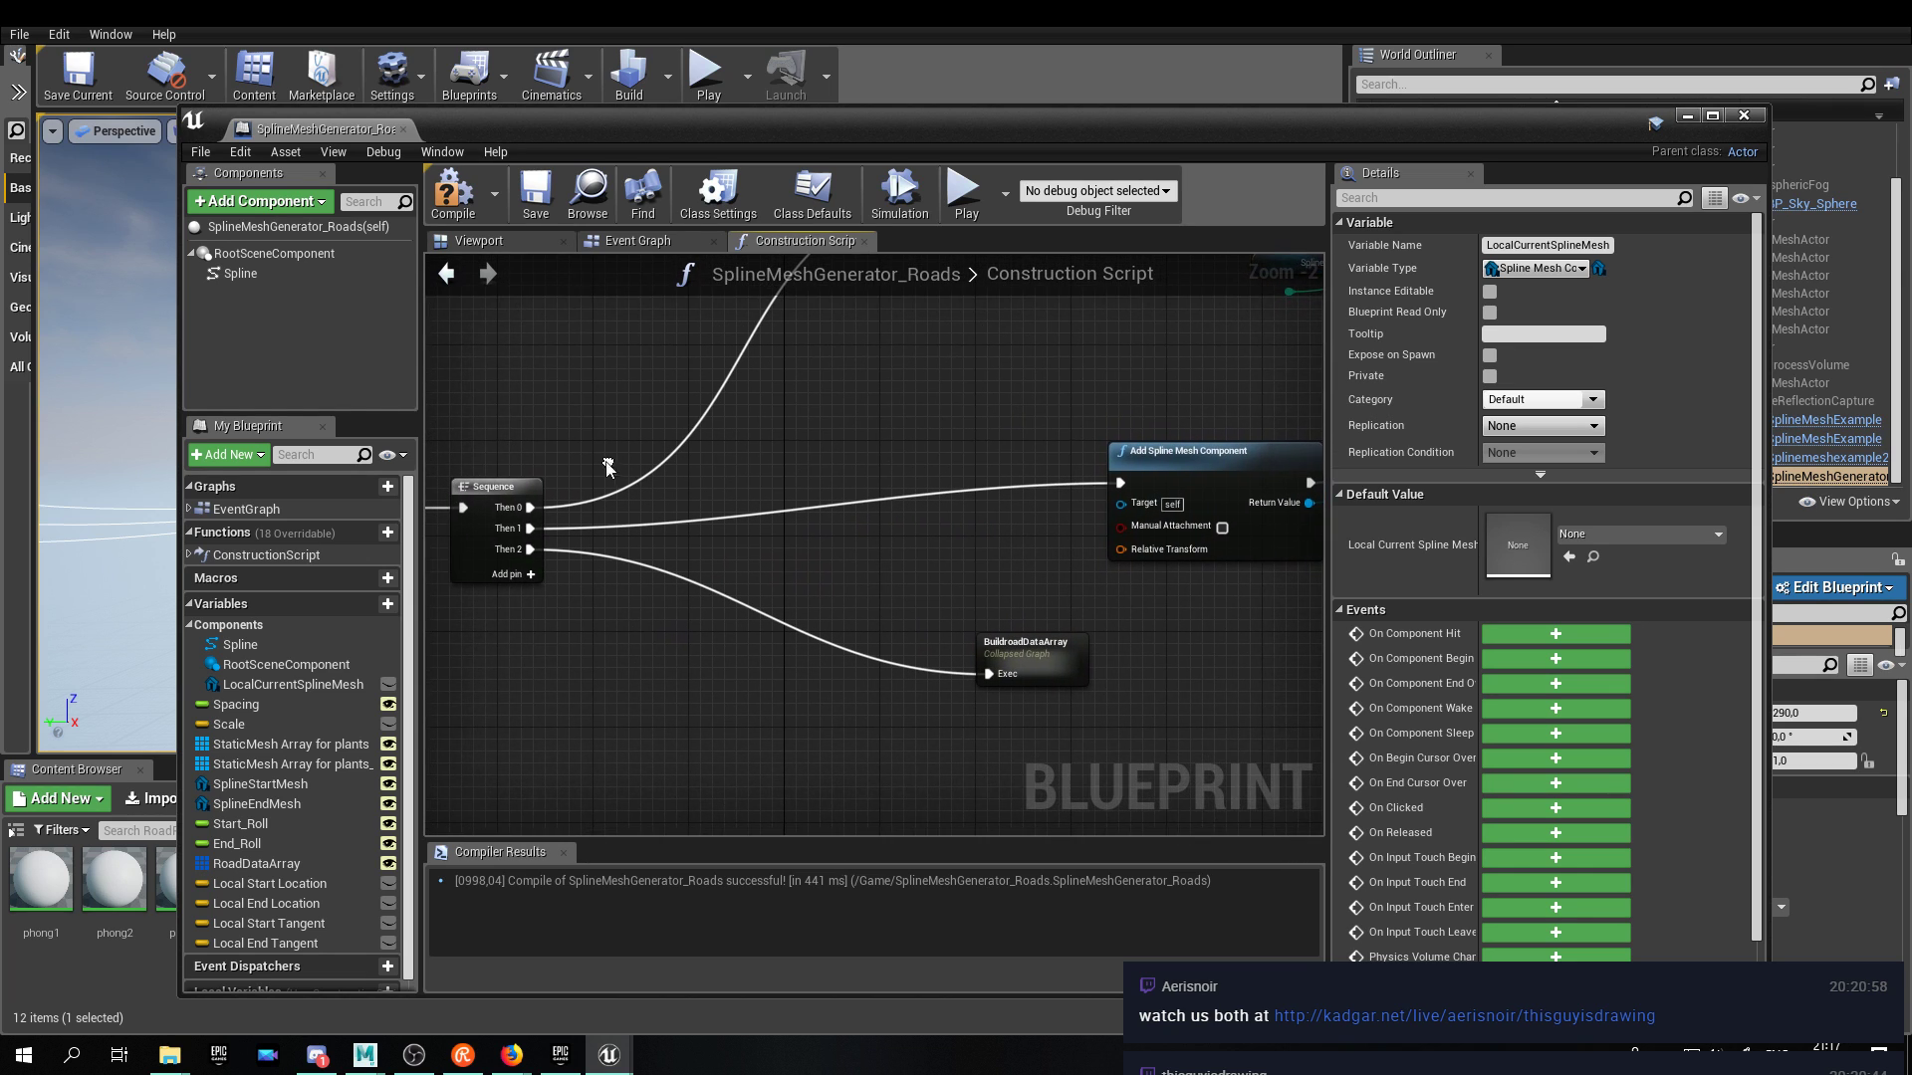
left_click_drag(529, 549, 1122, 488)
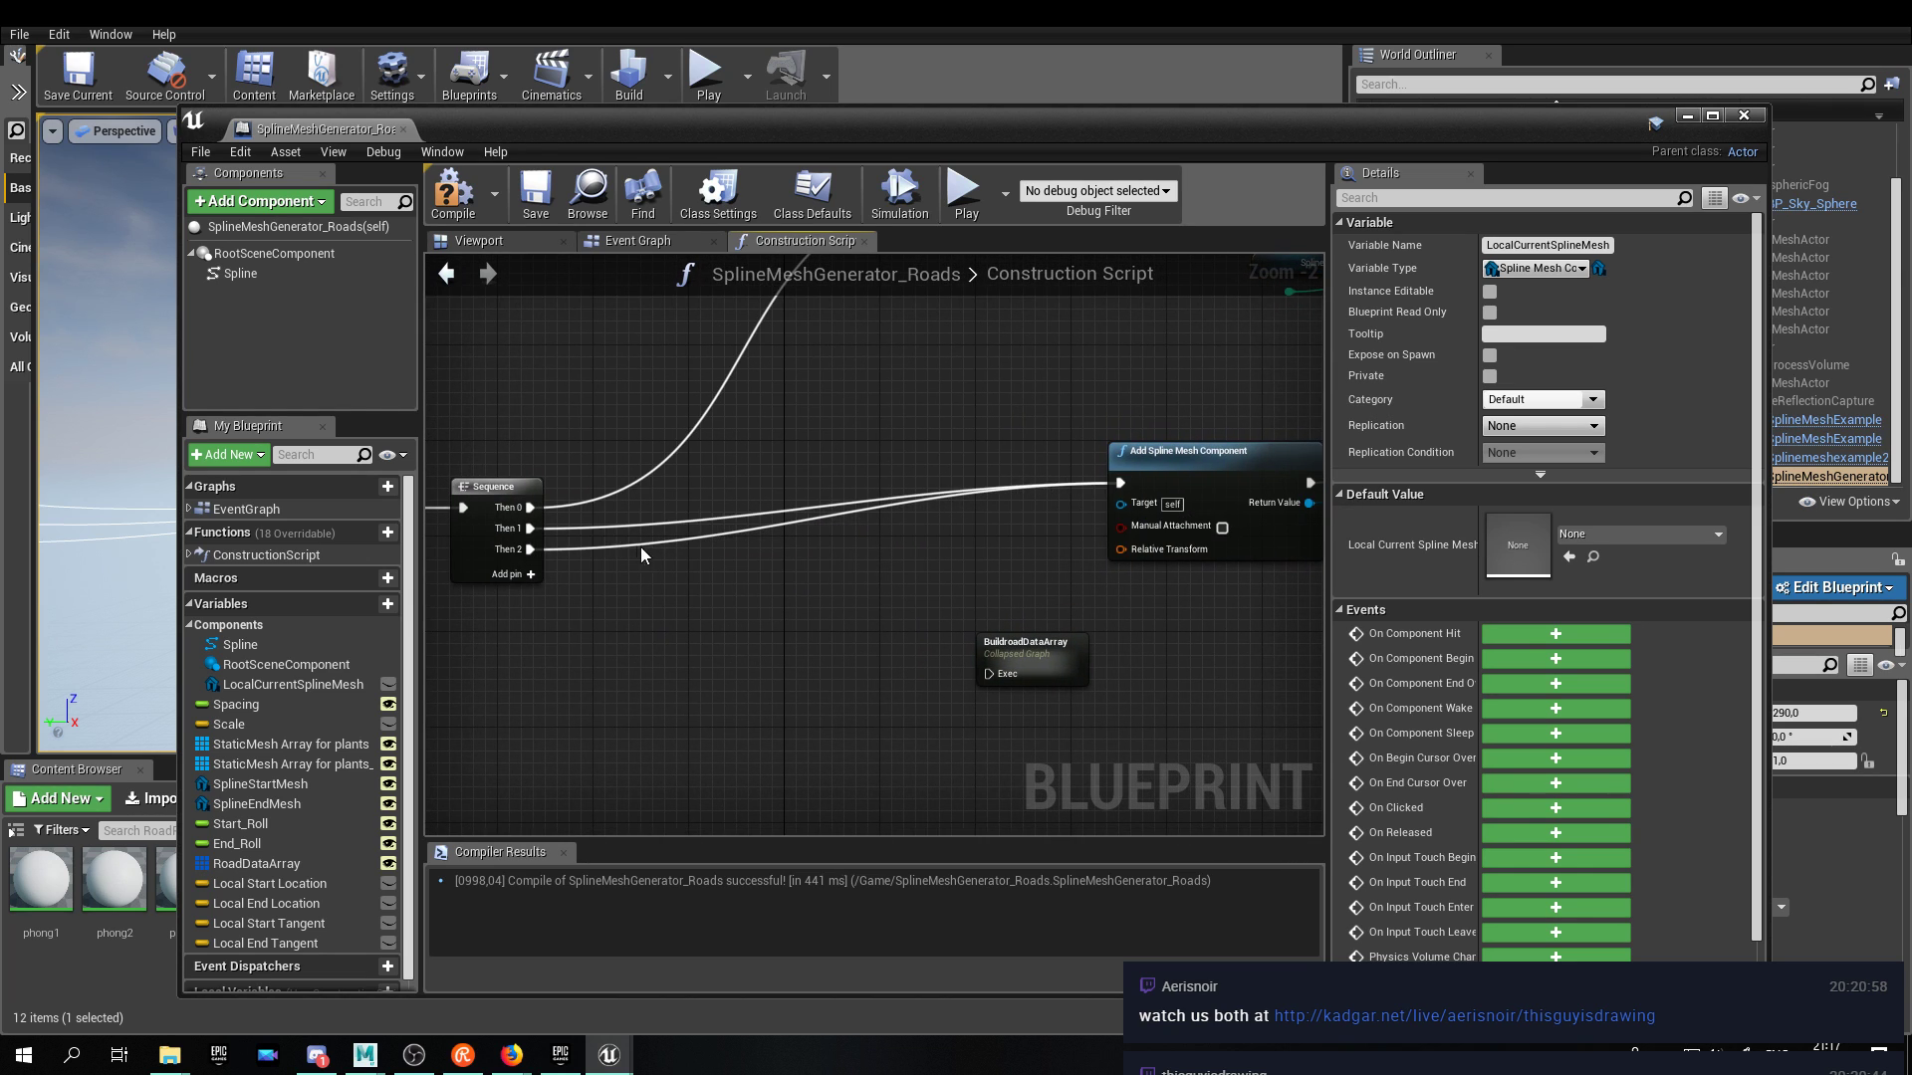
left_click_drag(530, 528, 986, 375)
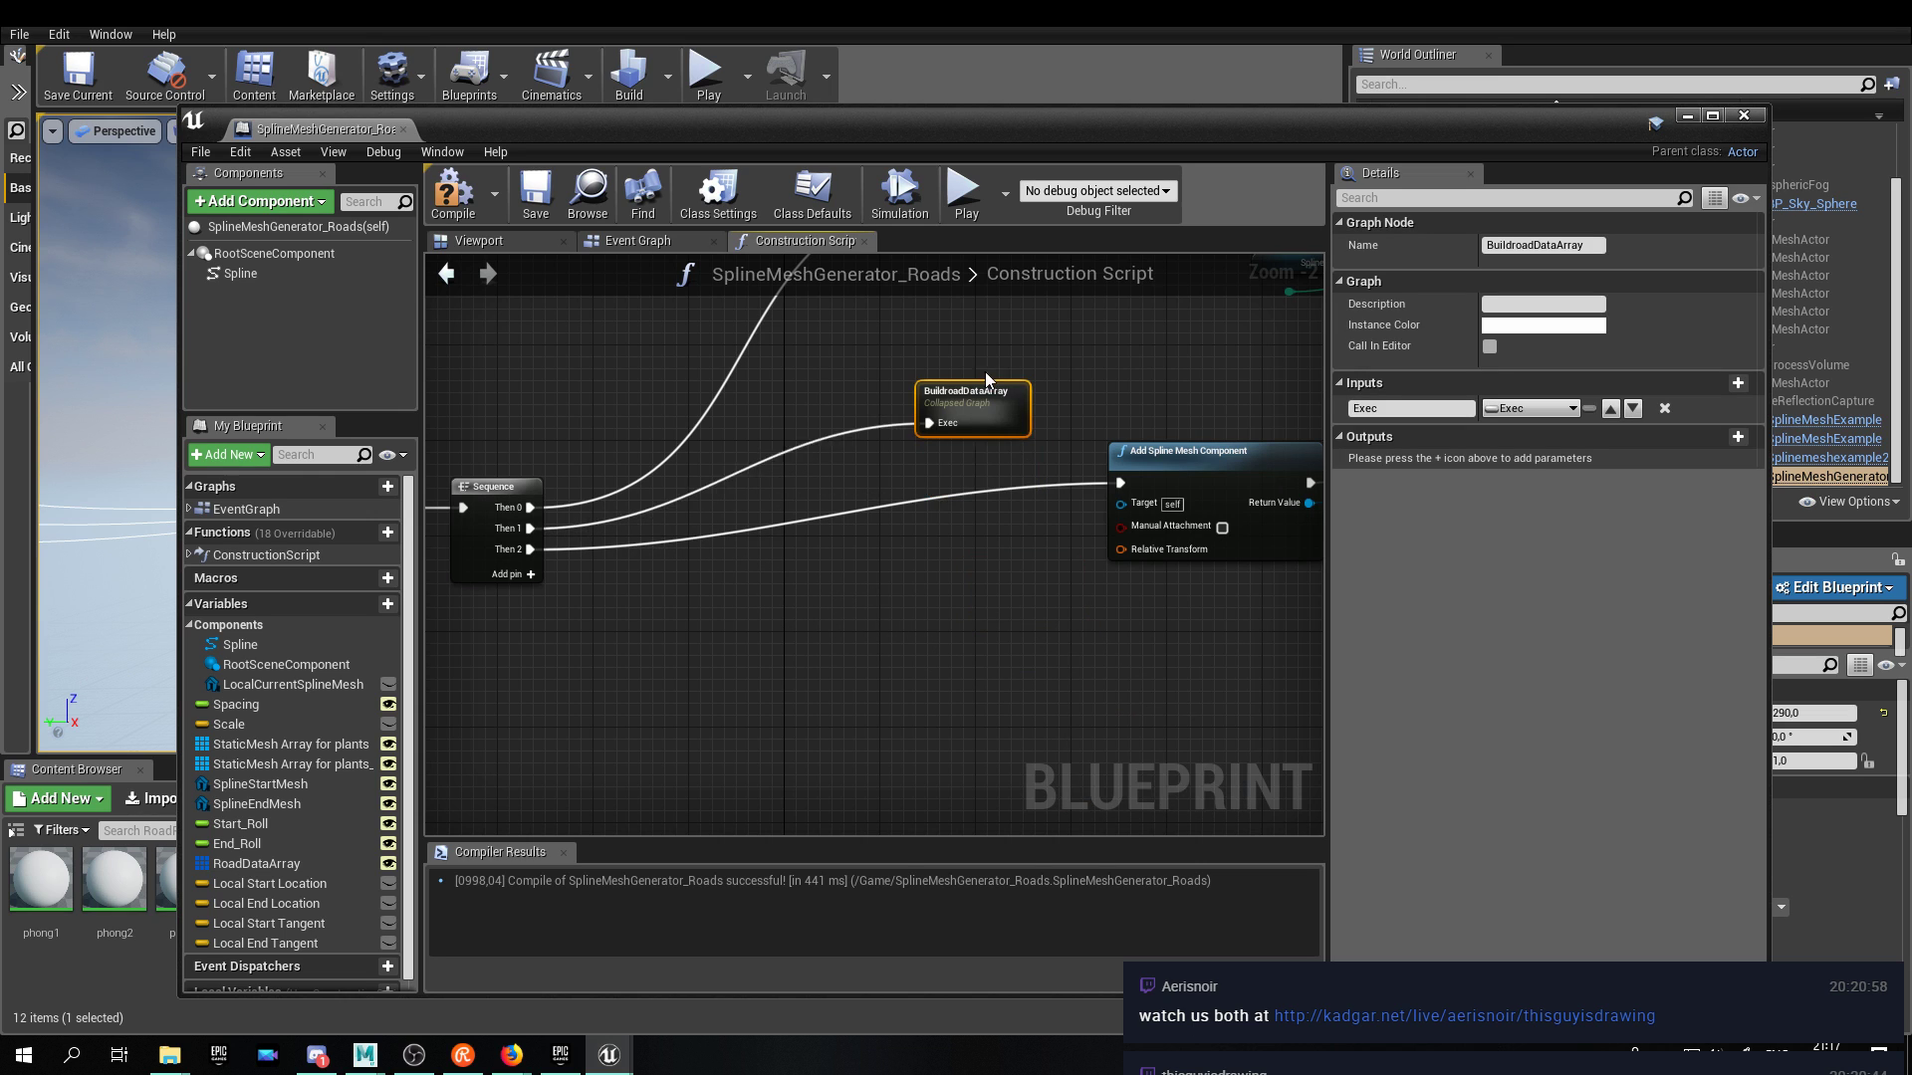
Move the location and tangent node chain with its reroute node upward, and reposition BuildroadDataArray between it and the spline mesh branch.
scroll(986, 376, "down", 2)
right_click_drag(986, 376, 793, 702)
right_click(853, 685)
key("Escape")
scroll(655, 494, "down", 2)
right_click_drag(655, 494, 926, 488)
left_click_drag(1280, 421, 762, 554)
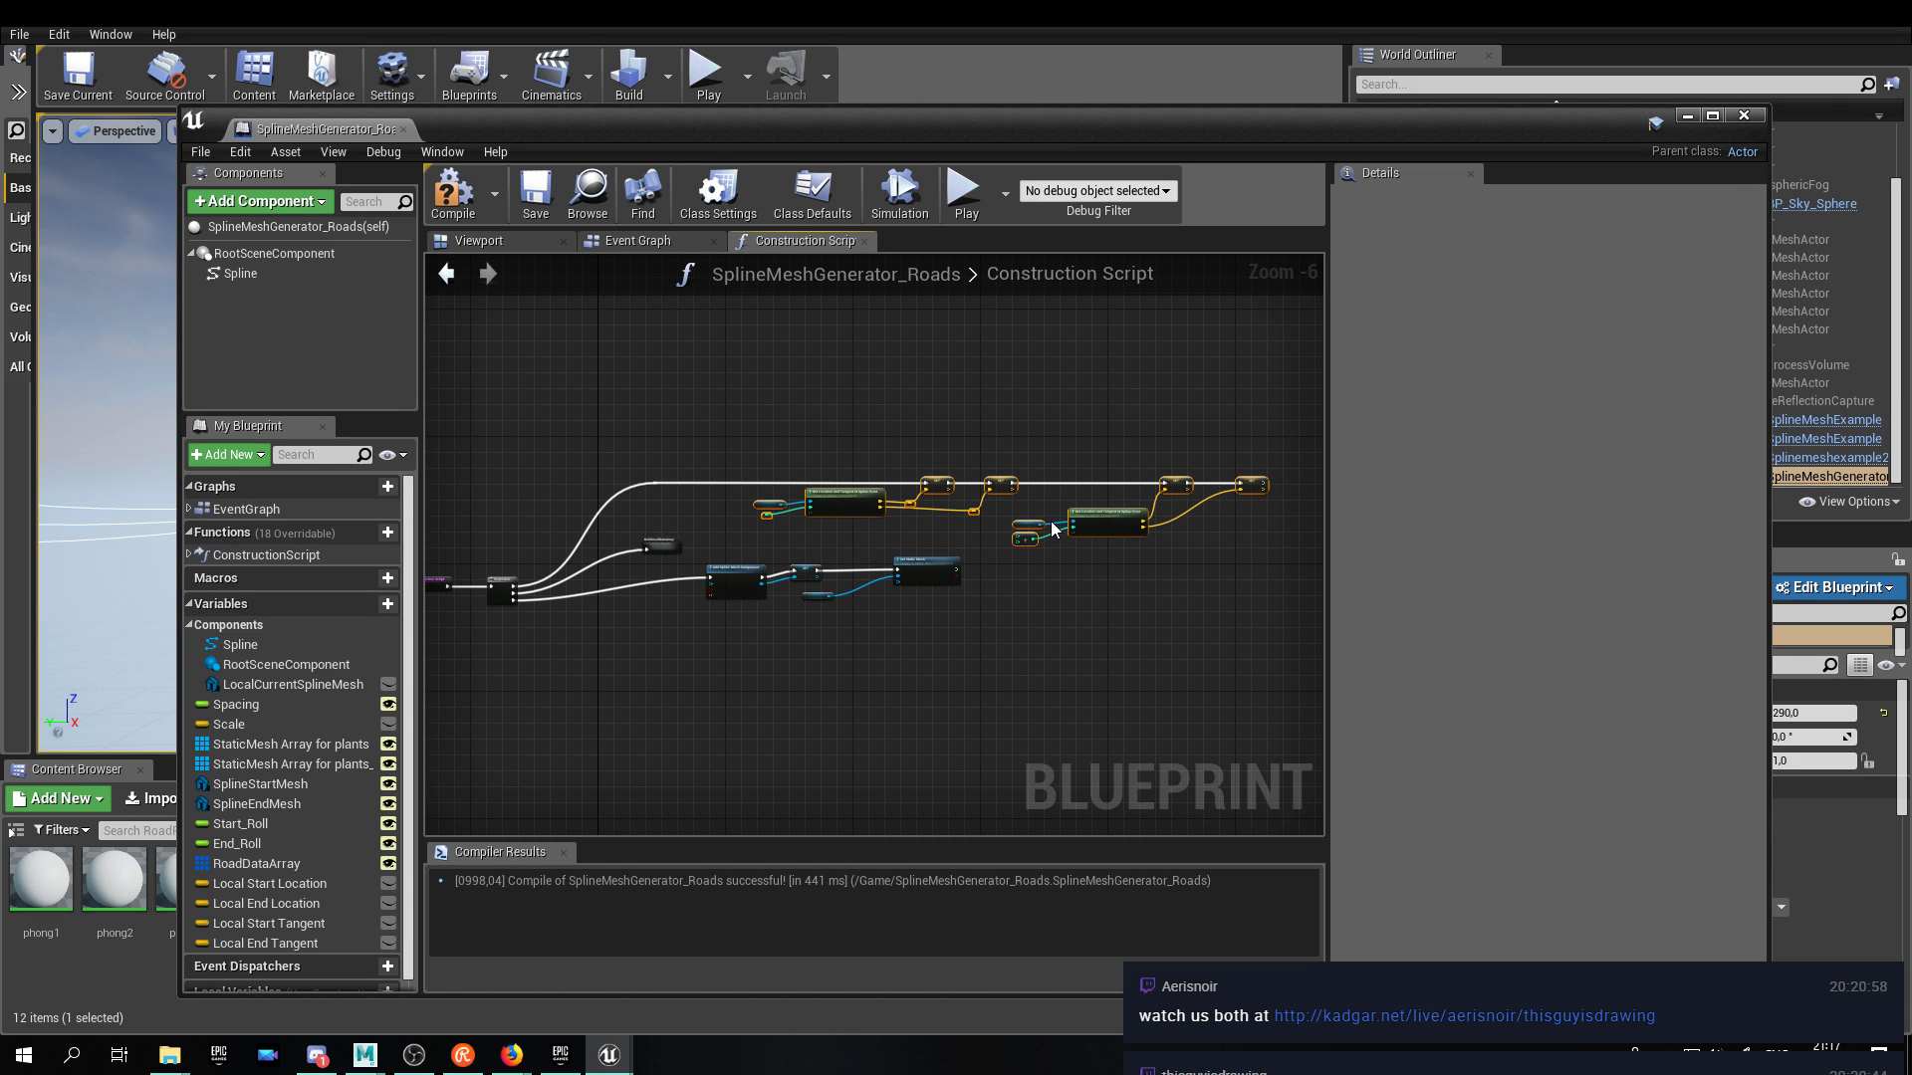
left_click_drag(1095, 522, 1042, 369)
left_click(697, 460)
double_click(655, 487)
left_click_drag(655, 486, 654, 333)
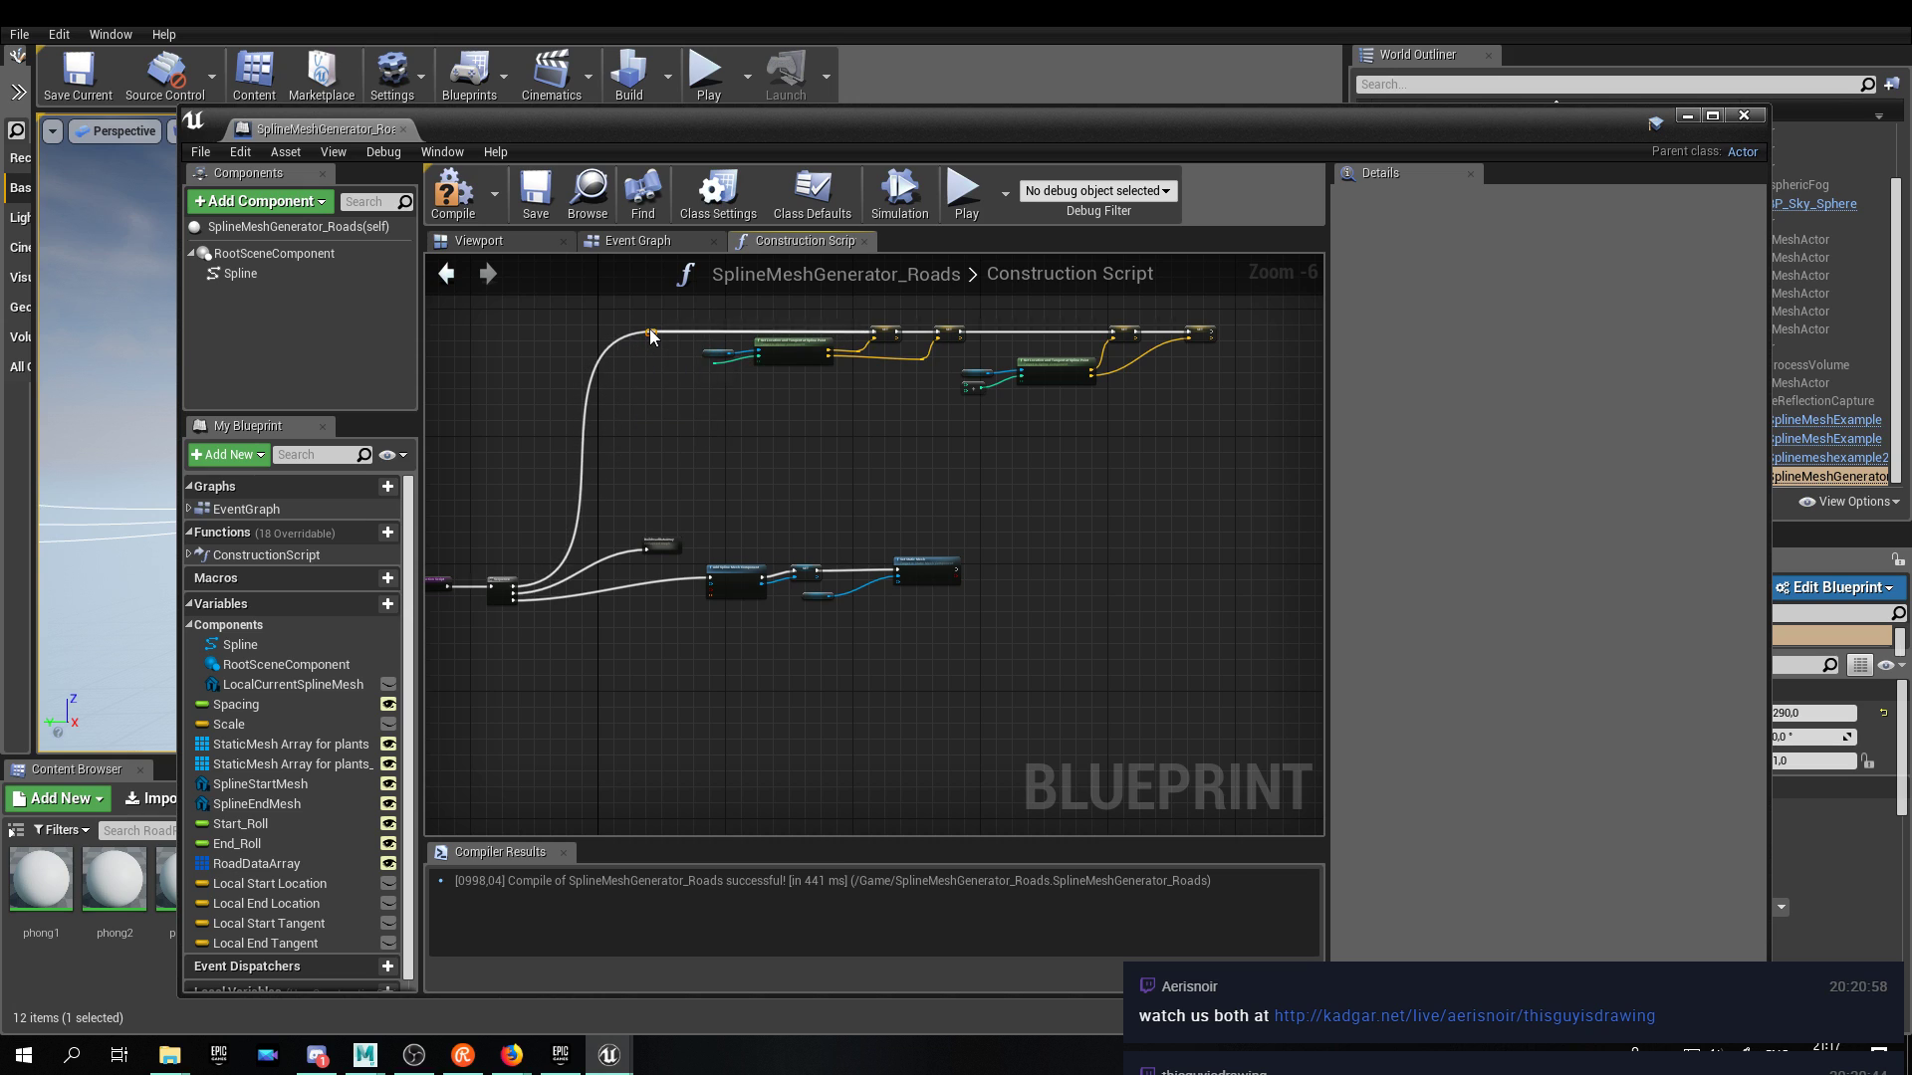
left_click_drag(659, 541, 725, 447)
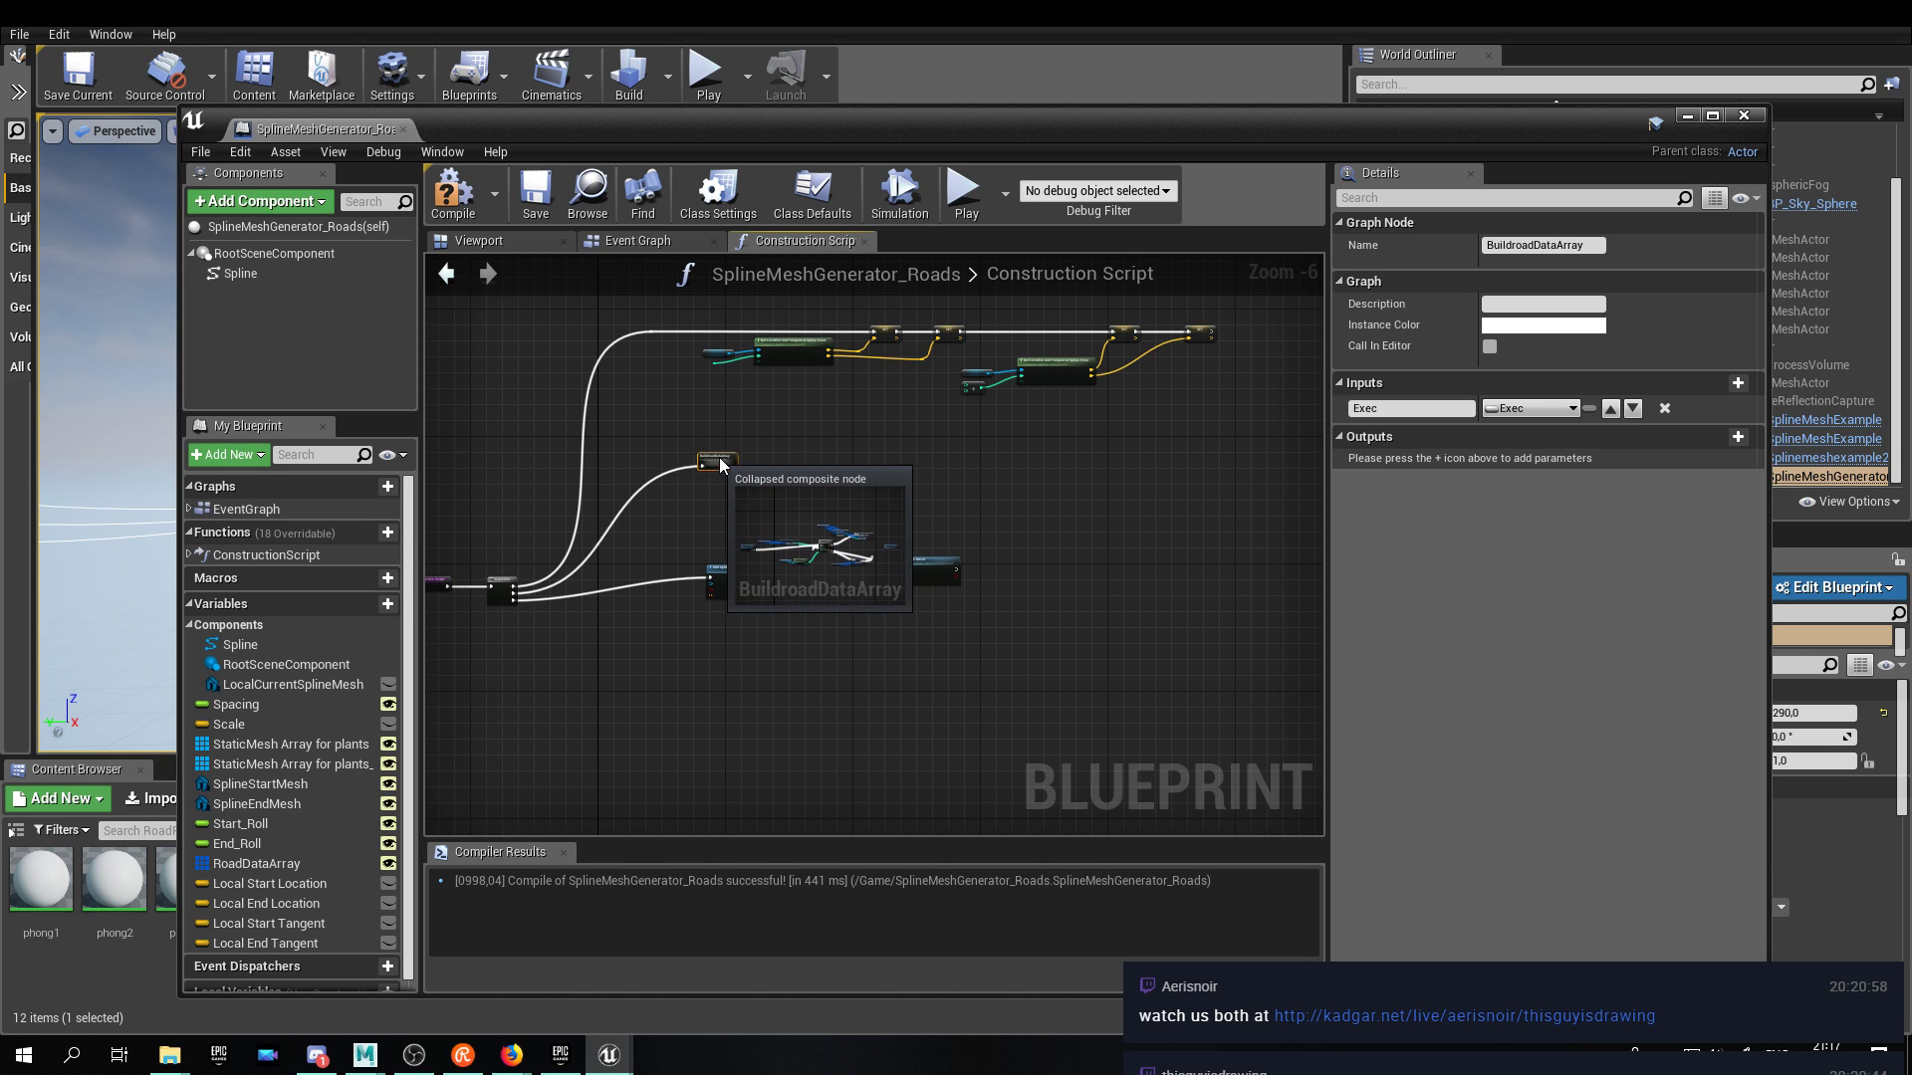
Move the spline mesh branch downward and lower BuildroadDataArray to widen the spacing between the construction script's branches.
left_click_drag(995, 538, 687, 652)
left_click_drag(725, 580, 729, 667)
scroll(721, 498, "up", 3)
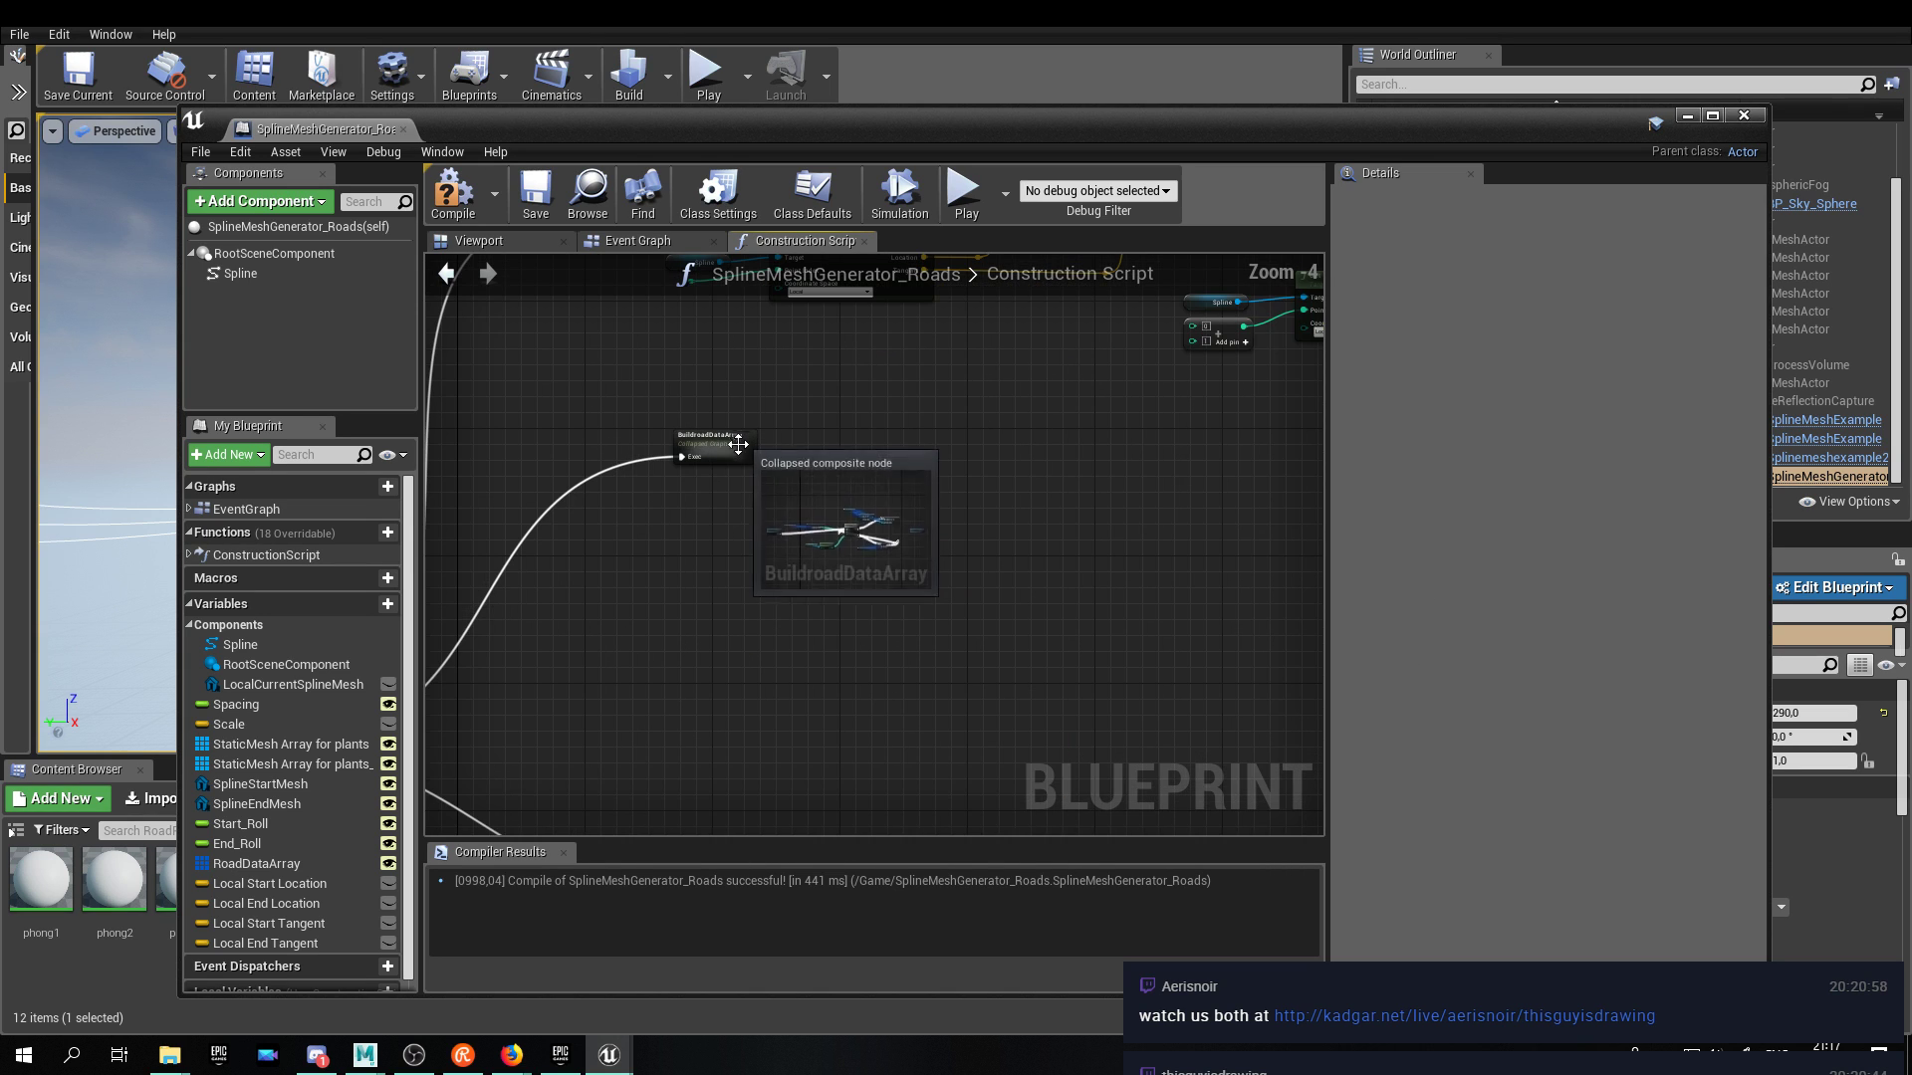
right_click_drag(721, 498, 733, 755)
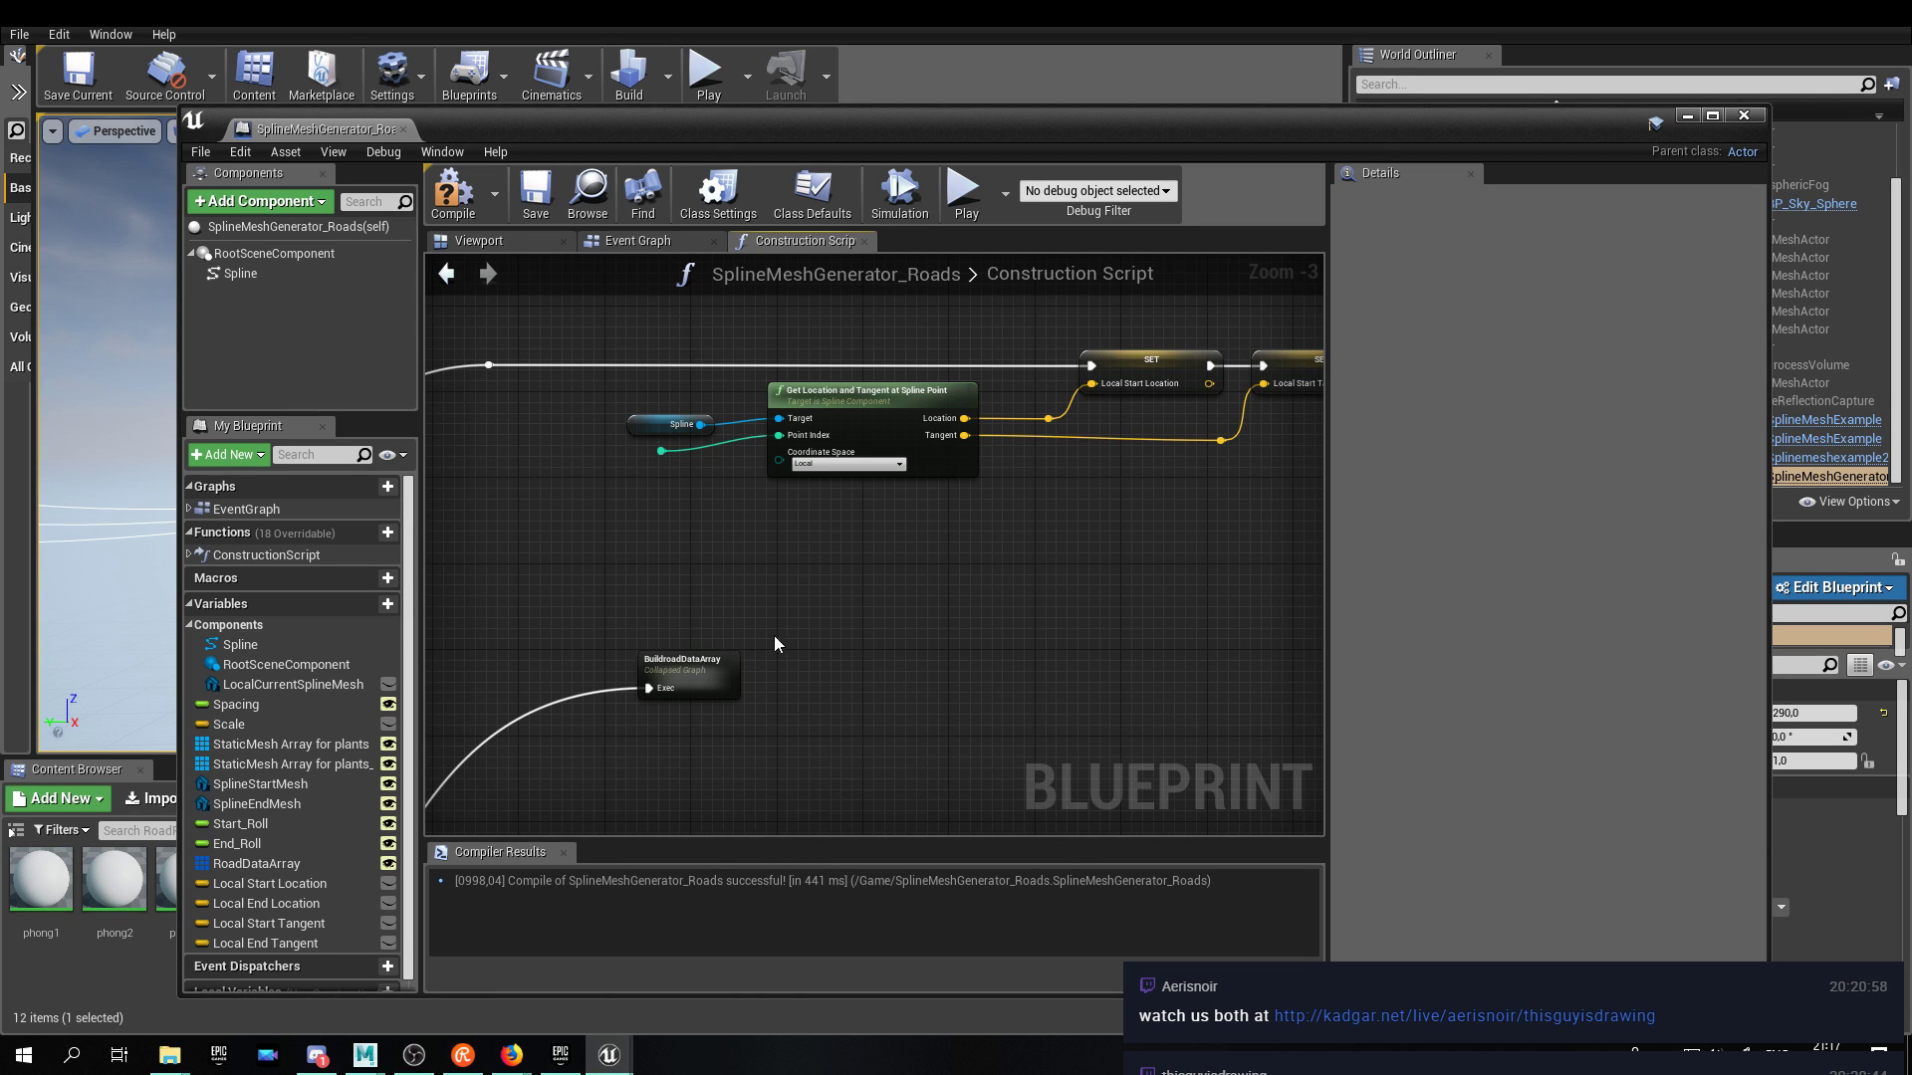
right_click_drag(769, 636, 890, 590)
left_click_drag(799, 615, 787, 671)
right_click_drag(894, 585, 918, 714)
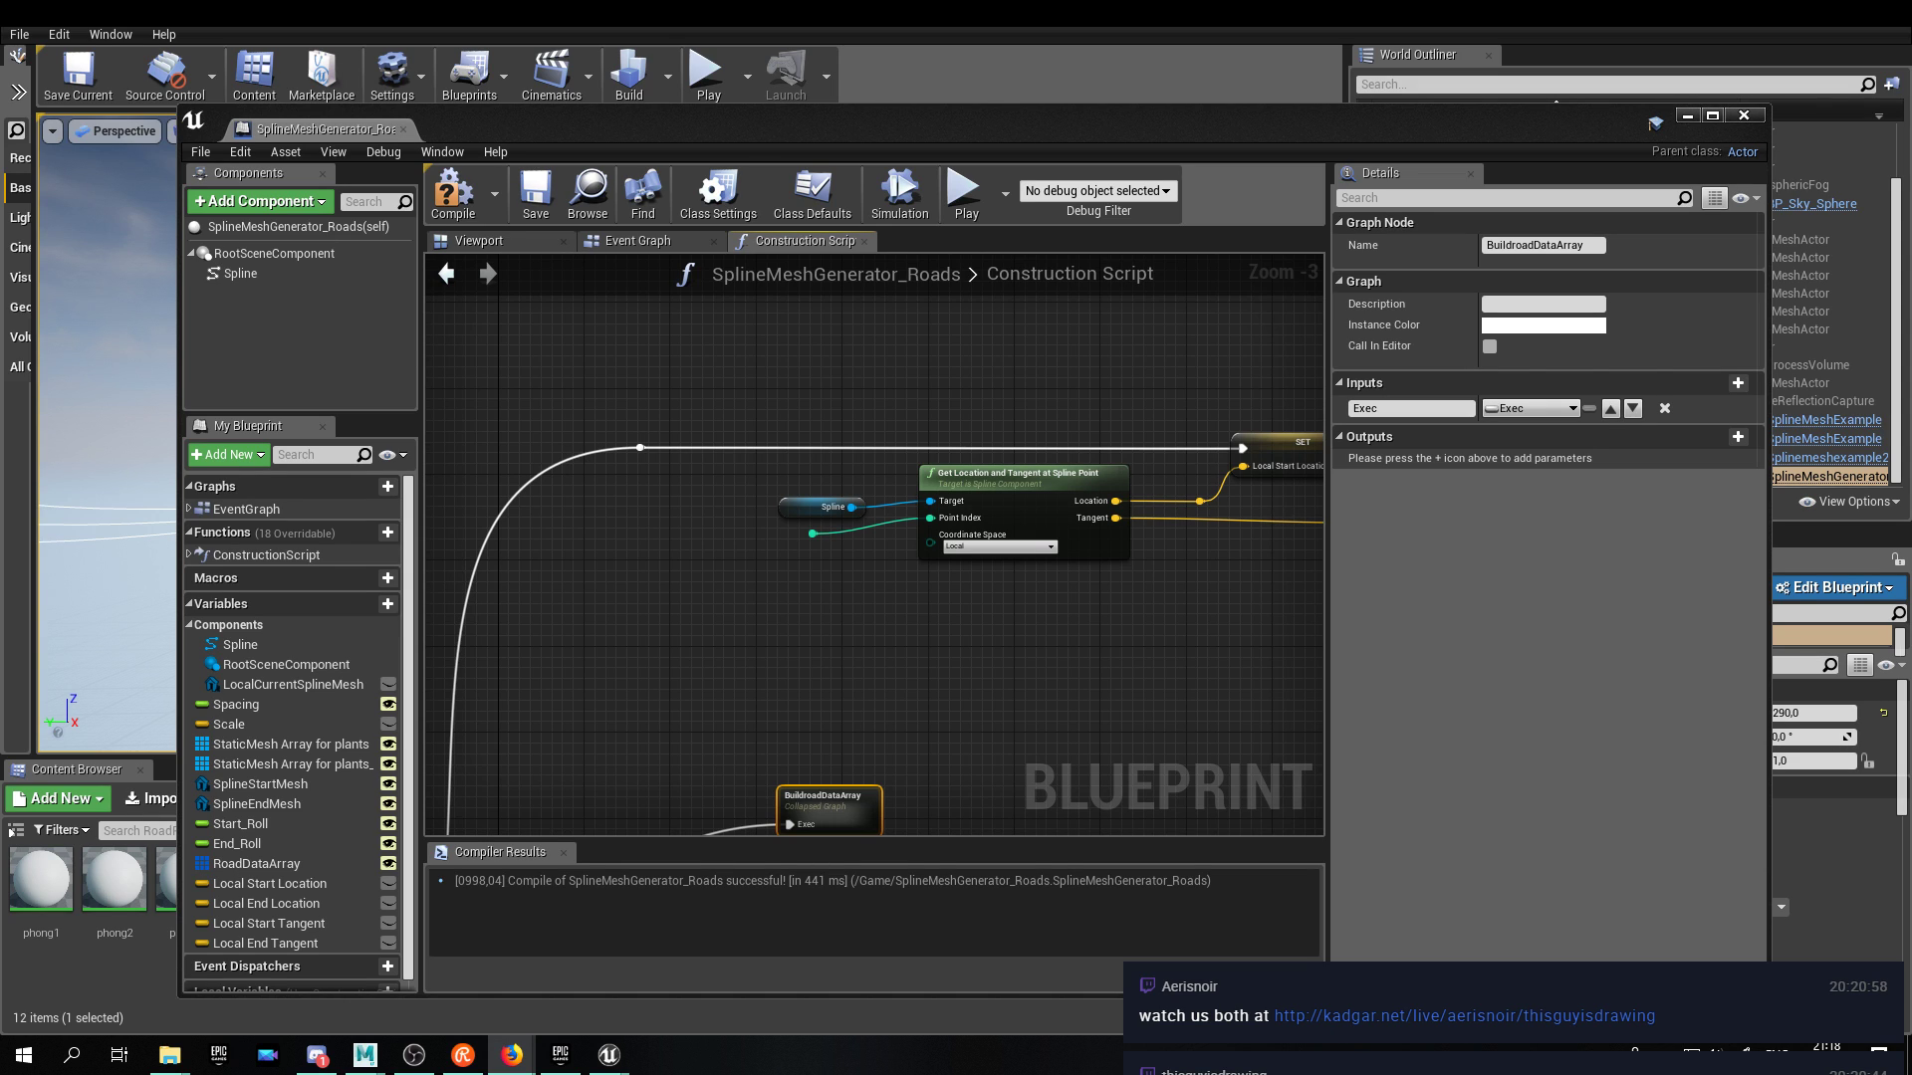
Break the link from the top reroute node to the location and tangent node chain.
right_click_drag(687, 573, 550, 600)
right_click_drag(743, 582, 999, 575)
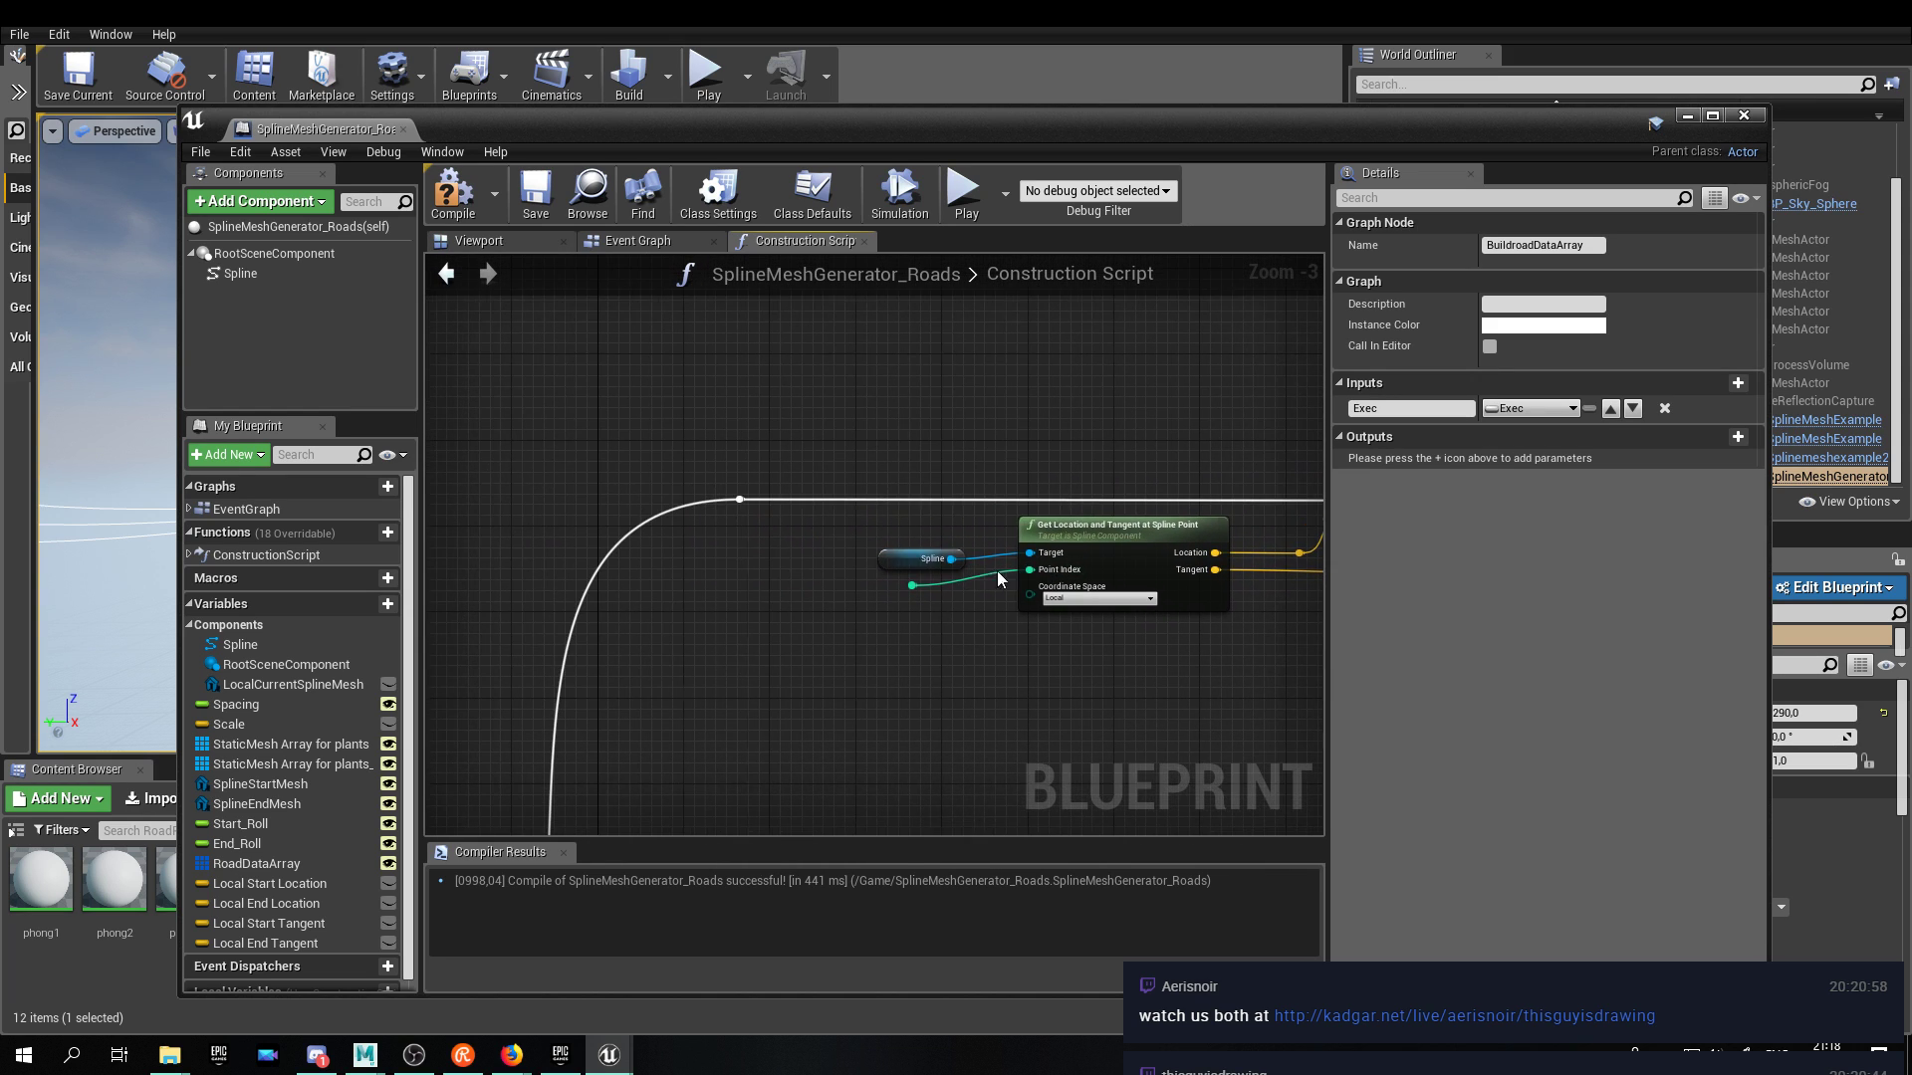
right_click(735, 497)
left_click(789, 527)
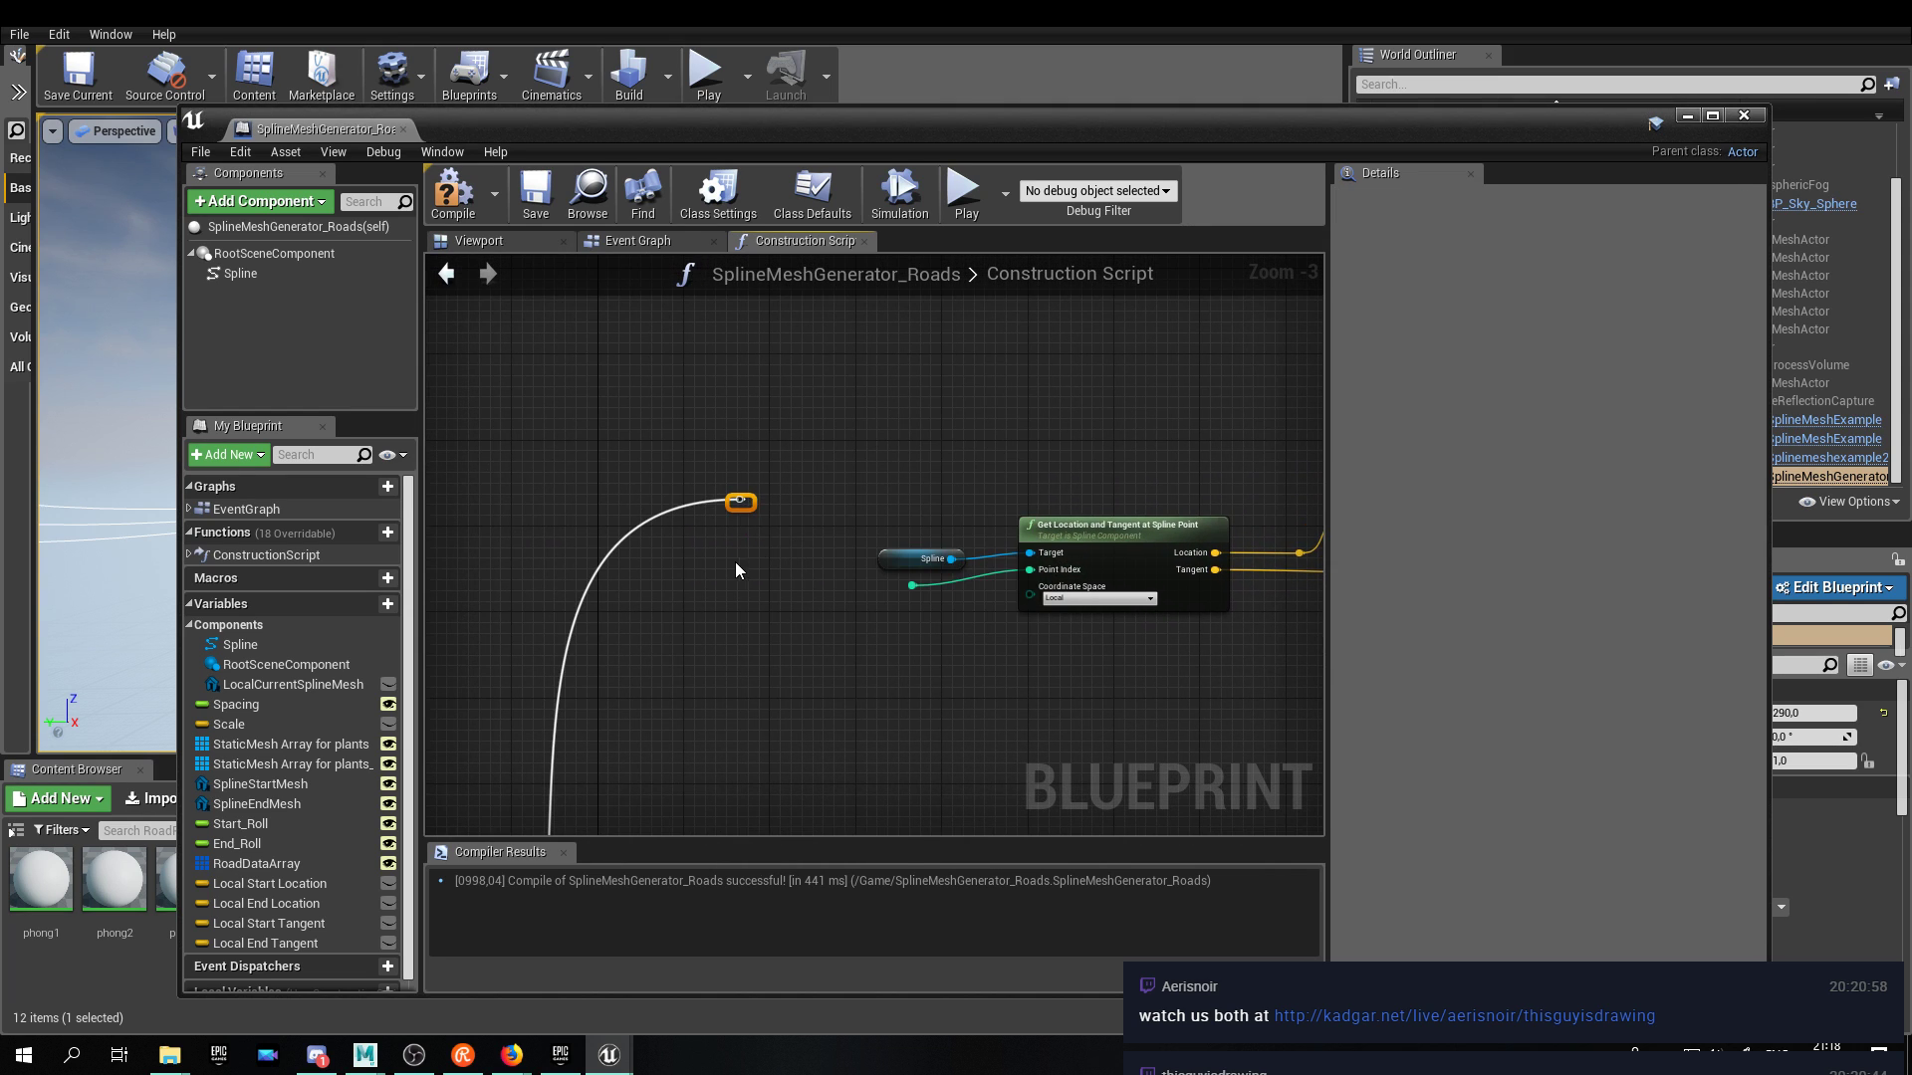
Move the whole disconnected location and tangent node chain to the right and down, away from the reroute node.
right_click_drag(920, 516, 655, 434)
scroll(656, 434, "down", 1)
scroll(886, 453, "down", 1)
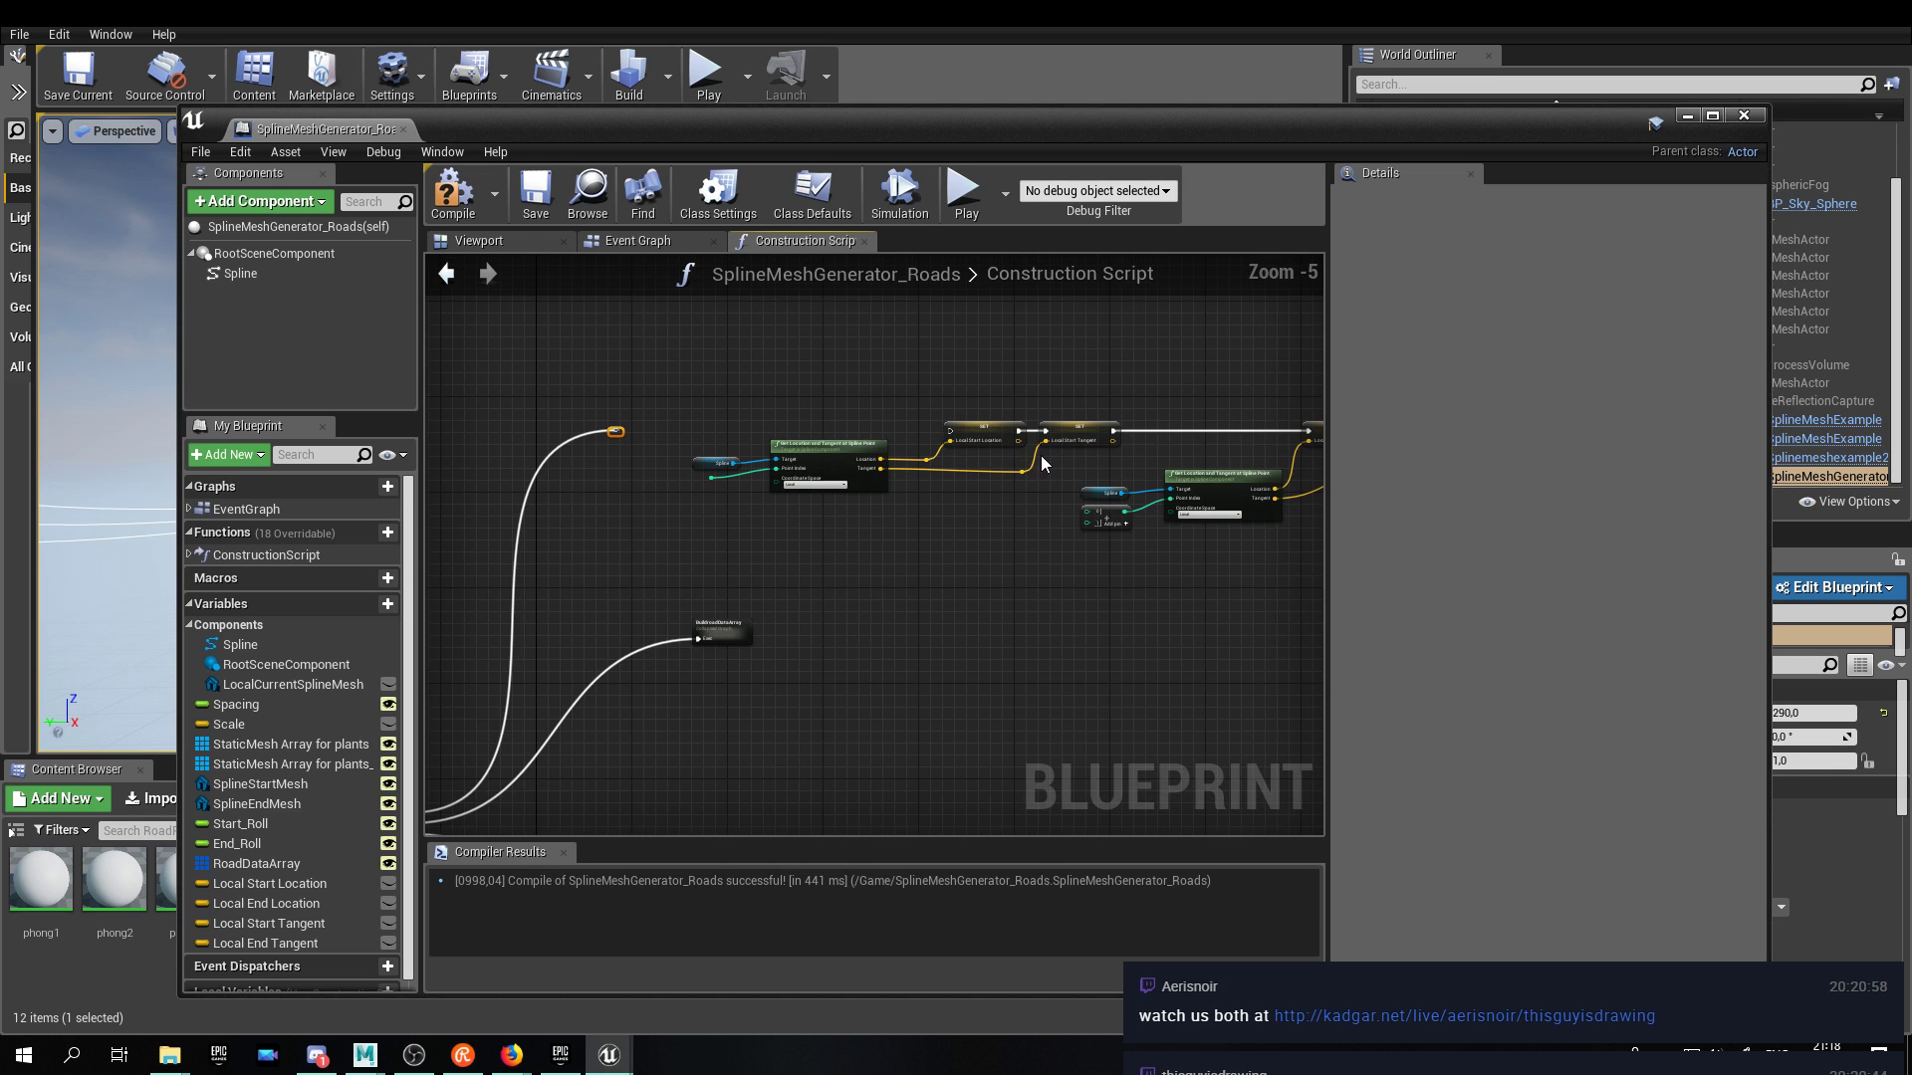
right_click_drag(1042, 456, 777, 472)
left_click_drag(1281, 376, 448, 557)
left_click_drag(645, 480, 825, 558)
right_click_drag(743, 500, 1006, 539)
right_click_drag(820, 474, 775, 542)
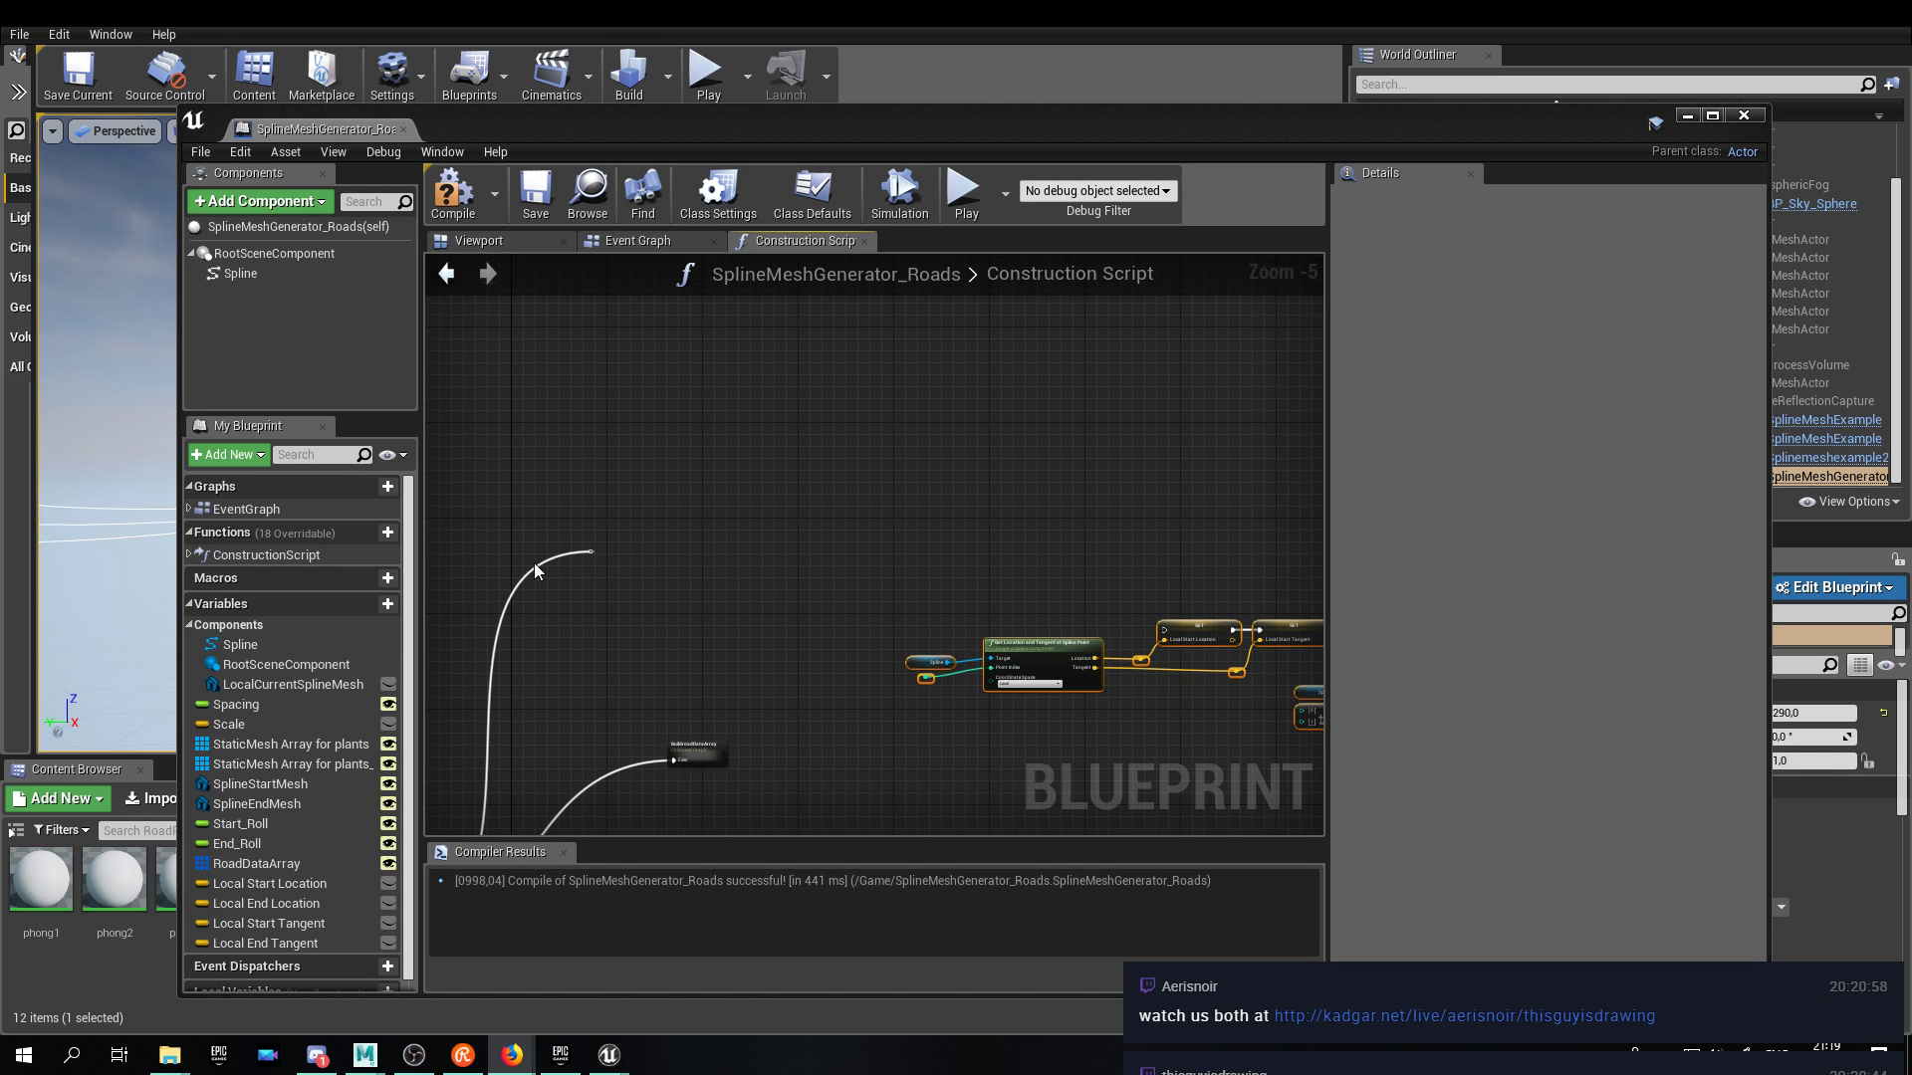
Add a Spline getter feeding a Get Number Of Spline Points node, and place both below the reroute node.
left_click_drag(240, 273, 587, 615)
scroll(608, 496, "up", 2)
scroll(594, 629, "up", 1)
left_click(591, 595)
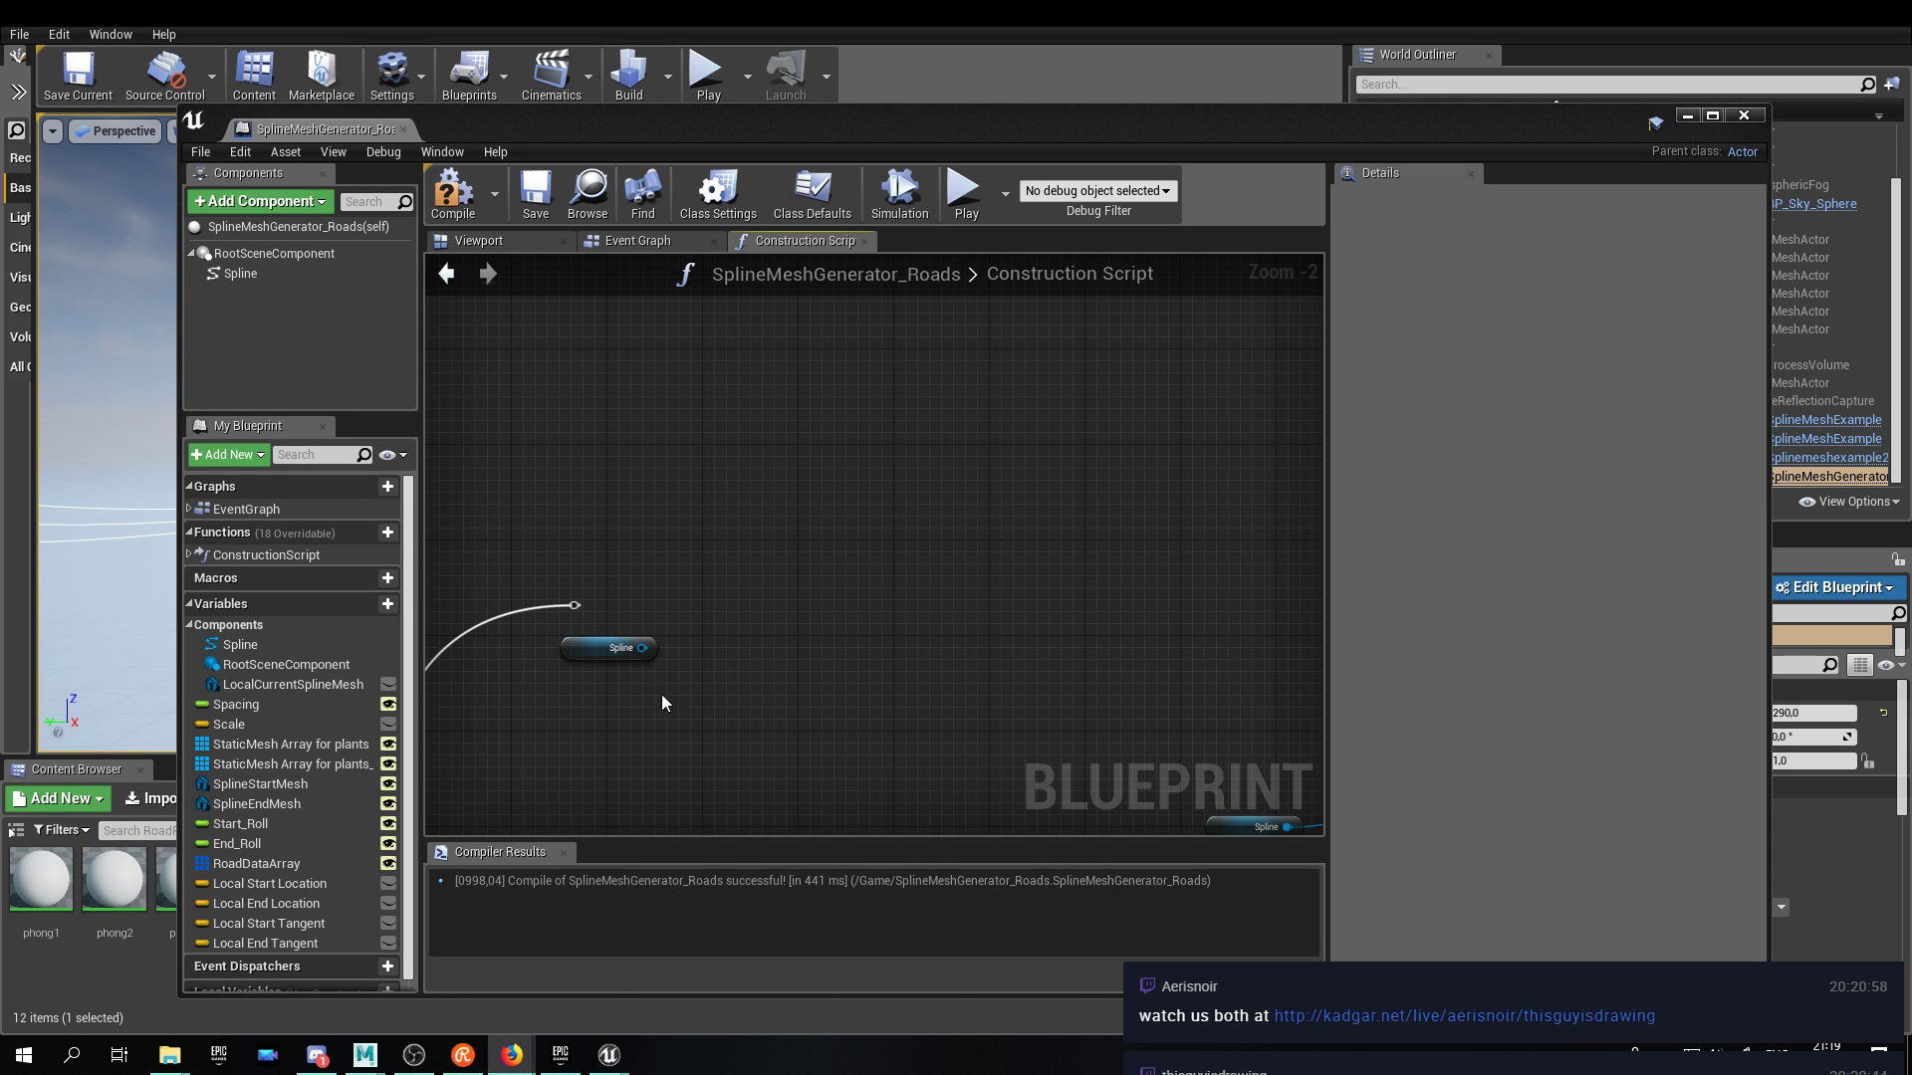
left_click_drag(642, 648, 757, 602)
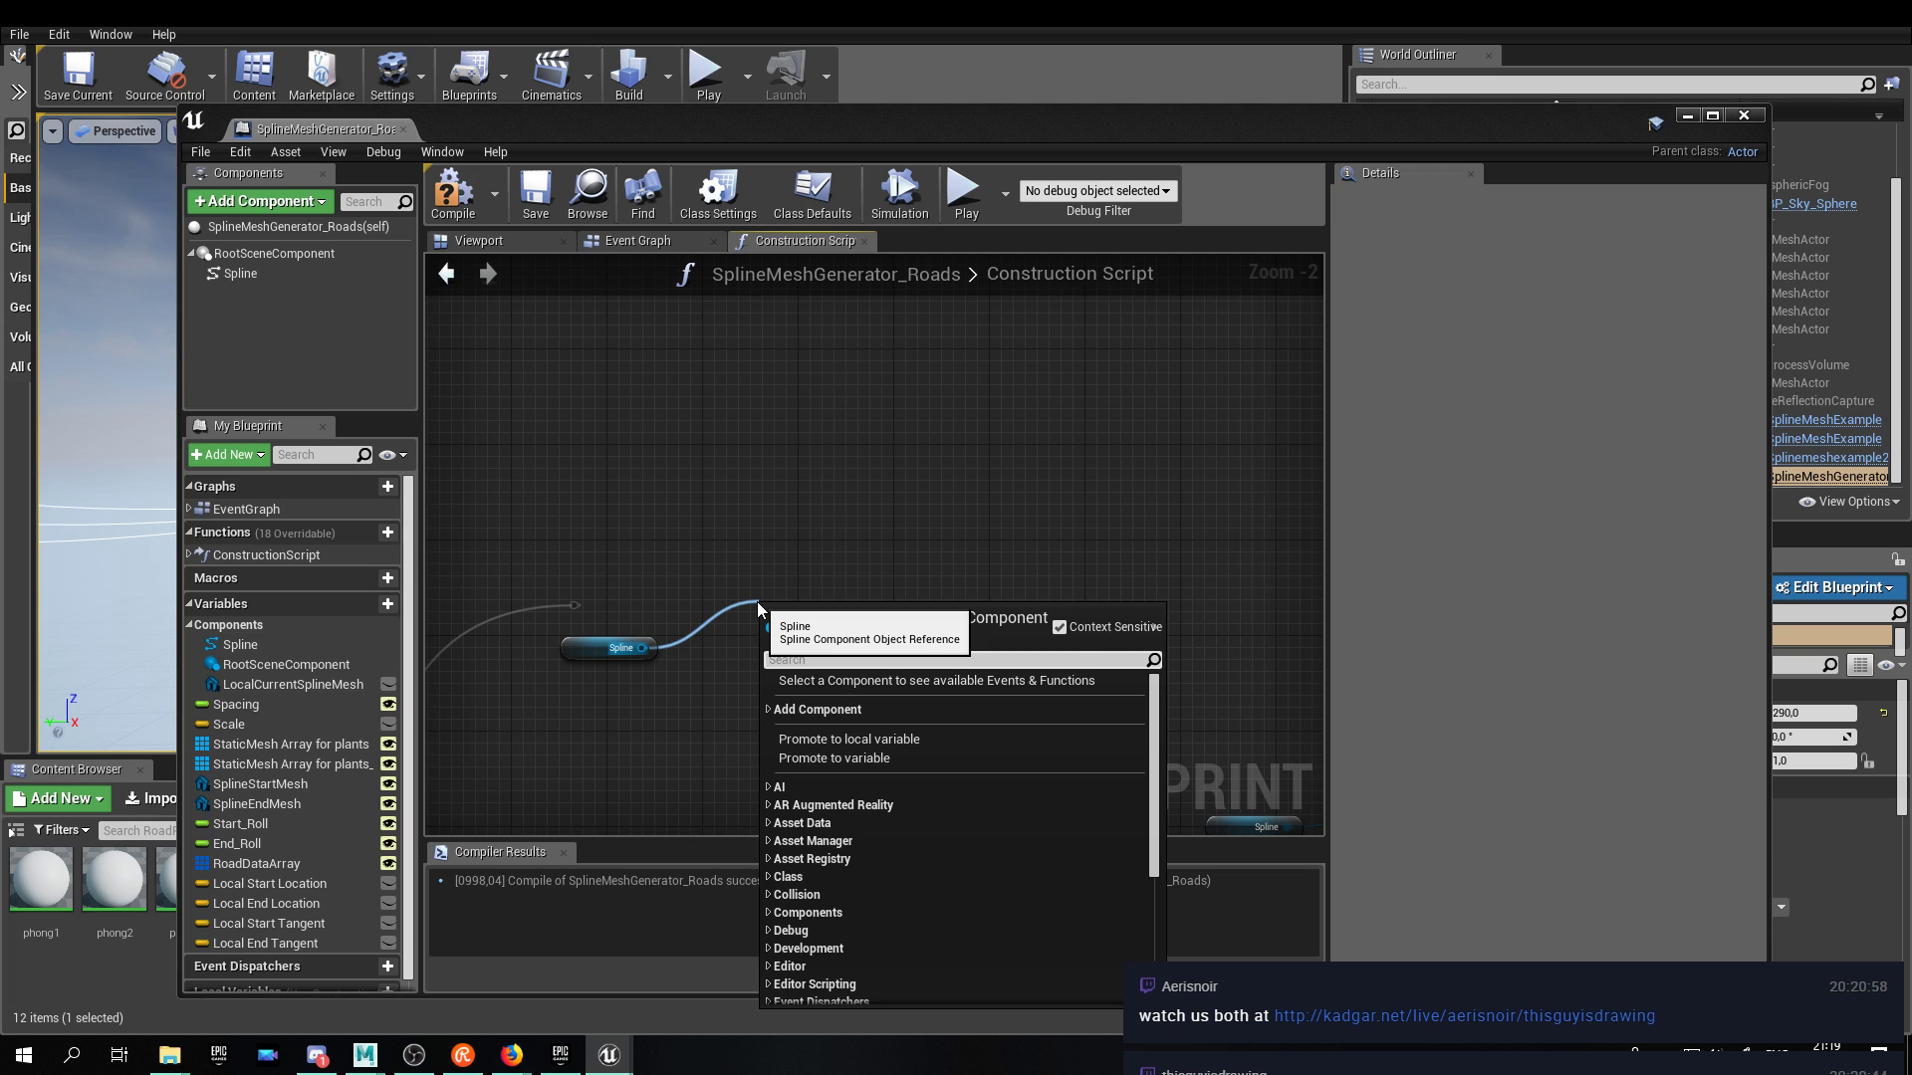
type("get num")
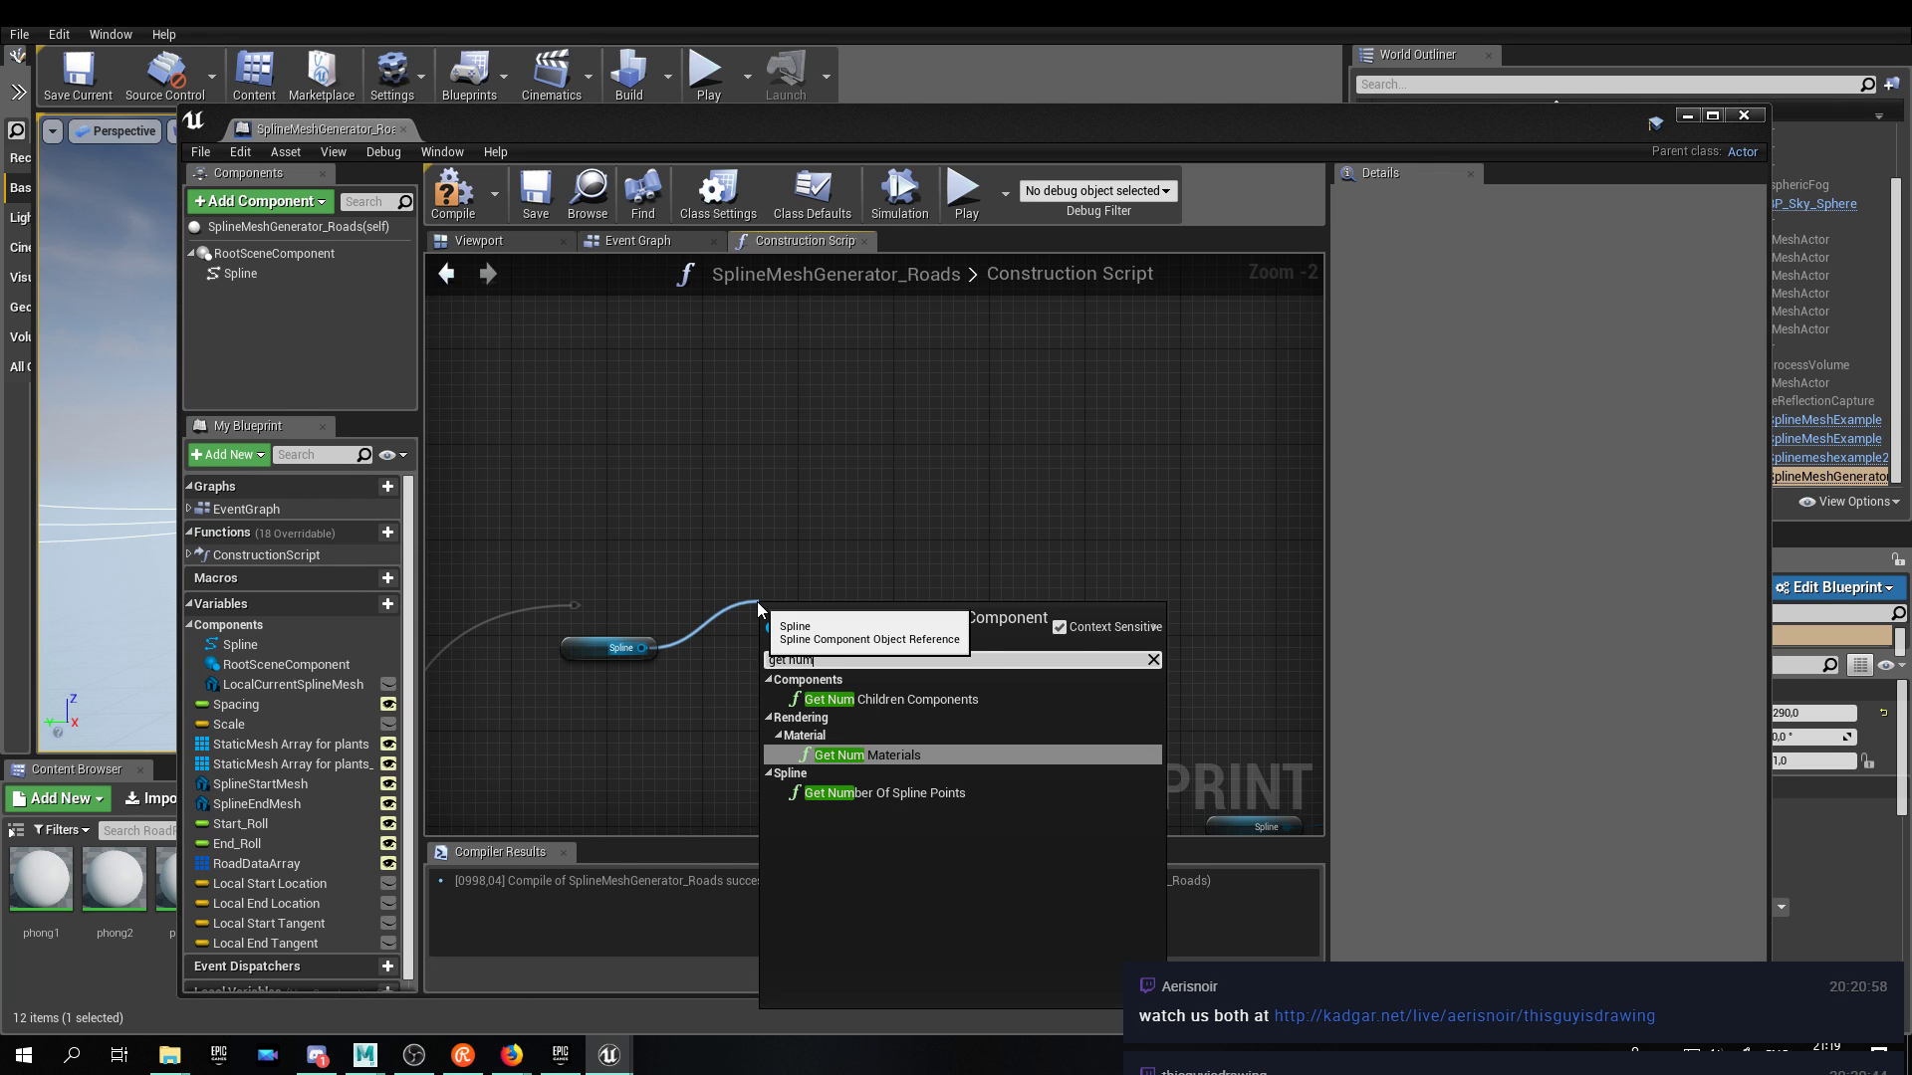
left_click(904, 793)
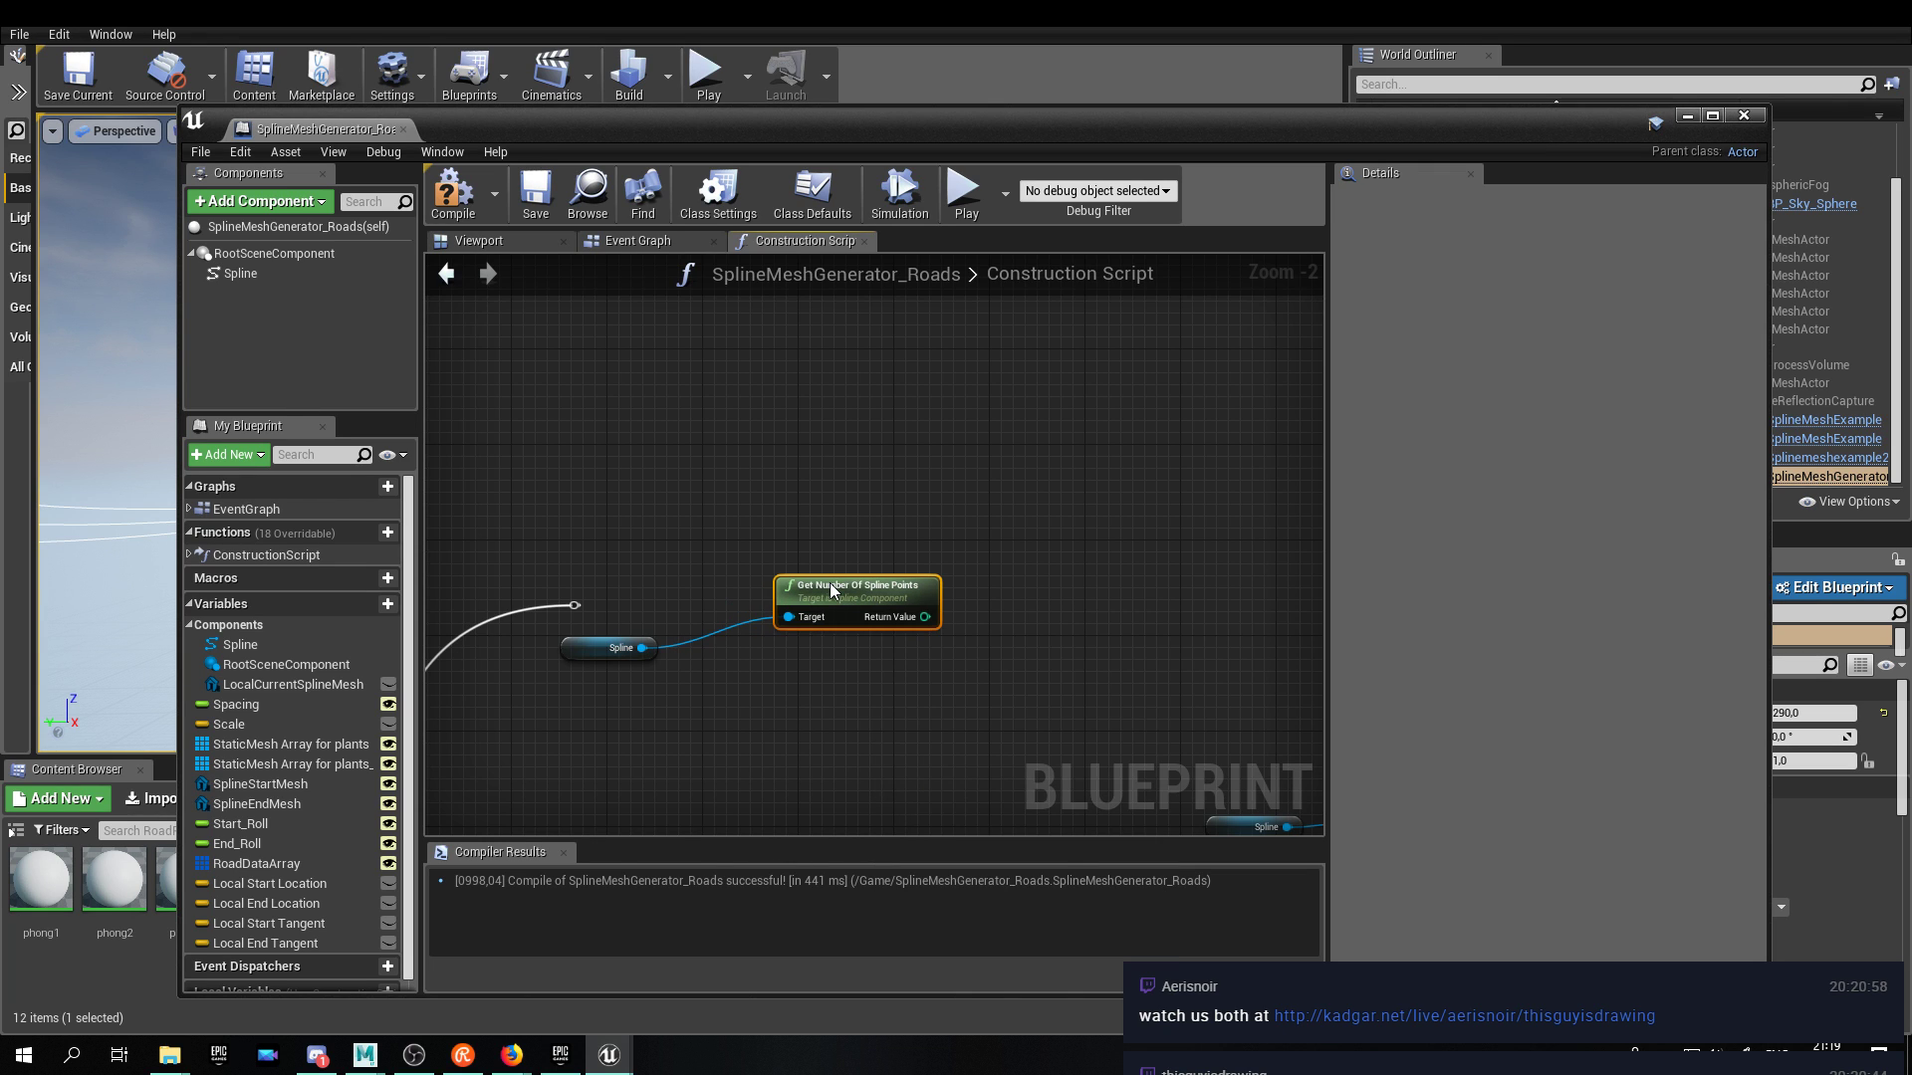
left_click_drag(831, 589, 609, 694)
left_click(613, 695)
left_click_drag(718, 596, 563, 707)
left_click(828, 648)
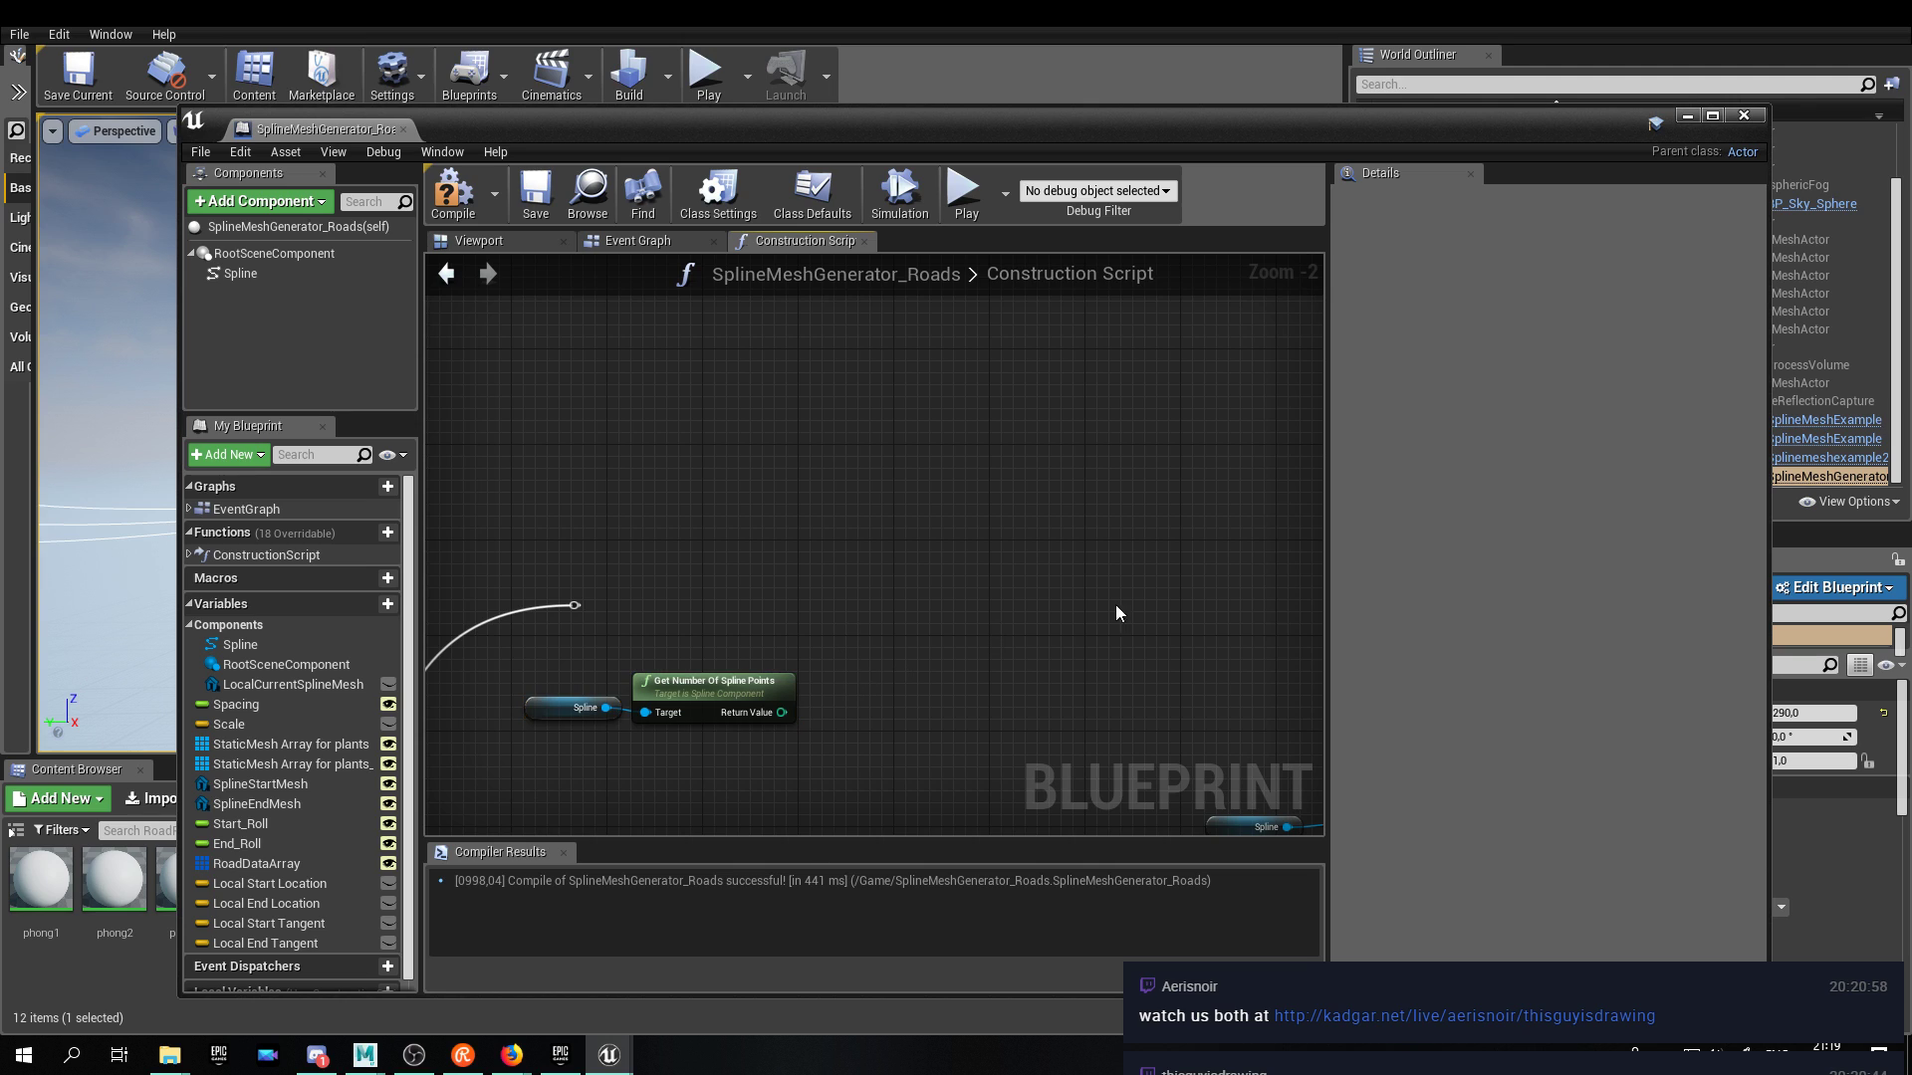
Promote the spline point count to a variable named NumberOfSplinePoints and connect the reroute node's execution to its setter.
left_click_drag(781, 712, 971, 625)
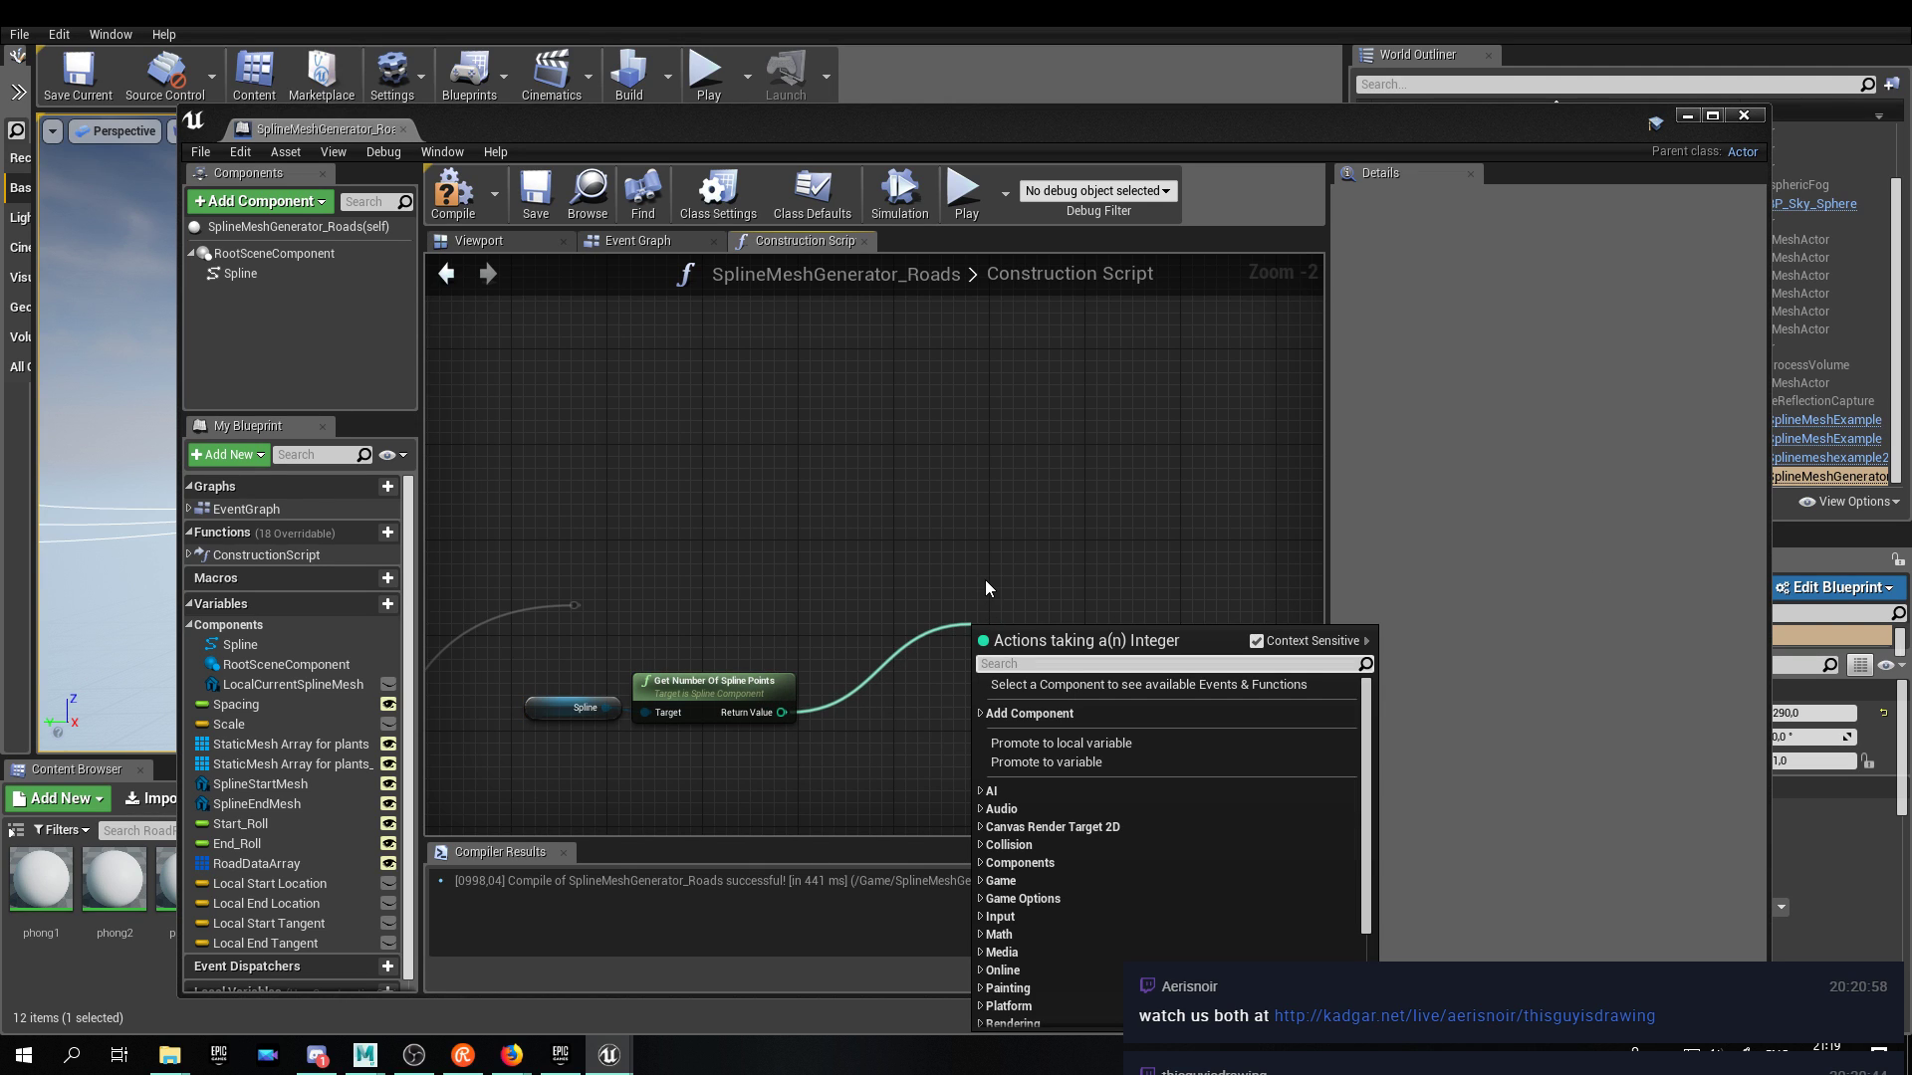
left_click(1078, 761)
left_click_drag(991, 689, 1003, 593)
left_click(241, 965)
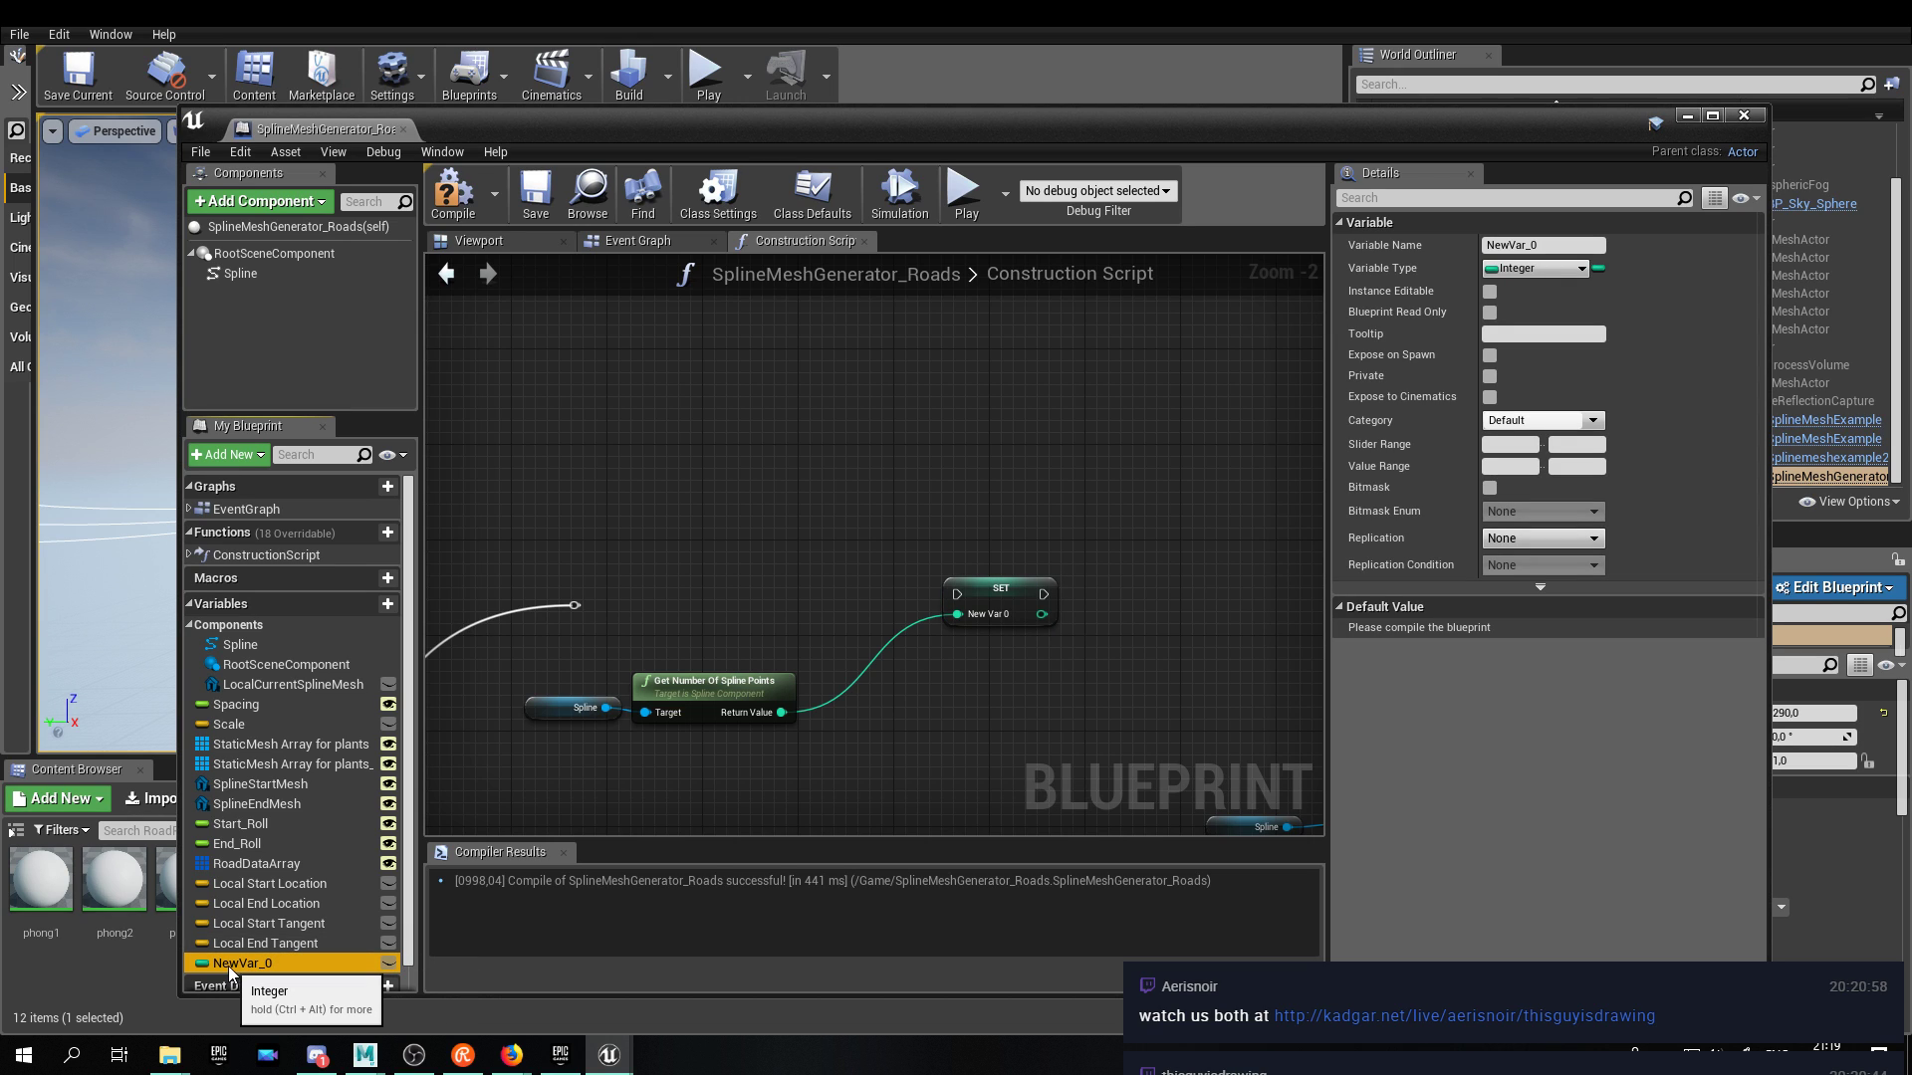
left_click(233, 963)
type("NumberOfSplinePoints")
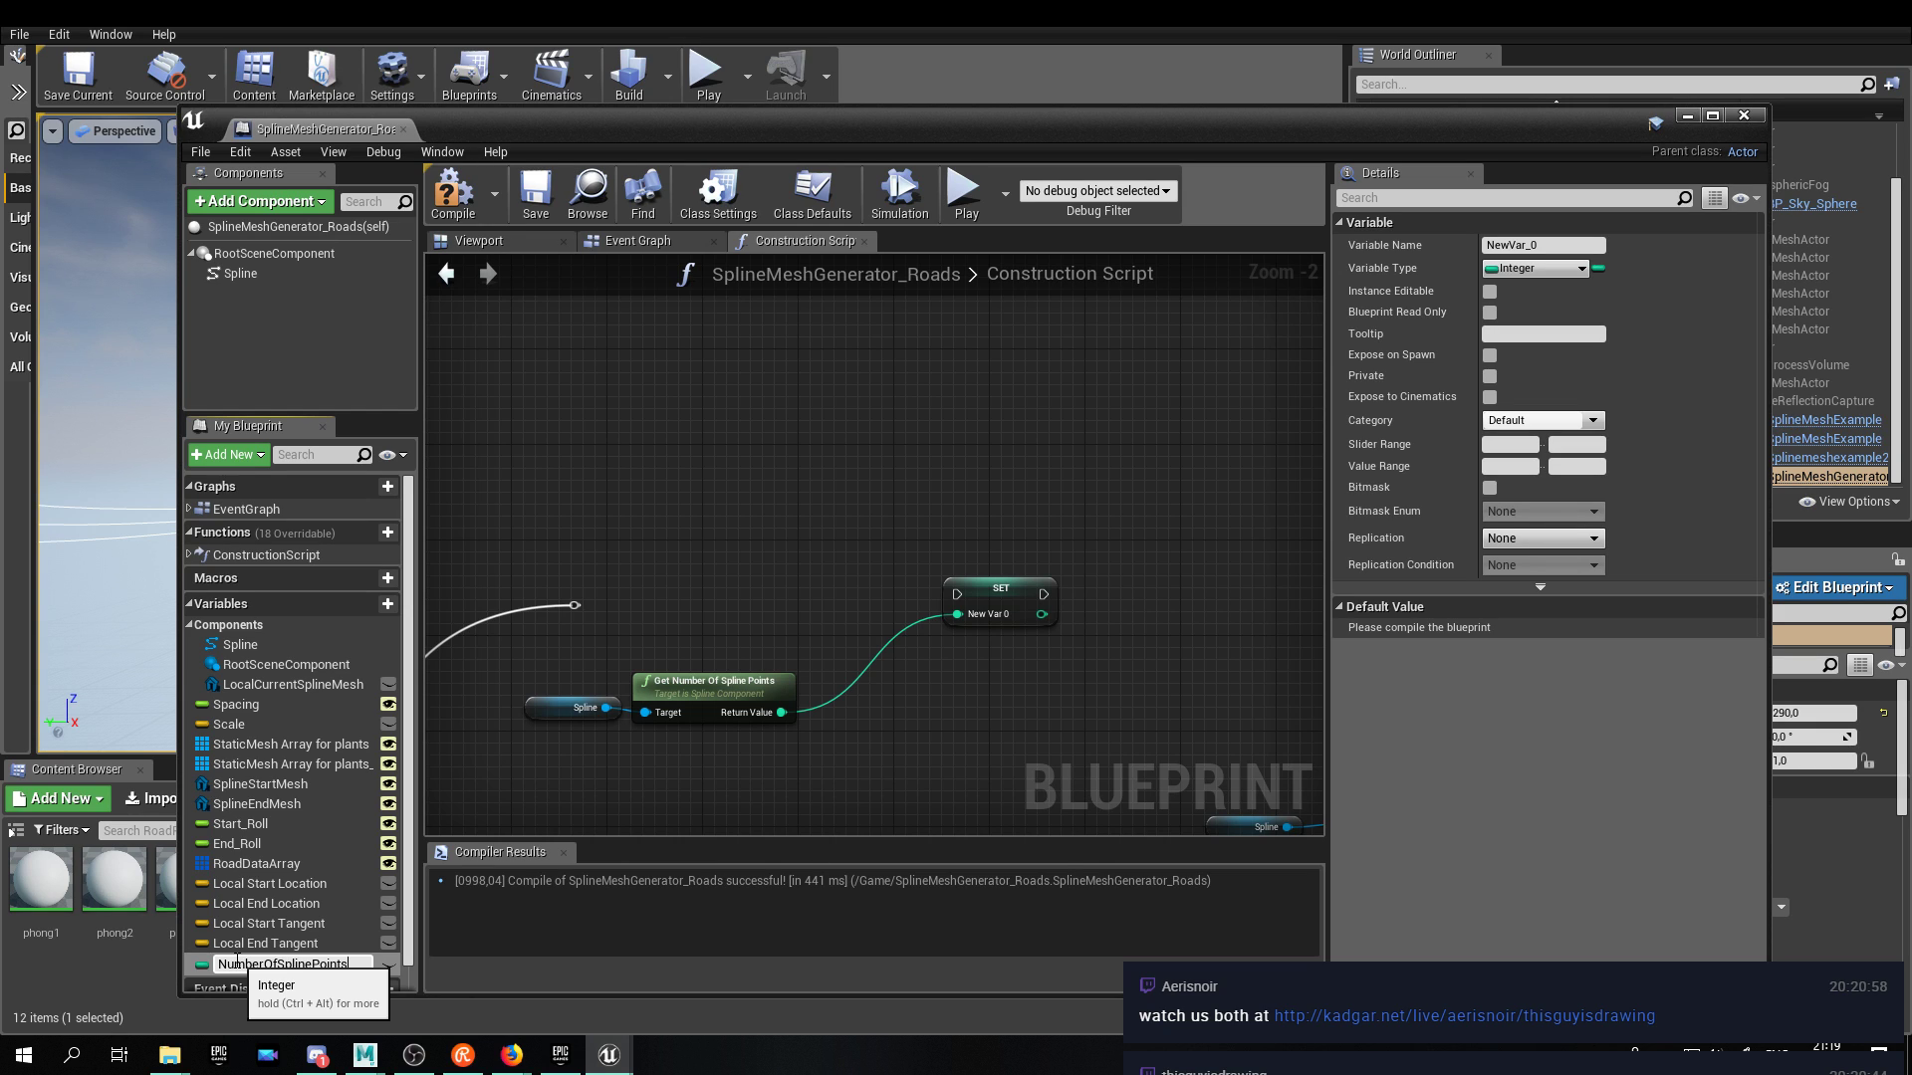
key("Return")
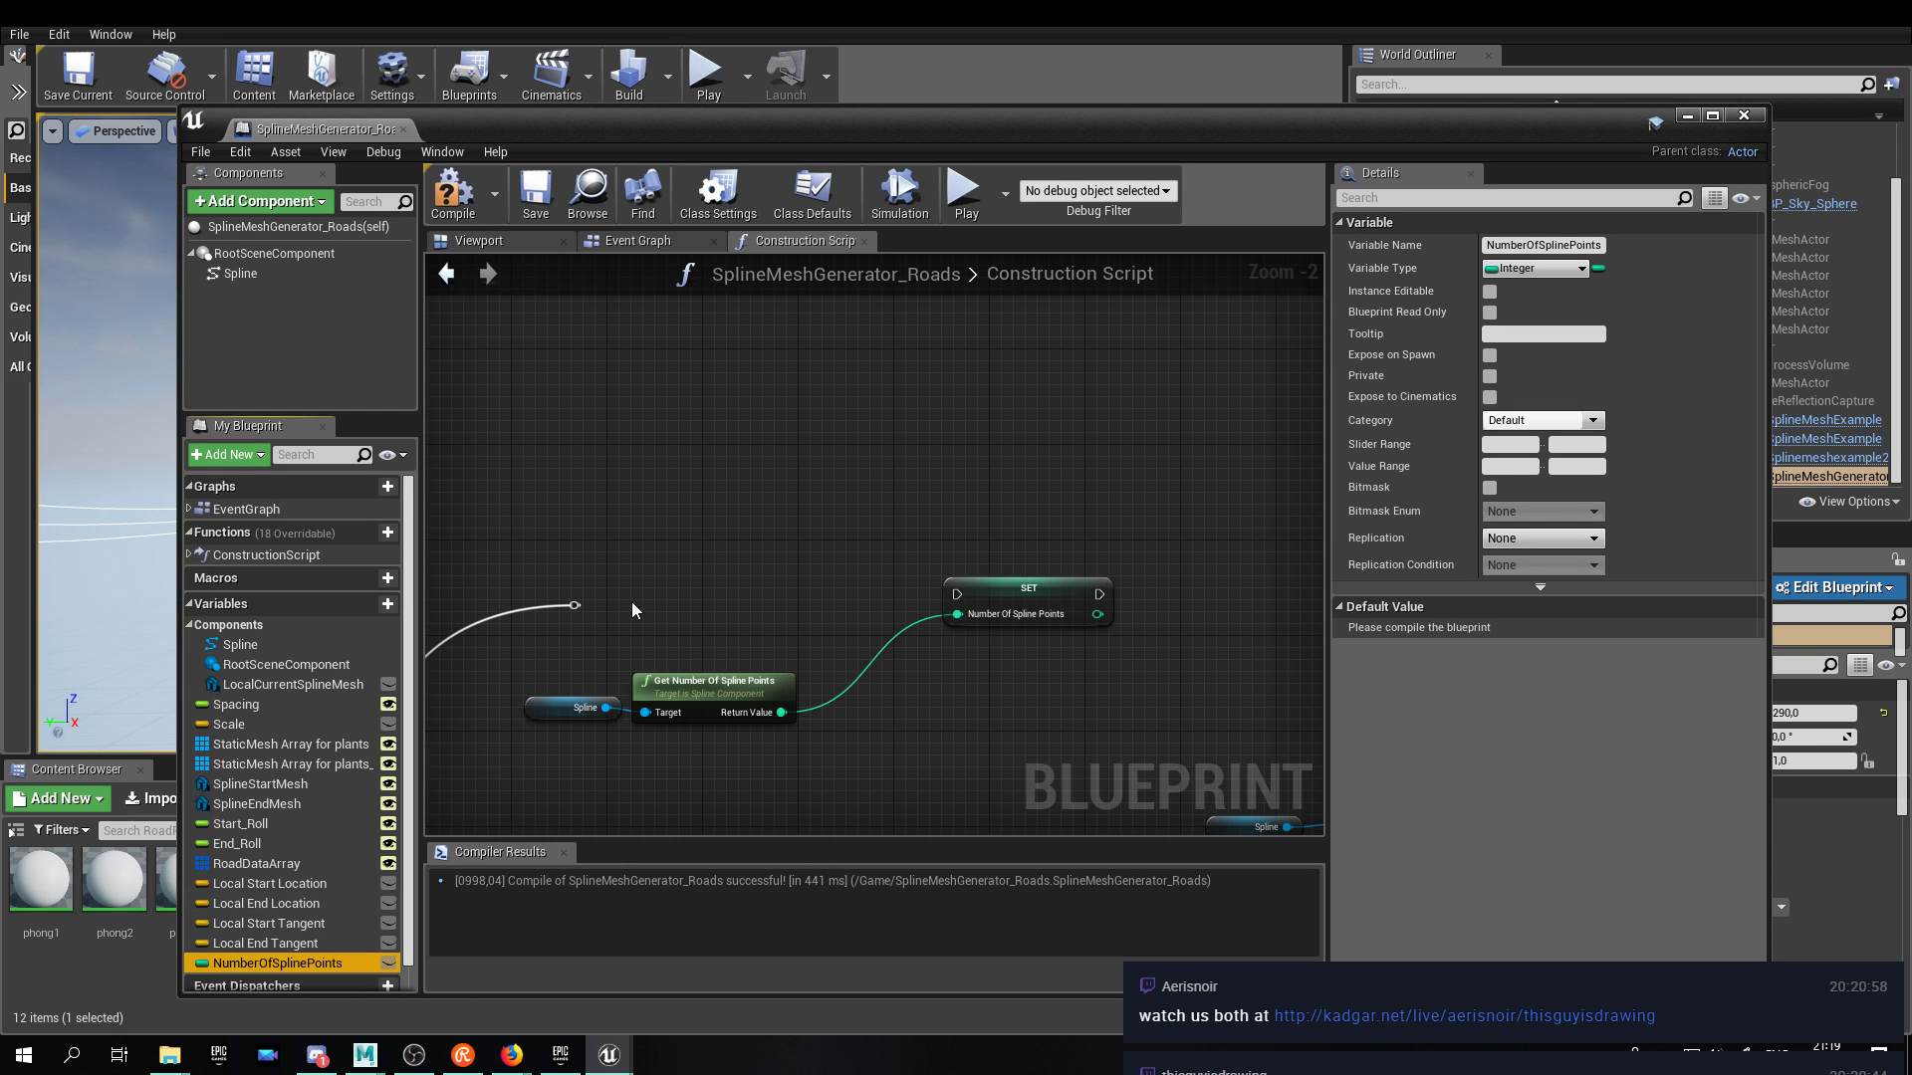
left_click_drag(577, 604, 958, 596)
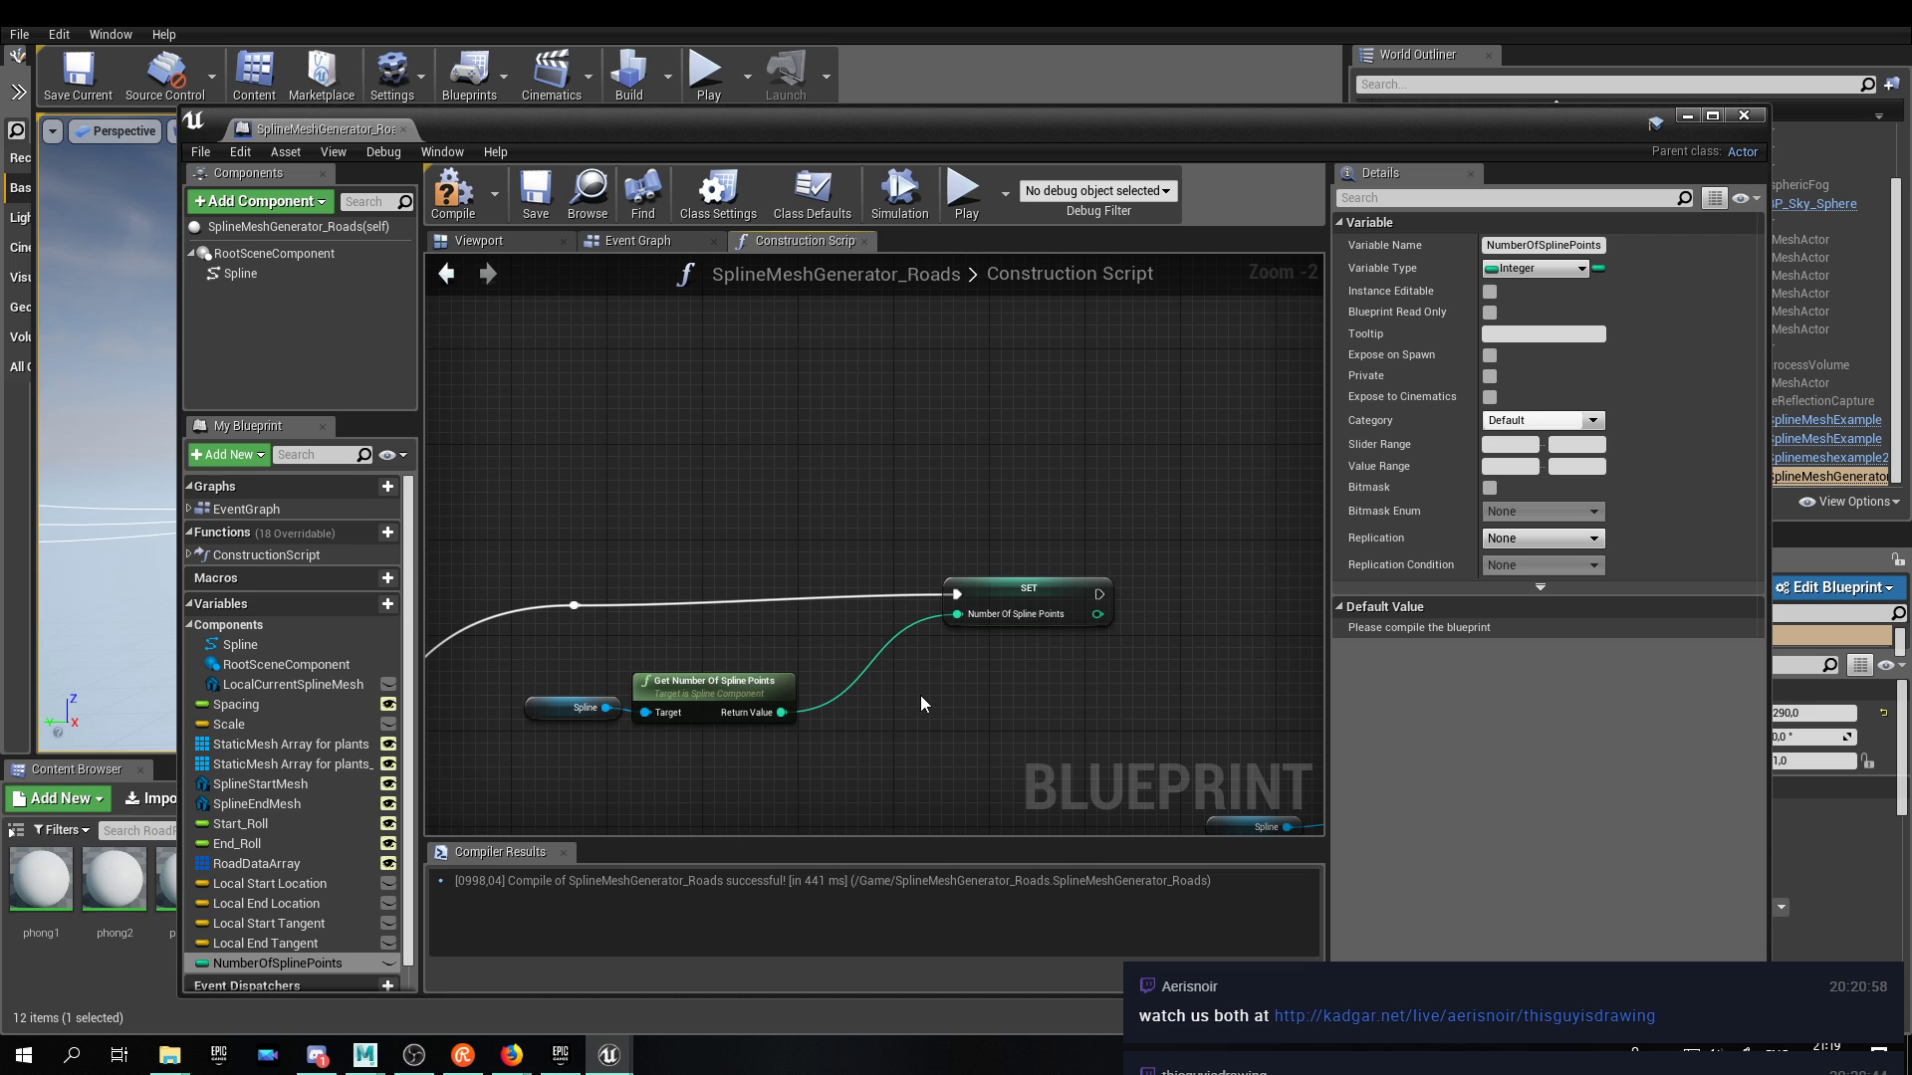
Align the NumberOfSplinePoints setter with the reroute node and move the Spline getter and Get Number Of Spline Points beside it.
left_click(582, 707)
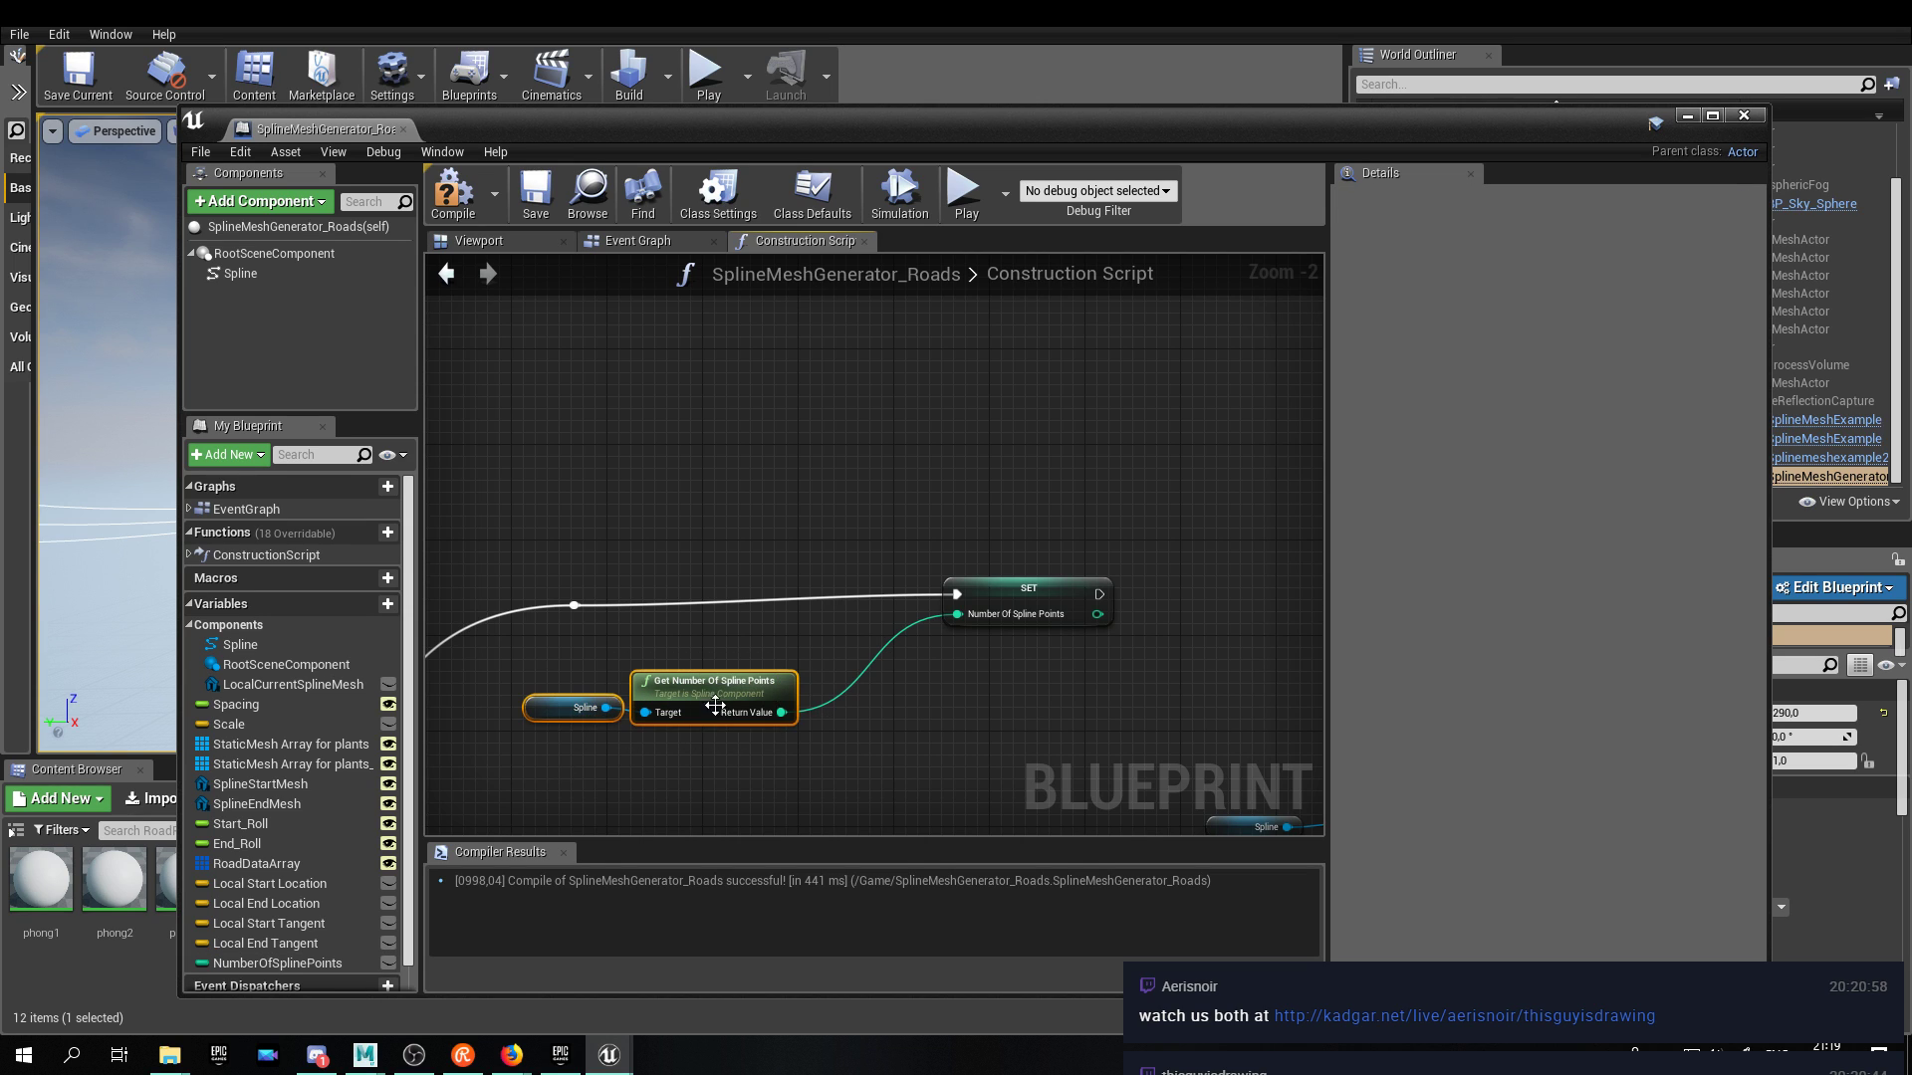
left_click(1020, 600)
left_click_drag(1022, 598, 1022, 610)
left_click_drag(836, 785, 577, 689)
left_click_drag(713, 685, 832, 629)
left_click(853, 713)
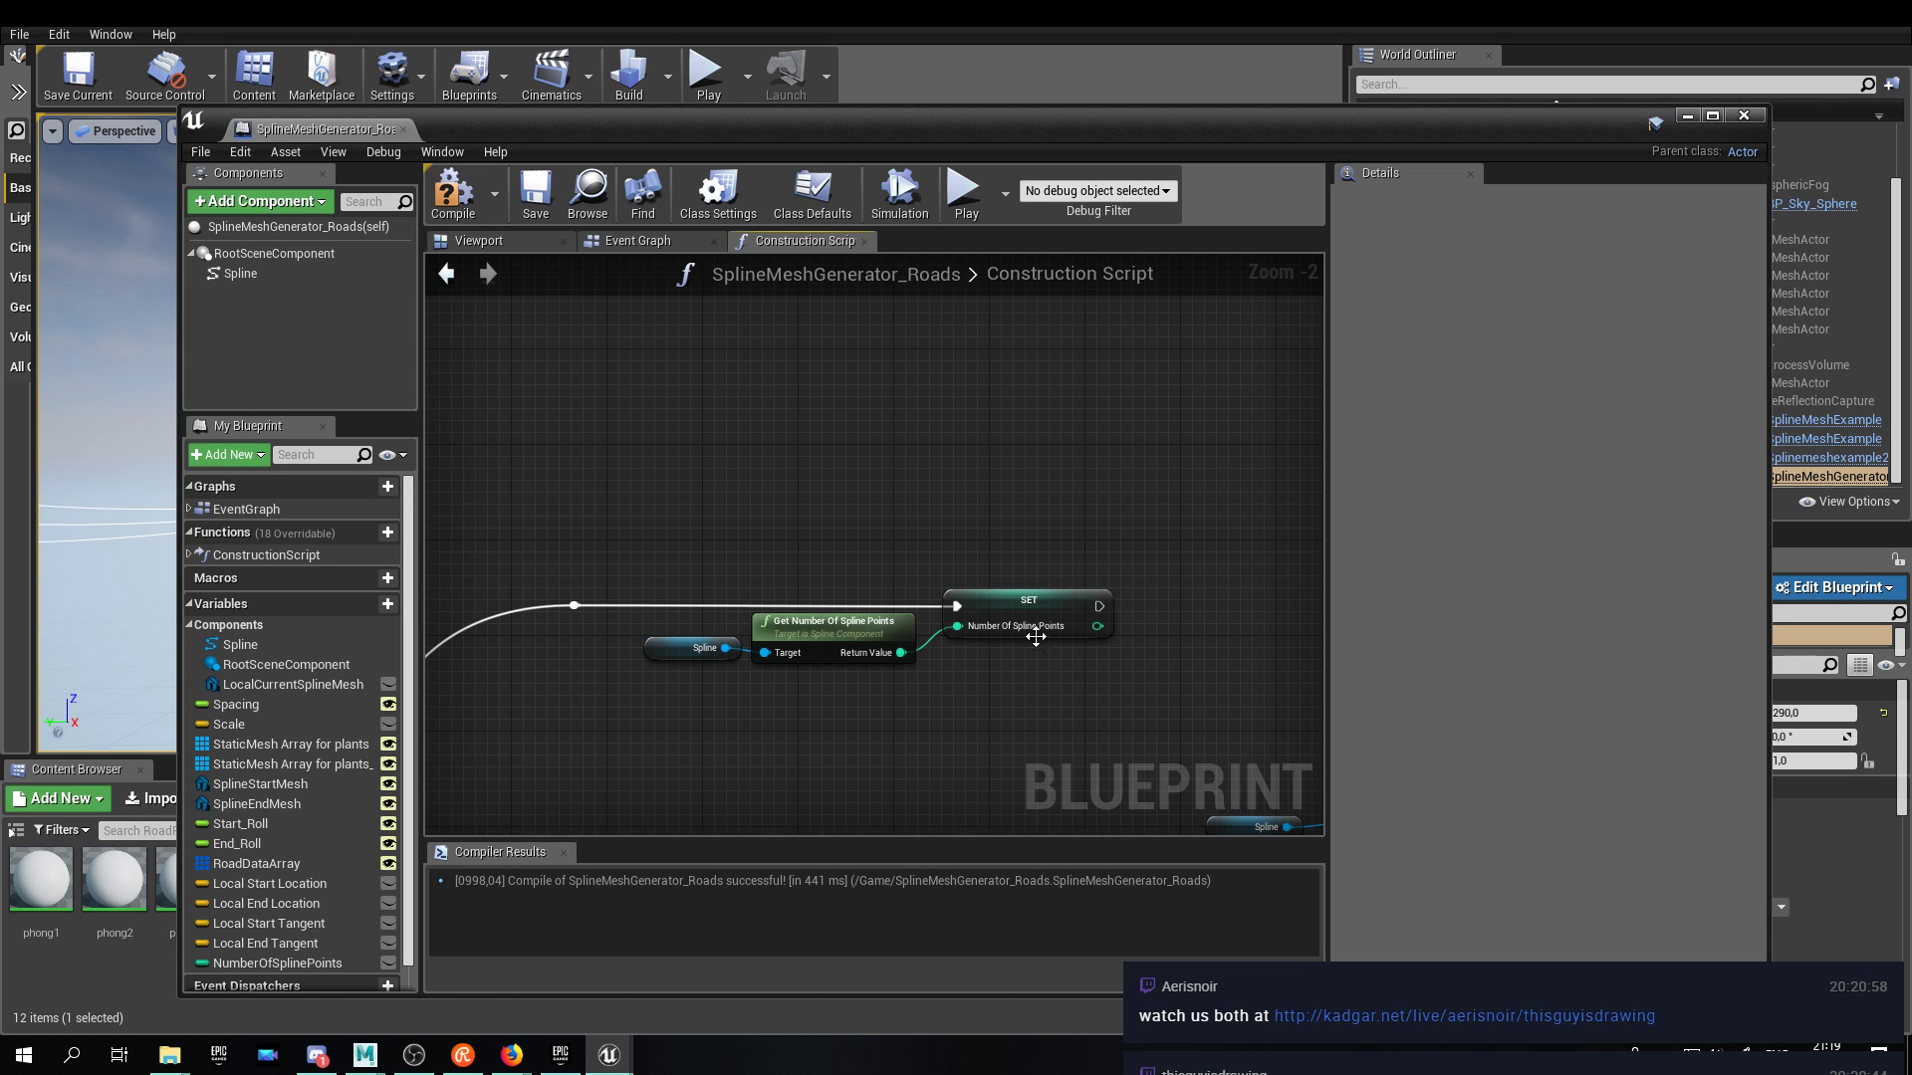
Collapse the Spline getter, Get Number Of Spline Points and the setter into one graph node, and check its contents.
left_click_drag(1095, 493, 709, 681)
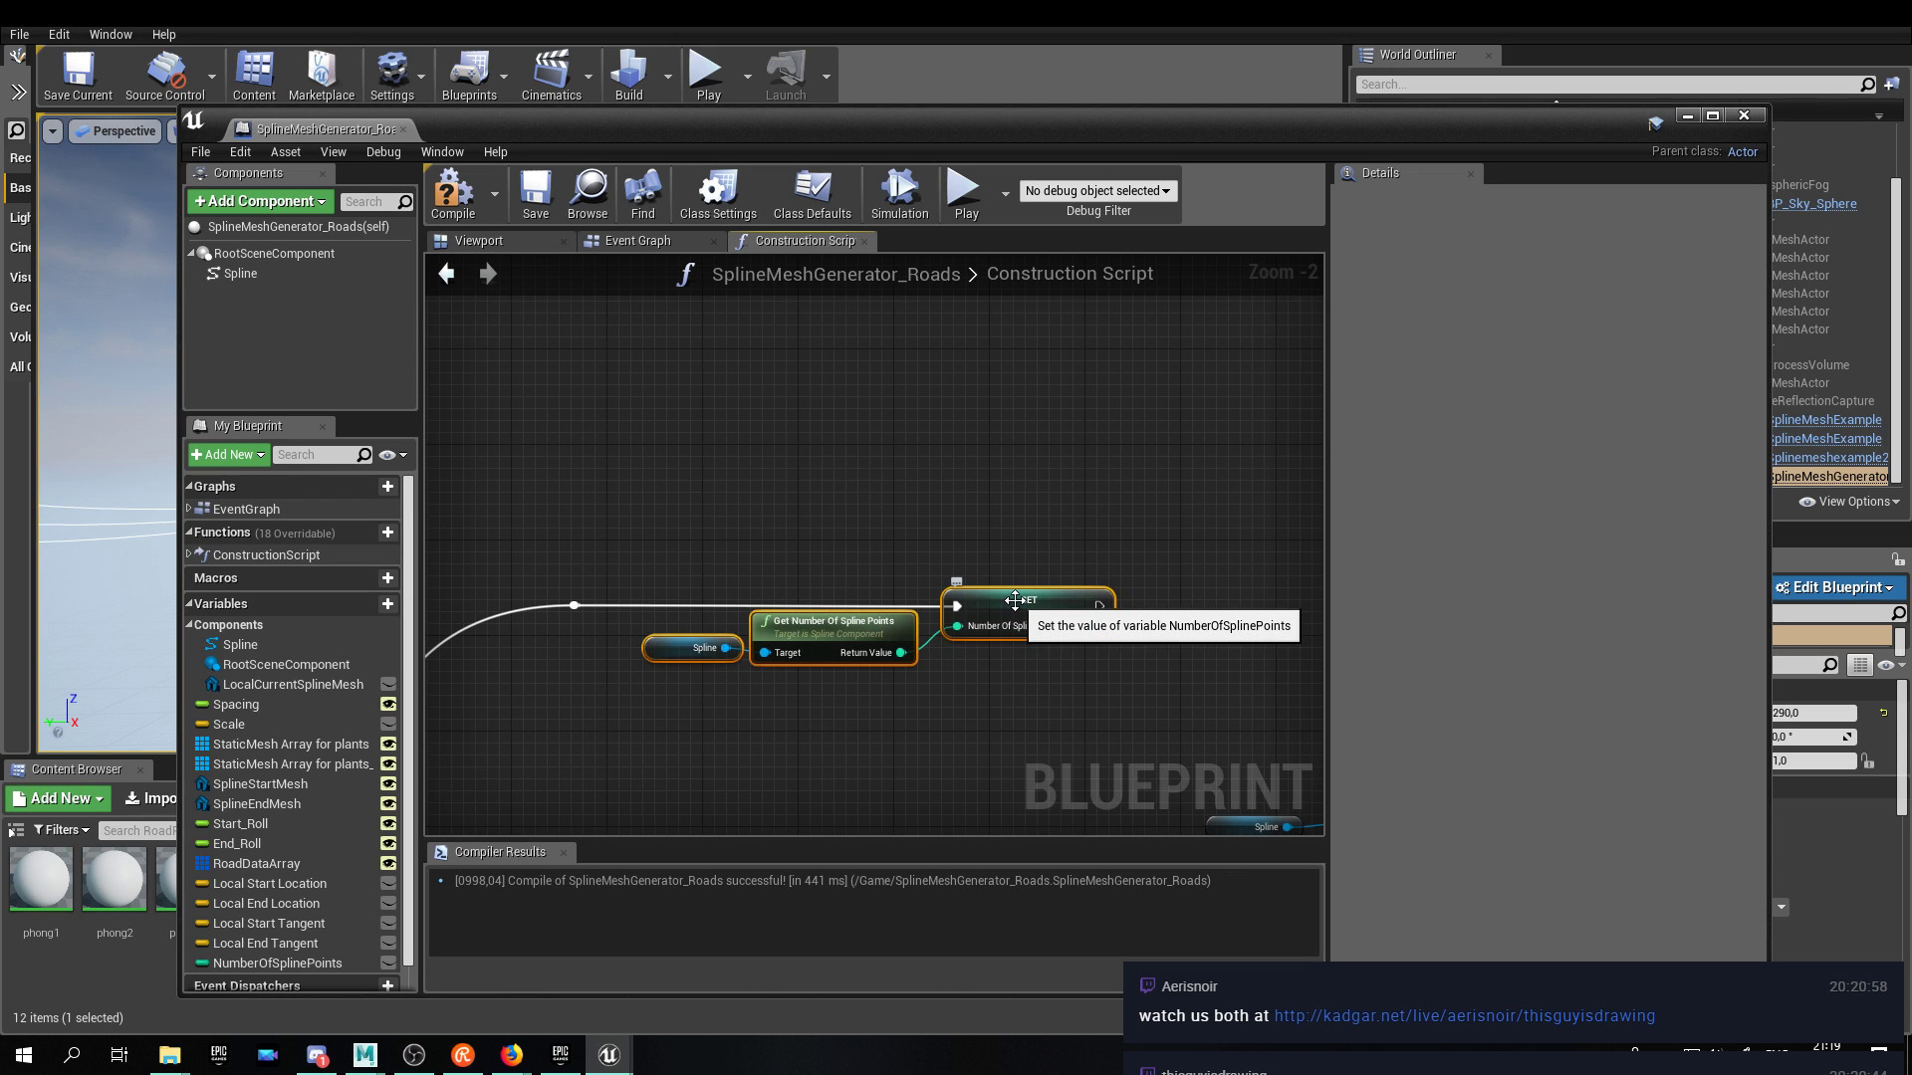
right_click(1013, 600)
left_click(1095, 364)
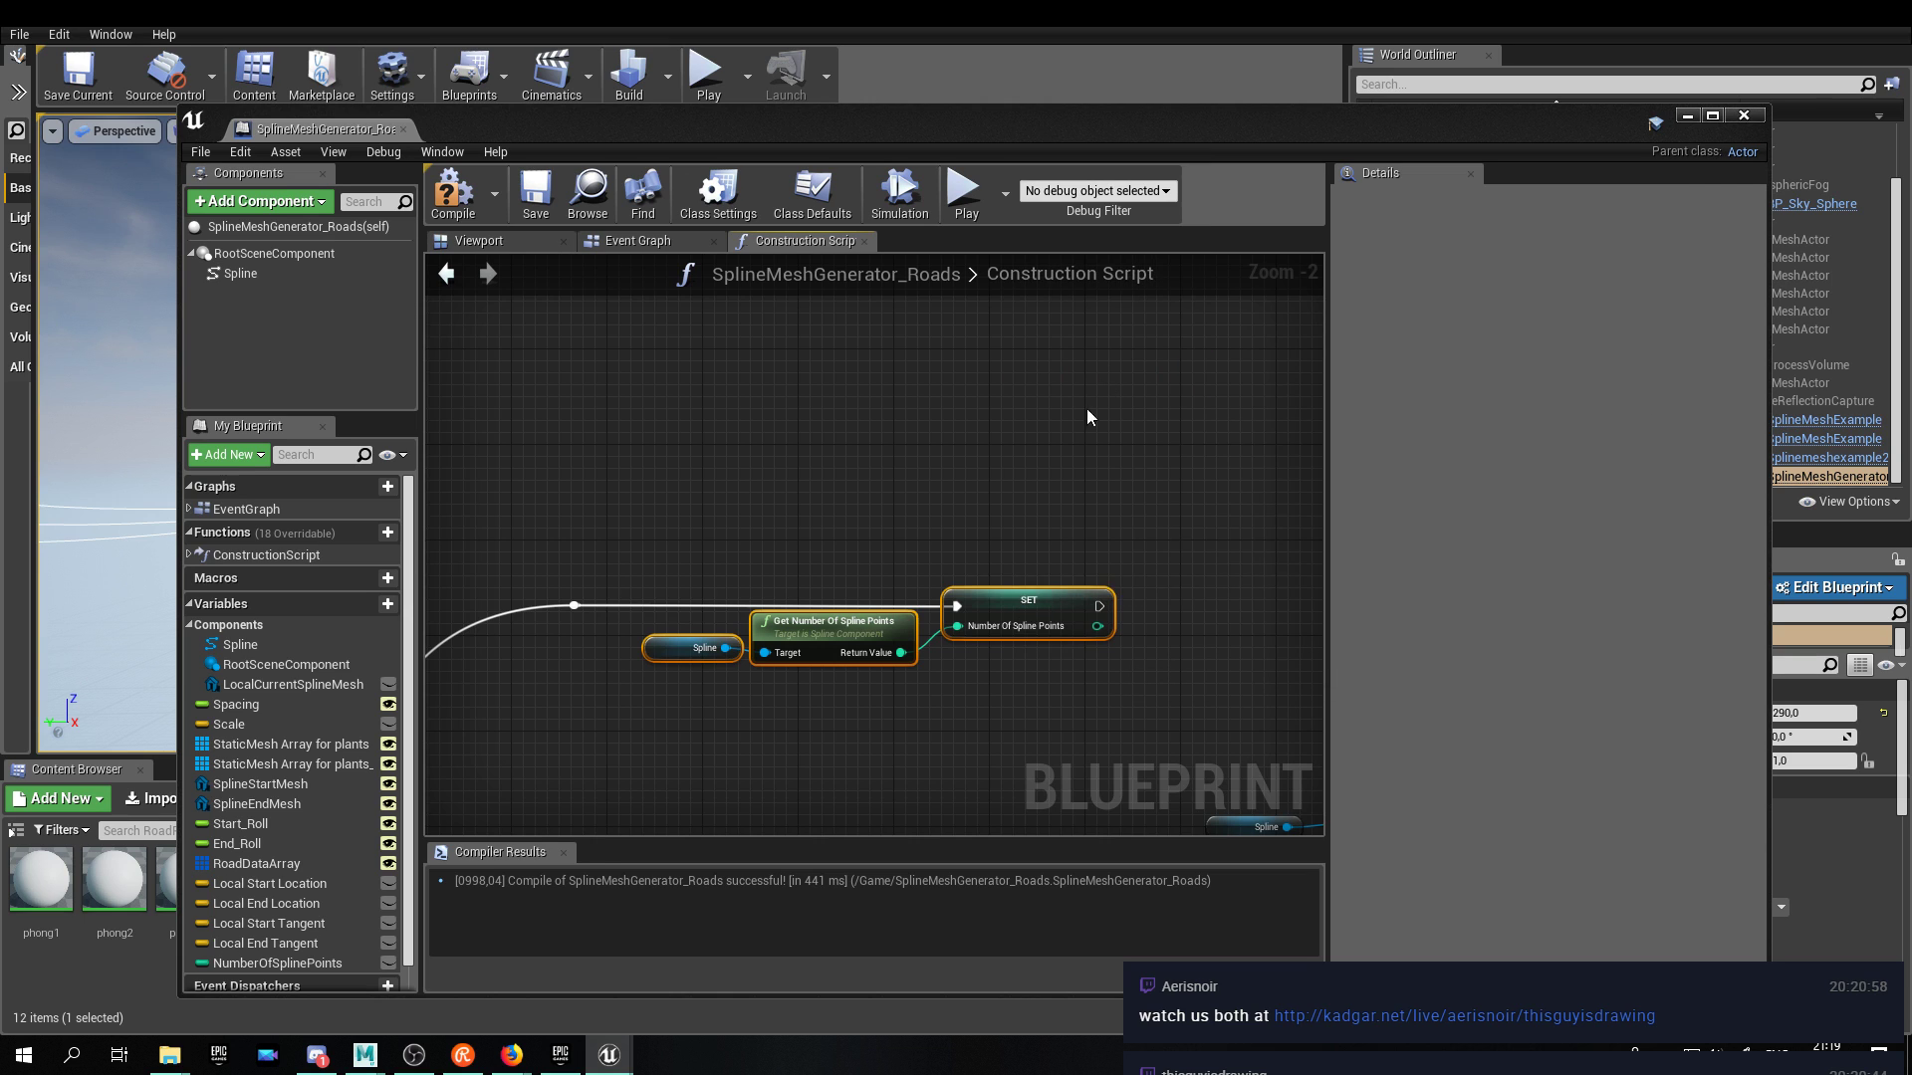
left_click_drag(766, 605, 752, 592)
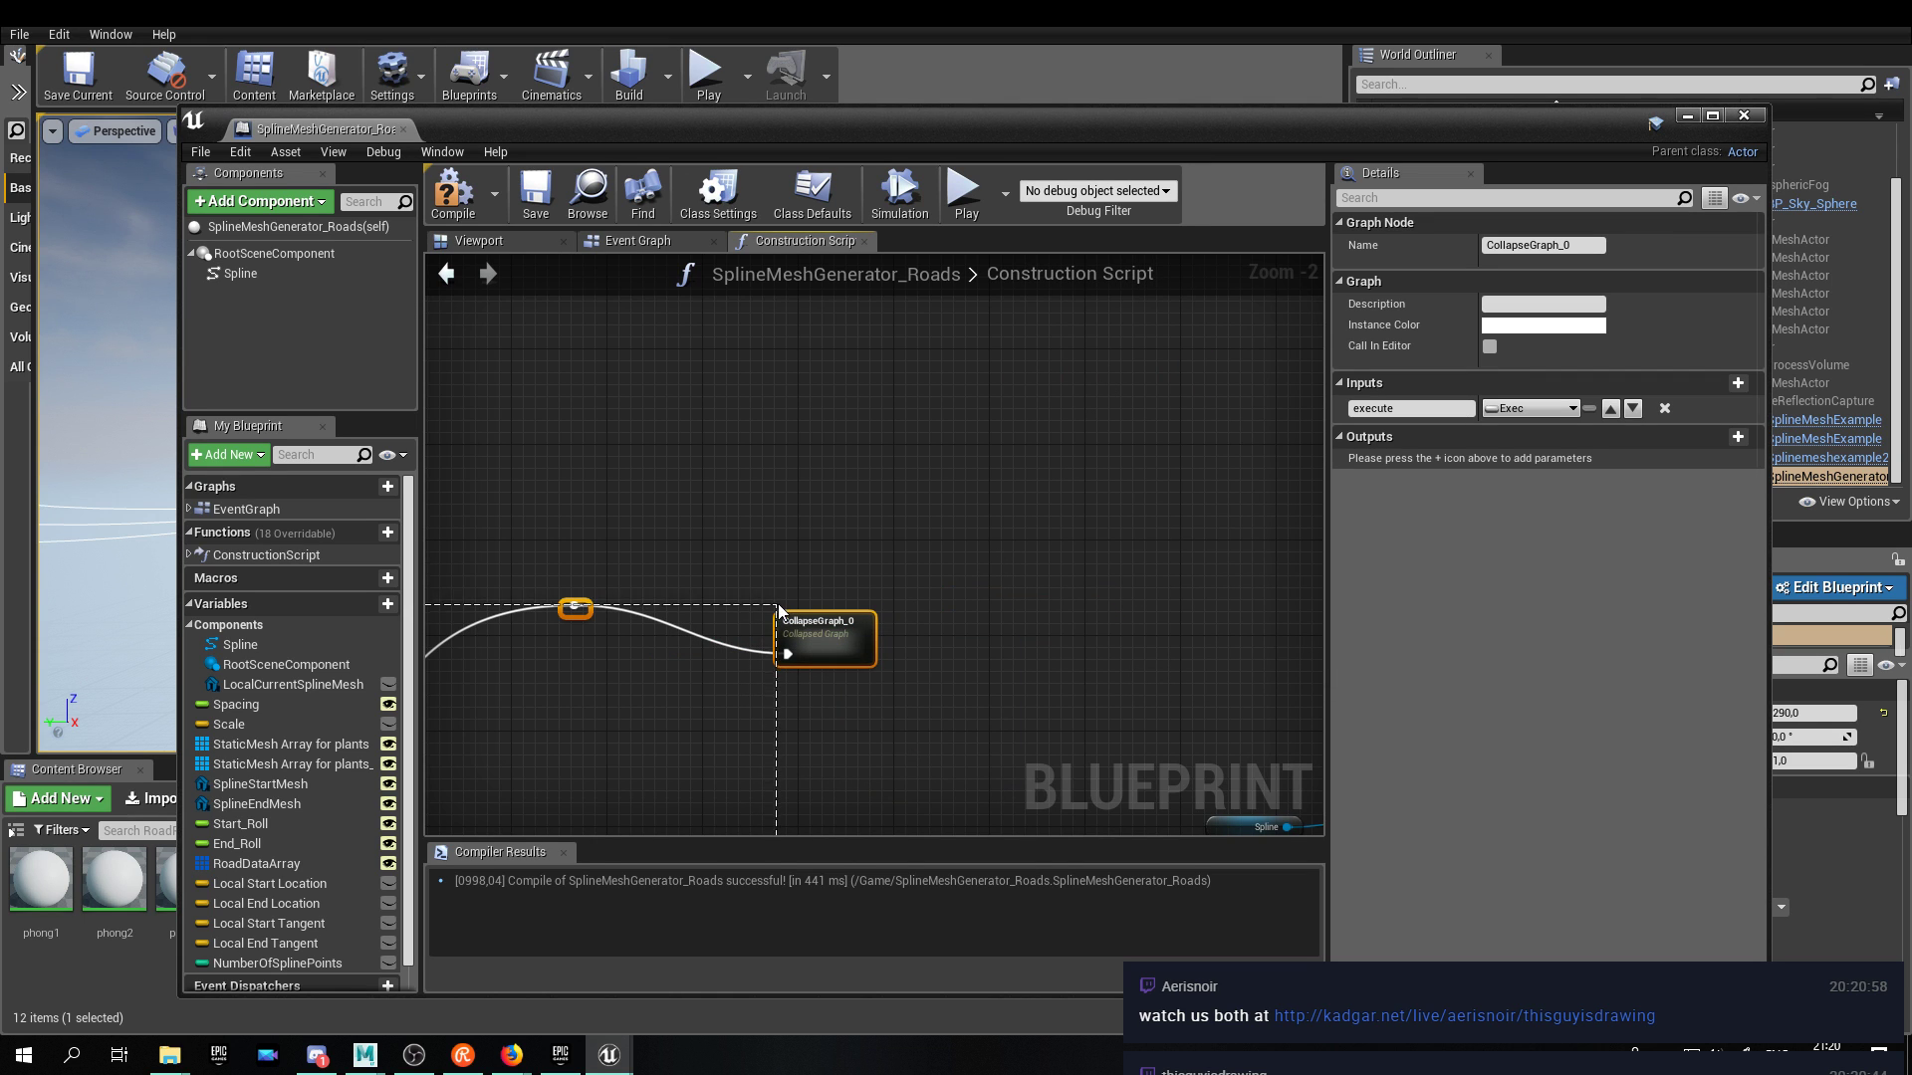
double_click(838, 618)
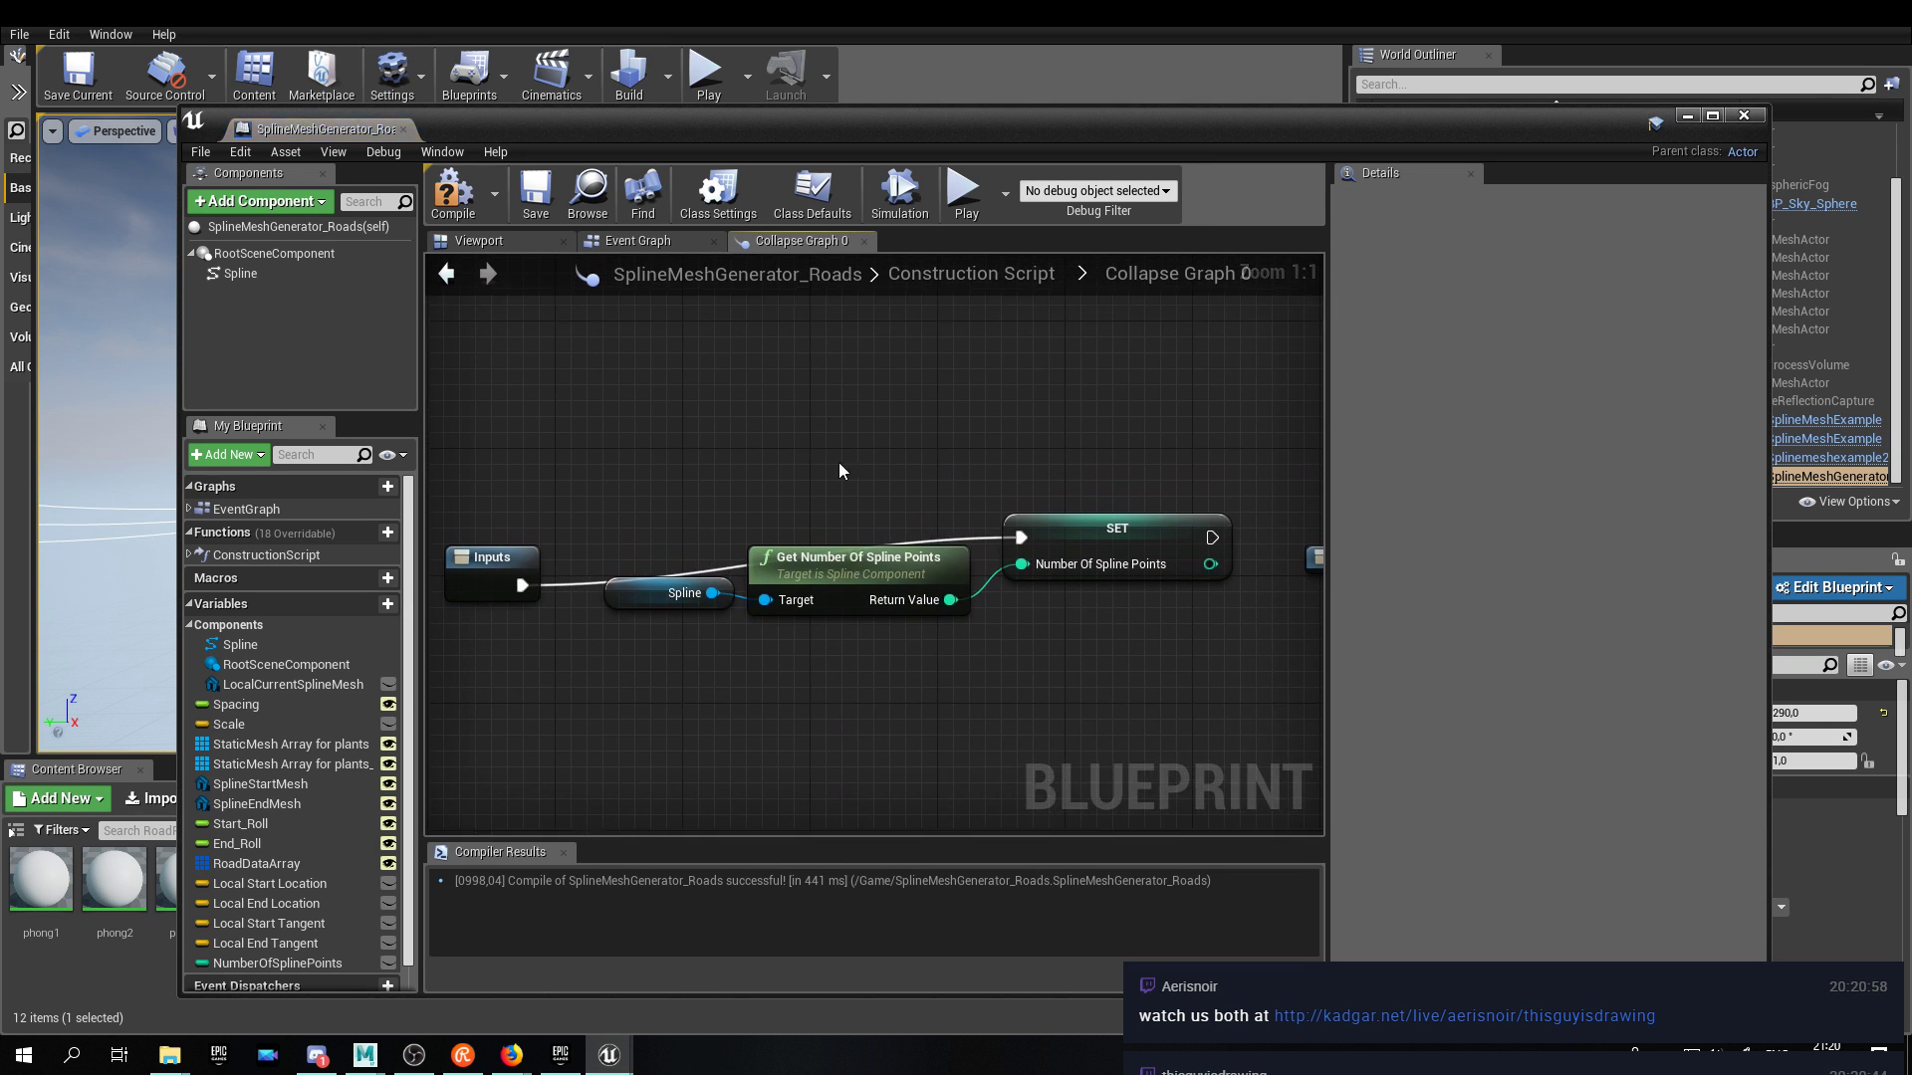
left_click(996, 274)
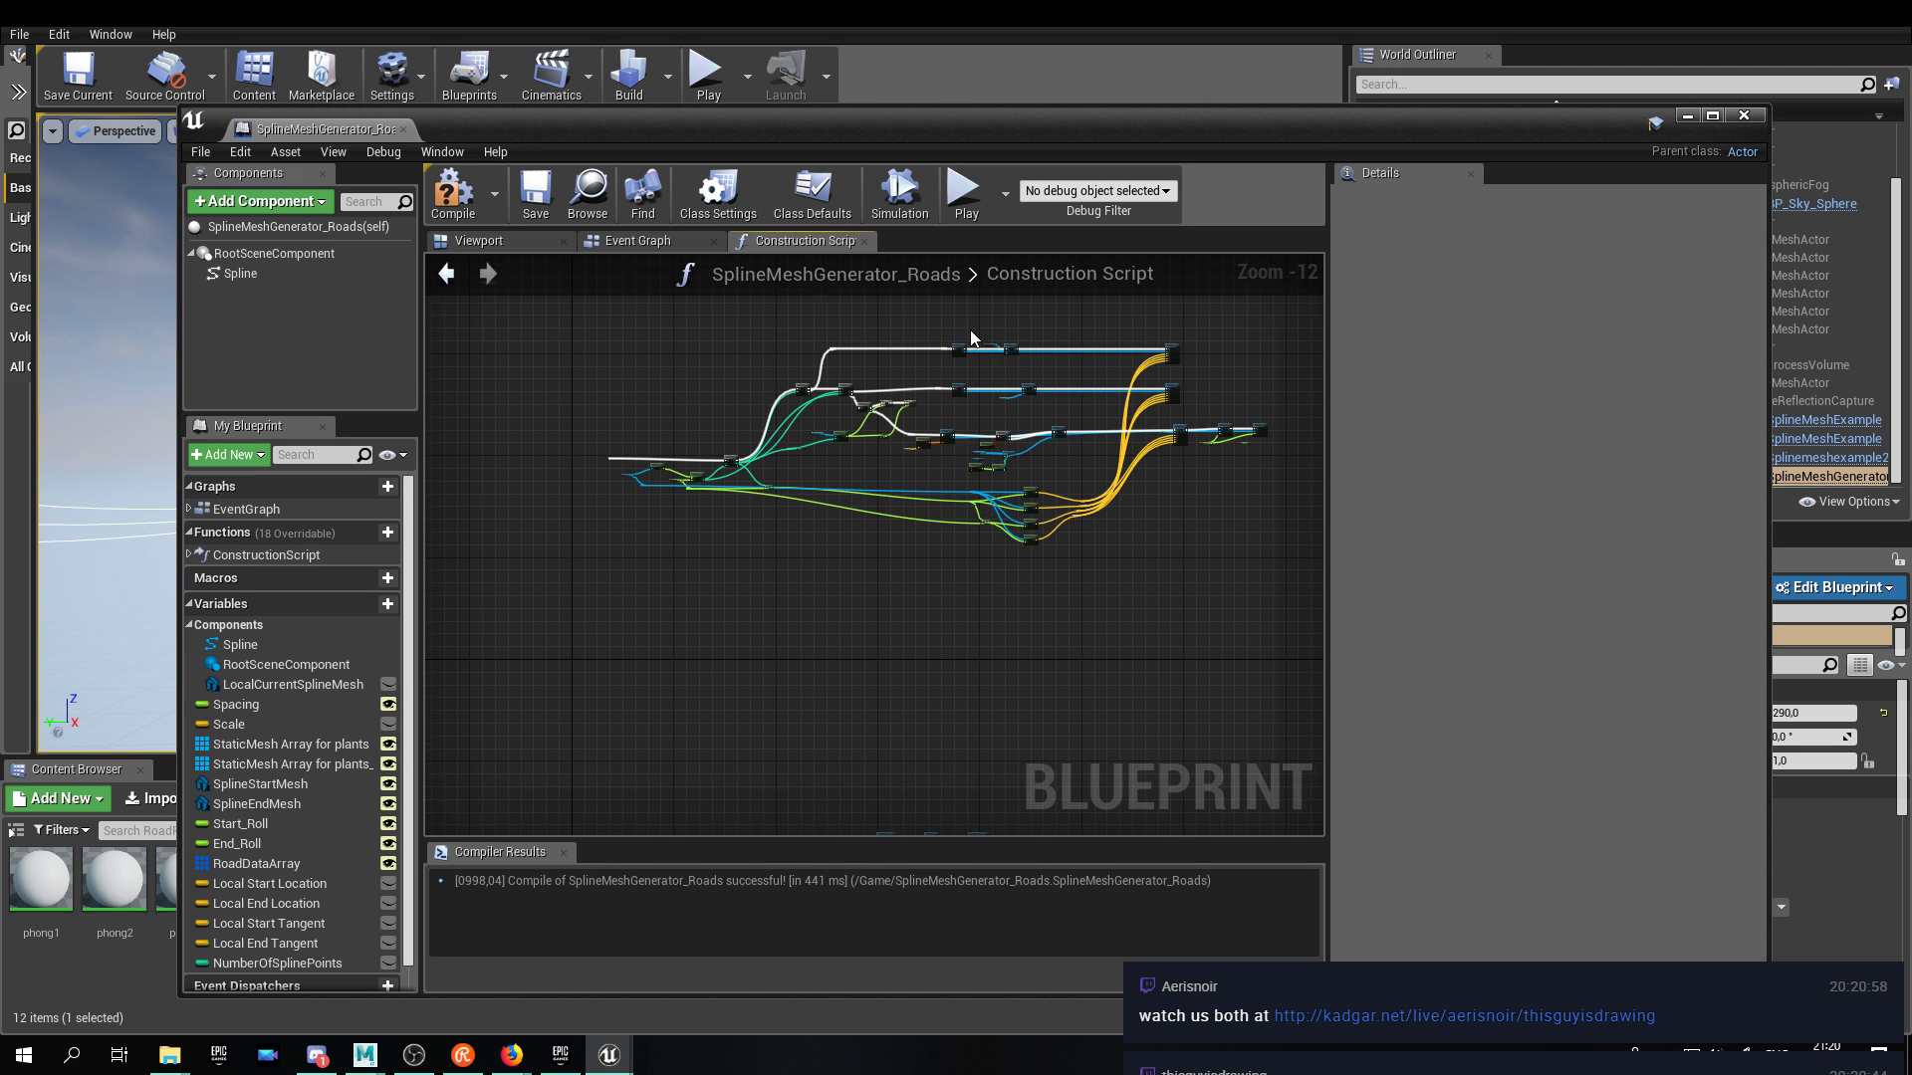
Rename the new collapsed graph node to GetNumberOfSplinePoints.
scroll(897, 480, "down", 1)
scroll(1008, 589, "up", 9)
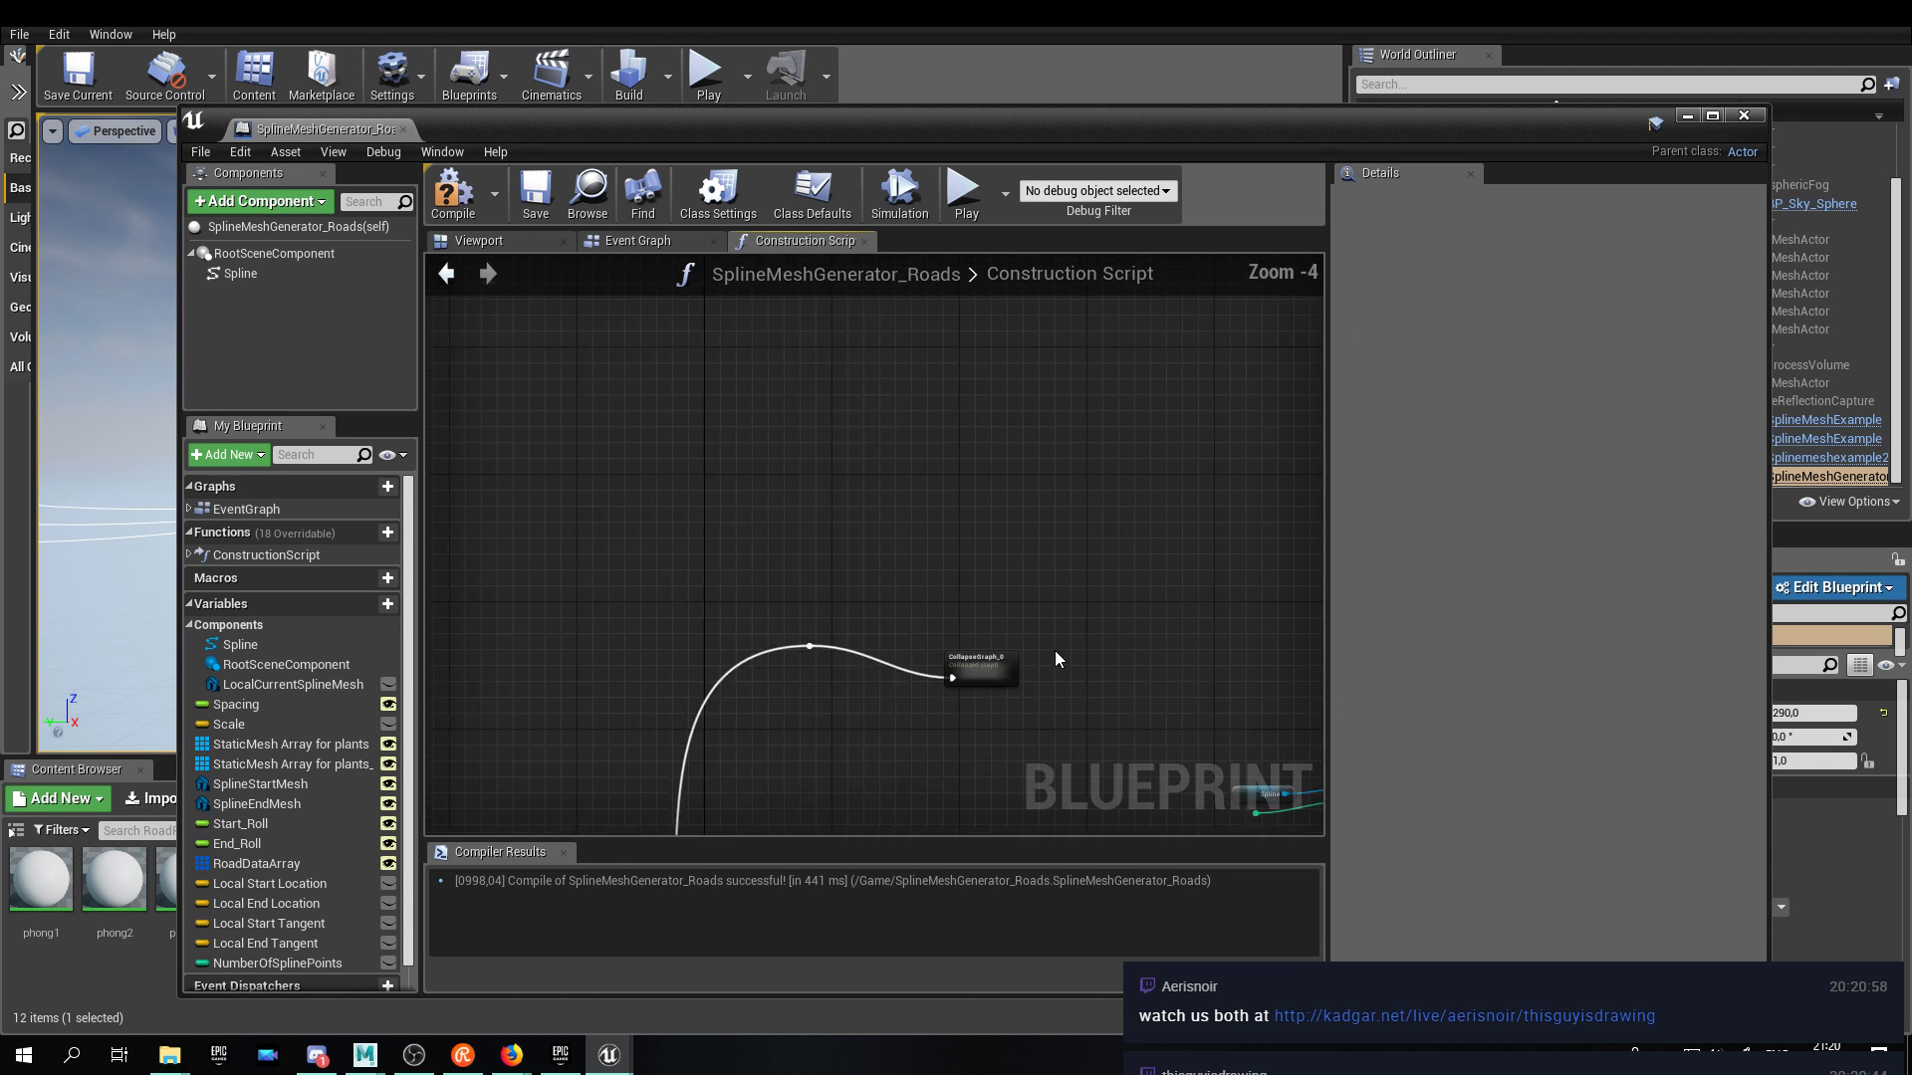
left_click(953, 671)
left_click(1588, 245)
left_click_drag(1588, 245, 1442, 241)
type("GetNumberof")
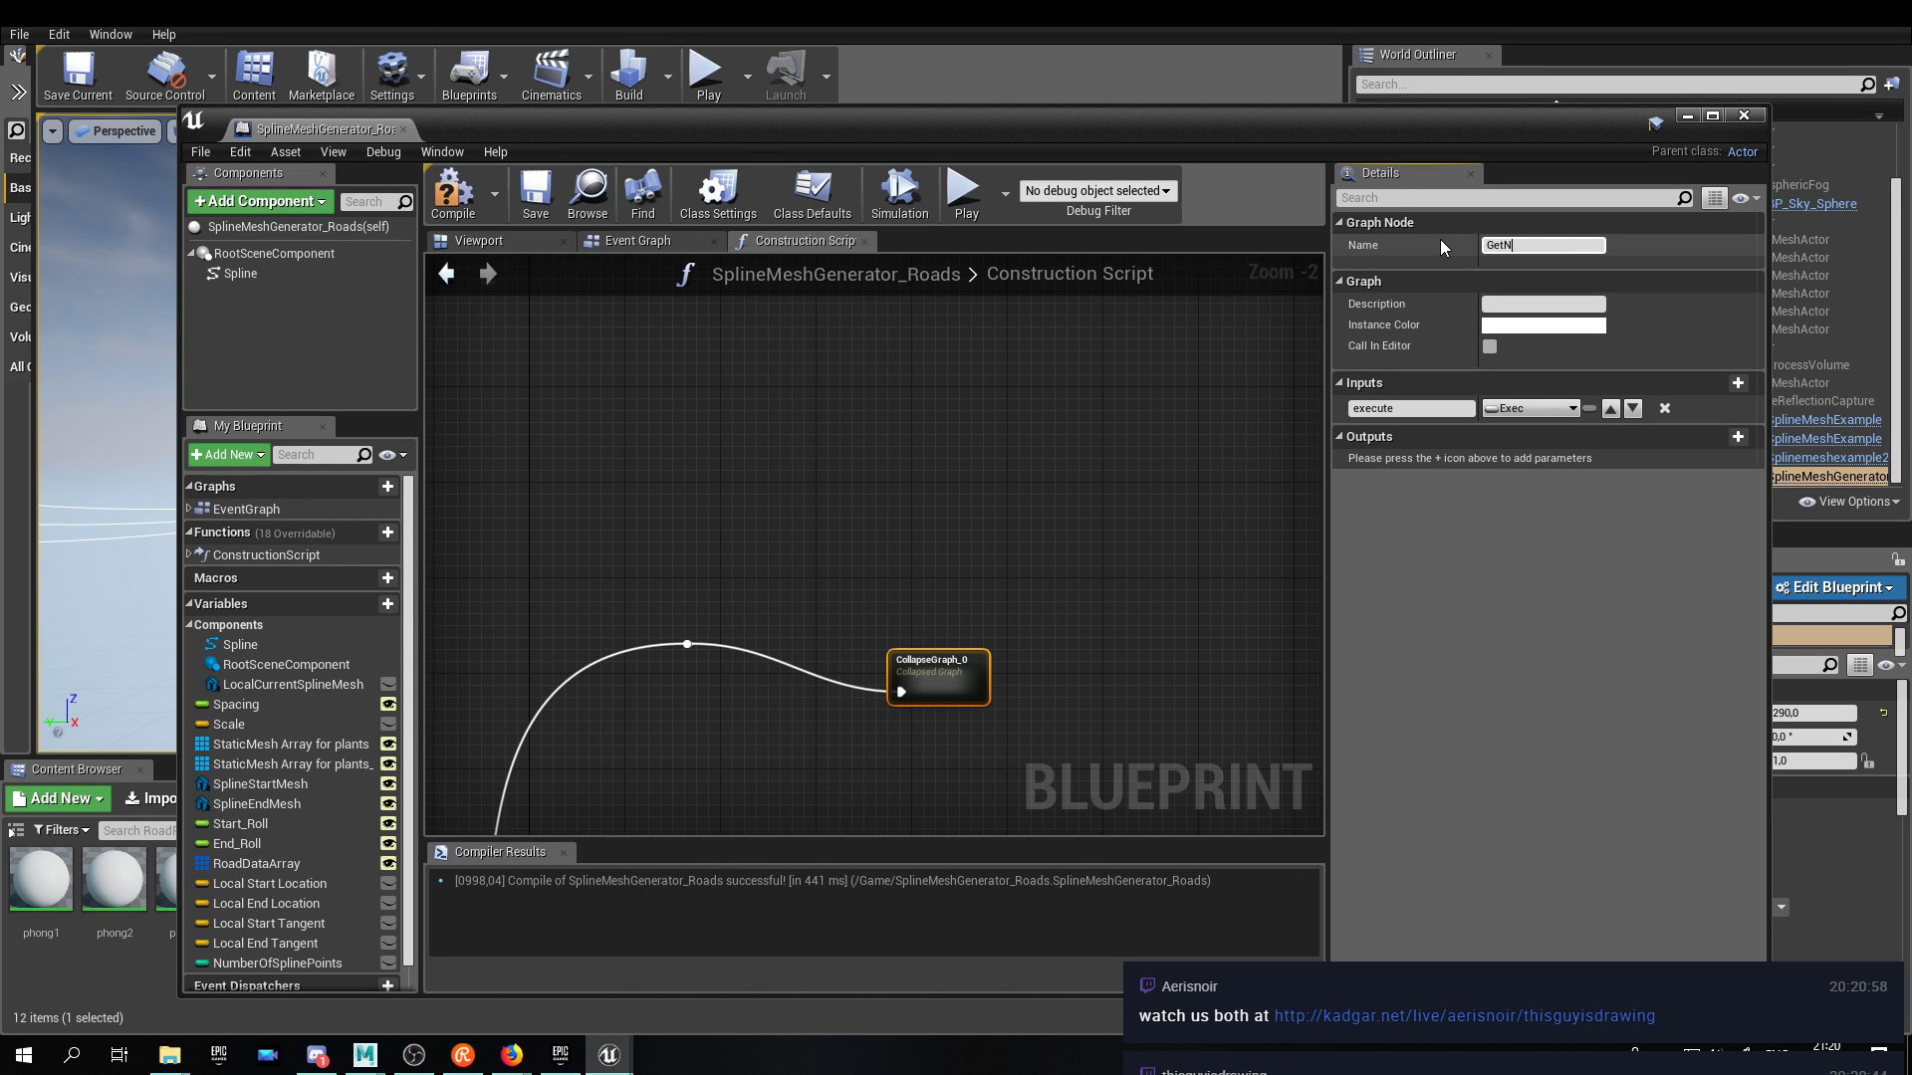
key("BackSpace")
key("BackSpace")
type("OfSplinePoints")
key("Return")
Align GetNumberOfSplinePoints with its reroute node and compile the blueprint.
left_click_drag(970, 666, 874, 620)
right_click_drag(936, 713, 1150, 466)
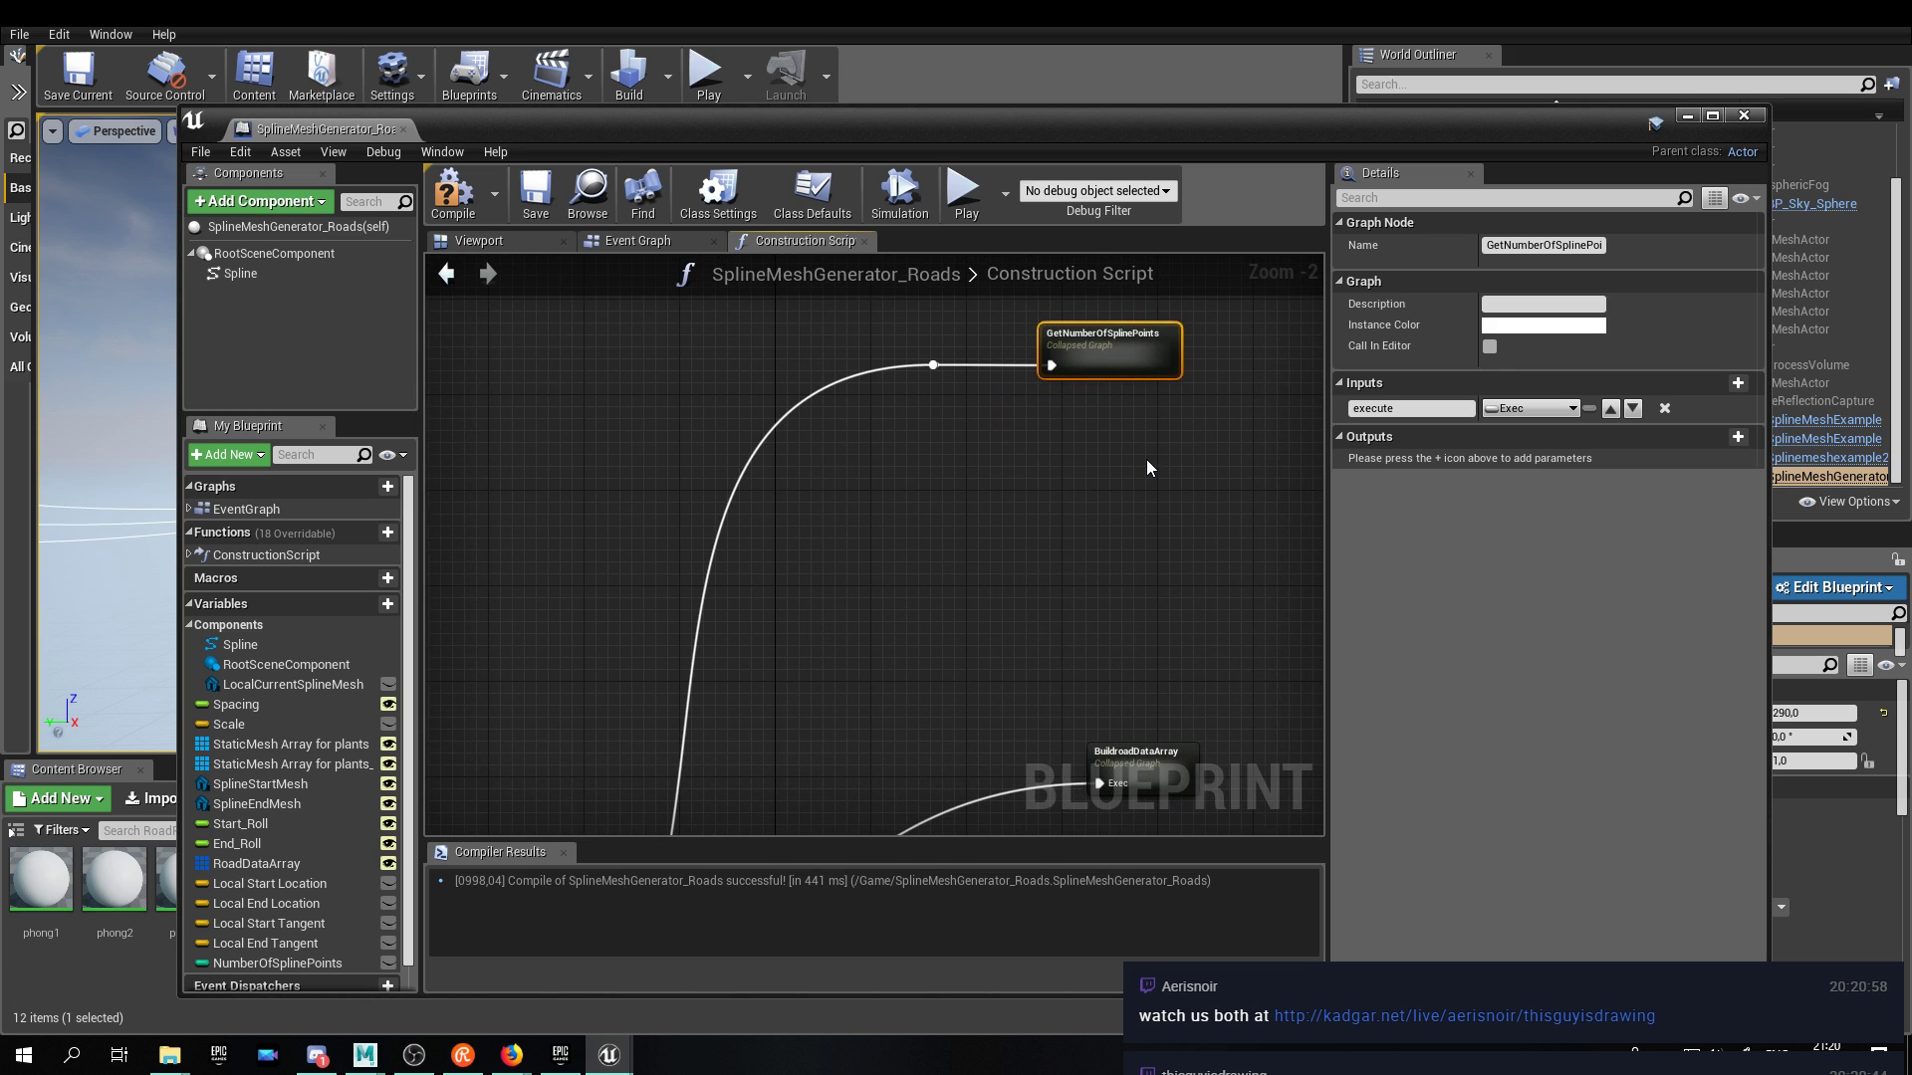
key("F7")
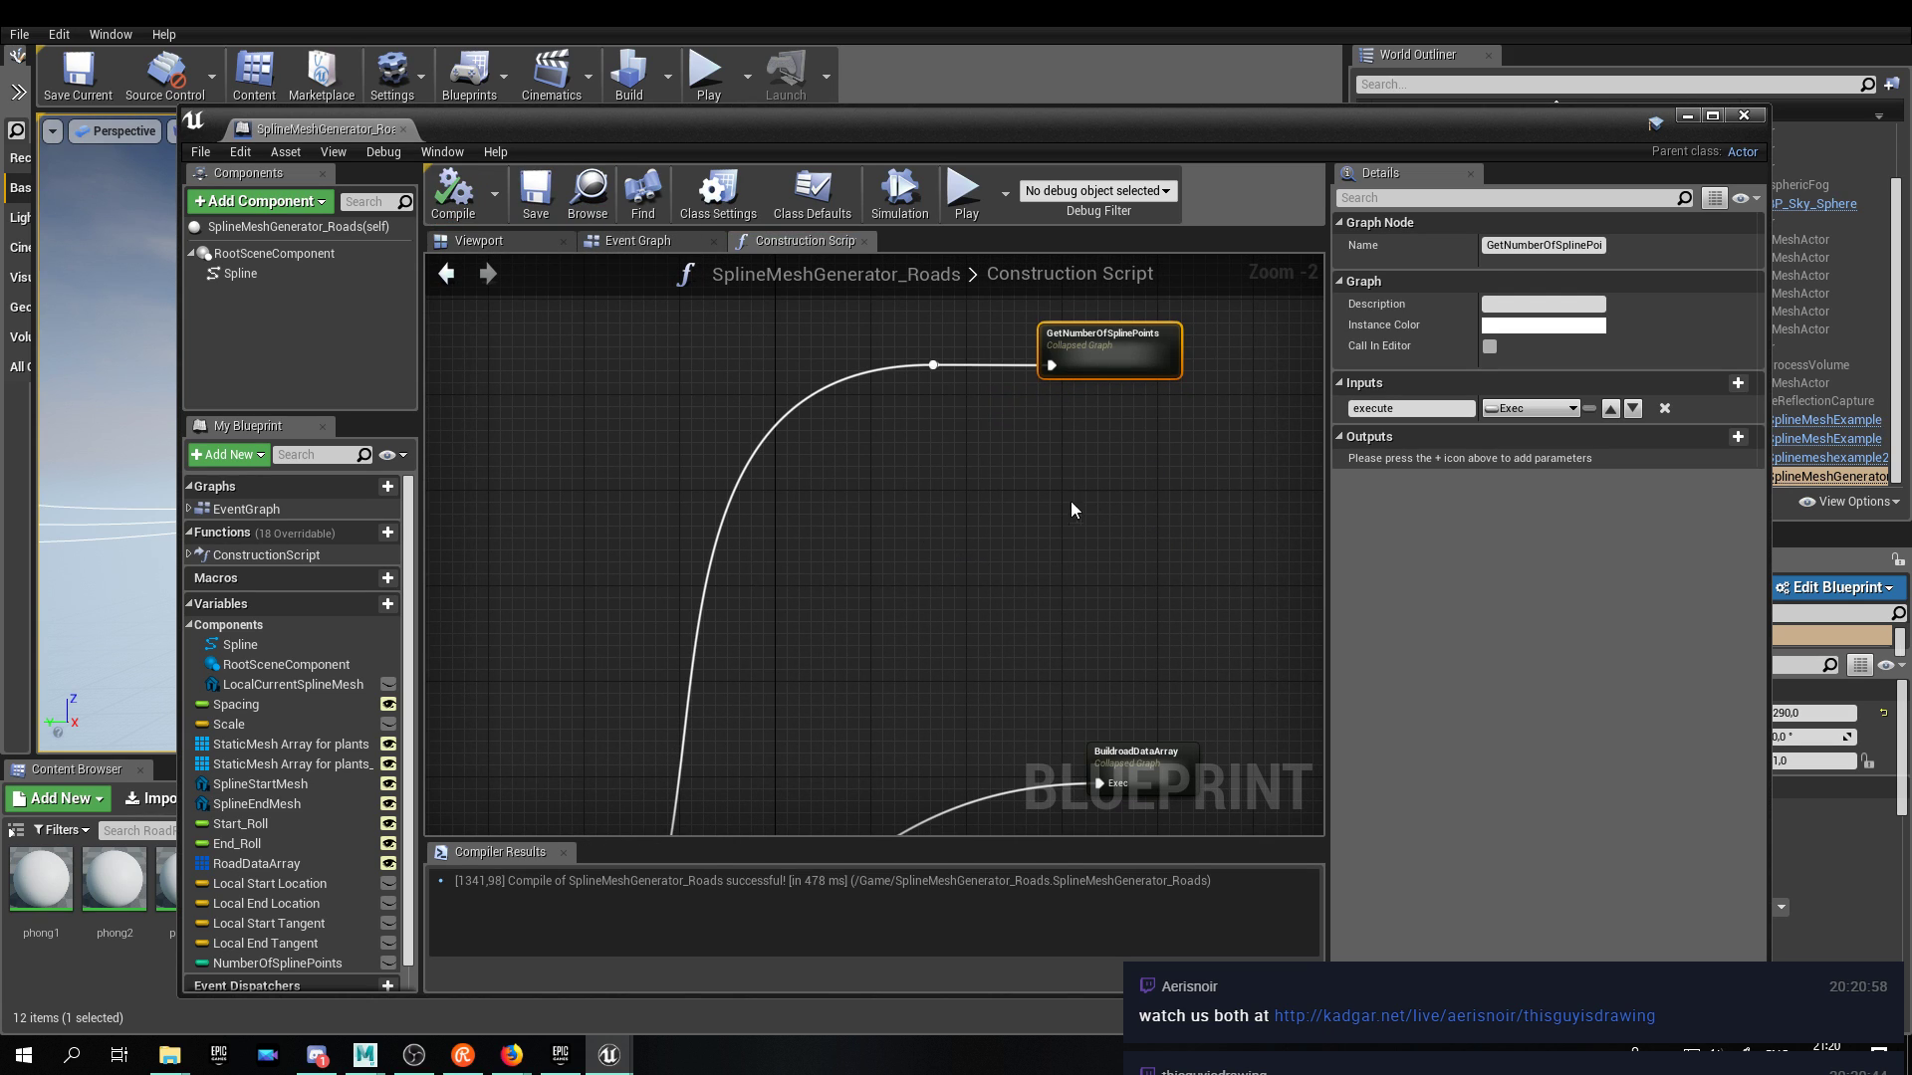
Move BuildroadDataArray up and to the left, closer beneath GetNumberOfSplinePoints.
right_click_drag(985, 582, 873, 635)
left_click_drag(988, 767, 974, 645)
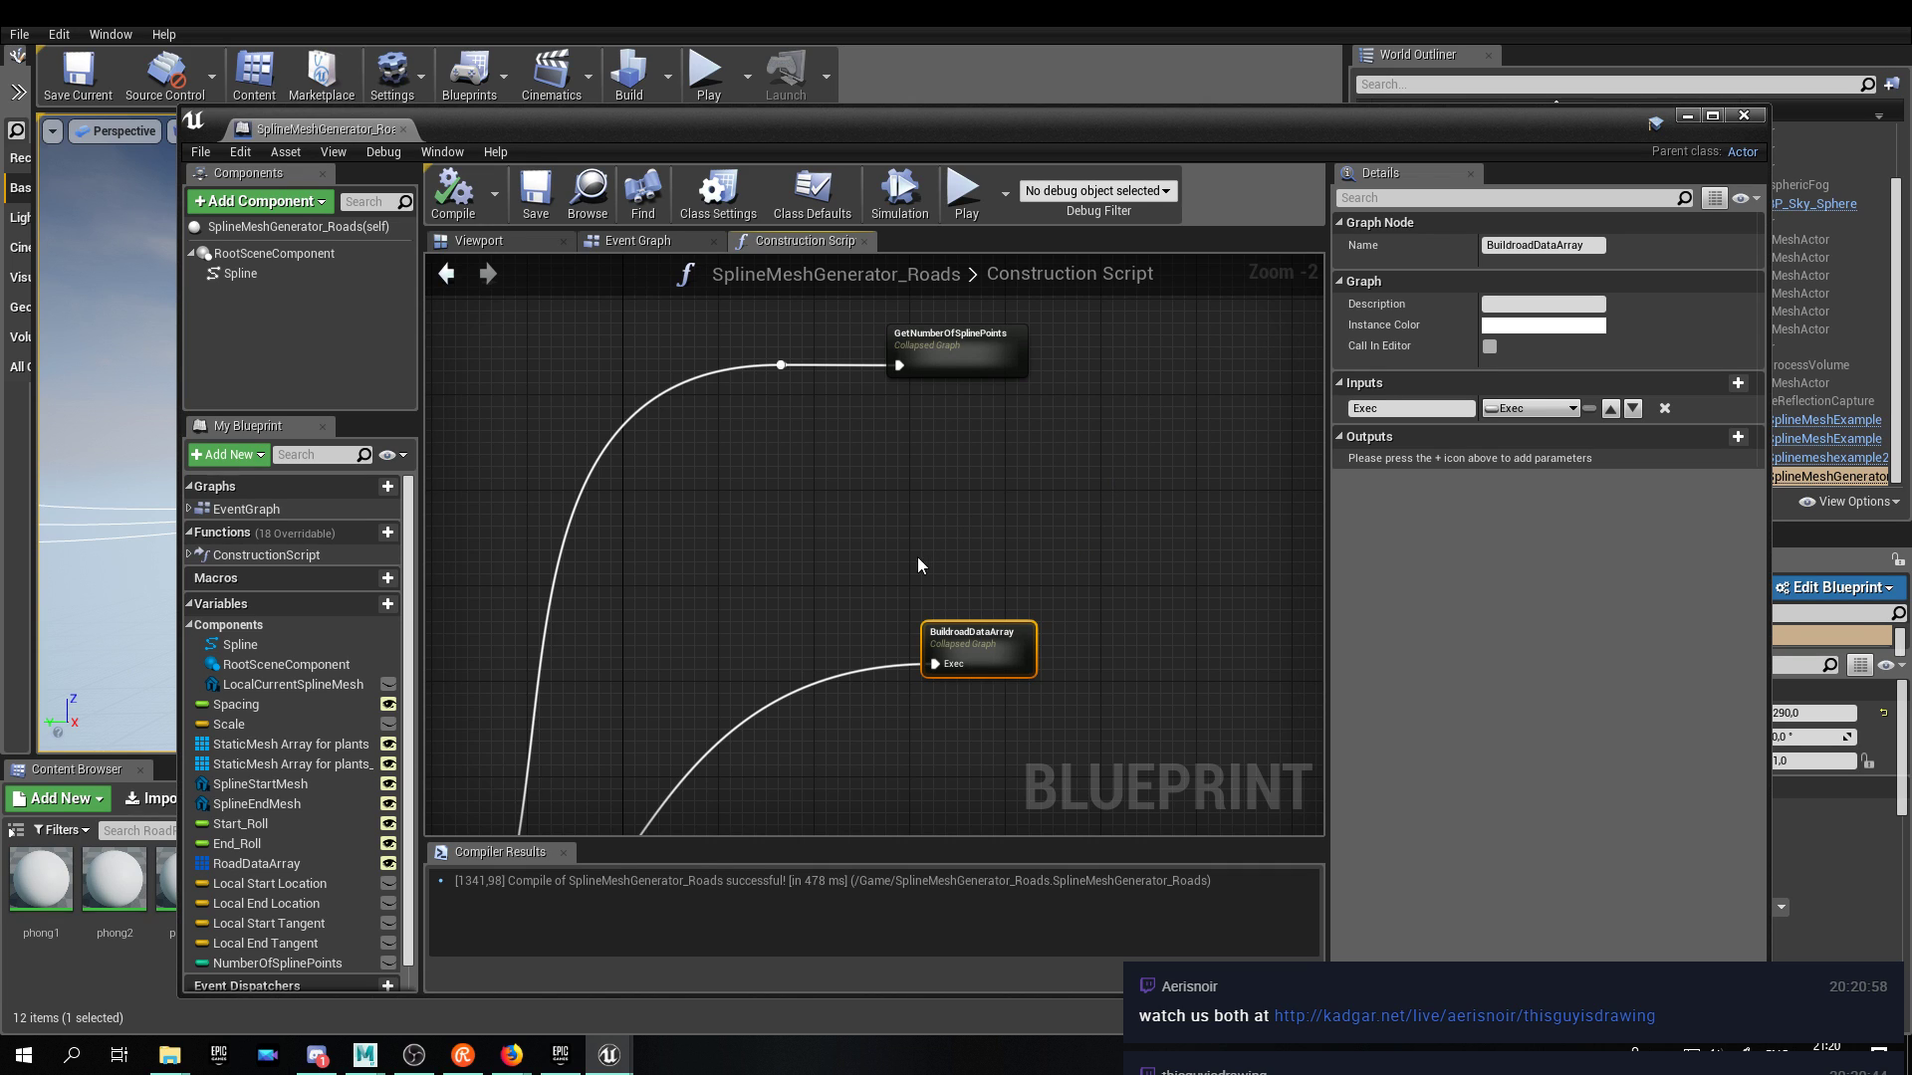
right_click_drag(941, 499, 908, 541)
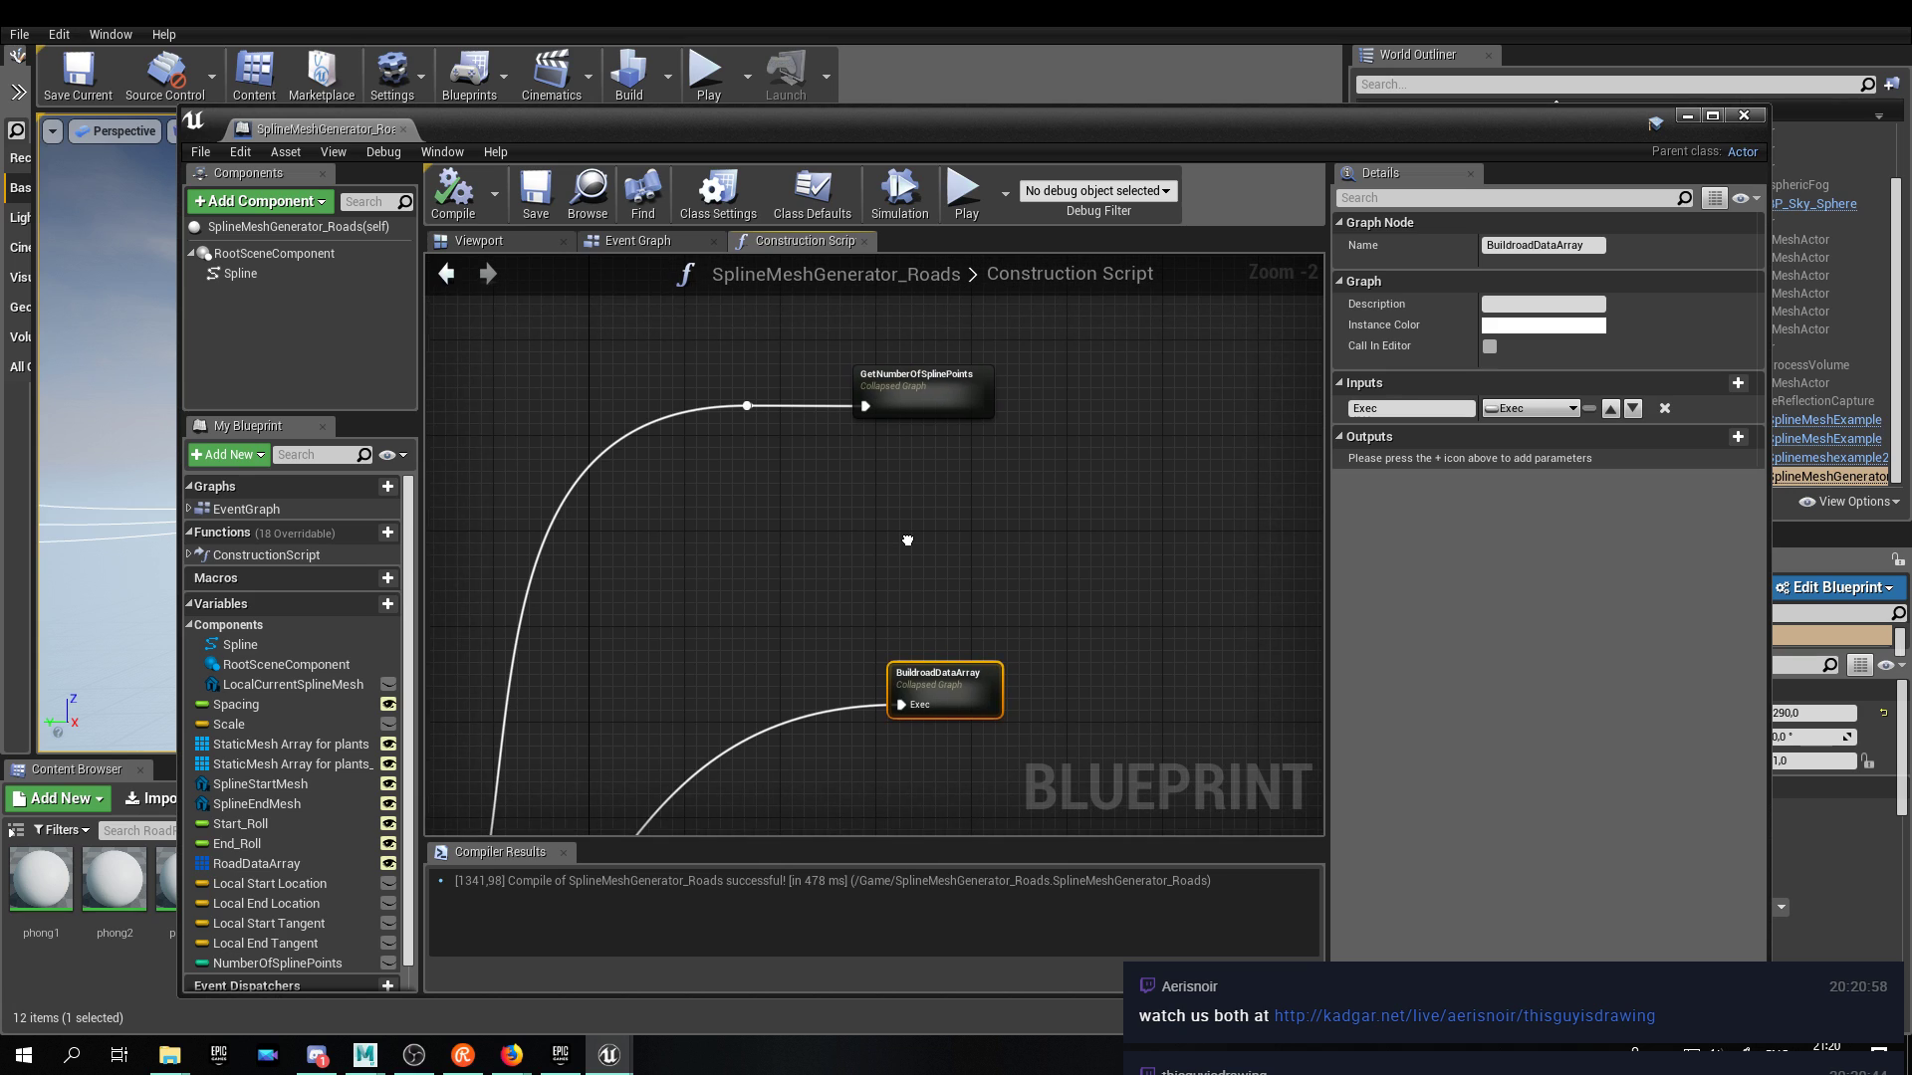
left_click_drag(926, 665, 846, 672)
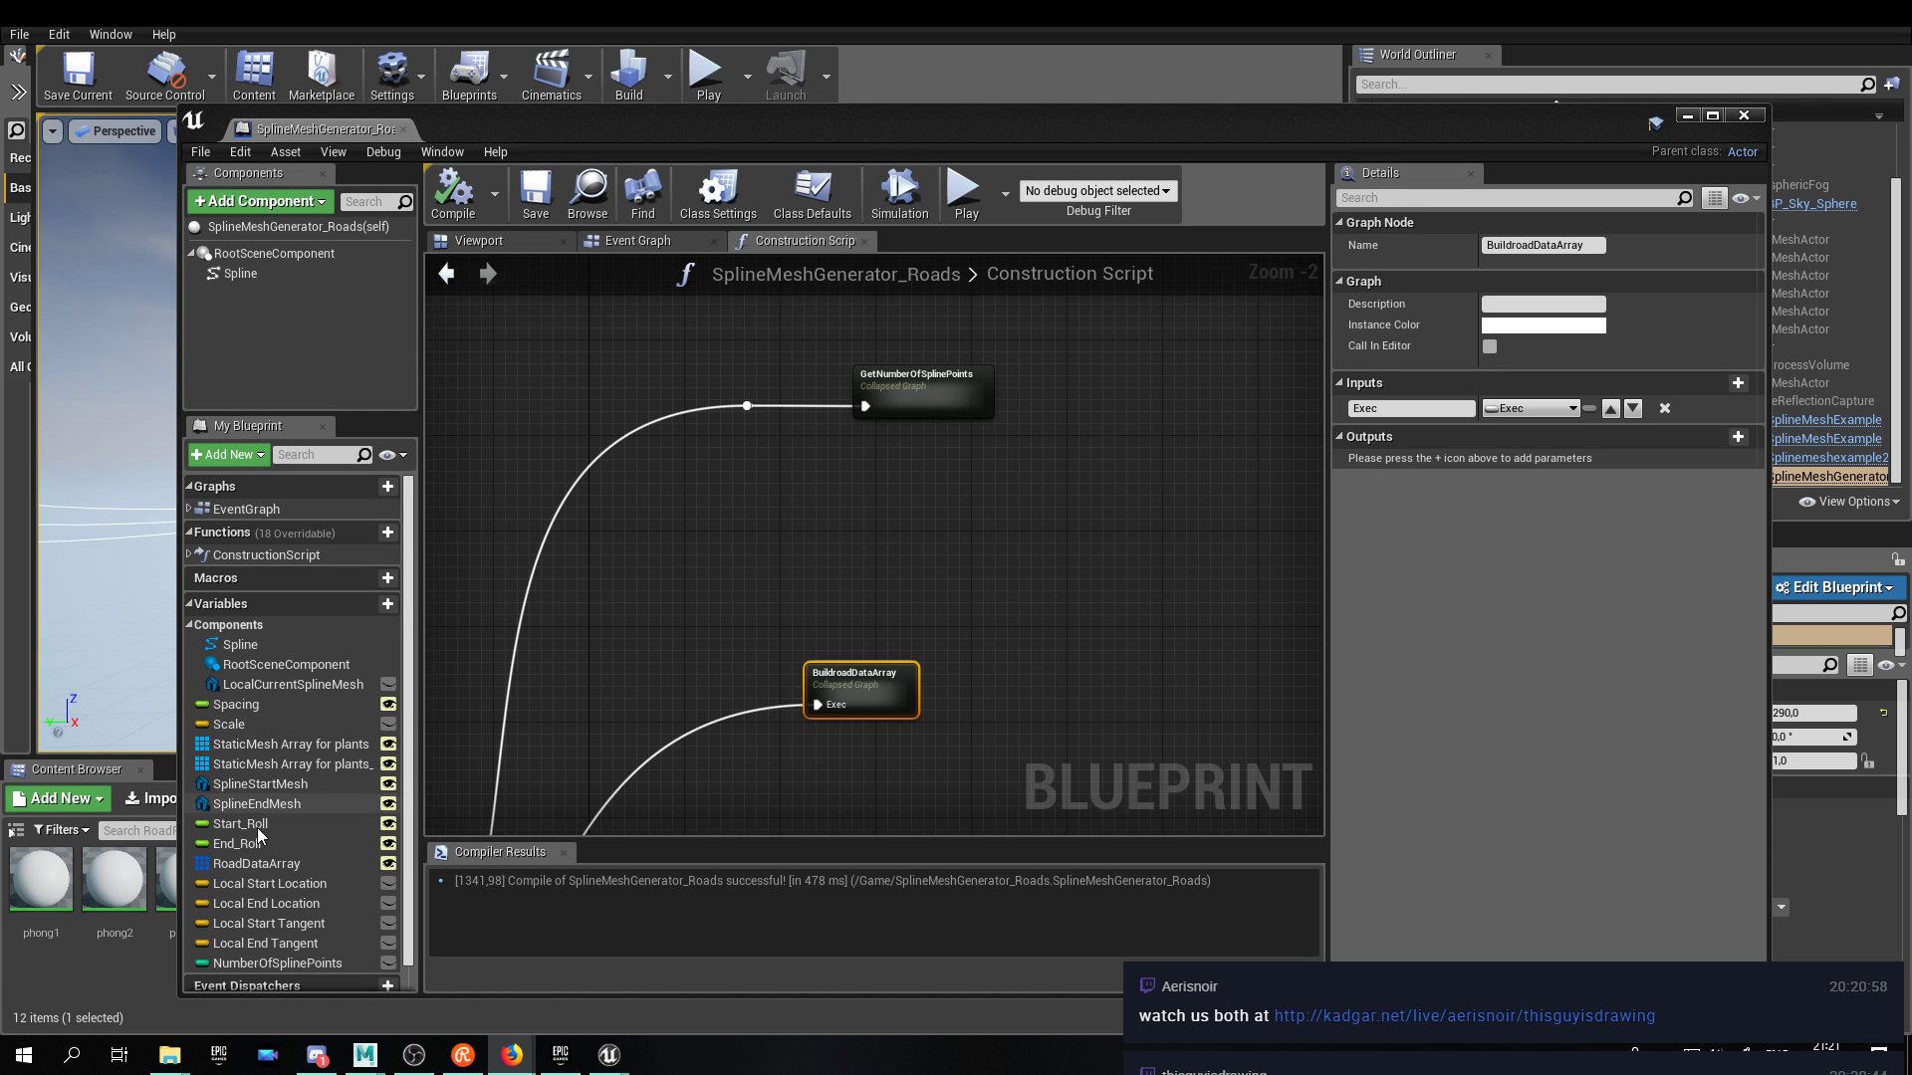
Open the BuildroadDataArray graph and examine how the Road Data Array length is compared with the number of spline points.
mouse_move(259, 862)
left_mouse_down()
mouse_move(958, 662)
mouse_move(290, 830)
mouse_move(279, 864)
left_mouse_up()
double_click(889, 709)
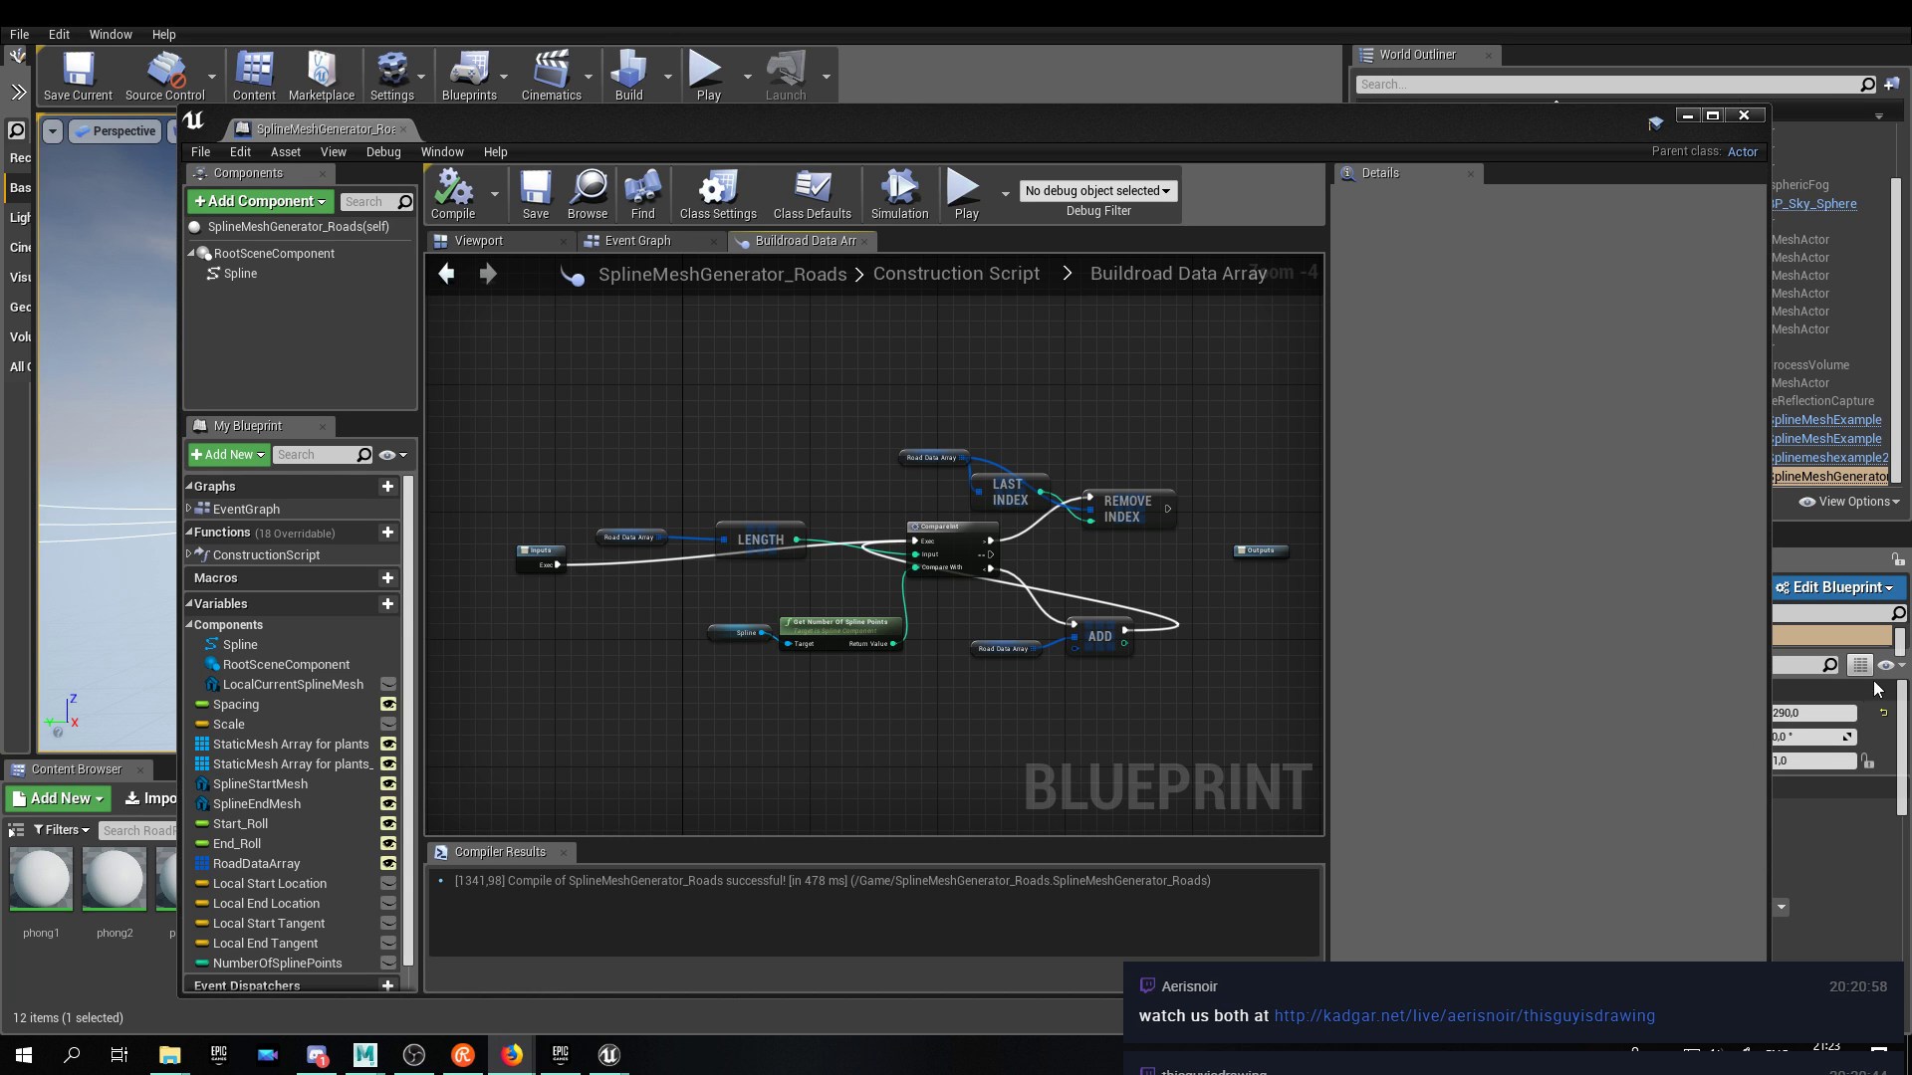
right_click_drag(798, 676, 717, 705)
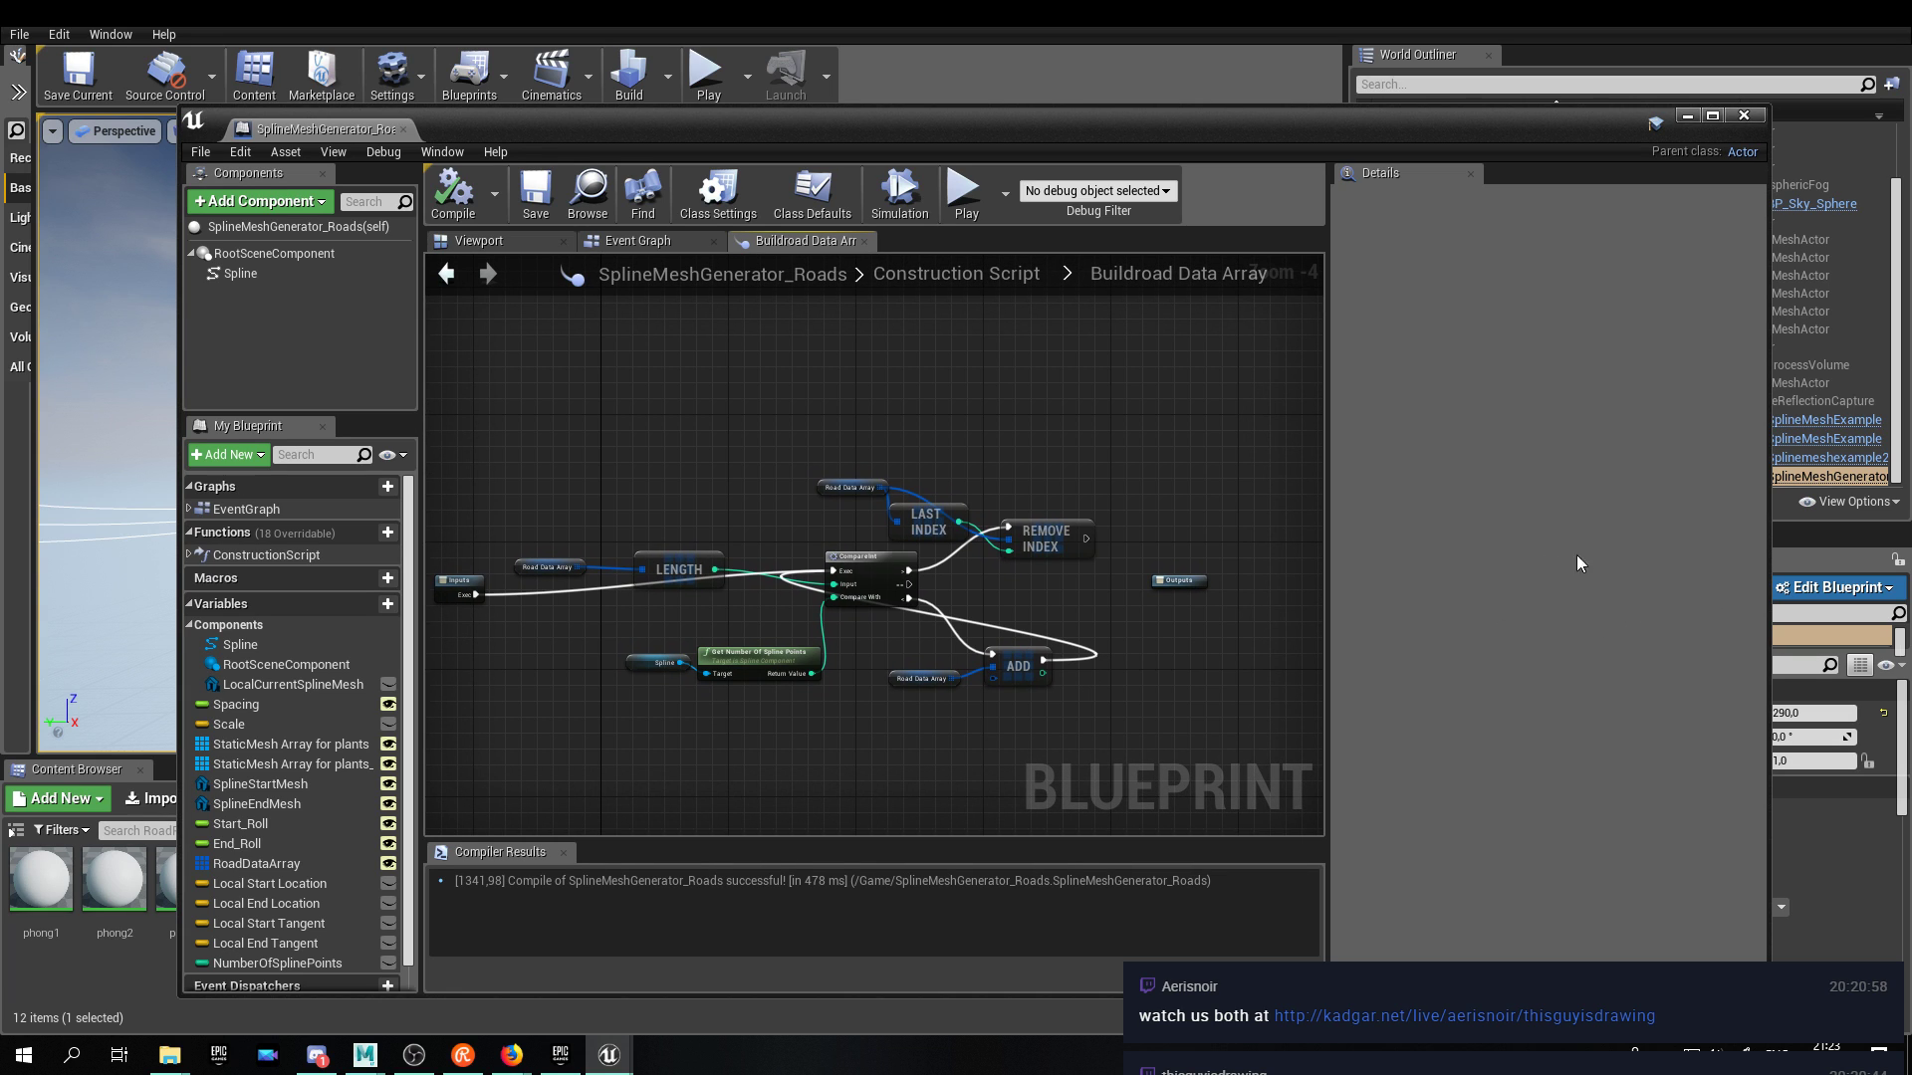
scroll(928, 458, "up", 2)
right_click_drag(941, 404, 1059, 453)
right_click_drag(811, 435, 966, 300)
scroll(900, 612, "up", 1)
scroll(819, 623, "up", 1)
right_click_drag(793, 555, 939, 569)
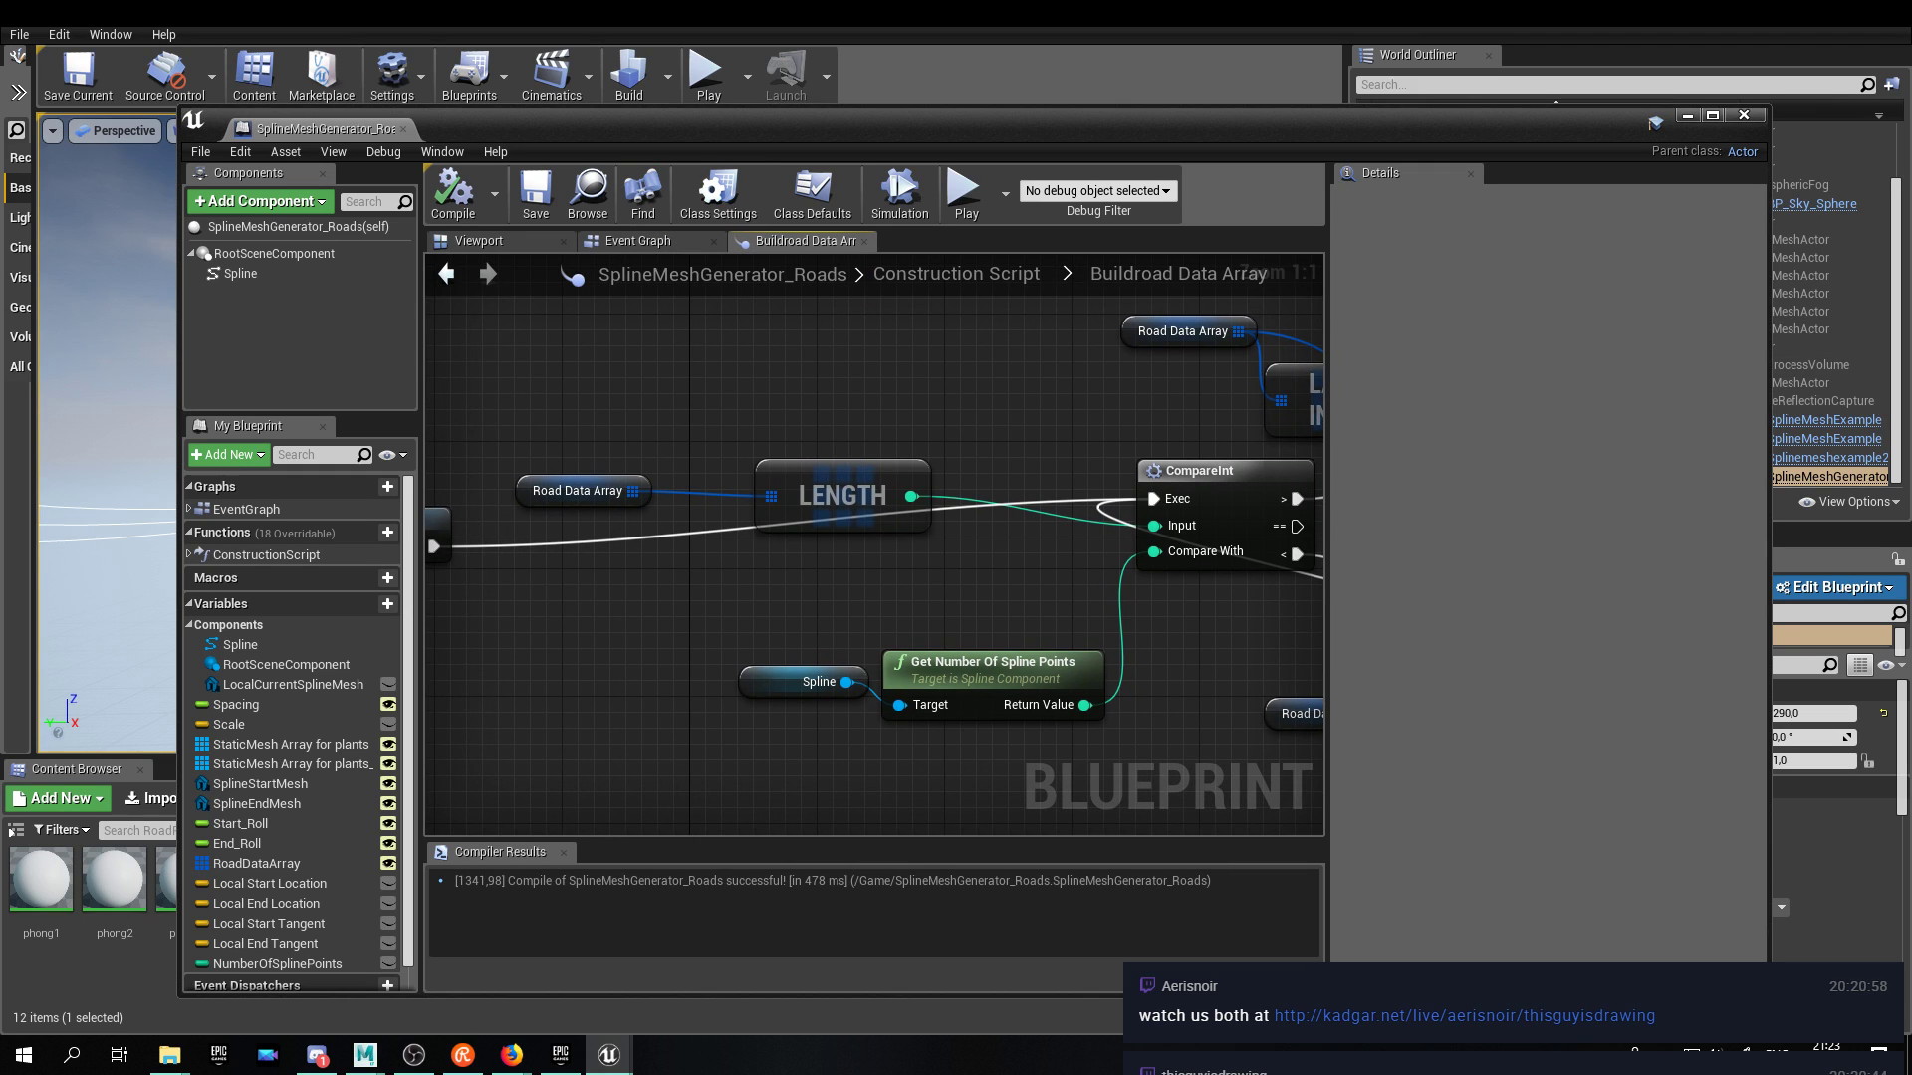
key("alt+Tab")
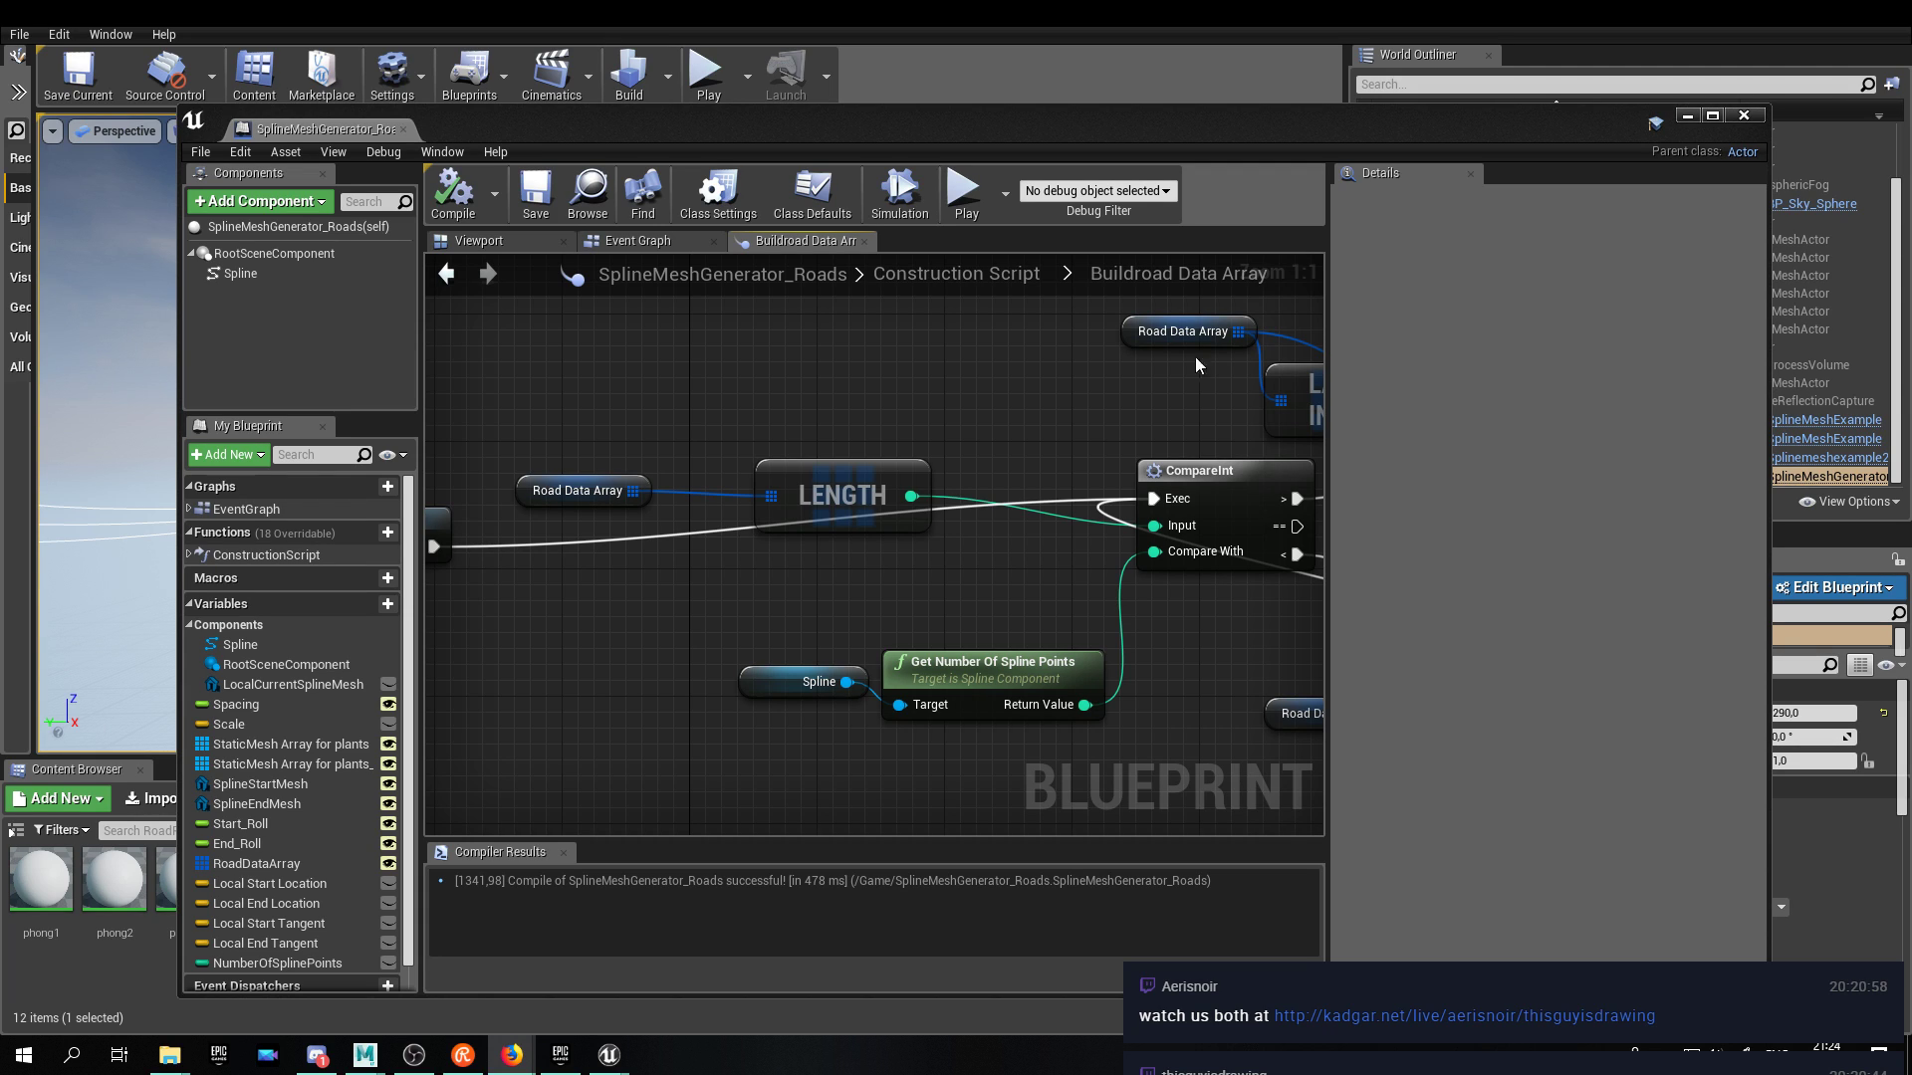
Move the Road Data Array getter and LENGTH node to the right, closer to CompareInt.
left_click(986, 568)
right_click_drag(985, 567, 934, 597)
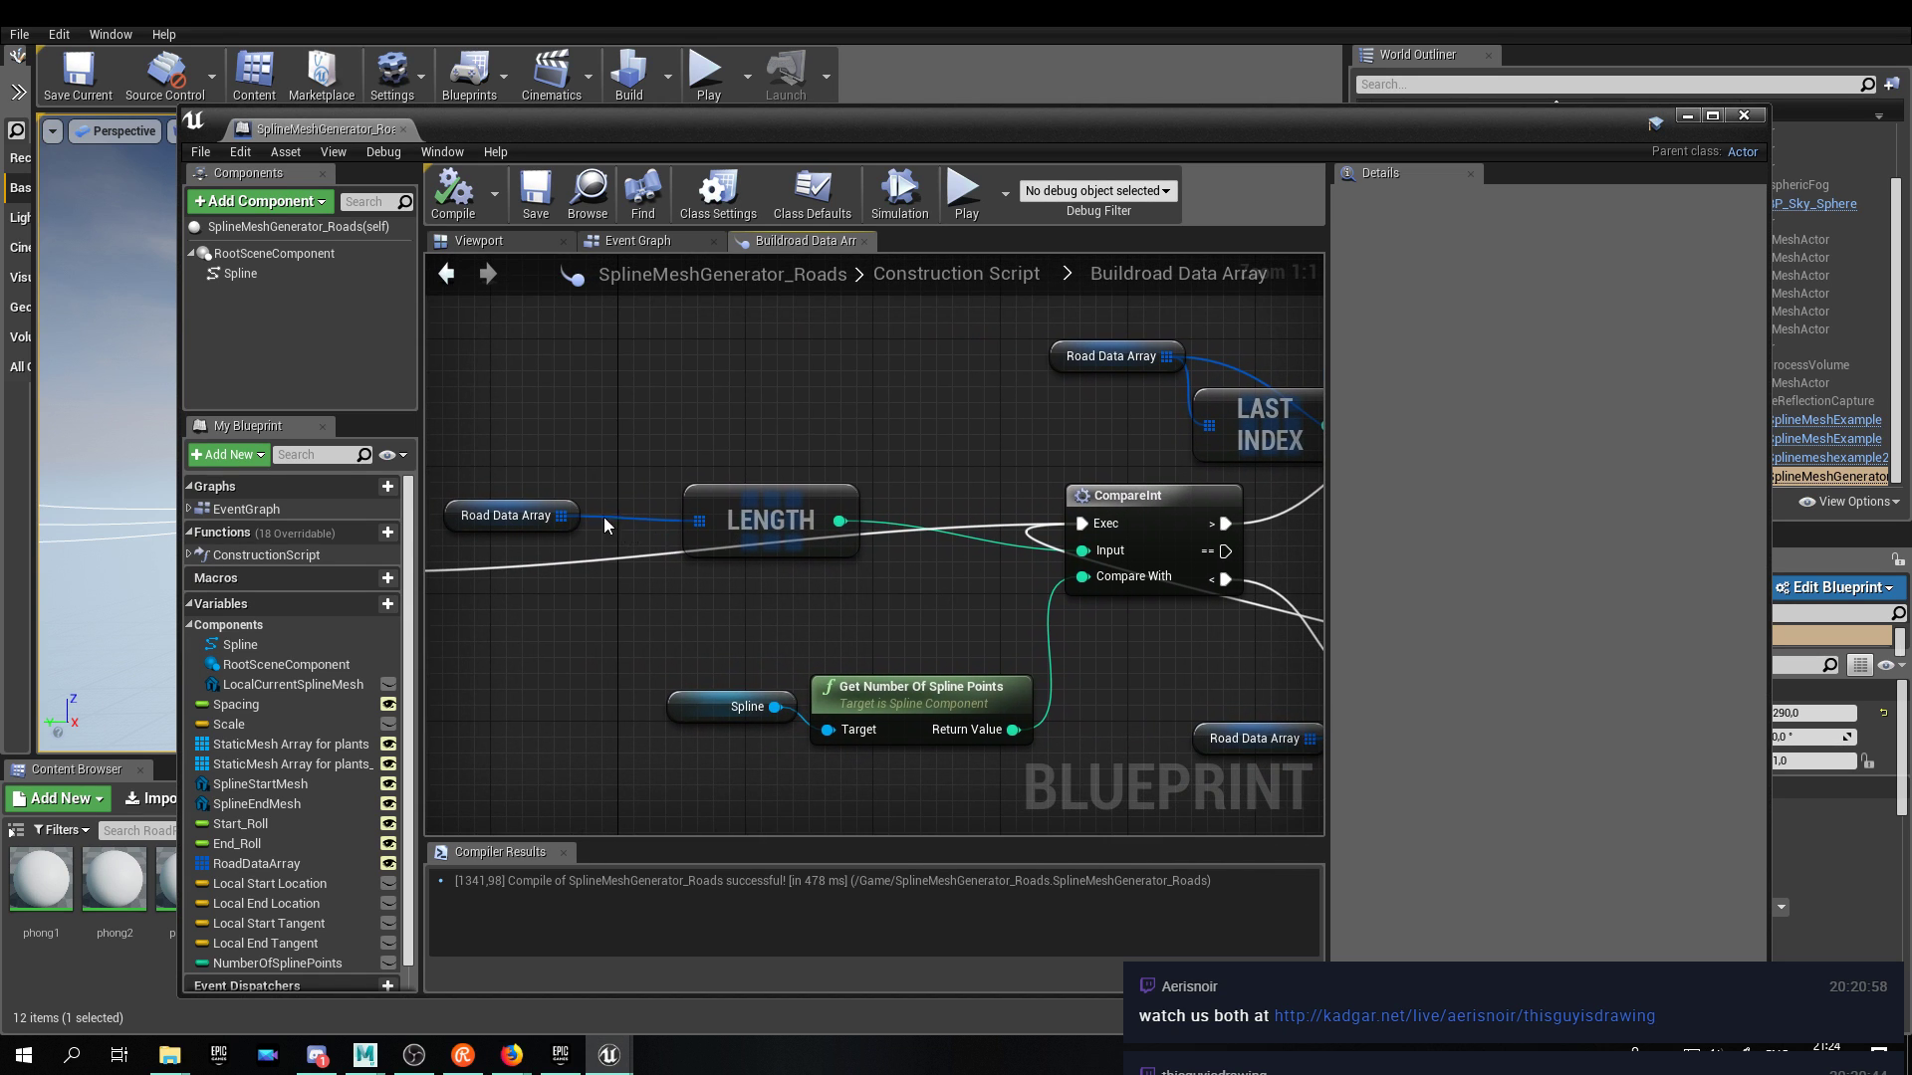
left_click(483, 510)
left_click_drag(484, 510, 578, 510)
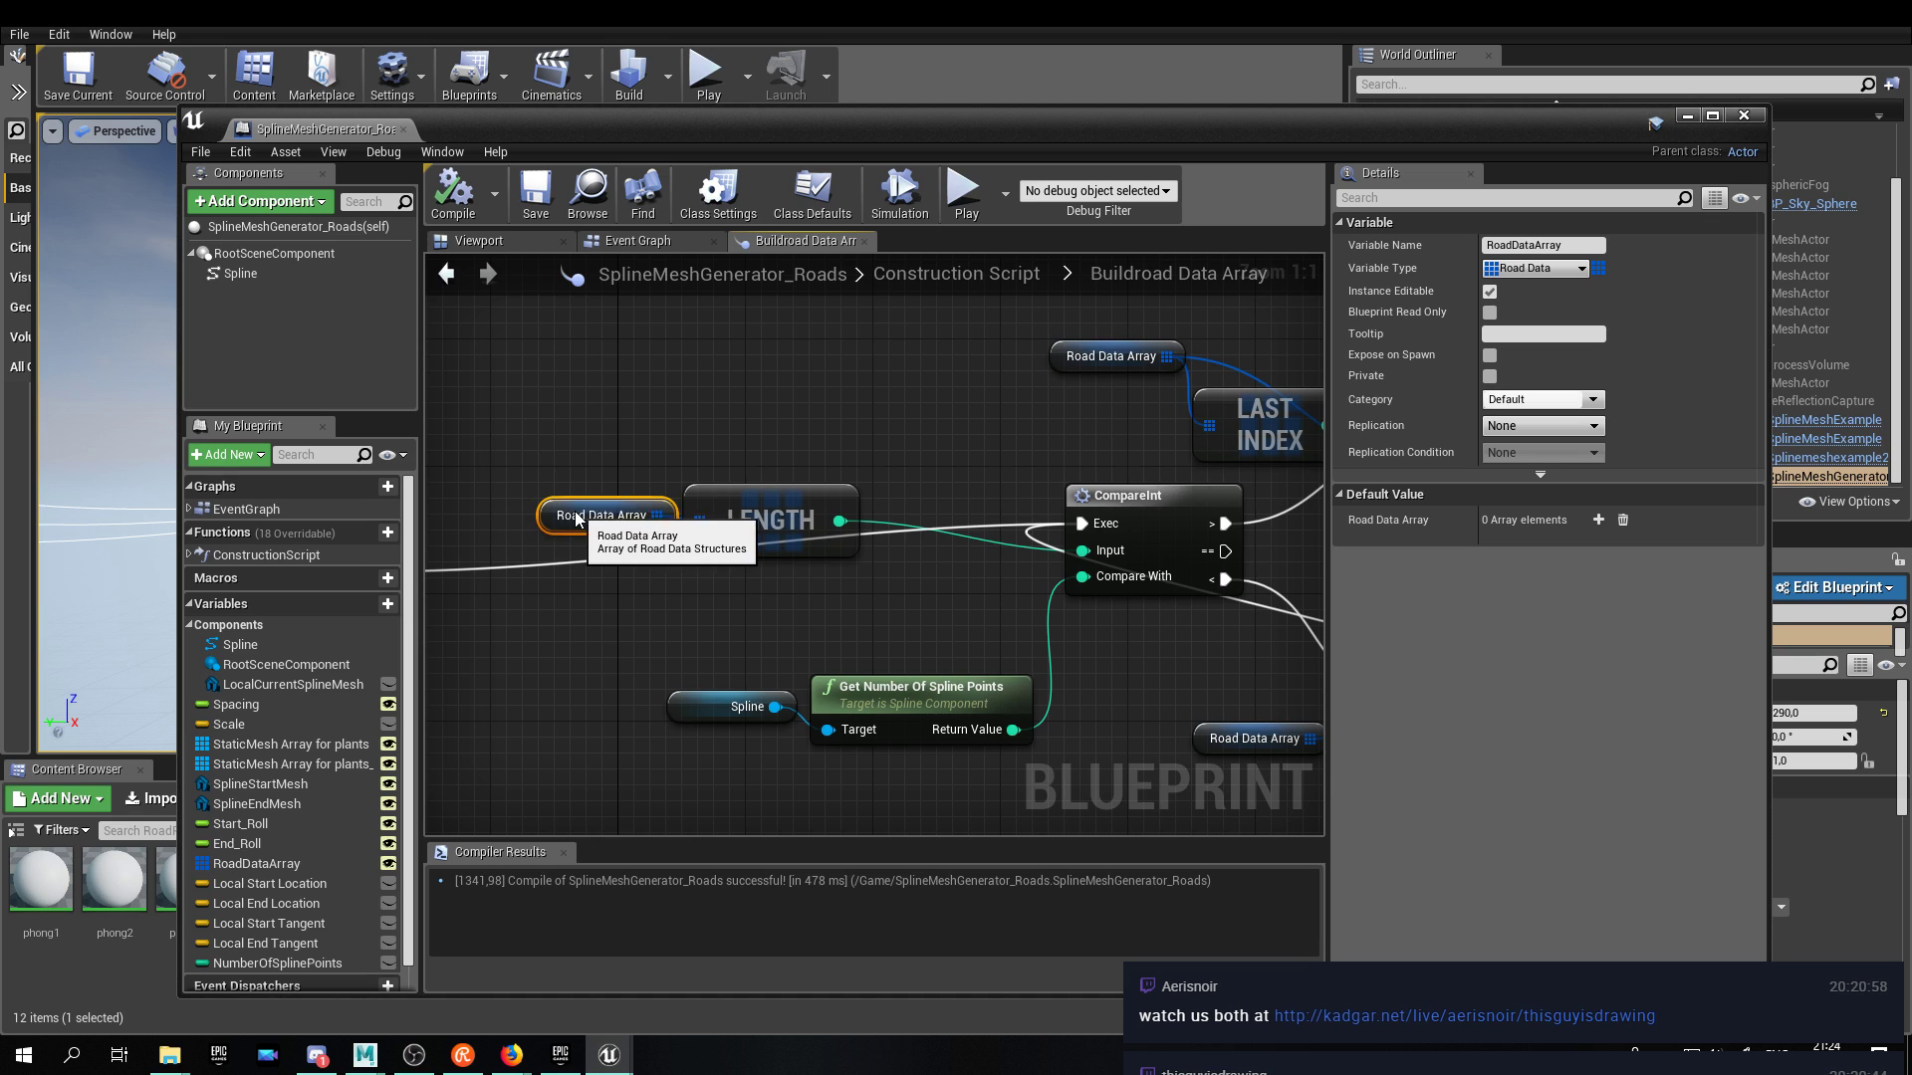
left_click(720, 490, "ctrl")
left_click_drag(720, 490, 848, 521)
left_click(936, 435)
Place the Spline and Get Number Of Spline Points nodes directly beneath LENGTH and align the group with CompareInt's inputs.
left_click_drag(926, 747, 761, 725)
left_click_drag(859, 685, 846, 621)
left_click(1041, 491)
right_click_drag(990, 405, 900, 433)
left_click_drag(876, 509, 567, 739)
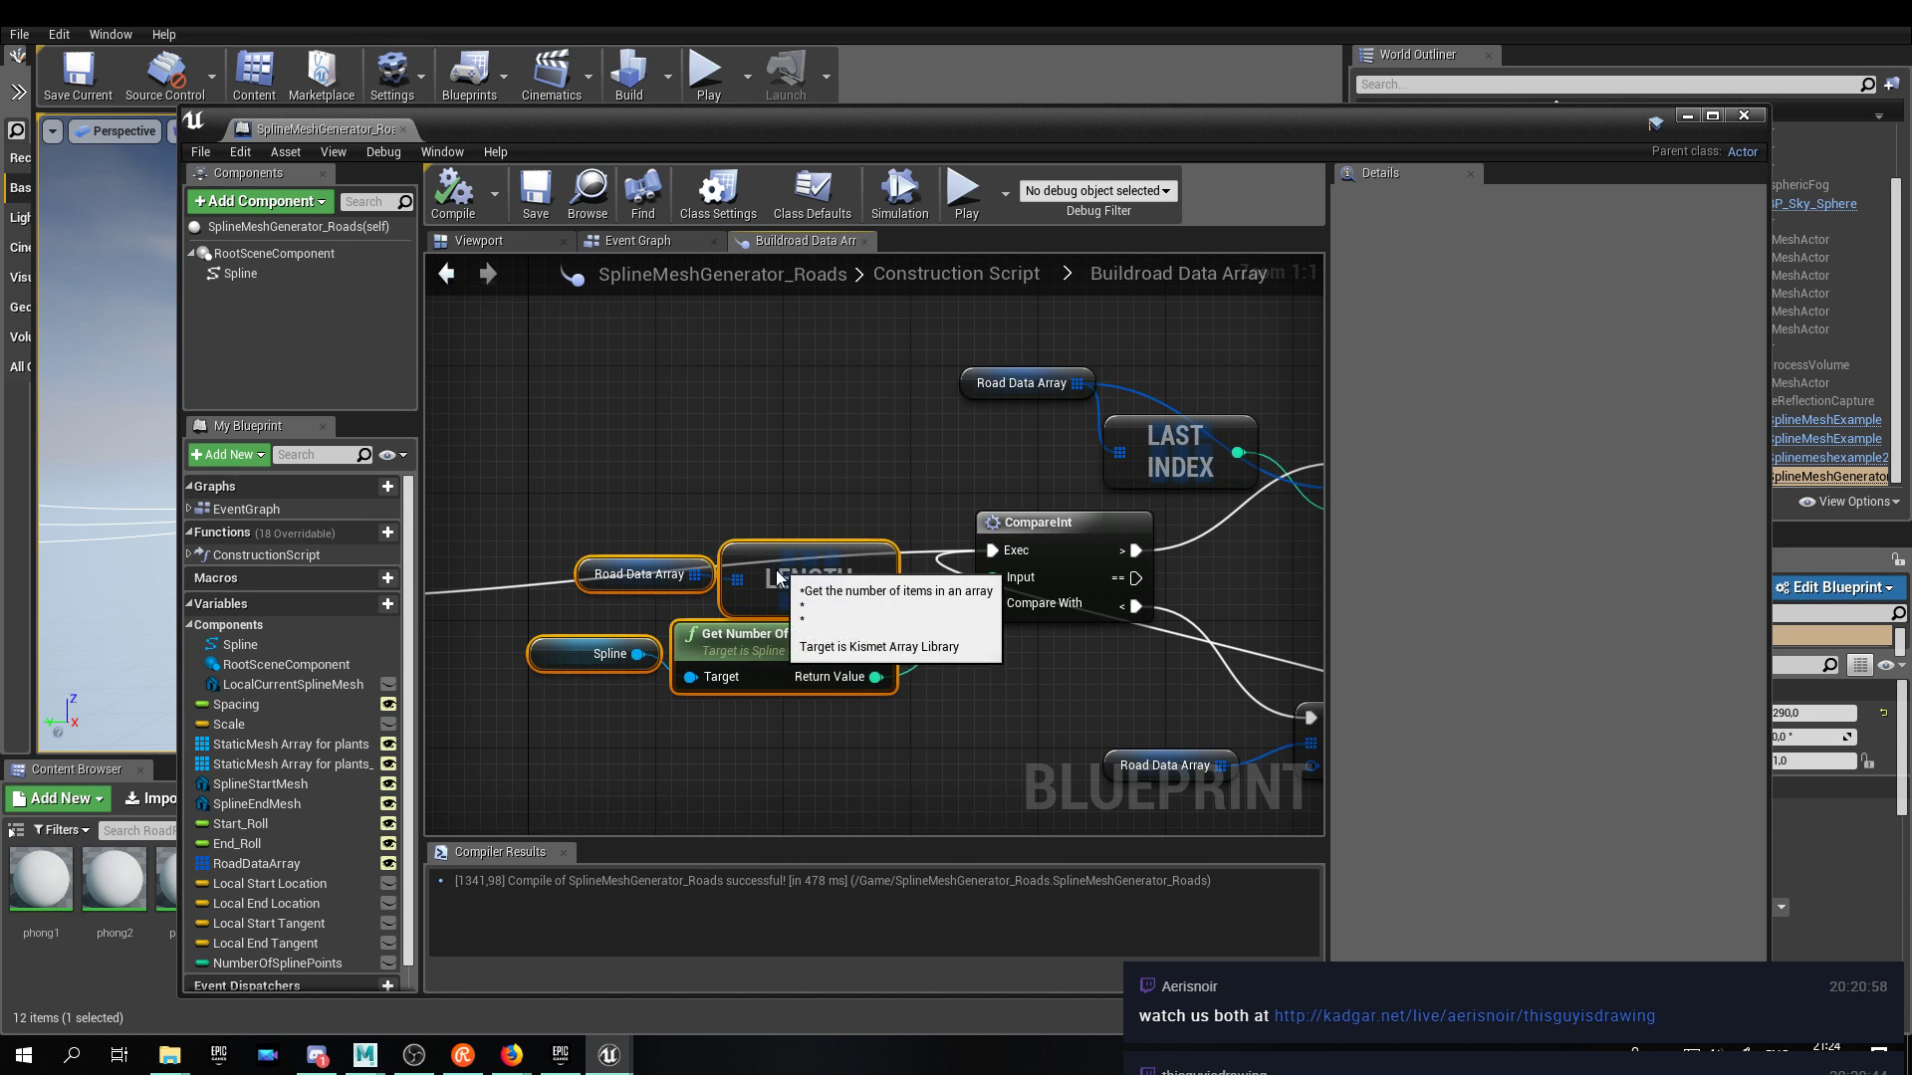
mouse_move(780, 557)
left_mouse_down()
mouse_move(781, 542)
mouse_move(796, 573)
left_mouse_up()
left_click(963, 542)
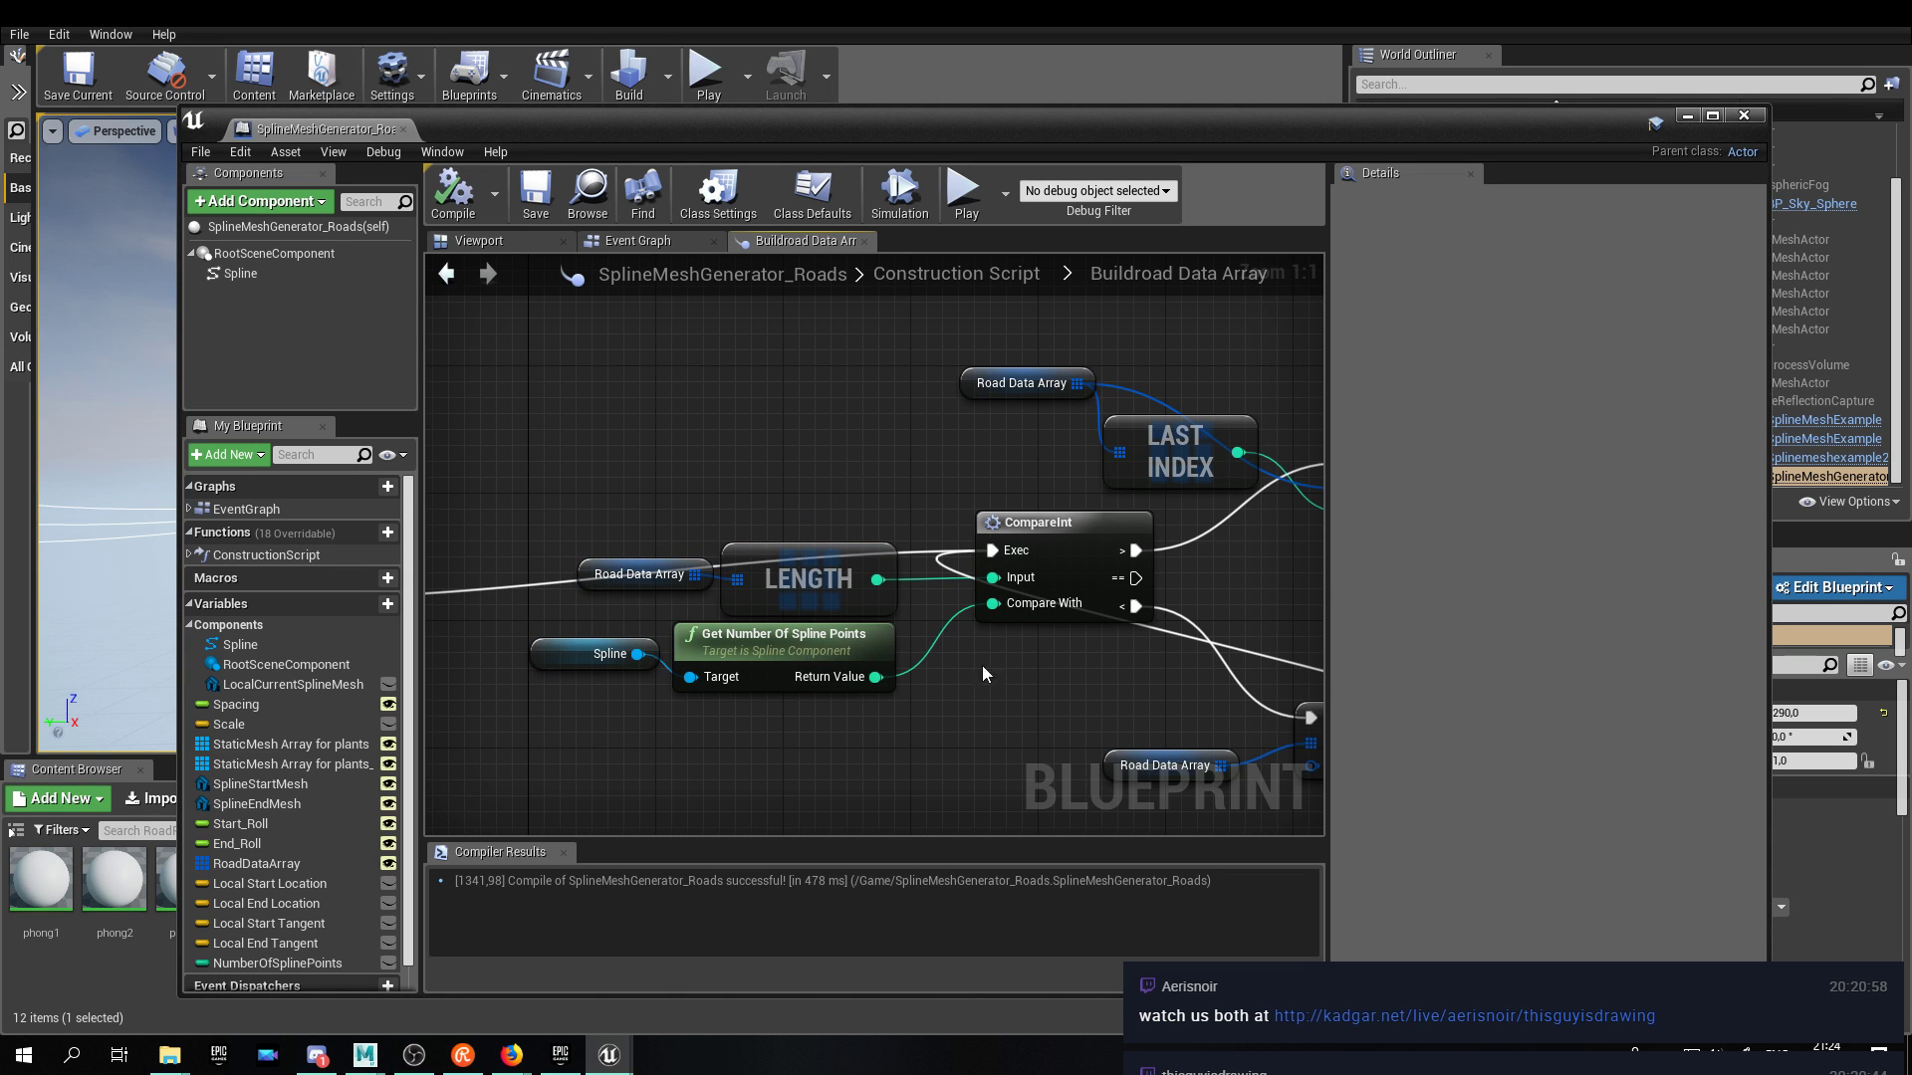
Move REMOVE INDEX beside LAST INDEX and bring its Road Data Array getter in line with them.
right_click_drag(990, 434, 559, 443)
left_click_drag(1018, 476, 953, 444)
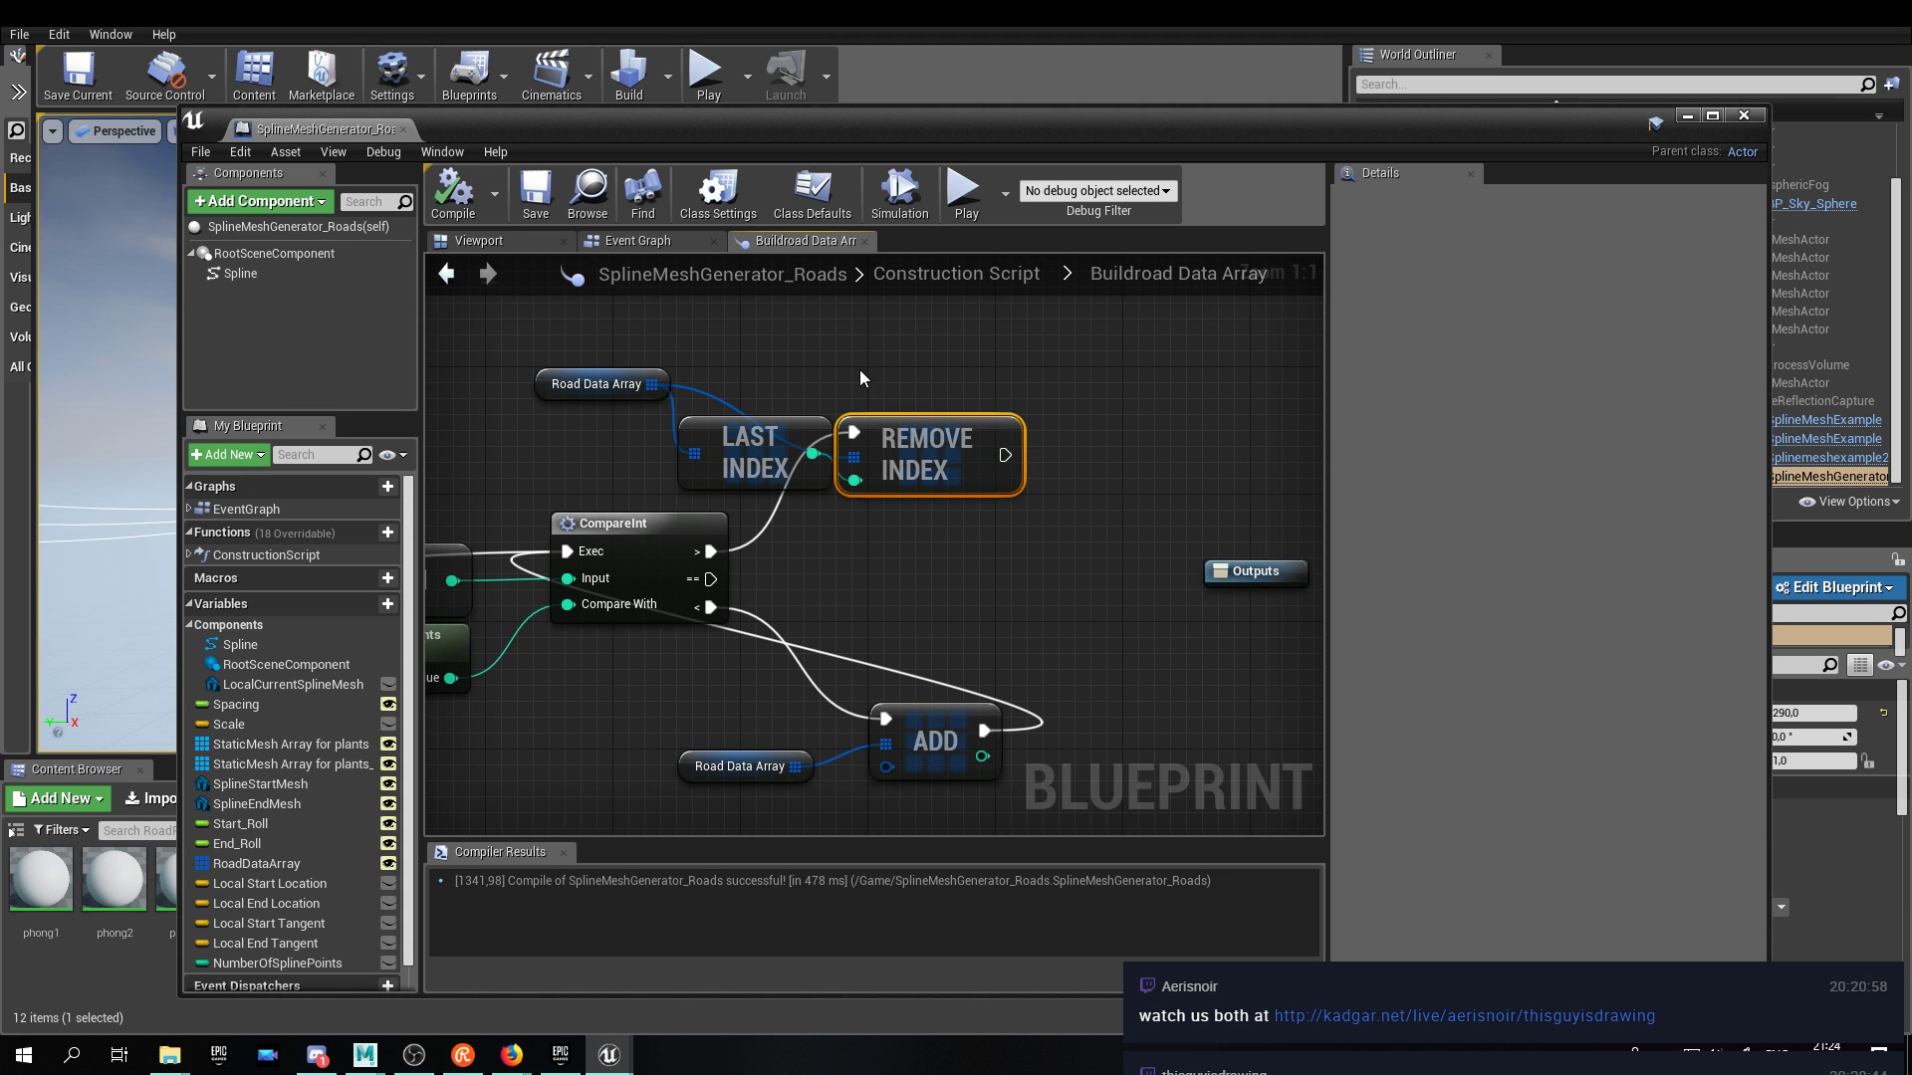
right_click_drag(859, 369, 1030, 379)
left_click_drag(719, 404, 726, 453)
left_click(804, 340)
Move the lower Road Data Array getter closer to the ADD node and compile the blueprint.
right_click_drag(998, 709, 956, 606)
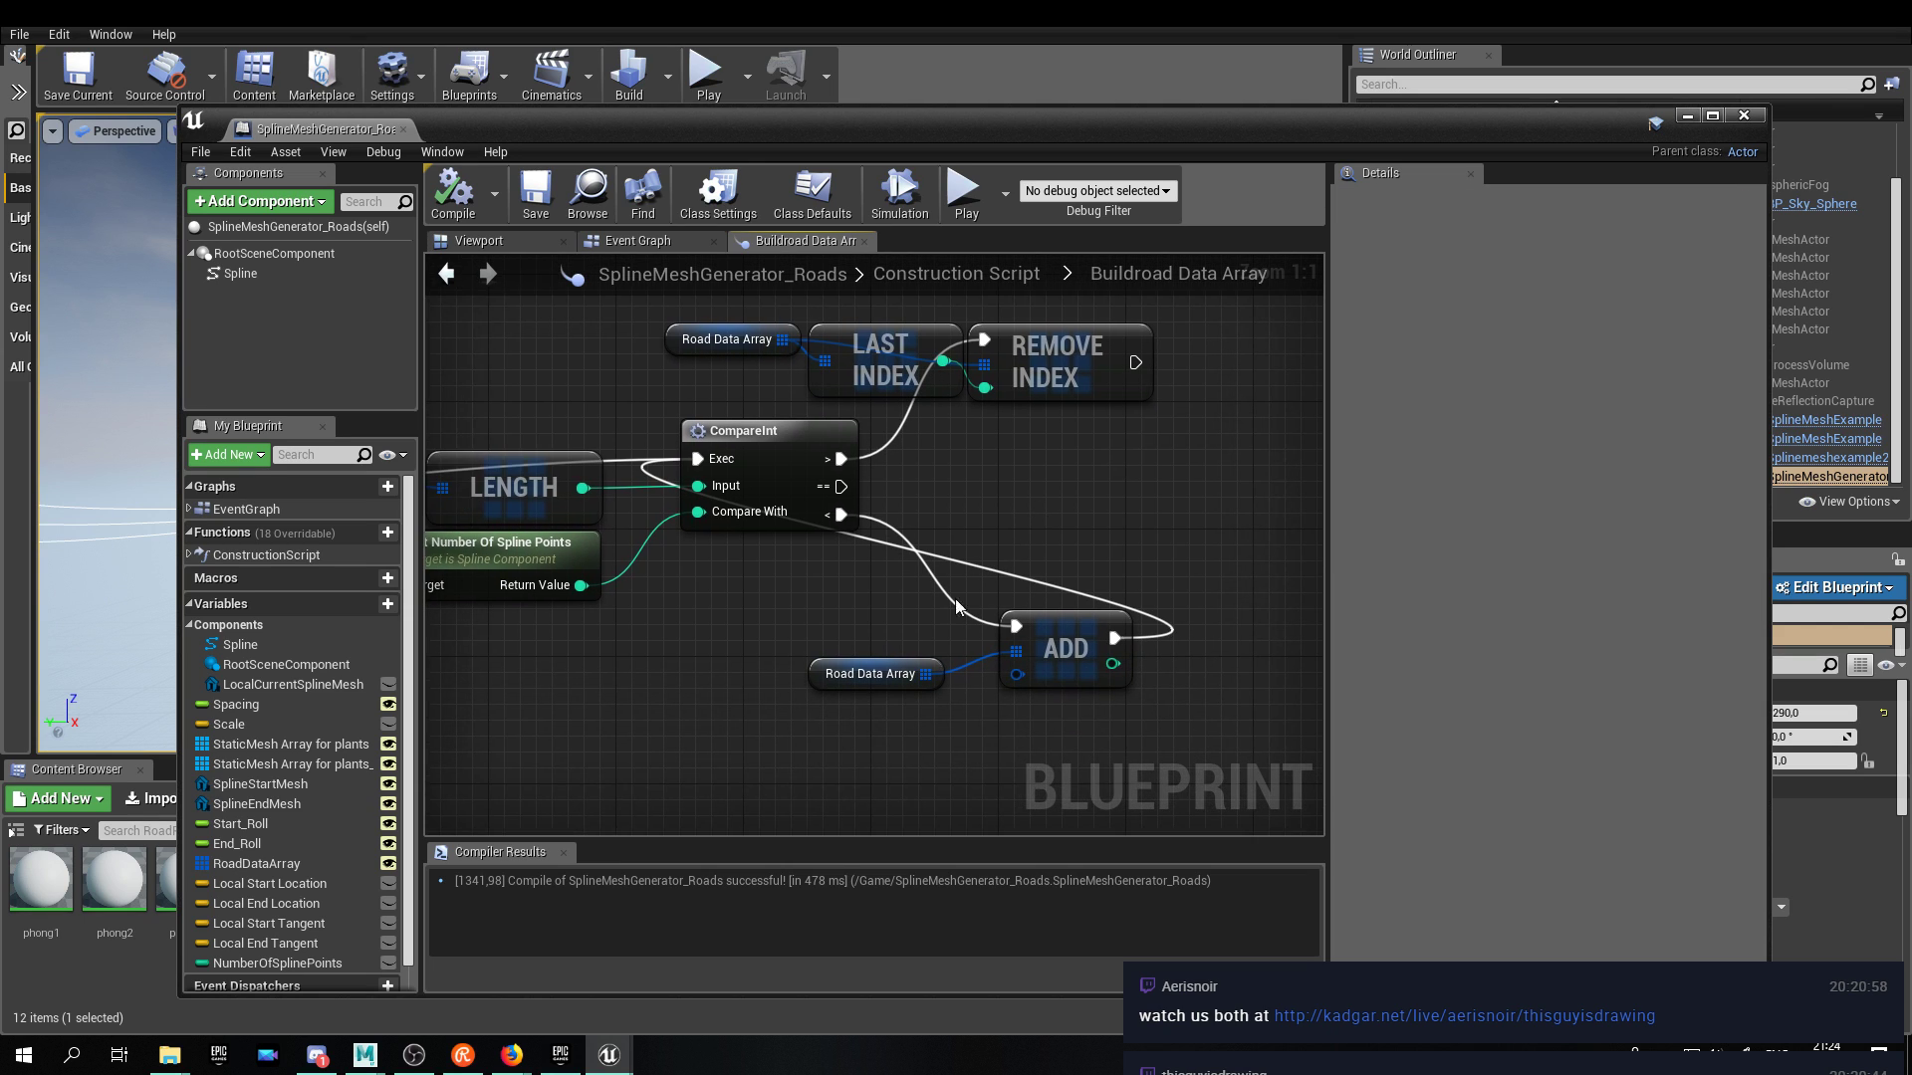
left_click_drag(826, 674, 874, 642)
left_click(797, 677)
right_click_drag(723, 578, 786, 606)
left_click(458, 192)
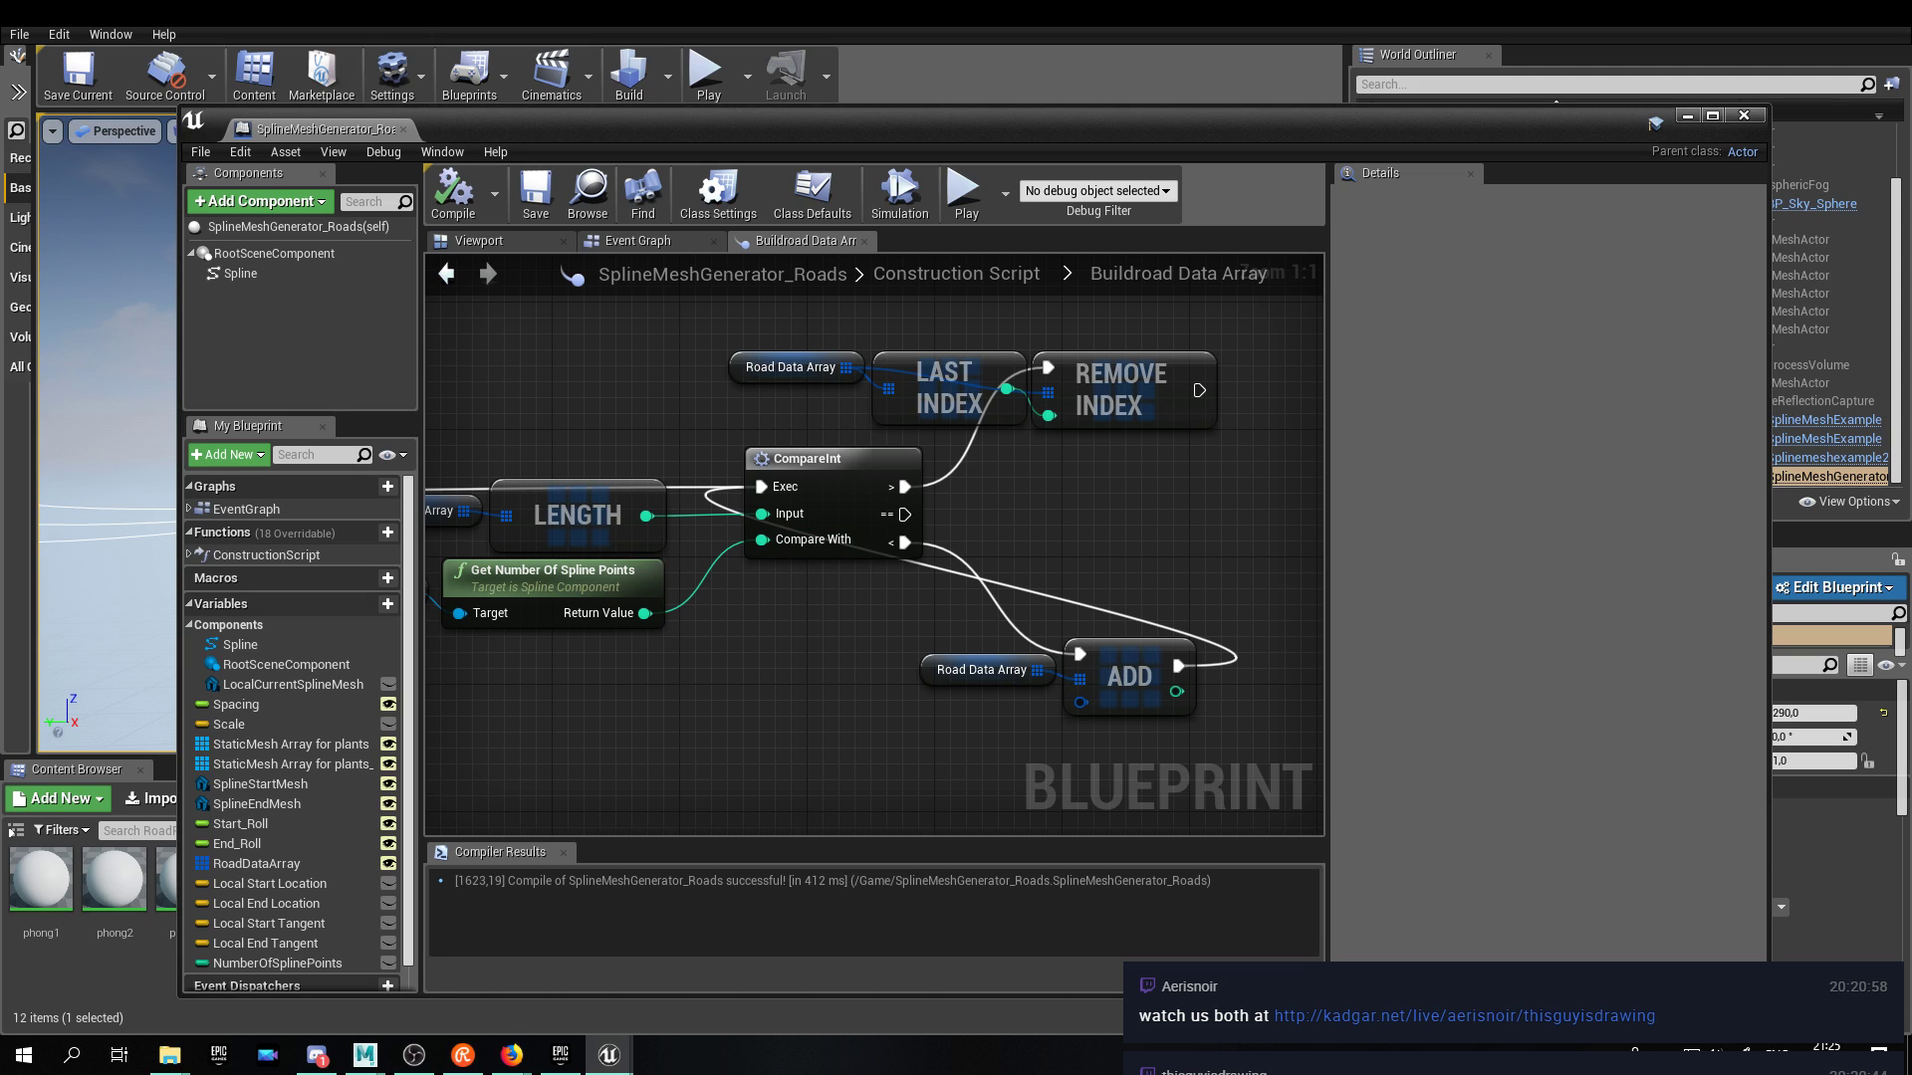
Return to the Construction Script graph and examine the start and end Get Location and Tangent at Spline Point nodes.
key("alt+Tab")
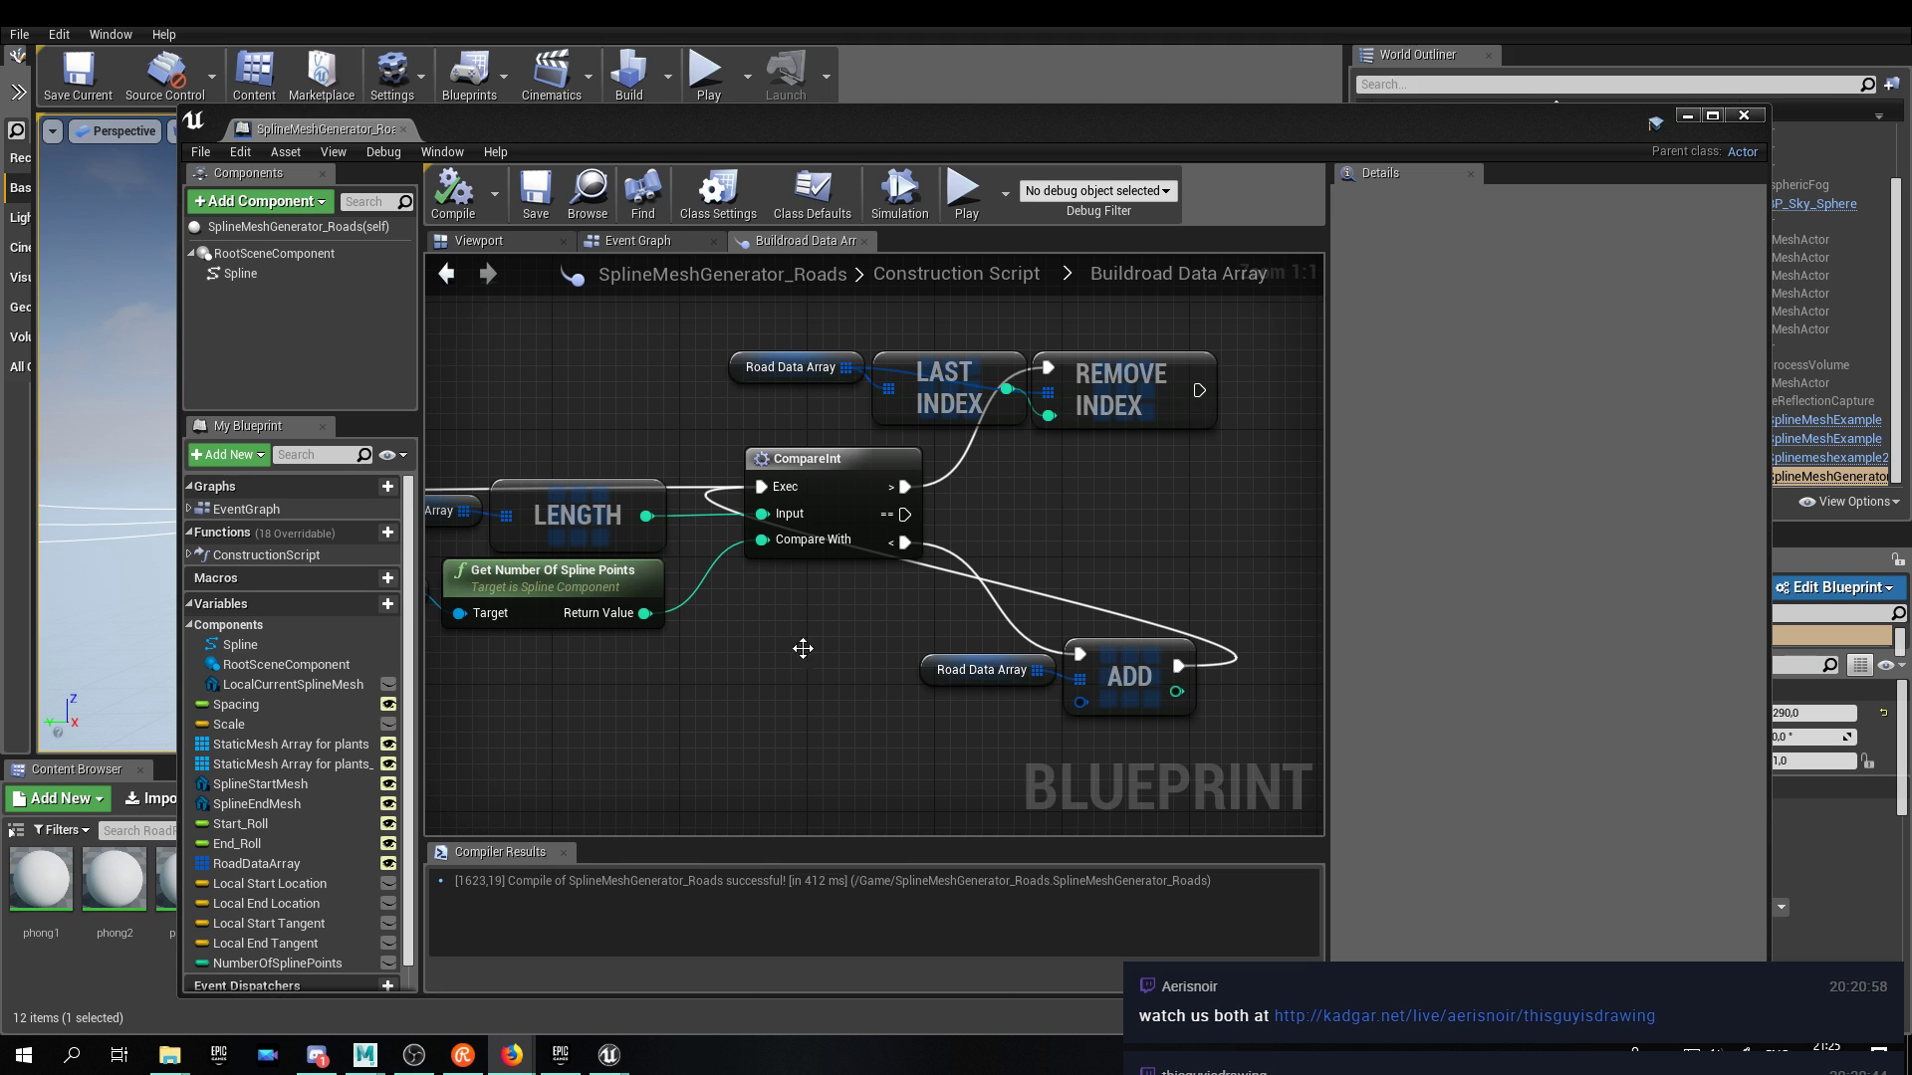
right_click_drag(941, 447, 1166, 428)
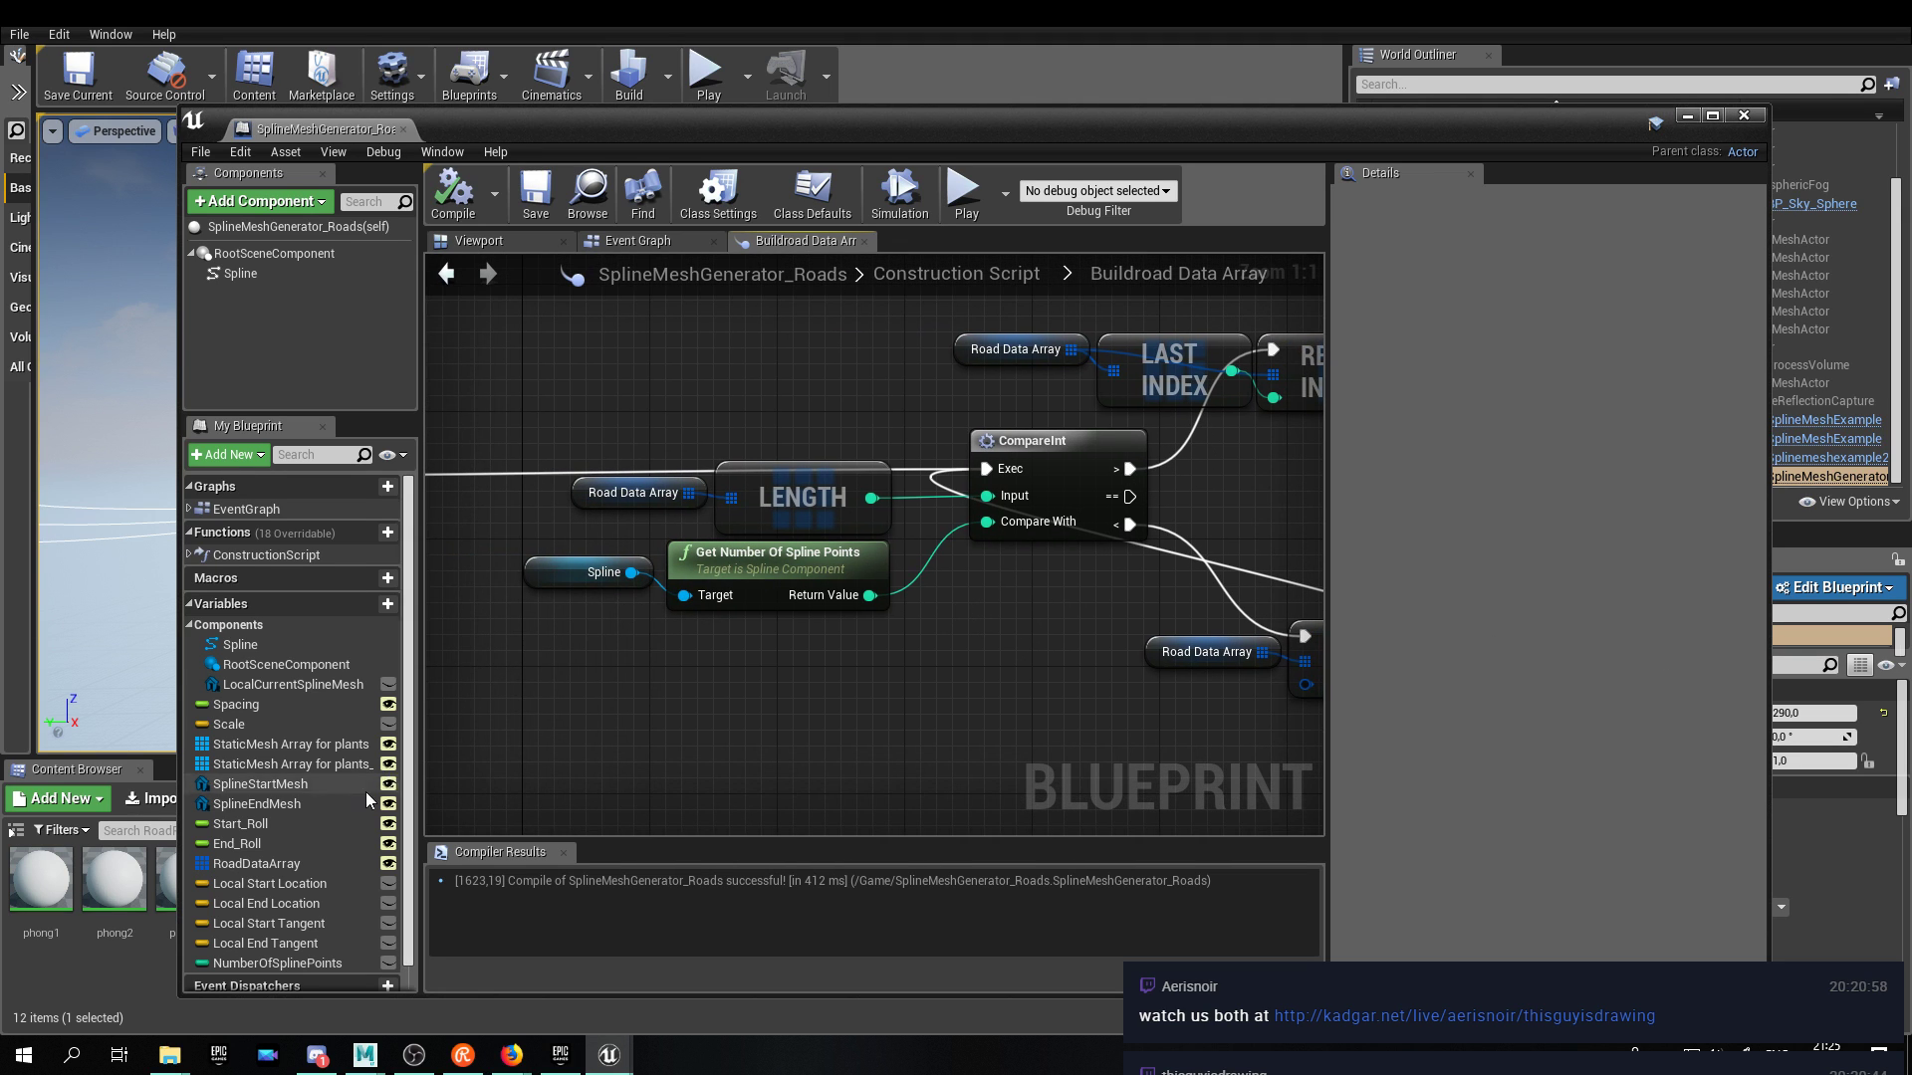
right_click_drag(834, 664, 796, 820)
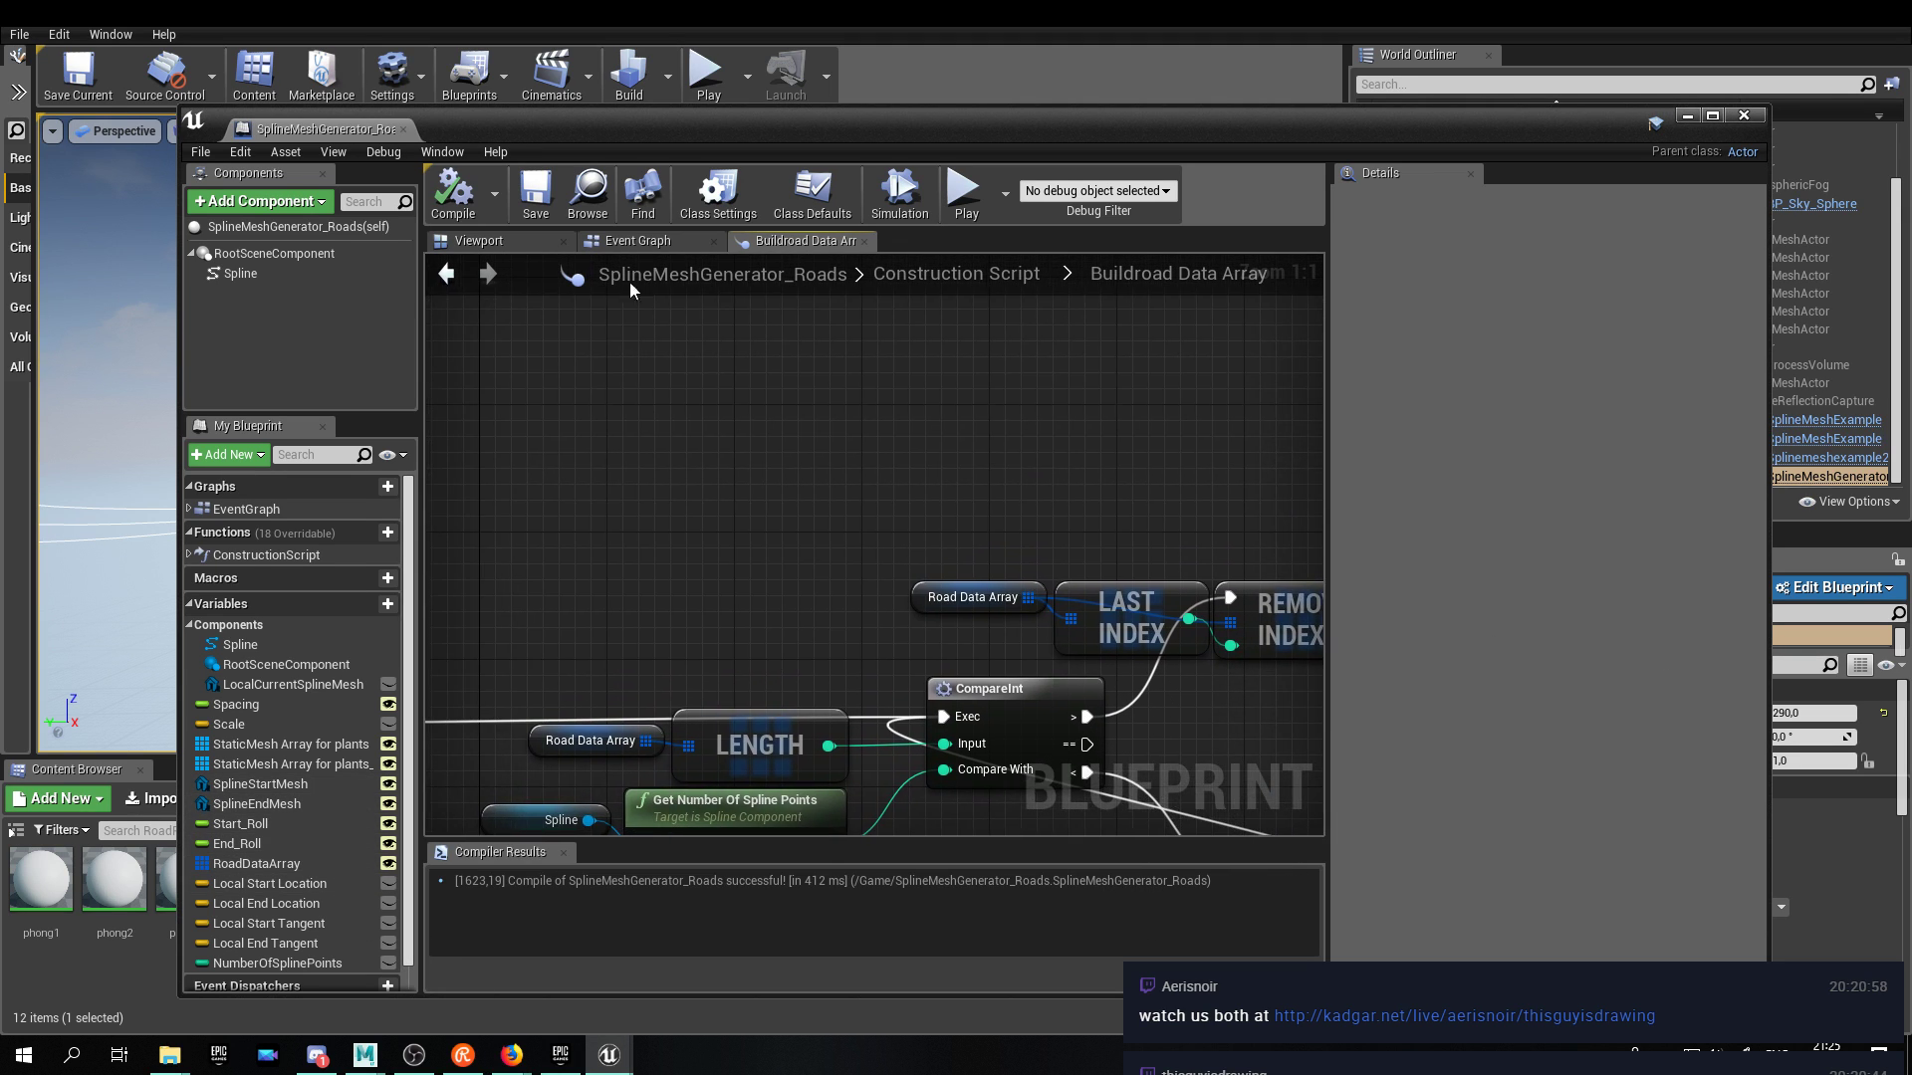
left_click(1000, 281)
right_click_drag(694, 367, 882, 675)
scroll(887, 560, "up", 5)
right_click_drag(890, 565, 744, 673)
scroll(941, 673, "up", 3)
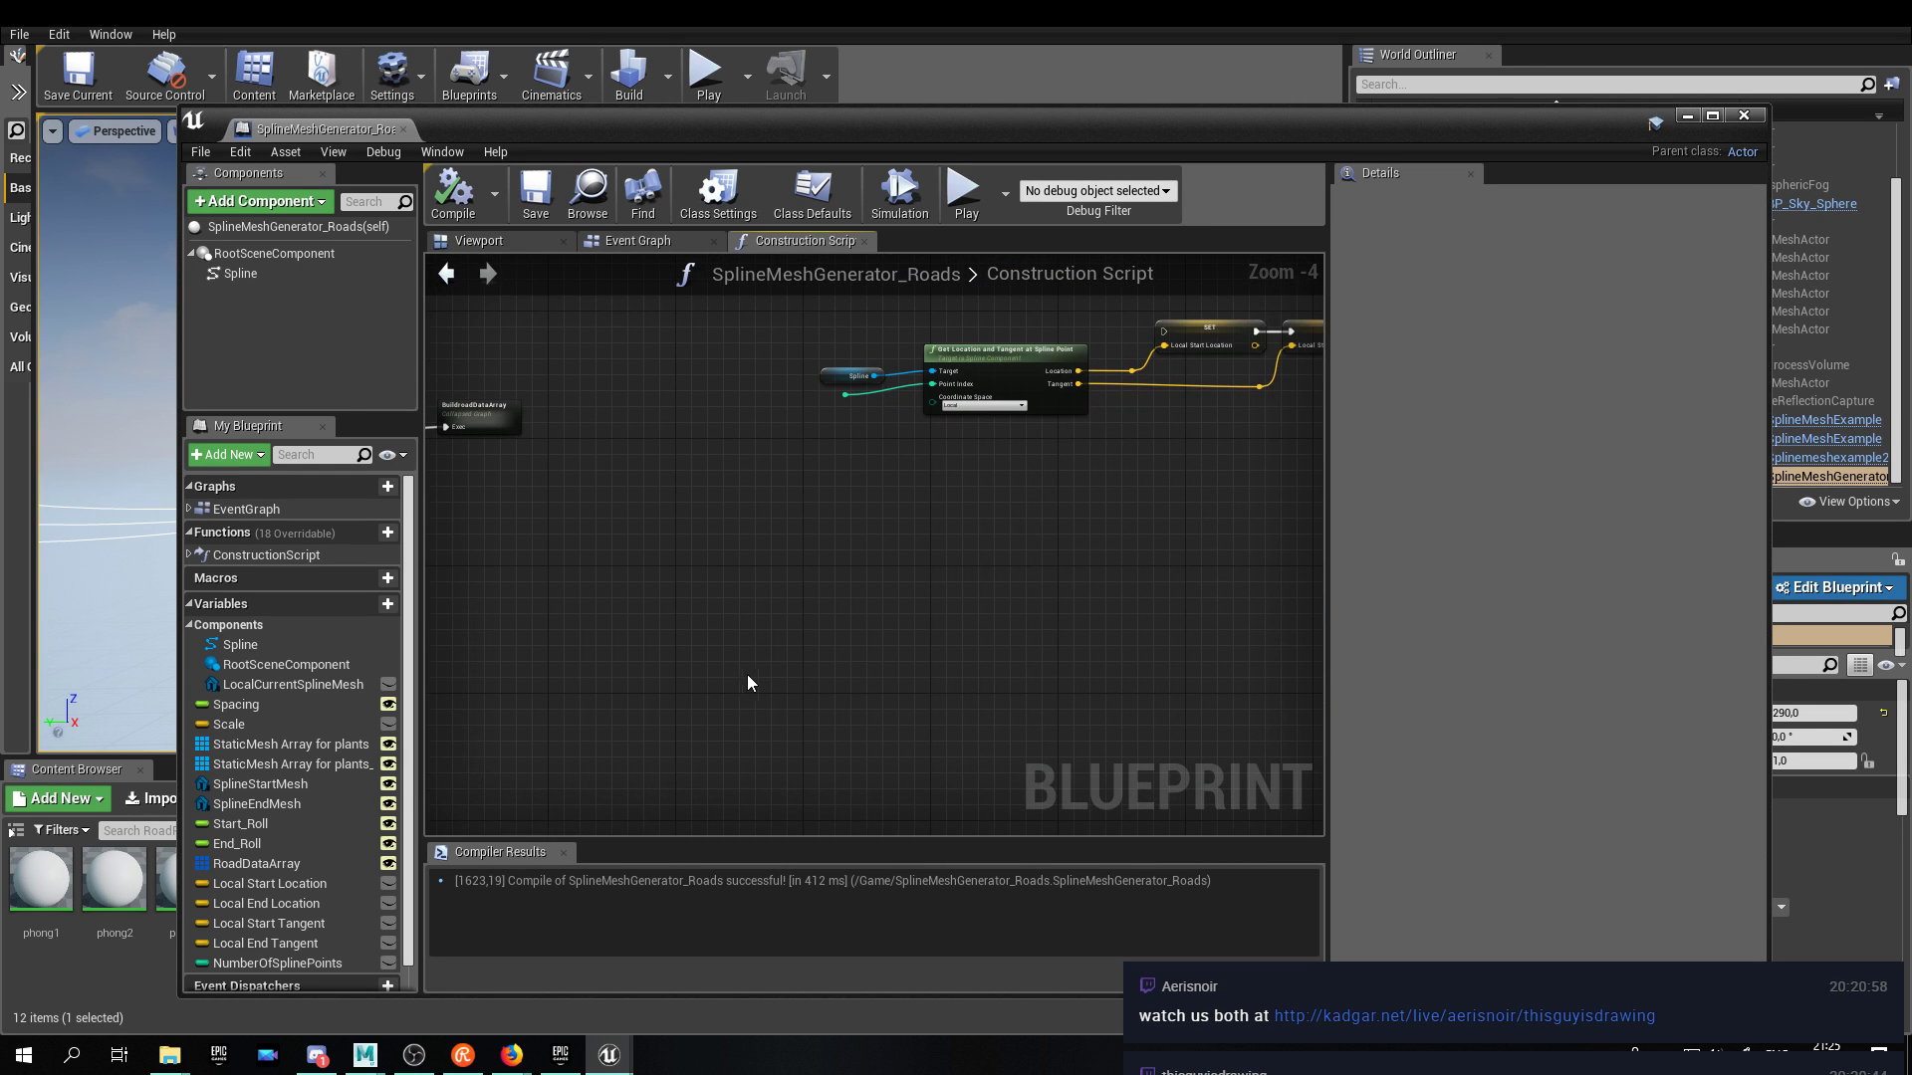
key("alt+Tab")
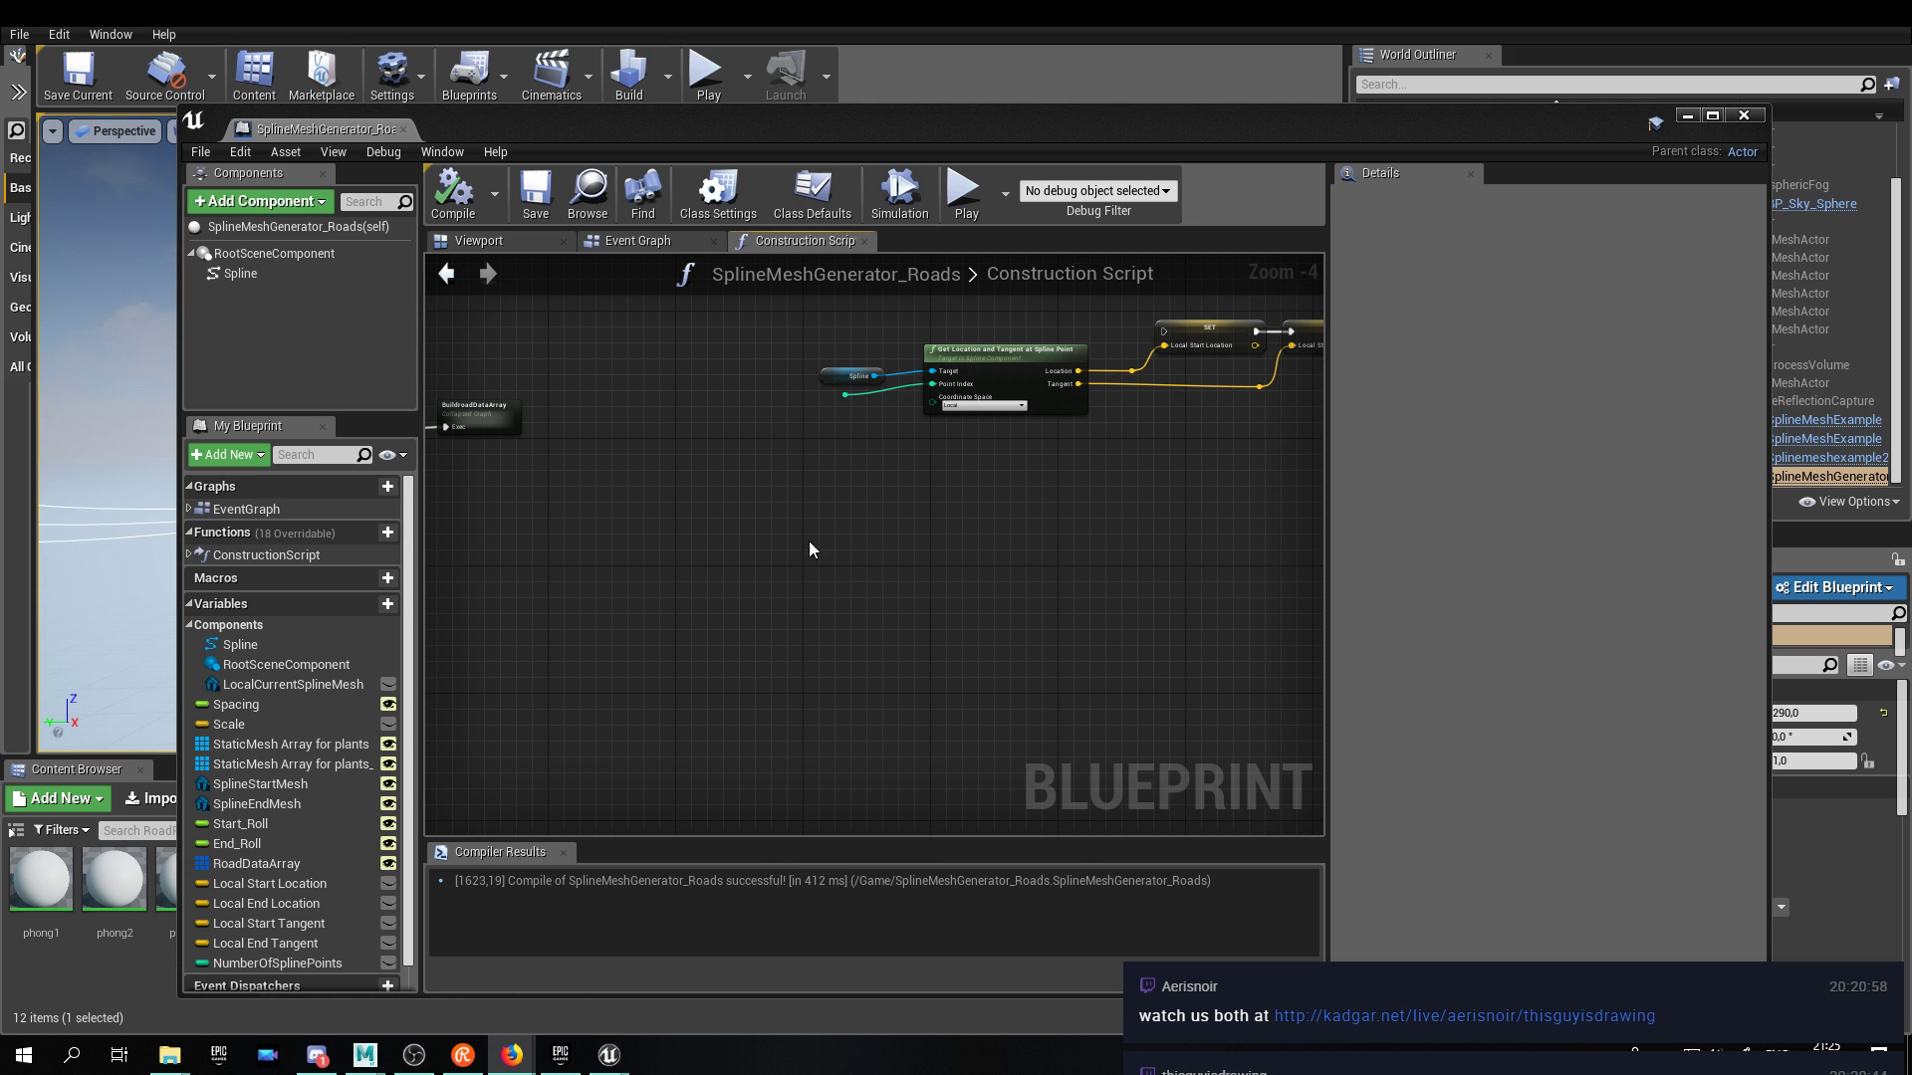
scroll(636, 527, "up", 3)
right_click_drag(656, 529, 680, 478)
right_click(952, 624)
right_click_drag(1081, 501, 393, 655)
right_click_drag(912, 704, 1204, 547)
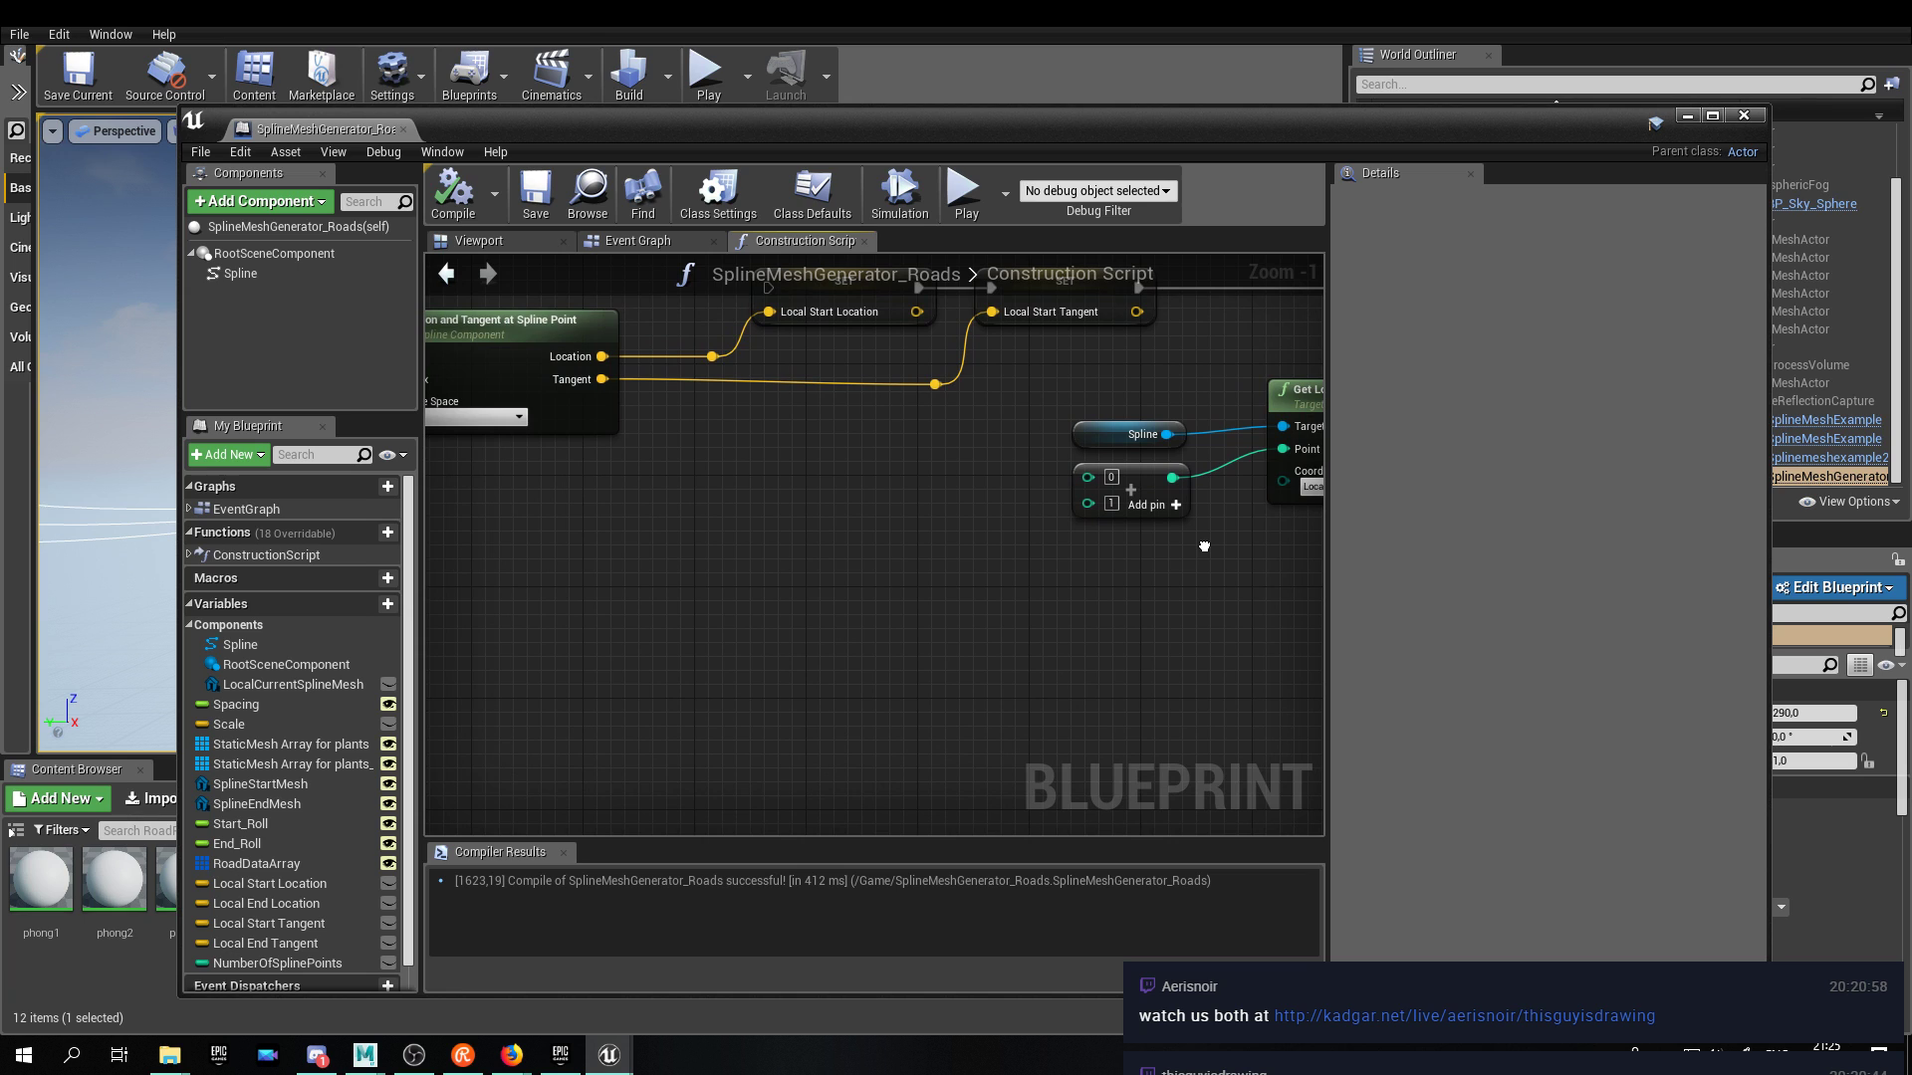
right_click_drag(1055, 574, 1158, 674)
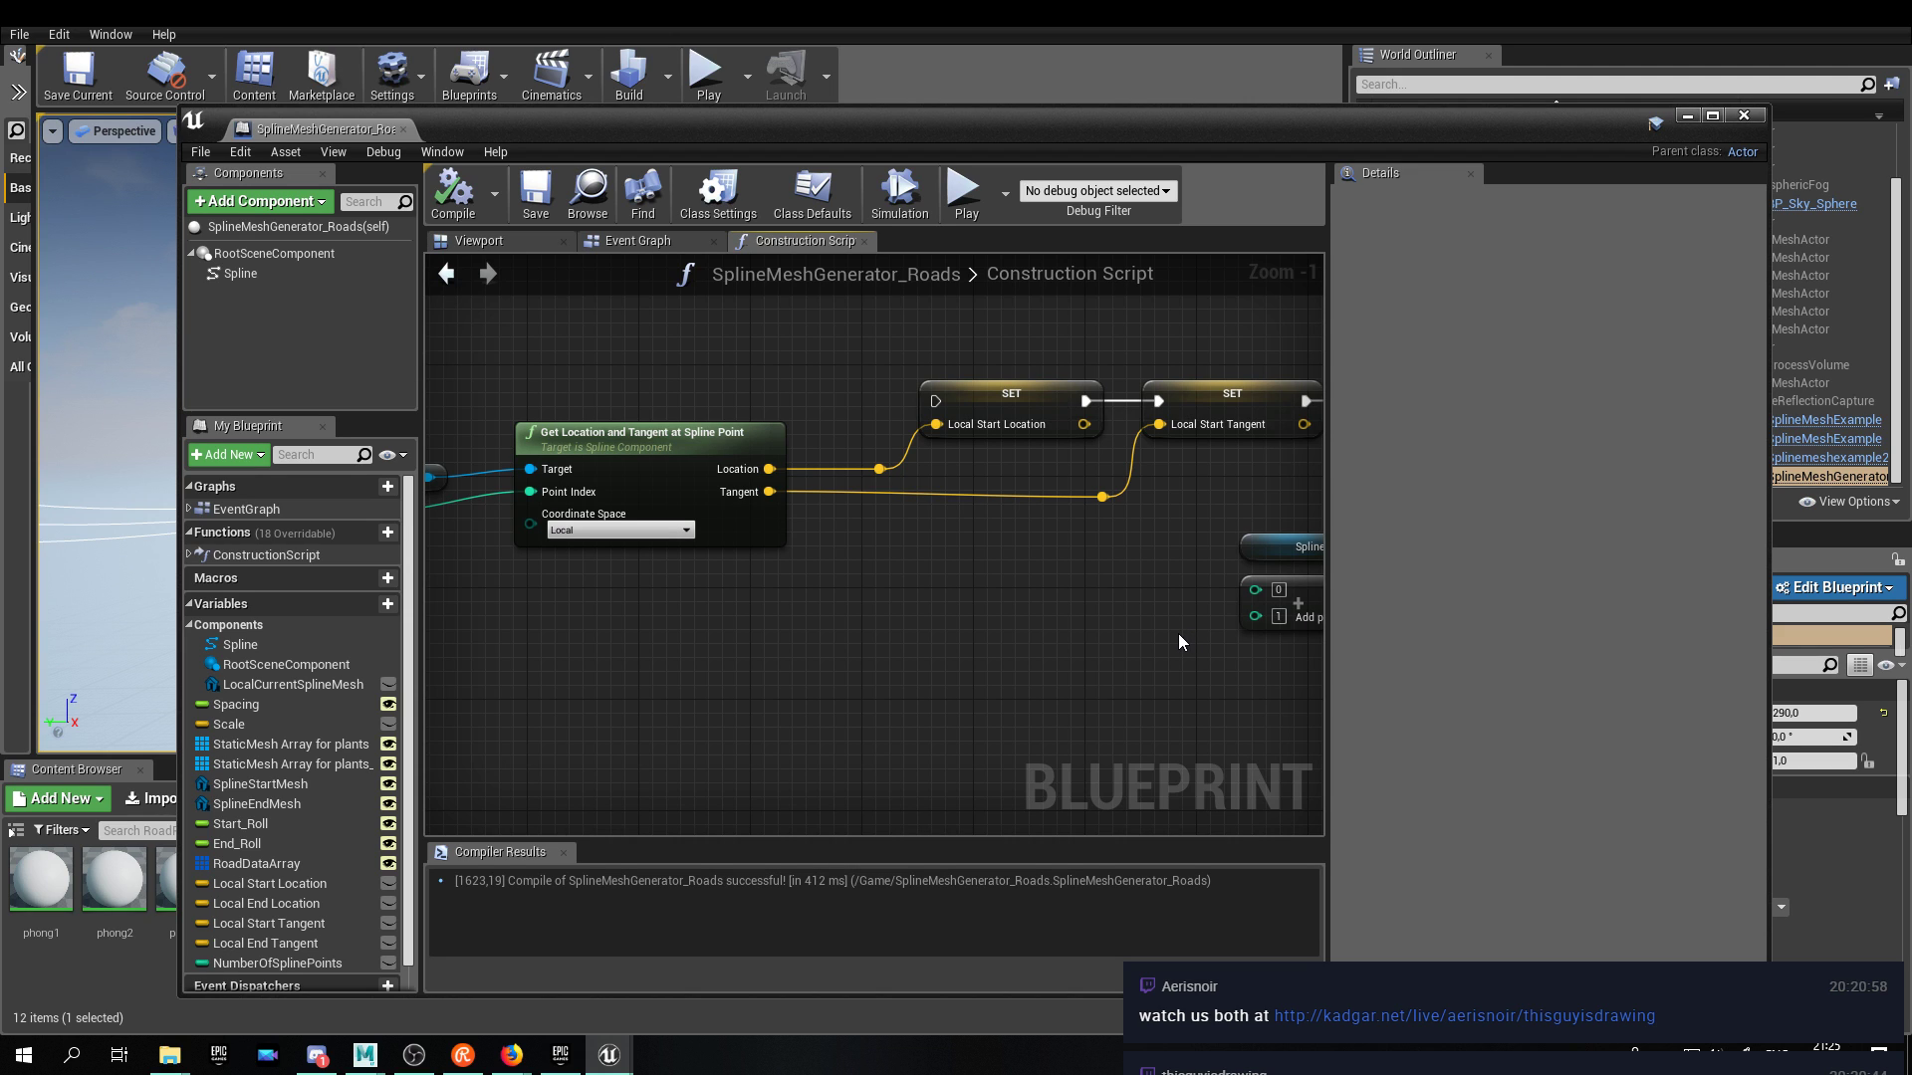
right_click_drag(1179, 635, 1177, 501)
right_click_drag(1041, 528, 578, 600)
right_click_drag(1022, 609, 1018, 599)
right_click_drag(917, 542, 796, 576)
Move the +1 addition node left of the Spline getter and place a NumberOfSplinePoints getter beneath it.
left_click_drag(721, 559, 598, 559)
right_click_drag(710, 669, 910, 553)
left_click(712, 558)
right_click(711, 563)
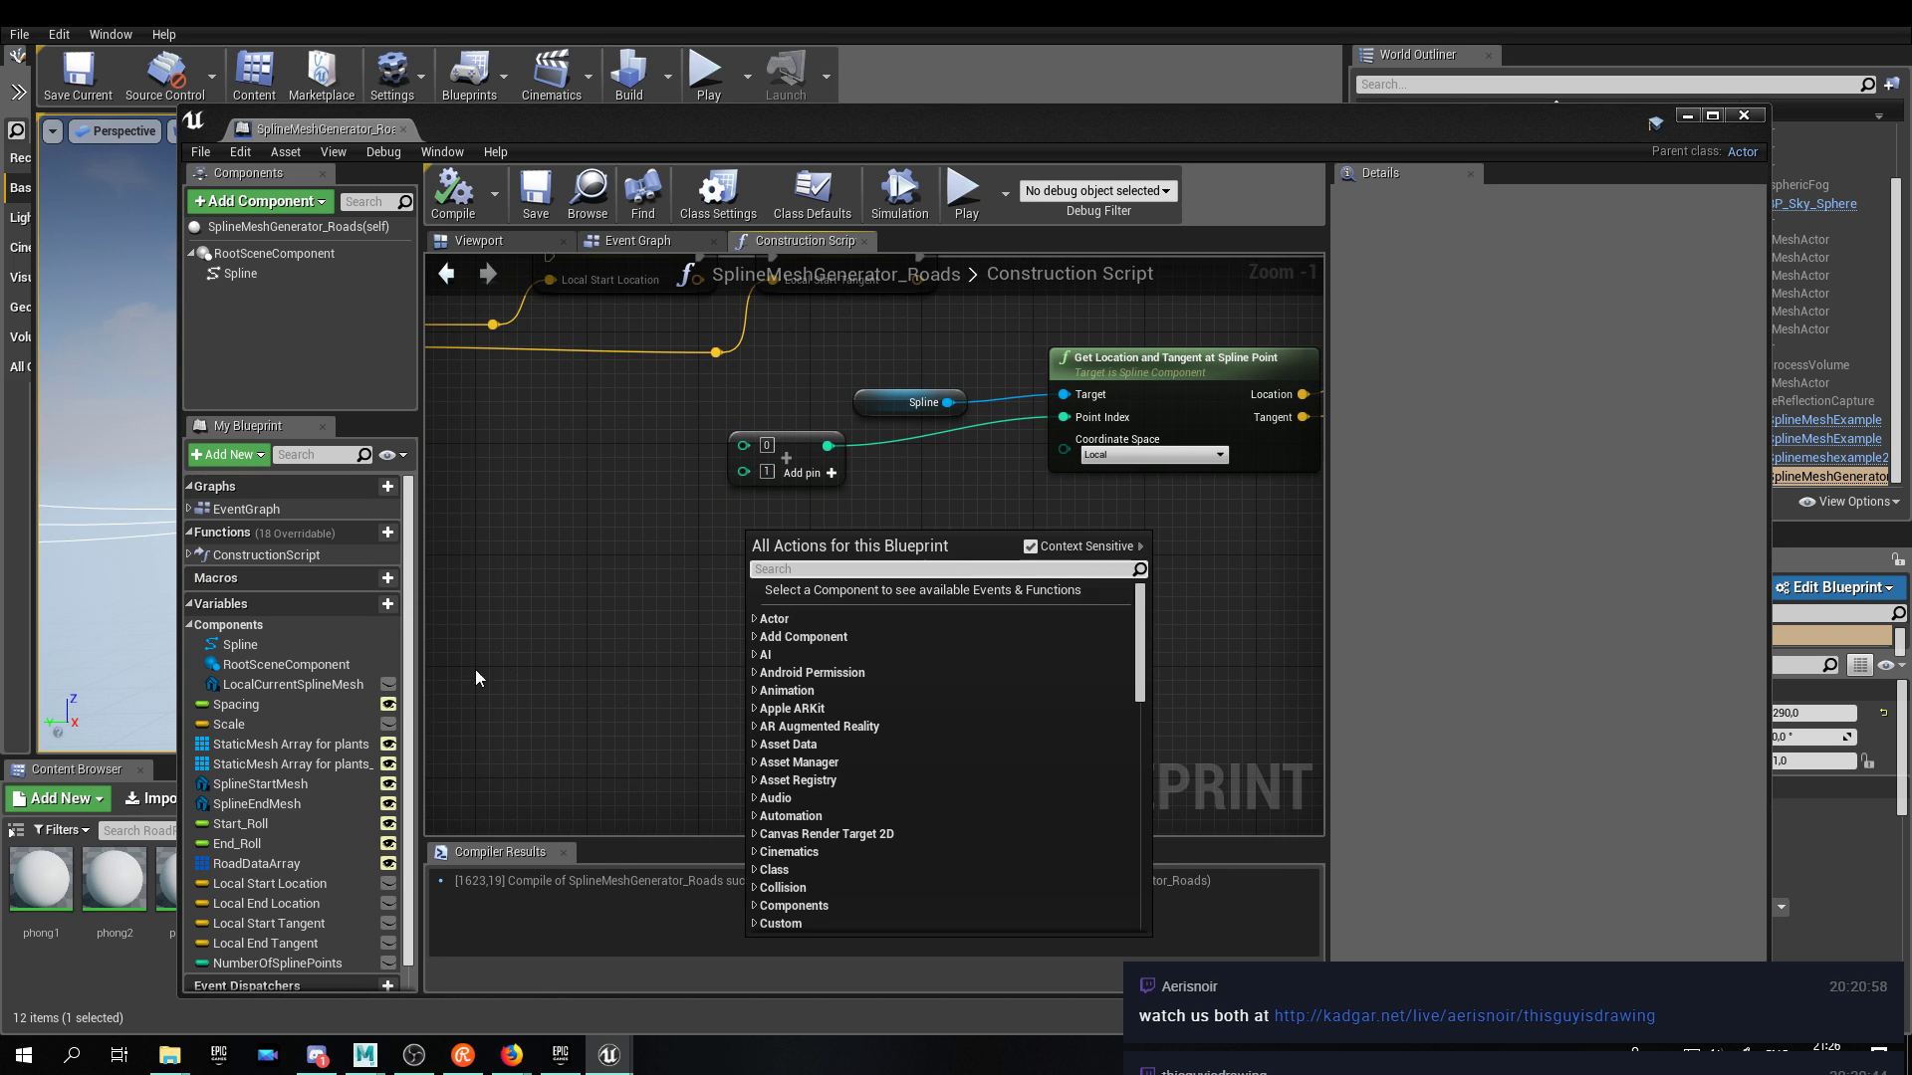
left_click(392, 772)
scroll(392, 775, "down", 1)
left_click_drag(295, 928, 742, 544)
left_click(769, 581)
Feed the addition result and NumberOfSplinePoints through a % node into the end point's Point Index, and compile the blueprint.
left_click_drag(826, 445, 900, 480)
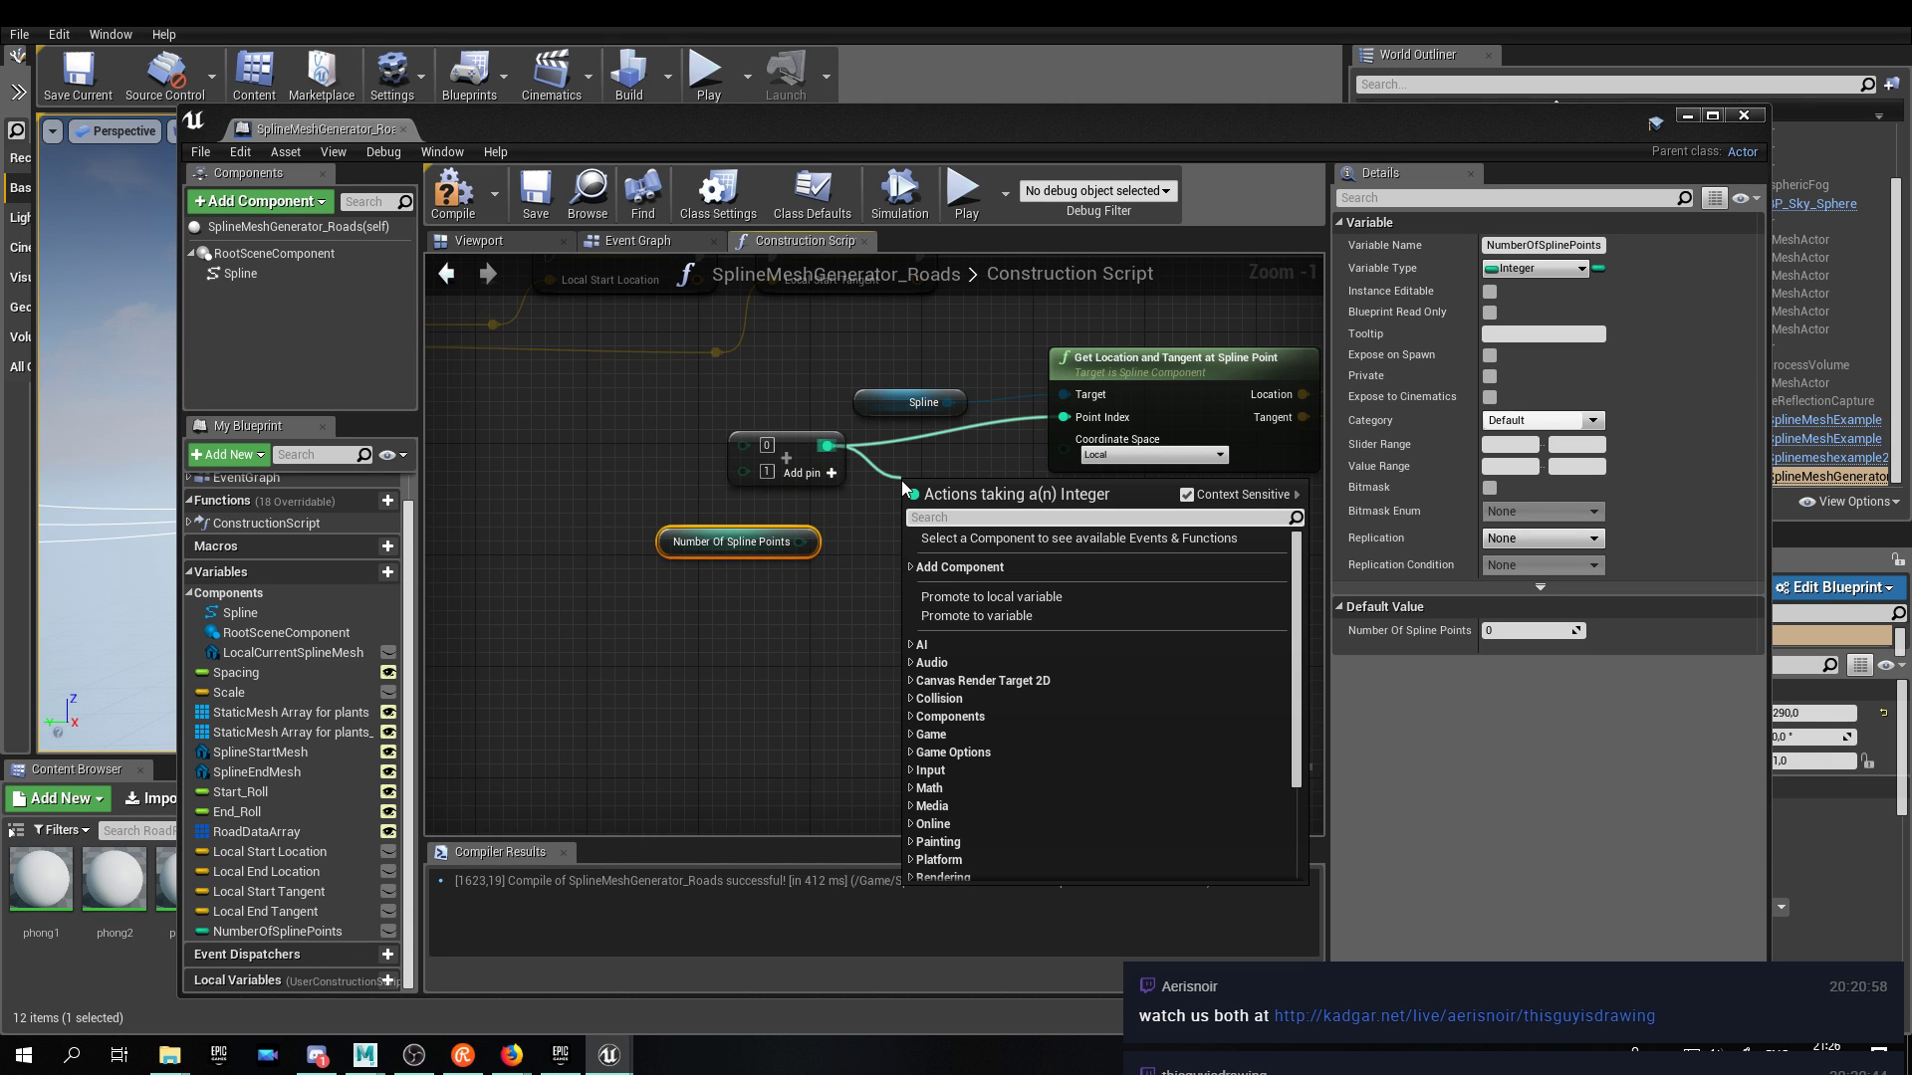
type("%")
left_click(996, 576)
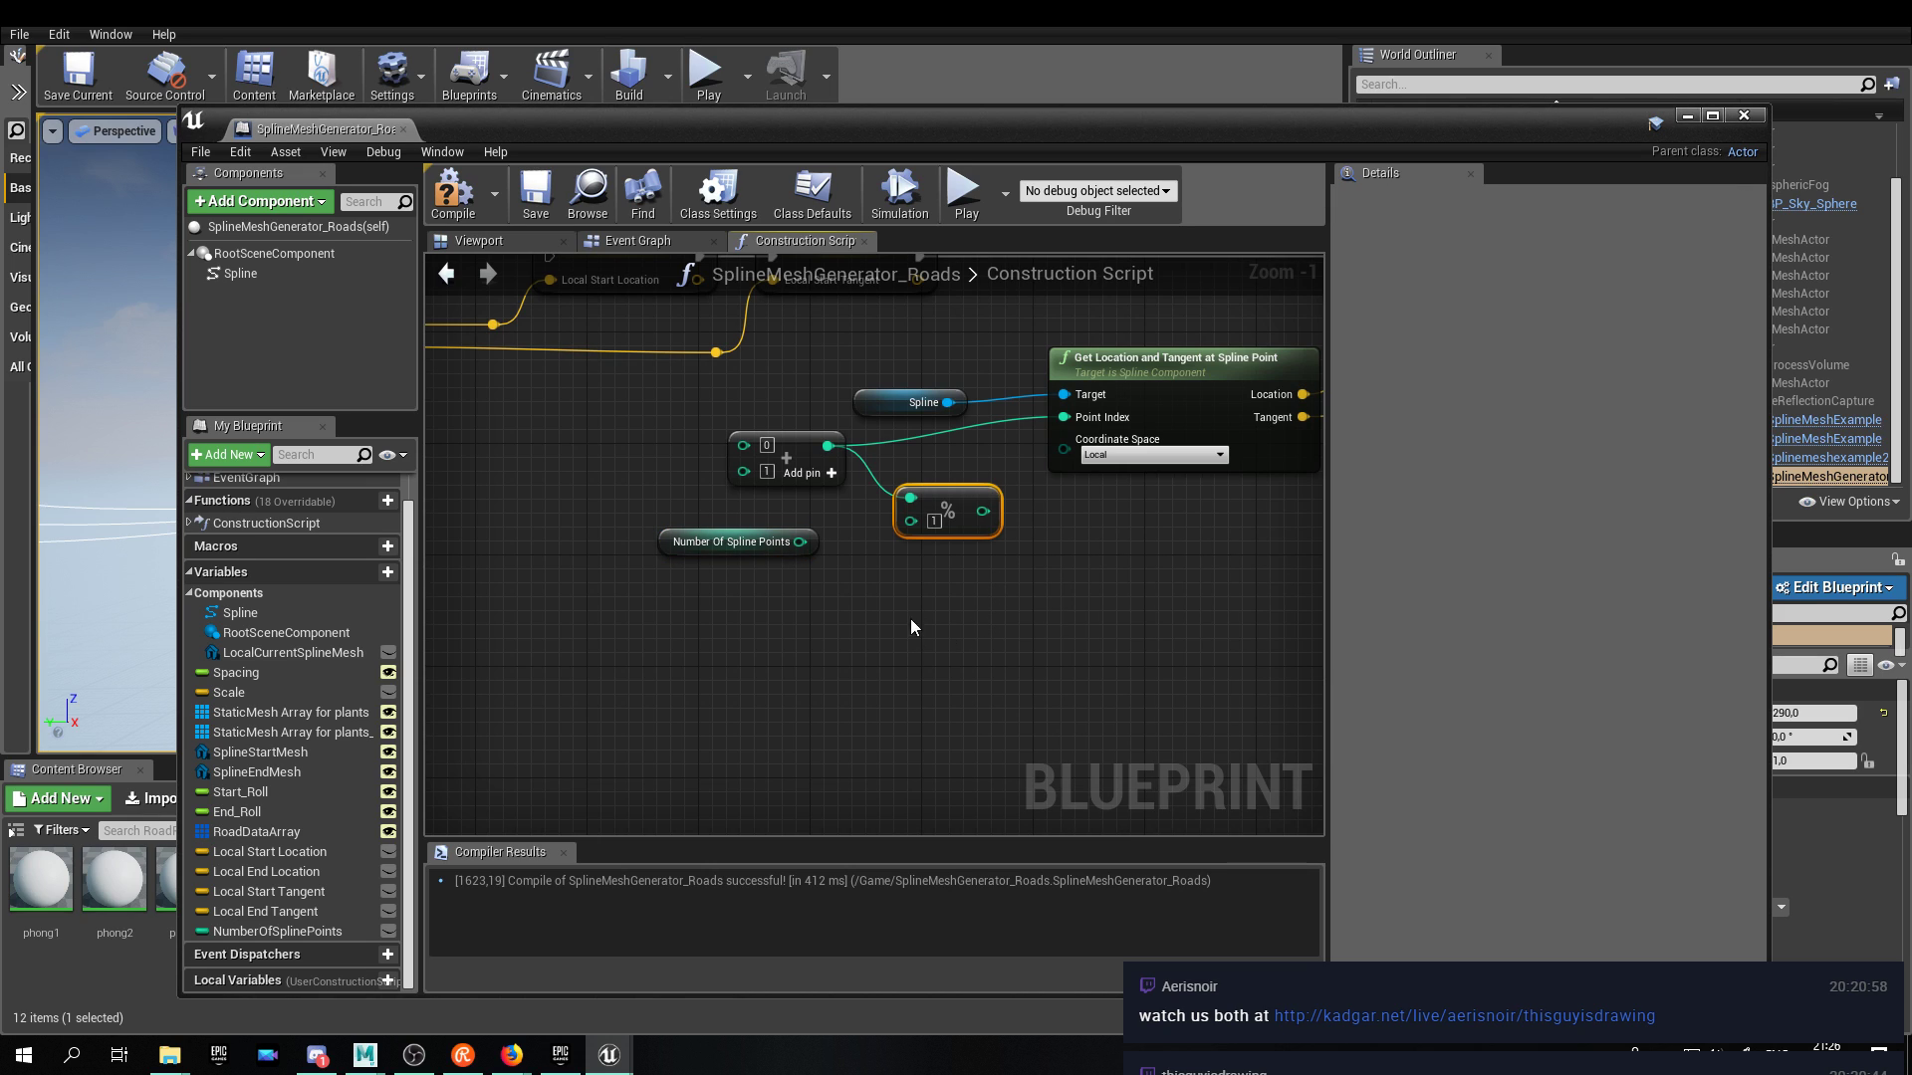
left_click_drag(799, 541, 1064, 418)
left_click_drag(797, 435, 769, 448)
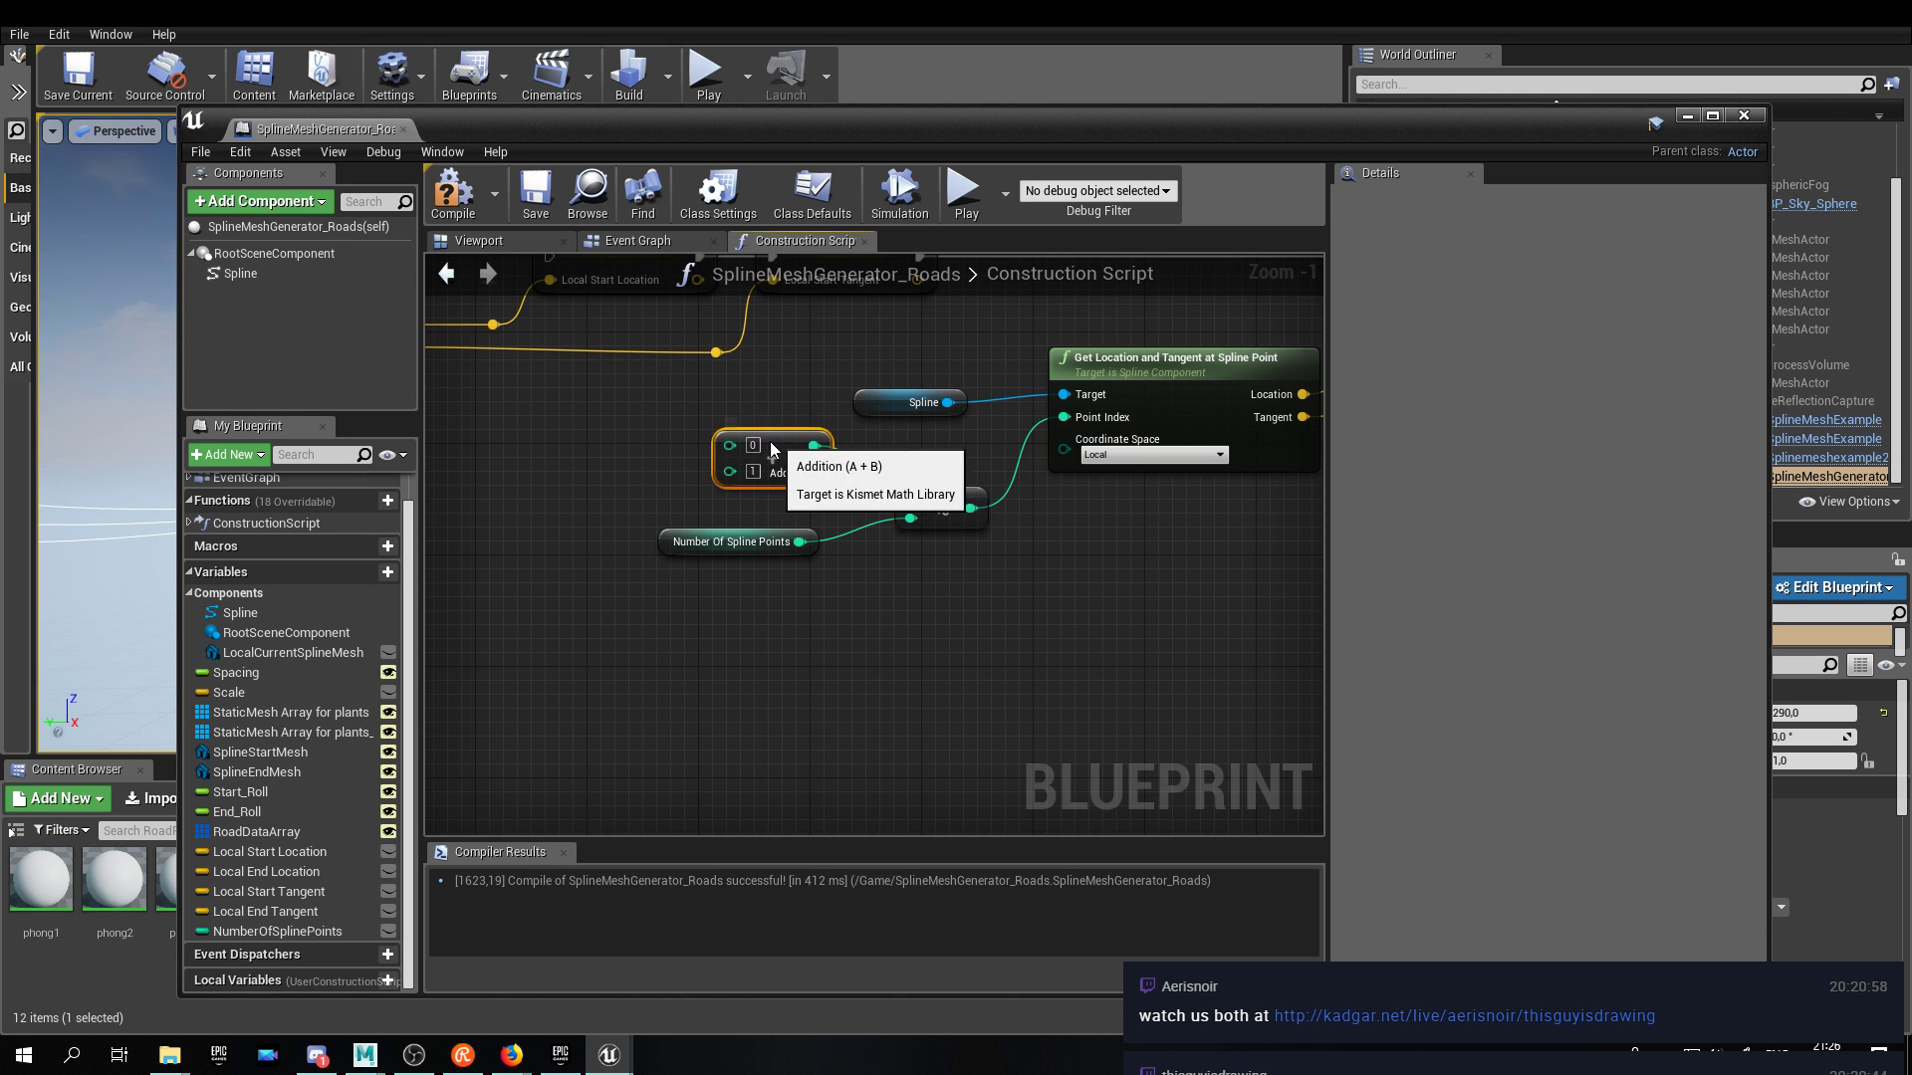
left_click(1100, 595)
right_click_drag(1081, 599, 834, 659)
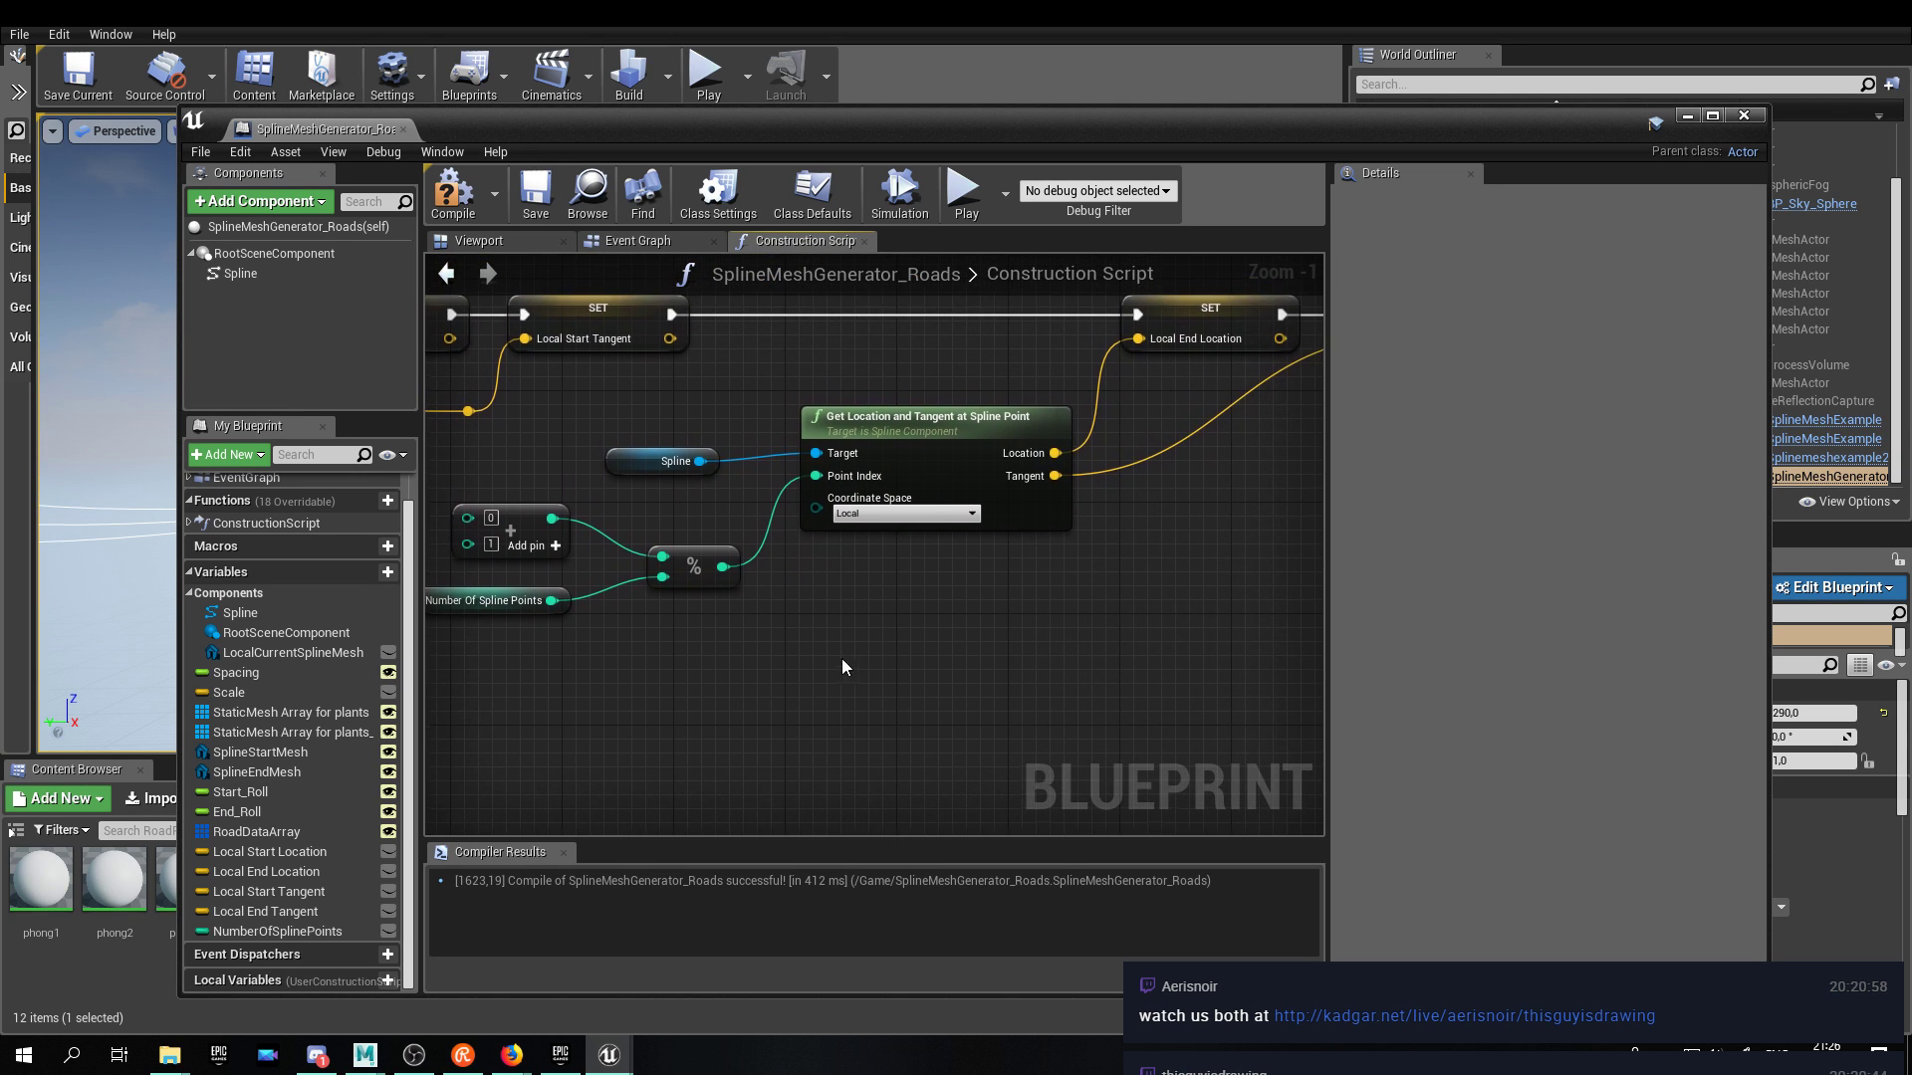
left_click(433, 204)
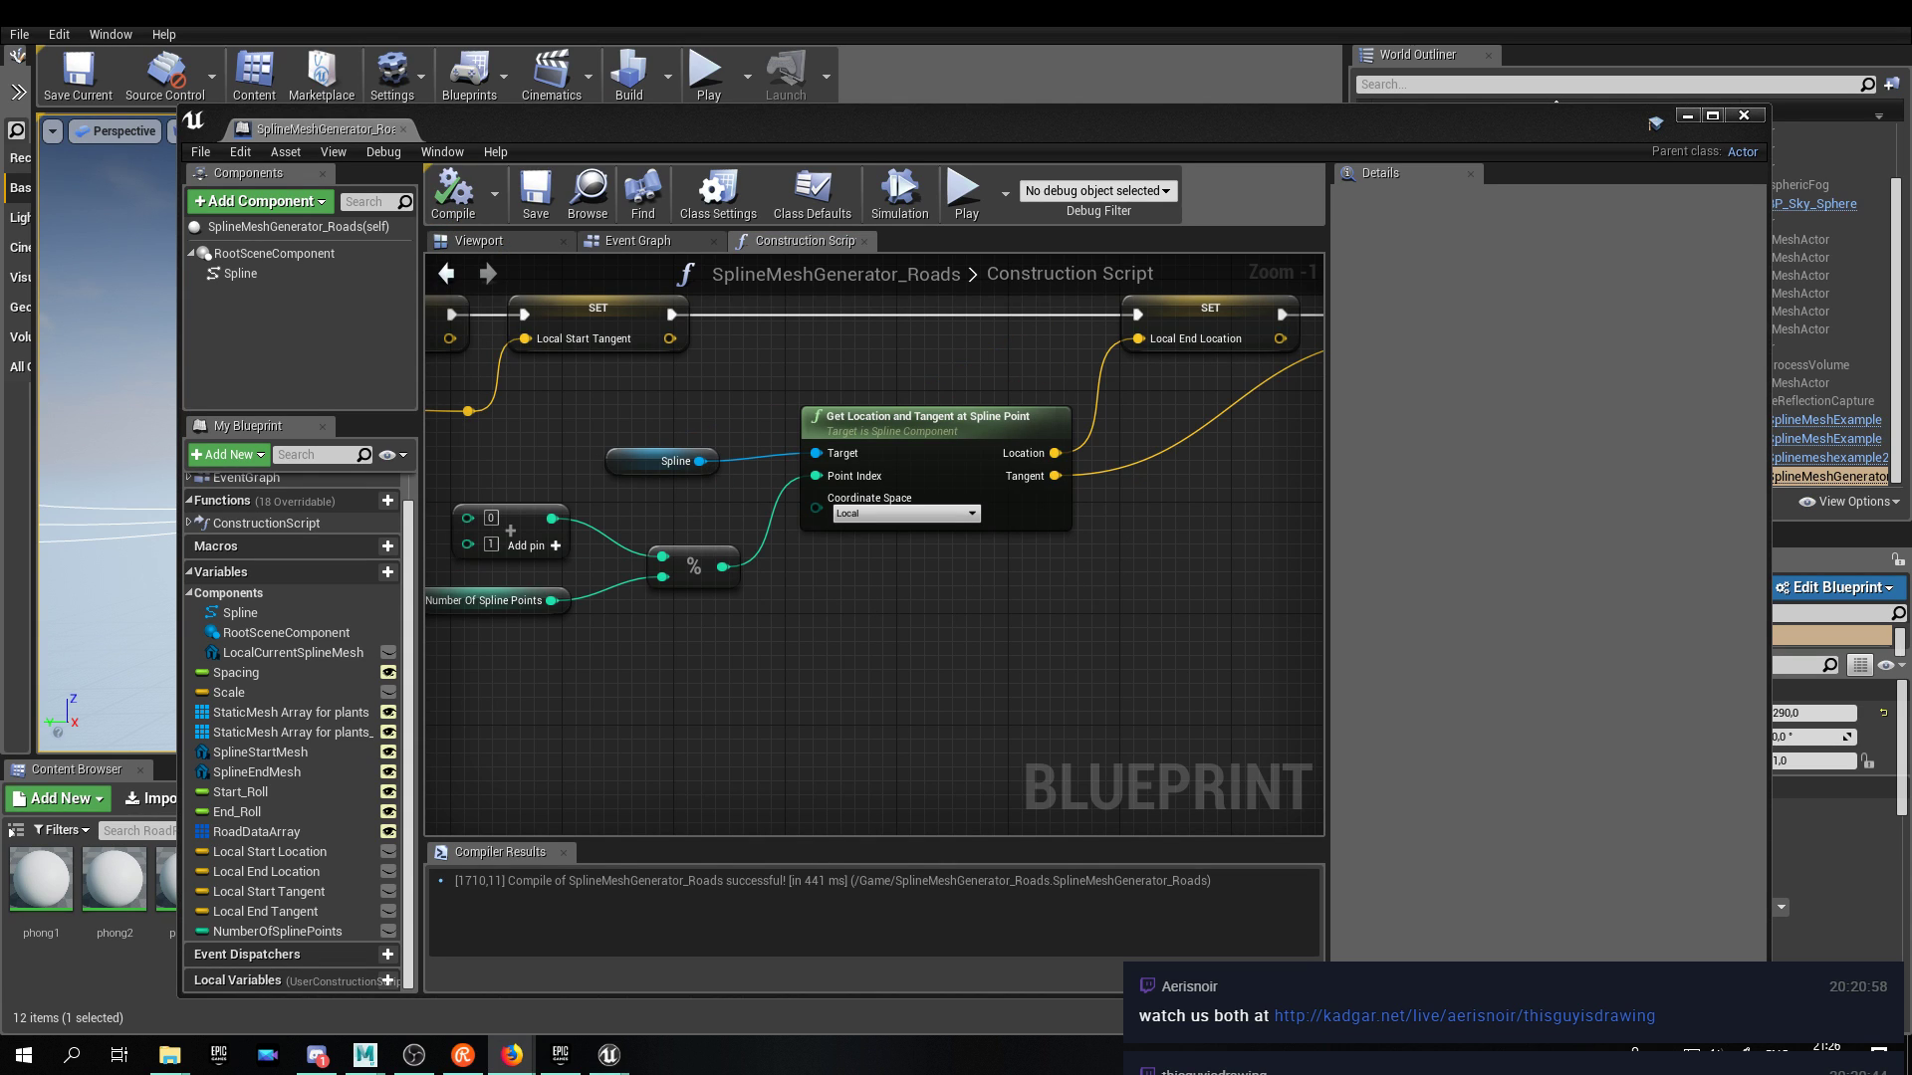
Duplicate the addition, NumberOfSplinePoints and % nodes and move the copy down and to the left.
right_click_drag(952, 659, 514, 754)
right_click_drag(674, 625, 1298, 495)
right_click_drag(728, 595, 991, 686)
scroll(912, 522, "down", 2)
left_click_drag(1029, 709, 777, 587)
key("ctrl+c")
key("ctrl+v")
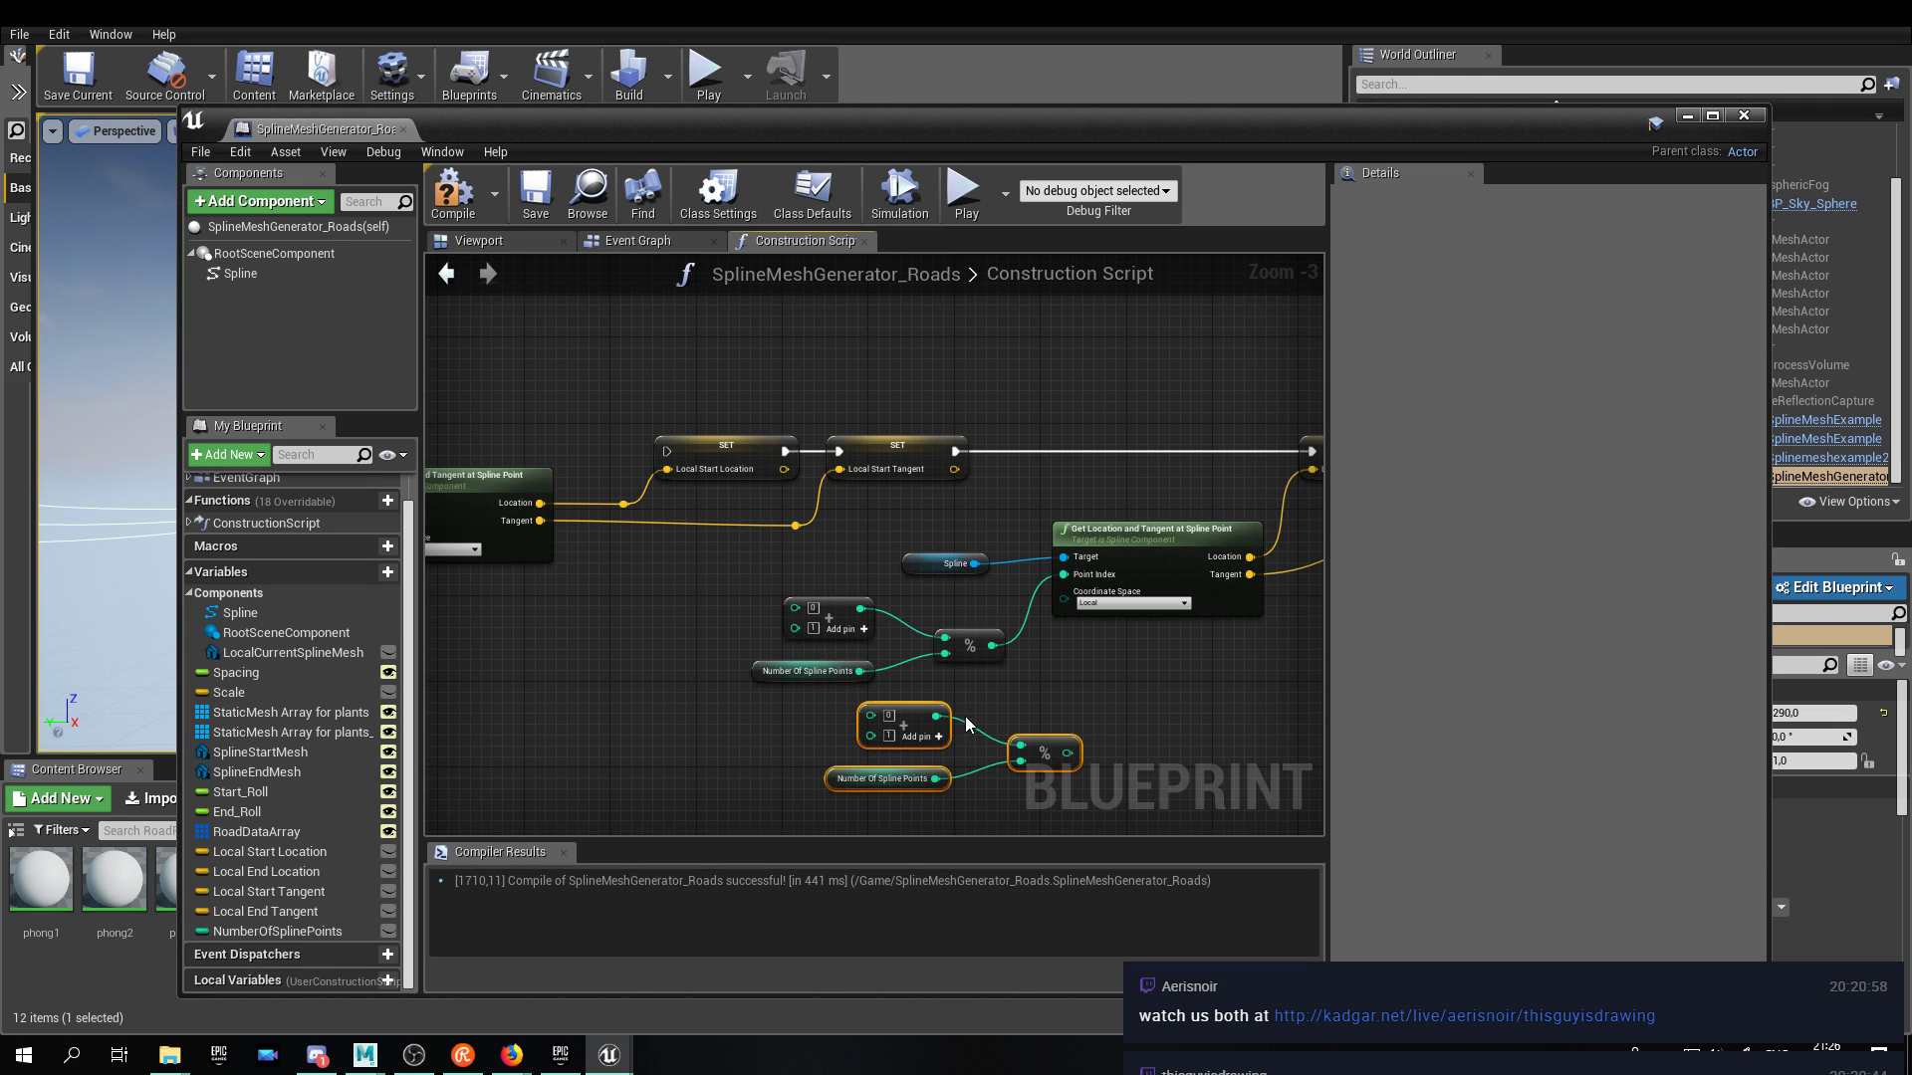
right_click_drag(966, 730, 1060, 567)
left_click_drag(1056, 561, 634, 641)
right_click_drag(633, 641, 953, 412)
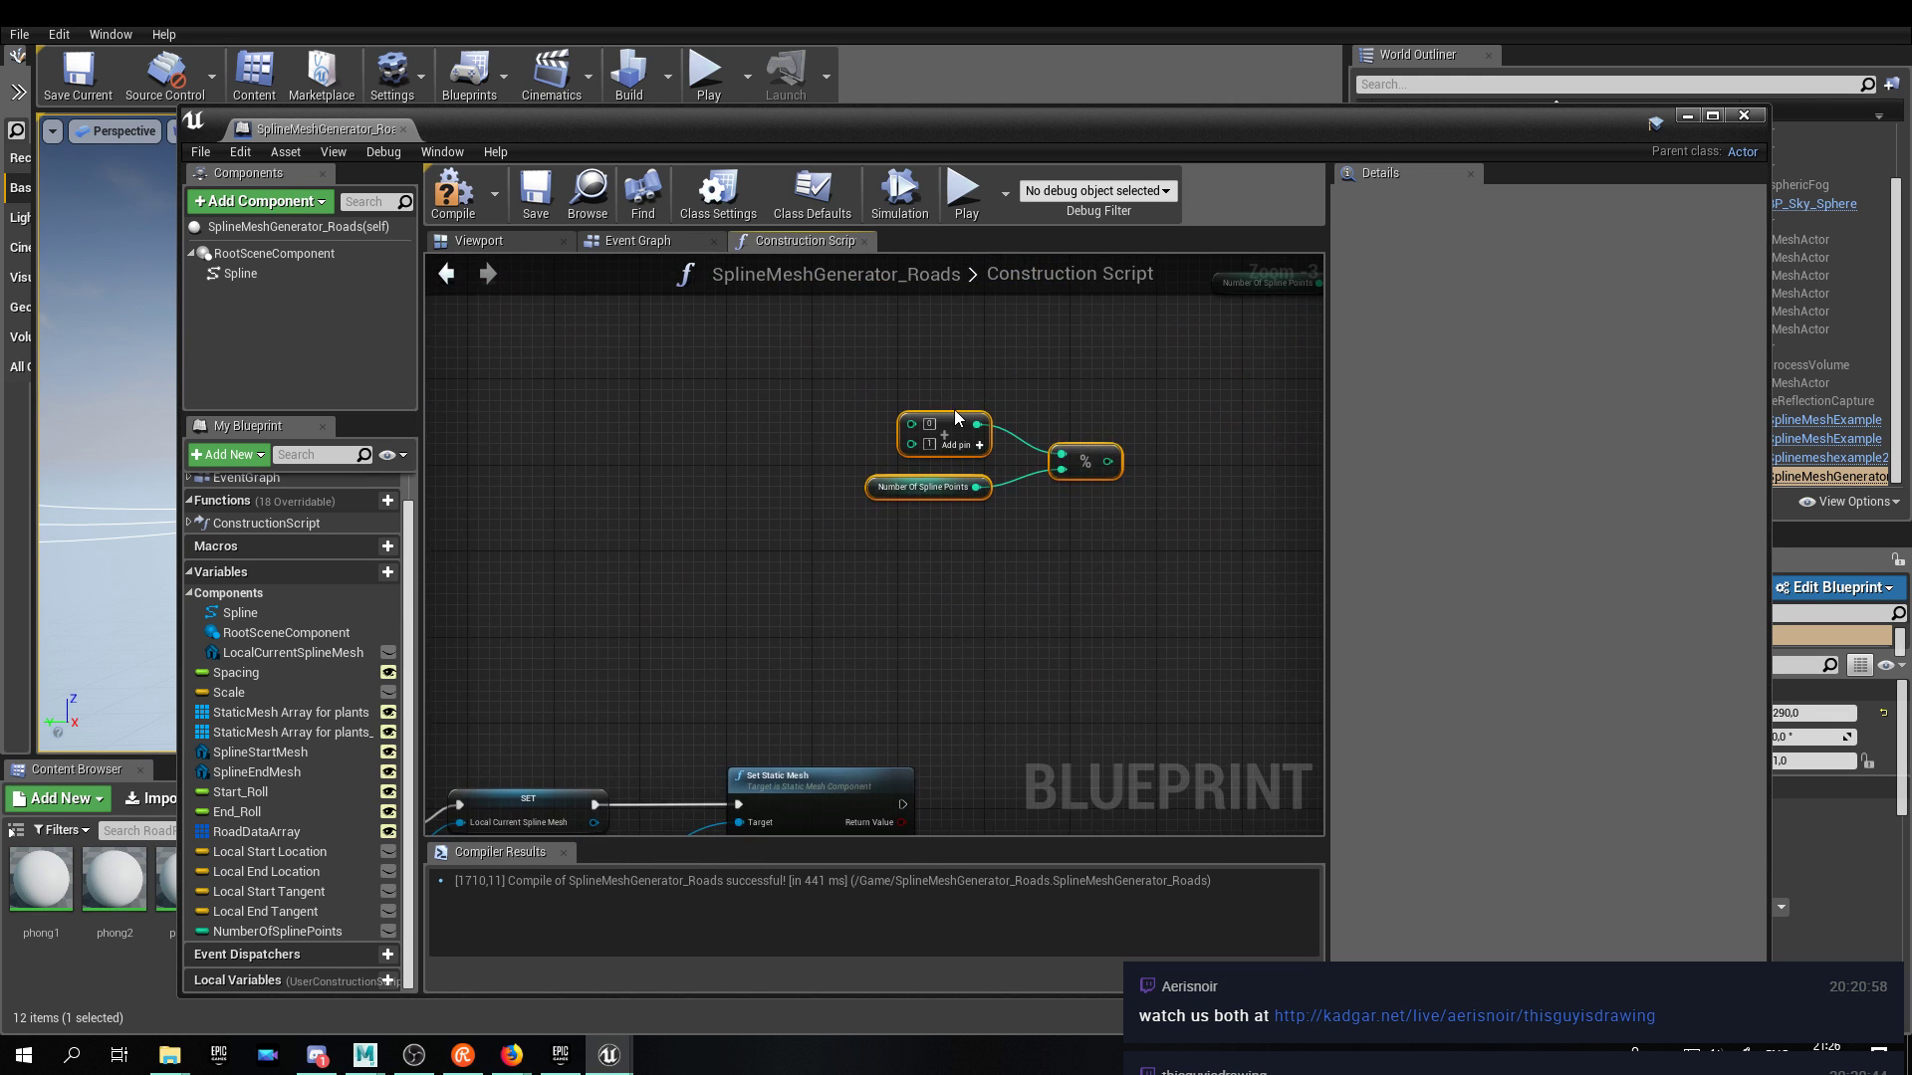
left_click_drag(957, 432, 939, 376)
Shift the BuildroadDataArray collapsed graph node slightly up and to the left, nearer to GetNumberOfSplinePoints.
key("alt+Tab")
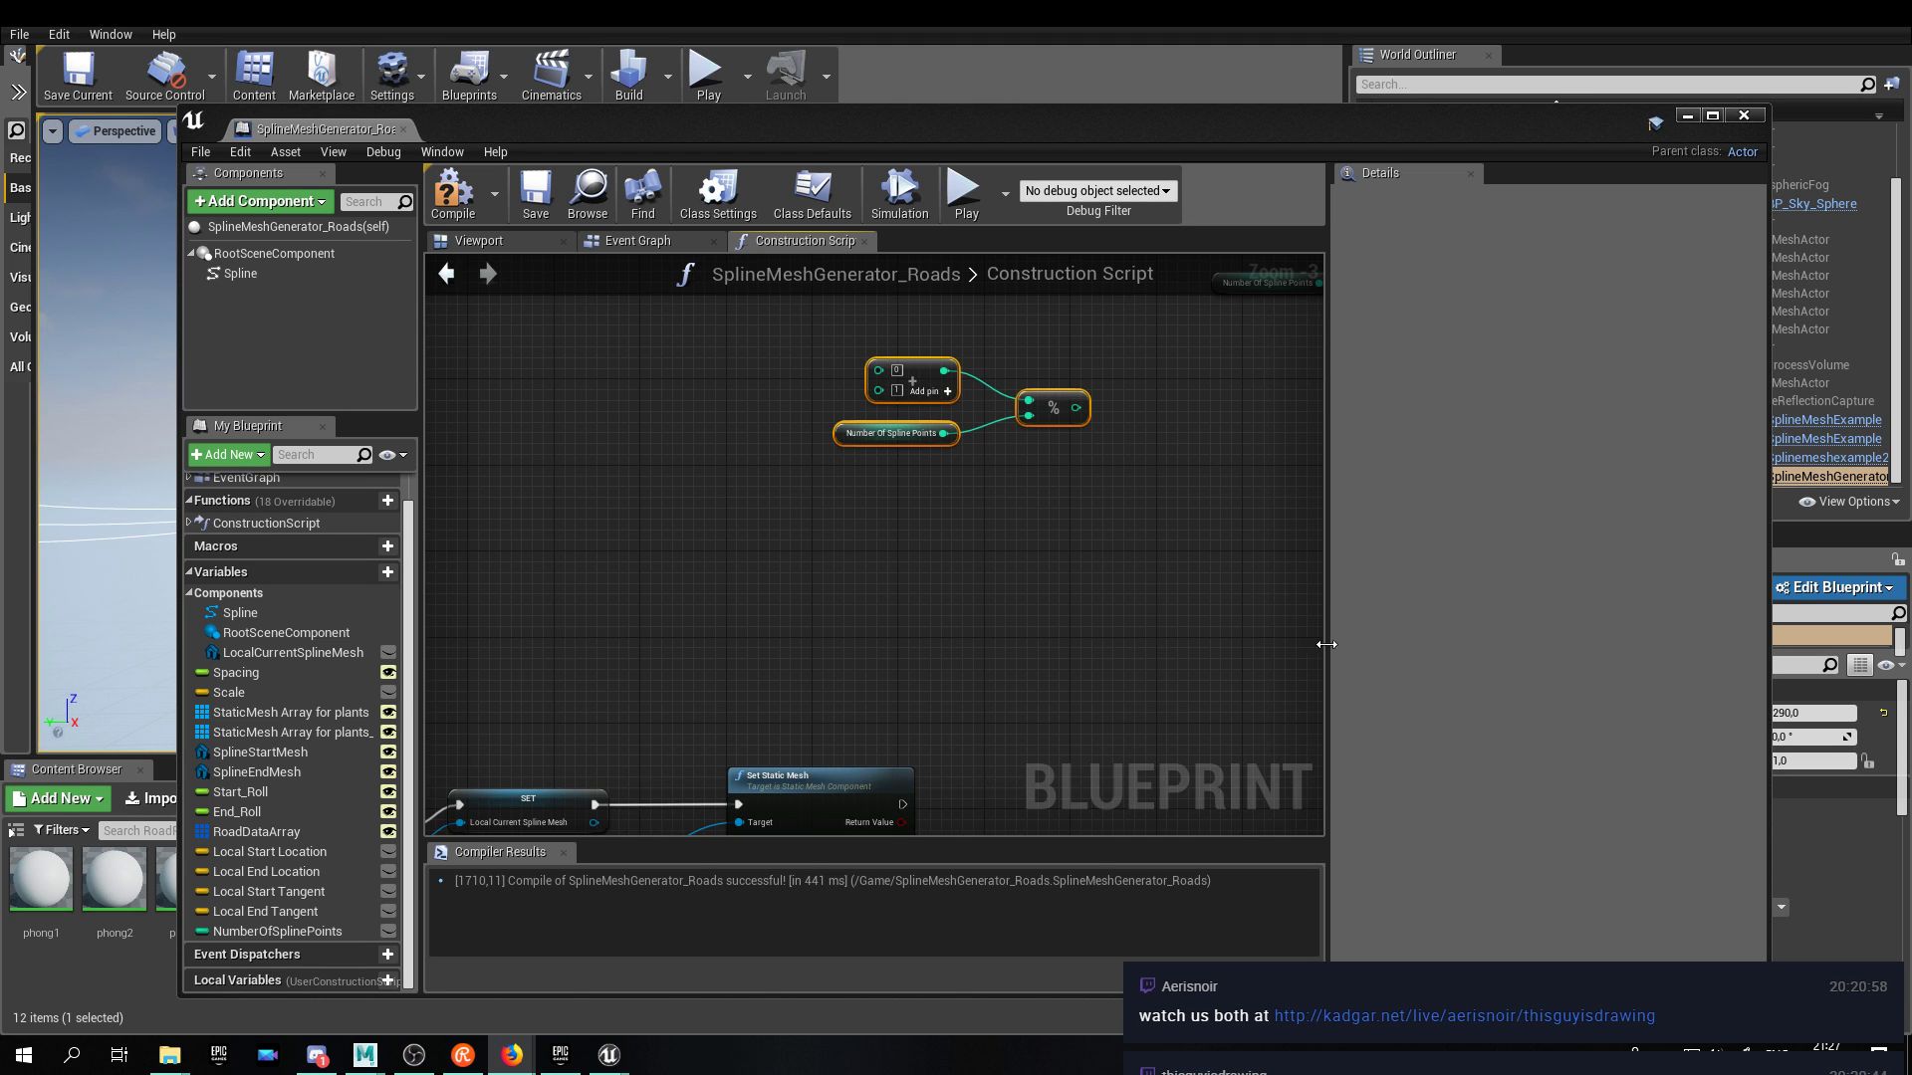
right_click_drag(860, 660, 1083, 637)
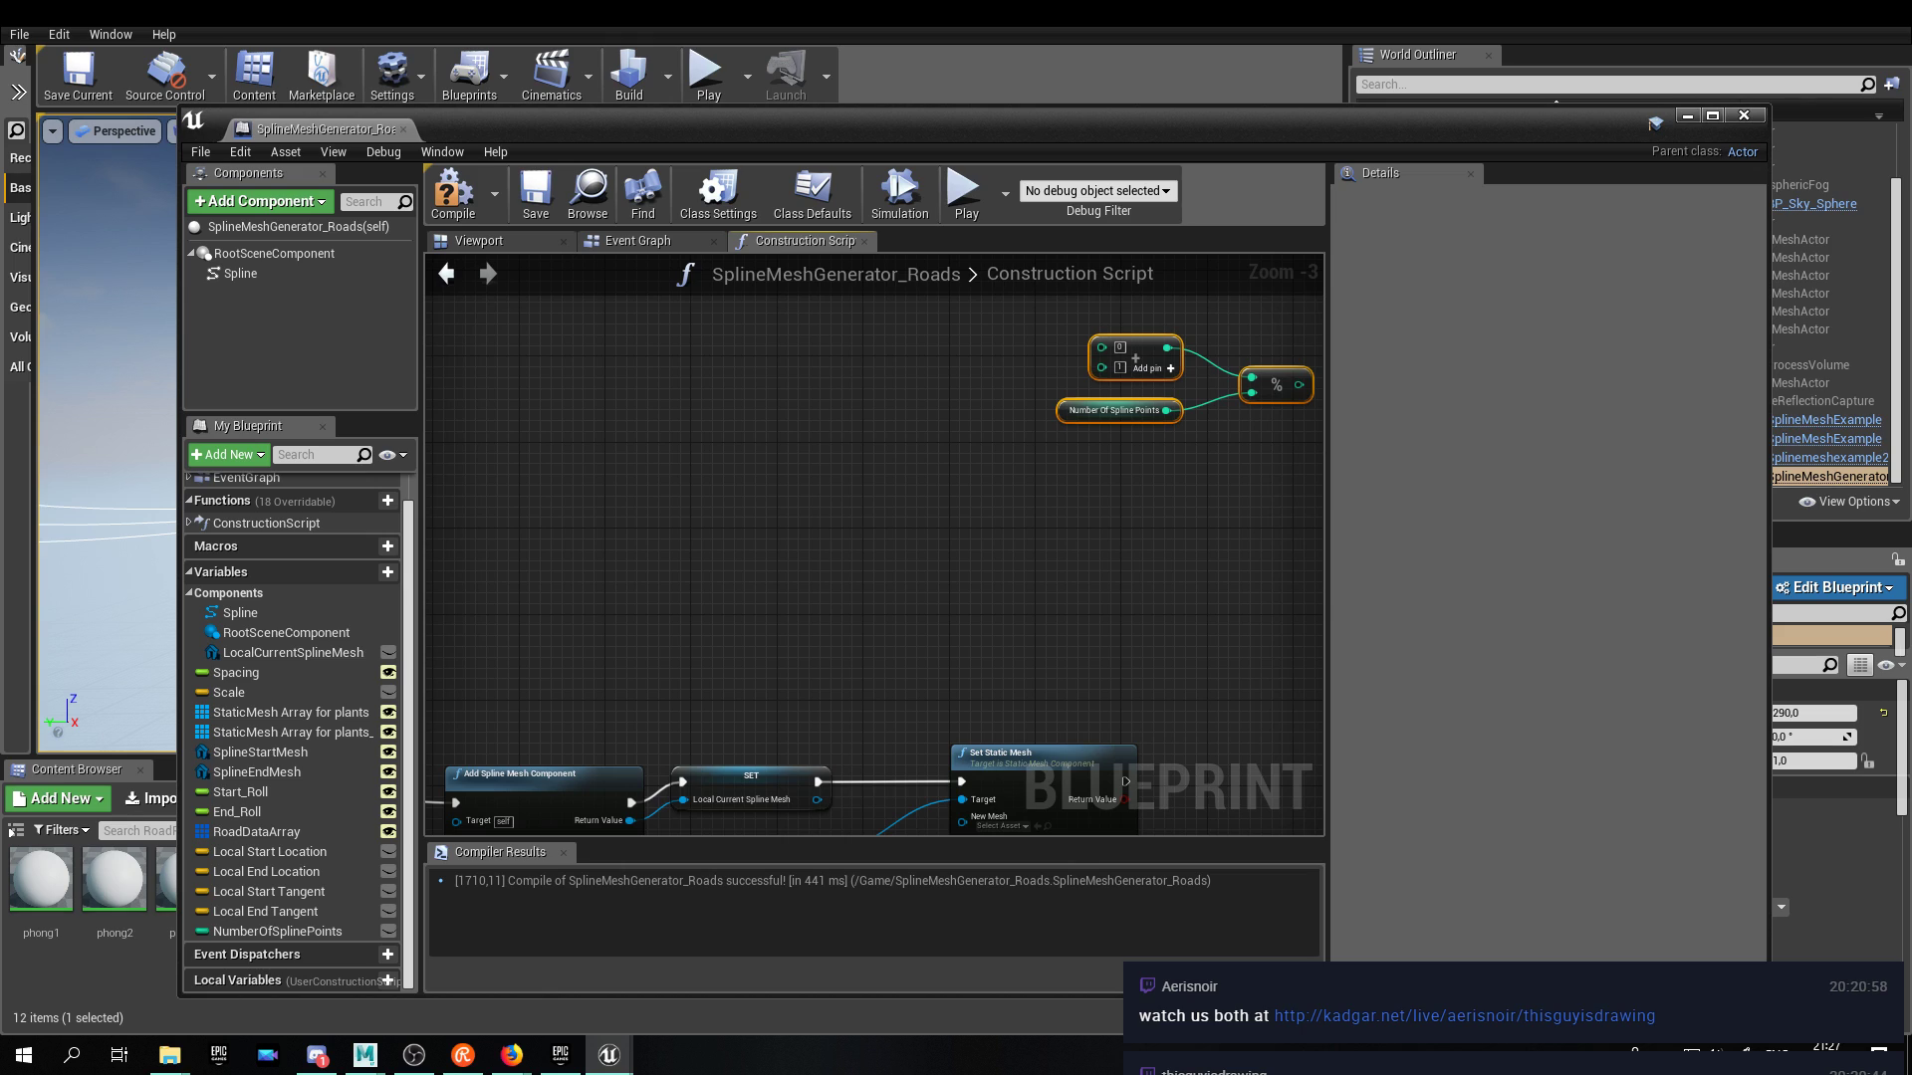
key("alt+Tab")
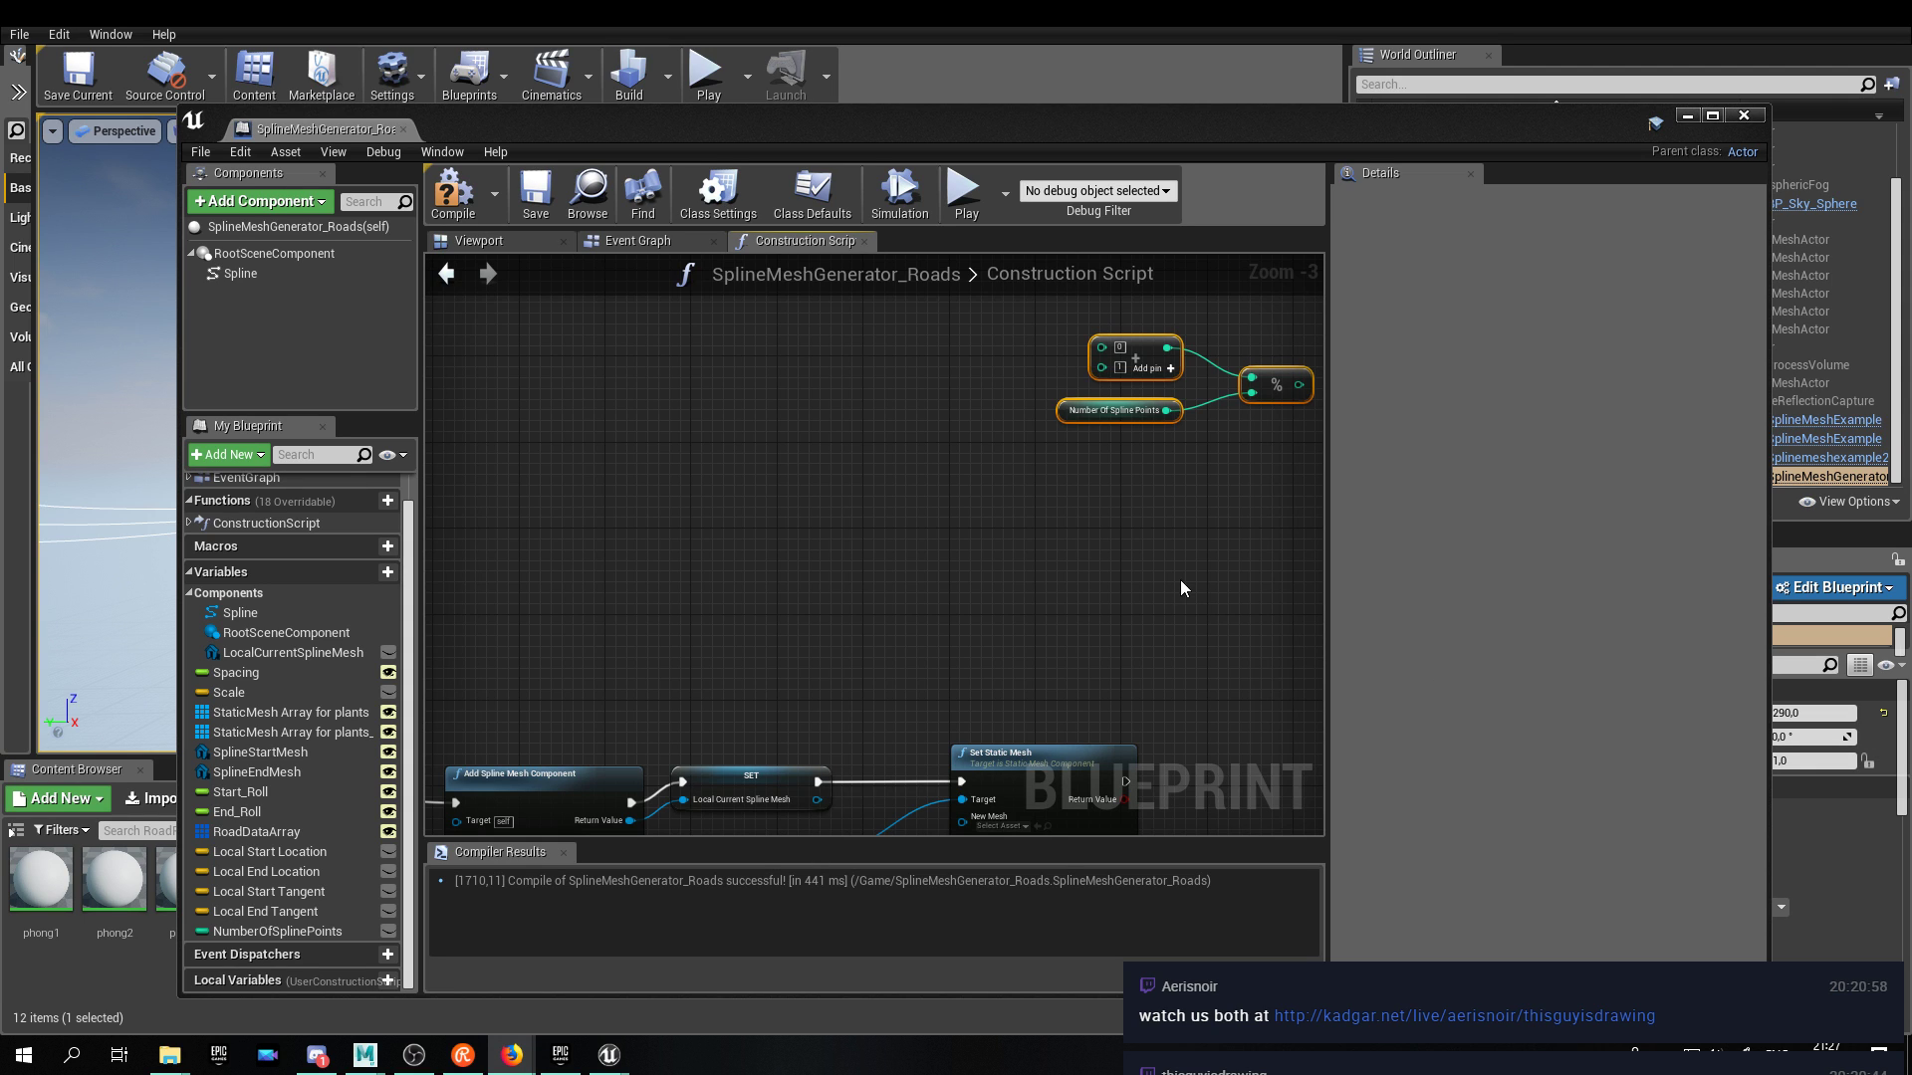
right_click_drag(917, 555, 1294, 289)
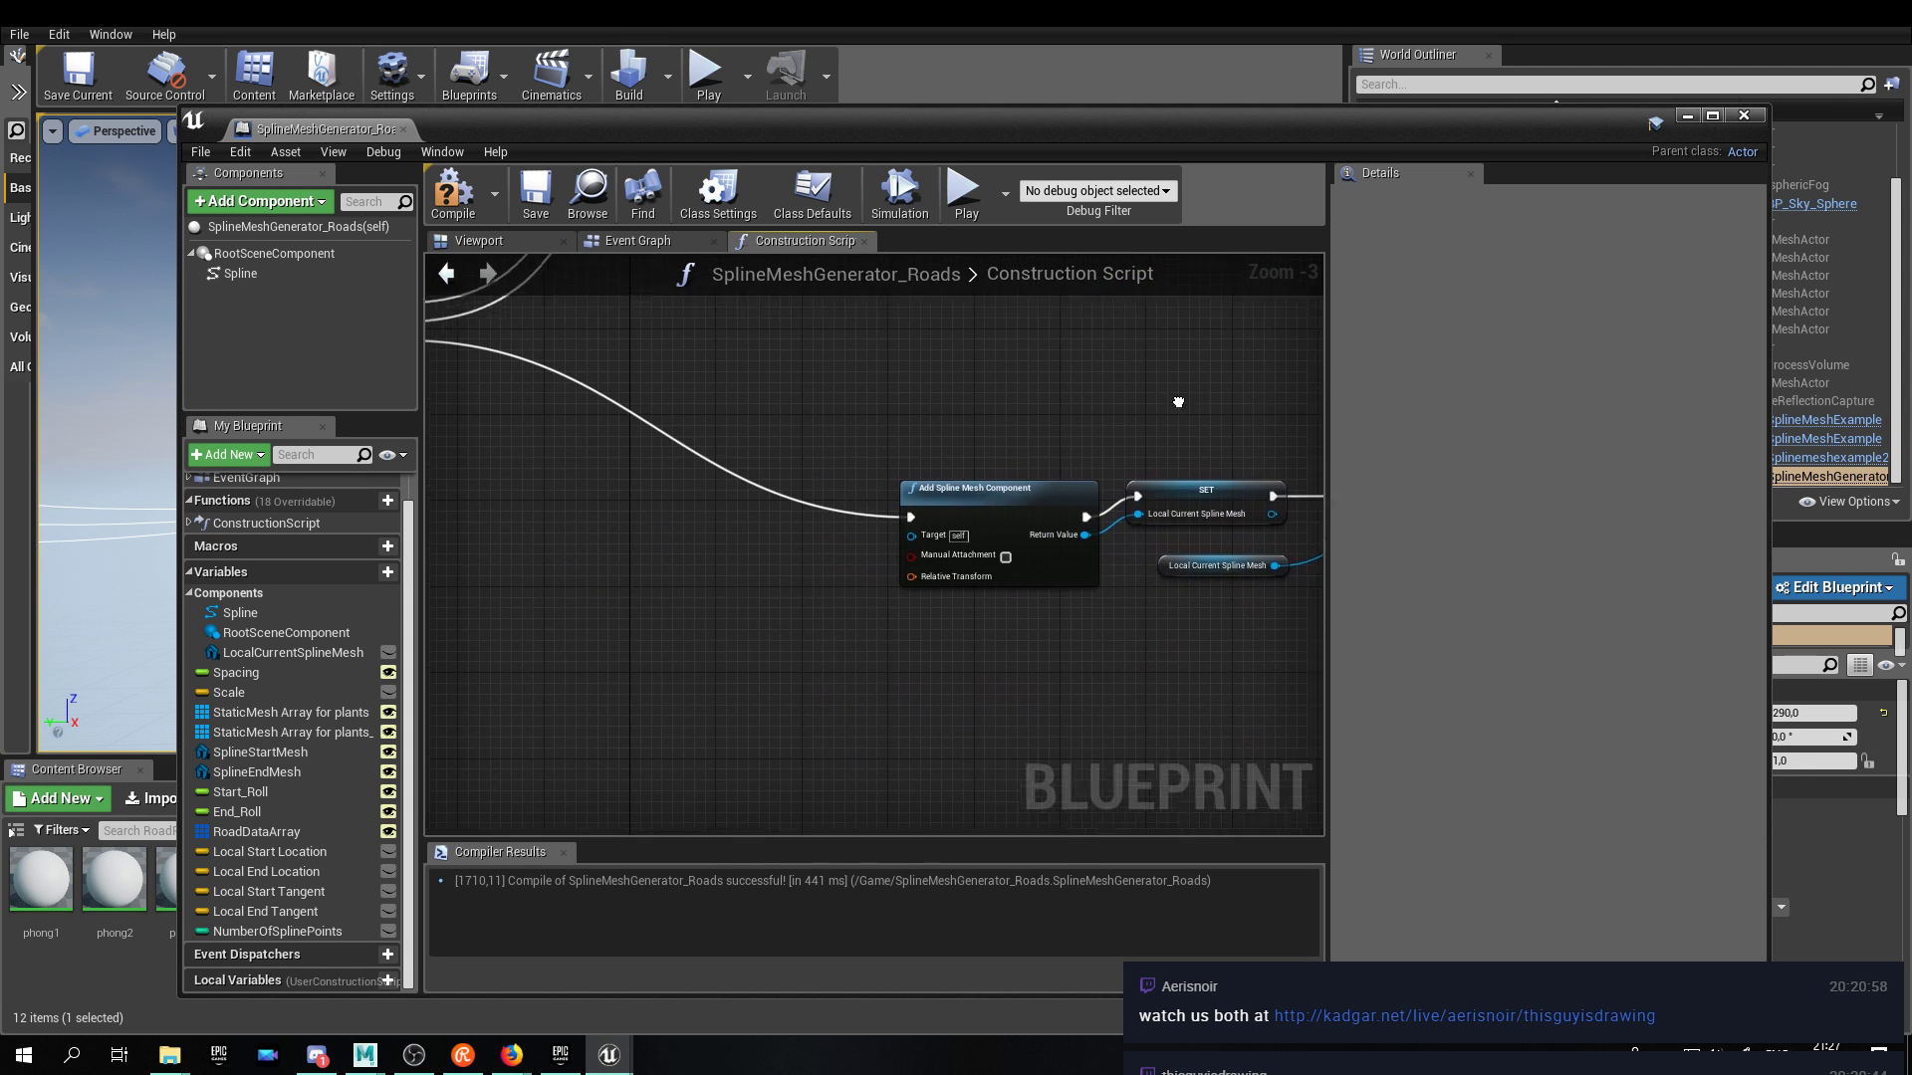
scroll(904, 578, "down", 1)
scroll(905, 577, "down", 1)
right_click_drag(973, 542, 735, 780)
scroll(735, 780, "up", 4)
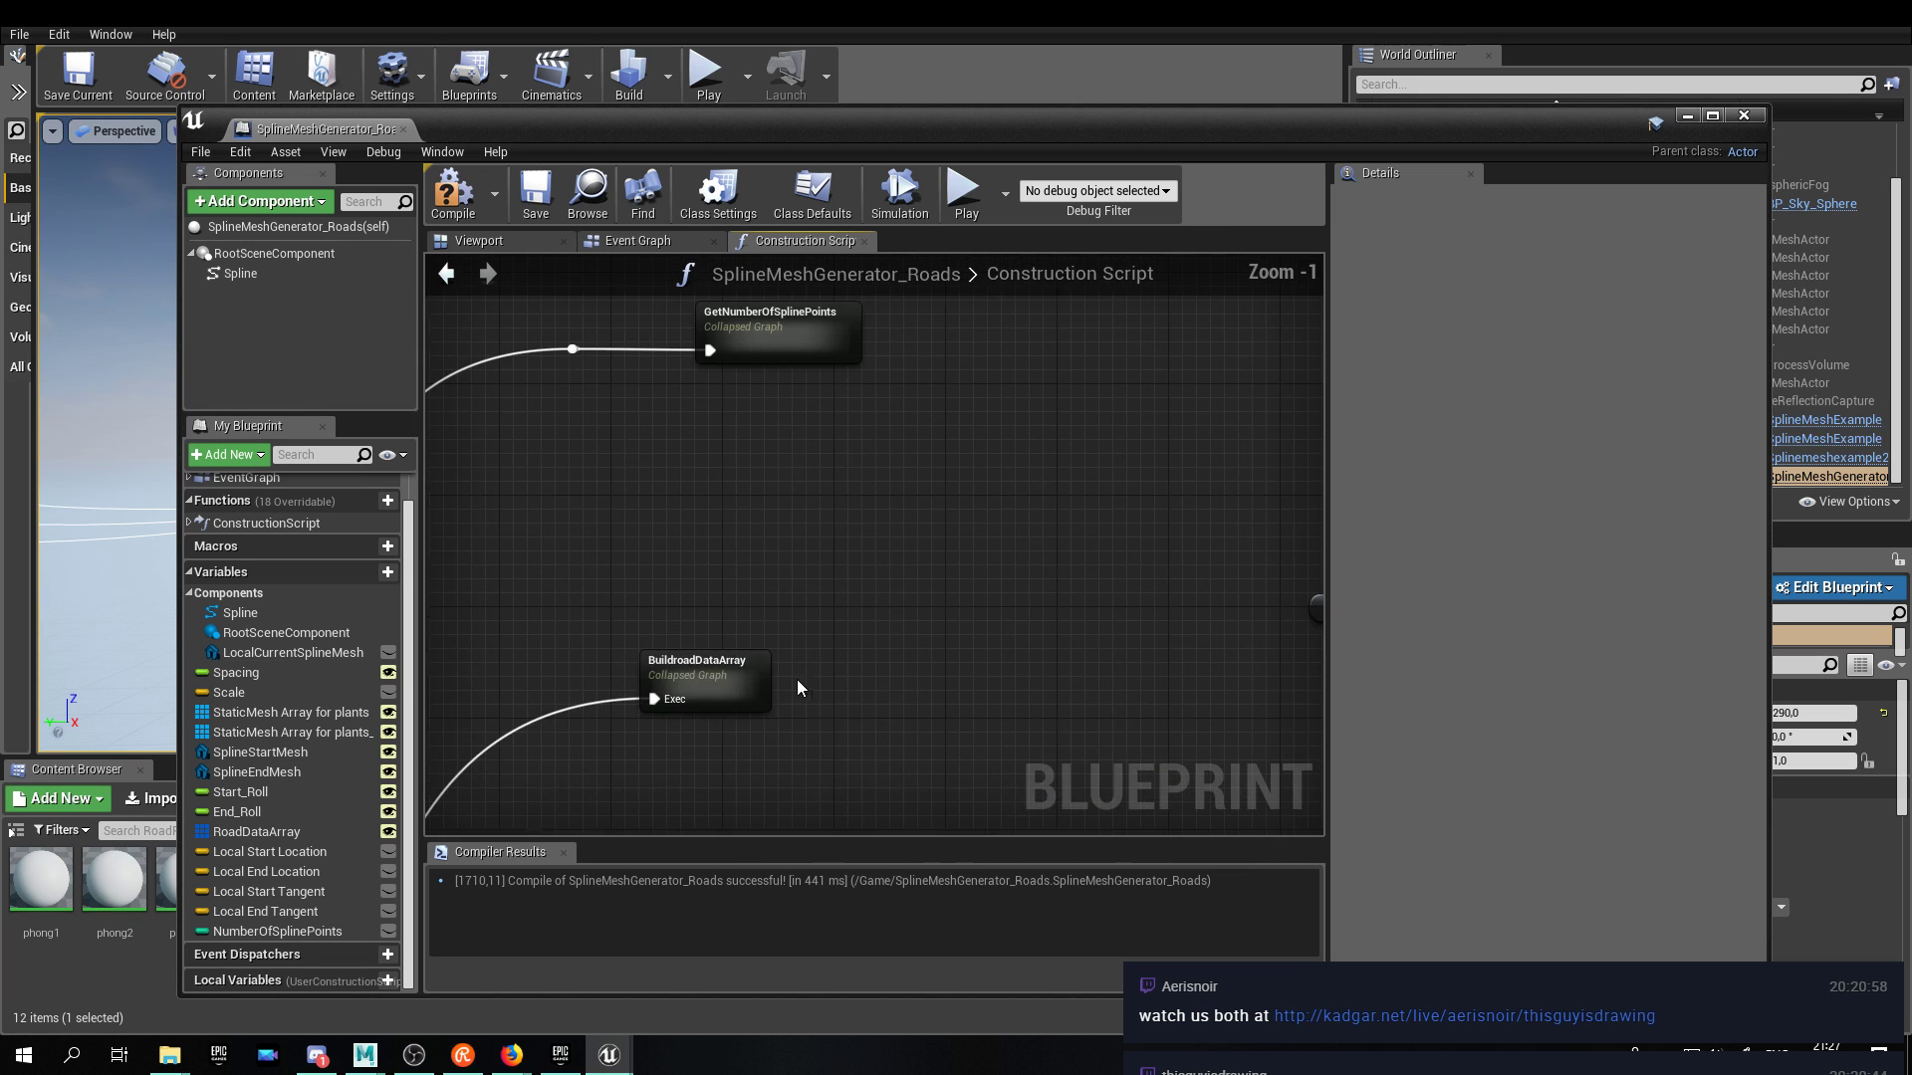
left_click_drag(759, 702, 672, 631)
Move the copied addition, NumberOfSplinePoints and % nodes directly beneath the original group.
right_click_drag(671, 631, 541, 605)
scroll(541, 605, "down", 4)
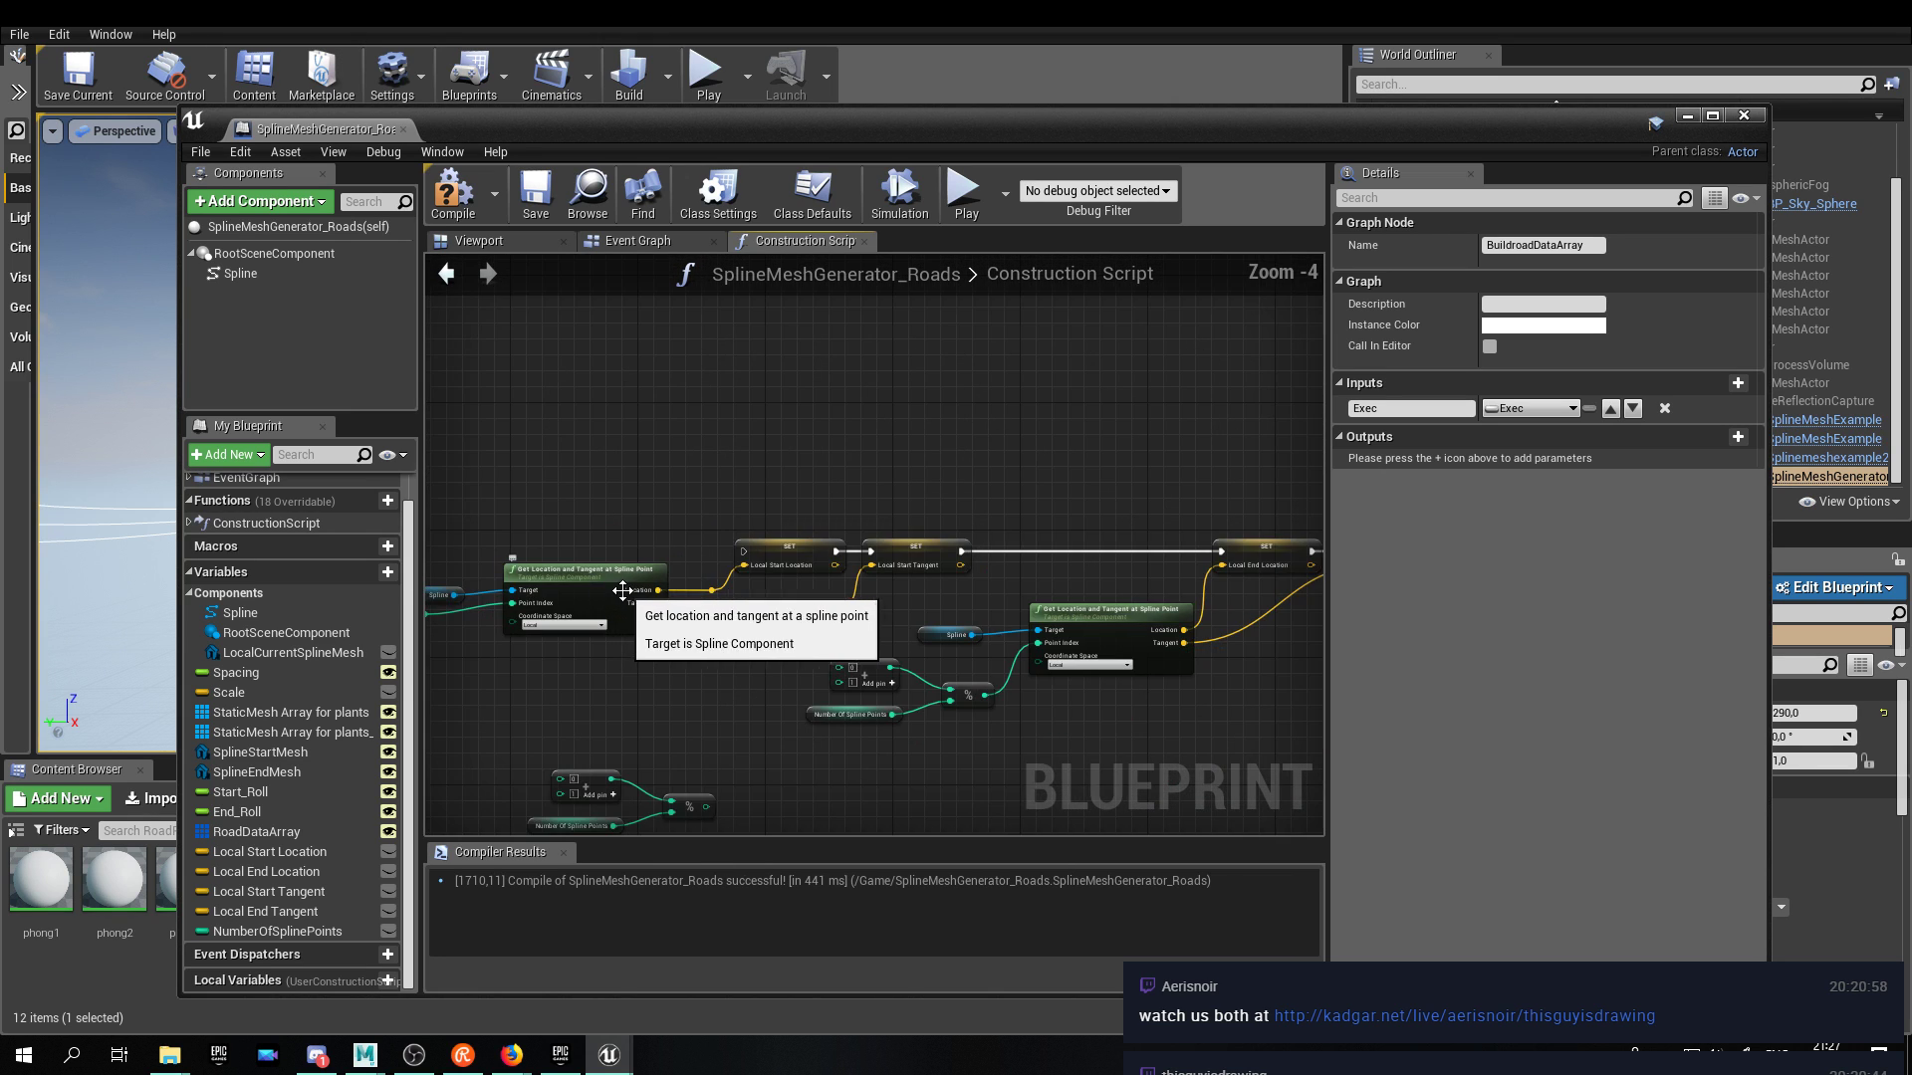
scroll(758, 677, "up", 4)
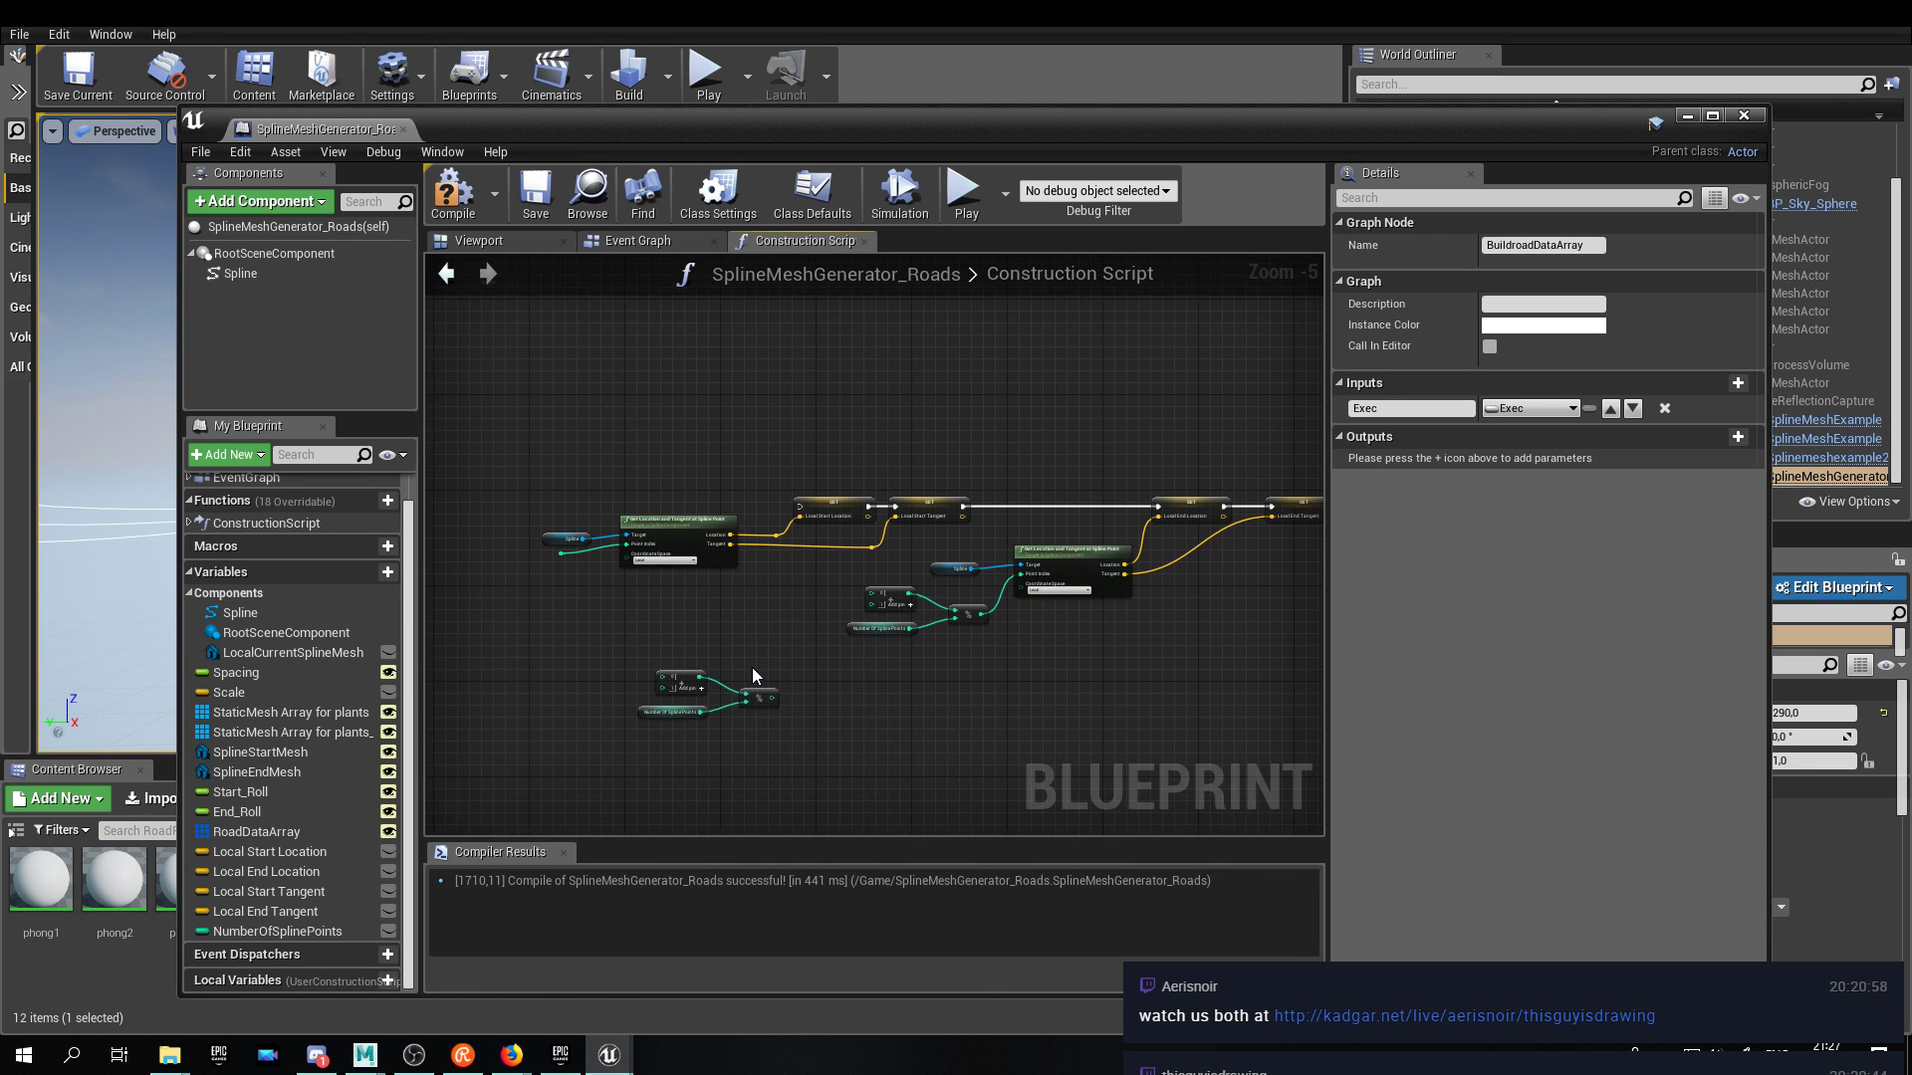
right_click_drag(788, 638, 960, 478)
left_click_drag(648, 657, 996, 507)
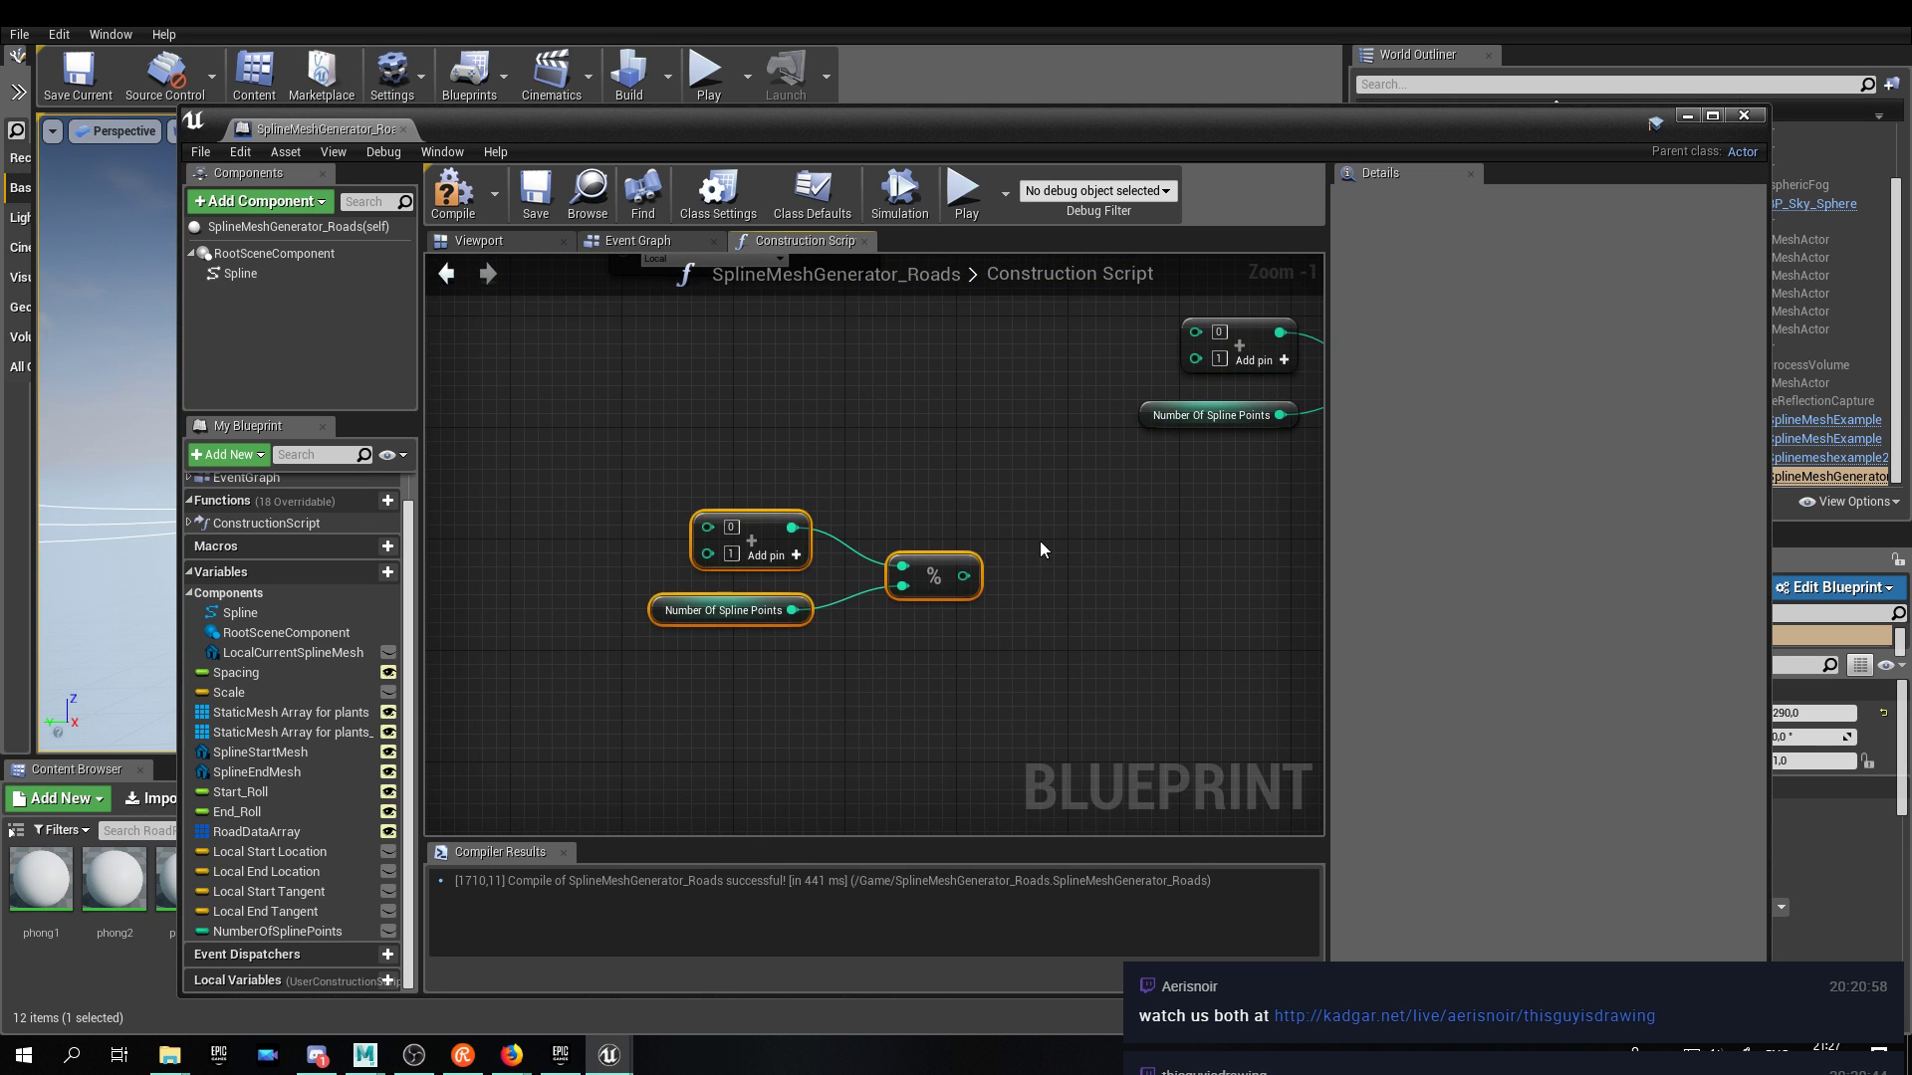
right_click_drag(1051, 546, 831, 578)
left_click_drag(697, 604, 1209, 615)
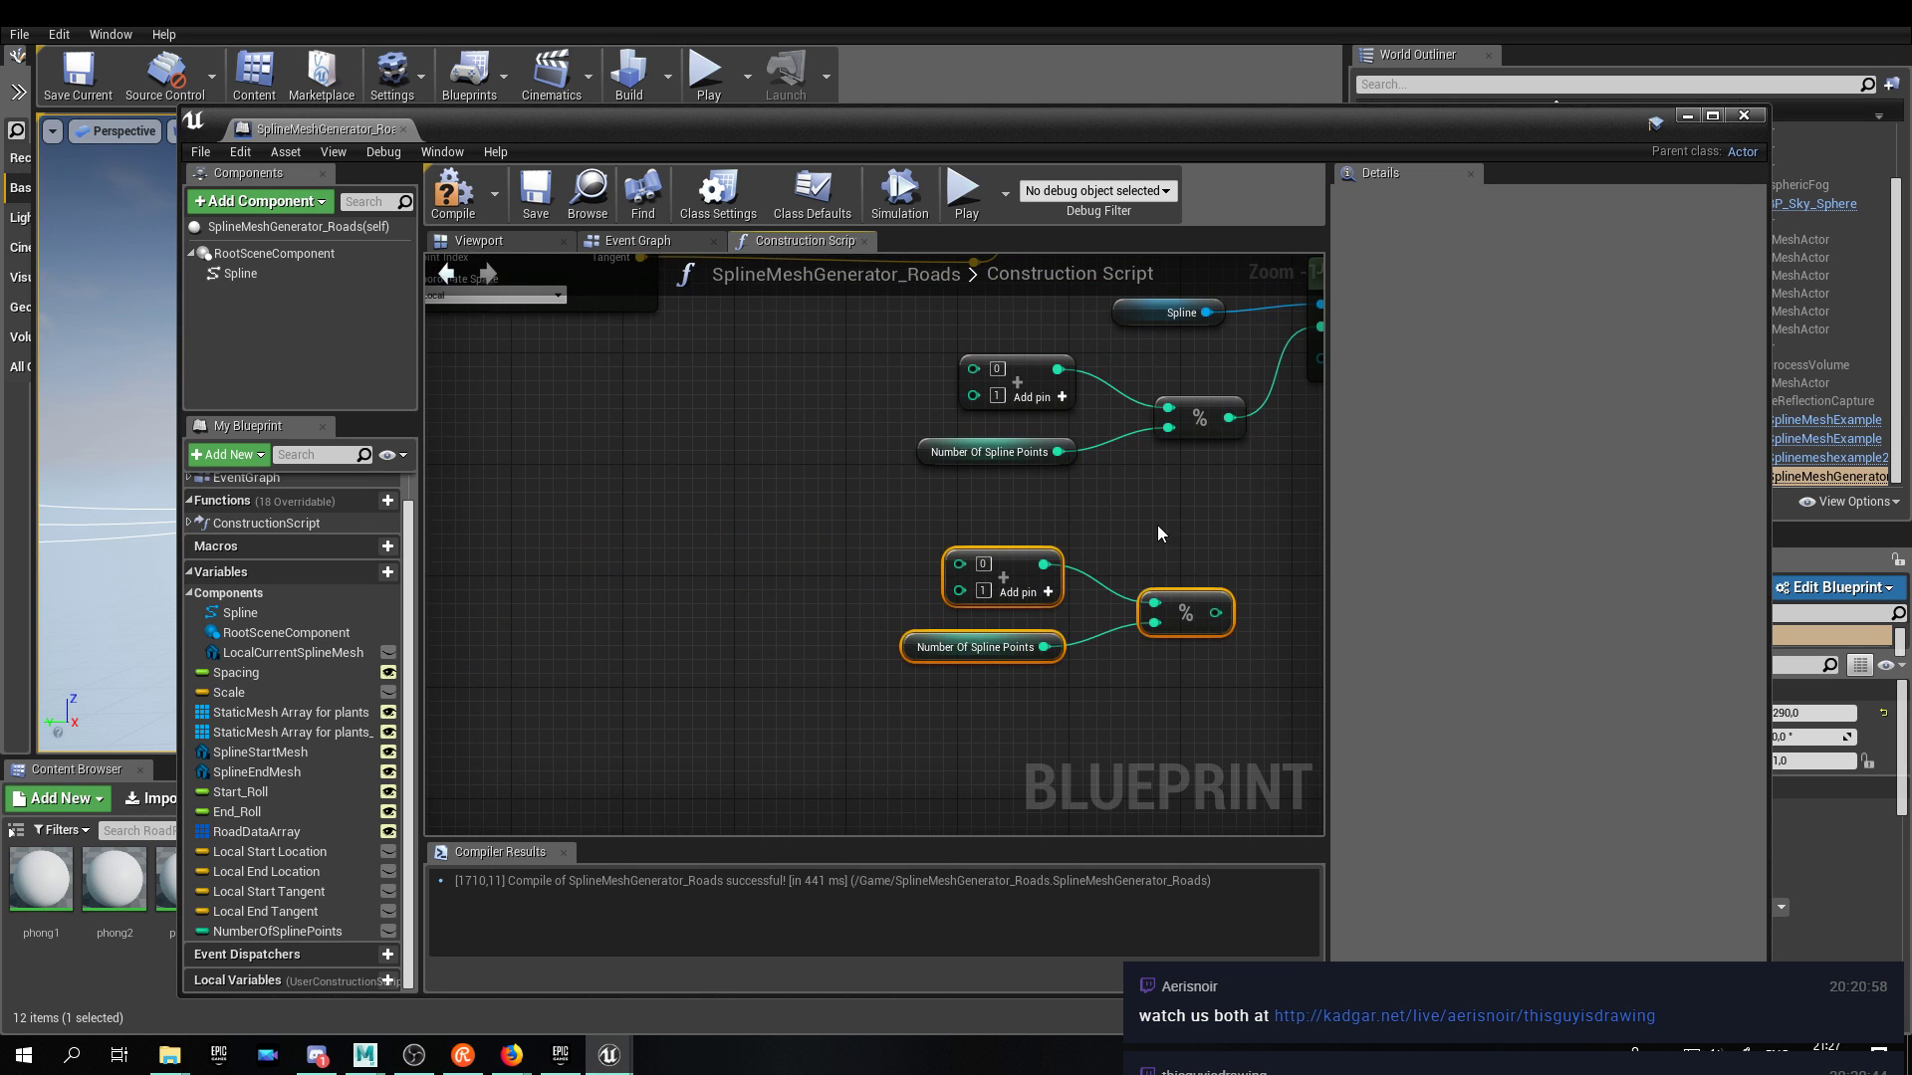
right_click_drag(1157, 524, 932, 673)
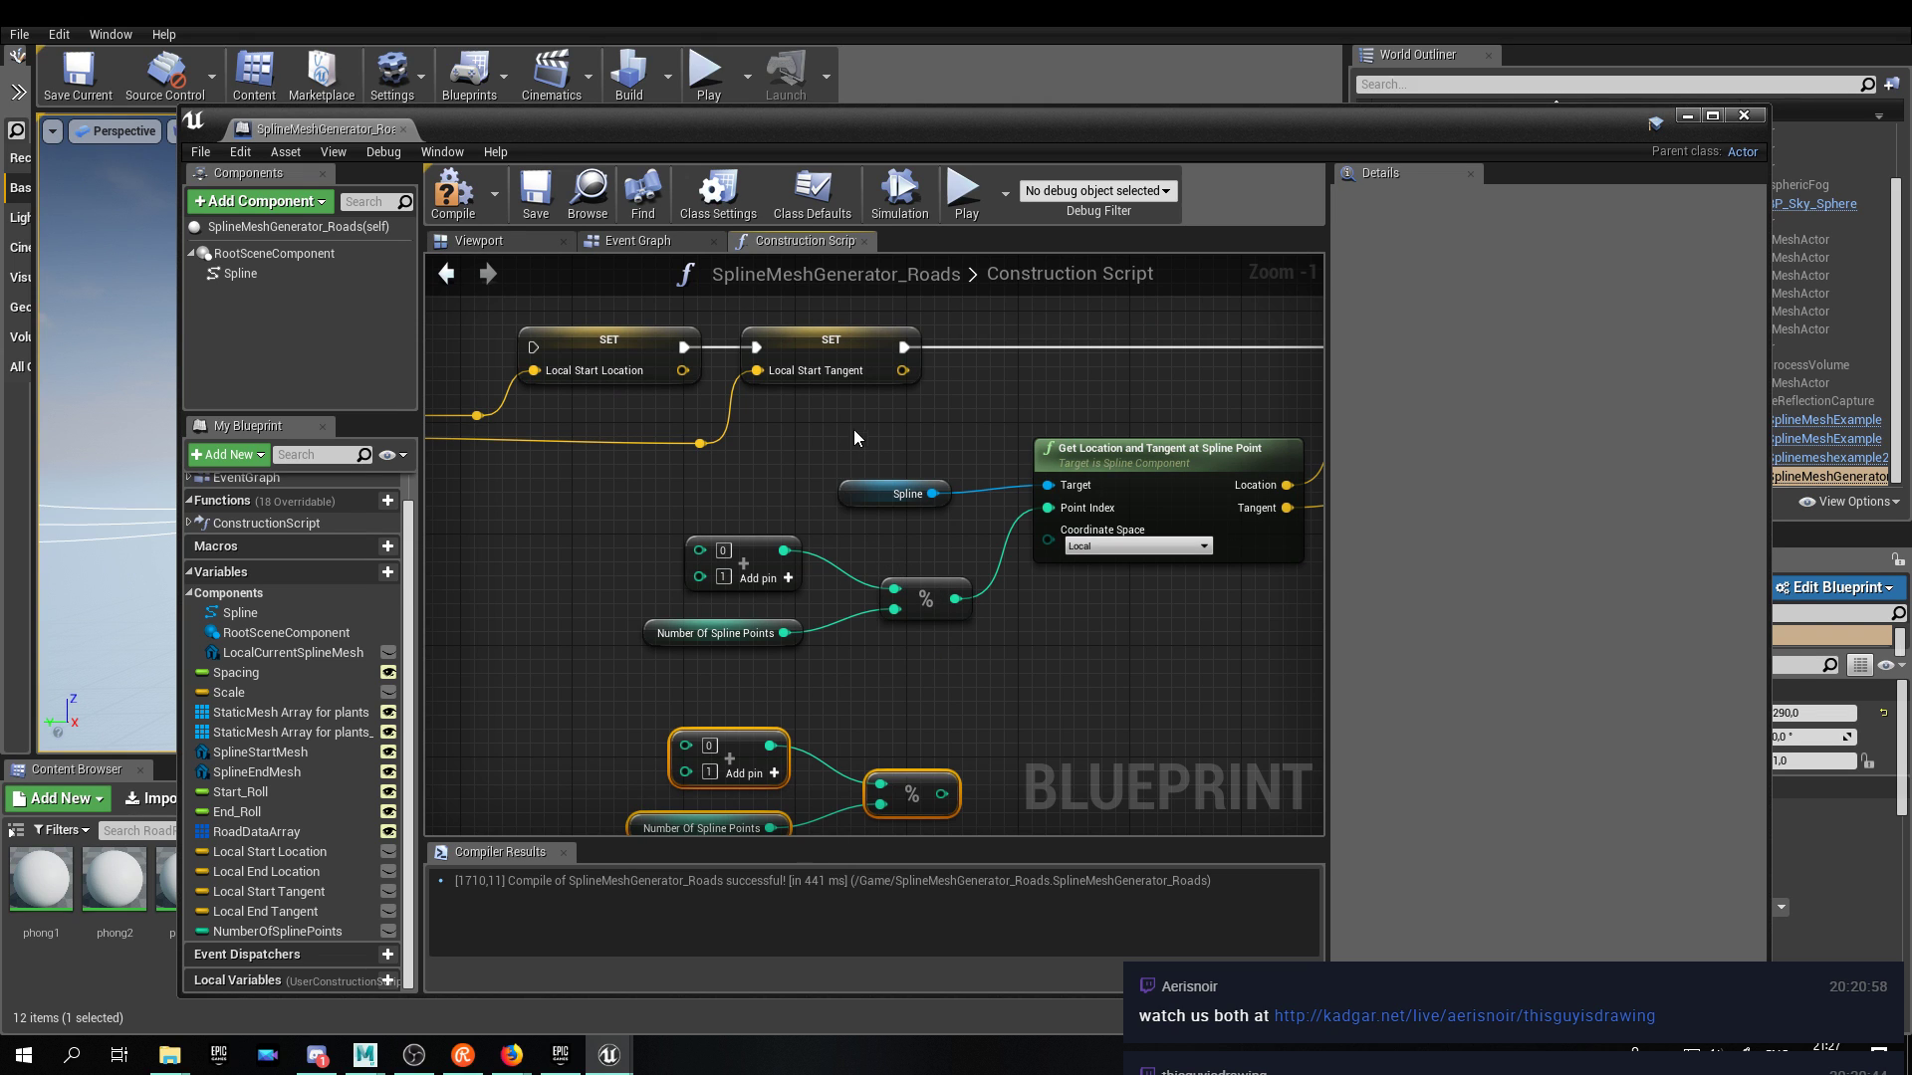
right_click_drag(851, 434, 761, 540)
scroll(761, 540, "down", 3)
right_click_drag(968, 505, 1000, 474)
left_click(958, 409)
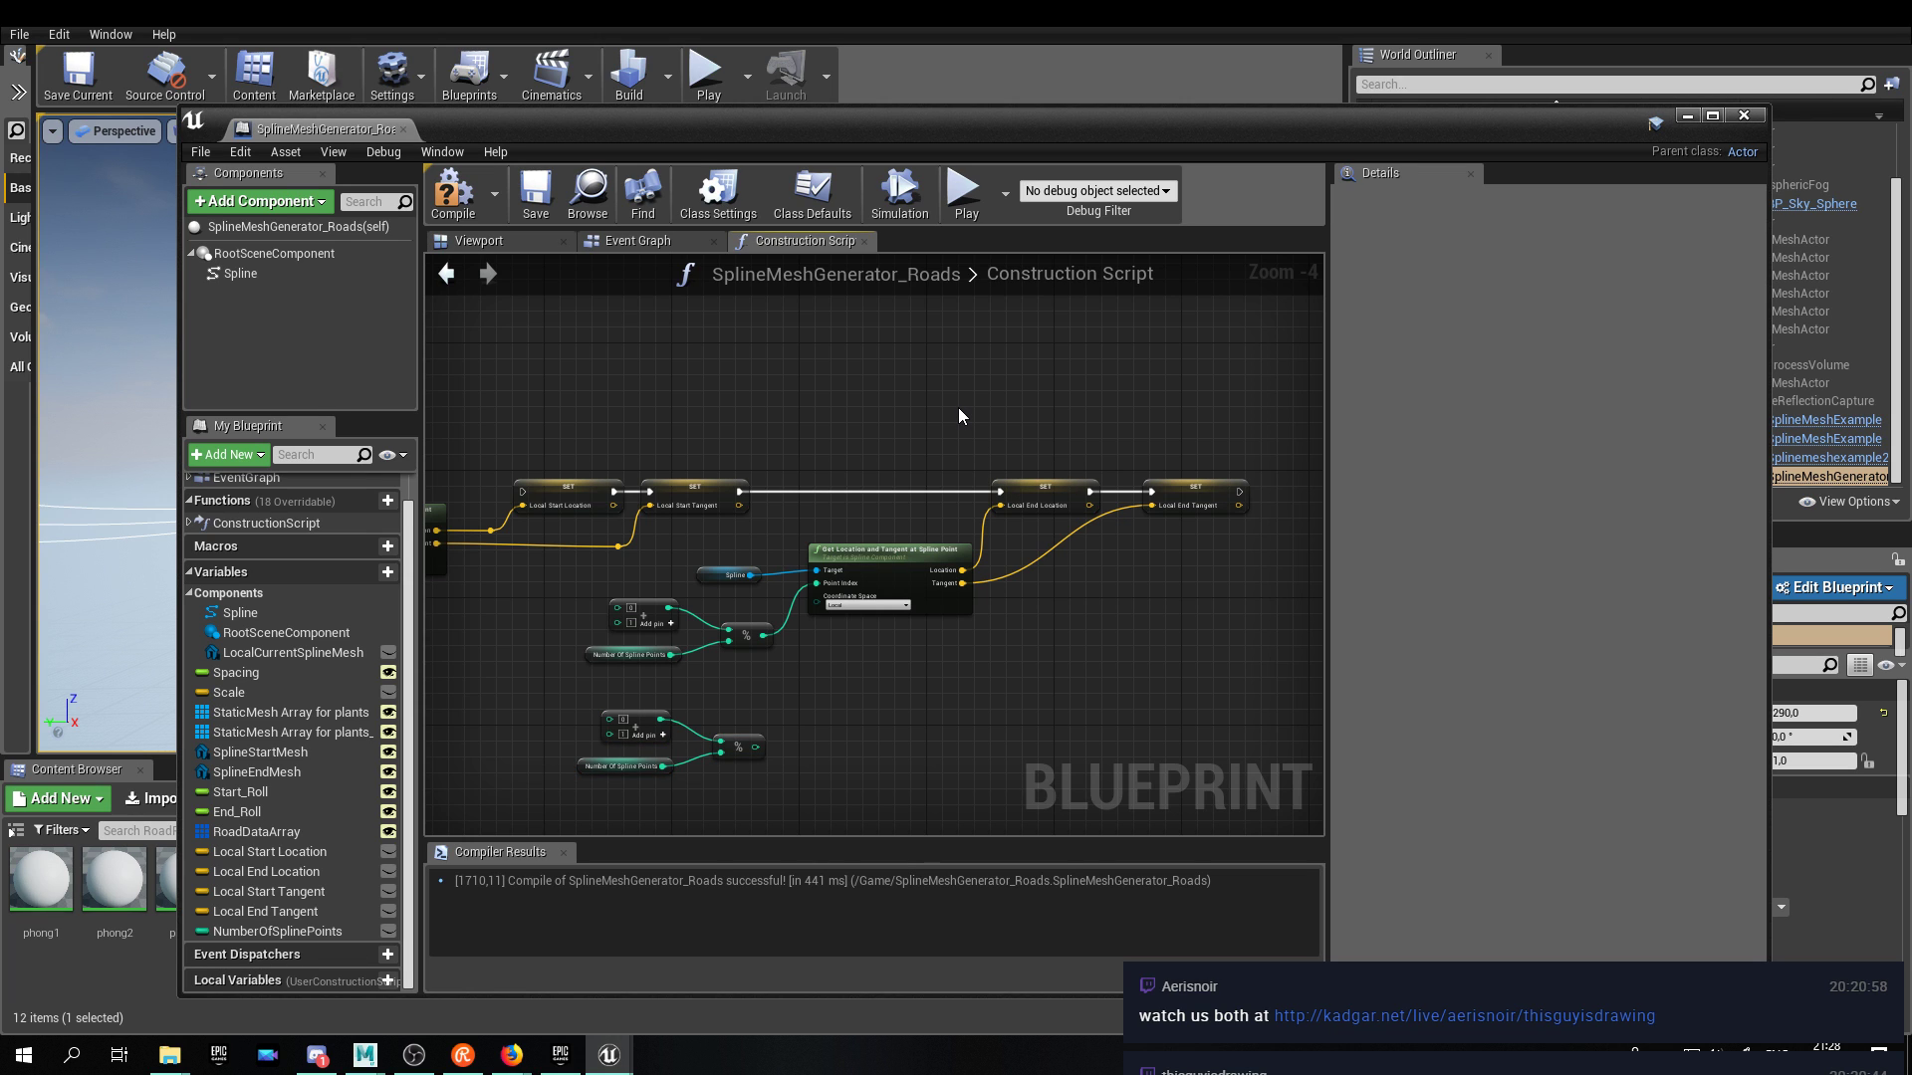
Lower the Local Current Spline Mesh SET and getter nodes and Set Static Mesh in line with Add Spline Mesh Component.
right_click_drag(863, 445, 1051, 350)
scroll(1051, 351, "down", 3)
right_click_drag(1030, 659, 988, 665)
scroll(912, 570, "up", 4)
left_click_drag(904, 572, 1139, 468)
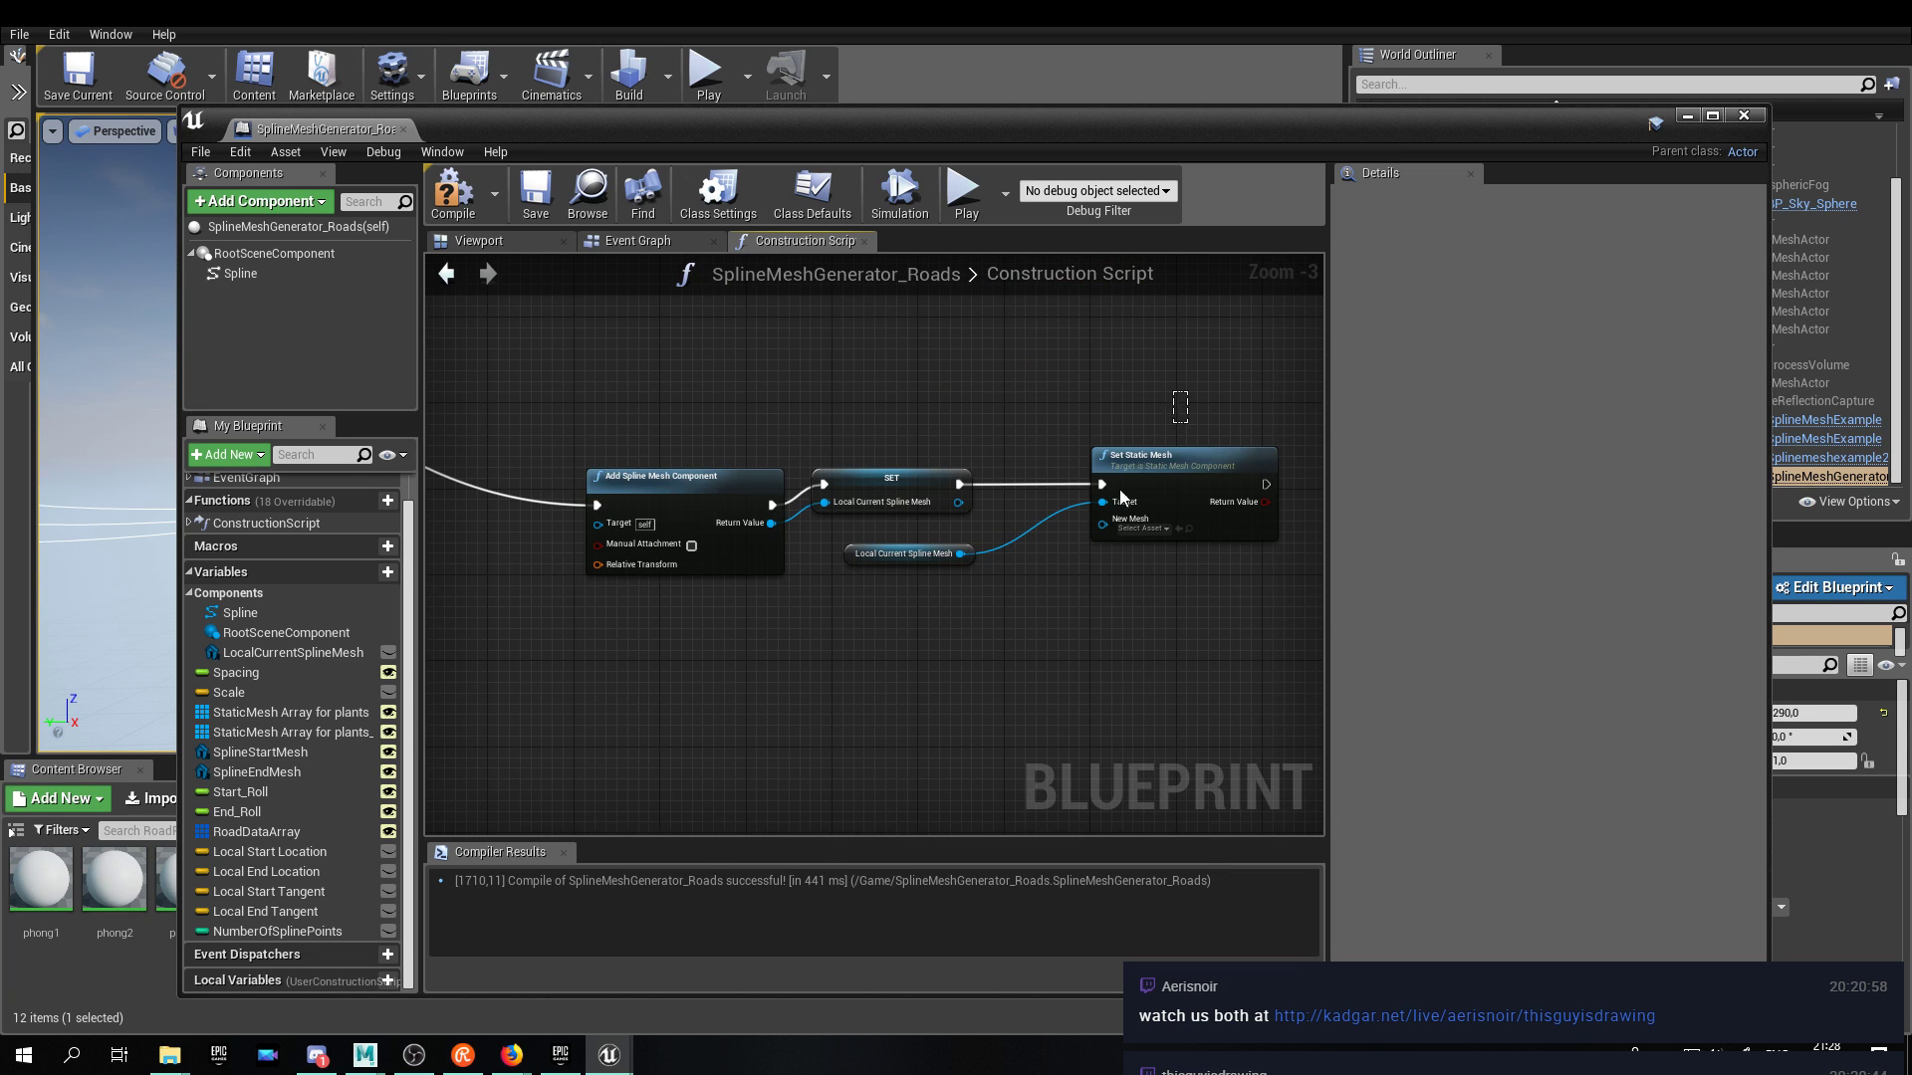
left_click_drag(898, 489, 896, 510)
left_click(1073, 713)
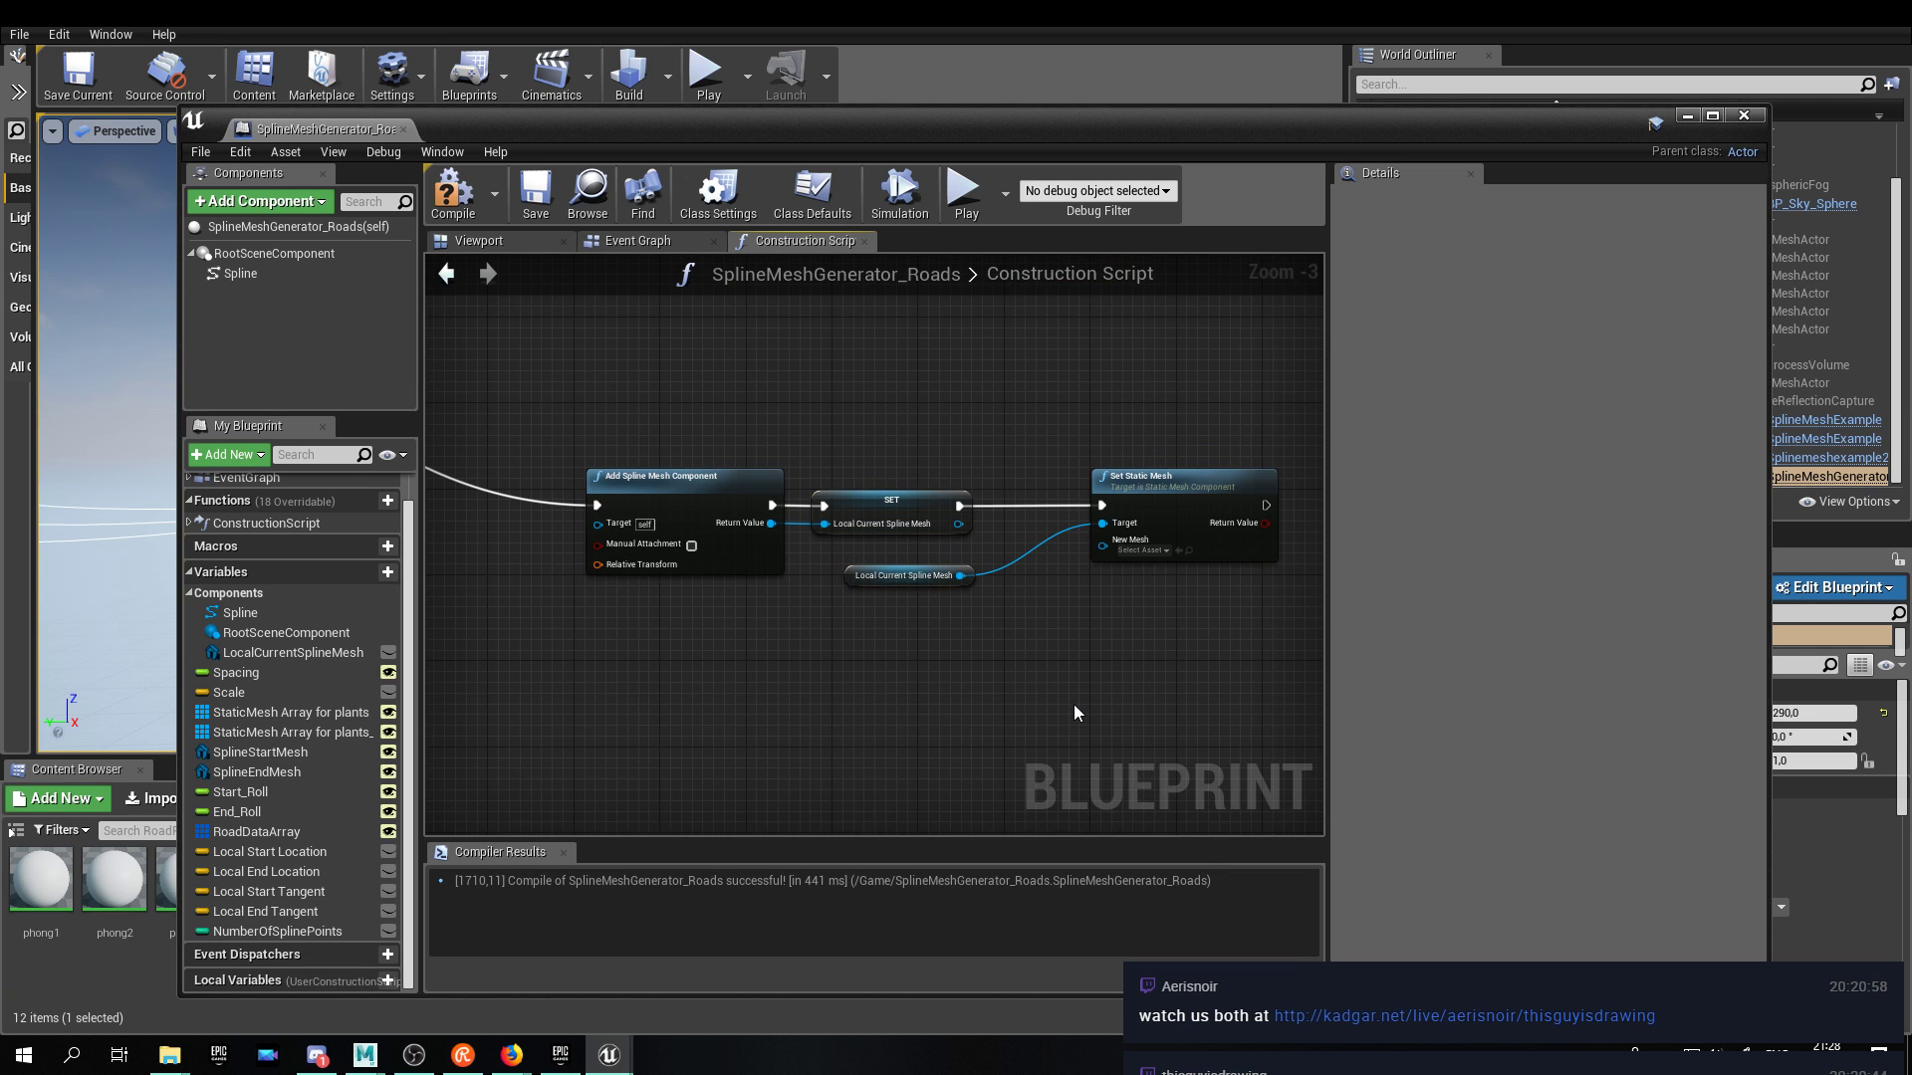
Examine the construction script's sequence branches and the node groups they feed.
right_click_drag(1073, 713, 643, 458)
scroll(1024, 593, "down", 3)
right_click_drag(644, 613, 866, 491)
scroll(876, 500, "up", 4)
right_click_drag(729, 467, 1067, 781)
right_click_drag(617, 379, 1122, 726)
scroll(898, 549, "down", 4)
right_click_drag(498, 677, 1295, 319)
right_click_drag(908, 638, 901, 700)
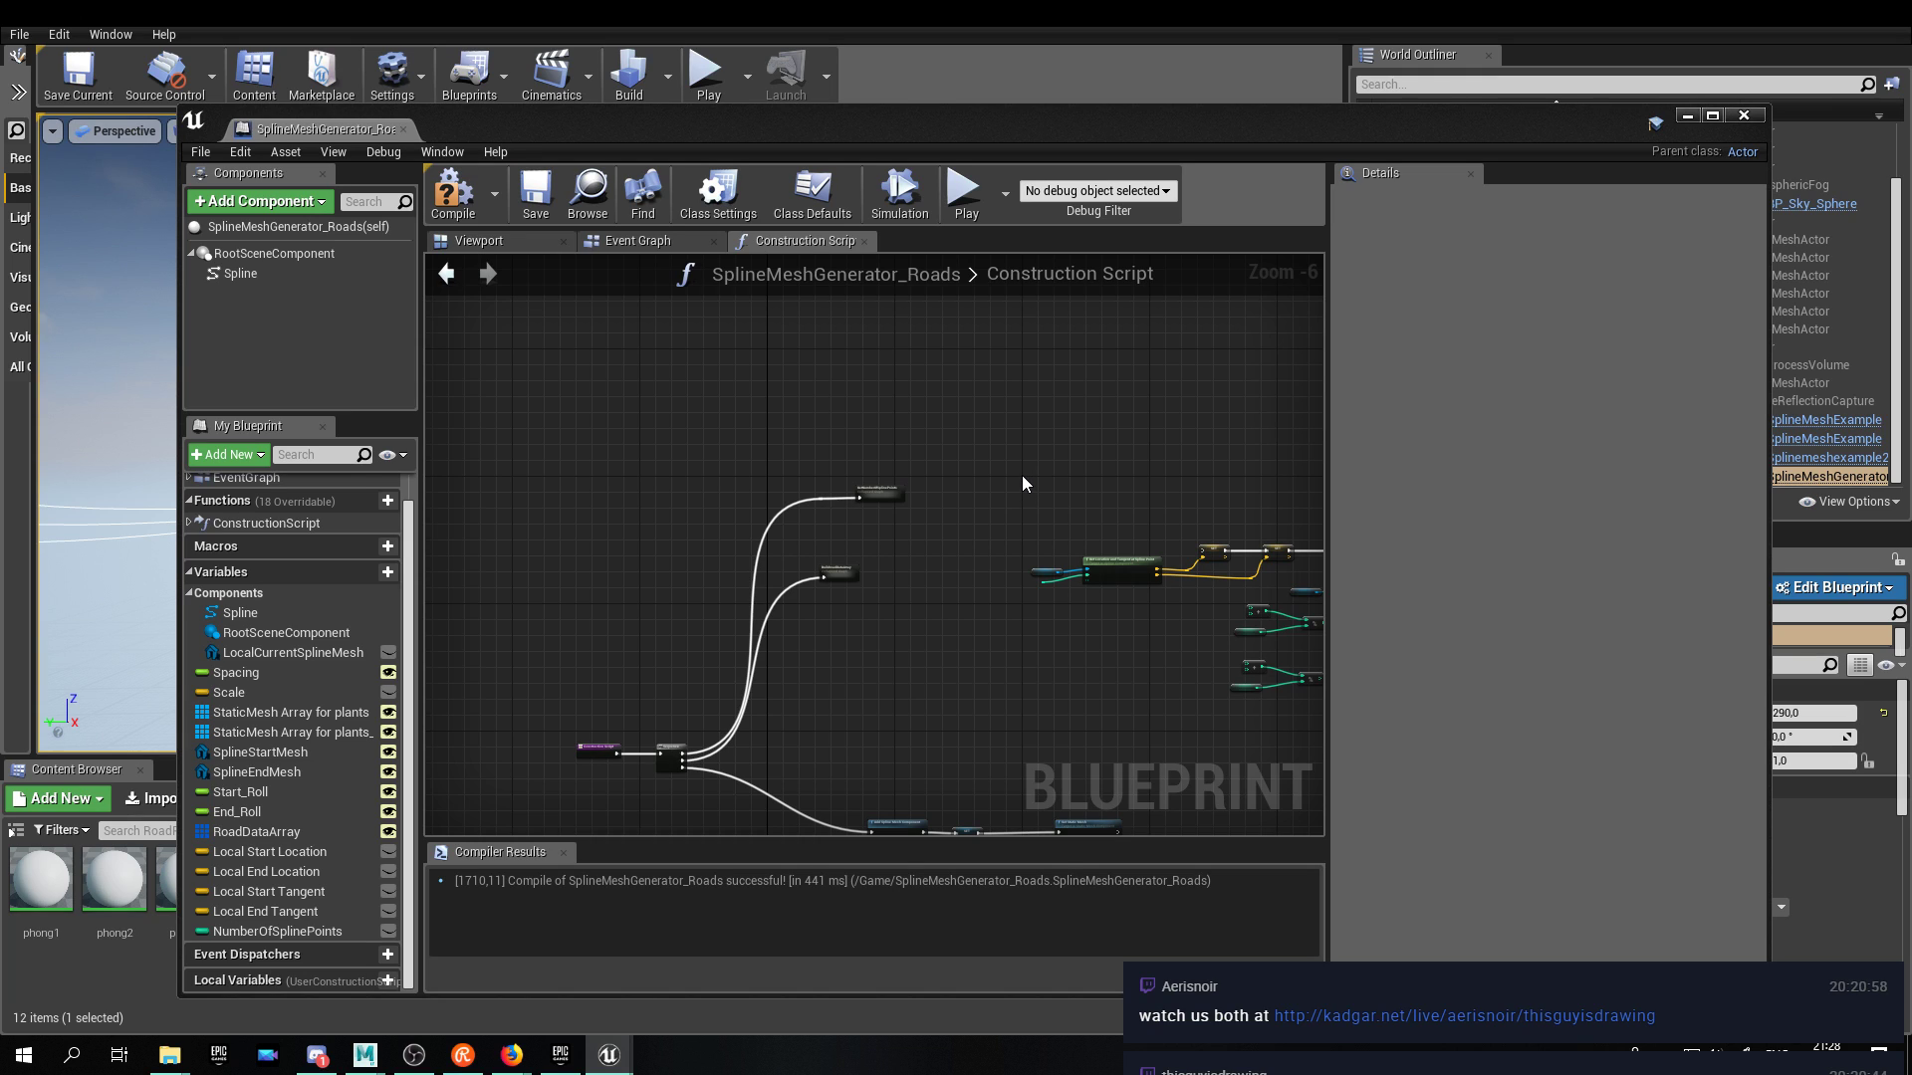
Close the SplineMeshGenerator_Roads blueprint and the Epic Games Launcher, switching to the ship model in Maya.
left_click(1742, 115)
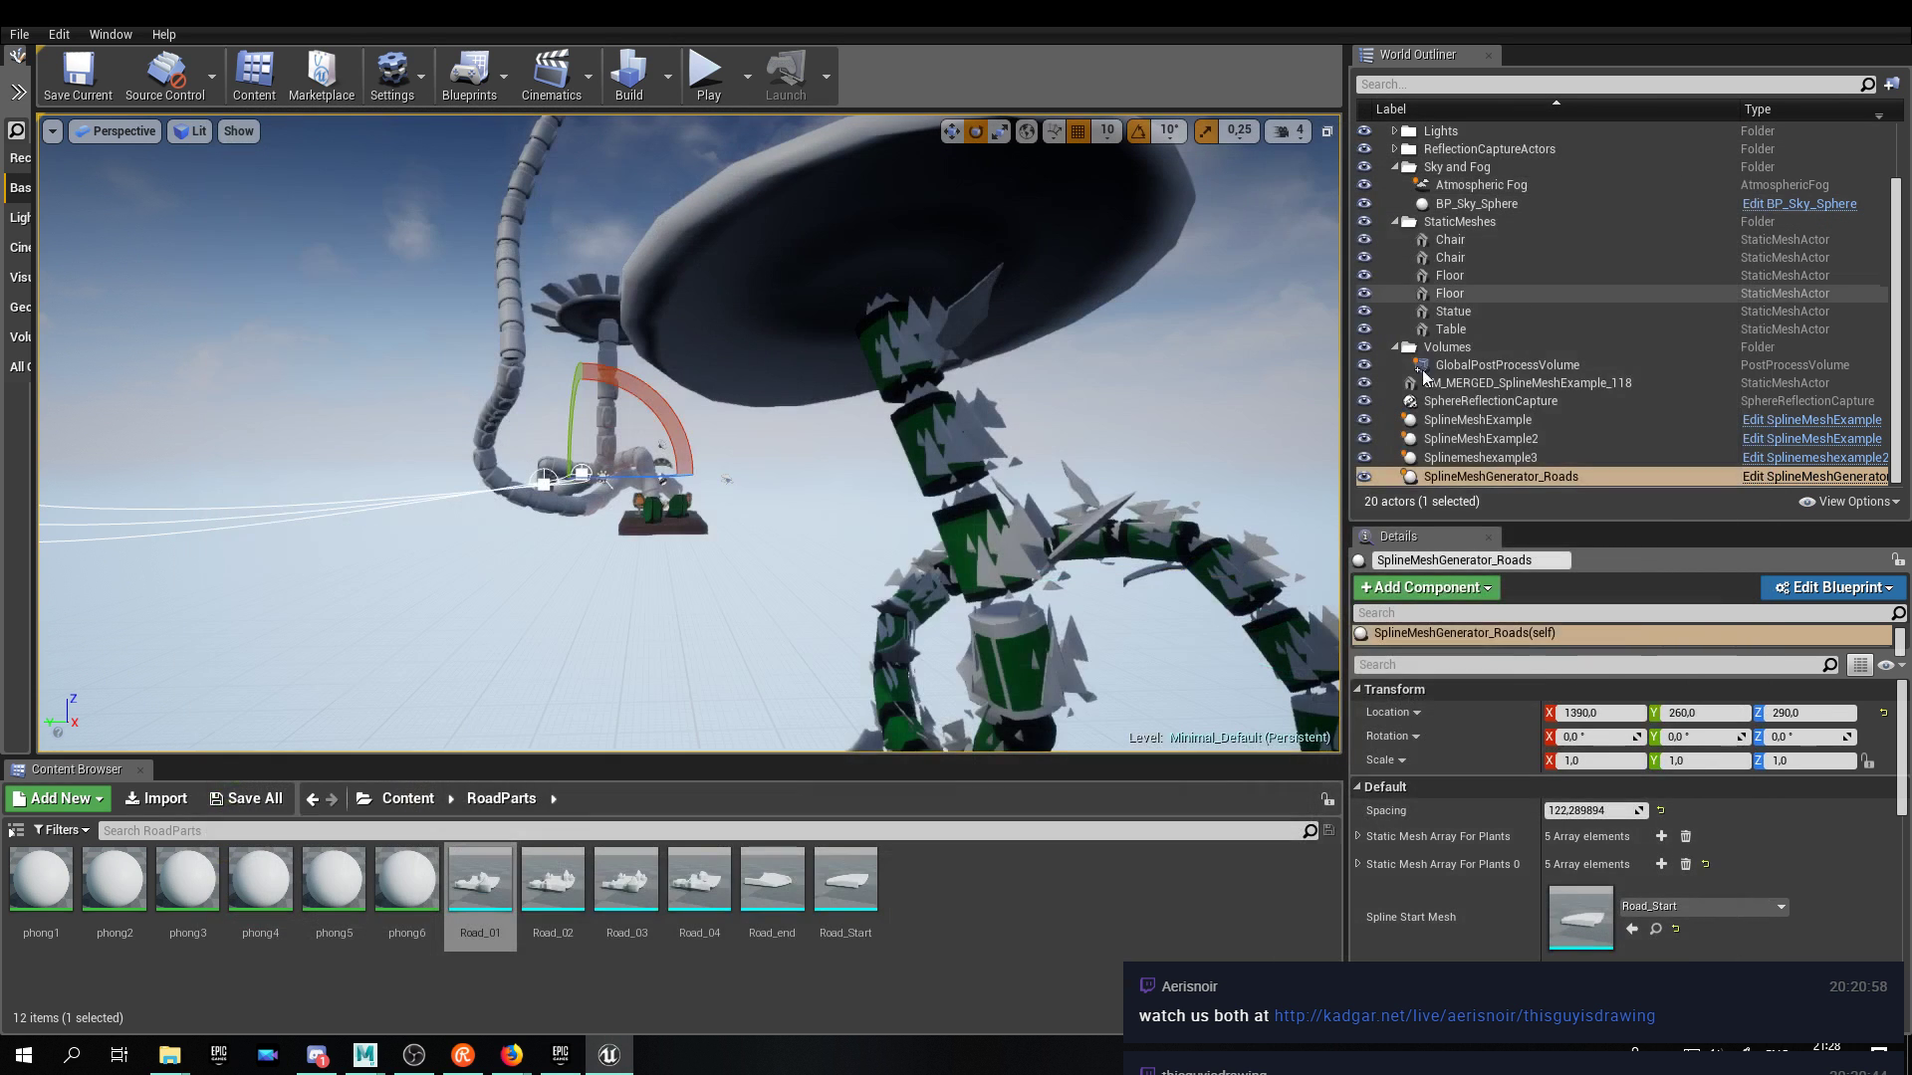
mouse_move(697, 439)
right_mouse_down()
mouse_move(677, 438)
mouse_move(776, 491)
mouse_move(751, 532)
mouse_move(709, 398)
mouse_move(713, 456)
mouse_move(622, 460)
mouse_move(637, 448)
mouse_move(645, 472)
mouse_move(622, 456)
mouse_move(639, 438)
mouse_move(802, 469)
right_mouse_up()
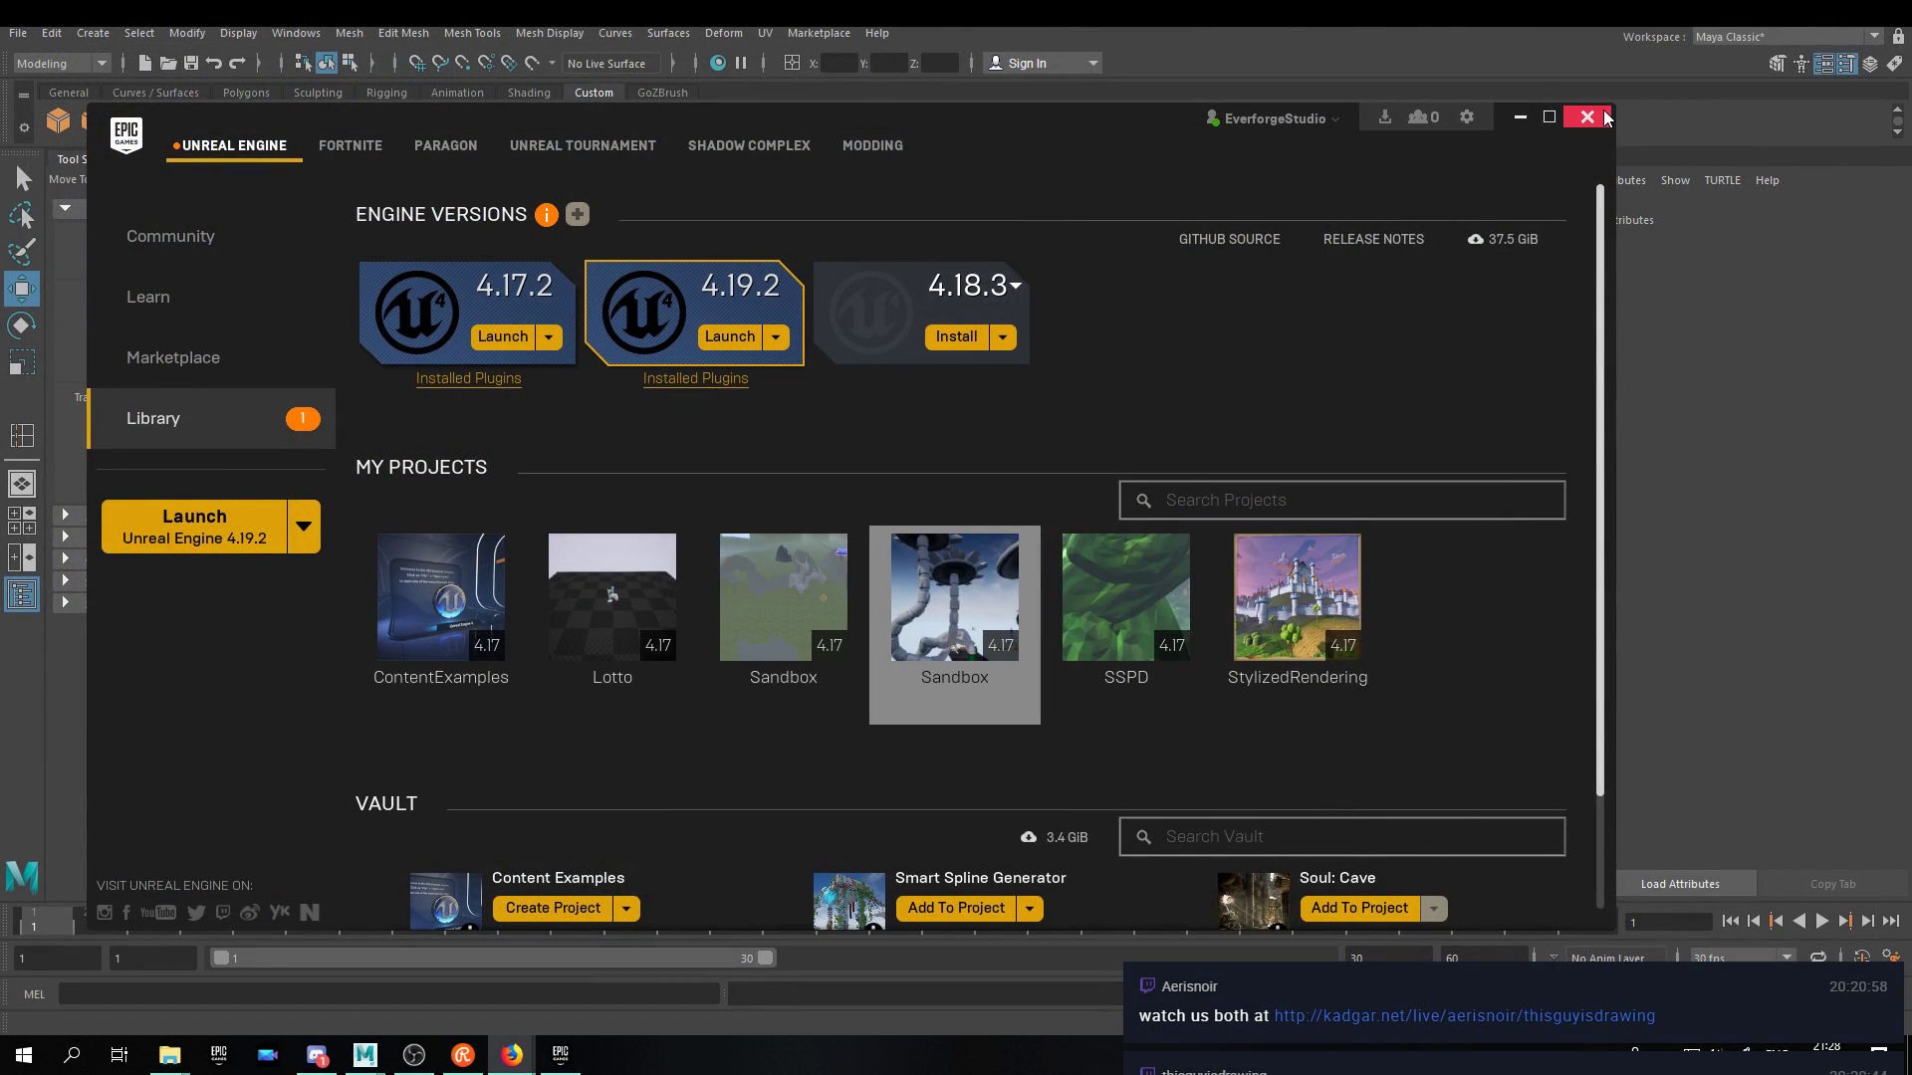
left_click(1599, 116)
right_click(1073, 681)
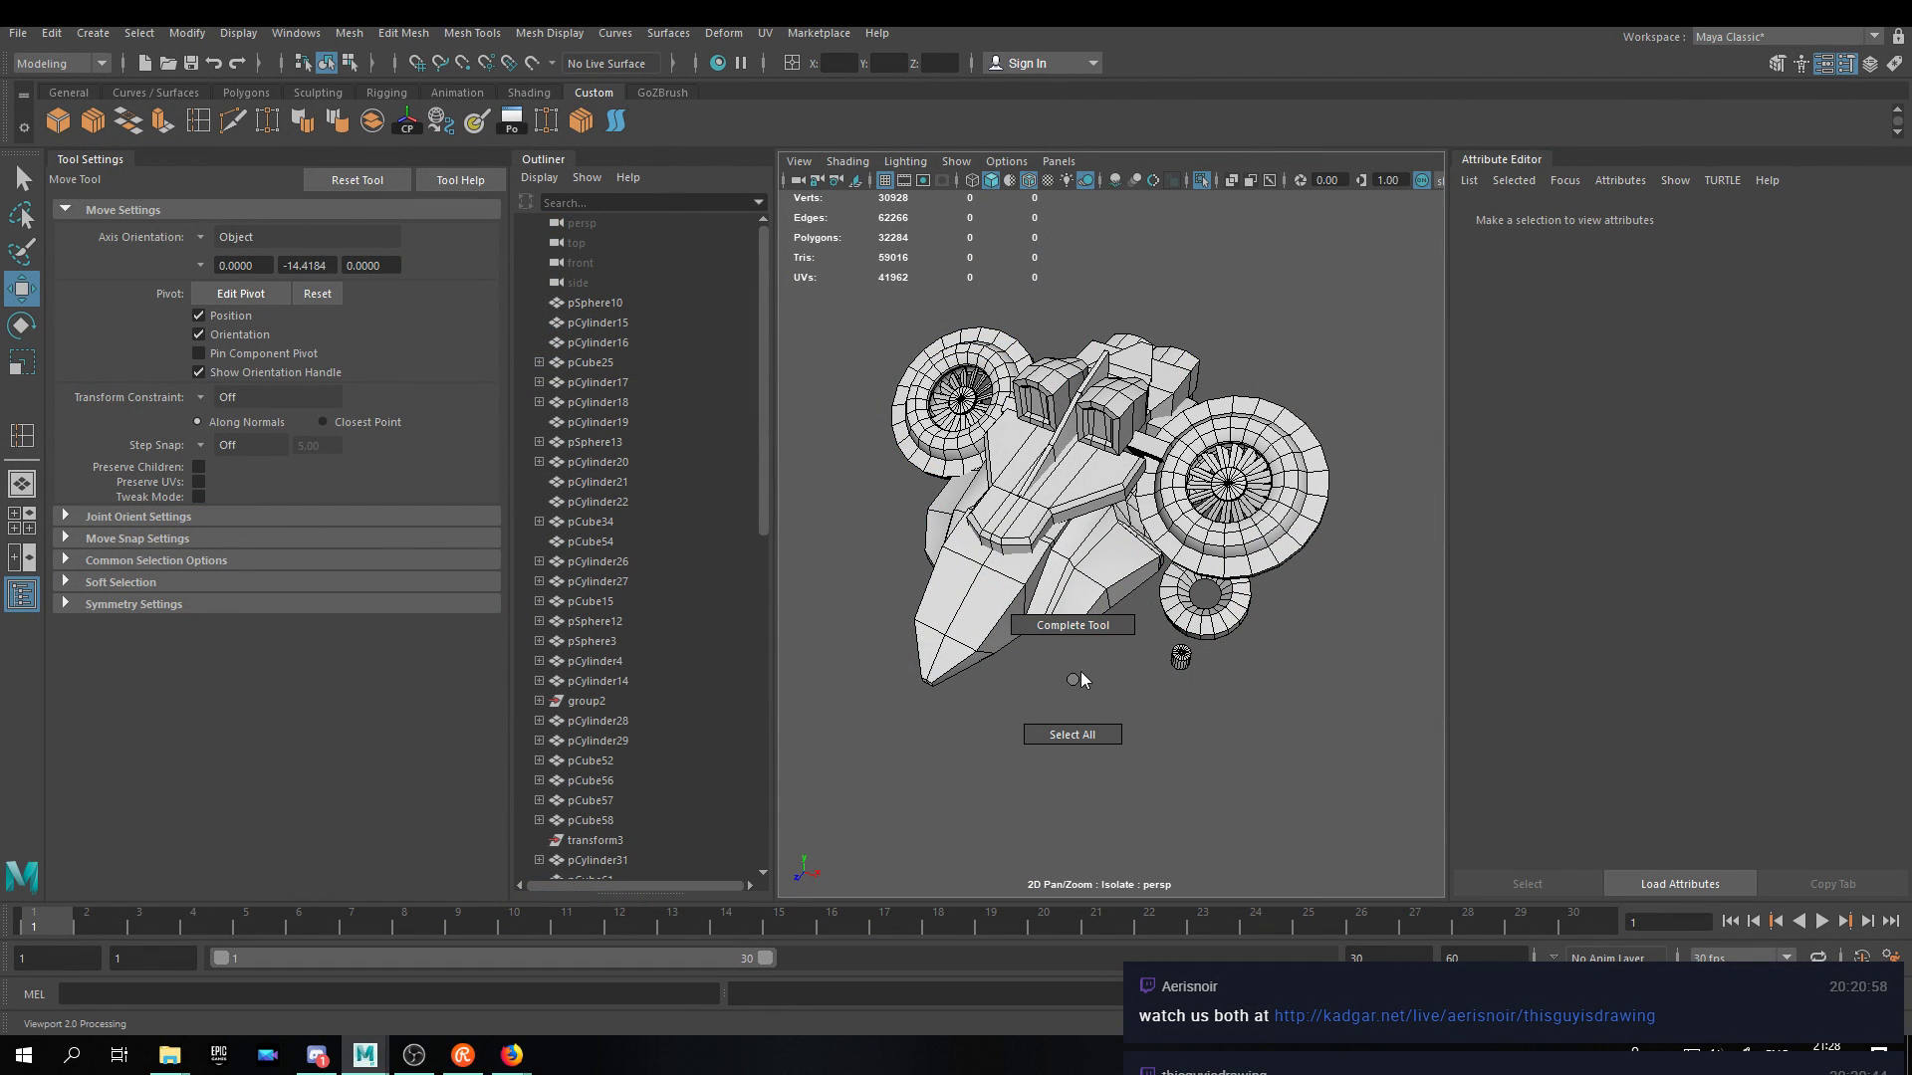
Examine the isolated ship model and its surrounding loose parts from several angles.
left_click_drag(1037, 665, 1158, 605, "alt")
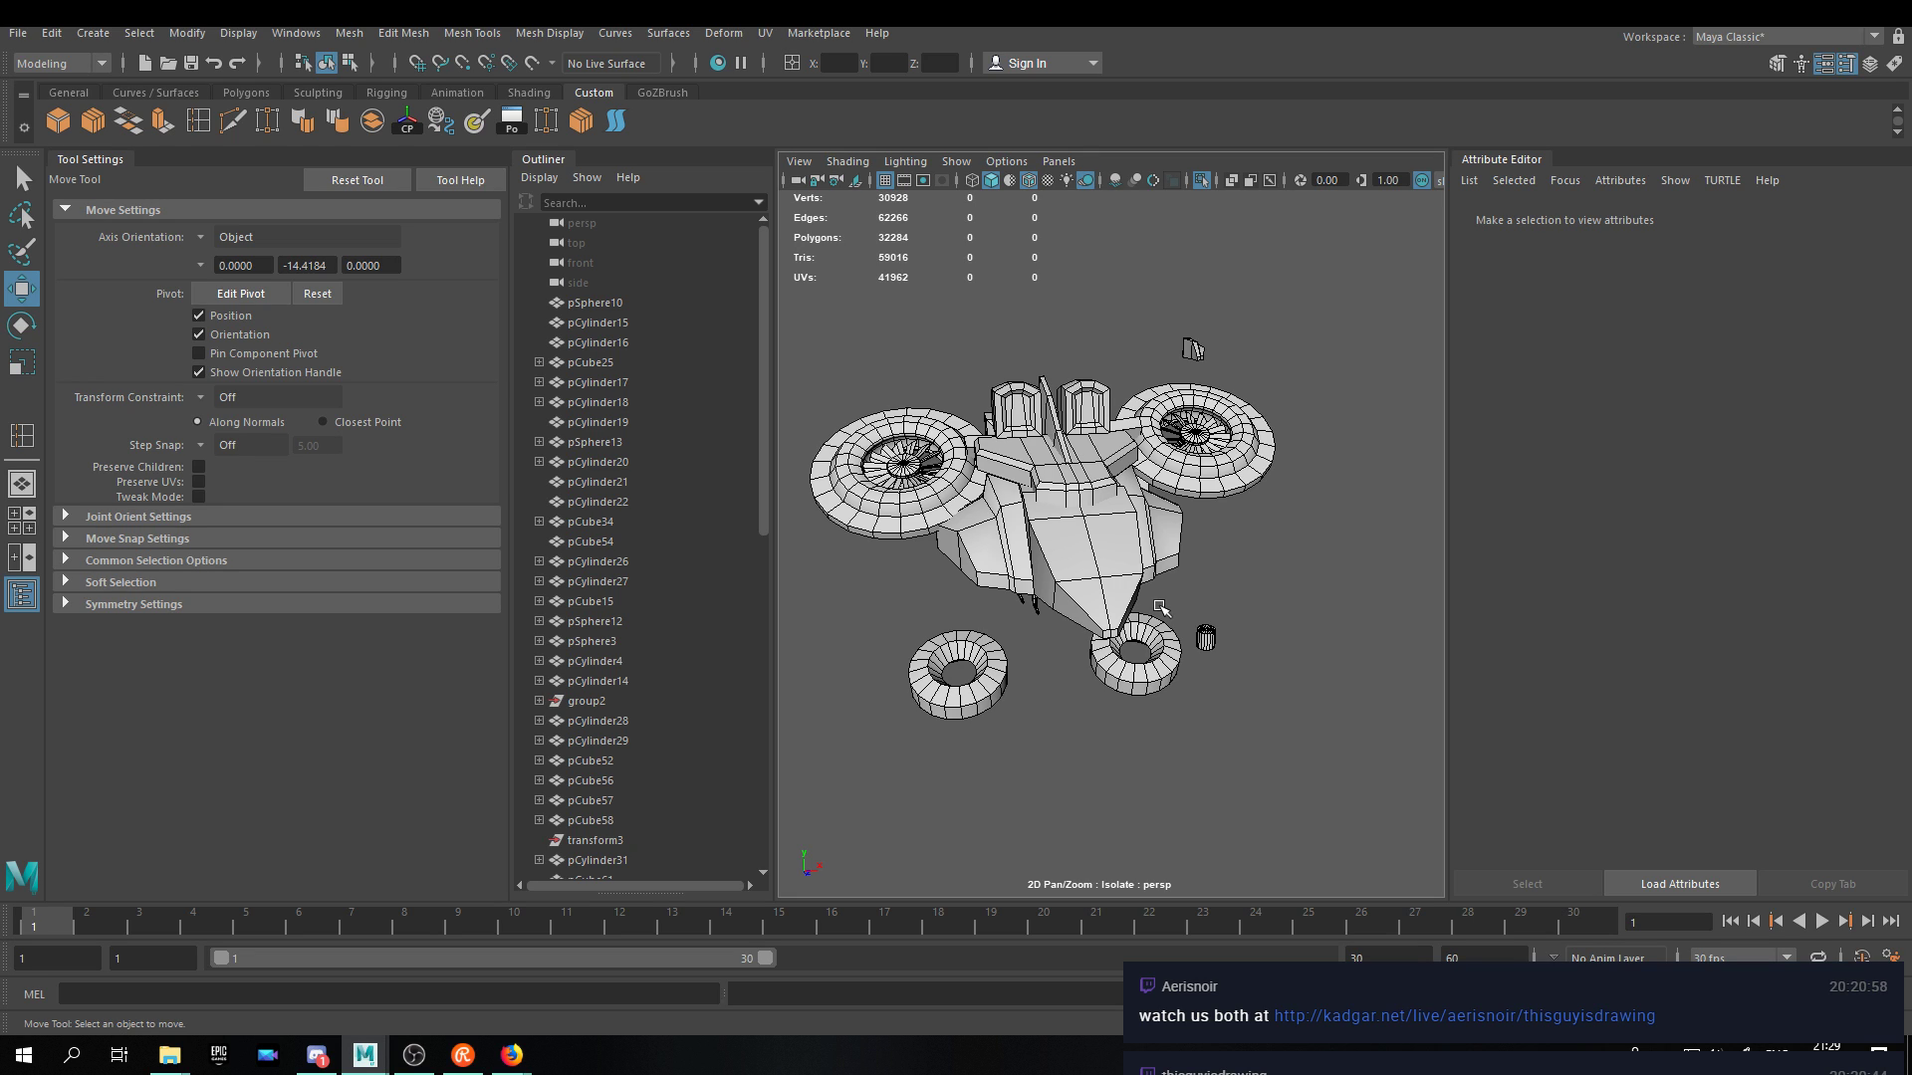
left_click_drag(1119, 554, 931, 513, "alt")
scroll(1046, 485, "up", 3)
left_click_drag(1045, 485, 1280, 753, "alt")
right_click_drag(1281, 753, 1256, 535, "alt")
middle_click_drag(1245, 523, 1179, 495, "alt")
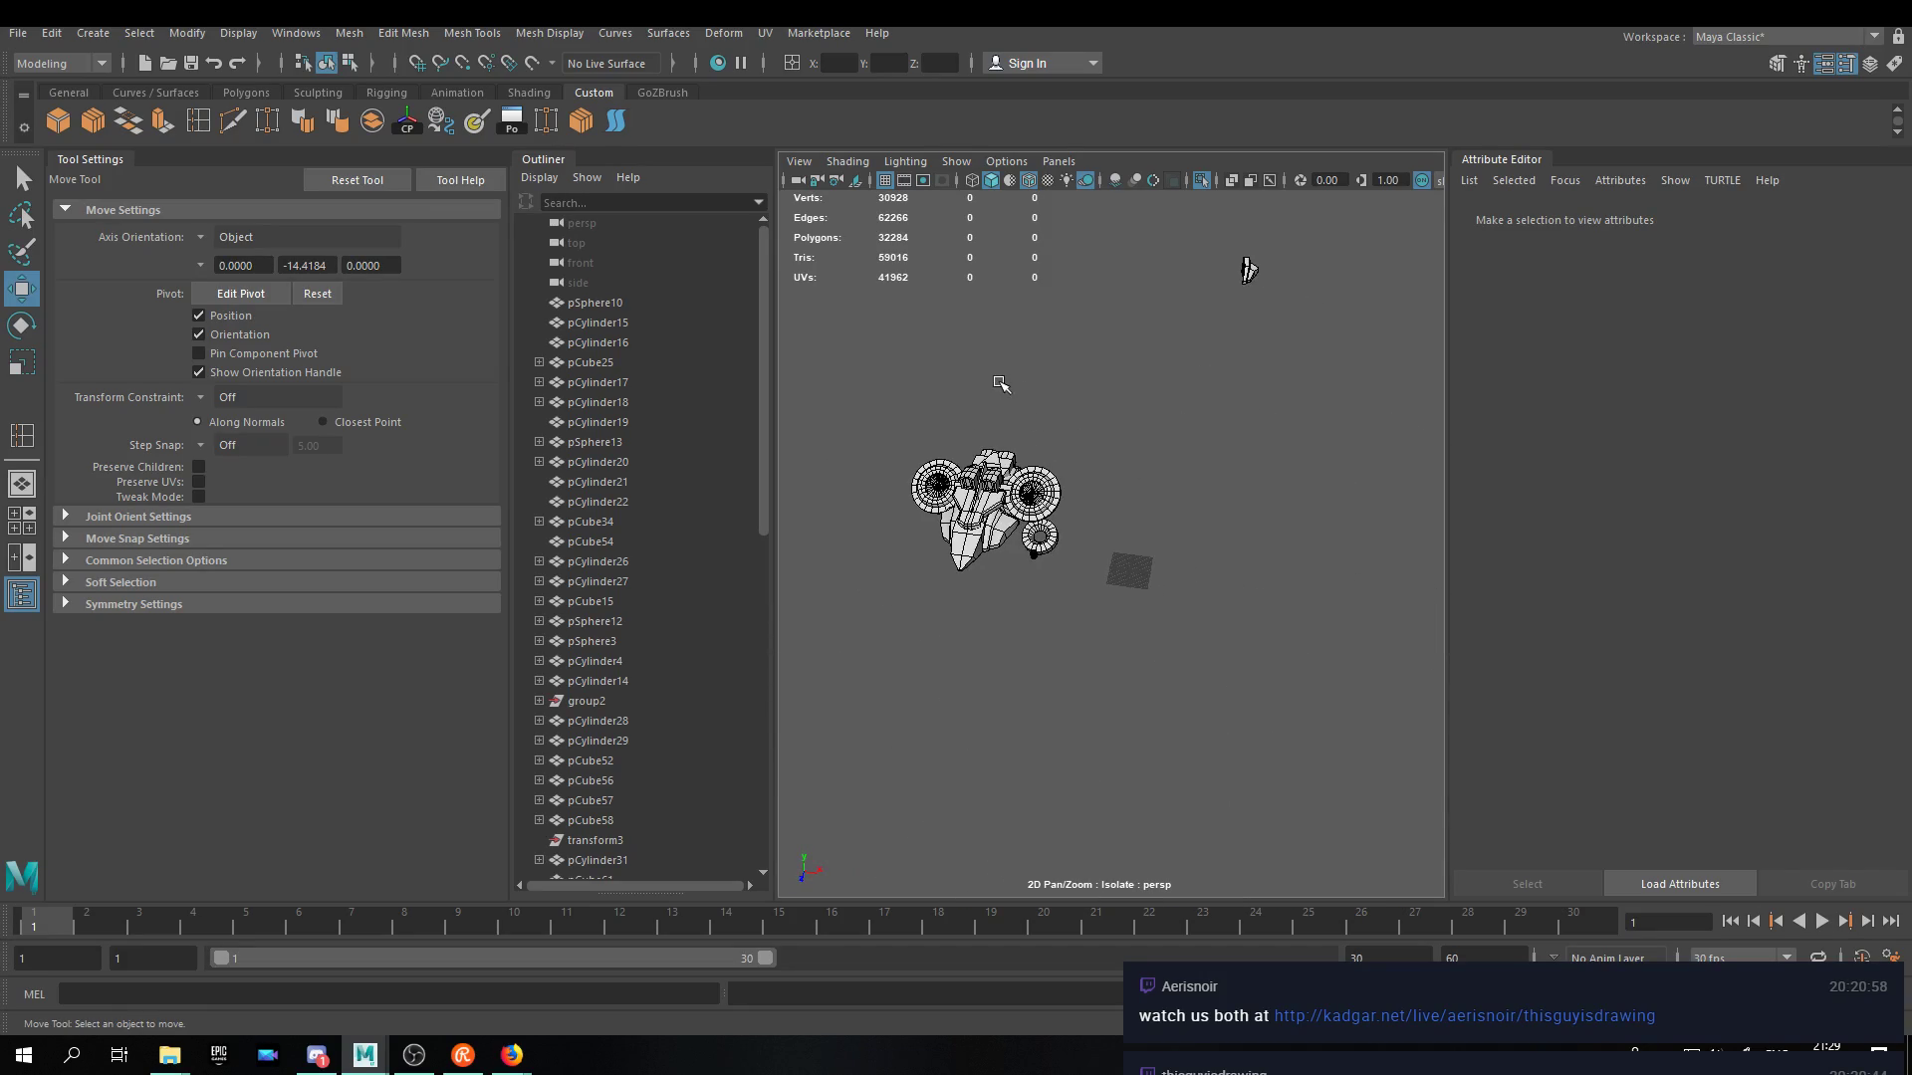
scroll(1249, 268, "up", 3)
Turn off the isolated view of selected objects so the whole scene is shown.
left_click(908, 163)
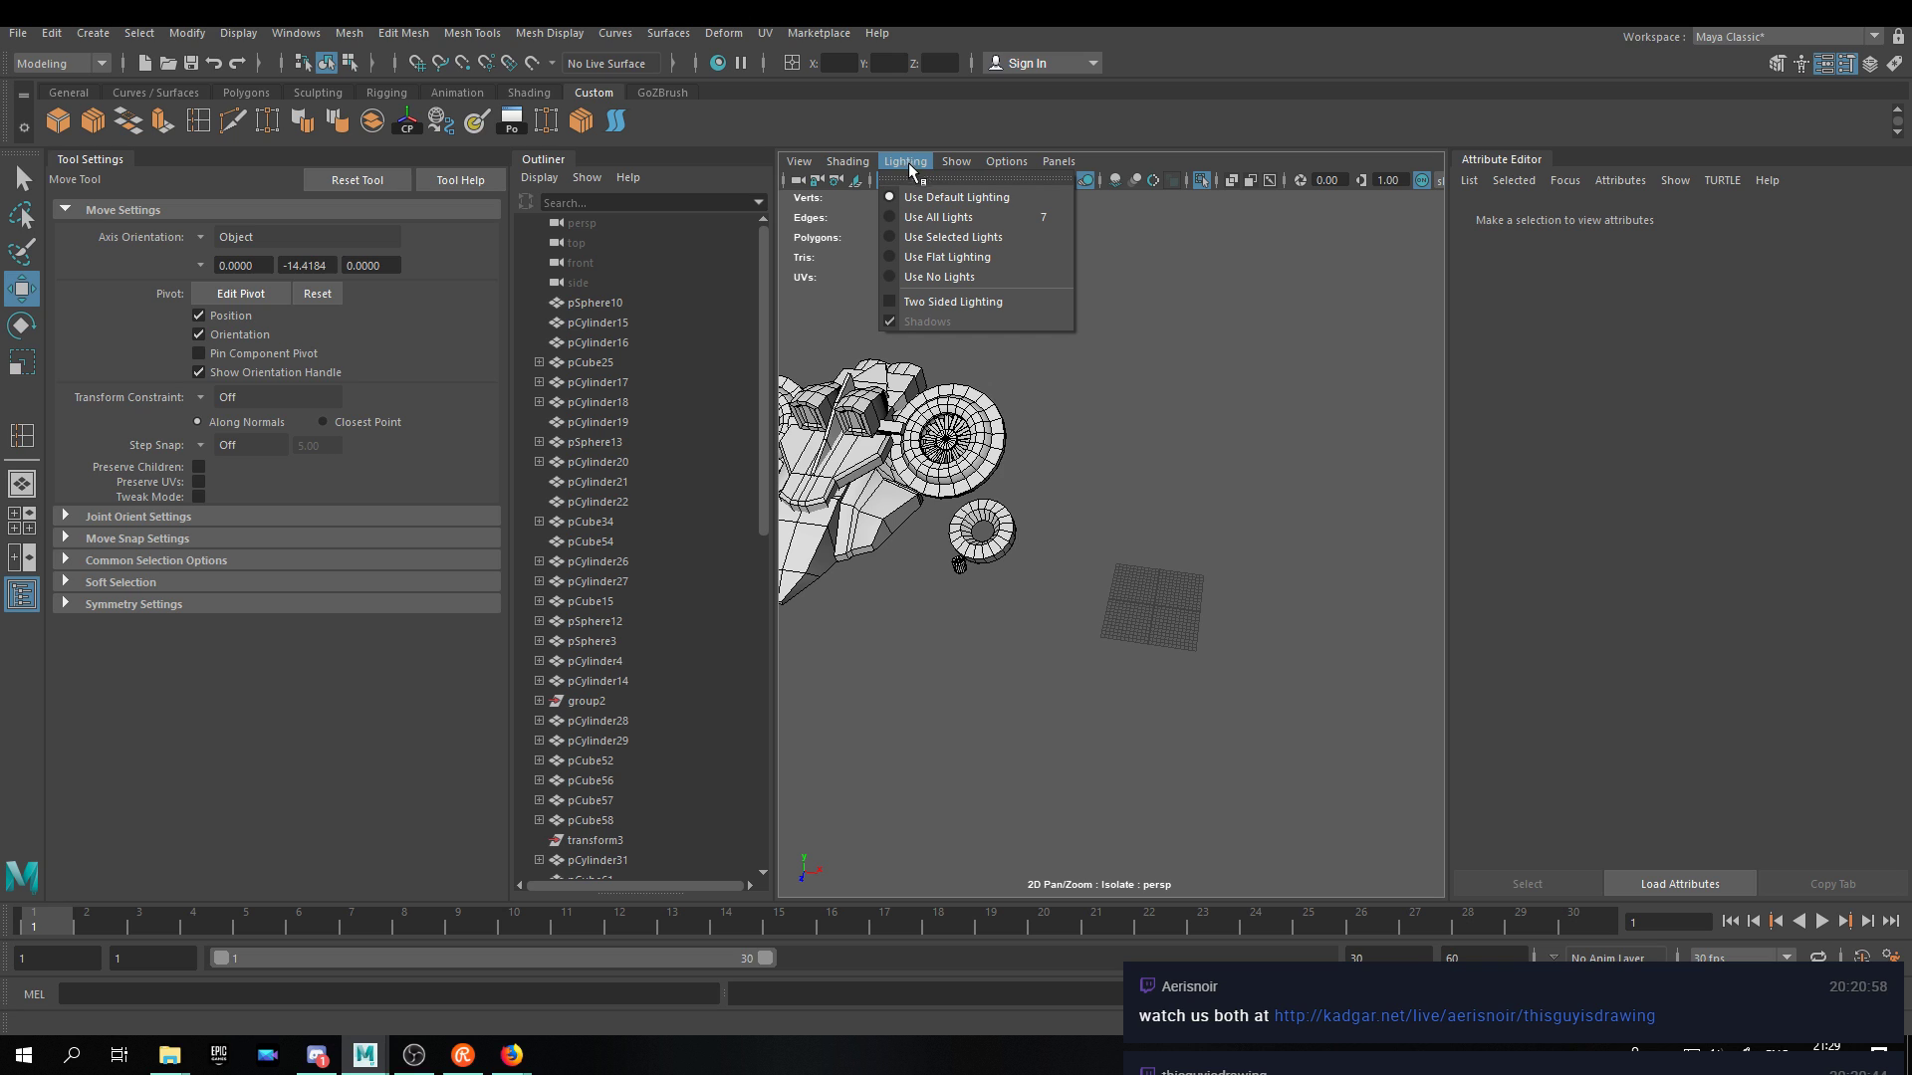
left_click(1294, 195)
left_click_drag(1295, 195, 1284, 277, "alt")
left_click(954, 162)
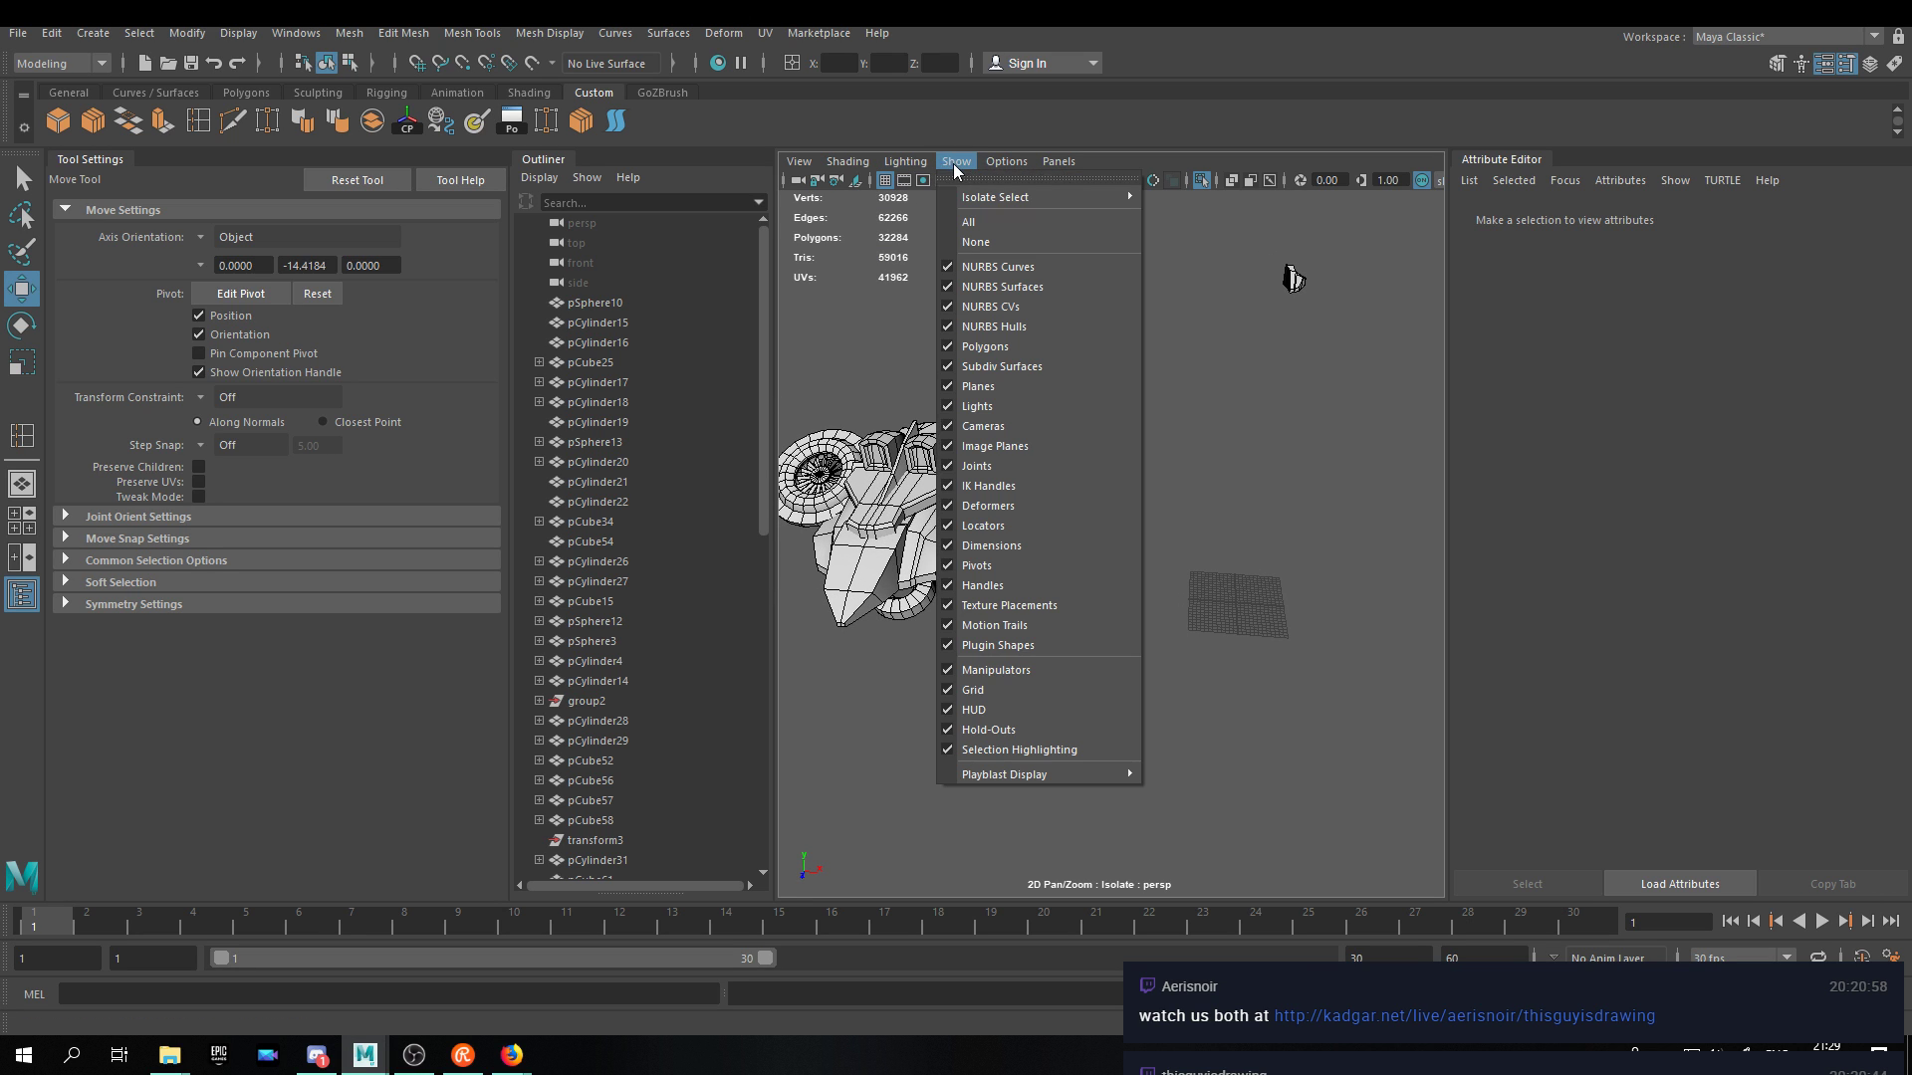
mouse_move(1045, 198)
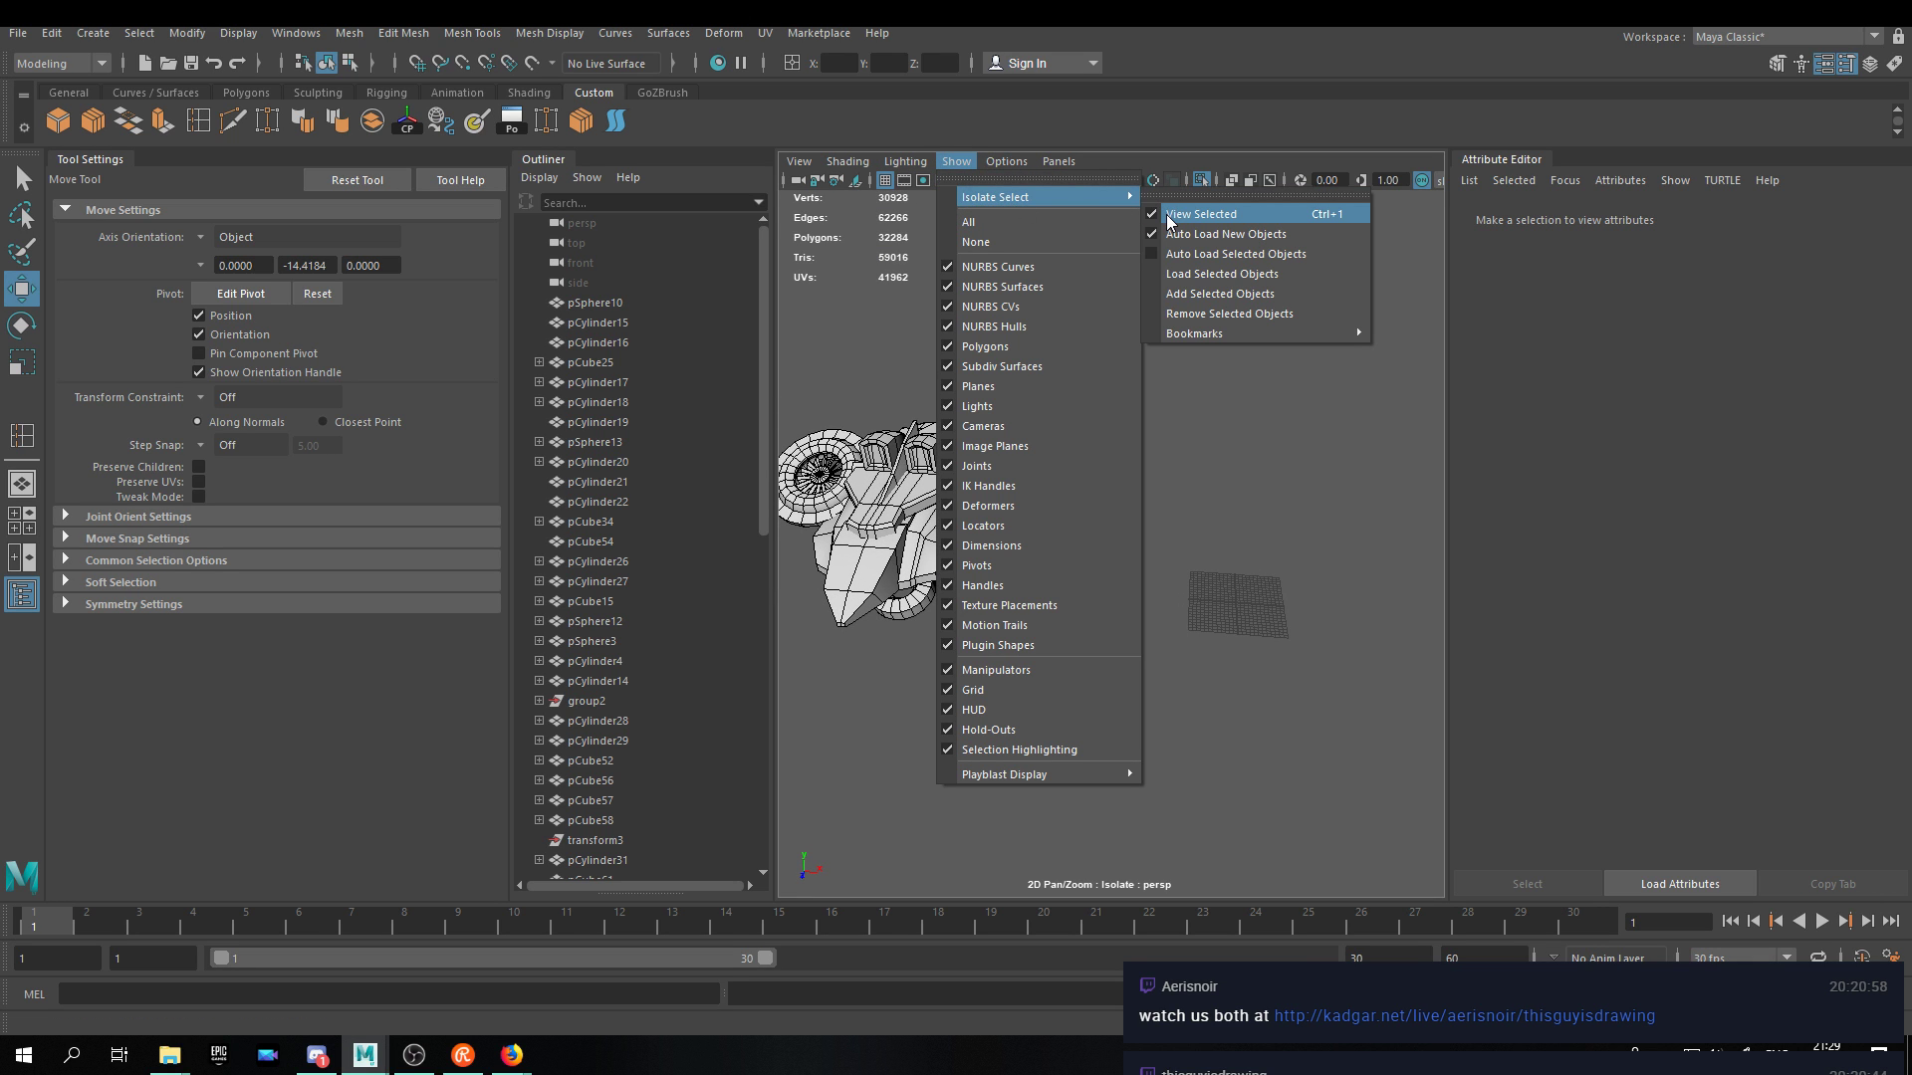
left_click(1200, 214)
Duplicate the twin-block centre piece of the other vehicle and move the copy across onto the main ship.
middle_click_drag(1360, 558, 1244, 513, "alt")
right_click_drag(1244, 513, 1319, 570, "alt")
middle_click_drag(1318, 570, 999, 560, "alt")
left_click(1143, 561)
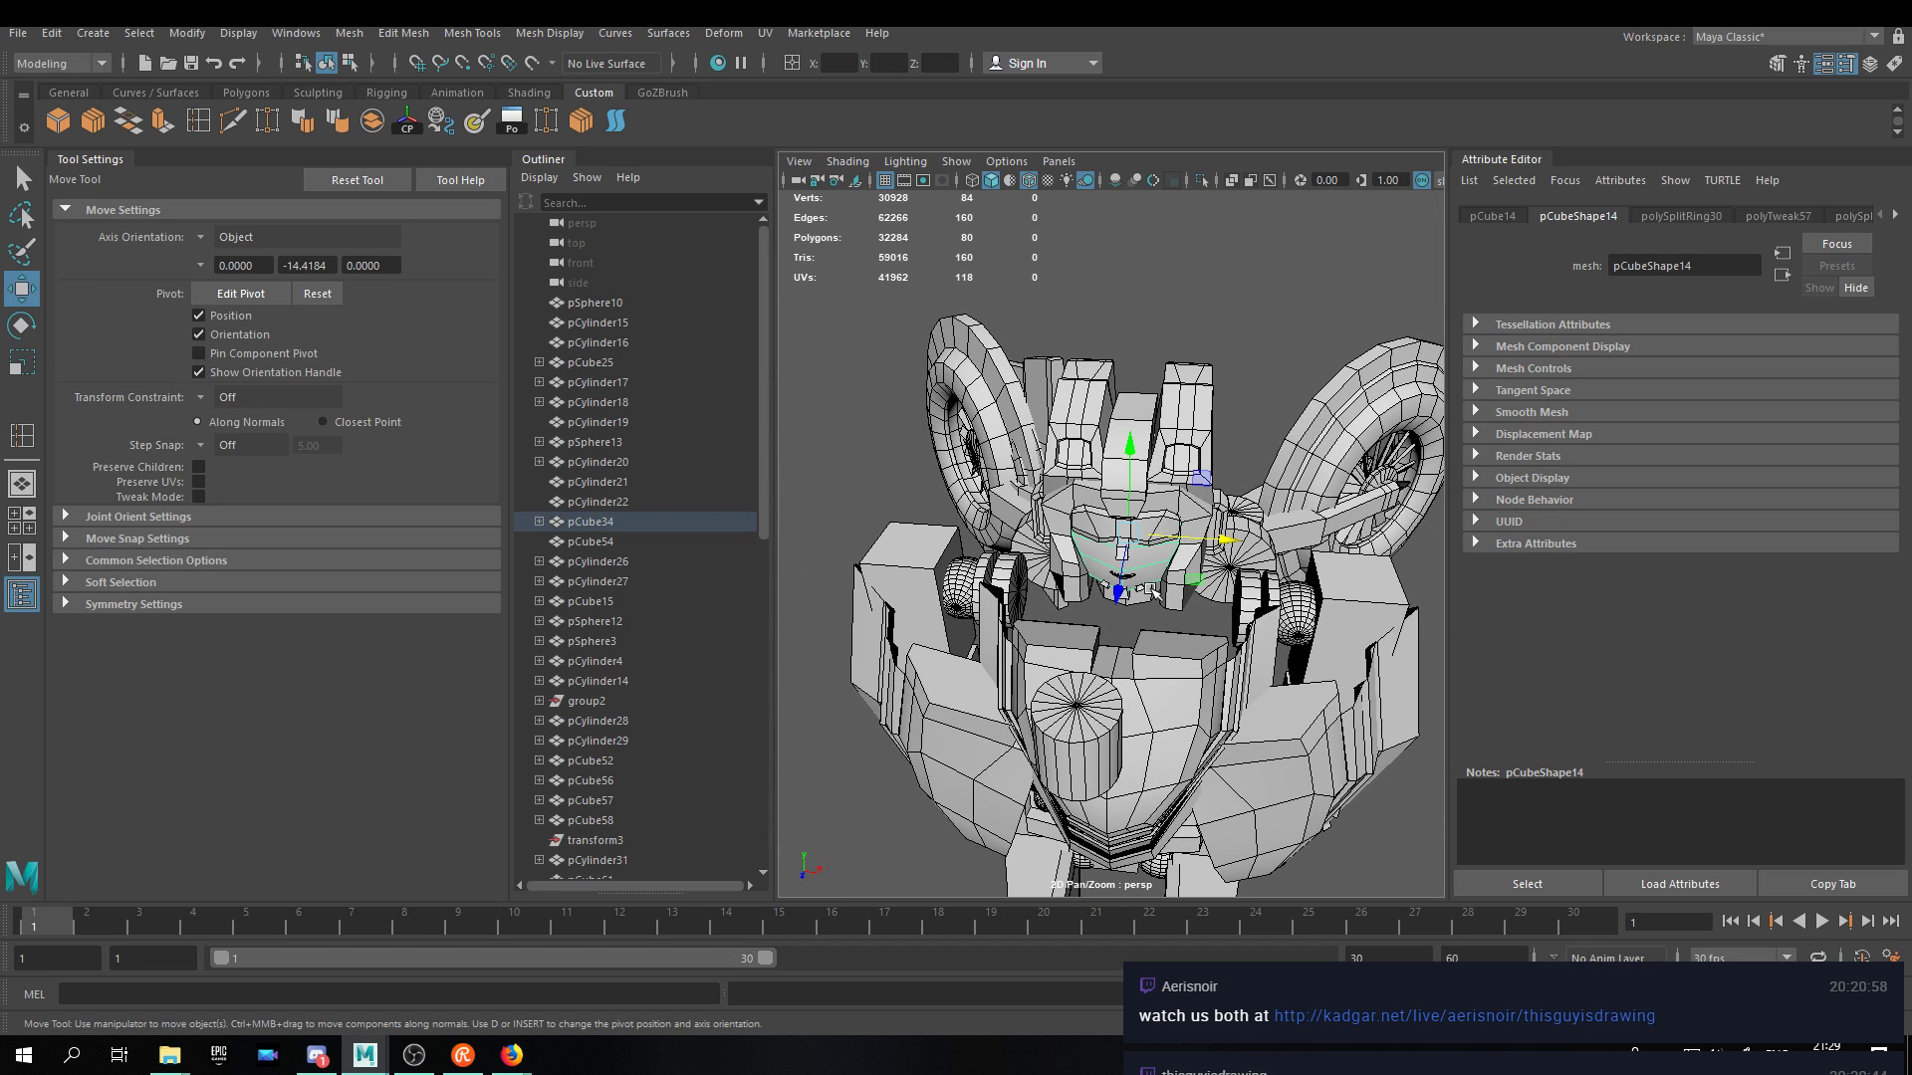
left_click_drag(1155, 598, 779, 408, "alt")
left_click(1111, 288)
key("ctrl+d")
middle_click_drag(779, 408, 1331, 371, "alt")
right_click_drag(1332, 371, 1255, 449, "alt")
left_click_drag(1271, 515, 858, 510)
middle_click_drag(859, 510, 1120, 438, "alt")
mouse_move(1120, 438)
left_mouse_down("alt")
mouse_move(1135, 393)
mouse_move(1130, 443)
mouse_move(1115, 433)
left_mouse_up("alt")
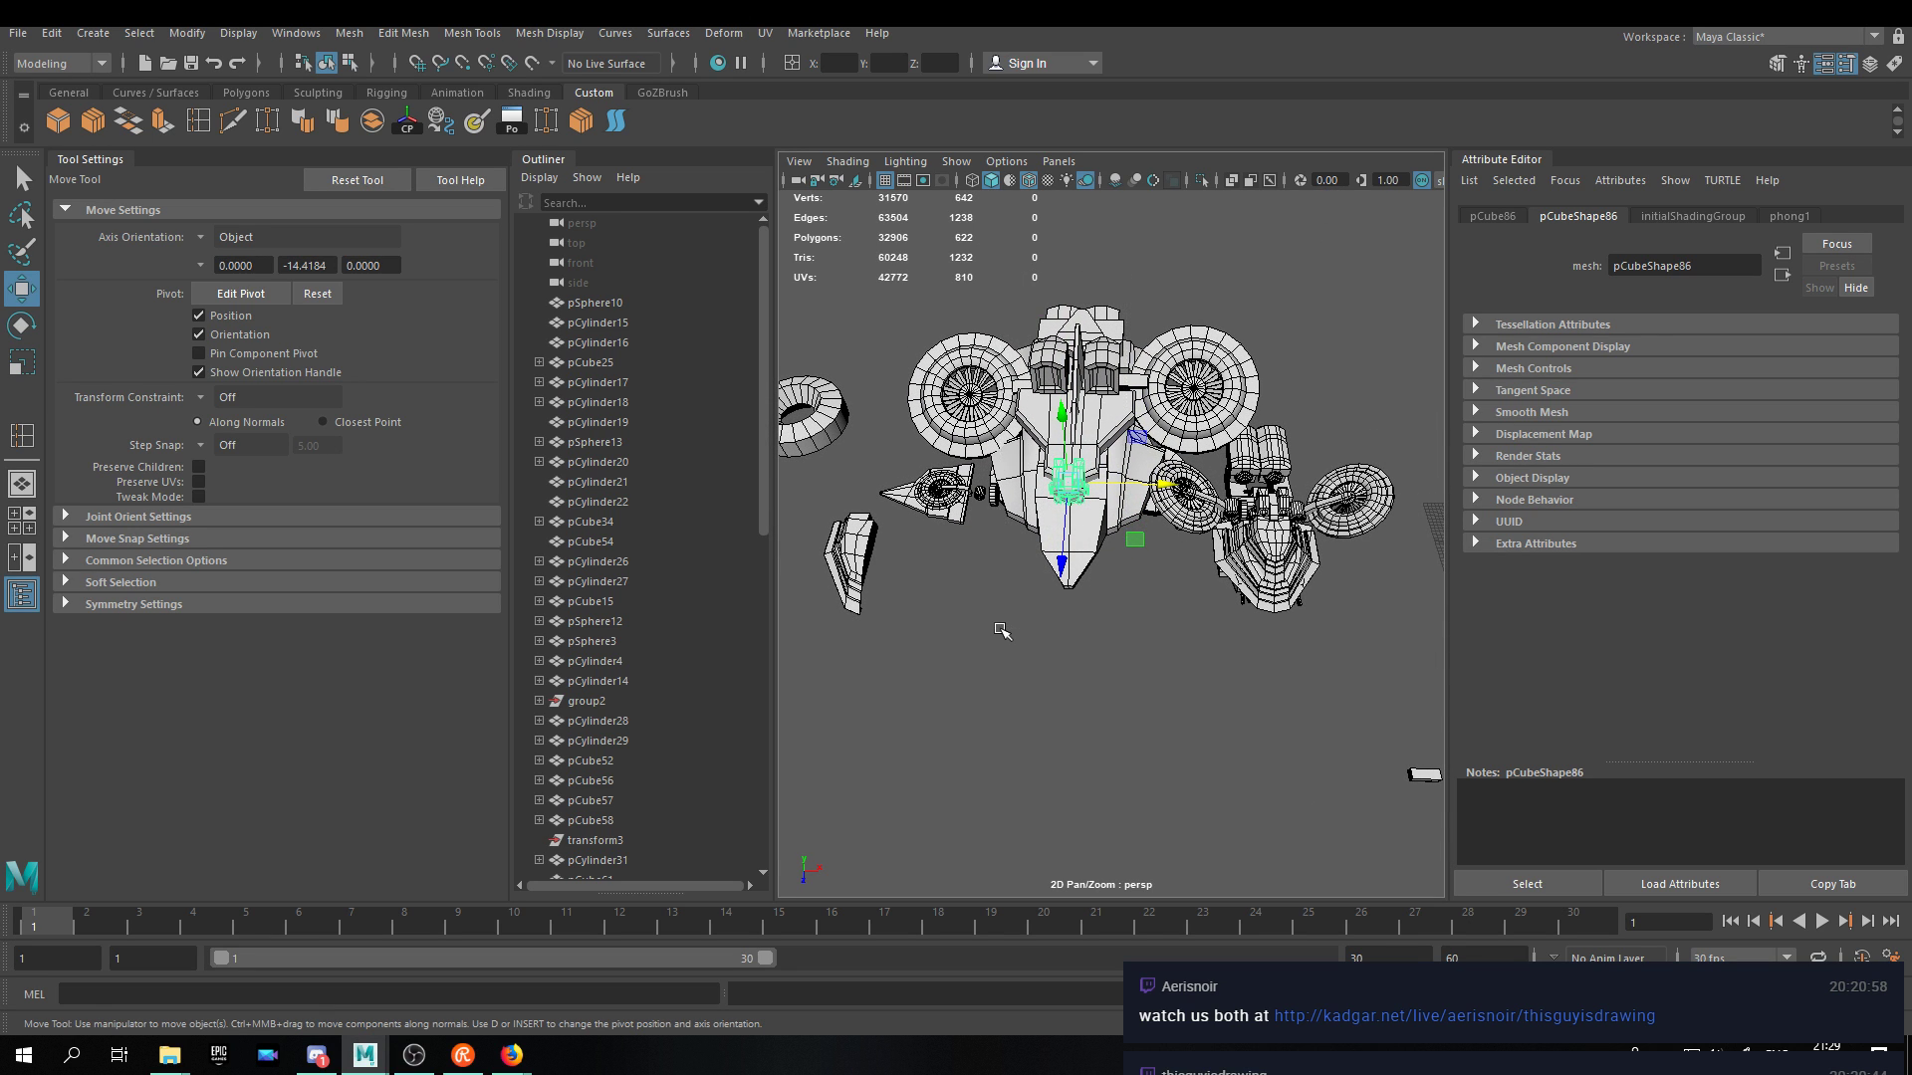
Select the main ship together with the copied piece and isolate them in the viewport.
left_click_drag(1135, 290, 1002, 631)
left_click(964, 160)
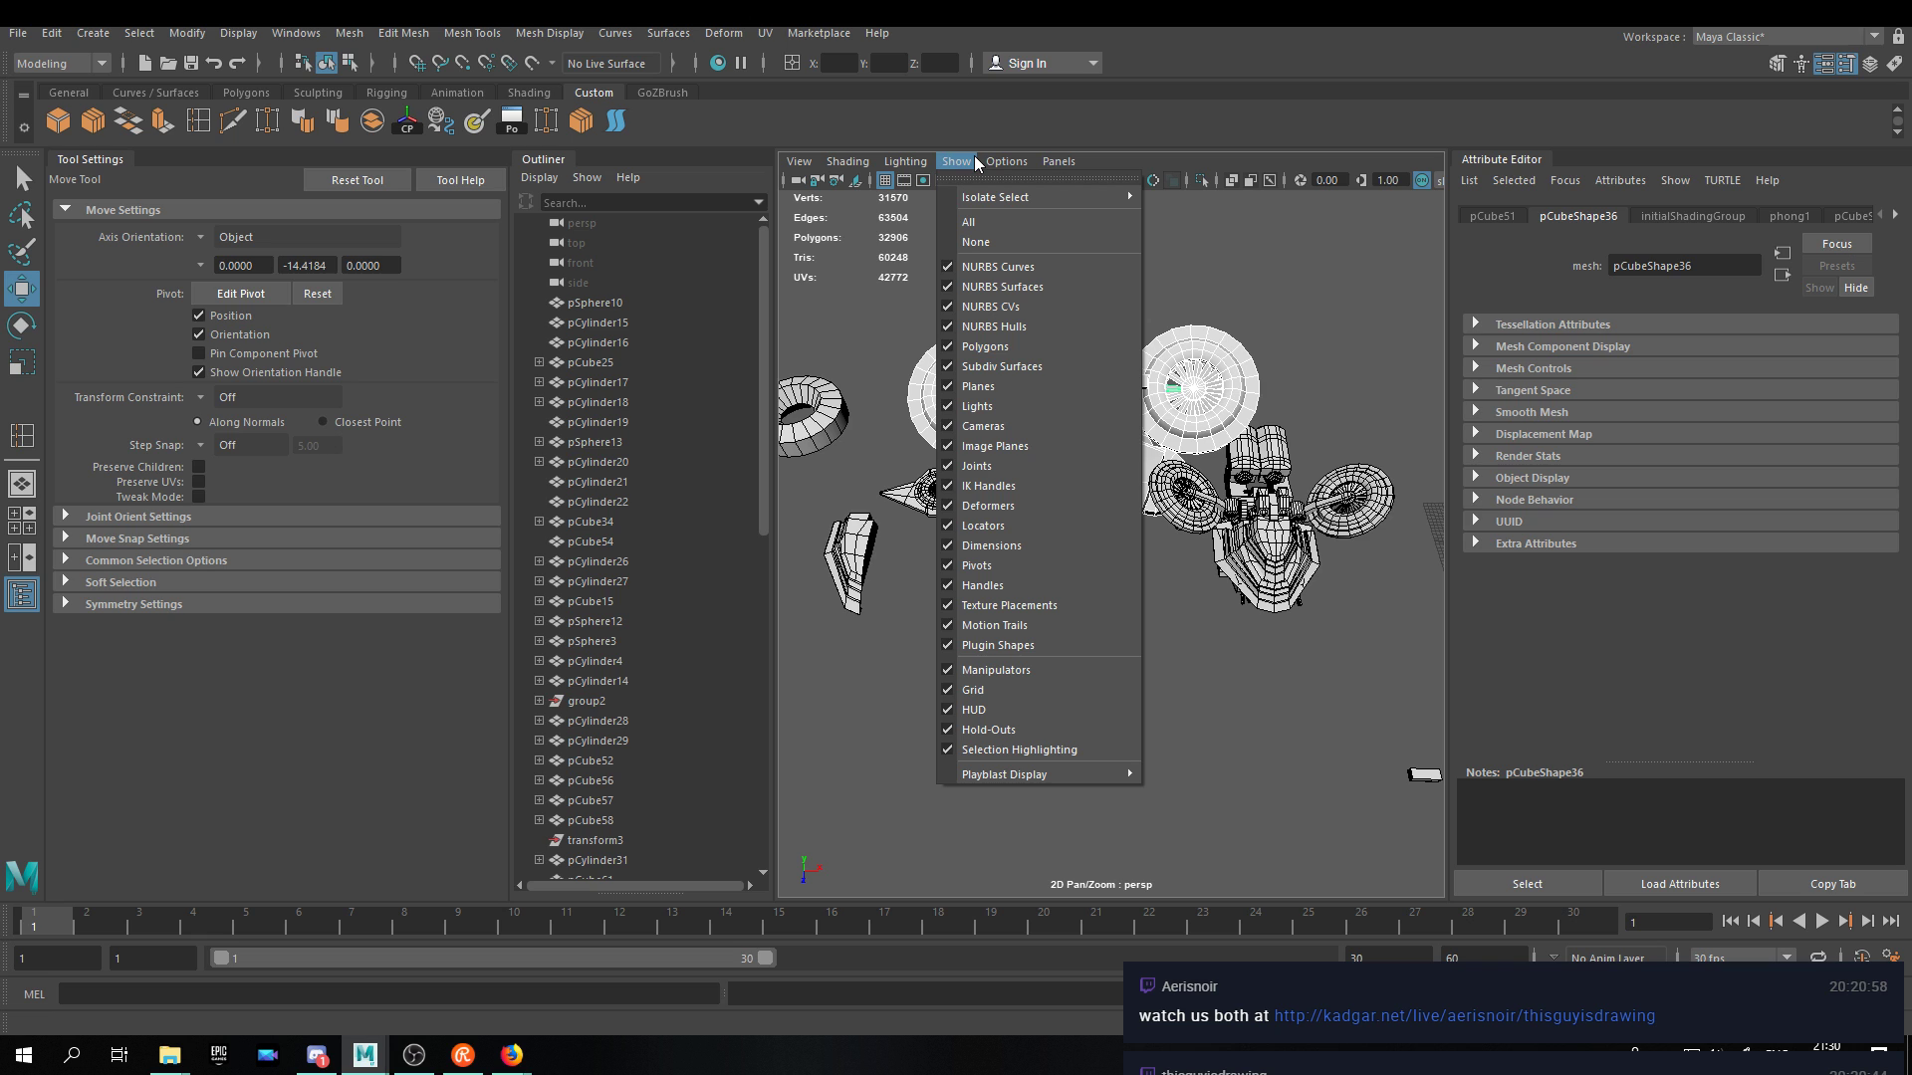
left_click(1198, 214)
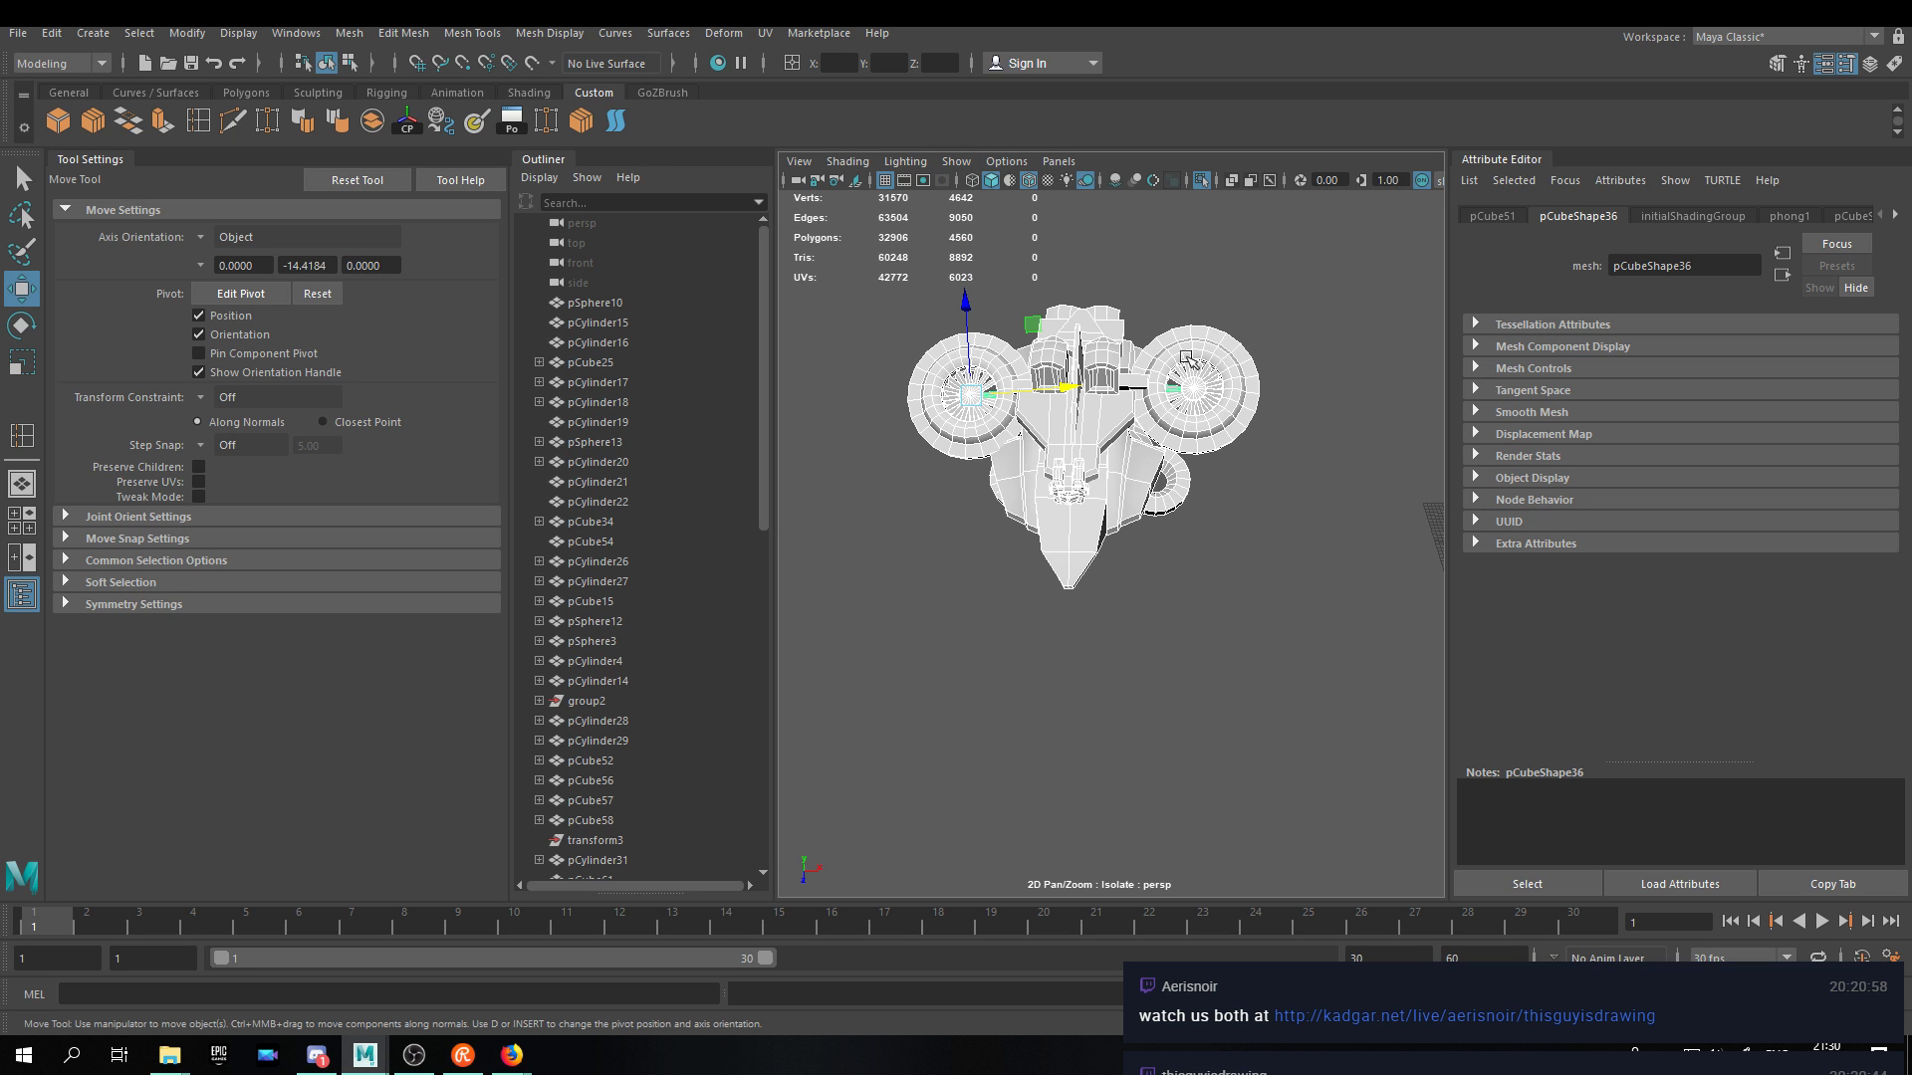
left_click_drag(1135, 298, 1185, 286, "alt")
left_click(1185, 286)
scroll(1088, 362, "up", 15)
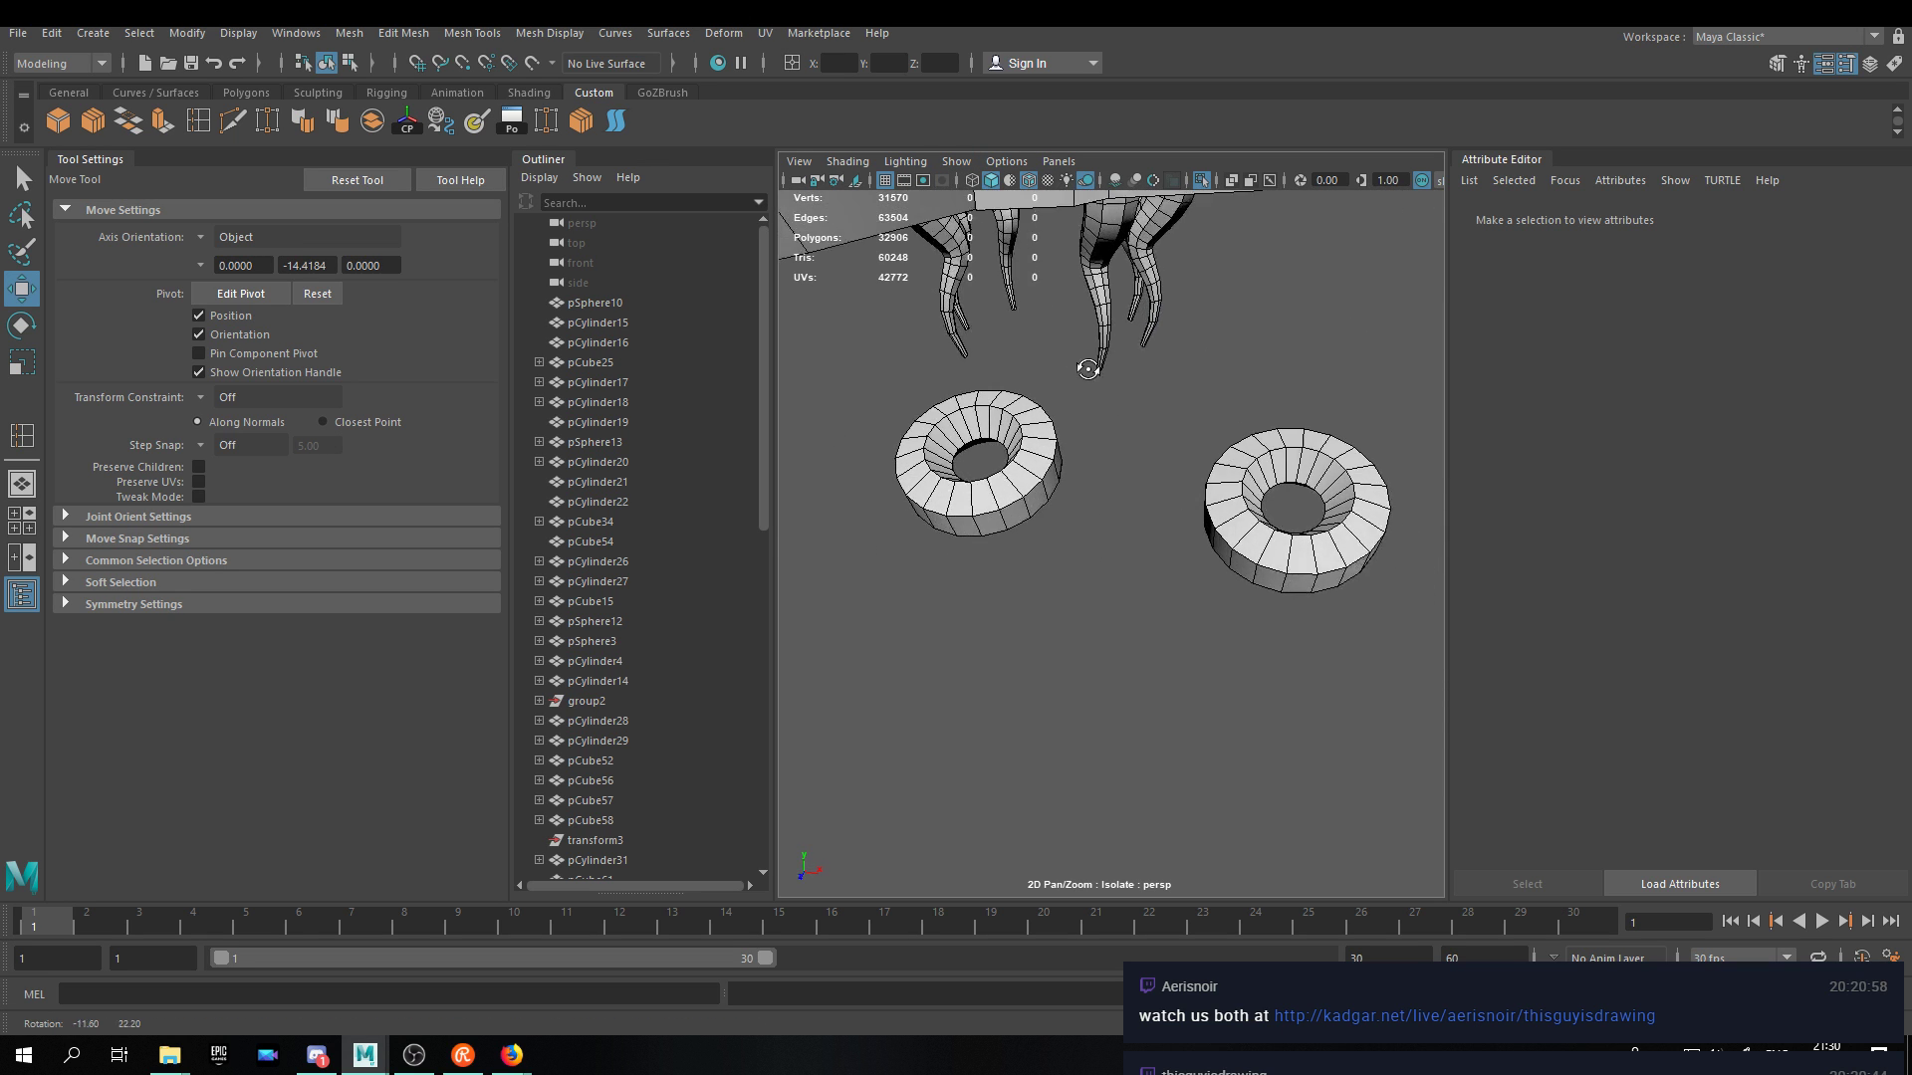
Select the copied twin-block piece and move it between the ship's two raised housings.
left_click(1016, 379)
key("a")
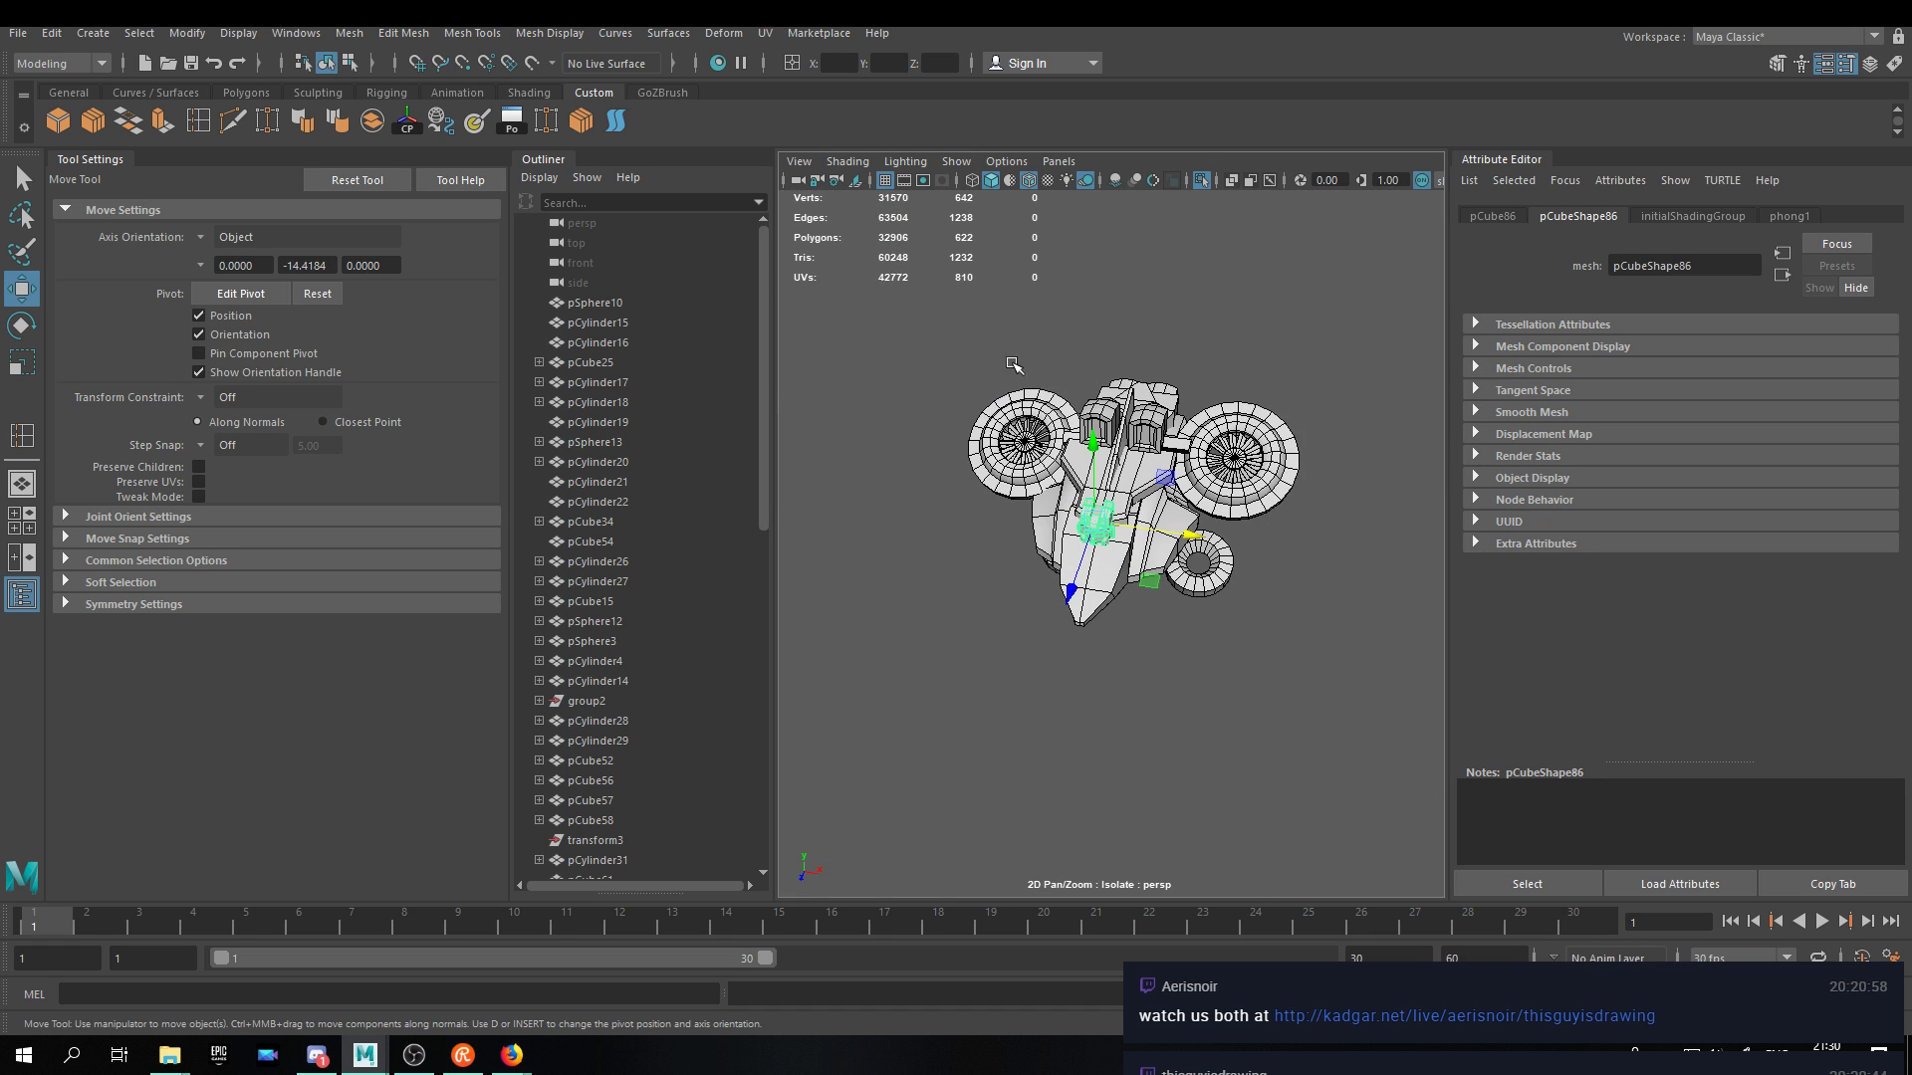
left_click_drag(1090, 654, 1104, 542)
scroll(1131, 490, "up", 6)
key("r")
scroll(1135, 428, "down", 5)
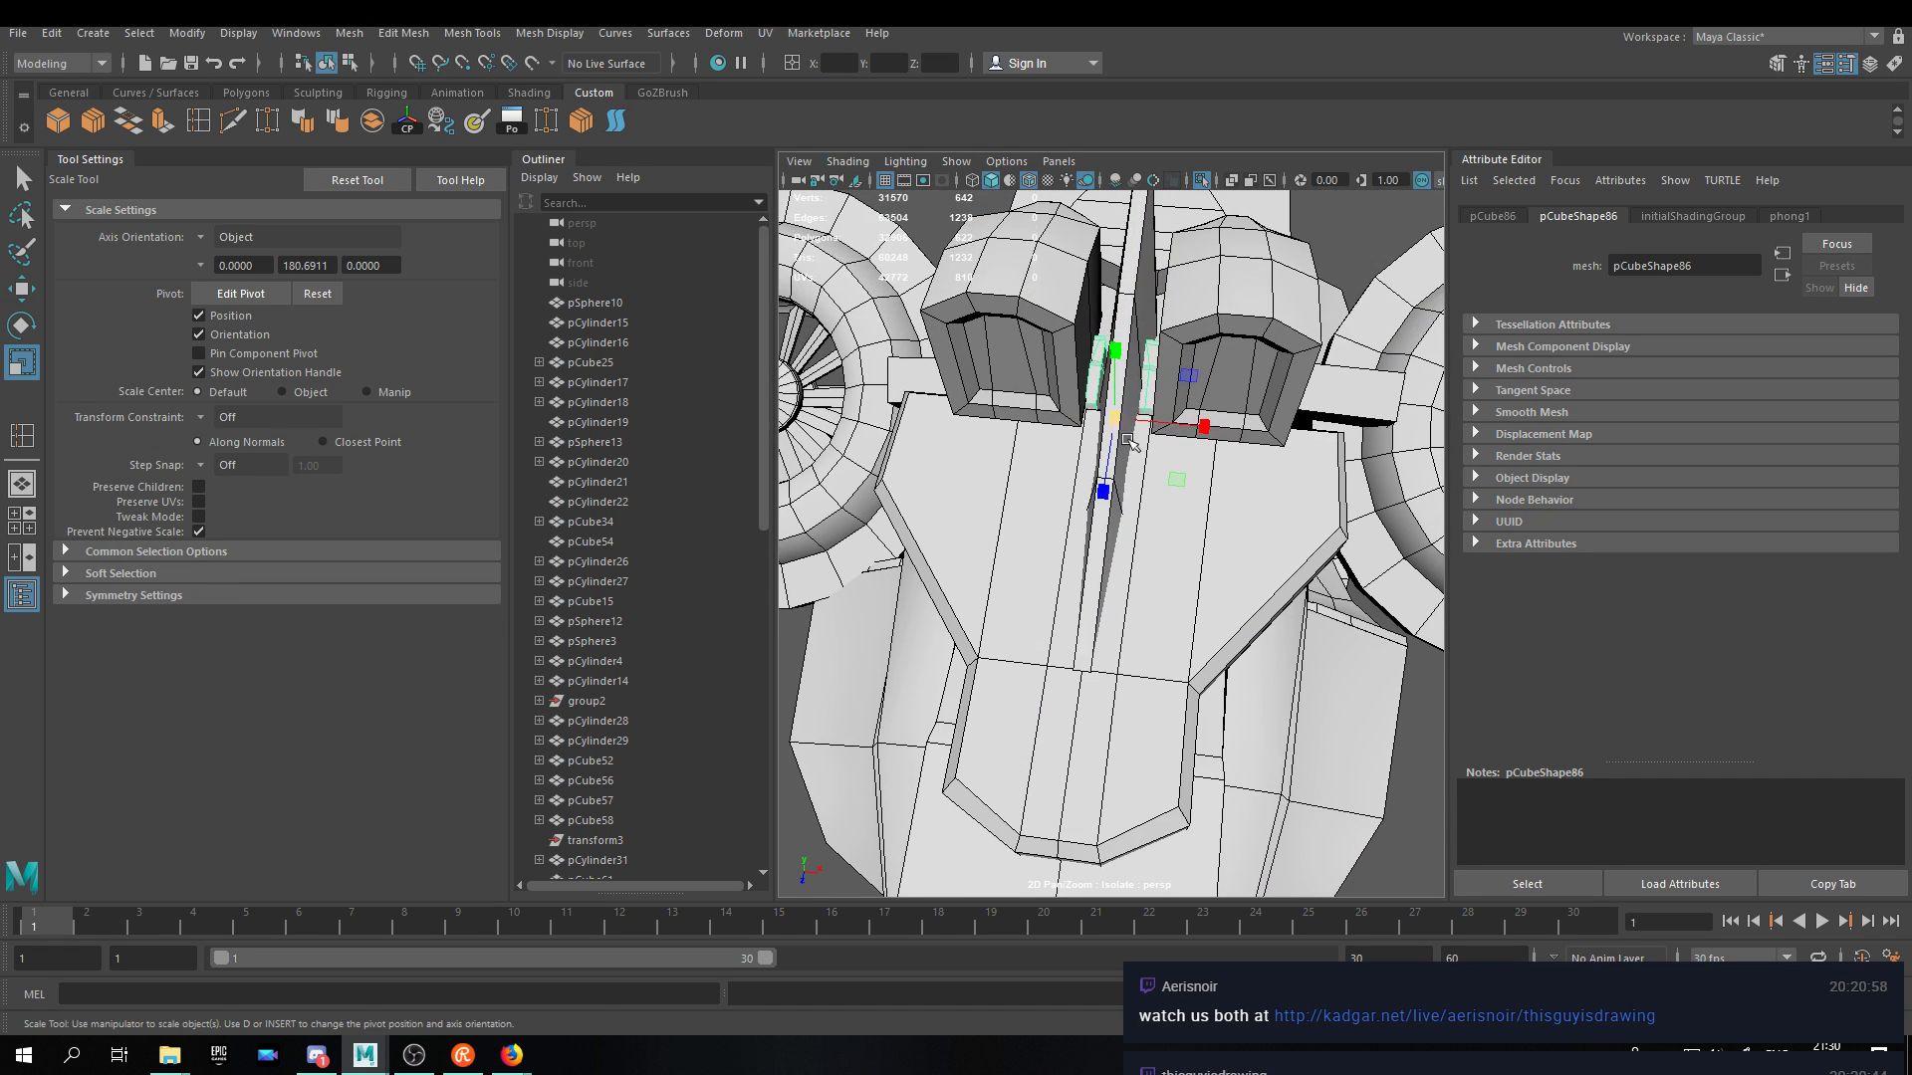
left_click_drag(1200, 432, 1247, 450)
key("w")
left_click_drag(1112, 508, 1257, 433, "alt")
key("r")
left_click_drag(1217, 340, 1063, 414)
key("ctrl+z")
key("ctrl+z")
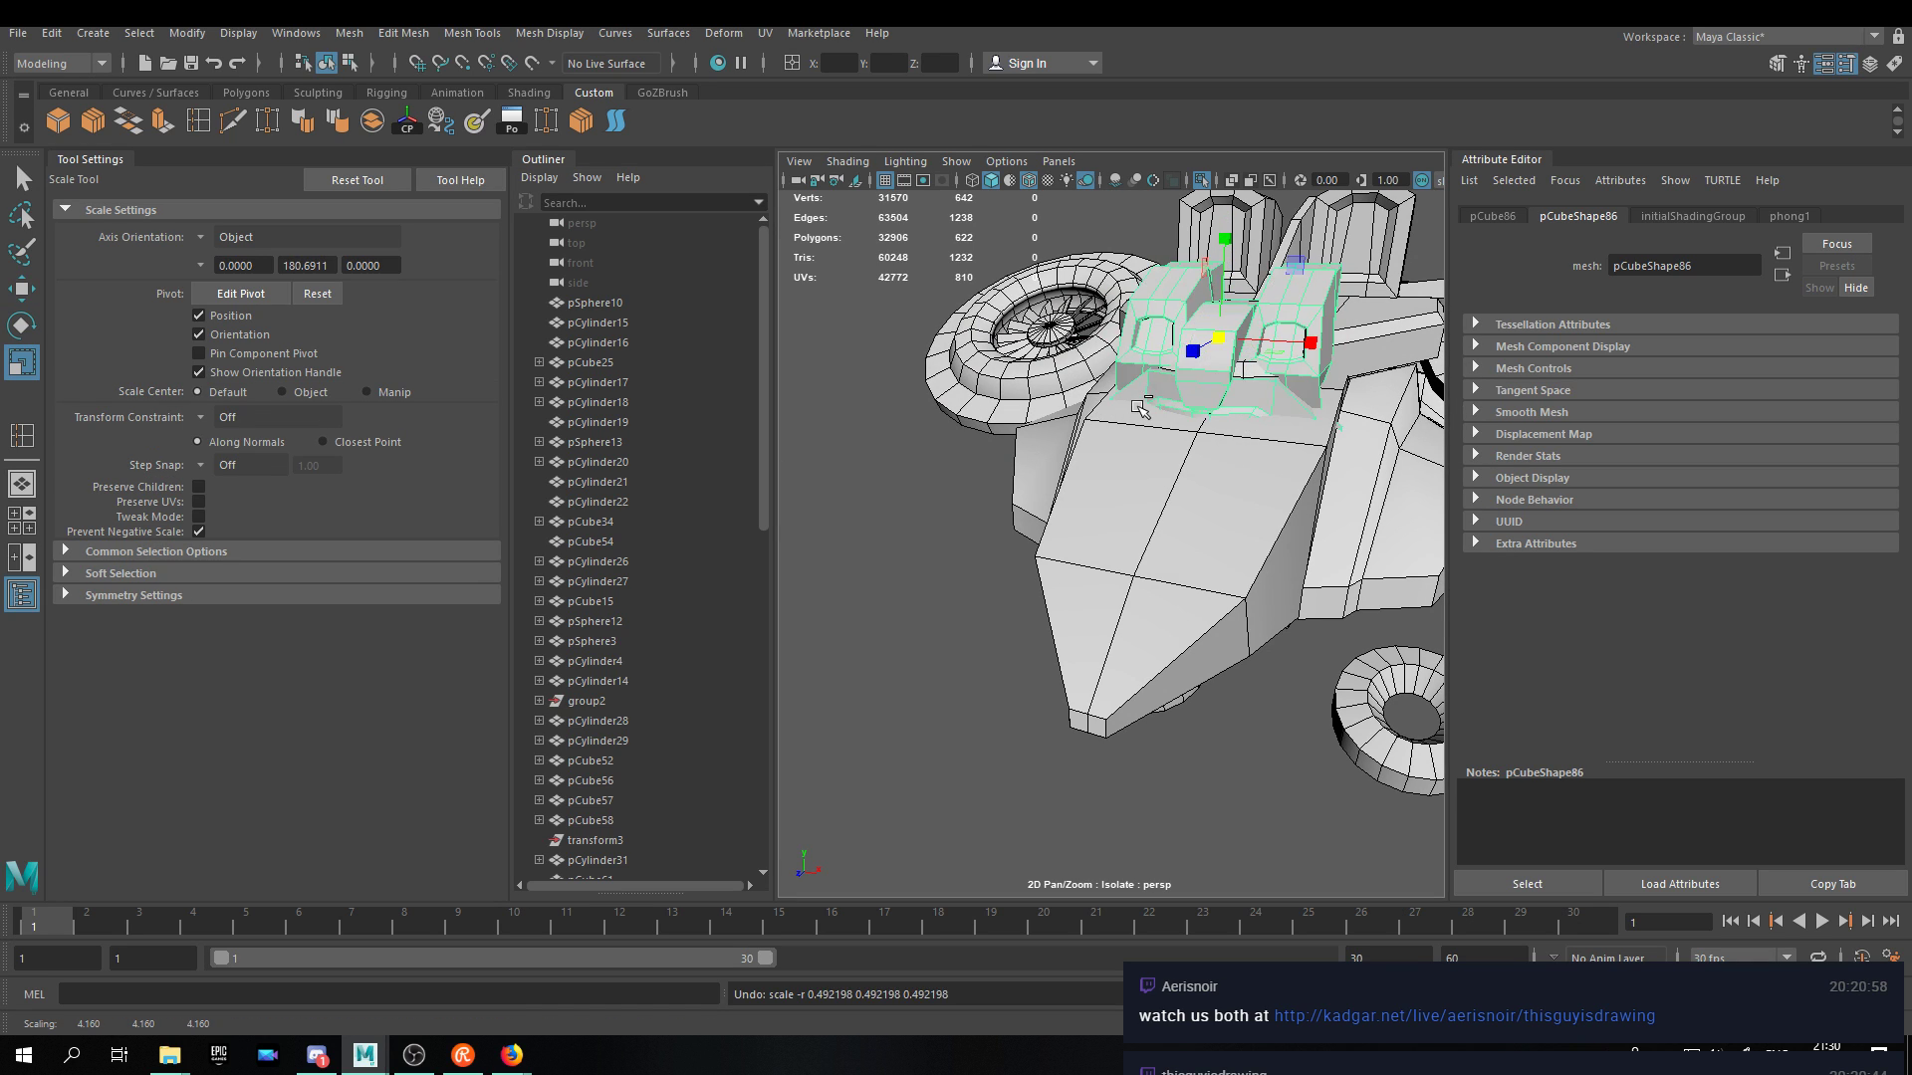
key("ctrl+z")
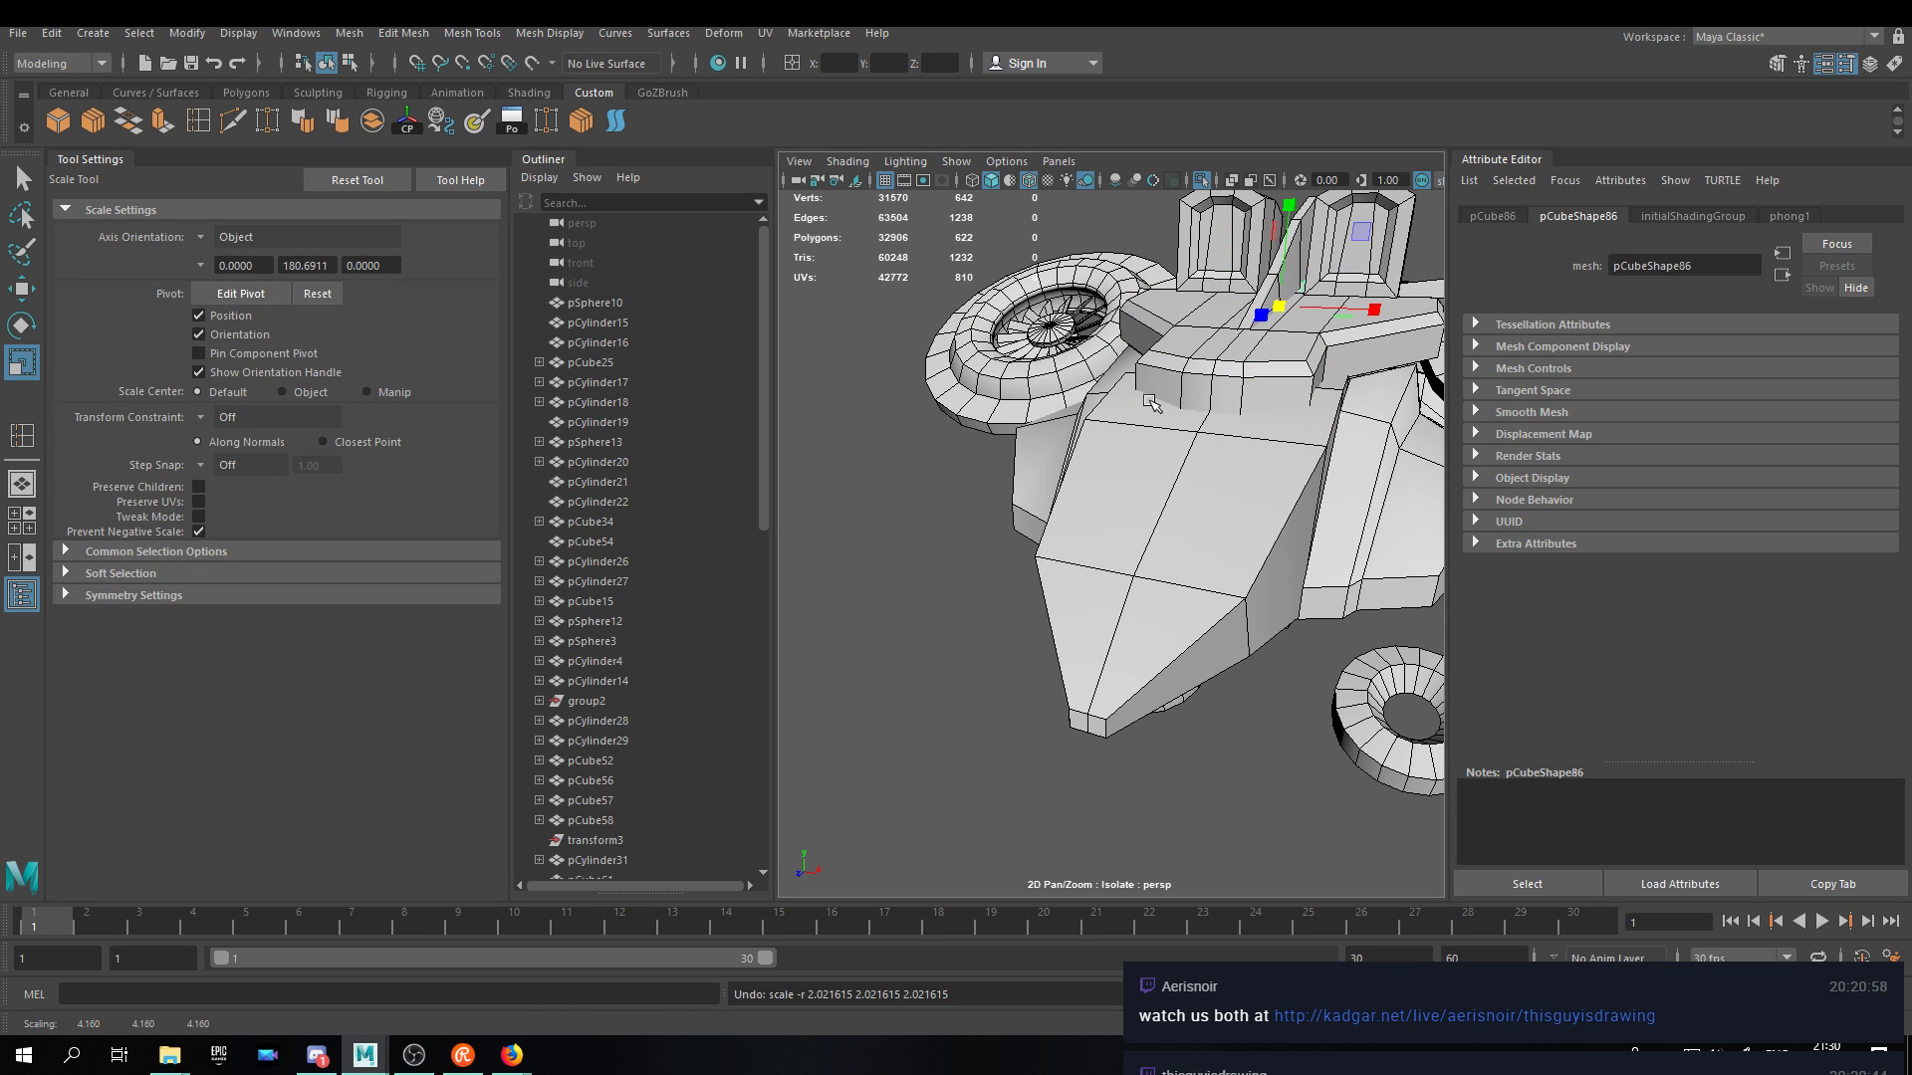
key("w")
left_click_drag(1280, 308, 901, 549)
key("ctrl+z")
Move the copied piece onto the upper hull in front of the two raised housings and enlarge it.
left_click_drag(1308, 337, 1165, 468)
key("r")
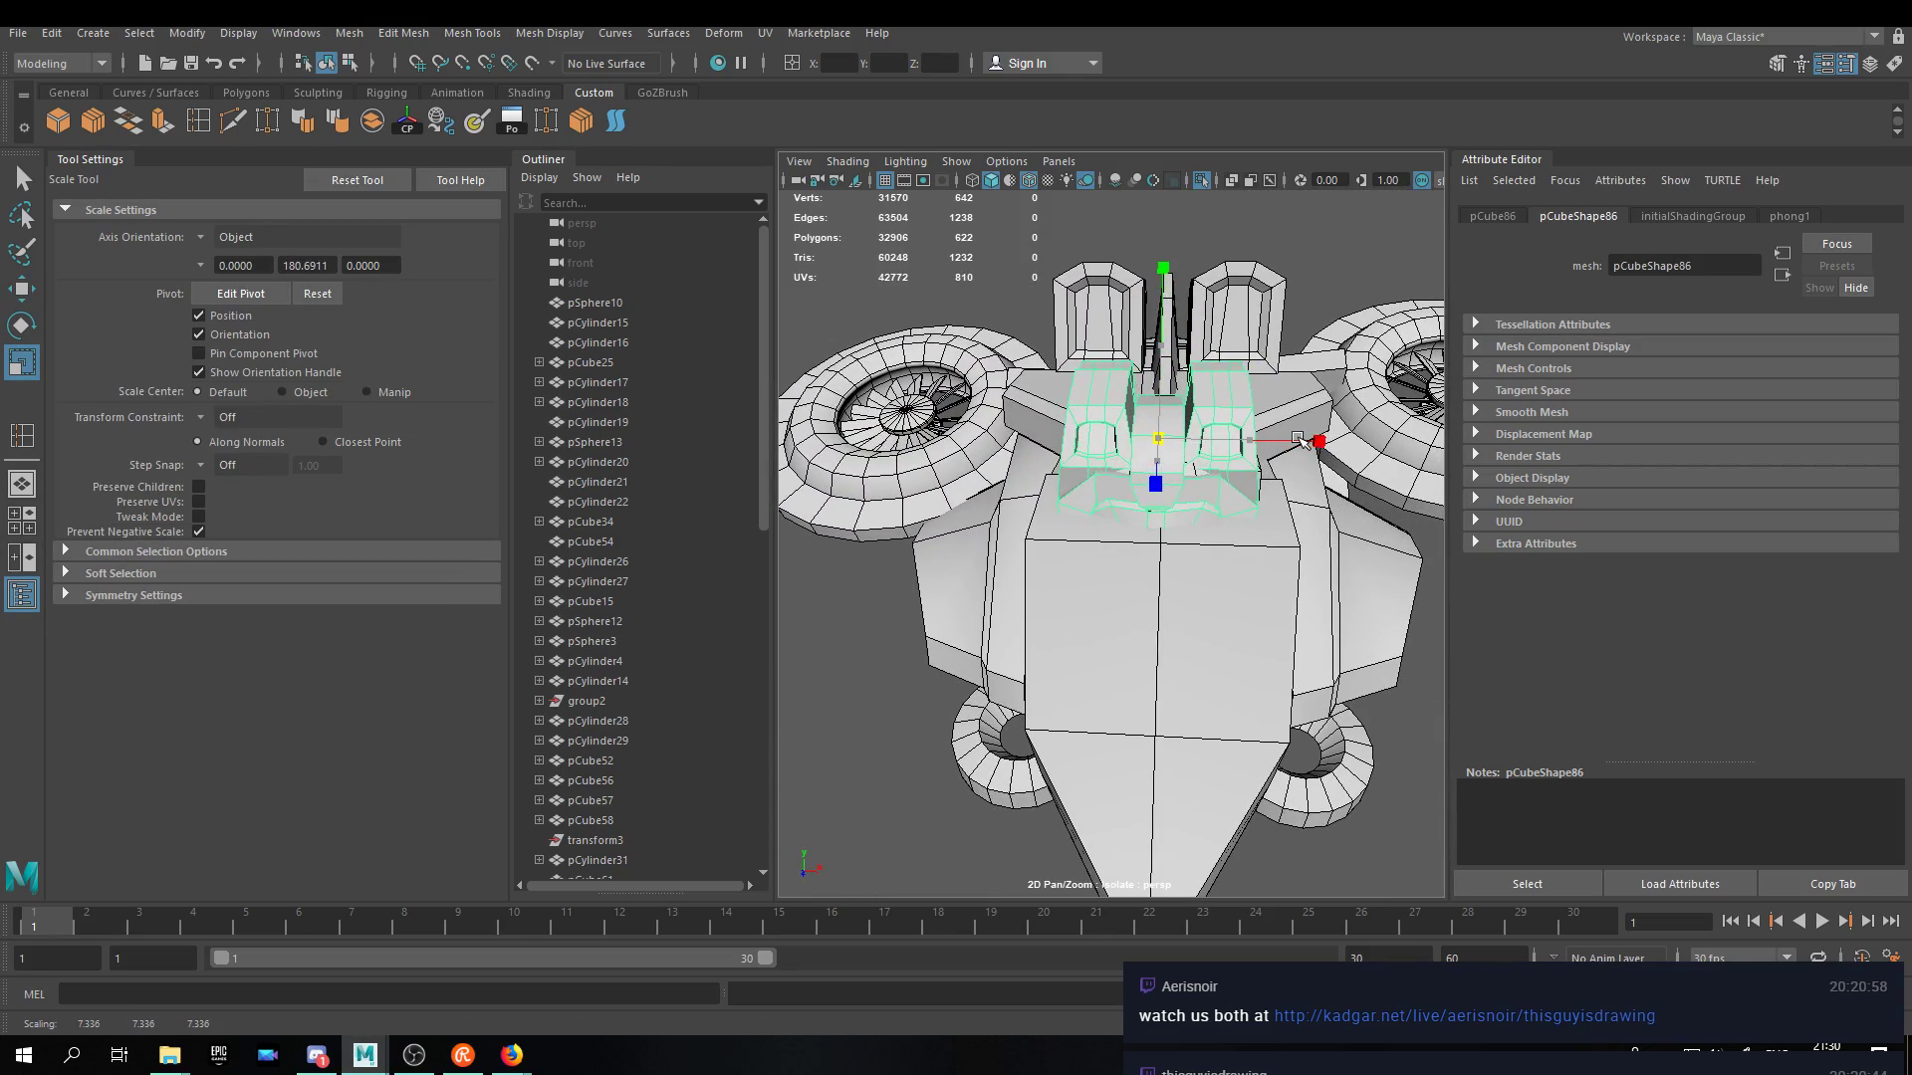
key("w")
Adjust the height of the copied twin-block piece so it sits on the ship's upper hull.
left_click_drag(1299, 439, 1111, 340, "alt")
left_click_drag(1106, 259, 1203, 346, "alt")
left_click_drag(1148, 287, 1144, 336)
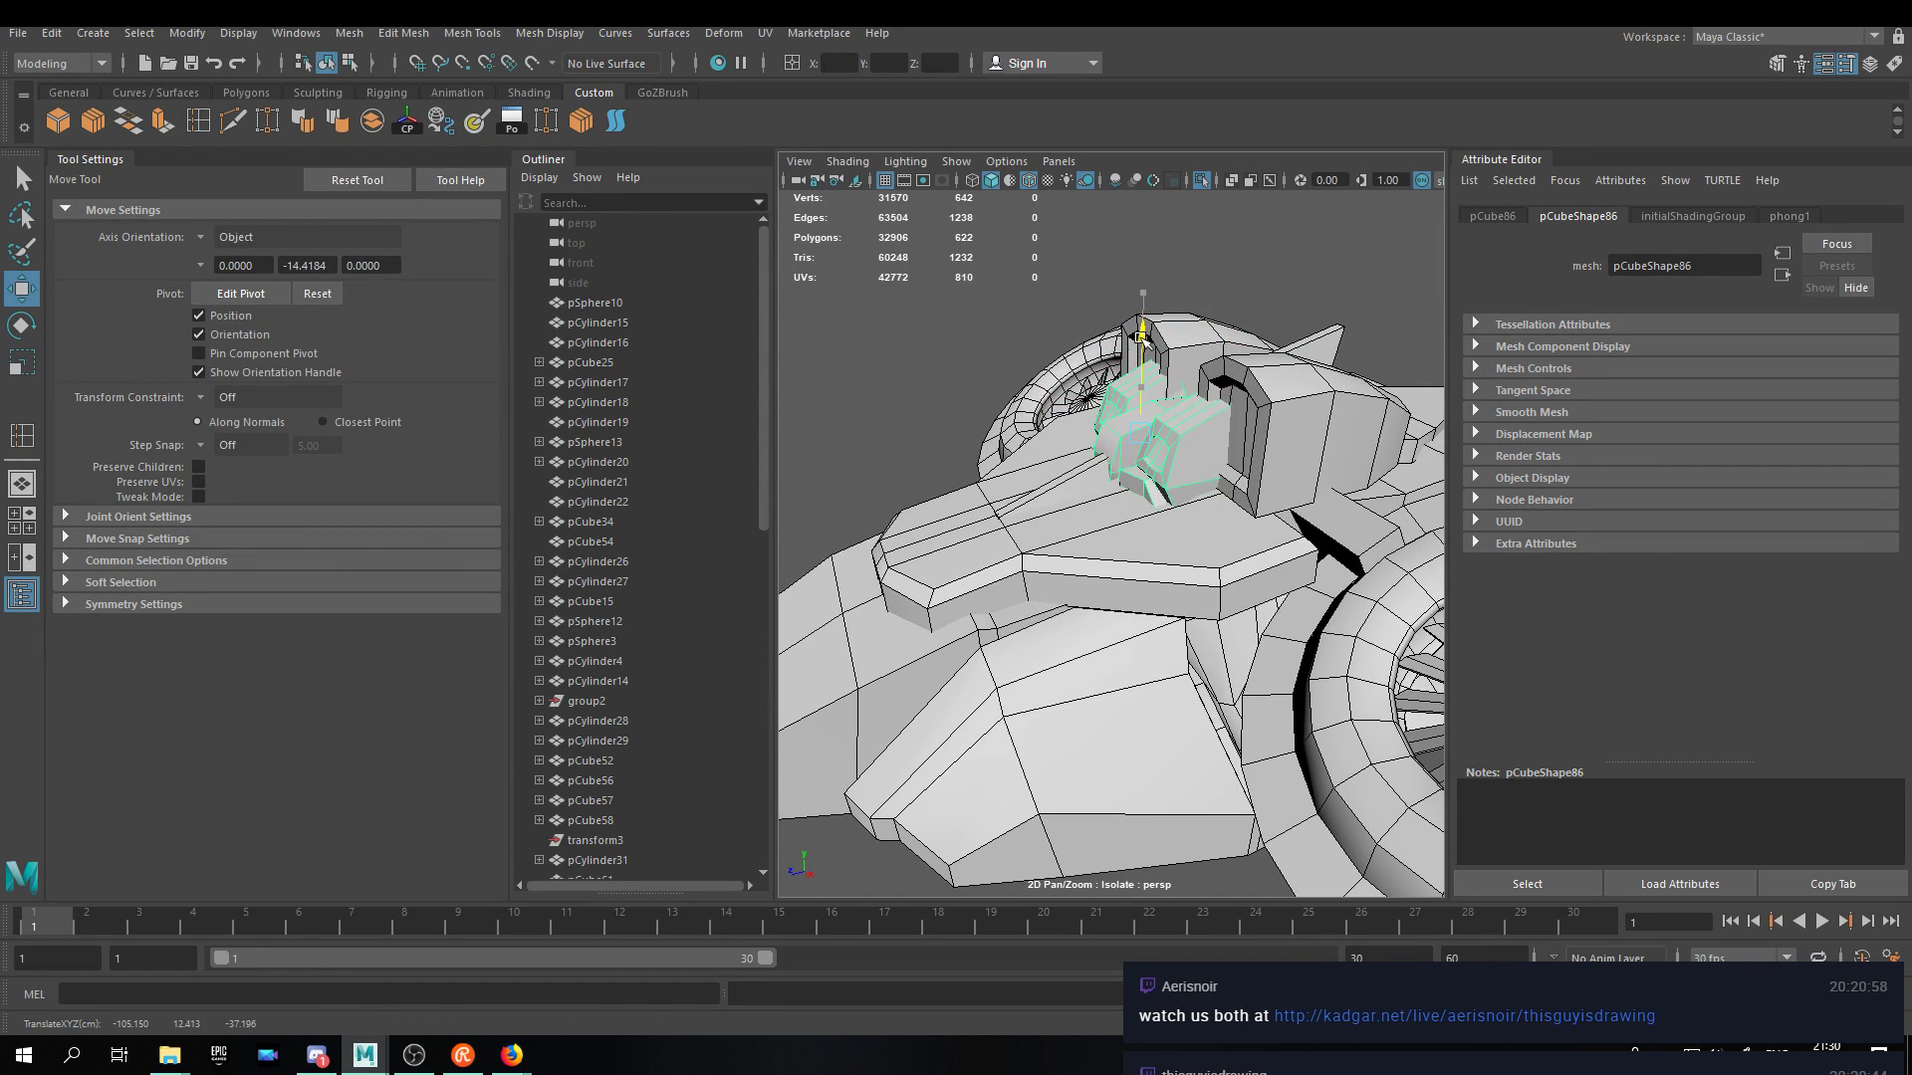
left_click_drag(1125, 411, 1185, 275, "alt")
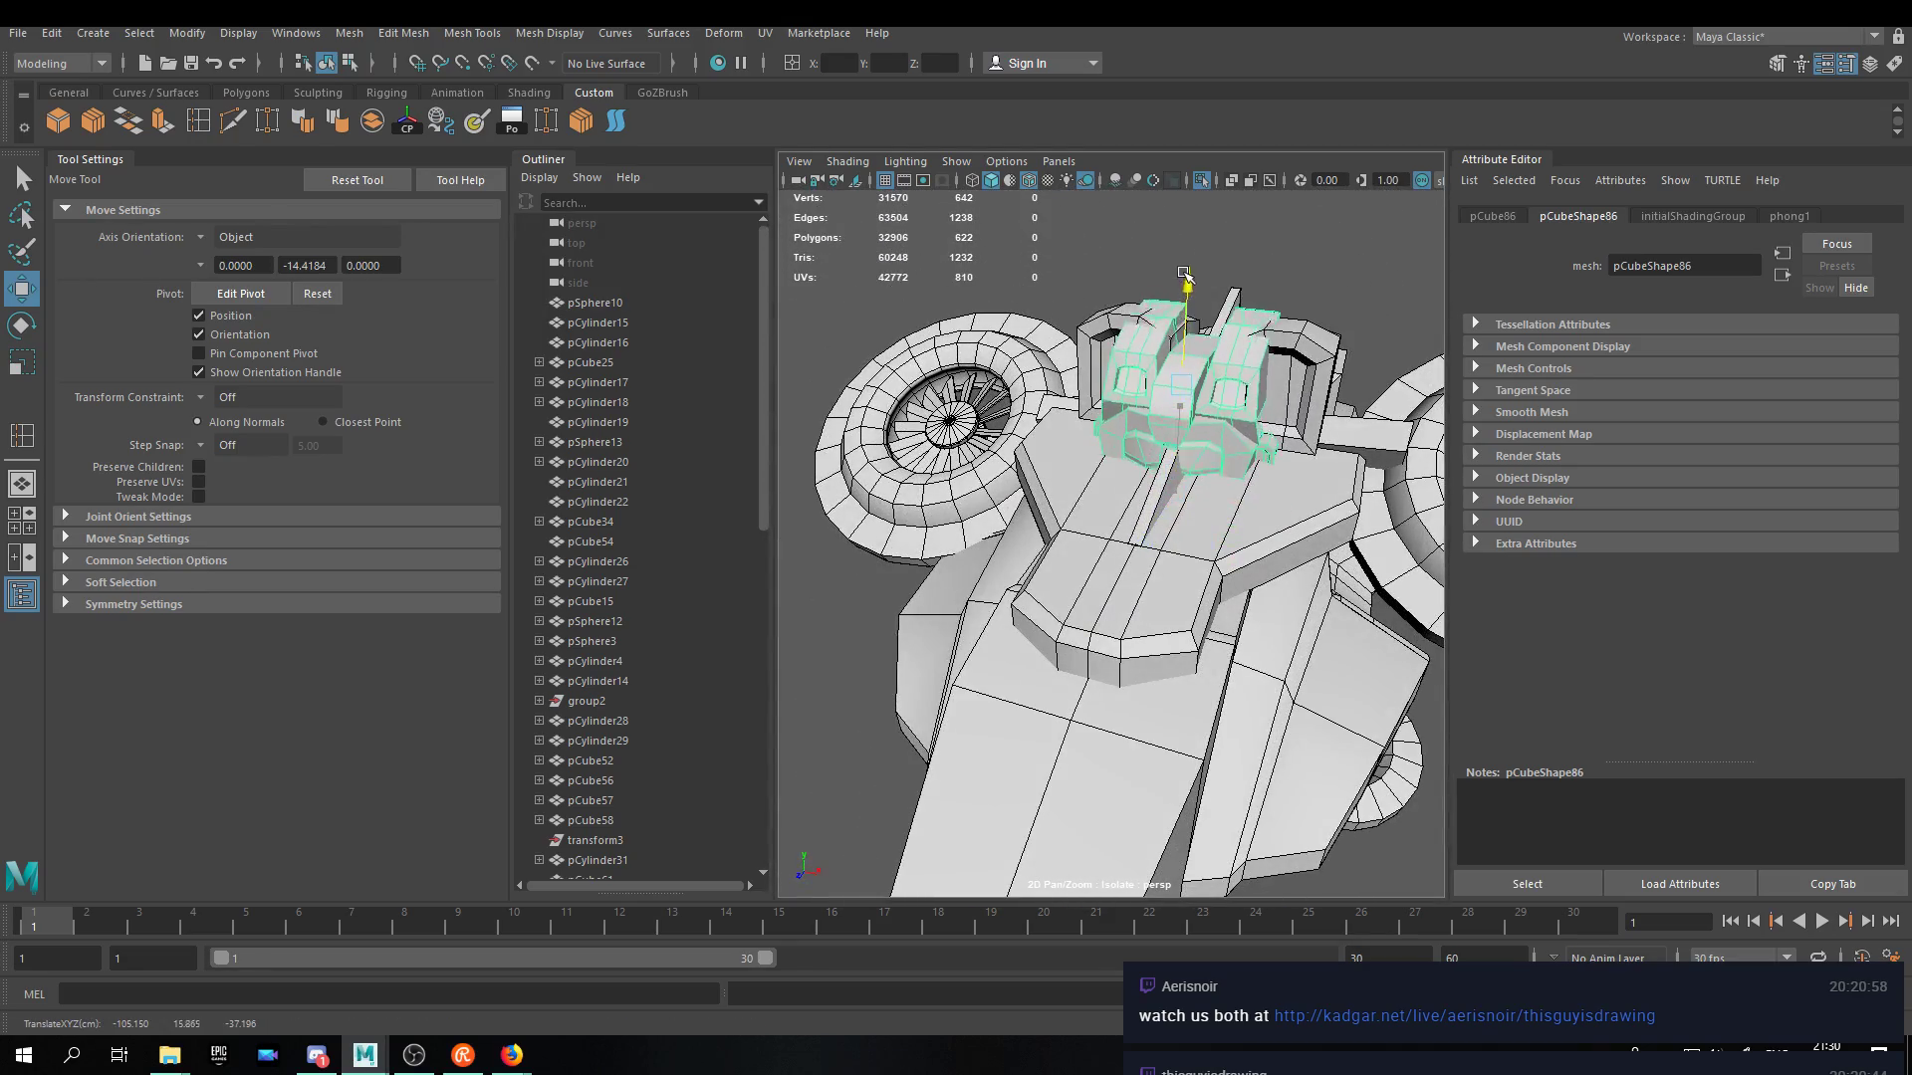
left_click_drag(1138, 360, 1184, 360, "alt")
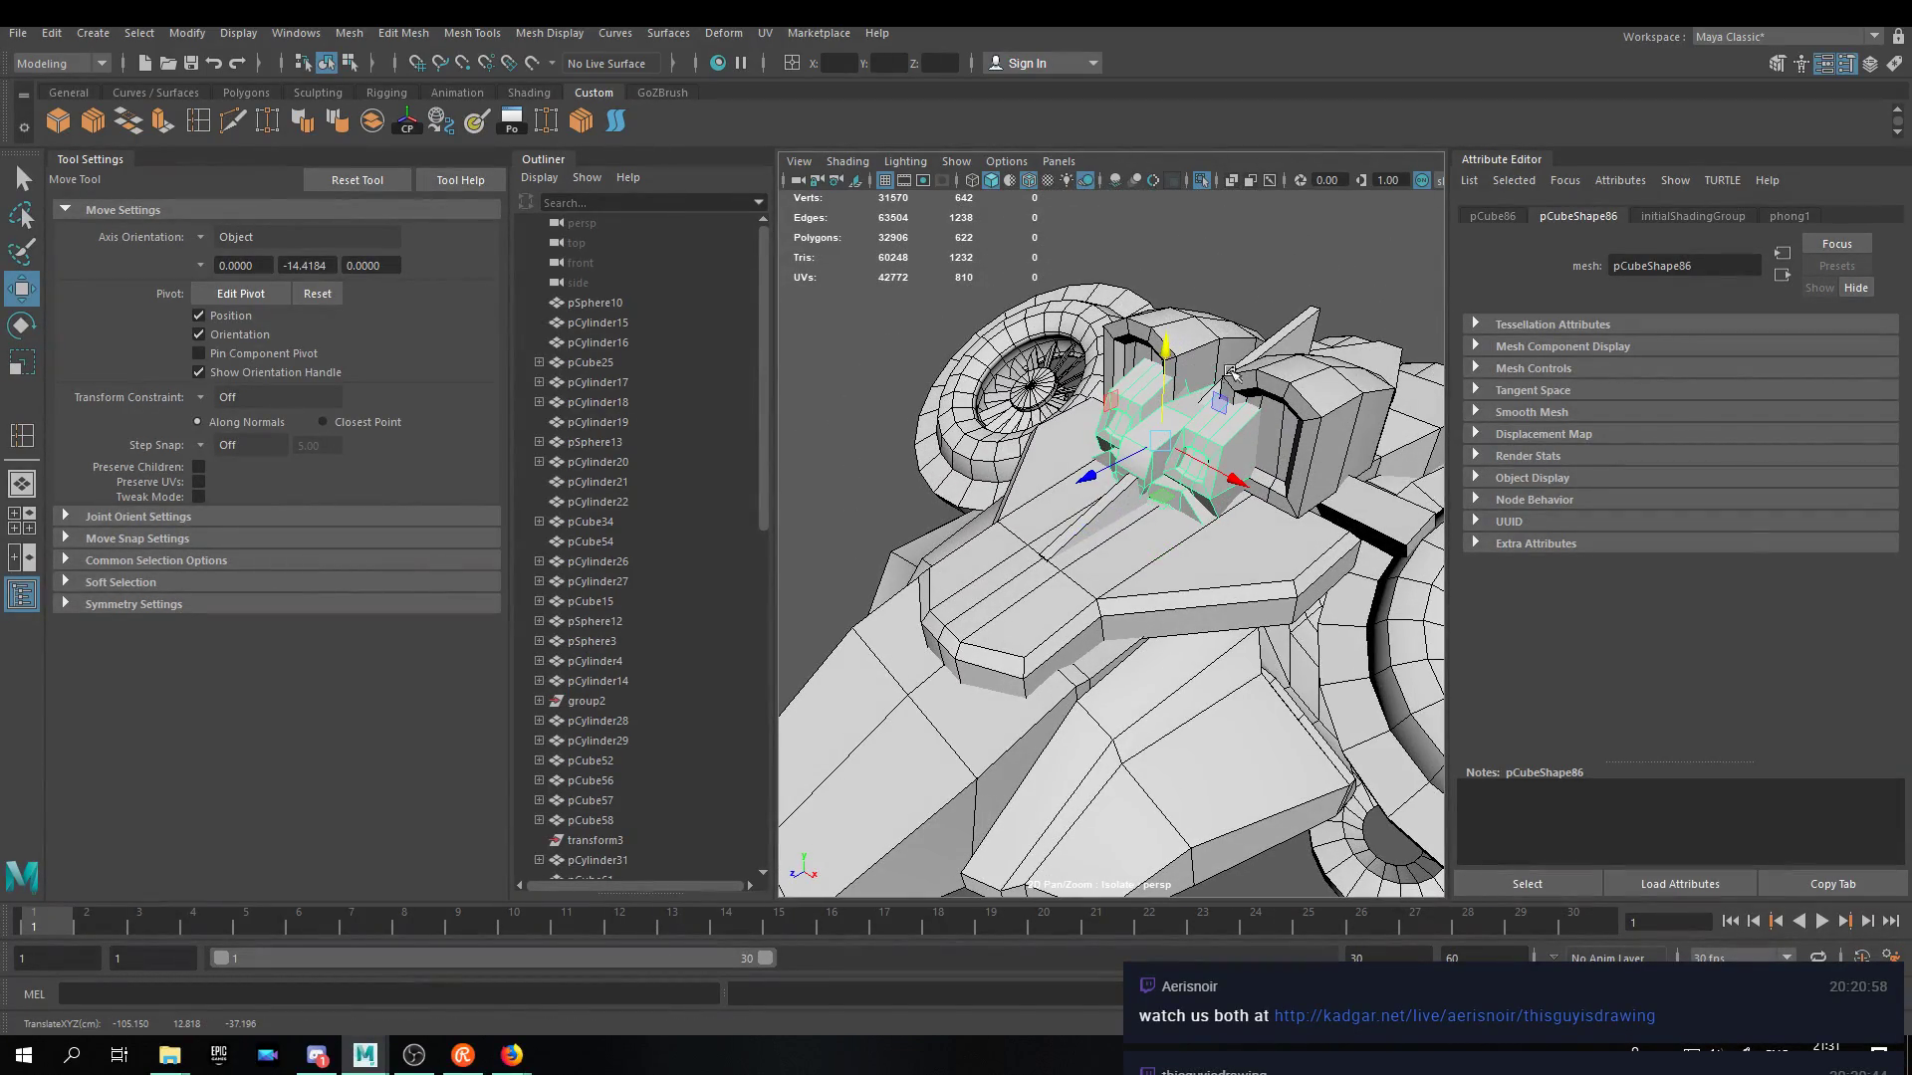
left_click(1141, 482)
left_click_drag(1174, 403, 1097, 444, "alt")
key("ctrl+z")
left_click(1097, 444)
scroll(1097, 445, "down", 10)
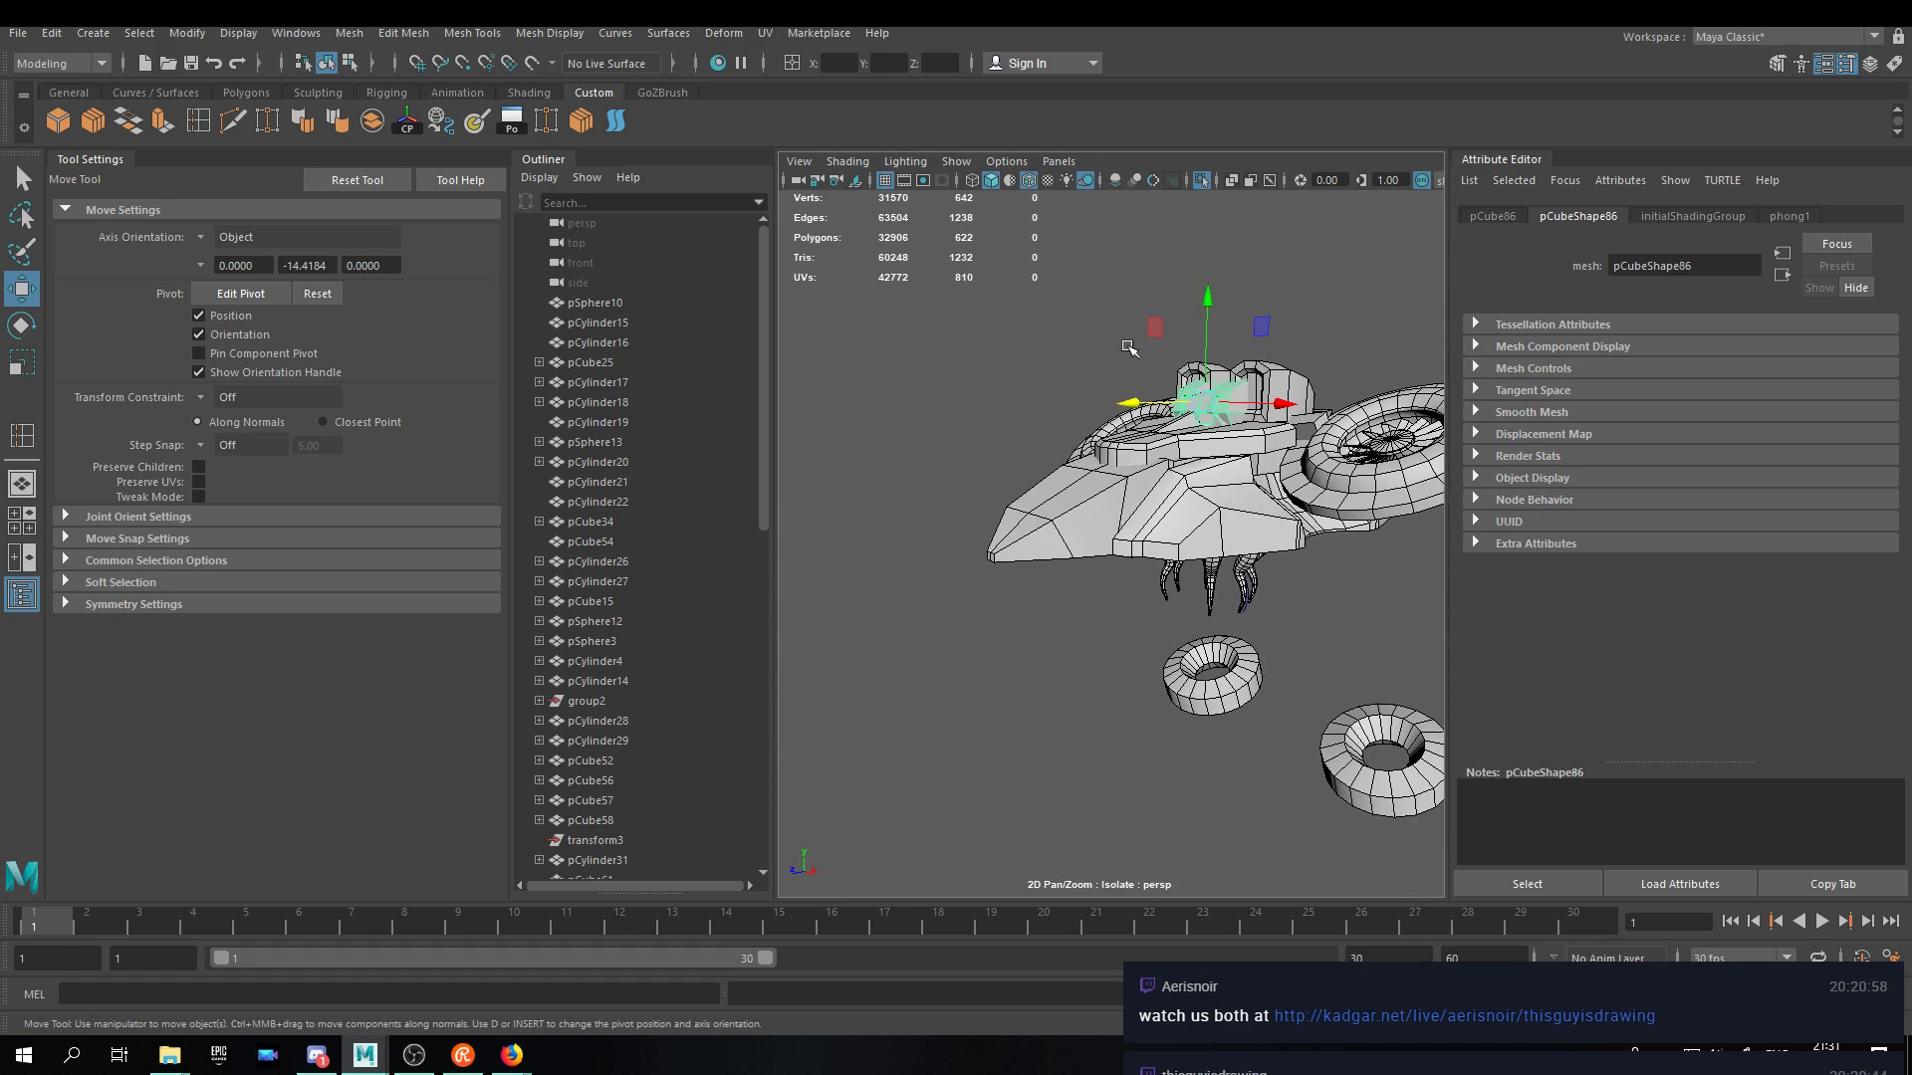
Select the side hull panel beside the ship's nose and open the Hypershade.
mouse_move(1107, 473)
left_mouse_down("alt")
mouse_move(1055, 587)
mouse_move(1136, 448)
left_mouse_up("alt")
scroll(1051, 613, "up", 8)
left_click_drag(1255, 508, 1198, 431, "alt")
left_click(1272, 519)
left_click(1190, 350)
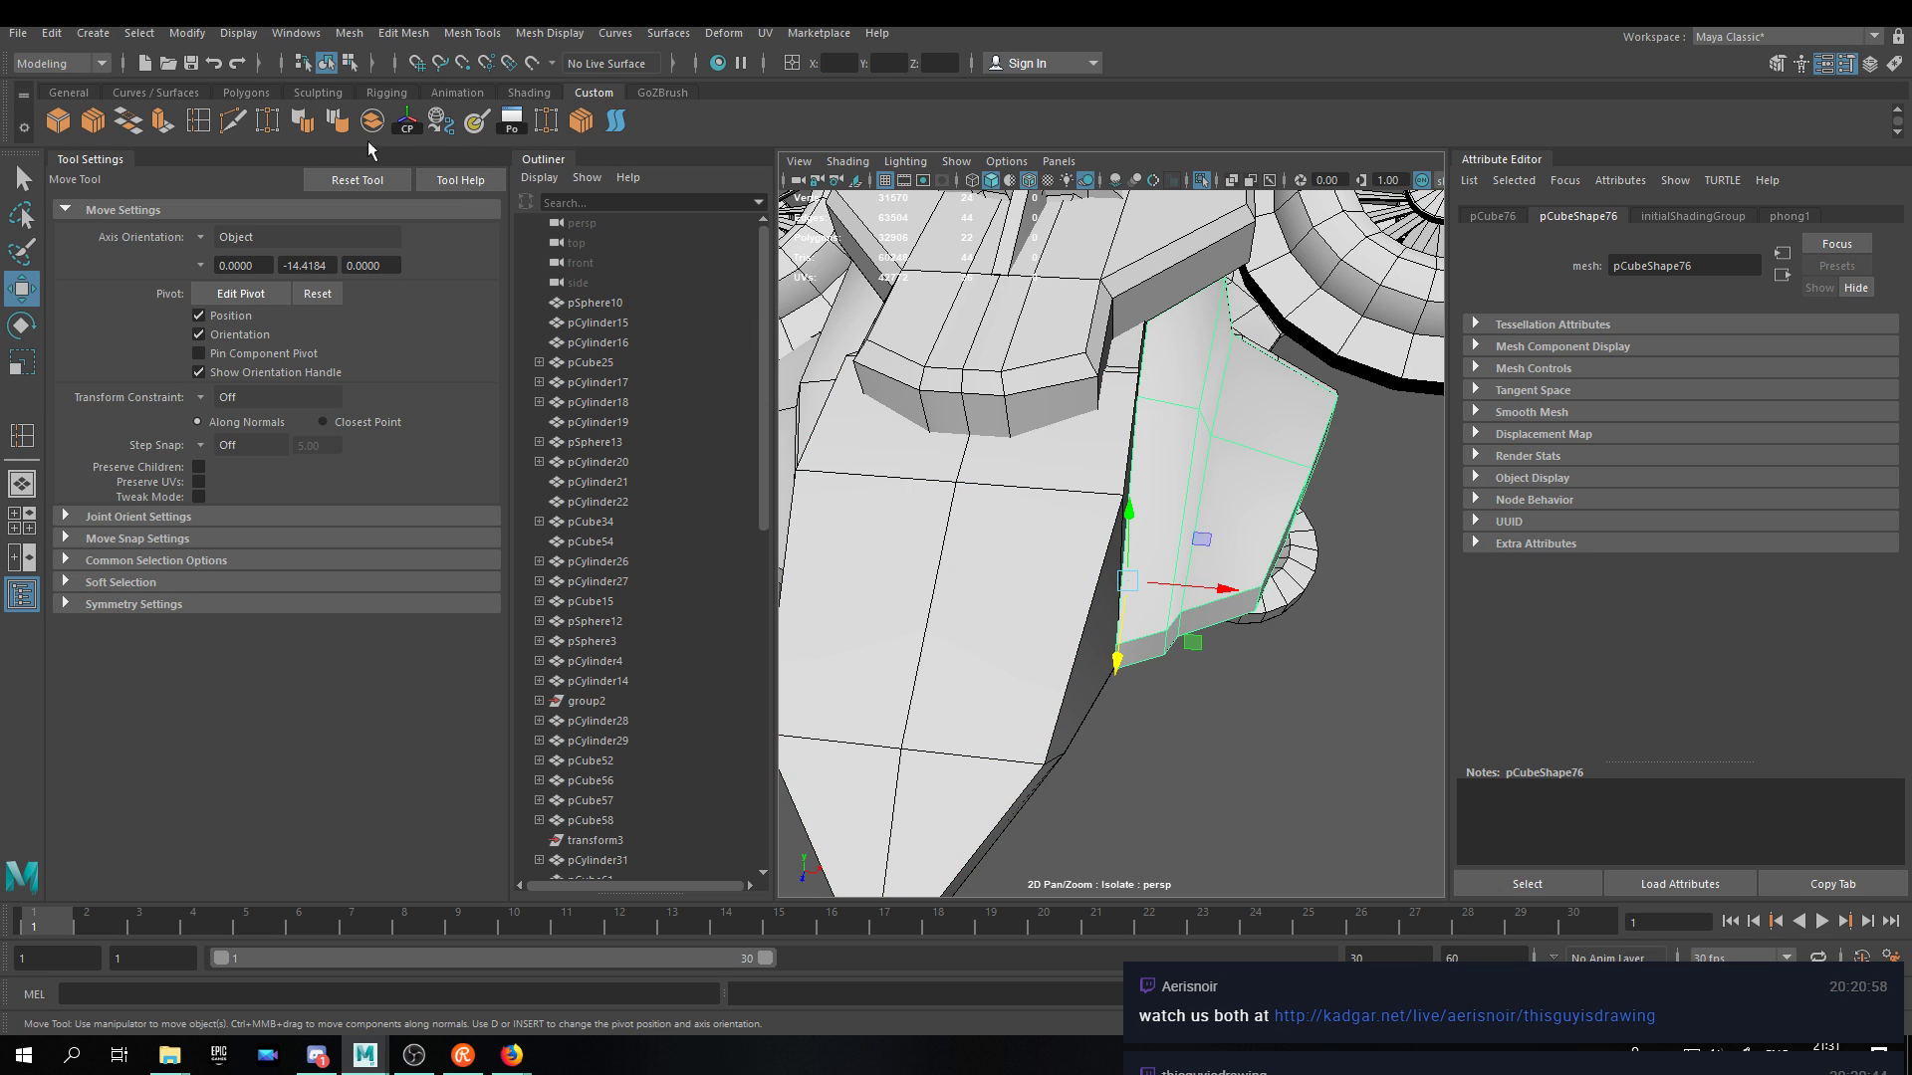
left_click(238, 33)
mouse_move(304, 40)
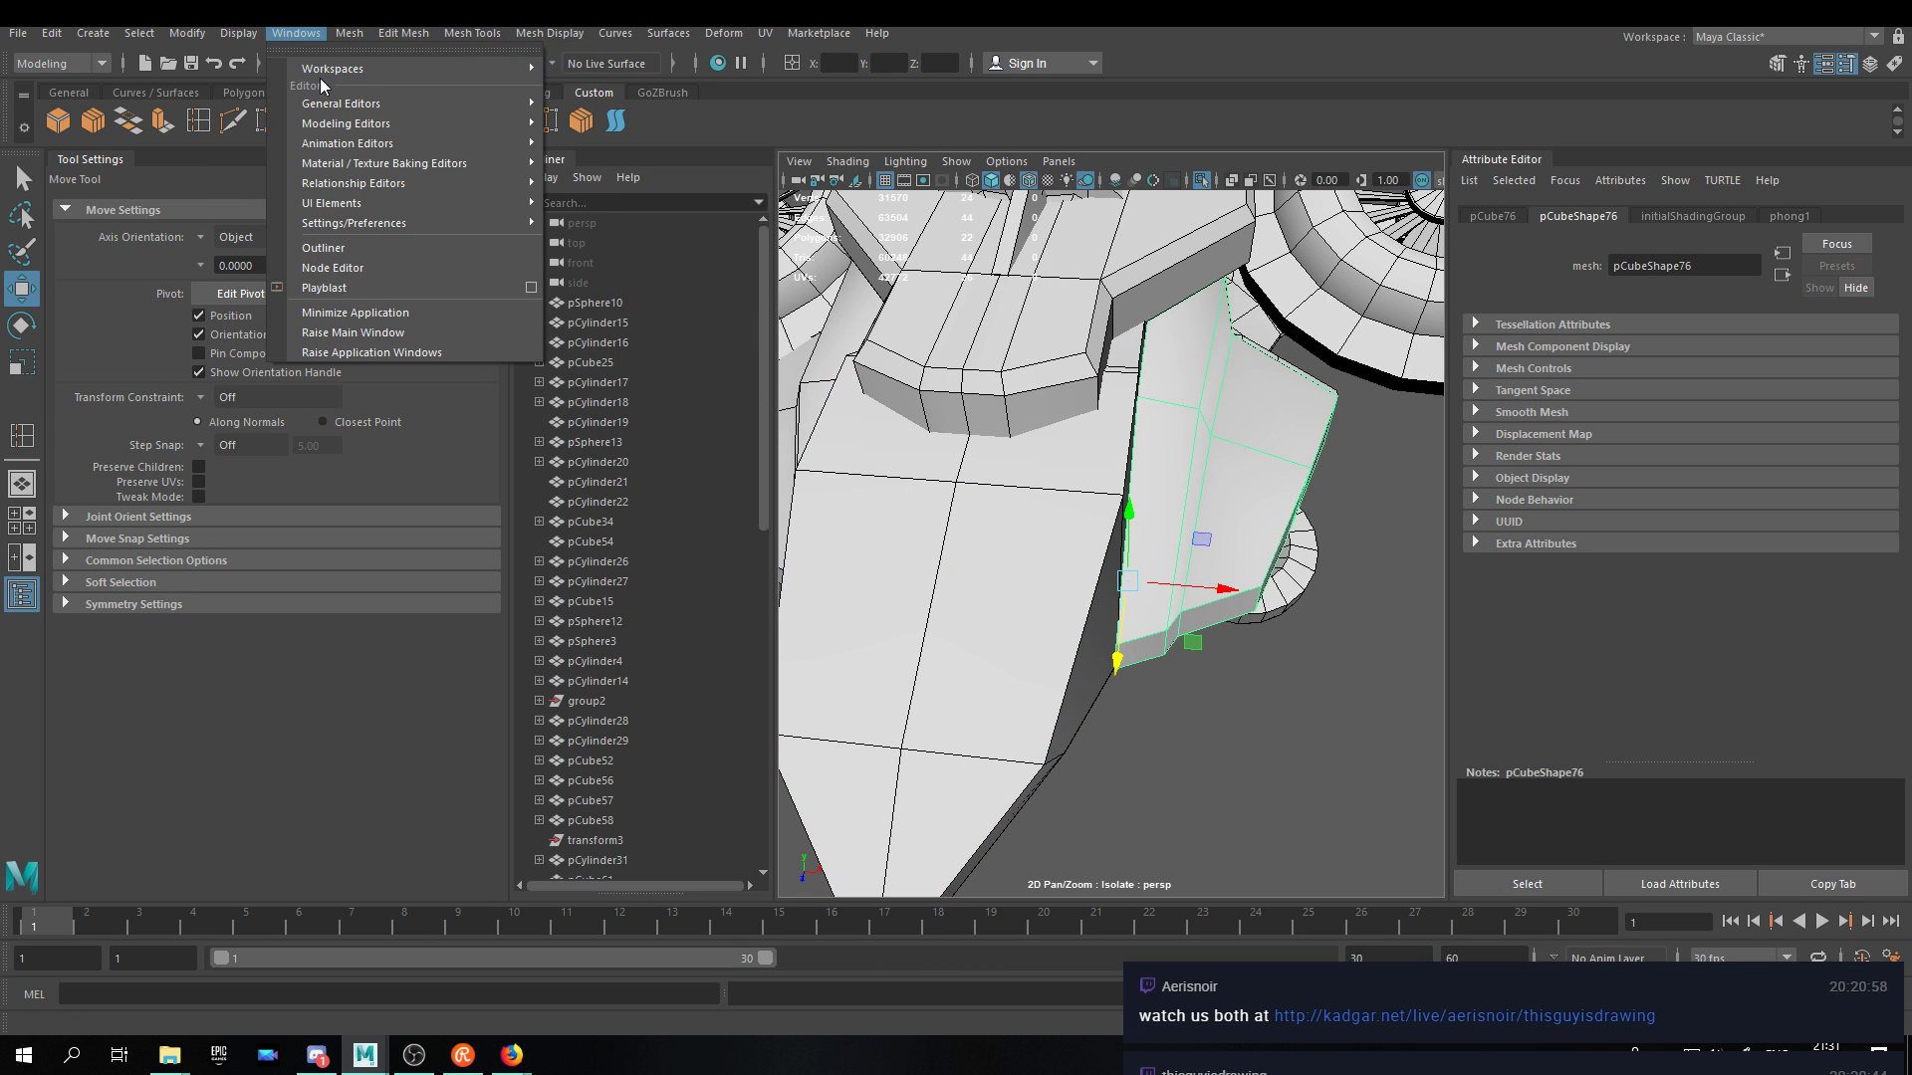
mouse_move(418, 163)
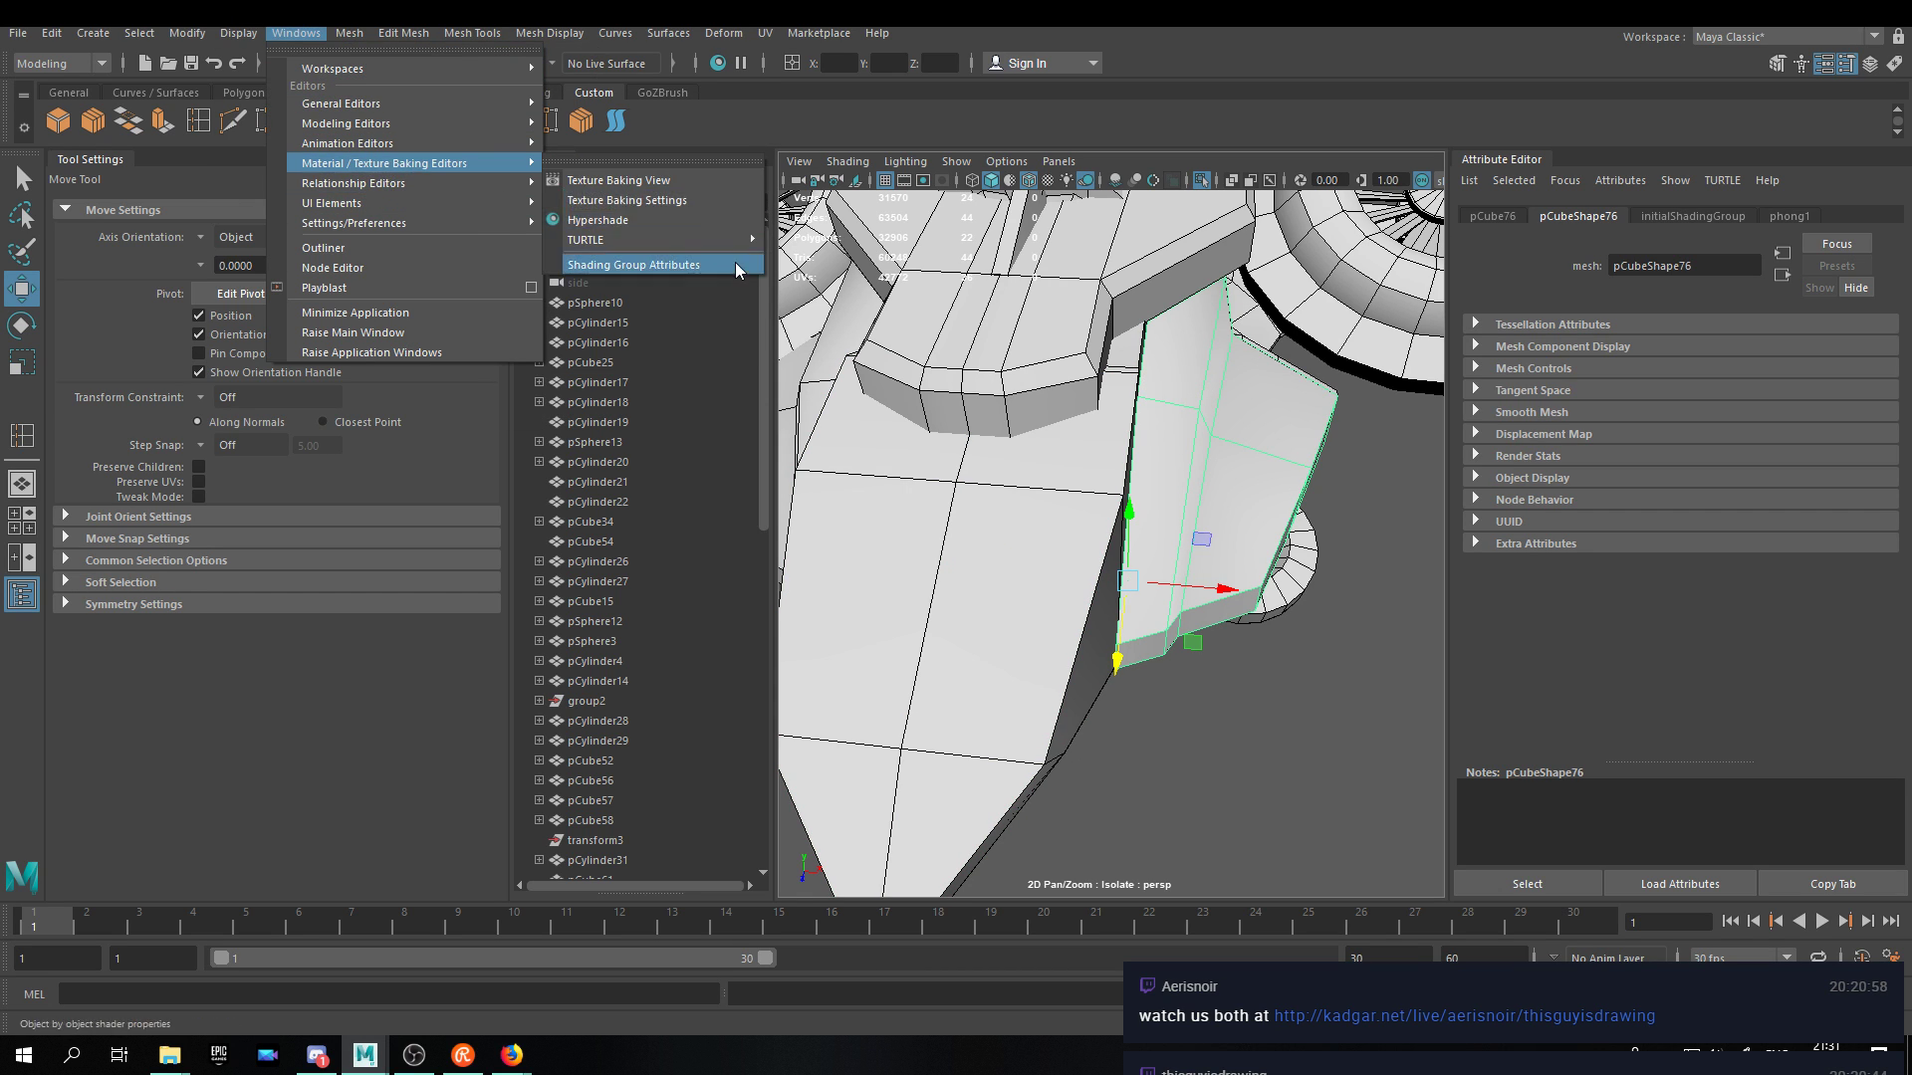
left_click(616, 220)
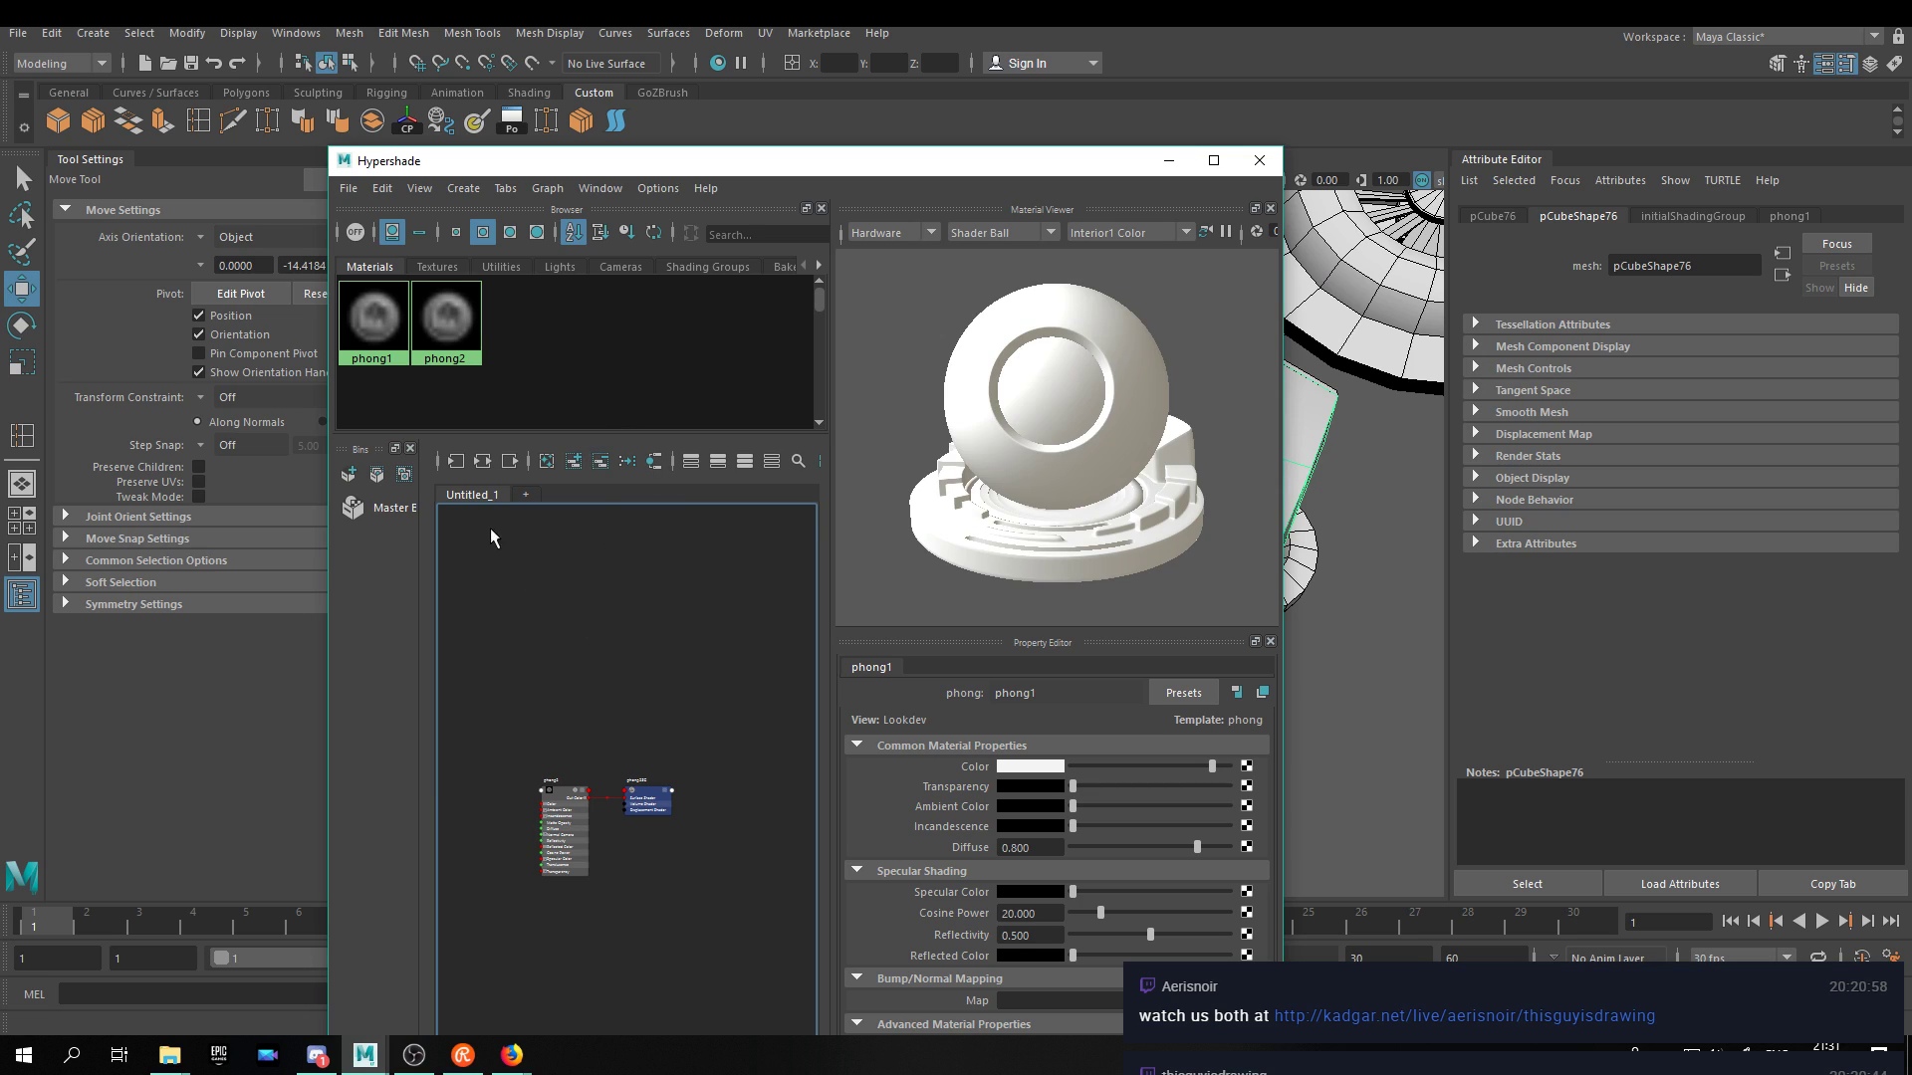
Create a new Phong material and name it Arms.
right_click(564, 338)
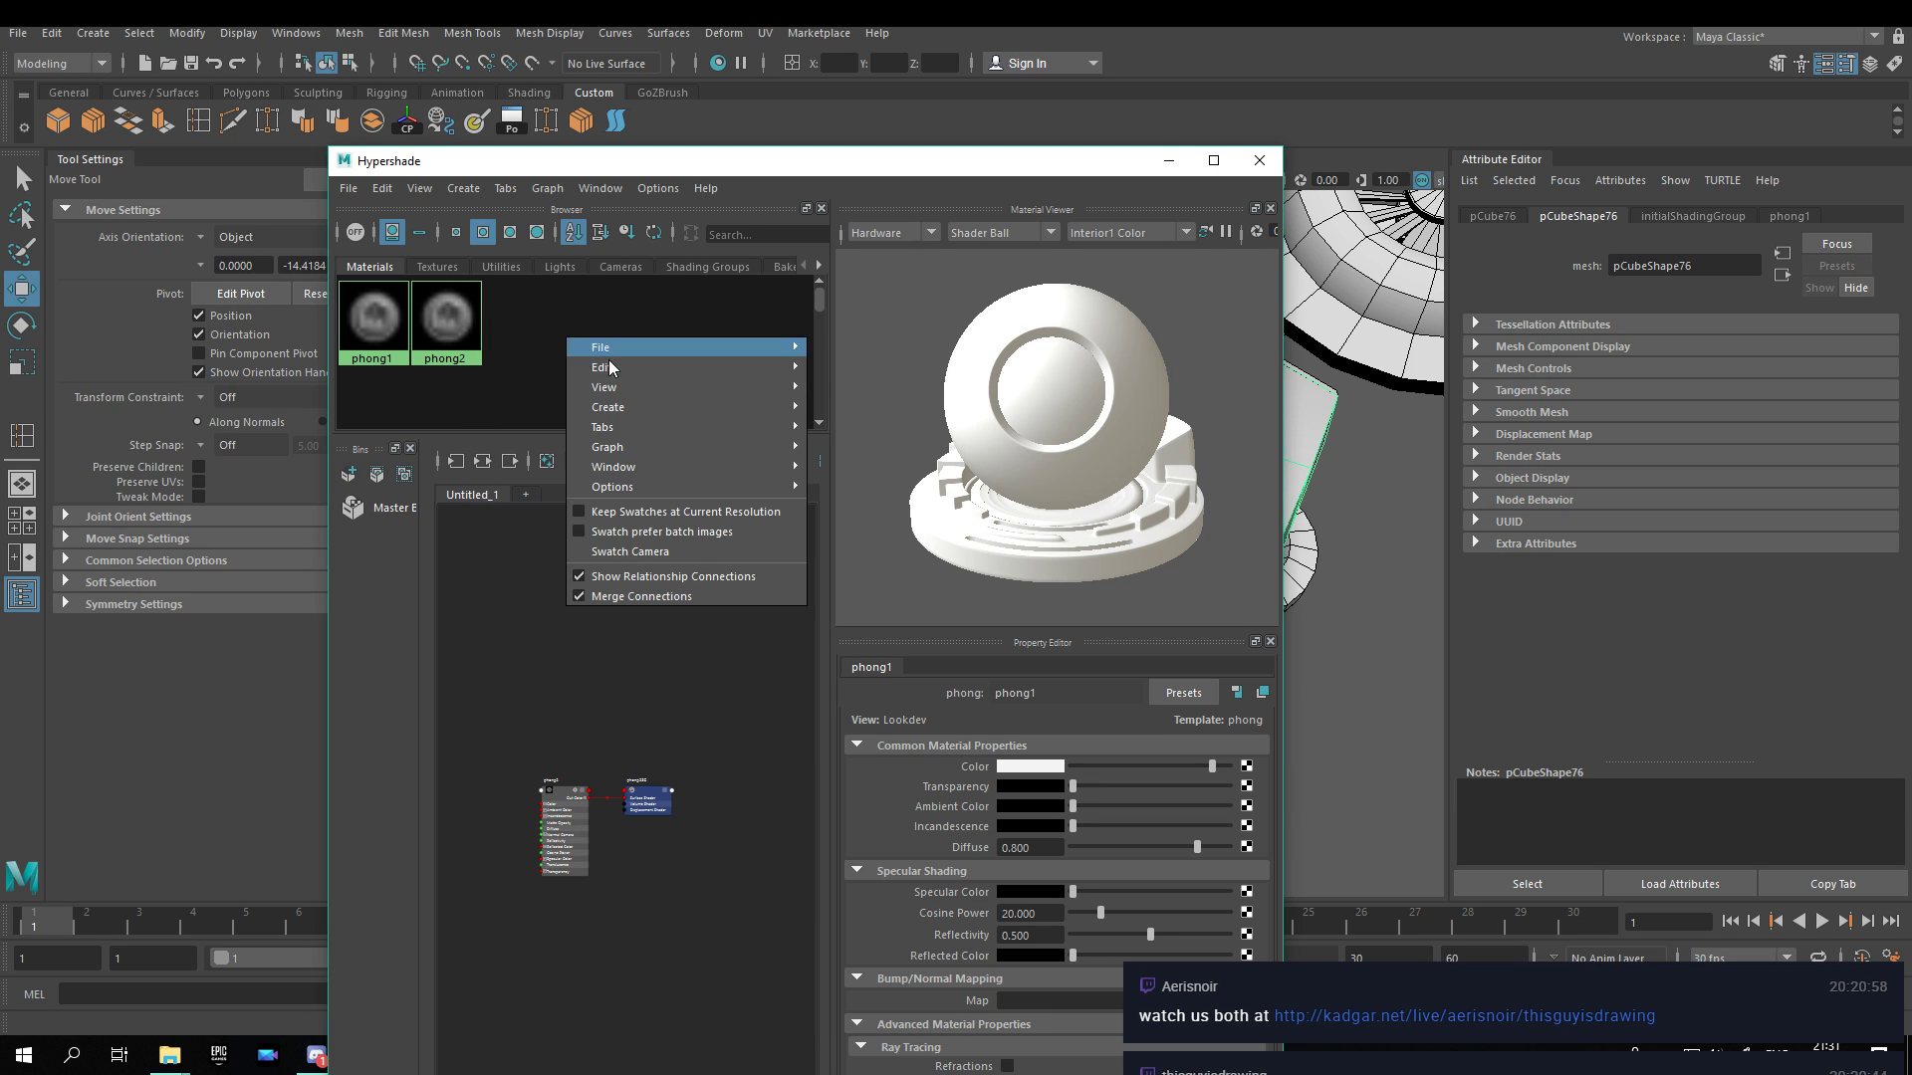
mouse_move(639, 350)
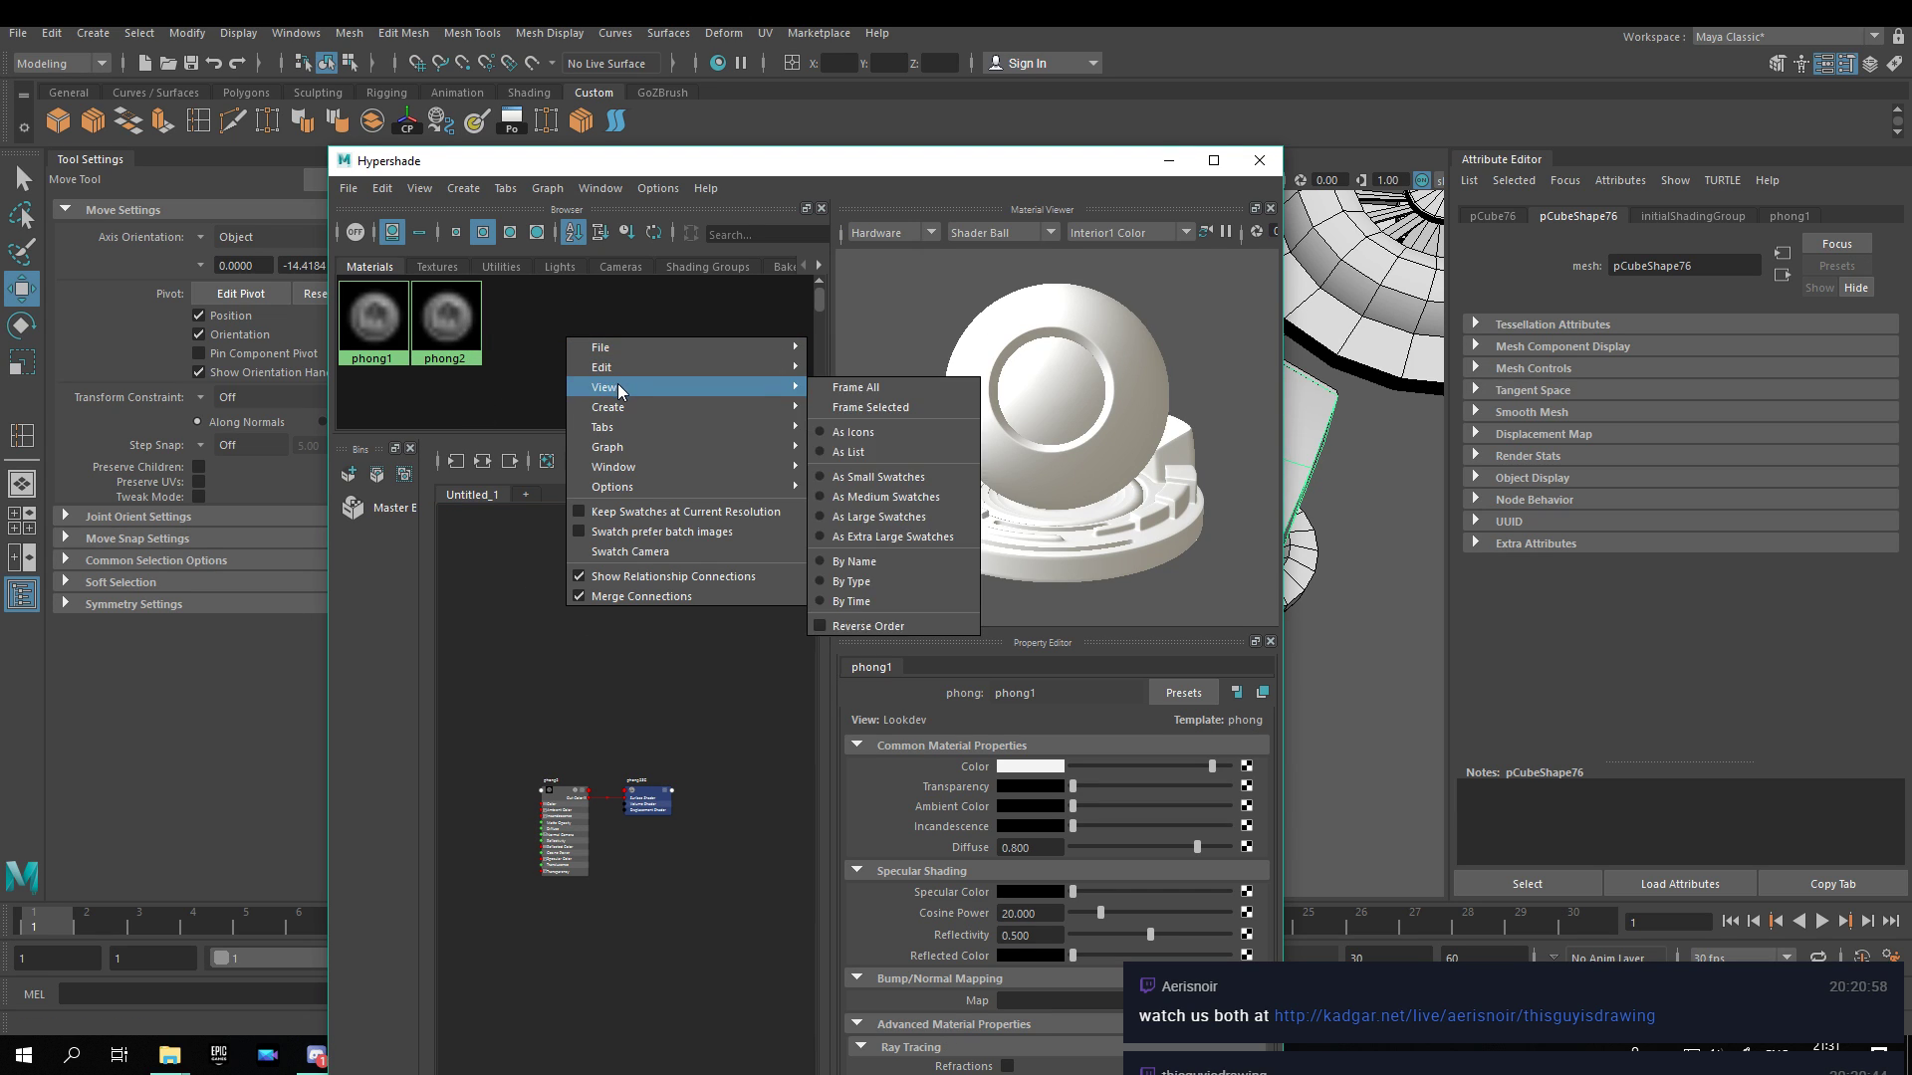
mouse_move(619, 403)
mouse_move(865, 408)
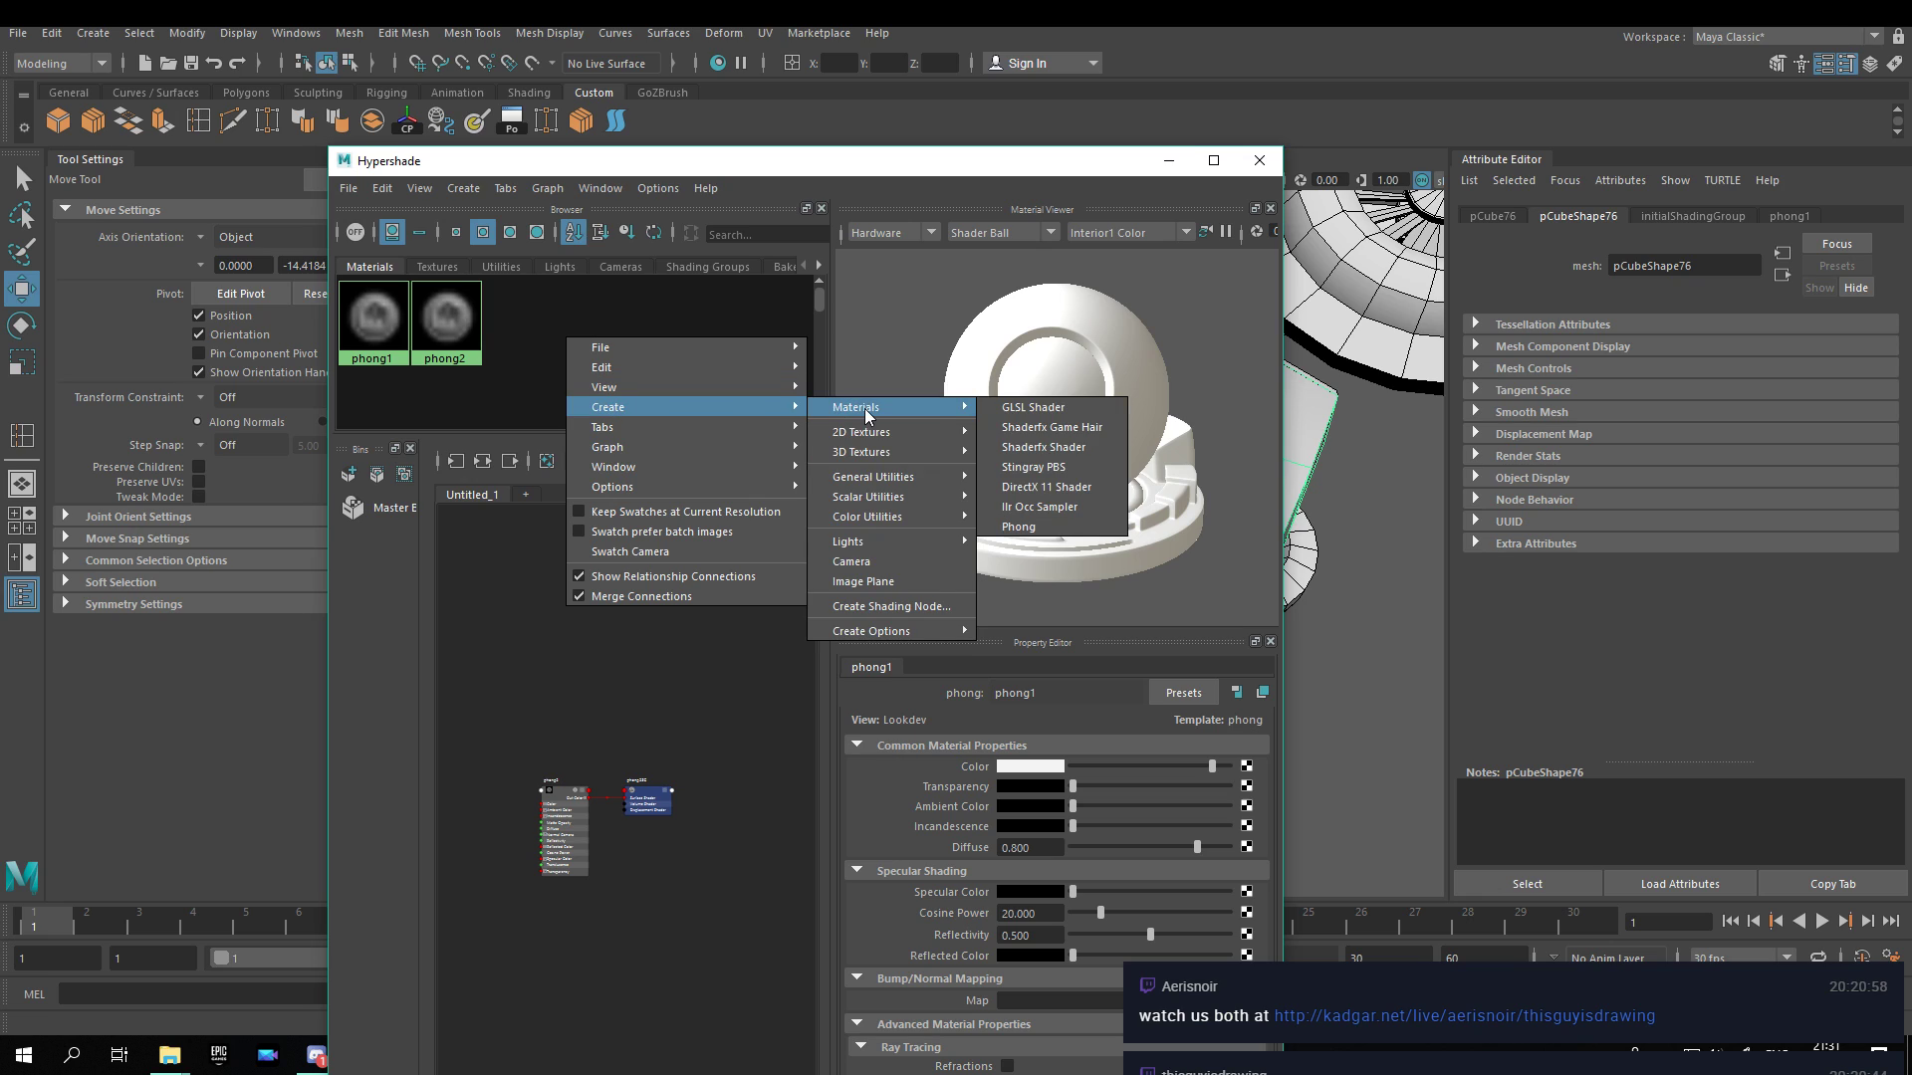
left_click(1019, 527)
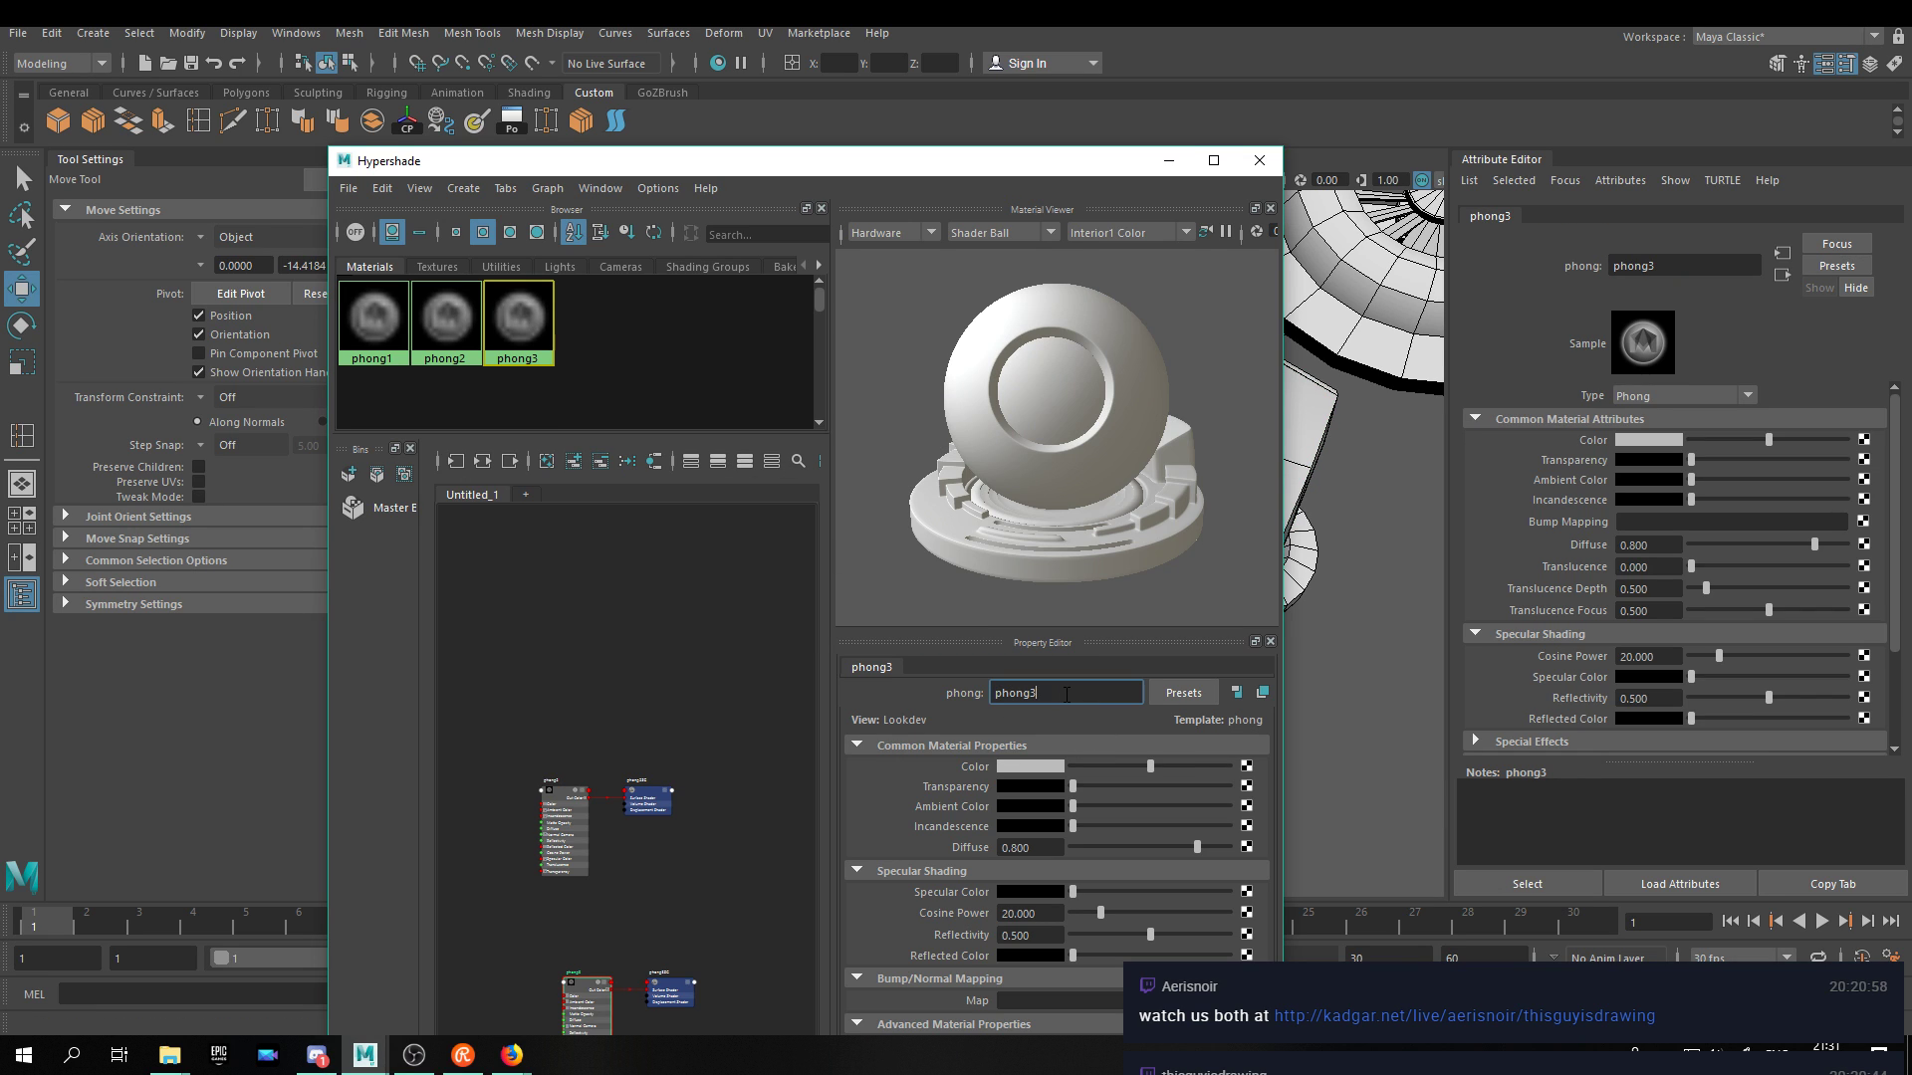
type("Arms")
key("Return")
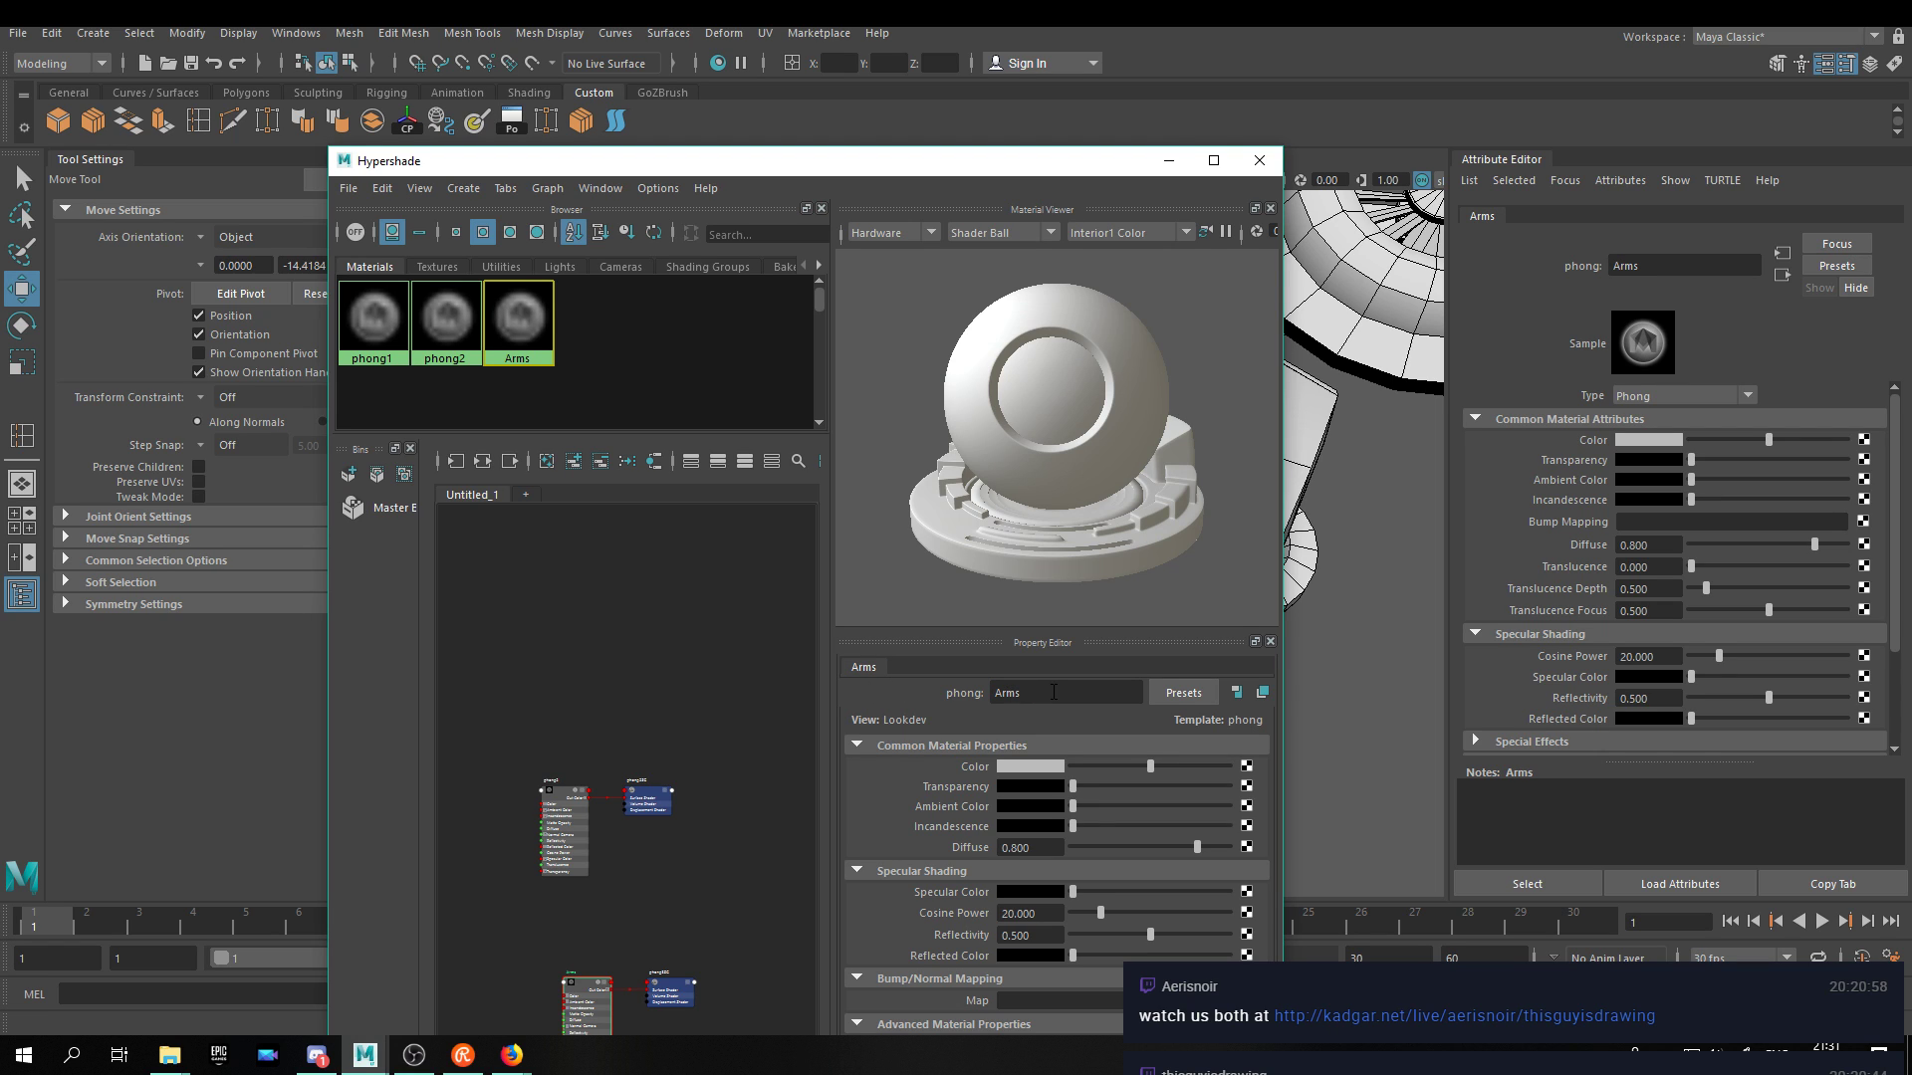
Darken the Arms material's colour and raise its saturation to a strong purple.
left_click_drag(1152, 770, 1126, 770)
left_click(1030, 771)
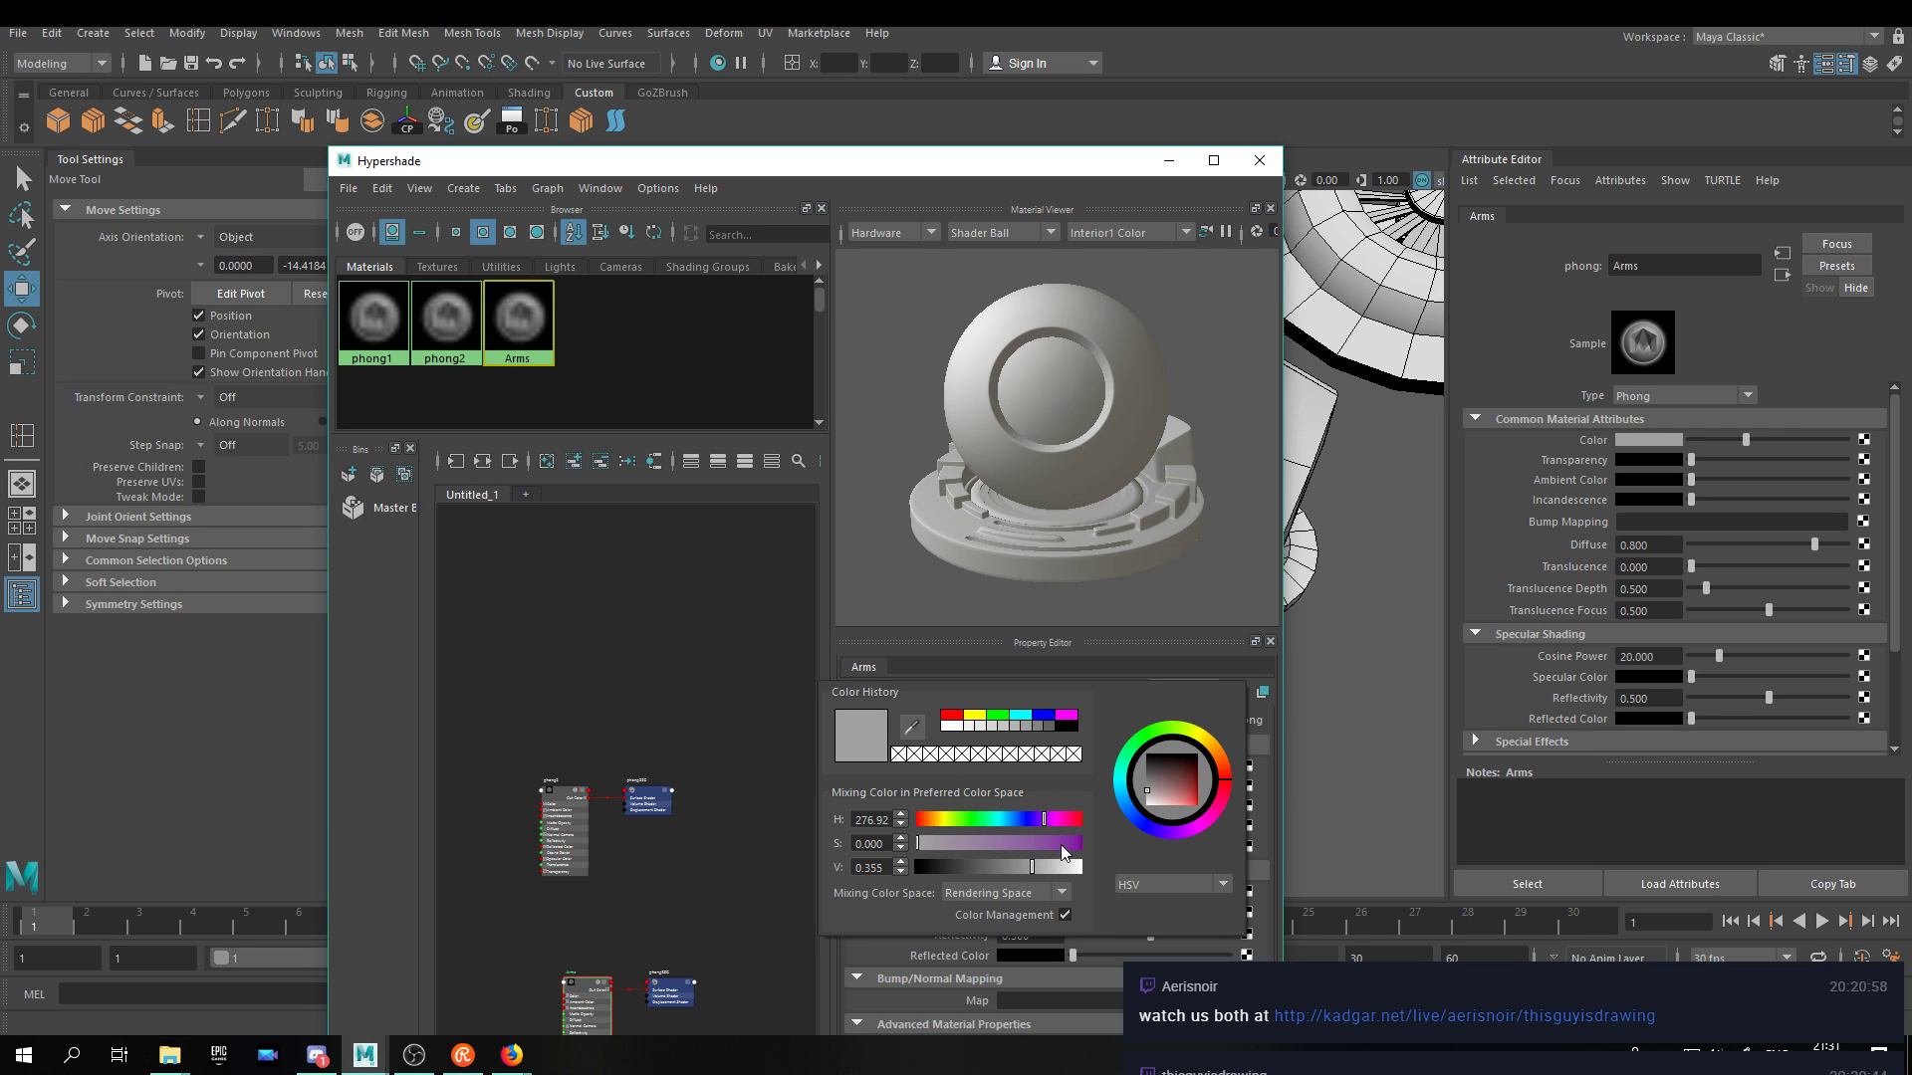
left_click(1062, 845)
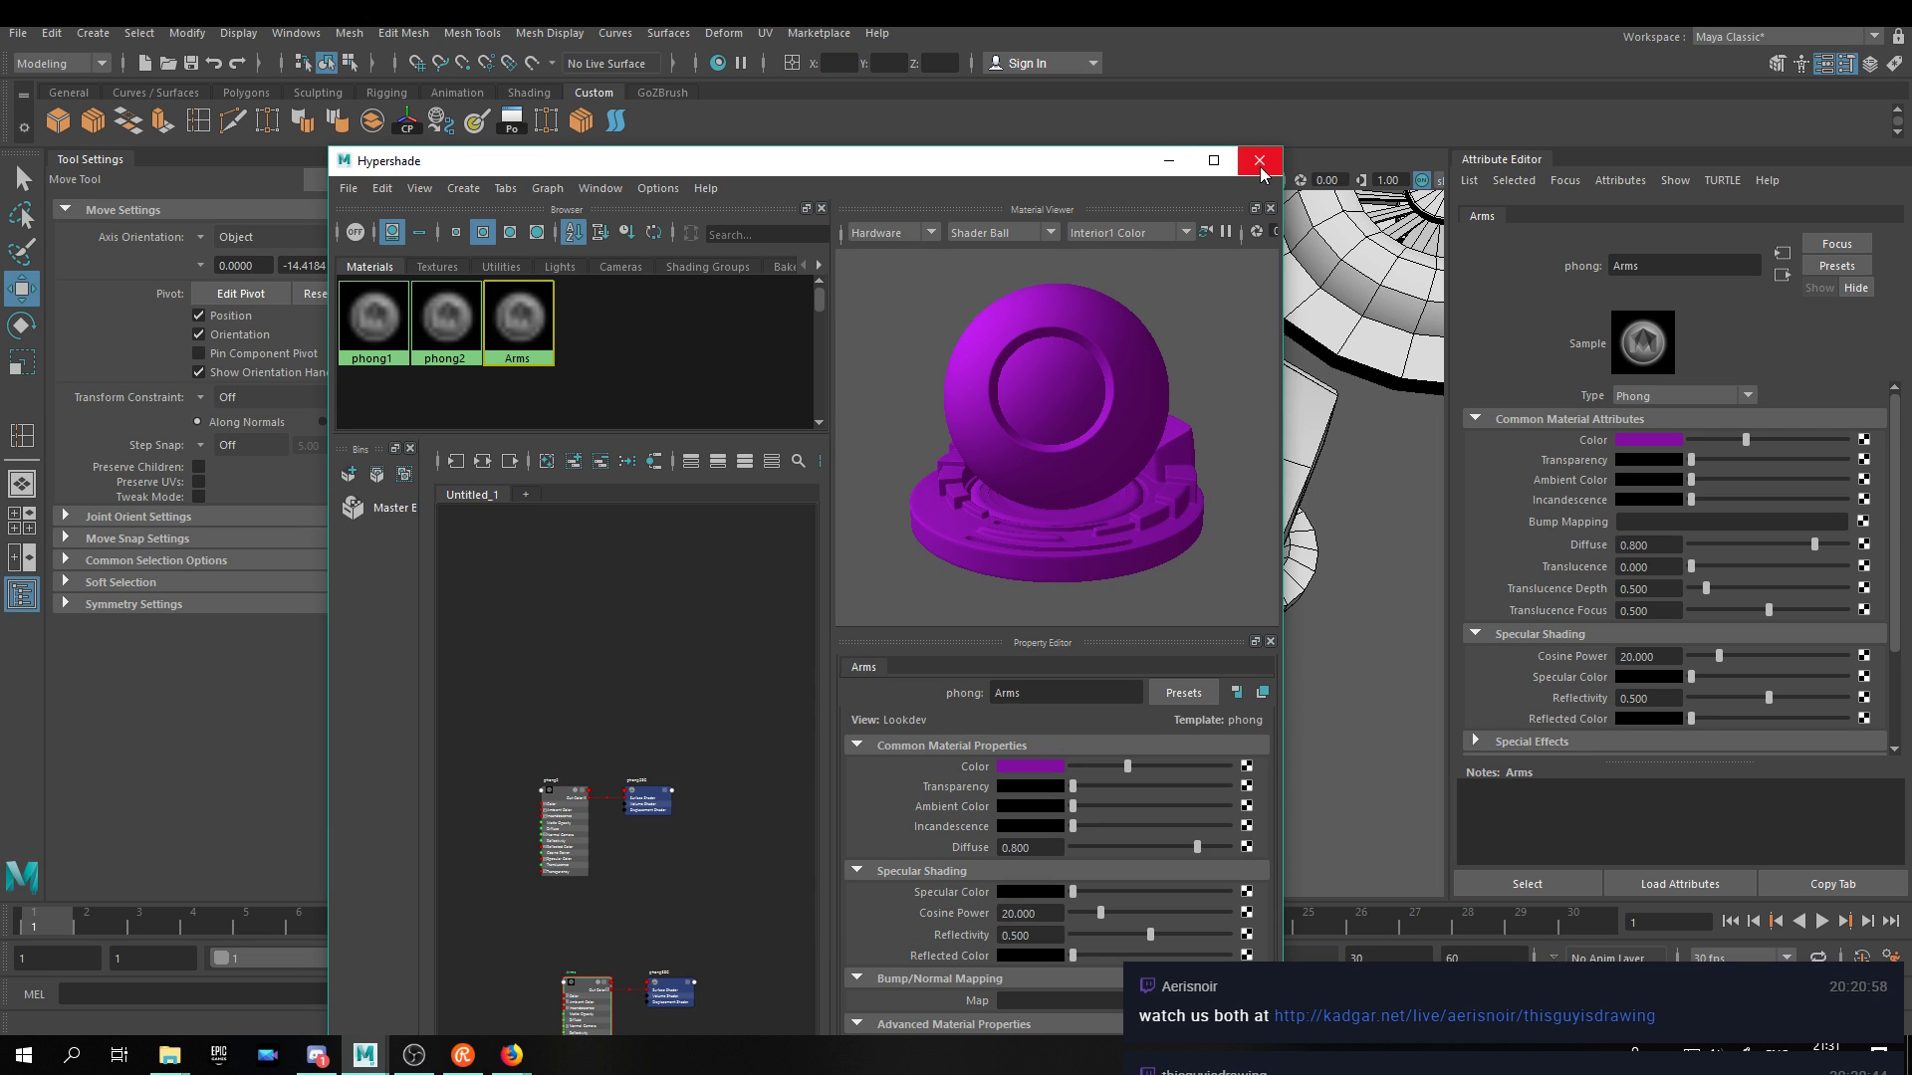
Move the Hypershade clear of the ship and assign the Arms material to both side hull panels.
left_click_drag(741, 162, 1431, 641)
left_click(1117, 485)
left_click_drag(1114, 483, 1118, 461, "alt")
middle_click_drag(1118, 461, 1213, 468, "alt")
left_click(945, 442, "shift")
right_click(1206, 799)
right_click_drag(1207, 796, 1216, 737)
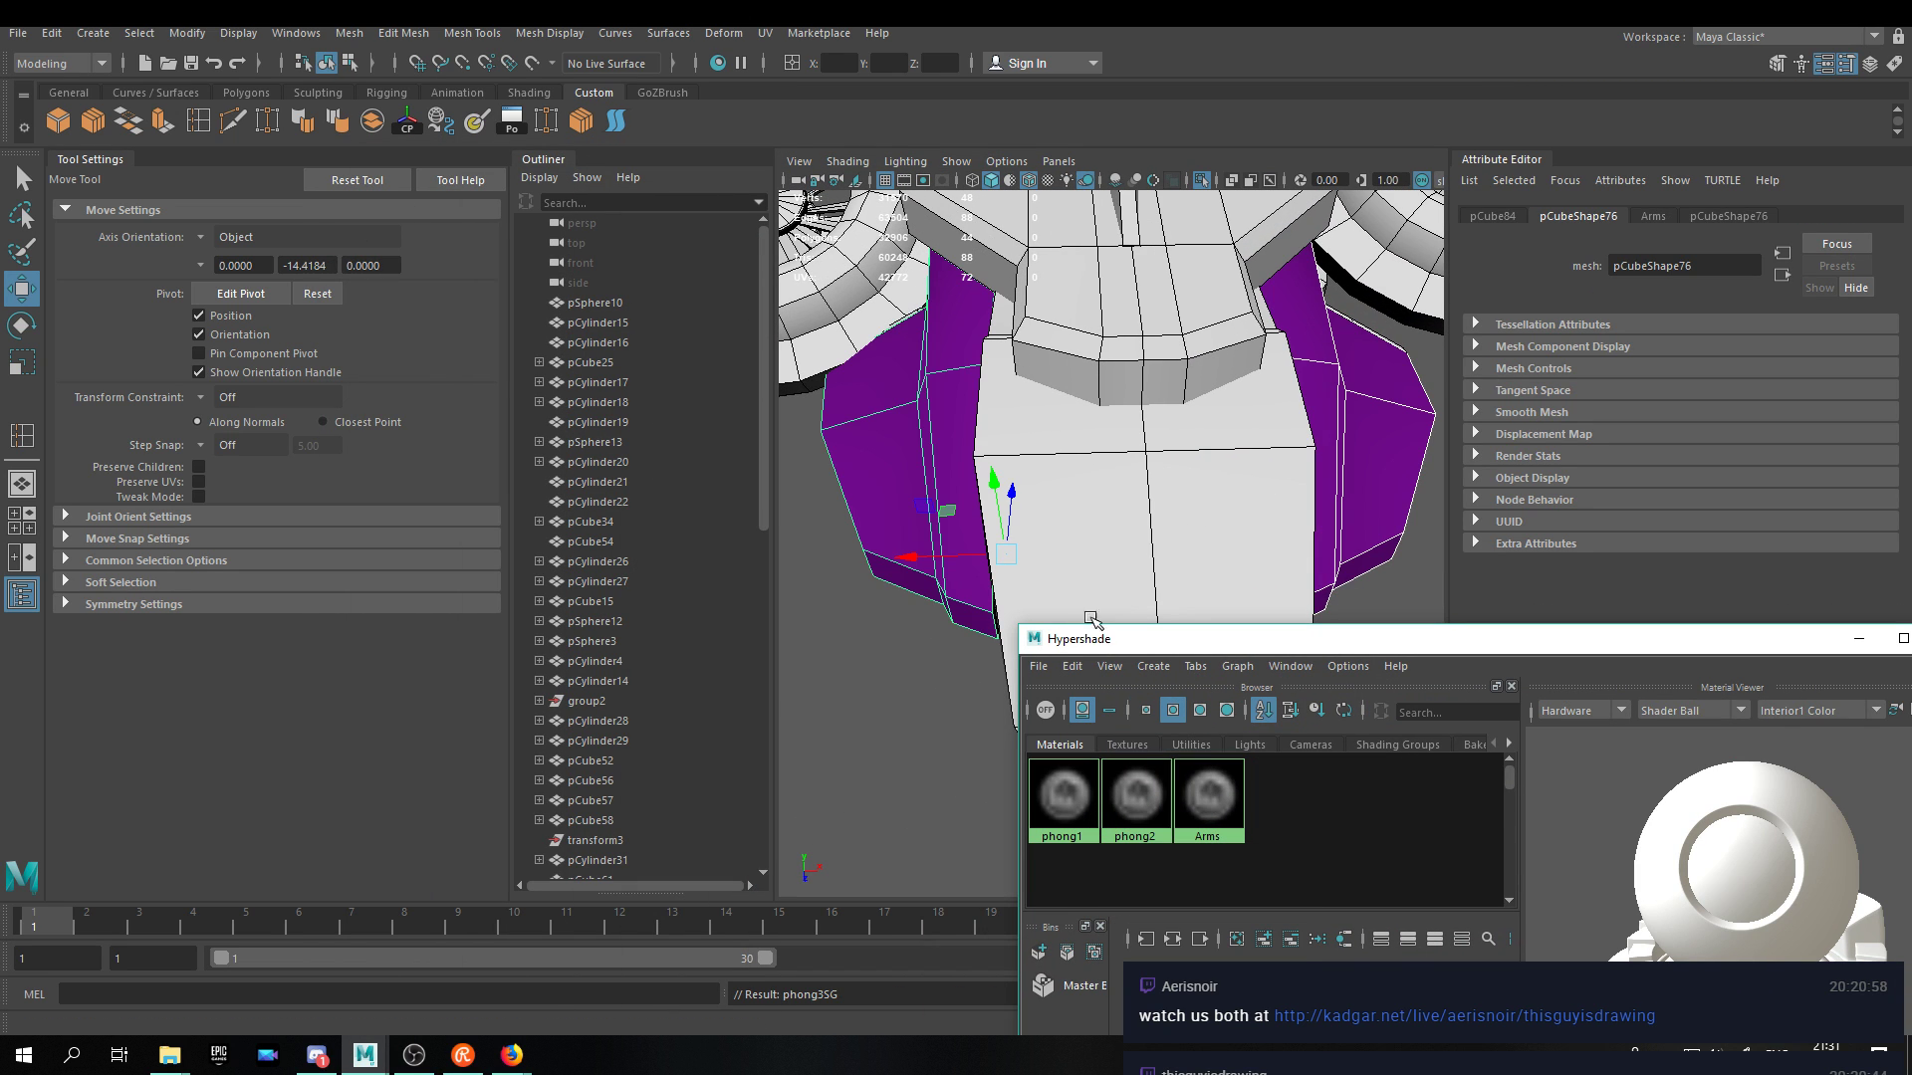
Rename the Arms material as Arm_Left in the Hypershade.
left_click(1247, 510)
left_click_drag(1248, 510, 1085, 586, "alt")
left_click_drag(1155, 468, 1145, 413, "alt")
left_click_drag(1081, 581, 768, 279)
left_click(916, 637)
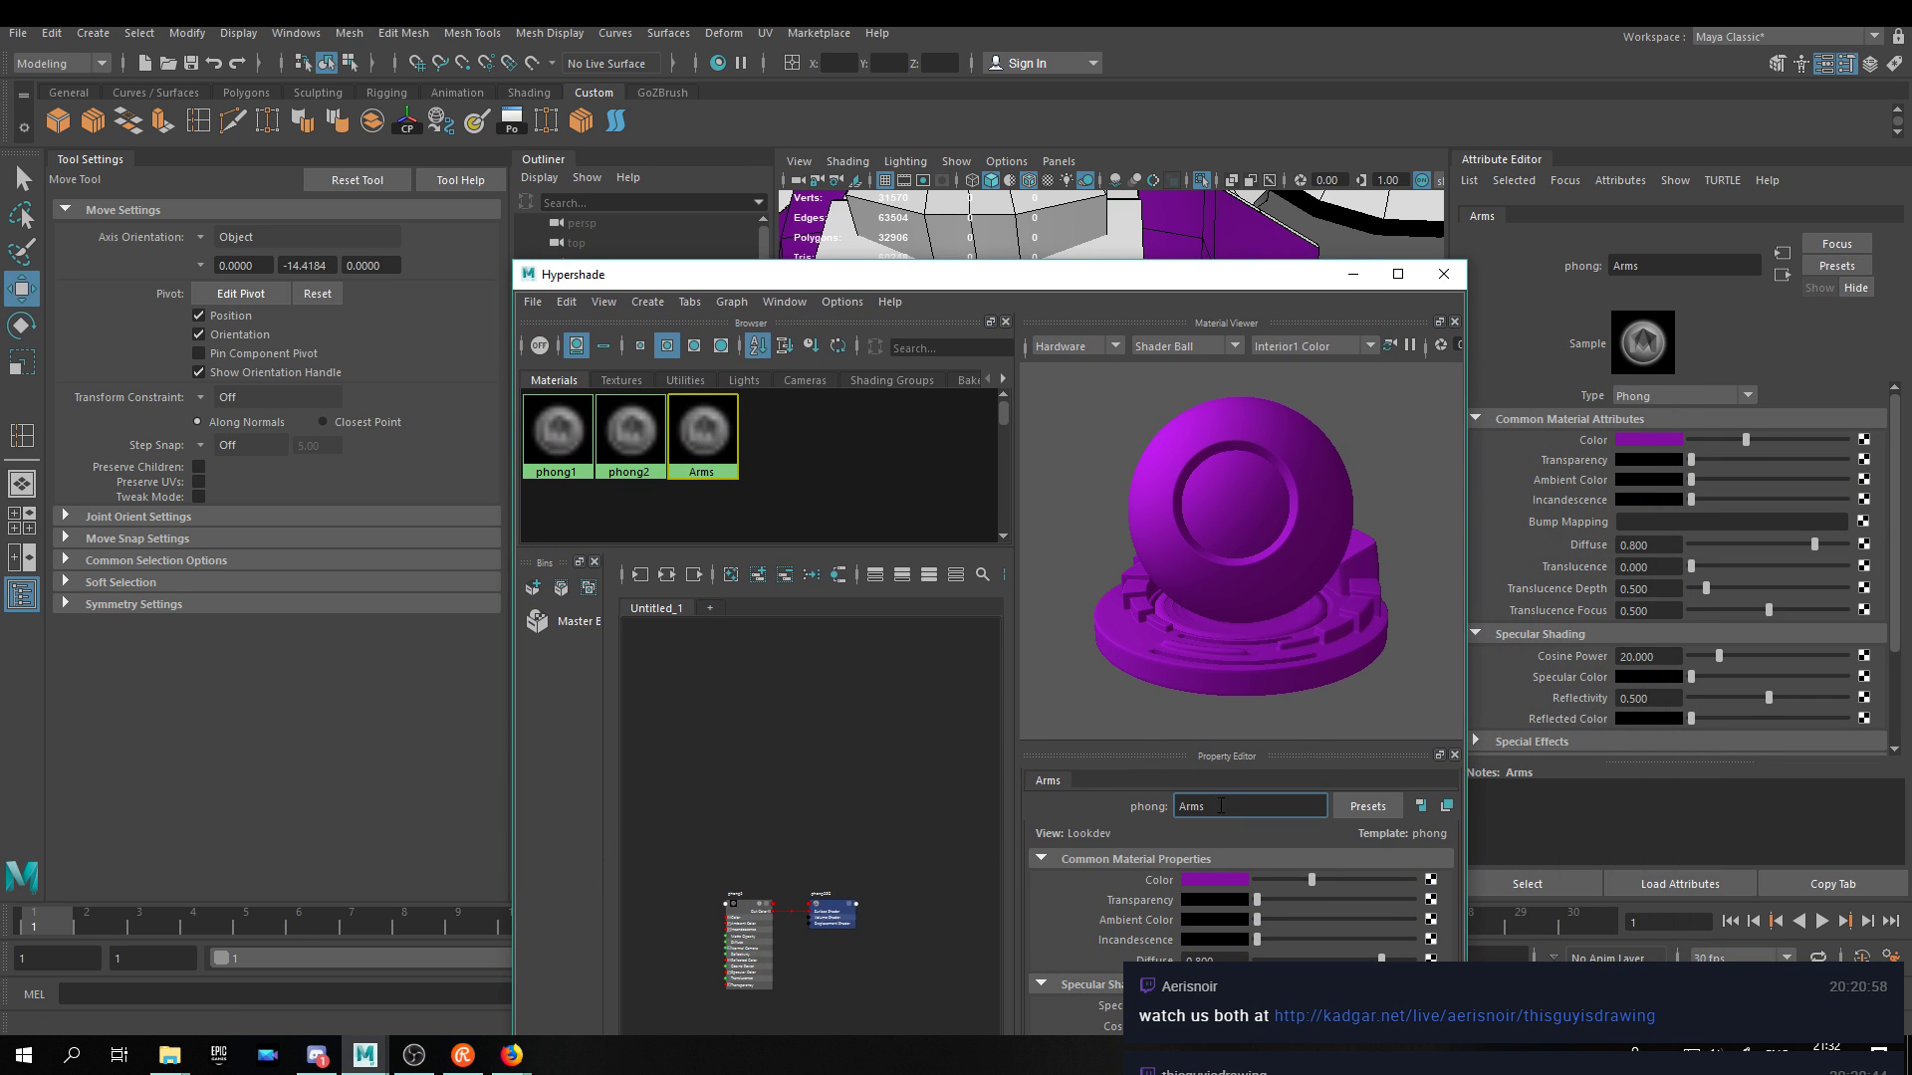
type("Arm_Left")
key("Return")
Duplicate the Arm_Left material as Arm_Right and set the copy's colour to cyan.
left_click_drag(961, 288, 985, 385)
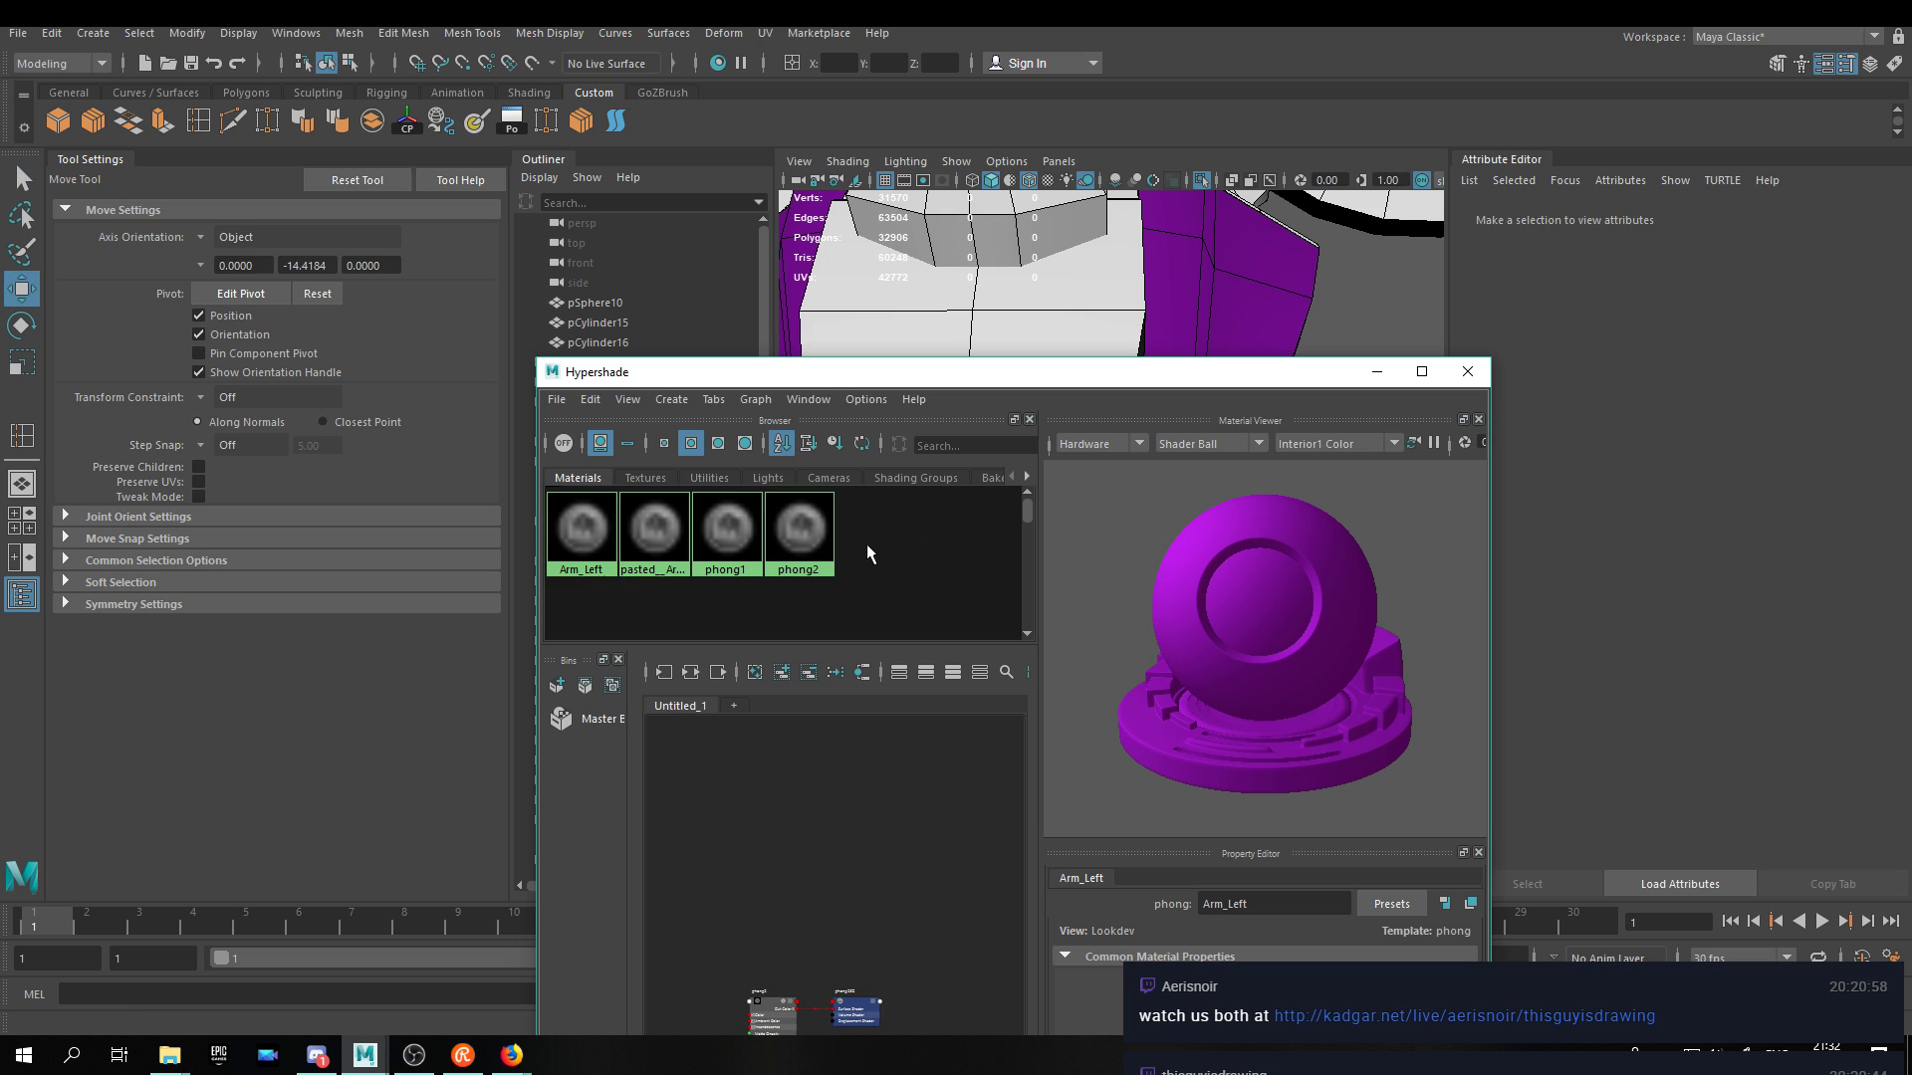
left_click_drag(738, 373, 571, 199)
left_click_drag(1143, 729, 894, 725)
type("Arm_Right")
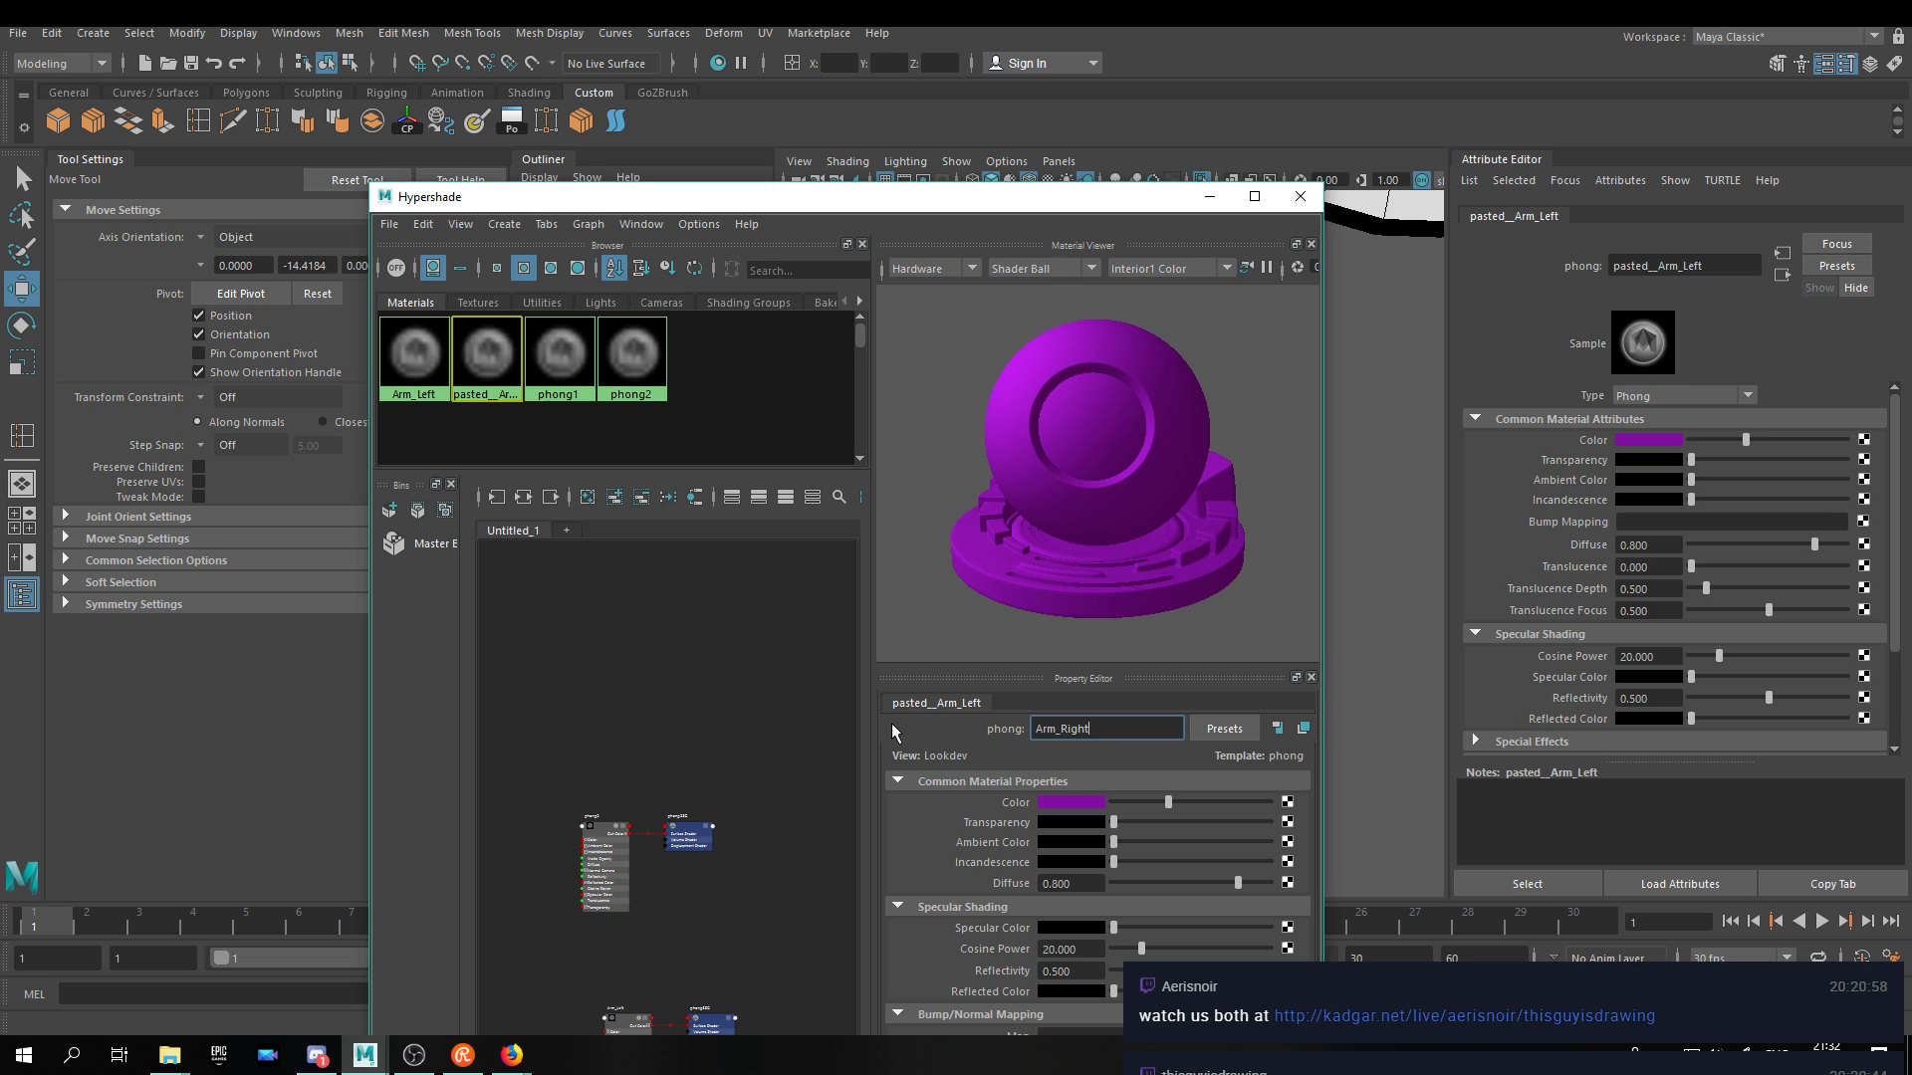
key("Return")
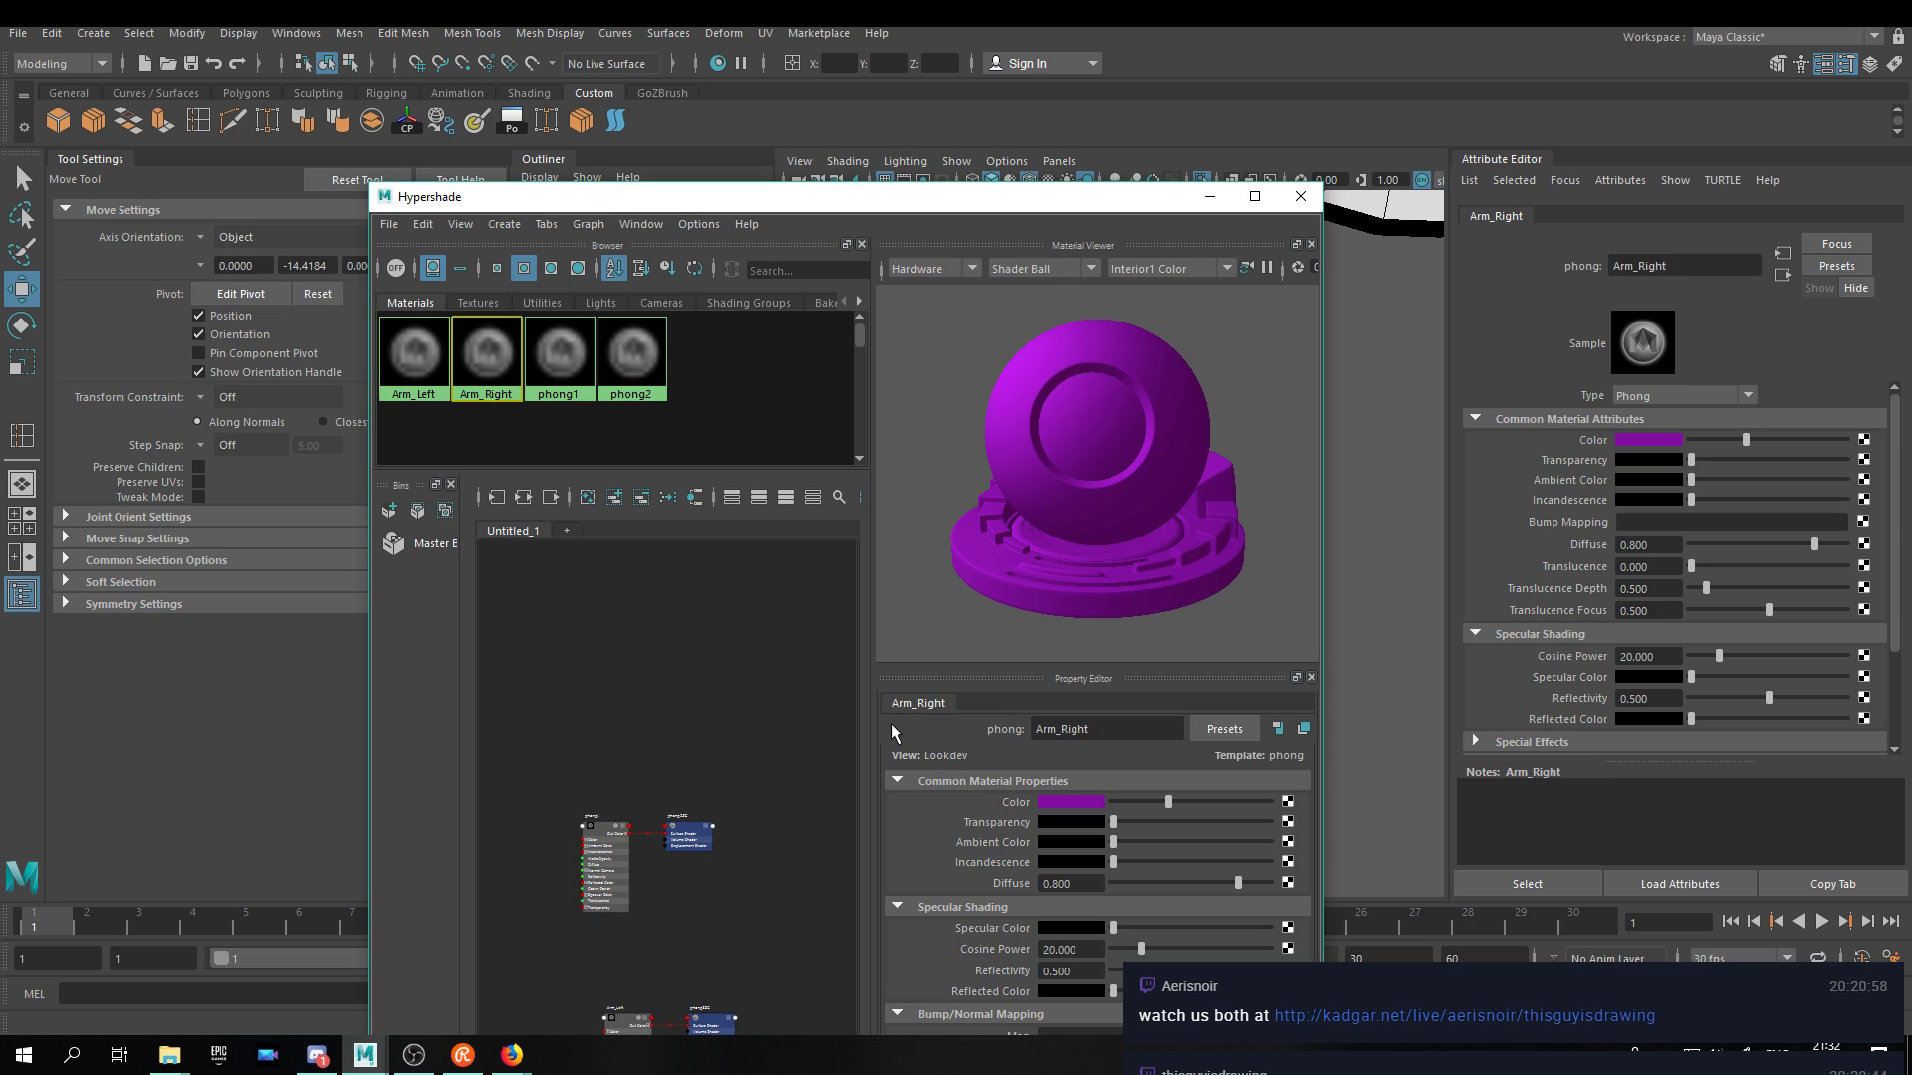
left_click(1073, 804)
left_click(1072, 755)
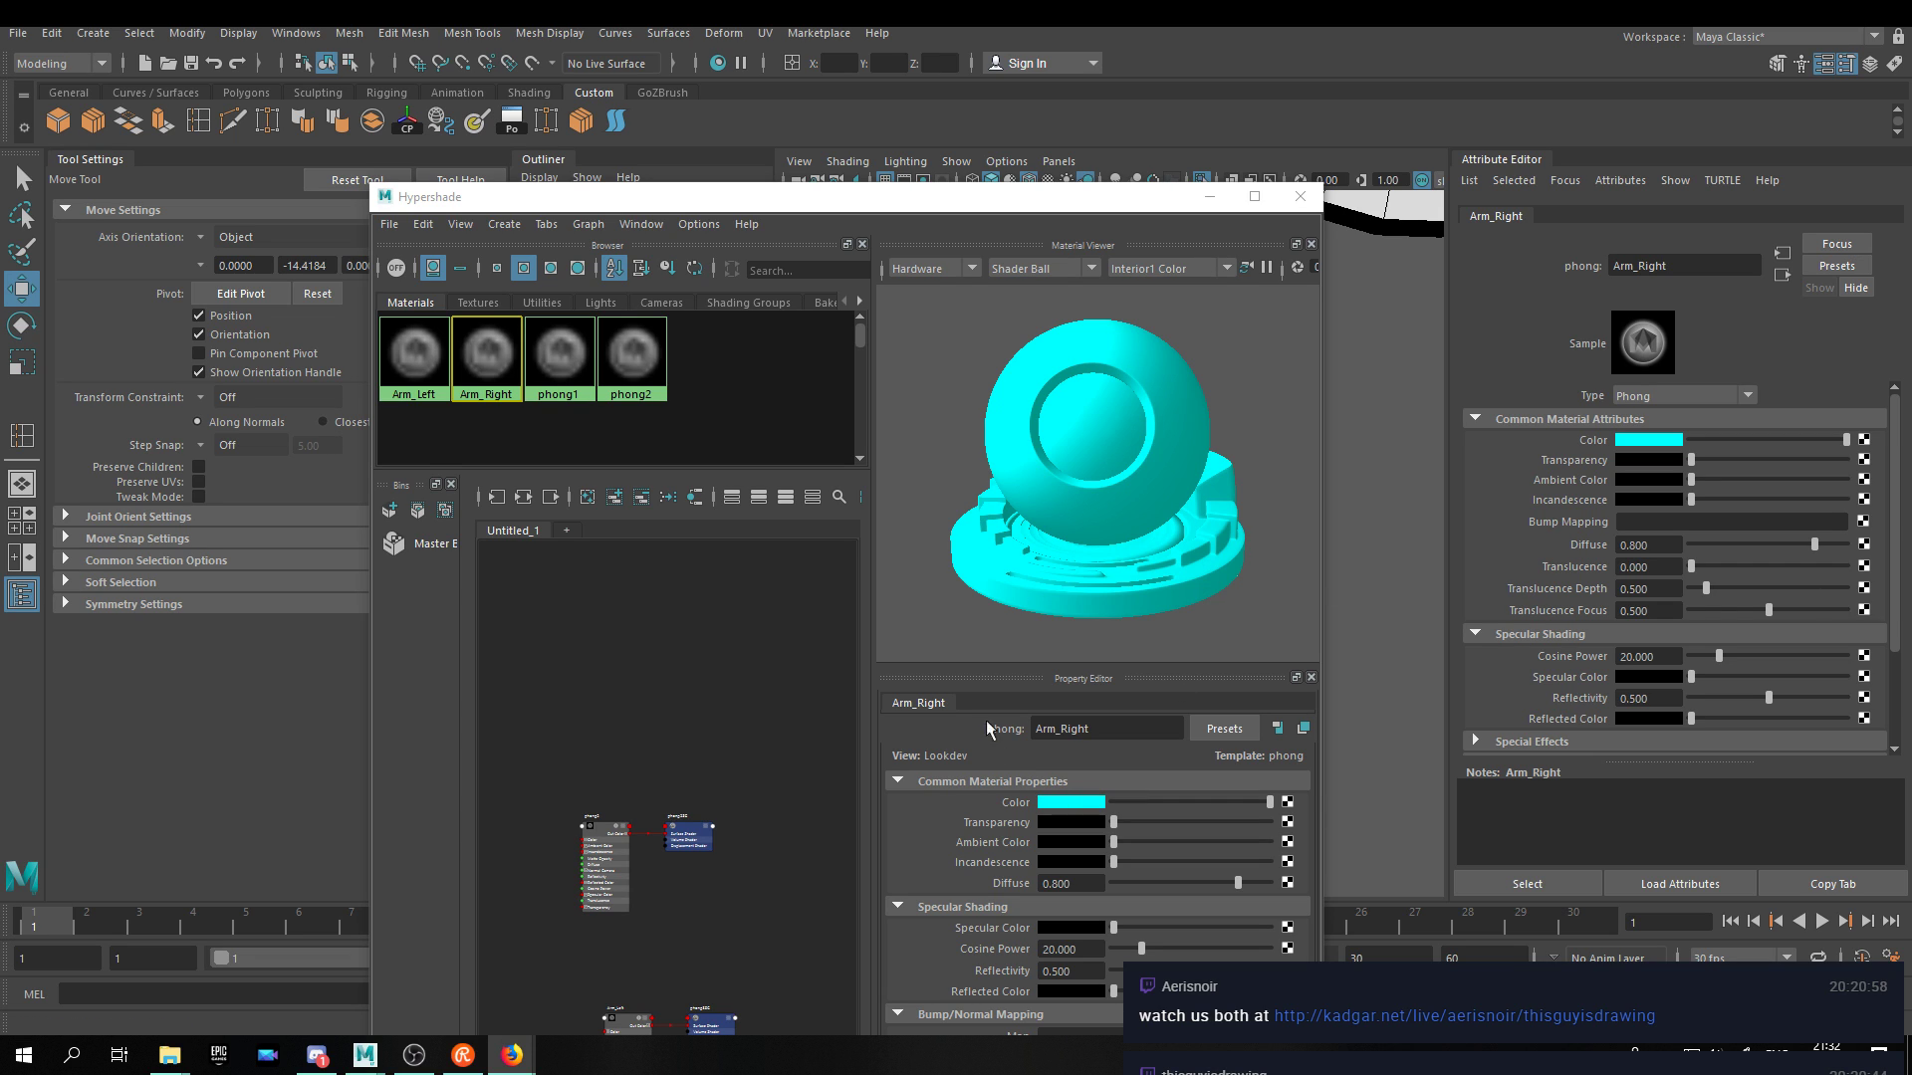
Move the Hypershade off the ship and assign Arm_Right to the side hull panel on the wing nearest the Outliner.
left_click_drag(587, 210, 1323, 396)
middle_click_drag(901, 341, 1033, 430, "alt")
left_click(964, 418)
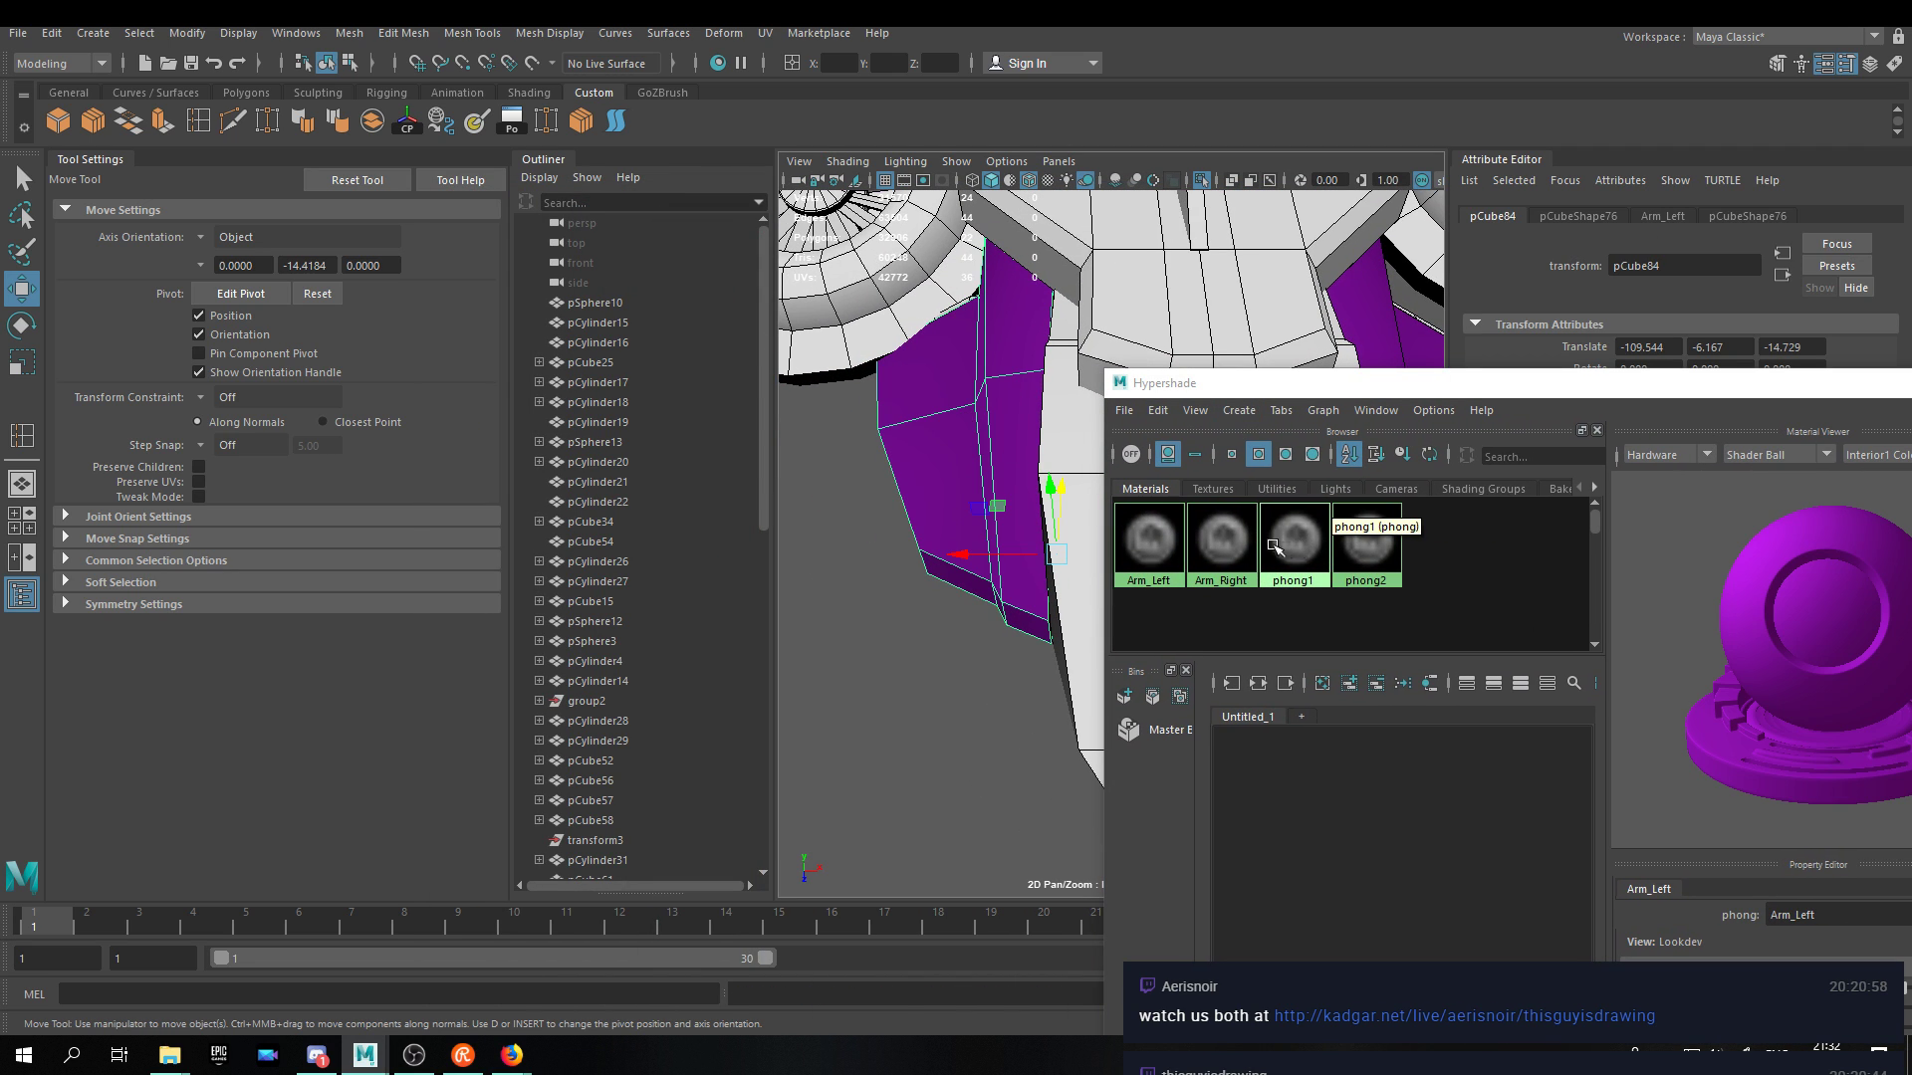
right_click_drag(1232, 540, 1240, 500)
Select the top and tip faces of the nose half beside the cyan panel and assign Arm_Right to them.
middle_click_drag(1068, 470, 939, 490, "alt")
right_click_drag(936, 492, 917, 546)
left_click(901, 598)
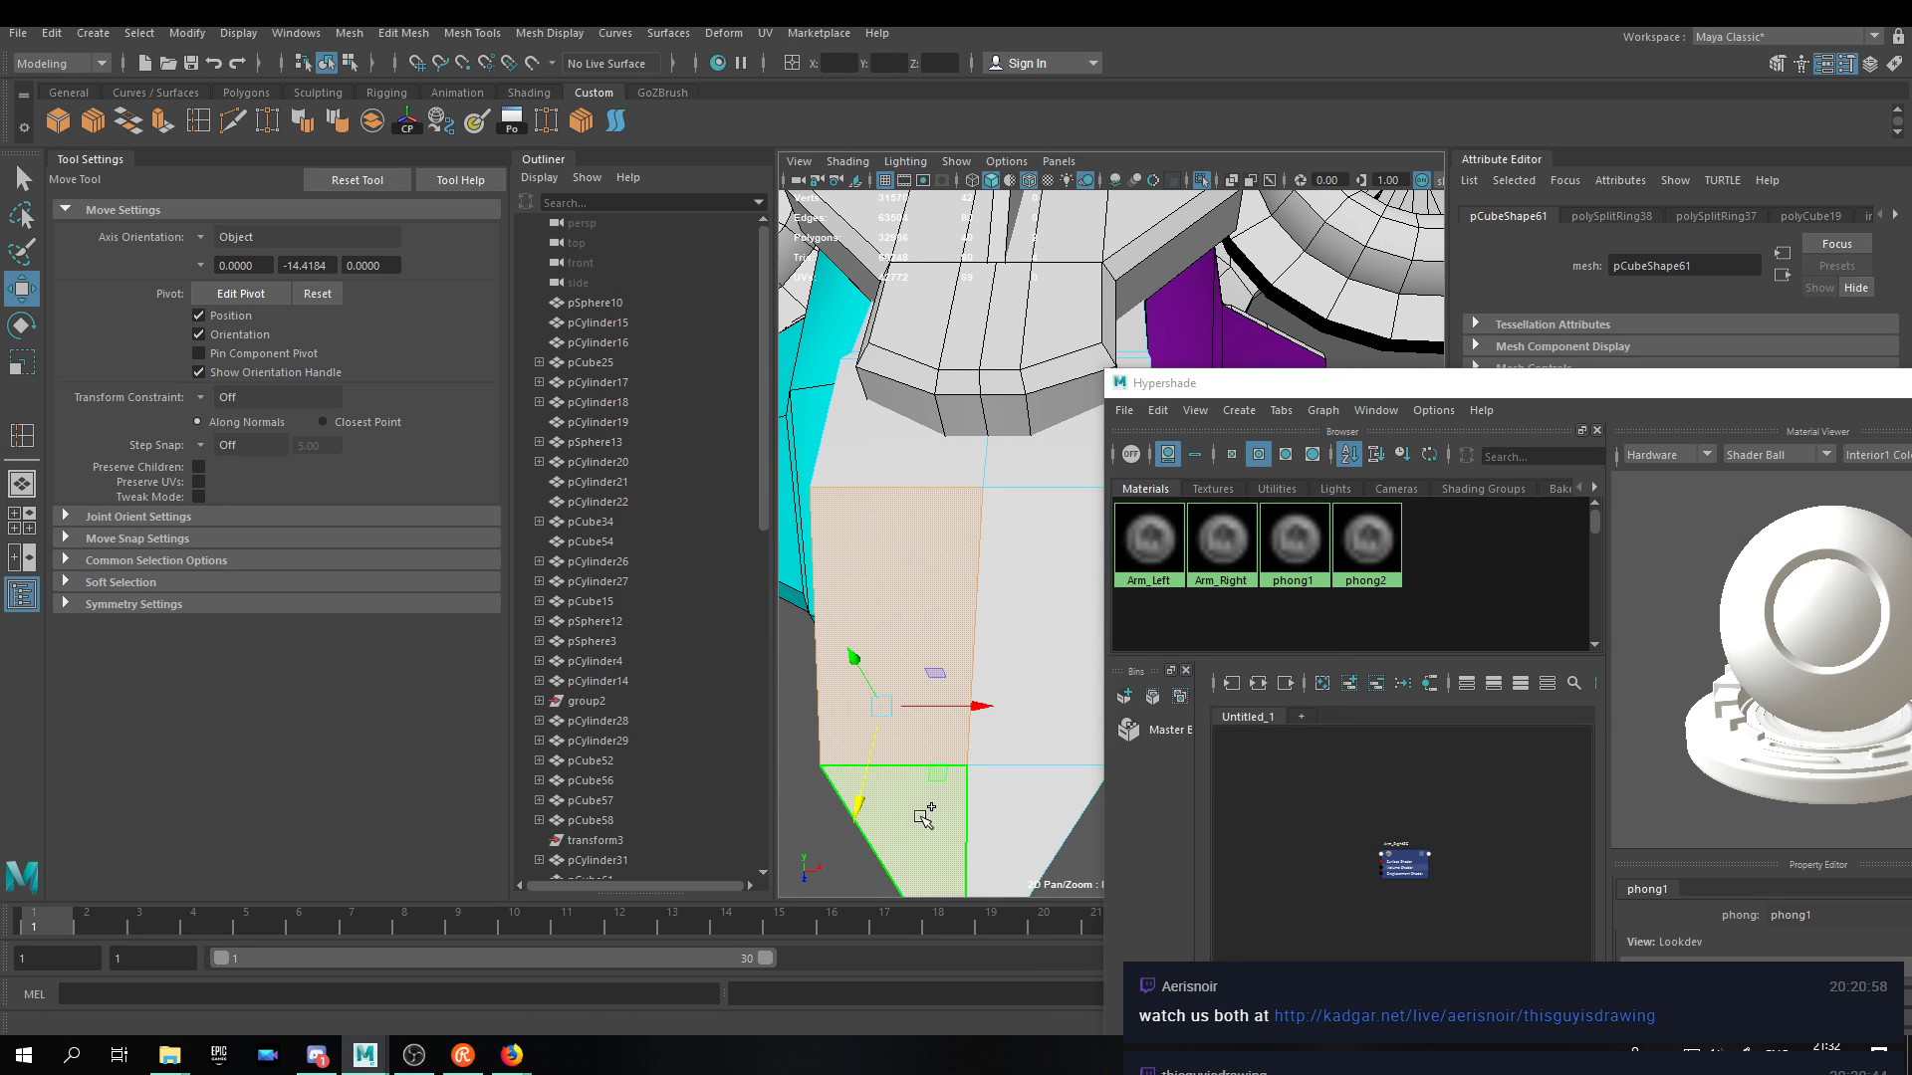
left_click_drag(924, 817, 1000, 351, "alt")
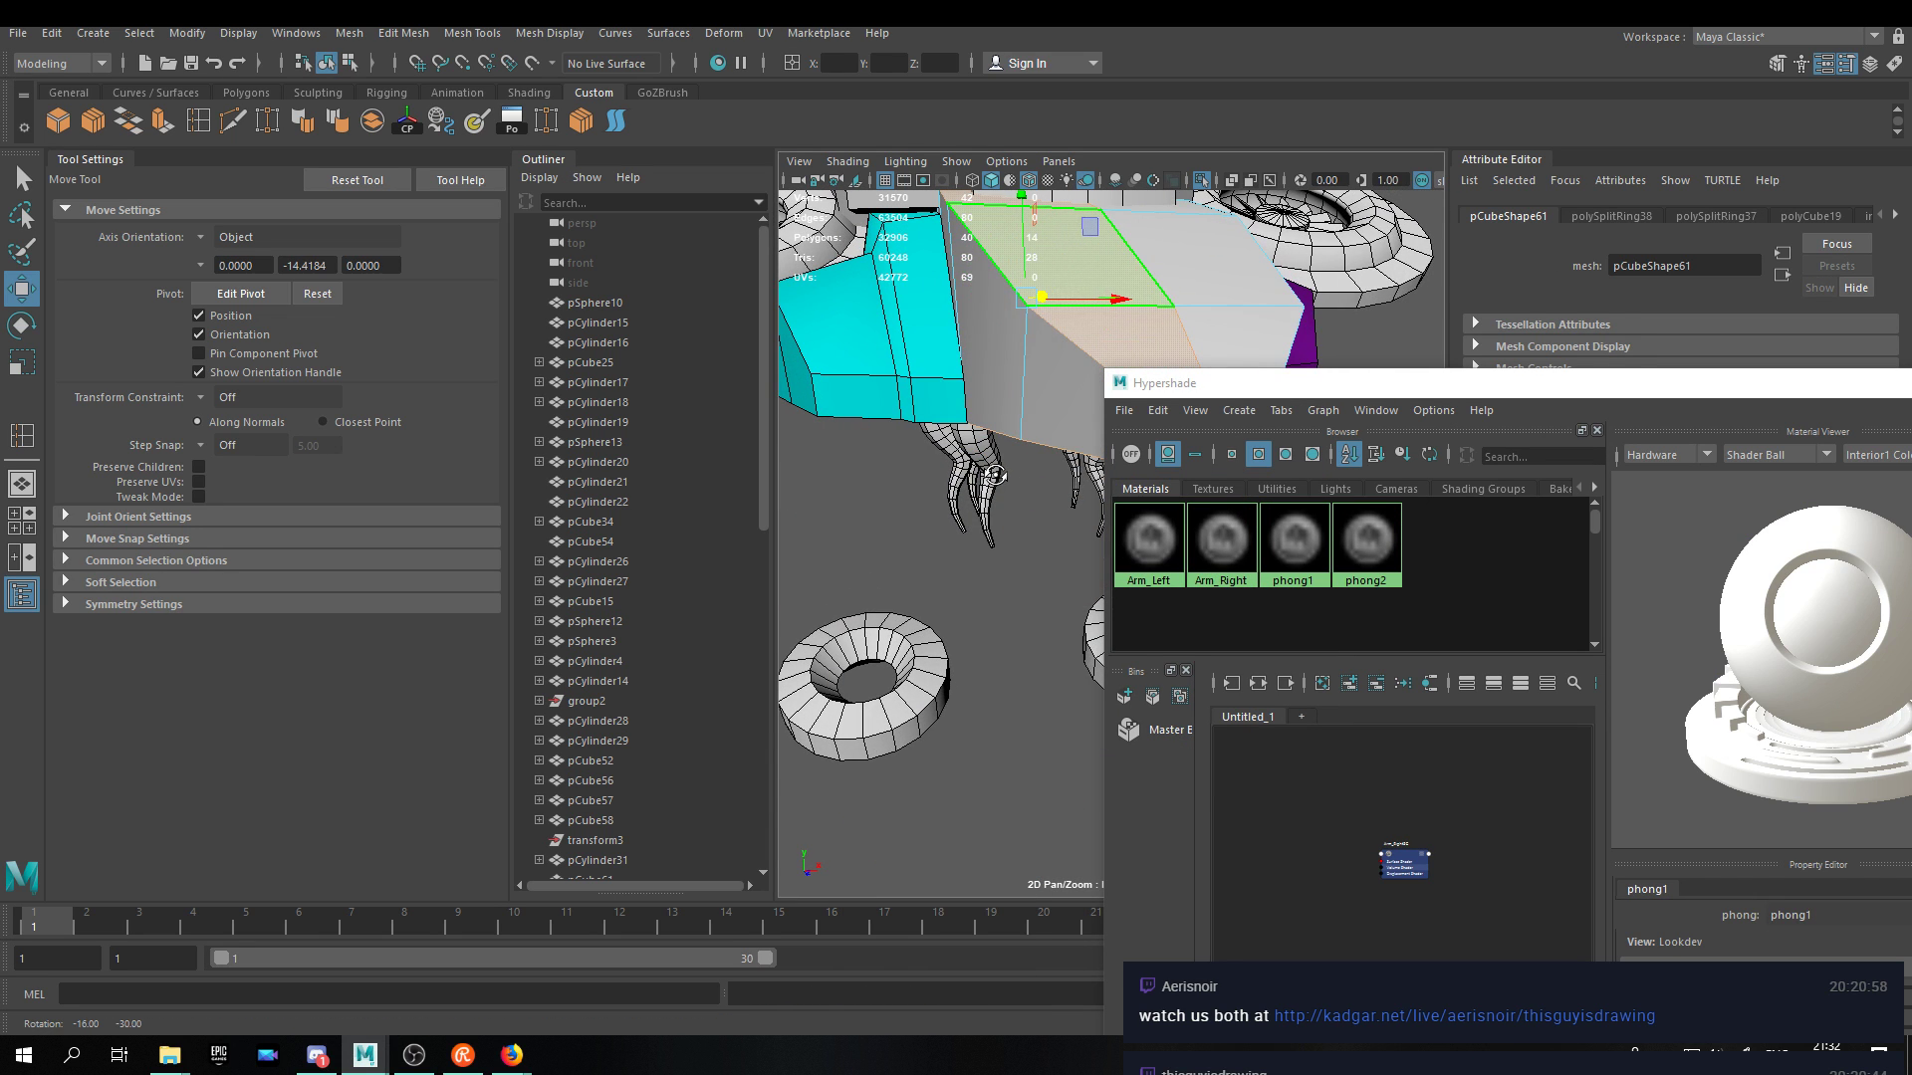
left_click(999, 350, "shift")
left_click_drag(1036, 361, 1005, 438, "alt")
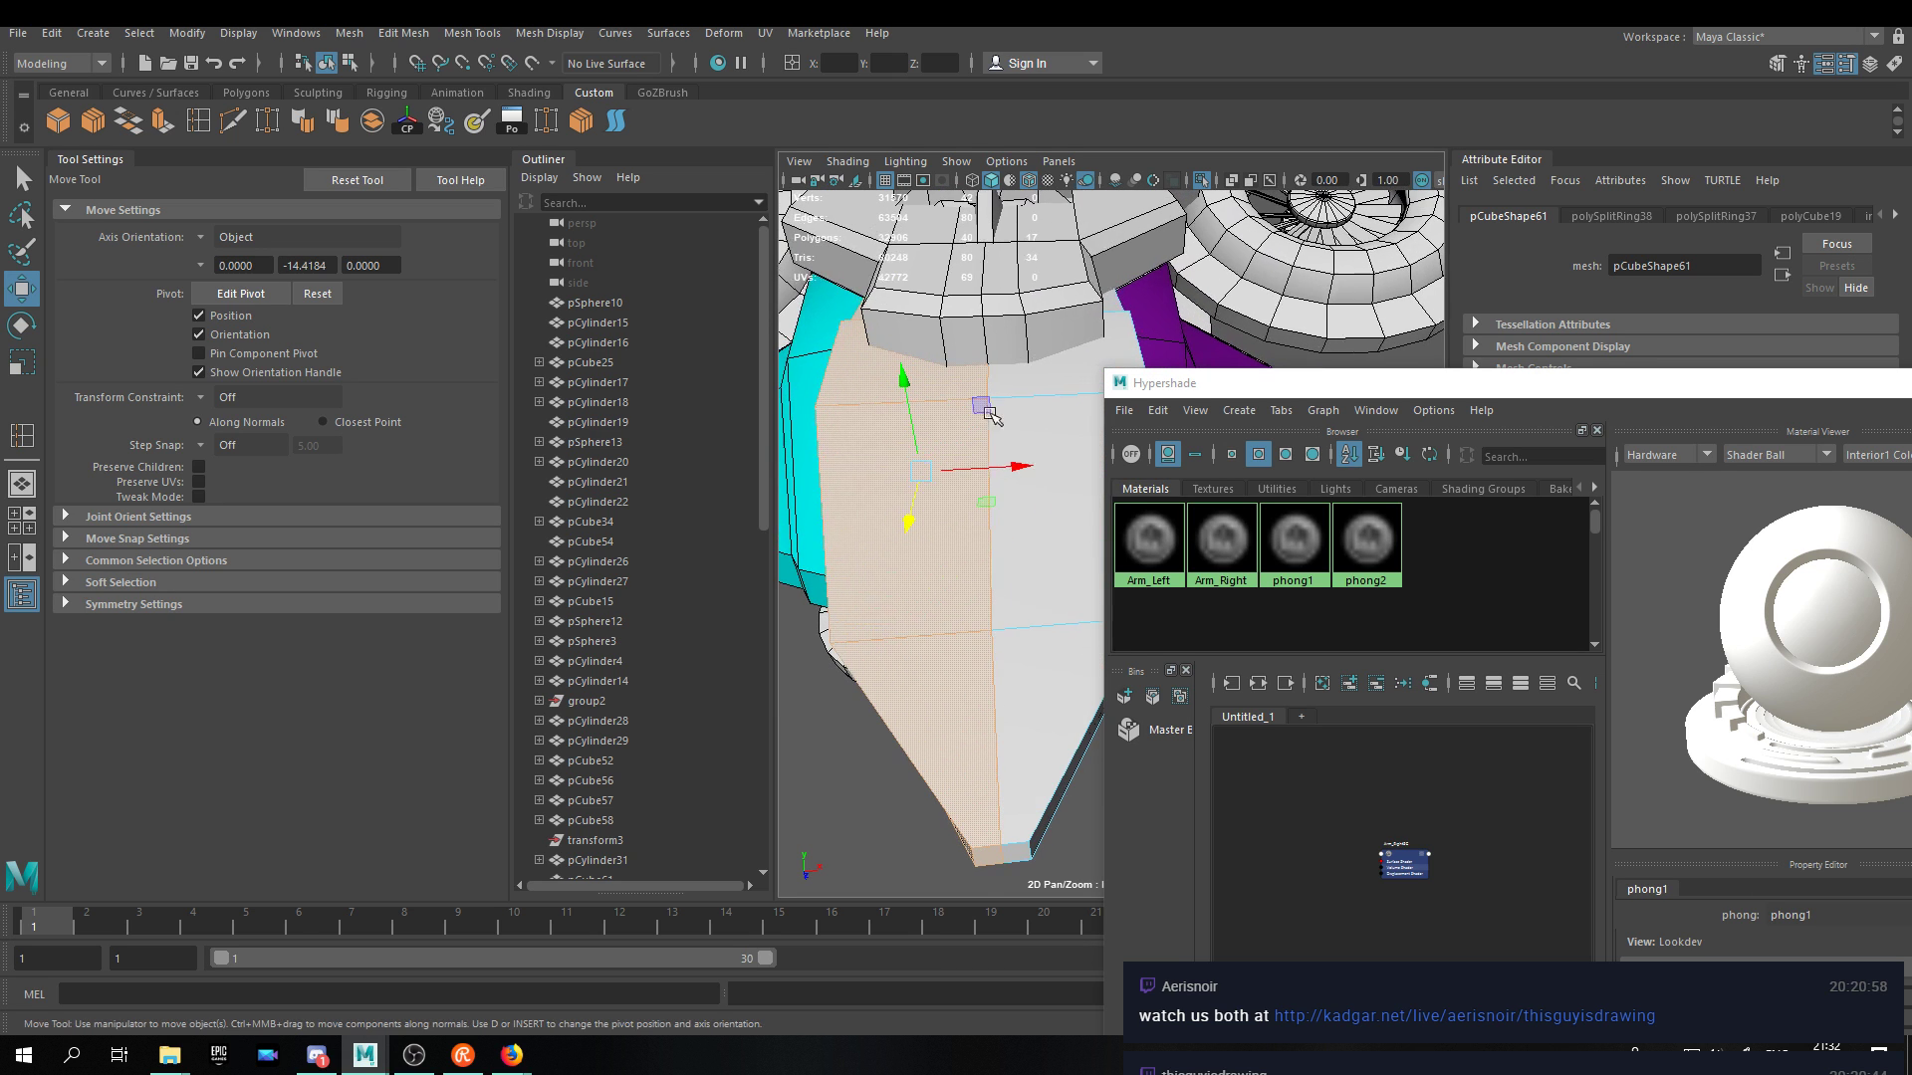
right_click(1221, 525)
right_click_drag(1234, 476, 1234, 471)
Assign the Arm_Left material to the faces of the nose's other half, then return to object selection with nothing selected.
middle_click_drag(1020, 514, 942, 581, "alt")
left_click(973, 743)
double_click(1005, 645, "shift")
left_click_drag(1006, 647, 996, 716, "alt")
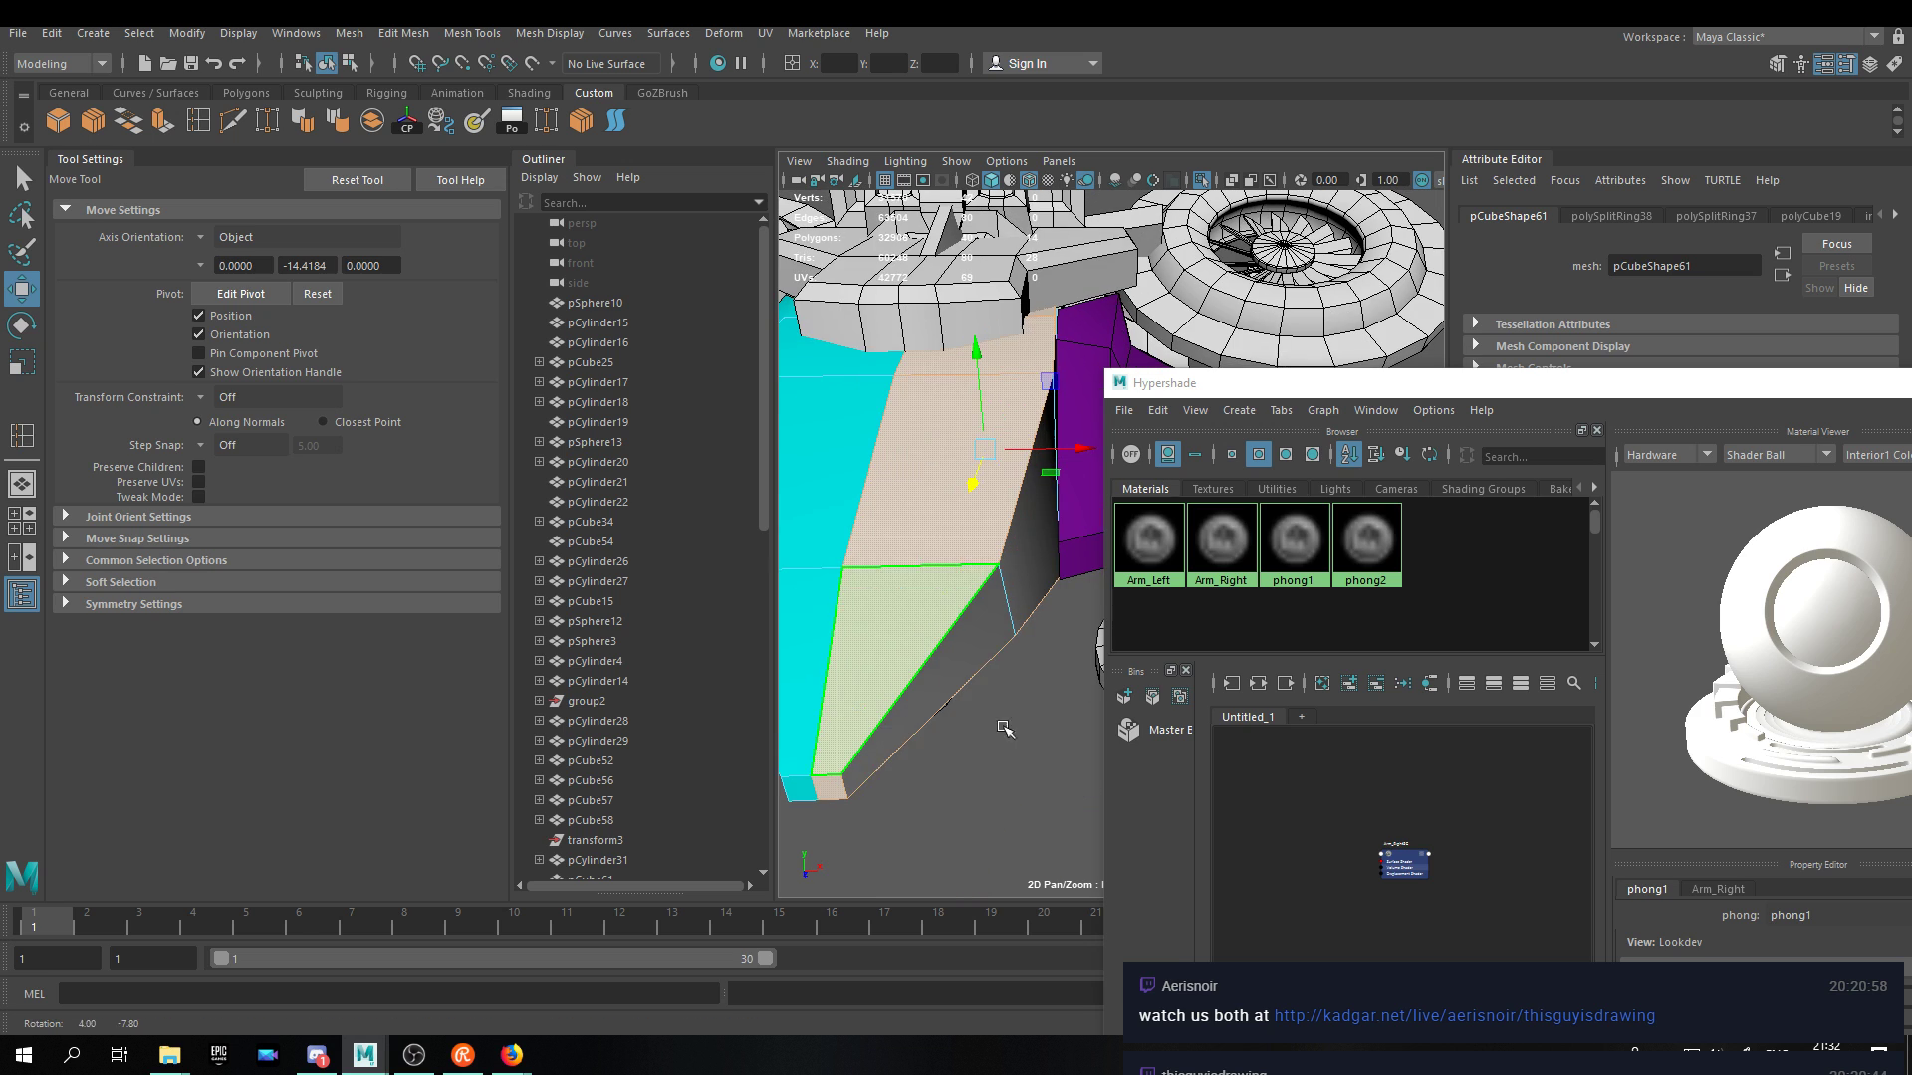
right_click(1169, 542)
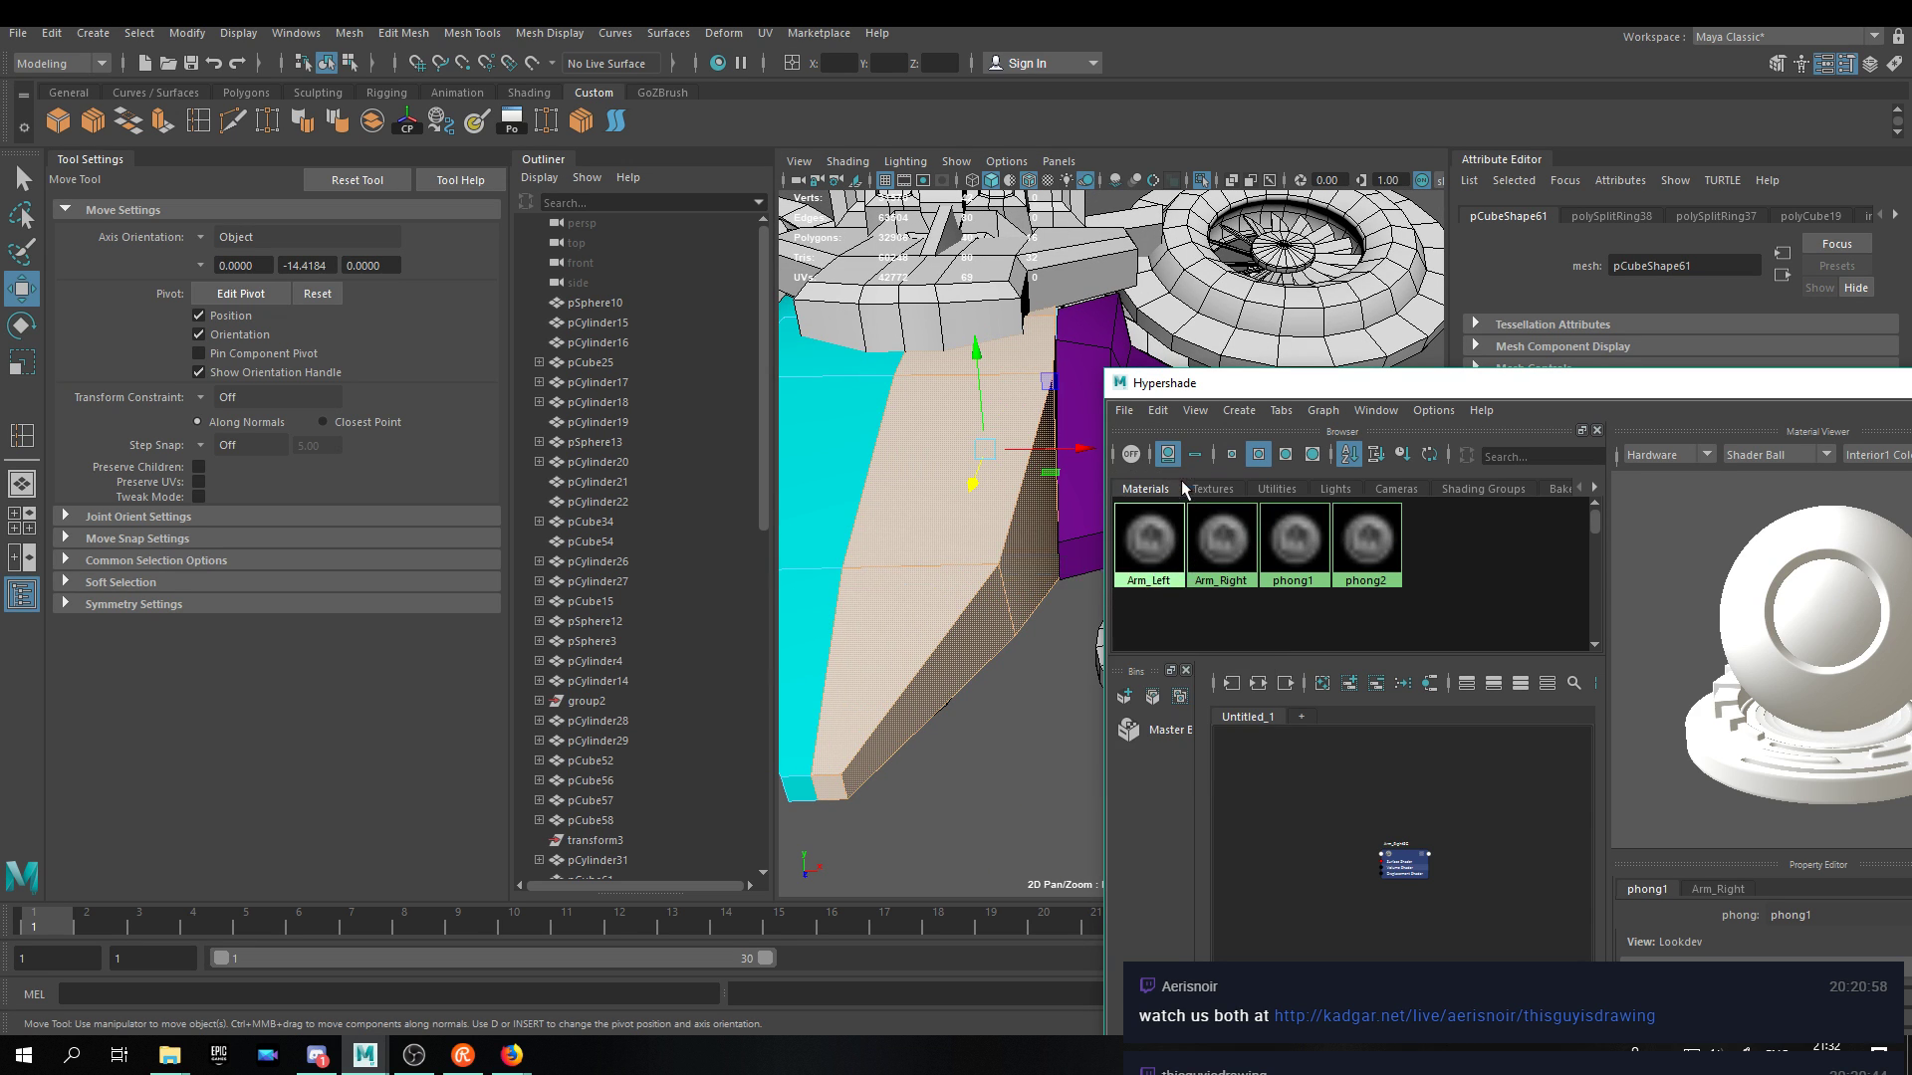
left_click(1169, 502)
right_click_drag(946, 506, 1026, 476)
scroll(1022, 507, "down", 10)
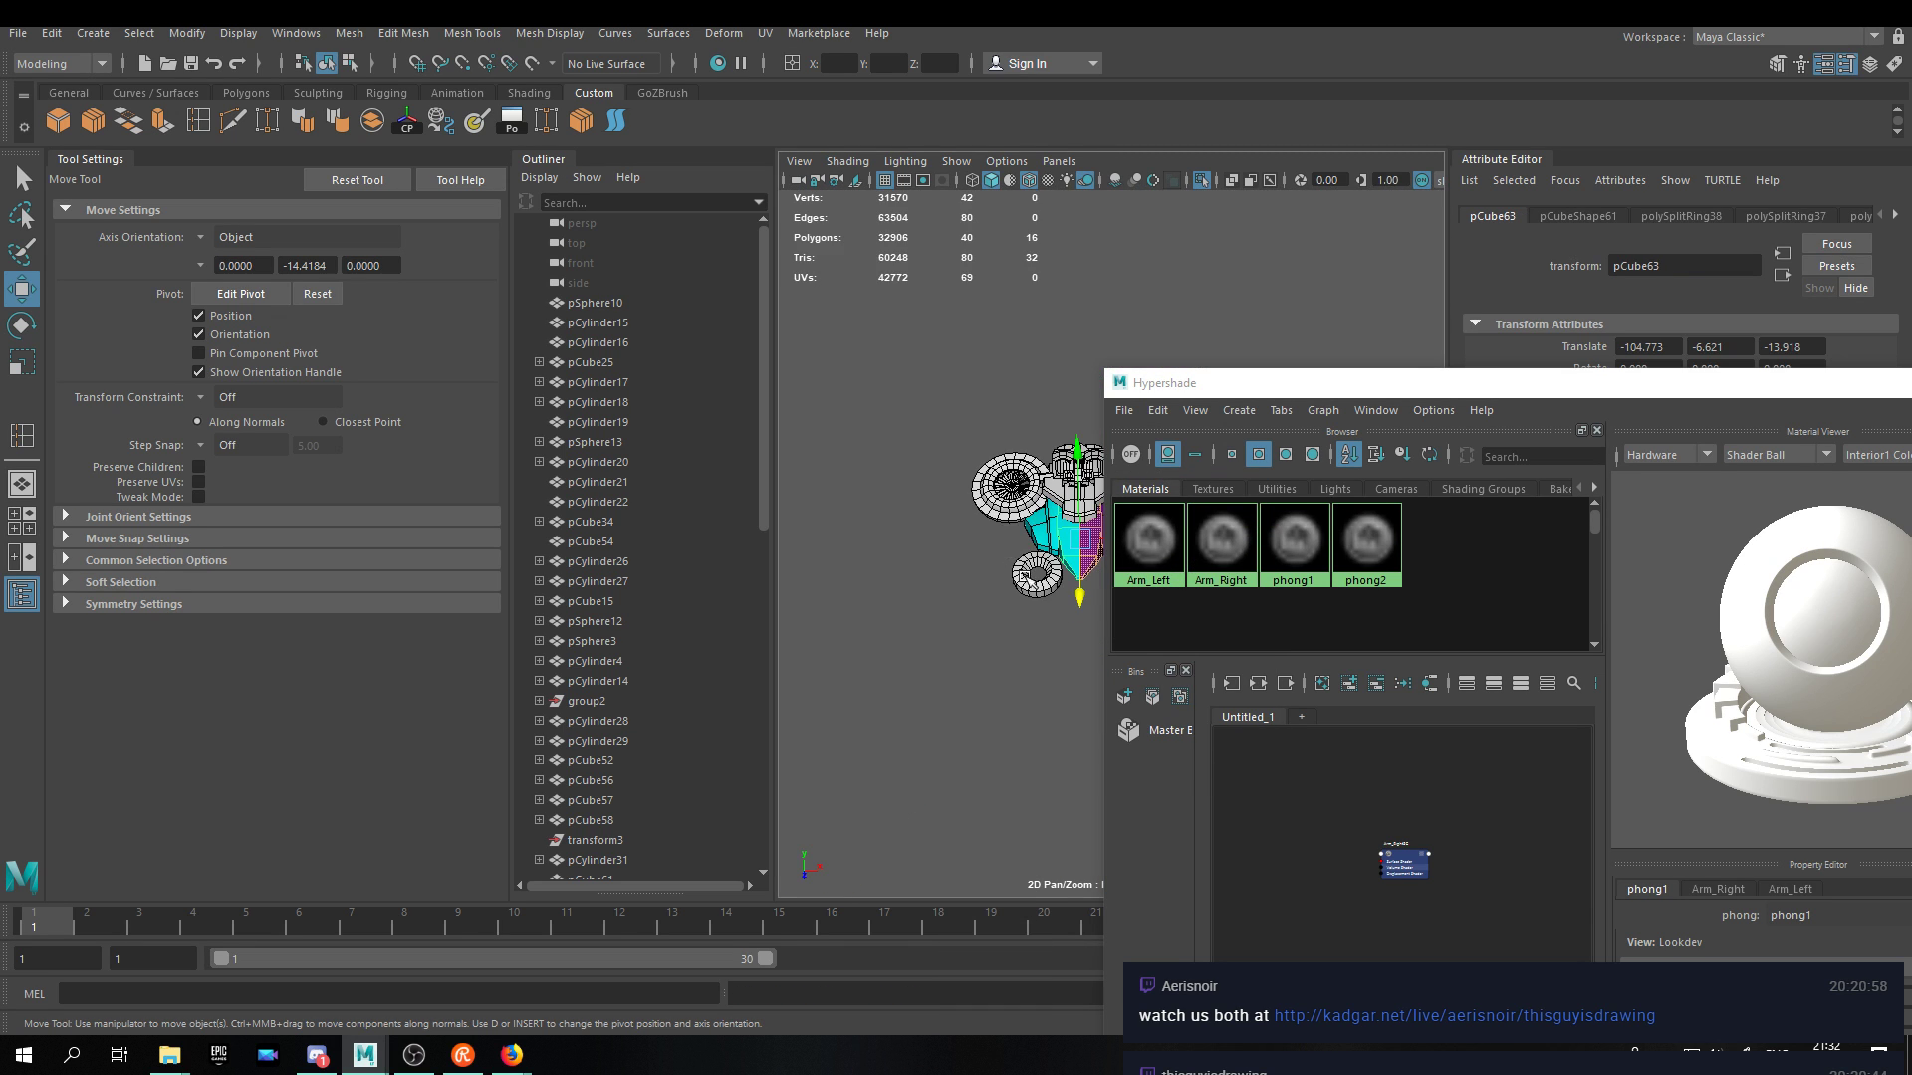
left_click(1042, 681)
middle_click_drag(1022, 617, 960, 627, "alt")
right_click_drag(961, 628, 1008, 590, "alt")
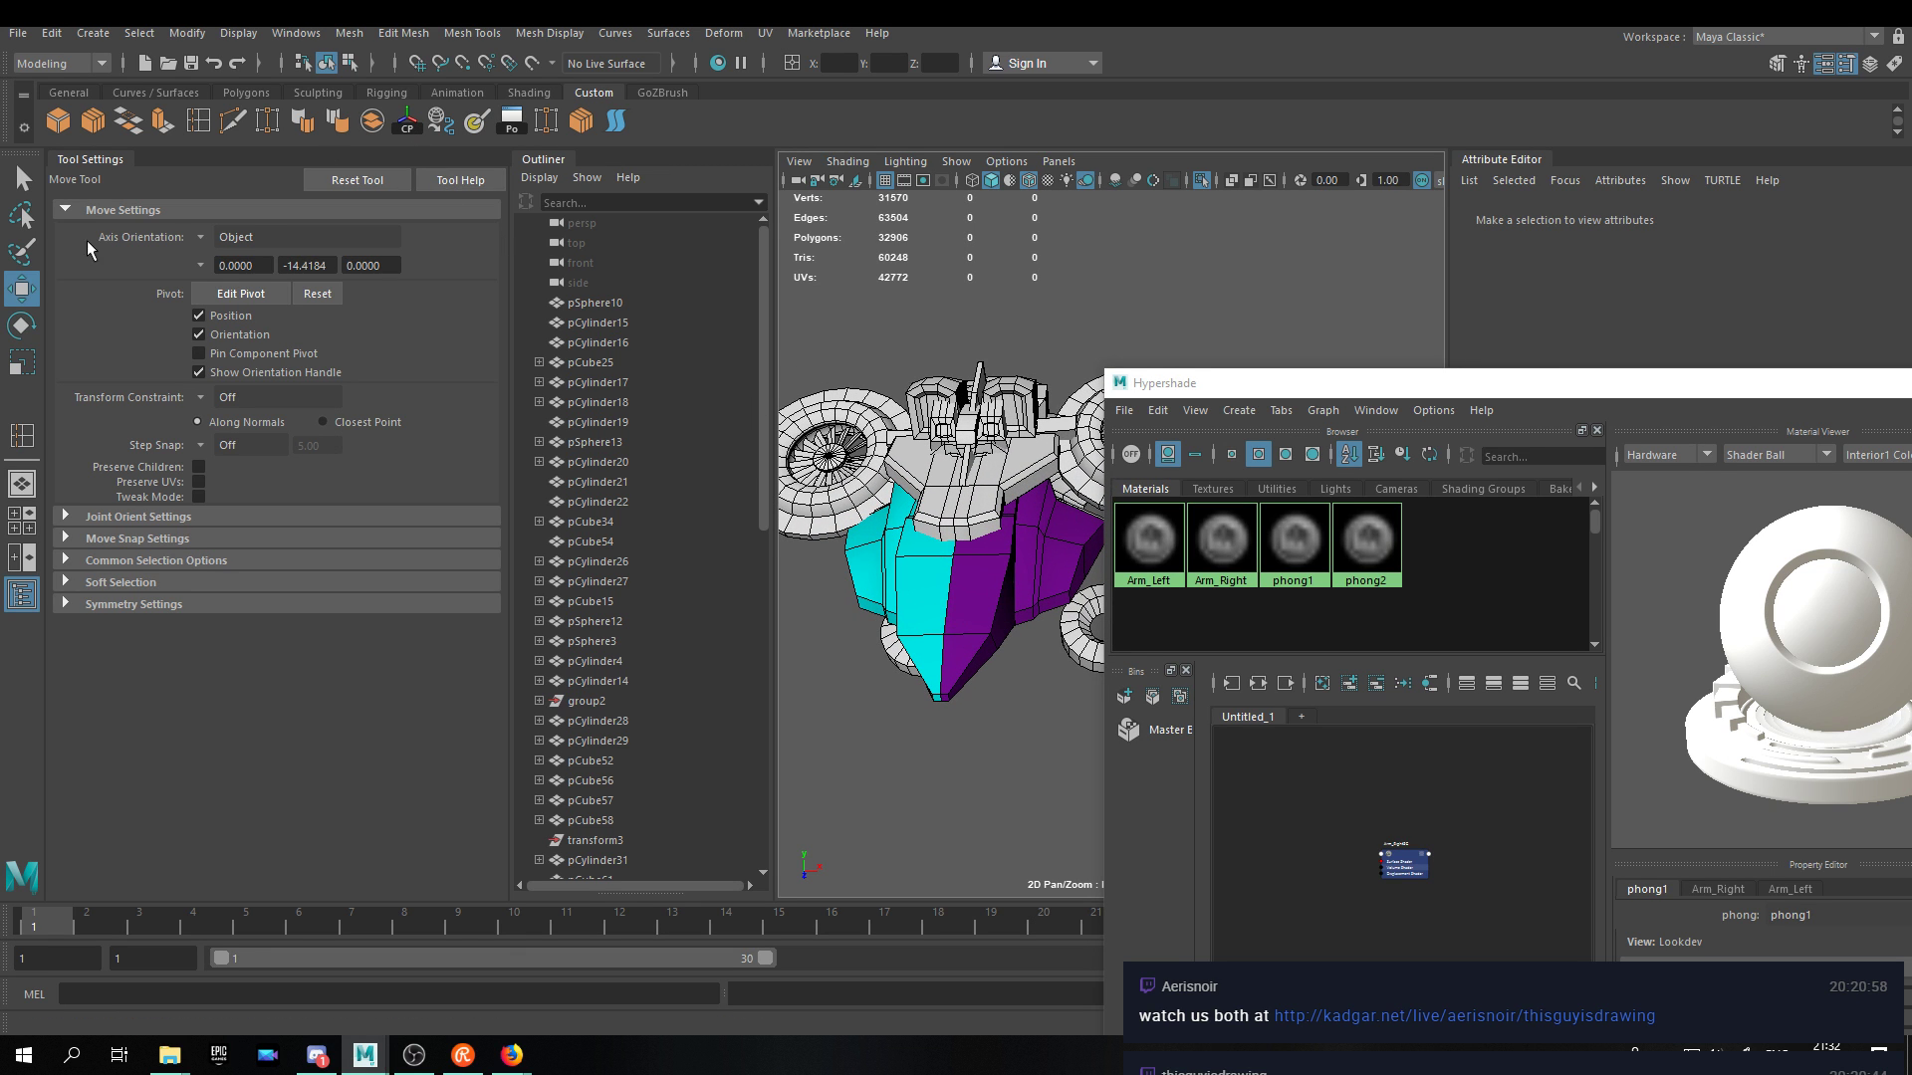
Hide the tool settings and assign Arm_Left to the uncoloured nose side faces beside the purple hull panel.
left_click(1847, 63)
left_click_drag(652, 315, 670, 403, "alt")
left_click(676, 430)
right_click_drag(676, 430, 673, 484)
left_click(695, 407)
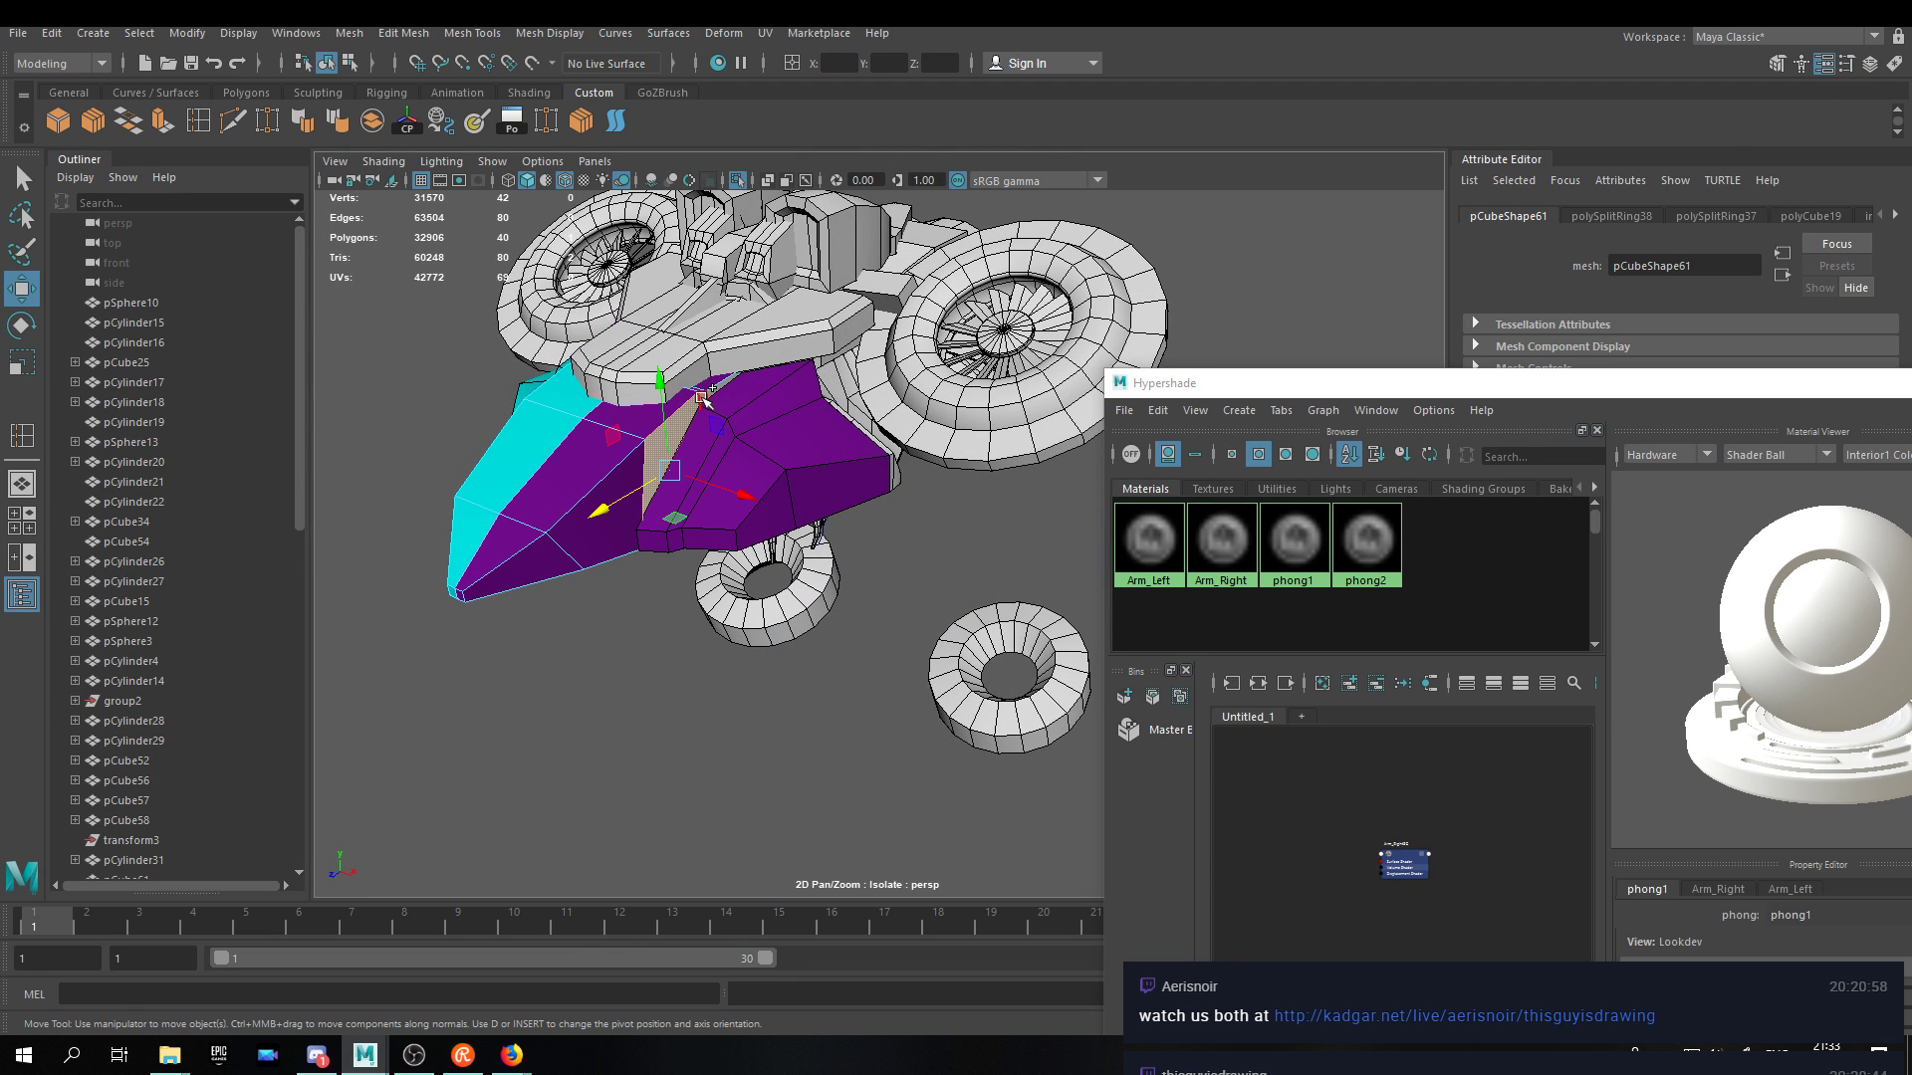
left_click(713, 390, "shift")
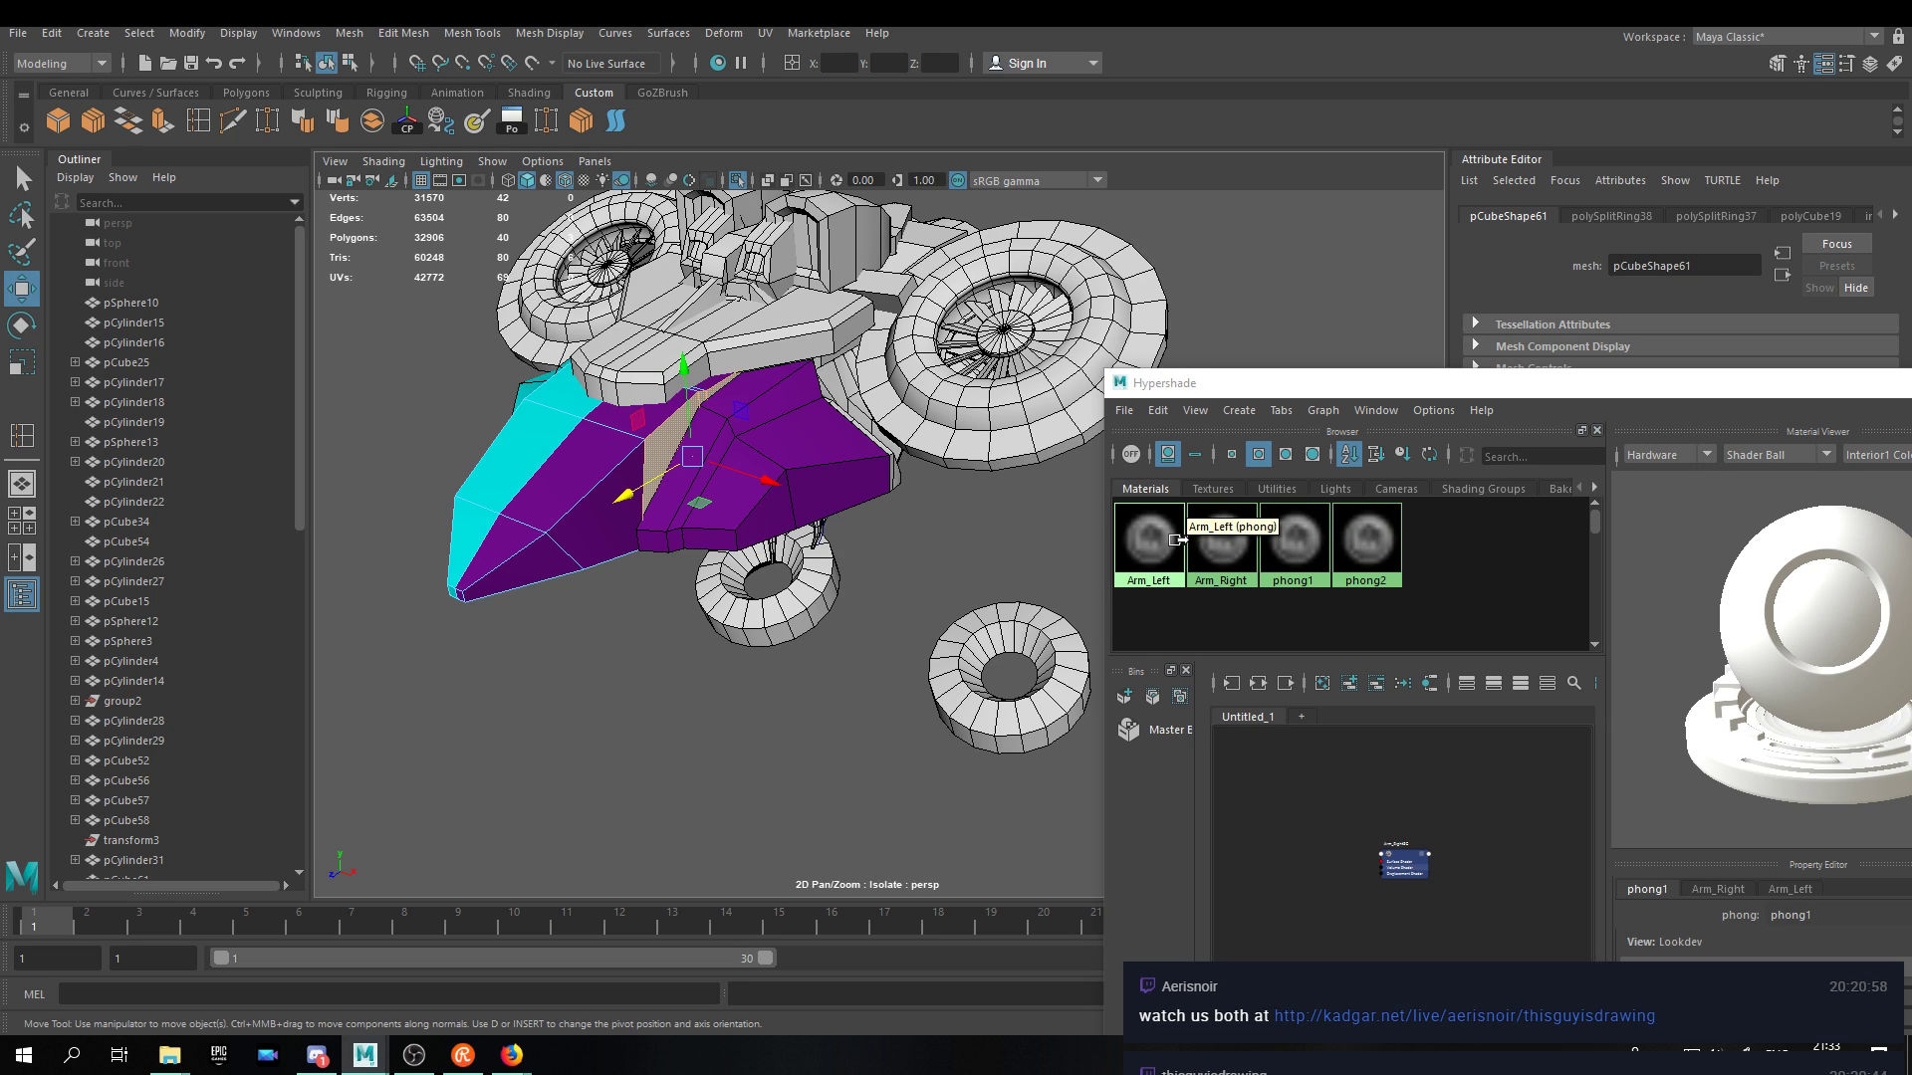
right_click(1221, 547)
left_click(1145, 661)
Assign Arm_Right to the uncoloured nose side faces beside the cyan panel and return to object selection.
left_click_drag(996, 558, 841, 479, "alt")
right_click_drag(1234, 546, 1246, 485)
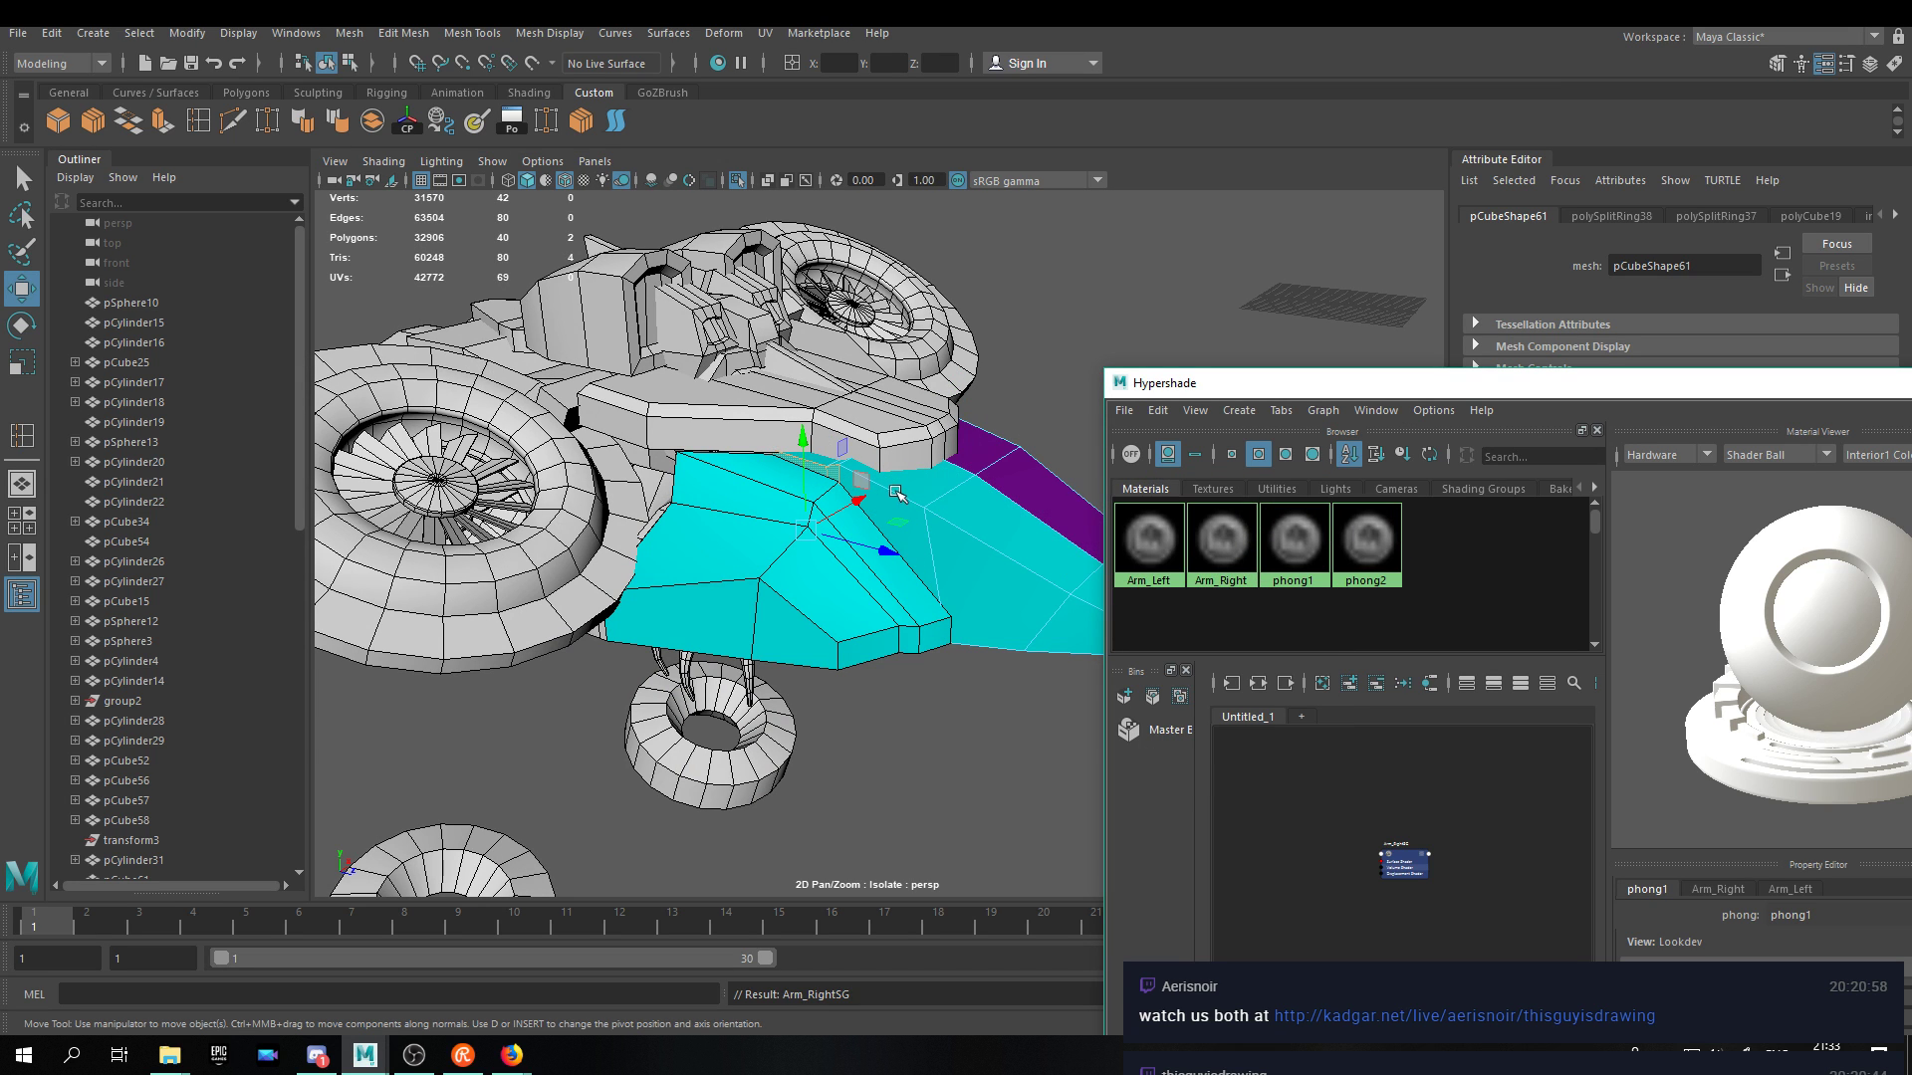
right_click_drag(935, 508, 980, 430)
left_click_drag(980, 430, 1035, 443, "alt")
Duplicate the Arm_Left material as Chestplate and set the copy's colour to green.
left_click_drag(1322, 377, 1088, 148)
left_click(1008, 498)
key("ctrl+c")
key("ctrl+v")
left_click(982, 298)
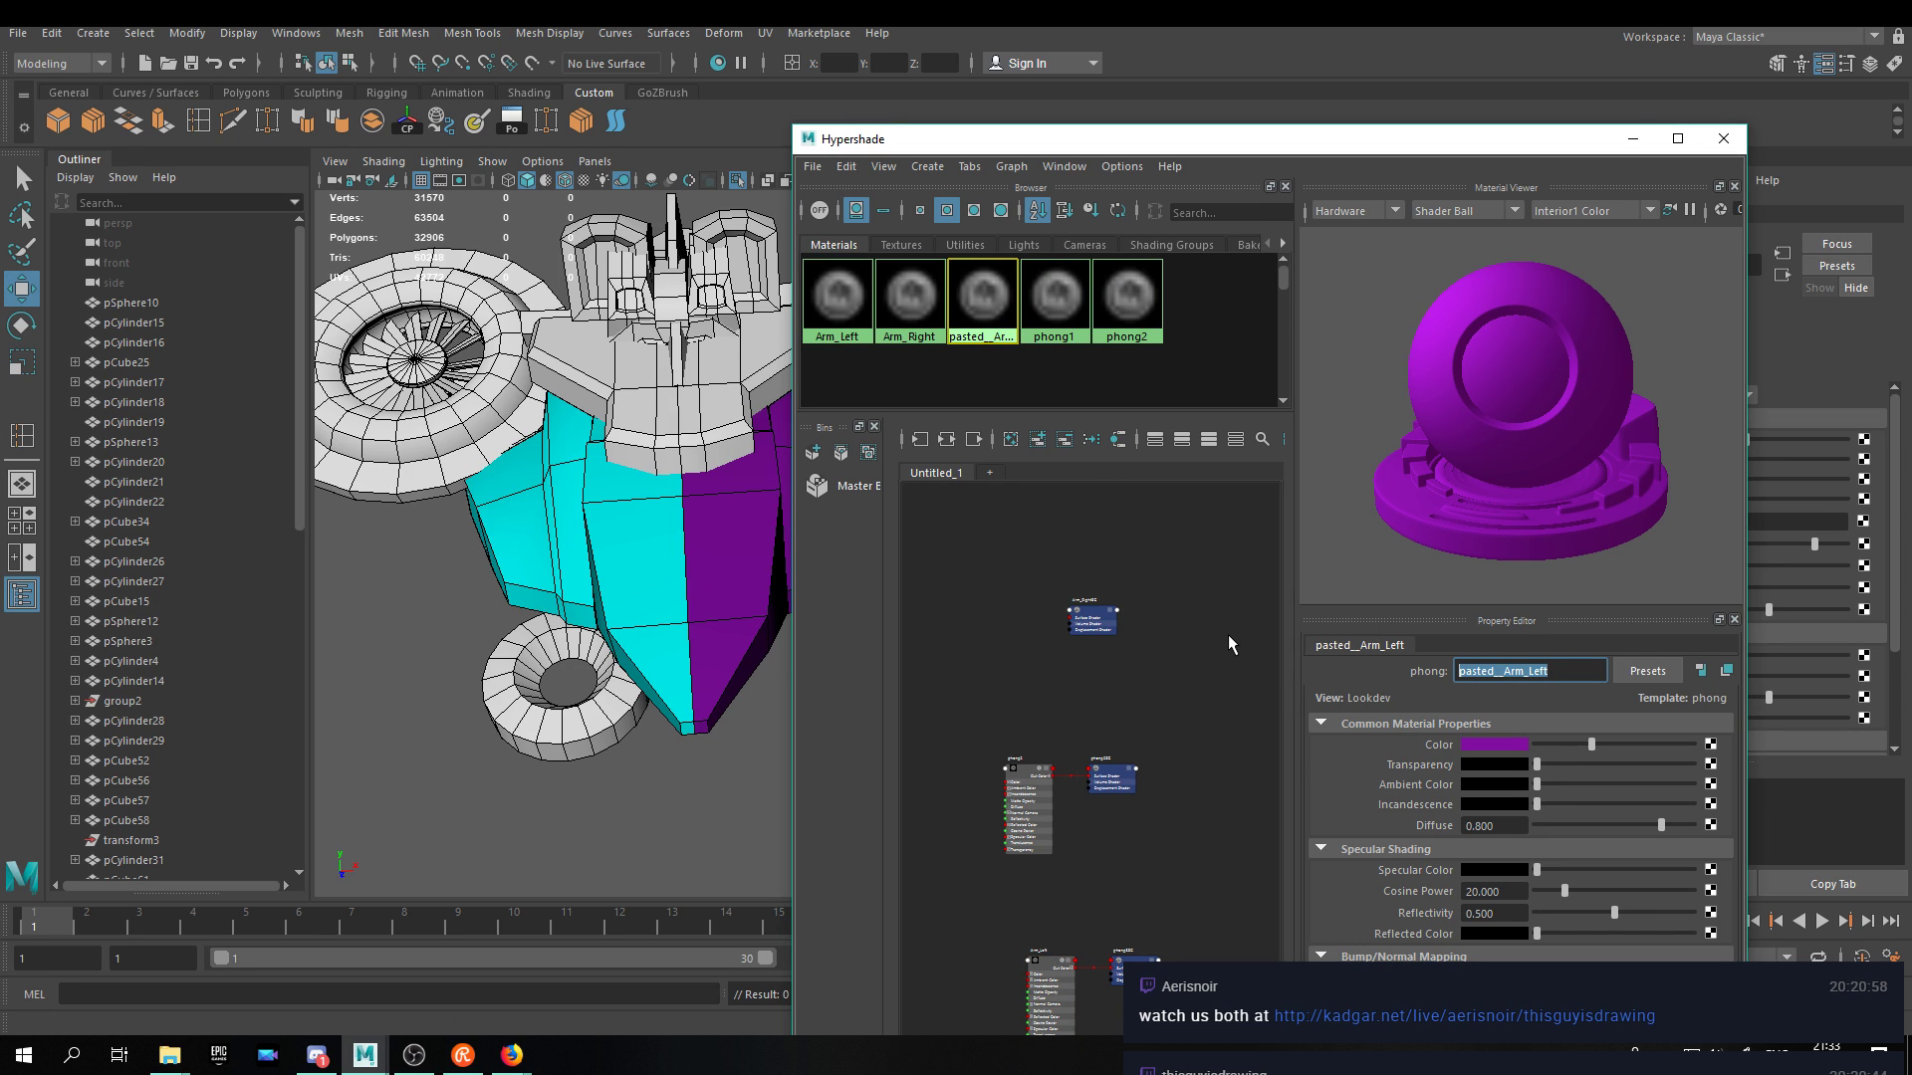
type("Chestplate")
key("Return")
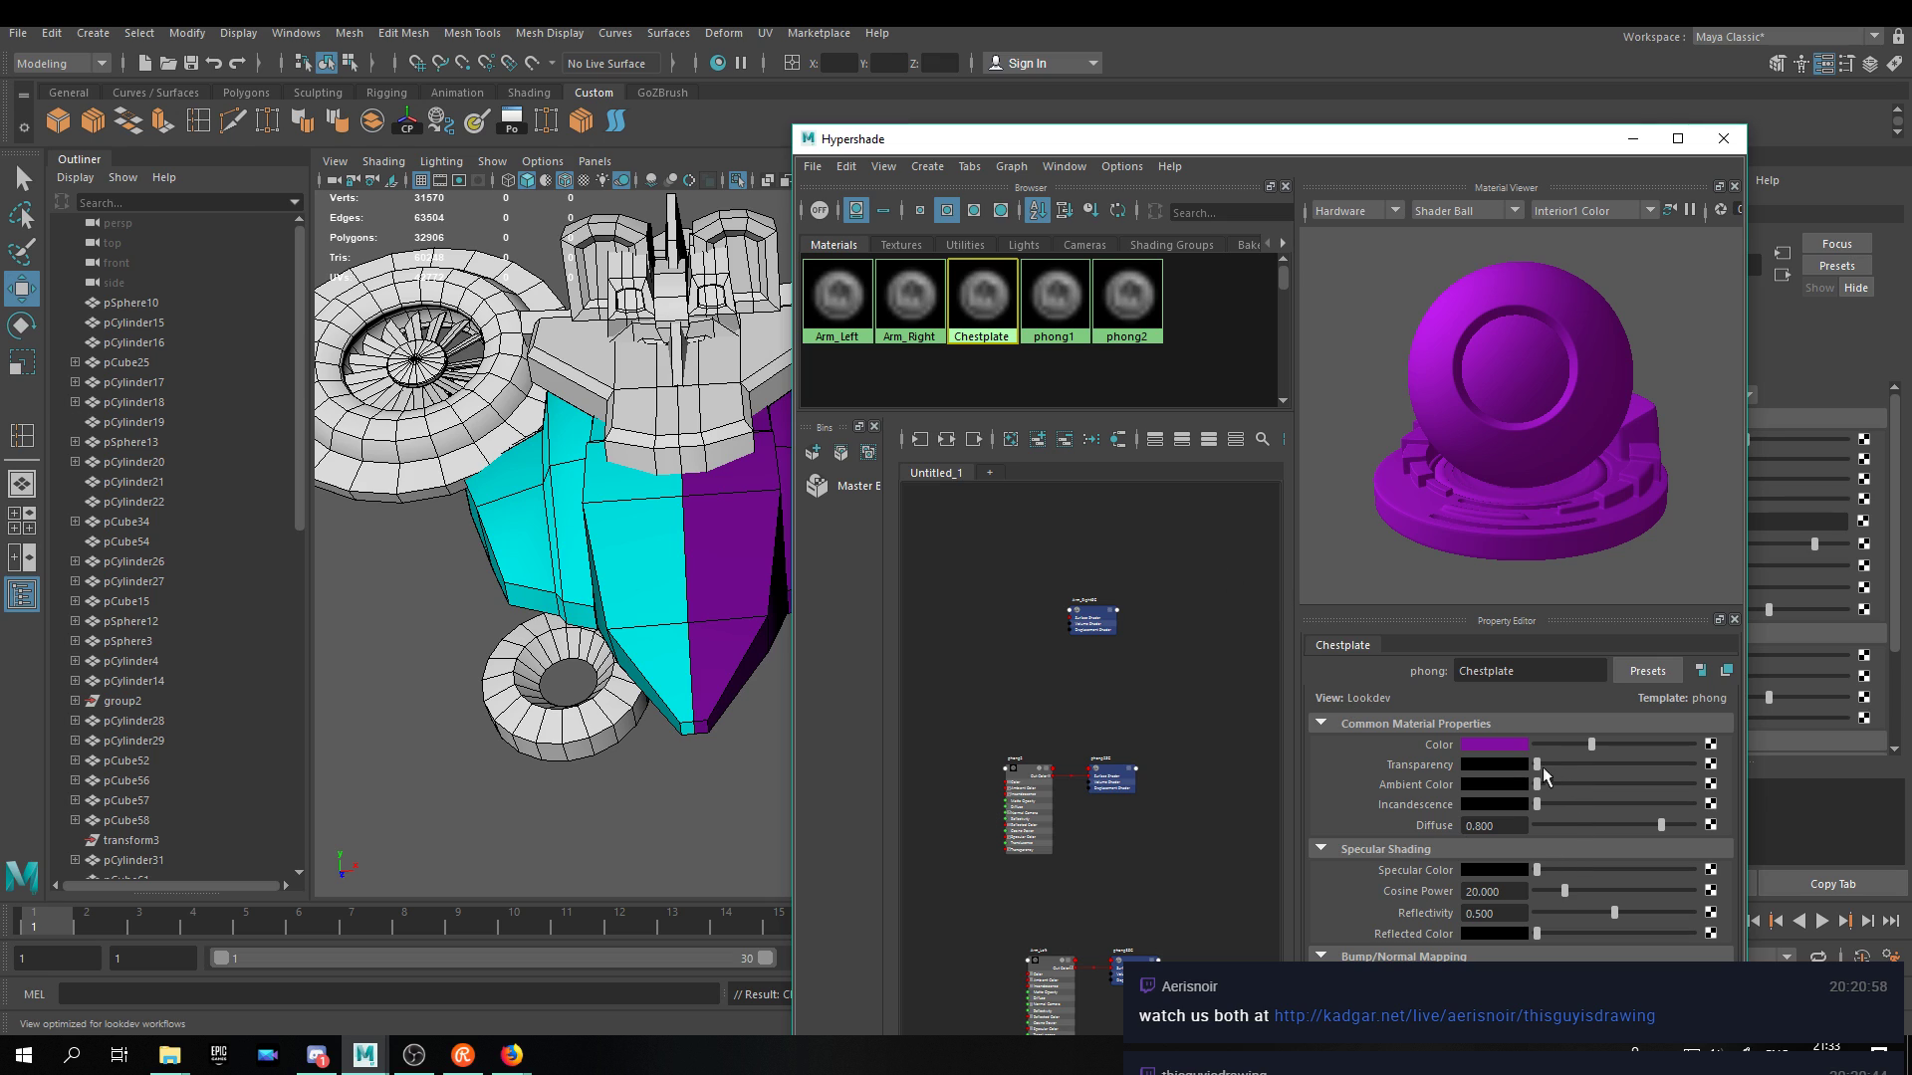
left_click(1498, 745)
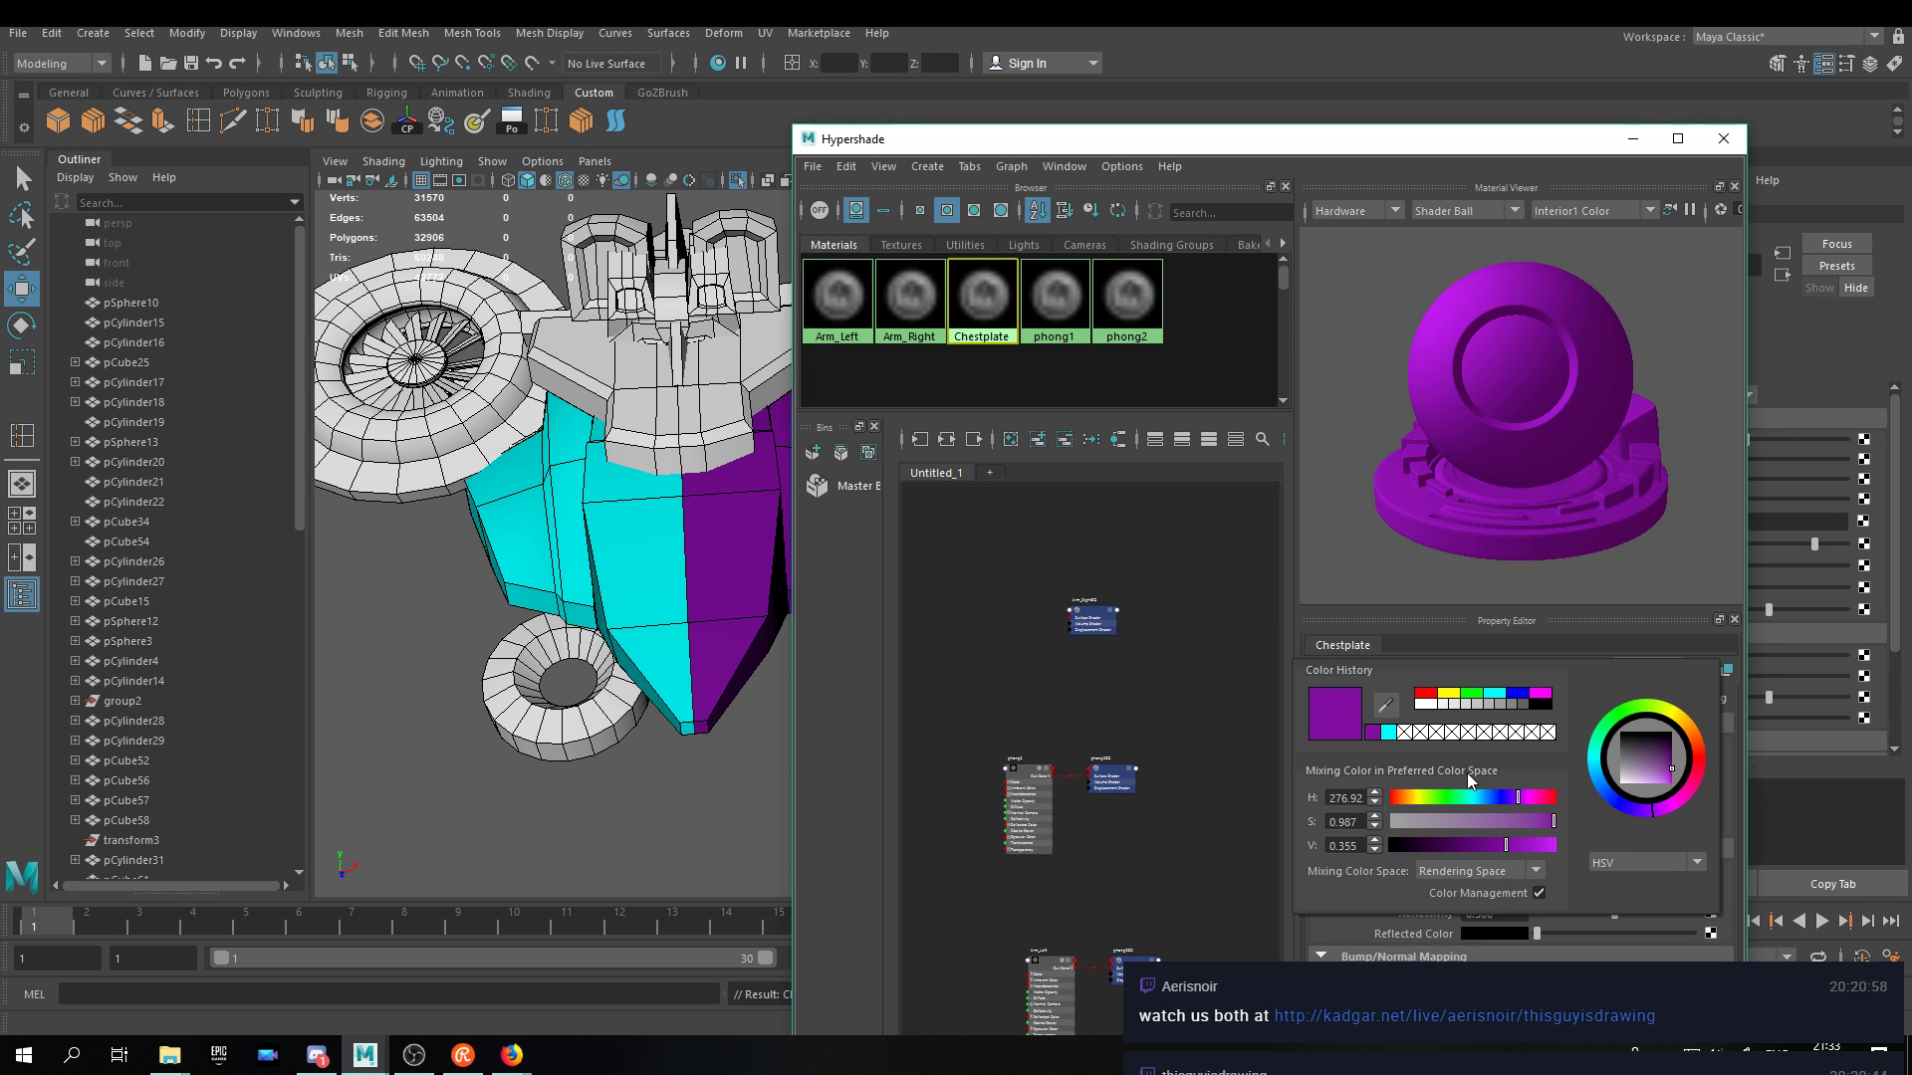
left_click_drag(1461, 801, 1508, 847)
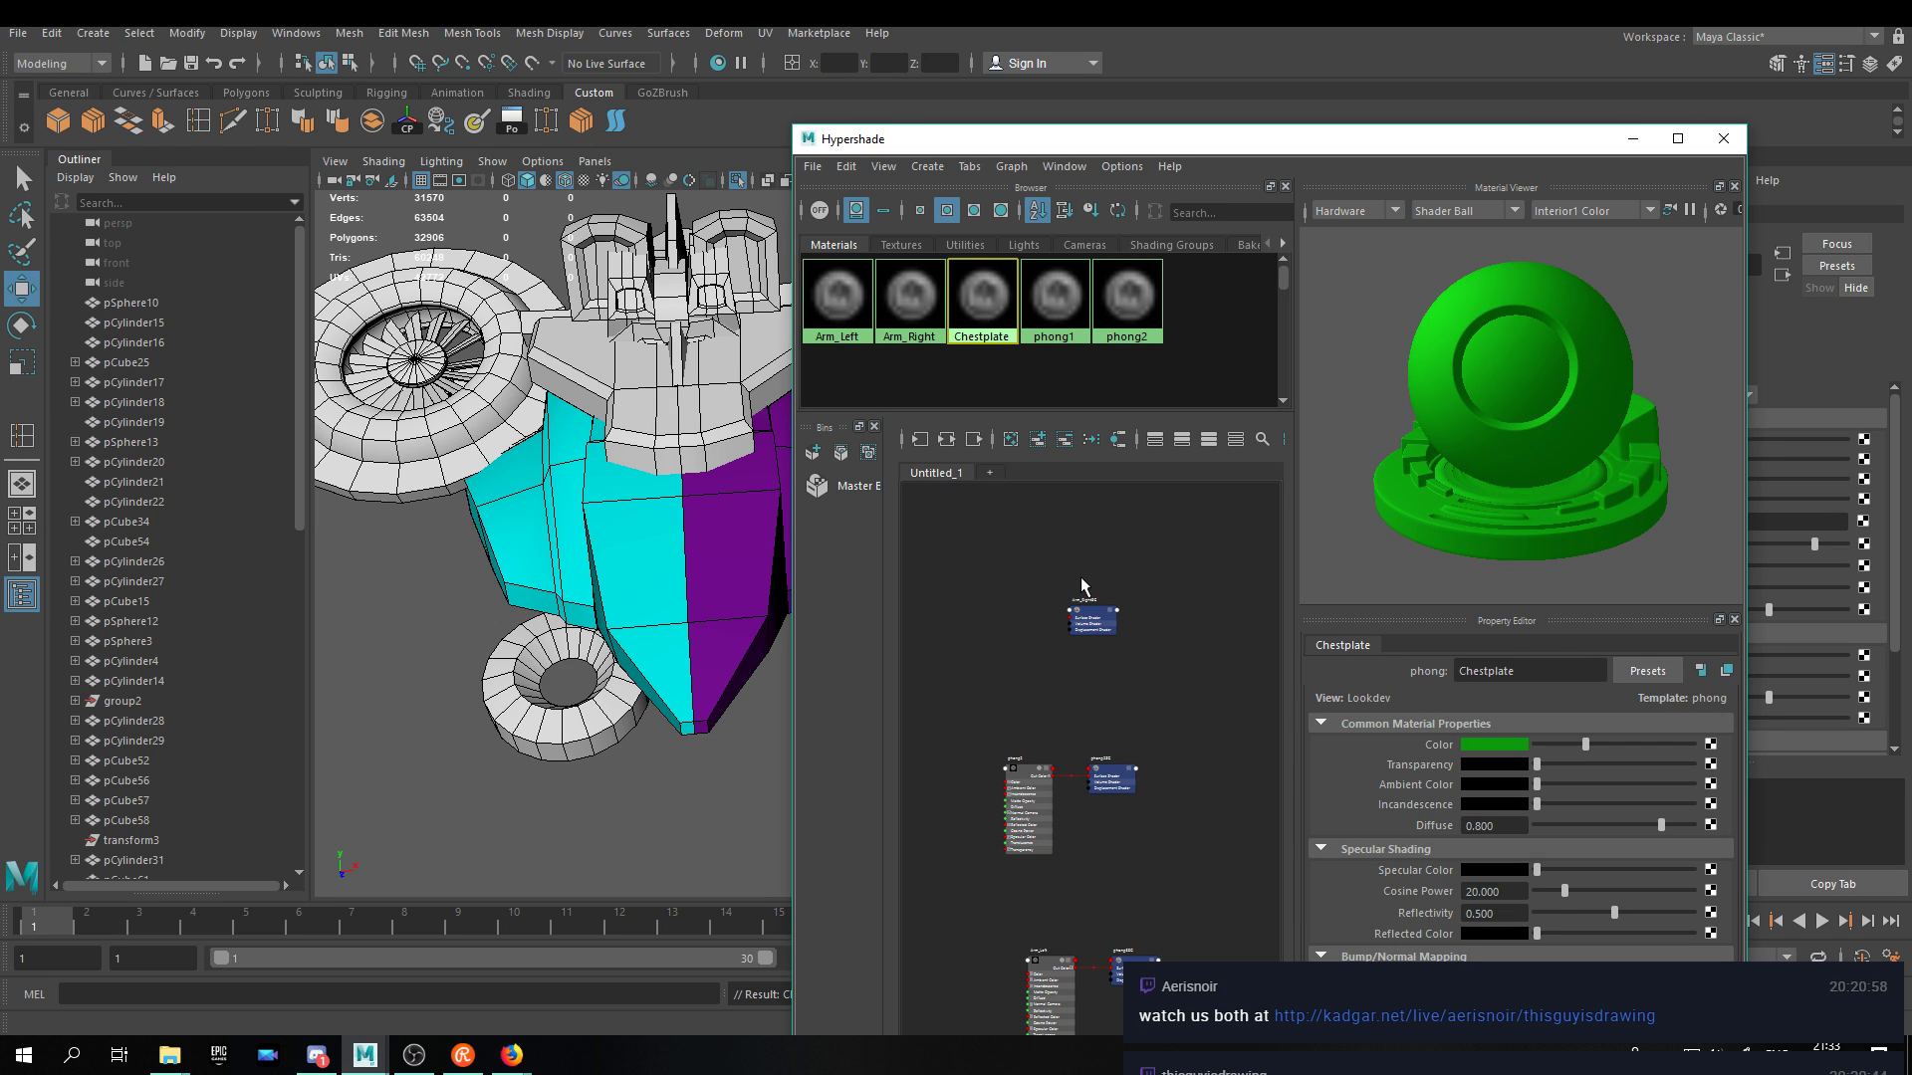
Assign the Chestplate material to the wide hull plate directly behind the nose.
left_click(719, 468)
key("f")
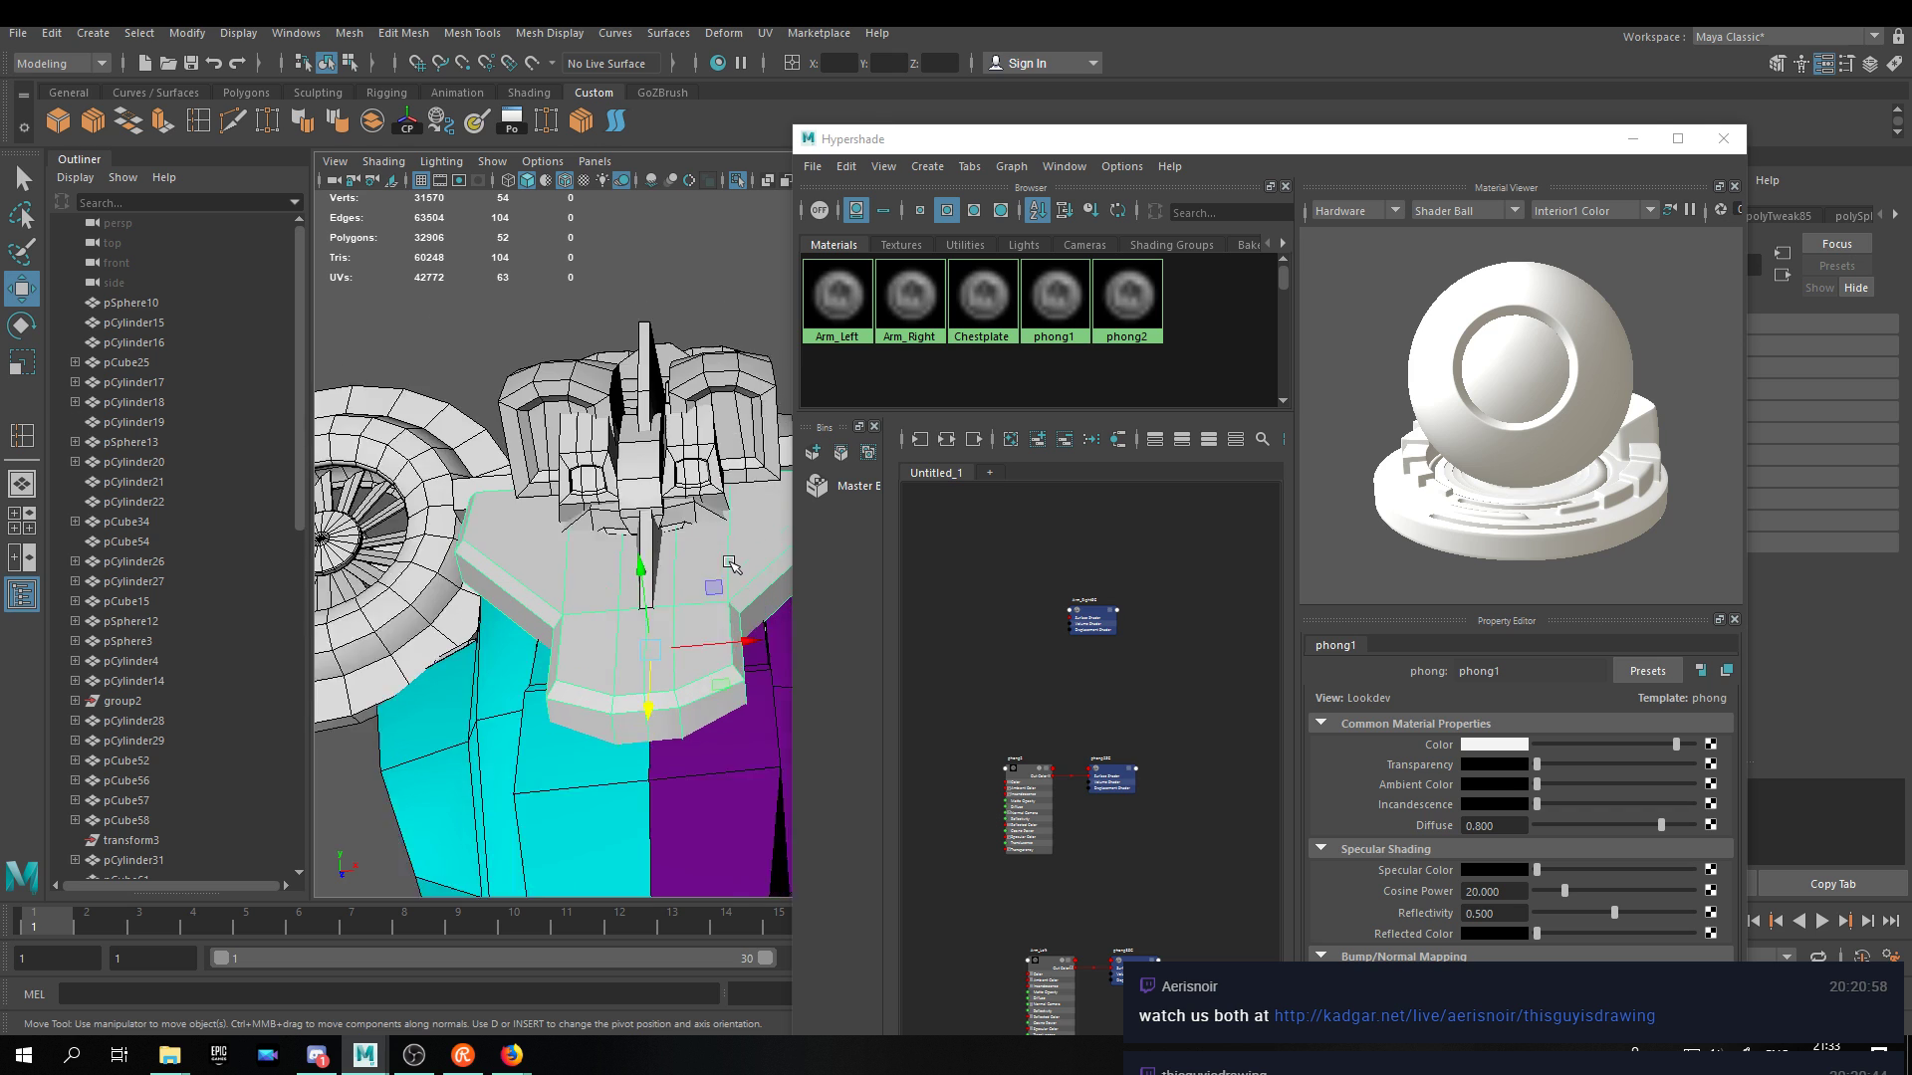
right_click_drag(979, 301, 995, 257)
left_click_drag(648, 559, 600, 484, "alt")
right_click(665, 457)
left_click(729, 256)
left_click_drag(656, 551, 717, 697, "alt")
right_click_drag(717, 697, 970, 472, "alt")
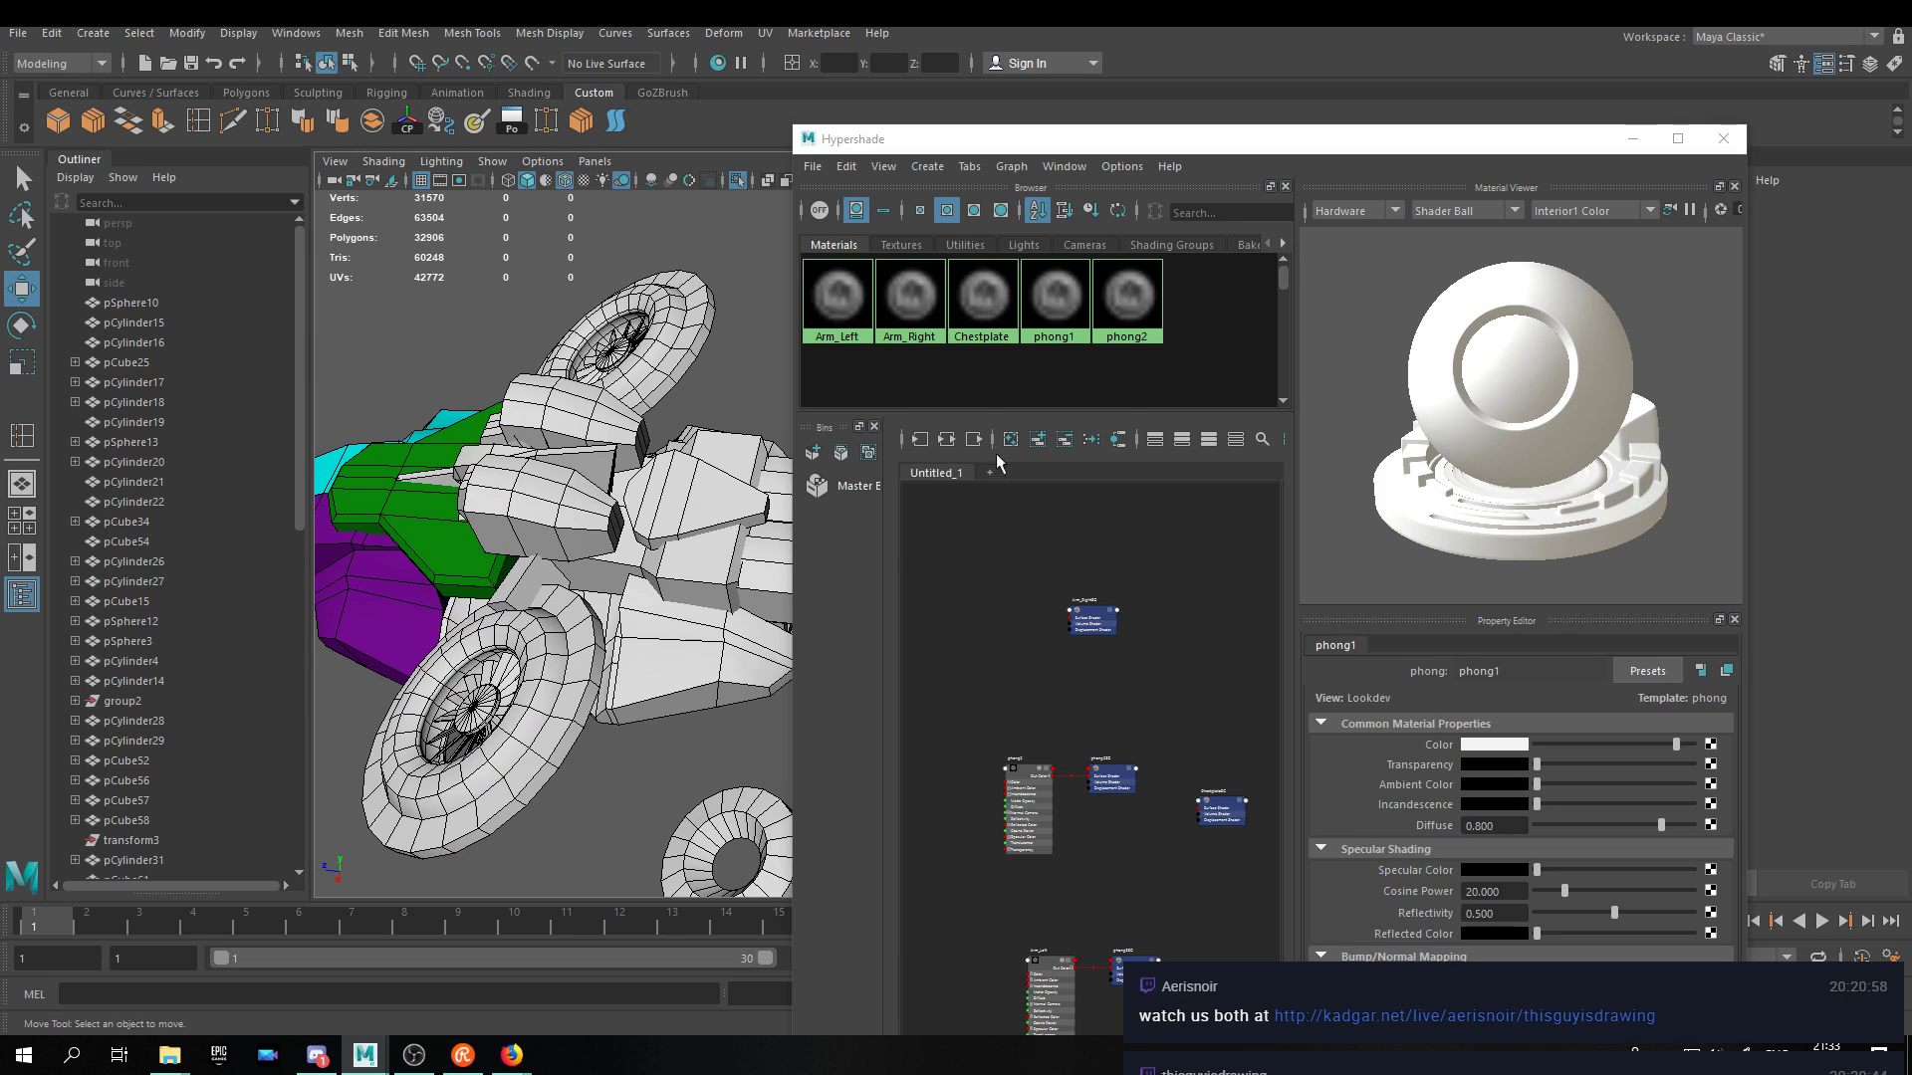
Duplicate the Arm_Left material as Upper_Legs and set the copy's colour to pure red.
left_click(838, 298)
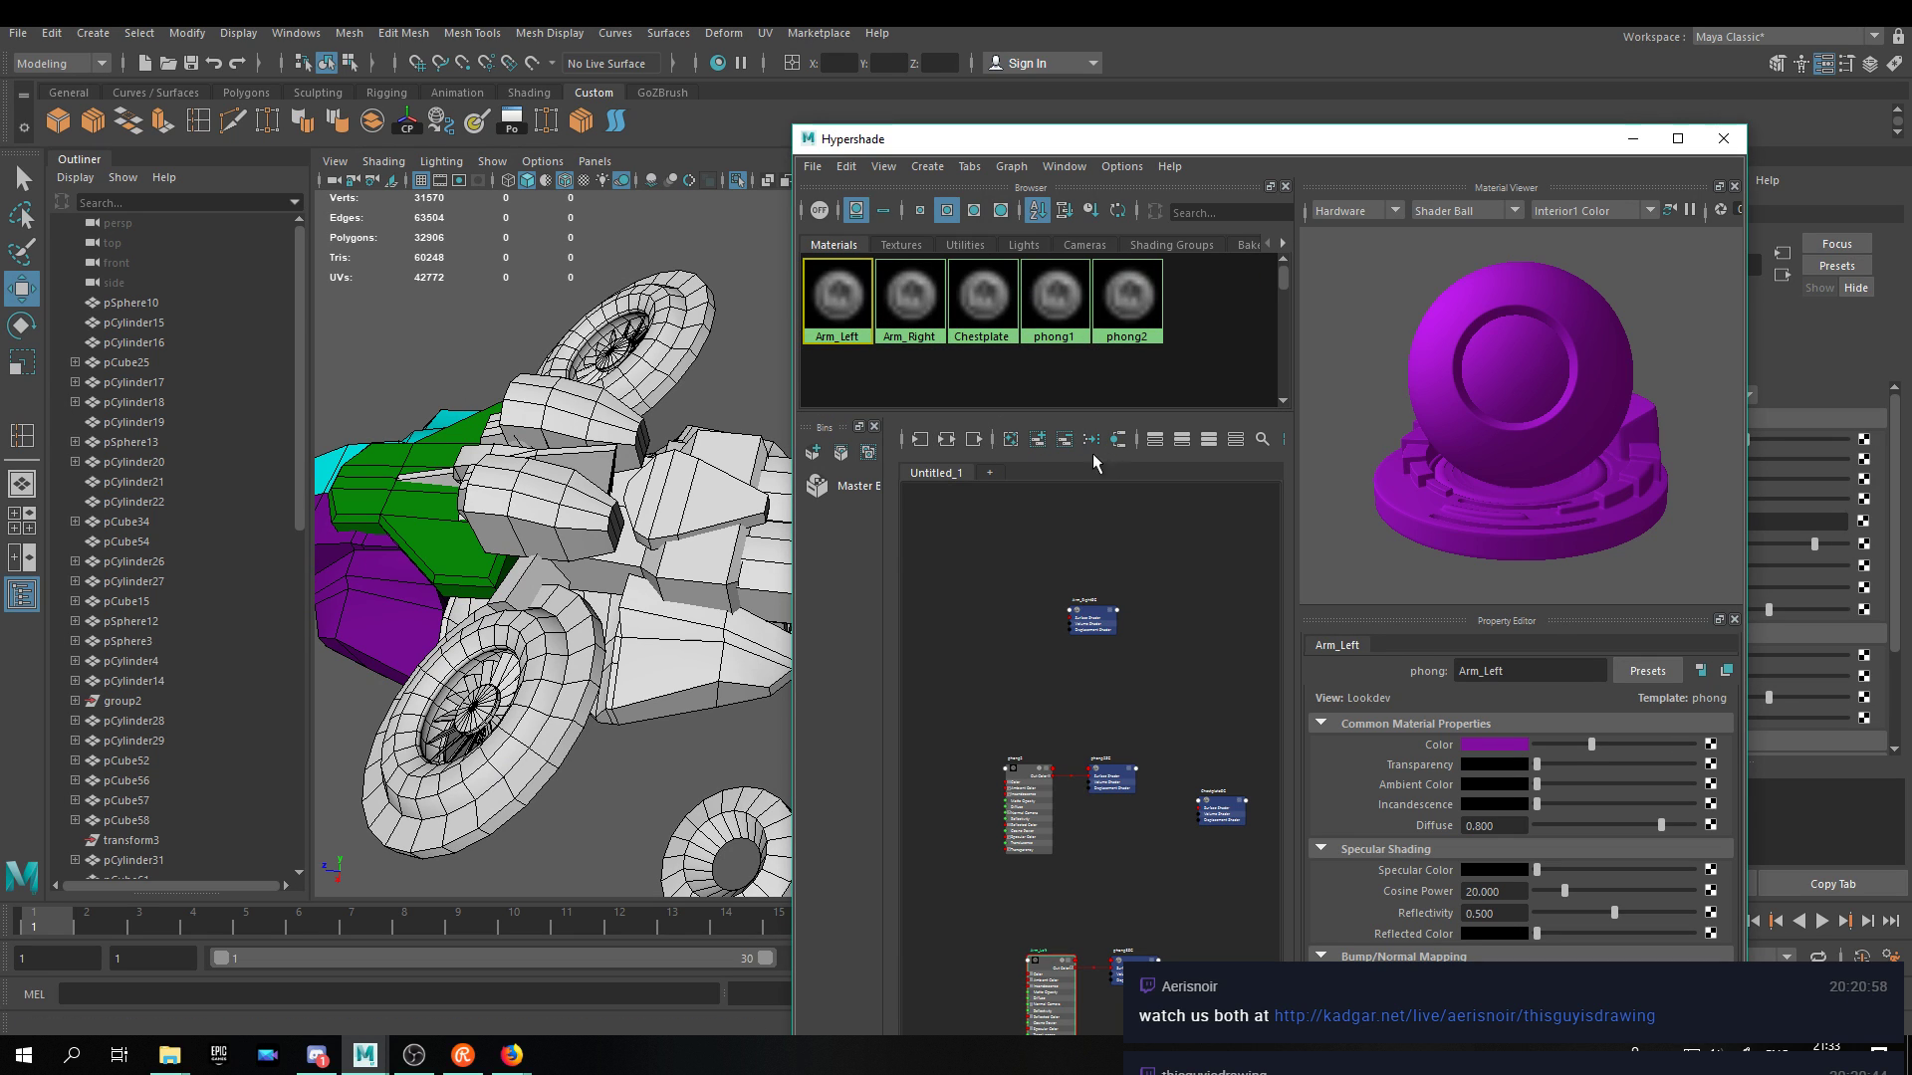
key("ctrl+v")
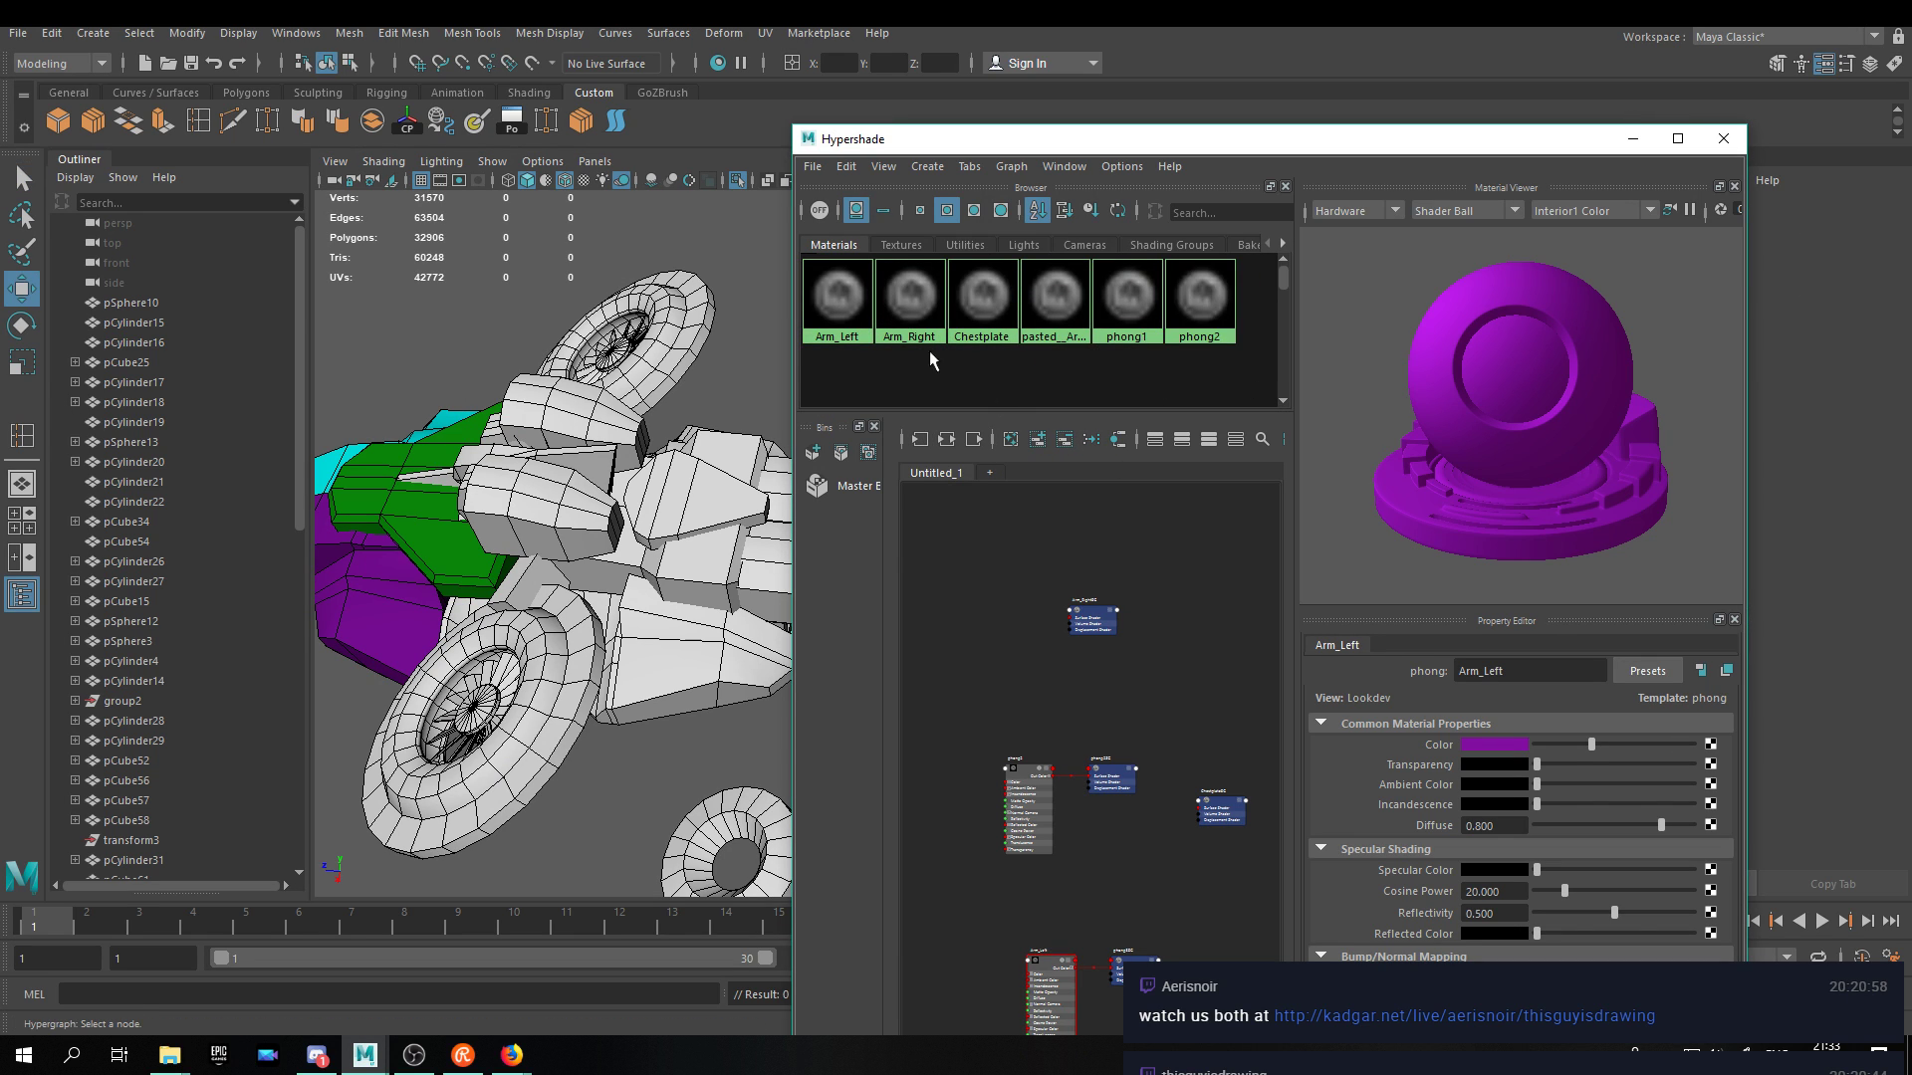
left_click(1088, 305)
double_click(1532, 671)
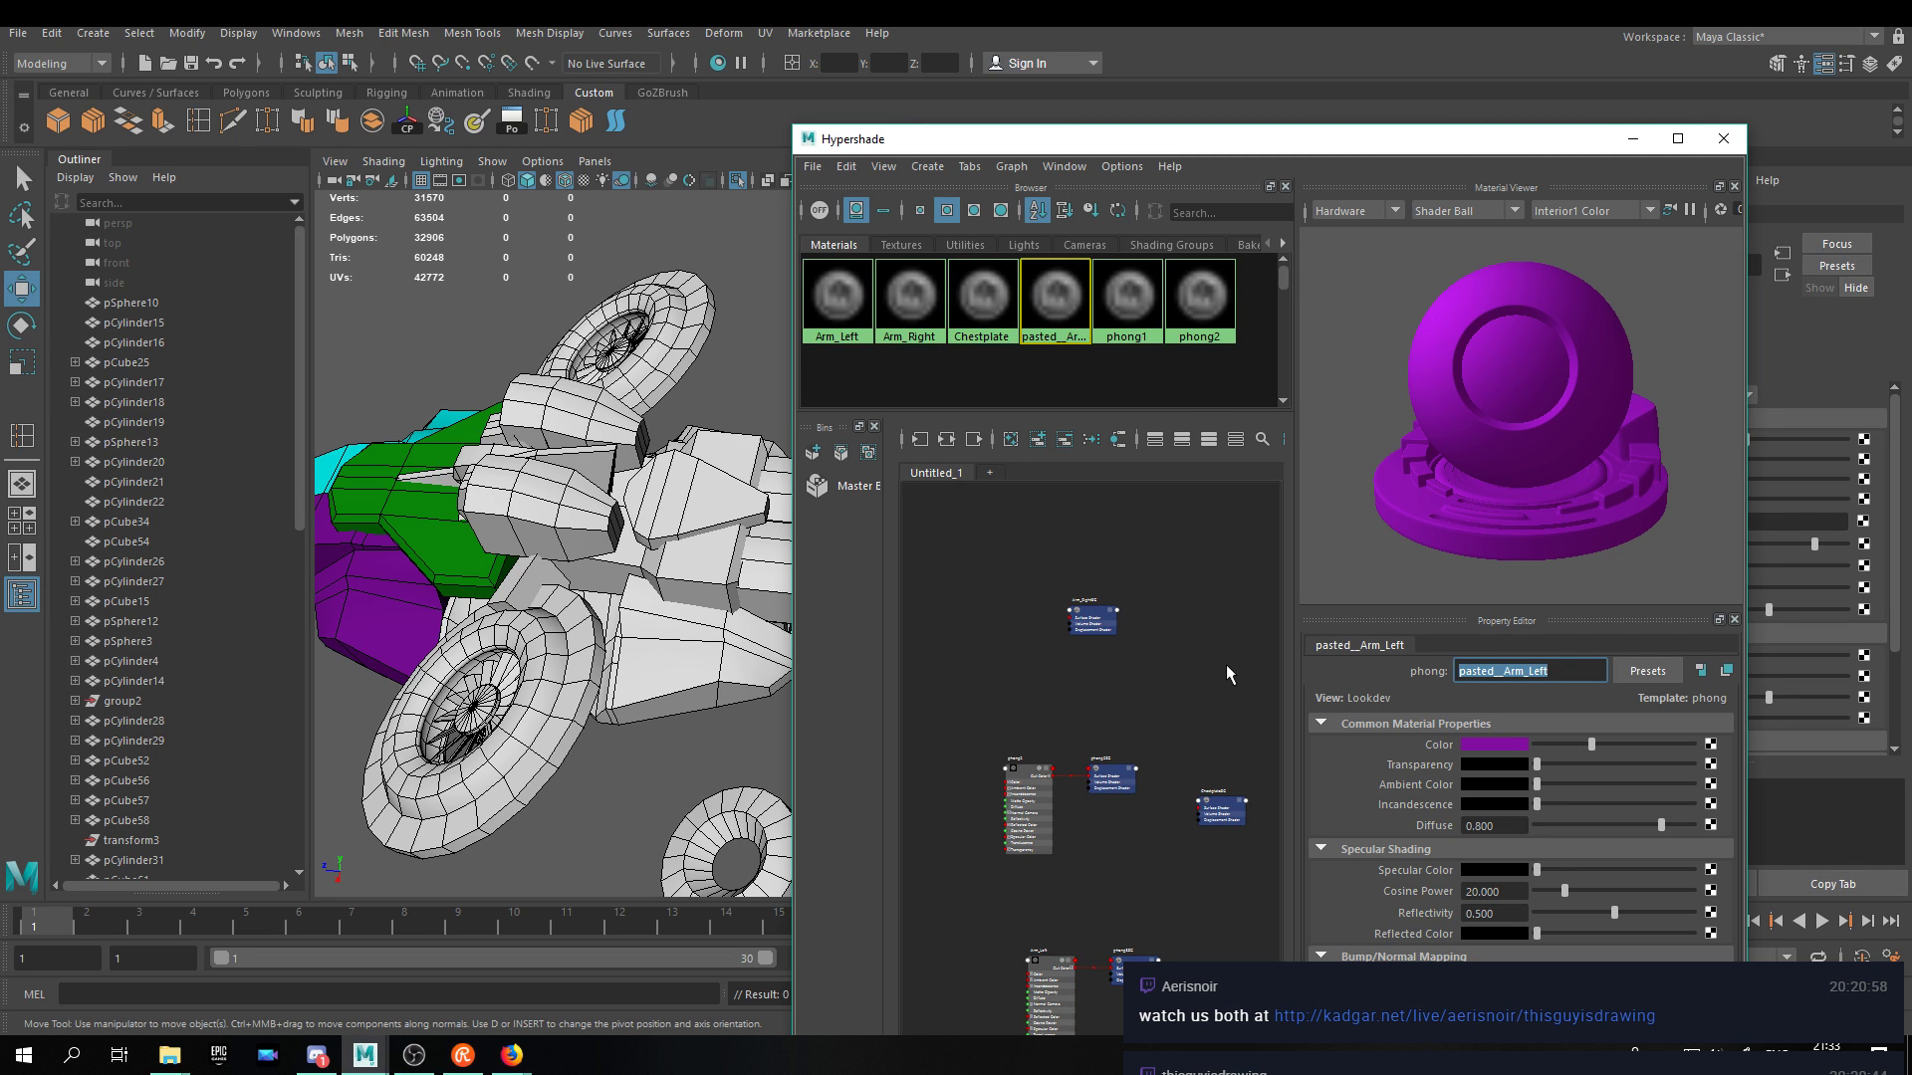
type("per_Legs")
key("Return")
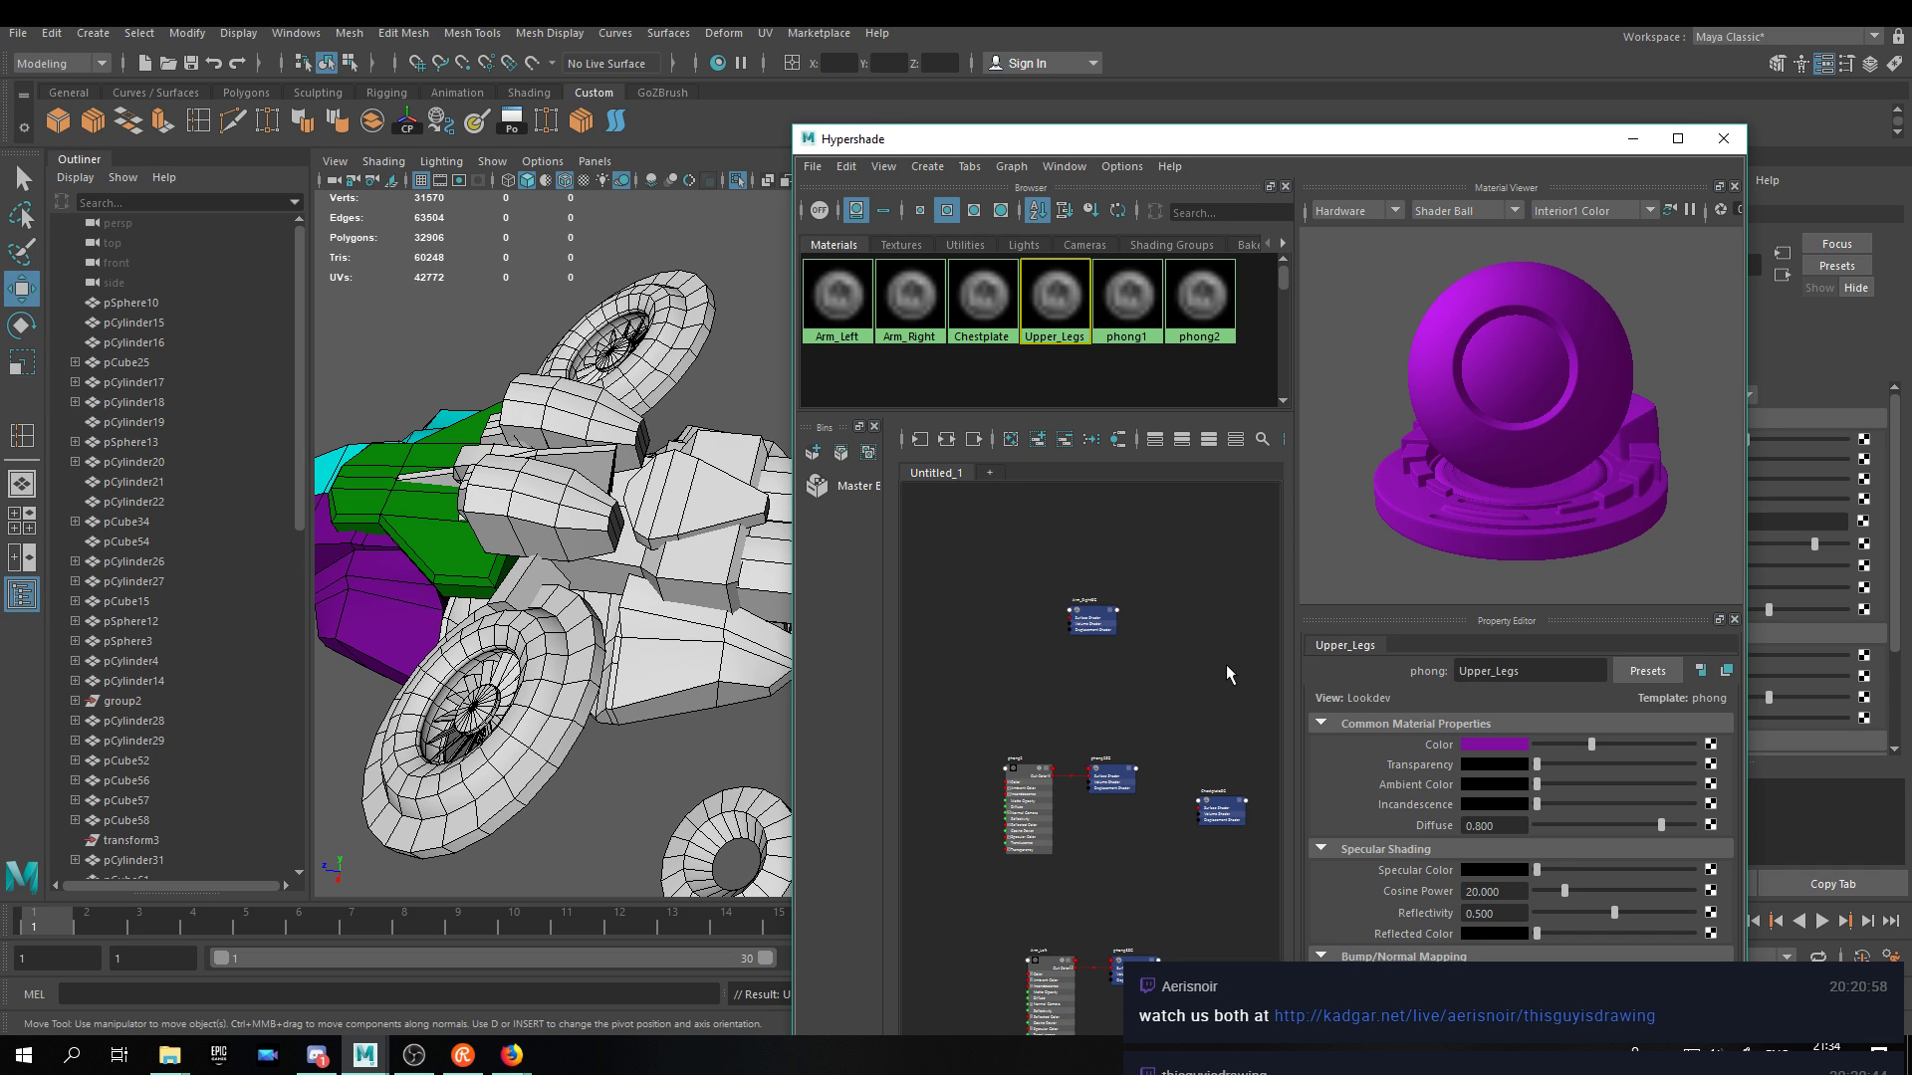
left_click(1484, 743)
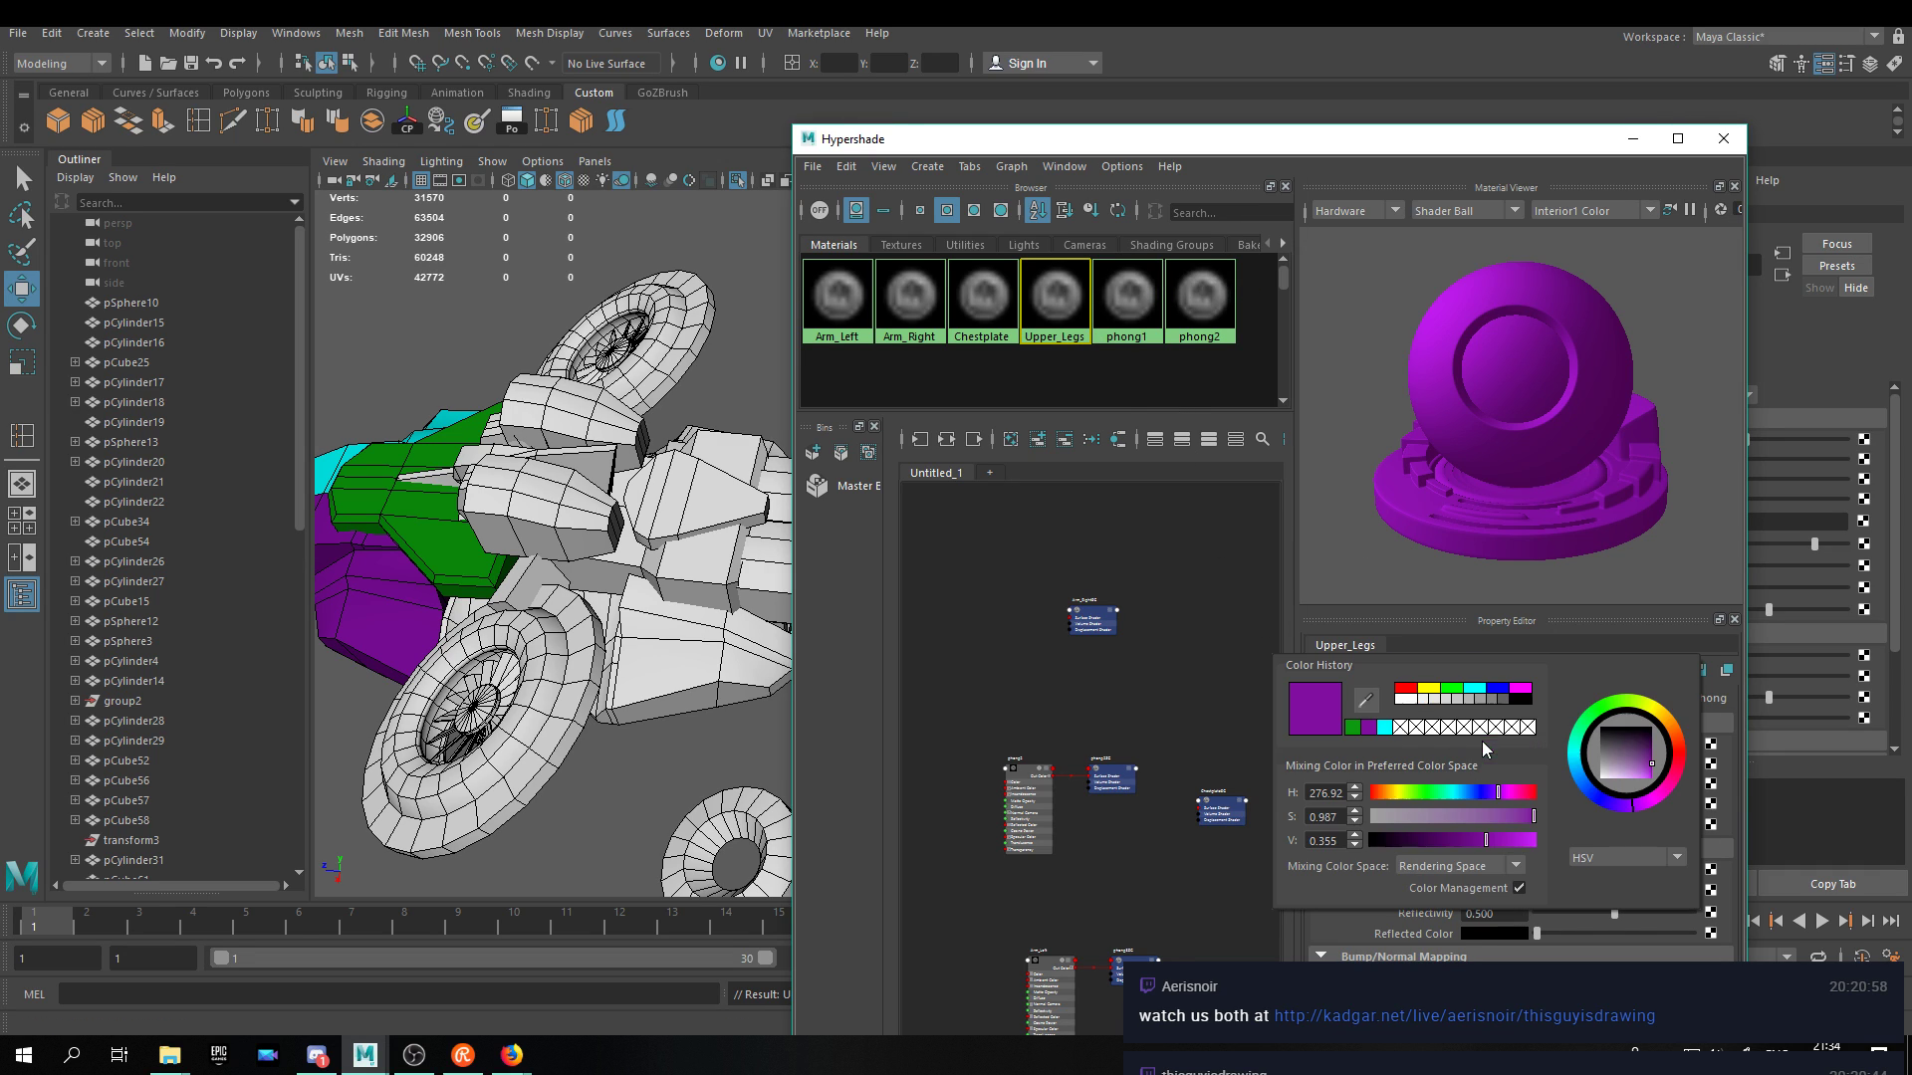
left_click(1404, 689)
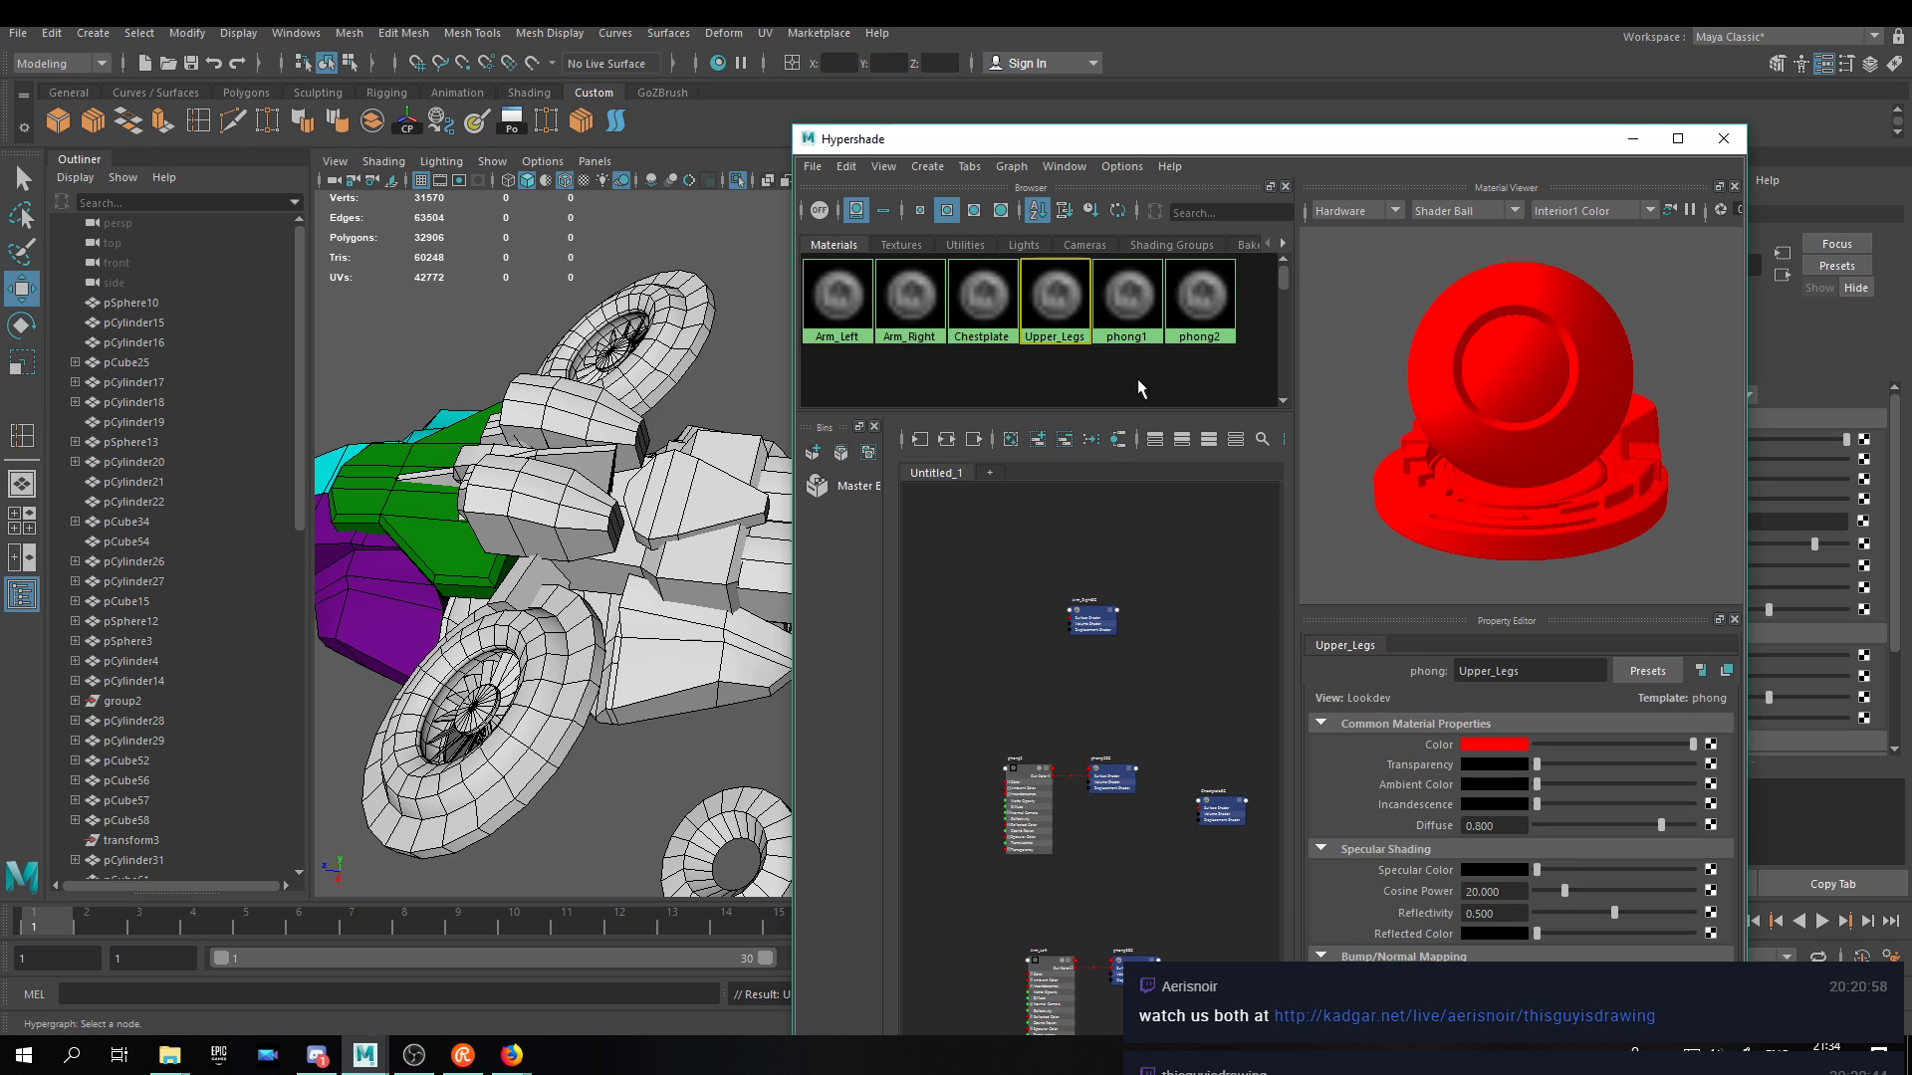
Duplicate the Upper_Legs material as LowerLegs and darken the copy's red to a value of 0.140.
left_click(1075, 336)
key("ctrl+c")
key("ctrl+v")
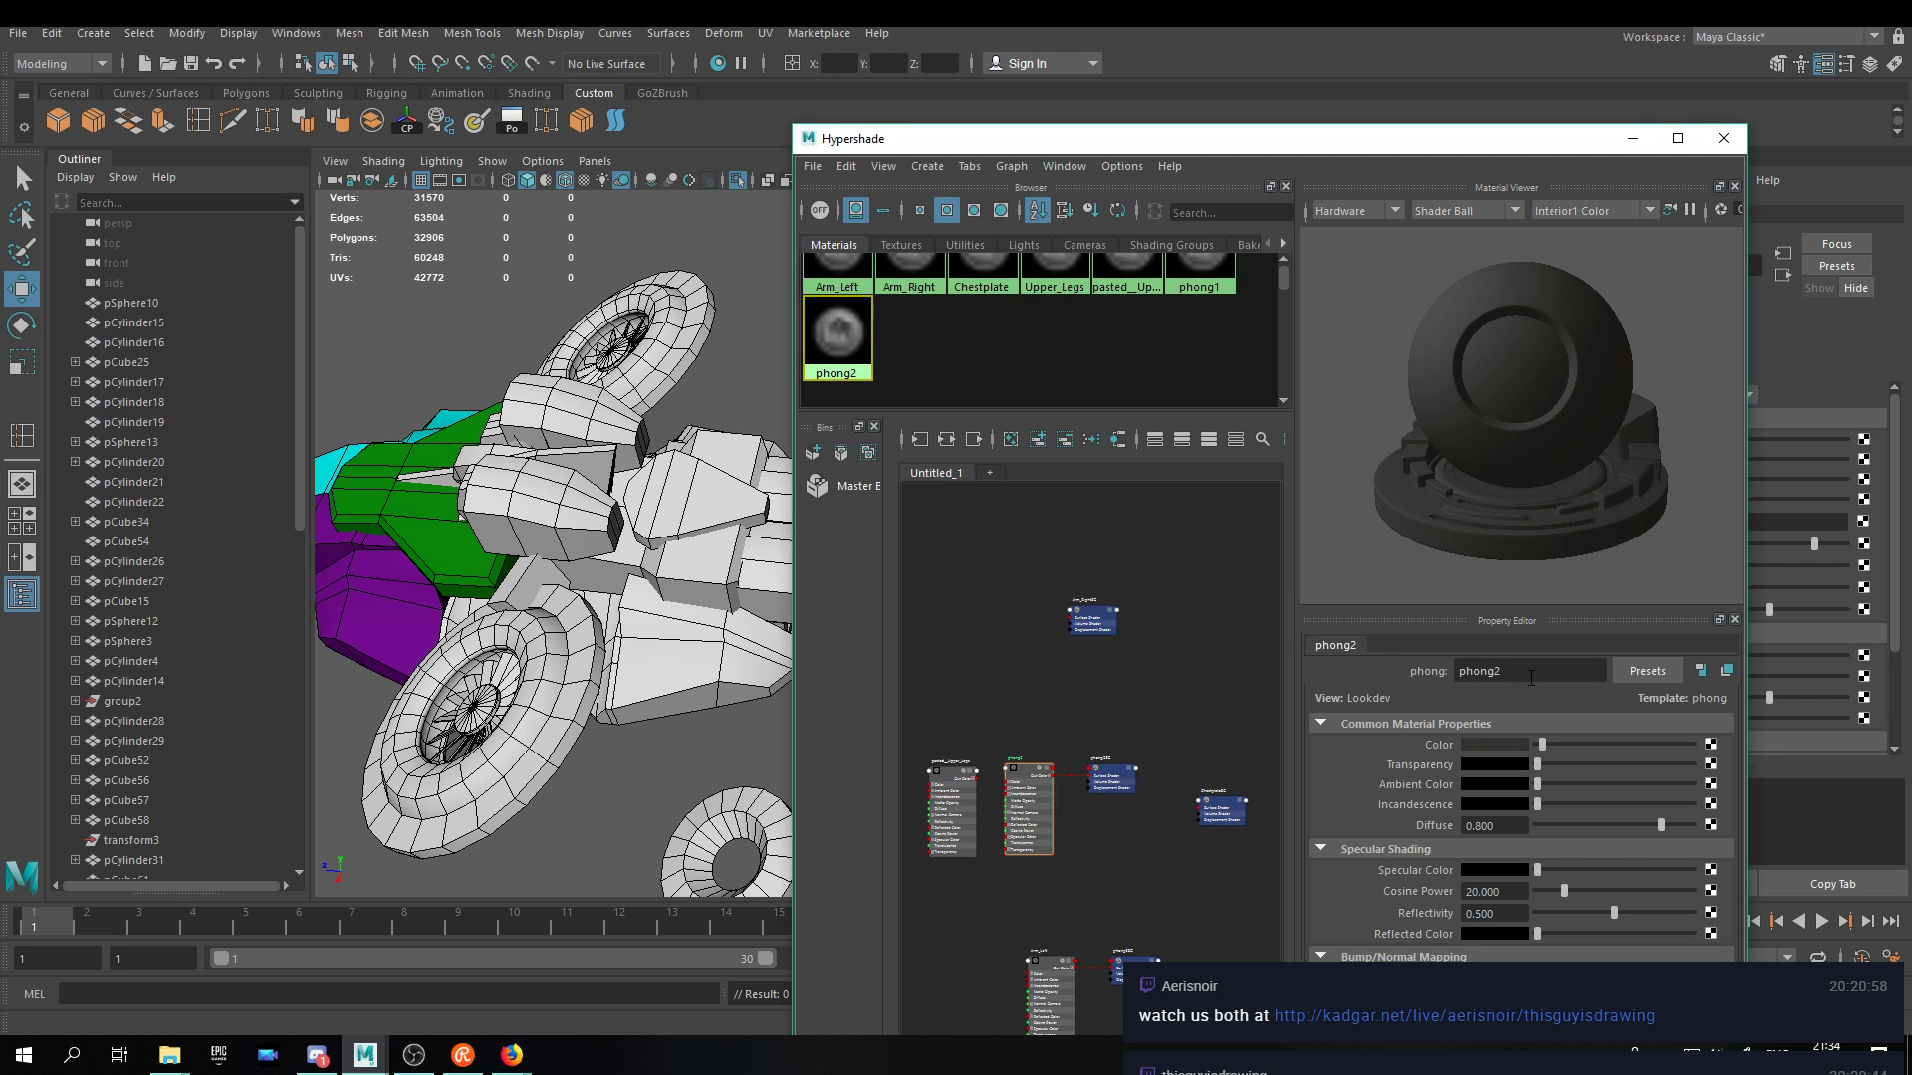
left_click(1127, 271)
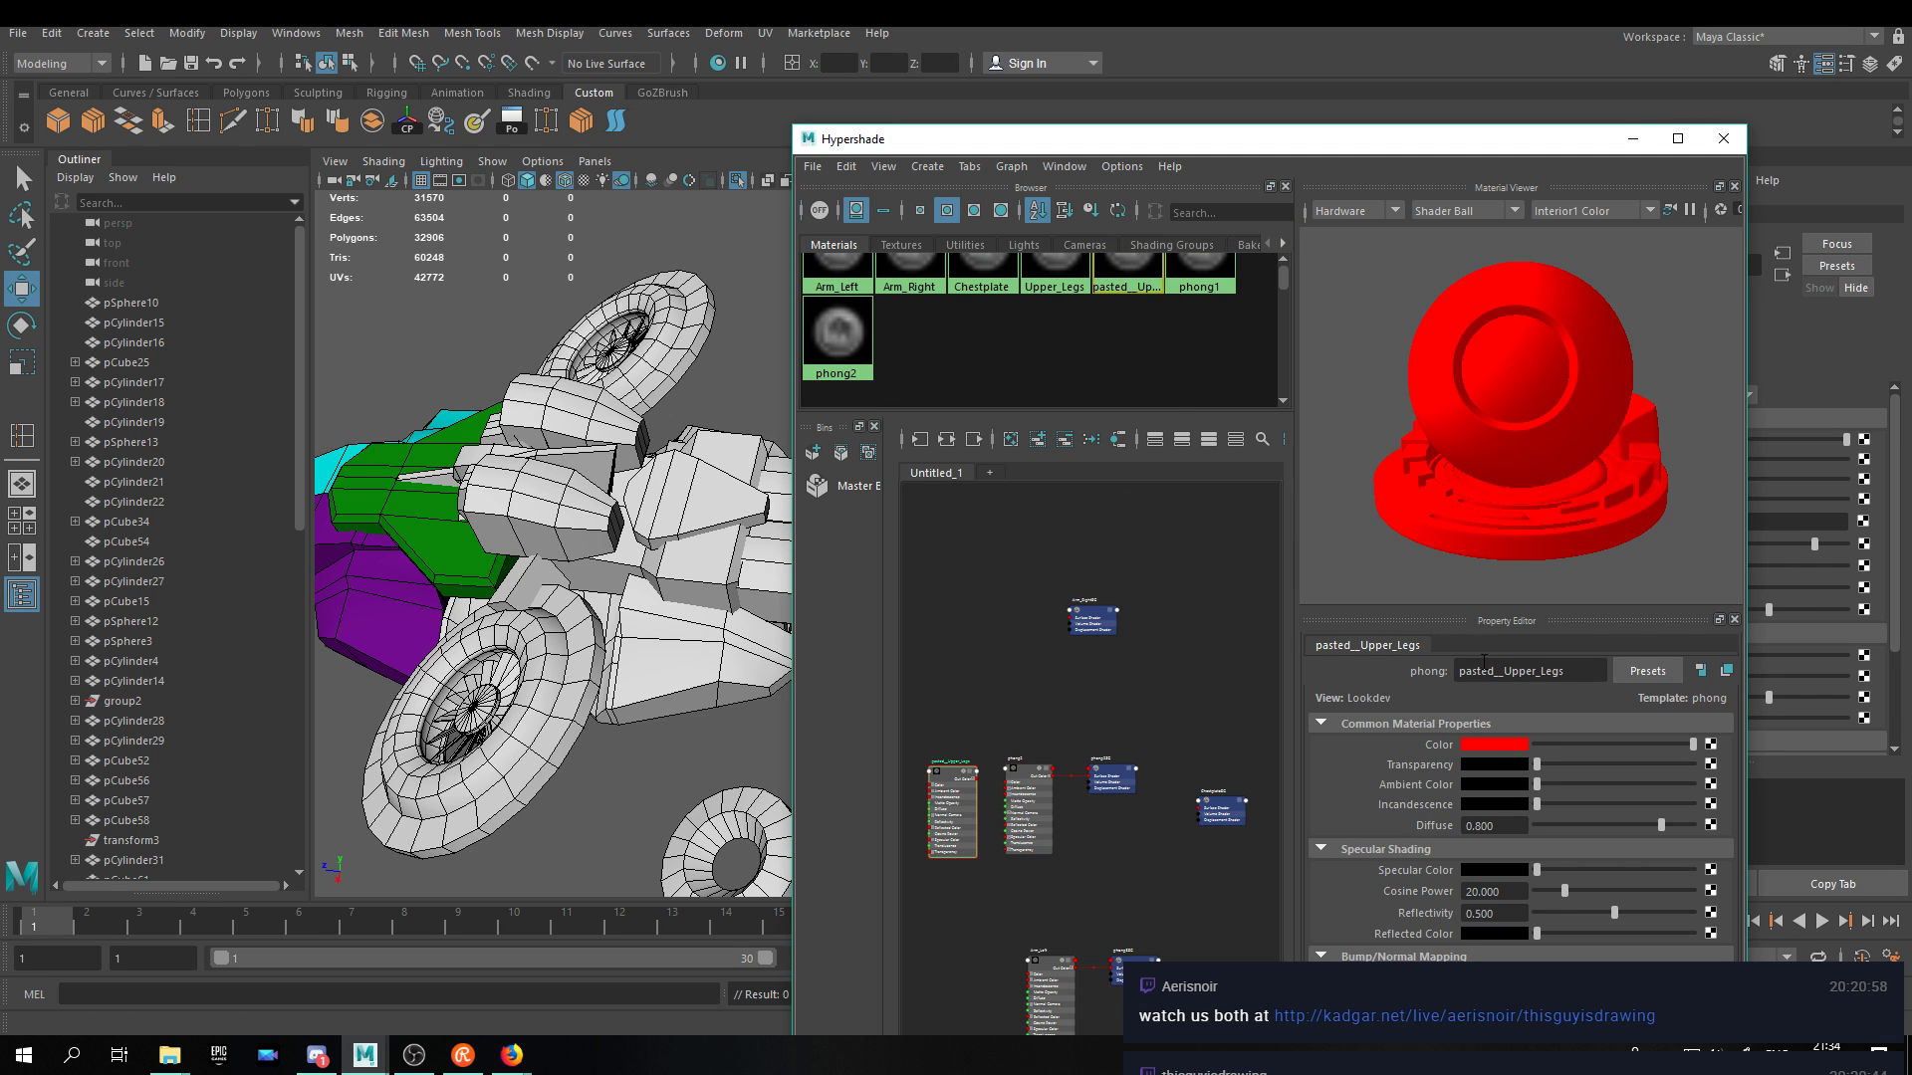
double_click(1590, 675)
type("LowerLegs")
key("Return")
left_click(1475, 744)
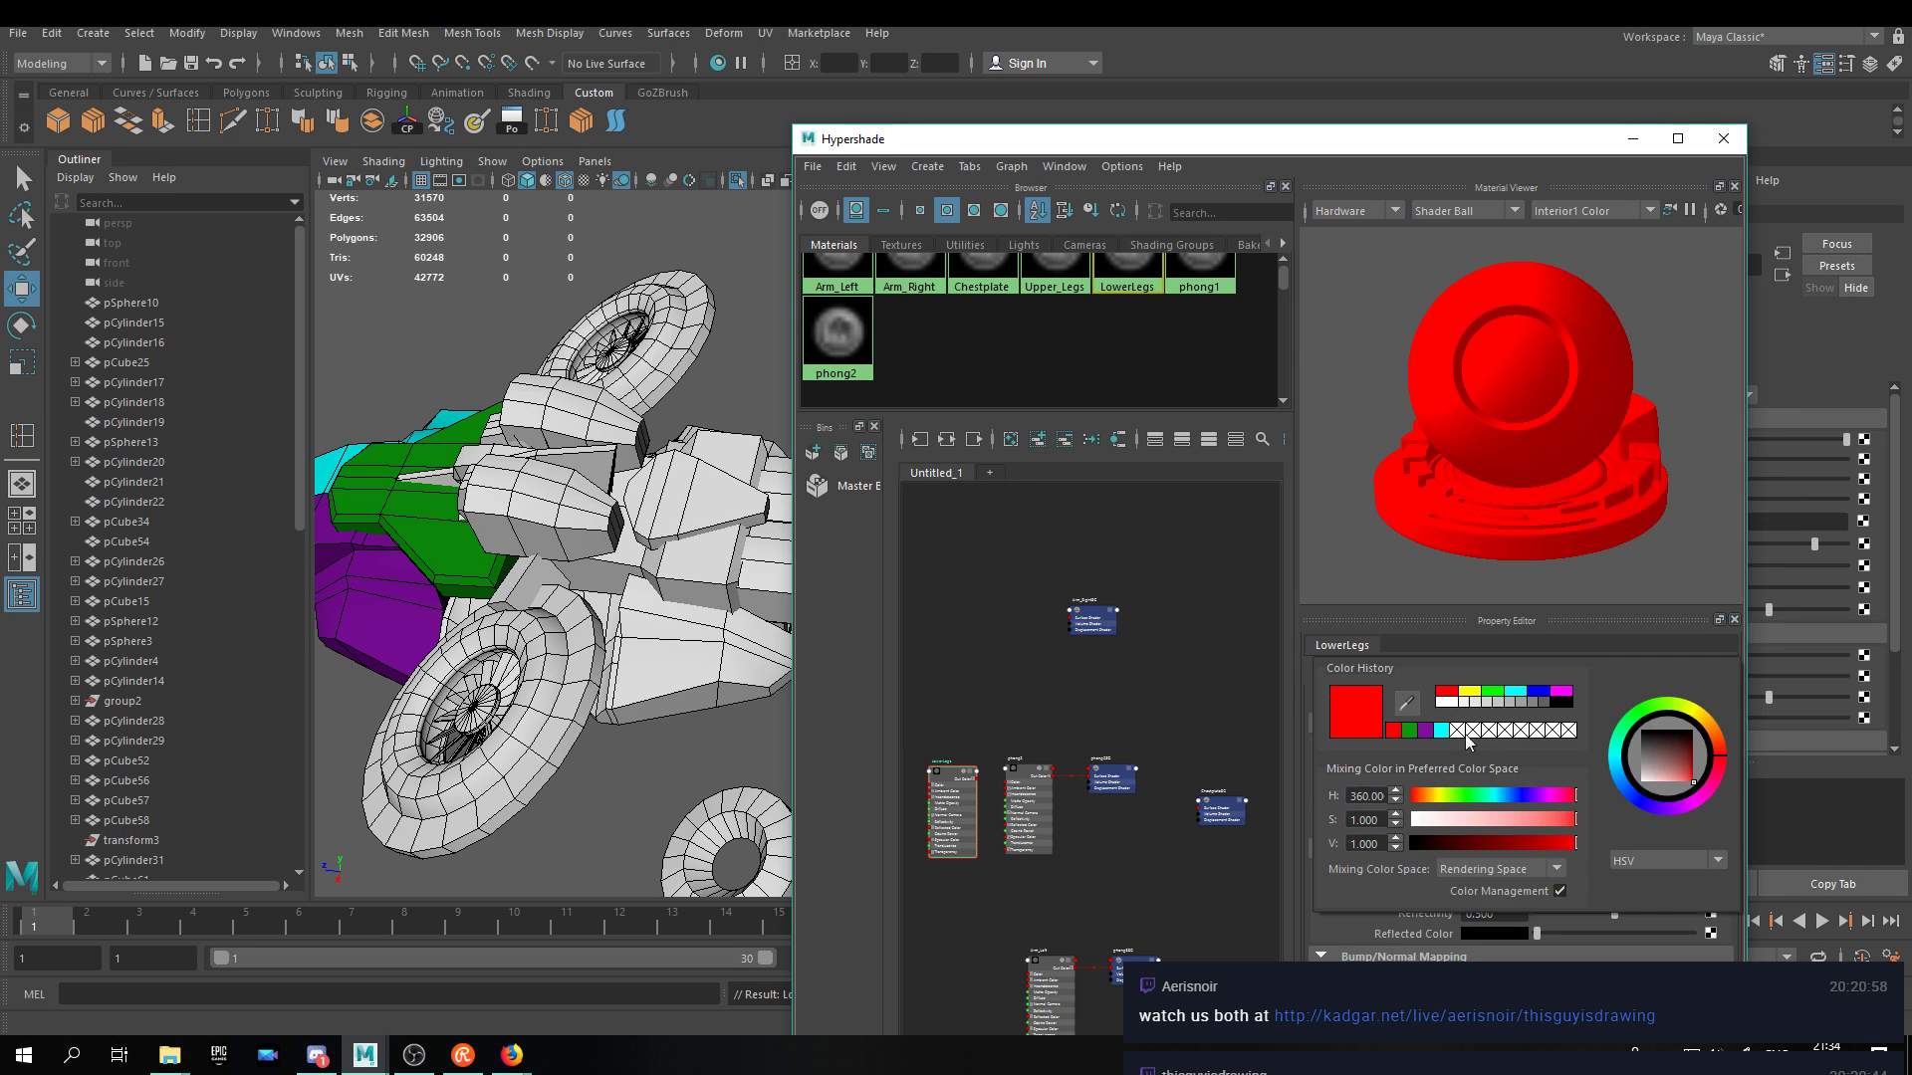
left_click_drag(1554, 848, 1485, 850)
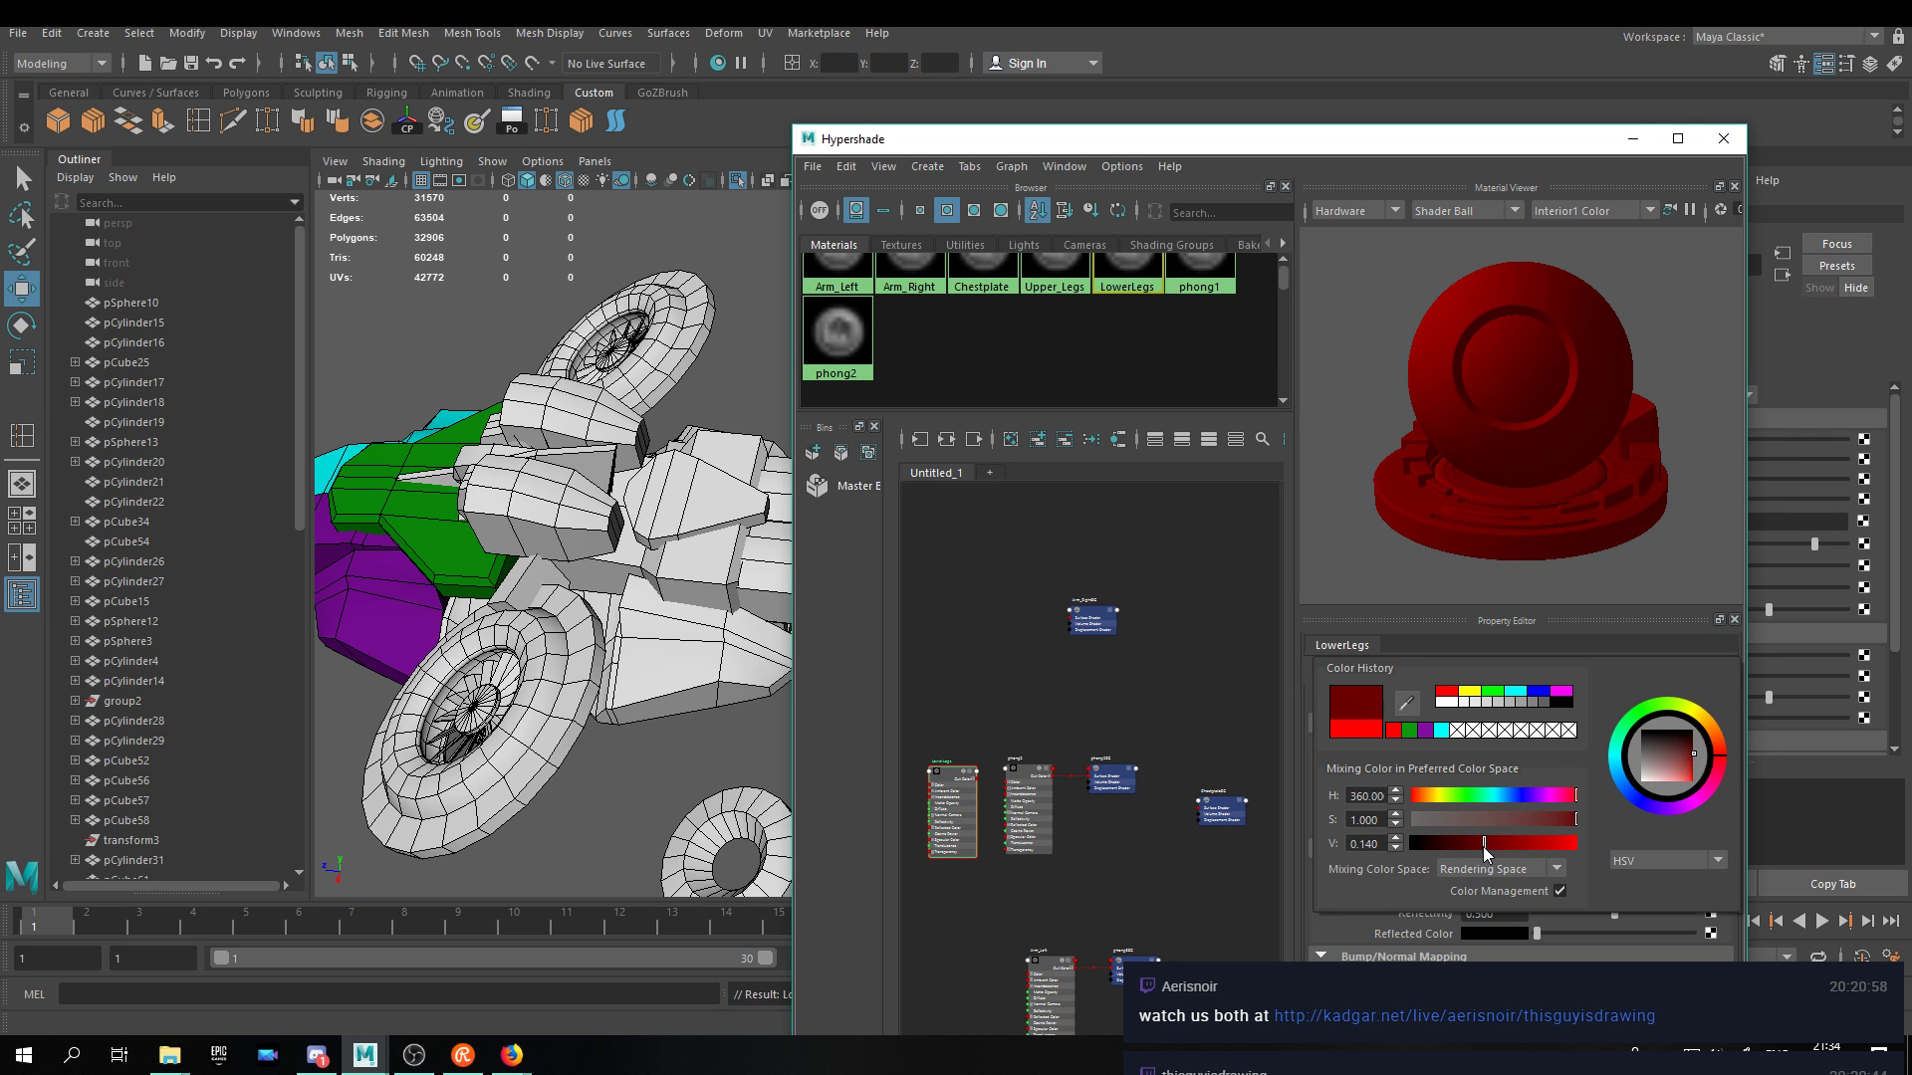
Select both tapered pods on top of the green hull plate and assign the LowerLegs material to them.
left_click(537, 513)
left_click_drag(538, 513, 553, 490, "alt")
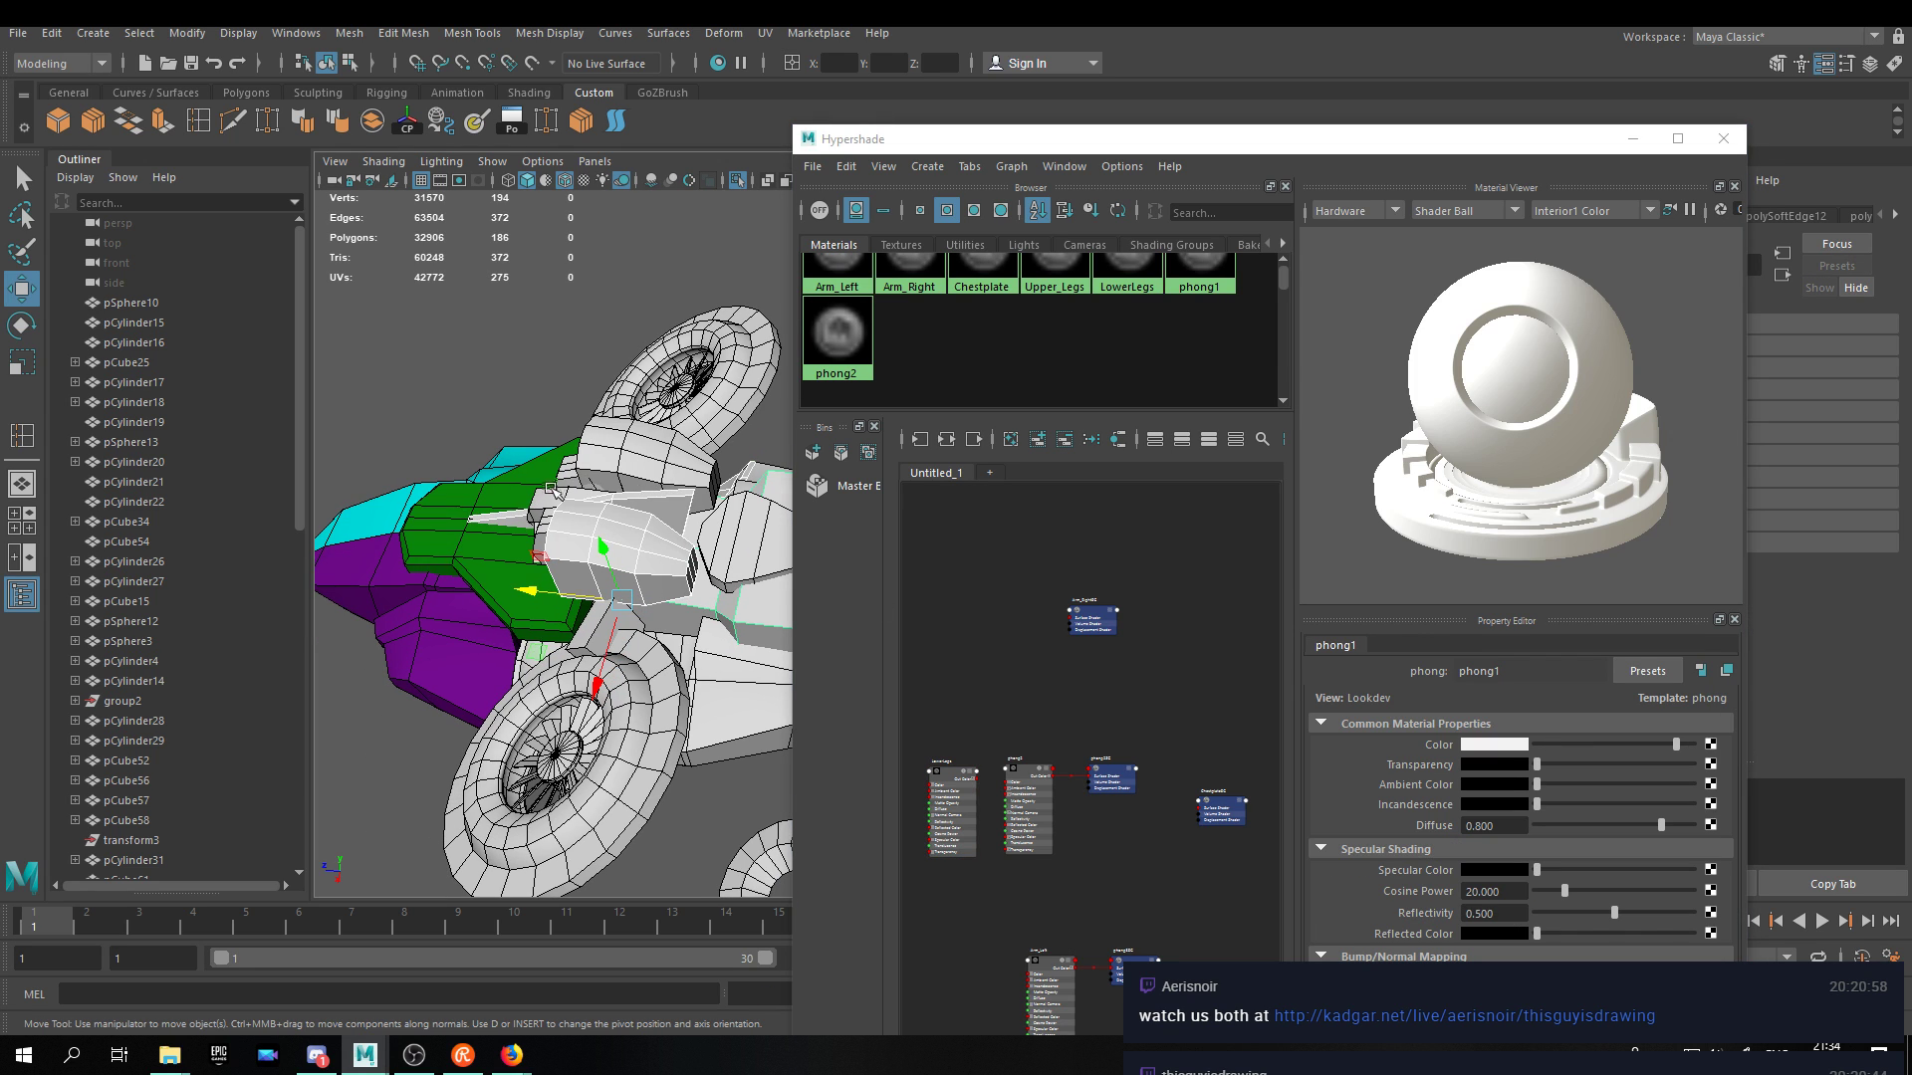
left_click_drag(645, 545, 592, 437, "alt")
left_click(593, 436)
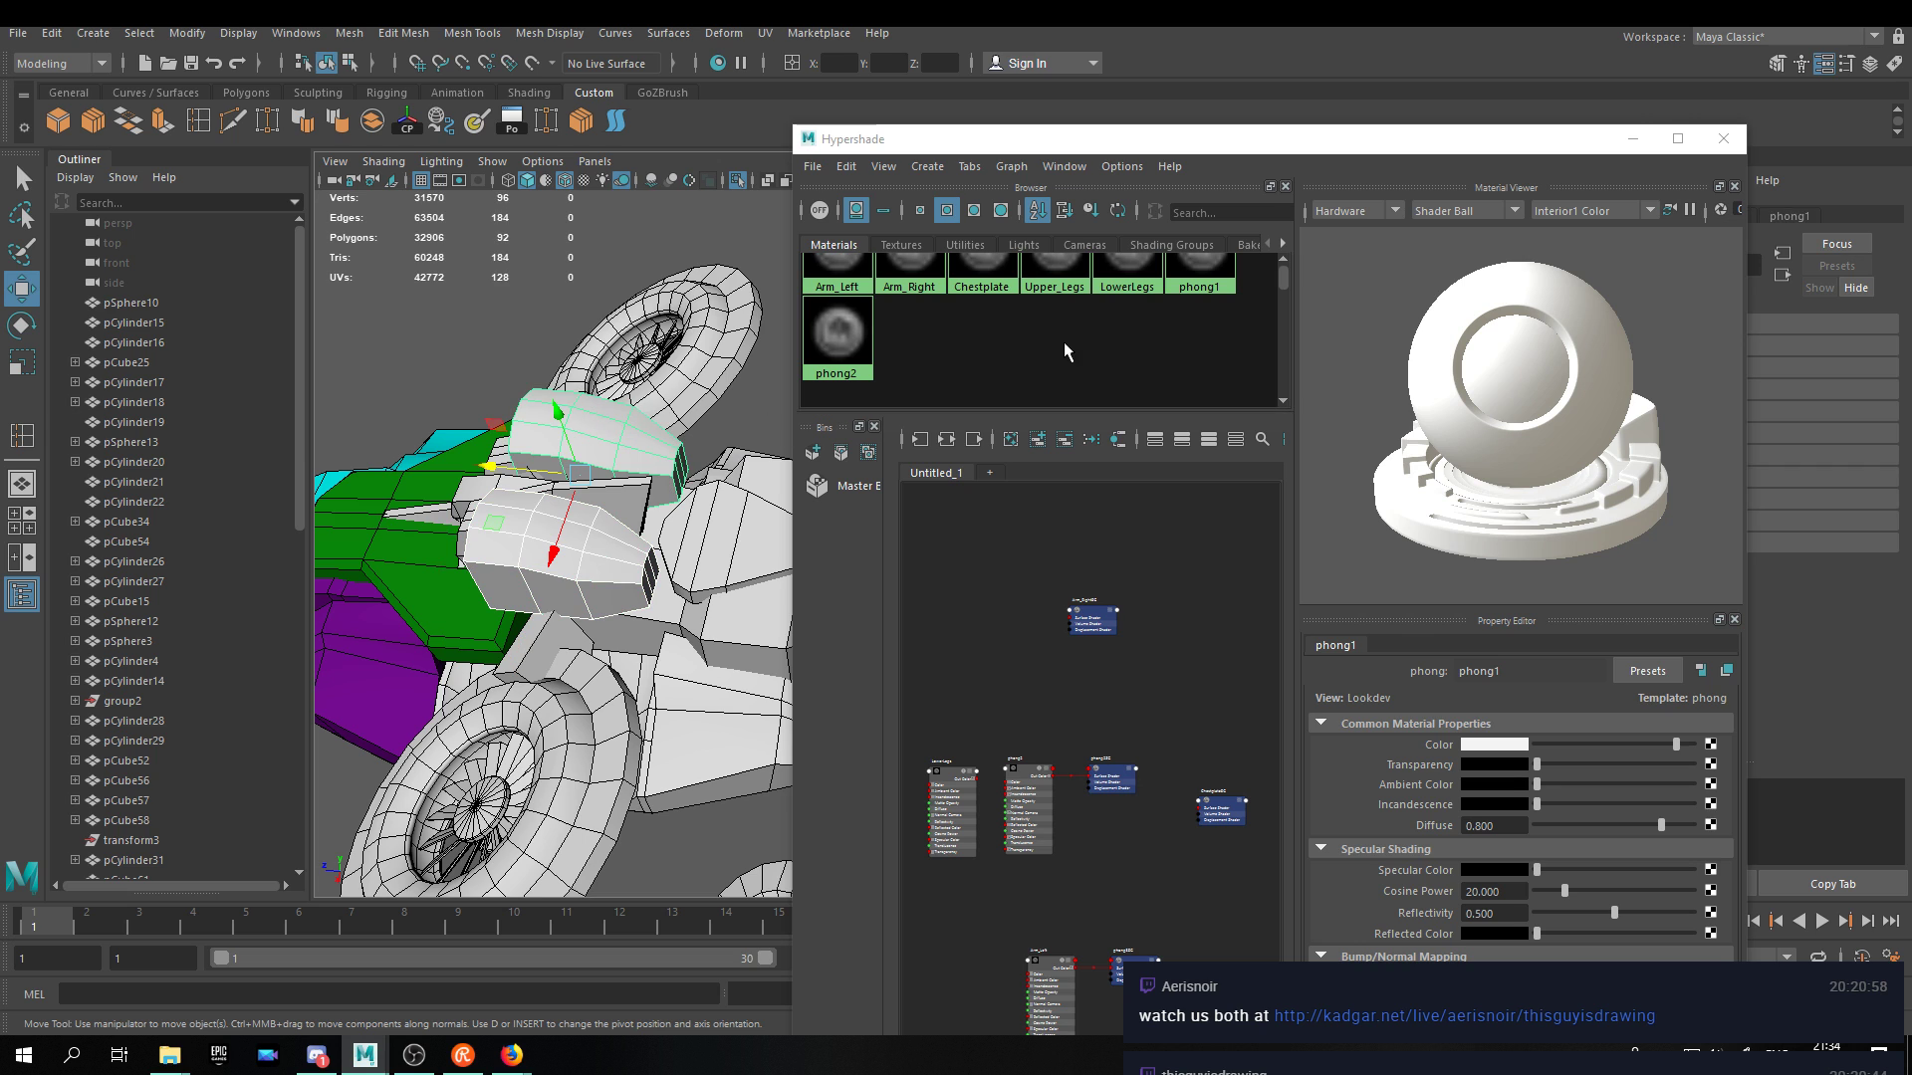
right_click(1076, 286)
left_click(1095, 363)
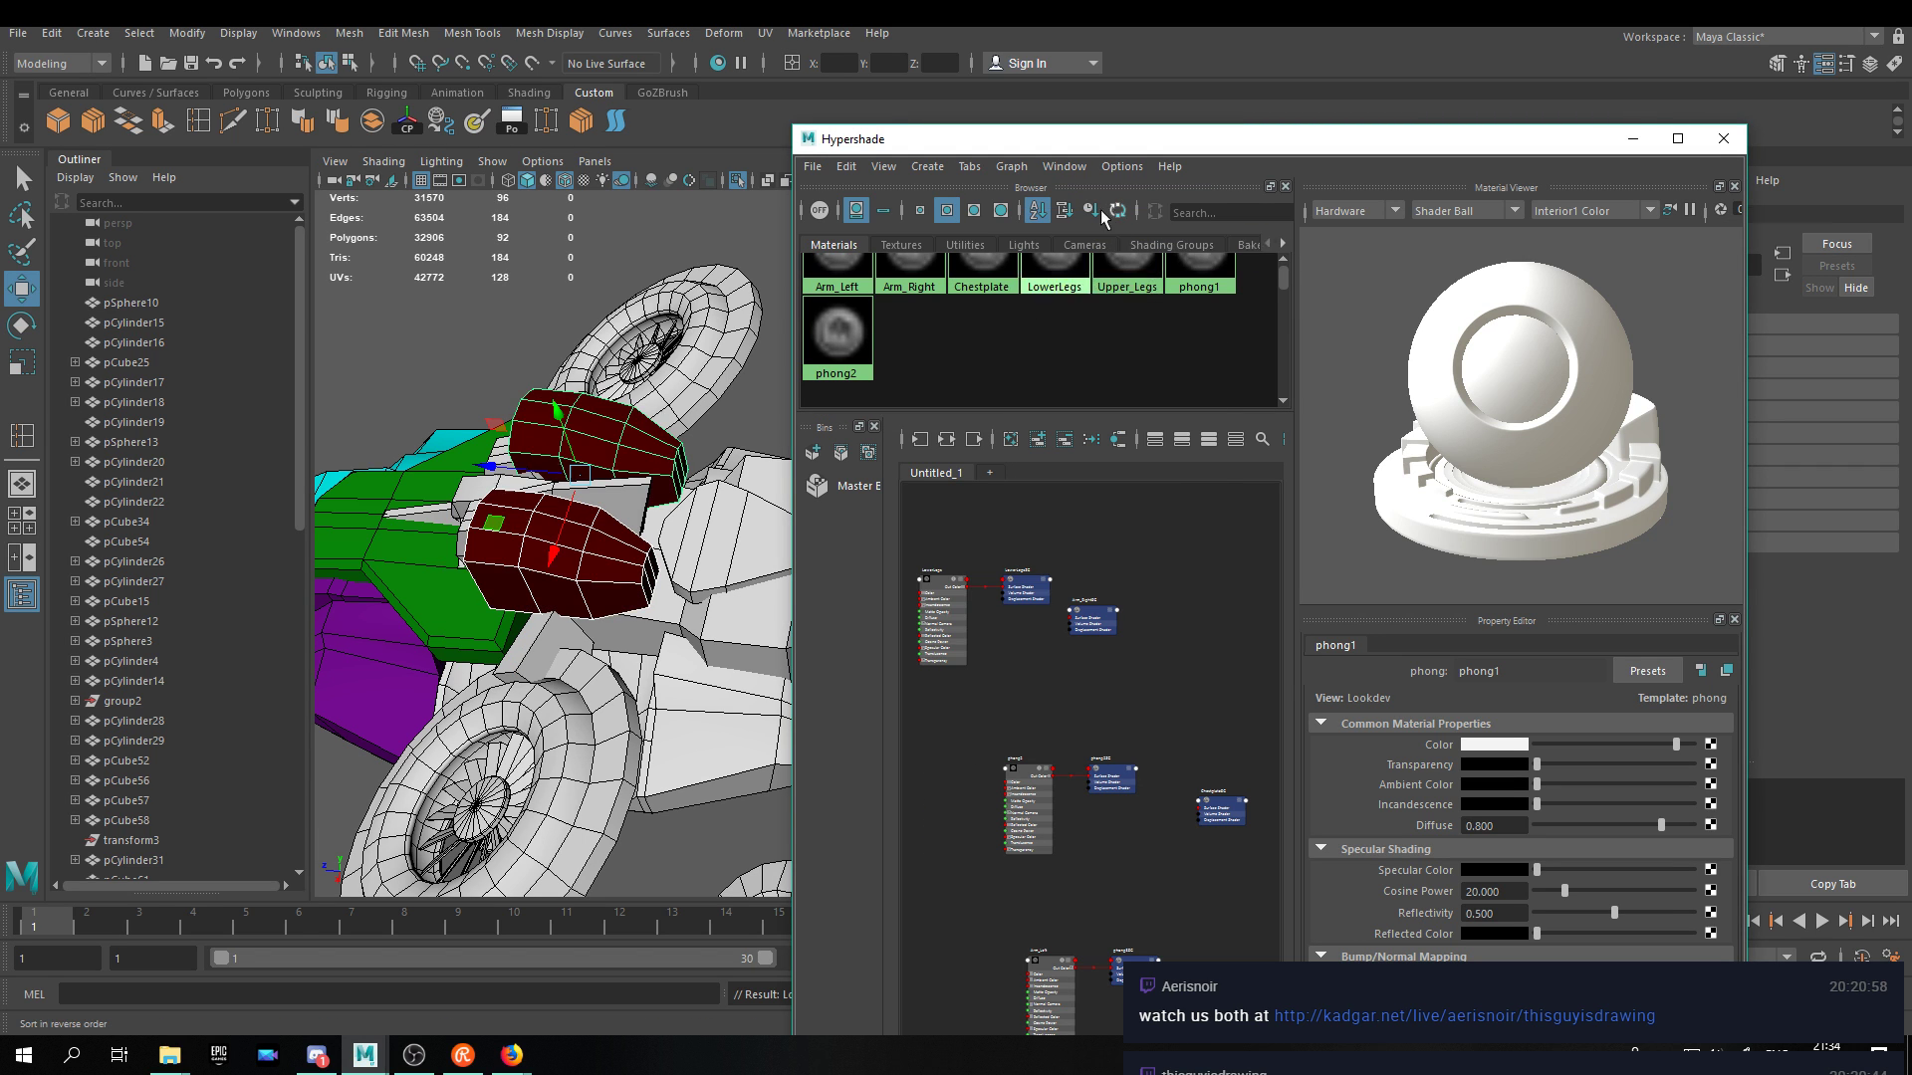
Select both grey blocks at the rear of the hull and assign the LowerLegs material to them.
left_click_drag(680, 525, 593, 612, "alt")
left_click(592, 619)
left_click(697, 627, "shift")
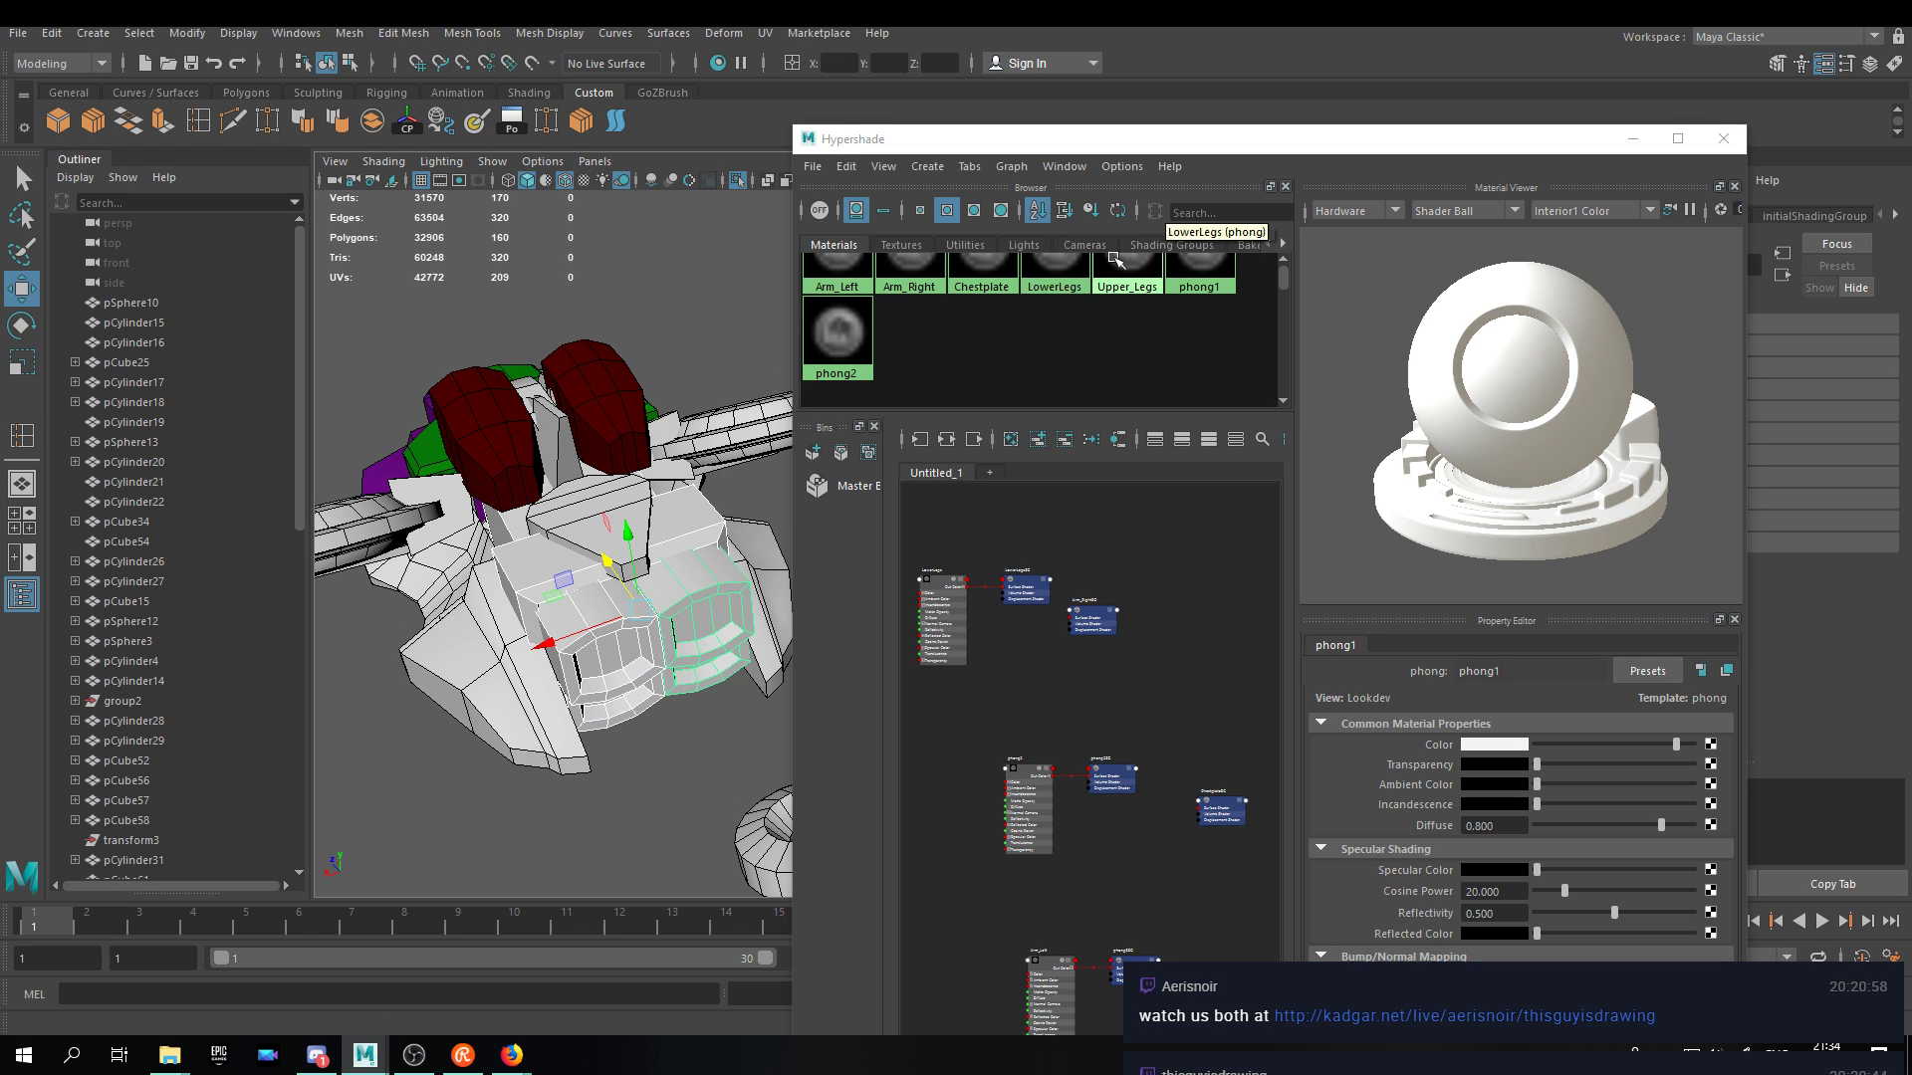
right_click_drag(1064, 277, 1062, 221)
left_click(687, 353)
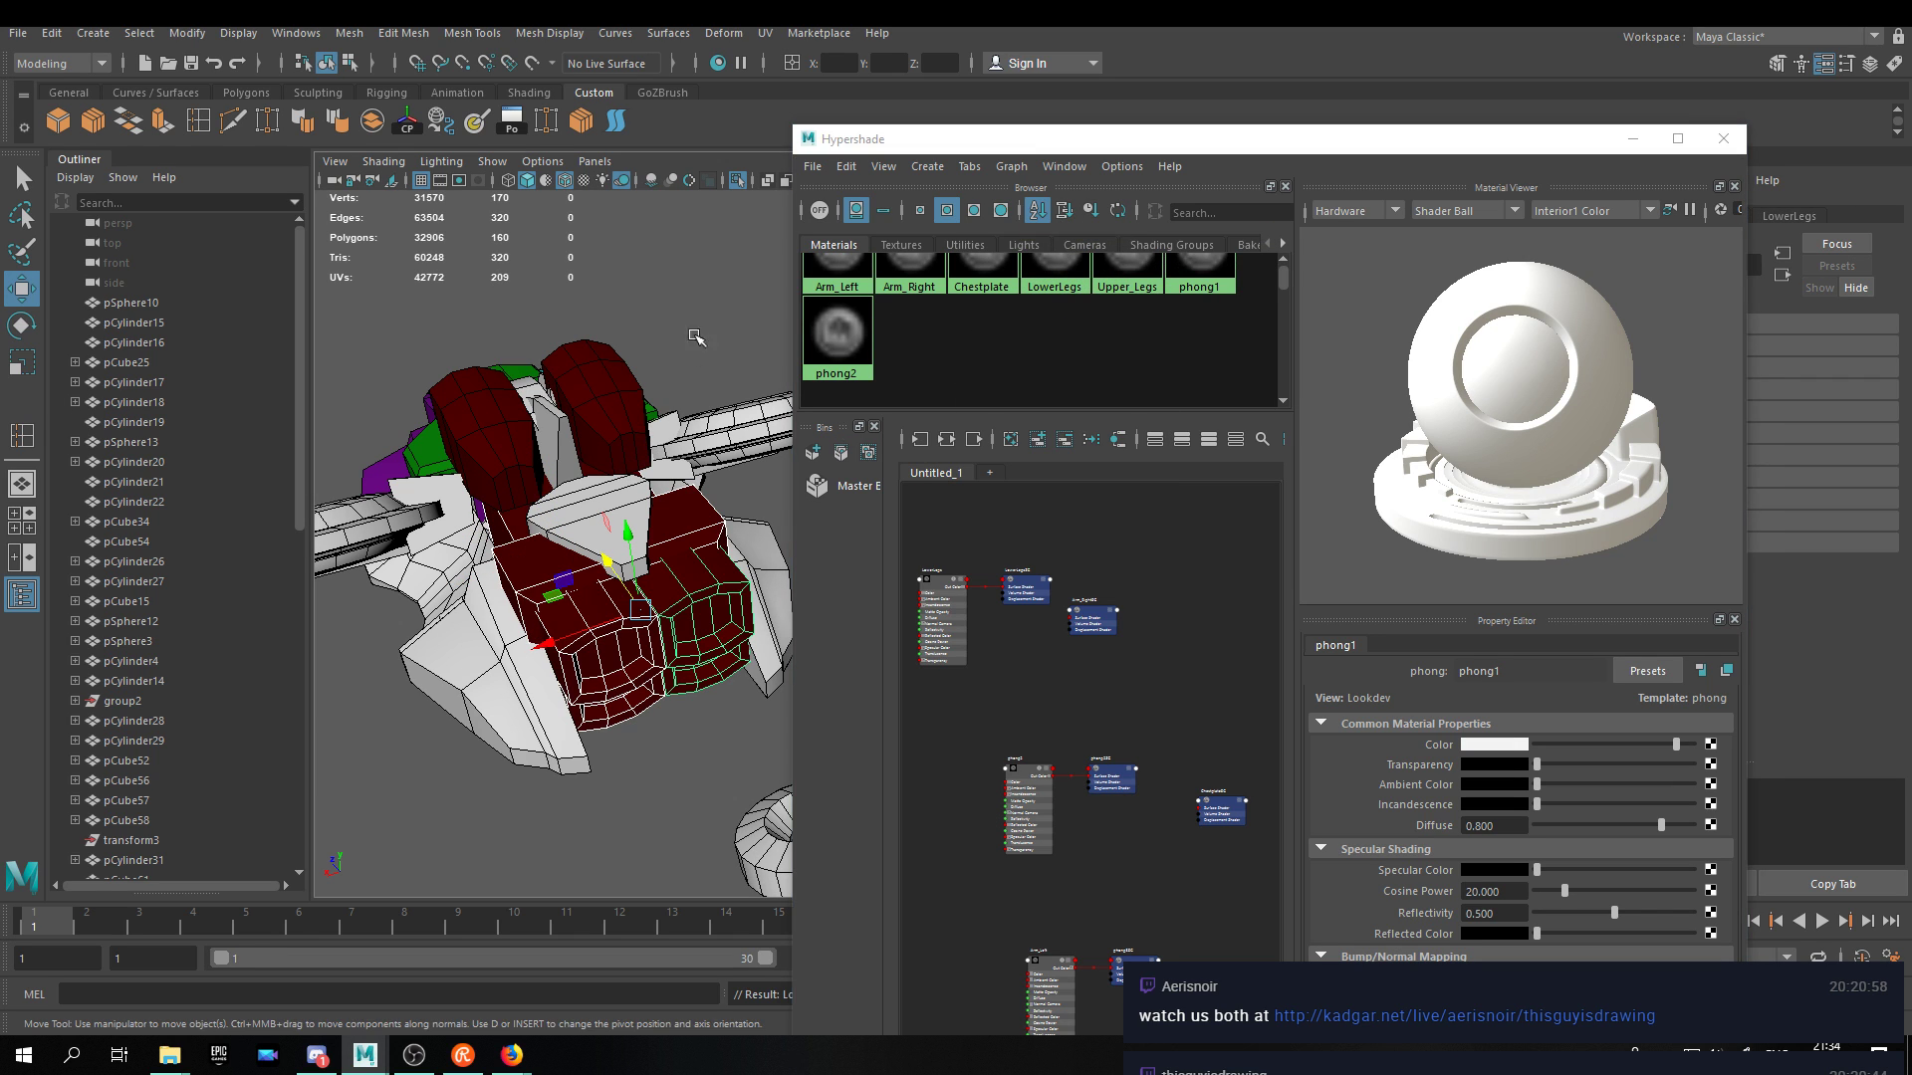
Assign the Upper_Legs material to the paired rear blocks behind the dark red pods.
left_click_drag(625, 371, 598, 448, "alt")
left_click(687, 717)
right_click_drag(1122, 269, 1133, 219)
left_click(619, 328)
left_click_drag(618, 329, 634, 259, "alt")
Examine the remaining grey wedge and side plates around the red rear blocks from above, the side and below.
left_click_drag(614, 363, 504, 428, "alt")
left_click_drag(518, 498, 747, 488, "alt")
middle_click_drag(747, 488, 439, 468, "alt")
left_click_drag(439, 468, 475, 456, "alt")
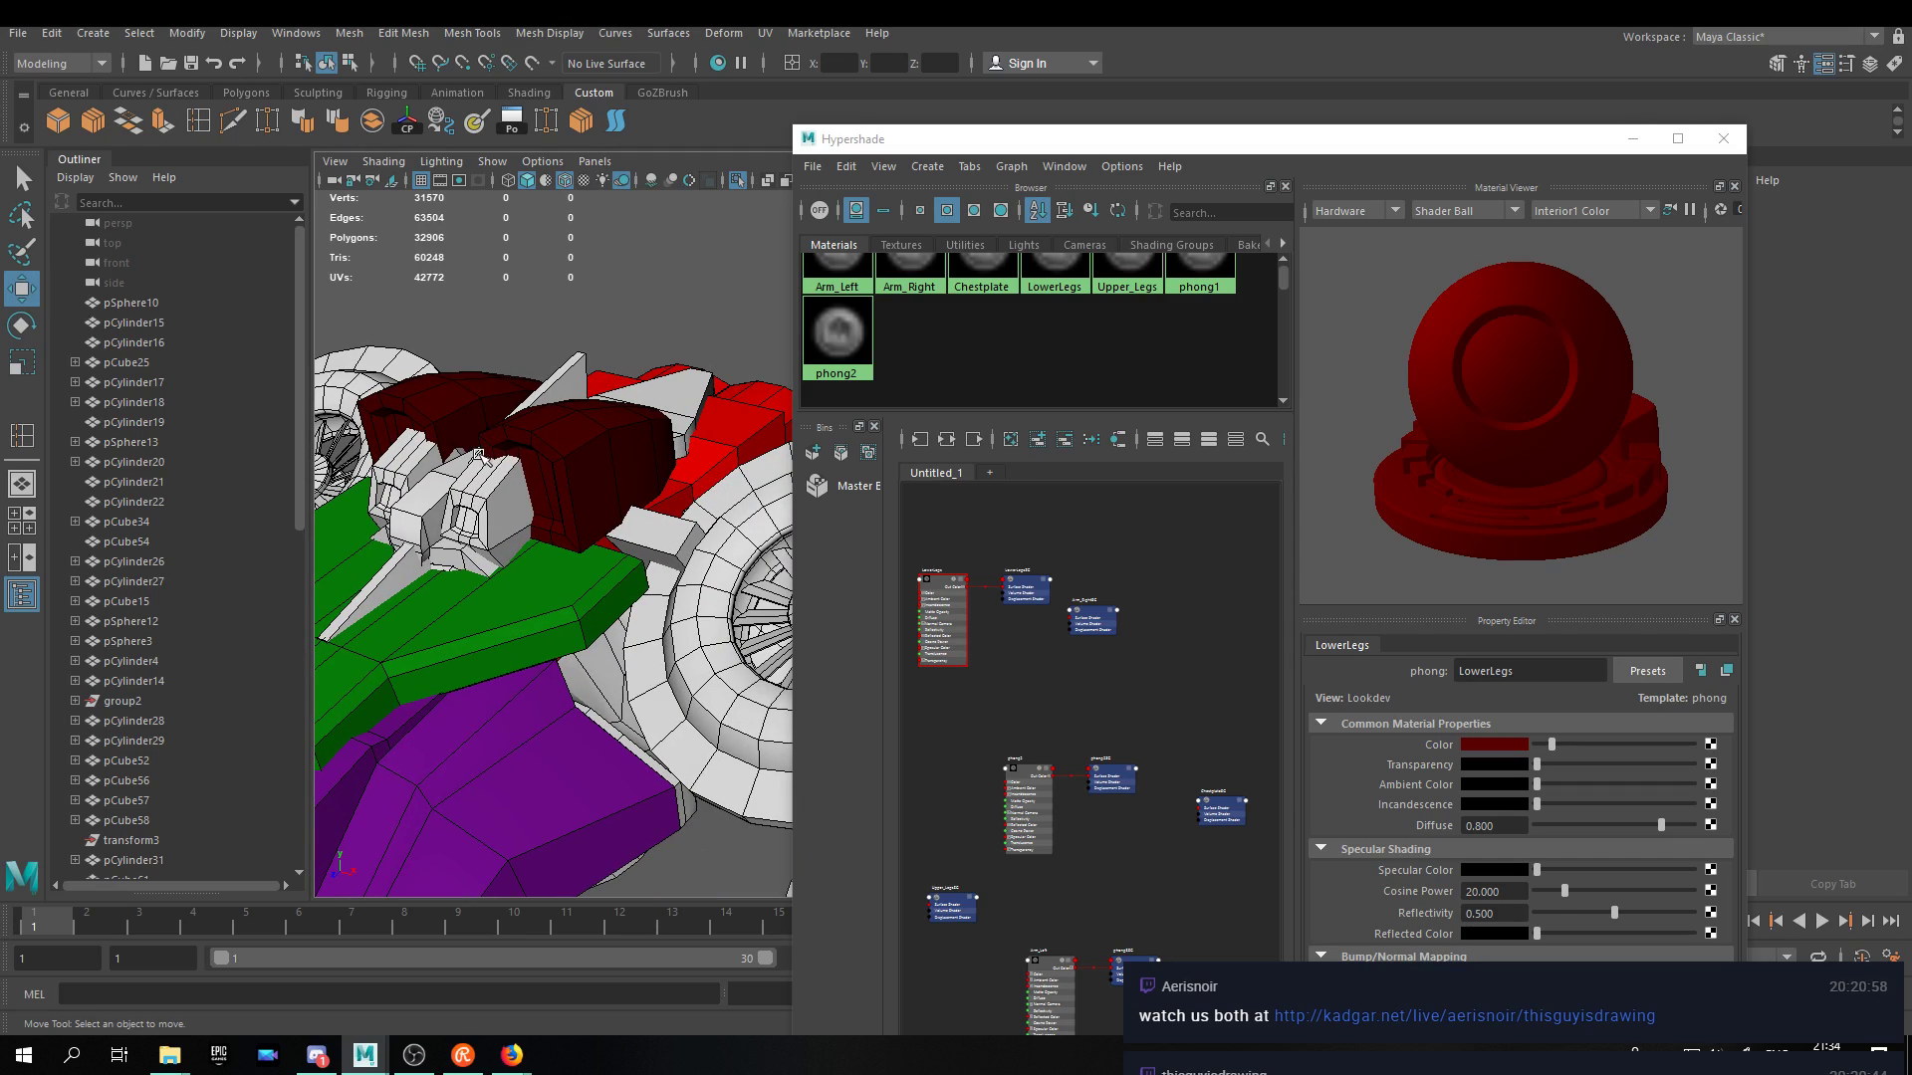
mouse_move(659, 462)
left_mouse_down("alt")
mouse_move(685, 456)
mouse_move(642, 458)
mouse_move(627, 478)
mouse_move(647, 493)
left_mouse_up("alt")
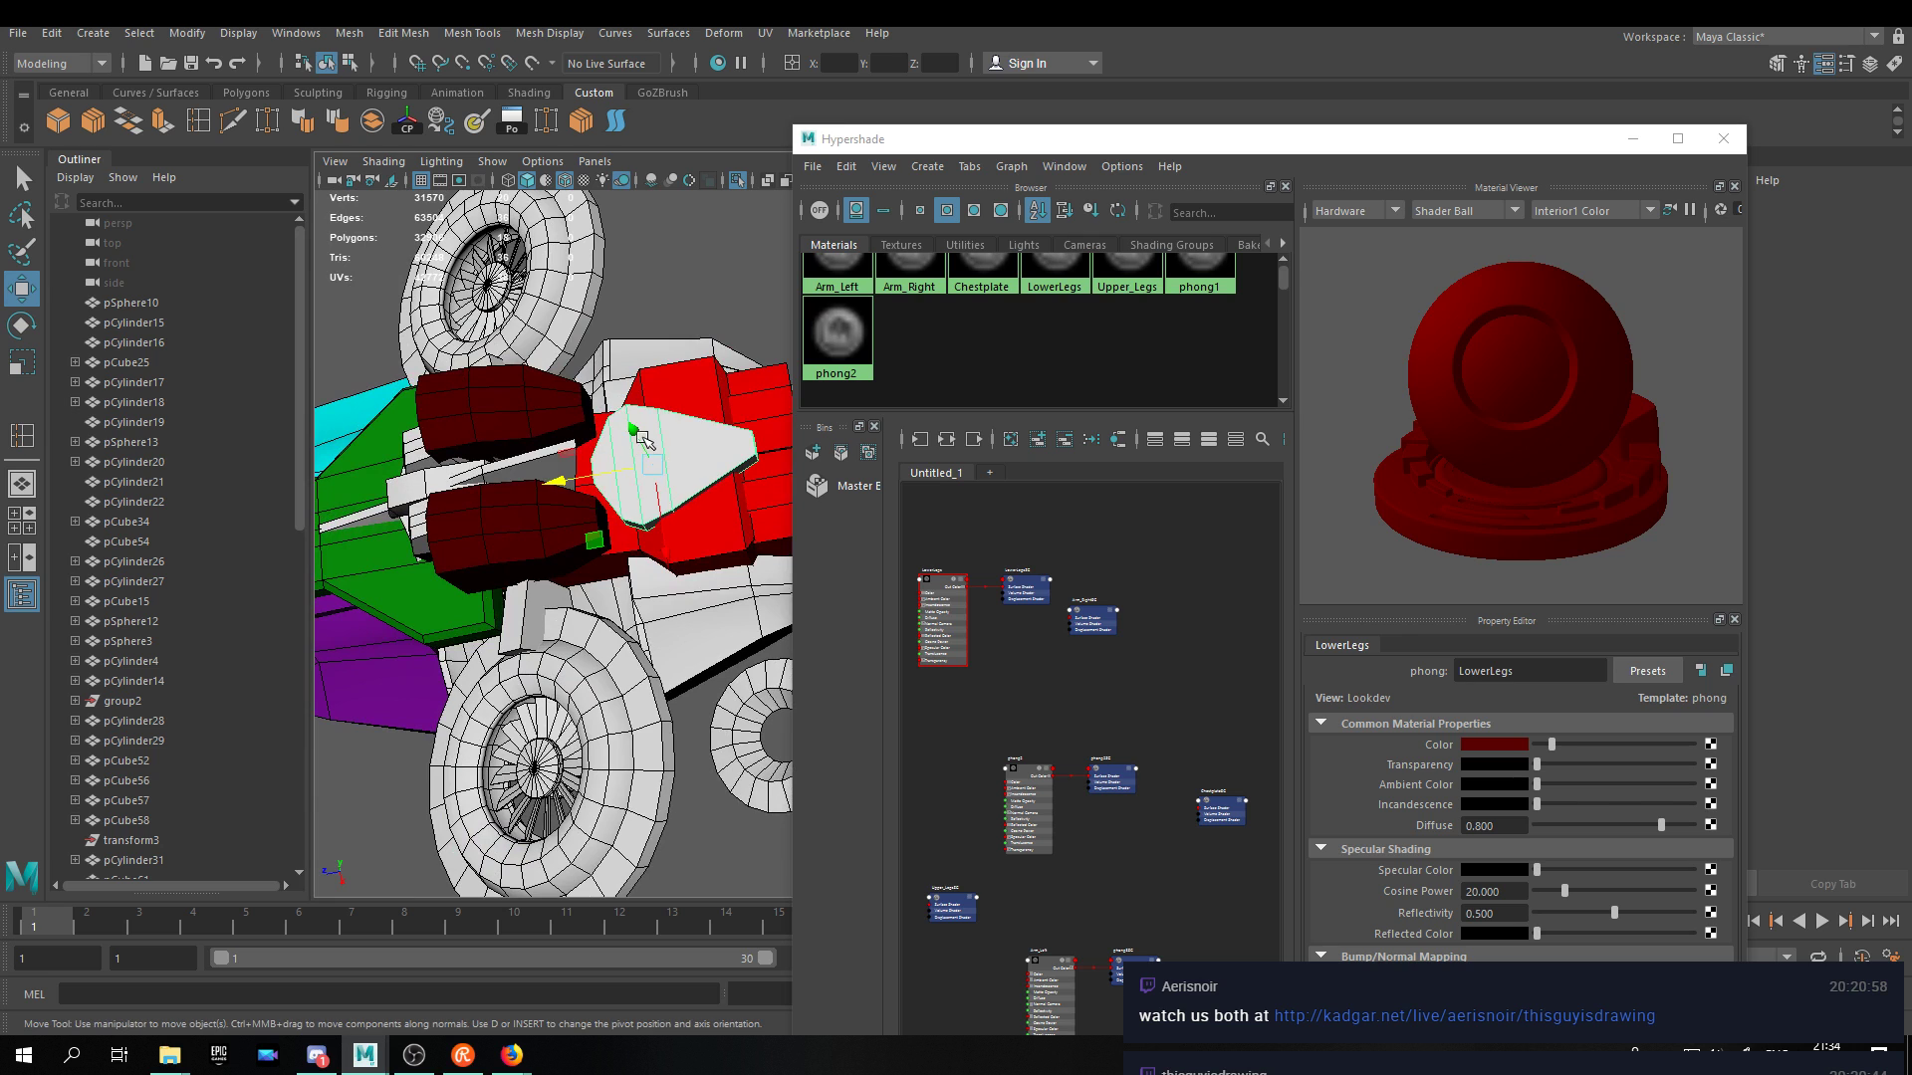
left_click(652, 495)
left_click_drag(724, 627, 623, 578, "alt")
left_click(660, 604, "shift")
middle_click_drag(660, 604, 654, 443, "alt")
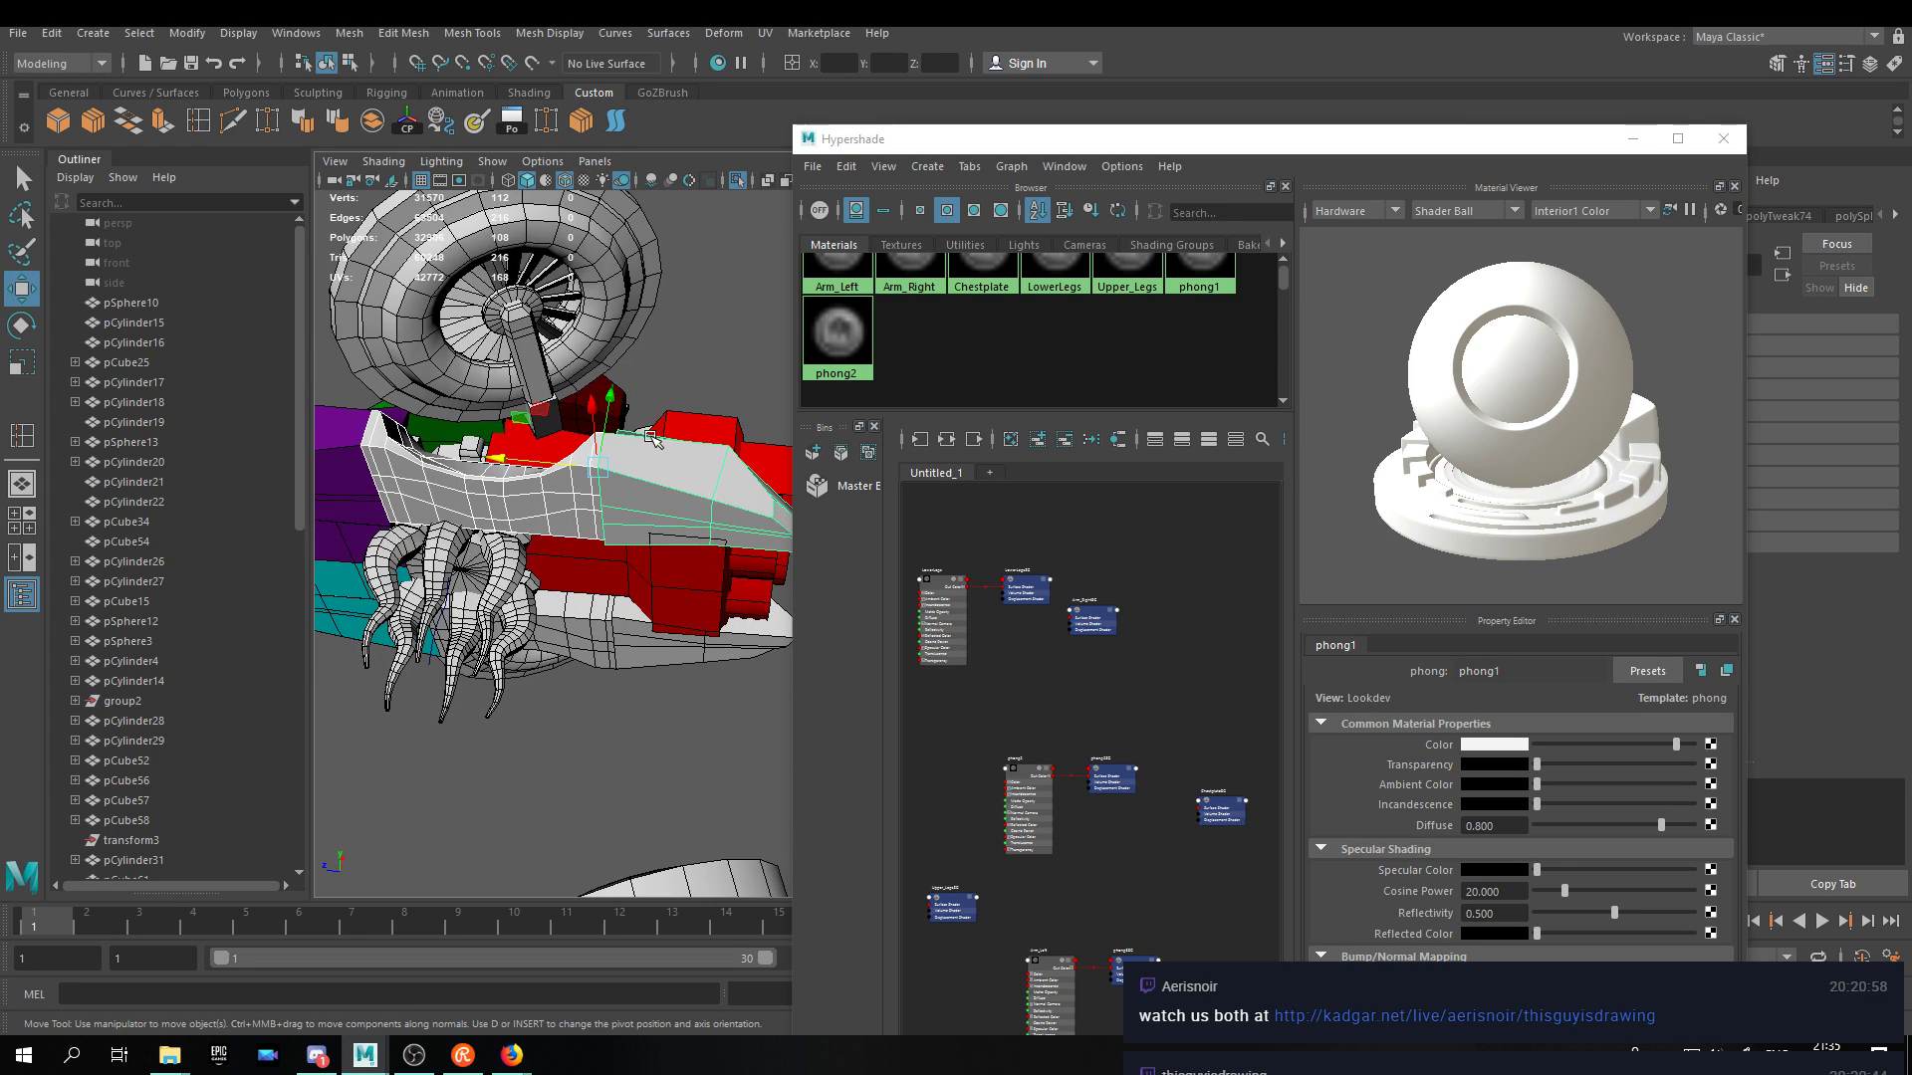
left_click_drag(614, 493, 692, 413, "alt")
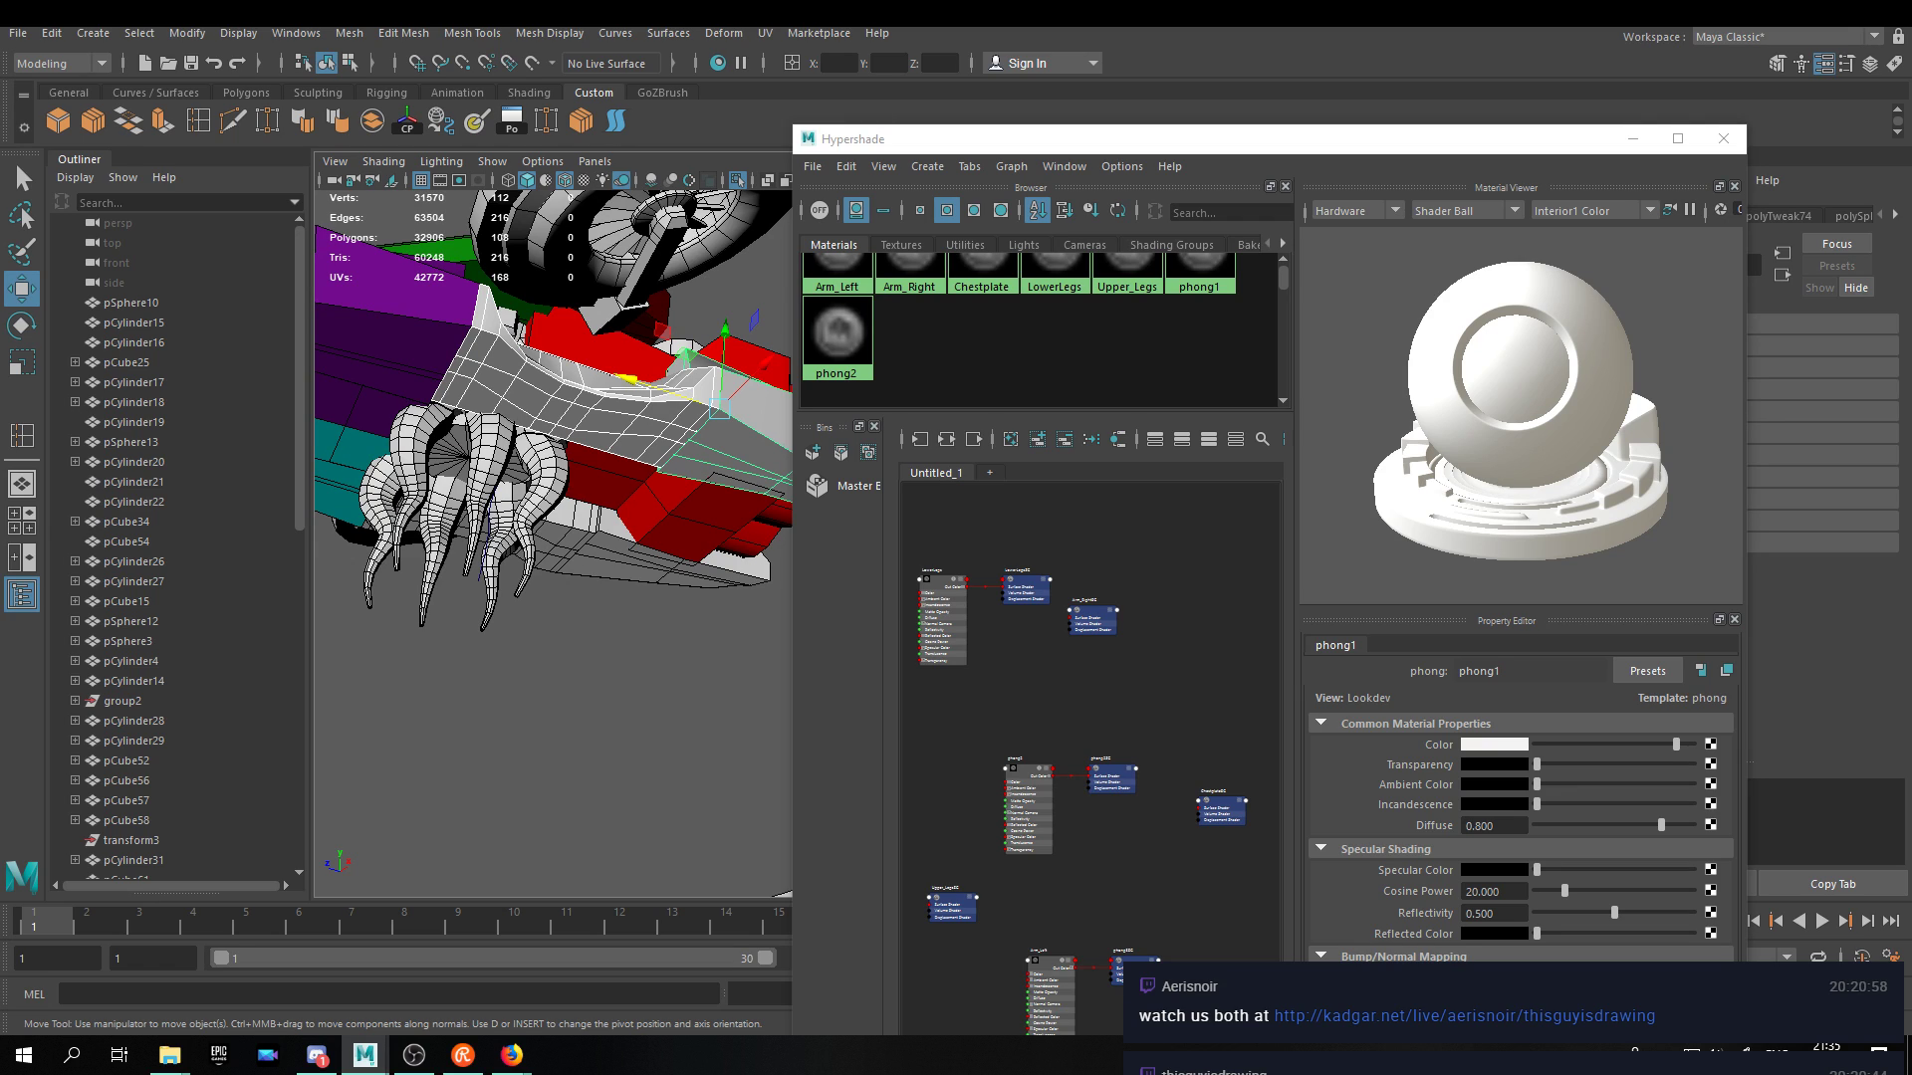
key("alt+Tab")
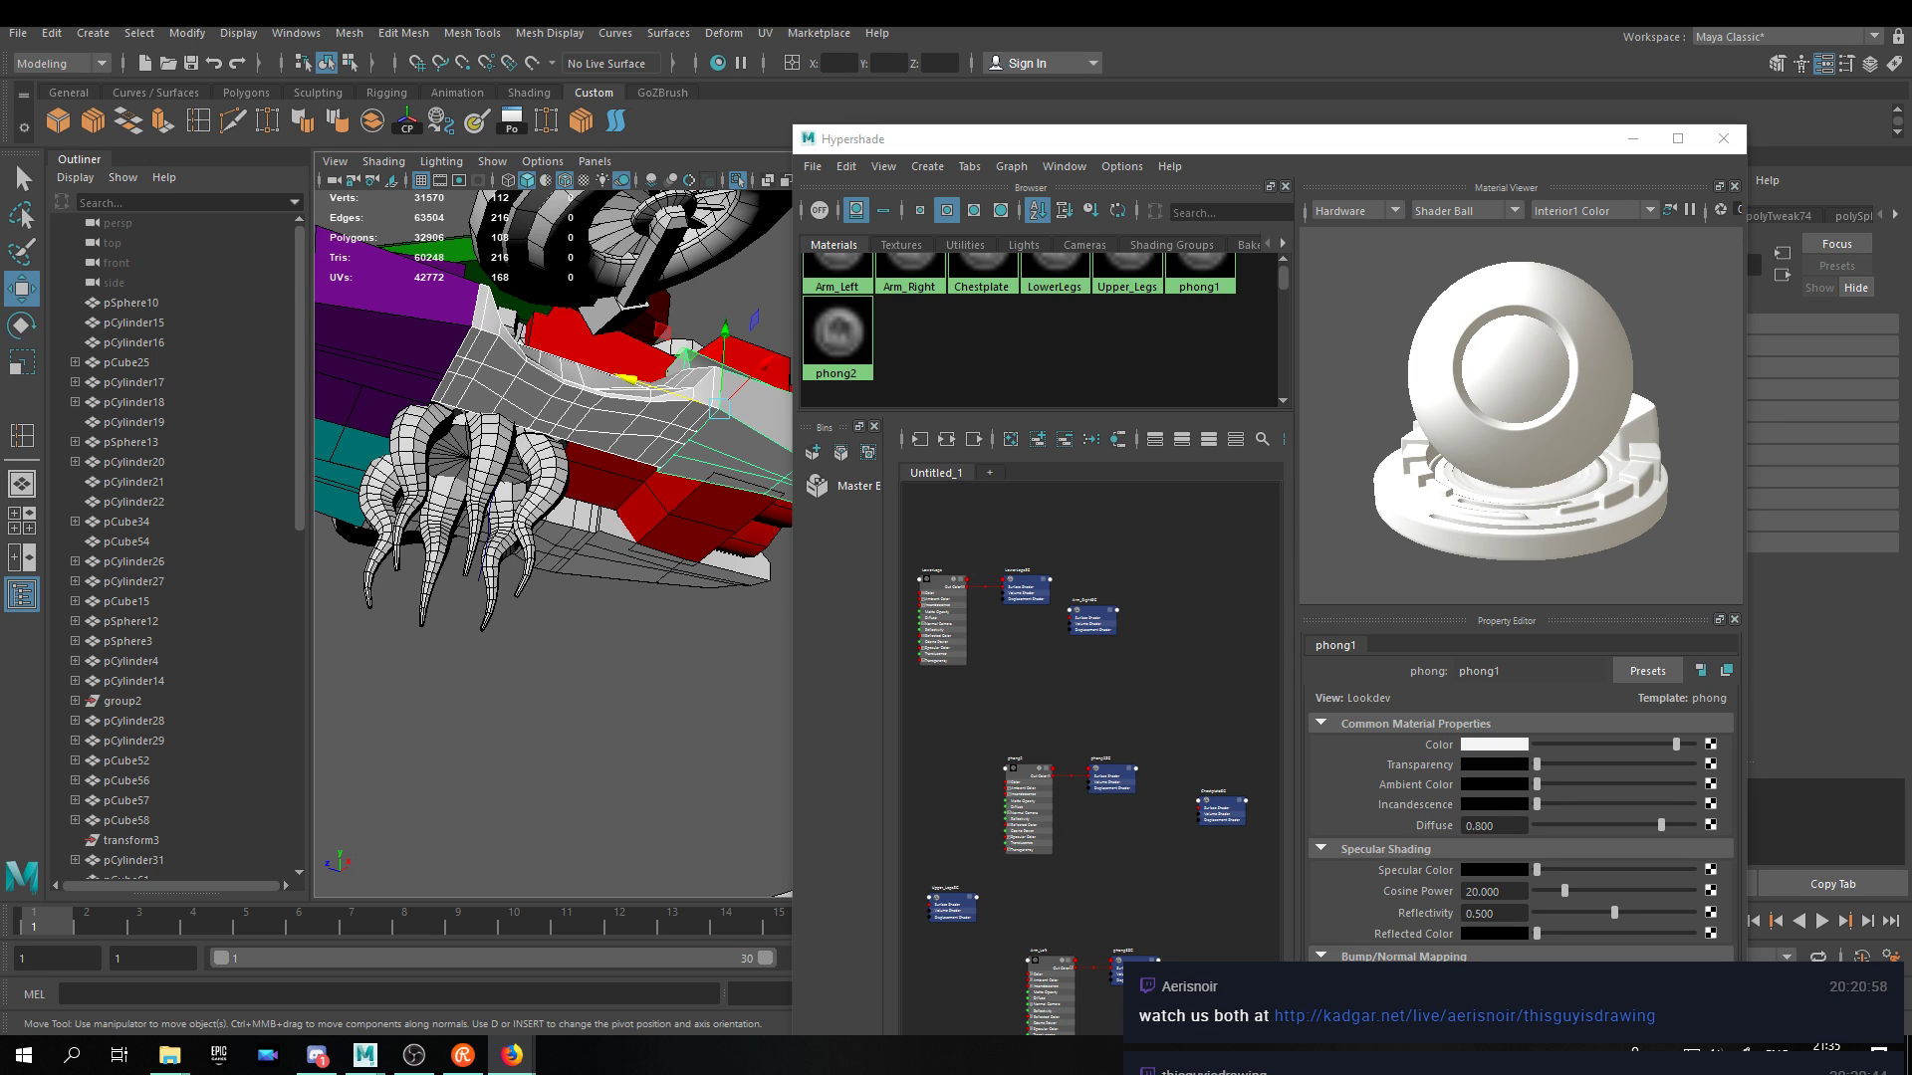
scroll(621, 496, "down", 5)
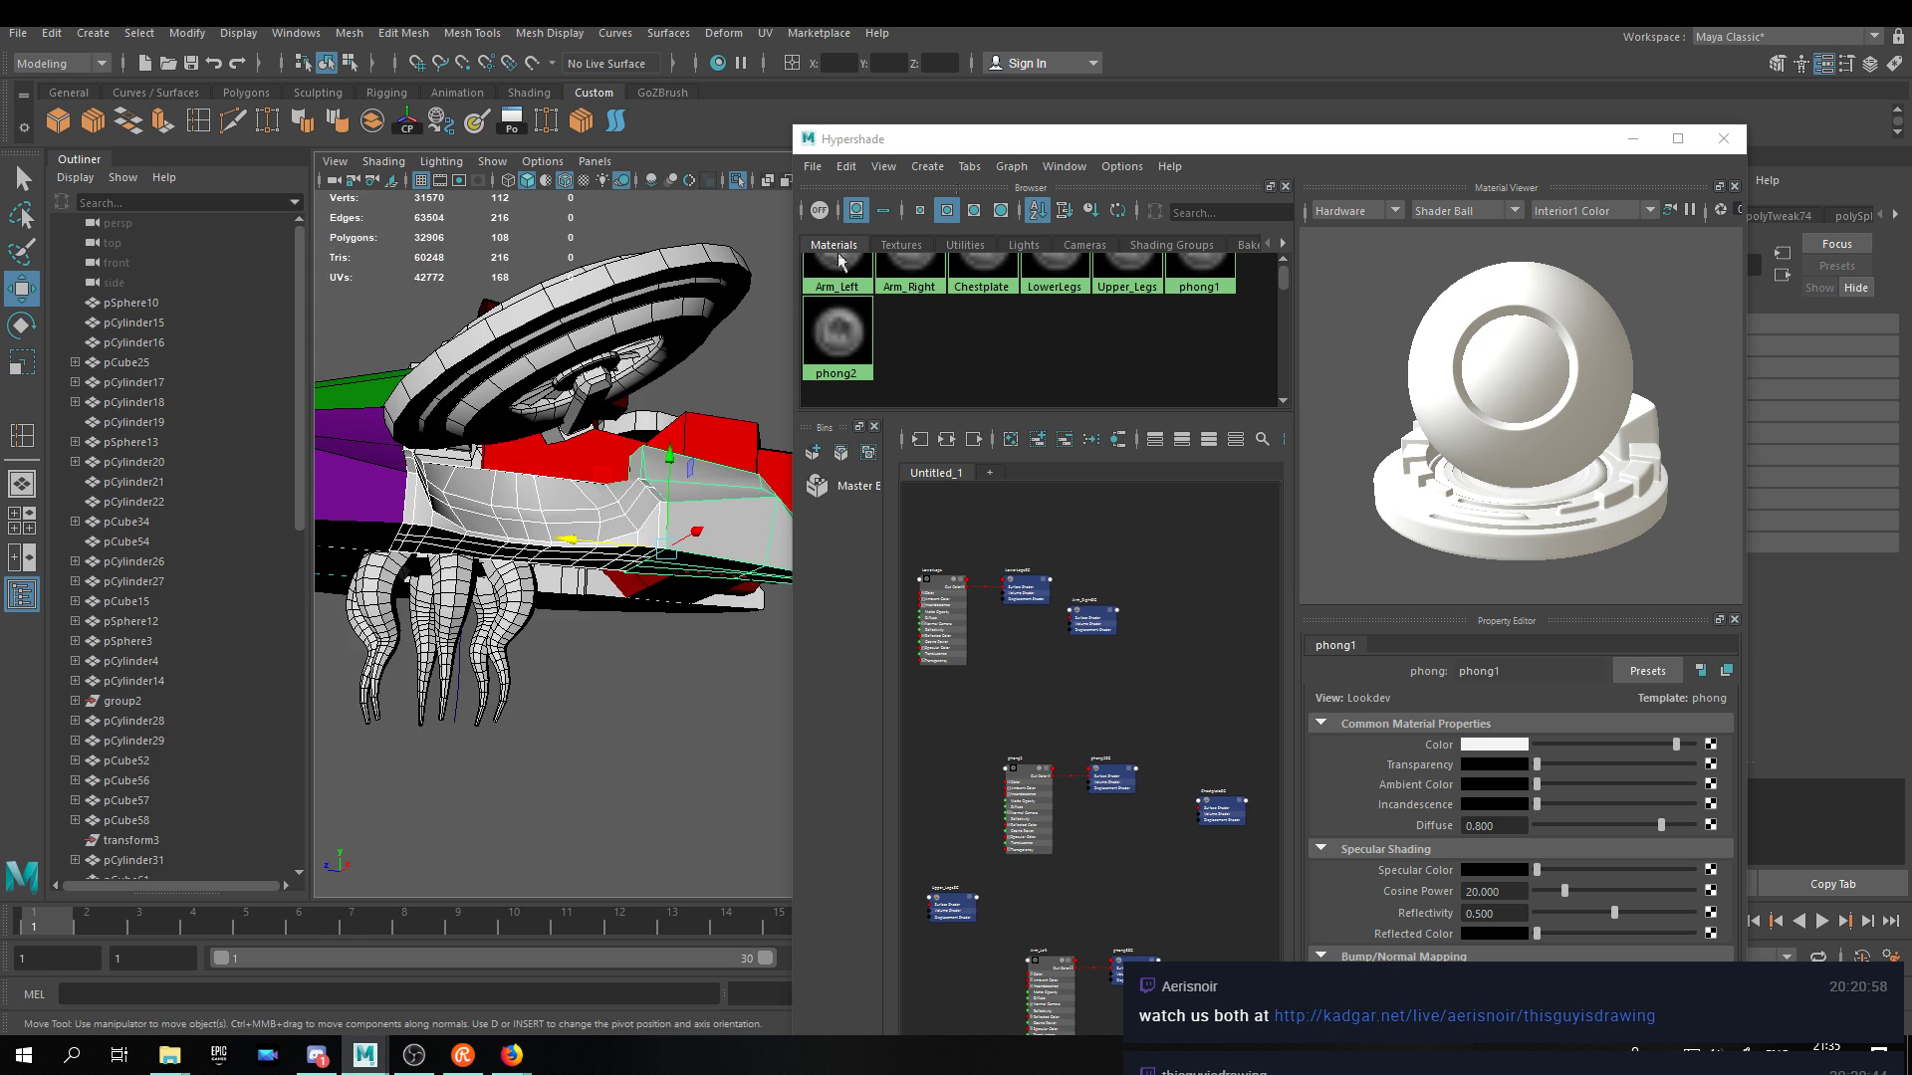
Move the Hypershade window clear of the model and select the small grey blocks between the dark red pods.
left_click_drag(963, 144, 1147, 161)
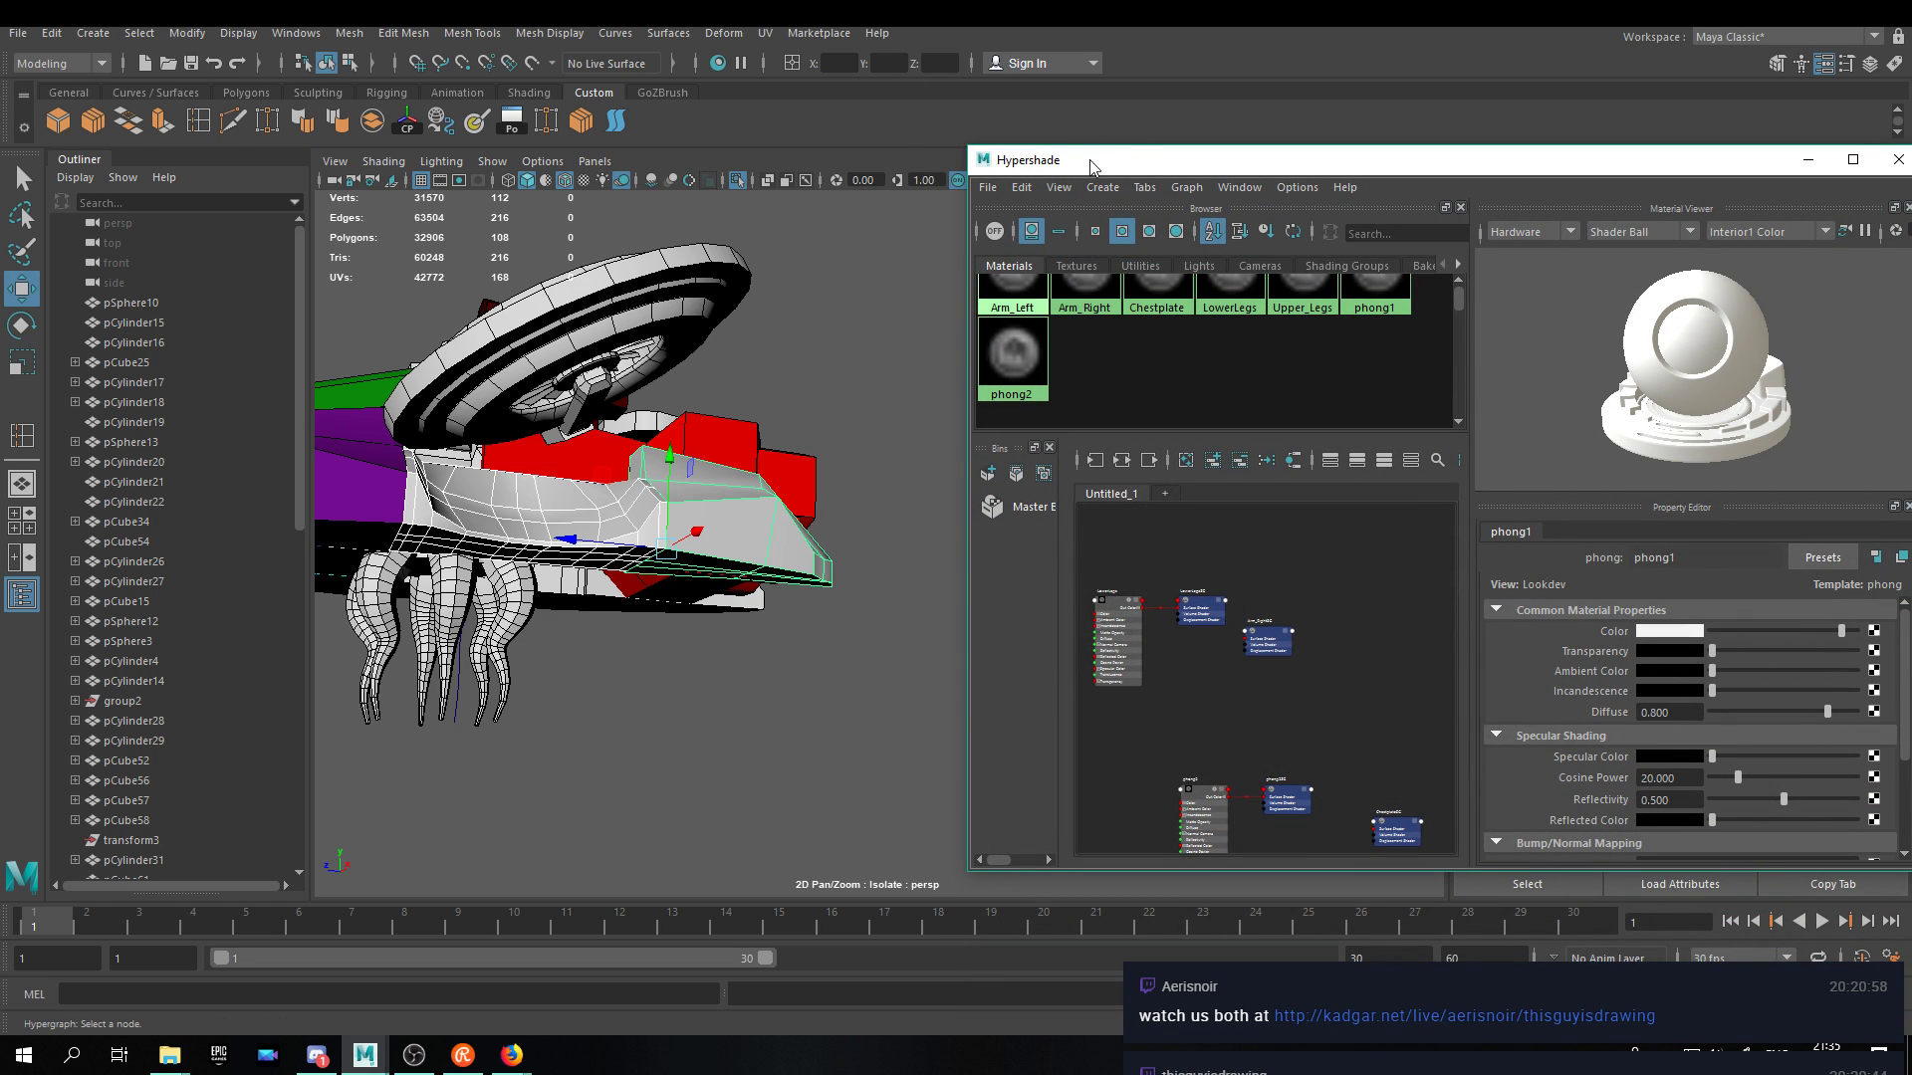
left_click_drag(1089, 149, 1085, 64)
left_click_drag(714, 453, 836, 351, "alt")
left_click(693, 438)
left_click_drag(730, 452, 737, 497, "alt")
scroll(639, 537, "up", 3)
left_click(748, 498)
left_click_drag(767, 361, 817, 393, "alt")
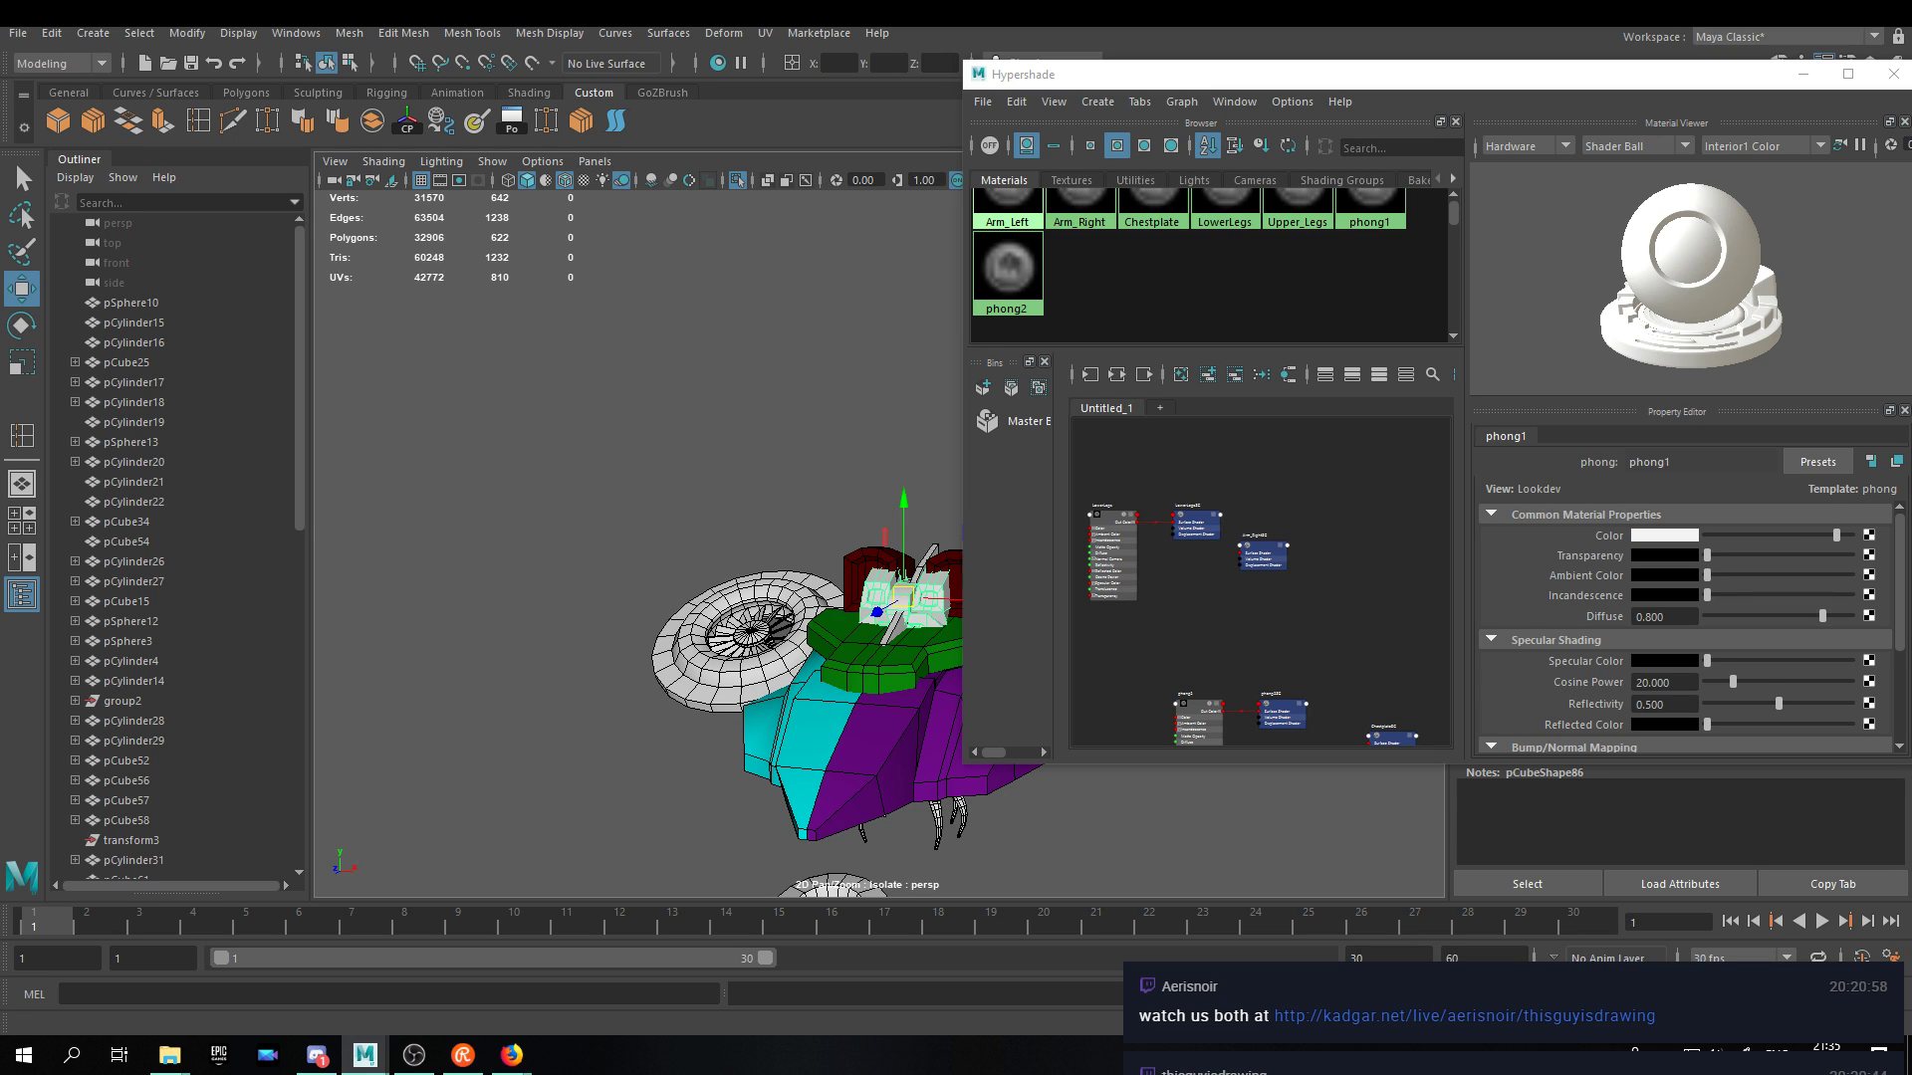
Examine how the small grey blocks and the fin sit between the pods on the green hull plate.
key("alt+Tab")
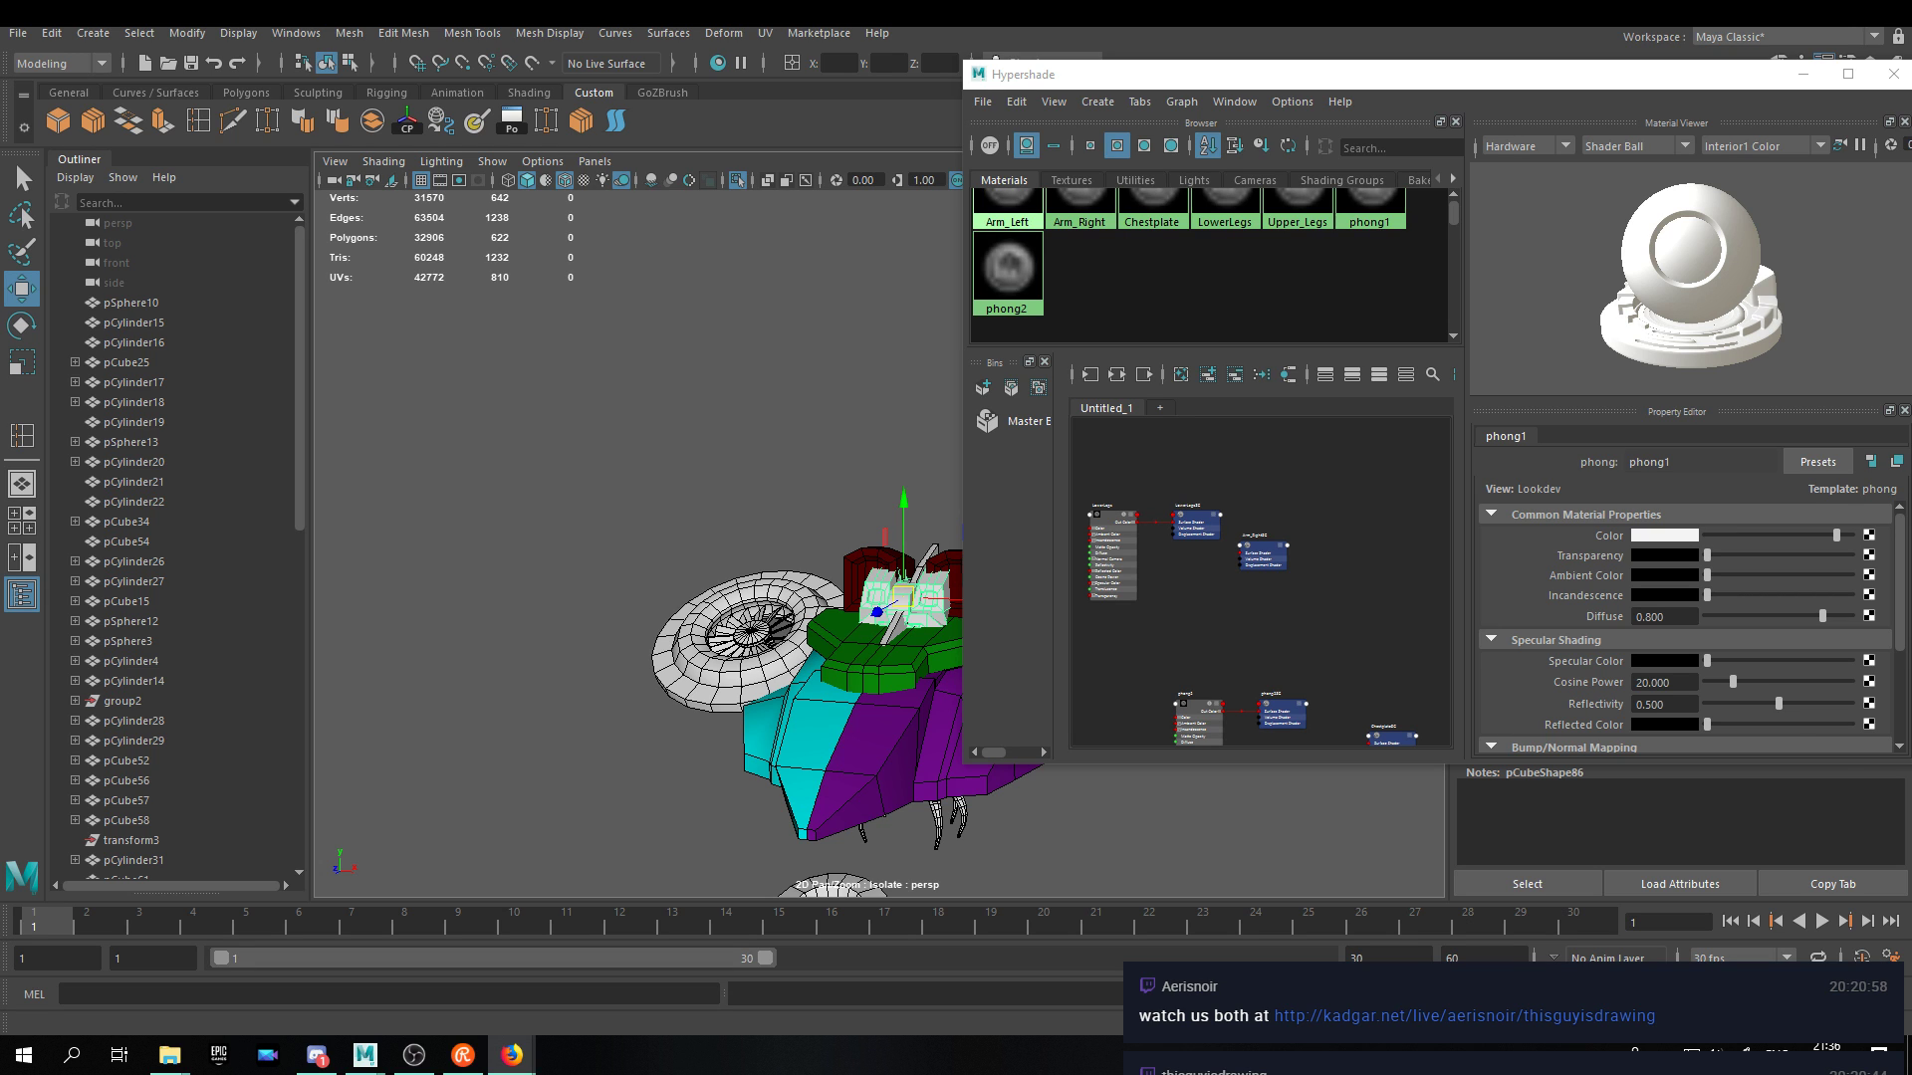
left_click_drag(782, 498, 816, 569, "alt")
middle_click_drag(816, 569, 653, 559, "alt")
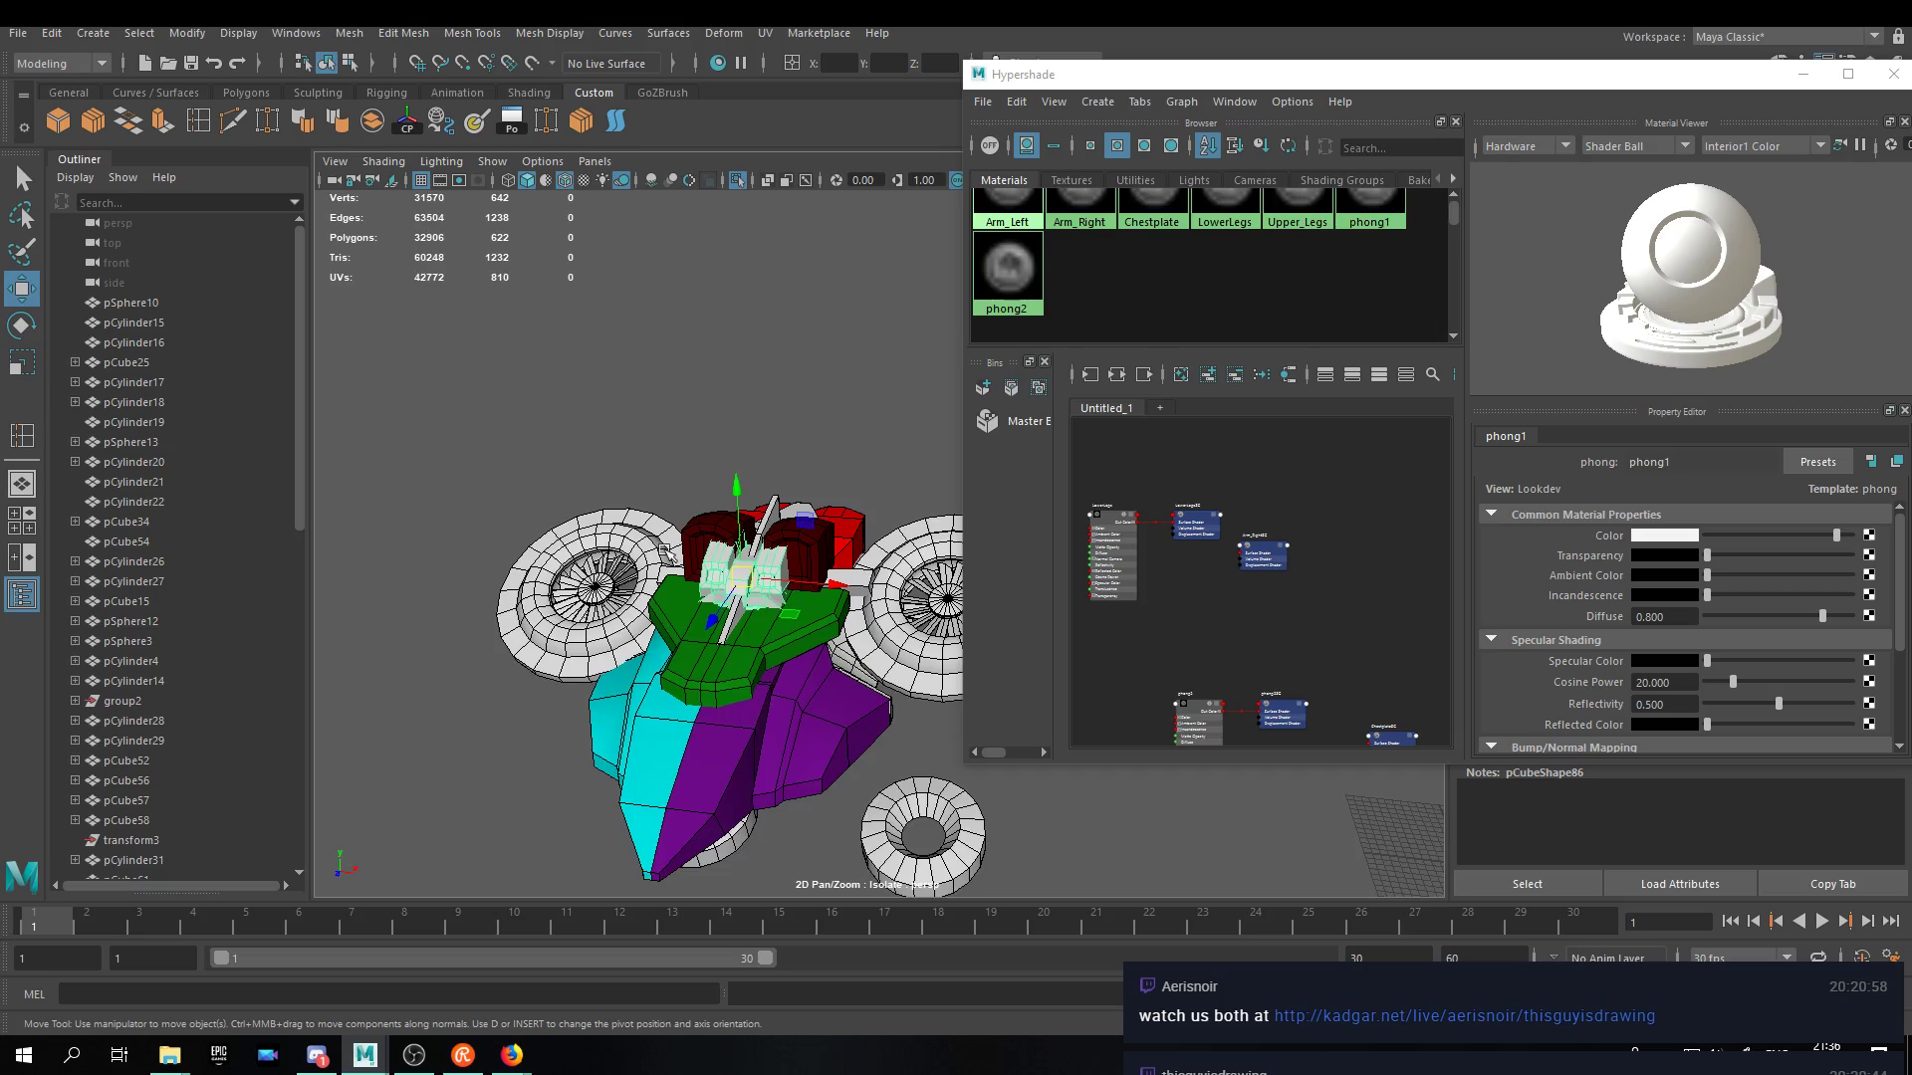
scroll(654, 560, "up", 5)
left_click_drag(767, 538, 452, 678, "alt")
left_click_drag(816, 674, 687, 608, "alt")
left_click_drag(796, 587, 627, 537, "alt")
left_click_drag(661, 737, 717, 638, "alt")
middle_click_drag(668, 657, 873, 450, "alt")
left_click_drag(574, 609, 831, 627, "alt")
scroll(781, 636, "down", 5)
left_click_drag(781, 567, 780, 643, "alt")
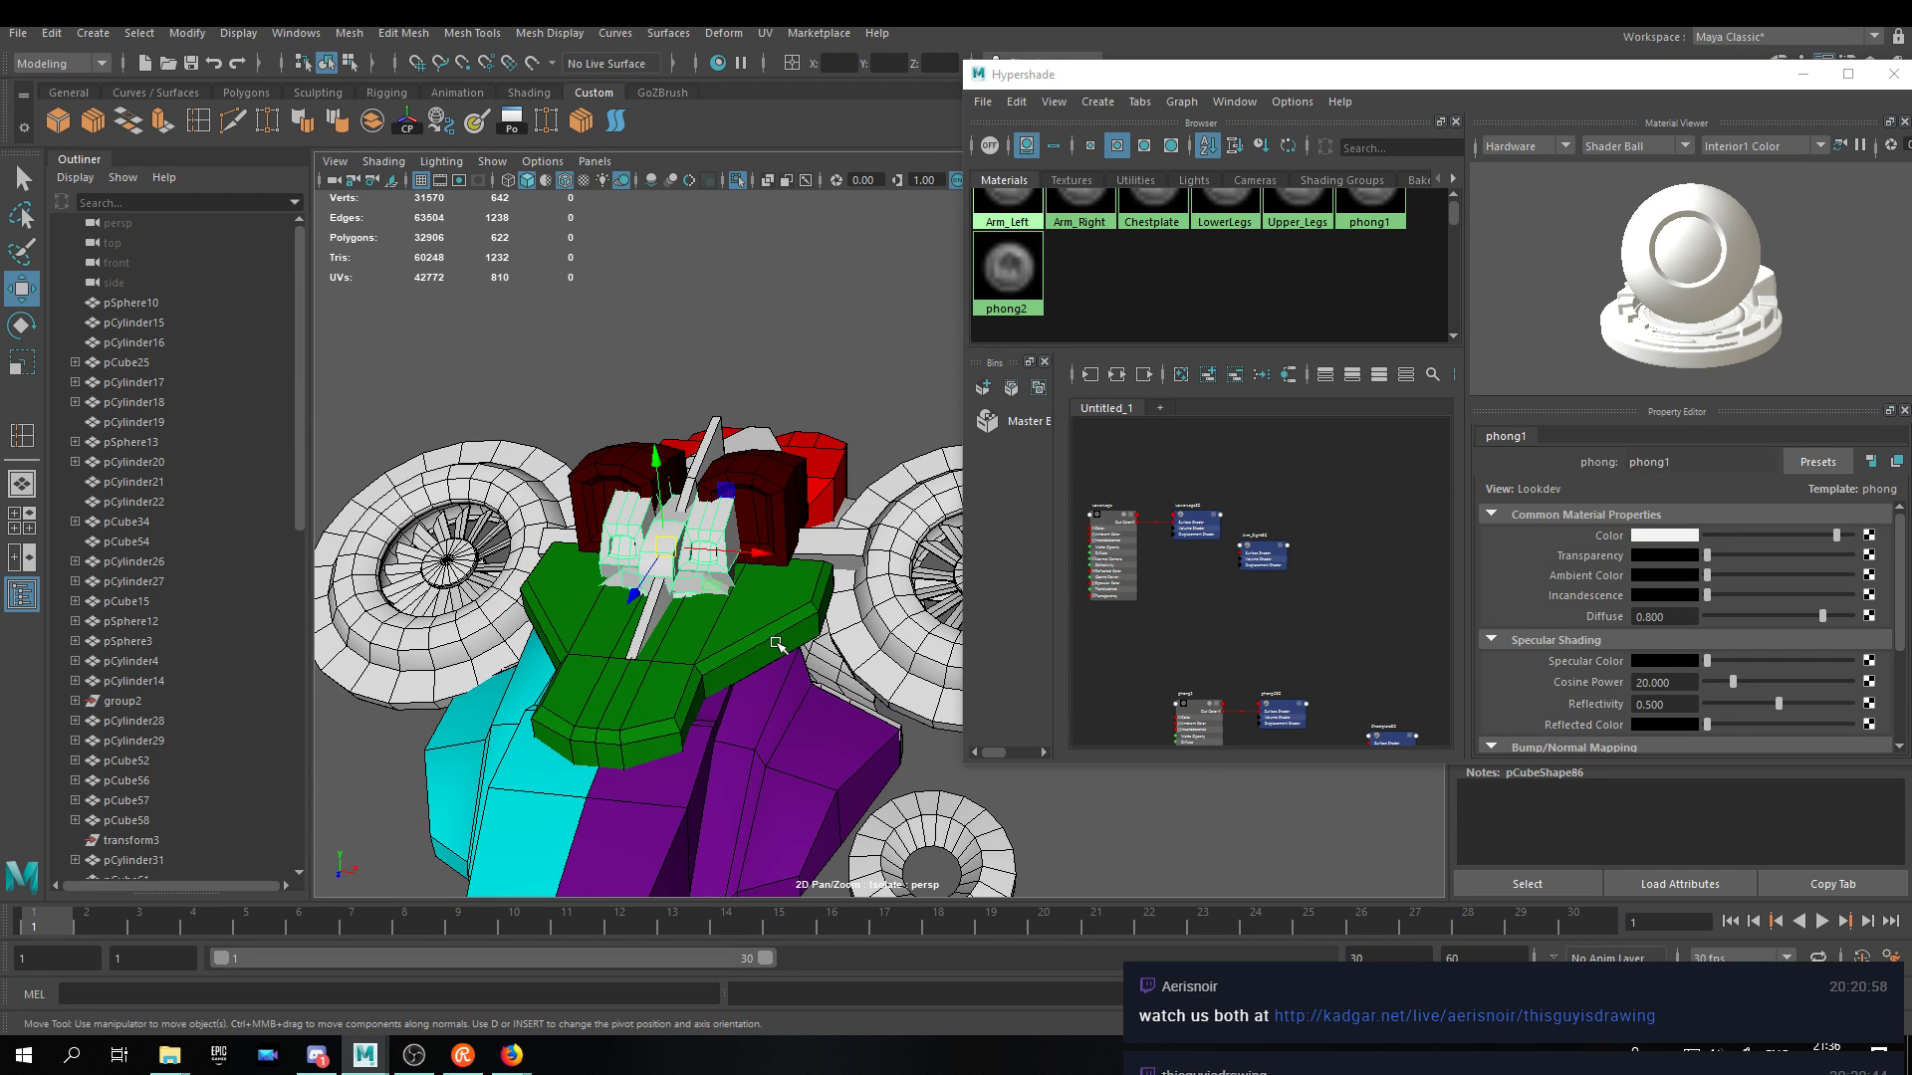
Adjust the small grey parts between the dark red pods and undo the last change.
left_click_drag(852, 688, 859, 578, "alt")
left_click(701, 578)
left_click_drag(866, 643, 914, 646)
left_click_drag(846, 813, 843, 868, "alt")
left_click(705, 659)
mouse_move(793, 712)
left_mouse_down()
mouse_move(748, 708)
mouse_move(781, 610)
mouse_move(765, 713)
left_mouse_up()
left_click(745, 795)
middle_click_drag(745, 795, 764, 657, "alt")
left_click_drag(750, 704, 620, 591)
scroll(692, 558, "up", 6)
left_click(671, 524)
key("ctrl+z")
Select the long grey fin between the pods and adjust its position and scale on the green plate.
left_click(621, 609)
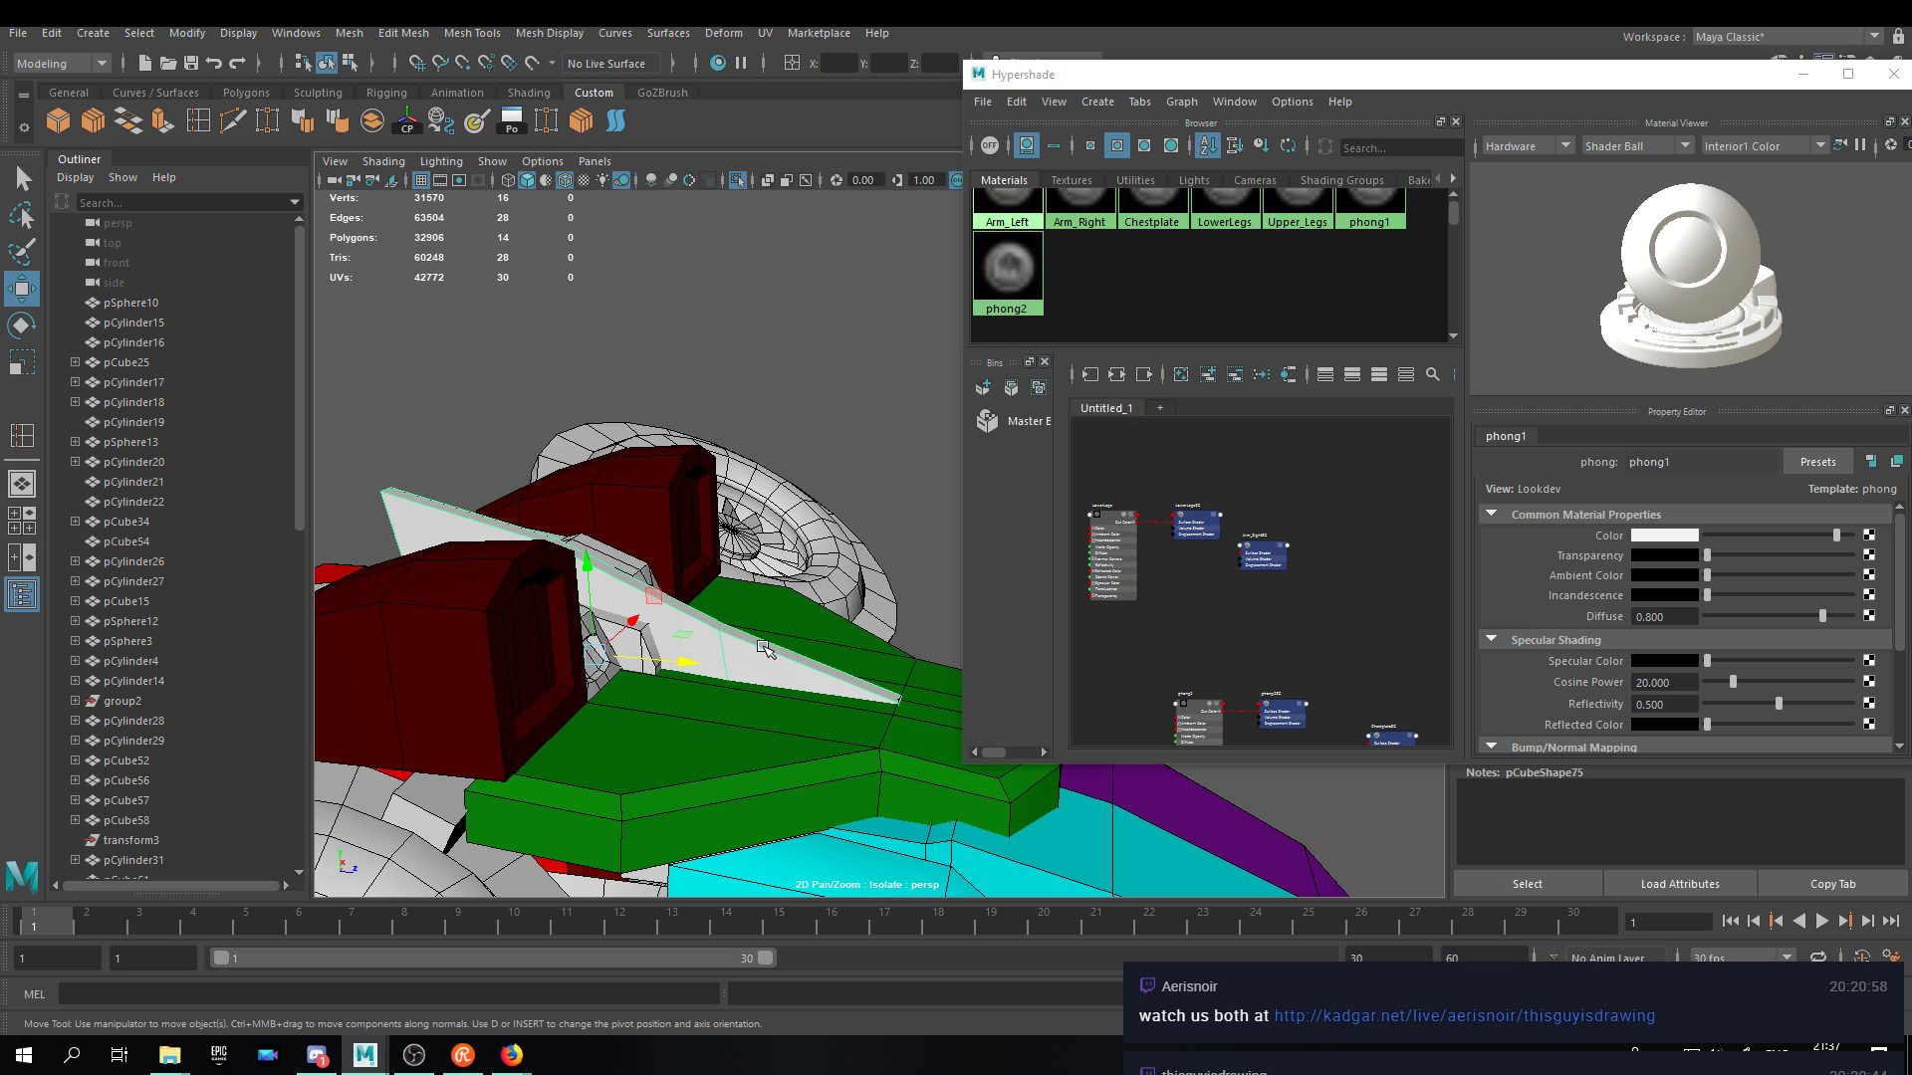
left_click_drag(670, 661, 515, 783)
key("r")
key("w")
middle_click_drag(515, 783, 763, 864, "alt")
scroll(716, 598, "up", 5)
left_click_drag(629, 562, 603, 512, "alt")
middle_click_drag(604, 512, 777, 614, "alt")
left_click_drag(778, 614, 743, 630, "alt")
left_click_drag(731, 627, 730, 544, "alt")
Scale the face at the fin's rear end wider.
right_click_drag(726, 508, 728, 561)
left_click_drag(728, 562, 755, 573, "alt")
left_click(722, 505)
key("r")
left_click_drag(826, 492, 923, 487)
left_click_drag(921, 484, 767, 458, "alt")
right_click_drag(735, 533, 761, 498)
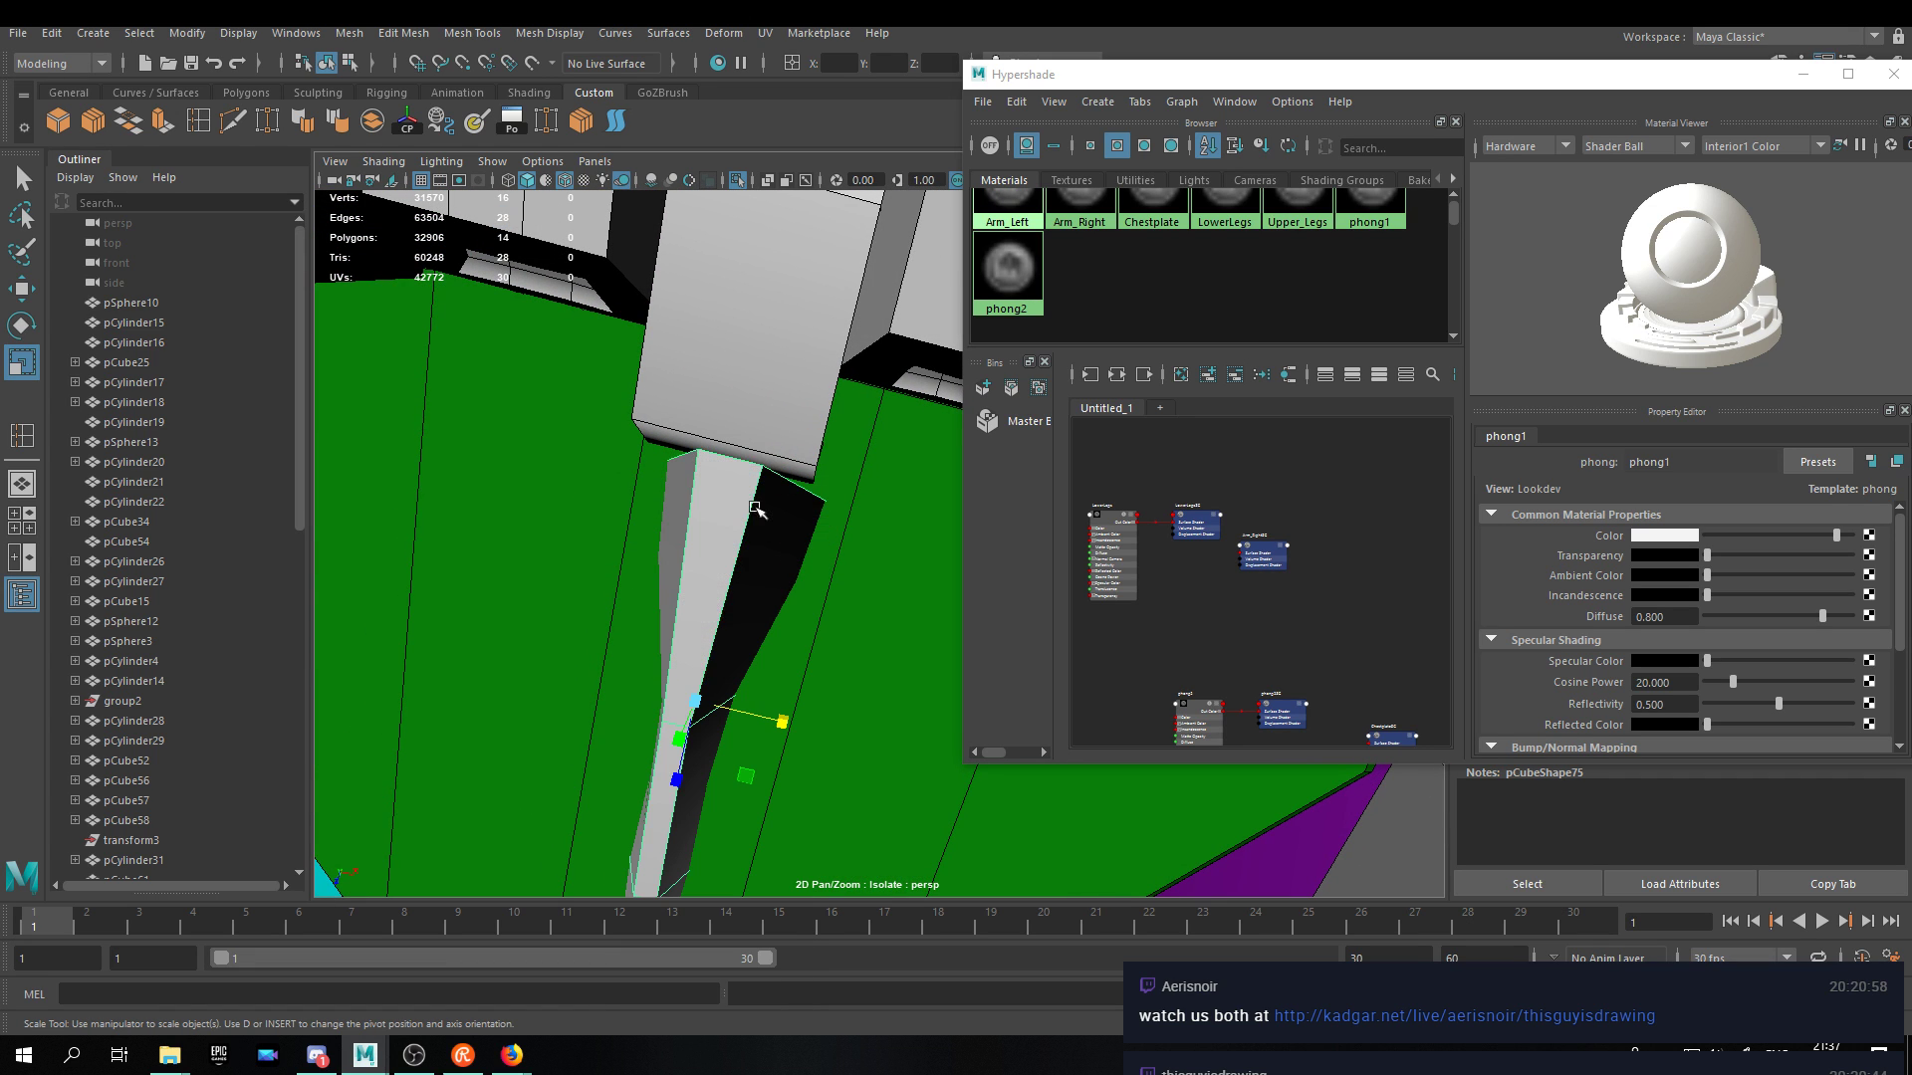
Move the fin so that its wide end meets the central grey block on the green plate.
left_click_drag(714, 627, 800, 580, "alt")
key("w")
left_click_drag(801, 700, 784, 597)
left_click_drag(703, 704, 706, 693)
left_click_drag(717, 687, 848, 600, "alt")
left_click_drag(847, 599, 802, 657, "alt")
scroll(803, 572, "down", 3)
Widen the selected faces at the fin's block end by a factor of about 1.16 across the fin.
right_click_drag(751, 459, 750, 513)
left_click(759, 443)
key("r")
left_click_drag(853, 414, 856, 417)
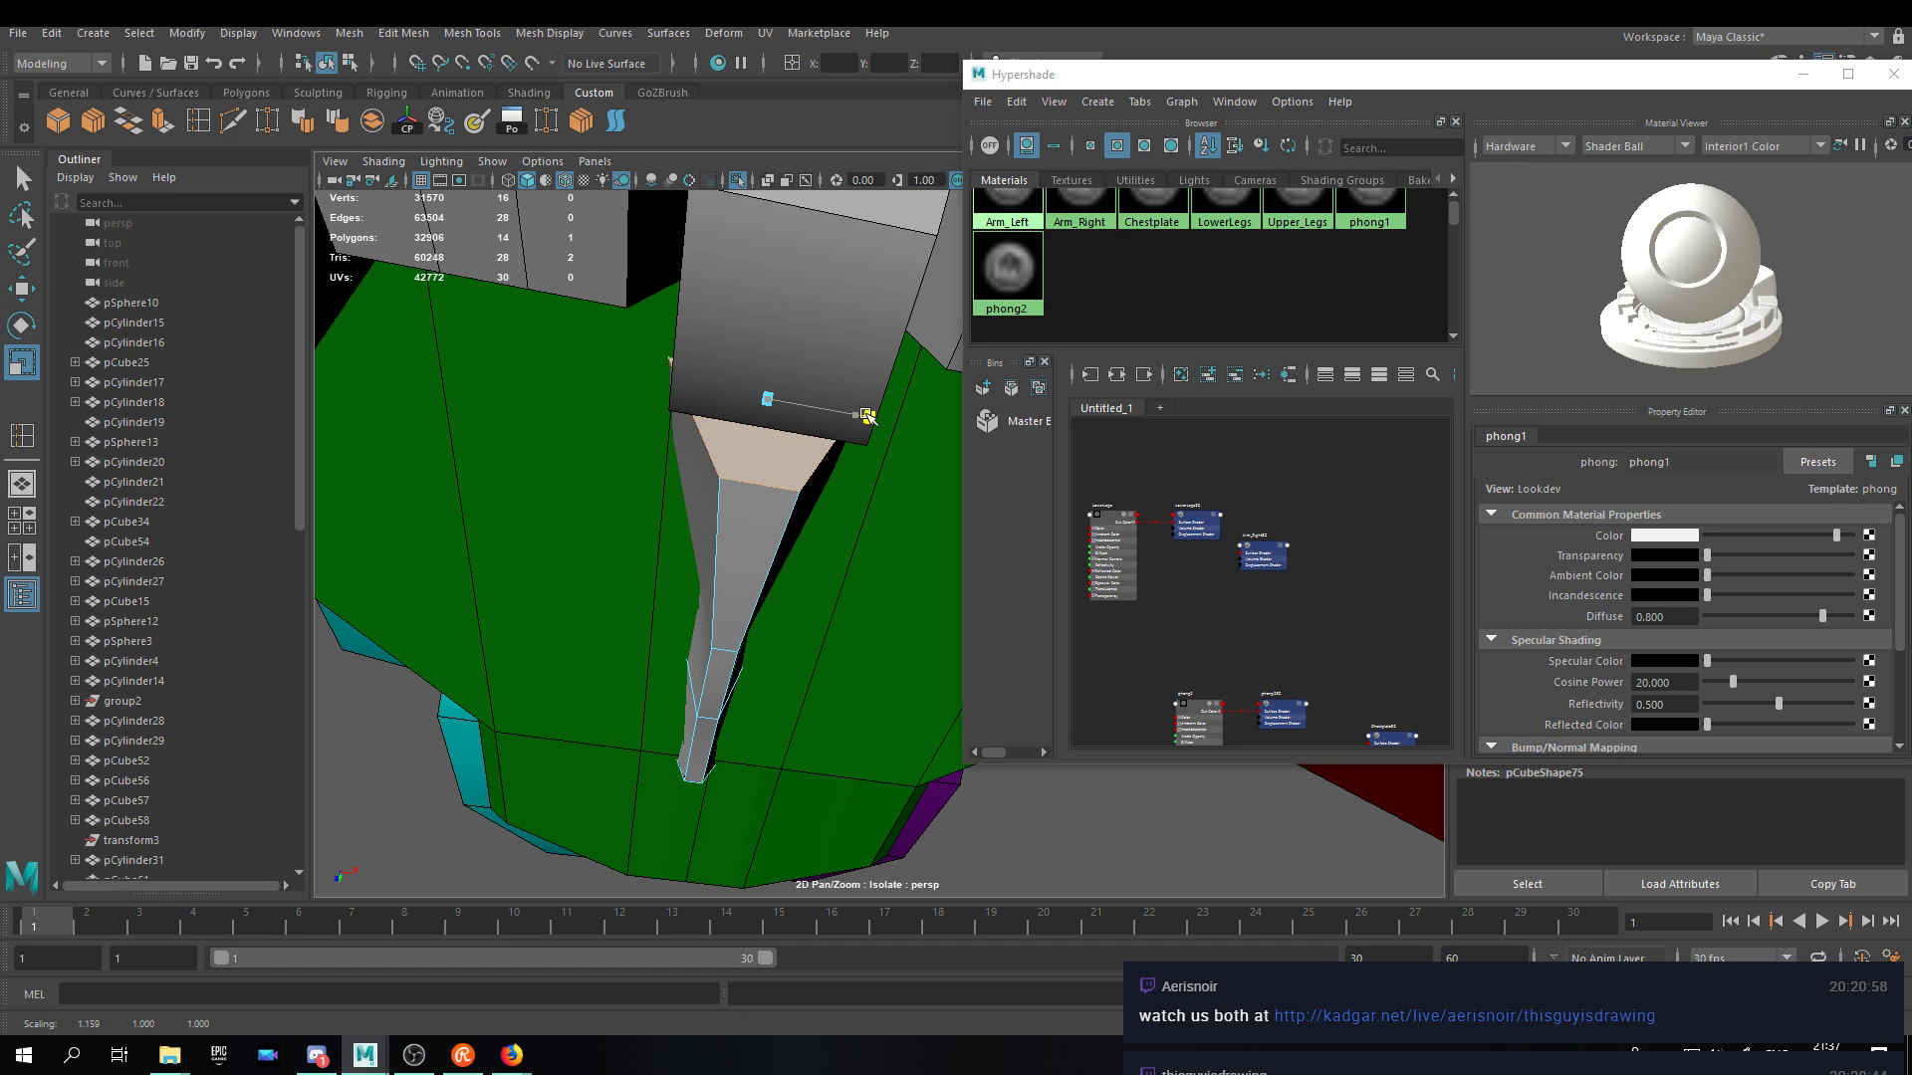
Insert an edge loop running lengthwise around the fin, partway up its sides.
left_click(232, 120)
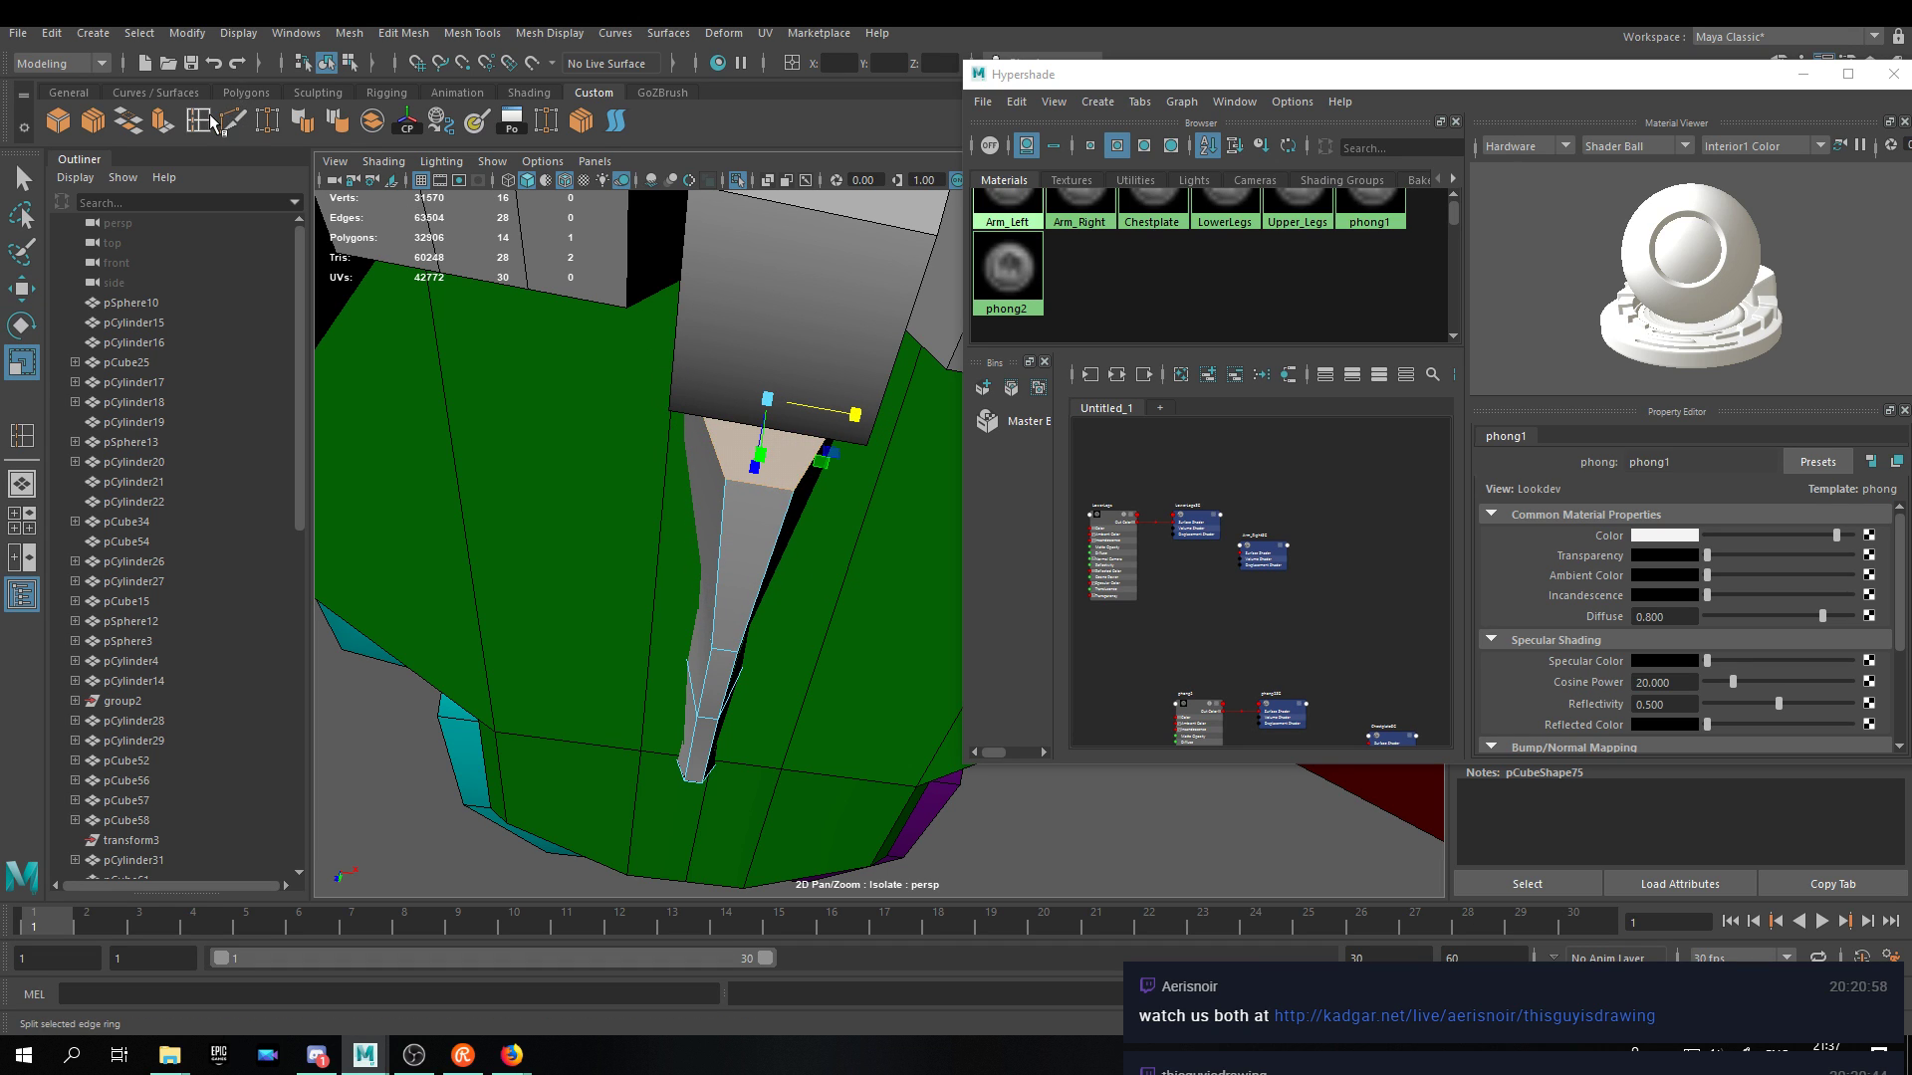
left_click(714, 445)
left_click_drag(714, 445, 889, 297, "alt")
key("w")
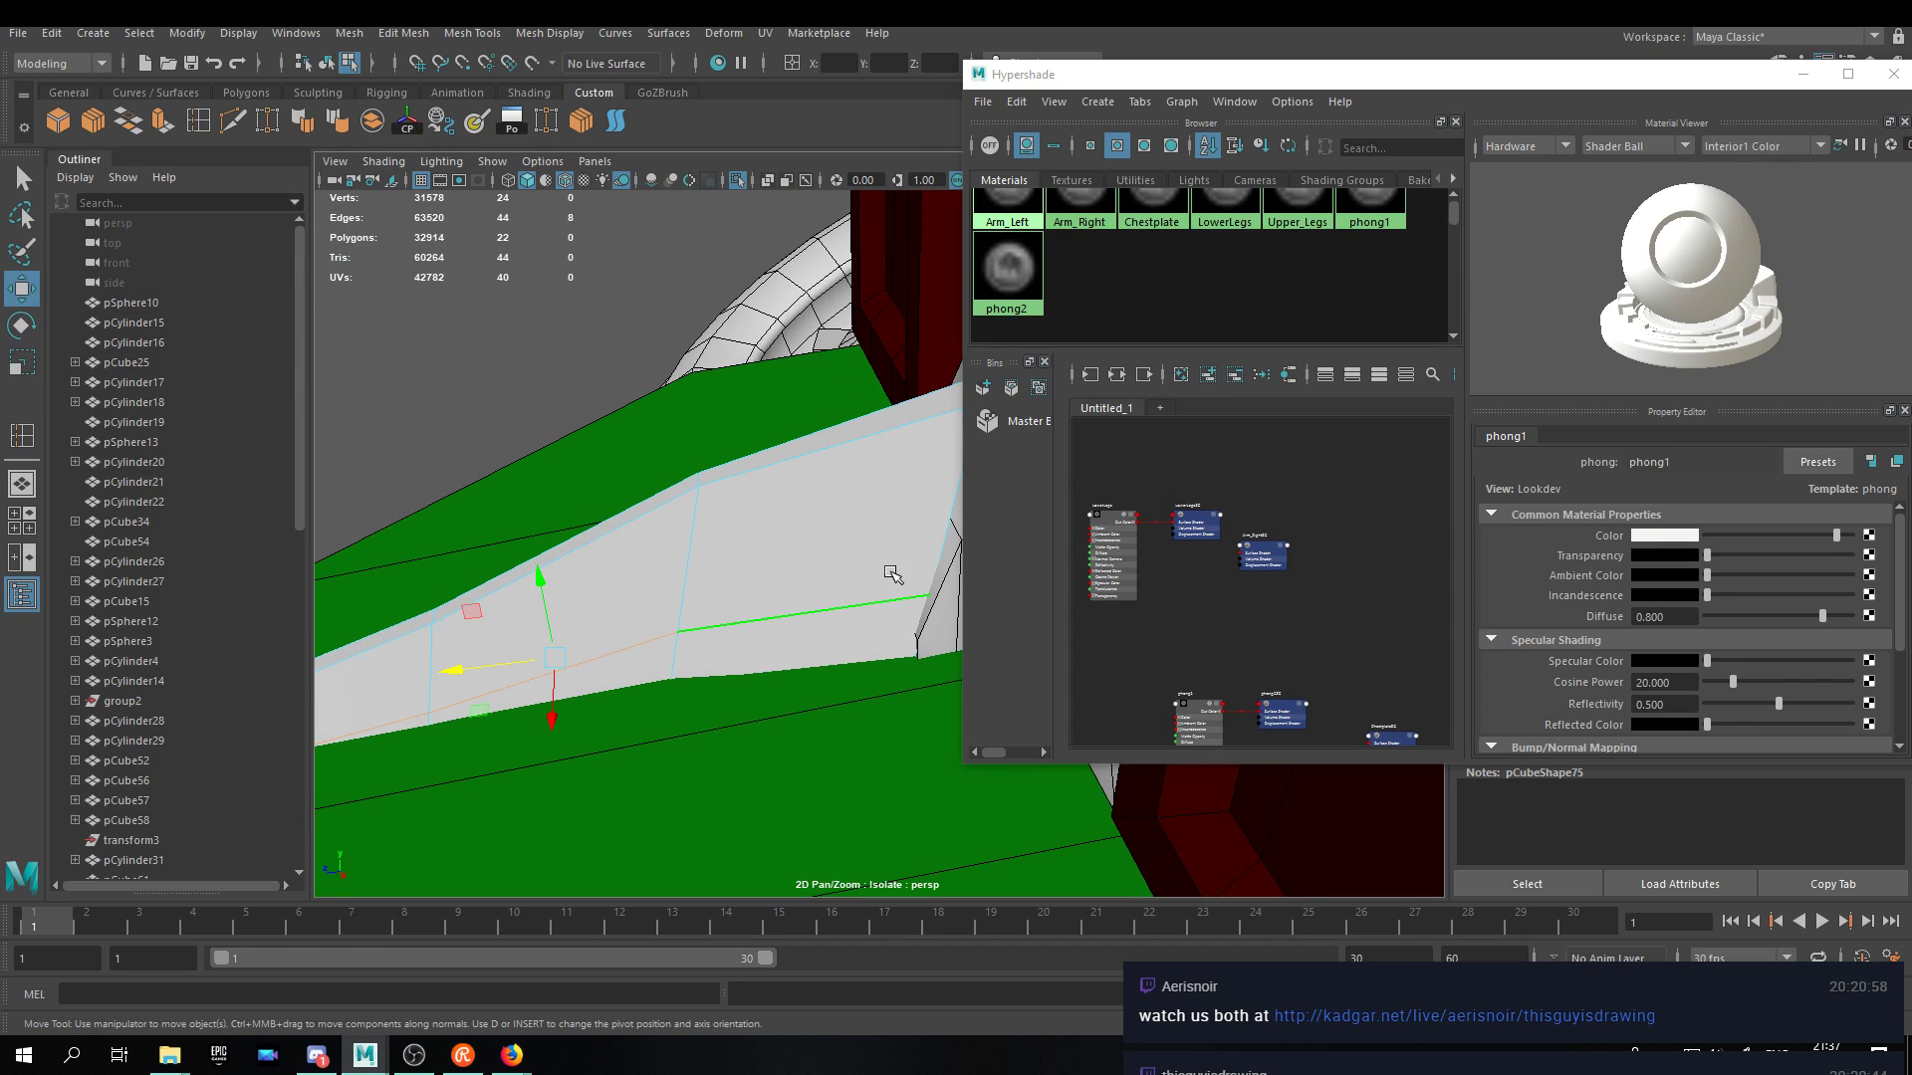
Snap the middle edge of the fin's rear end to the grey block's corner and adjust its scale.
left_click(847, 595)
left_click_drag(348, 677, 448, 705, "alt")
left_click_drag(816, 618, 765, 426, "alt")
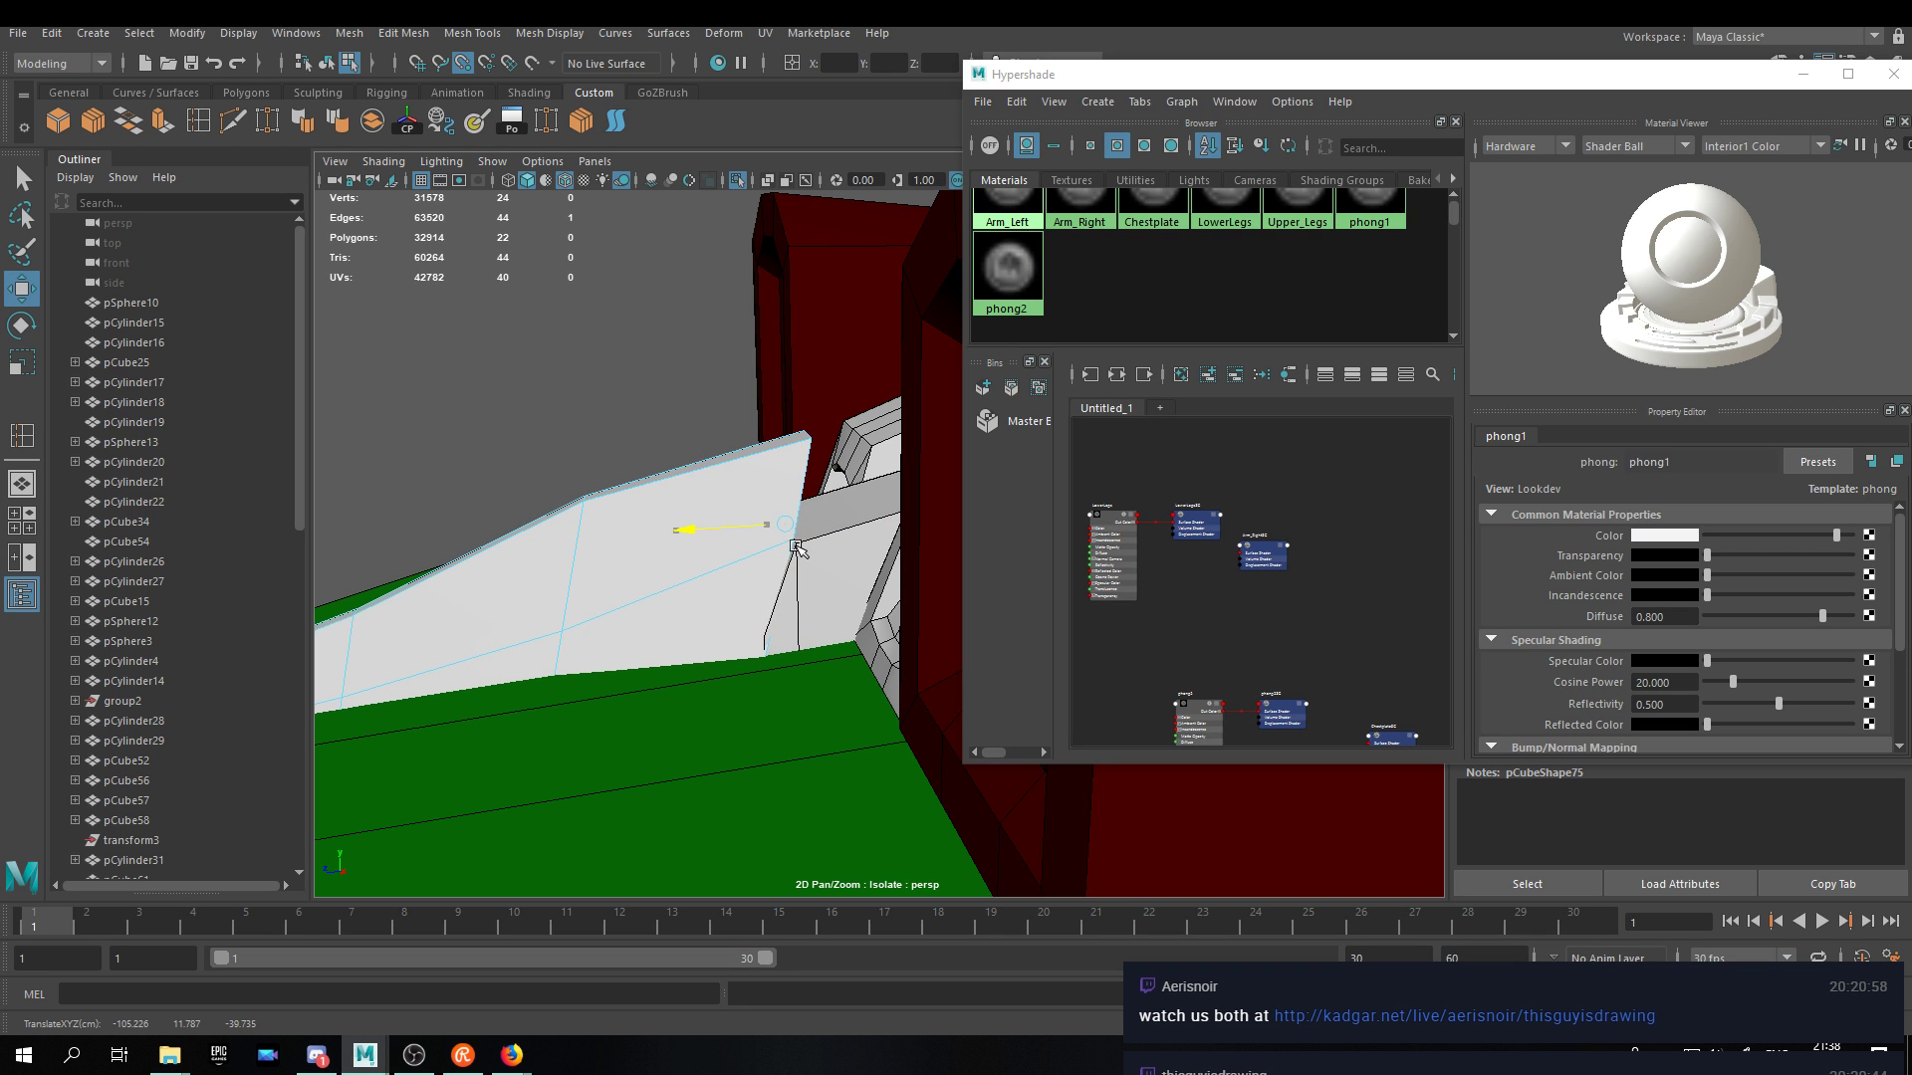
mouse_move(767, 615)
left_mouse_down("alt")
mouse_move(787, 568)
mouse_move(797, 598)
left_mouse_up("alt")
key("r")
middle_click_drag(797, 597, 838, 506, "alt")
left_click_drag(884, 547, 757, 438)
right_click_drag(759, 363, 843, 345)
left_click_drag(842, 368, 847, 503, "alt")
middle_click_drag(852, 513, 940, 688, "alt")
left_click_drag(940, 688, 763, 492, "alt")
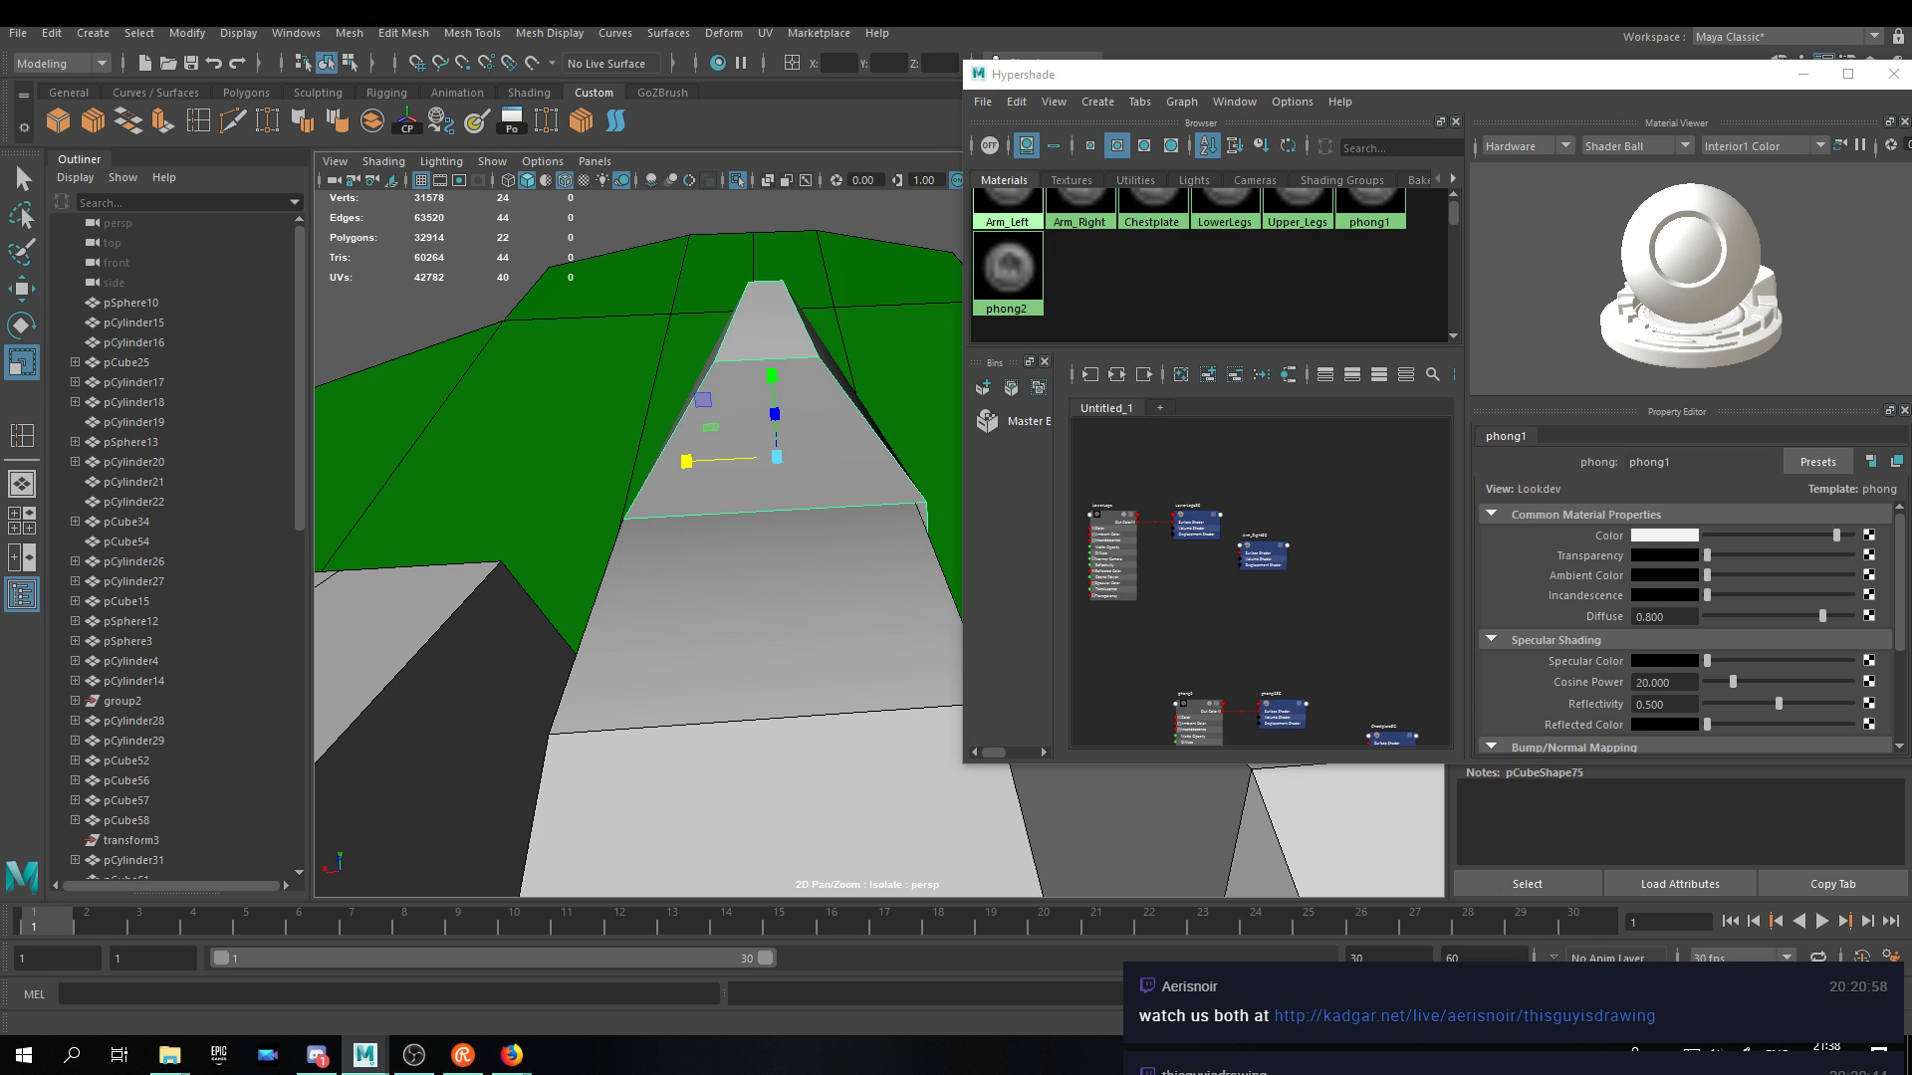
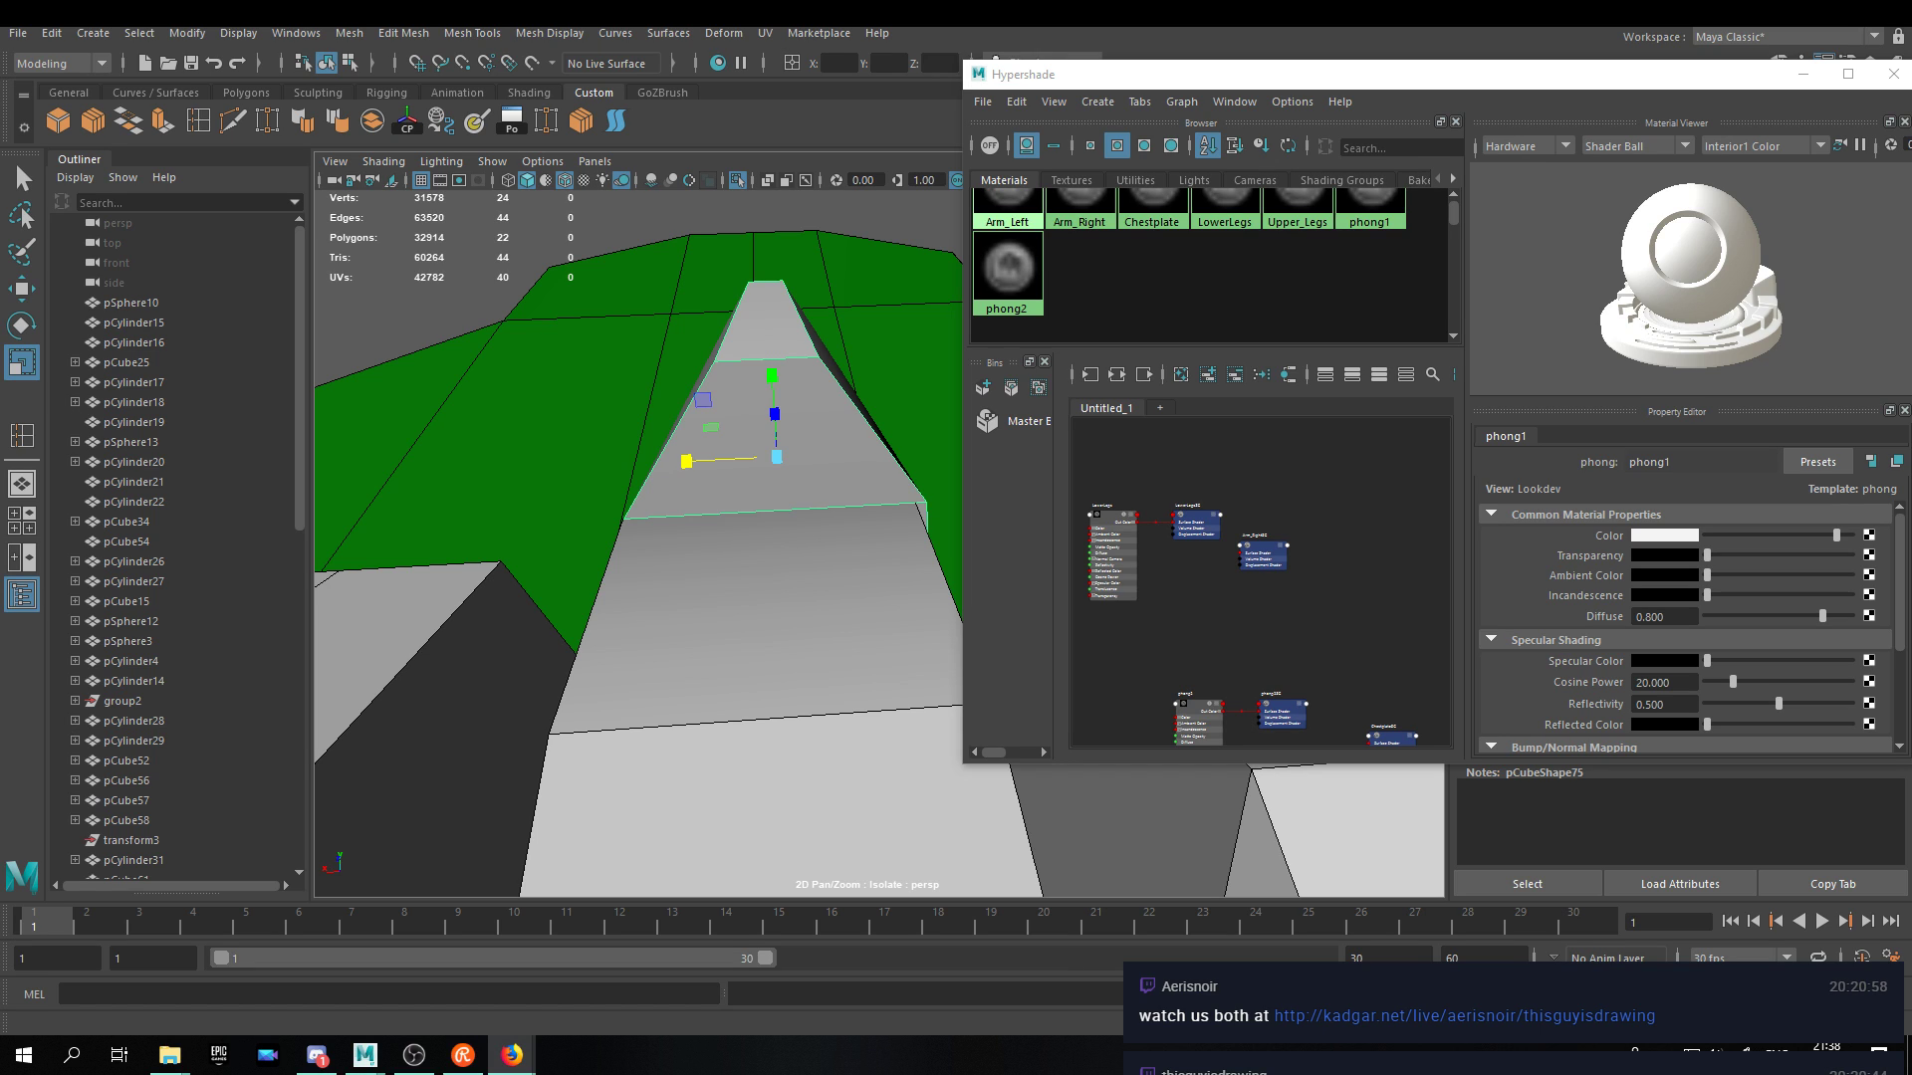
Narrow the edge at the fin's rear end where it meets the central grey block.
left_click_drag(586, 513, 866, 577, "alt")
middle_click_drag(866, 578, 828, 576, "alt")
left_click_drag(827, 575, 844, 561, "alt")
middle_click_drag(844, 561, 841, 561, "alt")
left_click_drag(841, 561, 849, 521, "alt")
right_click_drag(819, 507, 822, 561)
left_click(822, 561)
left_click_drag(823, 560, 837, 675, "alt")
key("w")
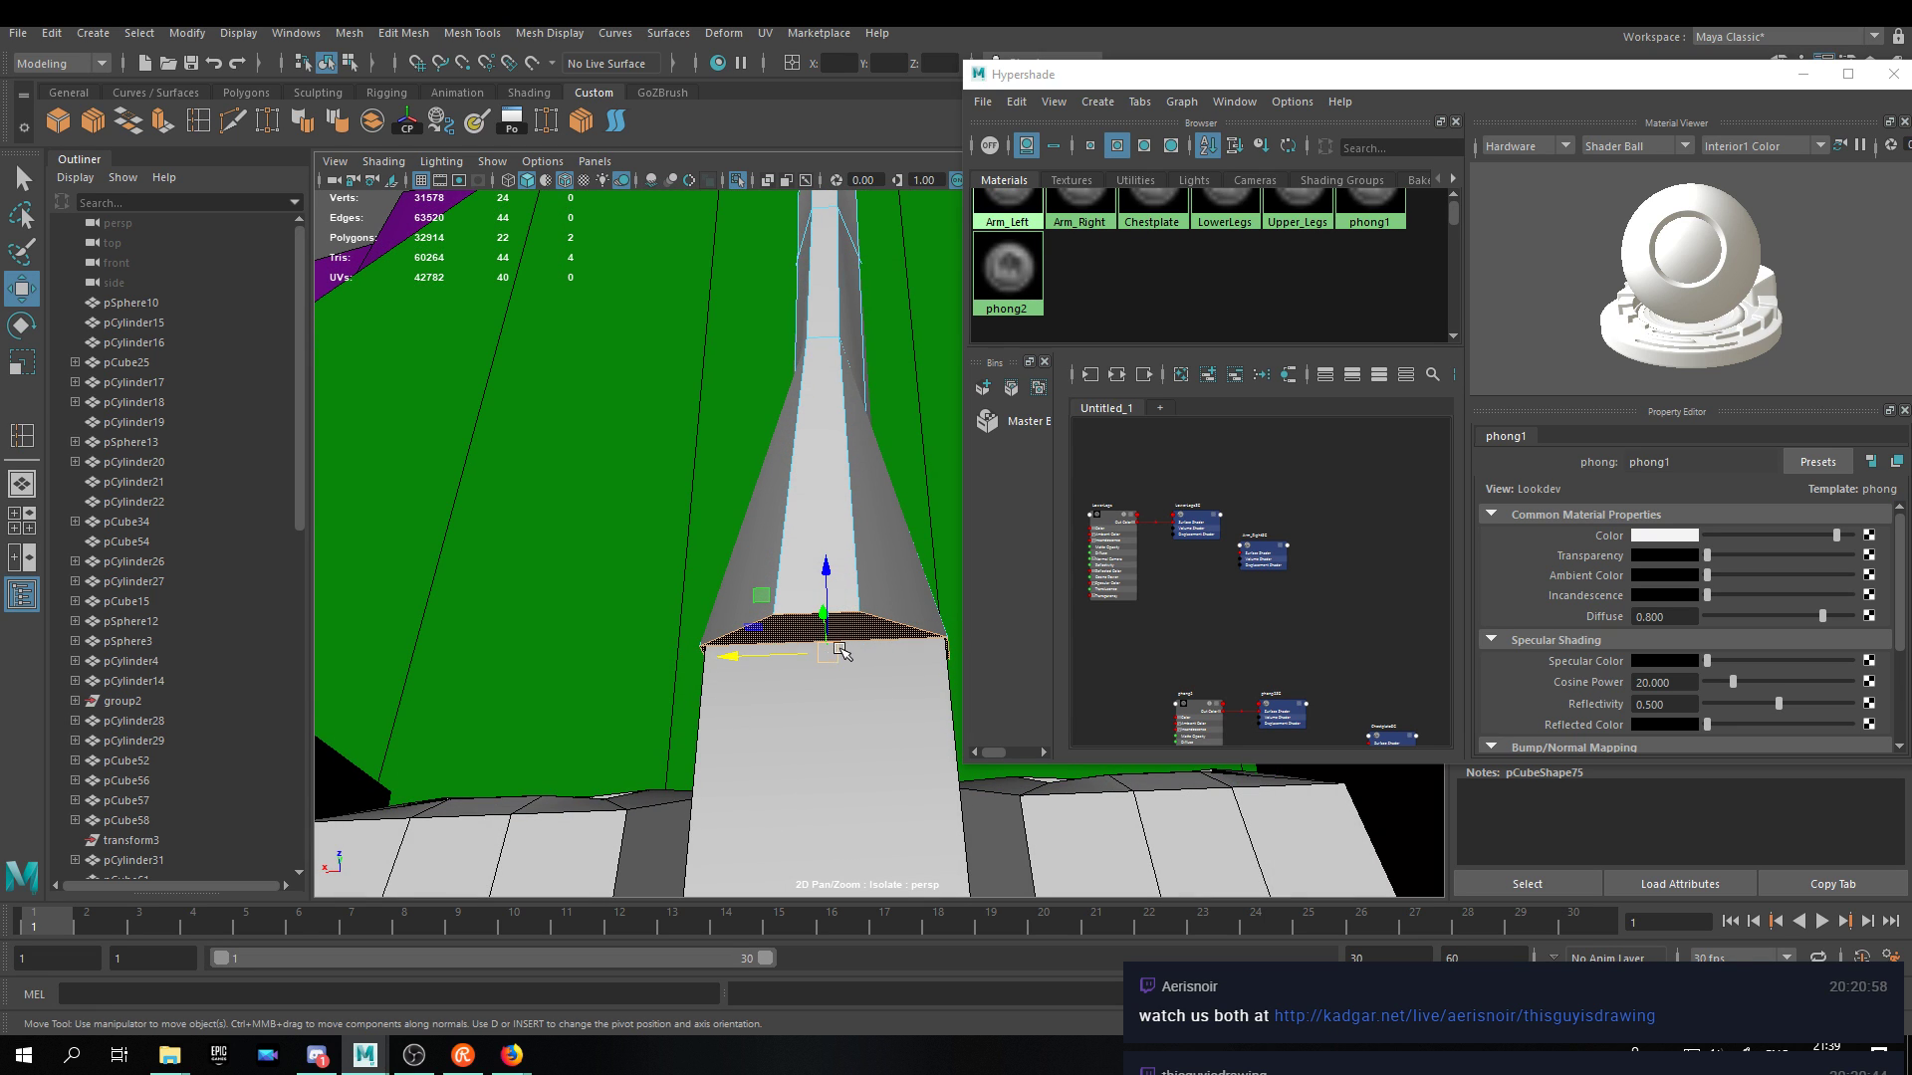
key("F10")
left_click(862, 669)
key("r")
left_click_drag(738, 683, 758, 688)
right_click_drag(802, 508, 898, 485)
scroll(853, 542, "down", 7)
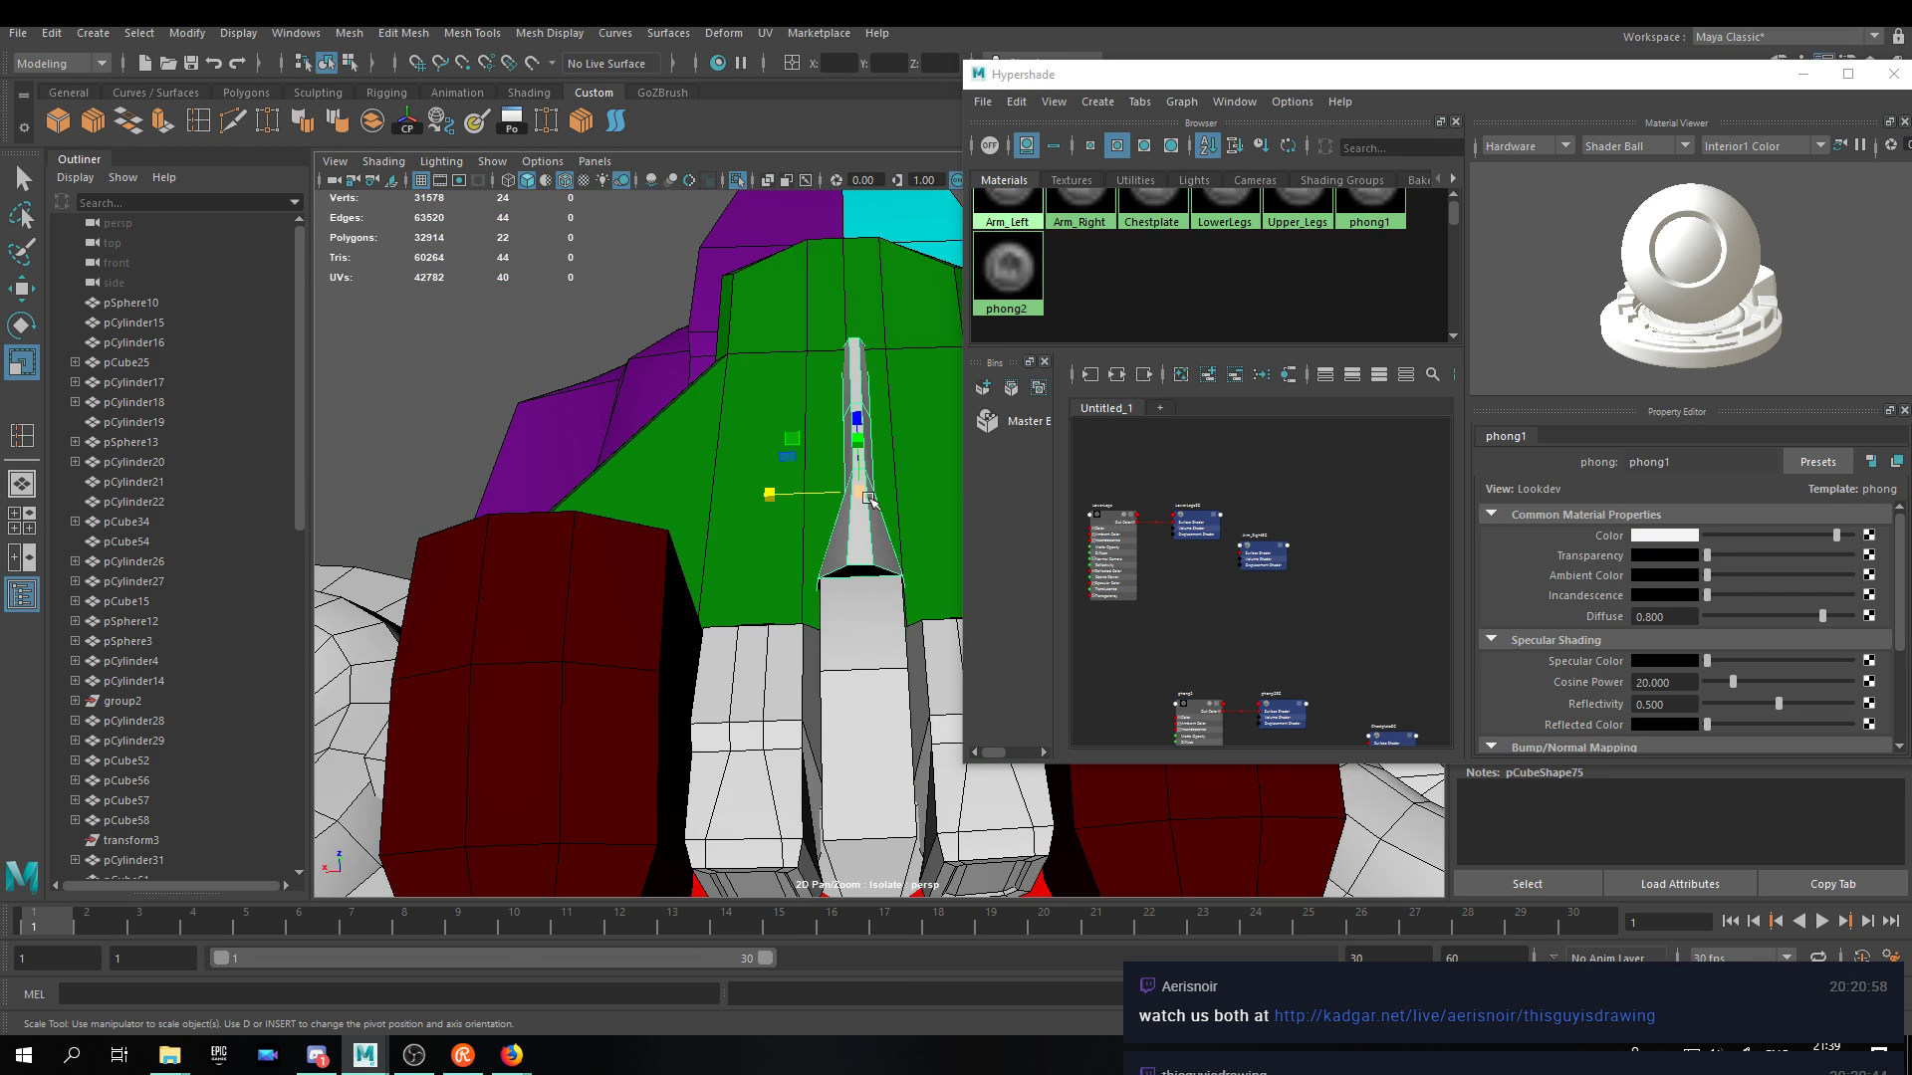
Adjust the scale of the upper edge at the fin's rear end.
left_click_drag(806, 579, 597, 498, "alt")
middle_click_drag(597, 498, 1006, 490, "alt")
left_click(613, 430)
right_click_drag(589, 472, 709, 449)
left_click(849, 413)
middle_click_drag(604, 400, 770, 510, "alt")
scroll(769, 510, "up", 5)
left_click(600, 538)
right_click_drag(610, 506, 608, 452)
left_click(599, 485)
left_click_drag(663, 465, 662, 459)
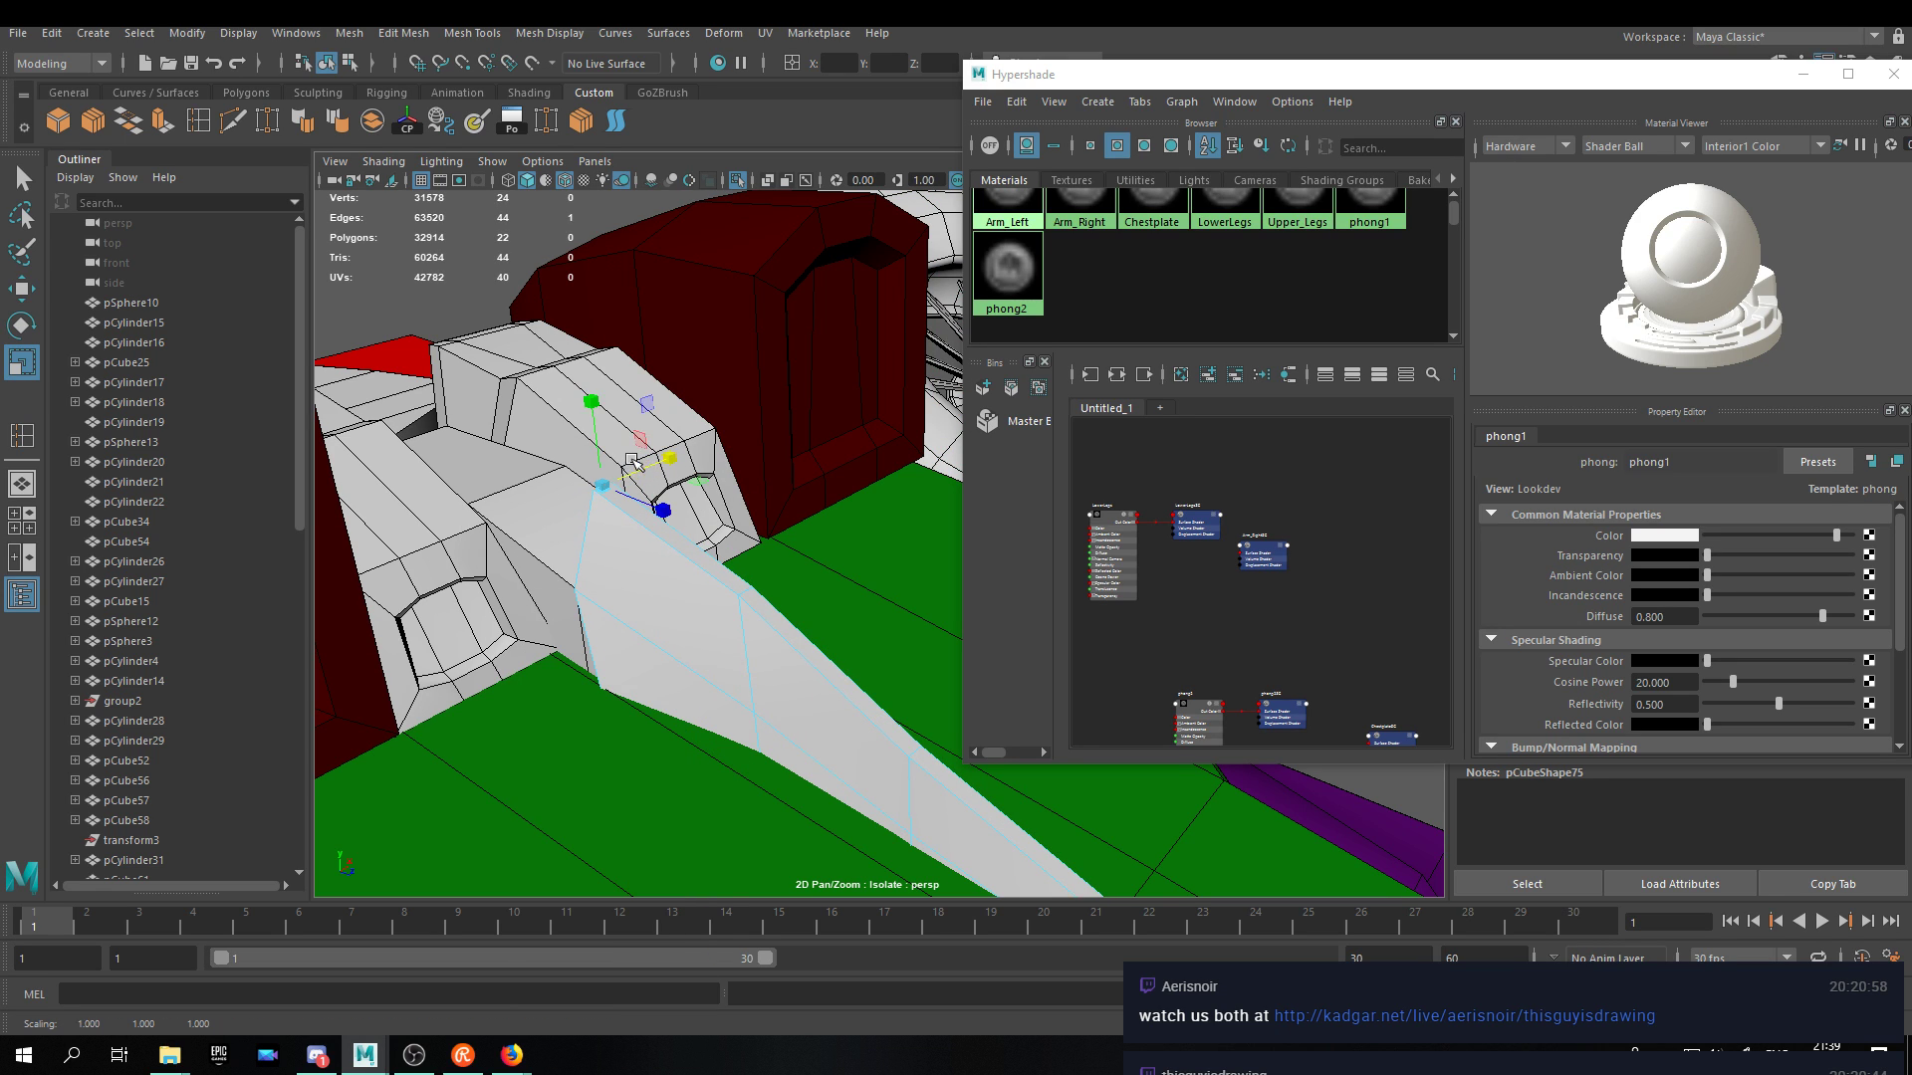
key("w")
right_click_drag(649, 537, 737, 500)
left_click_drag(703, 670, 594, 650, "alt")
scroll(637, 642, "down", 8)
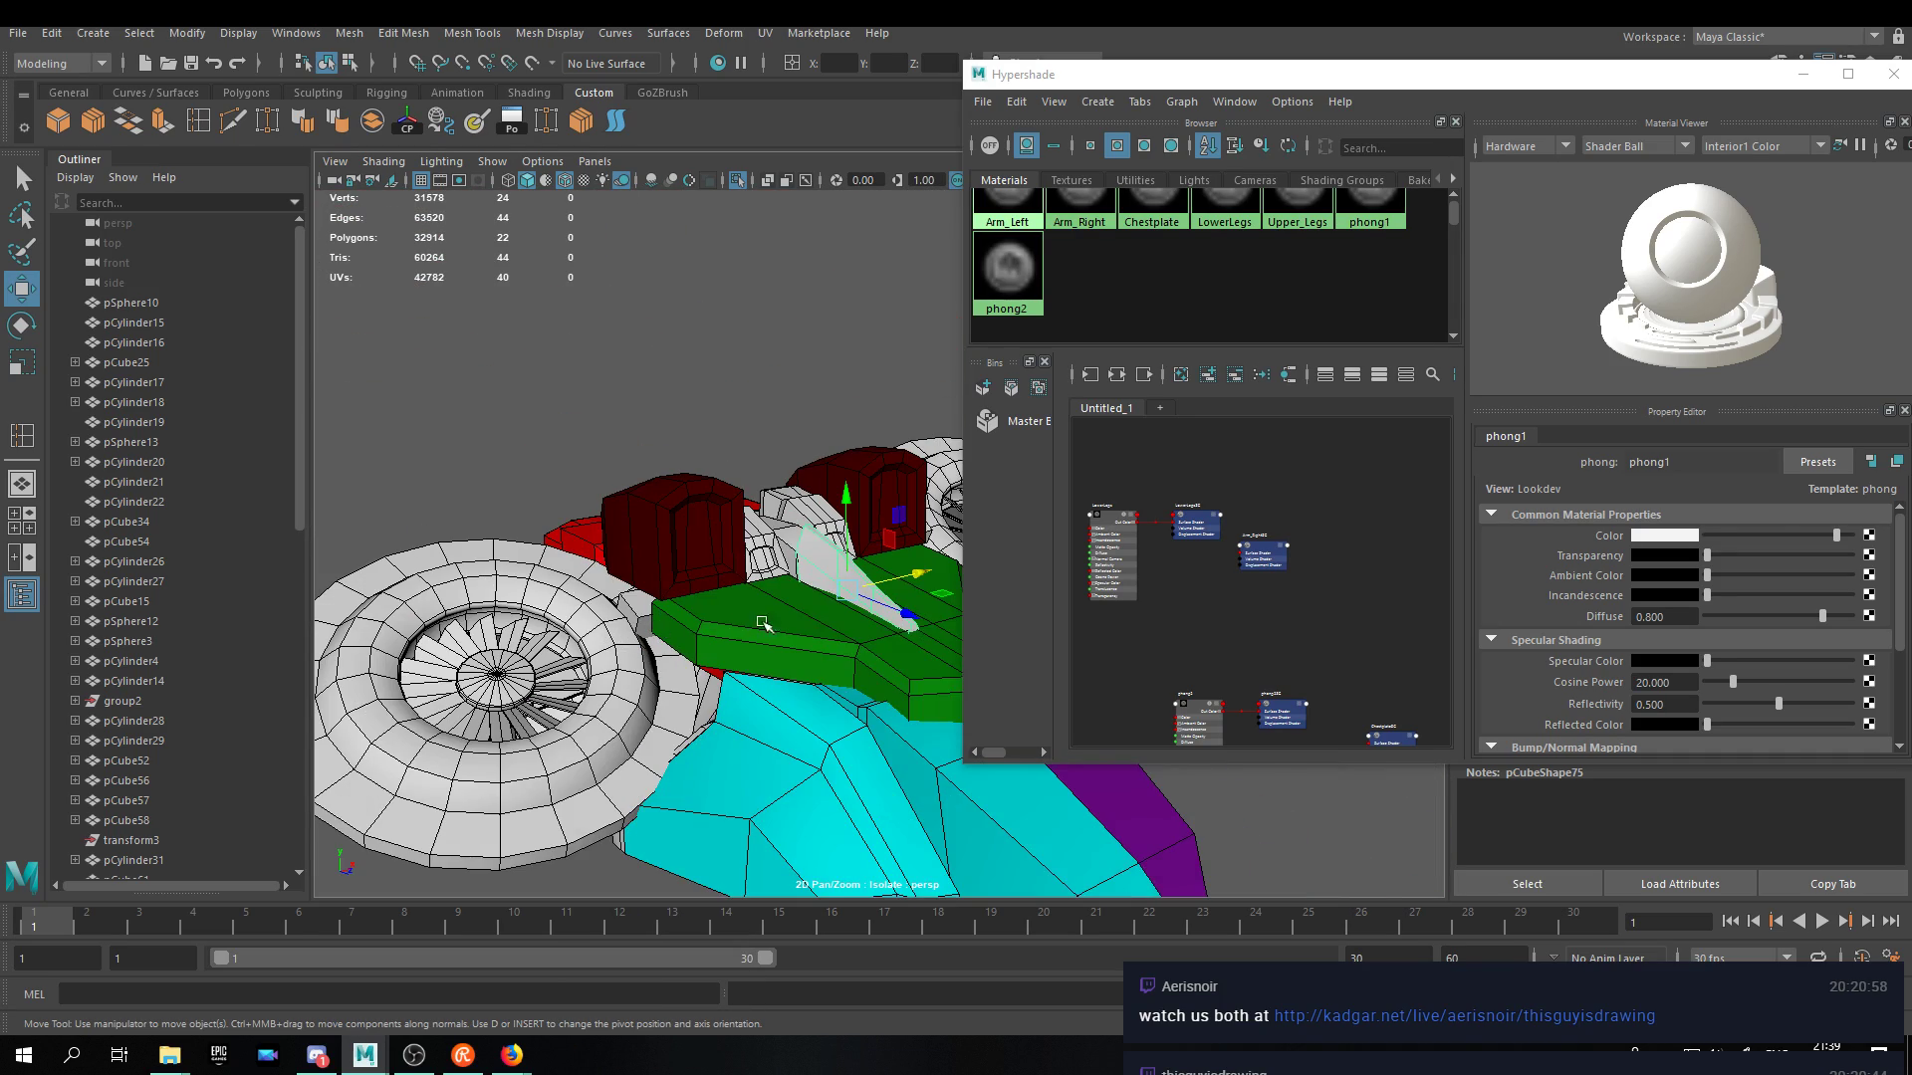
Move the four vertices at the fin's front tip down to meet the green plate.
left_click_drag(742, 625, 726, 726, "alt")
middle_click_drag(726, 726, 702, 629, "alt")
left_click_drag(734, 624, 617, 598, "alt")
right_click_drag(618, 598, 606, 632, "alt")
left_click_drag(606, 631, 747, 604, "alt")
key("F9")
left_click_drag(812, 776, 524, 685)
left_click(568, 672)
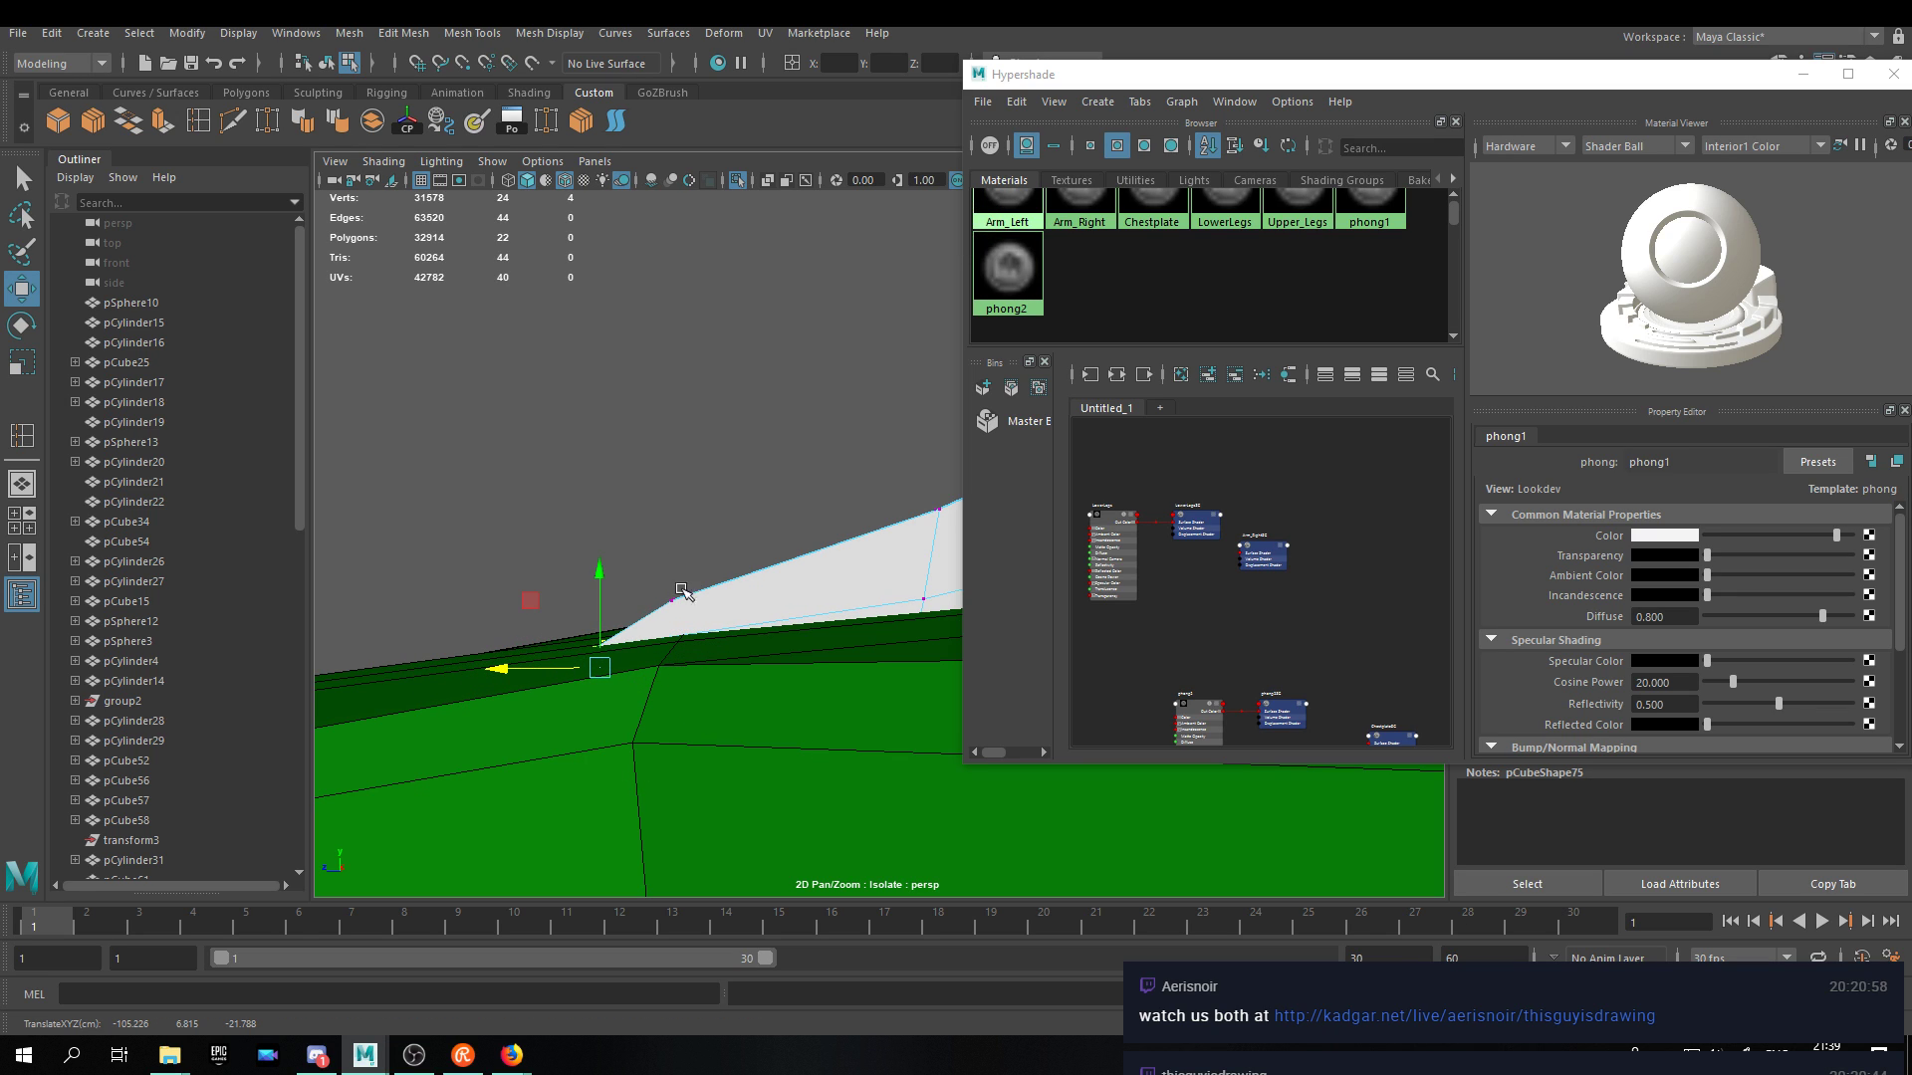
right_click_drag(763, 608, 856, 464)
Slightly lower the second pair of vertices along the fin's upper edge.
left_click_drag(857, 464, 1025, 554, "alt")
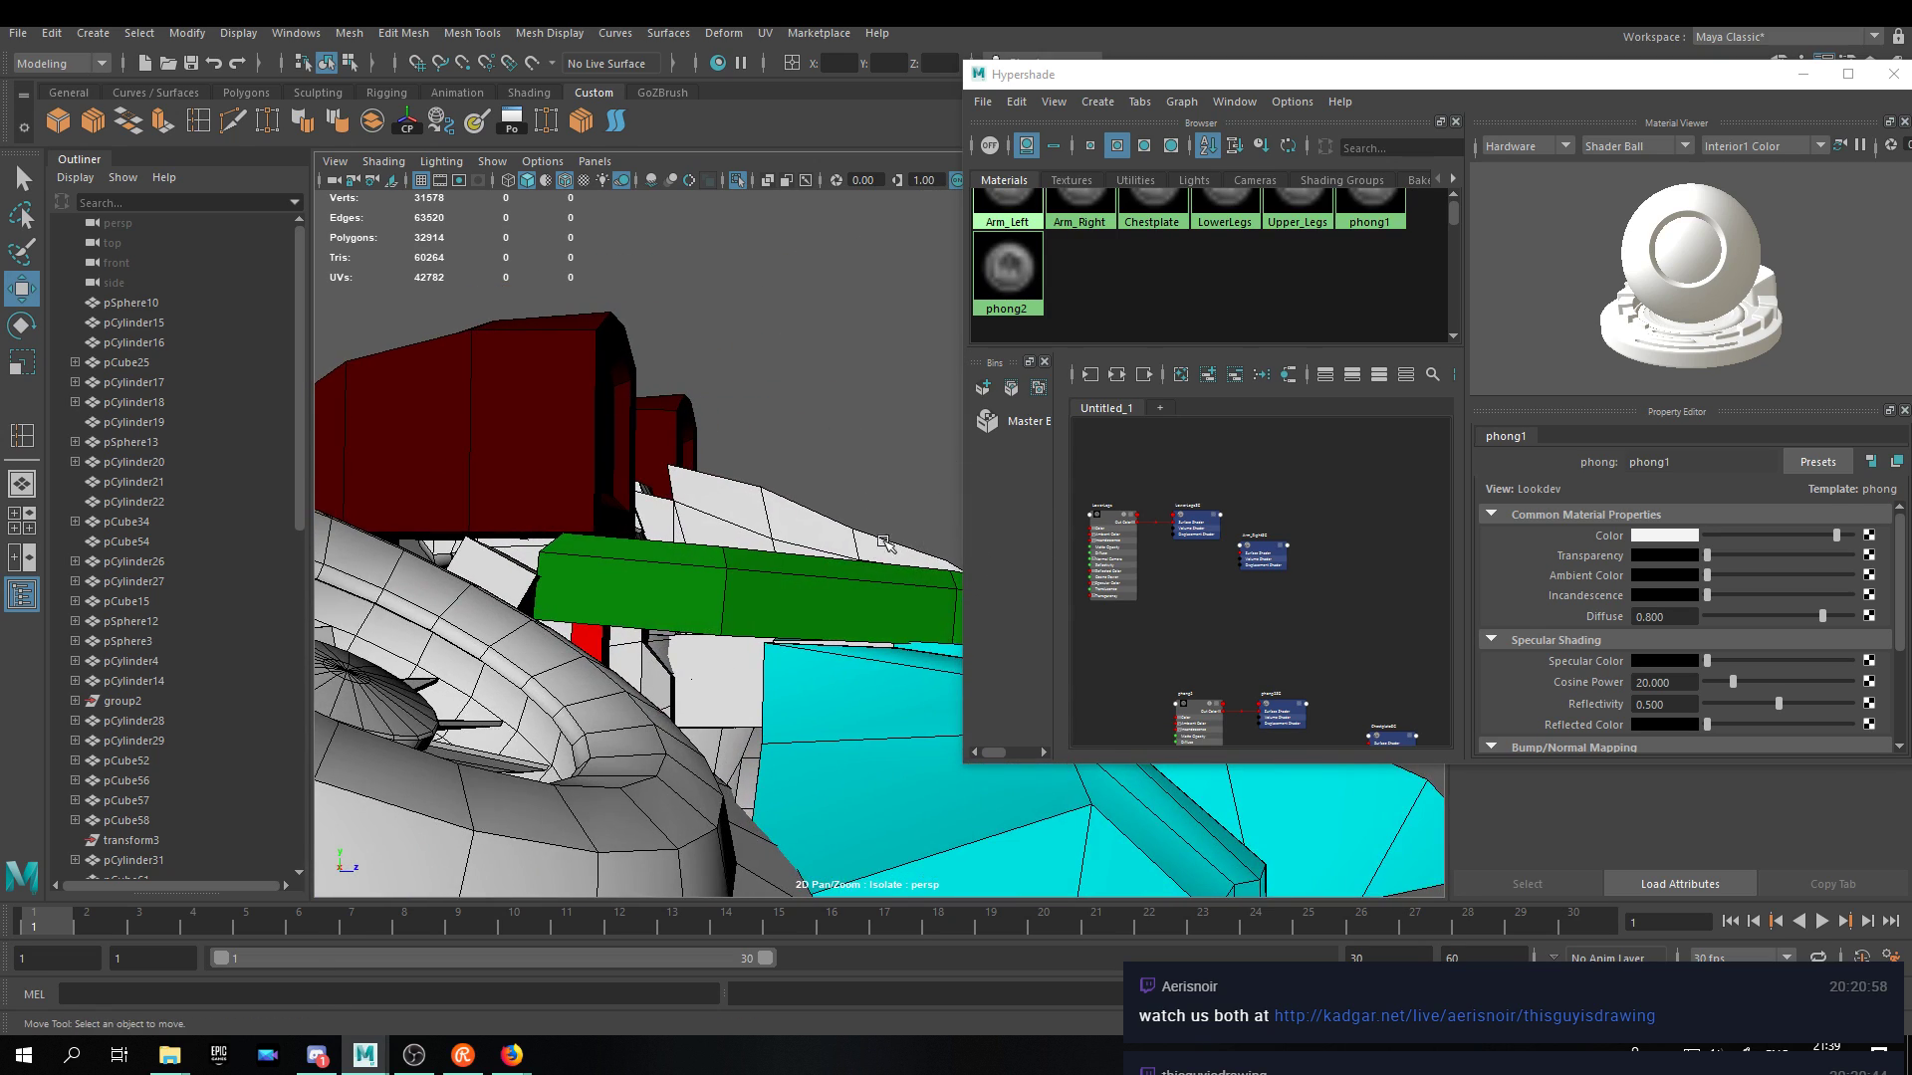
right_click_drag(697, 558, 806, 614, "alt")
left_click(717, 627)
key("F9")
left_click_drag(789, 624, 796, 572, "alt")
left_click_drag(822, 547, 642, 591)
left_click(649, 547)
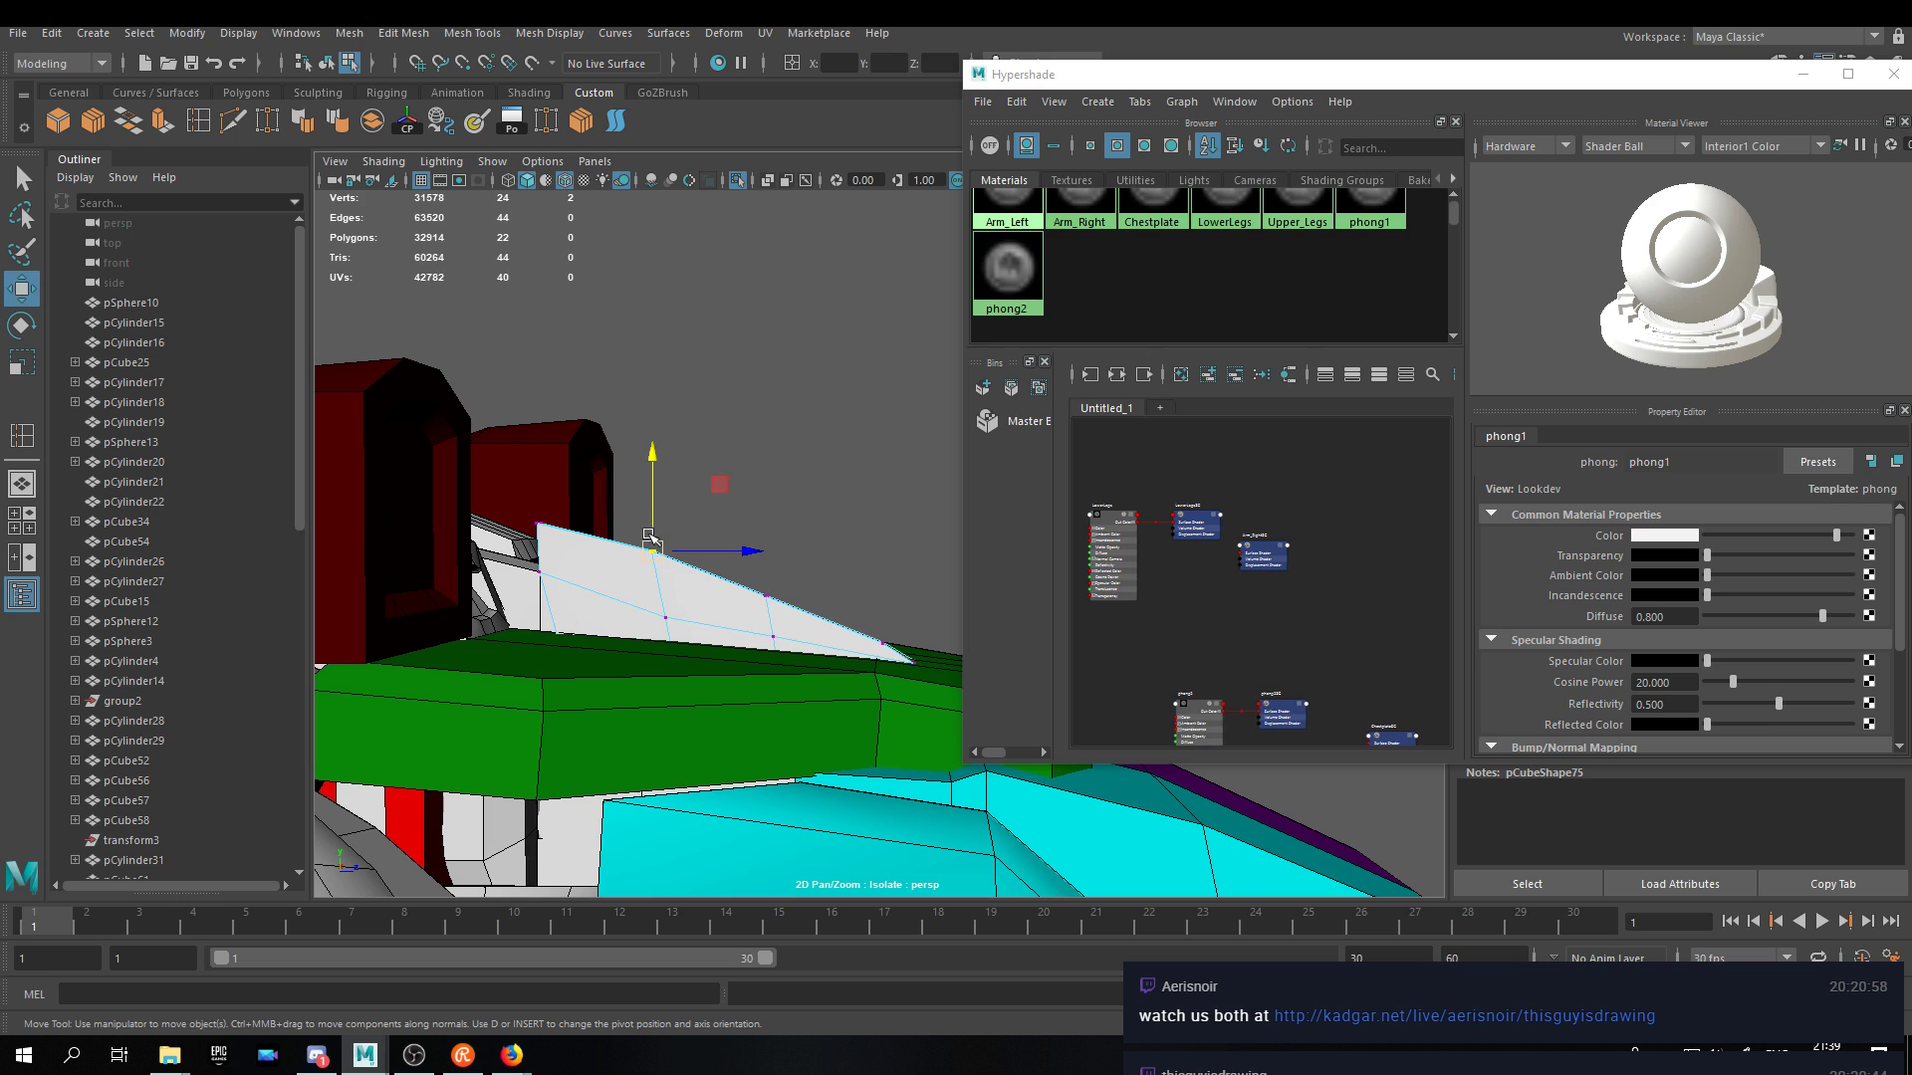
left_click_drag(657, 458, 657, 461)
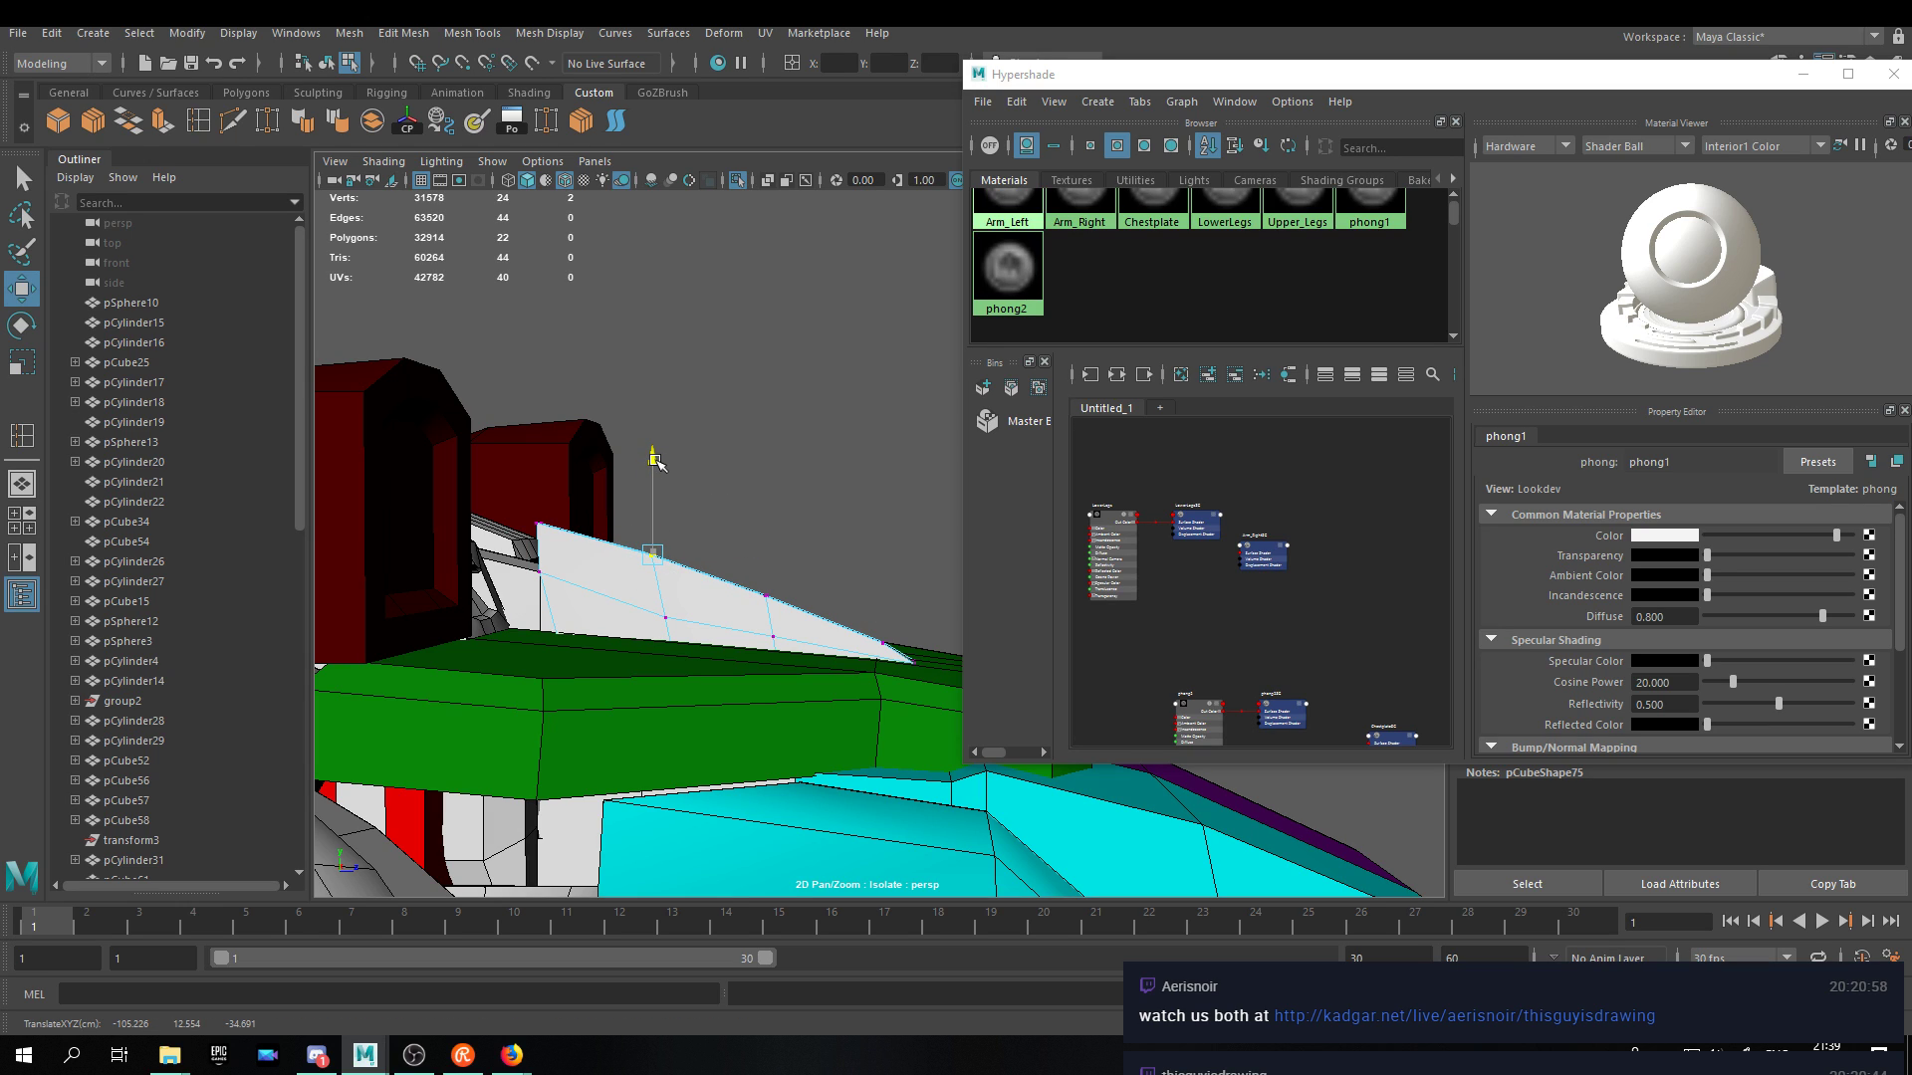
left_click(665, 620)
right_click_drag(840, 512, 917, 482)
Delete the lengthwise edge loop running around the grey fin at mid-height along its sides.
left_click_drag(875, 517, 715, 687, "alt")
scroll(718, 561, "down", 10)
right_click_drag(715, 687, 722, 710, "alt")
left_click_drag(723, 711, 786, 552, "alt")
right_click_drag(786, 552, 806, 498, "alt")
scroll(806, 498, "up", 3)
middle_click_drag(732, 463, 845, 589, "alt")
left_click_drag(845, 588, 712, 601, "alt")
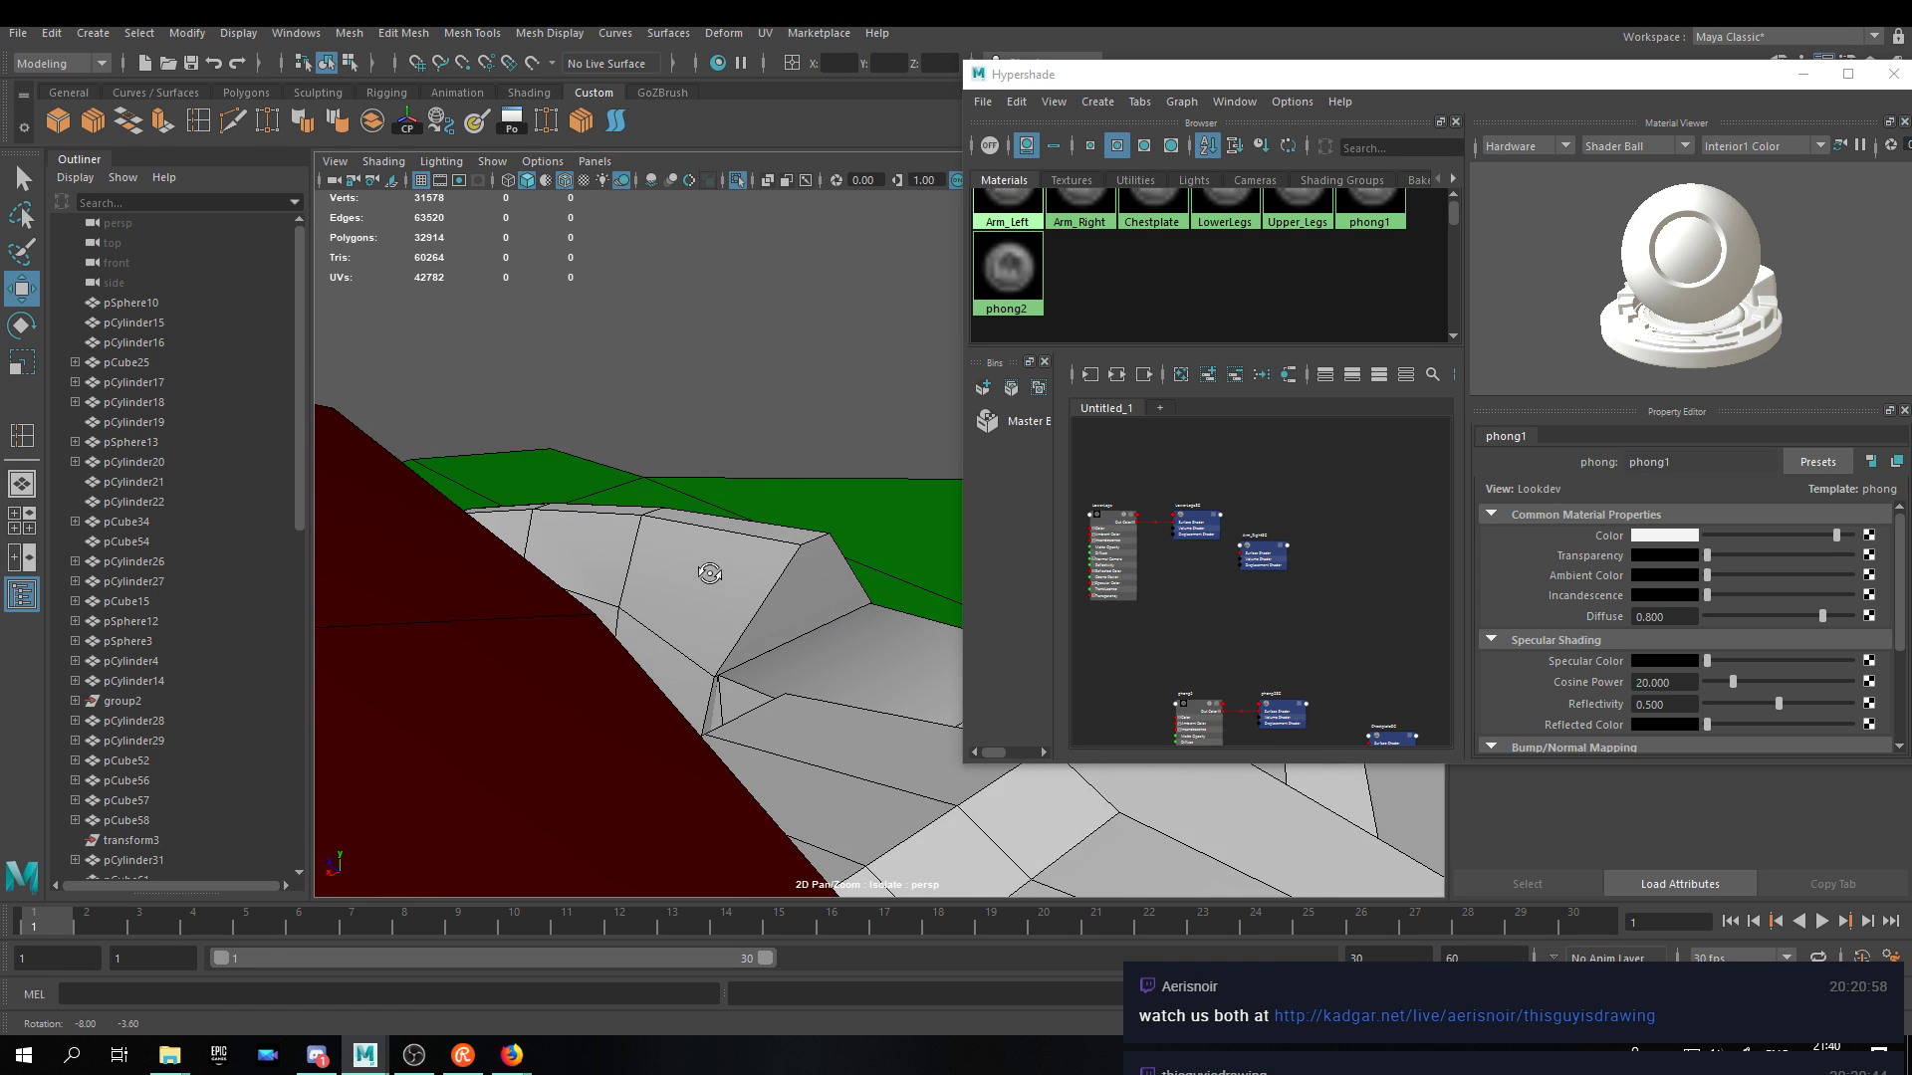
right_click_drag(713, 600, 723, 432)
left_click(687, 685)
double_click(687, 685)
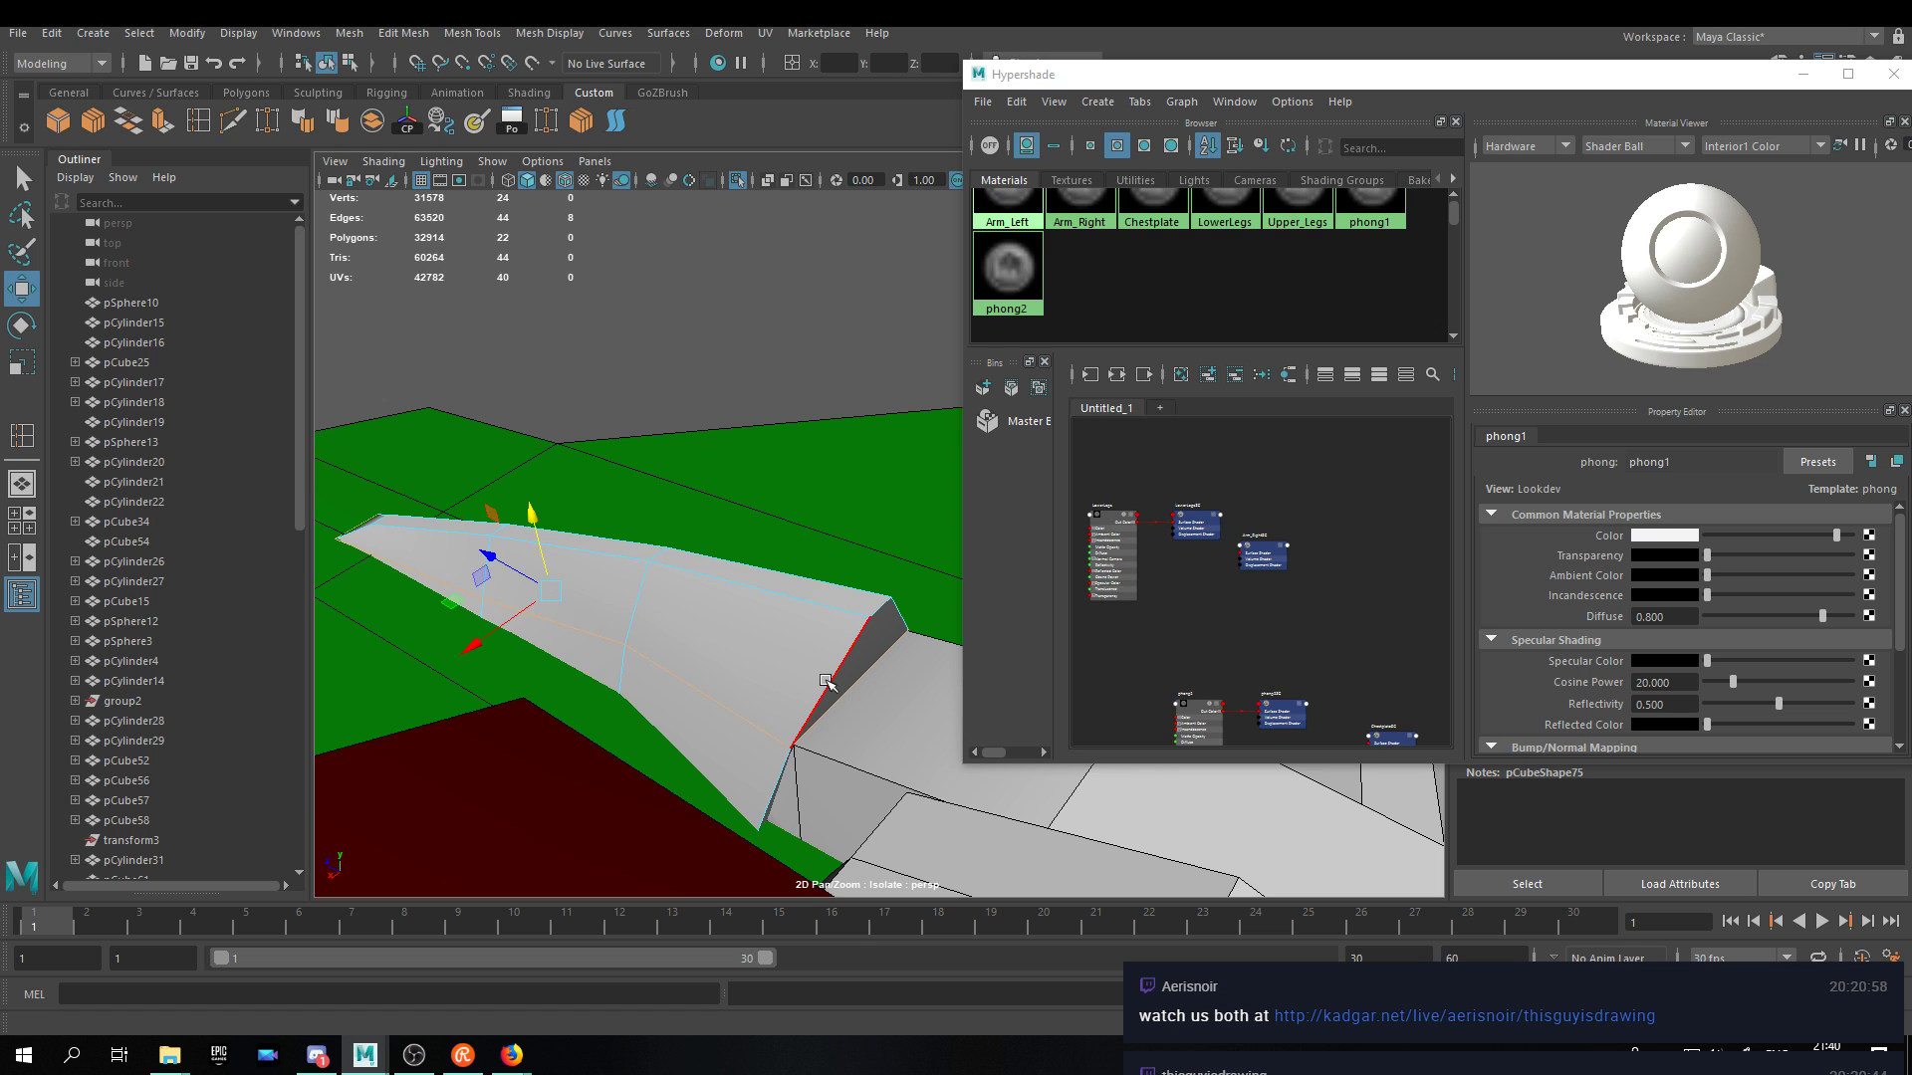
key("Delete")
Snap the upper edge at the fin's rear end vertically to the height of the central grey block's corner.
left_click_drag(826, 682, 654, 600, "alt")
left_click(717, 641)
left_click_drag(691, 443, 834, 609)
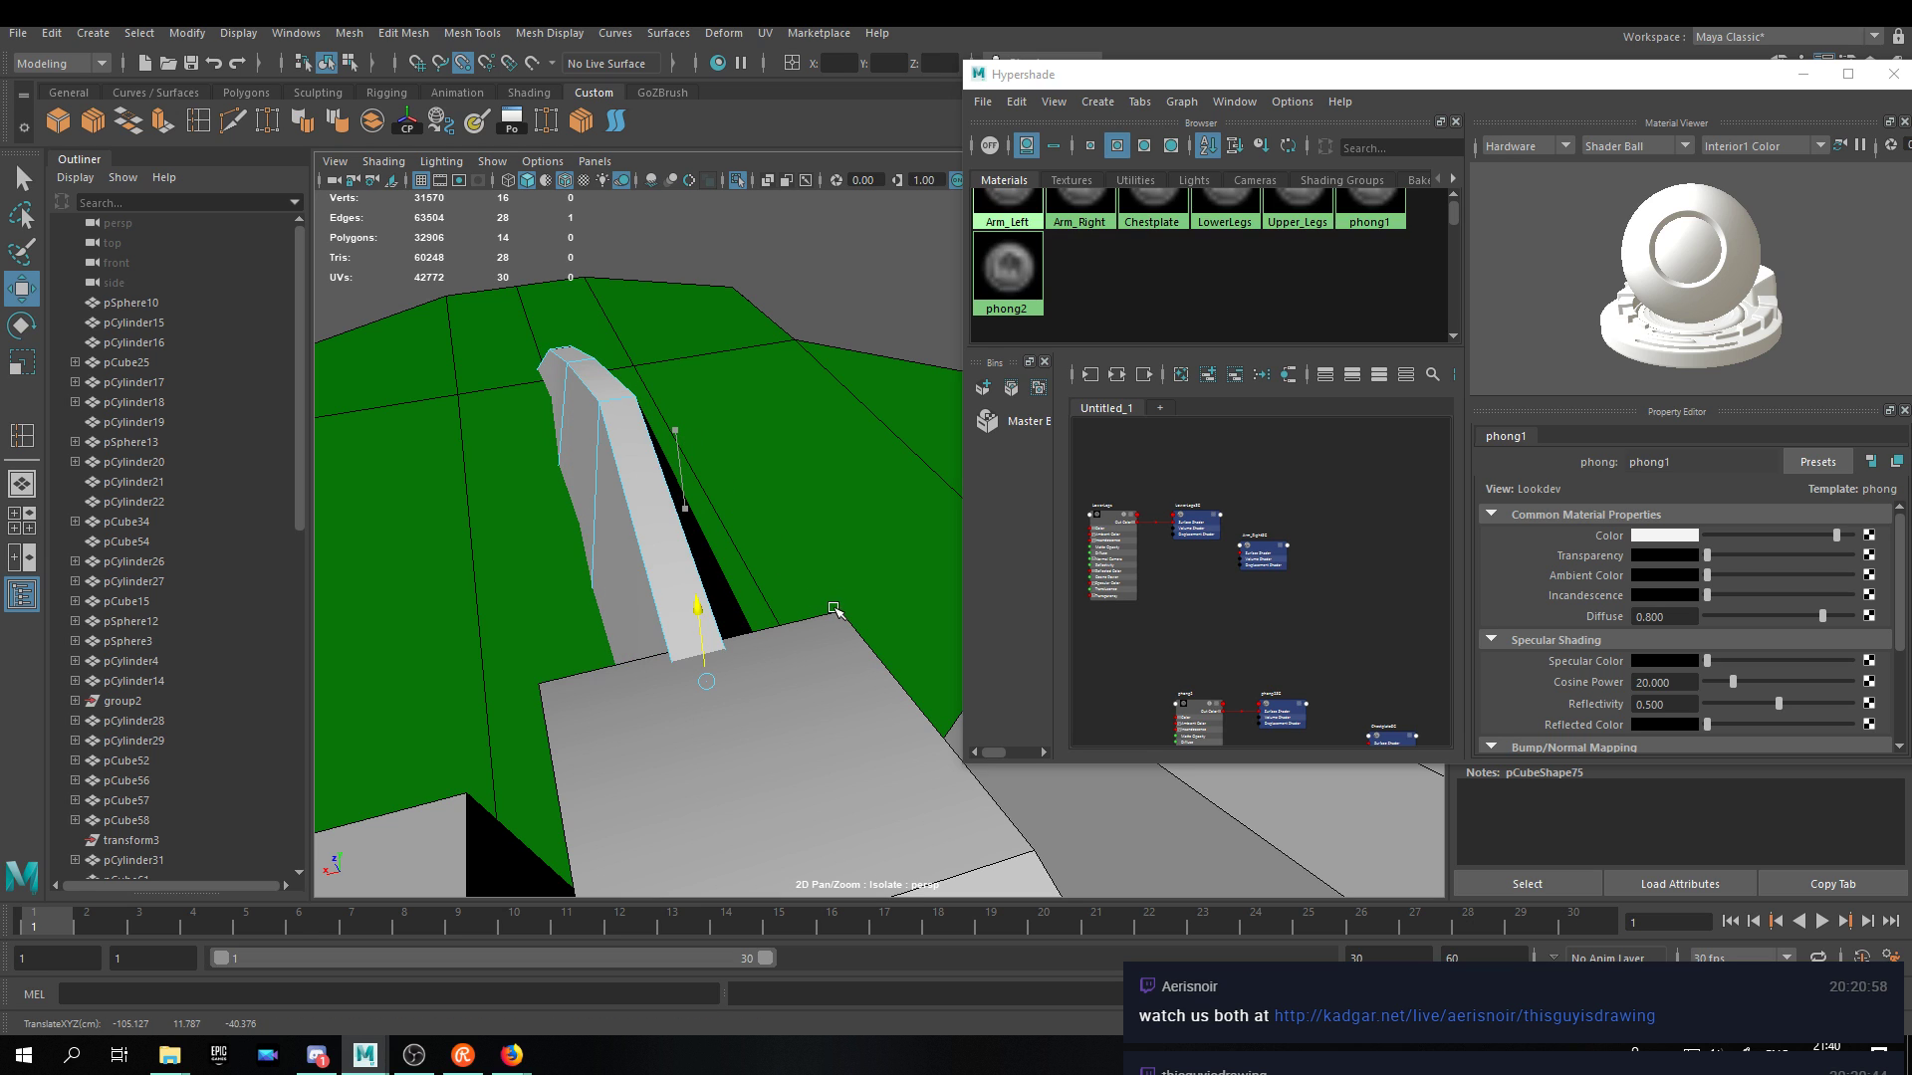
left_click_drag(662, 641, 169, 762, "alt")
key("r")
Snap the upper vertex pair just ahead of the fin's rear end to the rear edge's height and lower it slightly.
left_click_drag(697, 717, 774, 520, "alt")
left_click_drag(682, 477, 794, 482, "alt")
key("w")
key("F9")
left_click_drag(814, 389, 692, 477)
key("v")
left_click_drag(747, 381, 921, 469)
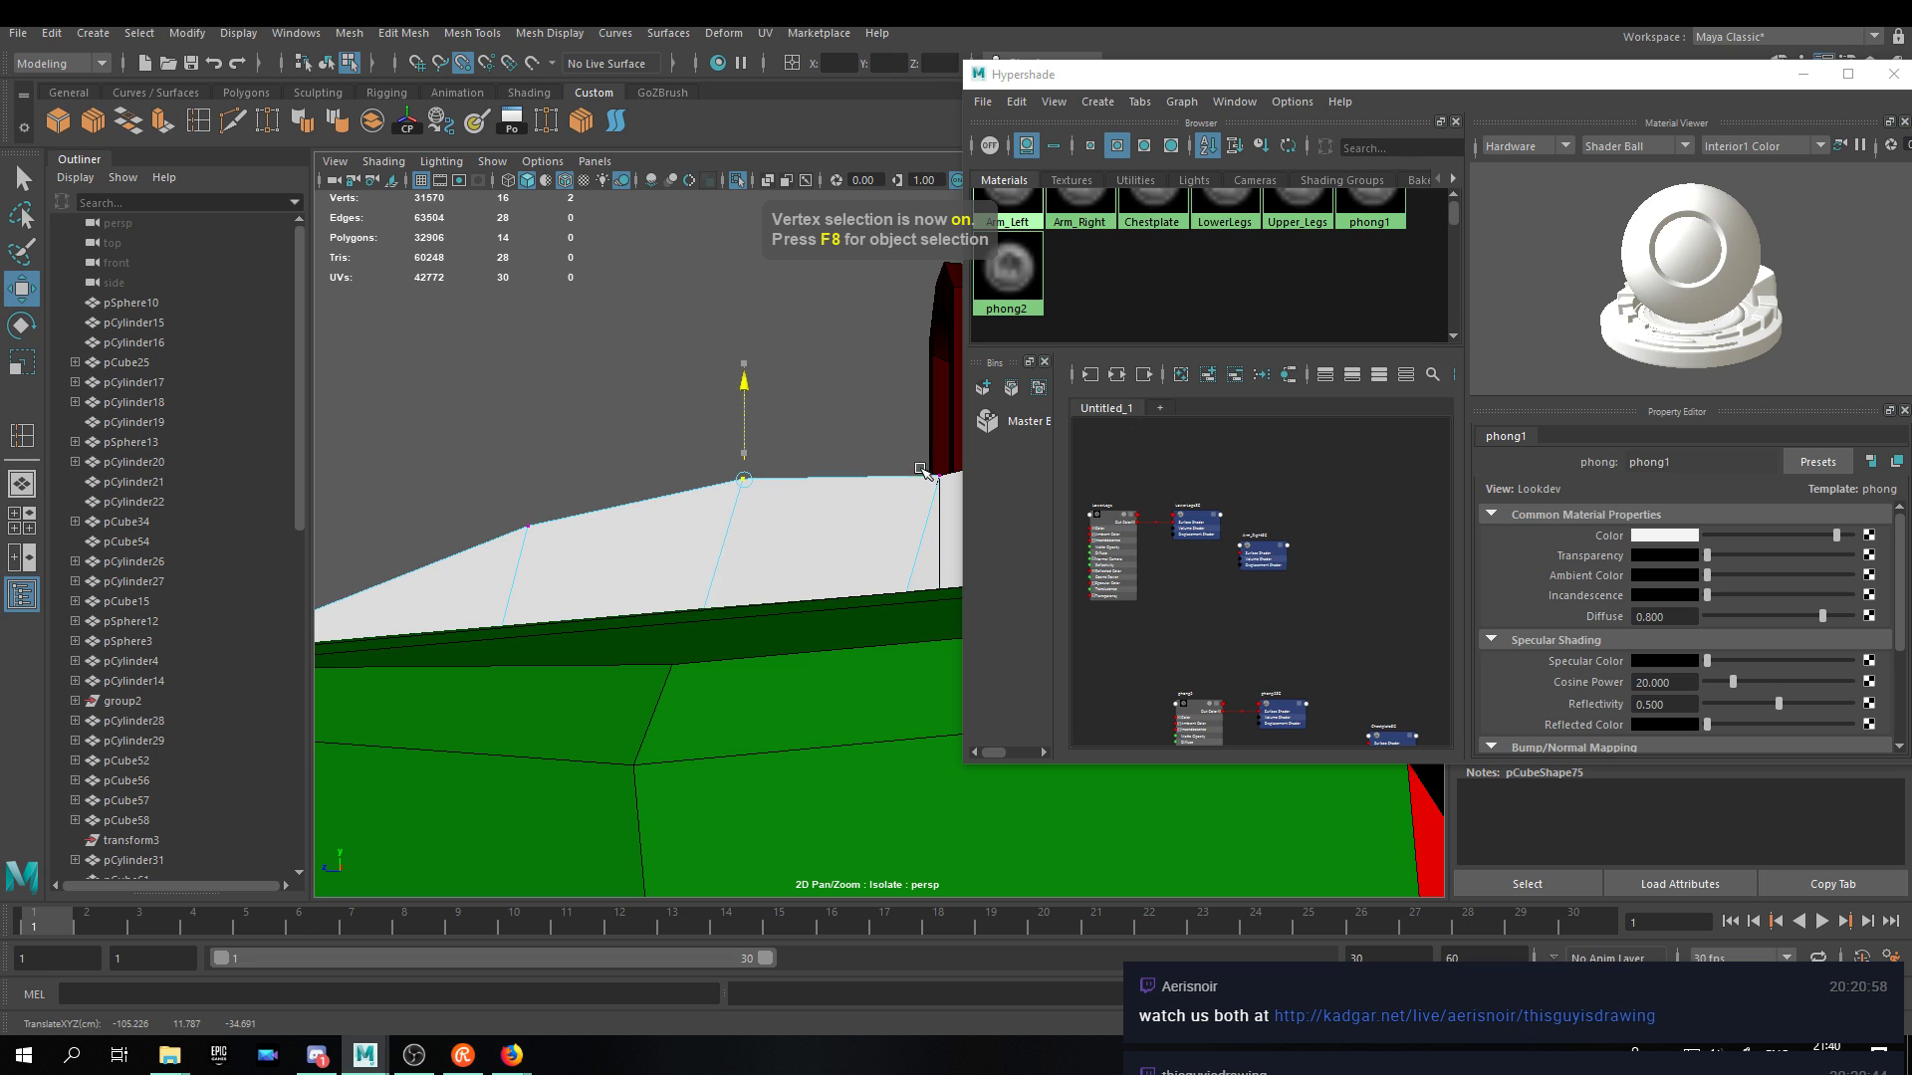
left_click_drag(747, 383, 743, 405)
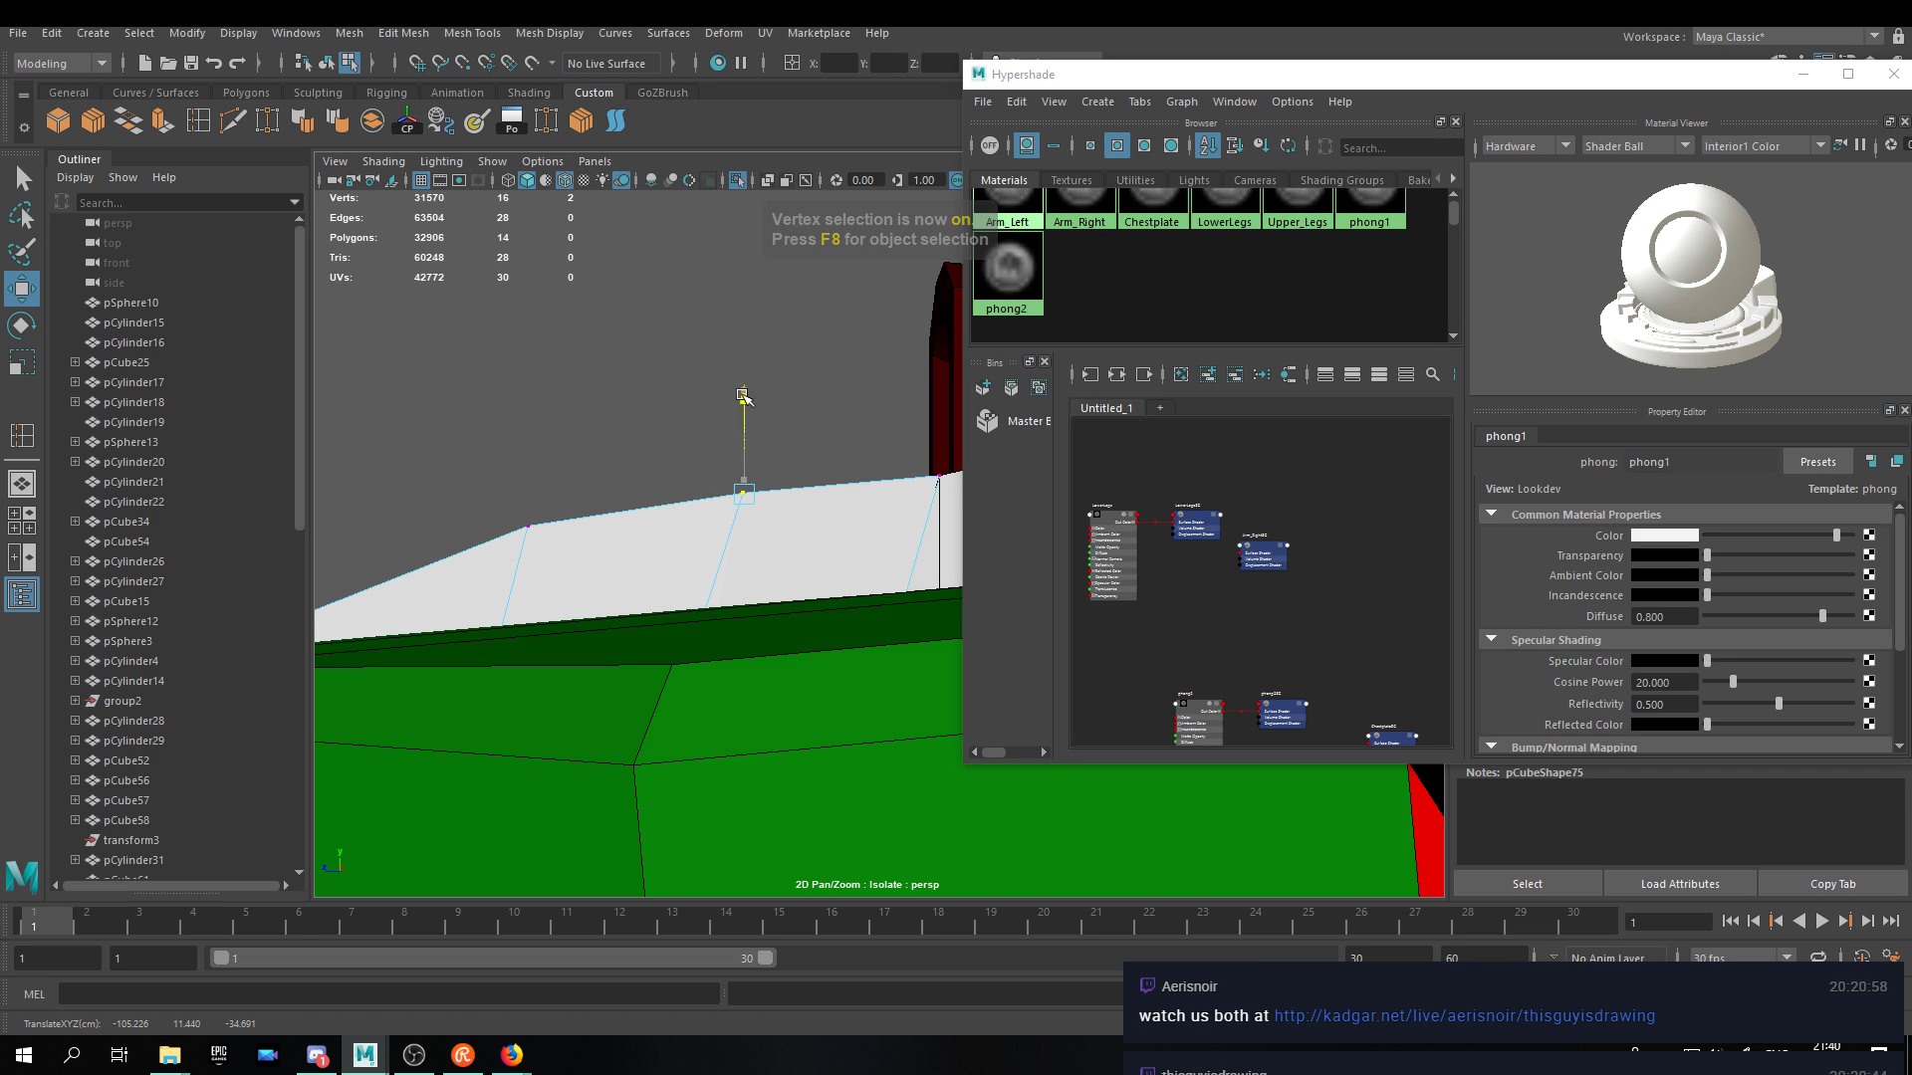
Reshape the upper edge of the white panel above the green chestplate by moving its vertices, and return to object selection.
left_click_drag(739, 399, 662, 455, "alt")
left_click_drag(839, 369, 842, 376)
left_click_drag(642, 431, 602, 502)
left_click_drag(631, 401, 846, 538)
right_click_drag(880, 506, 662, 393)
left_click(662, 393)
Examine the reshaped white panel and the green chestplate from several angles, ending with the chestplate selected.
left_click_drag(662, 394, 762, 557, "alt")
middle_click_drag(707, 588, 494, 697, "alt")
left_click_drag(483, 716, 558, 598, "alt")
right_click_drag(558, 597, 418, 557, "alt")
left_click_drag(802, 581, 583, 552, "alt")
right_click_drag(582, 548, 747, 490, "alt")
left_click_drag(748, 490, 941, 595, "alt")
right_click_drag(941, 596, 967, 603, "alt")
middle_click_drag(968, 603, 953, 488, "alt")
middle_click_drag(817, 508, 883, 381, "alt")
left_click_drag(883, 382, 852, 539, "alt")
left_click(803, 512)
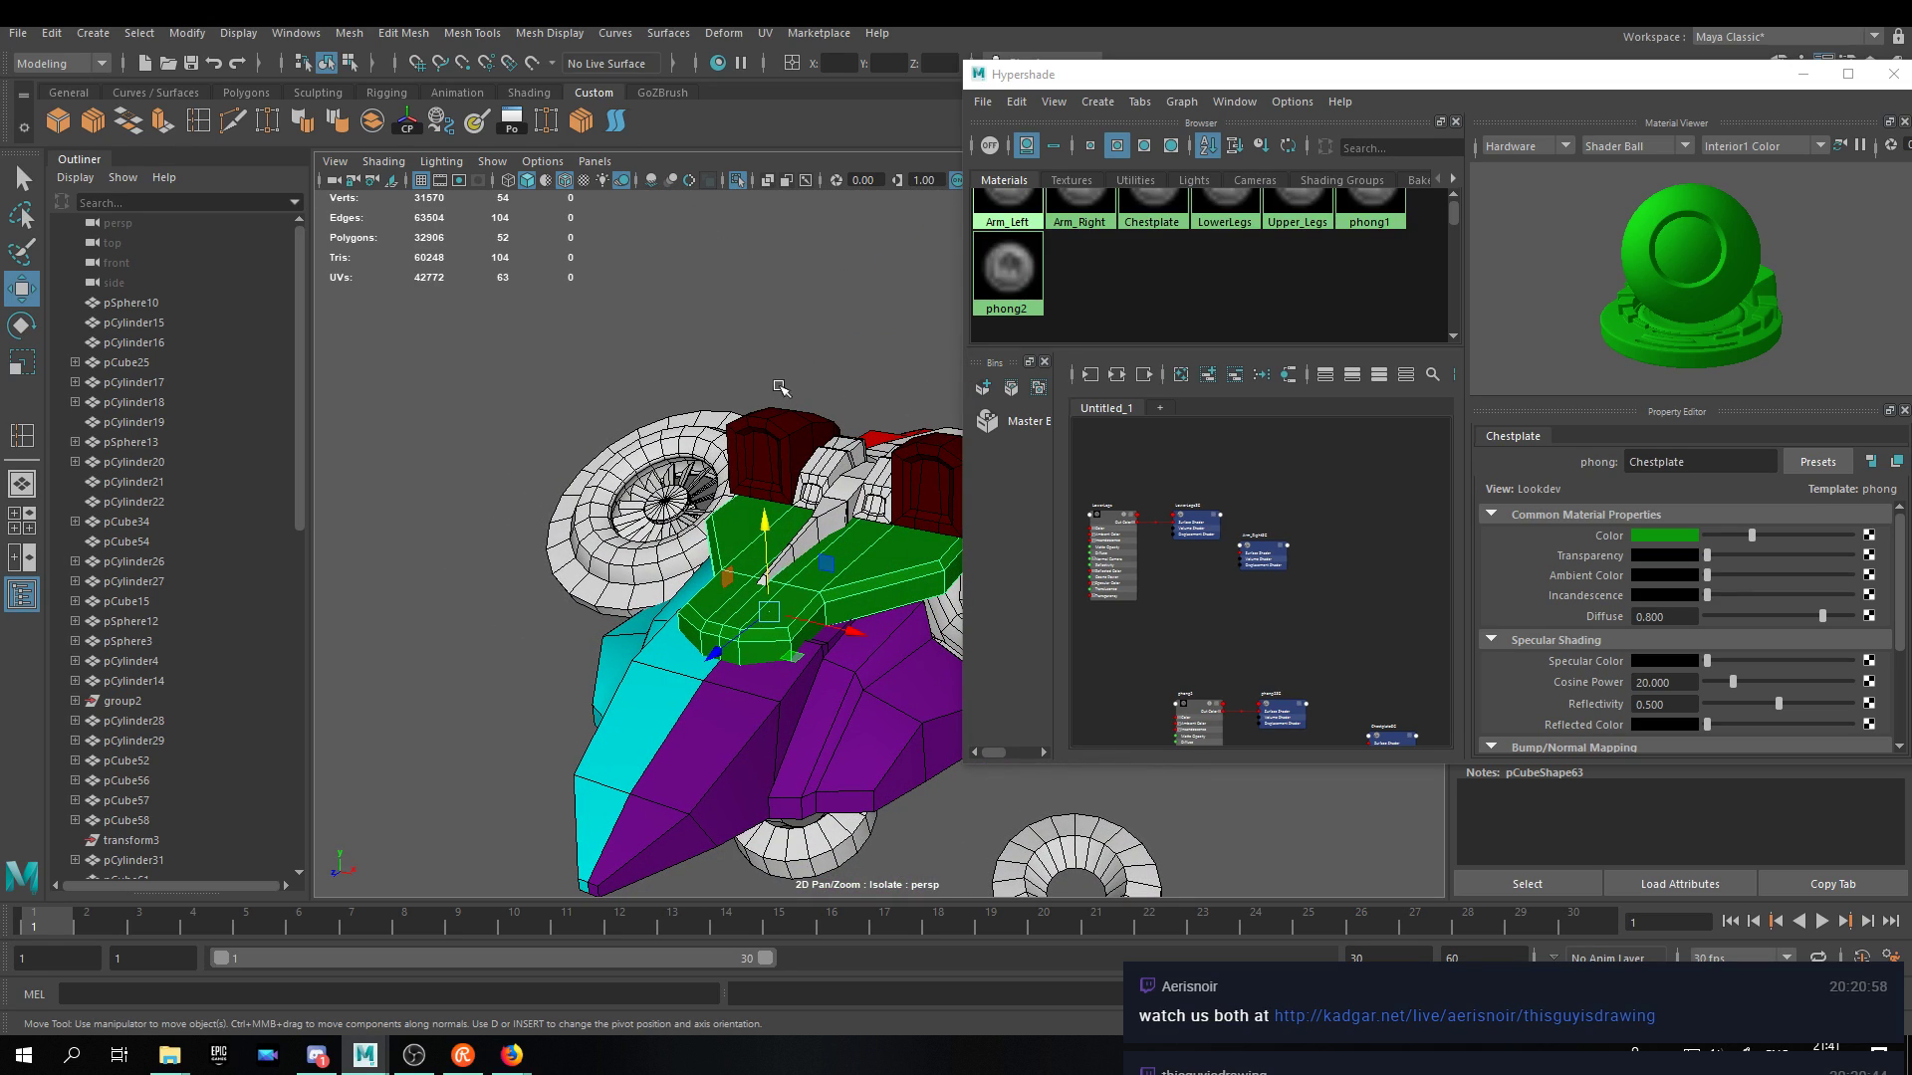
Inspect the vehicle from above, behind and the side, with attention to the red rear part.
middle_click_drag(799, 388, 738, 320, "alt")
left_click_drag(738, 319, 677, 478, "alt")
left_click(584, 362)
middle_click_drag(677, 477, 588, 621, "alt")
left_click_drag(589, 622, 832, 405, "alt")
left_click(868, 484)
left_click_drag(864, 488, 842, 392, "alt")
key("bracketleft")
key("bracketleft")
key("bracketleft")
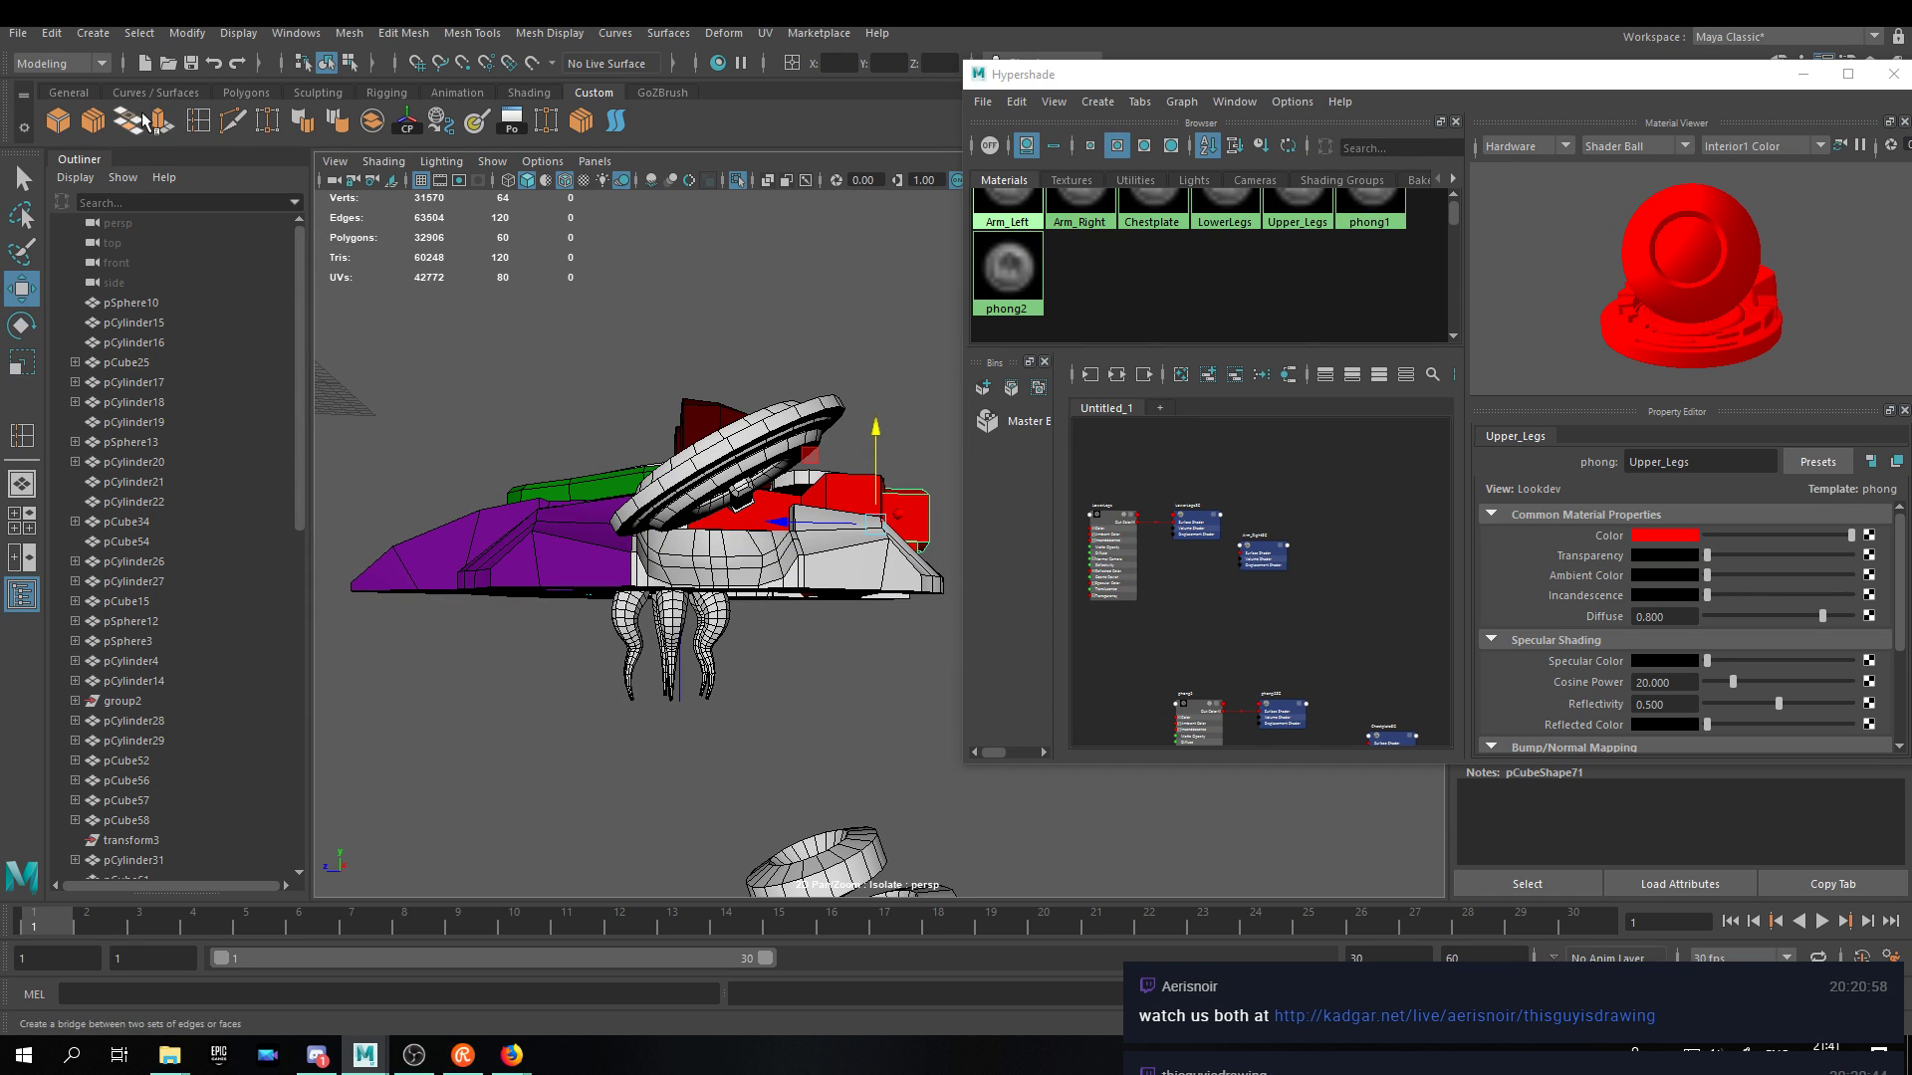
Create a polygon cube and scale it up uniformly beside the vehicle.
left_click(252, 94)
left_click(93, 120)
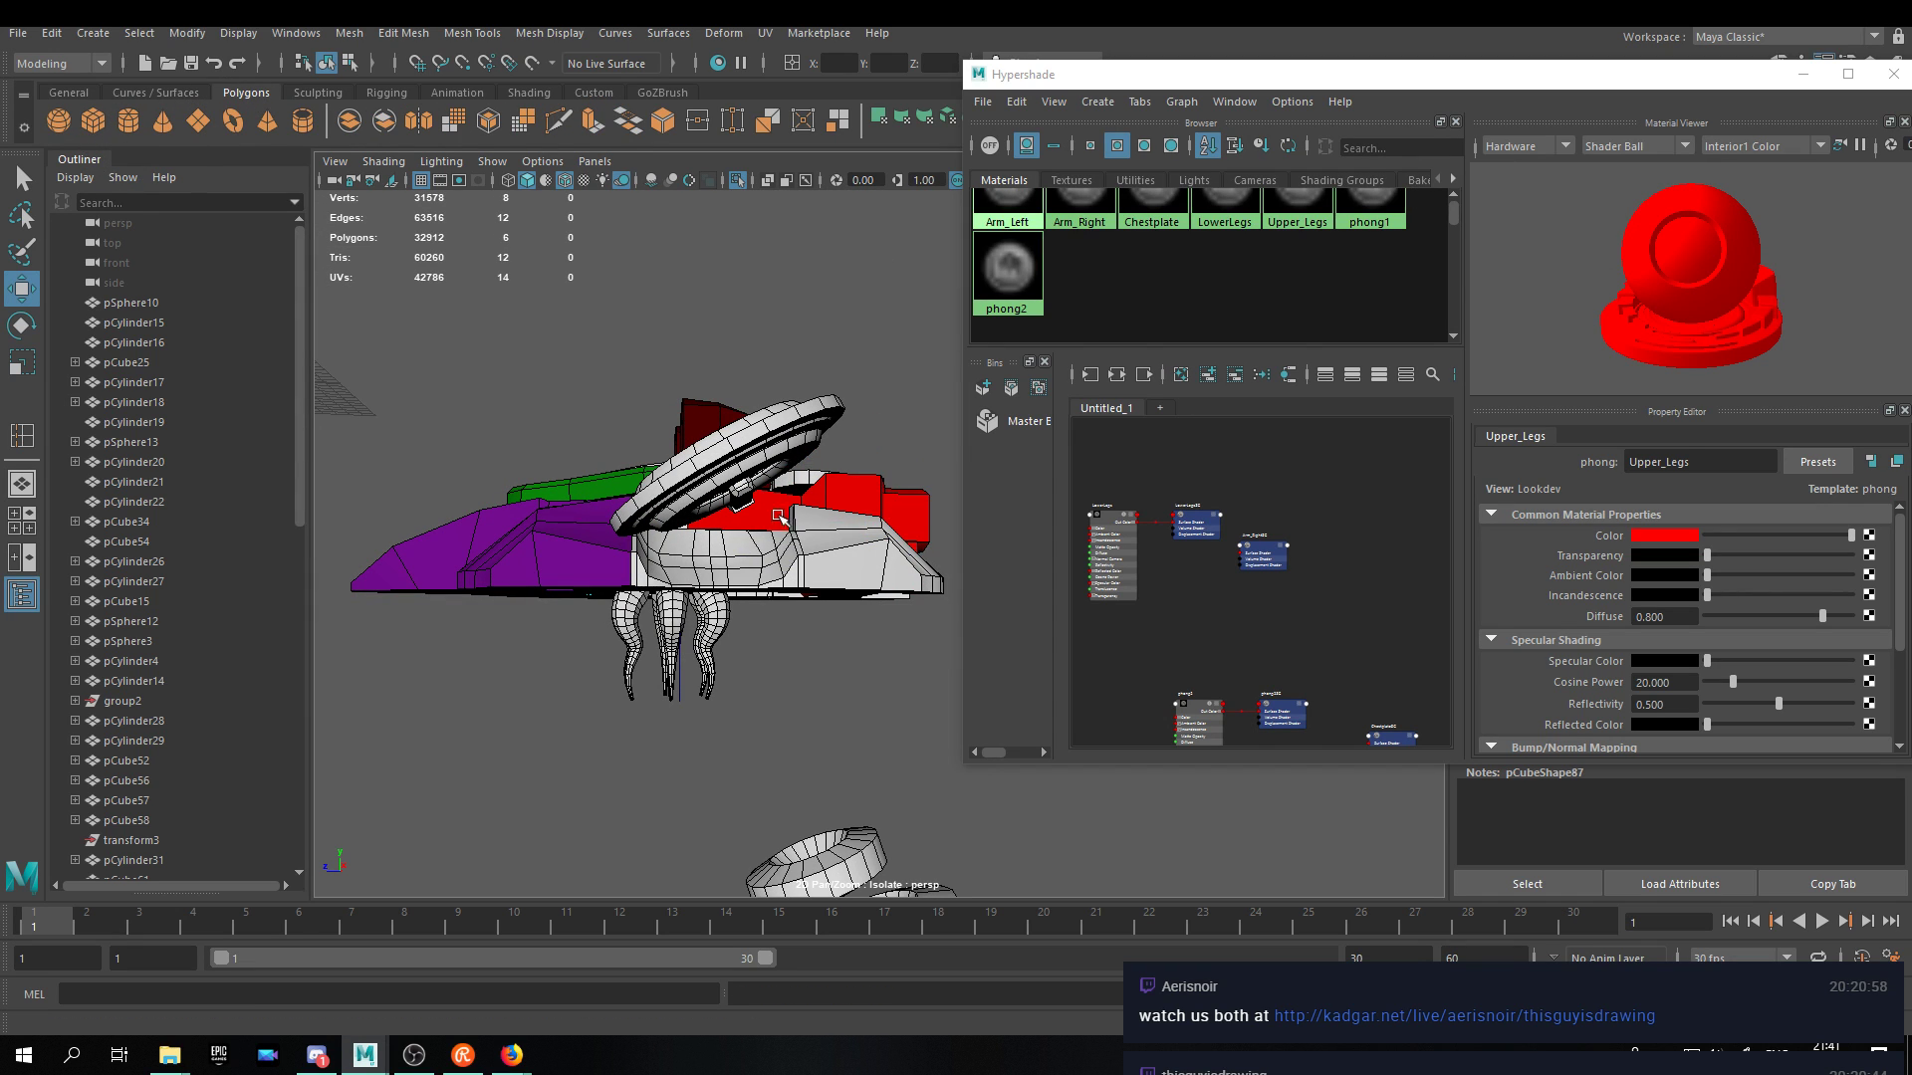
left_click_drag(727, 398, 732, 430, "alt")
scroll(793, 488, "down", 5)
left_click_drag(793, 488, 572, 528, "alt")
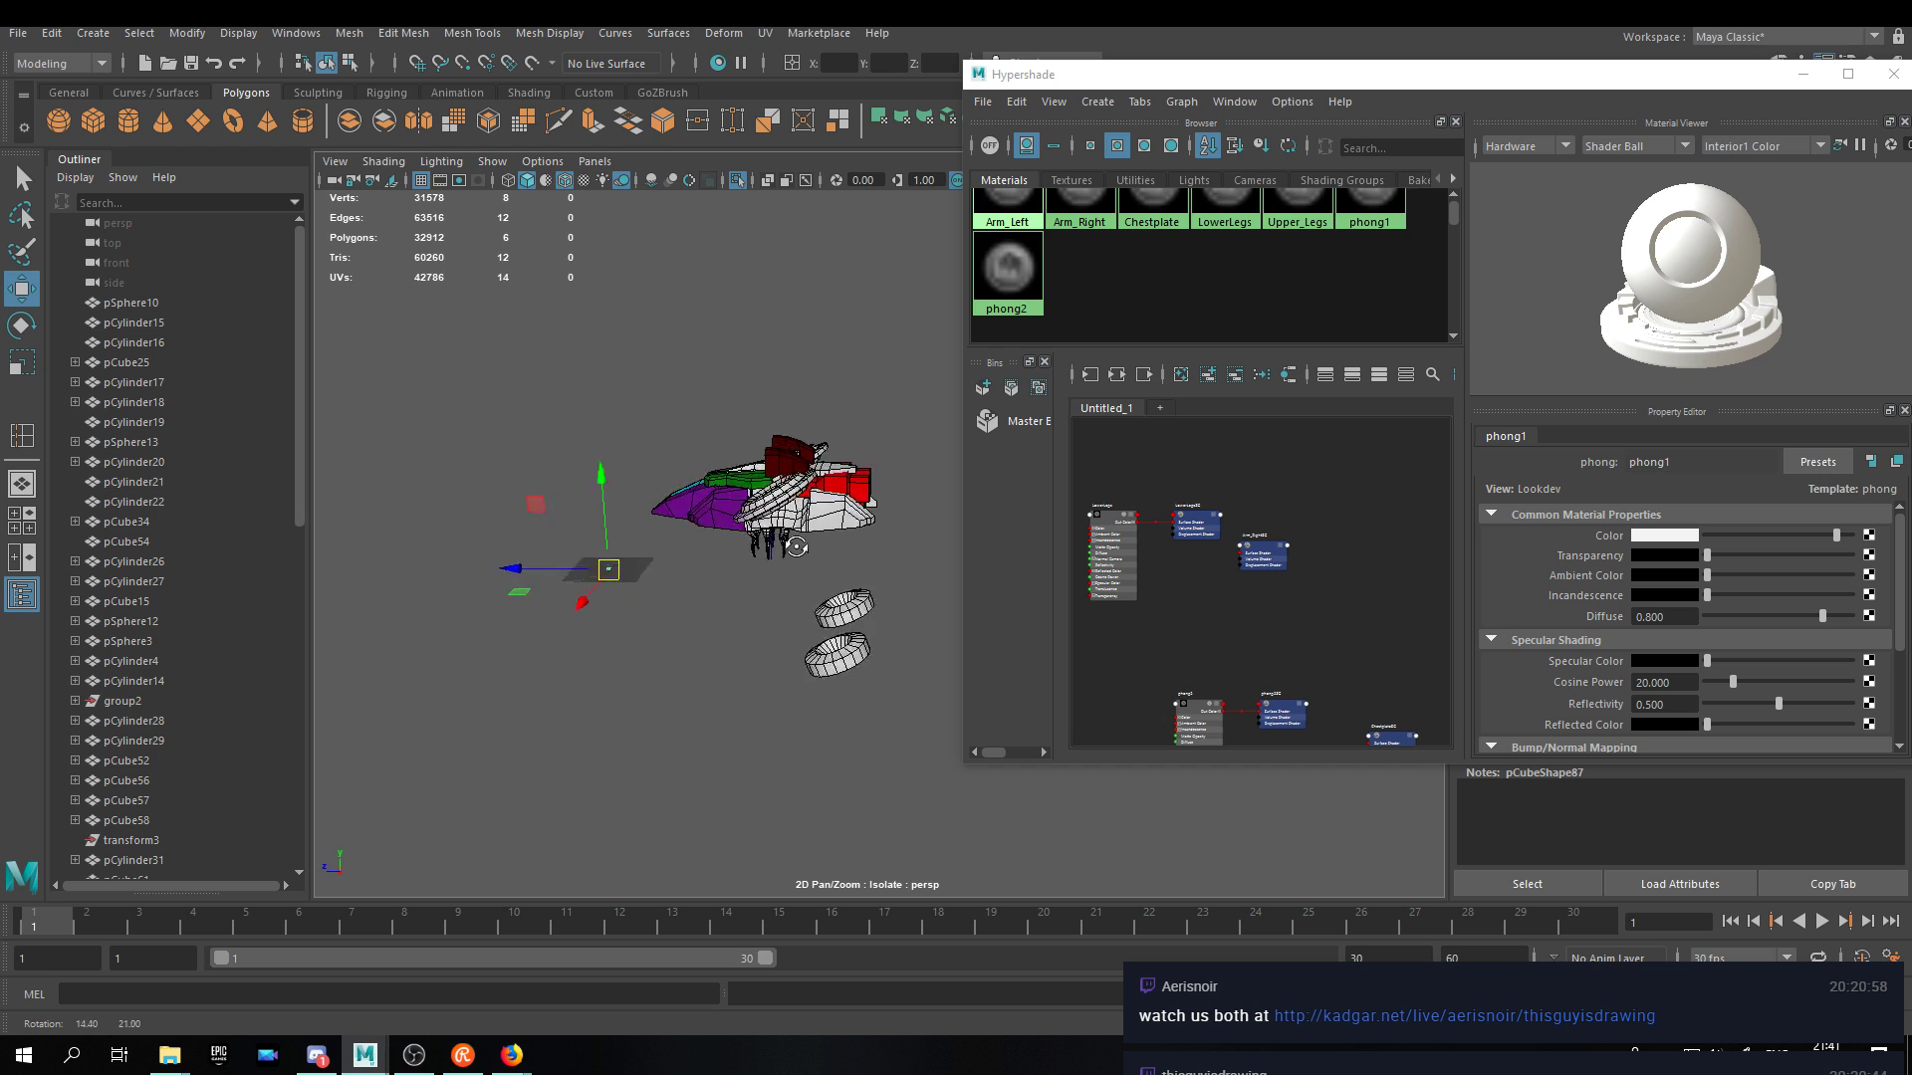
key("r")
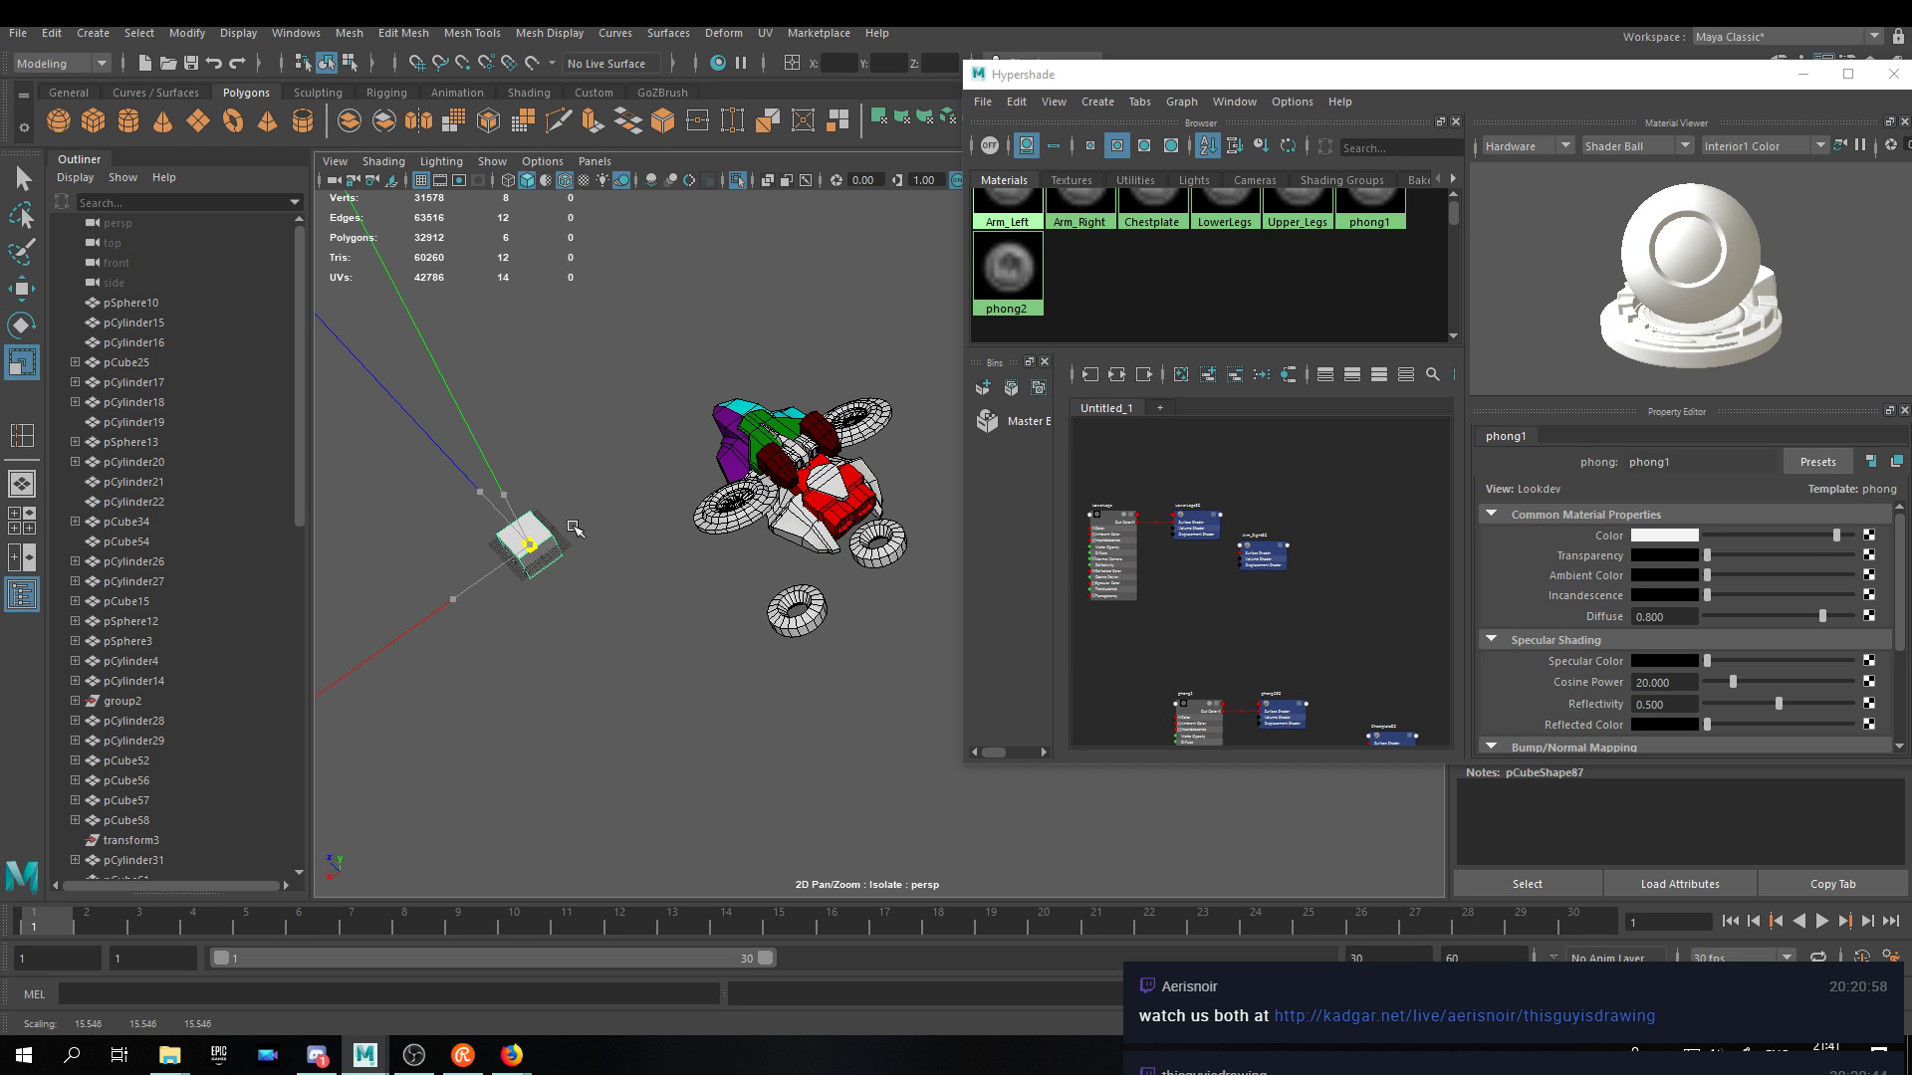
key("space")
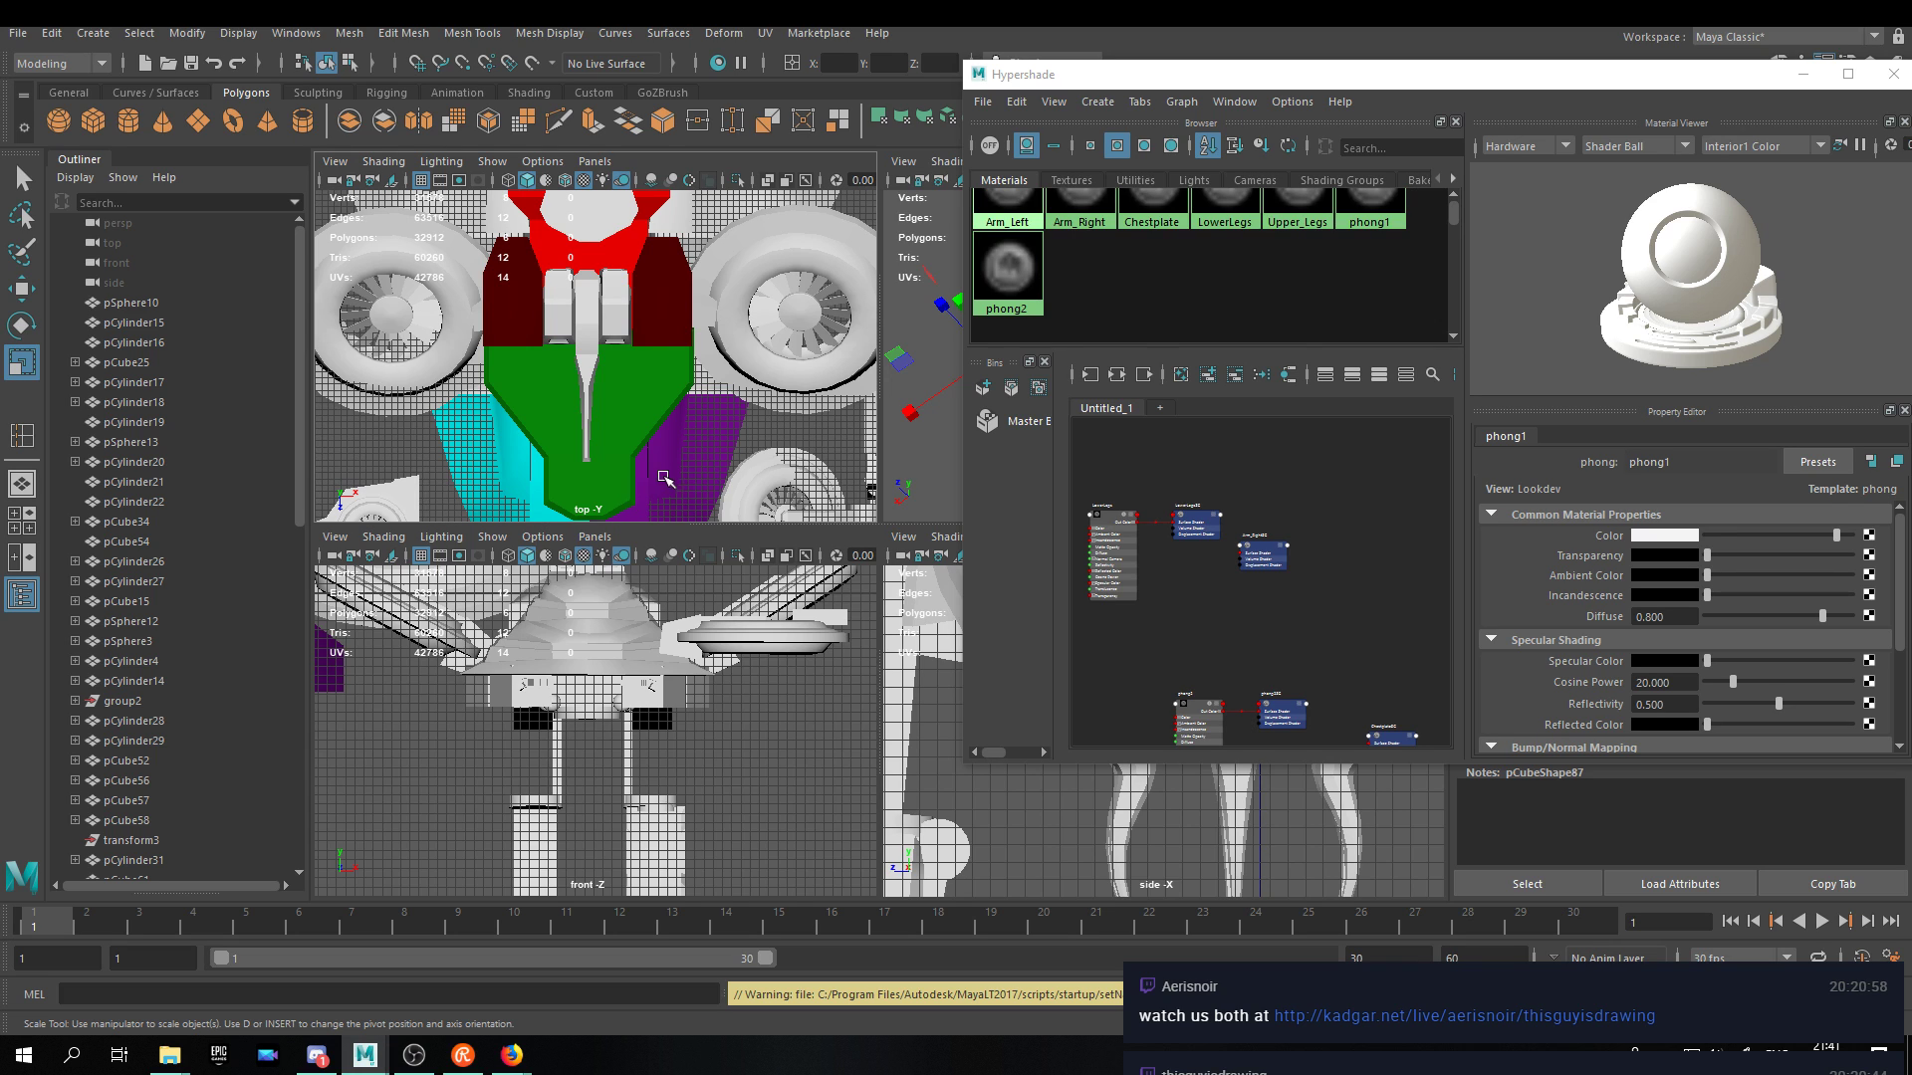
key("space")
key("space")
key("space")
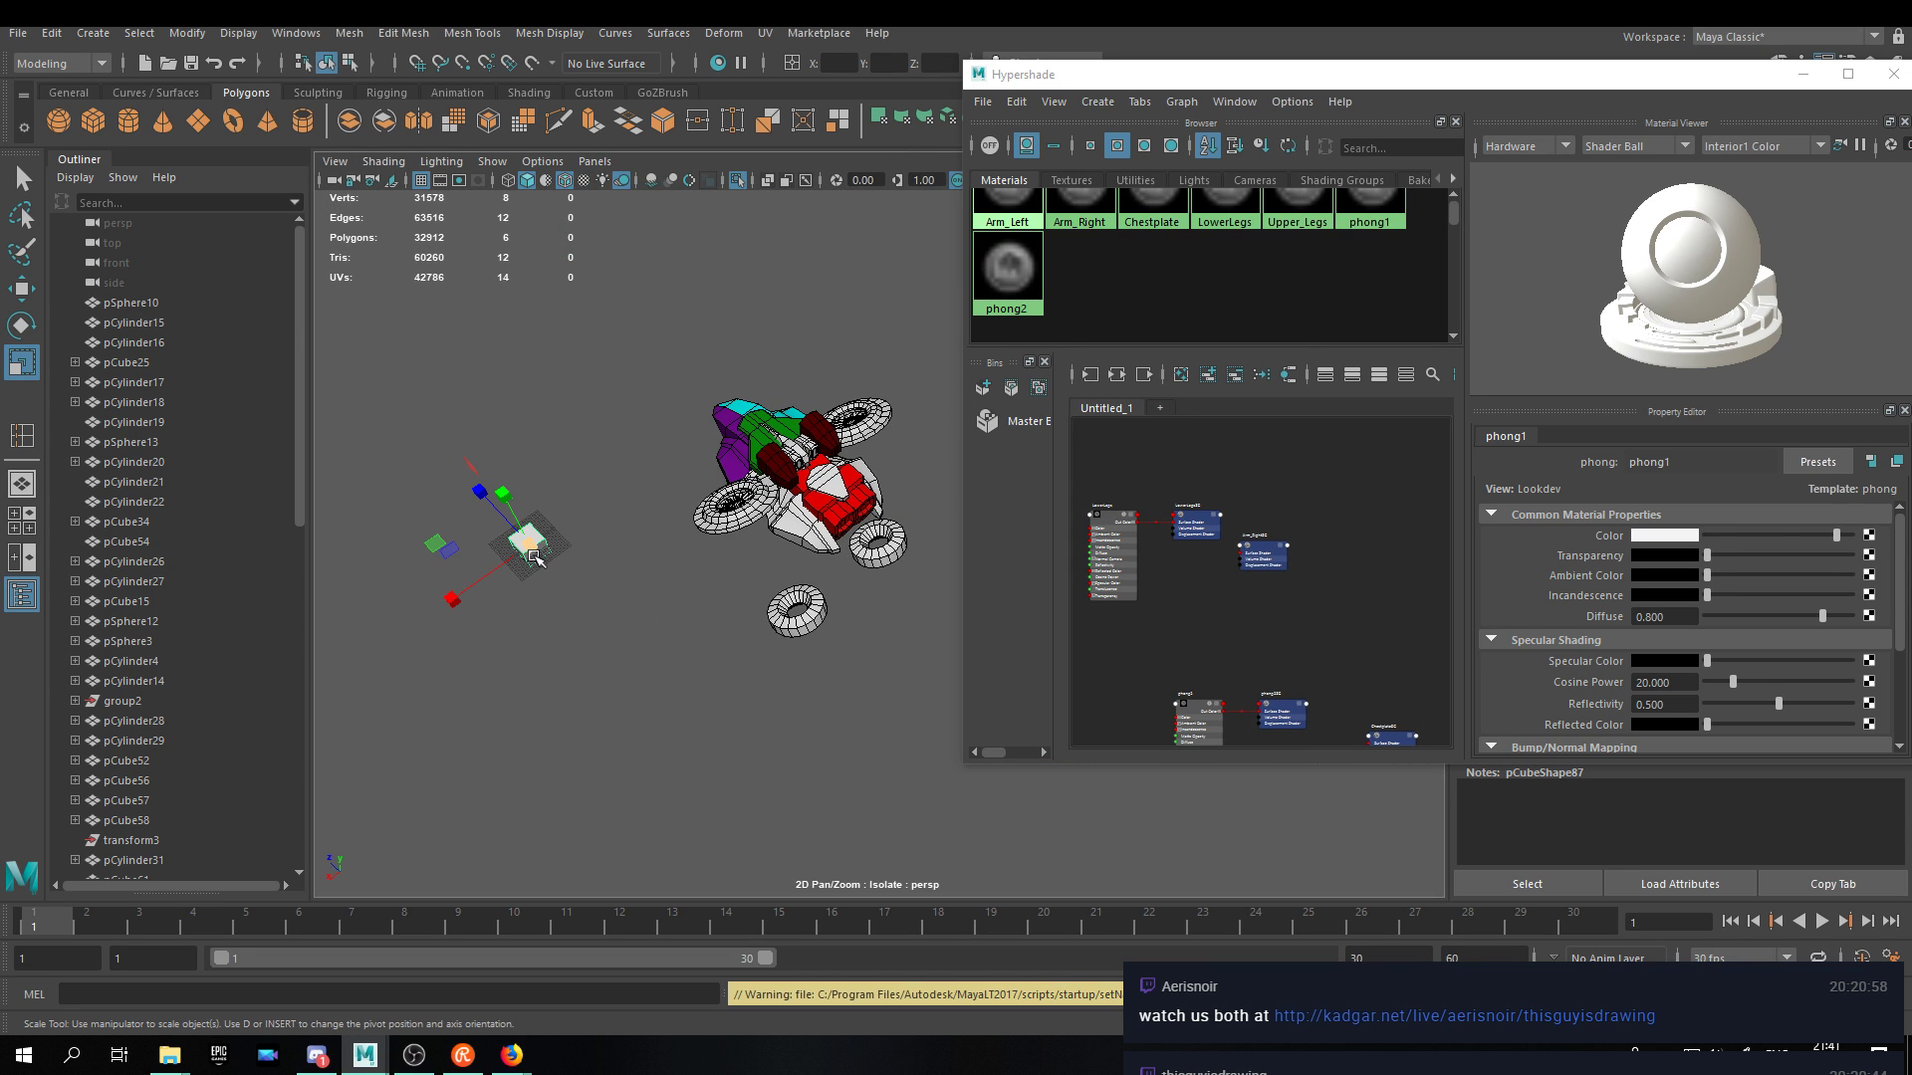
Orient the new cube's Move manipulator axis using a component of the cube.
key("w")
right_click_drag(796, 559, 784, 611)
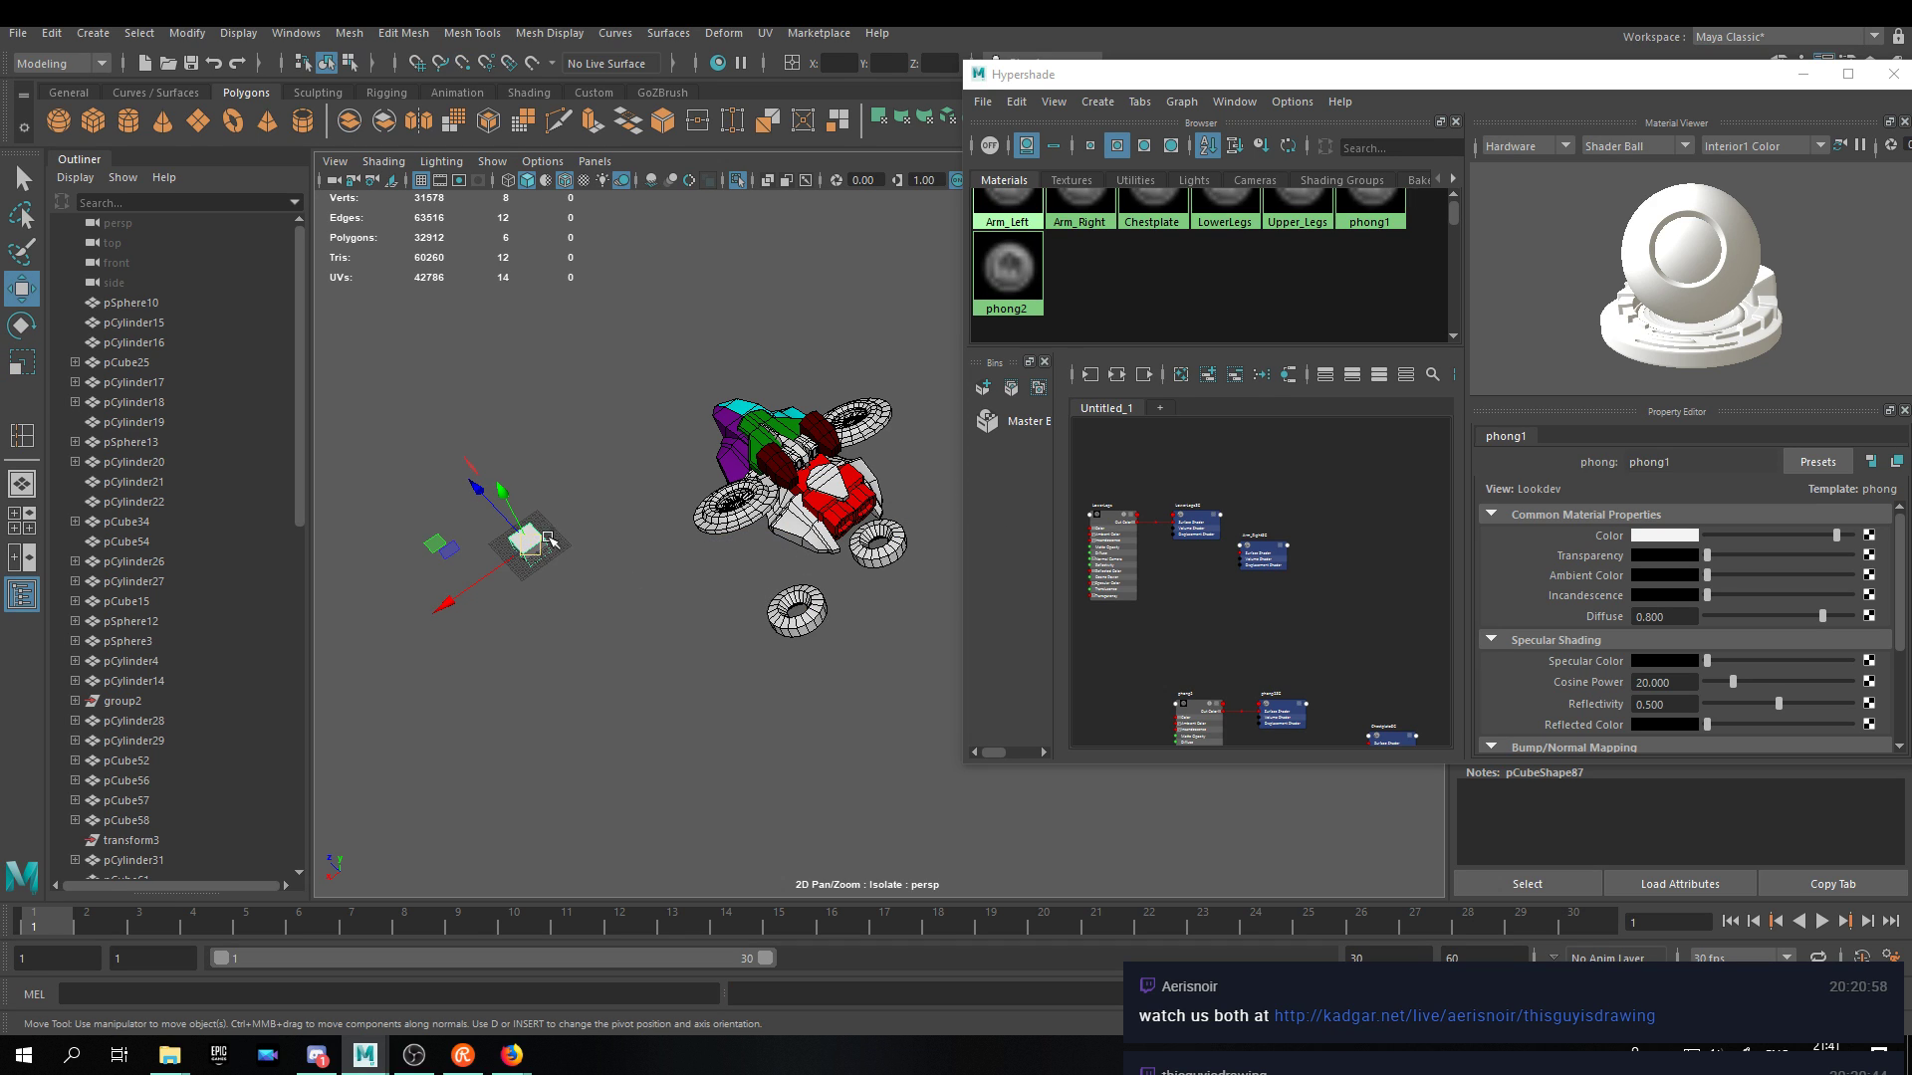
right_click_drag(711, 518, 513, 541)
right_click_drag(509, 573, 508, 570)
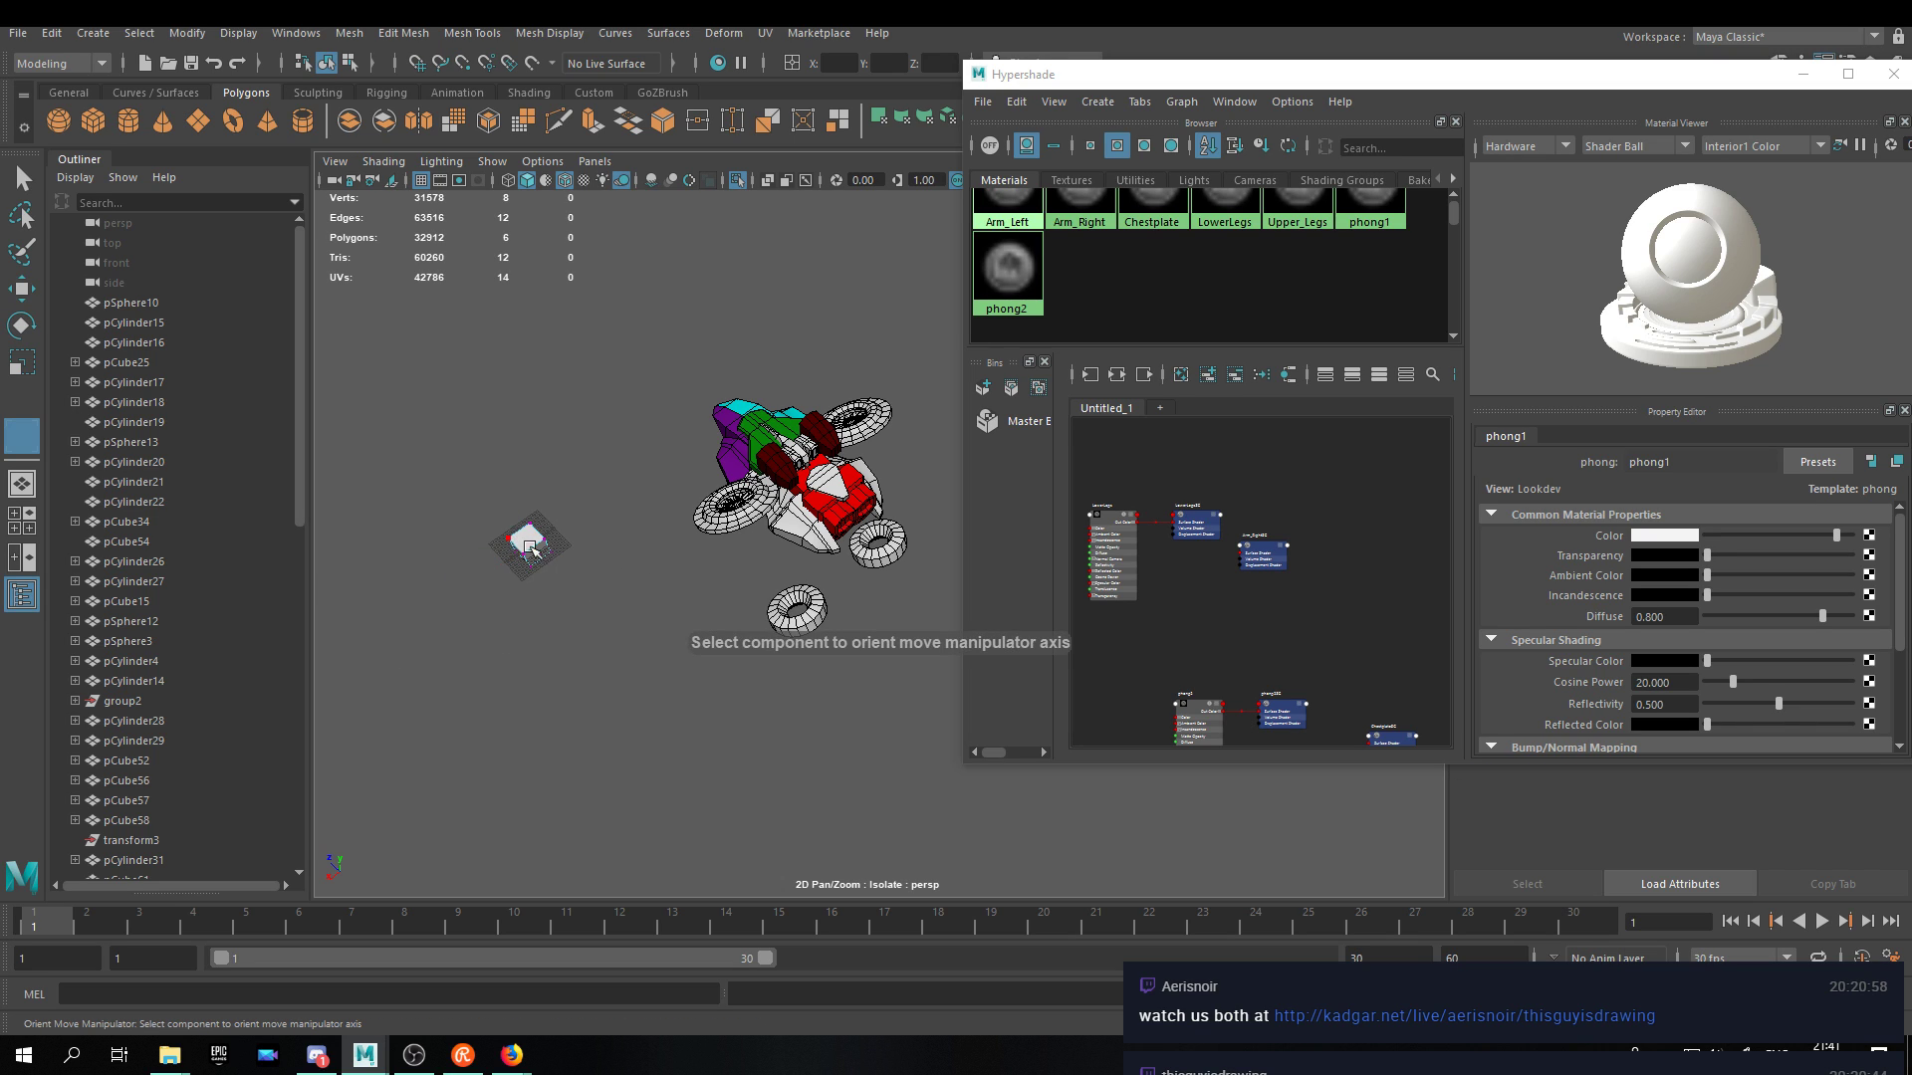
left_click_drag(564, 575, 505, 543, "alt")
right_click_drag(573, 431, 659, 384)
left_click_drag(584, 453, 587, 639, "alt")
key("w")
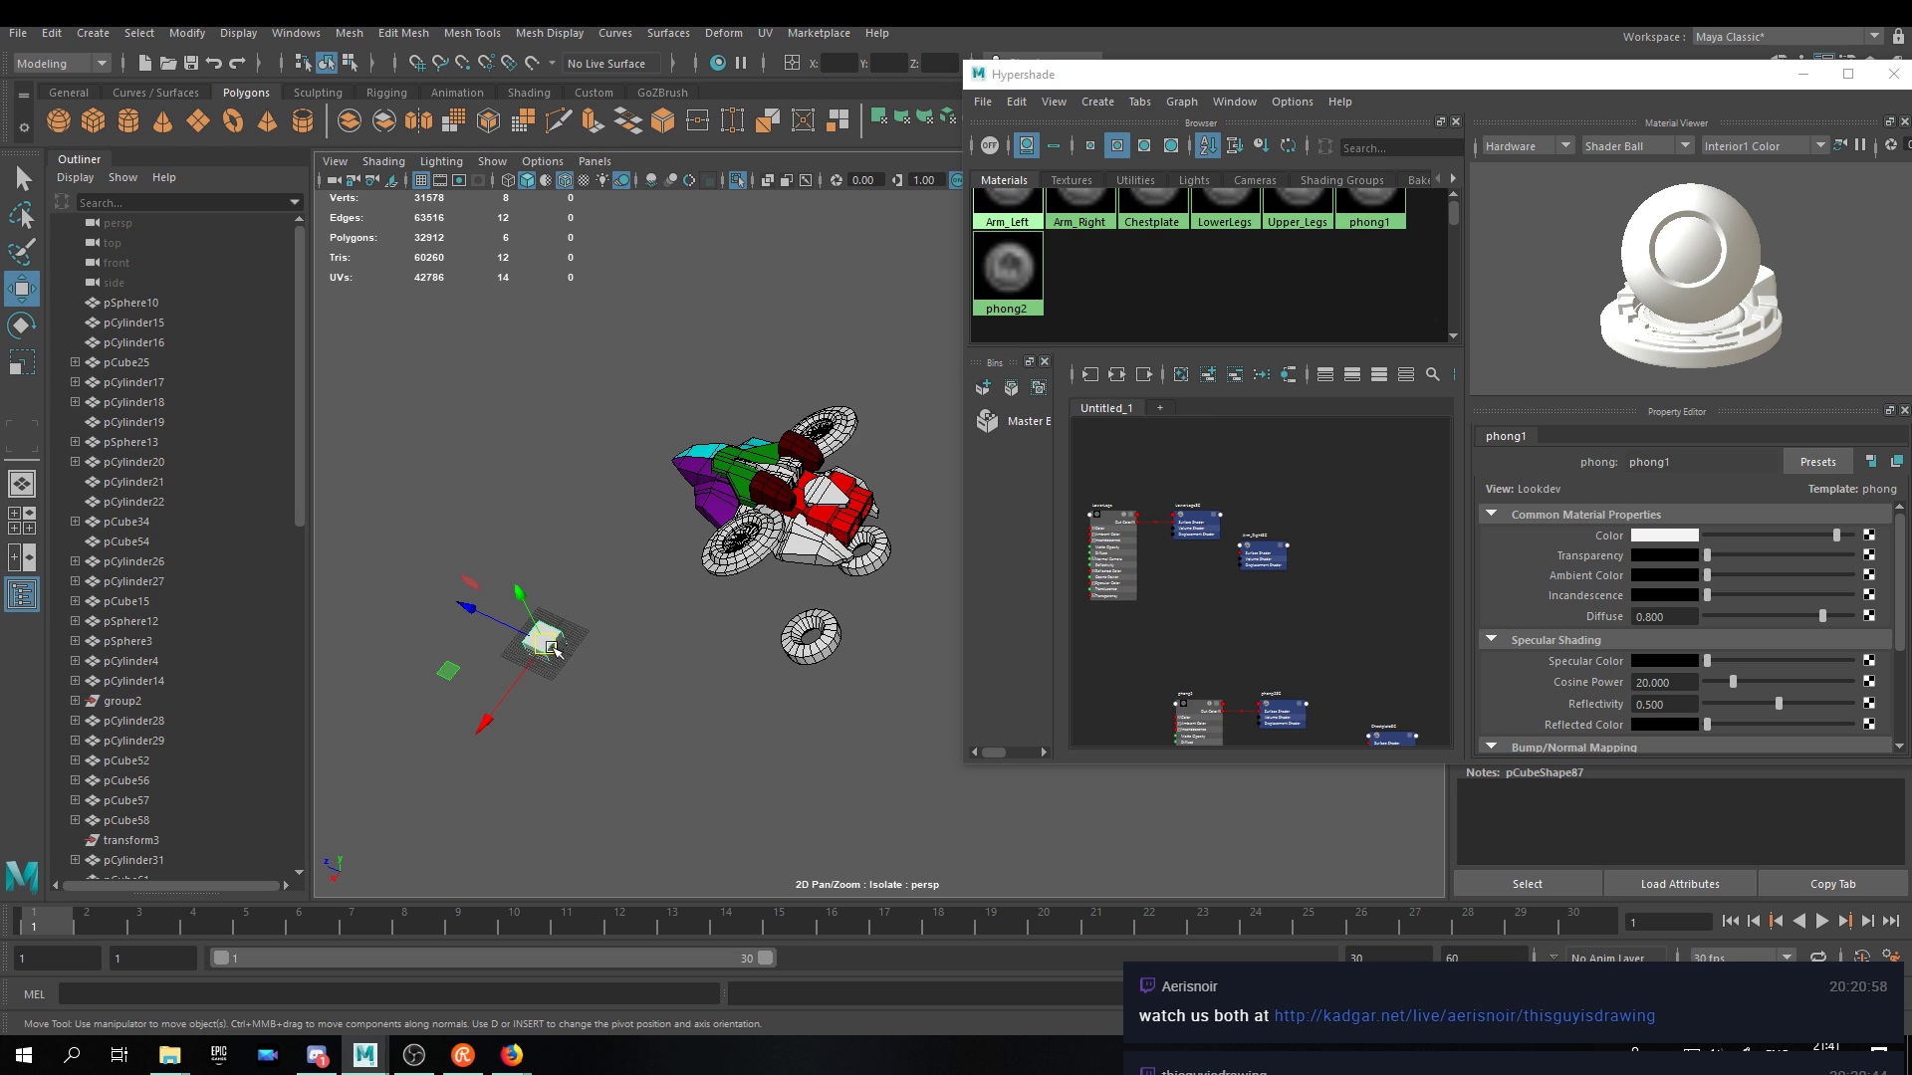
Move the cube along its Z axis and place it against the red block at the vehicle's rear.
left_click_drag(474, 612, 709, 740)
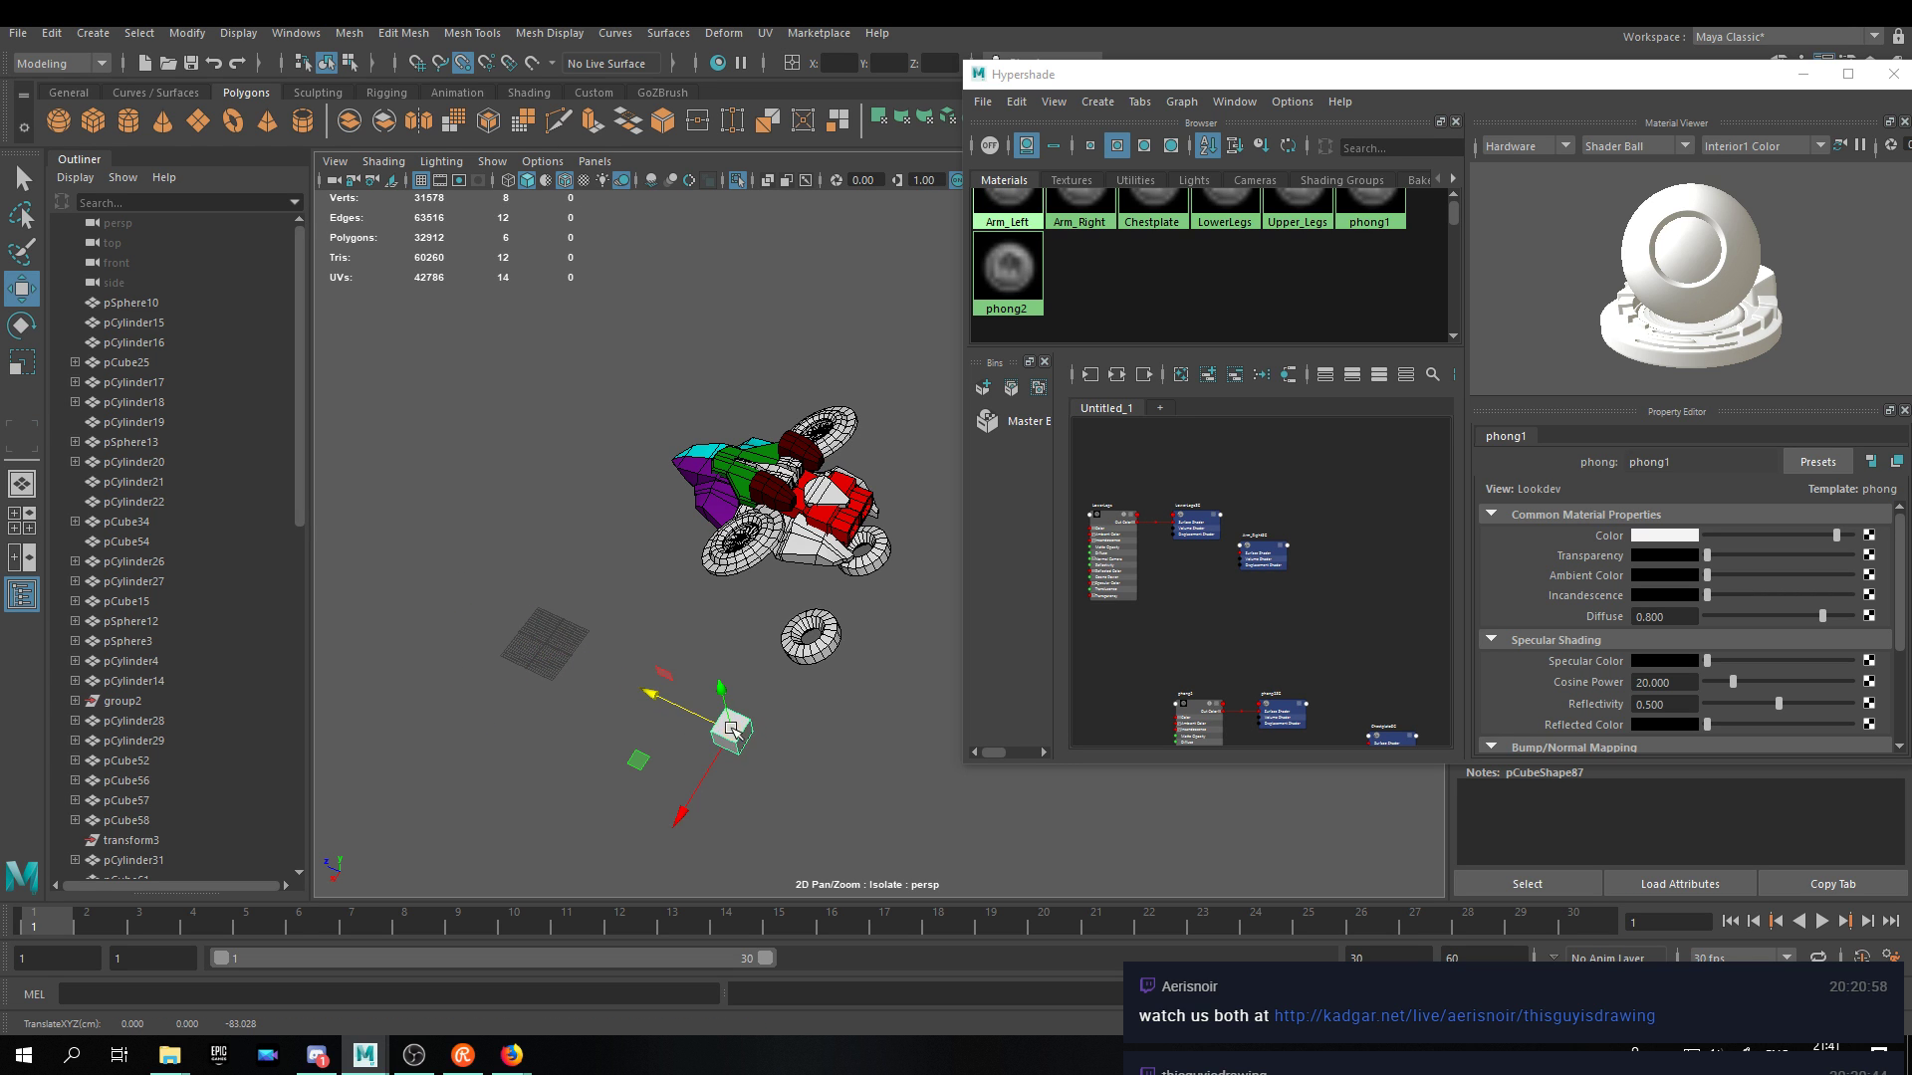
key("f")
left_click_drag(786, 448, 711, 440, "alt")
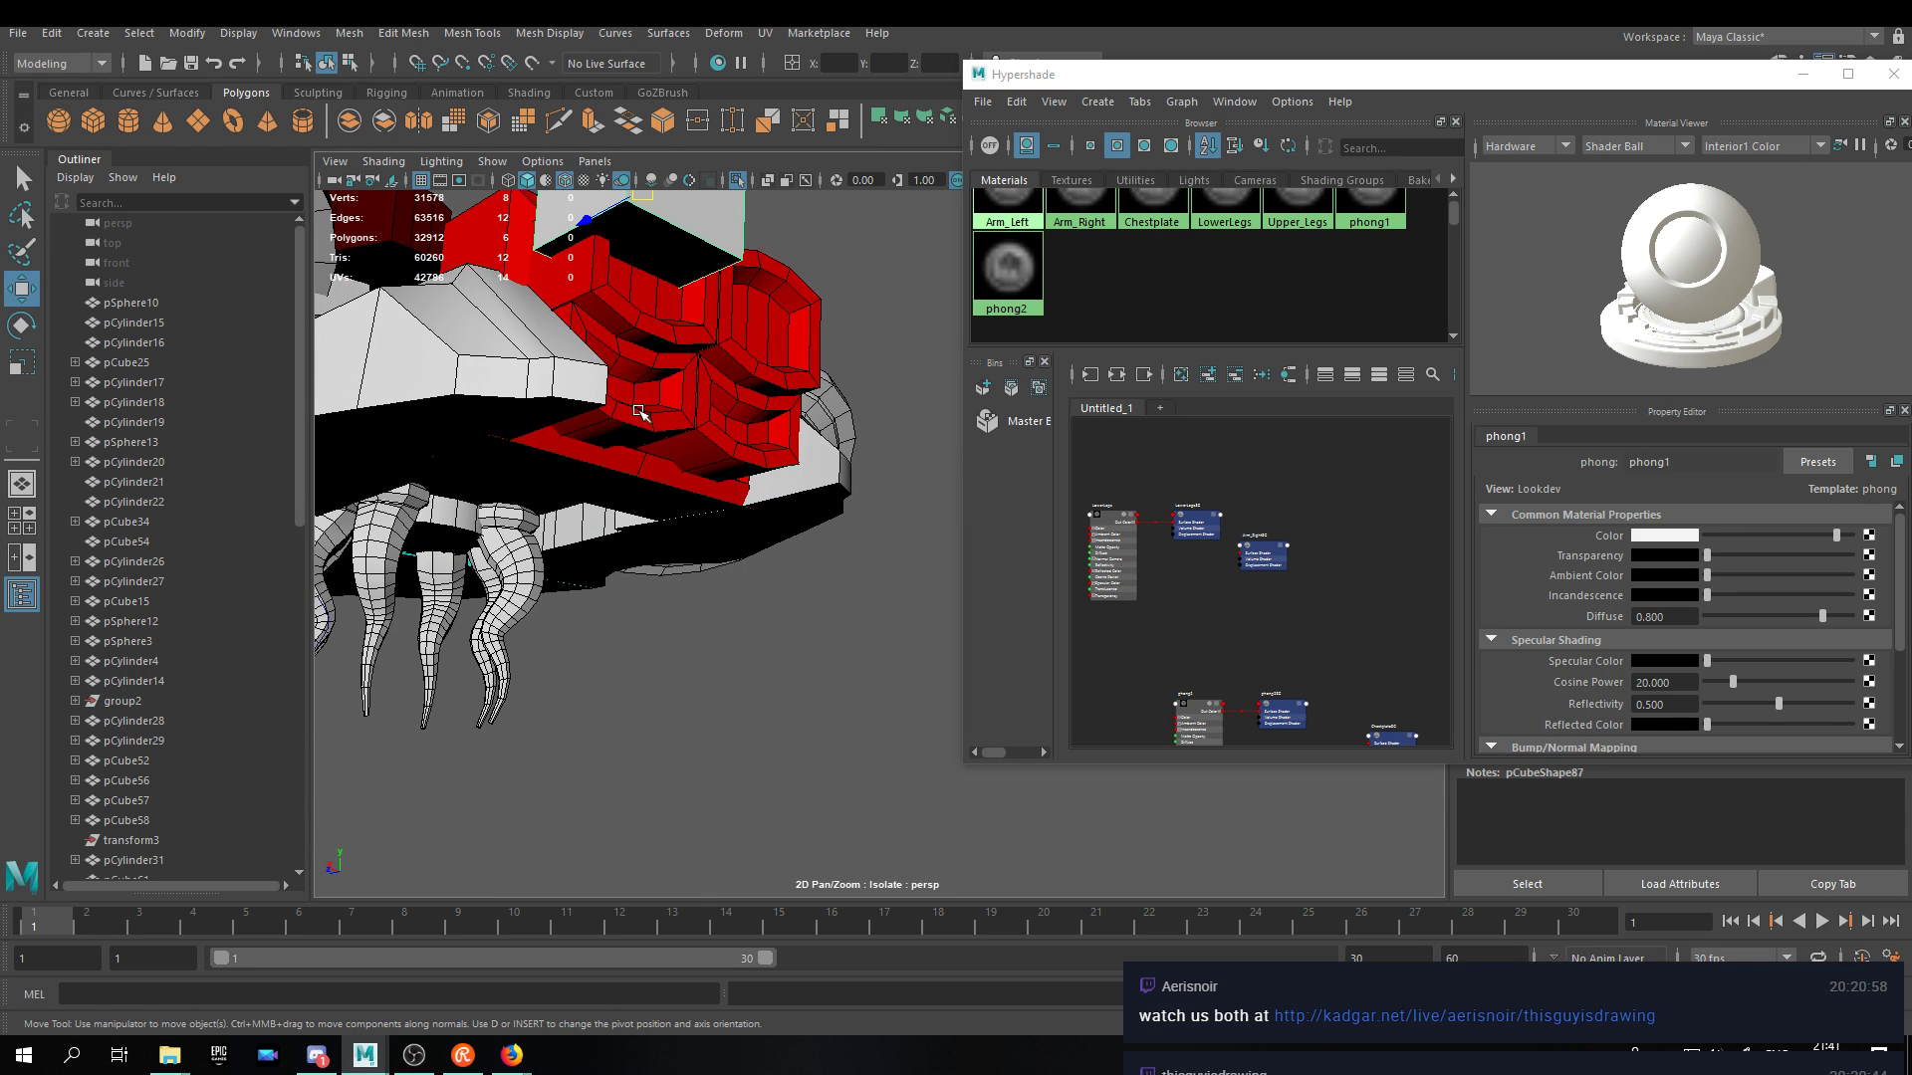
left_click_drag(713, 350, 655, 431, "alt")
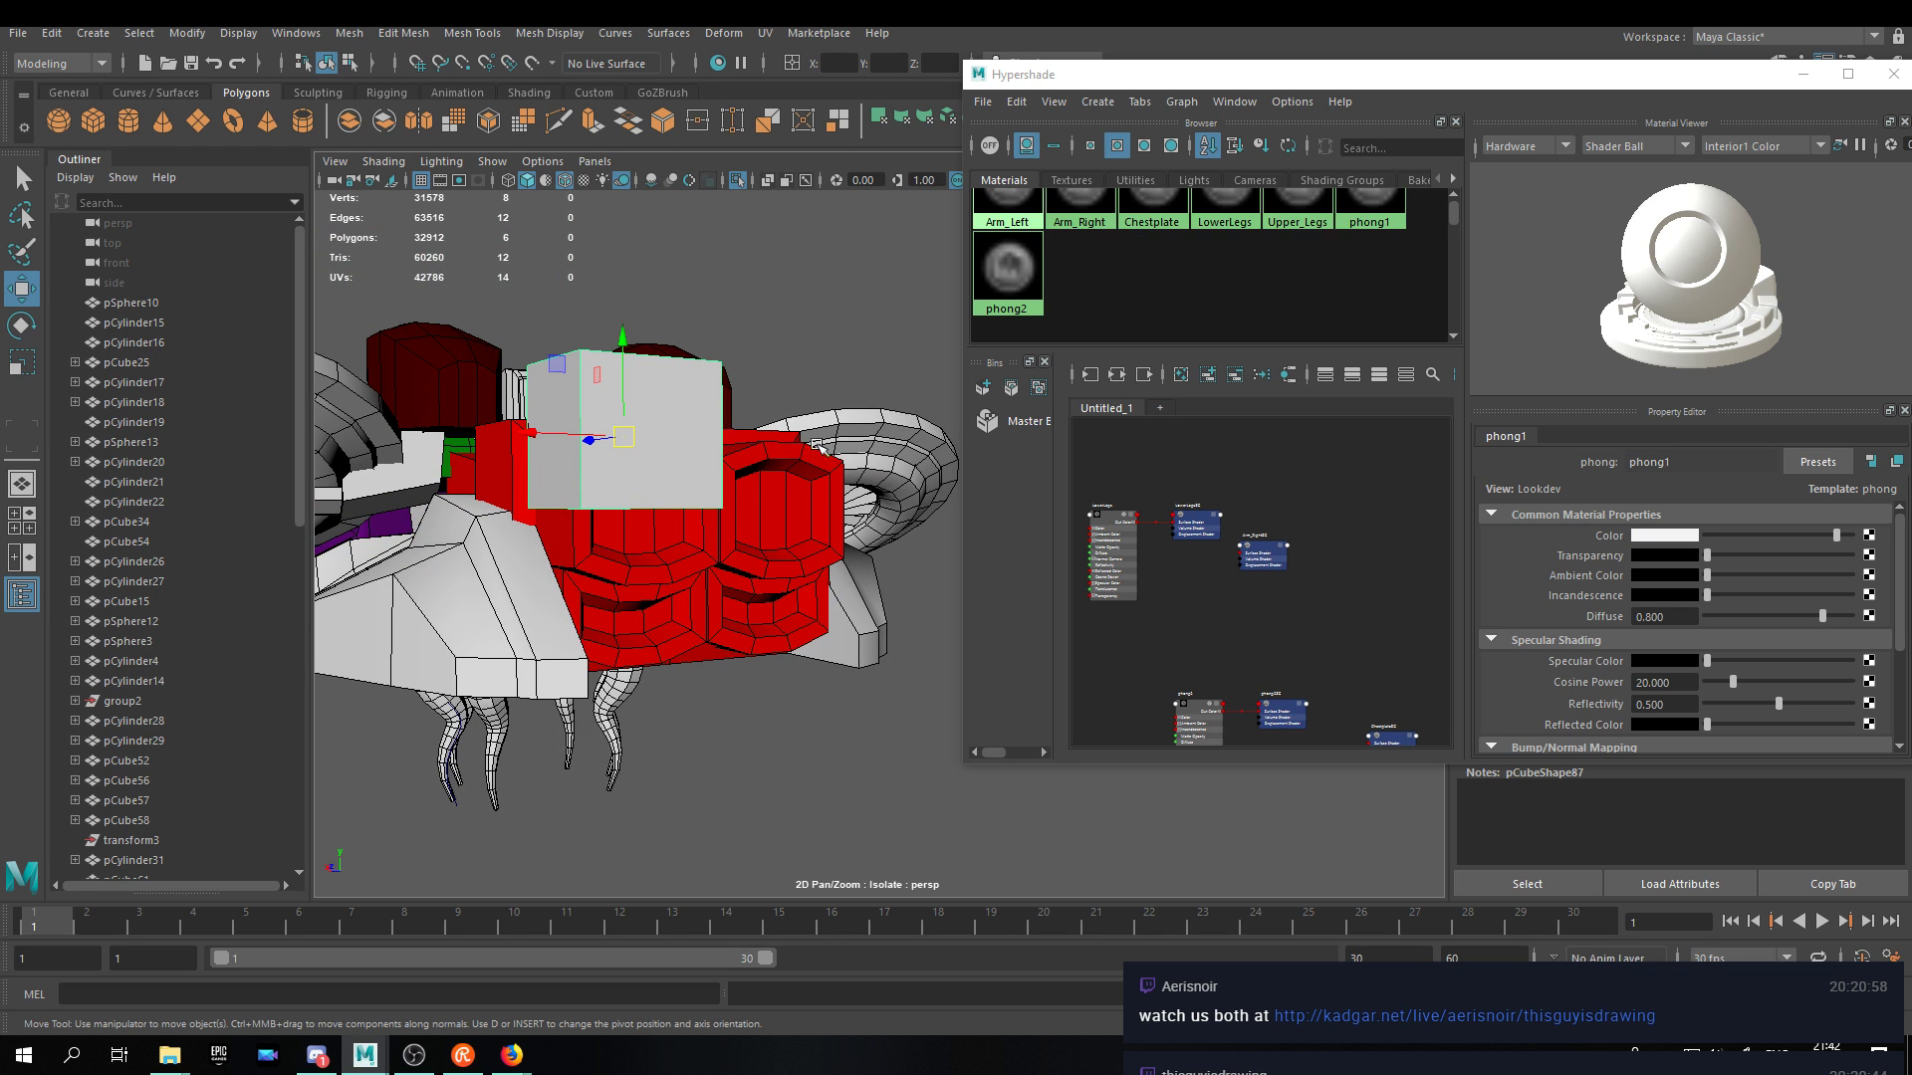
left_click_drag(654, 501, 662, 539, "alt")
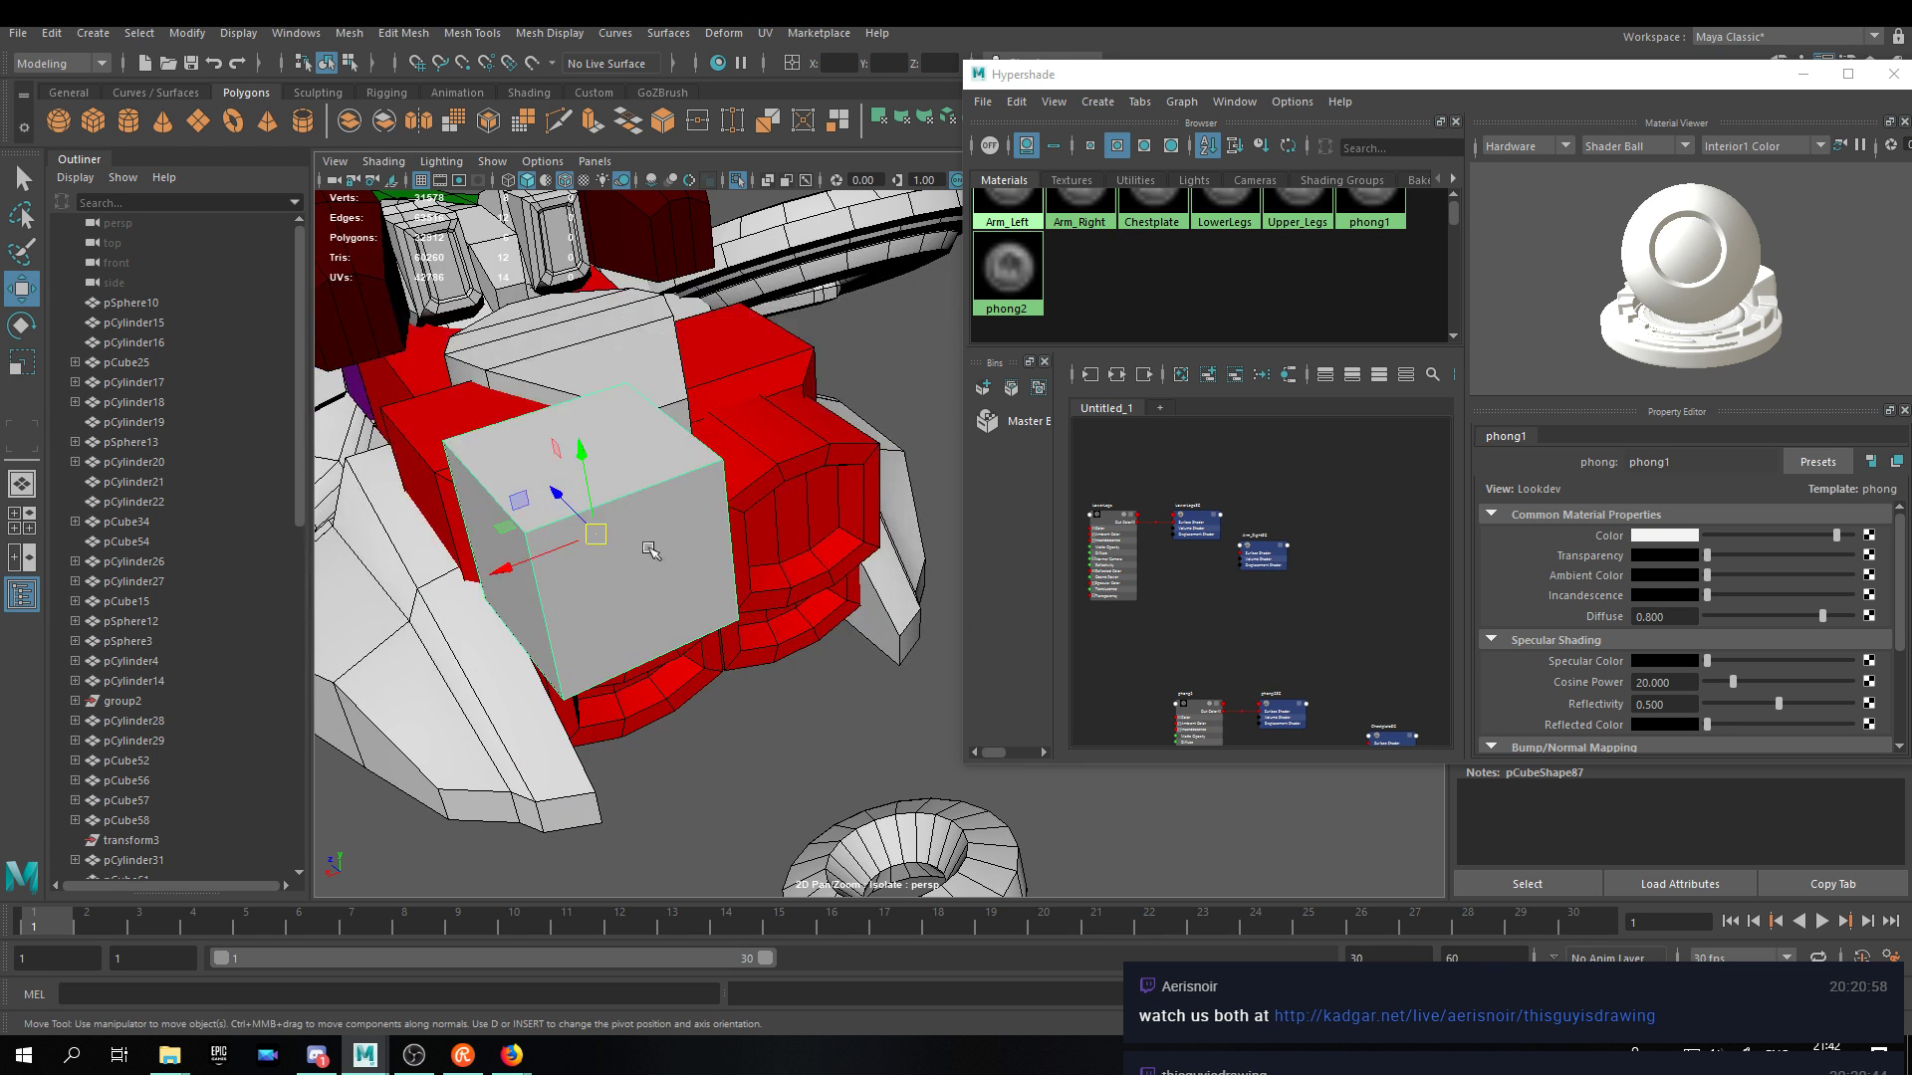
left_click_drag(588, 458, 735, 496, "alt")
Compare the cube with the red rear block and position it above the block, between the dark red parts.
left_click(709, 520)
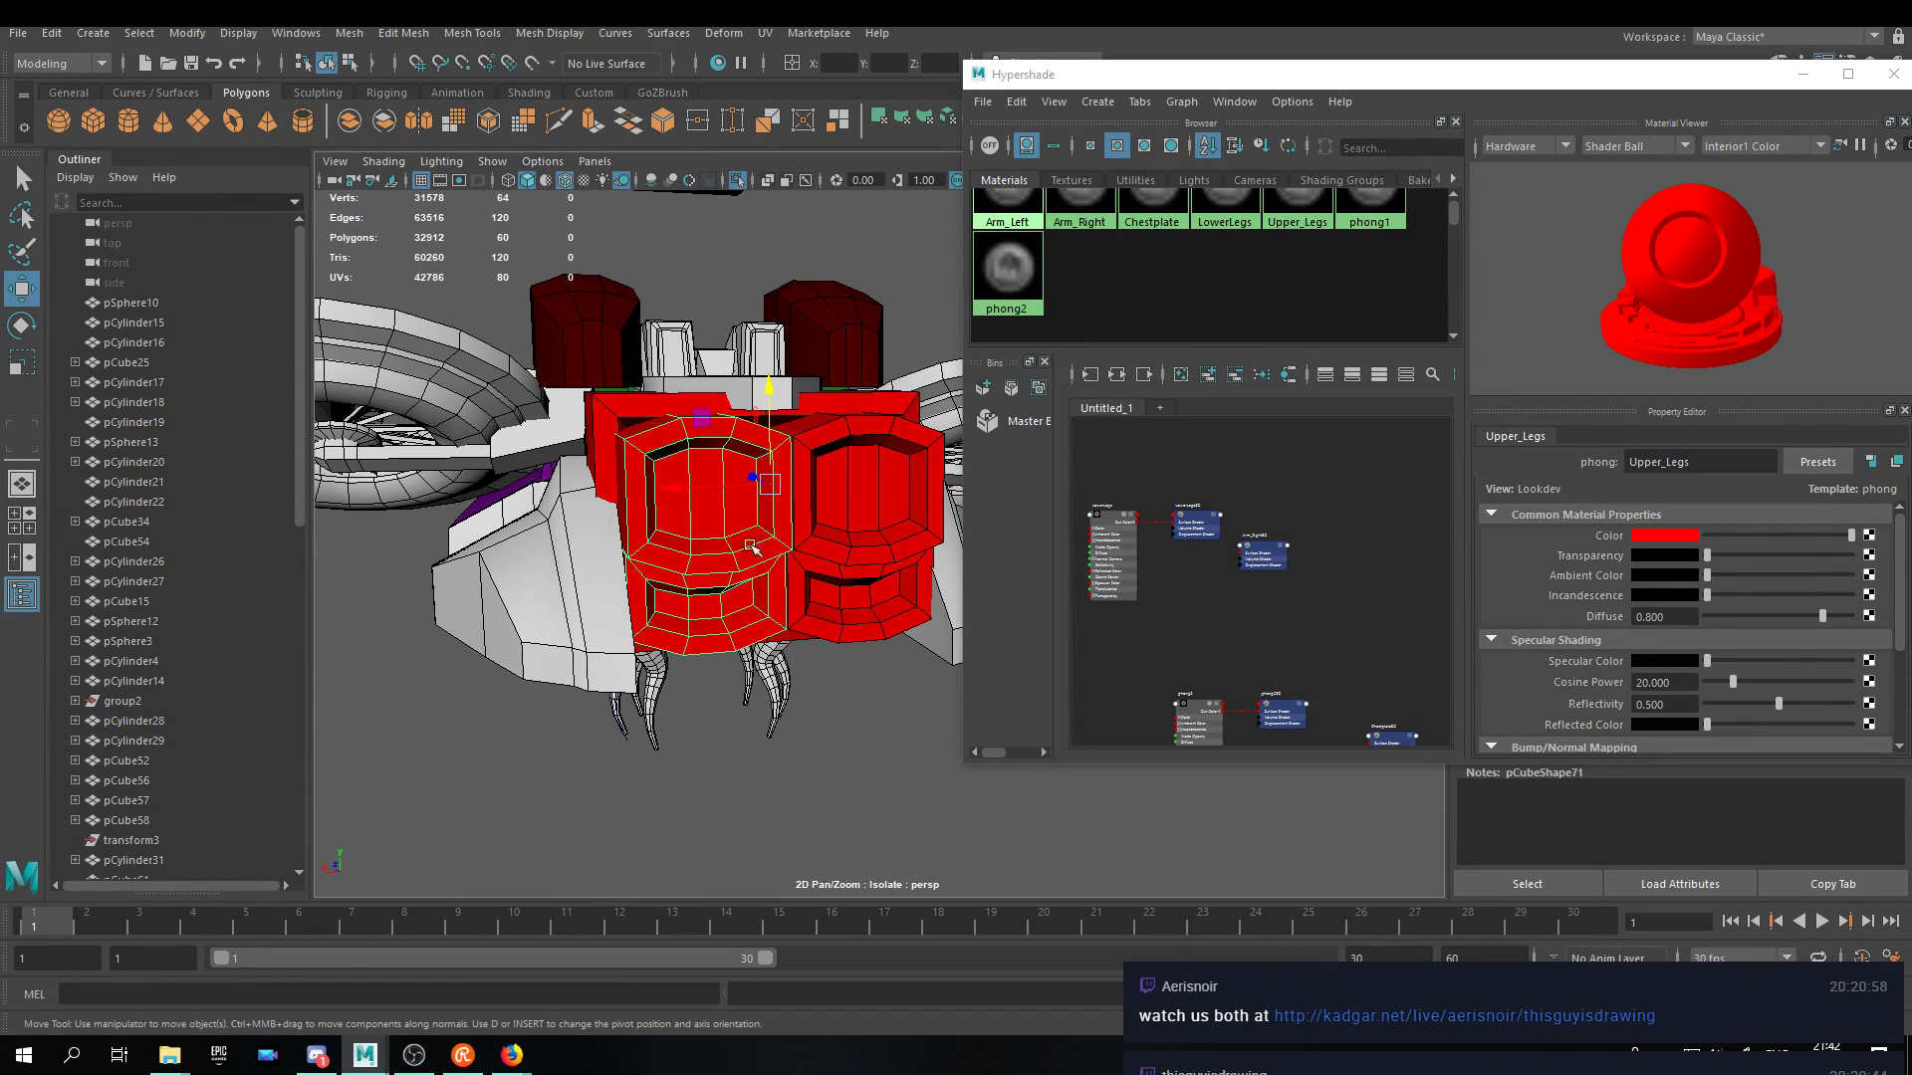
left_click_drag(685, 580, 763, 481, "alt")
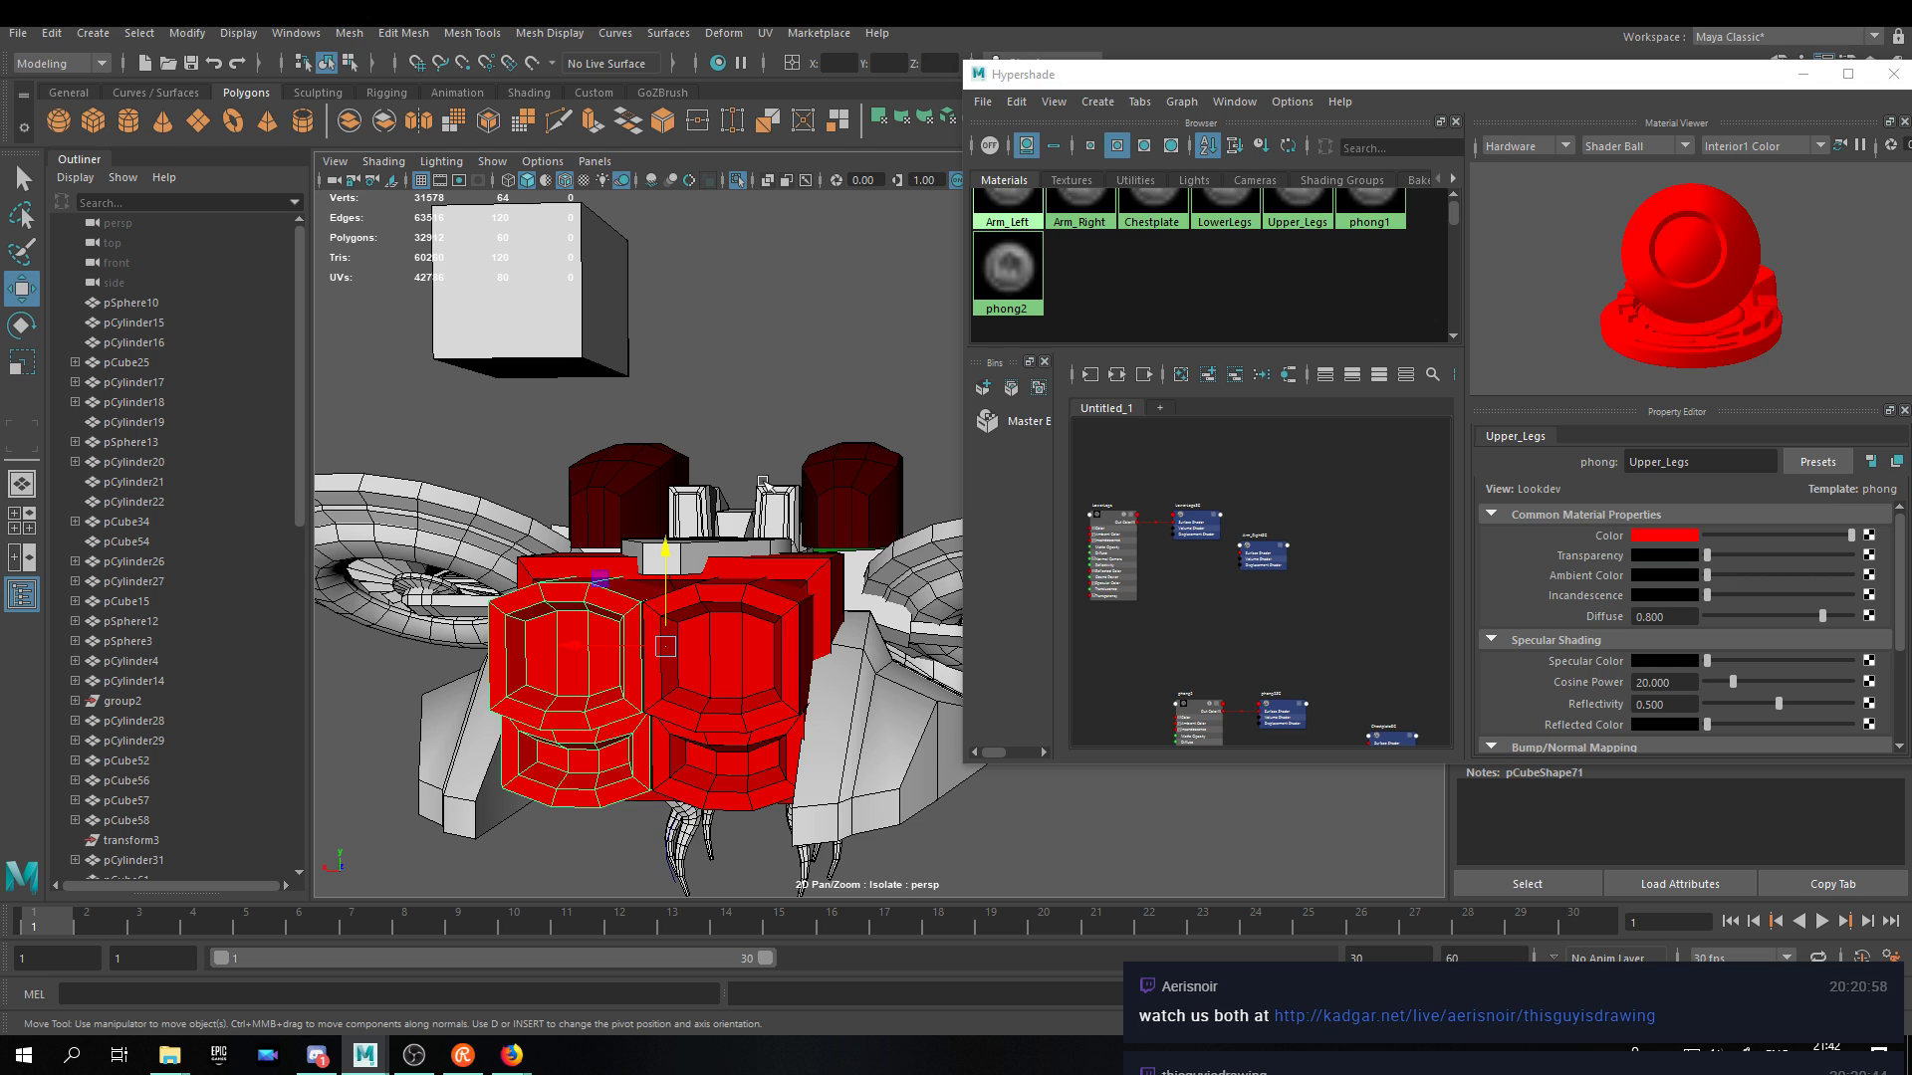
mouse_move(730, 510)
left_mouse_down("alt")
mouse_move(738, 545)
mouse_move(754, 531)
left_mouse_up("alt")
left_click(570, 416)
left_click_drag(570, 418, 803, 542, "alt")
right_click_drag(803, 542, 737, 543, "alt")
left_click_drag(953, 747, 616, 580)
left_click_drag(735, 593, 816, 418, "alt")
left_click_drag(846, 231, 844, 408)
left_click_drag(670, 455, 825, 351)
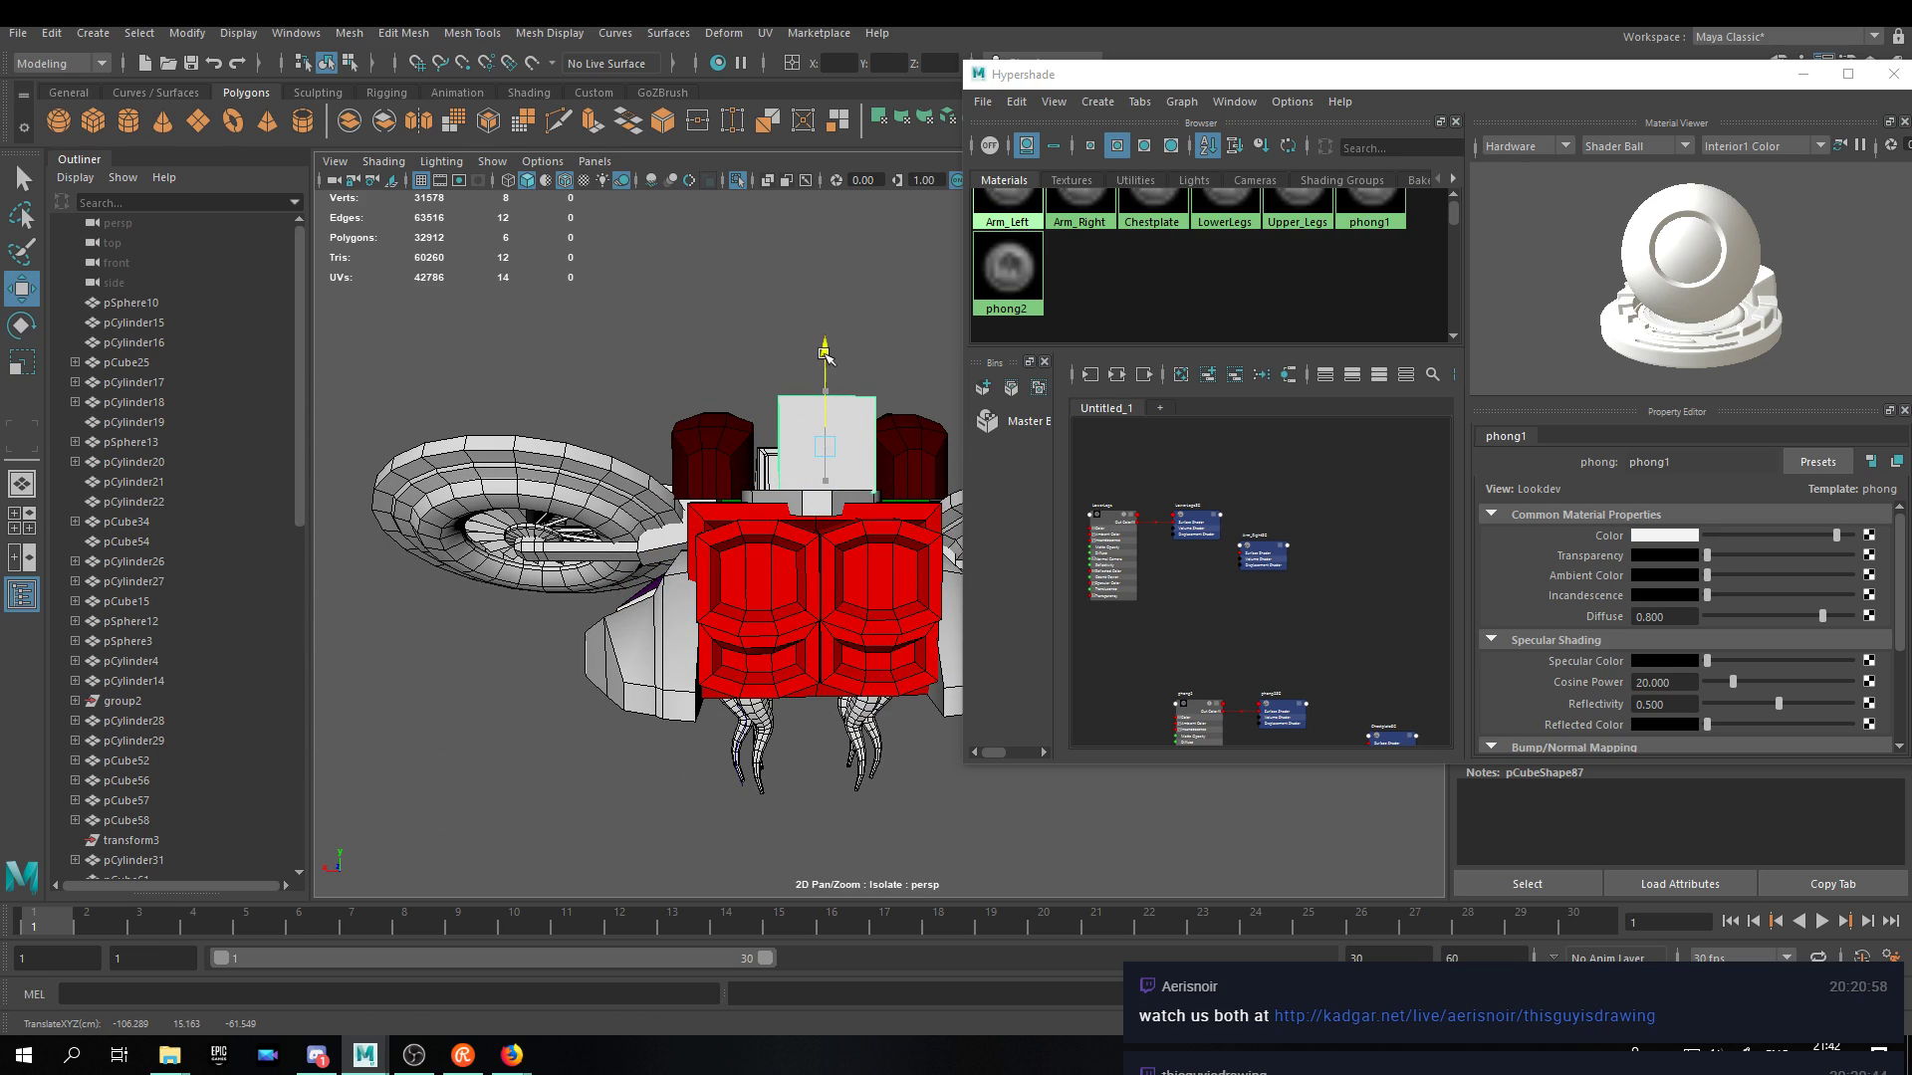
Stretch the cube lengthwise into a long box and move it out beside the vehicle.
left_click_drag(621, 316, 749, 739, "alt")
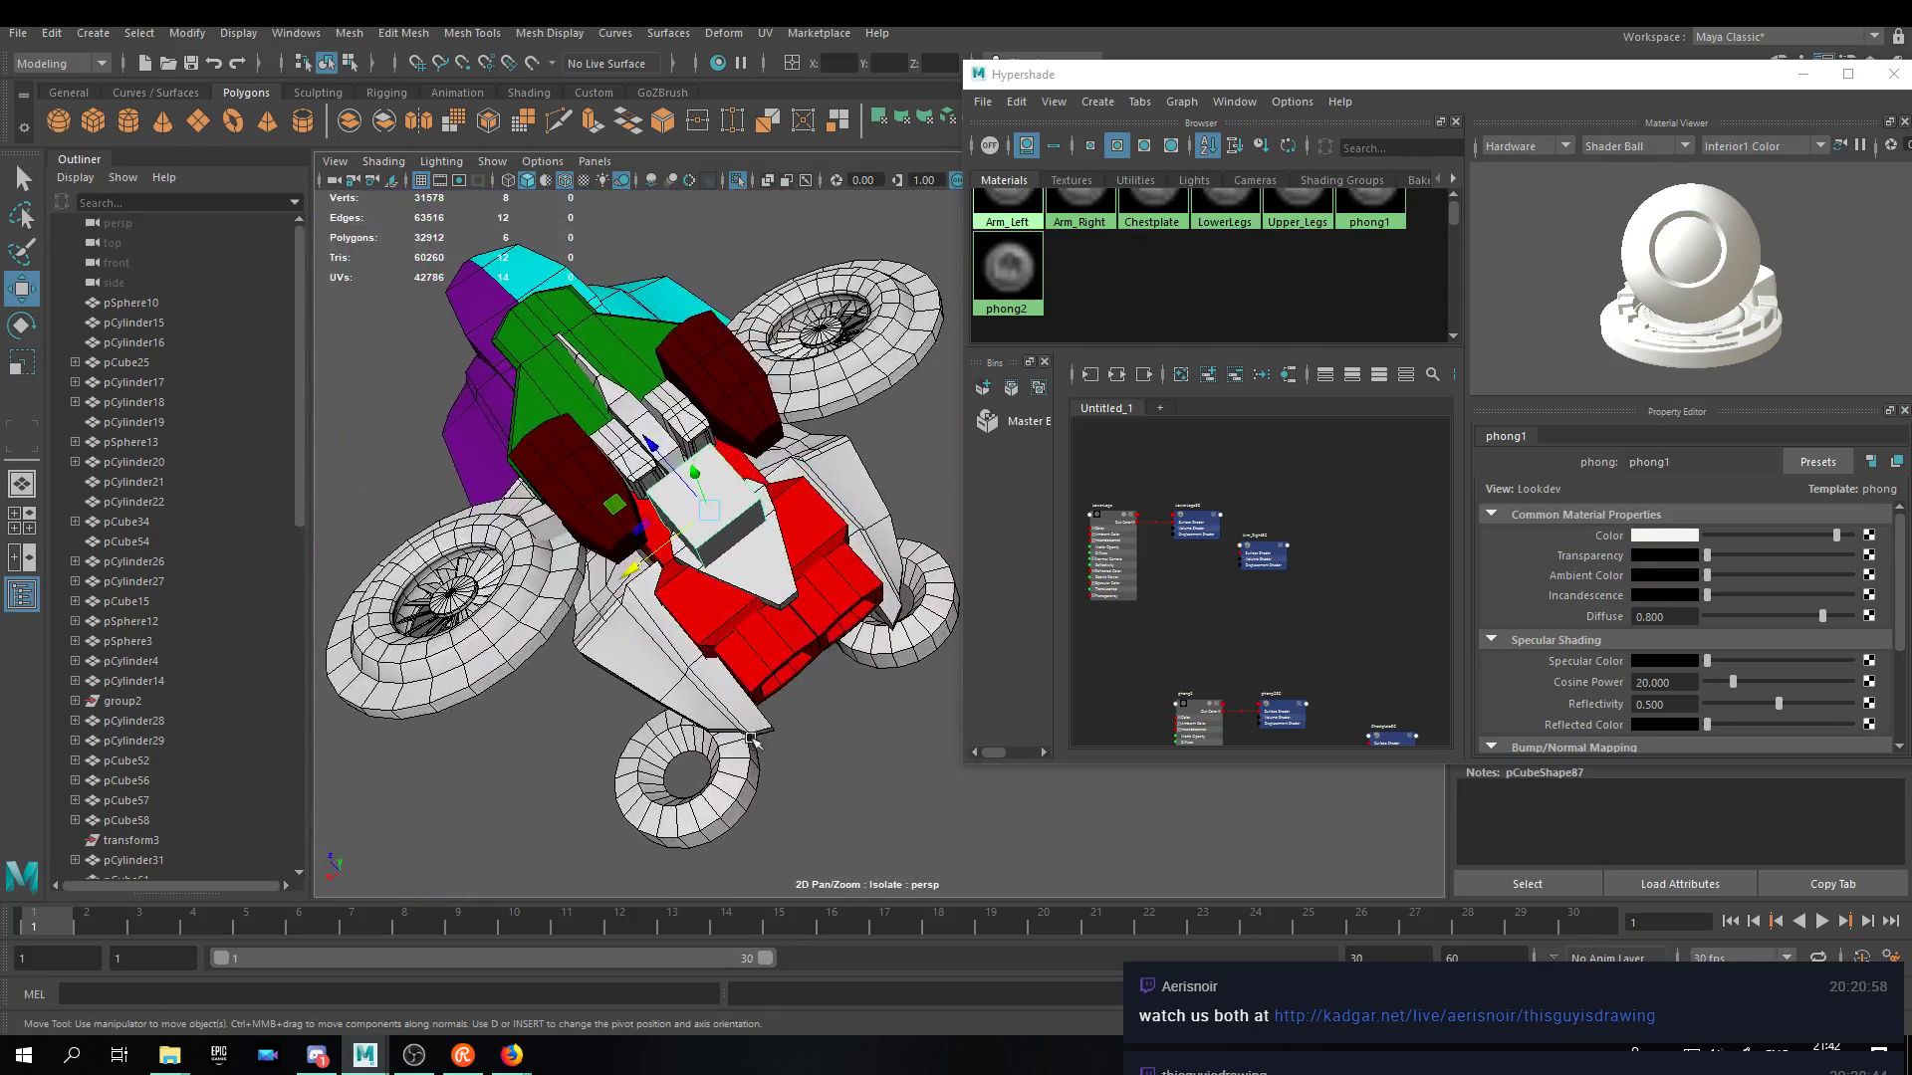
scroll(670, 618, "up", 5)
left_click_drag(670, 619, 796, 517, "alt")
scroll(787, 410, "down", 5)
scroll(845, 535, "up", 5)
left_click_drag(818, 418, 755, 480, "alt")
left_click_drag(808, 385, 400, 397, "alt")
key("r")
key("w")
left_click_drag(638, 505, 713, 494, "alt")
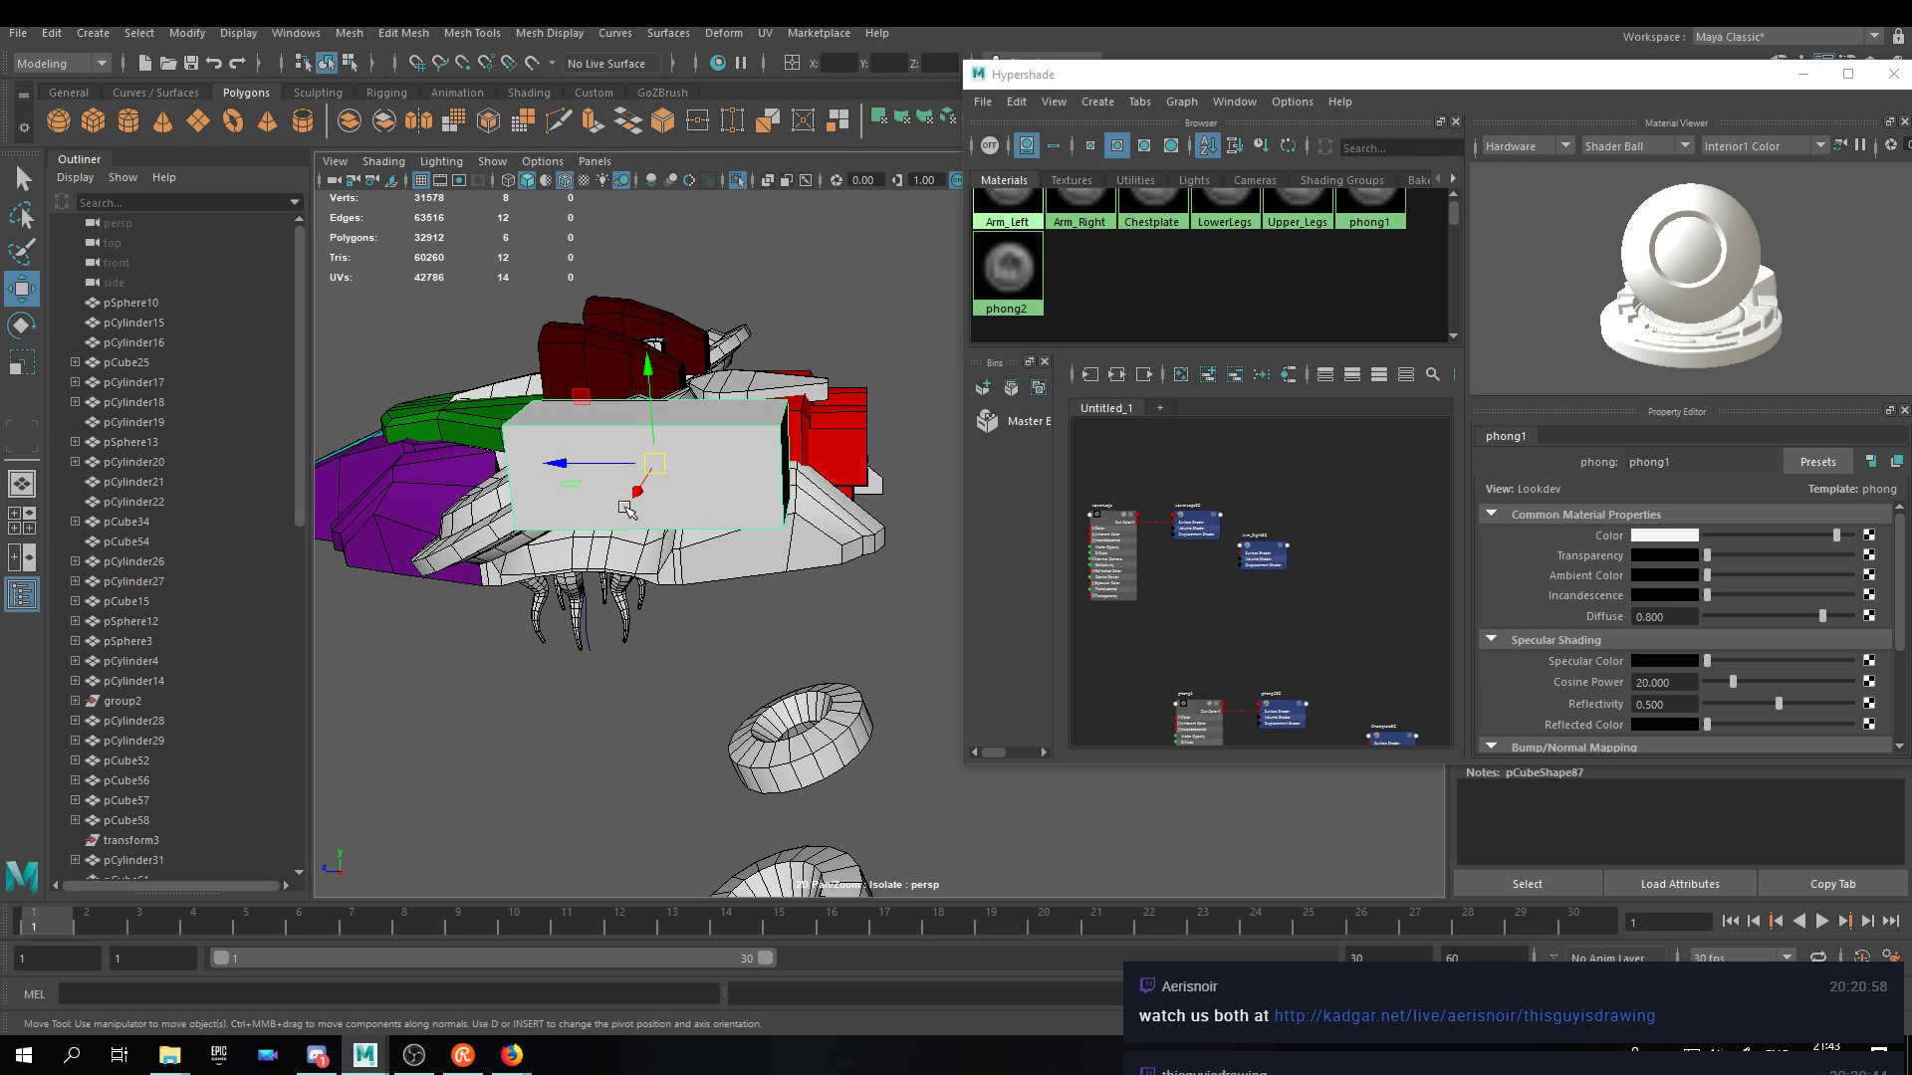
Snap the box's pivot to its rear end and place a duplicate of the box behind it.
key("d")
key("v")
left_click_drag(583, 465, 681, 472)
key("d")
key("ctrl+d")
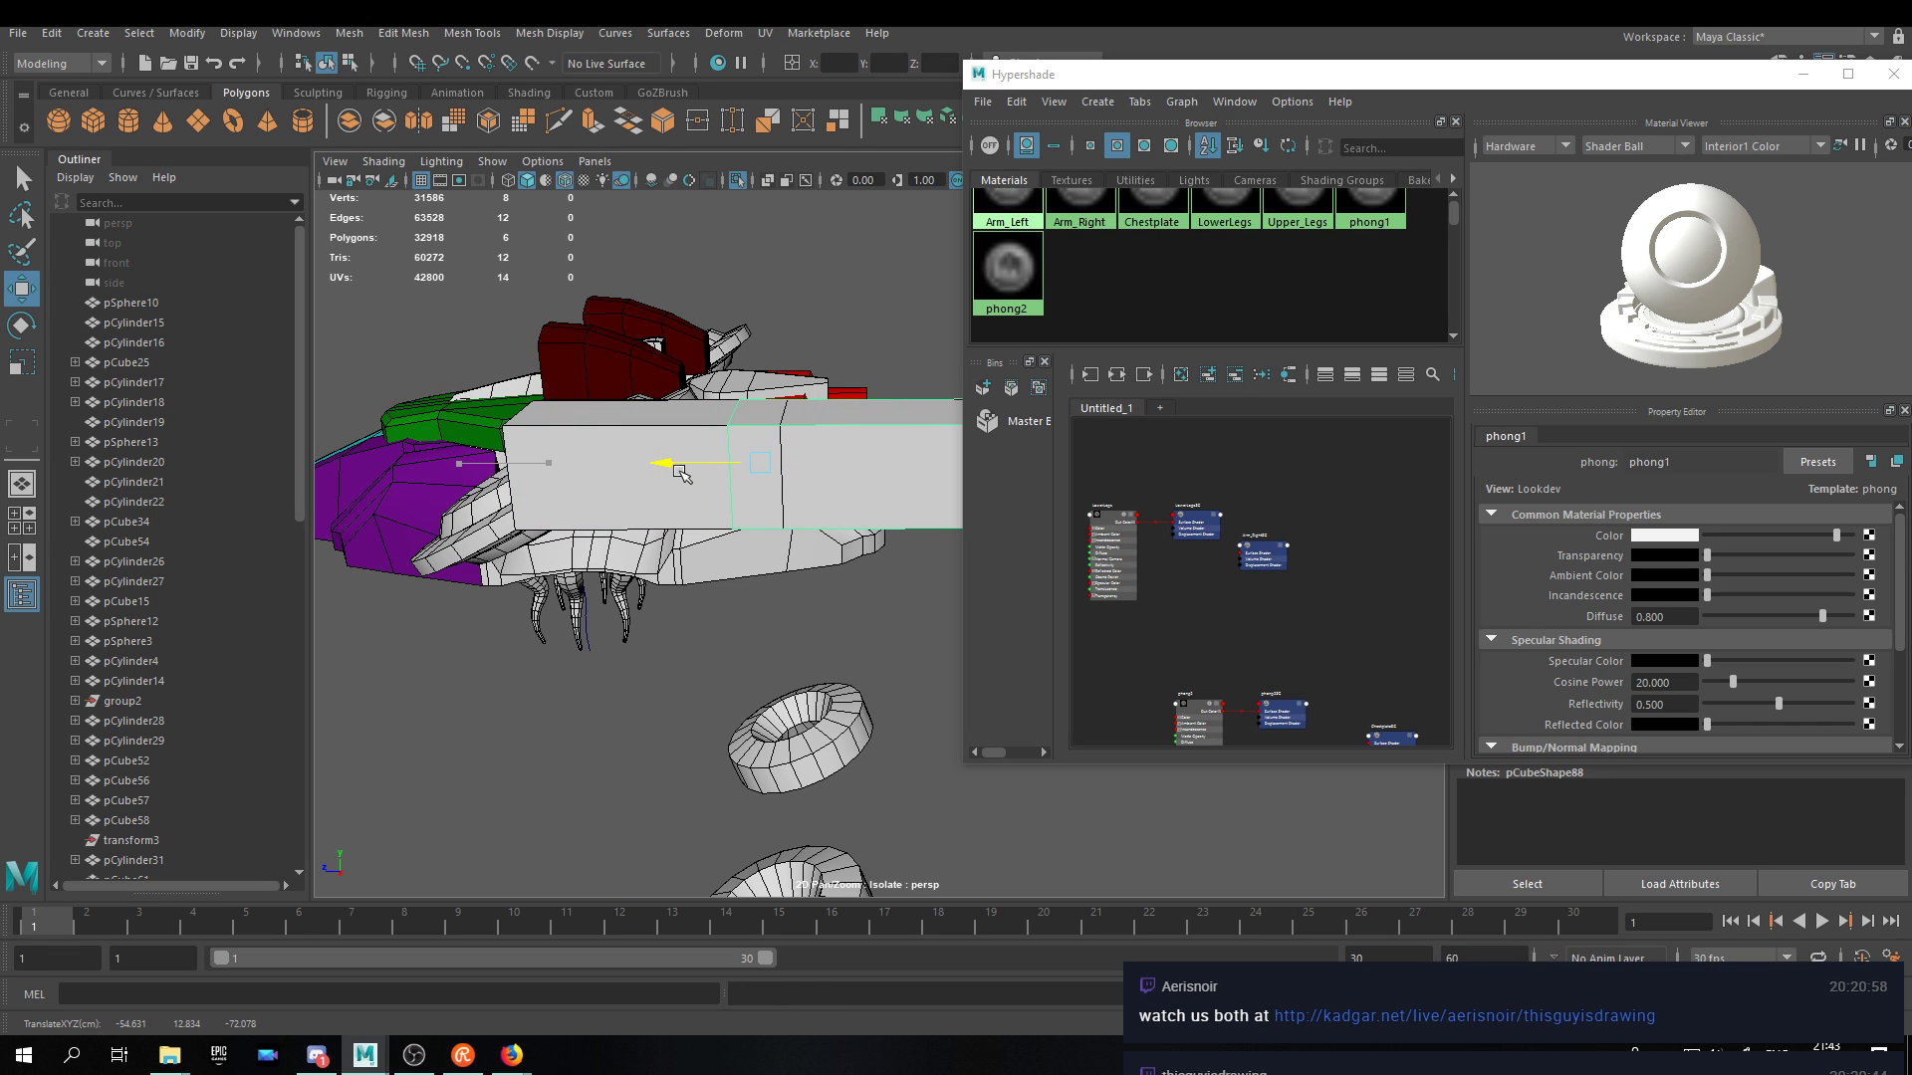
Parent the duplicate box to the original and try rotating it.
left_click(631, 438, "shift")
key("p")
key("e")
left_click_drag(831, 394, 671, 327)
key("ctrl+z")
middle_click_drag(836, 438, 768, 454, "alt")
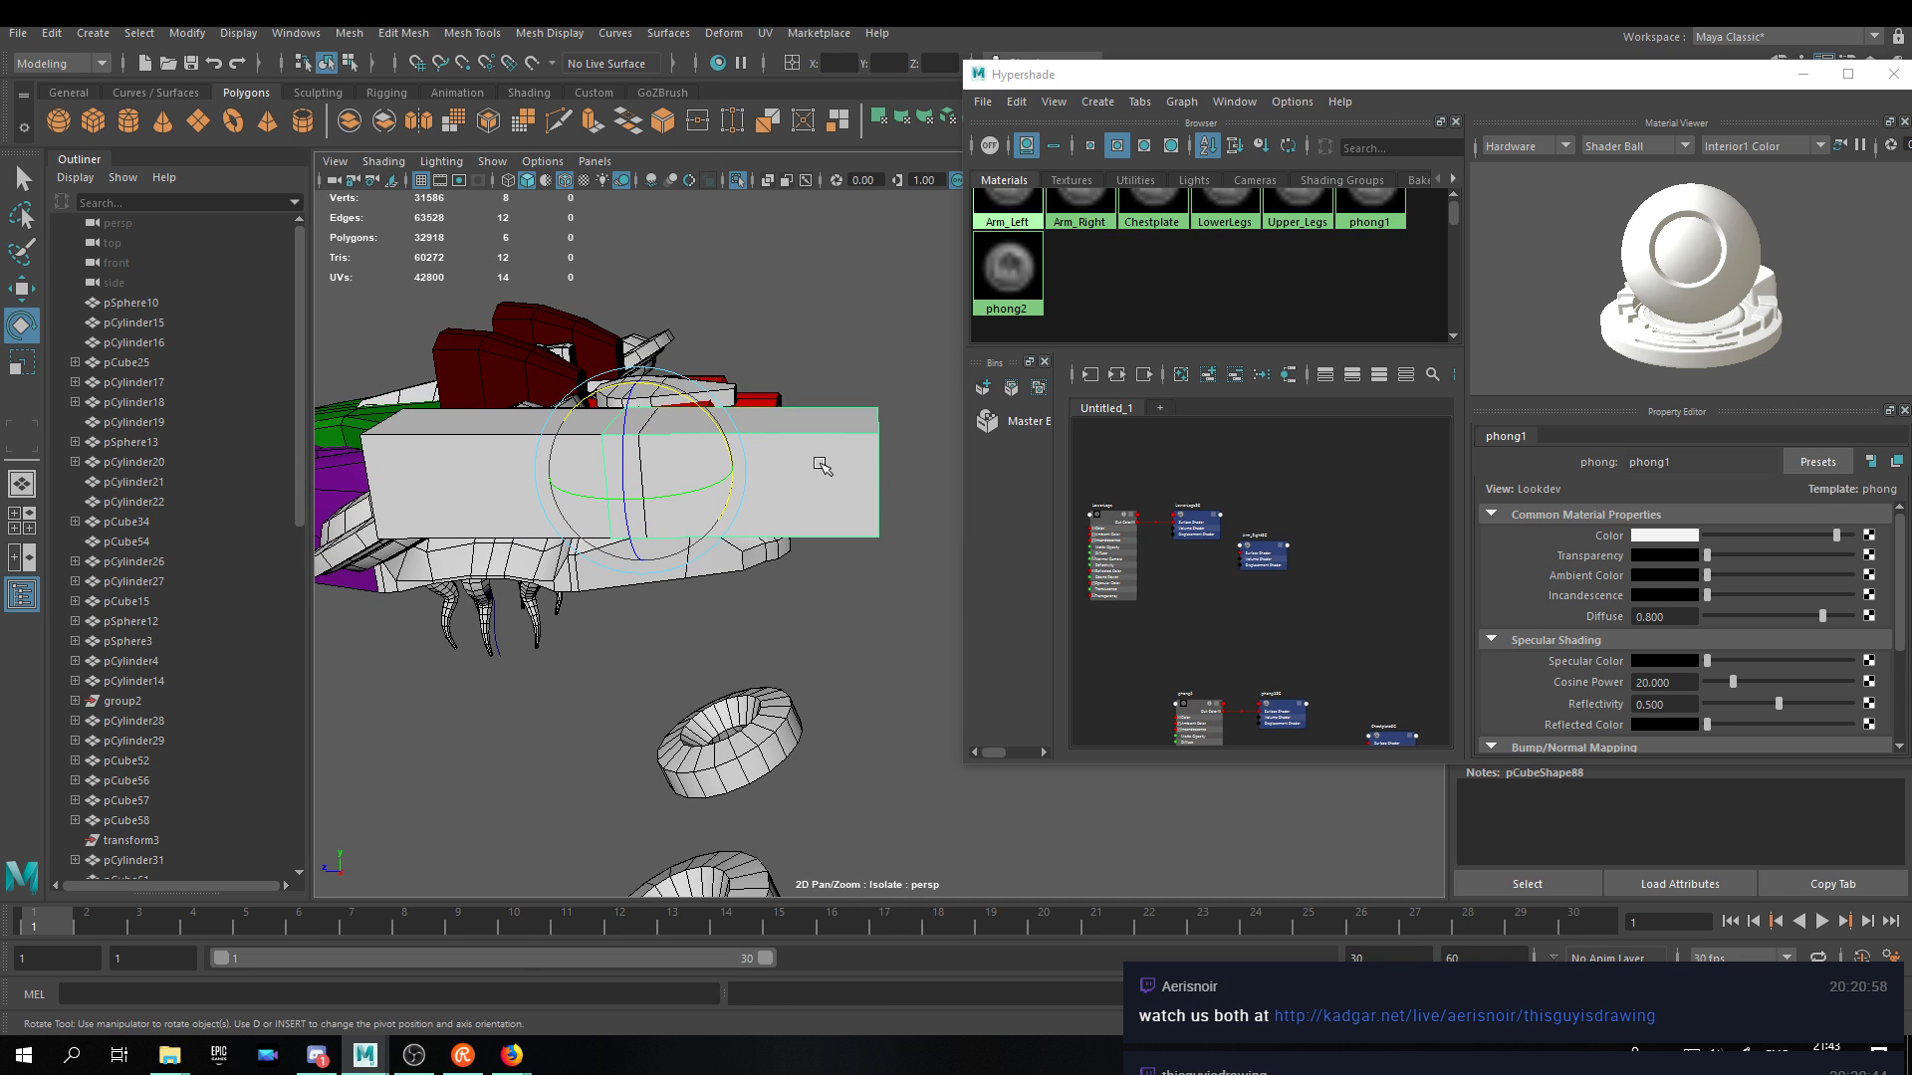
Minimize Hypershade, show the tool settings, and set the Rotate tool's axis orientation to World with a test rotation.
left_click(1802, 74)
left_click(1846, 63)
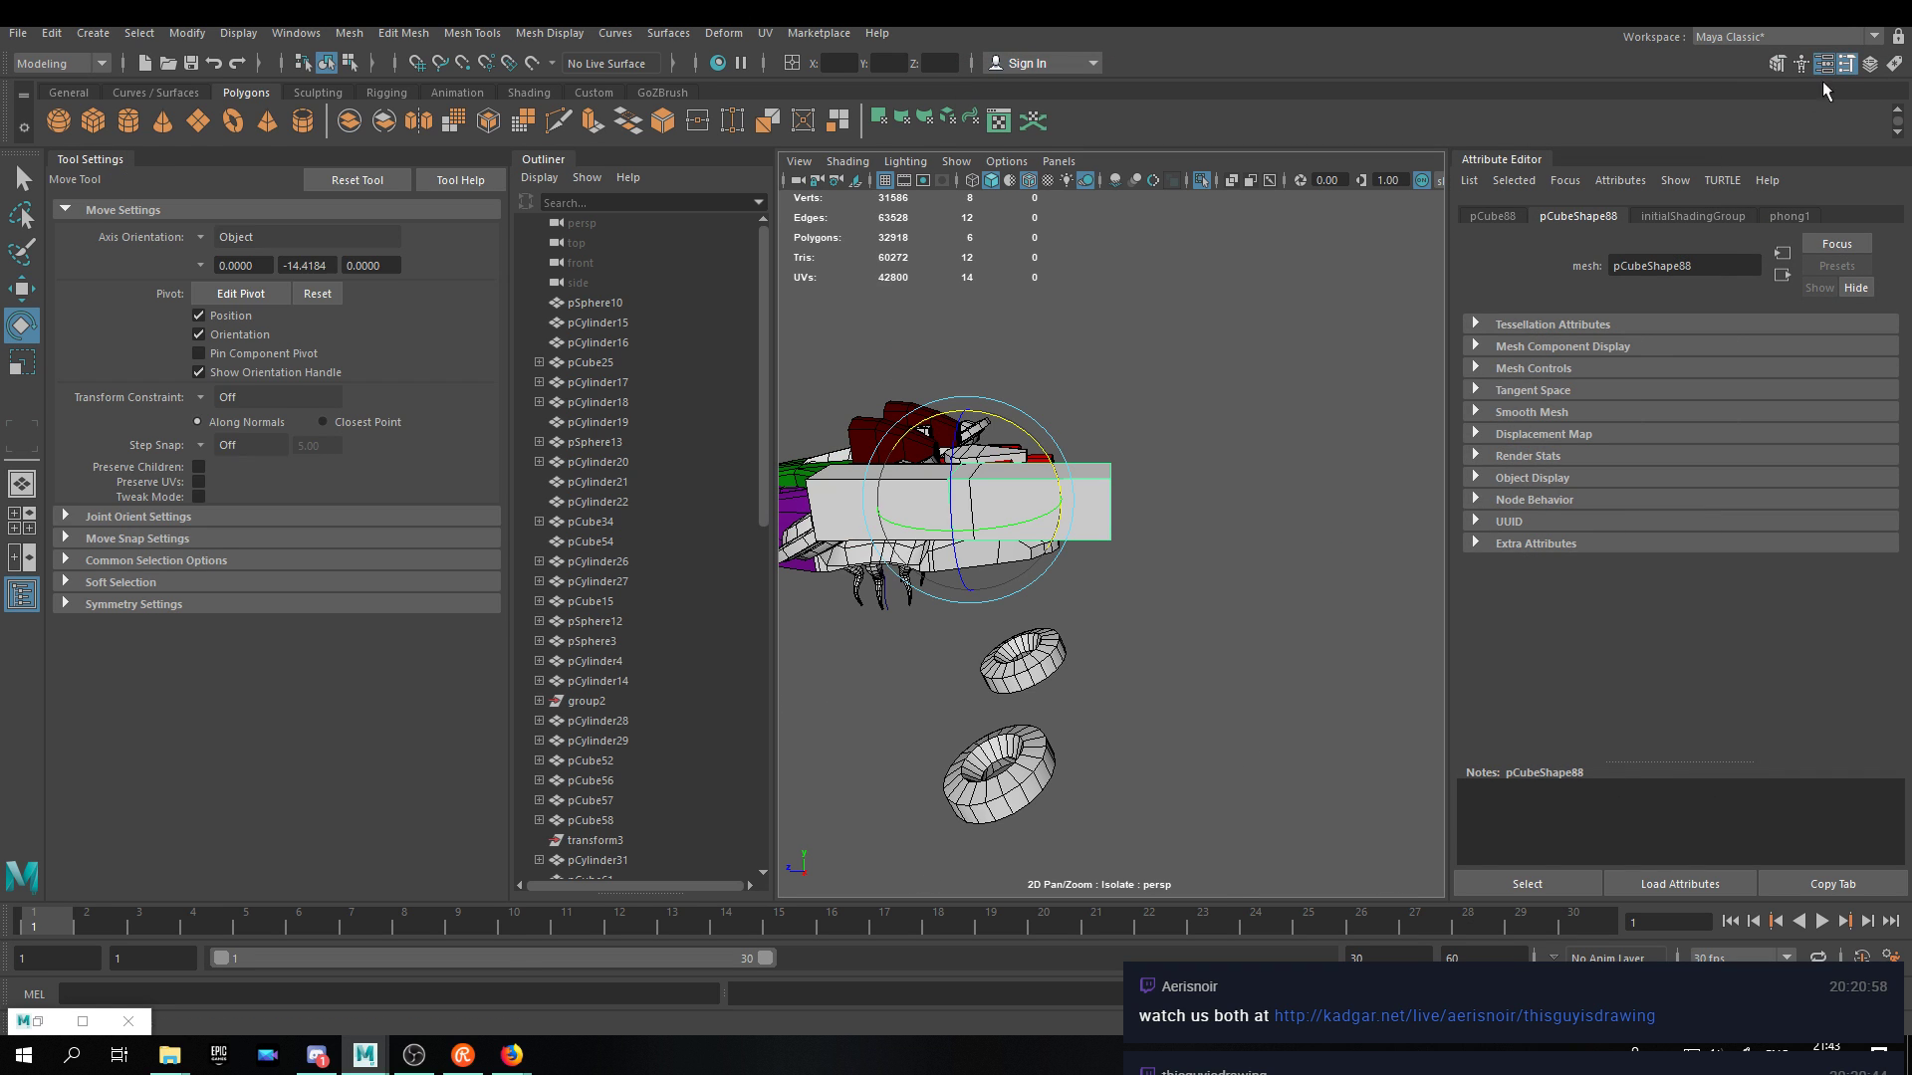
left_click(263, 241)
left_click(239, 261)
left_click_drag(1016, 423, 996, 403)
key("ctrl+z")
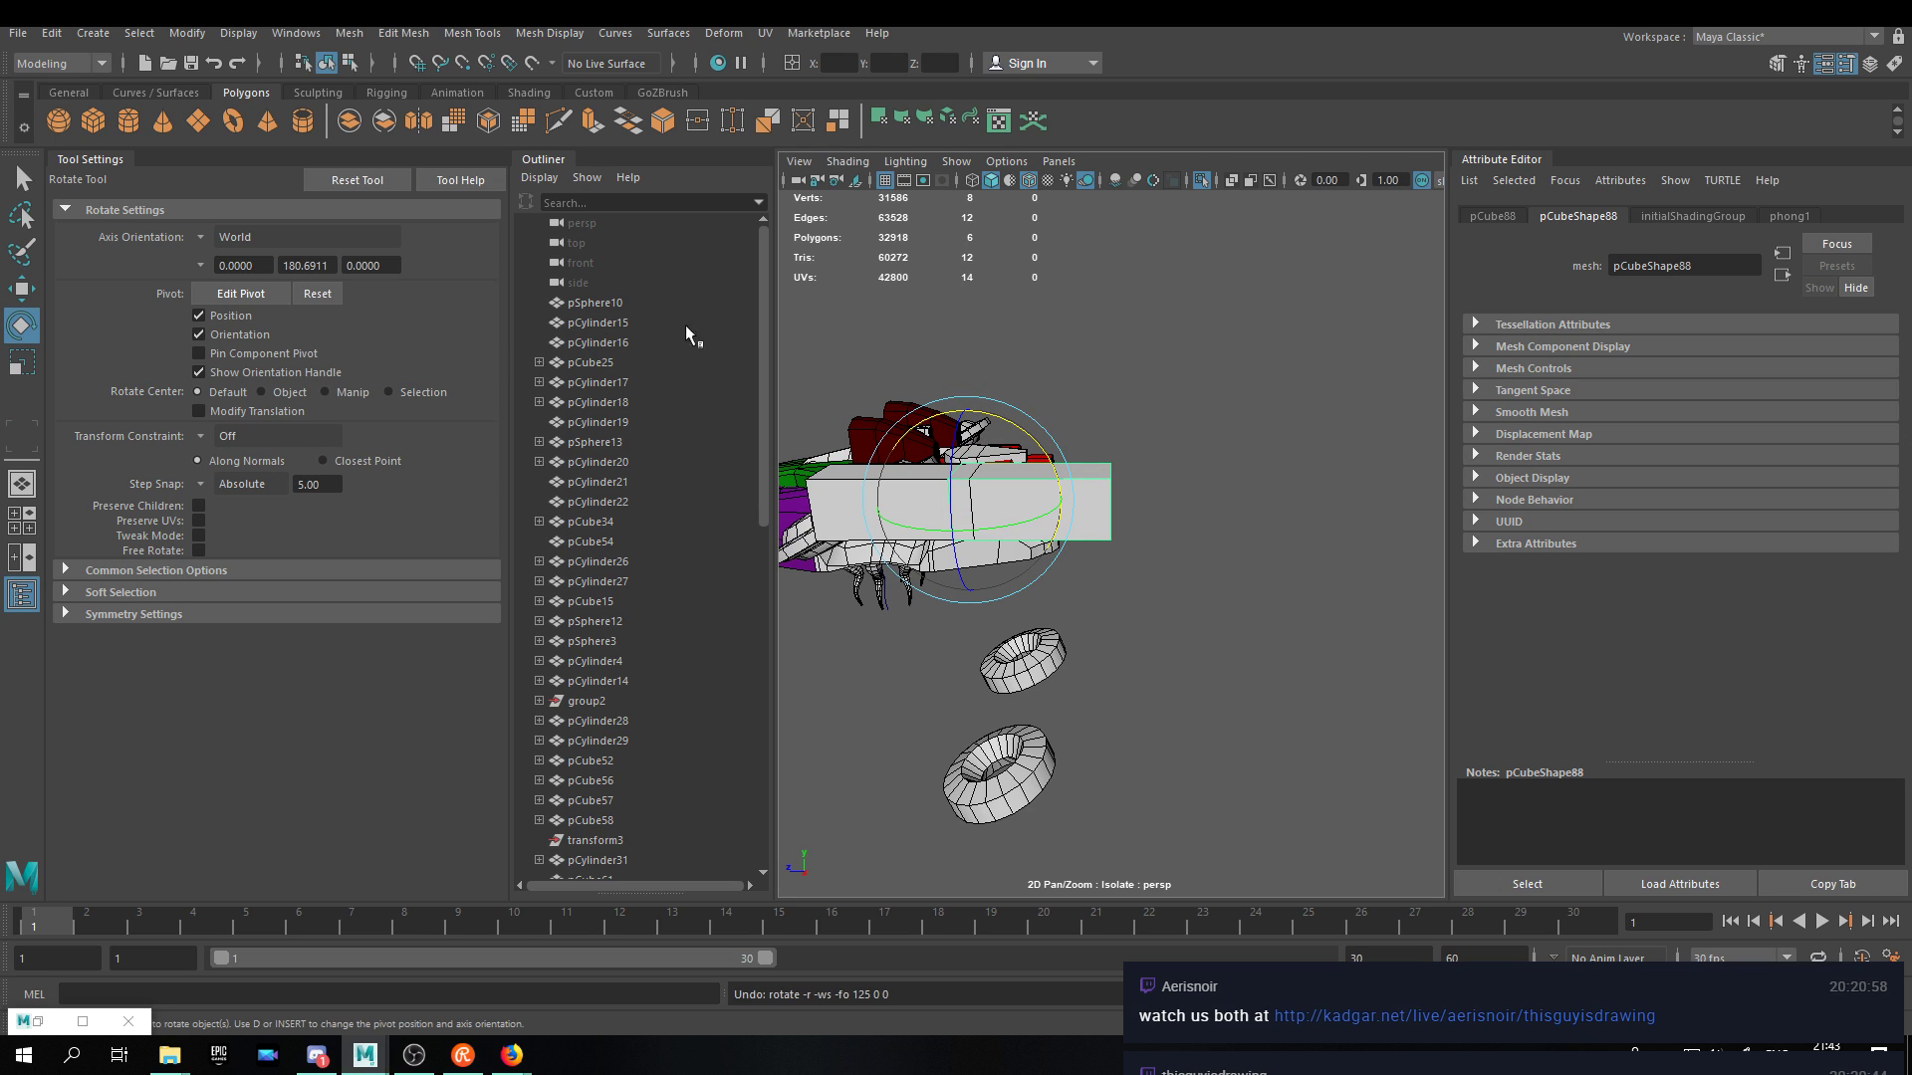
Reset the duplicate box's pivot and try rotating it about its own centre.
left_click(317, 293)
left_click_drag(1102, 435, 1096, 483)
key("ctrl+z")
key("ctrl+z")
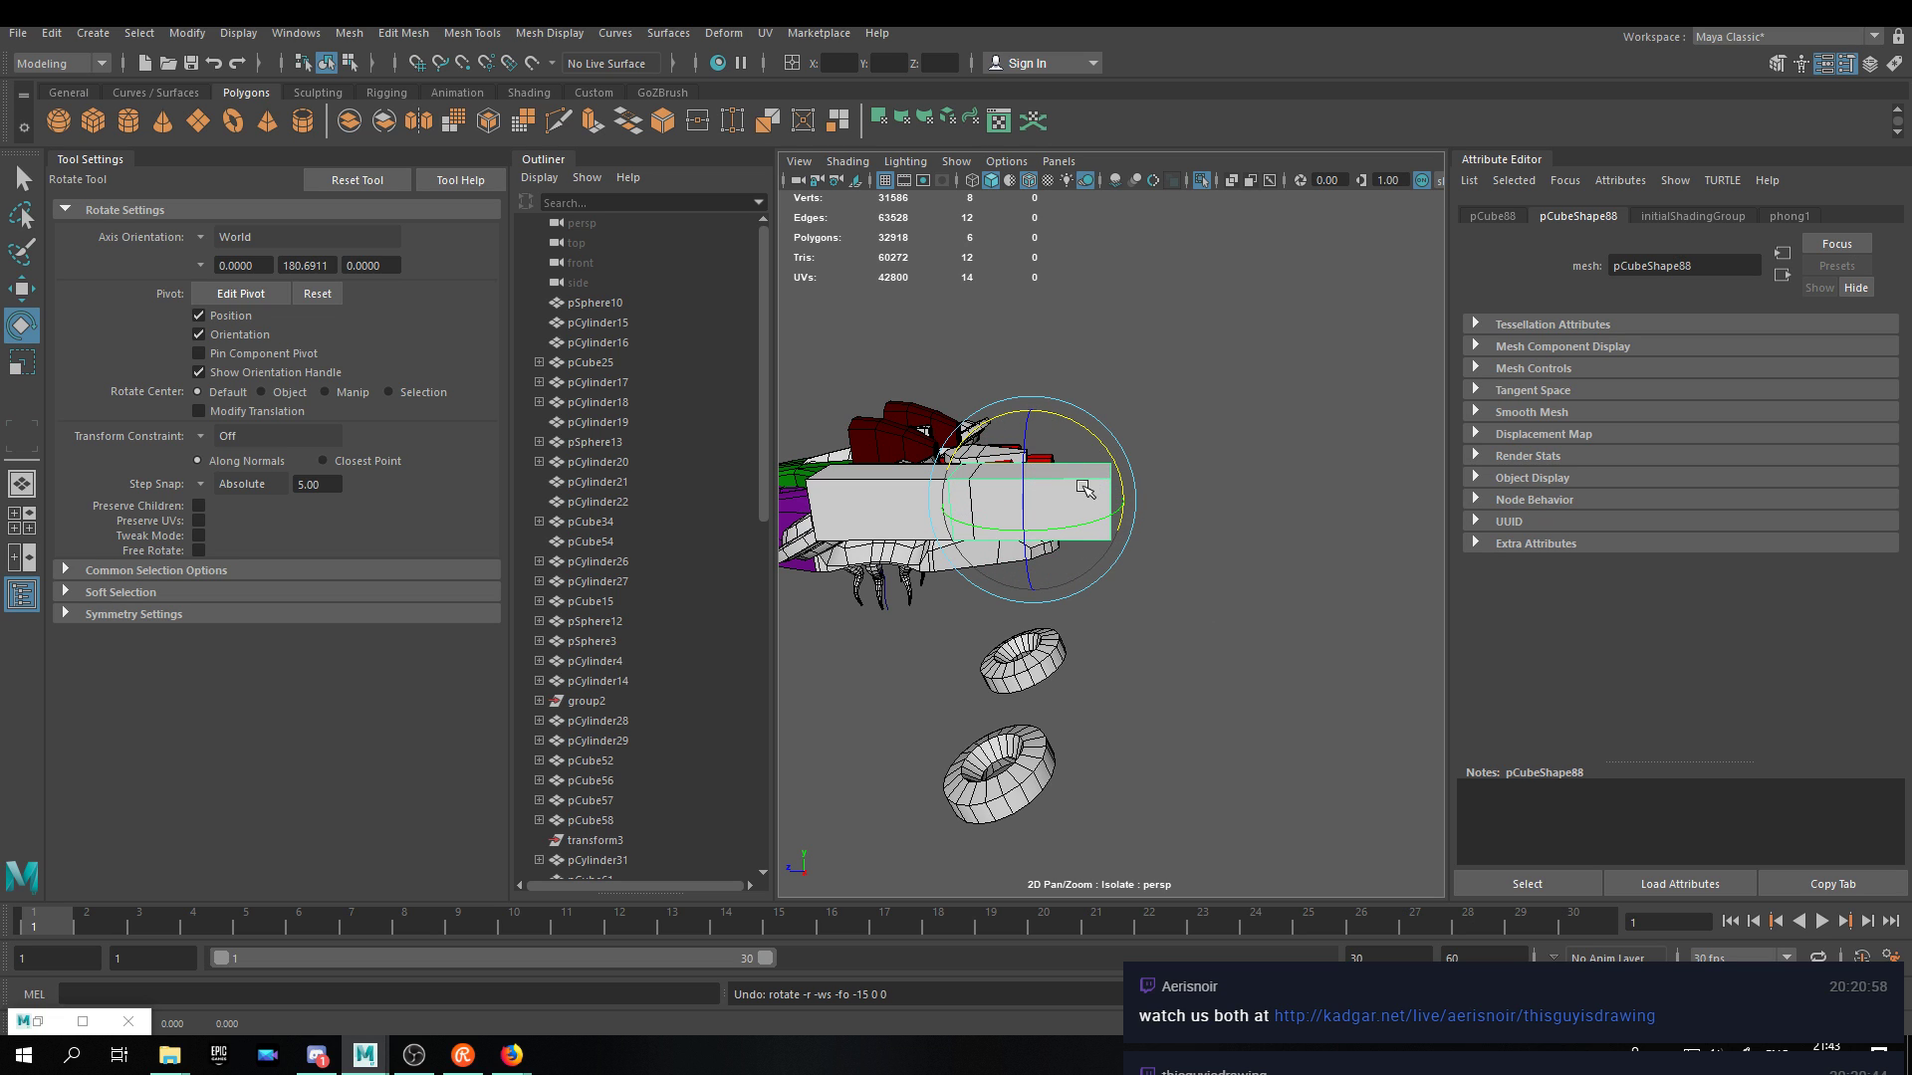
Move the duplicate box's pivot to the joint between the two boxes and try folding it over the original.
key("d")
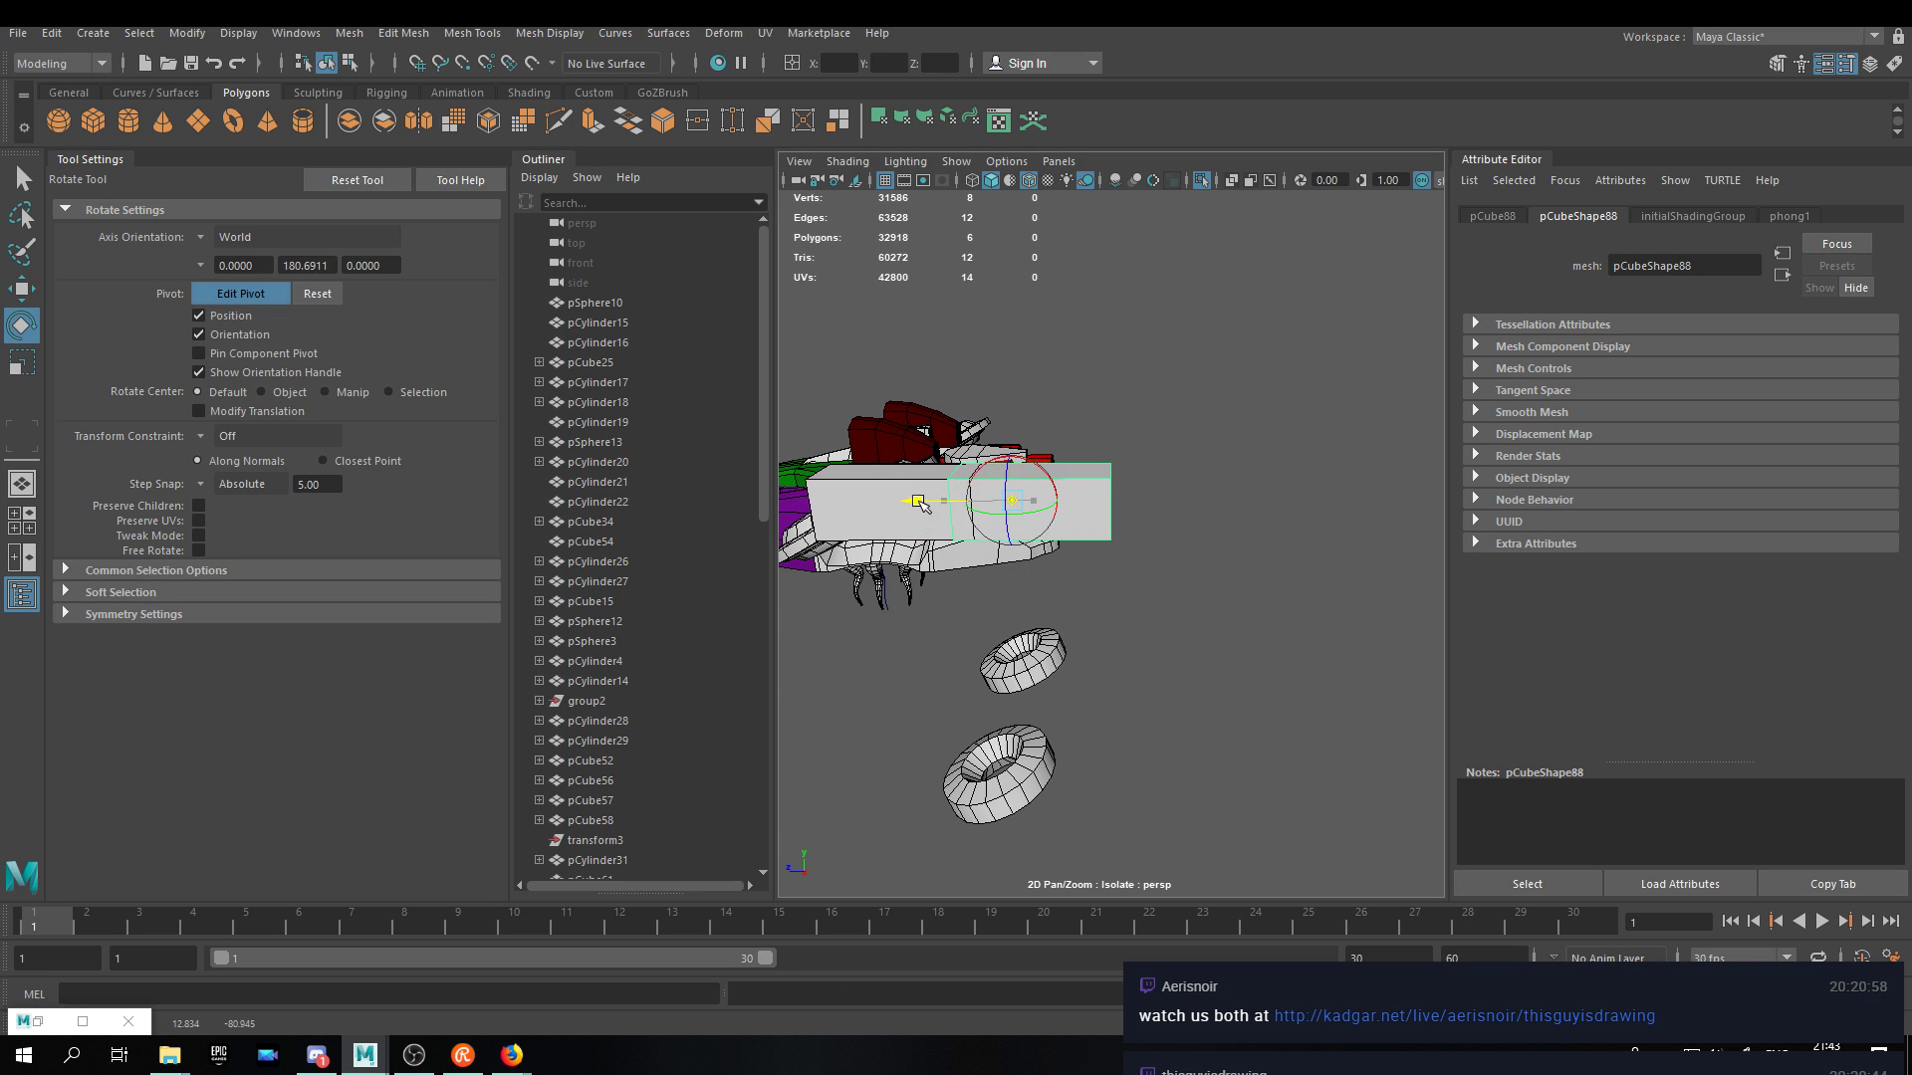
left_click_drag(873, 500, 875, 501)
left_click_drag(1017, 431, 962, 399)
key("d")
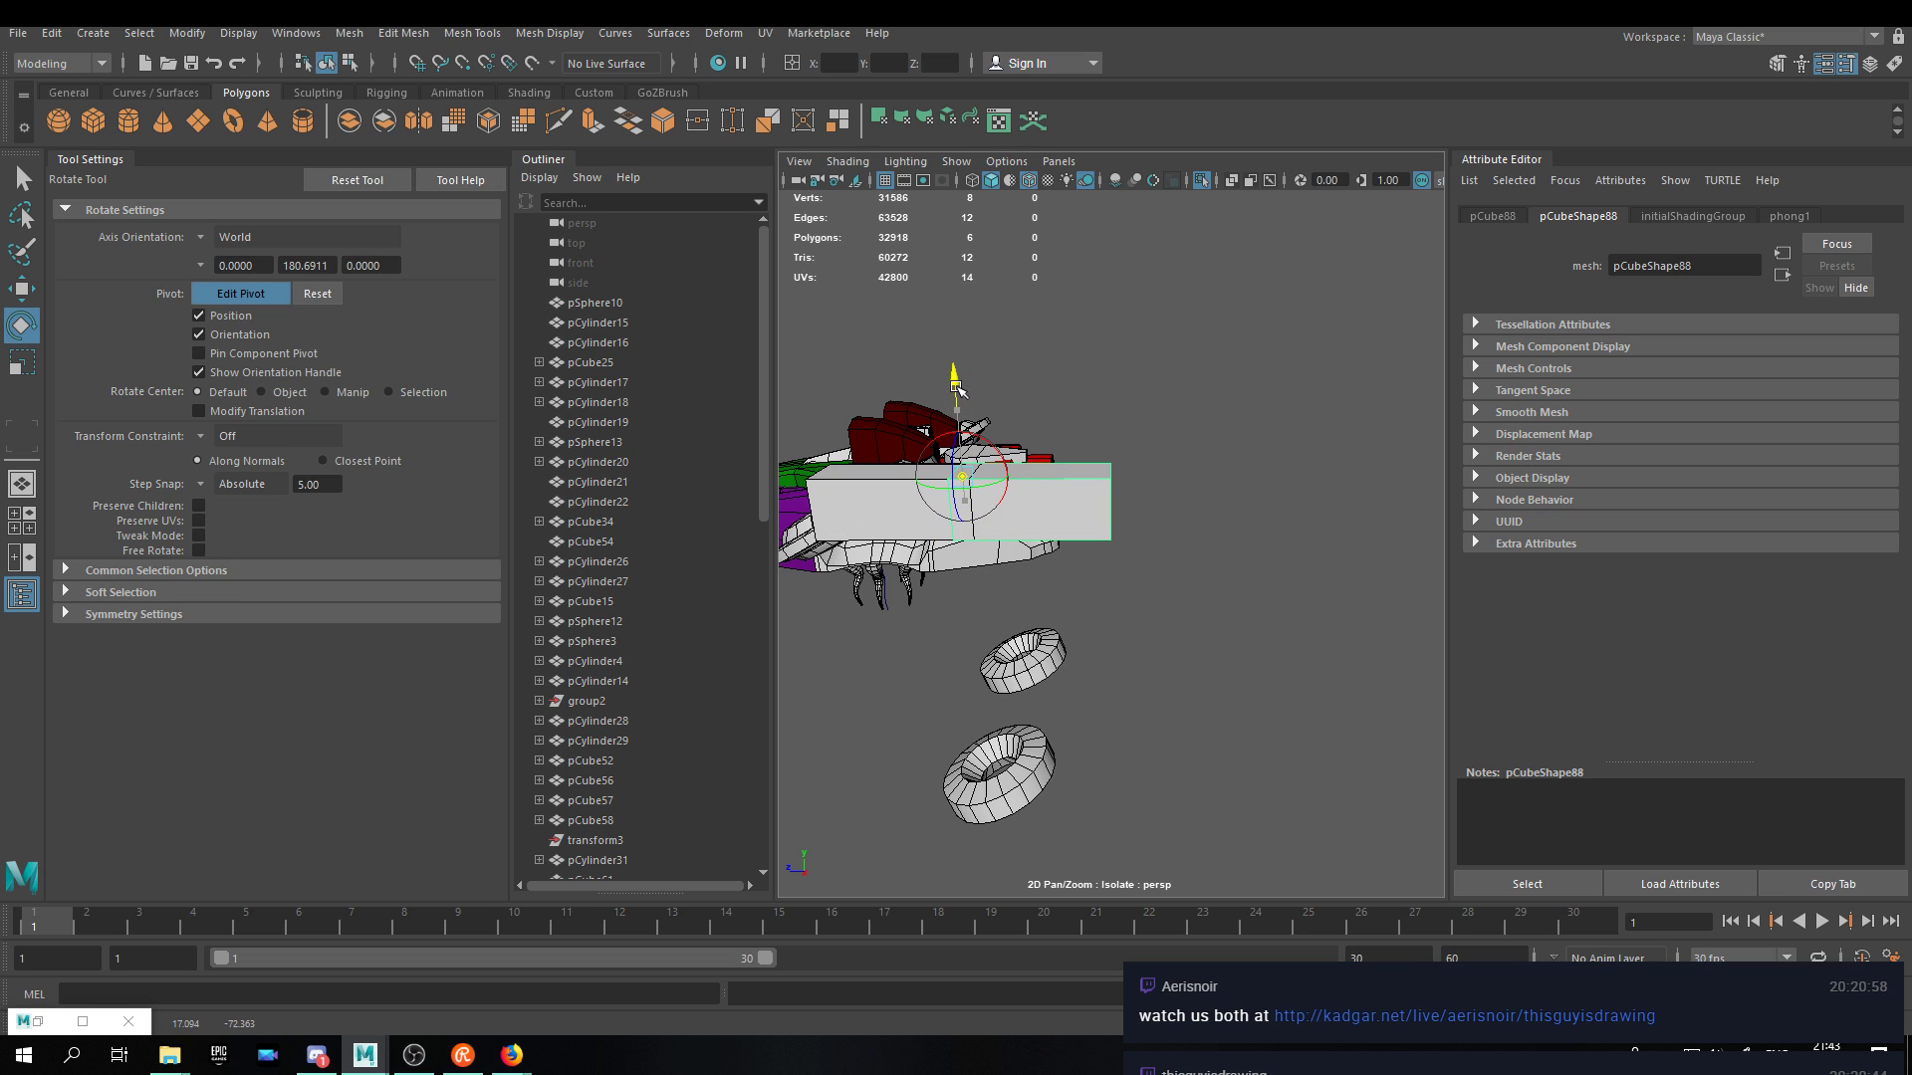
key("d")
left_click_drag(732, 325, 431, 204)
key("ctrl+z")
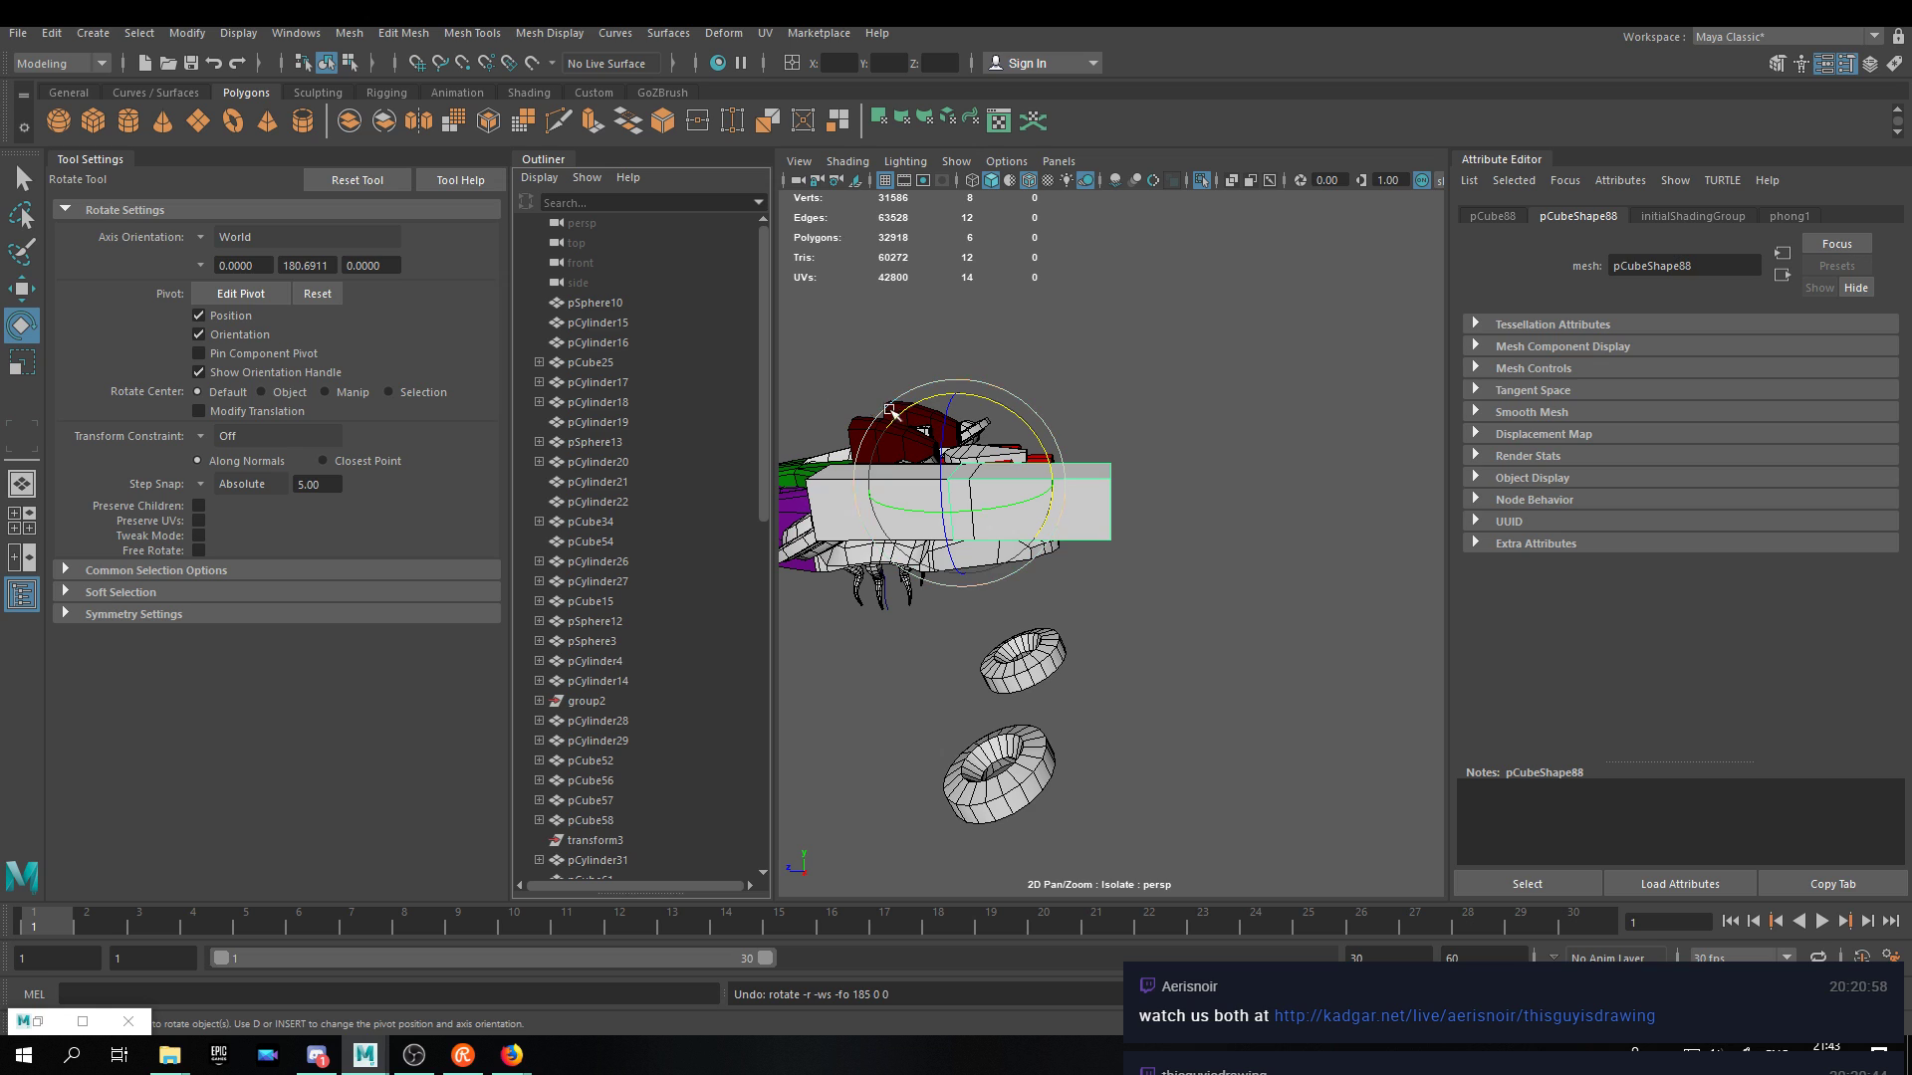
Raise the duplicate box's pivot higher at the joint and try the folding rotation again.
key("d")
left_click_drag(959, 411, 683, 265)
key("d")
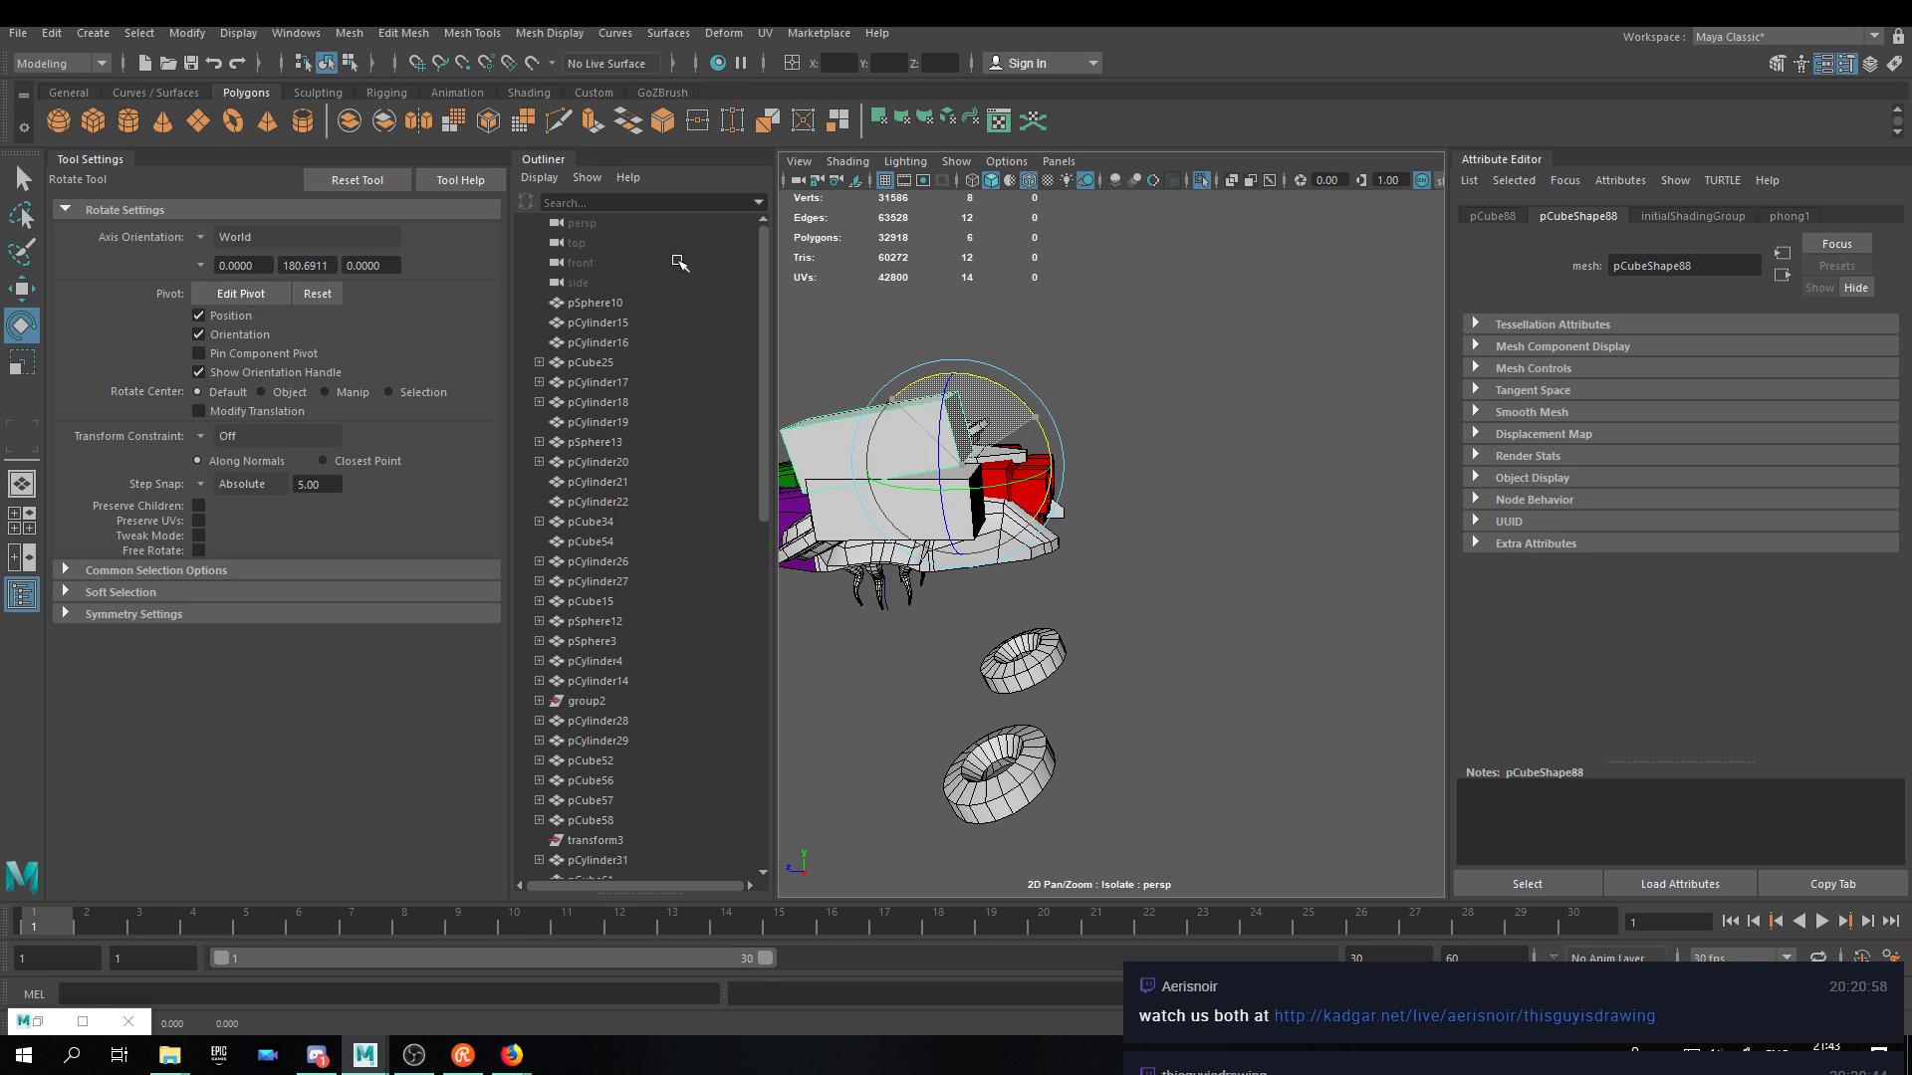
key("ctrl+z")
Adjust the pivot to the upper edge of the joint and fold the duplicate box over on top of the original.
left_click_drag(958, 403, 1008, 446, "alt")
right_click_drag(1016, 453, 993, 298, "alt")
key("d")
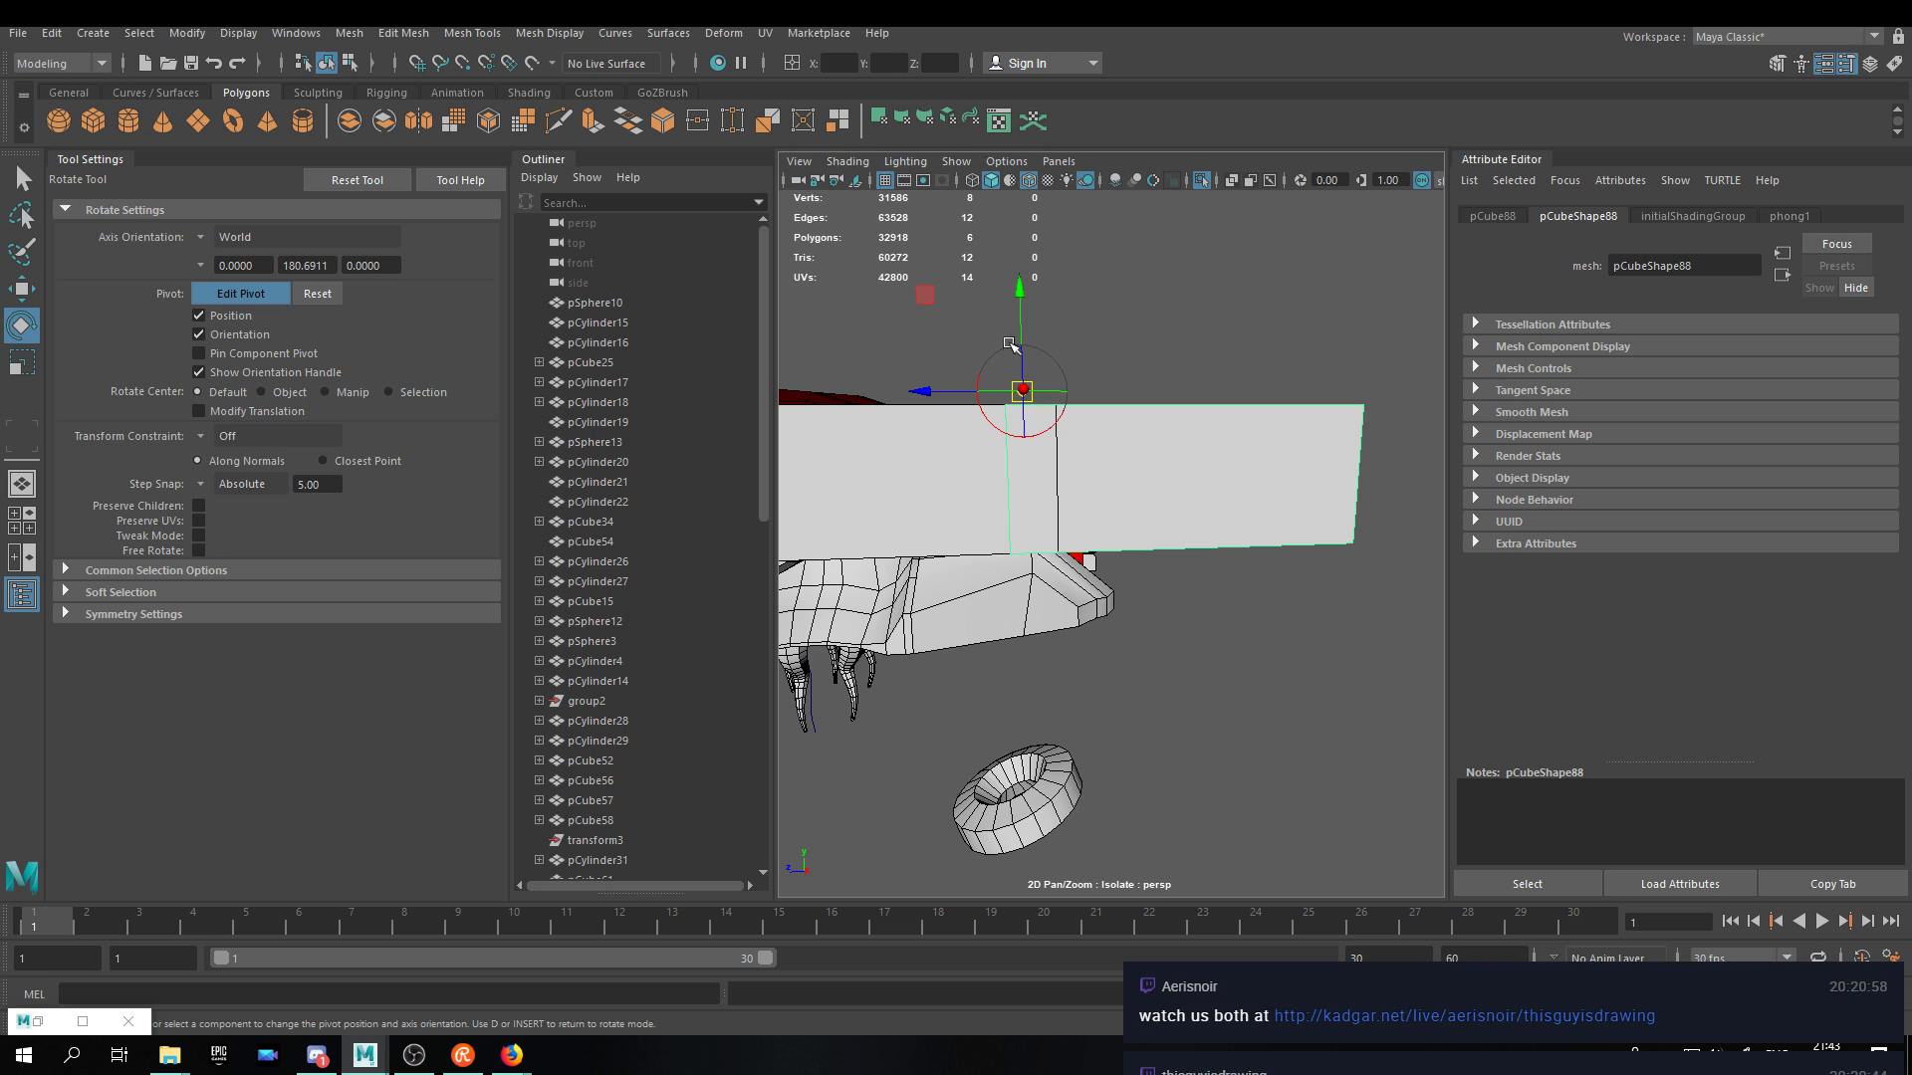
left_click_drag(1113, 421, 1066, 525)
scroll(1065, 526, "down", 3)
middle_click_drag(921, 444, 1056, 488, "alt")
left_click_drag(1057, 487, 1190, 625, "alt")
mouse_move(1095, 466)
left_mouse_down("alt")
mouse_move(1215, 414)
mouse_move(1260, 438)
mouse_move(1261, 459)
mouse_move(1061, 453)
left_mouse_up("alt")
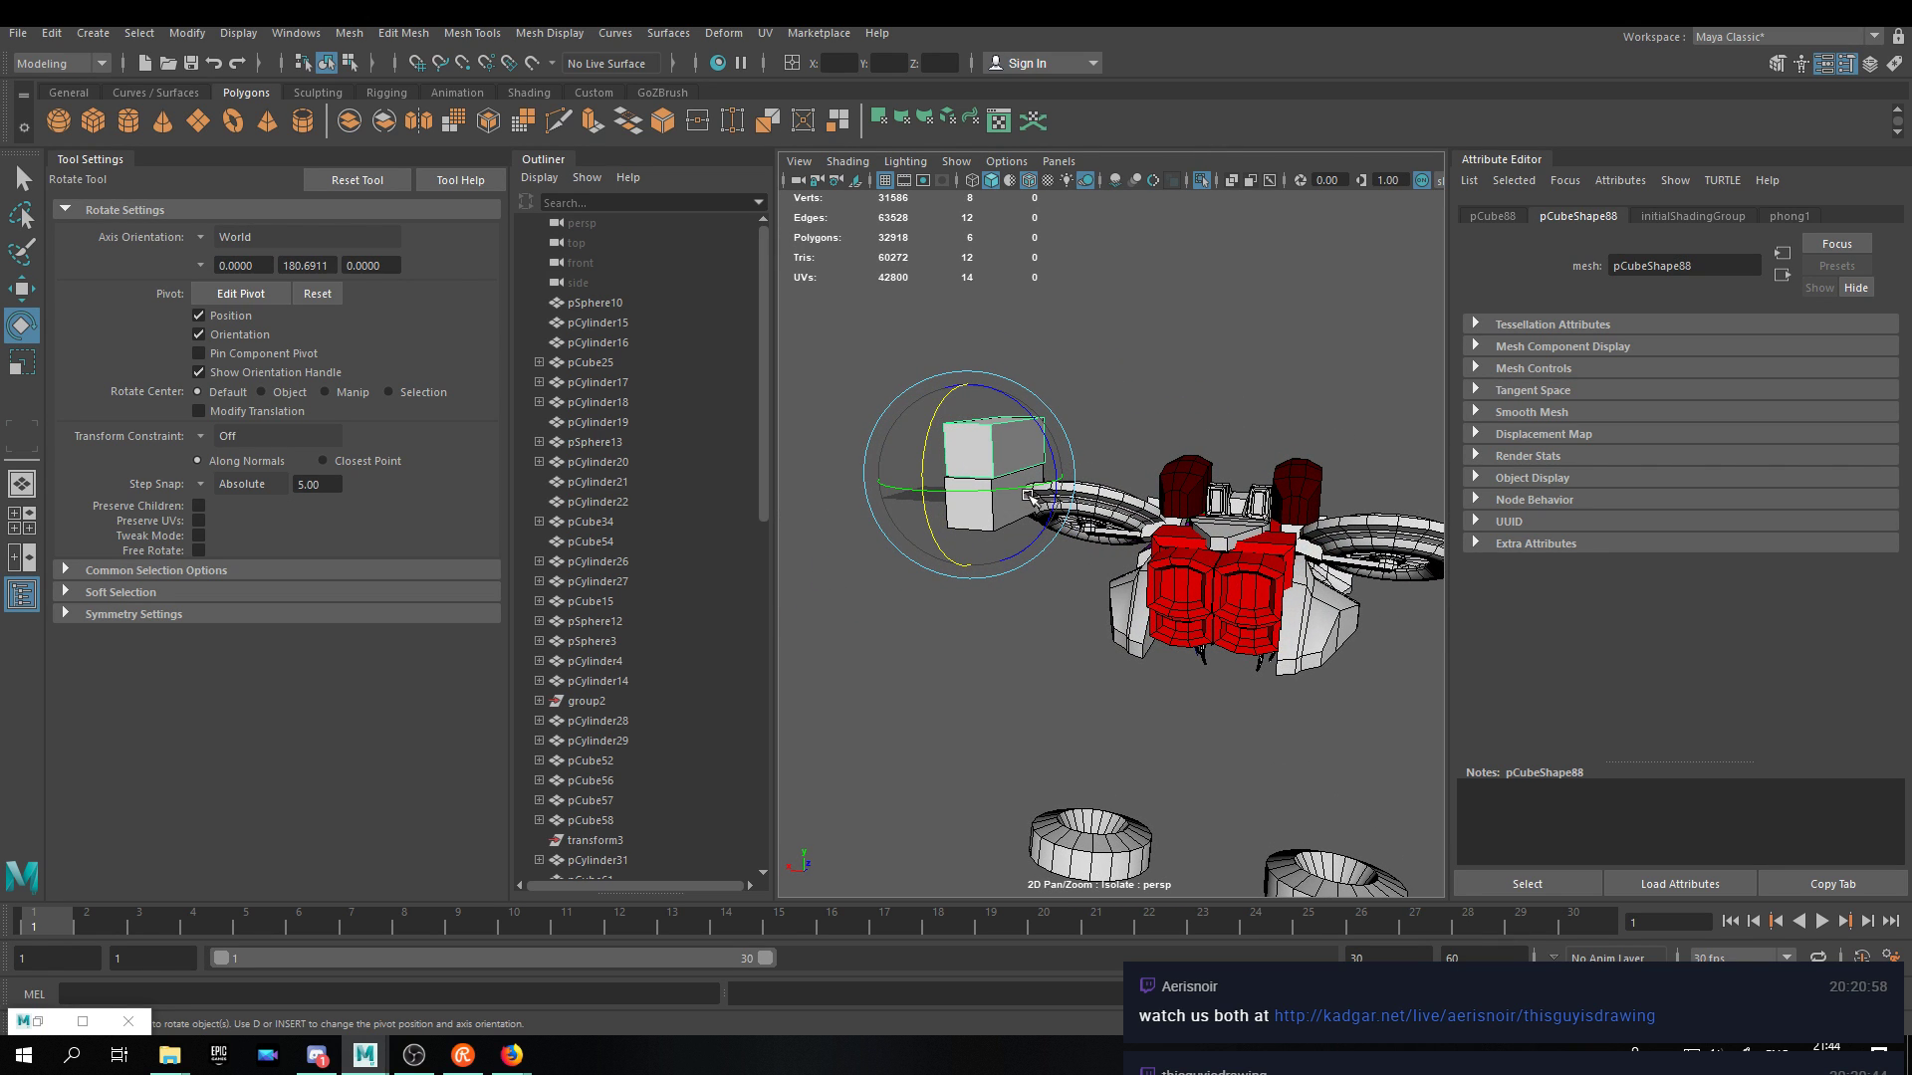
left_click_drag(872, 438, 927, 456, "alt")
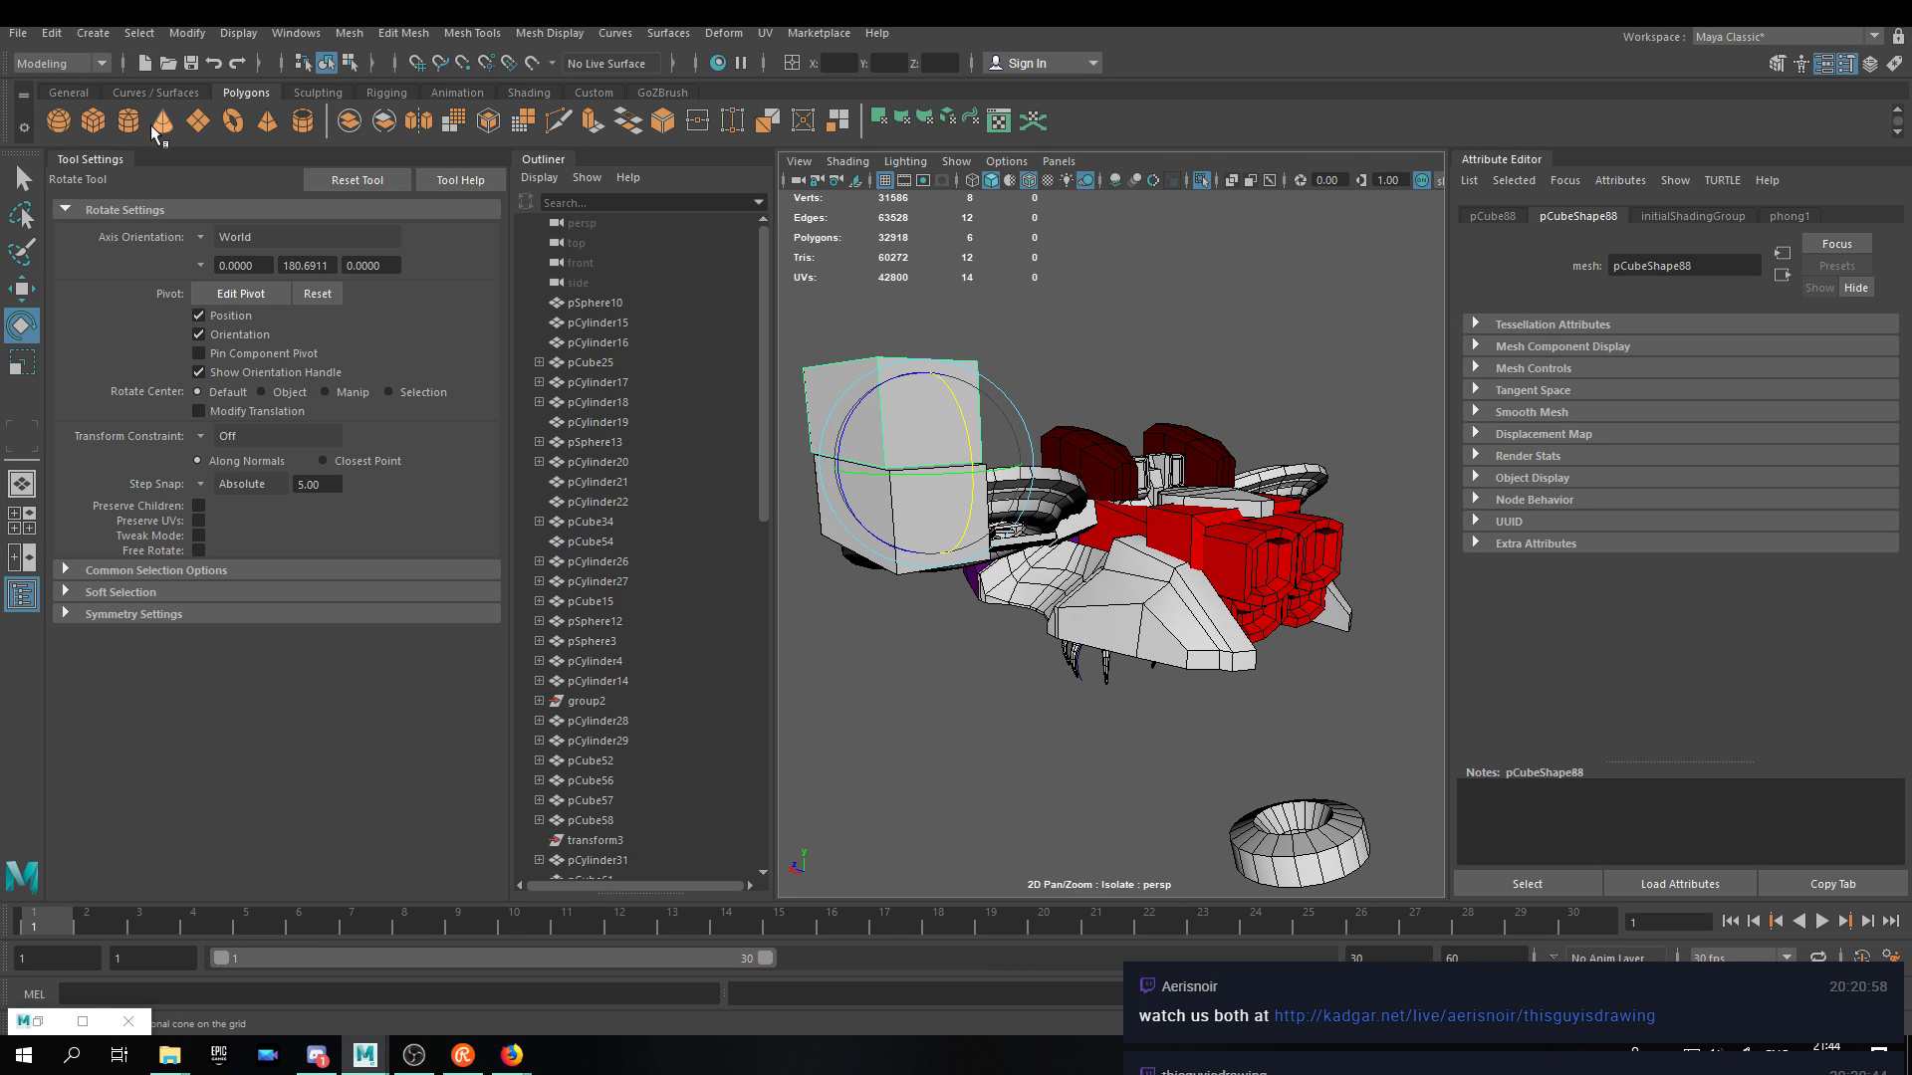
Create a polygon cylinder, move it beside the vehicle and scale it uniformly to about 8.1.
left_click(122, 123)
left_click_drag(1046, 518, 1105, 538, "alt")
key("w")
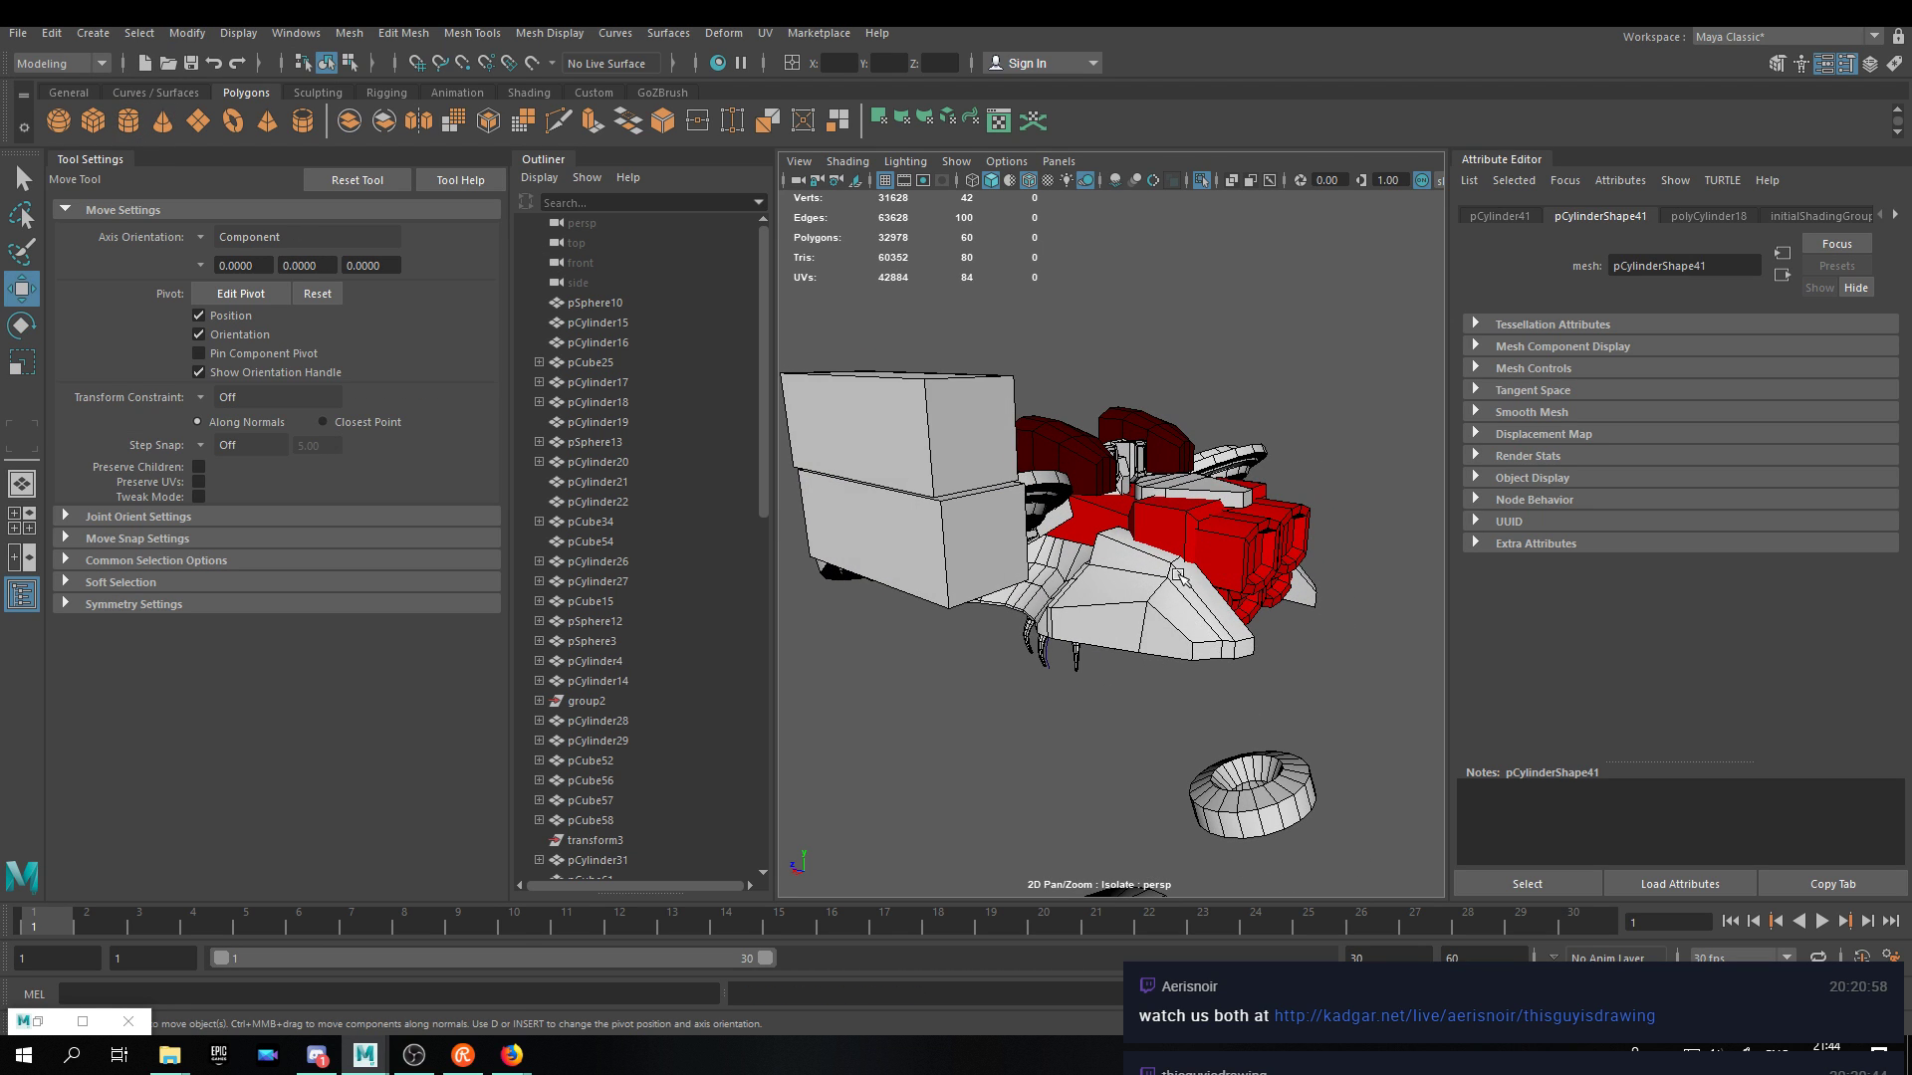
scroll(1122, 543, "down", 2)
scroll(1122, 543, "down", 3)
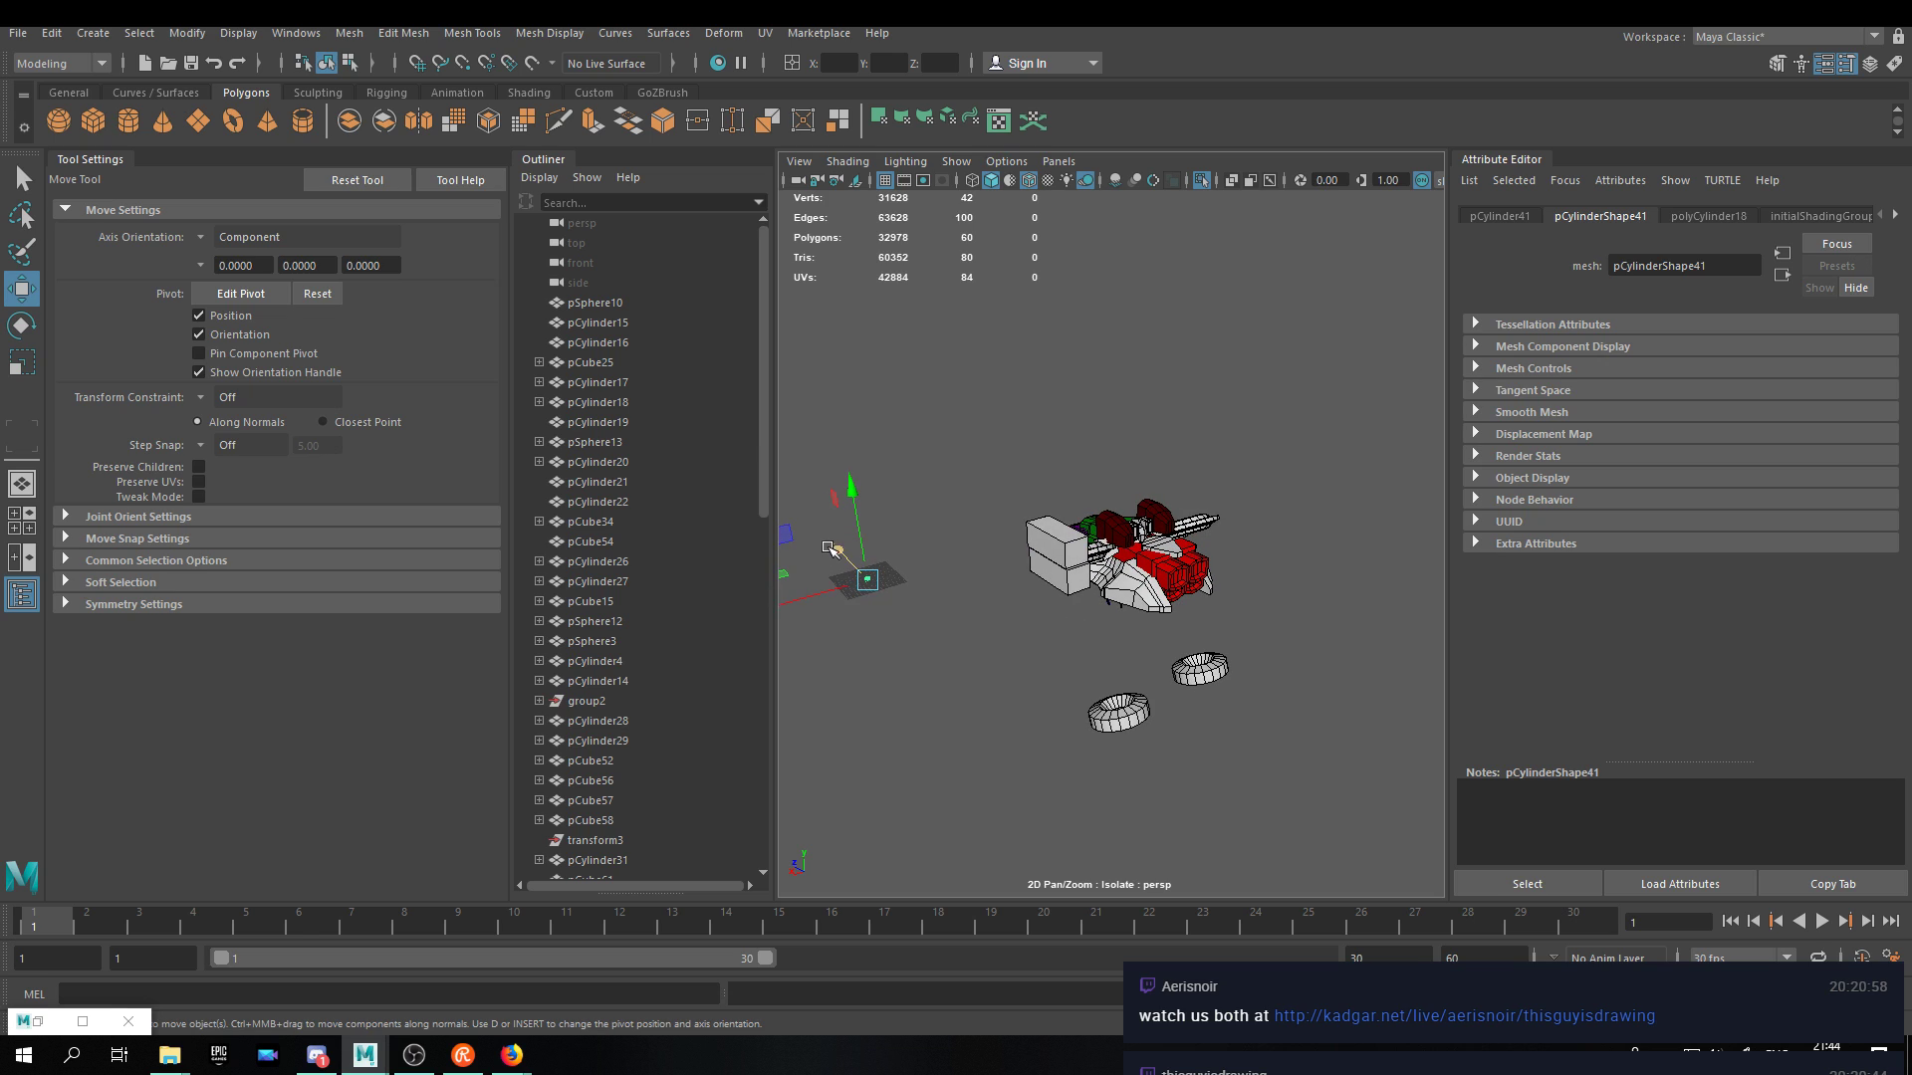
key("r")
left_click_drag(980, 692, 996, 689)
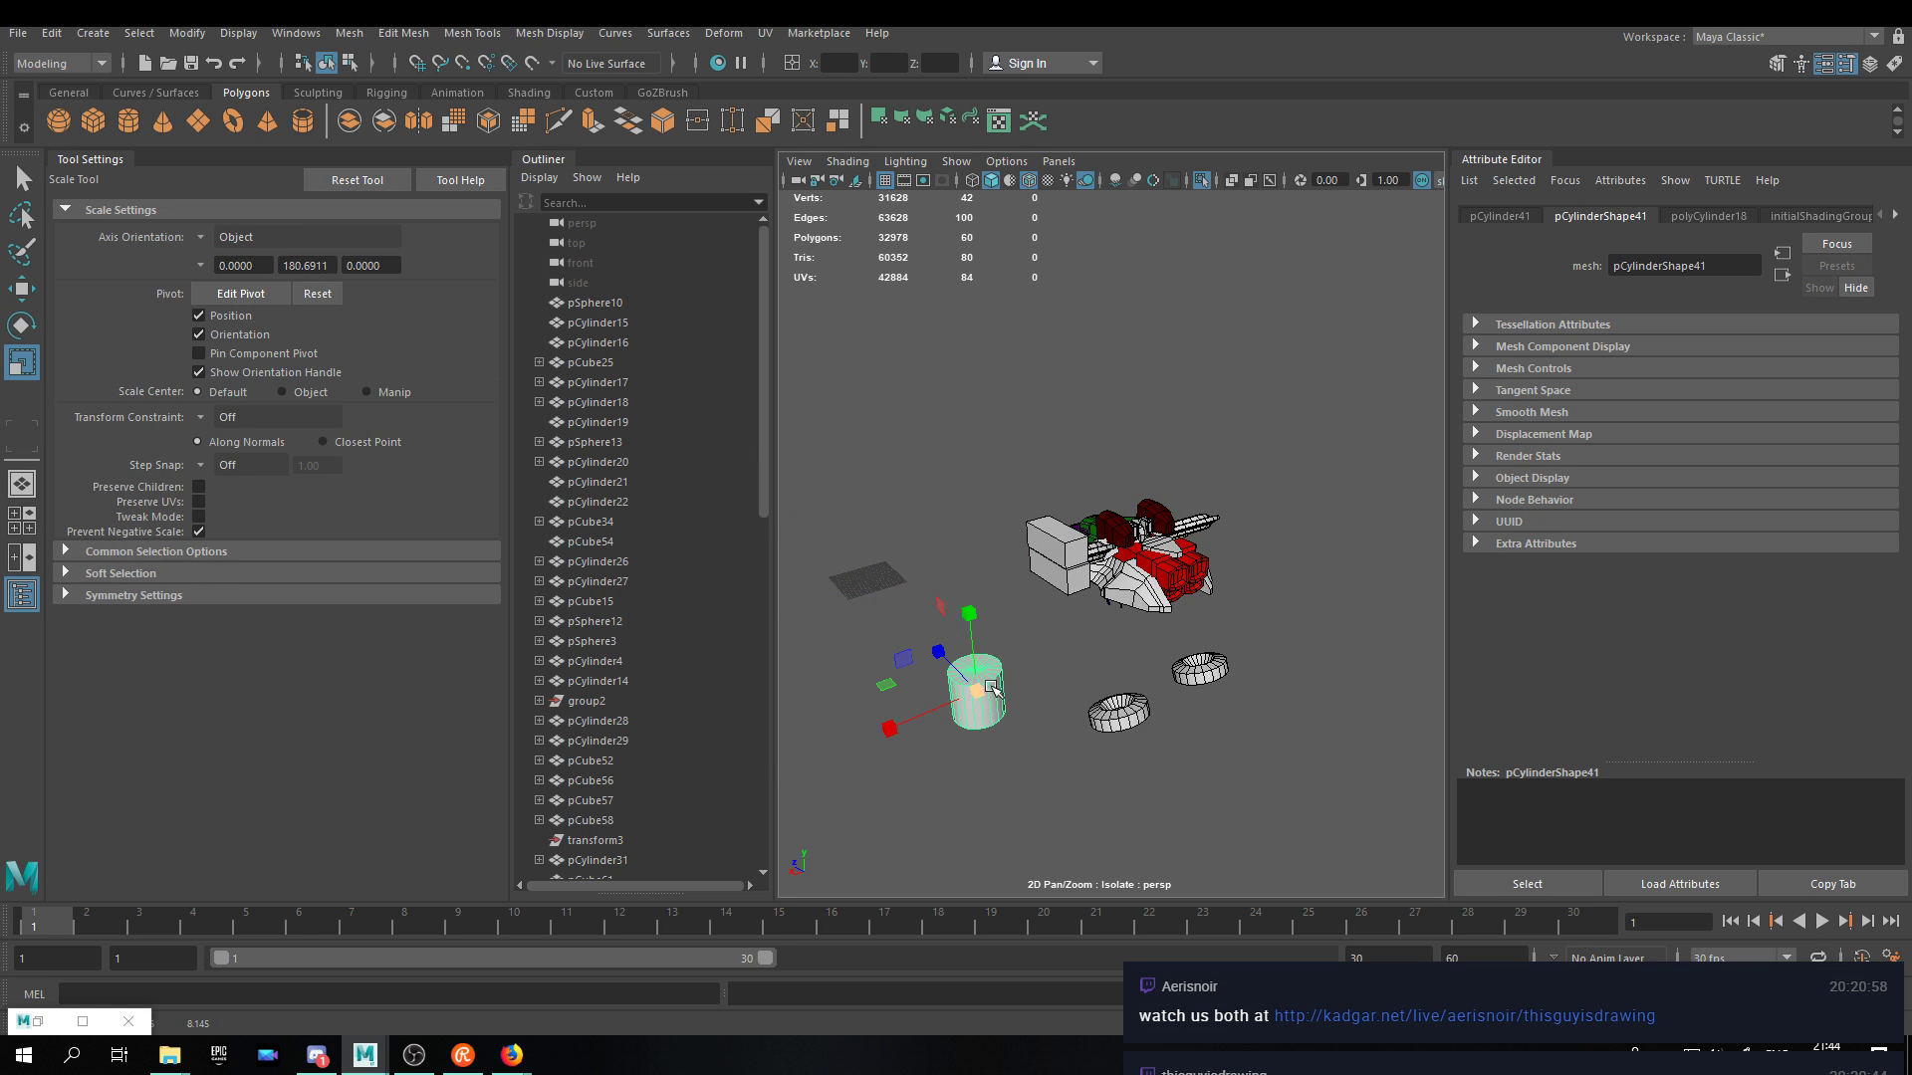
Lengthen the cylinder along its axis and rotate it 90 degrees so that it lies horizontally.
left_click_drag(975, 622, 1099, 538)
key("w")
scroll(1099, 538, "up", 5)
key("e")
left_click_drag(963, 612, 1021, 596)
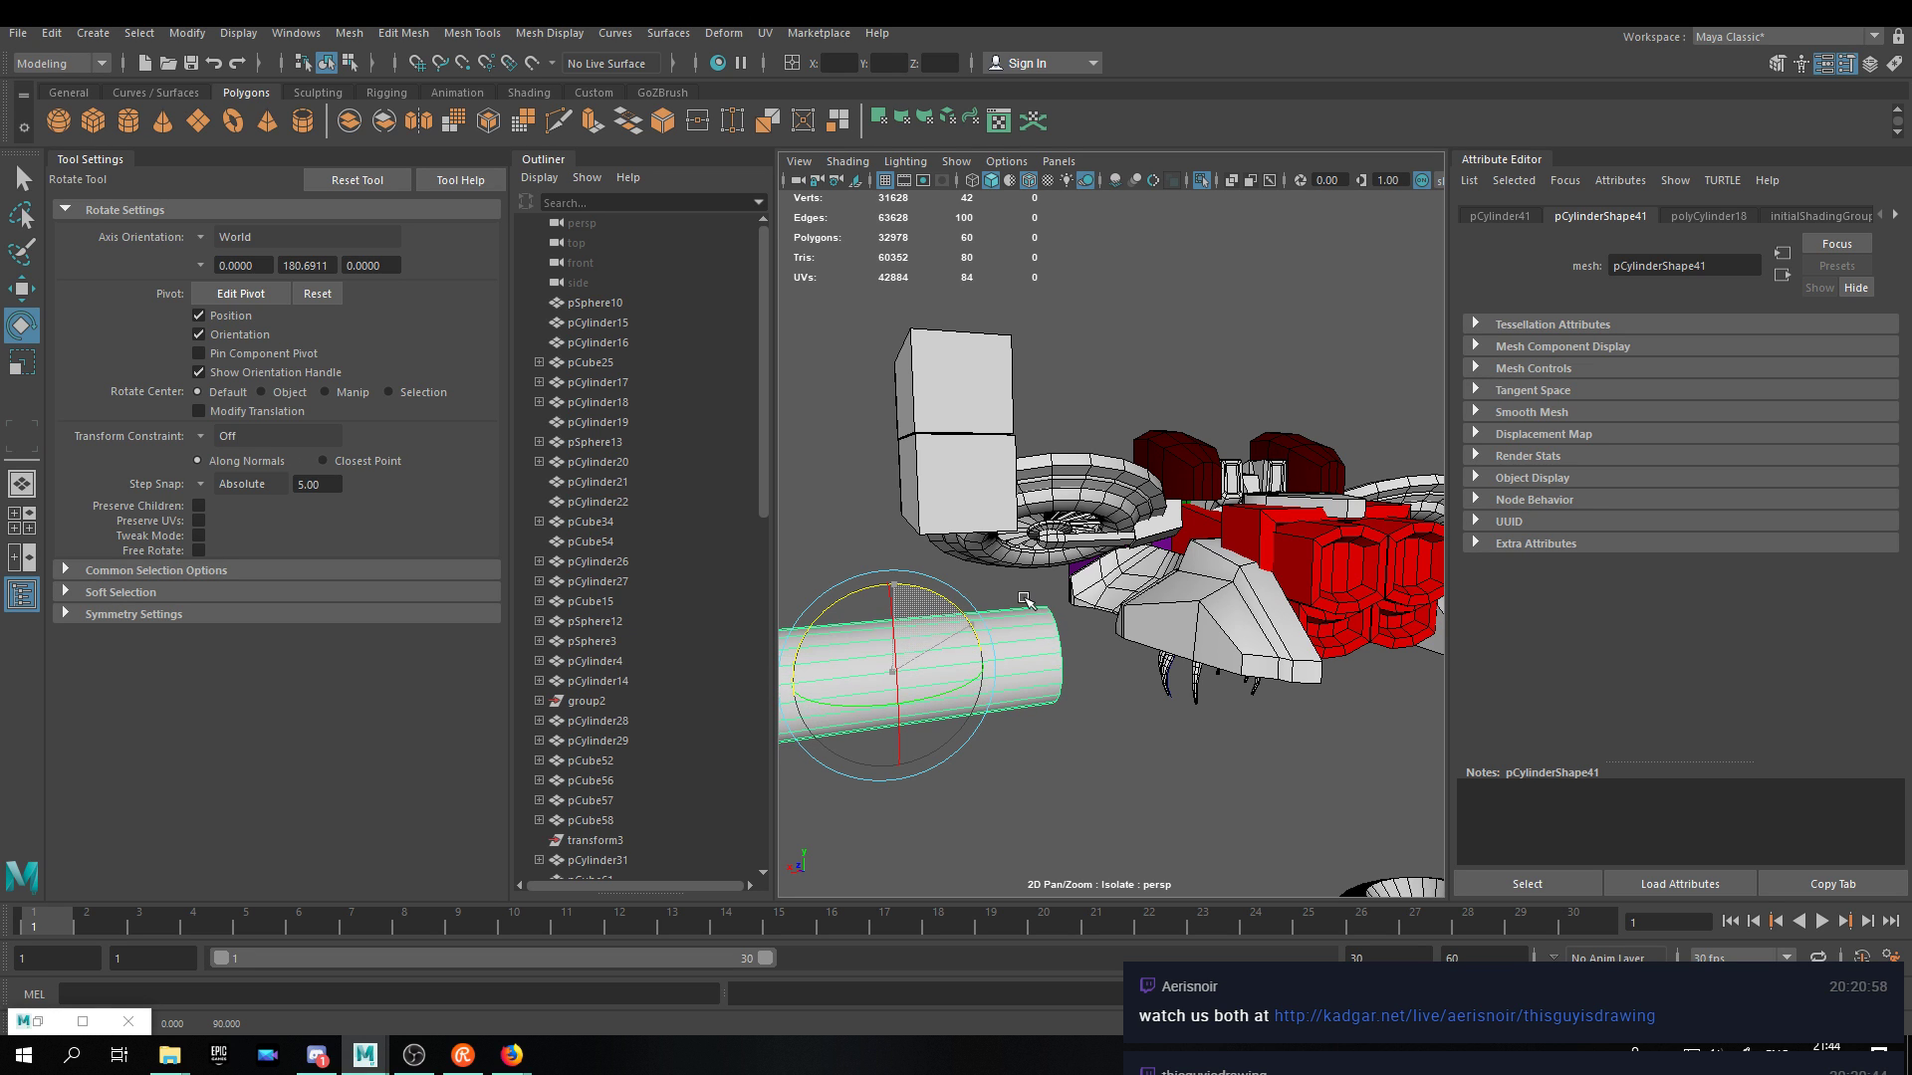
Move the cylinder against the end of the two stacked boxes and scale it down to a short hinge at their joint.
key("w")
left_click_drag(1004, 653, 1125, 414, "alt")
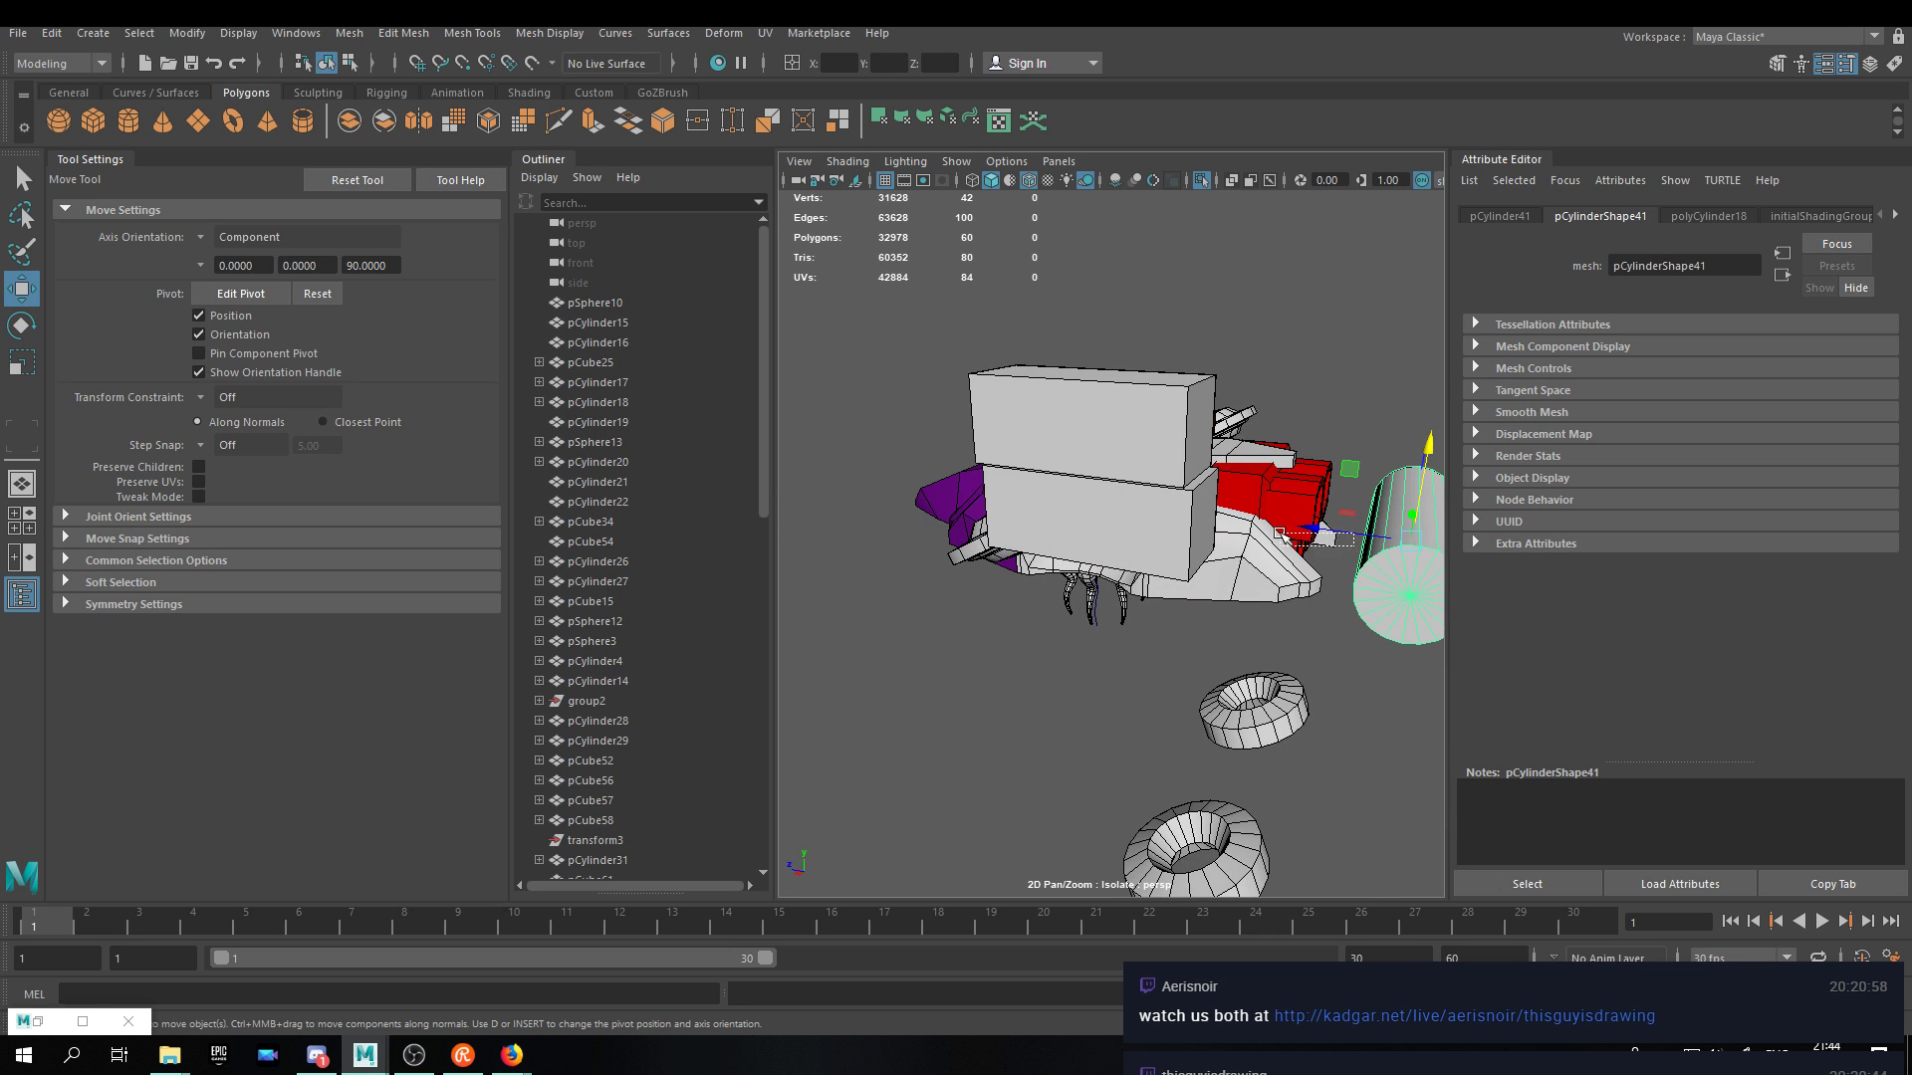
left_click_drag(1282, 535, 1054, 488)
key("r")
key("w")
left_click(990, 669)
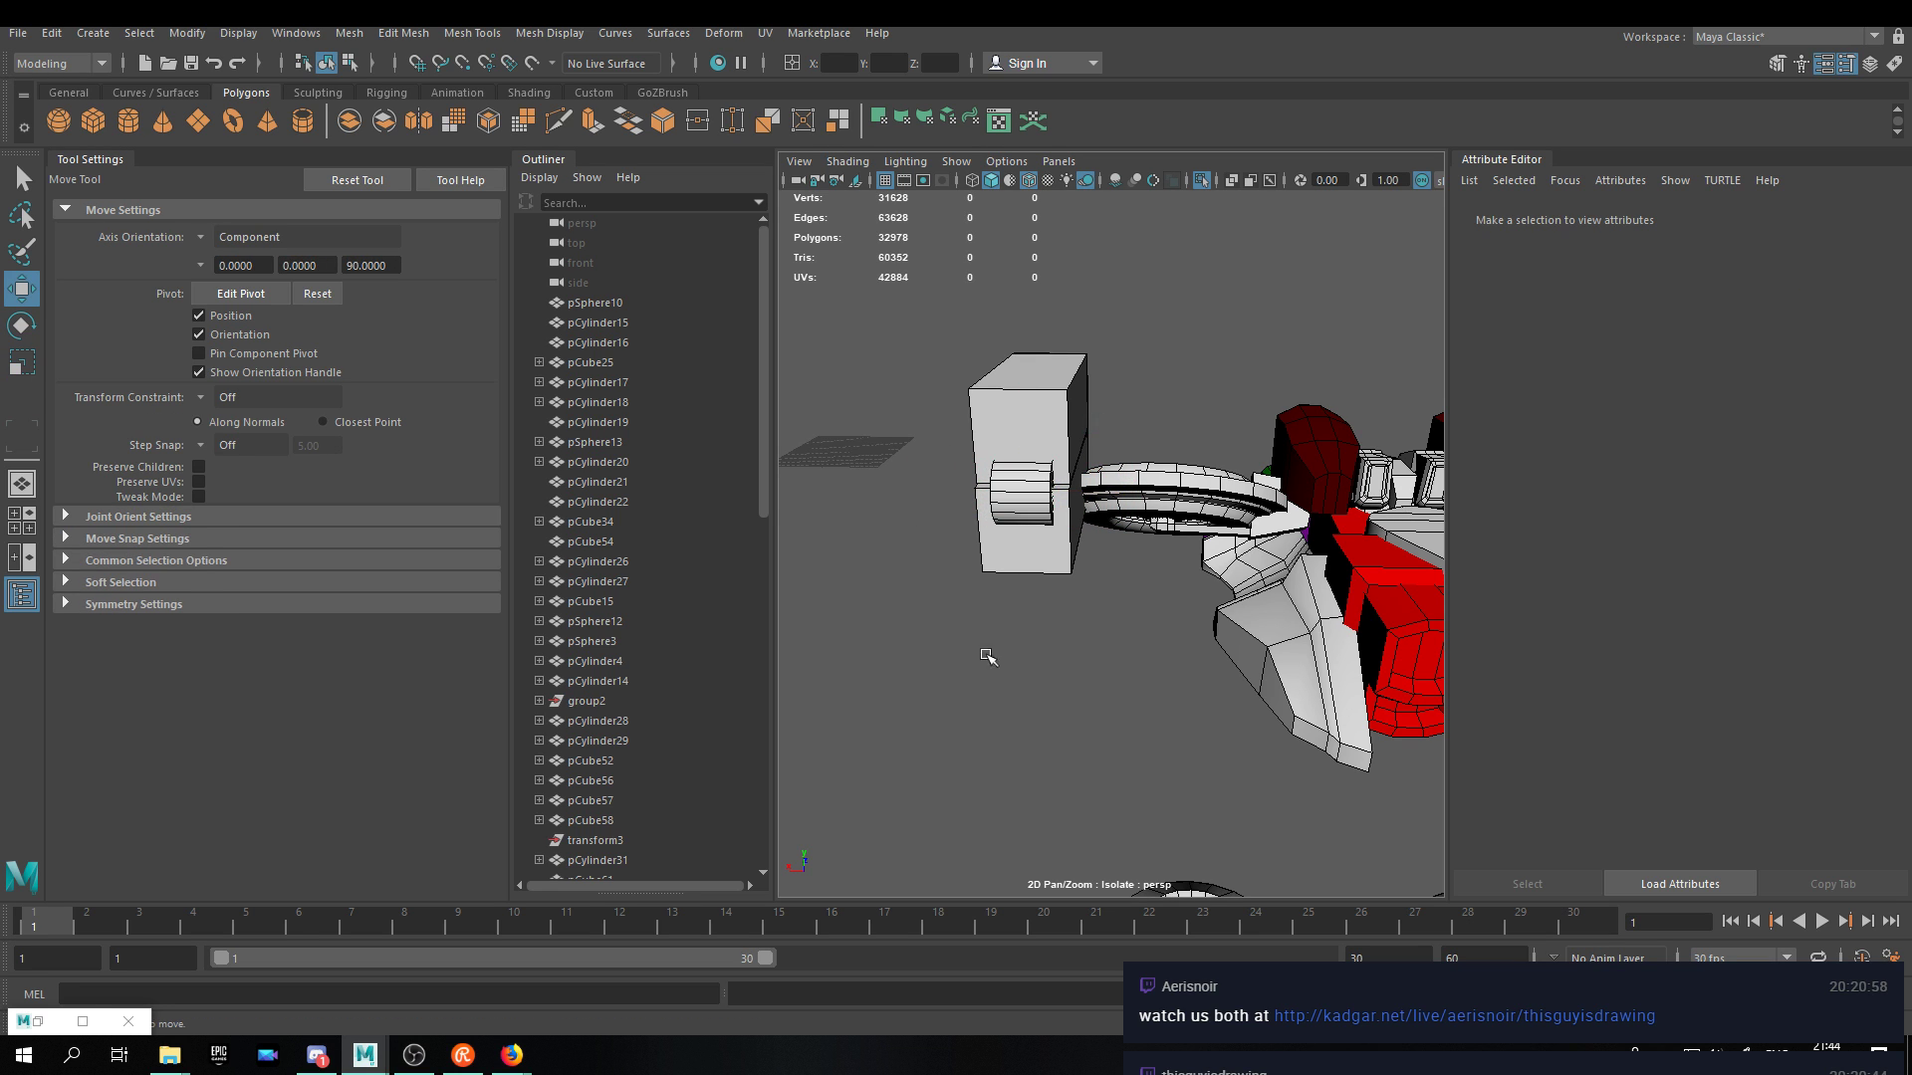
Parent the upper box to the hinge cylinder.
left_click_drag(989, 669, 1095, 597, "alt")
scroll(1122, 618, "up", 5)
left_click(1173, 610)
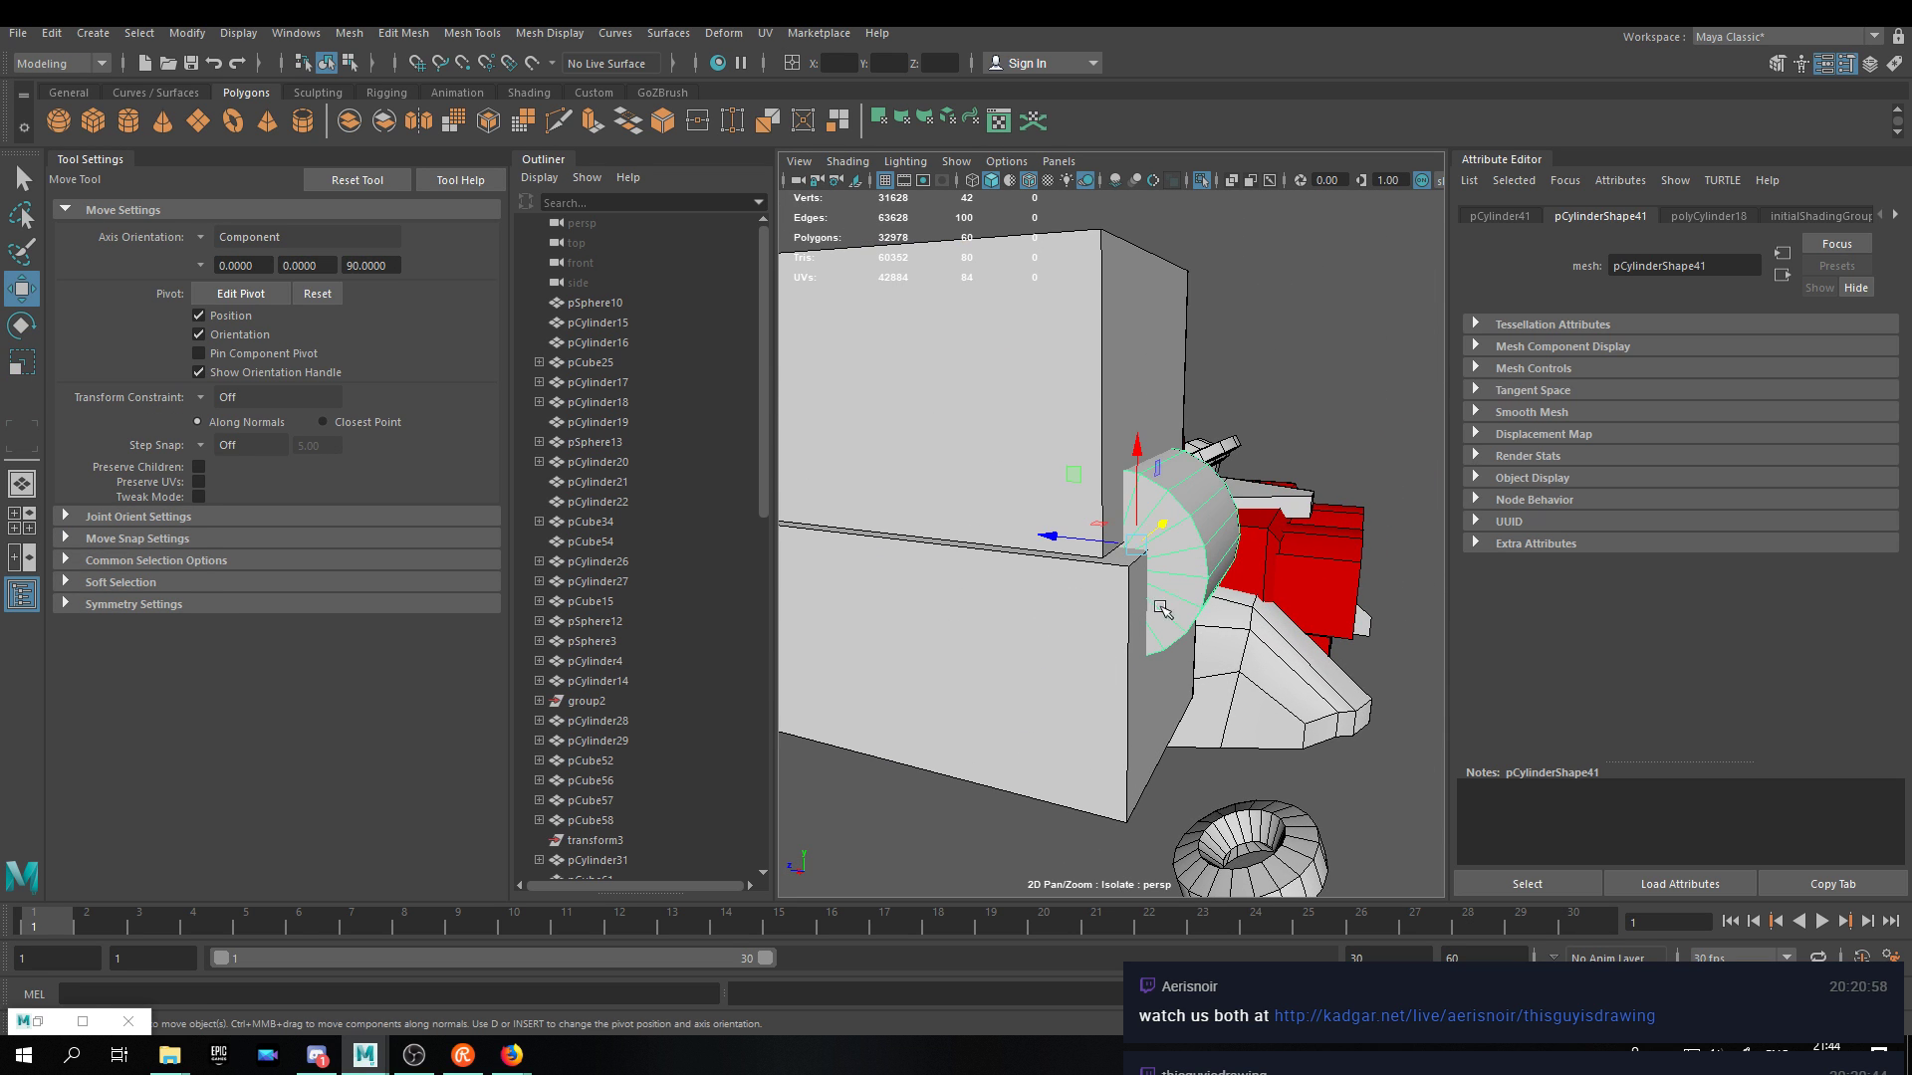
left_click(1189, 483)
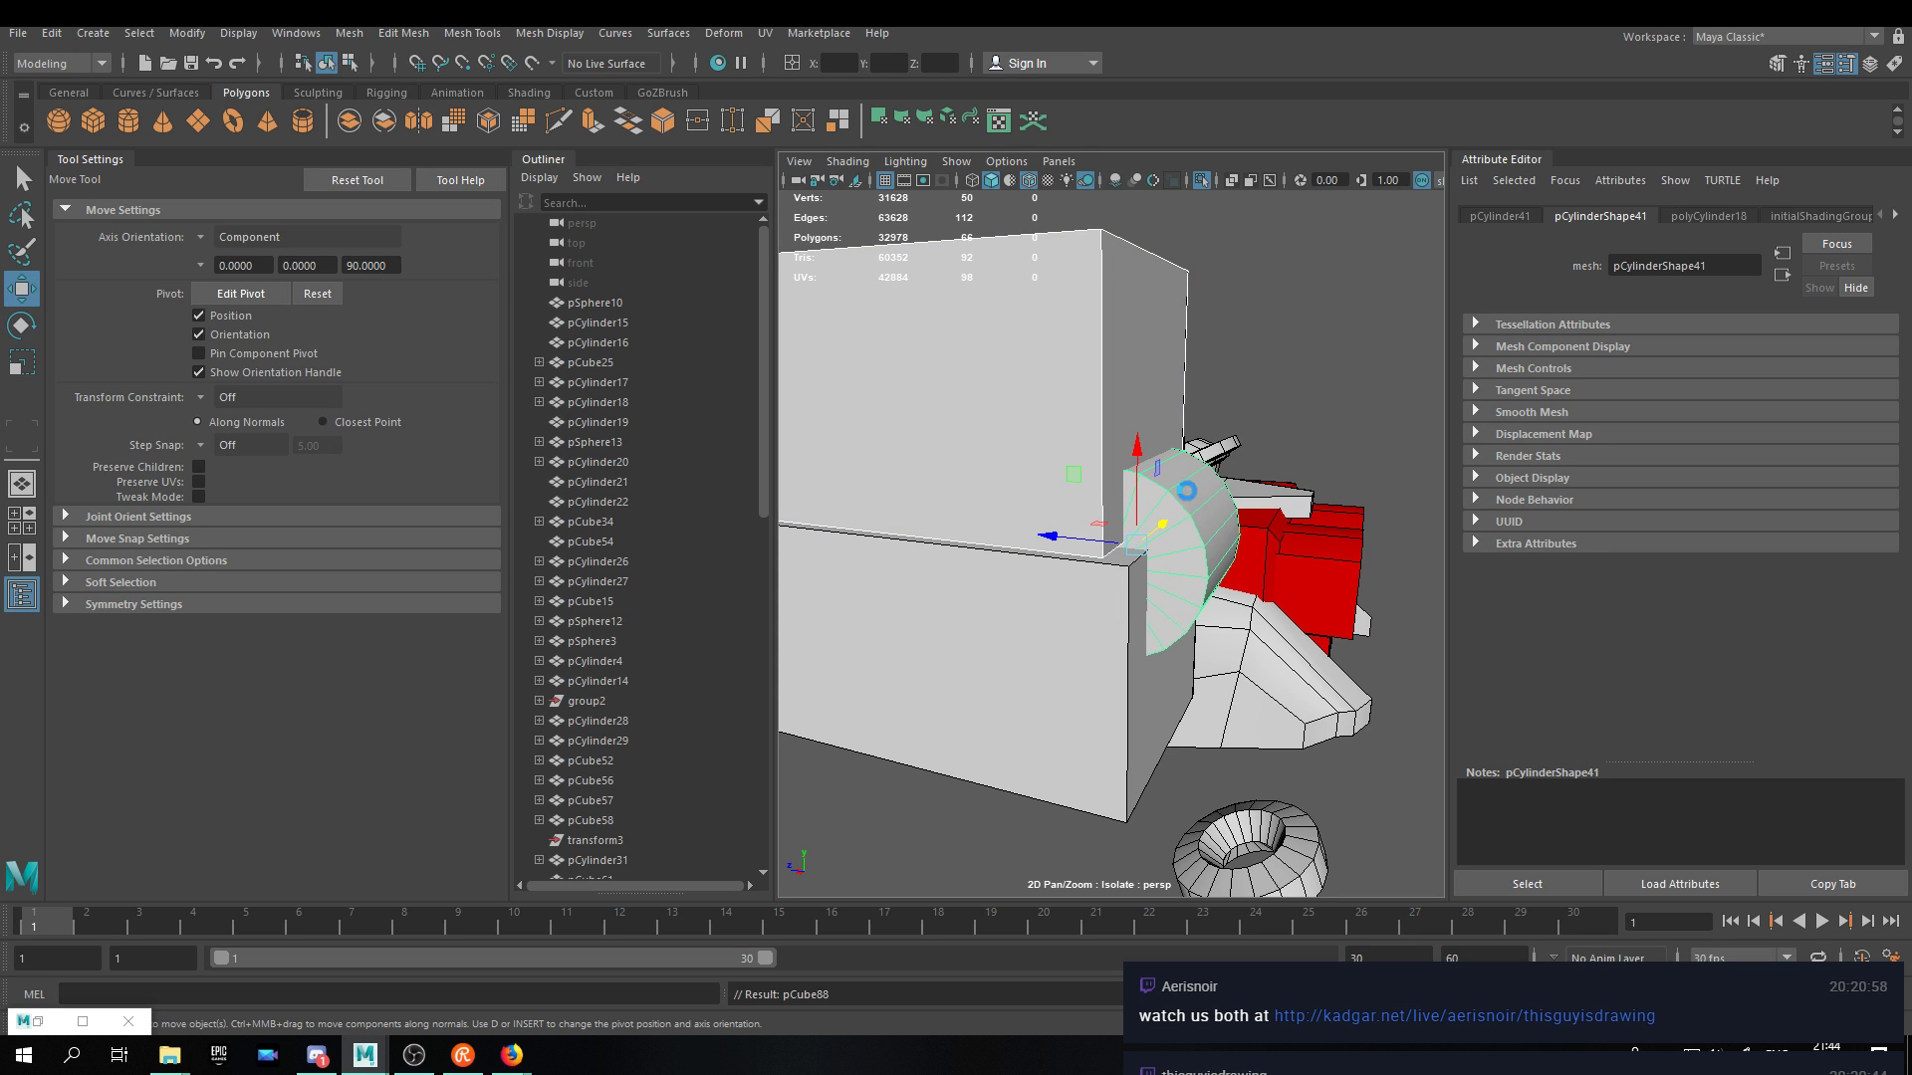
Try swinging the upper box open by rotating the hinge cylinder, and fold it back onto the lower box.
key("e")
left_click_drag(1220, 488, 1391, 876)
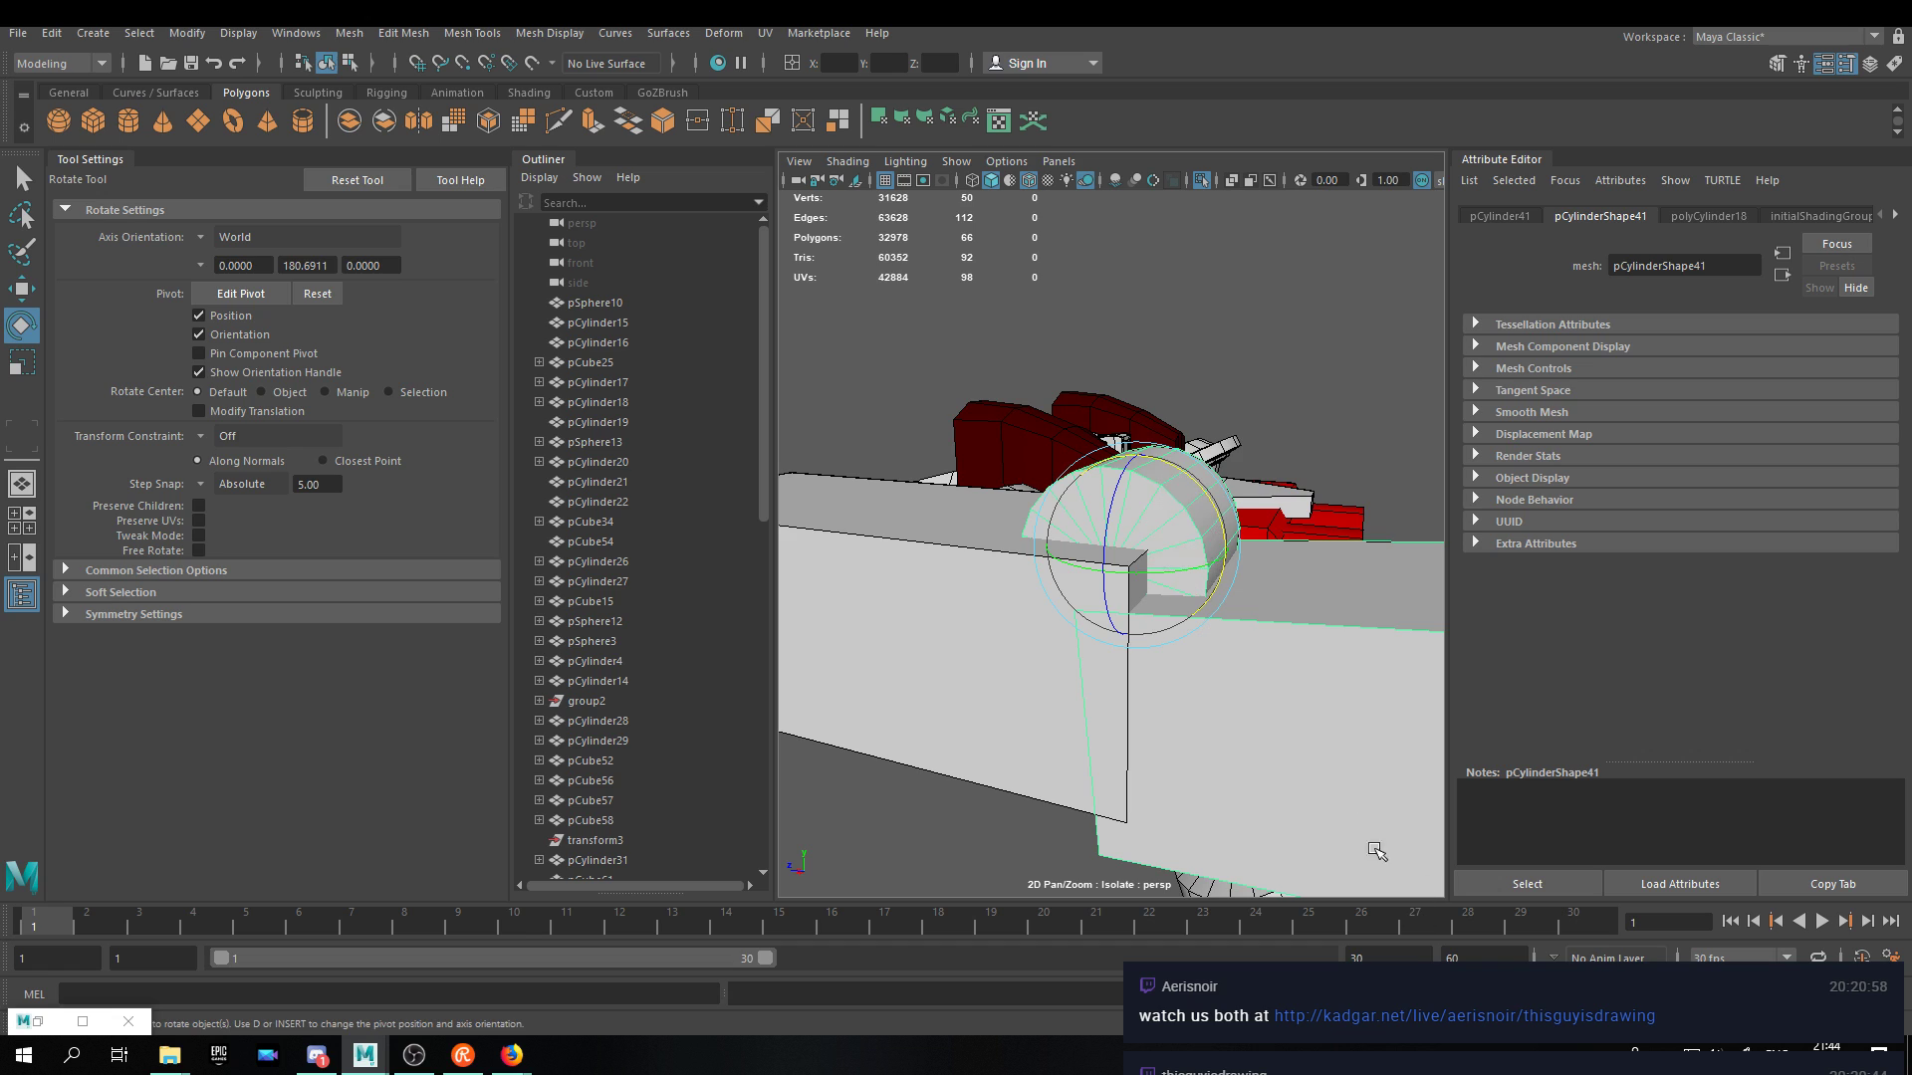
right_click_drag(1391, 876, 1322, 763, "alt")
left_click_drag(1245, 679, 1217, 759, "alt")
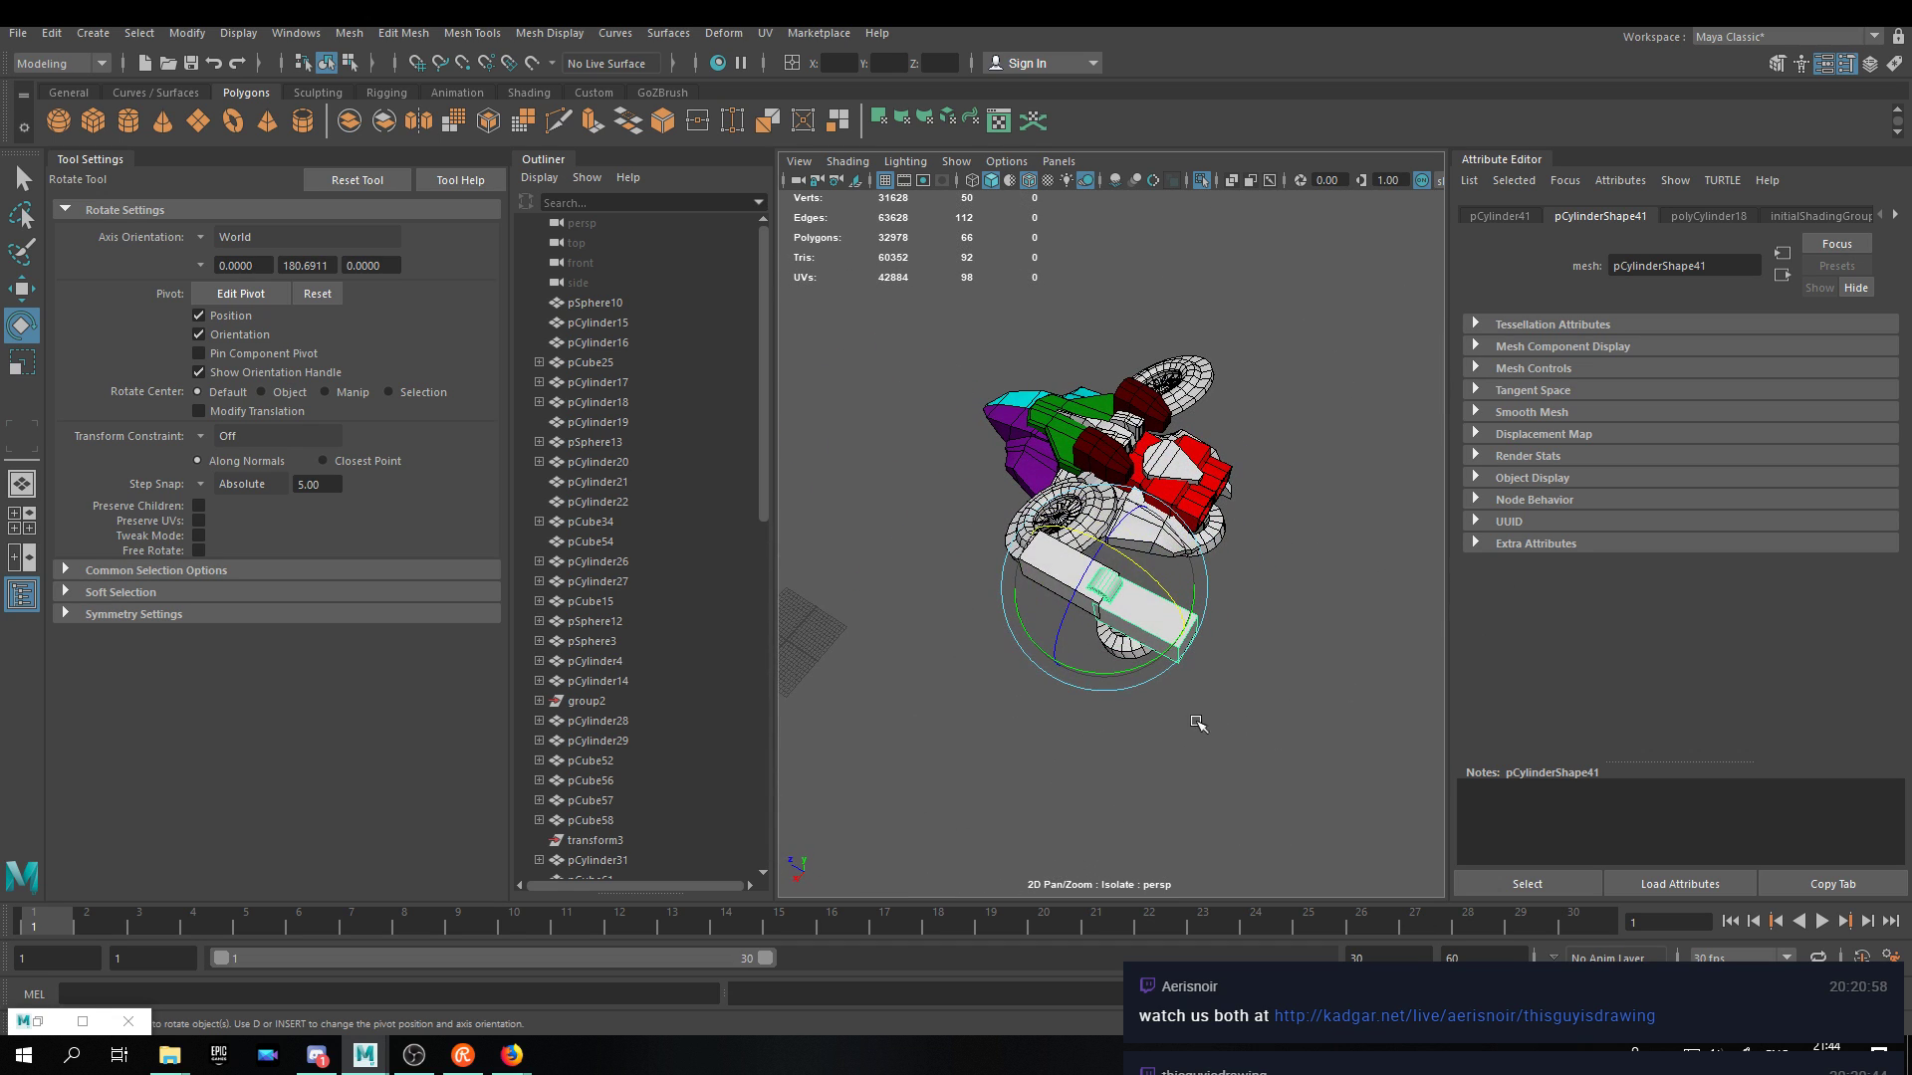
left_click_drag(1160, 597, 1130, 535, "alt")
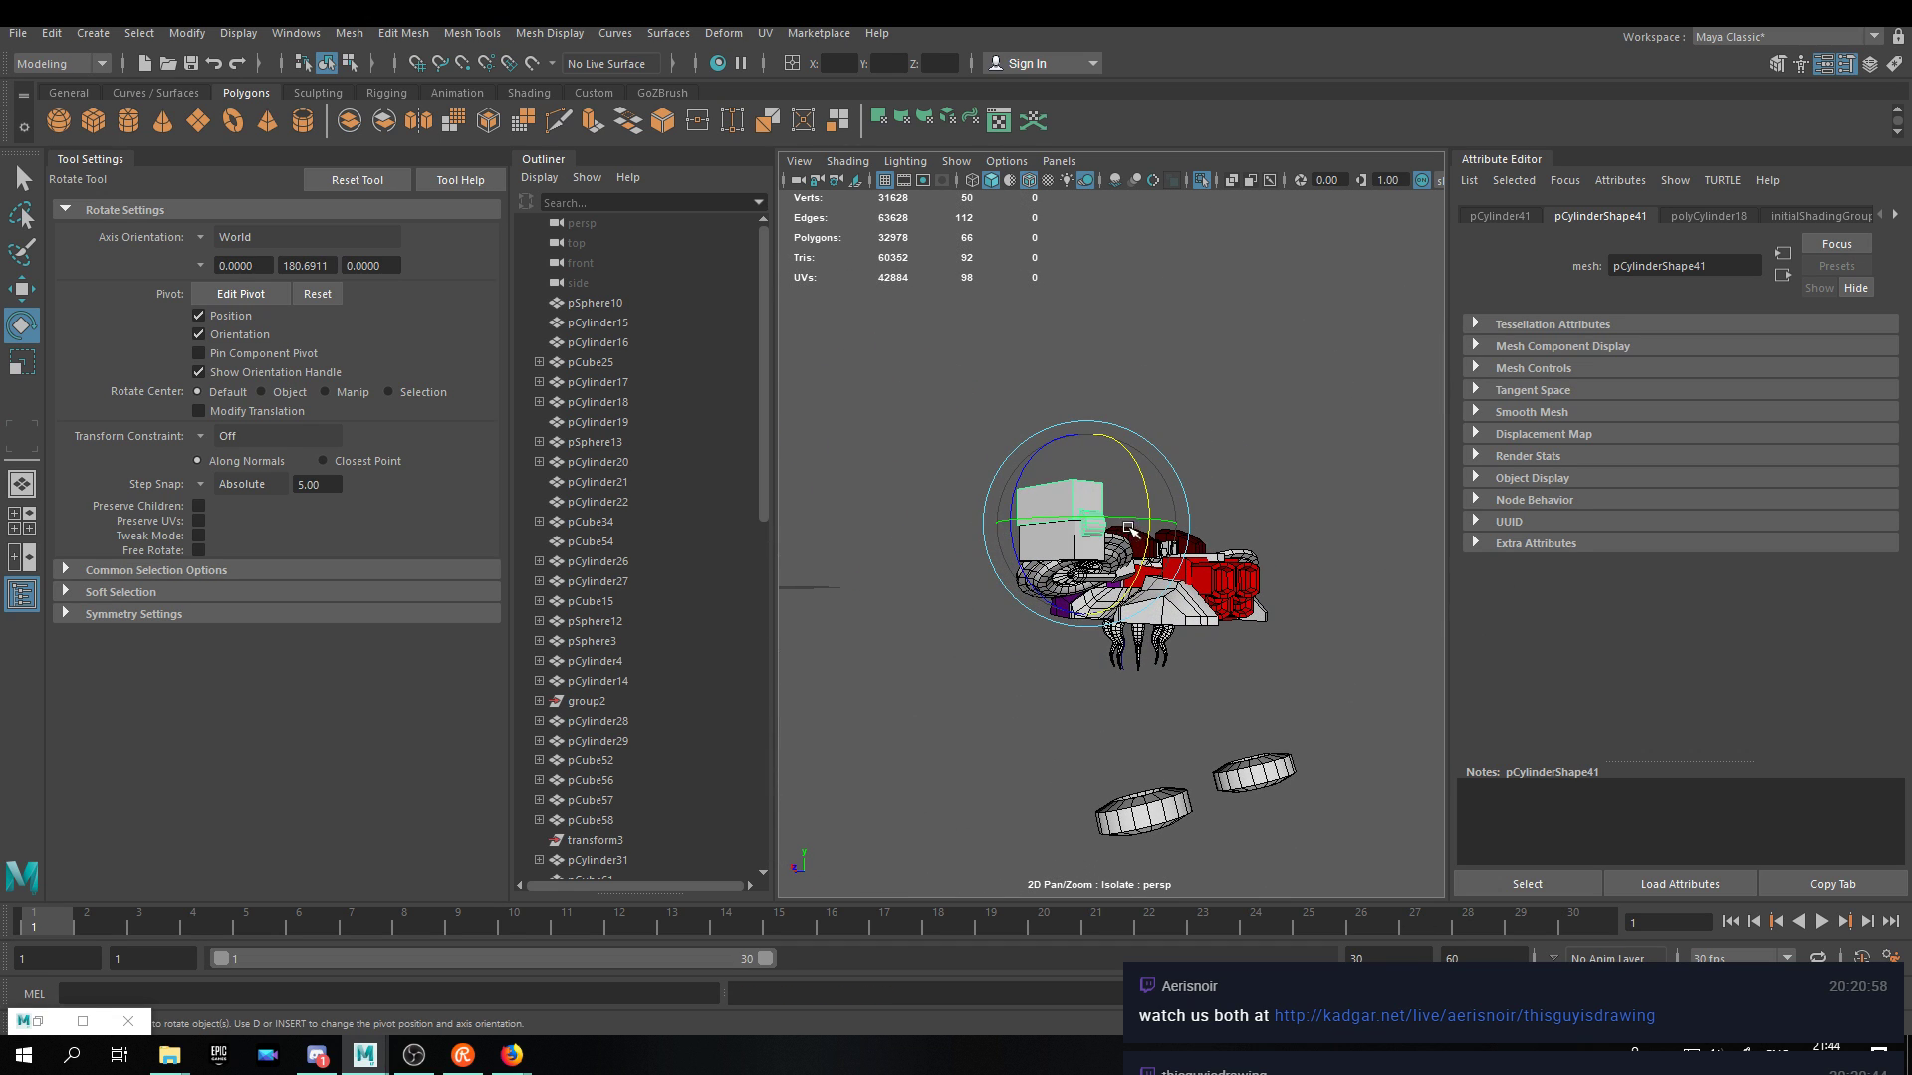
Examine the red leg blocks at the rear of the vehicle up close, picking individual faces on them.
scroll(1070, 546, "up", 3)
left_click_drag(1035, 521, 1186, 673, "alt")
left_click(1130, 632)
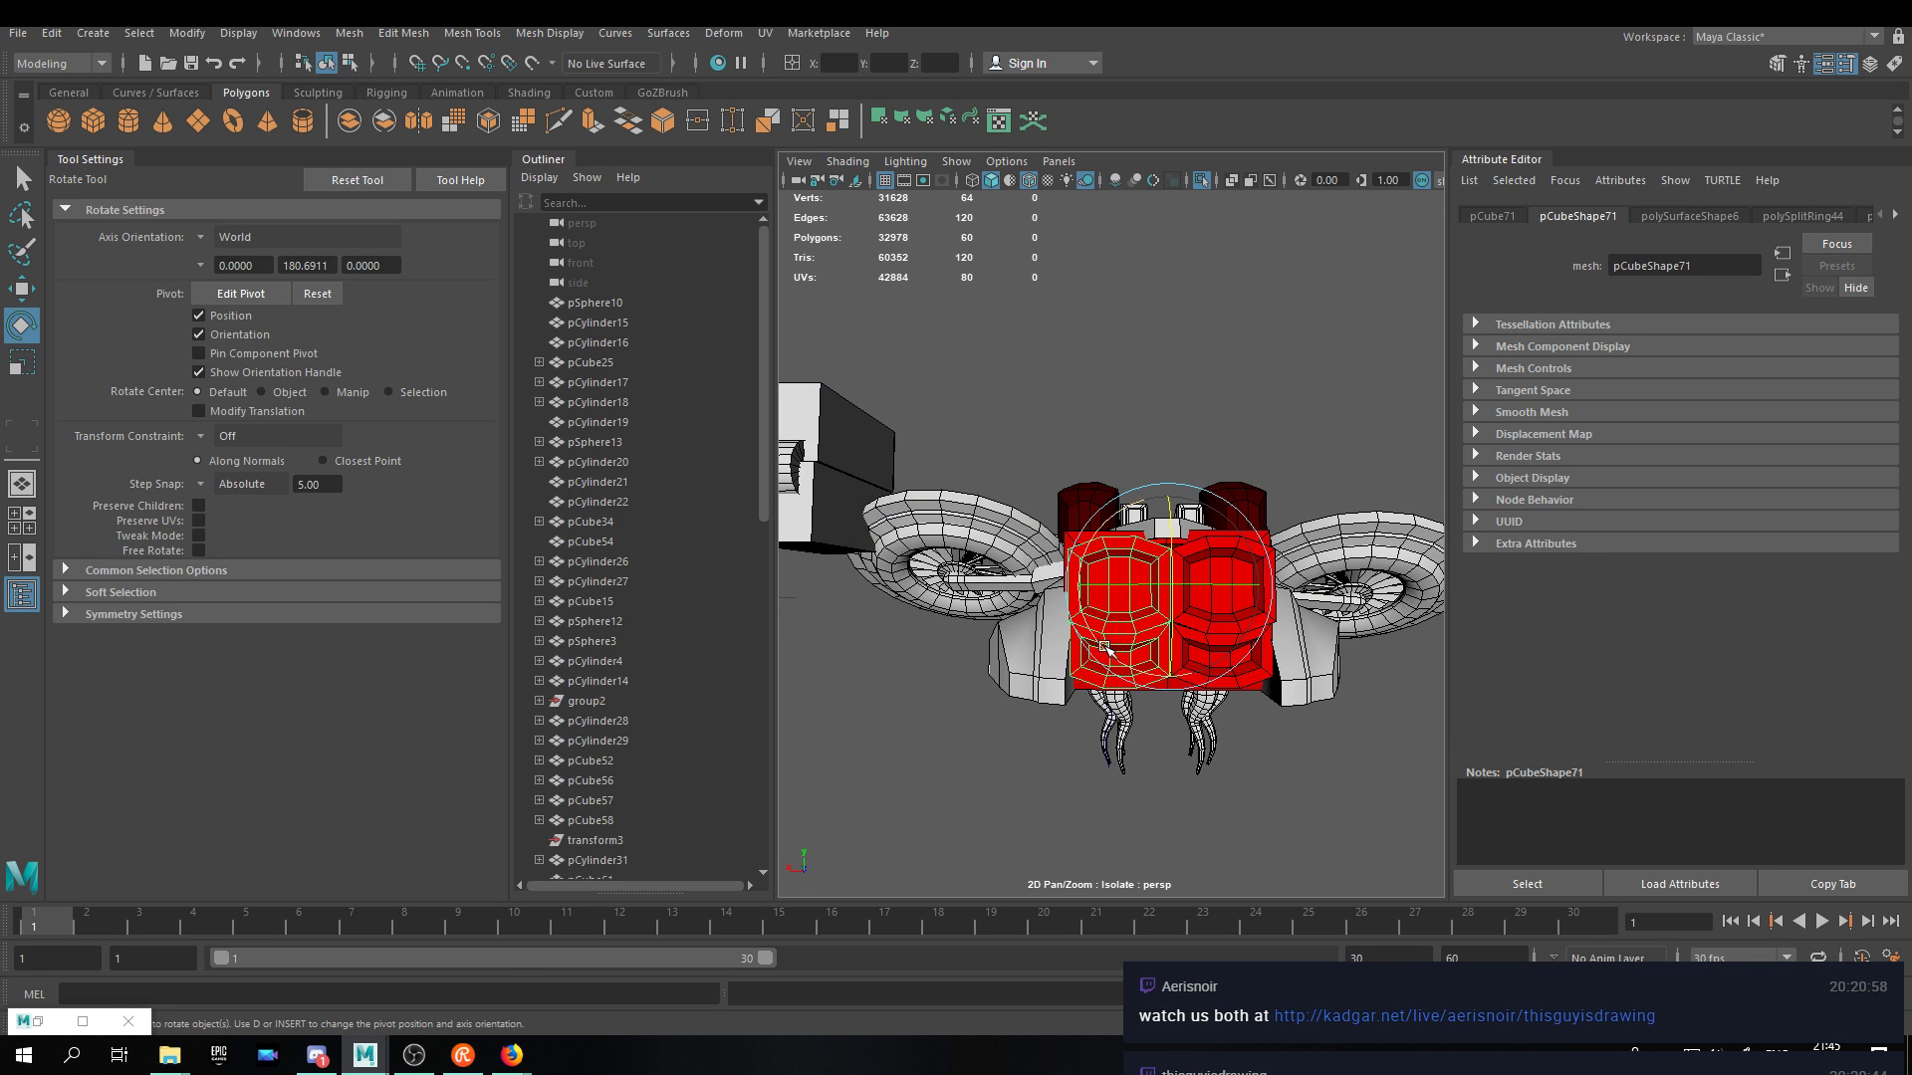
right_click(1103, 507)
left_click(1105, 560)
left_click(1120, 647)
key("f")
scroll(1097, 700, "down", 5)
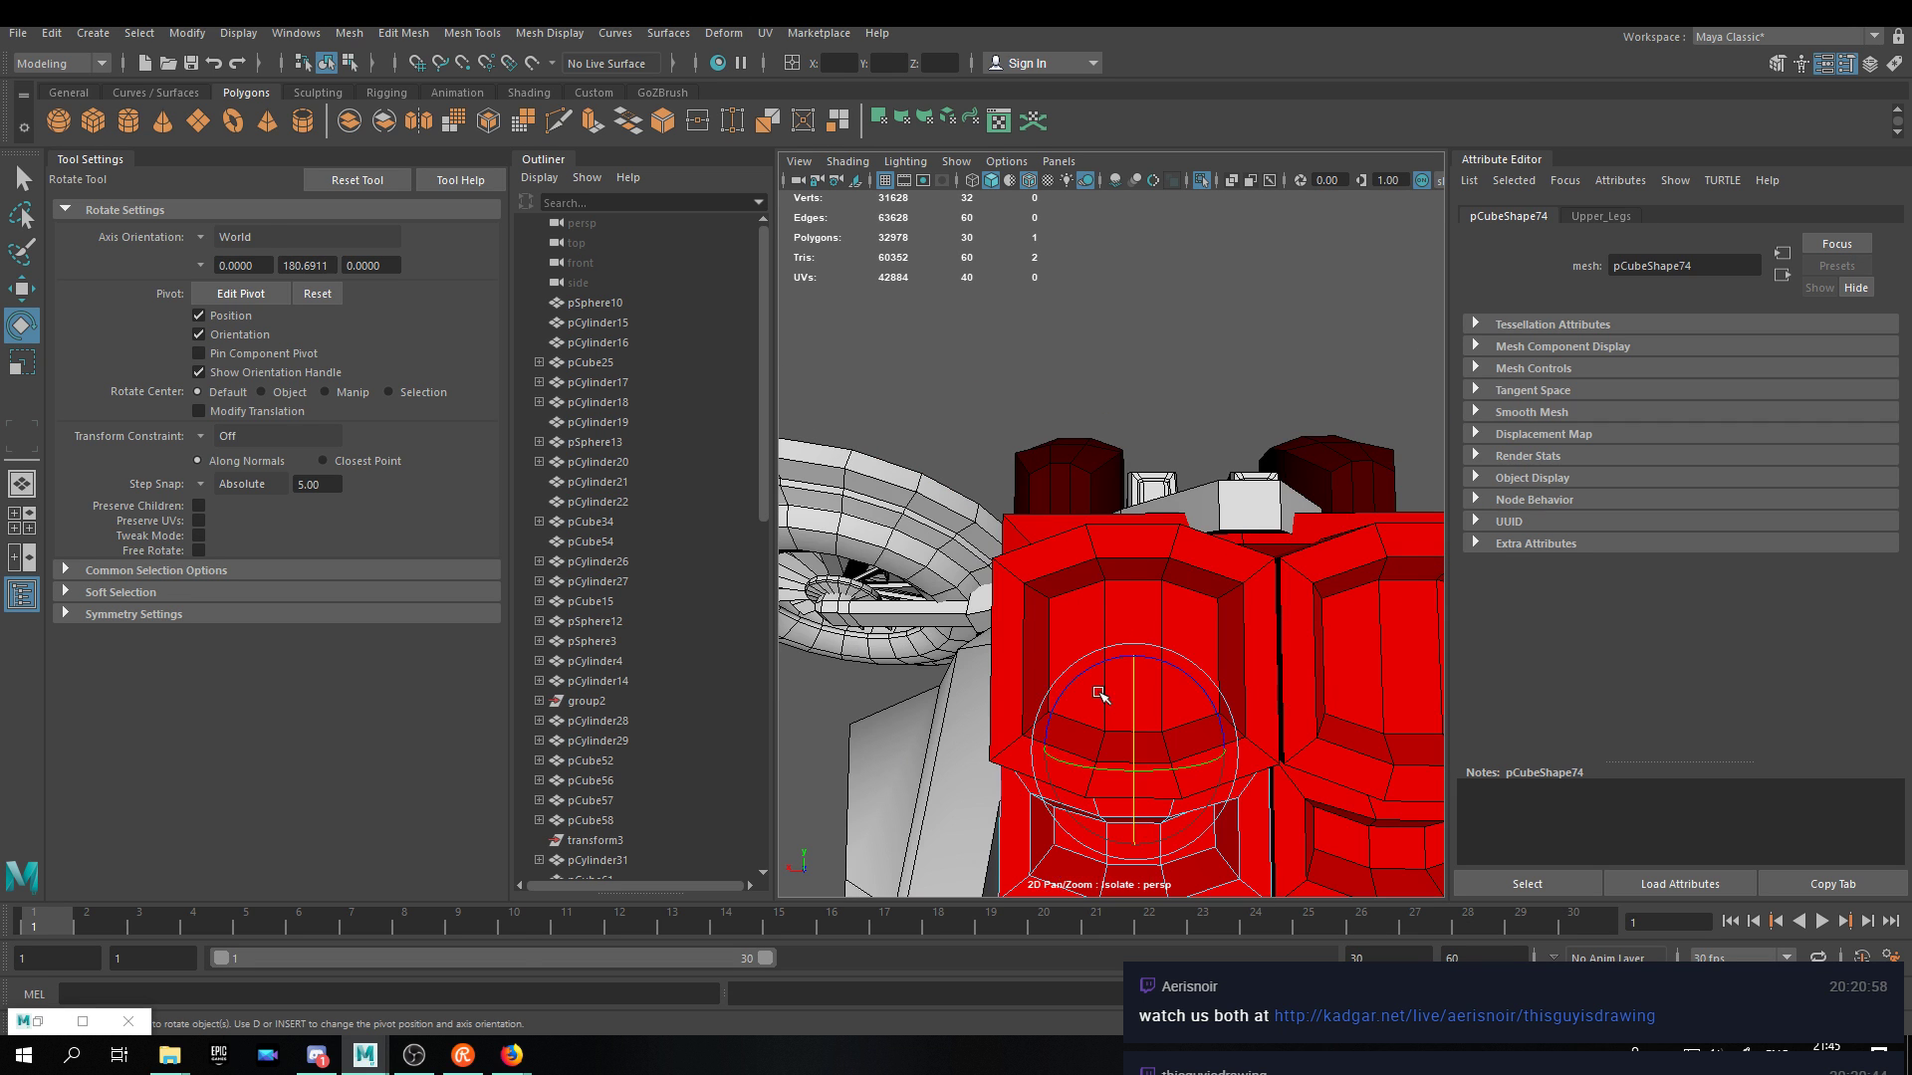
key("w")
left_click_drag(1103, 694, 1130, 664, "alt")
right_click(1204, 651)
right_click_drag(1204, 651, 1215, 561)
left_click(1211, 657)
mouse_move(1212, 657)
left_mouse_down("alt")
mouse_move(1205, 672)
mouse_move(1257, 617)
left_mouse_up("alt")
left_click(1235, 621, "shift")
left_click(1095, 616, "shift")
scroll(1226, 640, "down", 6)
Parent the hinge cylinder to the lower box and select the lower box with its whole hierarchy.
left_click(942, 464)
left_click(929, 526)
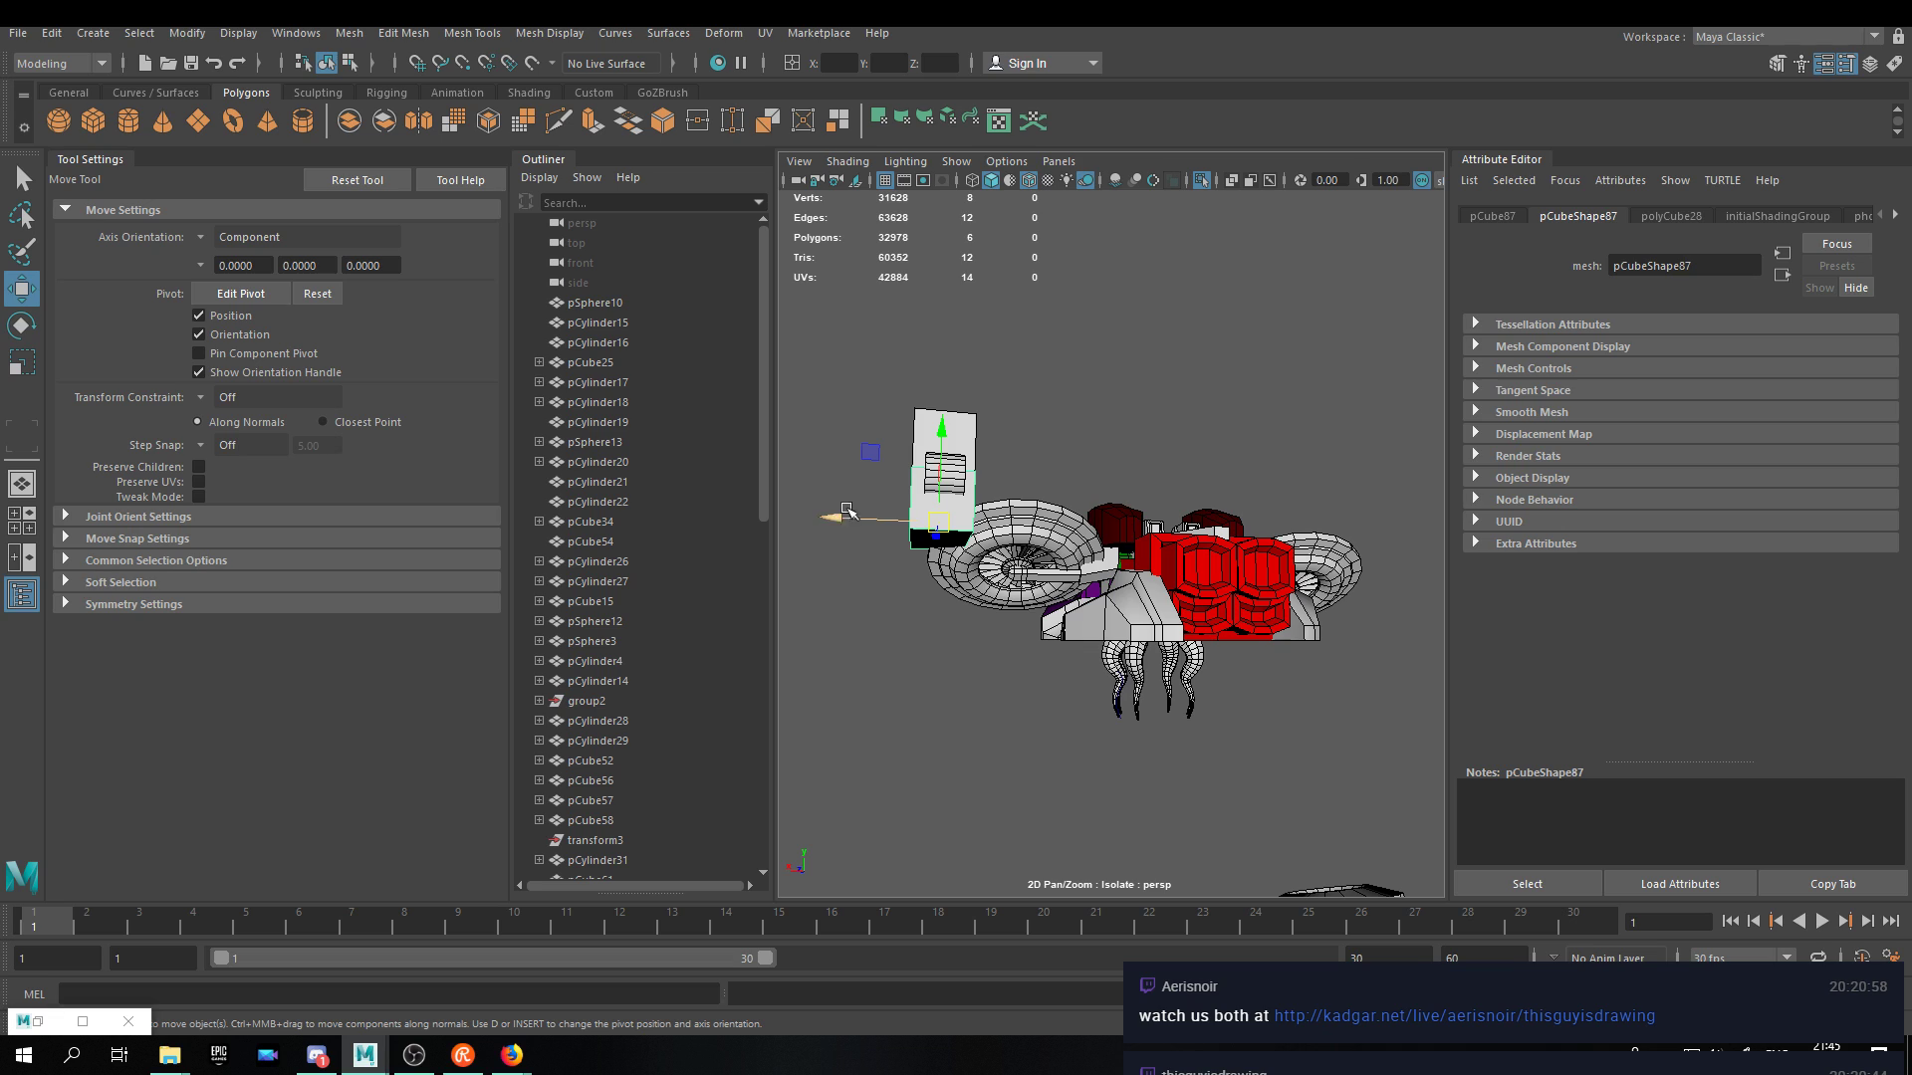
left_click(958, 477)
left_click(965, 538, "shift")
left_click(961, 515)
left_click(965, 520, "shift")
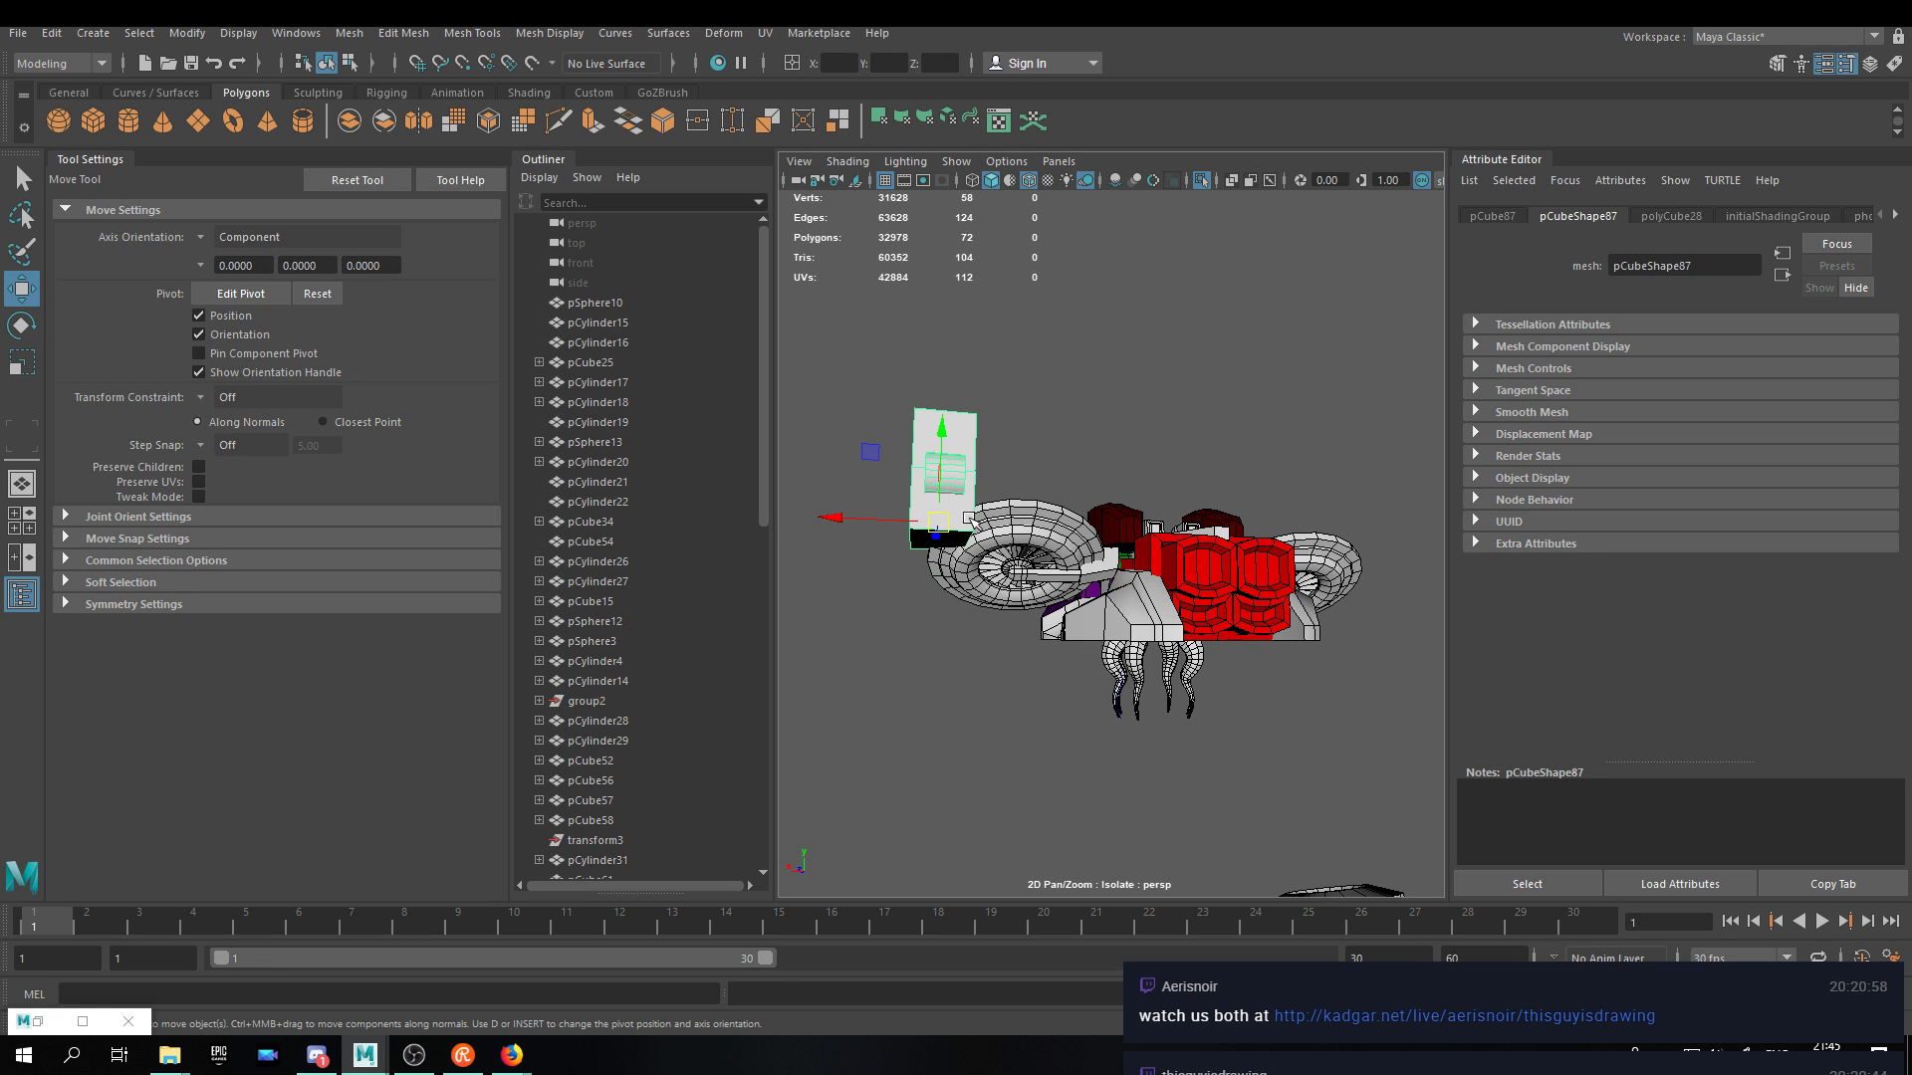
Move the box and hinge assembly lower and closer in beside the vehicle's red legs.
left_click_drag(838, 520, 1344, 558, "alt")
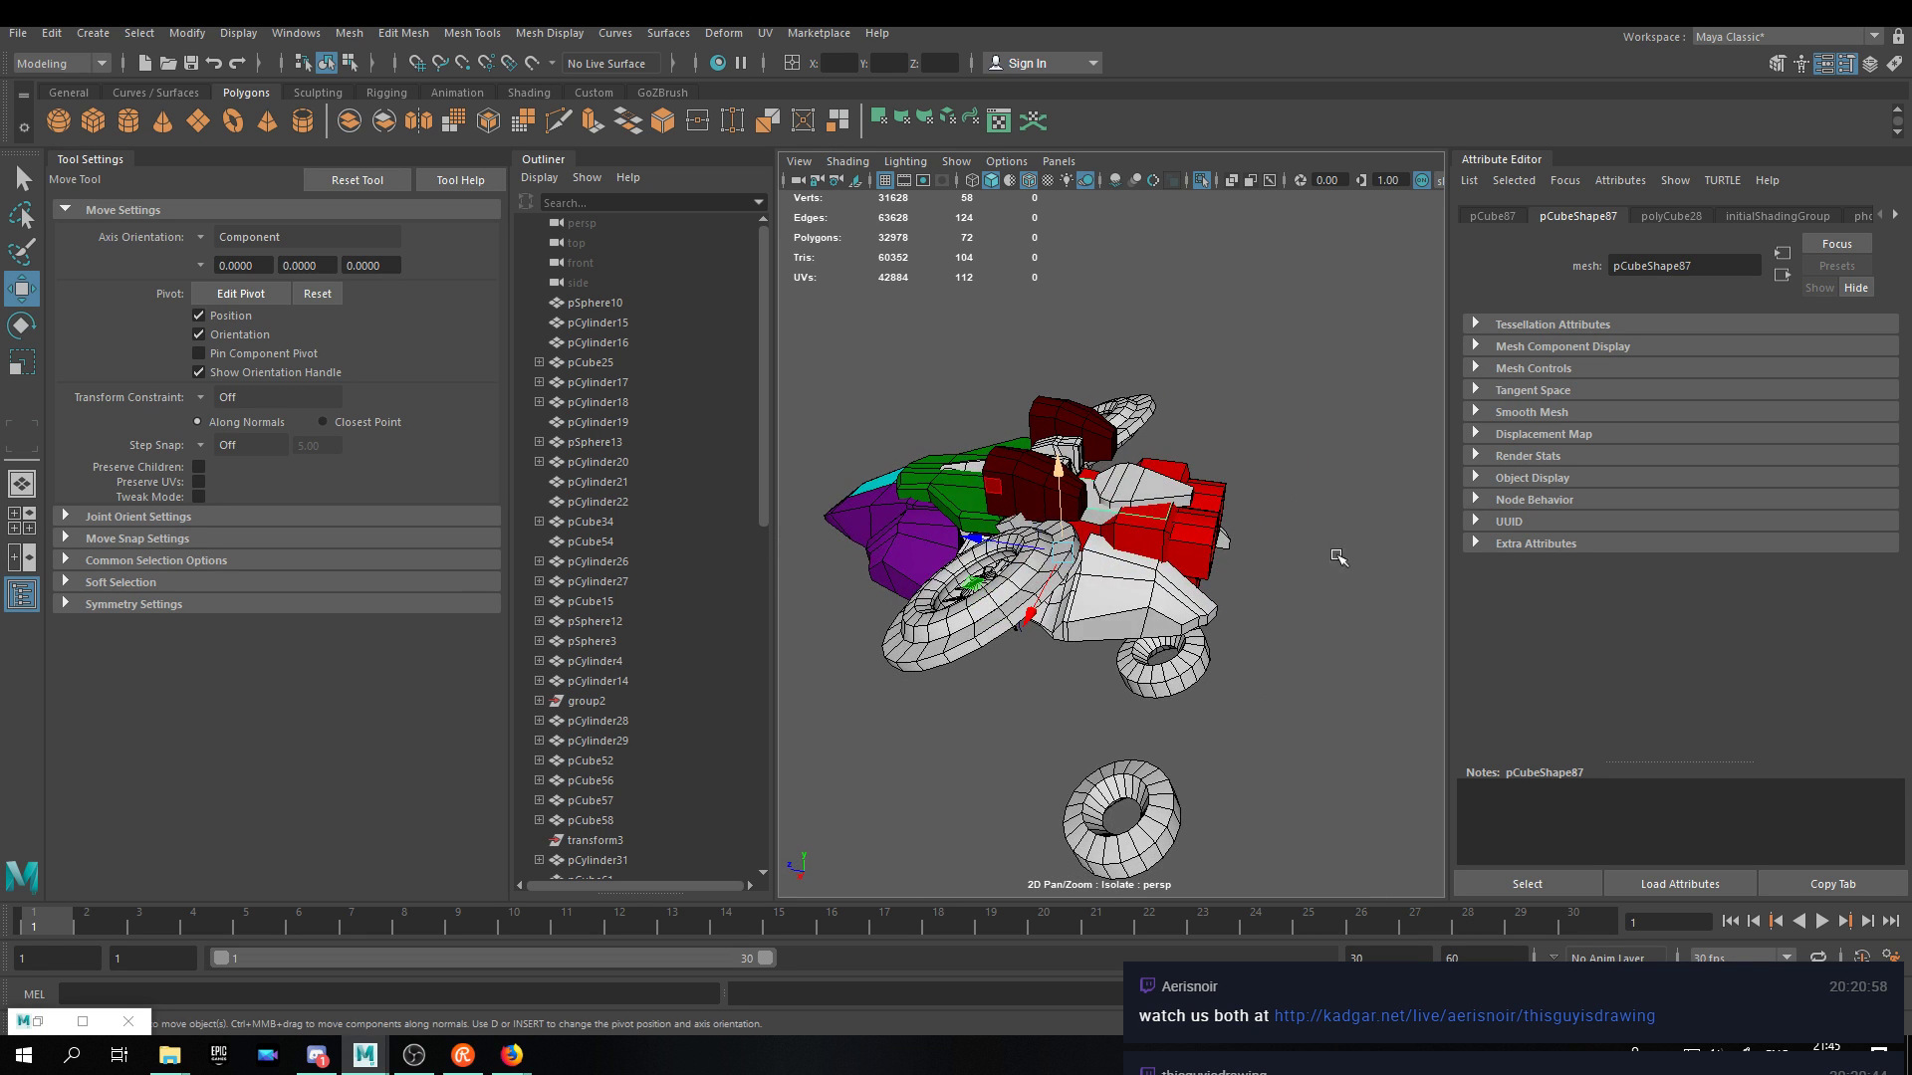
left_click_drag(999, 535, 1075, 548)
left_click_drag(1295, 543, 1098, 533, "alt")
scroll(1099, 535, "up", 3)
left_click_drag(1075, 628, 1246, 553, "alt")
middle_click_drag(1245, 553, 1205, 551, "alt")
mouse_move(1117, 518)
left_mouse_down()
mouse_move(1111, 476)
mouse_move(1093, 509)
left_mouse_up()
left_click_drag(1041, 597, 1052, 495)
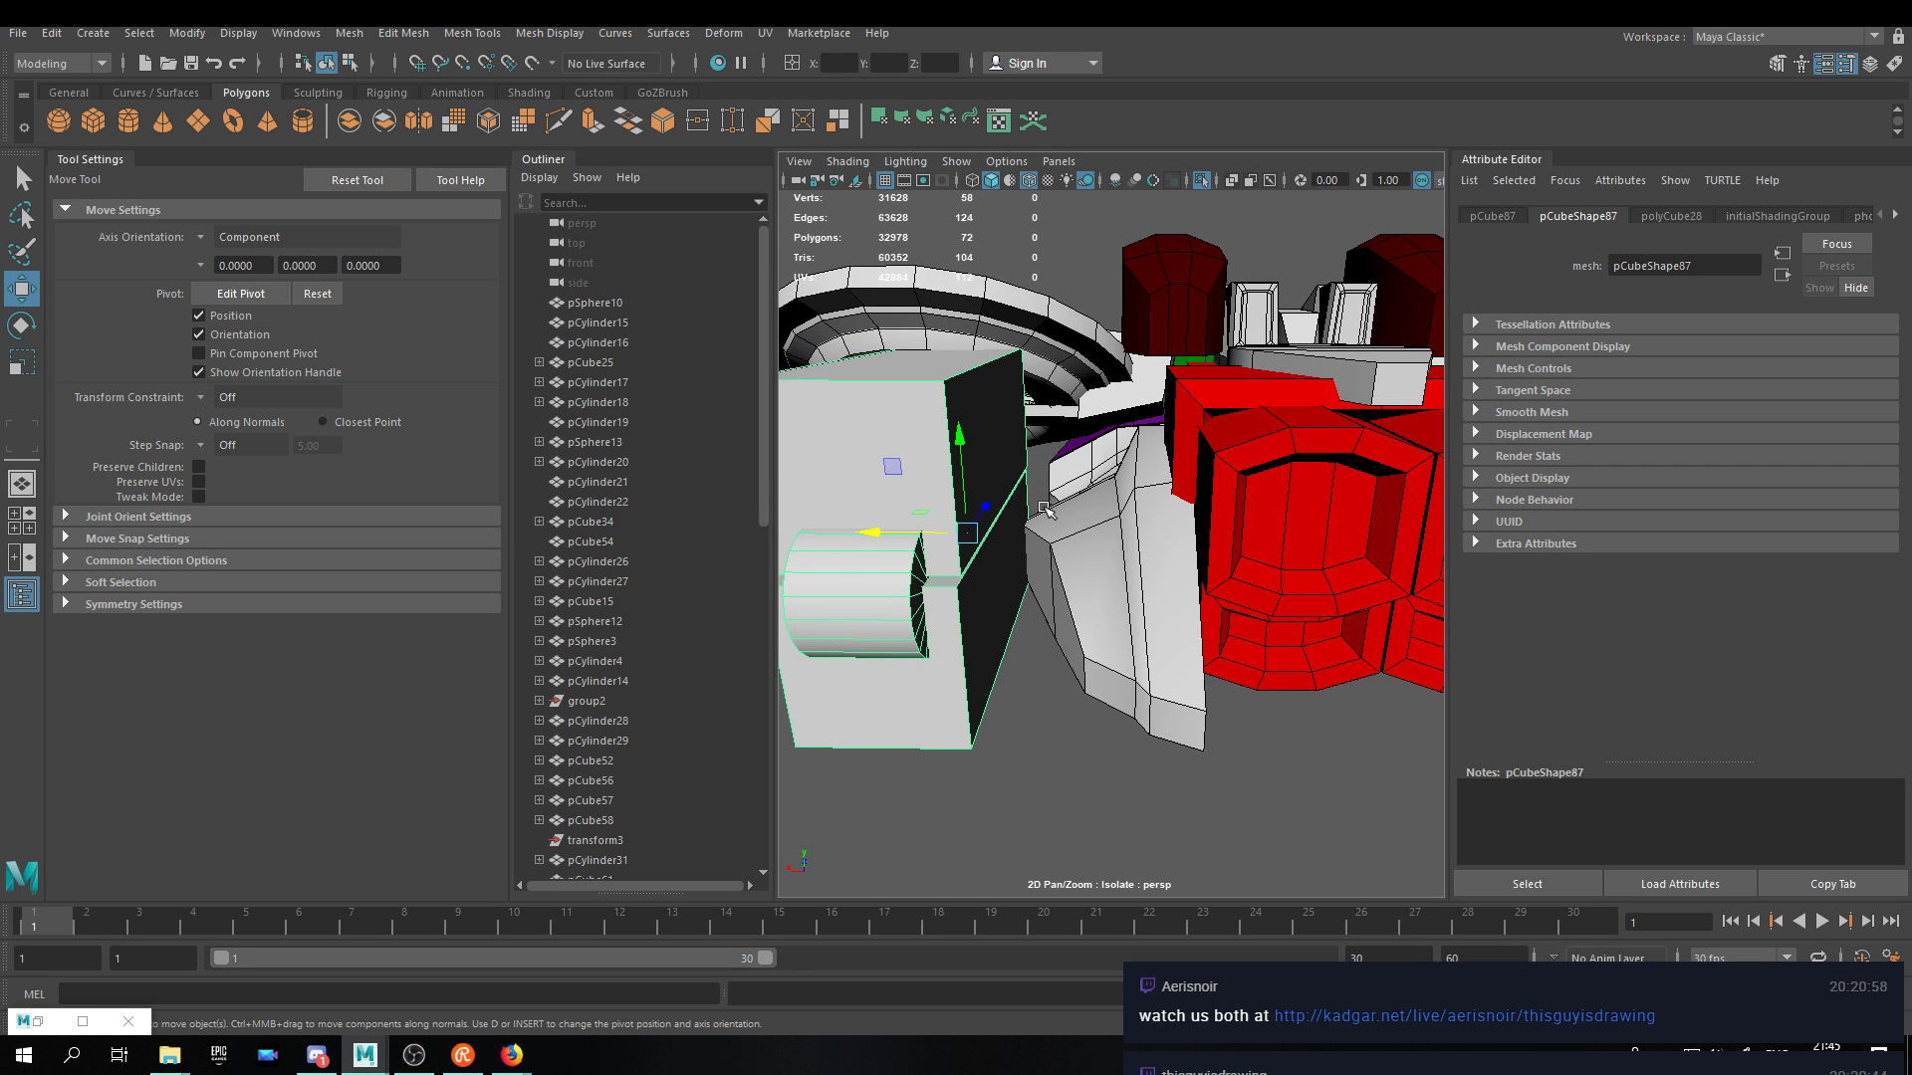
Examine the placement of the box assembly beside the vehicle from above, behind and the side.
left_click_drag(1181, 422, 991, 422, "alt")
middle_click_drag(991, 421, 1250, 386, "alt")
left_click_drag(1250, 387, 1209, 492, "alt")
scroll(1245, 429, "down", 5)
scroll(1175, 513, "up", 3)
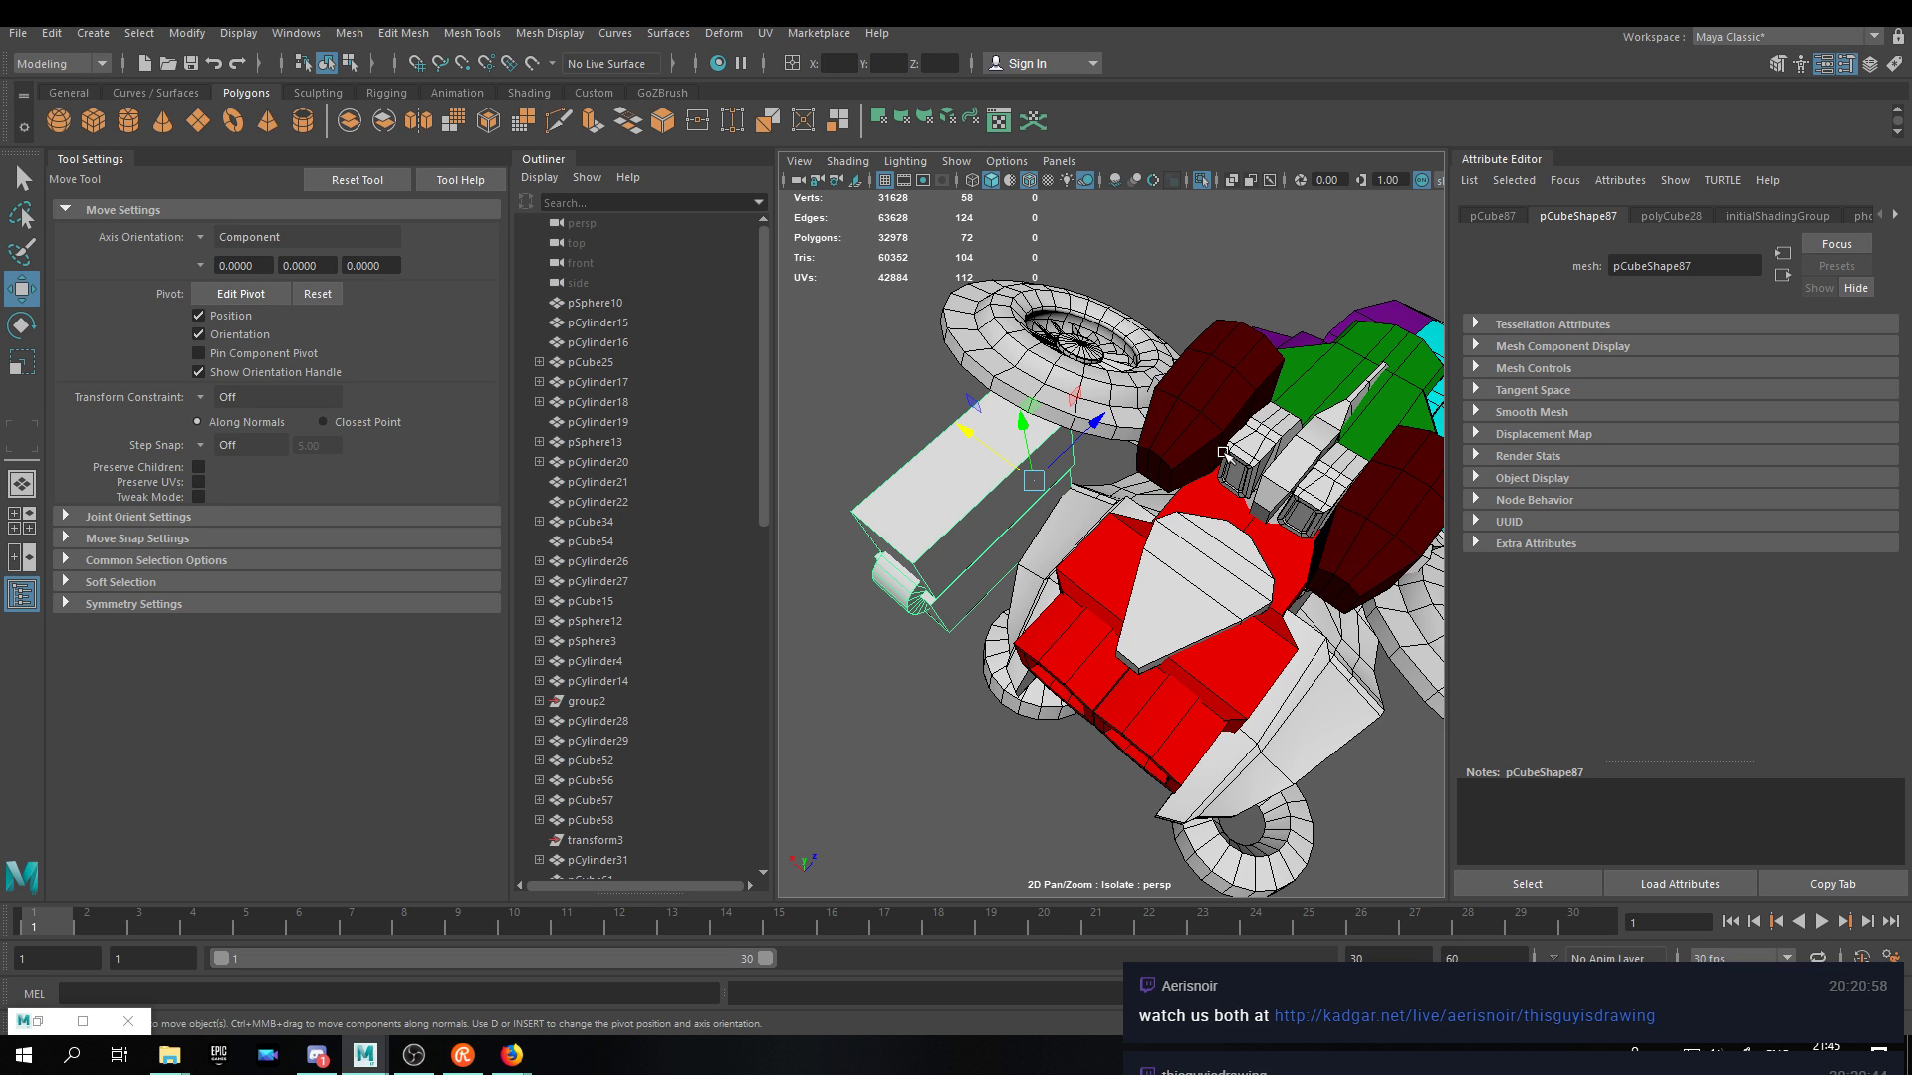
left_click_drag(1170, 563, 1215, 510, "alt")
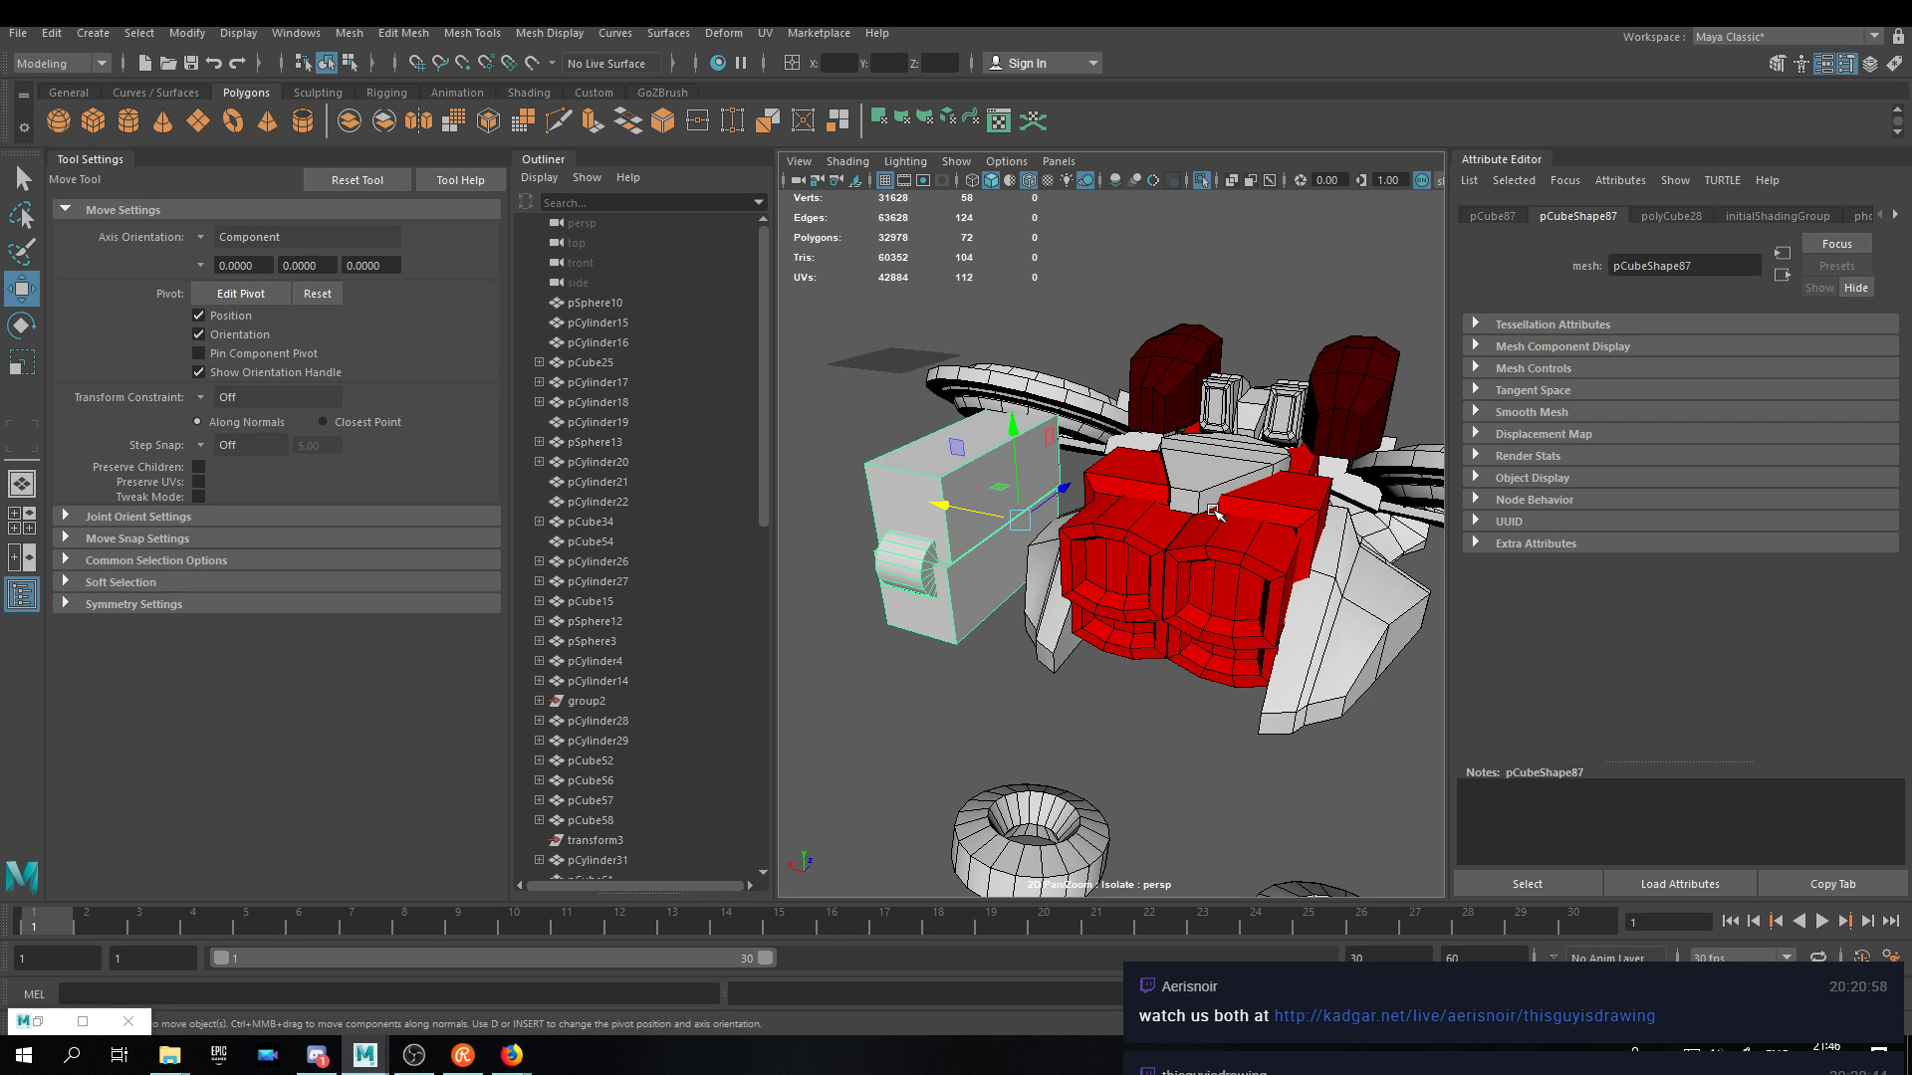
mouse_move(1192, 510)
left_mouse_down("alt")
mouse_move(1239, 578)
mouse_move(1195, 503)
left_mouse_up("alt")
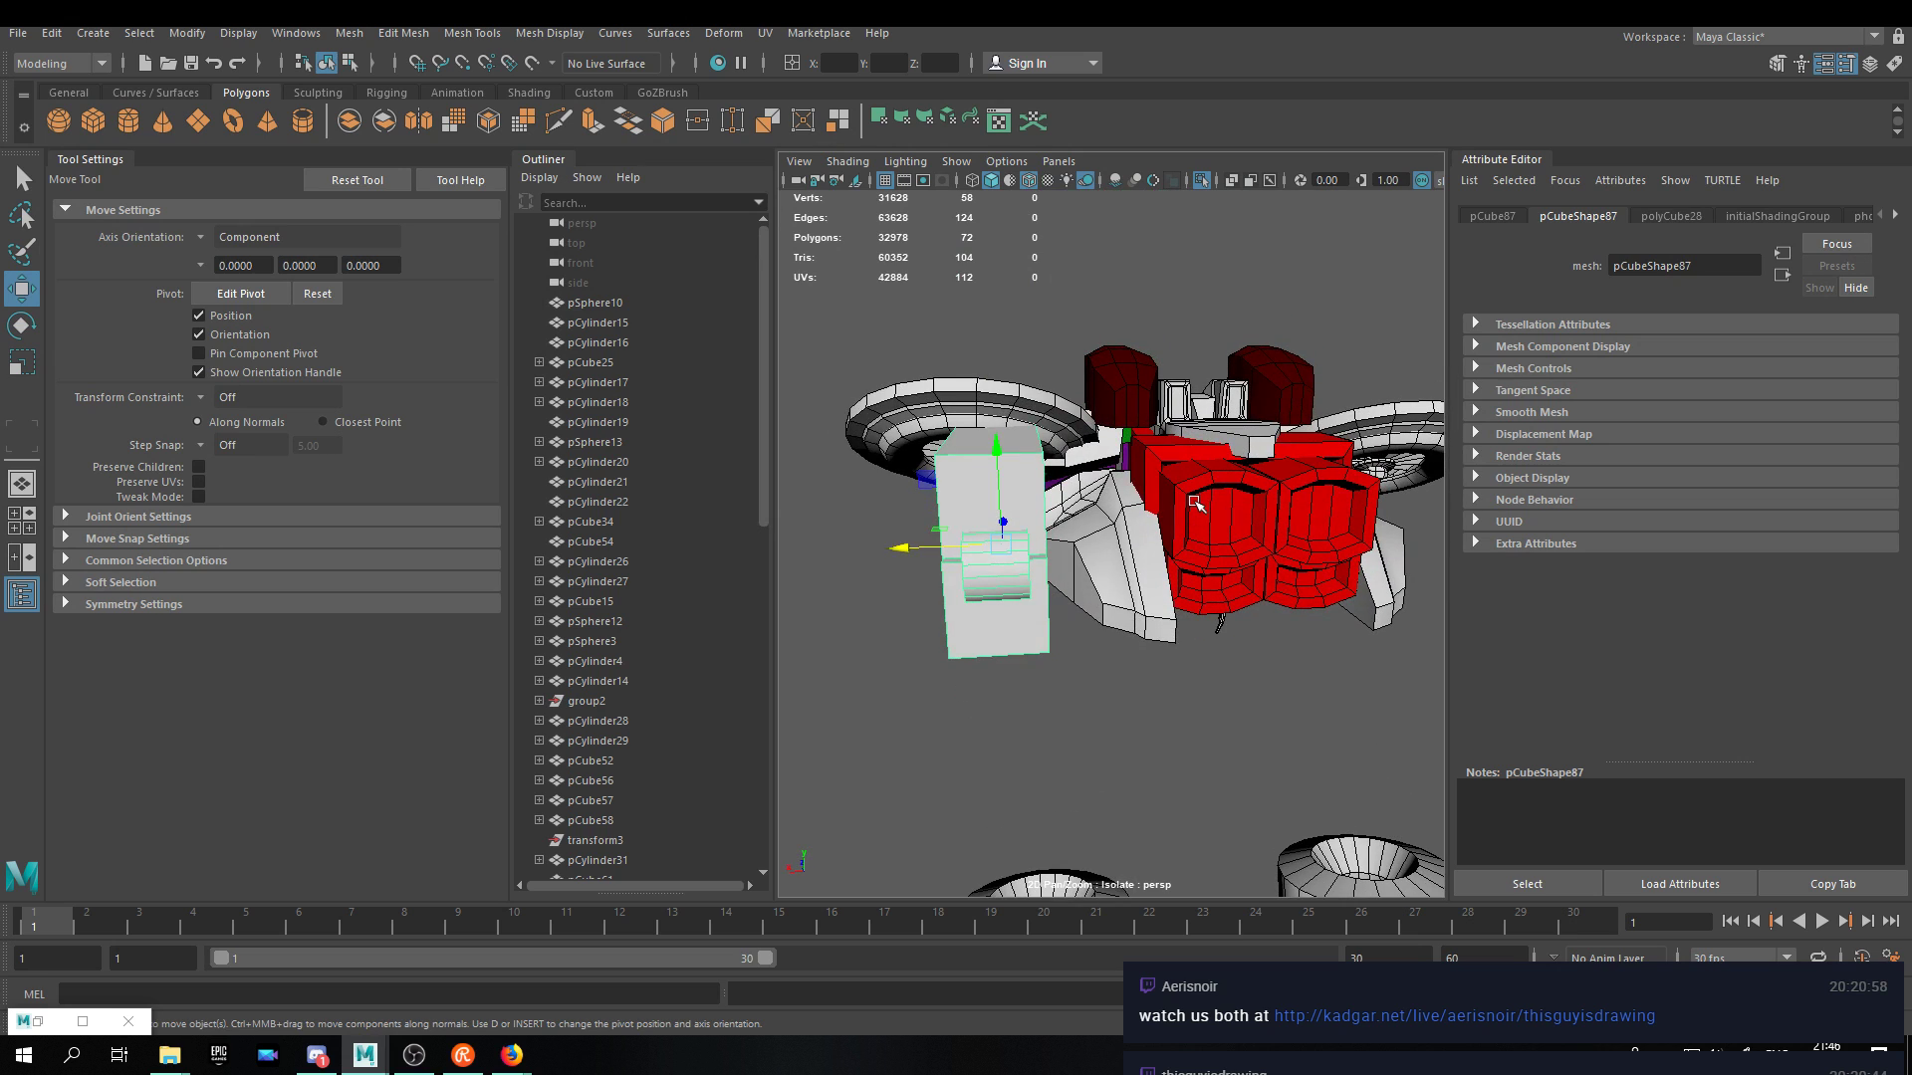
left_click_drag(1098, 547, 1118, 568, "alt")
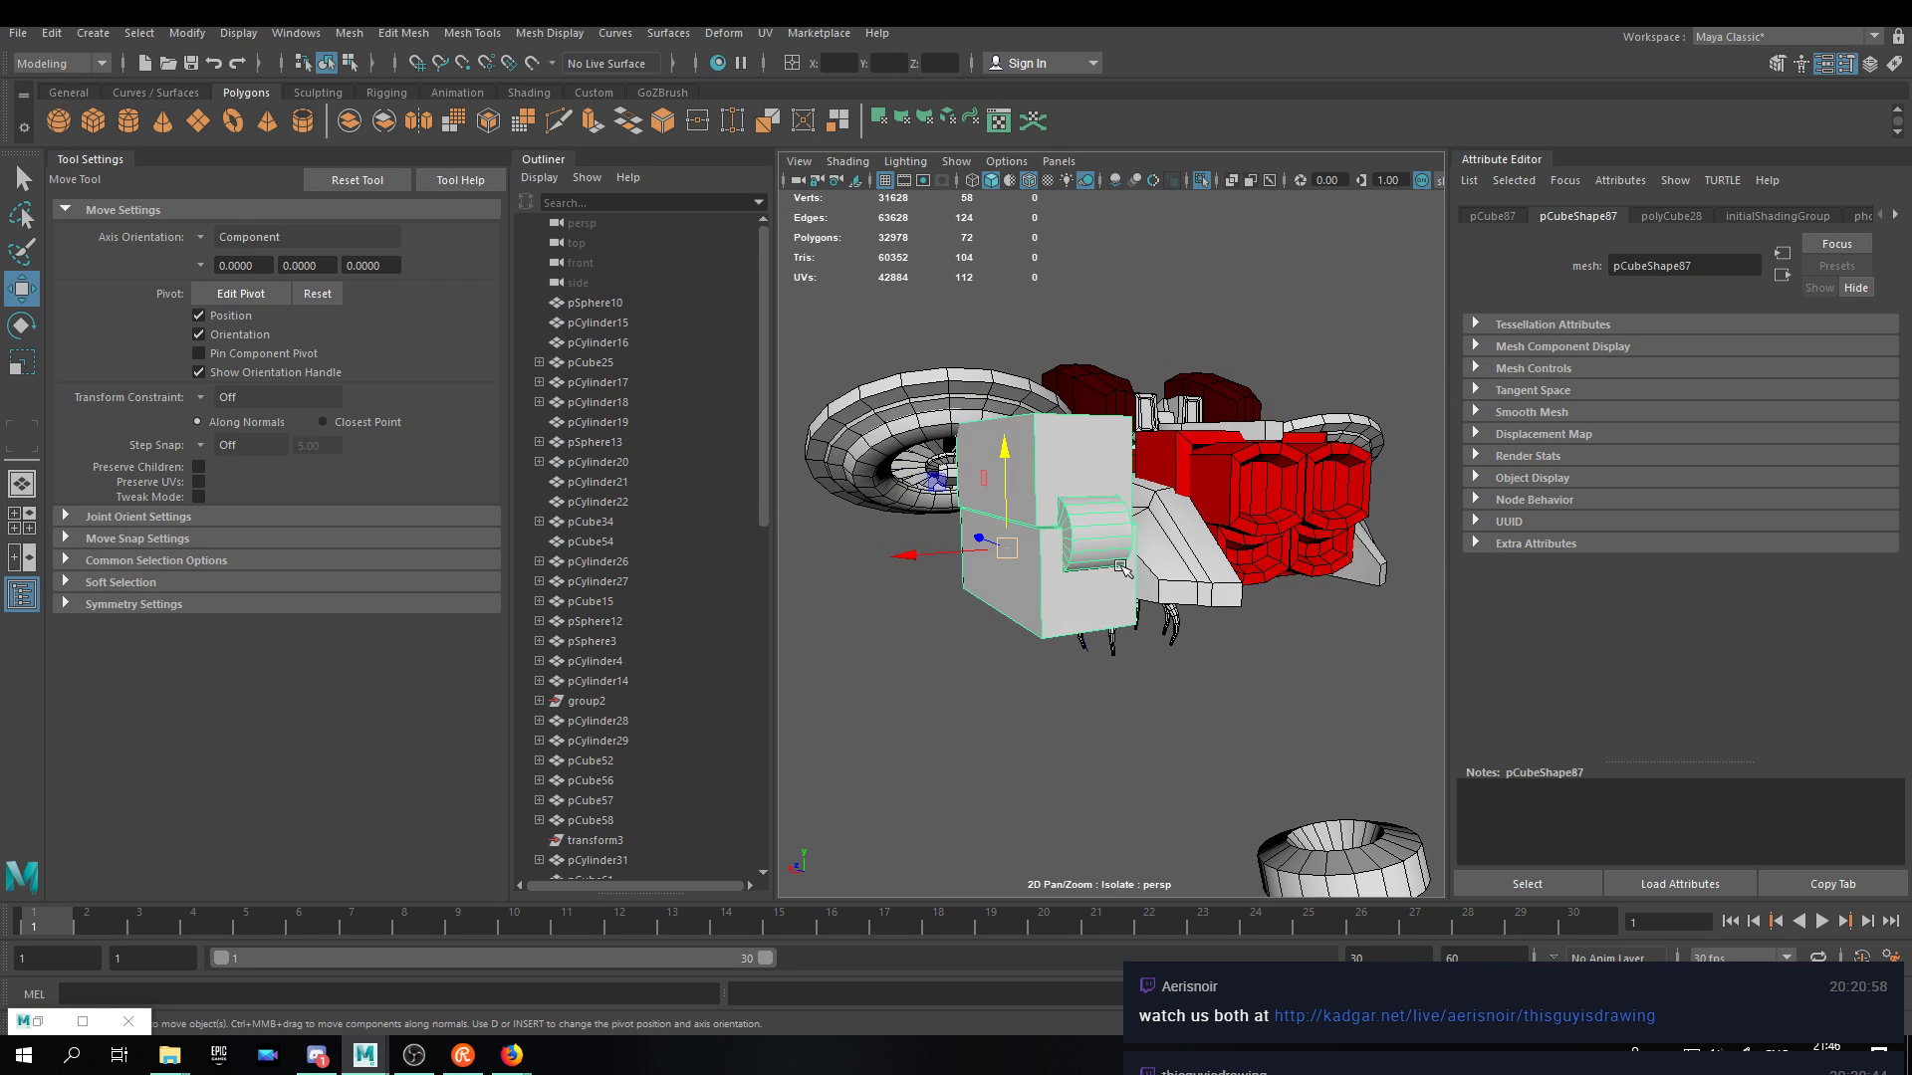
left_click(1251, 713)
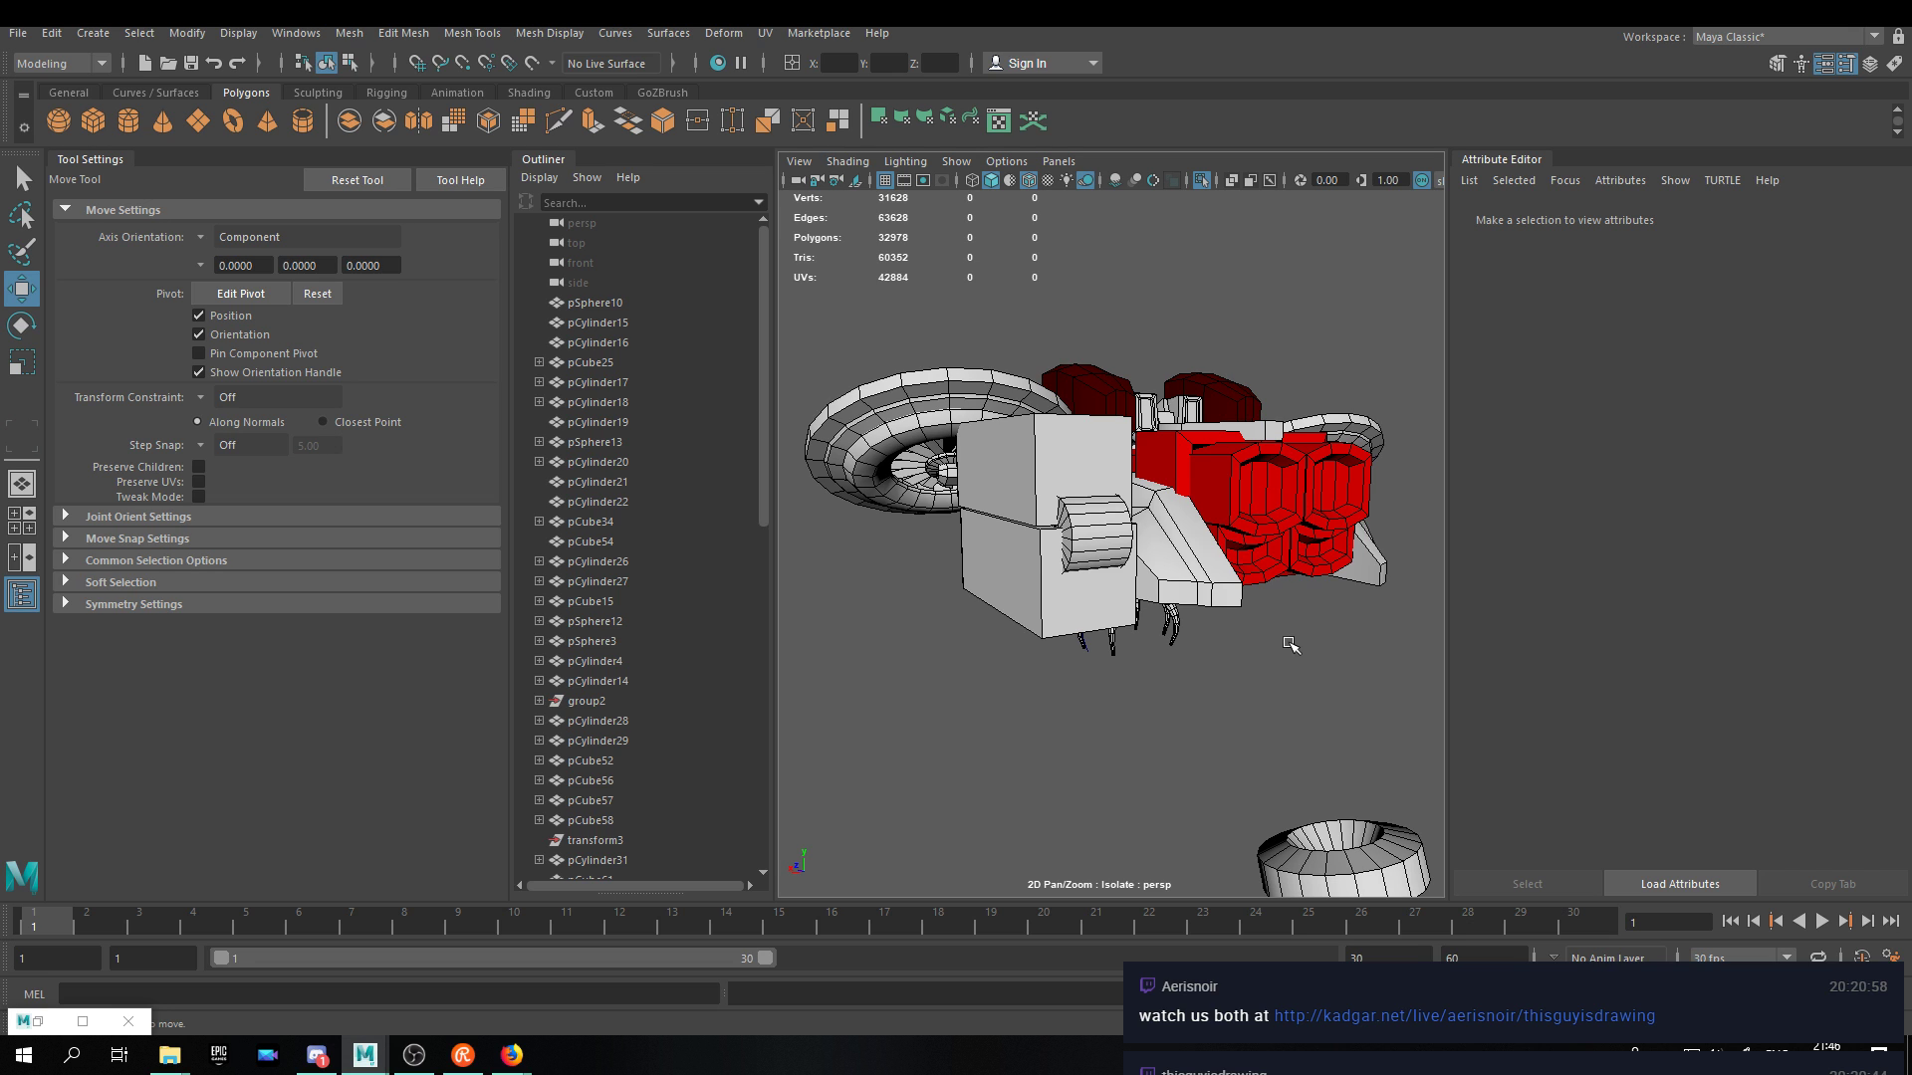
Try rotating the hinge cylinder with the upper box attached, and undo the rotation.
left_click_drag(1128, 481, 1208, 517, "alt")
left_click(1277, 531)
key("e")
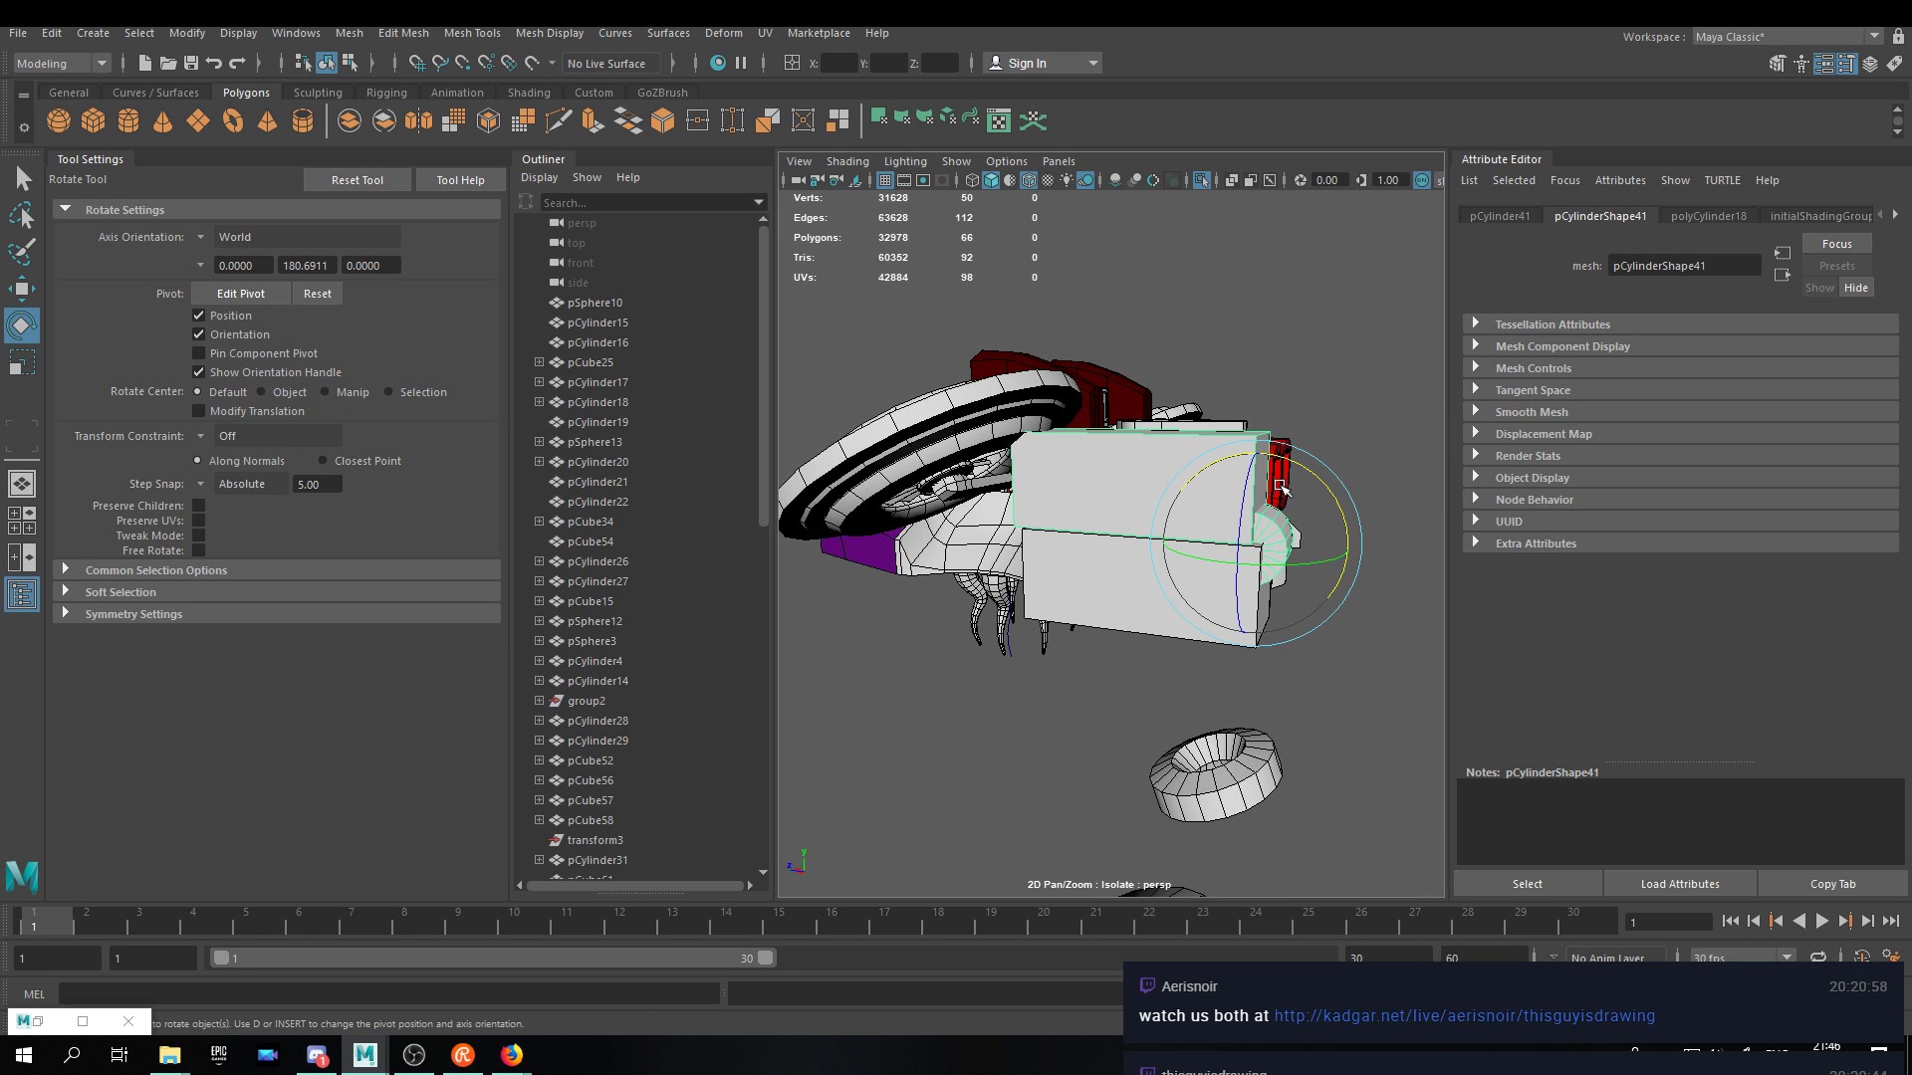
left_click_drag(1266, 578, 1392, 552)
key("ctrl+z")
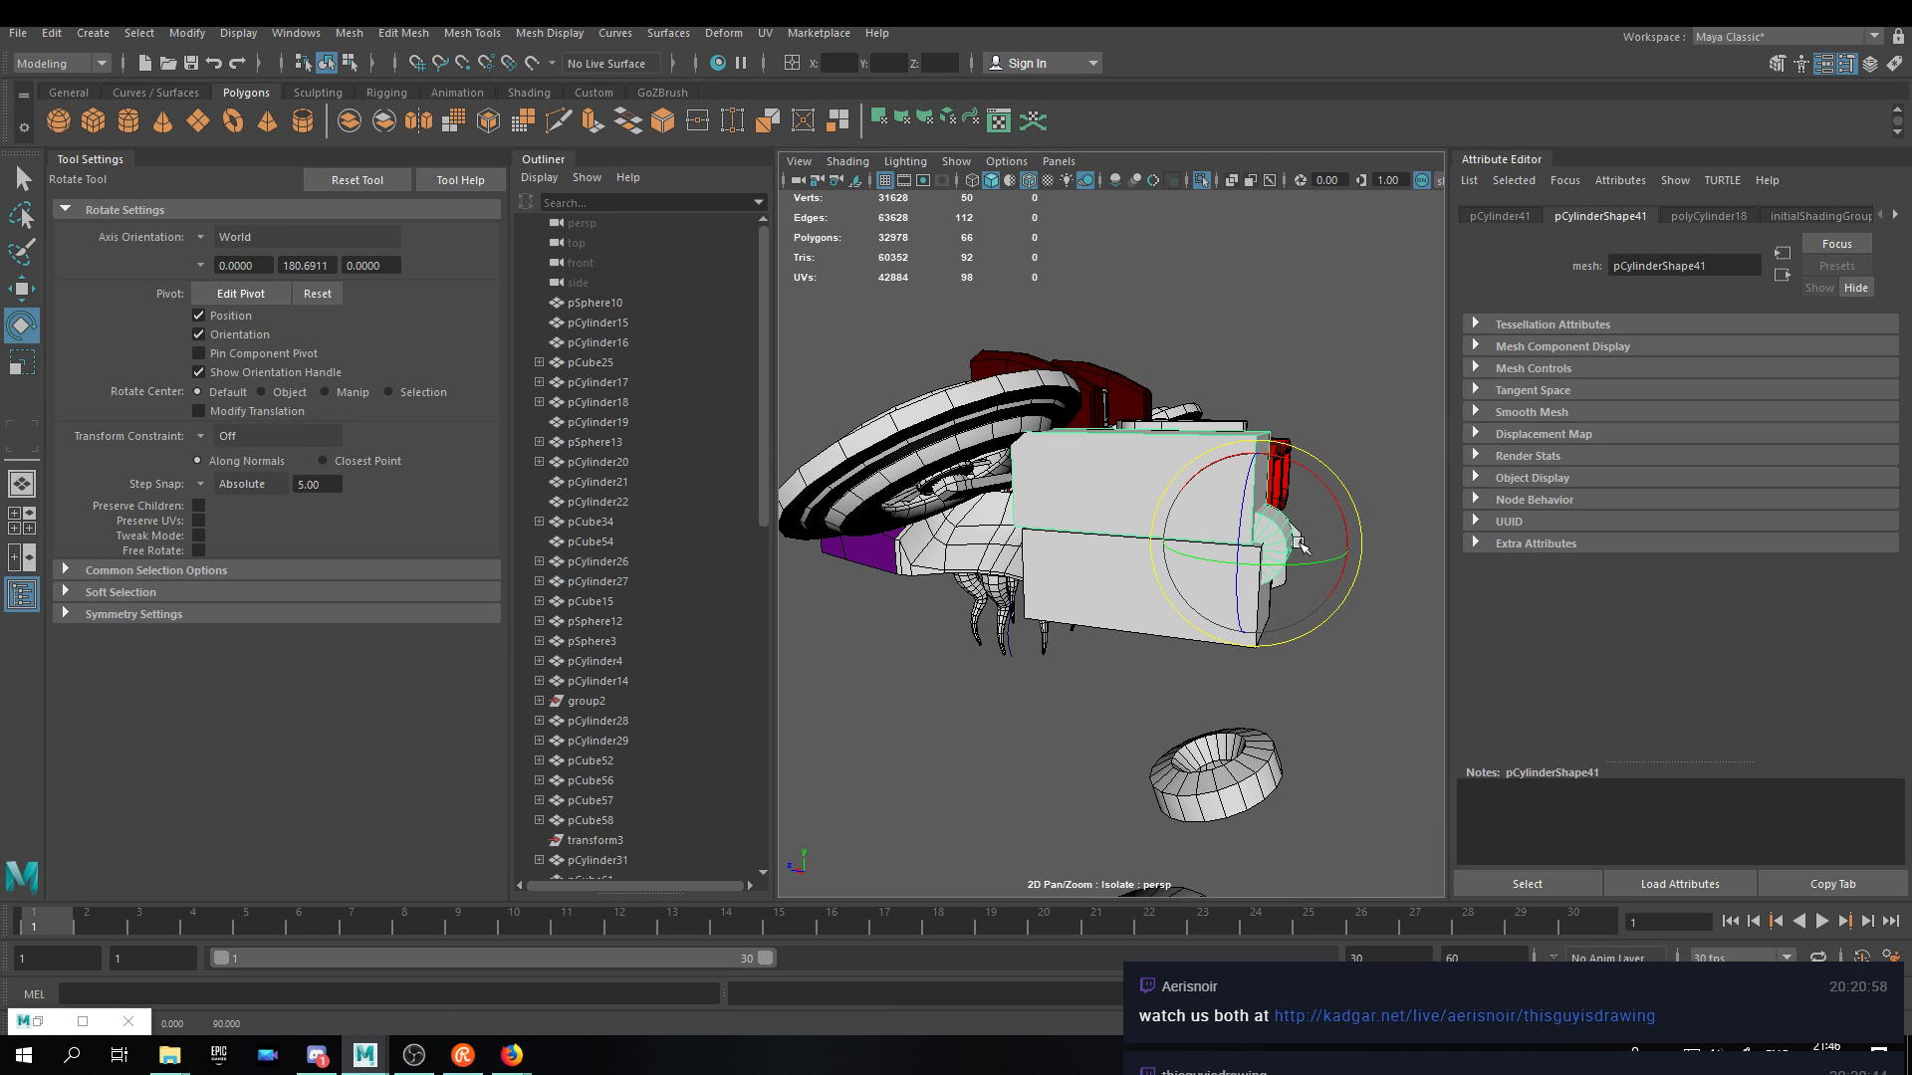
Select the upper box on its own, repeat the hinge cylinder's test rotation and undo it.
left_click(1322, 588)
left_click(1187, 525)
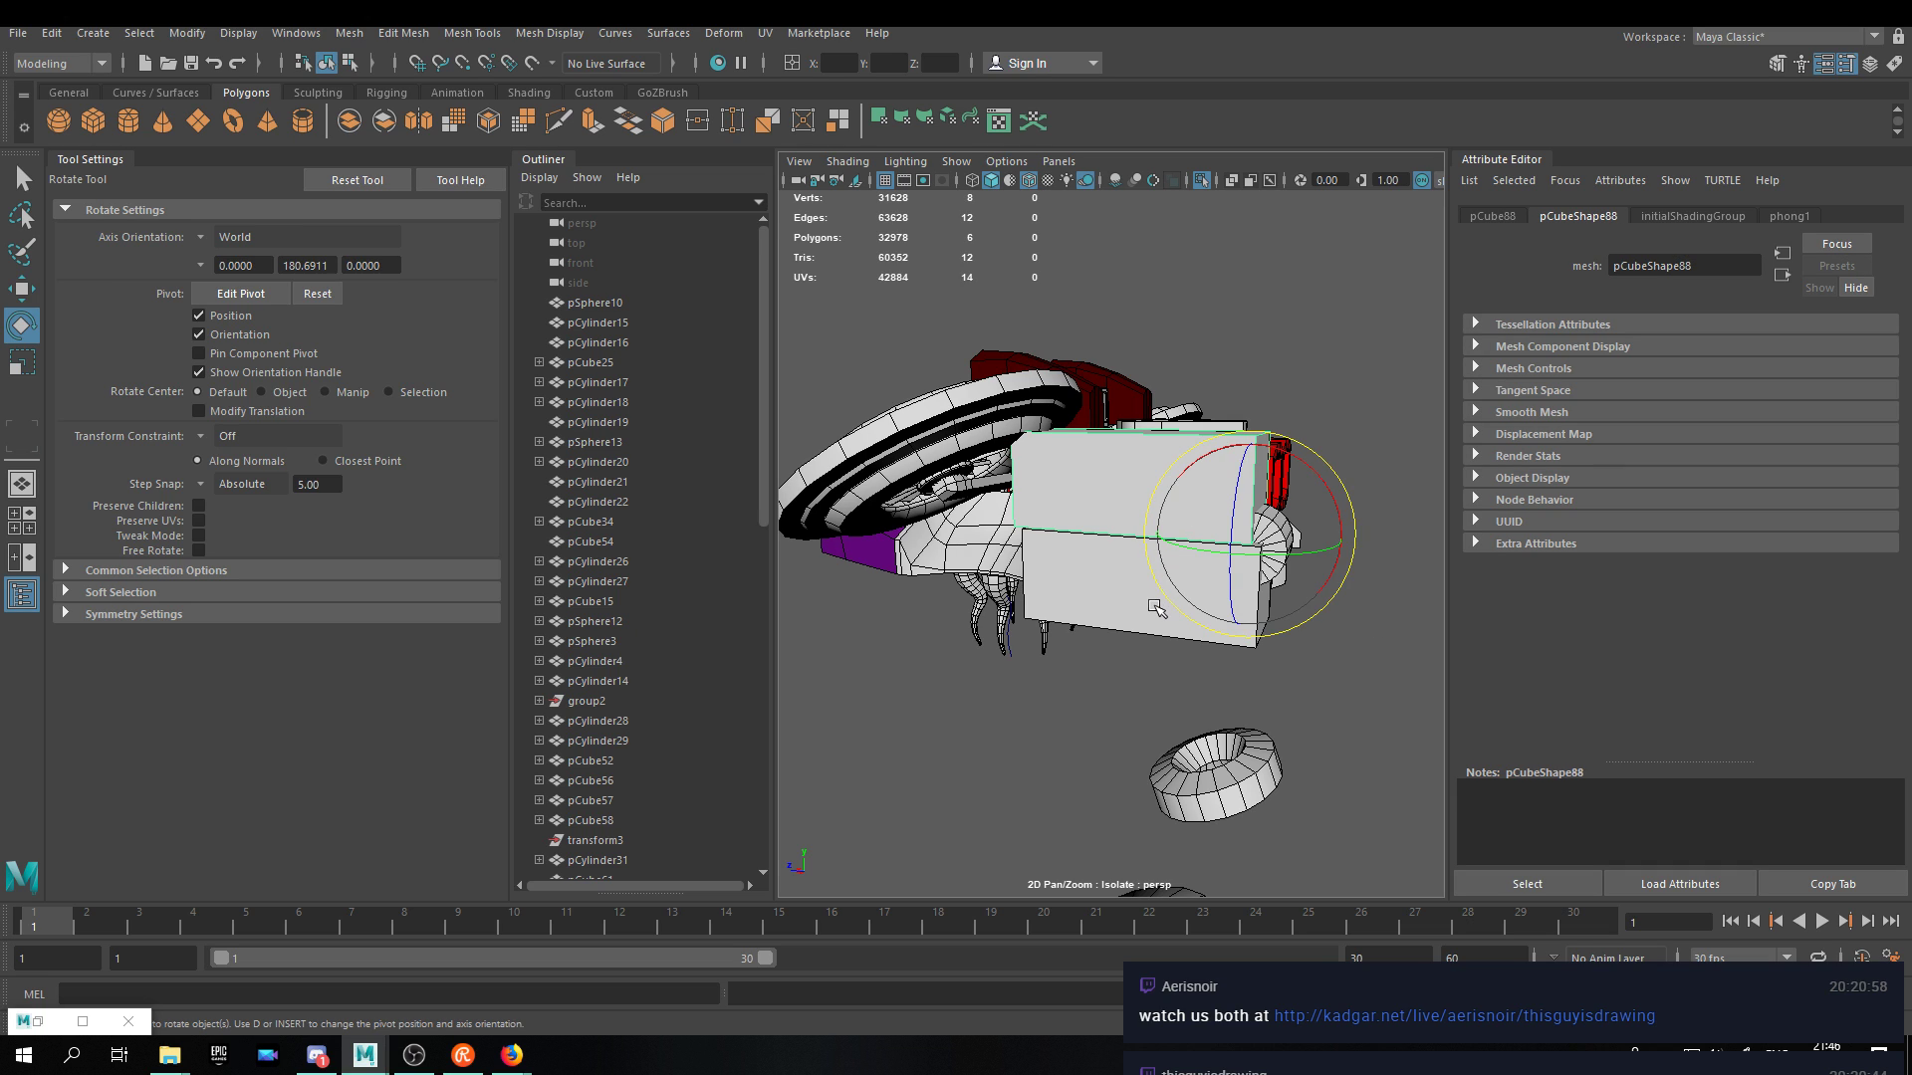
key("w")
left_click(1332, 593)
left_click(1298, 535)
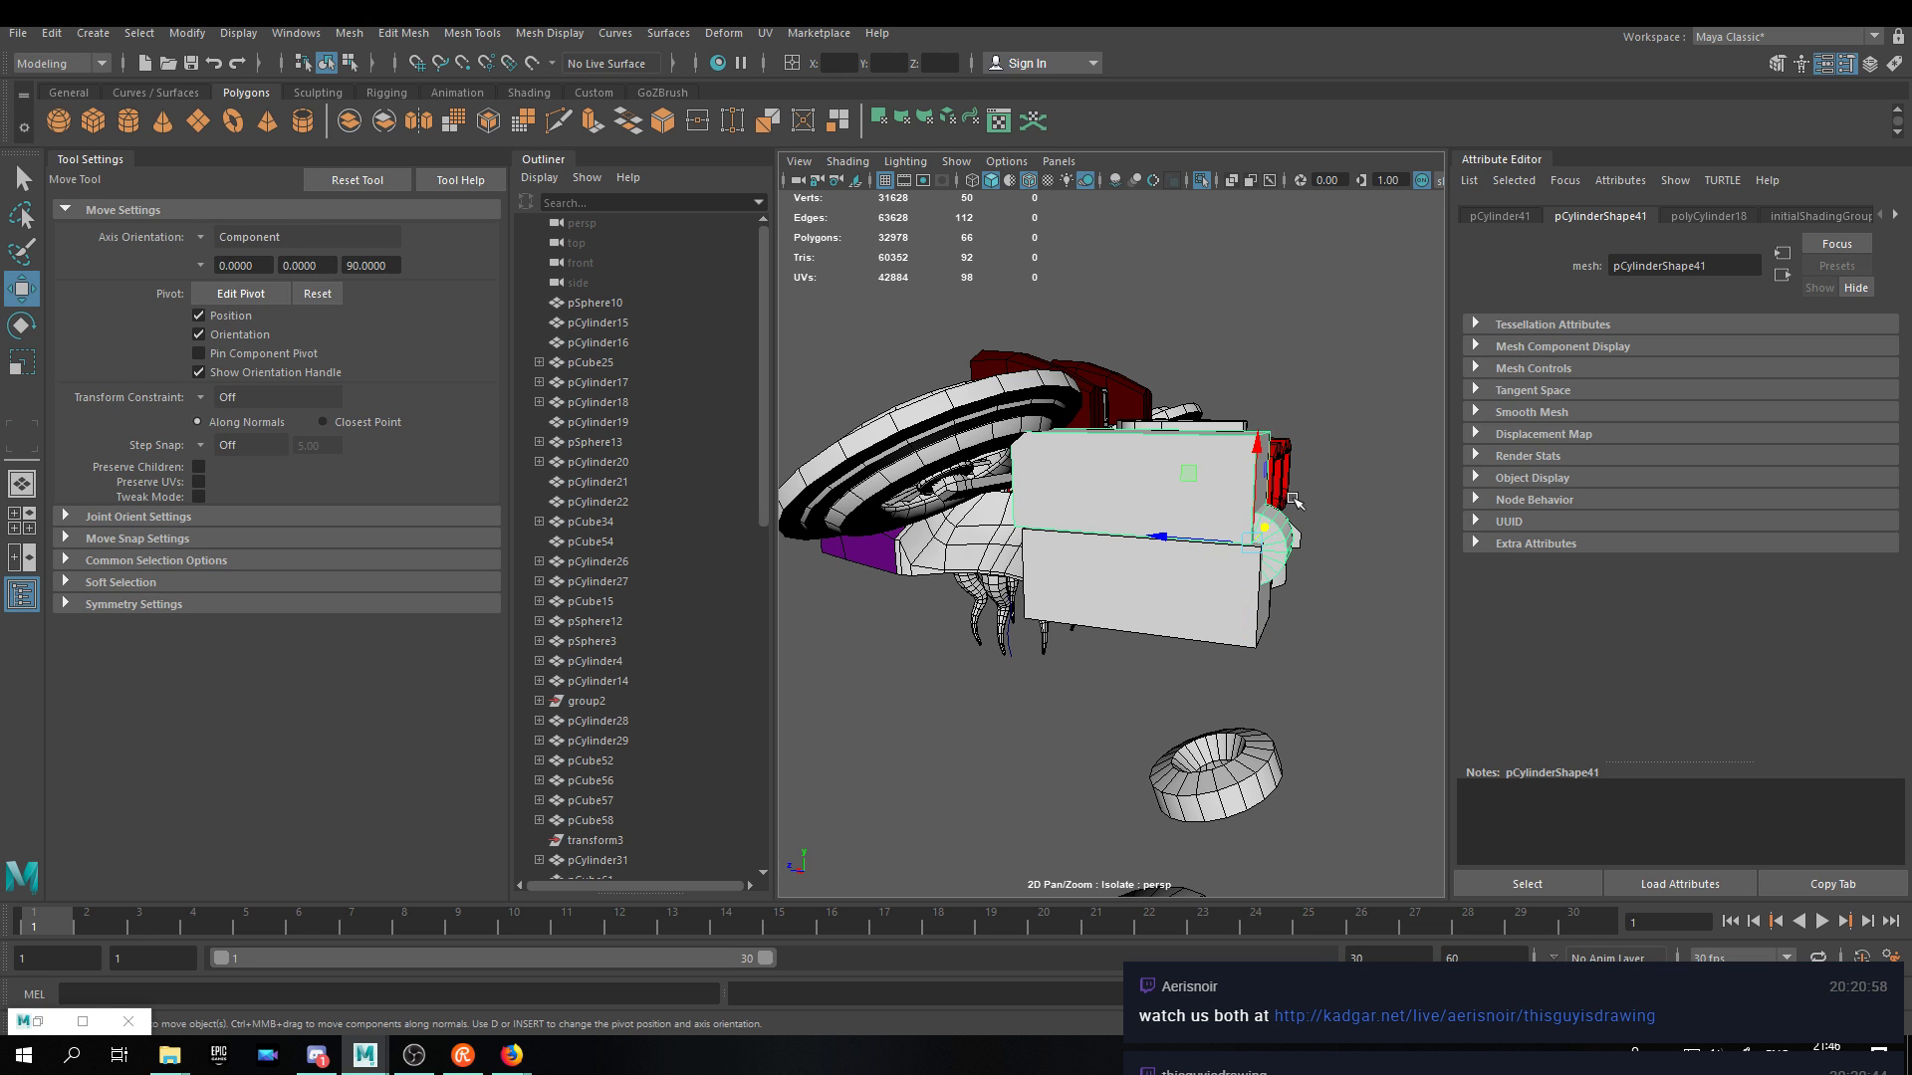
key("e")
left_click_drag(1301, 483, 1388, 551)
key("ctrl+z")
left_click(1372, 680)
left_click(1211, 531)
left_click(1310, 692)
Examine the whole vehicle with the folded box stand-ins from behind, above, the front and the side.
left_click_drag(1311, 691, 1257, 753, "alt")
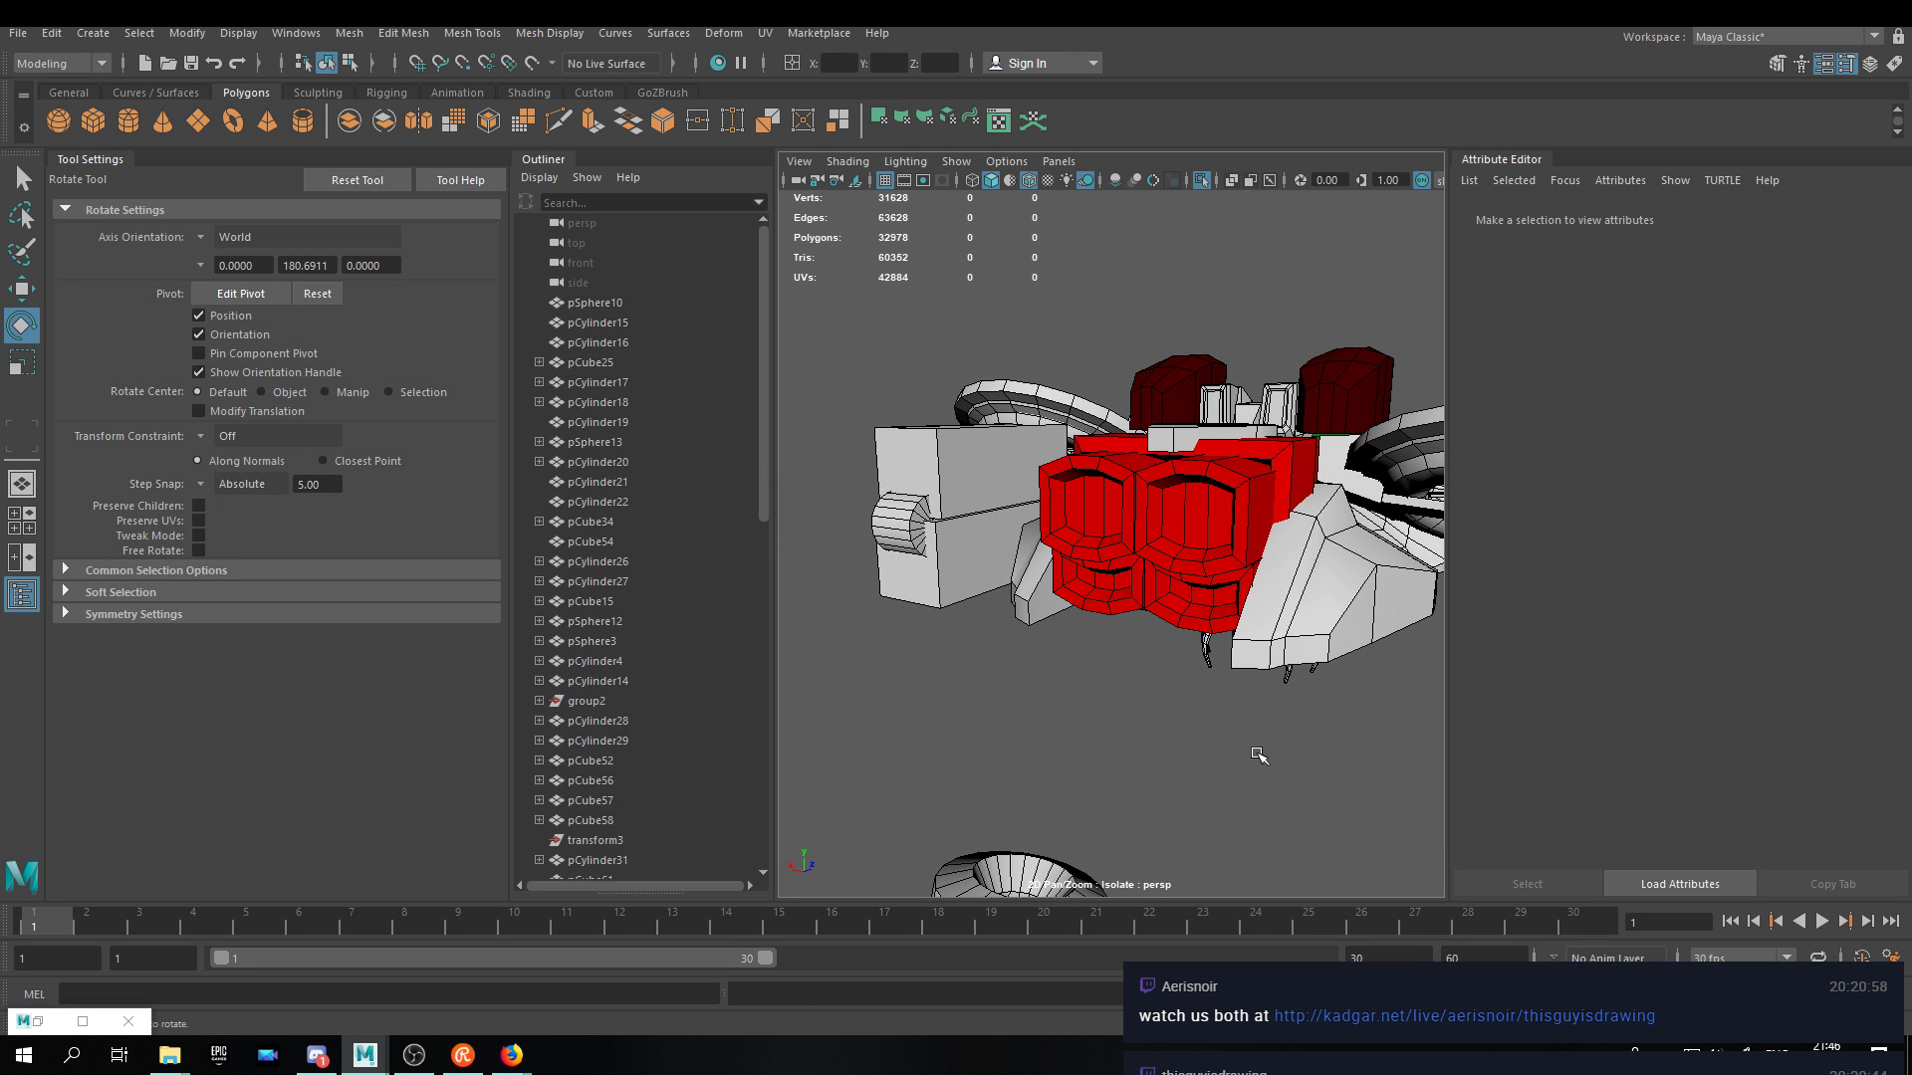
left_click_drag(1094, 693, 1196, 743, "alt")
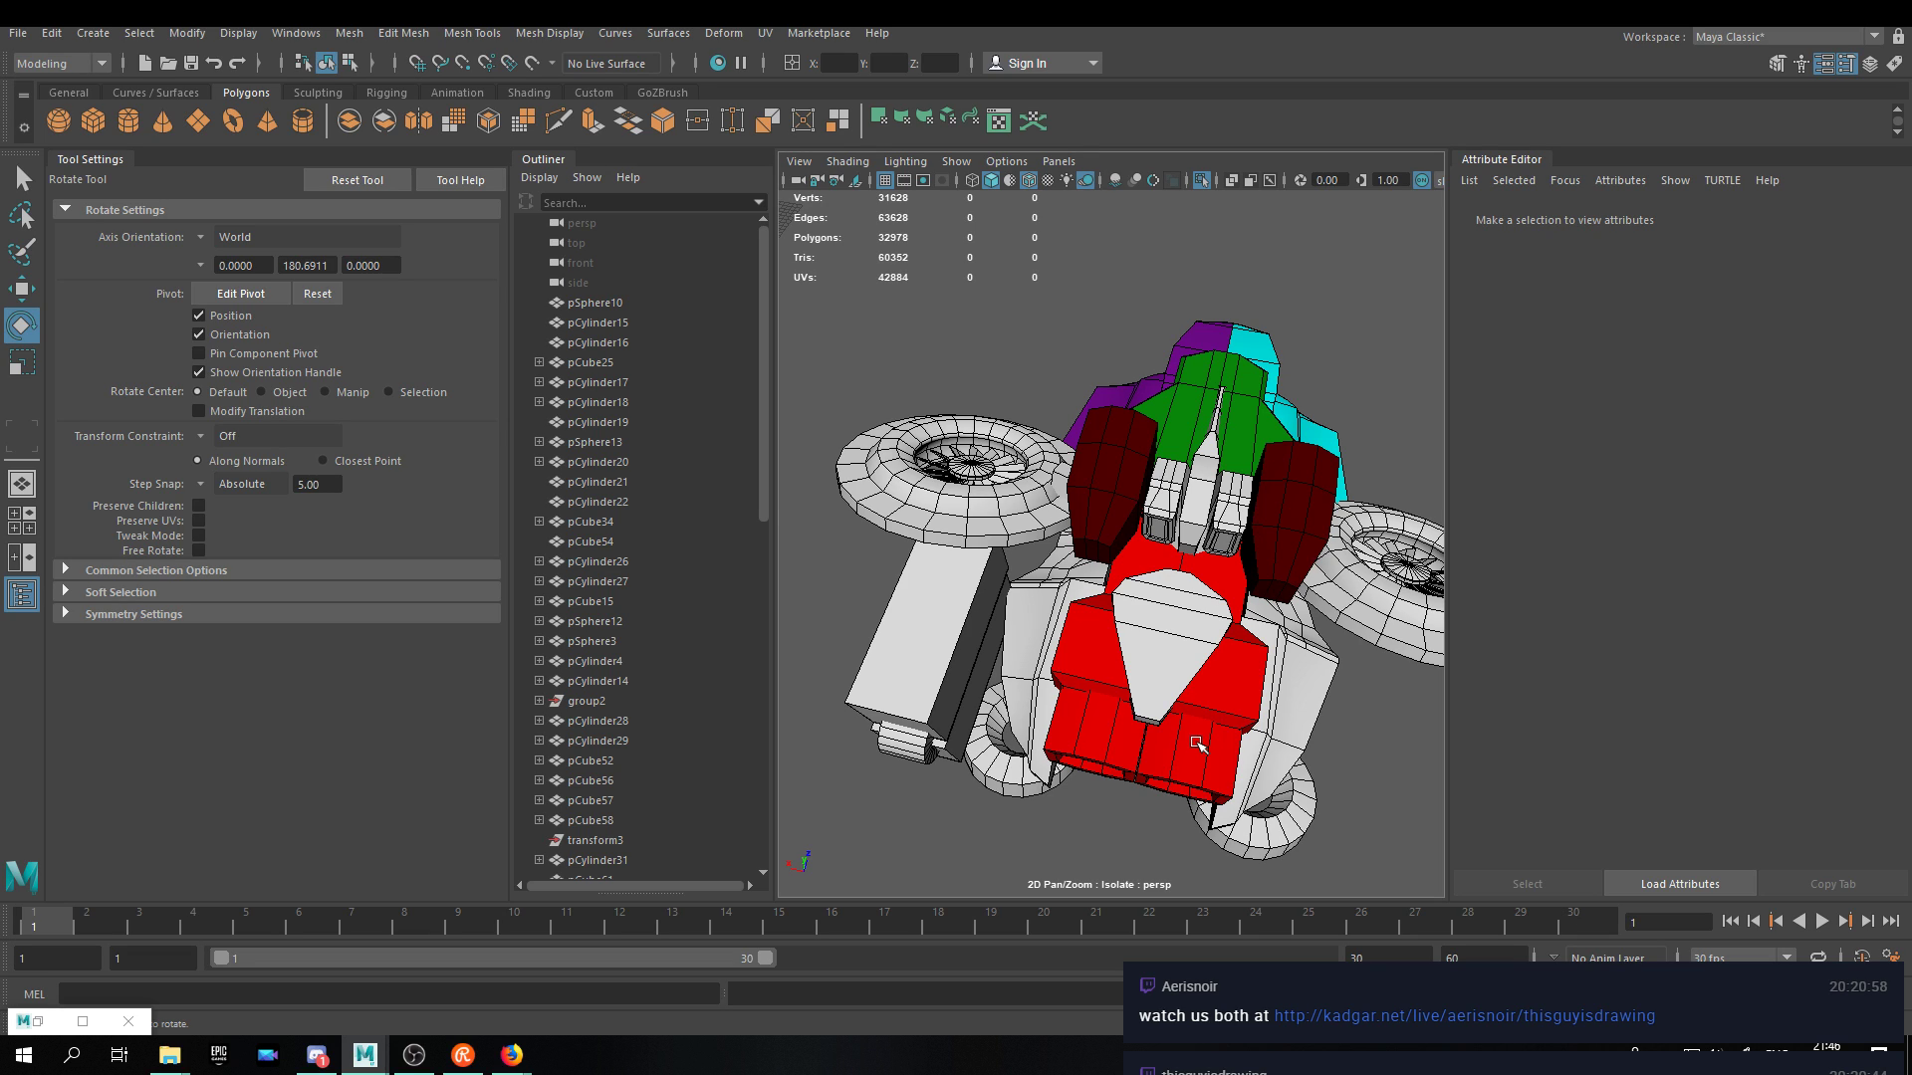
left_click_drag(1190, 748, 1163, 558, "alt")
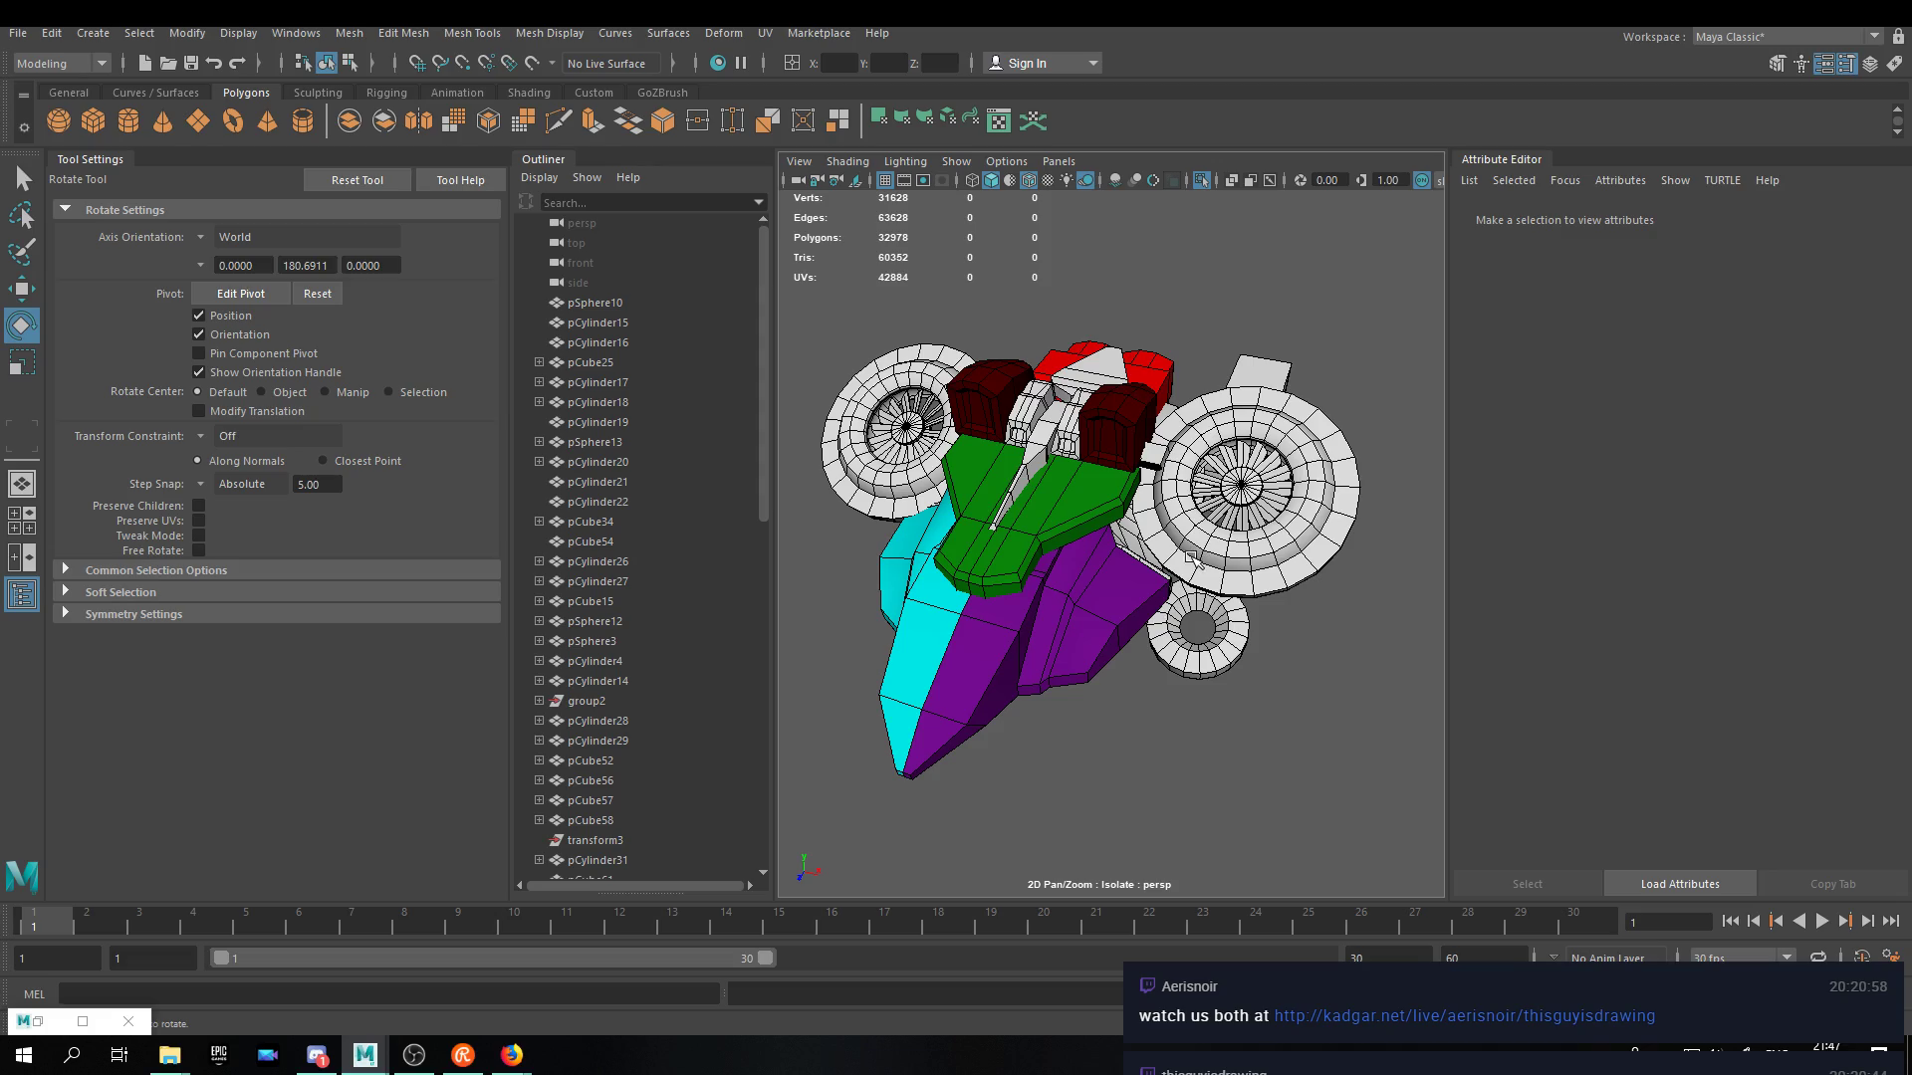
left_click_drag(1110, 462, 1312, 365, "alt")
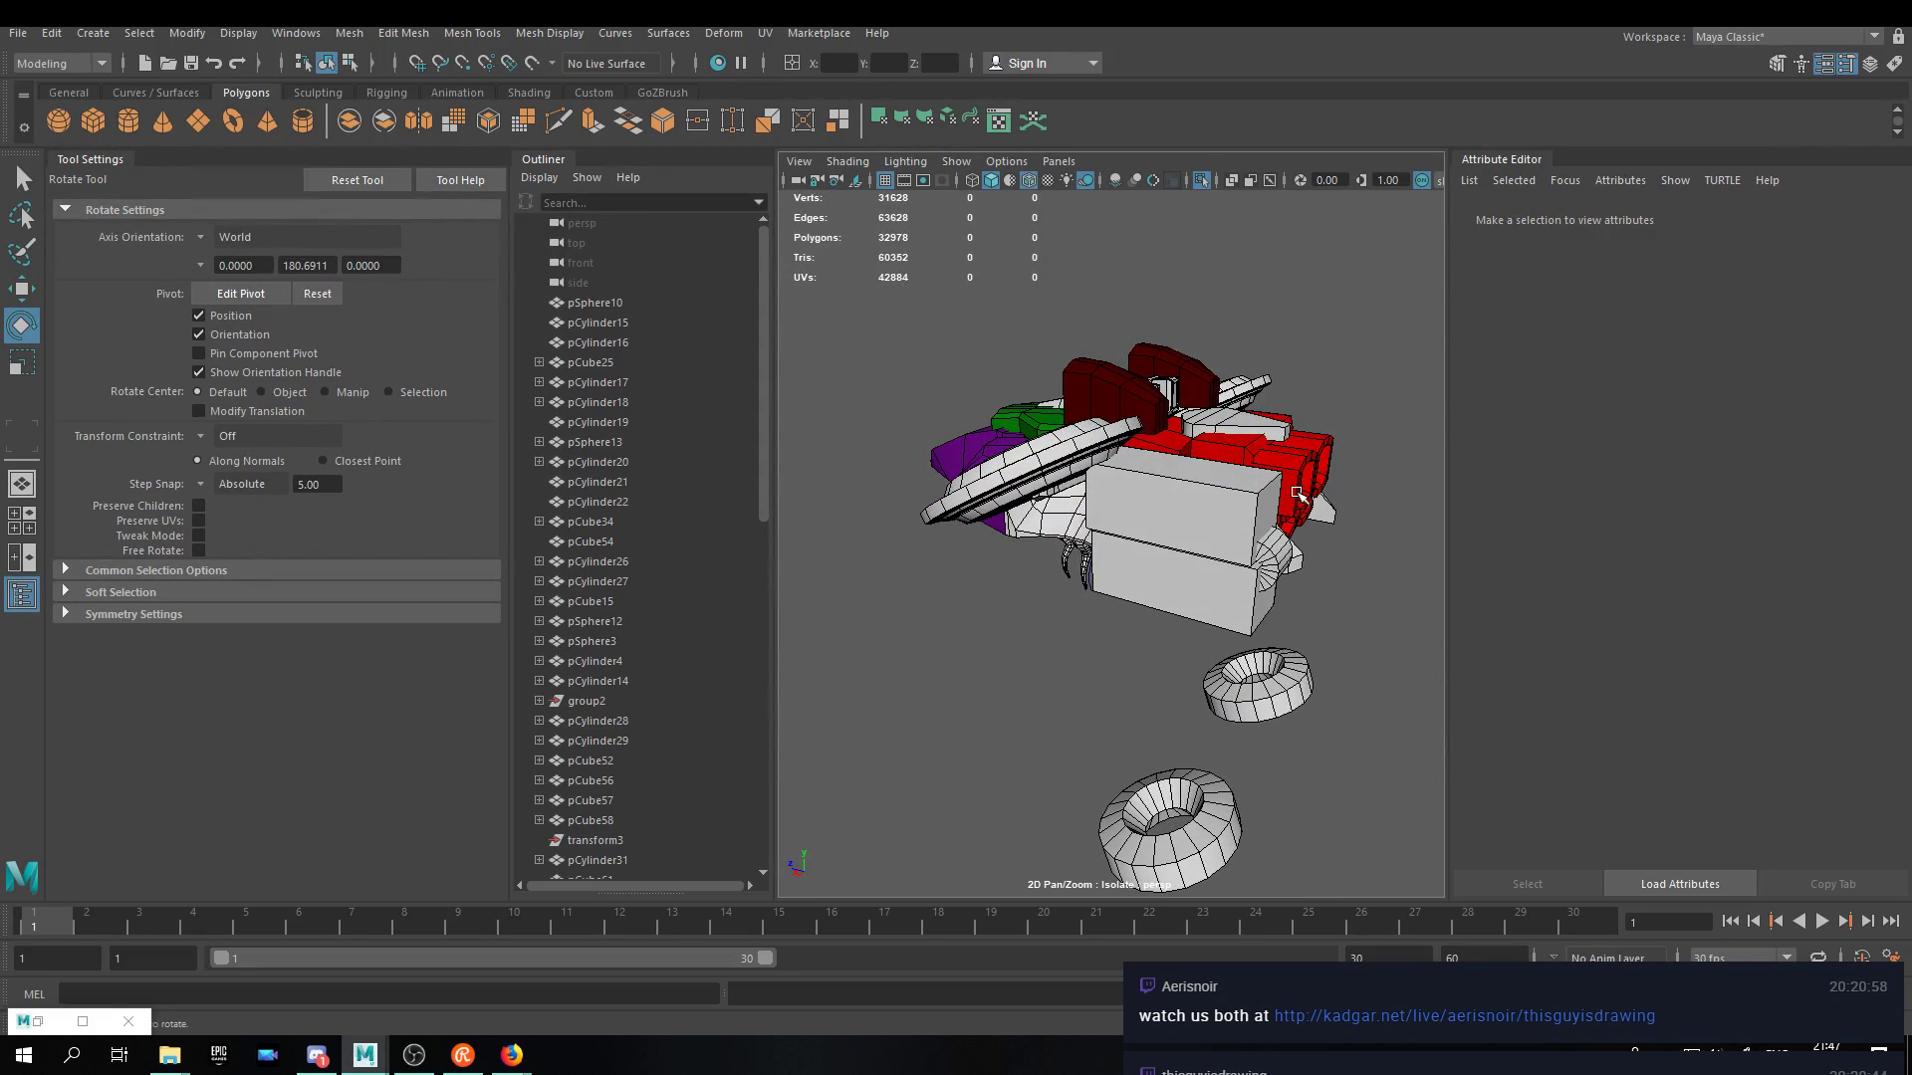
left_click_drag(1275, 495, 1076, 482, "alt")
middle_click_drag(1076, 482, 1116, 520, "alt")
left_click_drag(1116, 519, 1113, 477, "alt")
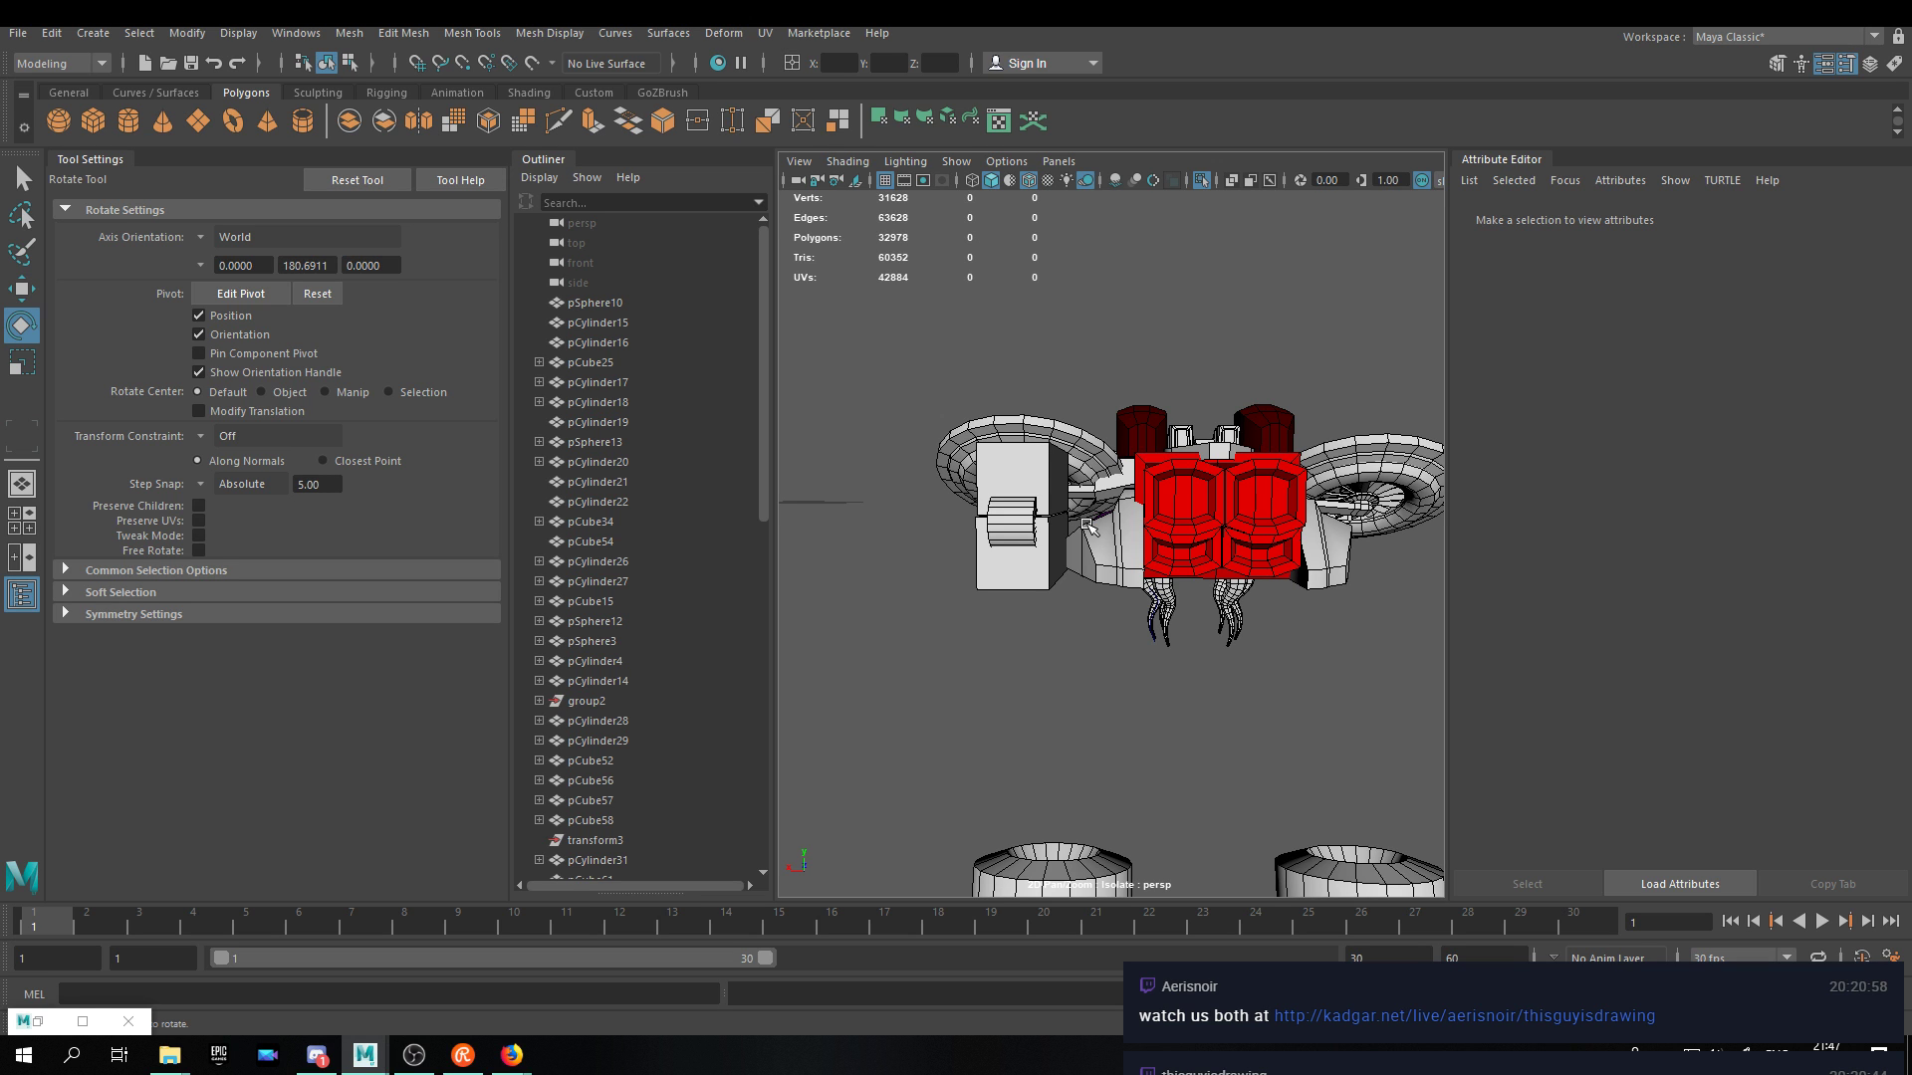
left_click_drag(1087, 526, 966, 601, "alt")
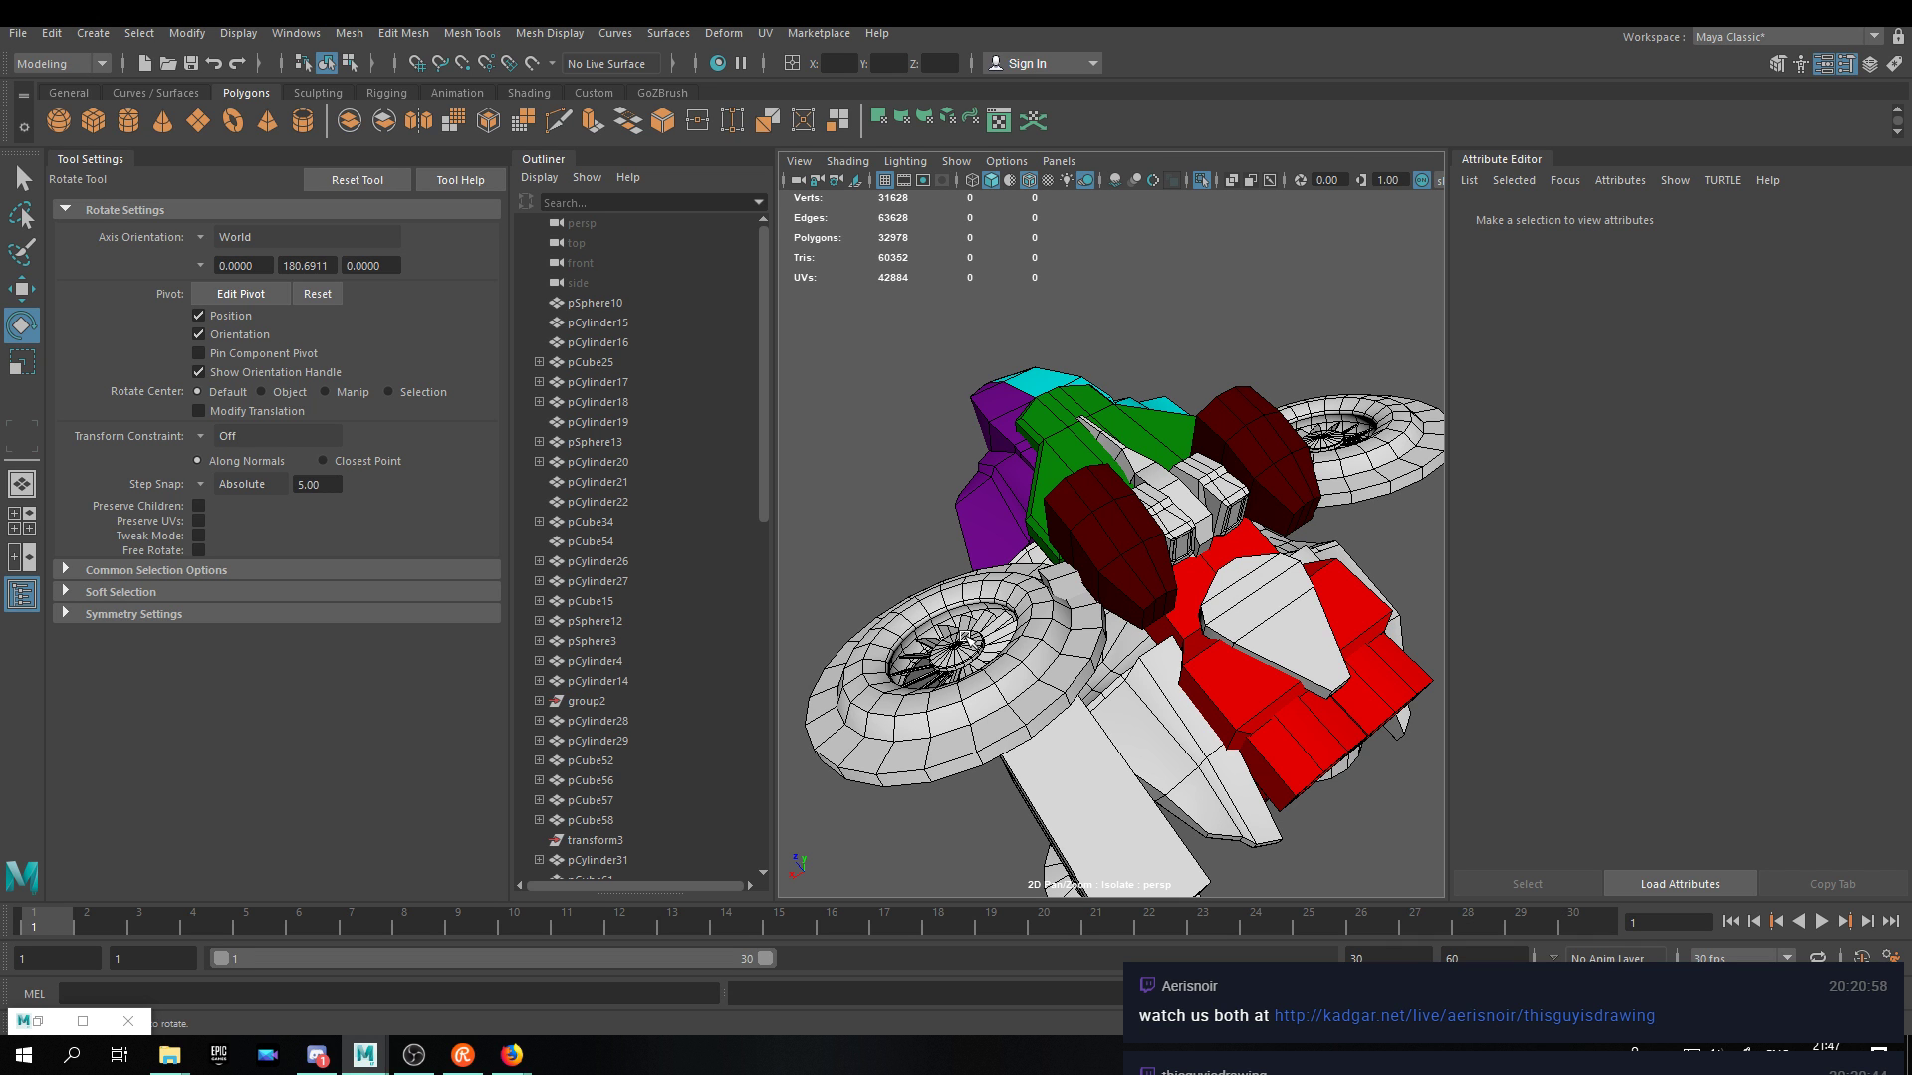
left_click_drag(1117, 609, 1045, 595, "alt")
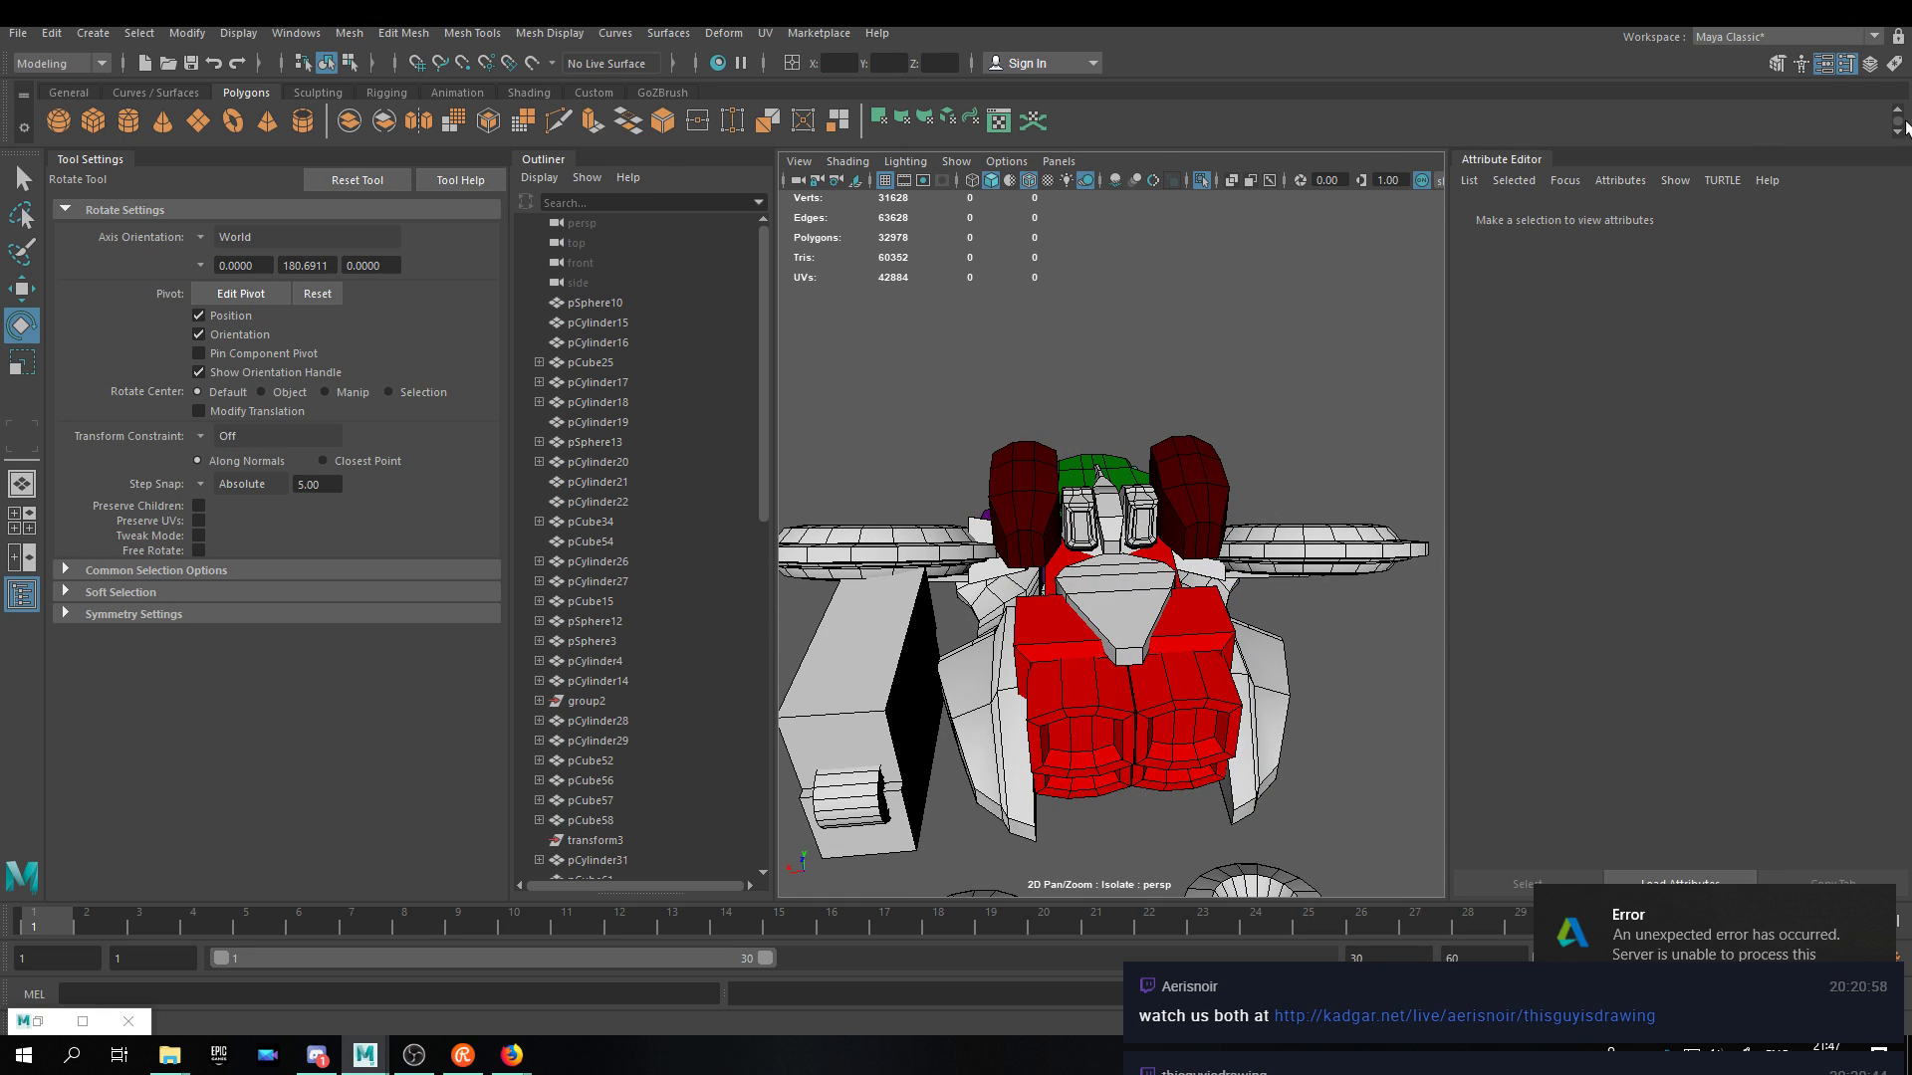
Hide the Tool Settings to enlarge the viewport and view the vehicle from the rear and above.
left_click(1846, 62)
scroll(921, 395, "up", 5)
left_click_drag(921, 396, 854, 438, "alt")
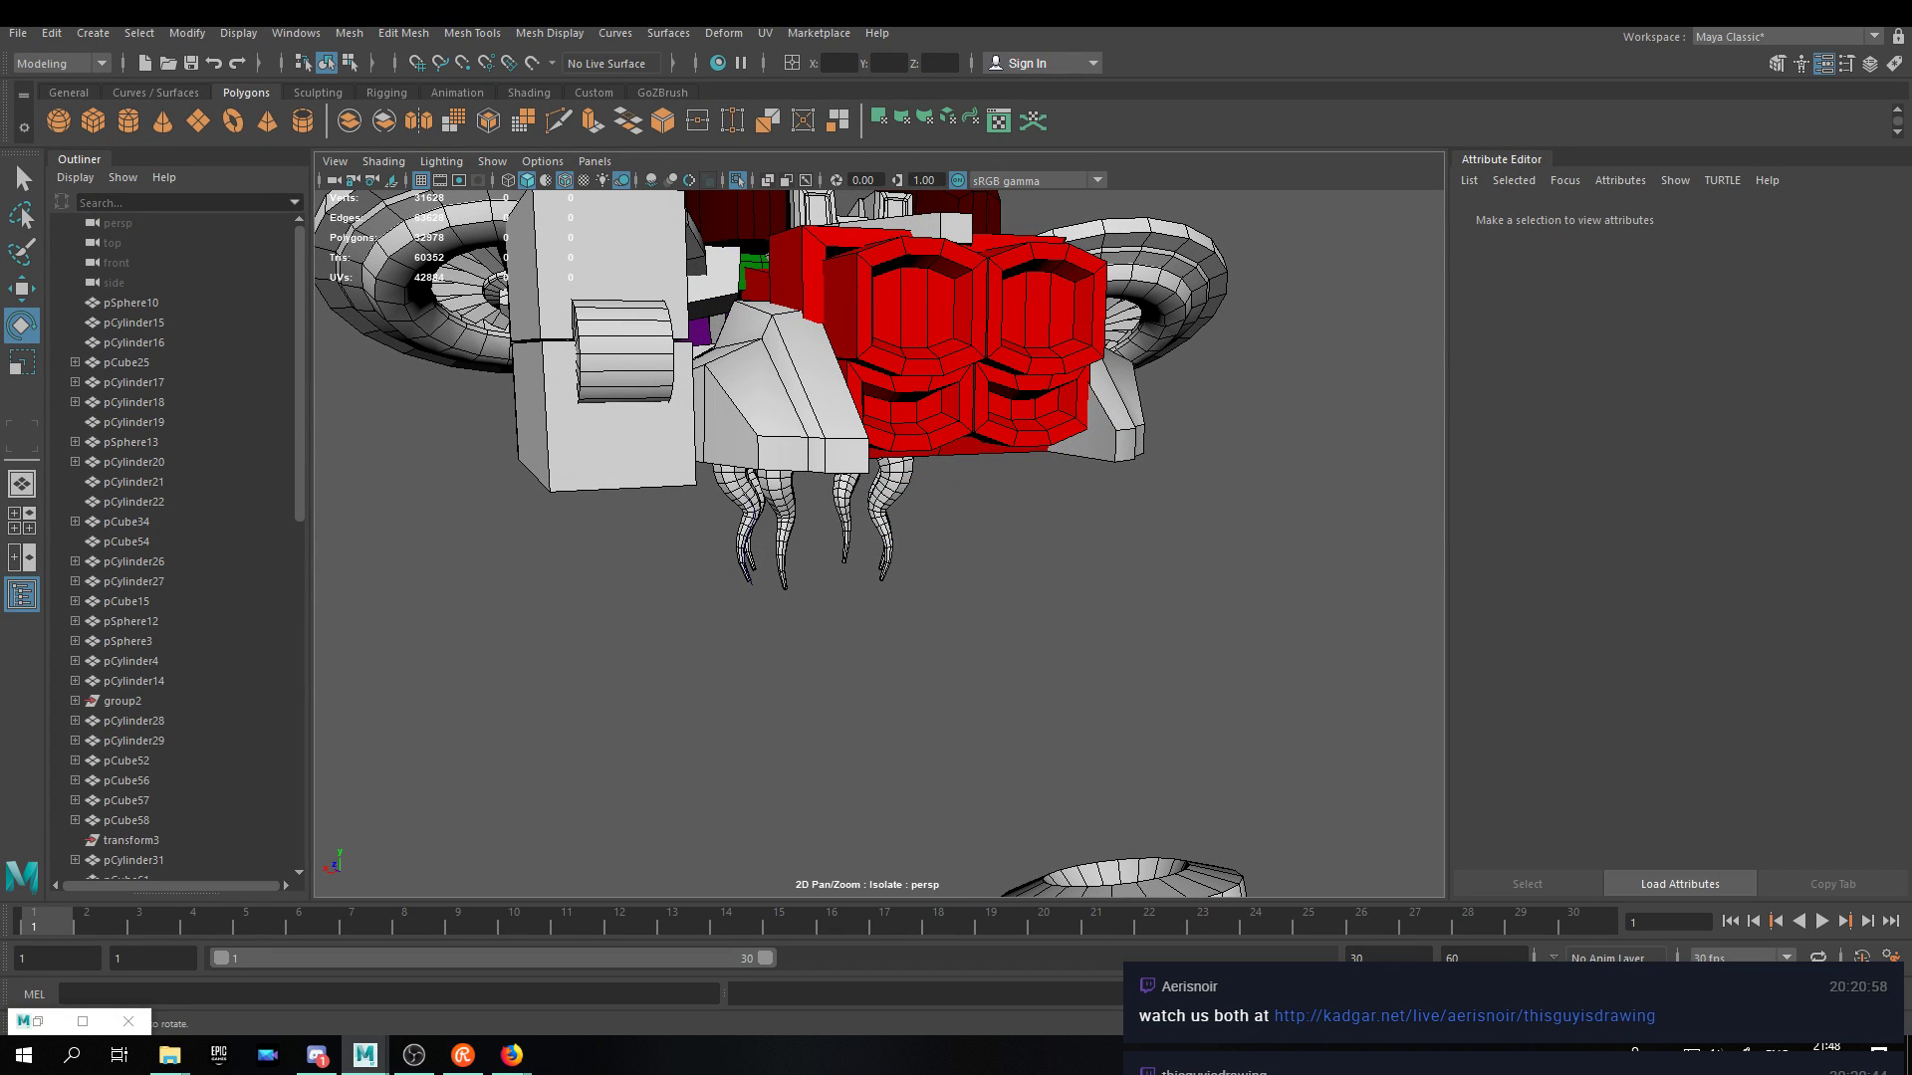
key("alt+Tab")
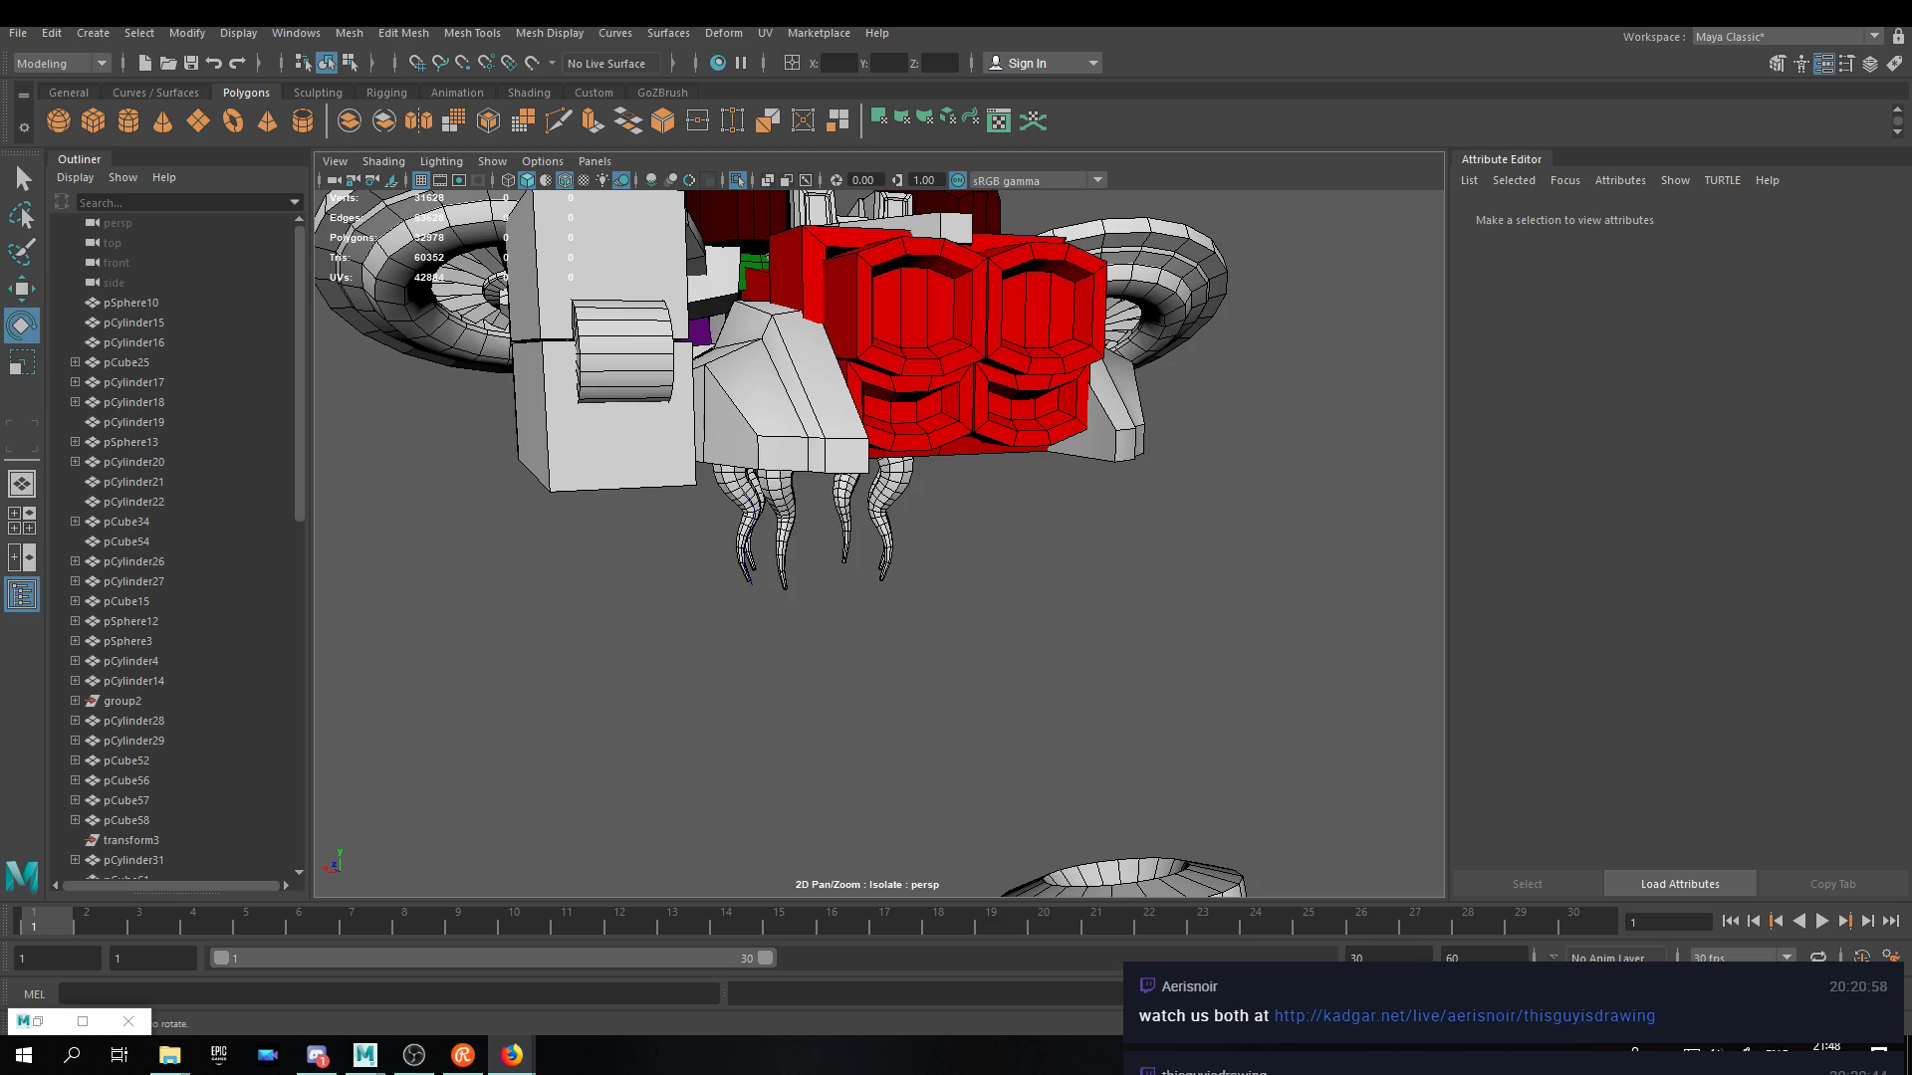
left_click_drag(968, 491, 1212, 649, "alt")
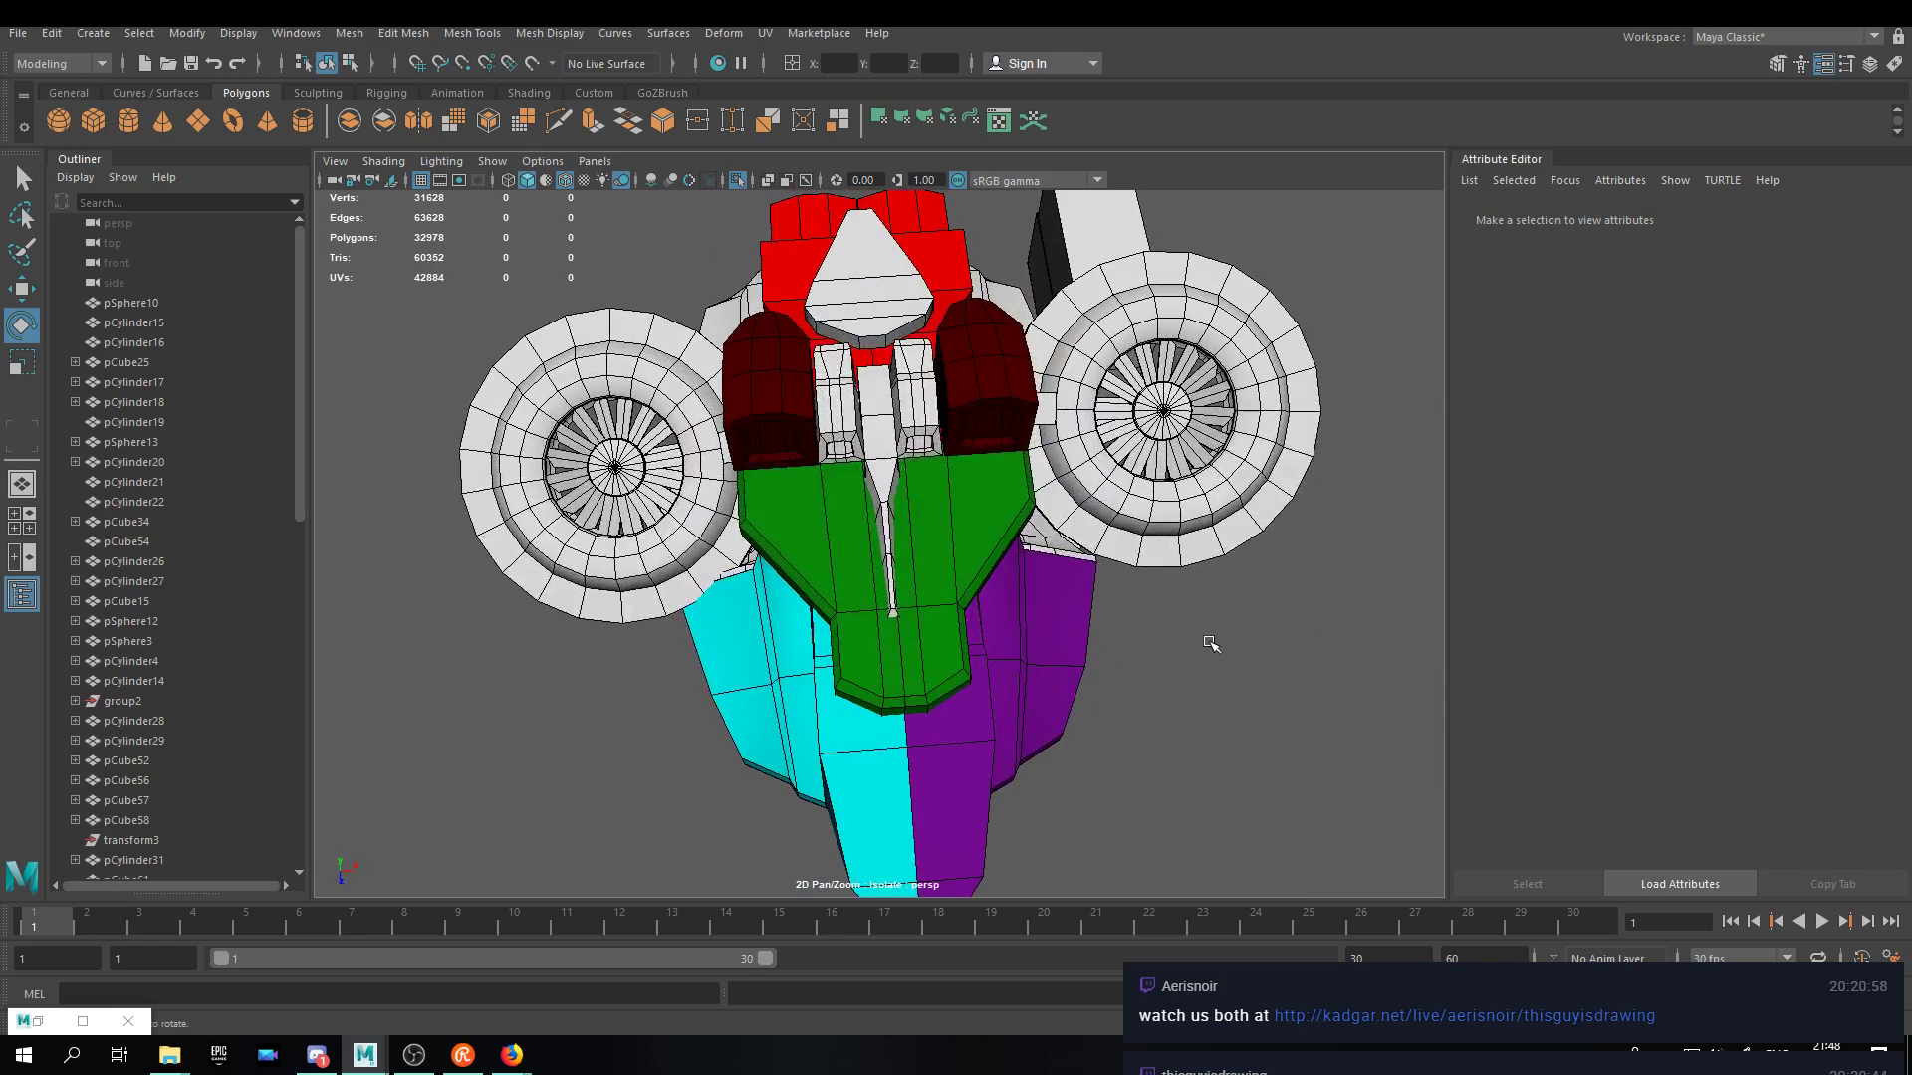
Try moving the lower box with its hinge assembly sideways away from the vehicle, and undo the move.
scroll(1105, 559, "down", 5)
left_click_drag(1105, 558, 1083, 648, "alt")
left_click(1001, 416)
left_click_drag(1000, 416, 1100, 603, "alt")
key("w")
scroll(1006, 398, "up", 3)
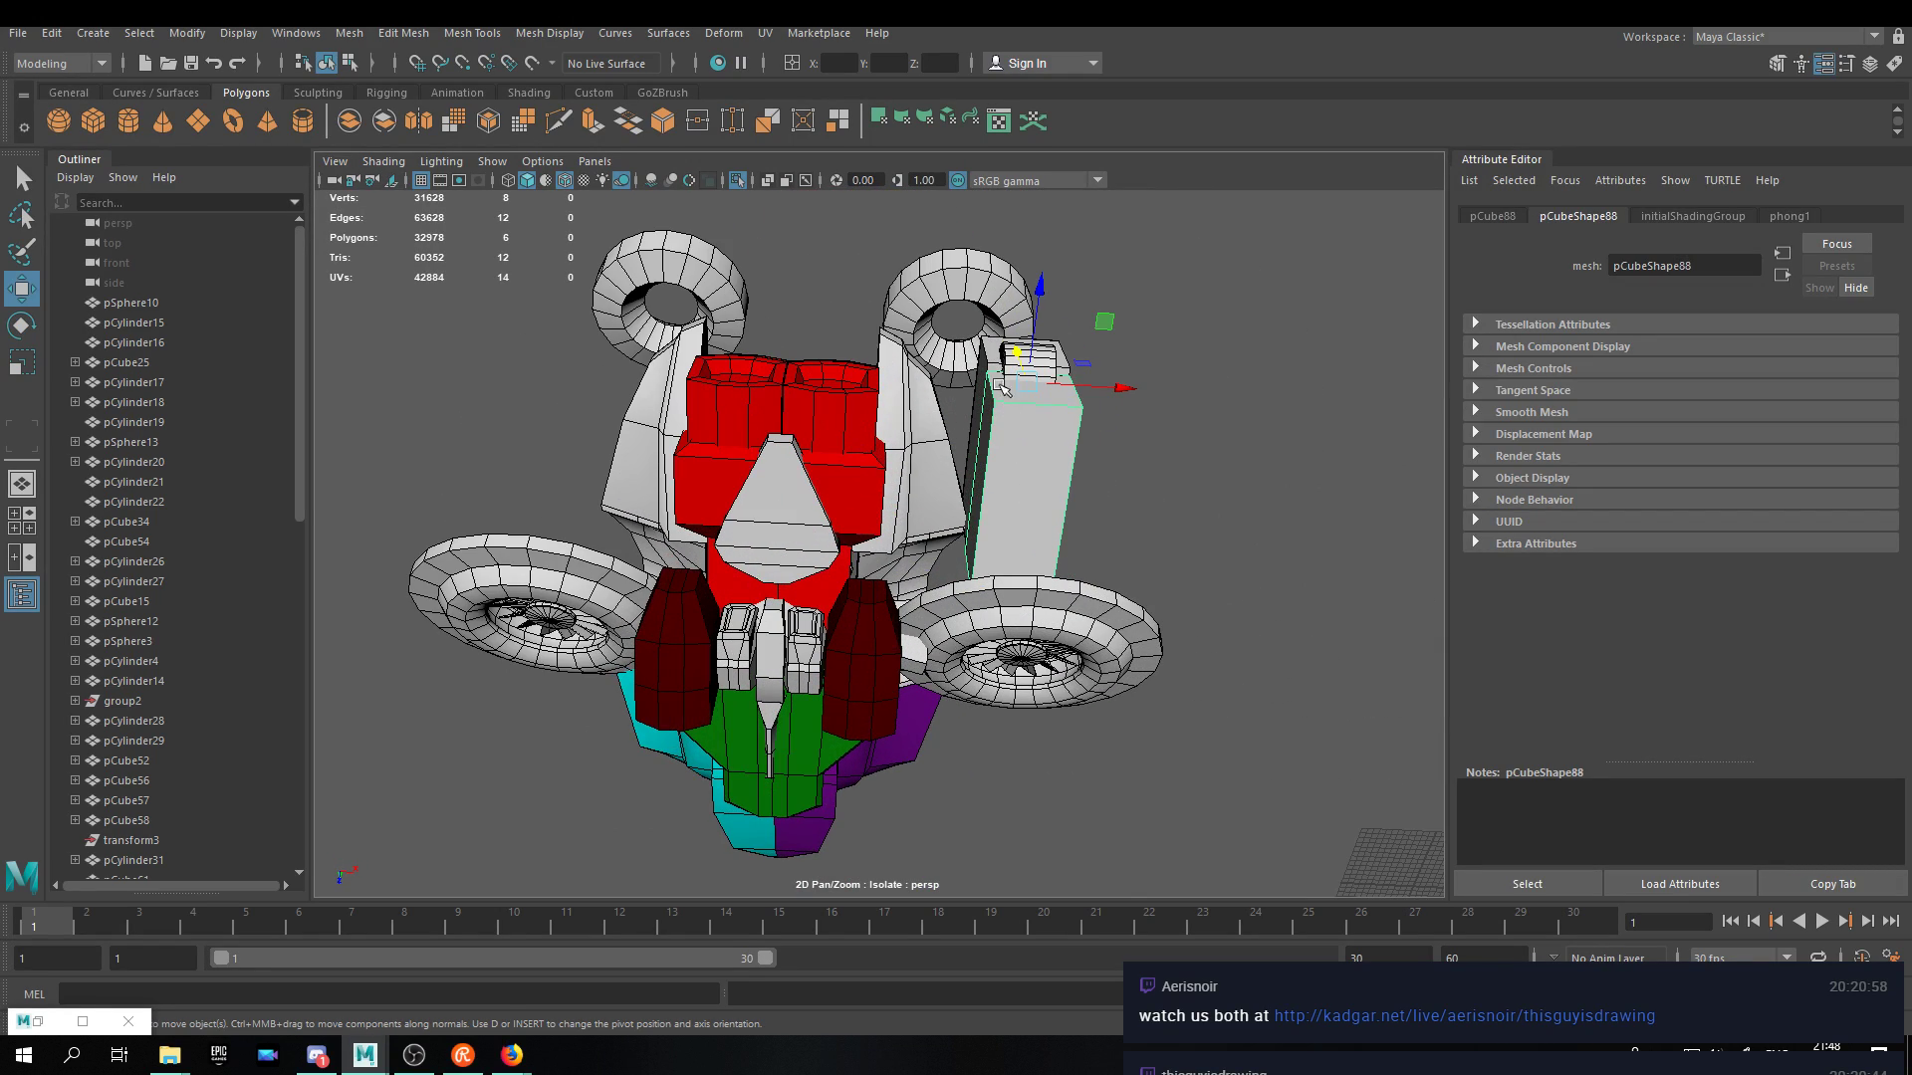
left_click(993, 349)
left_click(984, 347)
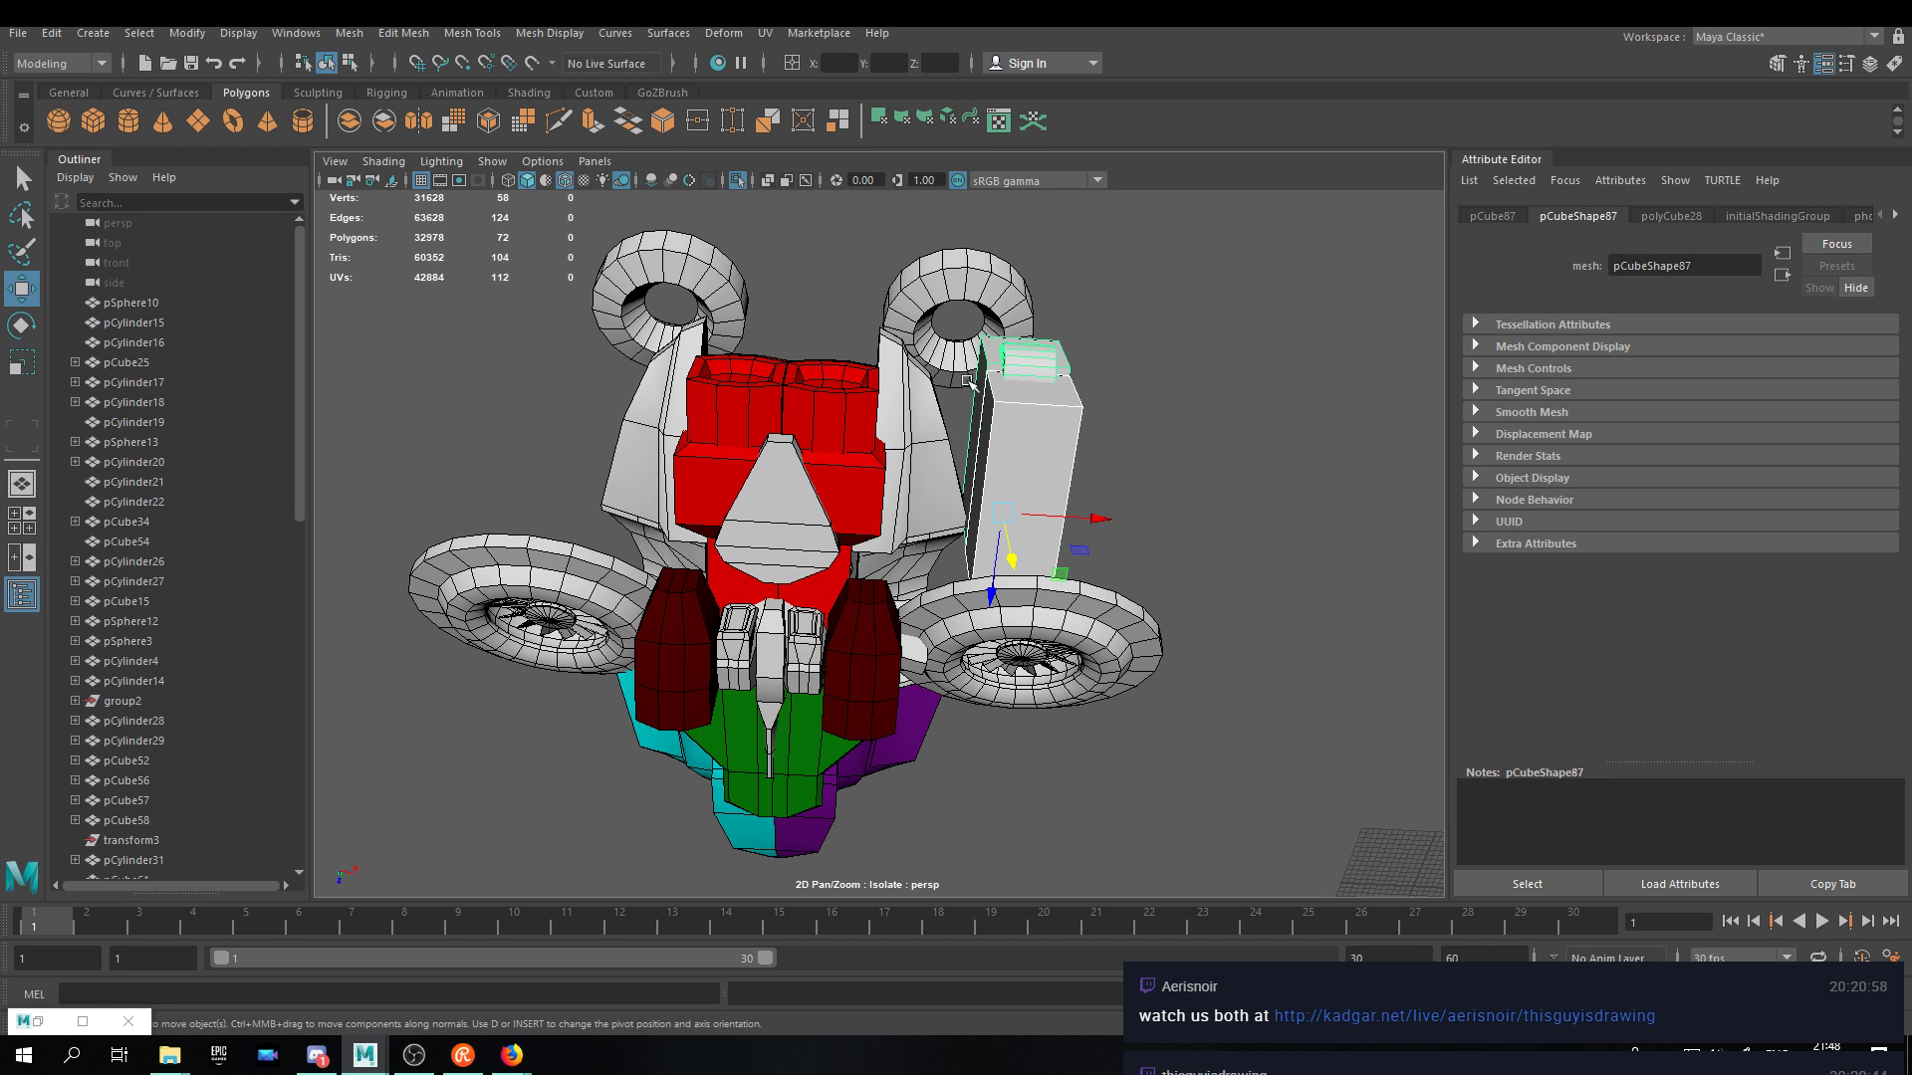
left_click_drag(1077, 510, 1276, 506)
key("ctrl+z")
Select the hinge cylinder together with the stand-in box and move them sideways, well clear of the vehicle.
left_click(1038, 356)
left_click(985, 349)
left_click(1032, 358)
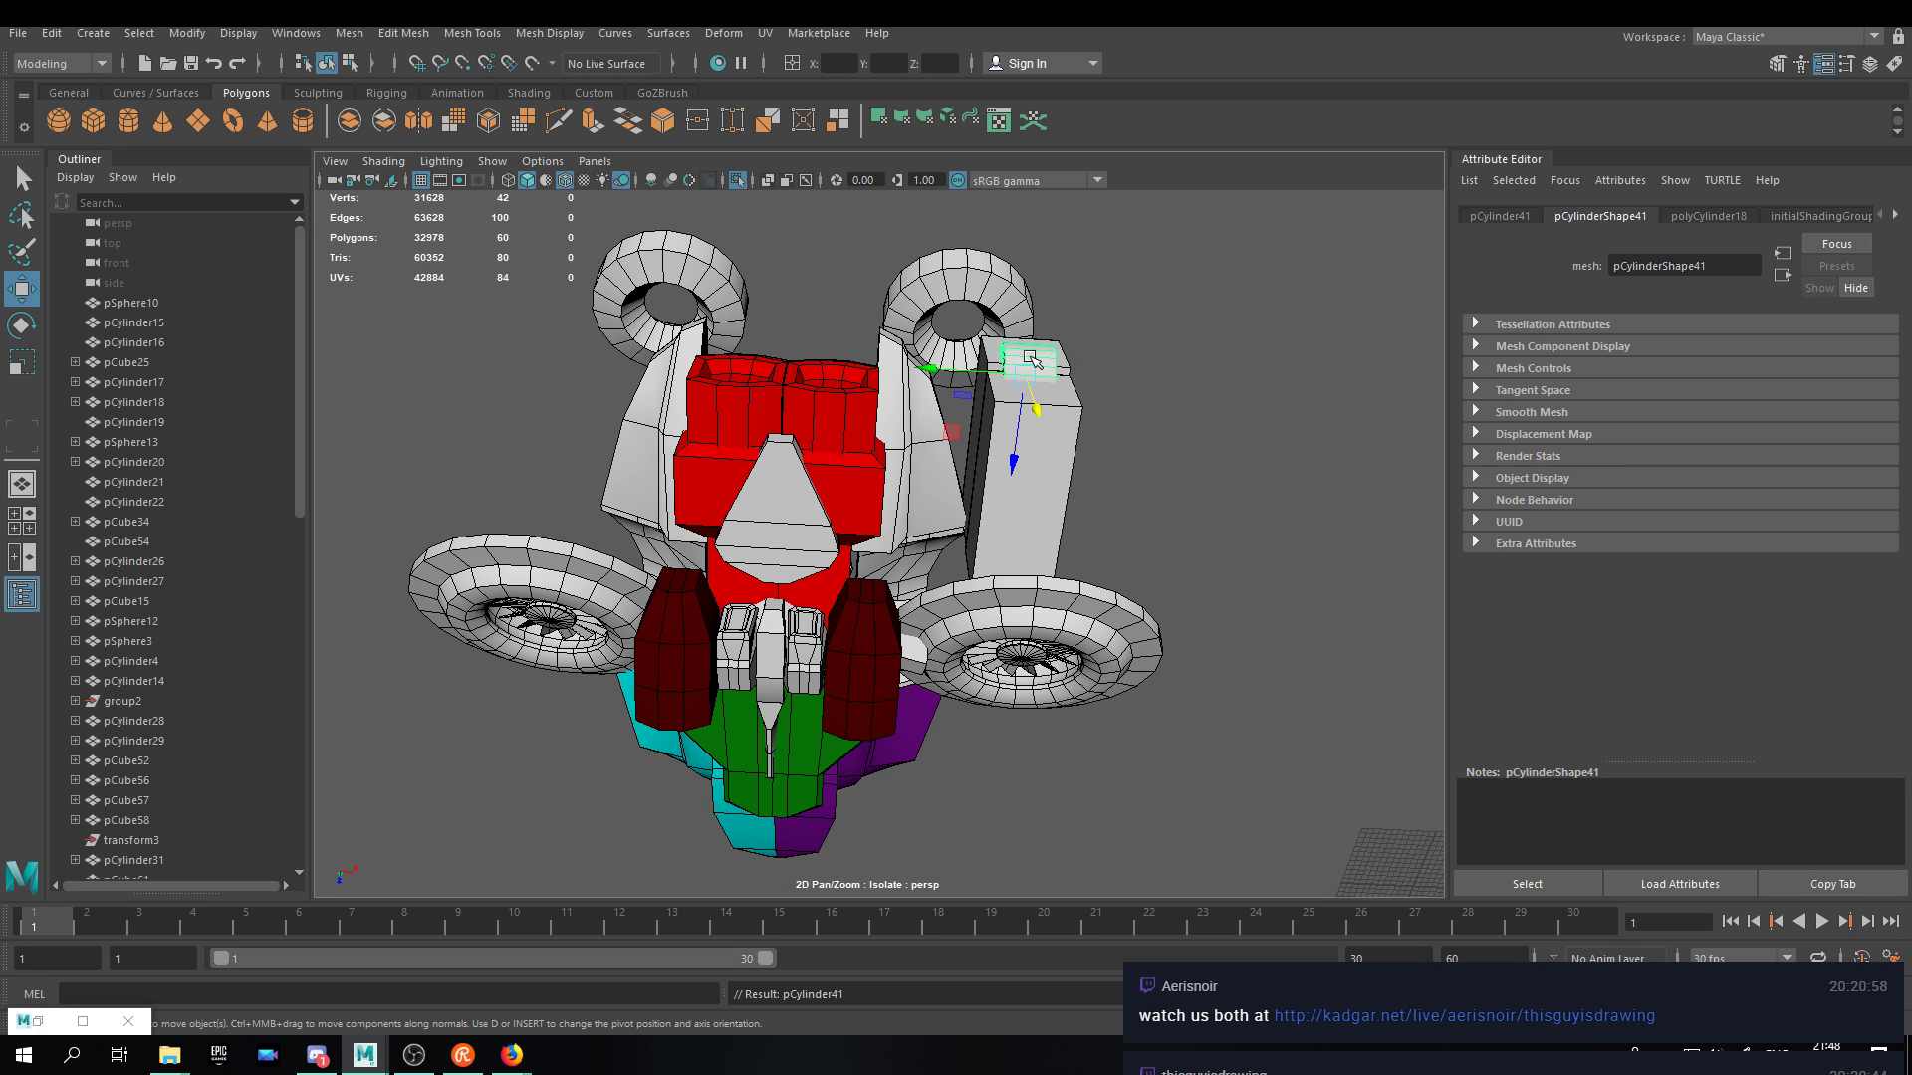
left_click(1035, 416, "shift")
middle_click_drag(1080, 428, 1375, 405)
left_click(1107, 403)
Select both torus rings at the vehicle's rear, try hiding them, and move them well away from the vehicle instead.
left_click_drag(1107, 403, 909, 304, "alt")
left_click(909, 303)
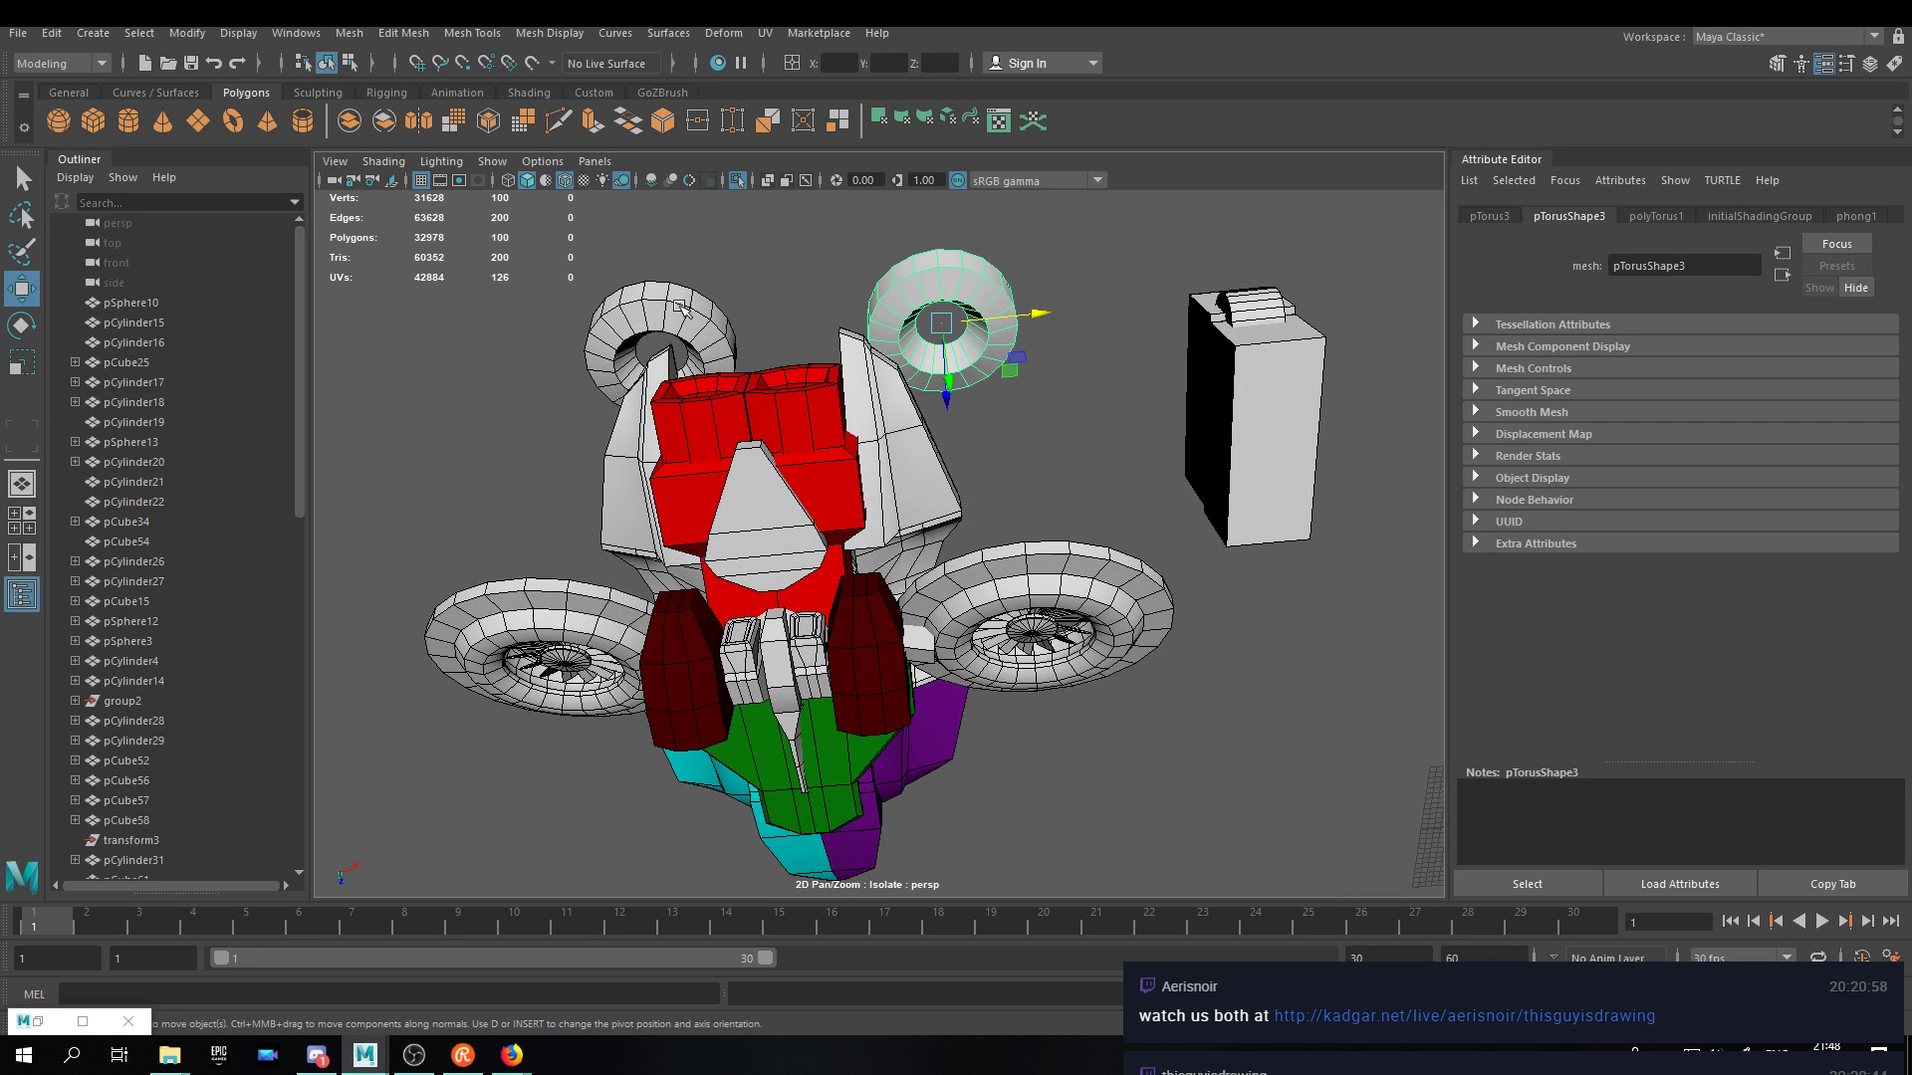
left_click(682, 303, "shift")
key("ctrl+h")
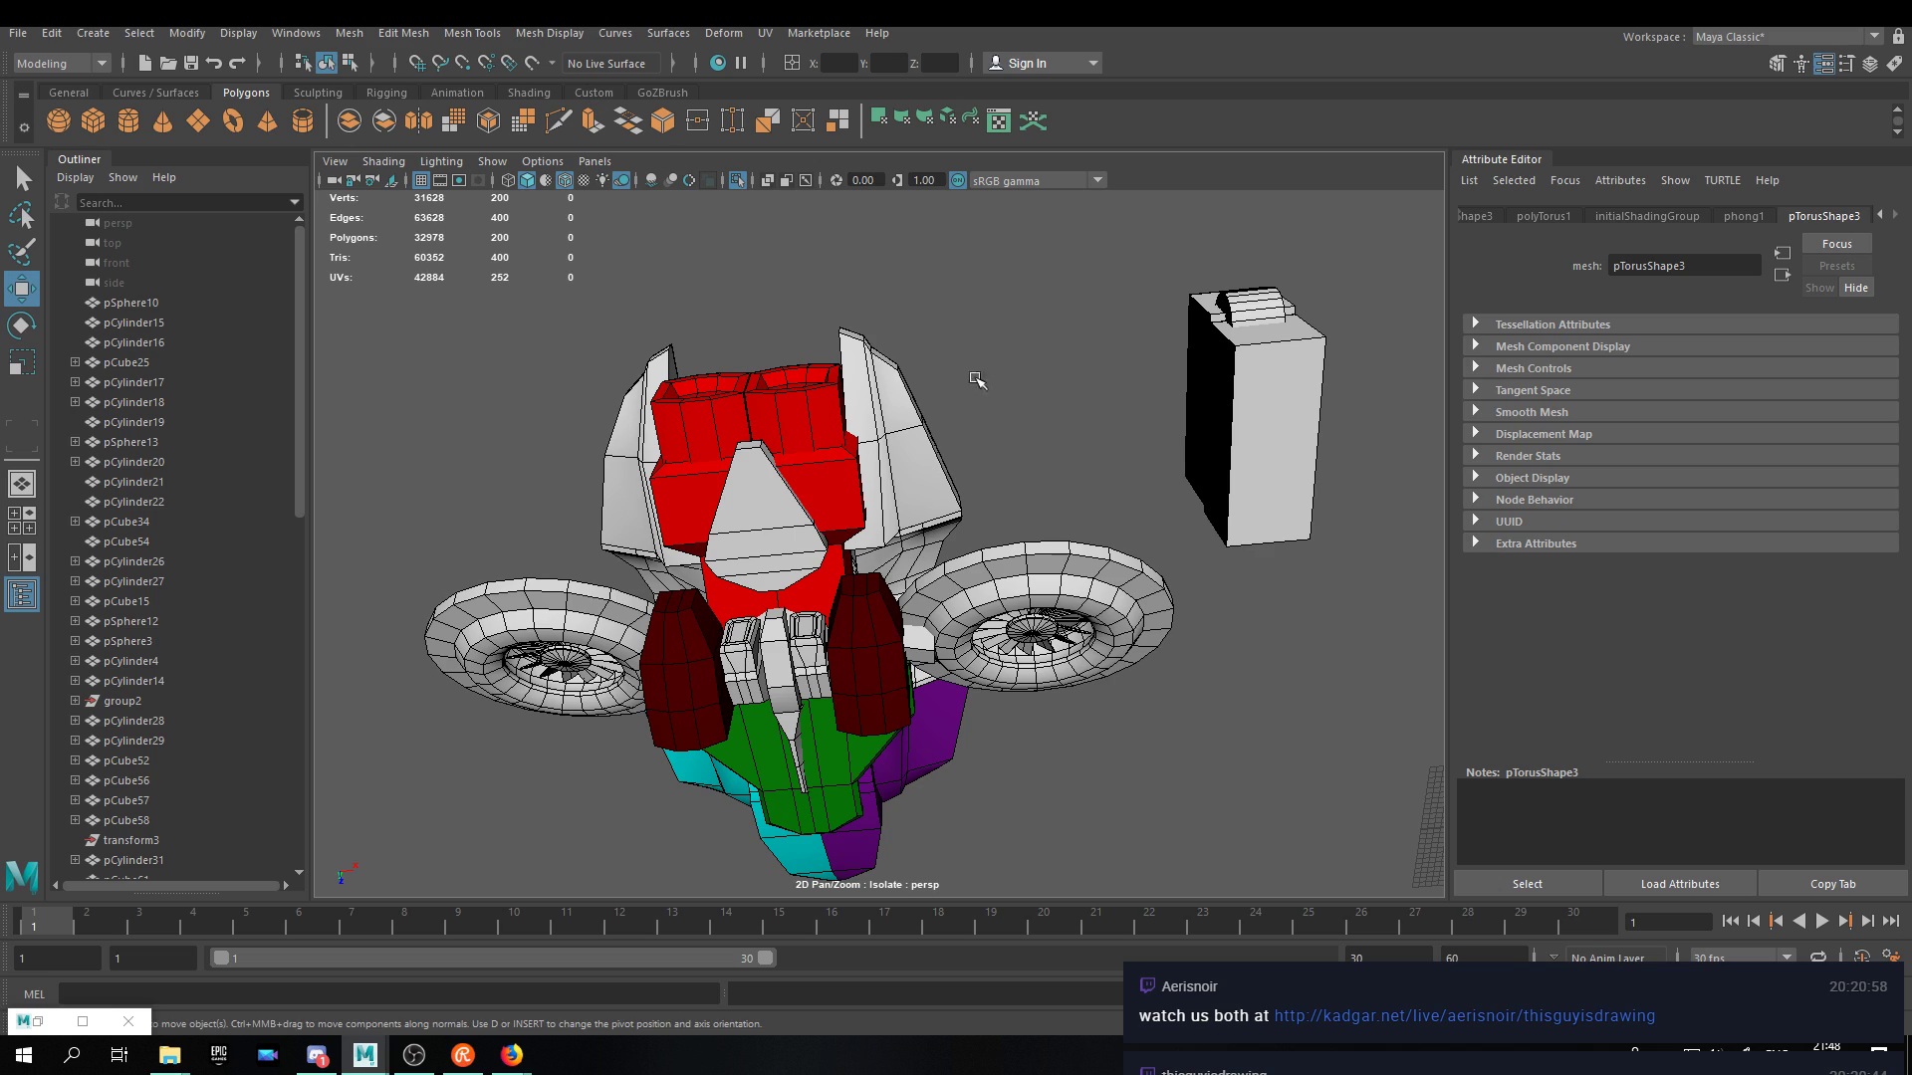
left_click_drag(1063, 471, 839, 567, "alt")
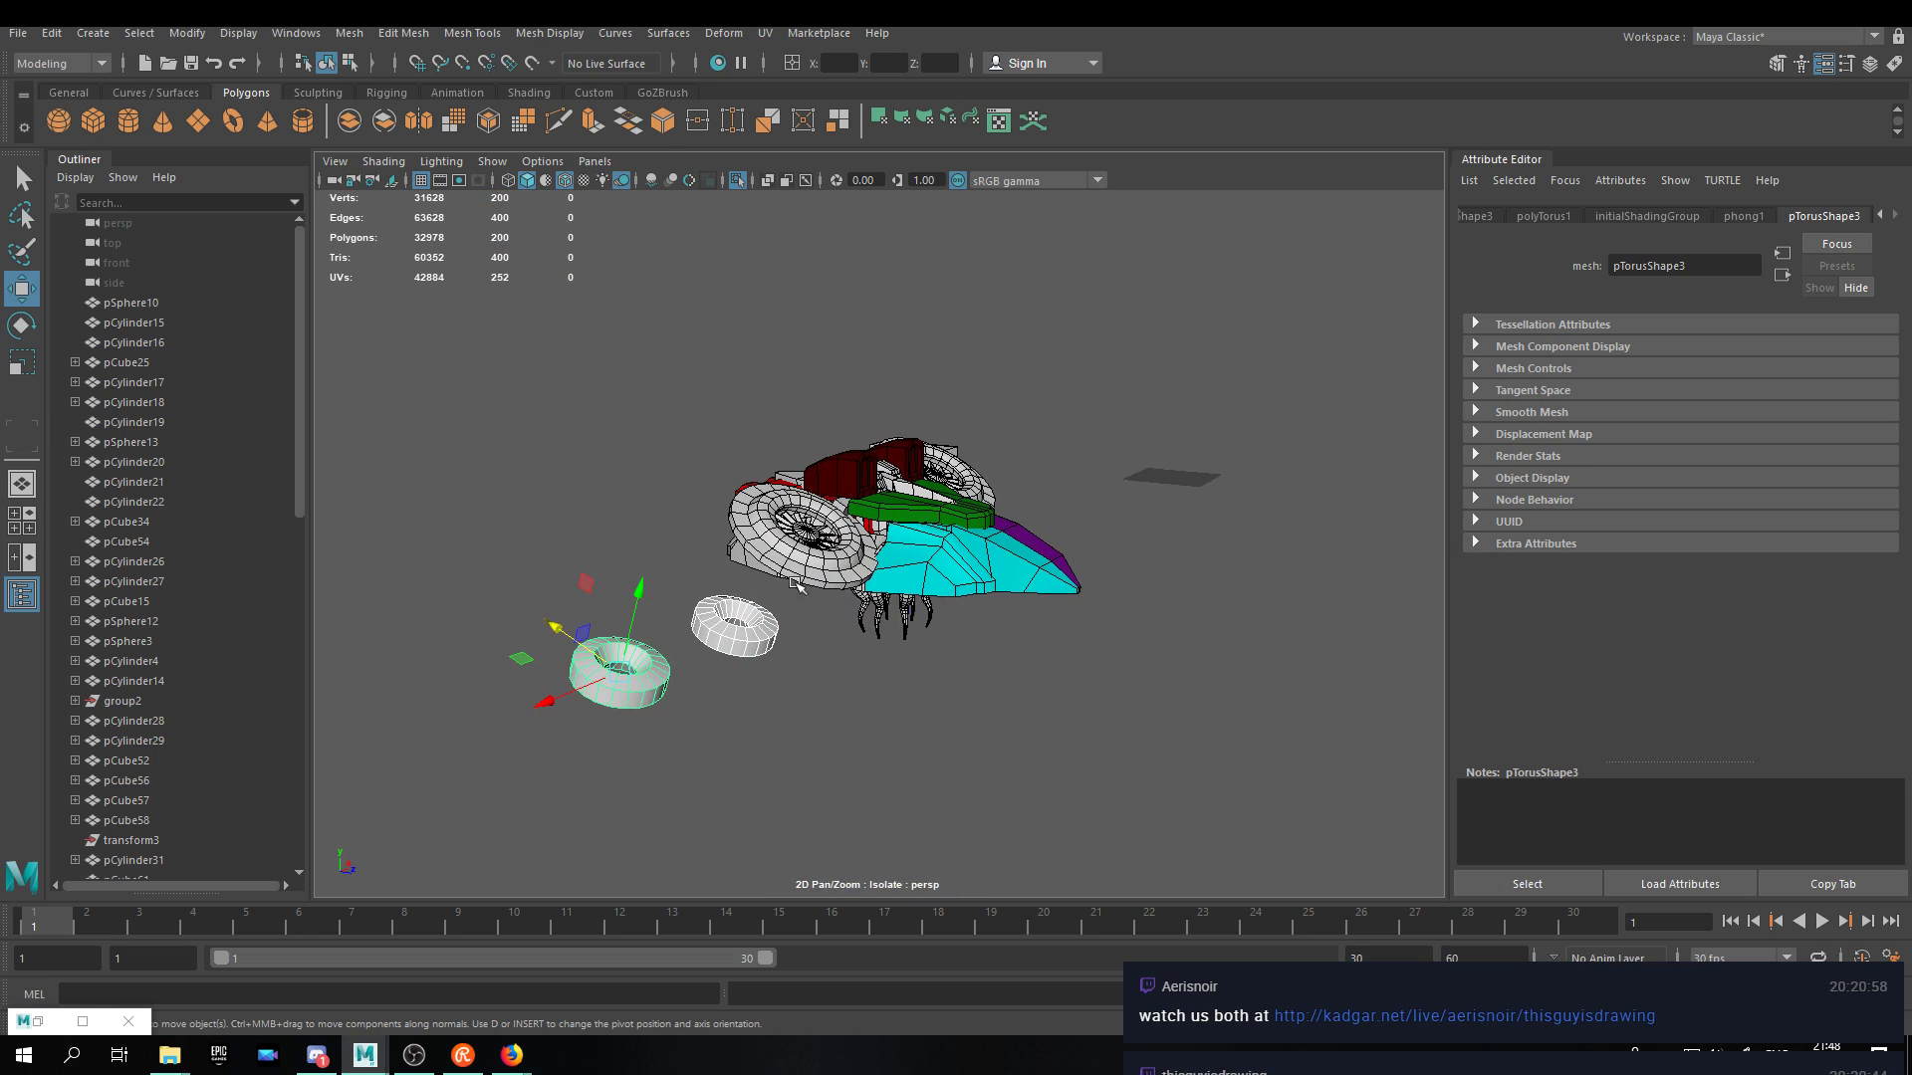
key("ctrl+h")
left_click(684, 478)
left_click_drag(683, 478, 1055, 642, "alt")
left_click_drag(790, 669, 701, 560, "alt")
left_click_drag(710, 457, 619, 589)
left_click_drag(610, 519, 466, 516)
left_click(791, 649)
Select the long tapered fin on the green hull plate, turn on X-ray display and switch to vertex editing.
left_click_drag(791, 650, 1145, 602, "alt")
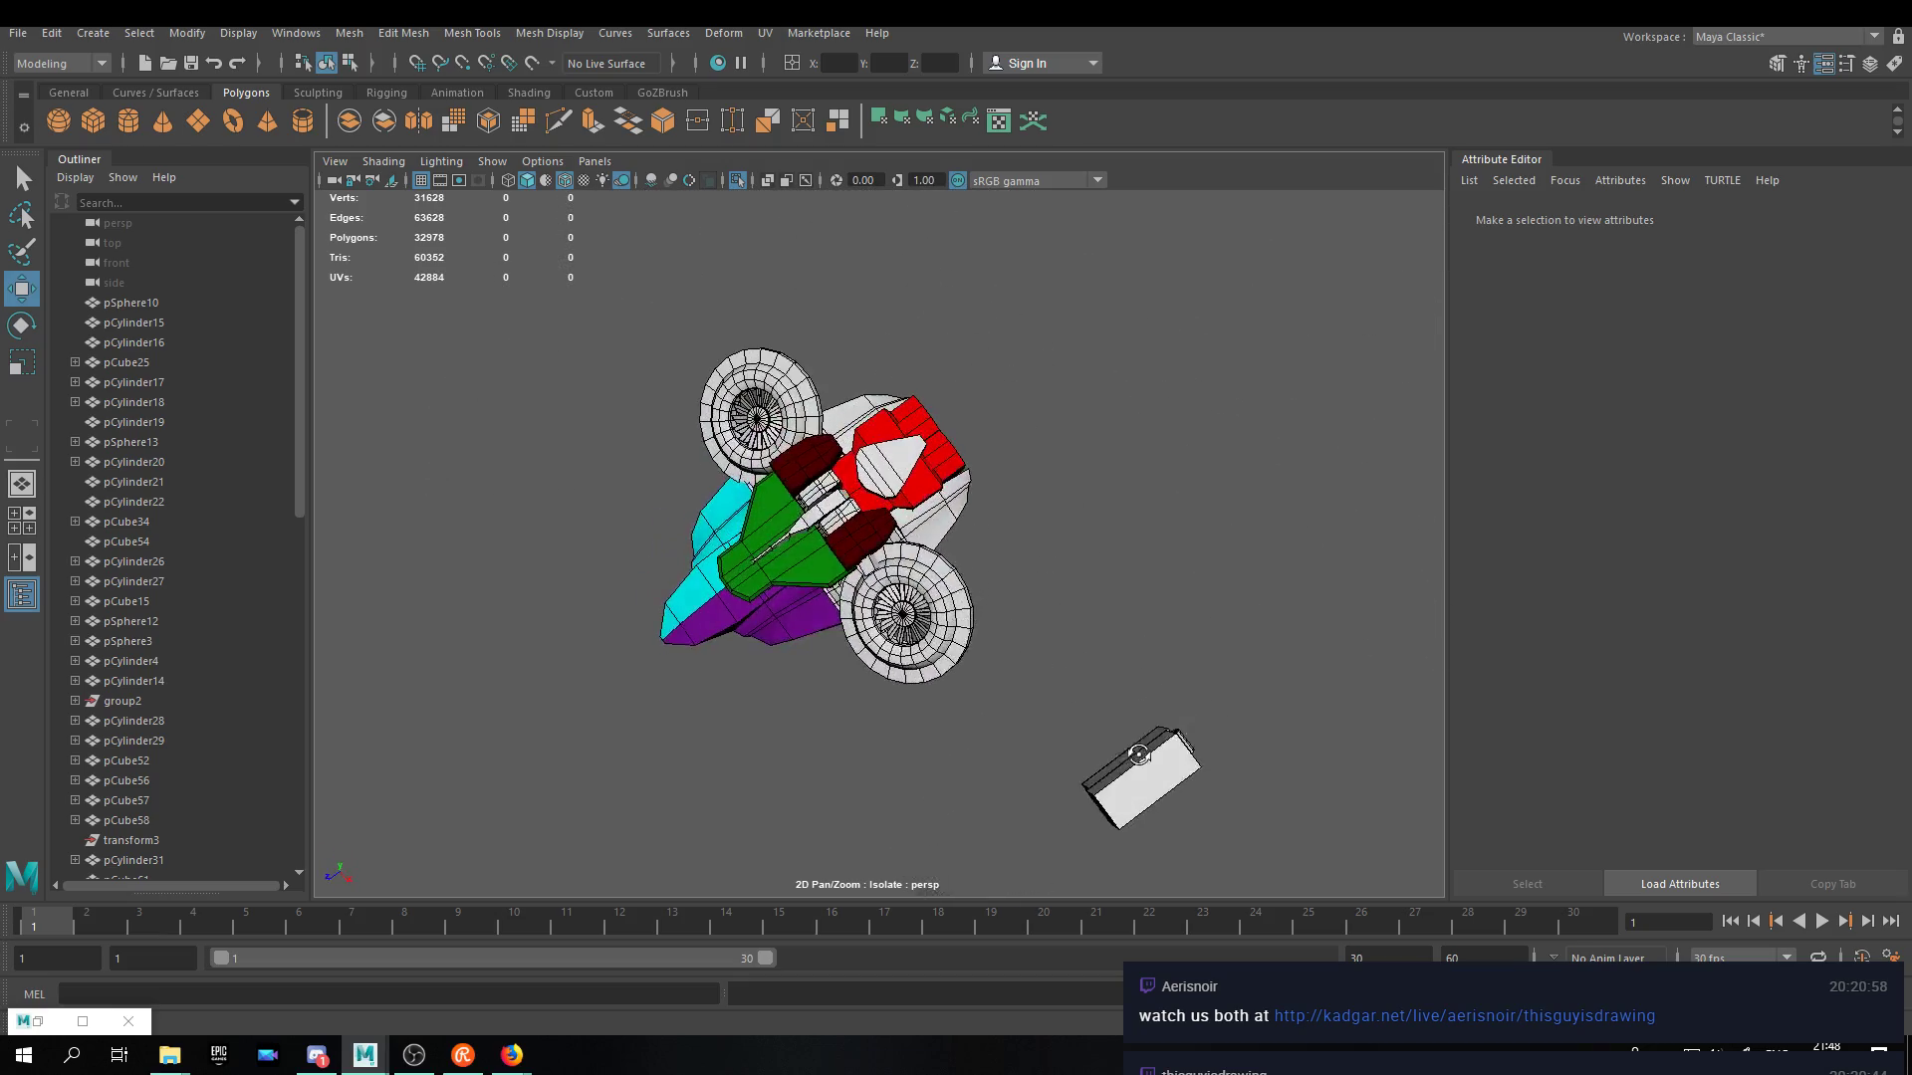
scroll(928, 583, "up", 5)
left_click_drag(928, 582, 1374, 593, "alt")
scroll(986, 465, "up", 5)
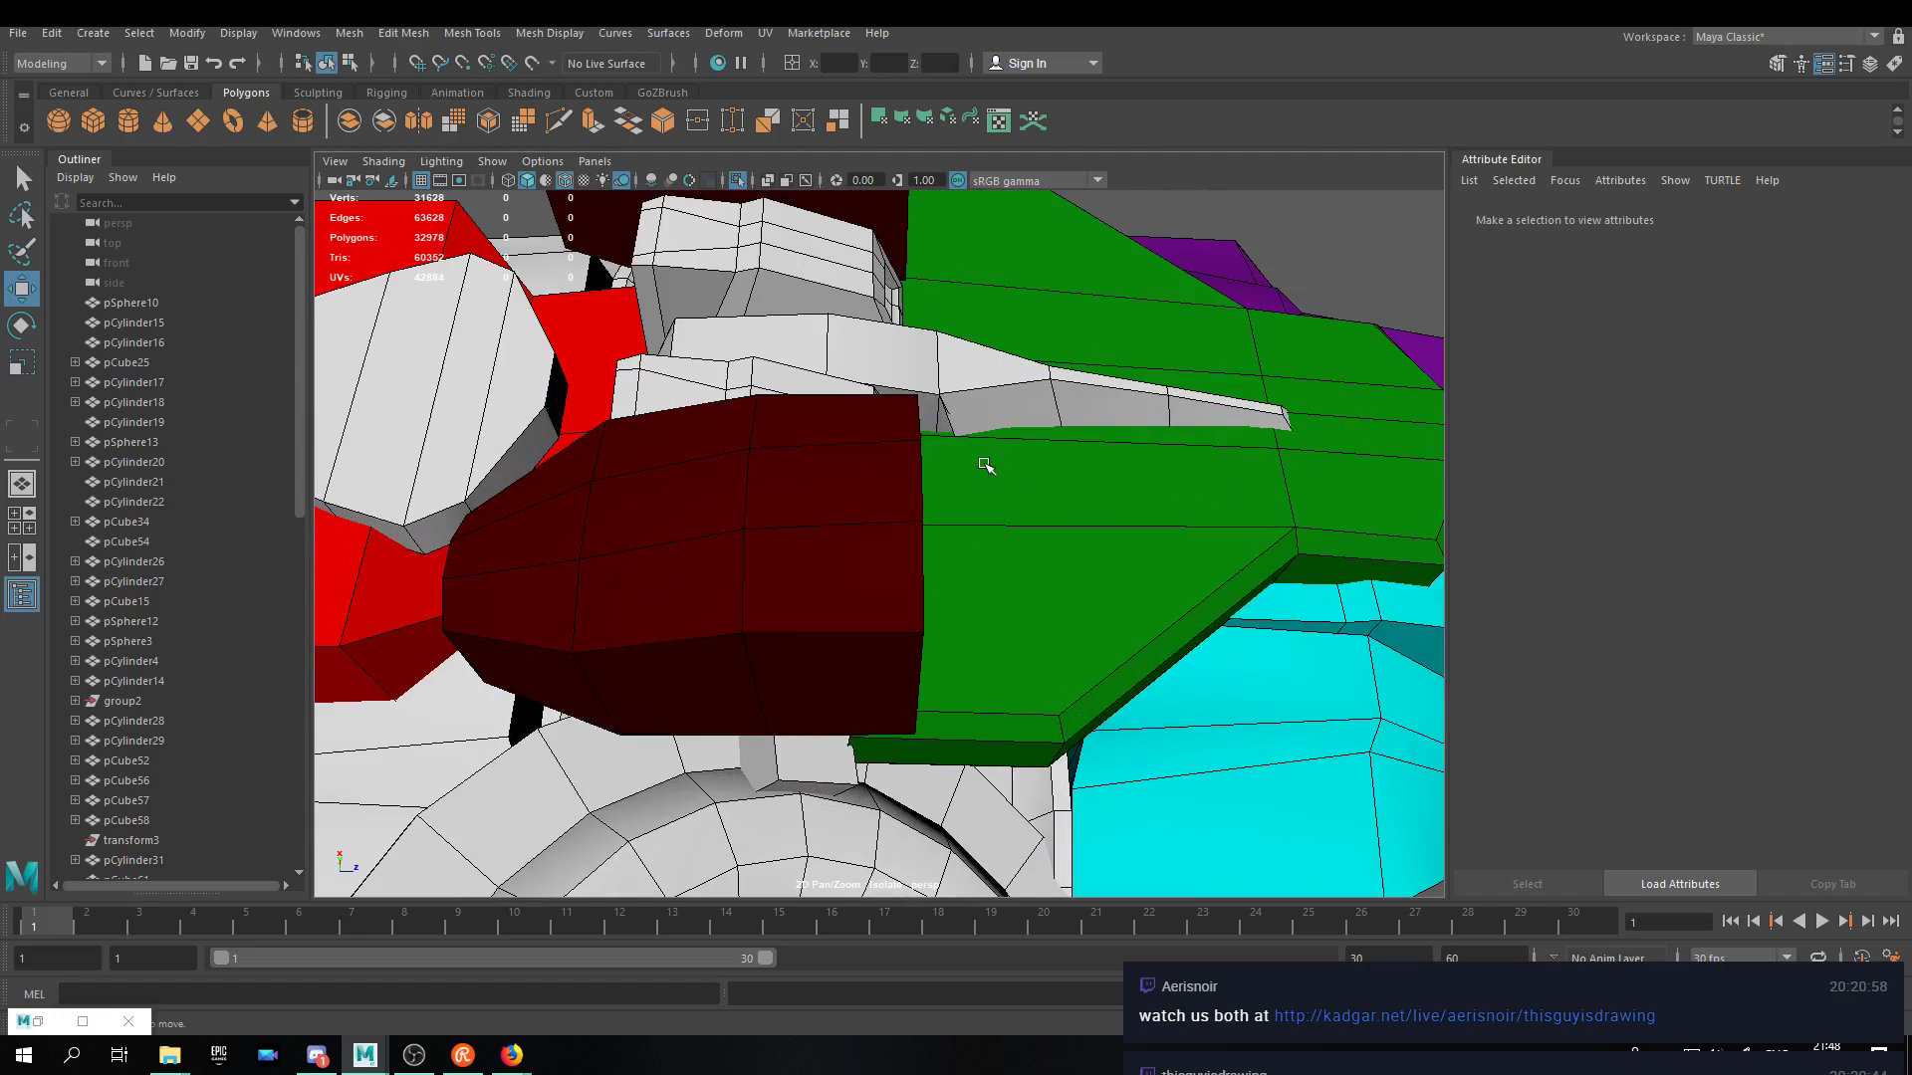
left_click(954, 398)
left_click_drag(956, 399, 973, 534, "alt")
scroll(973, 533, "up", 4)
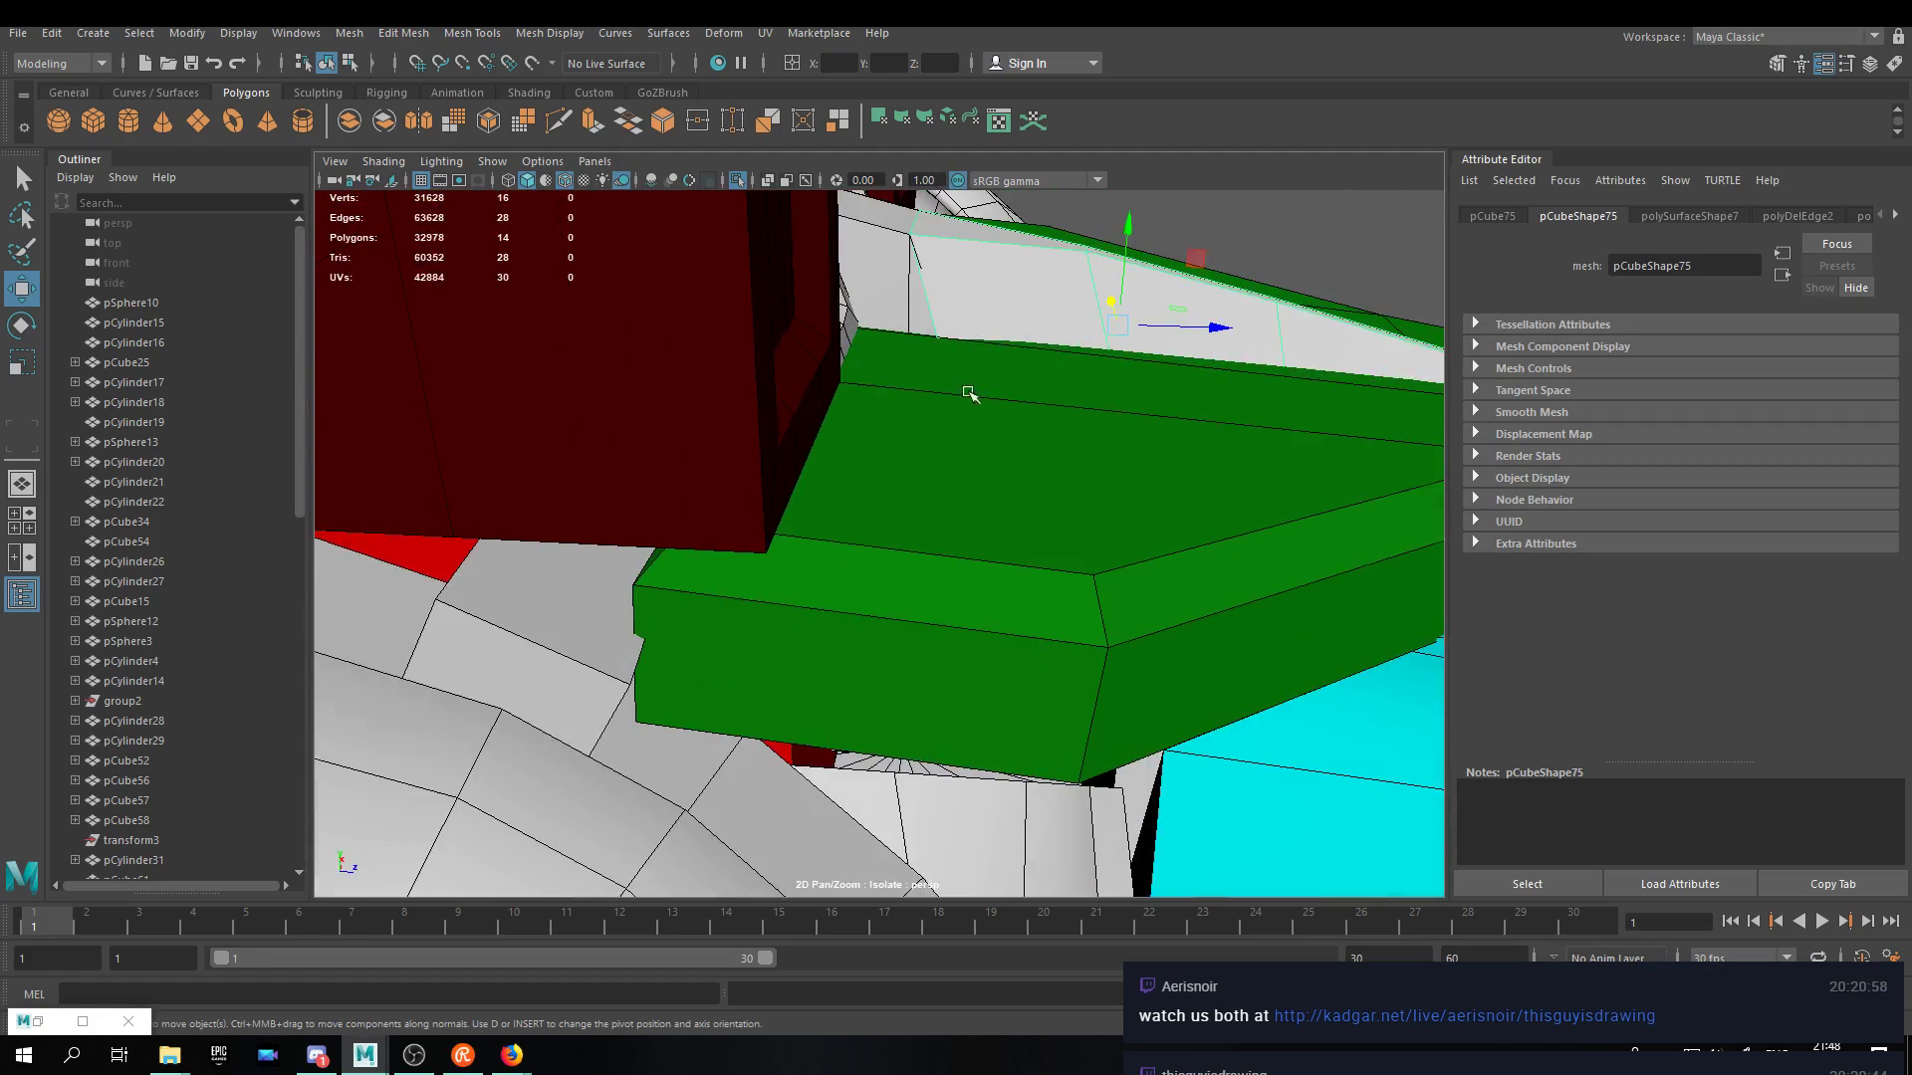
left_click_drag(969, 379, 921, 542, "alt")
left_click(567, 185)
left_click(569, 185)
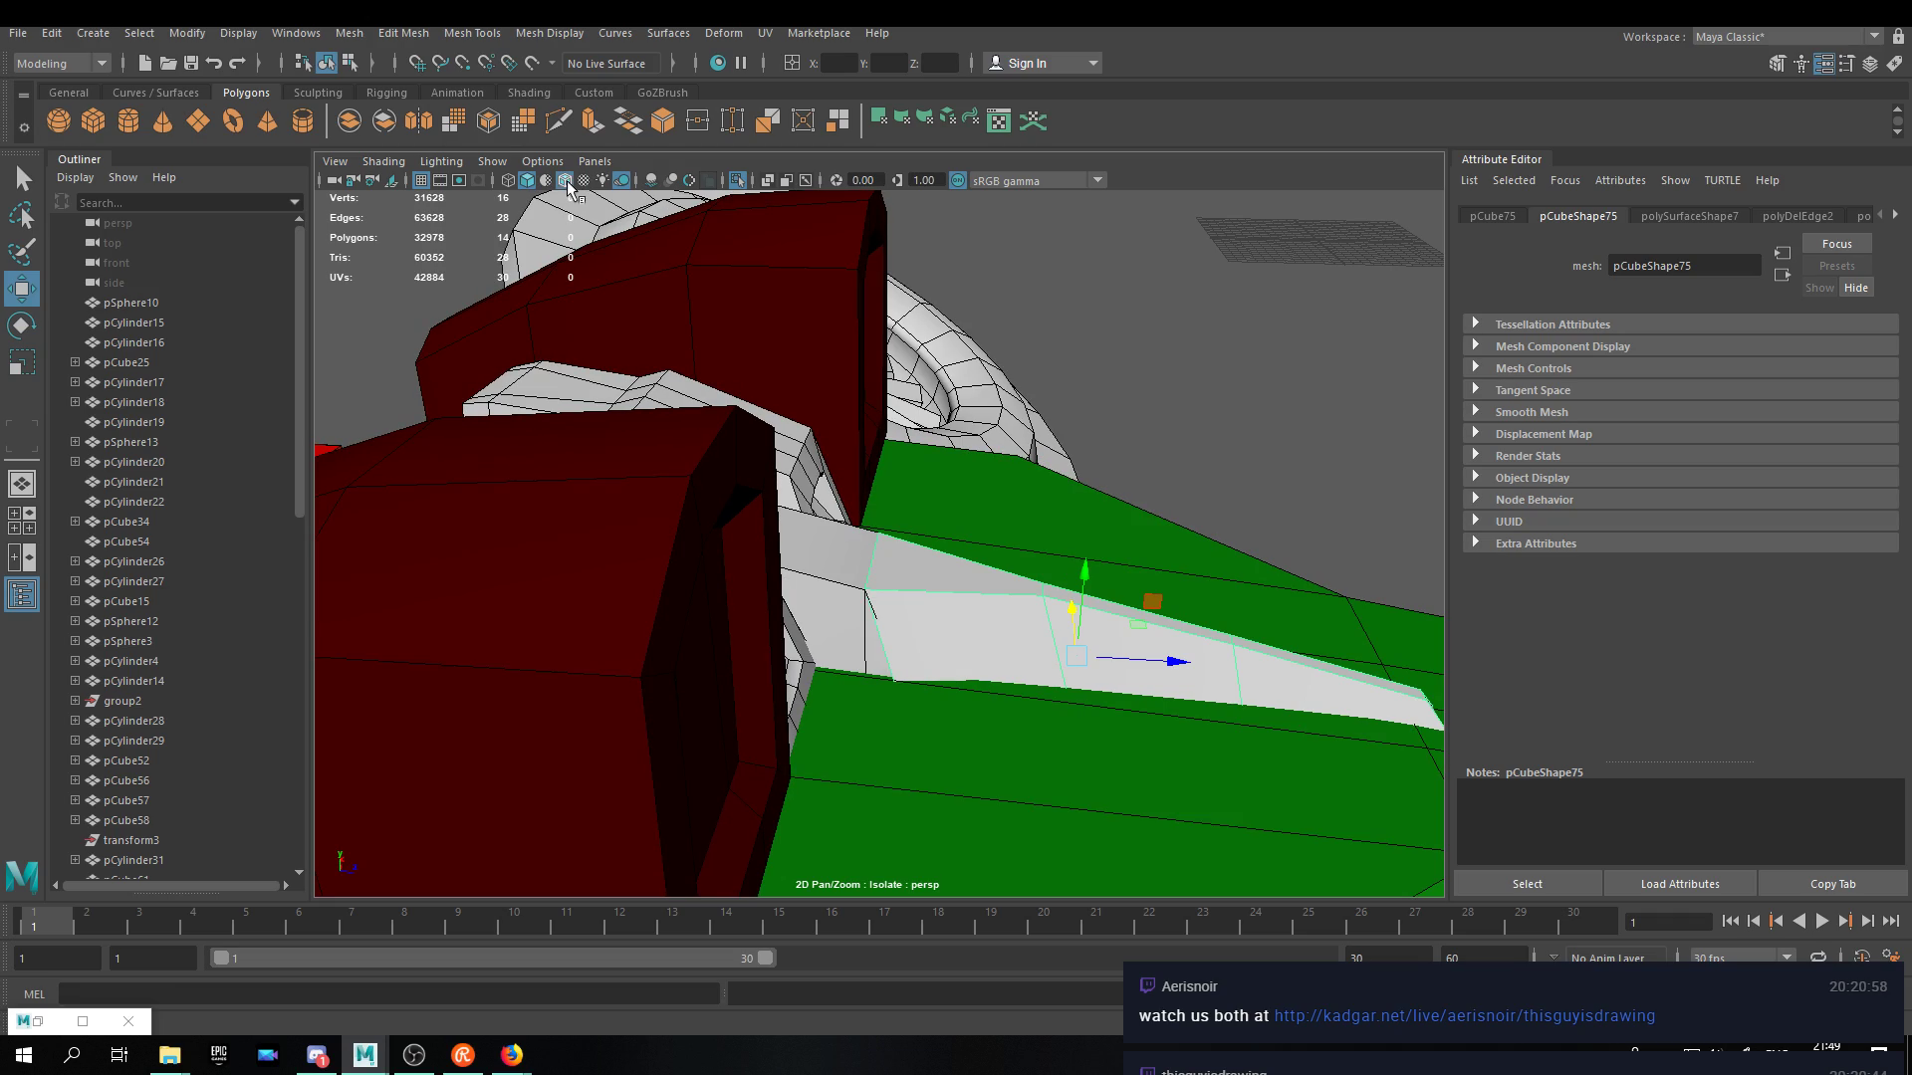
left_click(767, 181)
left_click_drag(874, 468, 992, 628, "alt")
key("F9")
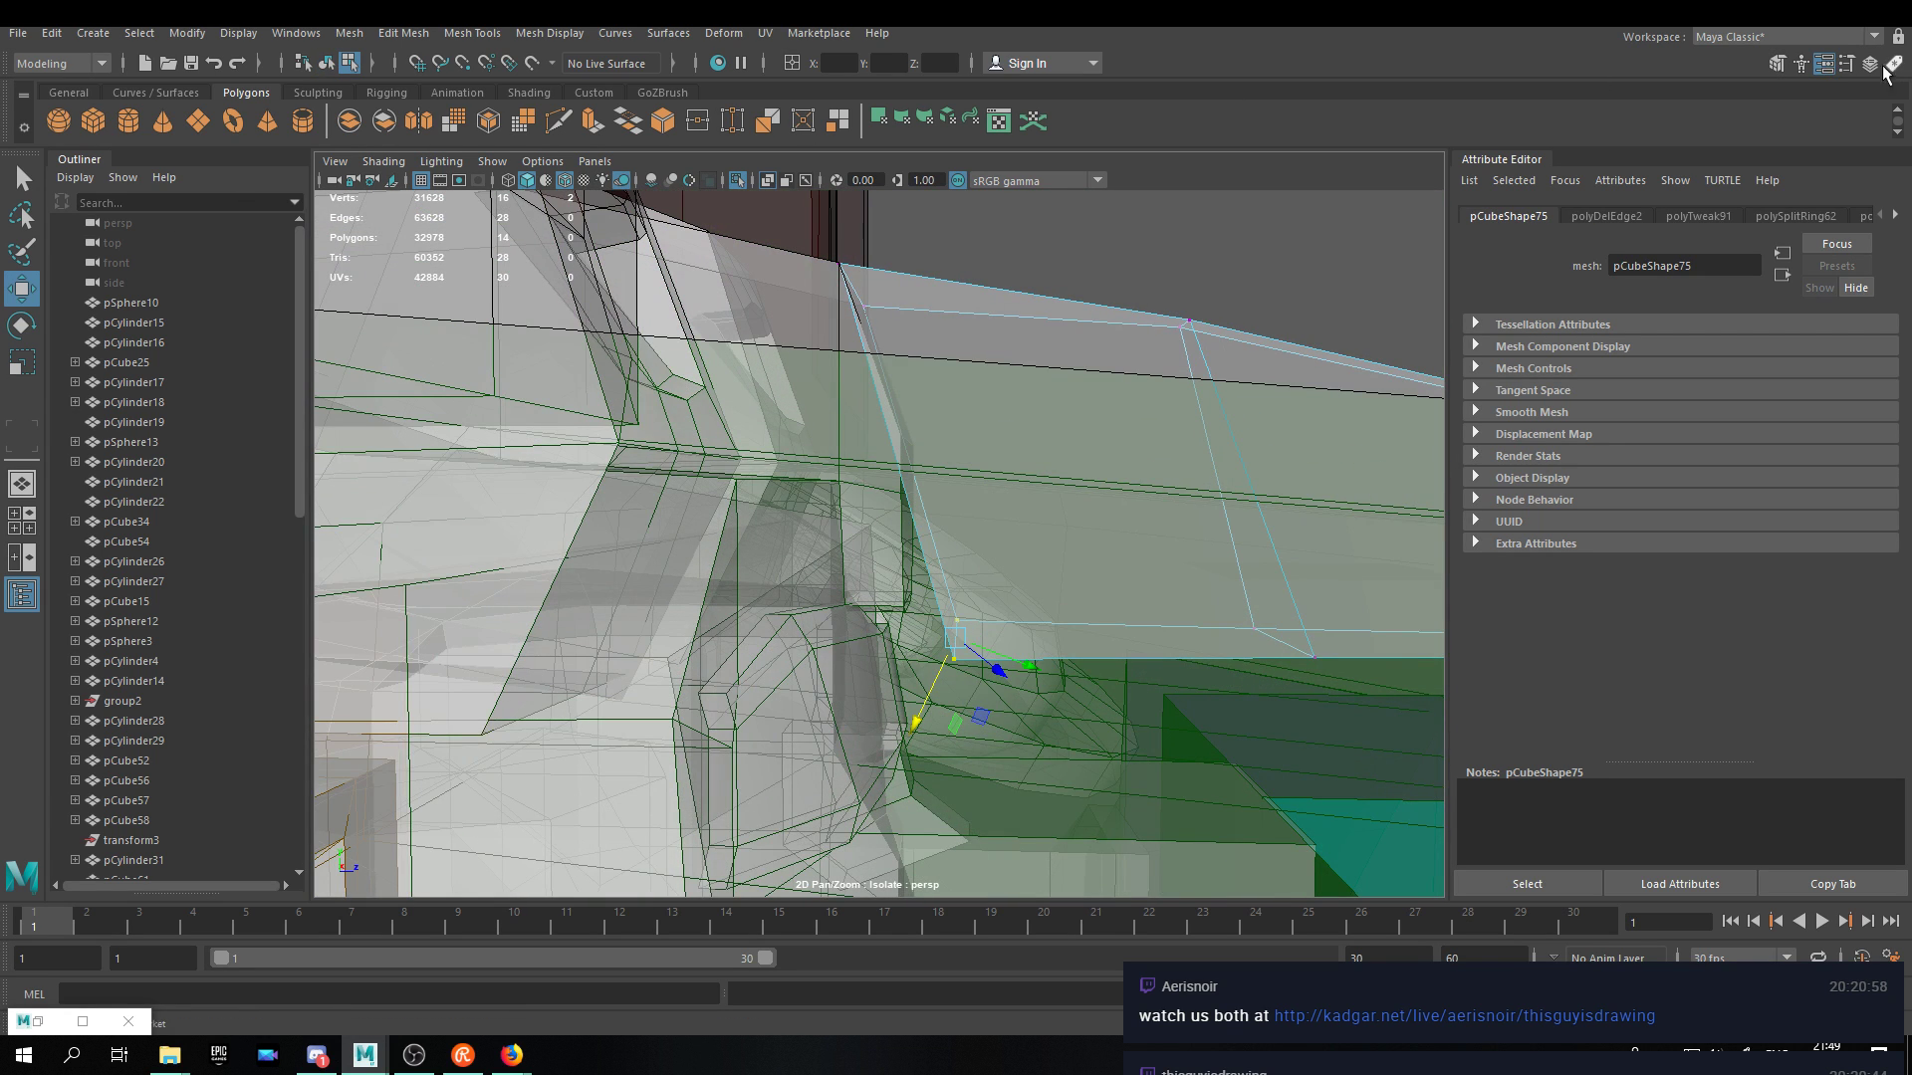
Set the Move tool's axis orientation to World and snap the fin's lower rear vertices back toward the adjoining block.
left_click(1845, 63)
key("w")
left_click(200, 236)
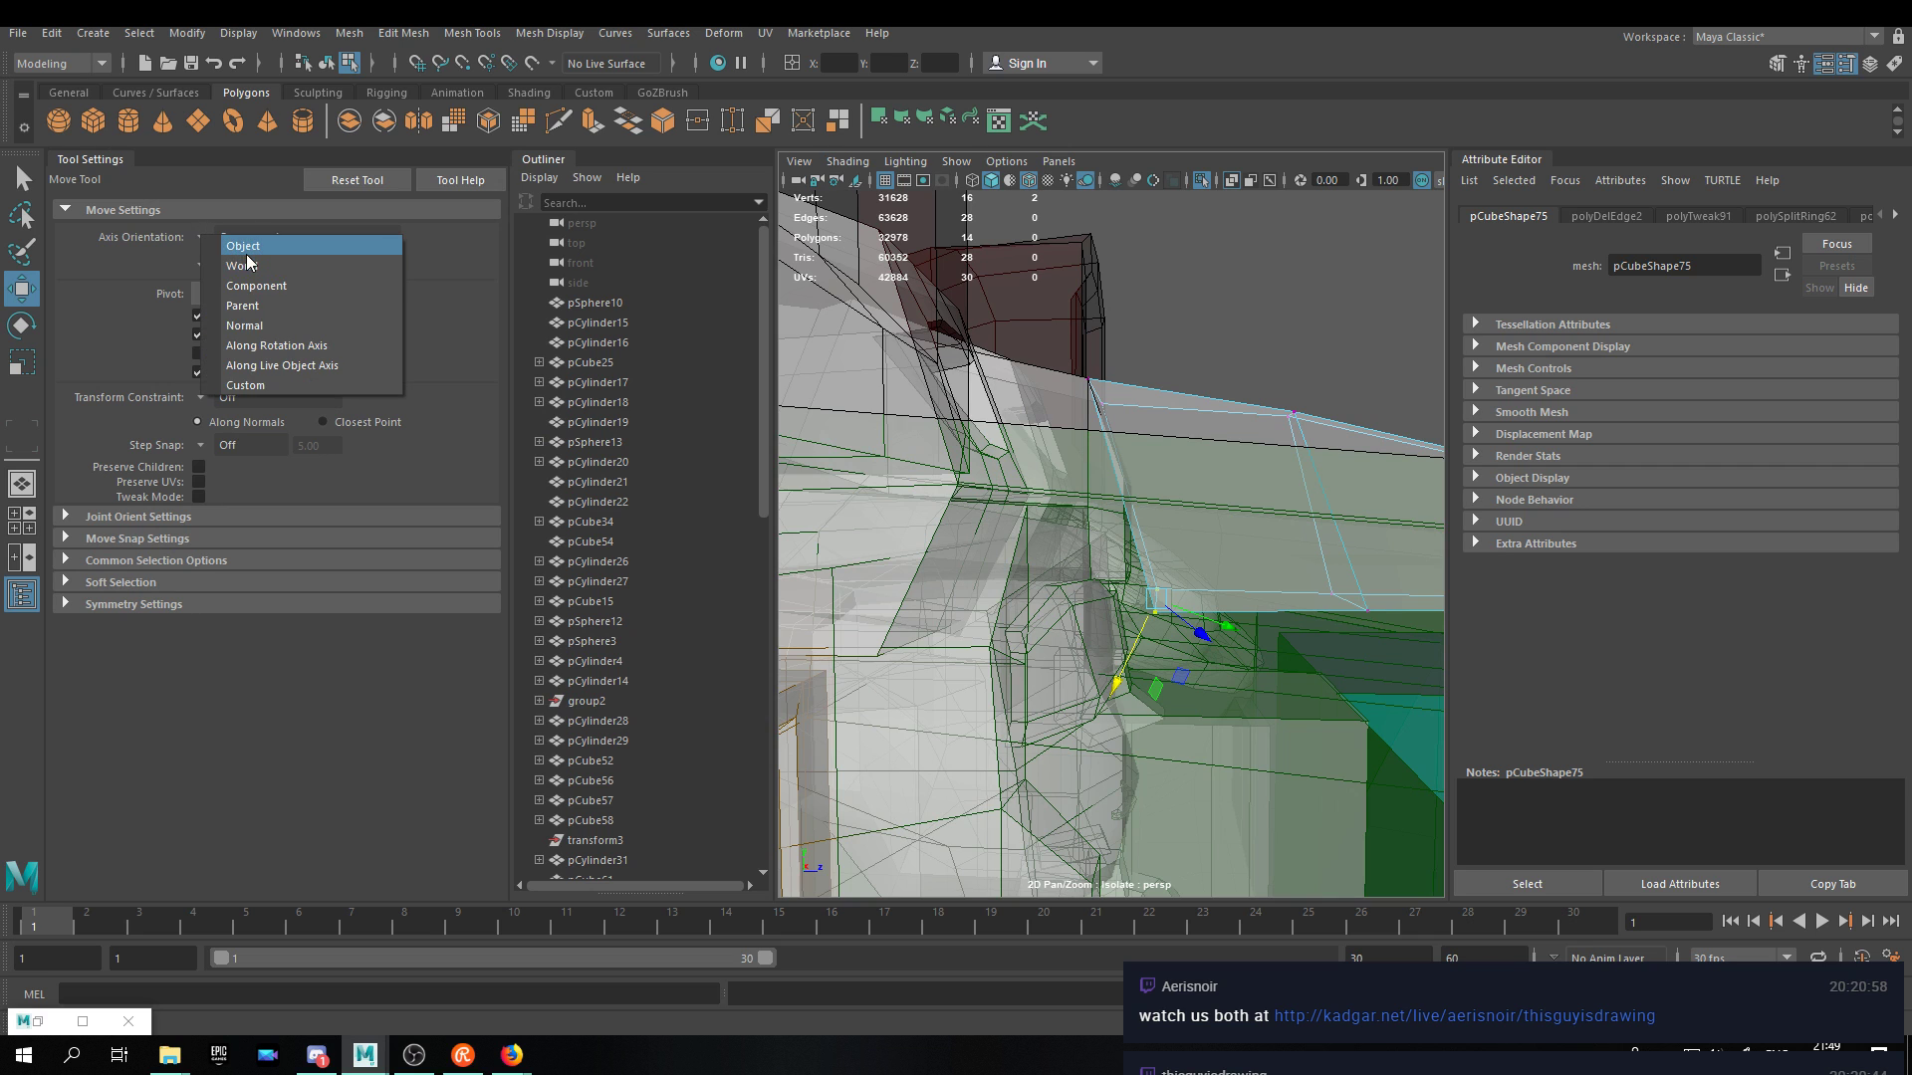
left_click(248, 265)
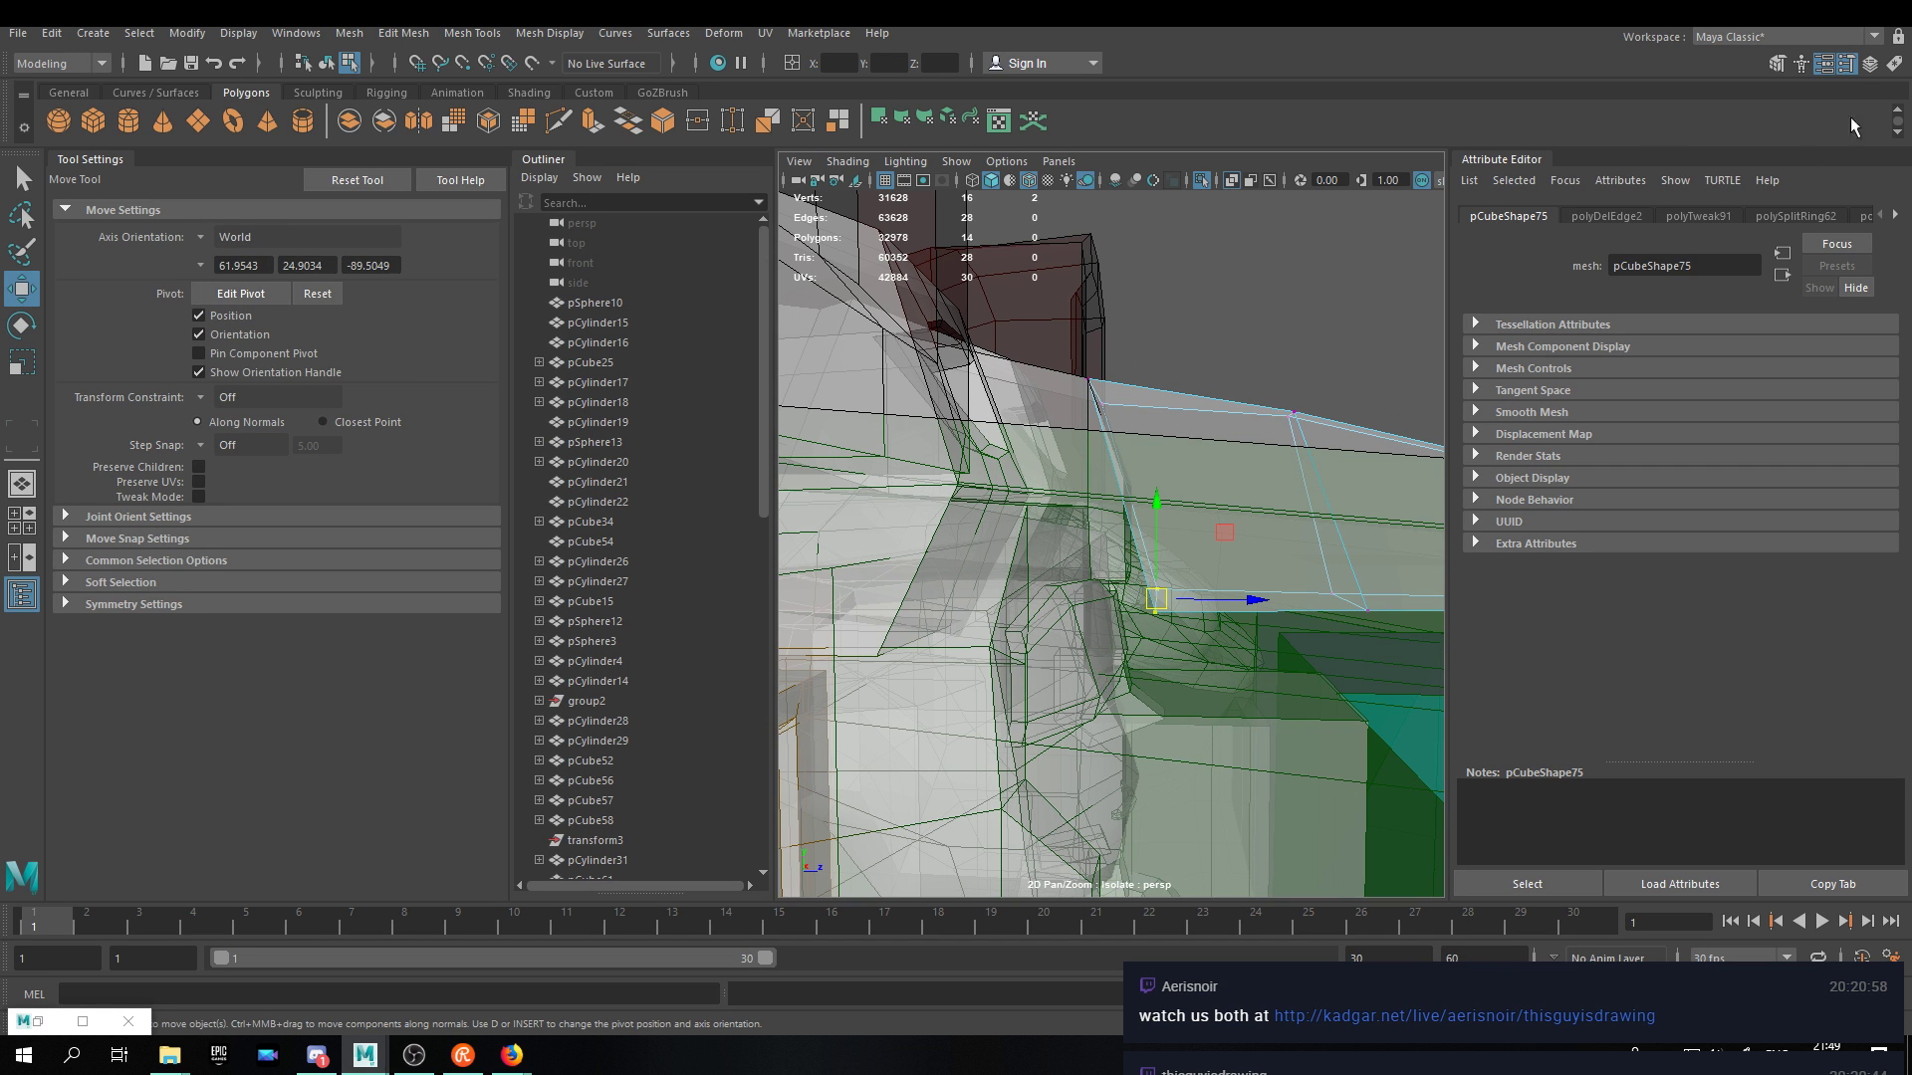
left_click(1845, 62)
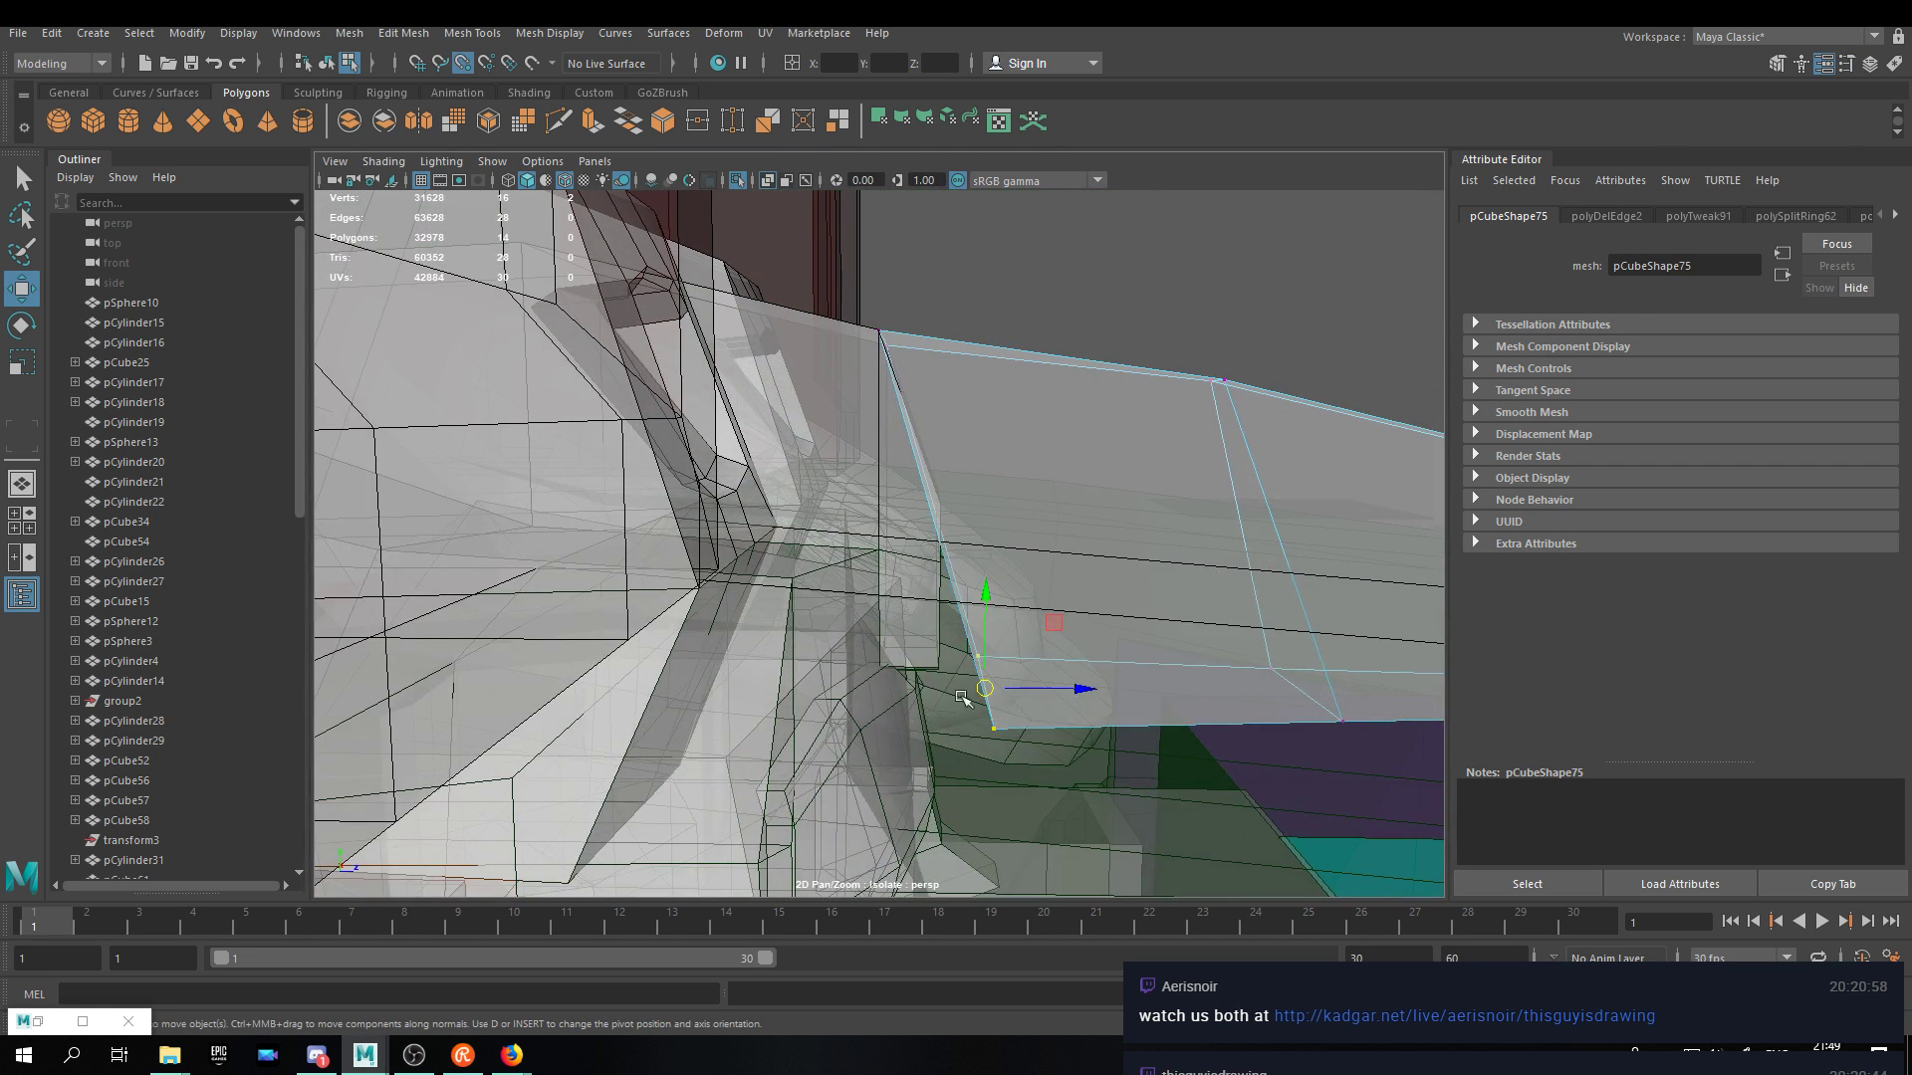
left_click_drag(1074, 687, 989, 596)
Insert a lengthwise edge loop along the side of the tapered fin.
left_click(594, 91)
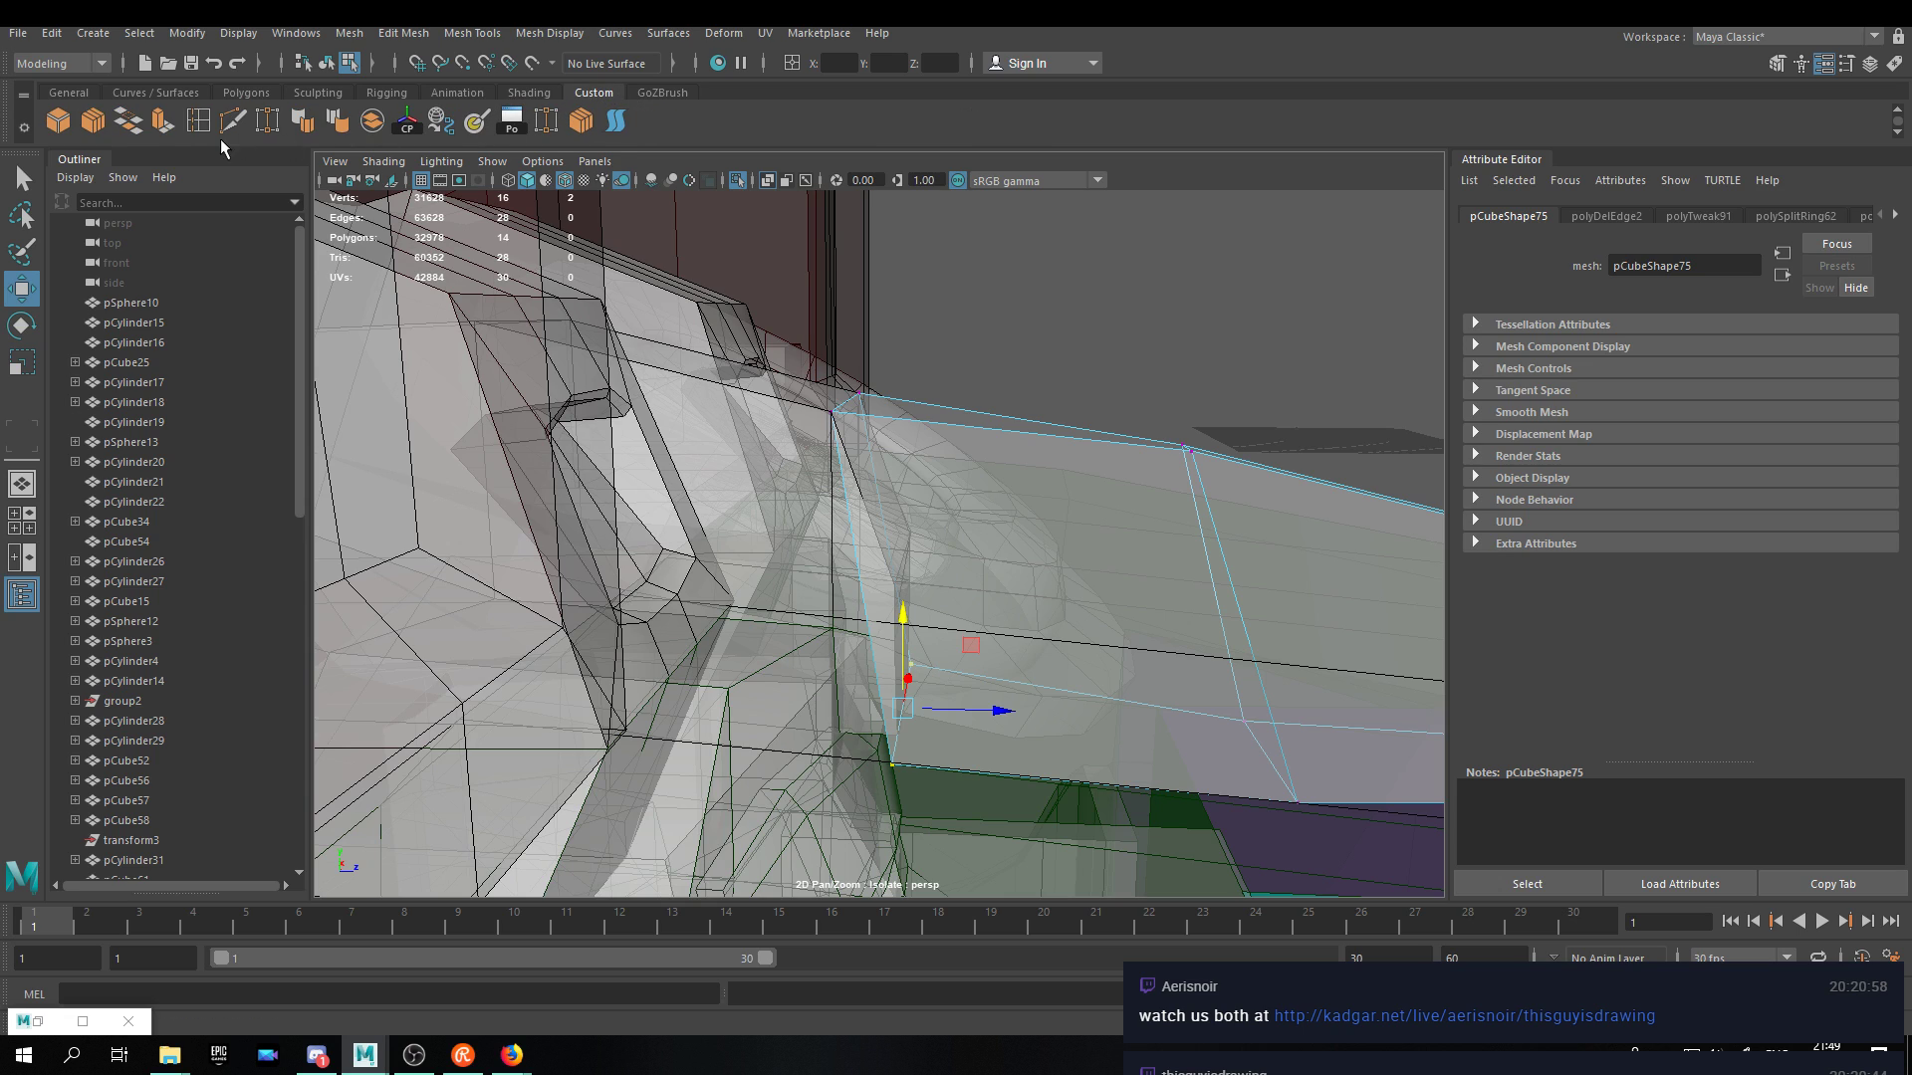
left_click(964, 605)
key("g")
left_click(1245, 615)
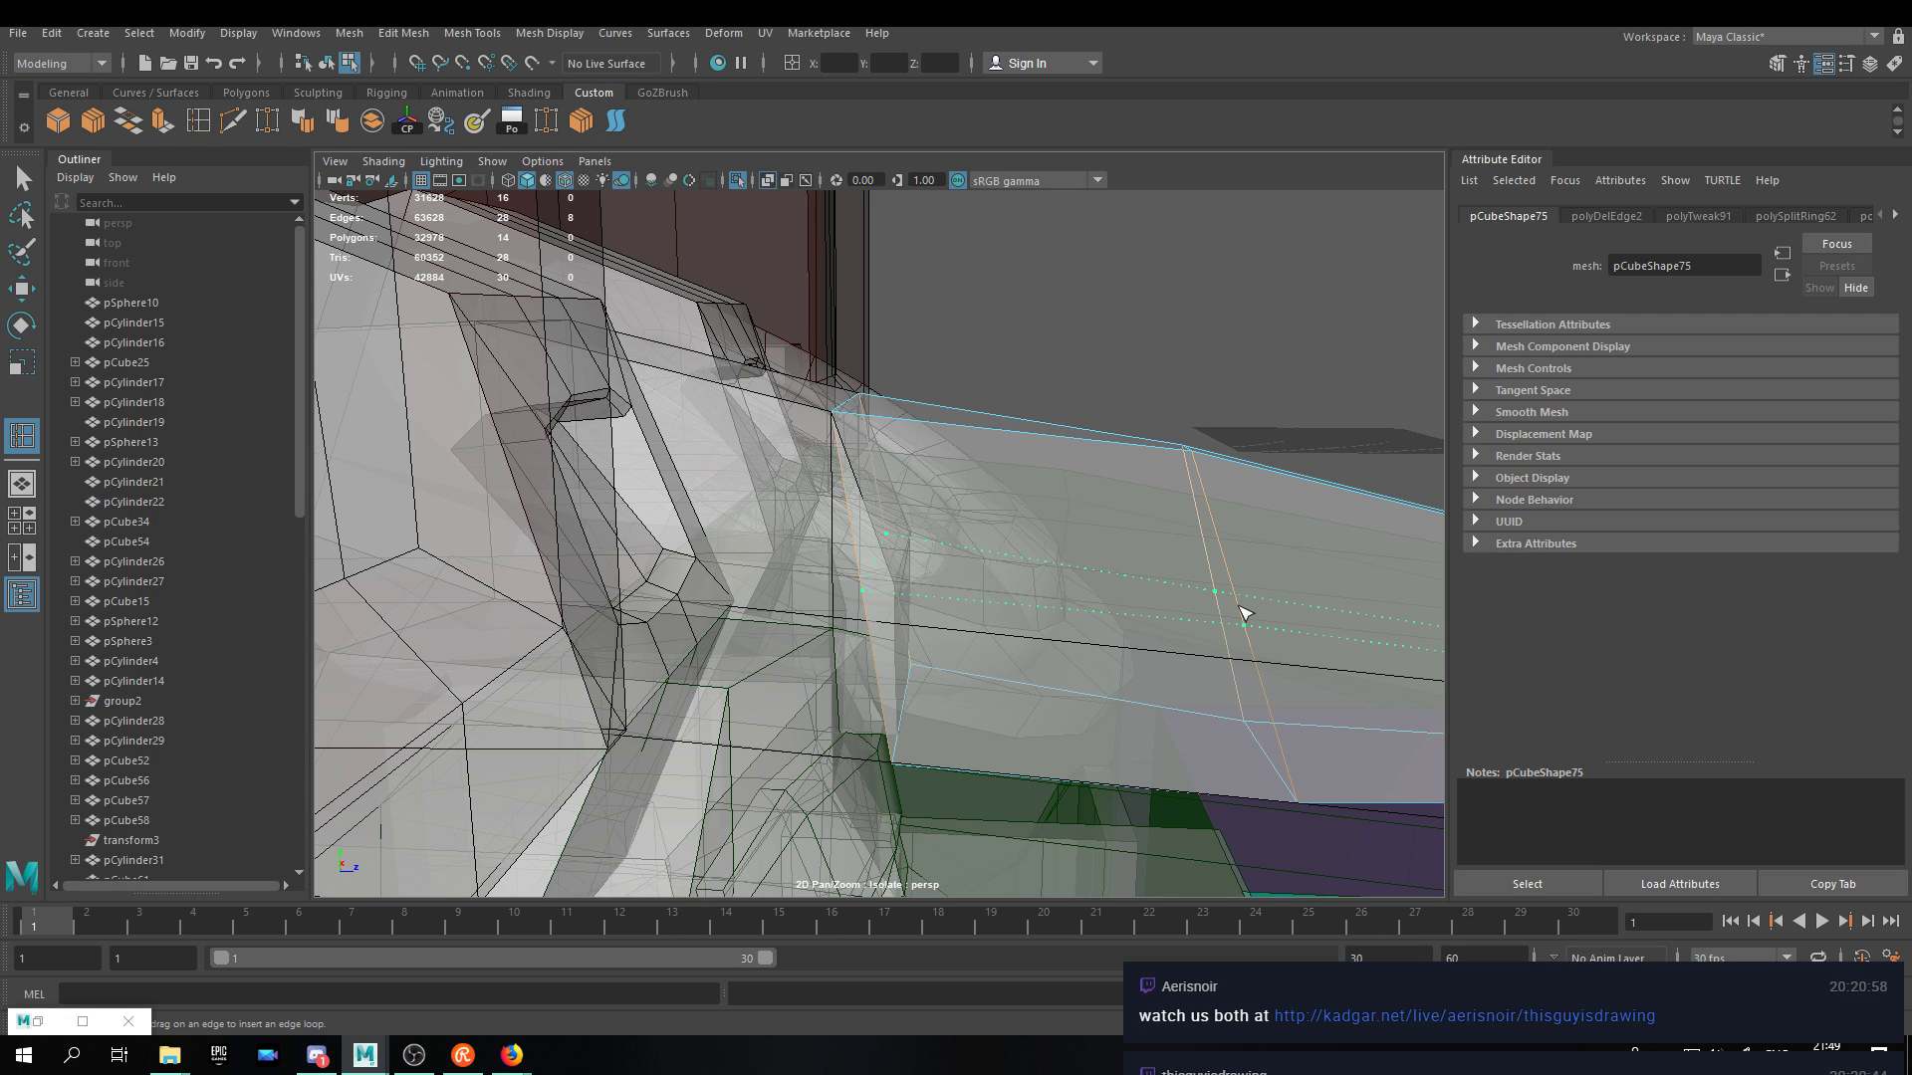
key("w")
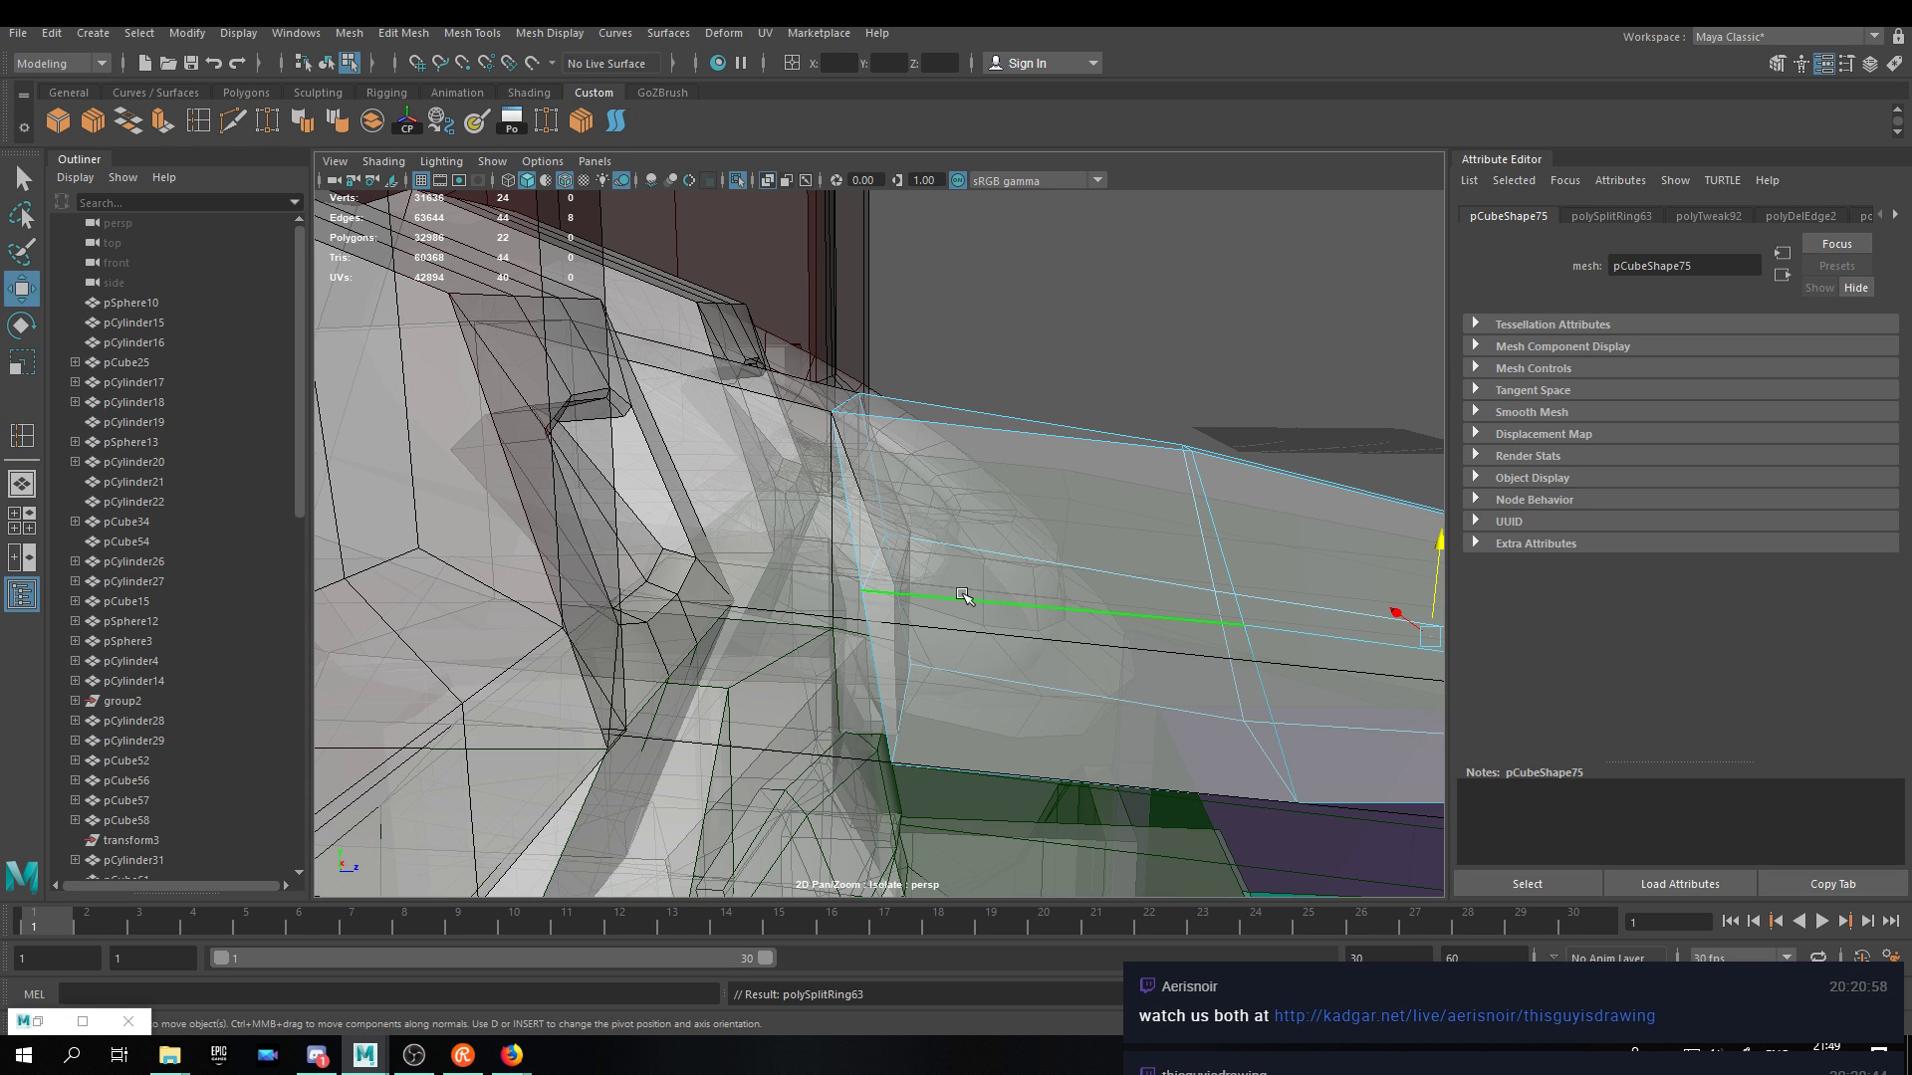
Snap the new loop's rear vertices into line with the fin's end, then return to object mode with X-ray off.
left_click(931, 622)
left_click_drag(894, 545, 955, 455, "alt")
key("v")
key("v")
left_click_drag(915, 370, 913, 451)
left_click_drag(948, 582, 905, 642)
key("v")
key("v")
left_click_drag(904, 719, 912, 618)
right_click_drag(1060, 398, 1144, 367)
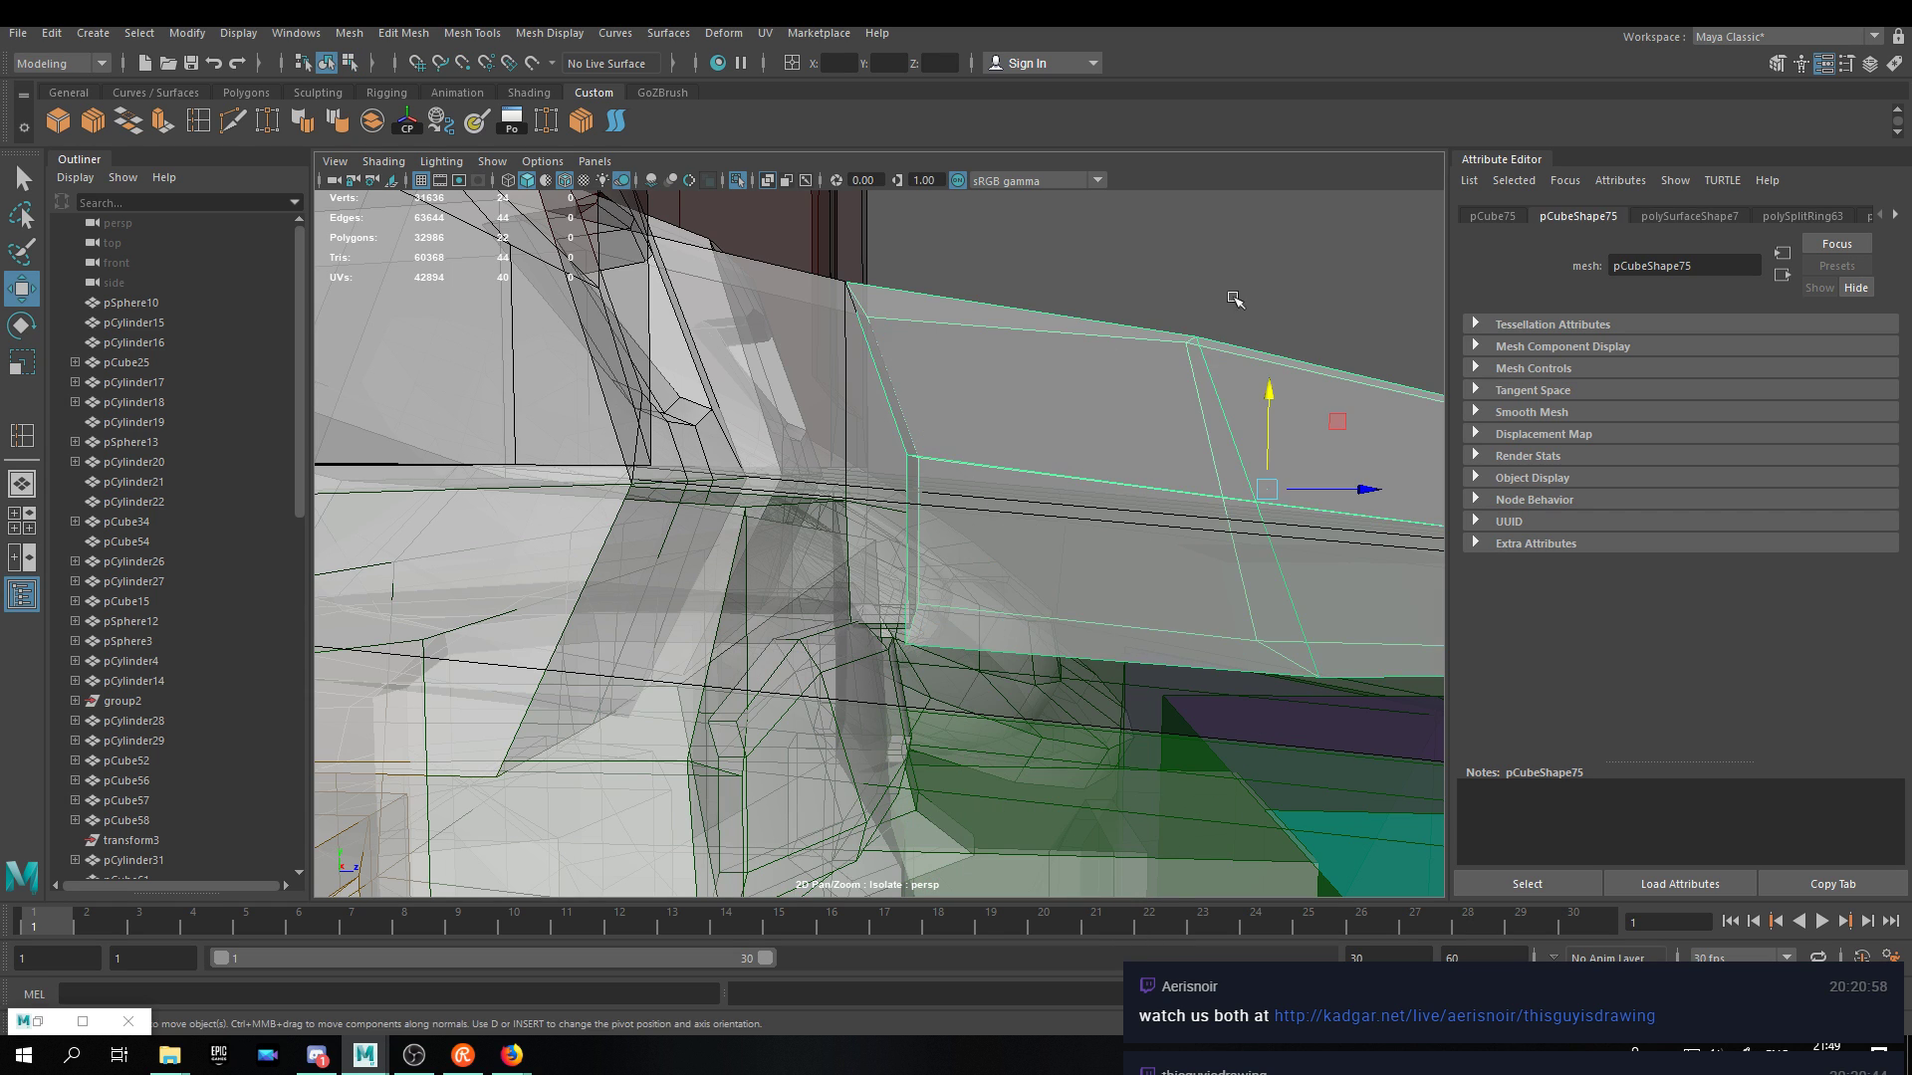
left_click(1229, 307)
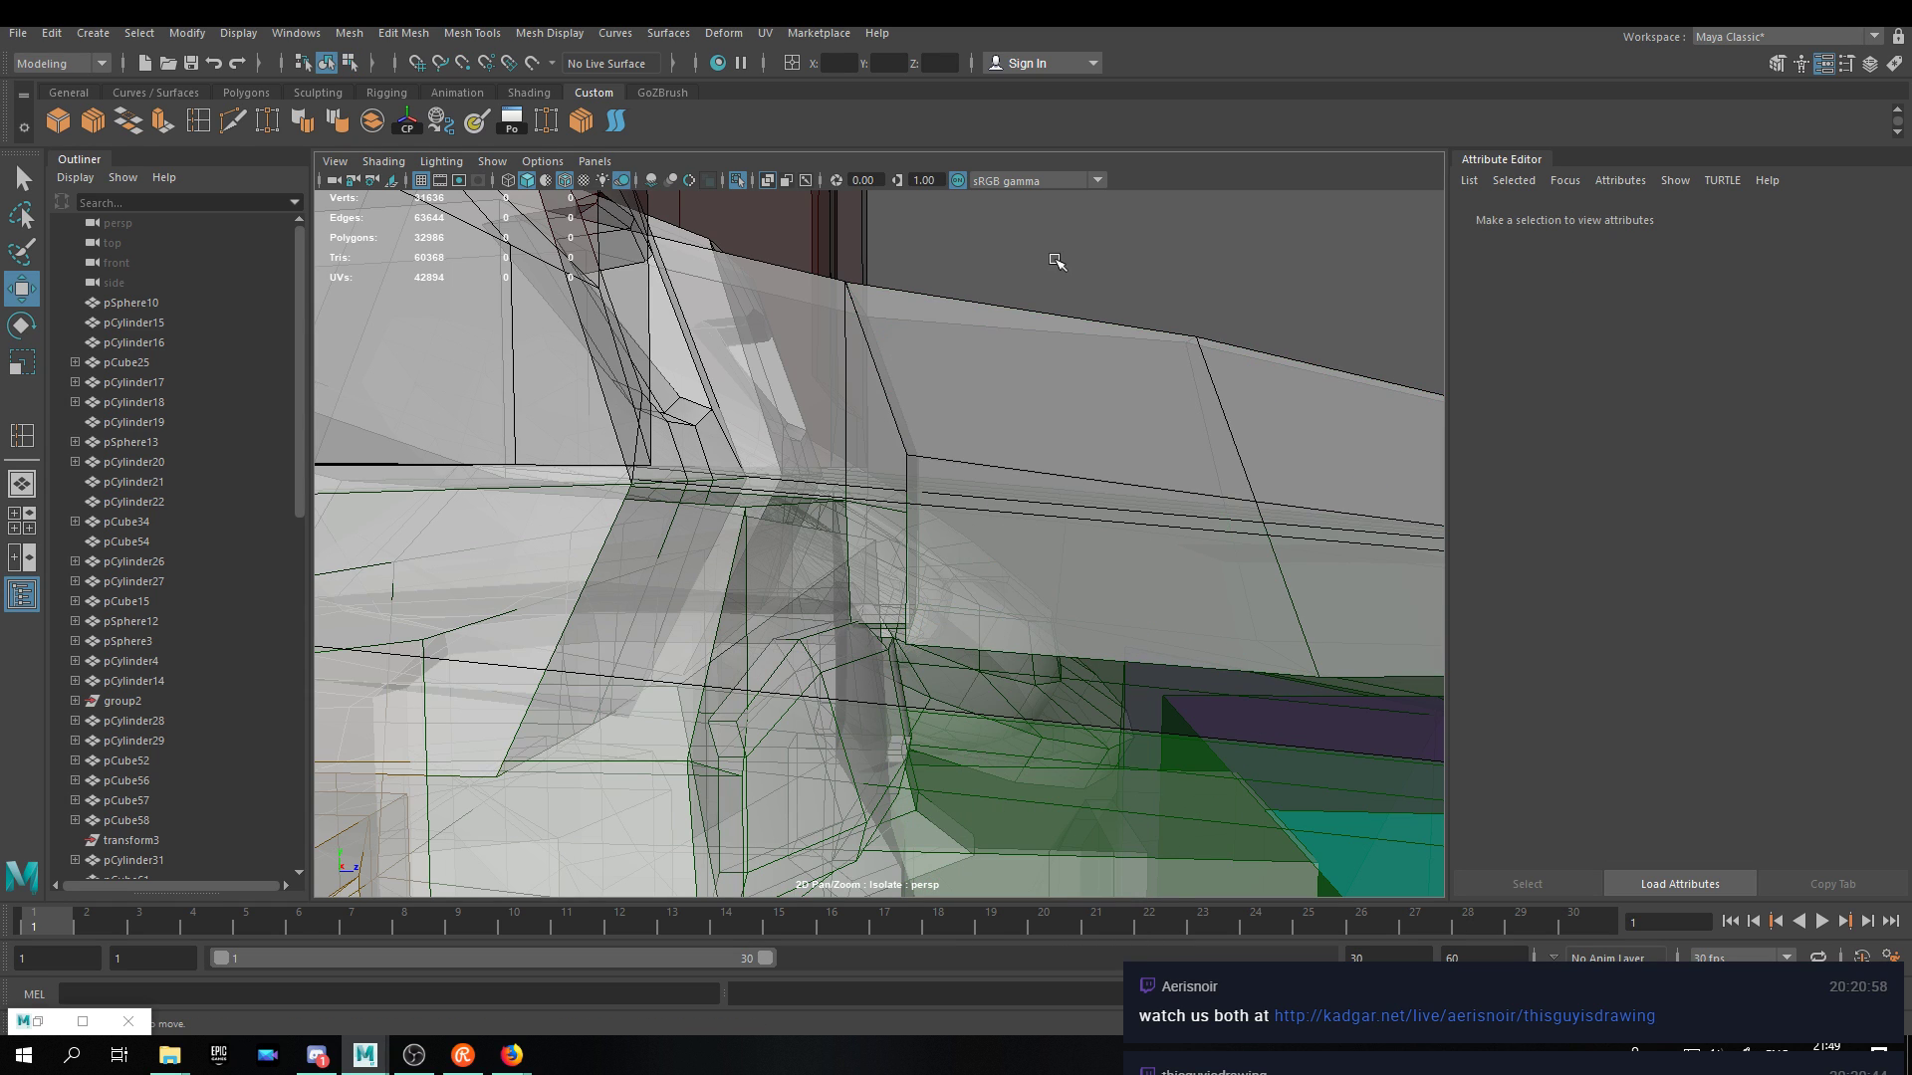
left_click(766, 182)
Scale the first pair of opposite vertices at the fin's rear end sideways to adjust its width.
scroll(790, 328, "down", 5)
right_click_drag(722, 506, 728, 569)
scroll(810, 547, "up", 8)
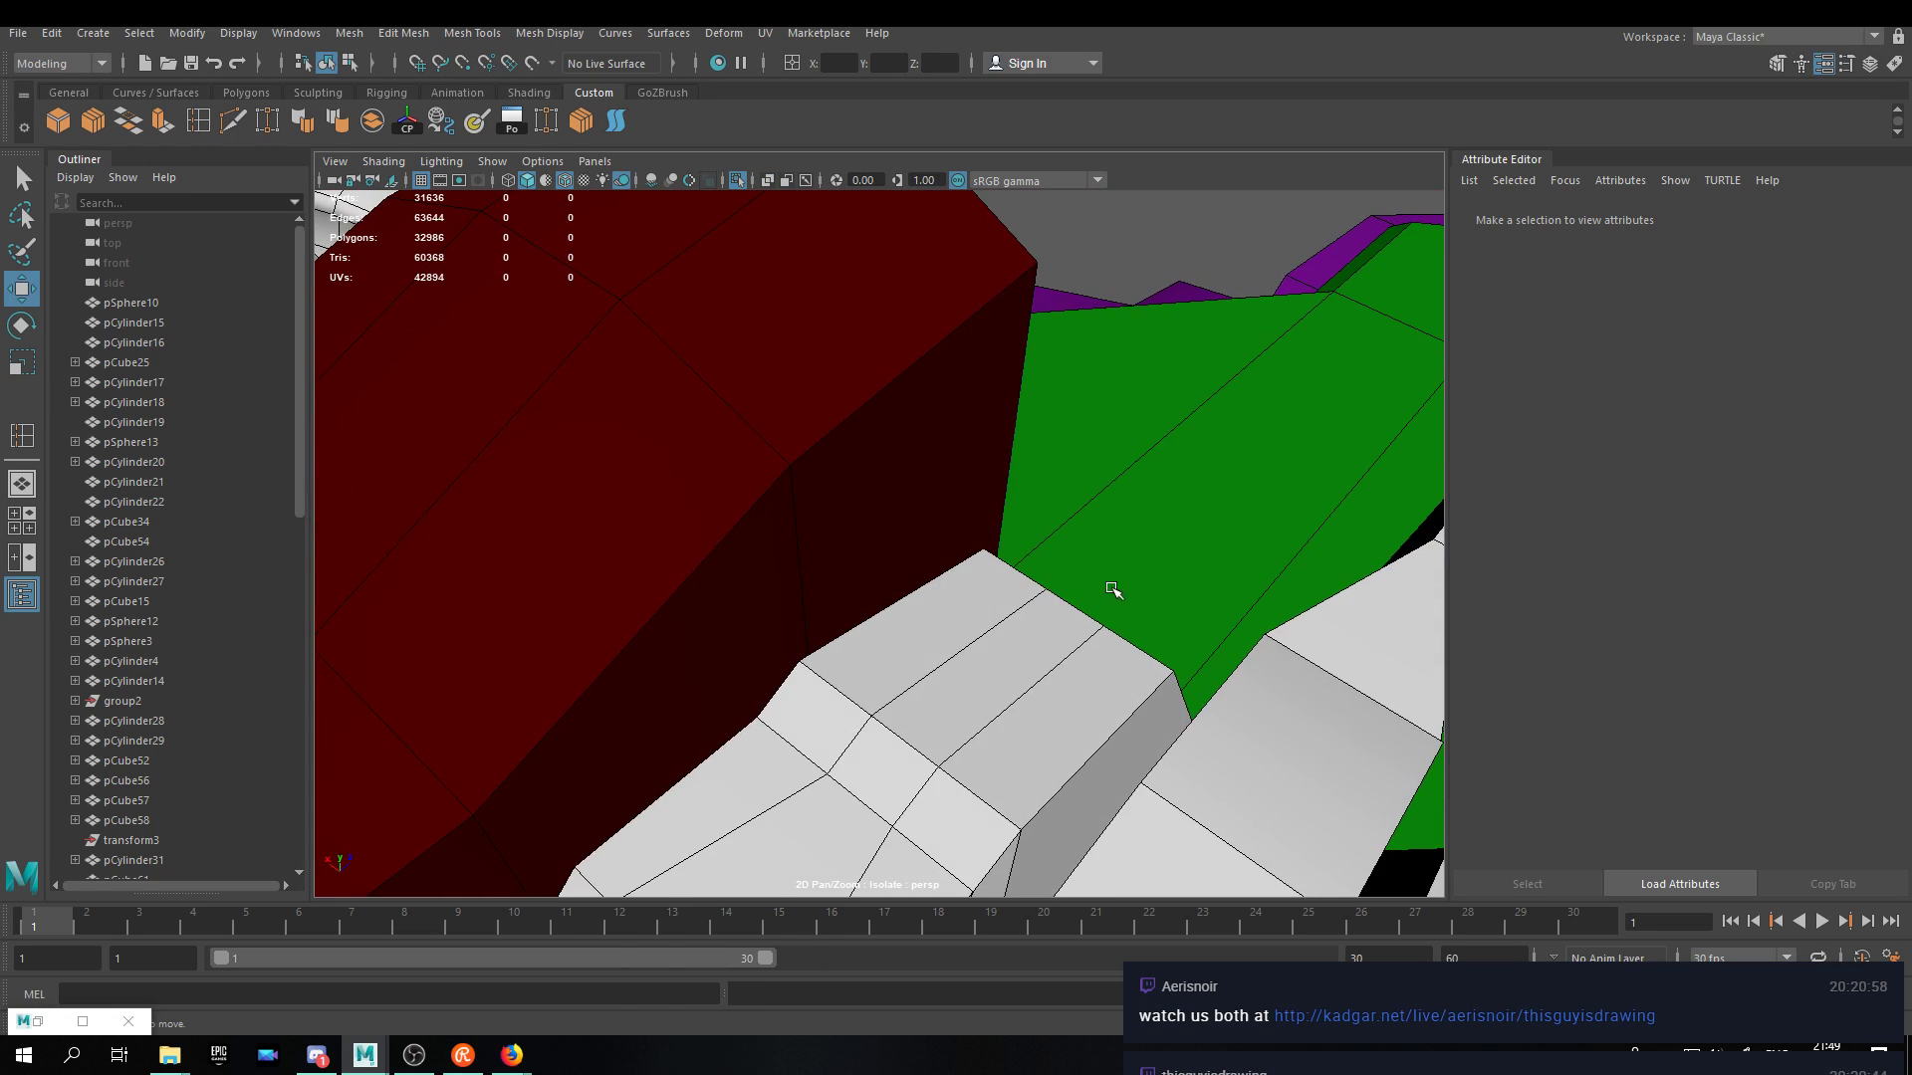
middle_click_drag(1109, 591, 876, 519, "alt")
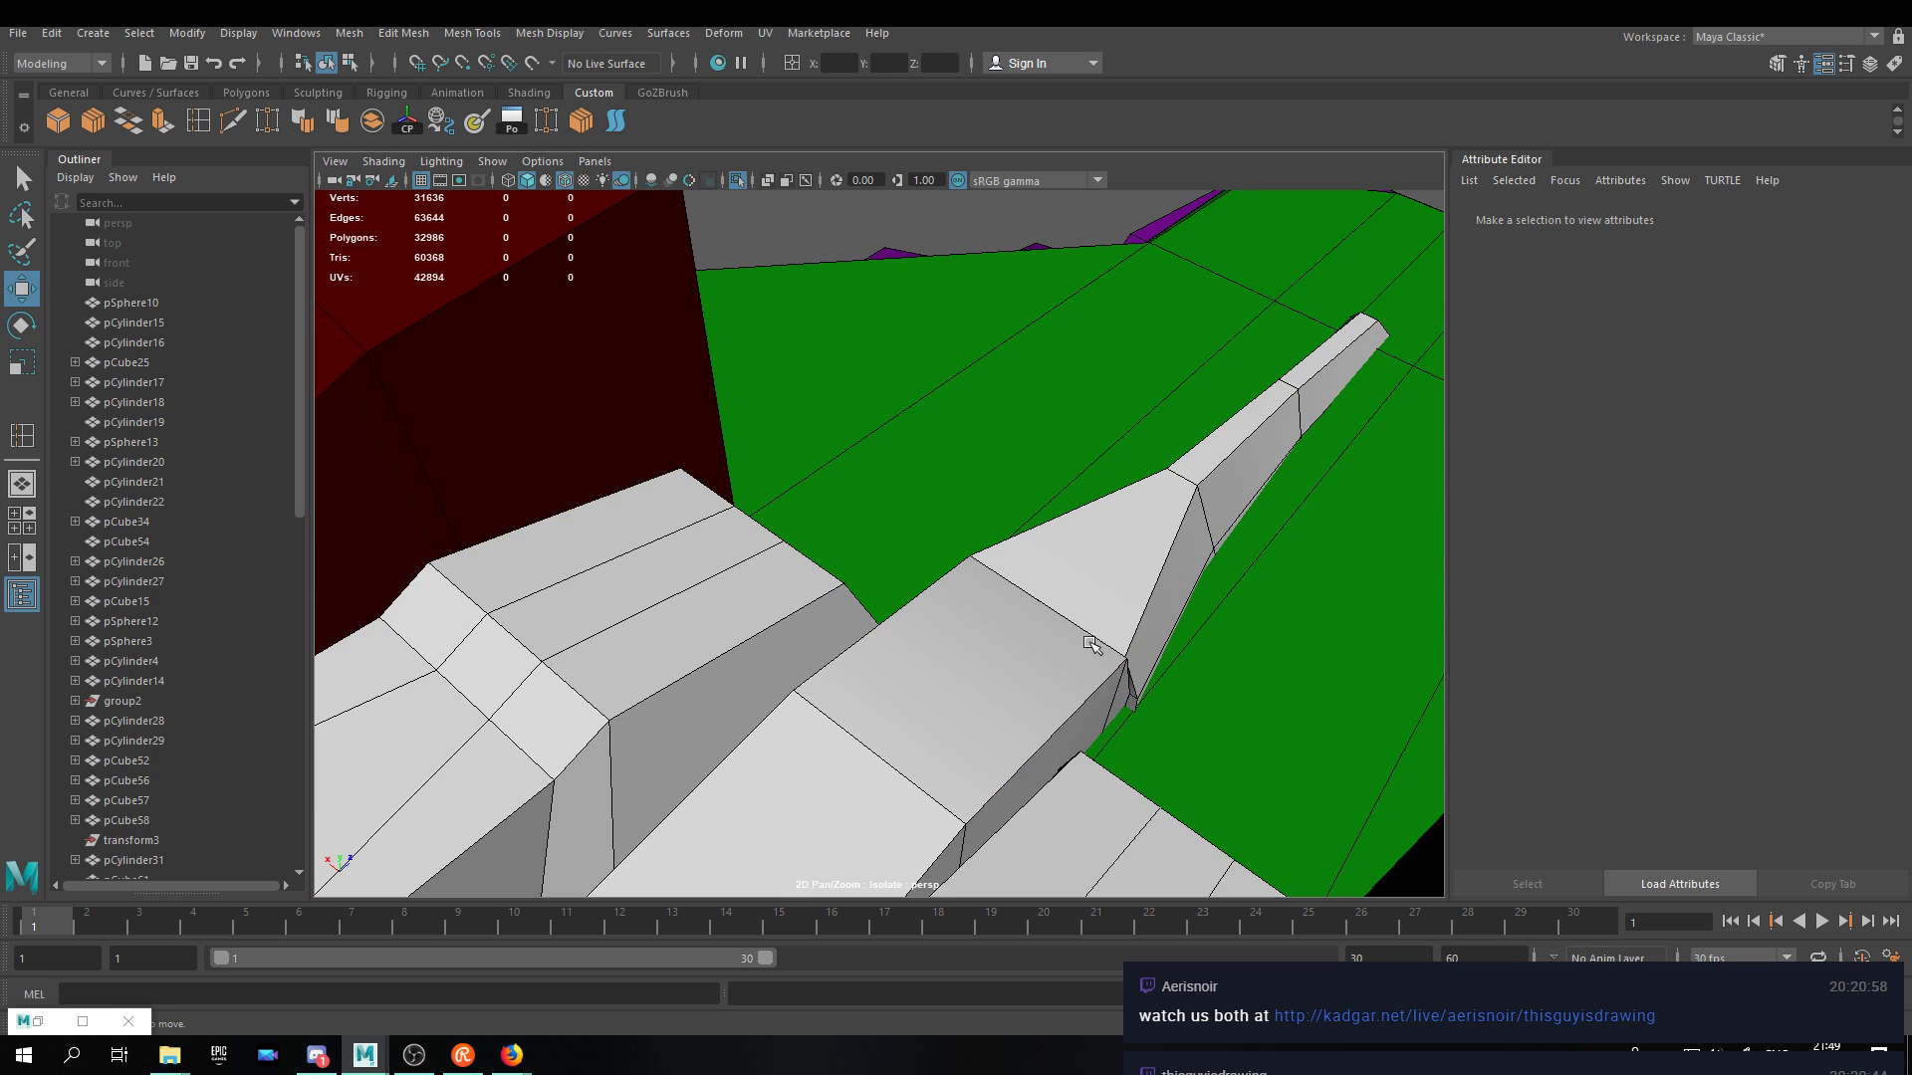
scroll(1132, 652, "up", 2)
left_click_drag(1132, 652, 1166, 623, "alt")
middle_click_drag(1161, 537, 1029, 567, "alt")
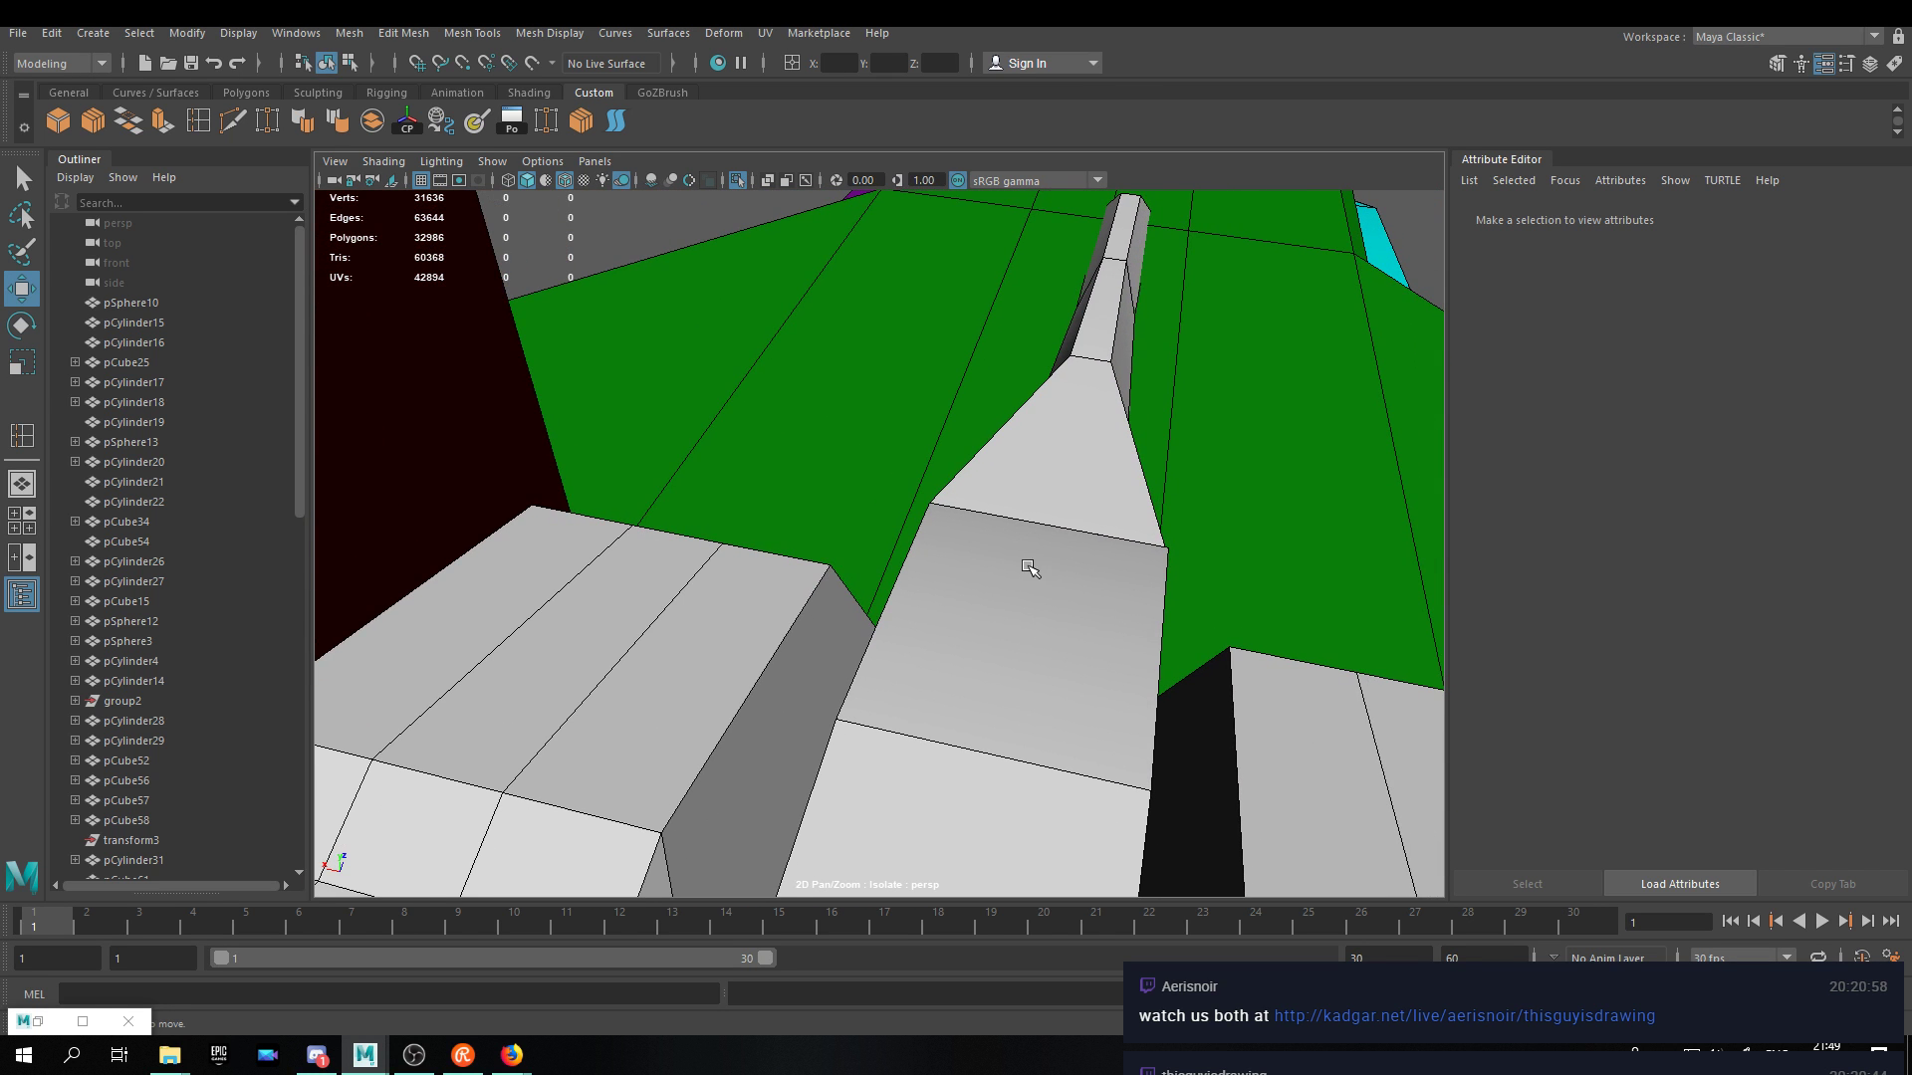
left_click_drag(1073, 505, 1068, 502, "alt")
left_click(1059, 515)
right_click_drag(1010, 601, 958, 589)
left_click(950, 583)
left_click_drag(1208, 606, 1099, 635, "alt")
left_click(1136, 664, "shift")
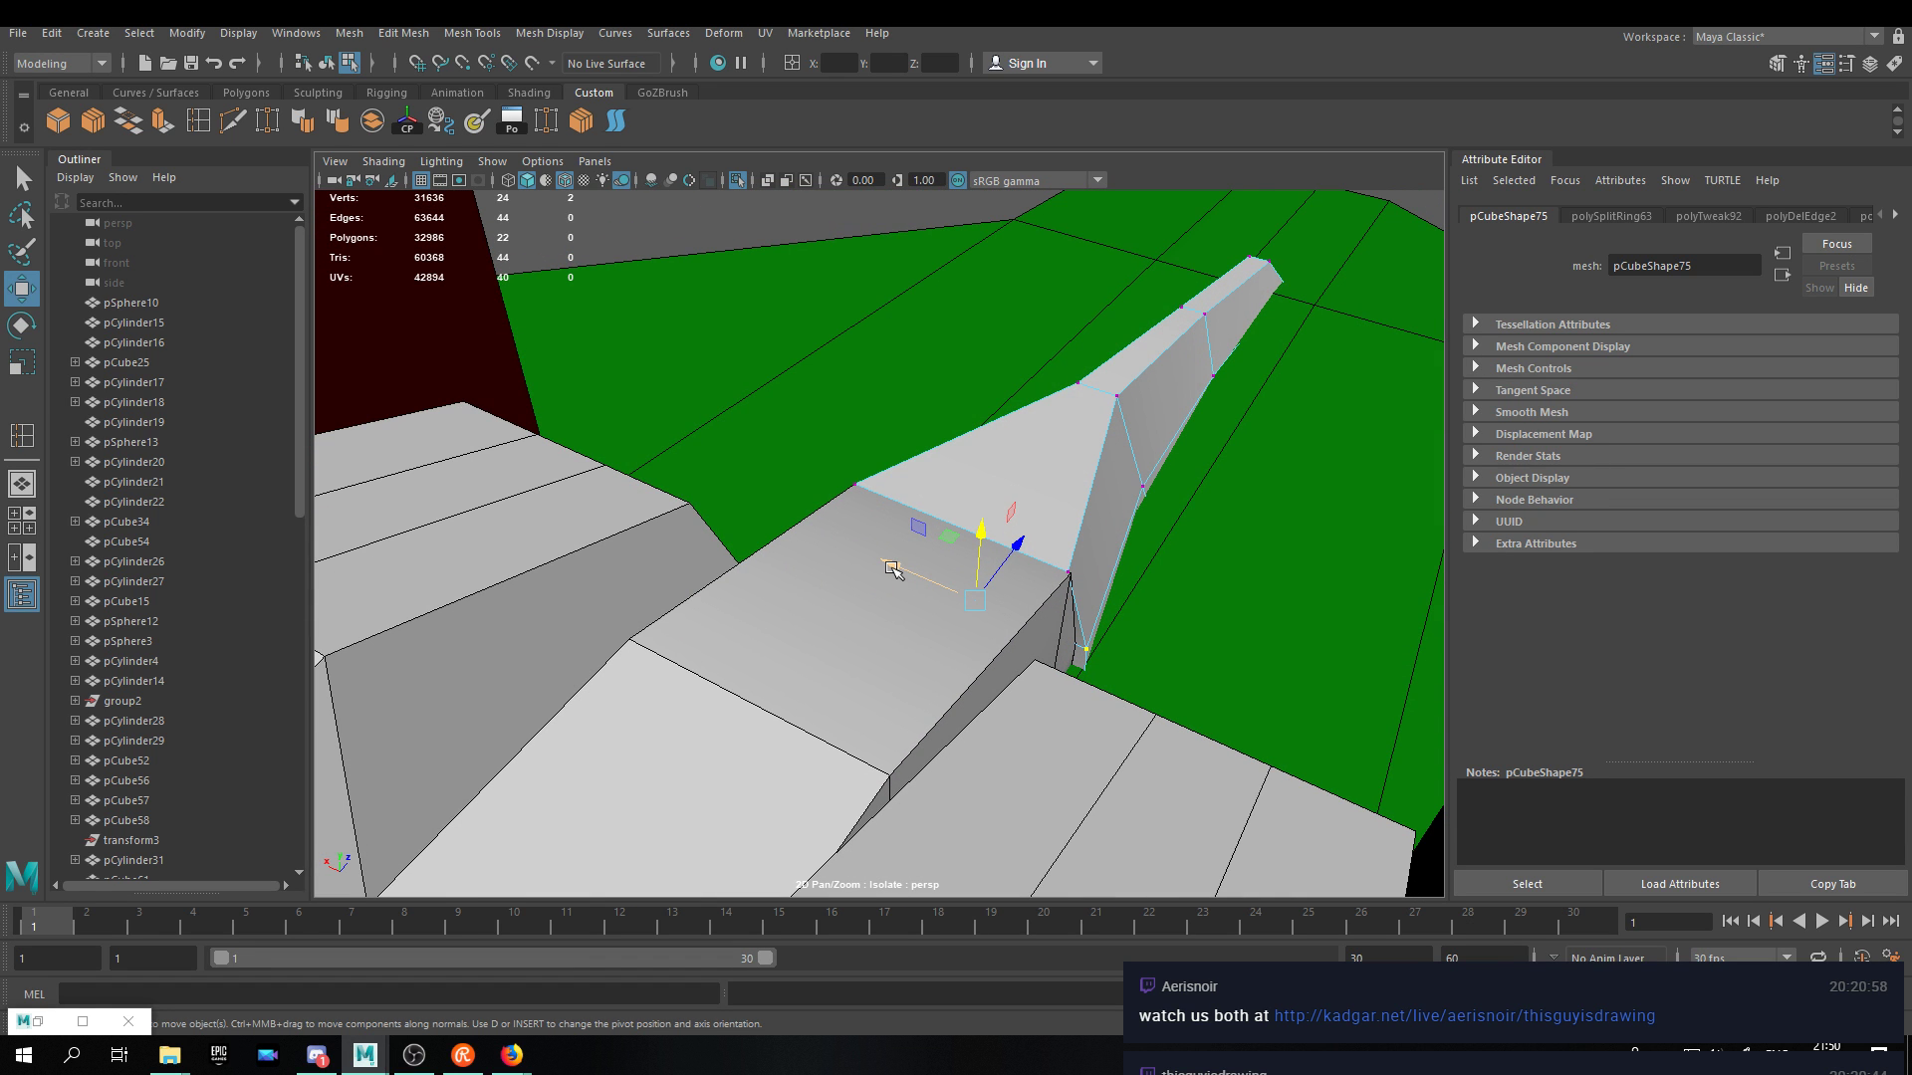
key("r")
left_click_drag(897, 568, 978, 629)
Scale the remaining pair of opposite rear fin vertices sideways and return to object mode.
left_click(1093, 705)
left_click_drag(1094, 705, 1078, 664, "alt")
left_click(963, 600, "shift")
left_click(947, 648)
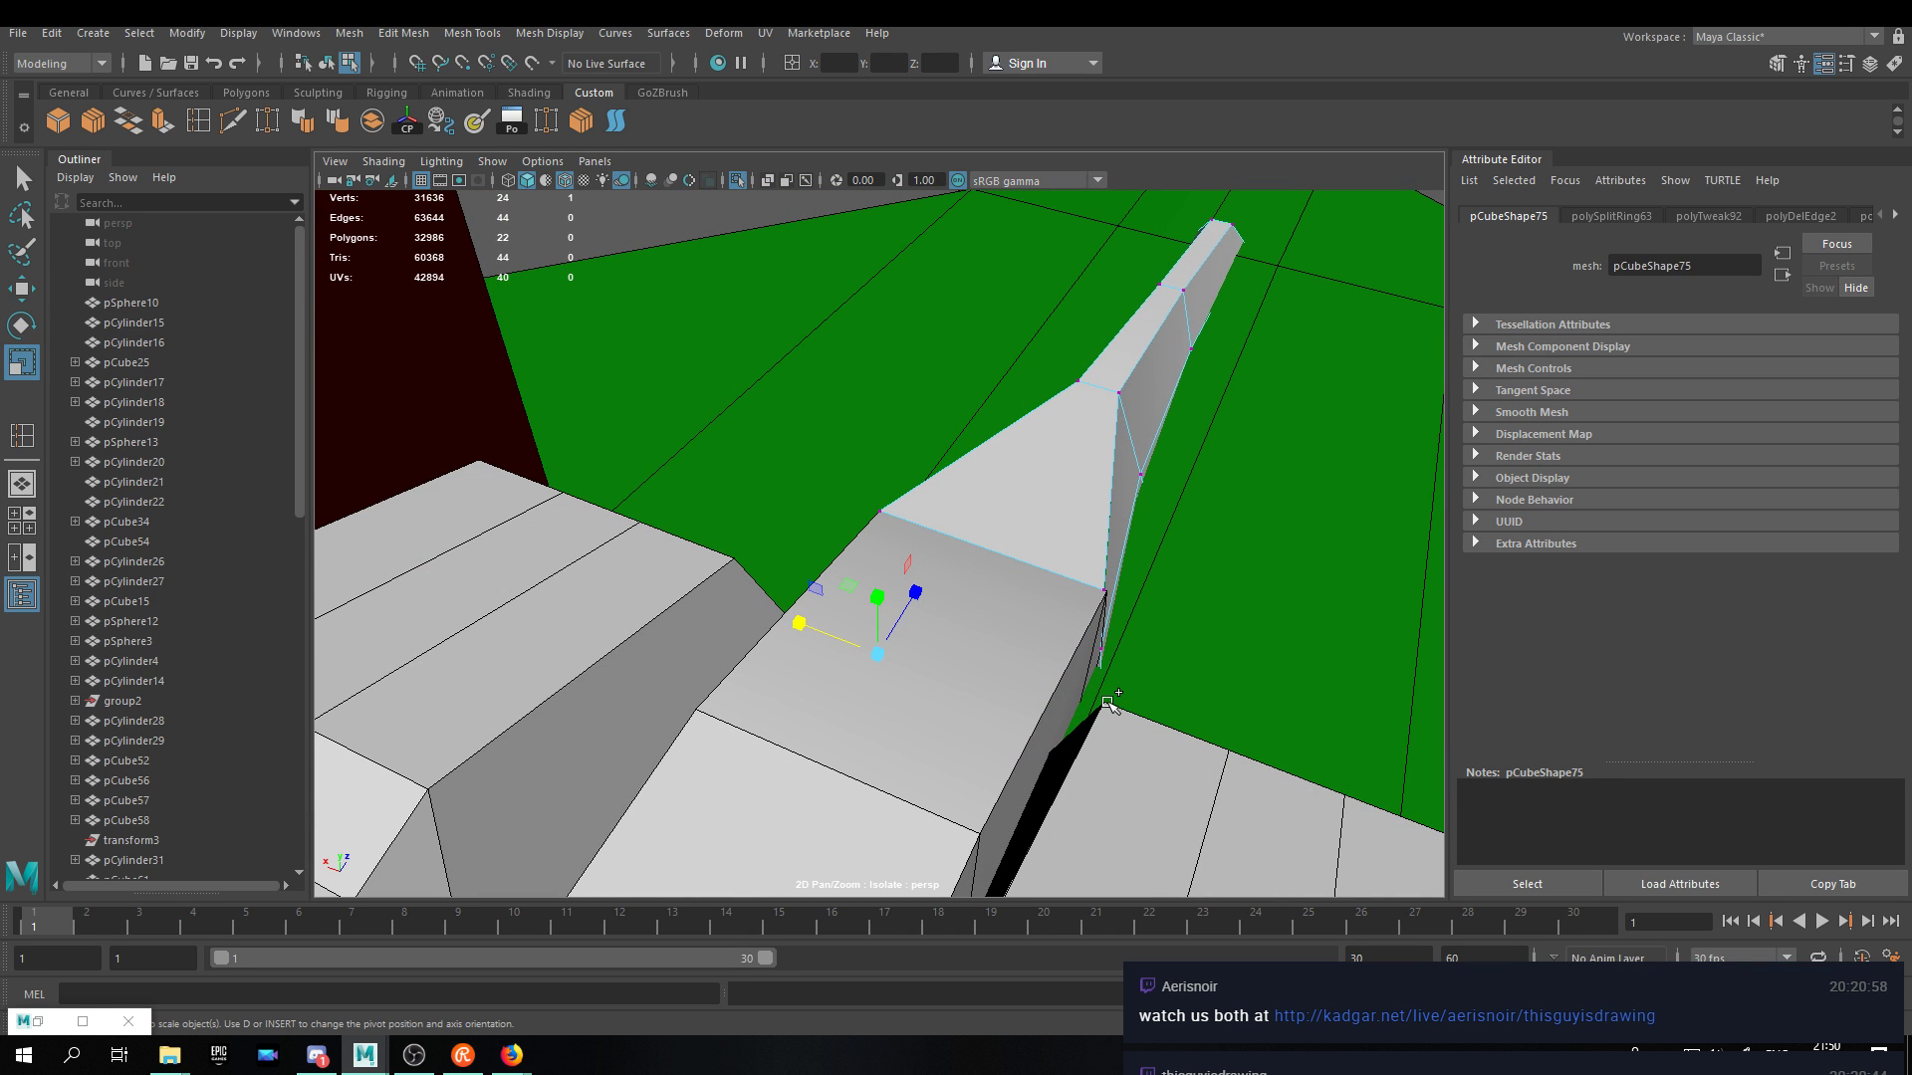
left_click(1101, 650, "shift")
left_click_drag(899, 667, 1015, 657)
right_click_drag(1075, 407, 1165, 380)
key("f")
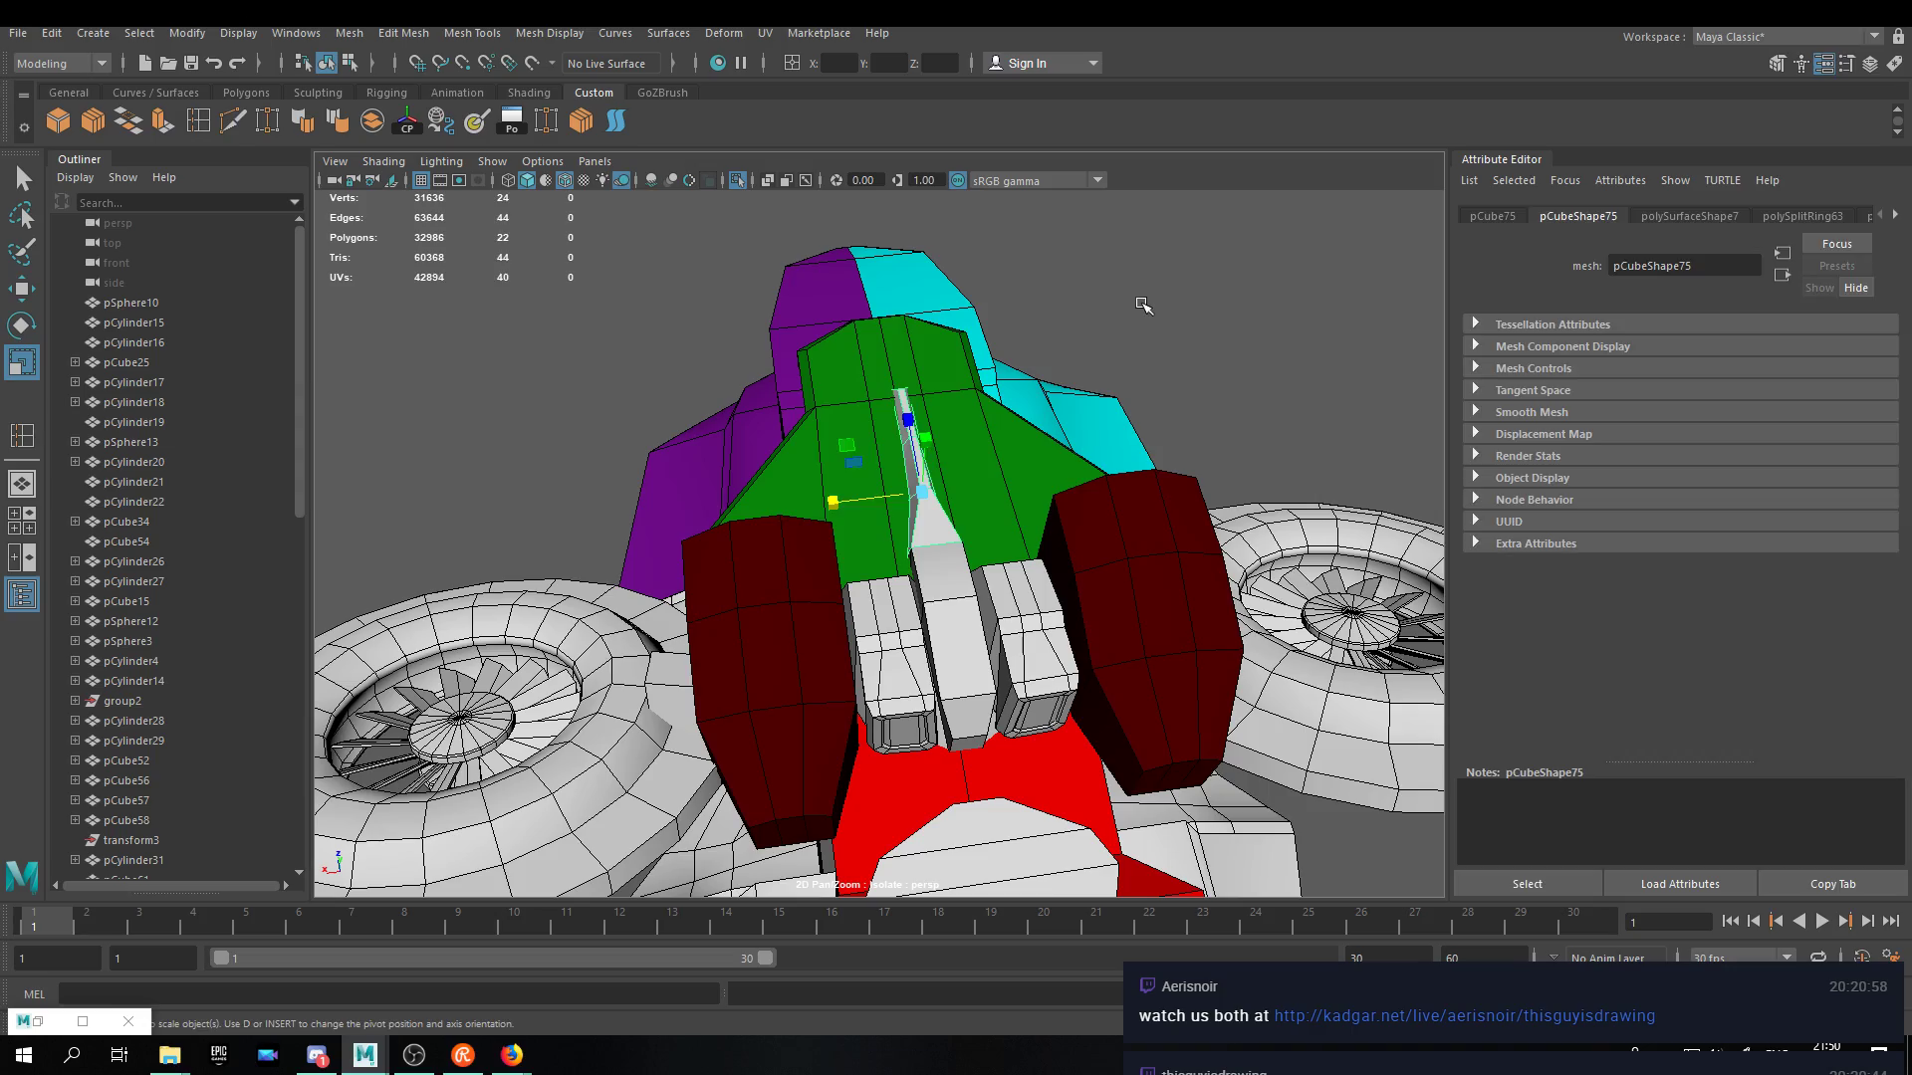
Examine the whole vehicle from above, the front, the side and the rear.
left_click(1143, 384)
left_click_drag(1143, 385, 636, 500, "alt")
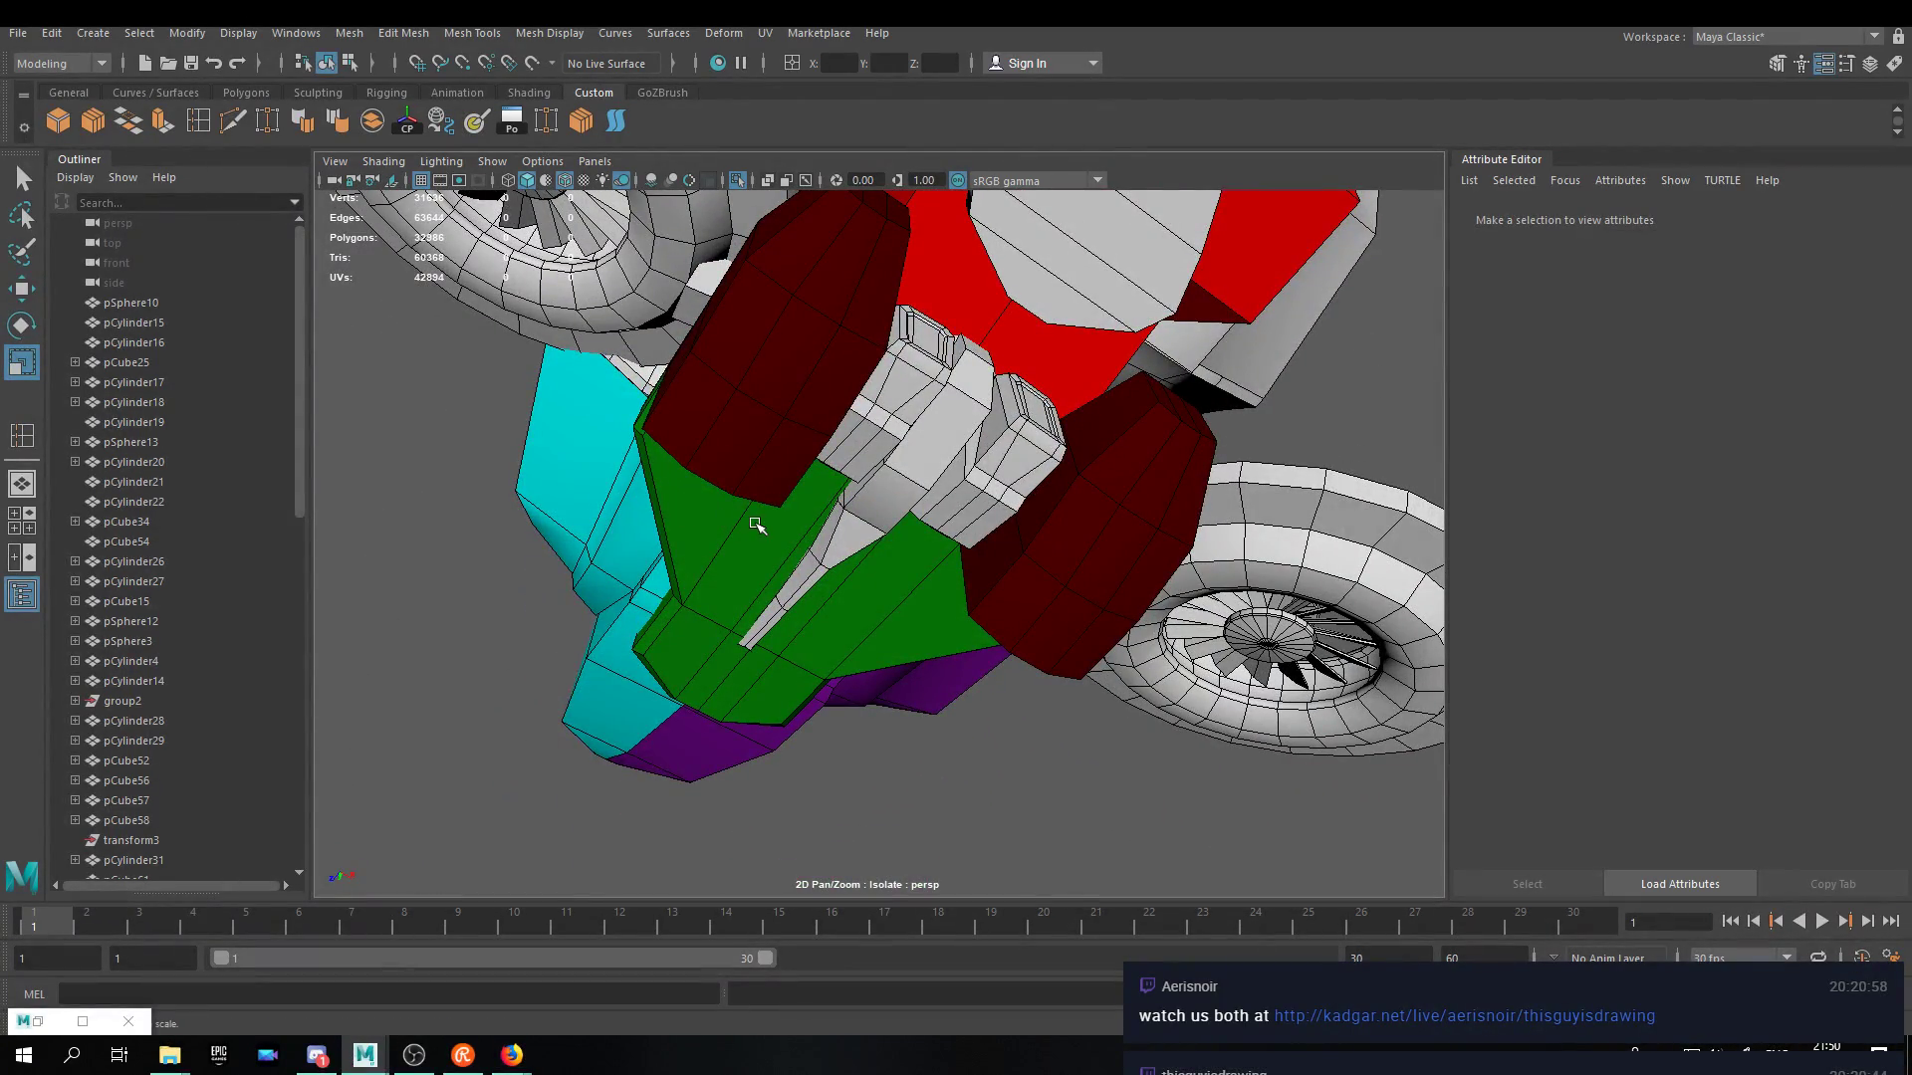
key("f")
left_click_drag(782, 567, 739, 439, "alt")
scroll(871, 577, "up", 5)
left_click_drag(871, 577, 928, 461, "alt")
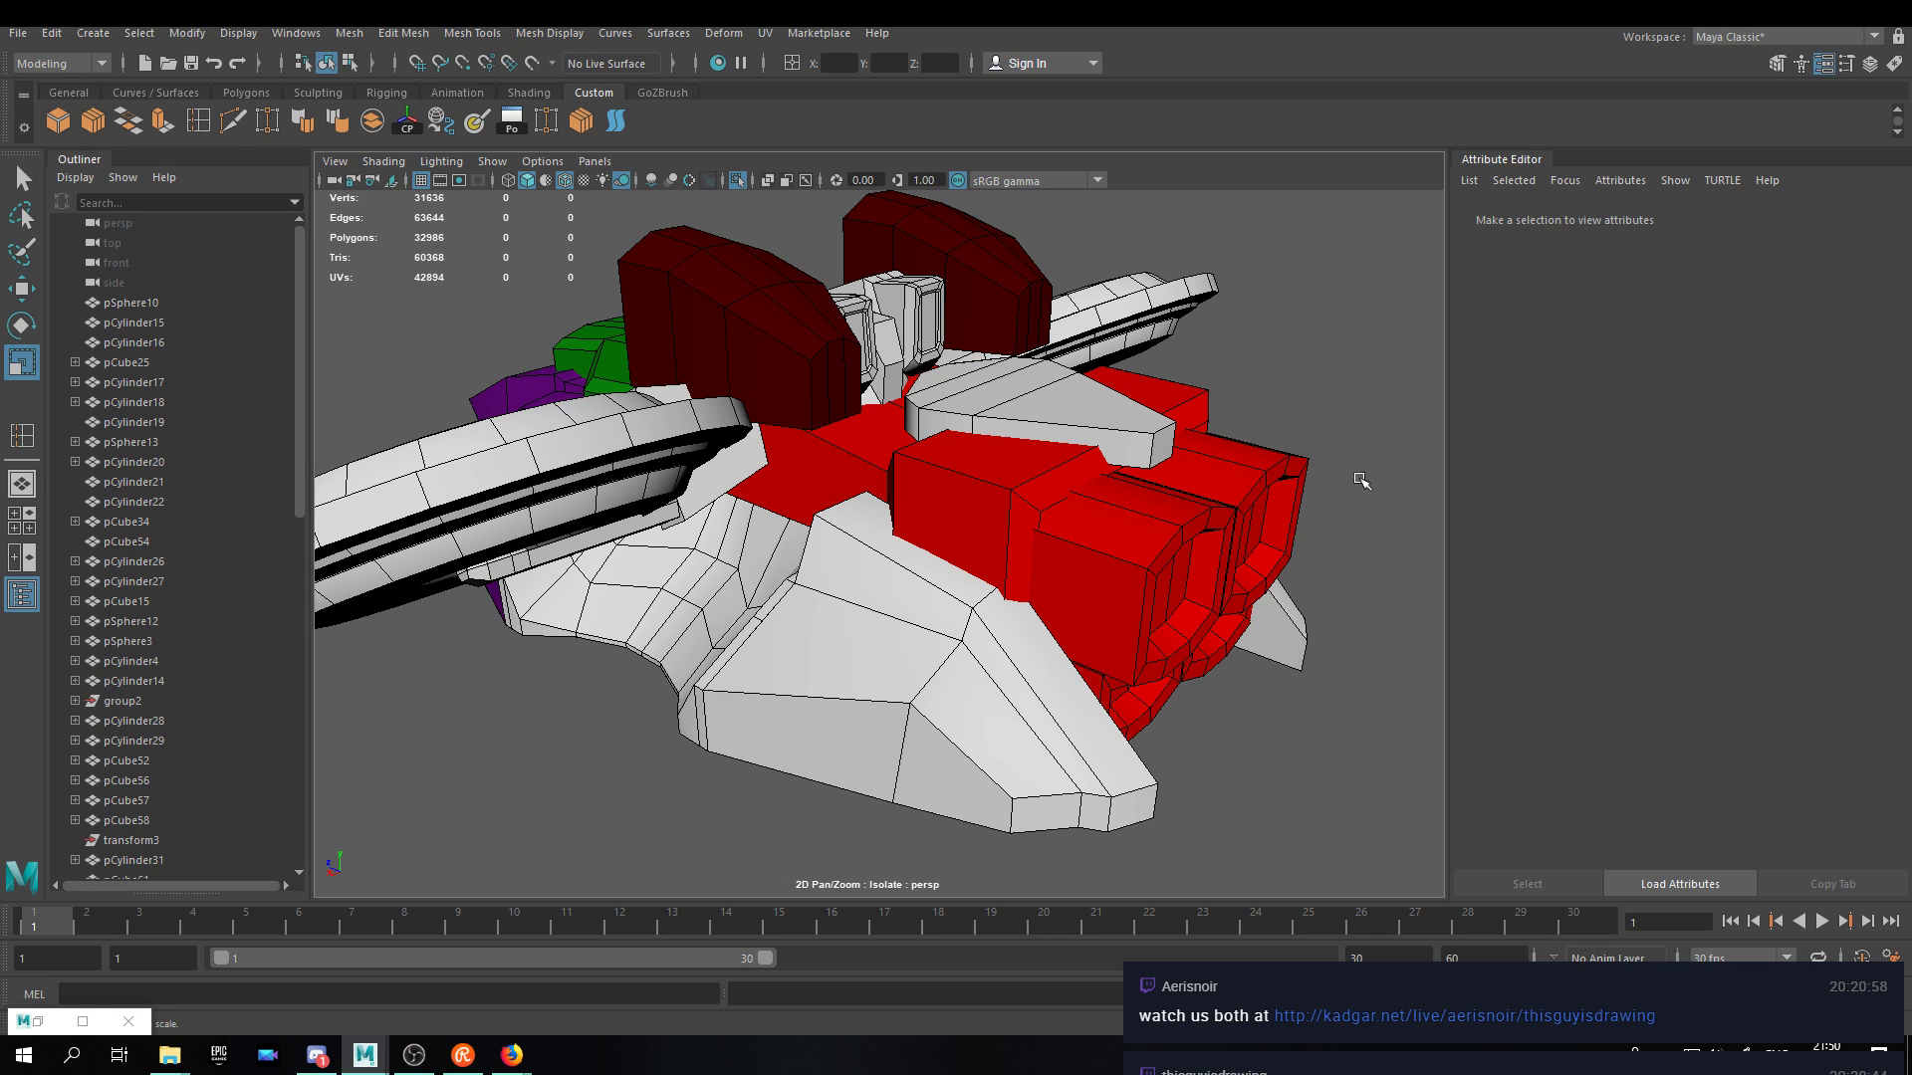
left_click_drag(1204, 452, 1207, 418, "alt")
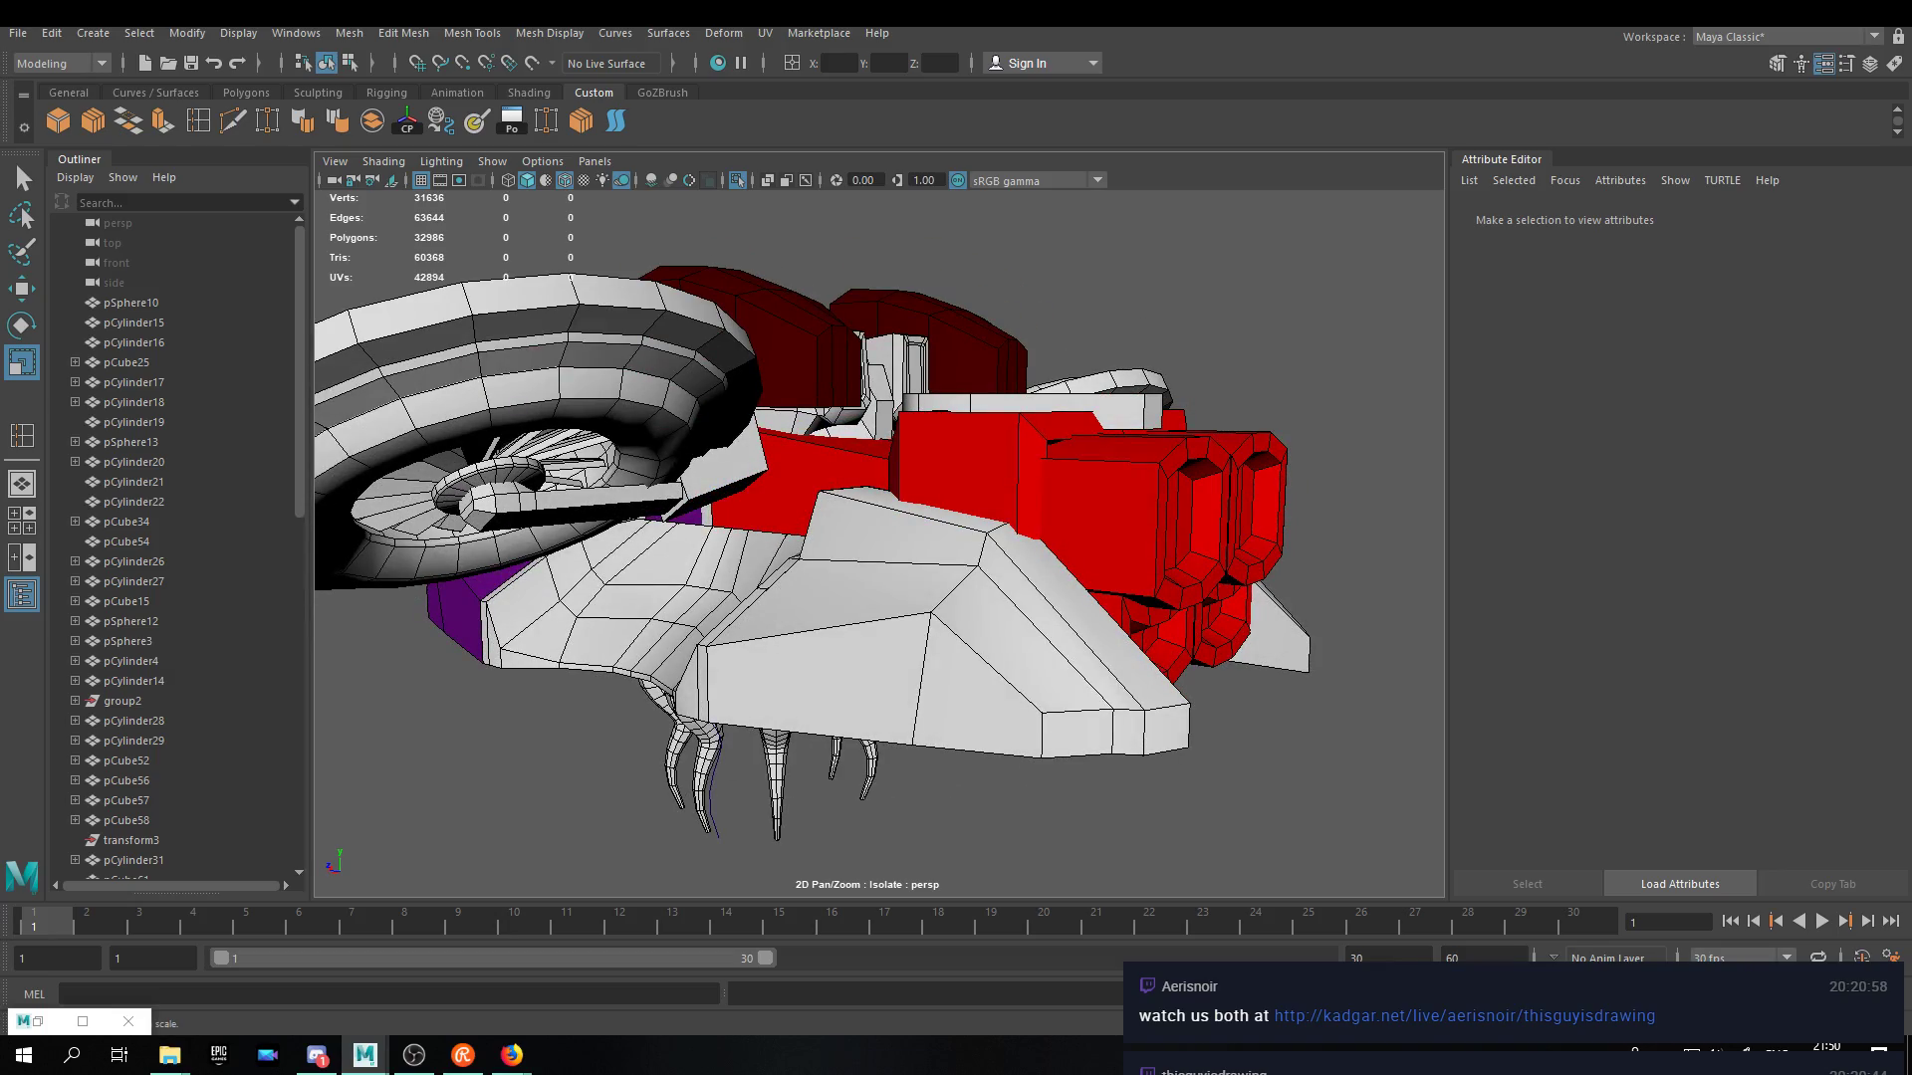
mouse_move(885, 463)
left_mouse_down("alt")
mouse_move(972, 567)
mouse_move(930, 512)
mouse_move(867, 488)
left_mouse_up("alt")
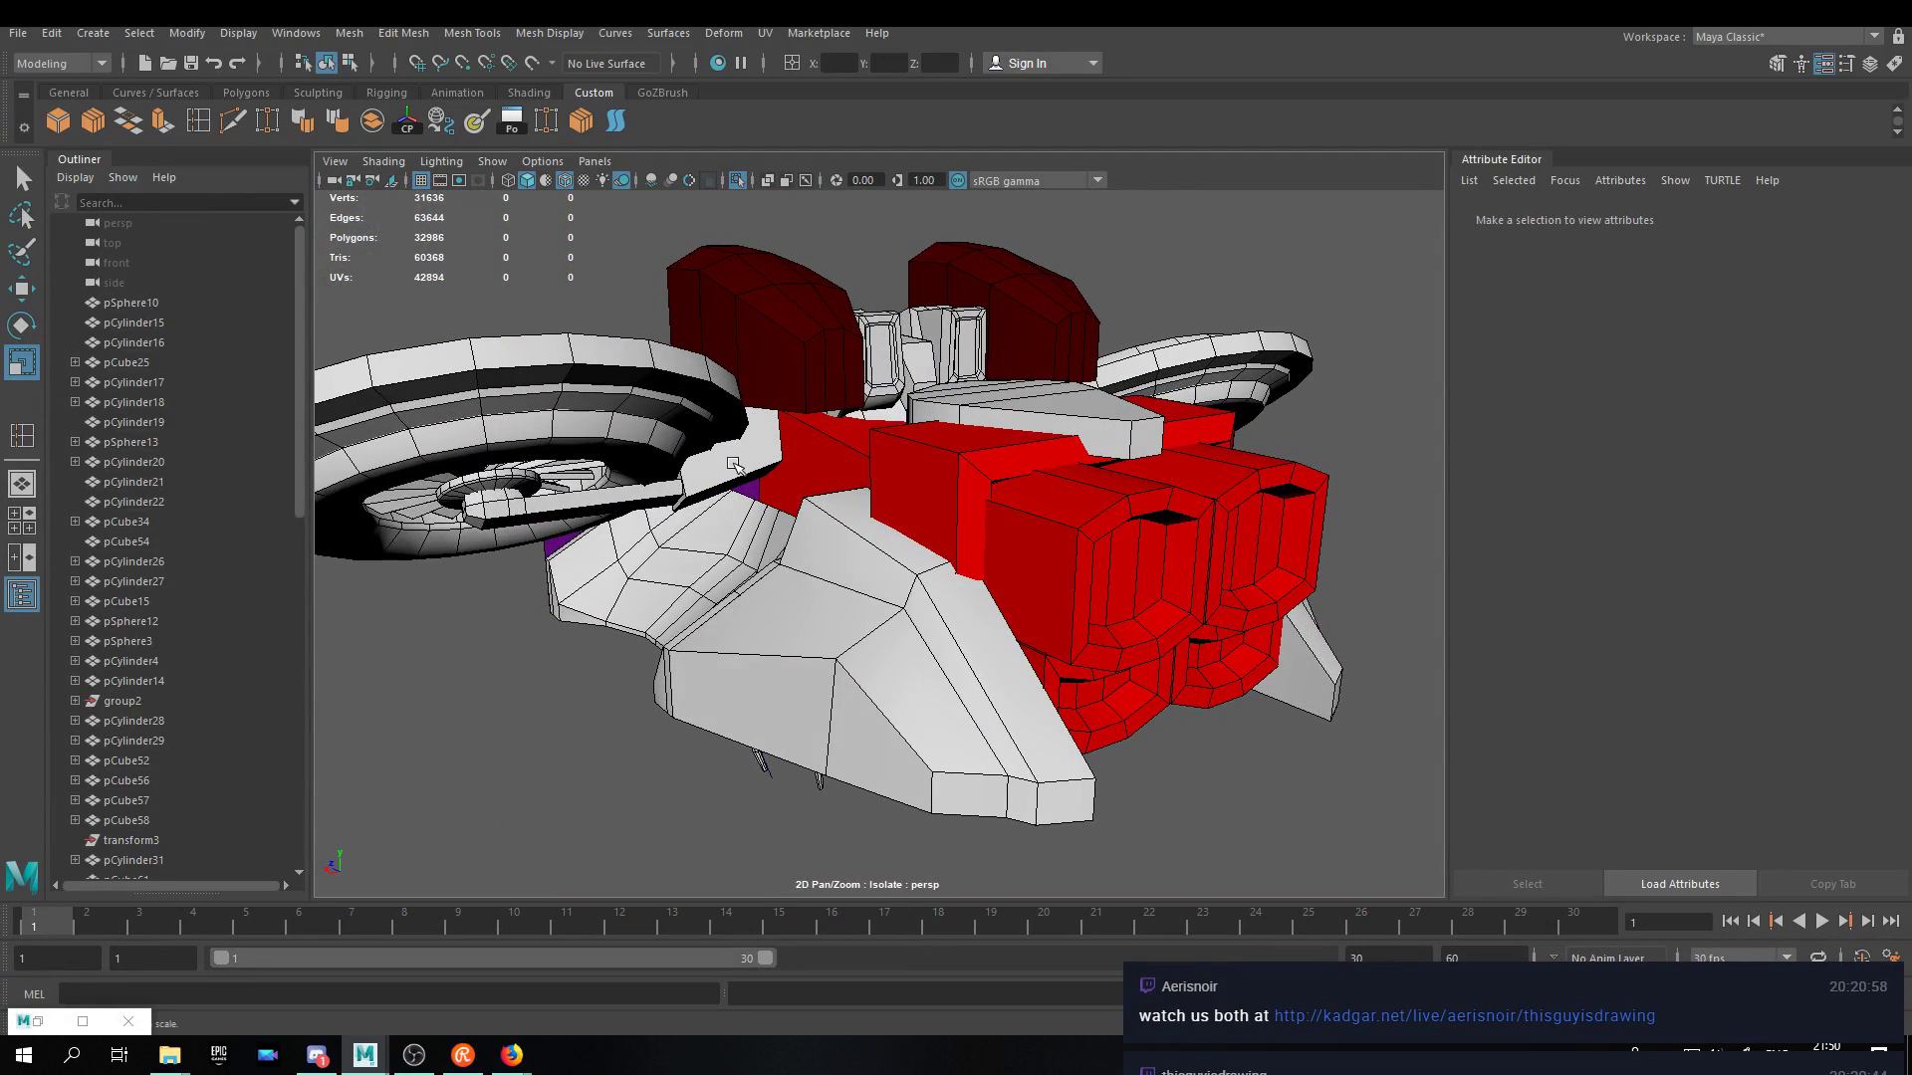
Try rotating the purple-side fan assembly about its mount with the current axes, and undo the rotation.
left_click(739, 470)
key("e")
left_click_drag(737, 459, 696, 466)
key("ctrl+z")
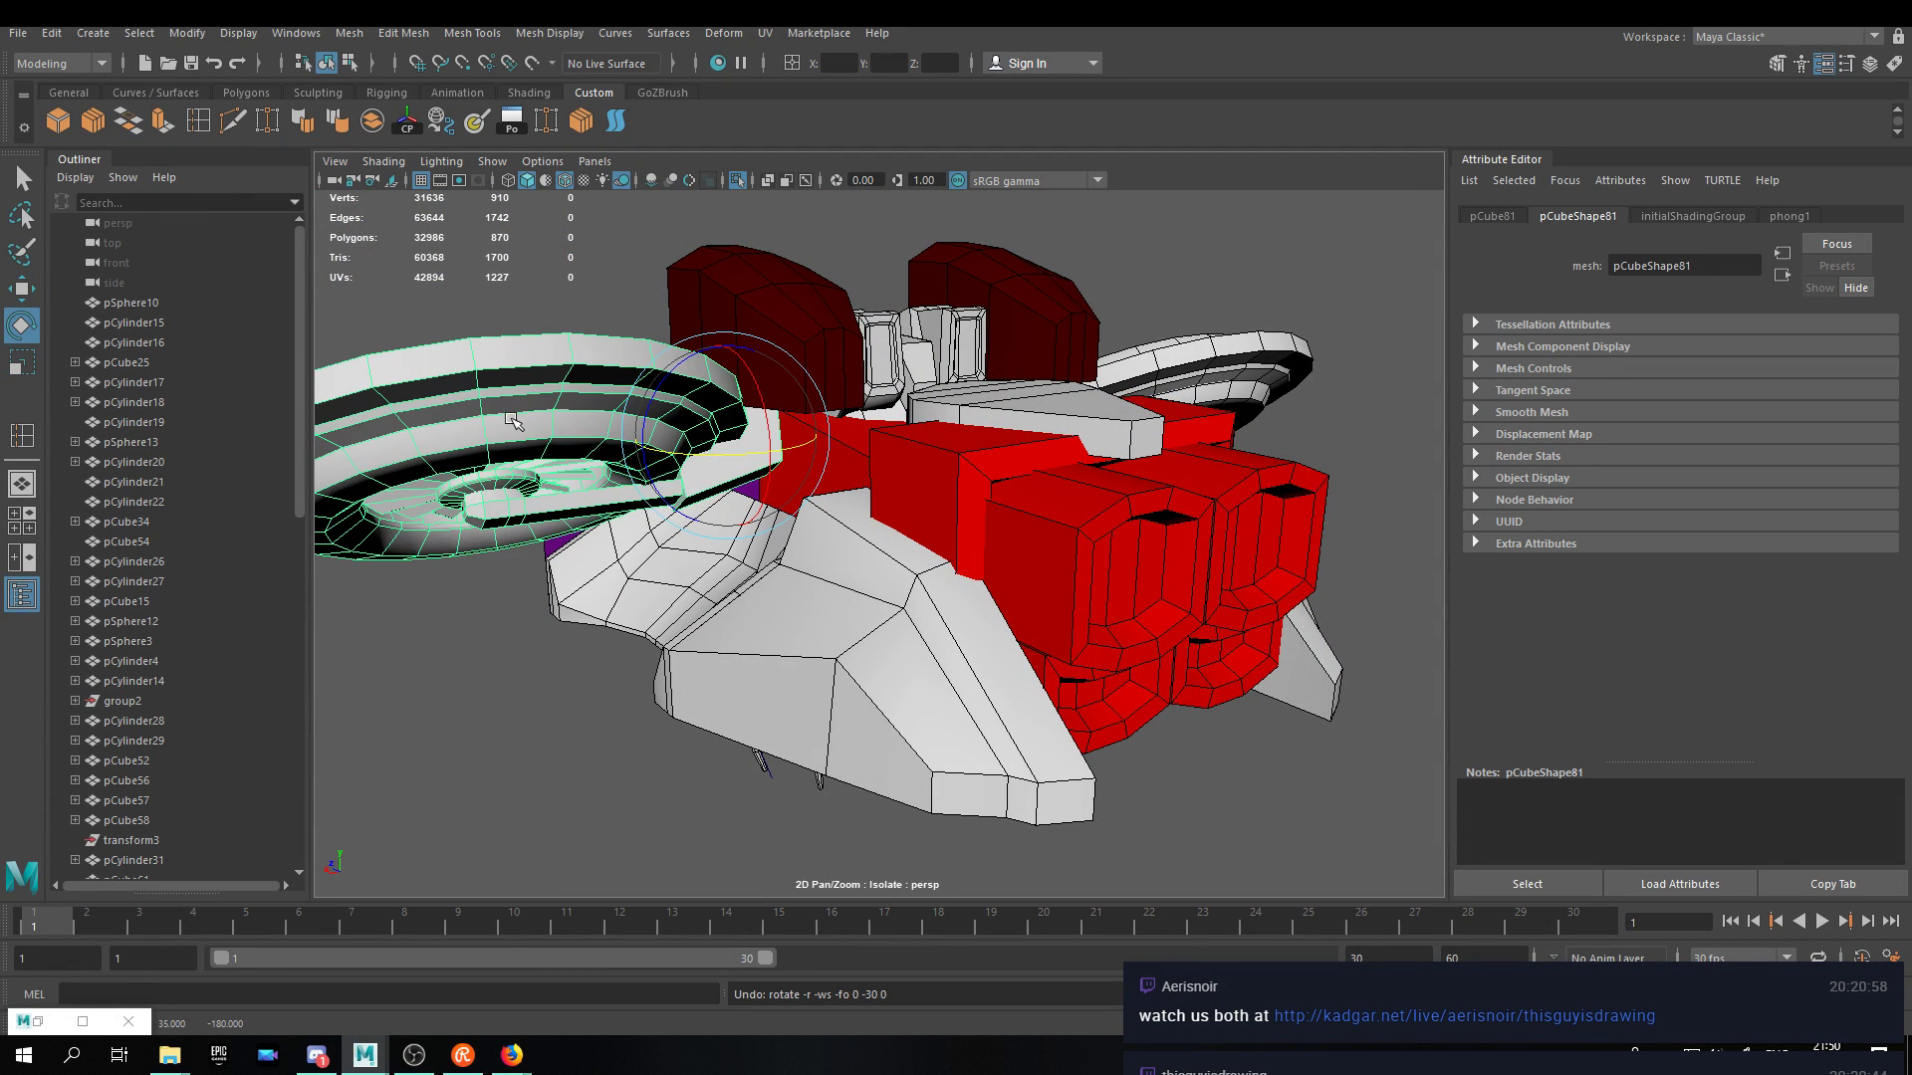
Set the Rotate tool's axis orientation to Object.
left_click(1849, 63)
left_click(202, 239)
left_click(239, 256)
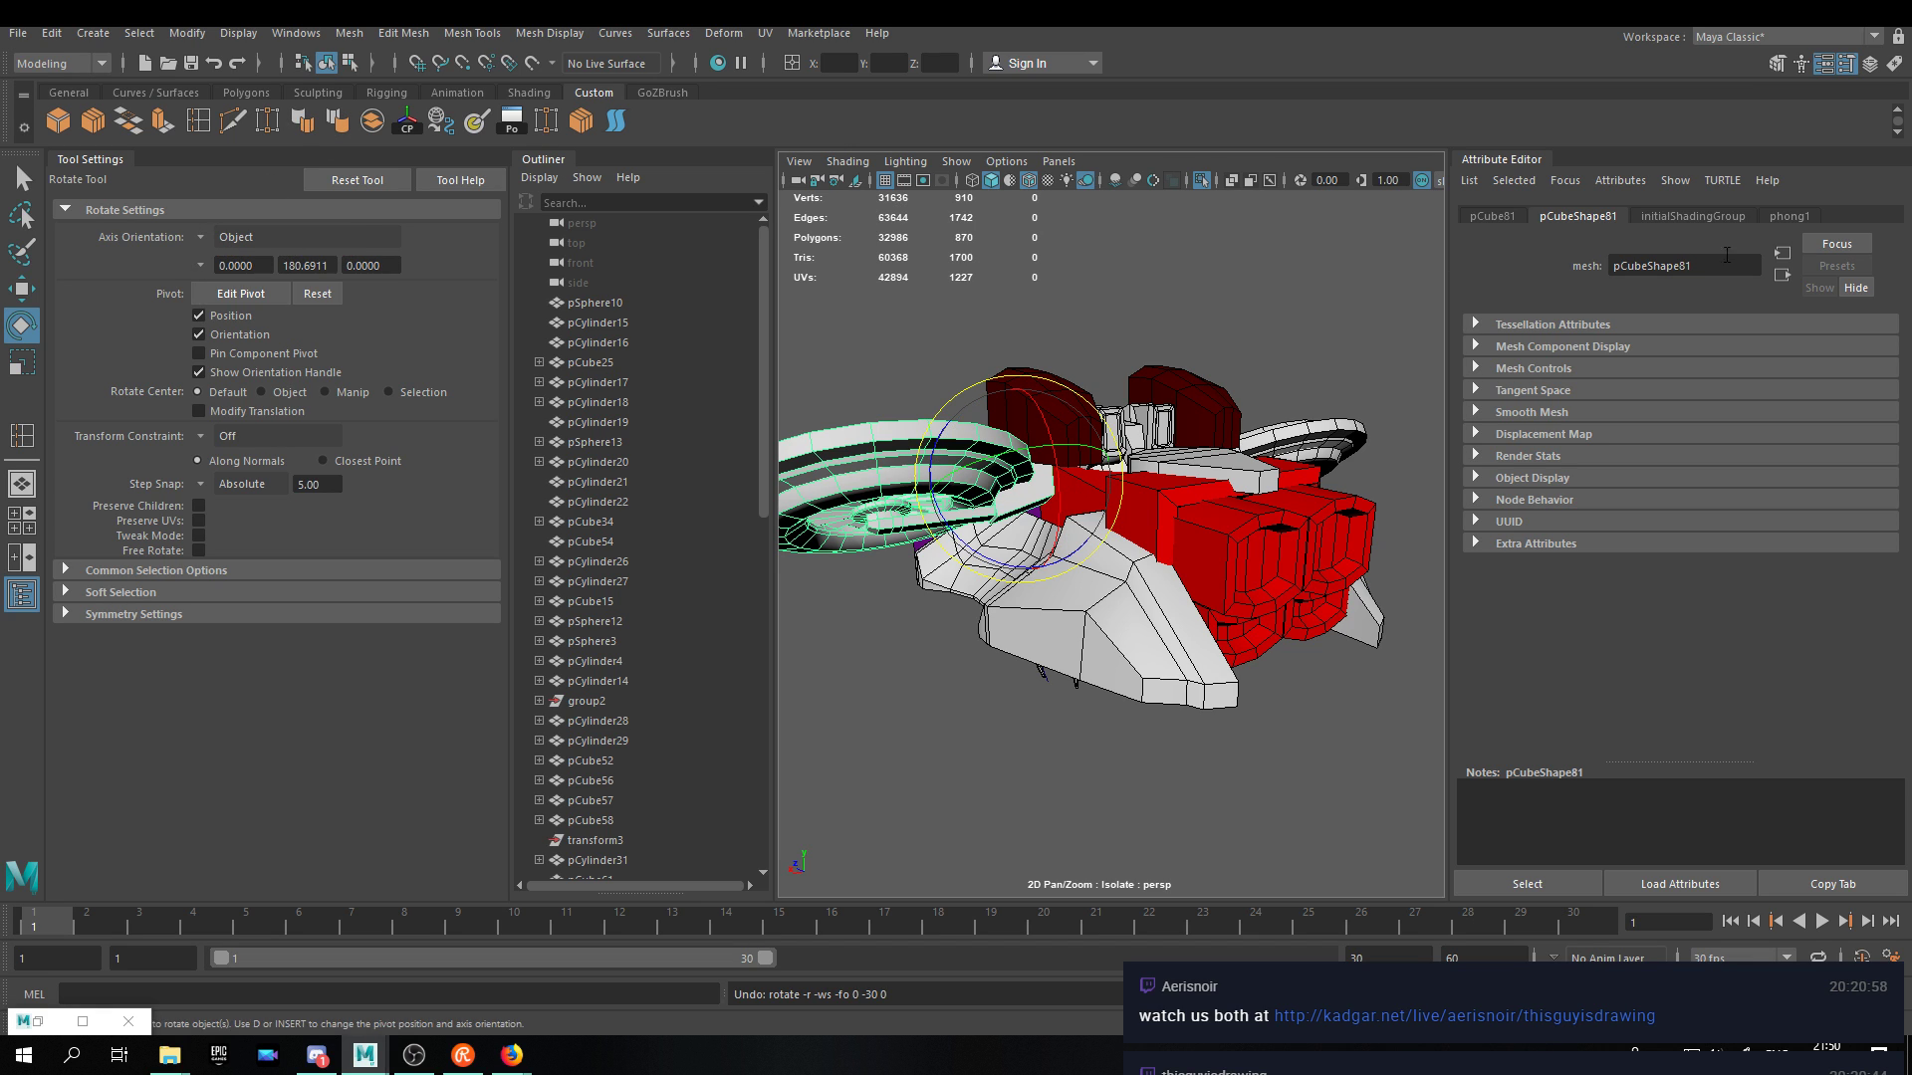
left_click(1850, 71)
Try rotating the purple-side fan assembly around its different object axes, undoing each test rotation.
mouse_move(640, 476)
left_mouse_down("alt")
mouse_move(702, 464)
mouse_move(611, 418)
mouse_move(651, 501)
mouse_move(647, 483)
left_mouse_up("alt")
left_click_drag(662, 470, 1070, 468, "alt")
left_click_drag(974, 372, 948, 346)
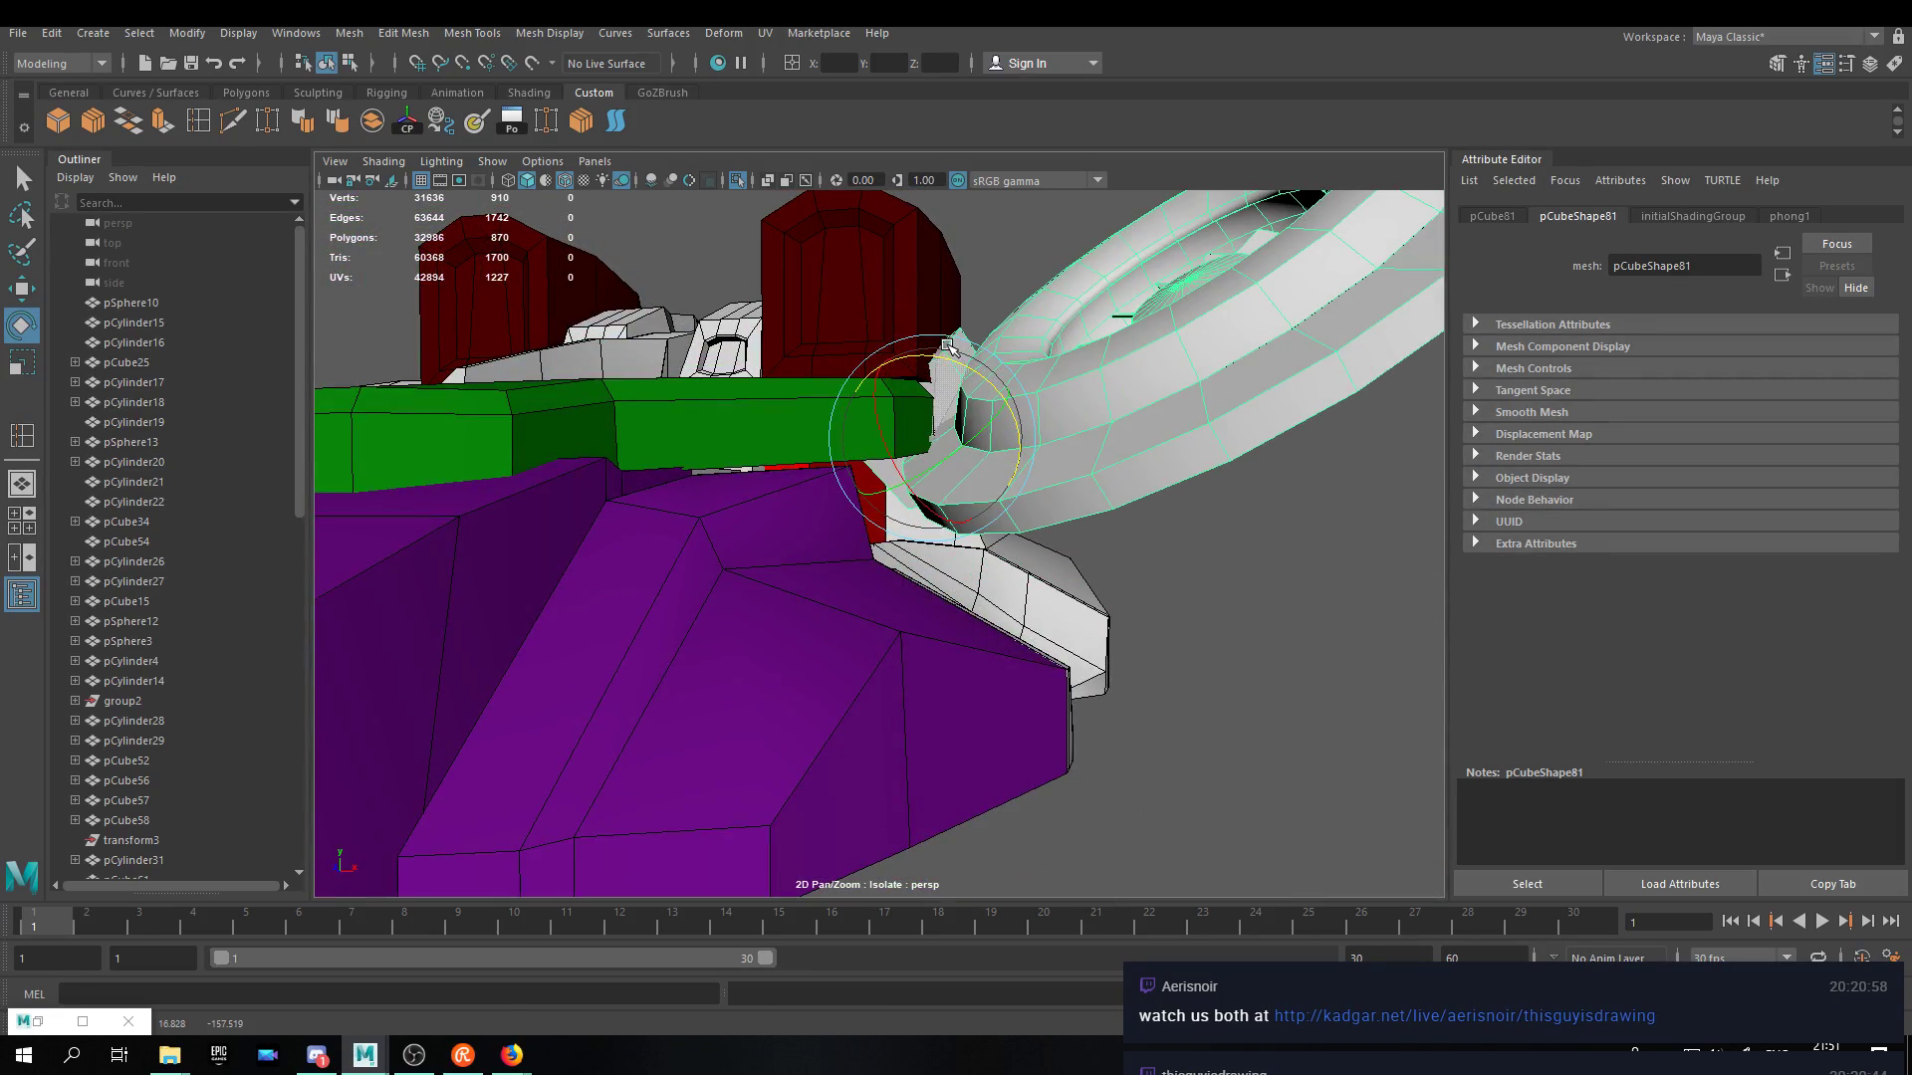
key("ctrl+z")
left_click_drag(1063, 377, 1081, 395, "alt")
left_click_drag(988, 512, 969, 506)
key("ctrl+z")
mouse_move(936, 423)
left_mouse_down()
mouse_move(941, 321)
mouse_move(938, 460)
mouse_move(923, 393)
mouse_move(957, 404)
mouse_move(947, 457)
mouse_move(928, 395)
left_mouse_up()
key("ctrl+z")
Shift the purple-side fan assembly to reposition its mount against the hull.
key("w")
key("e")
left_click_drag(1035, 538, 689, 538, "alt")
middle_click_drag(689, 538, 908, 503, "alt")
key("w")
left_click_drag(808, 451, 873, 441)
key("e")
key("w")
left_click_drag(833, 530, 874, 553)
key("e")
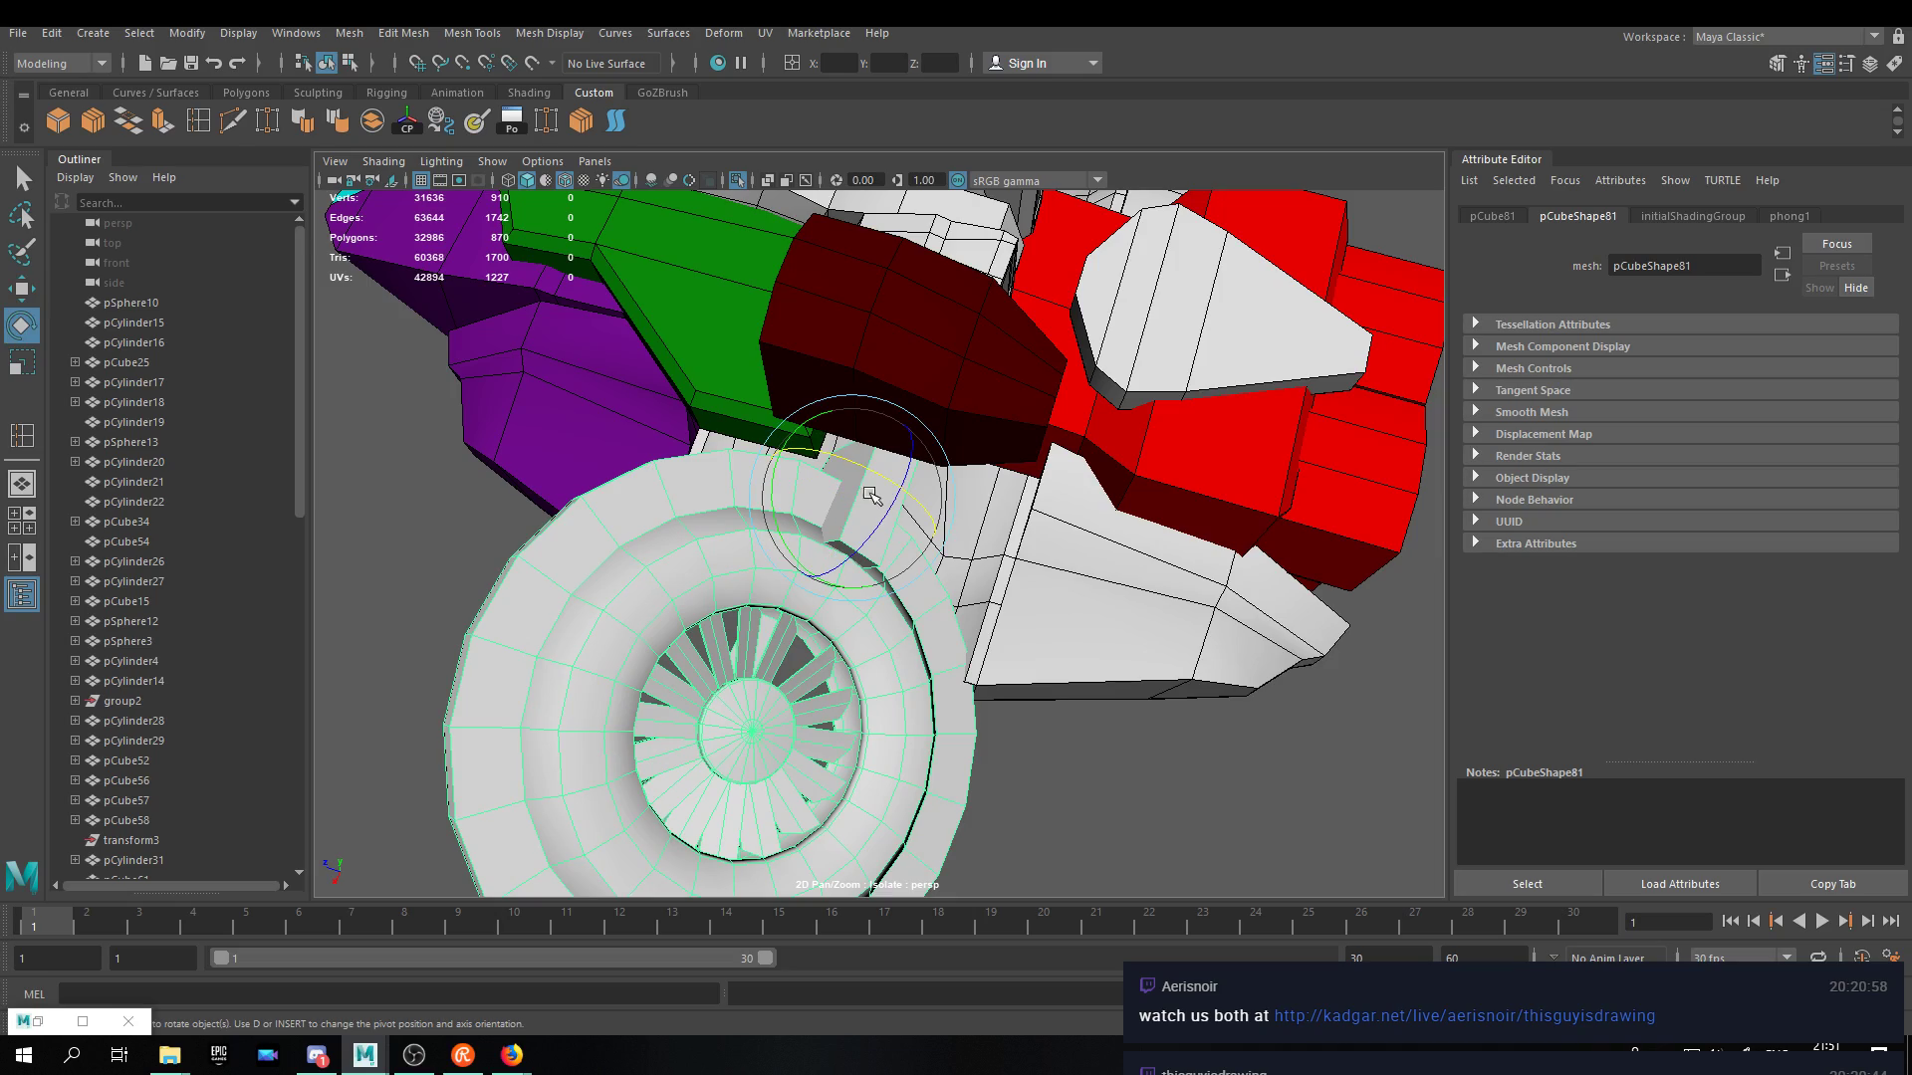
Rotate the purple-side fan assembly about its mount to adjust its sweep and tilt.
left_click_drag(866, 465, 979, 510)
key("w")
key("e")
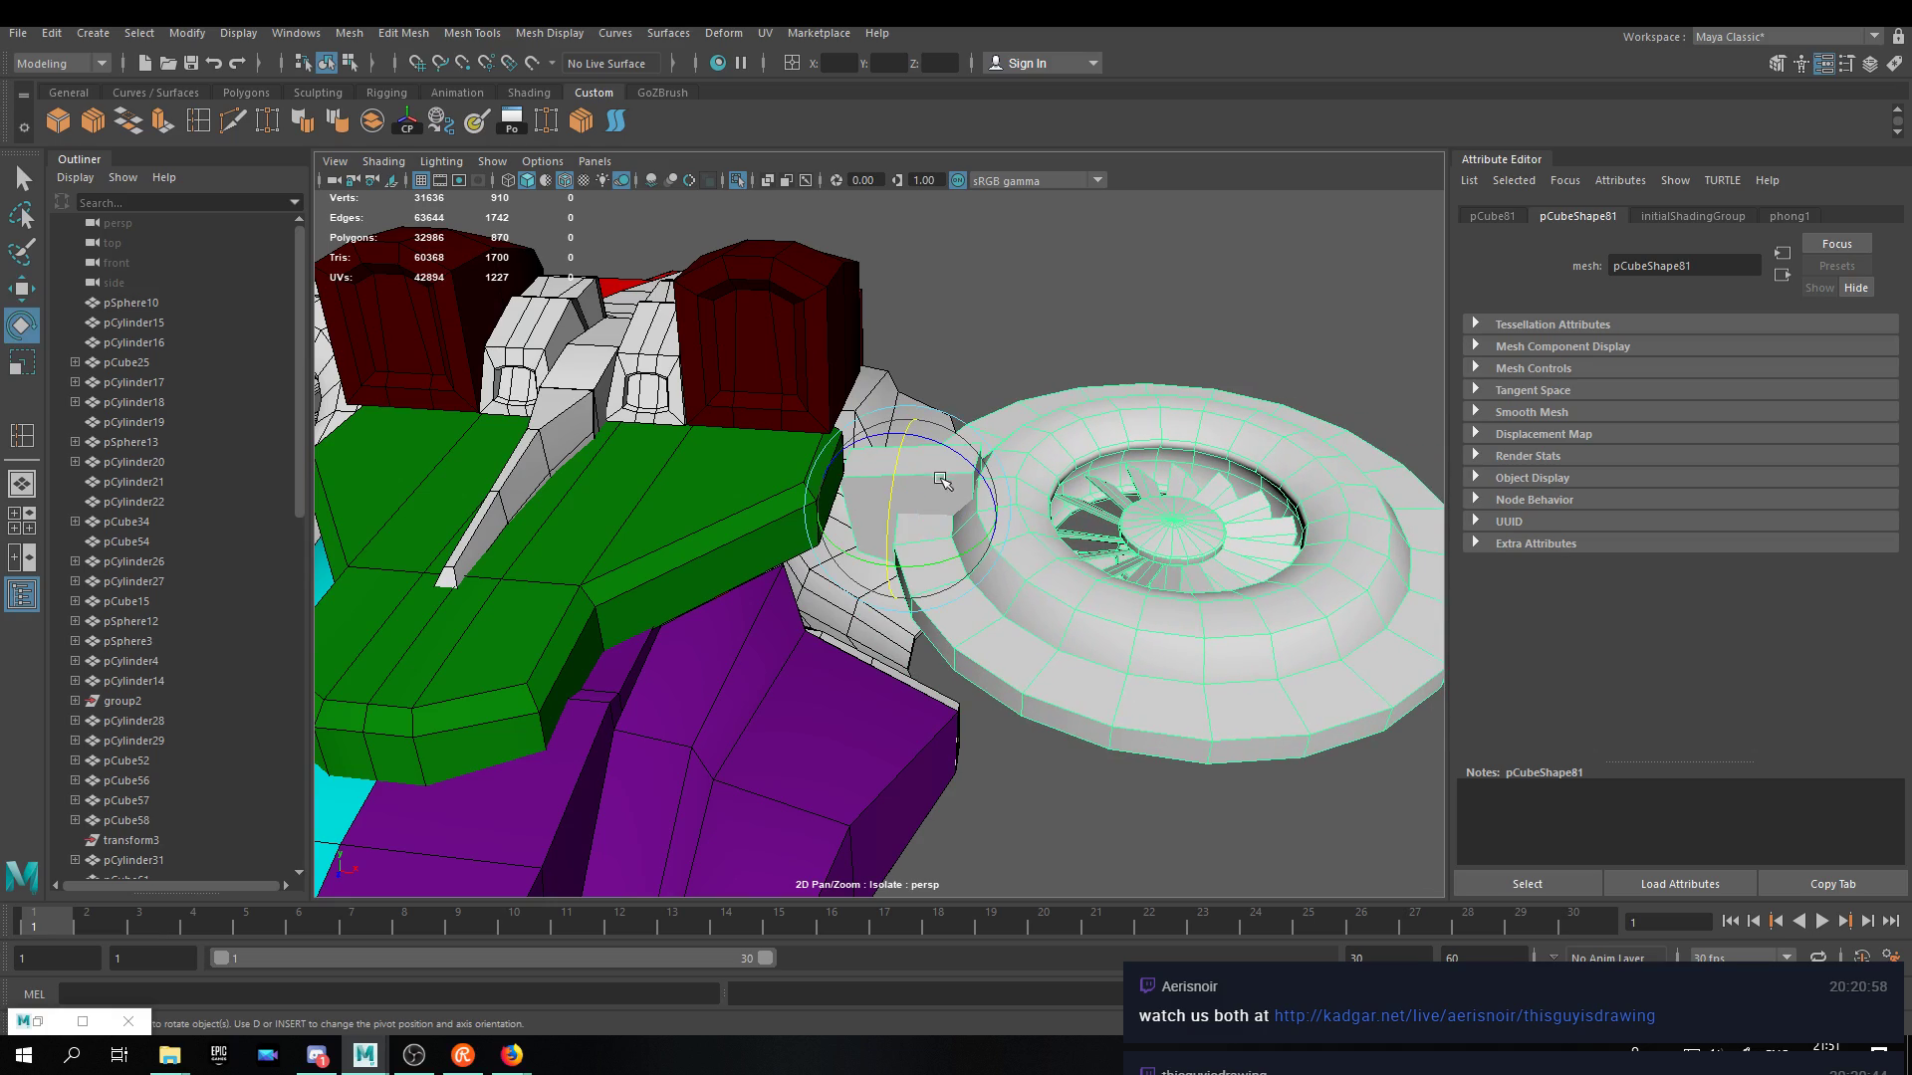
left_click_drag(894, 464, 1041, 368)
left_click_drag(941, 317, 916, 399, "alt")
key("w")
left_click_drag(959, 482, 1229, 560, "alt")
left_click_drag(855, 438, 846, 428, "alt")
Select the fan assembly on the cyan side, try rotating and moving it, and undo the changes.
left_click(786, 419)
key("e")
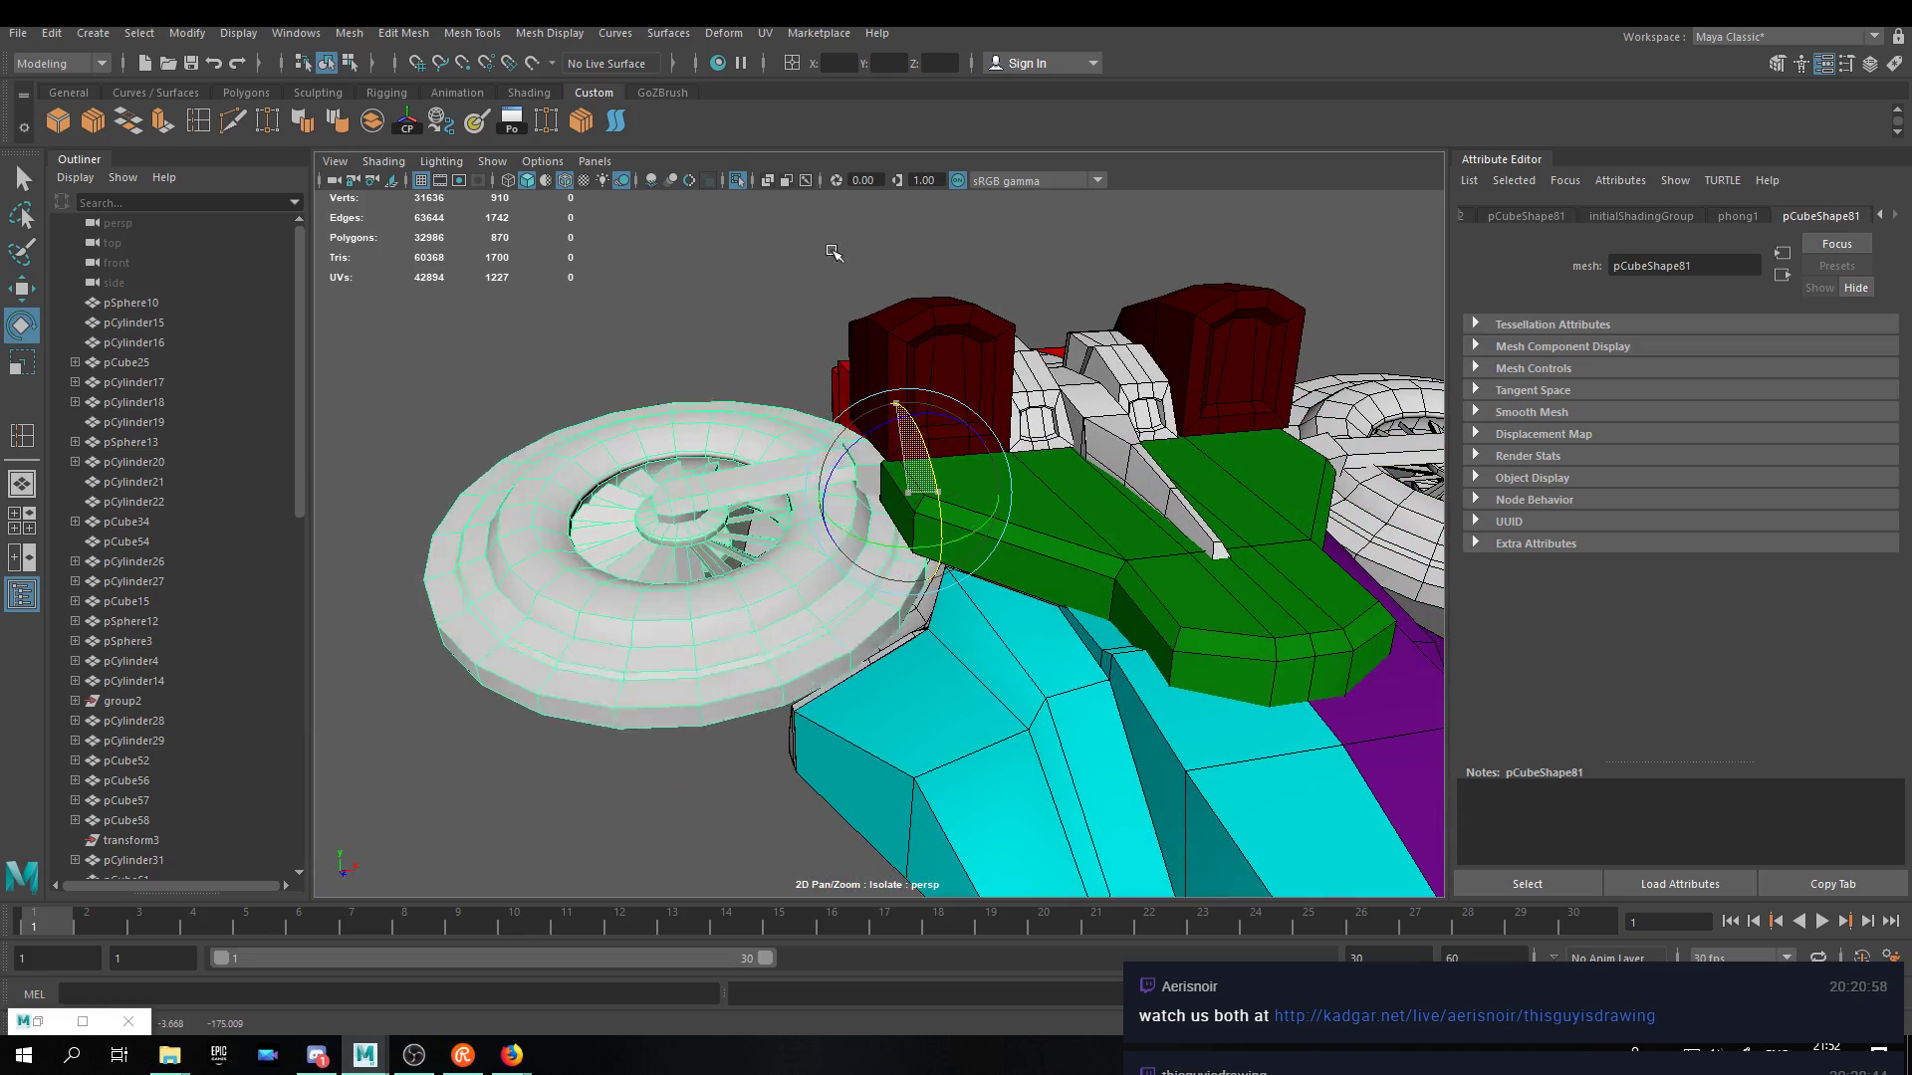
key("w")
left_click_drag(851, 289, 958, 590, "alt")
left_click_drag(903, 487, 878, 482)
key("ctrl+z")
key("ctrl+z")
key("ctrl+z")
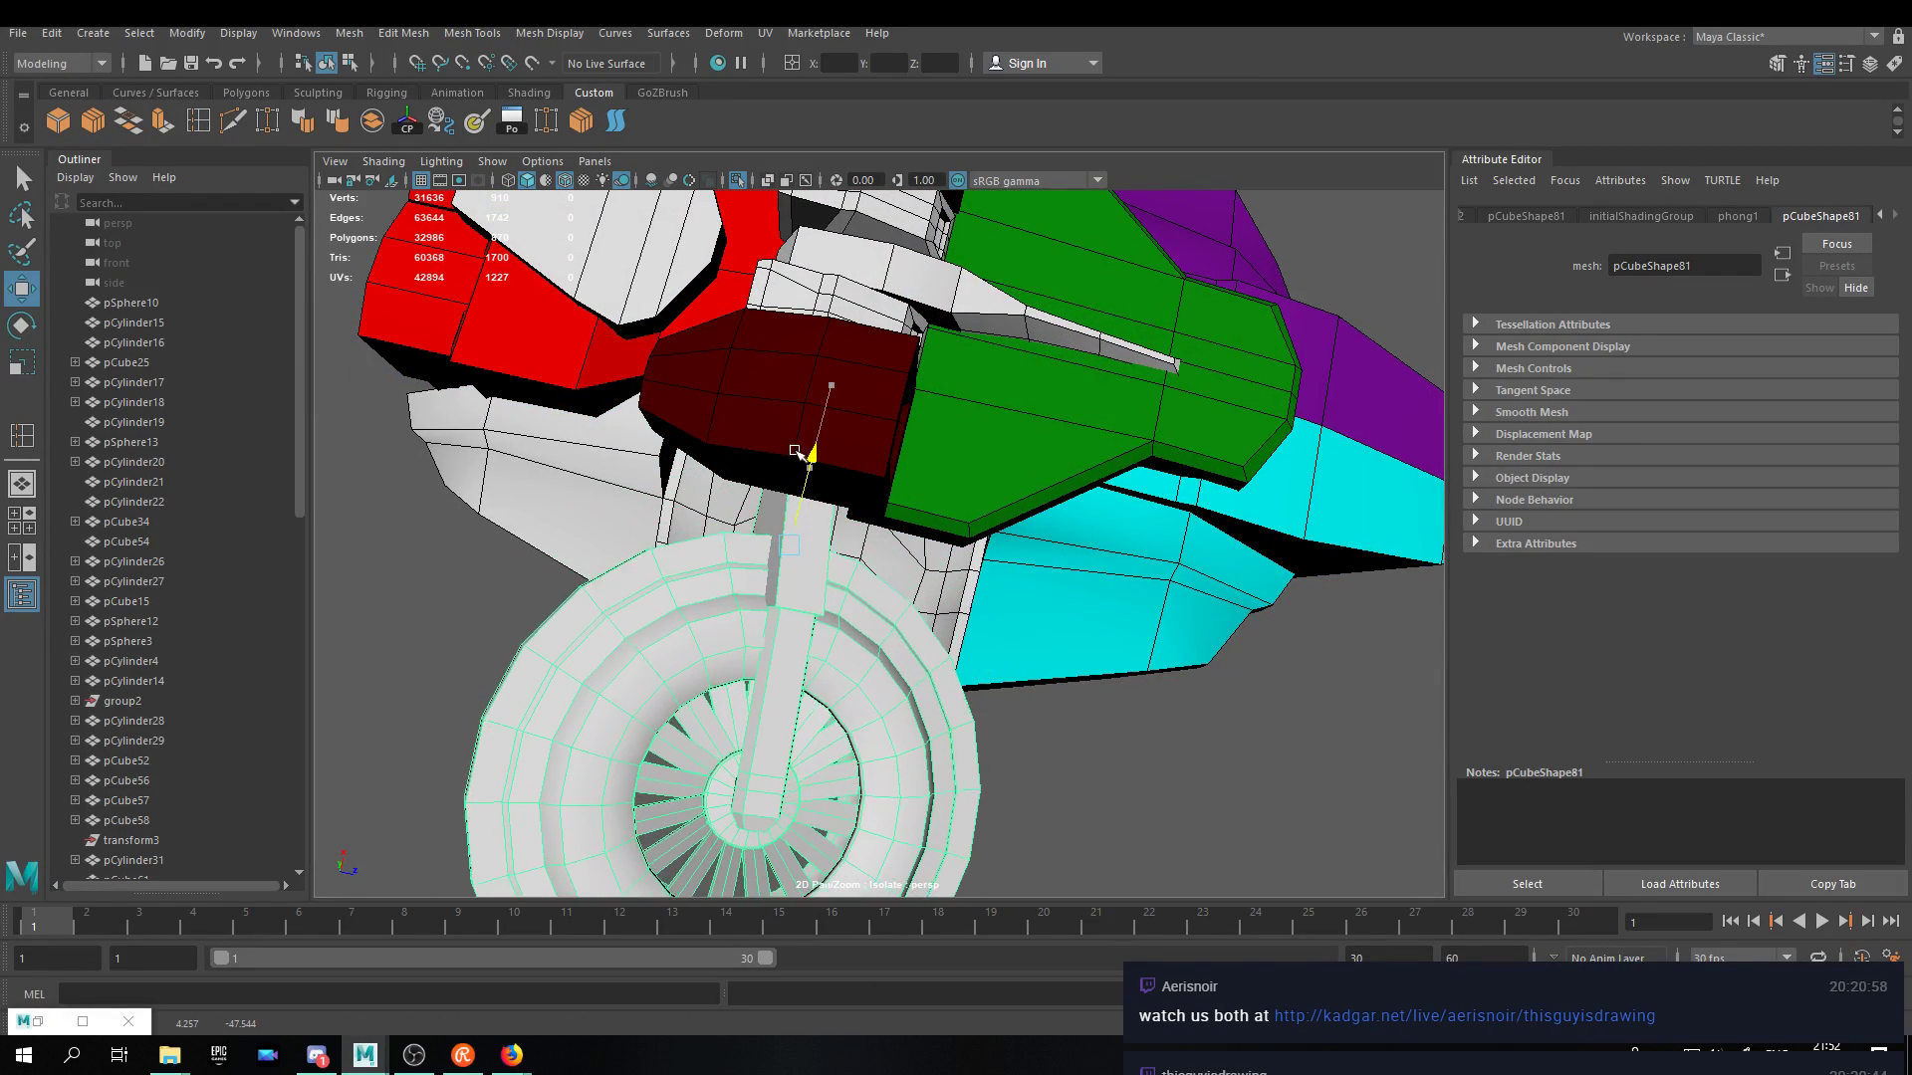
Rotate the cyan-side fan assembly slightly about its mount and shift its height against the hull.
left_click_drag(845, 401, 873, 524, "alt")
key("e")
left_click_drag(734, 560, 730, 557)
key("w")
left_click_drag(1070, 674, 946, 554, "alt")
left_click_drag(671, 459, 674, 477)
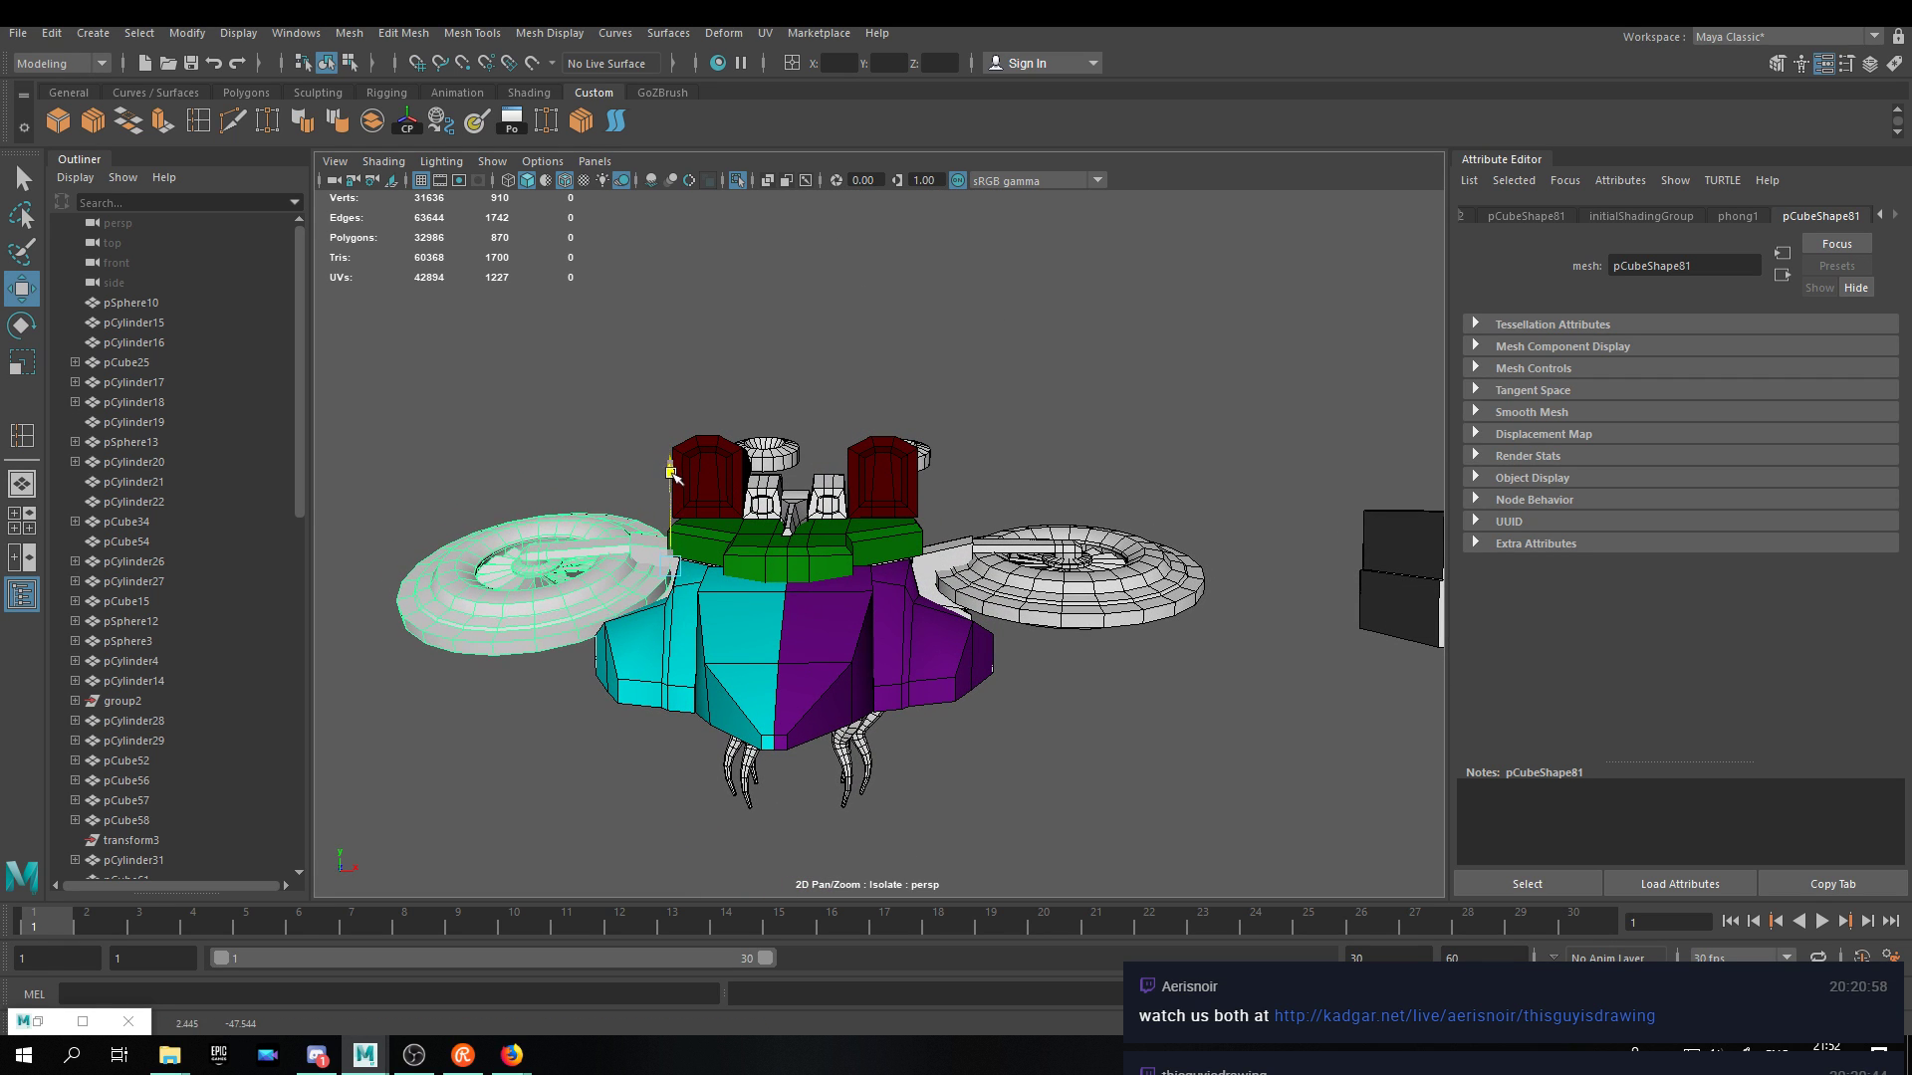
Shift the cyan-side fan assembly slightly sideways to adjust its spacing from the hull.
left_click_drag(834, 510, 866, 619, "alt")
left_click(1195, 780)
middle_click_drag(759, 611, 849, 593, "alt")
key("ctrl+z")
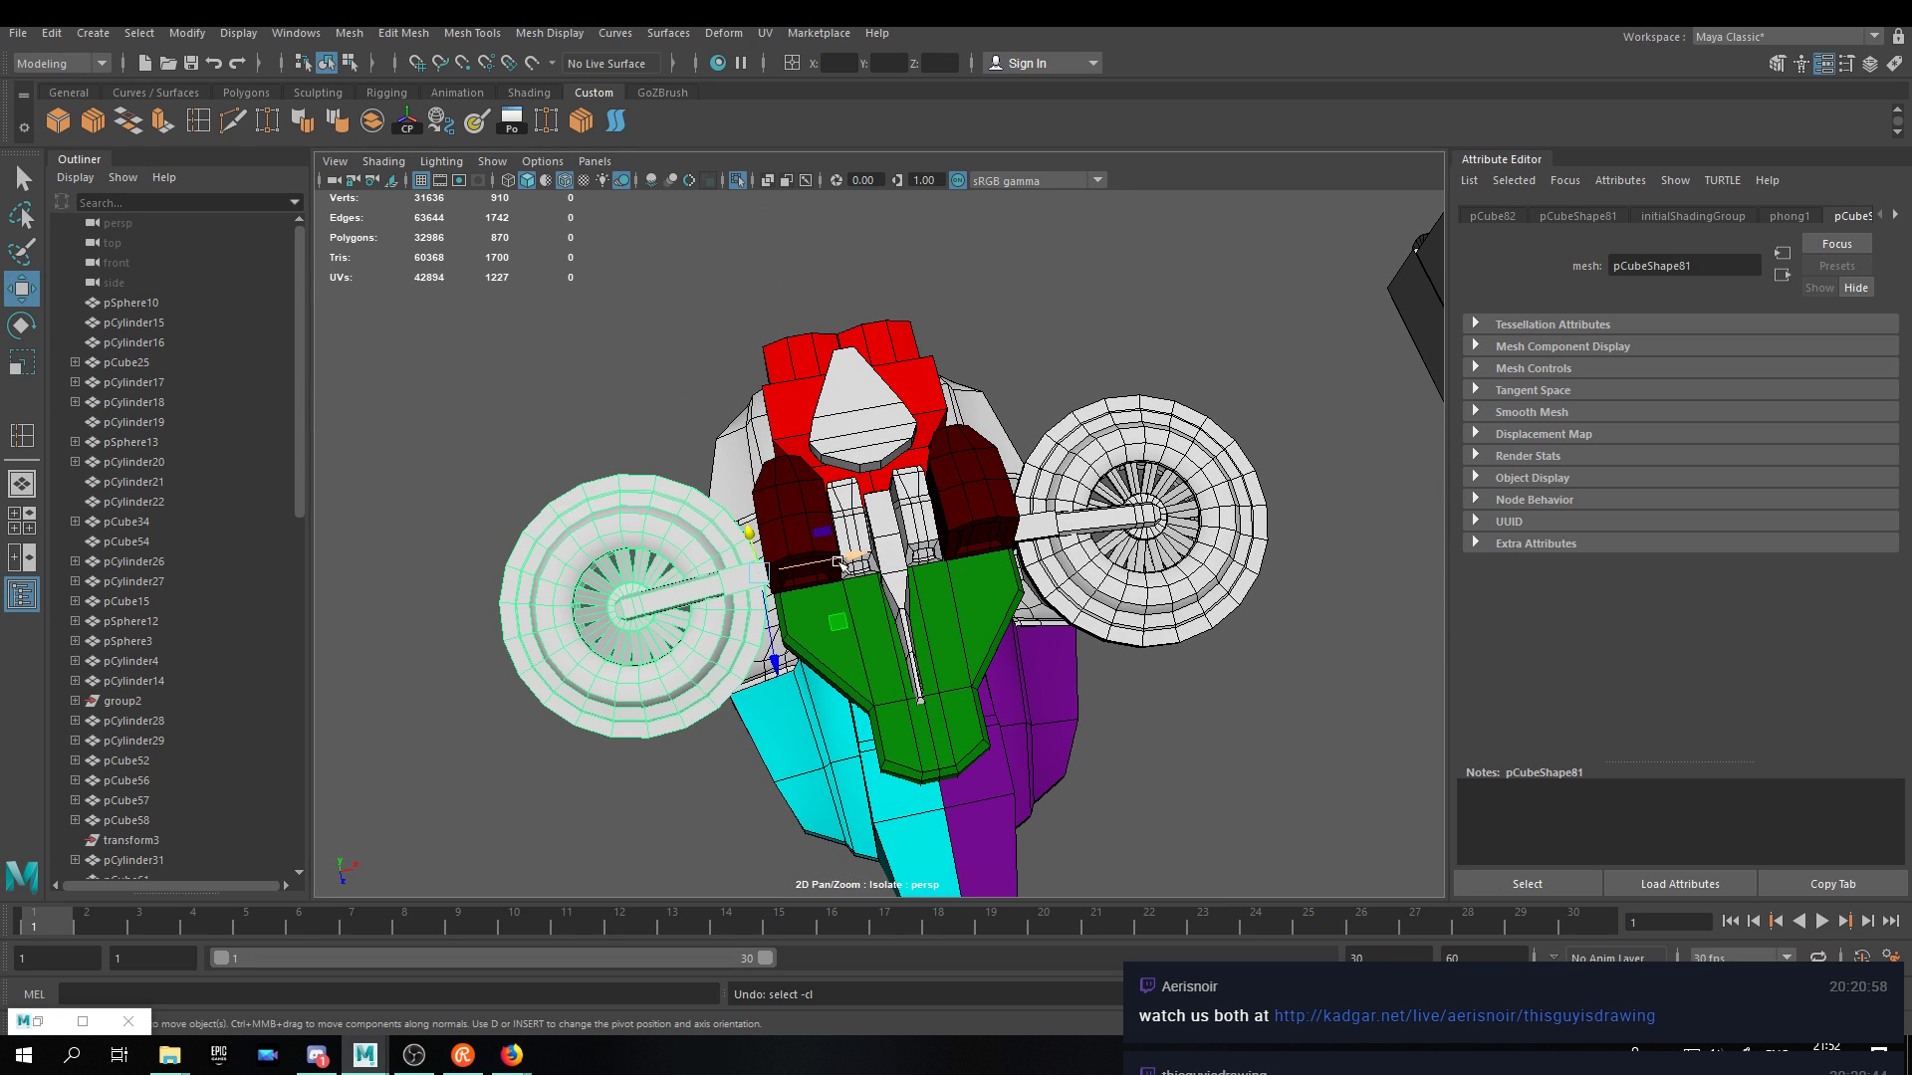
left_click_drag(846, 554, 833, 556)
Rotate the cyan-side fan assembly about its mount to adjust its tilt, and deselect it.
left_click_drag(846, 628, 777, 498, "alt")
left_click(1275, 543)
left_click_drag(1275, 547, 820, 549, "alt")
left_click(1195, 563)
key("e")
left_click_drag(990, 480, 1028, 613)
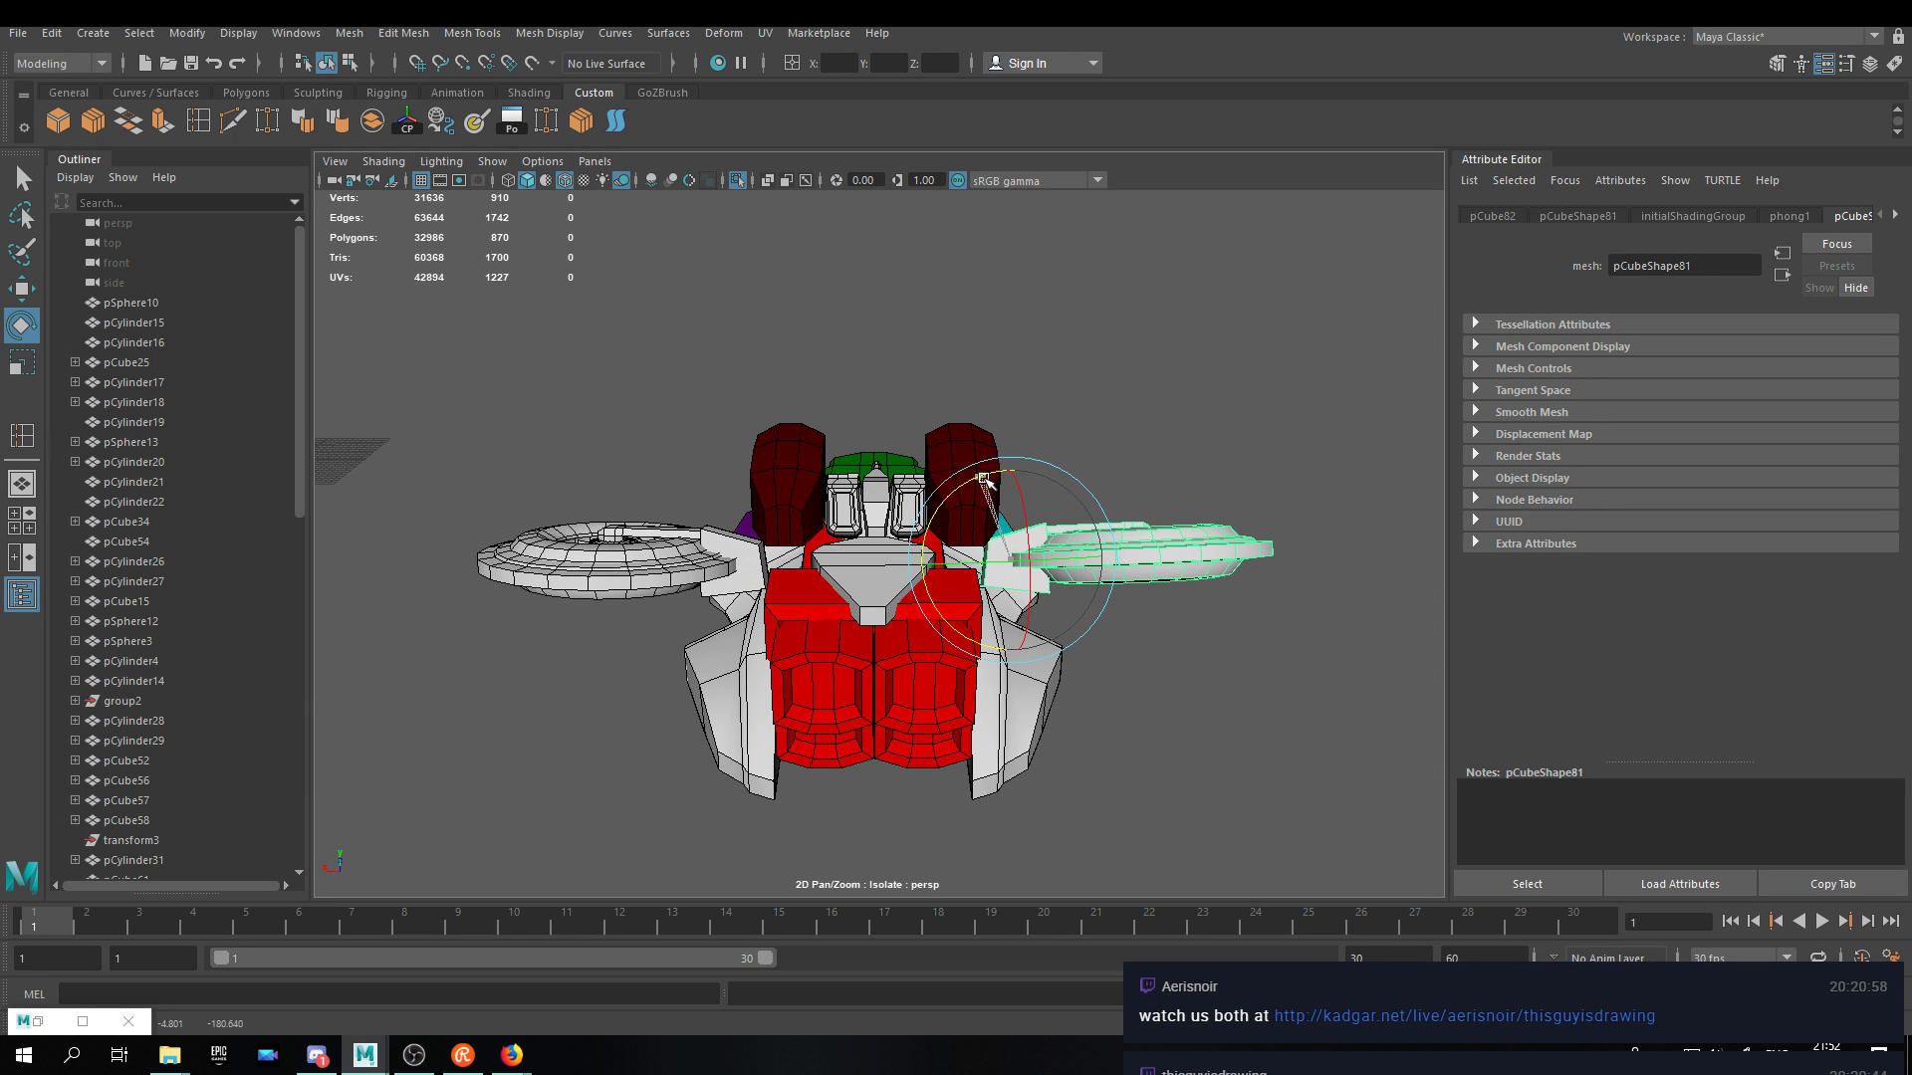
key("w")
left_click(1161, 499)
Inspect both fan assemblies and their mounts up close and from several angles.
left_click_drag(1161, 498, 1006, 617, "alt")
scroll(1067, 665, "up", 5)
scroll(1003, 599, "up", 5)
left_click_drag(1007, 697, 1118, 634, "alt")
scroll(997, 662, "down", 4)
scroll(995, 612, "down", 5)
left_click_drag(1003, 590, 936, 503, "alt")
scroll(936, 503, "up", 4)
left_click_drag(824, 456, 918, 538, "alt")
Open the Hypershade and duplicate the green Chestplate material.
left_click(910, 488)
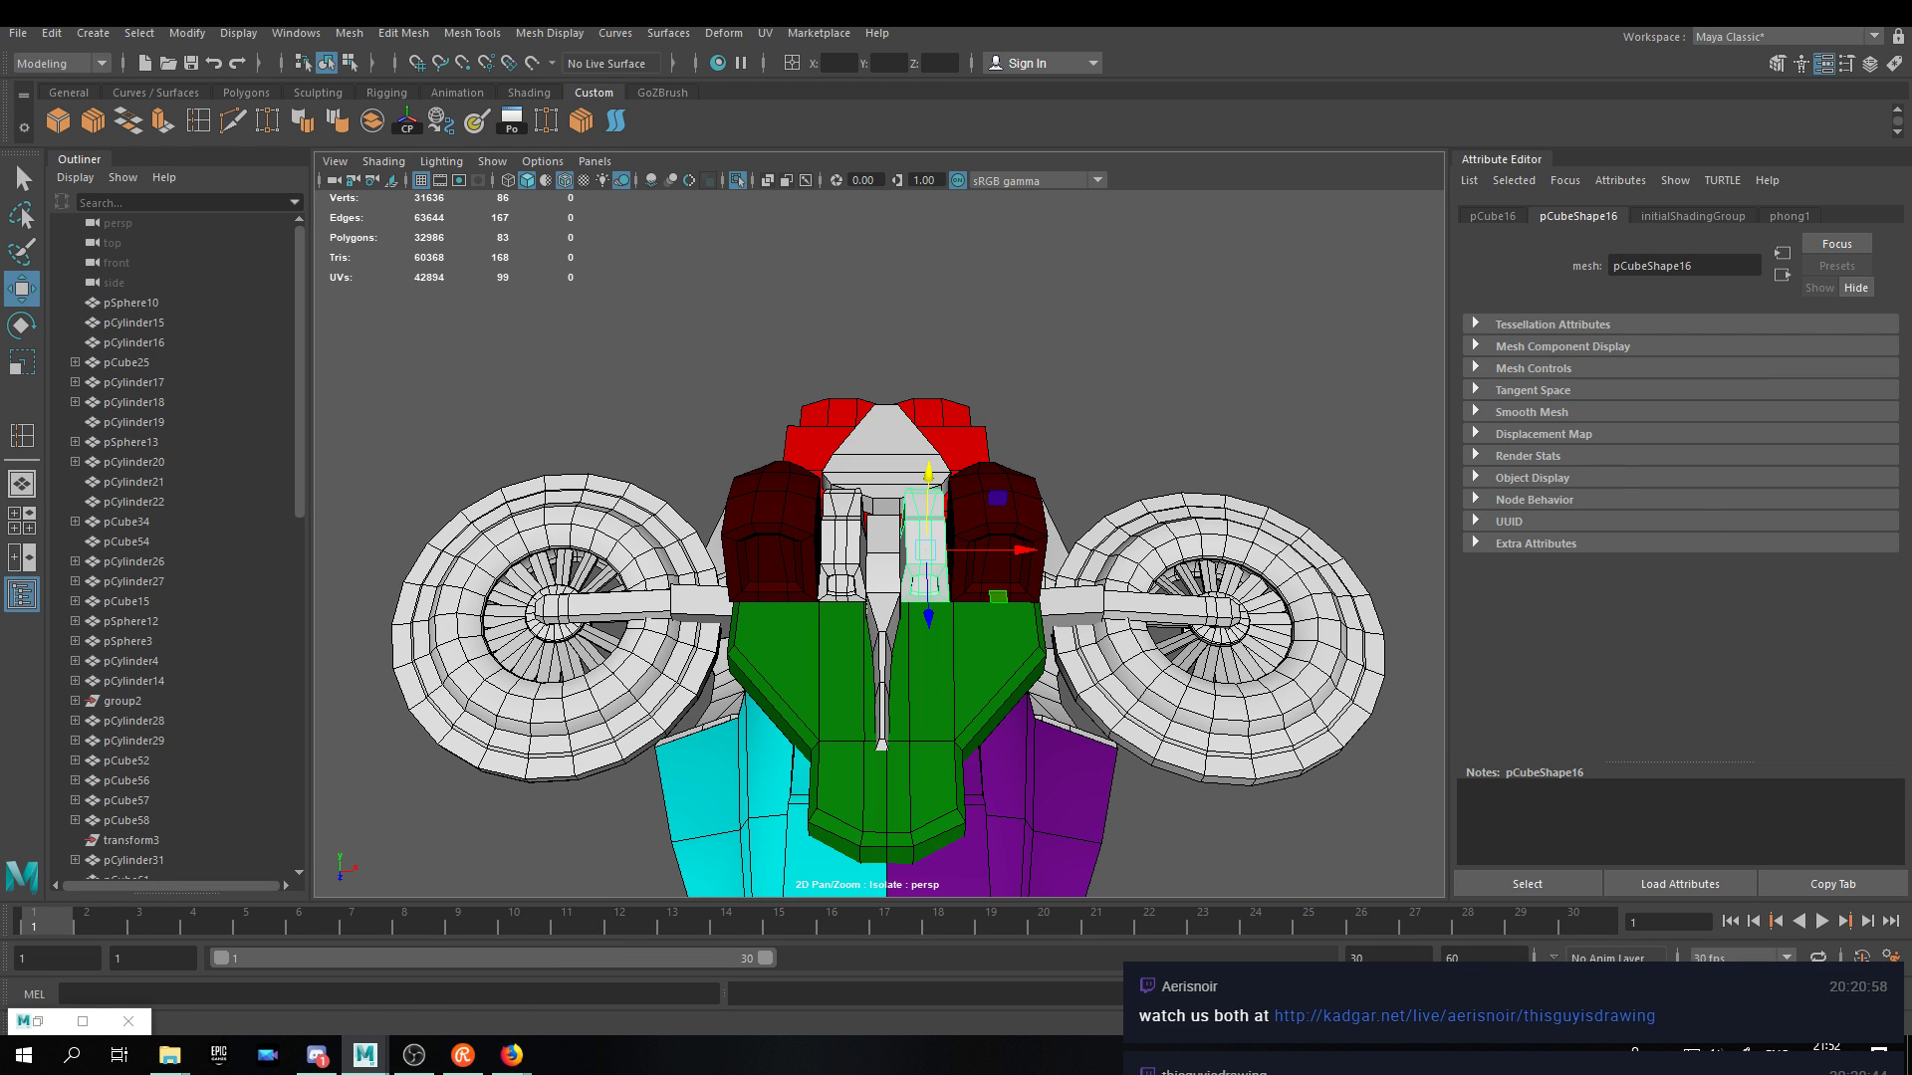
left_click(45, 1022)
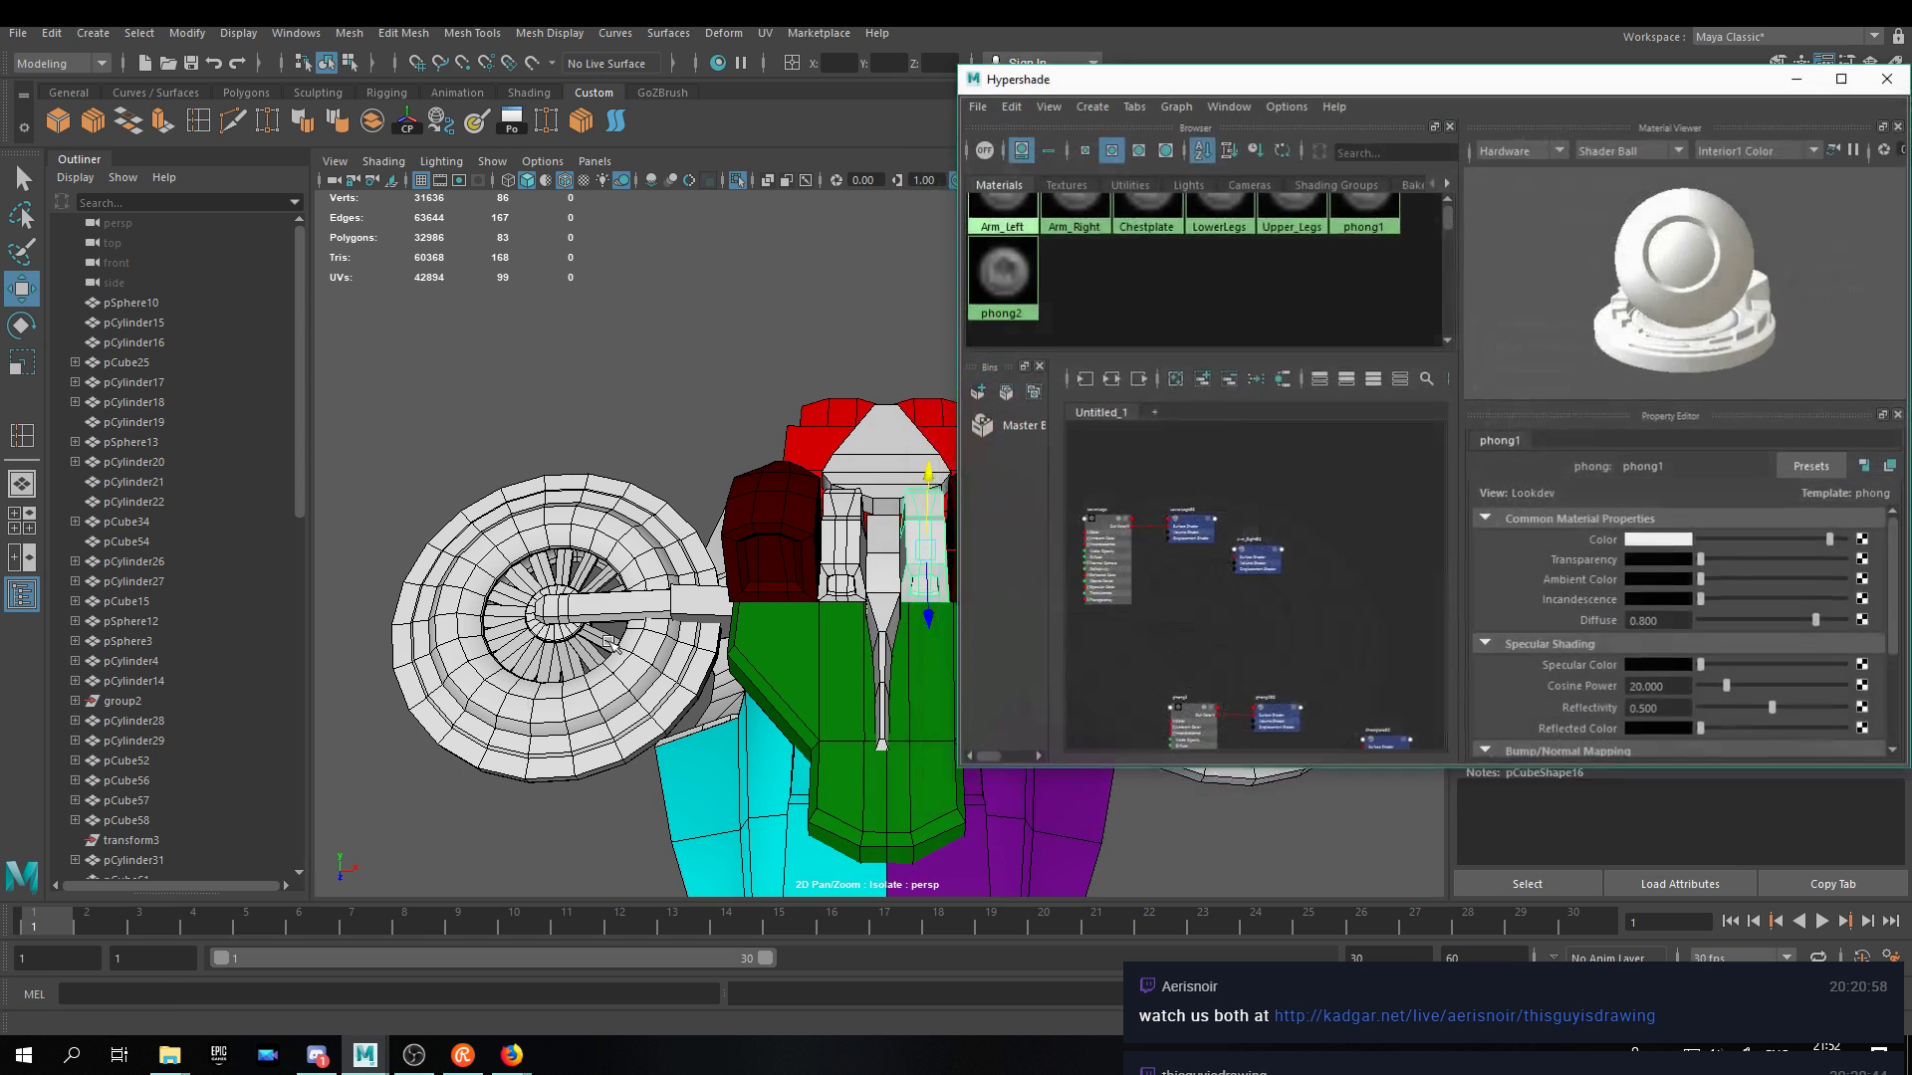
left_click(1155, 219)
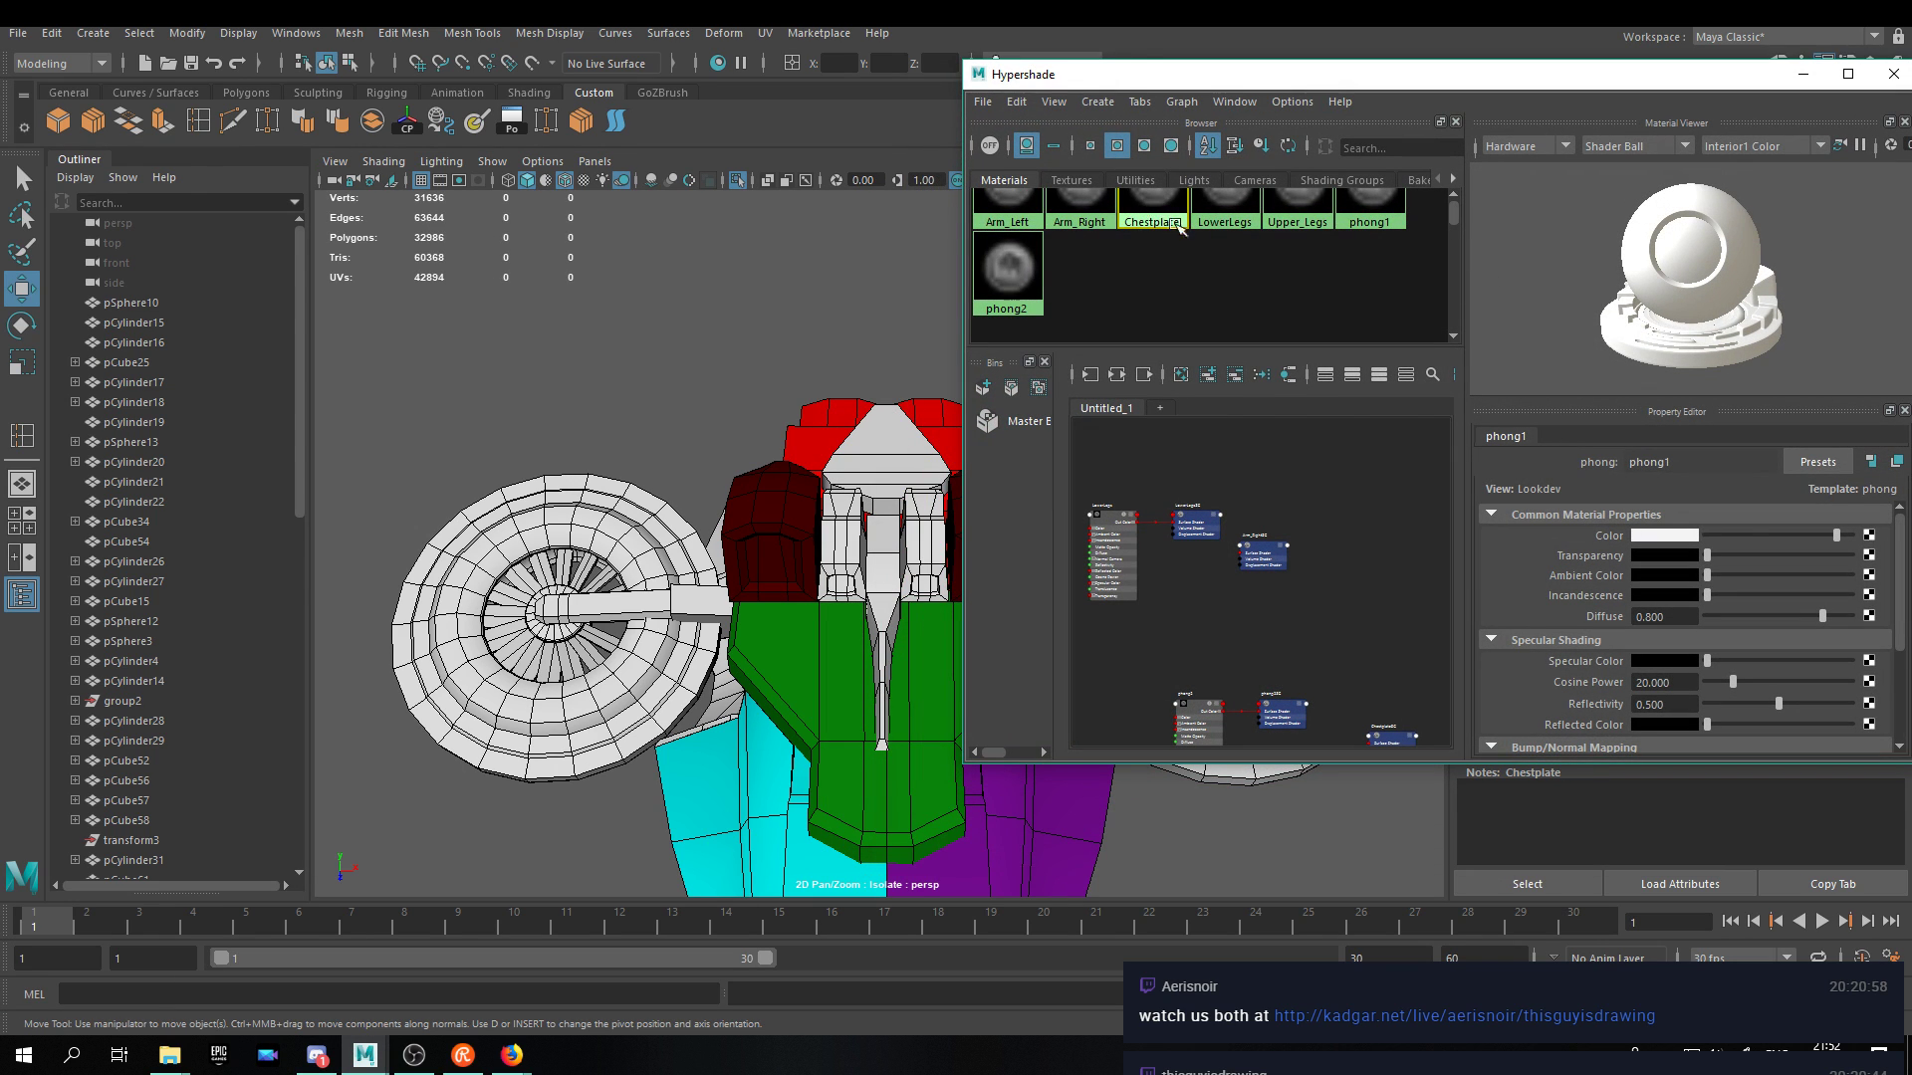
key("ctrl+v")
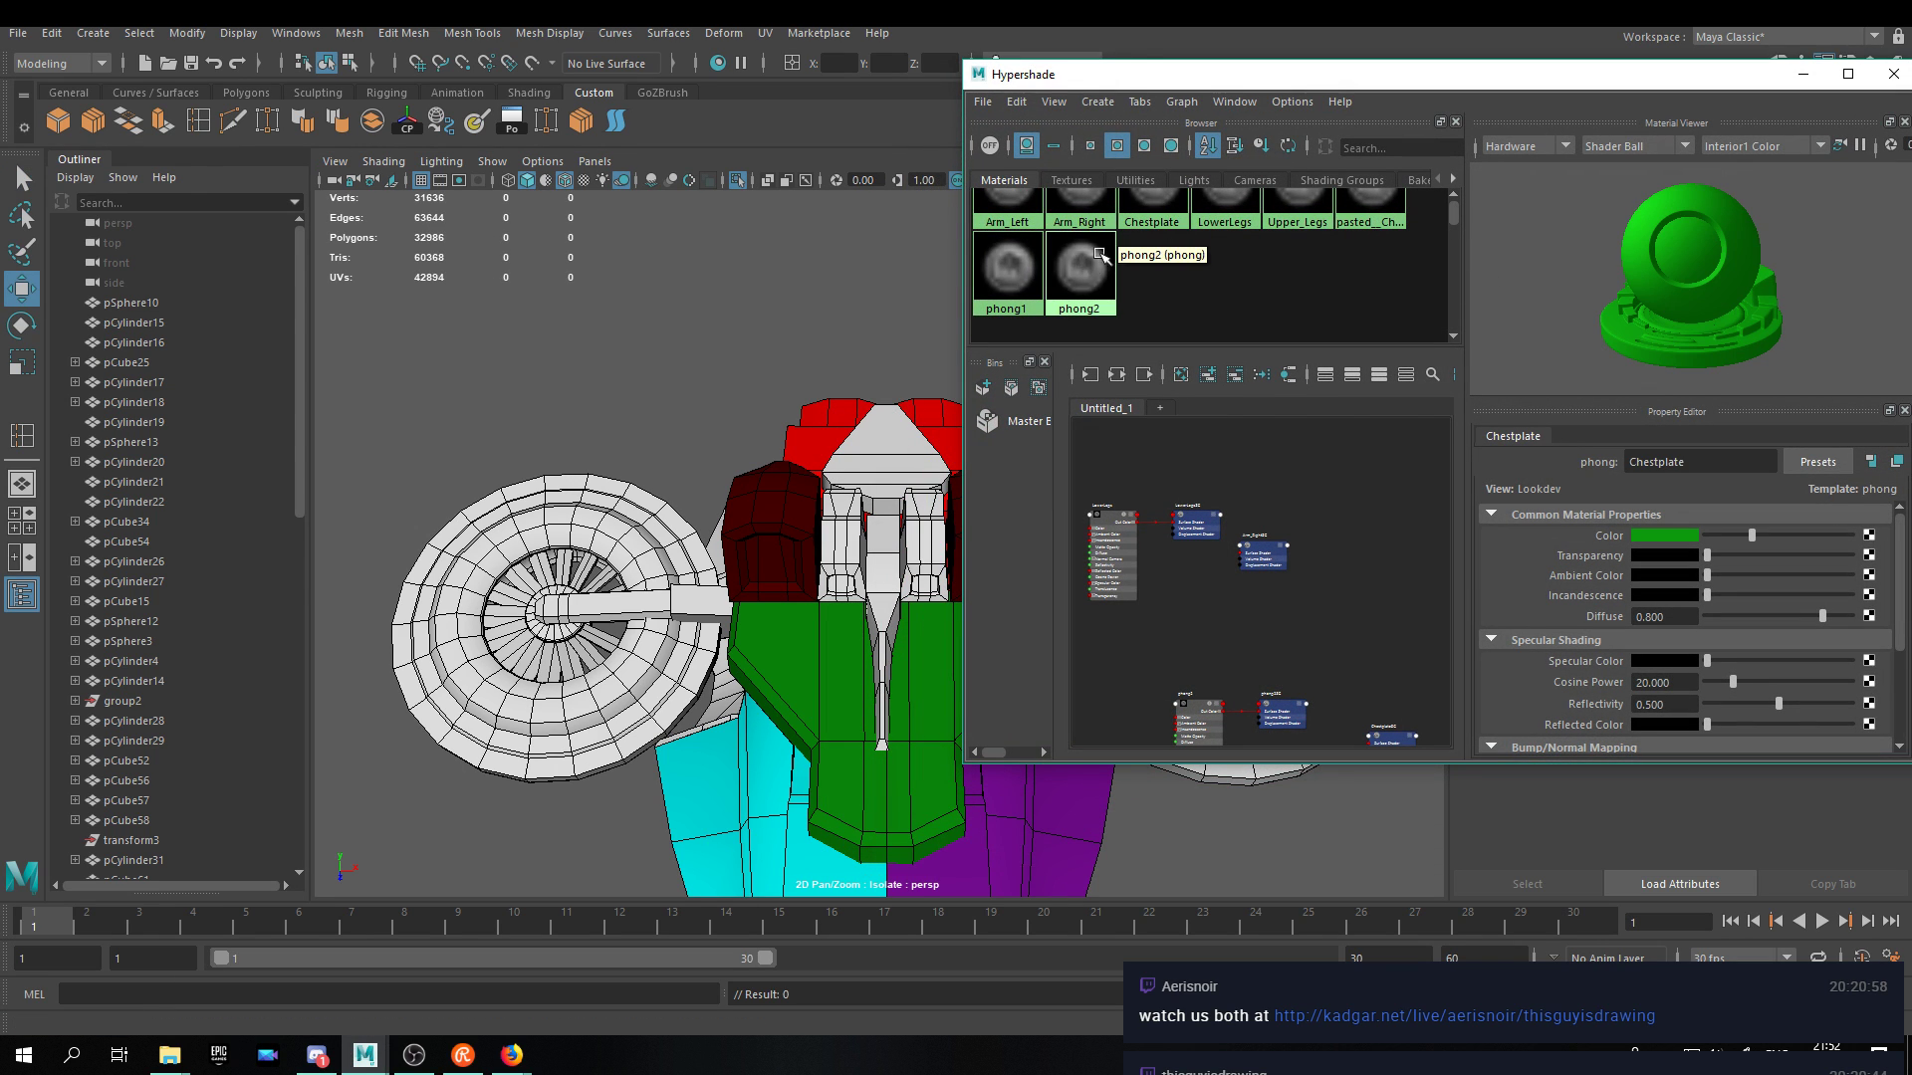
key("ctrl+z")
left_click(1169, 217)
key("ctrl+v")
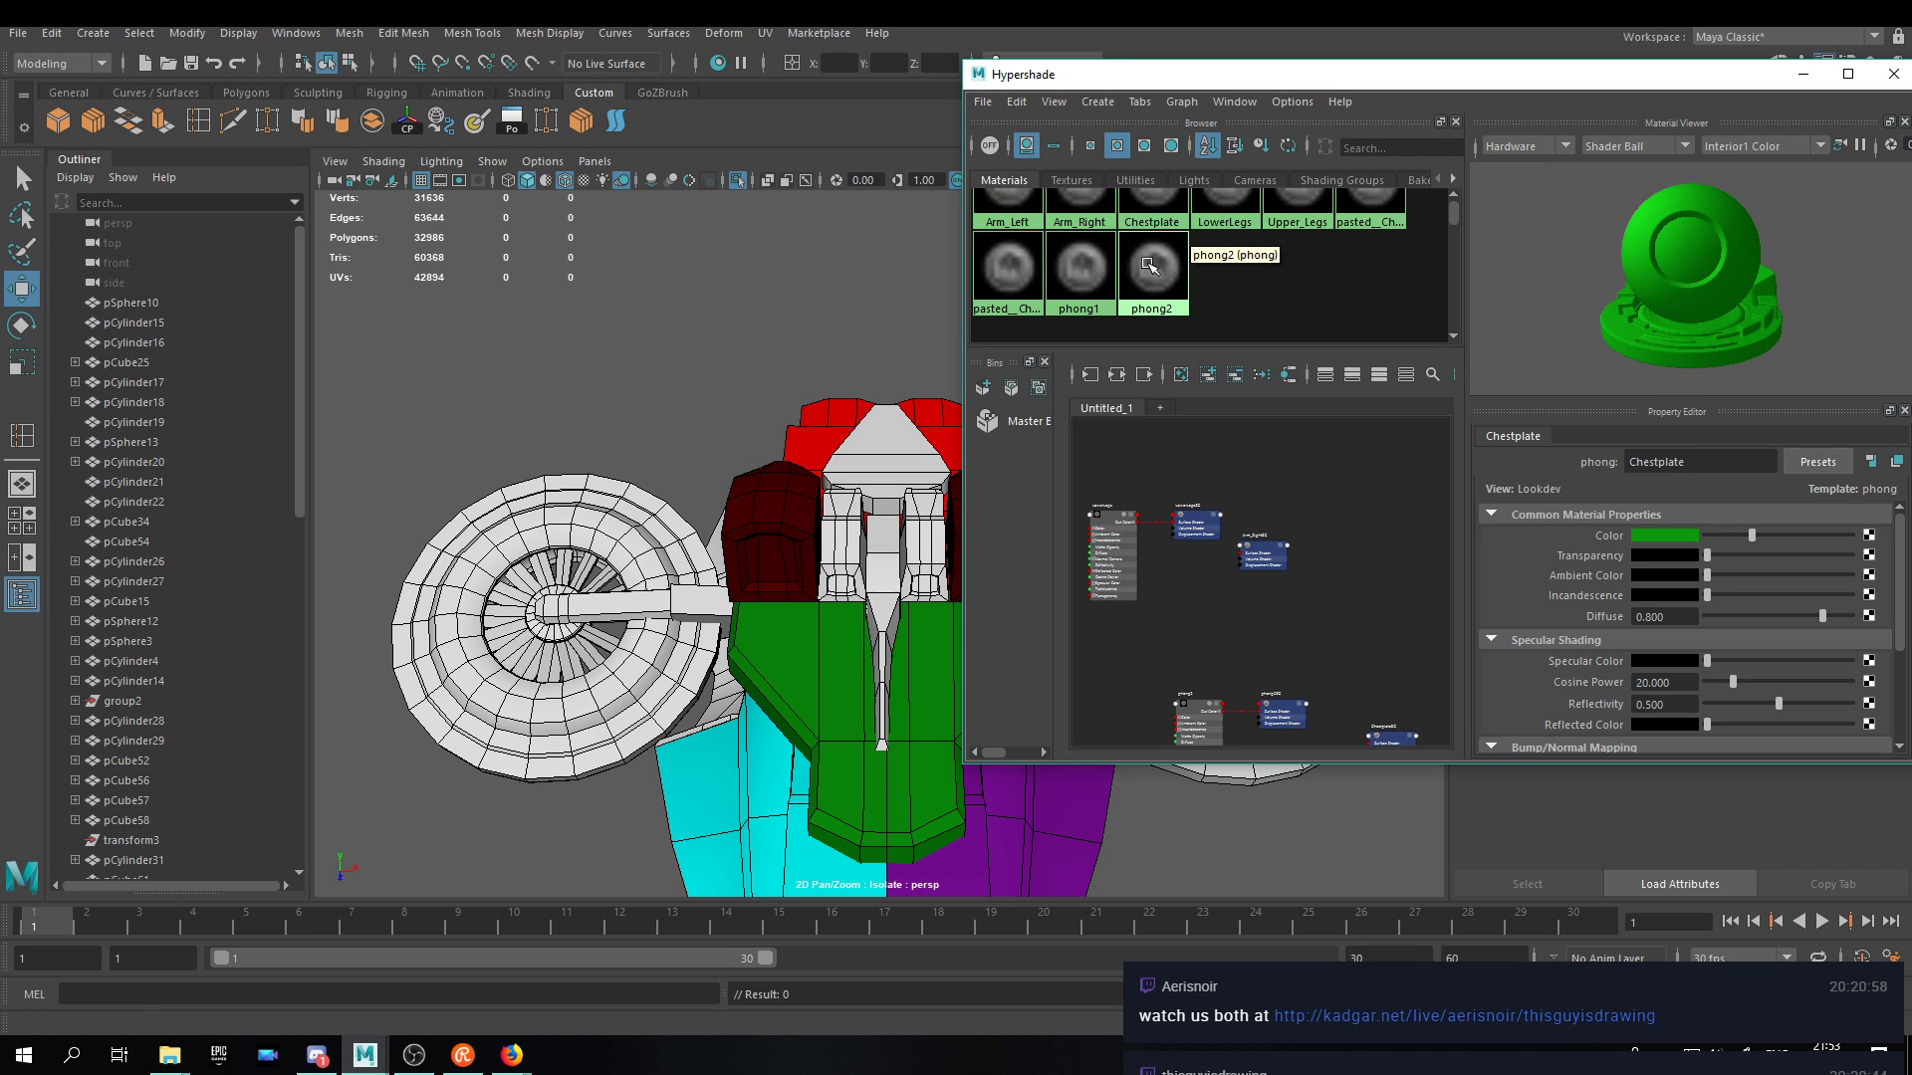
Rename the duplicated Chestplate material as Head and set its color to blue.
scroll(1195, 257, "up", 2)
left_click(1164, 239)
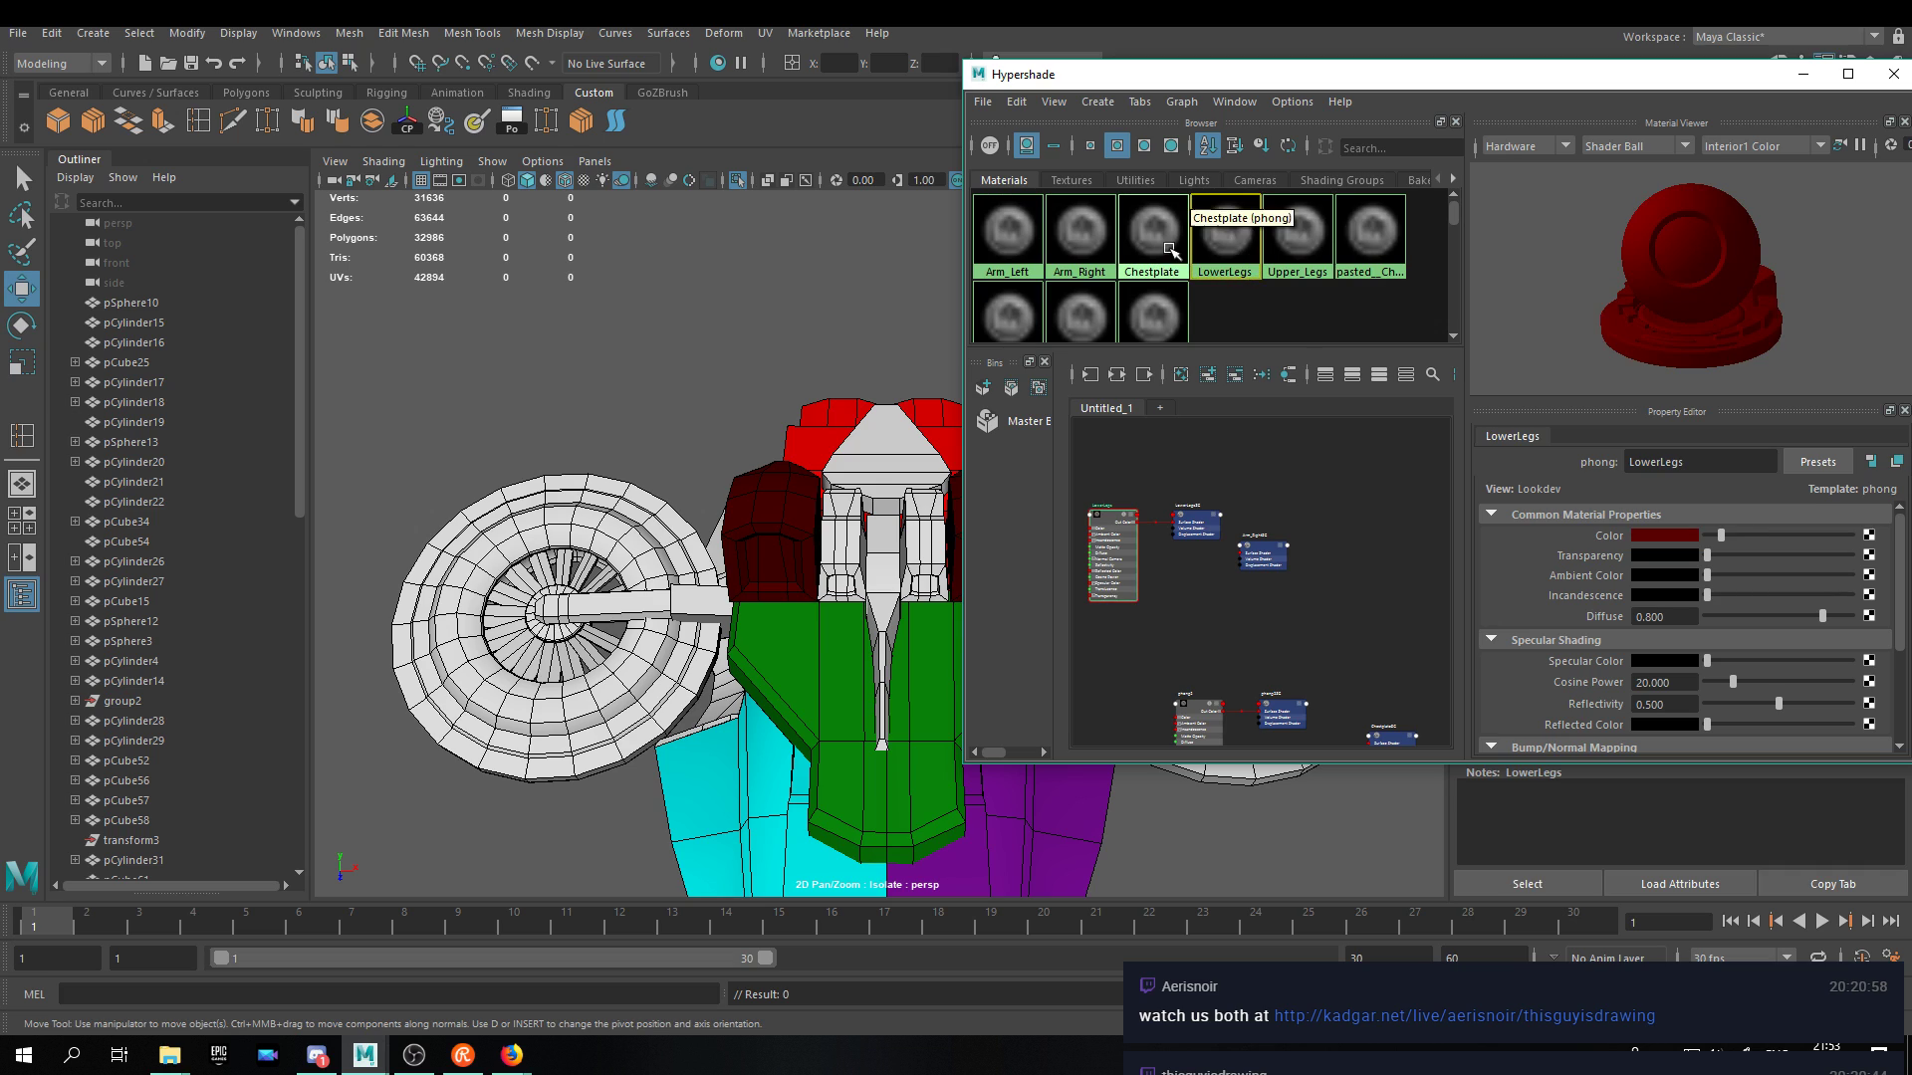
left_click(1365, 231)
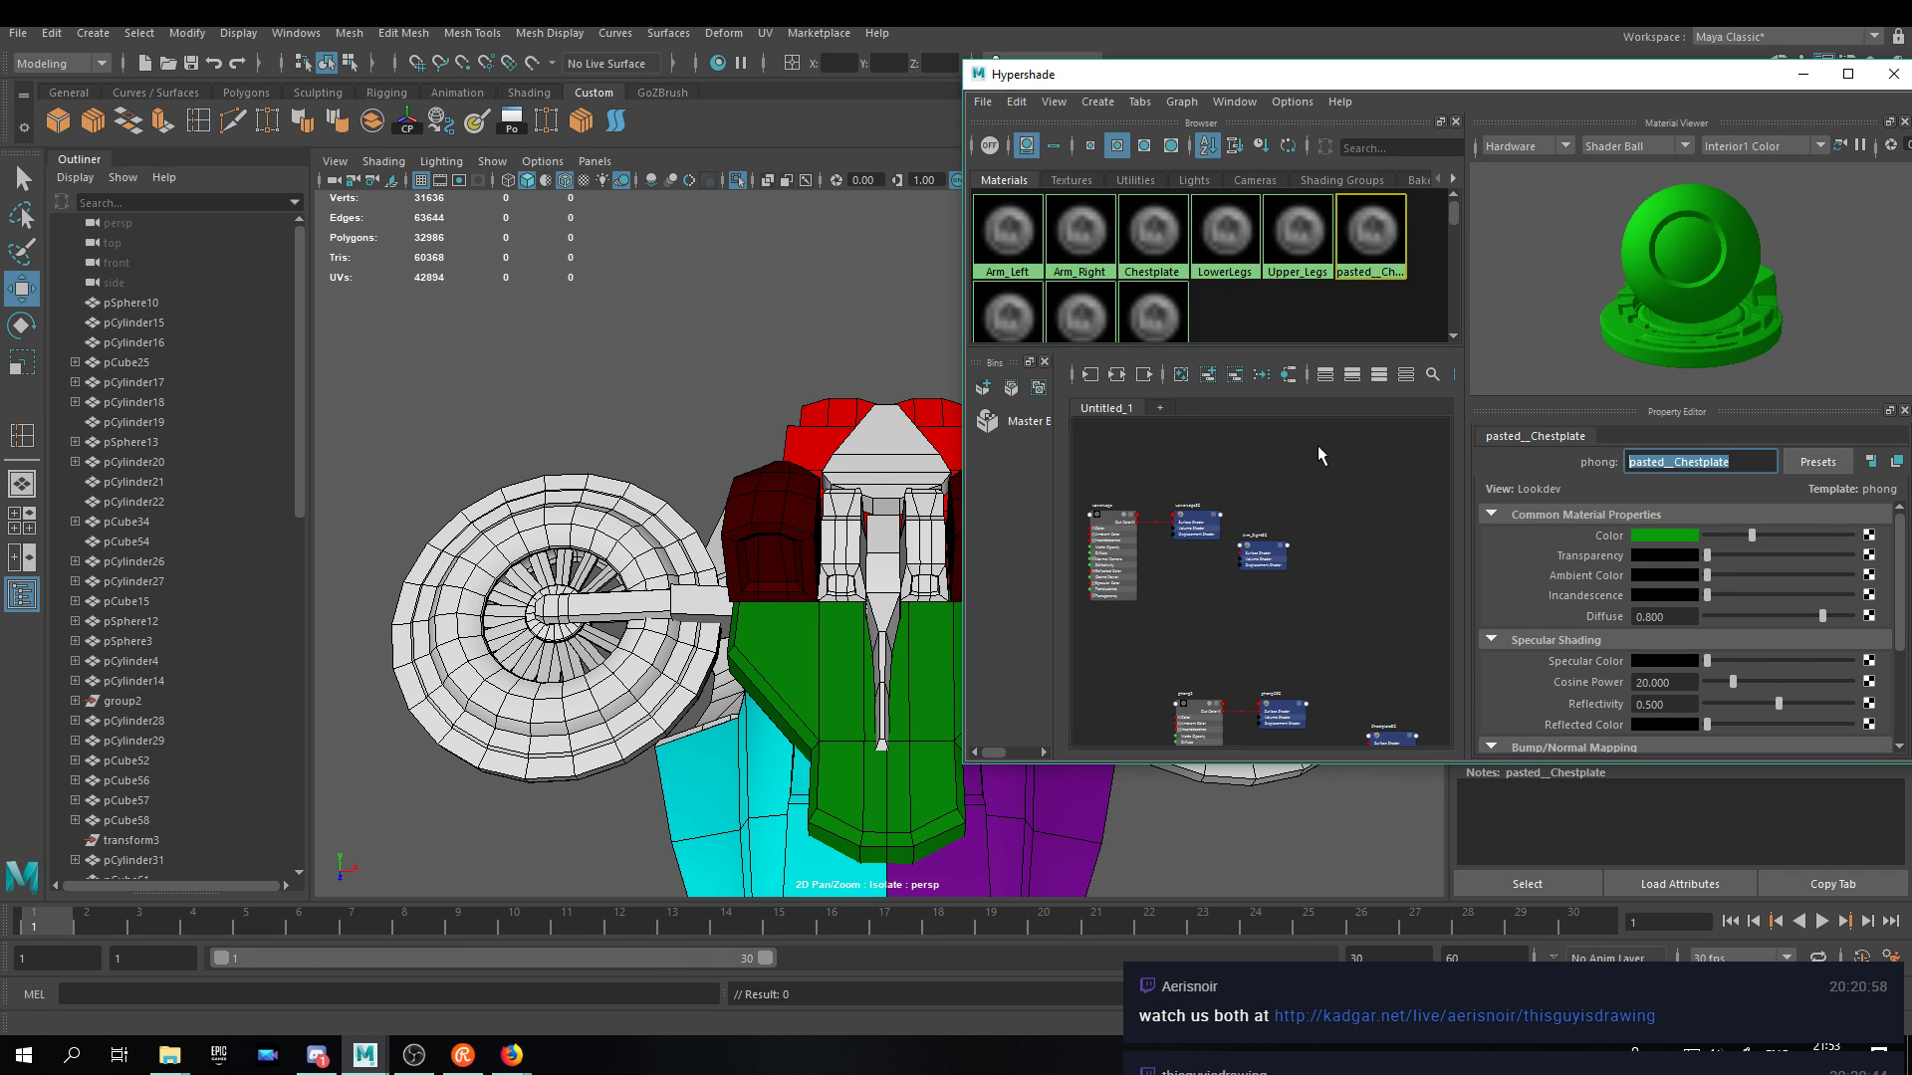
type("Head")
key("Return")
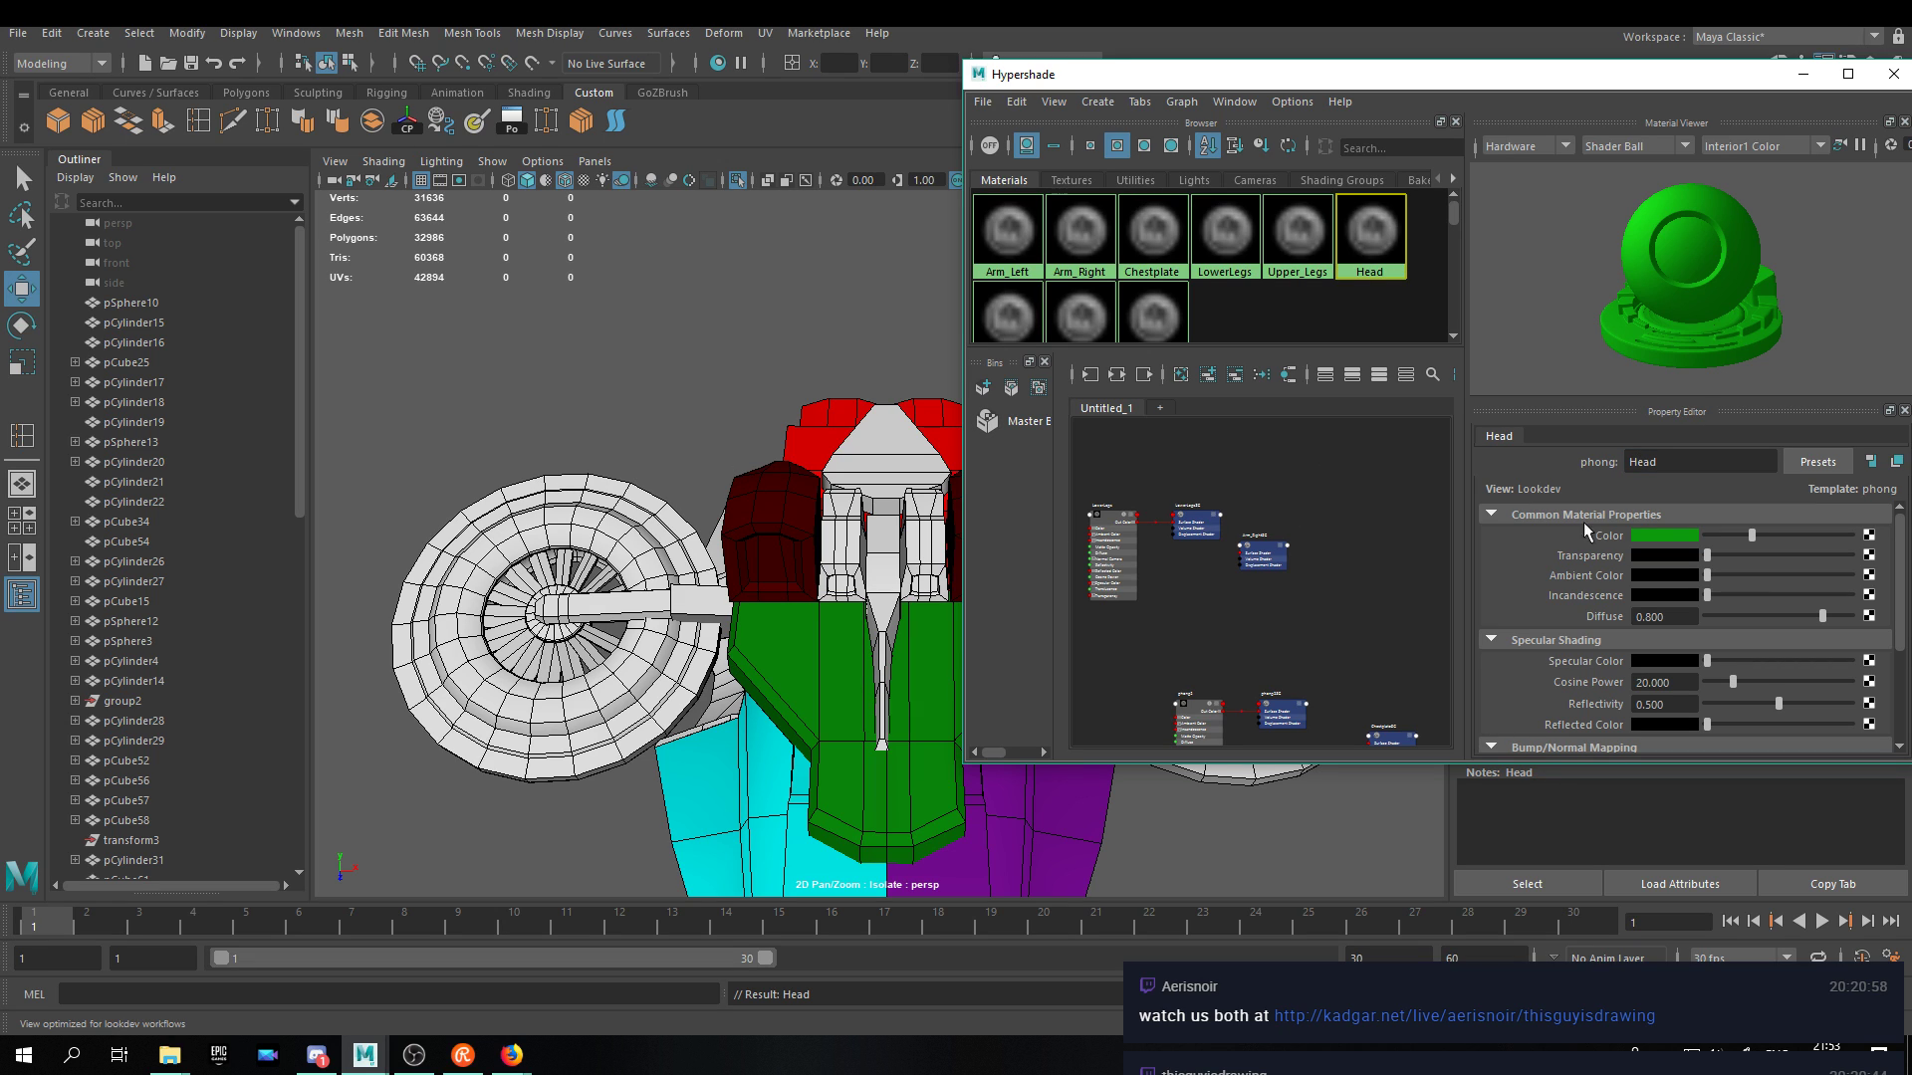
left_click(1672, 542)
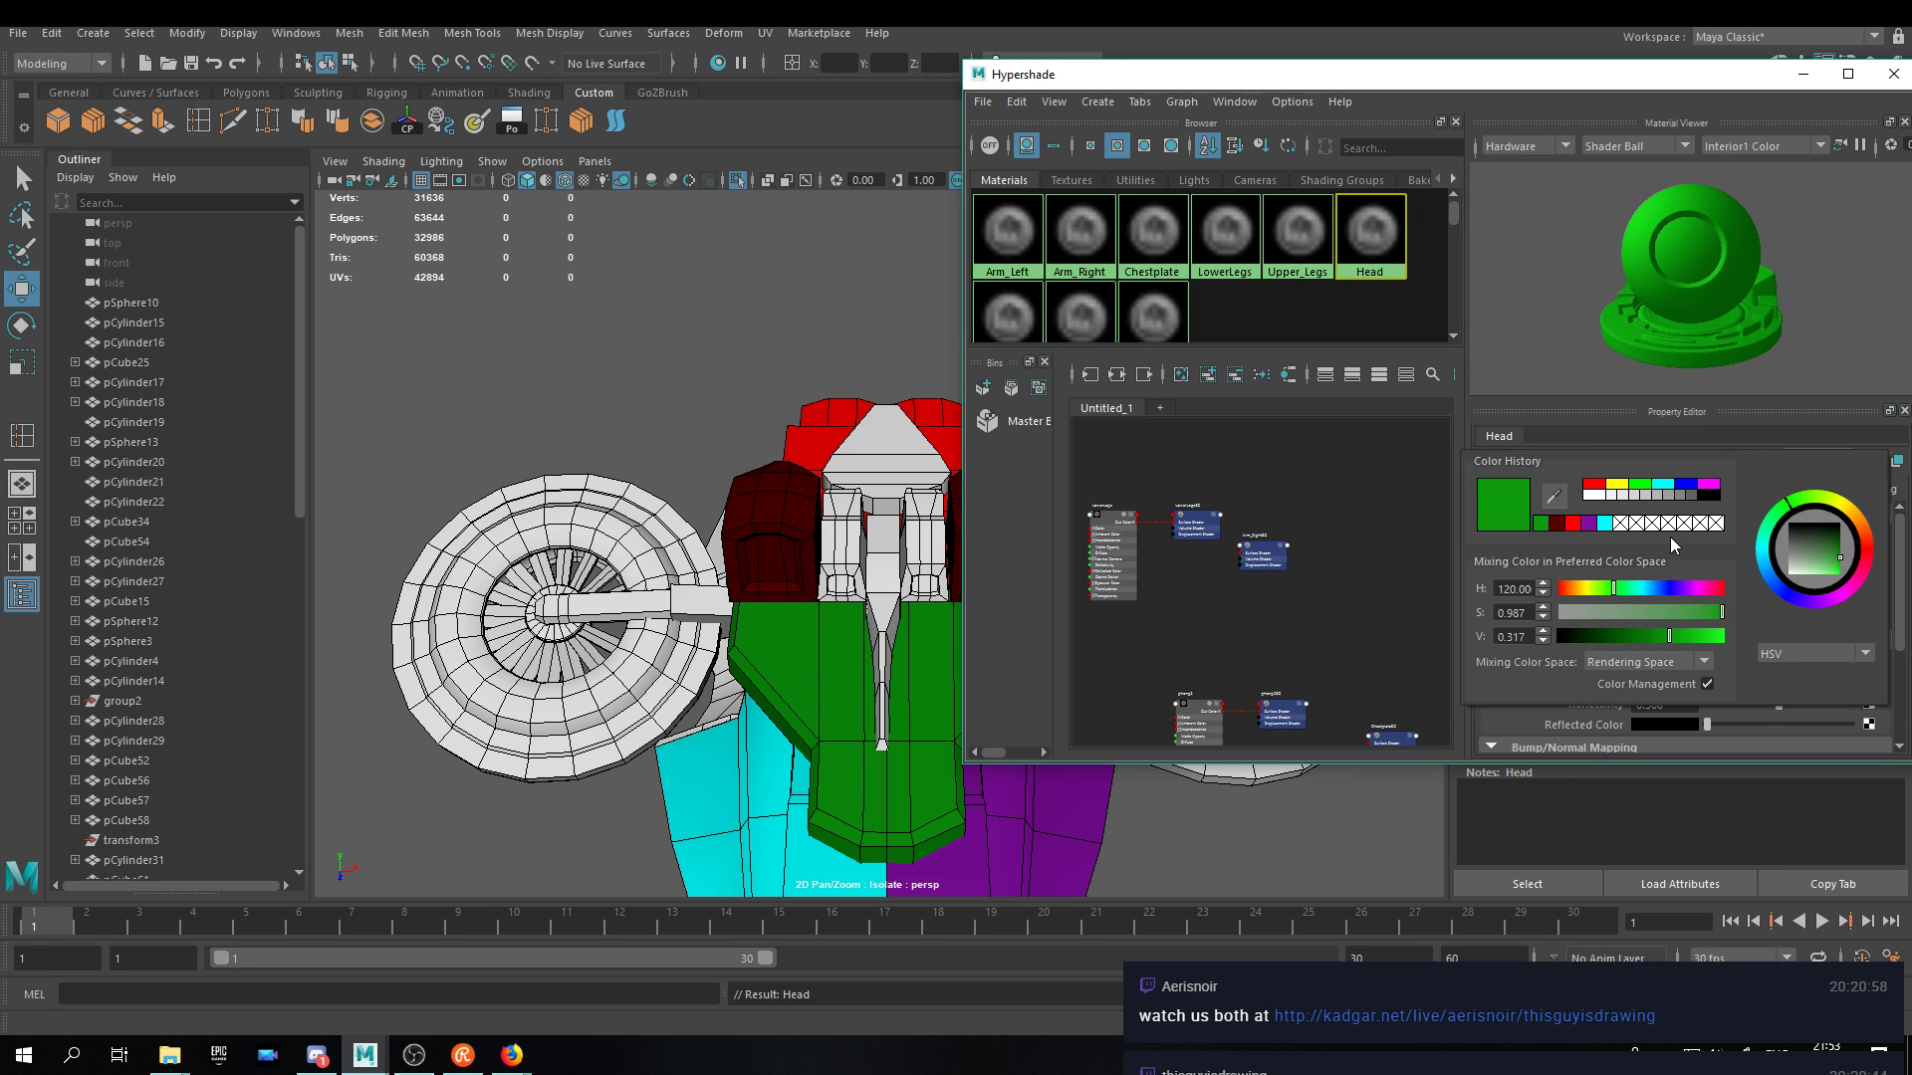
left_click(1683, 488)
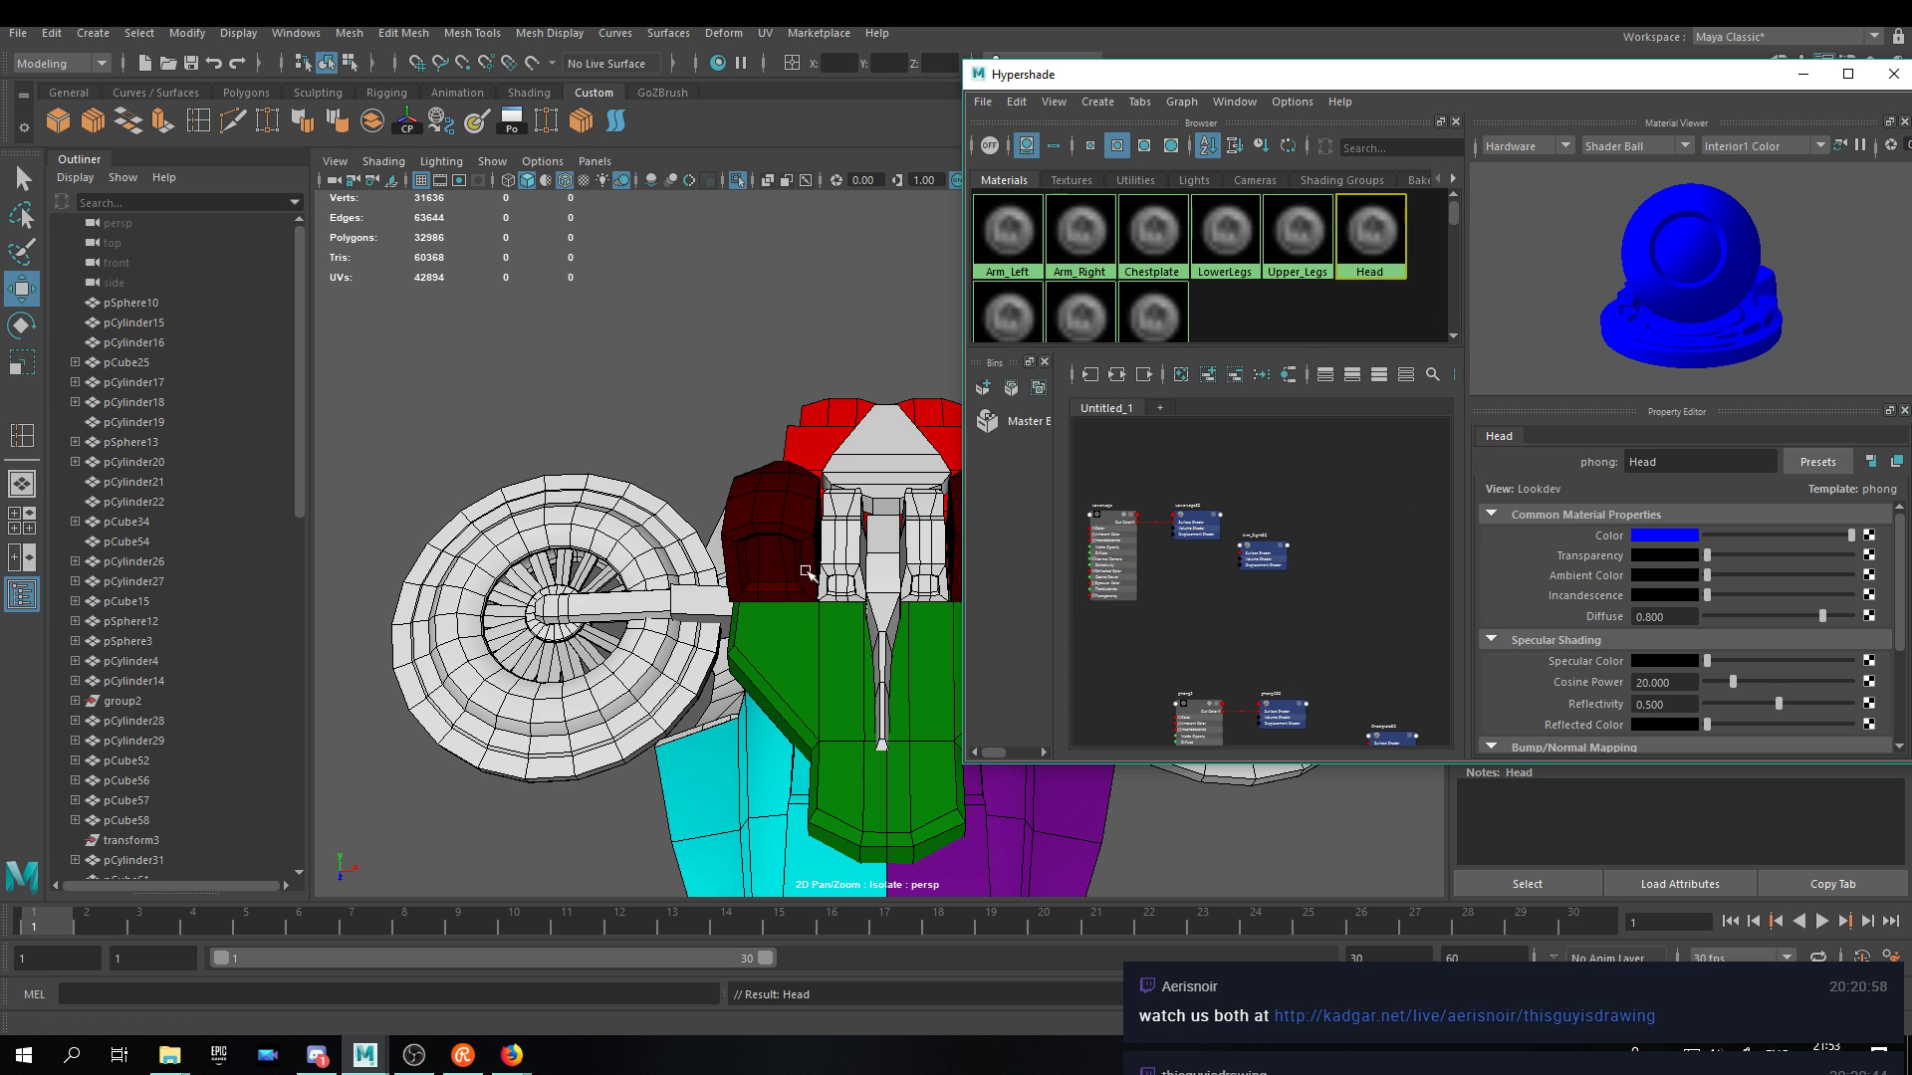
Assign the Head material to the two side blocks and the center piece between the dark red engines.
left_click(846, 537)
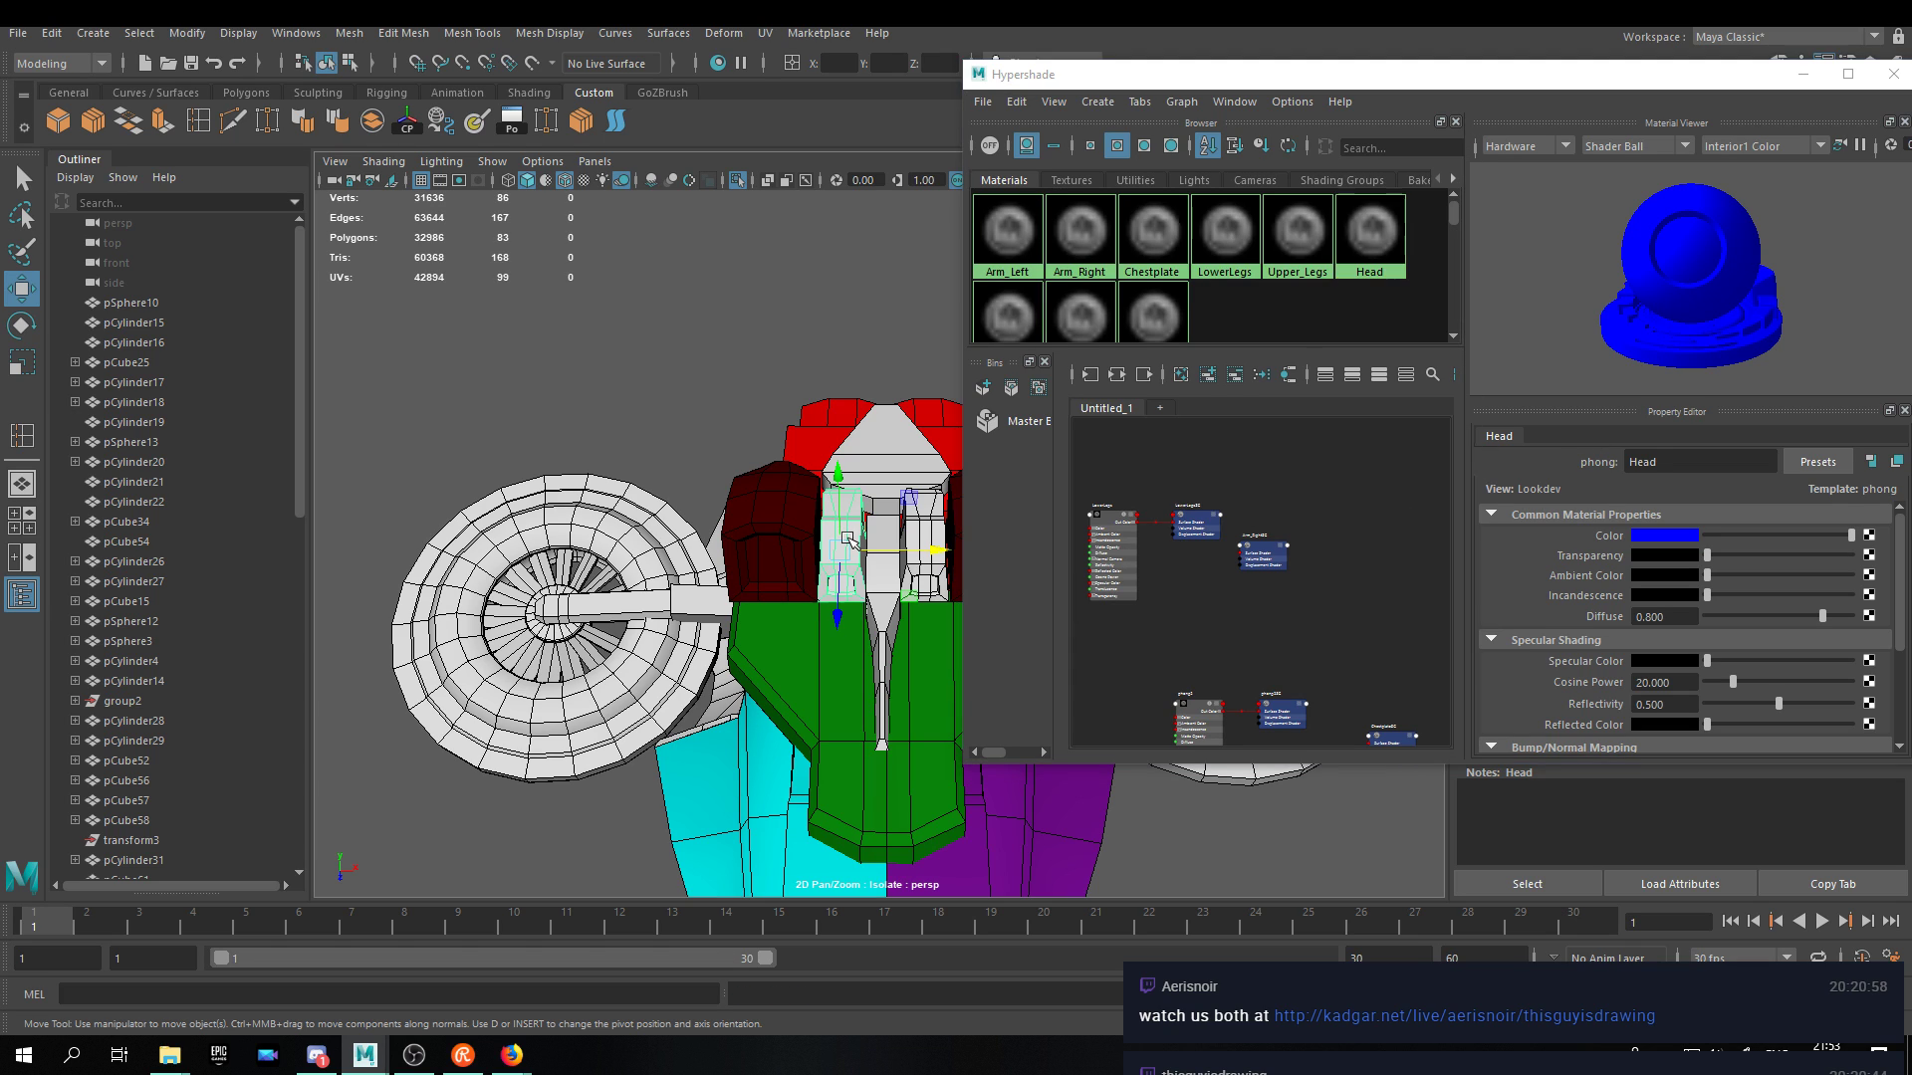
left_click(880, 598)
left_click(882, 556)
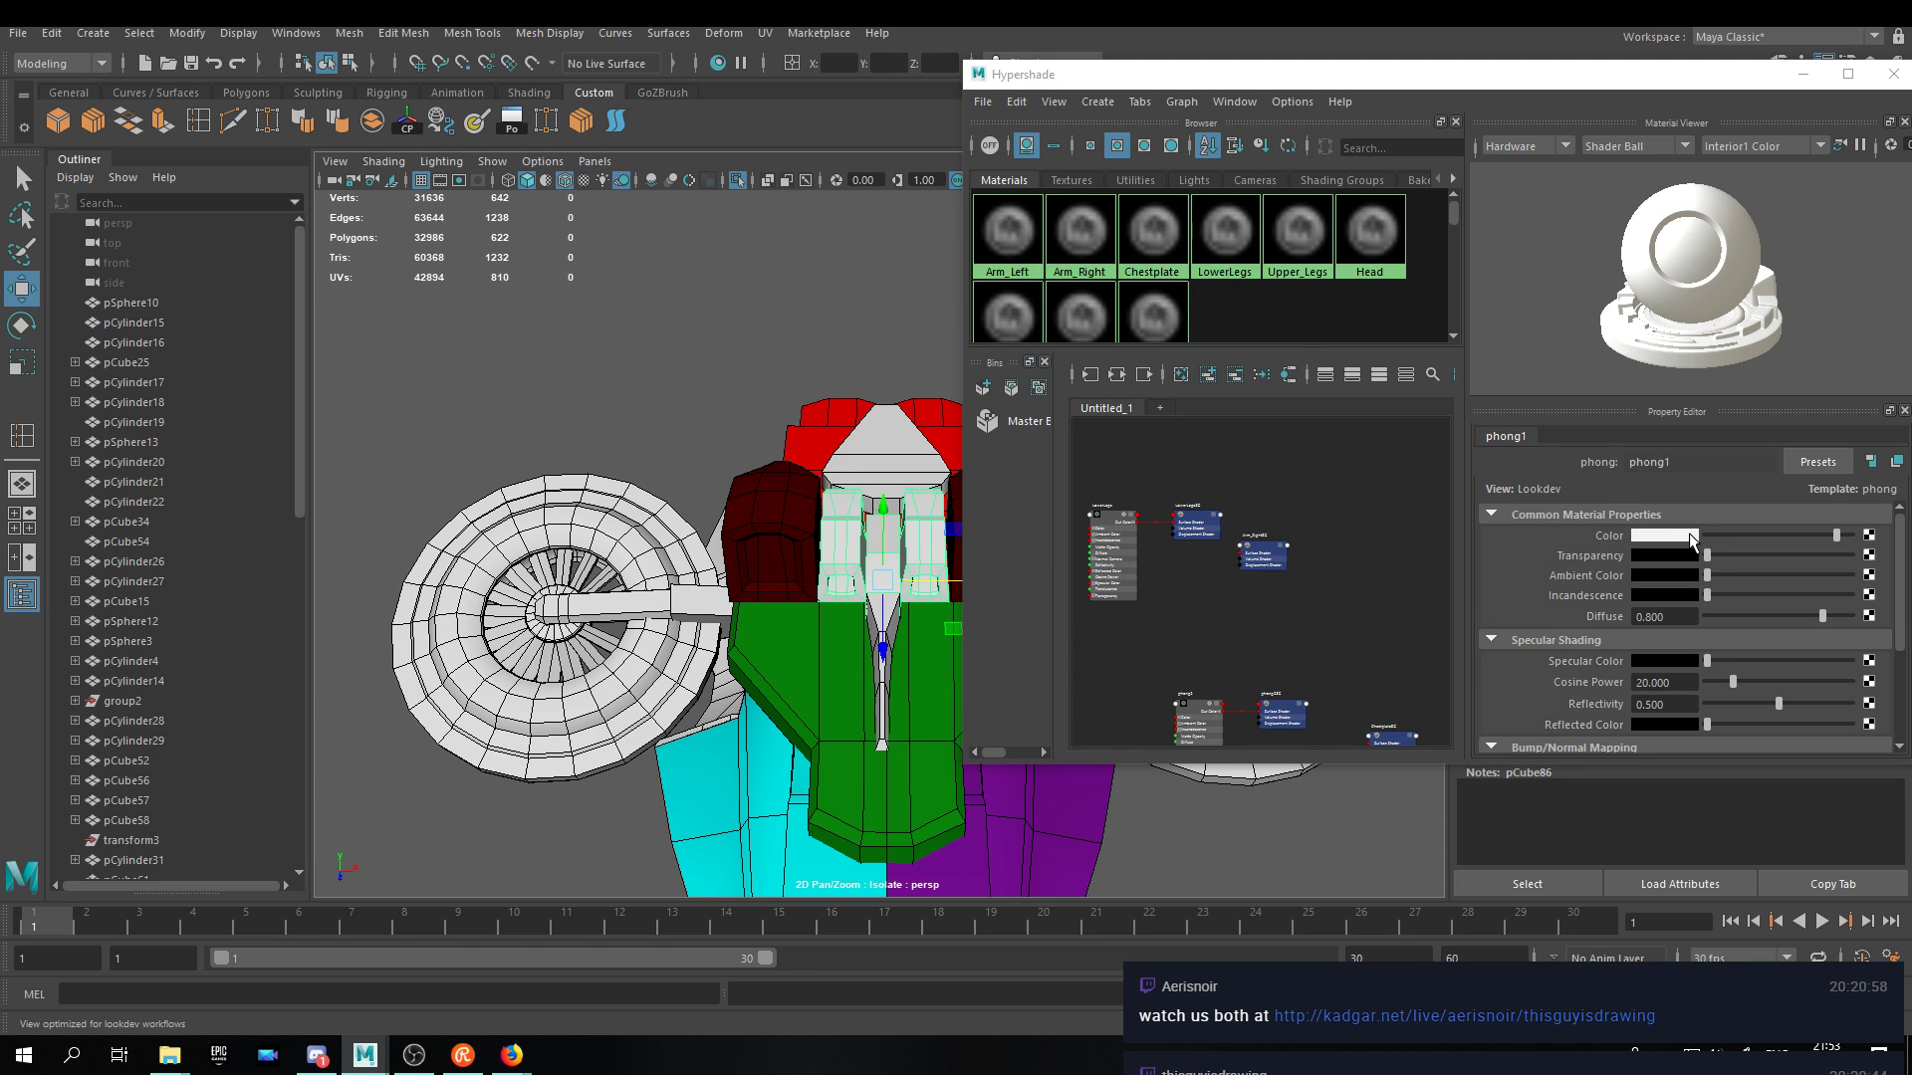
right_click_drag(1379, 237, 1383, 185)
left_click(727, 403)
Soften the Head material's blue by lowering its color saturation to about 0.846.
left_click_drag(797, 595, 883, 503, "alt")
left_click(1224, 234)
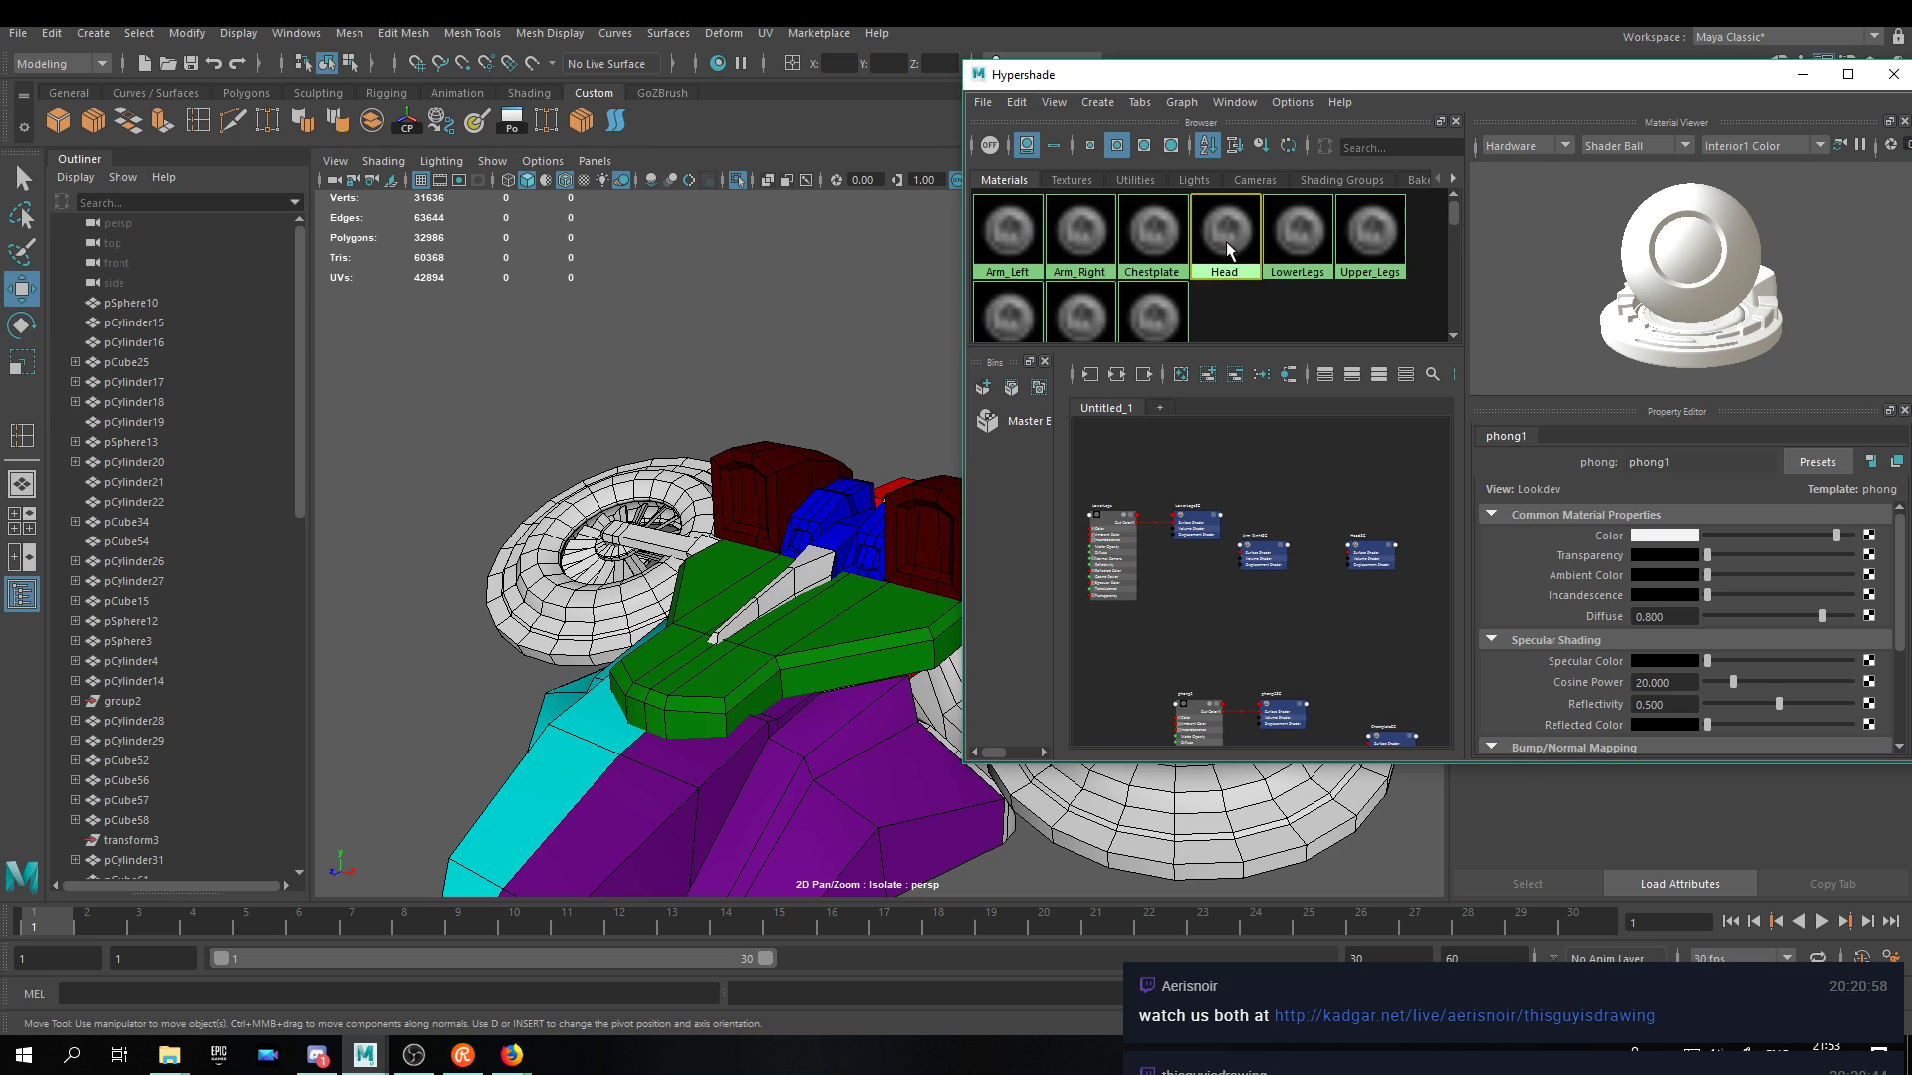
left_click(1664, 536)
left_click_drag(1710, 612, 1691, 611)
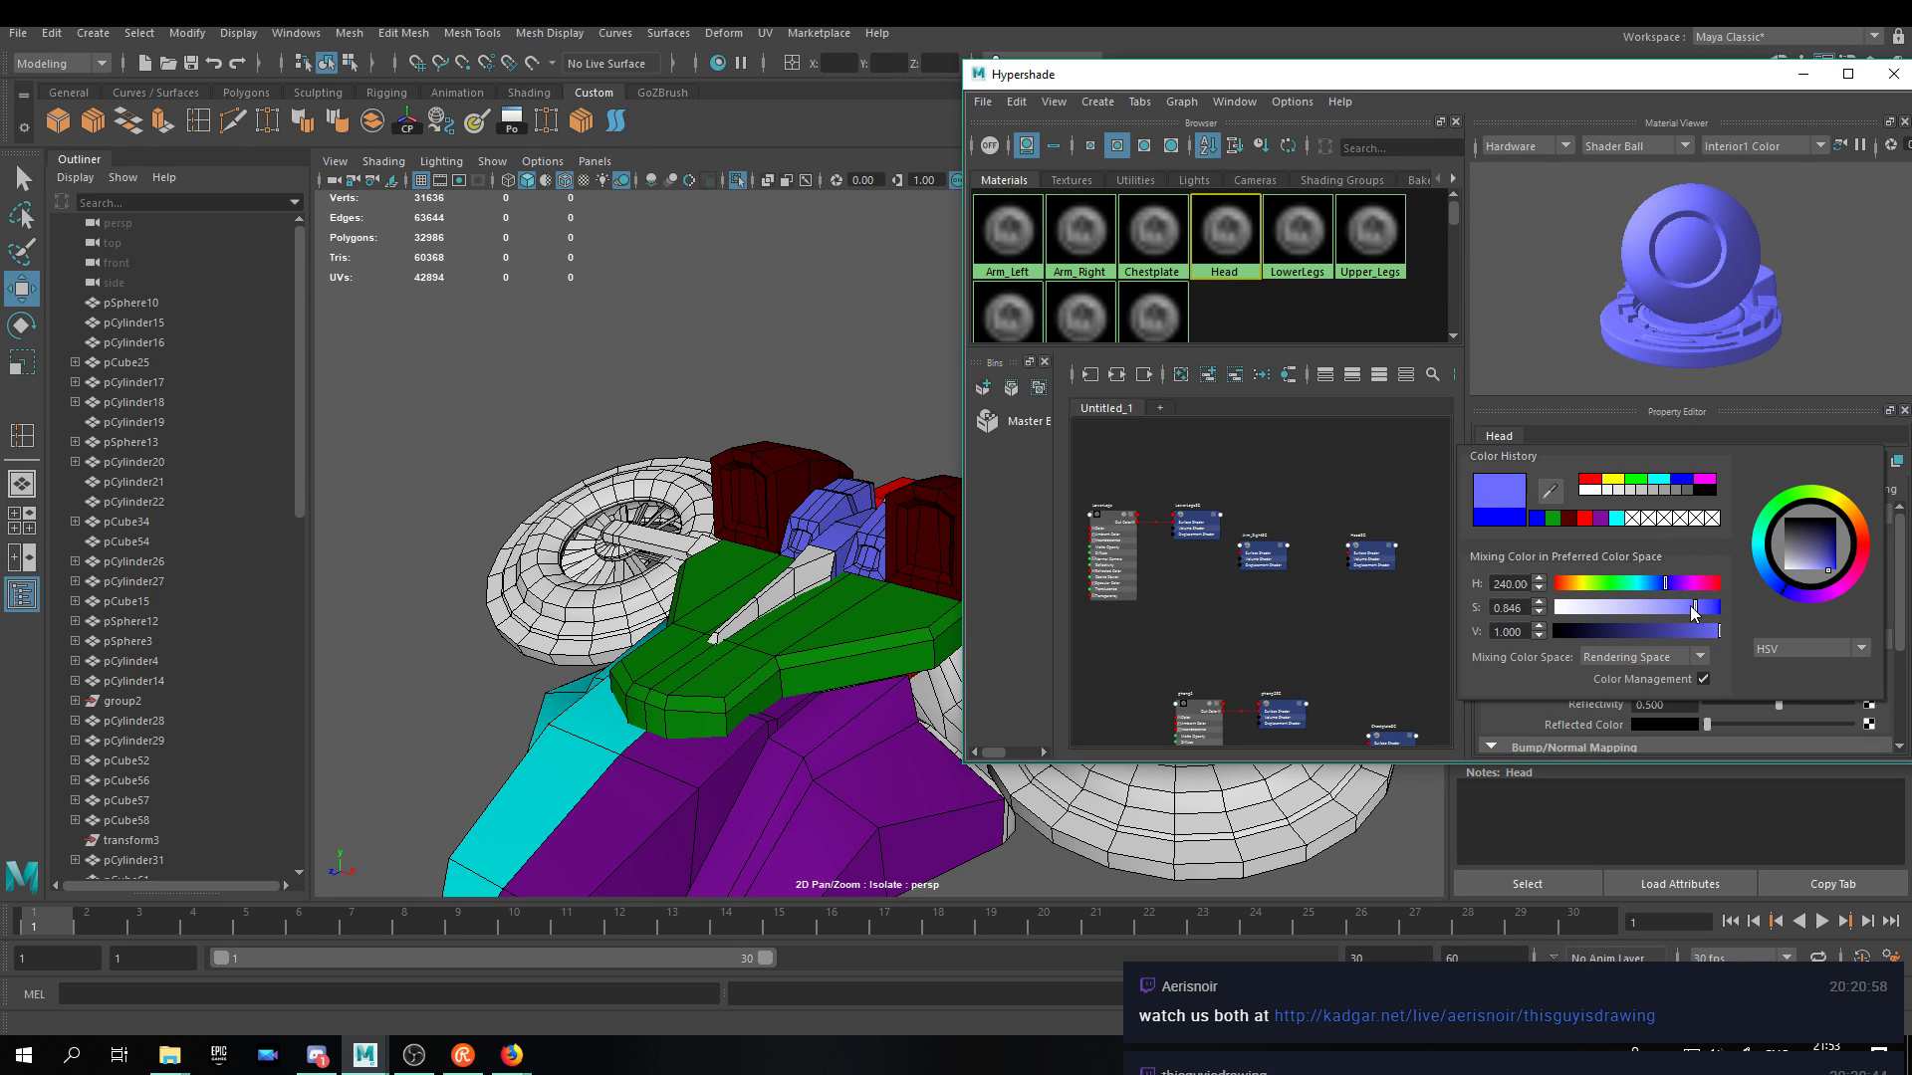
left_click_drag(712, 508, 765, 533, "alt")
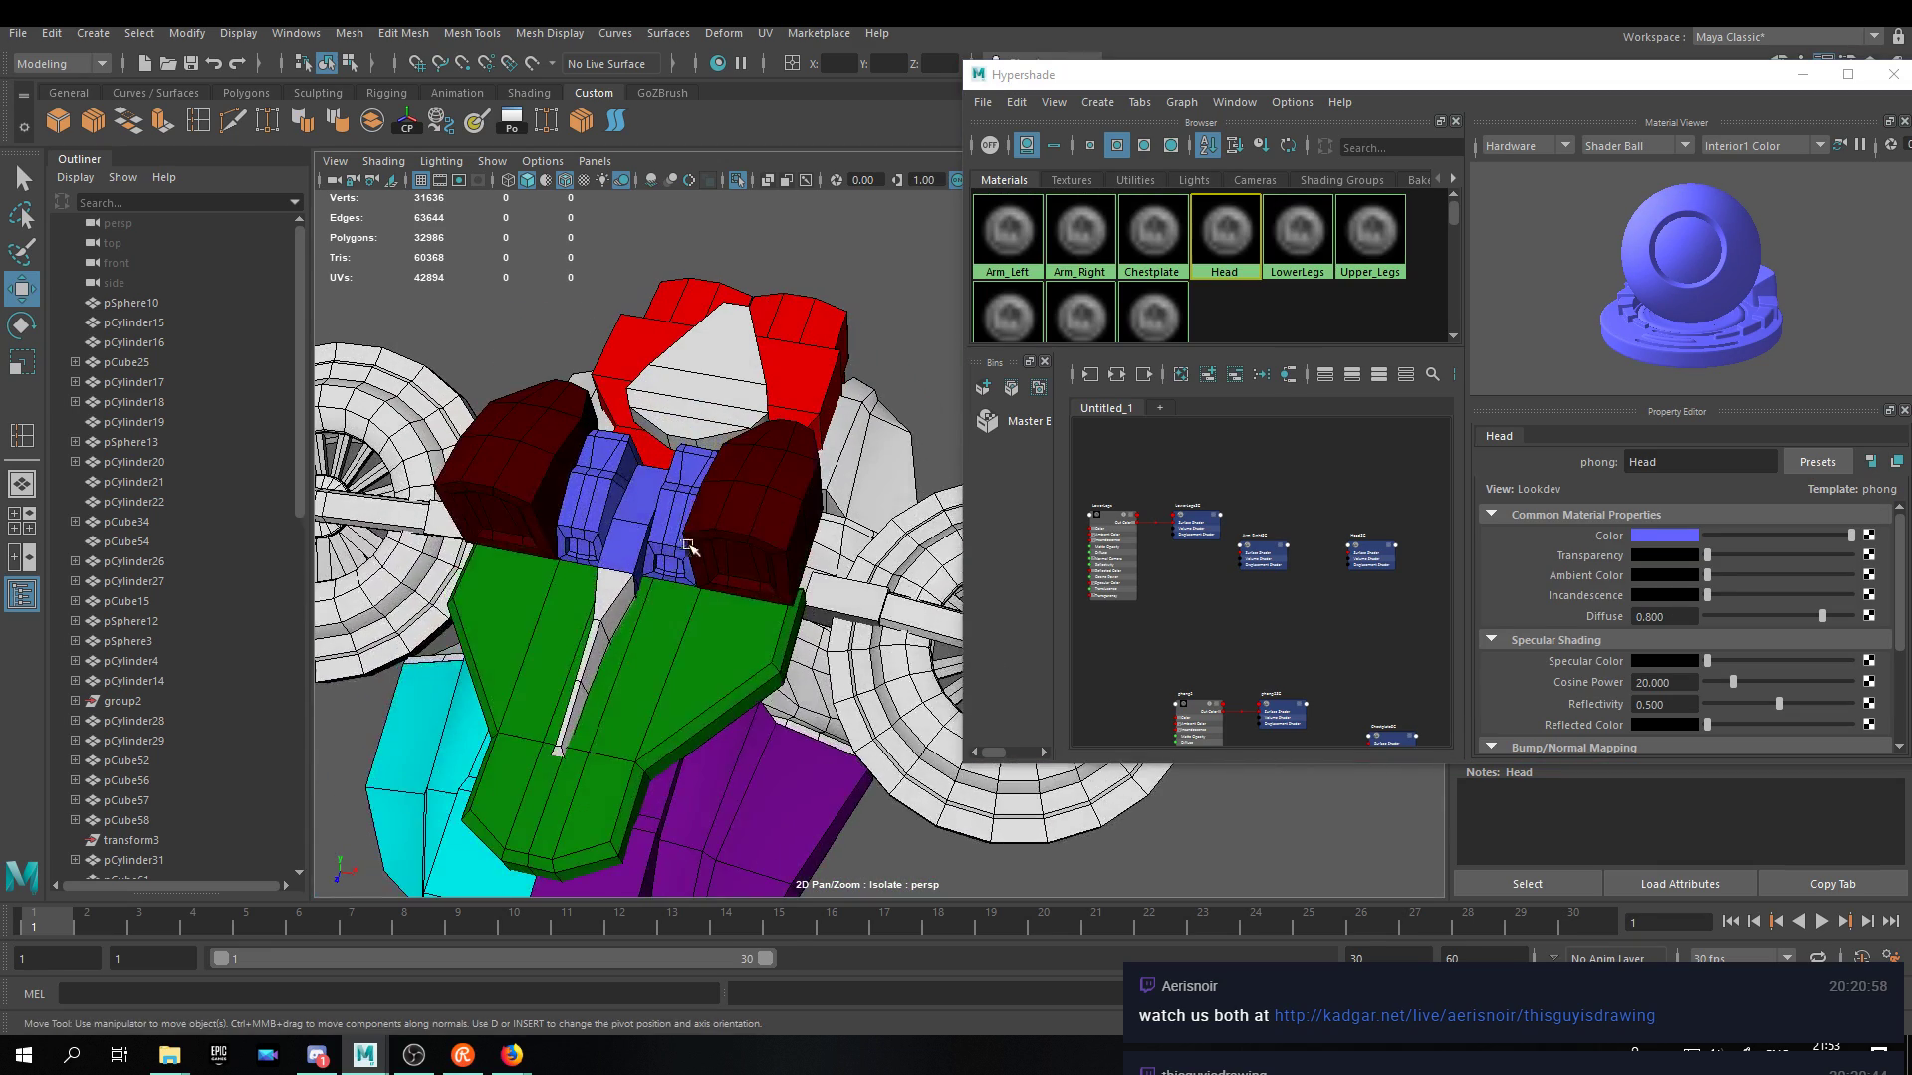
Soften the Upper_Legs material's red by lowering its color saturation.
middle_click_drag(765, 453, 825, 506, "alt")
left_click(893, 445)
left_click(1228, 233)
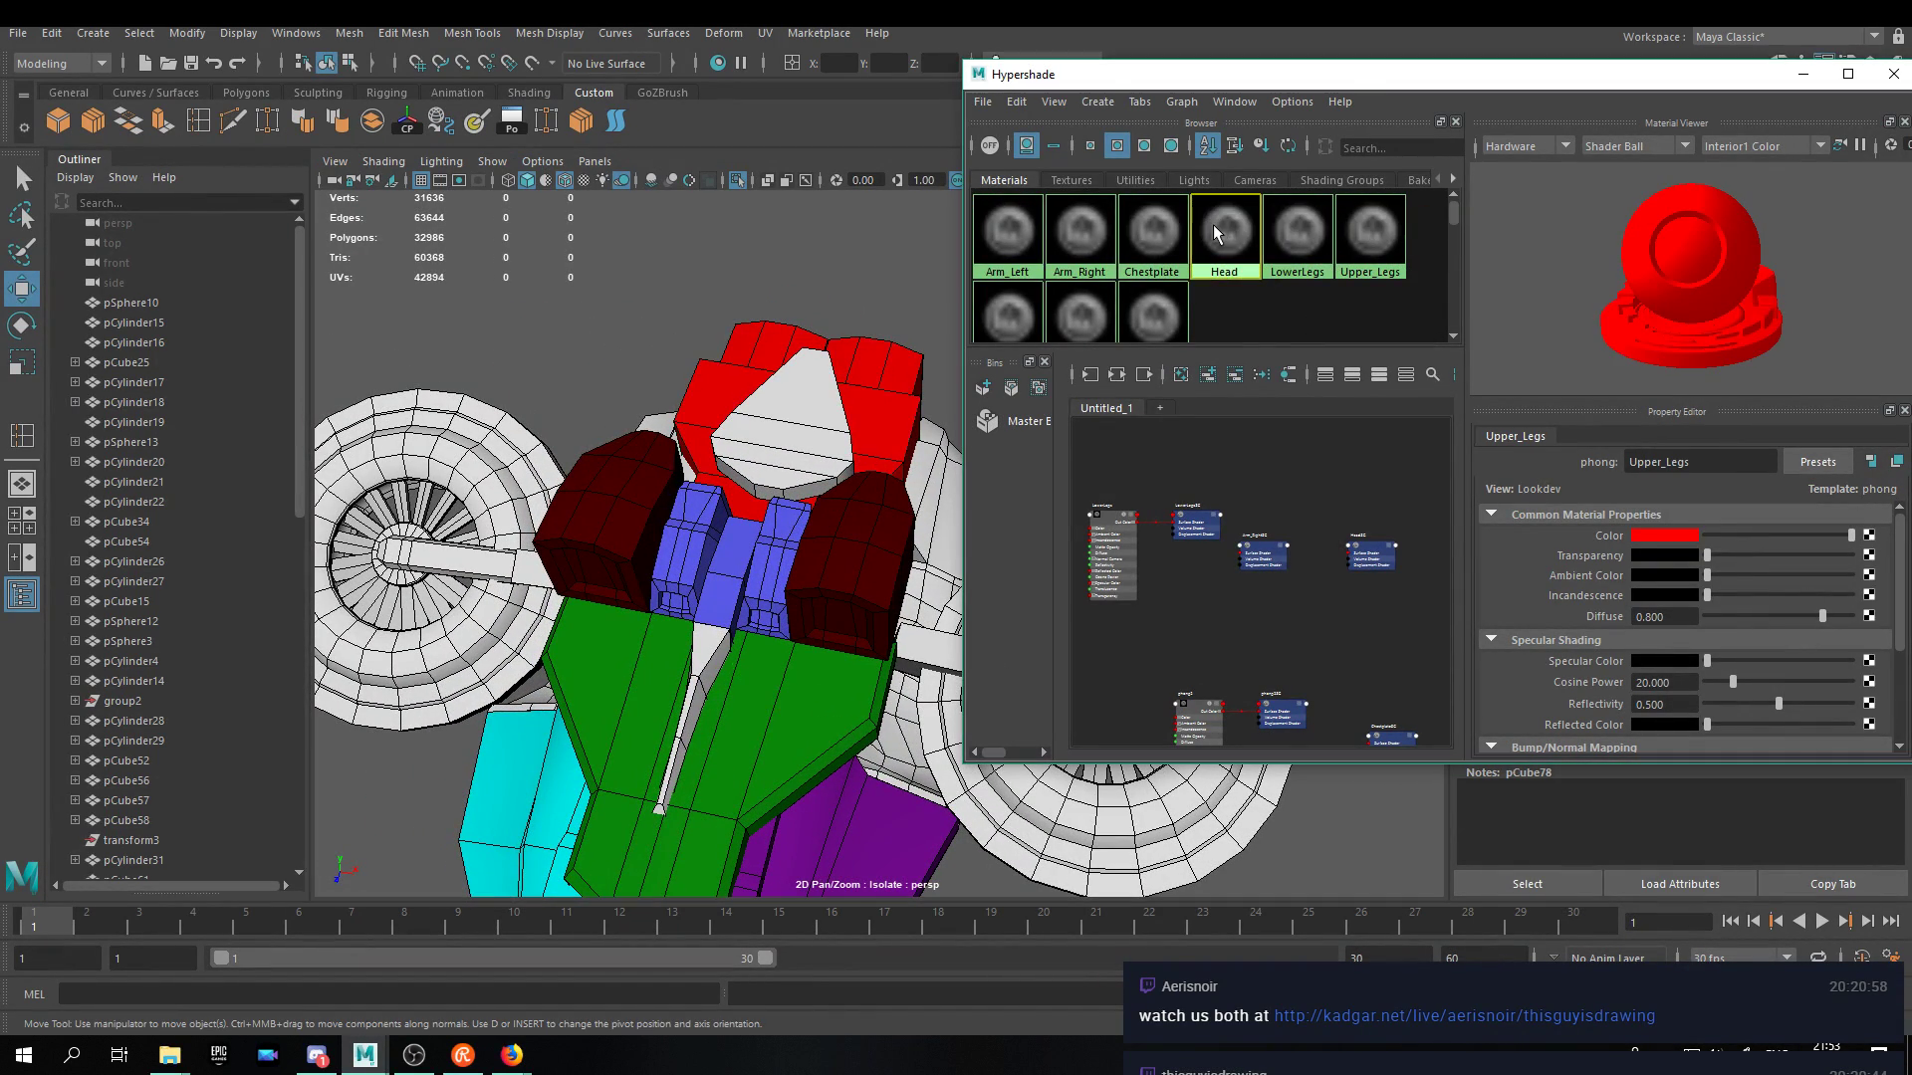
left_click(1297, 234)
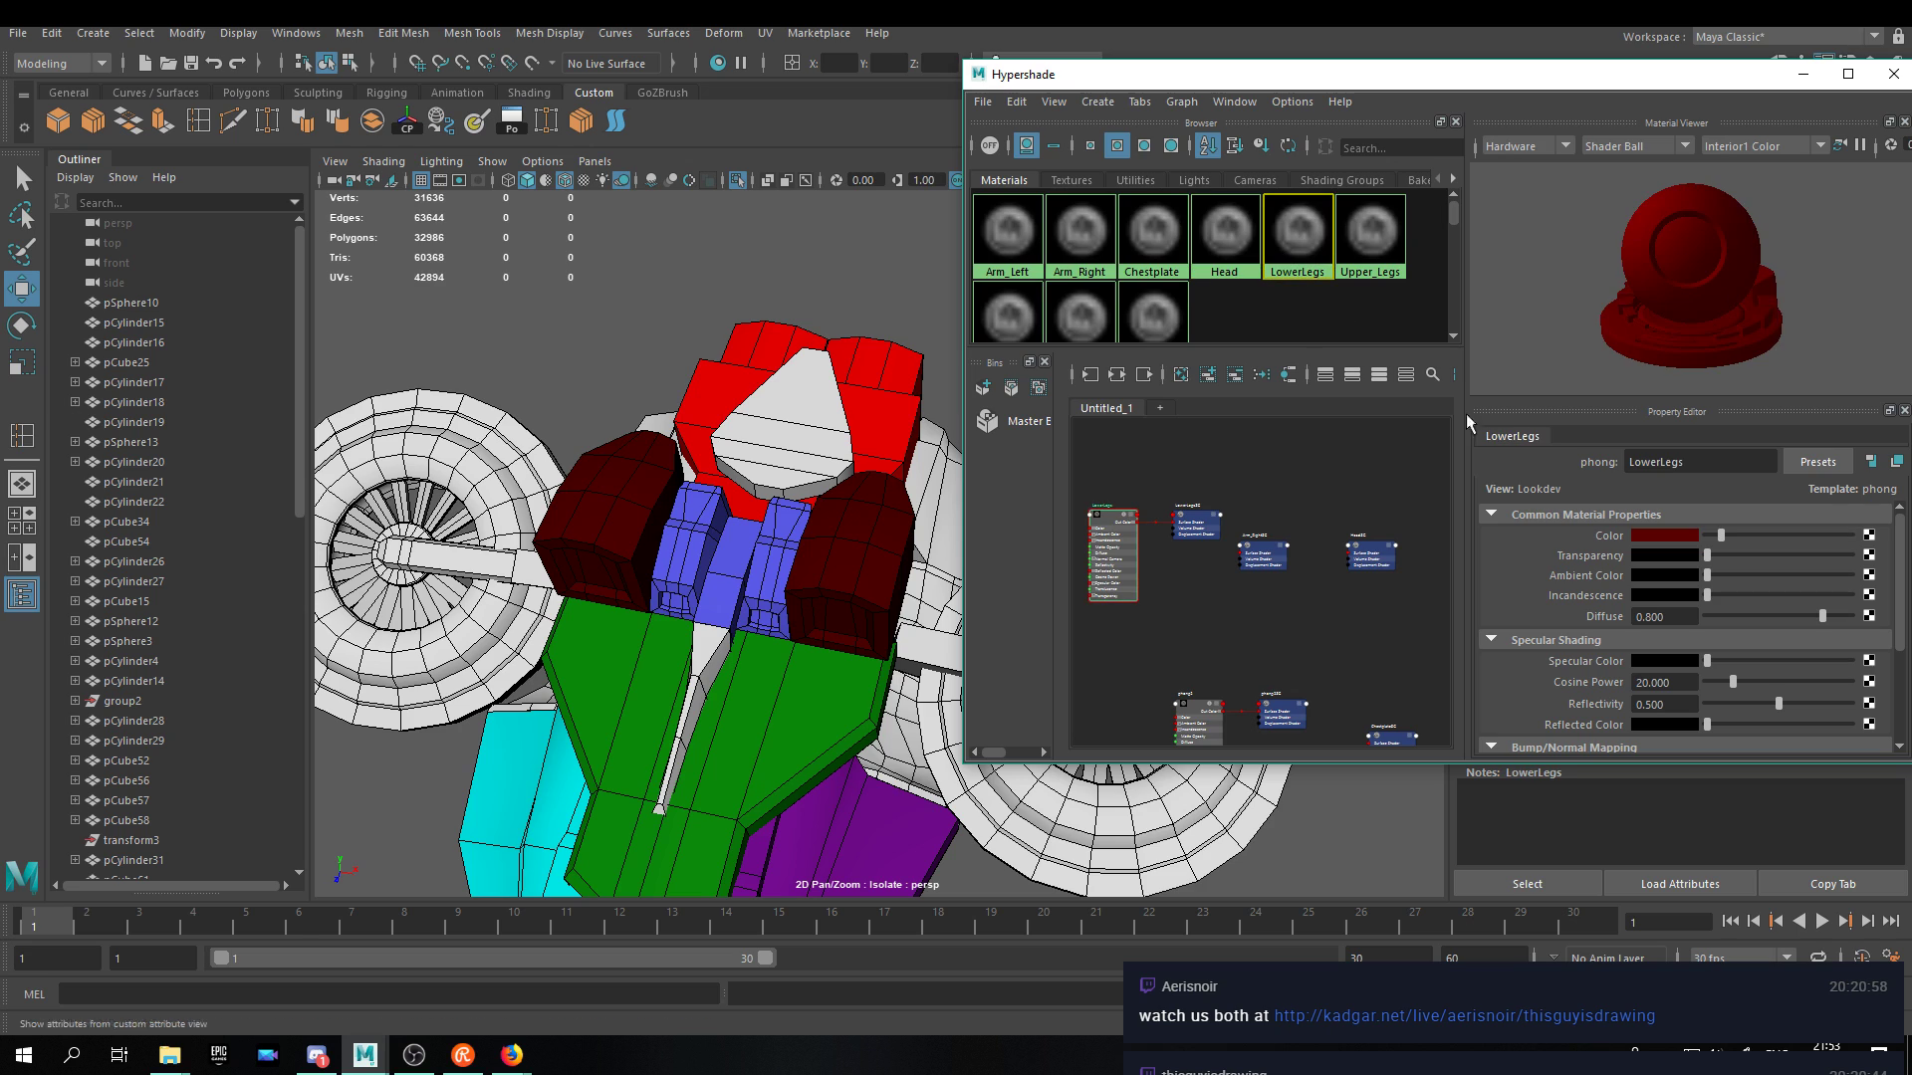
left_click(1371, 234)
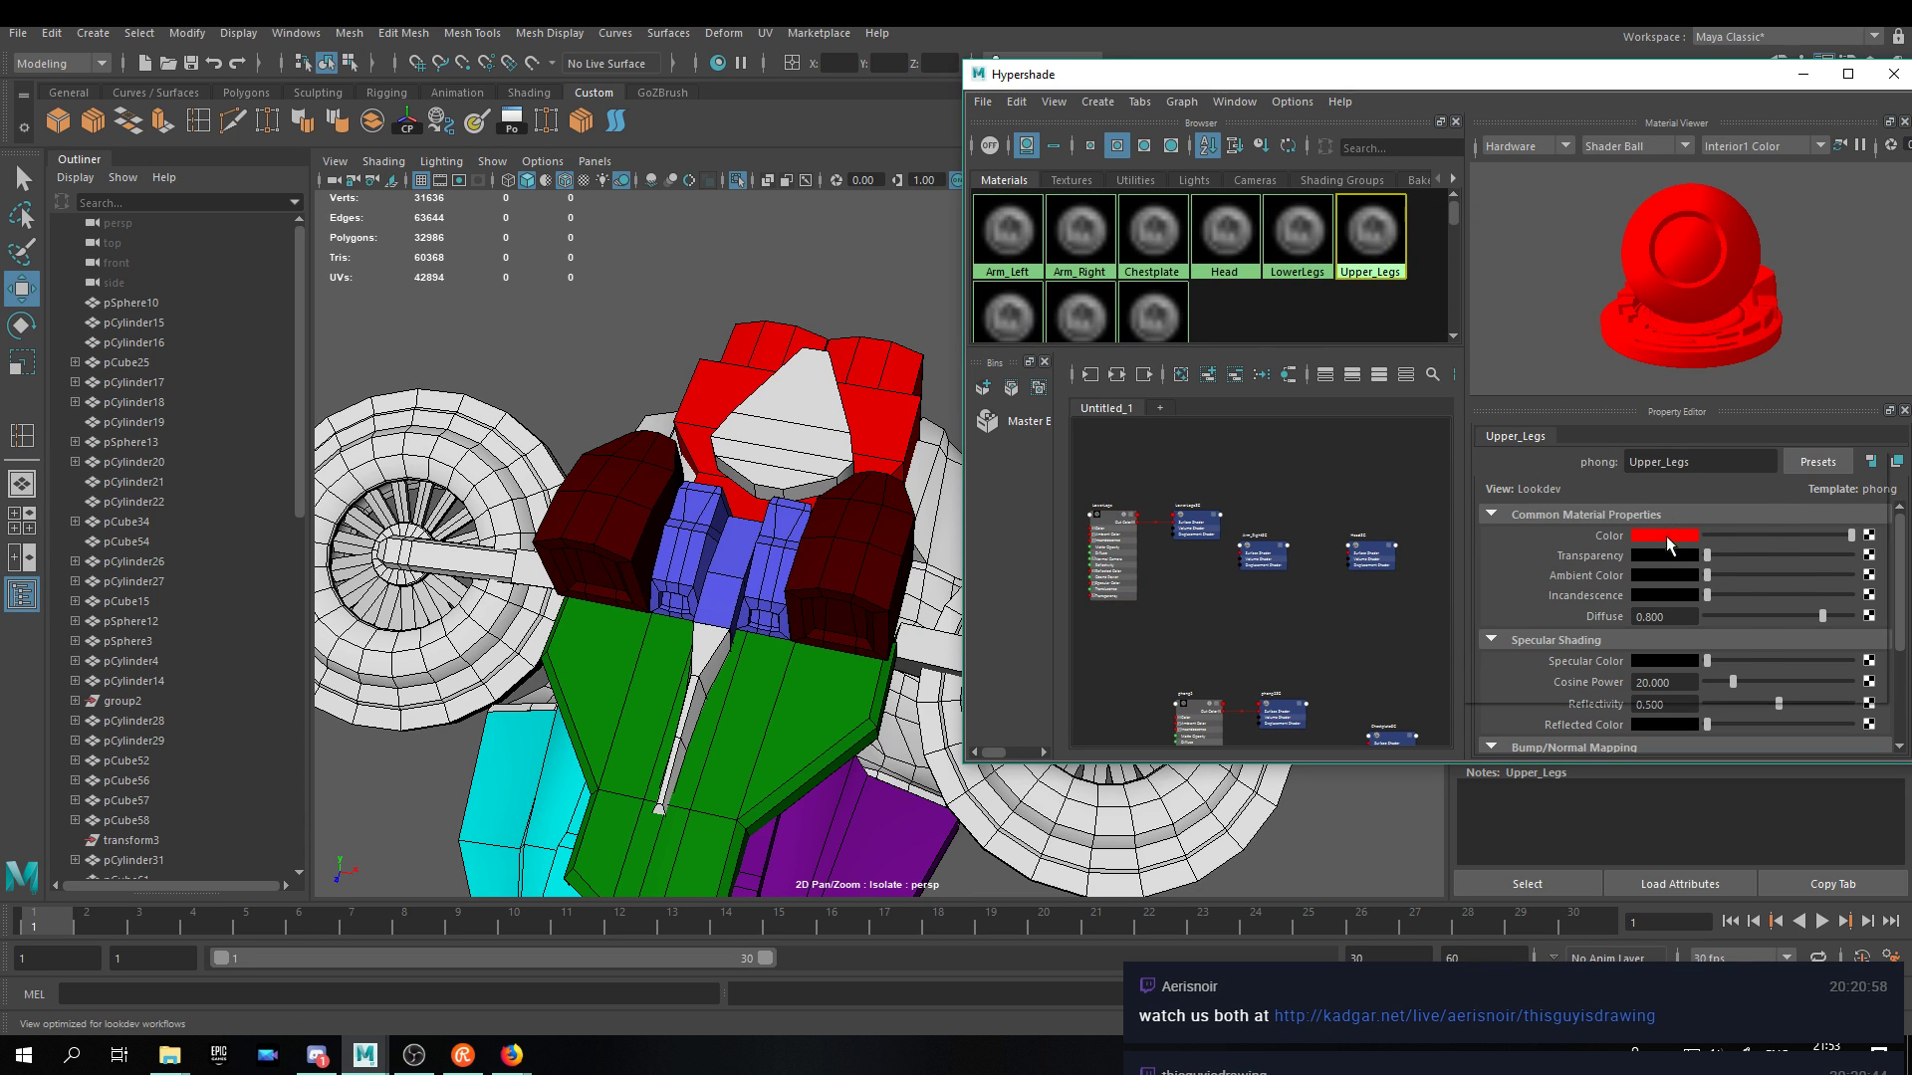
left_click(1671, 539)
left_click_drag(1718, 611, 1687, 605)
Mute the Chestplate material's green by lowering its color saturation.
left_click_drag(876, 587, 726, 462, "alt")
left_click(694, 468)
left_click(1178, 237)
left_click(1673, 536)
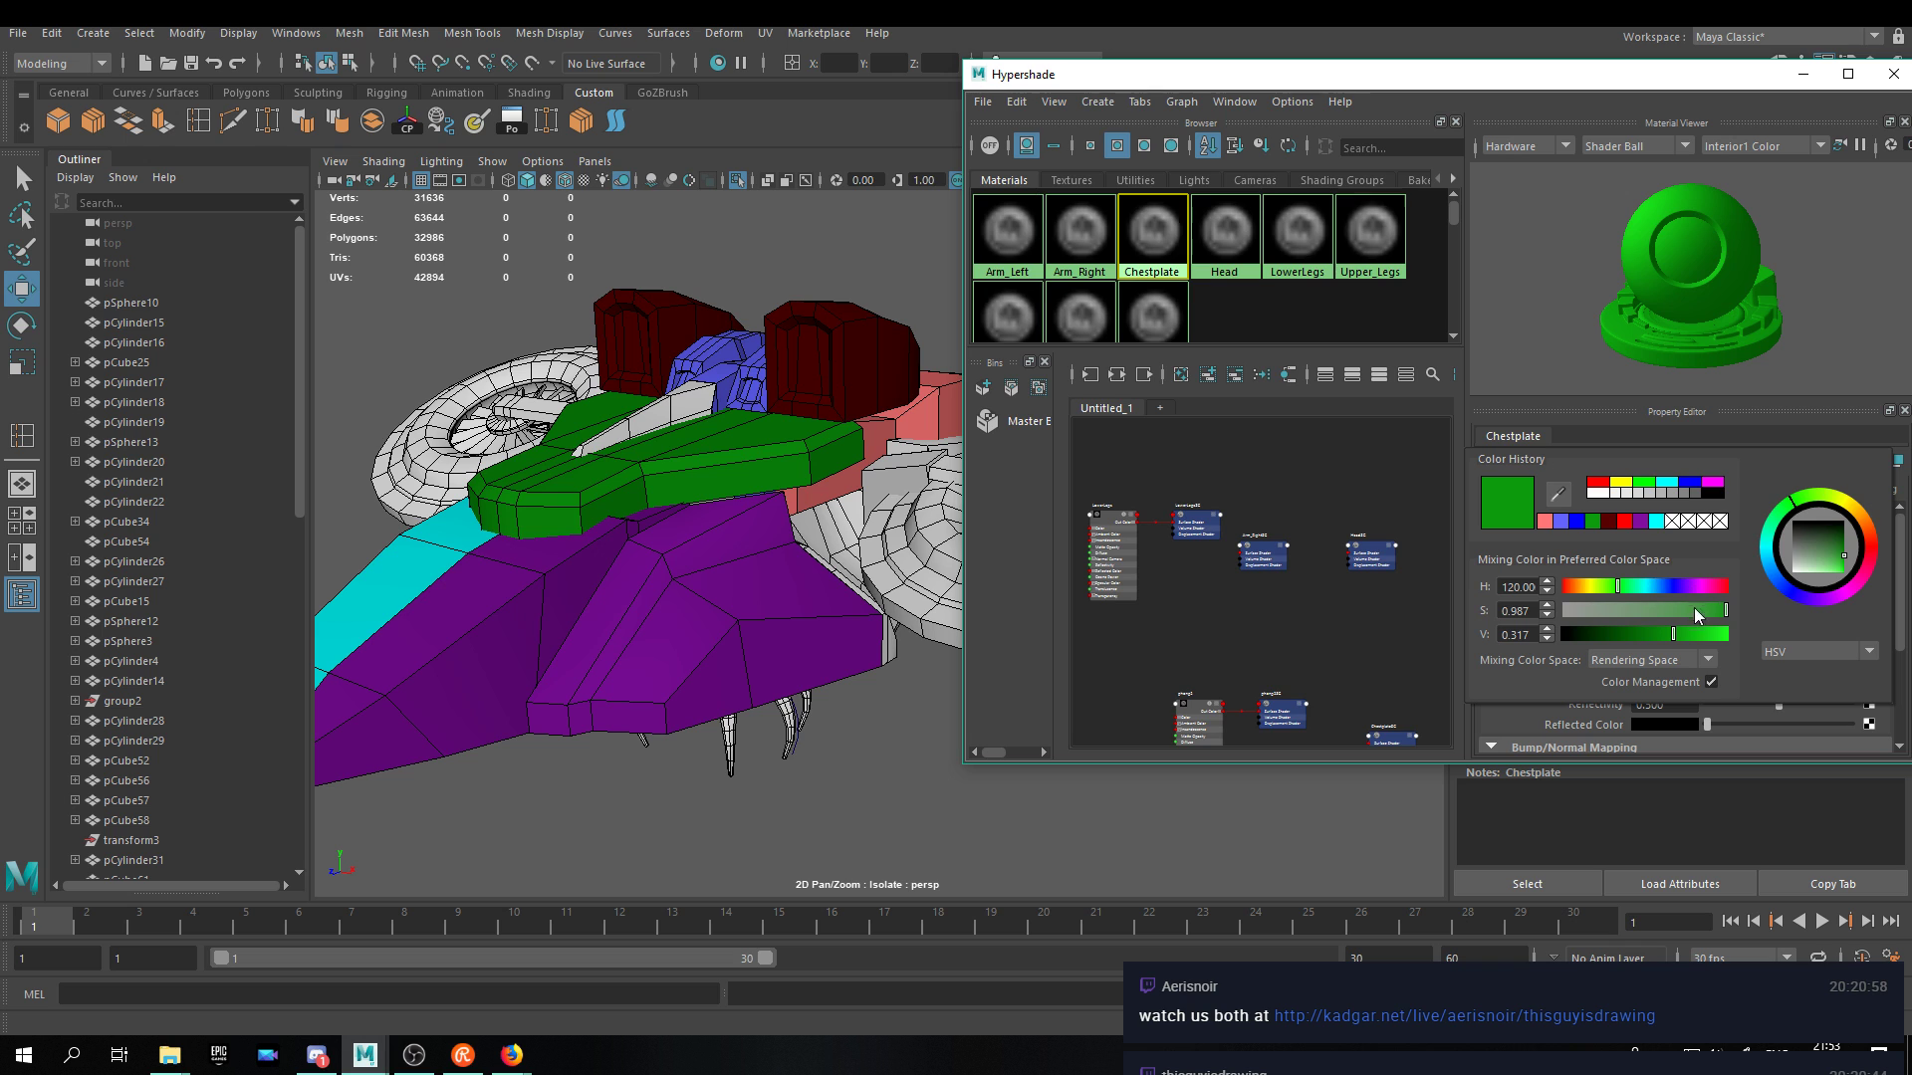
left_click_drag(1720, 611, 1673, 613)
Mute the LowerLegs material's dark red by lowering its color saturation to about 0.699.
left_click_drag(578, 448, 692, 558, "alt")
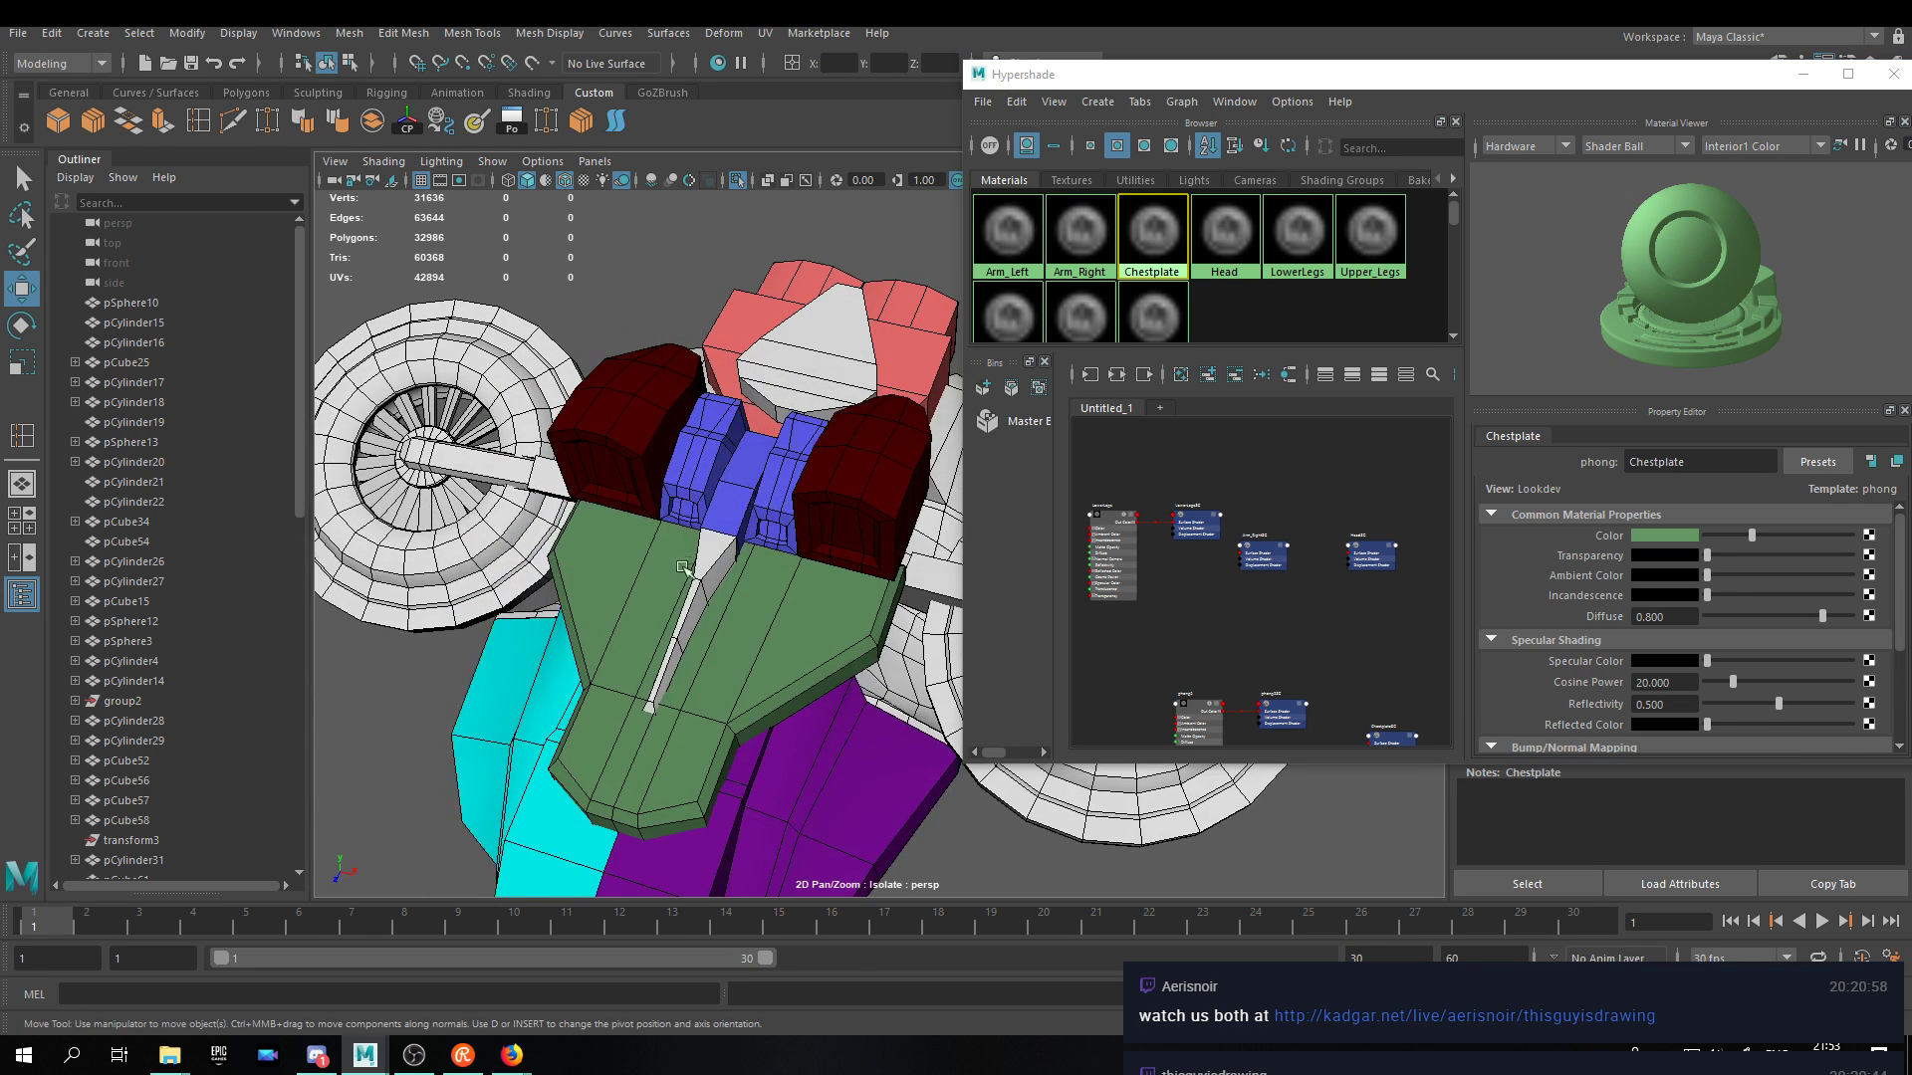
middle_click_drag(692, 558, 753, 407, "alt")
left_click_drag(706, 463, 618, 640, "alt")
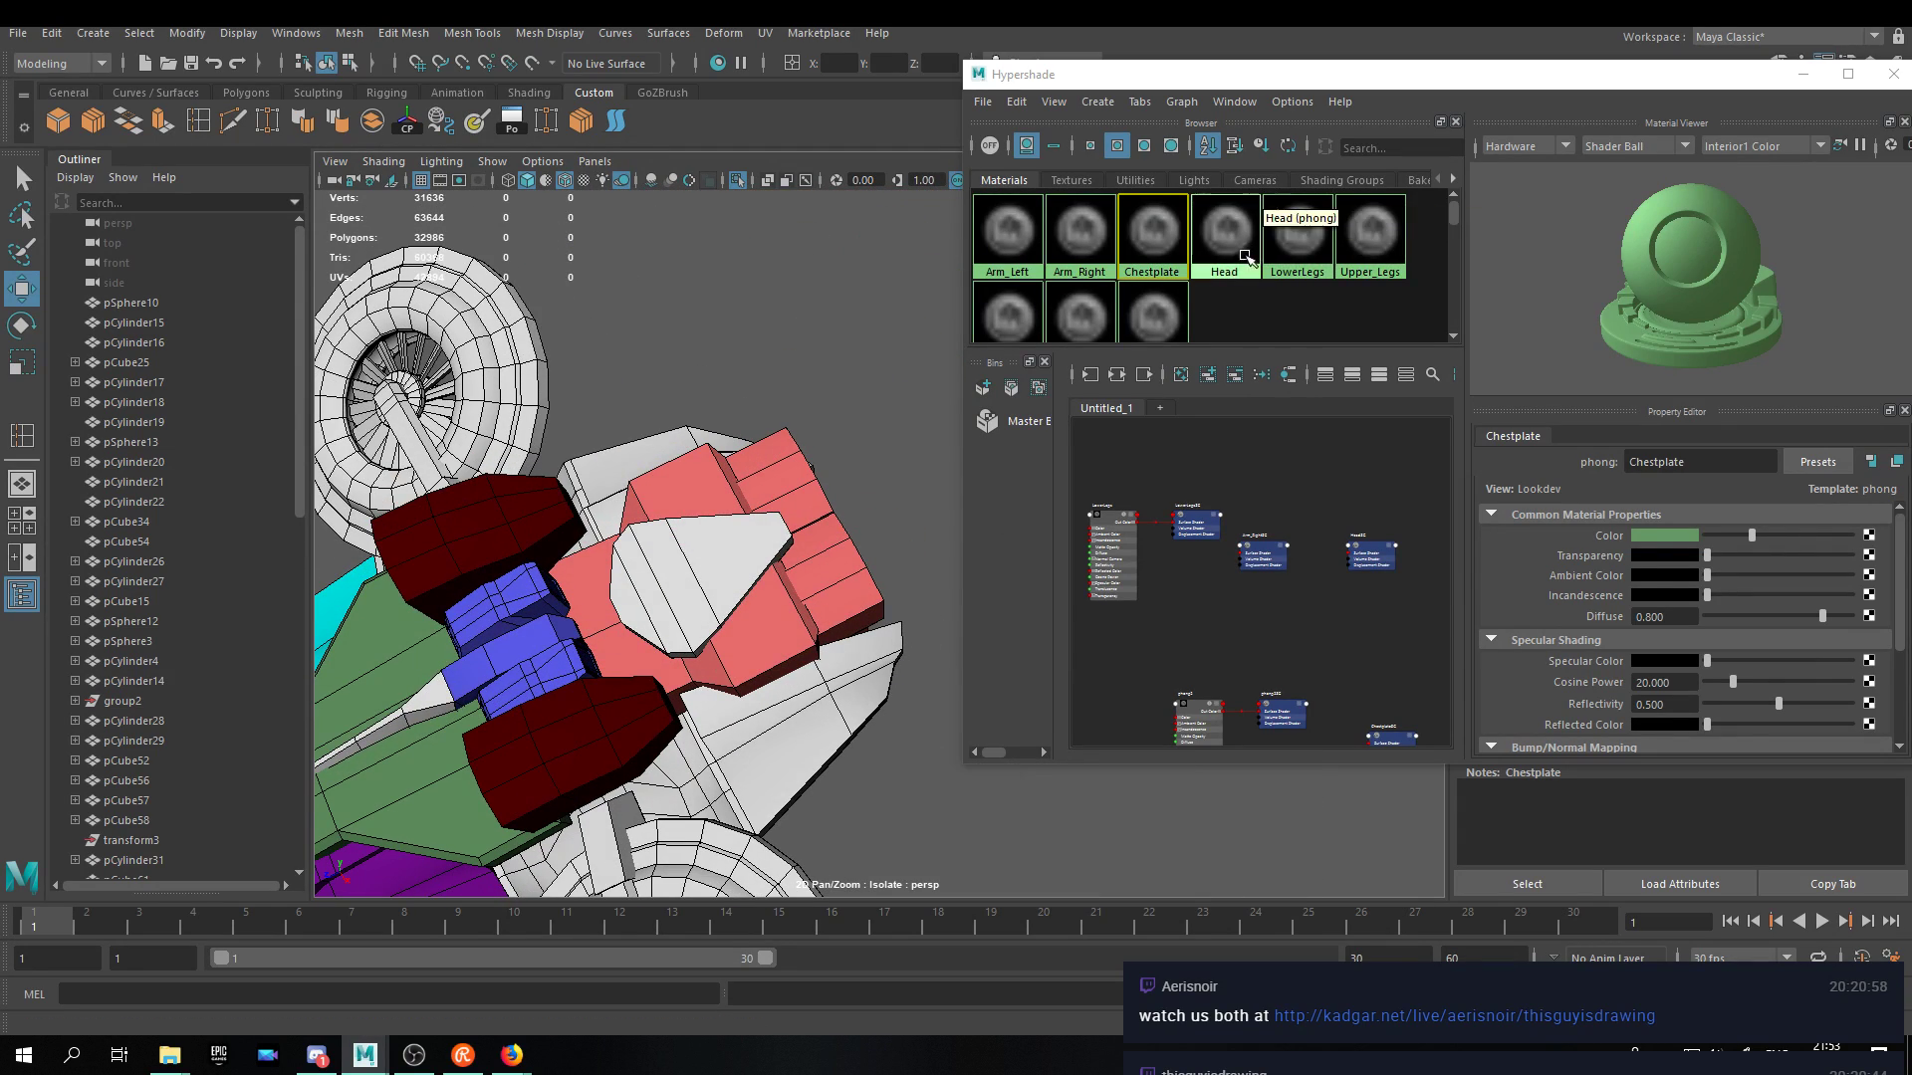
left_click(1297, 234)
left_click(1644, 536)
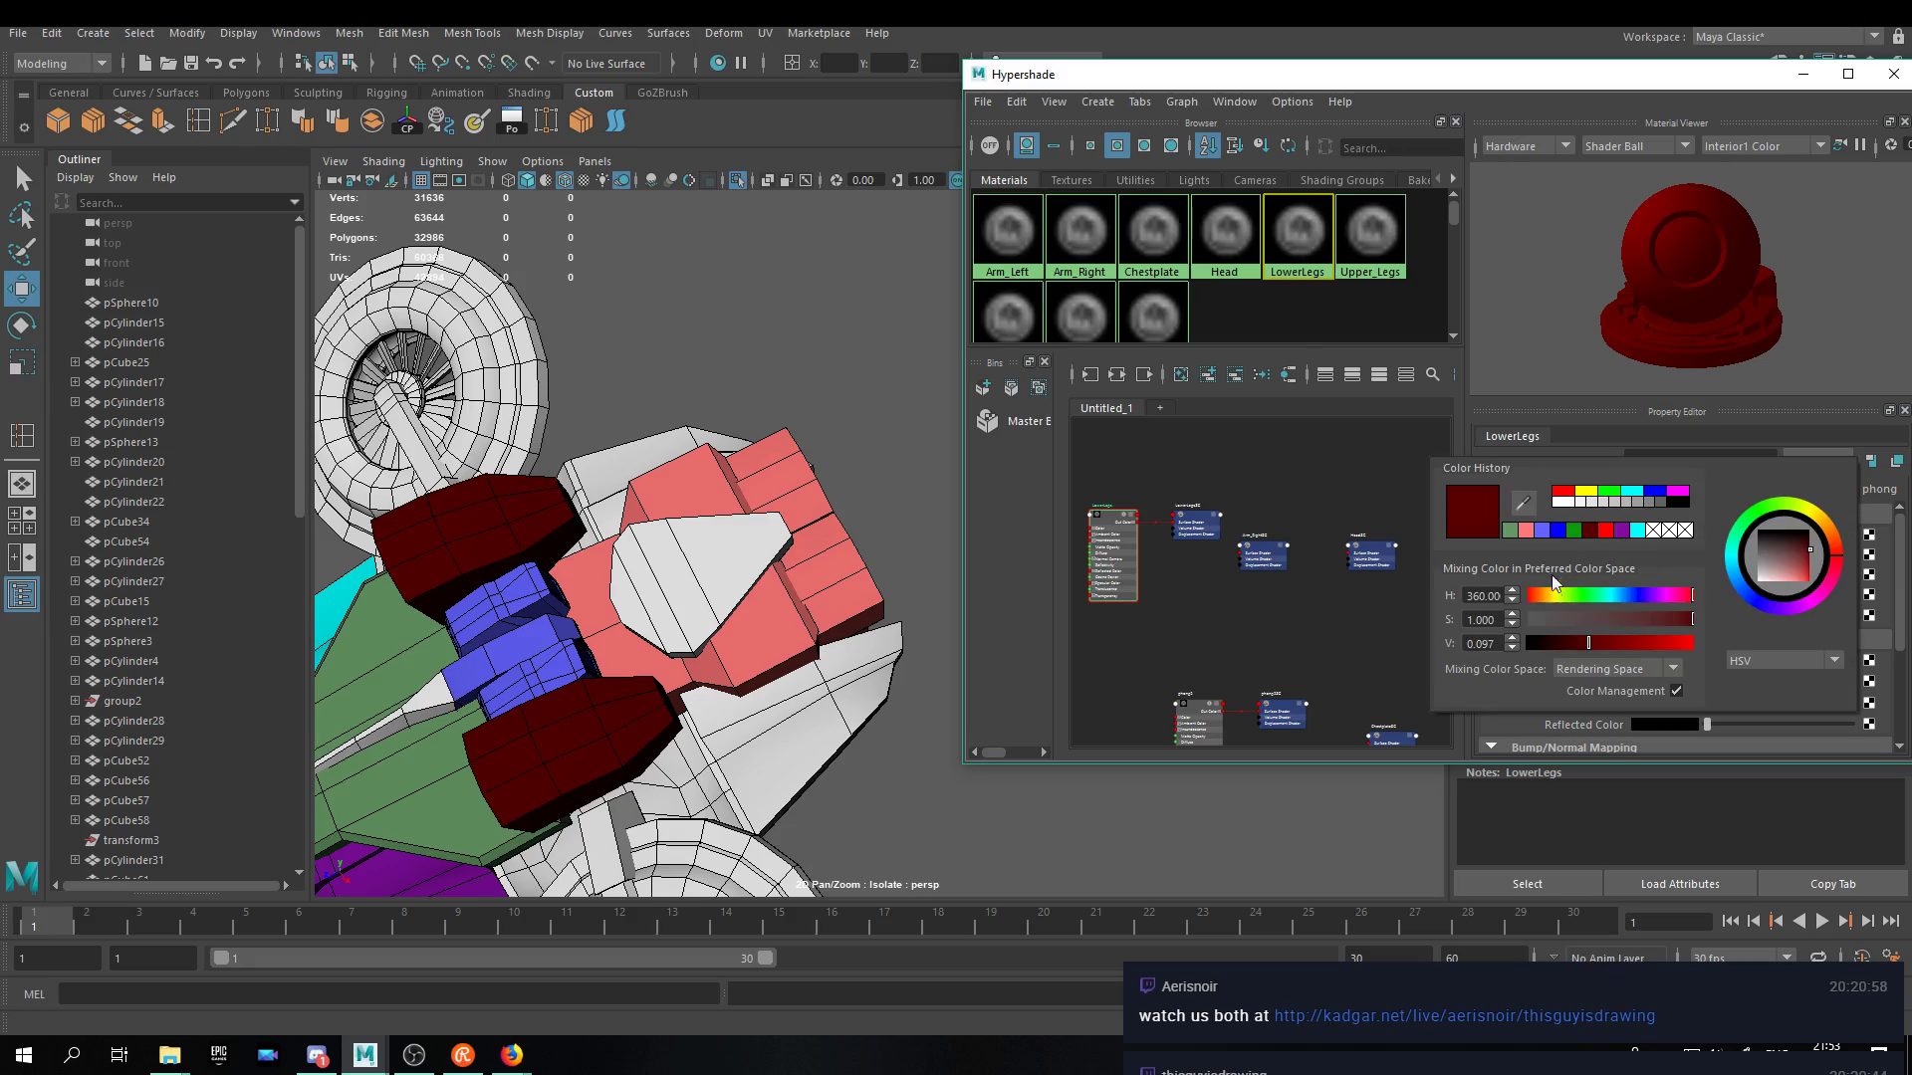
left_click_drag(1688, 616, 1640, 619)
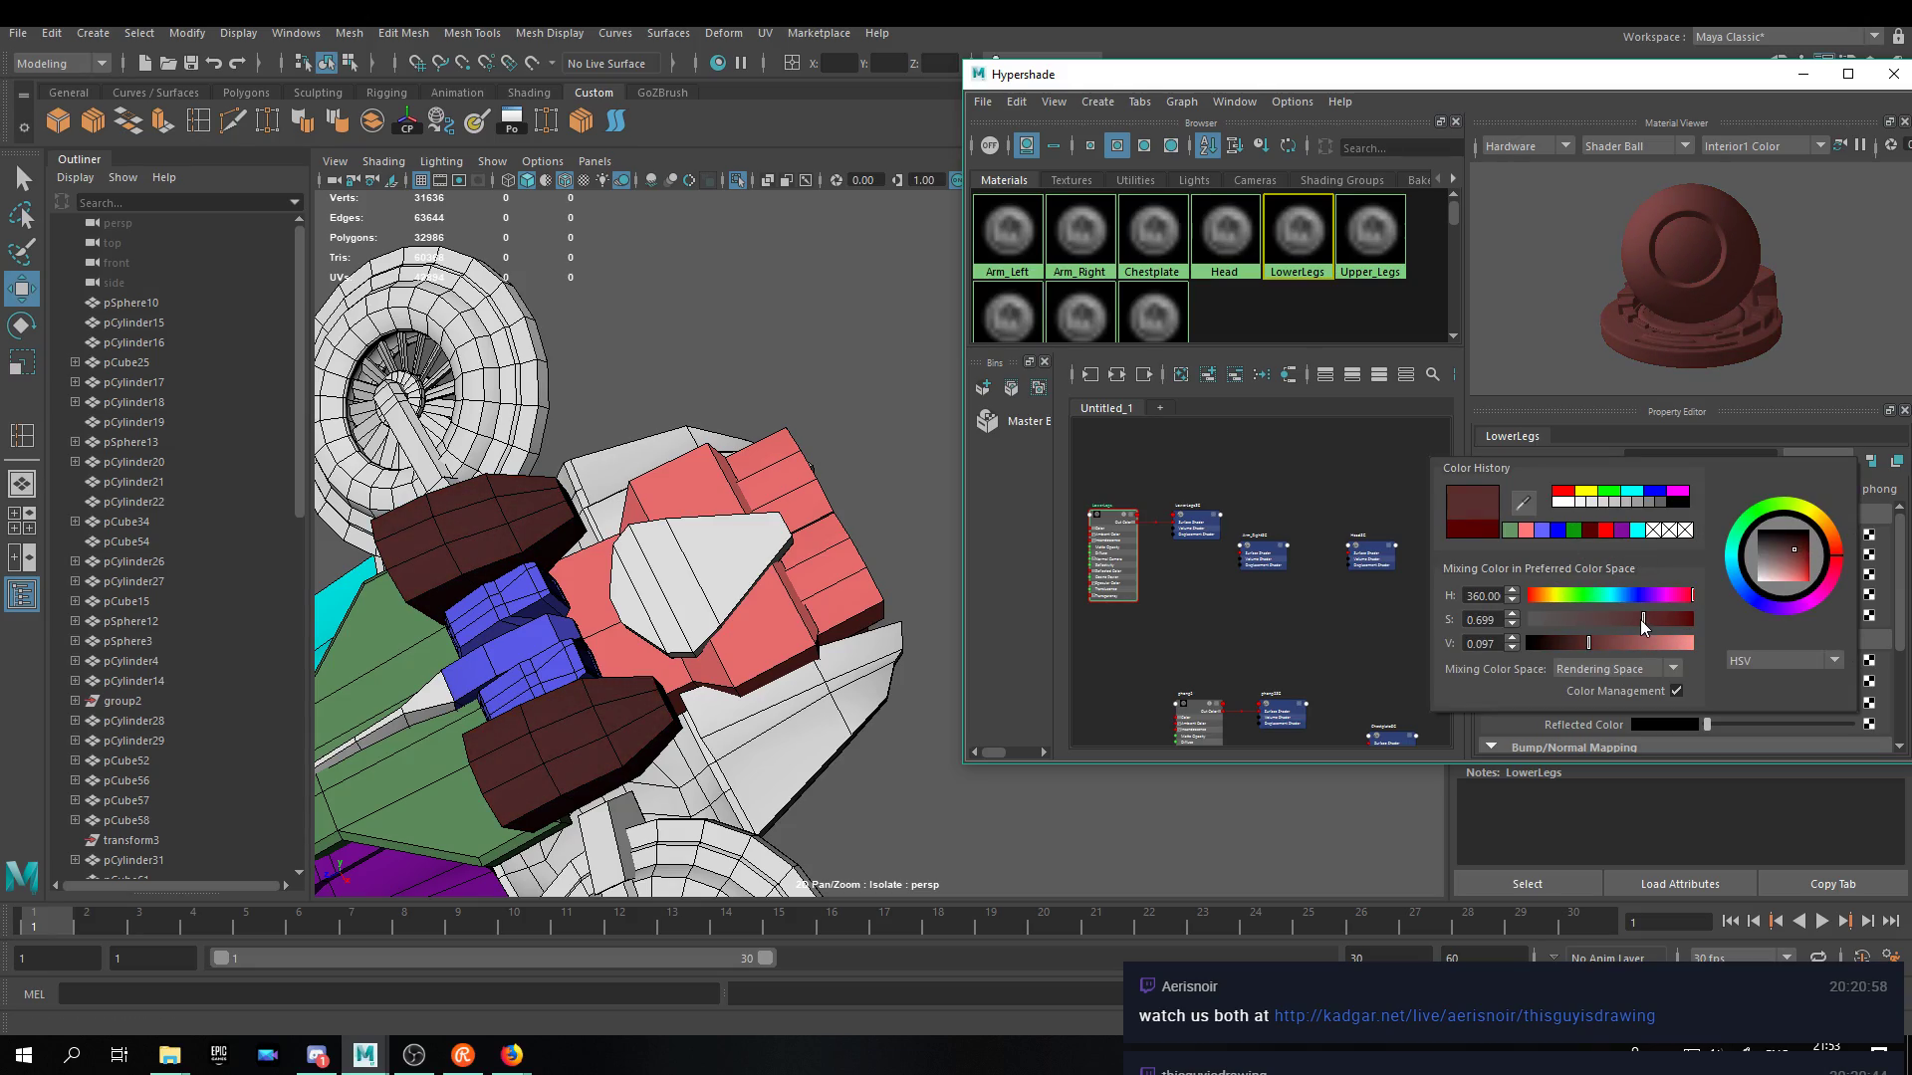
Rename the LowerLegs material as Shoulder_engines.
left_click_drag(749, 564, 768, 496, "alt")
left_click_drag(825, 357, 864, 439, "alt")
double_click(1697, 464)
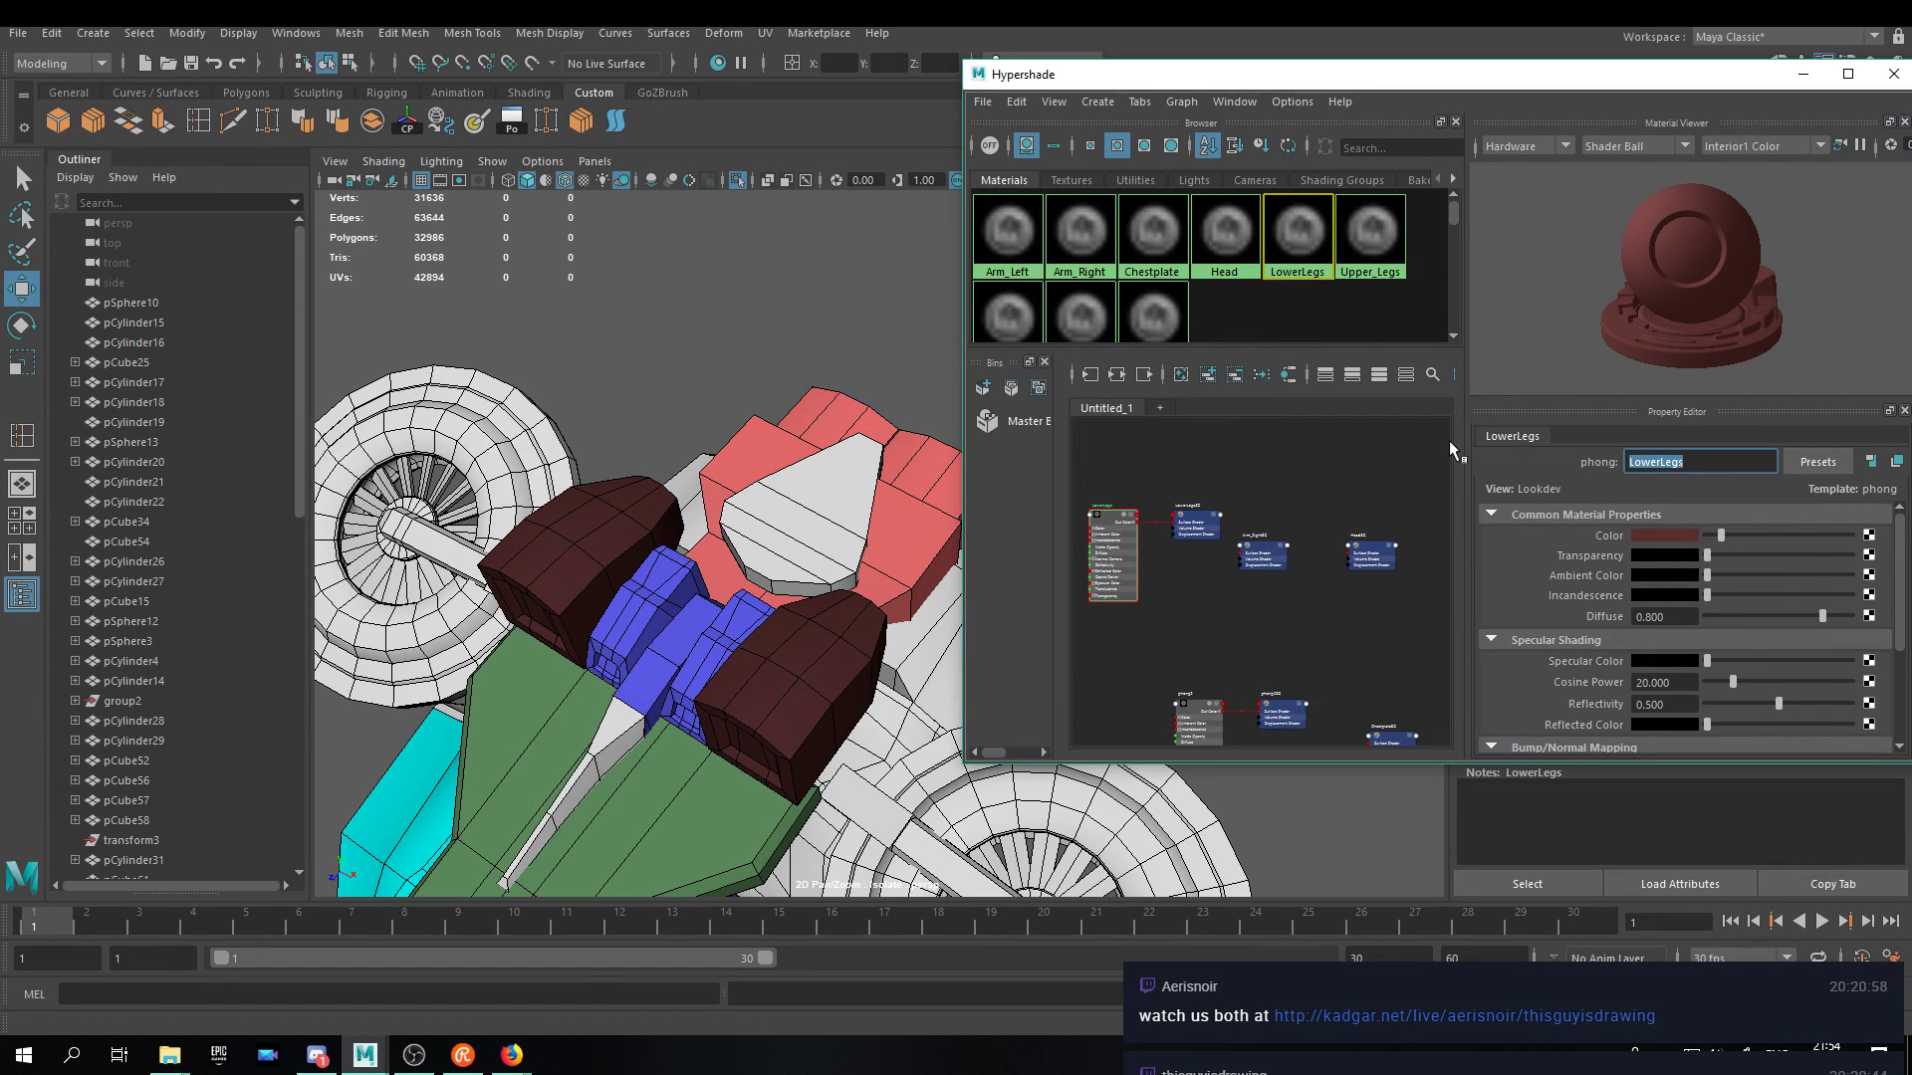
type("Shoulder_engines")
key("Return")
Review the recolored parts from several sides and close the Hypershade.
left_click_drag(624, 420, 765, 581, "alt")
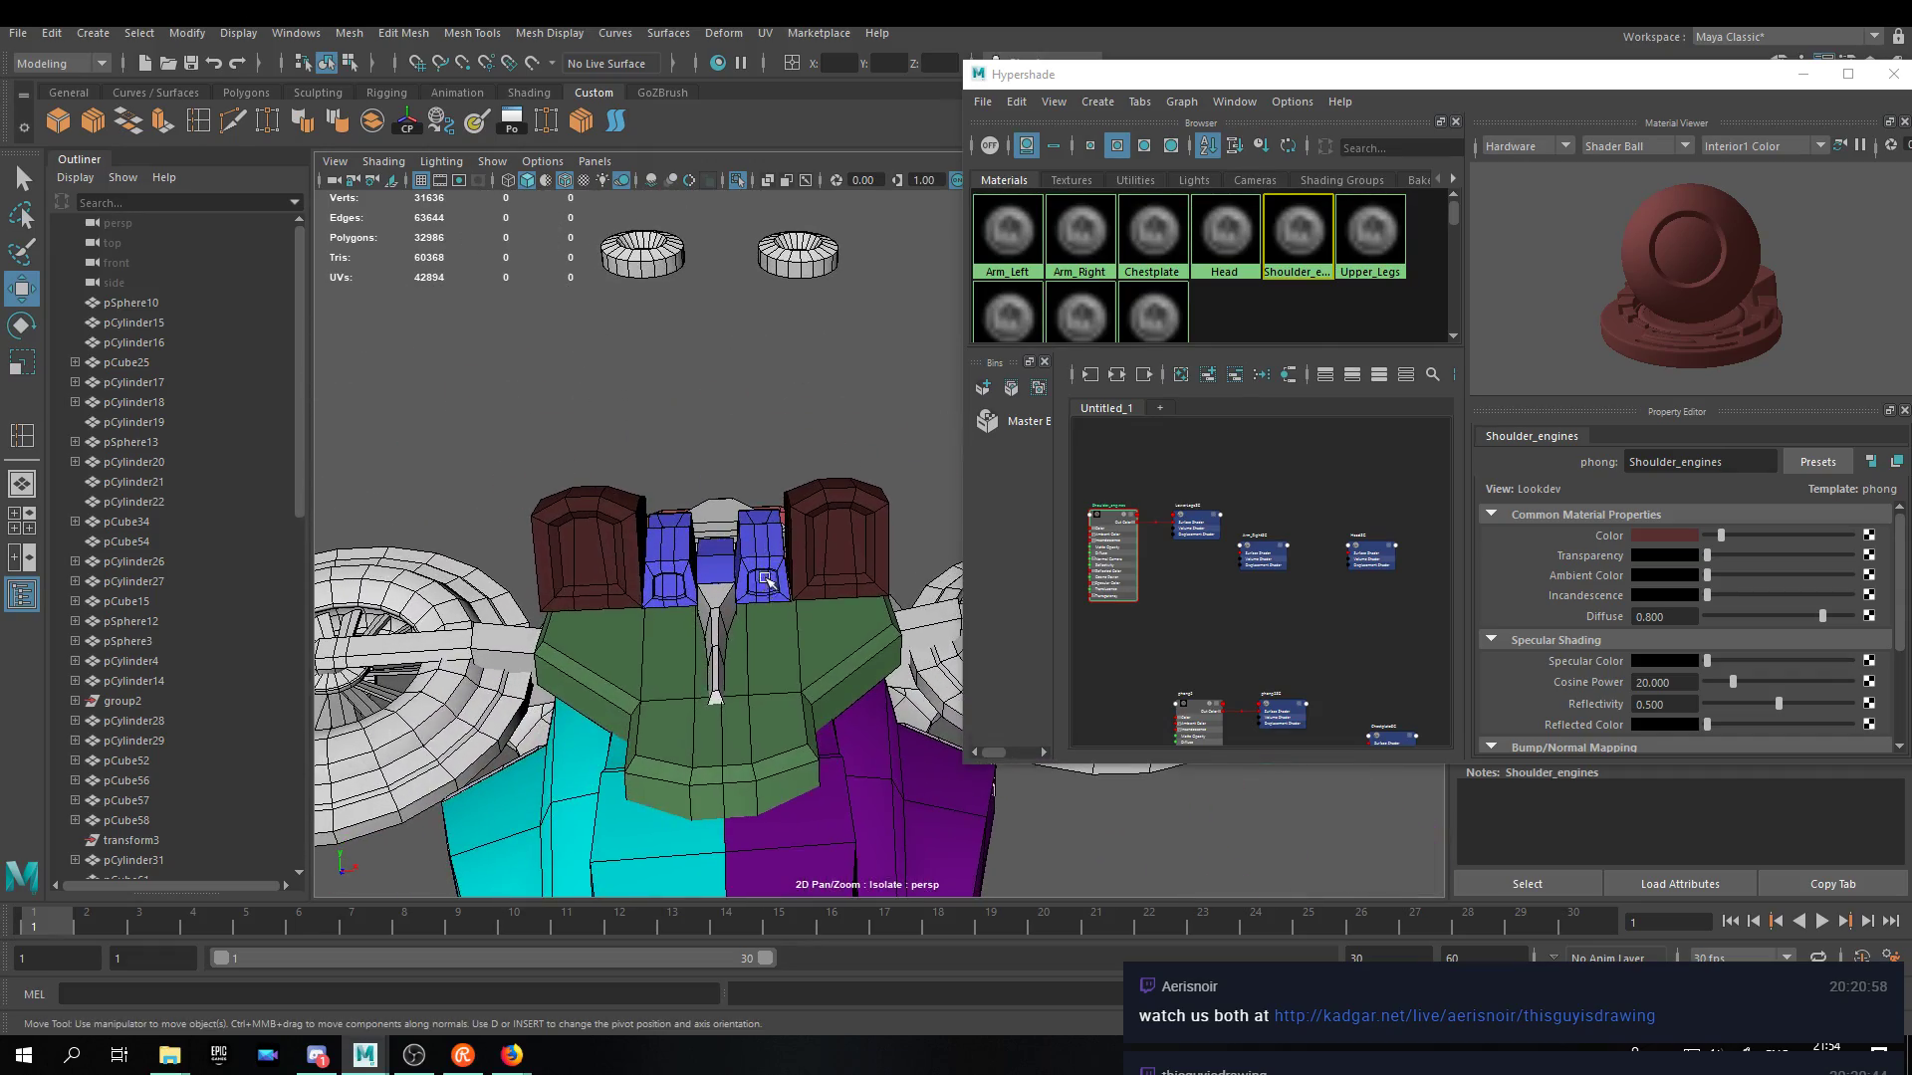
left_click_drag(849, 387, 814, 468, "alt")
left_click(678, 654)
left_click_drag(759, 572, 608, 596, "alt")
scroll(802, 547, "down", 5)
scroll(758, 482, "up", 5)
middle_click_drag(608, 596, 834, 429, "alt")
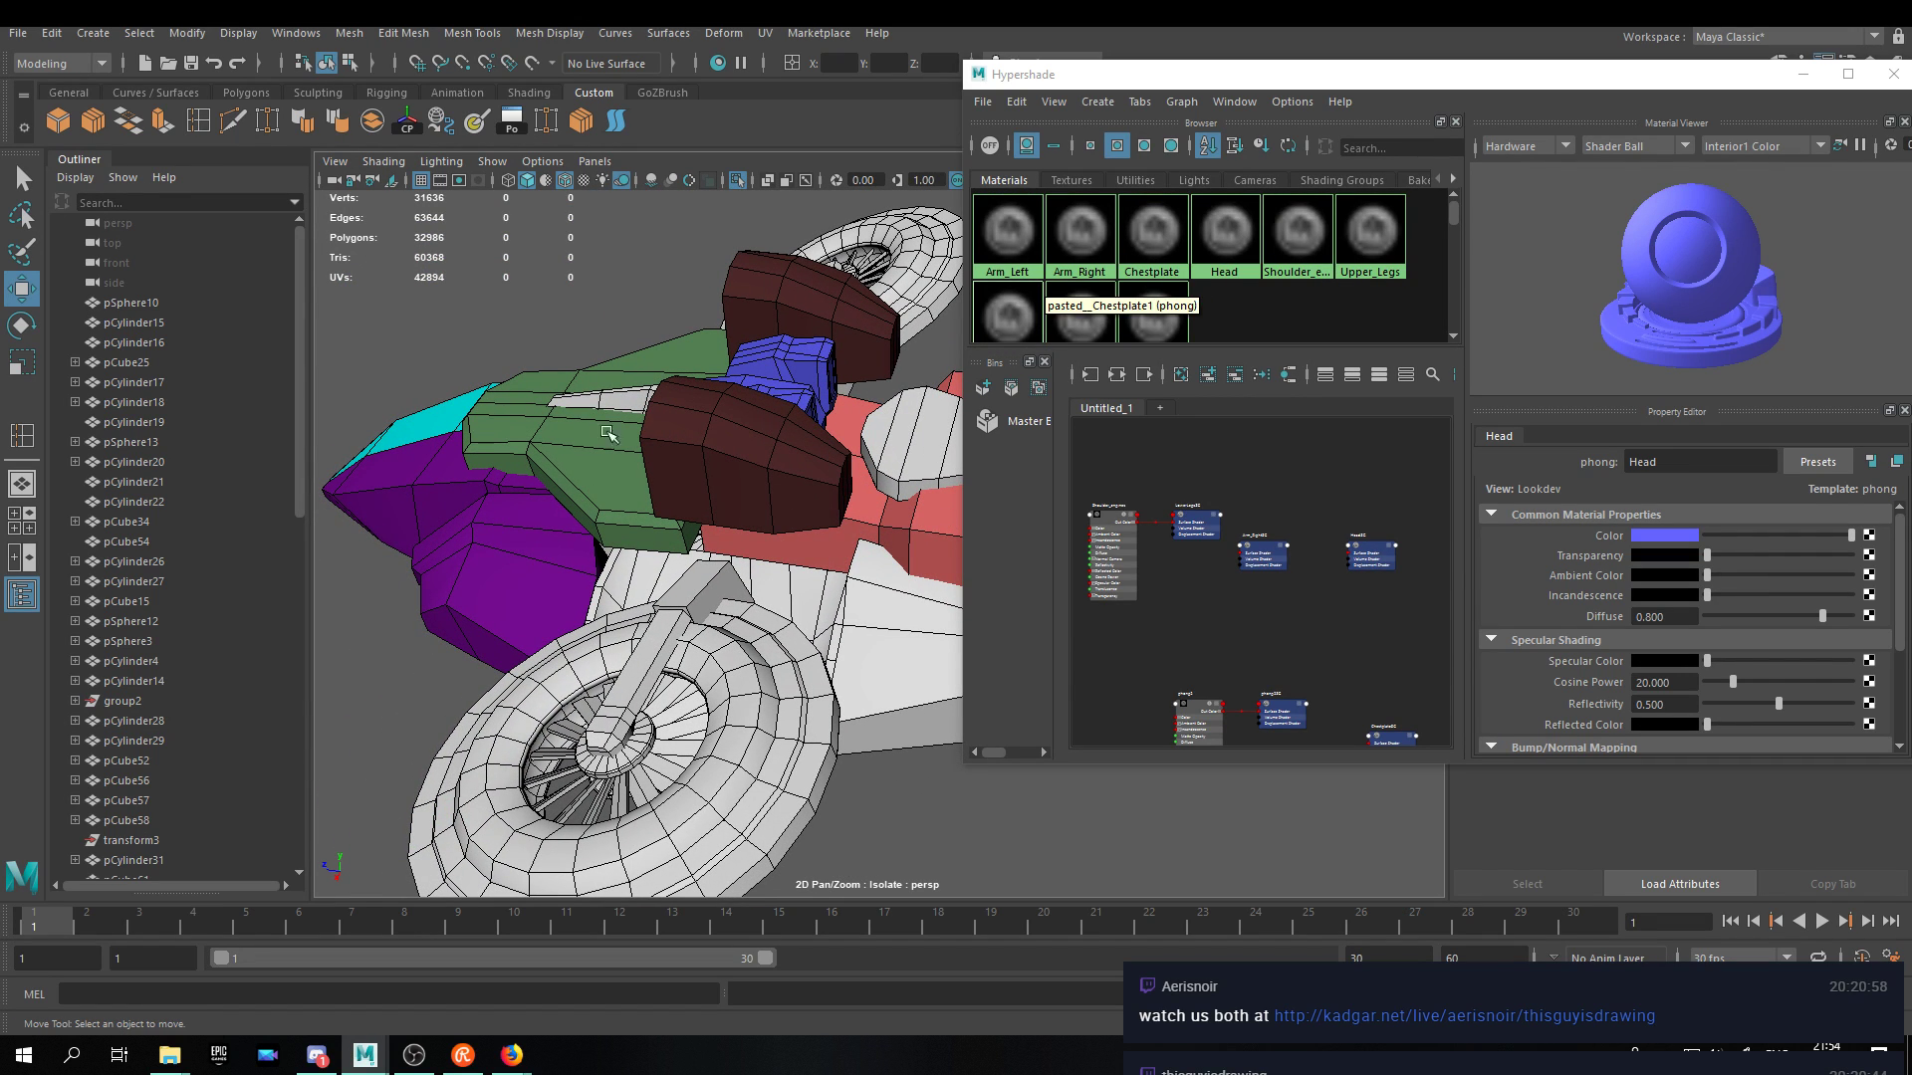
left_click_drag(1860, 79, 1785, 82)
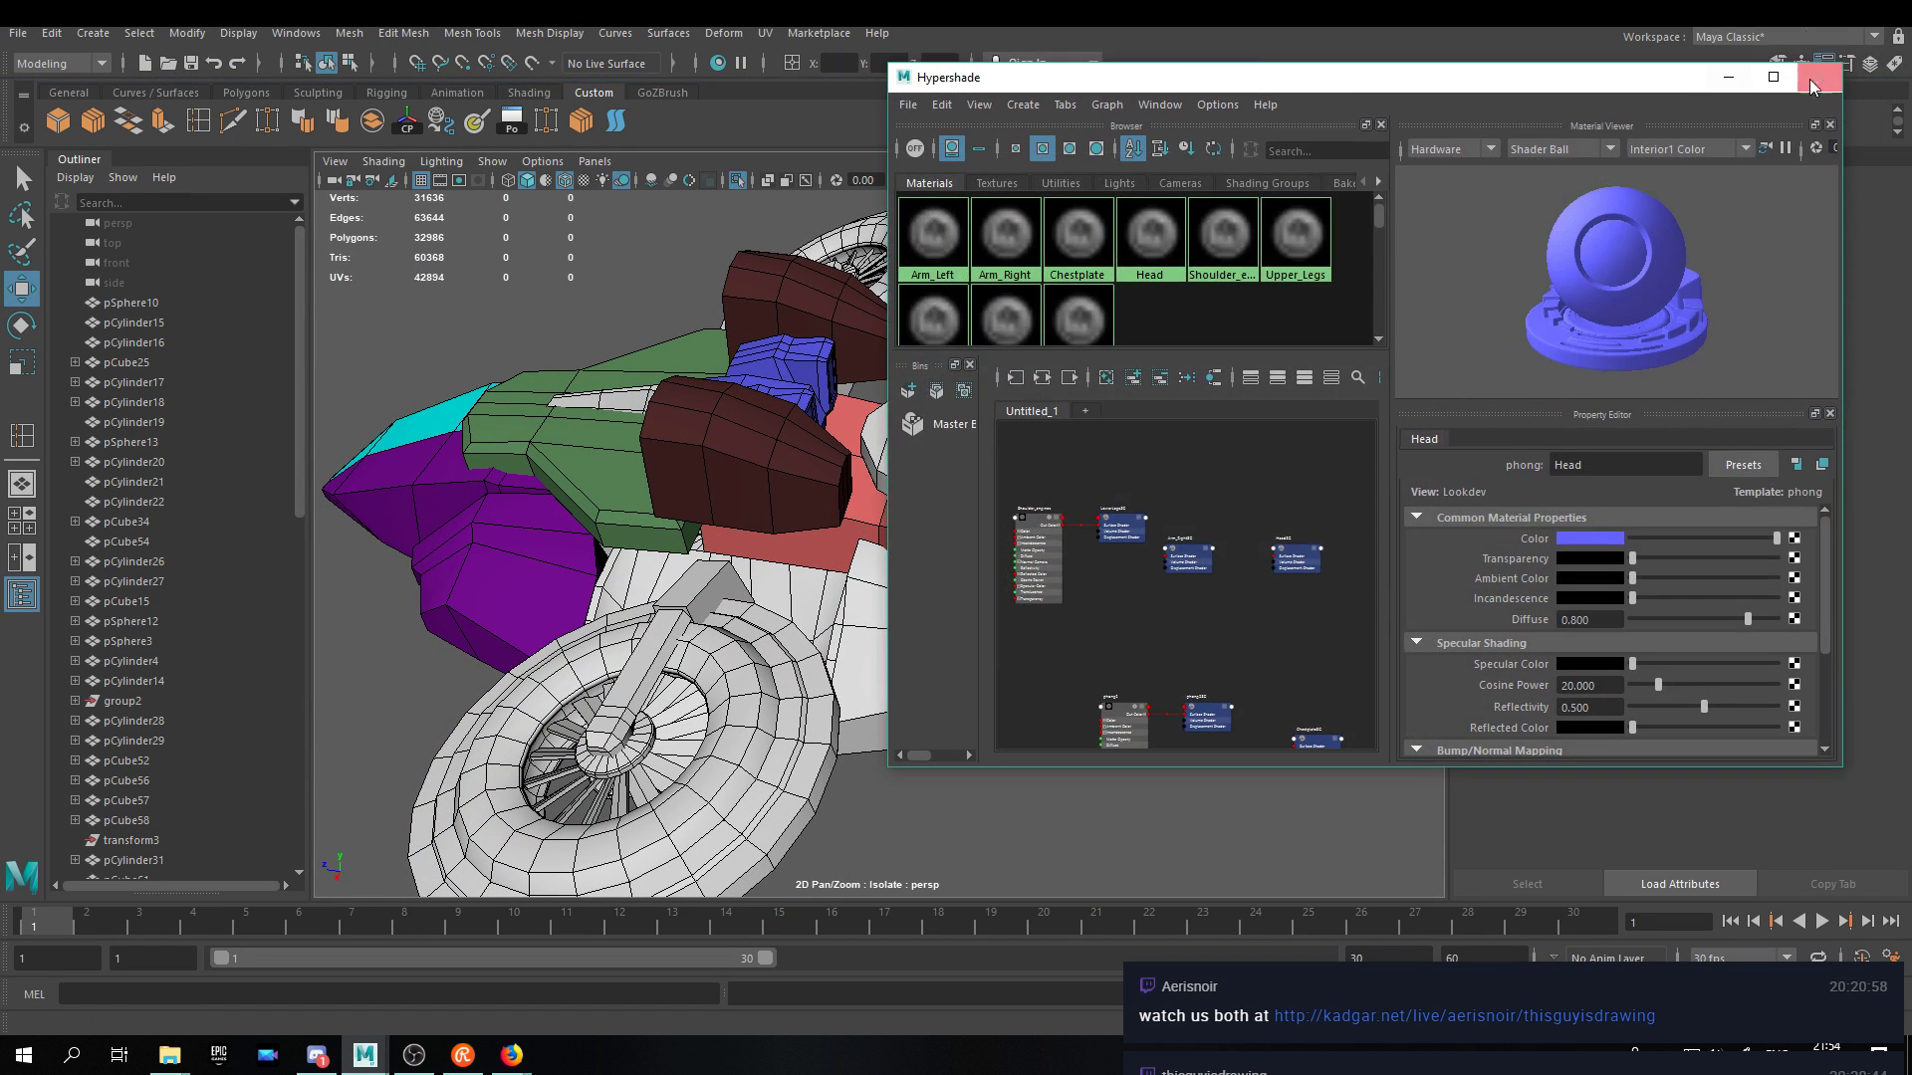
left_click(1820, 77)
Examine the red rear section, white side panels and underside, selecting individual parts to check how they are divided.
left_click_drag(856, 557, 983, 627, "alt")
left_click_drag(1244, 630, 1494, 363, "alt")
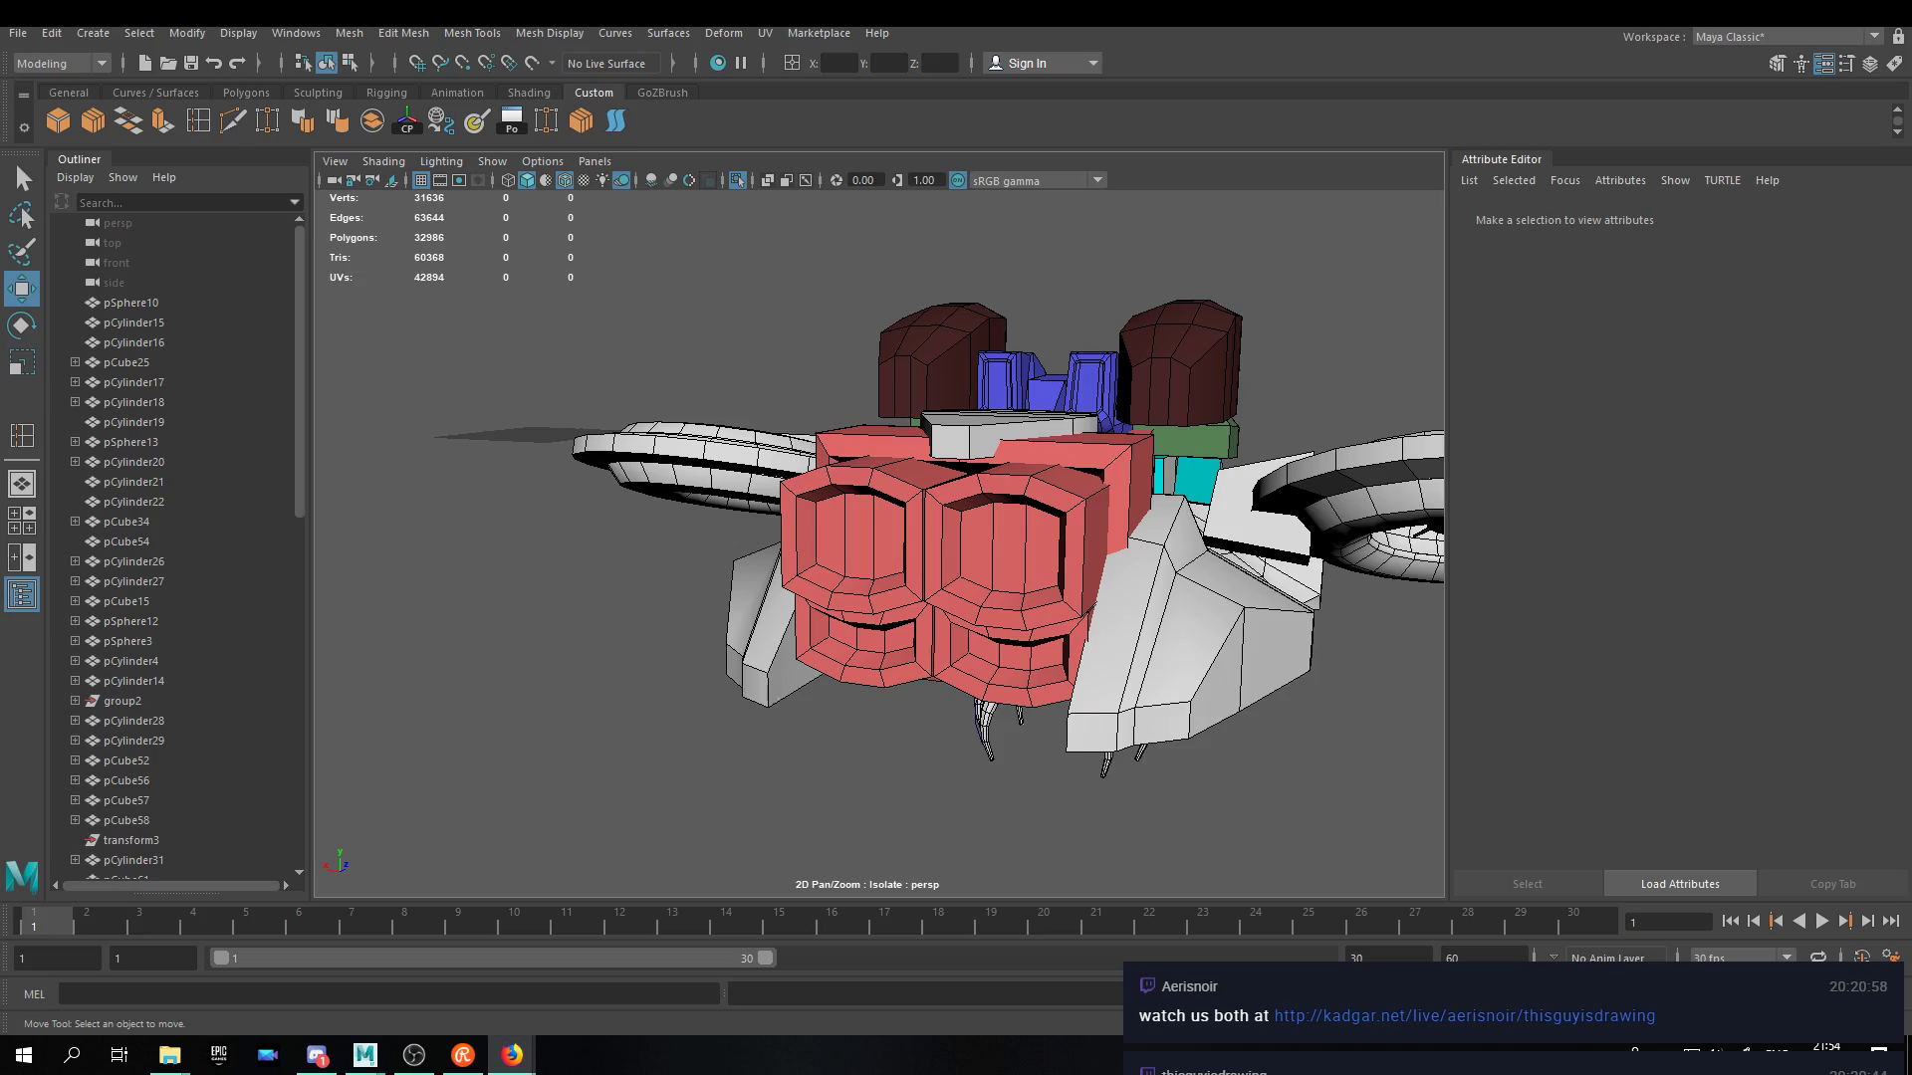
left_click_drag(1115, 602, 1137, 356, "alt")
left_click(1044, 553)
left_click_drag(975, 538, 1015, 618, "alt")
middle_click_drag(1015, 617, 1003, 536, "alt")
left_click_drag(1003, 536, 907, 689, "alt")
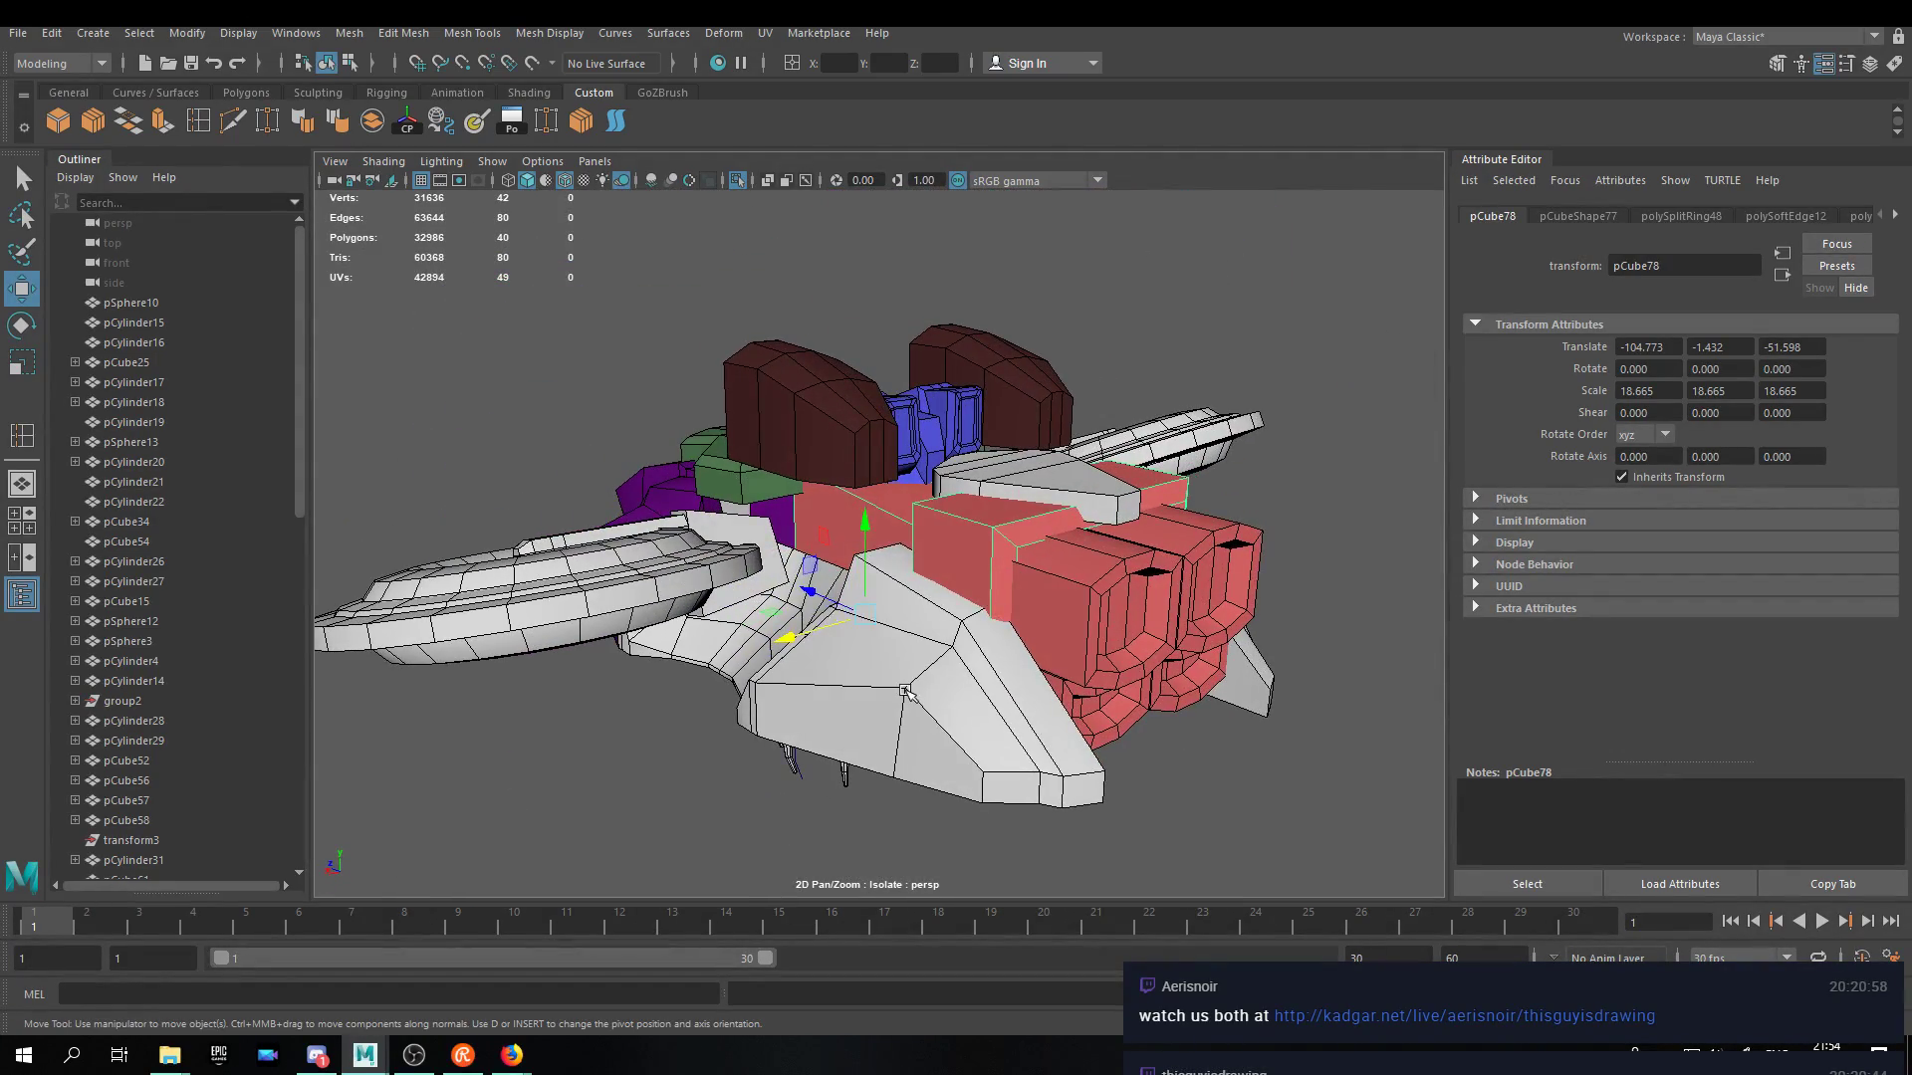
left_click_drag(787, 606, 1119, 729, "alt")
left_click(1036, 775)
left_click_drag(1036, 775, 1032, 355, "alt")
left_click(1113, 575)
left_click_drag(1113, 575, 1095, 501, "alt")
left_click(1046, 426)
left_click_drag(1045, 426, 871, 625, "alt")
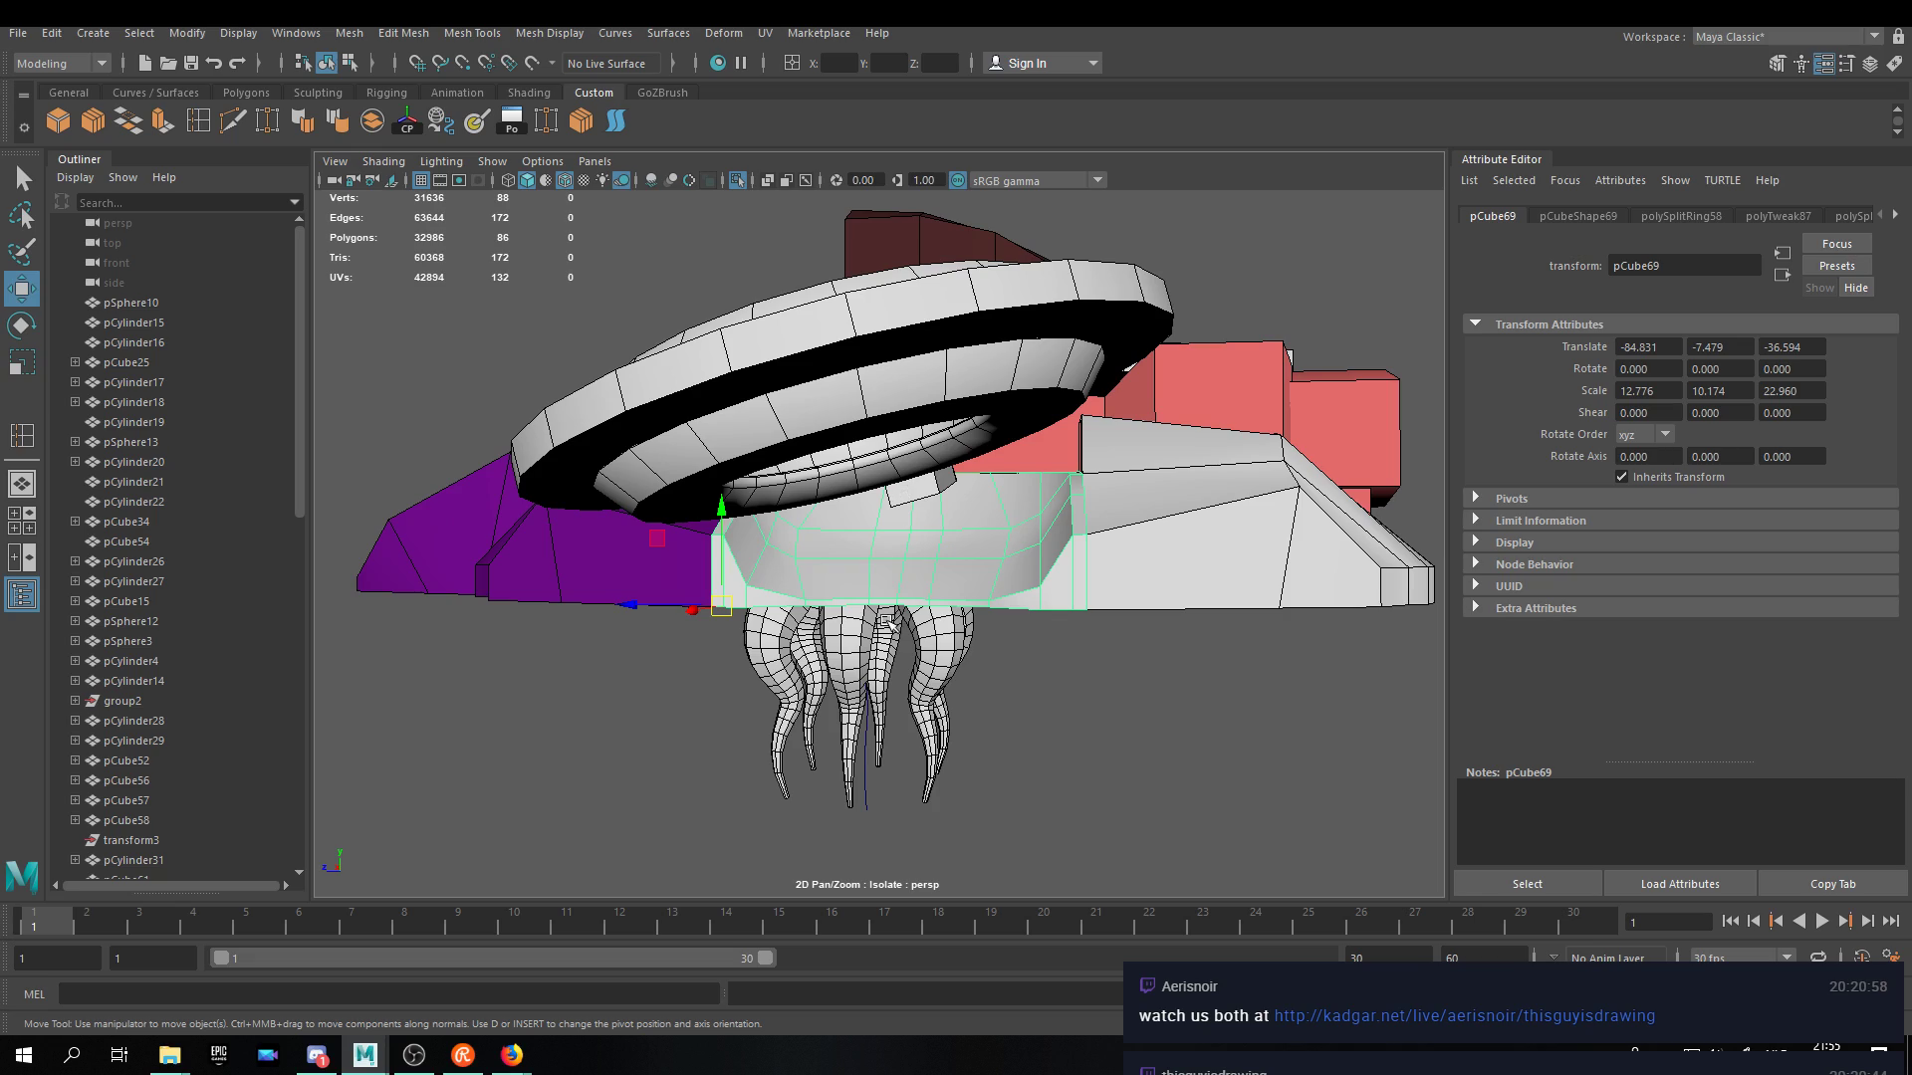
Examine the purple and cyan front hull sections from several angles, selecting individual panels to check how they are divided.
right_click_drag(909, 570, 909, 538)
left_click_drag(925, 614, 1106, 770, "alt")
left_click(761, 635)
middle_click_drag(761, 635, 818, 405, "alt")
left_click_drag(835, 388, 914, 612, "alt")
left_click(918, 621)
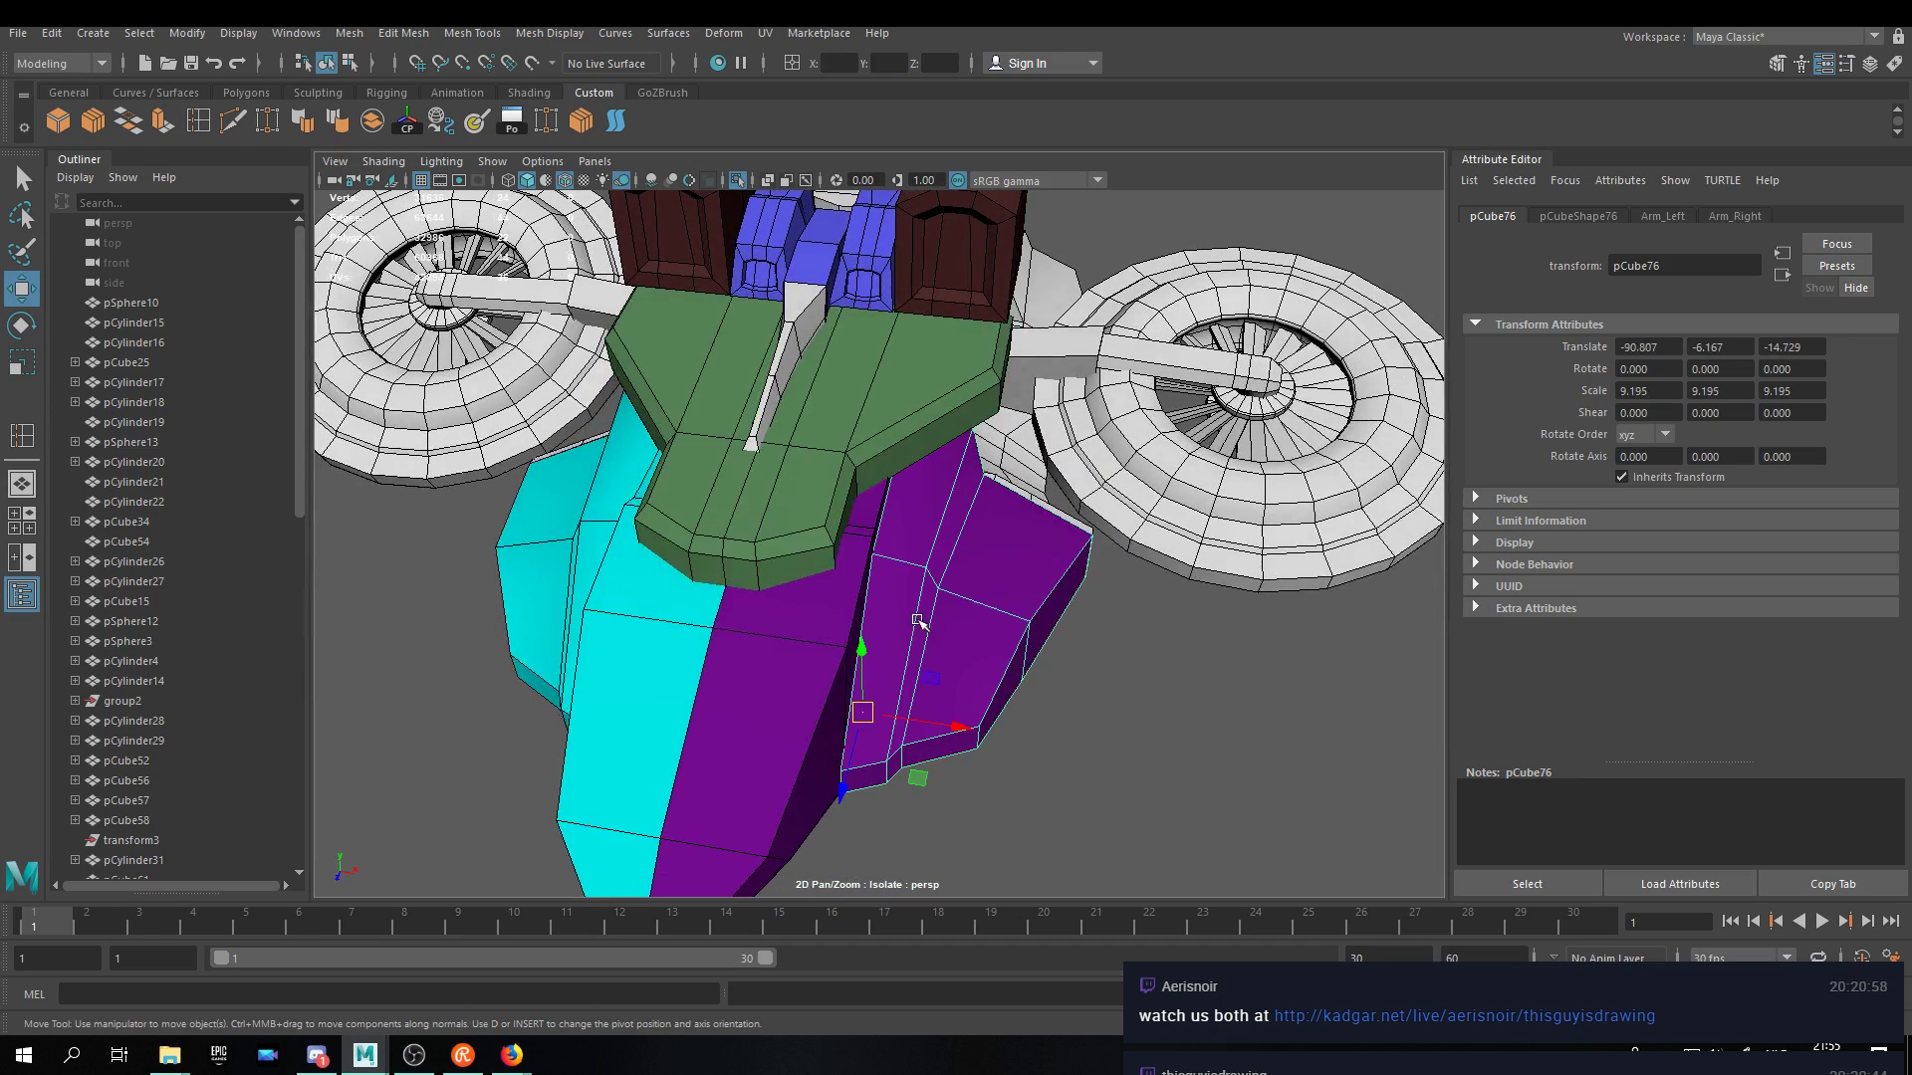
left_click(751, 692)
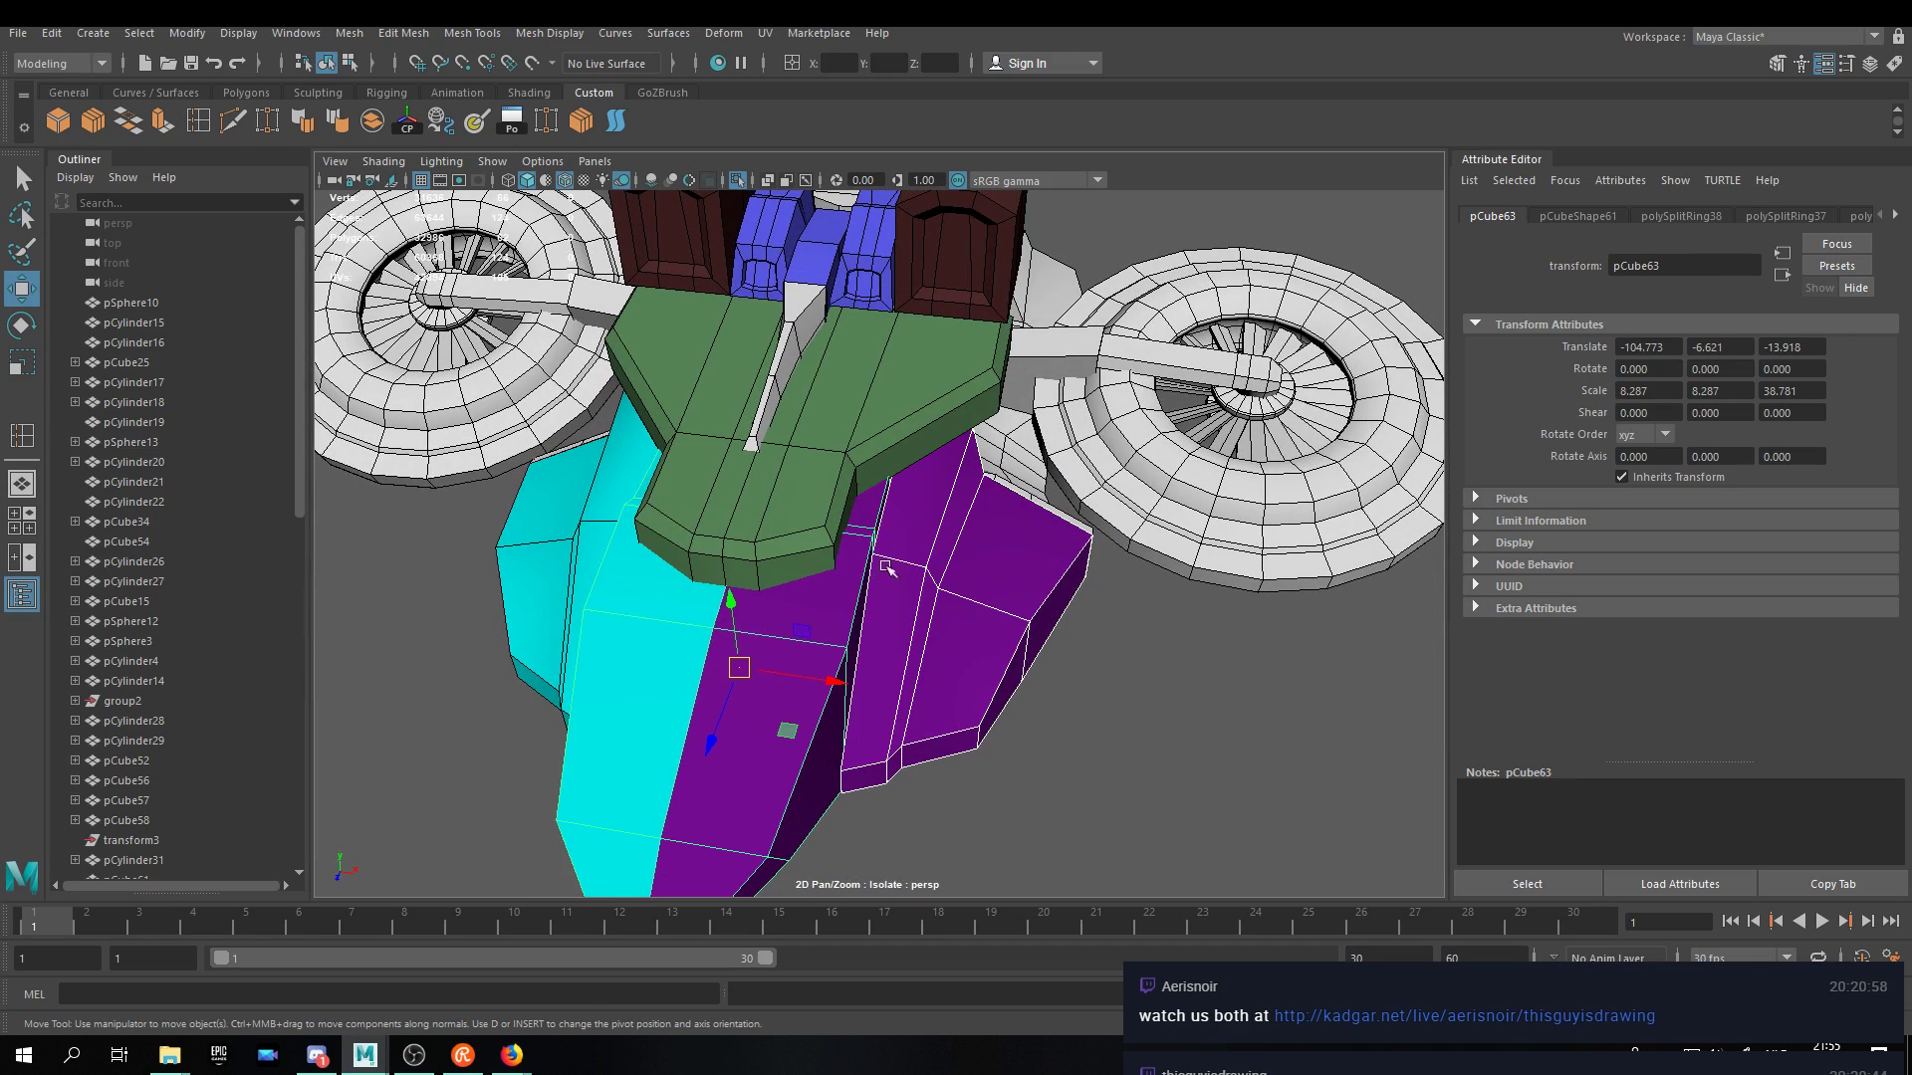
scroll(882, 576, "down", 3)
left_click_drag(882, 575, 801, 601, "alt")
left_click_drag(746, 485, 903, 467, "alt")
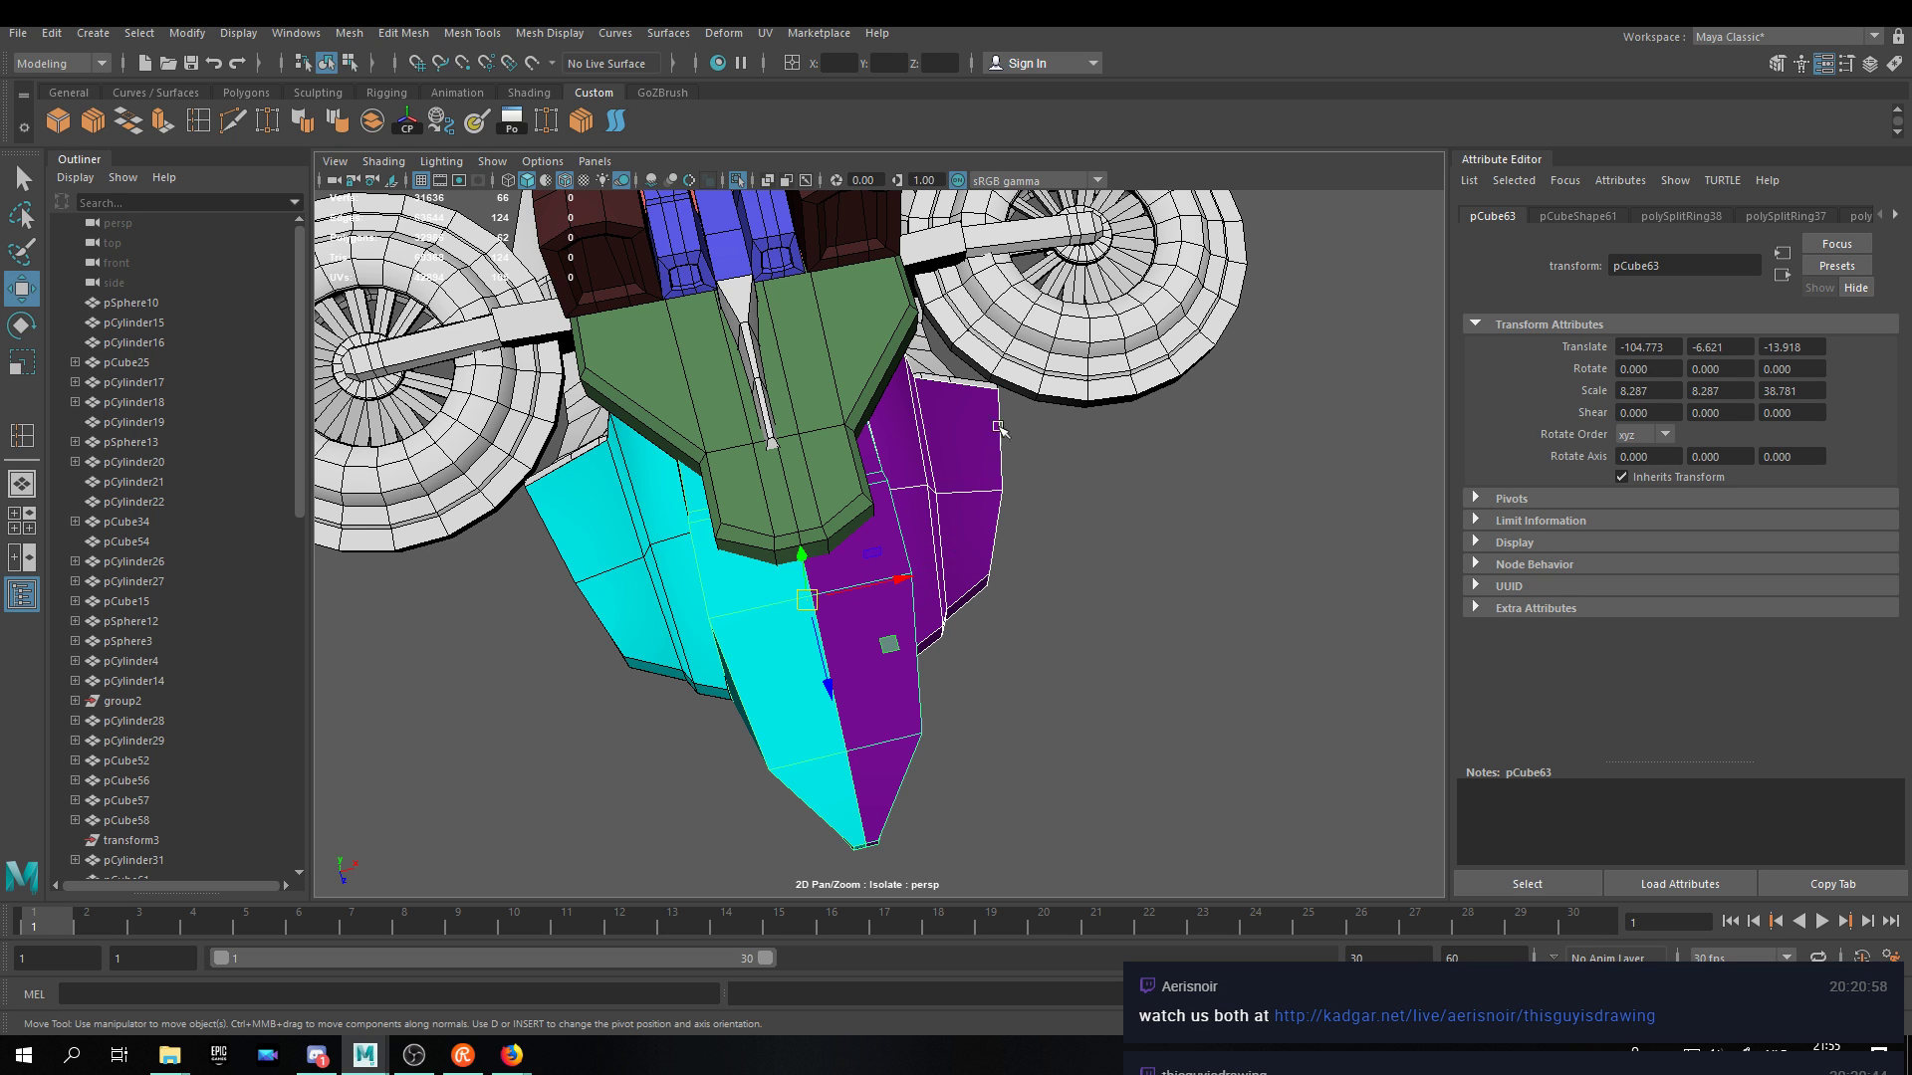
left_click_drag(661, 501, 838, 555, "alt")
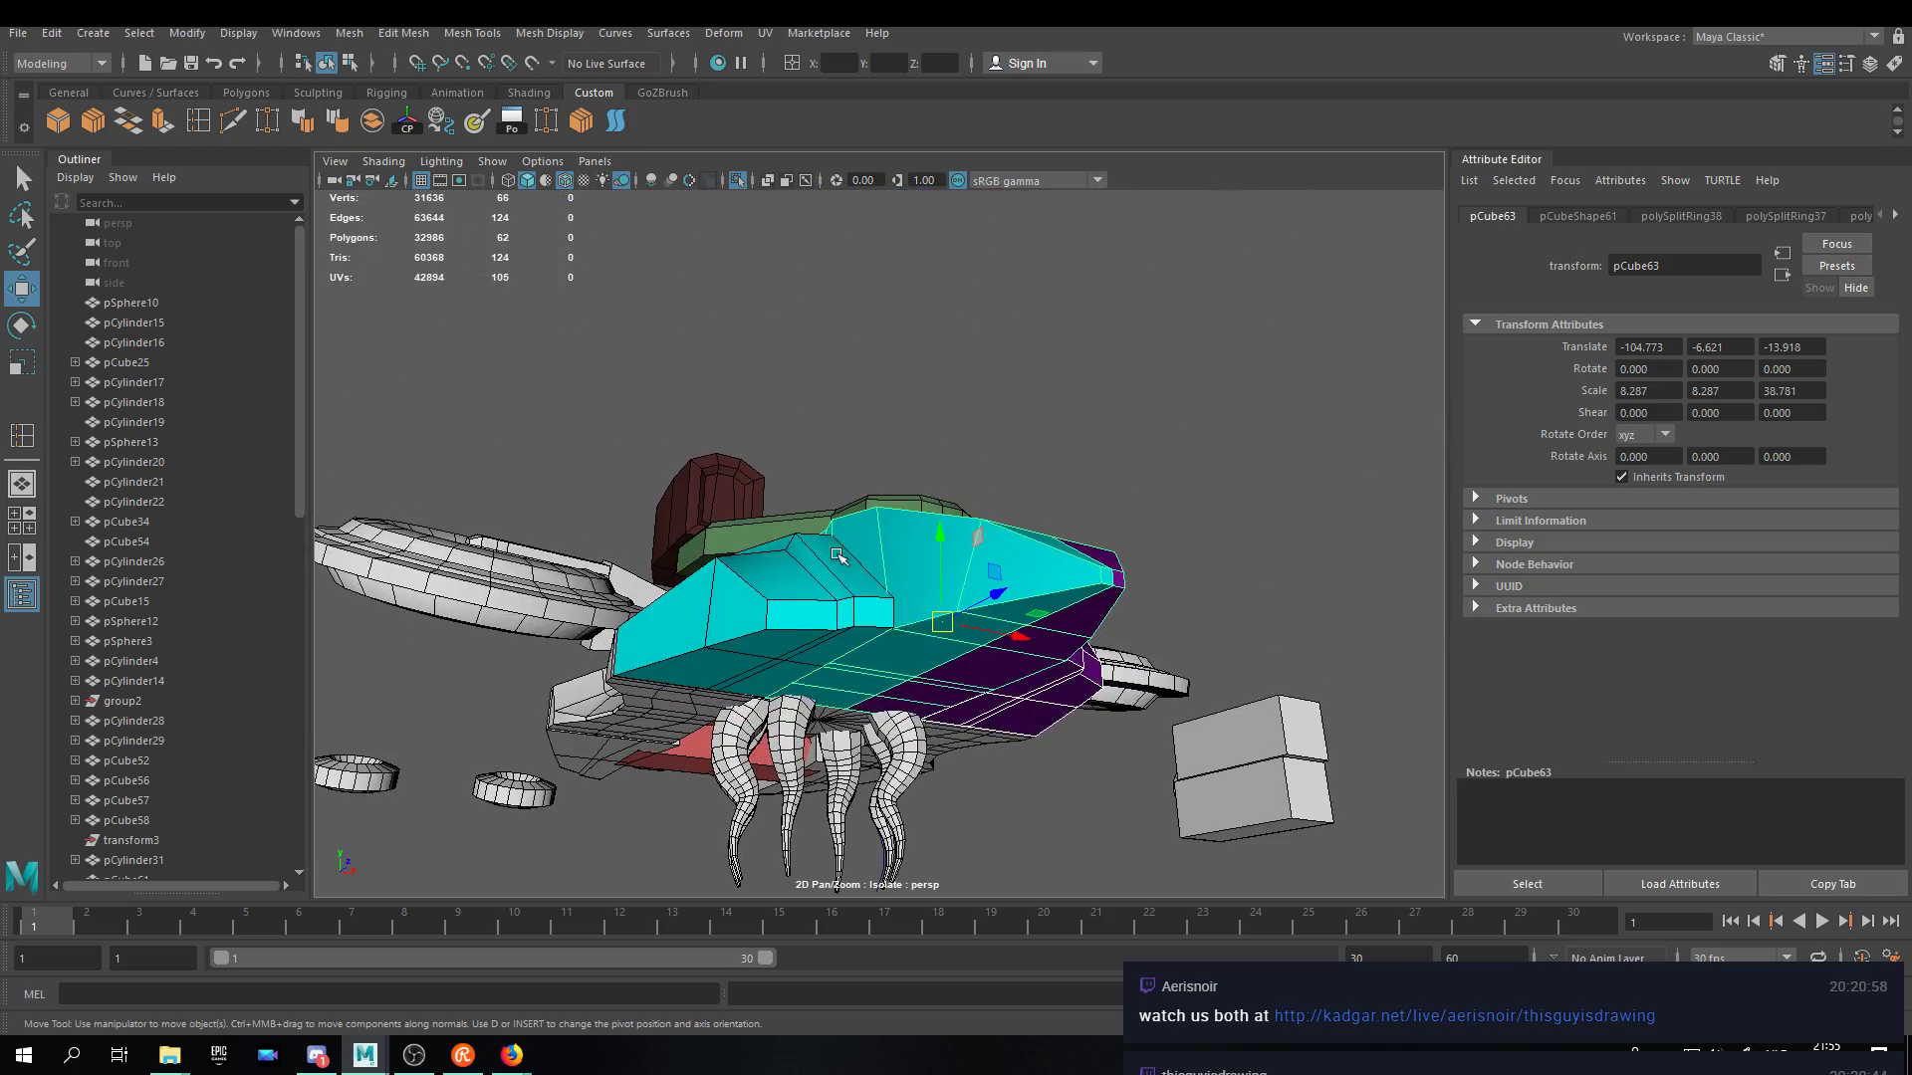
left_click_drag(1059, 470, 847, 455, "alt")
left_click_drag(1058, 376, 915, 633, "alt")
left_click_drag(1205, 485, 961, 588, "alt")
Inspect how the white rear side panel meets the red engine block and nozzles by selecting these parts.
left_click(825, 685)
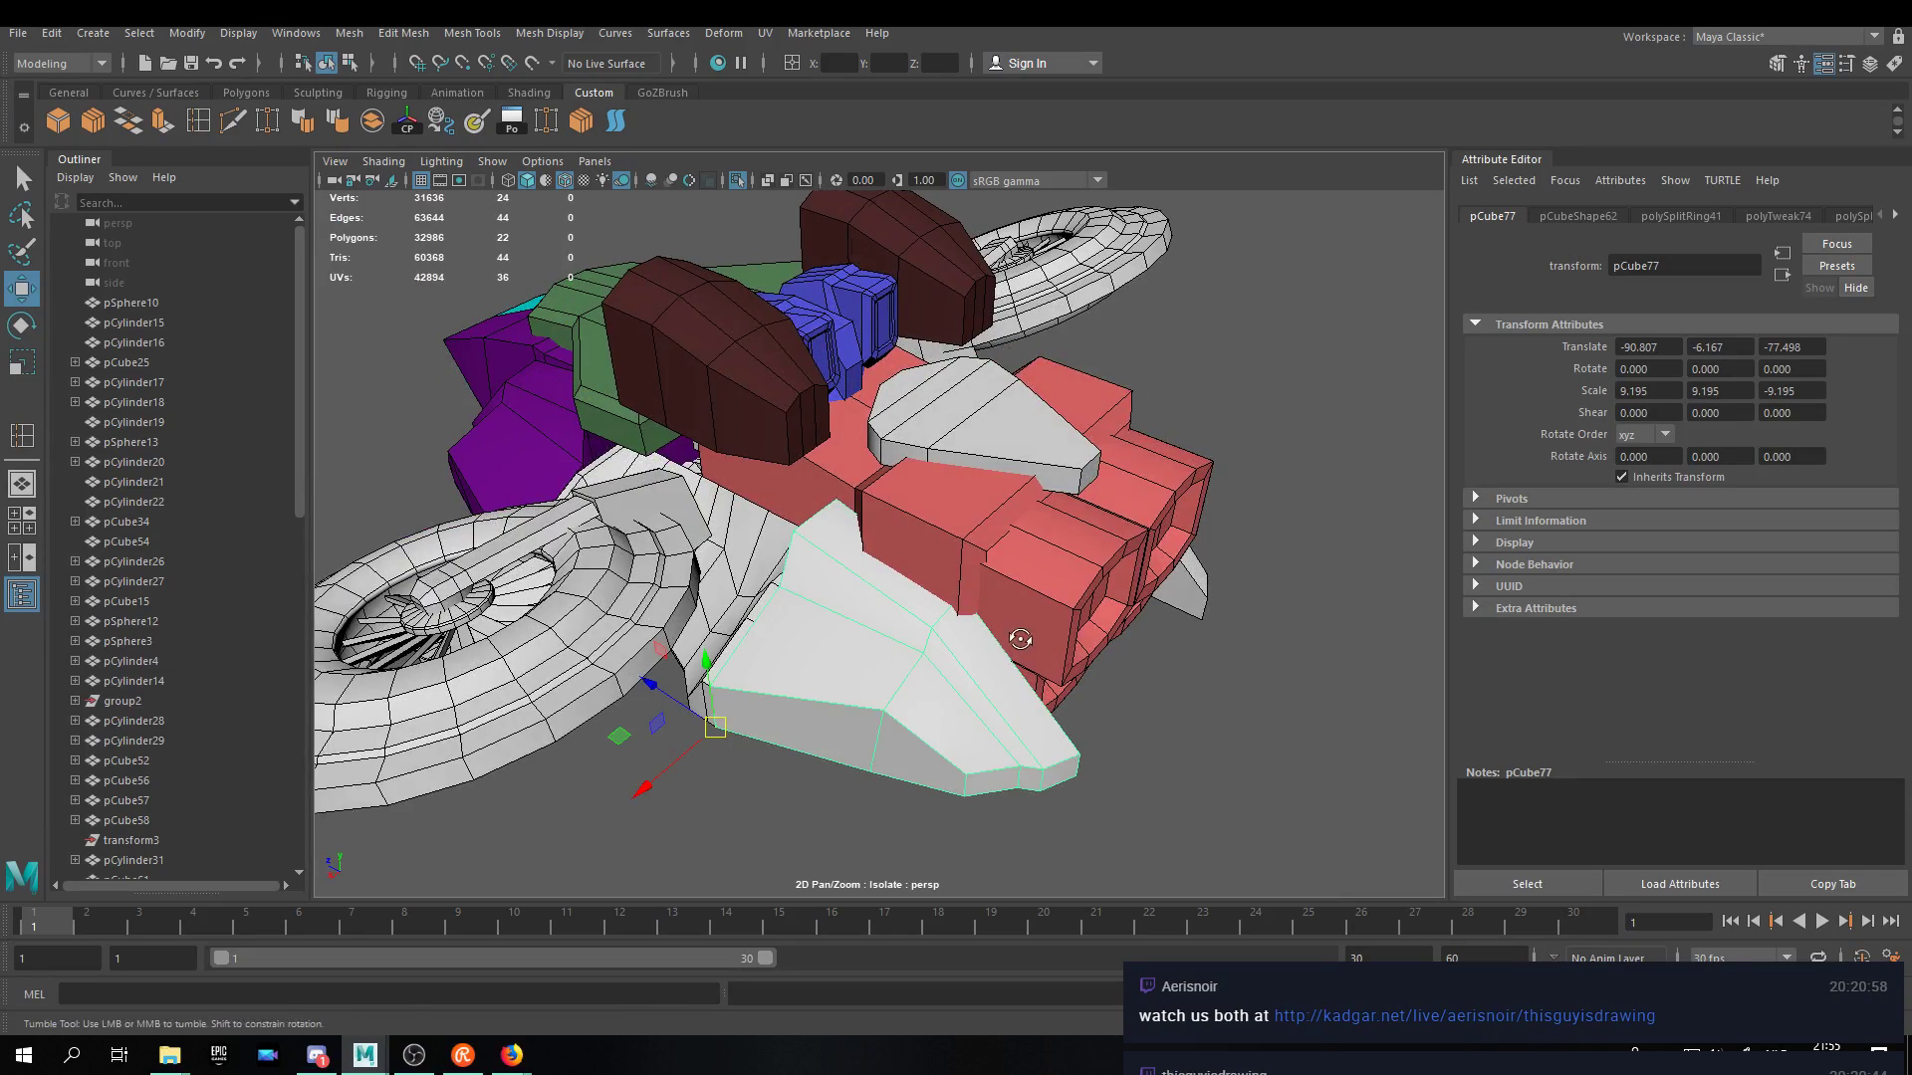
left_click_drag(825, 685, 905, 601, "alt")
scroll(890, 456, "up", 3)
left_click(786, 361)
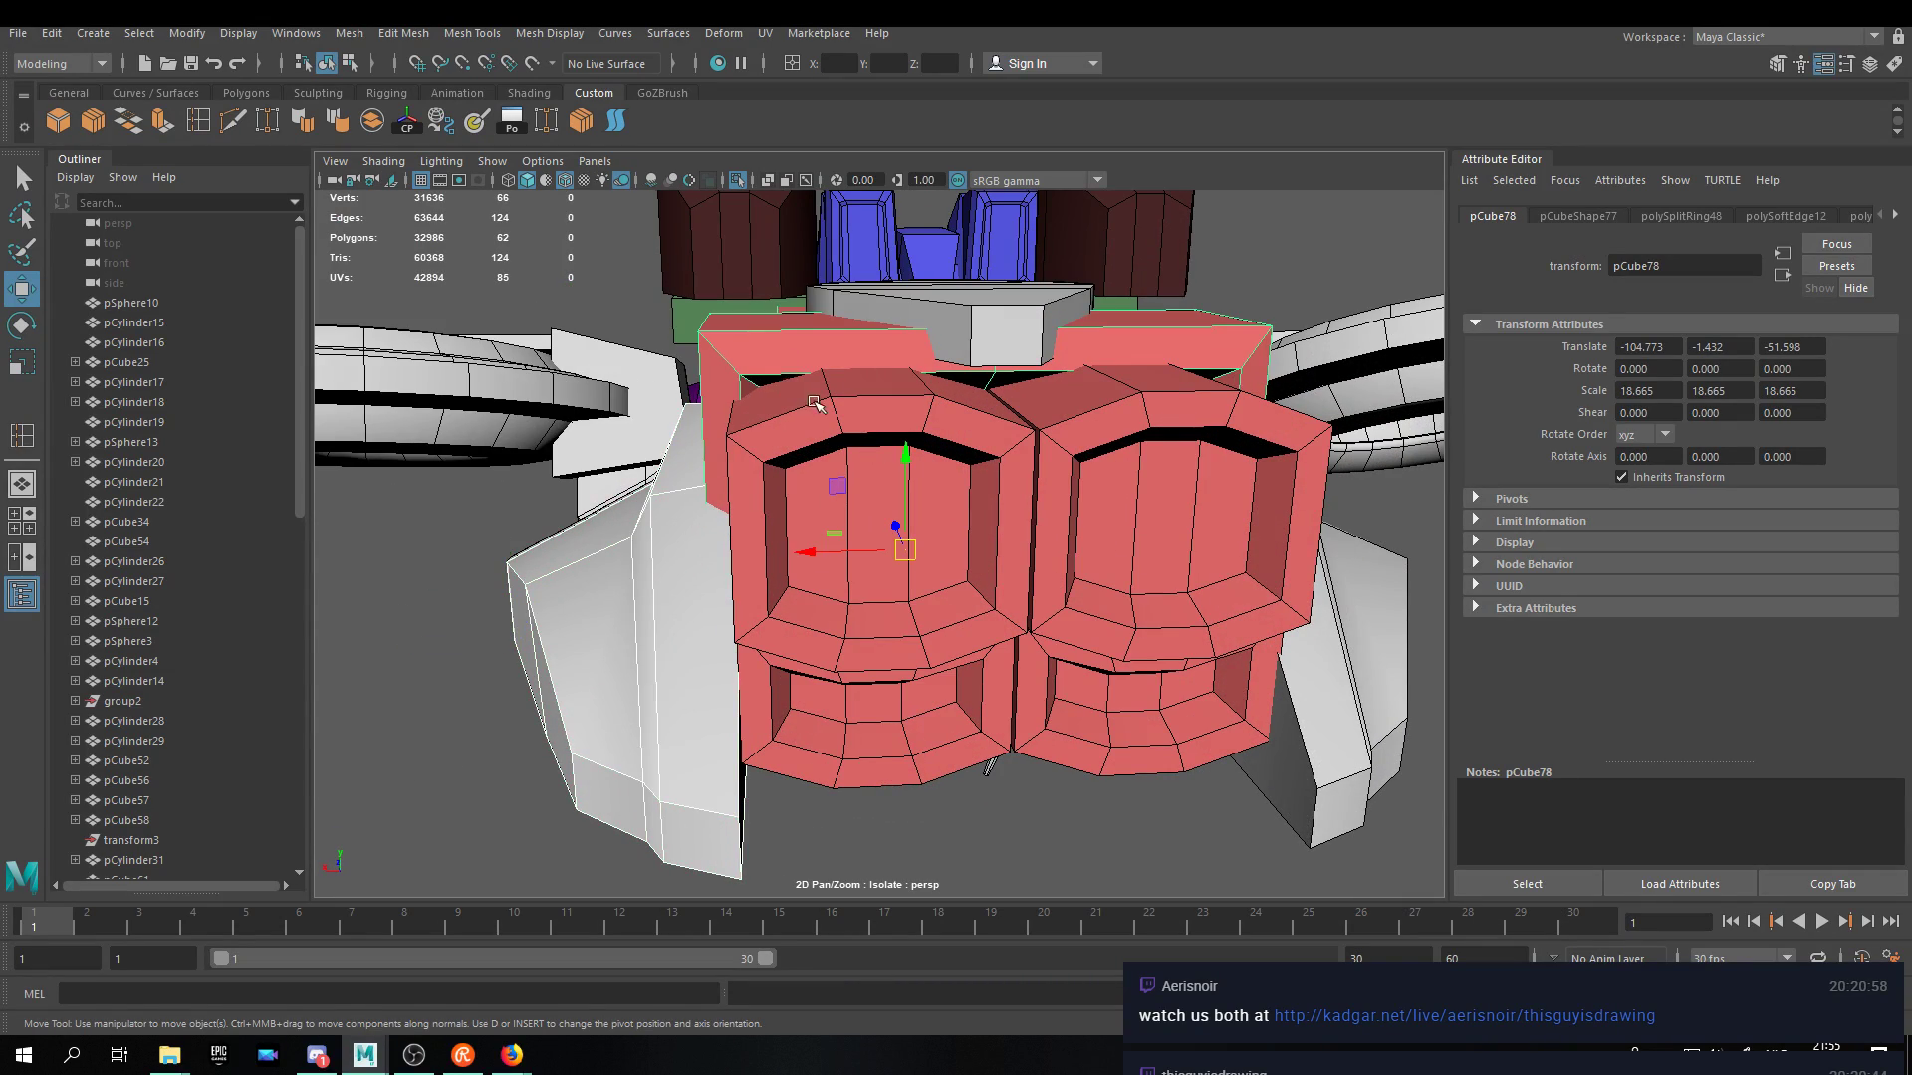
left_click_drag(807, 401, 943, 469, "alt")
left_click(991, 507)
left_click(781, 695, "shift")
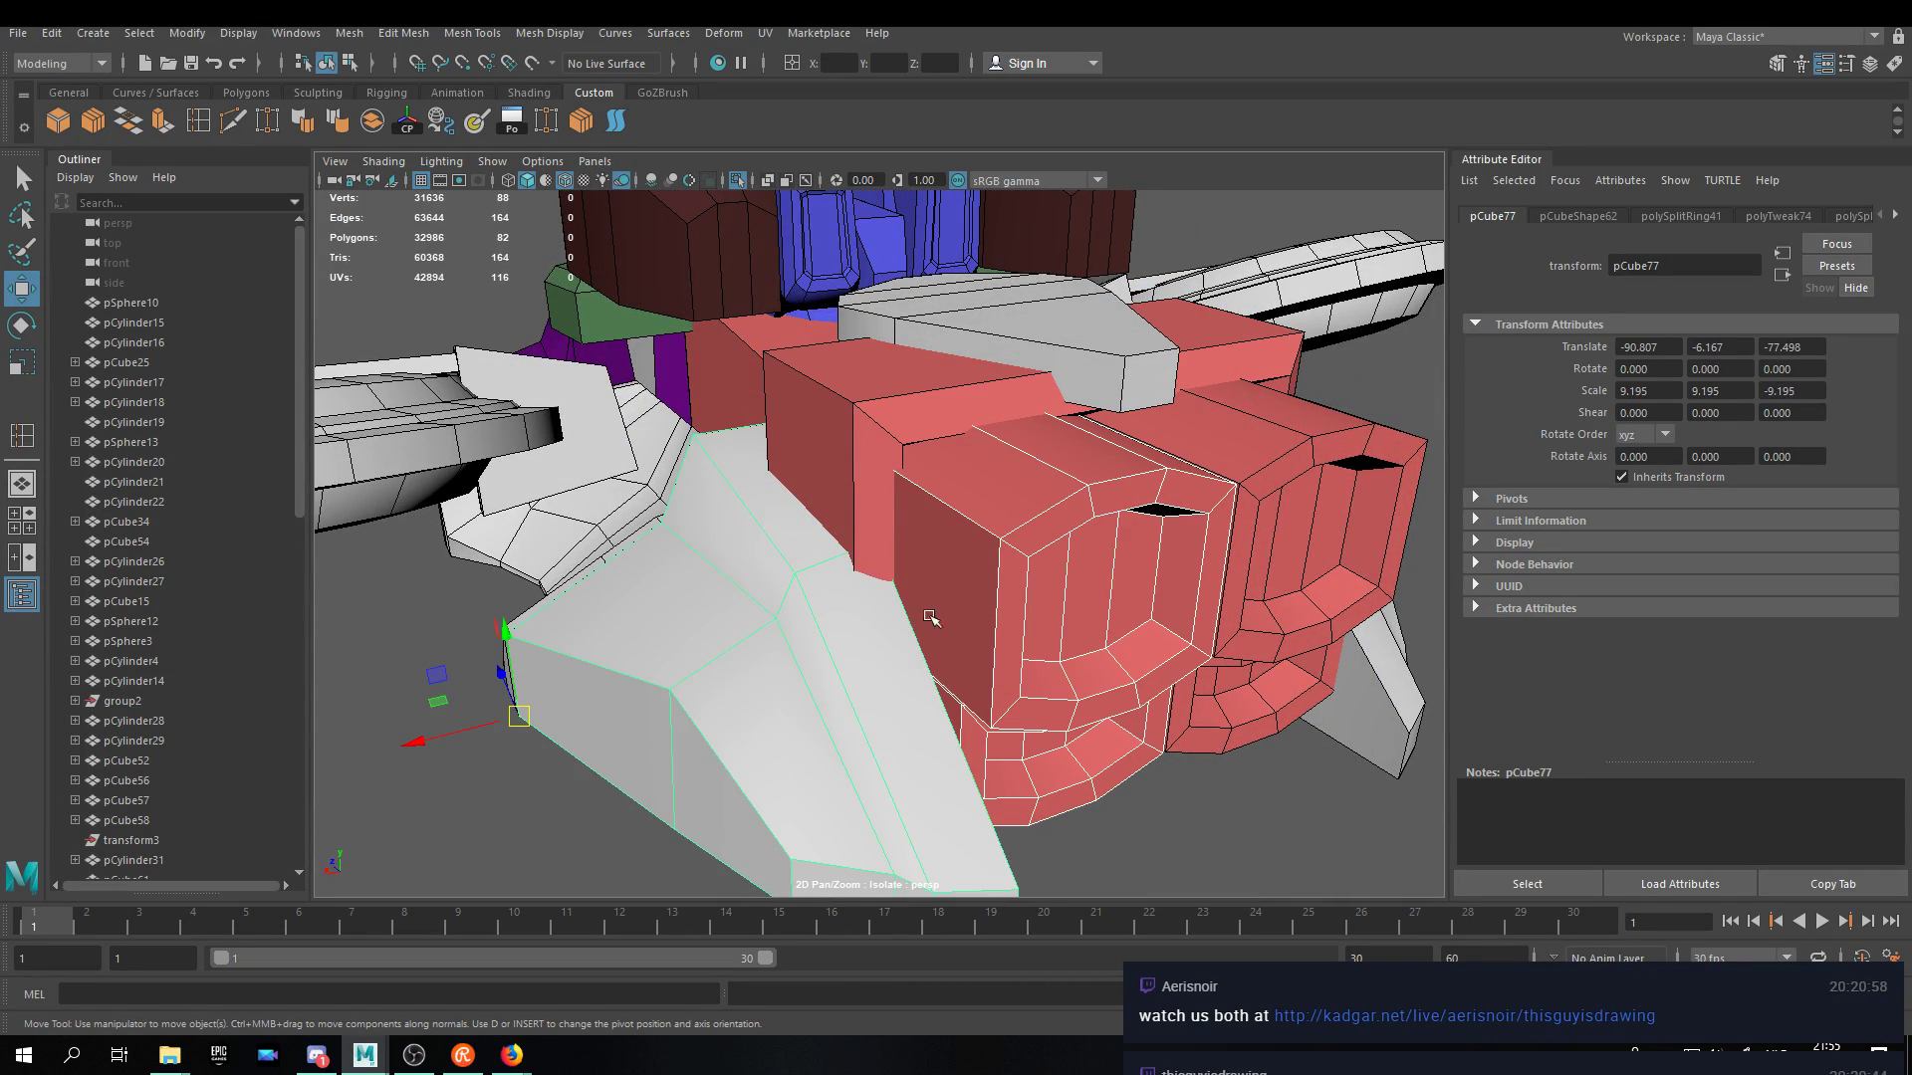
left_click_drag(926, 643, 938, 482, "alt")
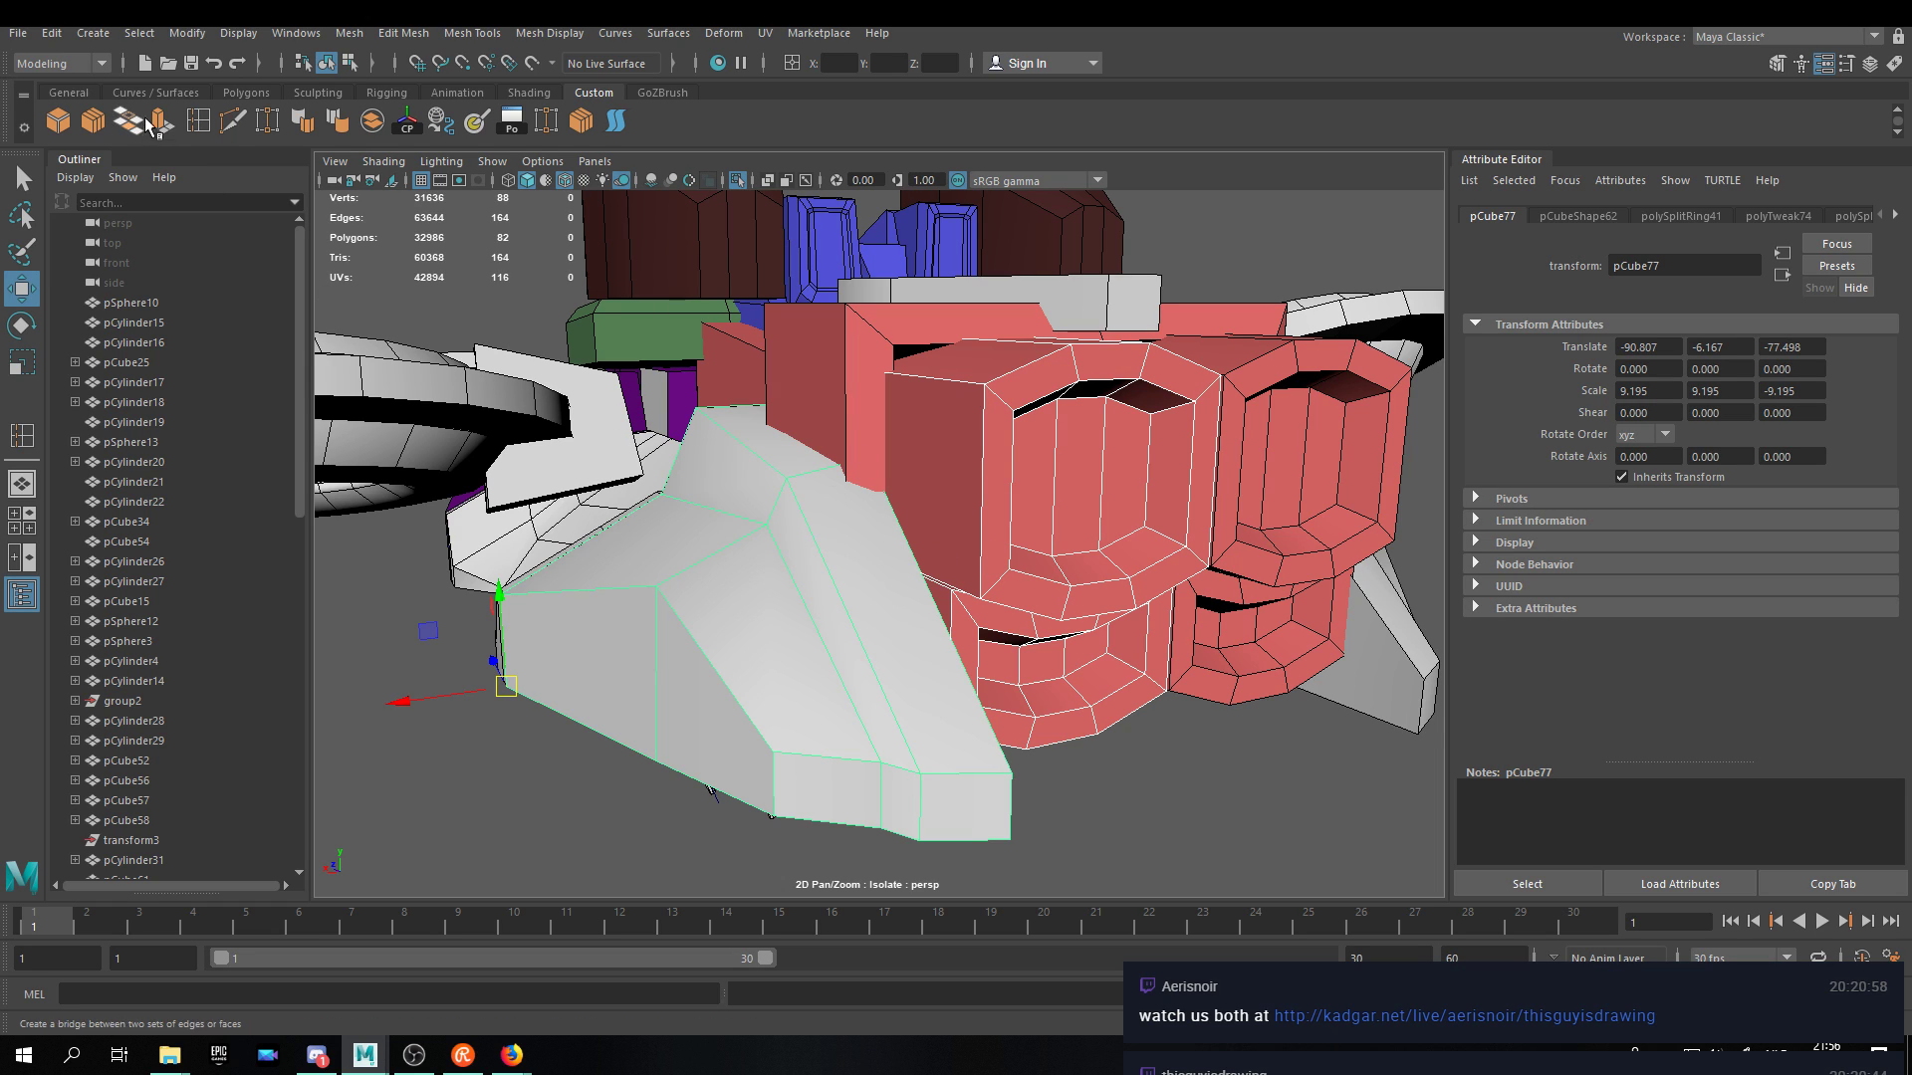
Create a polygon sphere and scale it up uniformly to about 7.313.
left_click(251, 95)
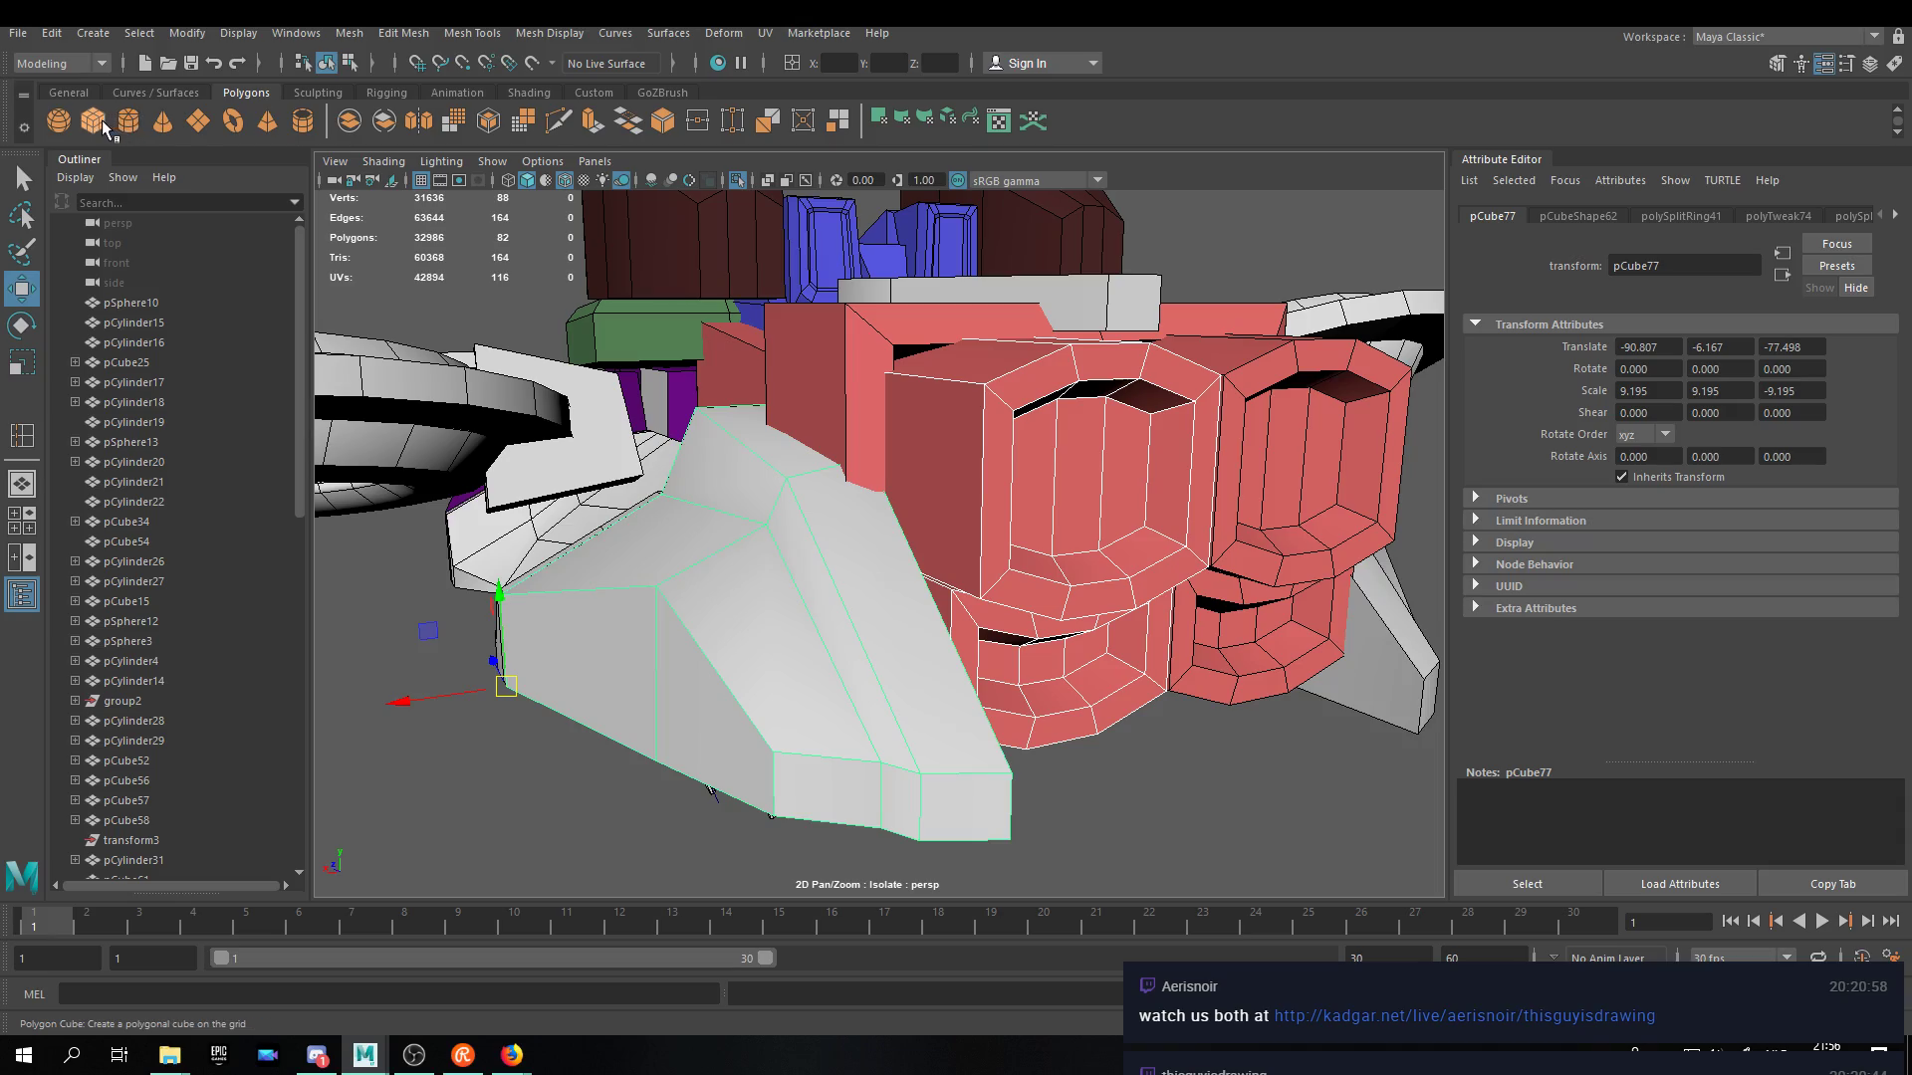
left_click_drag(364, 277, 1112, 517, "alt")
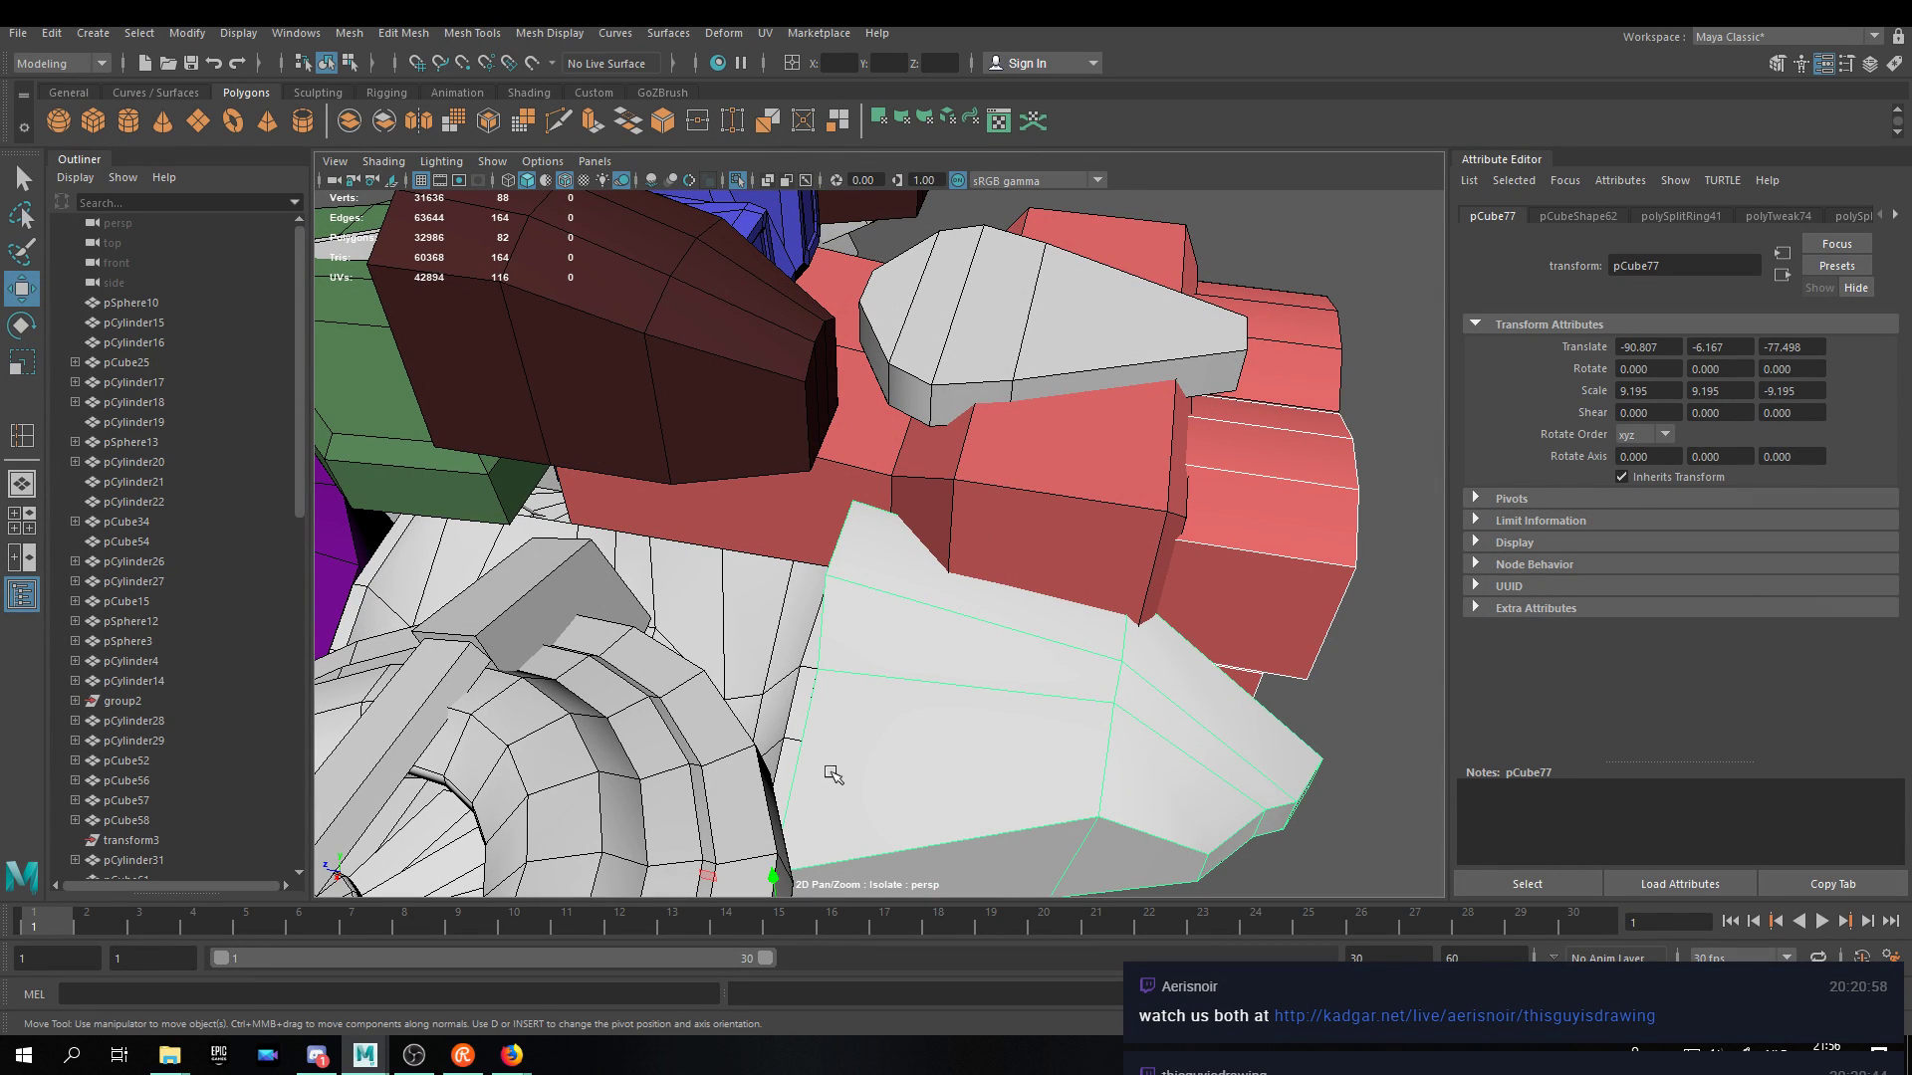
key("f")
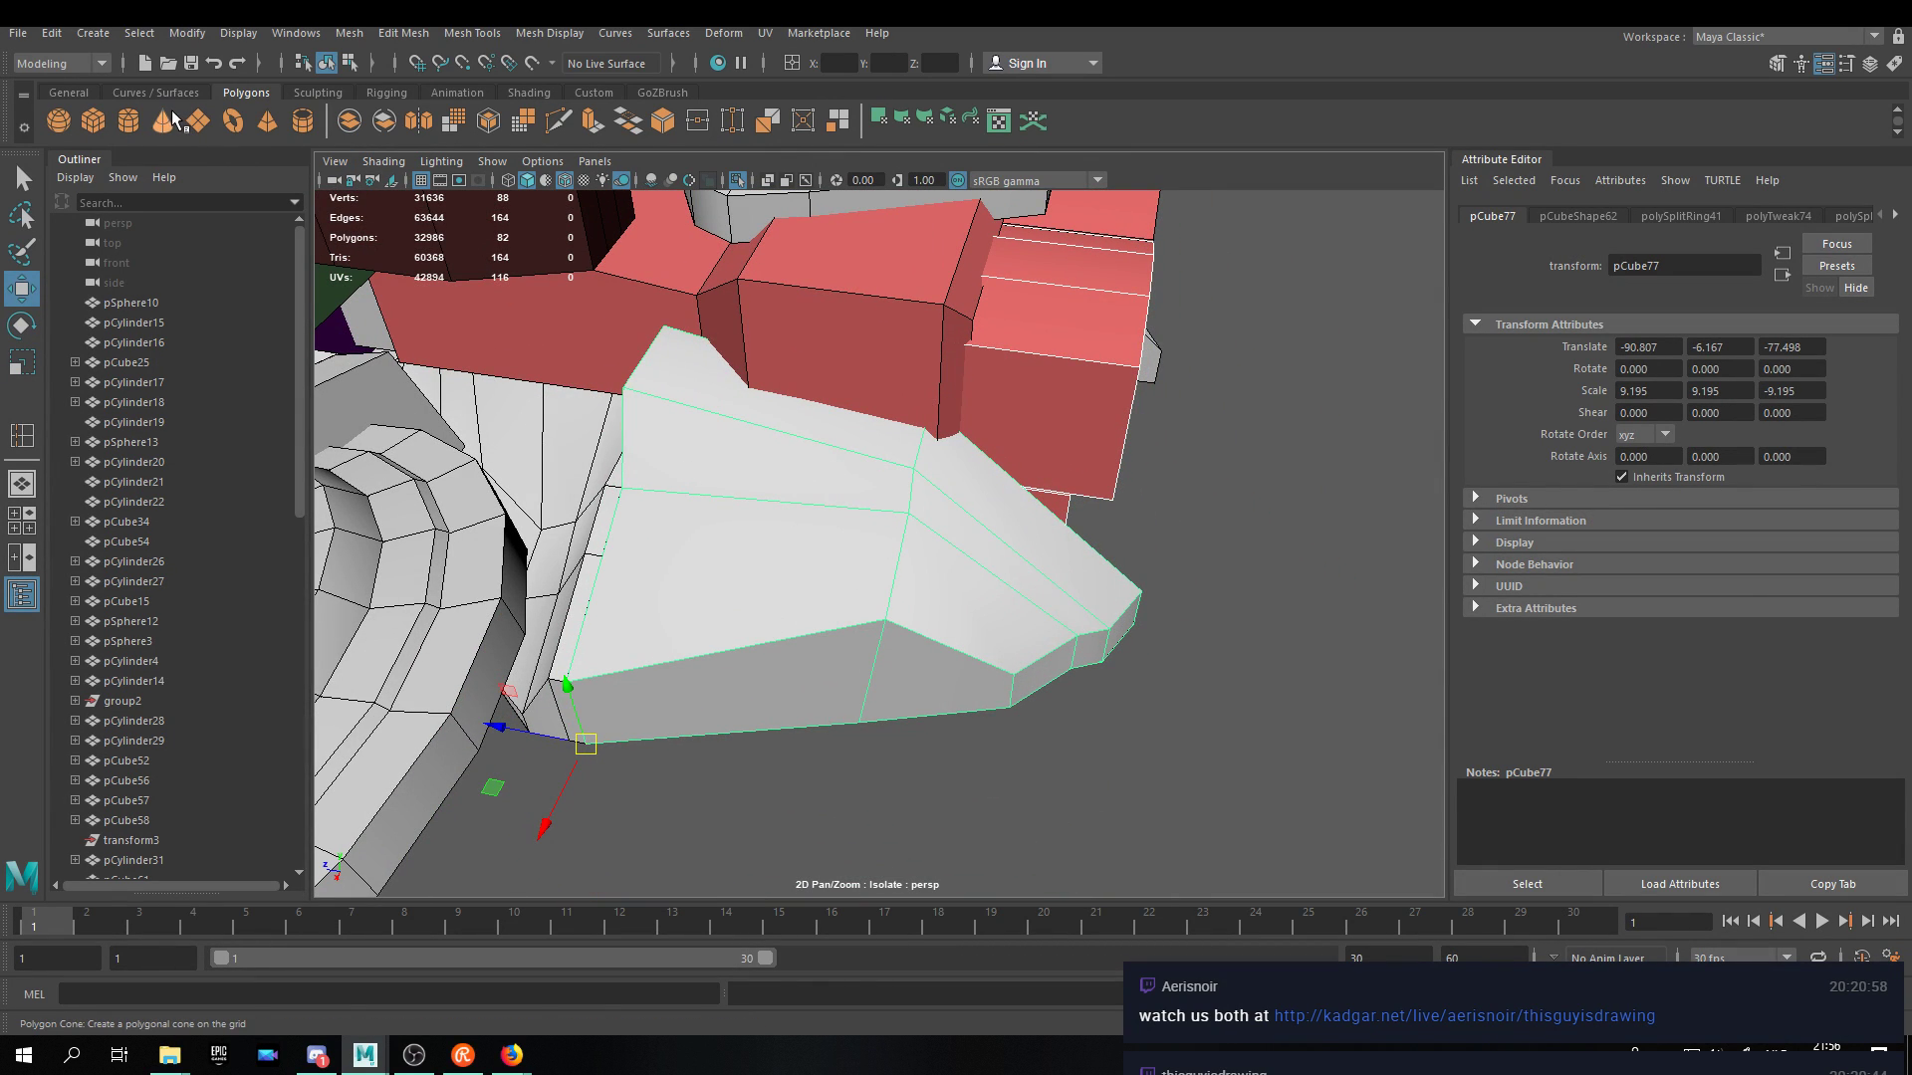
left_click(68, 111)
scroll(890, 671, "down", 10)
middle_click_drag(891, 671, 997, 528, "alt")
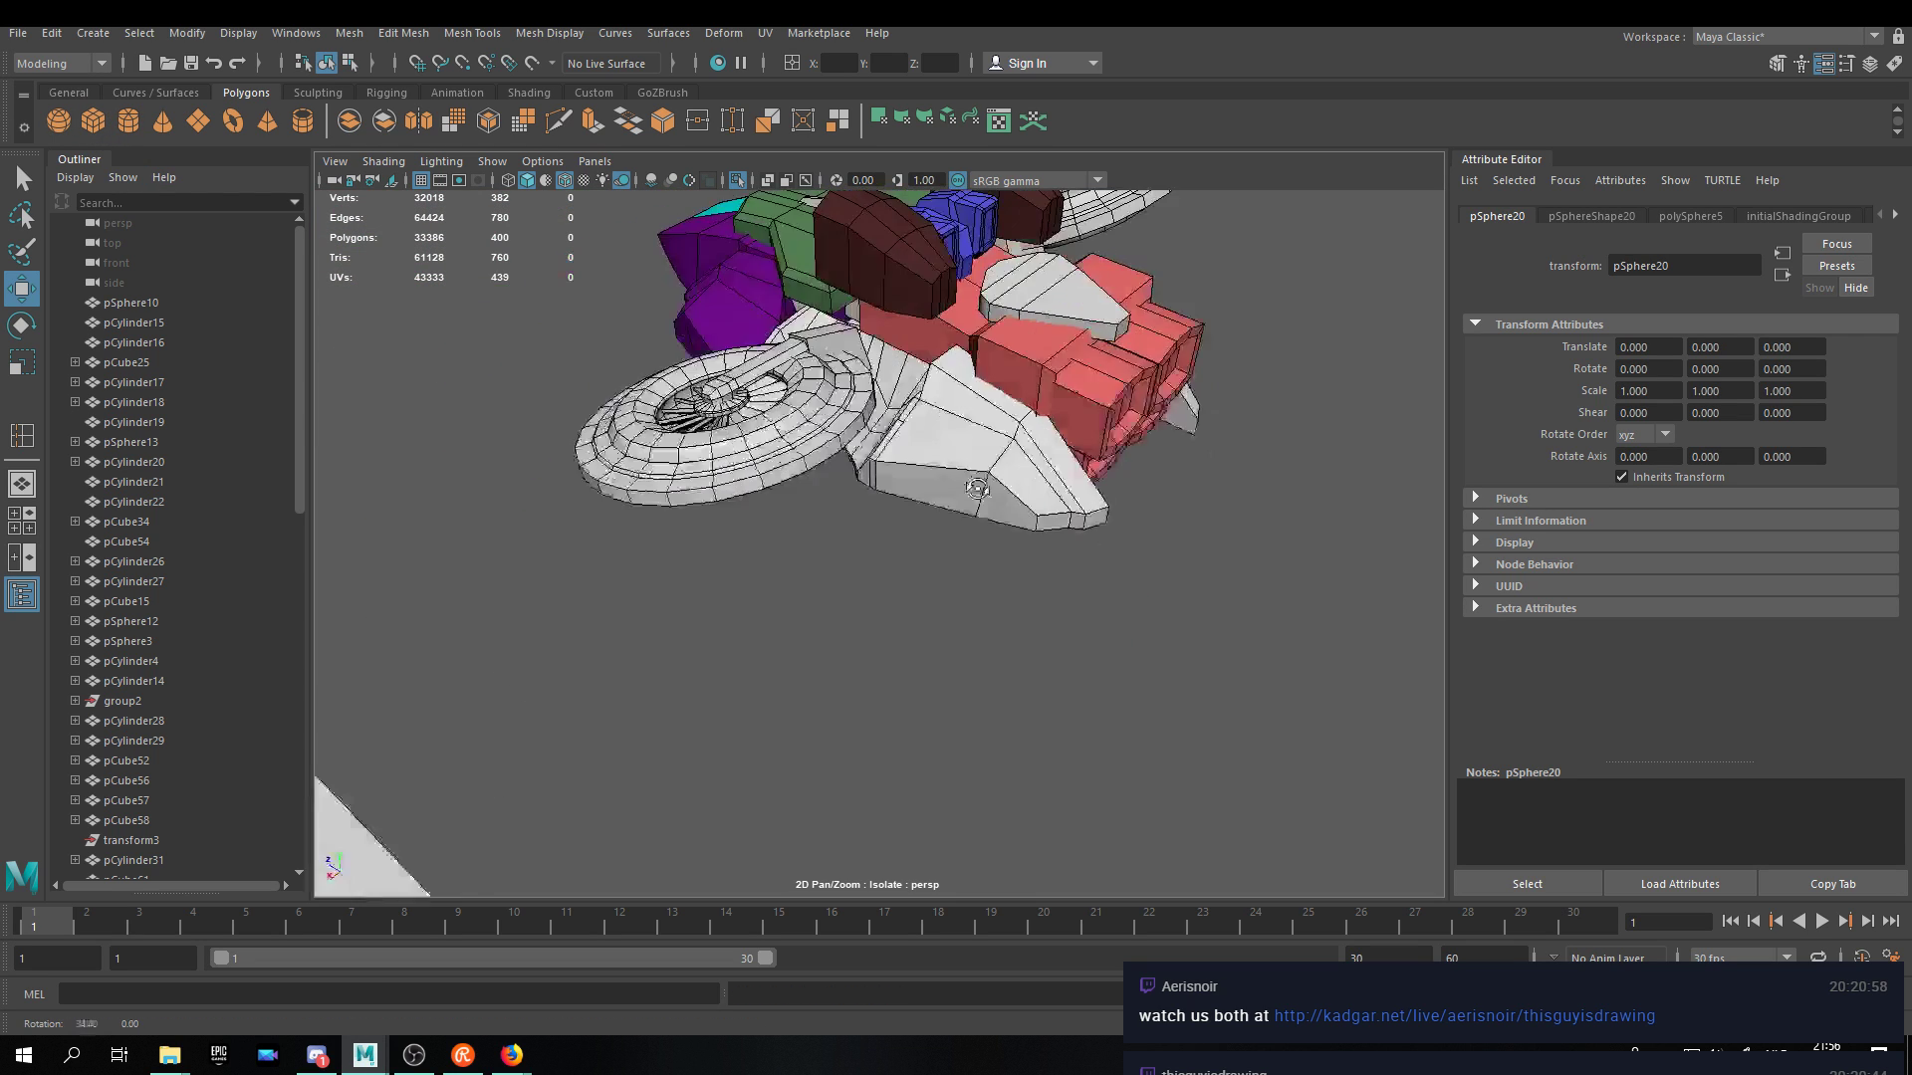
left_click_drag(998, 527, 929, 462, "alt")
middle_click_drag(930, 462, 884, 640, "alt")
key("r")
middle_click_drag(558, 298, 577, 402, "alt")
left_click_drag(569, 380, 674, 369)
Place the sphere at the white rear panel's inner front corner, at about -97.772, 0, -57.383, and scale it to 6.754.
key("w")
left_click_drag(772, 431, 485, 470, "alt")
left_click_drag(424, 402, 1003, 409)
left_click_drag(1057, 257, 1167, 607)
middle_click_drag(1190, 702, 906, 510, "alt")
scroll(907, 510, "up", 6)
left_click_drag(906, 510, 803, 555, "alt")
left_click_drag(799, 452, 824, 585)
key("r")
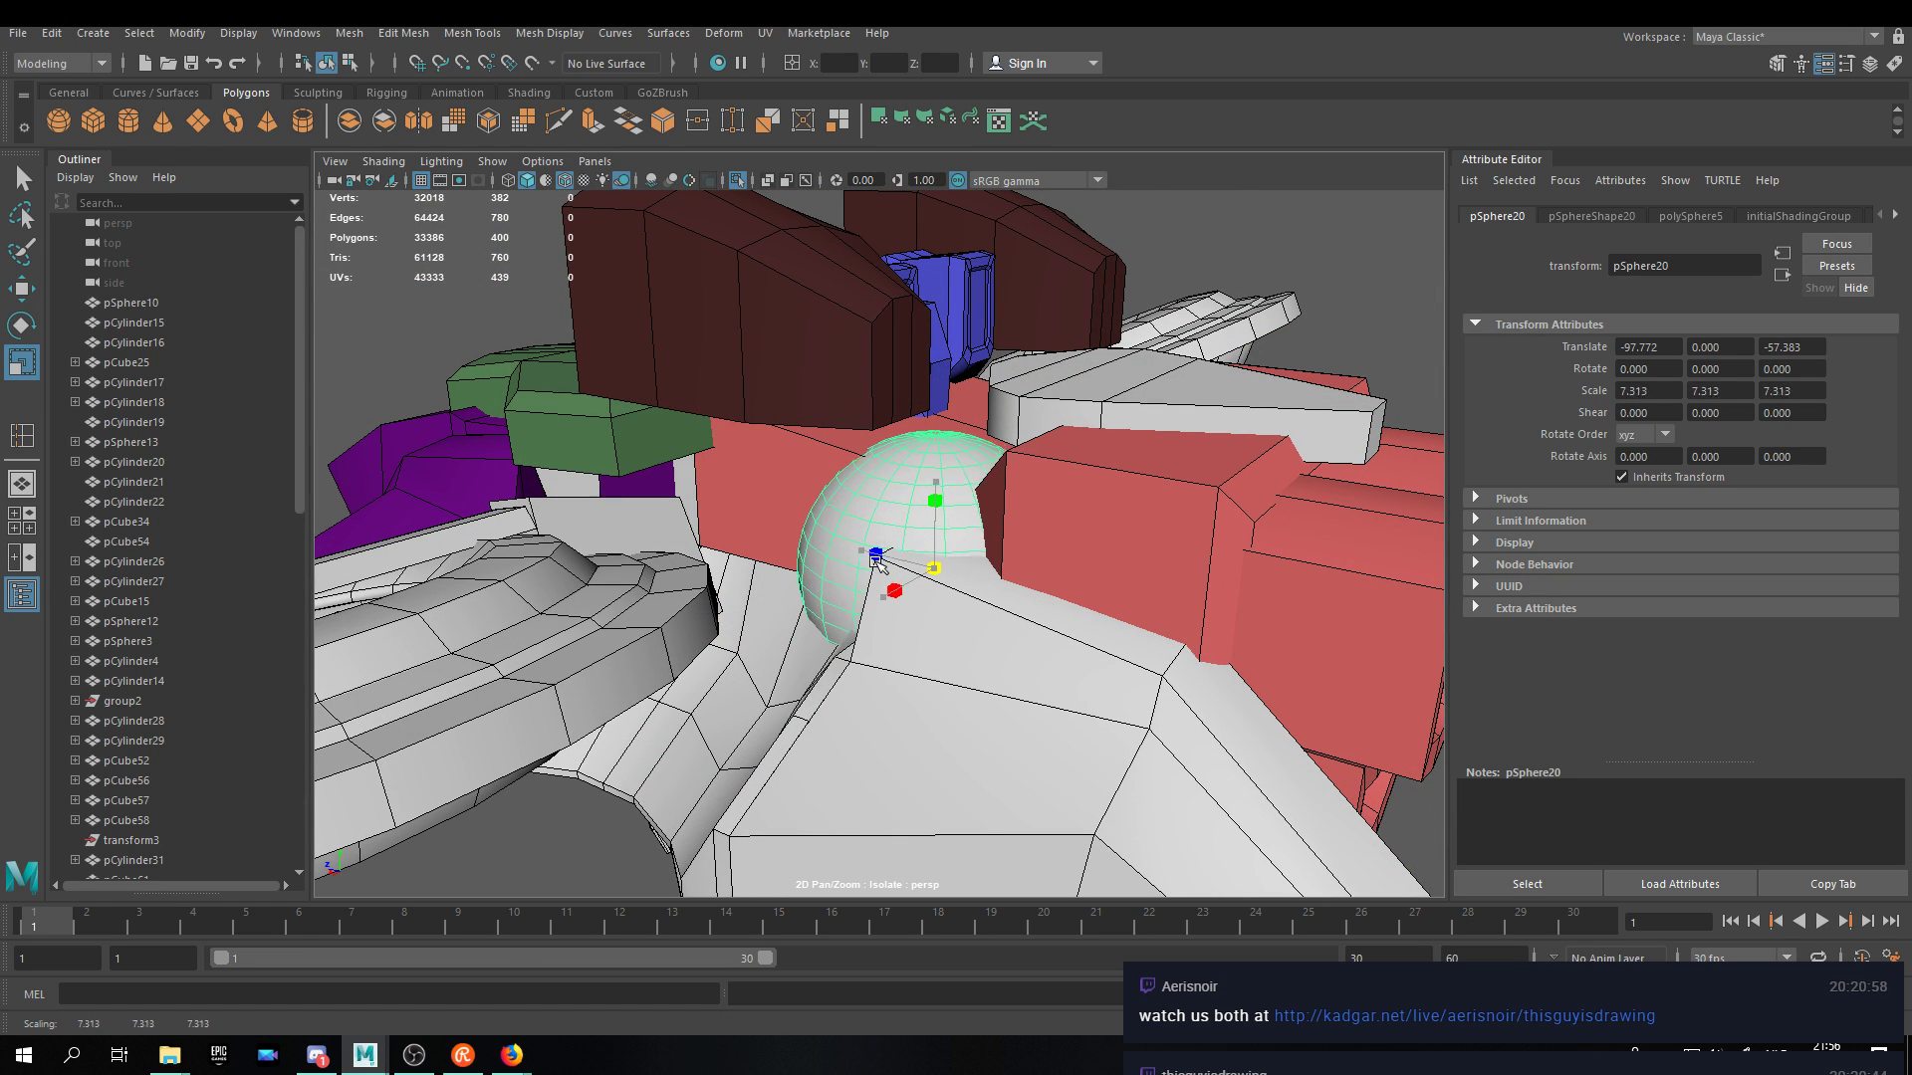
key("w")
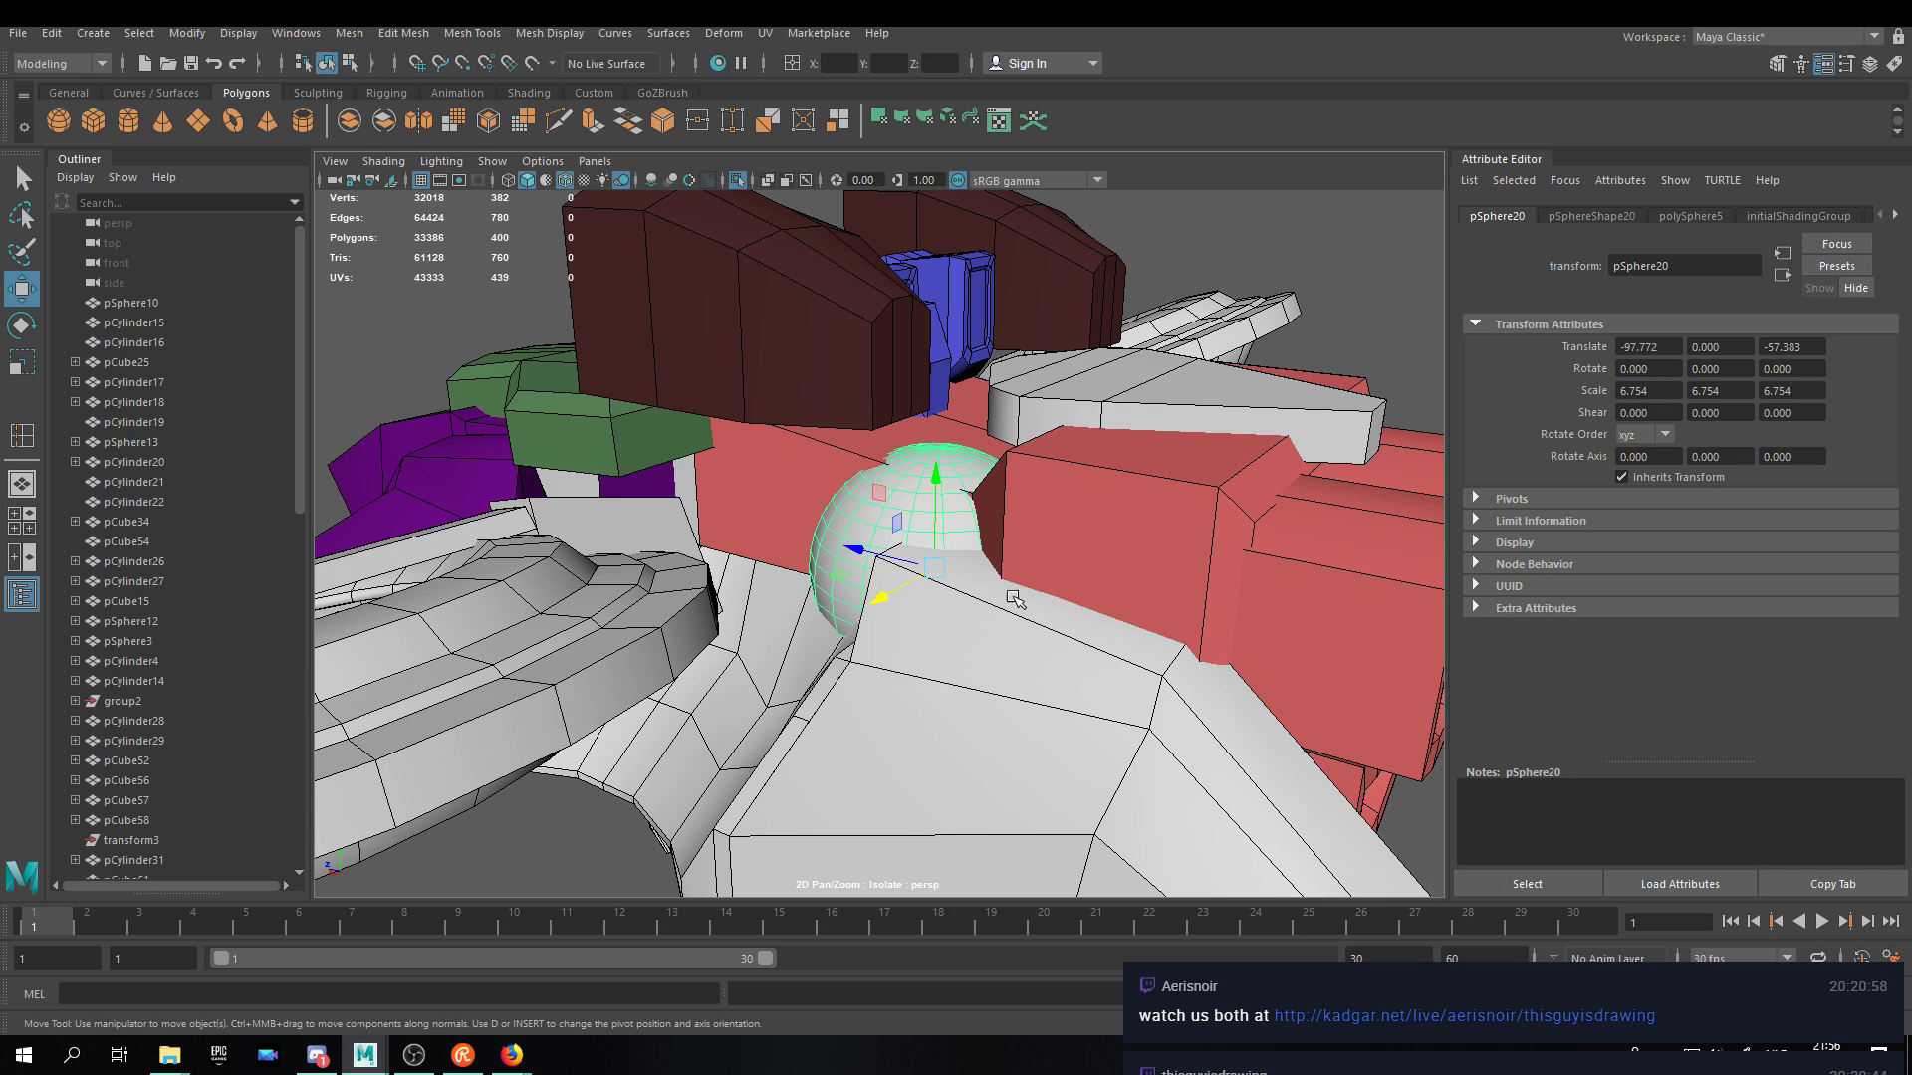
Try rotating the white rear side panel about its current pivot, and undo the rotation.
left_click_drag(851, 577, 894, 533, "alt")
left_click(970, 680)
left_click_drag(1047, 803, 1045, 627, "alt")
key("e")
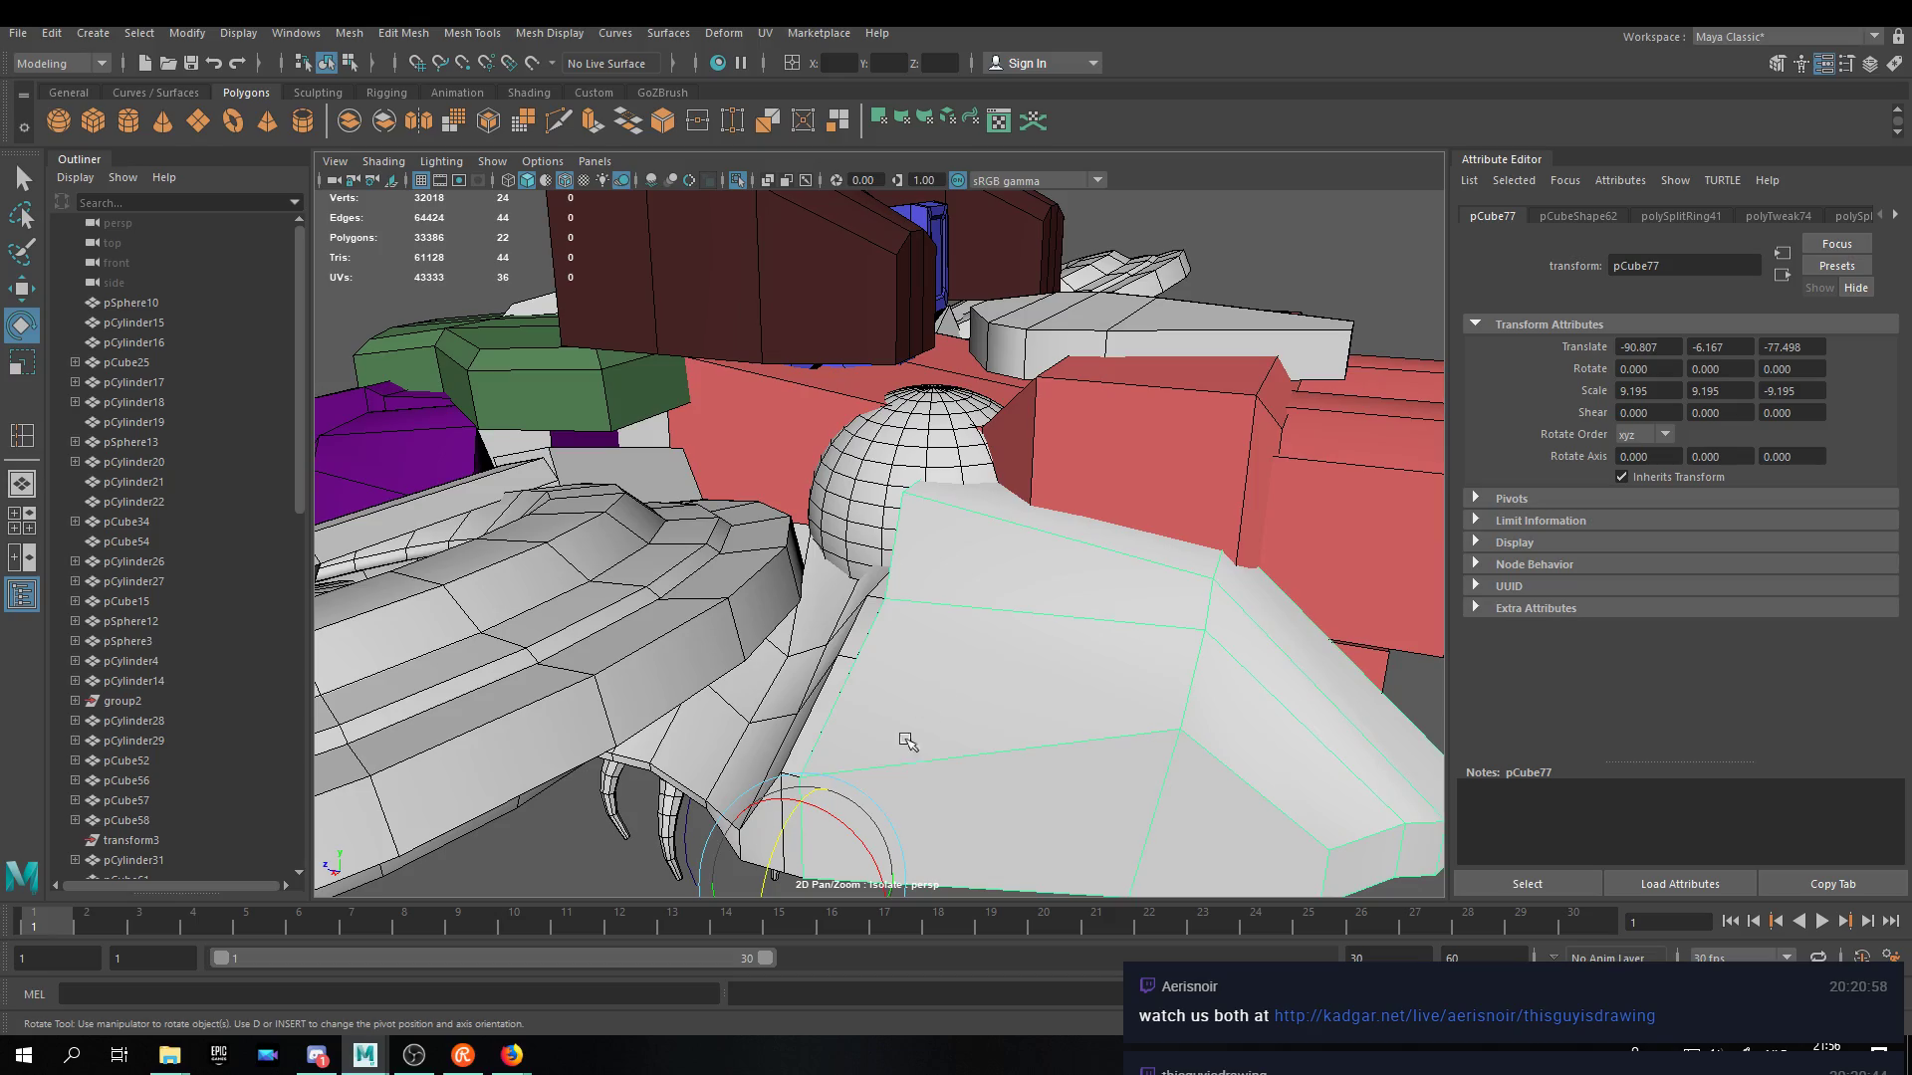
left_click_drag(847, 841, 911, 804)
key("ctrl+z")
Try pulling the red engine nozzle backward away from its housing, and undo the moves.
left_click_drag(1100, 428, 1053, 505, "alt")
left_click_drag(1104, 568, 961, 533, "alt")
middle_click_drag(961, 533, 911, 411, "alt")
left_click(1028, 519)
key("w")
left_click_drag(1056, 498, 1310, 611, "alt")
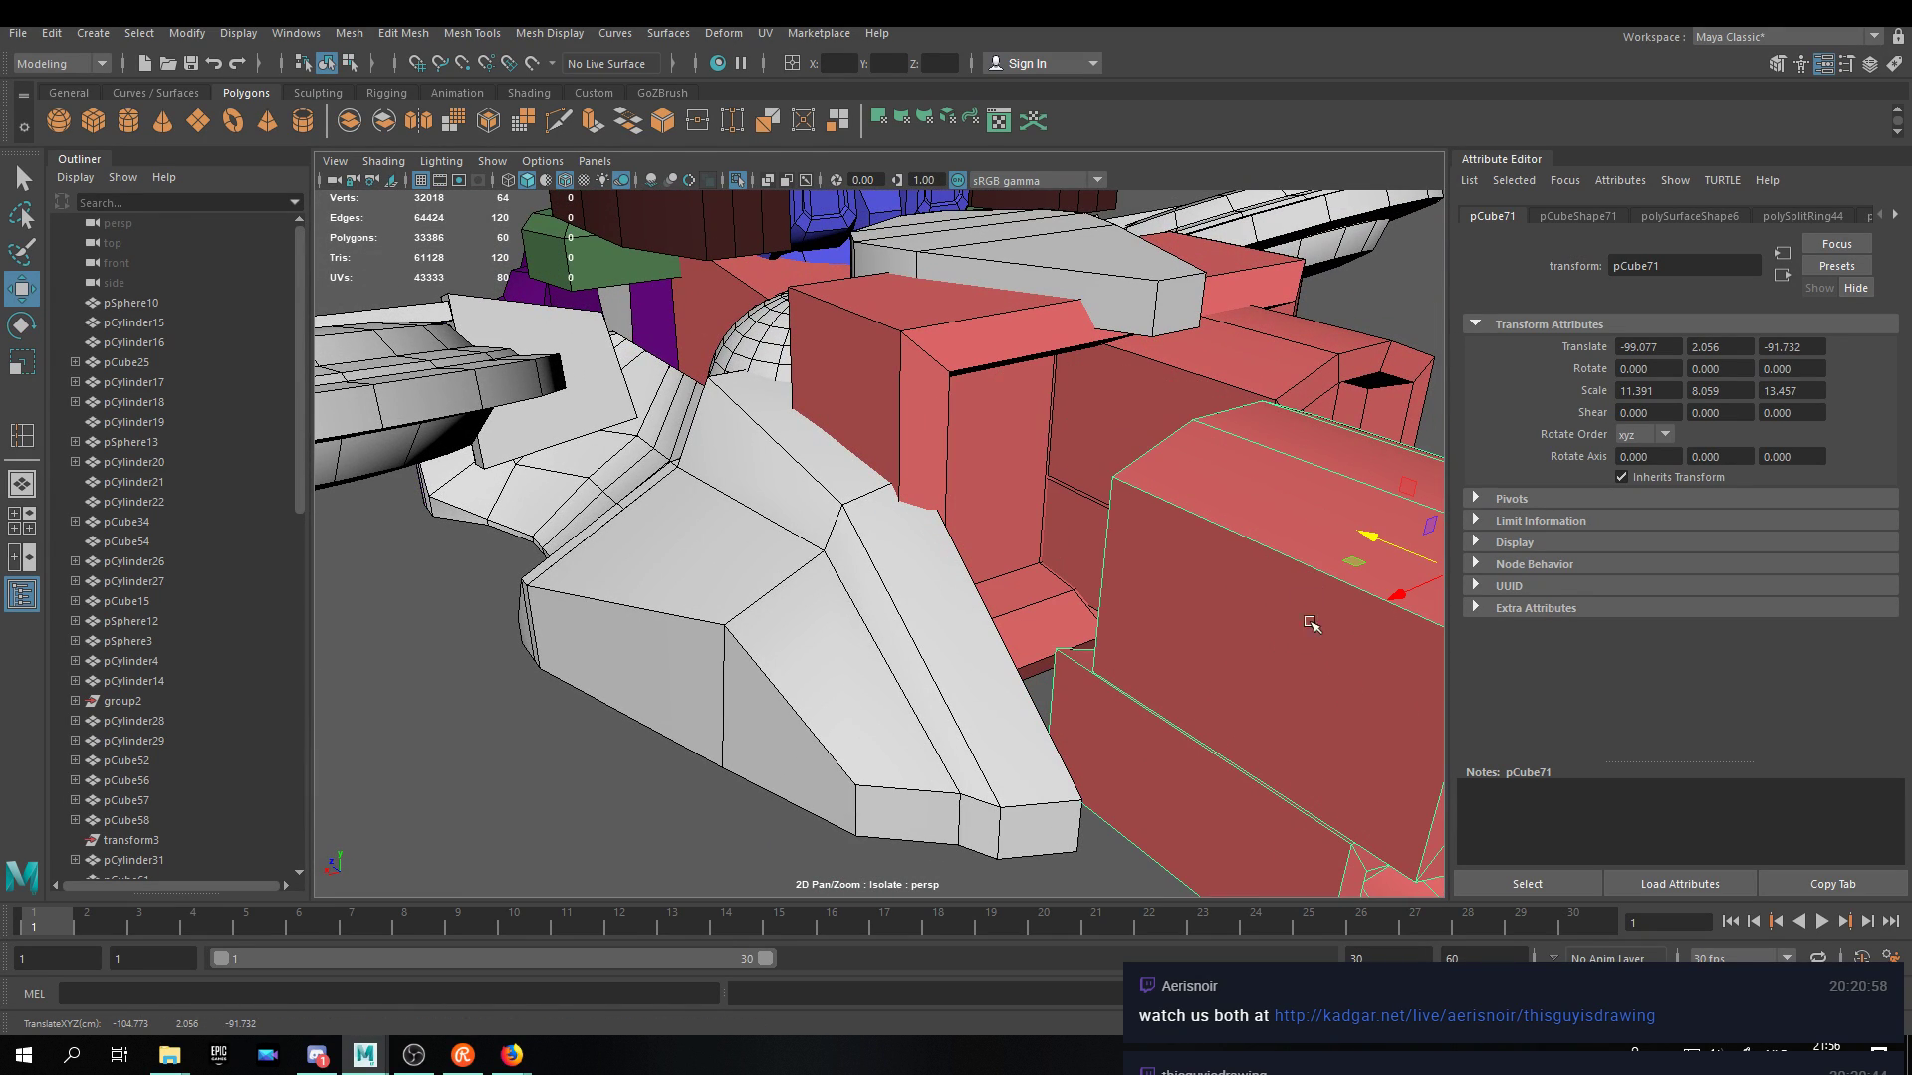
right_click_drag(1328, 638, 1131, 418, "alt")
left_click_drag(1132, 419, 1149, 478, "alt")
left_click_drag(993, 414, 1087, 498)
left_click_drag(1123, 428, 980, 440)
left_click_drag(968, 399, 1132, 420)
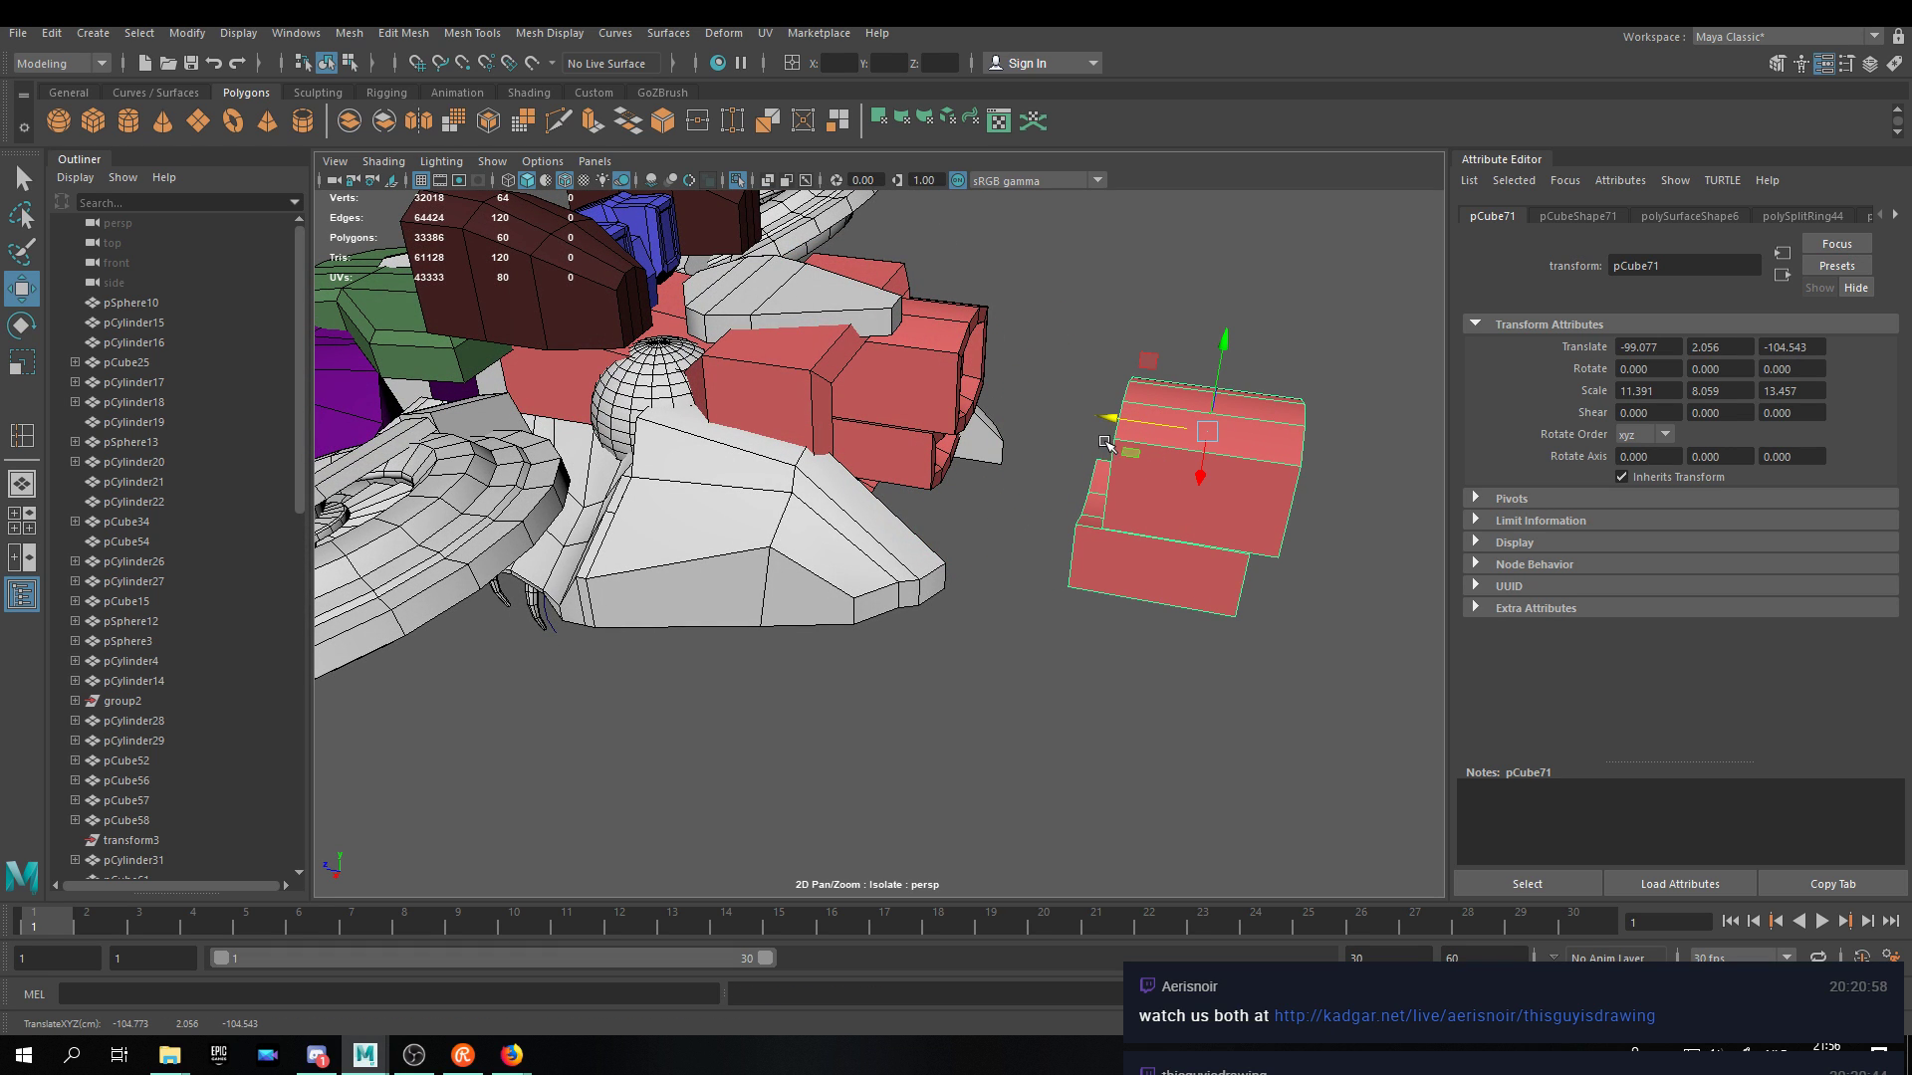
key("ctrl+z")
key("ctrl+z")
Try moving the red engine housing and its nozzle backward together to about Z -82.72 for the housing.
left_click(780, 363, "shift")
left_click_drag(497, 443, 679, 548)
left_click_drag(720, 420, 826, 449, "alt")
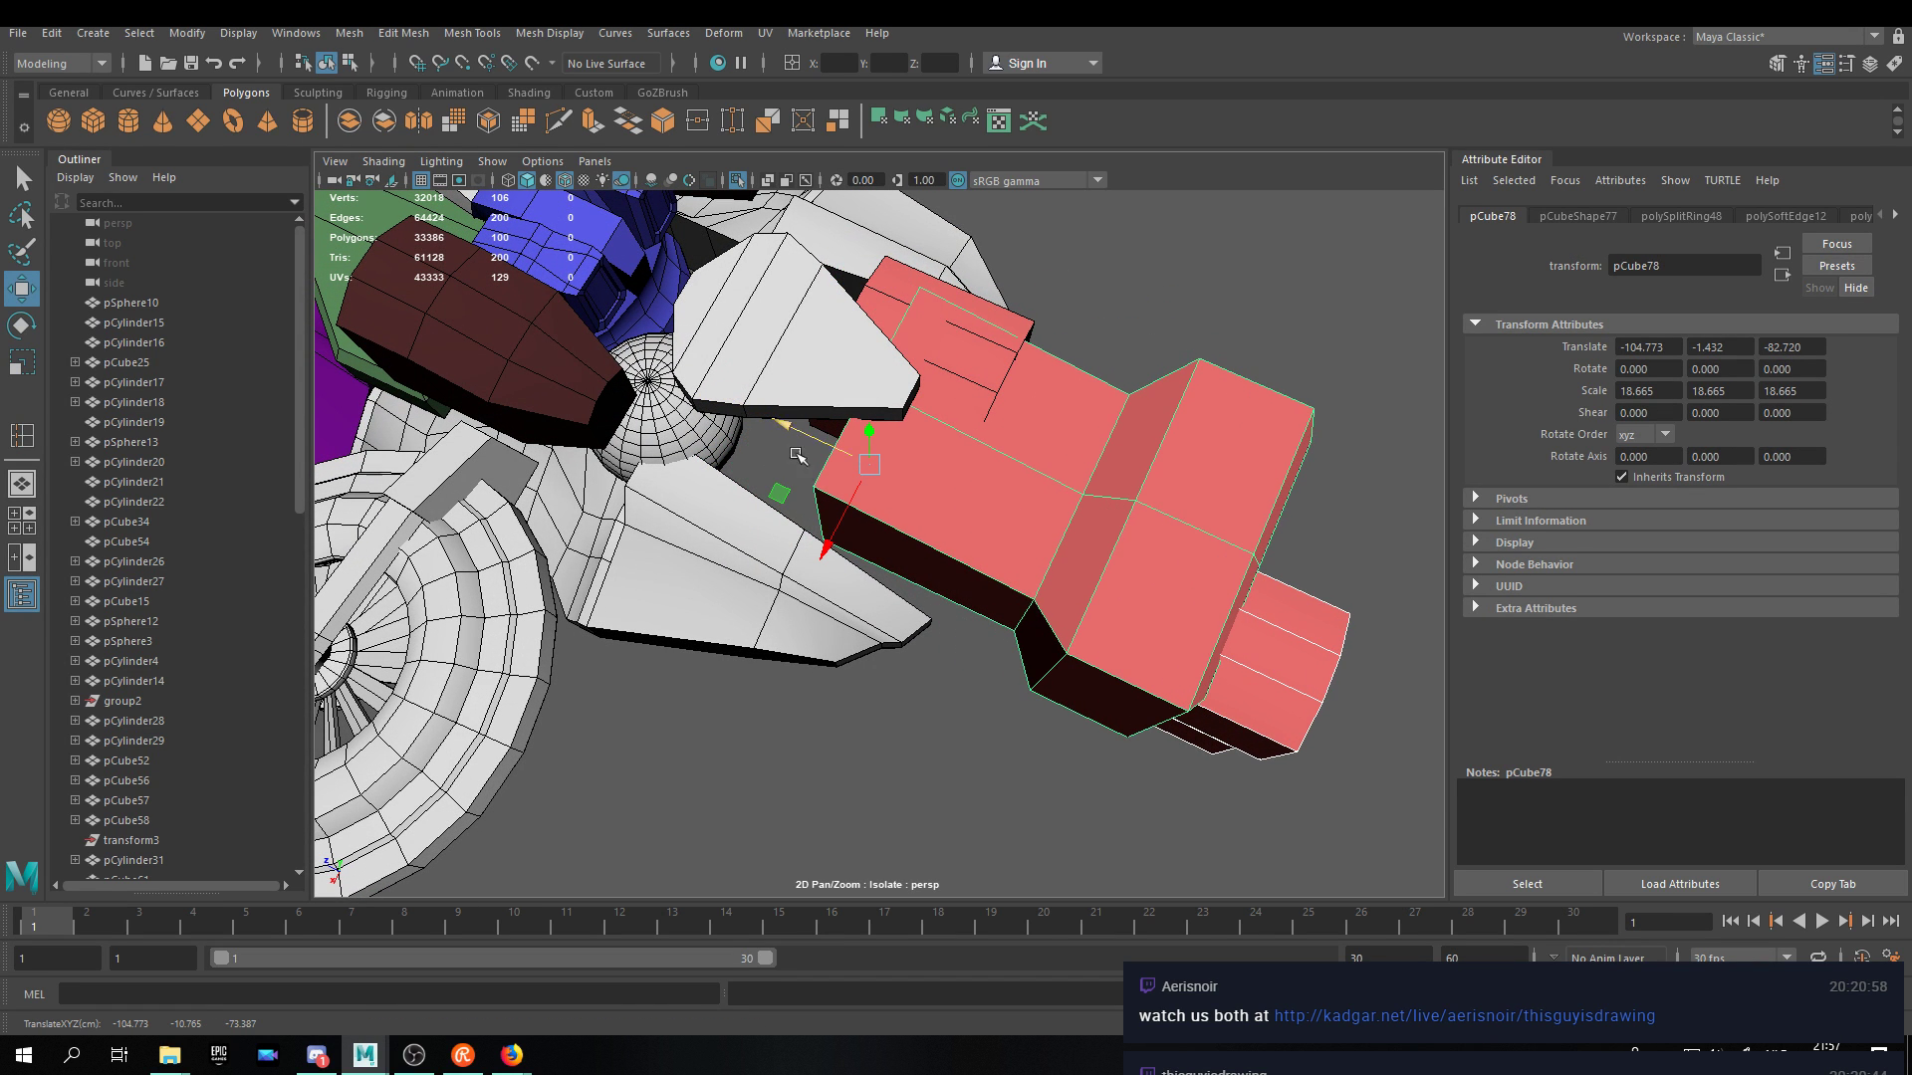
Try shifting the white rear side panel inward, upward and backward beside the displaced red engine.
left_click(645, 554)
left_click_drag(565, 687, 640, 620)
left_click_drag(816, 618, 582, 560, "alt")
left_click_drag(586, 588, 647, 599)
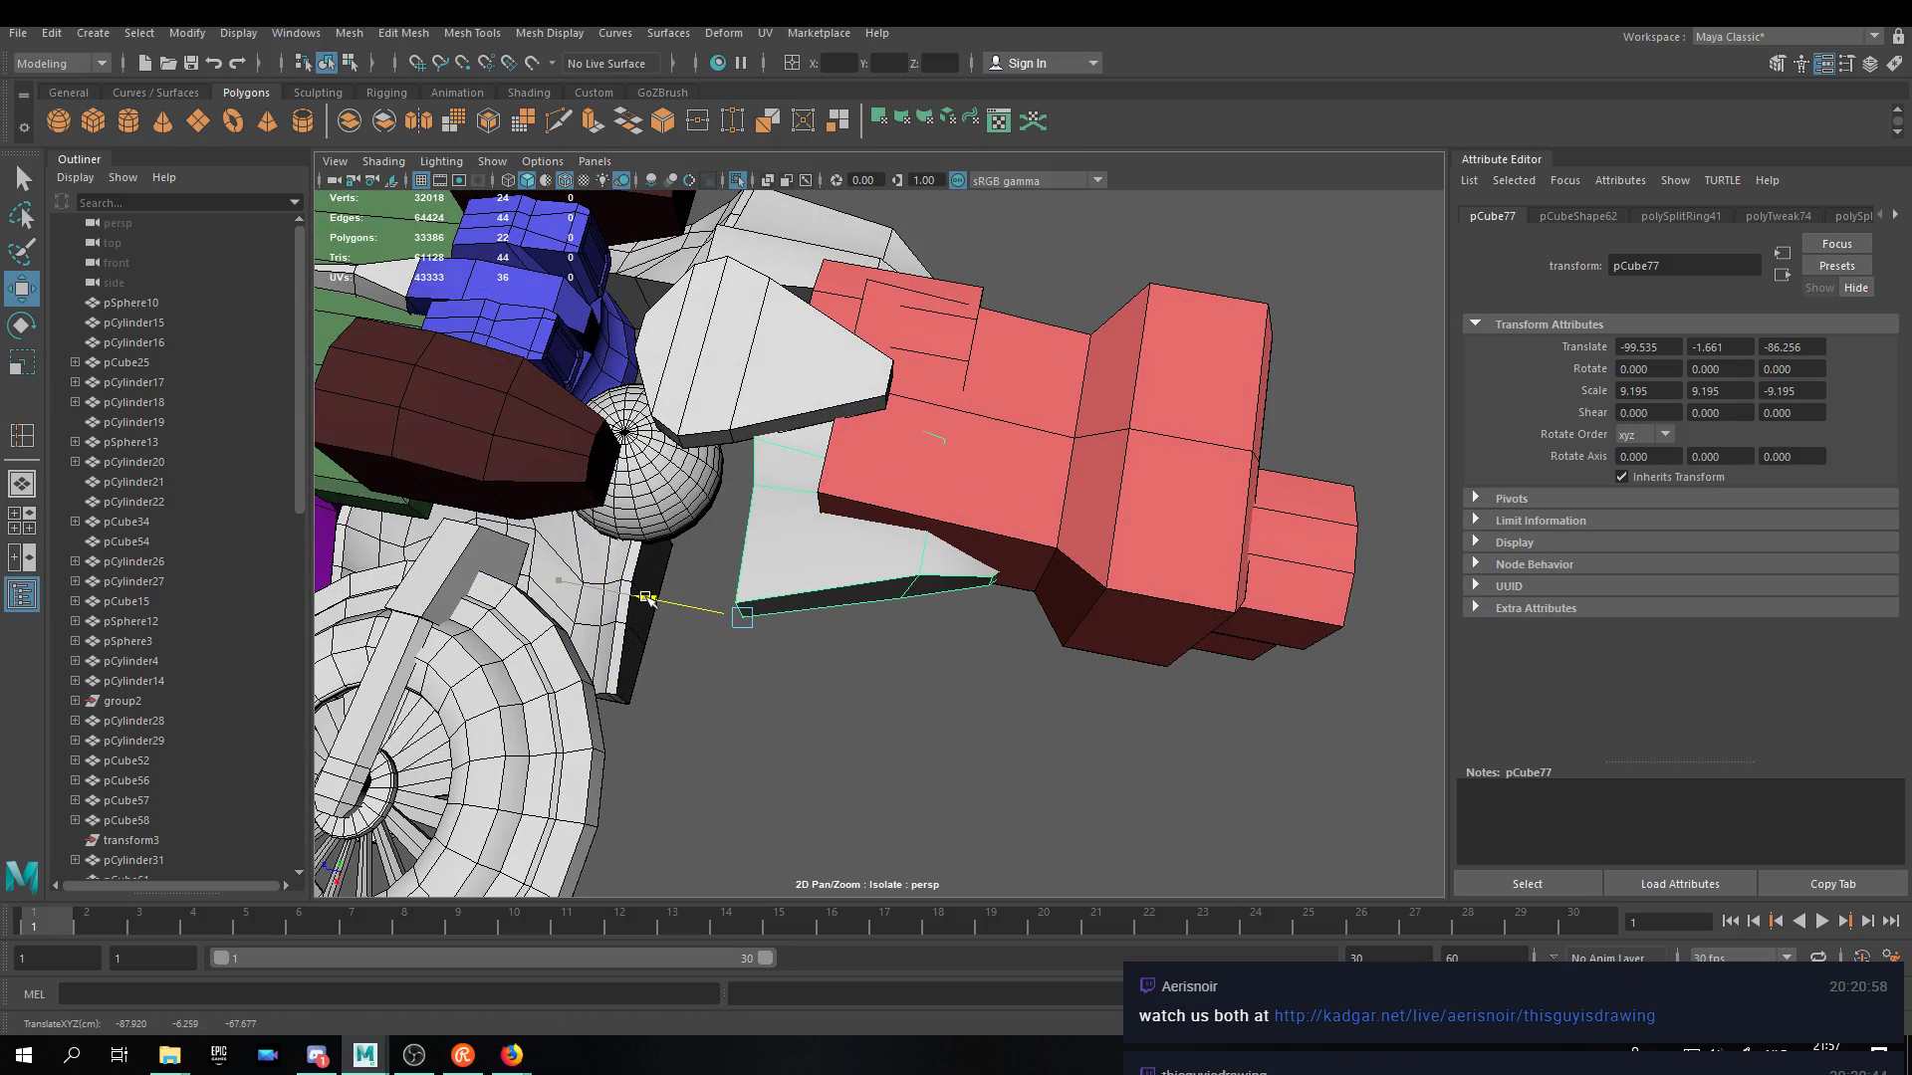
left_click_drag(722, 695, 708, 734)
left_click_drag(1211, 729, 1128, 648, "alt")
Undo the trial moves of the white side panel and the red engine parts.
key("ctrl+z")
key("ctrl+z")
key("ctrl+z")
key("ctrl+z")
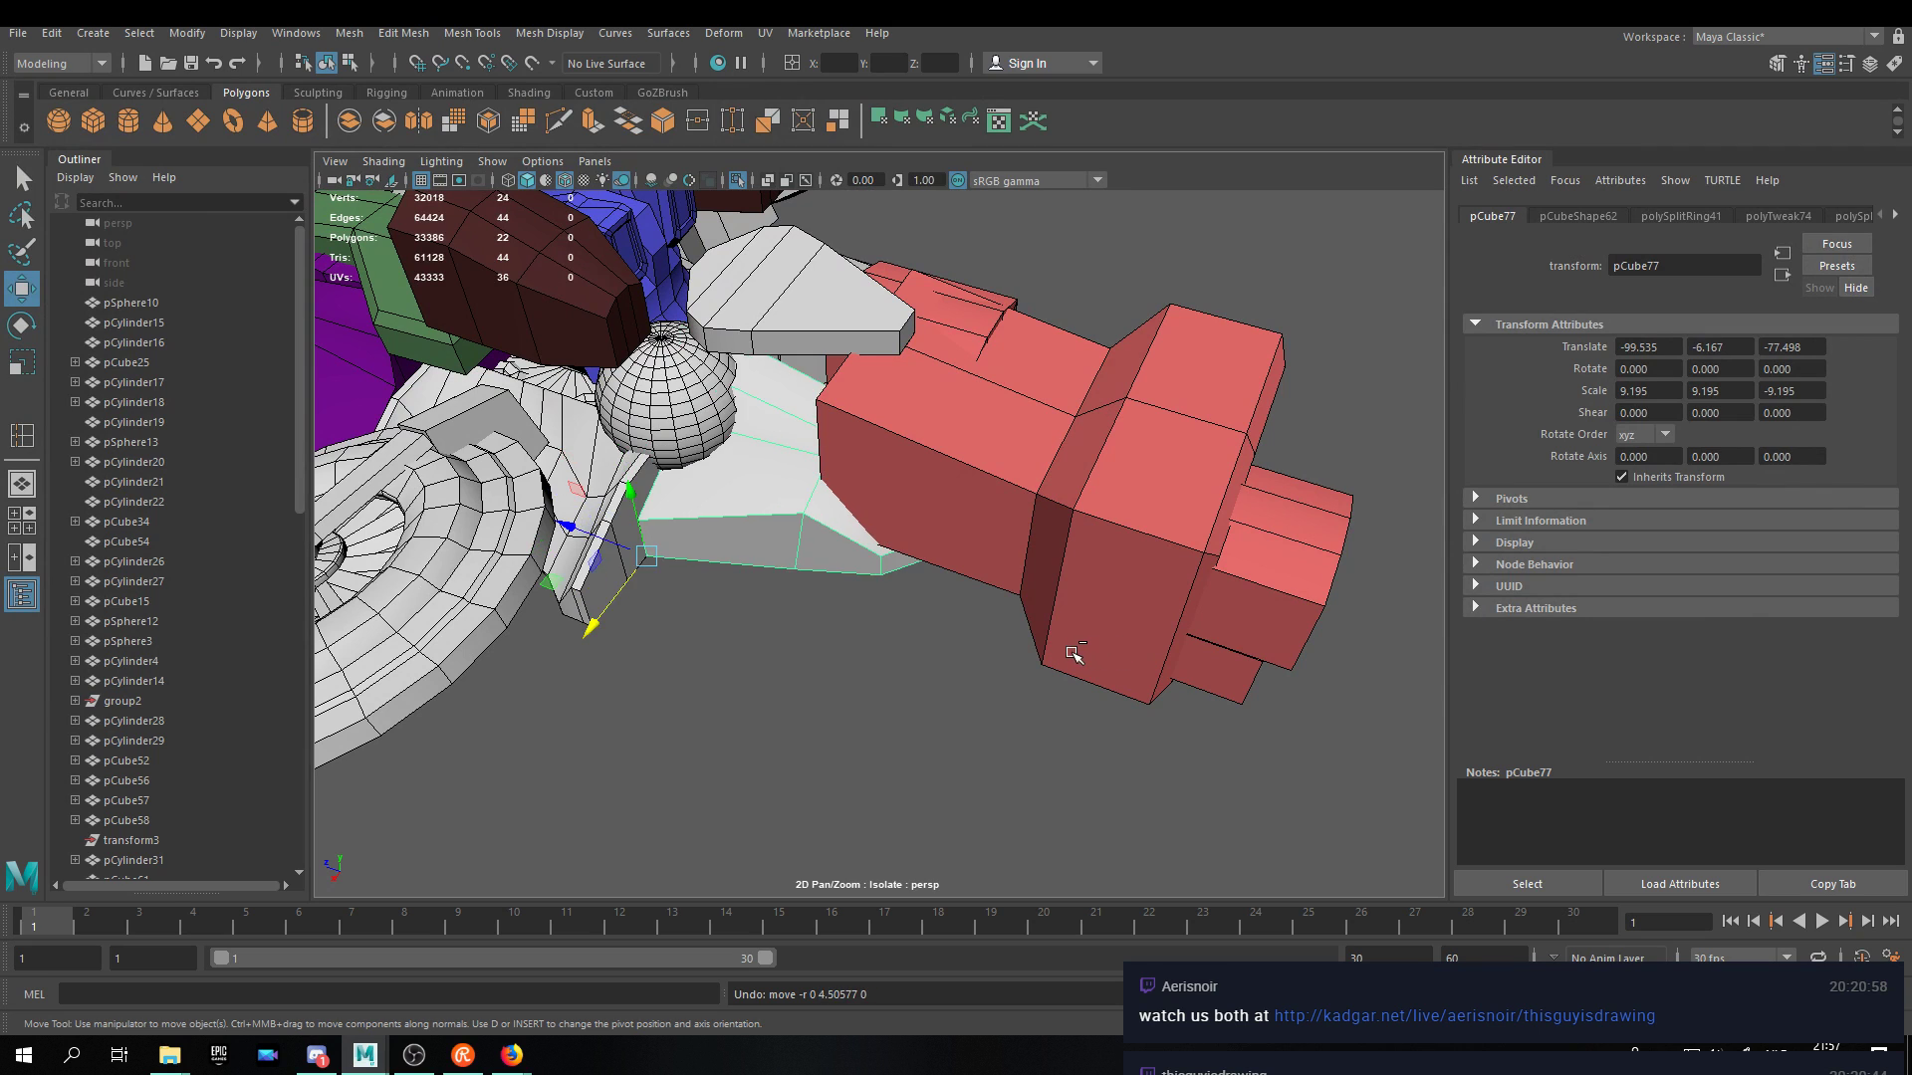
key("ctrl+z")
key("ctrl+z")
key("ctrl+z")
key("ctrl+z")
key("ctrl+z")
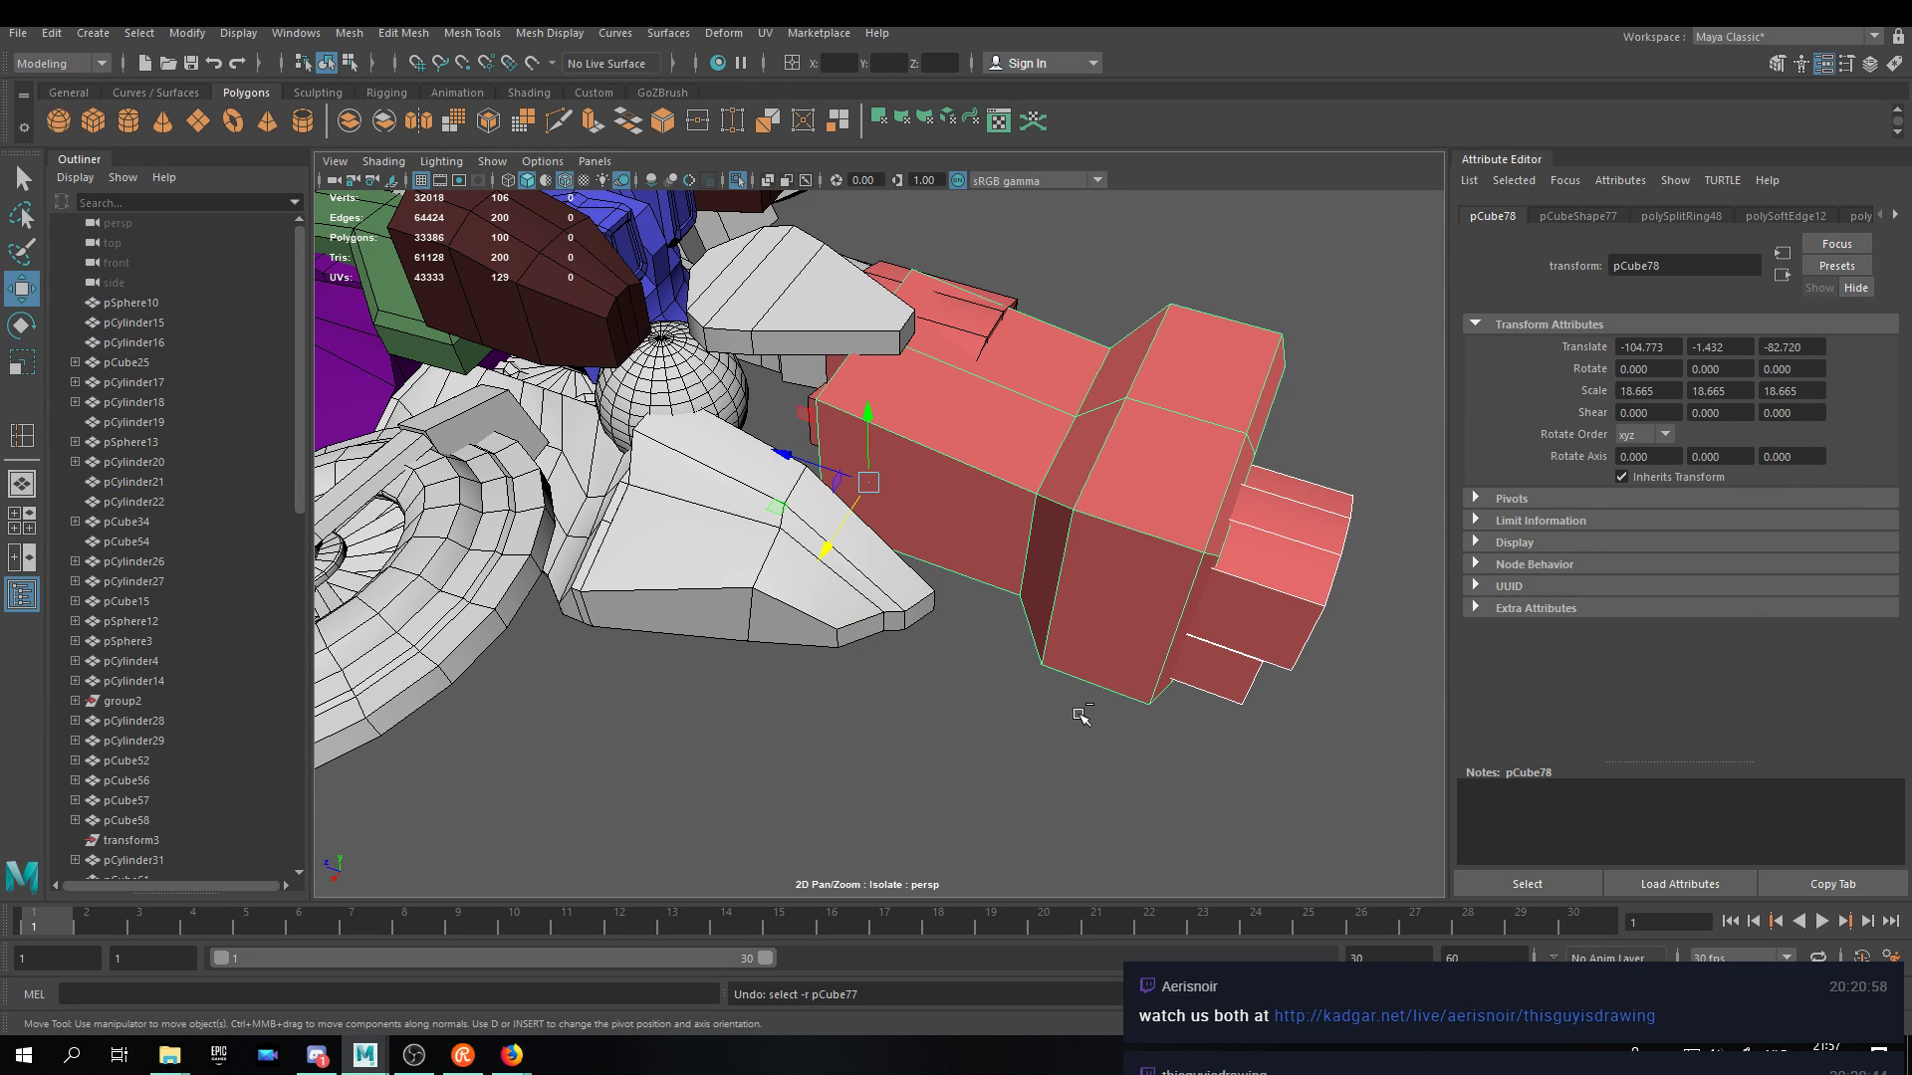
left_click_drag(971, 499, 1083, 608, "alt")
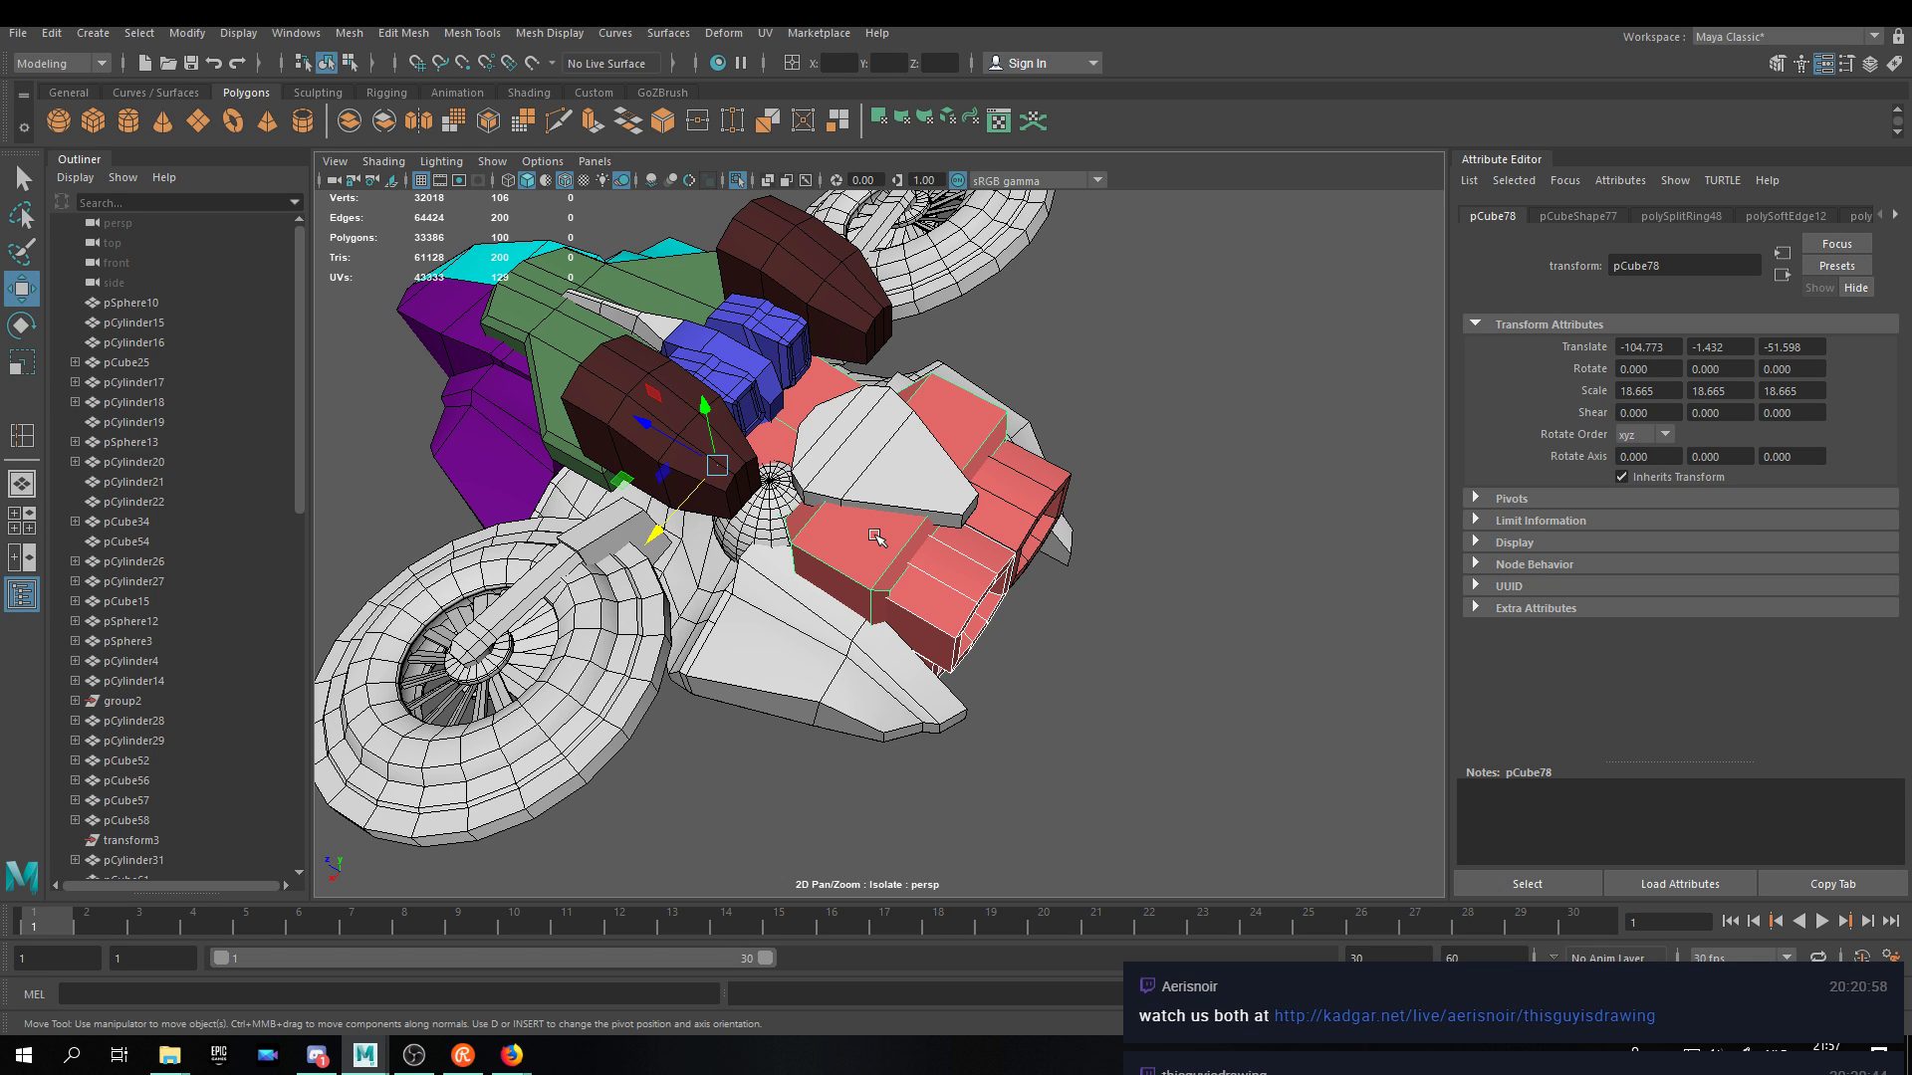
Select the white rear side panel and snap its pivot to the underside near its inner front corner.
left_click_drag(877, 538, 936, 542, "alt")
left_click(784, 356)
left_click_drag(721, 631, 794, 497, "alt")
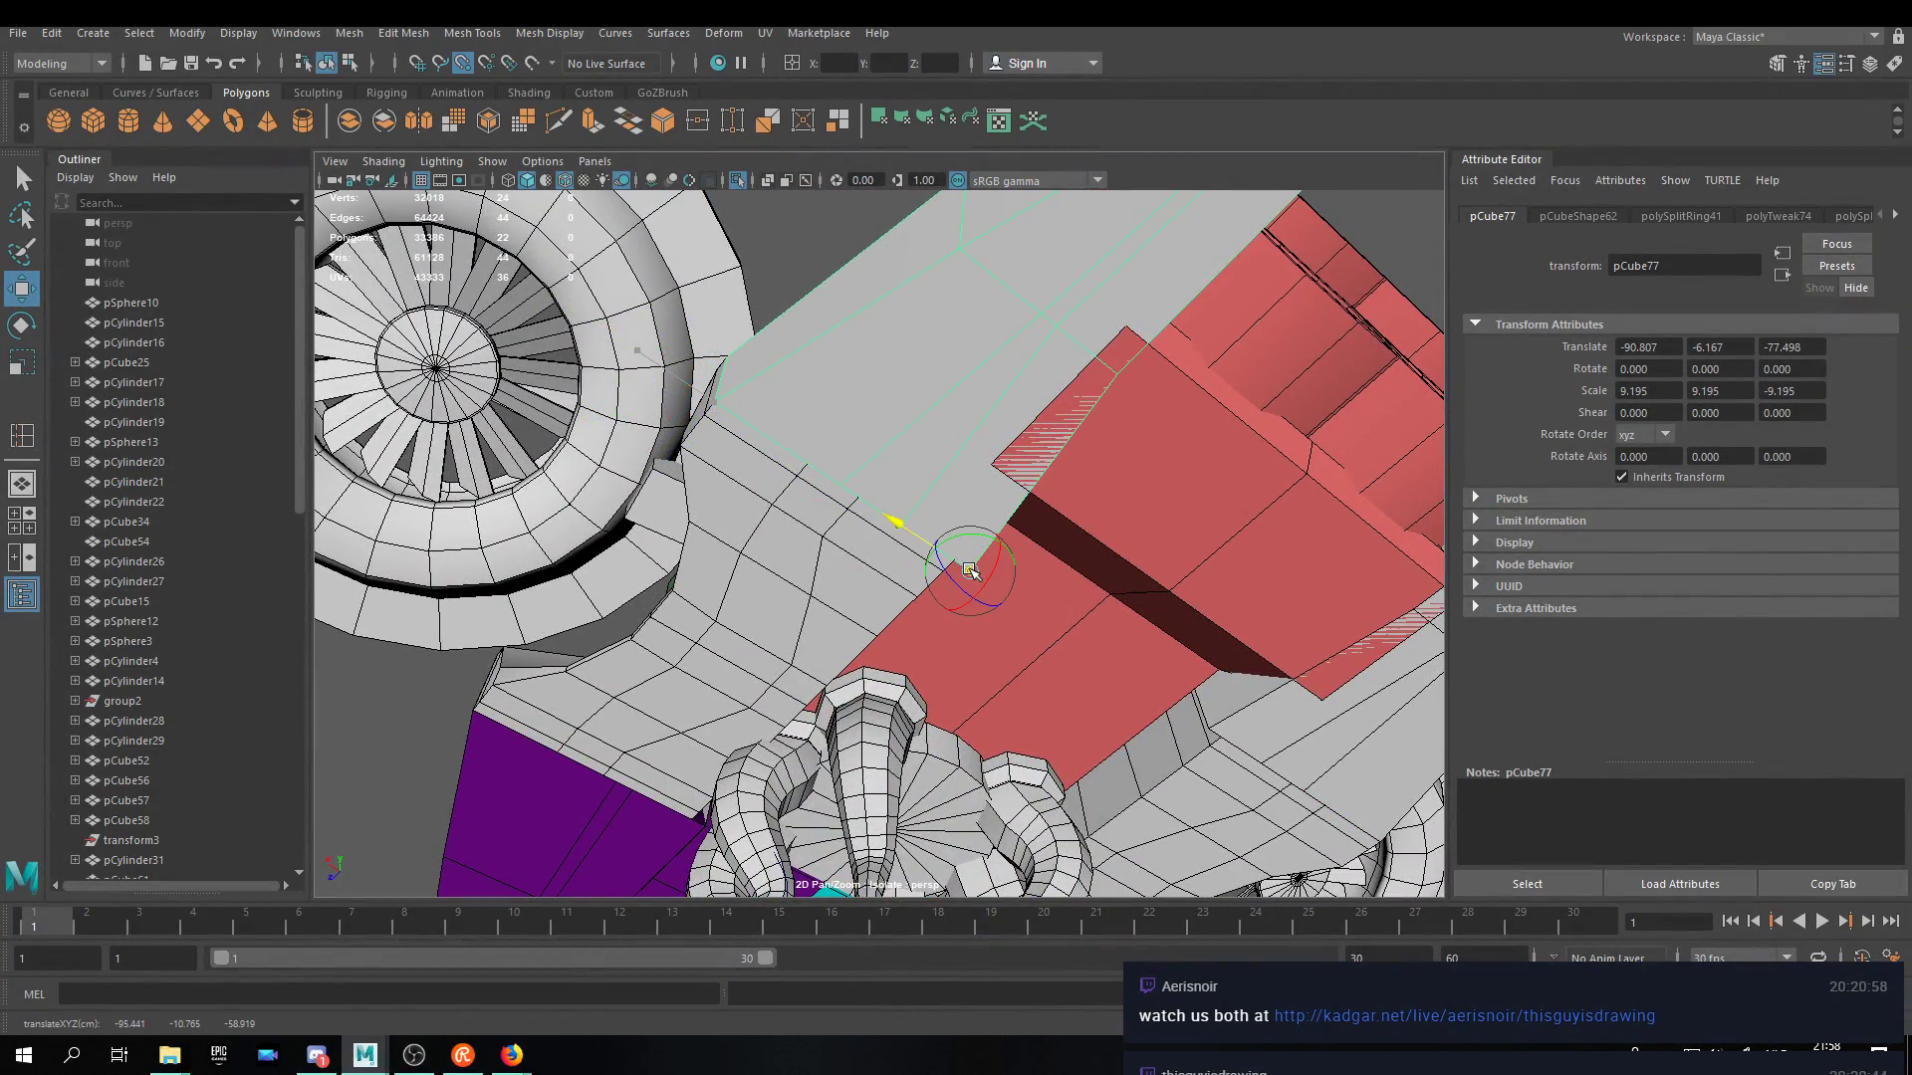
left_click_drag(1025, 494, 845, 404, "alt")
key("e")
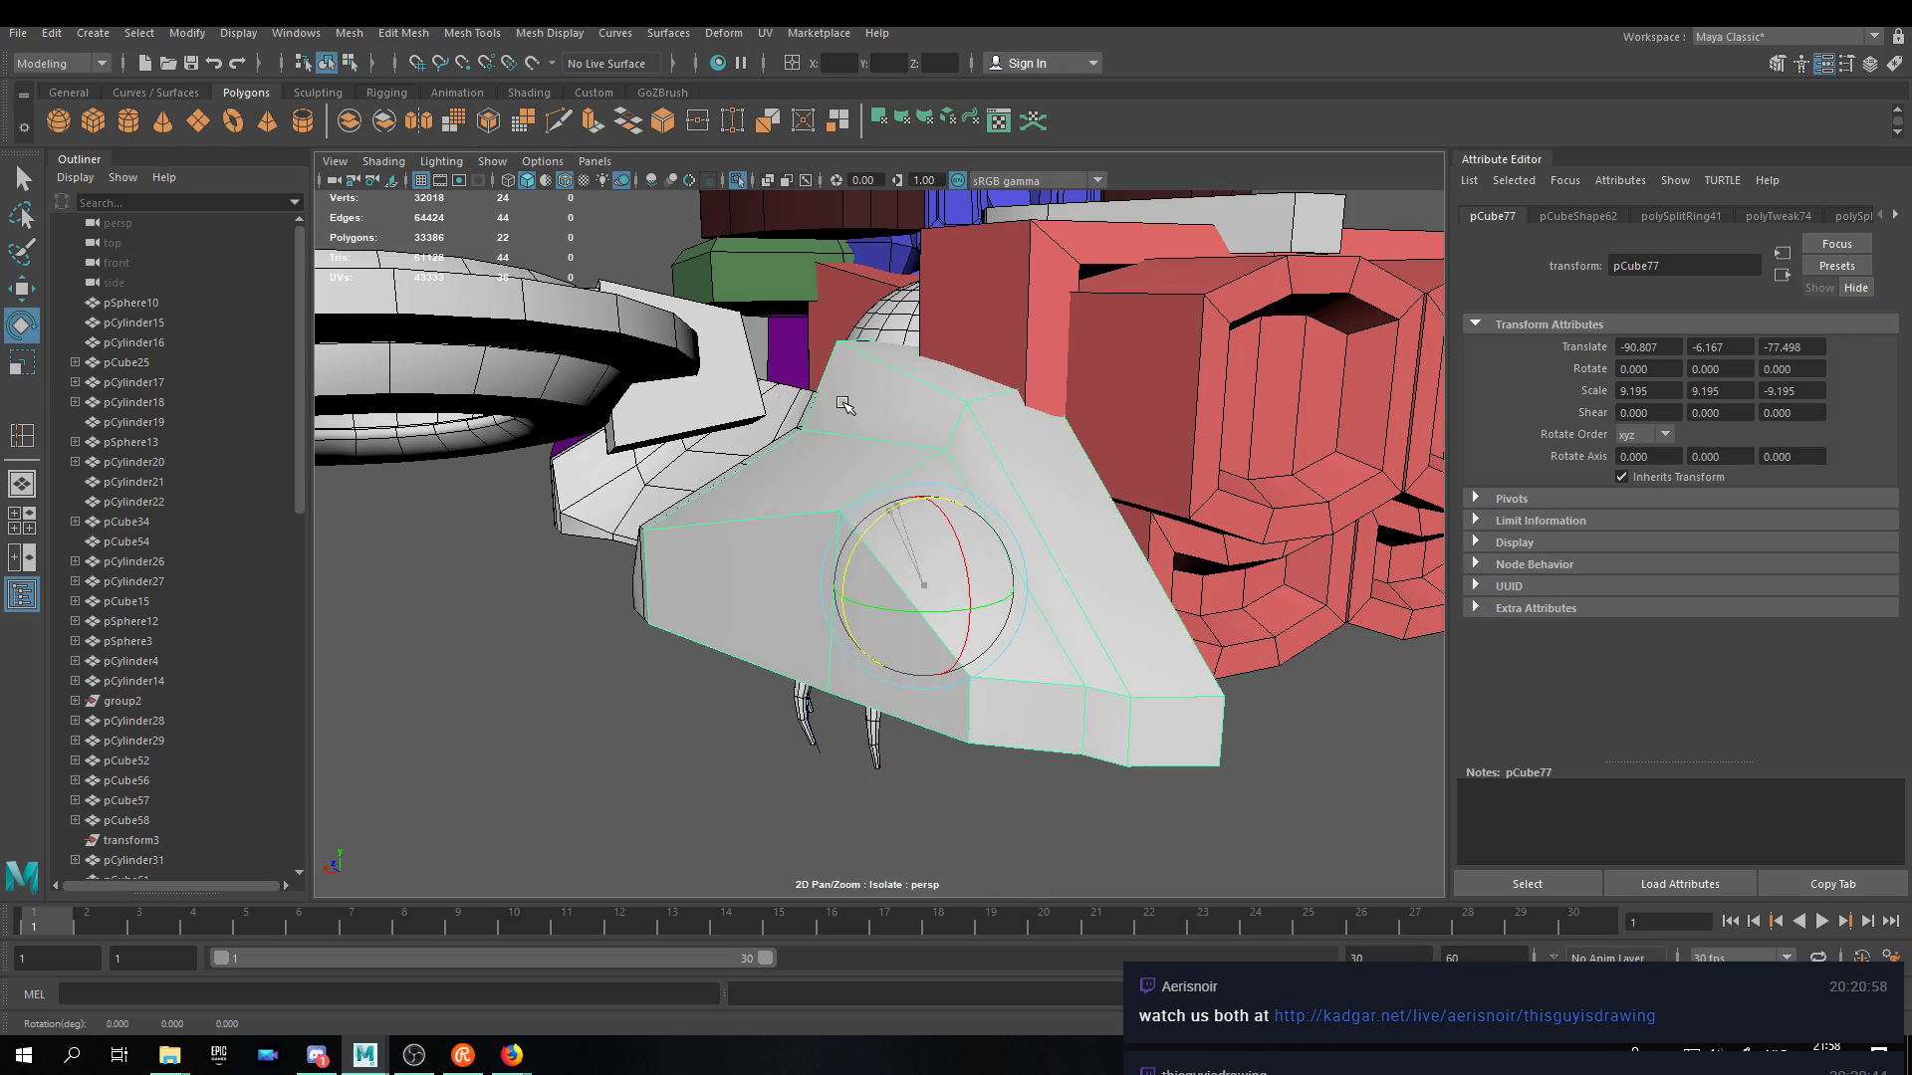
Using X-ray shading, reposition the white side panel's pivot inside the sphere, and restore normal shading.
left_click_drag(1098, 465, 976, 318, "alt")
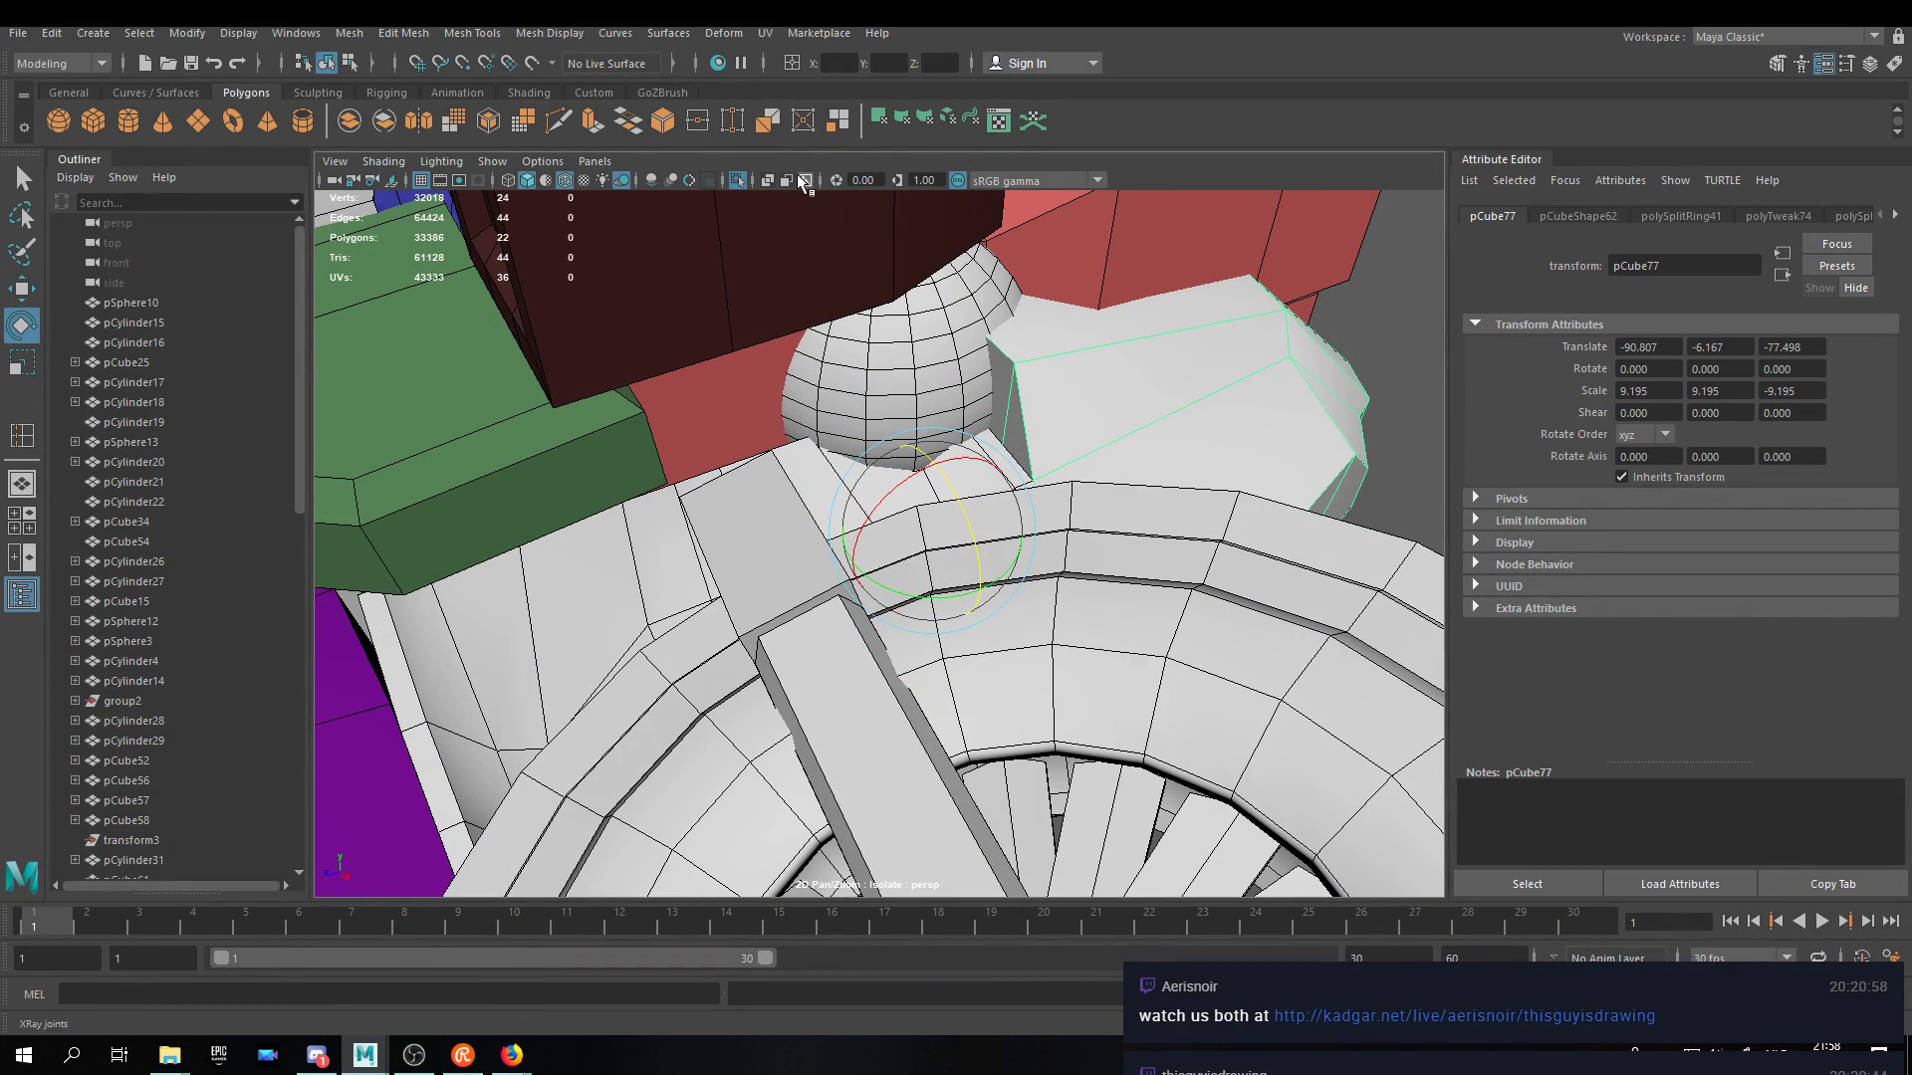
left_click(768, 180)
left_click_drag(856, 398, 1010, 469, "alt")
key("d")
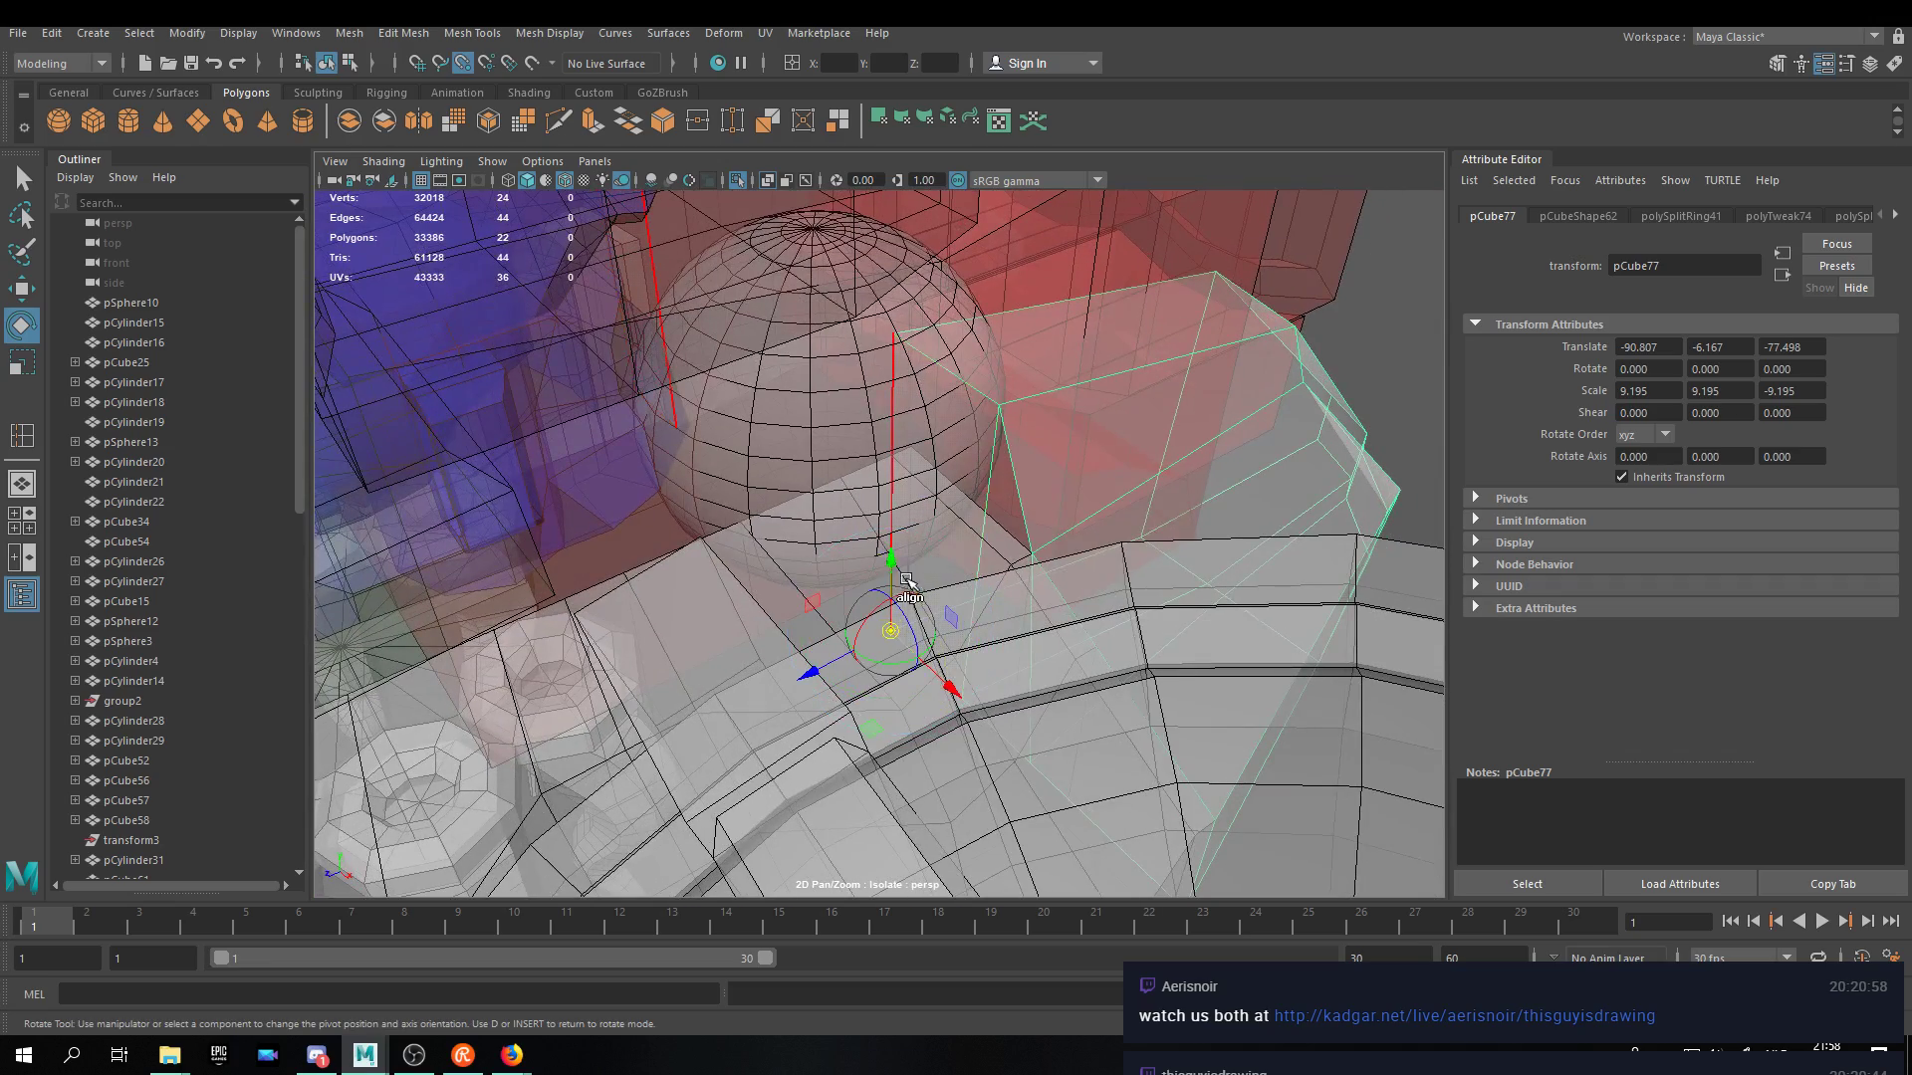
left_click_drag(884, 562, 903, 401)
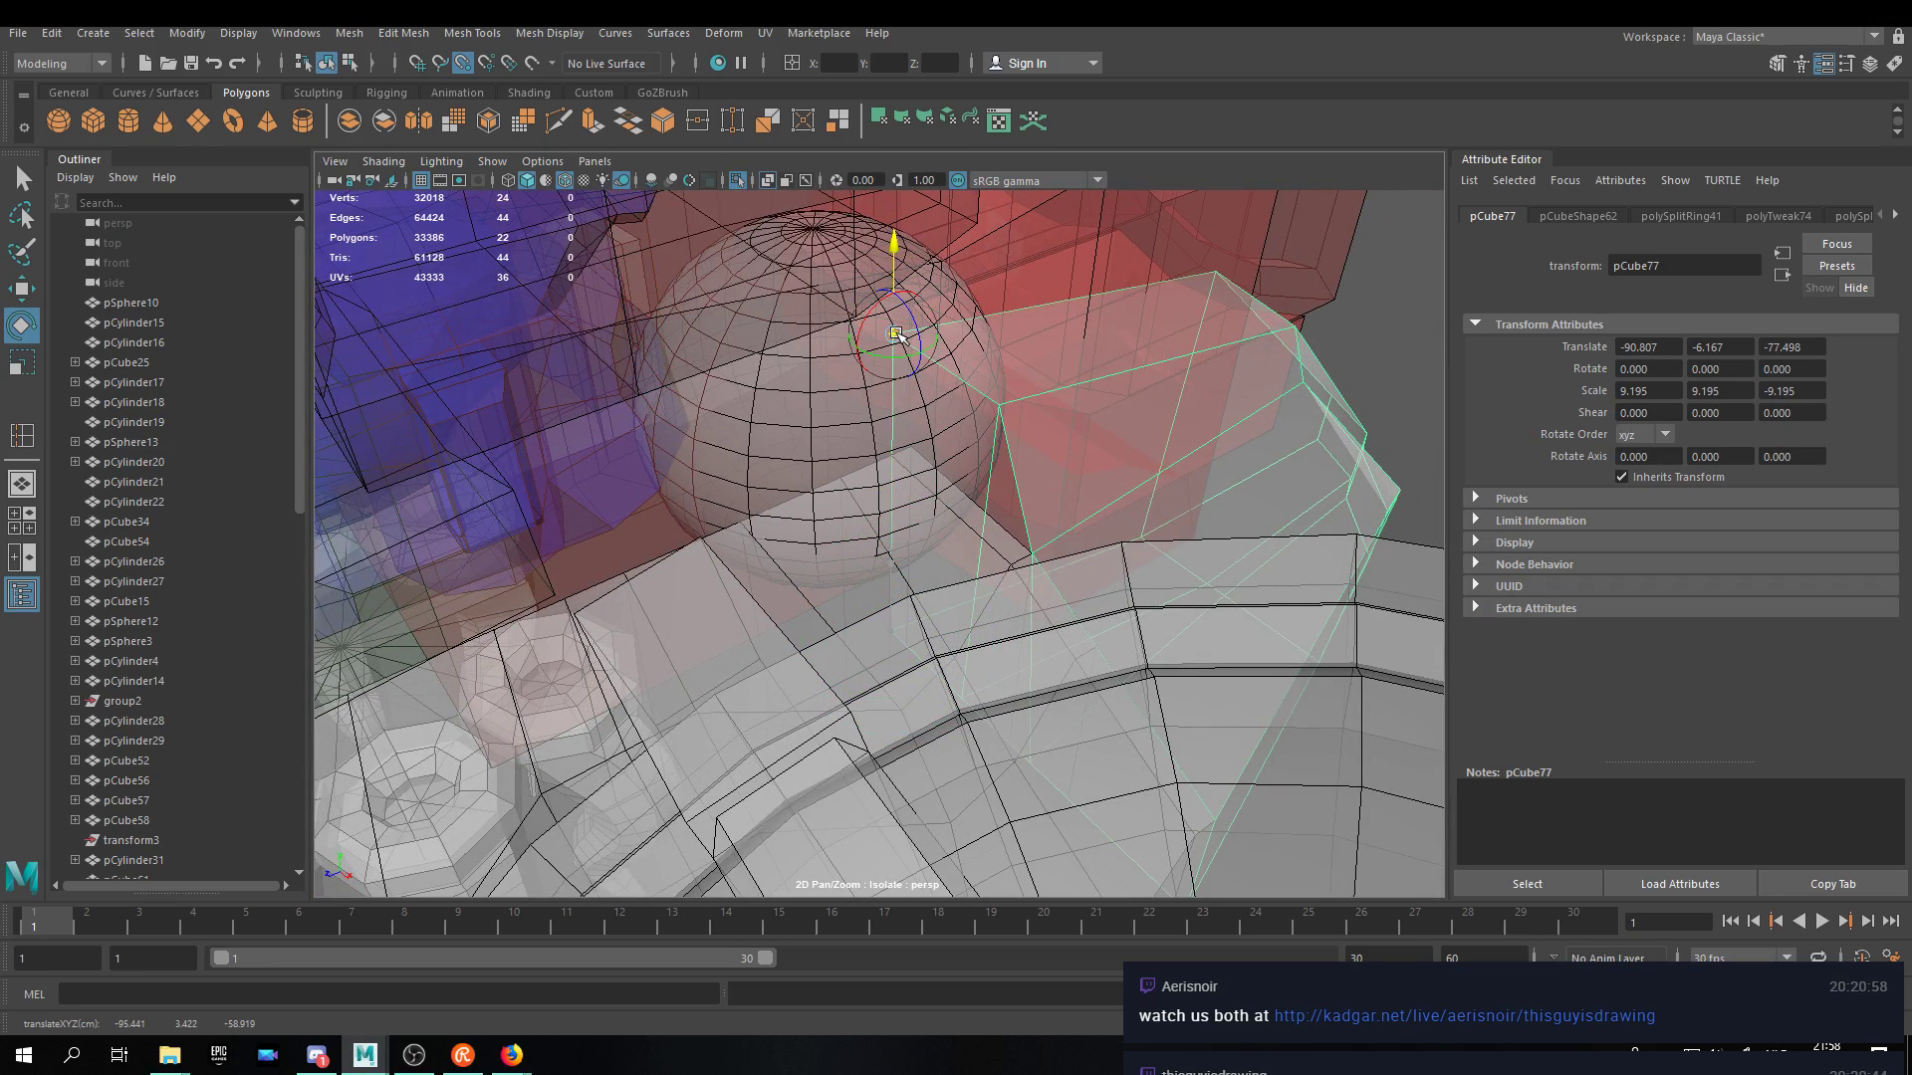
left_click_drag(996, 334, 1088, 405, "alt")
key("ctrl+z")
key("w")
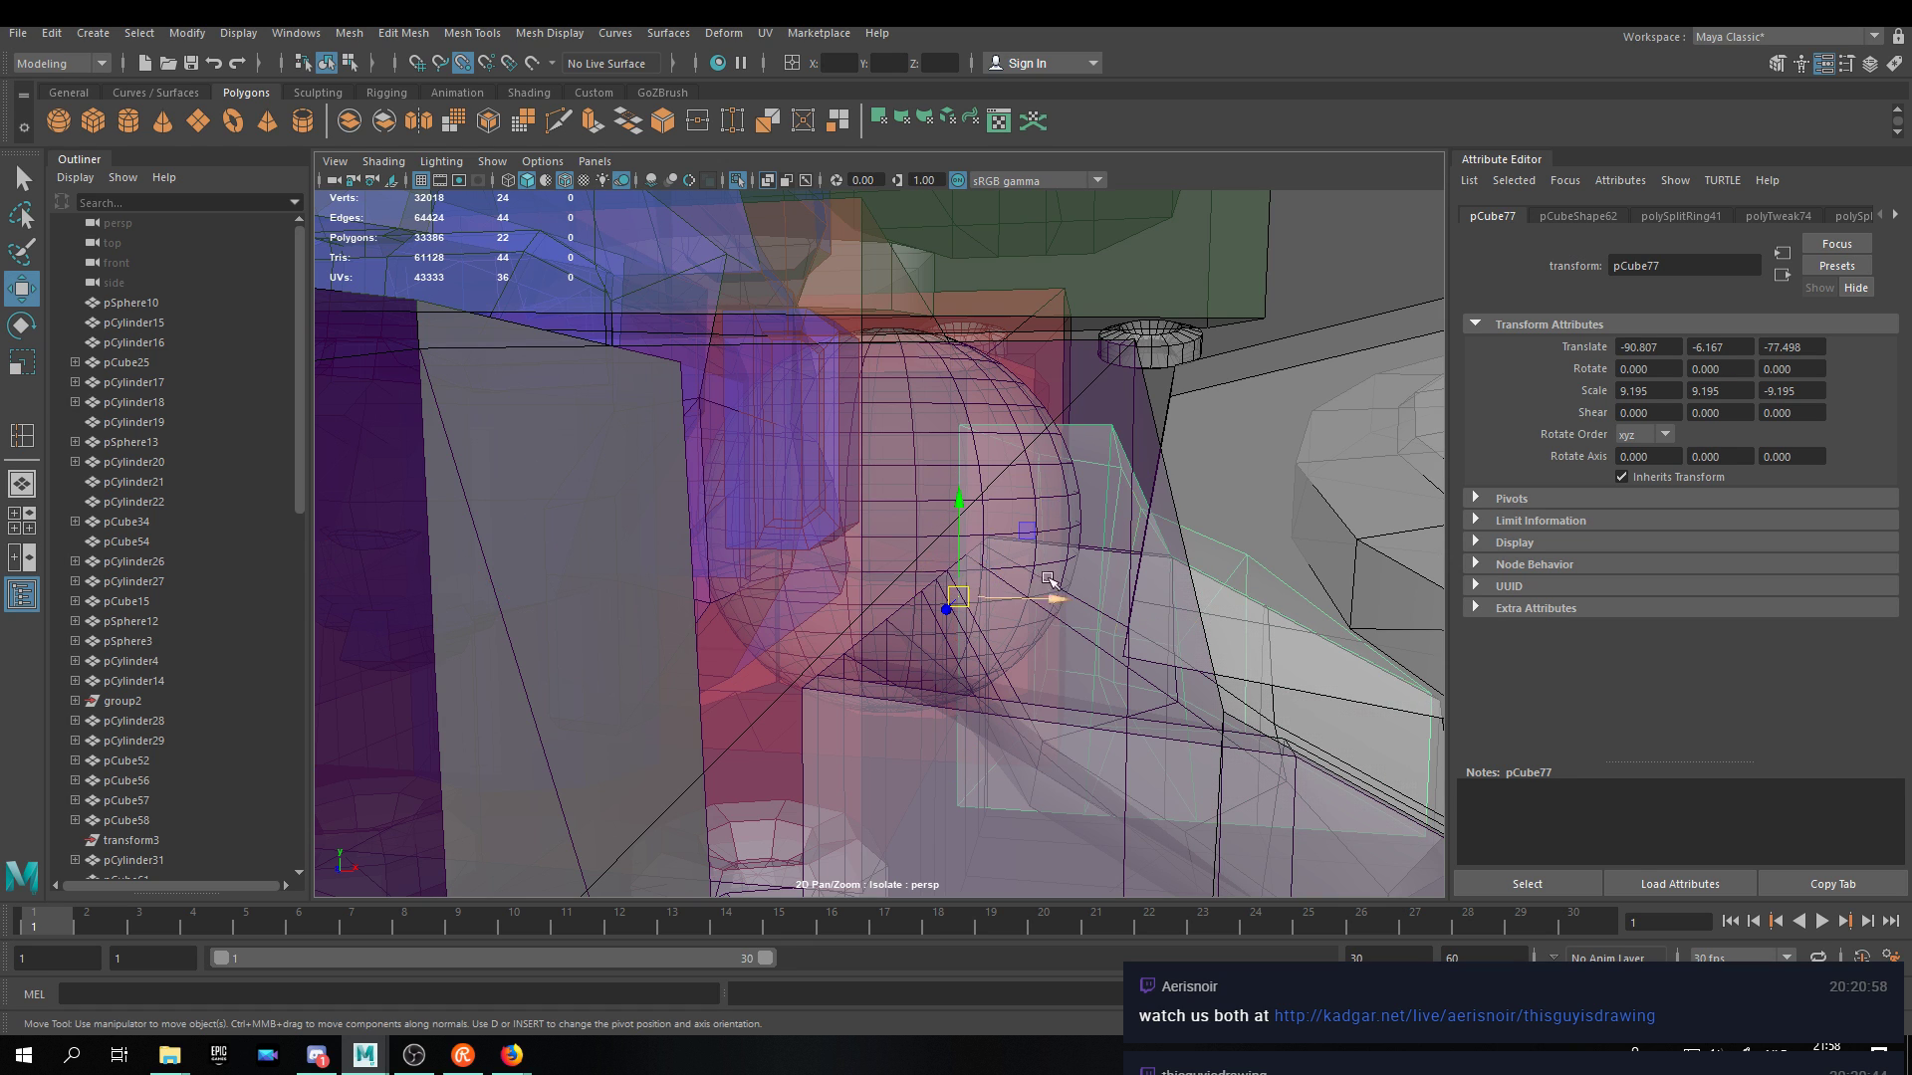
key("e")
left_click_drag(1025, 546, 690, 271)
left_click(767, 181)
mouse_move(1144, 448)
left_mouse_down("alt")
mouse_move(910, 474)
mouse_move(810, 534)
mouse_move(912, 516)
mouse_move(904, 539)
left_mouse_up("alt")
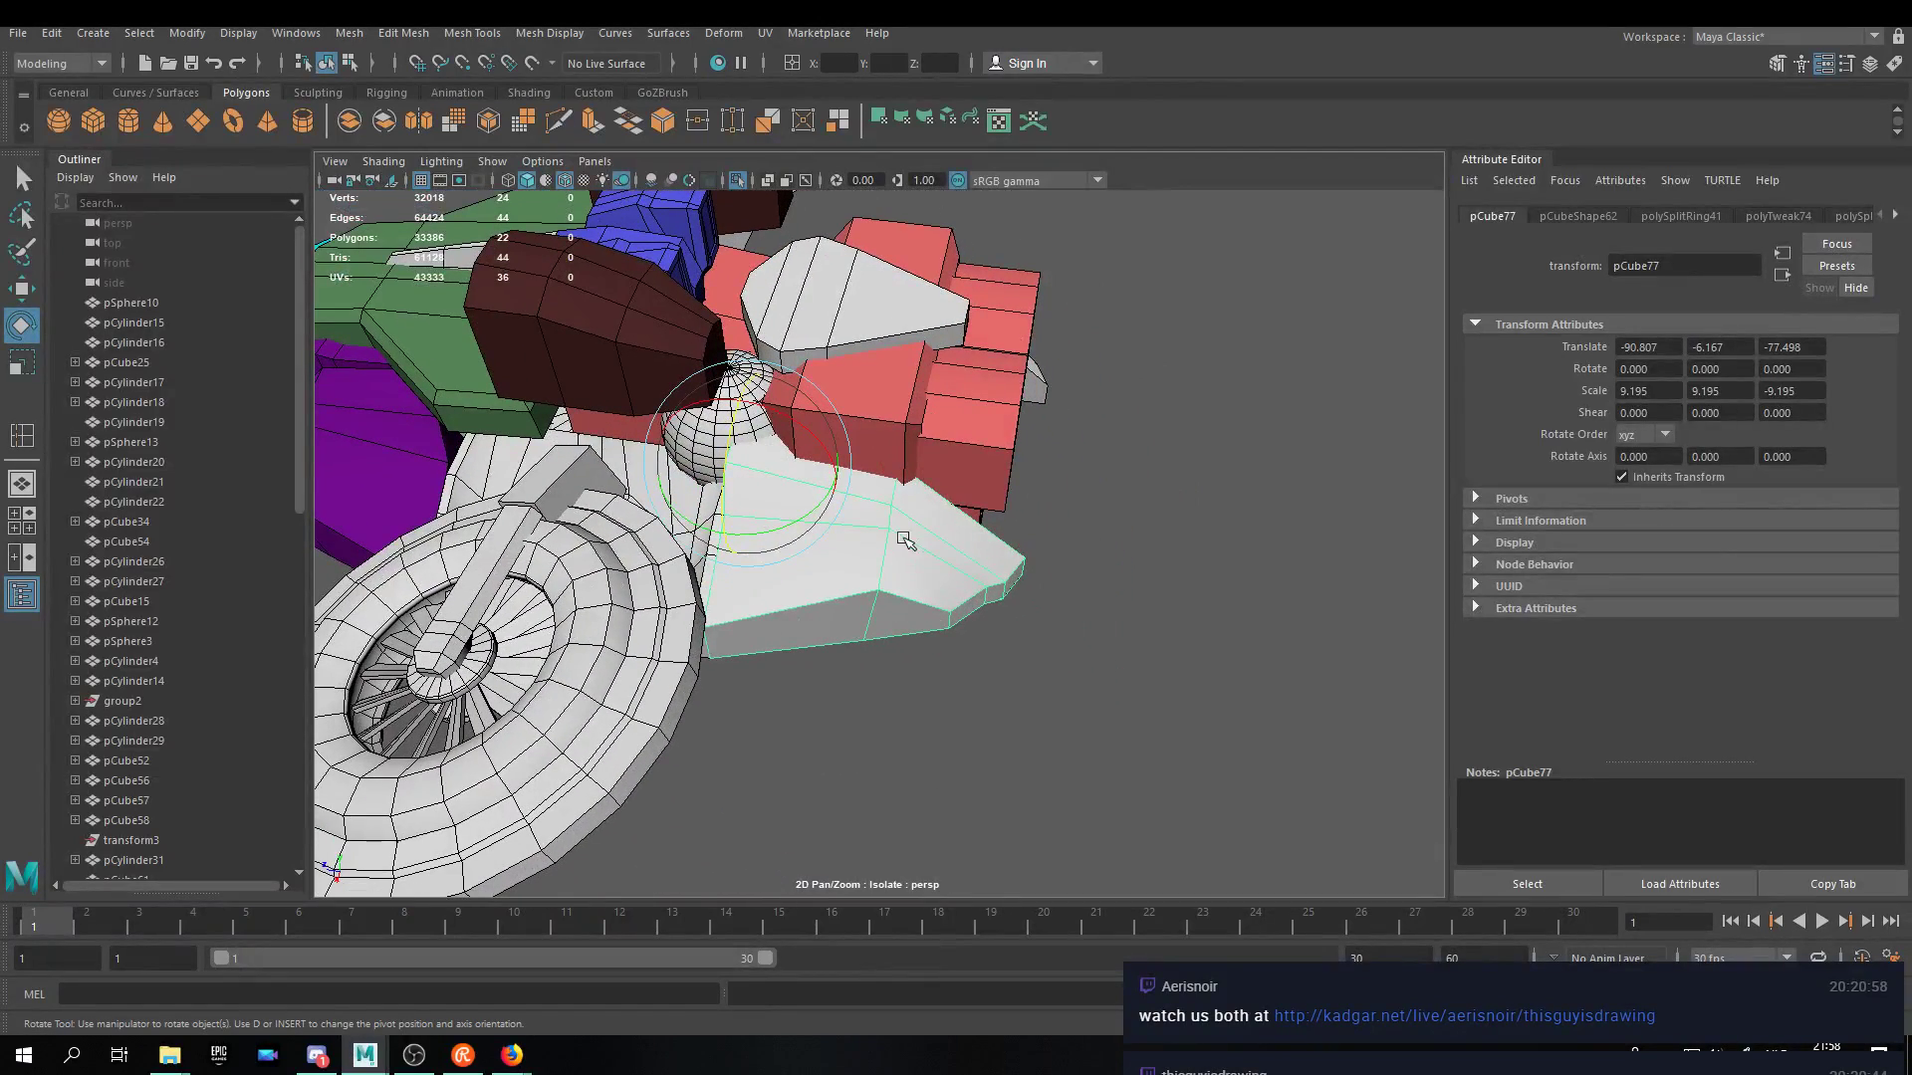
Select the red engine housing with its nozzle and slide them backward, bringing the housing to about Z -79.88.
left_click(907, 396)
key("w")
left_click_drag(906, 399, 957, 486, "alt")
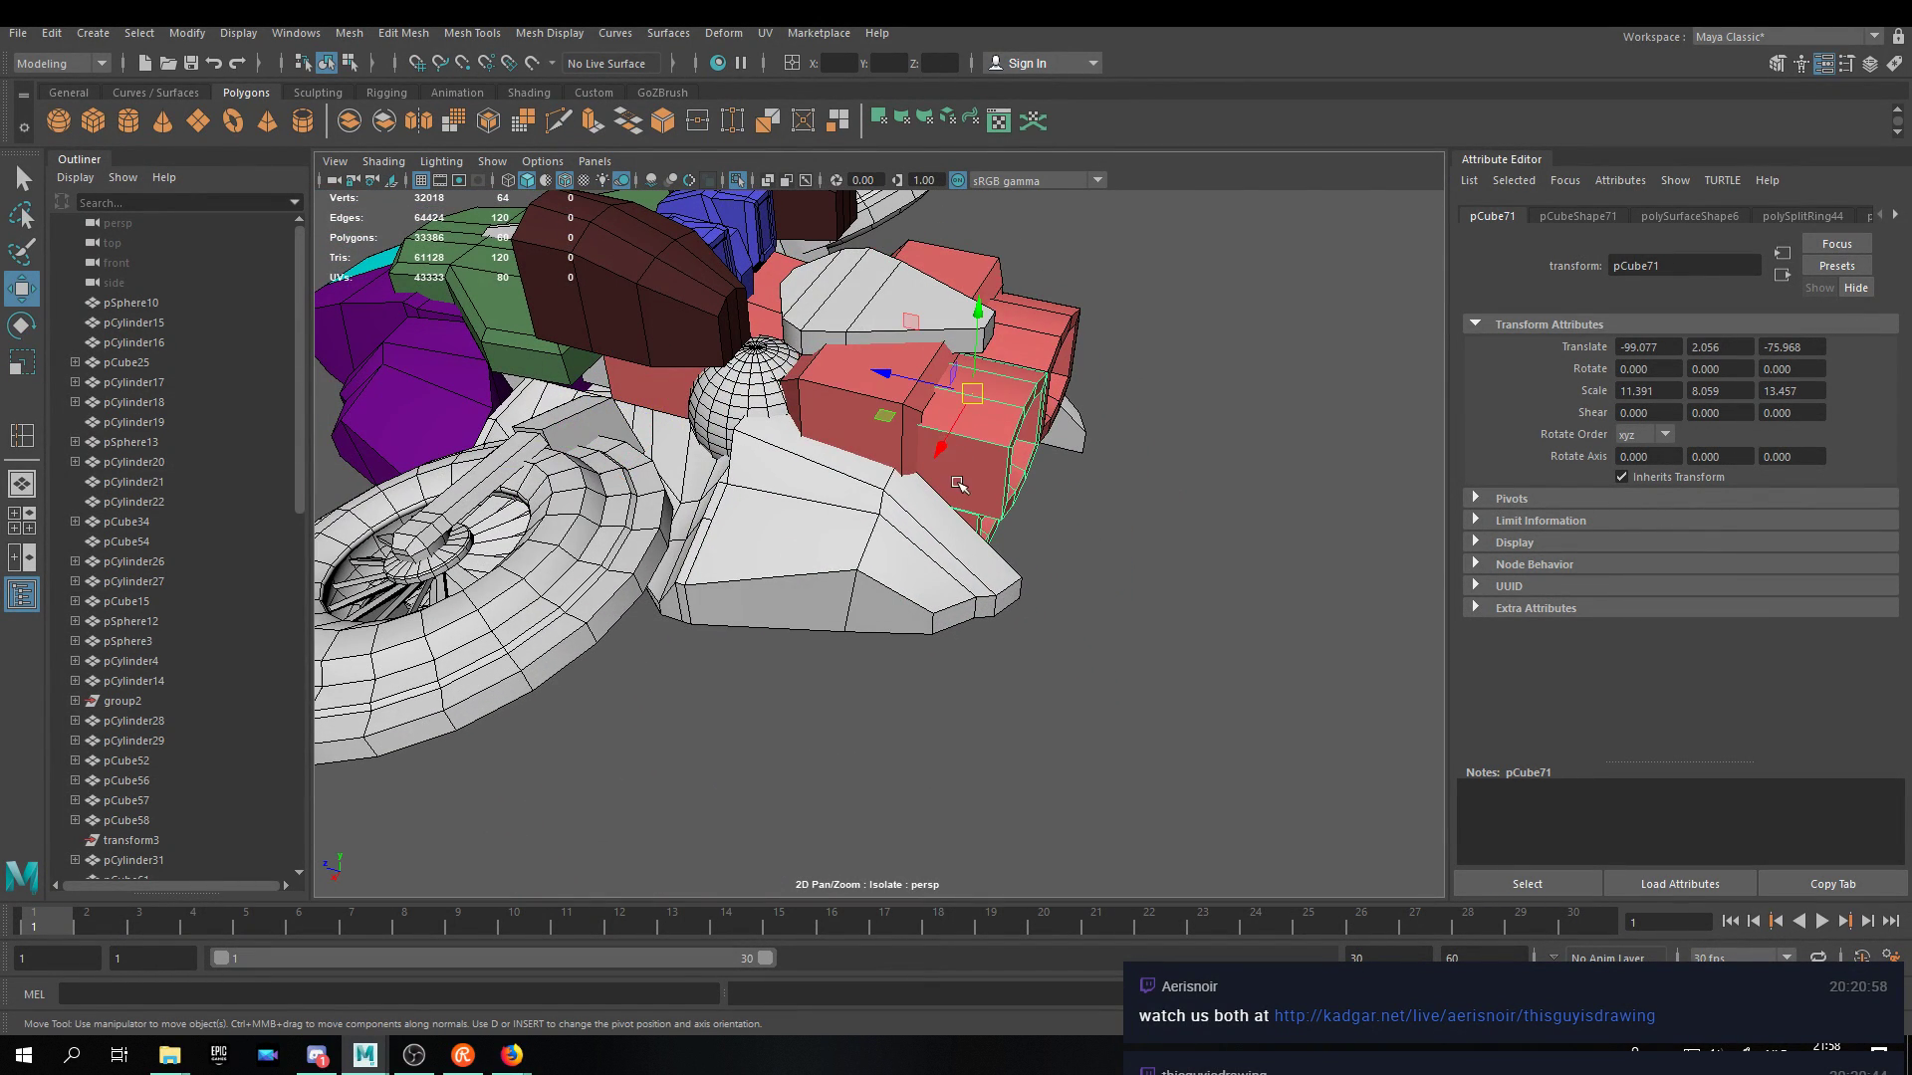
left_click(844, 410)
left_click(981, 484)
left_click(1198, 485)
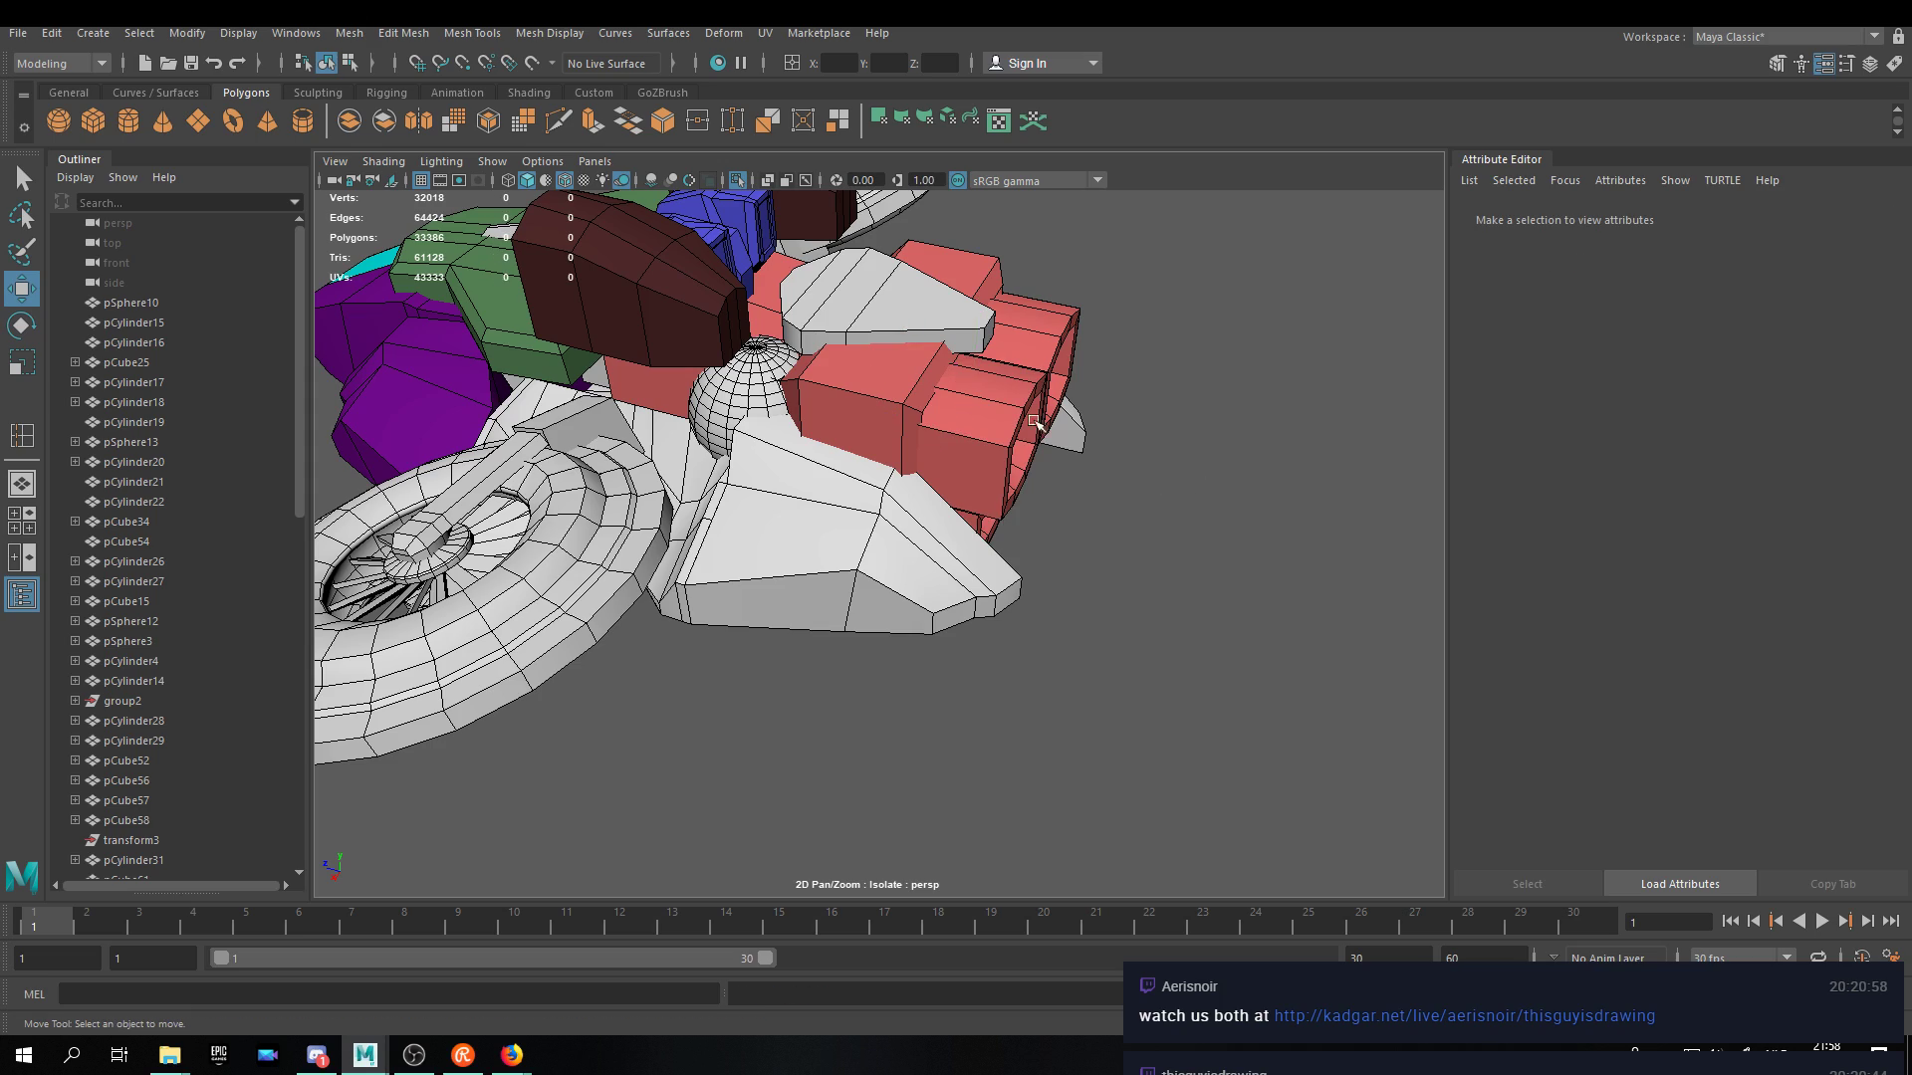
middle_click_drag(1038, 301, 1073, 420, "alt")
scroll(1055, 568, "up", 5)
middle_click_drag(1052, 553, 1026, 336, "alt")
scroll(1025, 337, "down", 2)
left_click(1030, 338)
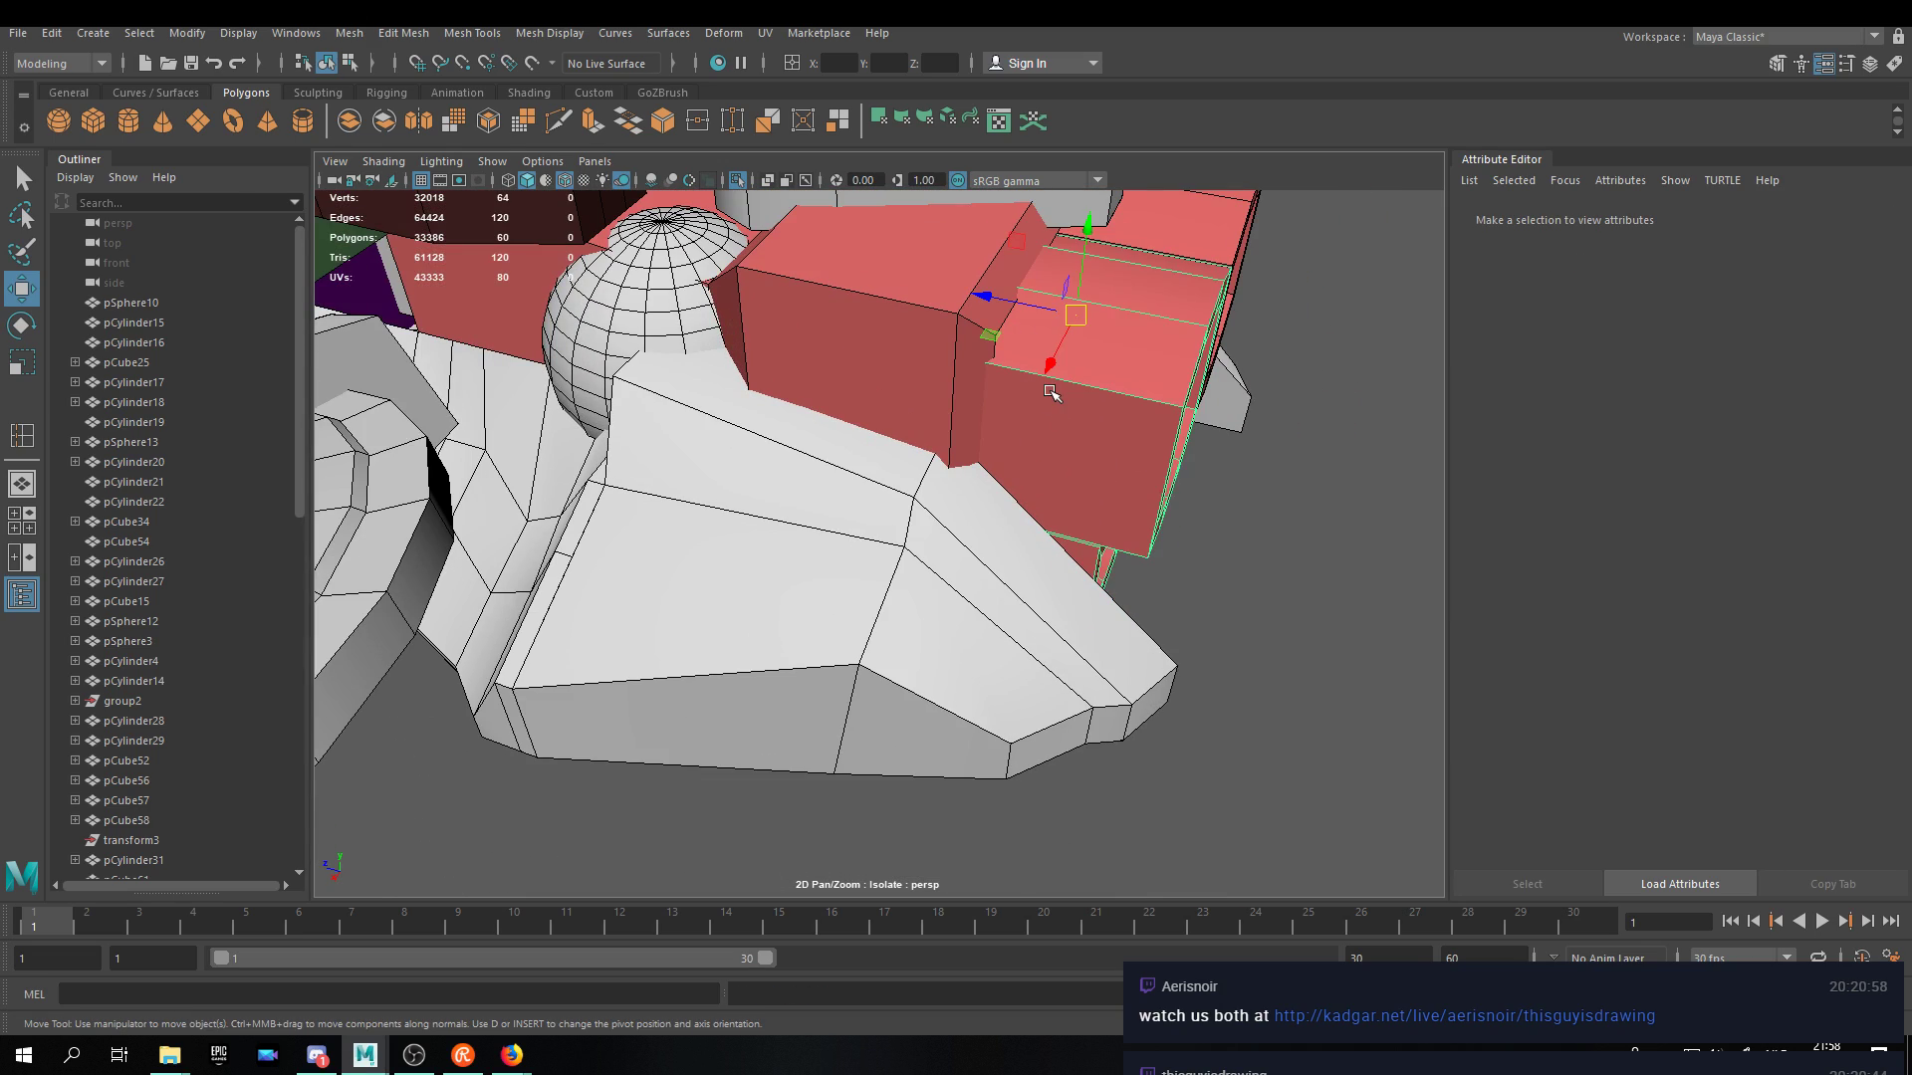
middle_click_drag(1104, 396, 1133, 486, "alt")
left_click(1131, 487)
left_click_drag(1131, 487, 1087, 470, "alt")
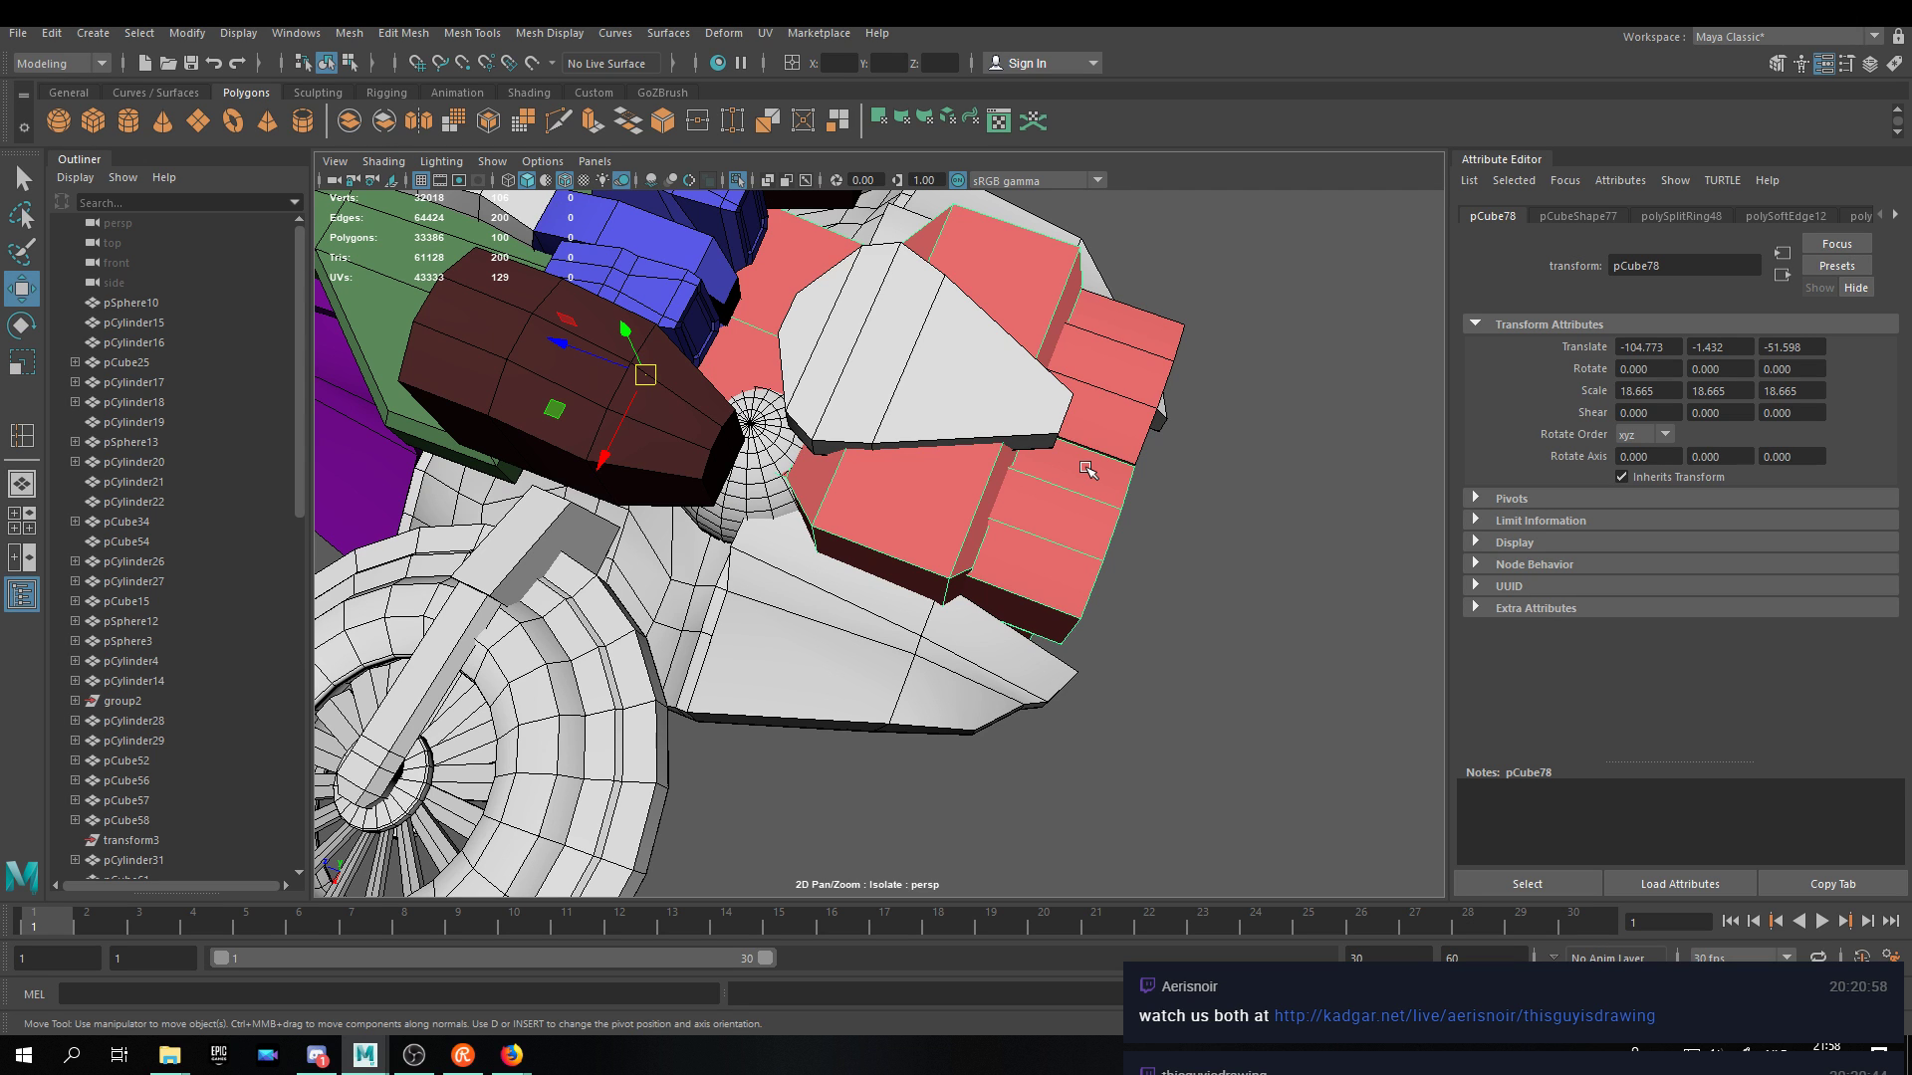
middle_click_drag(1060, 431, 1027, 353, "alt")
middle_click_drag(560, 324, 854, 351)
Rotate the white rear side panel upward around its pivot in the sphere and select the red engine housing.
left_click(774, 520)
key("e")
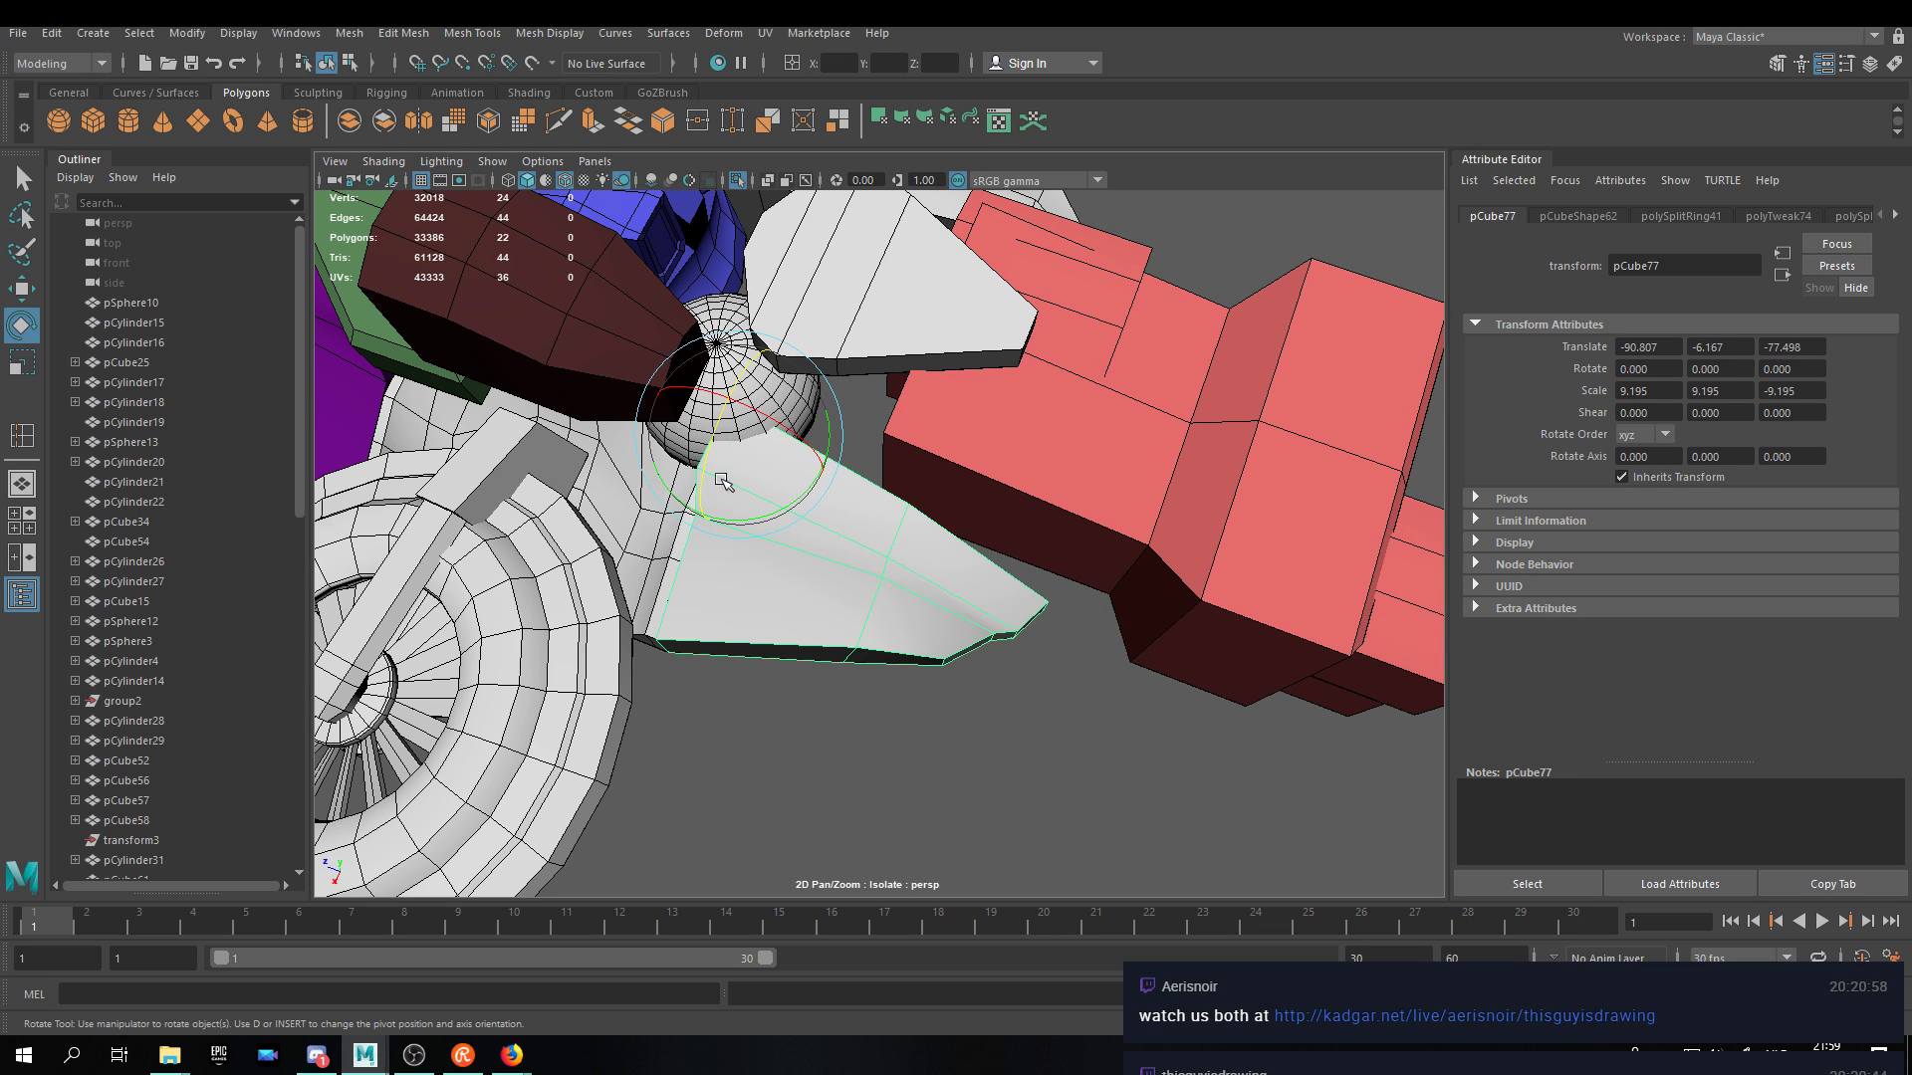
left_click_drag(711, 444, 769, 319)
left_click_drag(868, 512, 846, 324, "alt")
left_click(1050, 418)
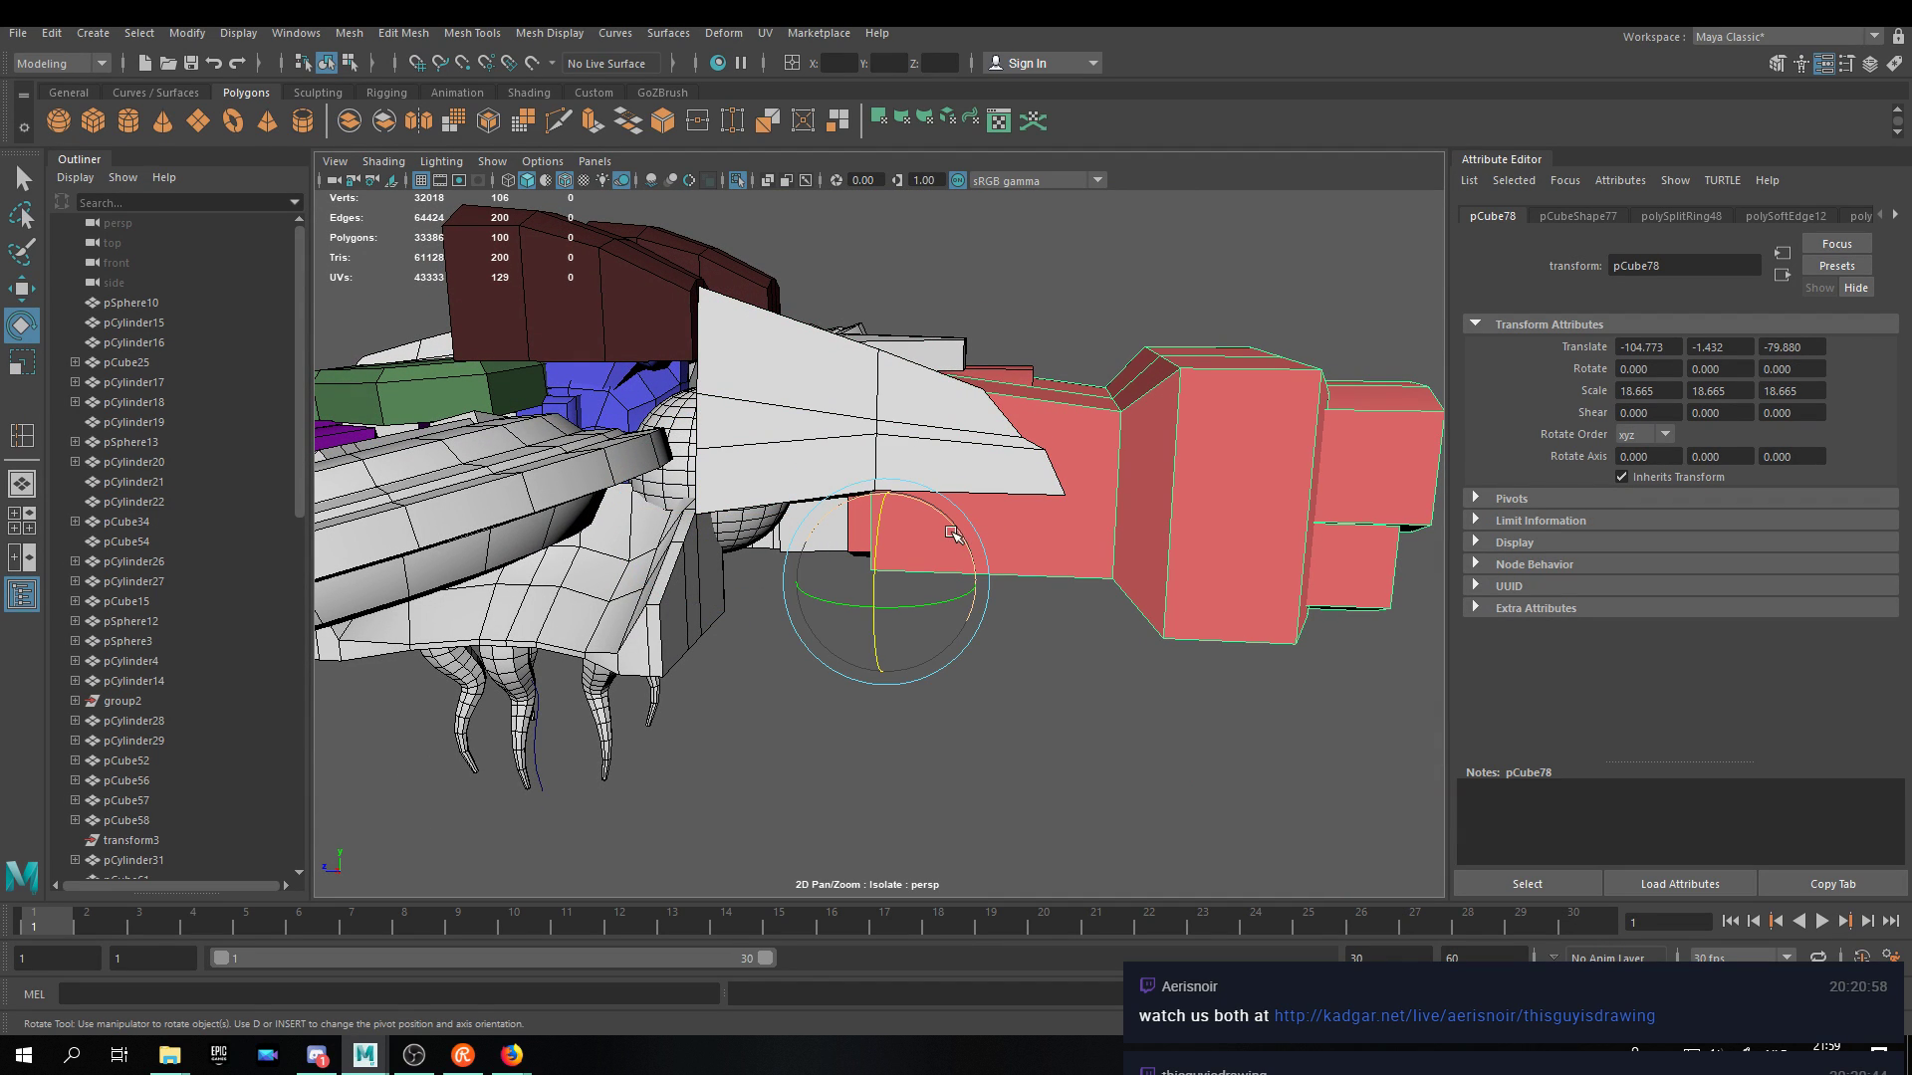
Try sliding the red engine housing backward to about Z -87.37 and rotating it 15 degrees around X.
key("3")
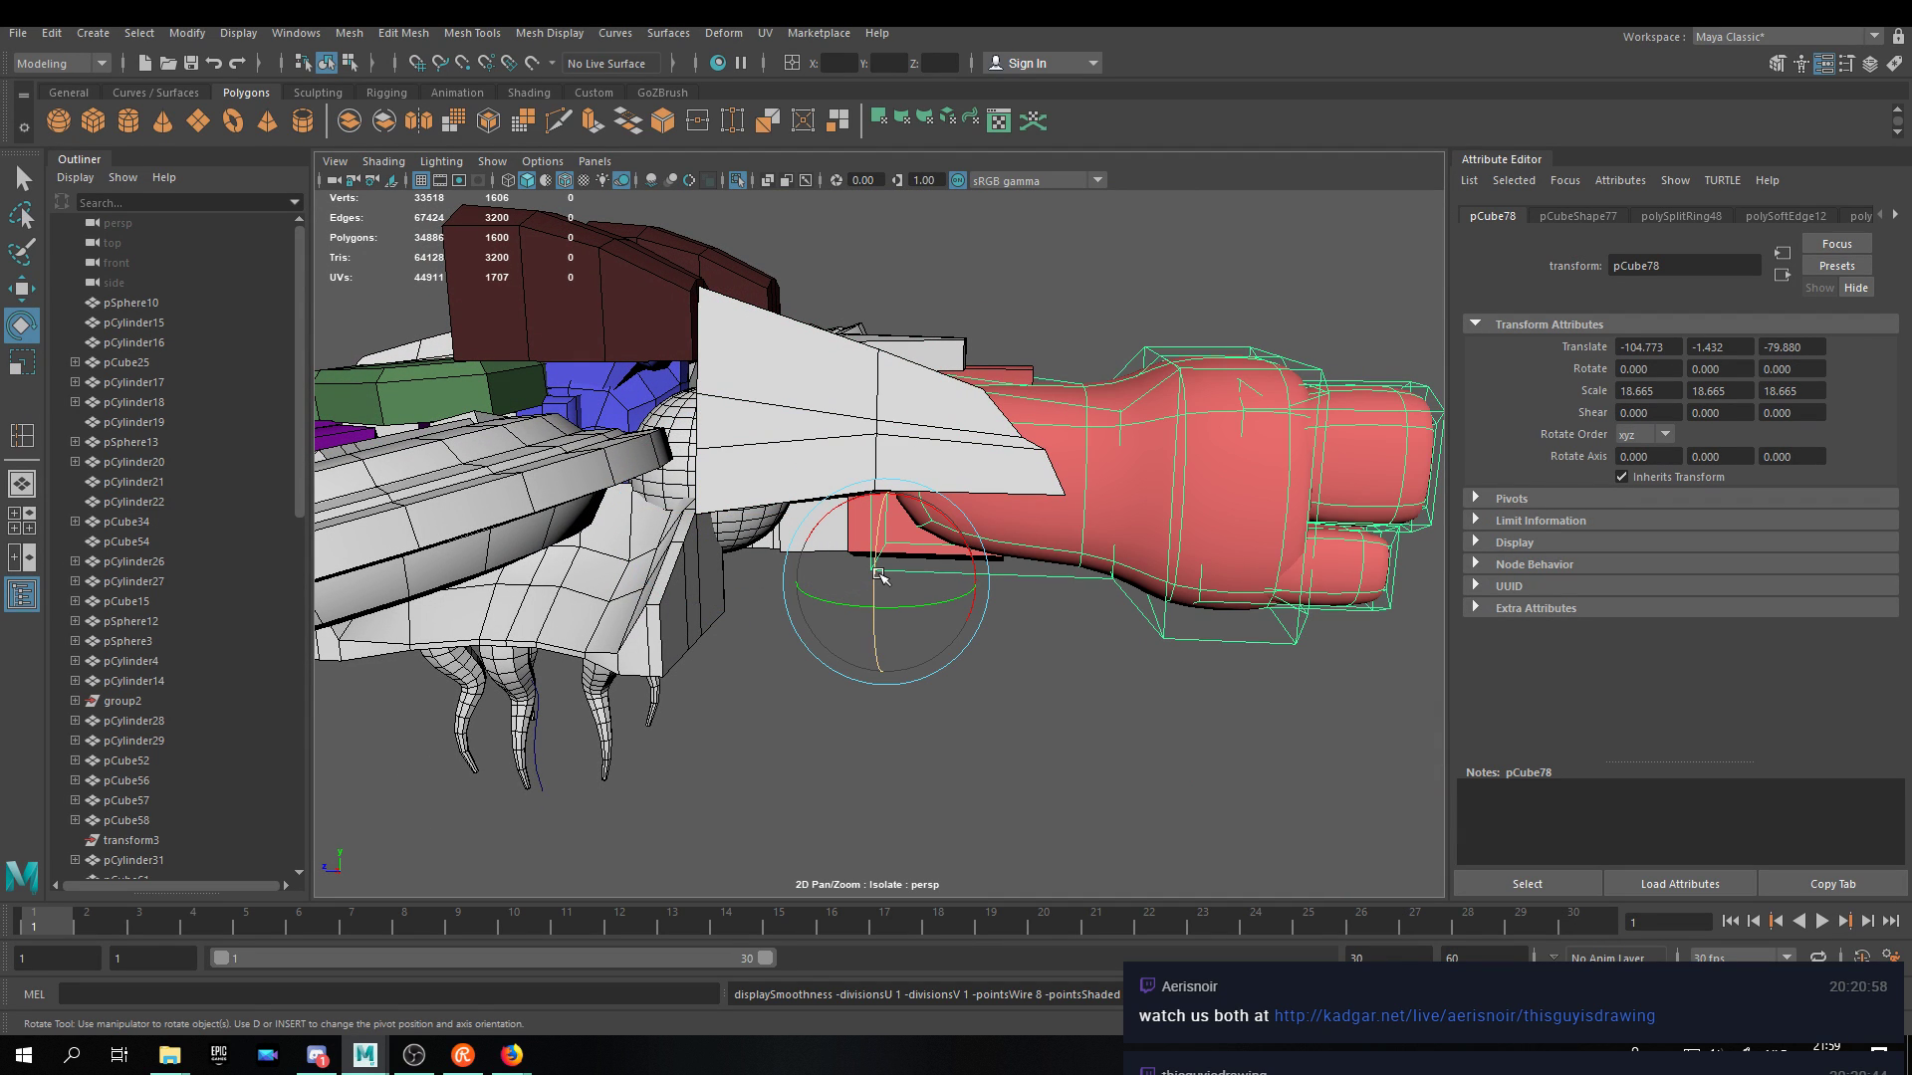
key("1")
key("w")
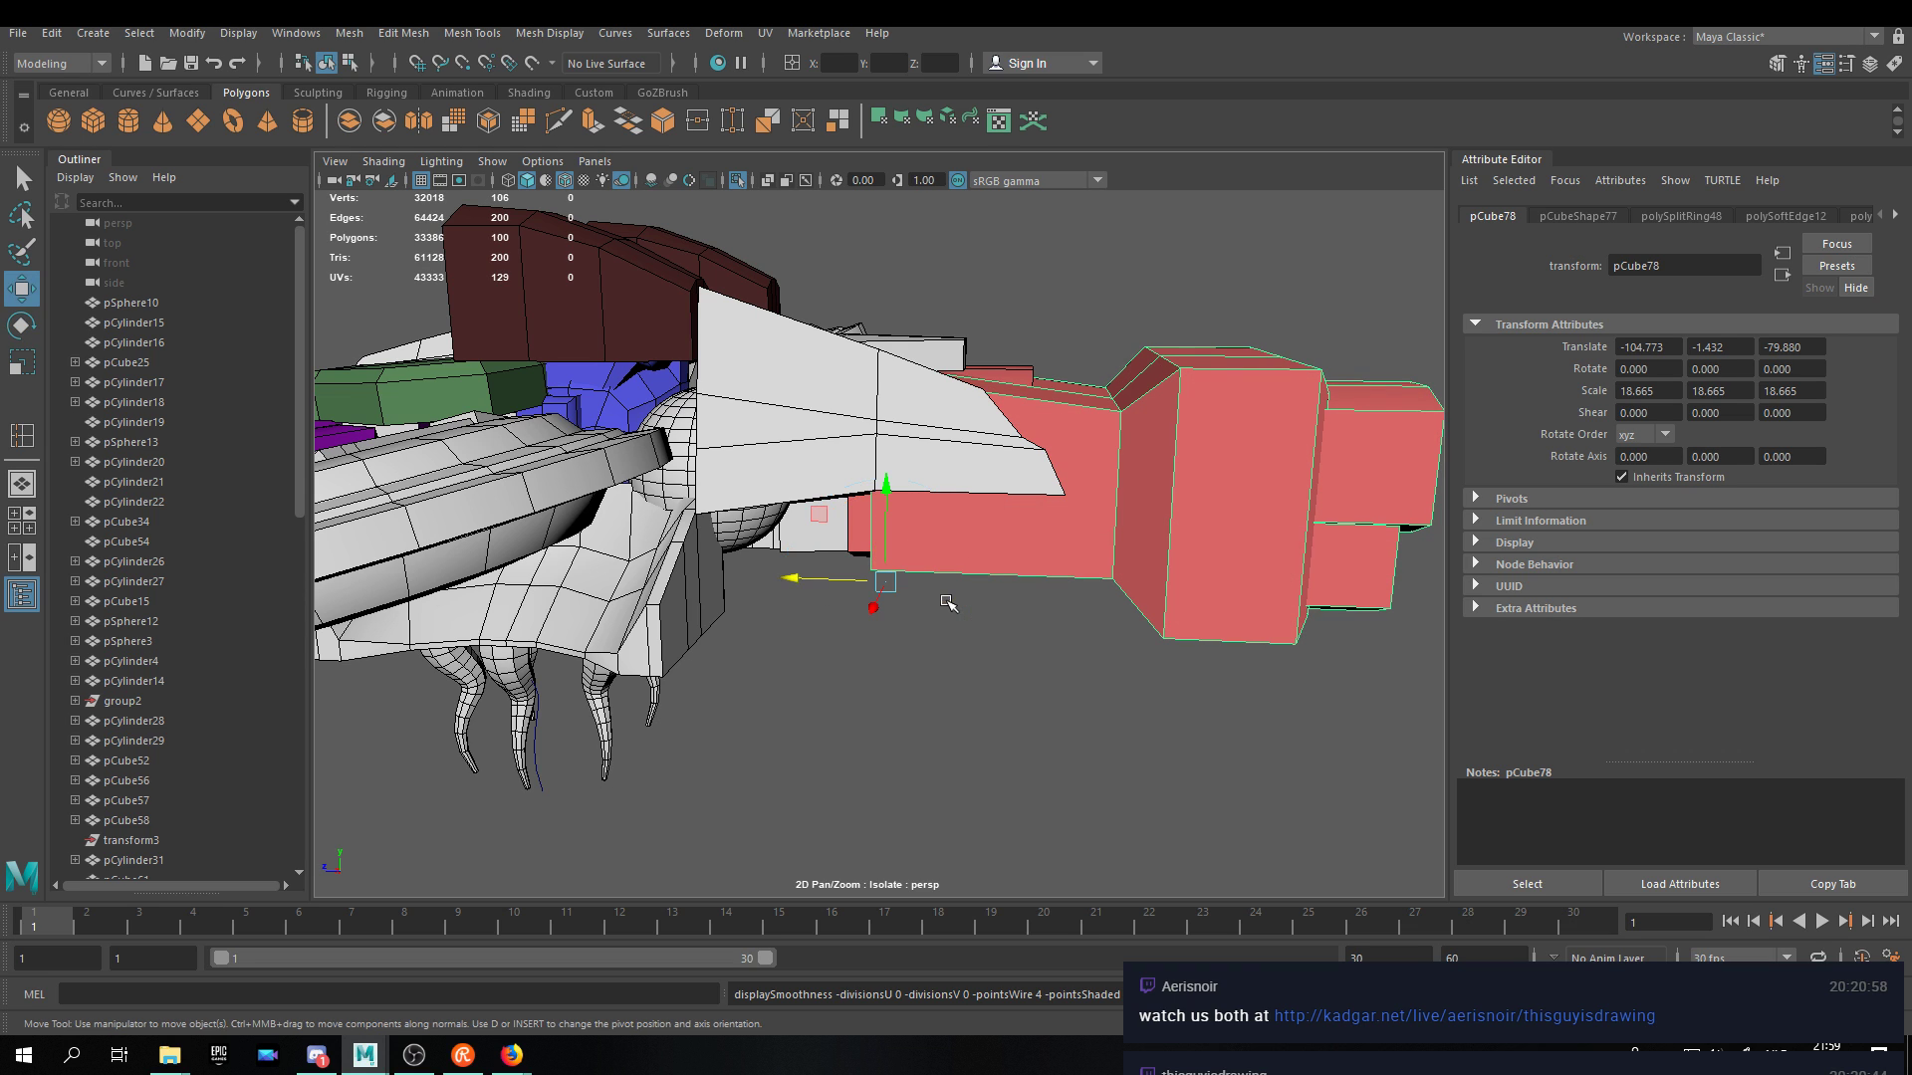
left_click_drag(827, 578, 911, 575)
key("e")
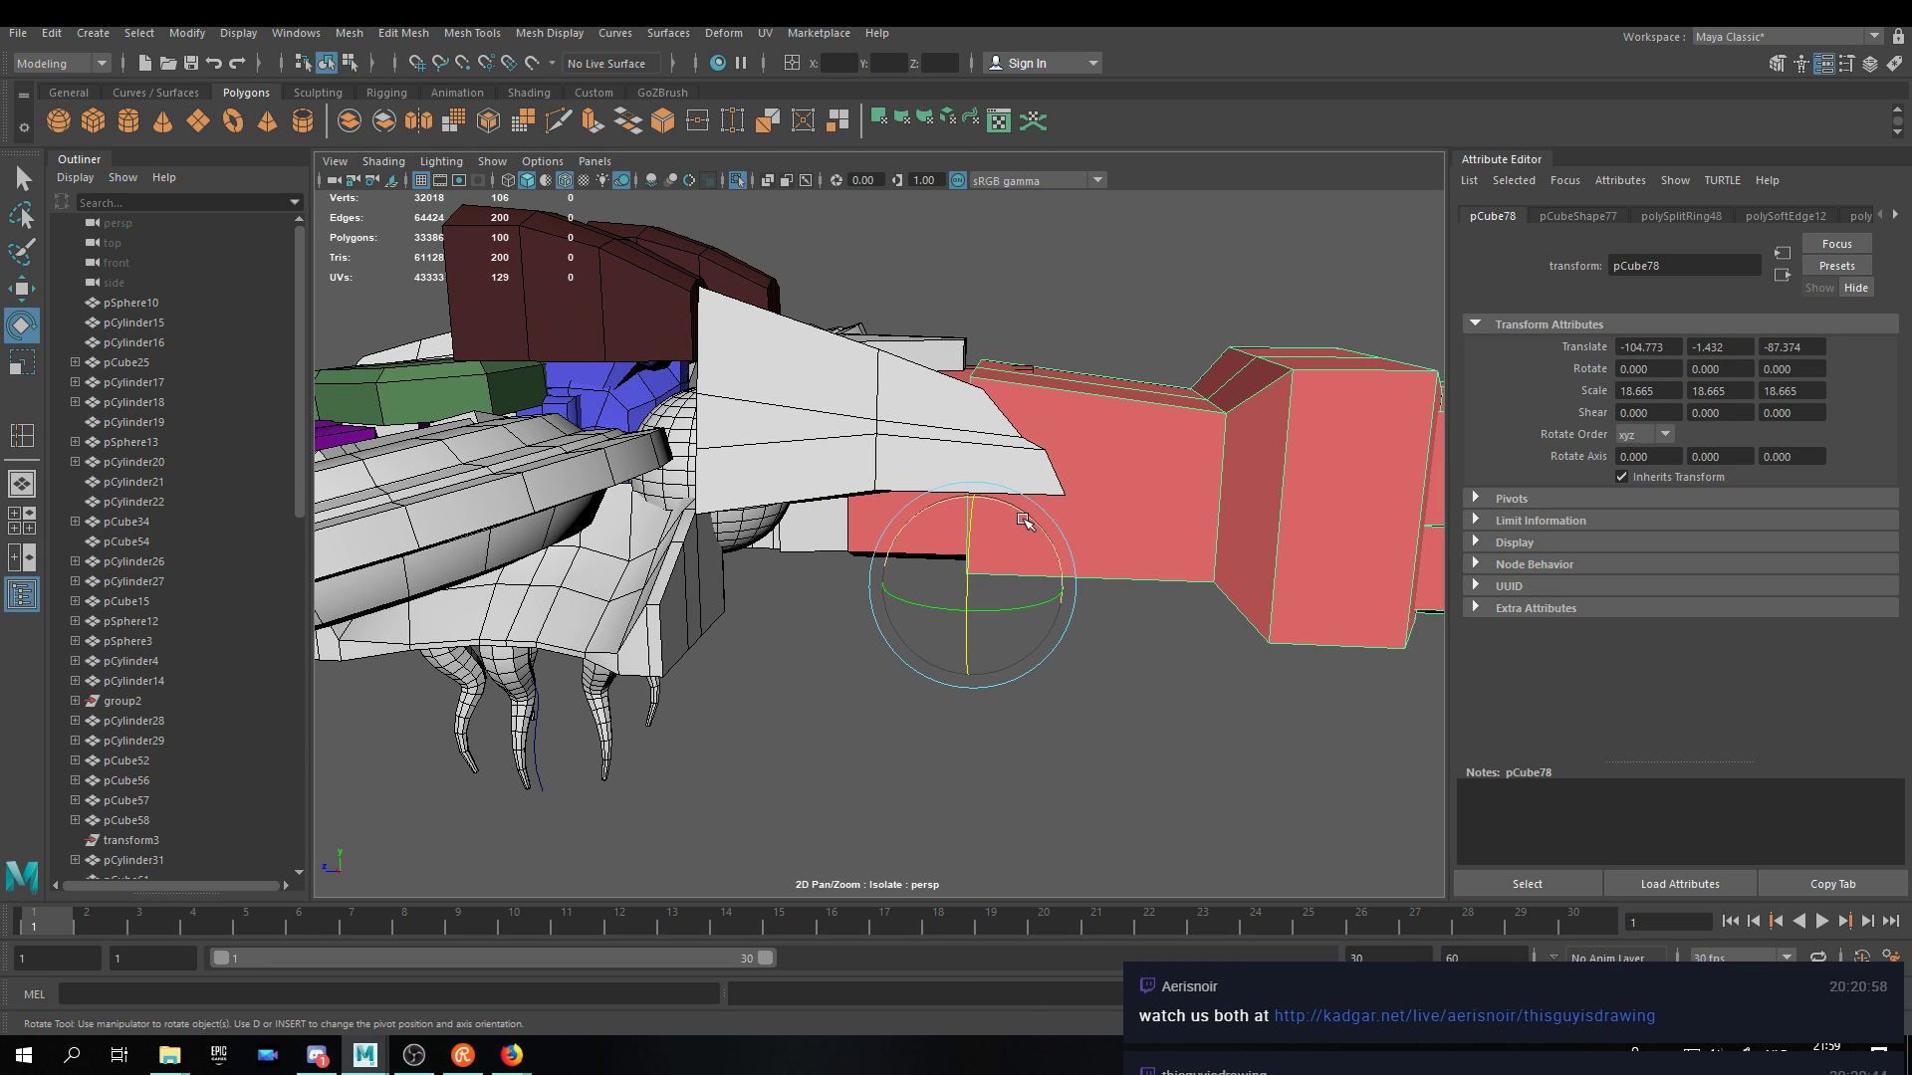
left_click_drag(1030, 519, 1007, 469)
key("ctrl+z")
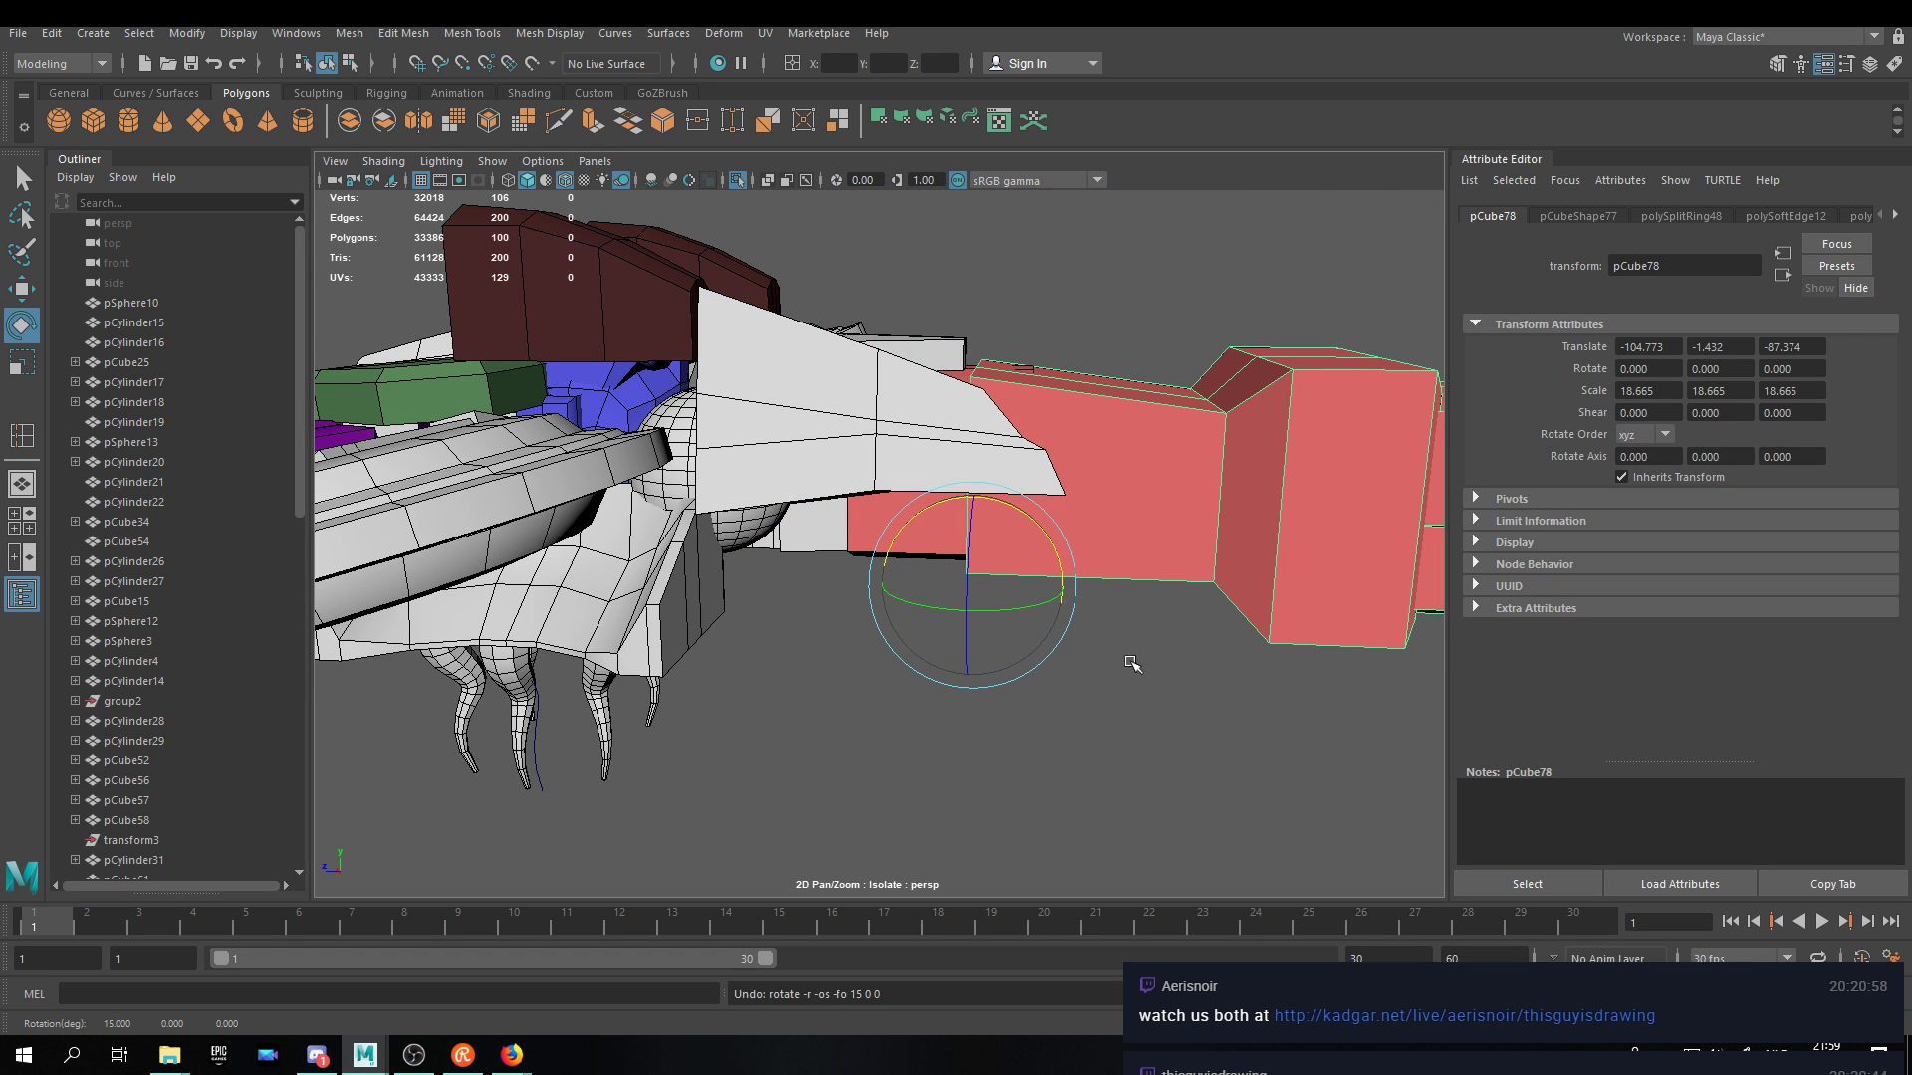
Undo the engine housing's extra backward slide and the white rear side panel's upward rotation.
middle_click_drag(973, 443, 1015, 512, "alt")
left_click_drag(1014, 512, 1175, 558, "alt")
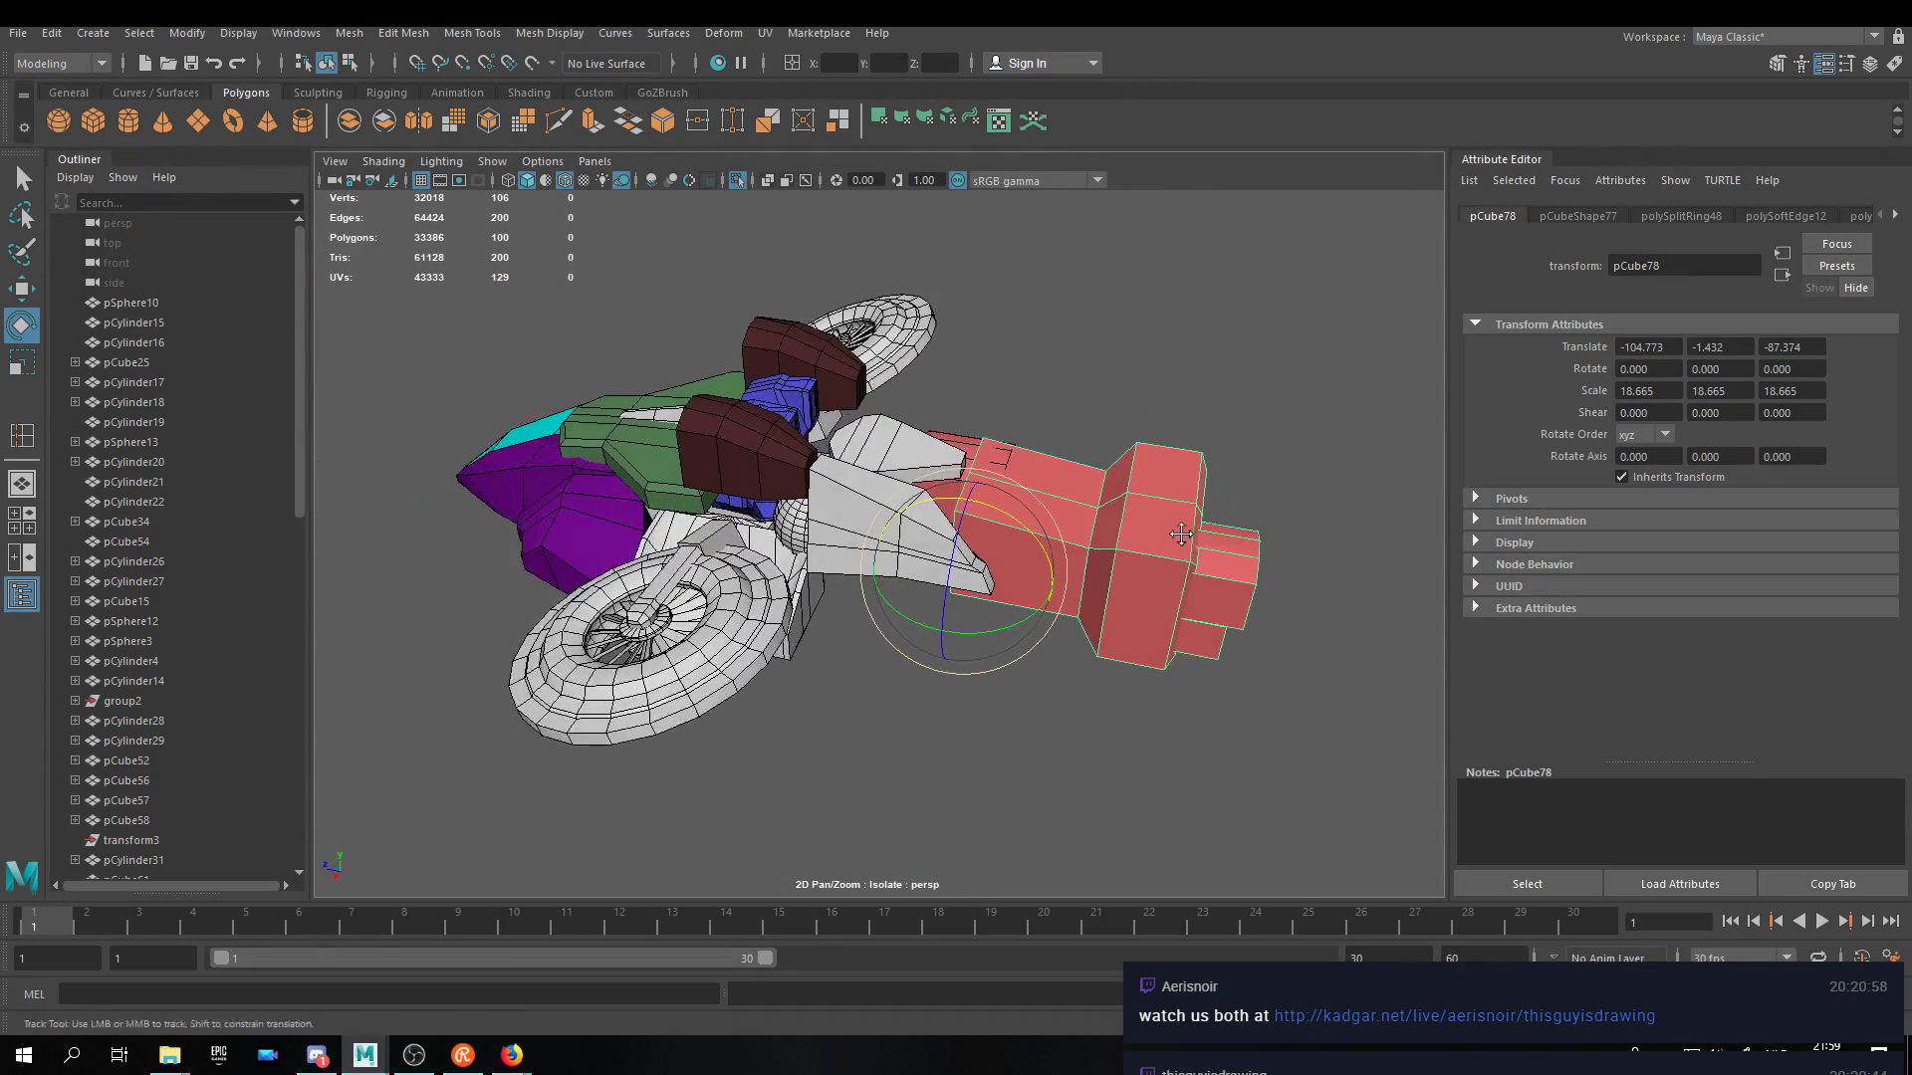
middle_click_drag(1175, 558, 1066, 453, "alt")
left_click_drag(1066, 453, 939, 290, "alt")
key("ctrl+z")
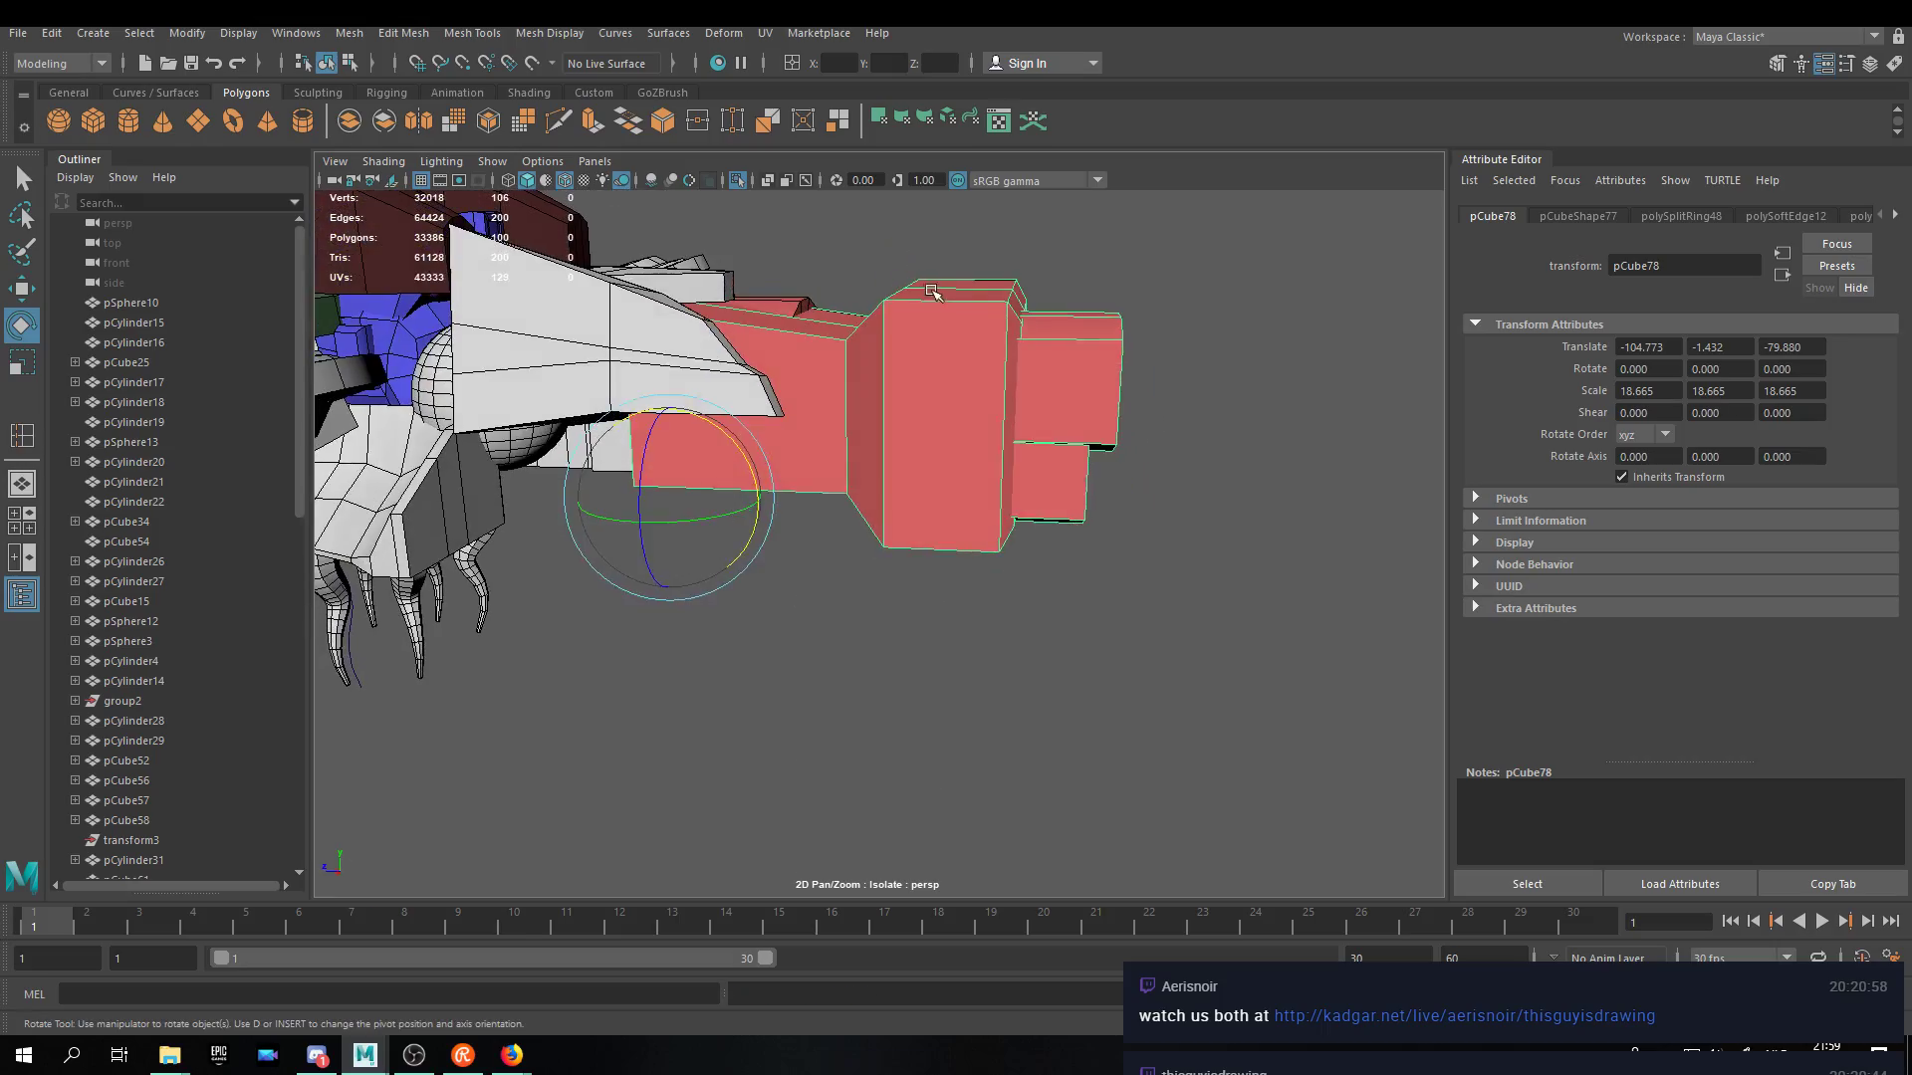
key("w")
left_click_drag(845, 339, 1002, 448, "alt")
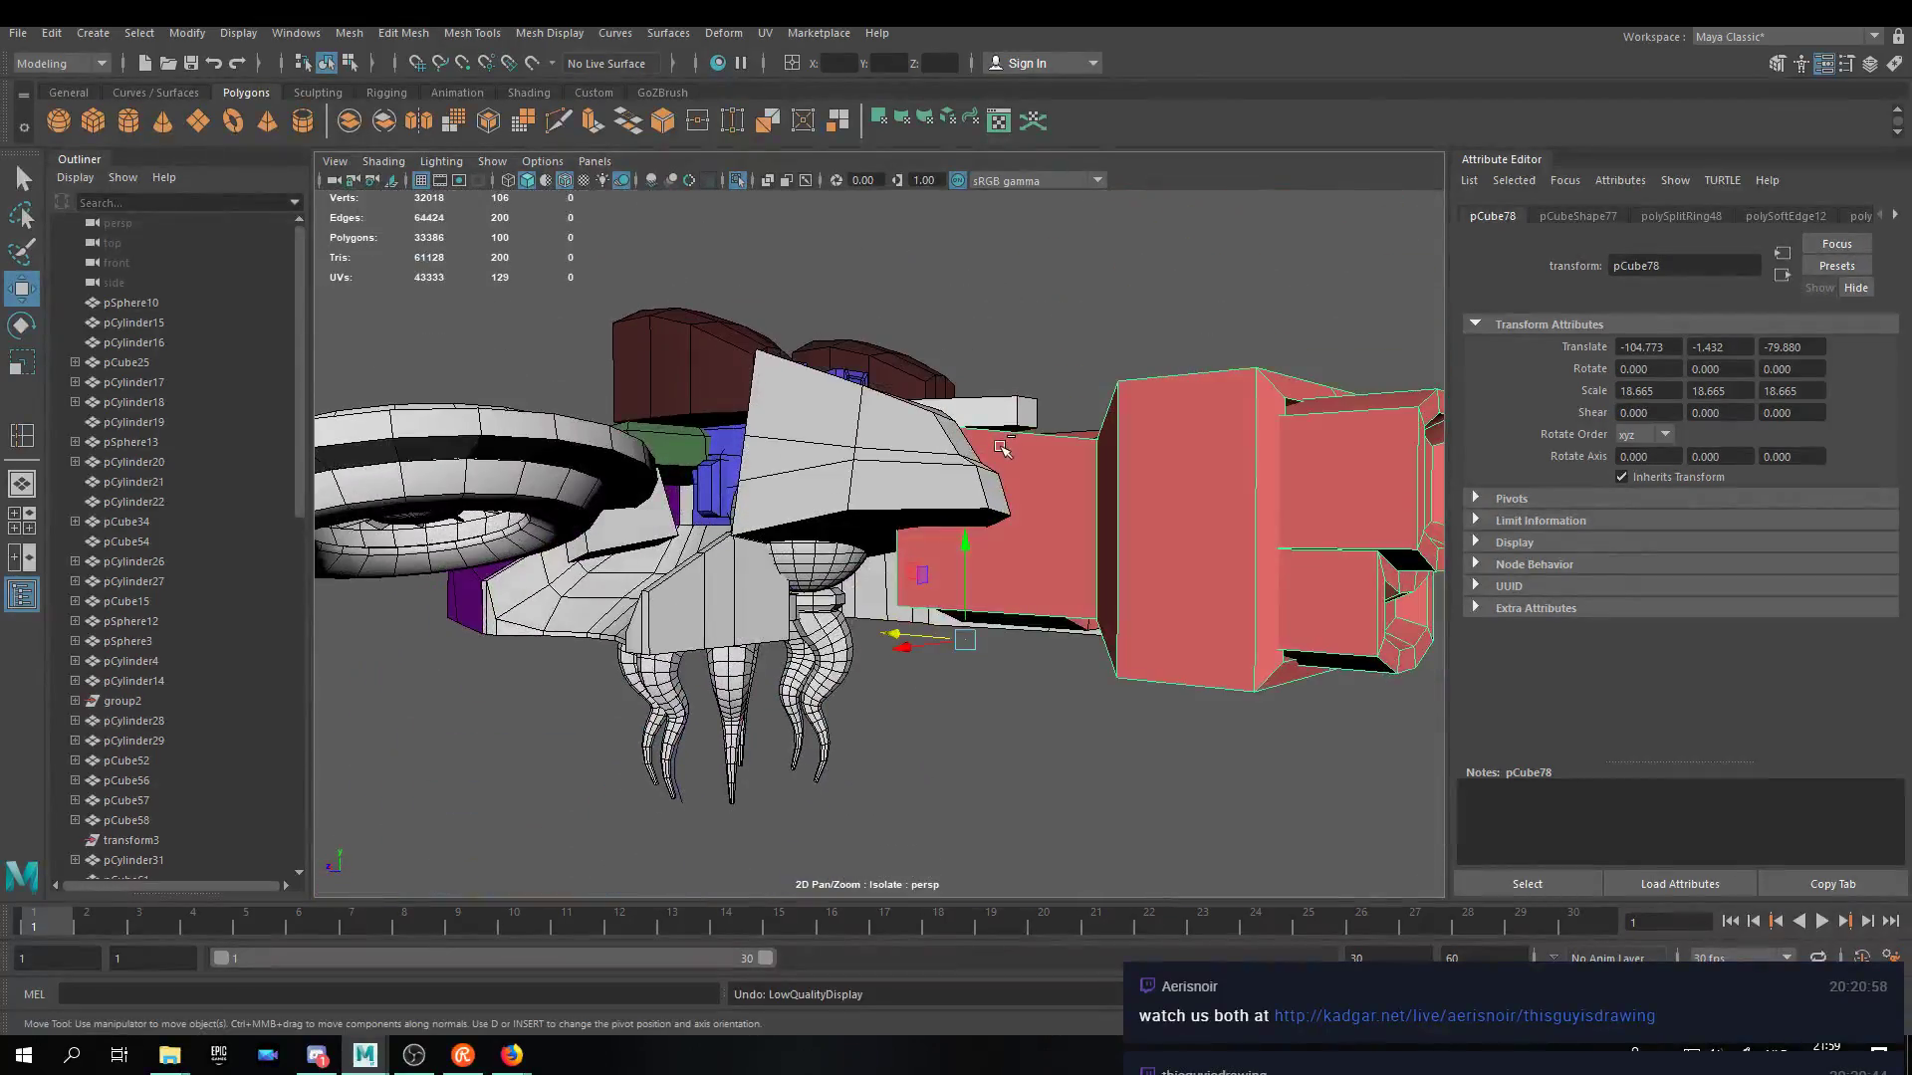
key("ctrl+z")
key("ctrl+z")
left_click_drag(1037, 566, 848, 518, "alt")
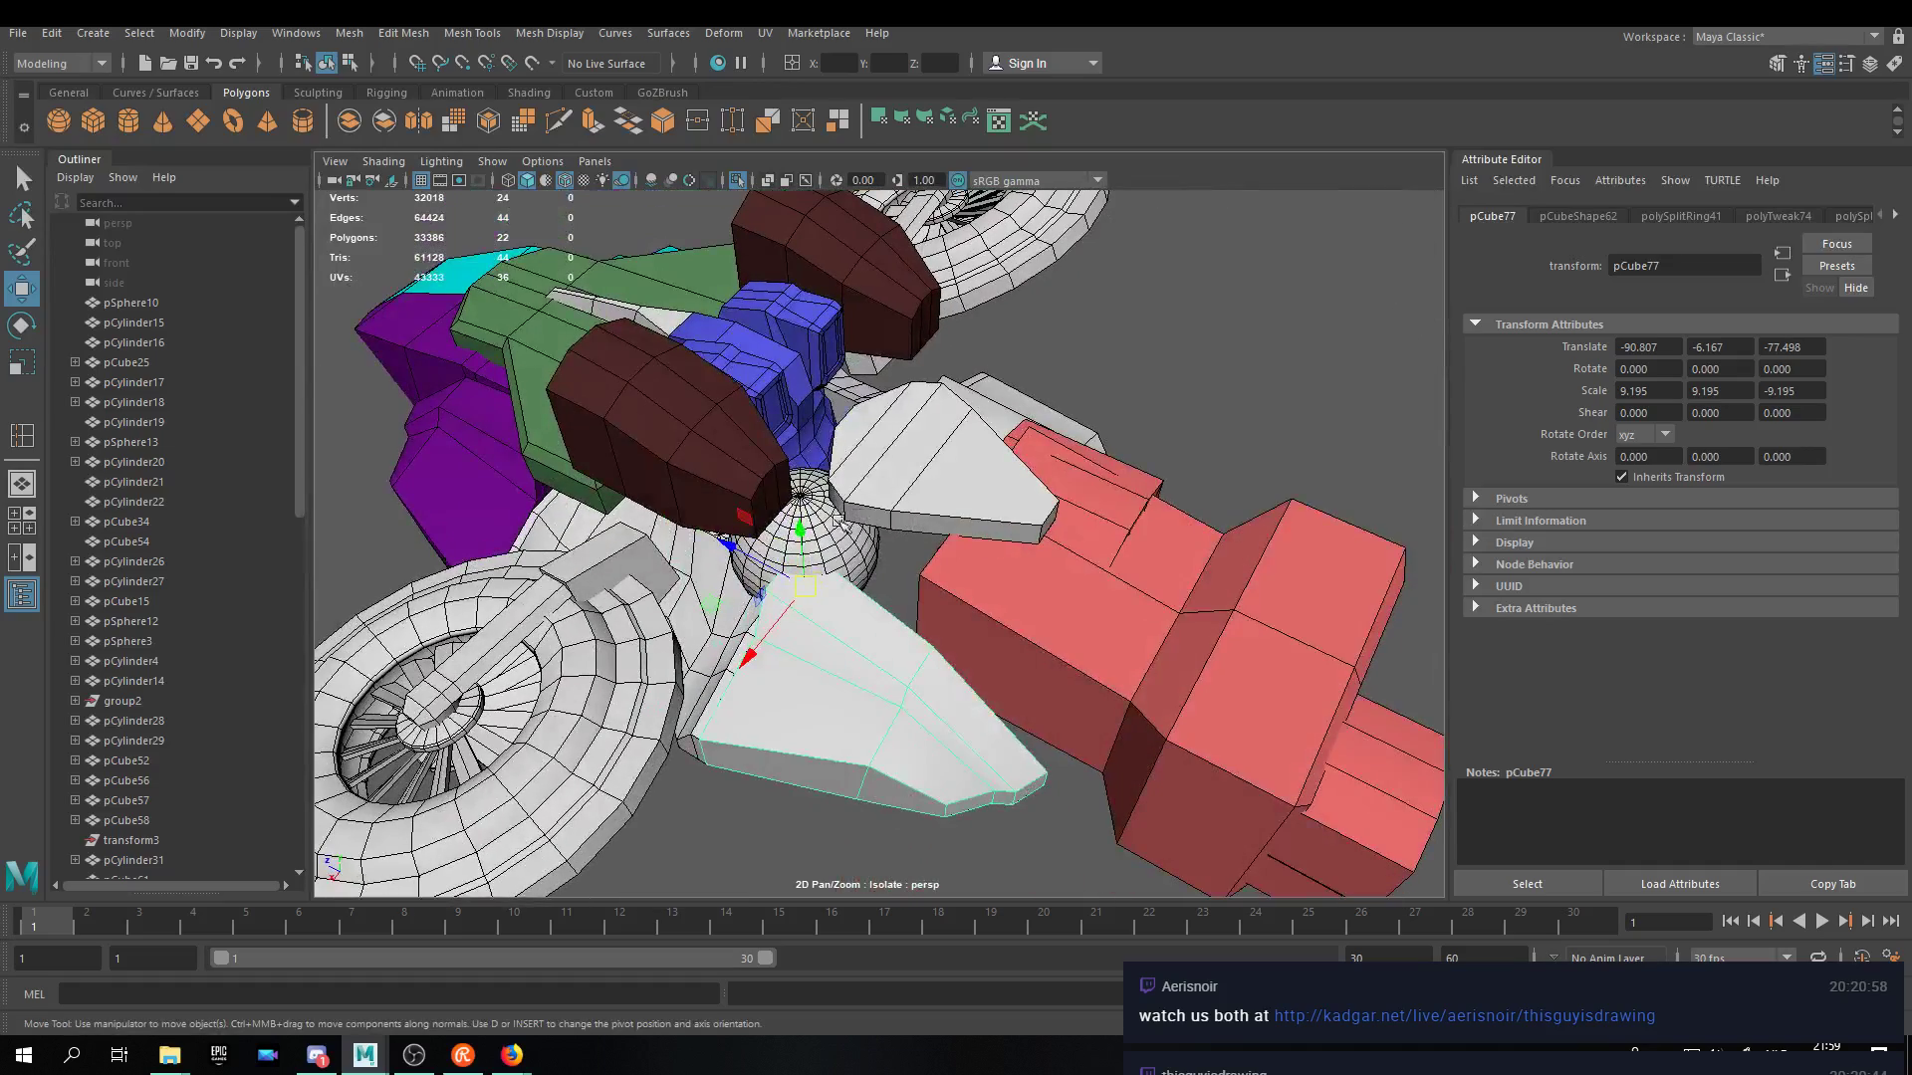
Create a polygon cube, scale it uniformly to about 13.71, and place it beside the joint sphere near Z -67.39.
left_click(98, 119)
key("a")
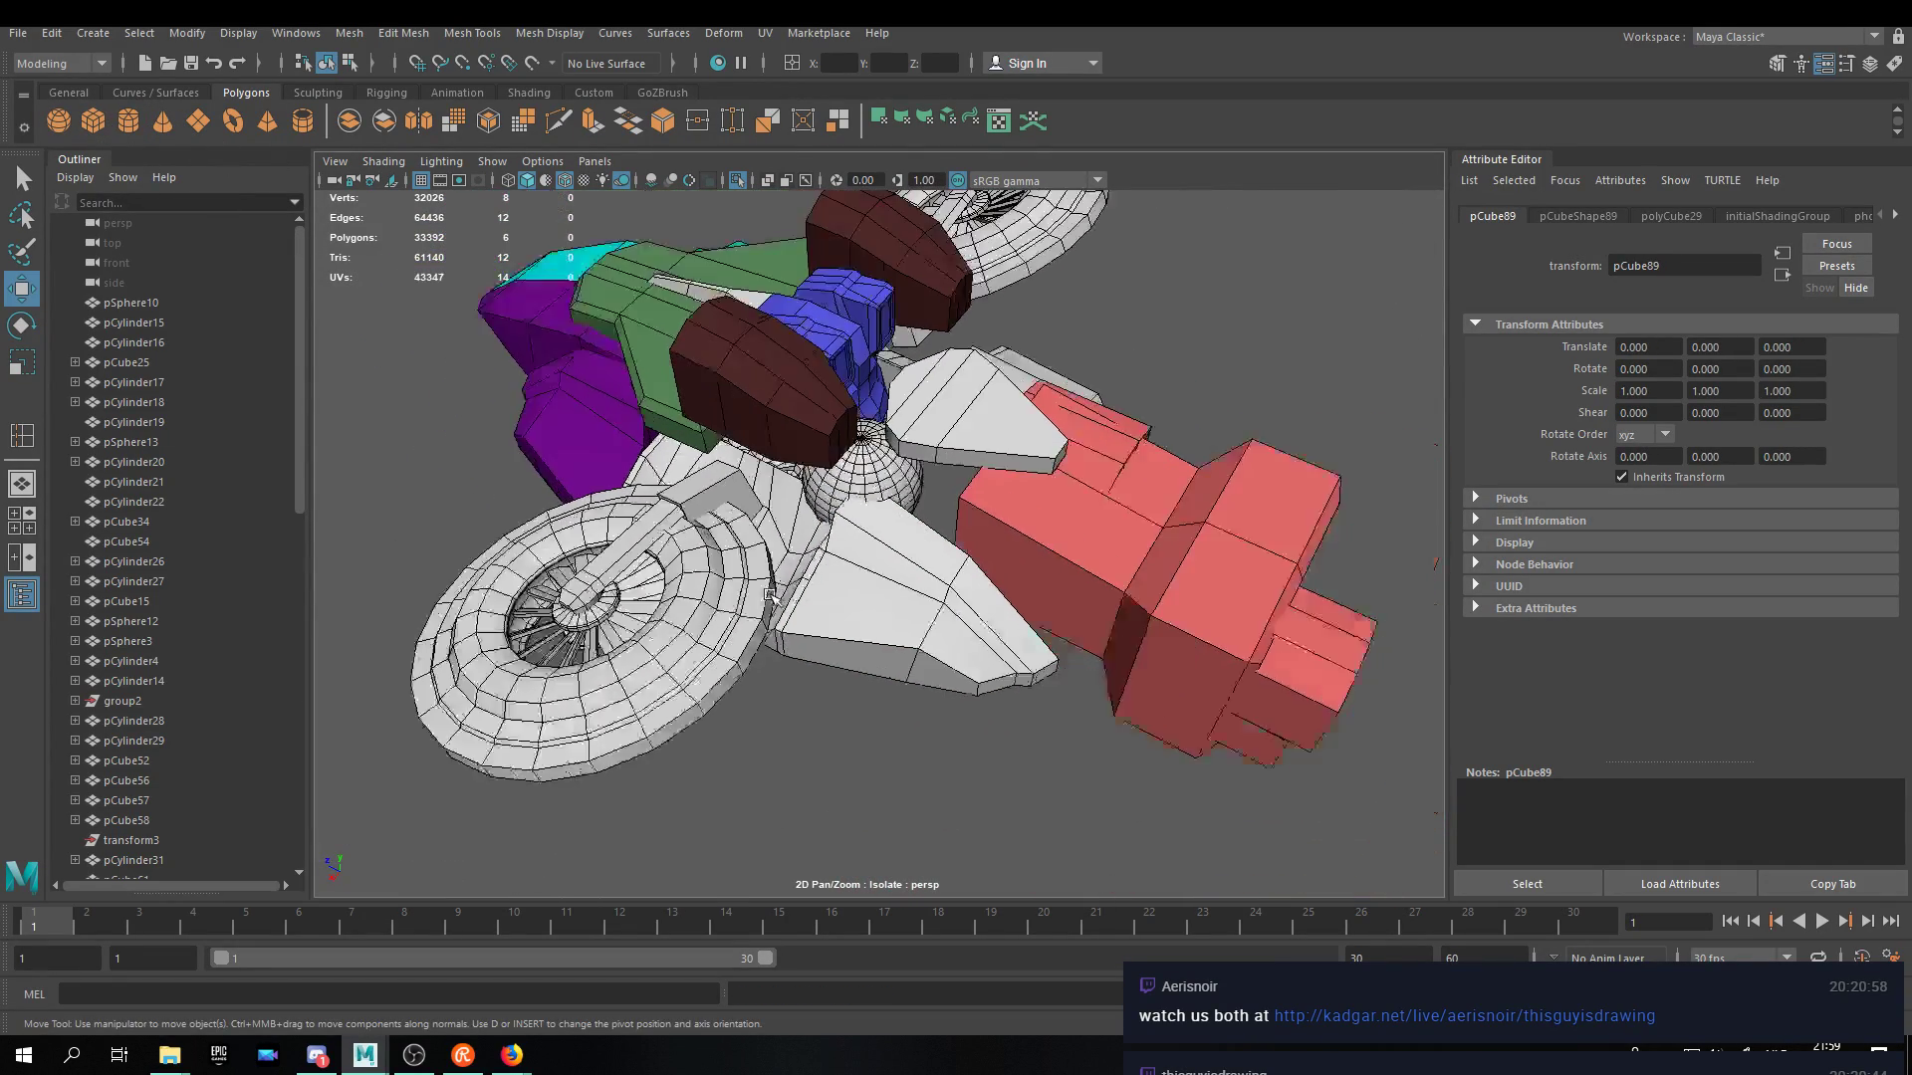
key("r")
left_click_drag(444, 692, 838, 466)
key("w")
key("f")
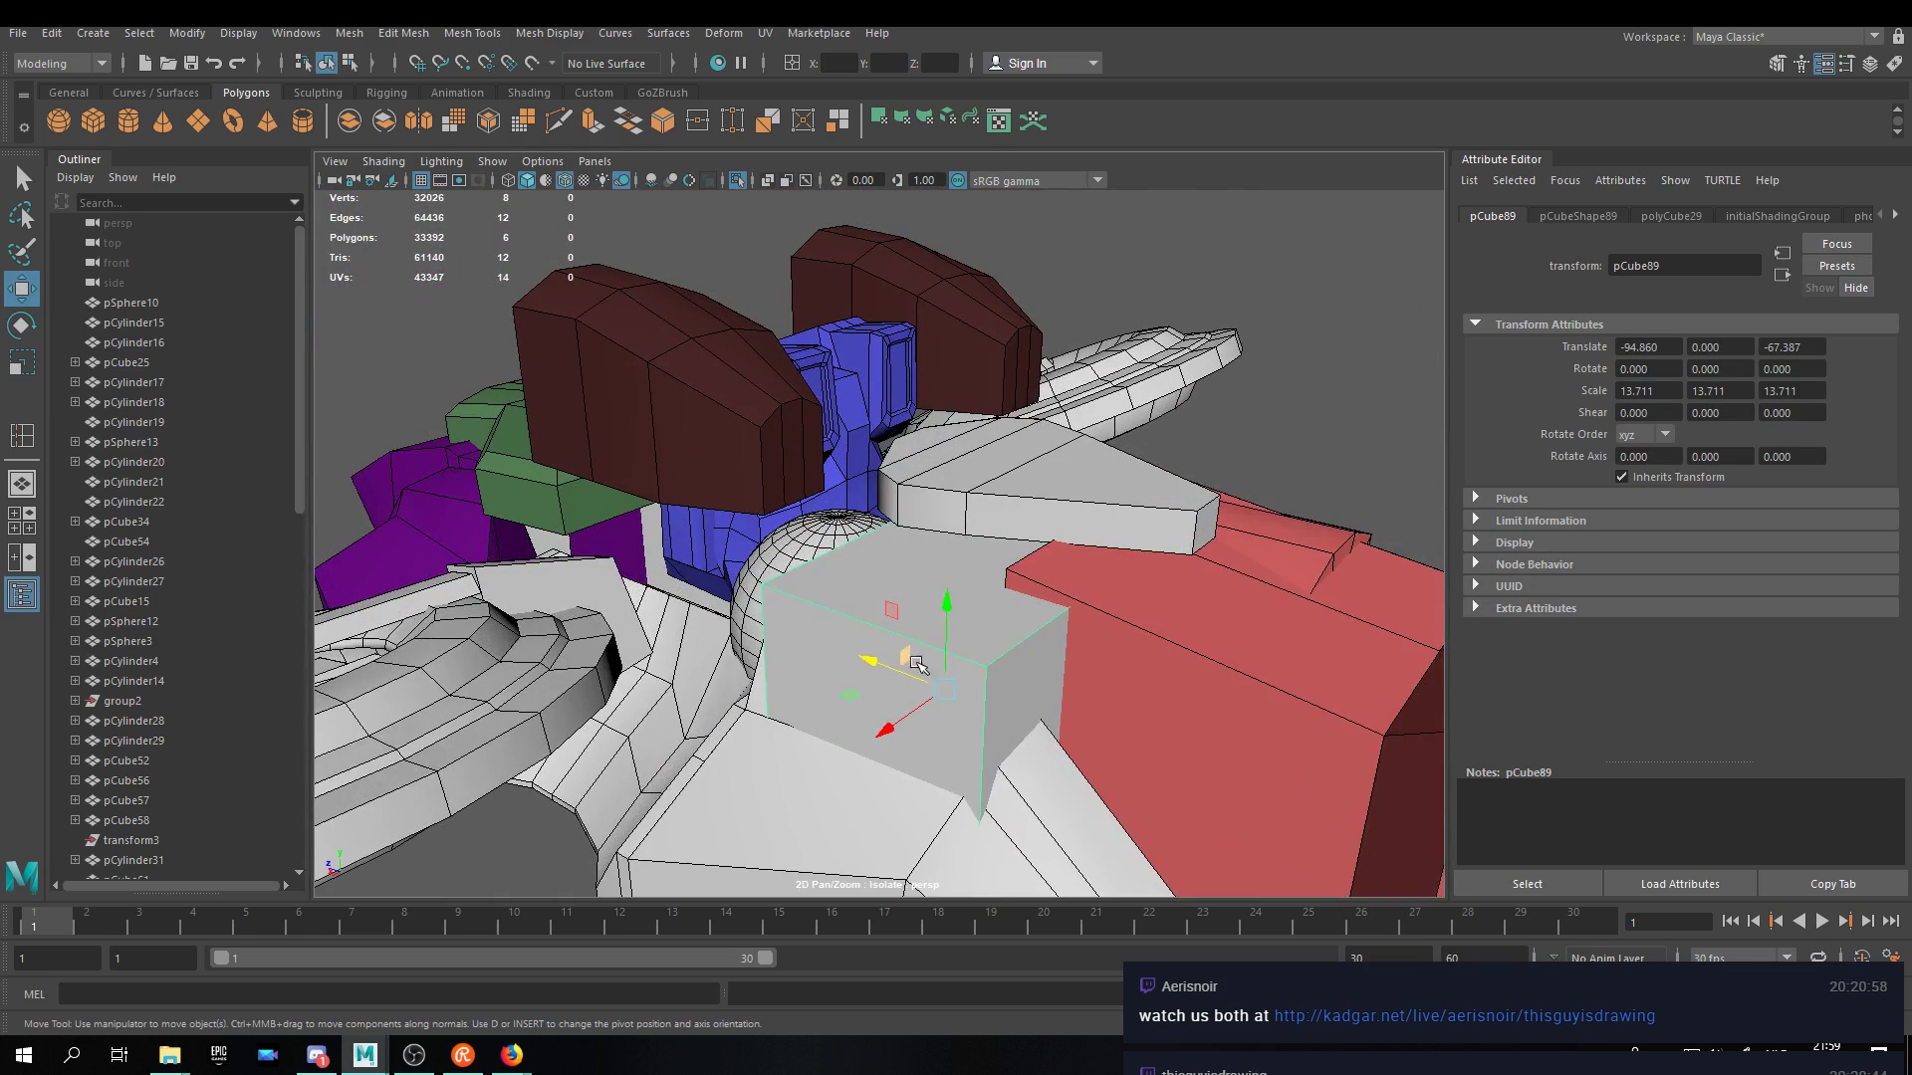
Resize the new cube to about 9.94 x 9.94 x 5.17 and move it next to the joint sphere near Z -57.50.
key("r")
mouse_move(917, 665)
left_mouse_down()
mouse_move(886, 667)
mouse_move(907, 674)
left_mouse_up()
key("w")
left_click_drag(976, 622, 1075, 672, "alt")
left_click_drag(928, 658, 756, 537)
Duplicate the joint sphere and move the copy across to the cube's other end, near X -113.01.
left_click(756, 539)
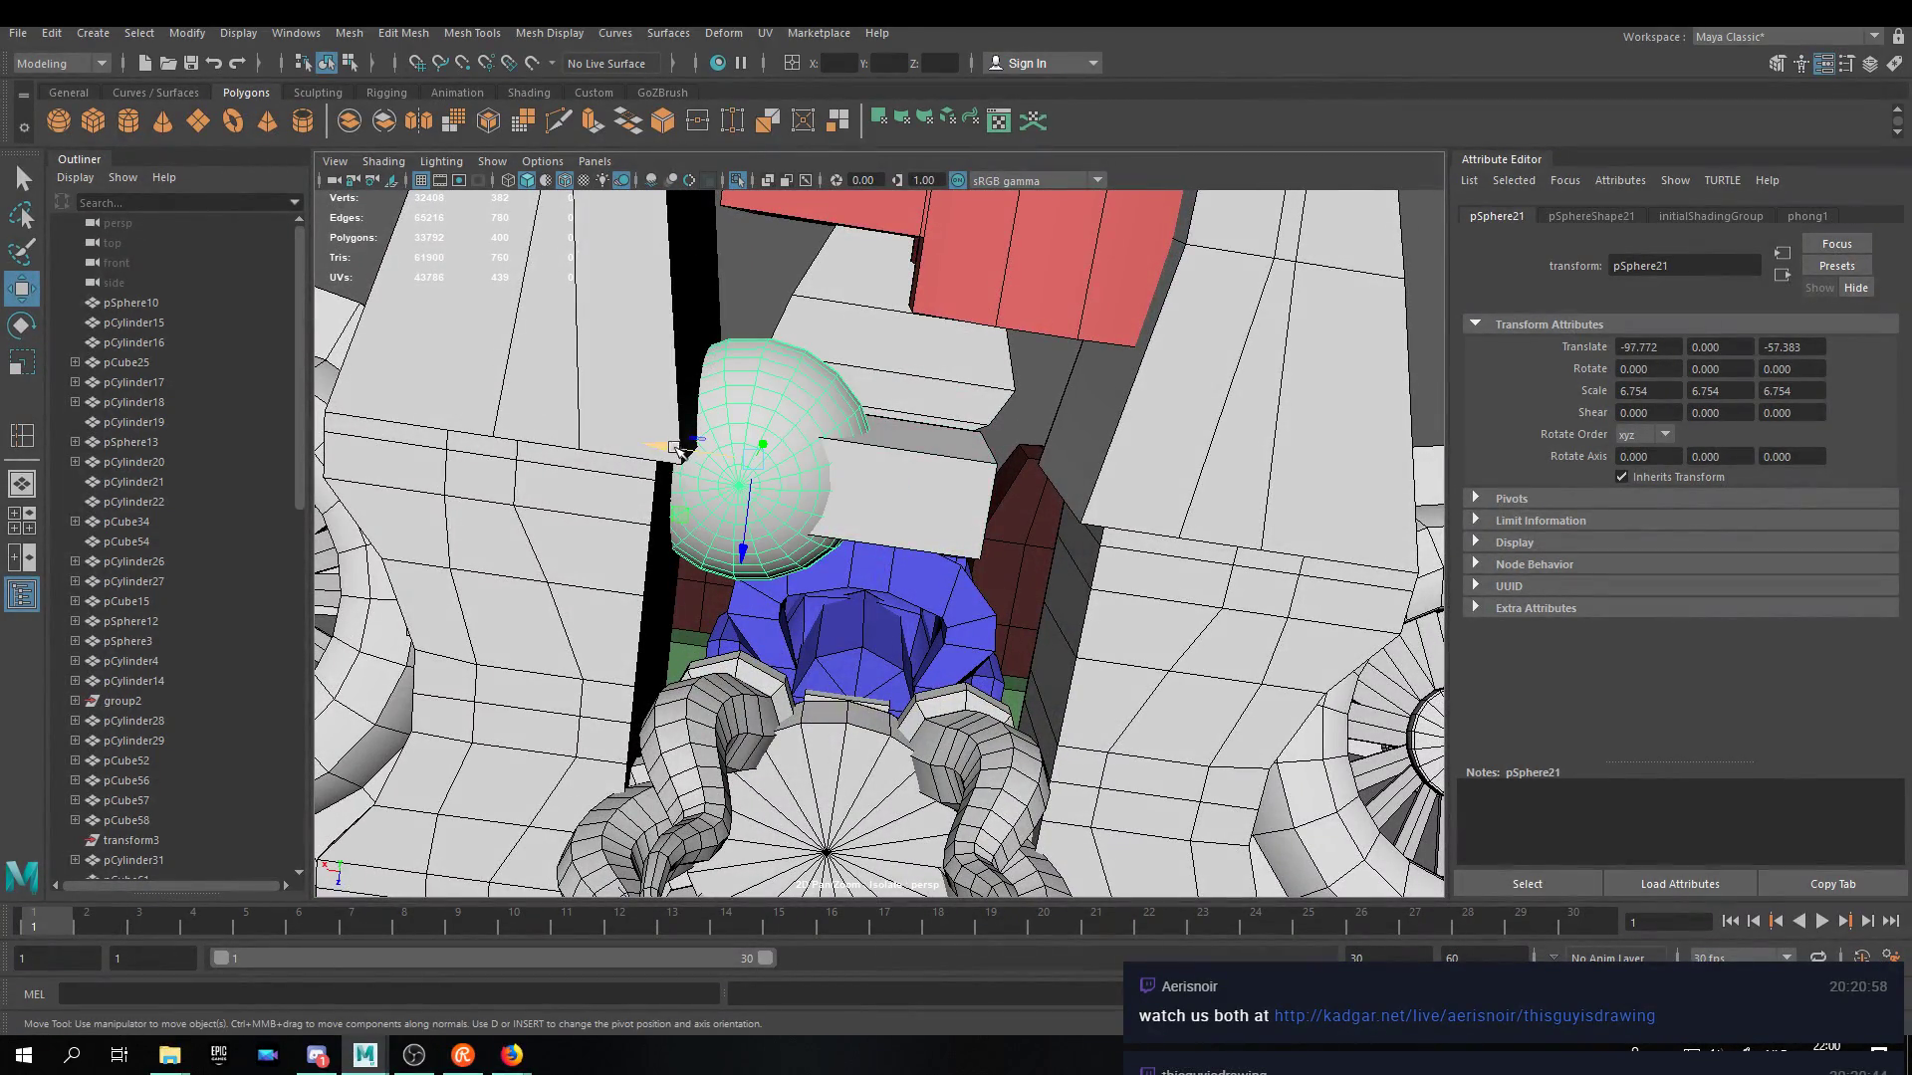
left_click_drag(680, 448, 962, 484)
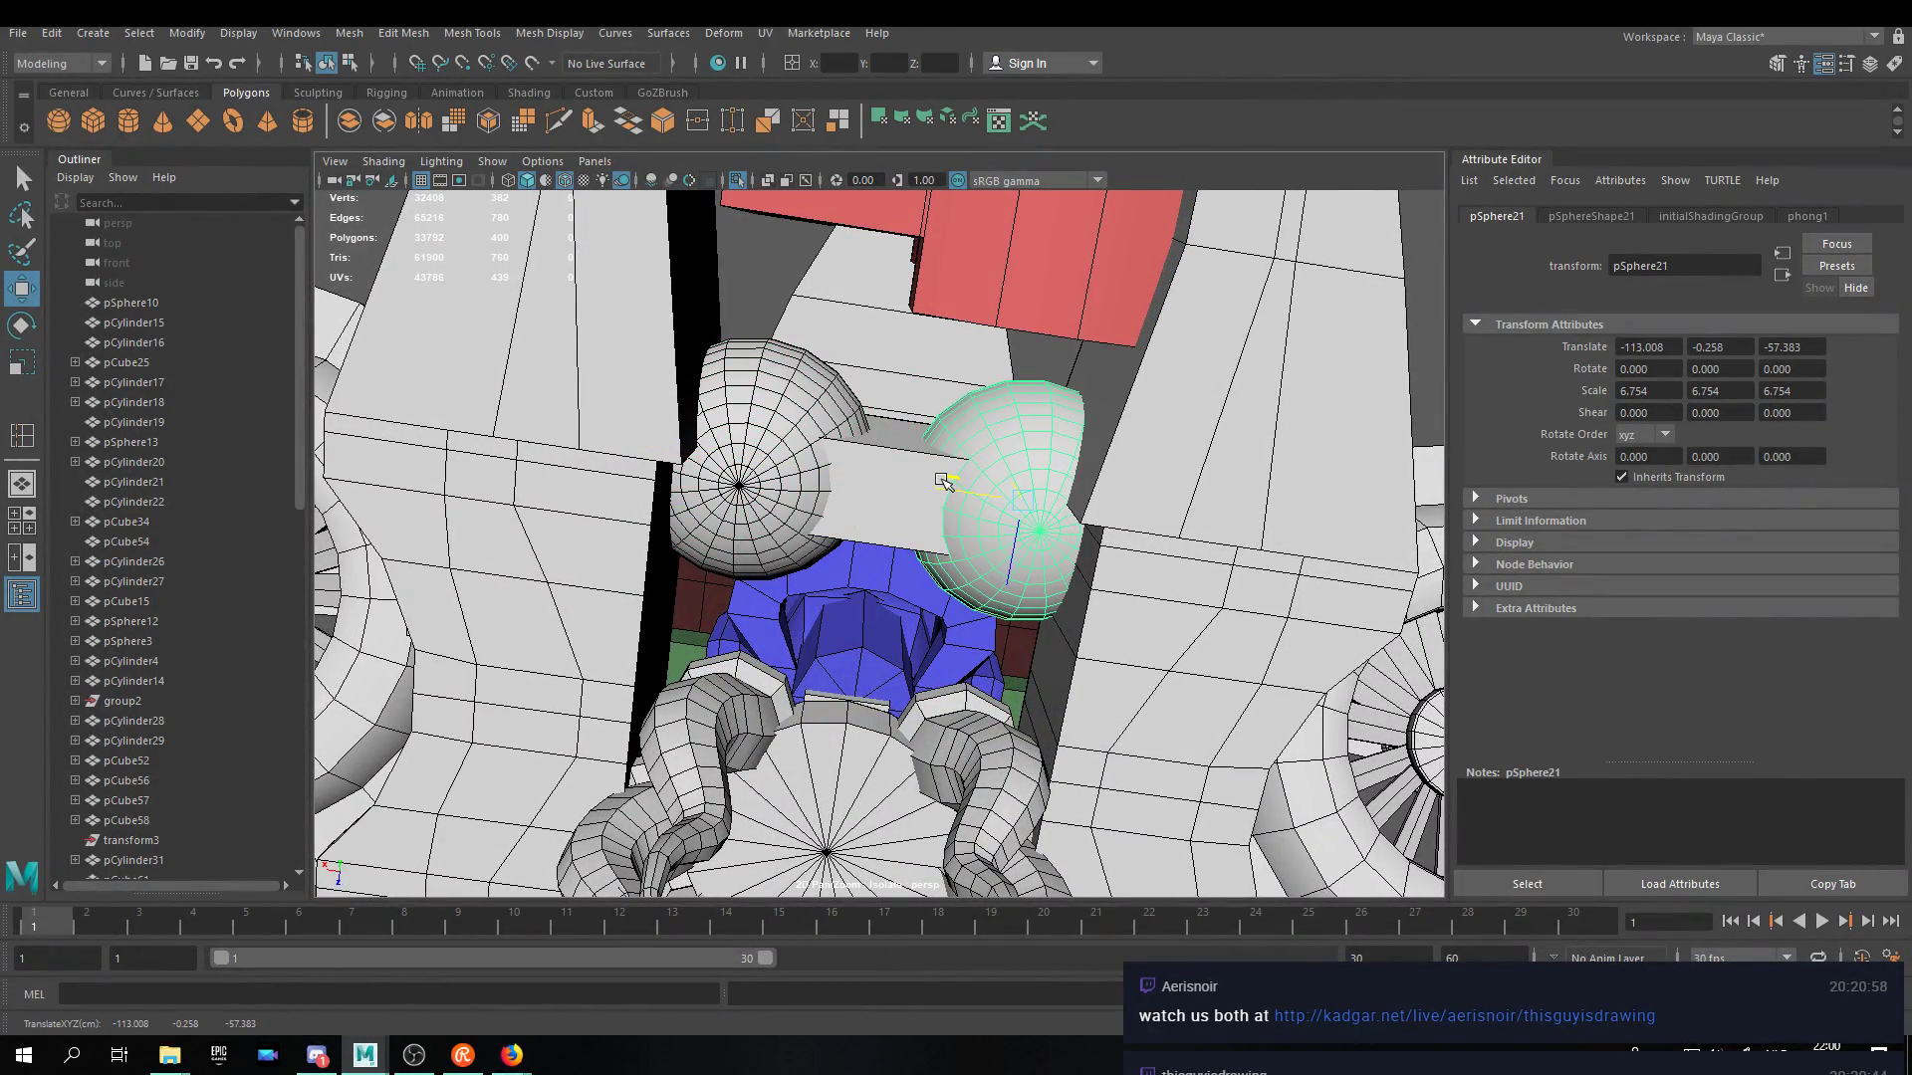
left_click(788, 498)
left_click_drag(838, 448, 886, 543, "alt")
Stretch the connecting cube's Y scale to about 13.48 and lower it to about Y -0.48.
left_click(896, 533)
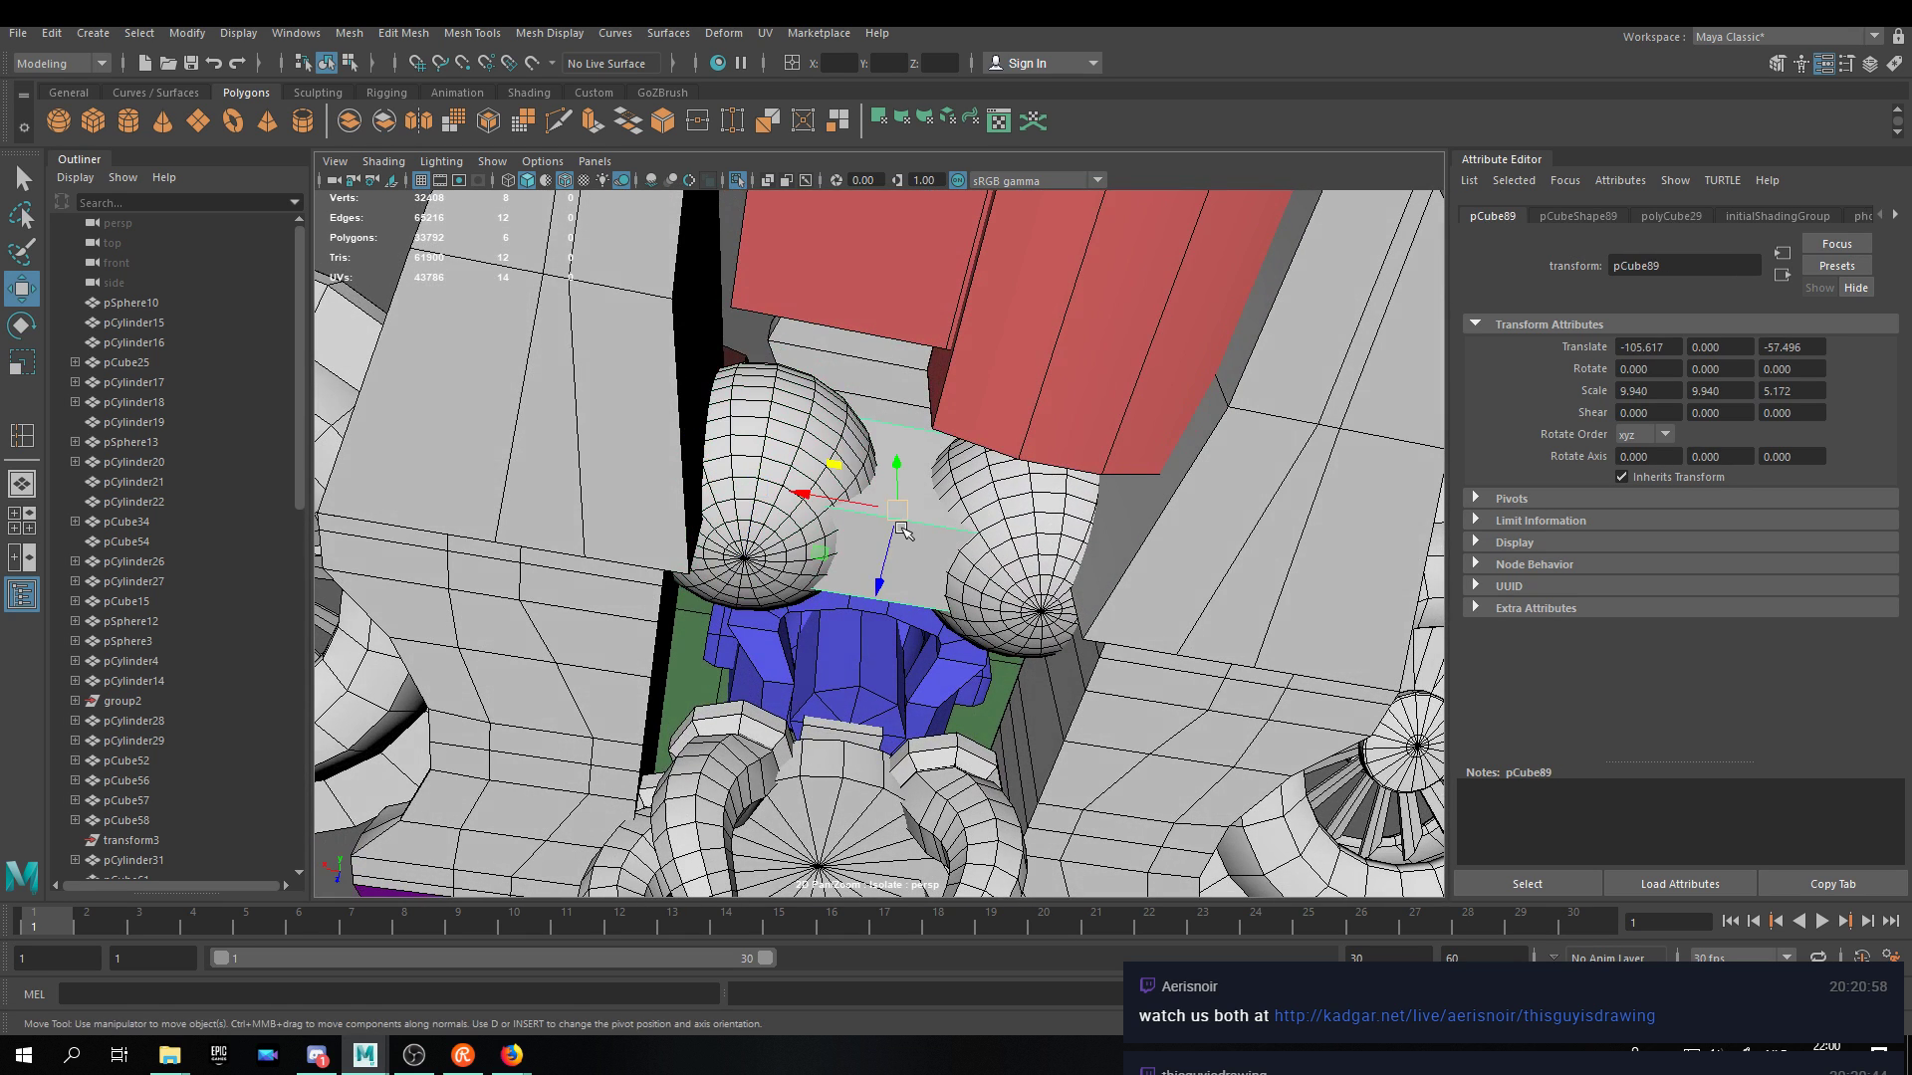
key("r")
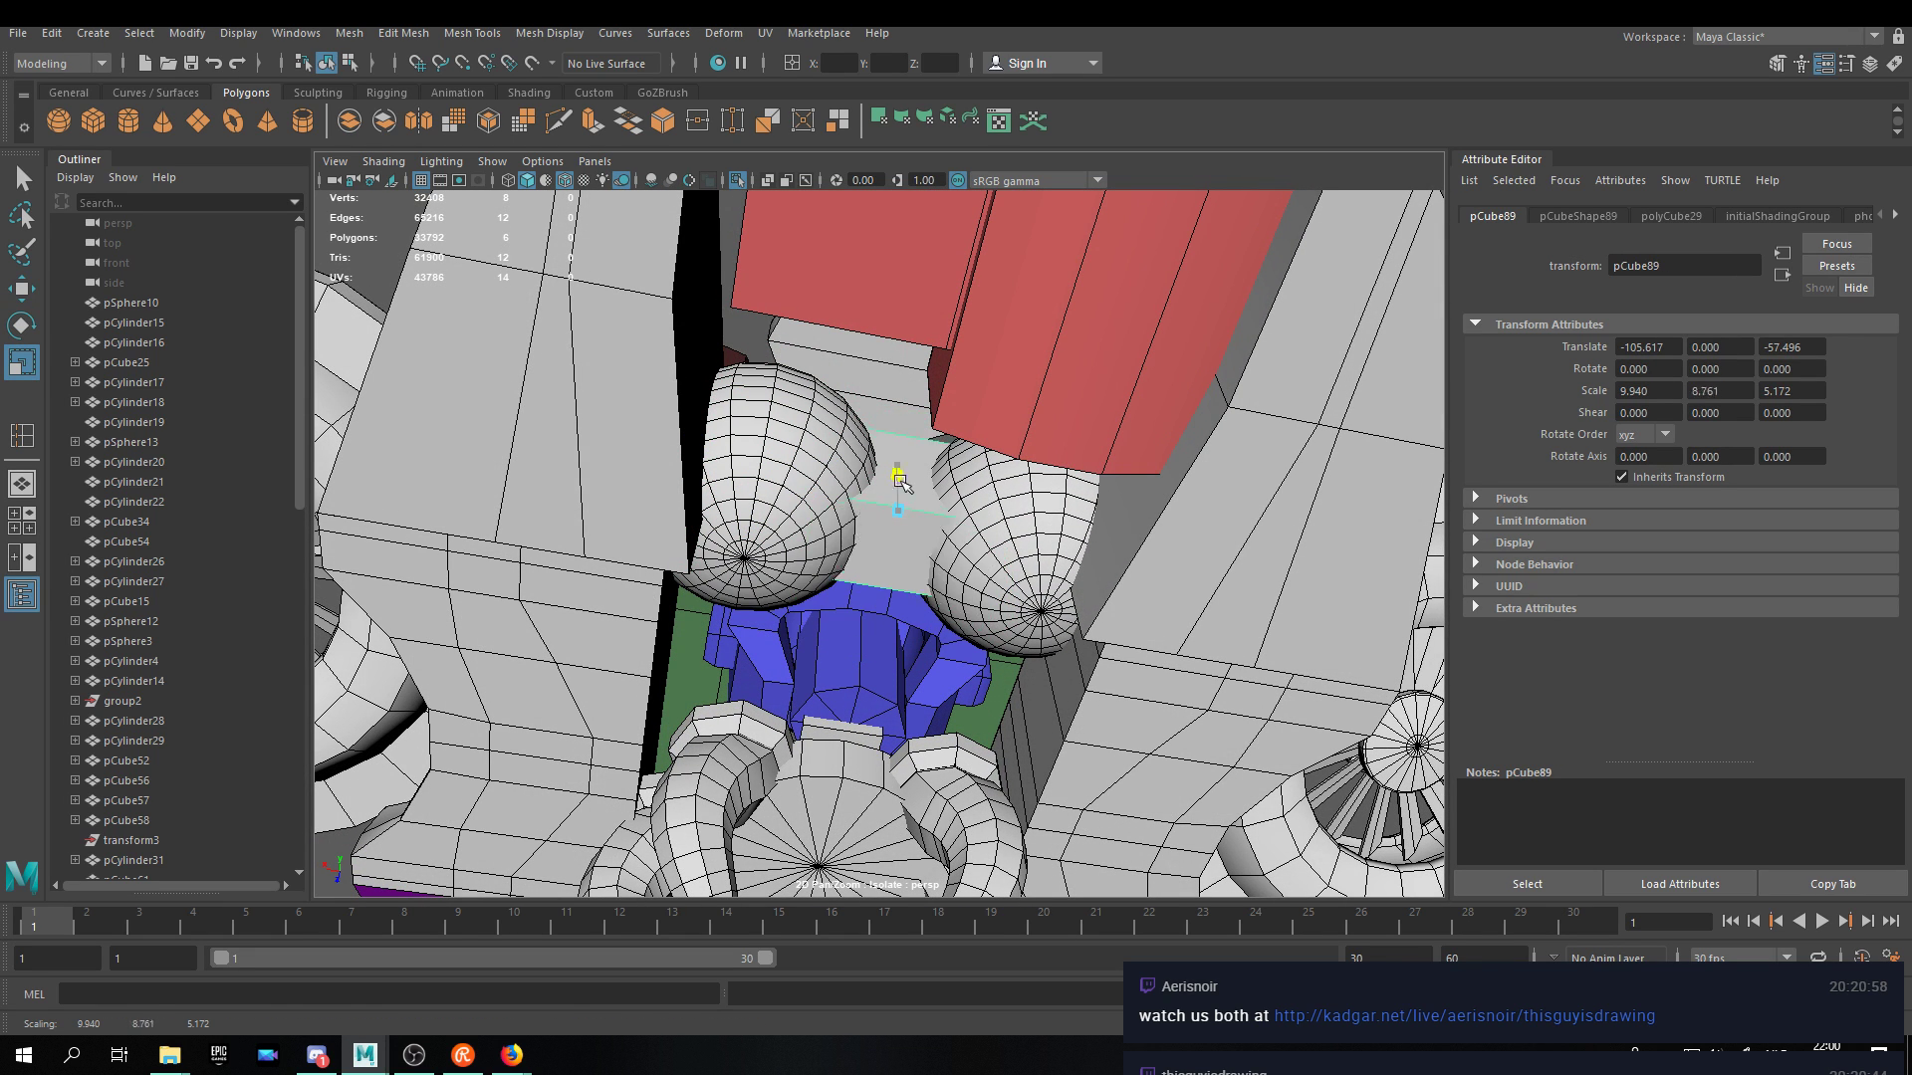
key("w")
left_click_drag(903, 427, 931, 204)
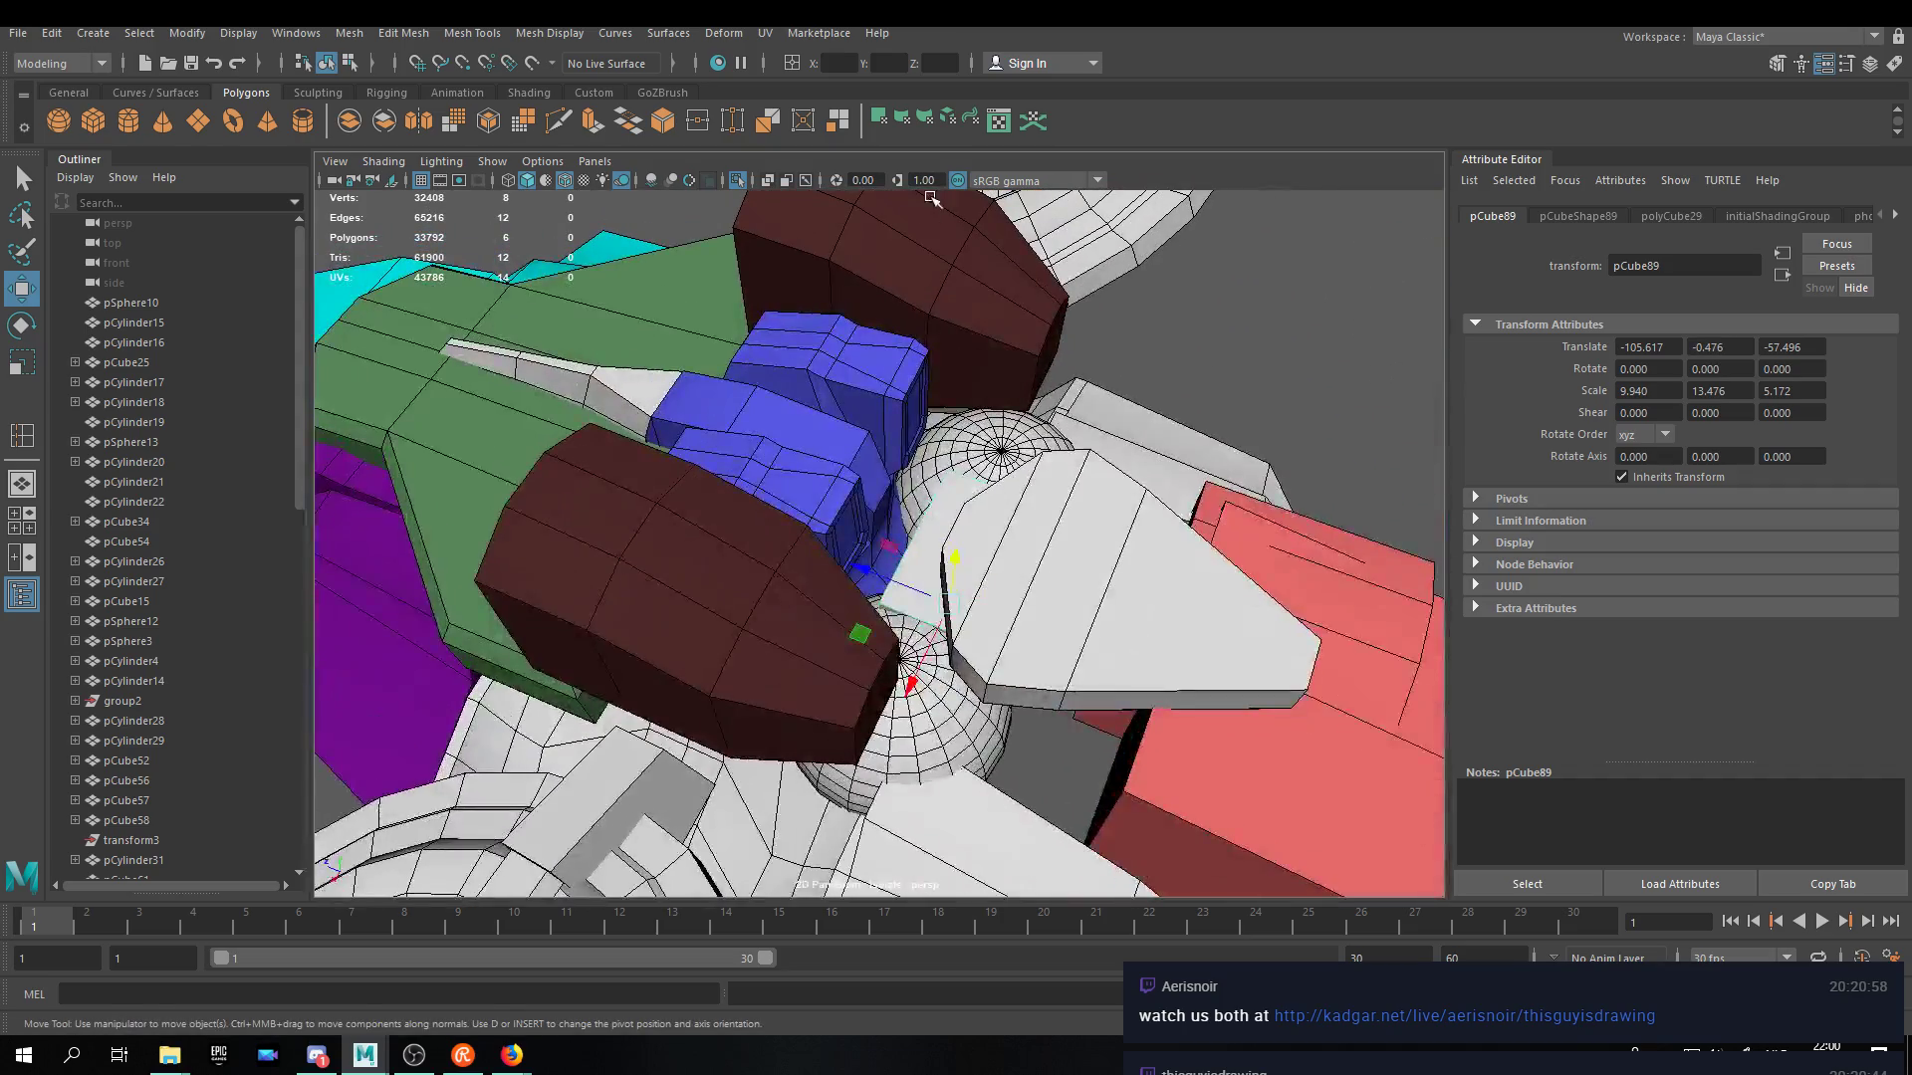
Using X-ray shading, slide the red engine housing forward to about Z -66.27, and restore normal shading.
left_click(770, 180)
middle_click_drag(1095, 568, 838, 299, "alt")
left_click(1008, 454)
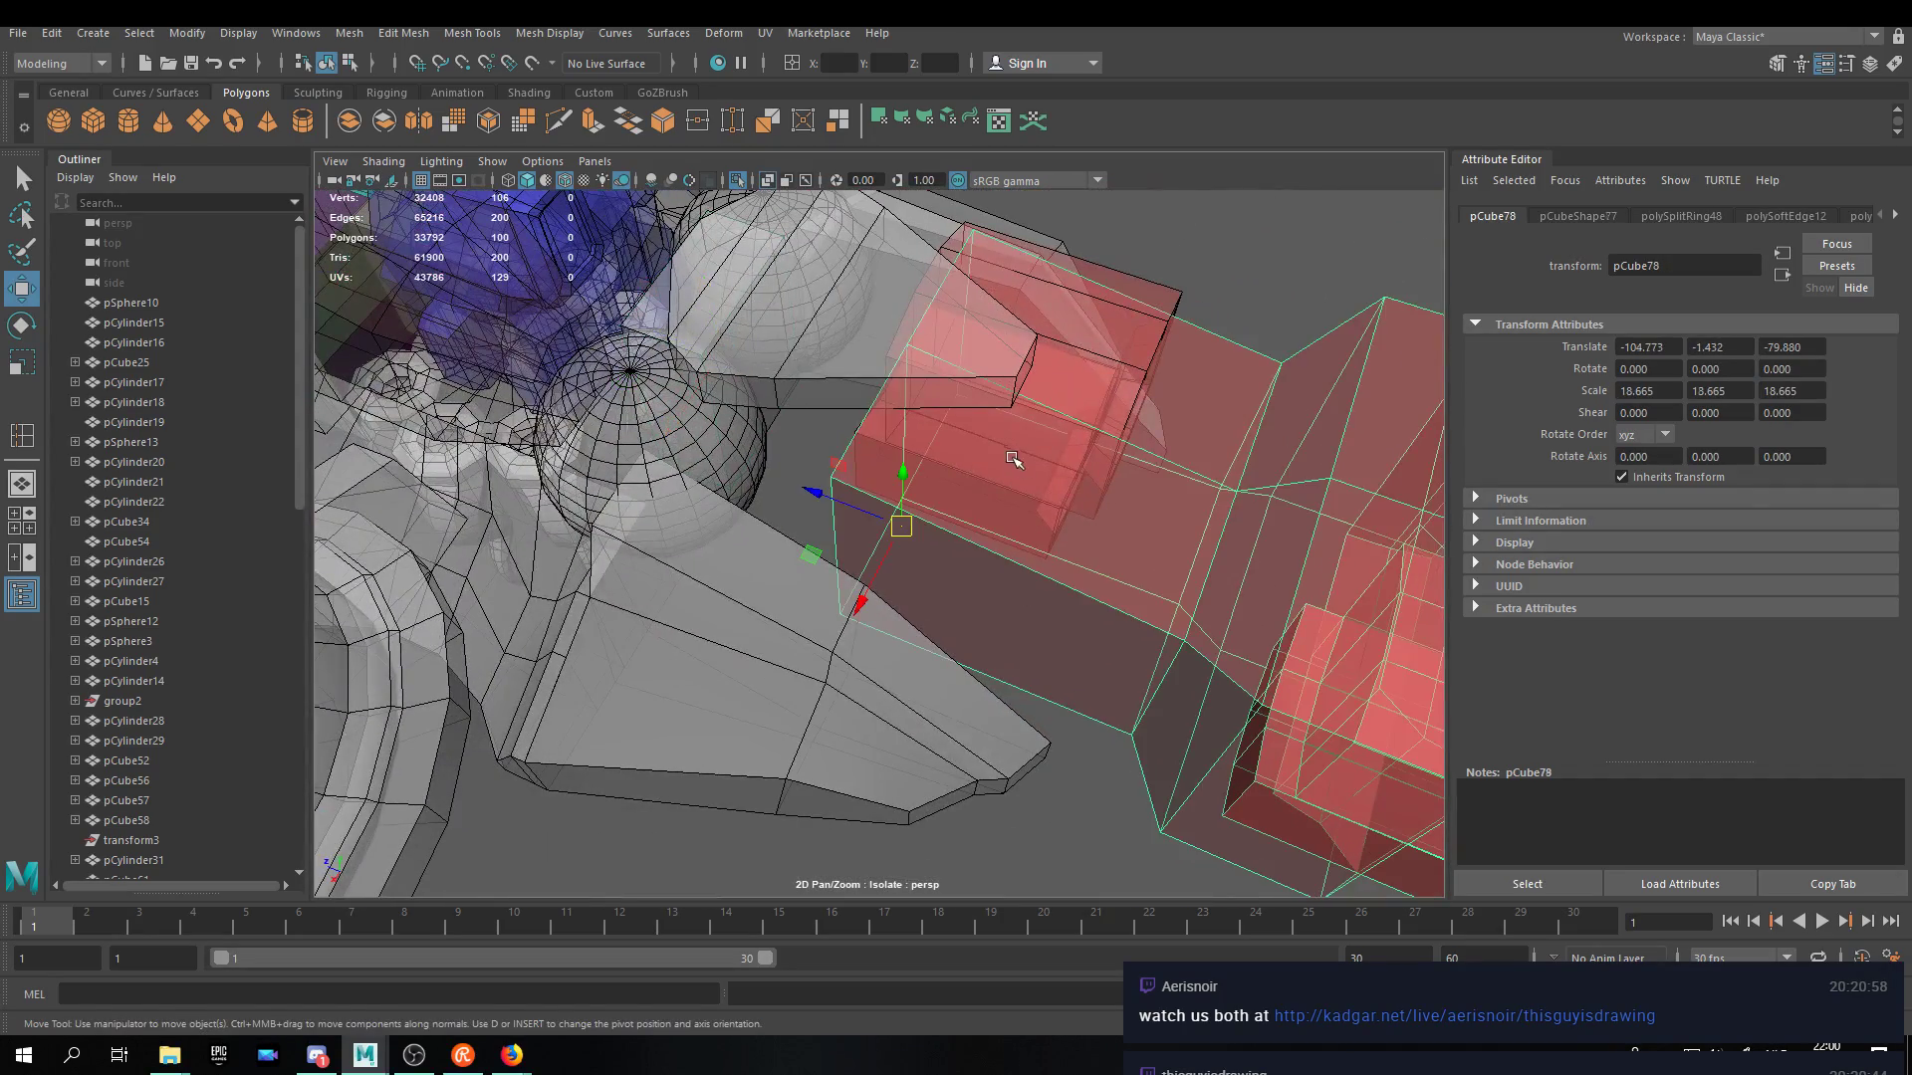
left_click_drag(815, 492, 880, 694)
scroll(700, 425, "down", 5)
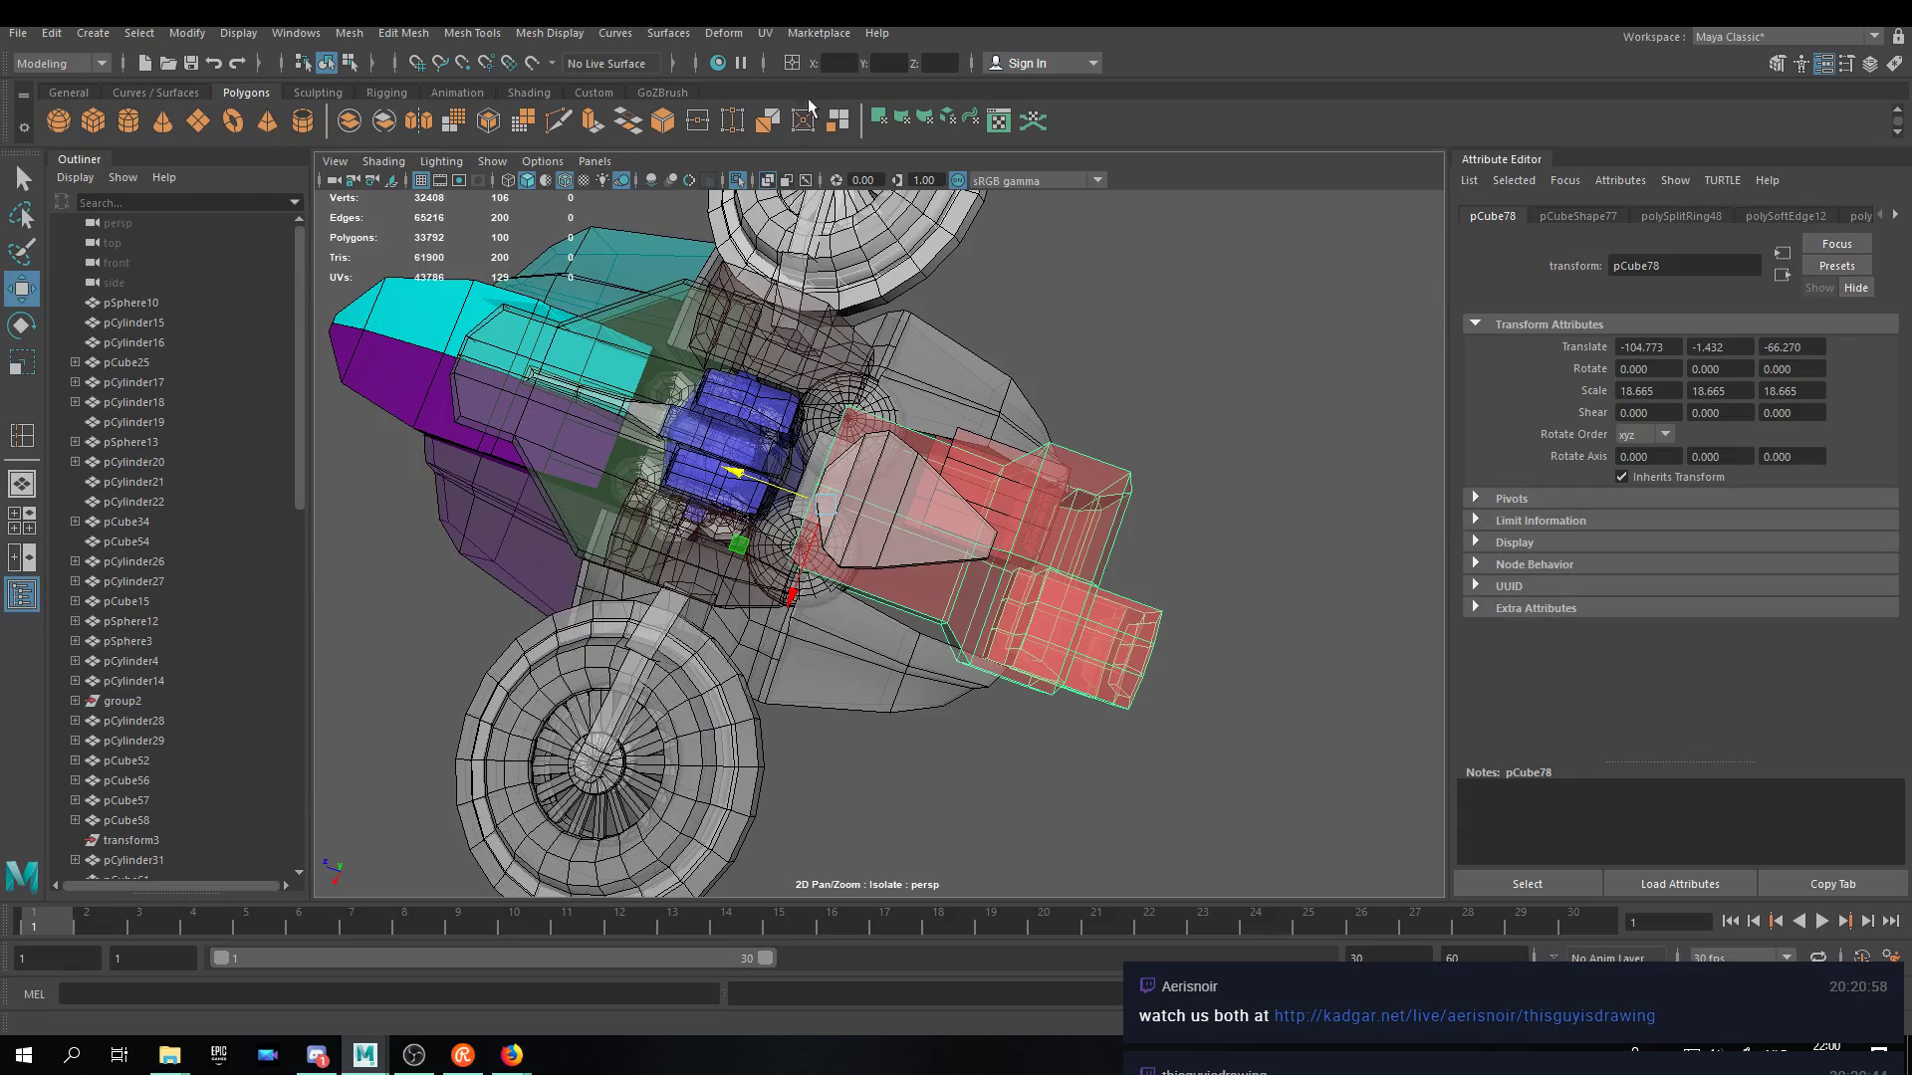
left_click(765, 183)
Slide the red engine housing back to about Z -73.00 and move its pivot forward toward the joint spheres.
left_click_drag(876, 398, 934, 610, "alt")
left_click(916, 573)
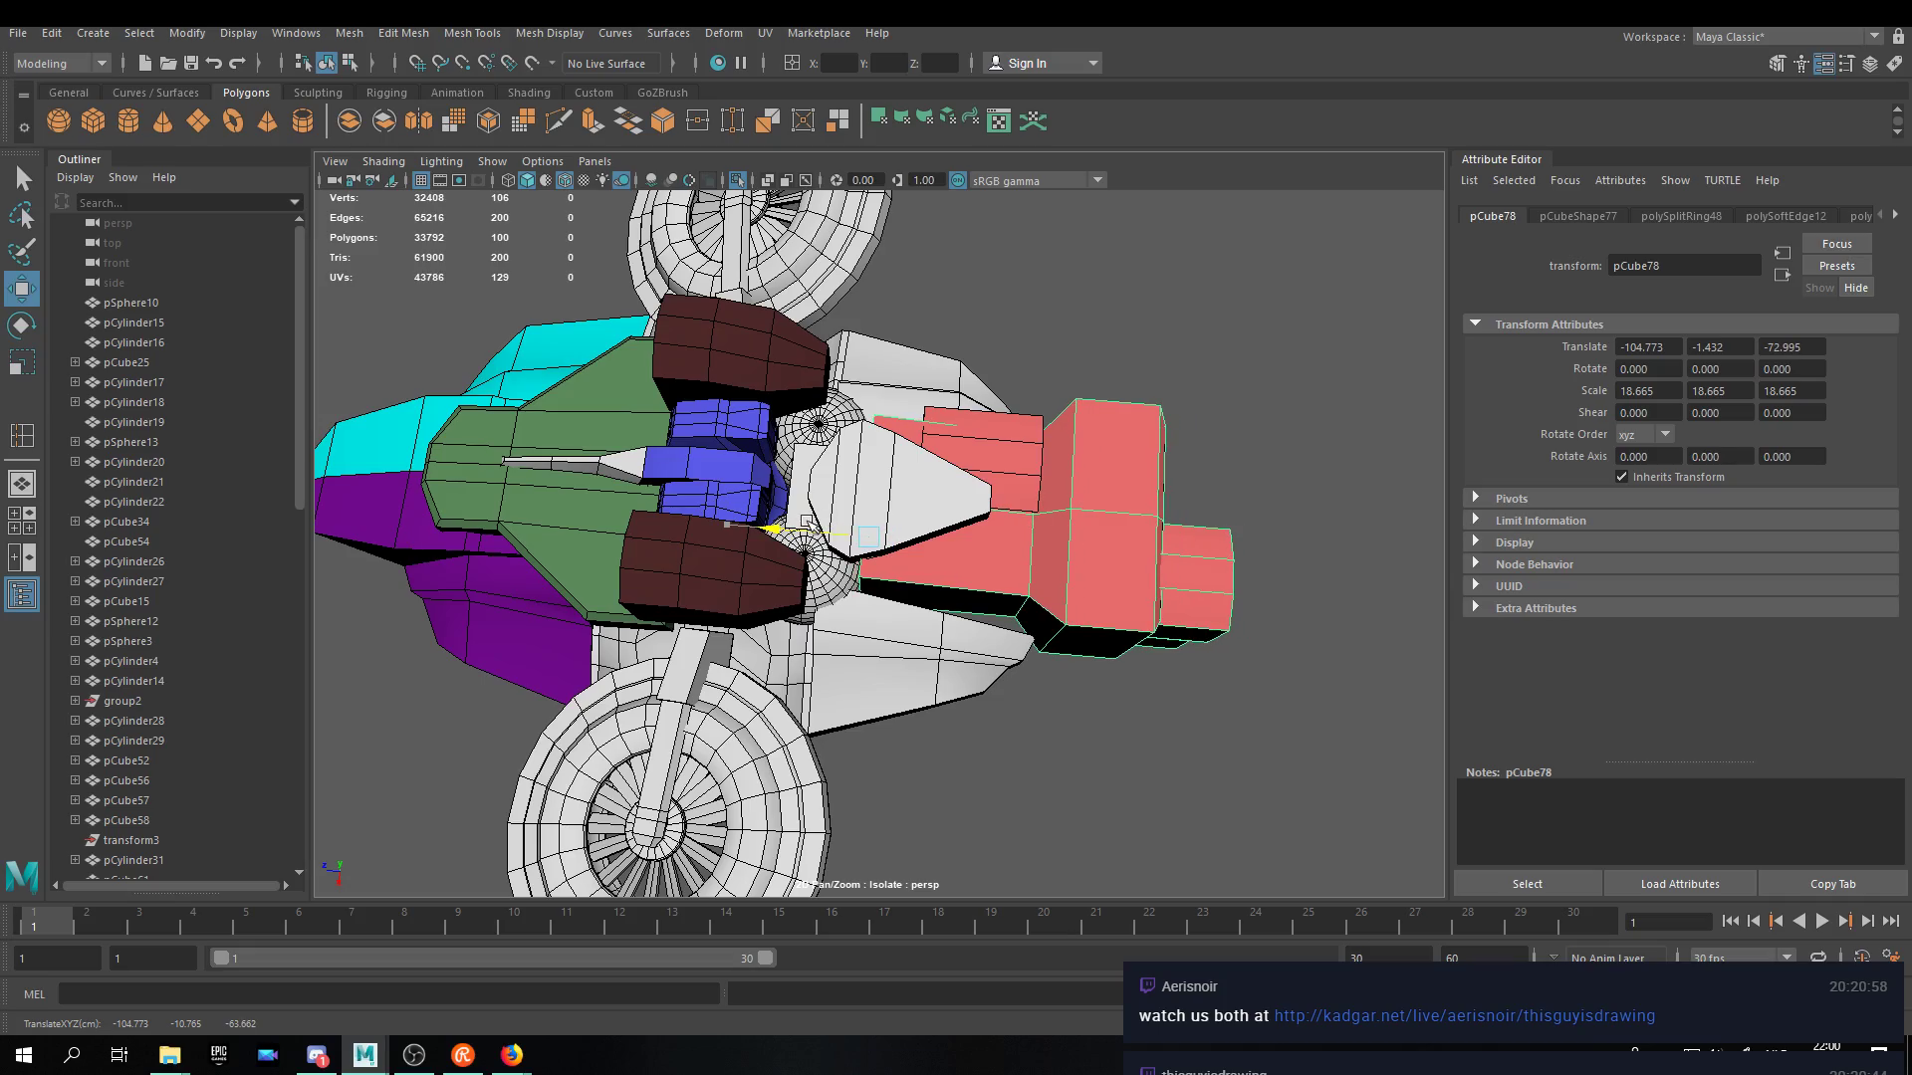
mouse_move(848, 570)
left_mouse_down("alt")
mouse_move(811, 508)
mouse_move(771, 618)
mouse_move(855, 565)
left_mouse_up("alt")
scroll(854, 568, "up", 4)
middle_click_drag(854, 566, 1029, 548, "alt")
left_click_drag(1030, 548, 856, 381, "alt")
left_click_drag(941, 469, 901, 476, "alt")
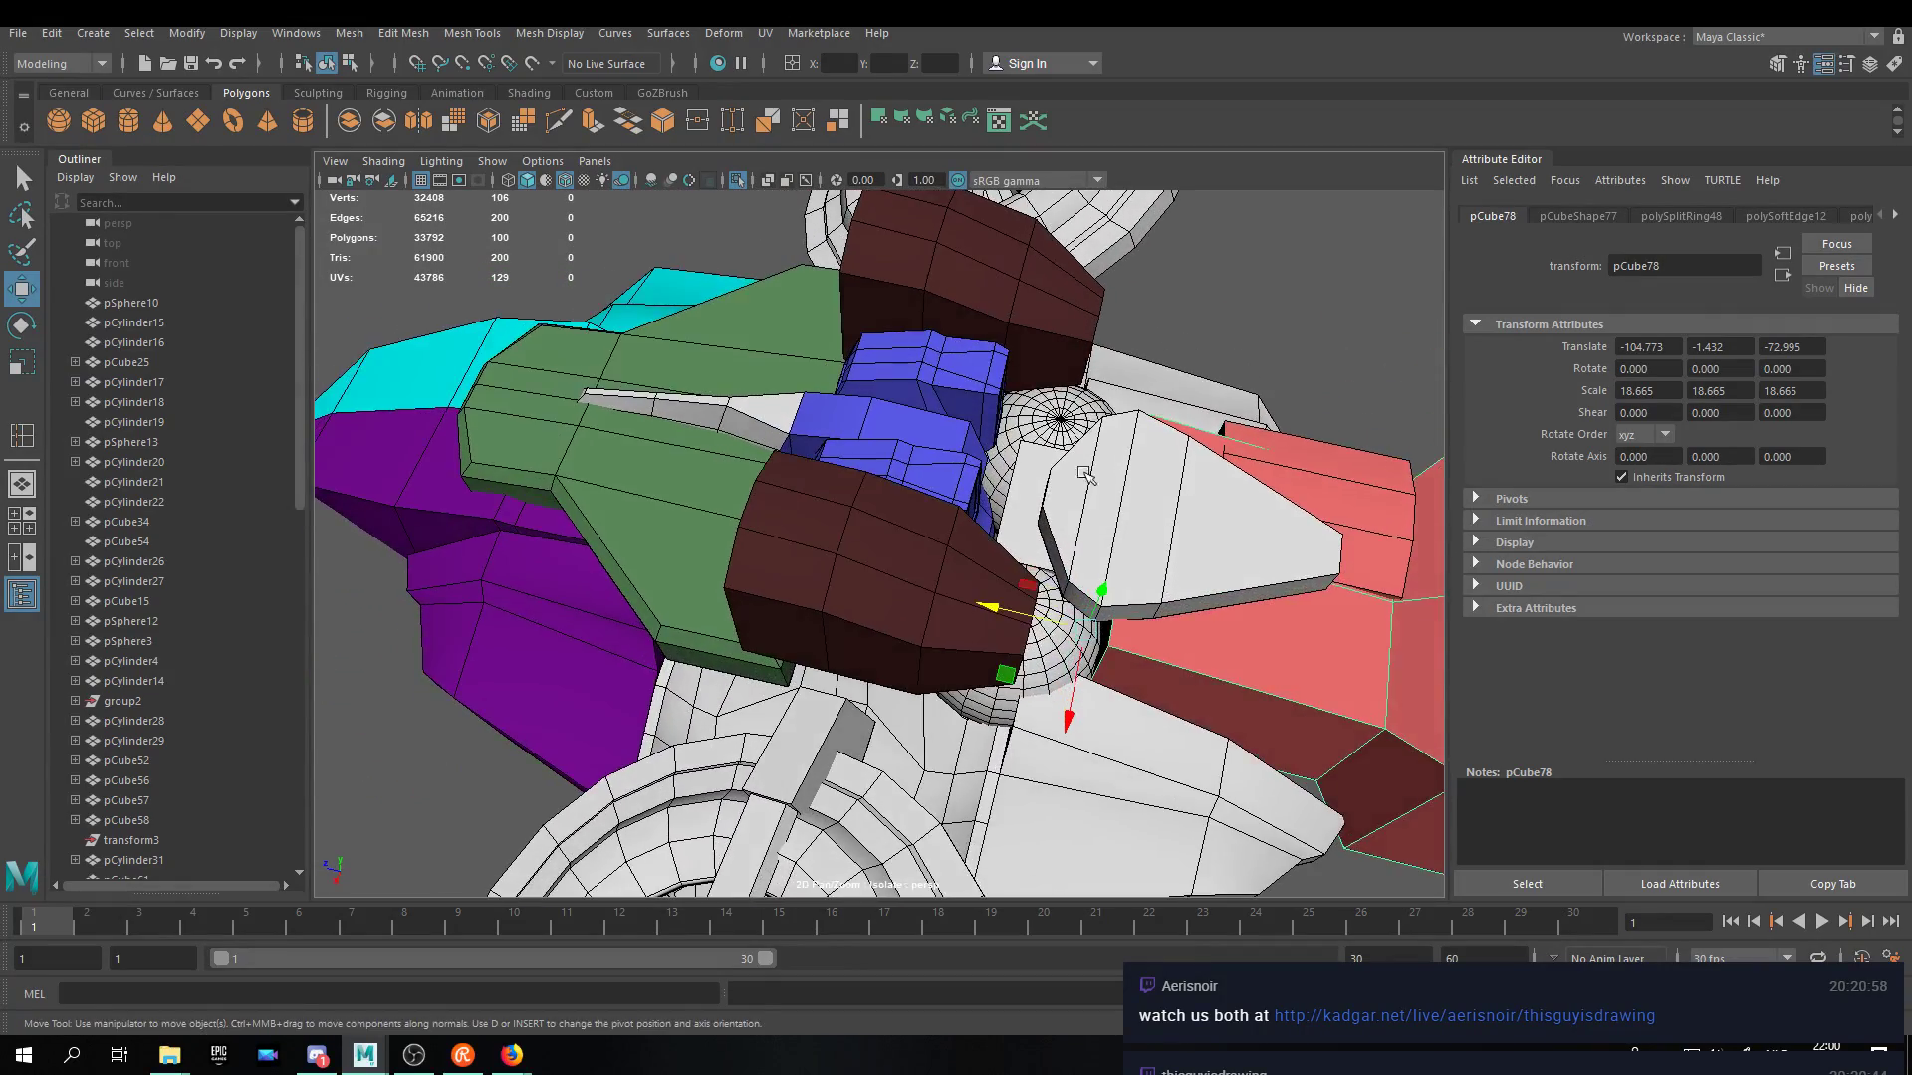
Select the green upper plate and snap its pivot to the plate's rear end.
middle_click_drag(1085, 482, 937, 495, "alt")
left_click_drag(898, 520, 1015, 422, "alt")
left_click(874, 519)
right_click_drag(1015, 422, 1088, 435, "alt")
left_click_drag(1088, 435, 1047, 406, "alt")
right_click_drag(1046, 407, 969, 491, "alt")
left_click_drag(969, 491, 901, 473, "alt")
key("d")
key("v")
left_click_drag(1184, 621, 1182, 621)
key("e")
Try rotating the white fin and the green upper plate around the new pivot.
left_click(936, 435)
left_click(980, 534, "shift")
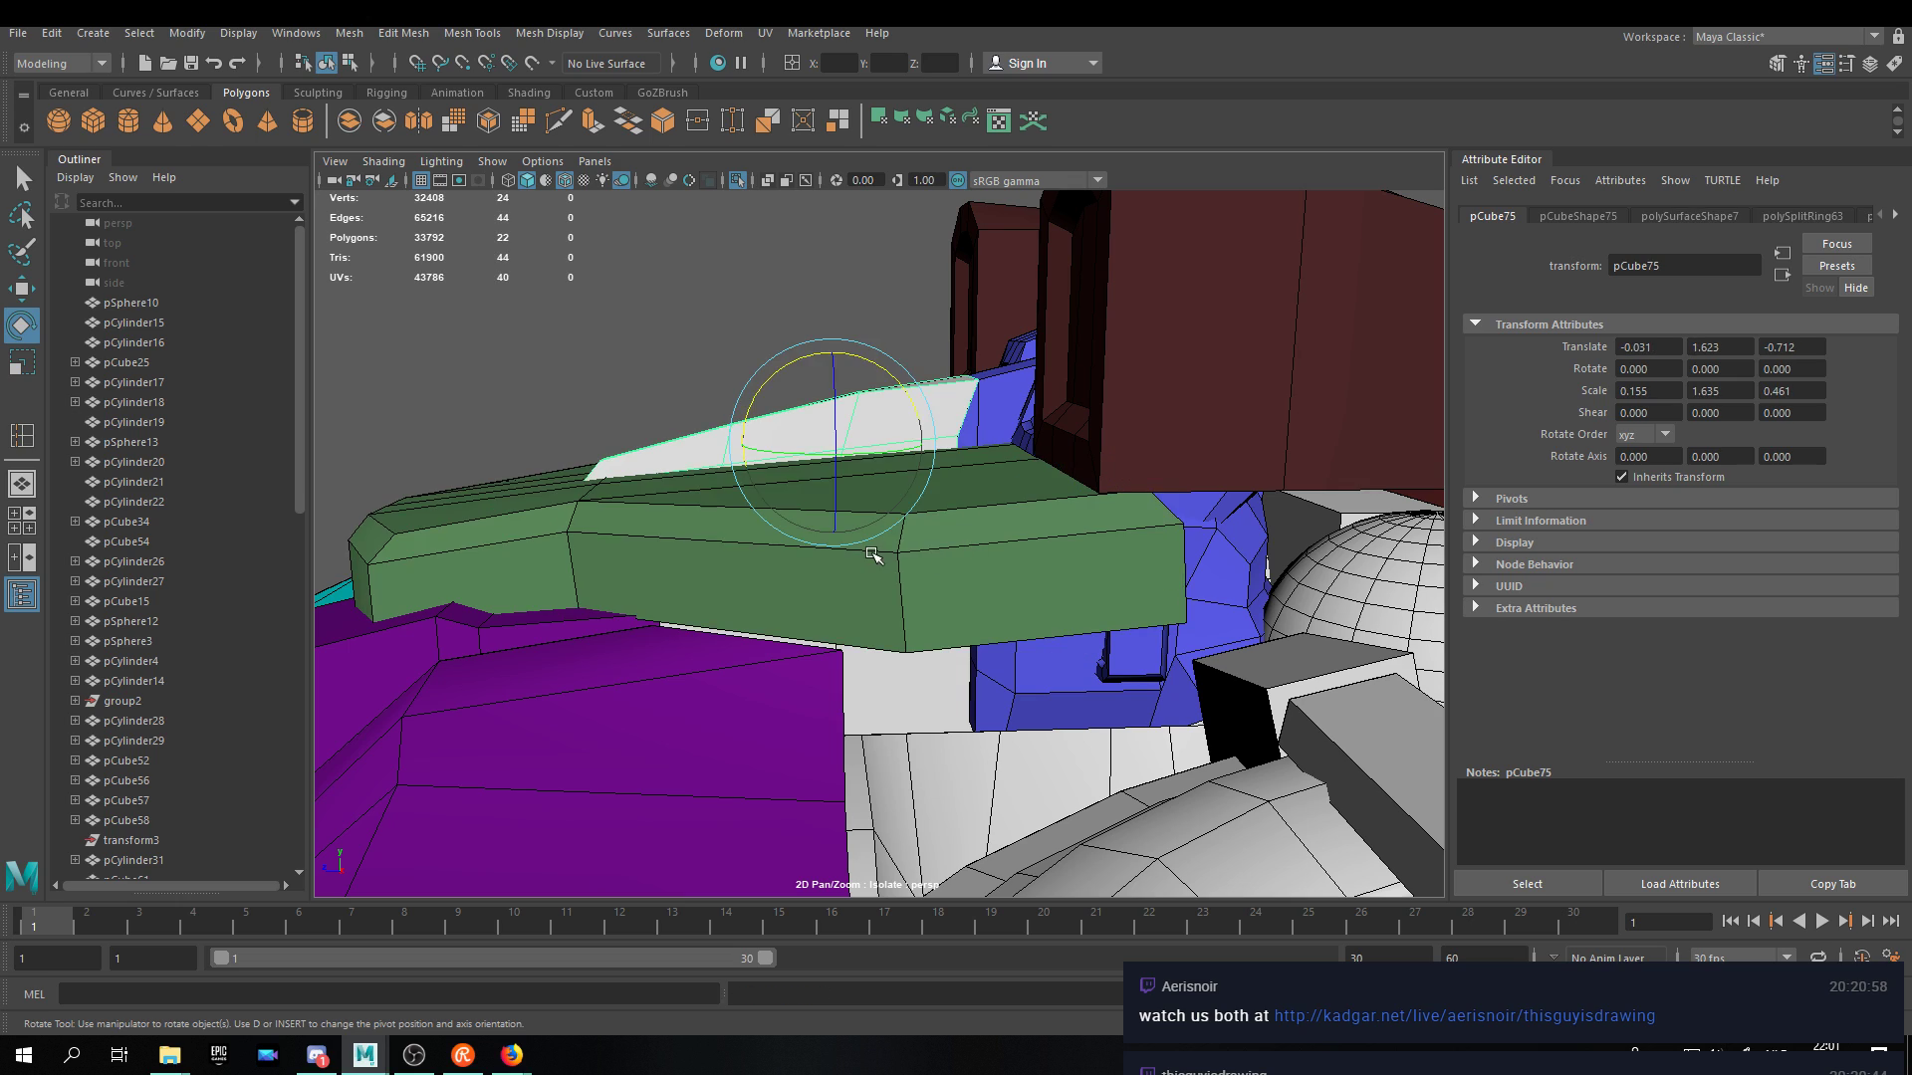
left_click_drag(1017, 482, 1100, 569)
key("ctrl+z")
key("ctrl+z")
key("ctrl+z")
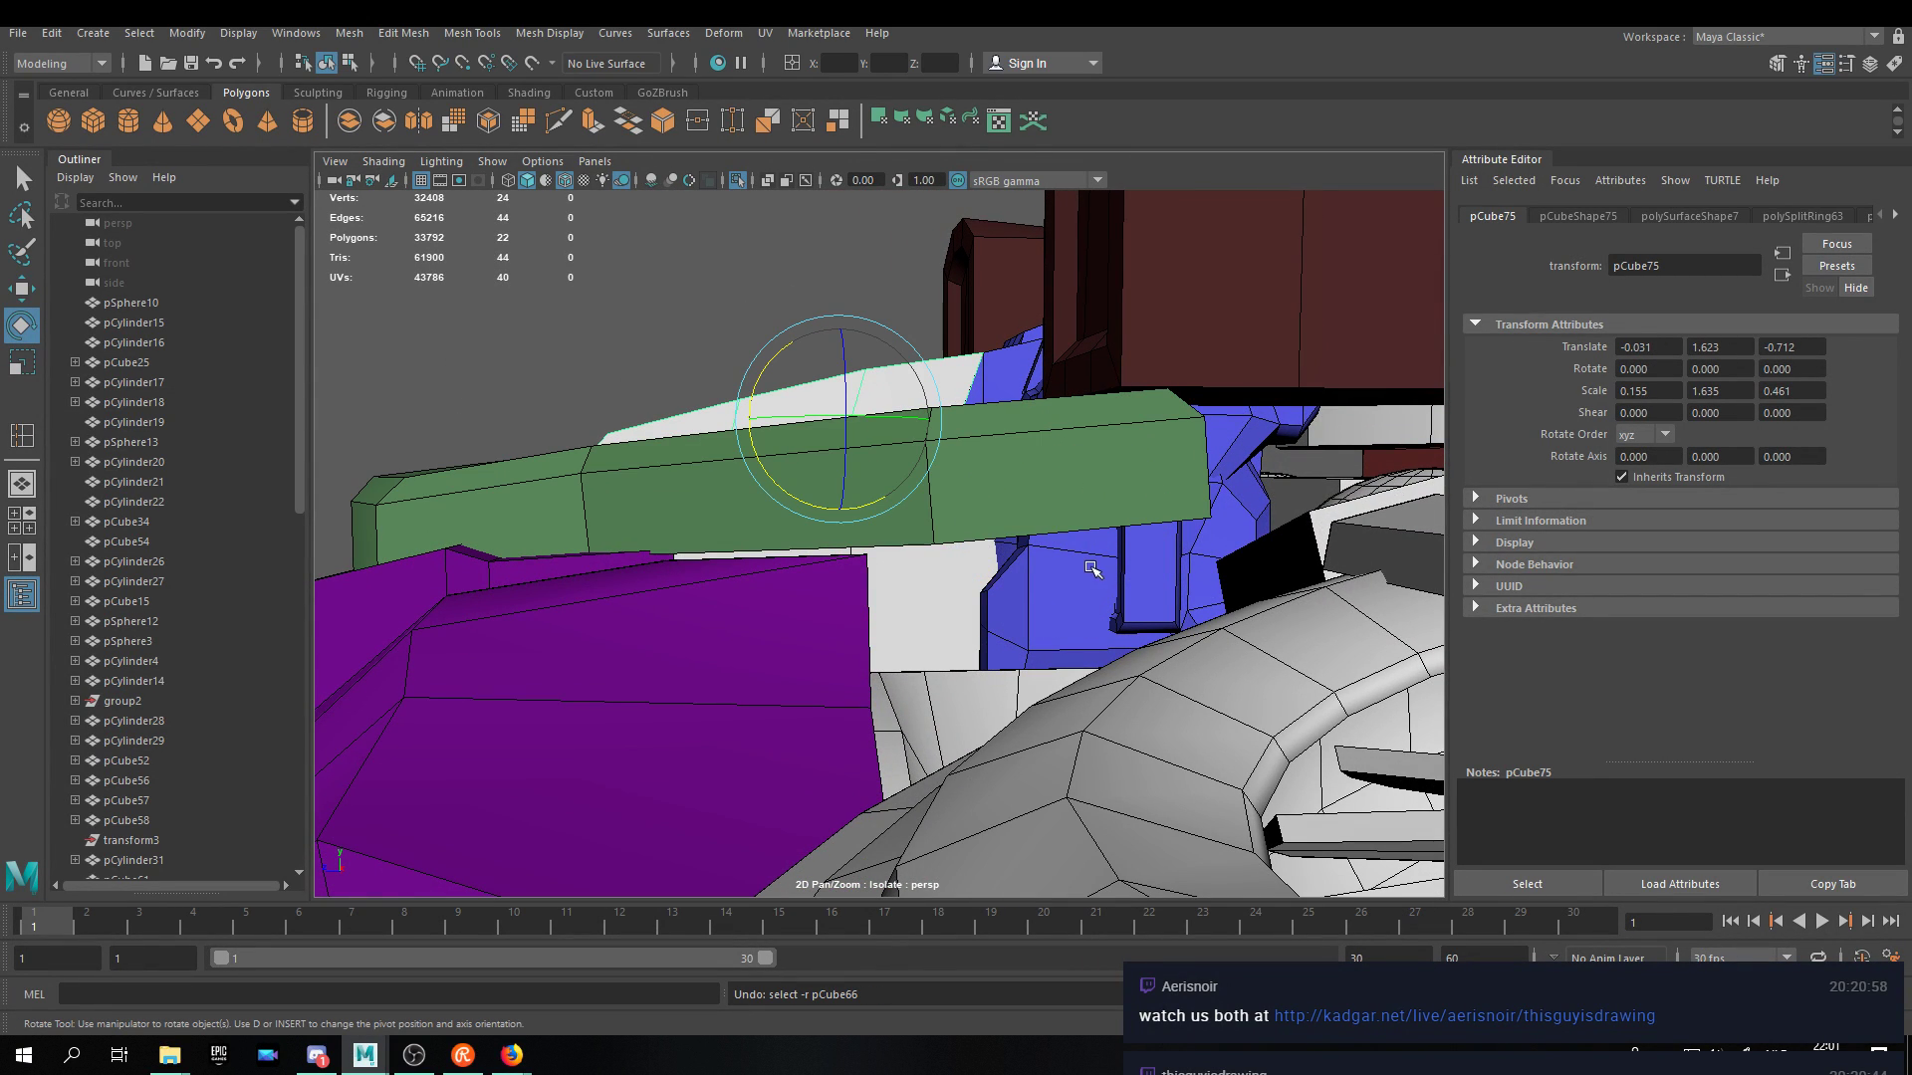
Select the green upper plate with its white fin and lower its pivot below the plate, into the body.
key("w")
left_click(988, 538)
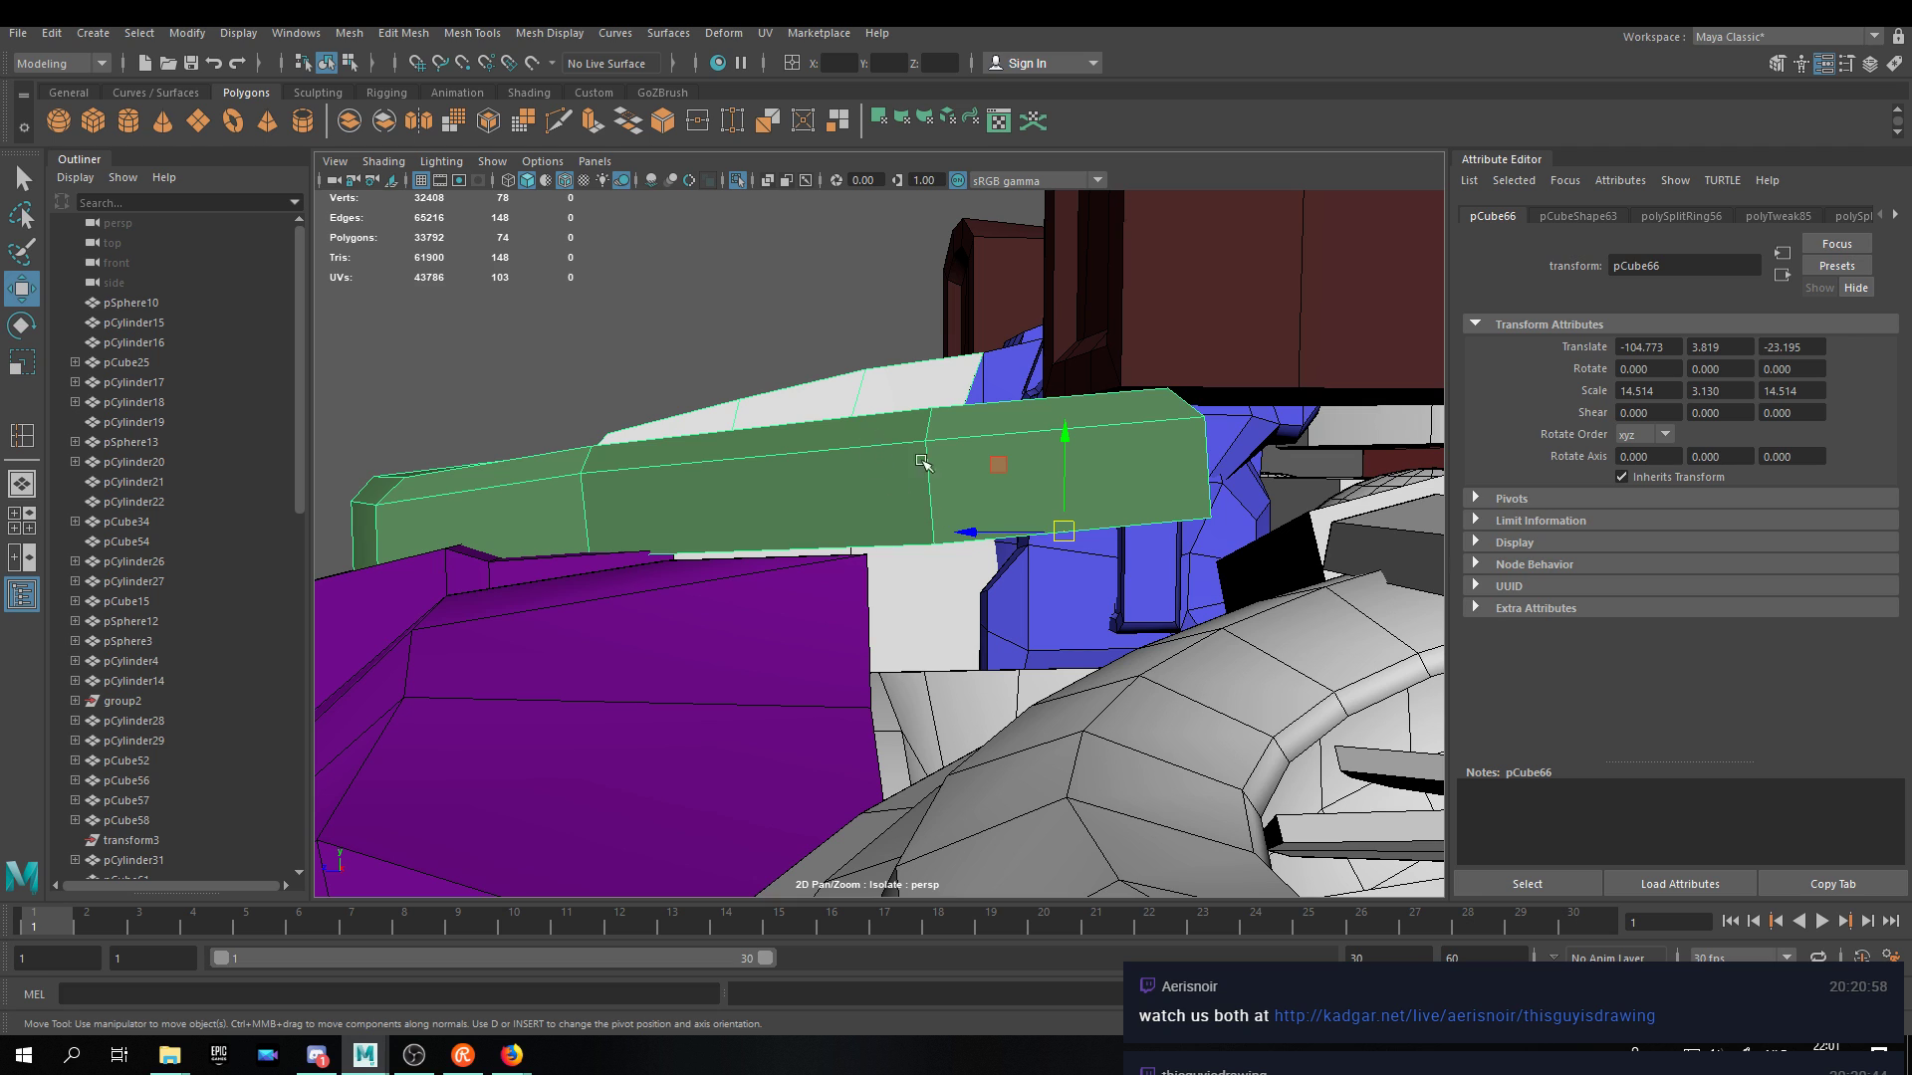
left_click_drag(908, 455, 1000, 482, "alt")
key("d")
key("v")
middle_click_drag(1073, 458, 1081, 504)
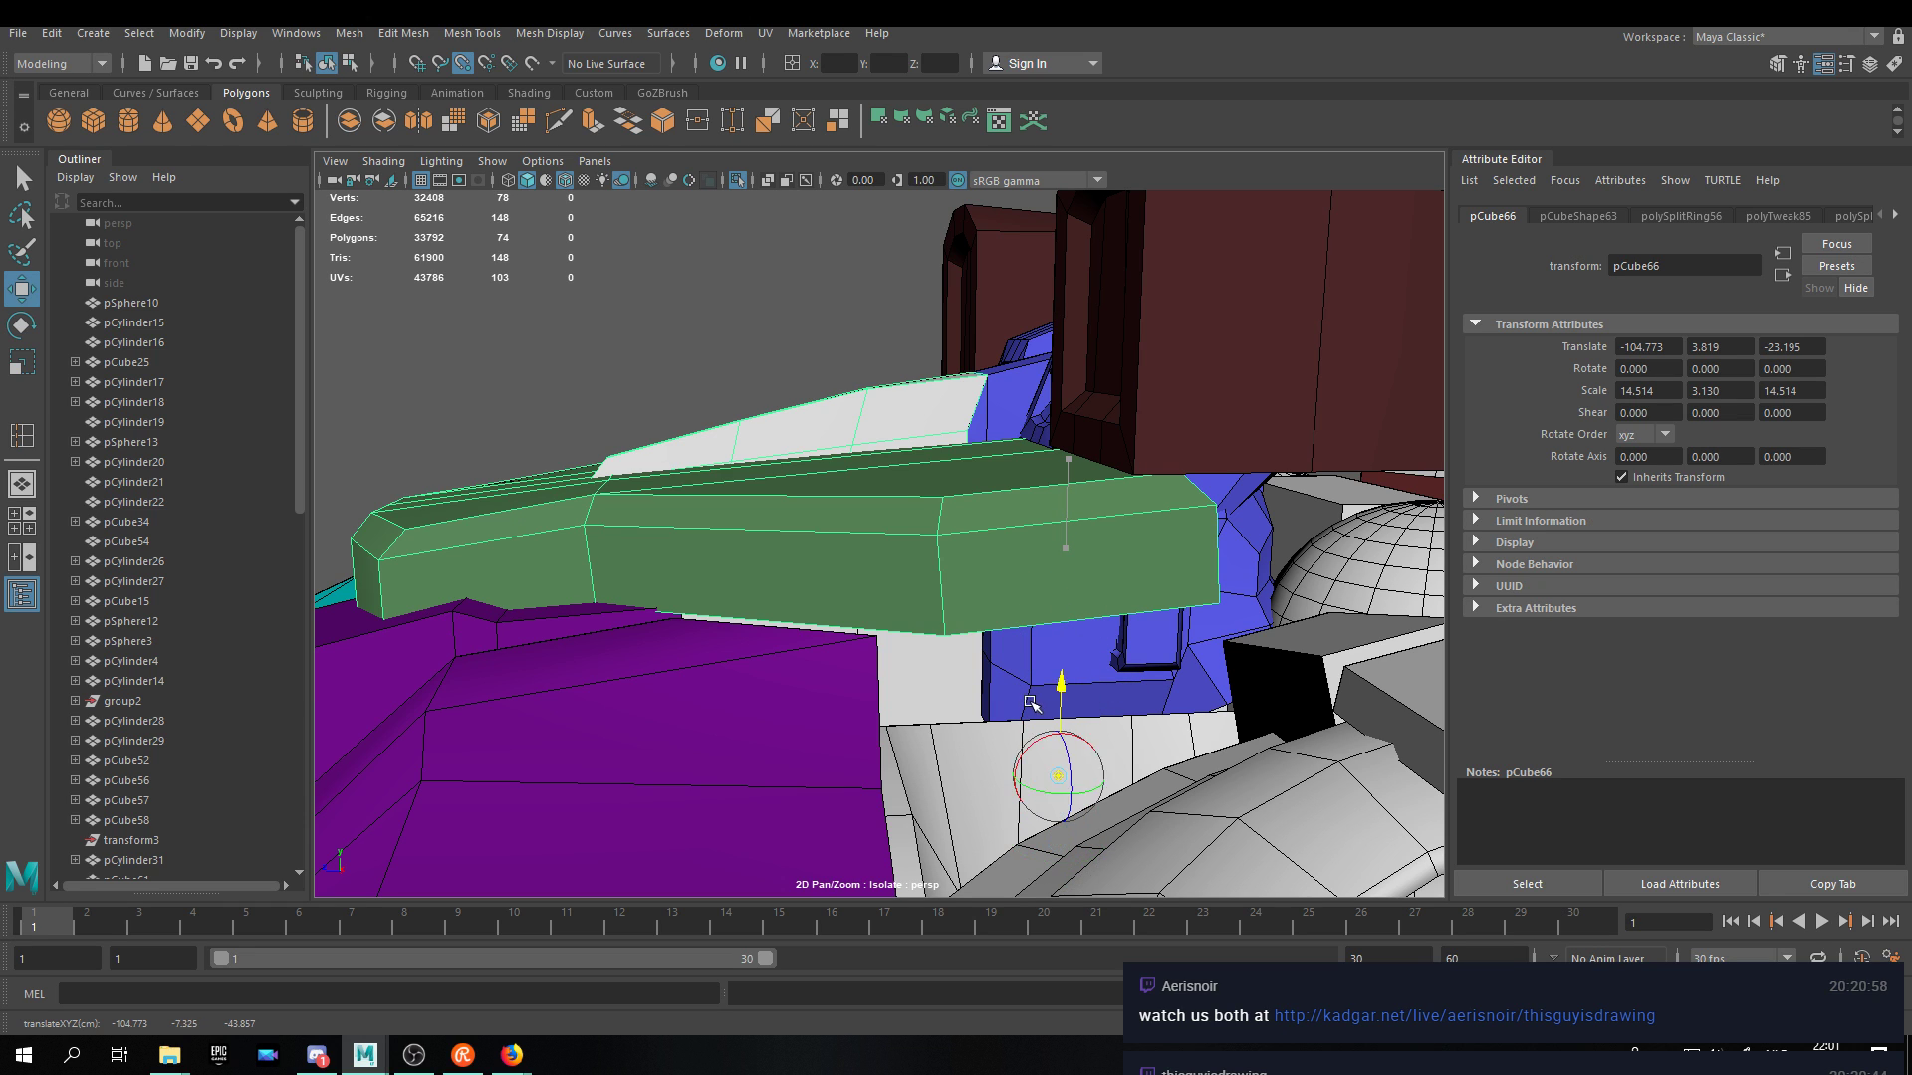
Try rotating the green upper plate 60 degrees around X.
key("e")
left_click_drag(1029, 765, 944, 781)
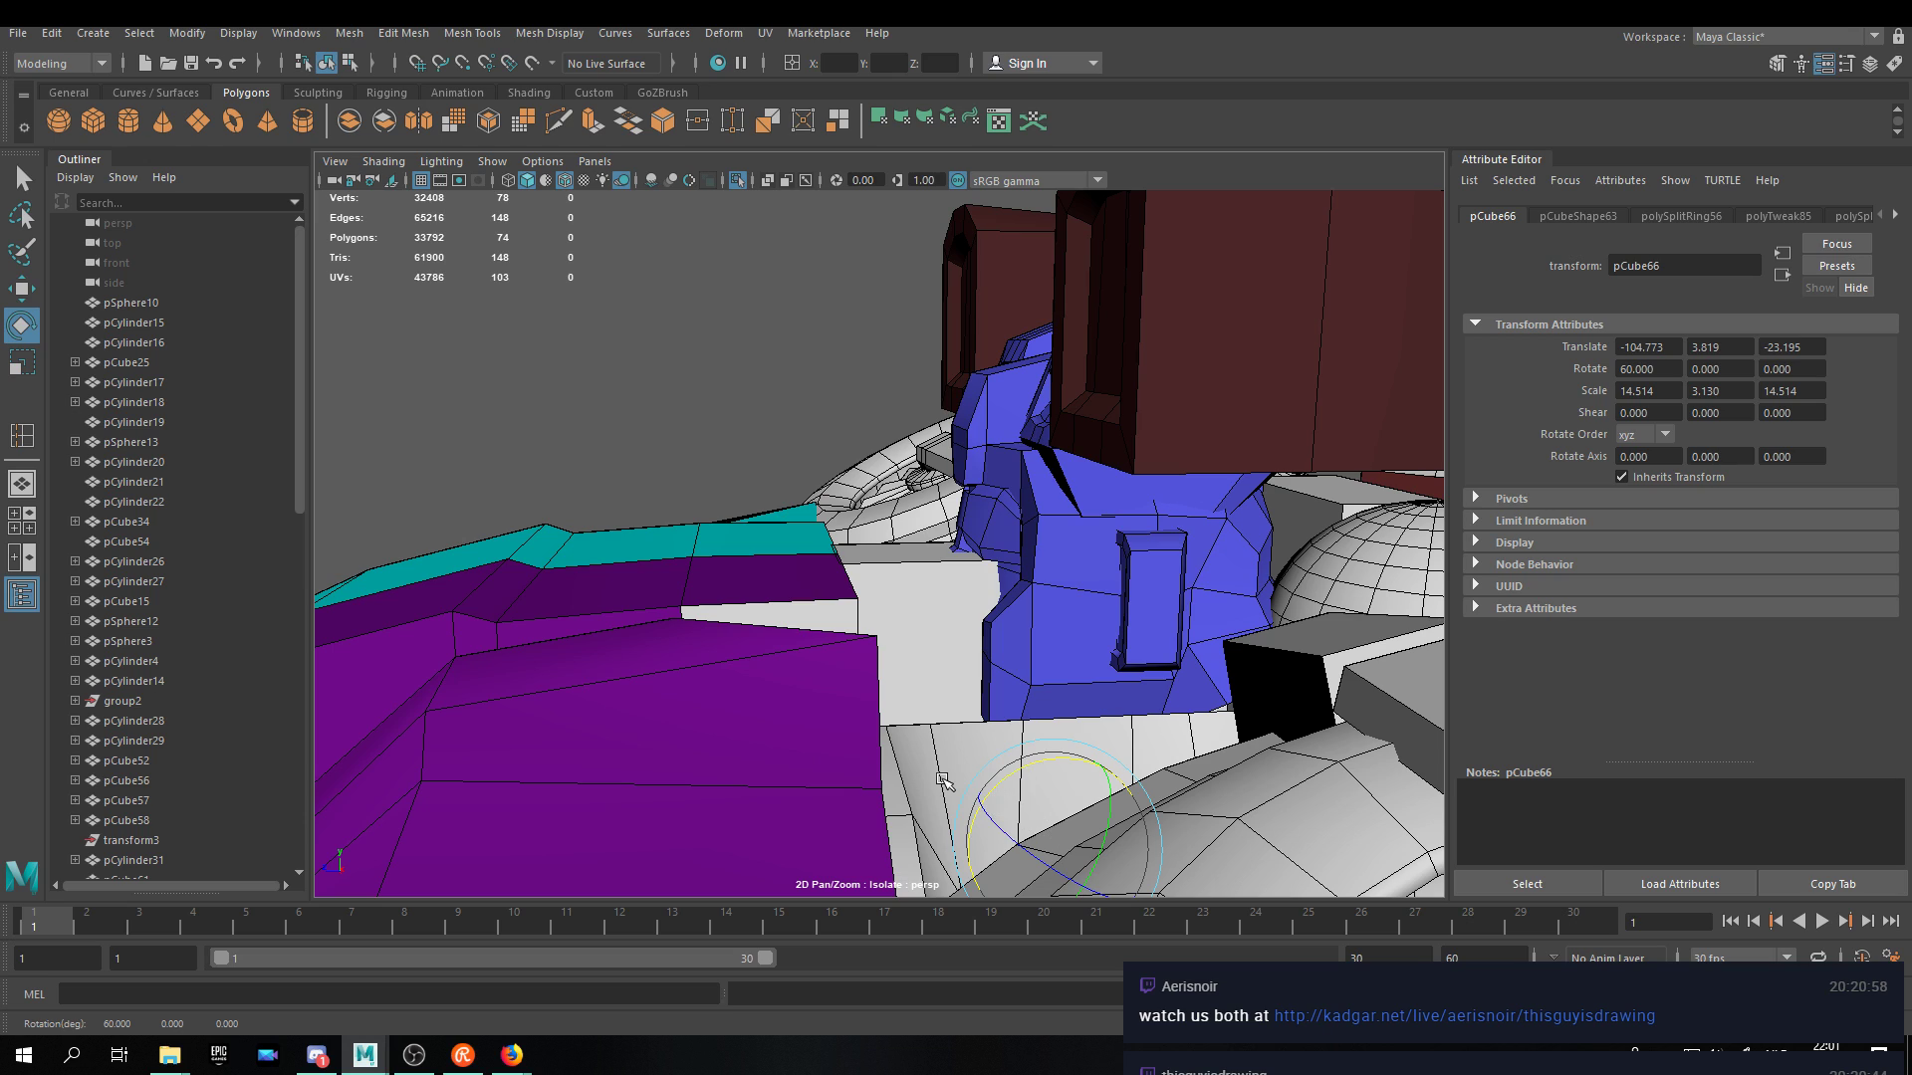
key("ctrl+z")
Raise the green upper plate's pivot slightly within the body beneath it.
key("w")
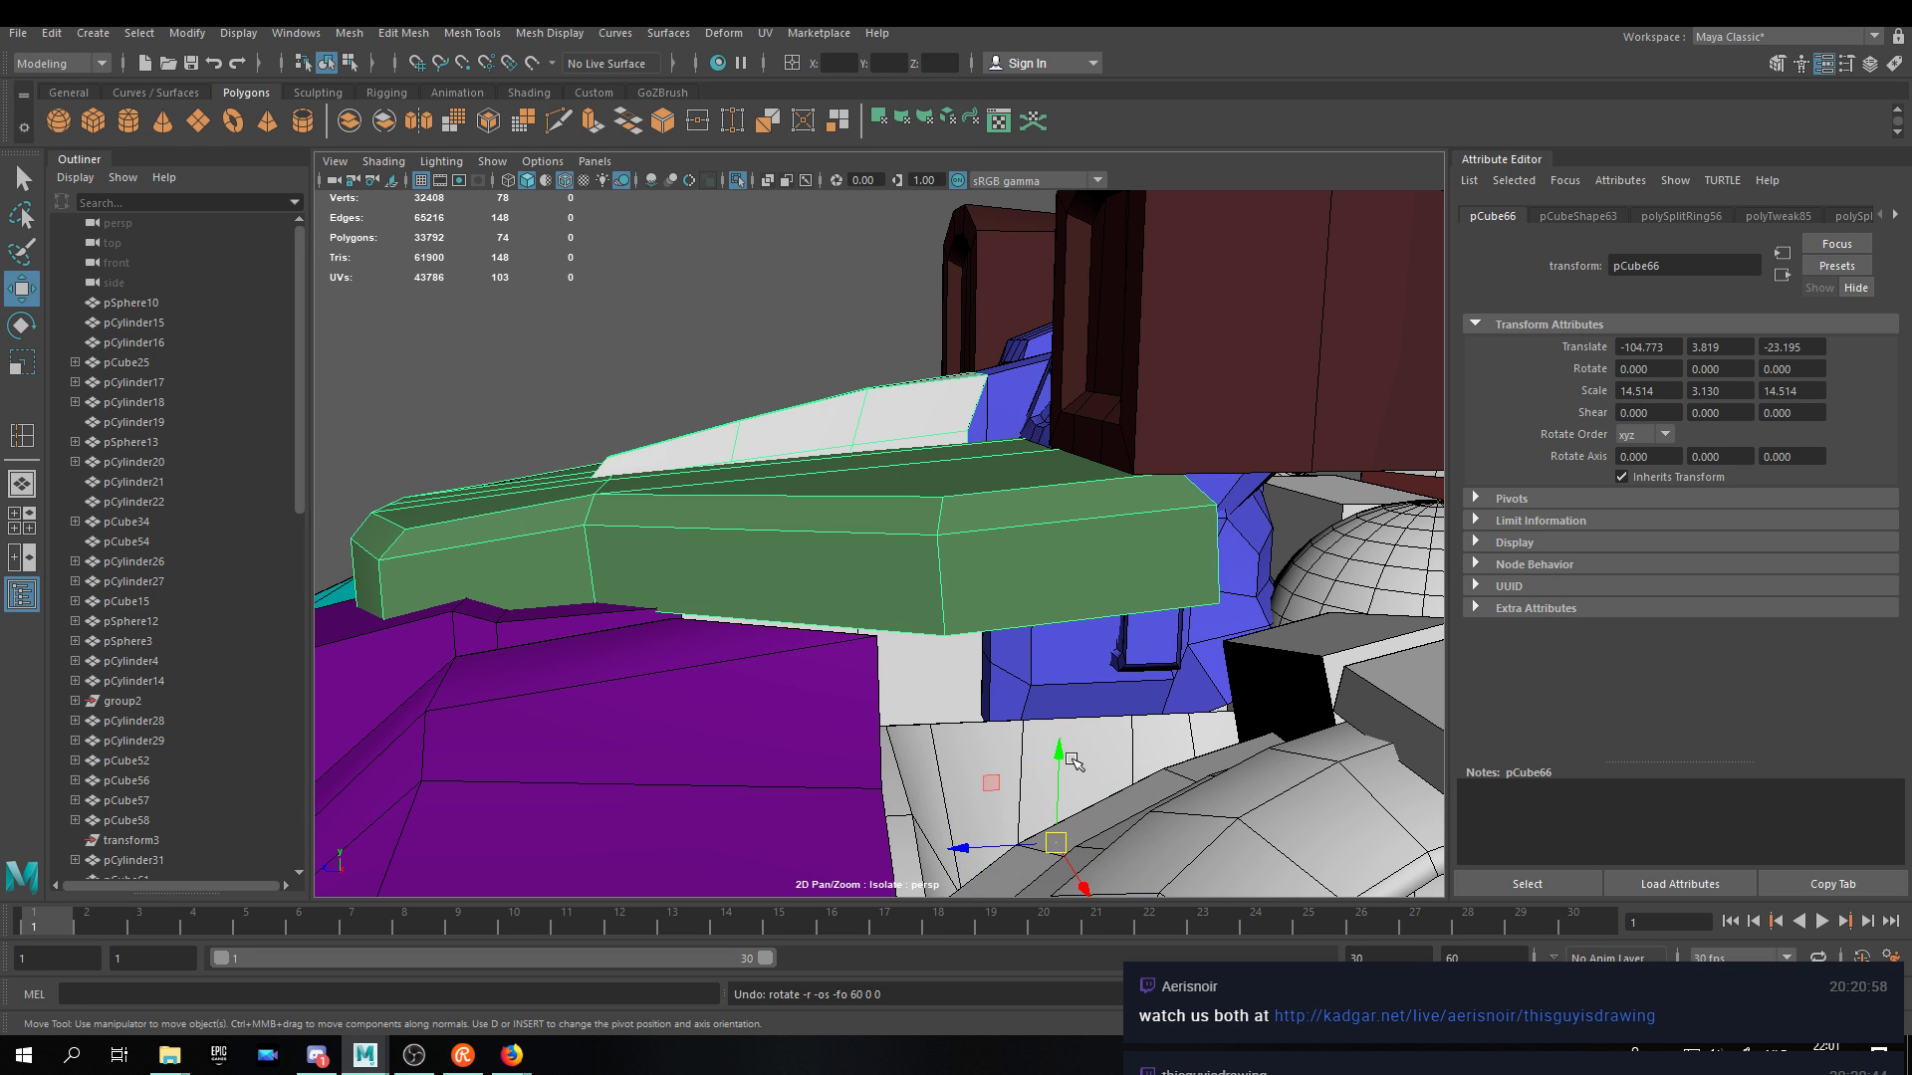
left_click_drag(1061, 782, 1055, 764)
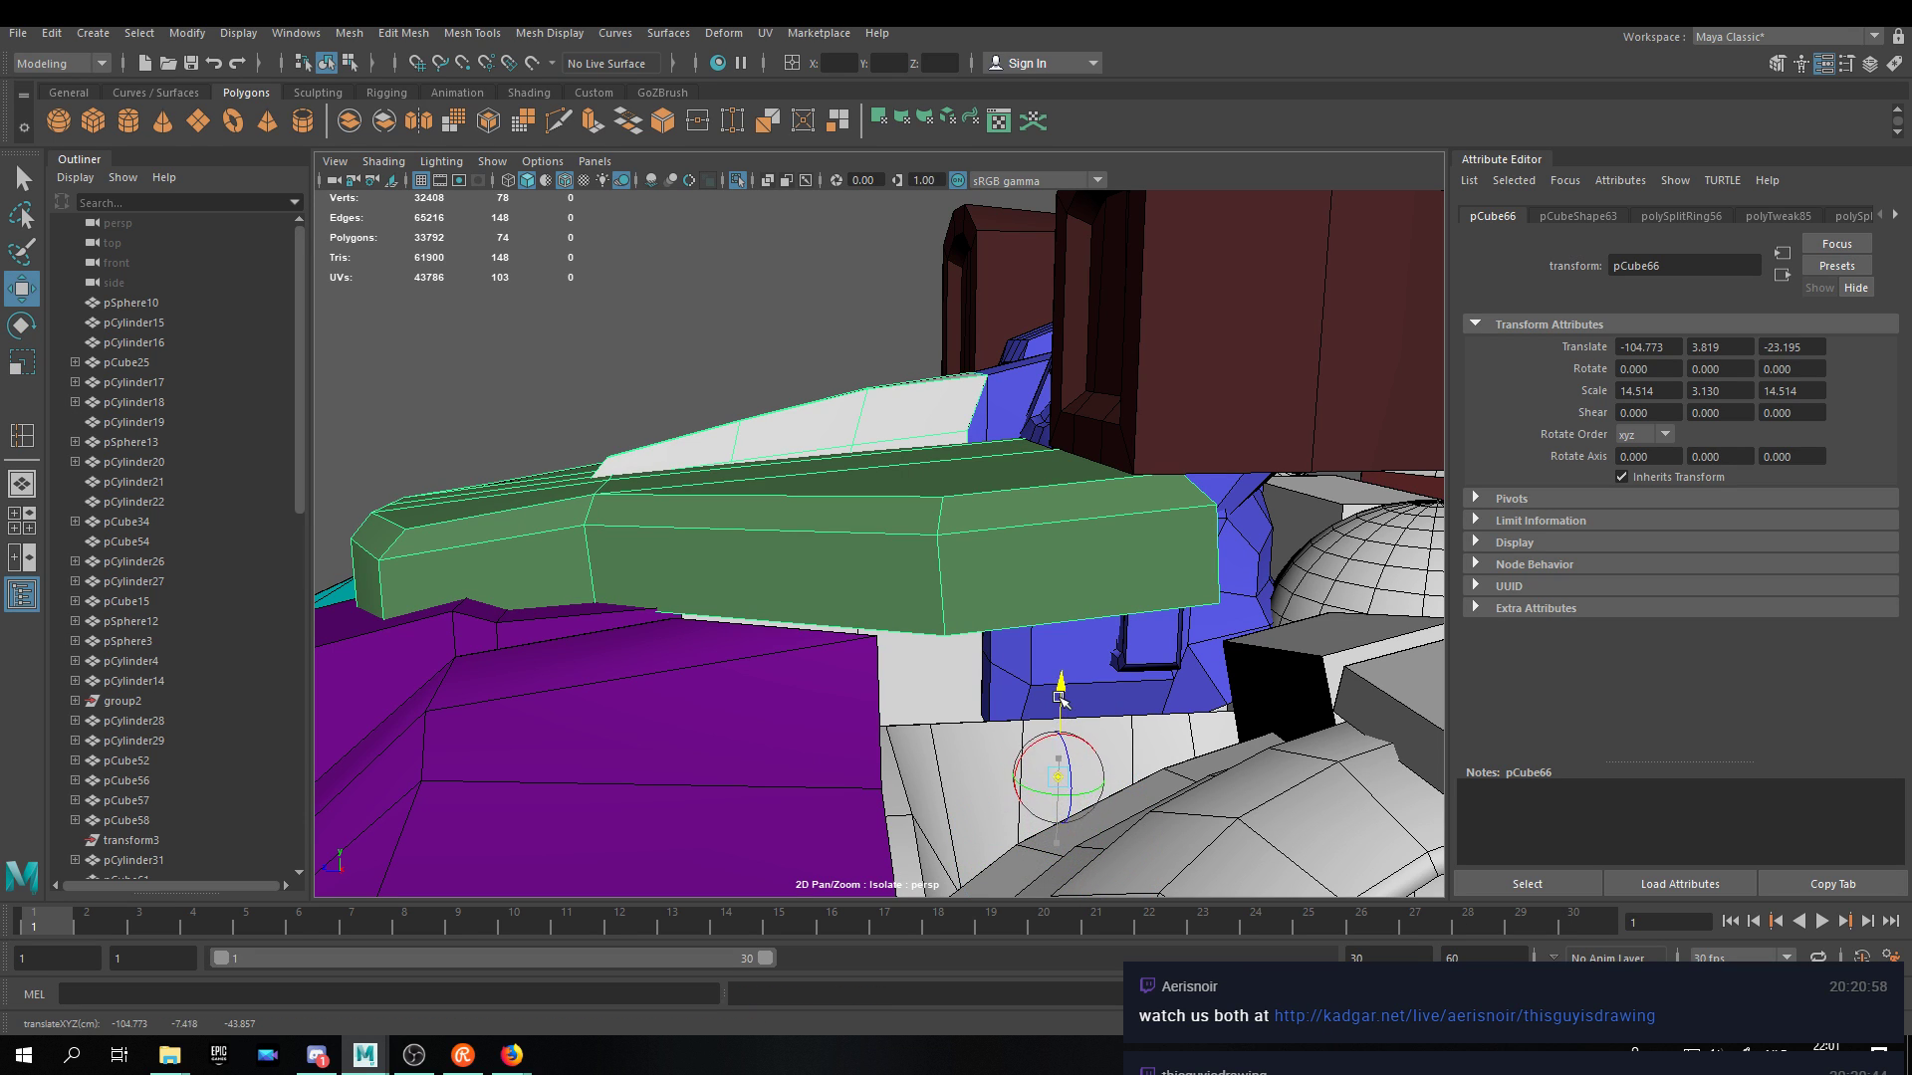
key("d")
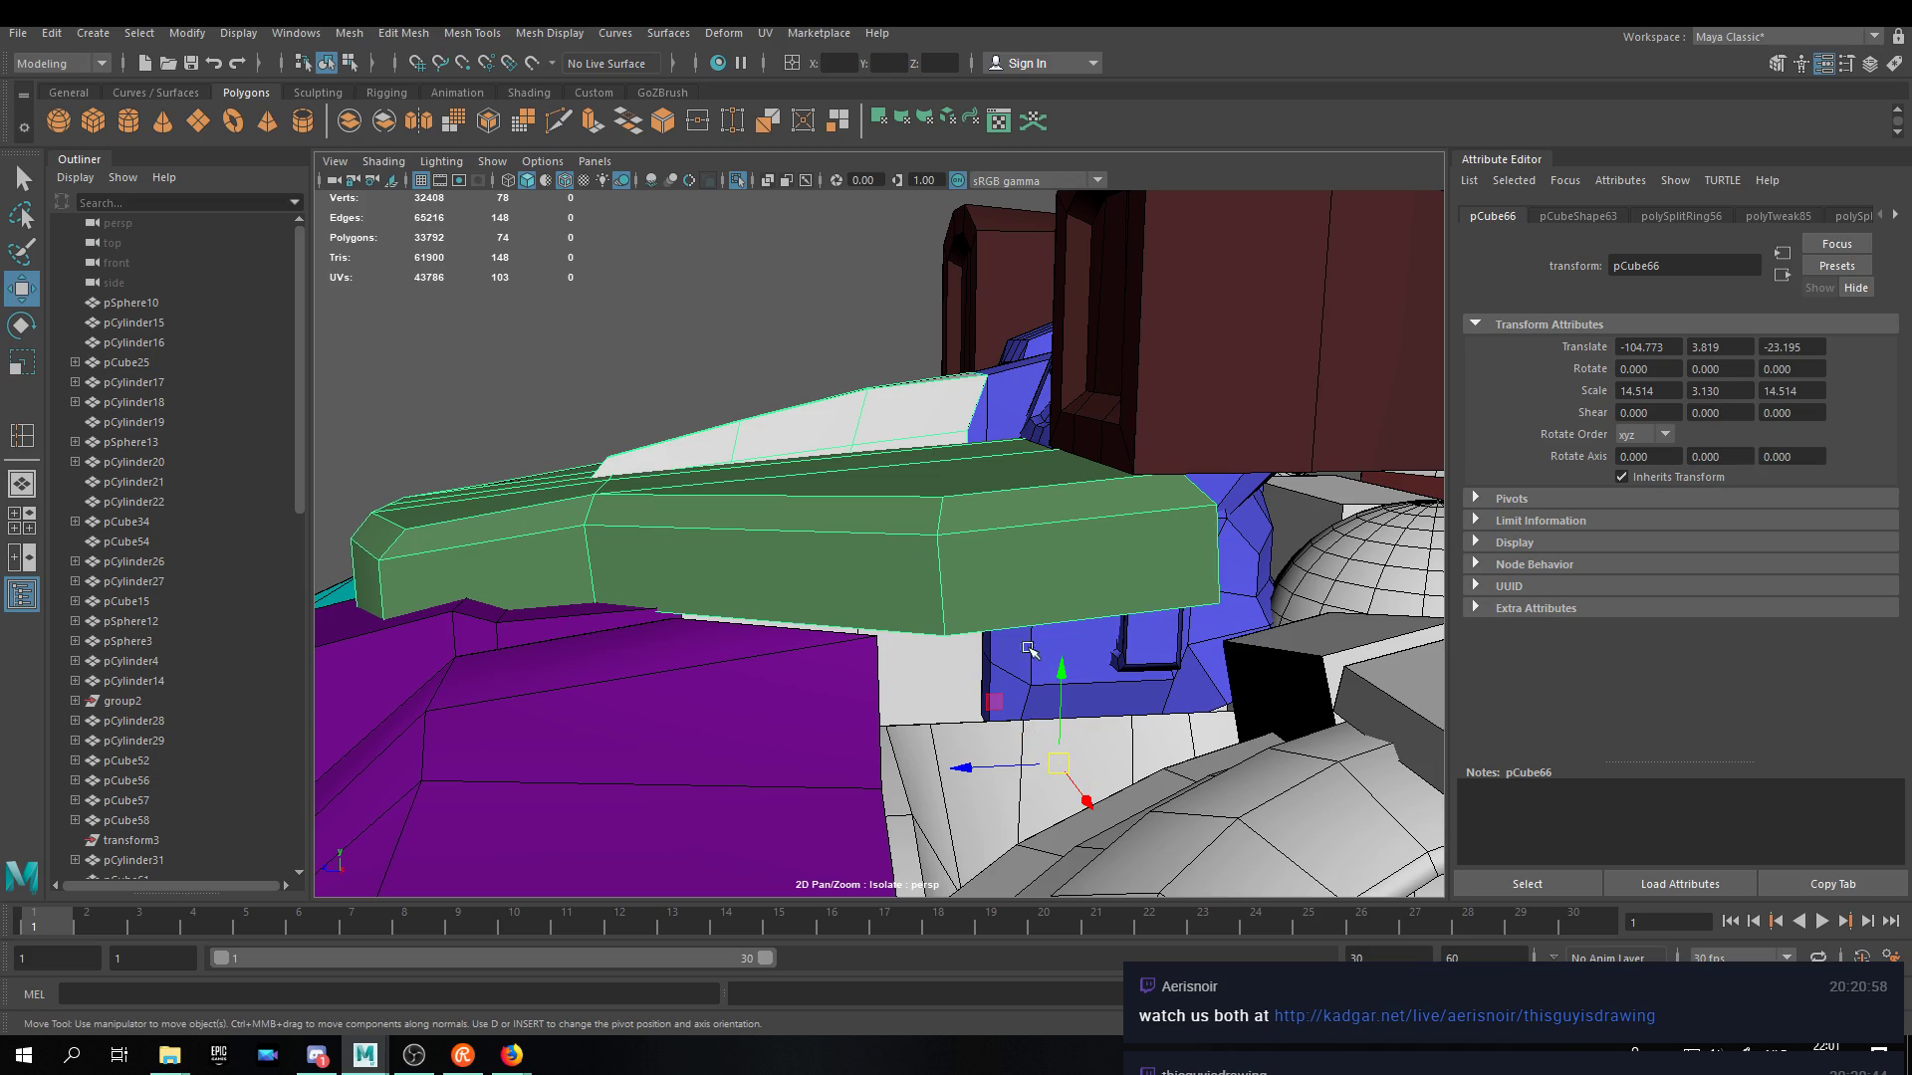
left_click_drag(1070, 555, 1065, 718, "alt")
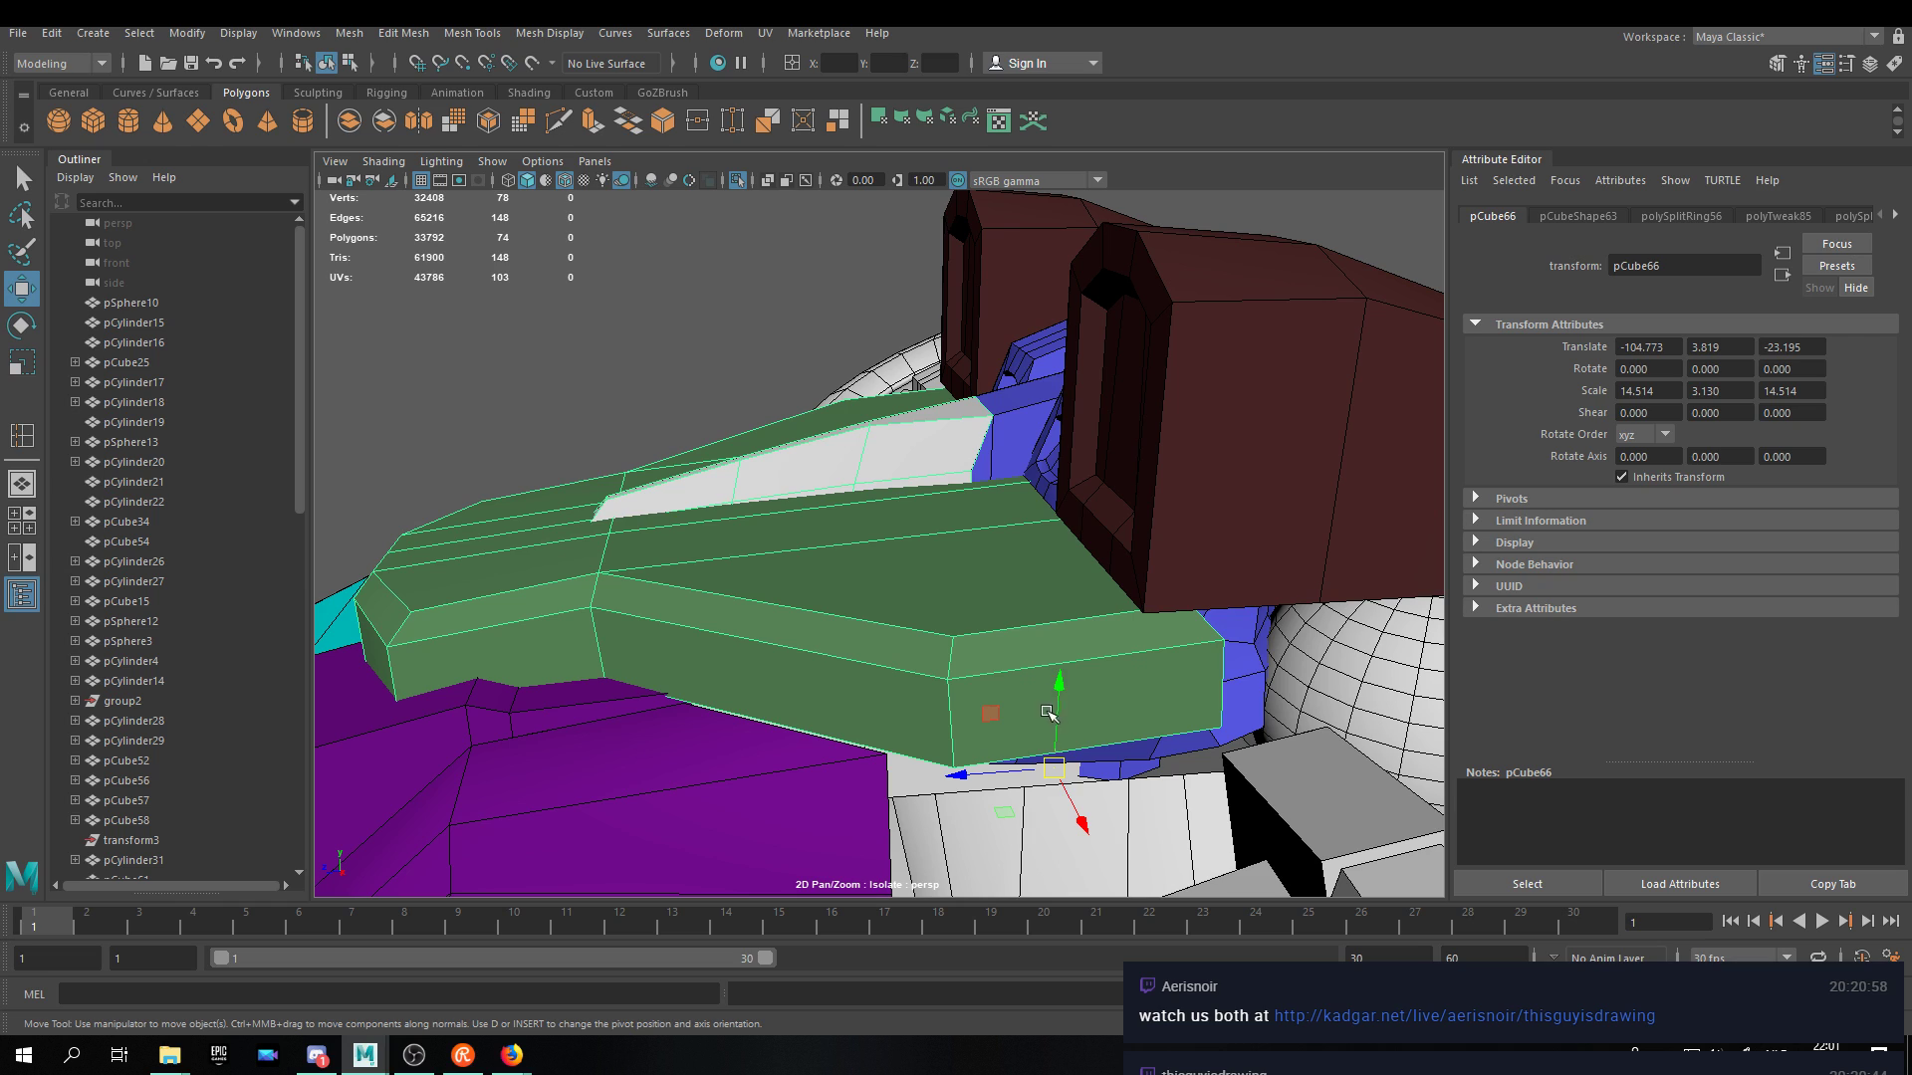
Rotate the green upper plate forward around its pivot until it hangs beneath the body.
key("e")
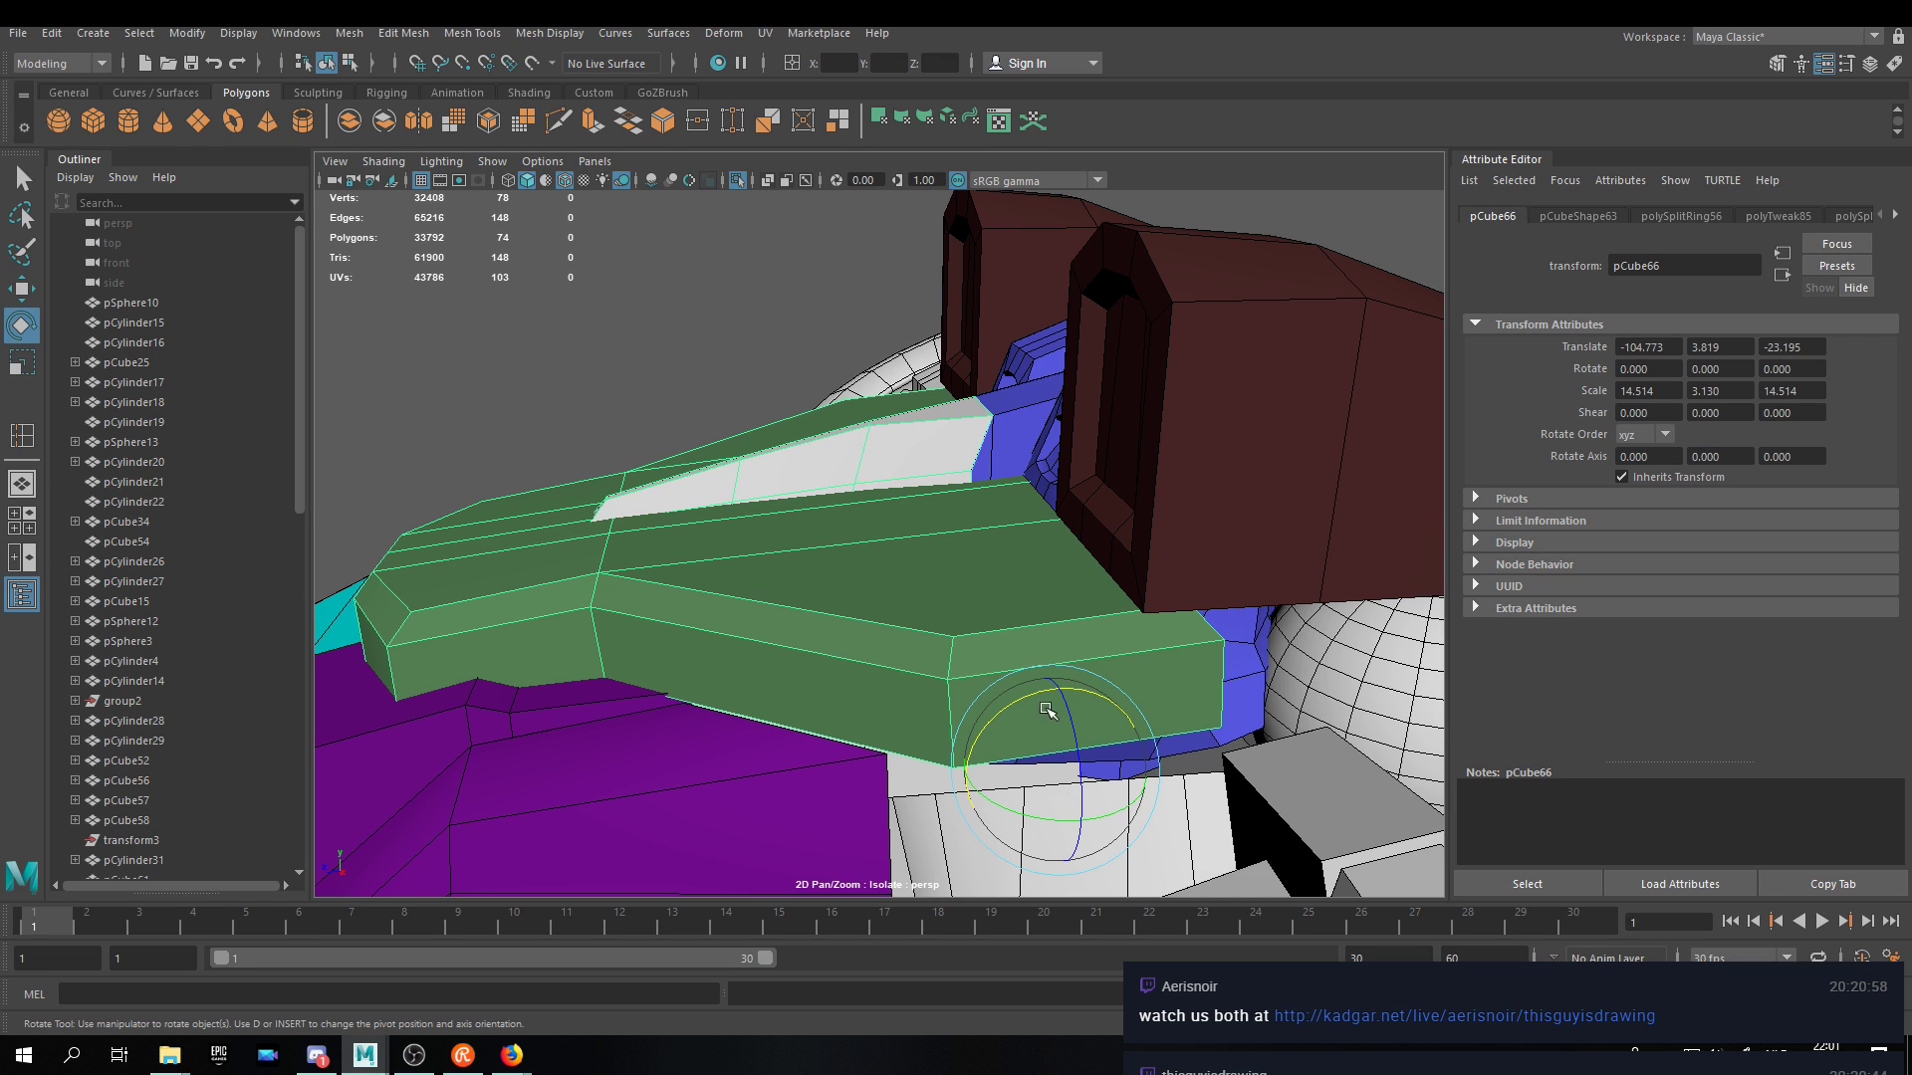
left_click_drag(1028, 698, 797, 511)
left_click_drag(1177, 566, 1255, 459)
middle_click_drag(1256, 459, 1160, 527, "alt")
Try rotating the white top rear panel -25 degrees around X.
left_click(1286, 512)
left_click_drag(1246, 574, 1210, 657, "alt")
left_click_drag(1198, 443, 1259, 428)
key("ctrl+z")
key("ctrl+z")
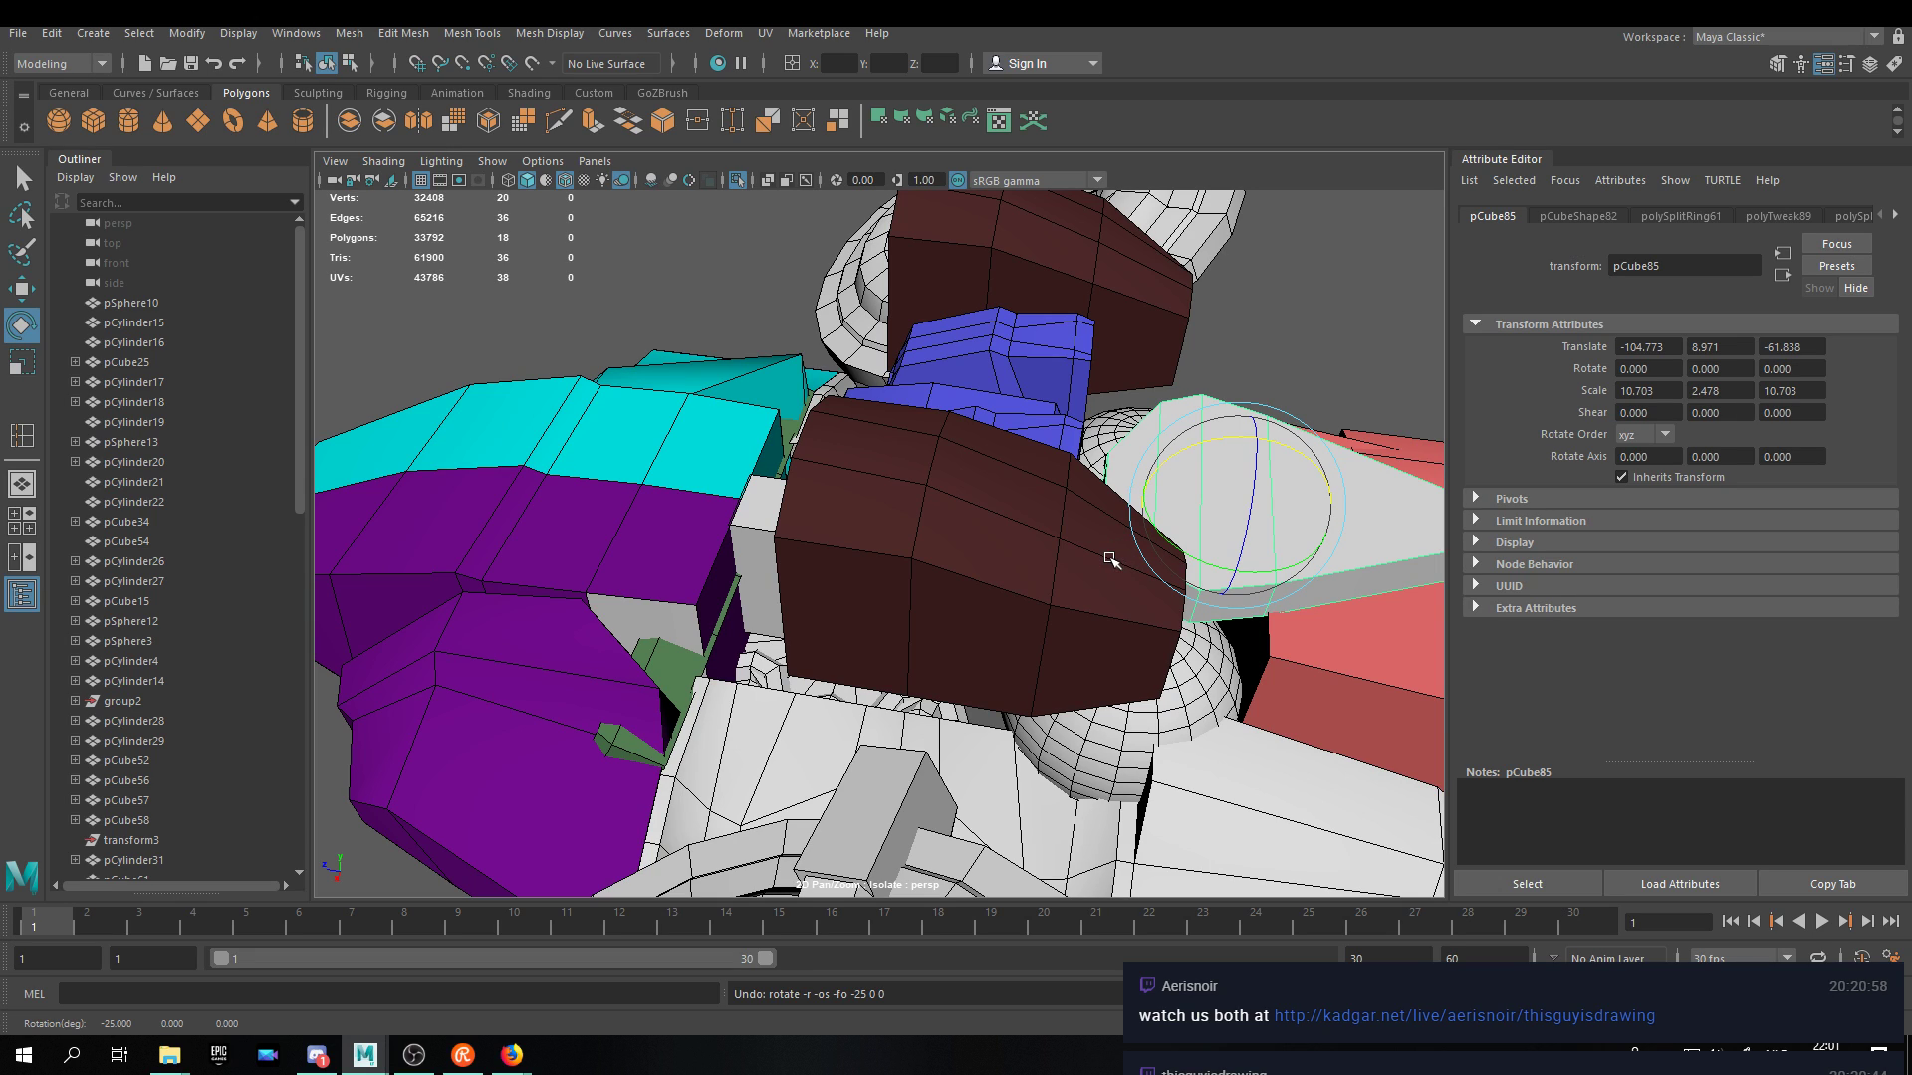
Select the tentacle cluster beneath the body and slide it backward to about Z -61.53.
key("w")
left_click_drag(1112, 560, 986, 327, "alt")
left_click(685, 533)
key("f")
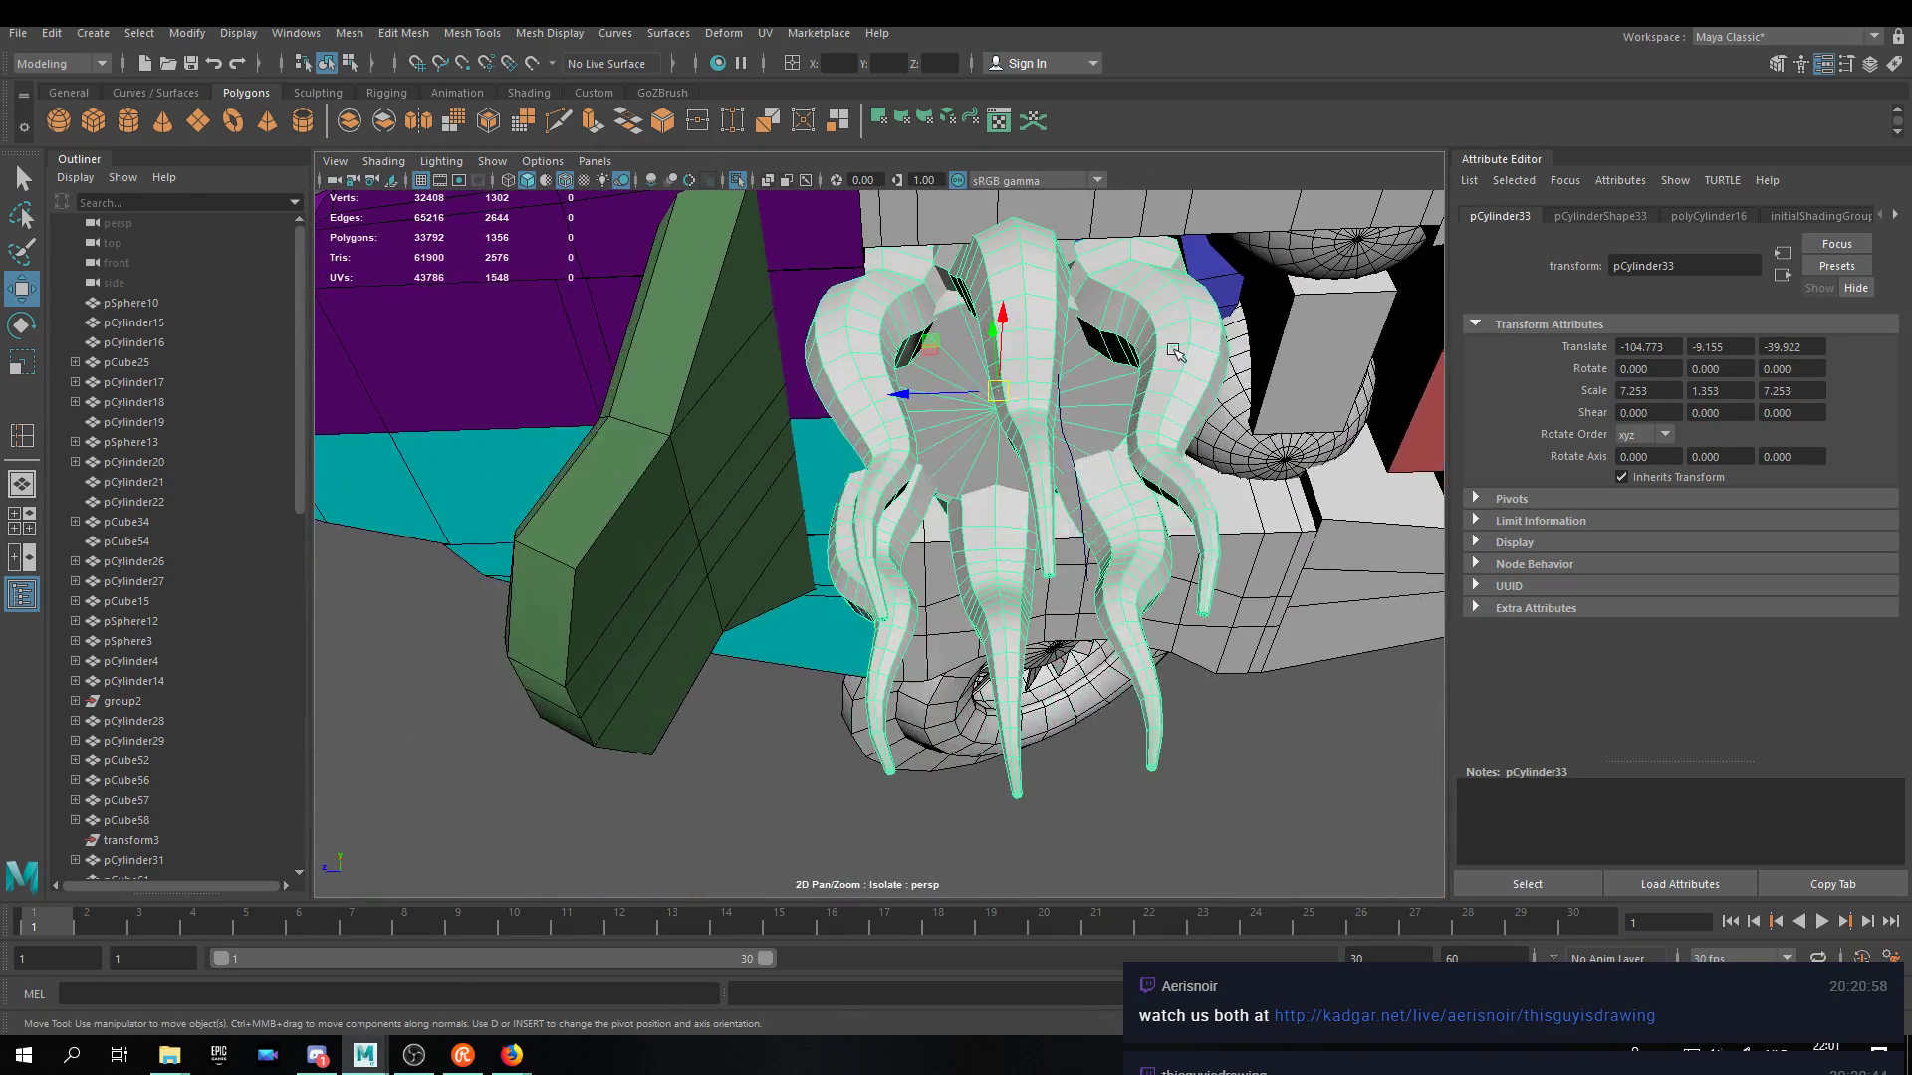
left_click_drag(1036, 652, 1042, 580, "alt")
left_click_drag(1049, 657, 1078, 325, "alt")
left_click_drag(1043, 419, 1115, 520, "alt")
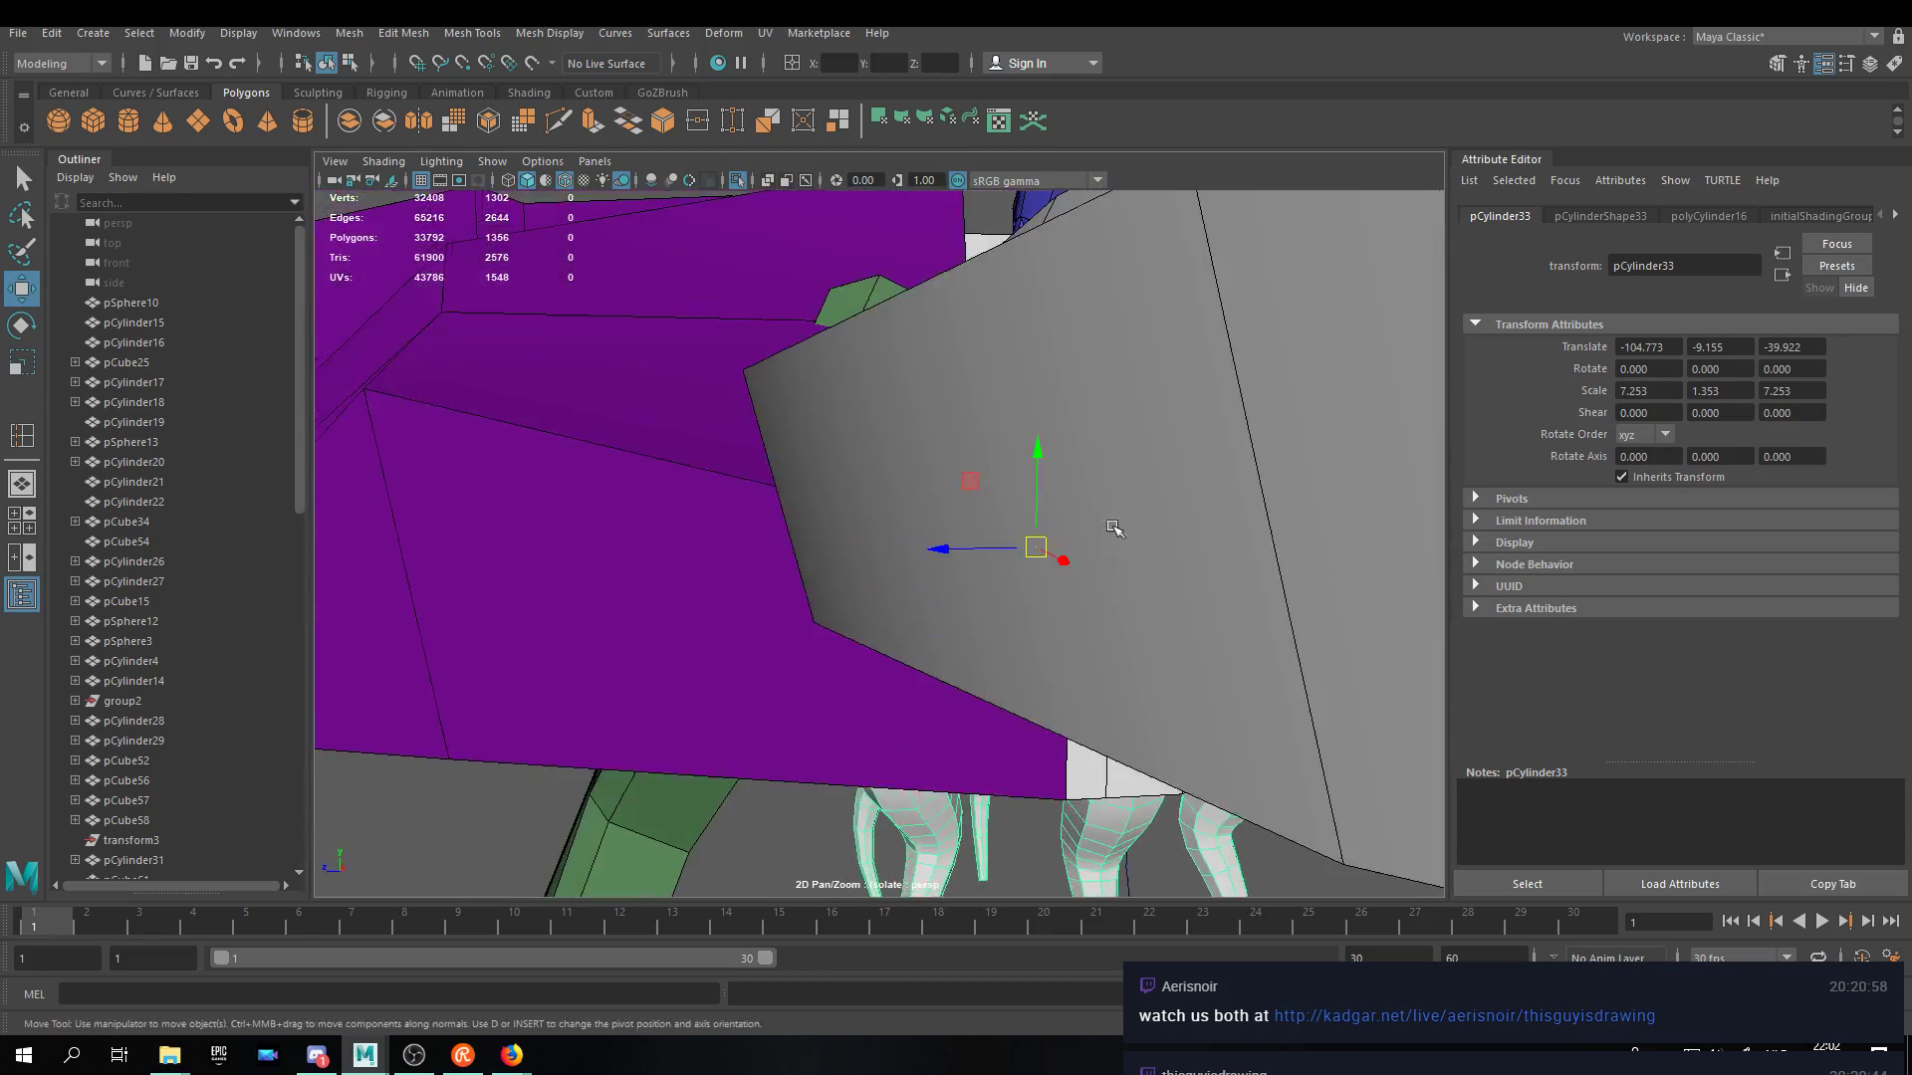
left_click_drag(1030, 586, 1148, 533, "alt")
mouse_move(892, 429)
left_mouse_down()
mouse_move(1210, 473)
mouse_move(1100, 448)
mouse_move(1138, 373)
mouse_move(1108, 503)
mouse_move(1148, 512)
mouse_move(880, 426)
left_mouse_up()
scroll(1130, 458, "down", 7)
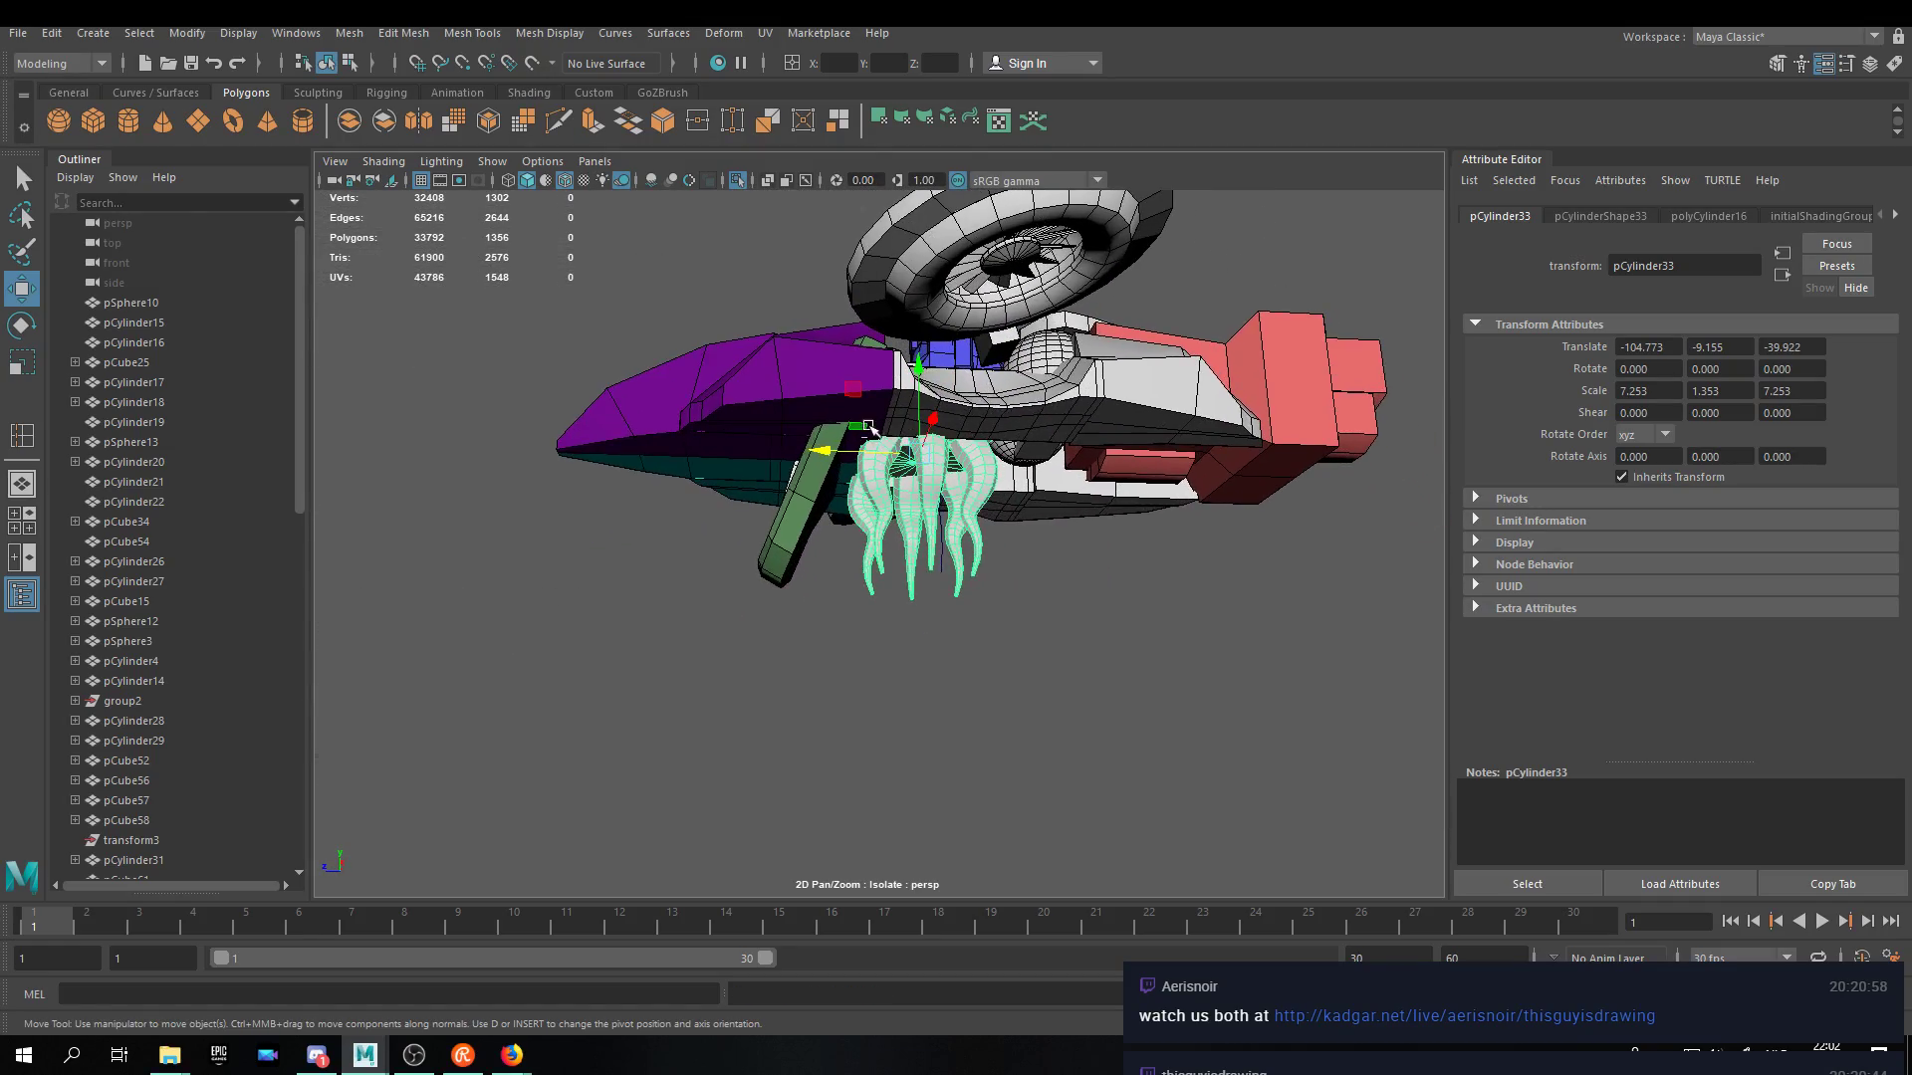
left_click_drag(992, 457, 996, 458)
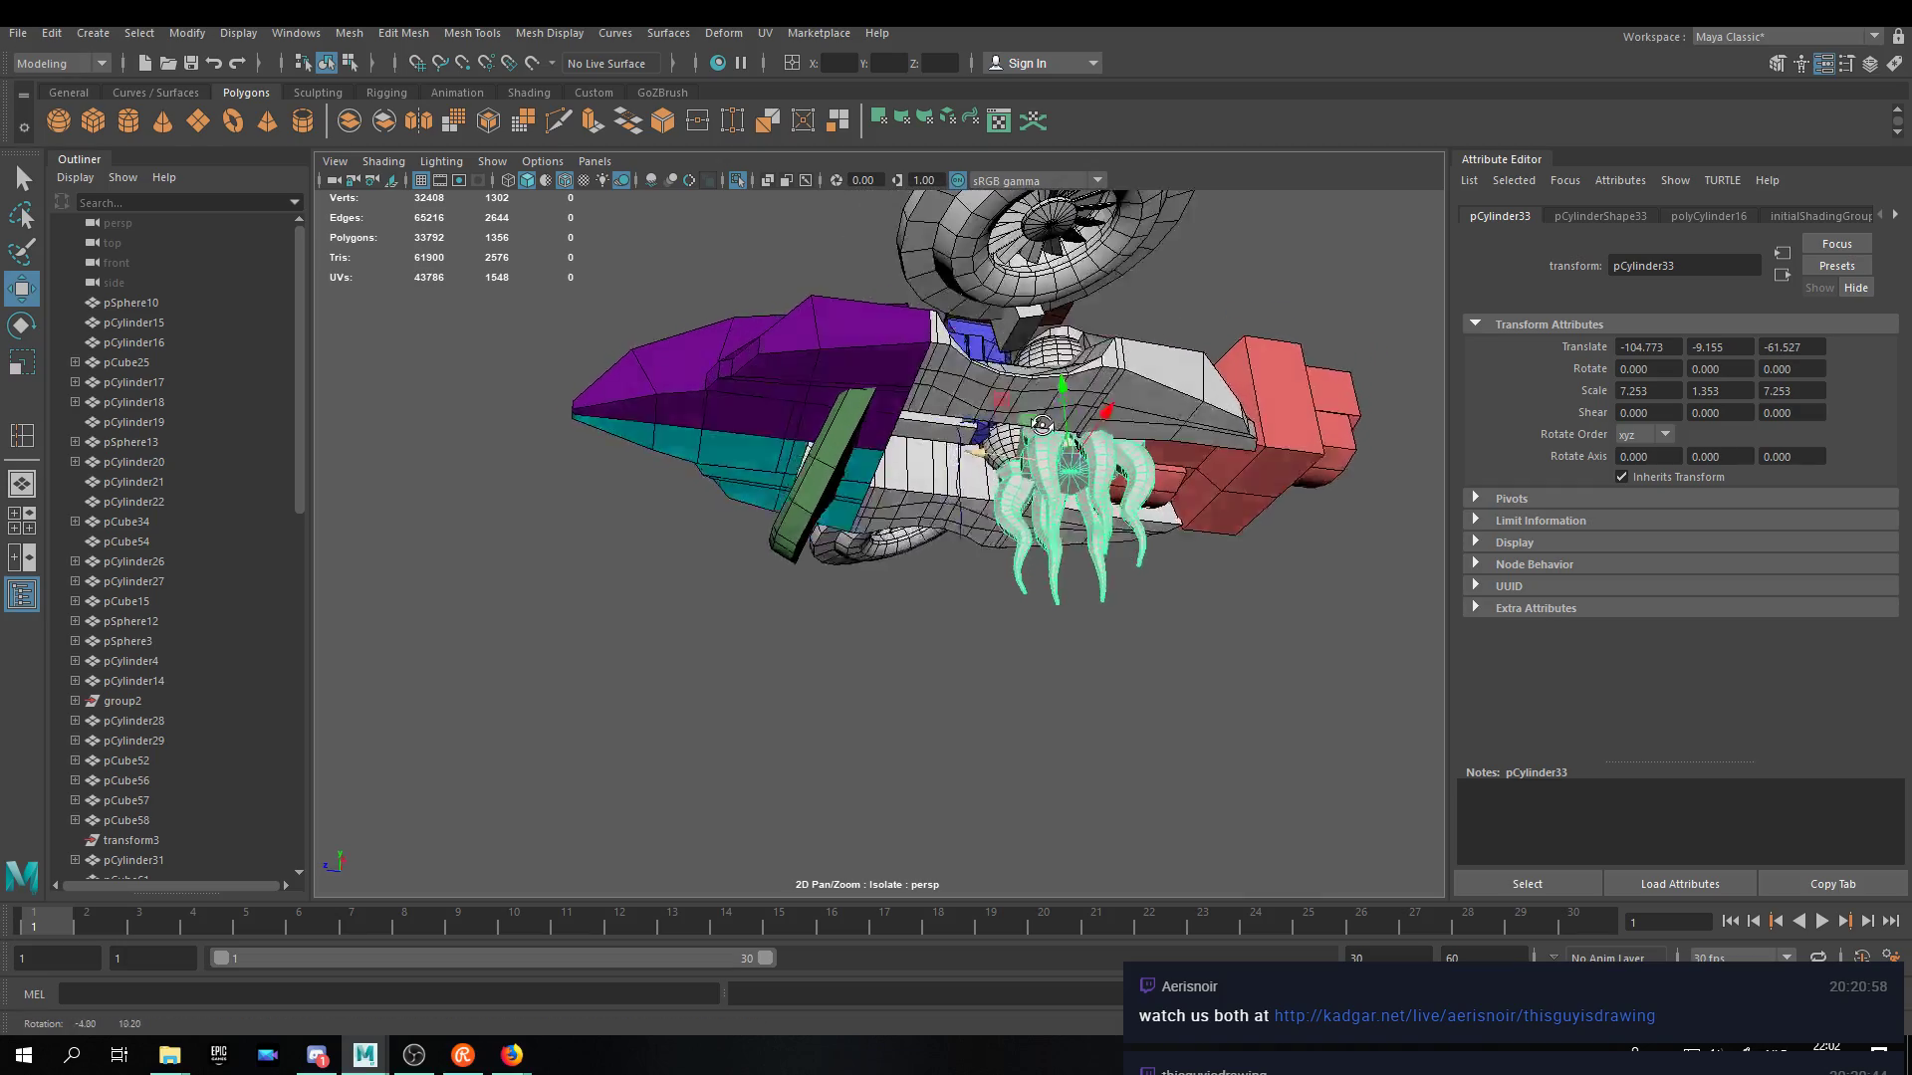
Slide the tentacle cluster forward again to just behind the hanging green plate.
scroll(1025, 509, "up", 6)
left_click_drag(1125, 475, 942, 577)
left_click(755, 545)
left_click(1066, 454)
left_click_drag(1065, 454, 969, 482, "alt")
Select the purple side panel and move its pivot backward to just above the tentacle cluster.
left_click(652, 434)
key("e")
left_click_drag(1014, 572, 557, 542, "alt")
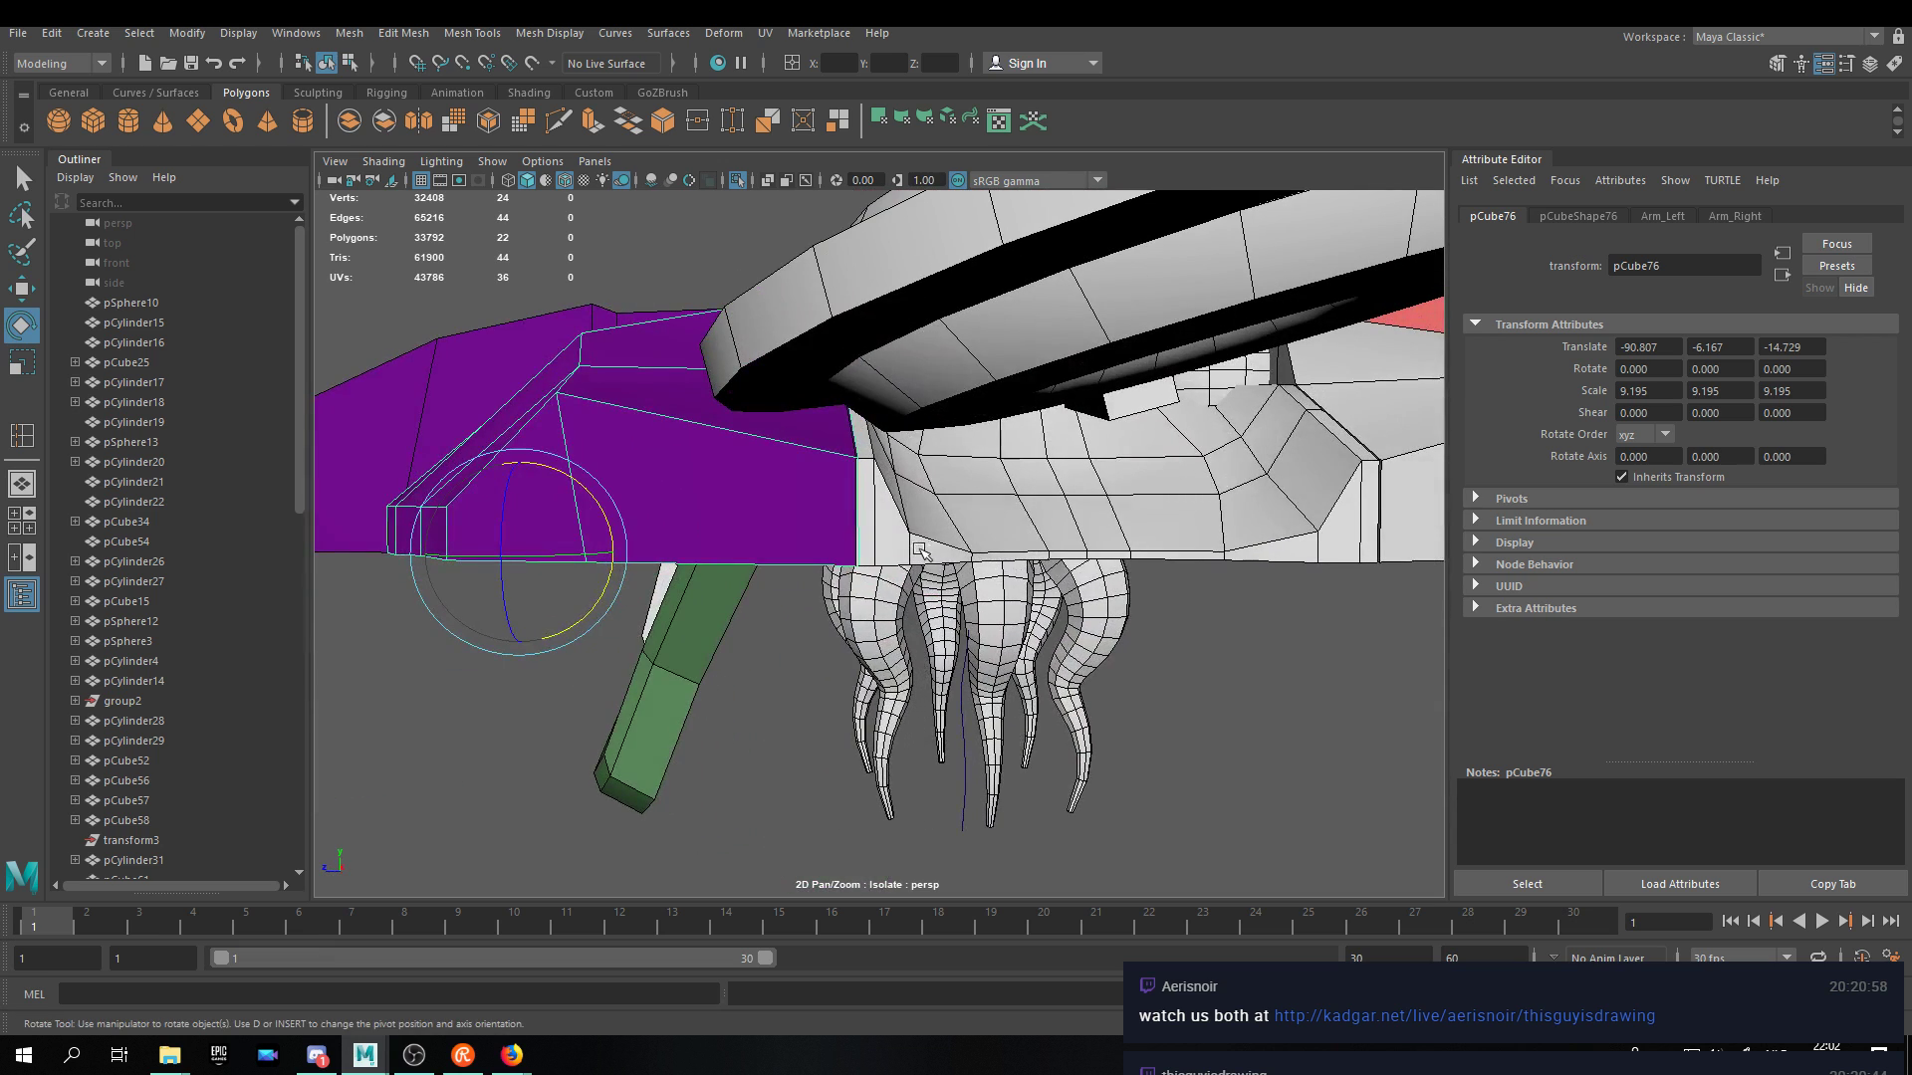
key("w")
left_click(540, 539)
left_click_drag(434, 549, 419, 553)
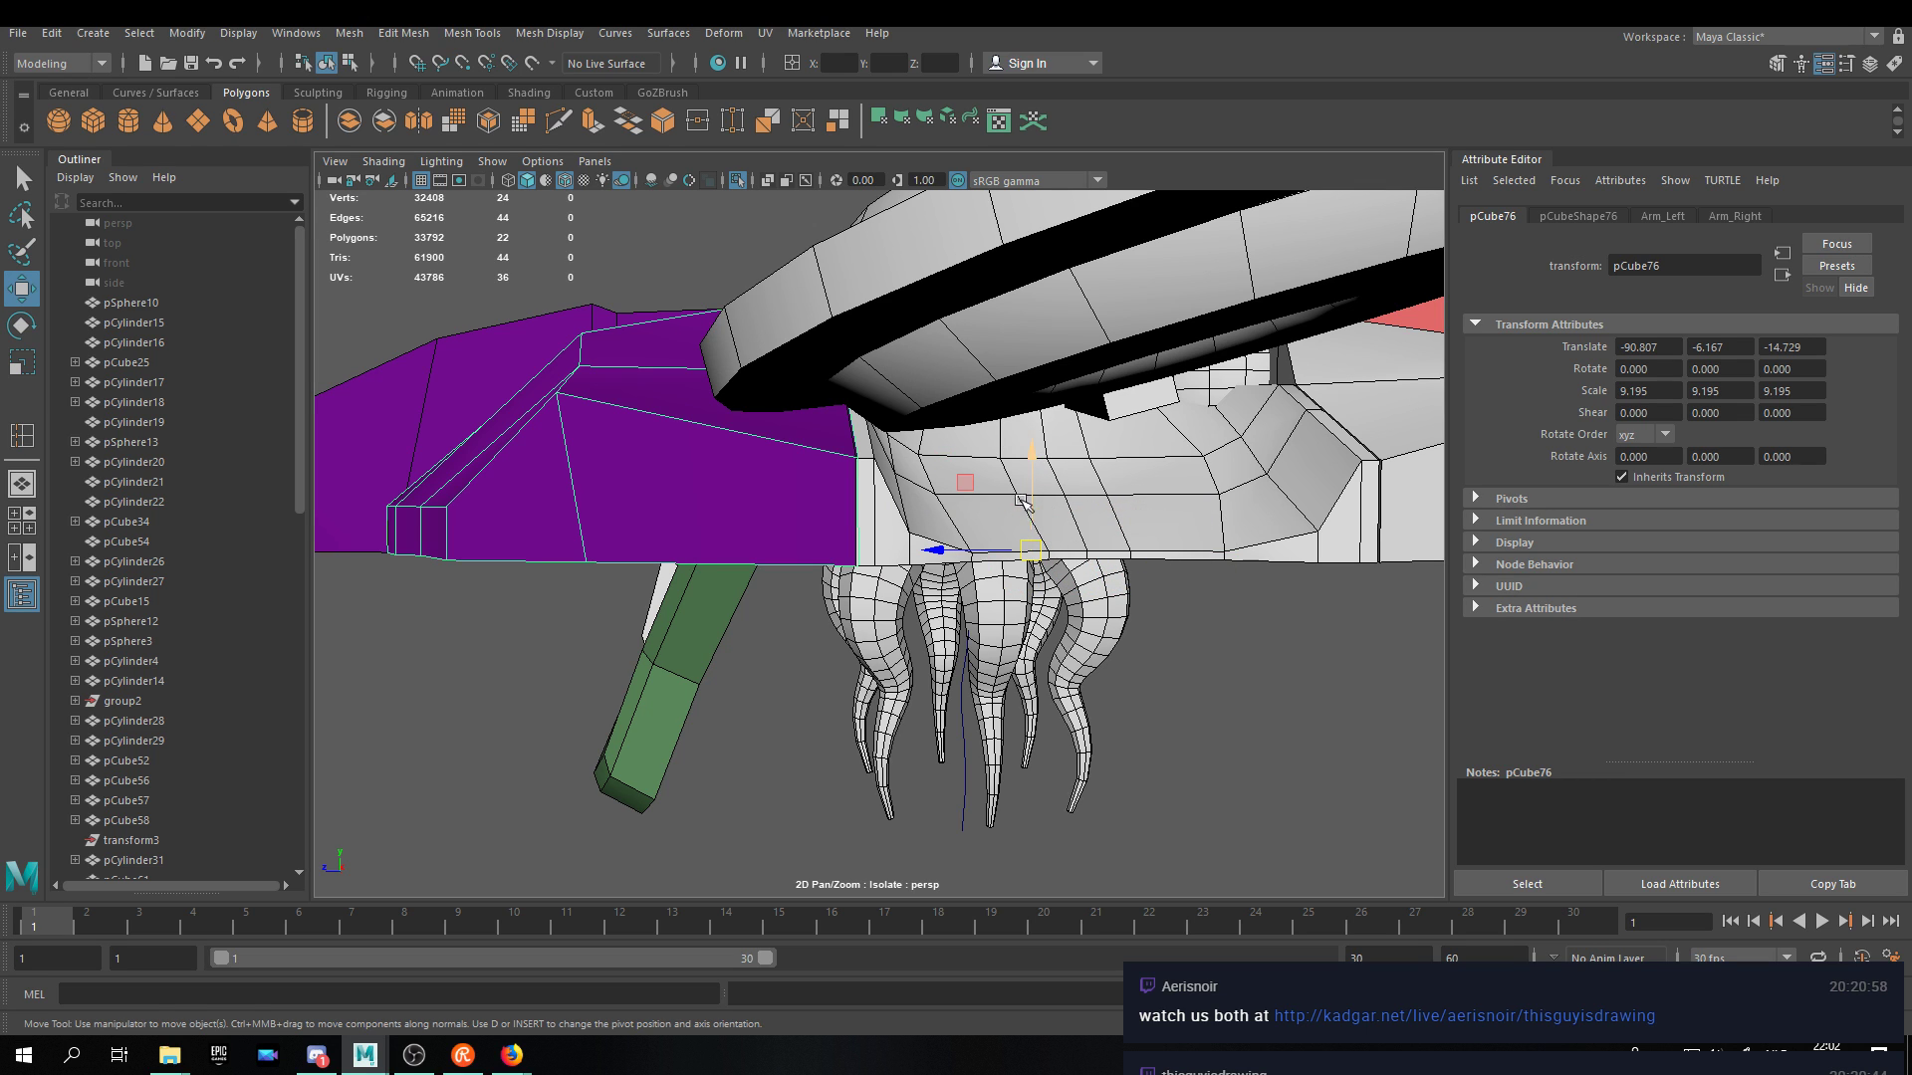
Try rotating the purple side panel around its relocated rear pivot.
key("r")
key("e")
left_click_drag(971, 517, 1024, 628)
key("ctrl+z")
Select the top and side faces of the purple half of the nose shell.
left_click_drag(1240, 664, 1277, 637, "alt")
left_click(1081, 608)
middle_click_drag(1154, 701, 1081, 465, "alt")
right_click_drag(1079, 466, 1080, 518)
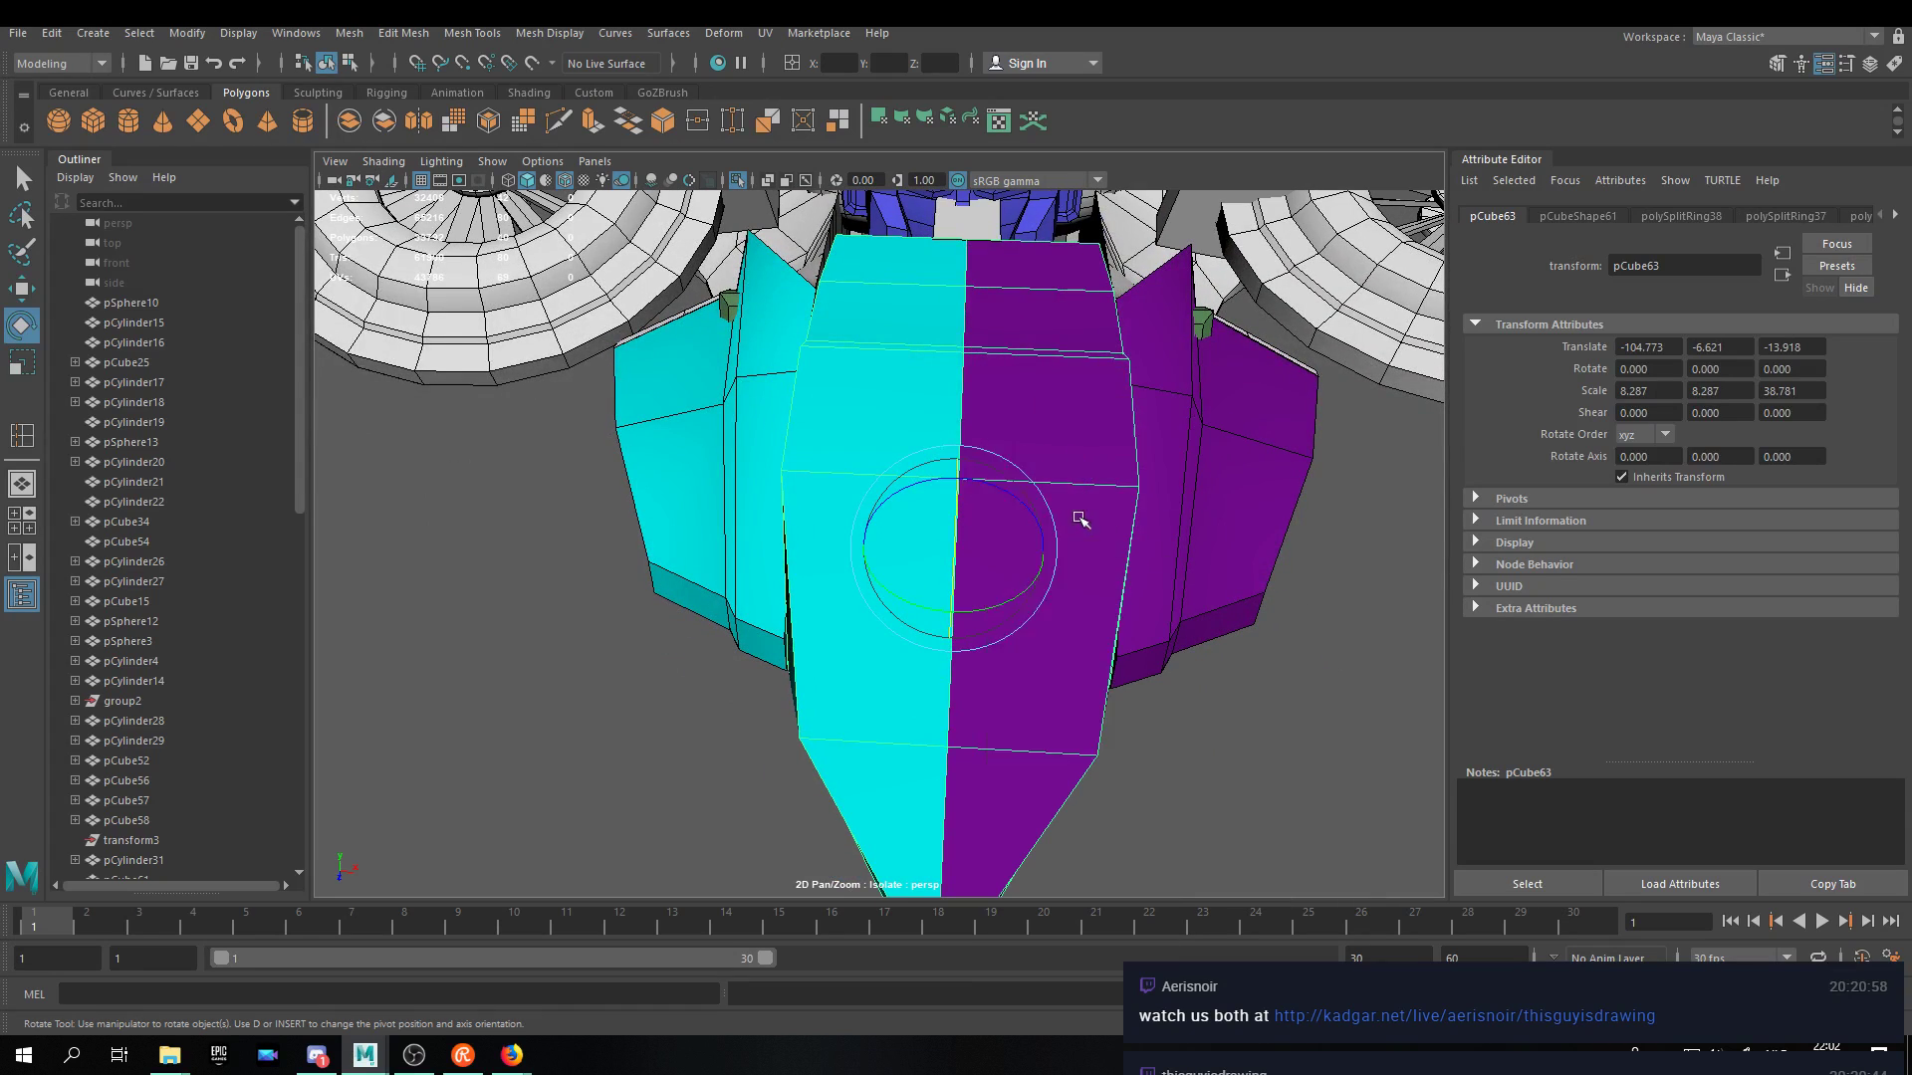
left_click(1035, 329)
key("w")
left_click(1021, 627)
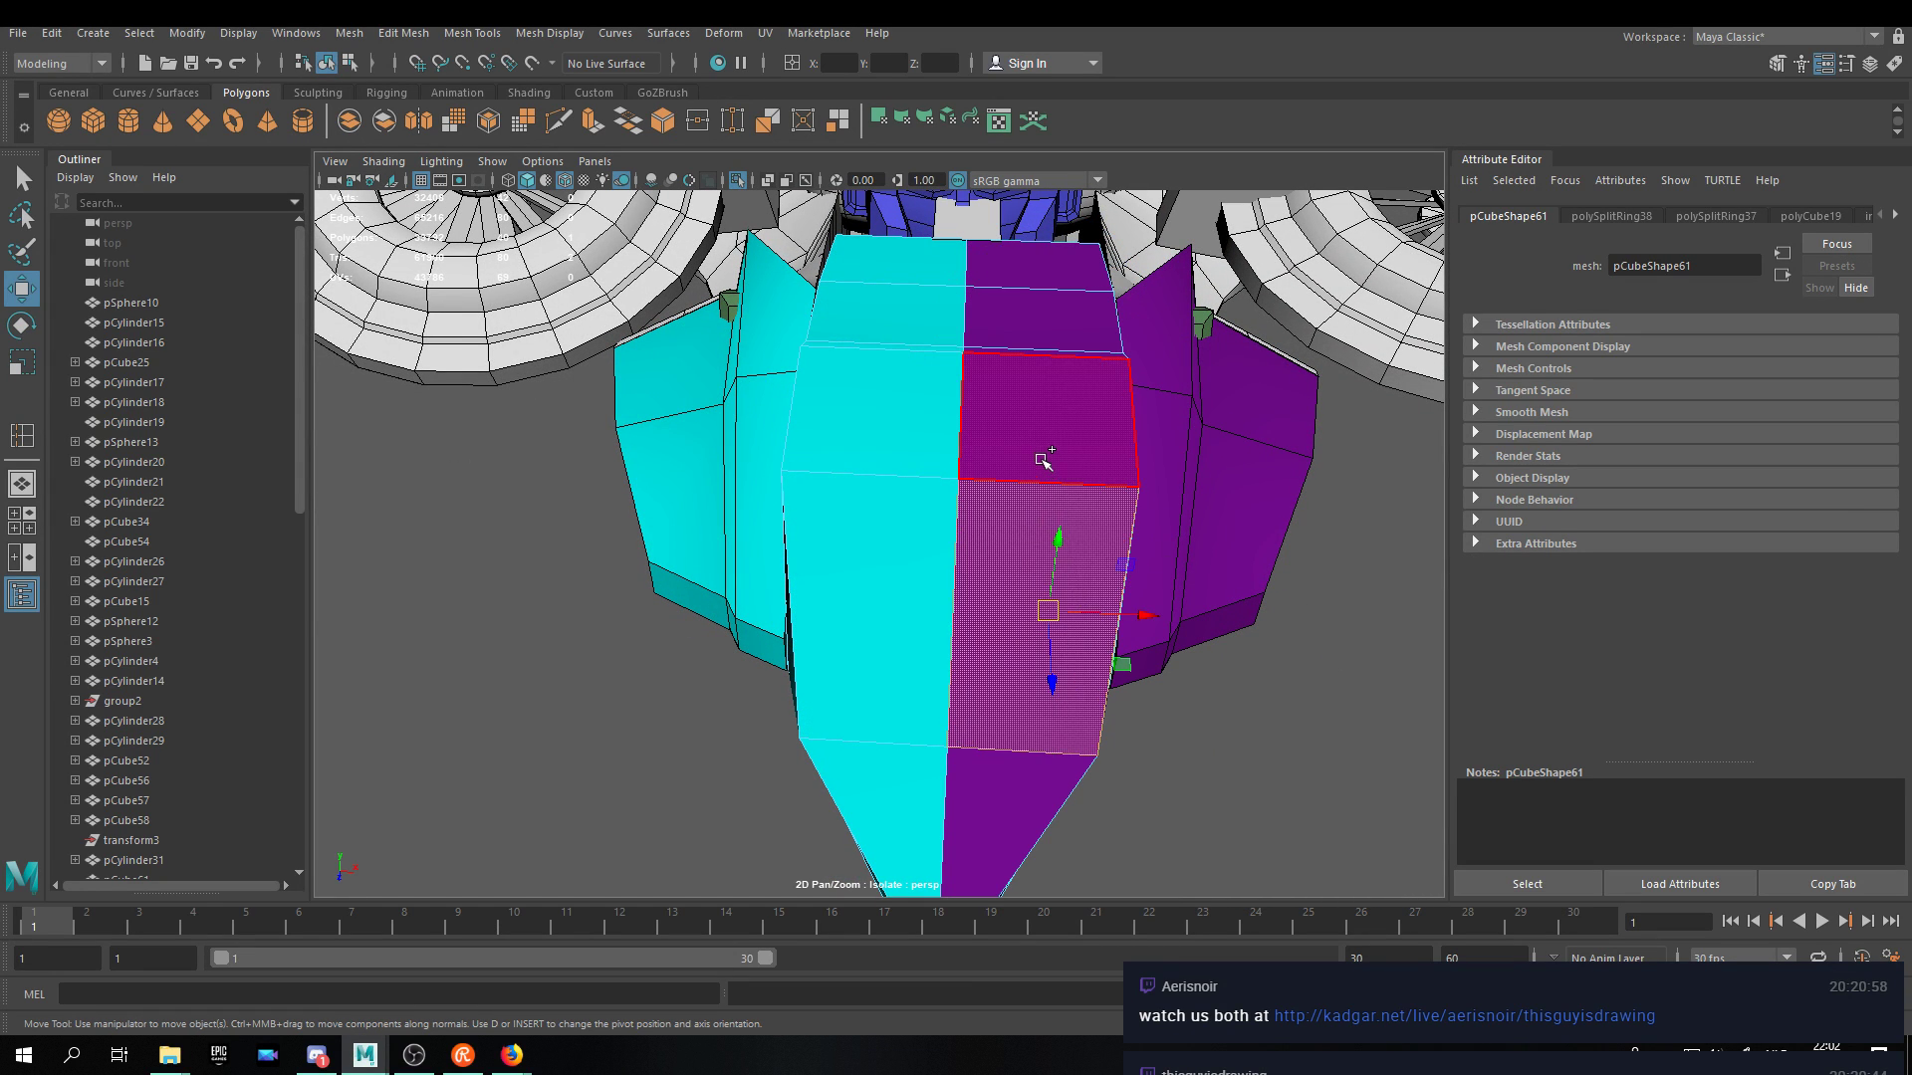
double_click(1044, 461, "shift")
left_click_drag(1099, 659, 1011, 565, "alt")
left_click(711, 398, "shift")
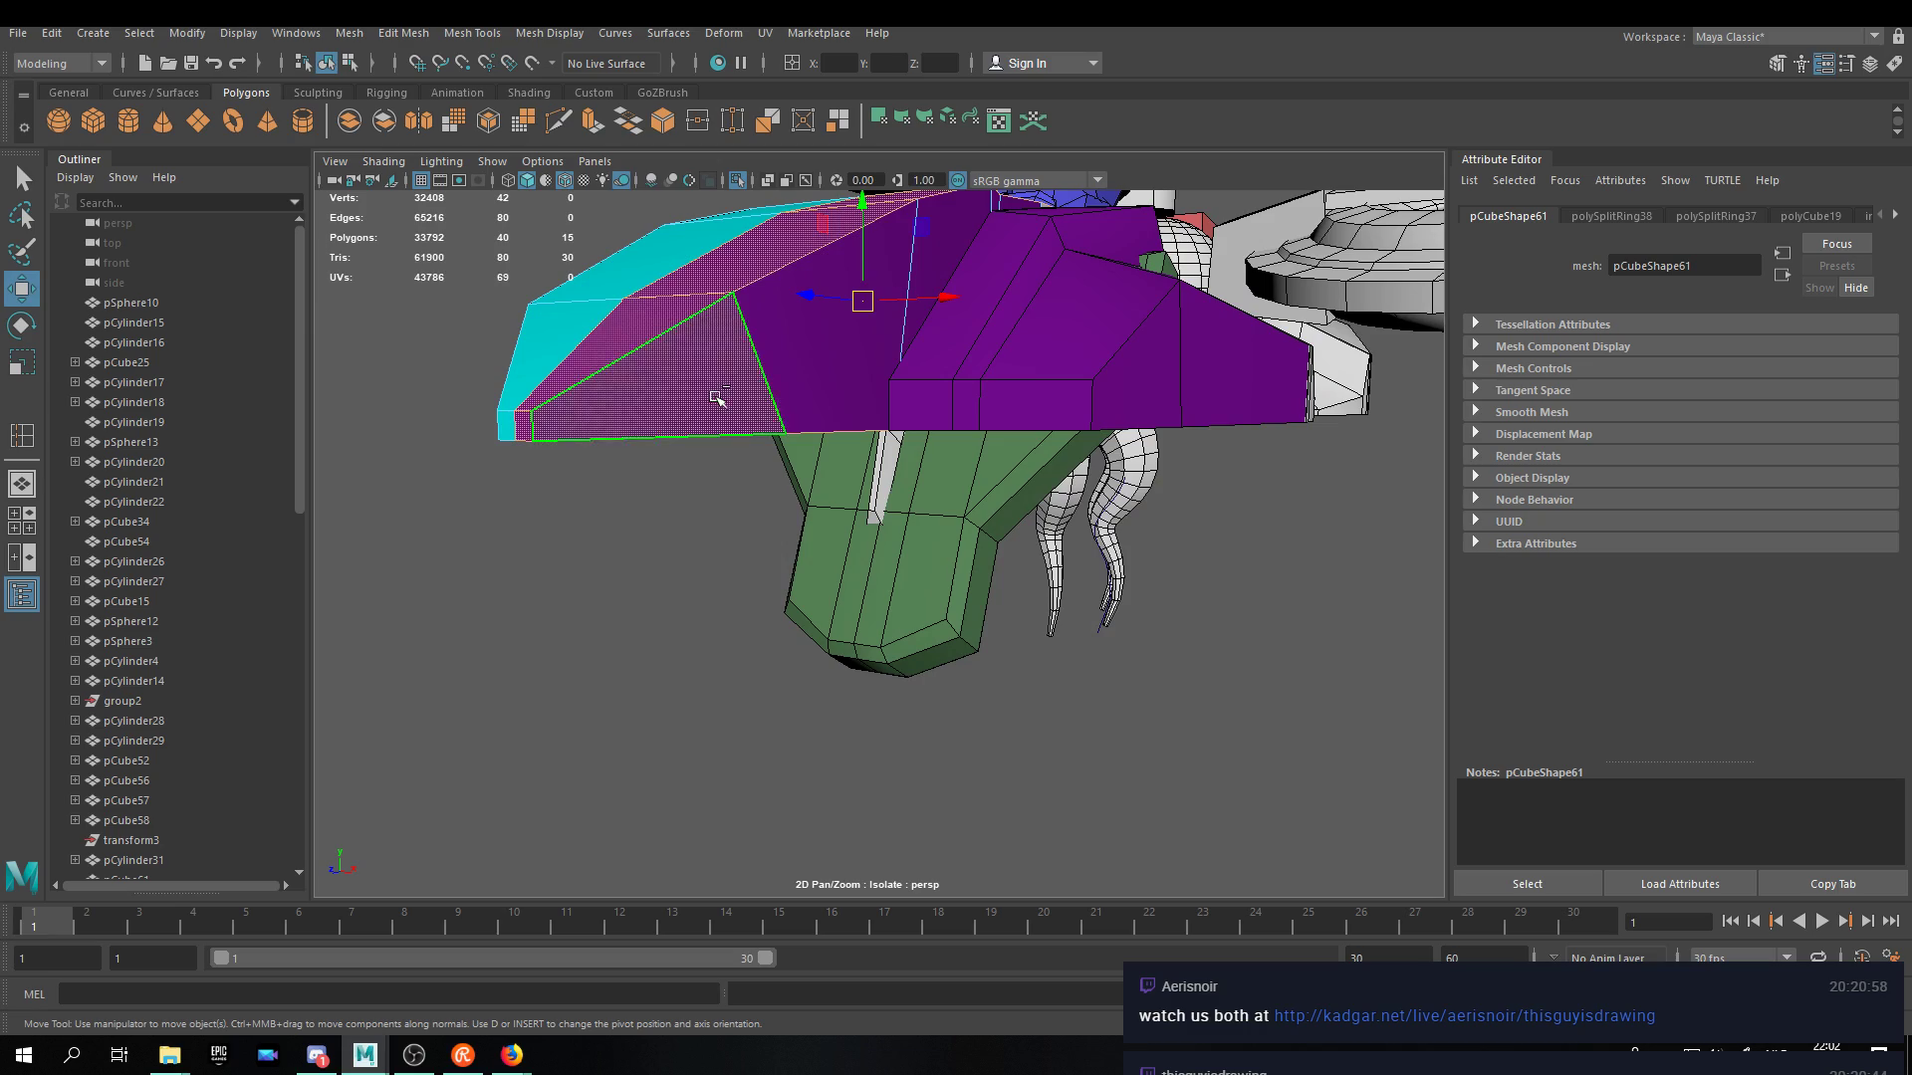
left_click(894, 363, "shift")
With X-ray shading on, duplicate the nose shell and delete the purple half's faces from the copy.
left_click_drag(952, 372, 960, 410, "alt")
left_click(768, 182)
left_click(932, 478, "shift")
right_click_drag(960, 411, 877, 388)
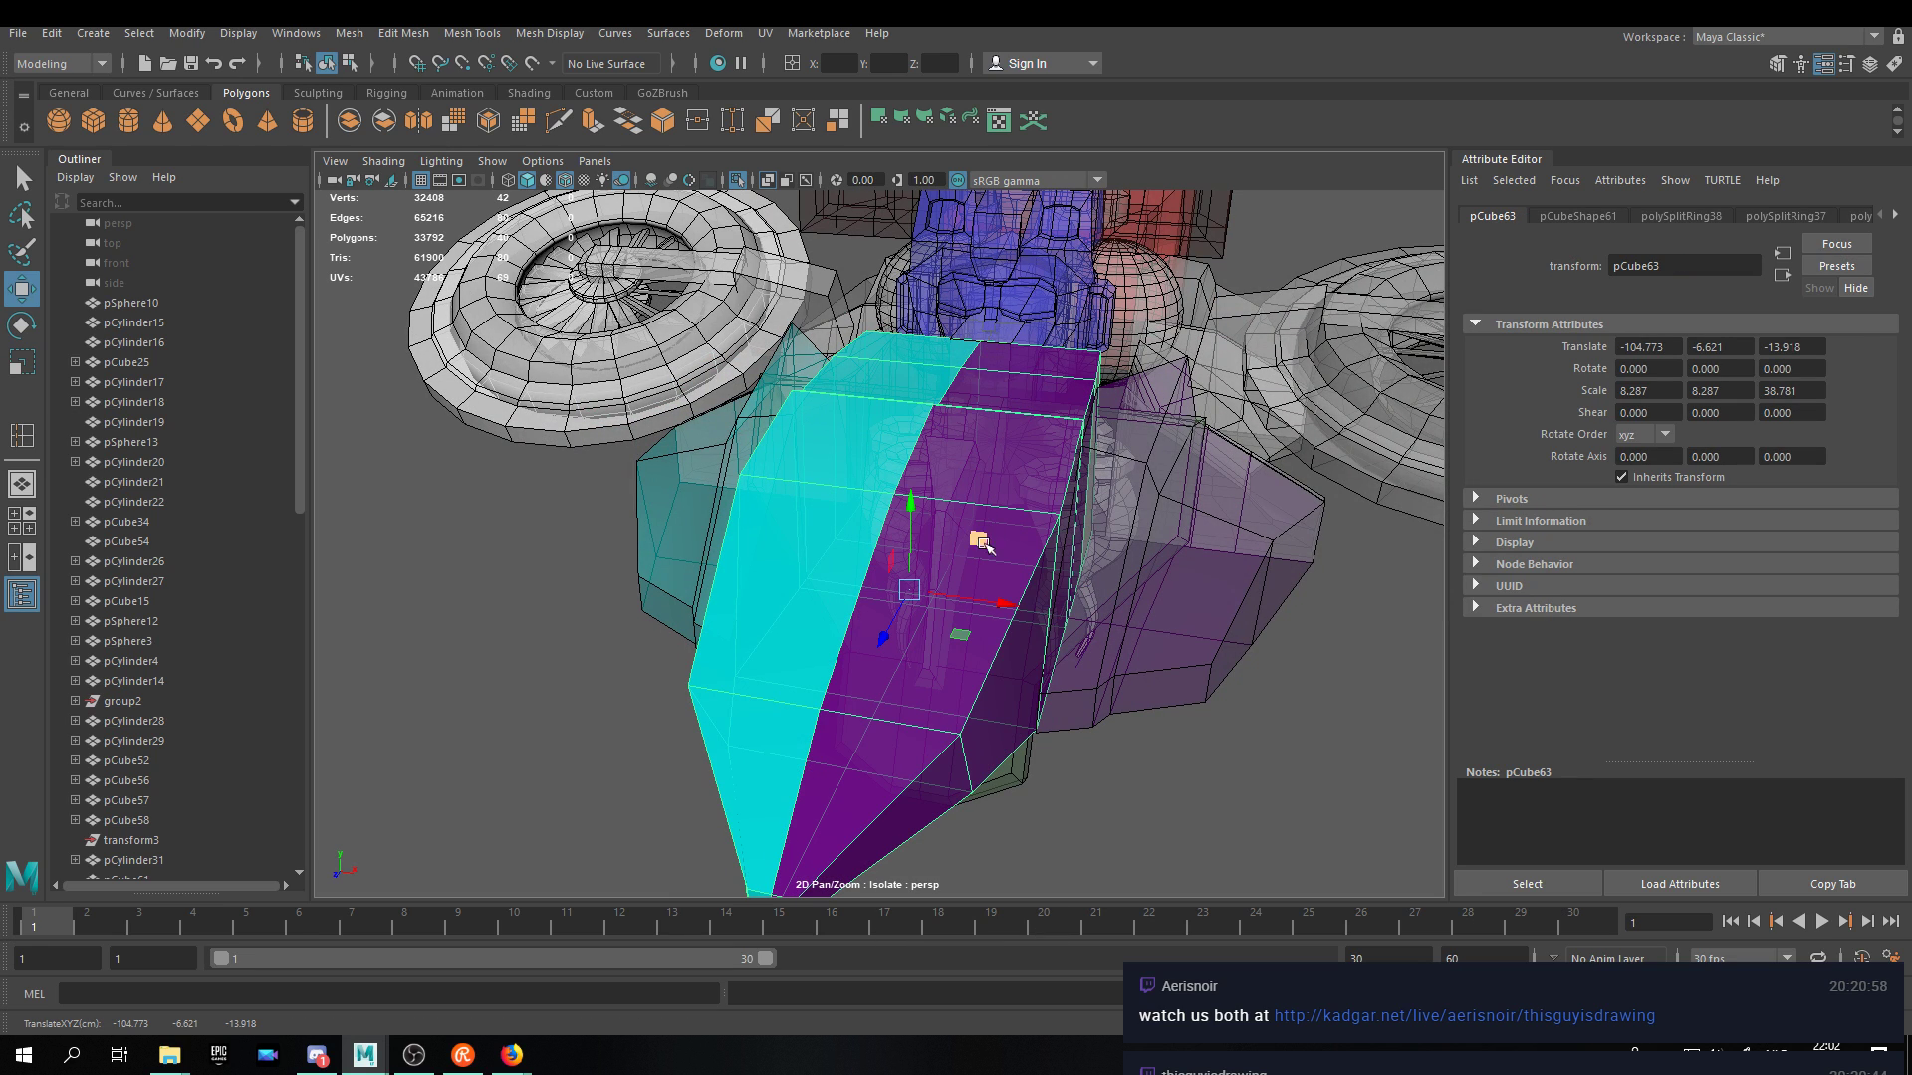
key("ctrl+d")
key("F11")
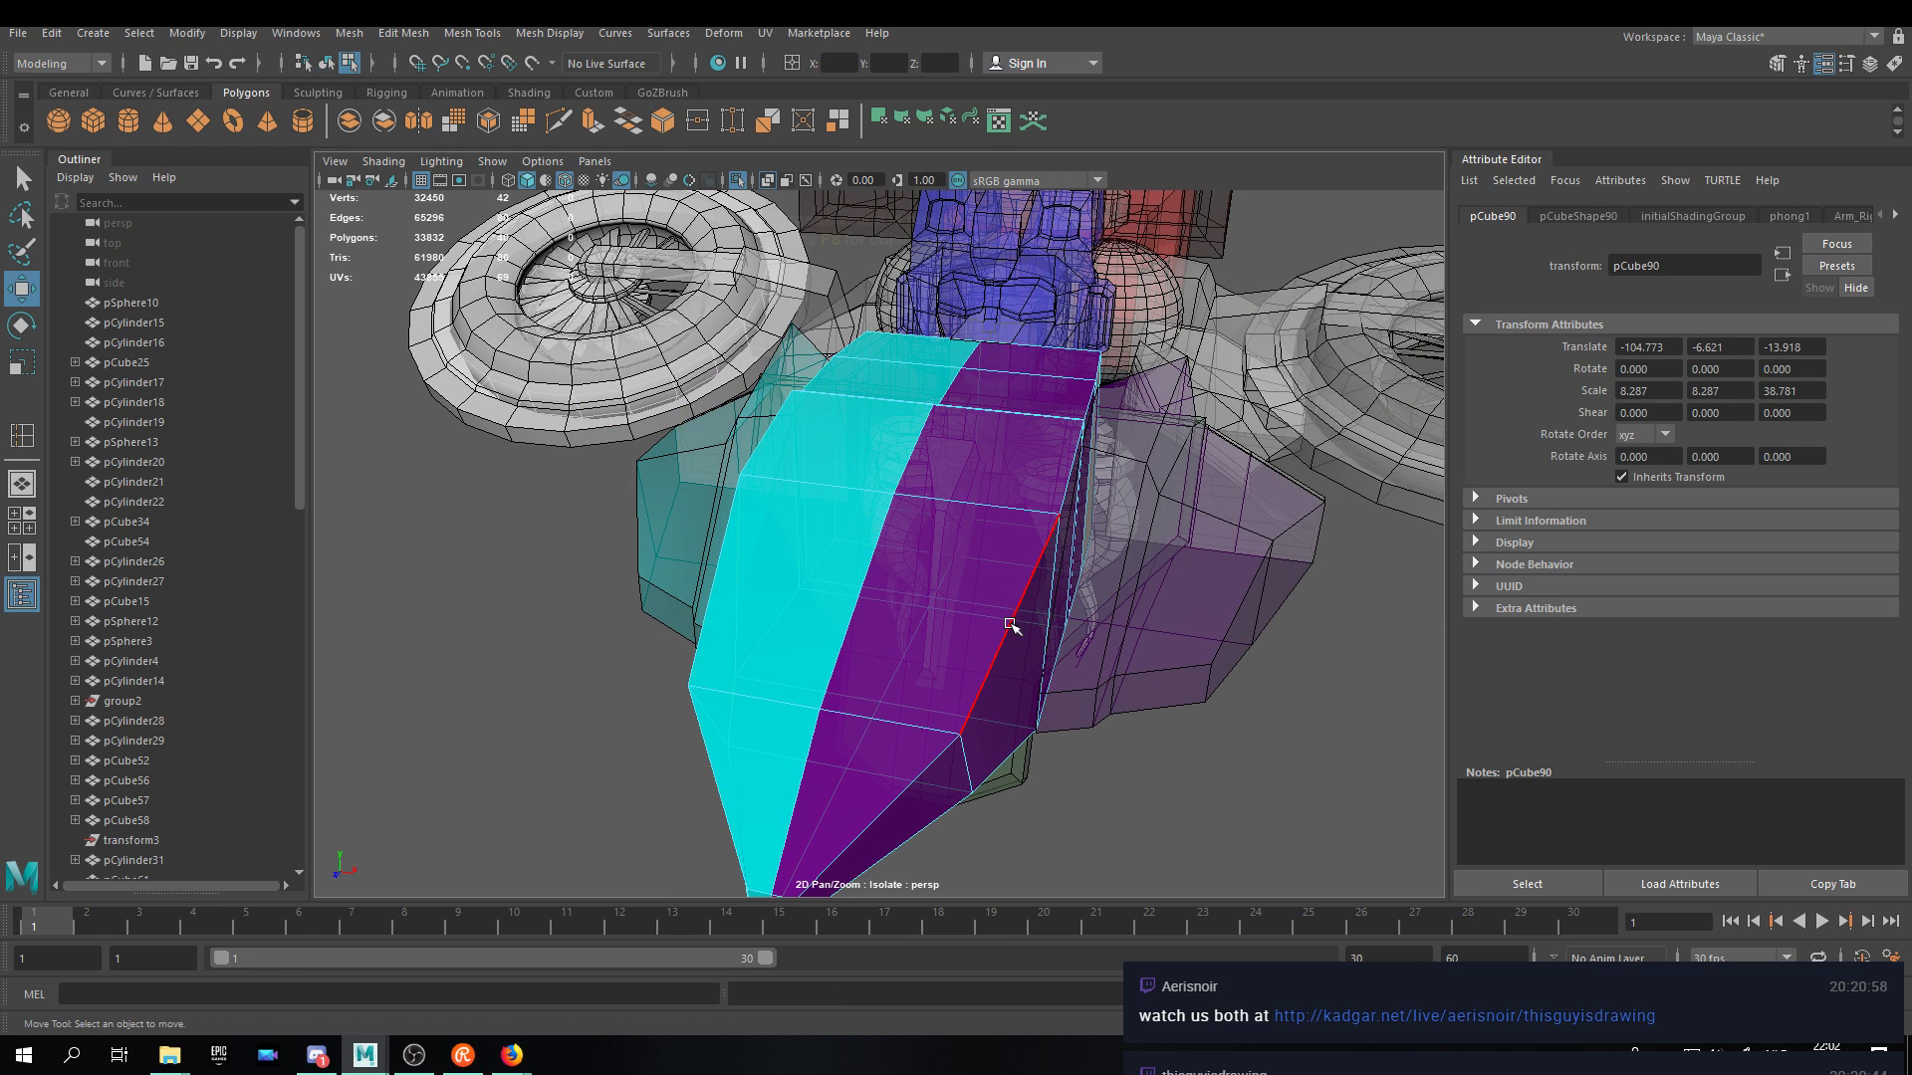
left_click(1013, 564)
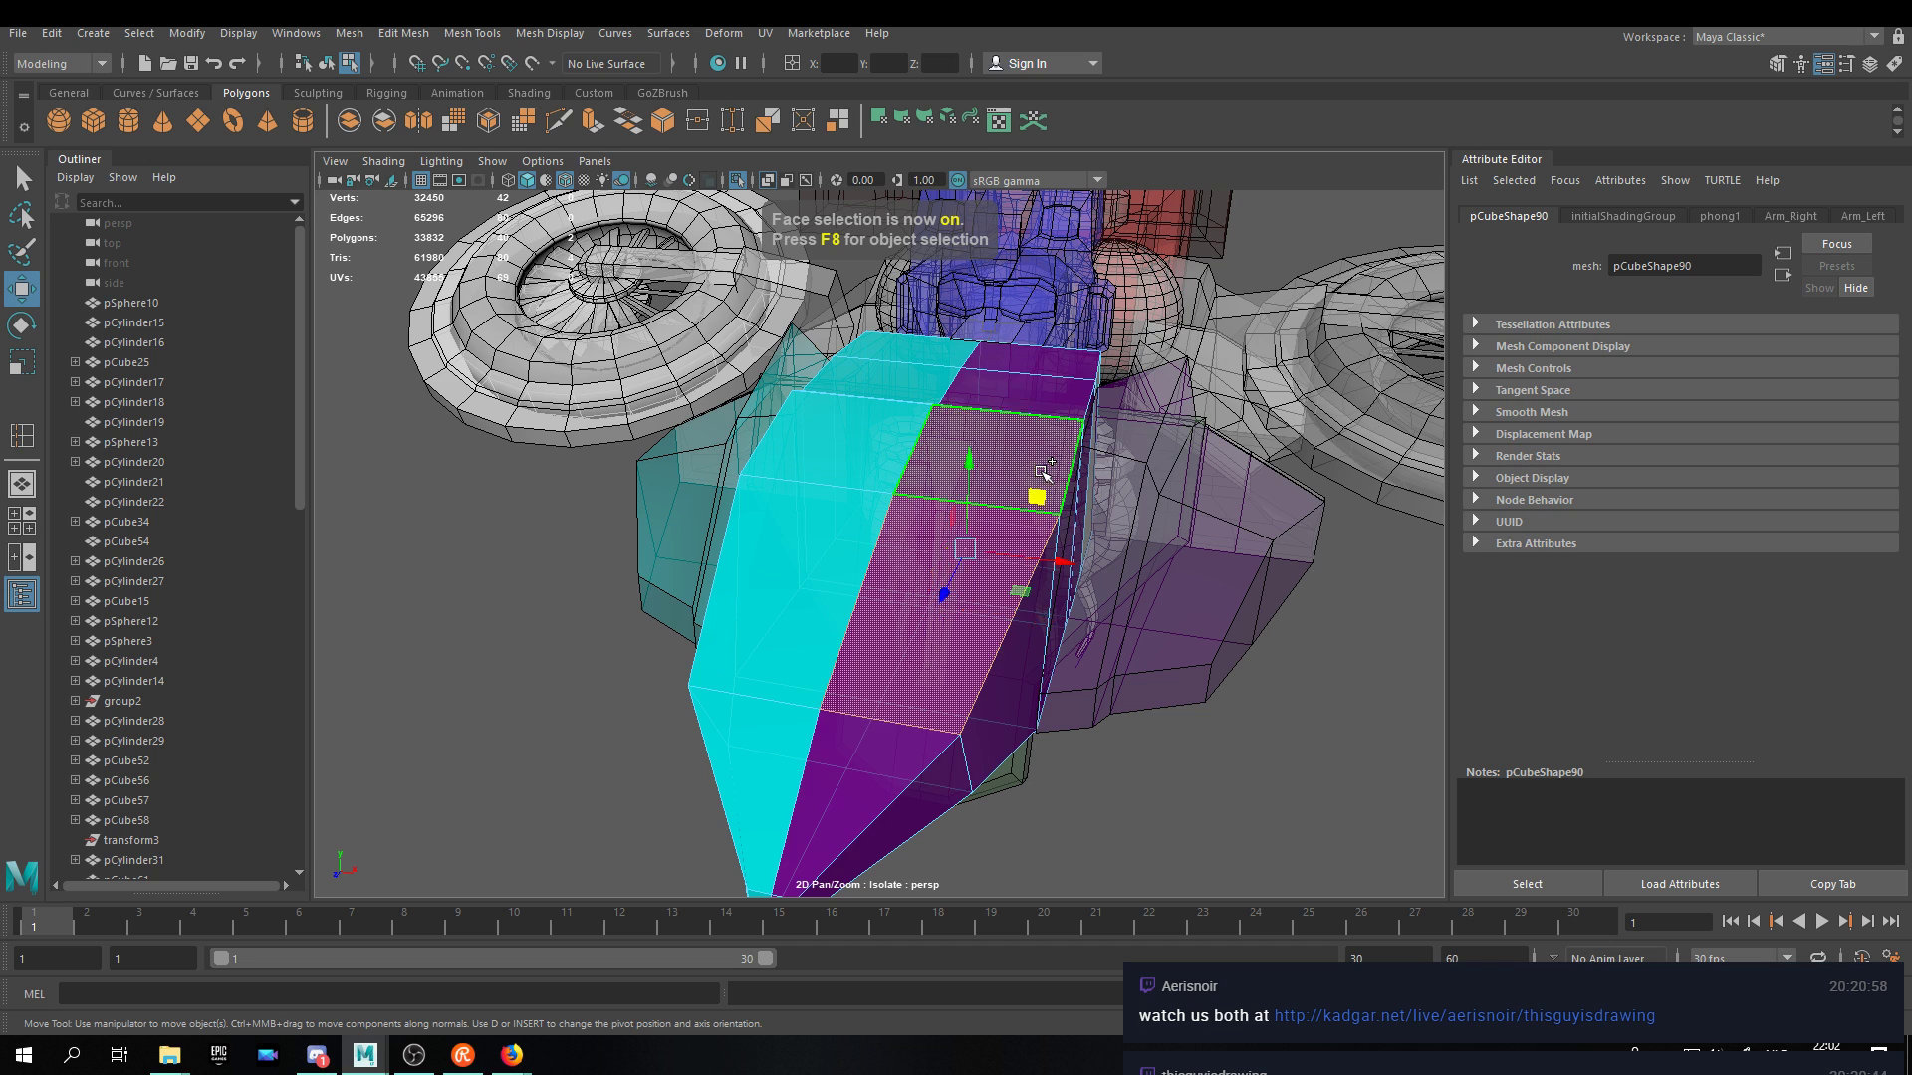
key("Delete")
left_click(1039, 648)
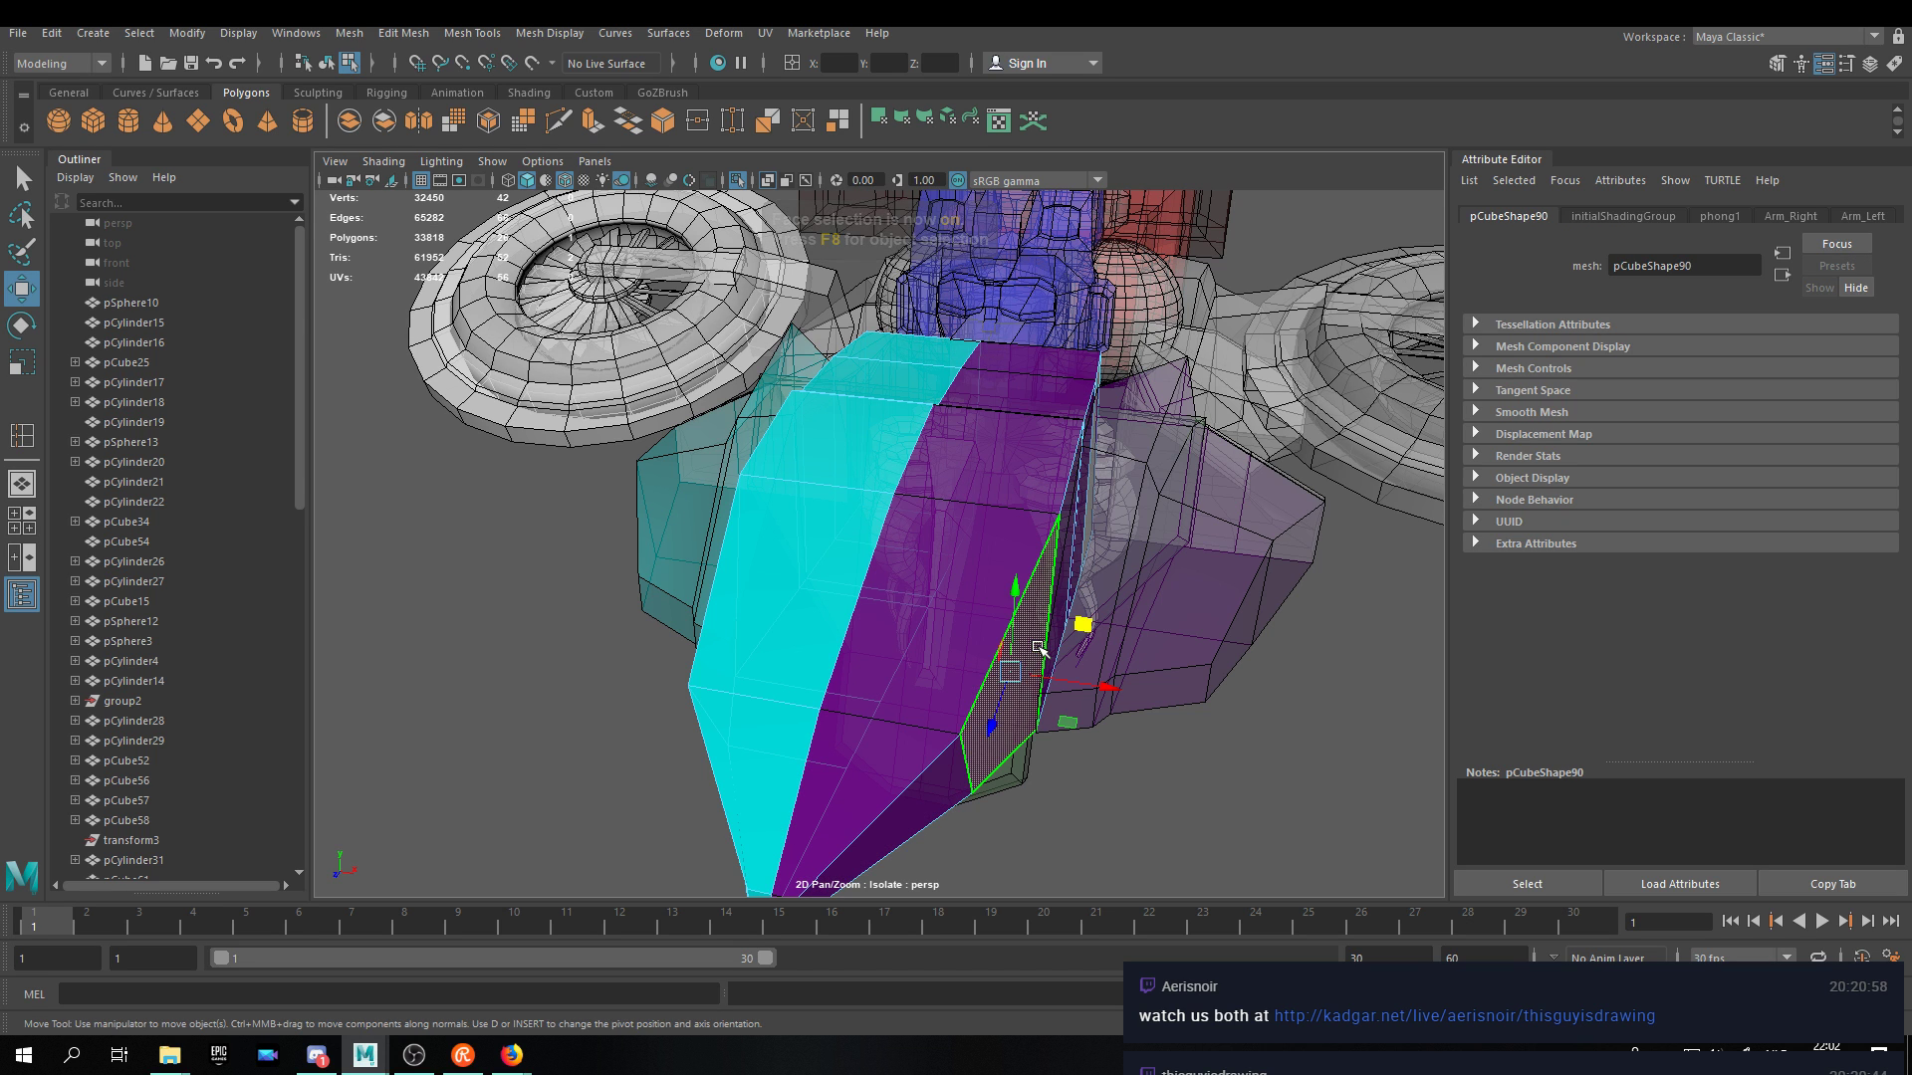
left_click_drag(1038, 648, 1023, 625, "alt")
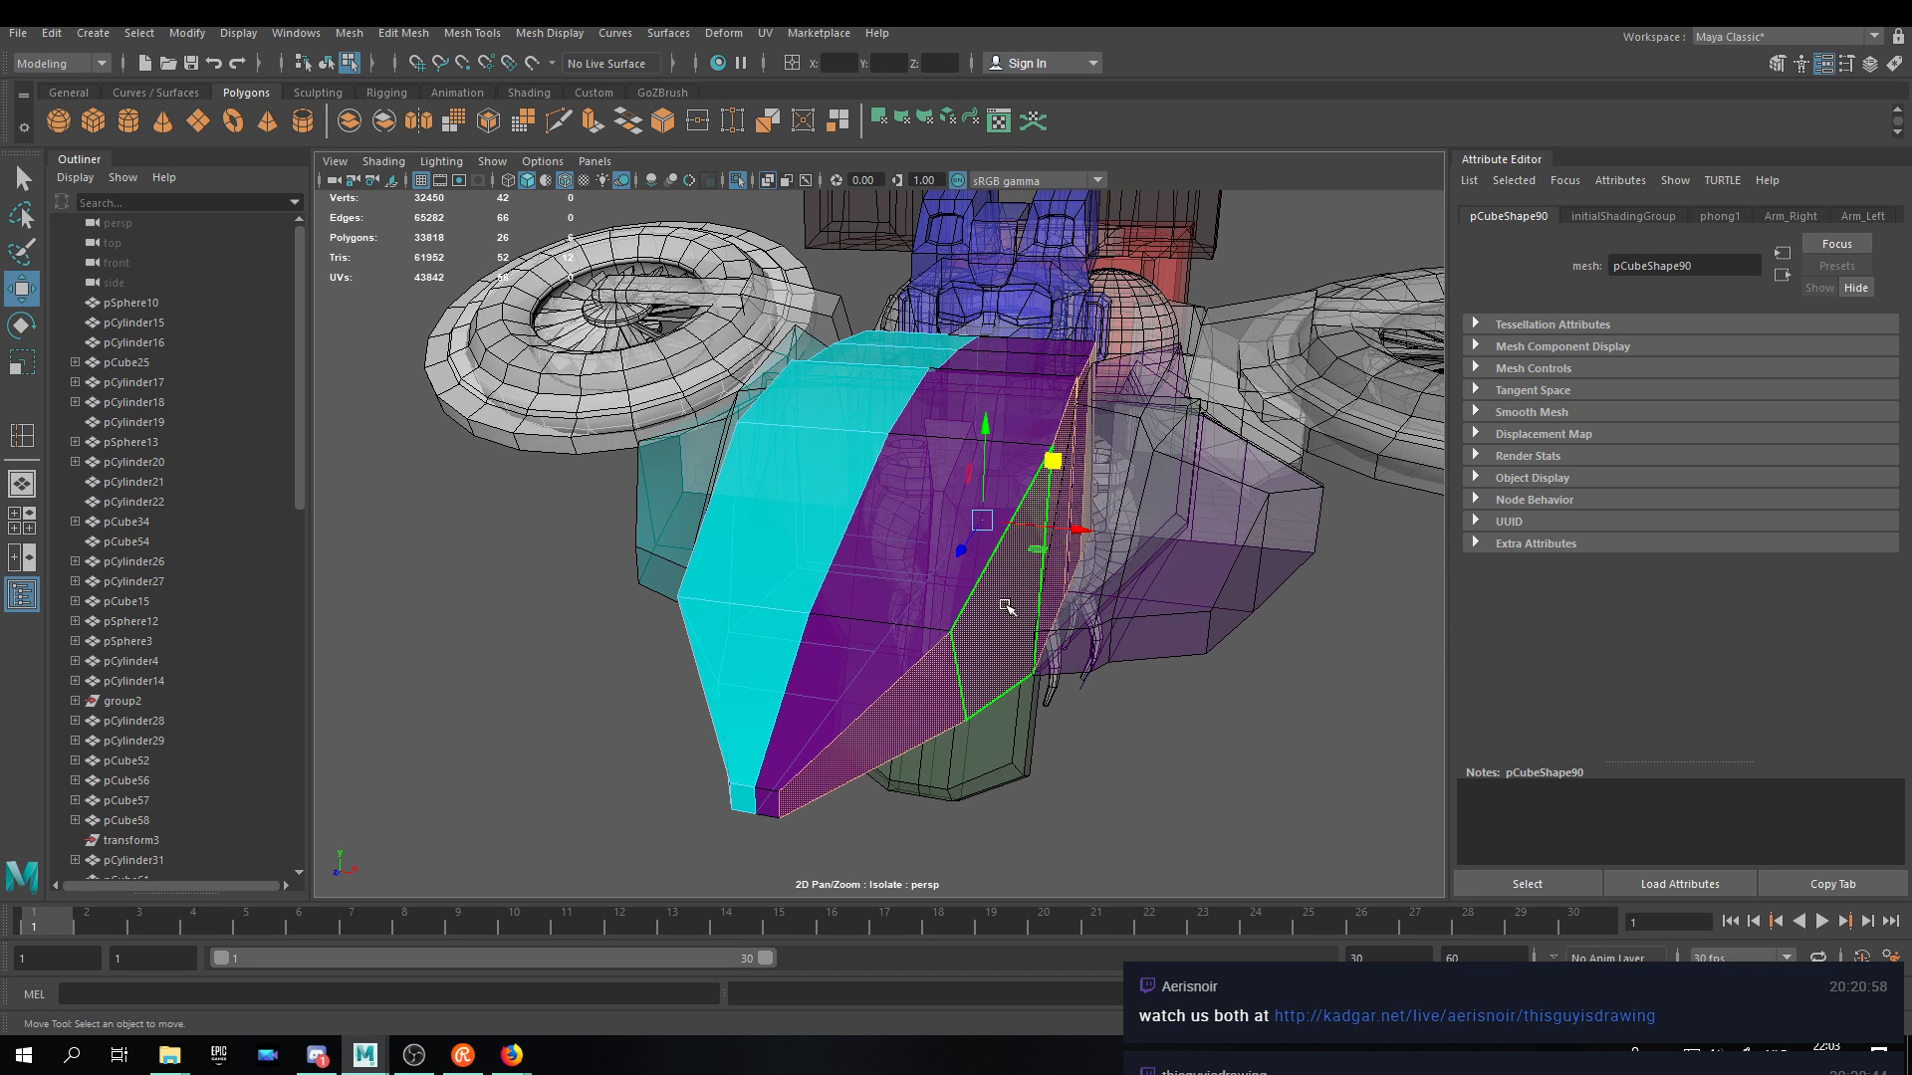
key("Delete")
left_click_drag(883, 558, 890, 468, "alt")
Select the original nose shell and delete the top faces of its cyan half.
right_click_drag(889, 468, 966, 503)
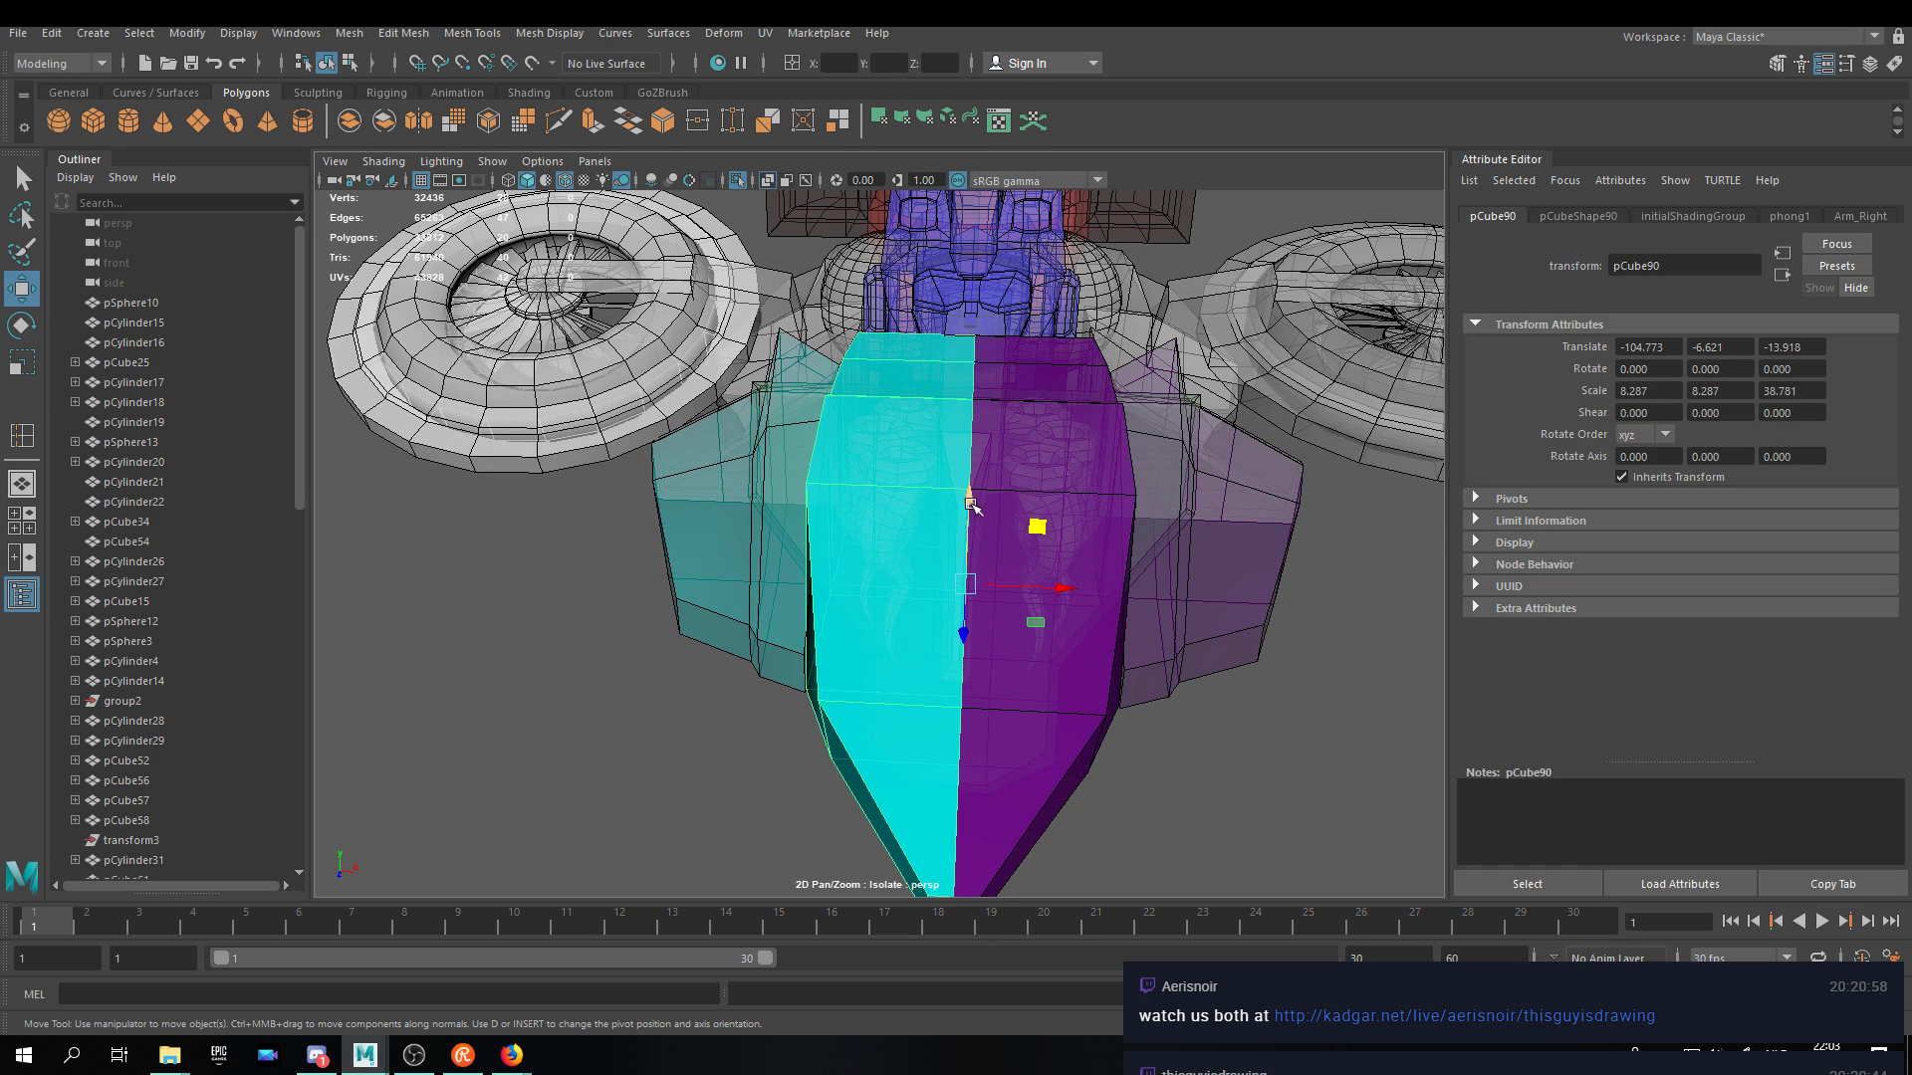
left_click(1055, 519)
left_click(879, 469)
left_click(1056, 488)
left_click(1056, 652)
right_click_drag(1252, 830, 1313, 473)
left_click(1167, 779)
left_click(1075, 720)
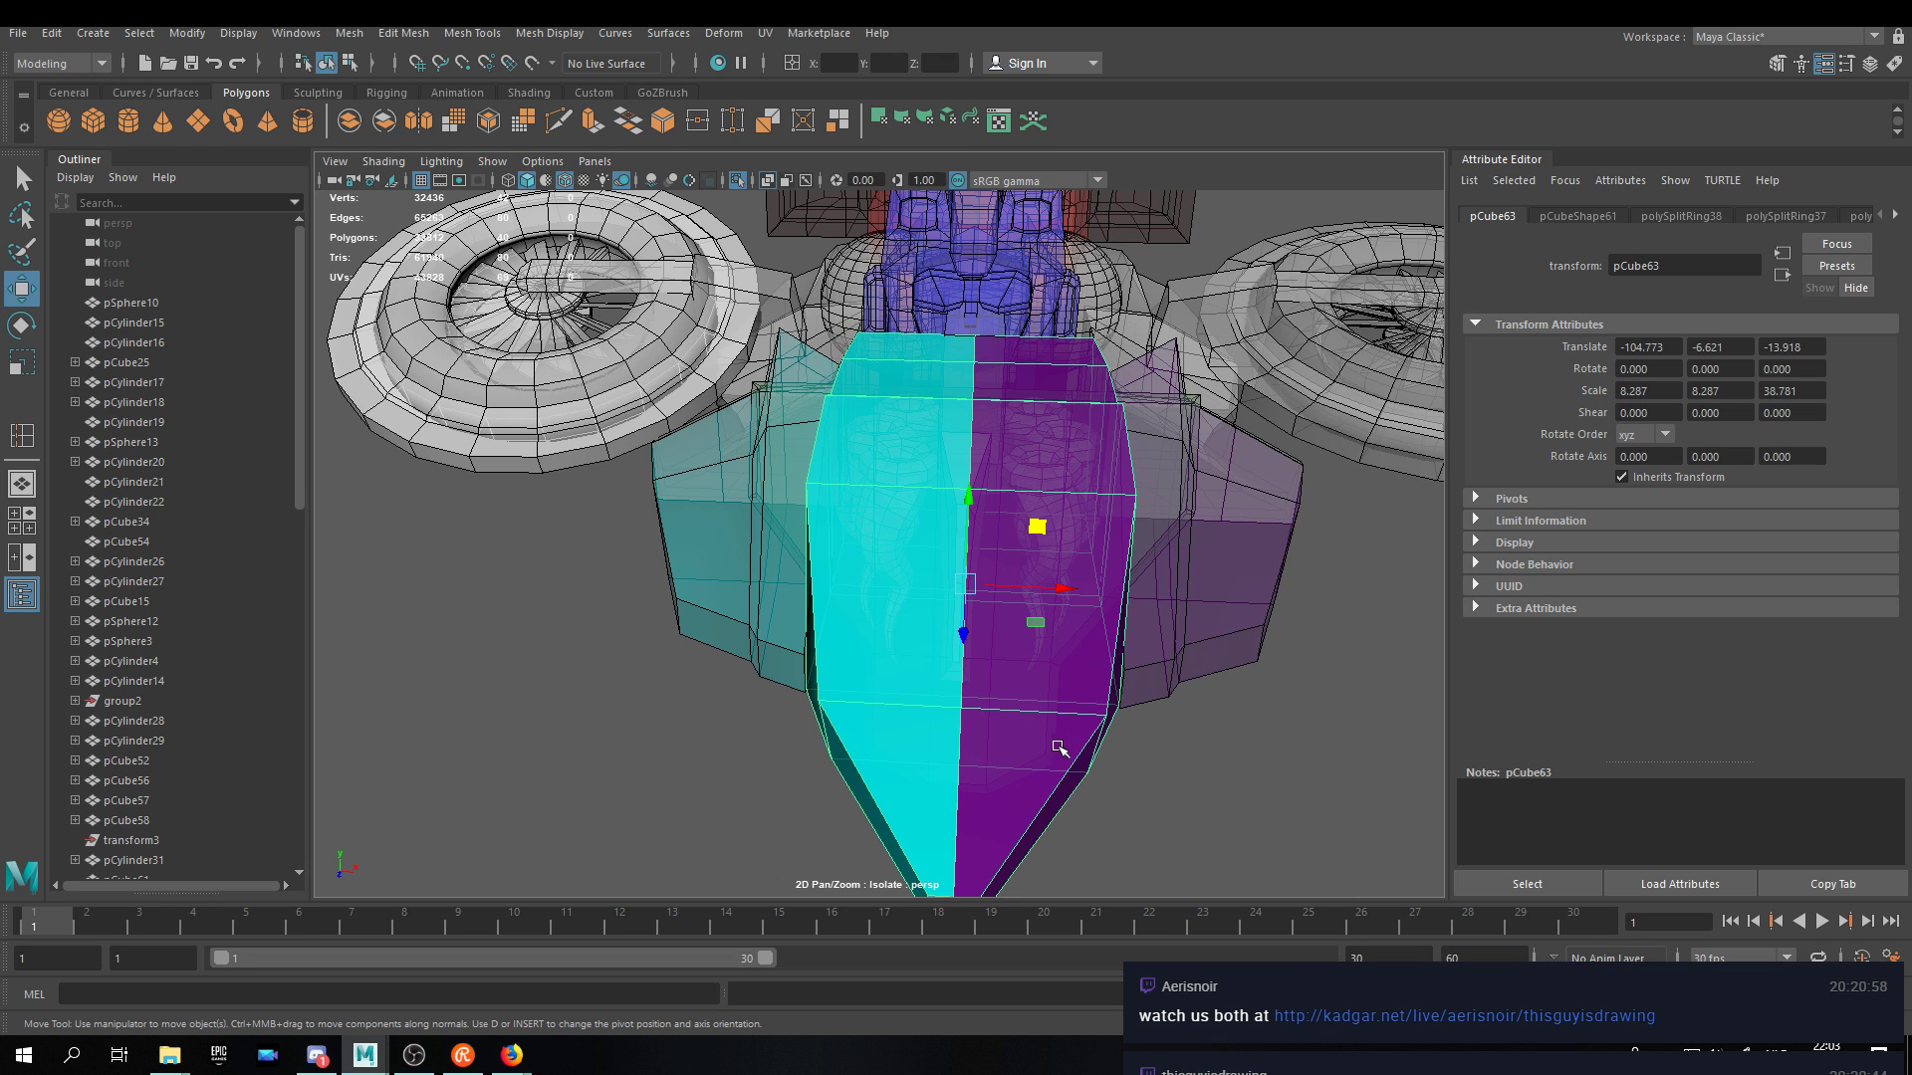
key("F11")
left_click(906, 591)
left_click(933, 460)
key("Delete")
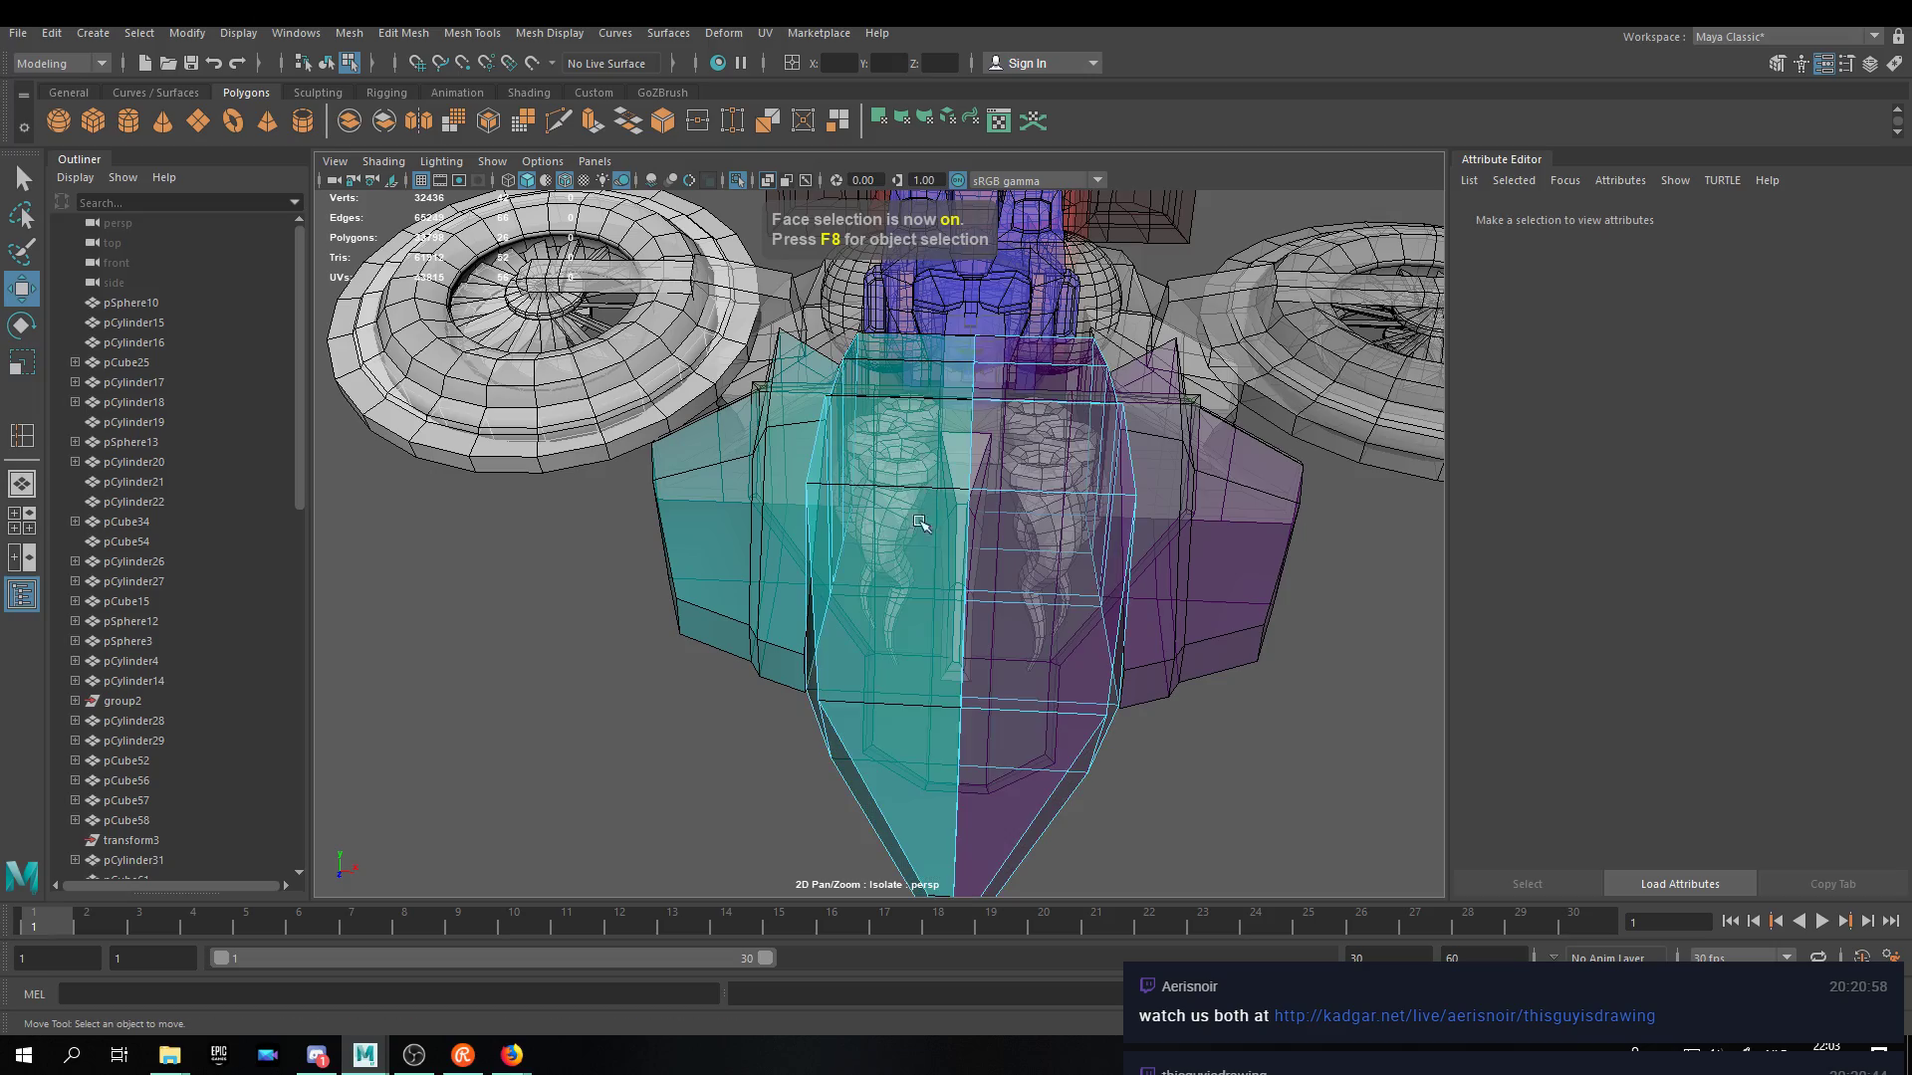
Turn X-ray shading off, delete the original nose shell's remaining cyan side faces, and return to object selection.
left_click_drag(866, 551, 886, 257, "alt")
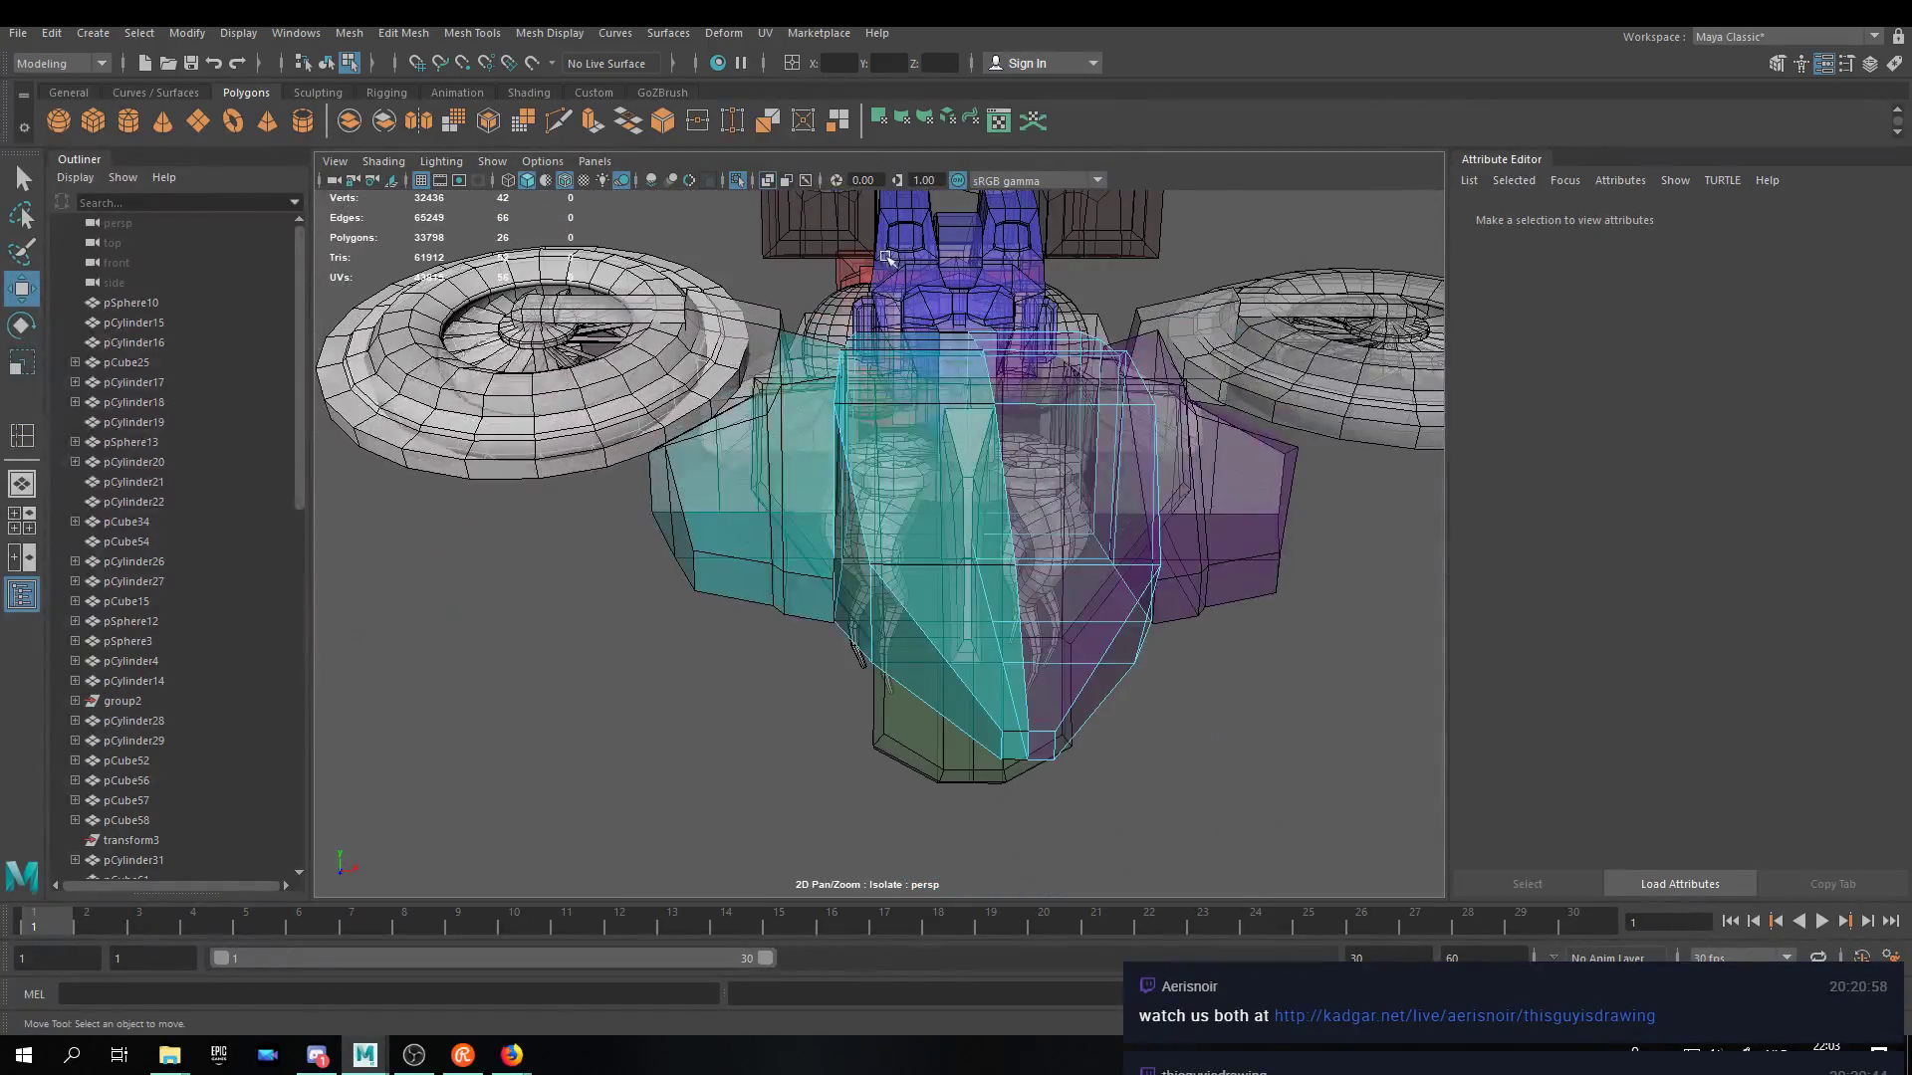
left_click(768, 183)
mouse_move(1046, 383)
left_mouse_down("alt")
mouse_move(1063, 440)
mouse_move(1093, 420)
left_mouse_up("alt")
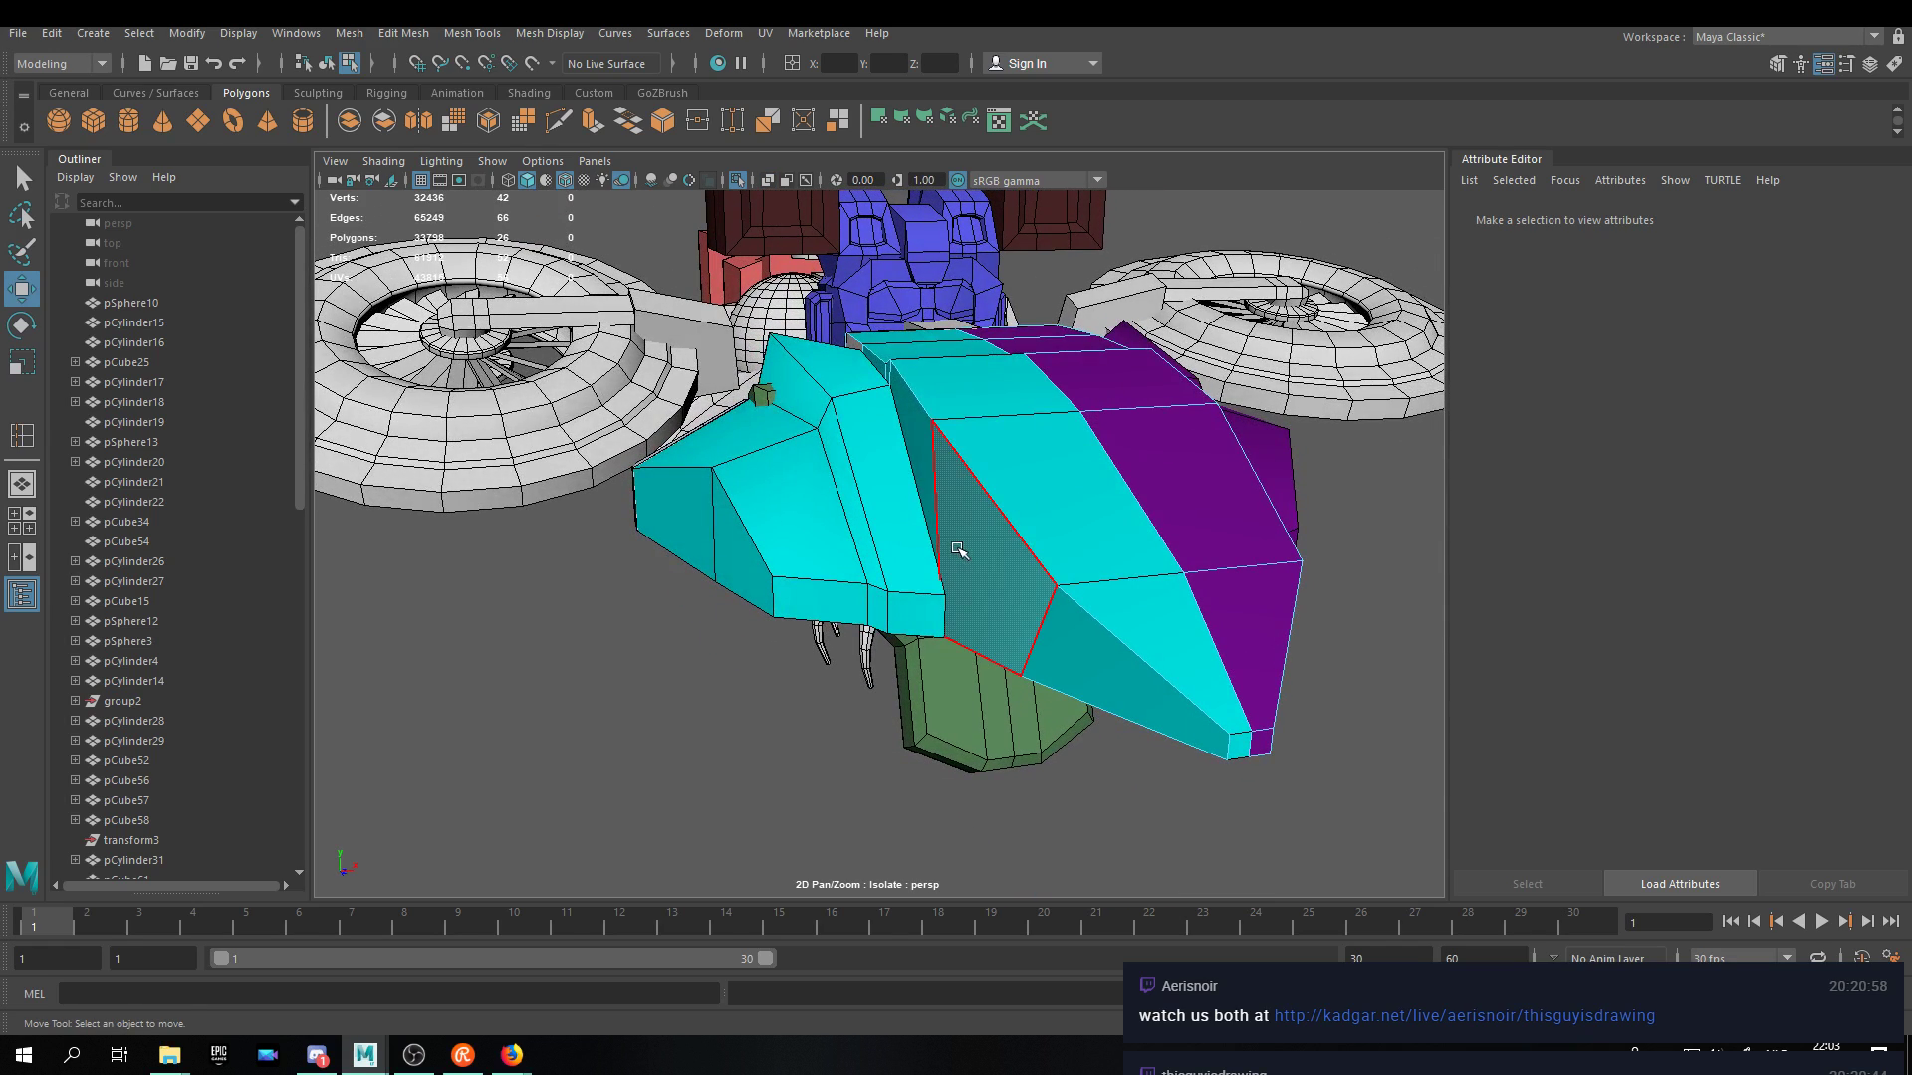
left_click(958, 550)
key("Delete")
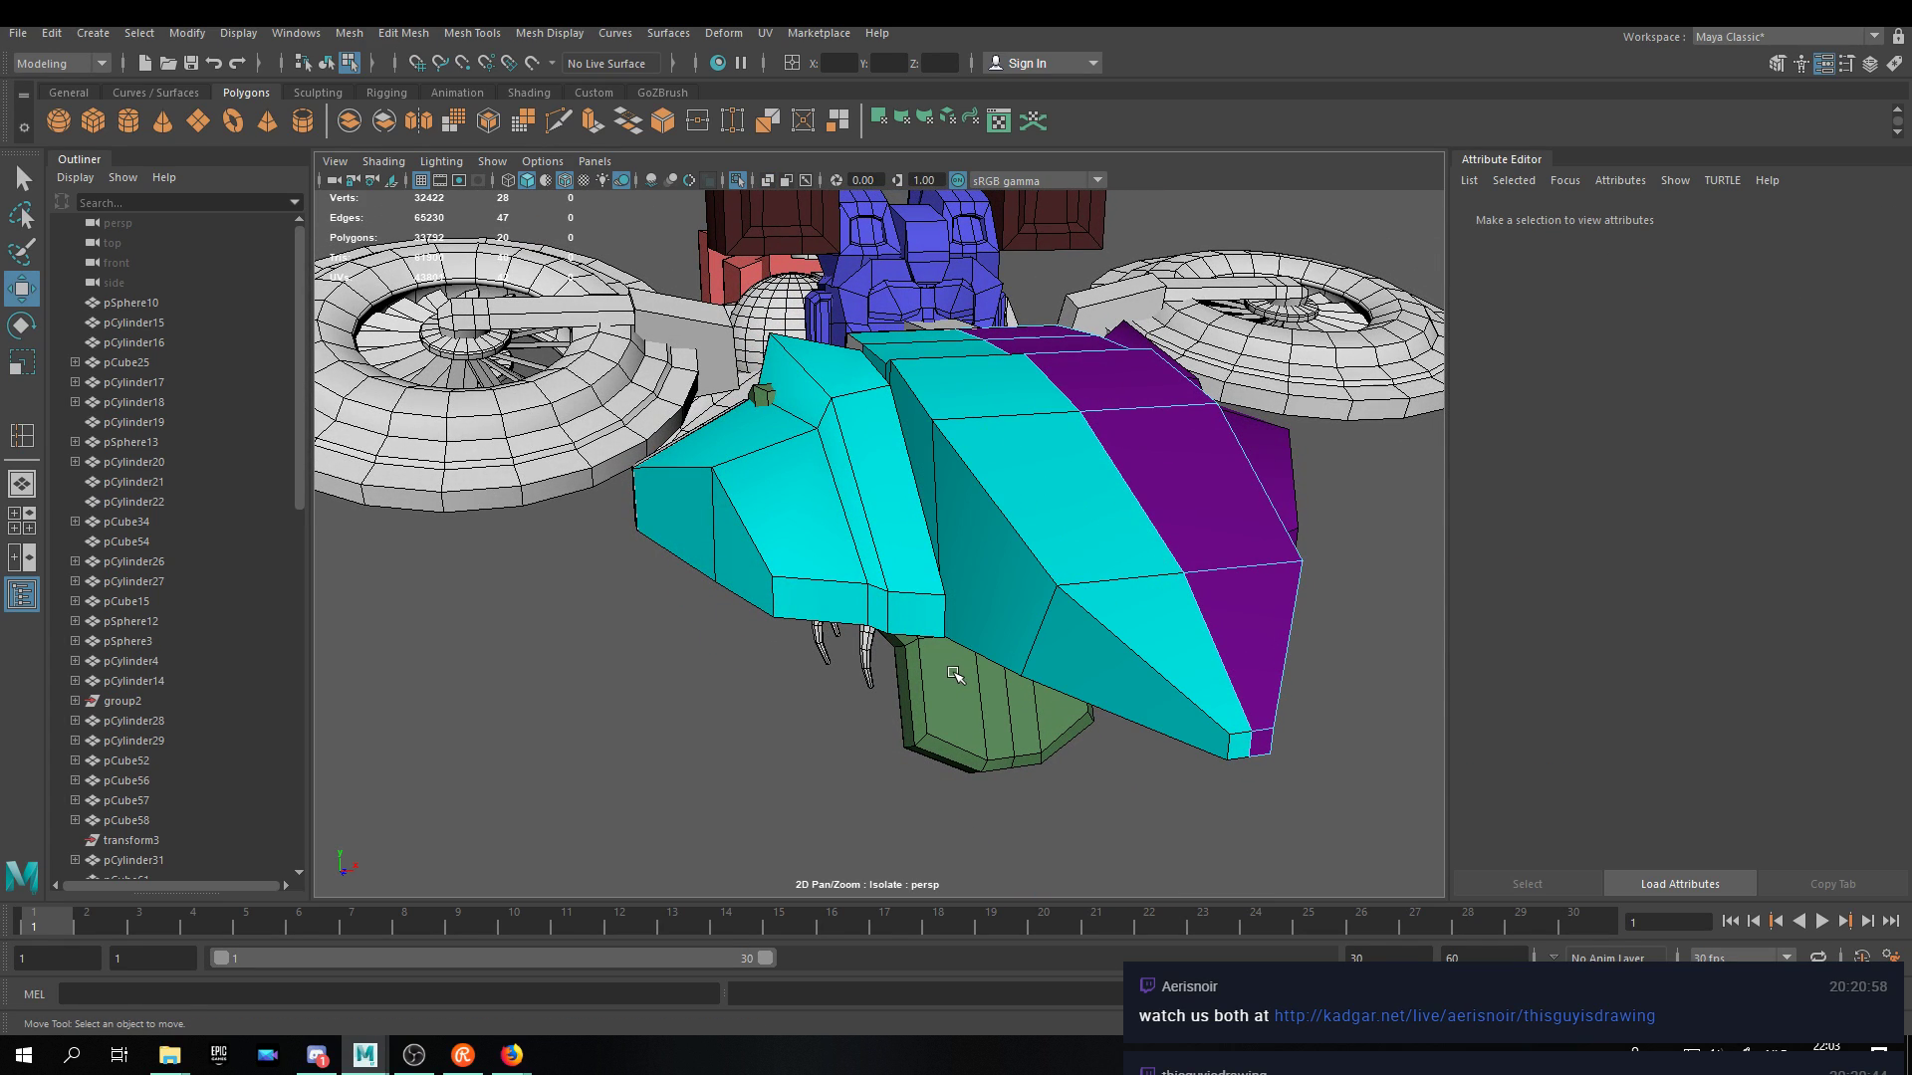
right_click_drag(1066, 454, 1129, 410)
Try rotating the purple nose half together with the purple side panel around the rear pivot.
left_click_drag(1203, 545, 1017, 625, "alt")
left_click(896, 659)
left_click_drag(901, 665, 1208, 375, "alt")
left_click(1083, 606, "shift")
left_click(1082, 627, "shift")
key("e")
left_click(1147, 416, "shift")
left_click_drag(1094, 365, 1088, 553)
key("ctrl+z")
key("w")
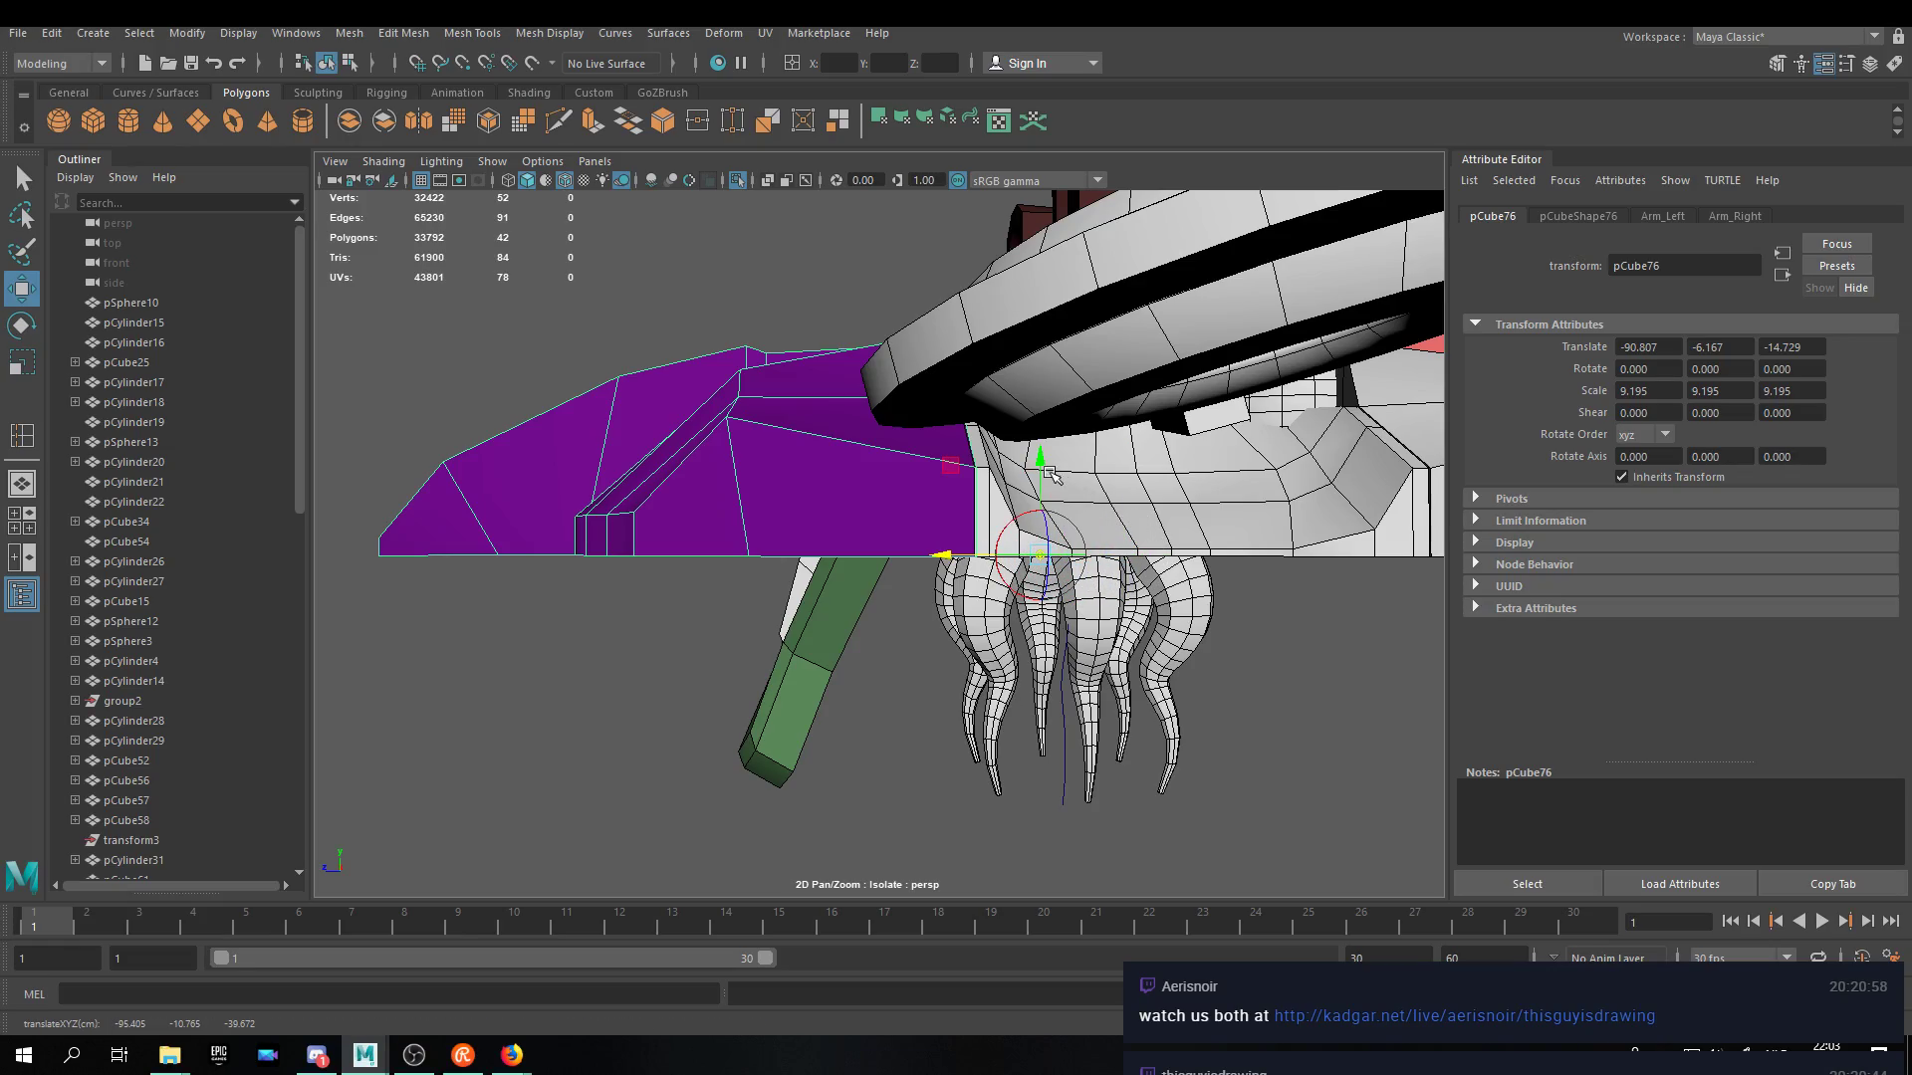
Rotate the green plate back up to 0 degrees around X so it lies on top of the body.
left_click_drag(1029, 457, 855, 511, "alt")
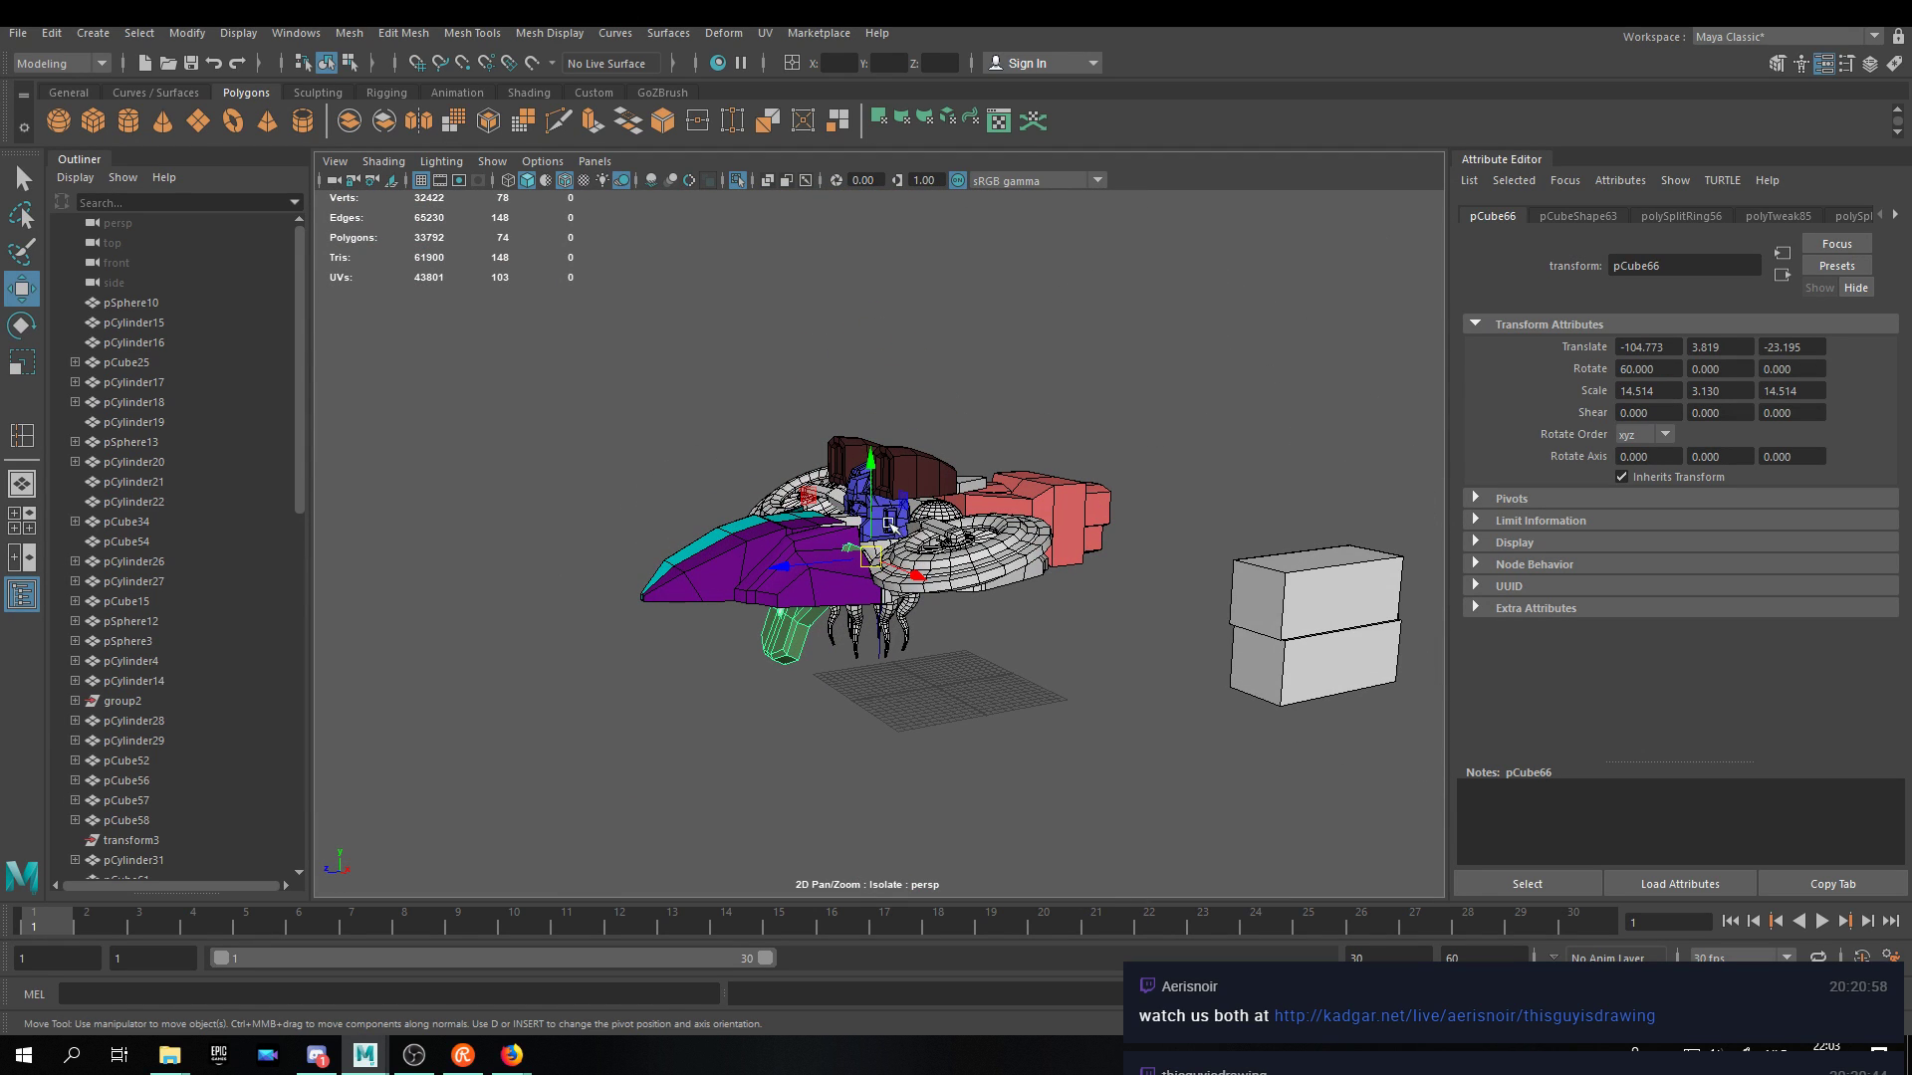
key("e")
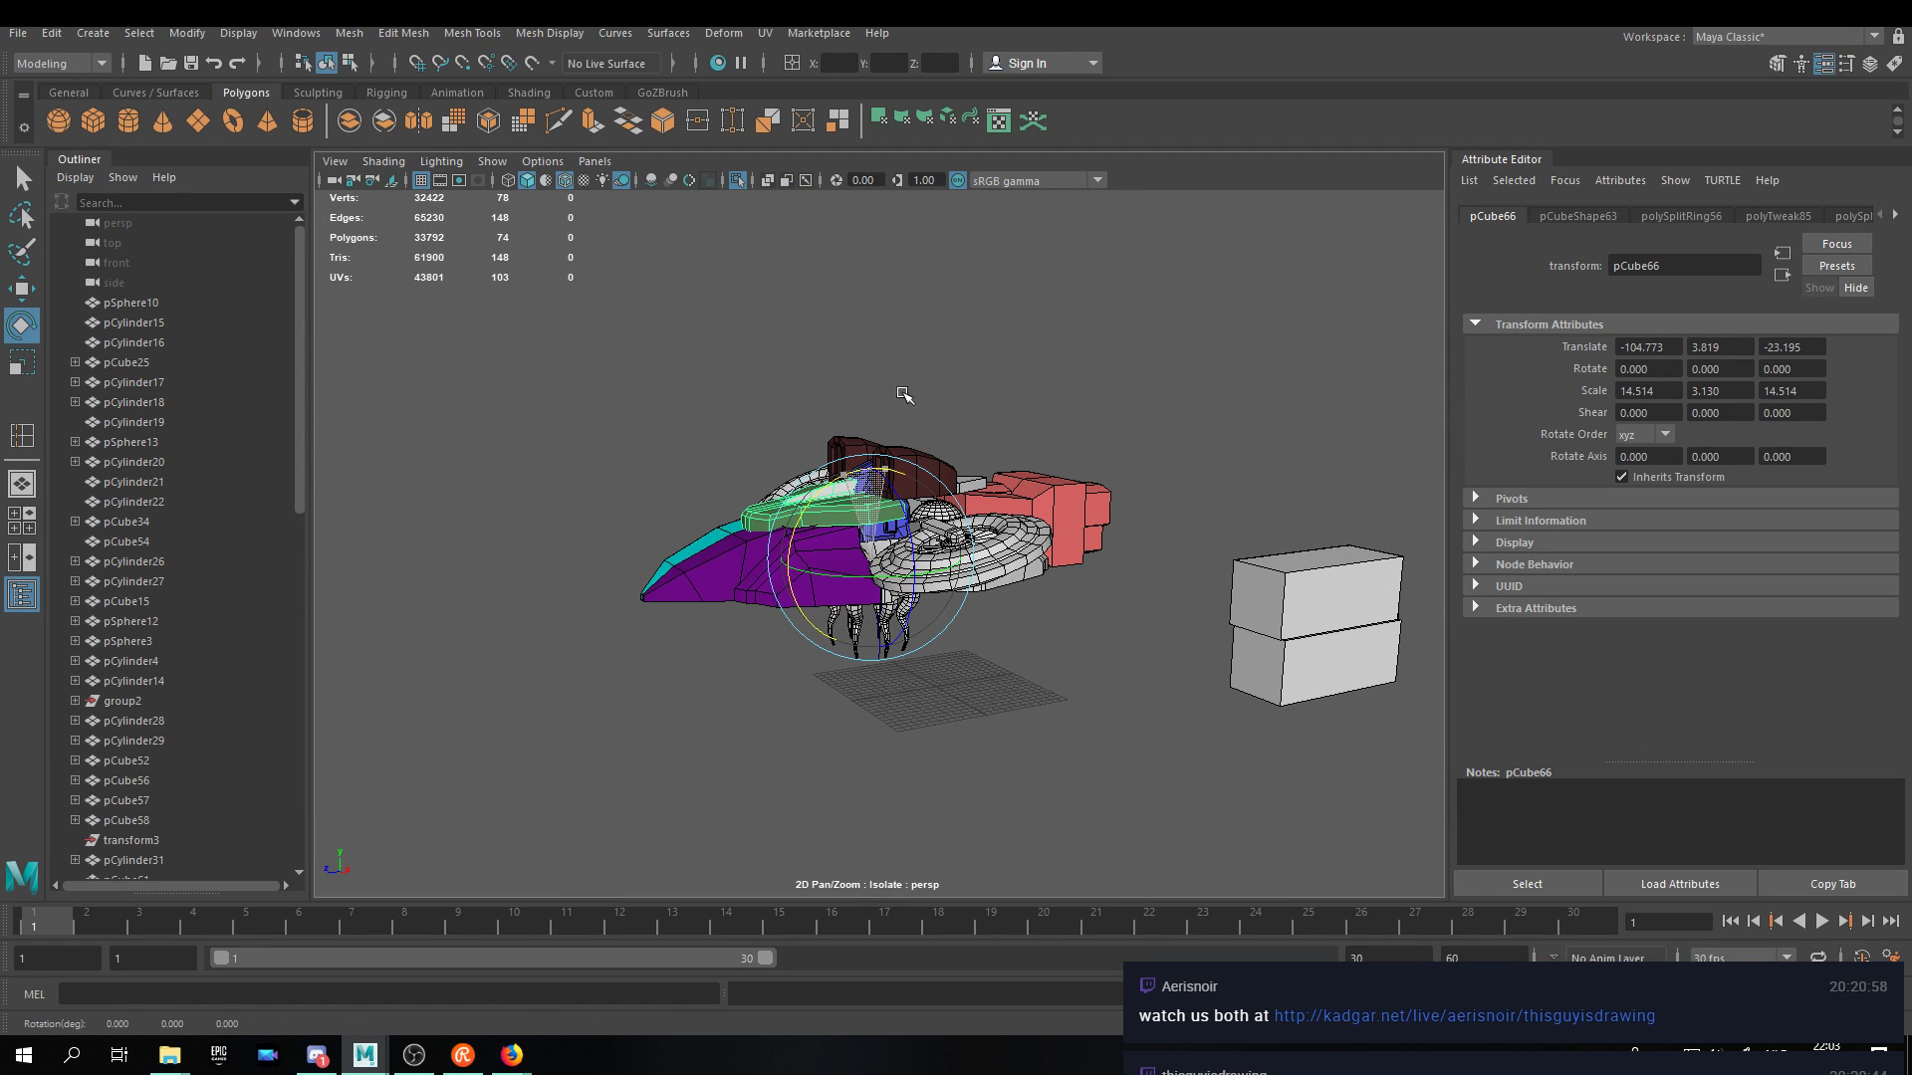
left_click_drag(913, 392, 828, 401, "alt")
scroll(876, 448, "up", 6)
left_click_drag(907, 469, 926, 519, "alt")
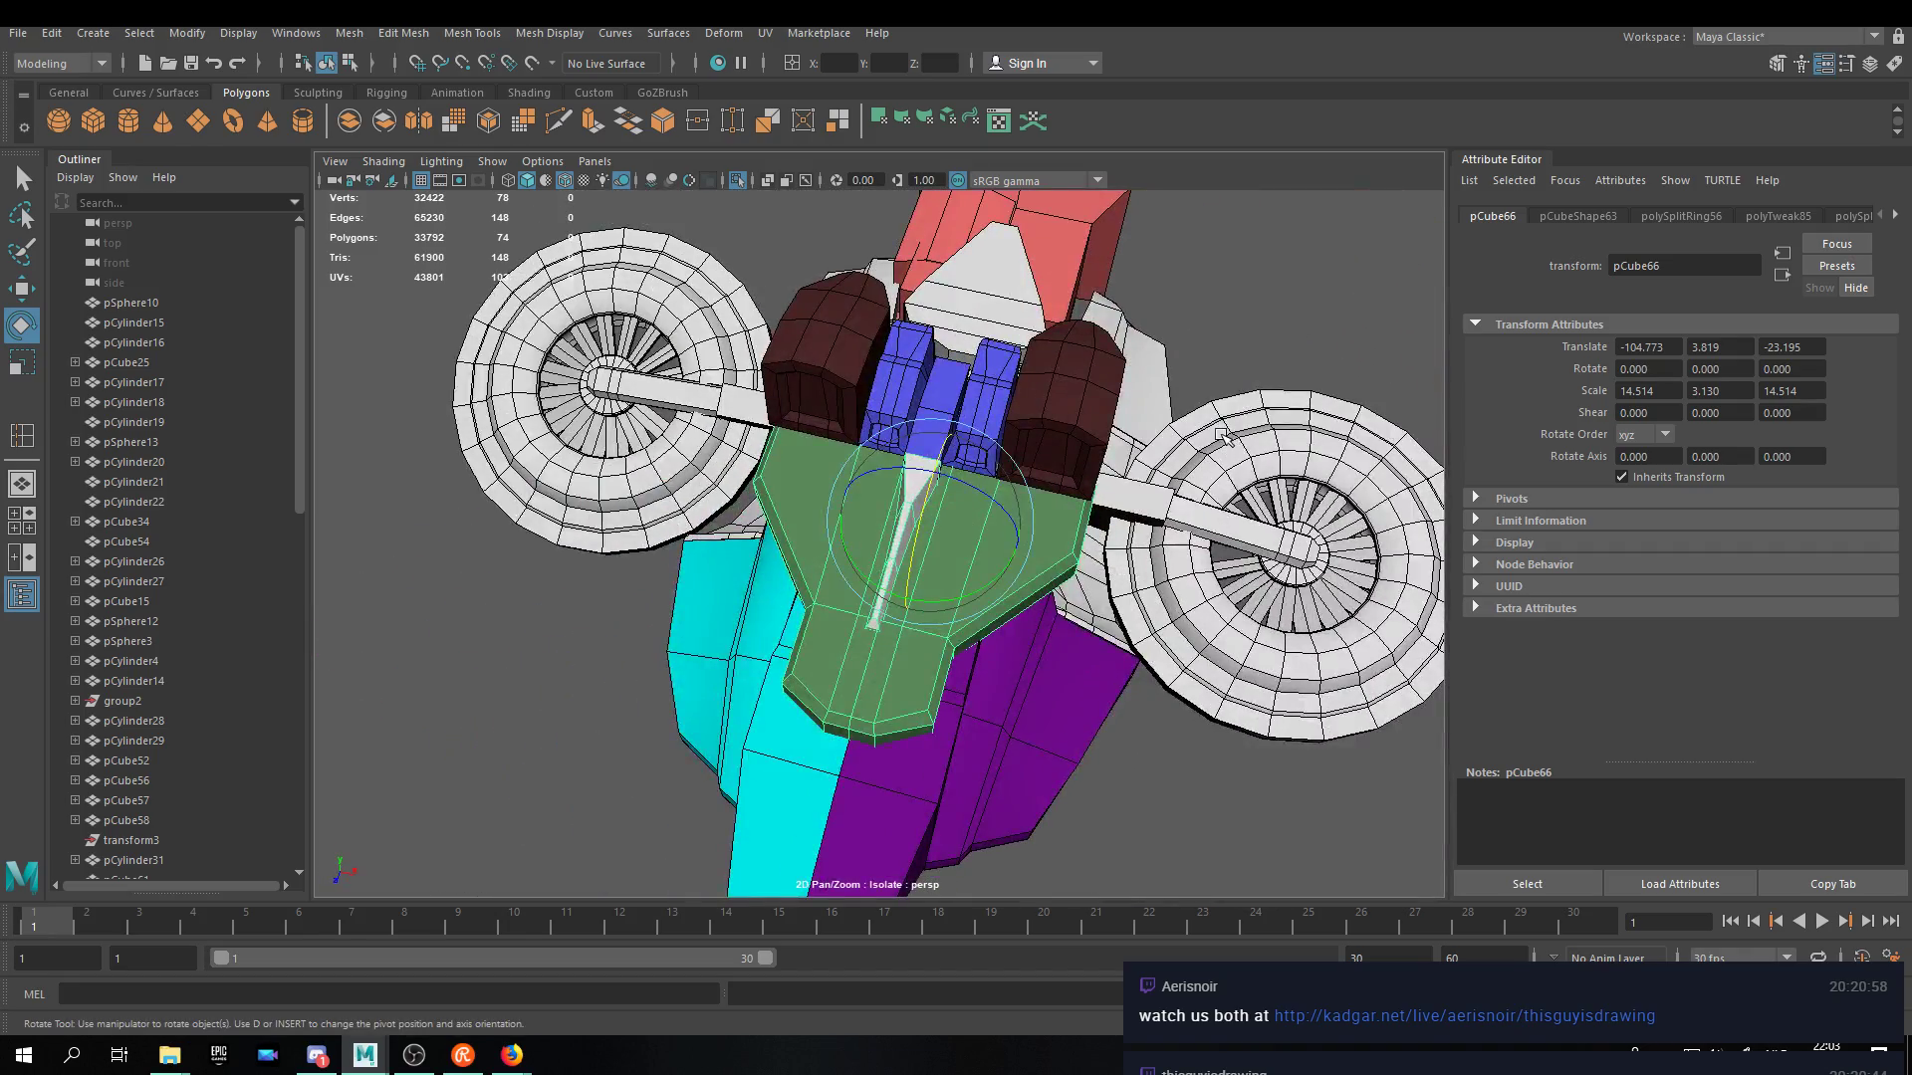
scroll(1223, 436, "down", 8)
mouse_move(857, 454)
left_mouse_down("alt")
mouse_move(956, 418)
mouse_move(860, 473)
left_mouse_up("alt")
key("w")
middle_click_drag(859, 473, 861, 543, "alt")
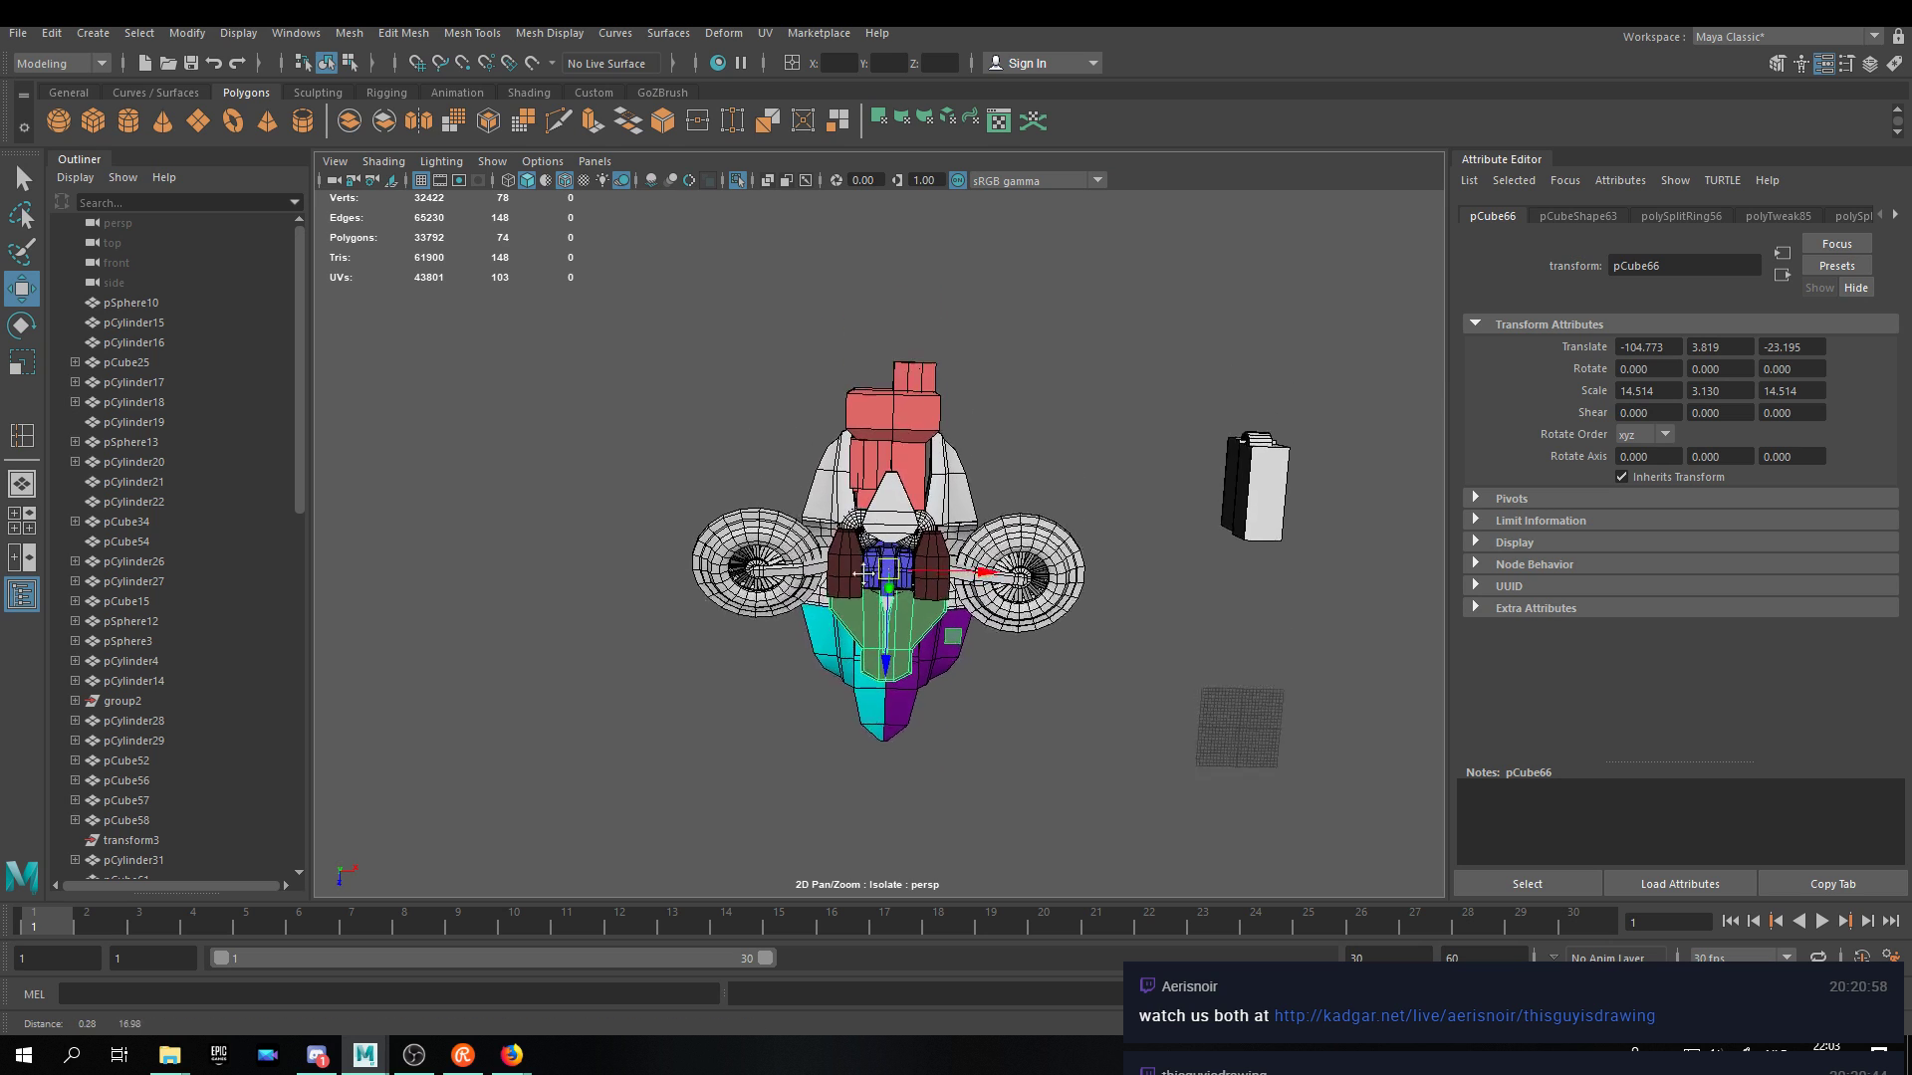
Slide the red rear engine block forward to Z -51.545.
scroll(871, 578, "up", 6)
left_click(879, 737)
left_click(1025, 610)
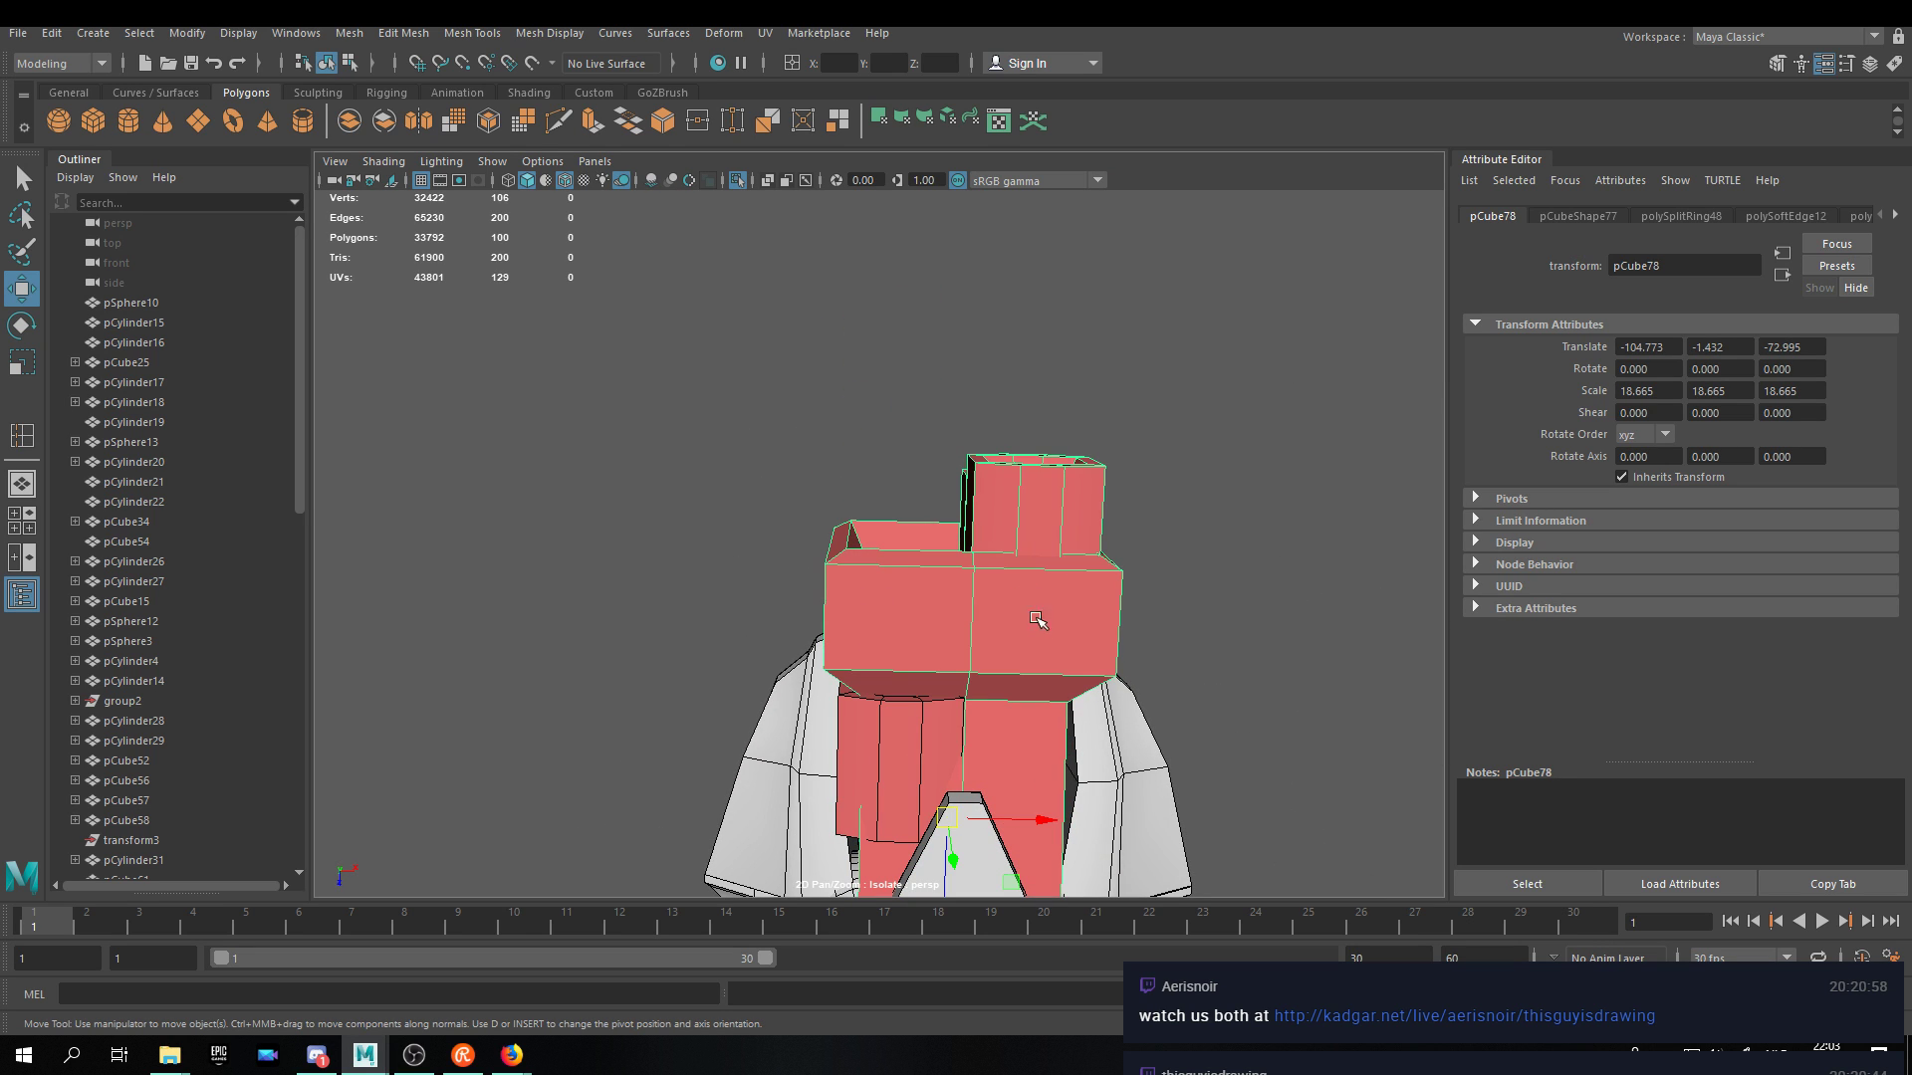
middle_click_drag(1039, 616, 1072, 414, "alt")
left_click_drag(970, 720, 953, 909)
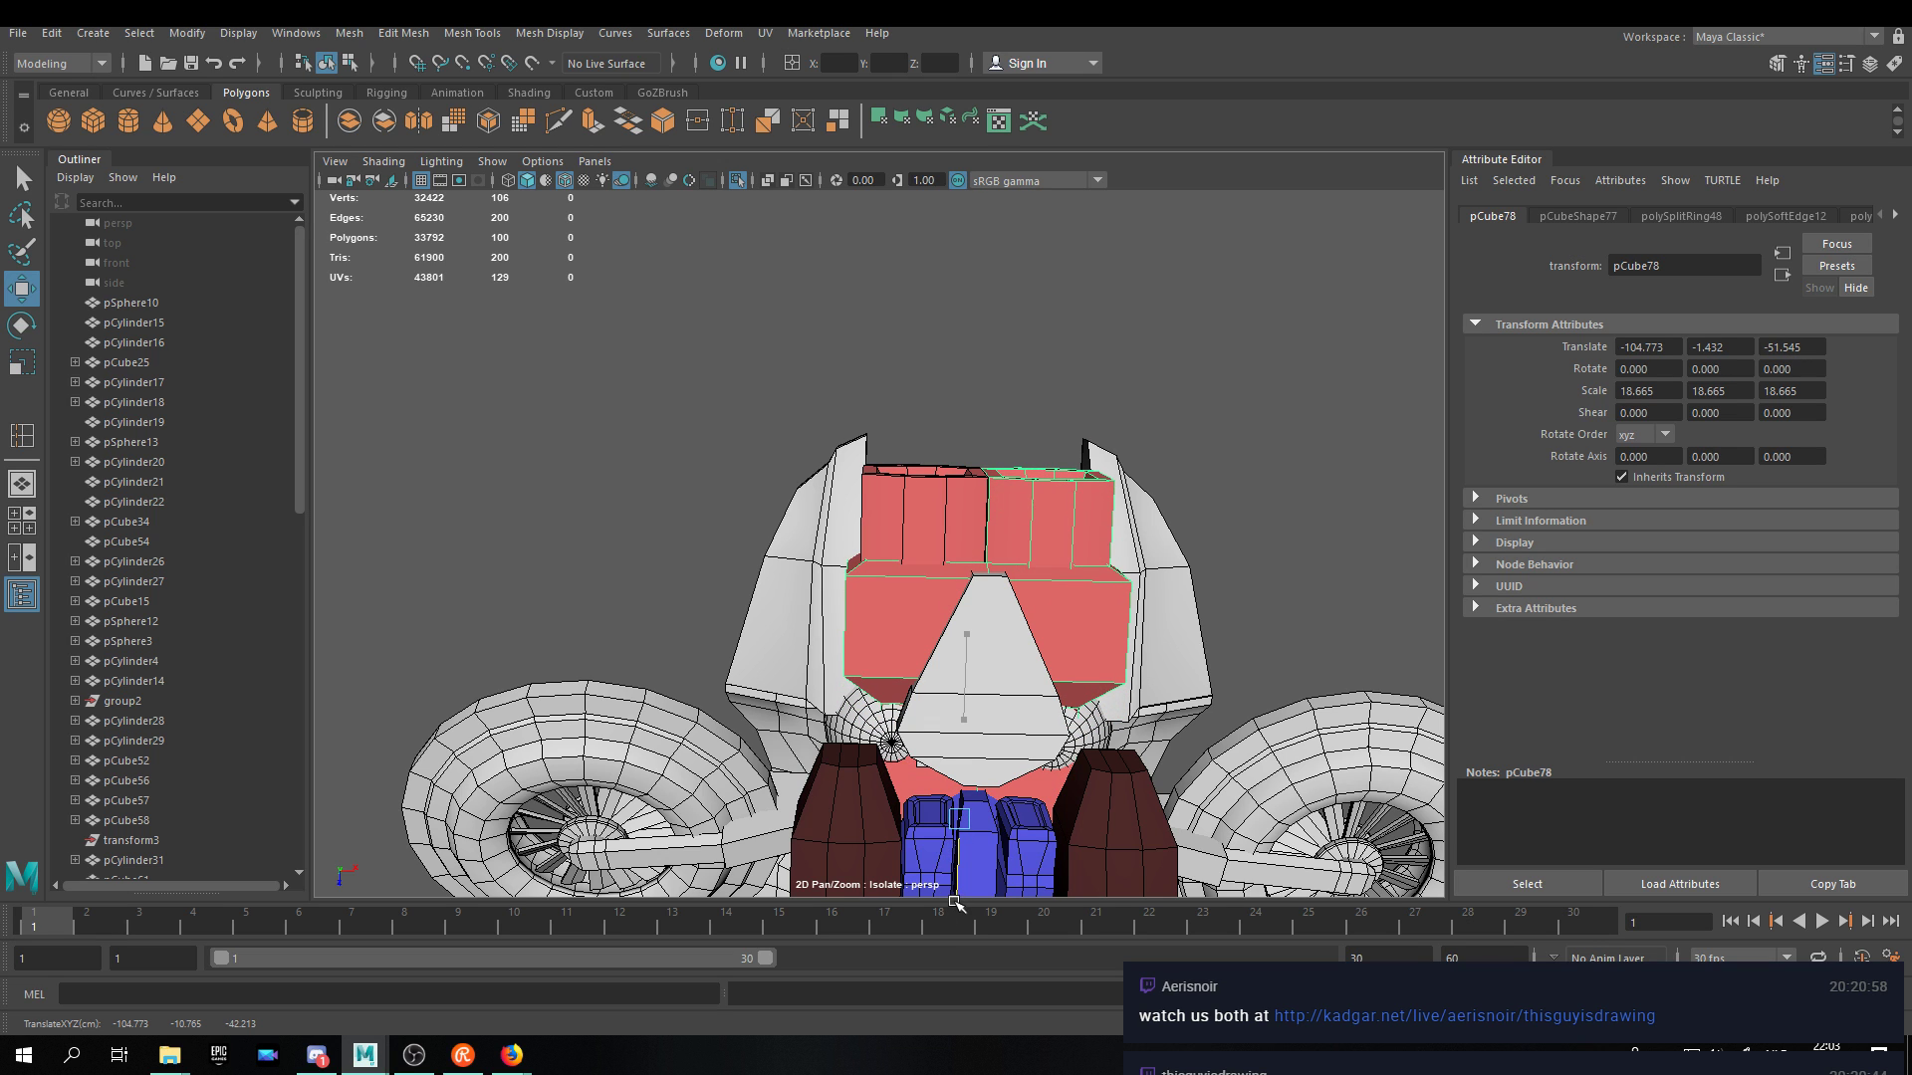
Parent the separate red exhaust section to the red rear engine block and clear the selection.
left_click(920, 525)
left_click(904, 618, "shift")
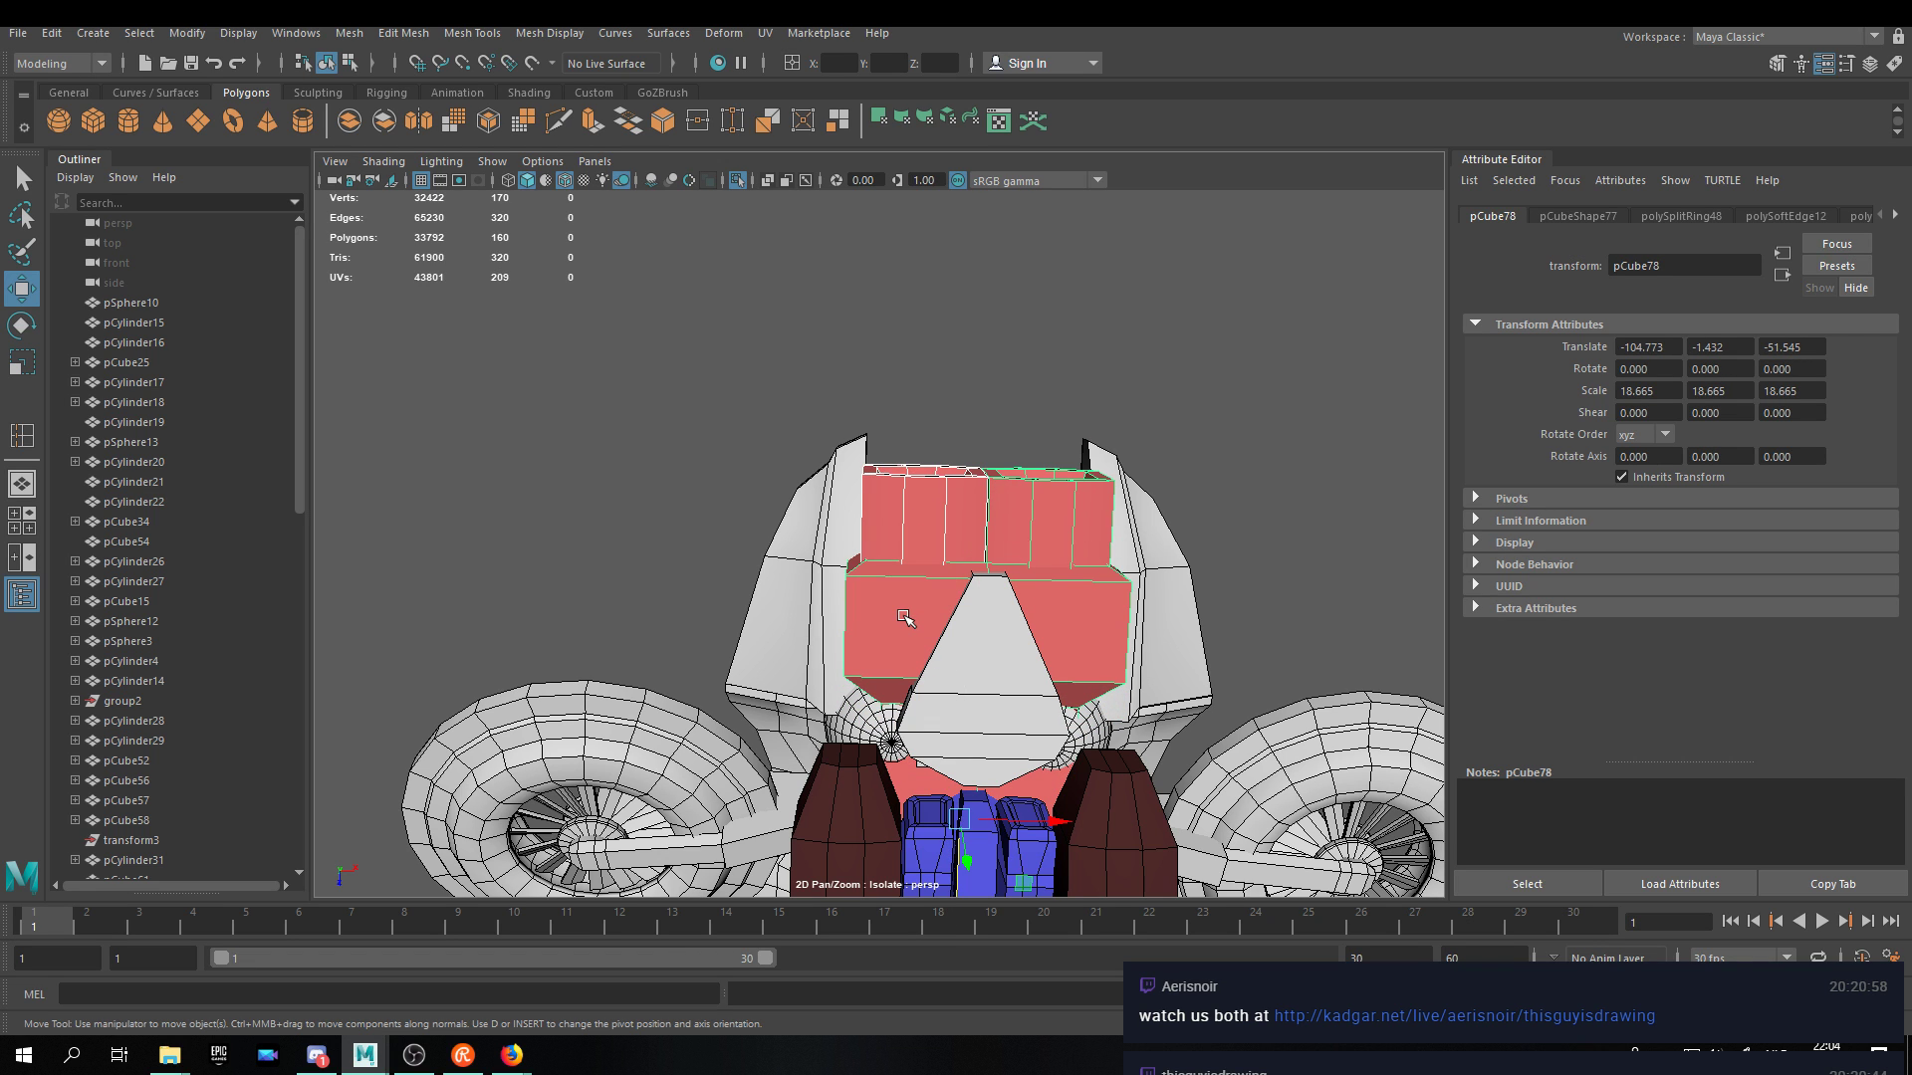
key("p")
left_click(1234, 555)
Try duplicating the entire vehicle with a plain Duplicate.
middle_click_drag(1234, 555, 1216, 308, "alt")
scroll(1185, 344, "down", 6)
left_click_drag(1145, 637, 1145, 379, "alt")
left_click_drag(1211, 292, 591, 849)
key("ctrl+d")
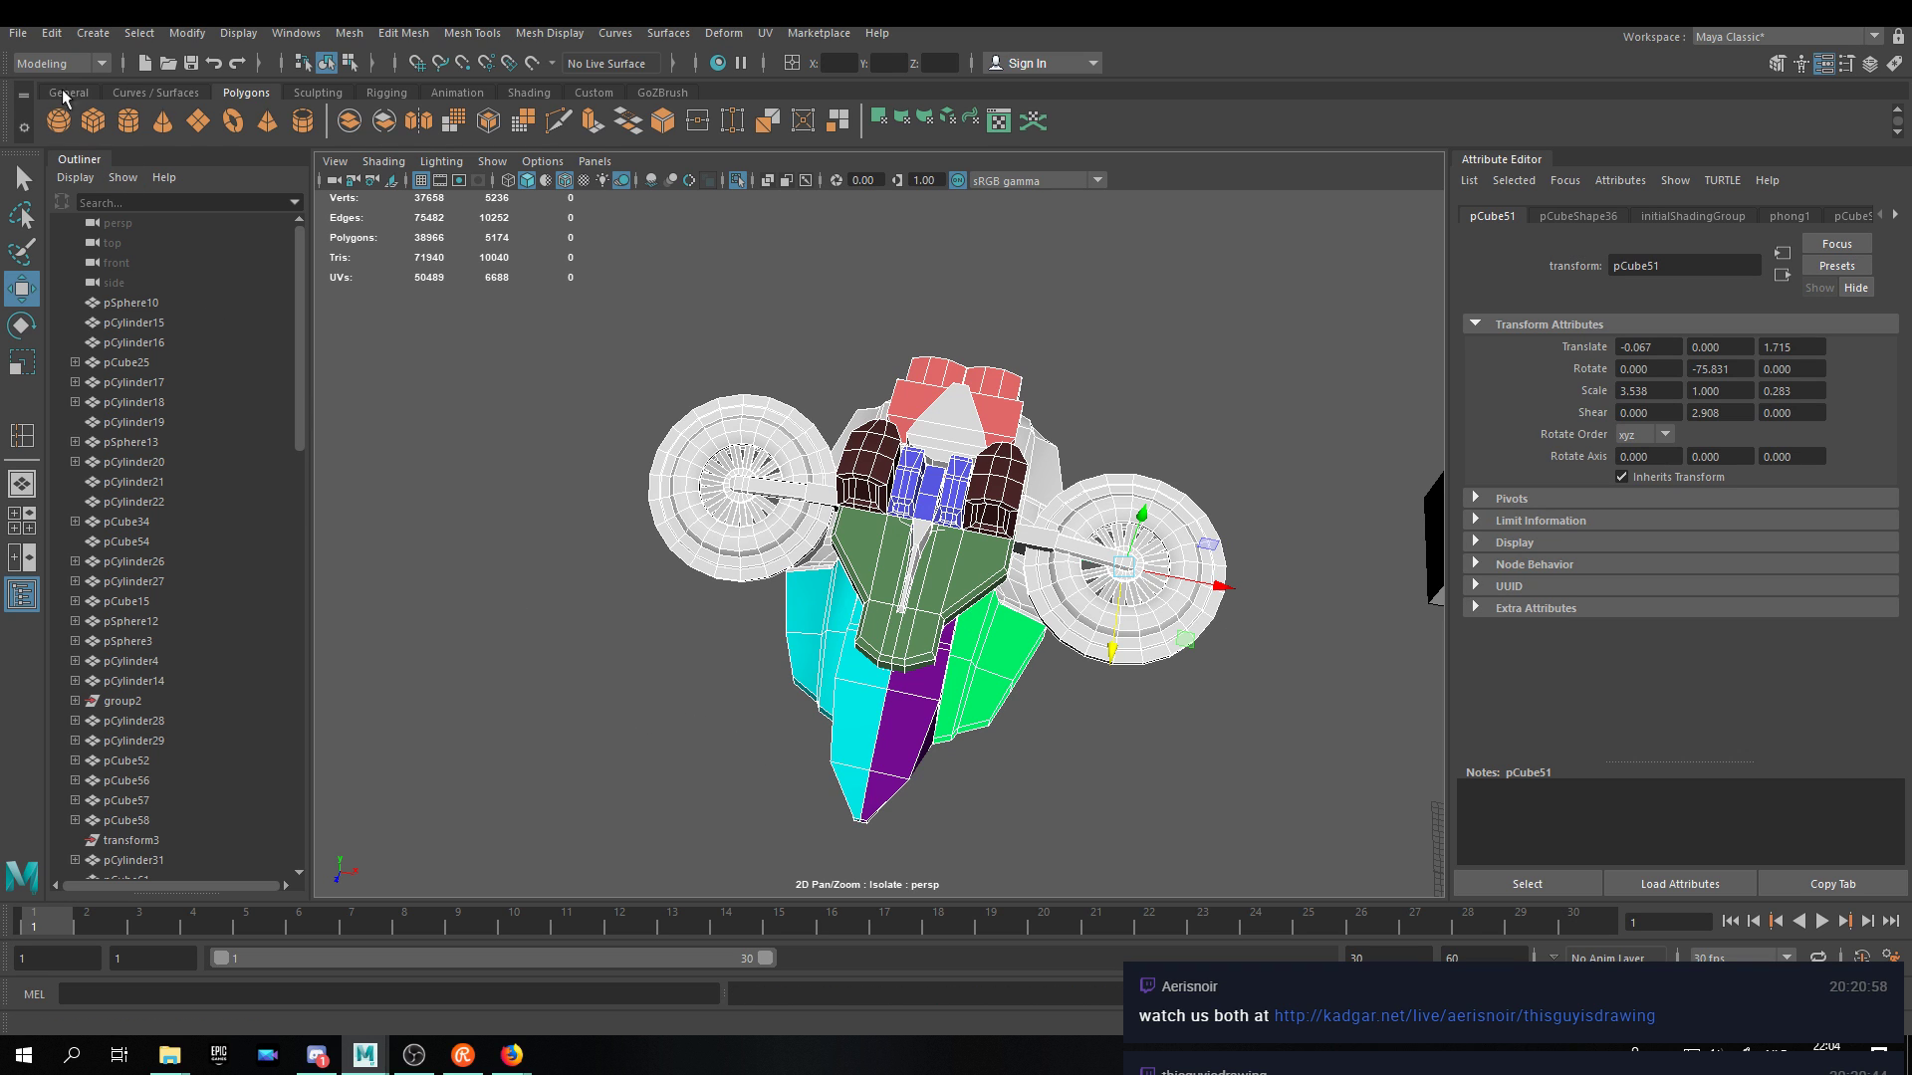
left_click_drag(719, 391, 936, 519, "alt")
scroll(1091, 673, "up", 3)
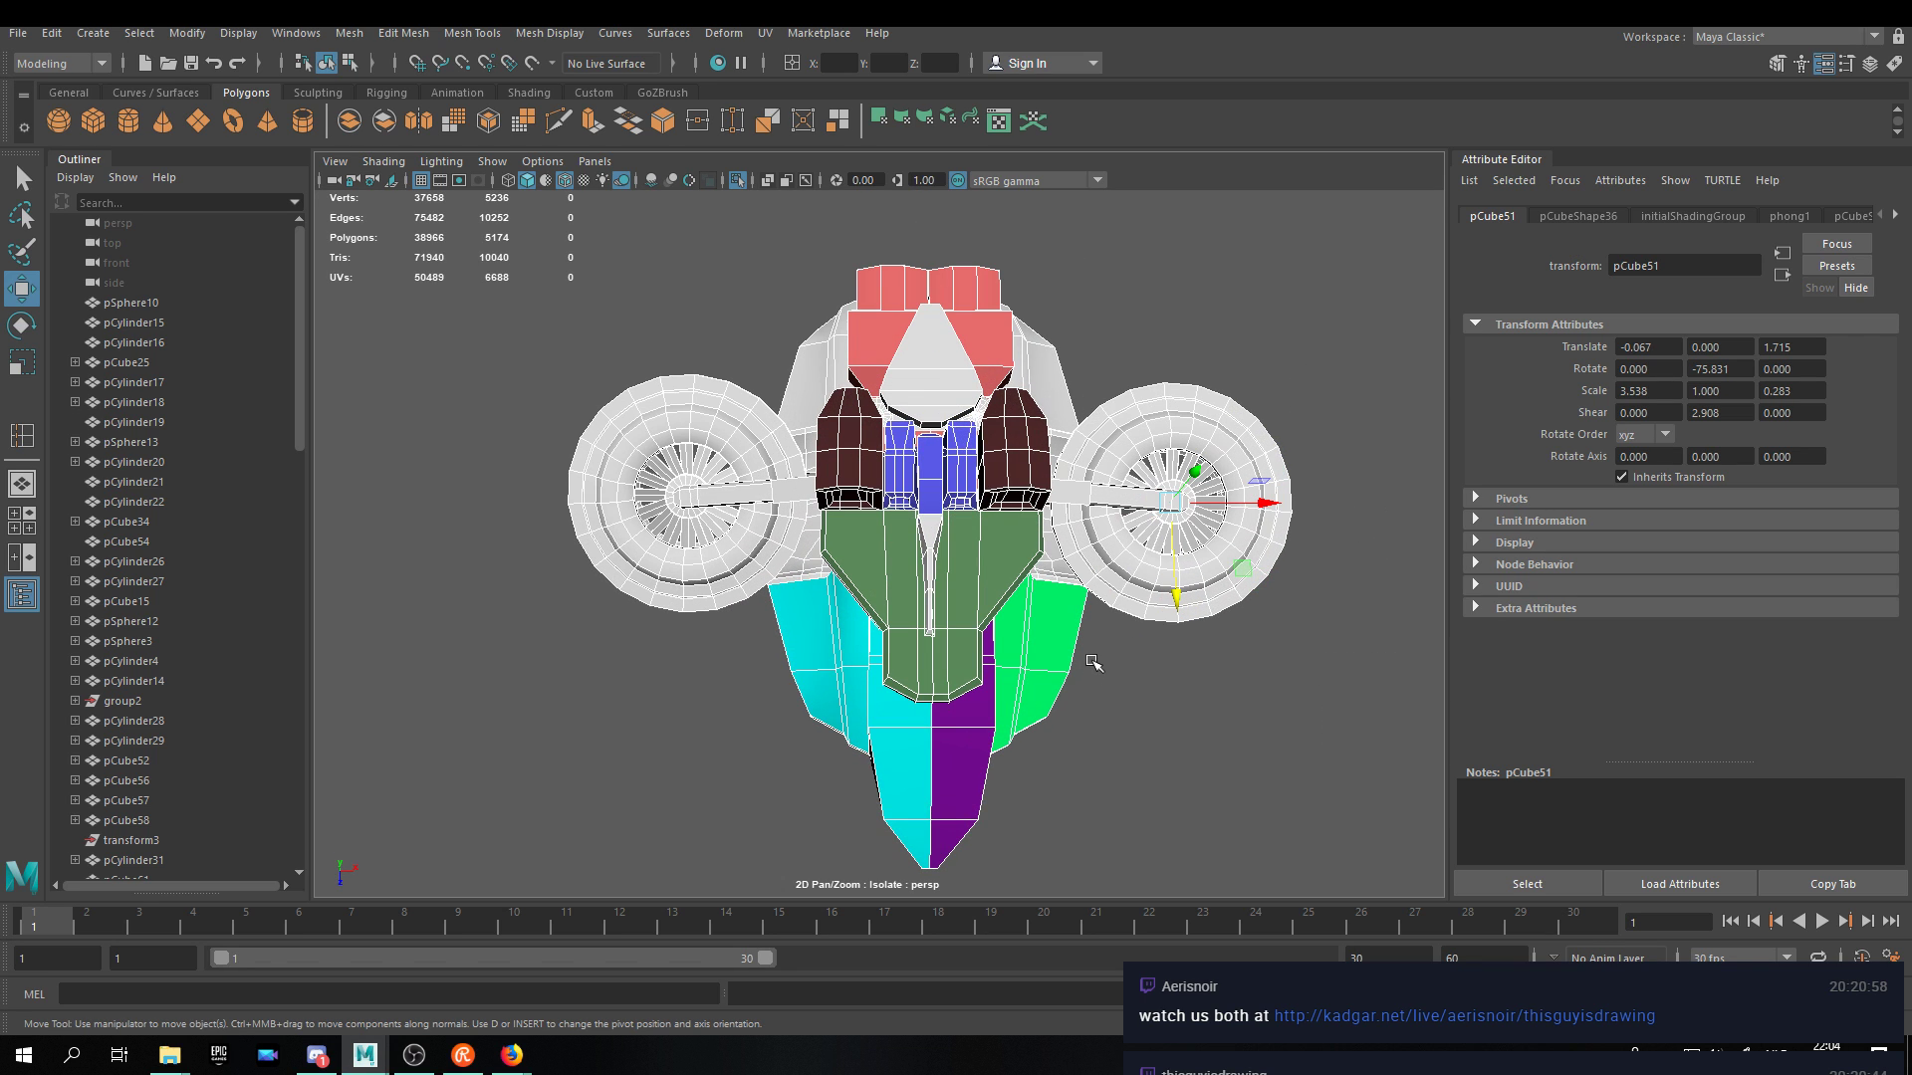
left_click(1148, 734)
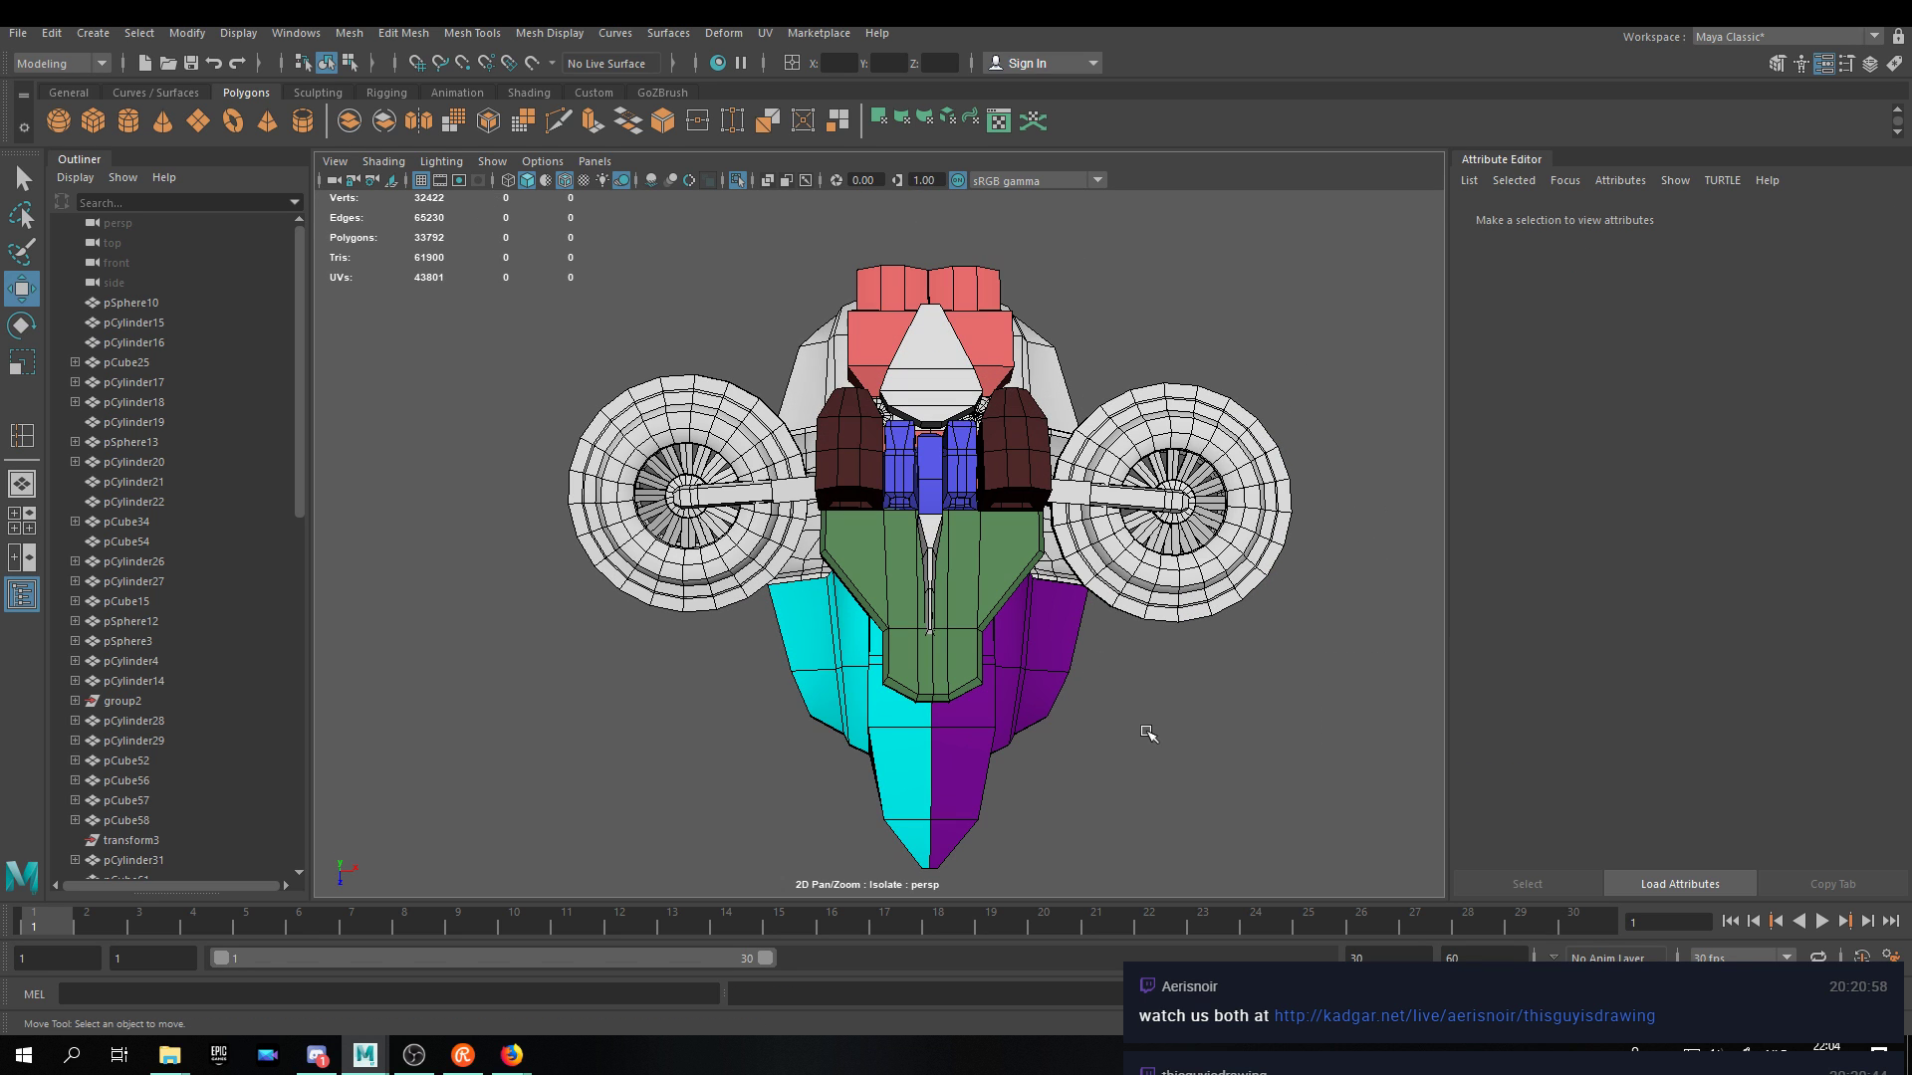
Try sliding the purple side panel and nose half about 25.9 units sideways along X.
left_click(1052, 702)
left_click(1115, 559)
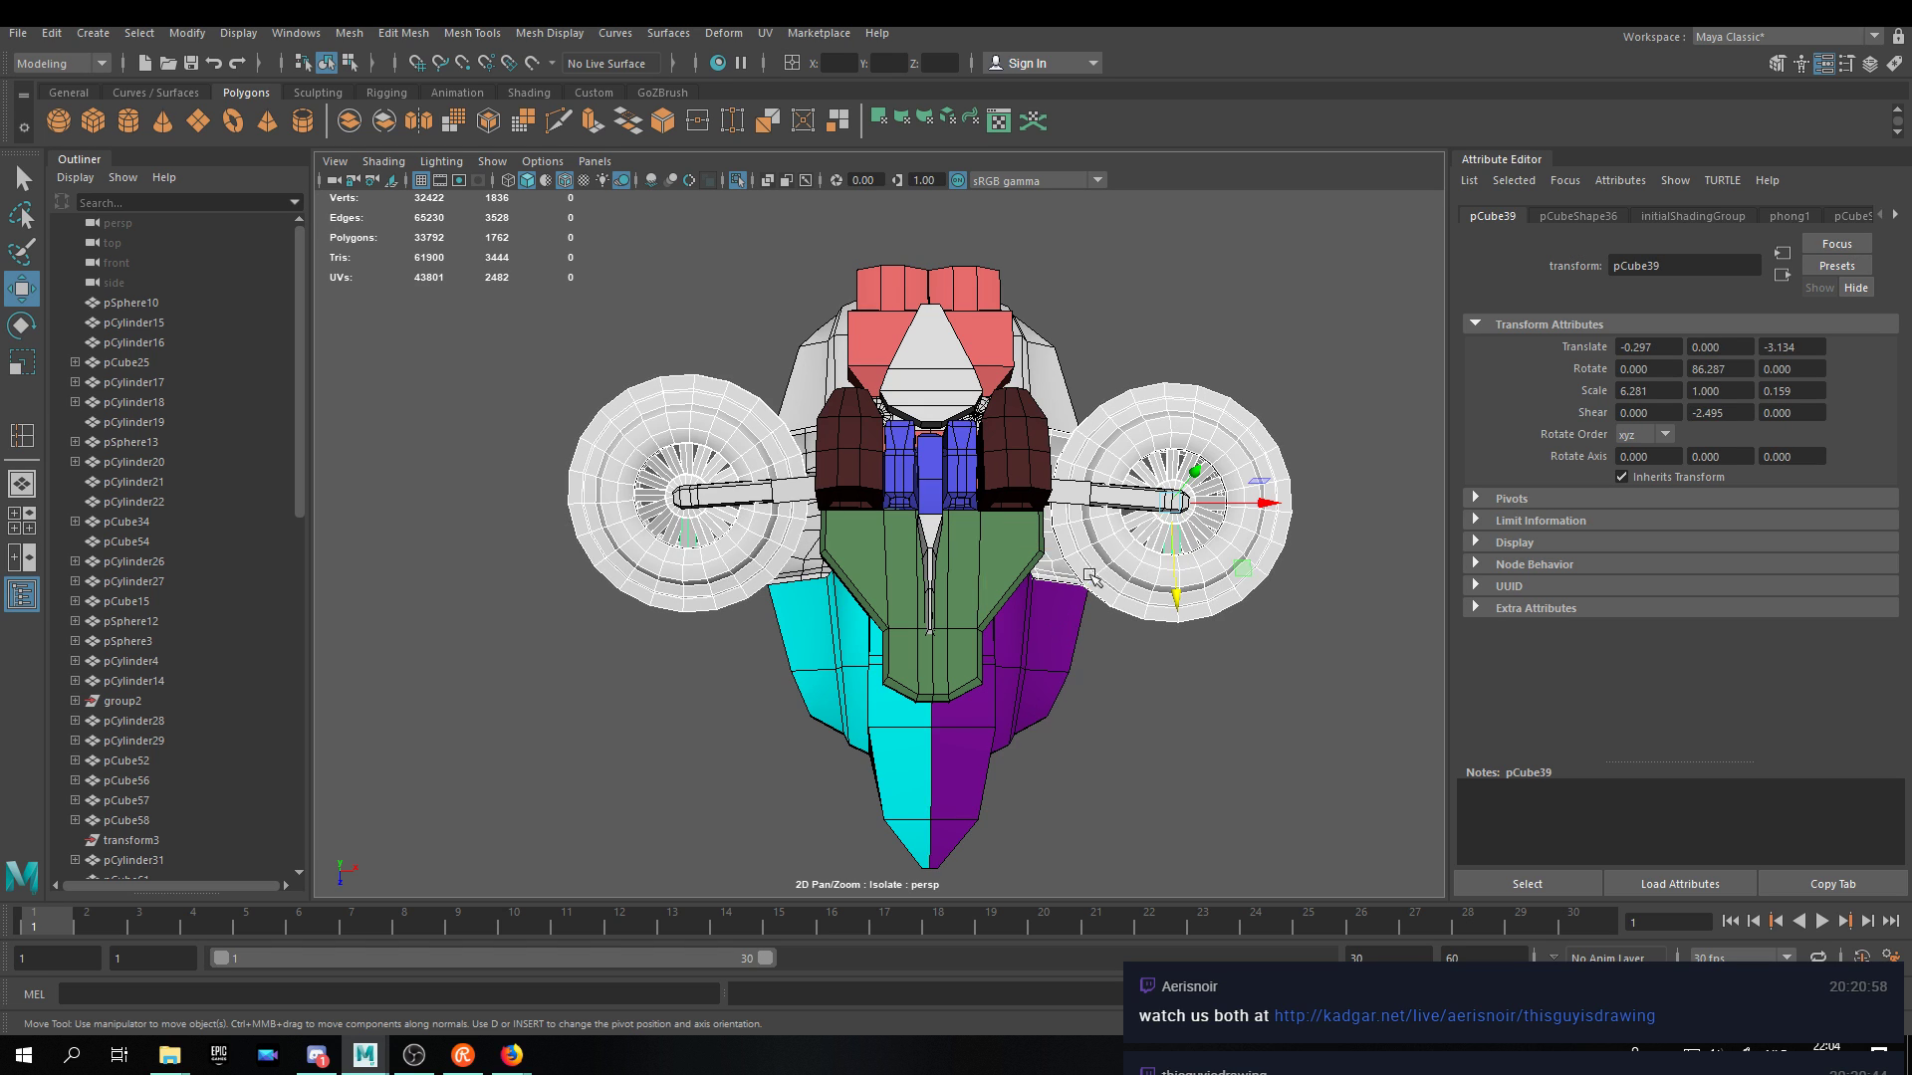
key("ctrl+z")
left_click_drag(1064, 548, 1227, 550)
key("ctrl+z")
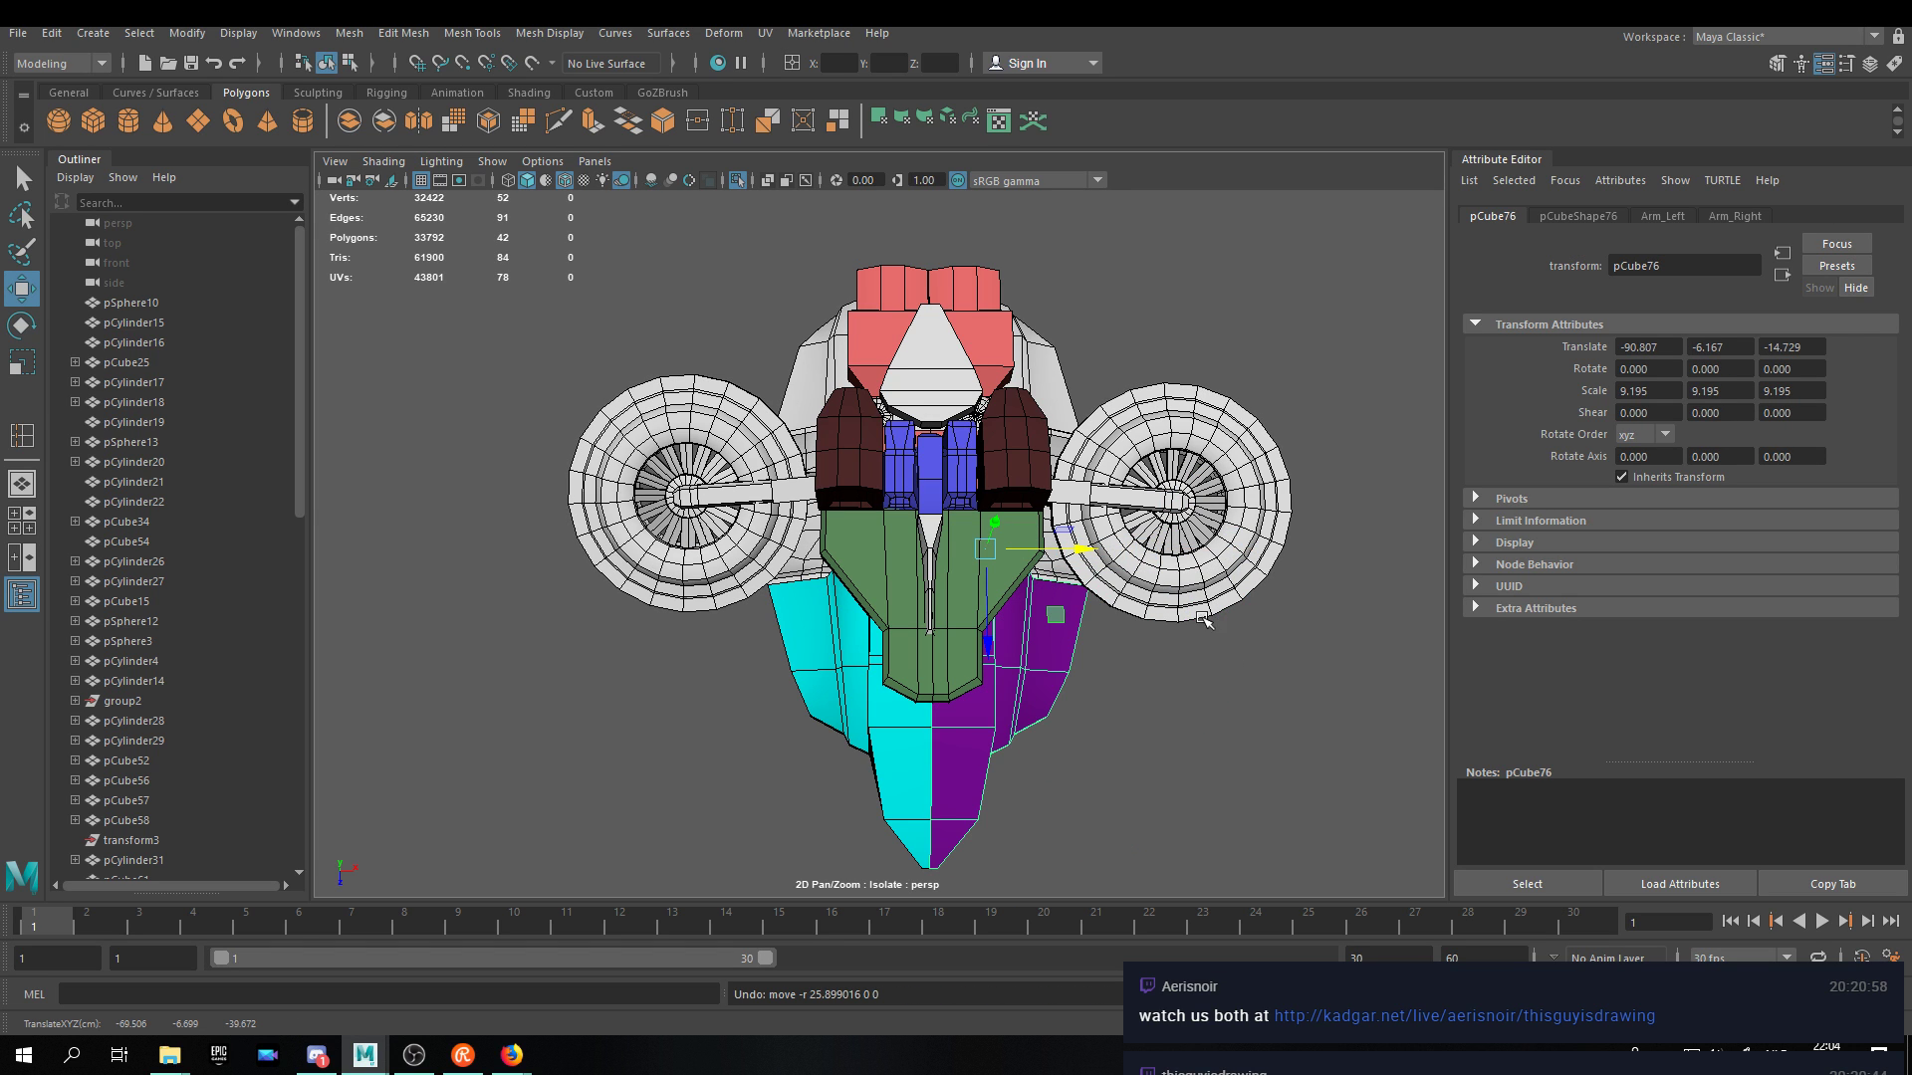
Select the entire vehicle and duplicate it with Duplicate Special, using geometry type Copy grouped under World.
left_click_drag(1211, 256, 643, 779)
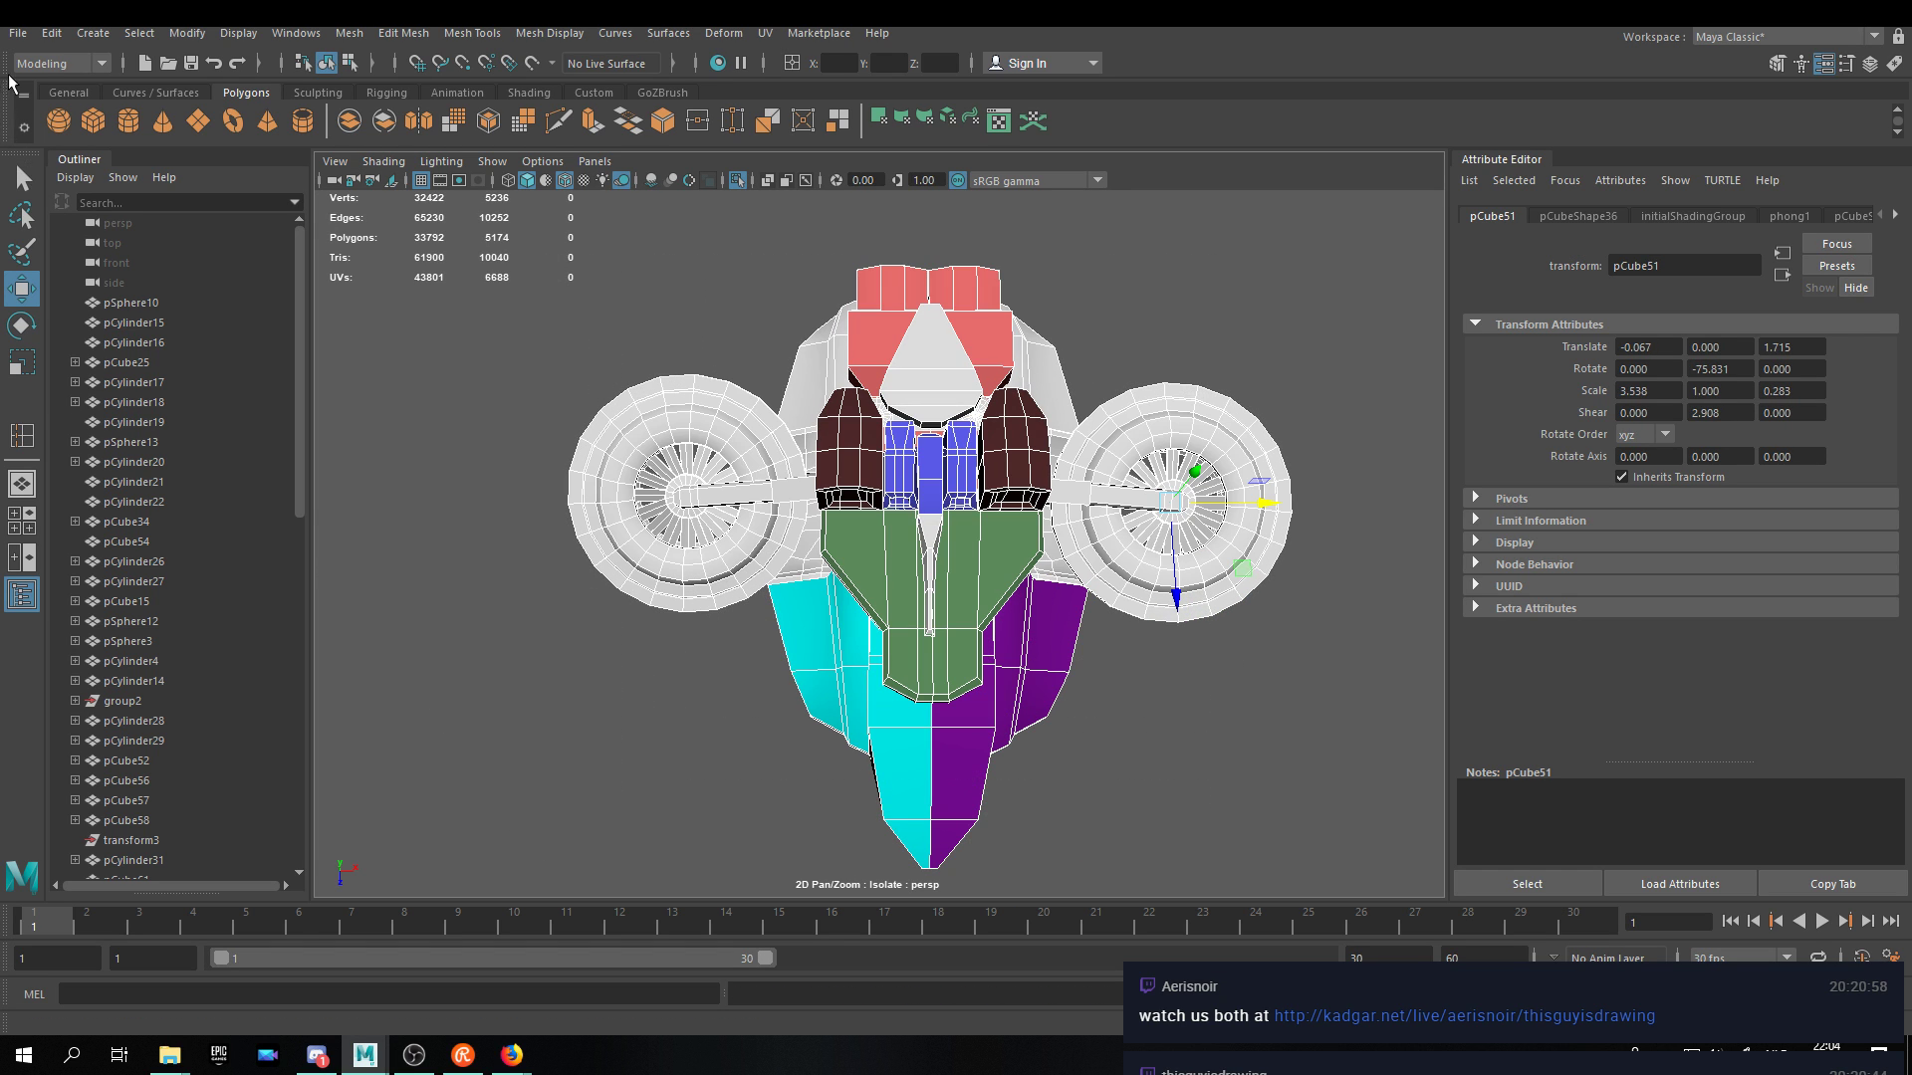
left_click(18, 33)
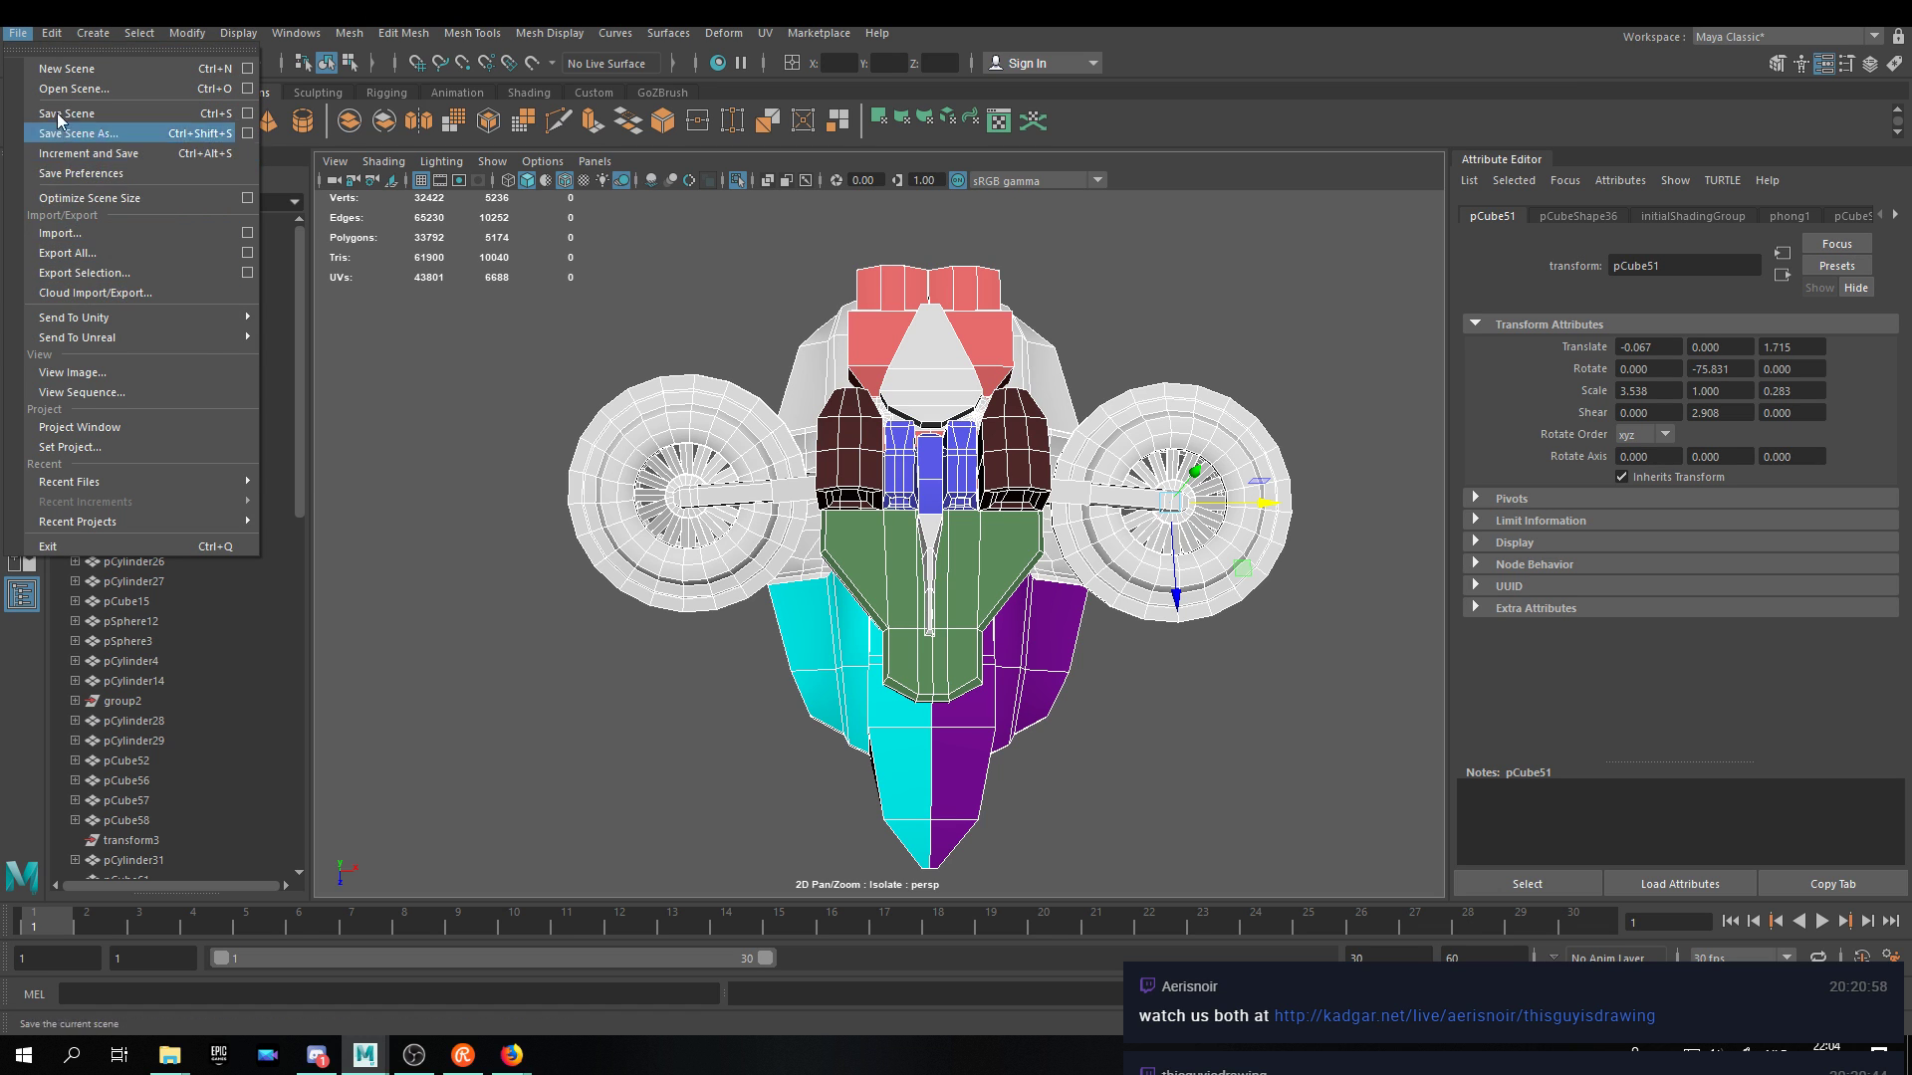
mouse_move(54, 36)
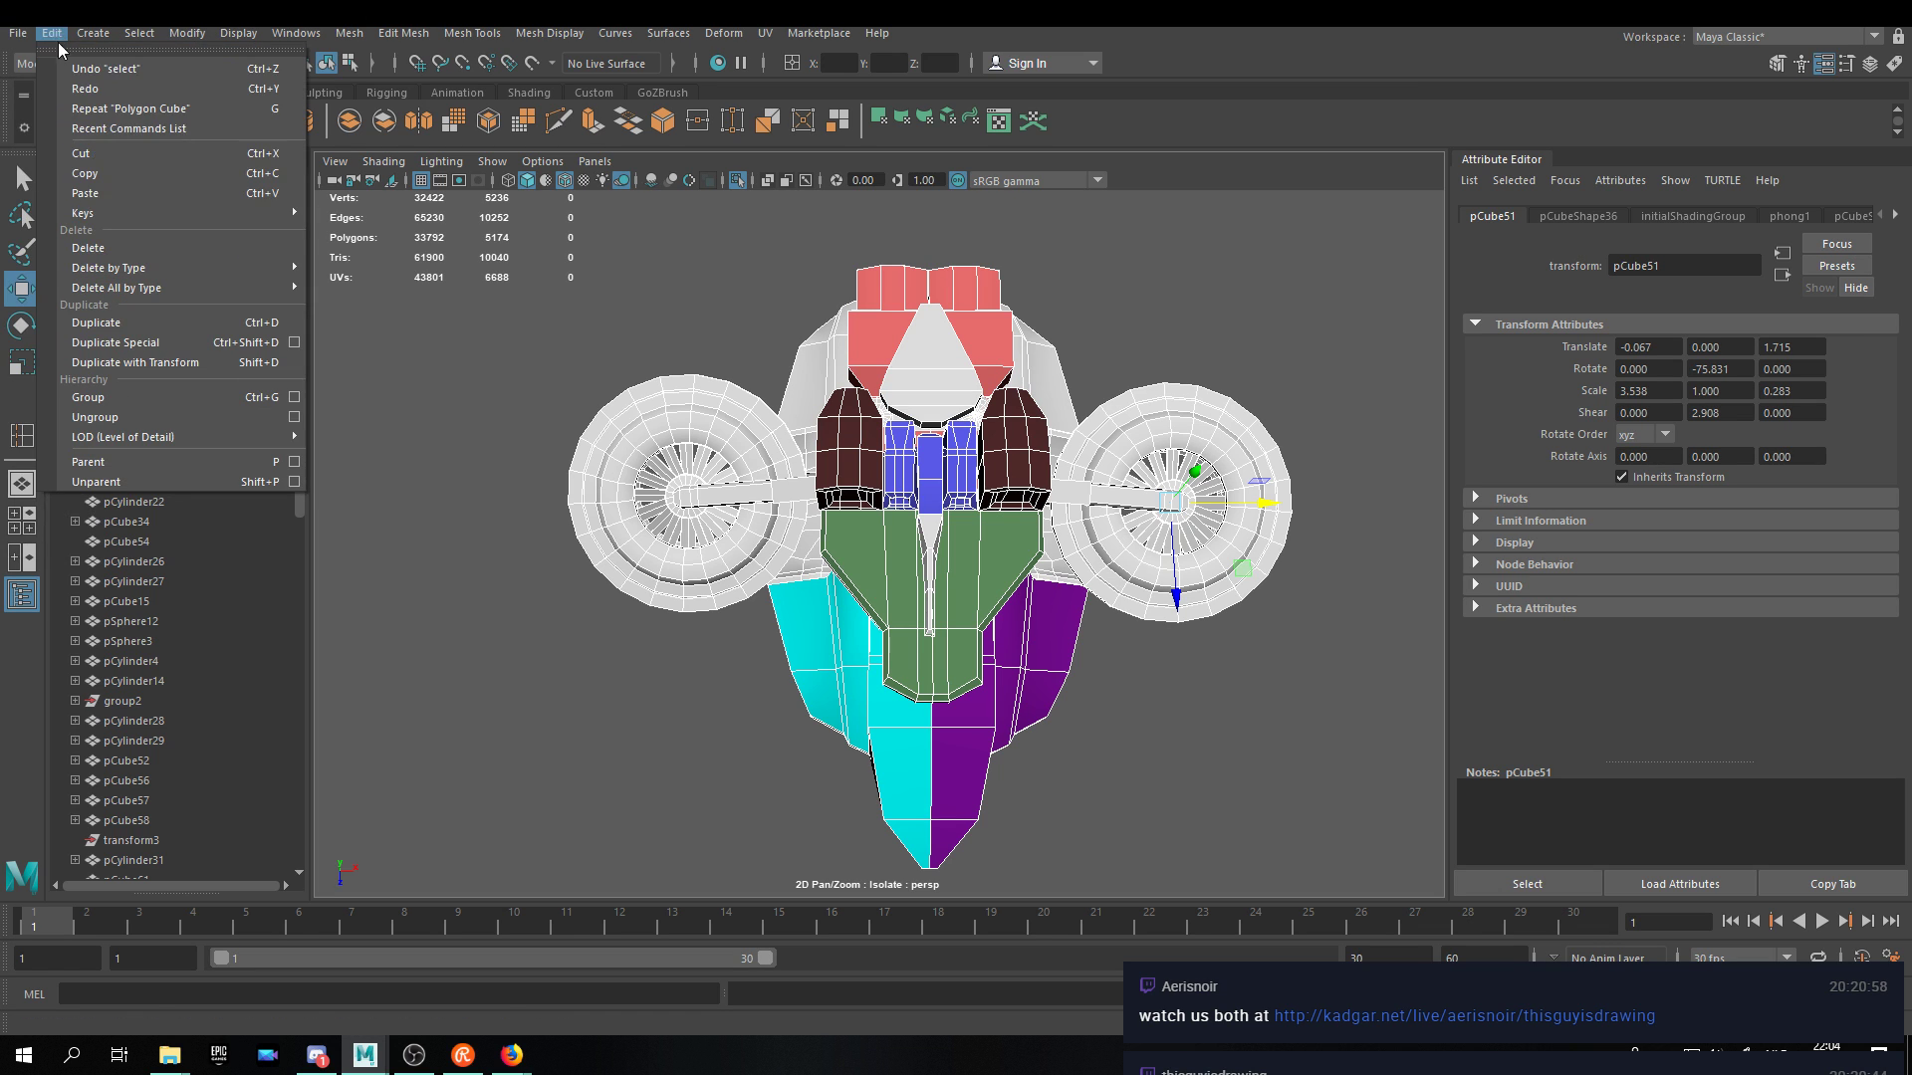
left_click(295, 342)
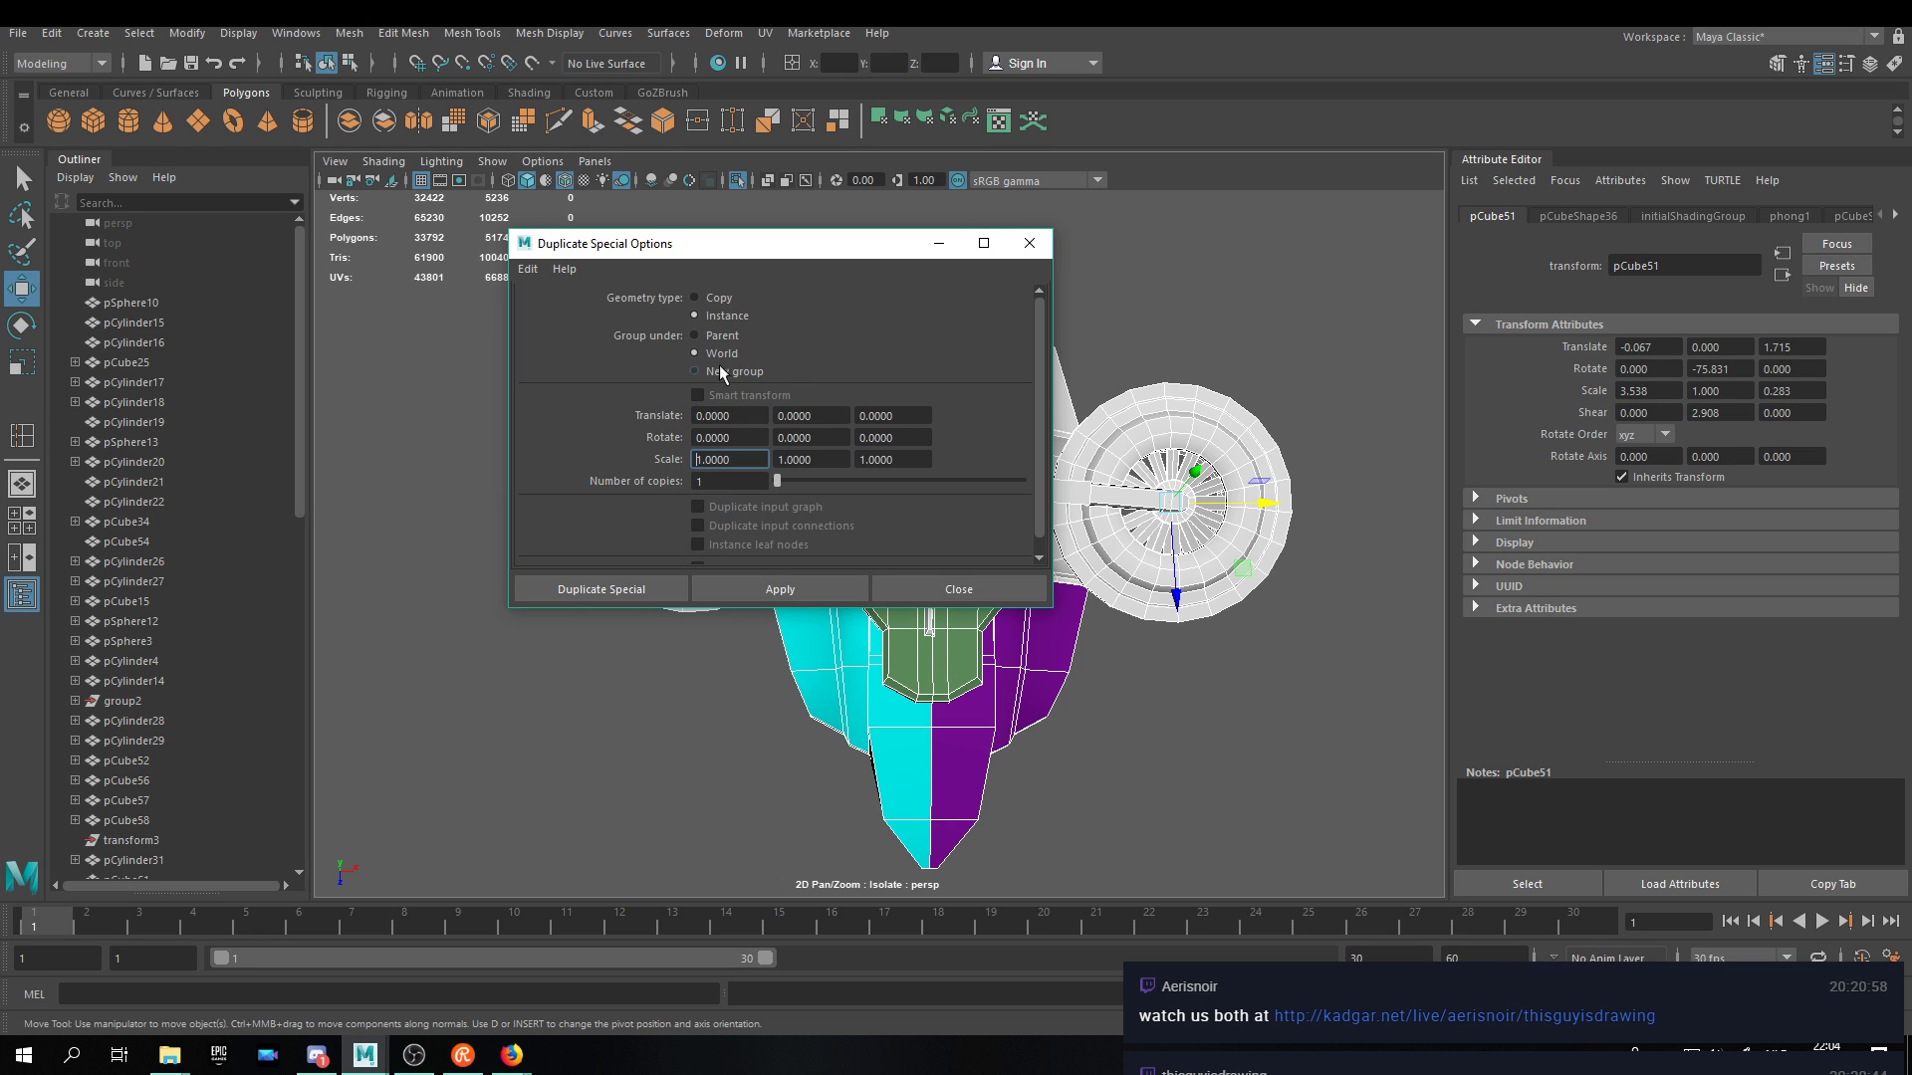
left_click(695, 297)
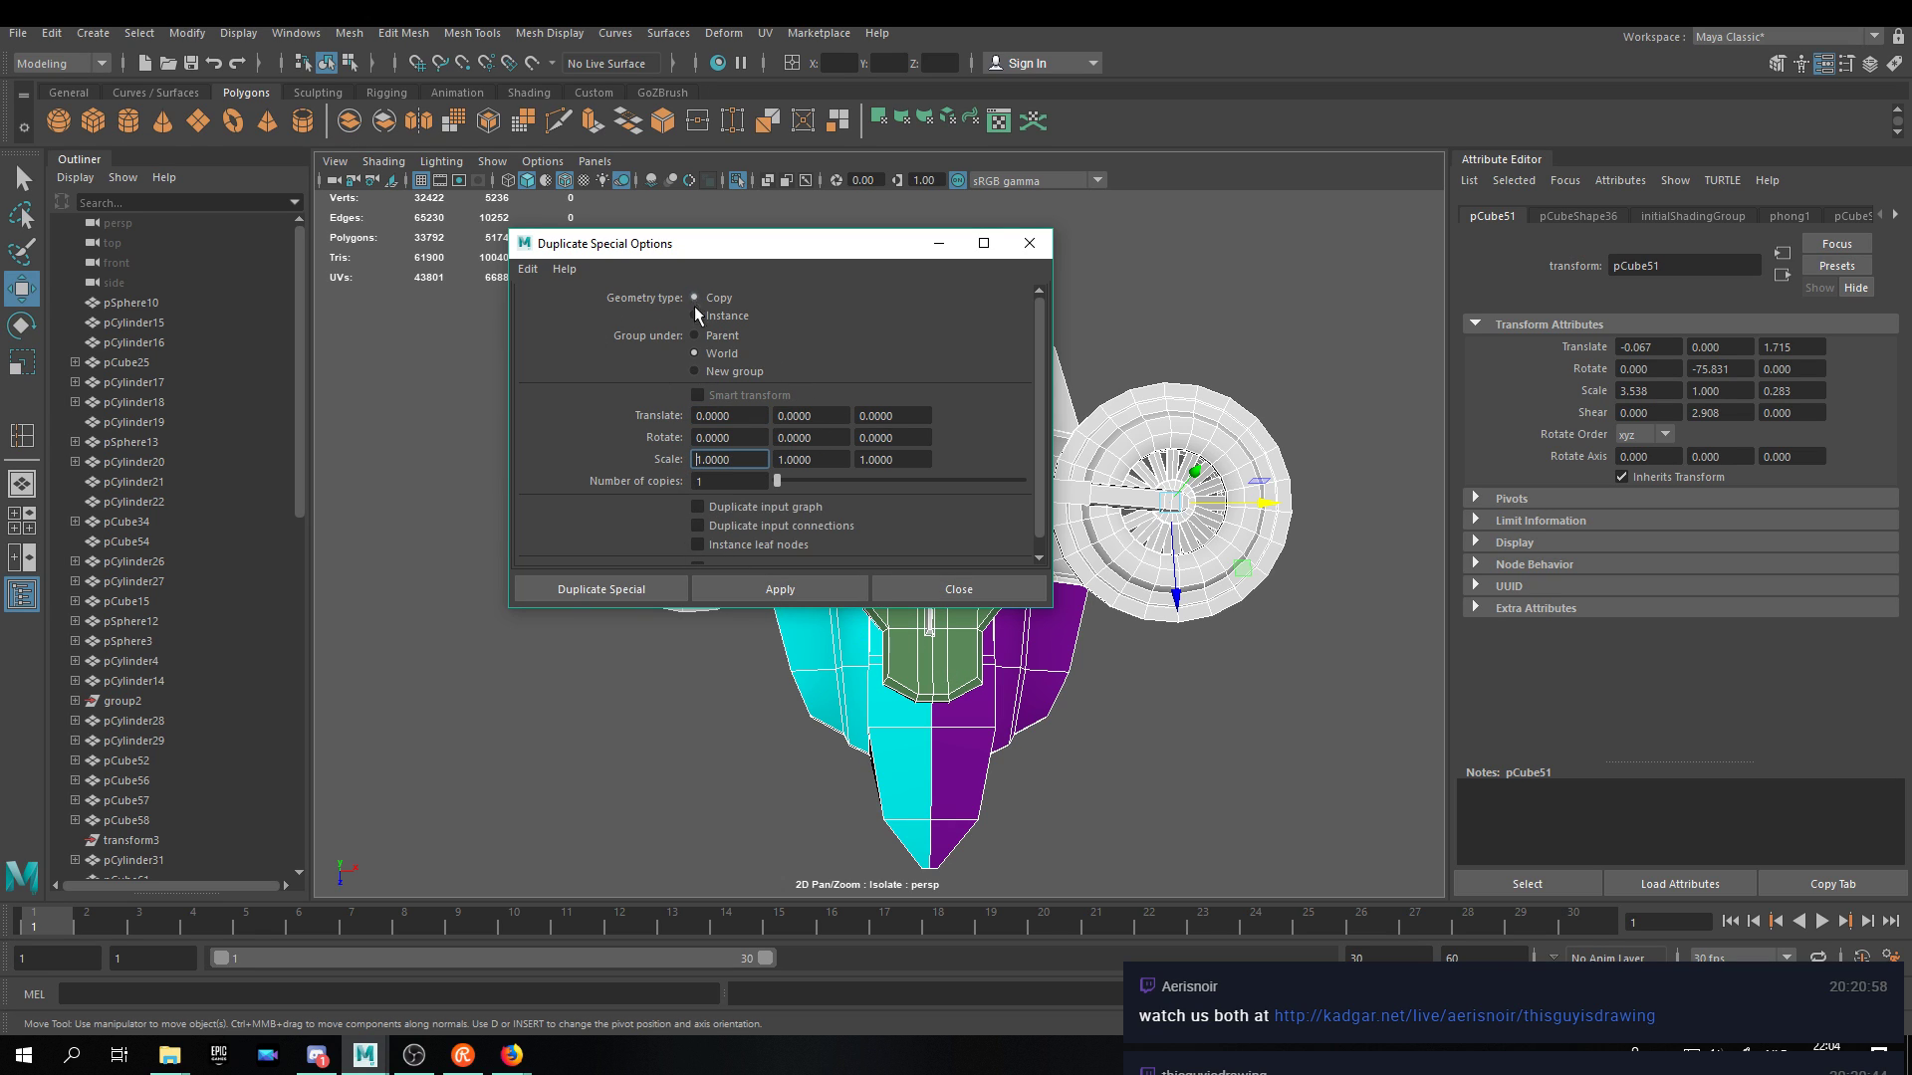
left_click(617, 589)
left_click(924, 590)
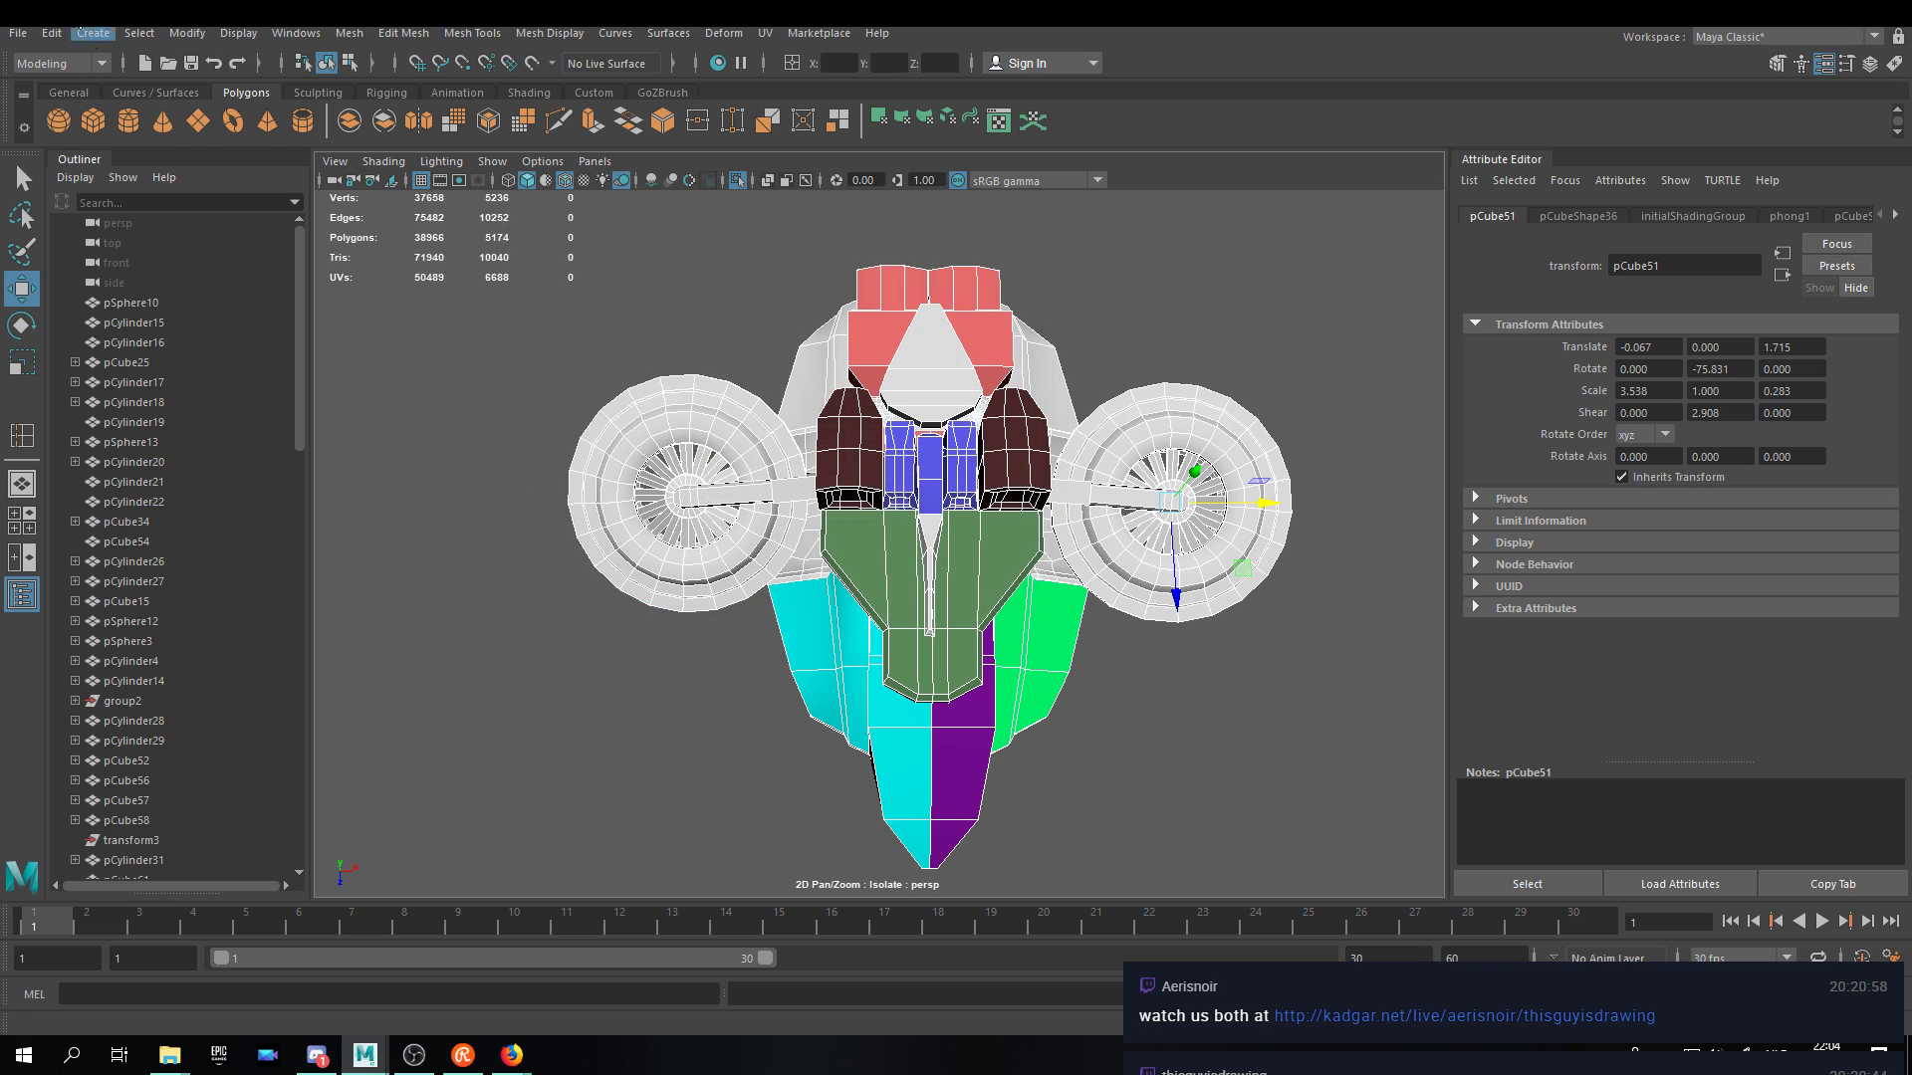
Group the duplicated vehicle parts and move the whole group to about -120.7 along Z.
left_click(51, 34)
left_click(132, 401)
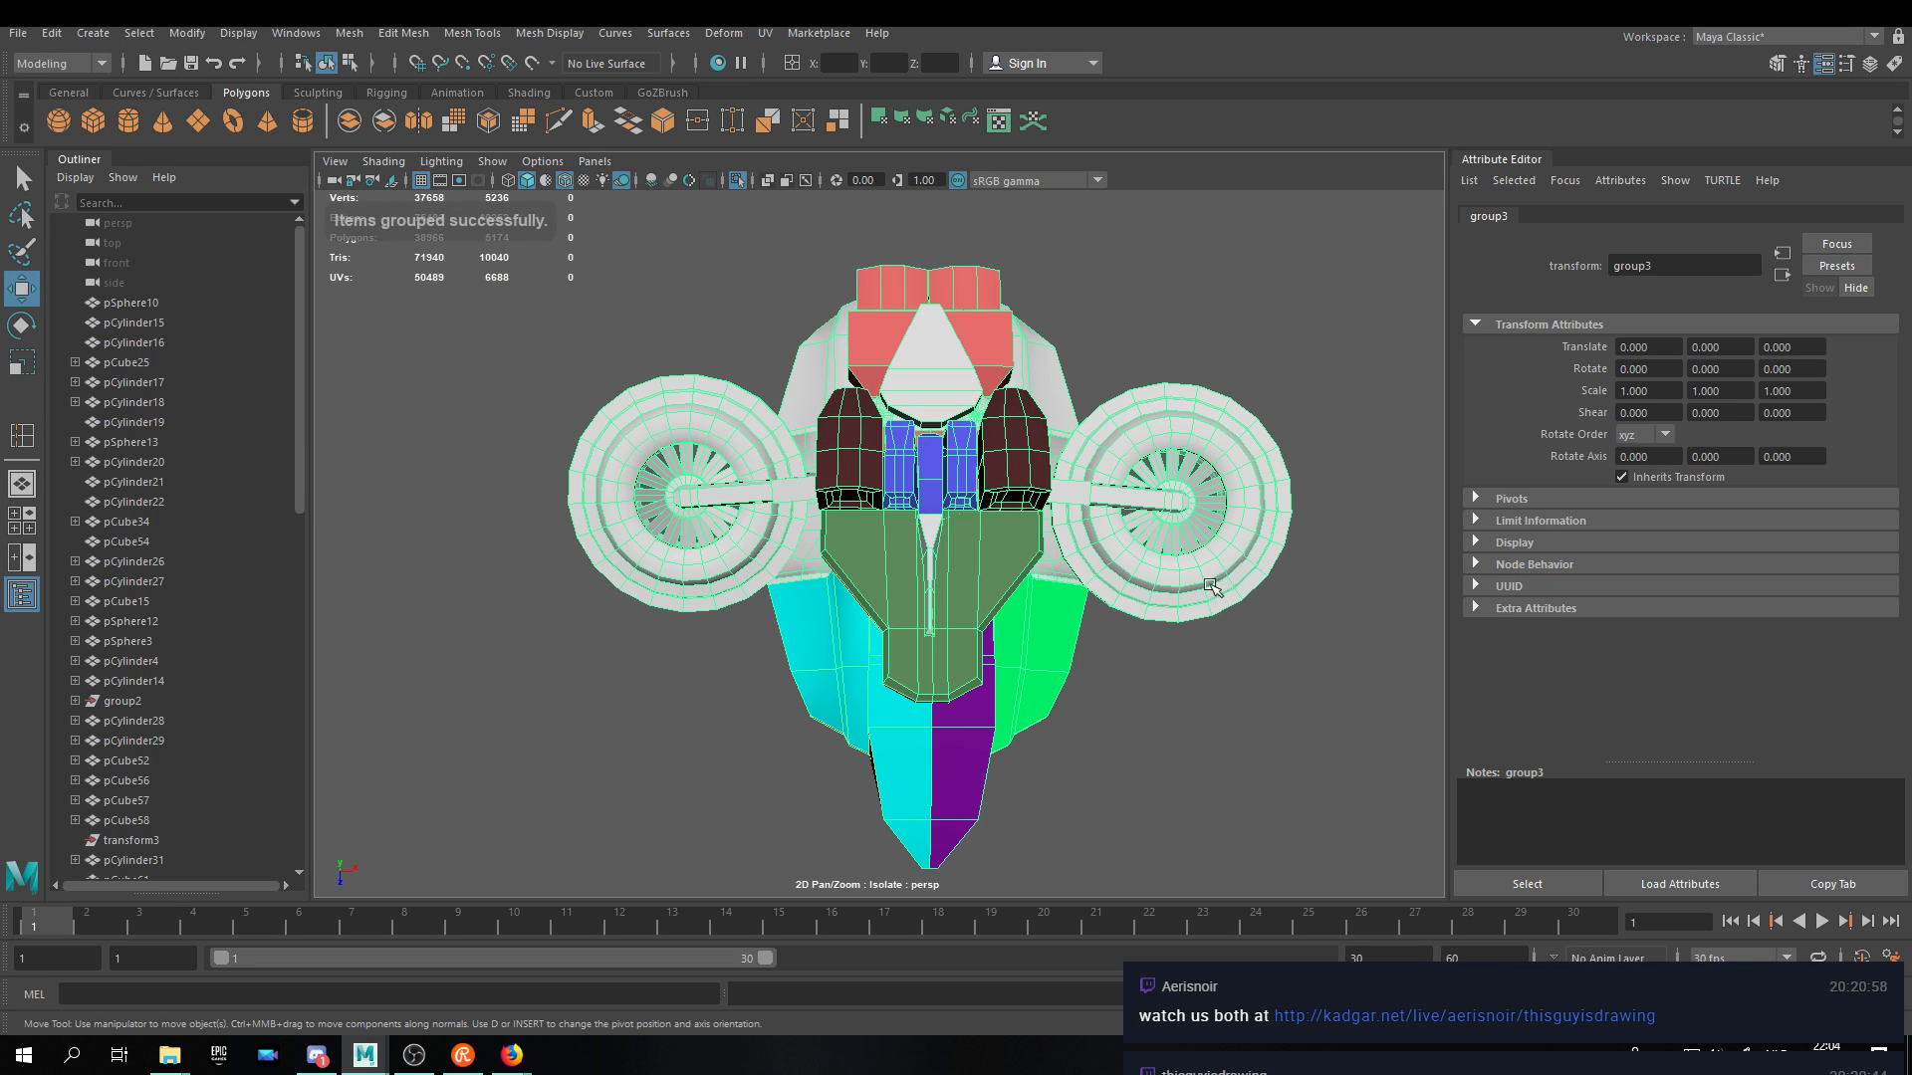
left_click(594, 92)
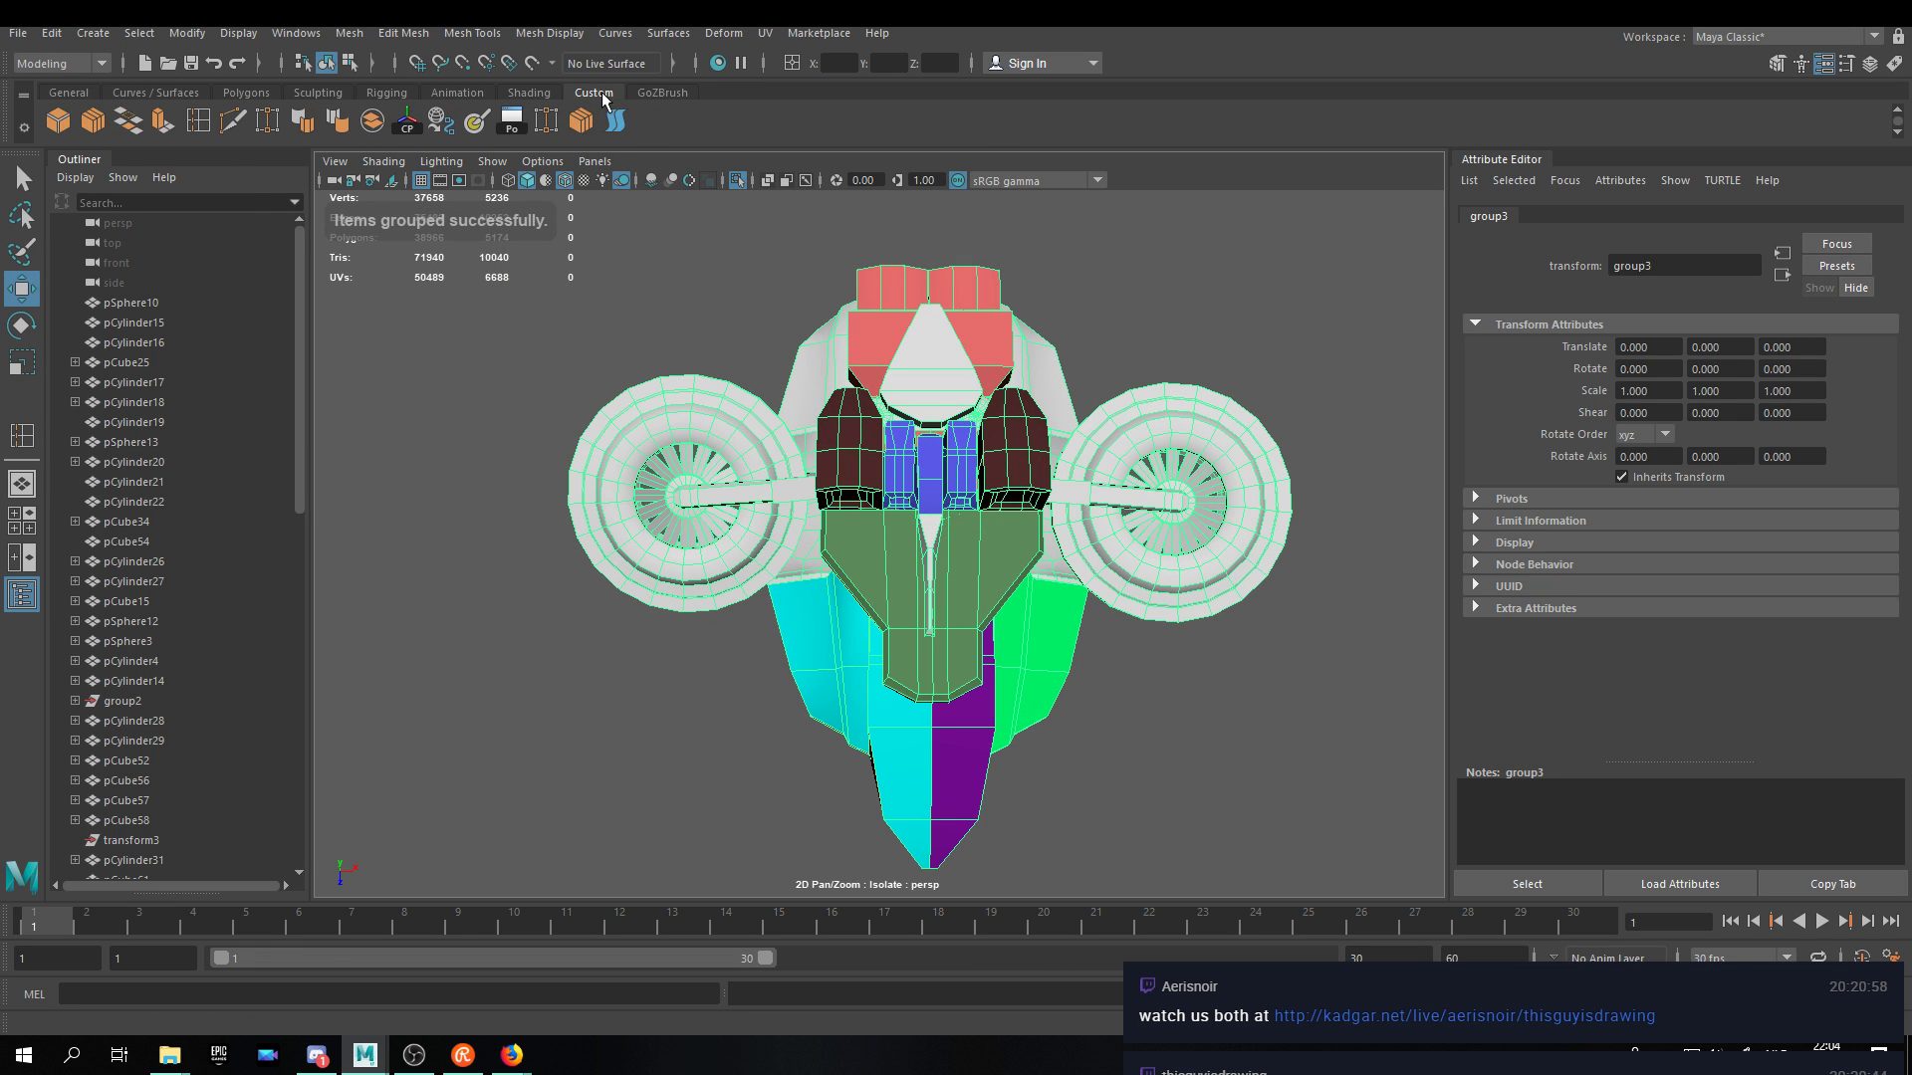
left_click_drag(929, 632, 958, 139)
scroll(926, 498, "down", 2)
left_click_drag(926, 418, 573, 224)
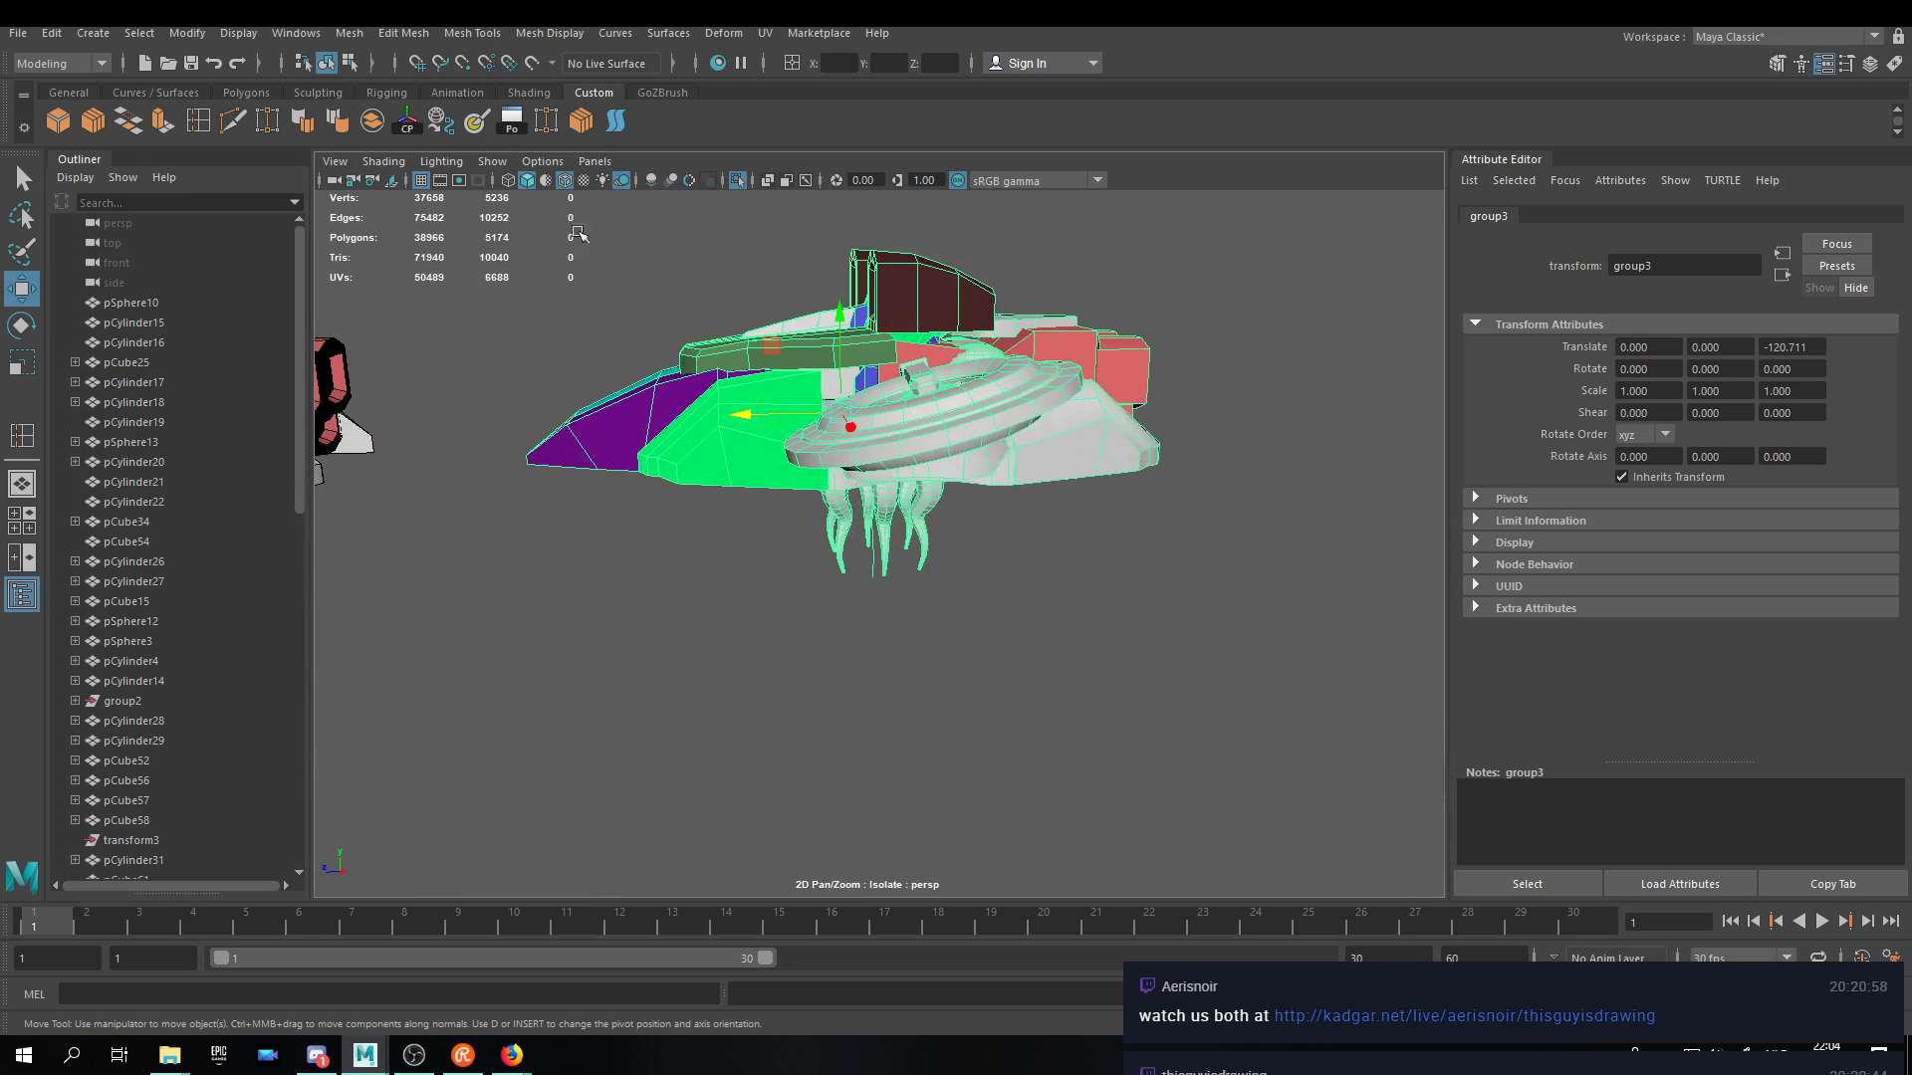
Rotate the dark green chest plate of the moved vehicle about X so it folds down in front of the body.
left_click_drag(734, 403, 944, 774)
left_click(715, 529)
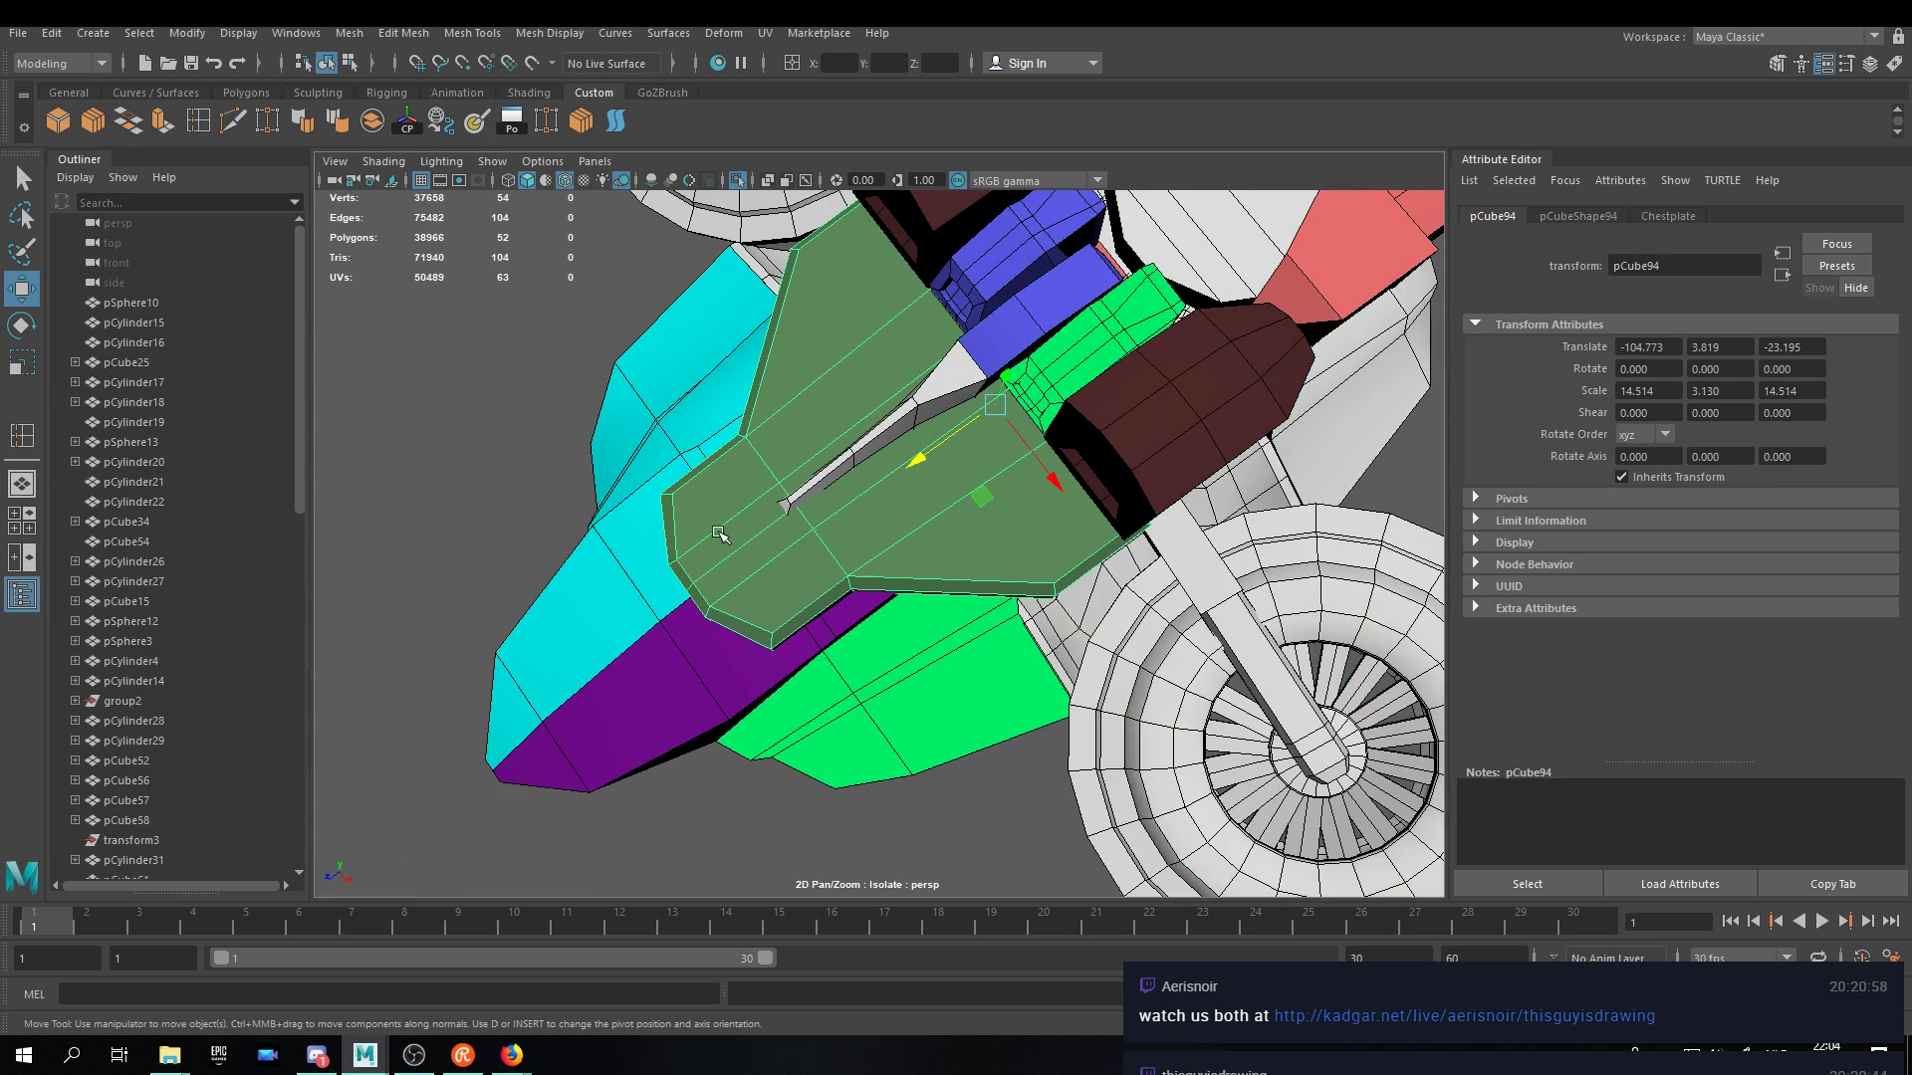
scroll(961, 549, "down", 5)
key("e")
left_click_drag(956, 518, 814, 548, "alt")
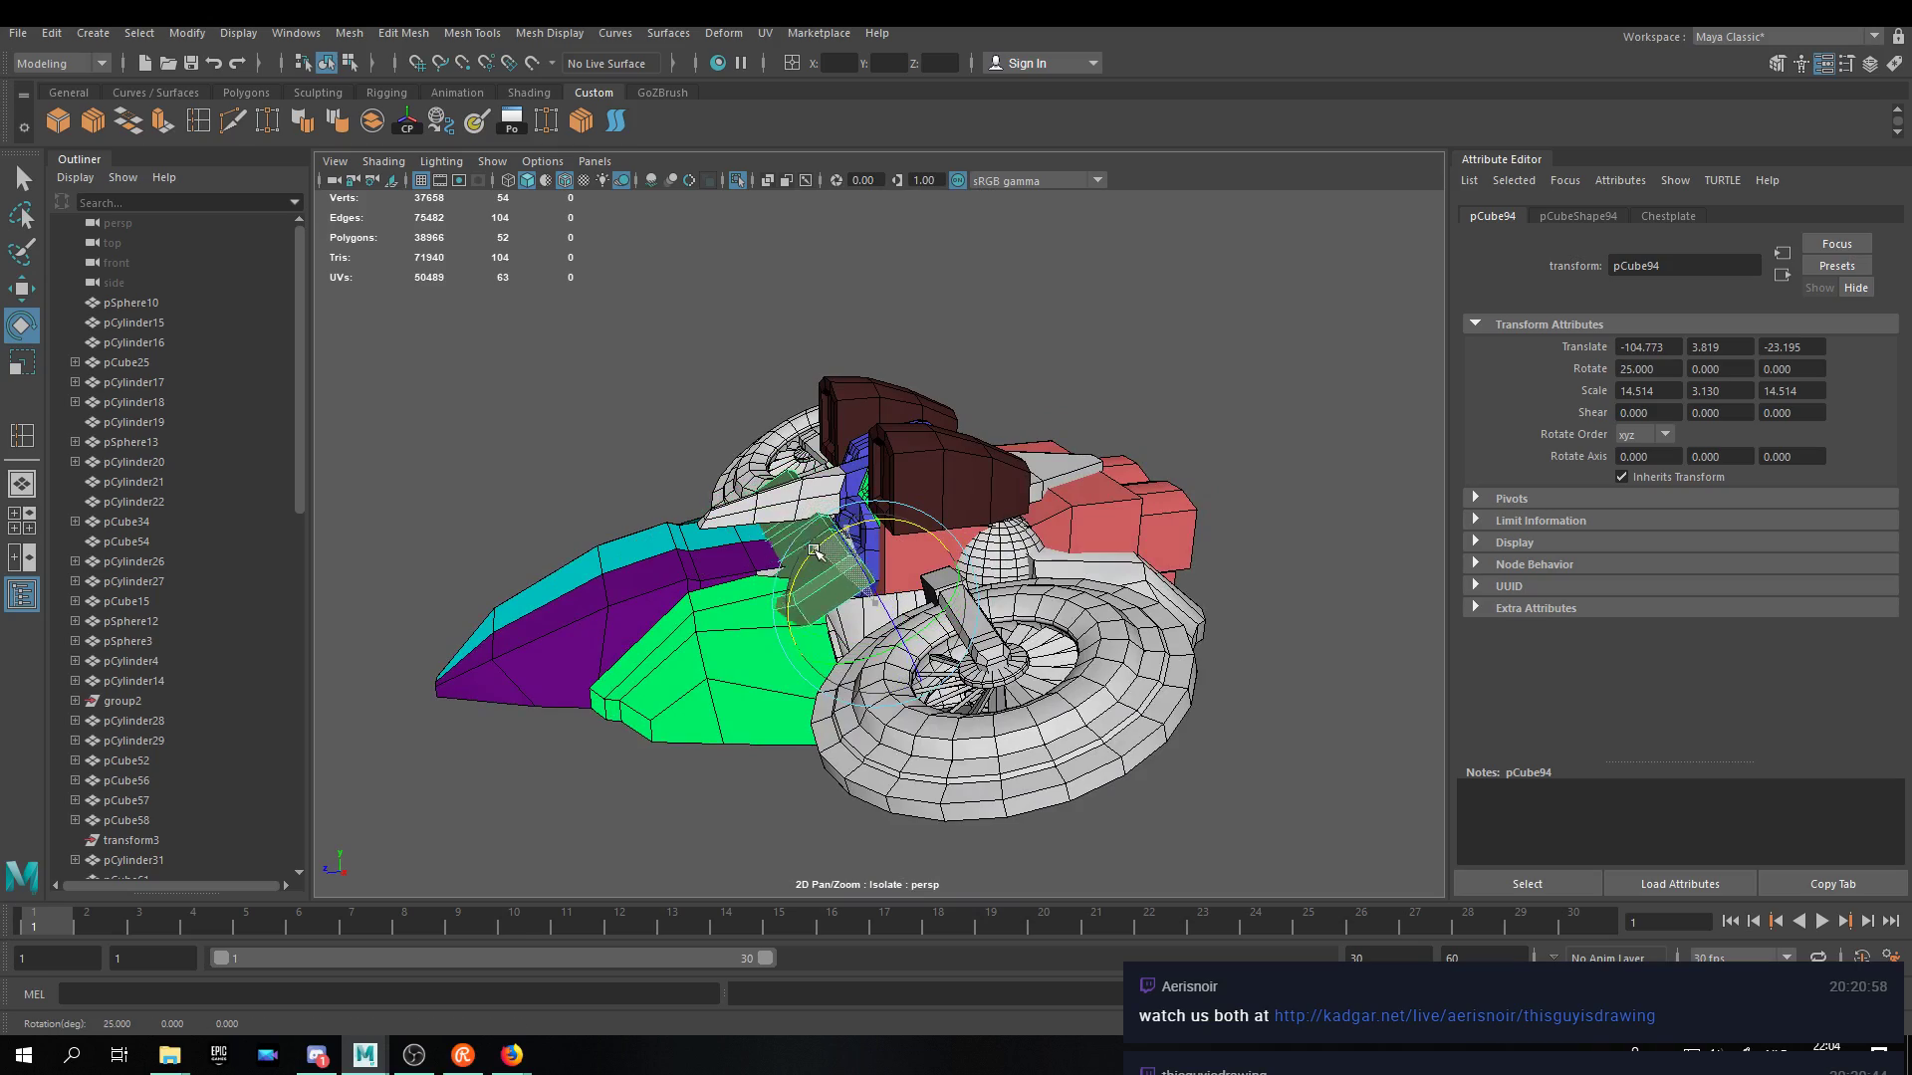
Parent the purple nose half to the bright green side panel.
left_click_drag(726, 663, 953, 676, "alt")
left_click(945, 777)
scroll(826, 709, "up", 5)
left_click(827, 709)
left_click(986, 649, "shift")
key("p")
Rotate the bright green side panel with its purple nose half 90 degrees about X.
left_click(960, 588)
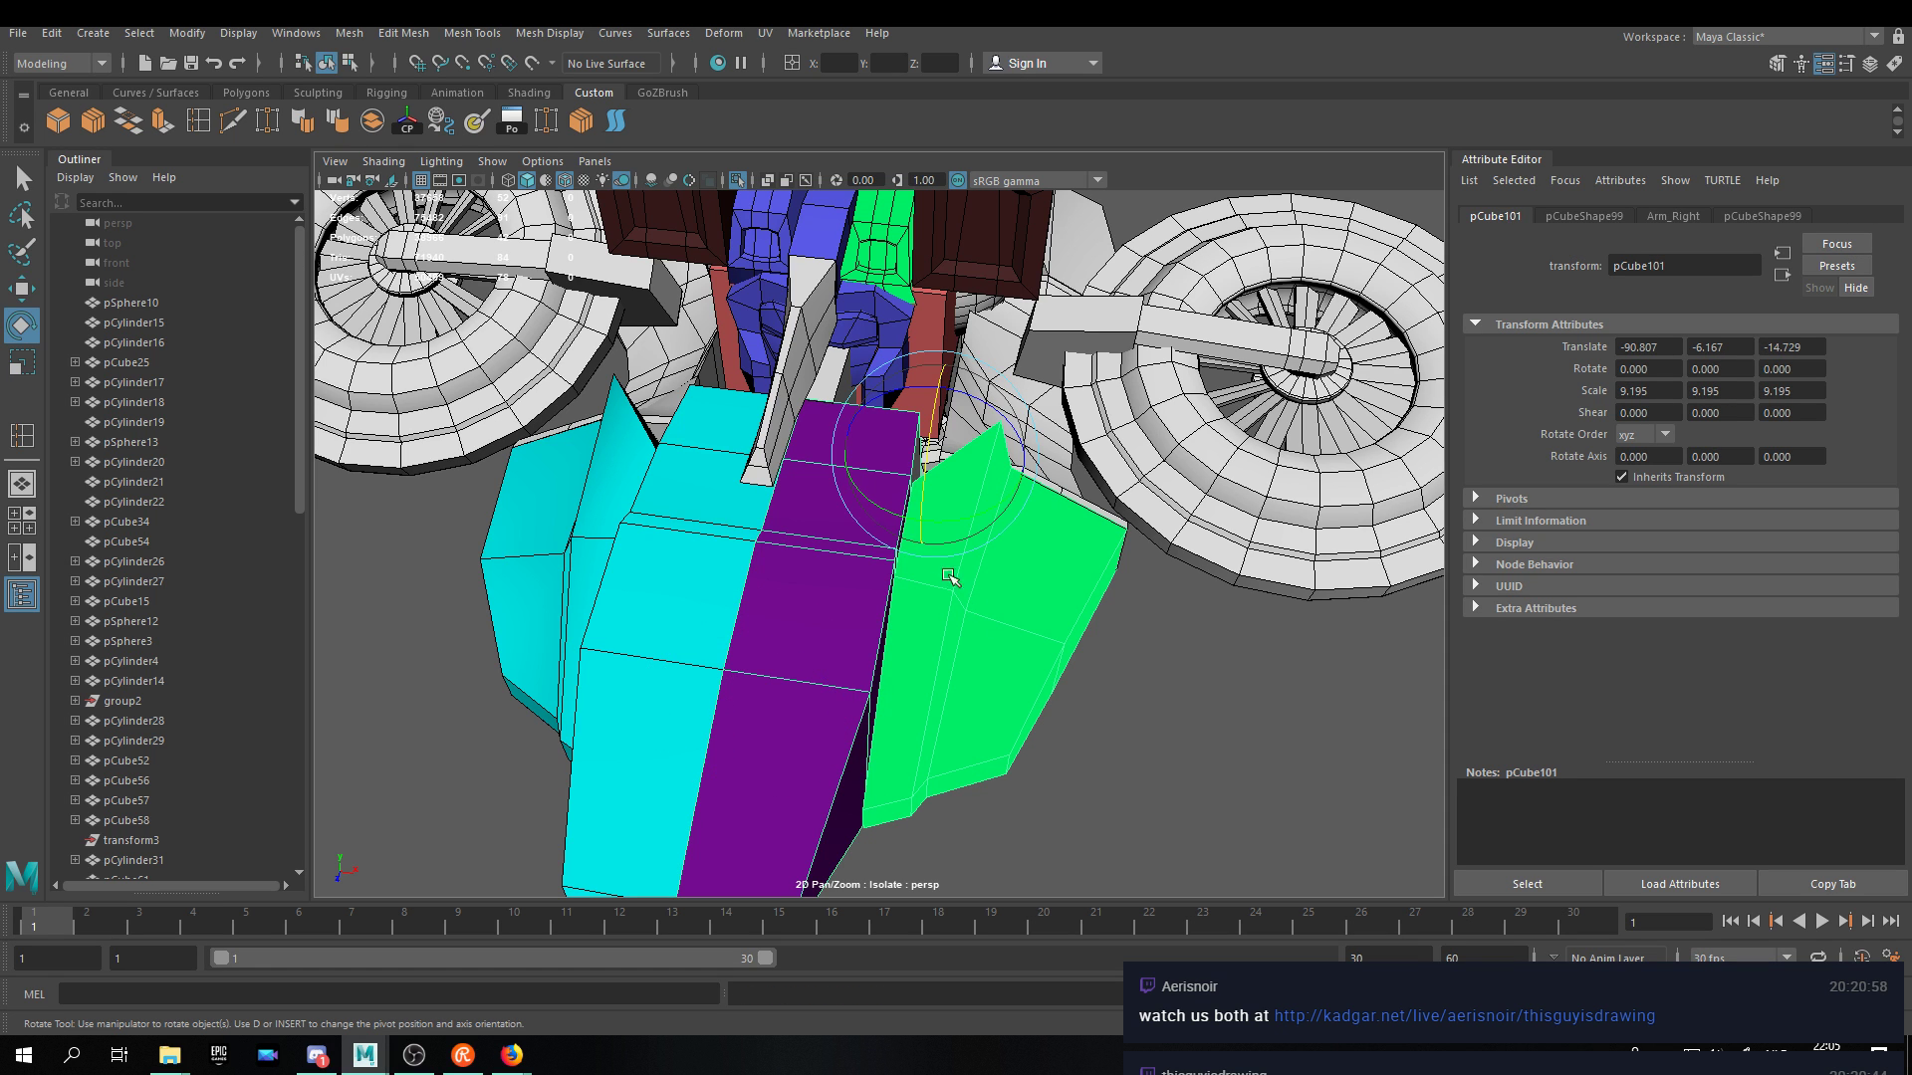
left_click_drag(929, 448, 917, 575)
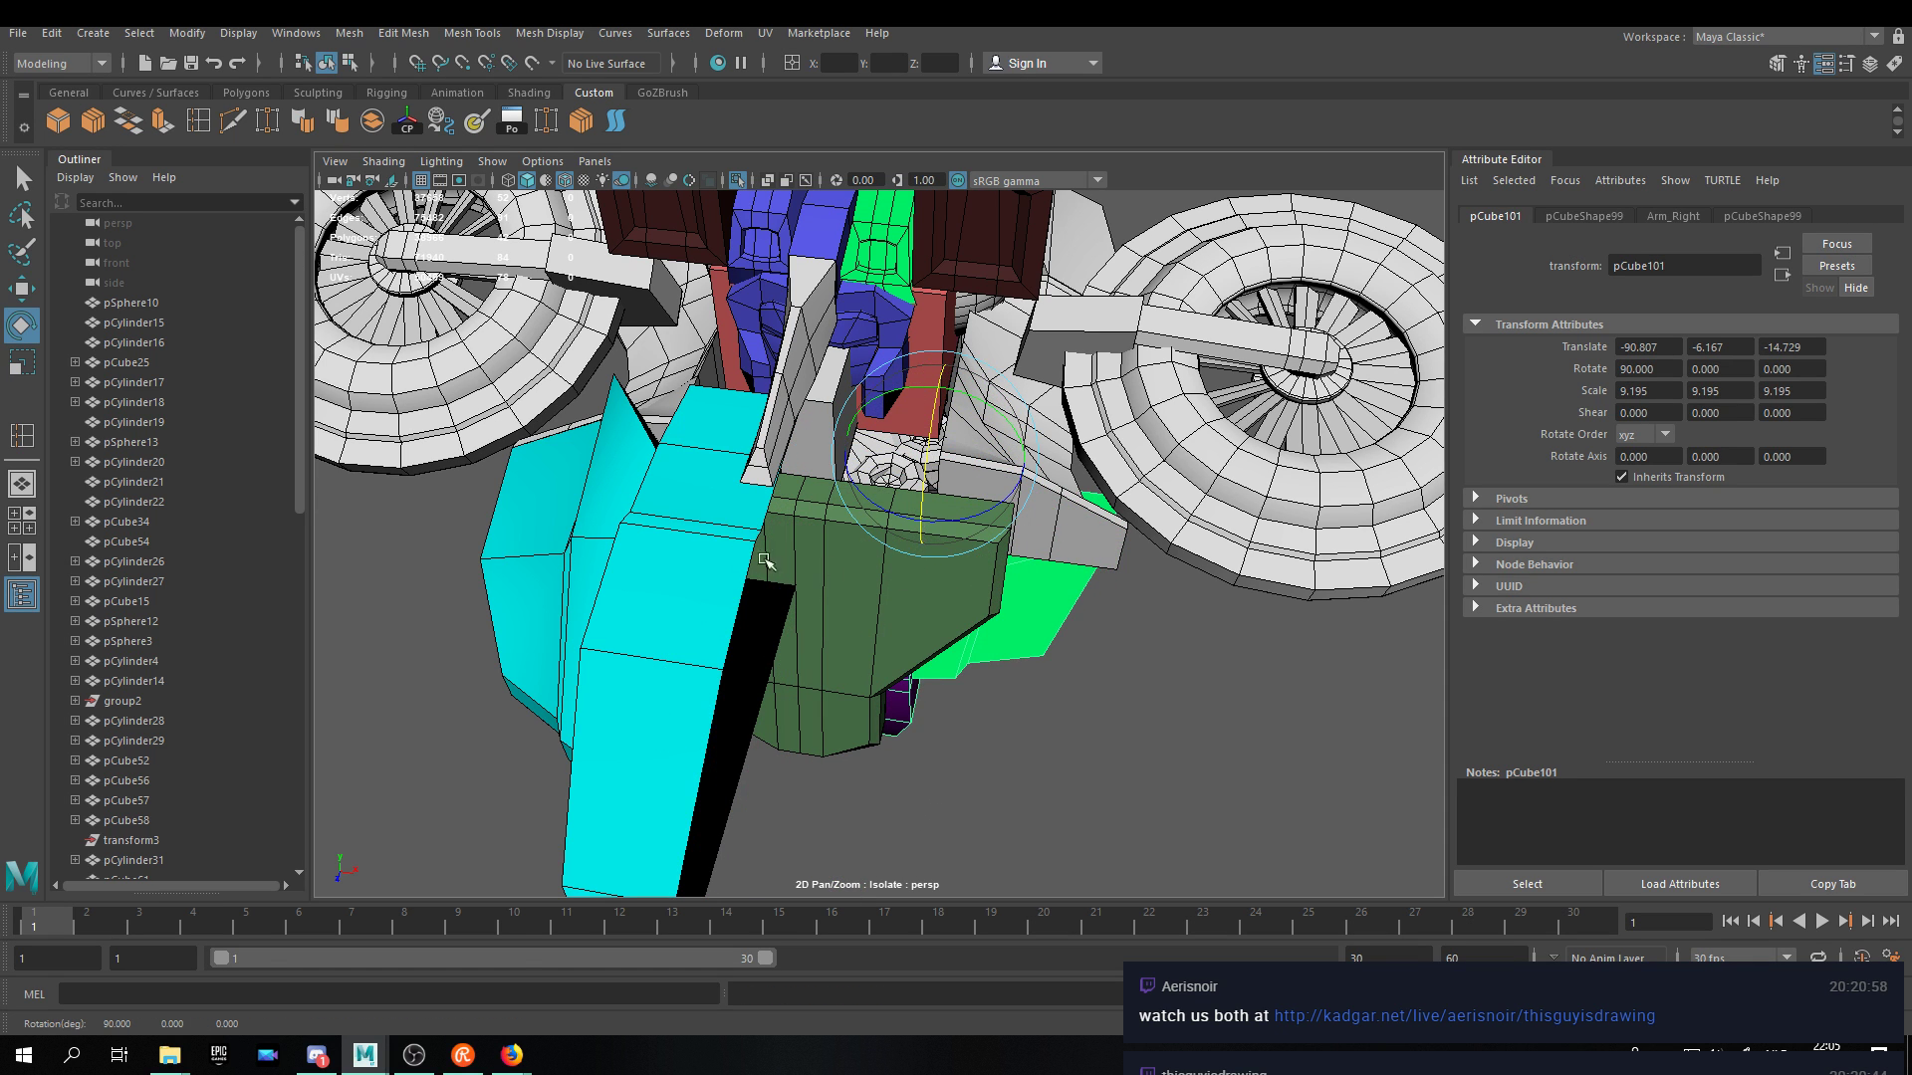
left_click_drag(794, 564, 827, 595, "alt")
Move the cyan side panel's pivot back to the panel's hinge end beside the body.
left_click(637, 649)
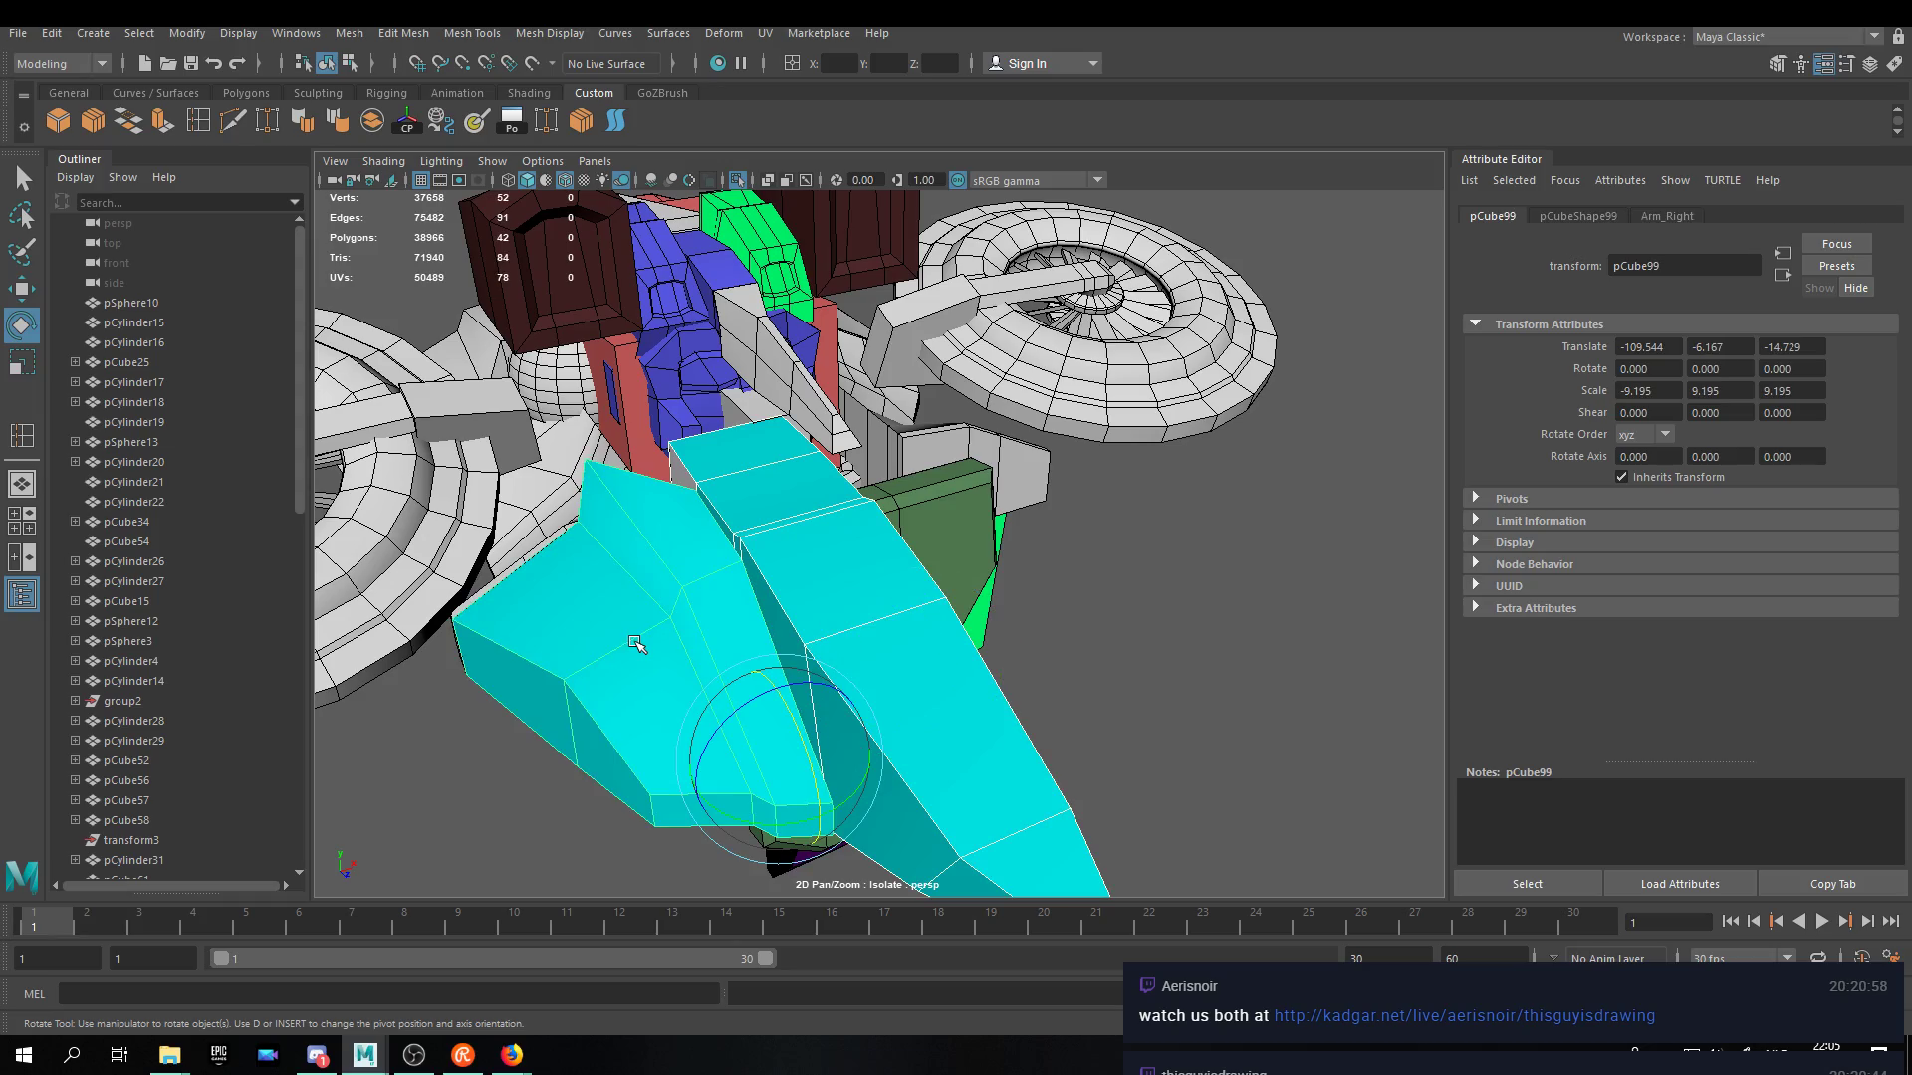
left_click_drag(631, 649, 1058, 568, "alt")
key("d")
key("v")
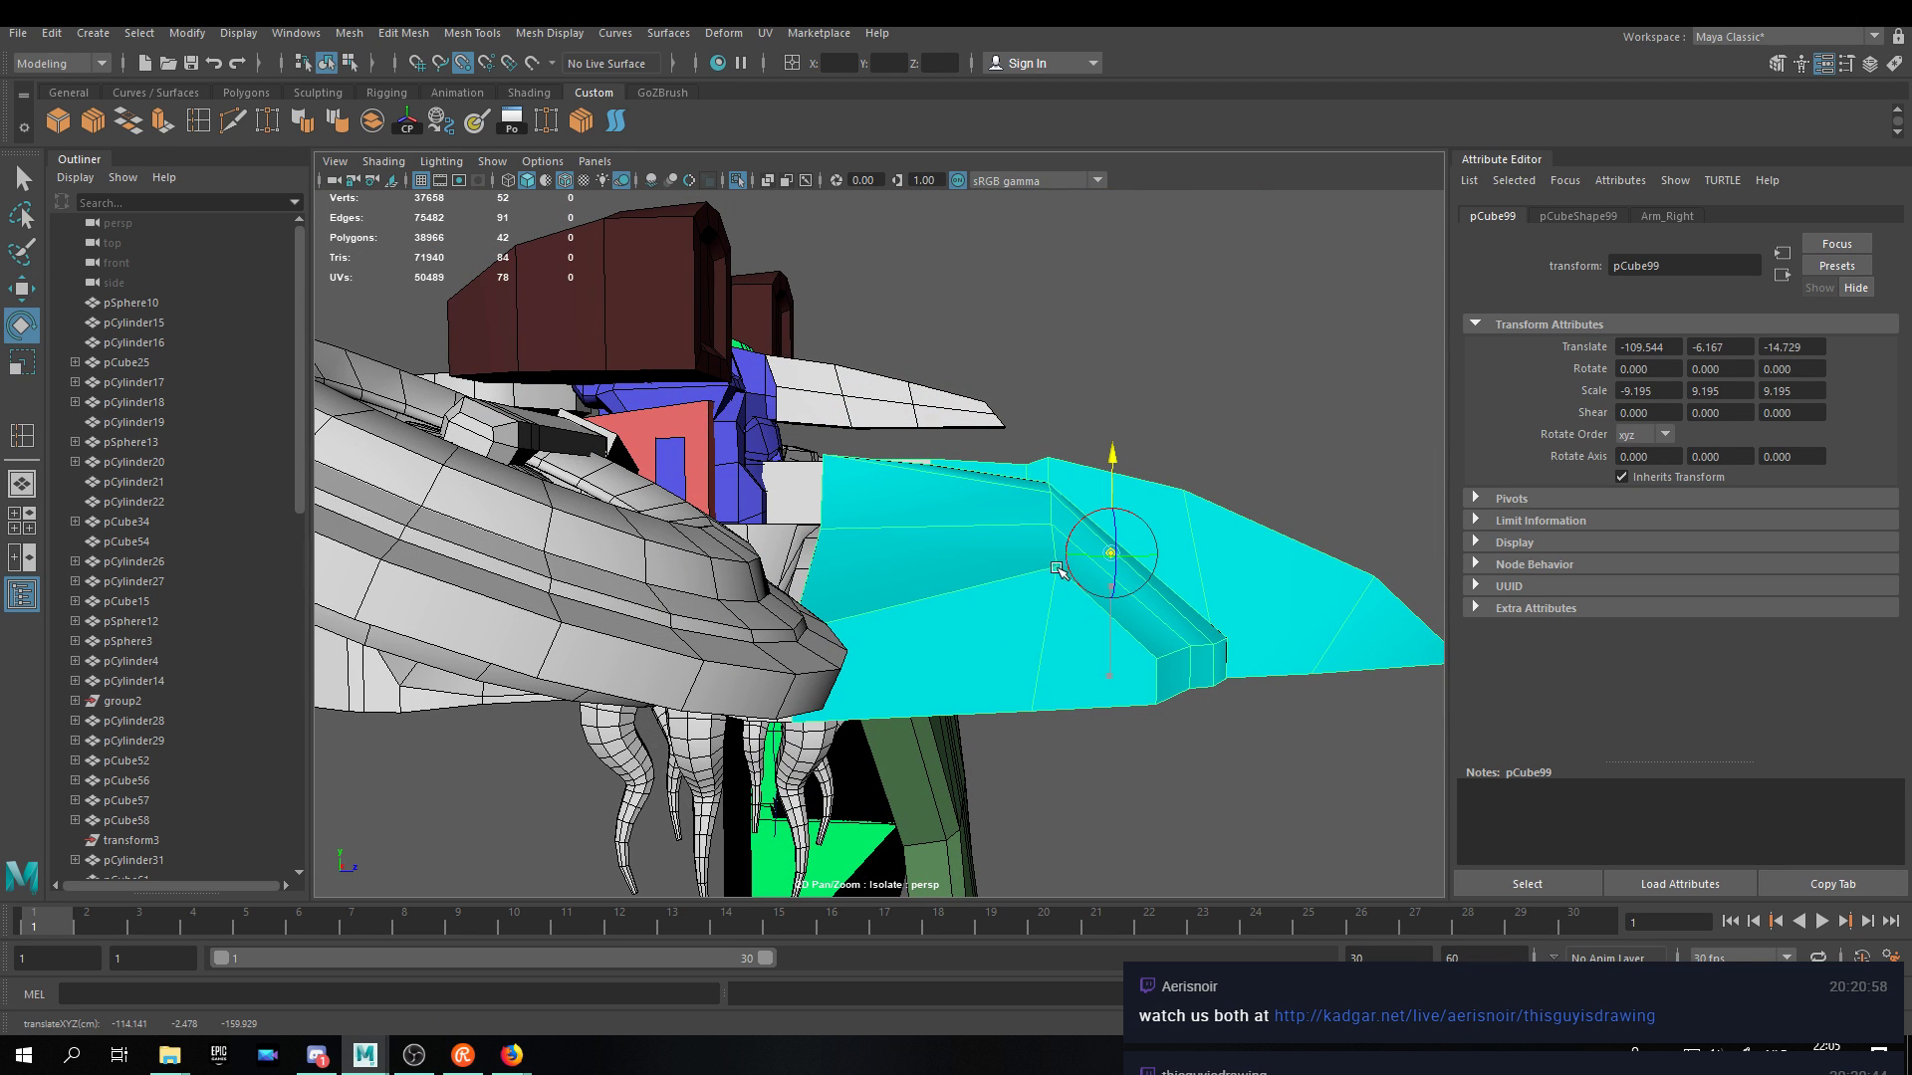
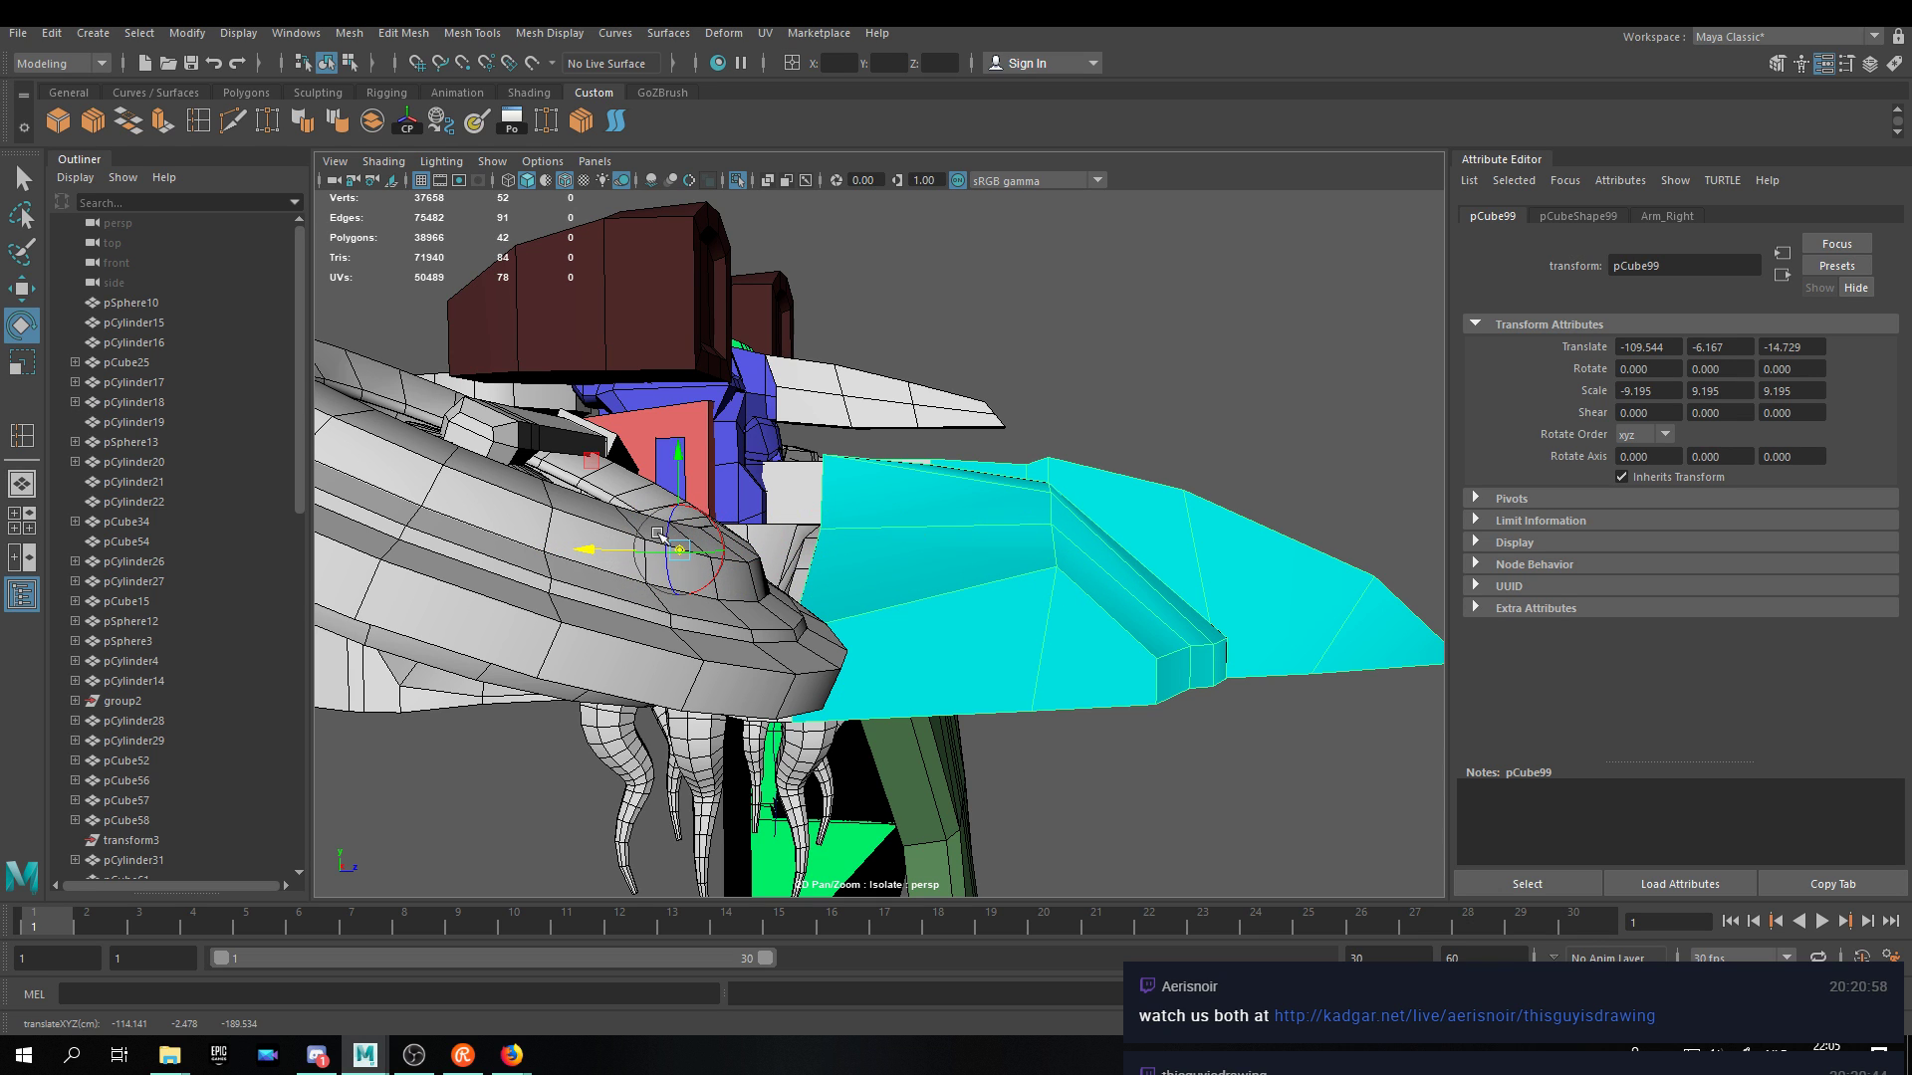
left_click_drag(719, 507, 803, 612)
left_click_drag(1050, 611, 1008, 592, "alt")
key("ctrl+z")
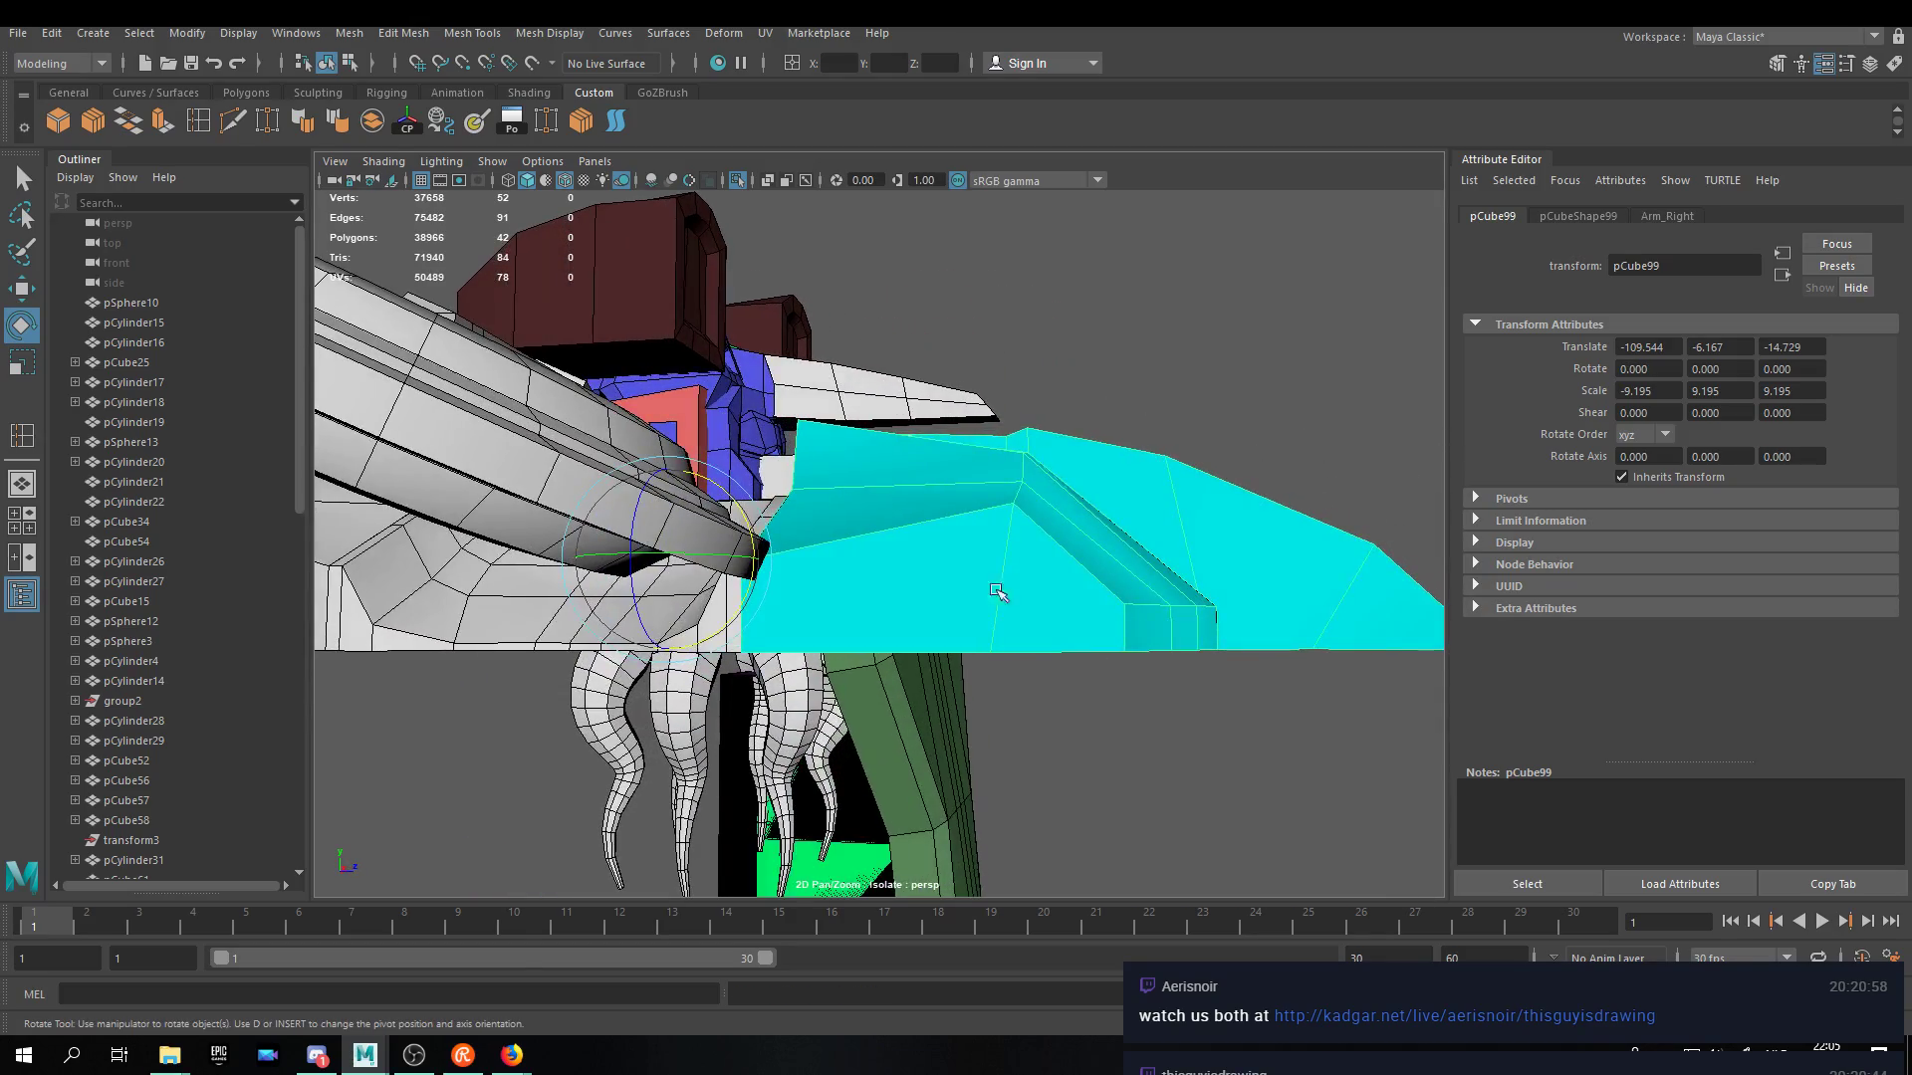
key("w")
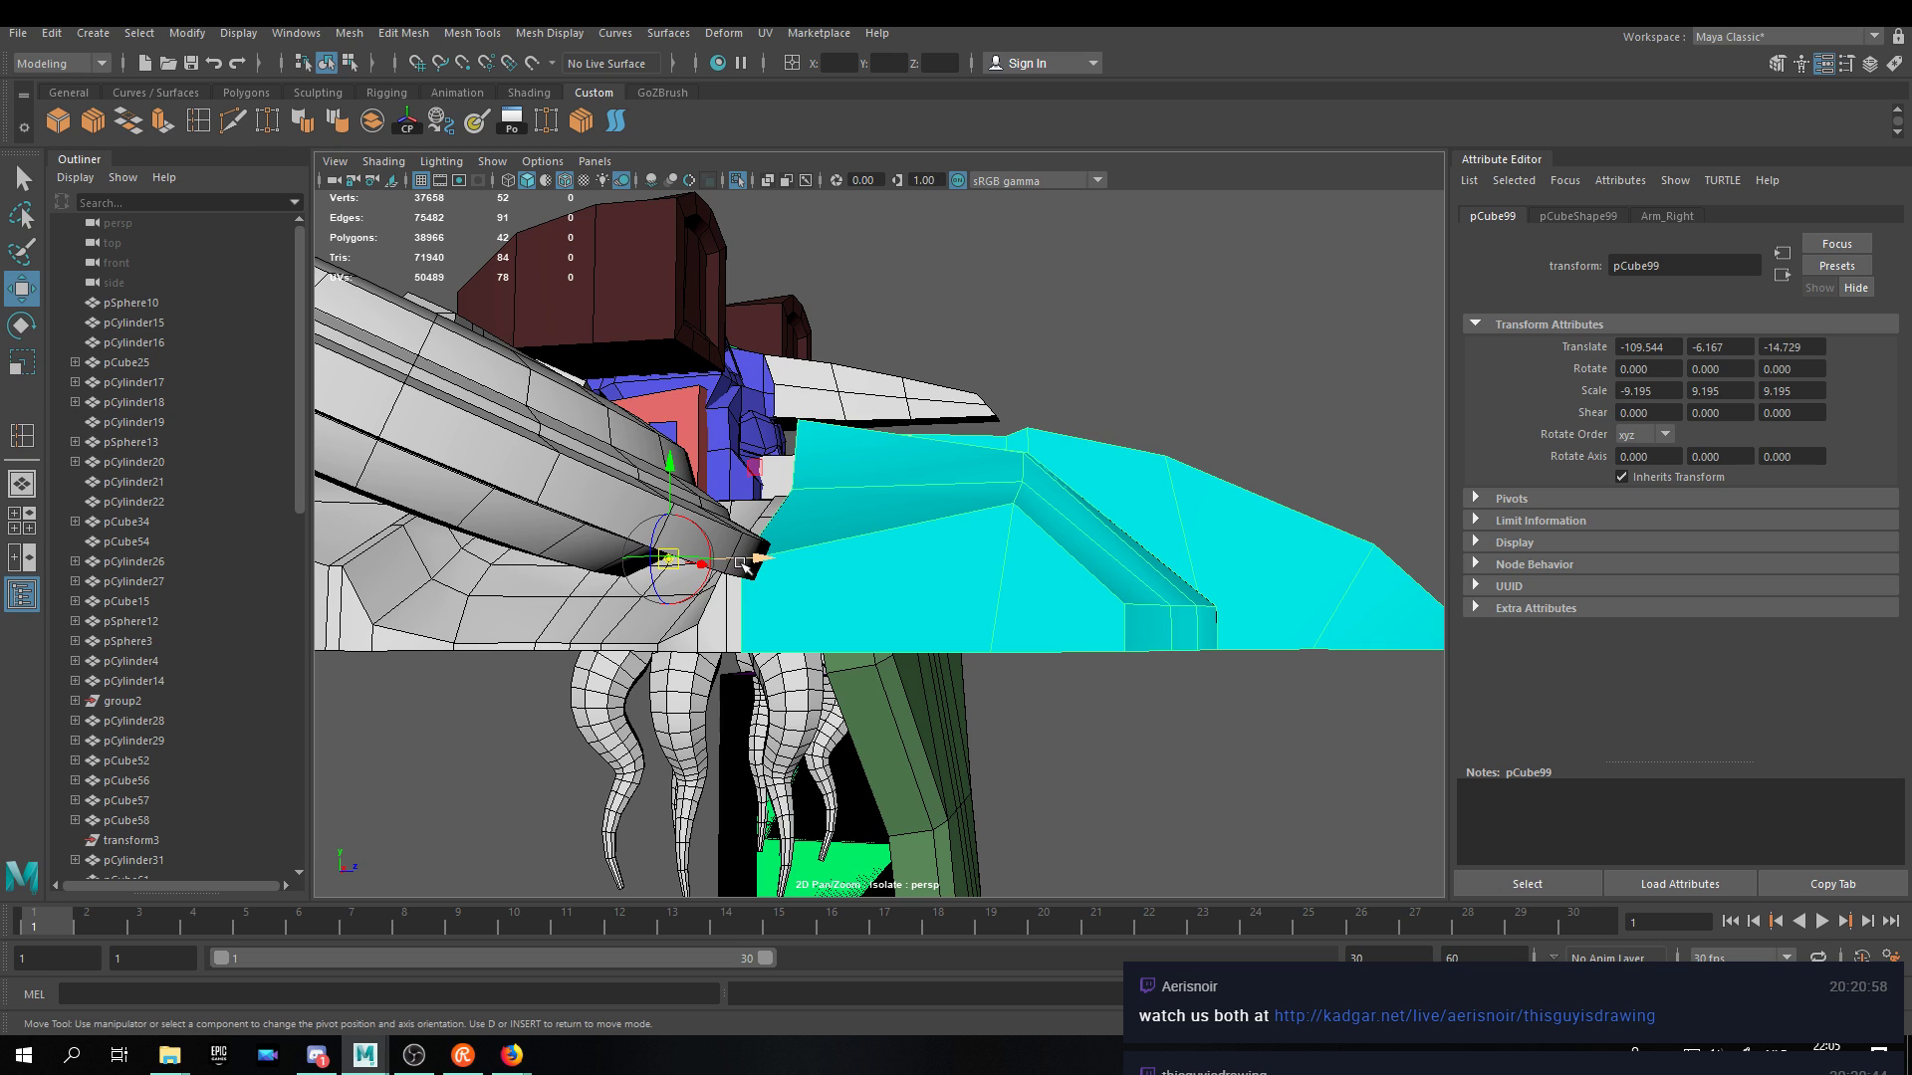
left_click_drag(769, 559, 791, 557)
Rotate the cyan side panel with its nose half 90 degrees about X.
key("e")
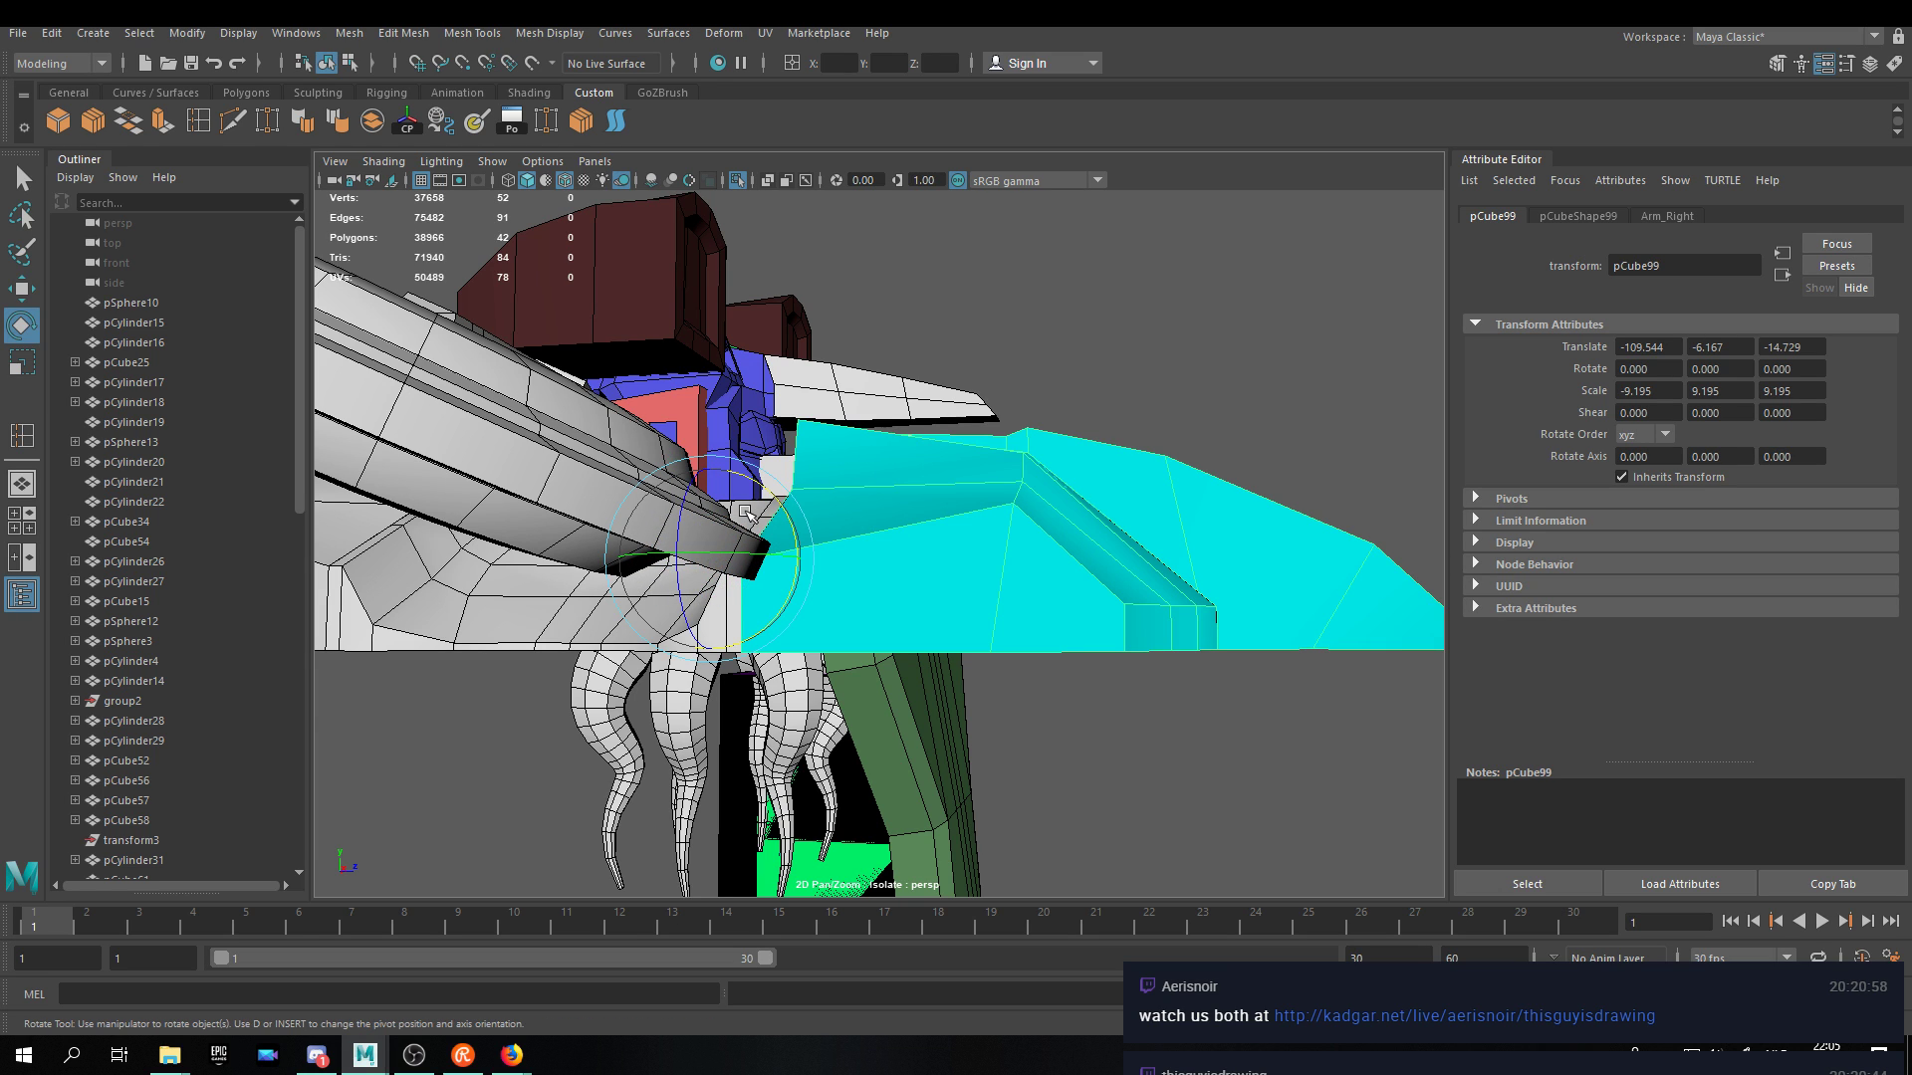
left_click_drag(755, 489, 761, 617)
left_click_drag(996, 617, 953, 636, "alt")
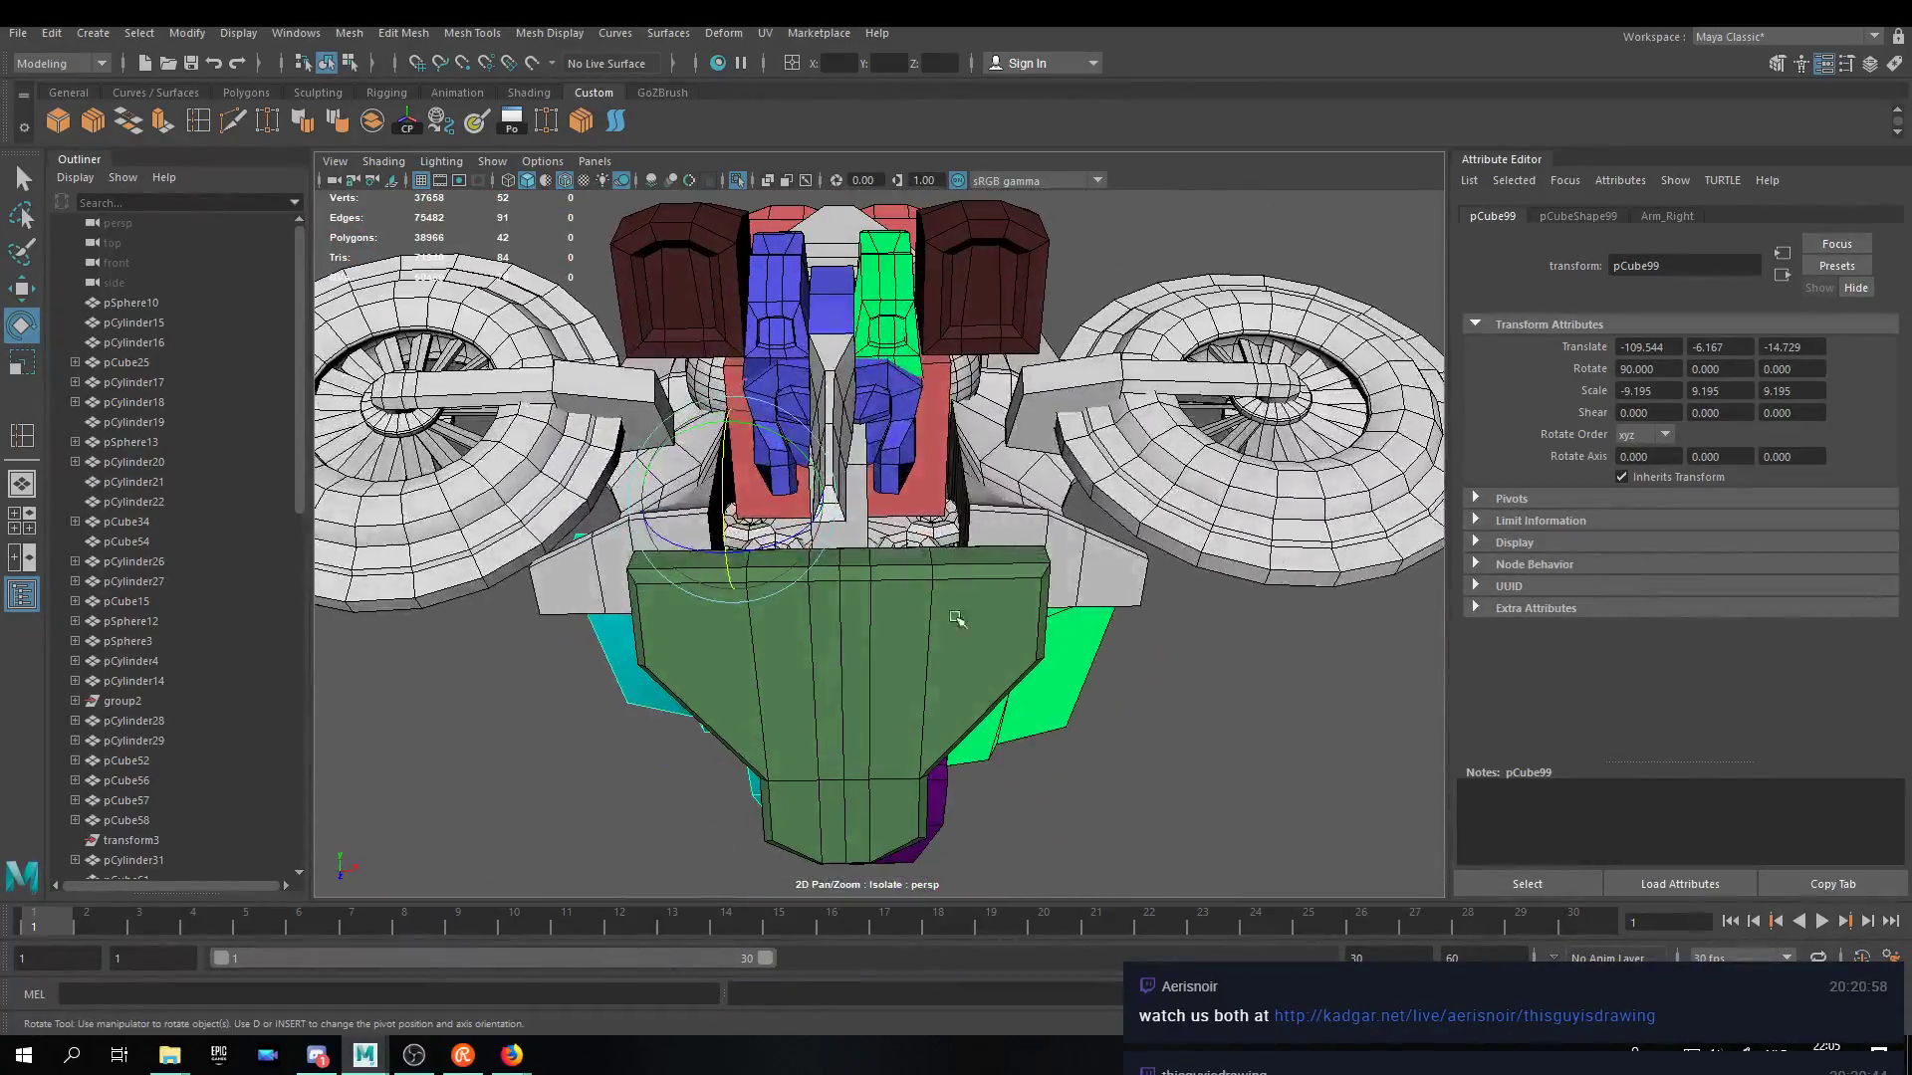
Select the dark shoulder engines and the white side body panels to examine how they fit around the folded chest.
key("w")
left_click(715, 322, "shift")
left_click_drag(715, 322, 841, 390, "alt")
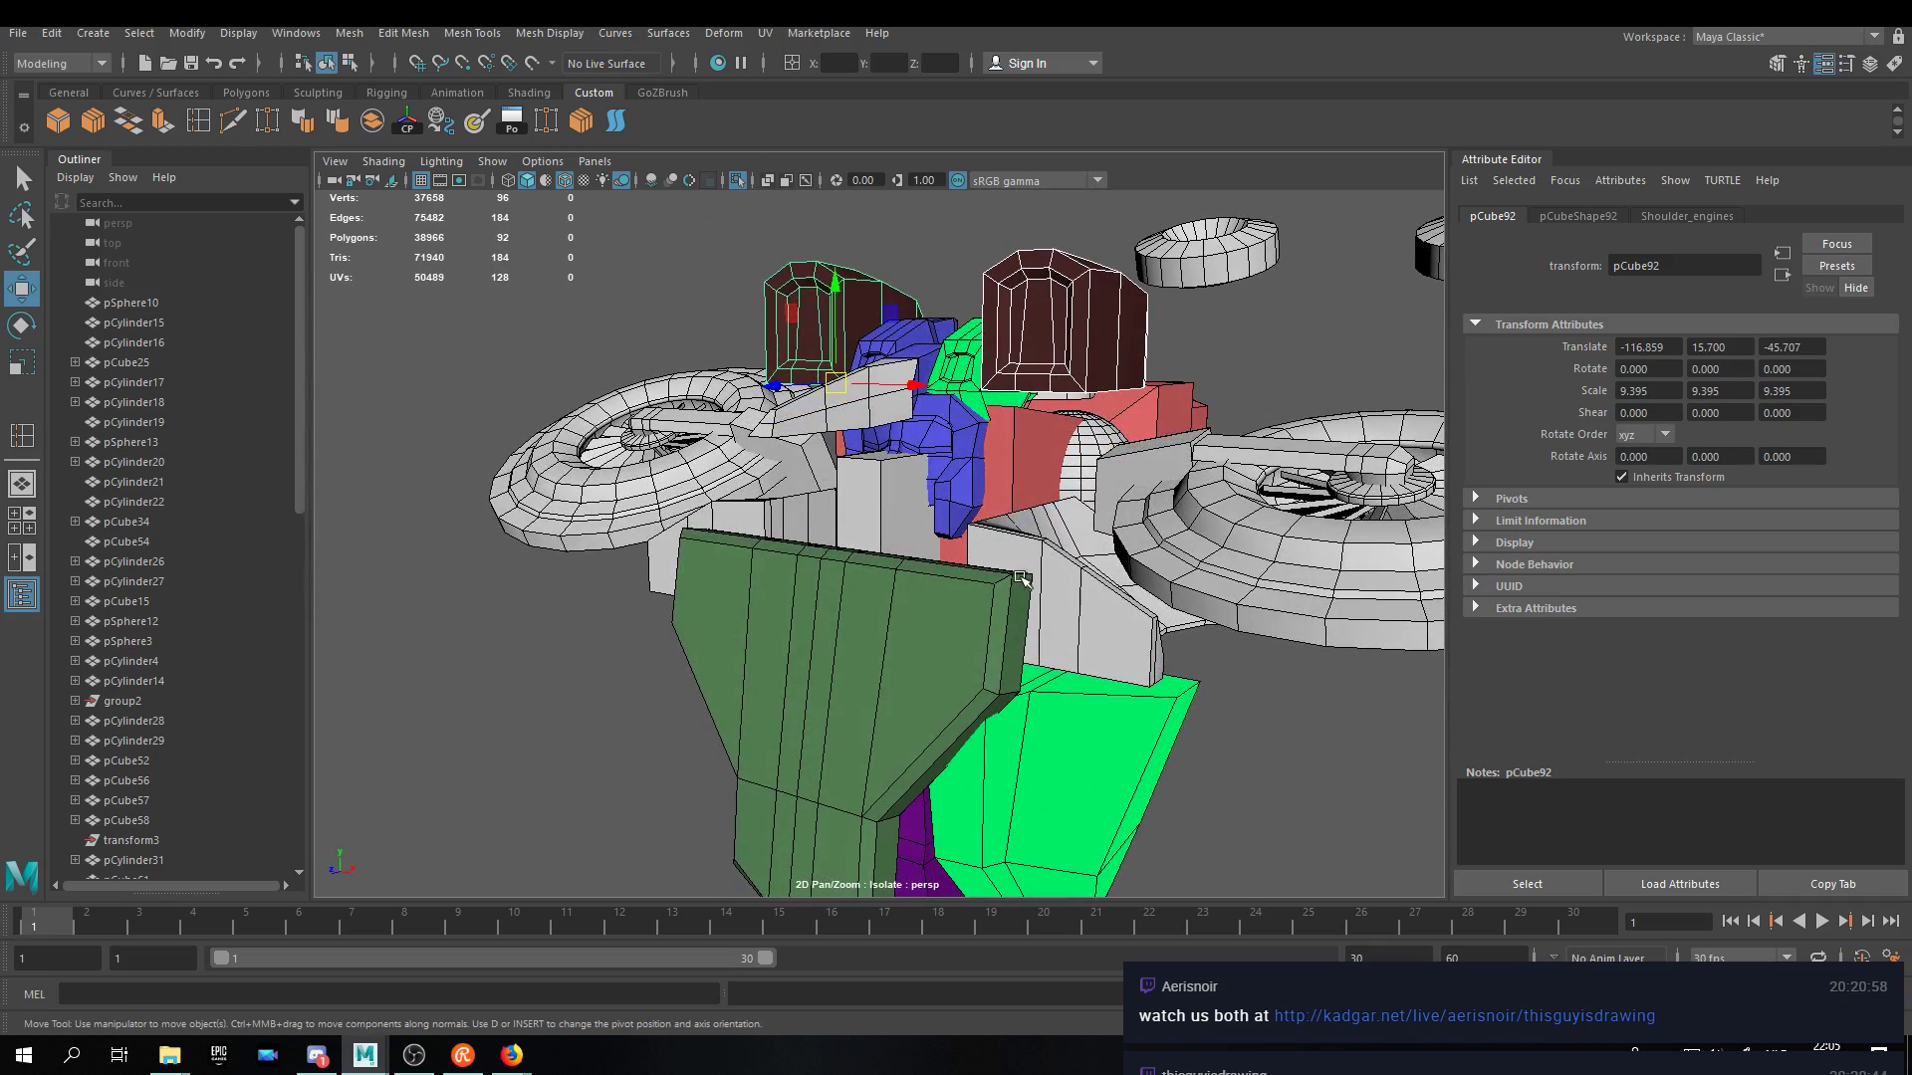
left_click_drag(872, 518, 1008, 525, "alt")
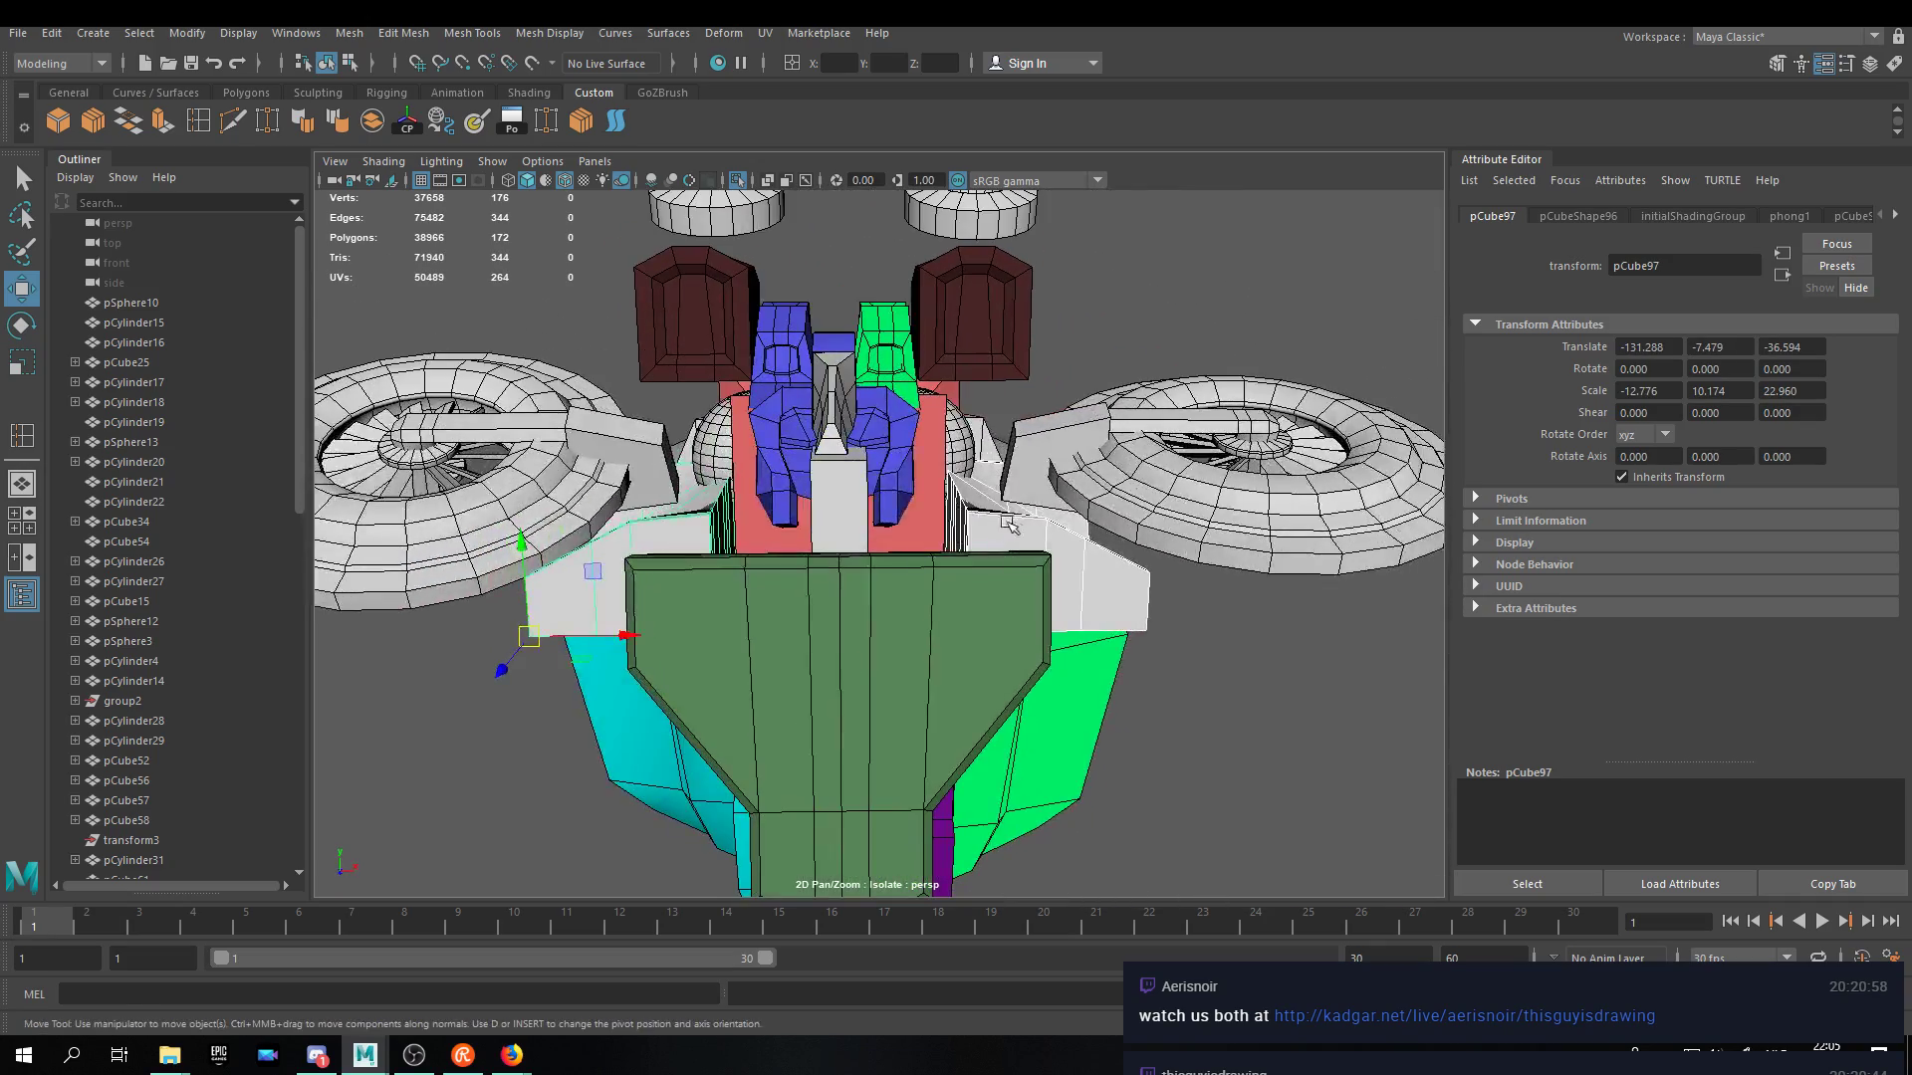
left_click_drag(648, 480, 949, 572, "alt")
Slide the red upper-leg block with its exhaust sections straight back from the body along Z.
left_click(913, 492)
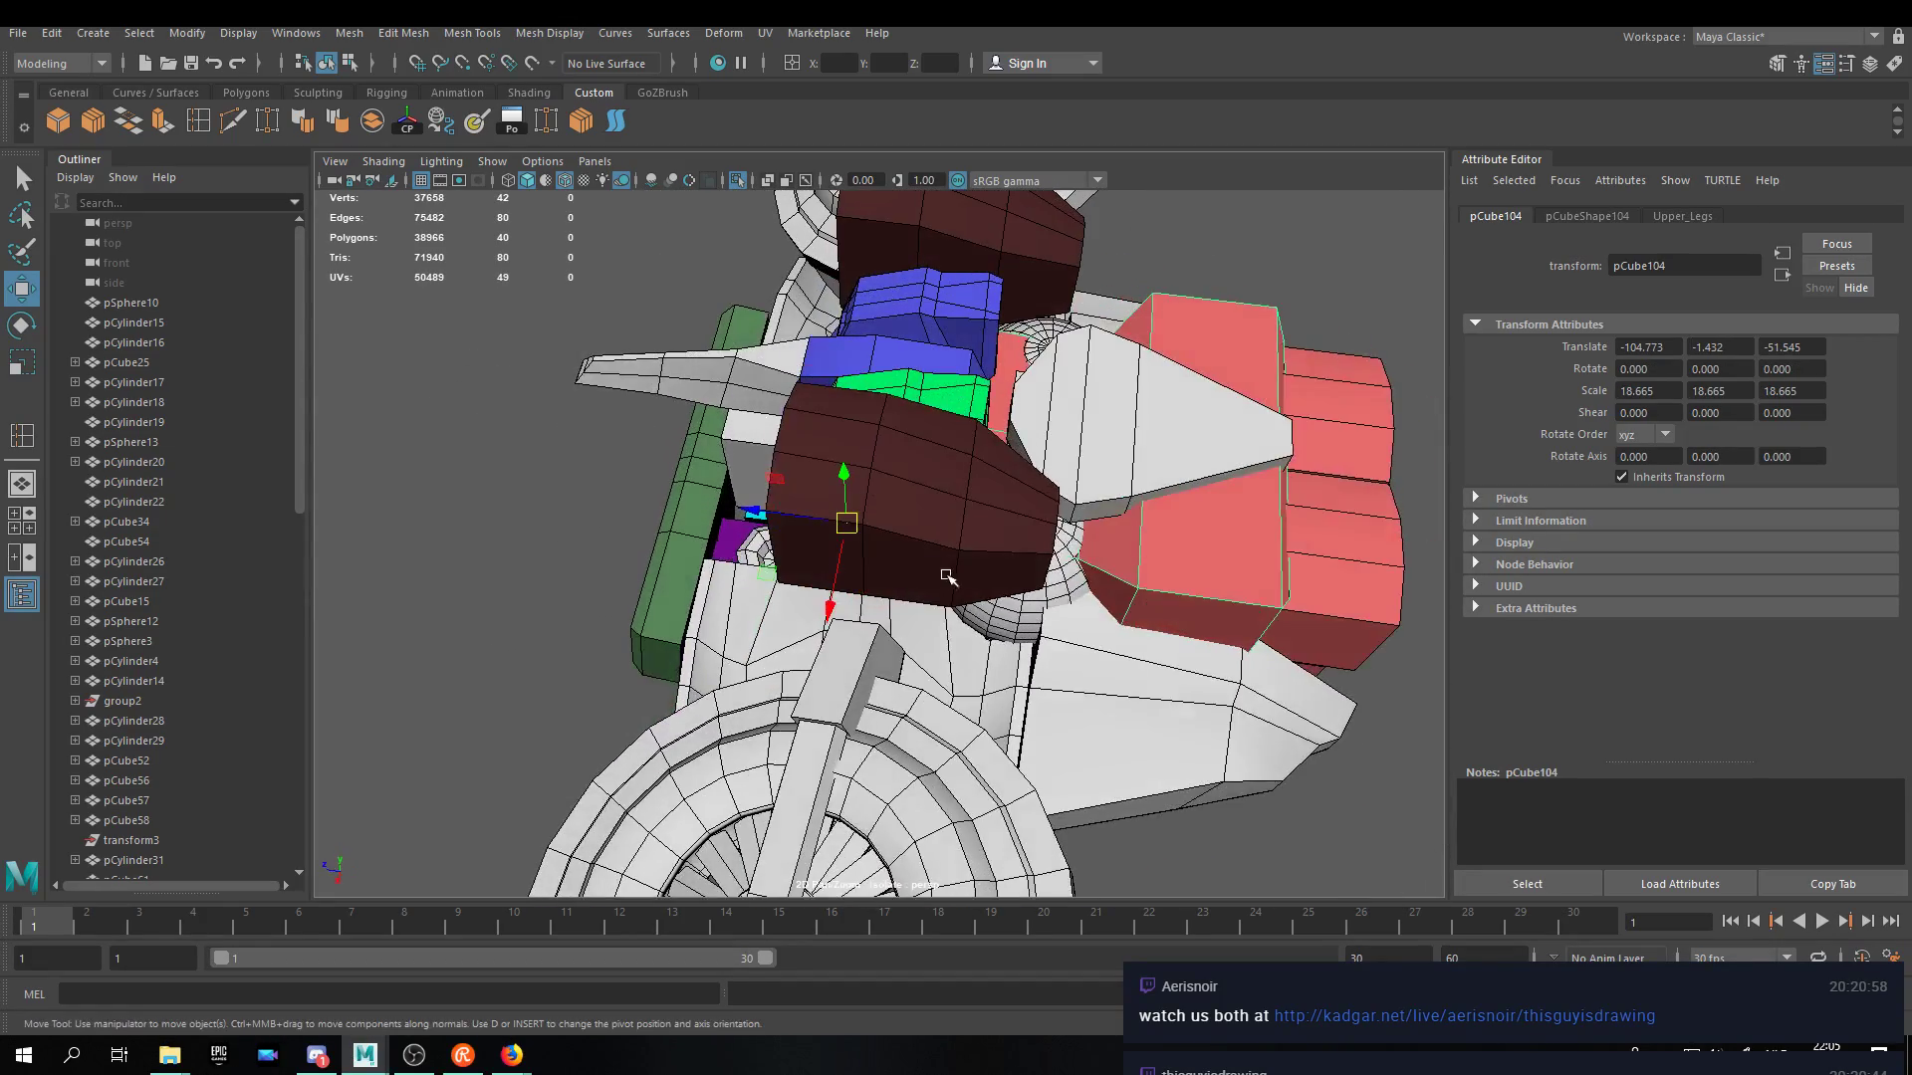
left_click_drag(1247, 543, 796, 508, "alt")
left_click(794, 505)
left_click(794, 506)
left_click(1025, 514)
left_click(1008, 409, "shift")
key("ctrl+z")
right_click_drag(988, 432, 882, 380, "alt")
middle_click_drag(898, 407, 1080, 646, "alt")
left_click_drag(1080, 647, 558, 670, "alt")
right_click_drag(558, 670, 936, 637, "alt")
left_click(1127, 729)
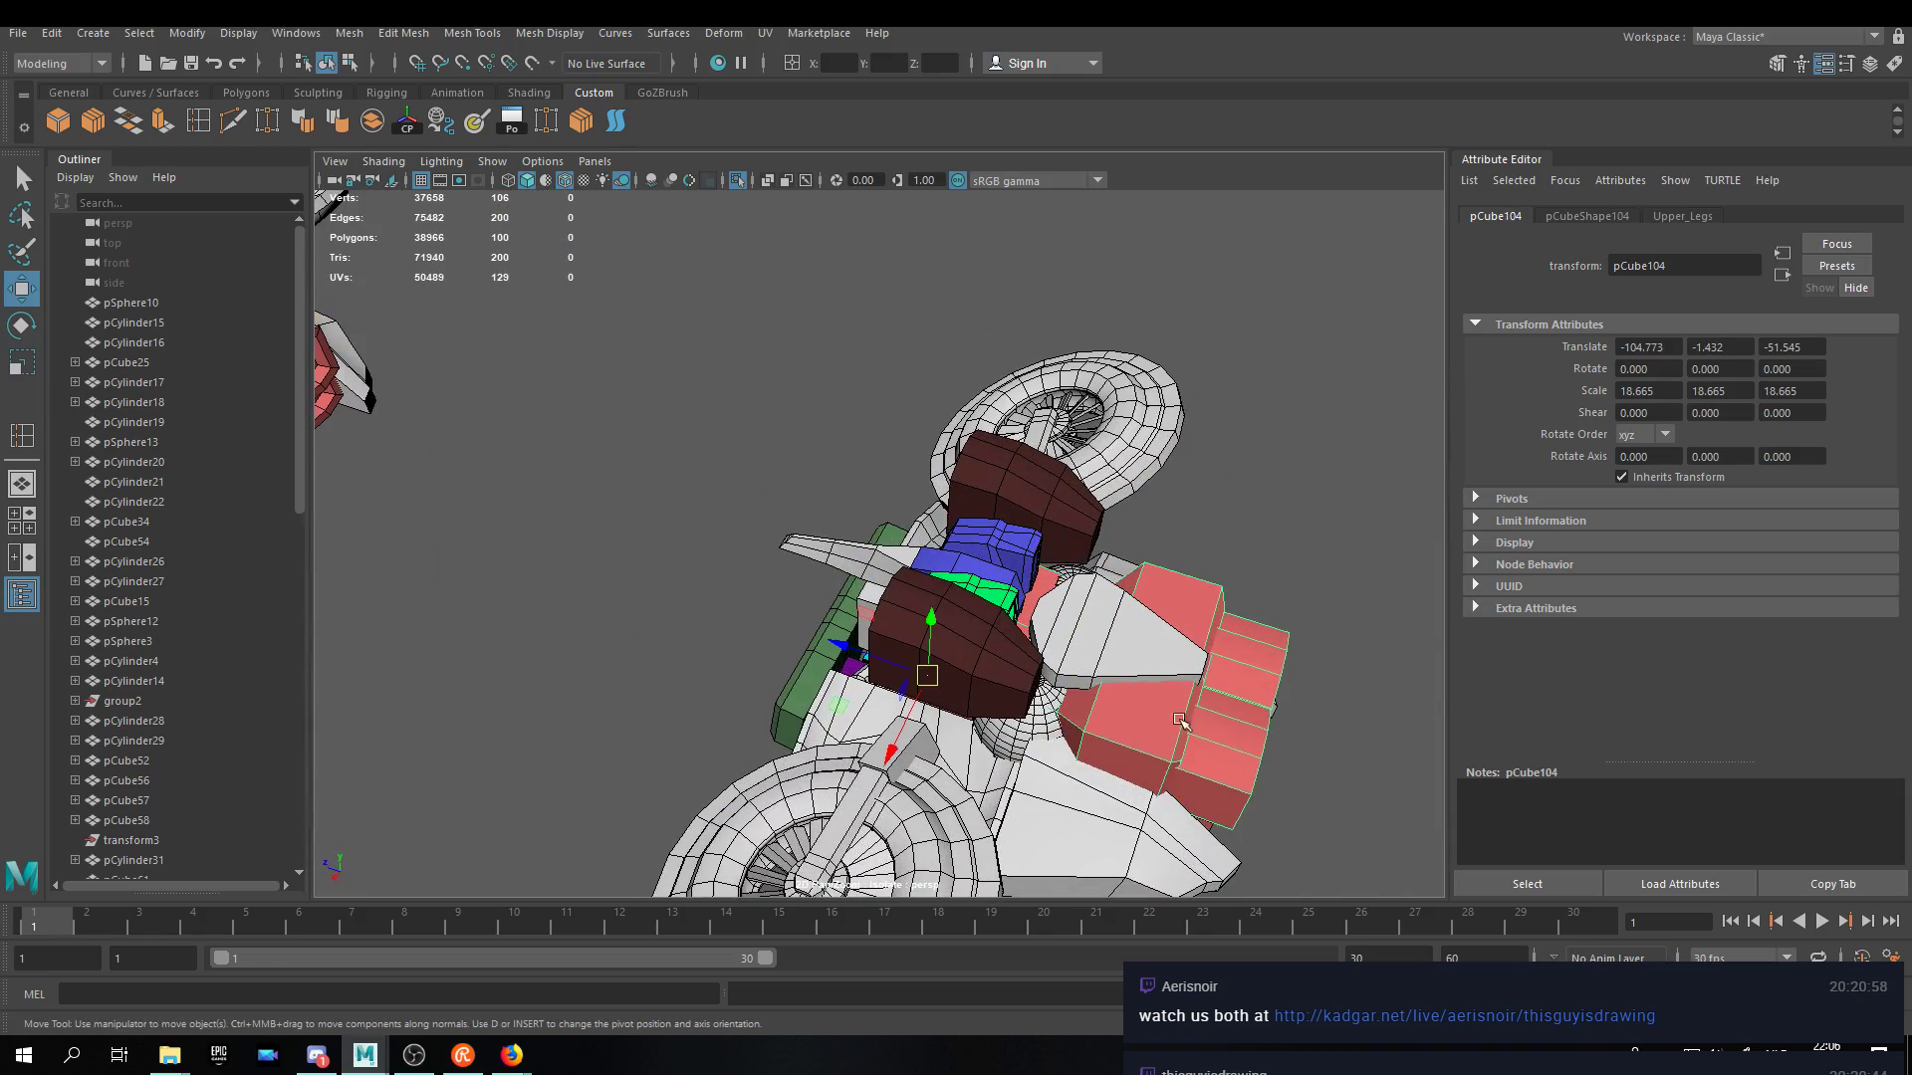
middle_click_drag(1120, 719, 787, 584, "alt")
right_click_drag(786, 584, 825, 574, "alt")
left_click_drag(697, 553, 1026, 637)
Rotate the white rear side panel on the bright green side about Z to 175 degrees.
left_click_drag(1049, 826, 973, 795, "alt")
middle_click_drag(1010, 791, 657, 29, "alt")
left_click(788, 623)
left_click_drag(848, 633, 786, 683, "alt")
key("e")
middle_click_drag(1039, 381, 876, 555, "alt")
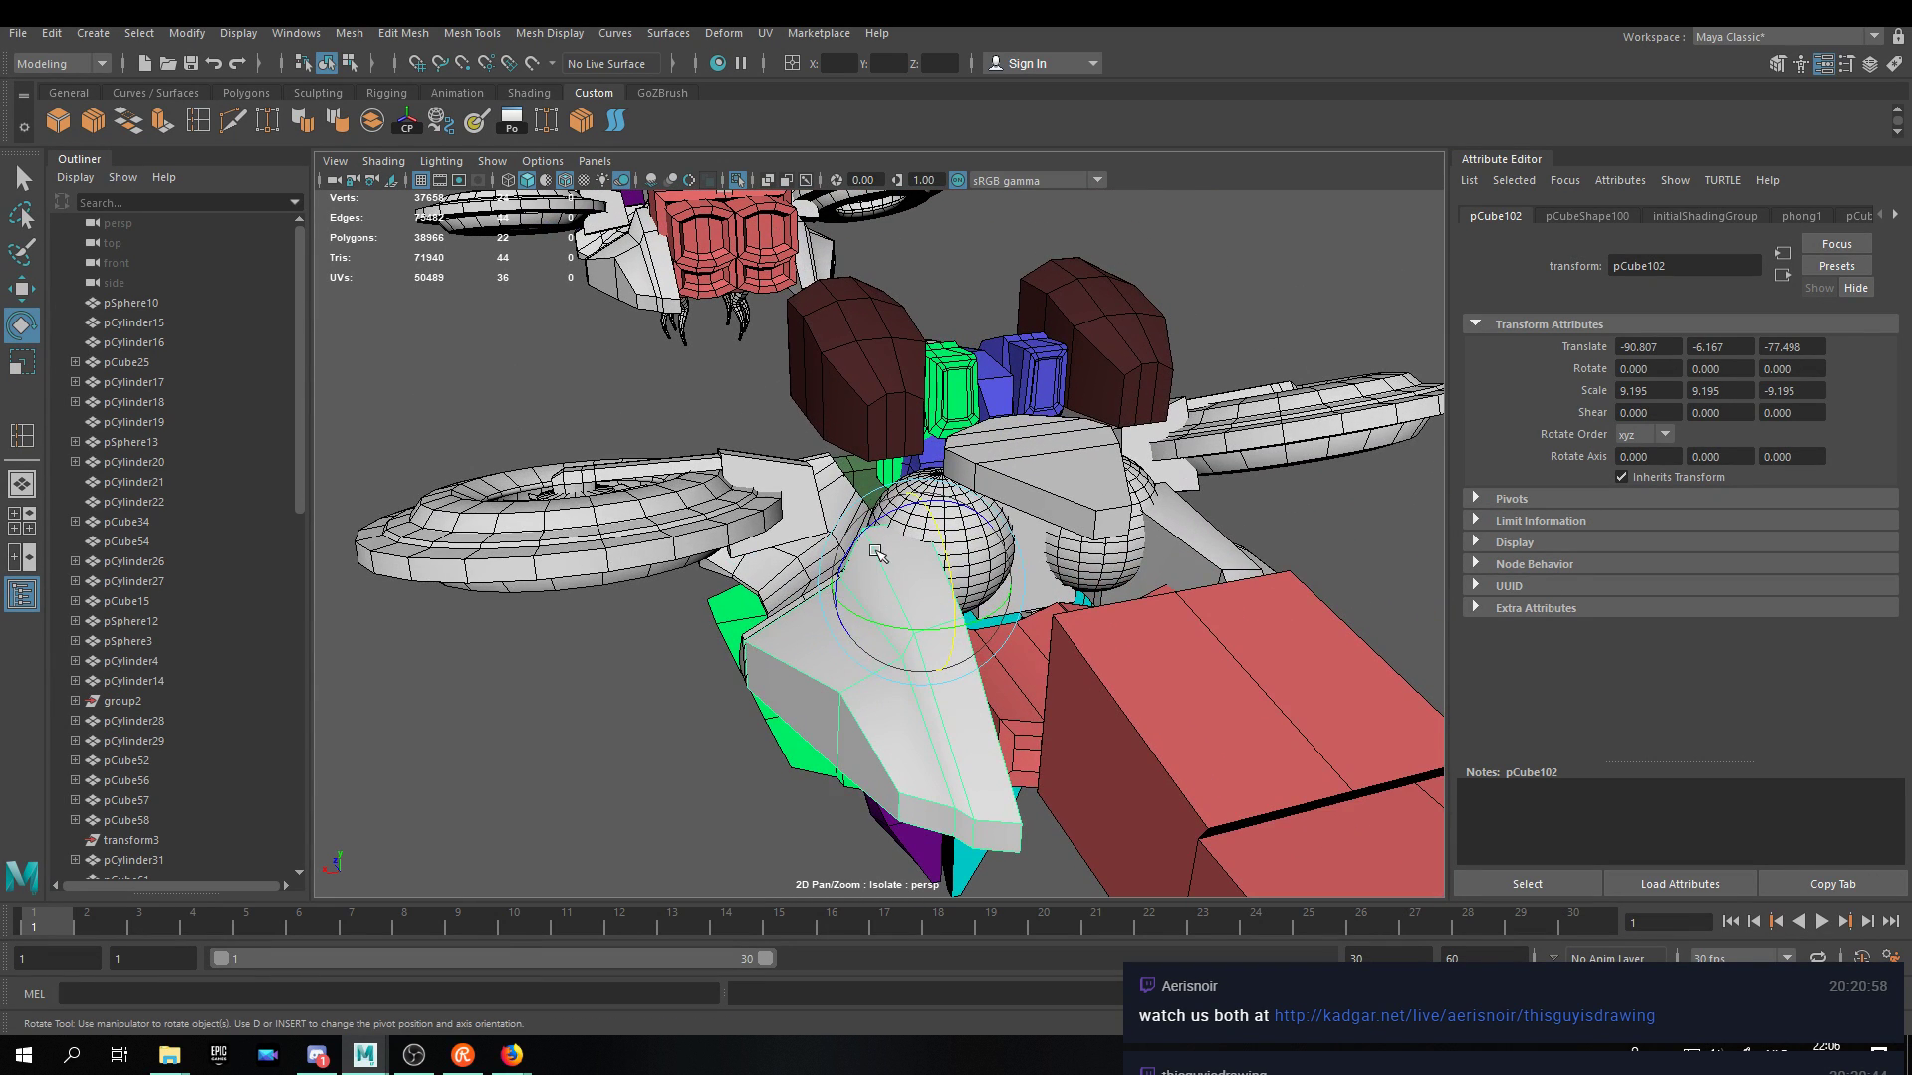
left_click_drag(884, 518, 1031, 425)
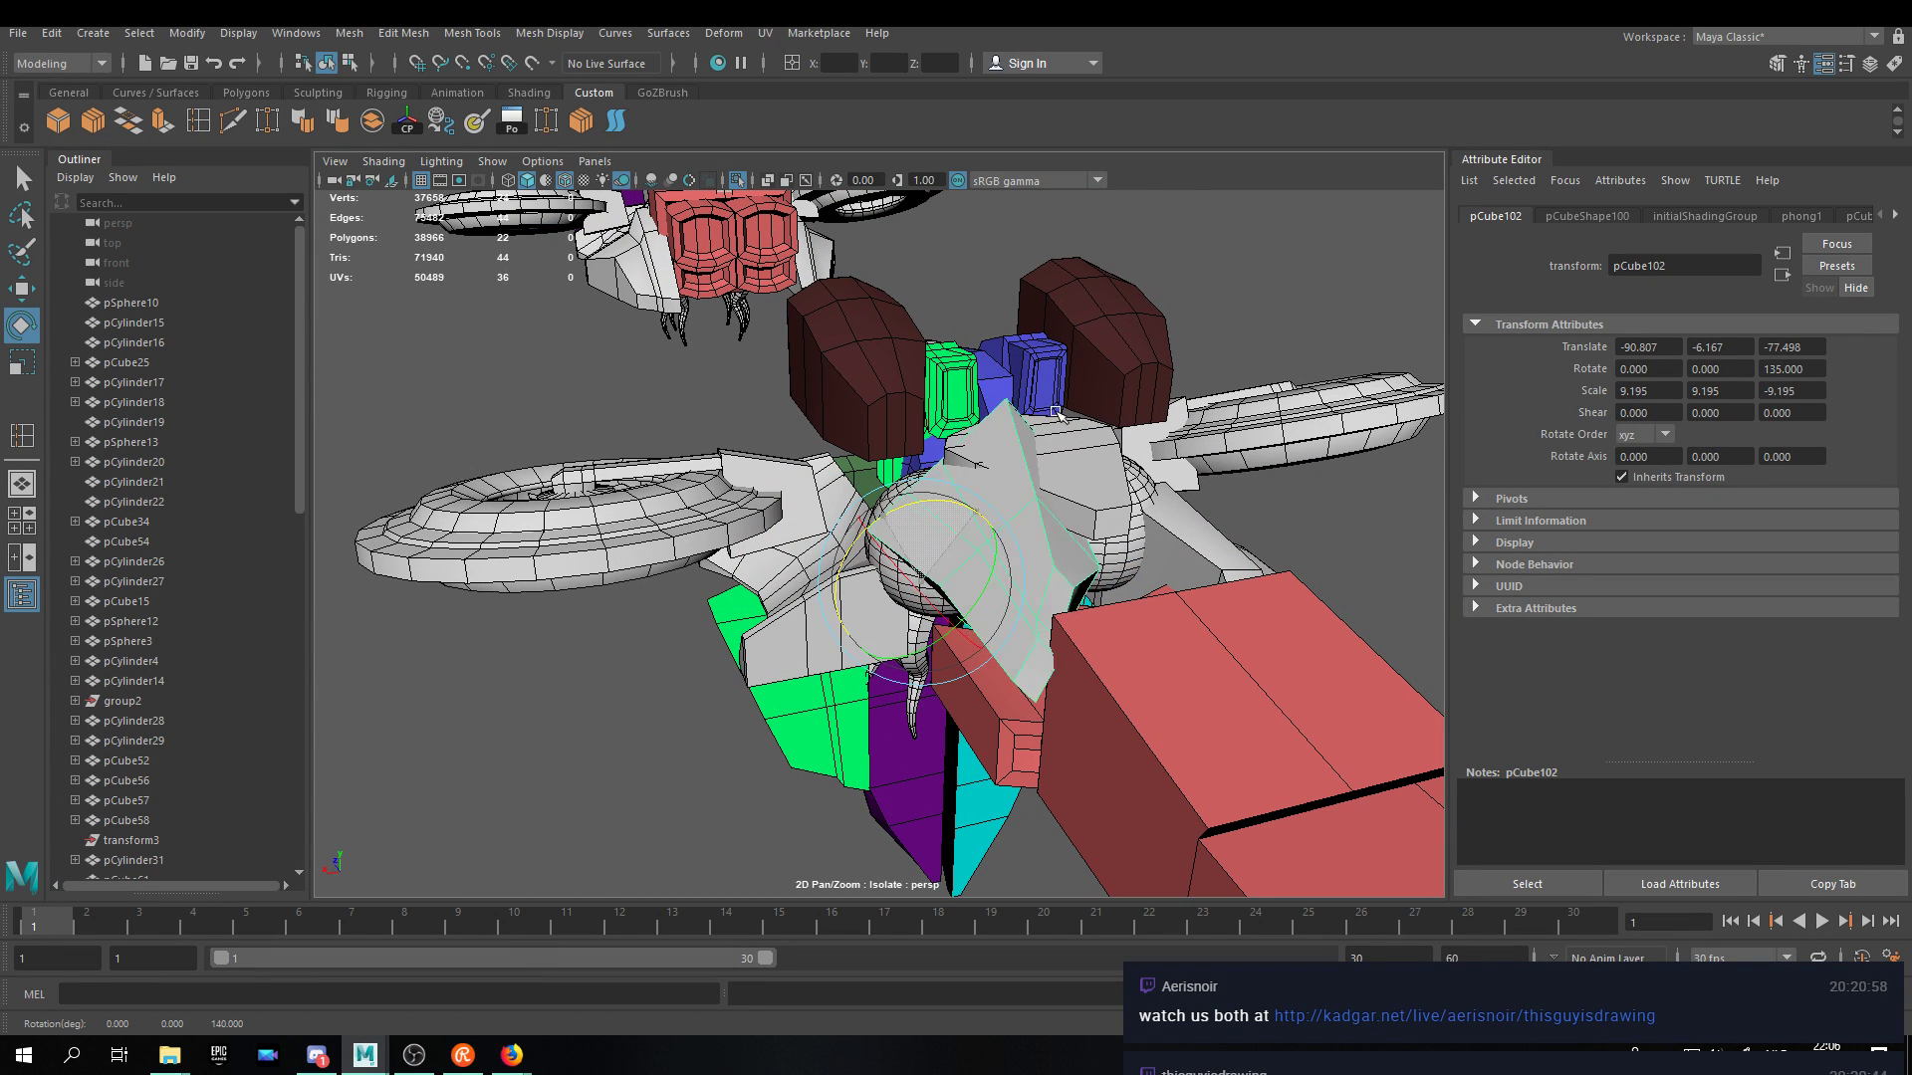
middle_click_drag(1009, 474, 1130, 439)
left_click_drag(1197, 534, 1118, 576, "alt")
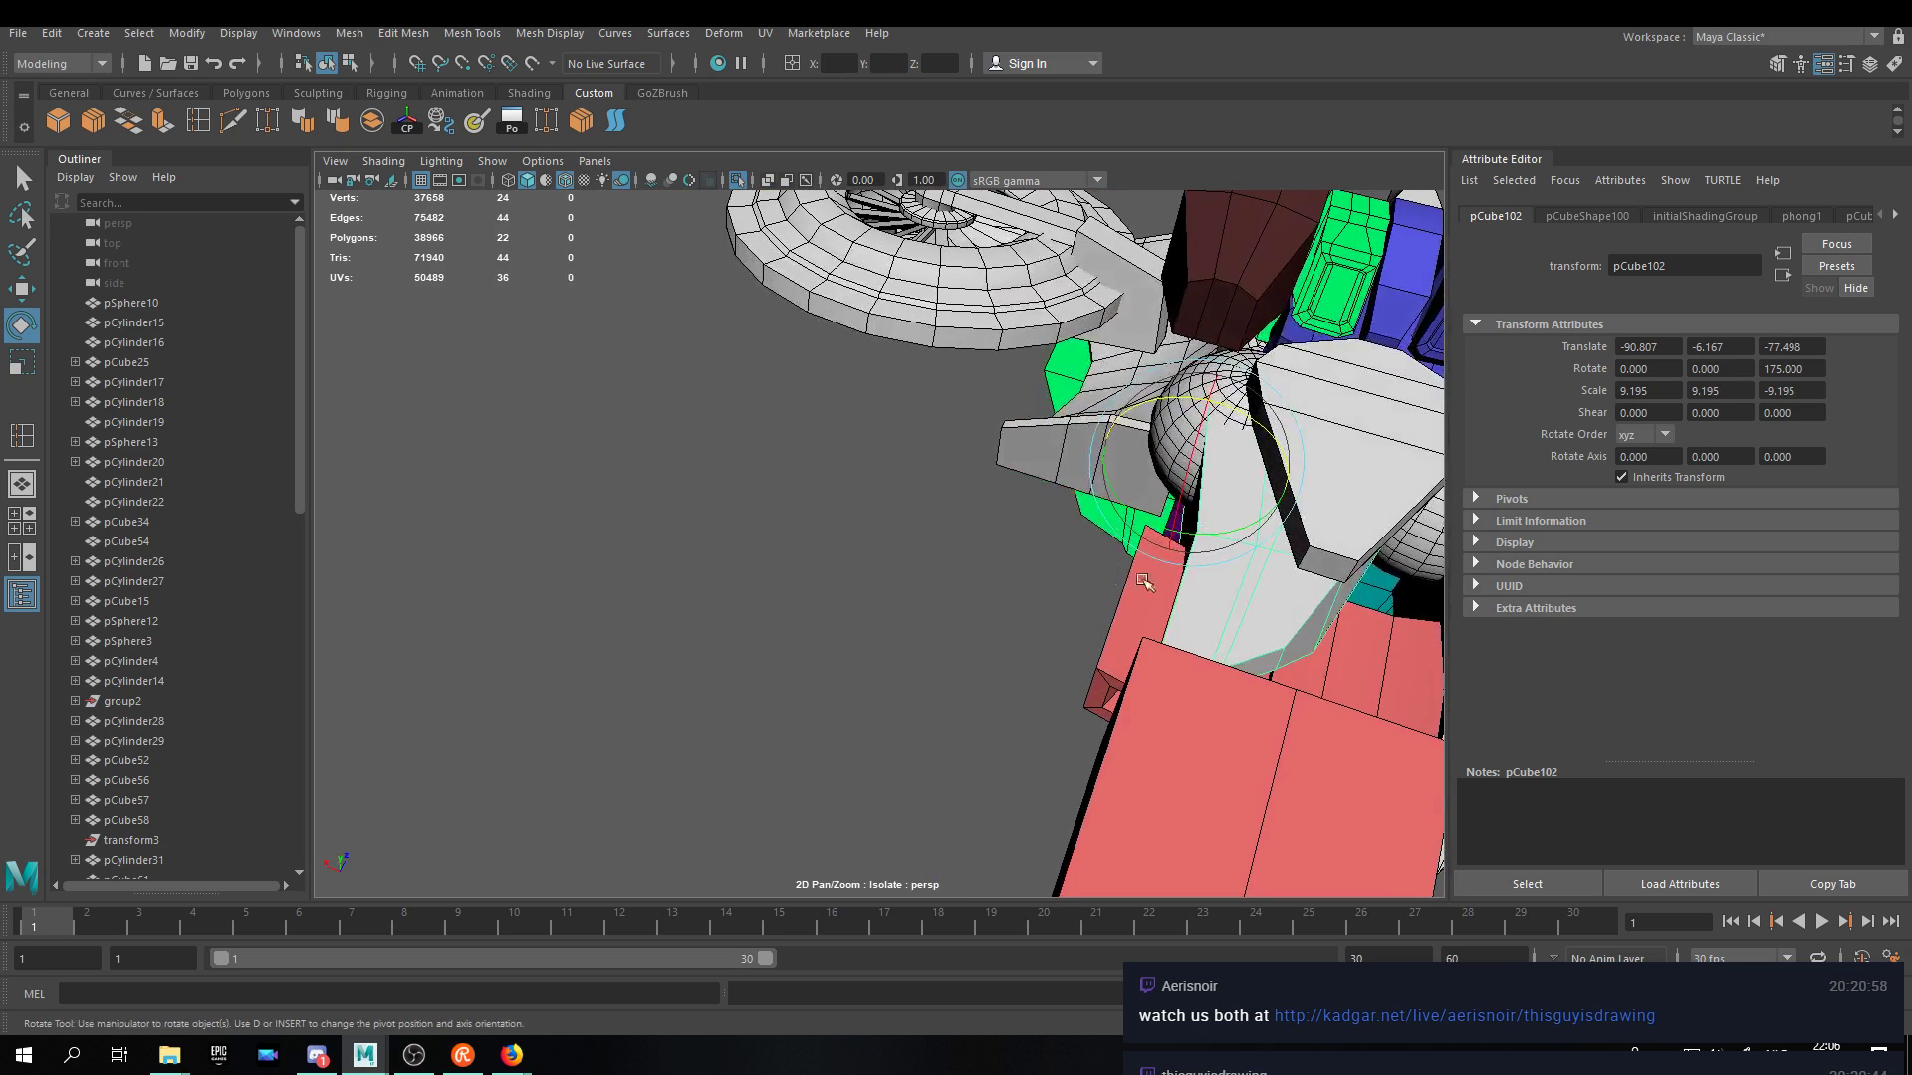
Reposition the pivot of the opposite white rear side panel using vertex snapping.
middle_click_drag(1119, 577, 704, 452, "alt")
left_click(1118, 627)
left_click_drag(1118, 627, 1007, 613, "alt")
key("w")
key("d")
key("v")
left_click_drag(1248, 652, 822, 726, "alt")
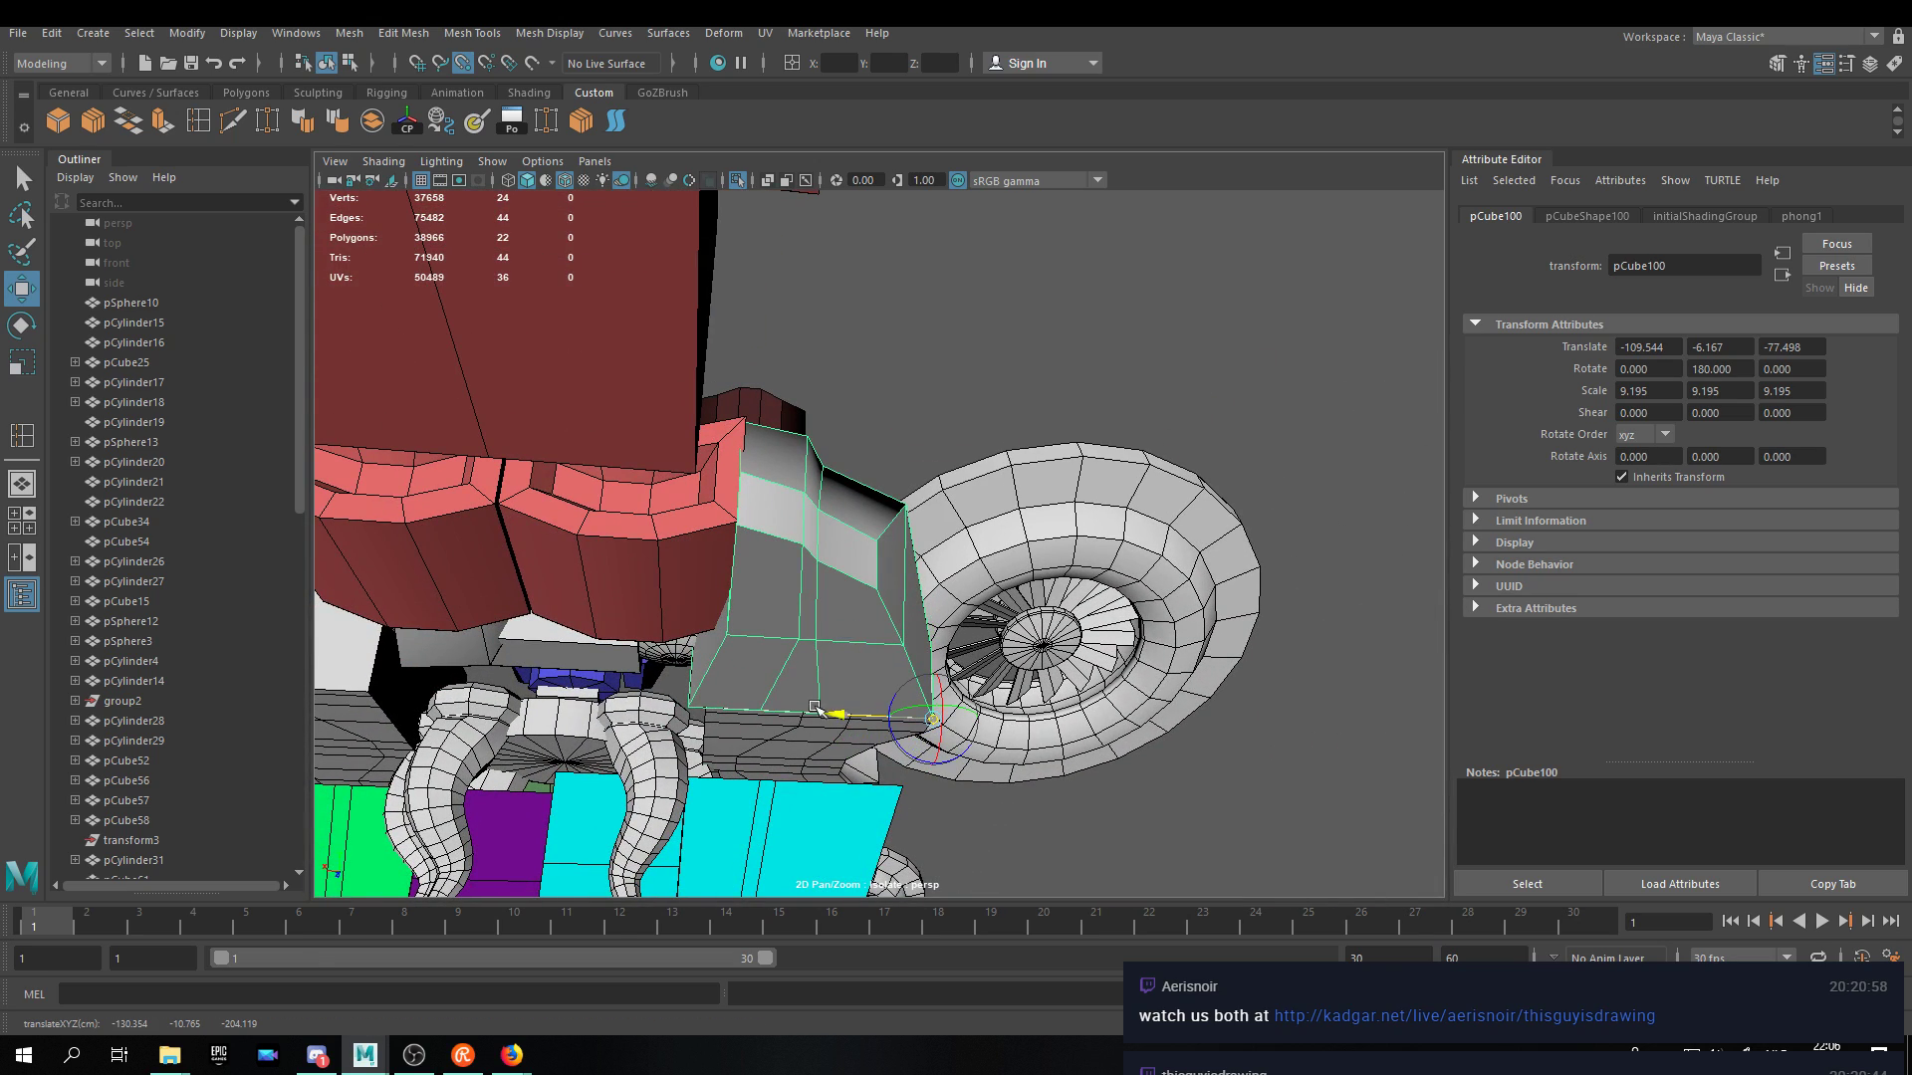
left_click_drag(713, 499, 809, 607, "alt")
Rotate the white rear side panels around their pivots to fit beside the hips.
key("e")
left_click_drag(831, 478, 1129, 757, "alt")
left_click_drag(1022, 413, 773, 432)
left_click_drag(859, 567, 727, 618, "alt")
left_click(726, 617)
left_click_drag(732, 539, 1173, 570)
Slide the red lower exhaust sections along Z to about -115.8 and clear the selection.
left_click(866, 597)
key("w")
left_click(979, 649, "shift")
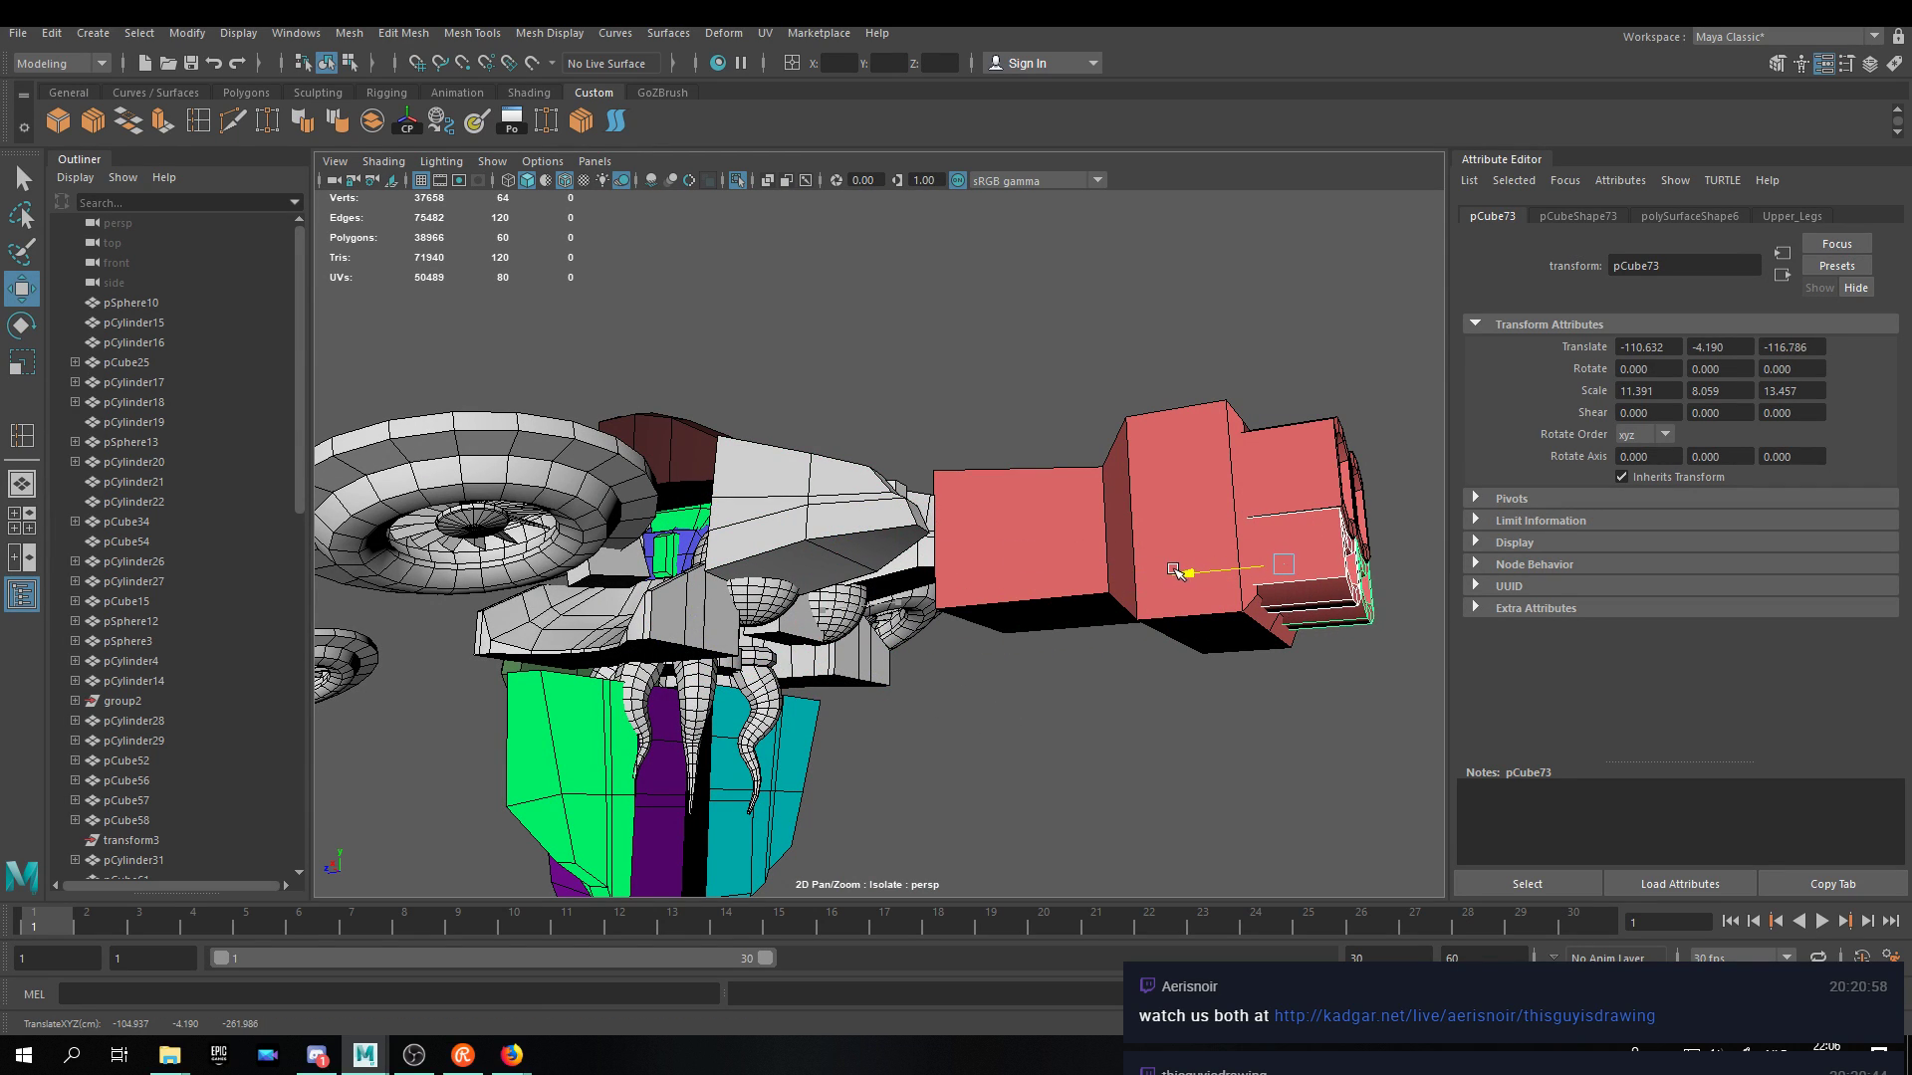
left_click(1310, 468, "shift")
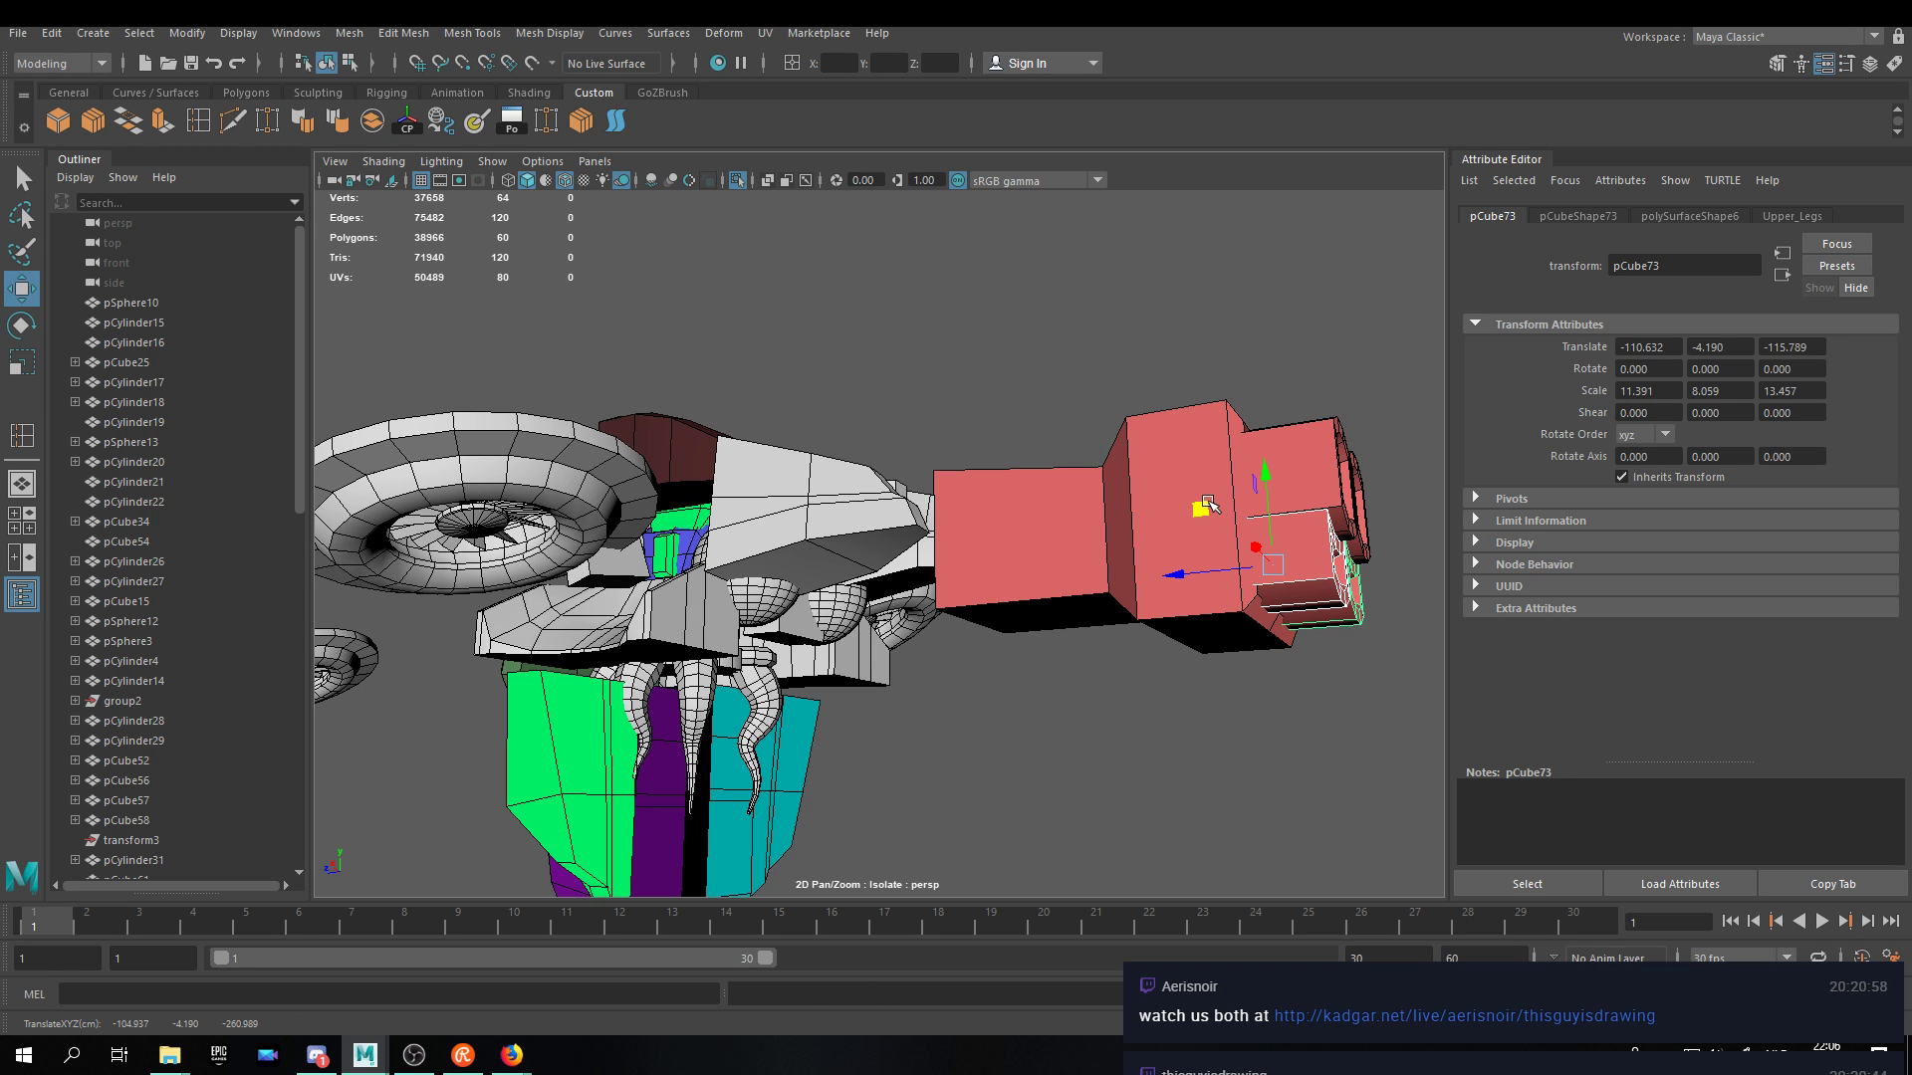
left_click(1185, 461, "shift")
left_click(964, 573)
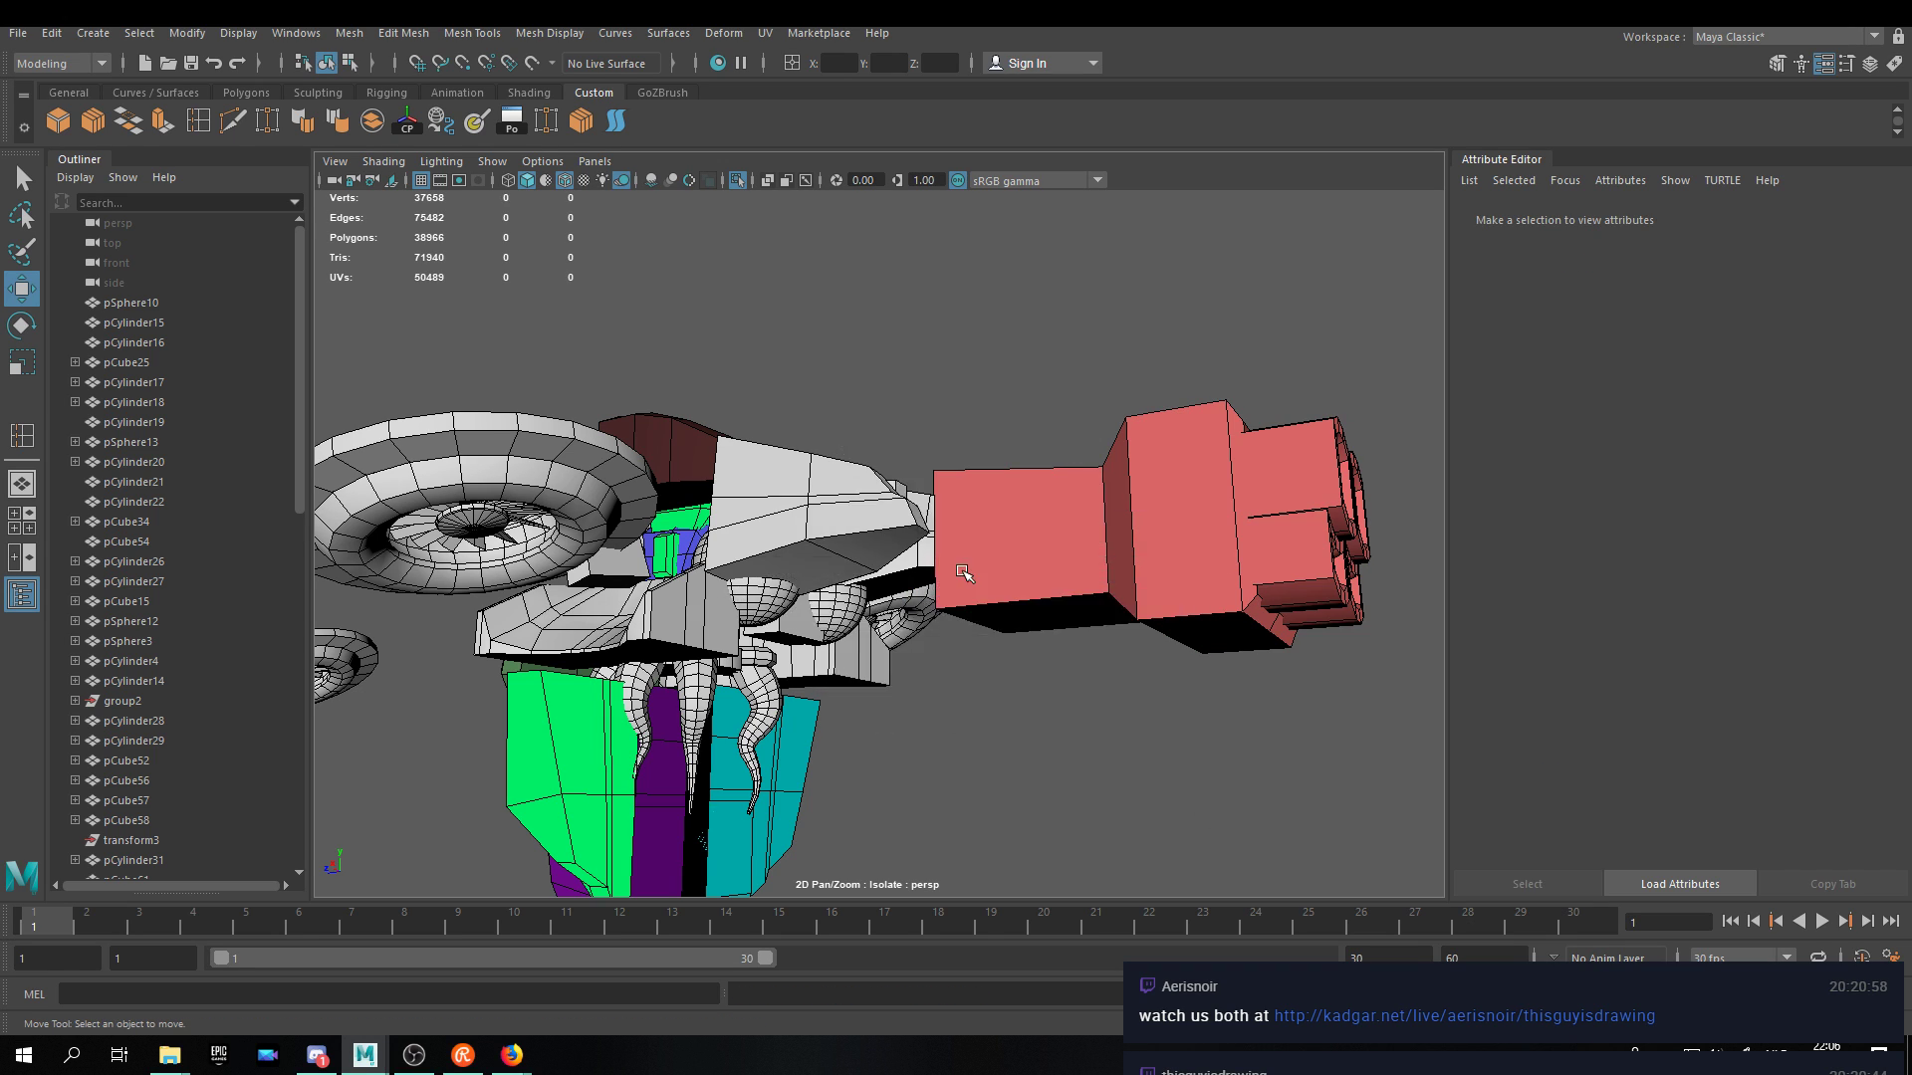
Rotate the white top plate behind the head about X to about -65 degrees.
key("space")
key("space")
left_click_drag(1167, 464, 998, 518, "alt")
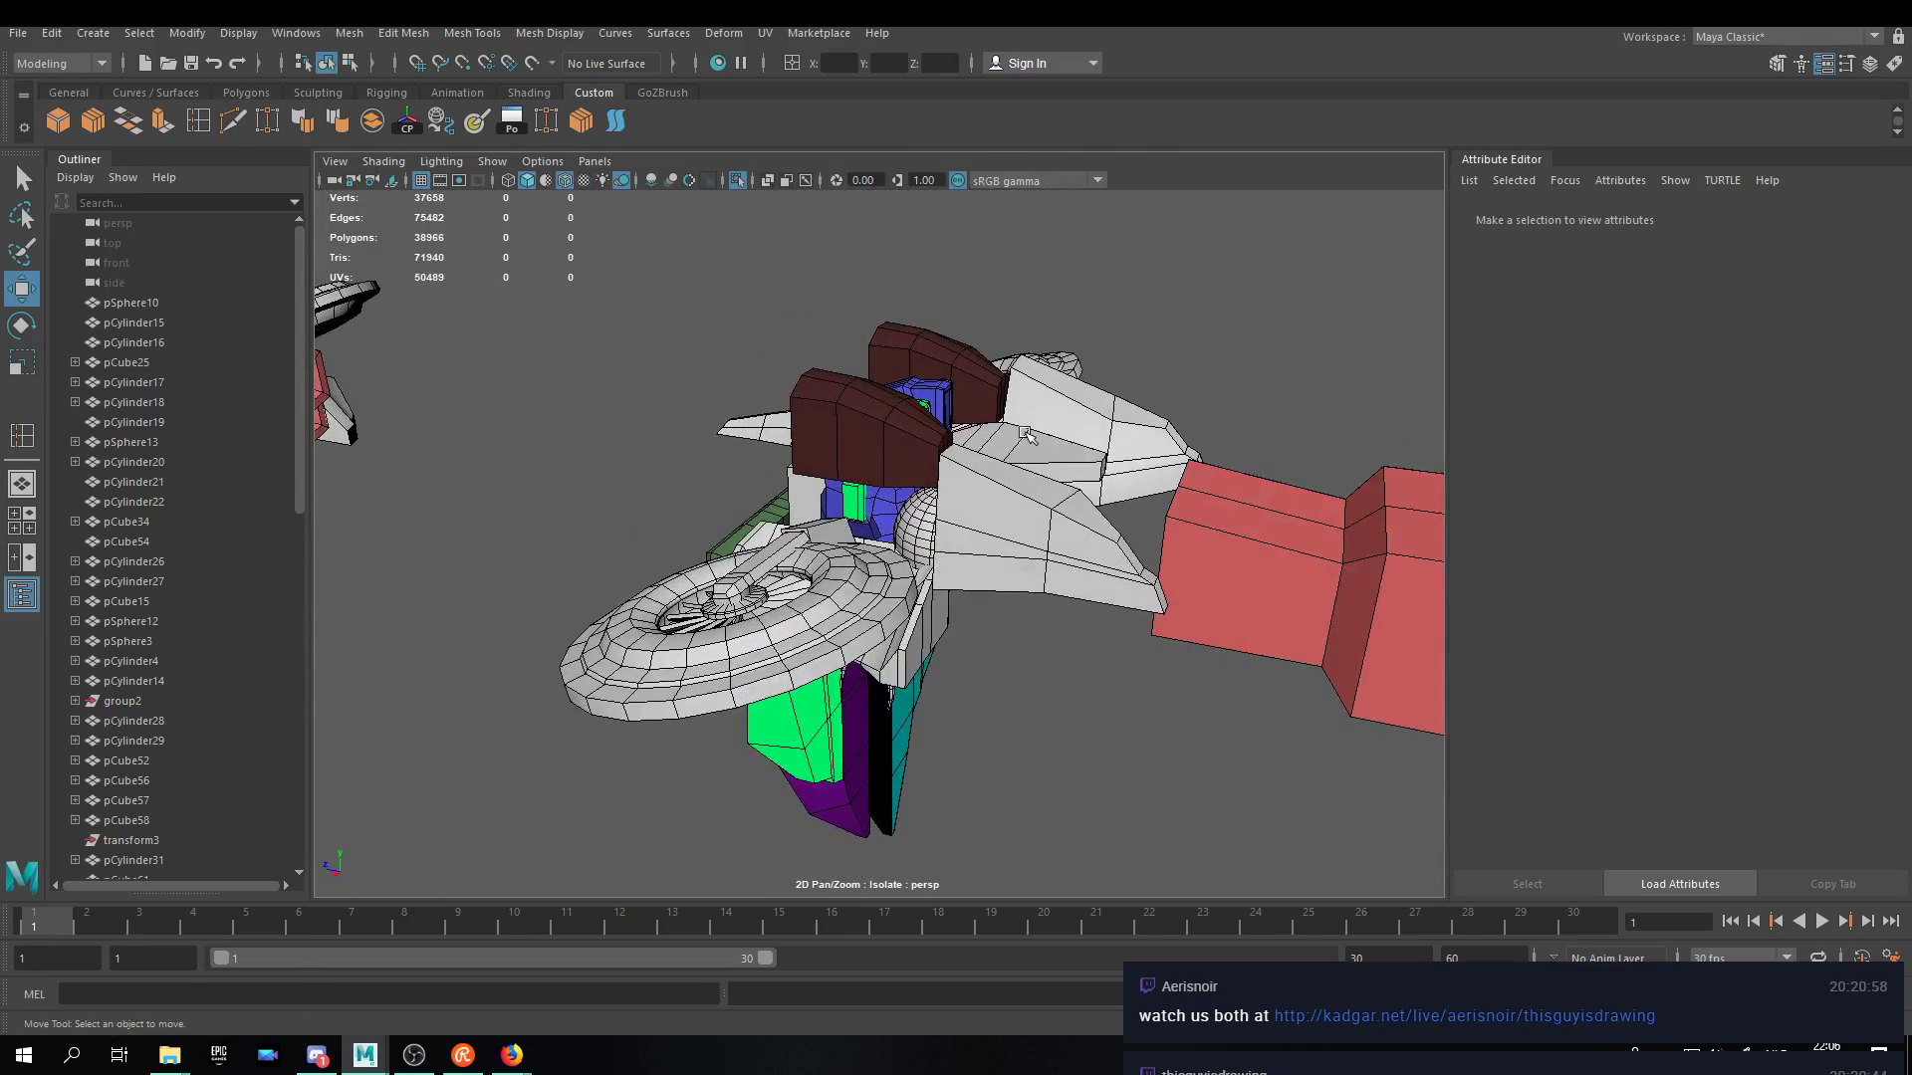
left_click(1029, 436)
left_click_drag(1029, 430, 1004, 517, "alt")
left_click_drag(930, 449, 914, 435)
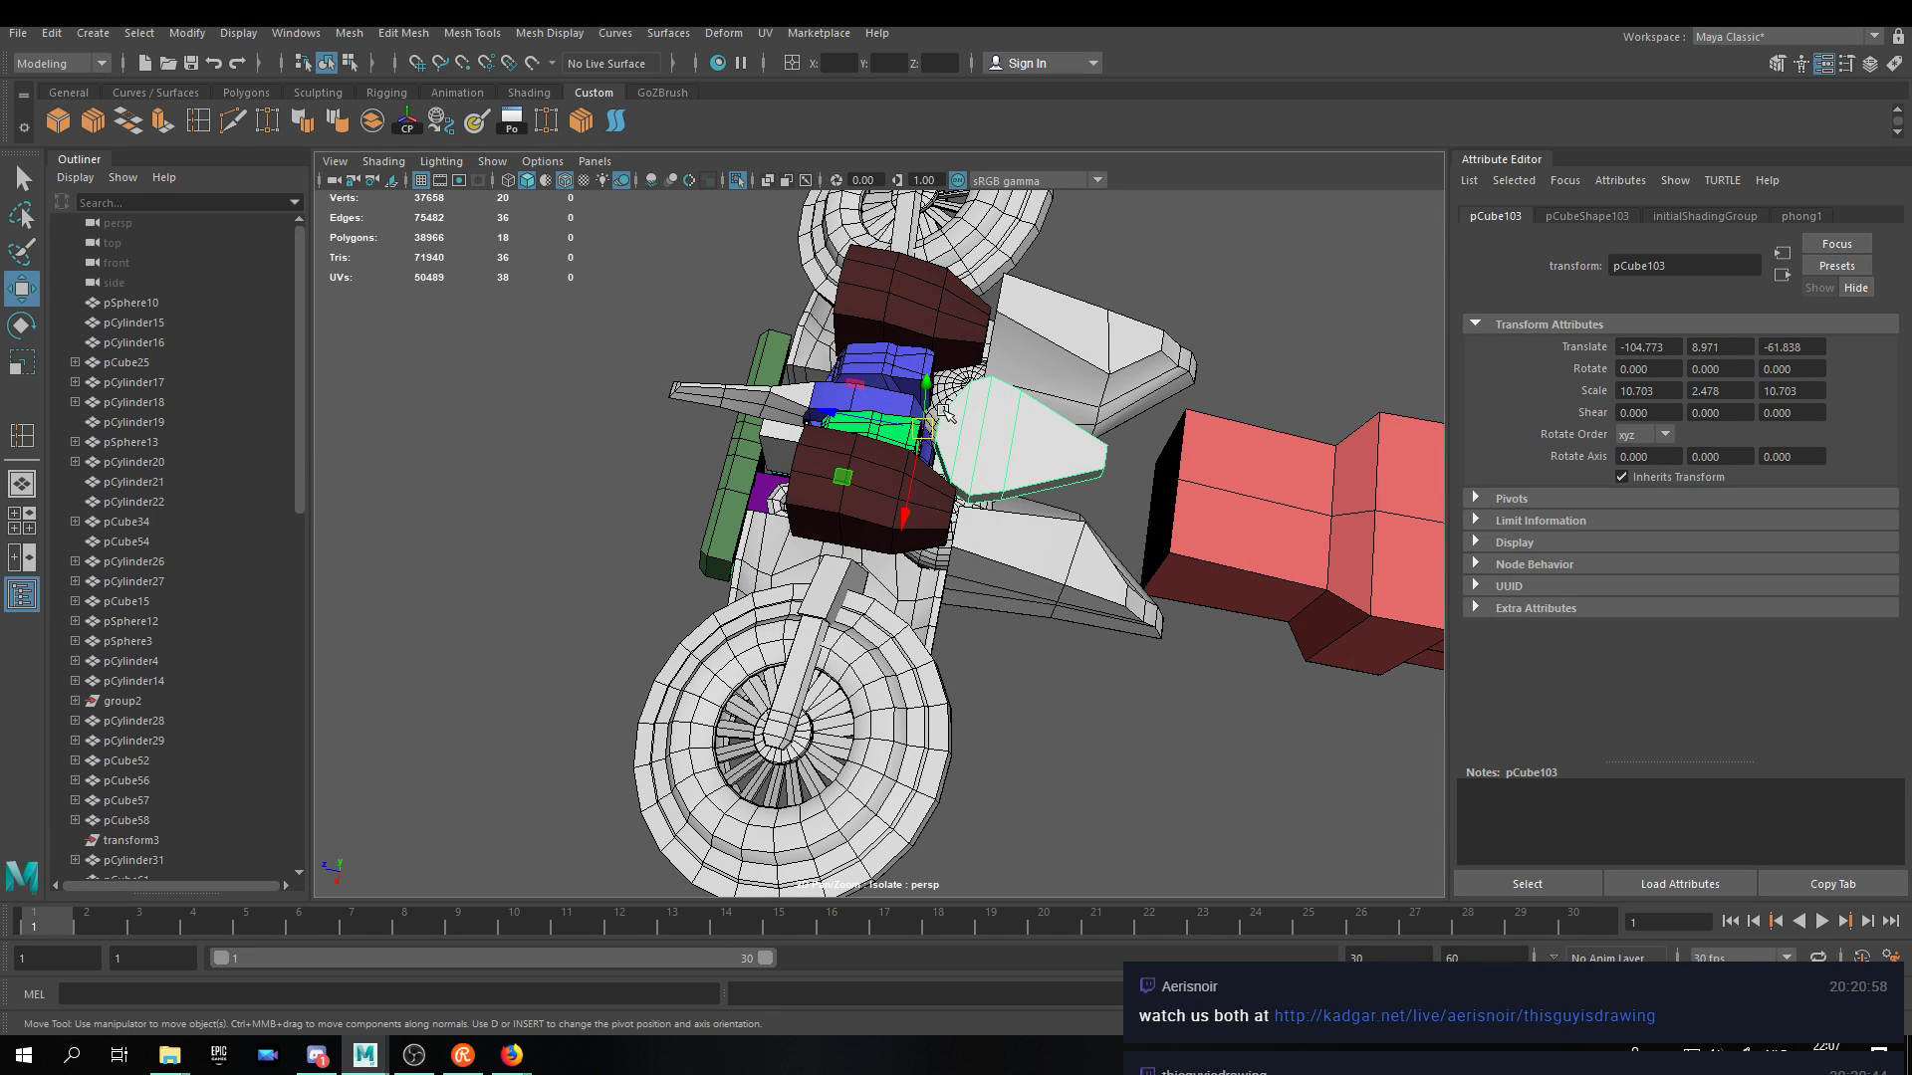
key("r")
right_click_drag(944, 417, 944, 612, "alt")
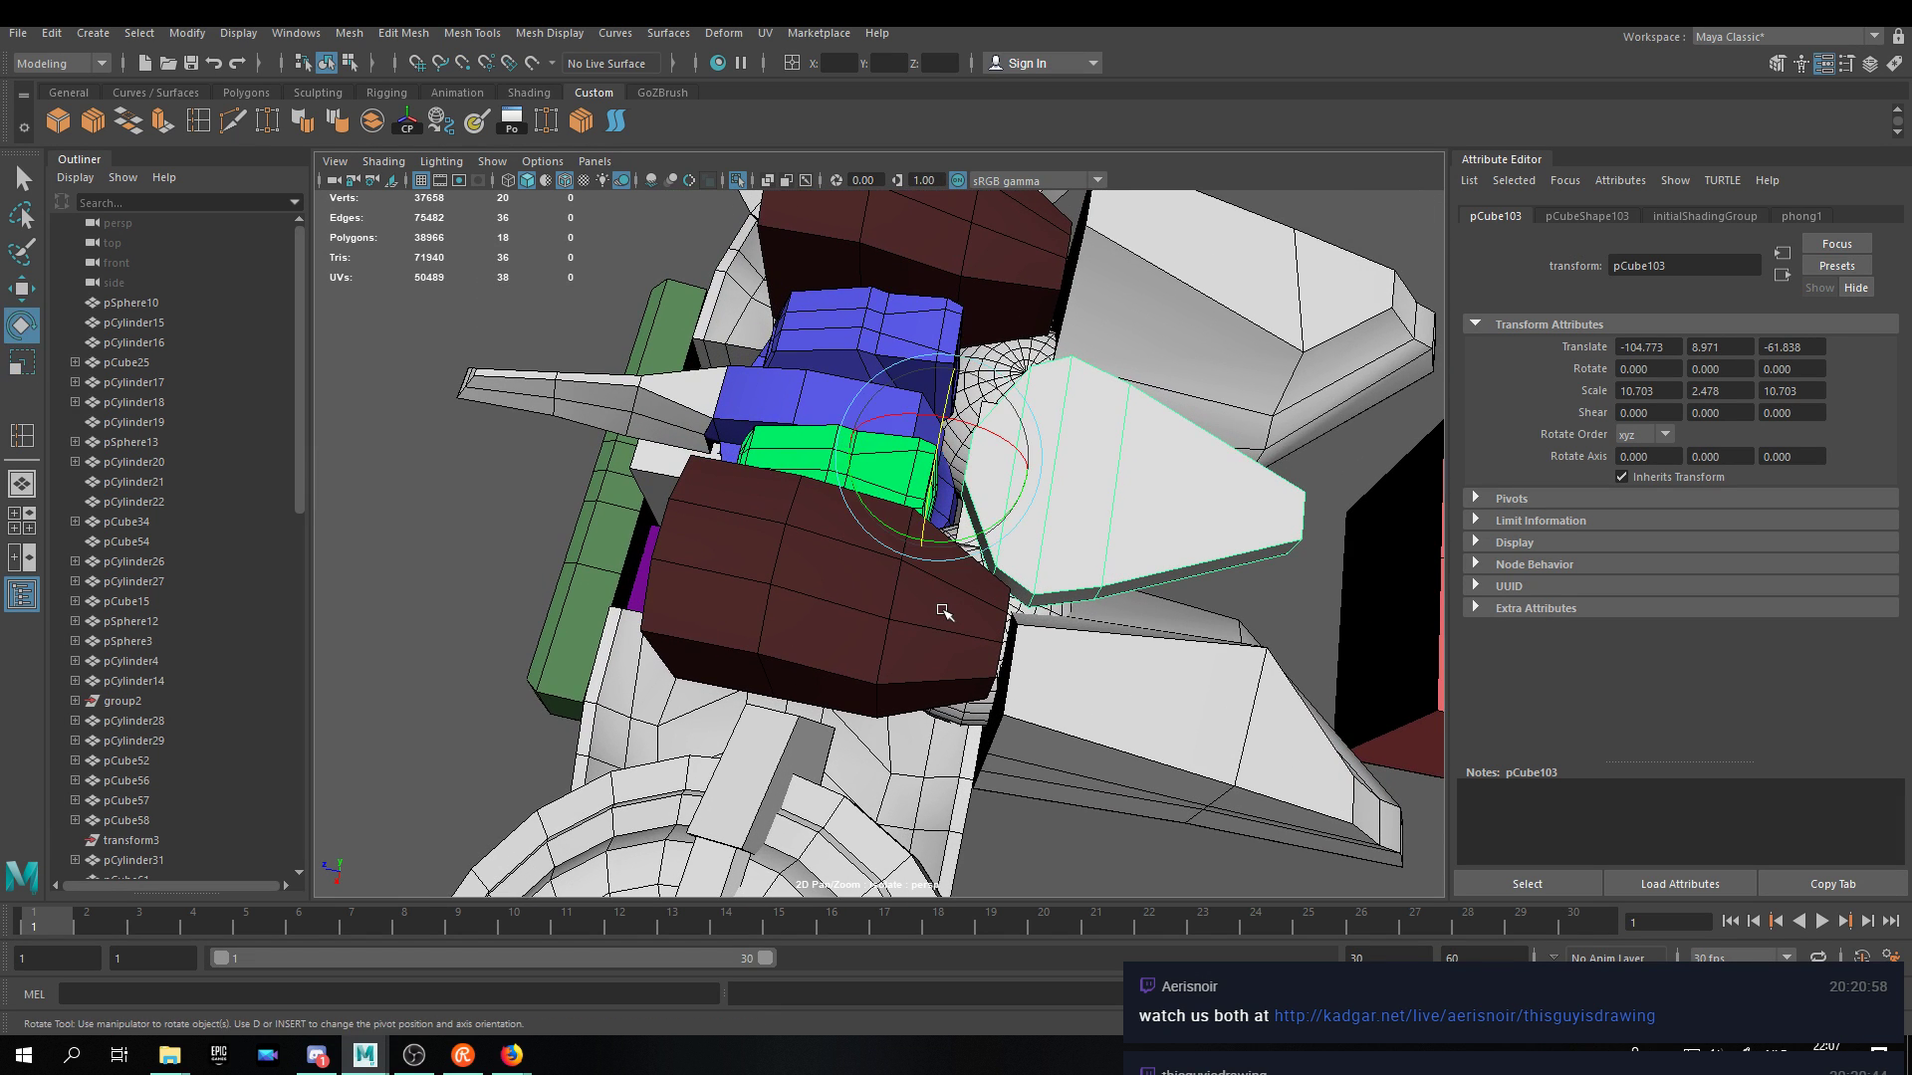
left_click_drag(977, 544, 962, 416, "alt")
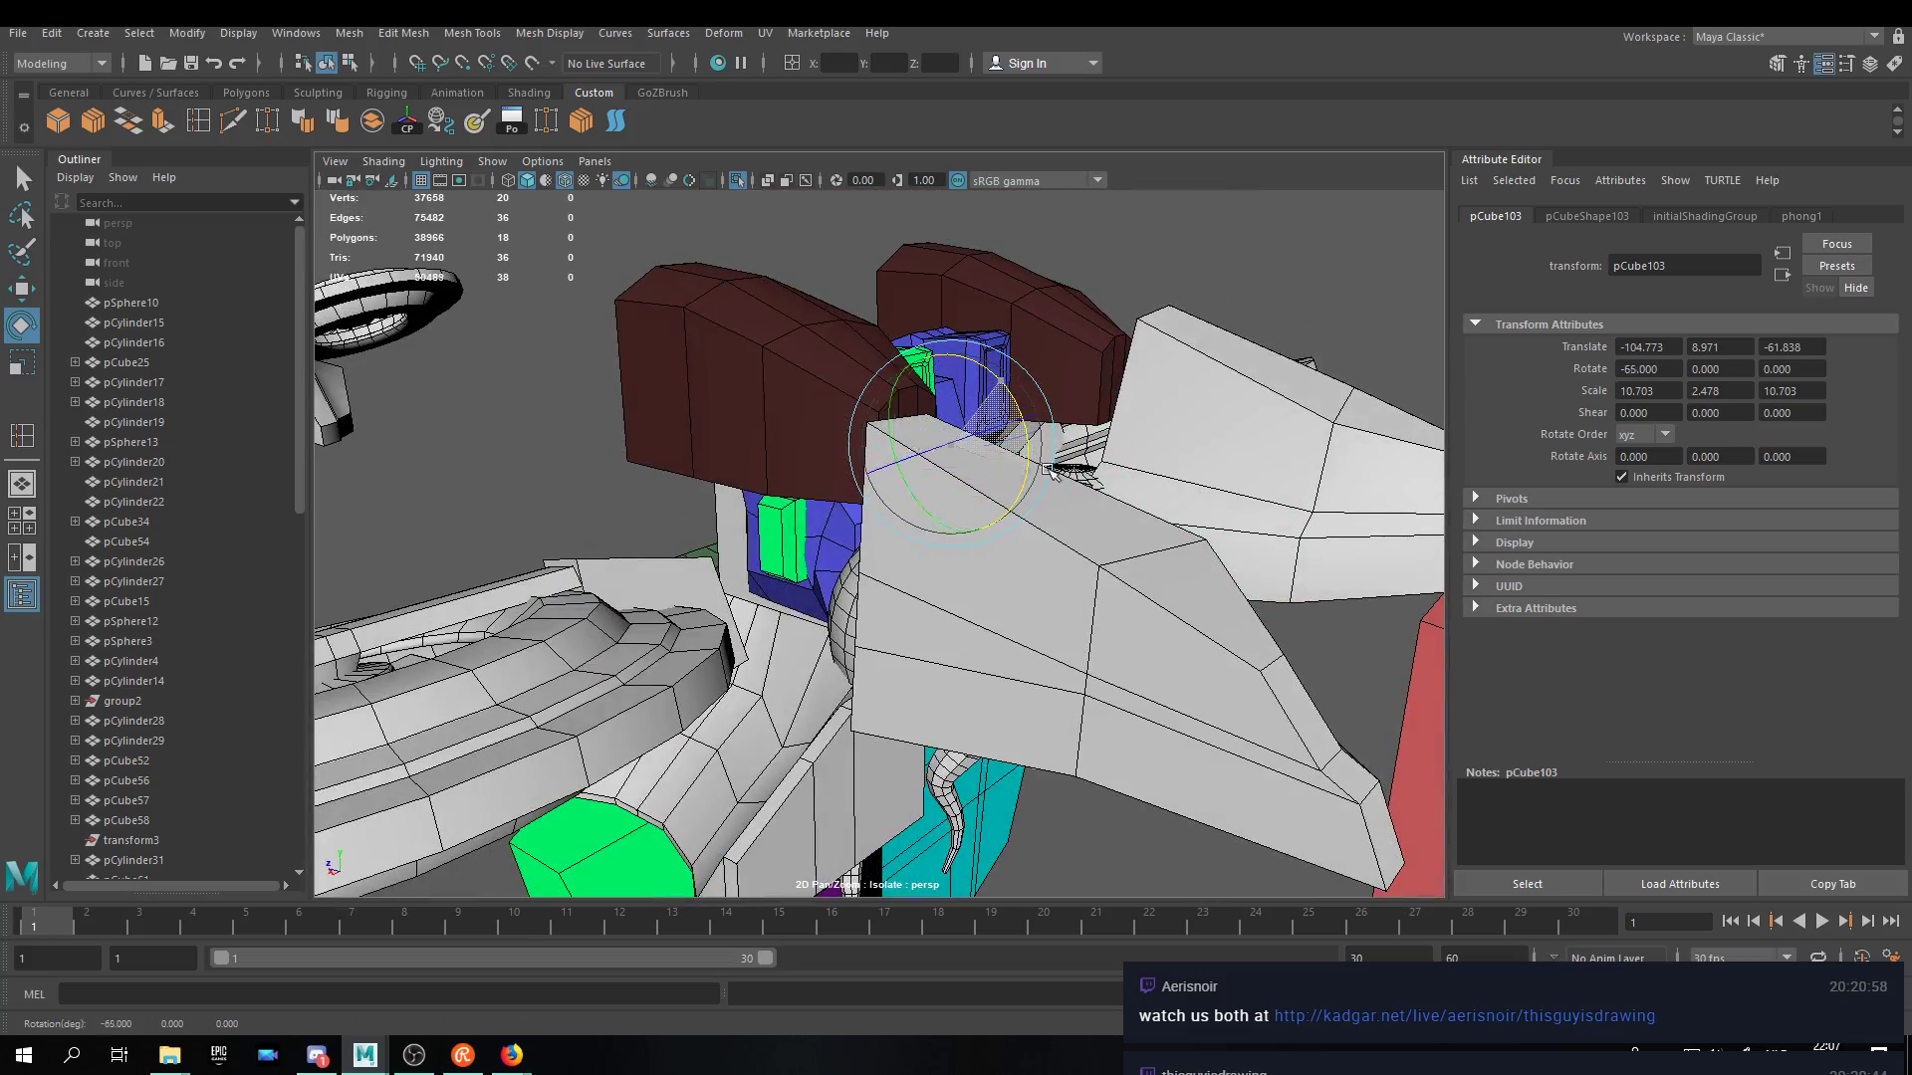
left_click_drag(1097, 510, 811, 555, "alt")
Try rotating the bright green side panel with its purple nose half by 140 degrees.
key("w")
middle_click_drag(733, 563, 906, 509, "alt")
left_click(965, 558, "shift")
key("e")
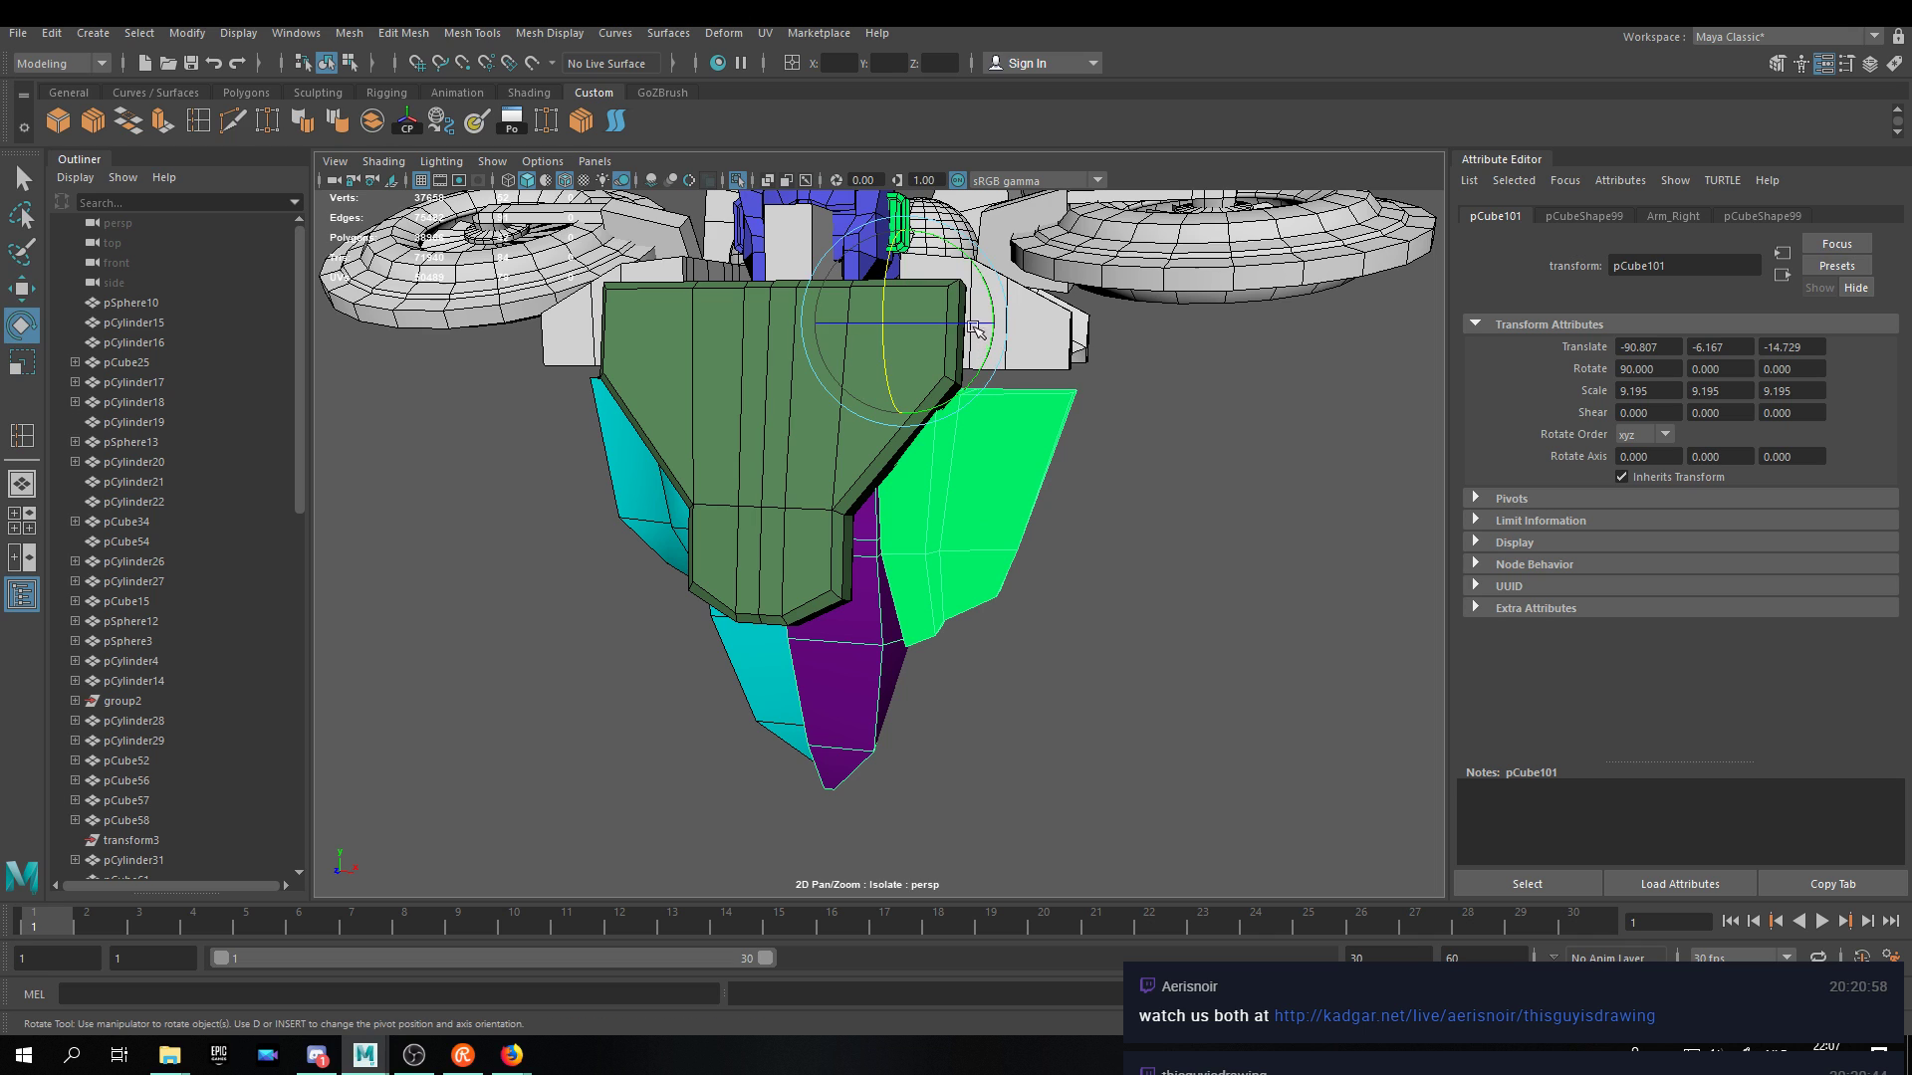
left_click_drag(902, 327, 705, 332)
key("ctrl+z")
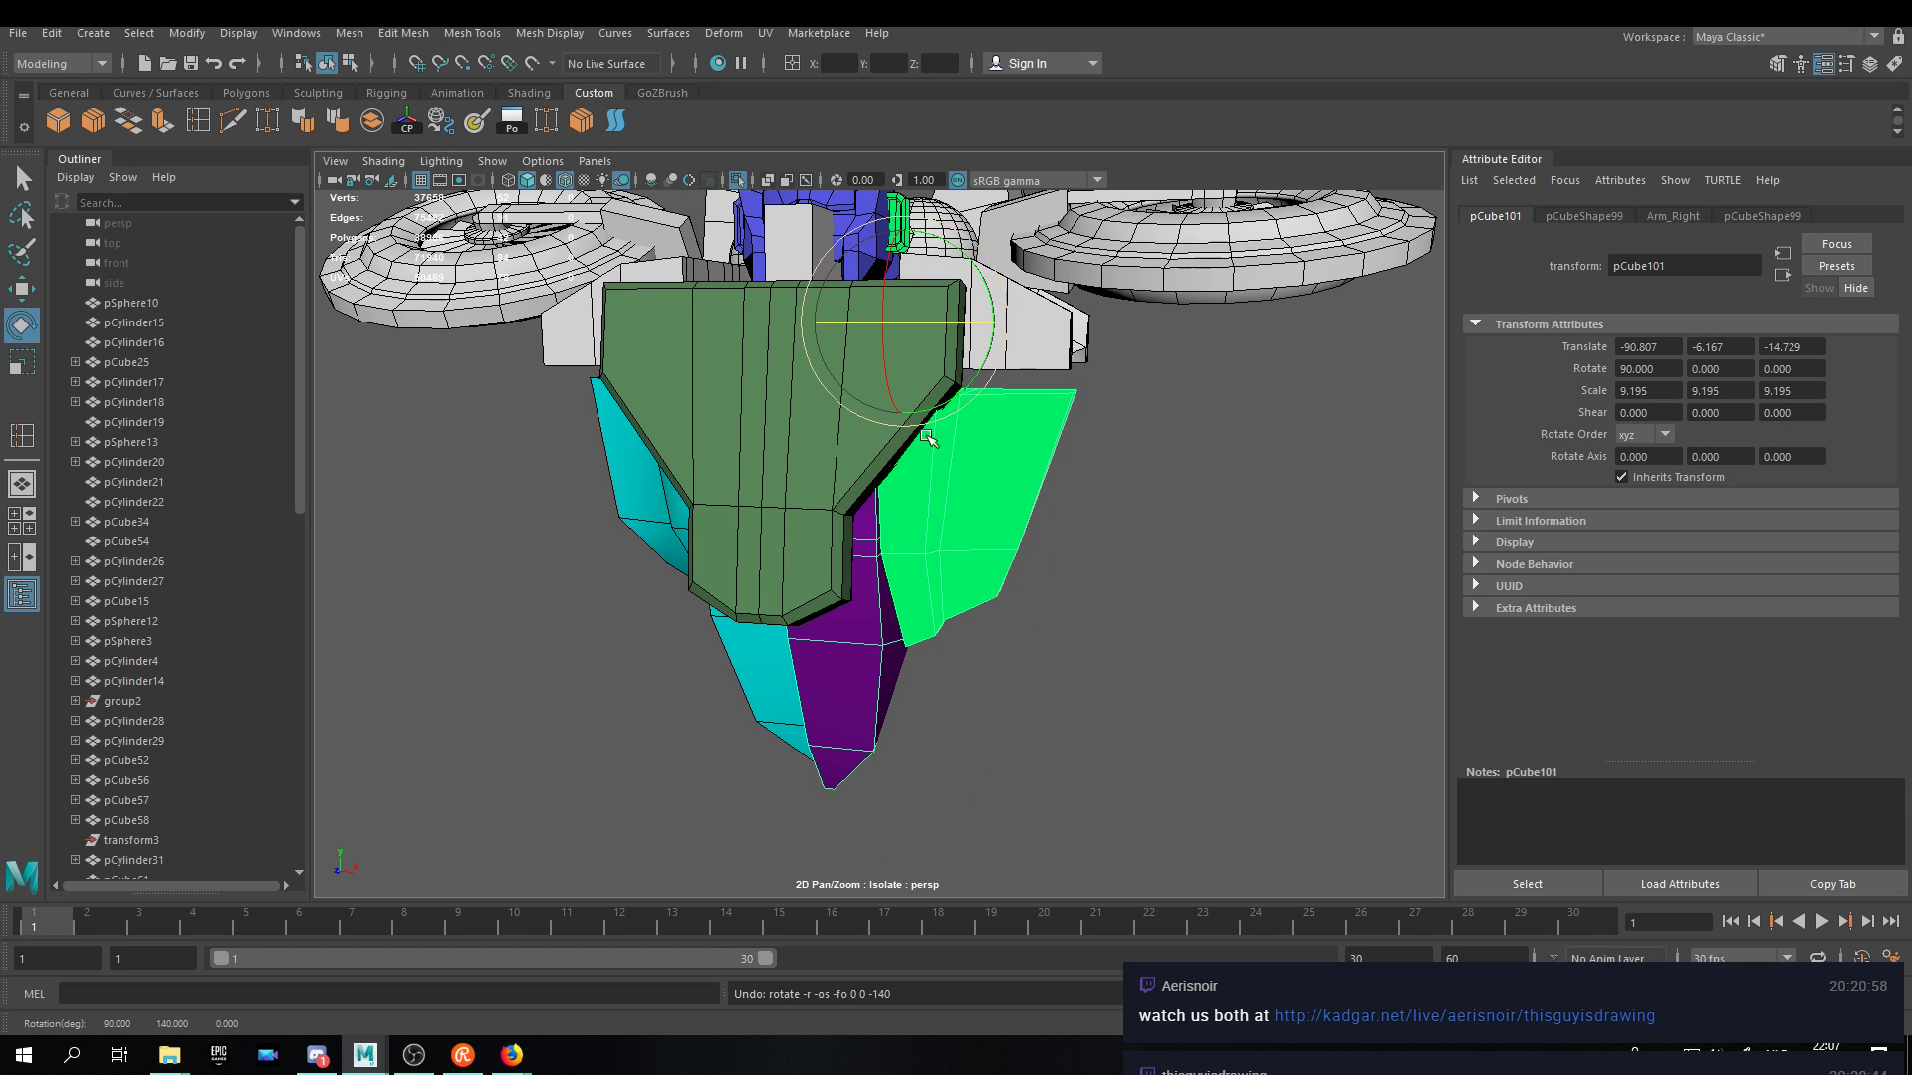
Spread the bright green and cyan side panels apart by moving each one outward along X.
key("w")
left_click_drag(989, 327, 1148, 326)
left_click_drag(889, 519, 971, 470, "alt")
left_click(728, 448)
left_click_drag(884, 273, 794, 272)
left_click_drag(992, 348, 927, 533, "alt")
Parent each white rear side panel to the hip sphere beside it.
scroll(846, 513, "up", 4)
left_click(838, 509)
left_click(814, 480)
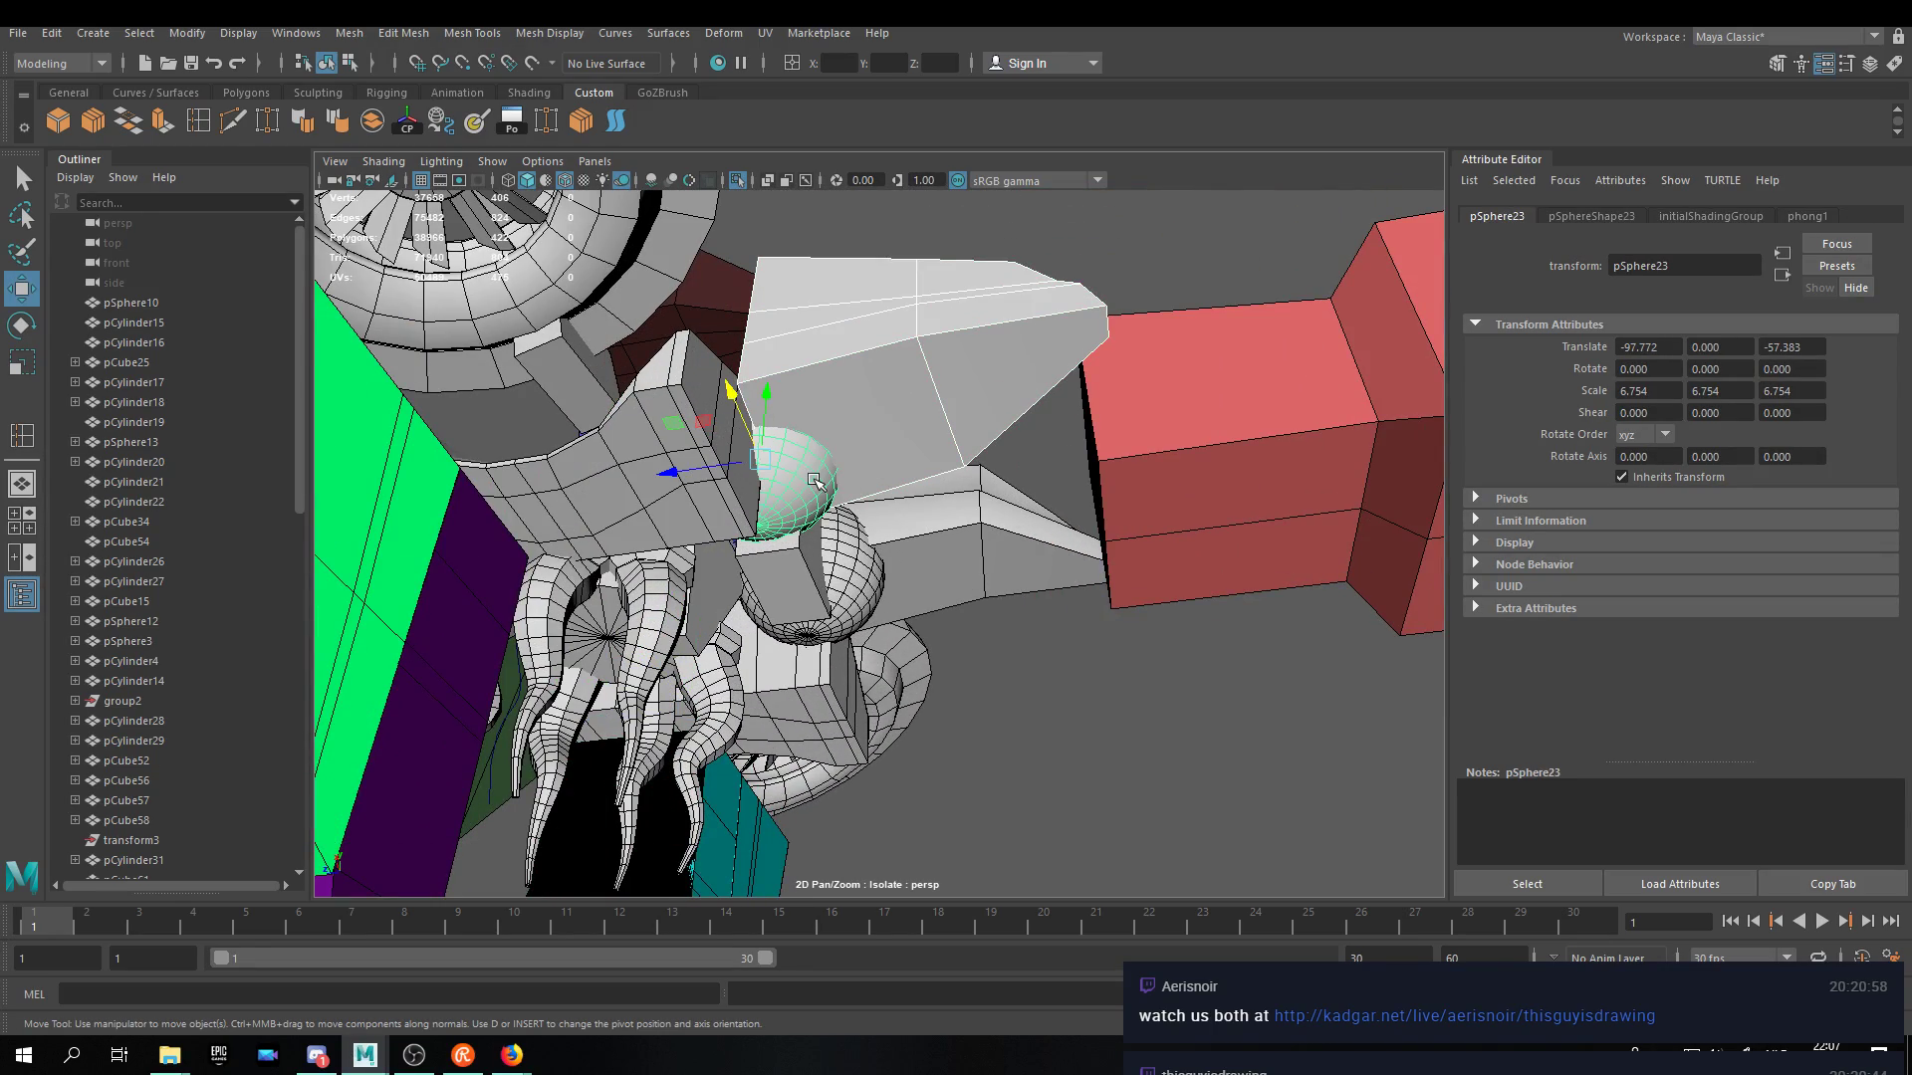
left_click(947, 595)
left_click(862, 585)
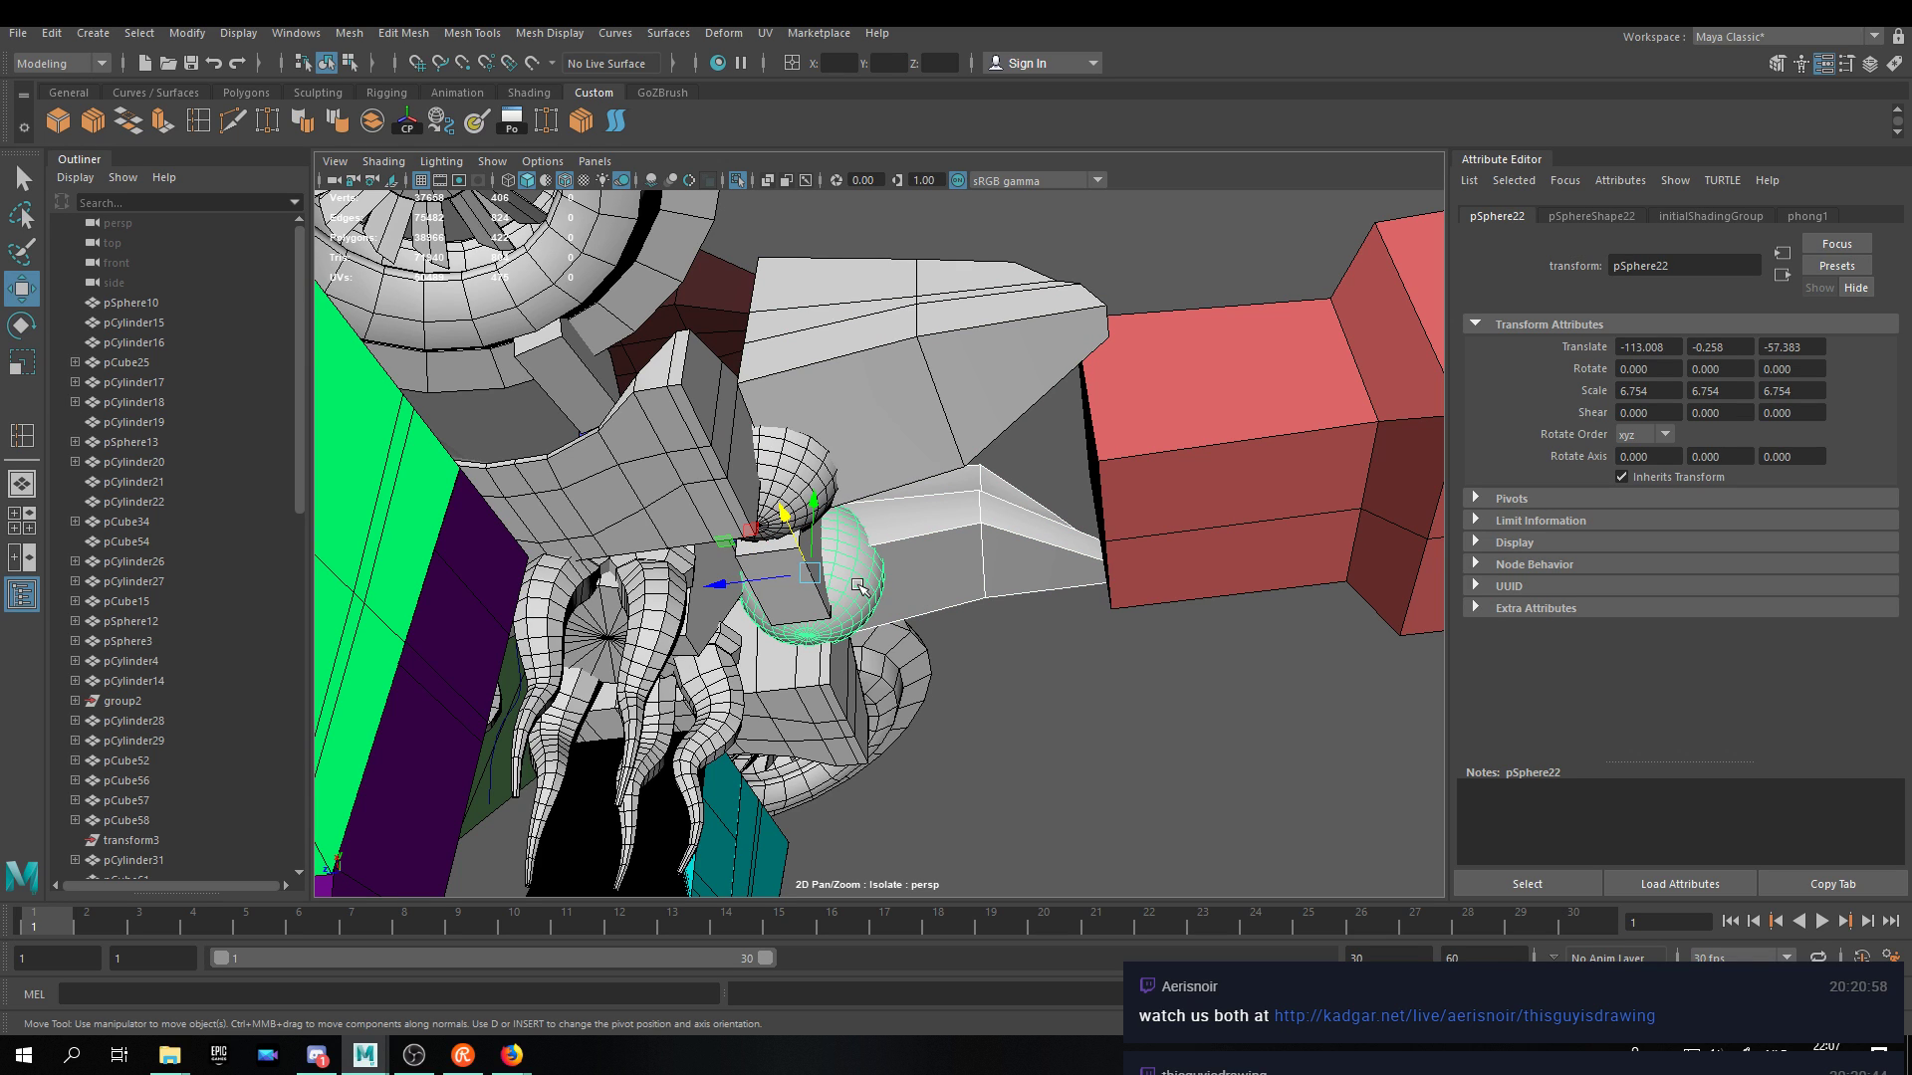
Parent the red leg block's hip sphere to the white pelvis block.
left_click(1210, 479)
left_click(941, 402)
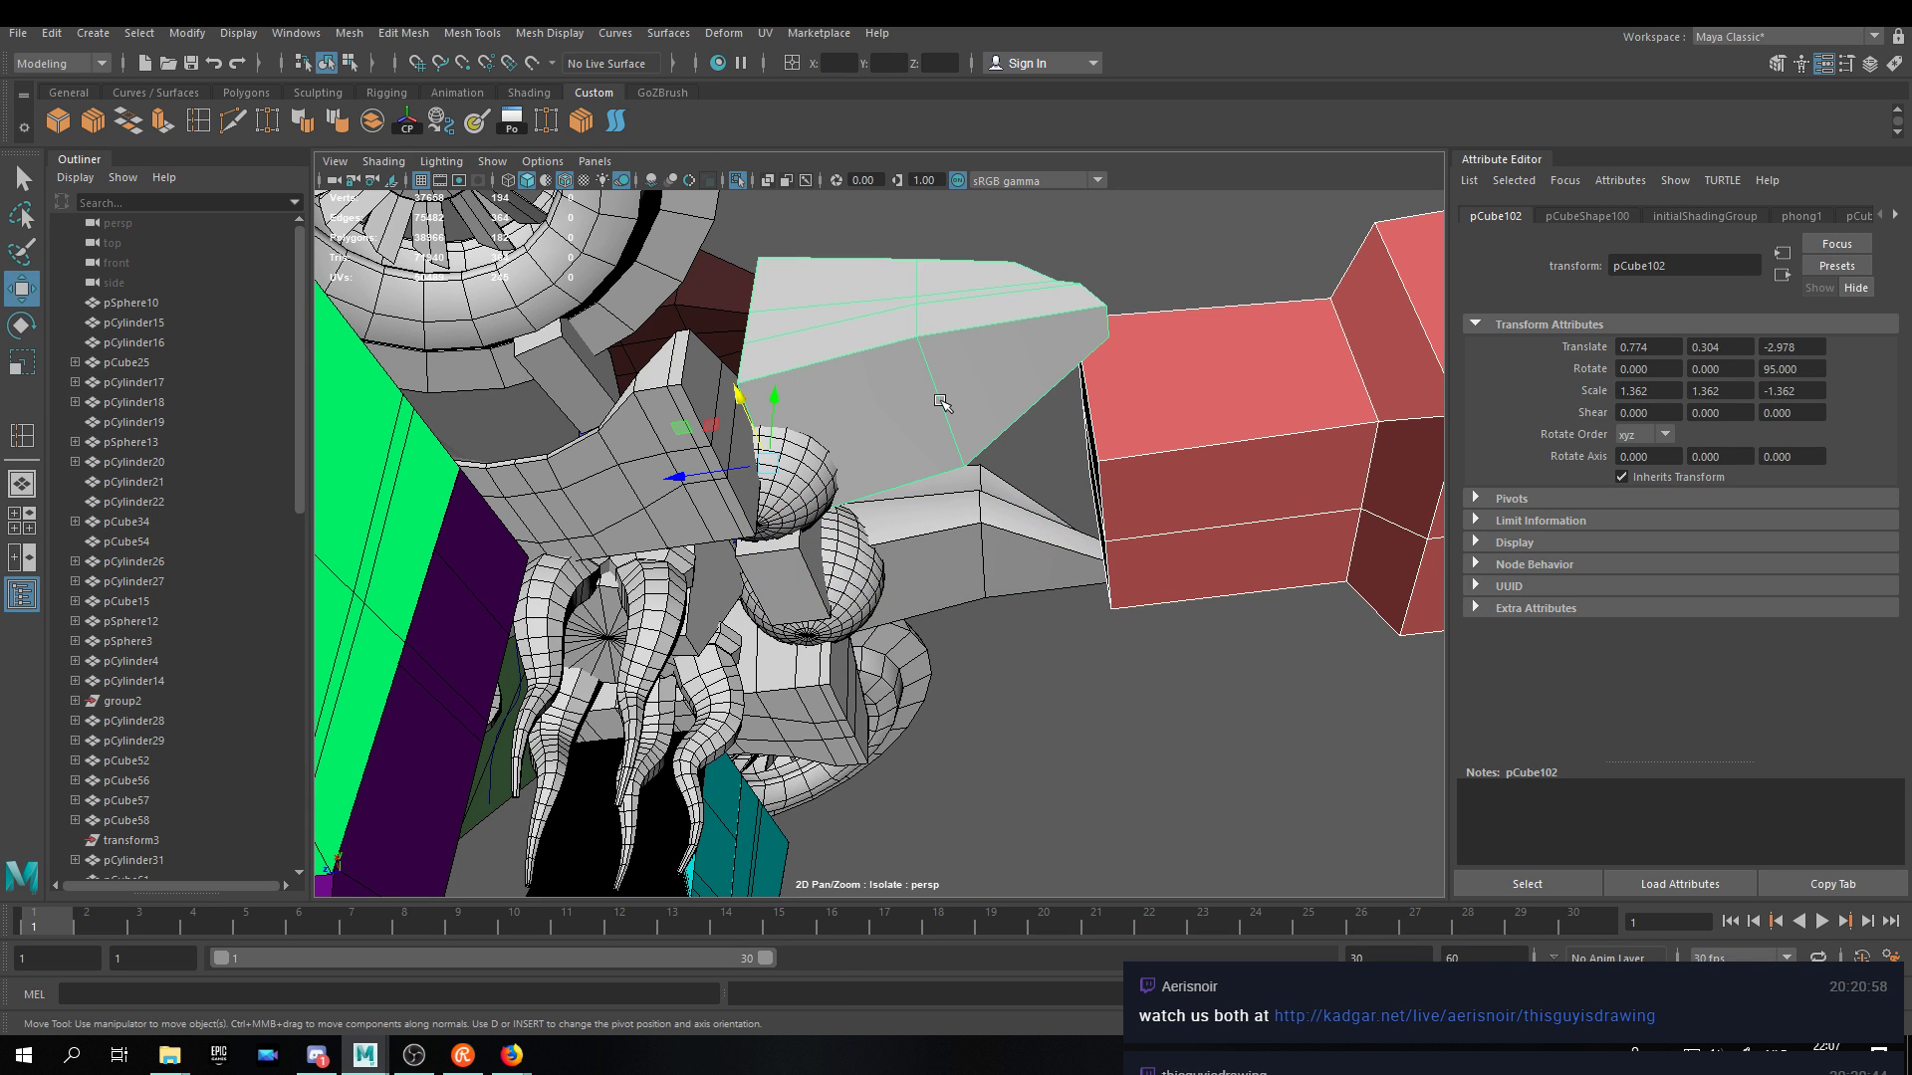
key("ctrl+z")
left_click(806, 488, "shift")
left_click(792, 599, "shift")
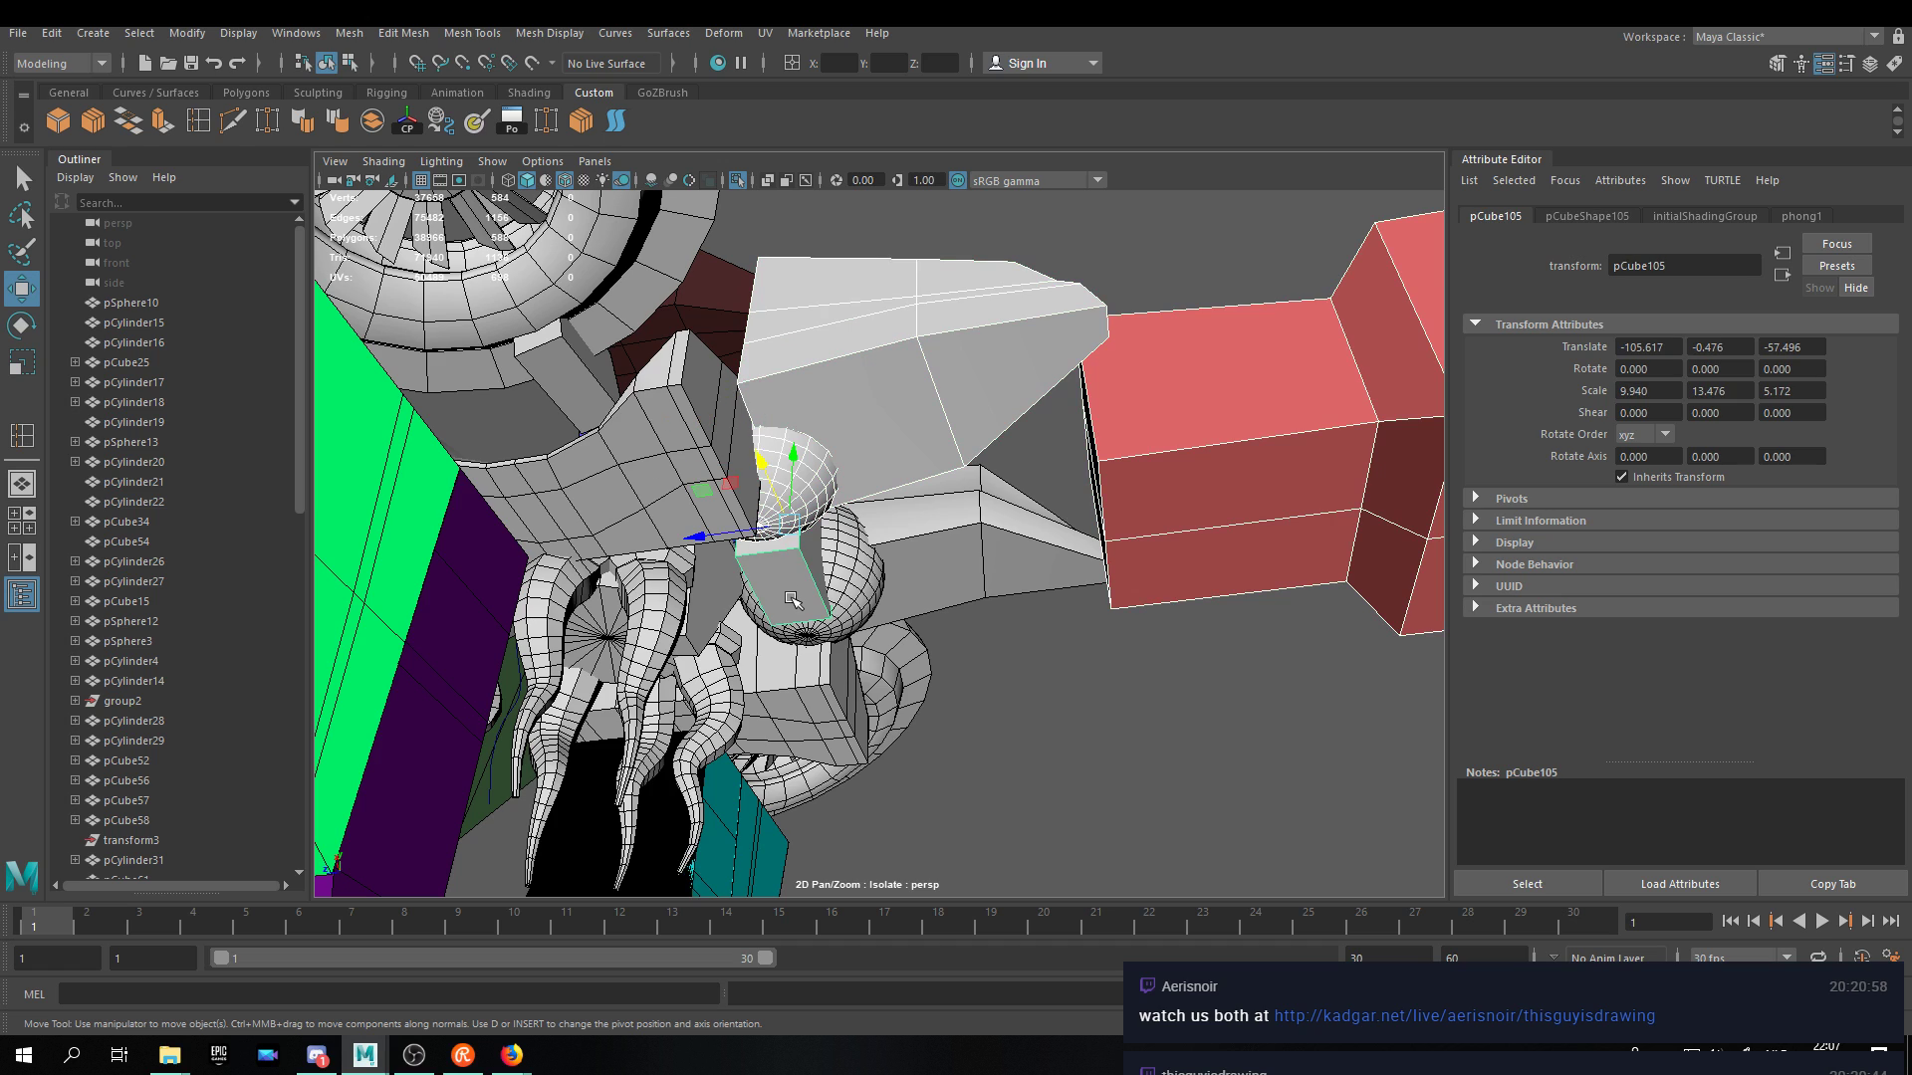
key("p")
Parent the opposite hip sphere to the same white pelvis block.
left_click(849, 571)
left_click(786, 587, "shift")
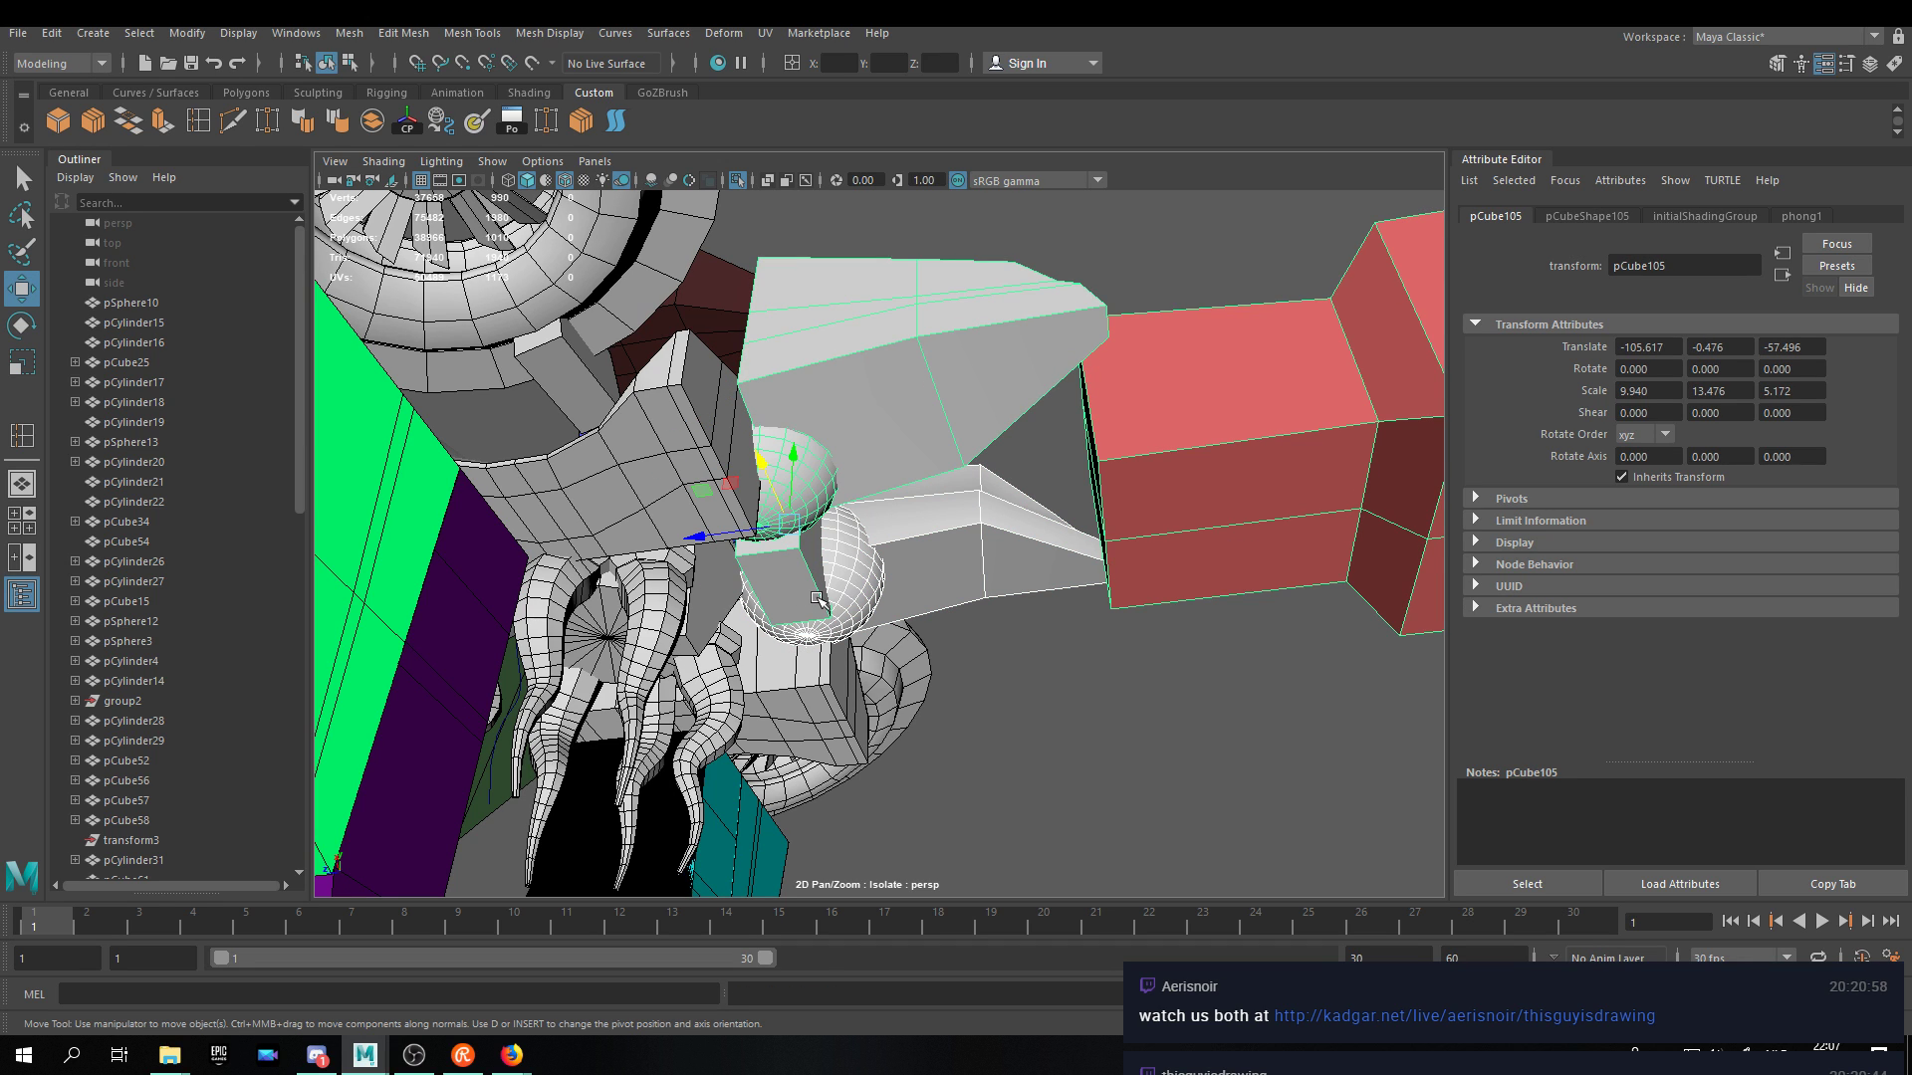
key("ctrl+z")
left_click(791, 616, "shift")
key("ctrl+z")
left_click(796, 613, "shift")
key("p")
key("e")
left_click_drag(800, 614, 719, 460)
key("w")
Rotate the green chest plate with its white fin 75 degrees about X so it hangs over the chest.
scroll(815, 561, "down", 5)
left_click_drag(611, 622, 737, 518, "alt")
left_click(697, 597)
key("e")
left_click_drag(794, 420, 821, 334)
middle_click_drag(852, 303, 874, 391, "alt")
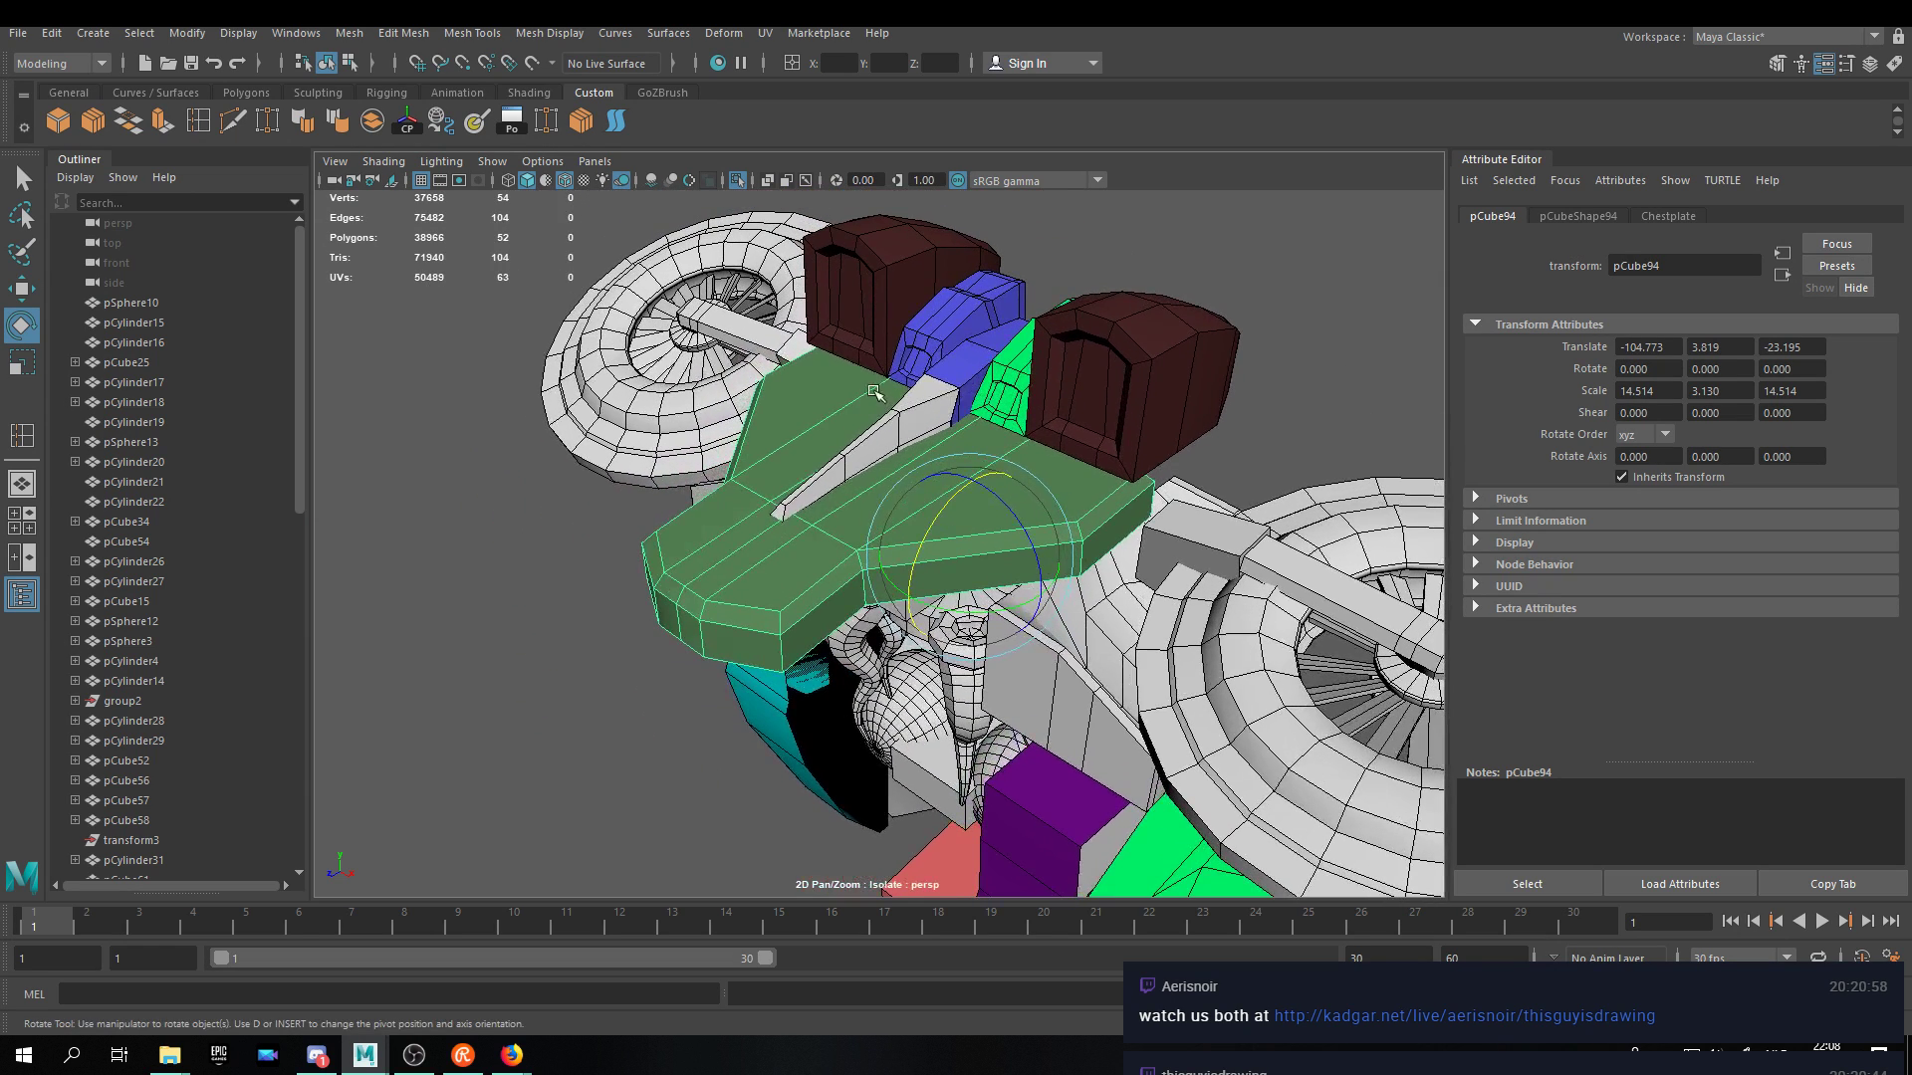
scroll(916, 406, "up", 3)
left_click(1029, 461)
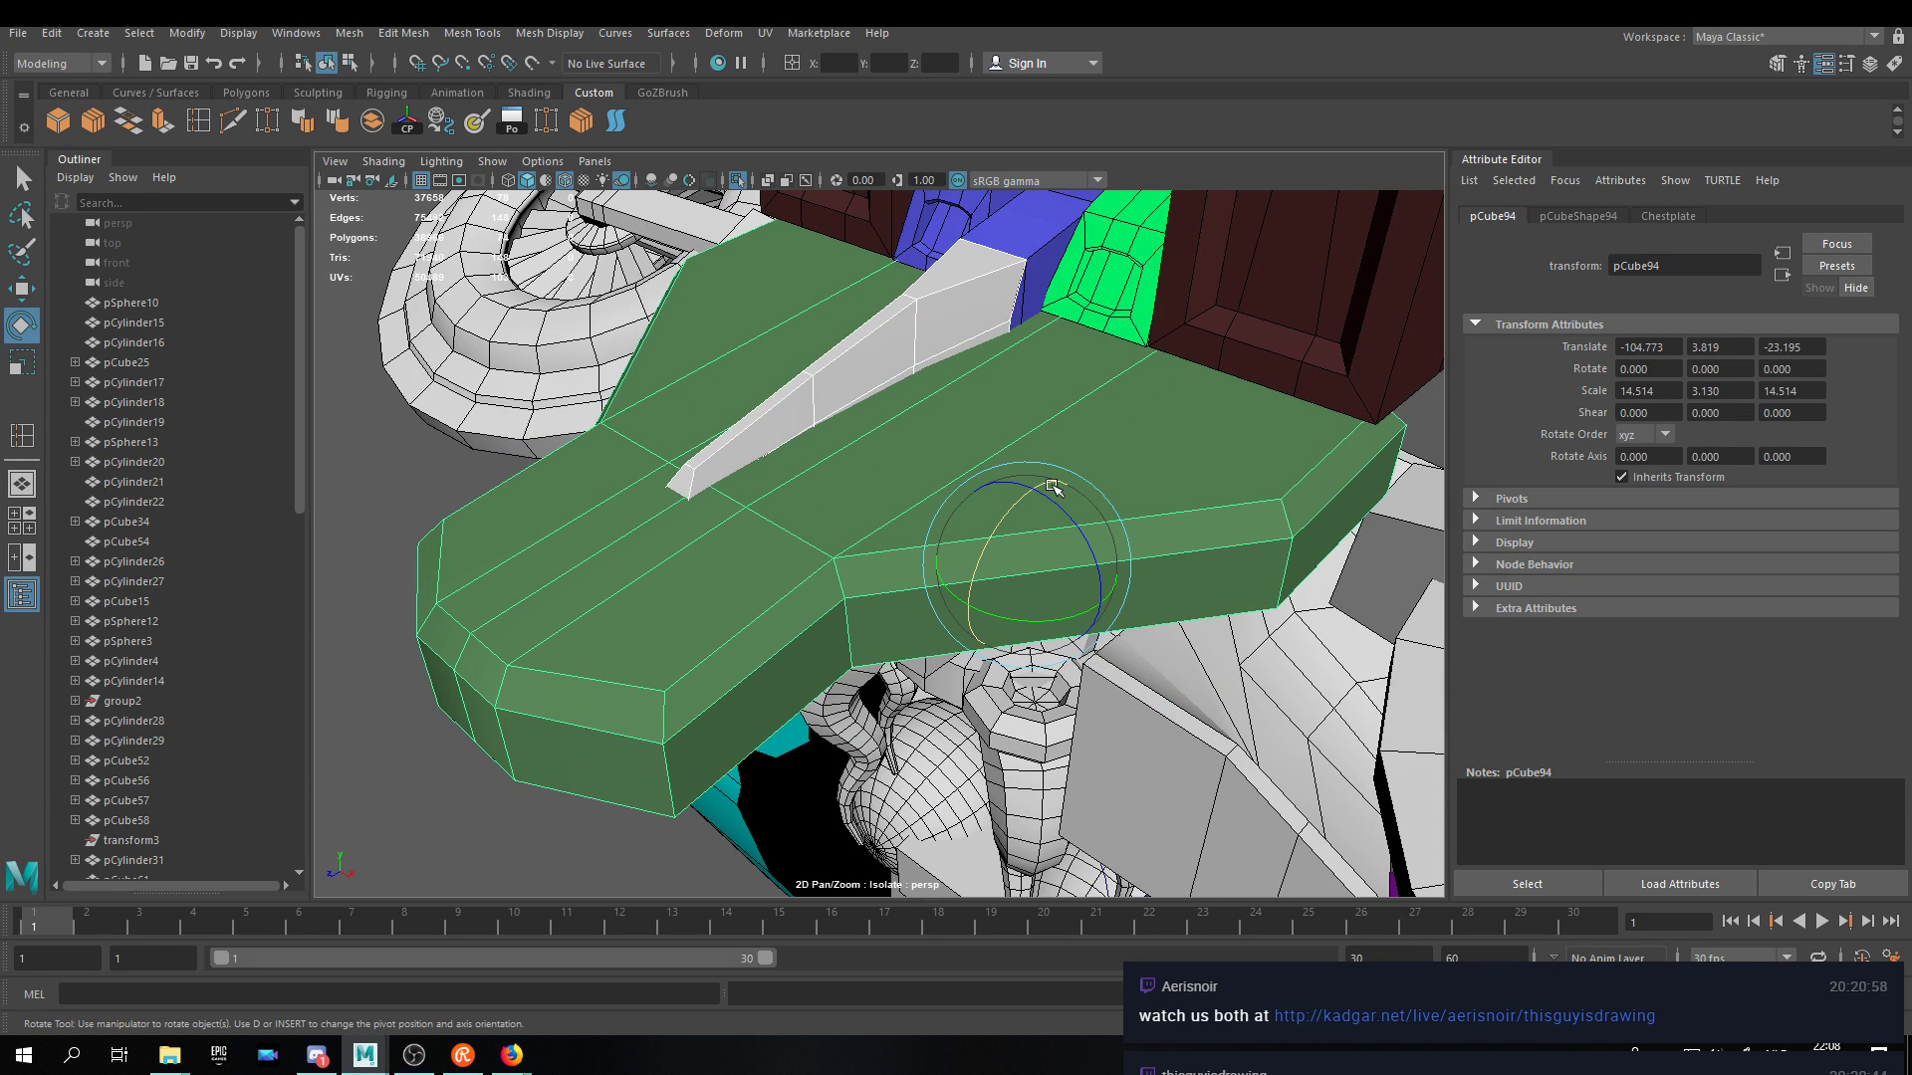
key("Down")
key("w")
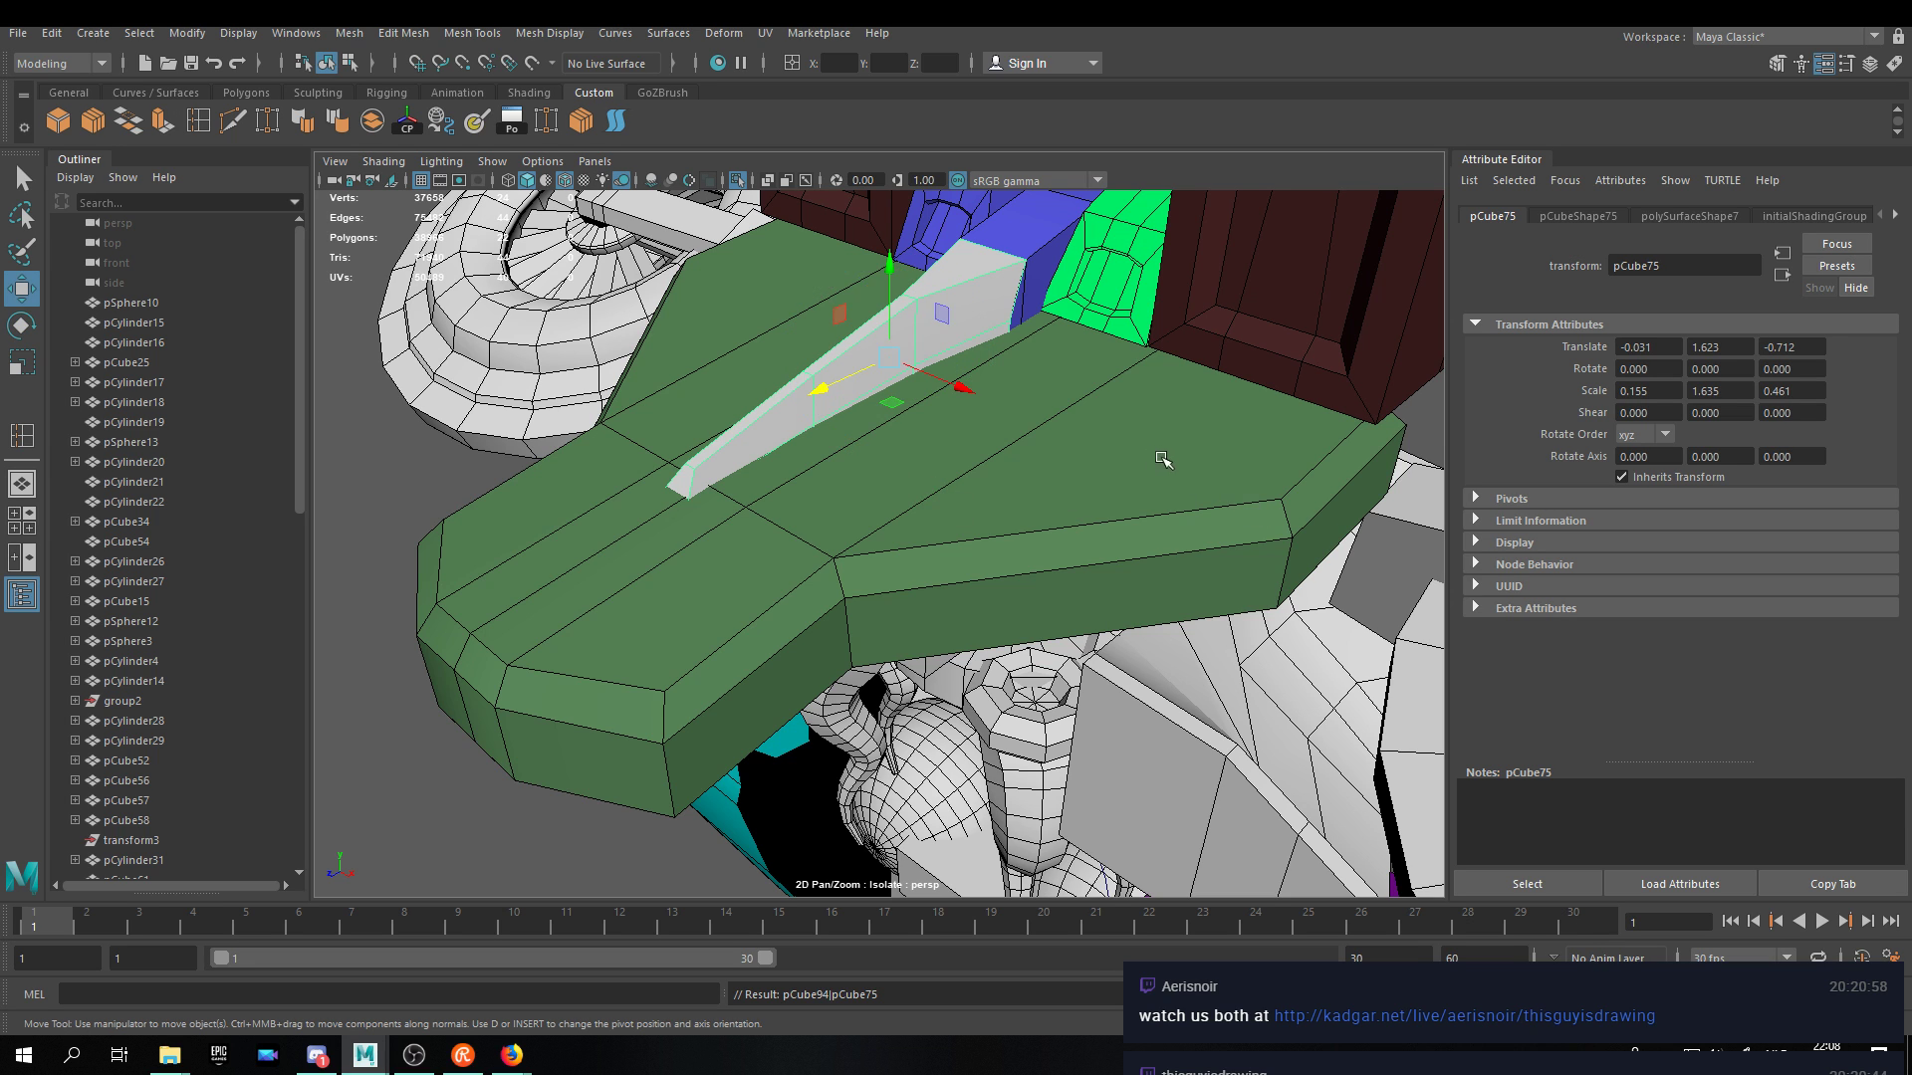
left_click(1085, 589)
key("e")
left_click_drag(1008, 508, 967, 610)
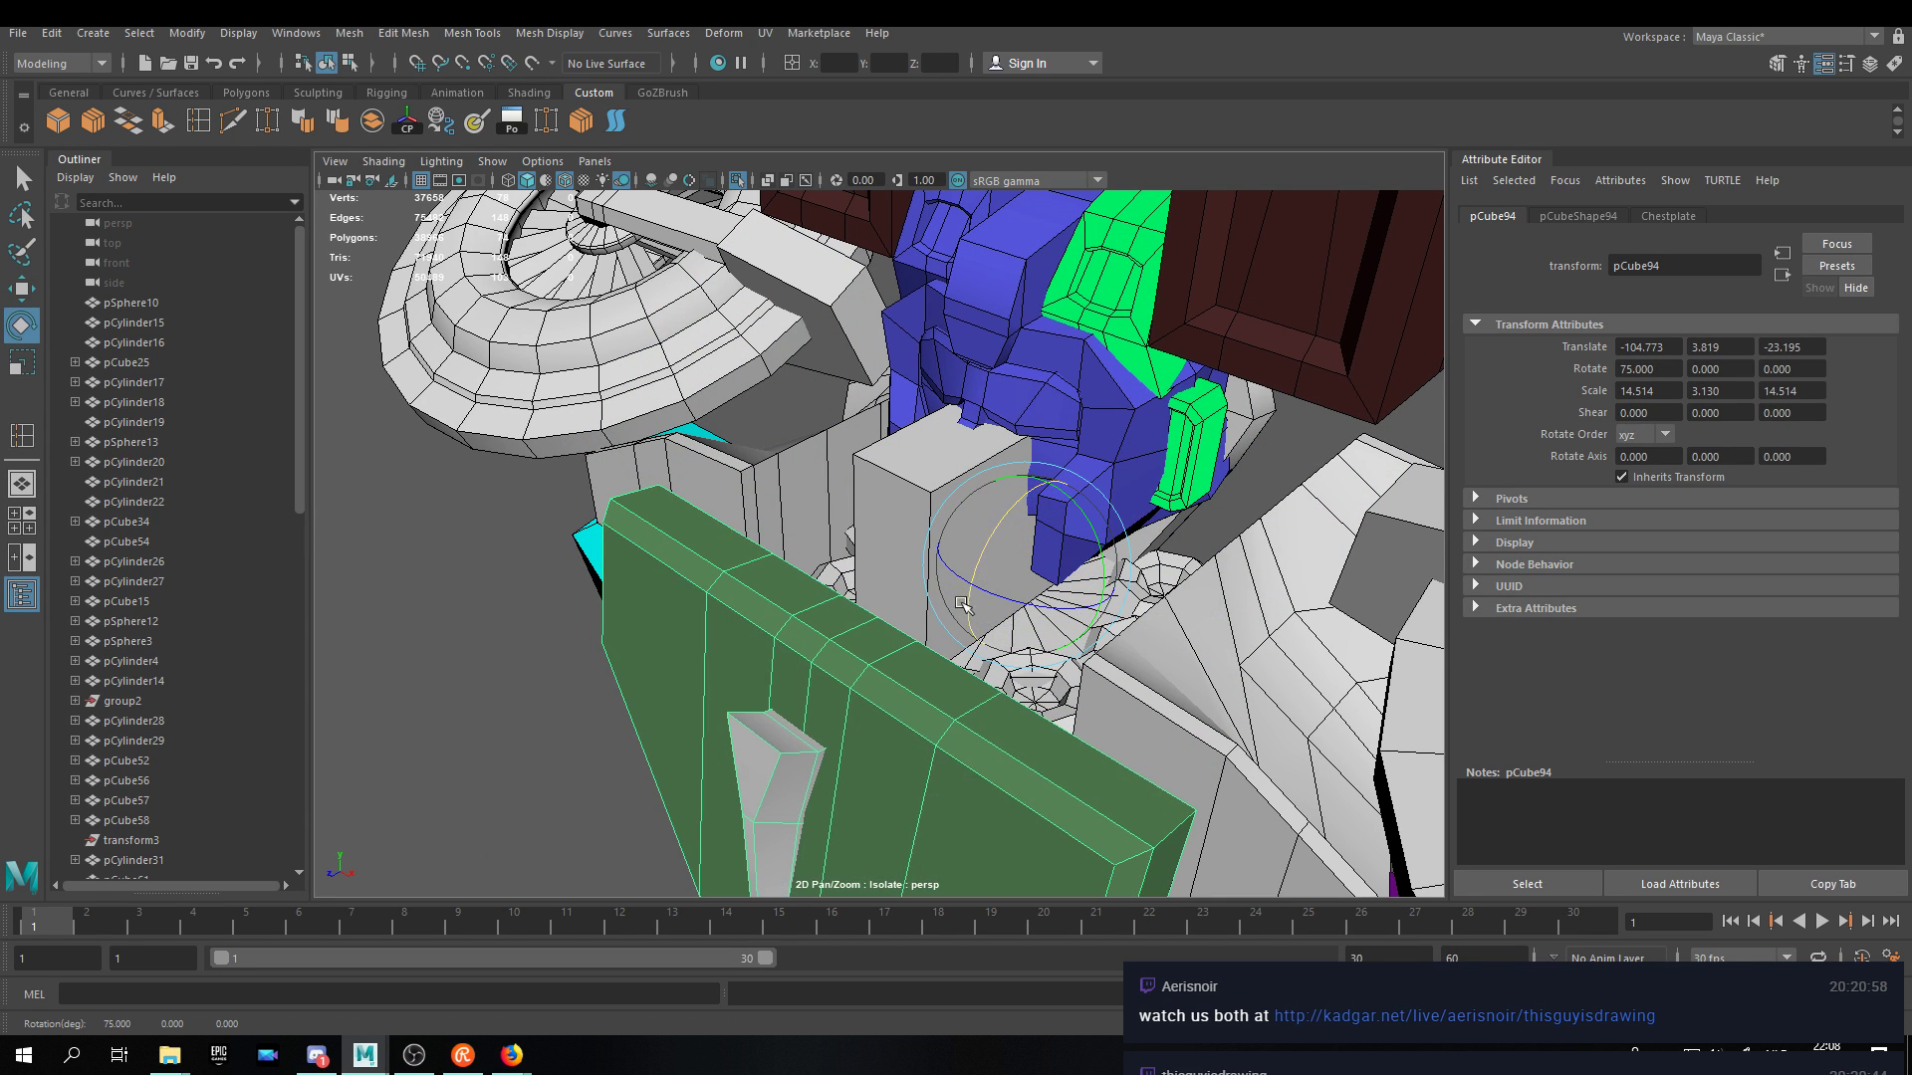
Move the white block between the chest plate and the head back along Z to about -61.
left_click(930, 484)
left_click_drag(918, 531, 943, 531)
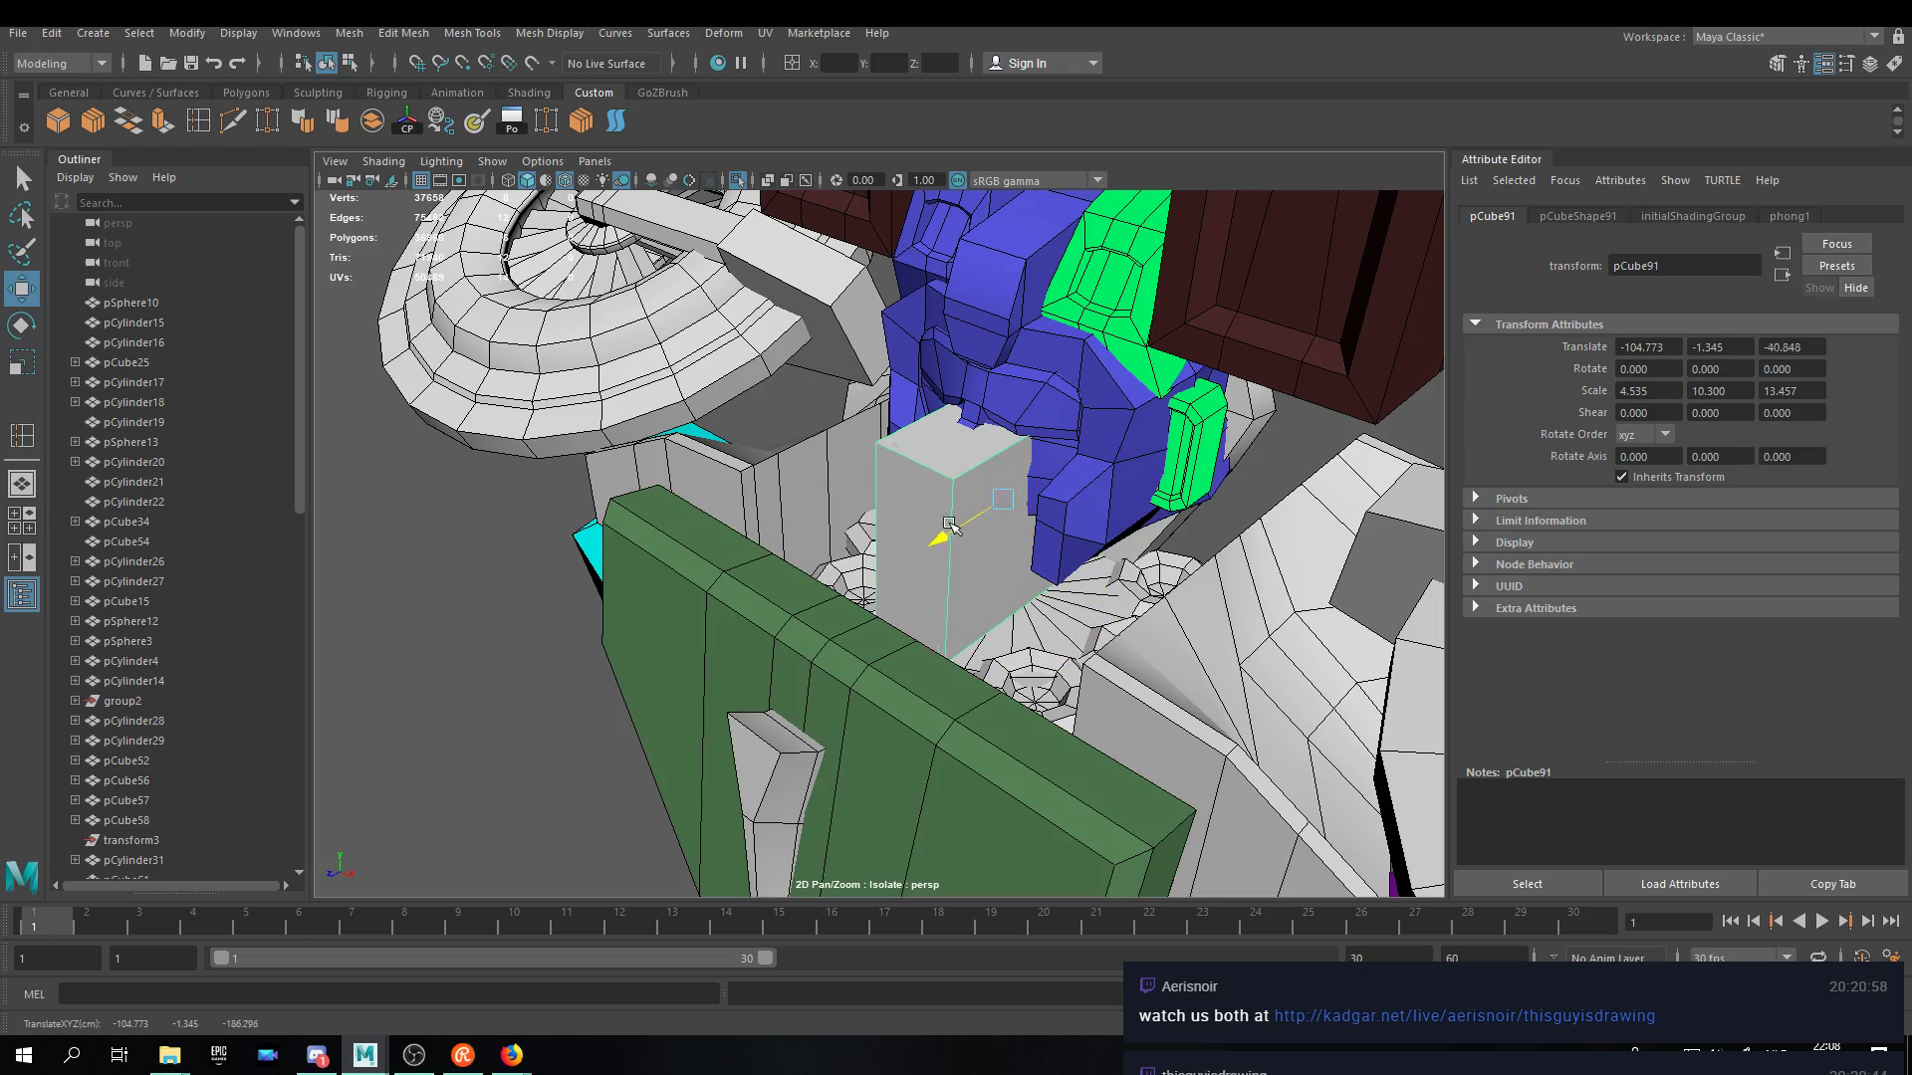
left_click_drag(1158, 408, 1096, 607)
Parent the green-side wheel and its arm to the white bracket that holds them.
left_click(1090, 637)
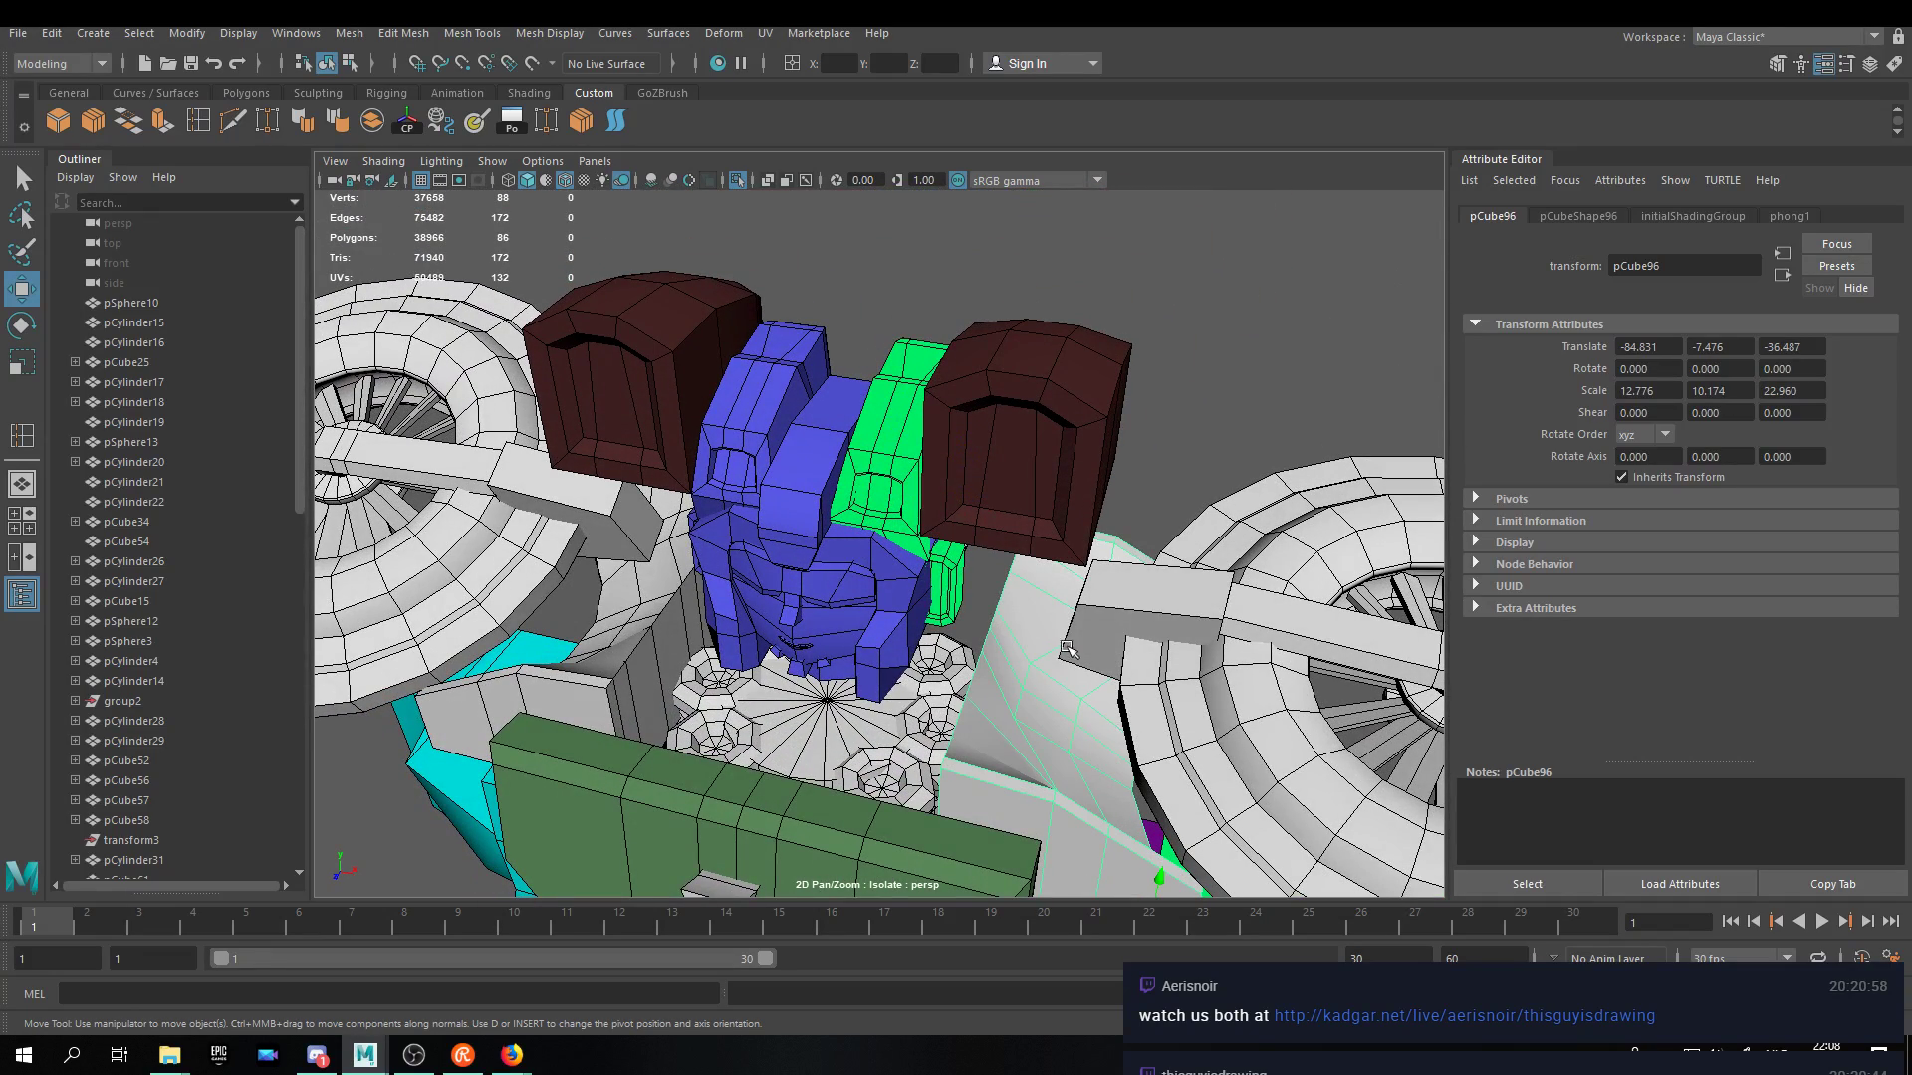
left_click_drag(1223, 645, 1175, 634)
key("e")
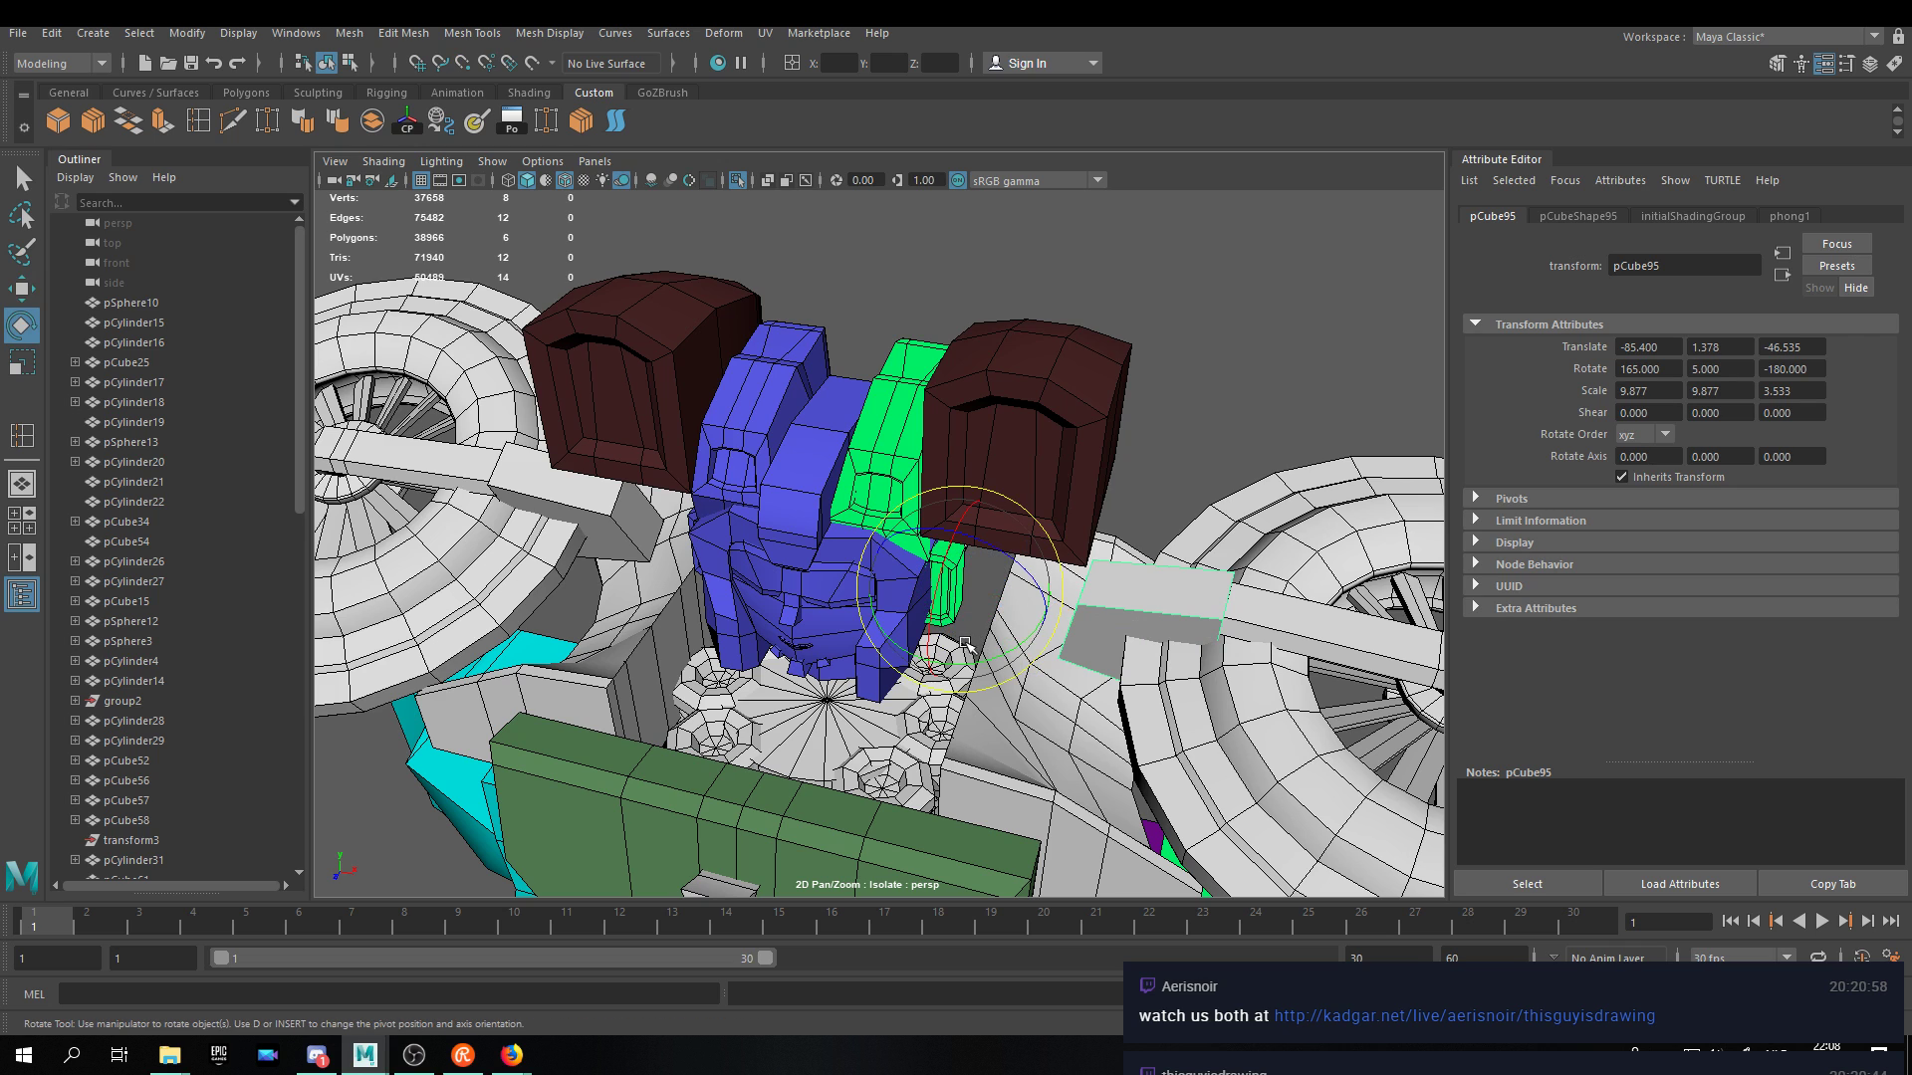
left_click(1187, 500)
left_click(1155, 587)
middle_click_drag(1235, 598, 1087, 486, "alt")
left_click(1108, 491)
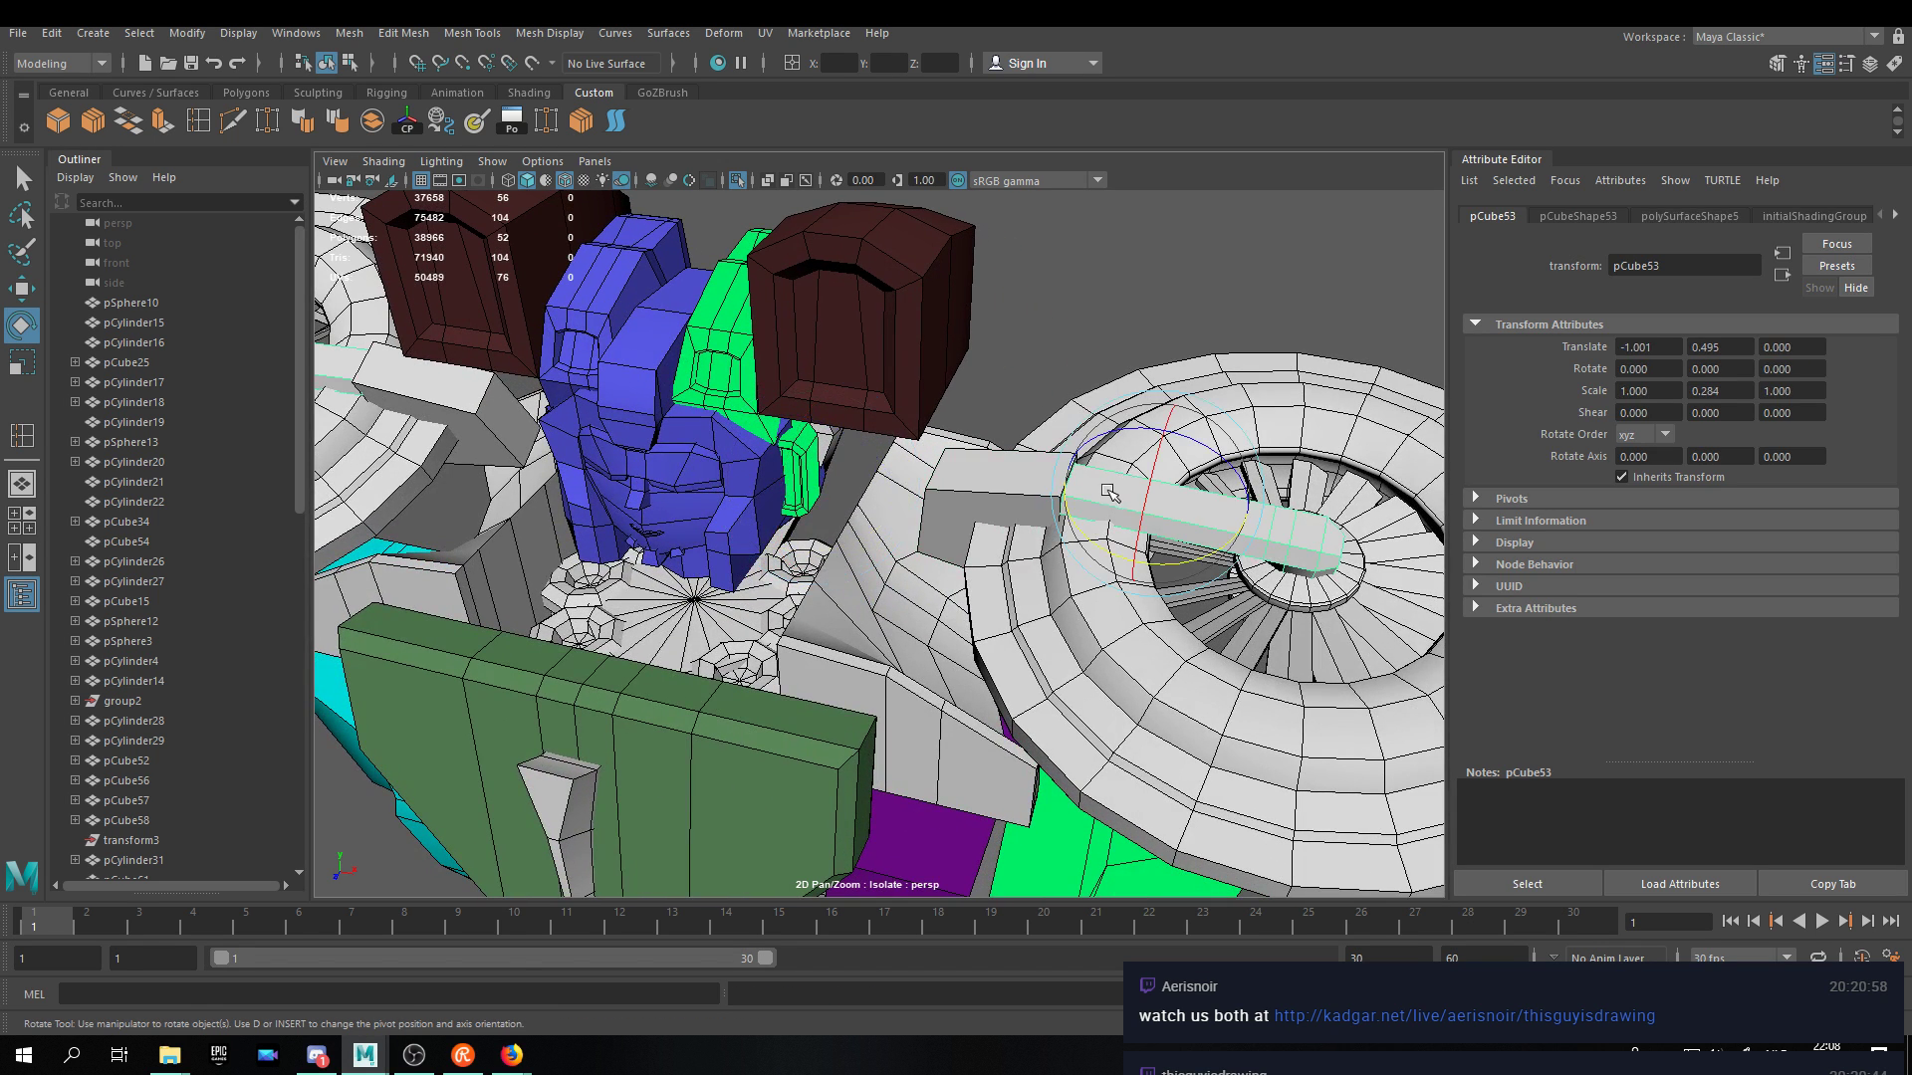
left_click(984, 488)
left_click(1079, 604)
left_click_drag(1079, 604, 1173, 408, "alt")
left_click_drag(1061, 624, 1000, 559, "alt")
left_click(966, 470)
key("p")
Parent the cyan-side wheel and its arm parts to their white bracket.
left_click(953, 468)
middle_click_drag(617, 448, 1011, 529, "alt")
left_click_drag(1012, 529, 568, 272, "alt")
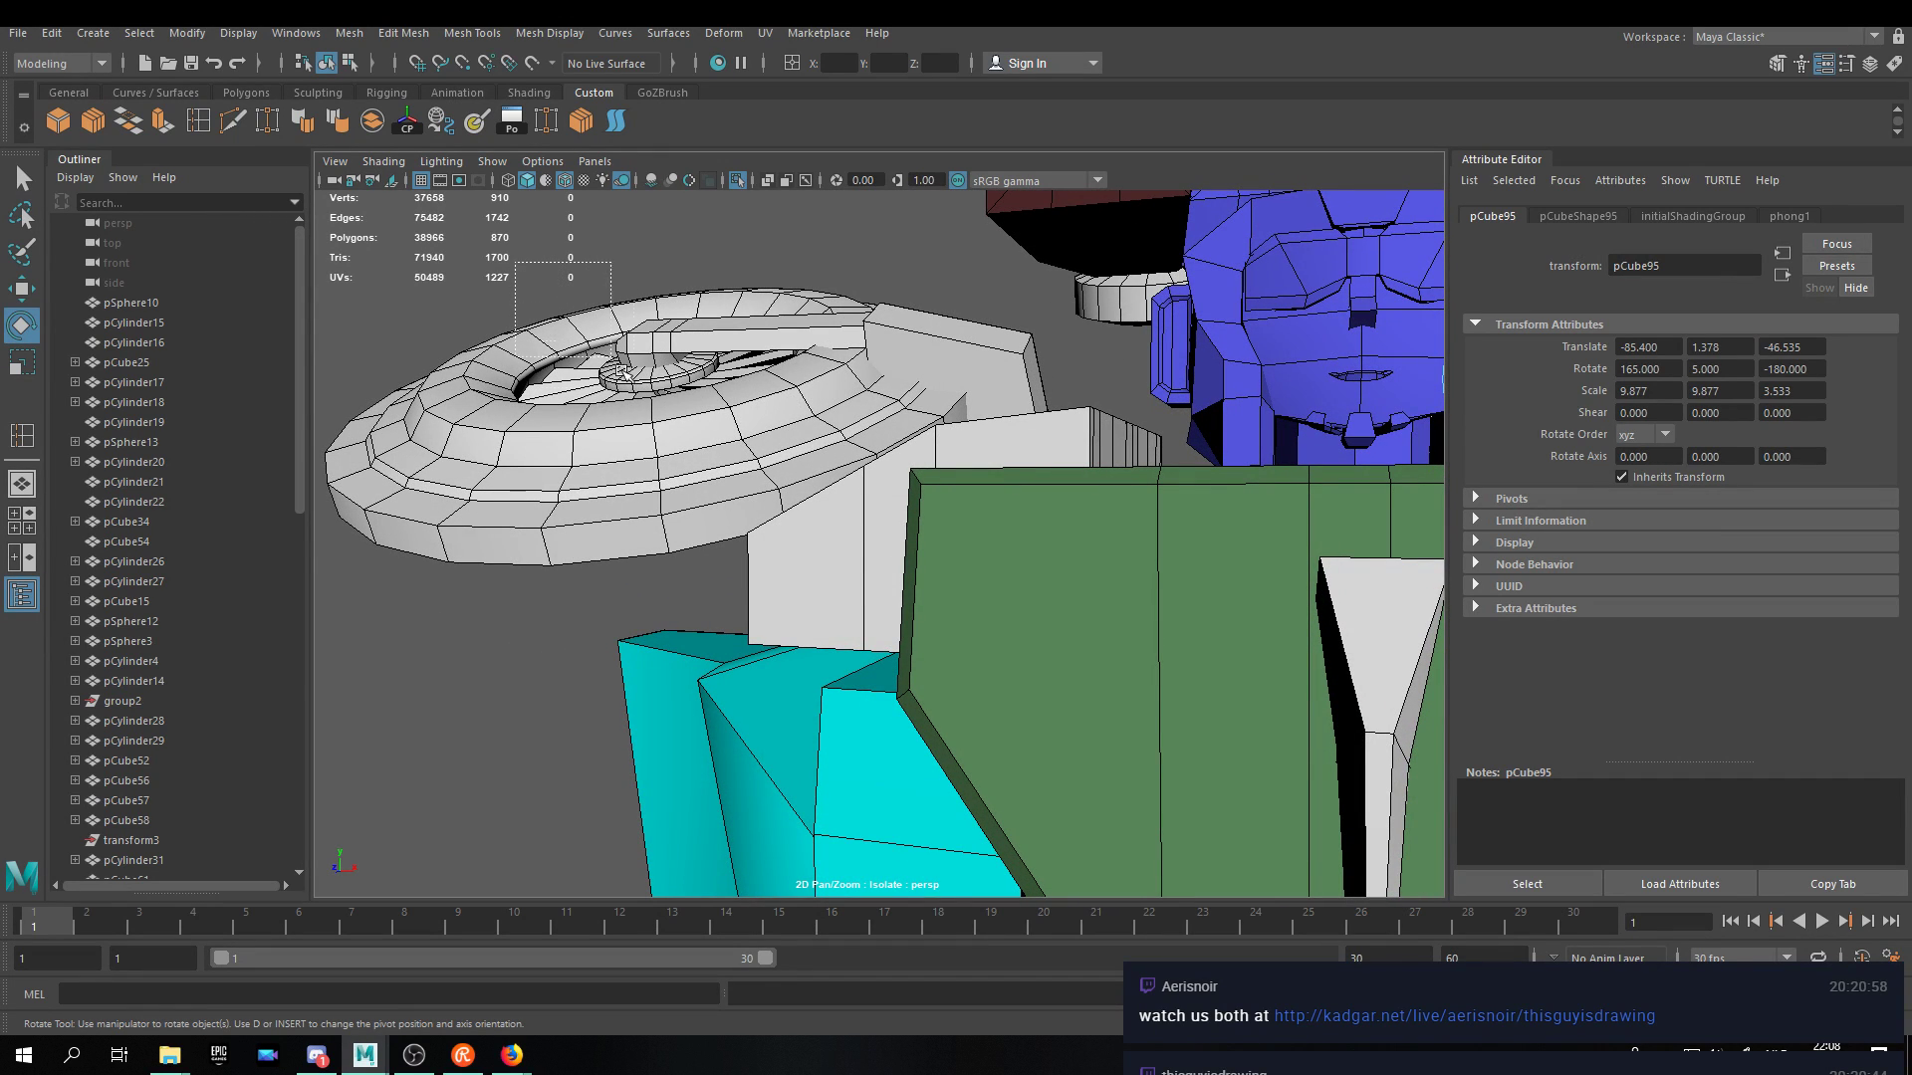
left_click_drag(802, 466, 802, 468)
left_click(939, 352, "shift")
left_click(939, 353, "shift")
left_click_drag(939, 352, 1185, 348, "alt")
scroll(1045, 428, "down", 5)
scroll(1207, 457, "up", 8)
left_click_drag(1207, 457, 933, 490, "alt")
Try rotating the green-side wheel assembly 85 degrees about Y and swinging the cyan-side one, and undo both.
left_click(1033, 567)
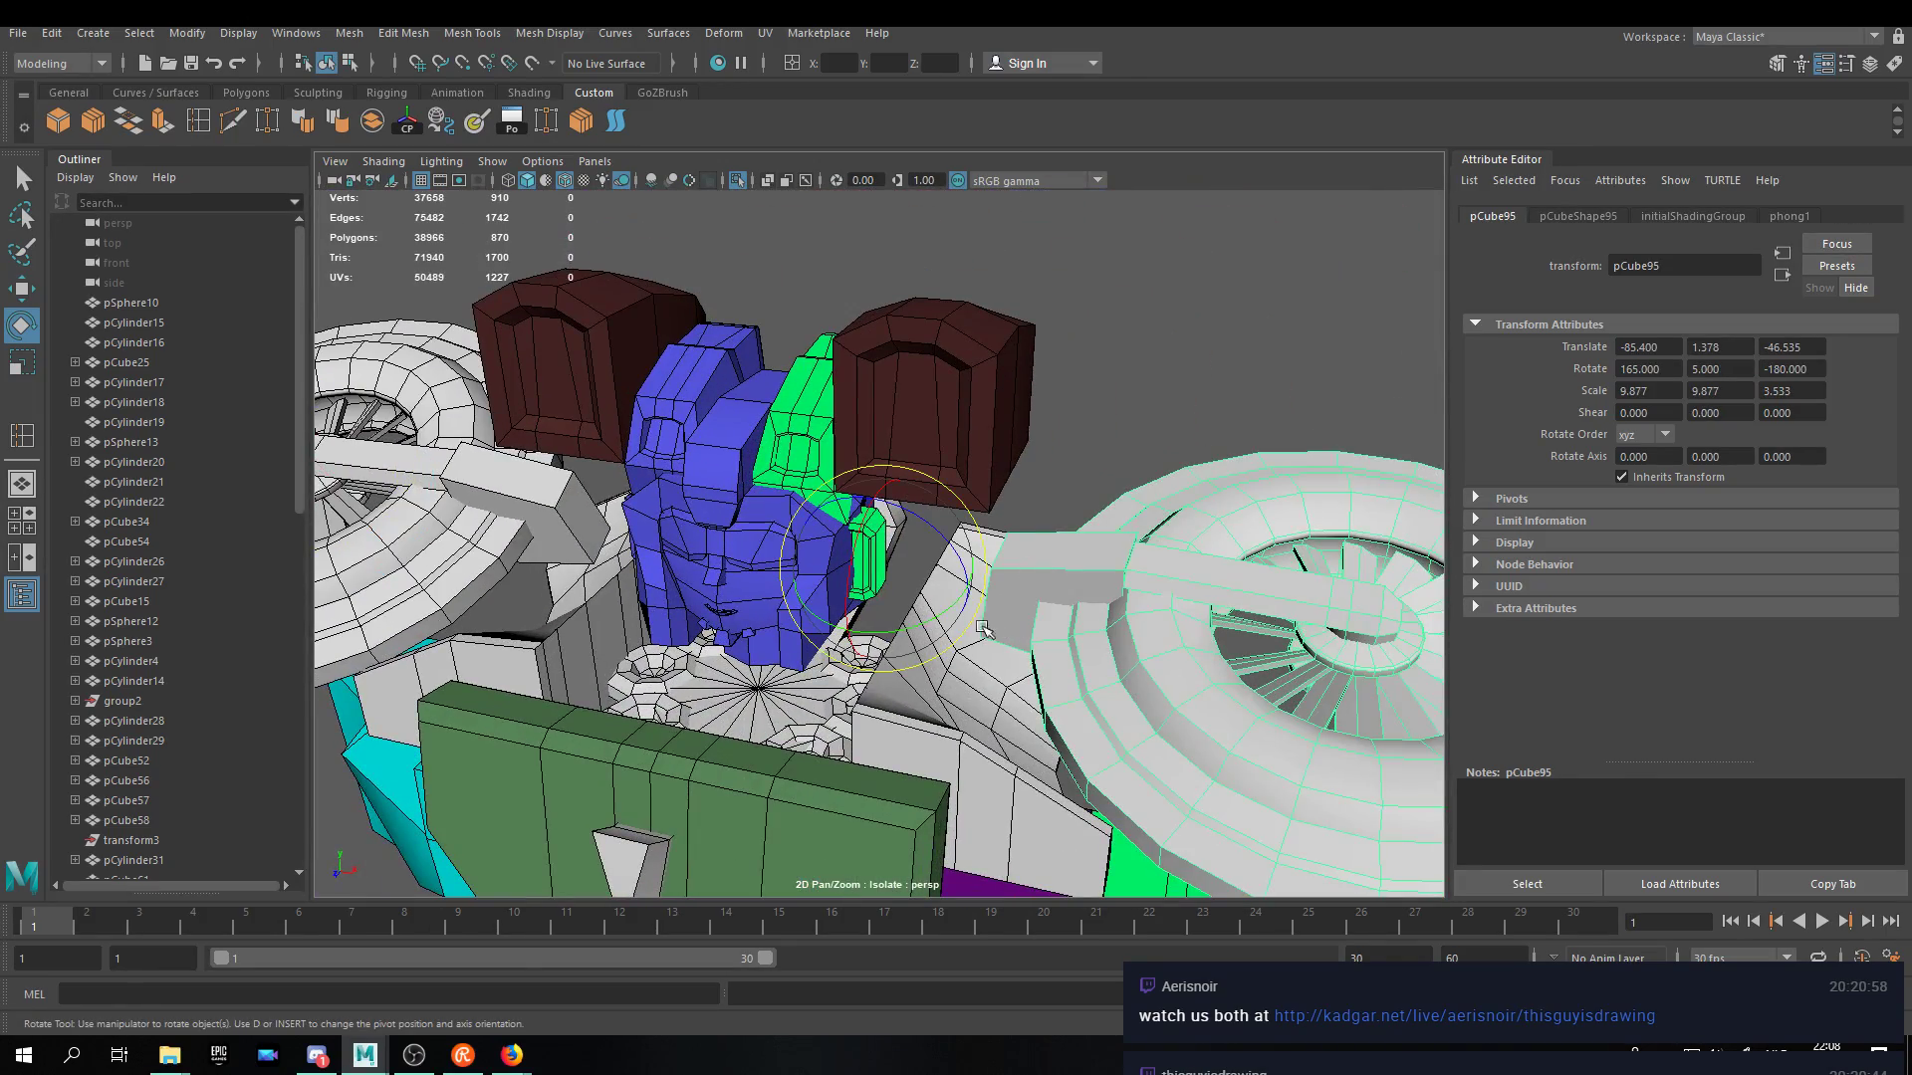
left_click_drag(908, 621, 1125, 582)
left_click(809, 510)
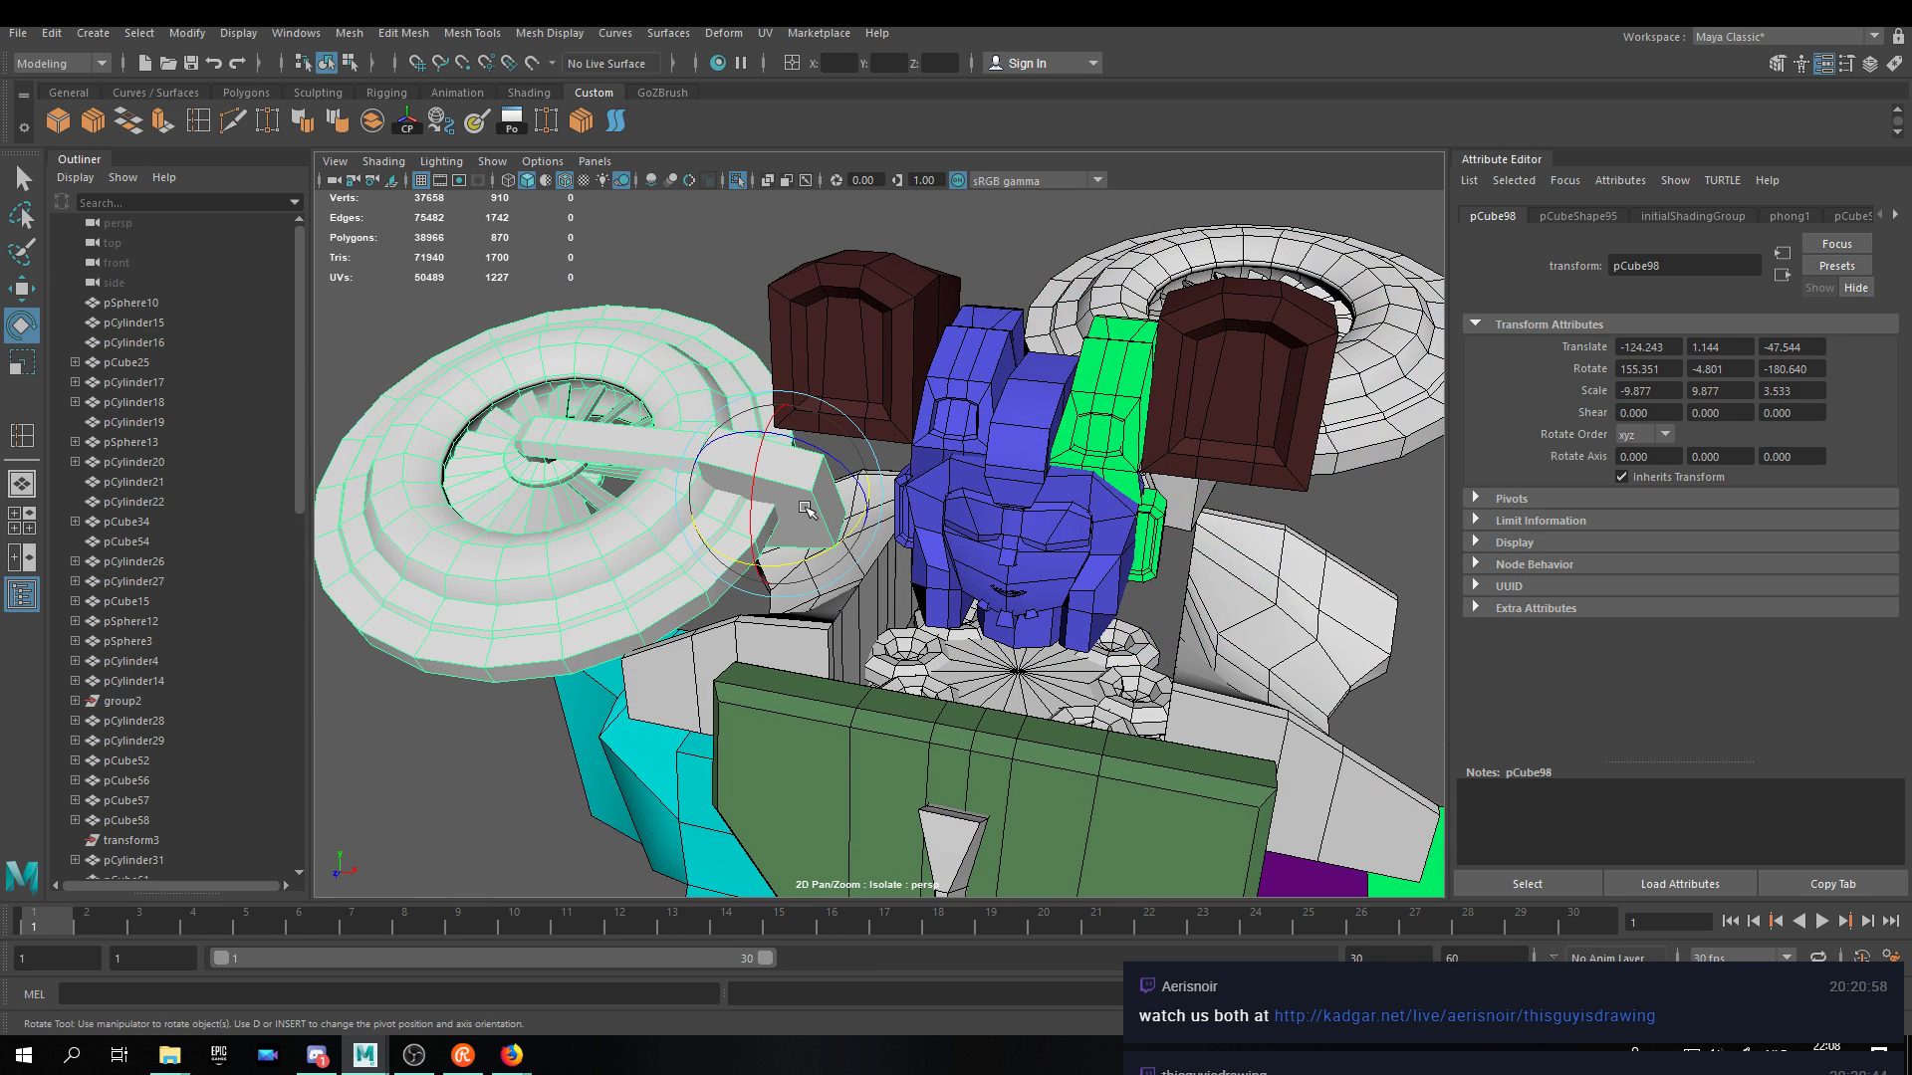
left_click_drag(759, 476, 911, 568)
key("ctrl+z")
left_click_drag(1047, 527, 949, 499, "alt")
key("ctrl+z")
key("ctrl+z")
key("ctrl+z")
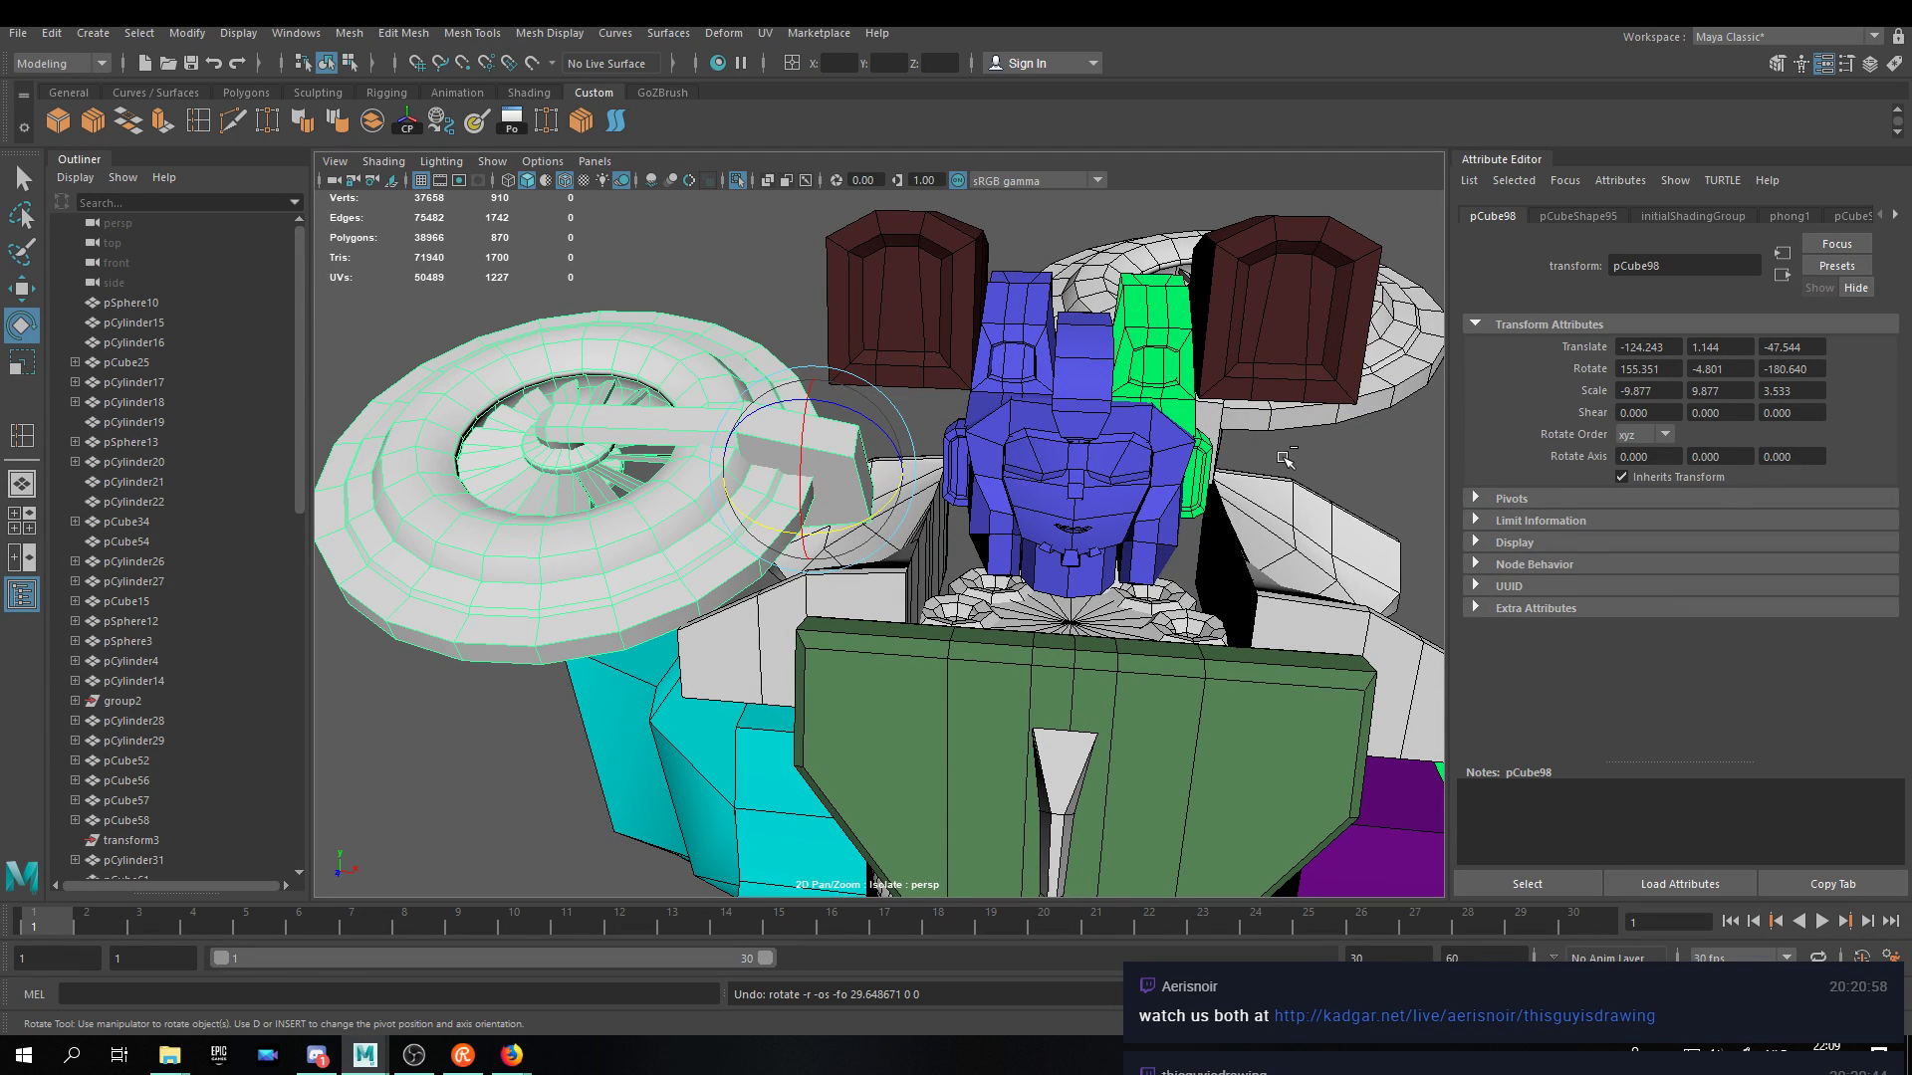
Shift the cyan-side wheel assembly's pivot inward toward the head and swing the wheel behind the shoulder engine.
key("w")
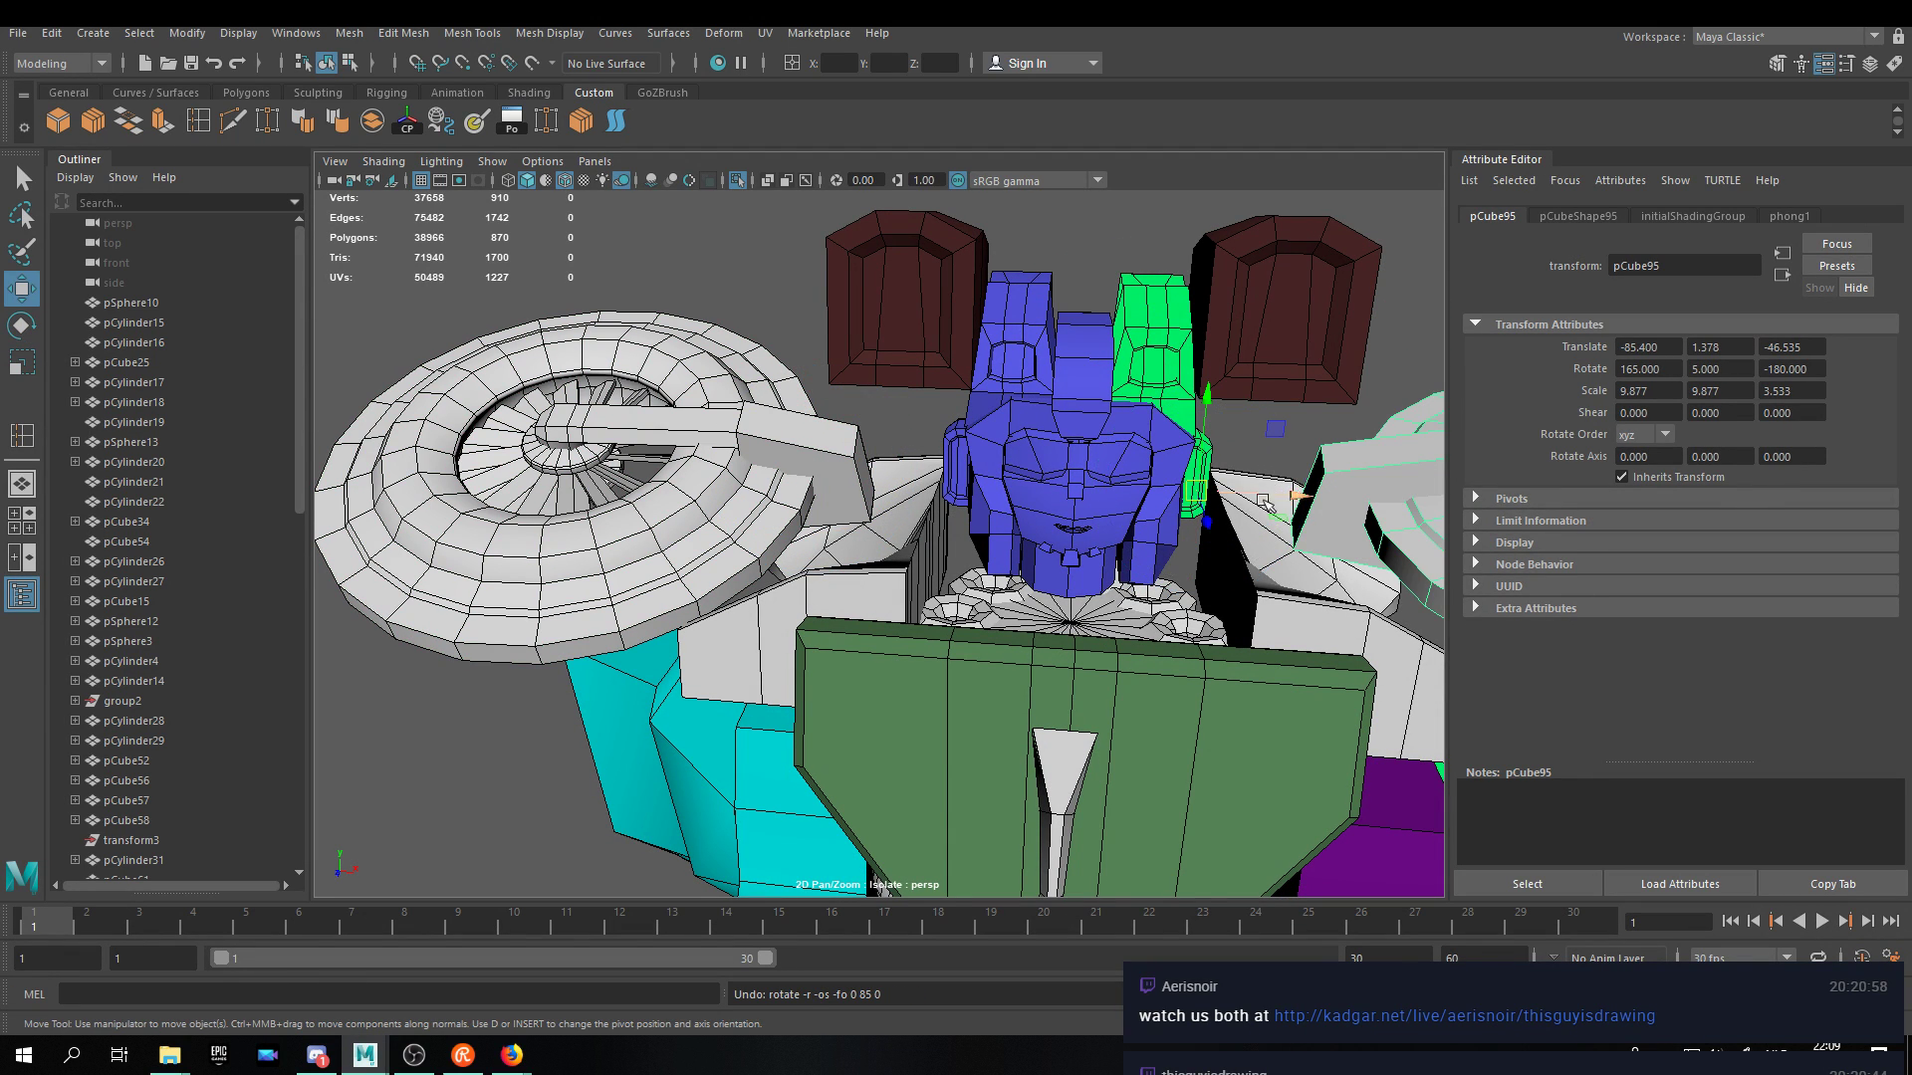
left_click_drag(1215, 513, 1160, 488, "alt")
left_click(813, 423)
middle_click_drag(814, 423, 914, 456, "alt")
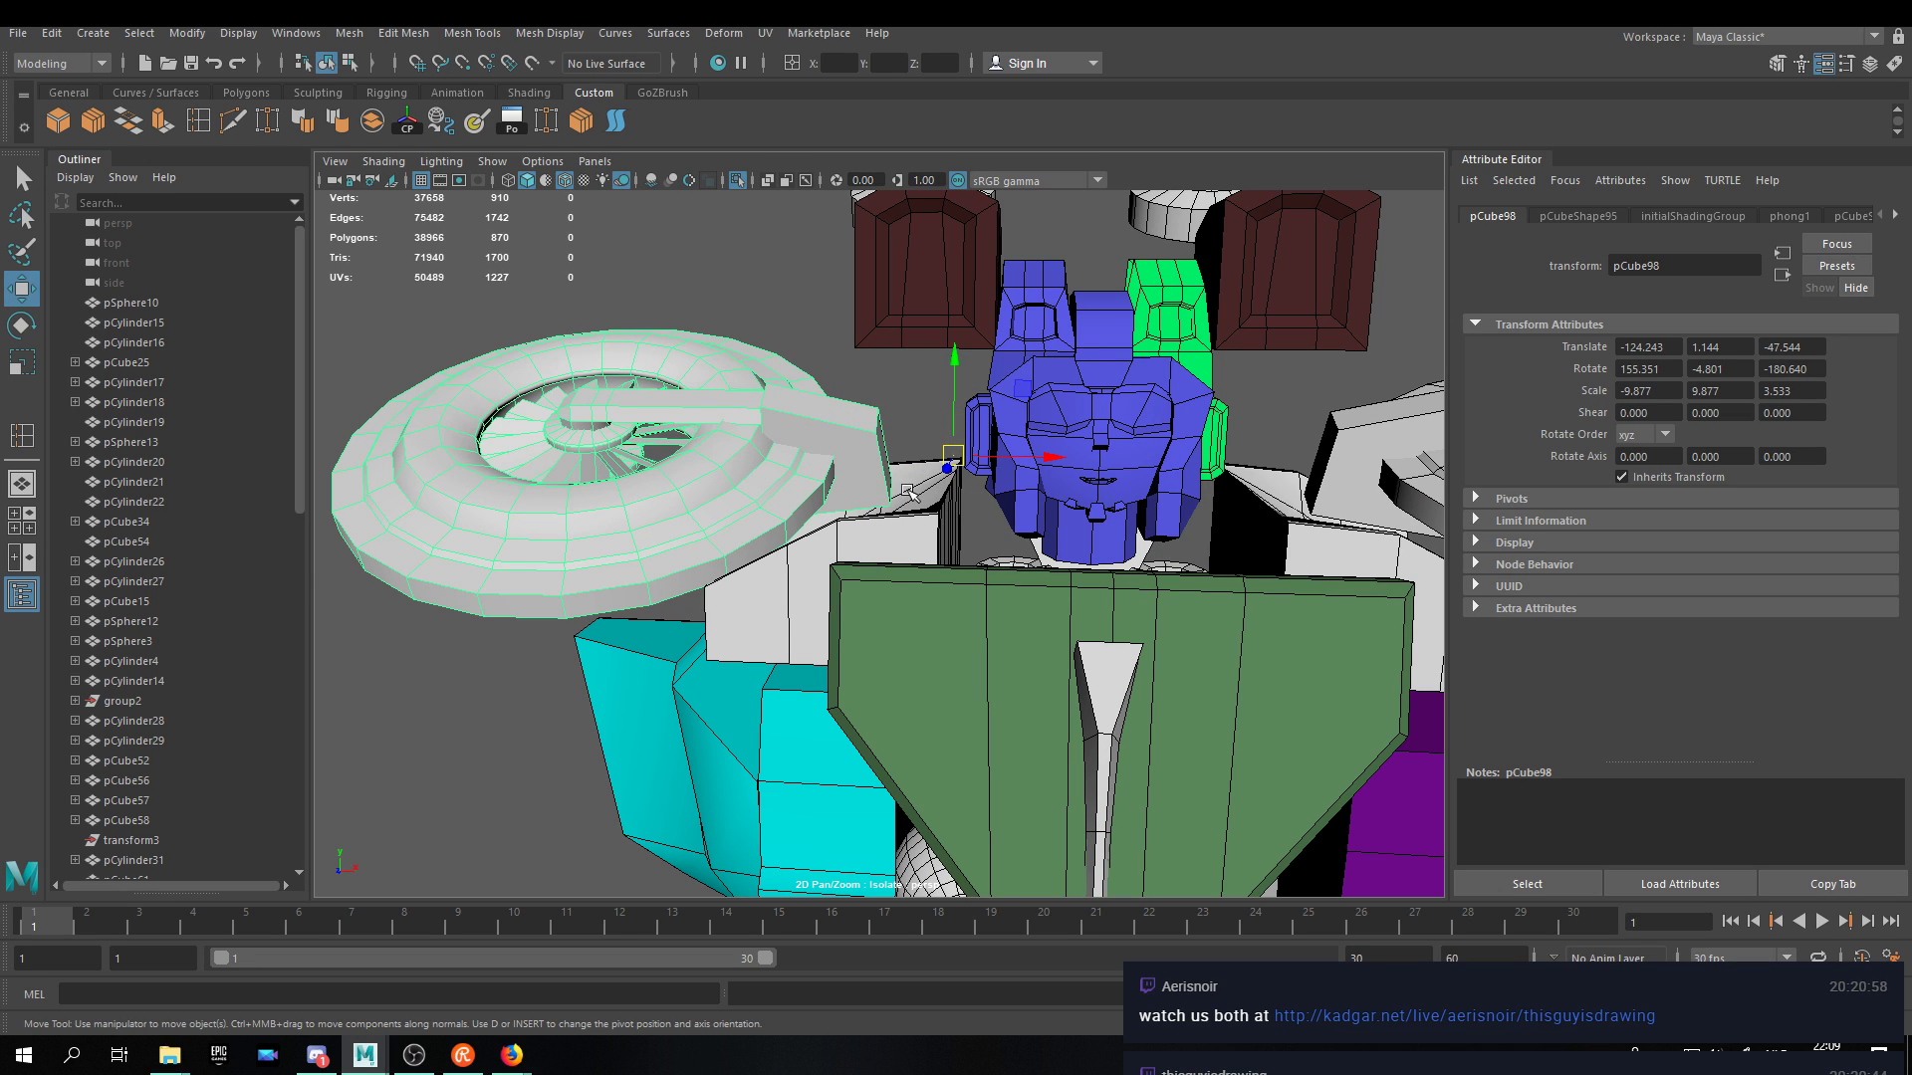
key("e")
left_click_drag(939, 505, 811, 493)
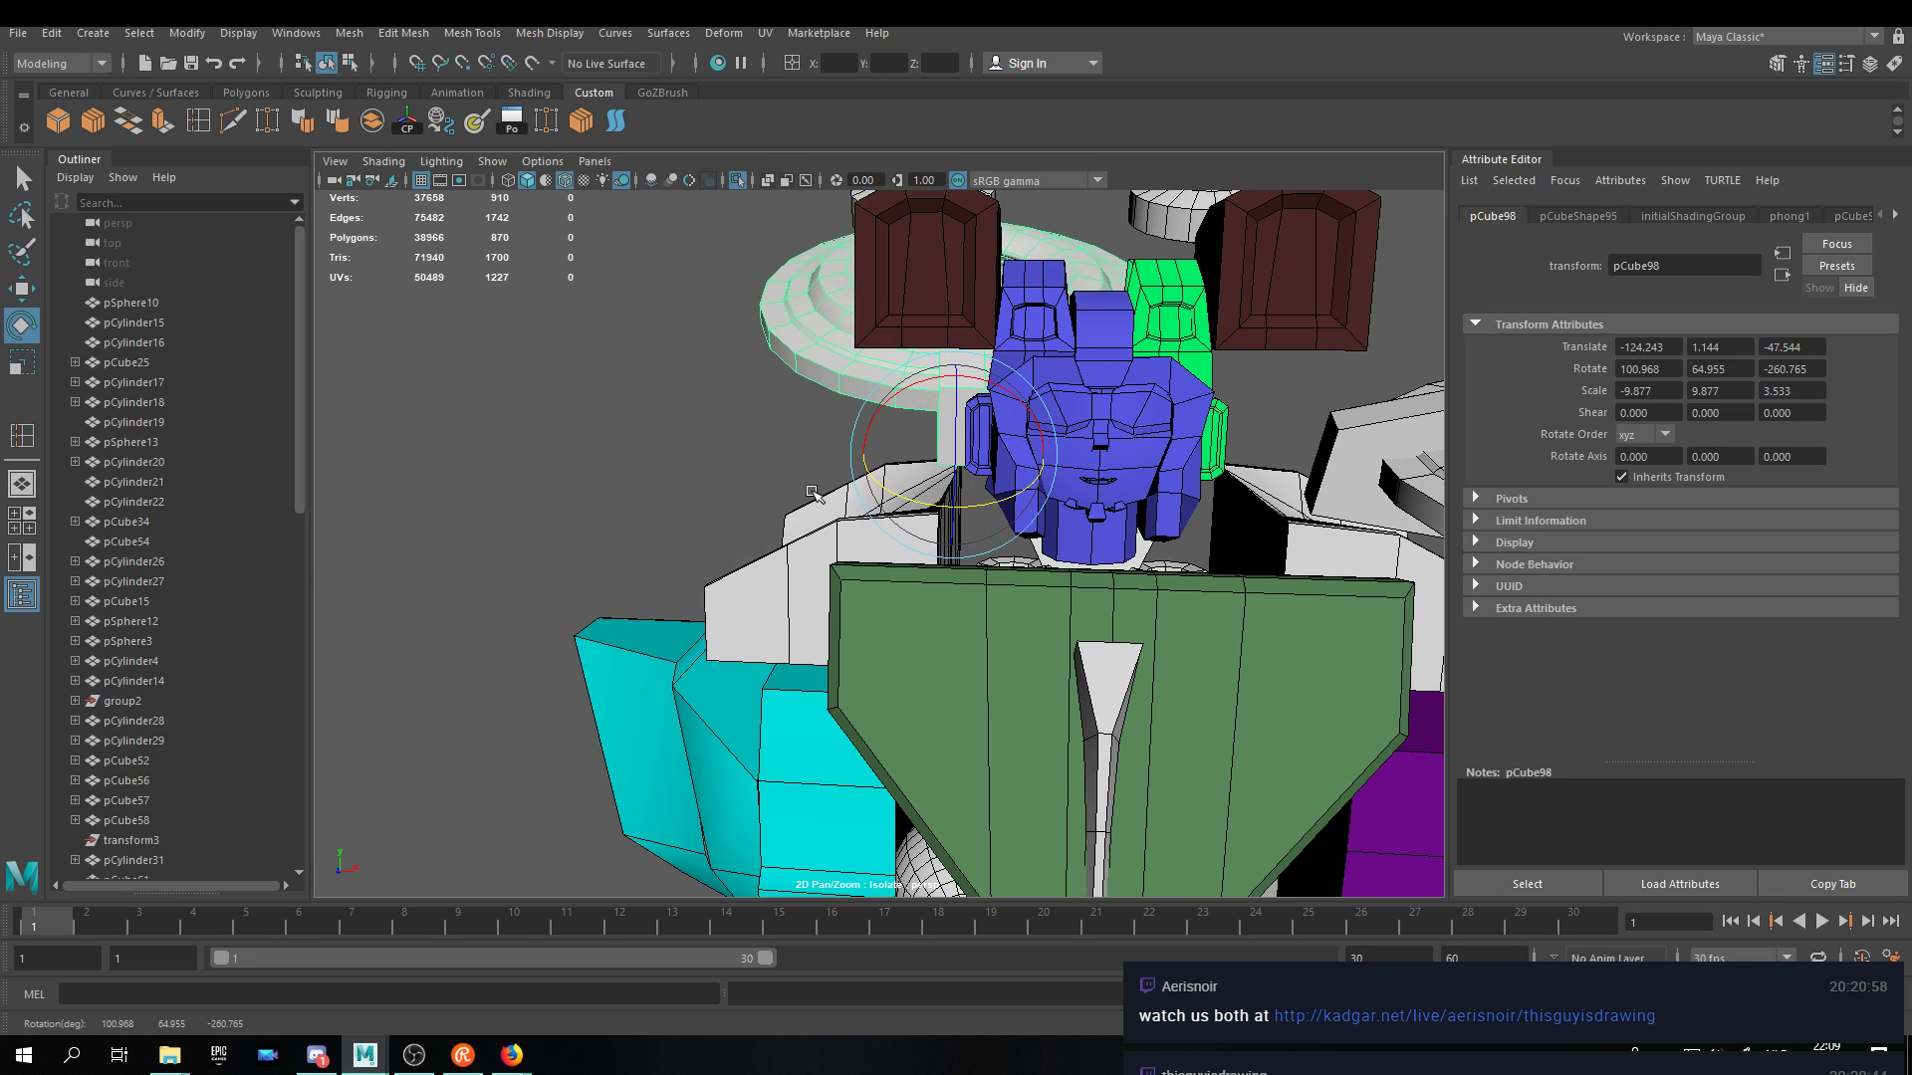
Swing both wheel assemblies behind the back, rotating the cyan-side one to about 148.9, 60.1, -205.8.
left_click(1320, 468)
mouse_move(1246, 495)
left_mouse_down()
mouse_move(1370, 465)
mouse_move(1251, 479)
left_mouse_up()
middle_click_drag(1251, 480, 1036, 610, "alt")
left_click_drag(1036, 610, 1088, 268, "alt")
left_click_drag(787, 528, 949, 596)
left_click(926, 410)
left_click_drag(850, 639, 869, 611)
left_click_drag(735, 464, 884, 558, "alt")
middle_click_drag(884, 428, 906, 862, "alt")
left_click_drag(801, 575, 899, 670, "alt")
left_click_drag(891, 562, 653, 565, "alt")
key("w")
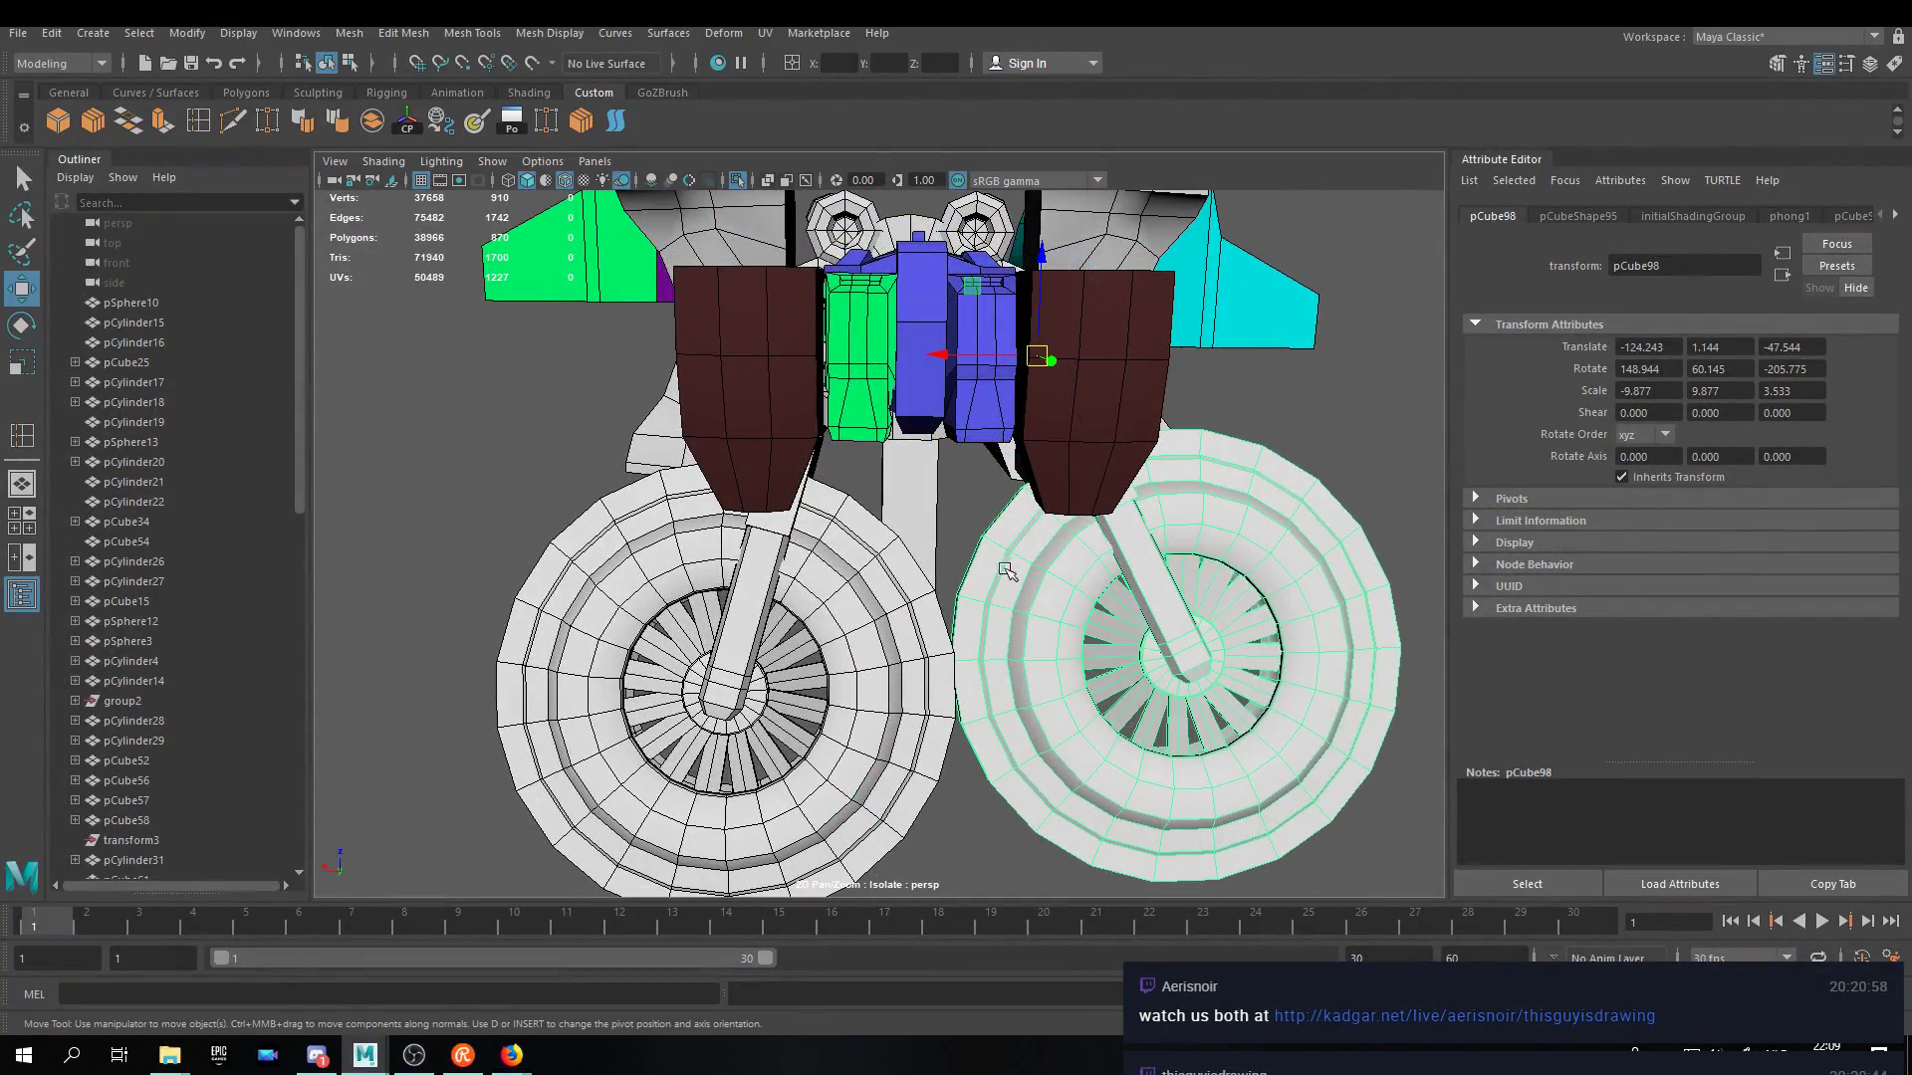
Fine-tune the cyan-side wheel assembly's rotation to about 143.5, 64.4, -211.9.
left_click_drag(1057, 297, 1055, 412, "alt")
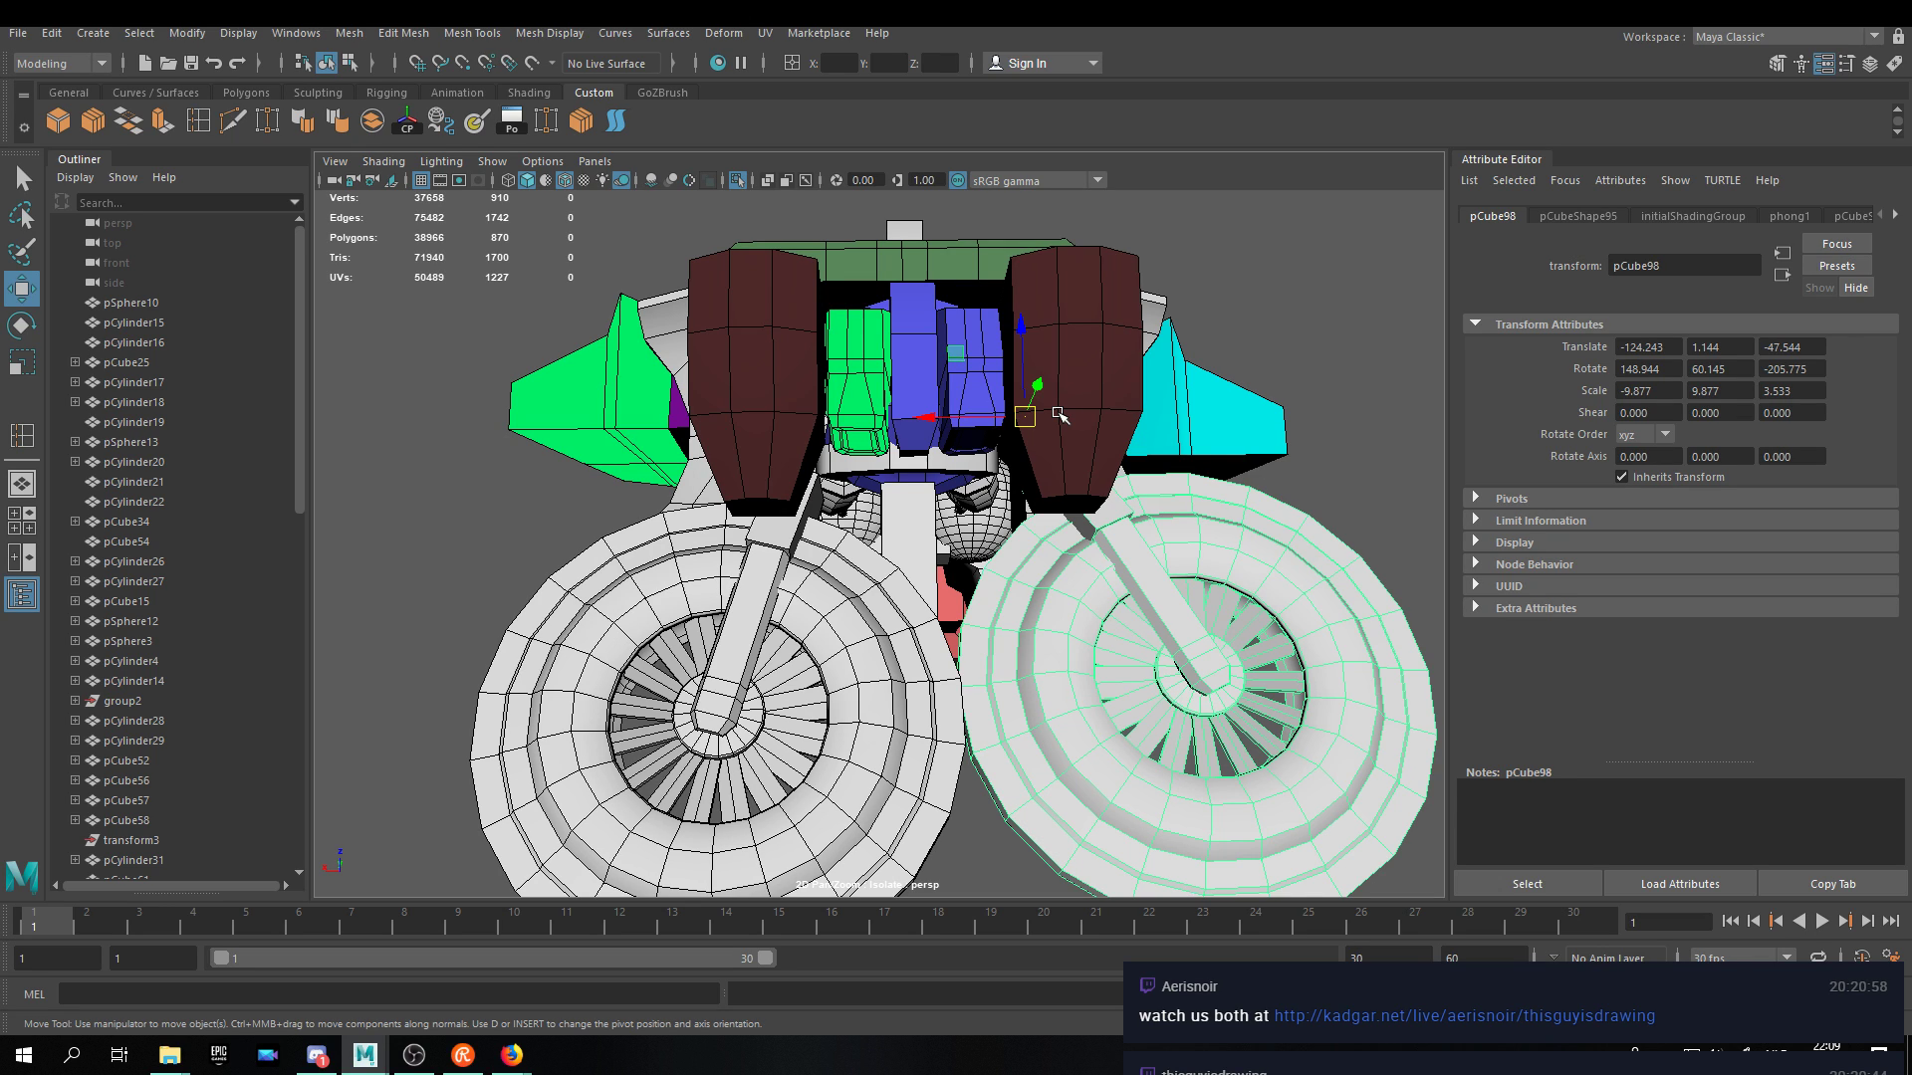
key("e")
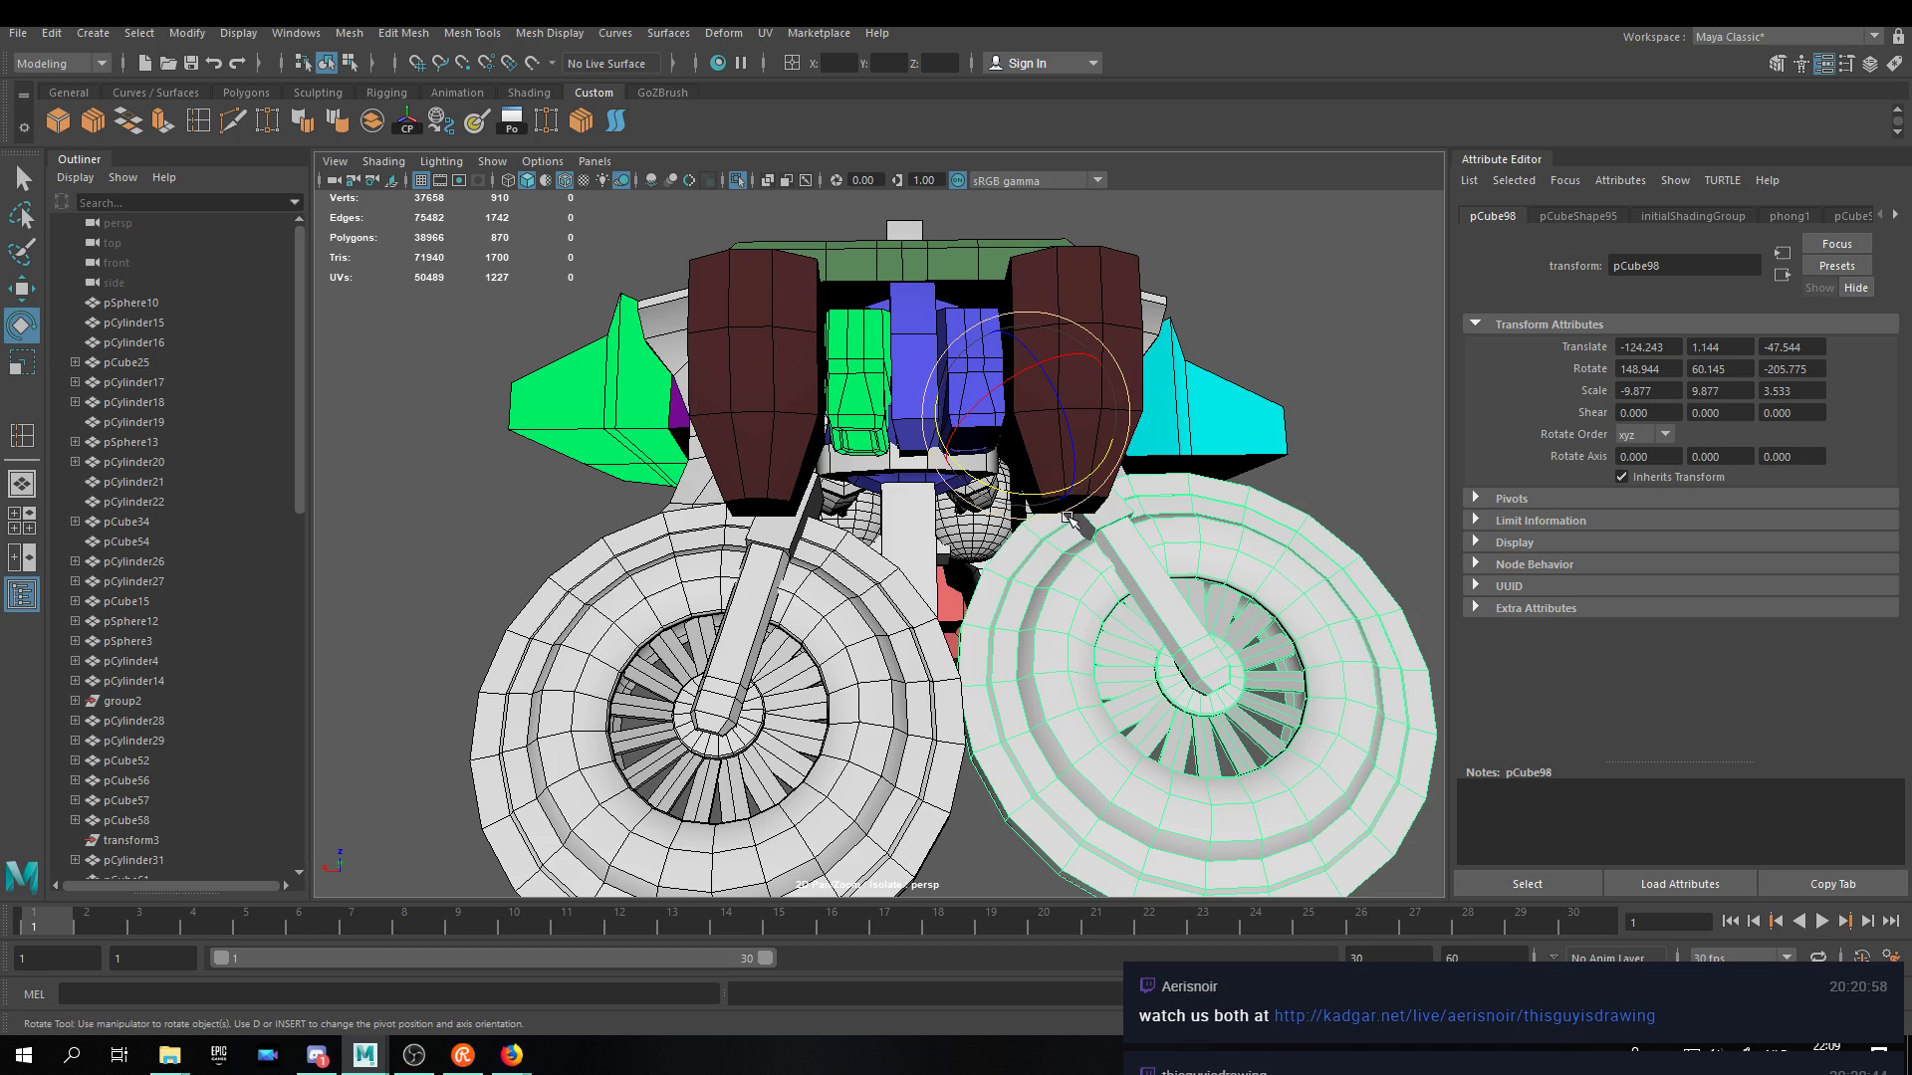
left_click_drag(1040, 495, 1028, 497)
key("w")
Lower the white block at the back of the torso along Y to about -9.256.
left_click_drag(1131, 546, 877, 518, "alt")
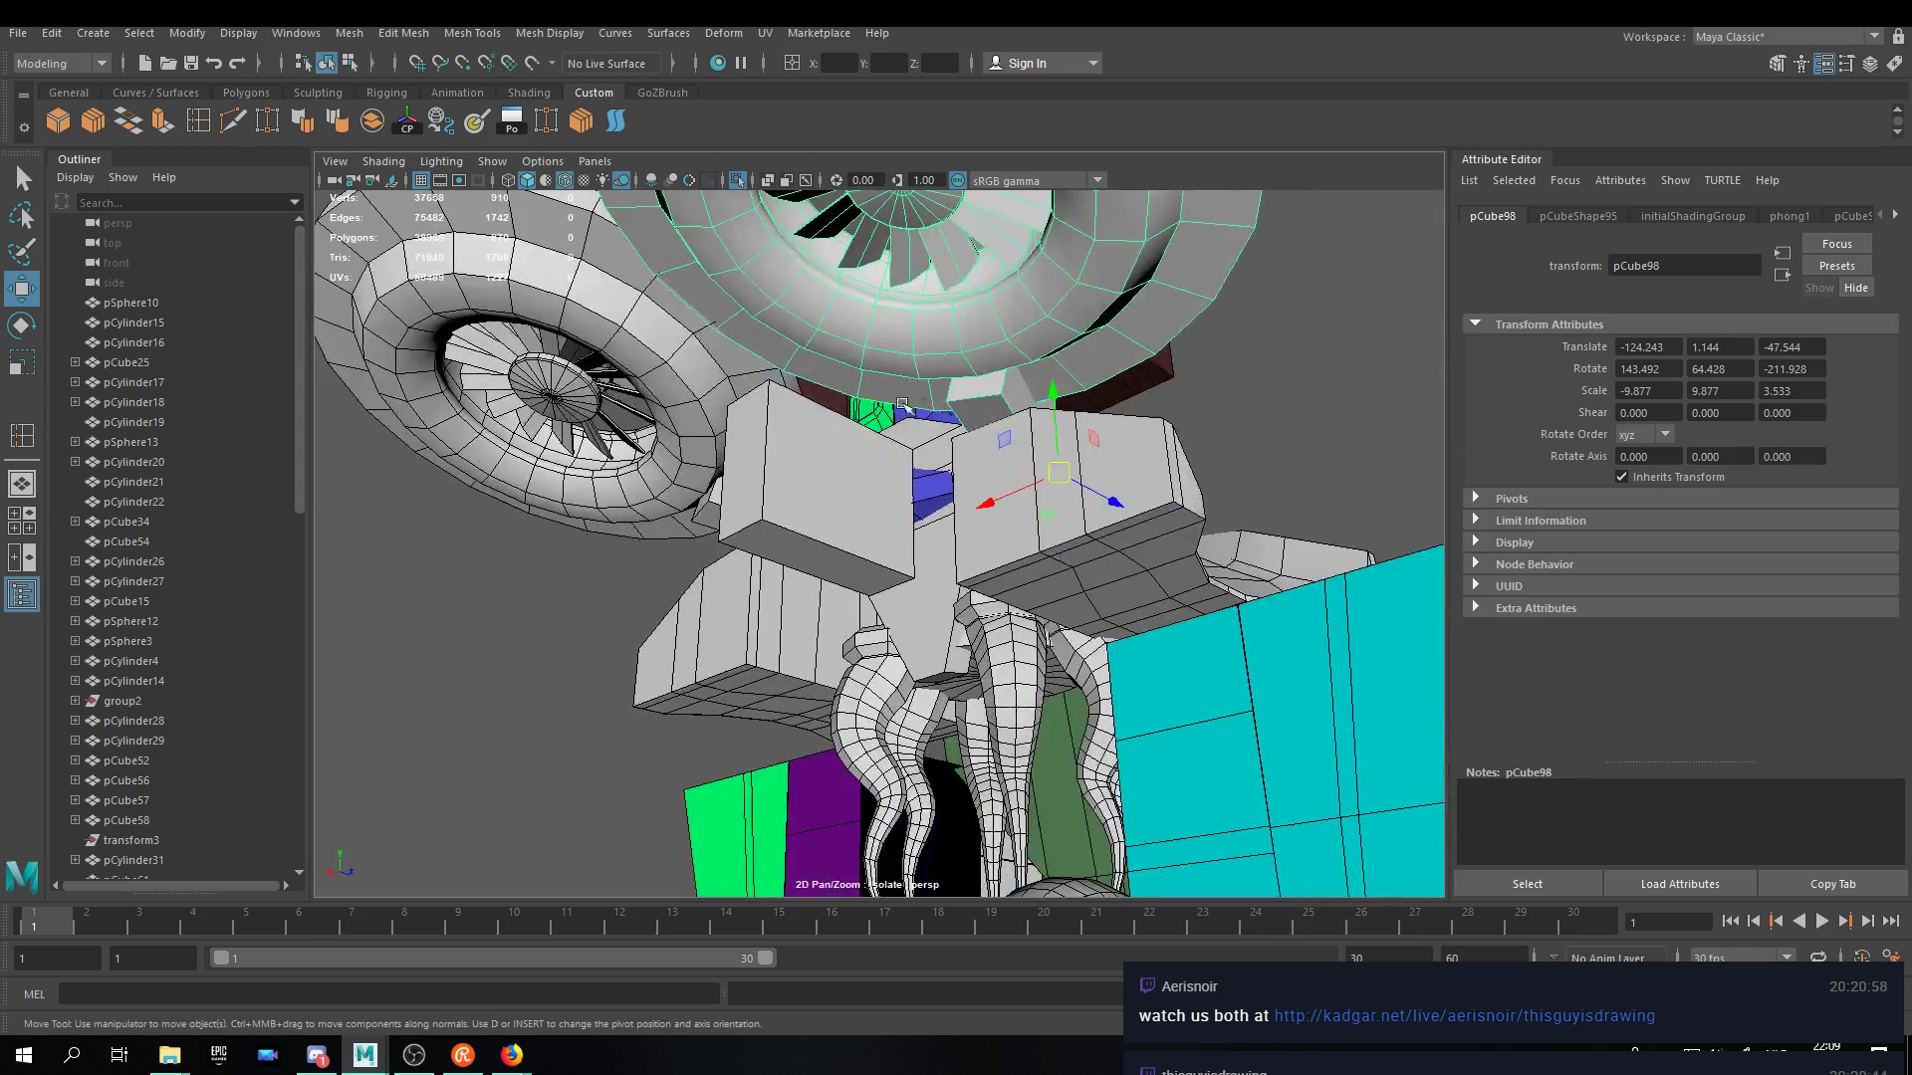
left_click(816, 552)
left_click_drag(832, 424, 833, 538)
left_click_drag(833, 538, 866, 609, "alt")
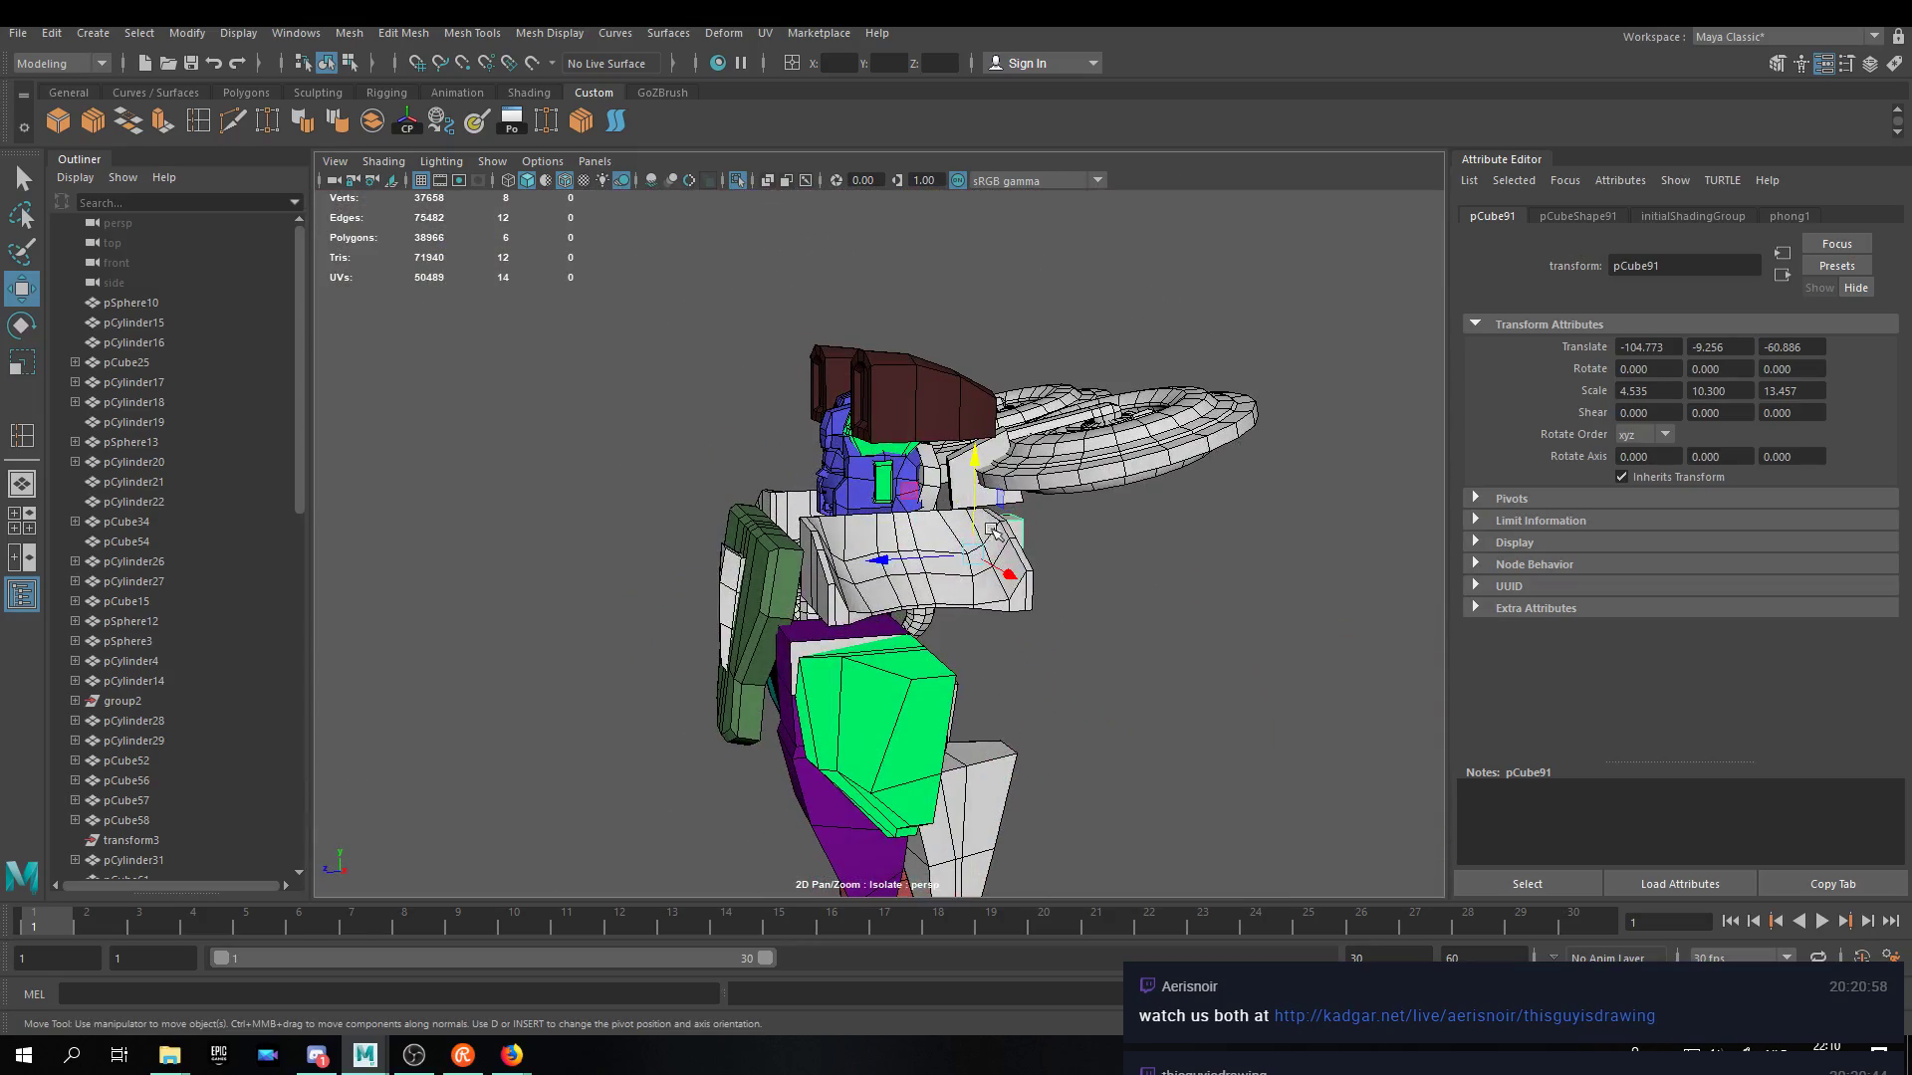
left_click_drag(1157, 533, 1091, 468, "alt")
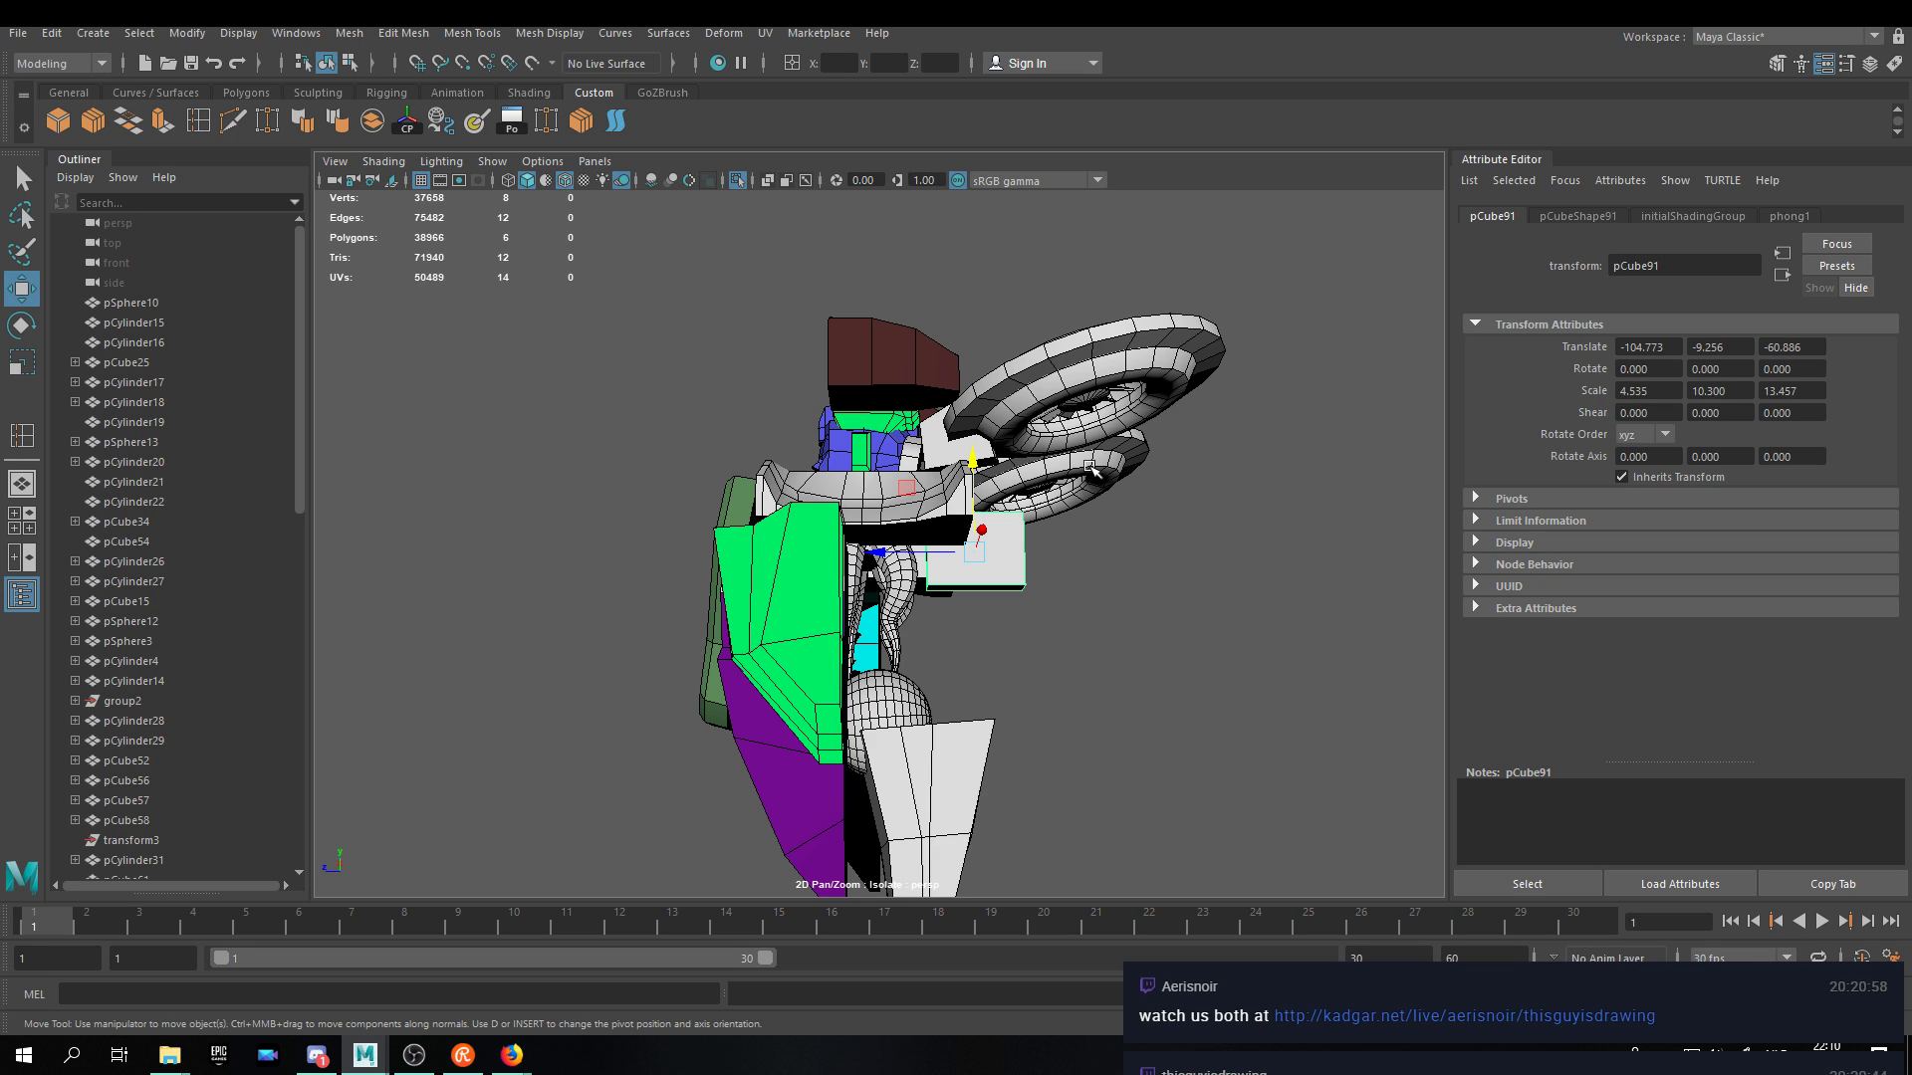
left_click_drag(997, 594, 832, 618, "alt")
scroll(961, 600, "up", 5)
Rotate the wheel assemblies upright so they stand like wings behind the head.
left_click(809, 388)
key("e")
left_click_drag(854, 449, 981, 413, "alt")
left_click(842, 381)
left_click_drag(832, 370, 782, 445)
left_click_drag(777, 447, 1145, 456, "alt")
Lower the dark red shoulder engines so they sit on the shoulders beside the head.
key("w")
left_click_drag(1013, 398, 876, 458, "alt")
left_click(894, 480)
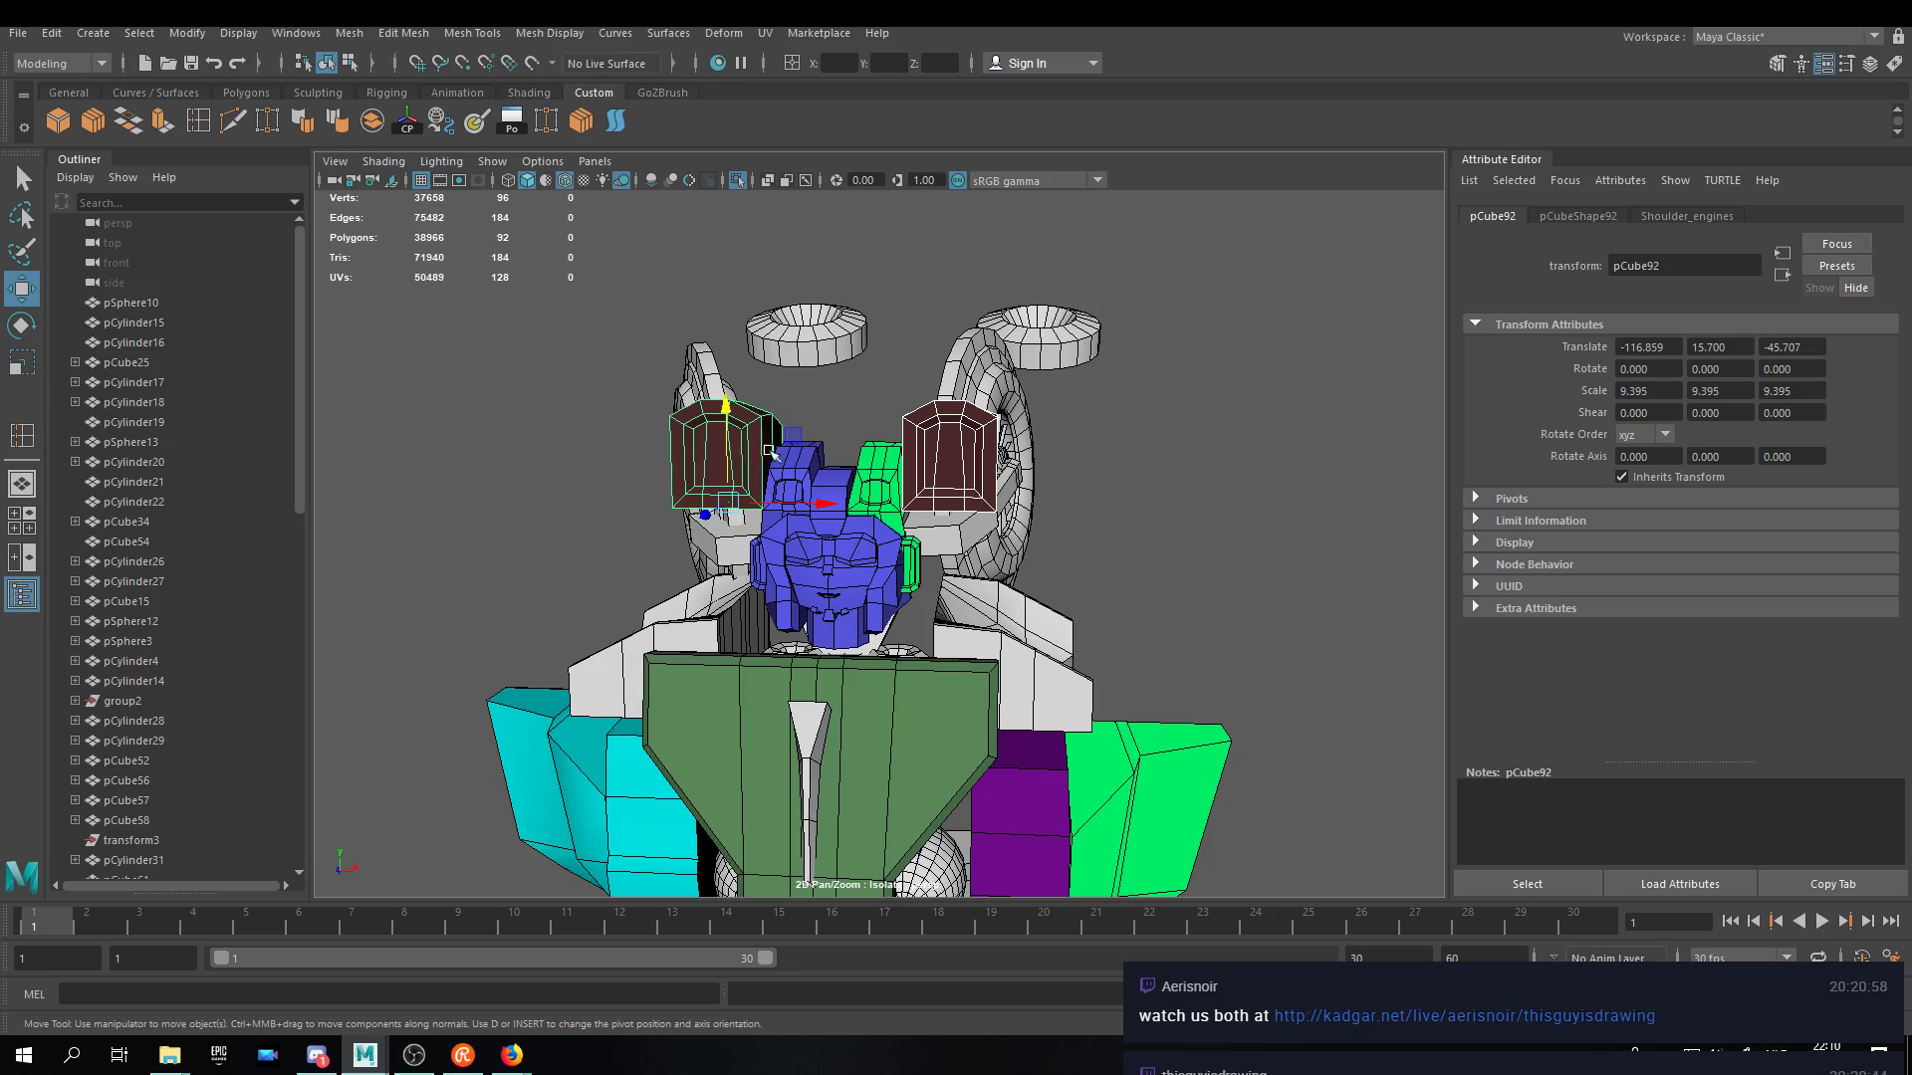
left_click_drag(728, 517, 842, 522, "alt")
left_click(862, 565)
left_click_drag(863, 565, 896, 418, "alt")
left_click(790, 397)
right_click_drag(896, 418, 943, 413, "alt")
left_click_drag(943, 414, 857, 503, "alt")
Enlarge the white back plate to a scale of about 17.08, 3.96, 17.08 and move it to about Y 1.1, Z -65.3.
scroll(824, 550, "up", 3)
left_click_drag(891, 584, 1096, 539, "alt")
left_click(983, 317)
key("r")
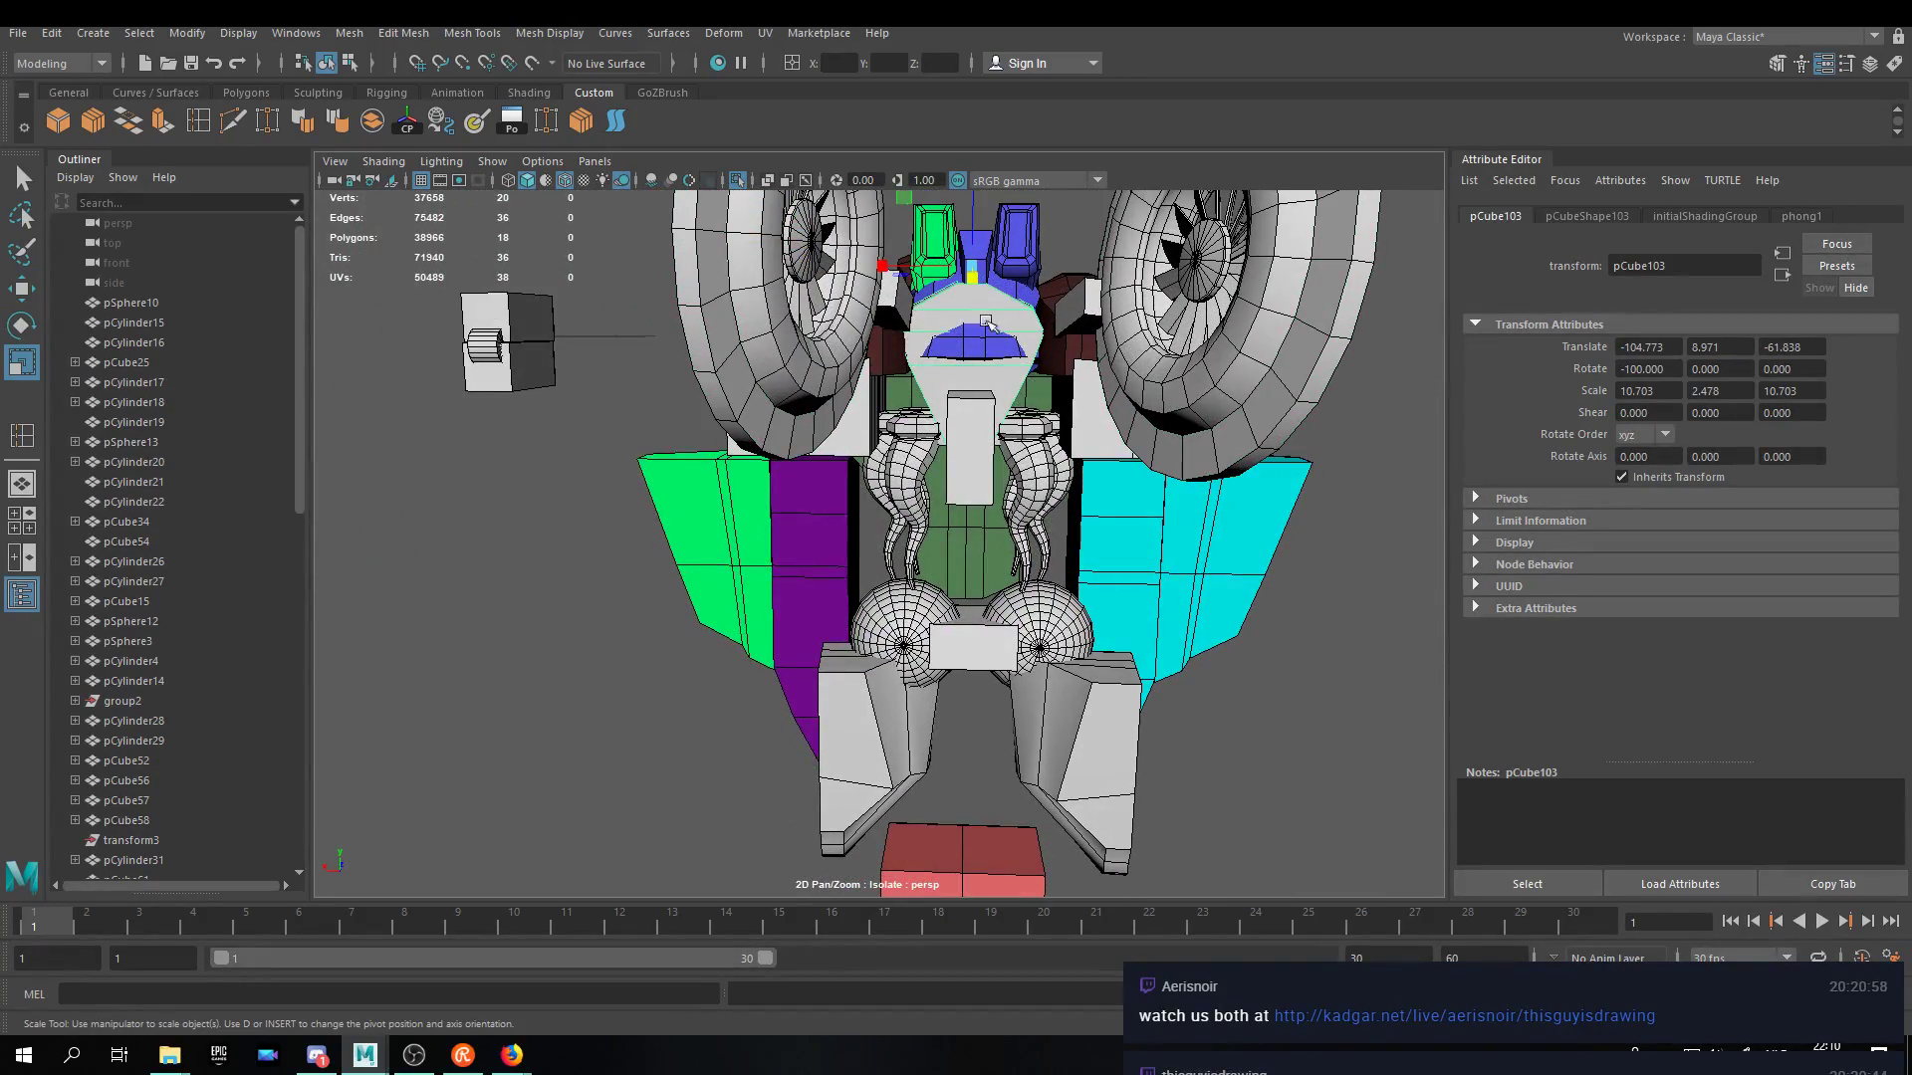
left_click_drag(973, 268, 946, 573)
key("w")
left_click_drag(1001, 474, 830, 513)
left_click(723, 456)
left_click(984, 544)
Tilt the enlarged white back plate slightly to fit against the robot's back.
key("e")
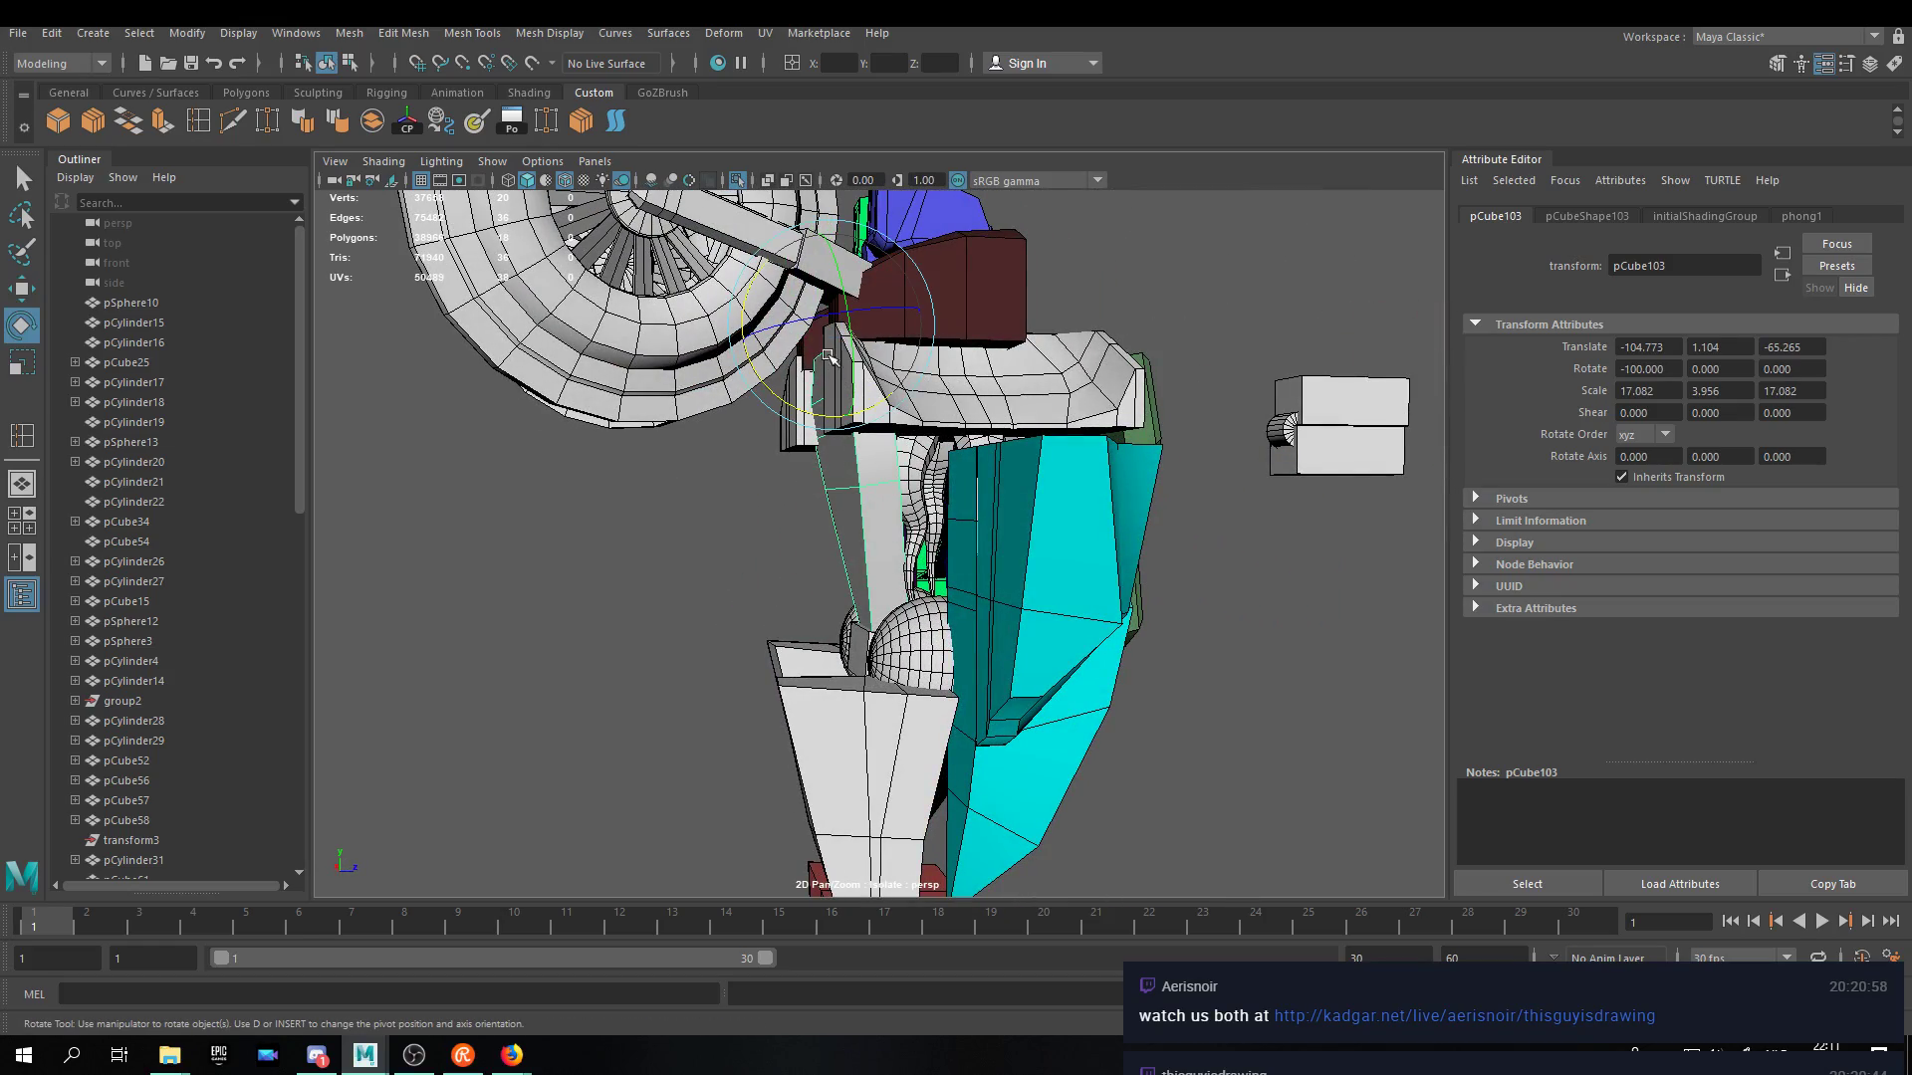
left_click_drag(783, 402, 762, 416)
key("w")
left_click_drag(587, 488, 846, 468, "alt")
Slide the purple and green arm panel along Z to about -21.8 beside the torso.
left_click(1086, 547)
left_click_drag(1086, 546, 889, 580, "alt")
scroll(1060, 568, "down", 8)
scroll(1006, 518, "up", 4)
scroll(940, 569, "up", 5)
left_click(921, 576)
left_click_drag(1025, 542, 894, 595, "alt")
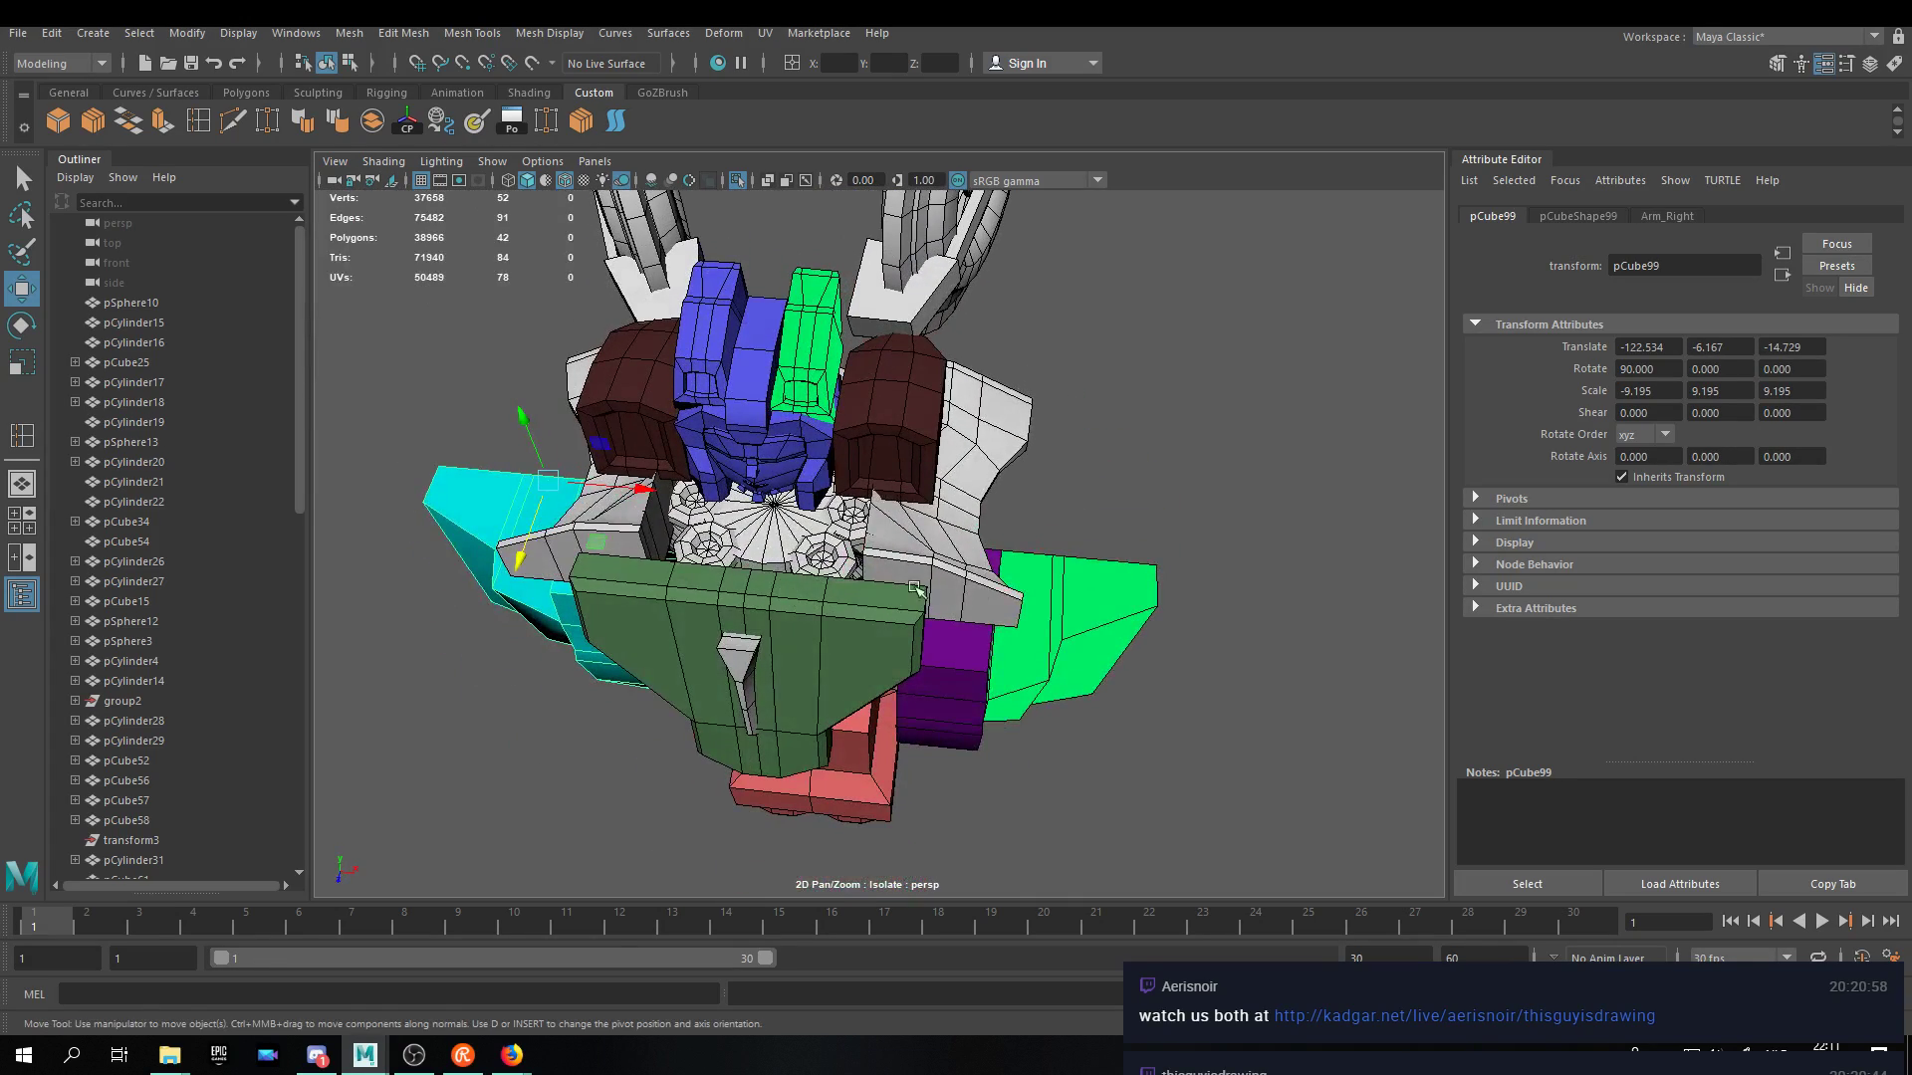
left_click(970, 648)
left_click_drag(971, 648, 513, 667, "alt")
left_click(1016, 562)
left_click_drag(1016, 562, 1006, 438)
middle_click_drag(1030, 591, 1079, 546, "alt")
left_click_drag(777, 667, 727, 648, "alt")
Select the cyan and the purple-green arm panels together and adjust their placement beside the torso.
left_click(680, 589)
left_click_drag(829, 702, 883, 732, "alt")
left_click_drag(911, 799, 914, 799)
left_click(1136, 713)
left_click_drag(1136, 713, 924, 573, "alt")
left_click(958, 589)
left_click(1094, 538, "shift")
left_click_drag(1094, 538, 999, 518, "alt")
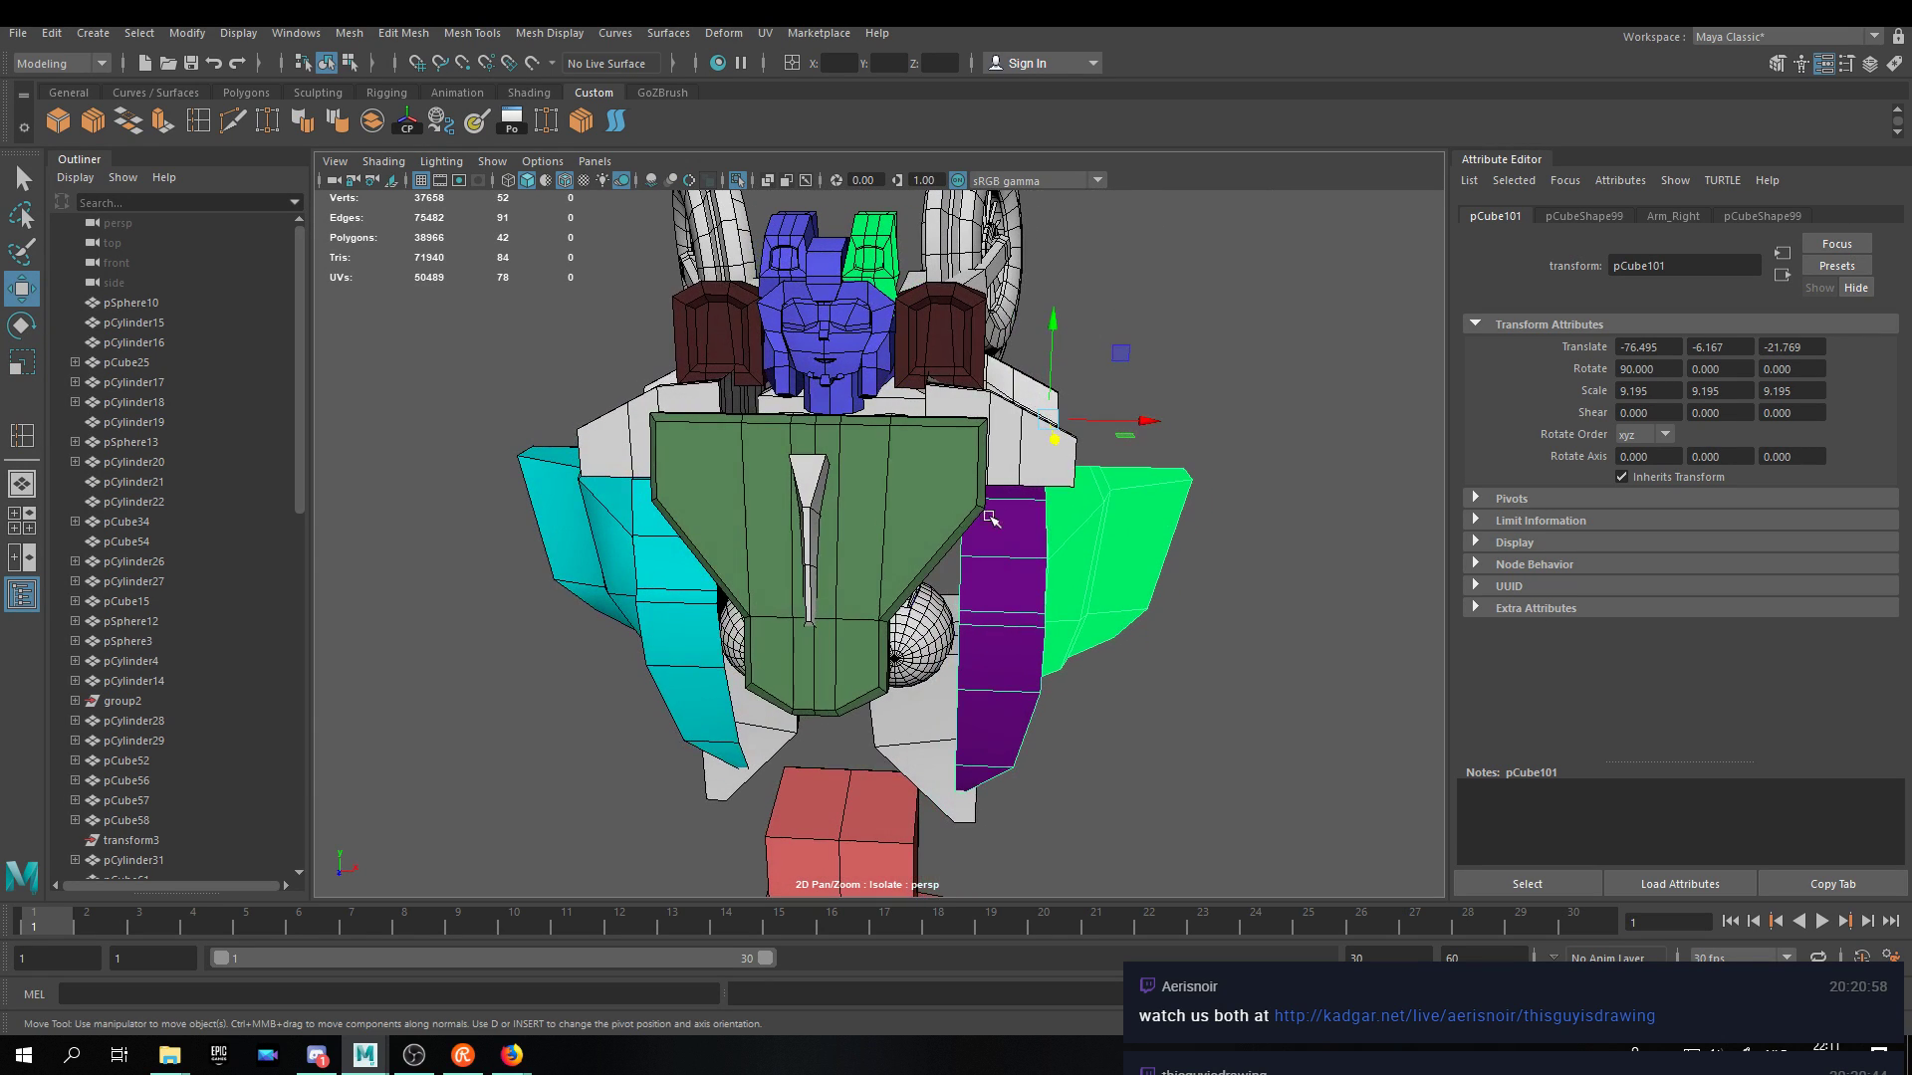
left_click(561, 505, "shift")
left_click_drag(644, 304, 677, 275)
Select the pair of torus rings behind the robot and move them sideways along X.
mouse_move(1150, 571)
left_mouse_down("alt")
mouse_move(977, 551)
mouse_move(956, 568)
mouse_move(1010, 602)
mouse_move(1076, 499)
mouse_move(1031, 553)
mouse_move(1169, 637)
mouse_move(1175, 485)
mouse_move(1242, 439)
mouse_move(1314, 517)
mouse_move(1169, 573)
mouse_move(1060, 520)
mouse_move(1157, 605)
left_mouse_up("alt")
left_click(1285, 670)
right_click_drag(1157, 605, 1012, 584, "alt")
left_click_drag(1012, 585, 1097, 745, "alt")
left_click(1130, 642)
left_click_drag(1225, 703, 1622, 789)
left_click_drag(1142, 263, 1061, 256)
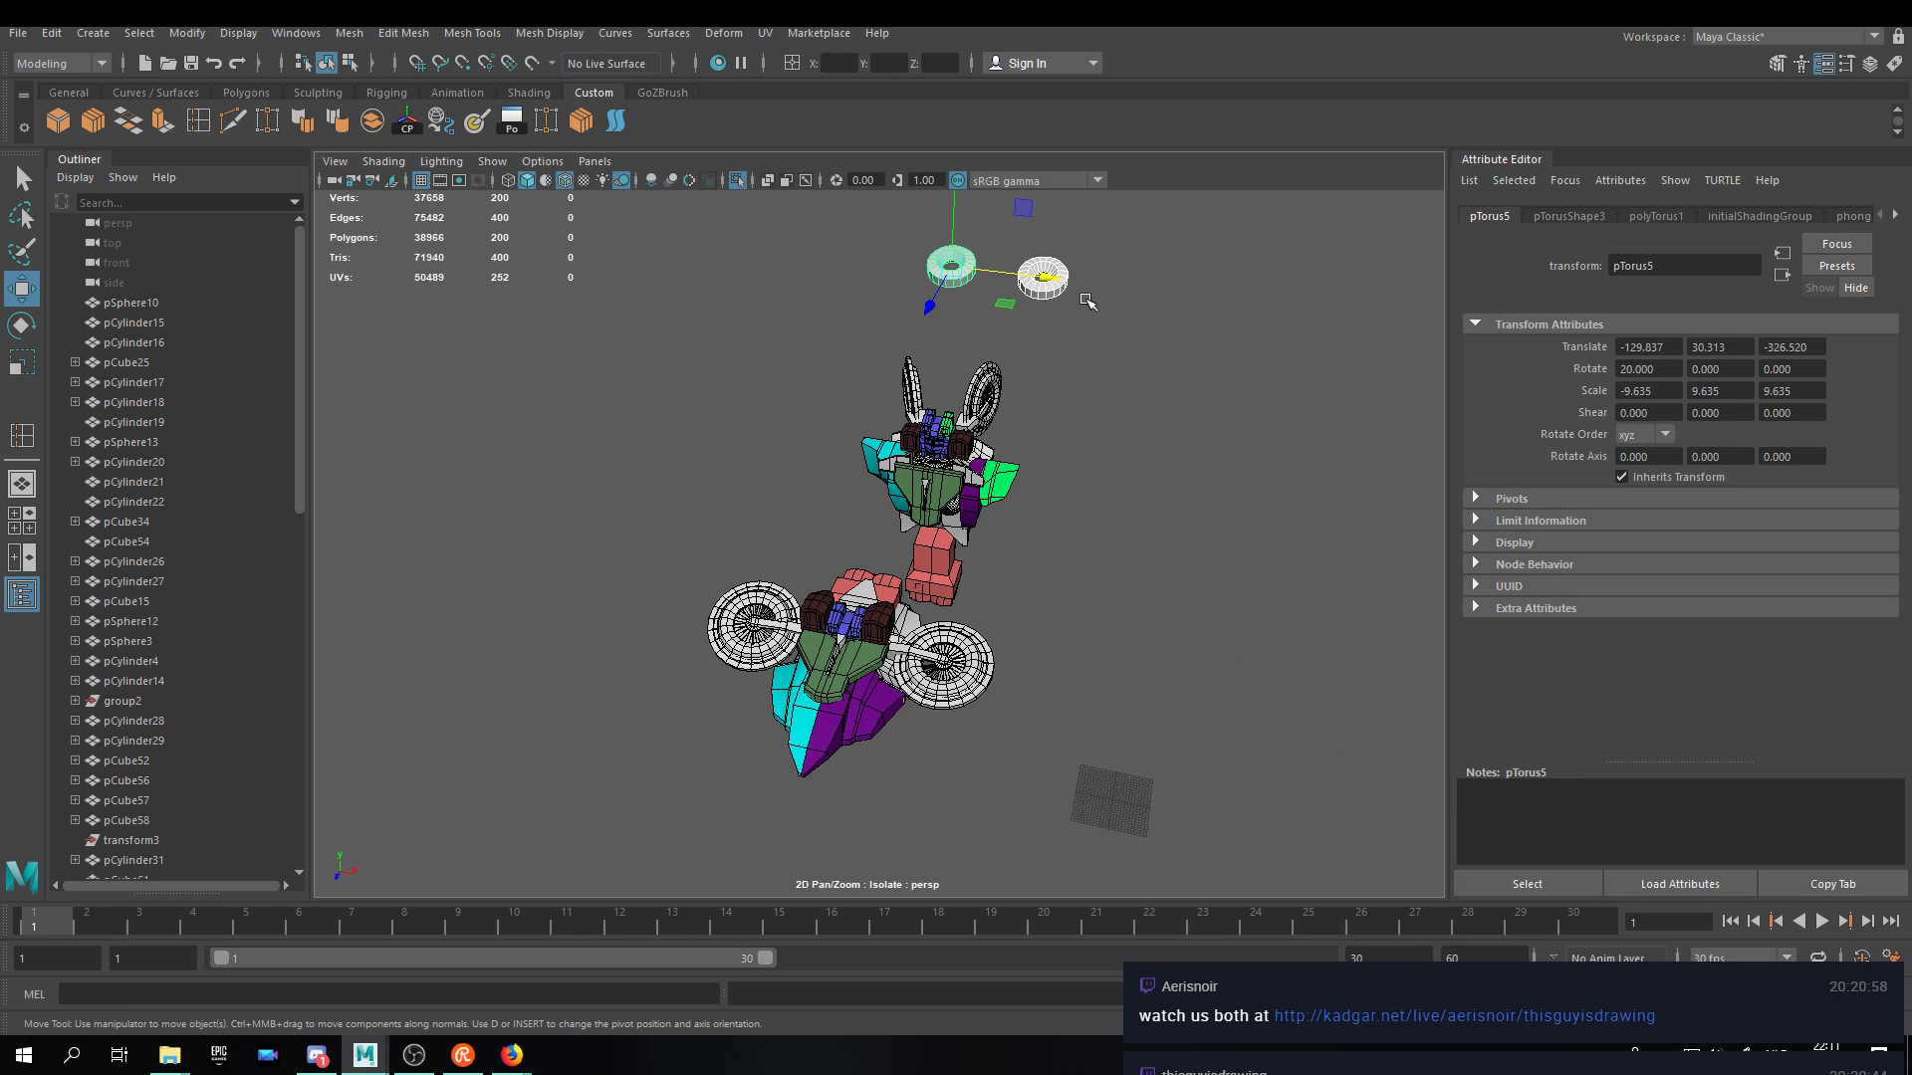
left_click_drag(1634, 371, 1643, 372)
left_click(1249, 528)
left_click_drag(1081, 460, 1069, 410, "alt")
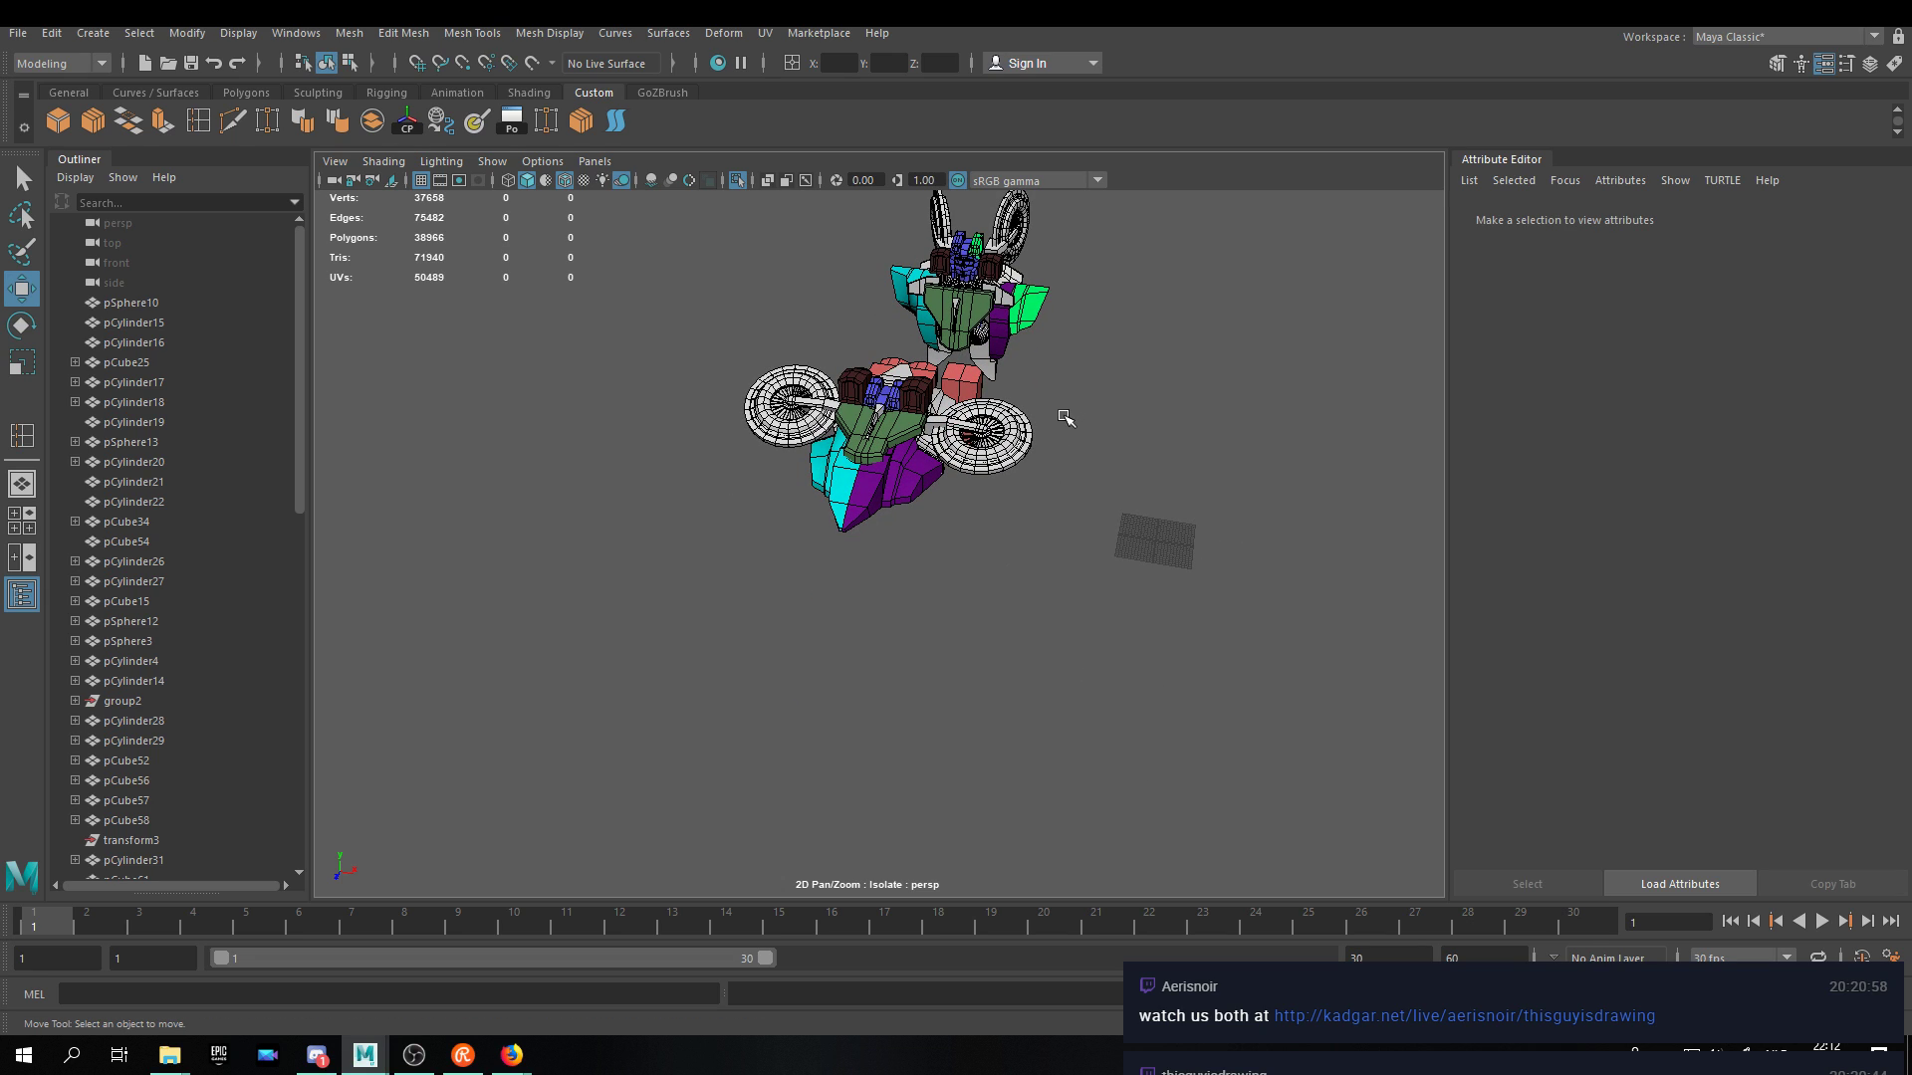
middle_click_drag(924, 345, 864, 458, "alt")
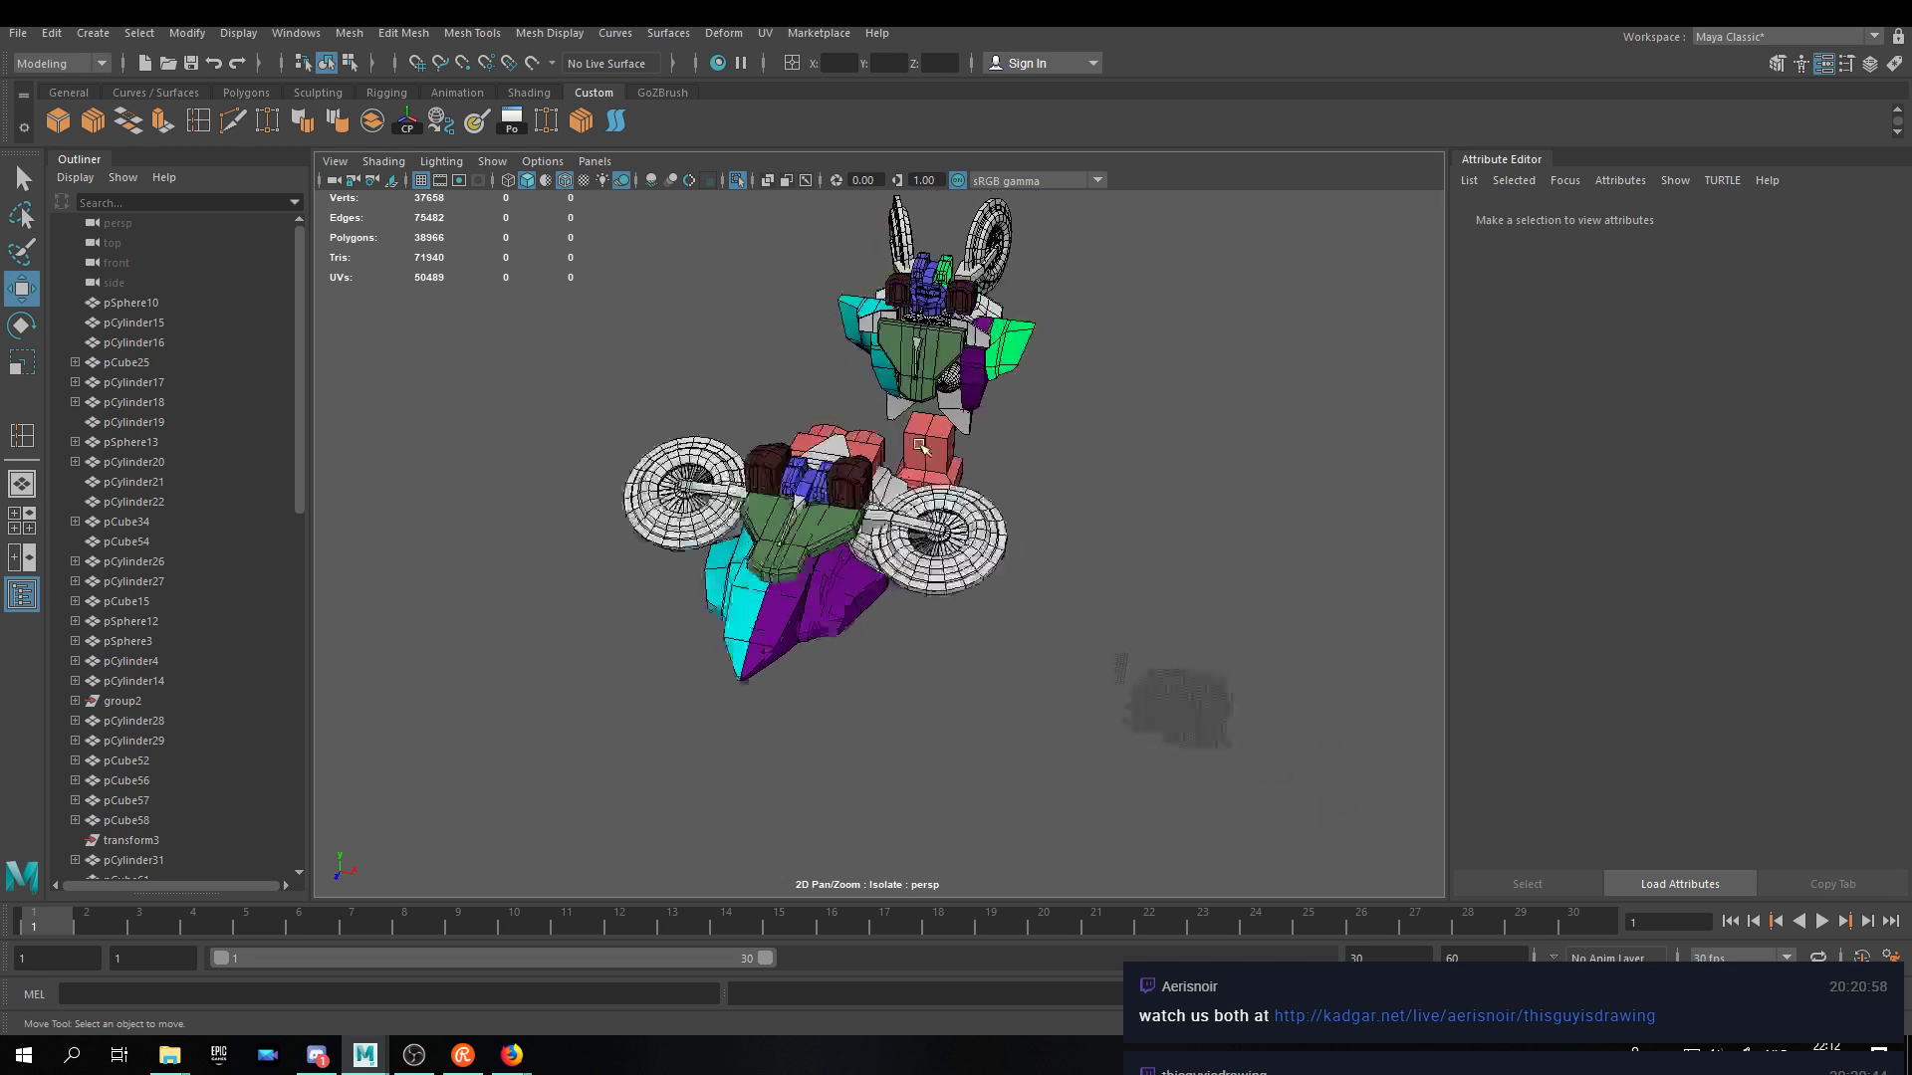
Save the scene with the robot pose alongside the original vehicle.
right_click_drag(865, 458, 1001, 474, "alt")
left_click_drag(1000, 474, 922, 517, "alt")
middle_click_drag(922, 516, 907, 481, "alt")
left_click_drag(907, 481, 947, 457, "alt")
key("q")
key("ctrl+s")
key("w")
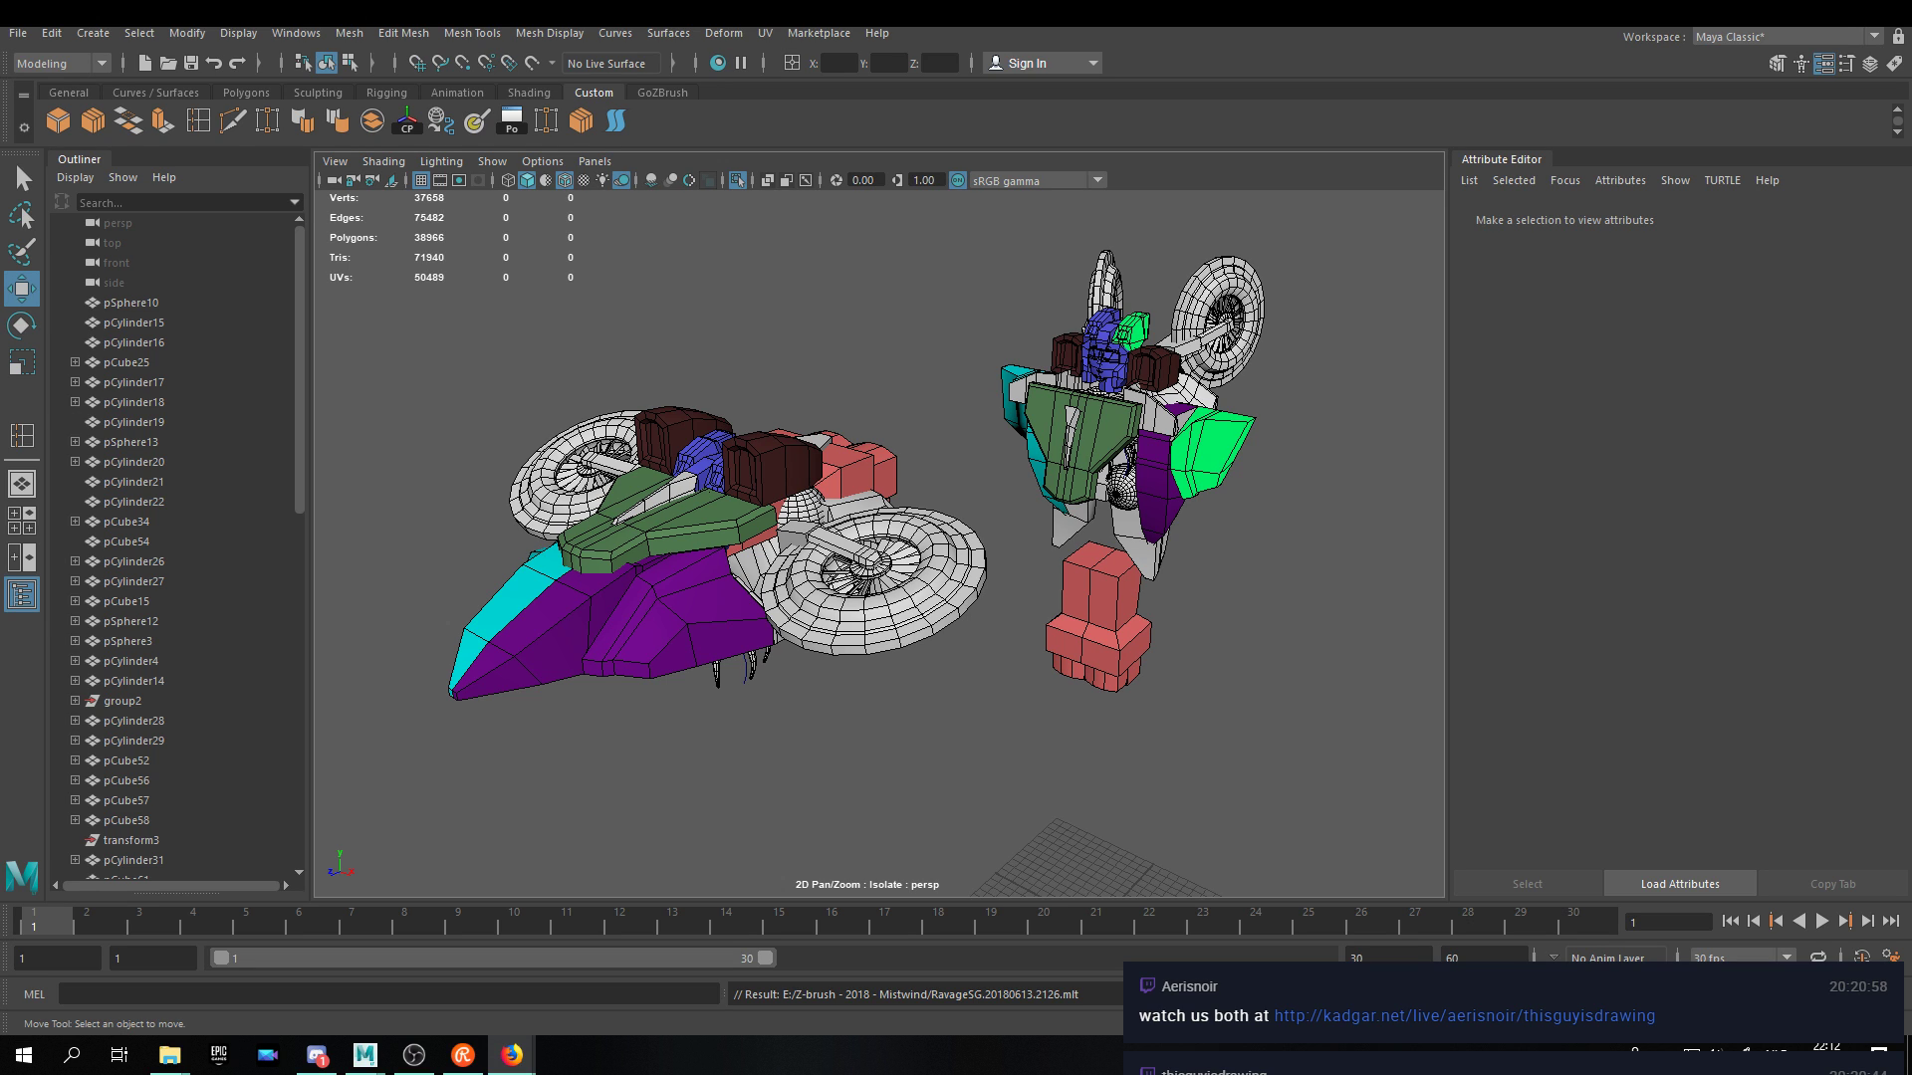
Group all parts of the posed robot together and center the group's pivot.
left_click_drag(1020, 658, 1080, 620, "alt")
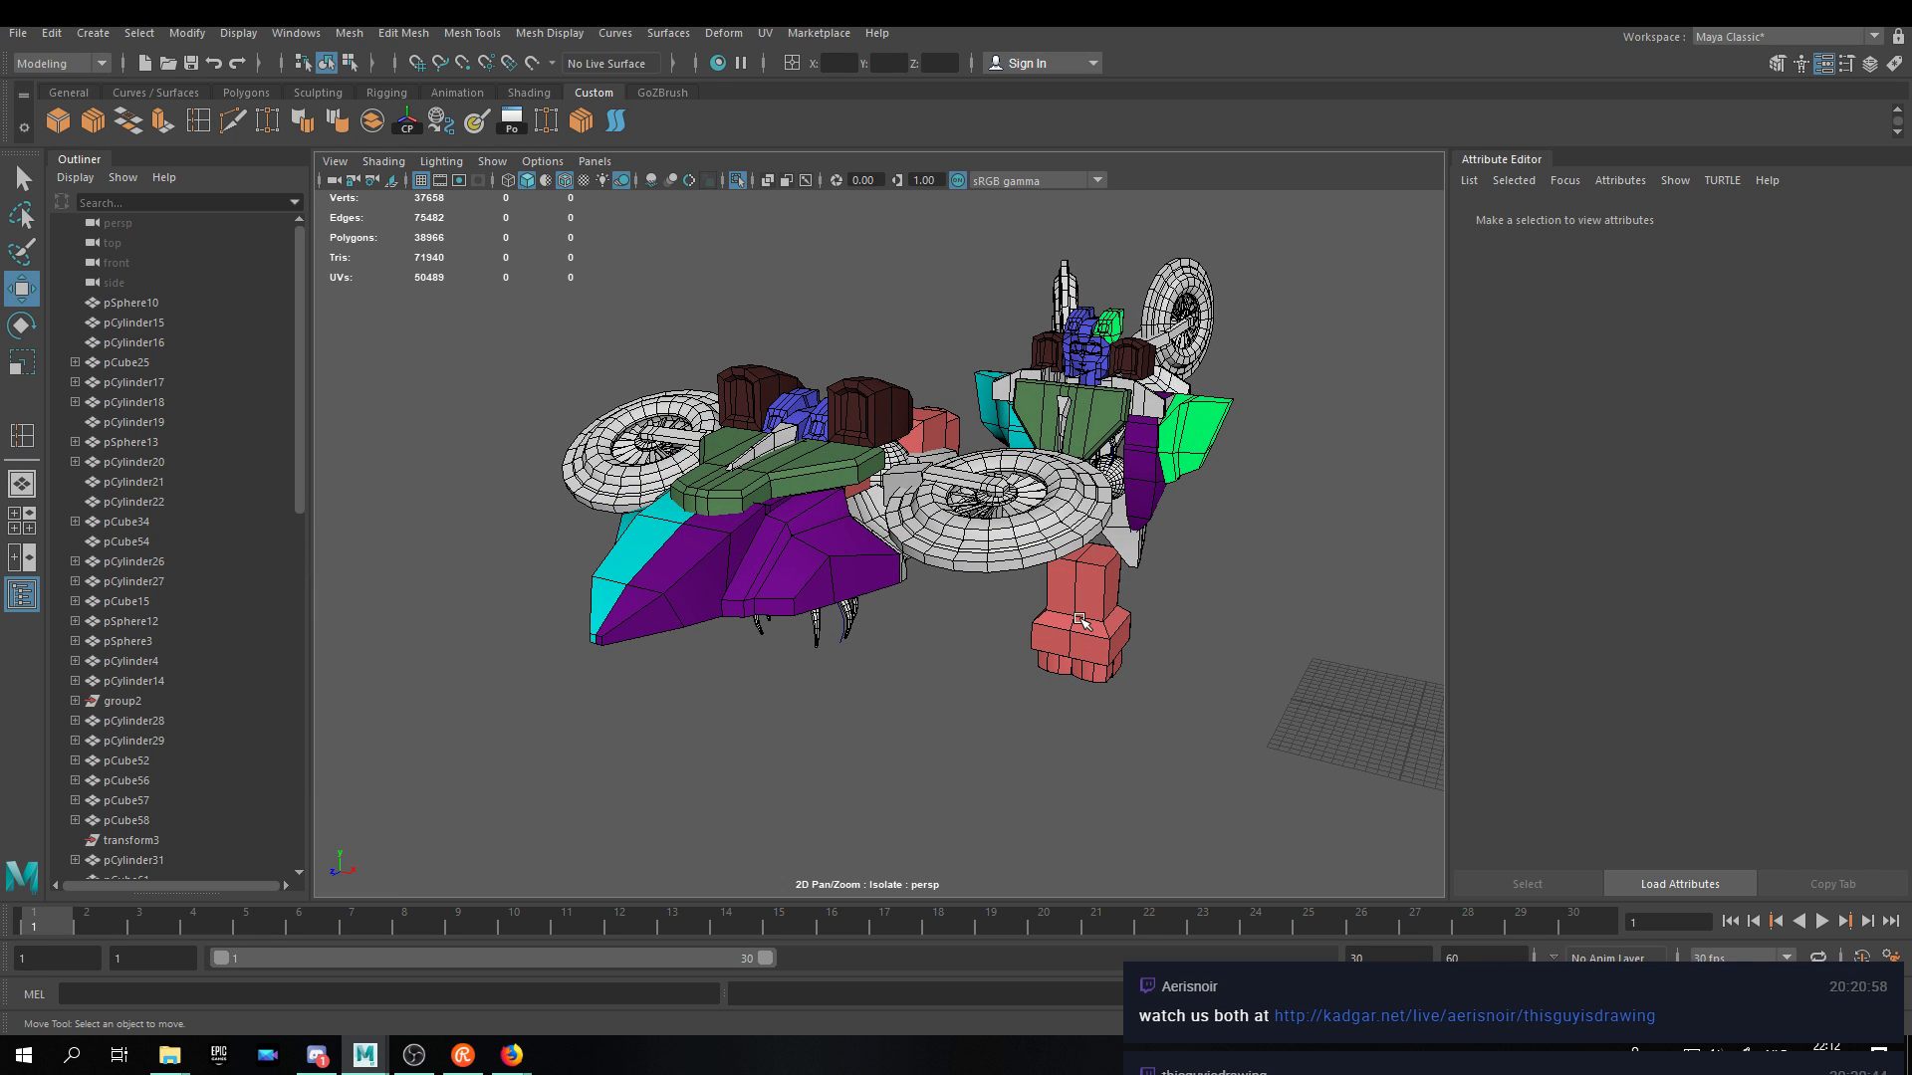
left_click_drag(1080, 620, 903, 709, "alt")
left_click_drag(1325, 235, 957, 684)
left_click(63, 38)
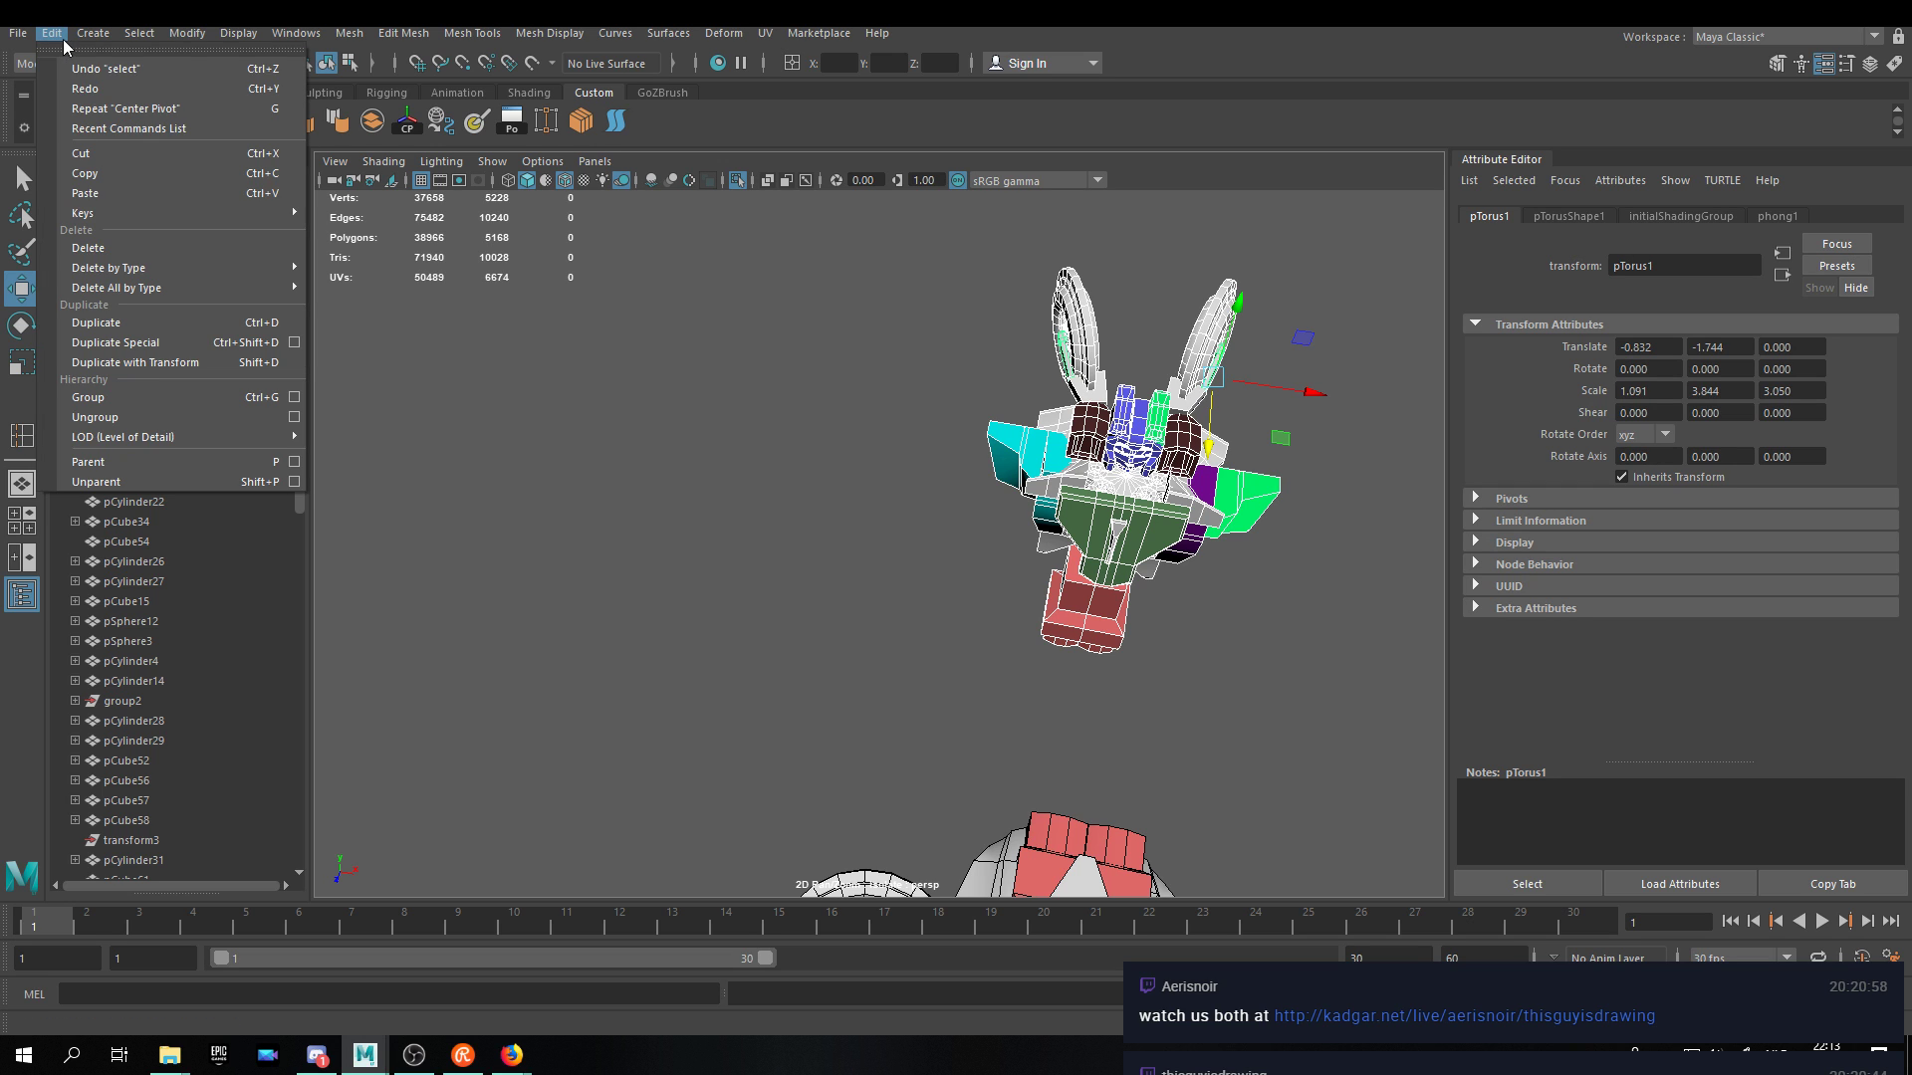
left_click(117, 394)
left_click_drag(822, 456, 647, 413, "alt")
left_click(416, 124)
Move the robot group sideways along X so it stands clear beside the vehicle.
scroll(995, 488, "down", 5)
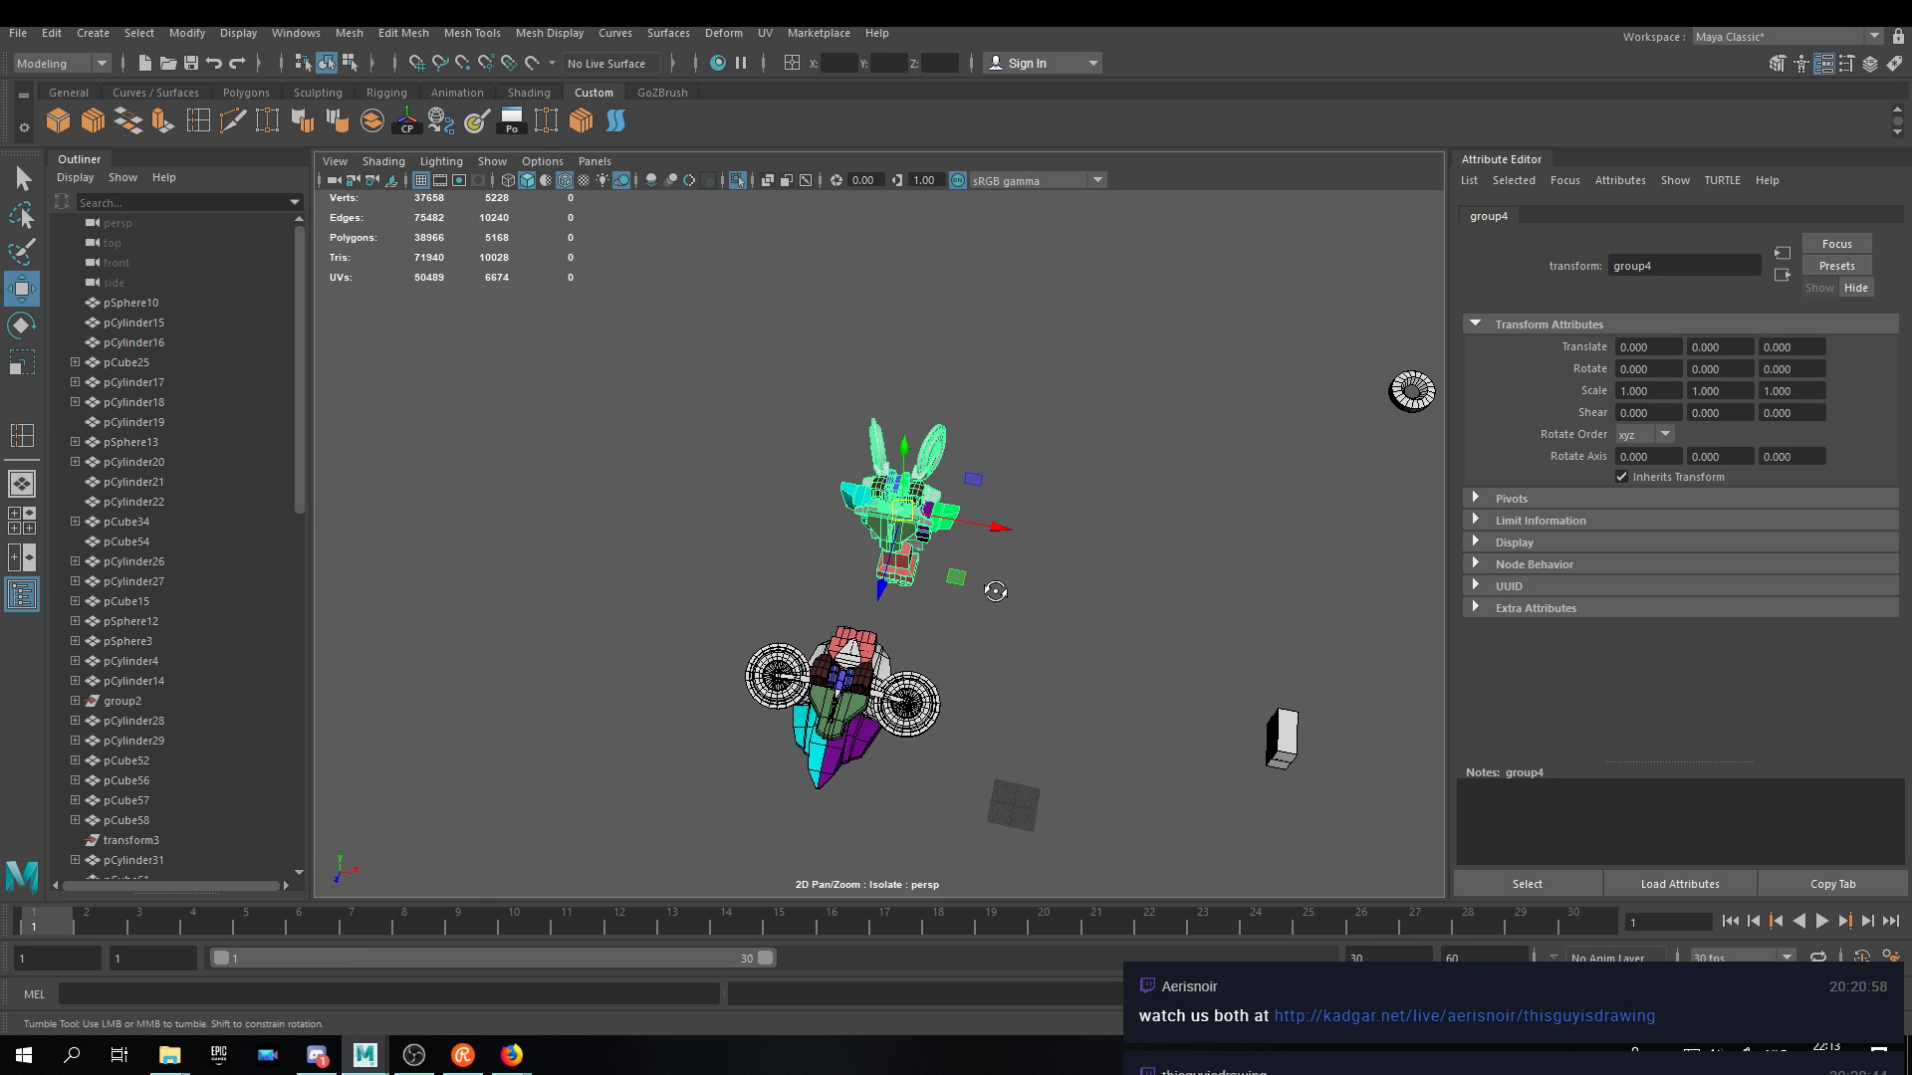
left_click_drag(987, 515, 1142, 517)
left_click_drag(1075, 588, 575, 632)
scroll(995, 689, "up", 5)
left_click(683, 543)
Examine the robot form and the vehicle form side by side from the front, sides and above.
left_click_drag(683, 543, 836, 530, "alt")
scroll(916, 503, "up", 4)
middle_click_drag(836, 530, 869, 491, "alt")
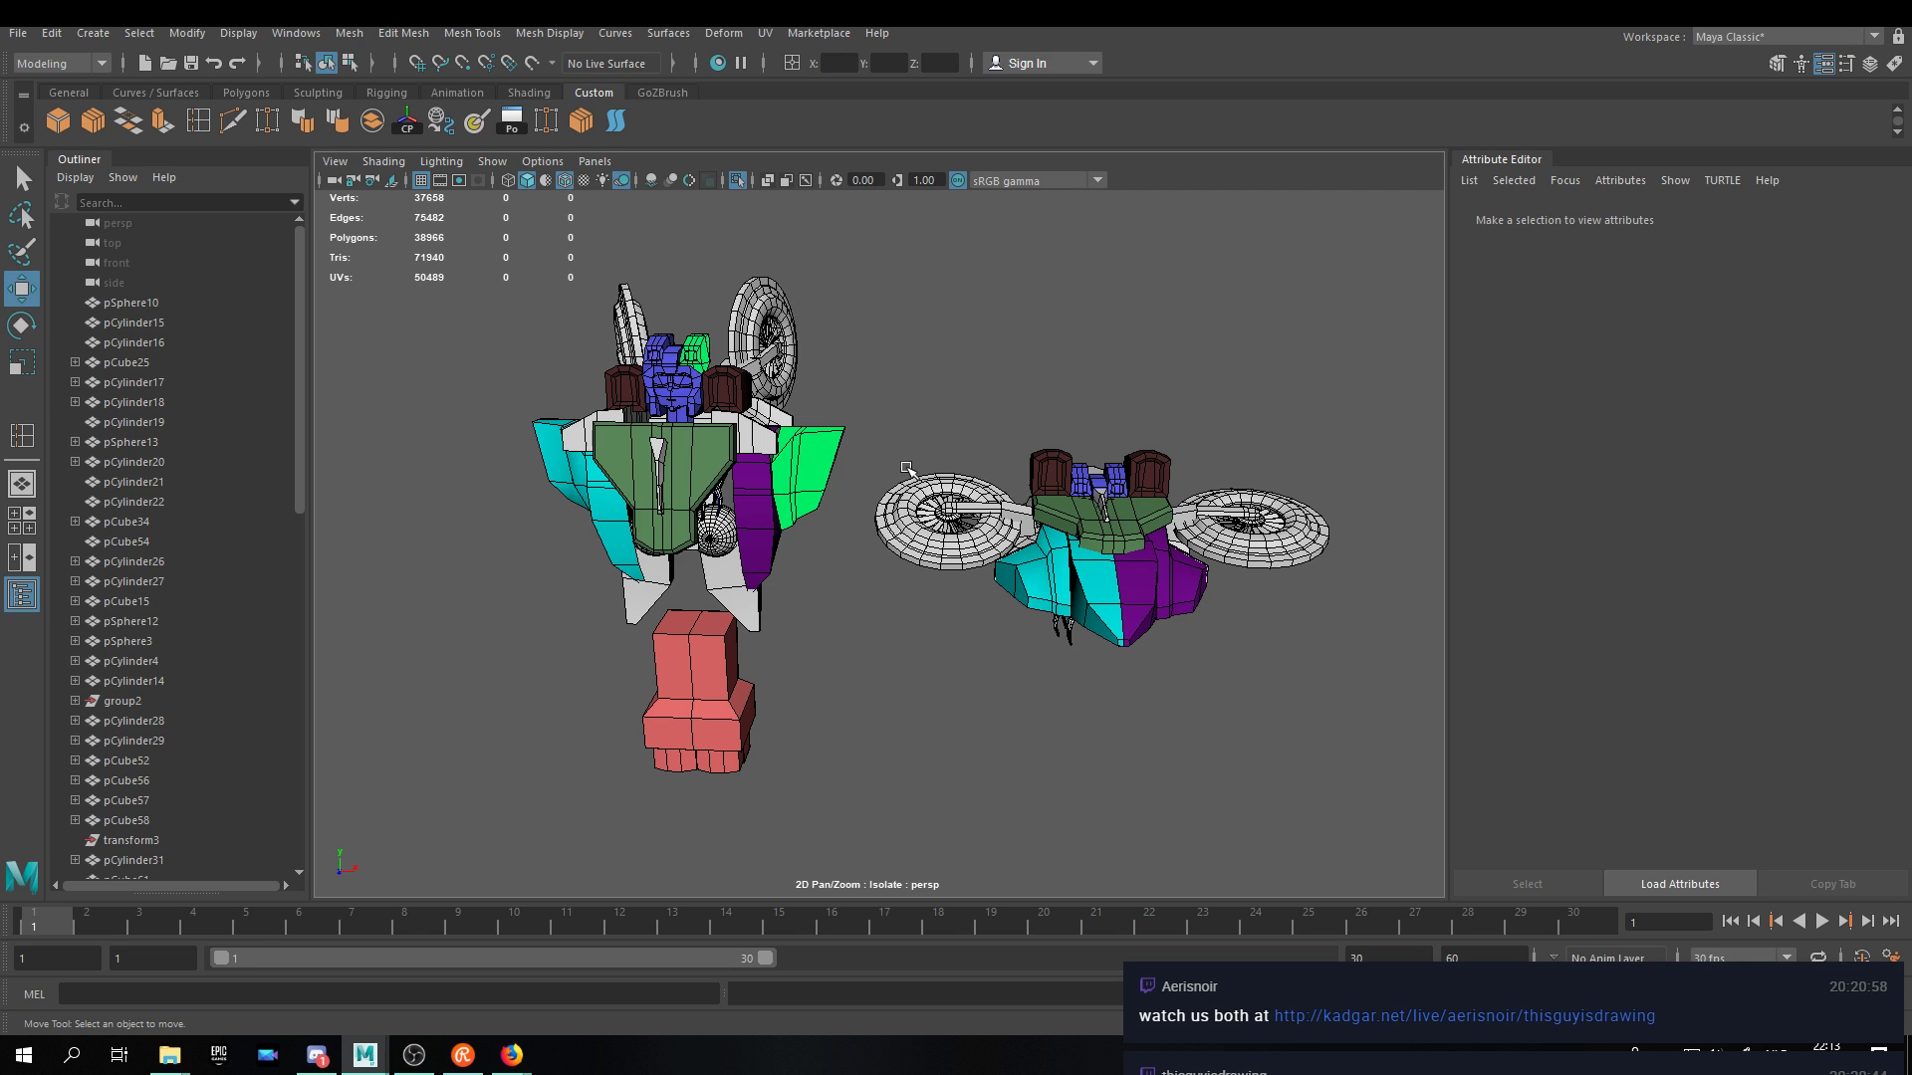
left_click_drag(857, 559, 754, 578, "alt")
middle_click_drag(757, 533, 866, 441, "alt")
right_click_drag(866, 441, 914, 400, "alt")
left_click_drag(913, 399, 944, 368, "alt")
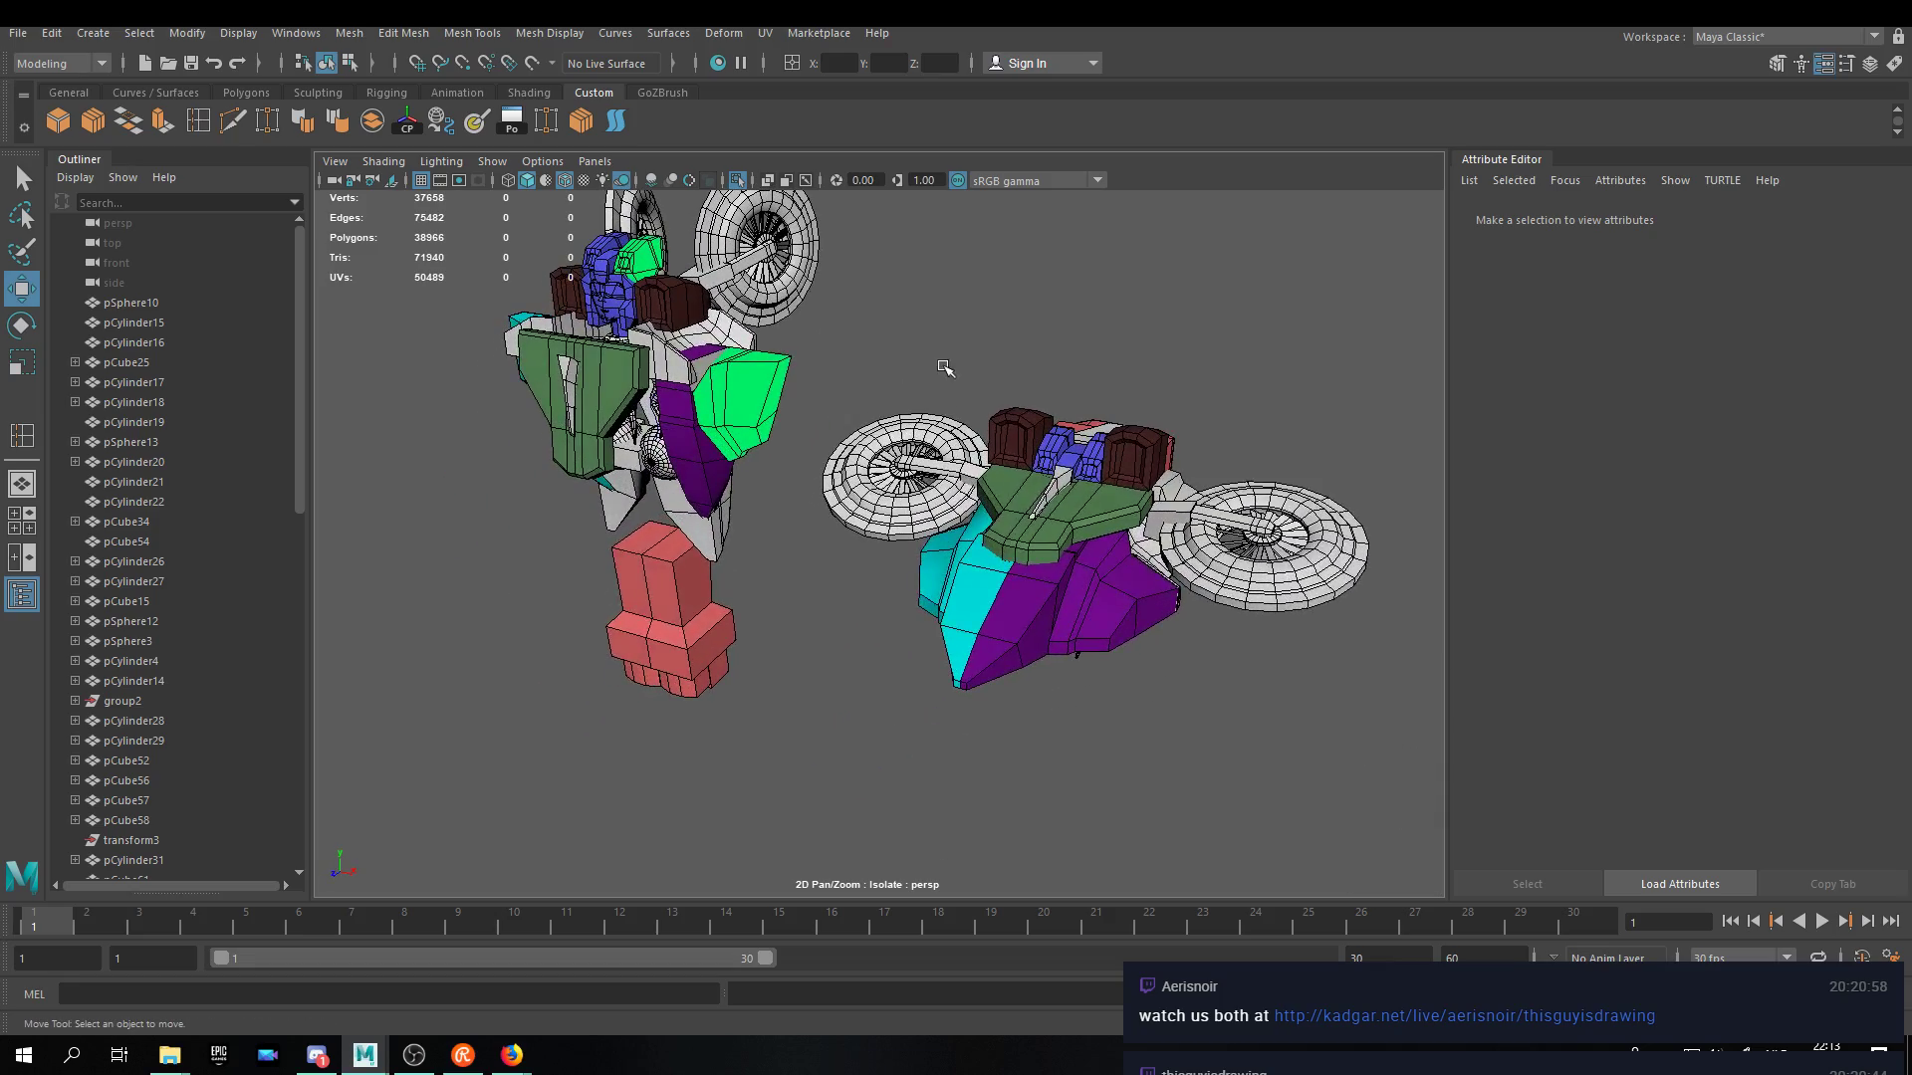
middle_click_drag(951, 425, 1036, 512, "alt")
left_click_drag(1035, 511, 848, 517, "alt")
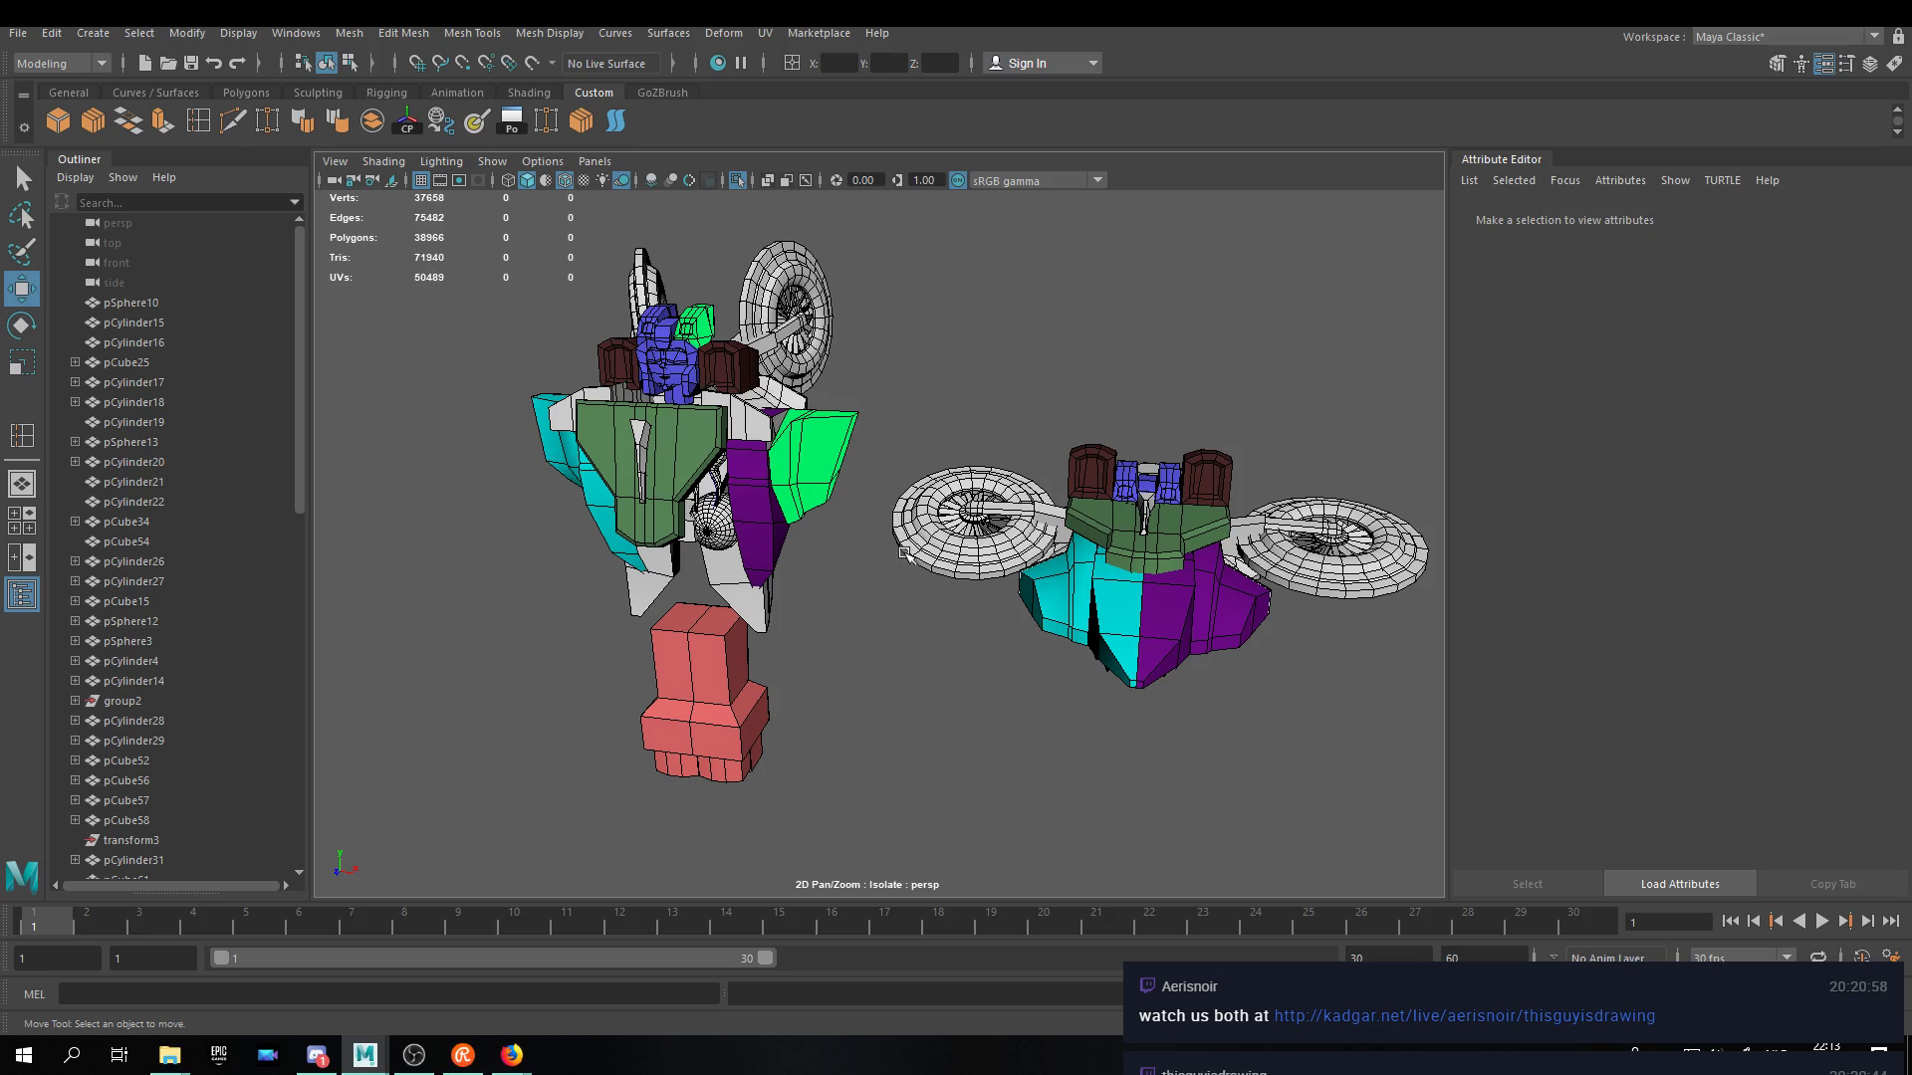
left_click_drag(911, 476, 951, 468, "alt")
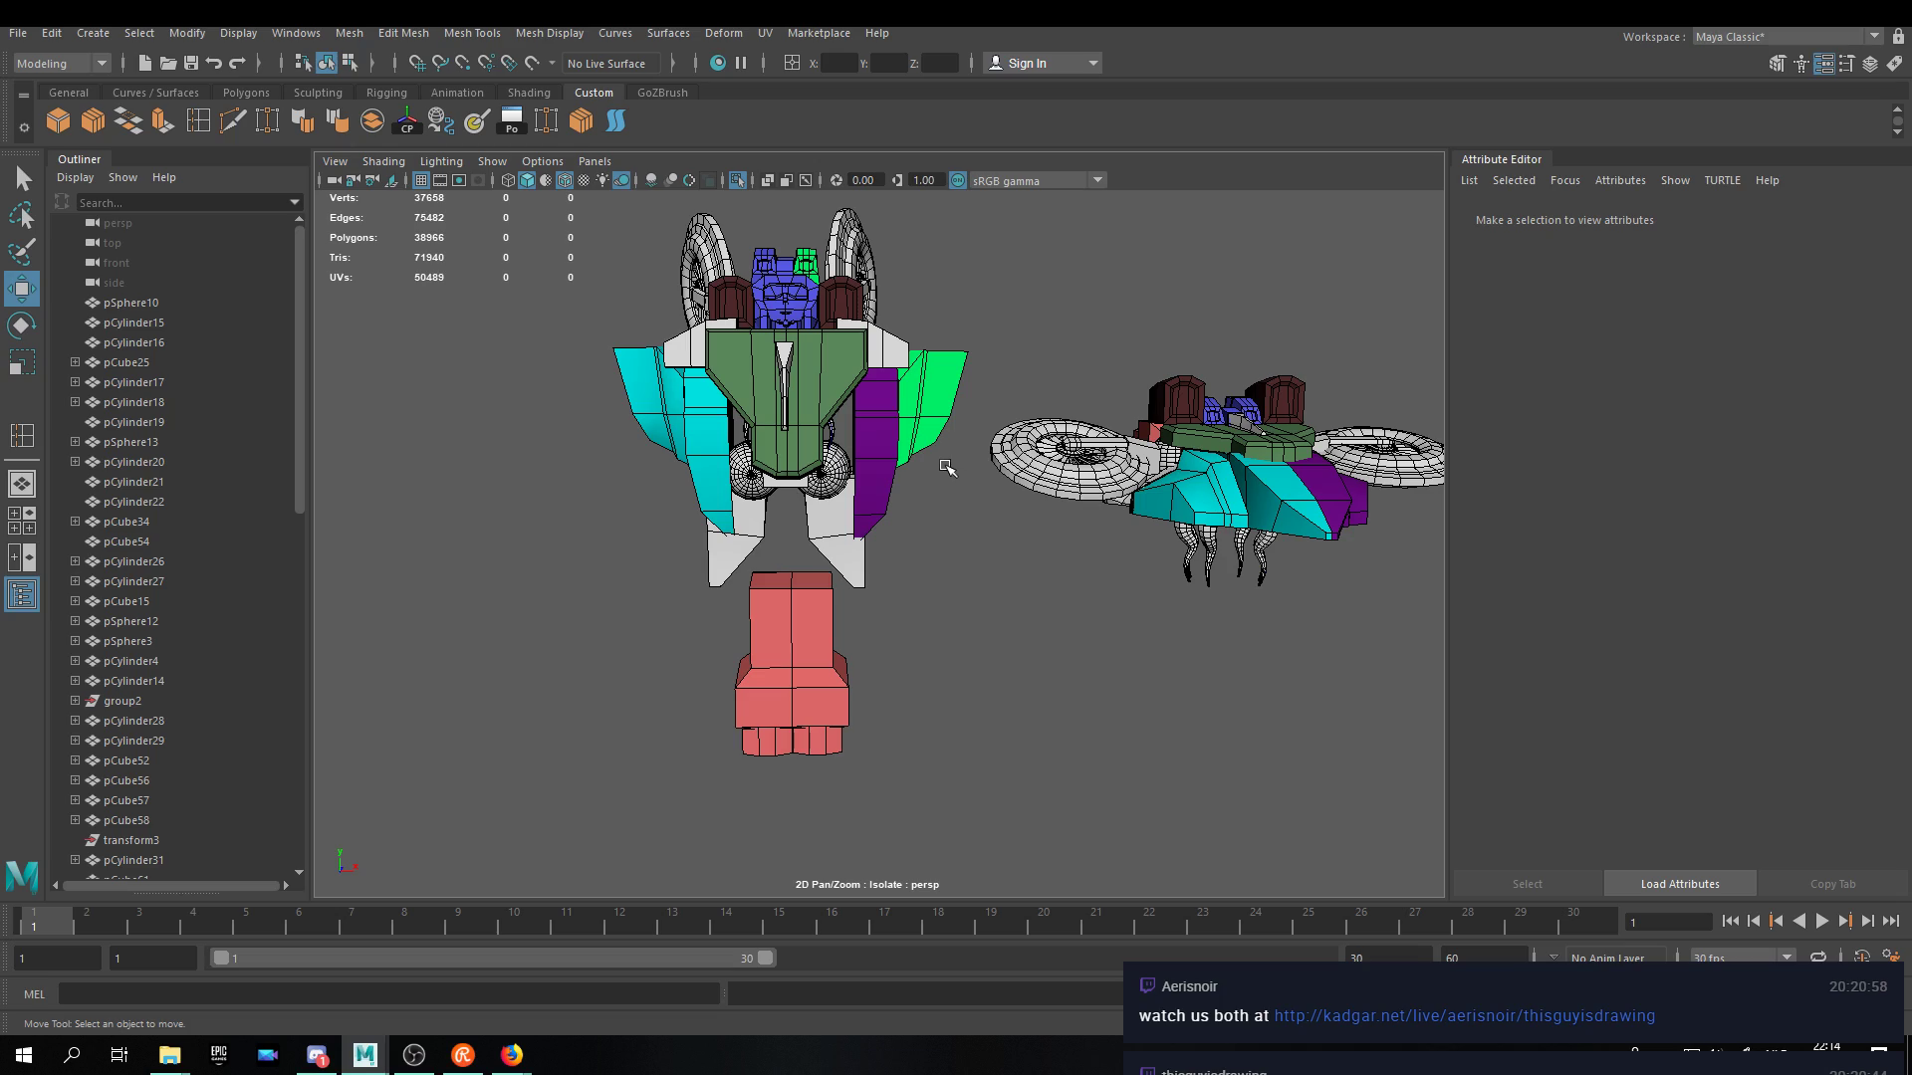
left_click_drag(1008, 553, 971, 627, "alt")
left_click_drag(1205, 579, 976, 356, "alt")
left_click_drag(842, 225, 944, 426, "alt")
right_click_drag(951, 429, 1103, 453, "alt")
middle_click_drag(1103, 453, 1007, 360, "alt")
right_click_drag(1010, 365, 1015, 369, "alt")
mouse_move(1015, 368)
left_mouse_down("alt")
mouse_move(986, 358)
mouse_move(1012, 337)
left_mouse_up("alt")
middle_click_drag(1011, 337, 1002, 414, "alt")
Save the scene again with the robot group beside the vehicle.
key("ctrl+s")
key("q")
key("w")
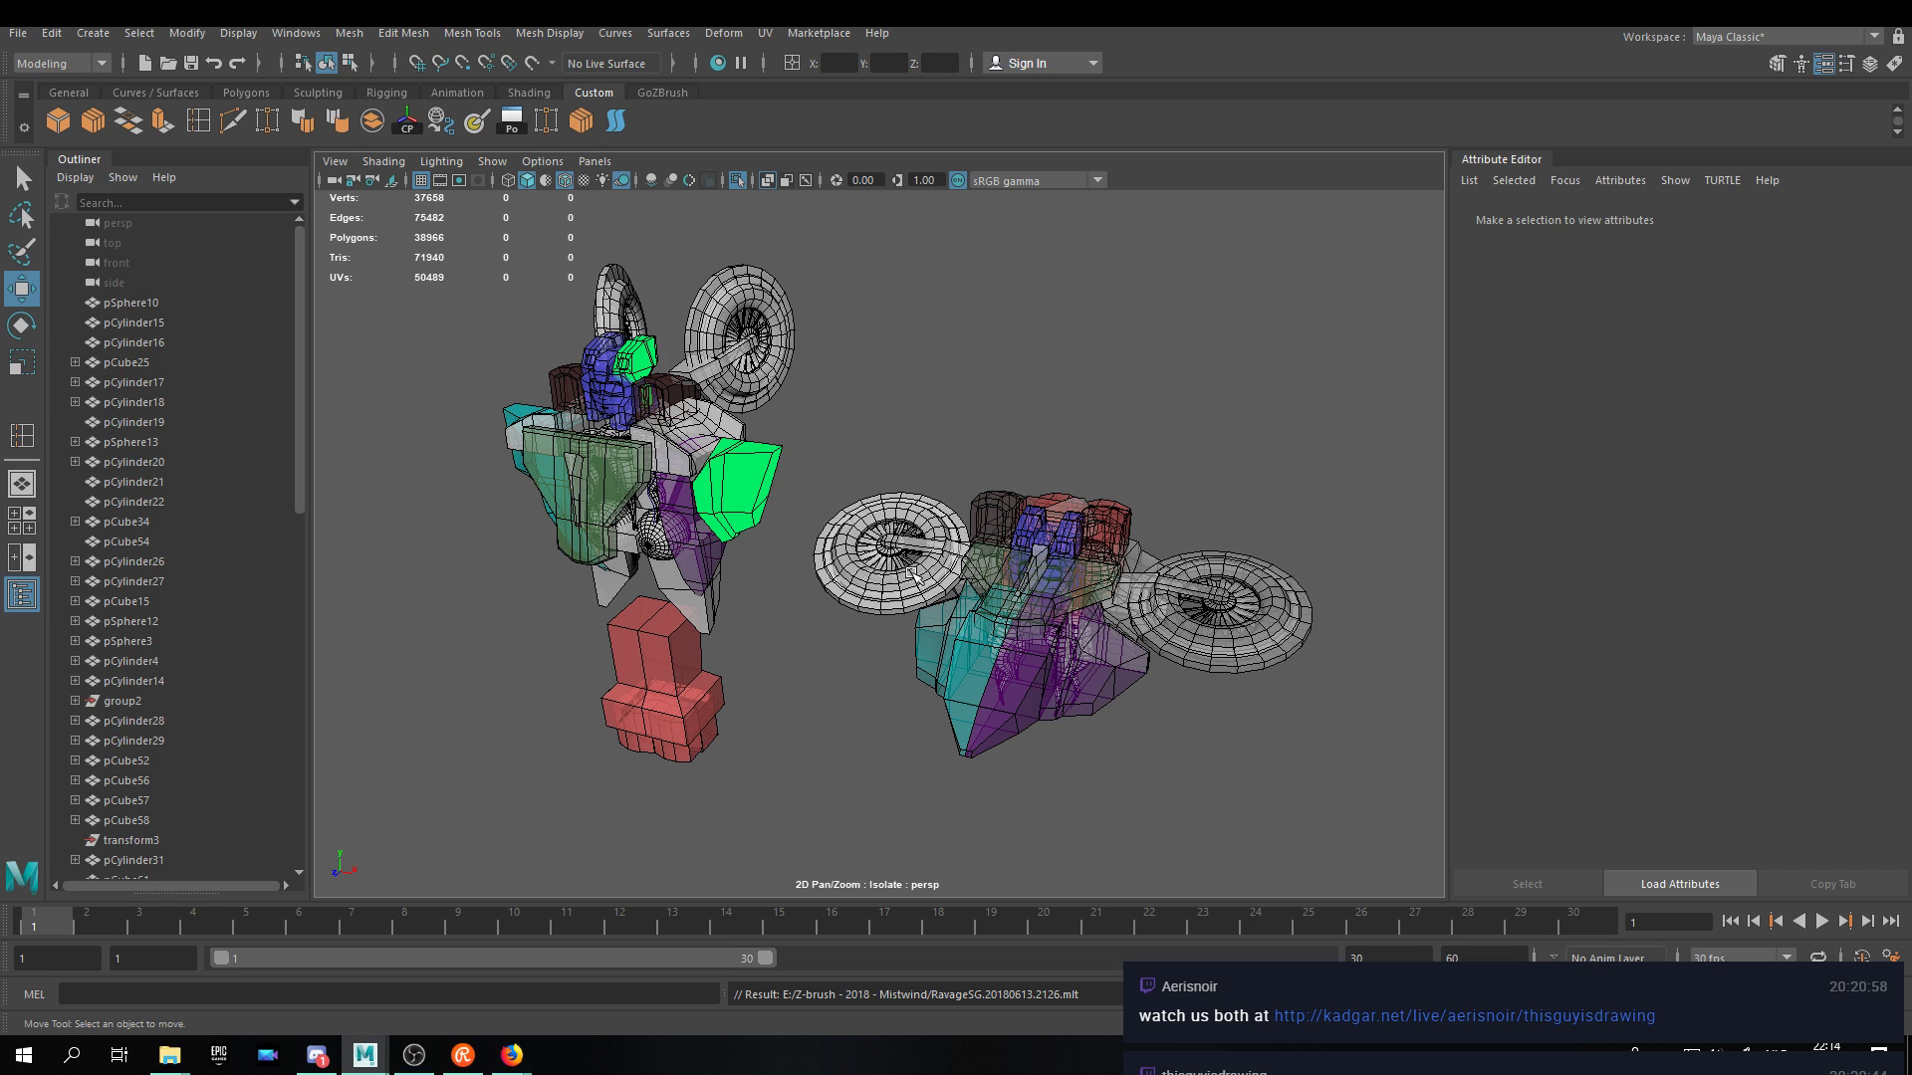
Inspect the vehicle's white side fin and red rear block in X-ray shading, and return to solid shading.
key("alt")
left_click_drag(1022, 472, 930, 615, "alt")
left_click(918, 575)
right_click_drag(914, 518, 961, 559, "alt")
left_click_drag(941, 588, 968, 523, "alt")
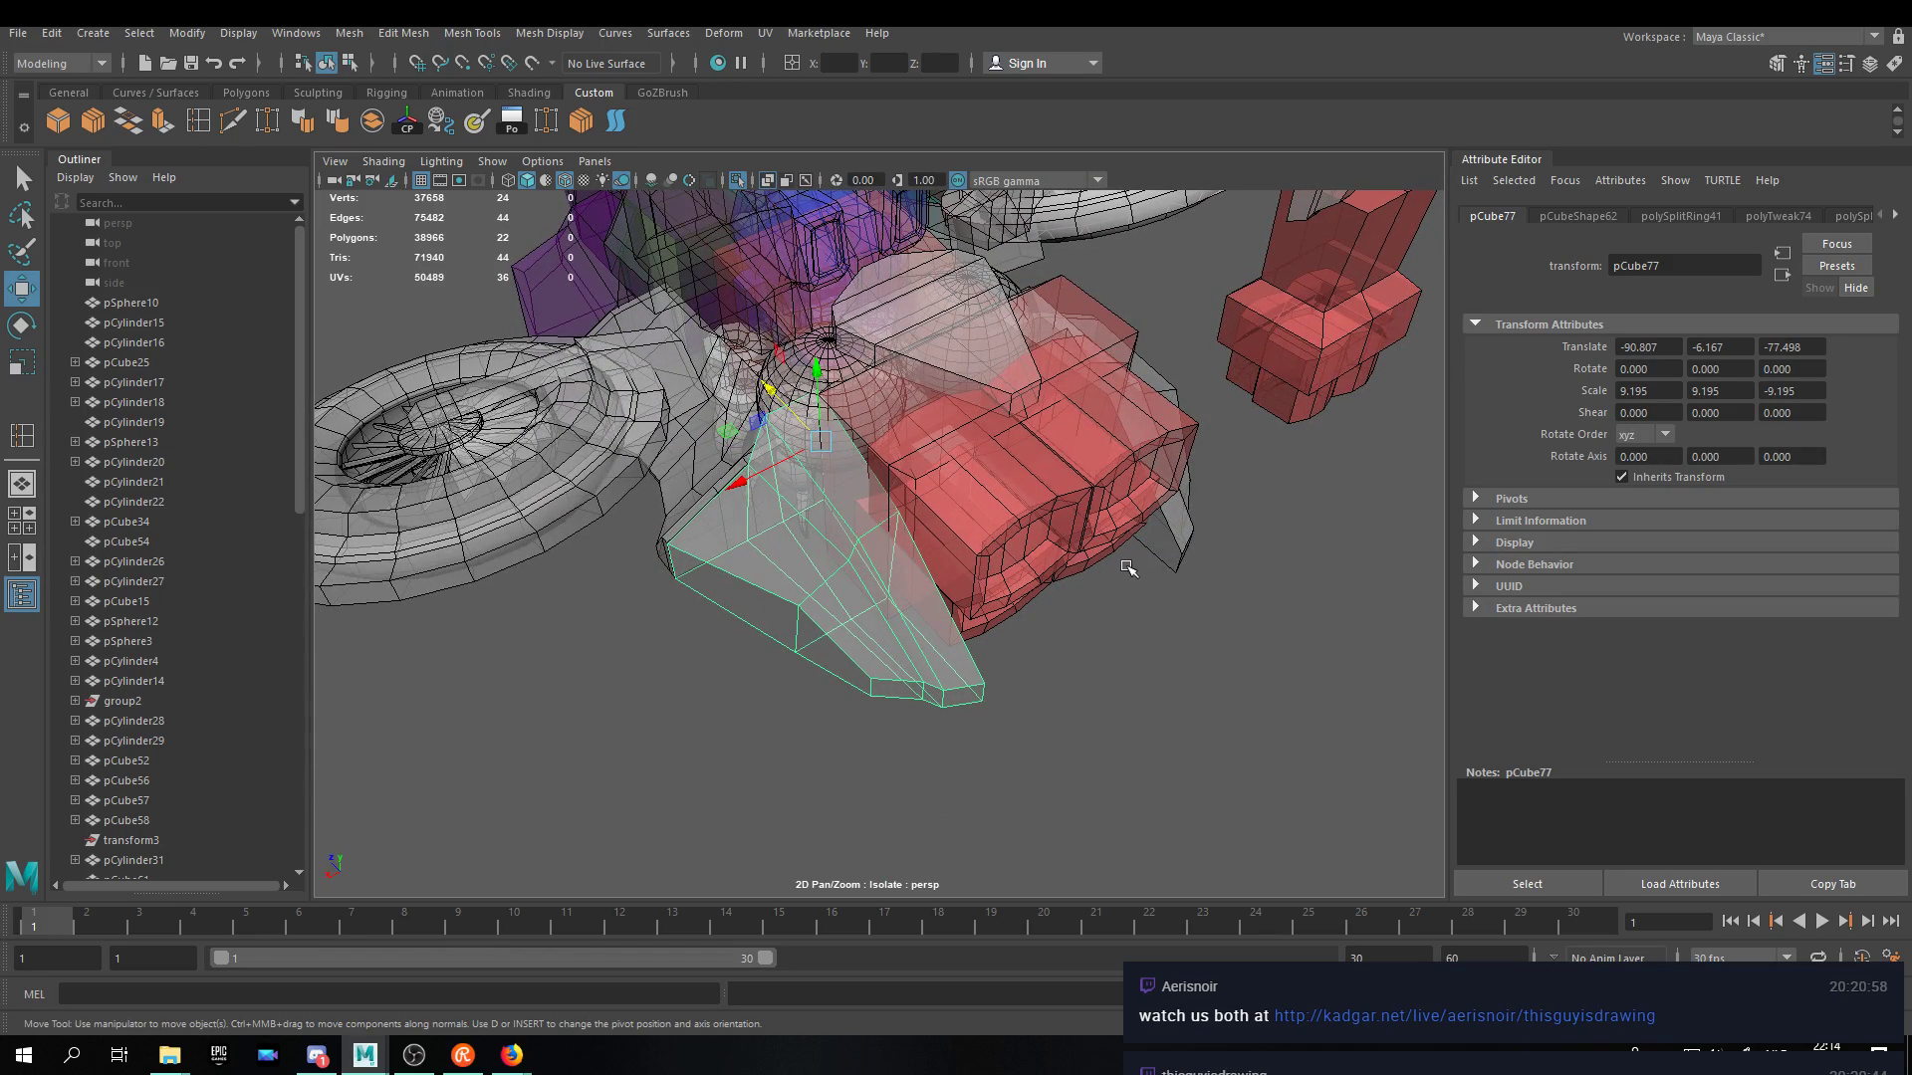
left_click_drag(968, 485, 986, 574, "alt")
left_click_drag(1225, 483, 992, 534, "alt")
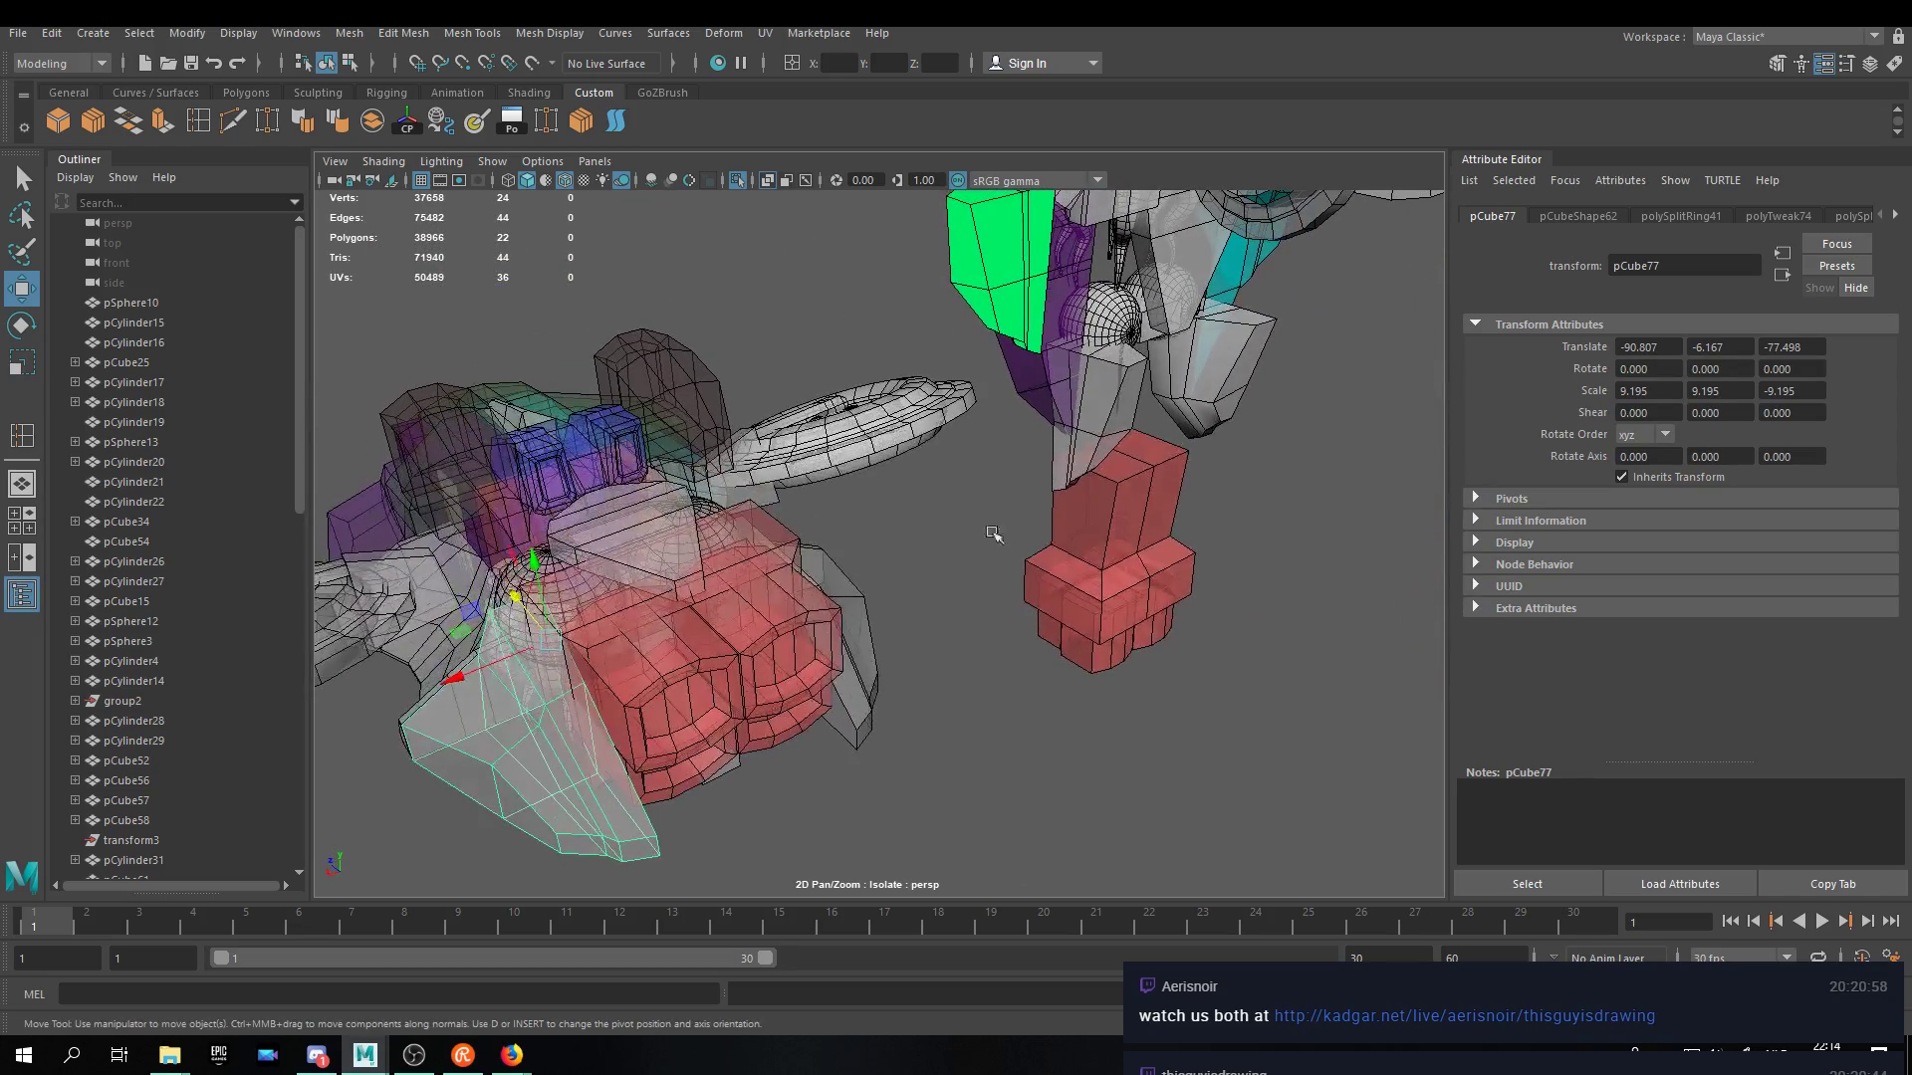
left_click(624, 611)
left_click(909, 623)
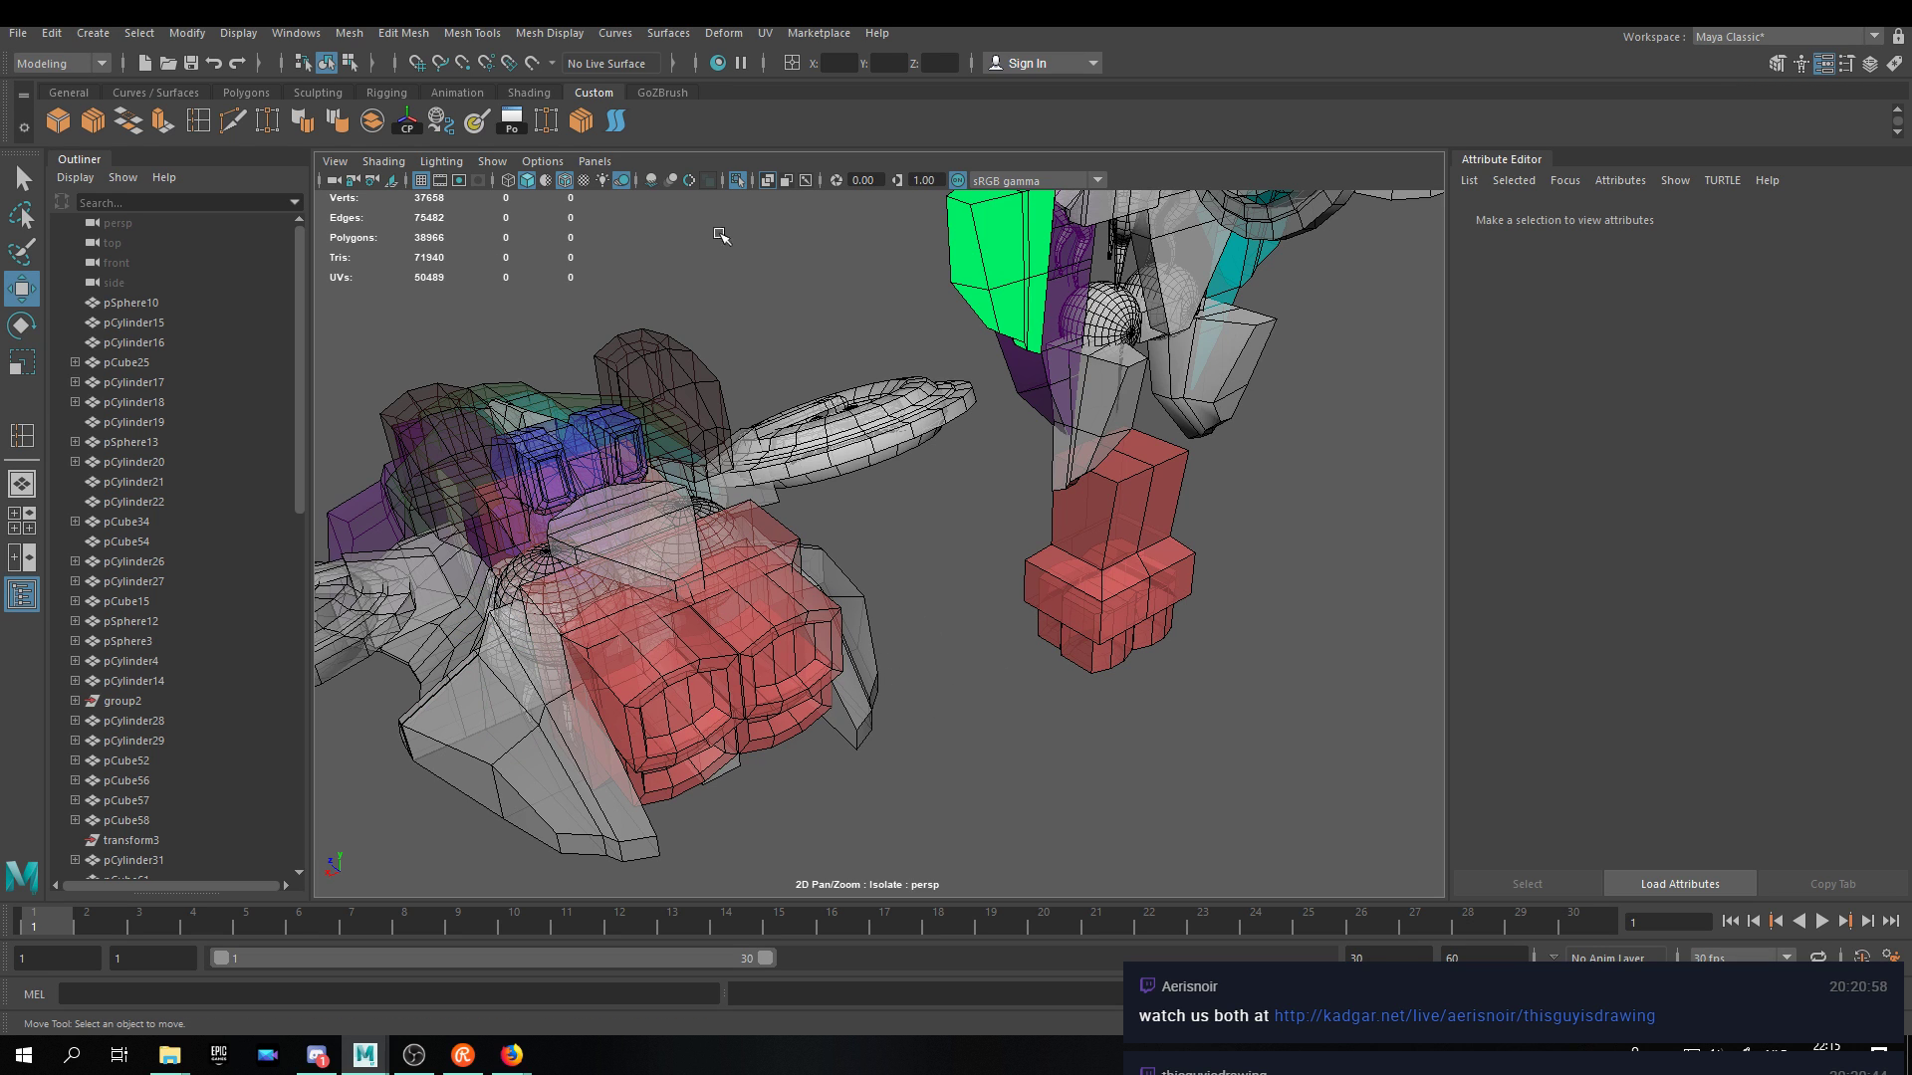
left_click(781, 183)
mouse_move(906, 562)
left_mouse_down("alt")
mouse_move(947, 478)
mouse_move(837, 546)
left_mouse_up("alt")
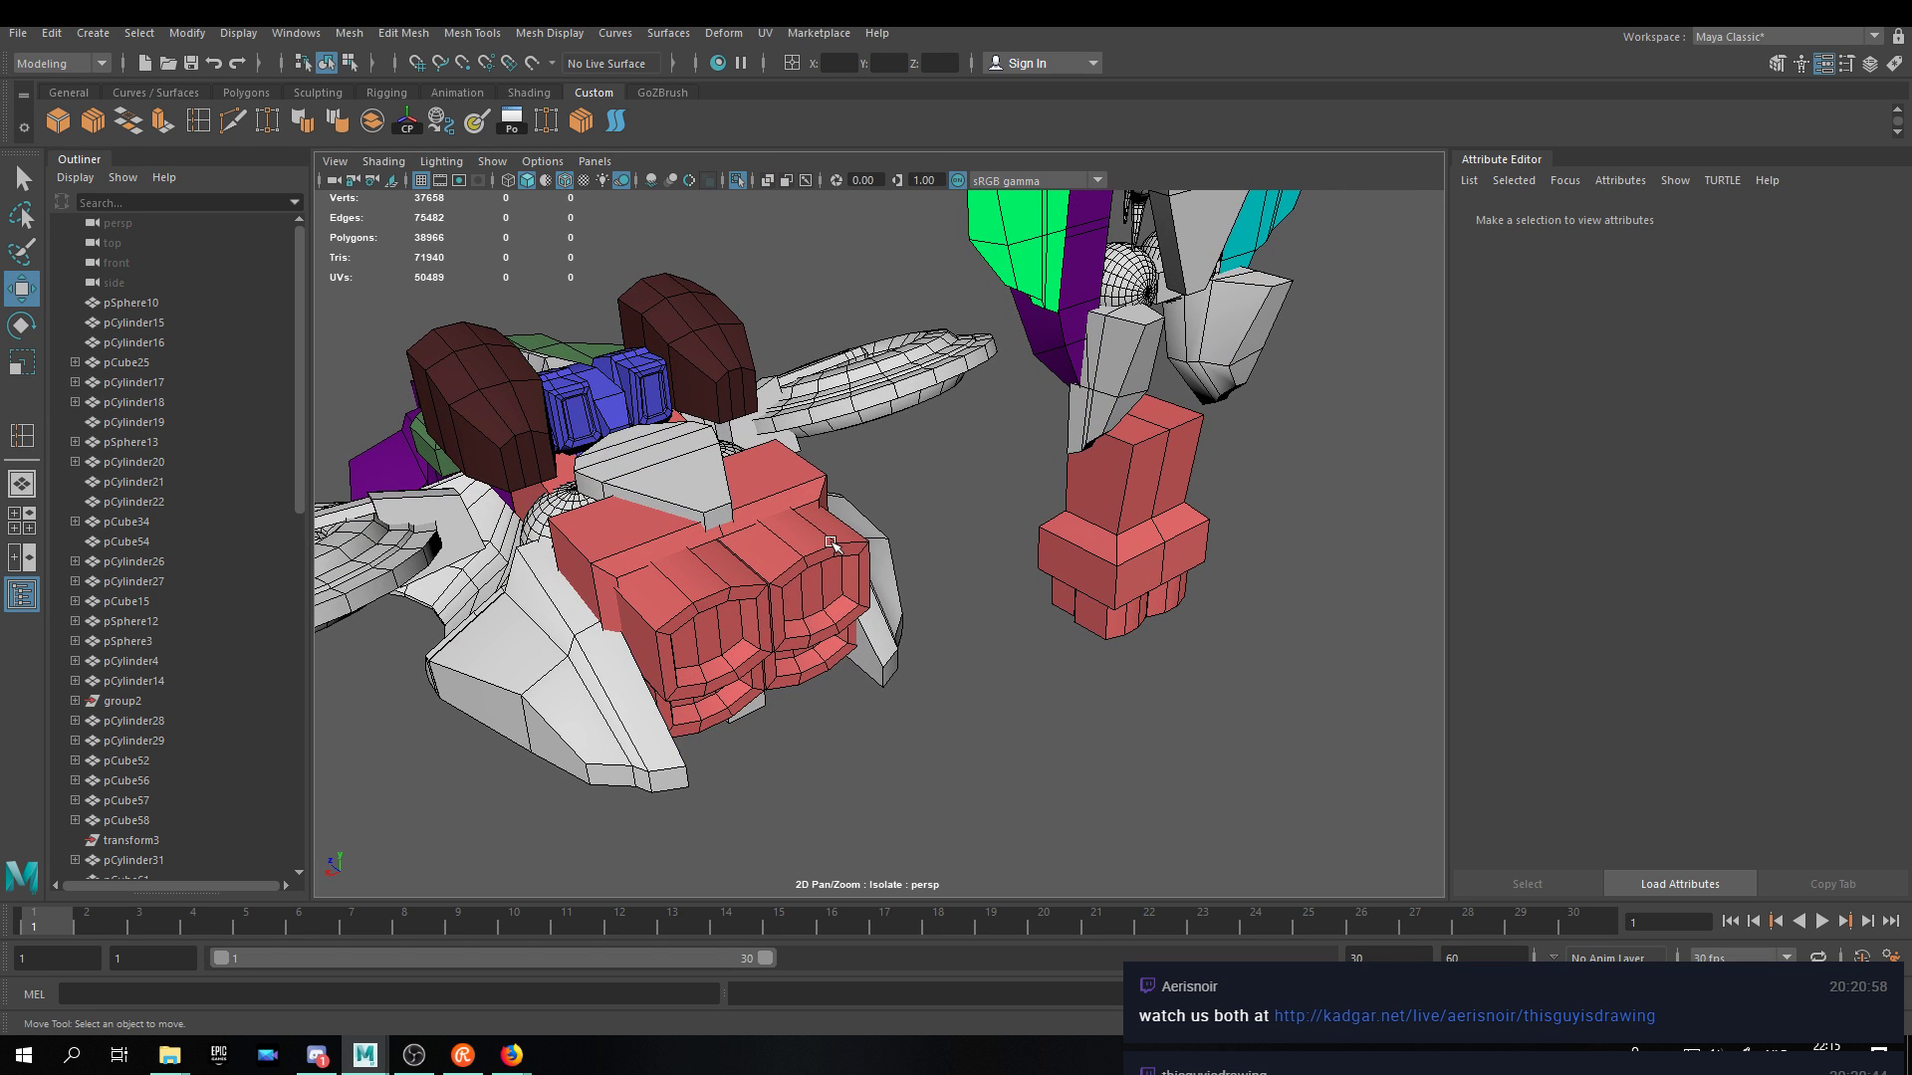
Compare the vehicle's red rear block and white side fin with their counterparts on the robot by selecting each pair.
left_click(655, 545)
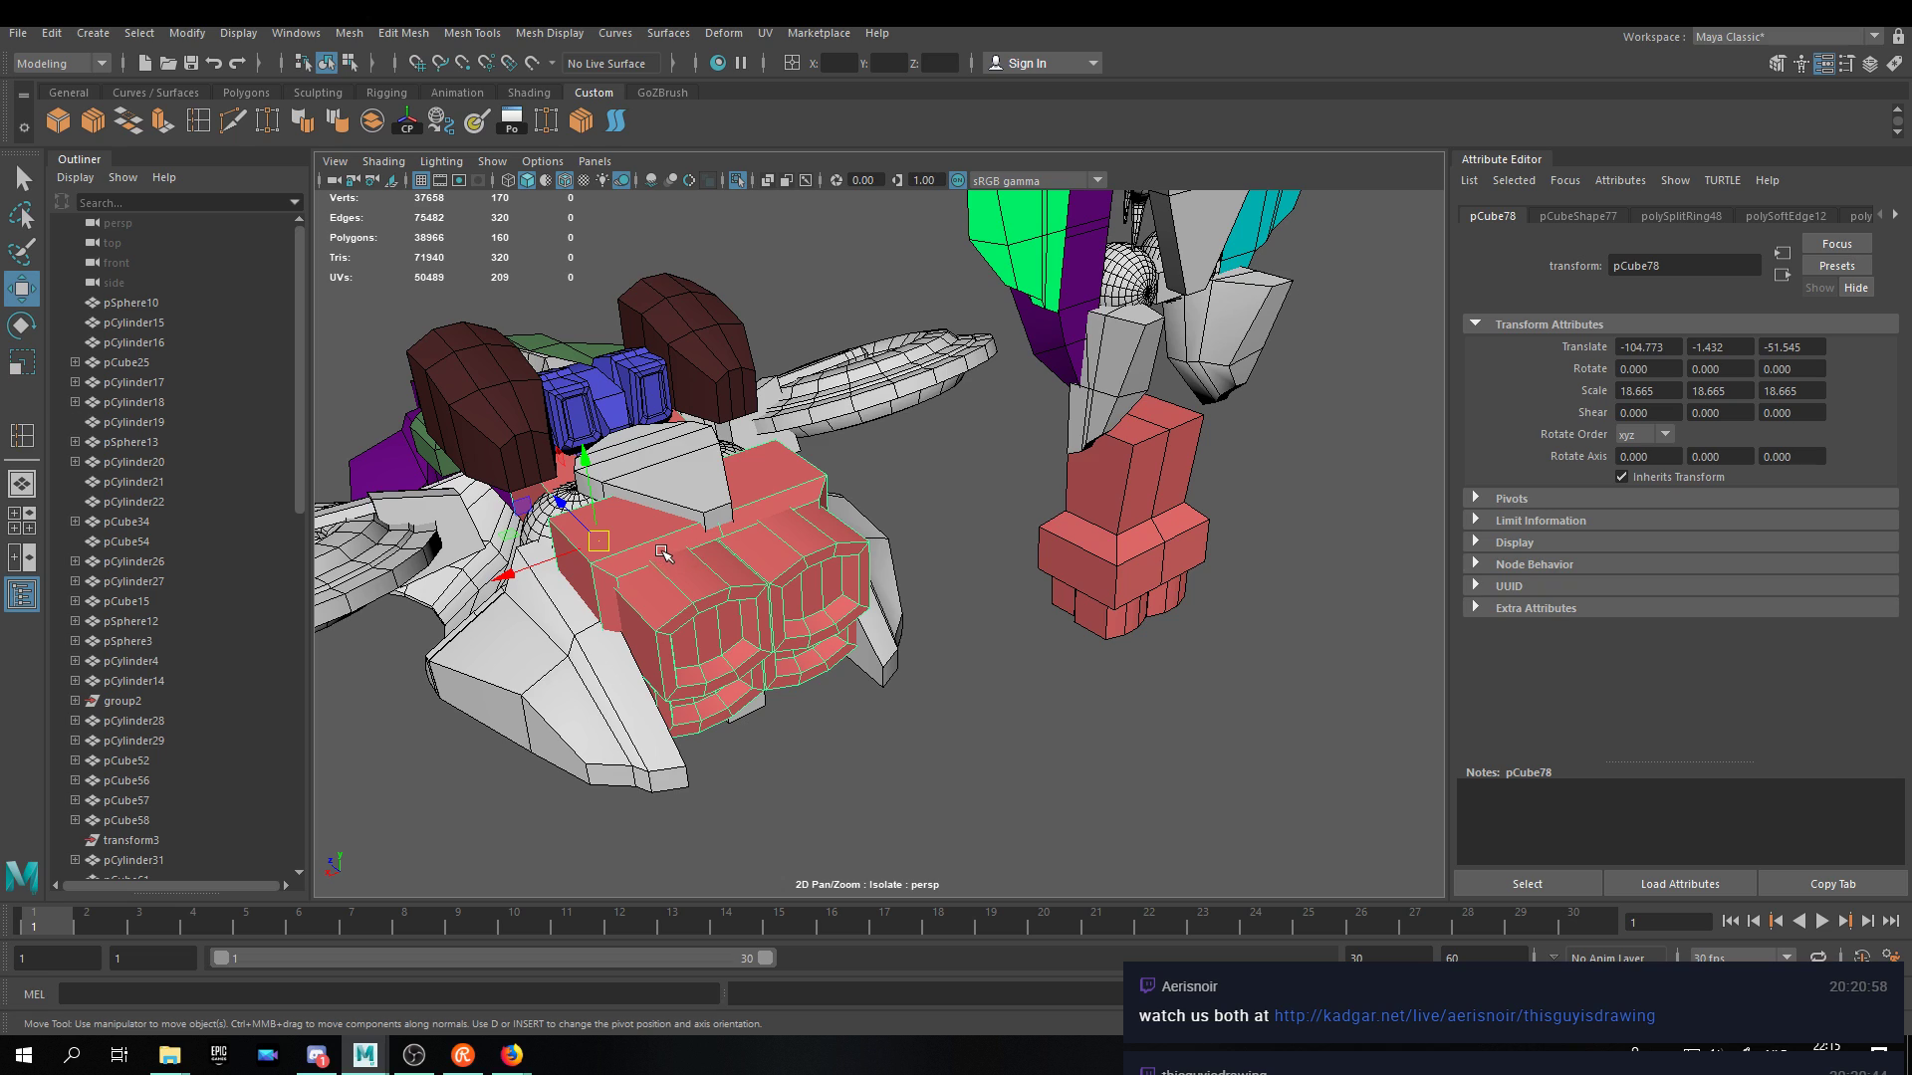
left_click(1110, 491)
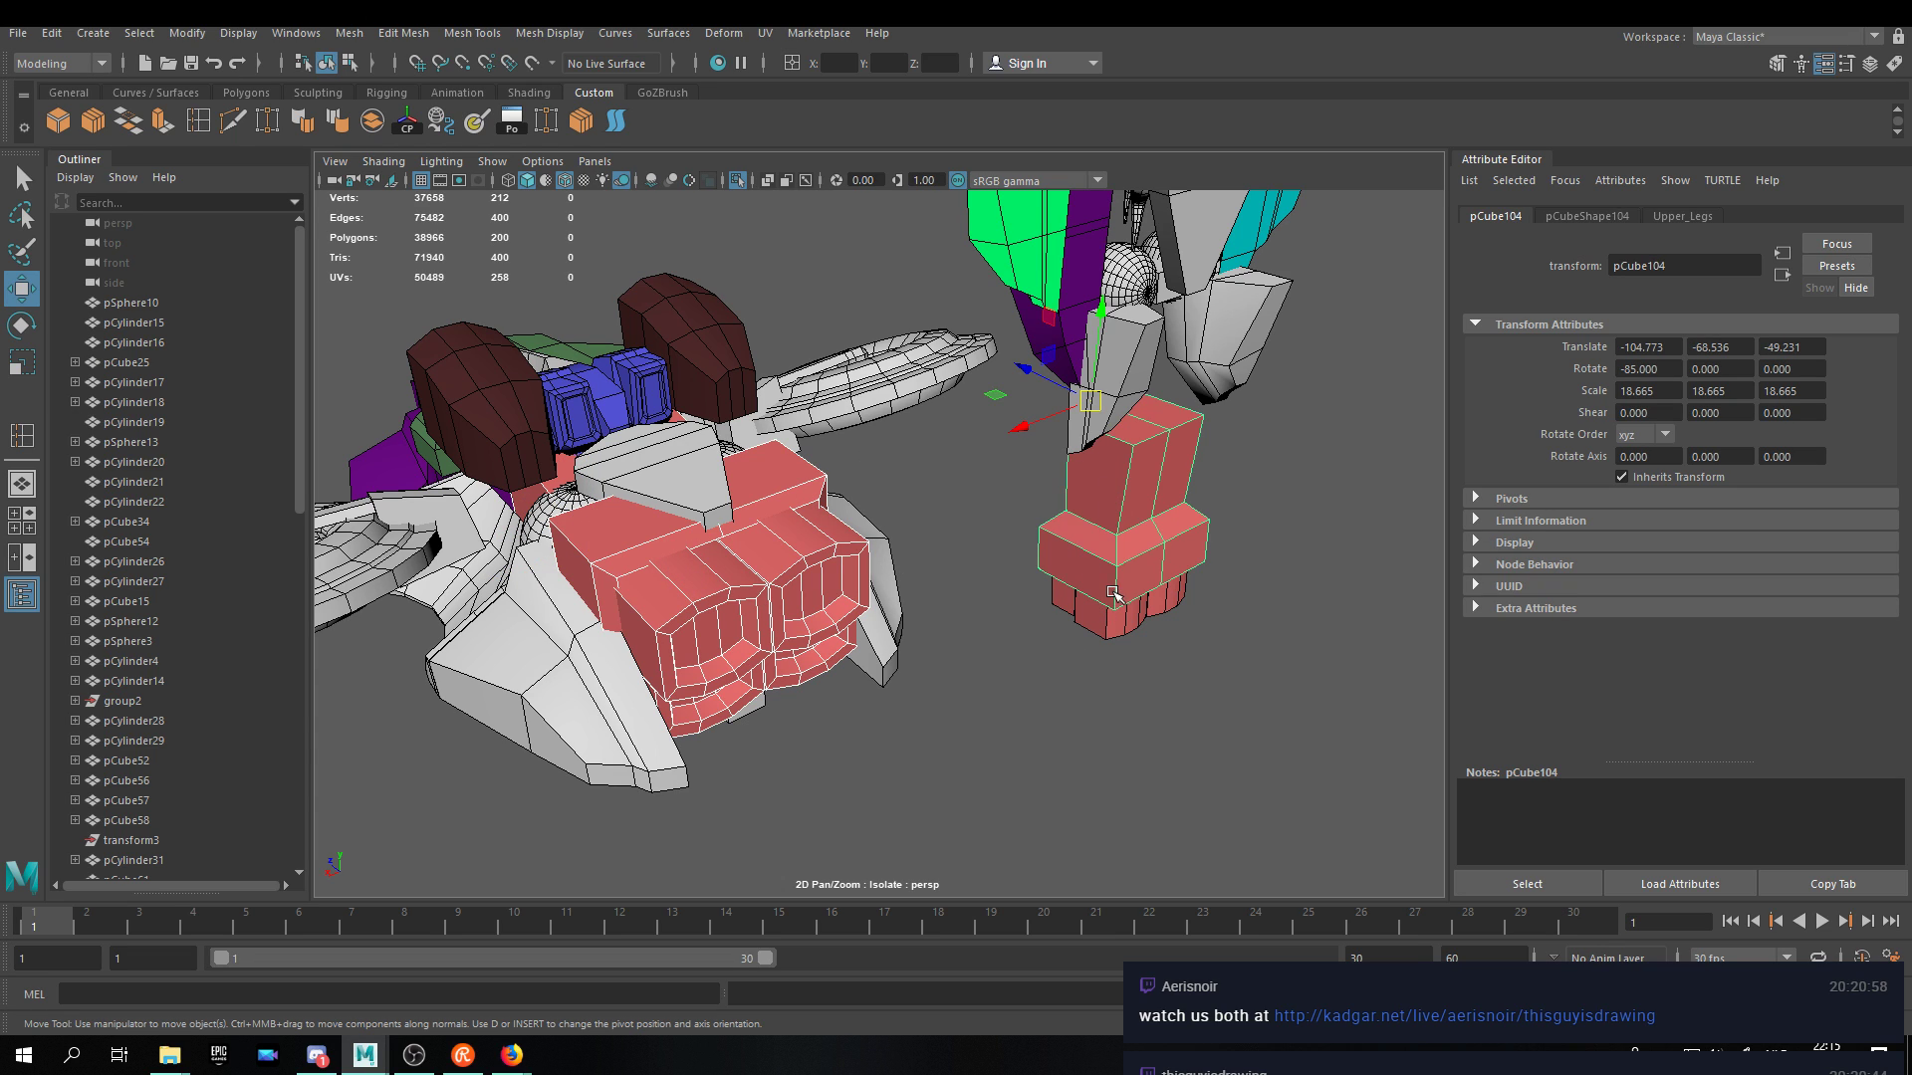
left_click(516, 686)
left_click(1100, 371, "shift")
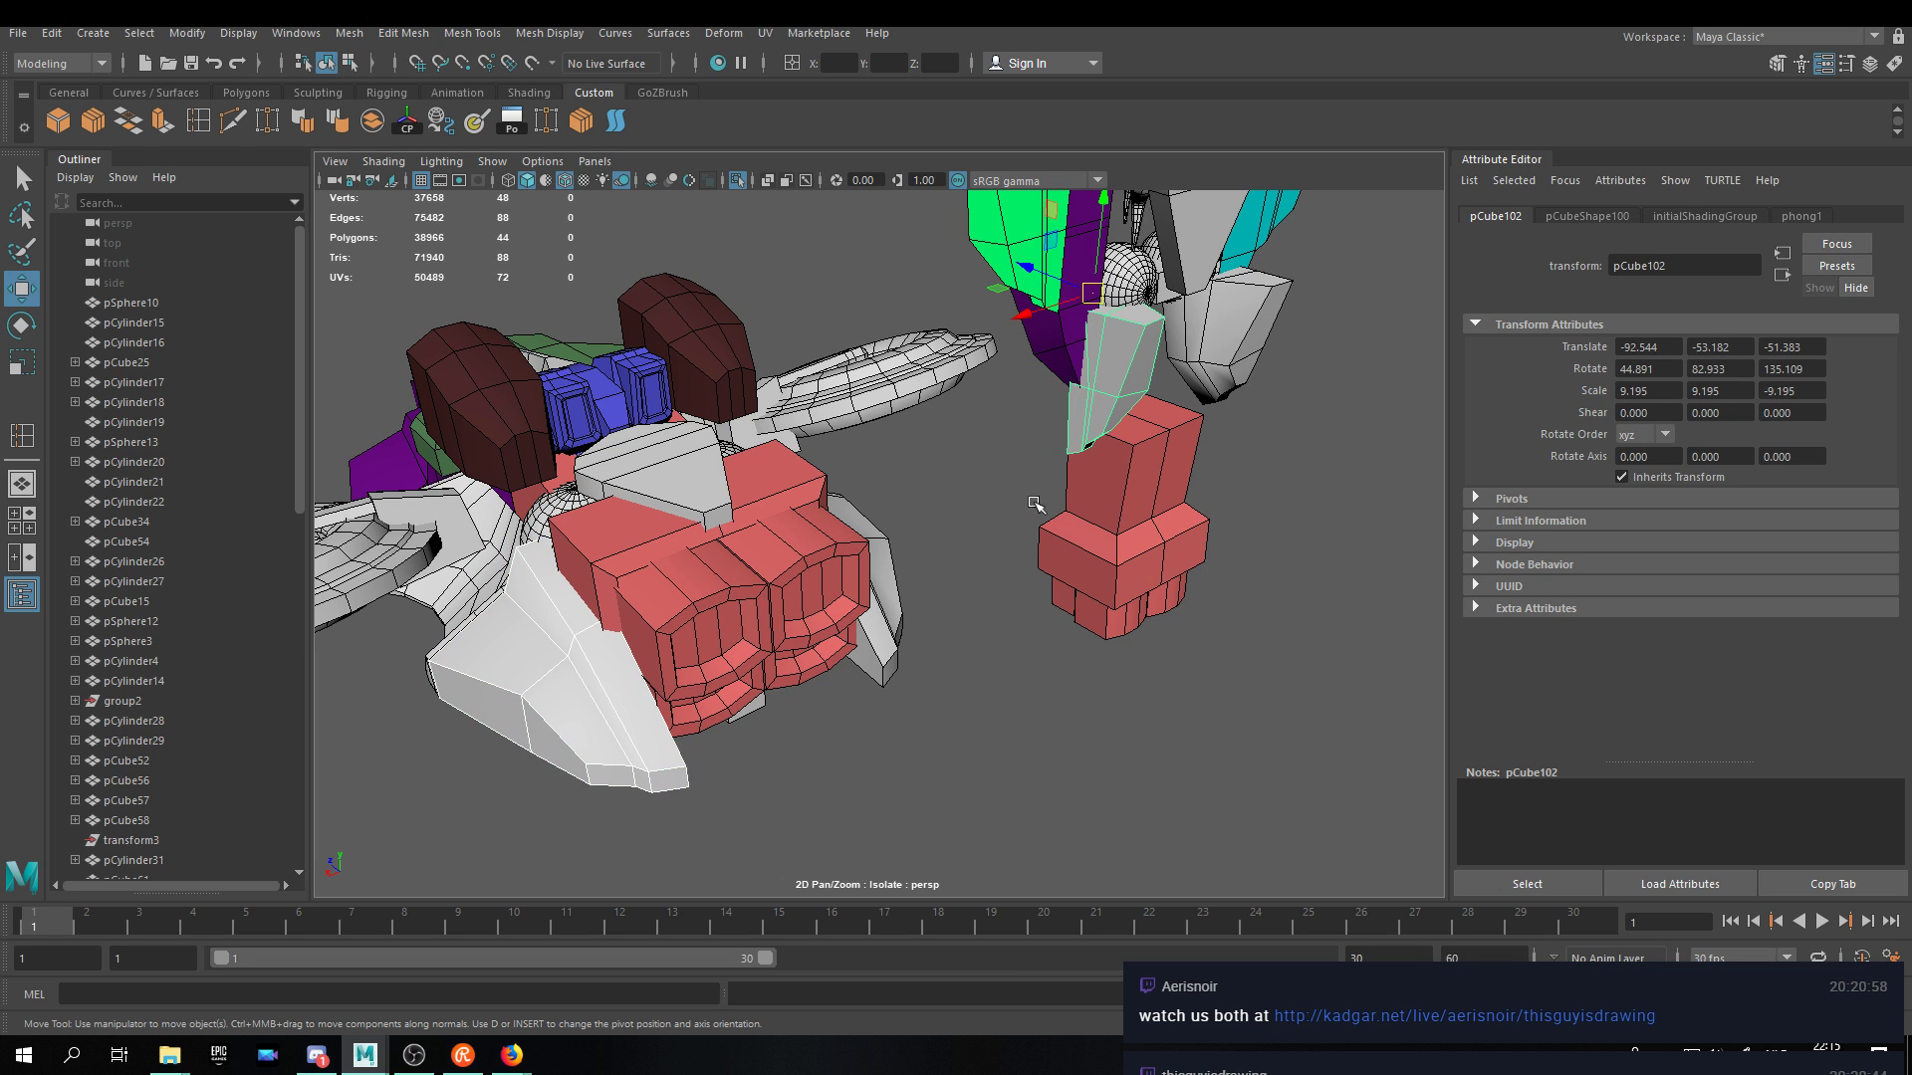
Highlight the faces of the vehicle's white side fins and compare the fins' placement with those on the robot.
right_click_drag(599, 506, 610, 598)
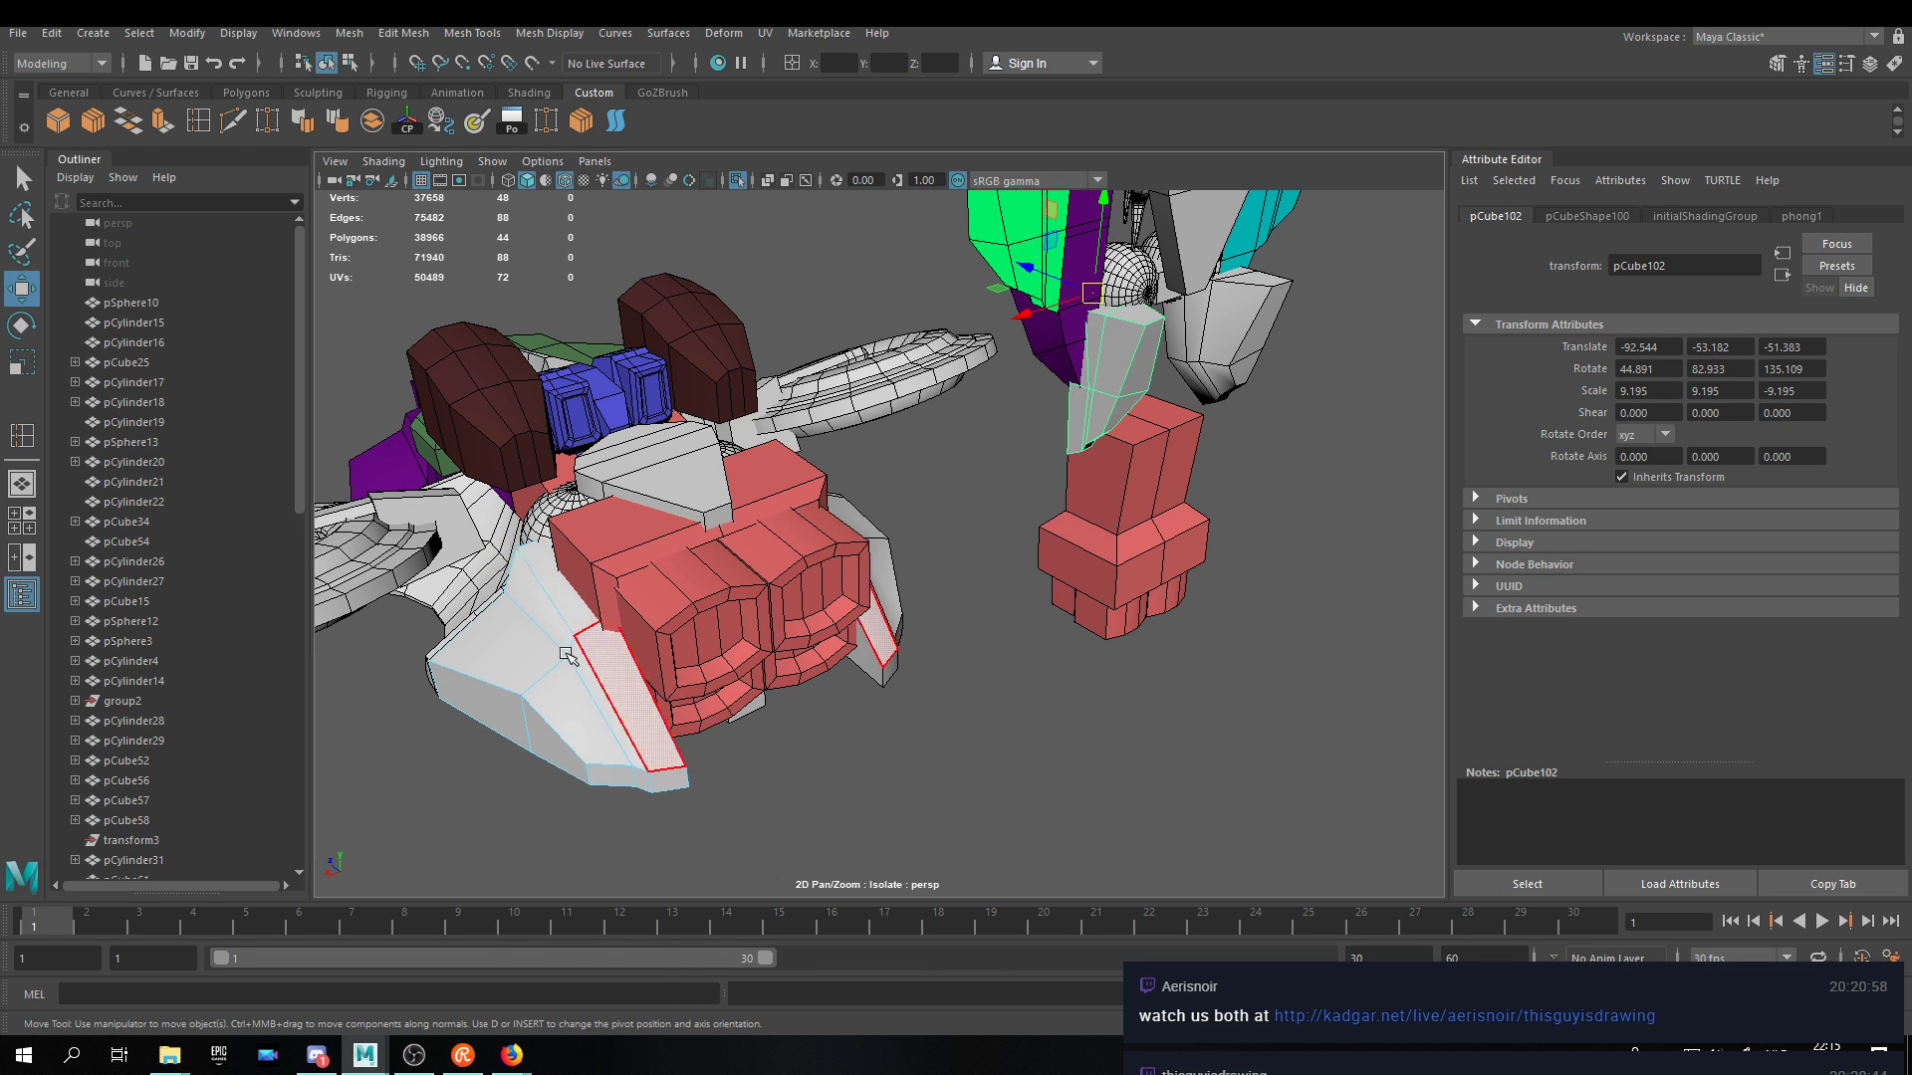
left_click(1126, 376)
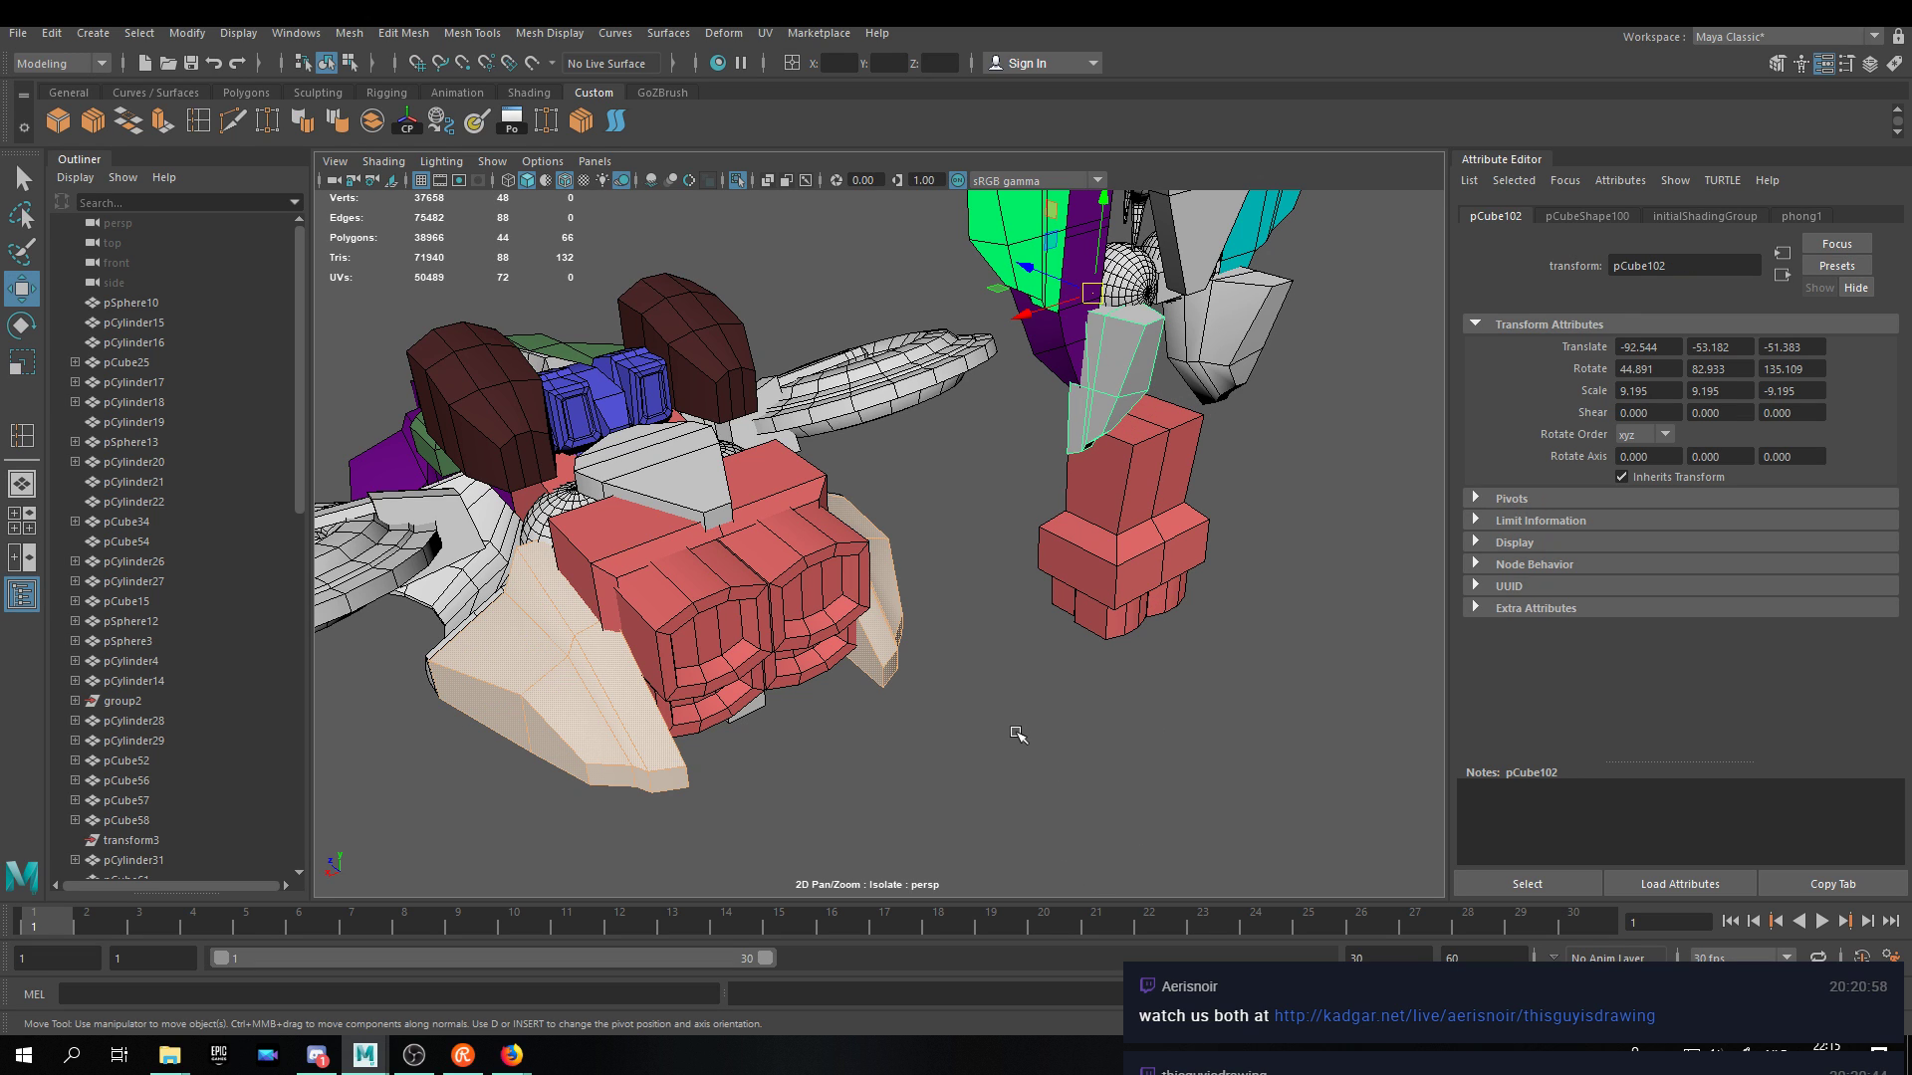
left_click_drag(905, 609, 1035, 638, "alt")
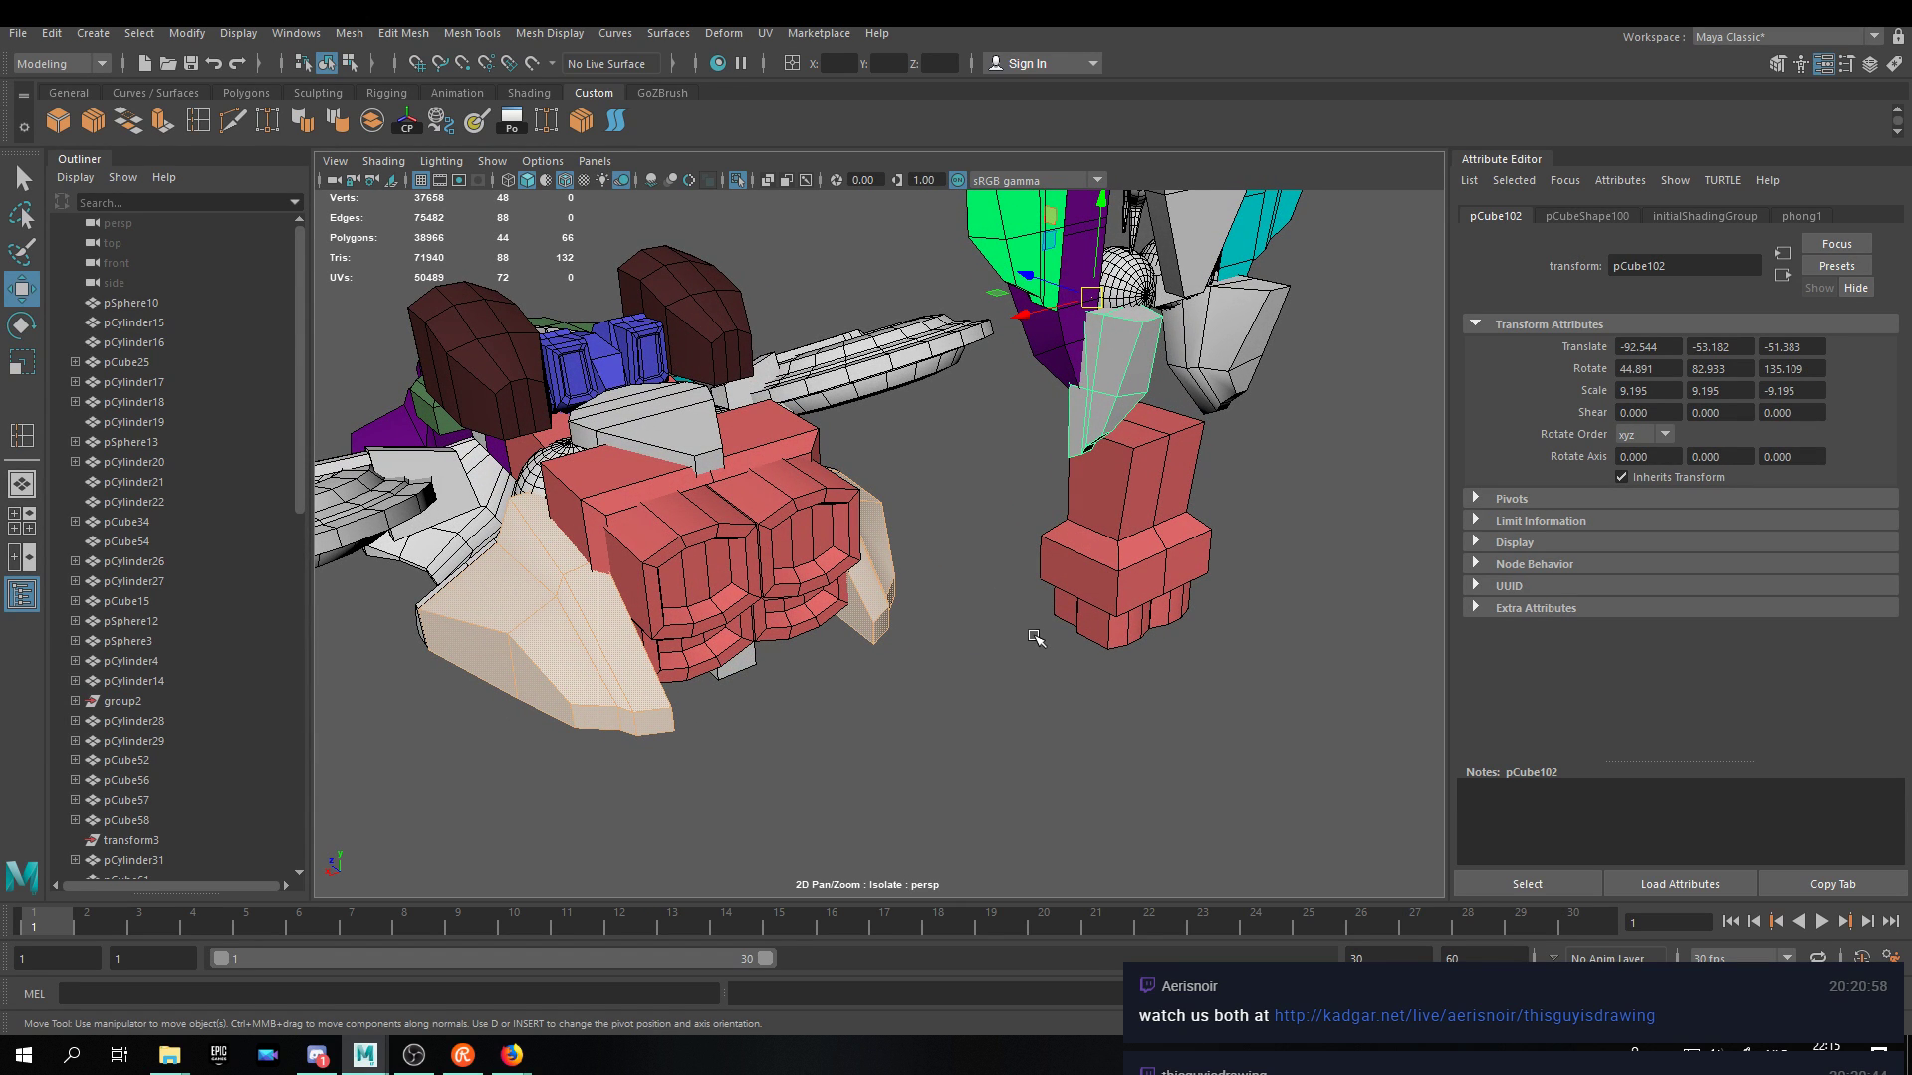
left_click_drag(998, 484, 990, 500, "alt")
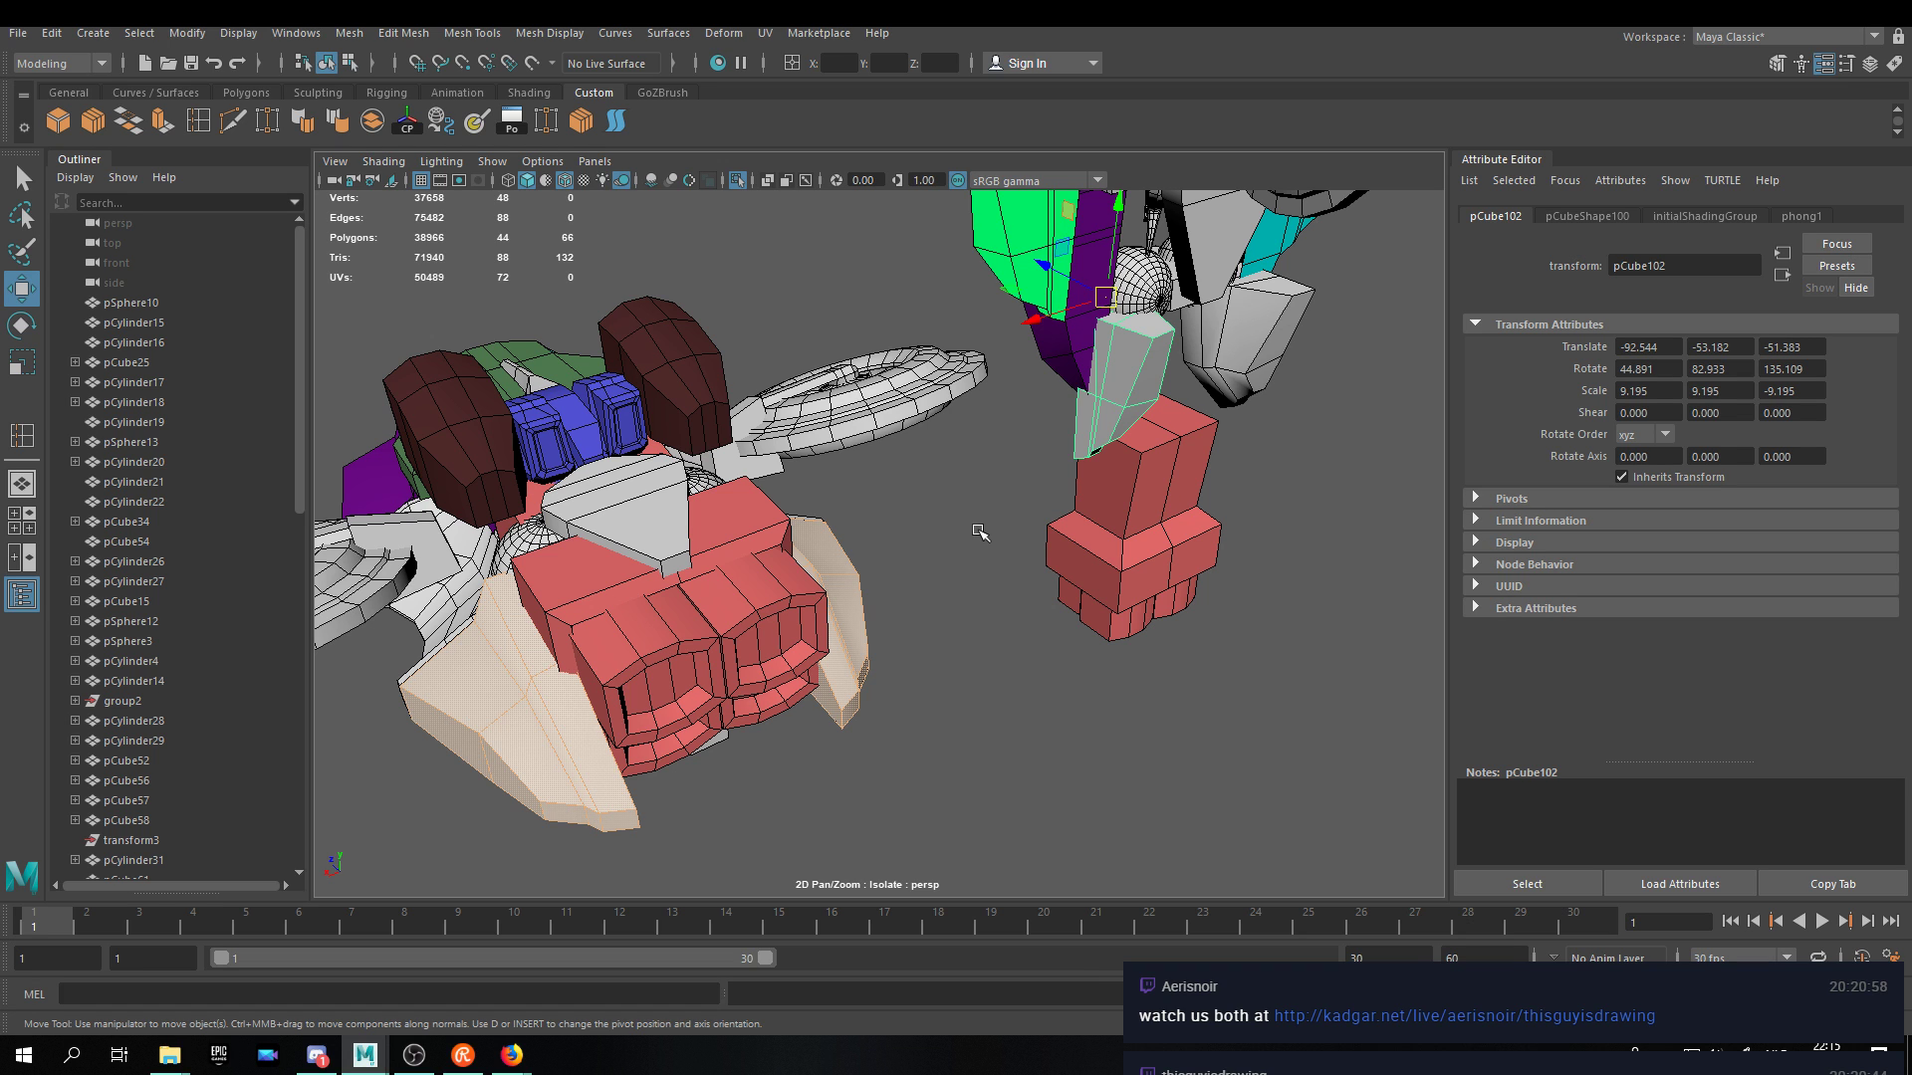
left_click_drag(878, 436, 888, 432, "alt")
right_click_drag(888, 434, 898, 456, "alt")
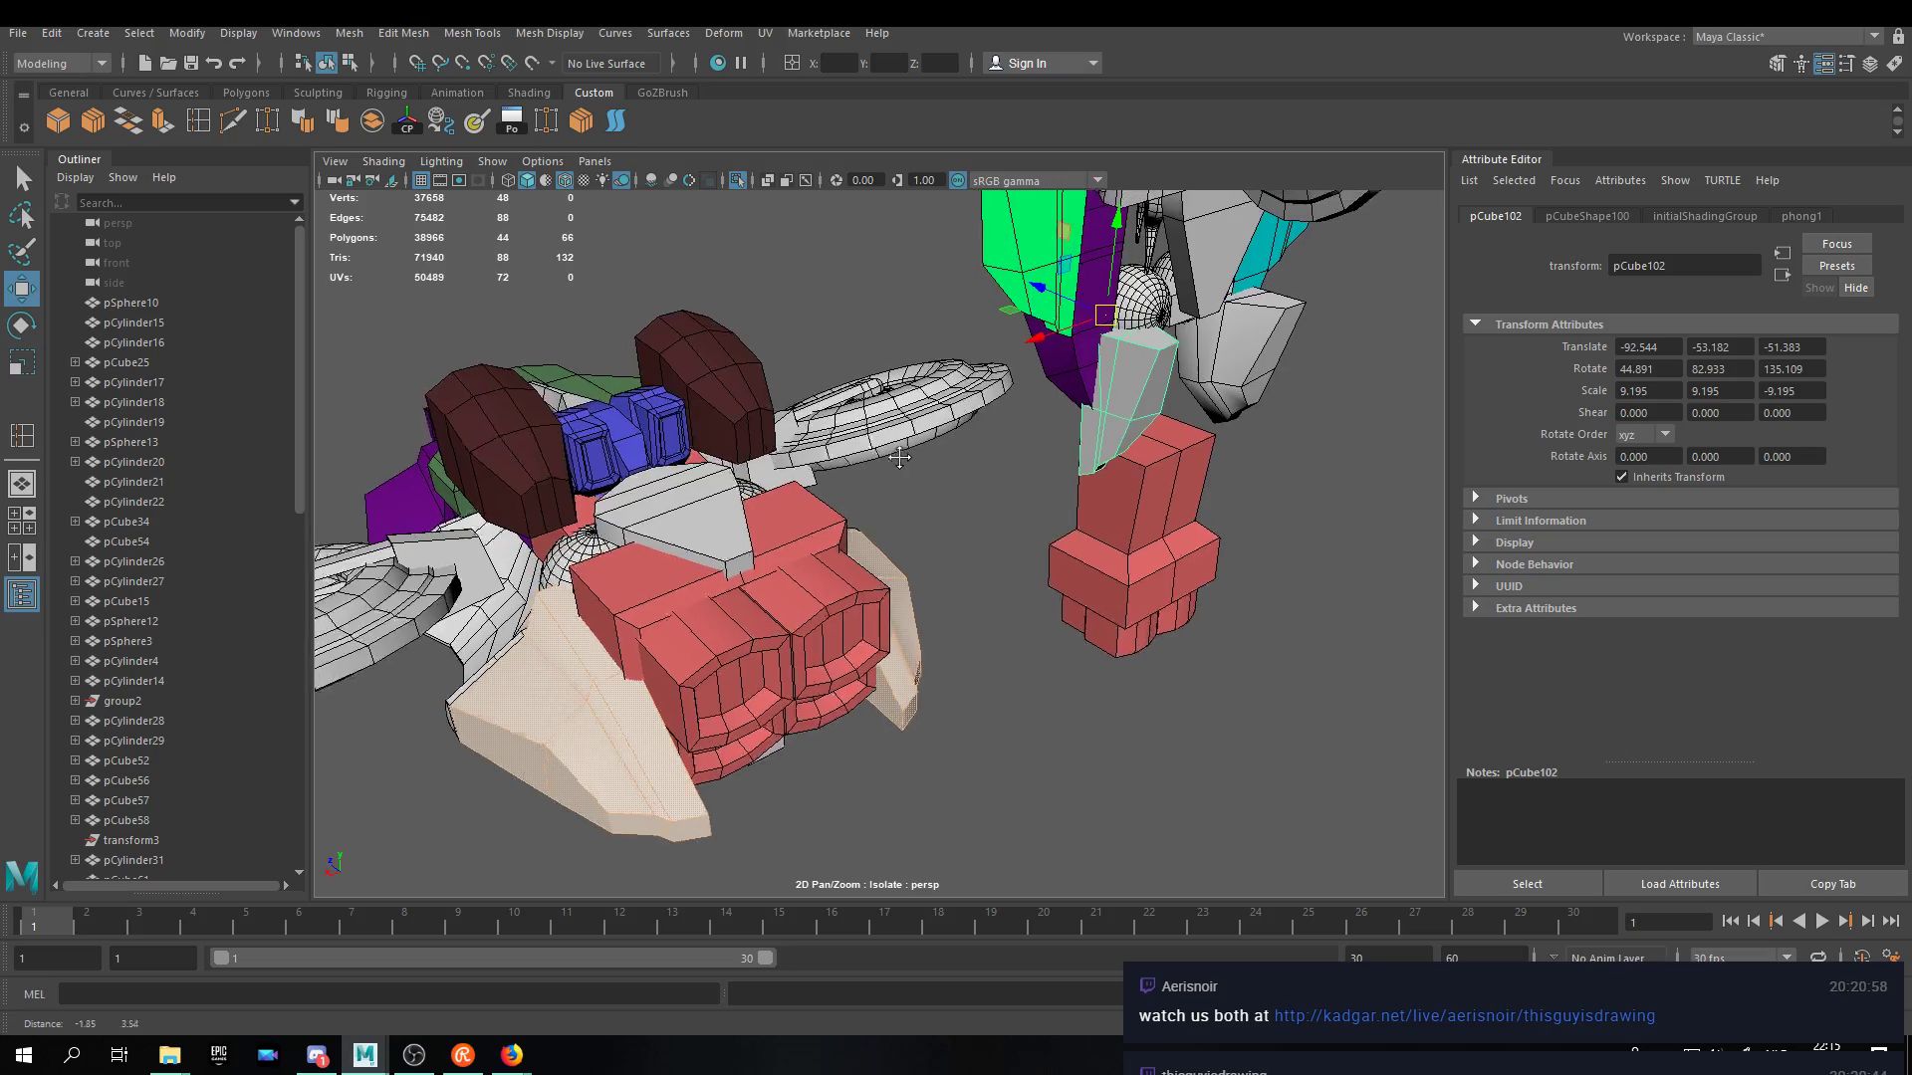
middle_click_drag(898, 456, 909, 467, "alt")
left_click_drag(1162, 458, 1045, 439, "alt")
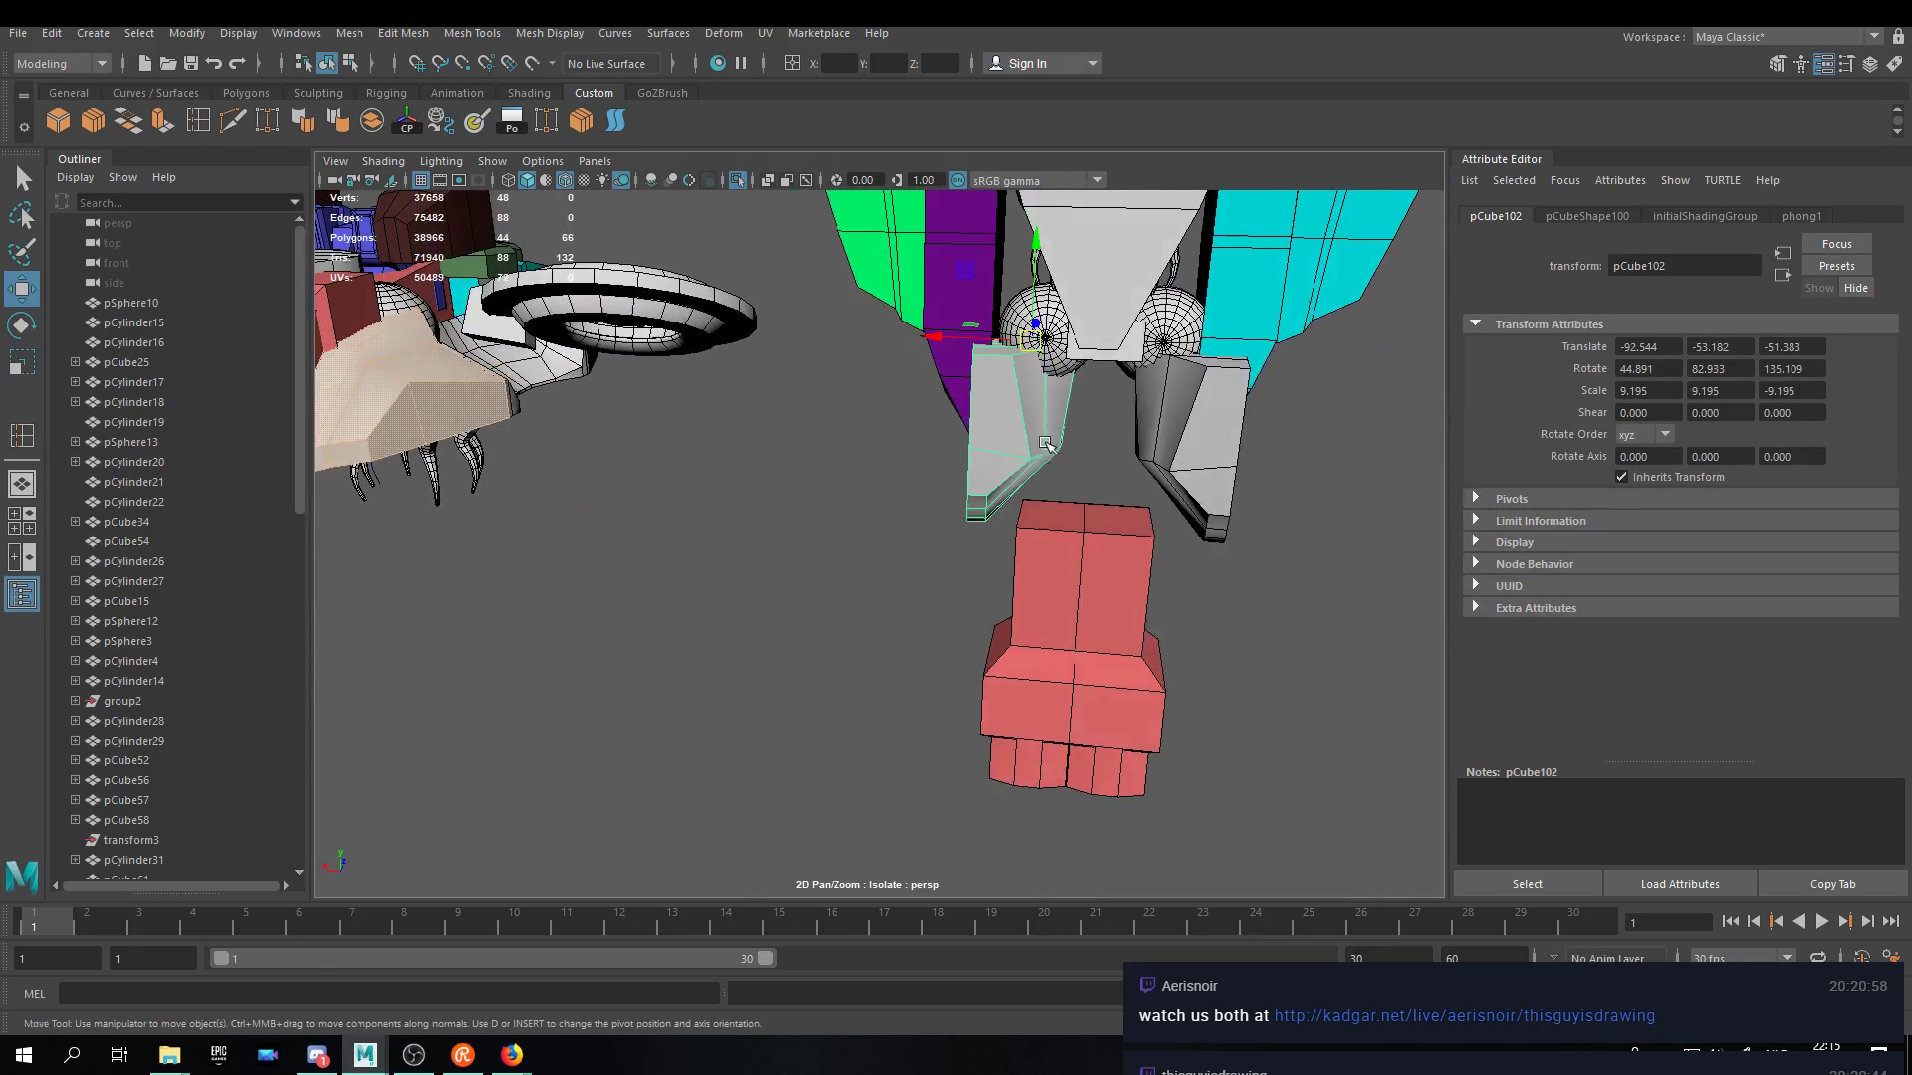
middle_click_drag(966, 516, 767, 565, "alt")
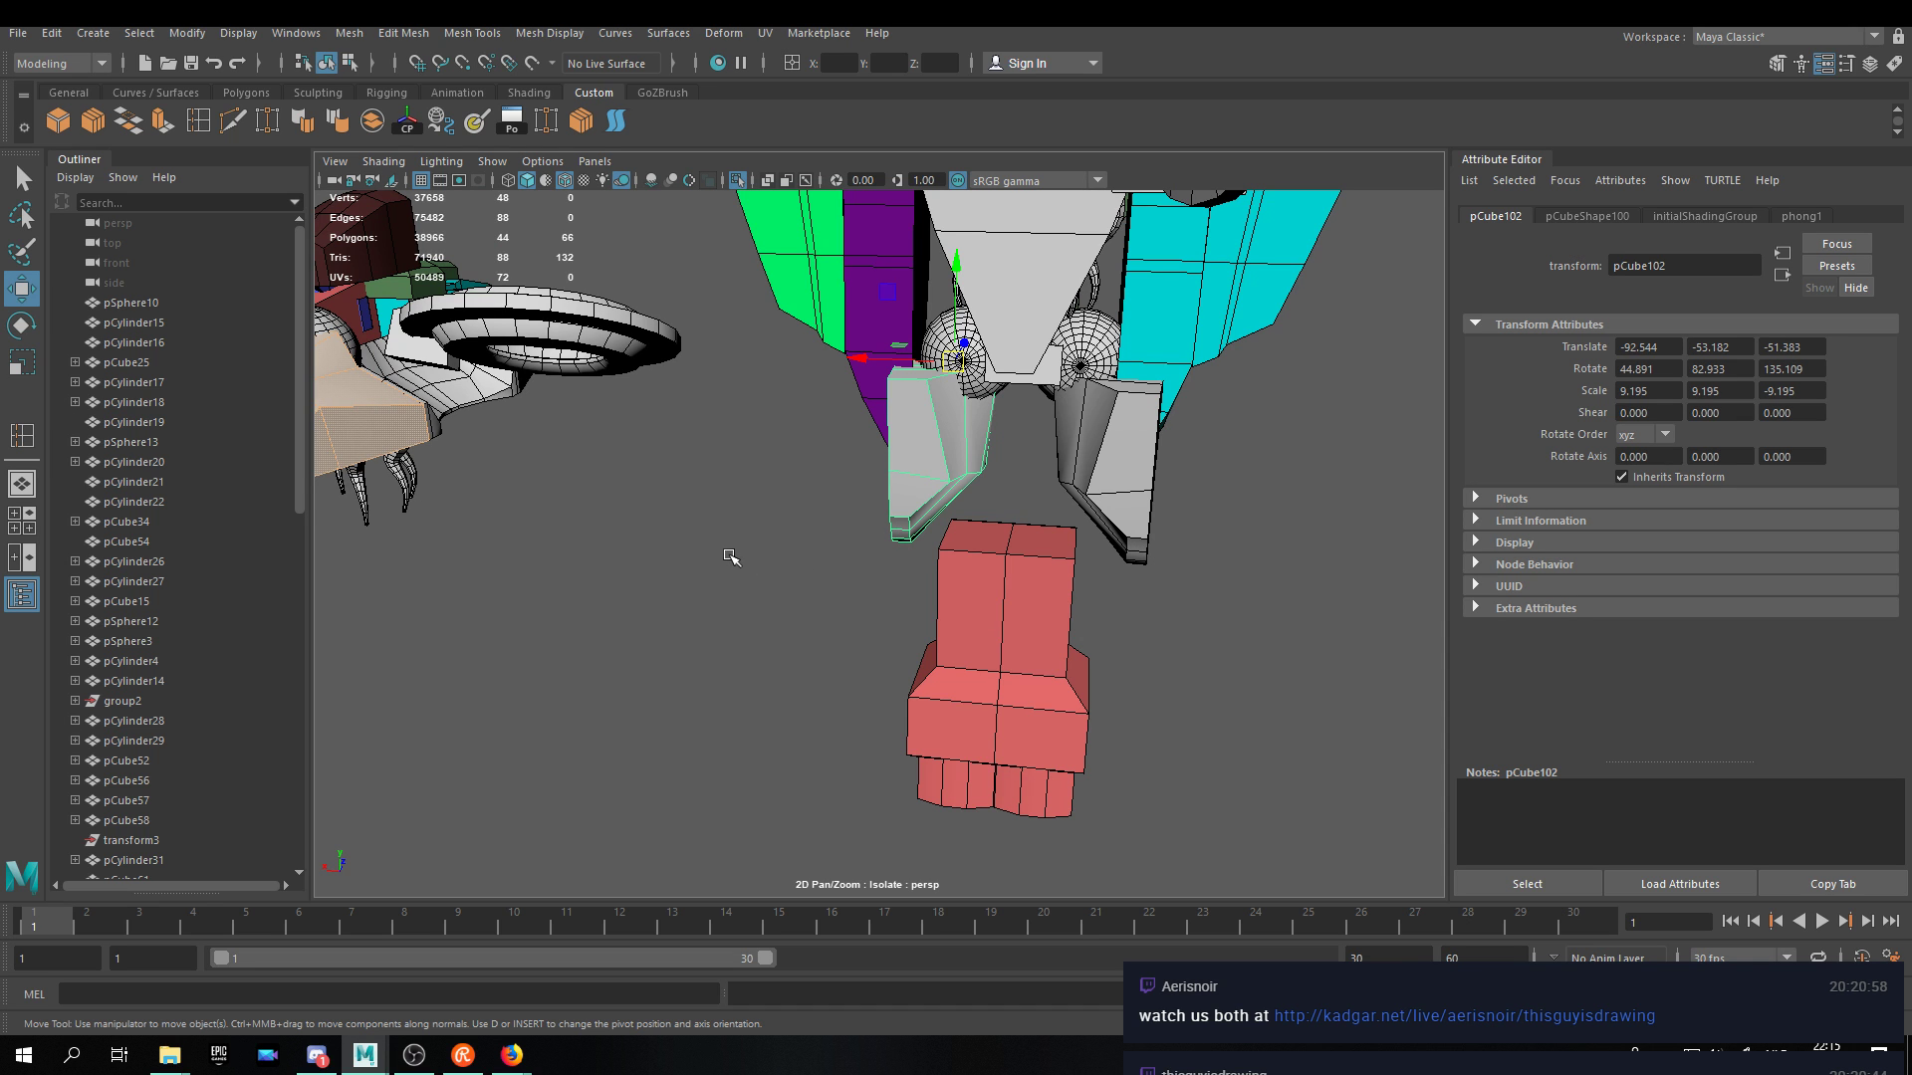
left_click_drag(757, 503, 995, 467, "alt")
middle_click_drag(995, 467, 1020, 500, "alt")
left_click_drag(1020, 499, 1017, 508, "alt")
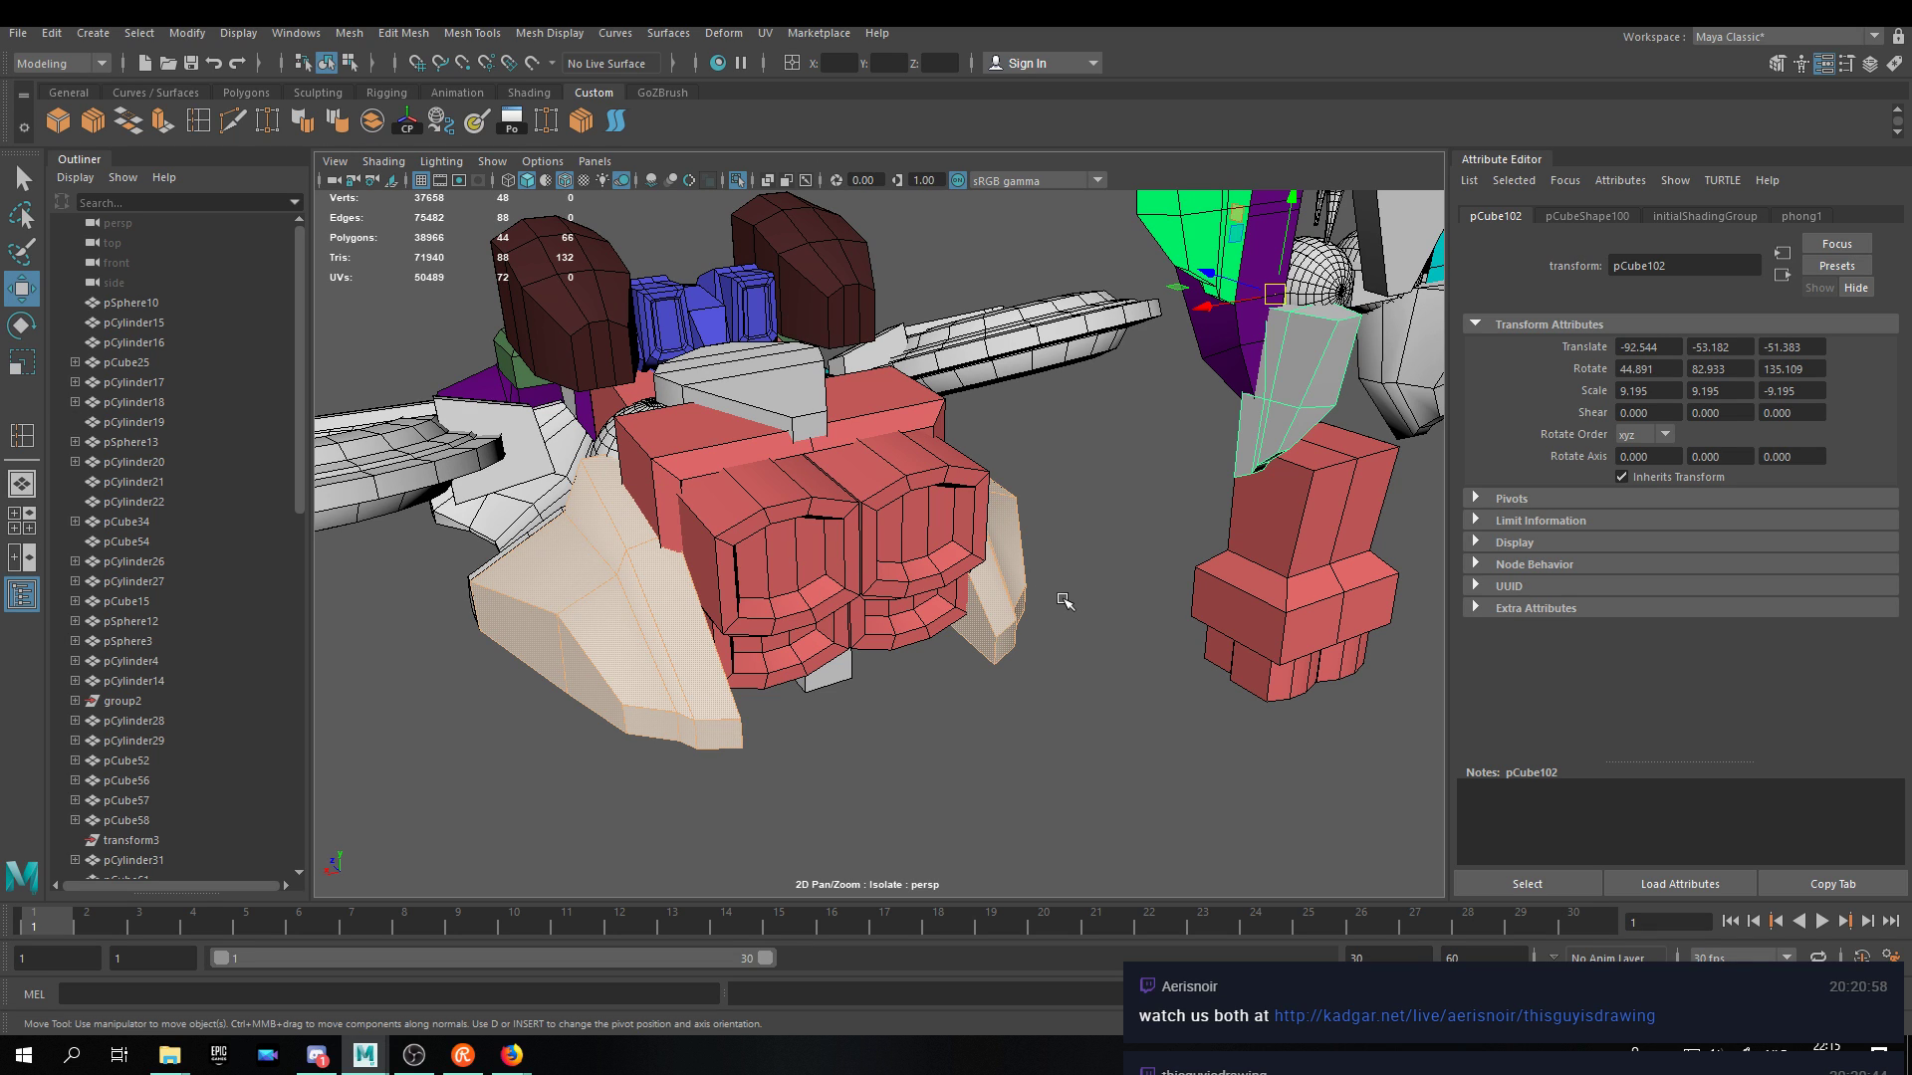
left_click_drag(1062, 585, 891, 618, "alt")
left_click_drag(962, 458, 968, 535, "alt")
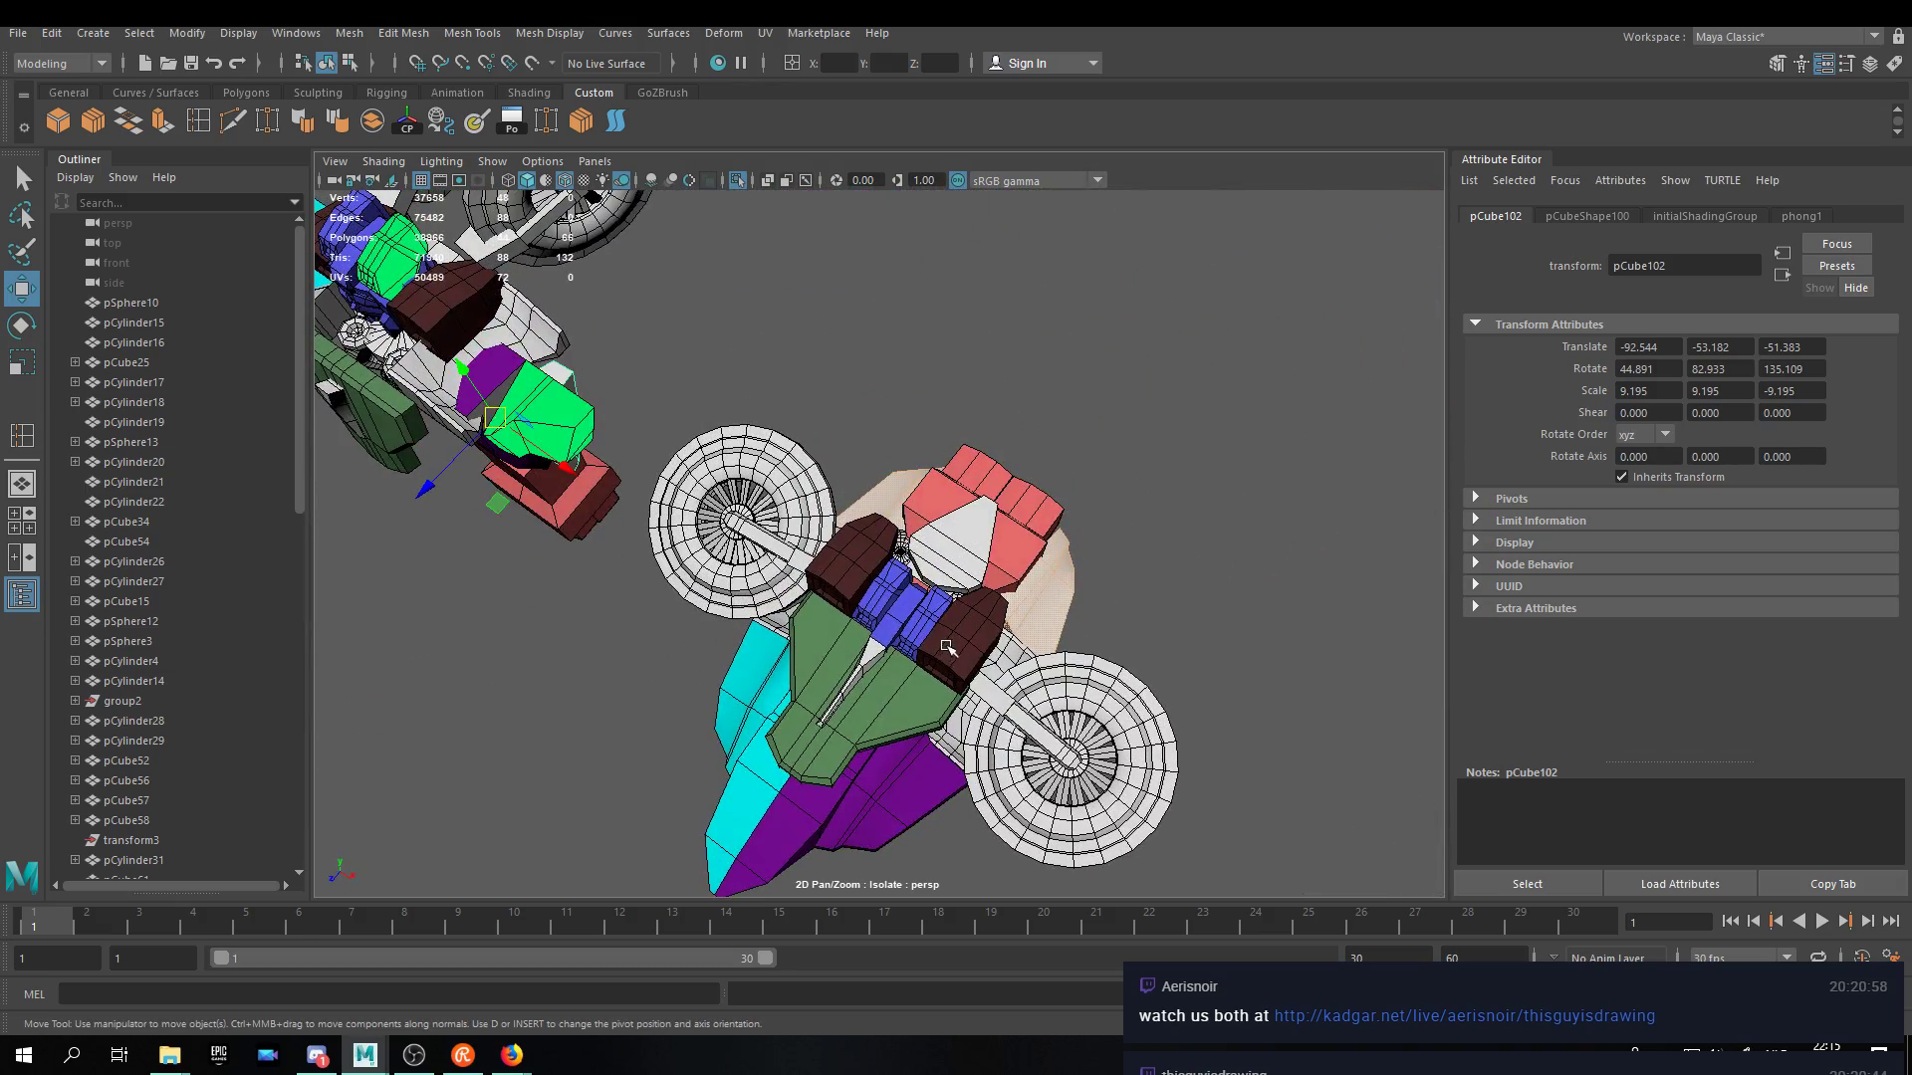
Examine the top of the vehicle around the engines, blue head block and white triangular rear plate.
scroll(954, 610, "down", 4)
scroll(902, 683, "up", 4)
left_click_drag(905, 685, 824, 542, "alt")
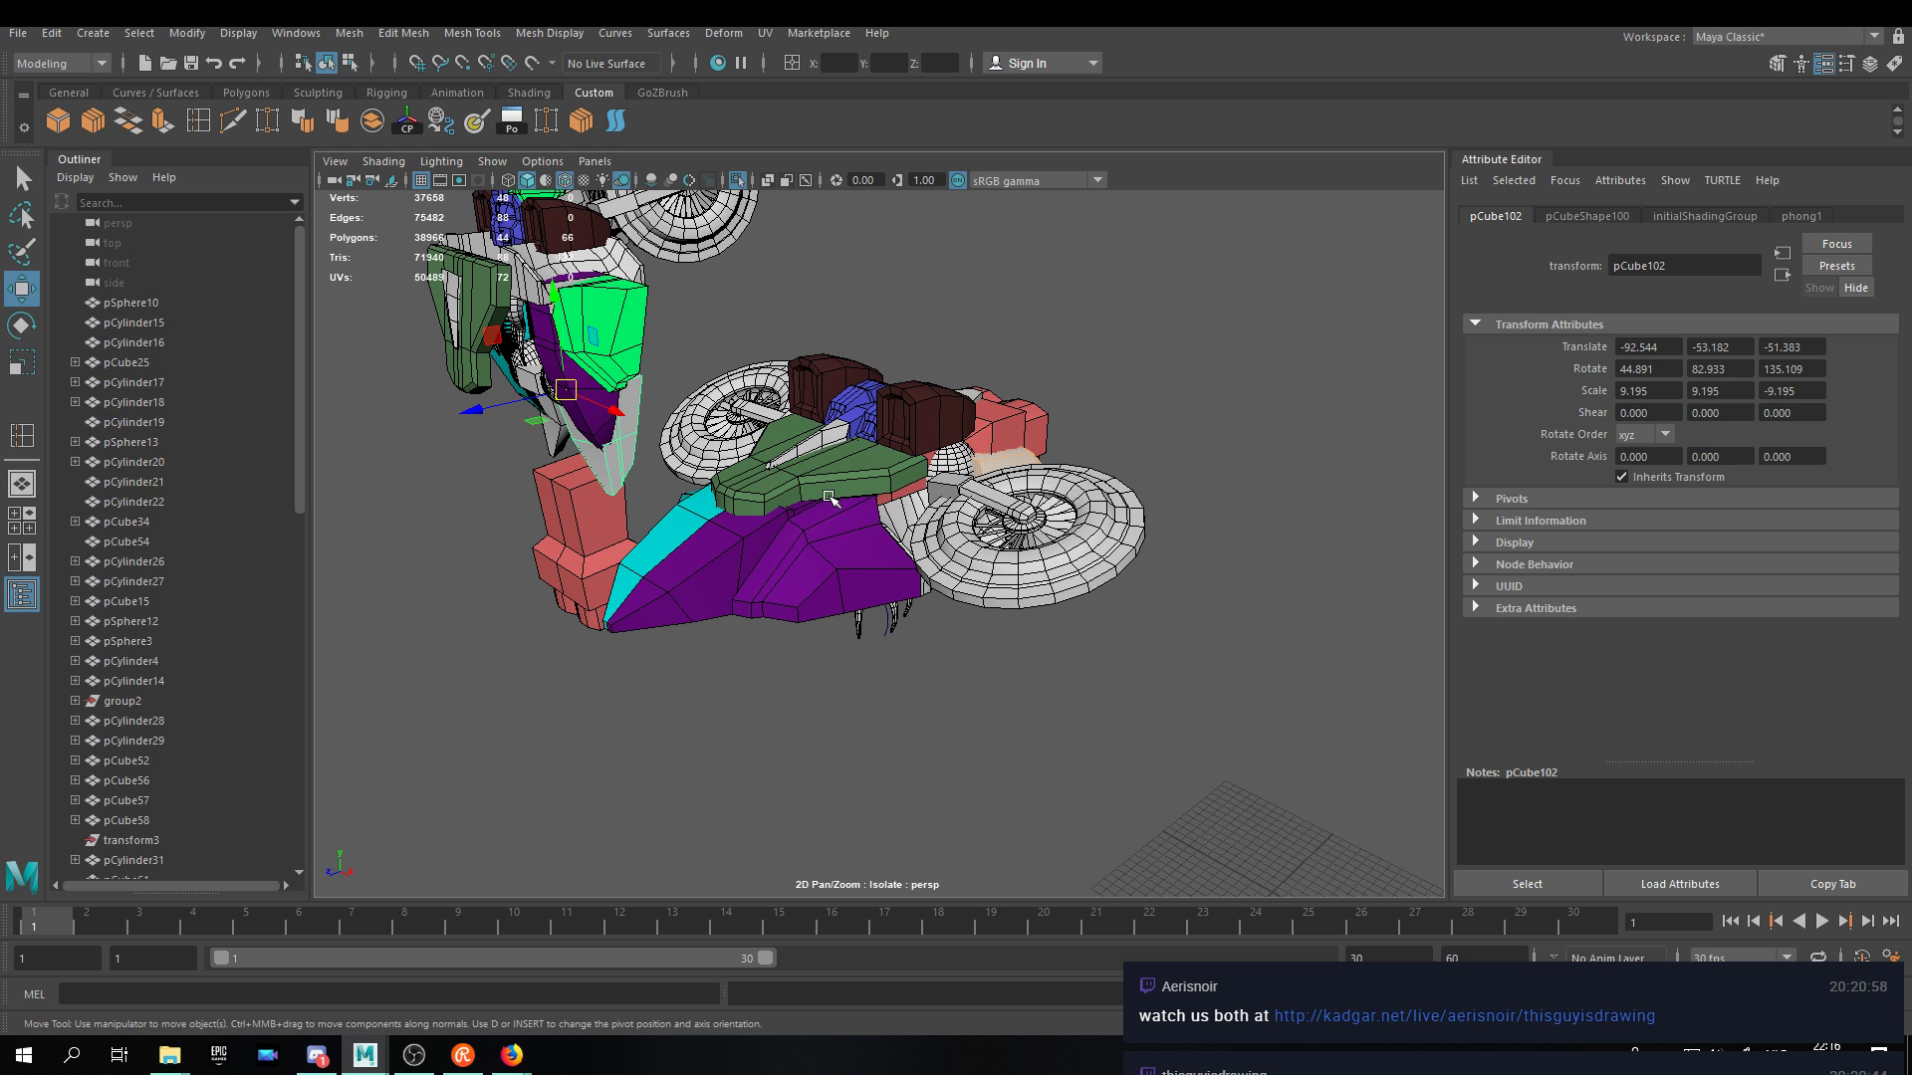
left_click_drag(840, 439, 792, 480, "alt")
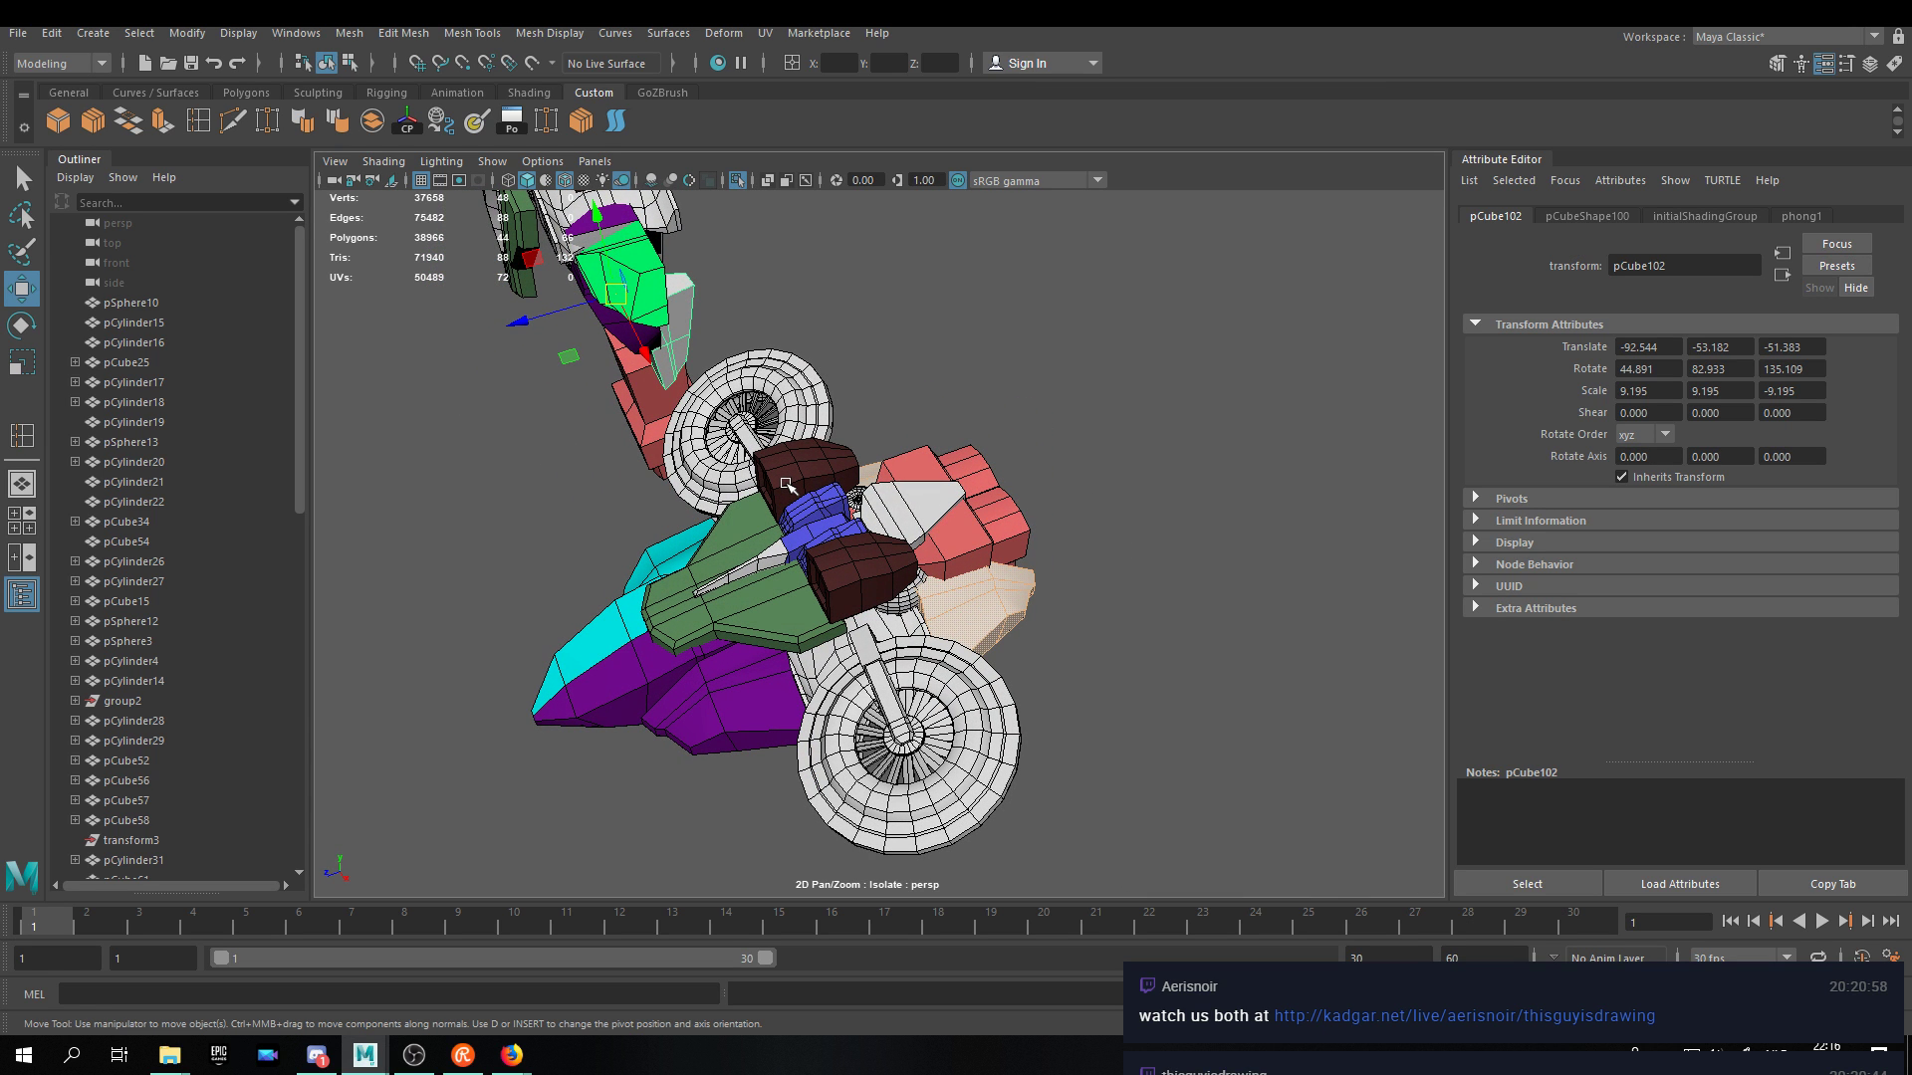
left_click_drag(787, 485, 802, 433, "alt")
middle_click_drag(856, 427, 958, 414, "alt")
left_click_drag(973, 389, 971, 427, "alt")
scroll(996, 466, "up", 3)
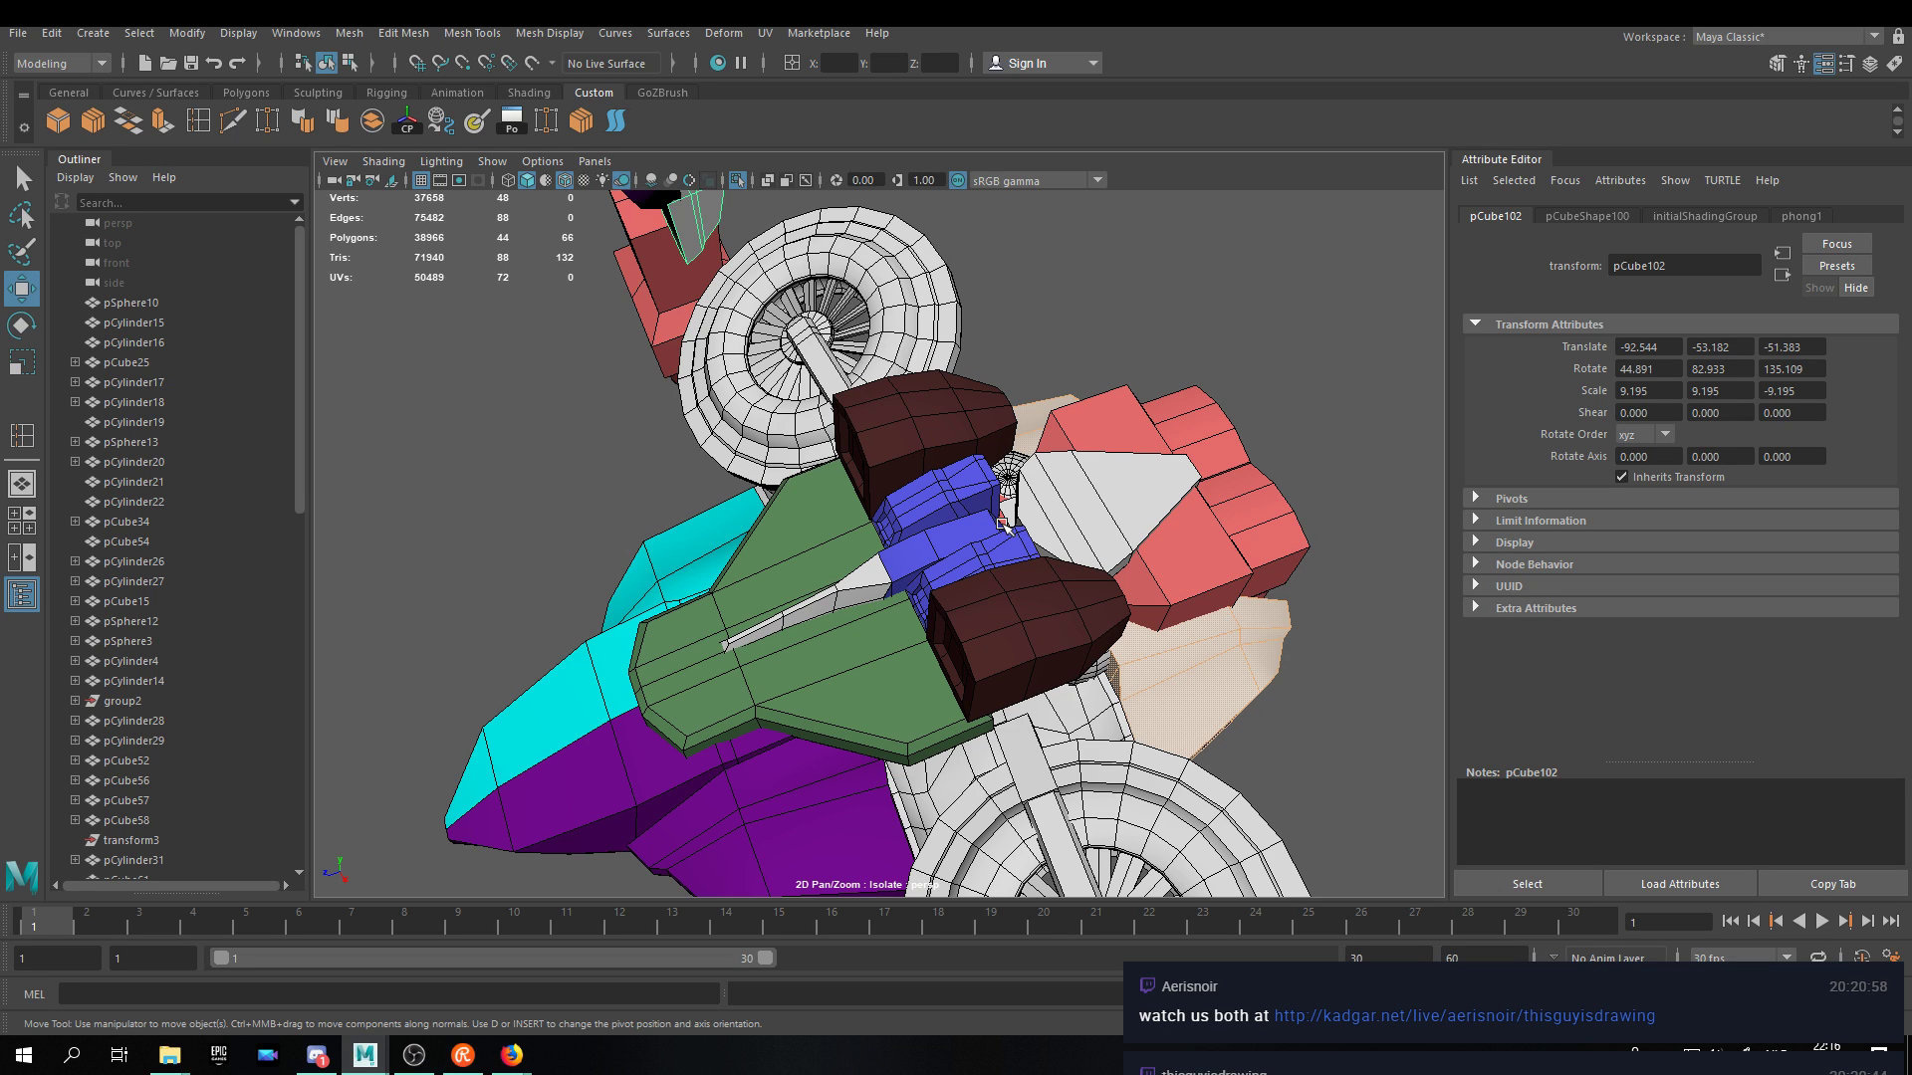
left_click_drag(1078, 436, 784, 658, "alt")
left_click(1019, 528)
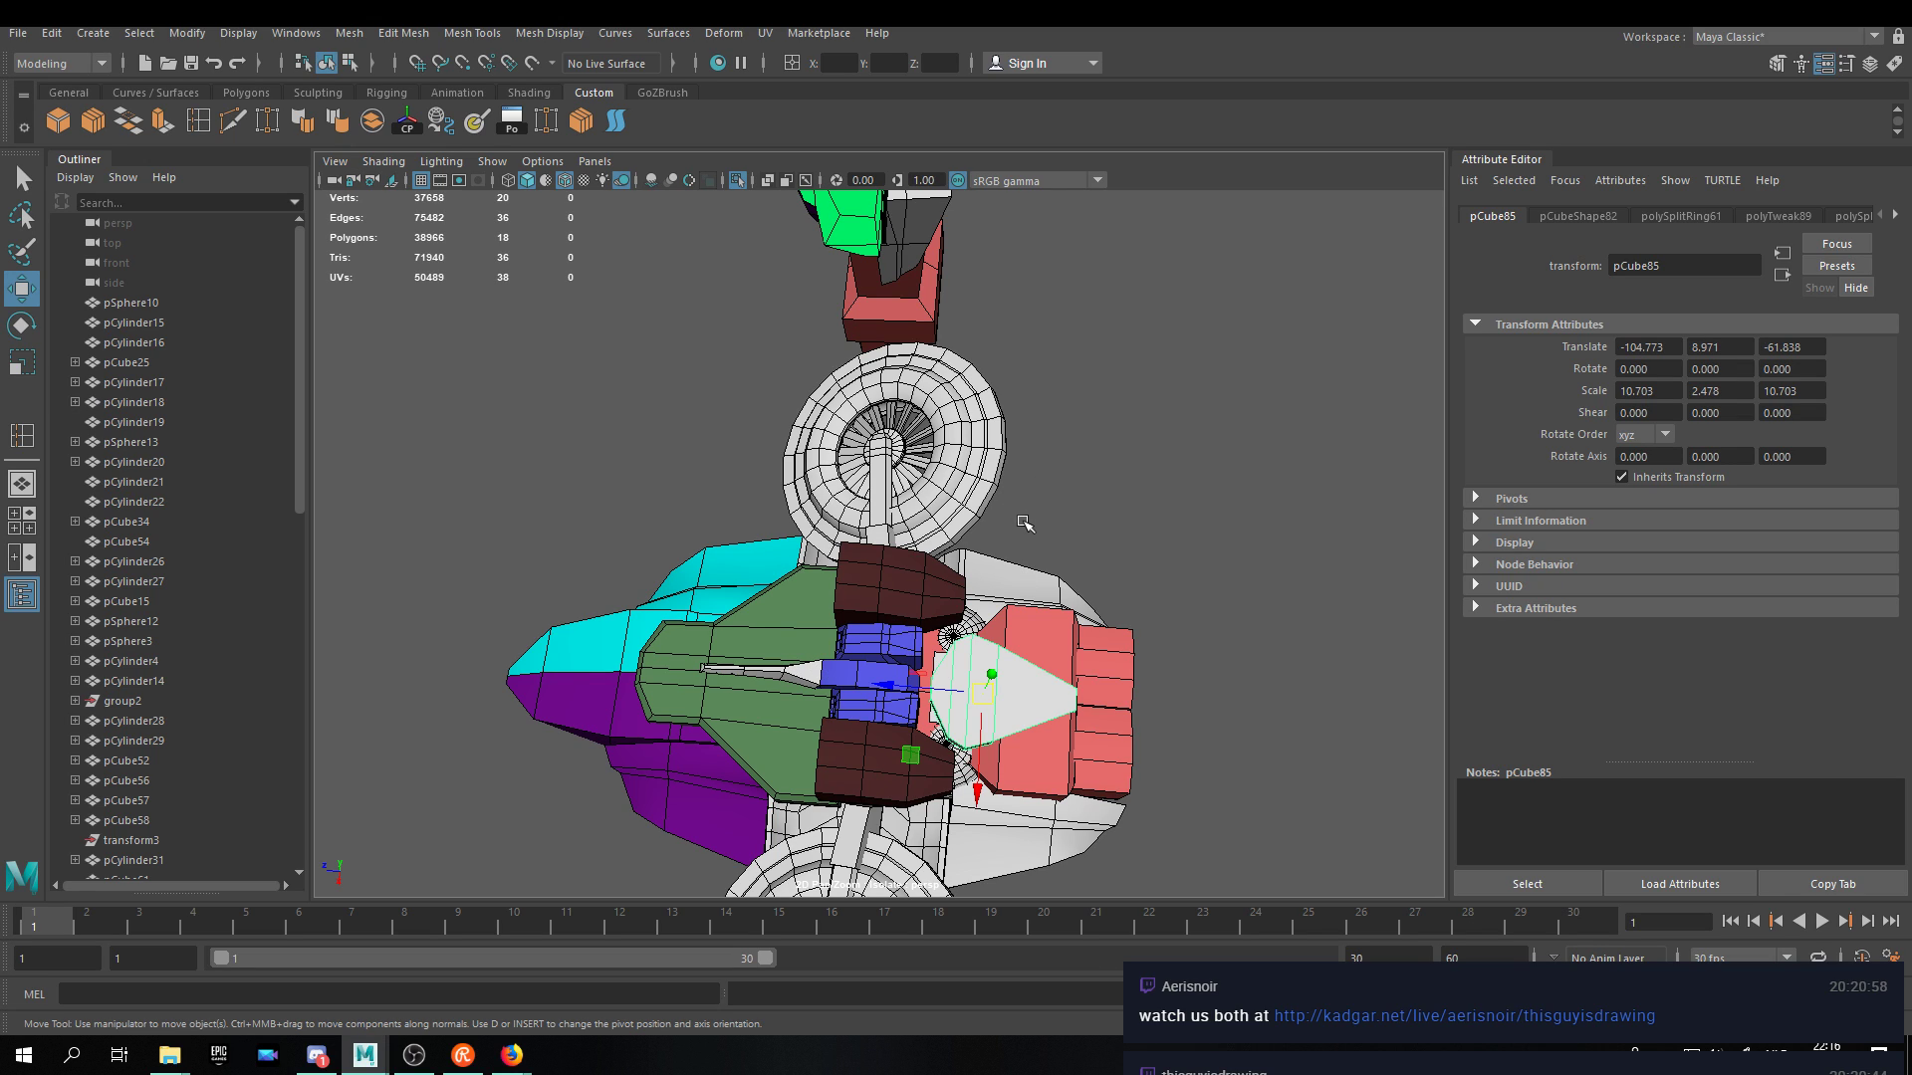
left_click_drag(1055, 456, 955, 422, "alt")
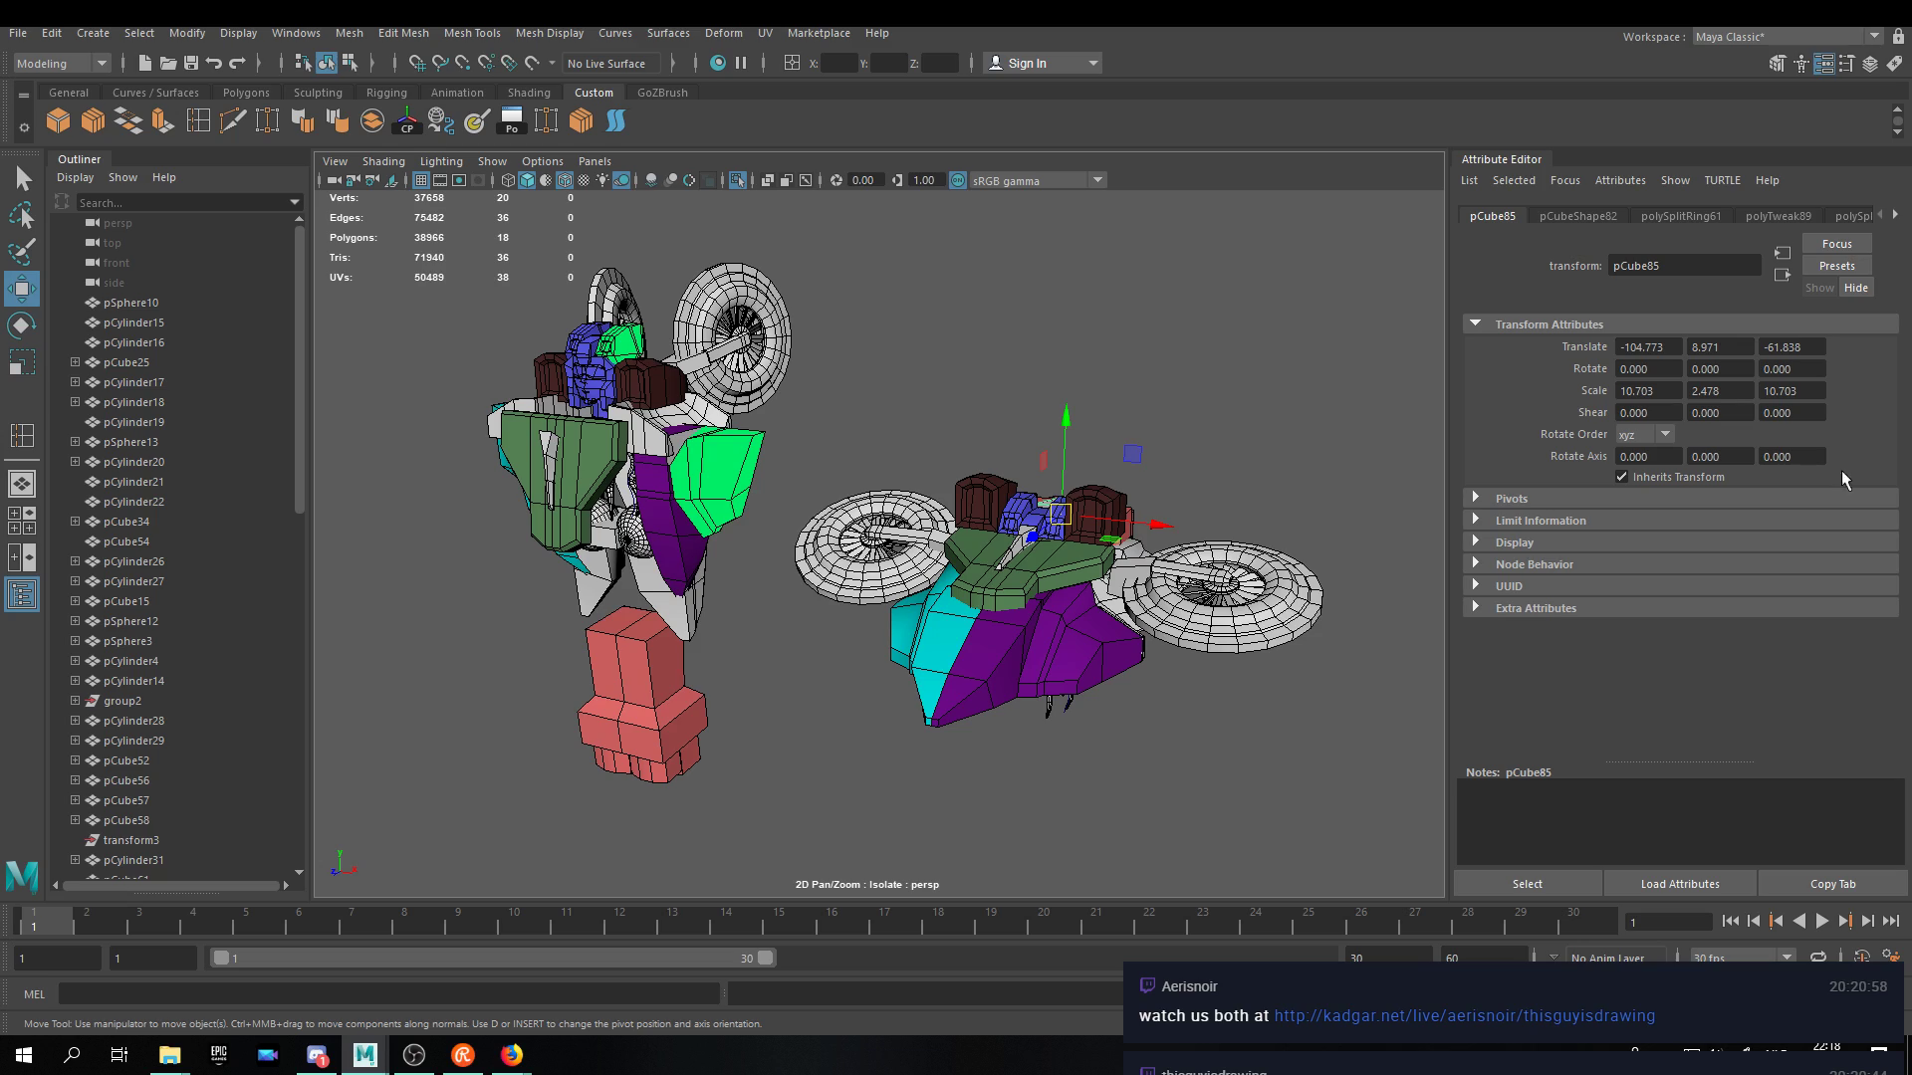
Clear the selection, open Snipping Tool and capture the viewport area showing the robot and the vehicle side by side.
mouse_move(945, 418)
left_mouse_down("alt")
mouse_move(953, 445)
mouse_move(973, 410)
mouse_move(954, 421)
left_mouse_up("alt")
middle_click_drag(956, 422, 985, 418, "alt")
left_click_drag(985, 418, 1135, 330, "alt")
left_click(1143, 327)
left_click_drag(1258, 398, 1221, 409, "alt")
middle_click_drag(1221, 409, 1135, 425, "alt")
key("super")
type("snip")
key("Return")
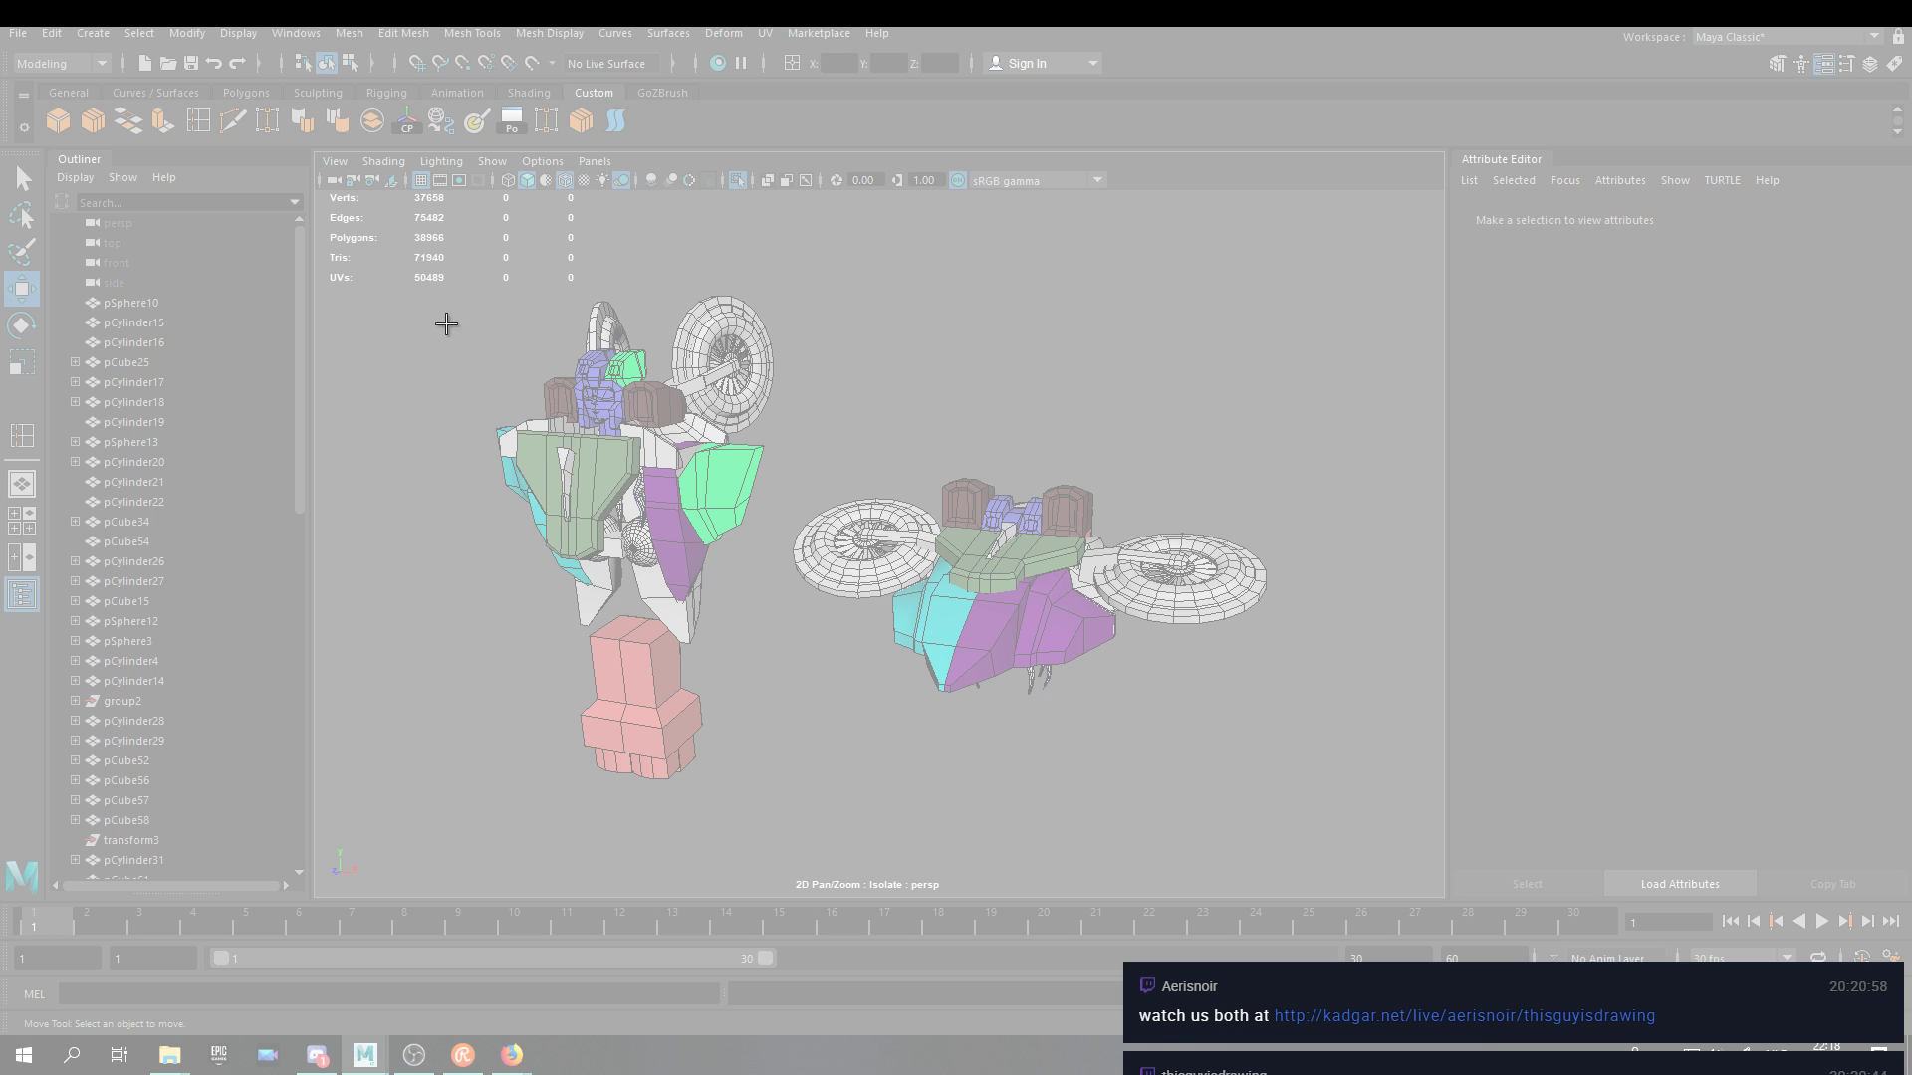
left_click_drag(371, 230, 1409, 857)
Copy the captured snip to the clipboard and close Snipping Tool without saving it.
key("alt+Tab")
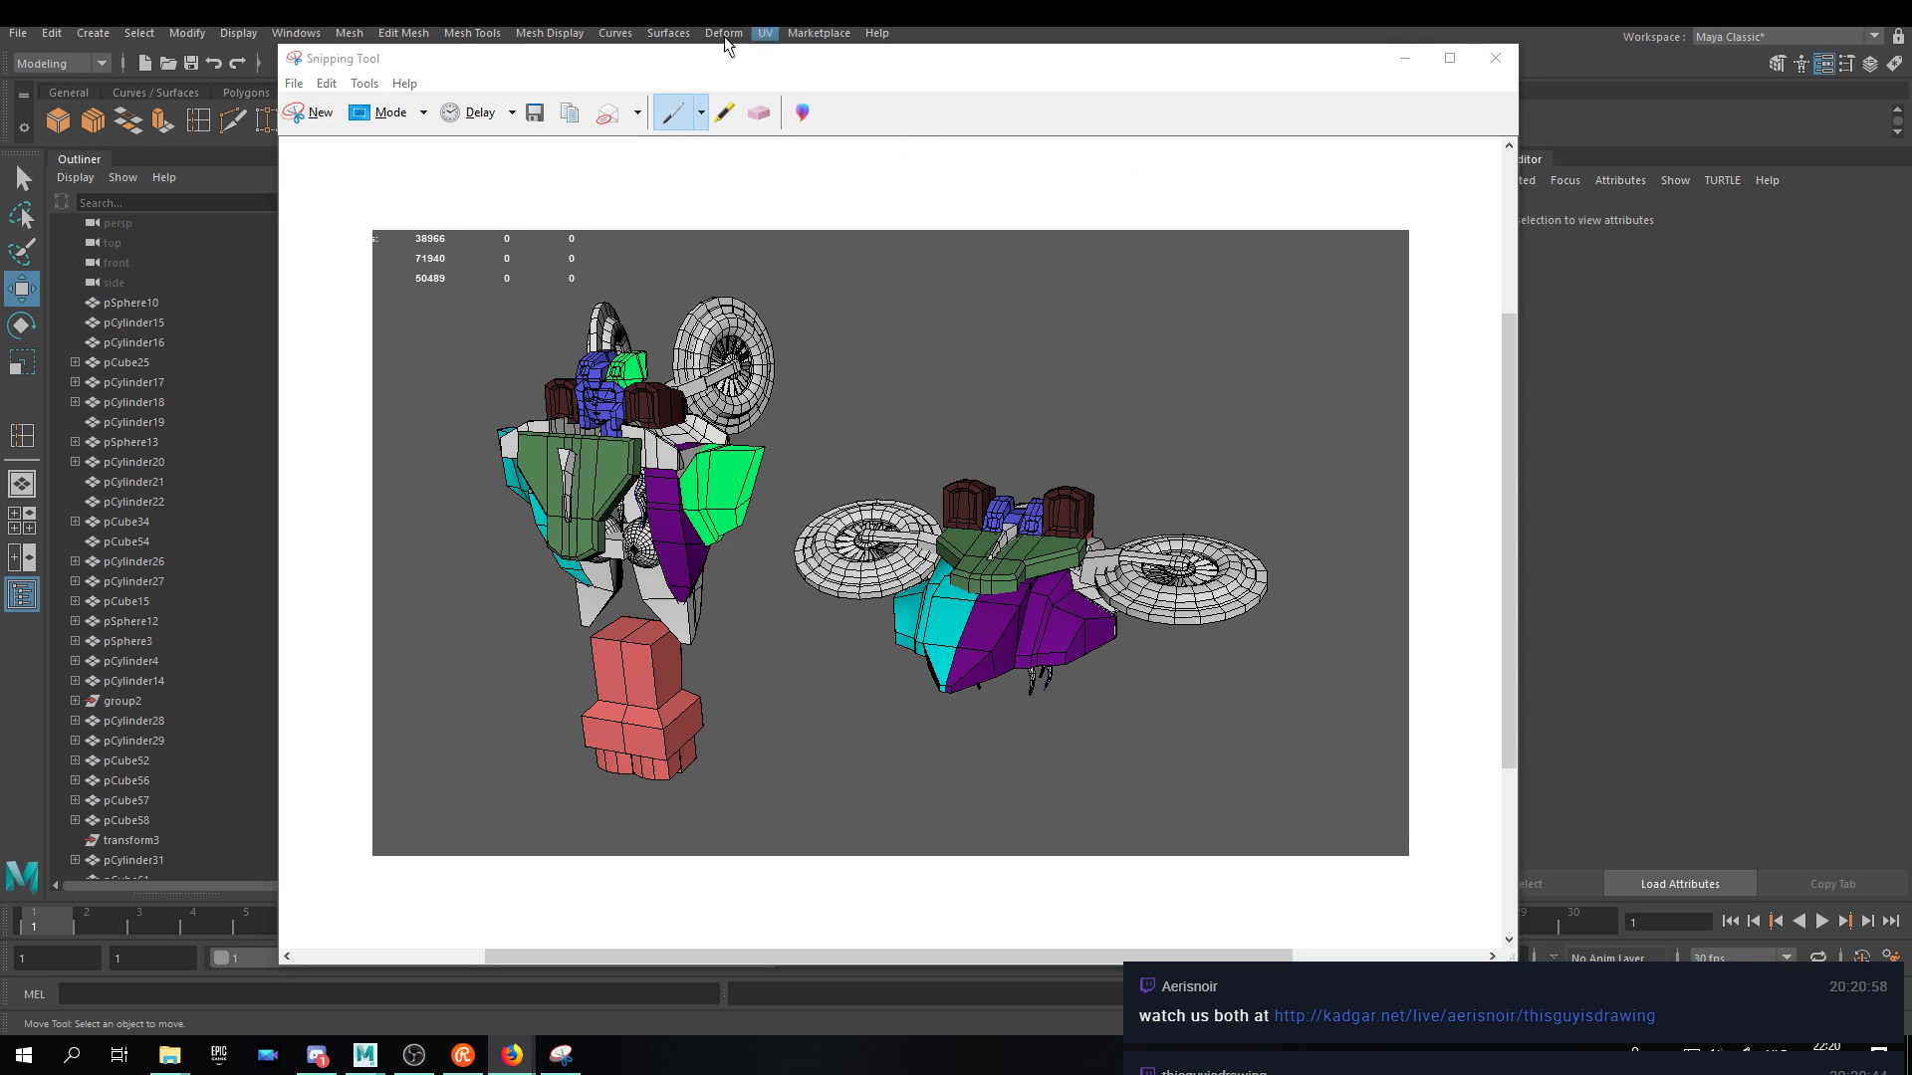
left_click(571, 118)
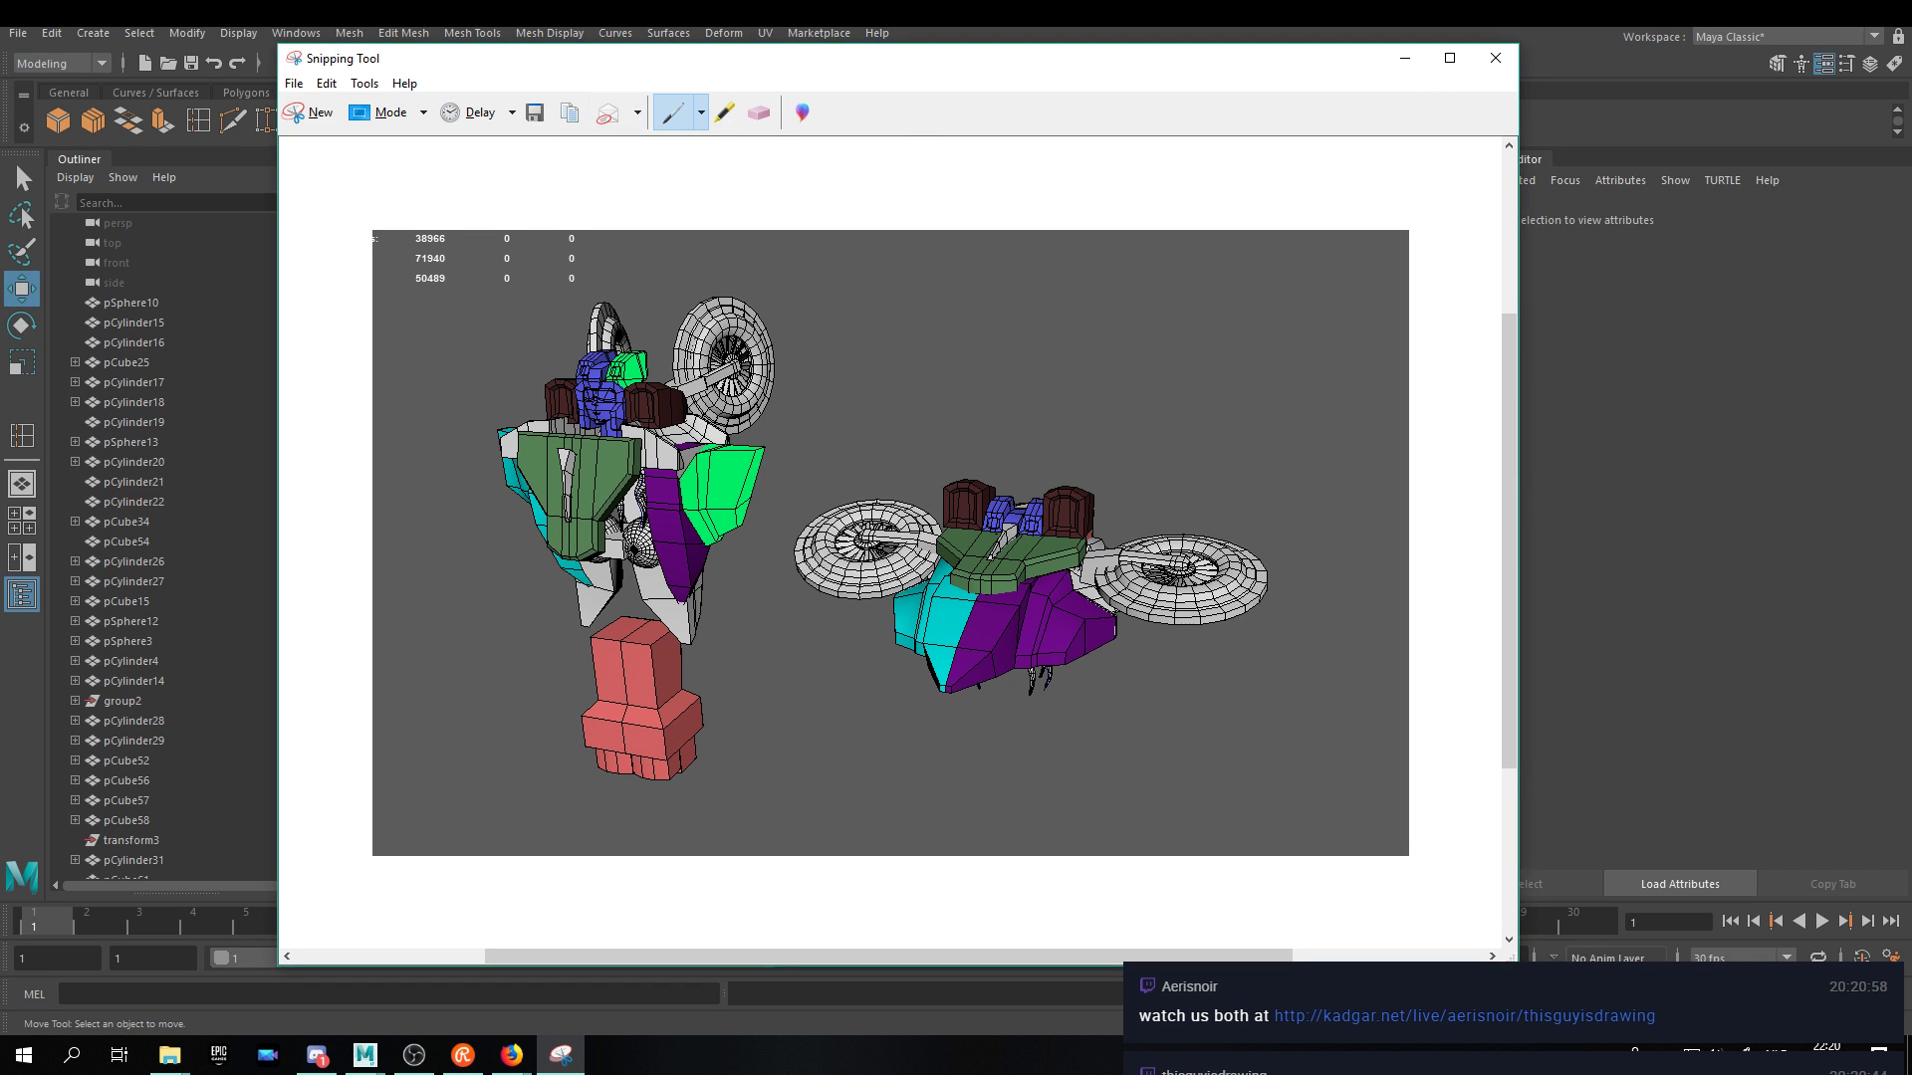
key("alt+Tab")
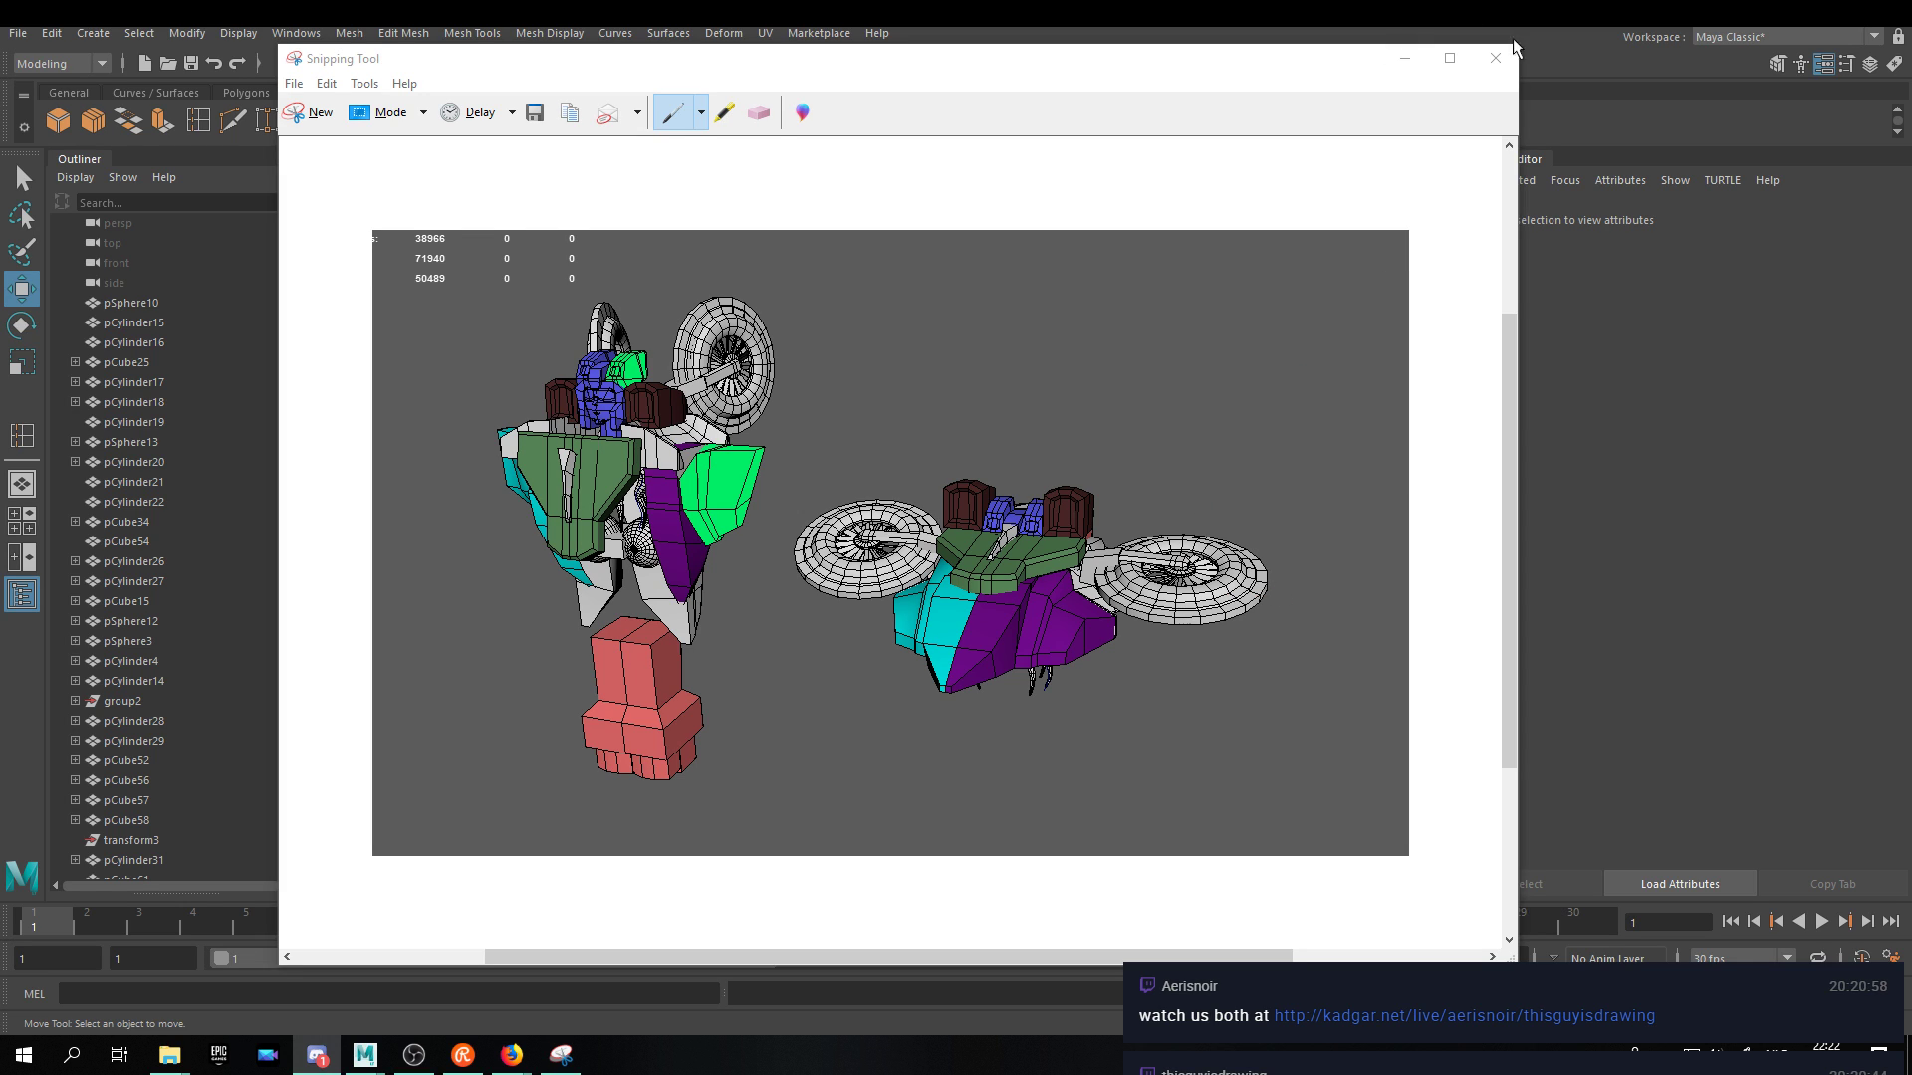
left_click(1495, 57)
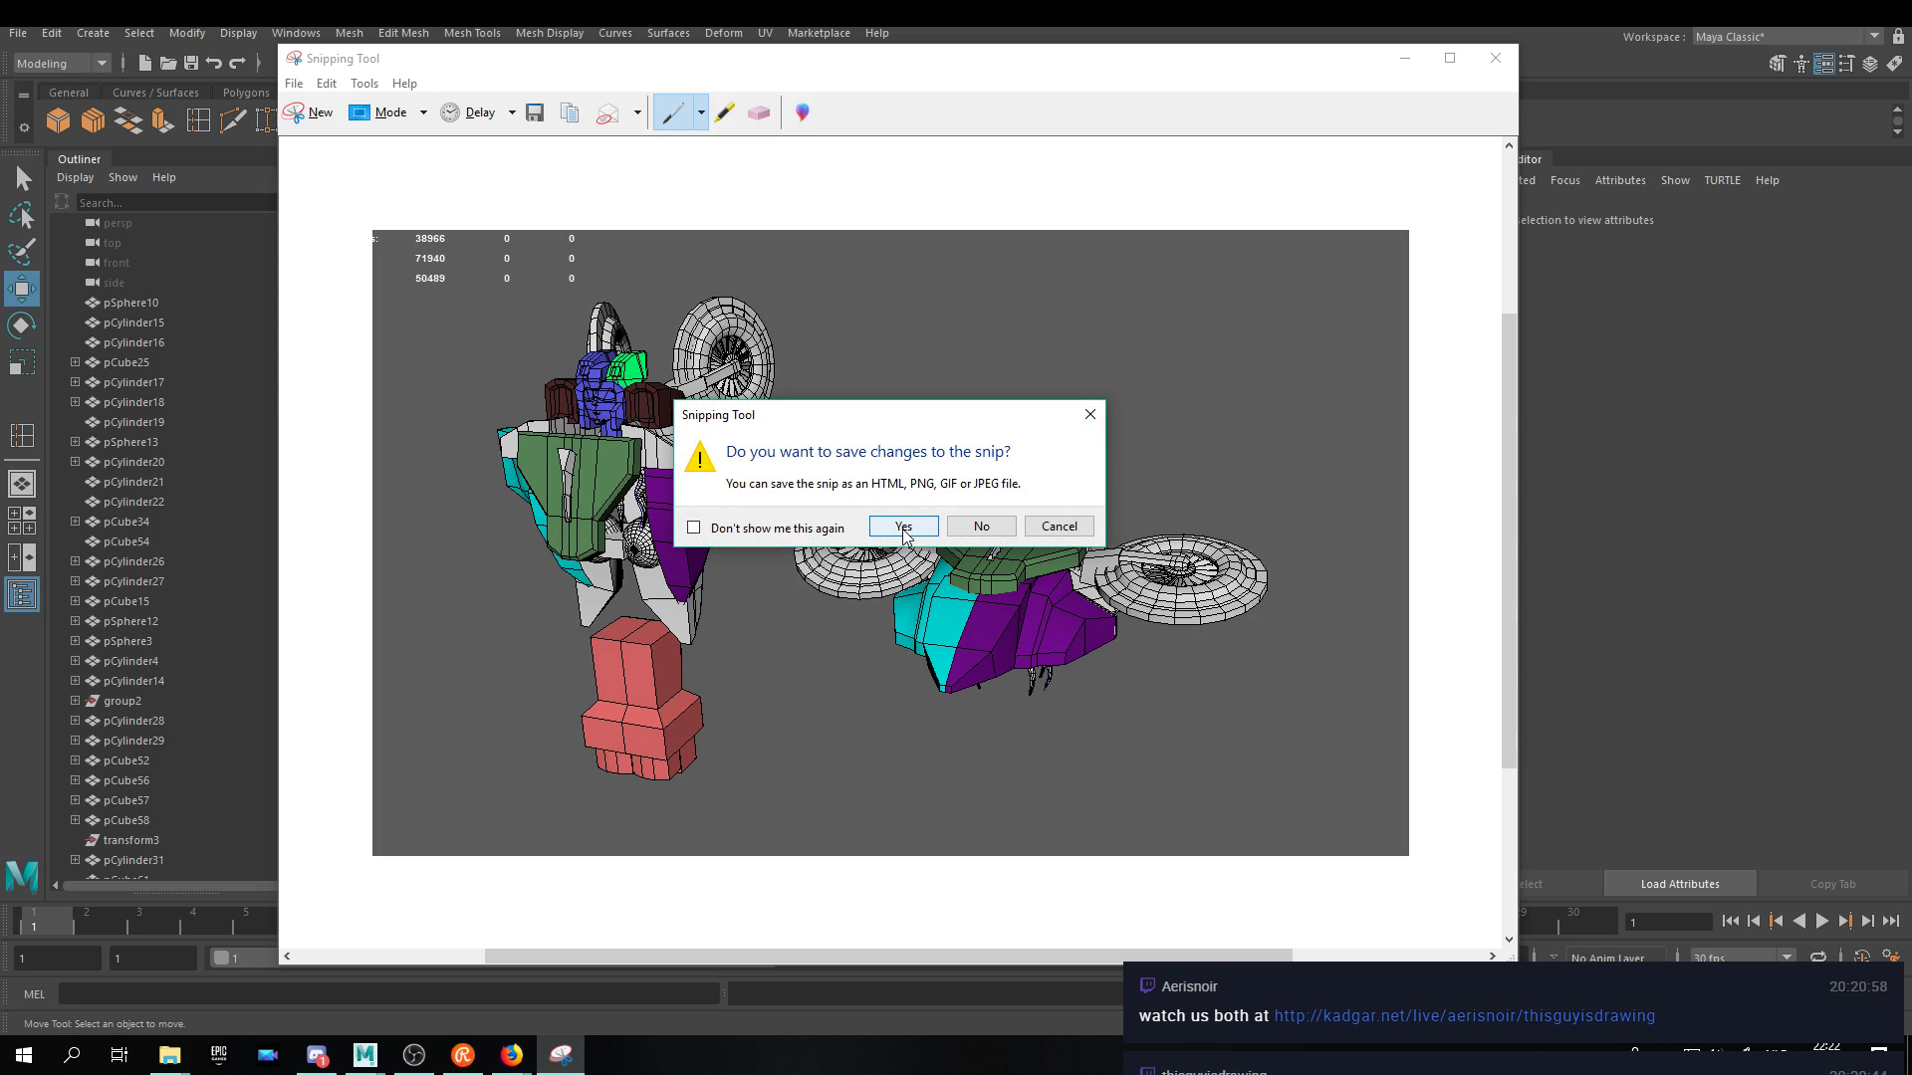
left_click(982, 527)
mouse_move(899, 591)
left_mouse_down("alt")
mouse_move(662, 590)
mouse_move(878, 586)
left_mouse_up("alt")
middle_click_drag(805, 540, 918, 457, "alt")
left_click_drag(918, 457, 941, 545, "alt")
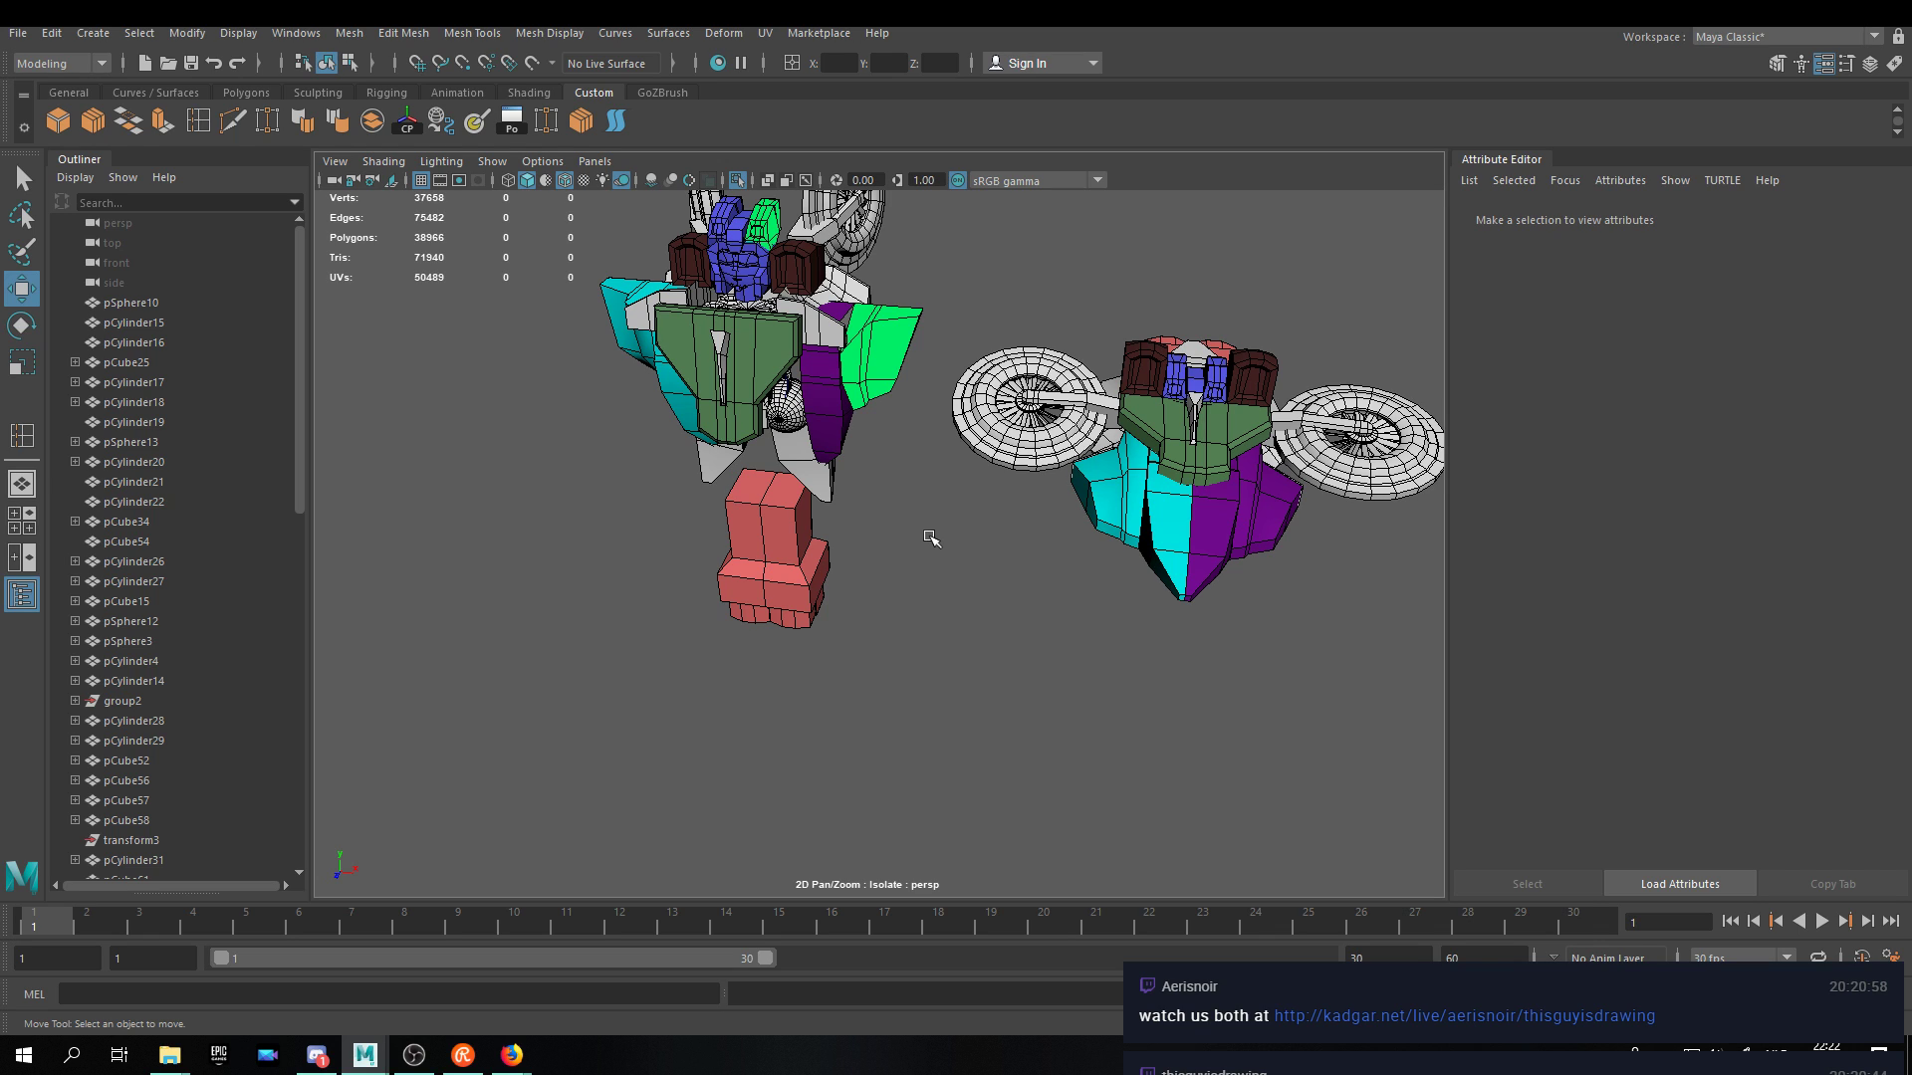
left_click_drag(930, 538, 974, 692, "alt")
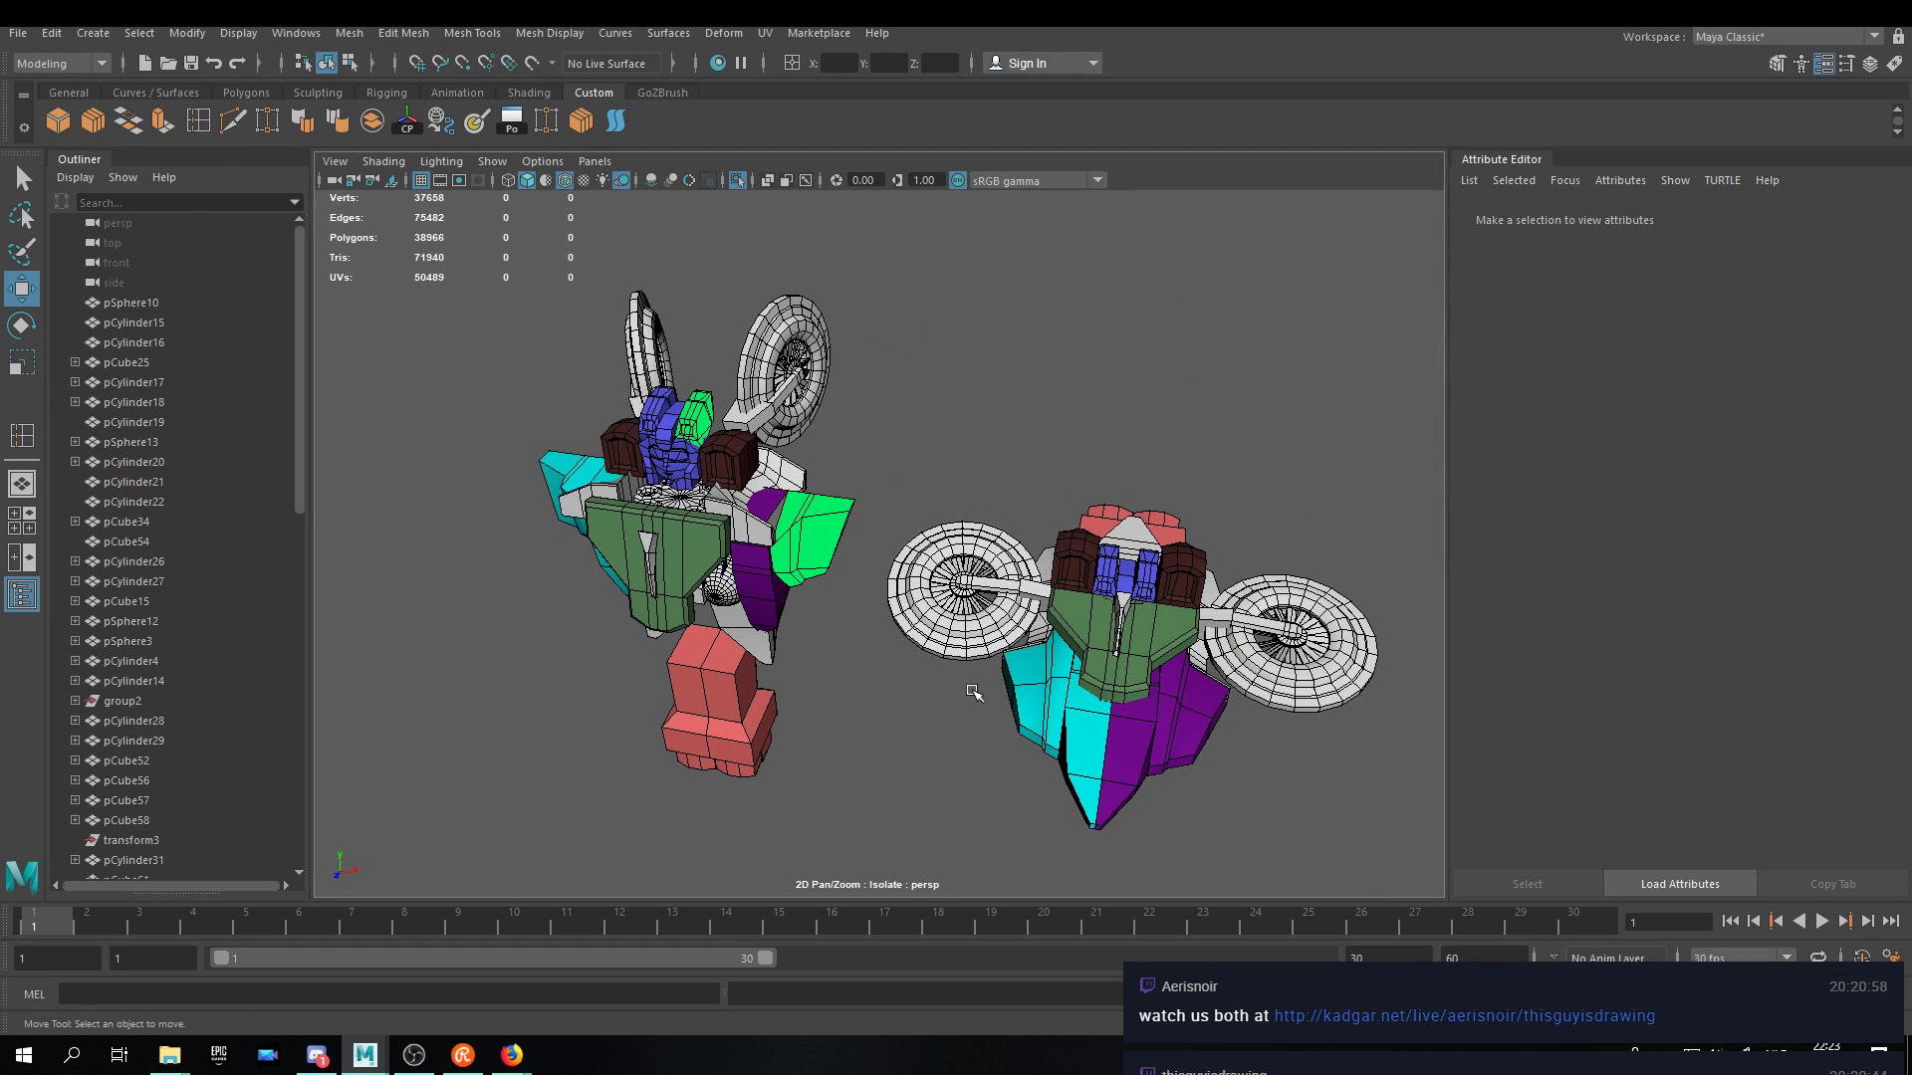